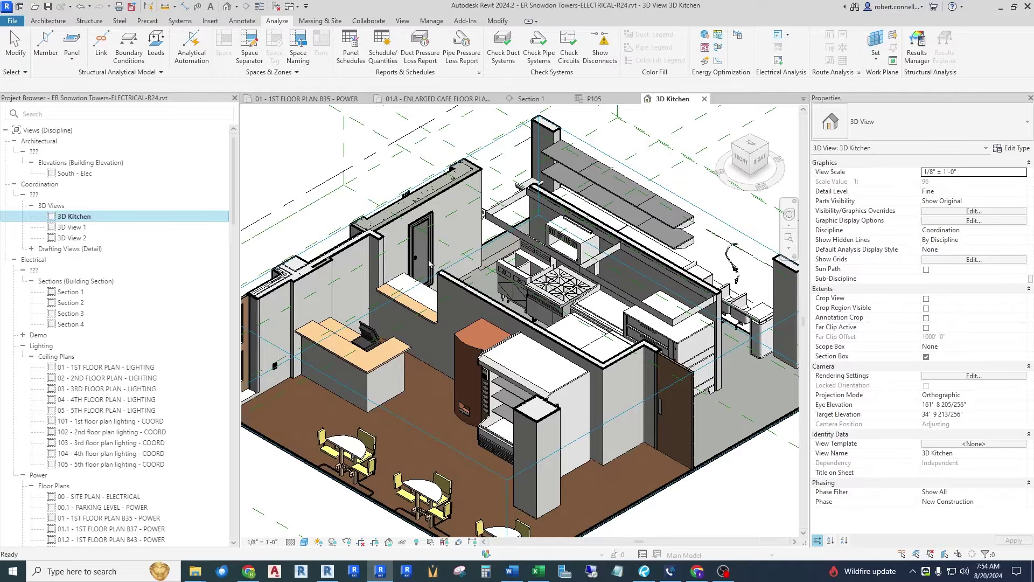
# Step: Examine the electrical panelboard on the wall behind the counter in the 3D Kitchen view
pyautogui.scroll(5, 429, 262)
pyautogui.scroll(-3, 487, 211)
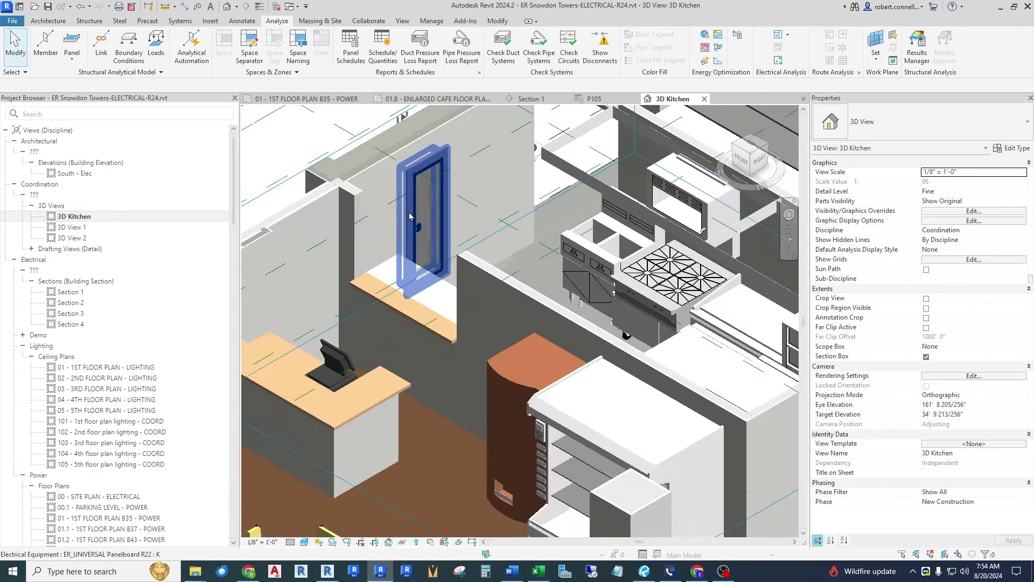
pyautogui.scroll(-3, 409, 216)
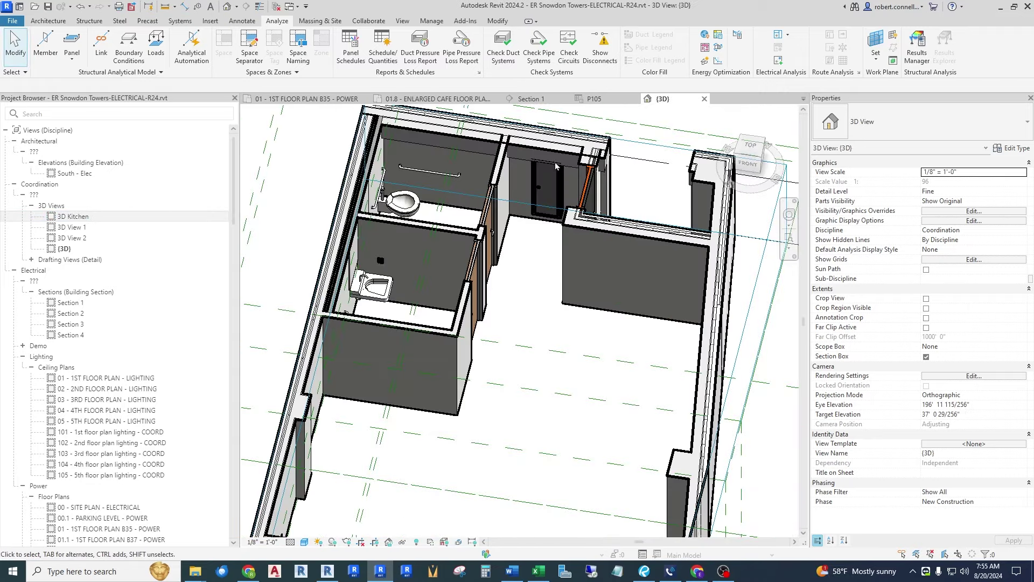
# Step: Inspect the panelboard at the end of the corridor and the receptacle above the restroom sink in the {3D} view
pyautogui.scroll(3, 557, 167)
pyautogui.click(540, 195)
pyautogui.scroll(-1, 549, 171)
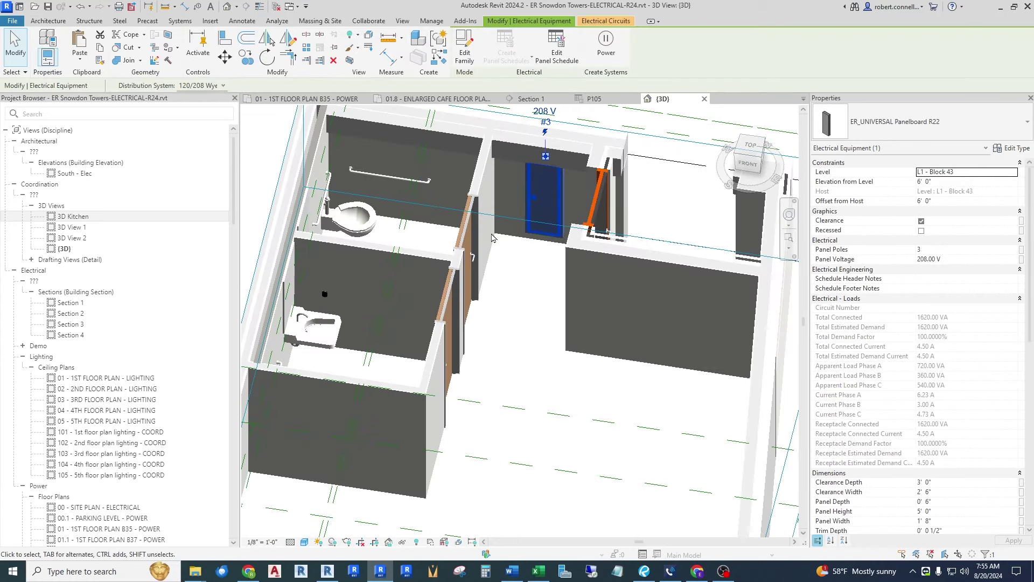
pyautogui.press('Escape')
pyautogui.click(325, 294)
pyautogui.press('Escape')
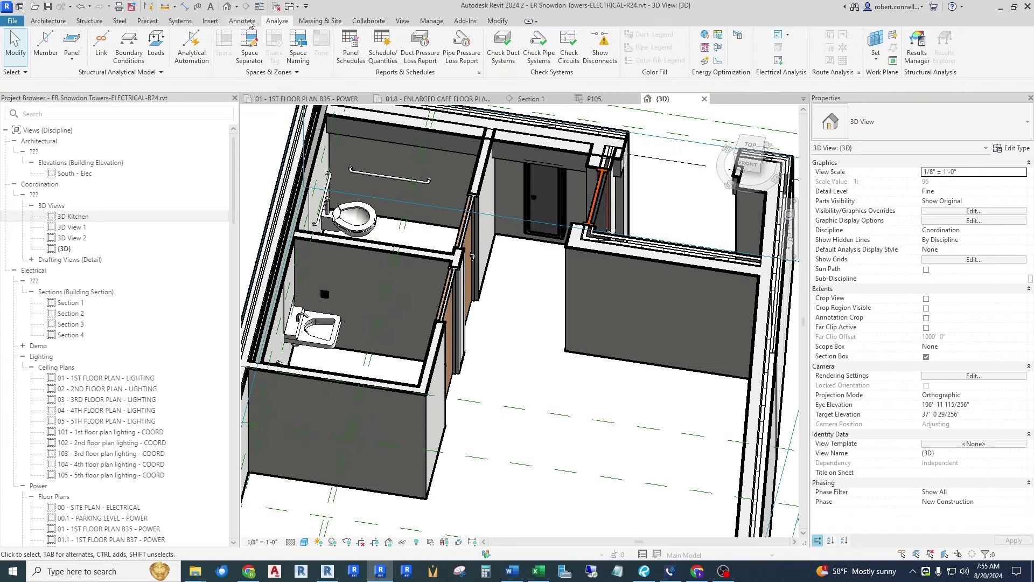
# Step: Turn on thin line display and examine the duplex receptacle above the restroom sink up close
pyautogui.click(259, 7)
pyautogui.scroll(5, 328, 315)
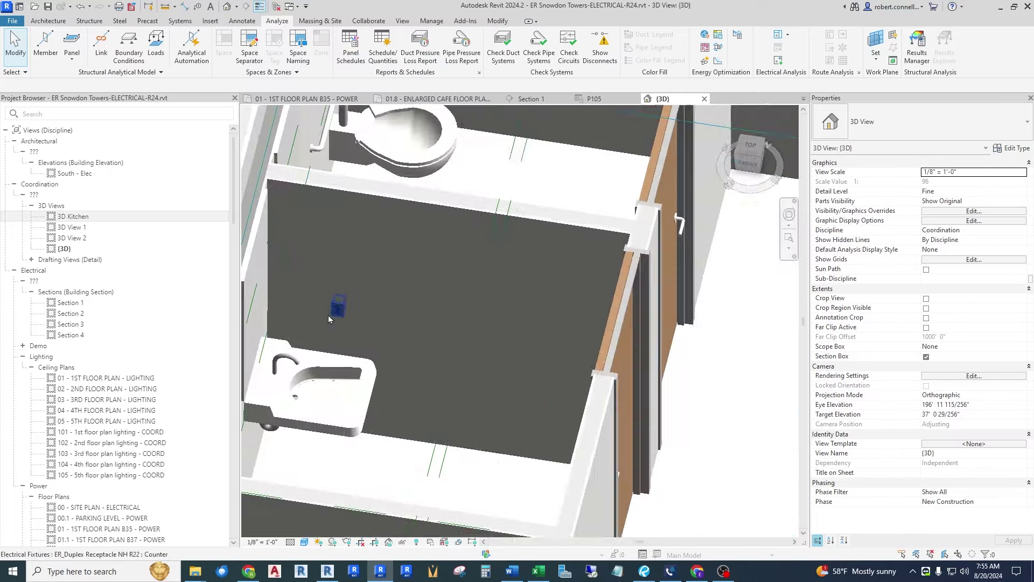
pyautogui.scroll(2, 325, 345)
pyautogui.scroll(-4, 418, 314)
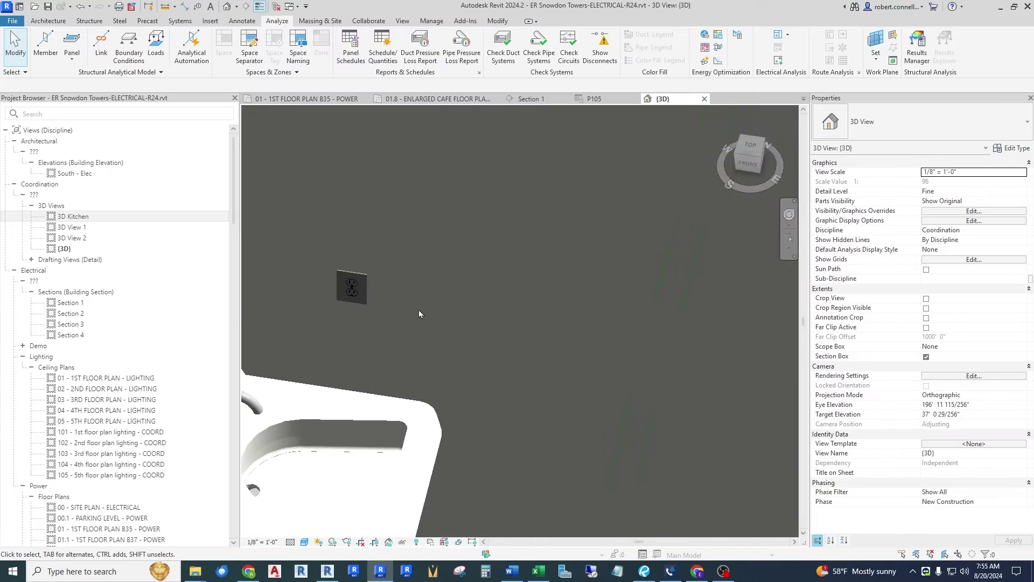
pyautogui.scroll(-5, 364, 305)
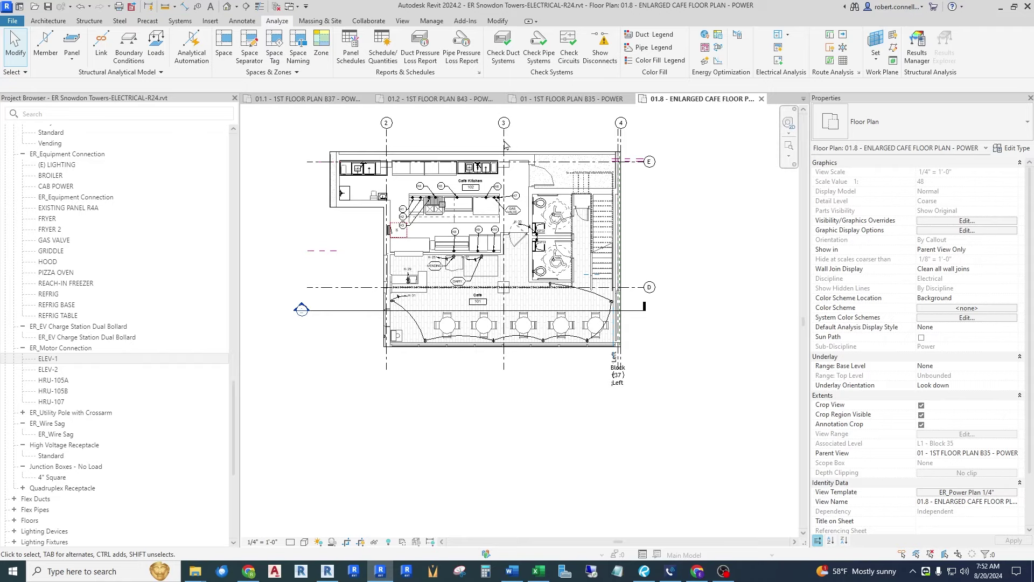
# Step: Examine the kitchen equipment connections and circuit tags in the 01.8 enlarged cafe floor plan
pyautogui.scroll(3, 474, 143)
pyautogui.scroll(3, 429, 278)
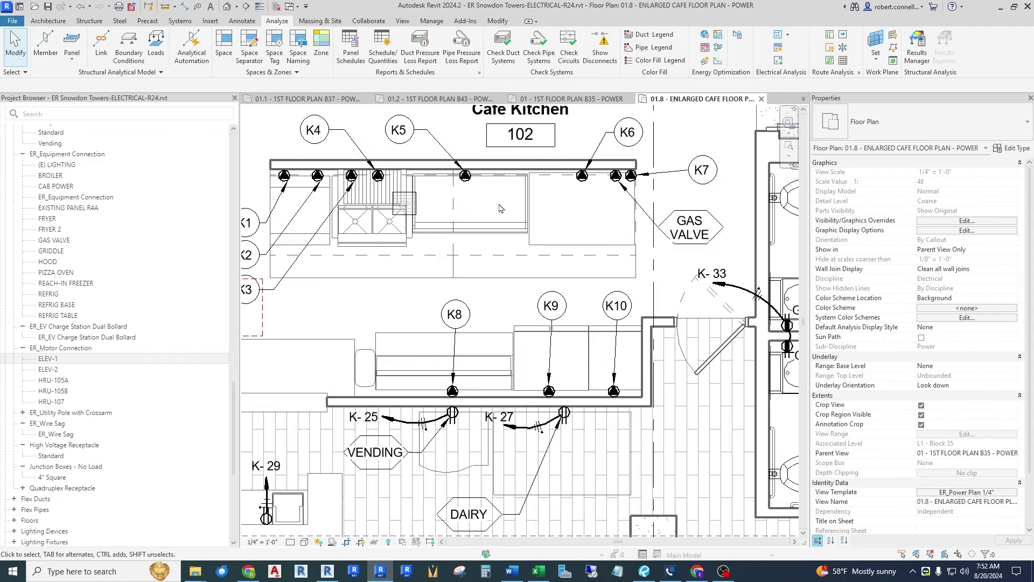
pyautogui.scroll(2, 482, 202)
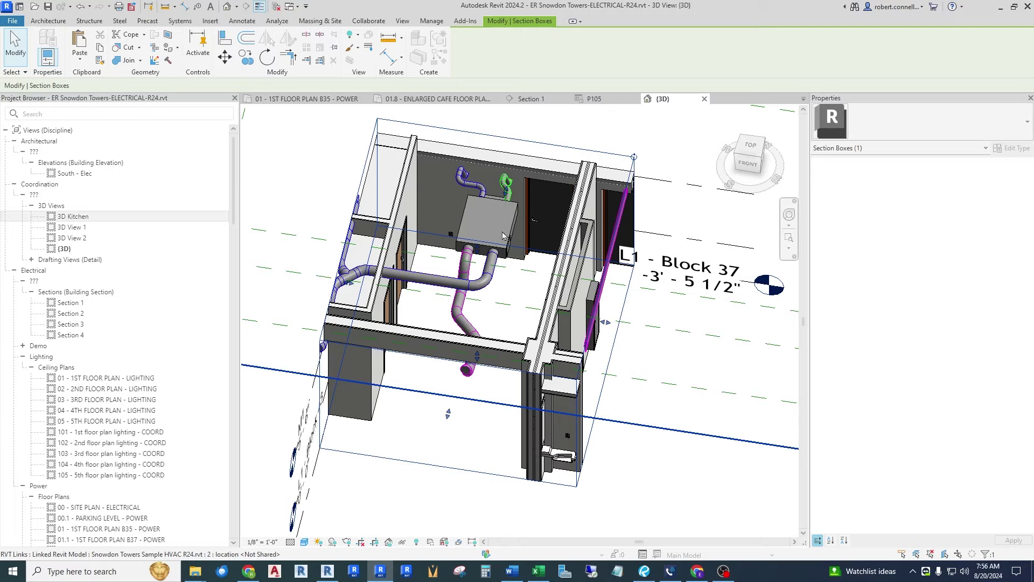
# Step: Examine the suspended HVAC unit and its ducts above the electrical panel from the front in the {3D} view
pyautogui.keyDown('shift'); pyautogui.moveTo(491, 236); pyautogui.dragTo(527, 196, button='middle'); pyautogui.keyUp('shift')
pyautogui.scroll(5, 461, 274)
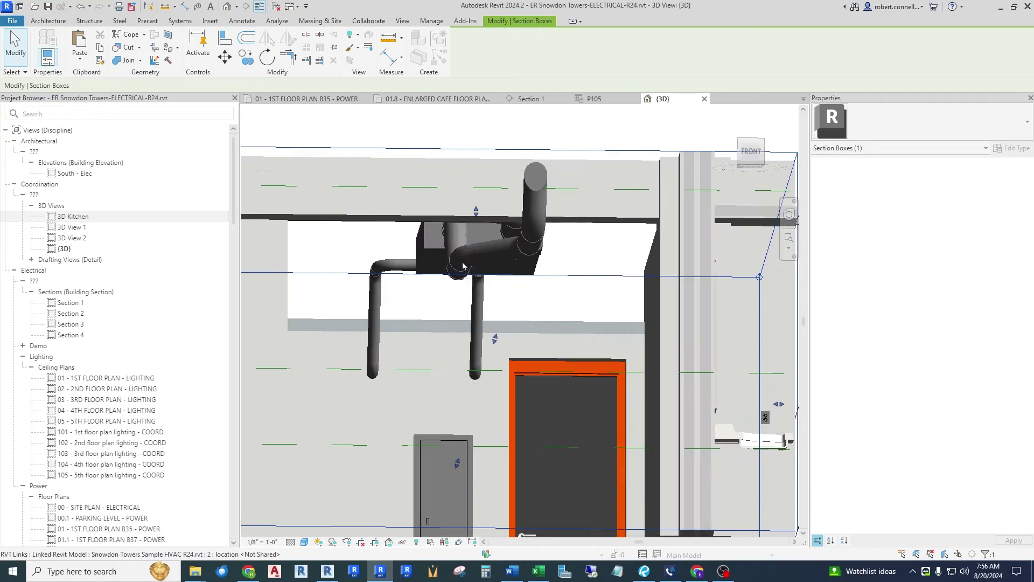
pyautogui.scroll(-2, 476, 362)
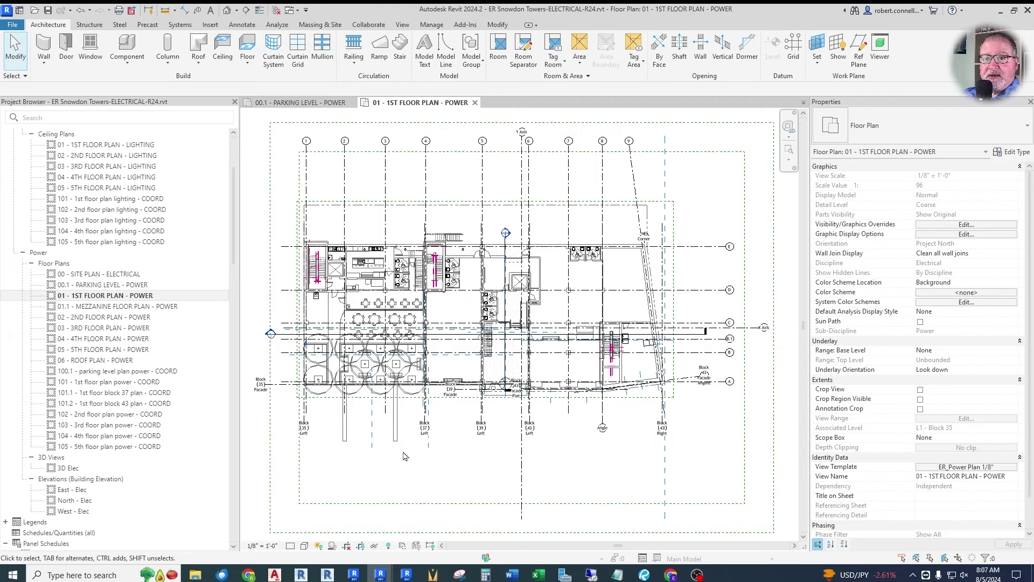
# Step: Switch to the Snowdon Towers Sample Architectural model and review the view range in the L1 plan's Architectural Plan view template
pyautogui.moveTo(380, 576)
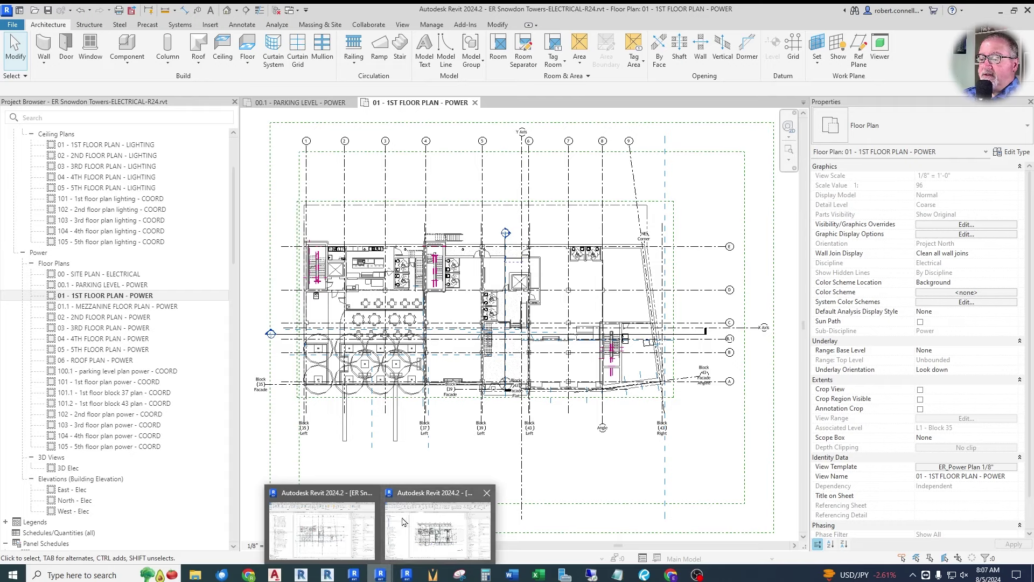
pyautogui.click(415, 499)
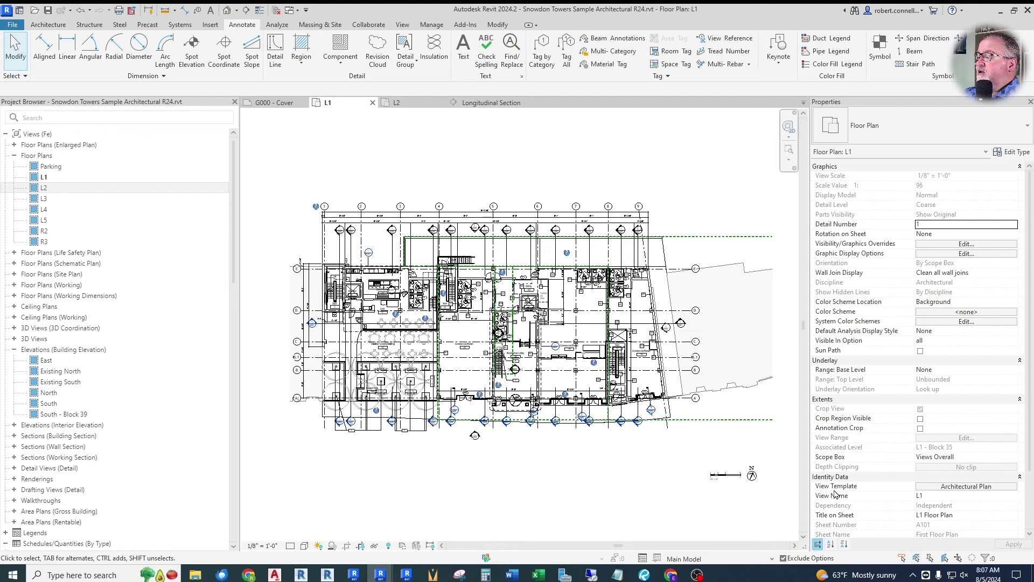
pyautogui.click(942, 487)
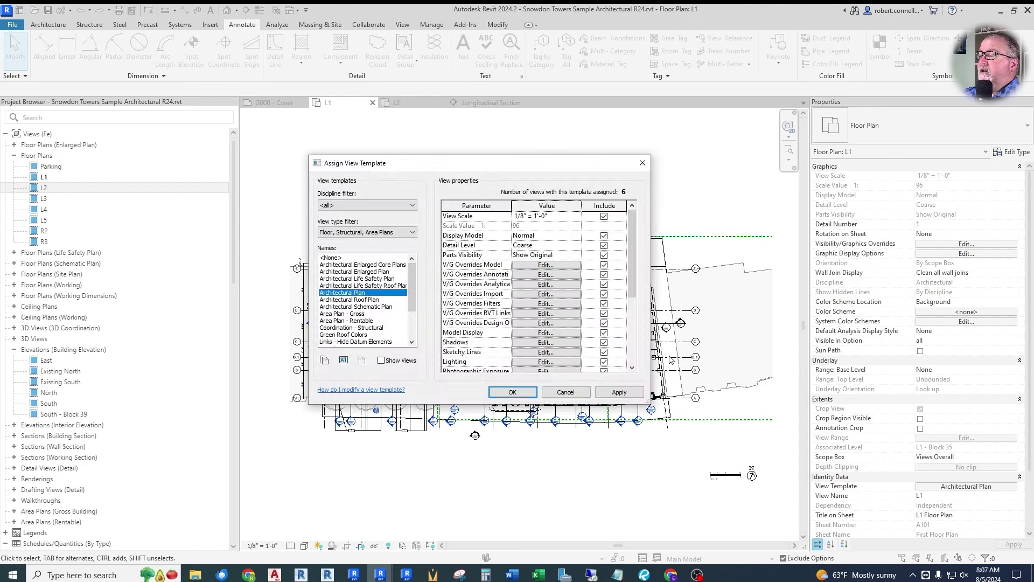
pyautogui.scroll(-3, 551, 330)
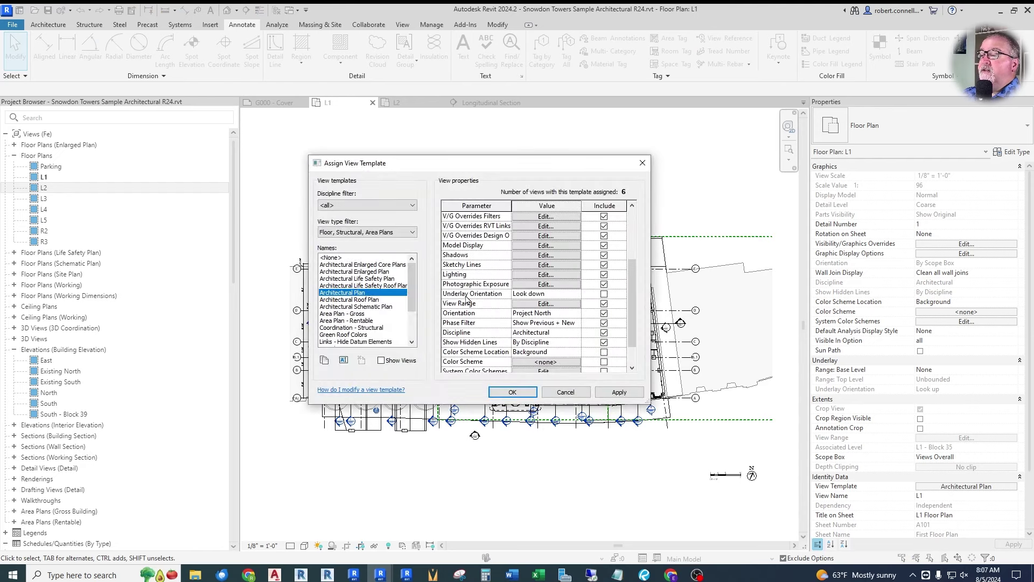
pyautogui.click(526, 304)
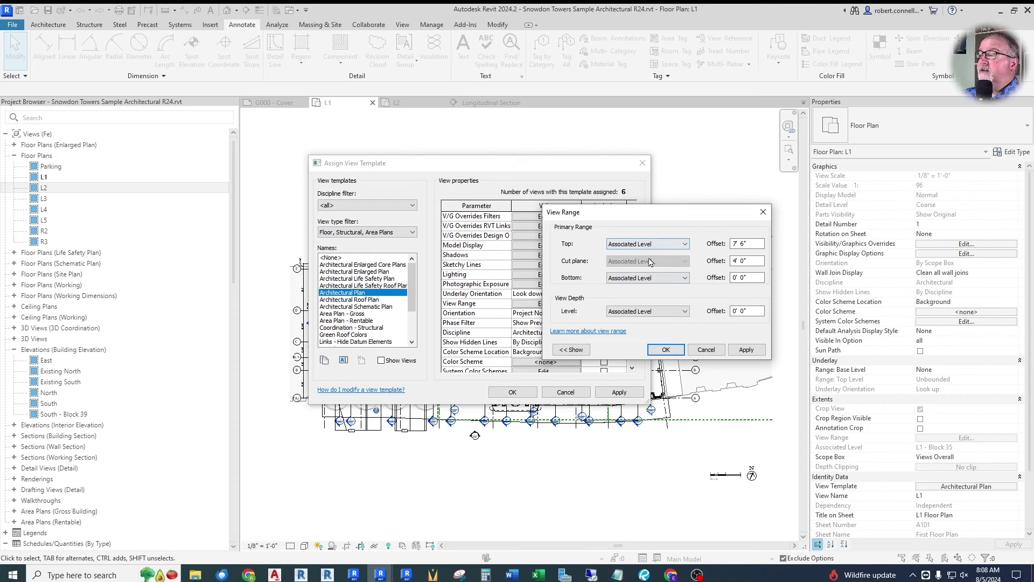
pyautogui.click(705, 349)
pyautogui.click(566, 392)
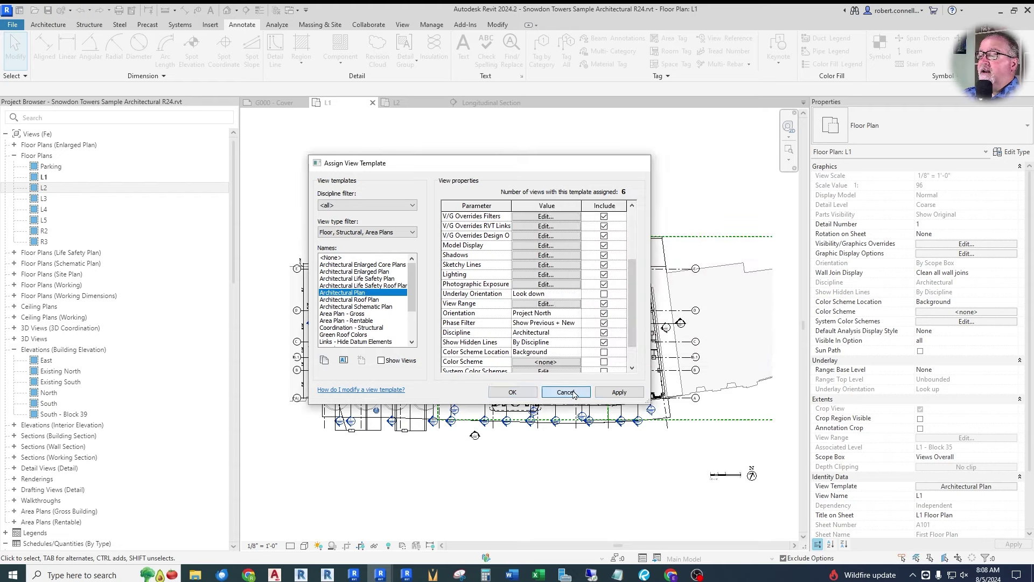
# Step: Examine the L1 floor plan from the café and kitchen across to the commercial/retail spaces
pyautogui.scroll(5, 294, 324)
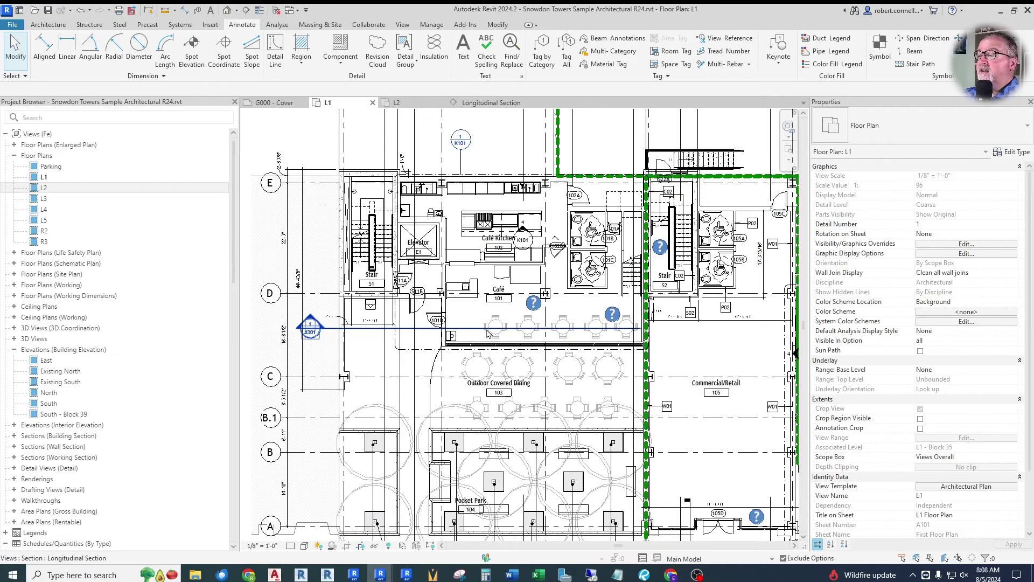
pyautogui.scroll(-3, 326, 323)
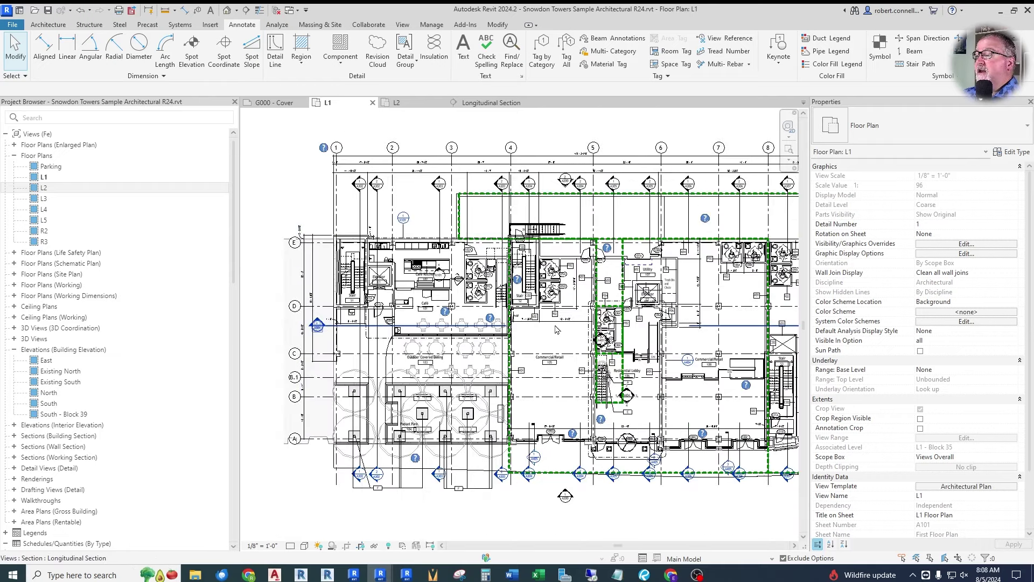
pyautogui.scroll(4, 599, 347)
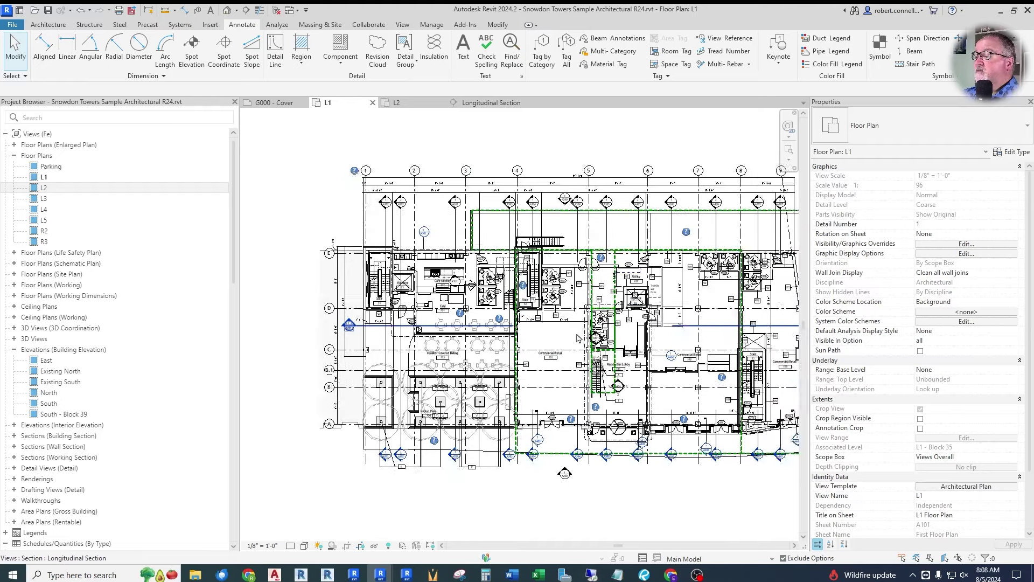
pyautogui.scroll(-3, 317, 346)
pyautogui.scroll(3, 377, 296)
pyautogui.scroll(-2, 555, 236)
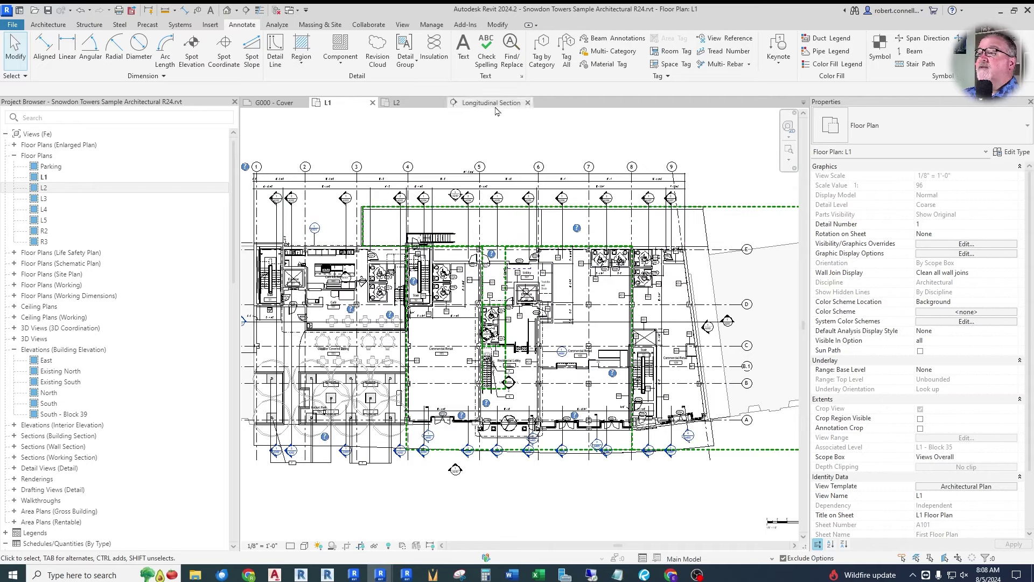
# Step: Open the Longitudinal Section and examine the Parking and L1 - Block 35 levels at the Brownsville Café
pyautogui.click(493, 102)
pyautogui.scroll(-6, 544, 359)
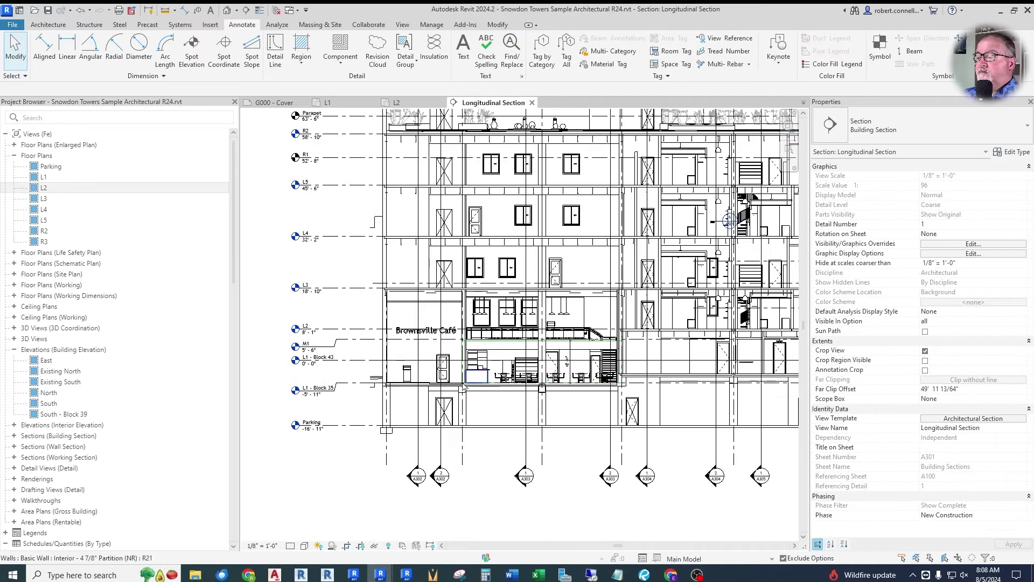
pyautogui.scroll(1, 415, 446)
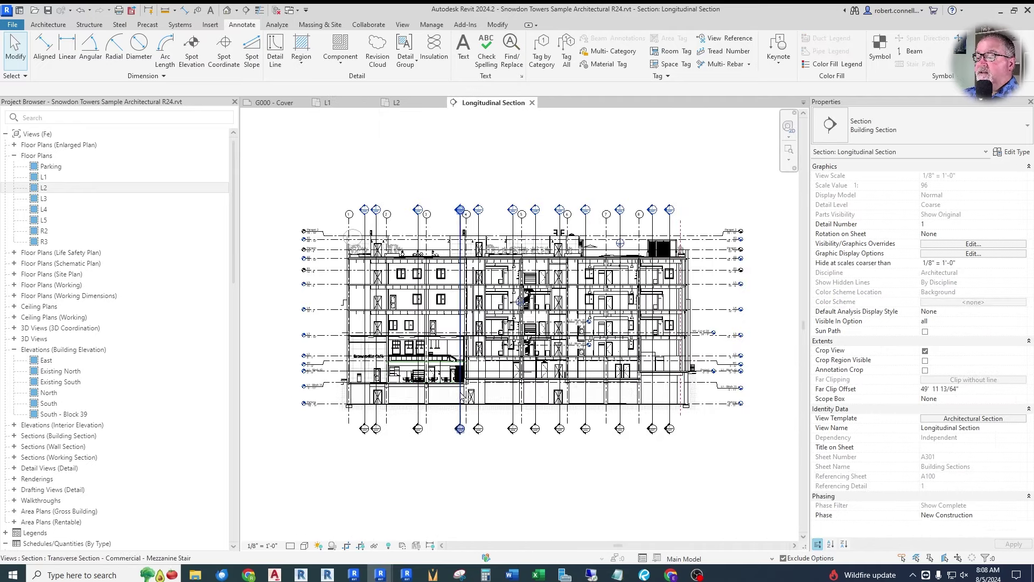
pyautogui.scroll(3, 307, 408)
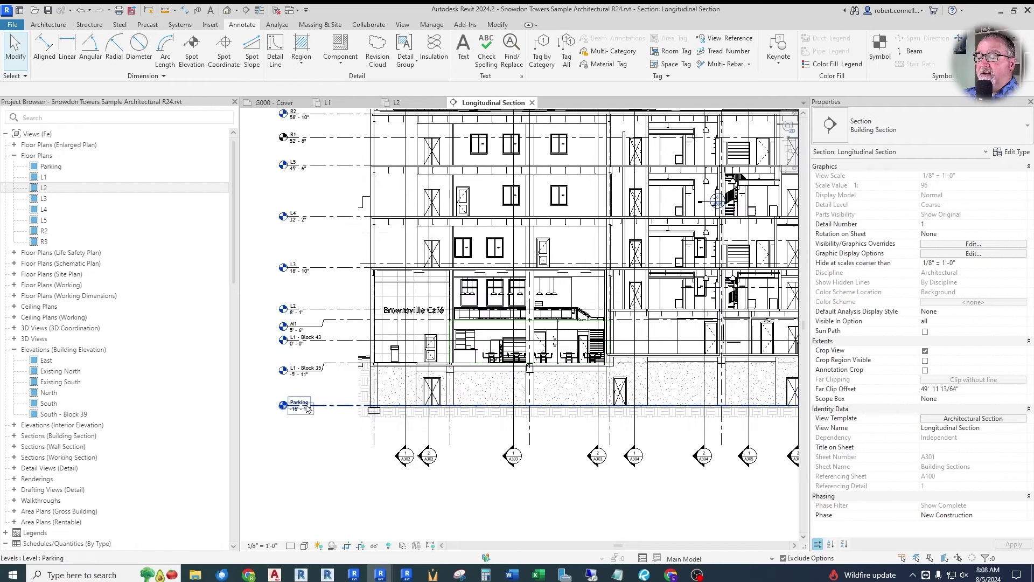
pyautogui.scroll(2, 355, 396)
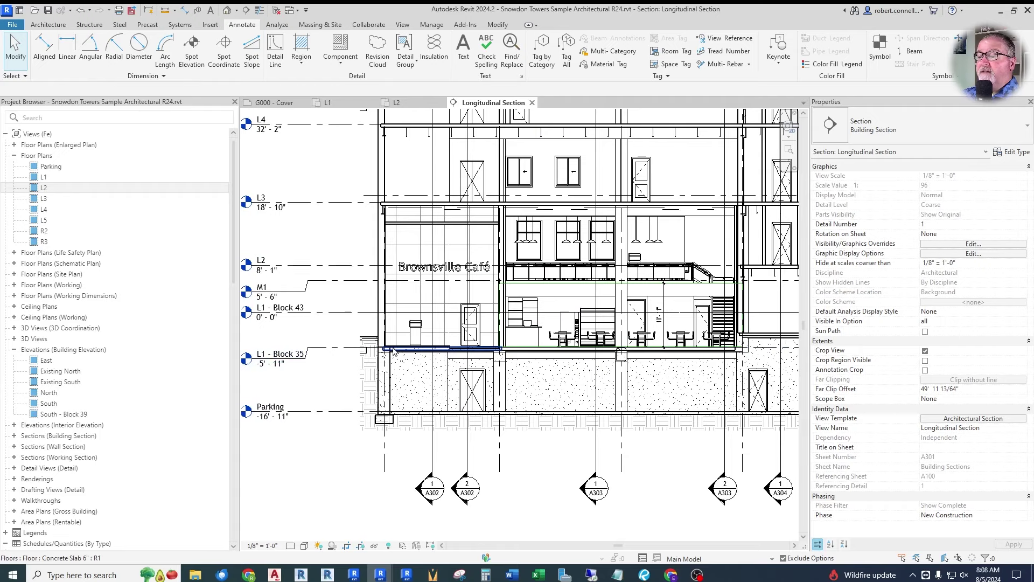
# Step: Examine the floor slabs of the retail spaces beside the café and the L1 - Block 43 level in the section
pyautogui.scroll(-2, 324, 350)
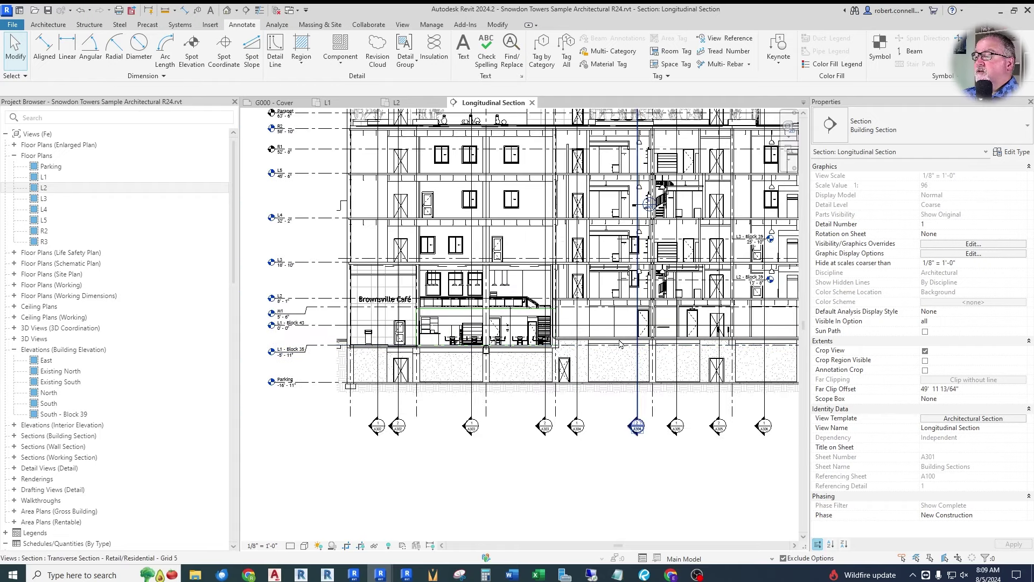
pyautogui.scroll(5, 576, 345)
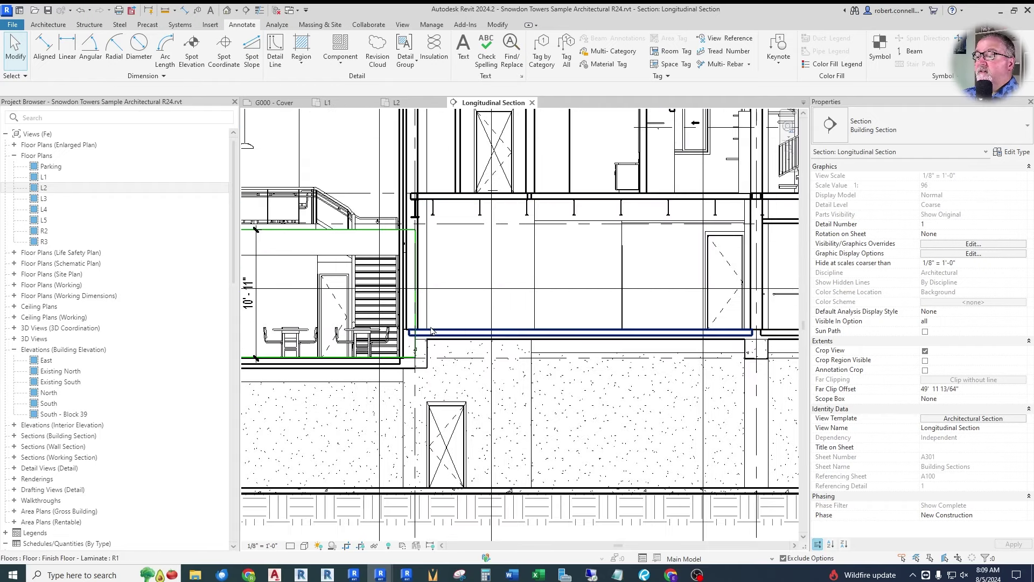
pyautogui.scroll(-4, 388, 339)
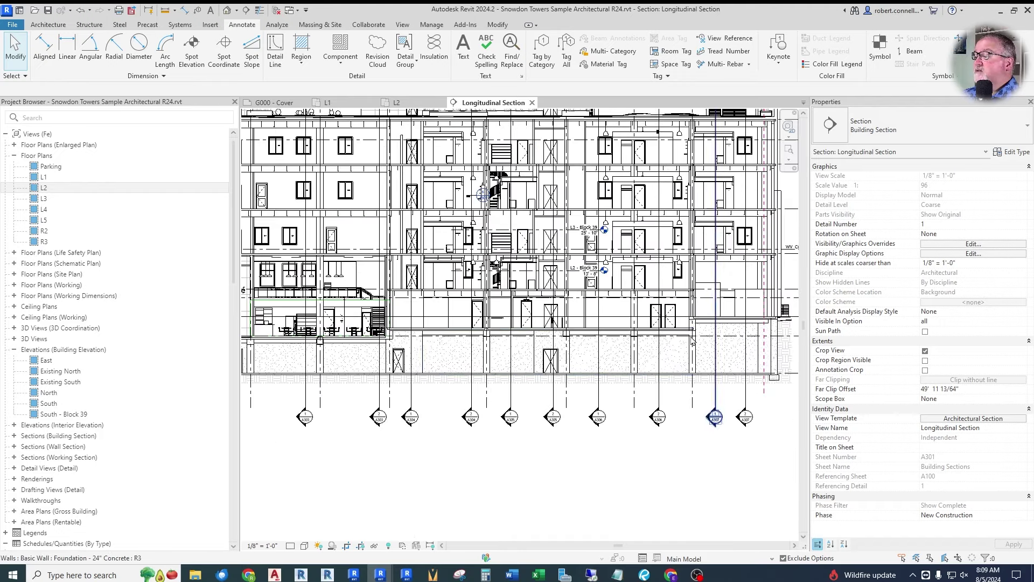
pyautogui.scroll(-3, 692, 341)
pyautogui.scroll(3, 677, 335)
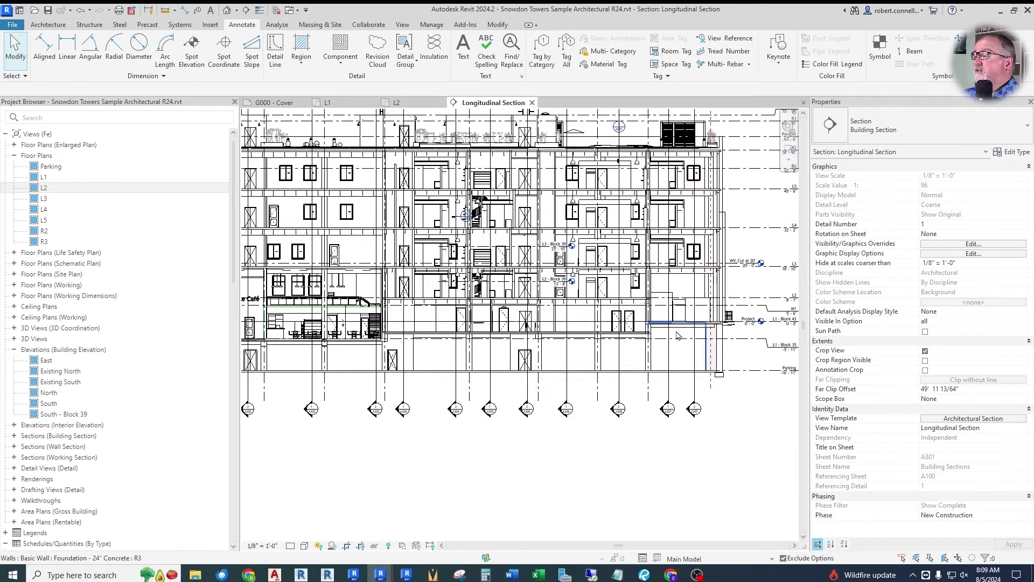
pyautogui.scroll(1, 700, 325)
pyautogui.scroll(4, 700, 327)
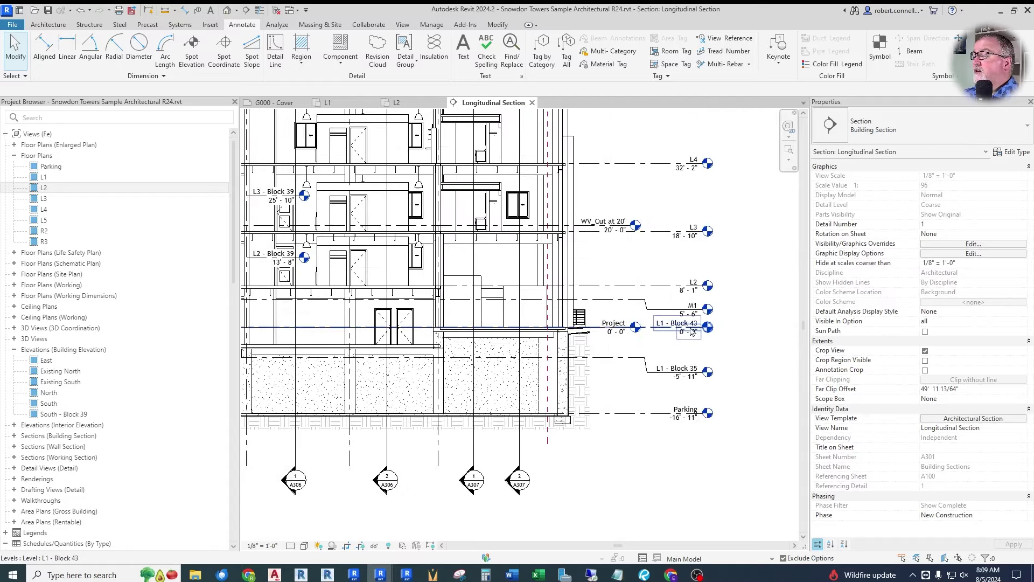
# Step: Compare the stepped first-floor slab heights between the café and the far end of the building in the section
pyautogui.scroll(-5, 692, 331)
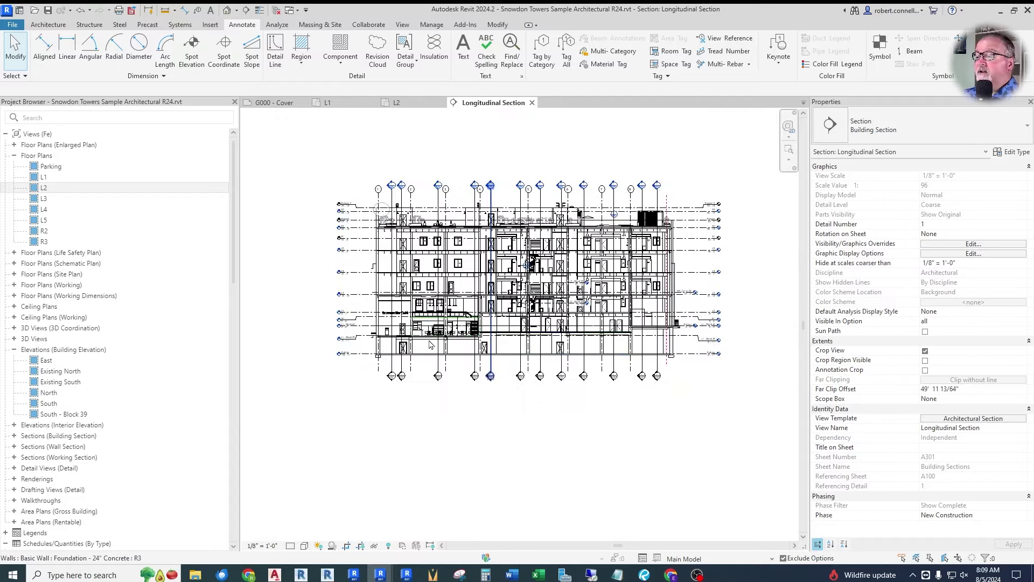
pyautogui.scroll(5, 456, 345)
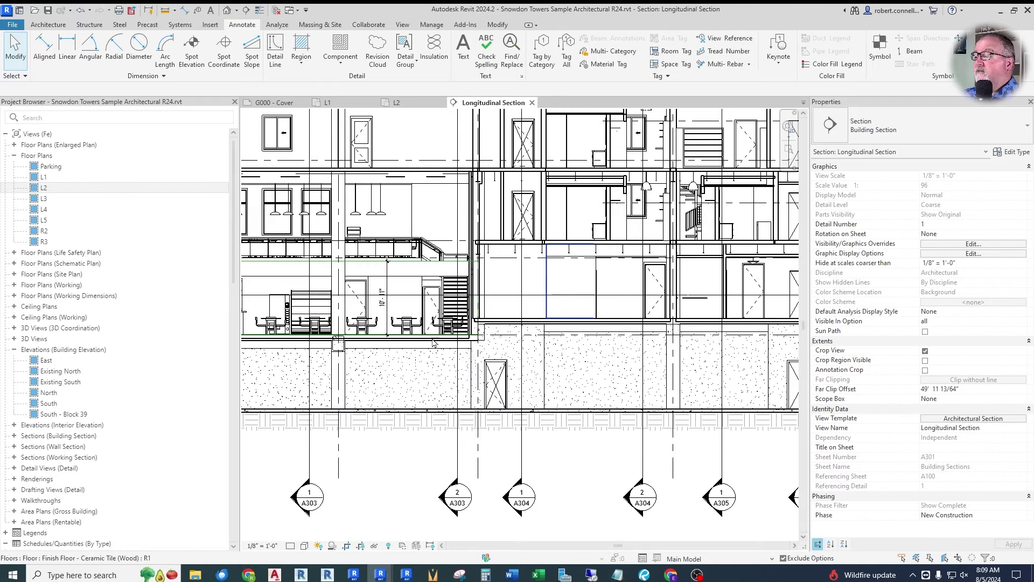
pyautogui.scroll(-5, 619, 323)
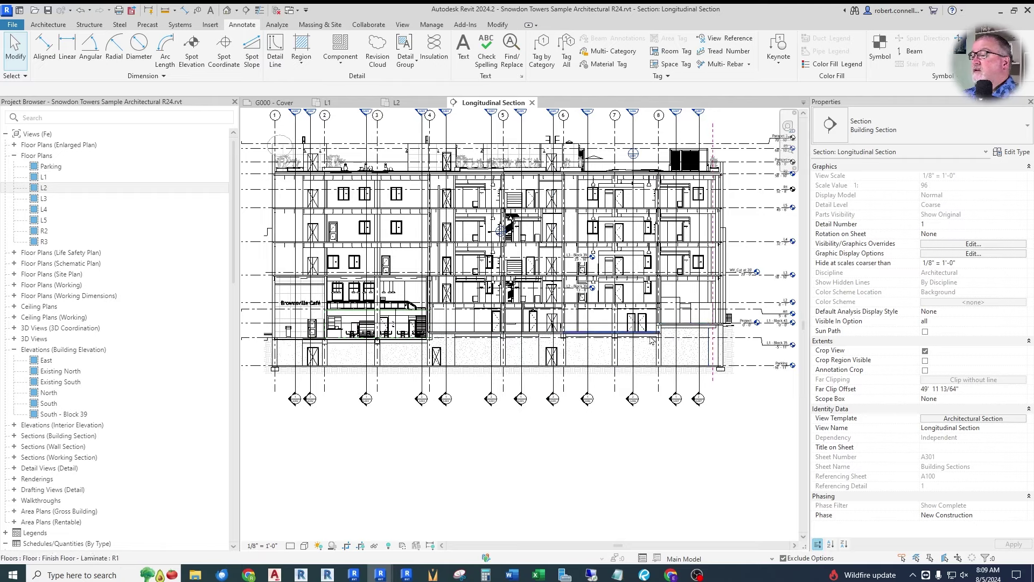
pyautogui.scroll(-2, 633, 258)
pyautogui.scroll(1, 485, 180)
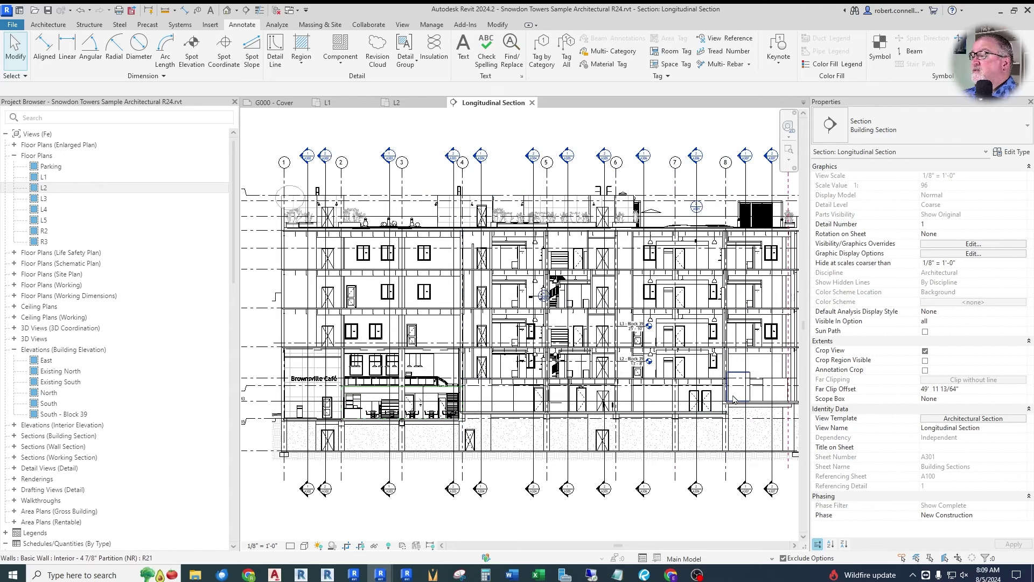
pyautogui.scroll(-3, 733, 406)
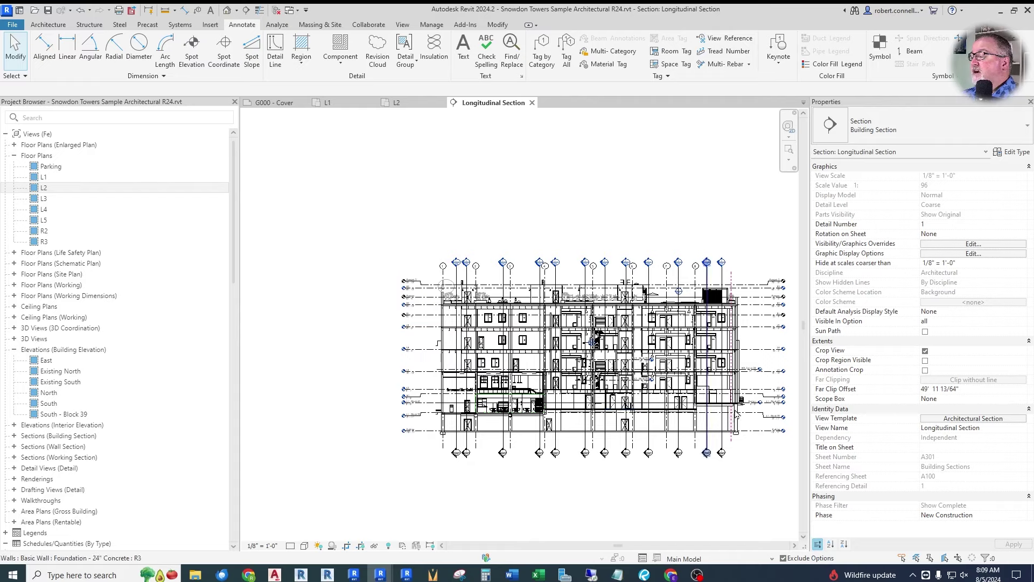
# Step: Locate the L1 - Block 43 level at the far end of the building in the Longitudinal Section
pyautogui.scroll(3, 792, 410)
pyautogui.scroll(-2, 792, 410)
pyautogui.scroll(3, 694, 404)
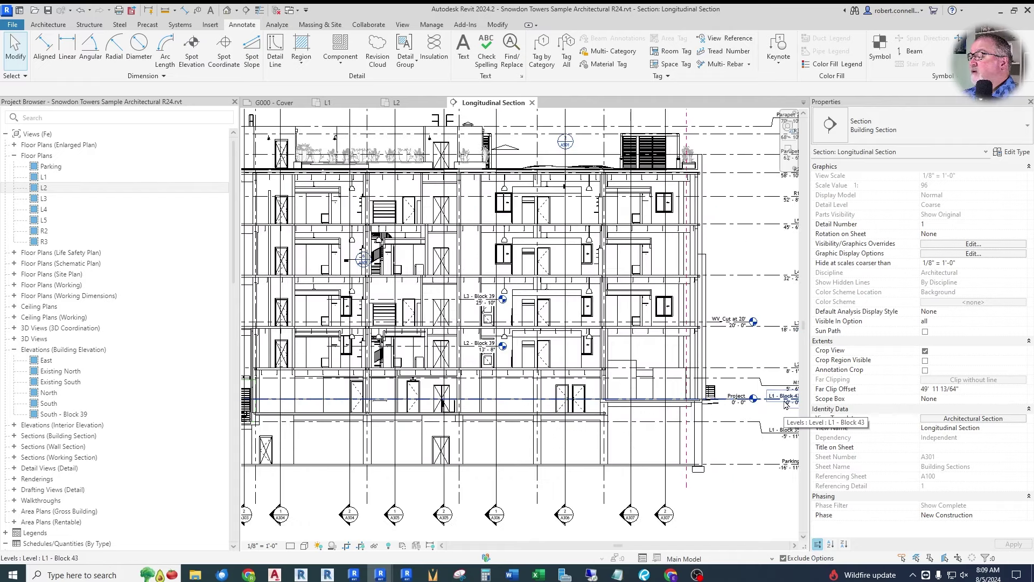
pyautogui.scroll(-2, 670, 399)
# Step: Return to the L1 floor plan and review the available plan view types and the dashed plan region boundaries
pyautogui.click(327, 102)
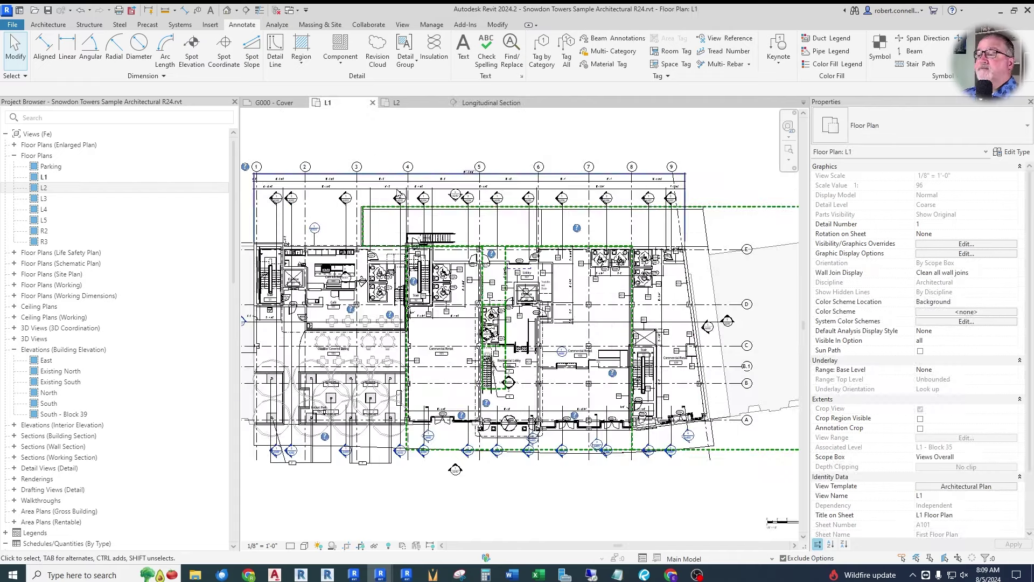
pyautogui.scroll(-2, 616, 336)
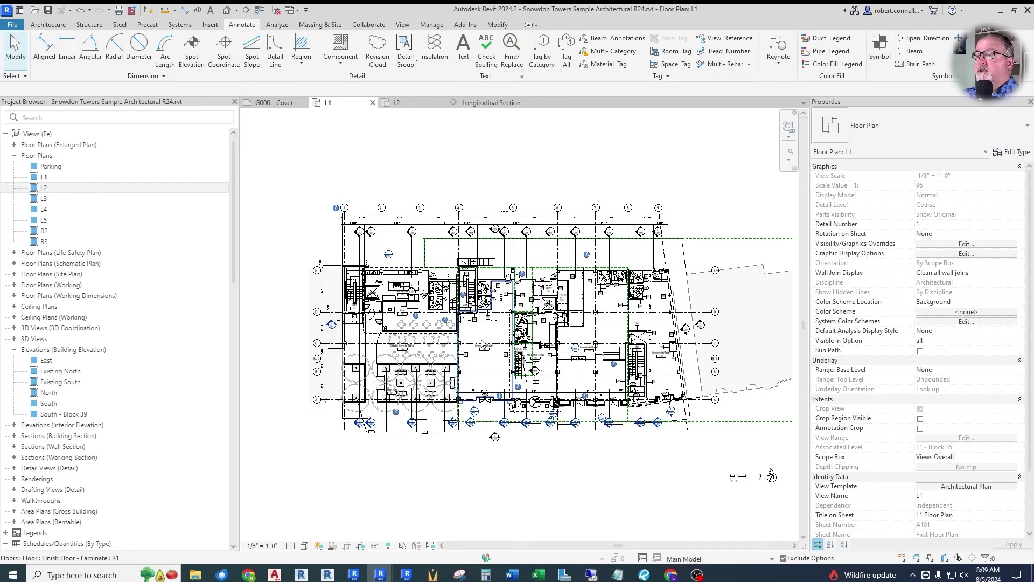
pyautogui.click(404, 25)
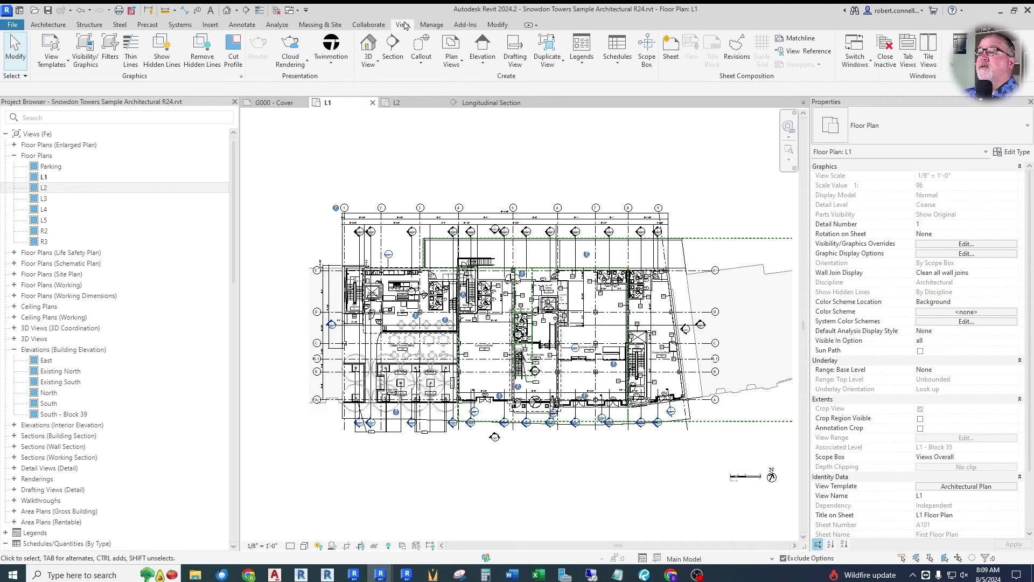
pyautogui.click(455, 63)
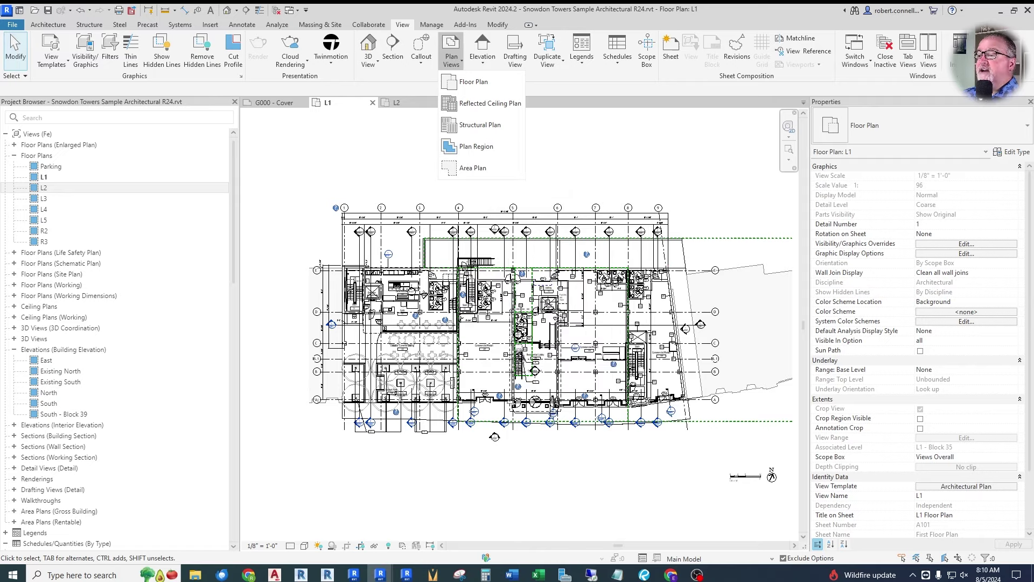
pyautogui.scroll(5, 444, 270)
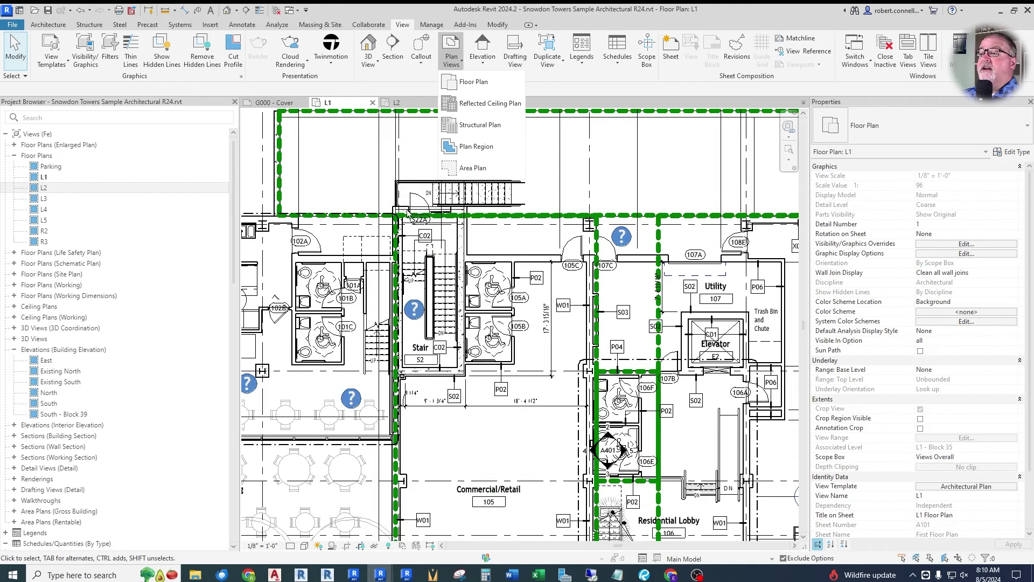
pyautogui.scroll(-2, 407, 212)
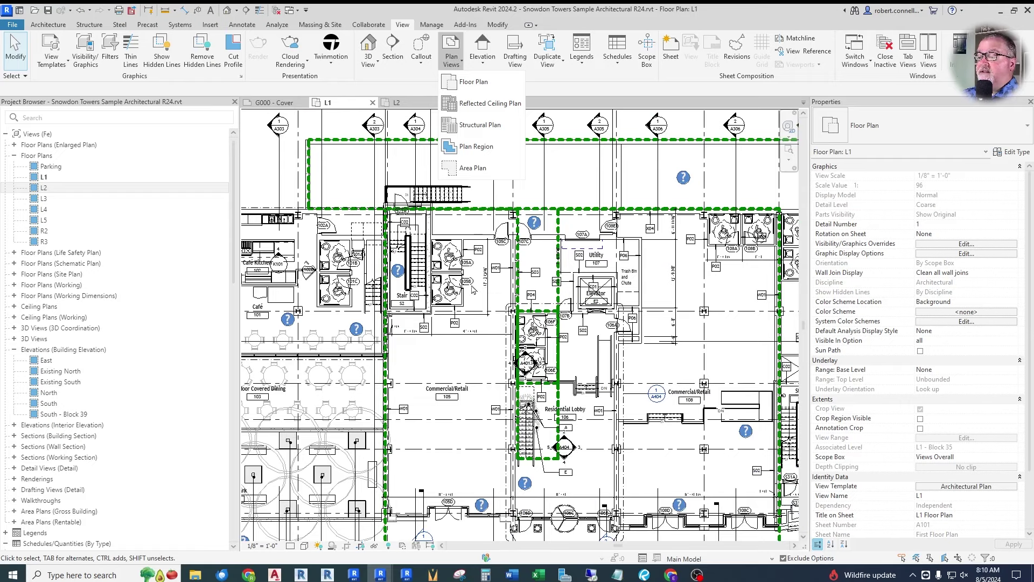
# Step: Select the plan region around the commercial/retail spaces between grids 4 and 8, examine its extents and review its View Range
pyautogui.click(386, 387)
pyautogui.scroll(3, 425, 355)
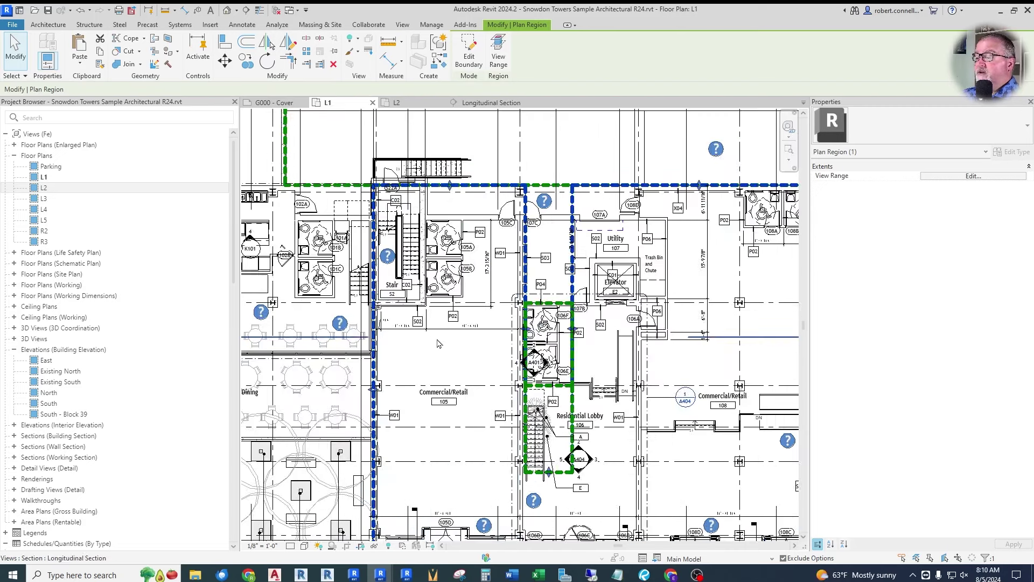
pyautogui.scroll(-1, 439, 343)
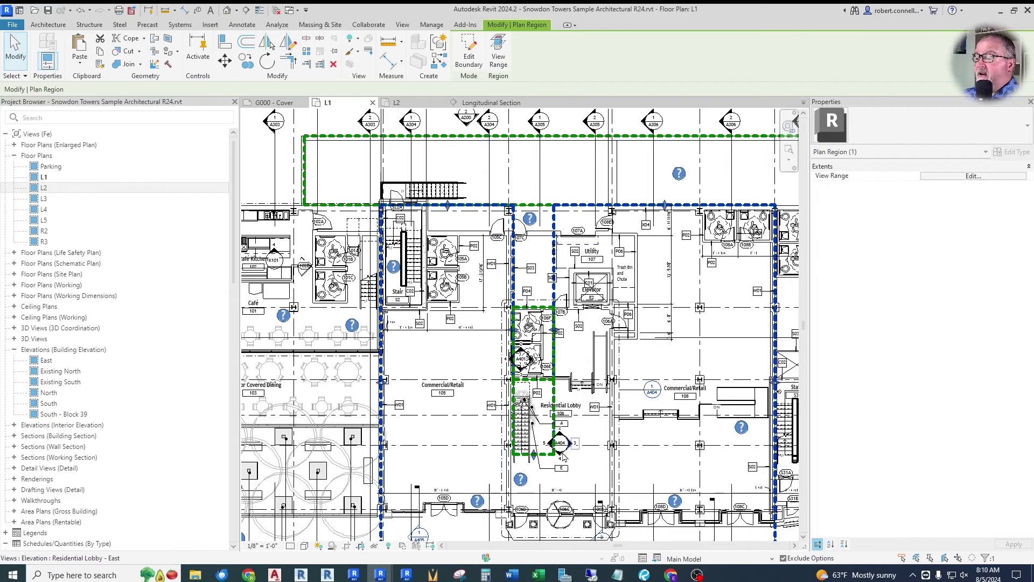
pyautogui.scroll(-2, 549, 204)
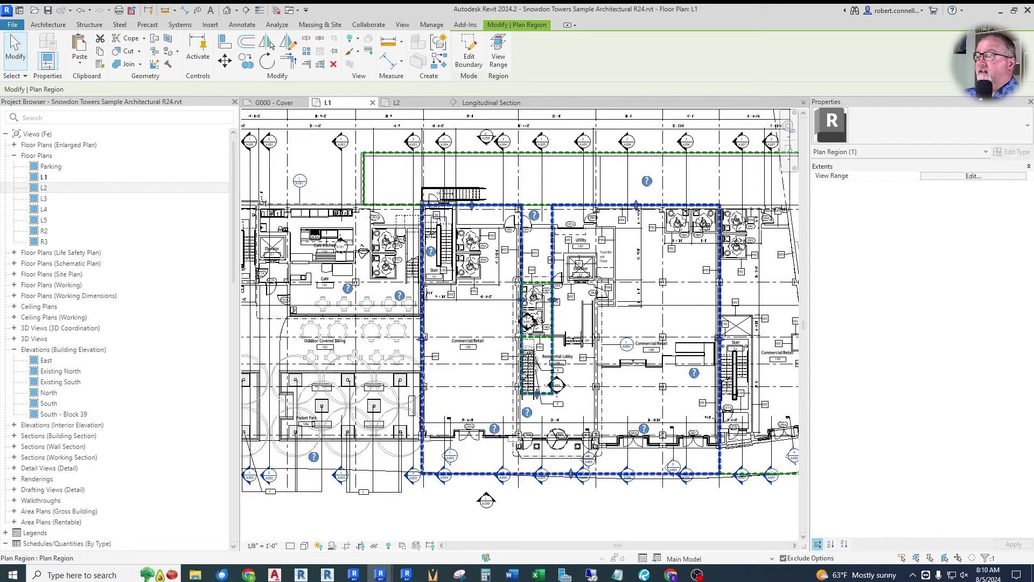
pyautogui.moveTo(736, 309); pyautogui.dragTo(659, 363, button='middle')
pyautogui.scroll(1, 501, 259)
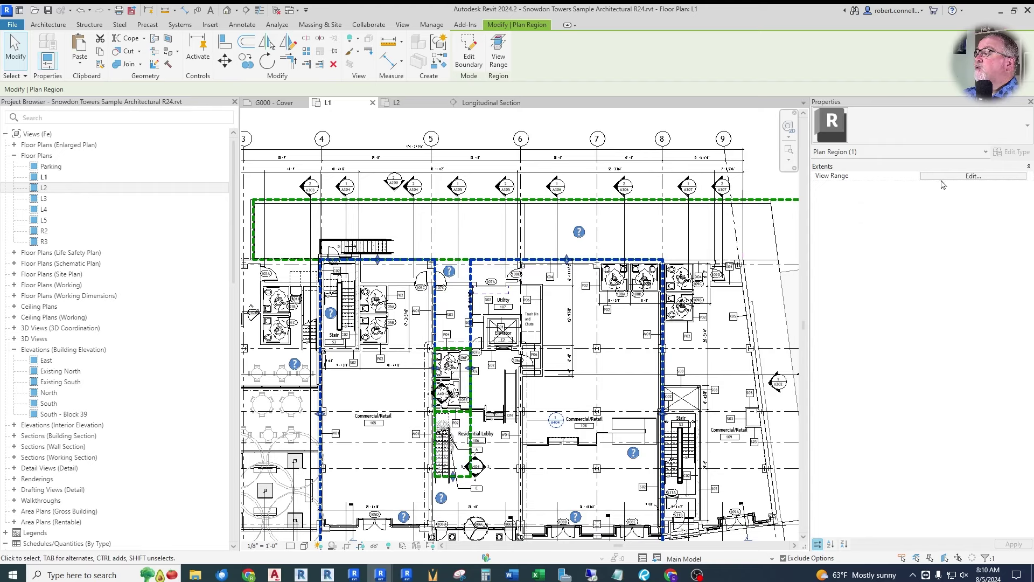
pyautogui.click(961, 177)
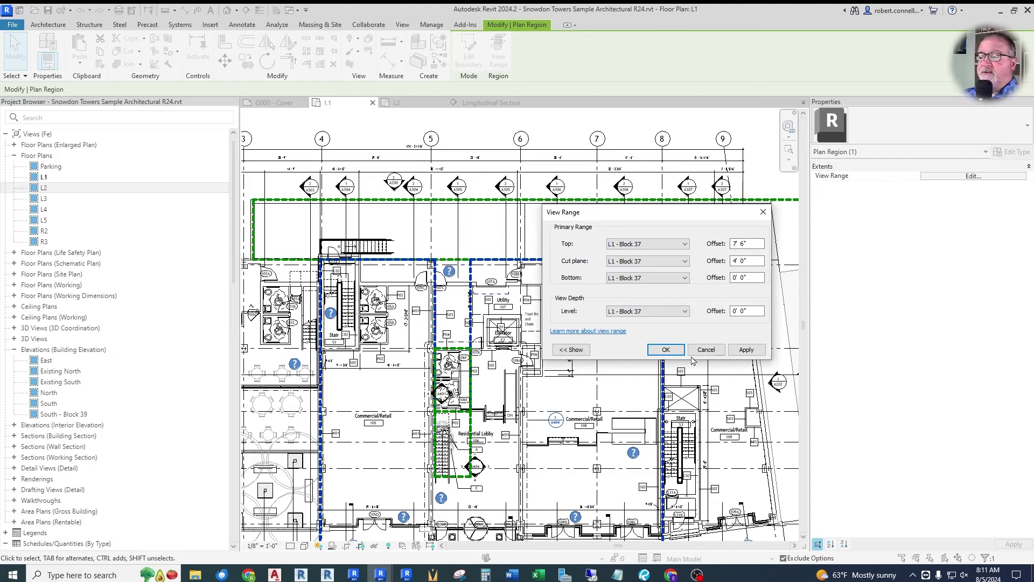
pyautogui.click(706, 350)
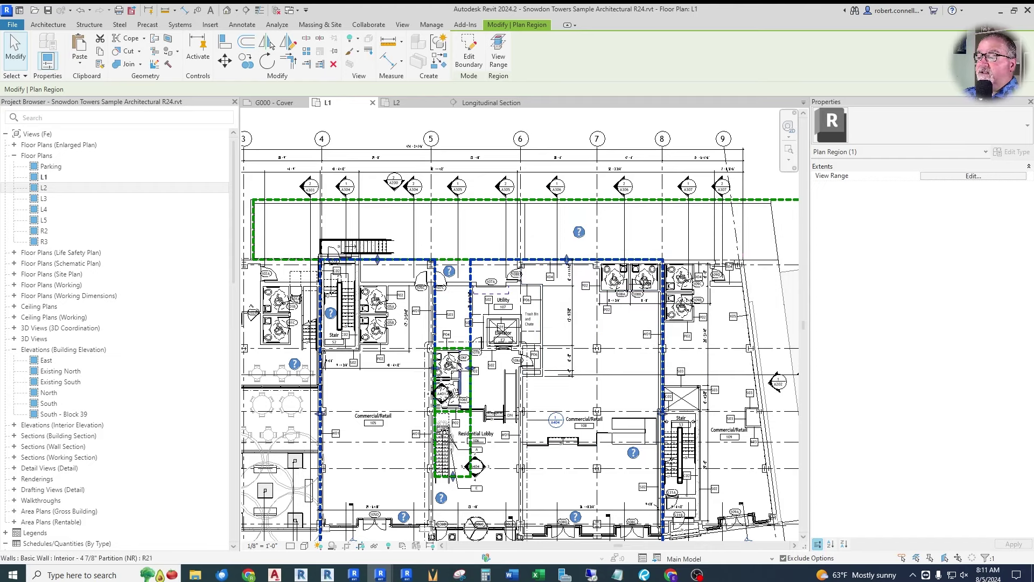
# Step: Examine the smaller plan regions nested around the residential lobby restrooms and stair on L1
pyautogui.scroll(2, 450, 393)
pyautogui.scroll(-1, 451, 398)
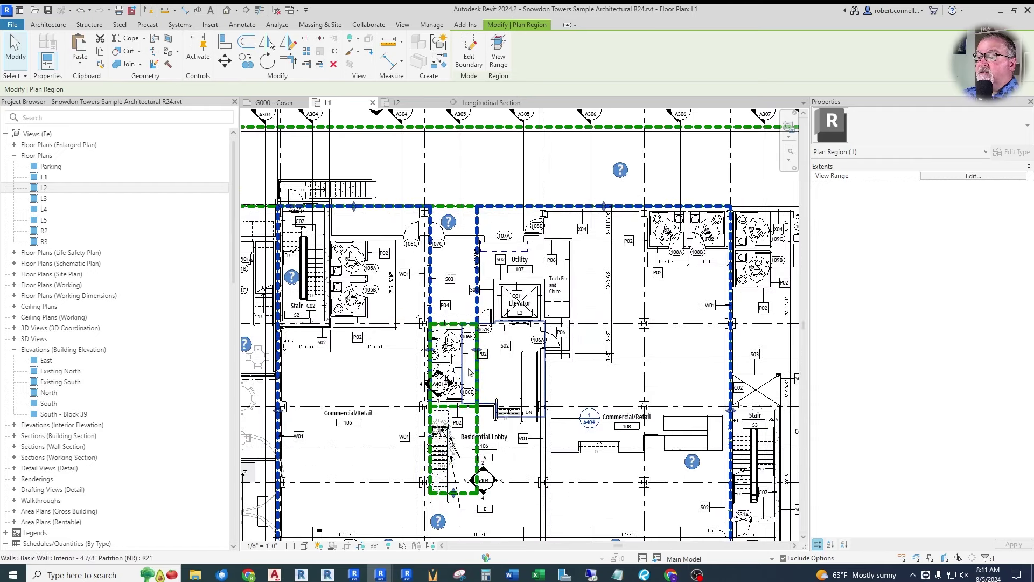
pyautogui.scroll(-3, 454, 349)
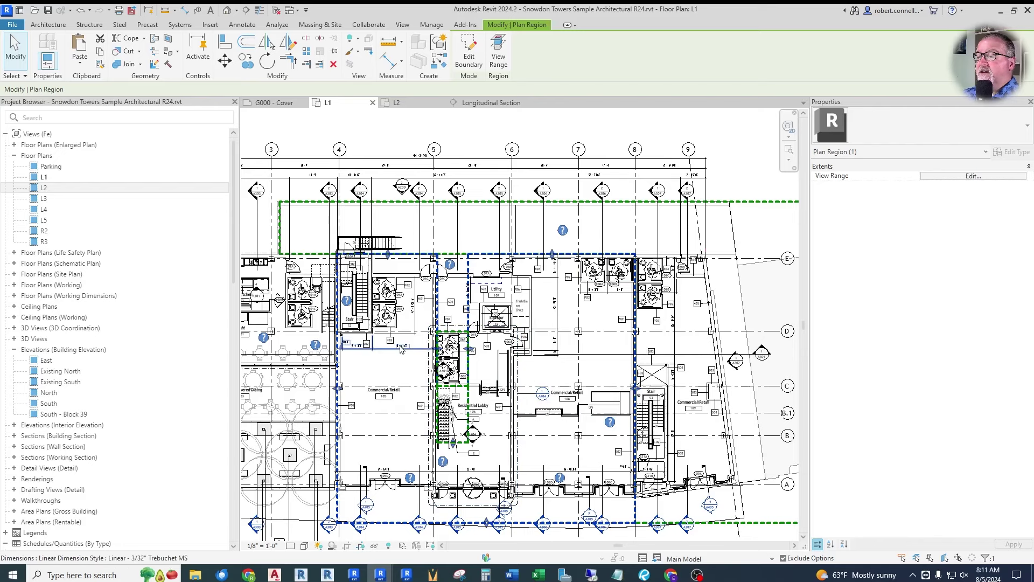
pyautogui.scroll(-2, 399, 343)
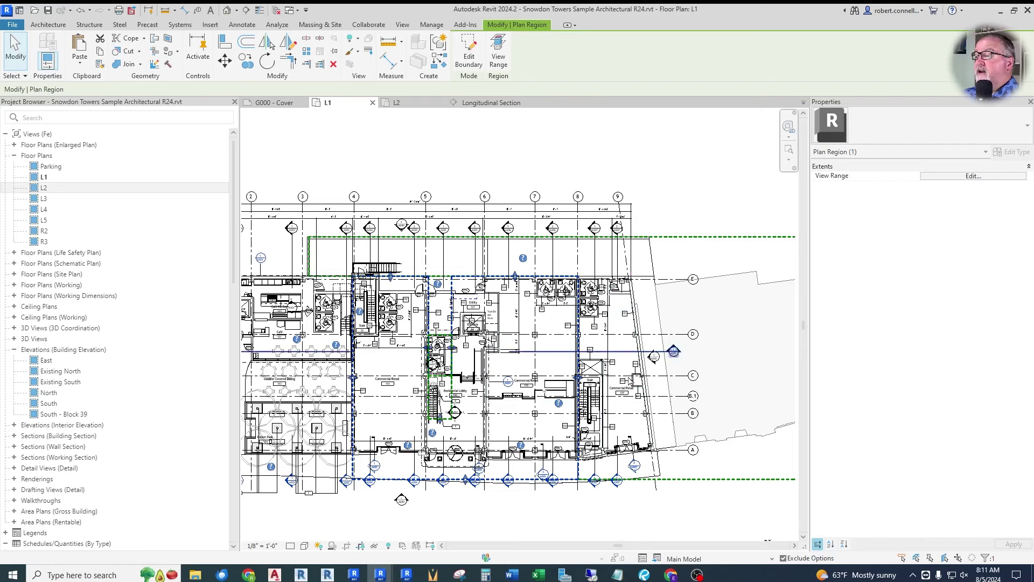
# Step: Select the outer plan region behind and beyond the retail spaces, examine it at the exterior stair, and clear the selection
pyautogui.click(585, 474)
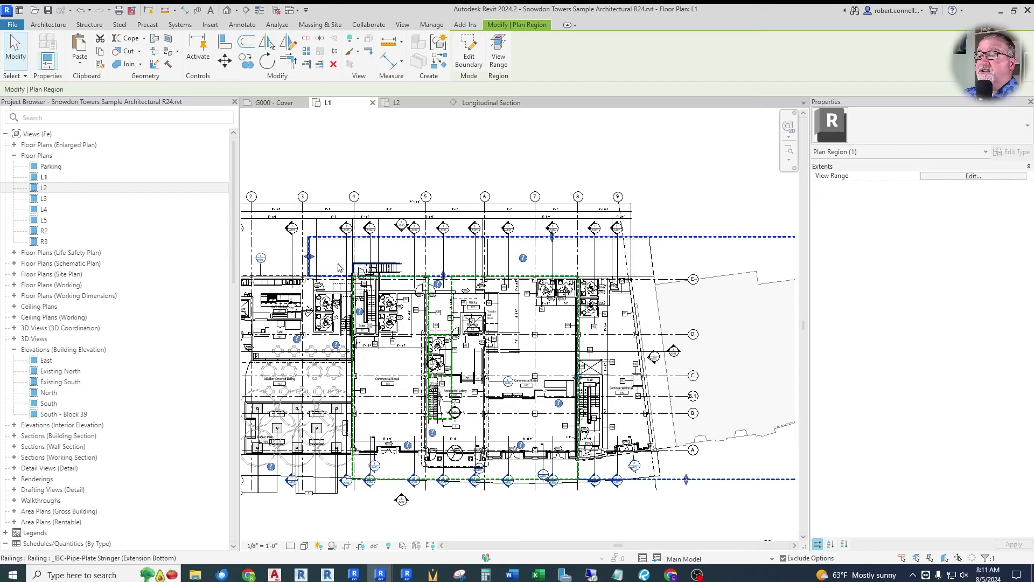
pyautogui.scroll(1, 350, 266)
pyautogui.scroll(5, 353, 266)
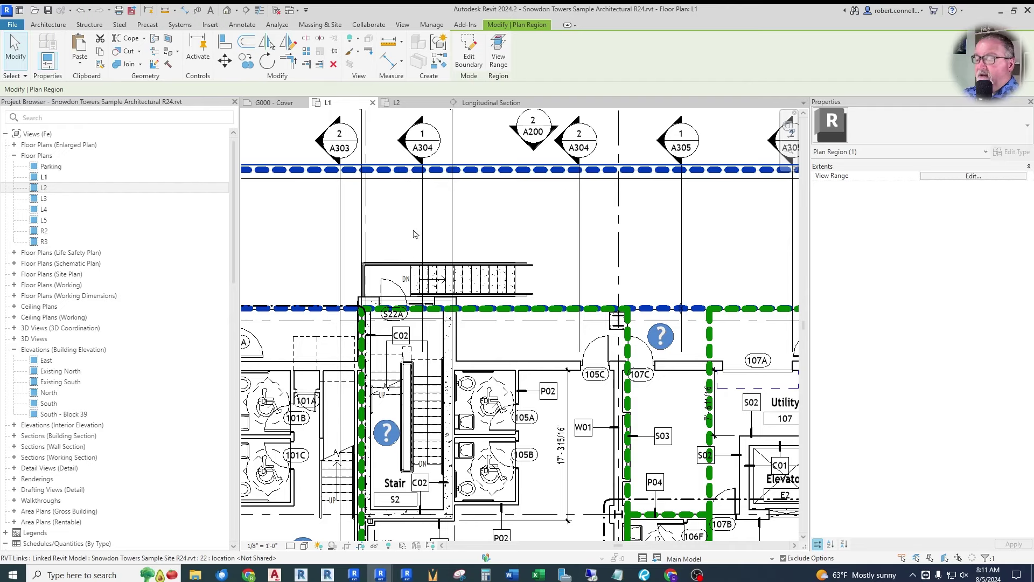
pyautogui.scroll(1, 386, 291)
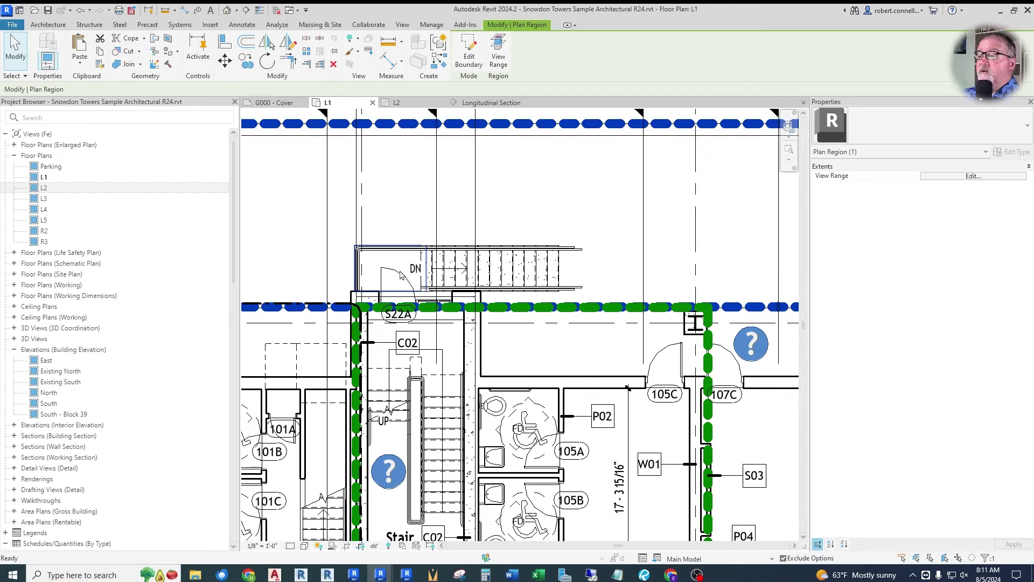
pyautogui.press('Delete')
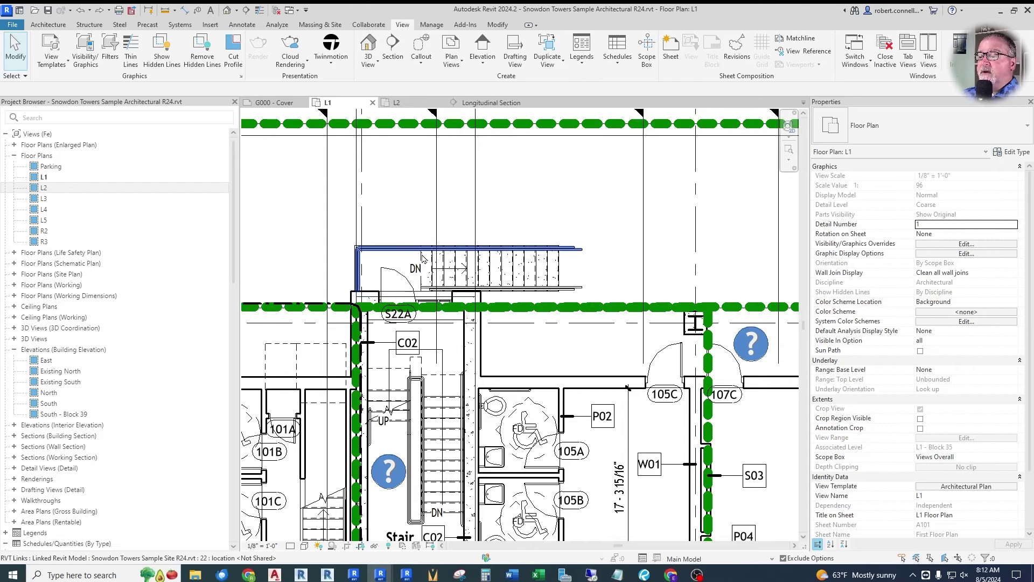
pyautogui.scroll(-6, 365, 277)
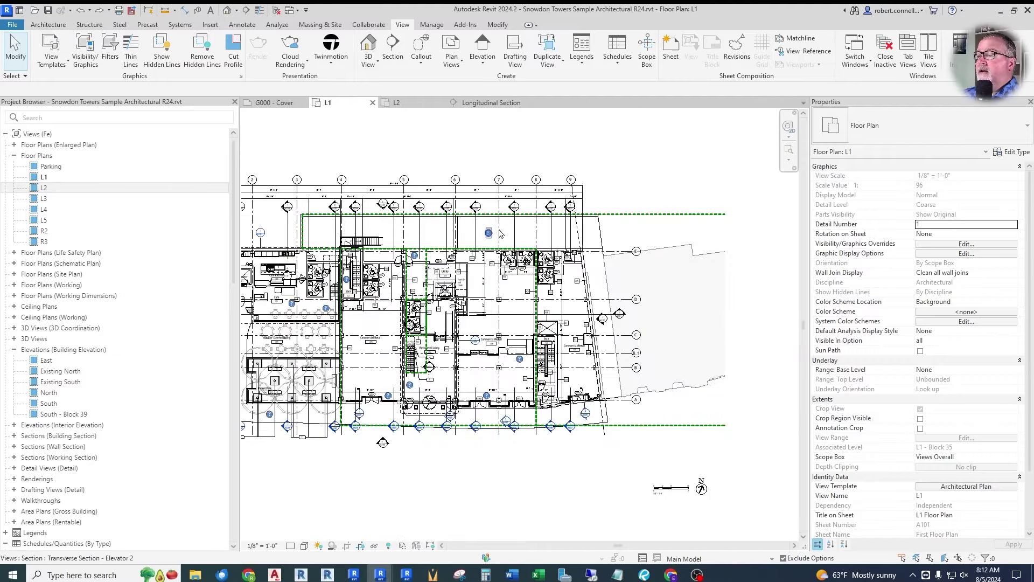
# Step: Review the View Range of the outer plan region and close it without changes
pyautogui.click(627, 219)
pyautogui.click(964, 177)
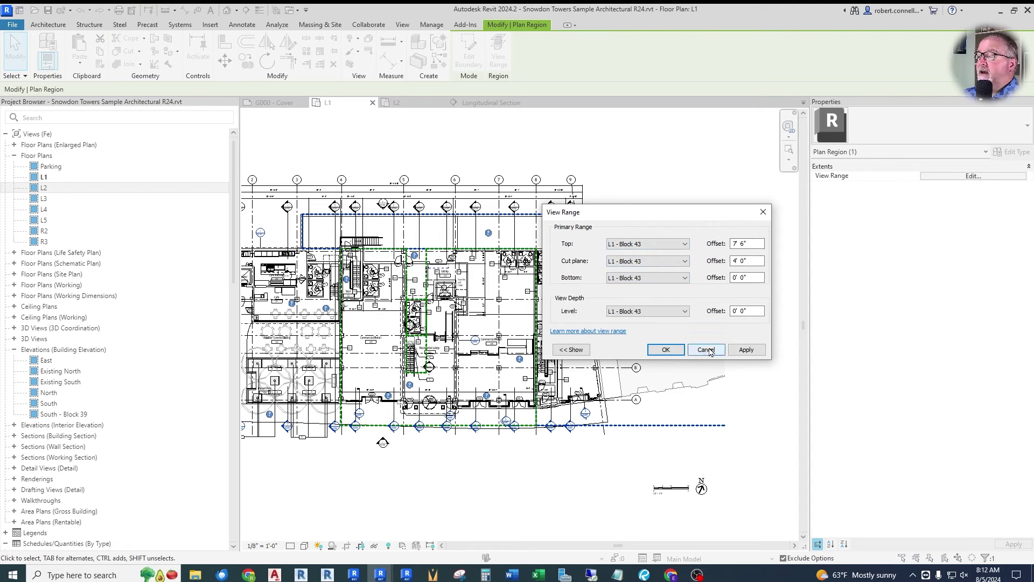
pyautogui.click(705, 349)
pyautogui.press('Escape')
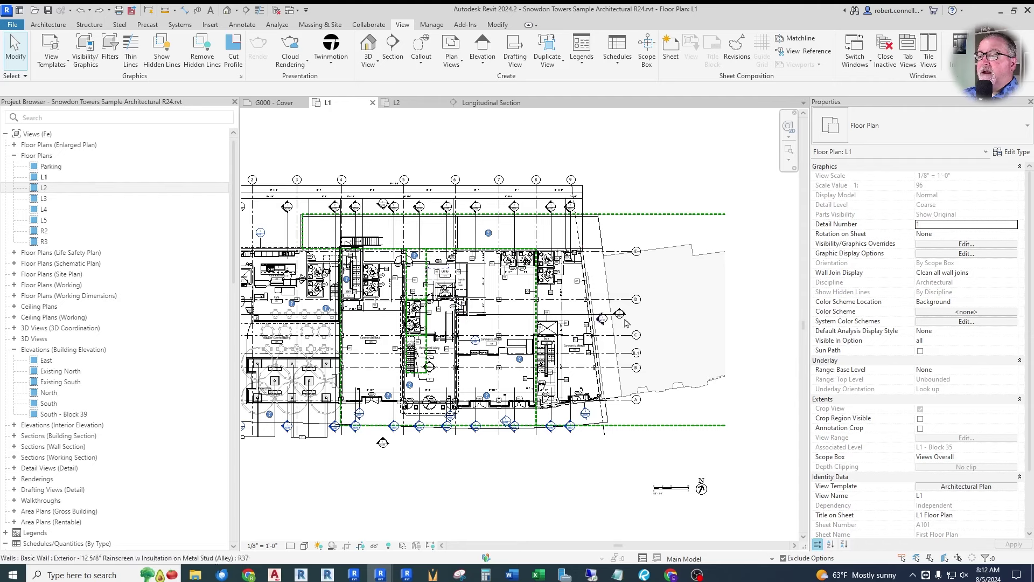
# Step: Examine how the plan regions divide the L1 floor plan between the café, retail spaces and residential lobby
pyautogui.scroll(-3, 482, 335)
pyautogui.scroll(2, 519, 280)
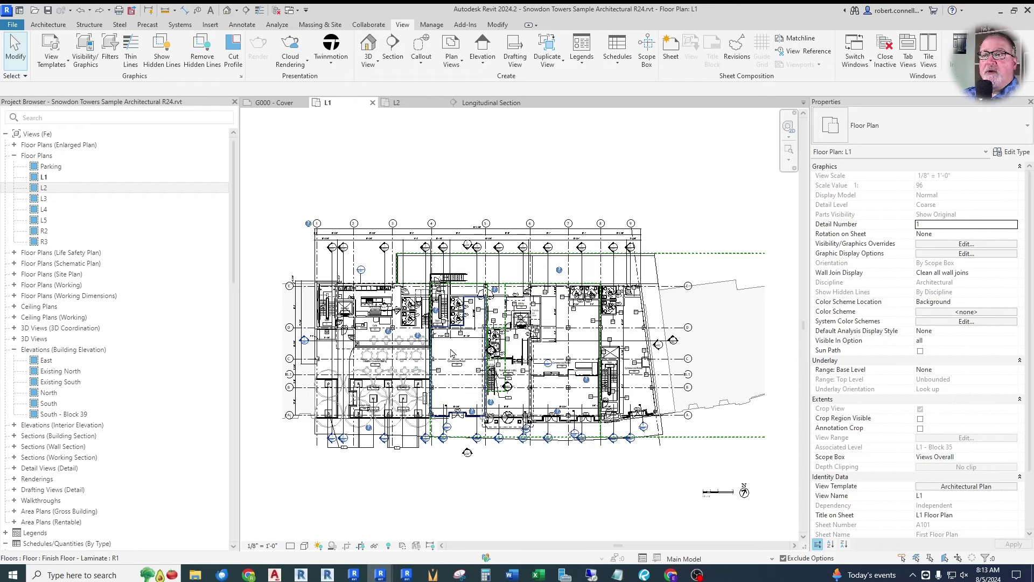
pyautogui.scroll(2, 462, 291)
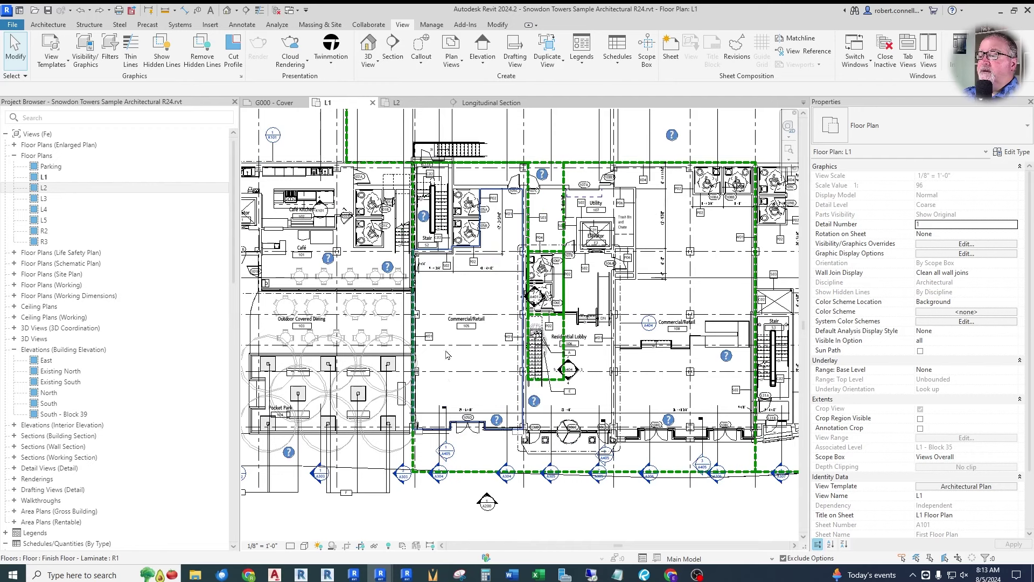
pyautogui.scroll(1, 464, 272)
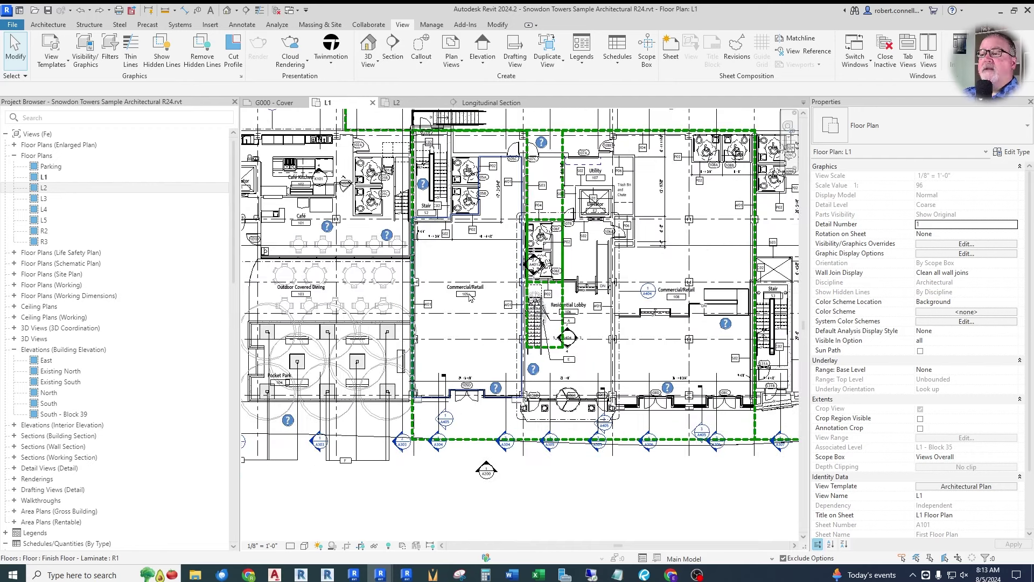
pyautogui.scroll(-3, 458, 352)
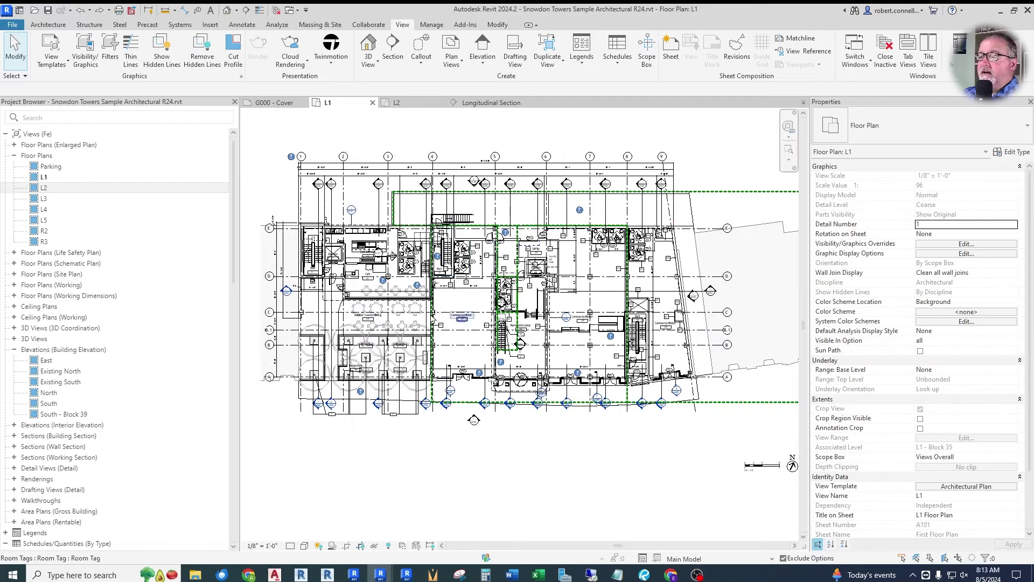
pyautogui.scroll(1, 439, 296)
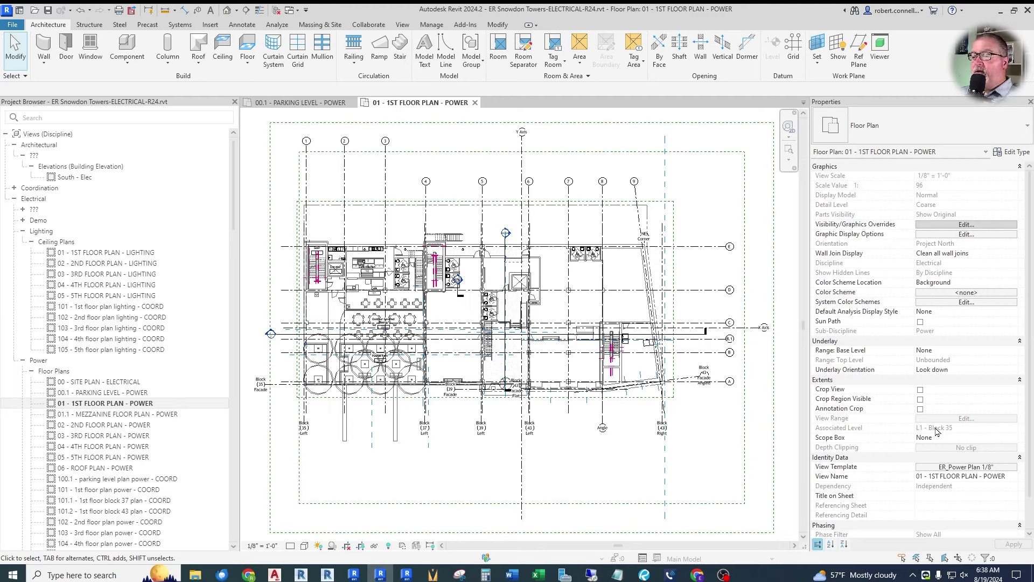
# Step: Turn off Crop Region Visible and Crop View for the 01 - 1ST FLOOR PLAN - POWER view
pyautogui.click(403, 25)
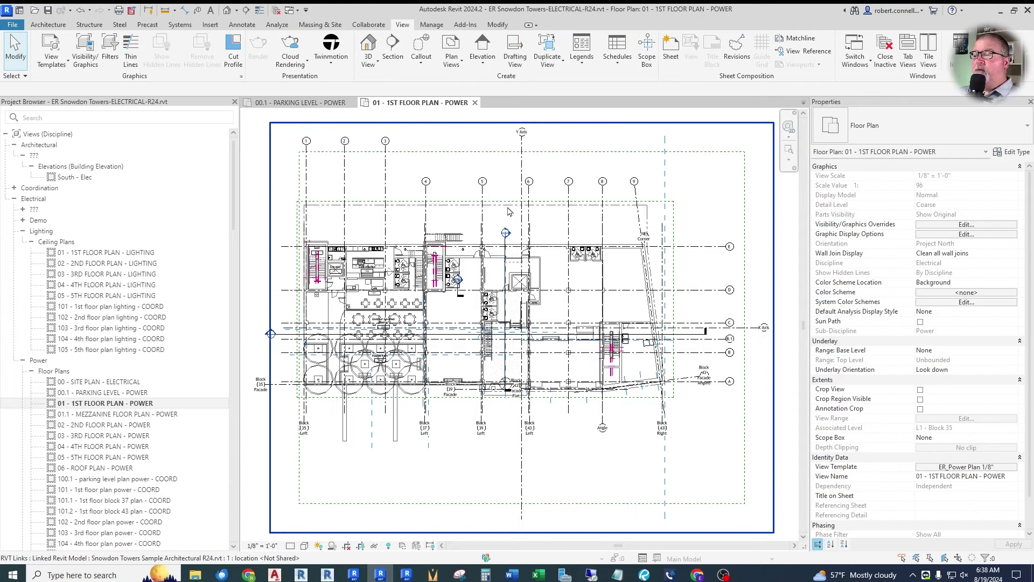
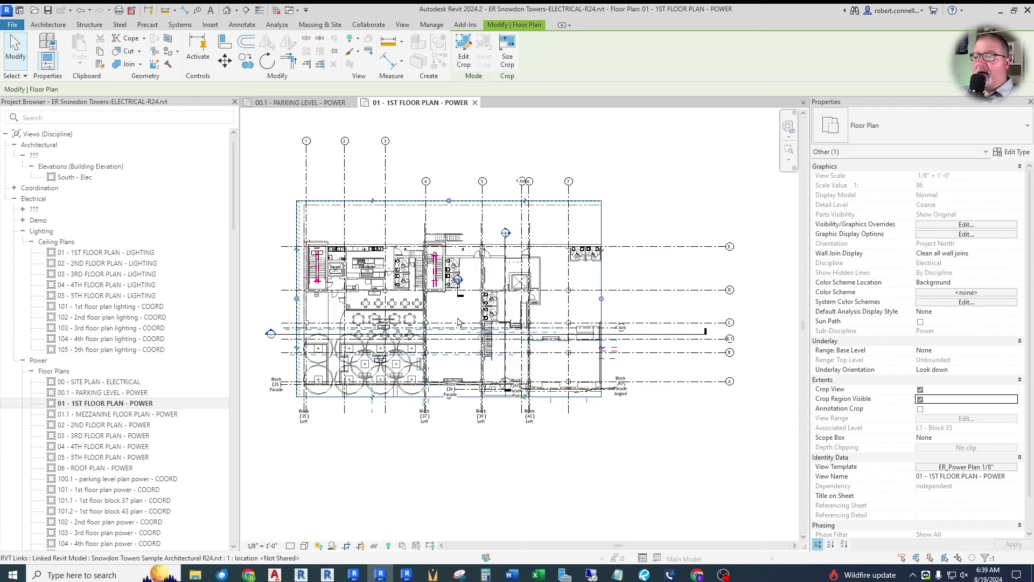
pyautogui.click(300, 211)
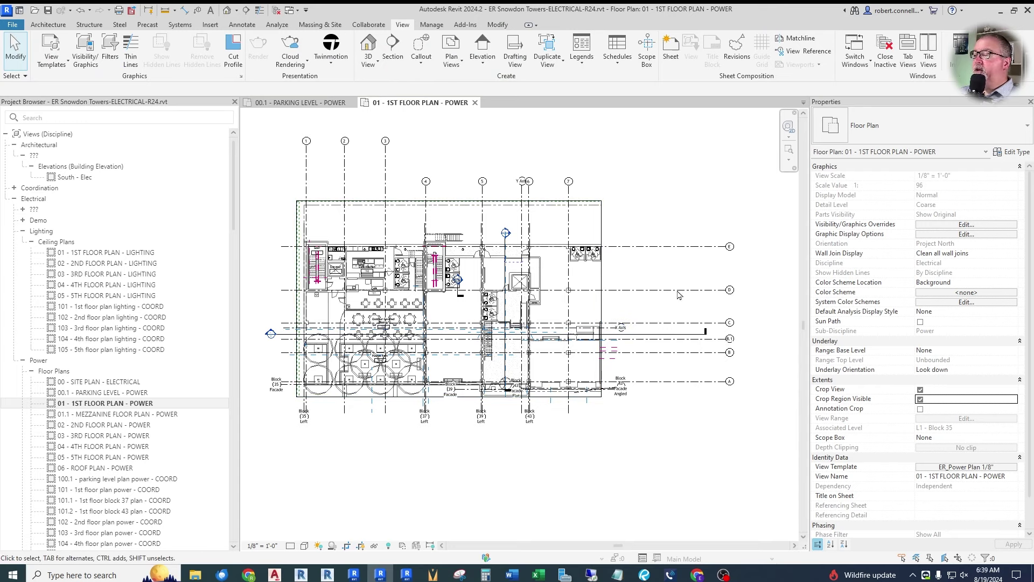
pyautogui.click(920, 399)
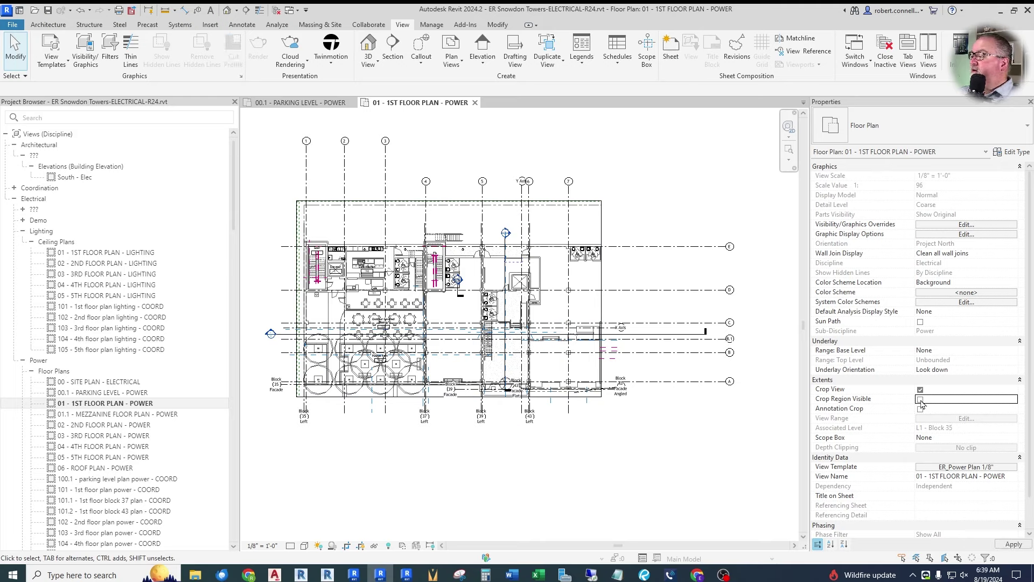
pyautogui.click(920, 392)
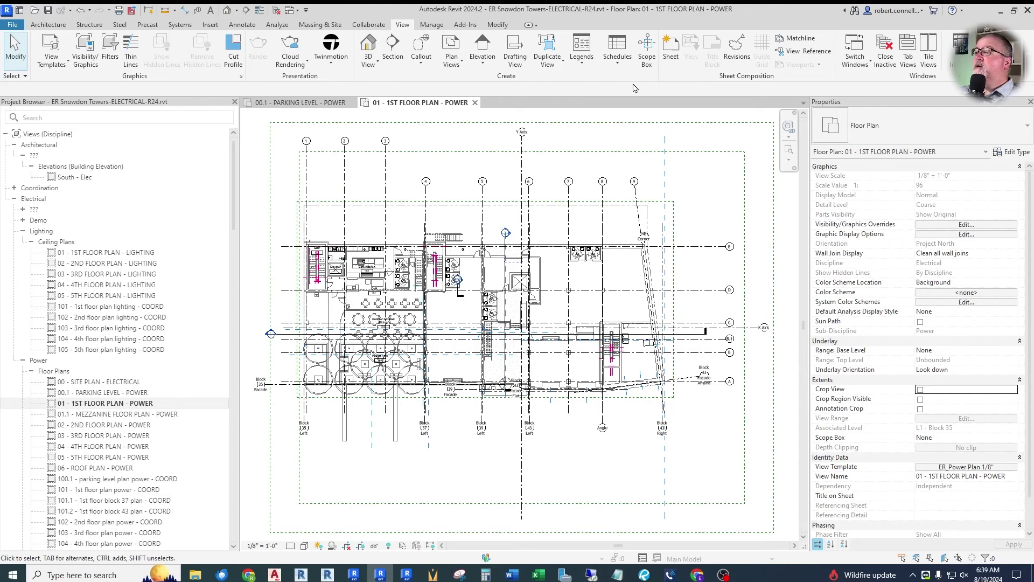
# Step: Draw a scope box with 40' height around the café, outdoor dining and pocket park, ending at the Block 37 Left grid below the facade
pyautogui.click(647, 56)
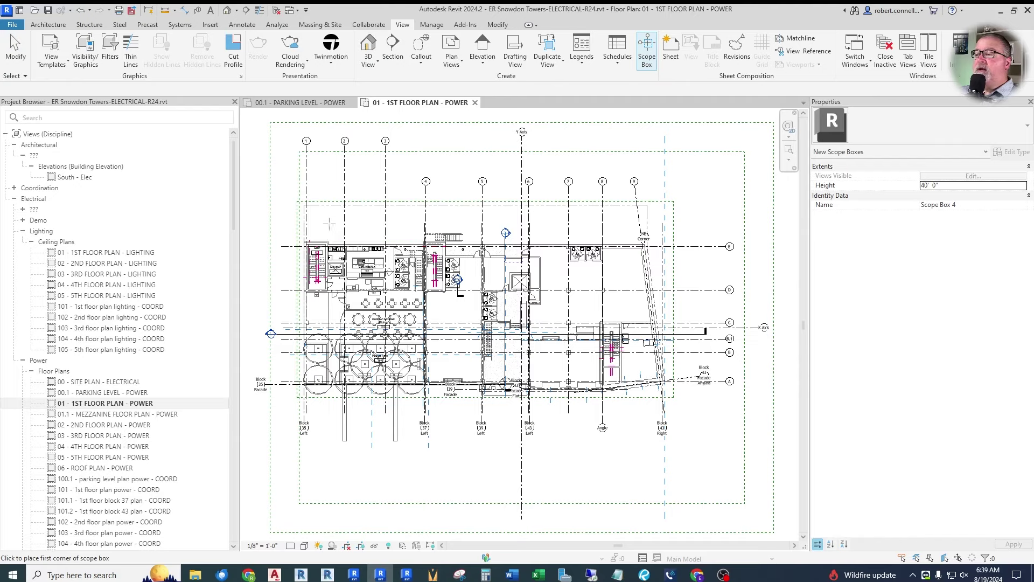
pyautogui.scroll(5, 302, 202)
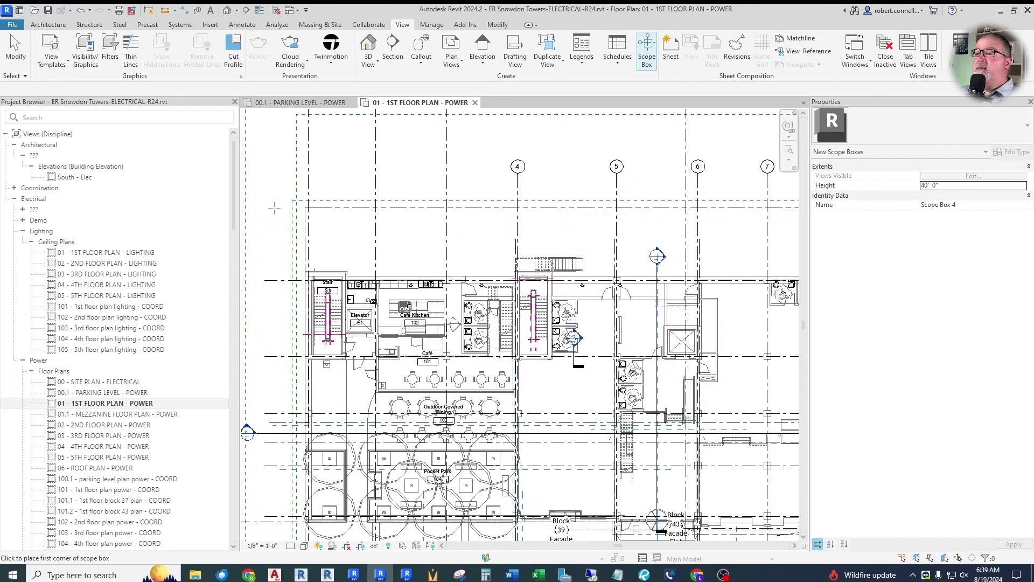
pyautogui.scroll(-7, 220, 233)
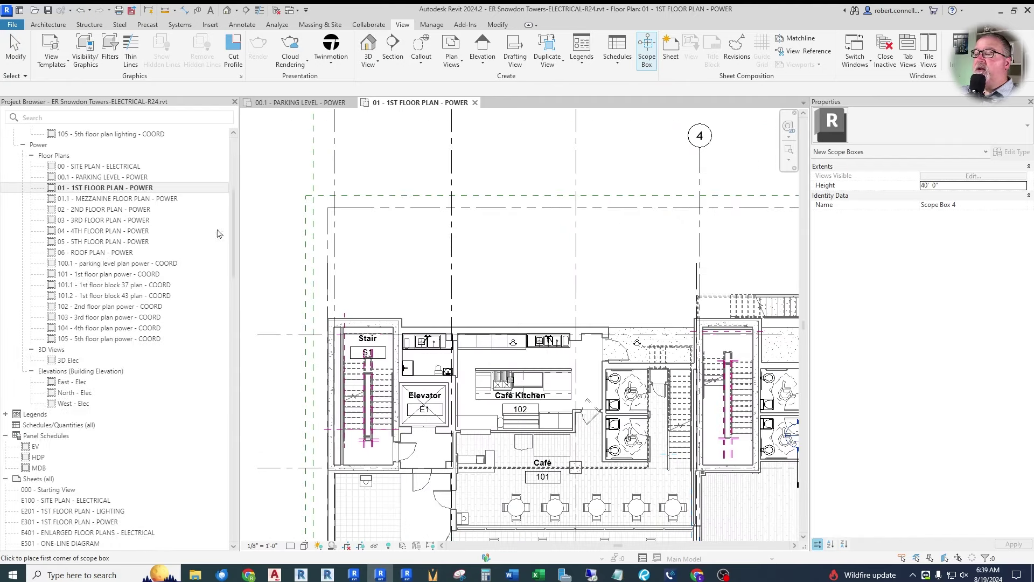
pyautogui.click(305, 195)
pyautogui.scroll(-3, 305, 197)
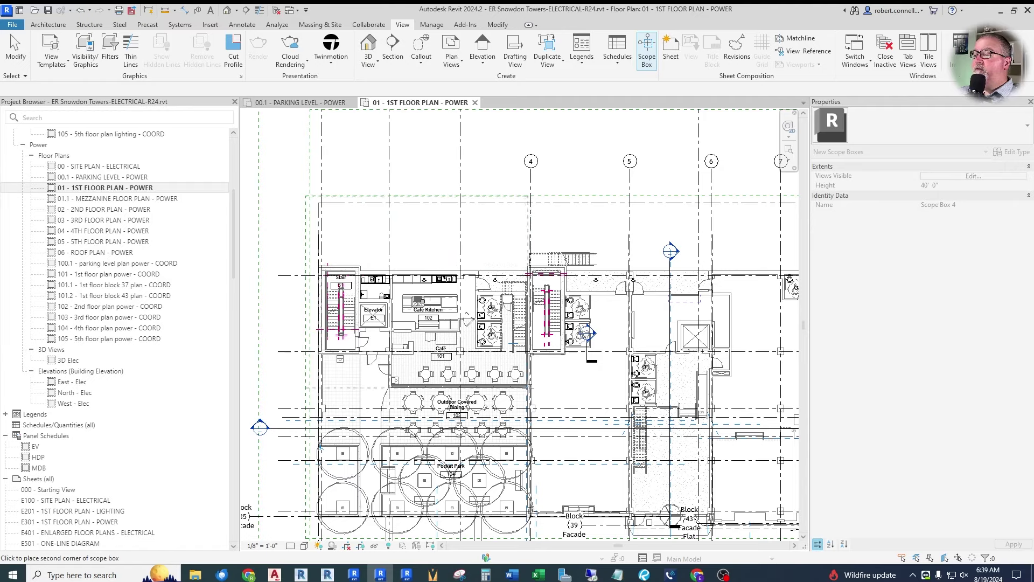
pyautogui.scroll(-2, 519, 337)
pyautogui.scroll(6, 519, 350)
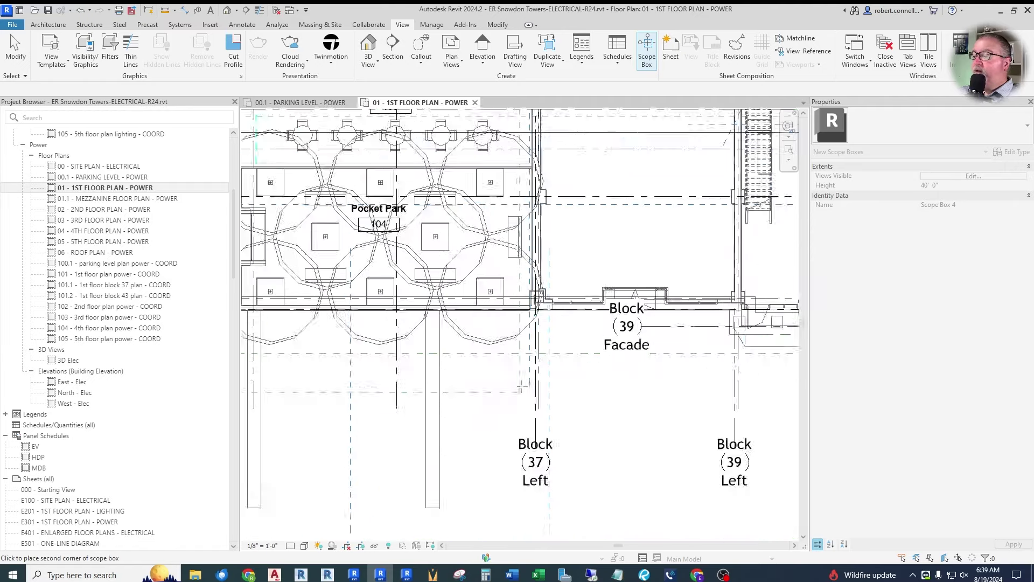
pyautogui.scroll(3, 514, 352)
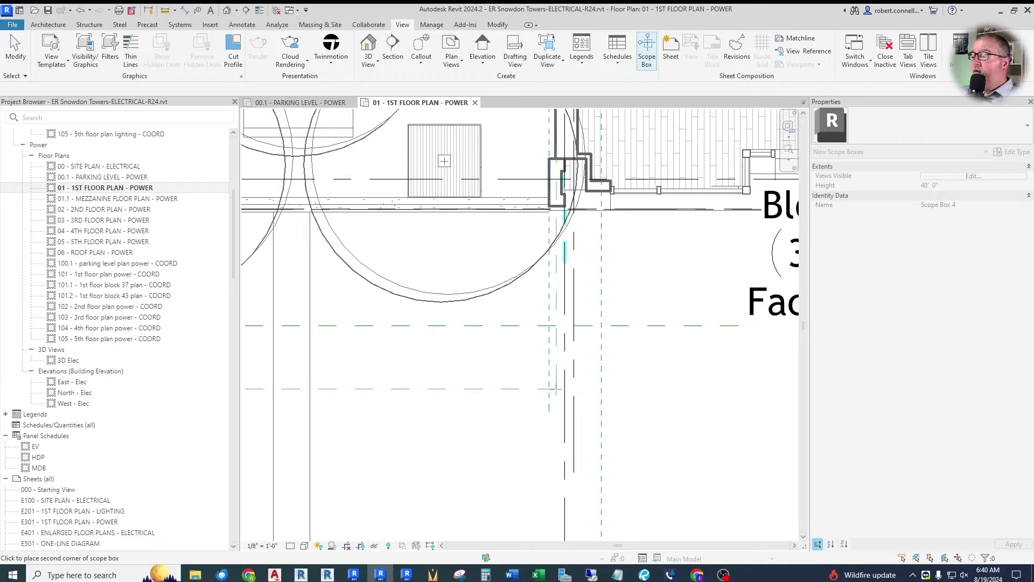
pyautogui.scroll(-2, 554, 393)
pyautogui.scroll(-3, 554, 394)
pyautogui.scroll(5, 531, 251)
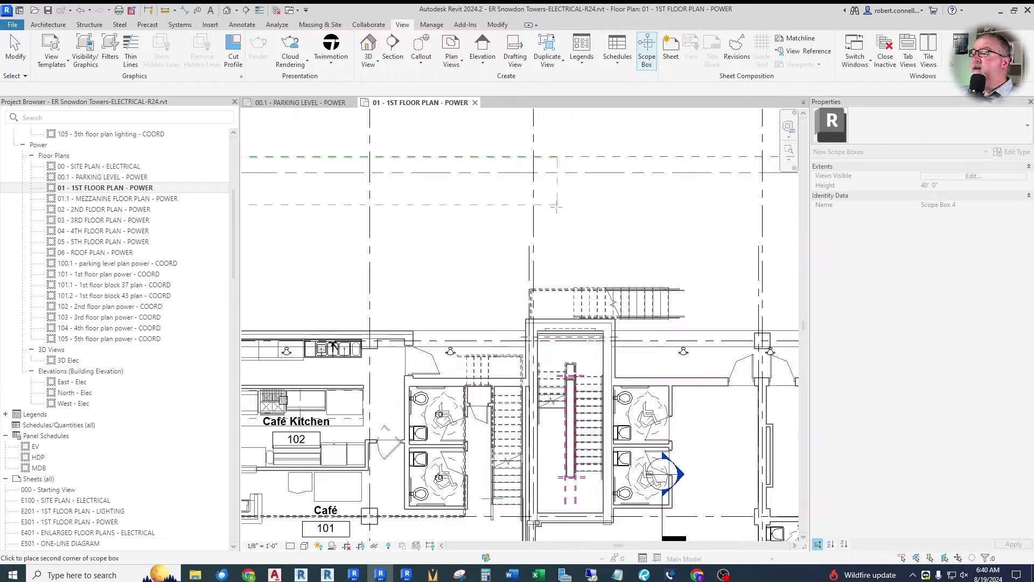
pyautogui.scroll(-3, 531, 252)
pyautogui.scroll(5, 530, 245)
pyautogui.scroll(2, 536, 409)
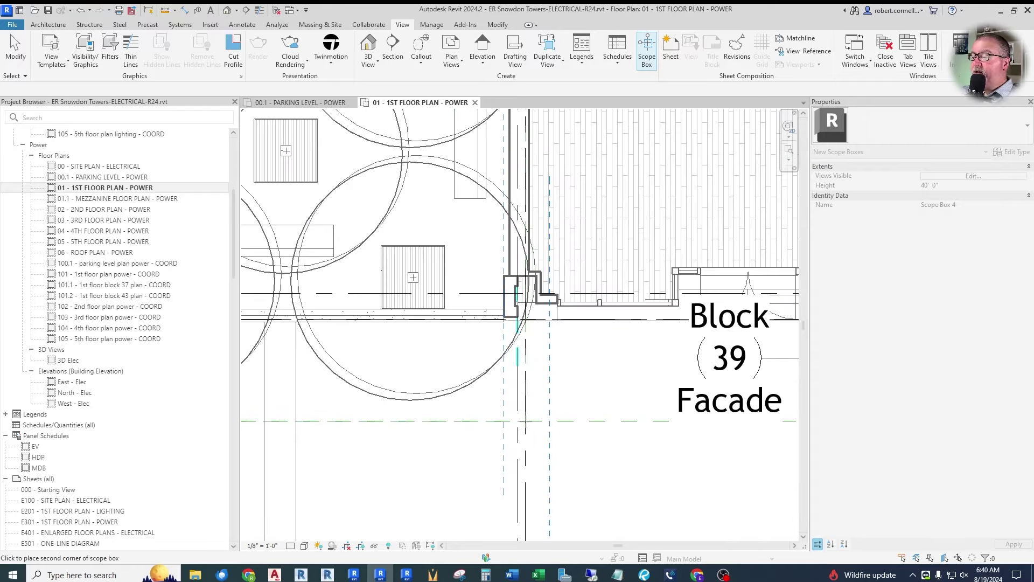
pyautogui.click(525, 422)
# Step: Name the new scope box BLOCK 35 and clear the selection
pyautogui.scroll(-4, 526, 417)
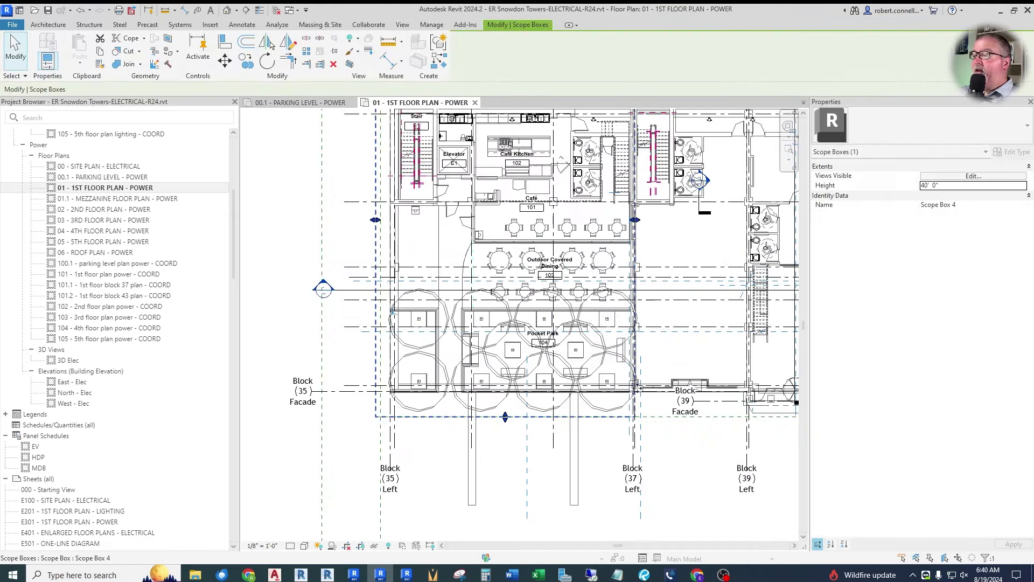
pyautogui.scroll(-2, 525, 412)
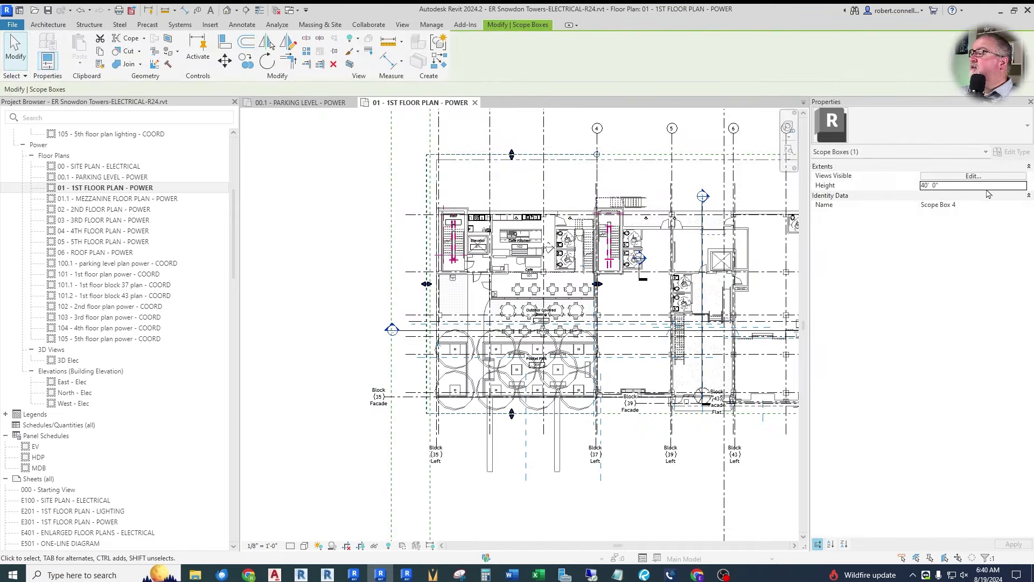
pyautogui.click(967, 206)
pyautogui.write('BLOCK 35')
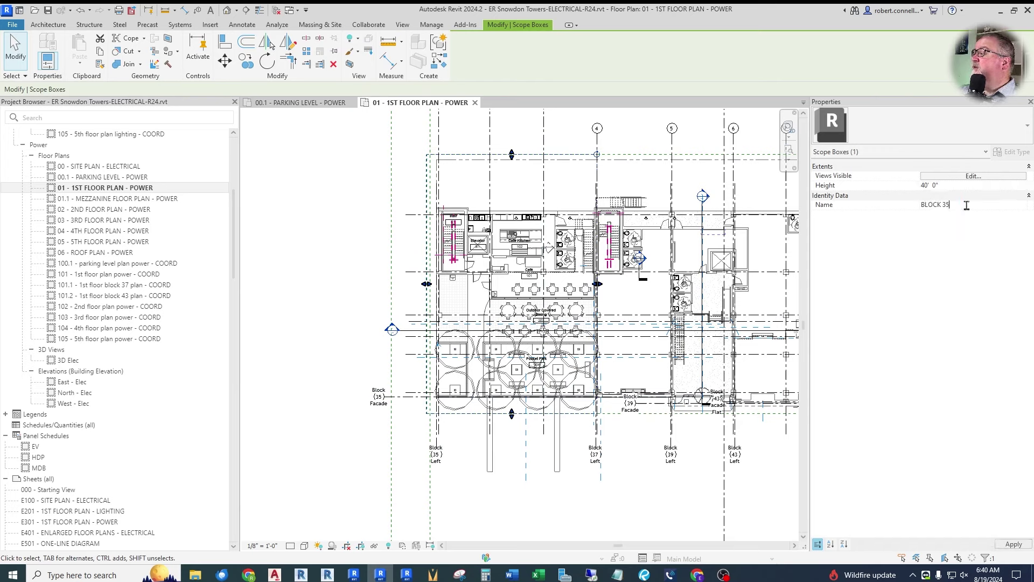
pyautogui.press('Return')
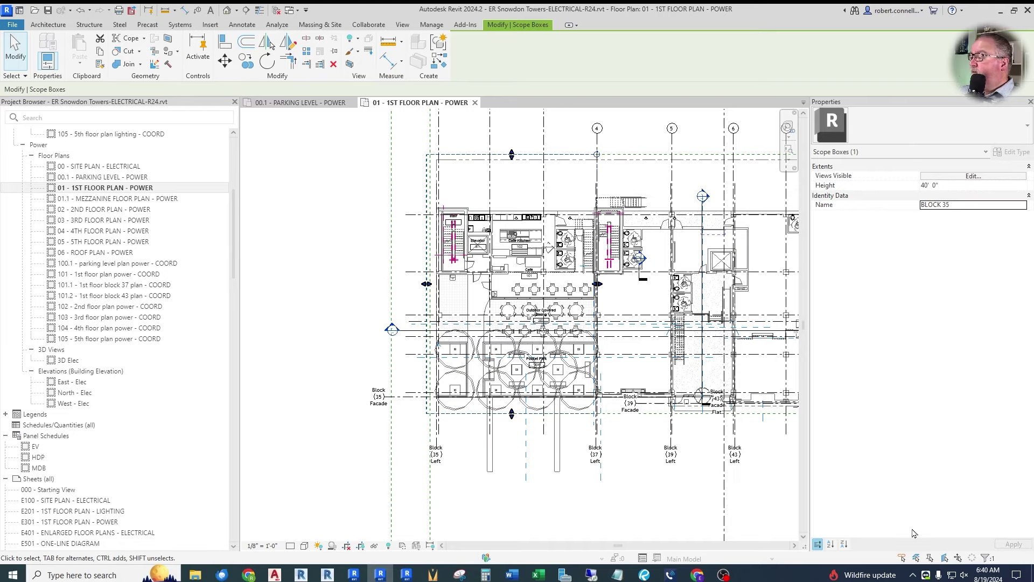
pyautogui.press('Escape')
# Step: Assign the BLOCK 35 scope box to the 01 - 1ST FLOOR PLAN - POWER view
pyautogui.scroll(-4, 345, 294)
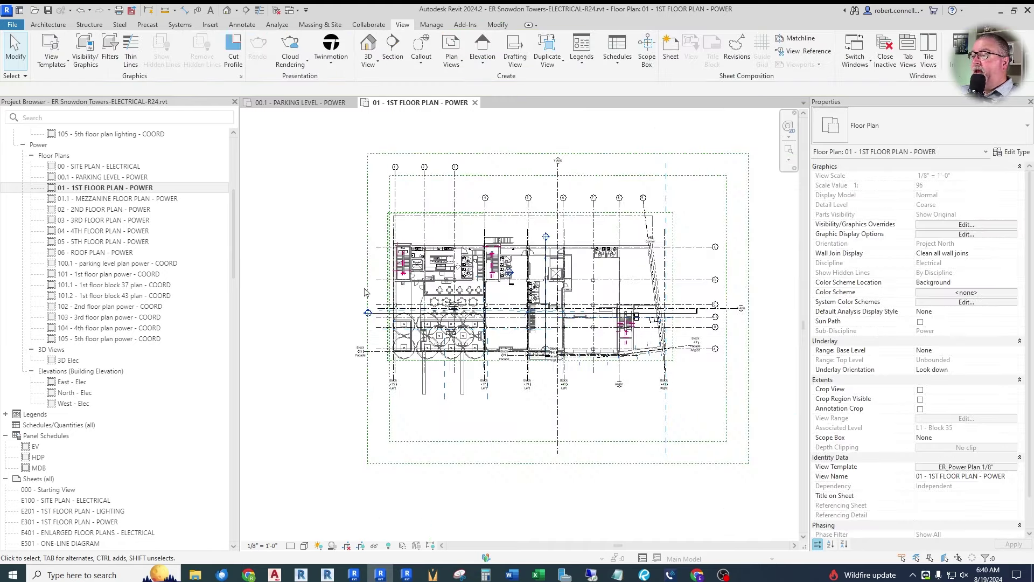
pyautogui.scroll(3, 470, 288)
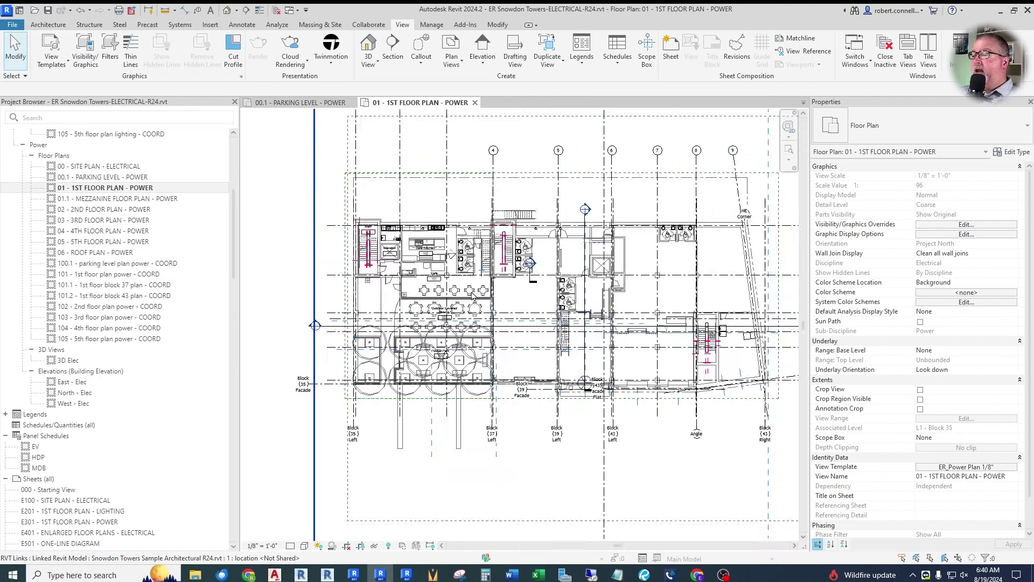
pyautogui.click(948, 437)
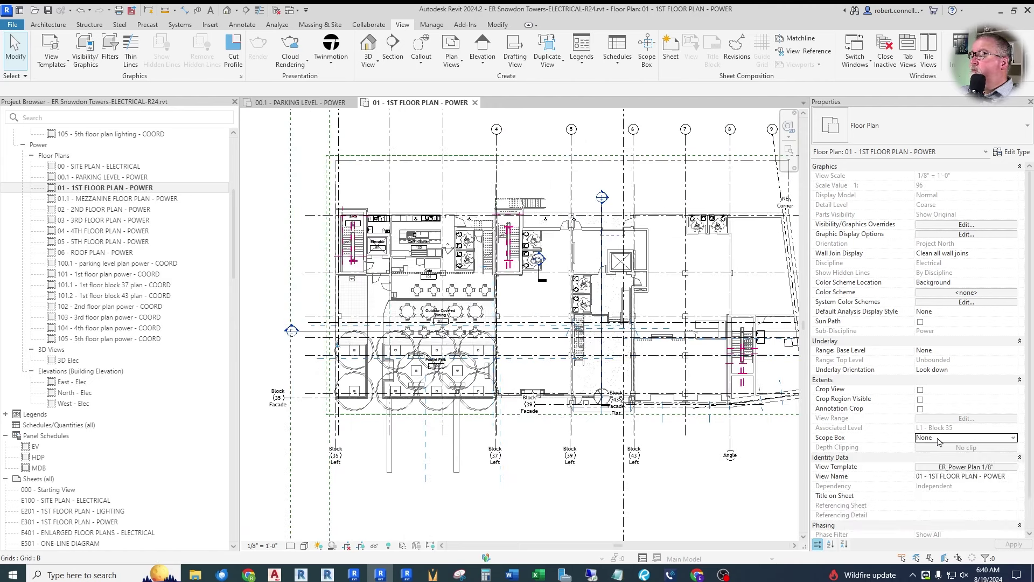
pyautogui.click(1016, 438)
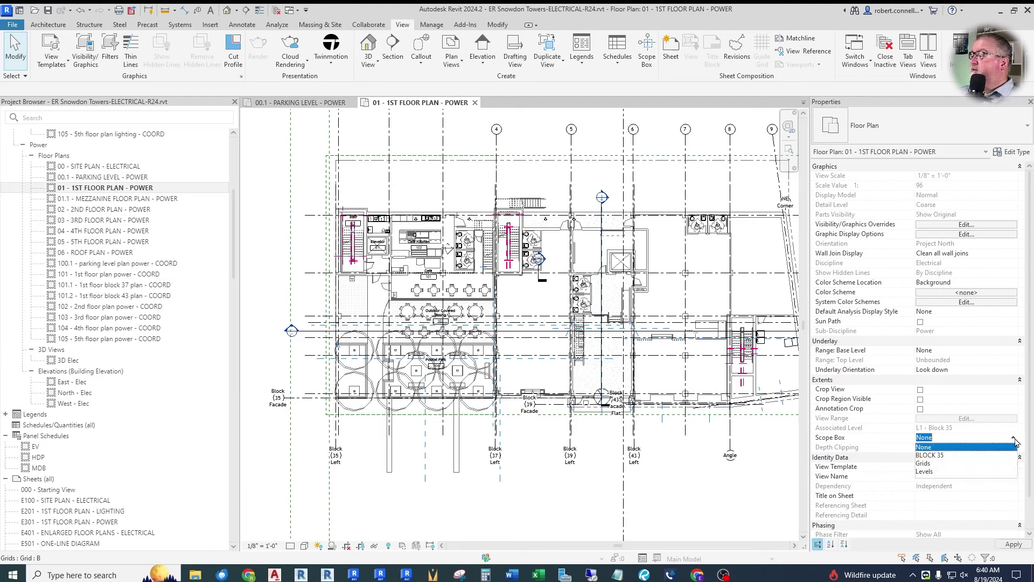
pyautogui.click(930, 456)
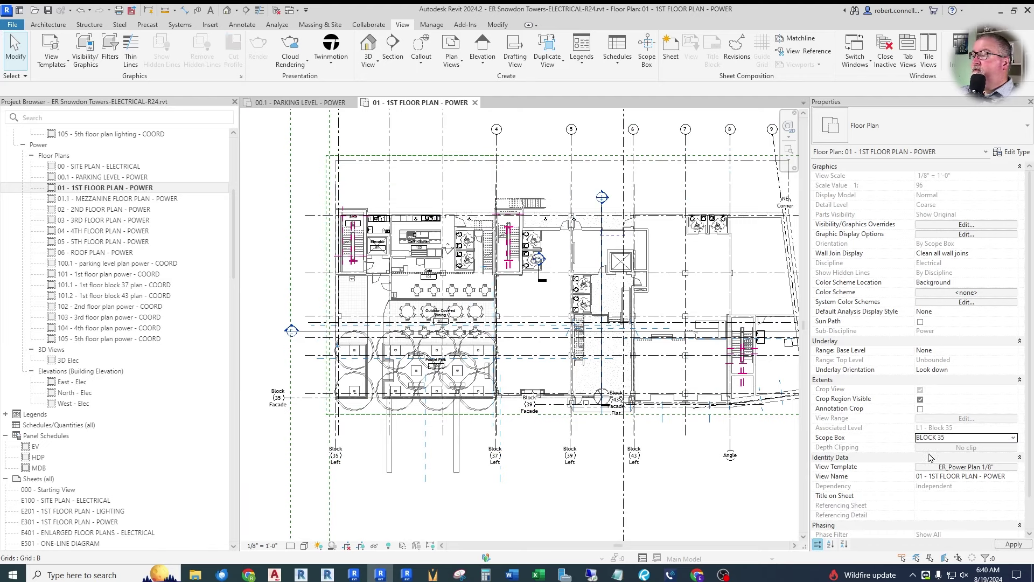
pyautogui.click(1010, 545)
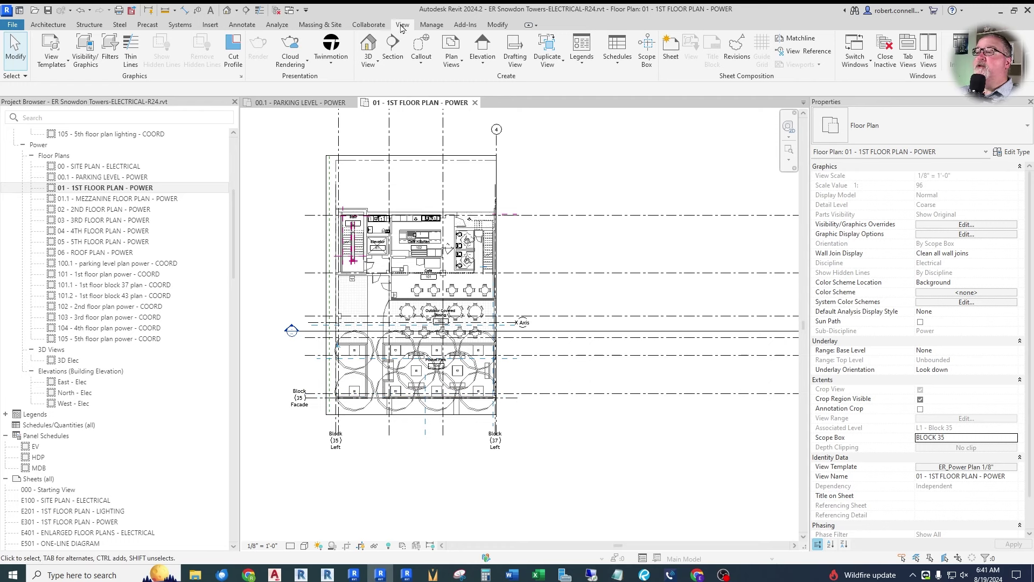
# Step: Create a new floor plan view for level L1 - Block 37, allowing duplicates of existing views
pyautogui.click(451, 53)
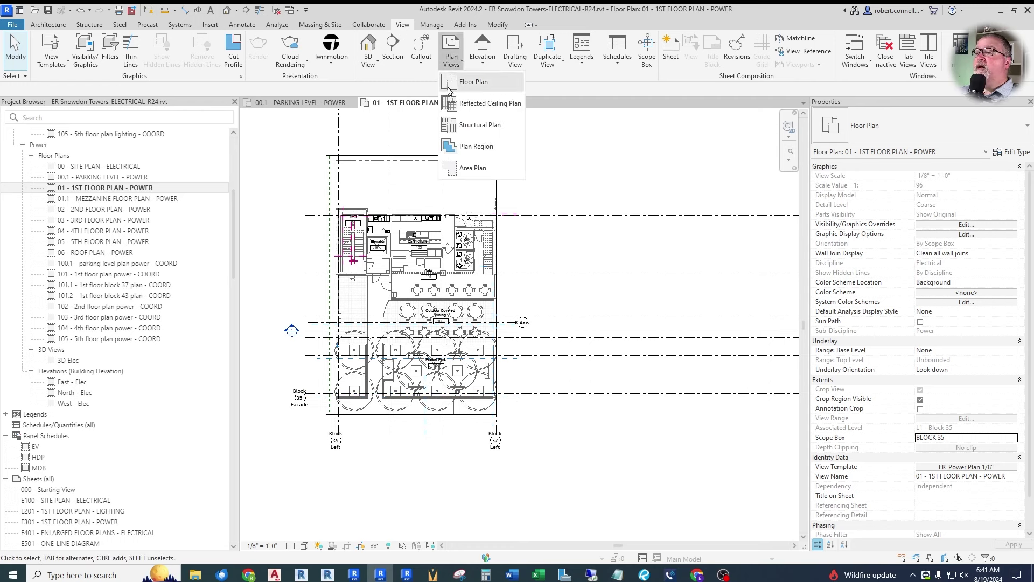
pyautogui.click(468, 84)
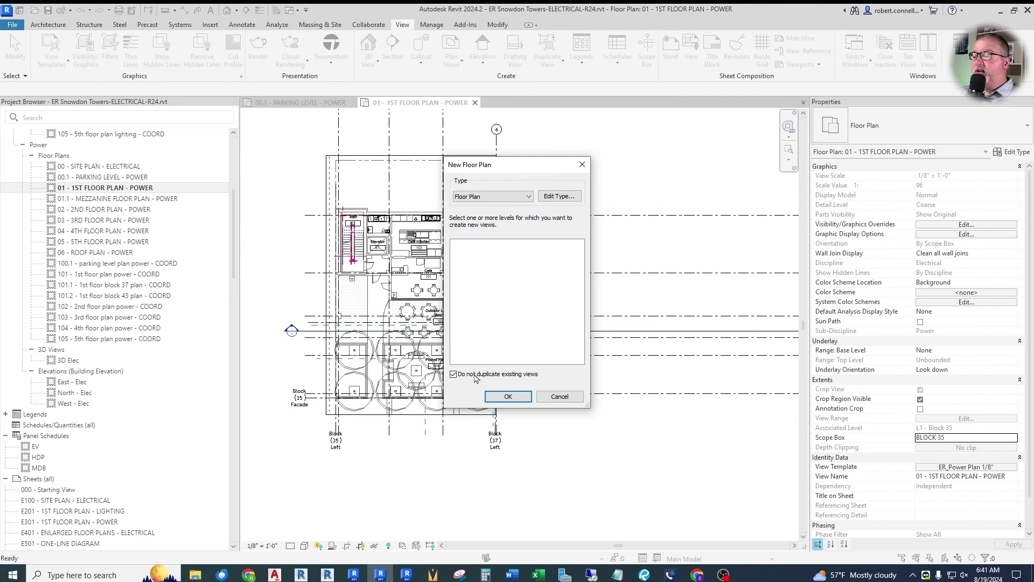
pyautogui.click(453, 374)
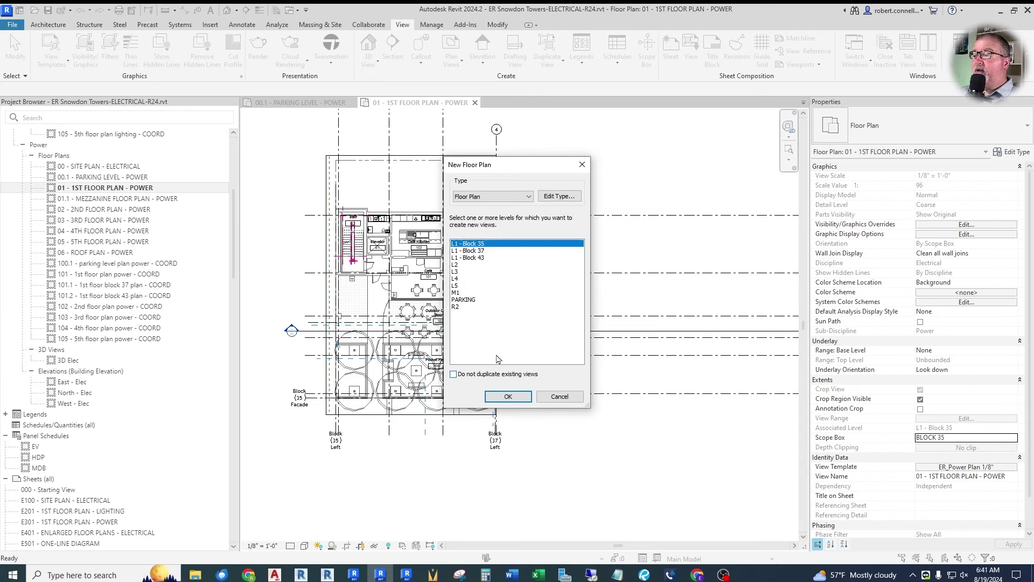
pyautogui.click(470, 251)
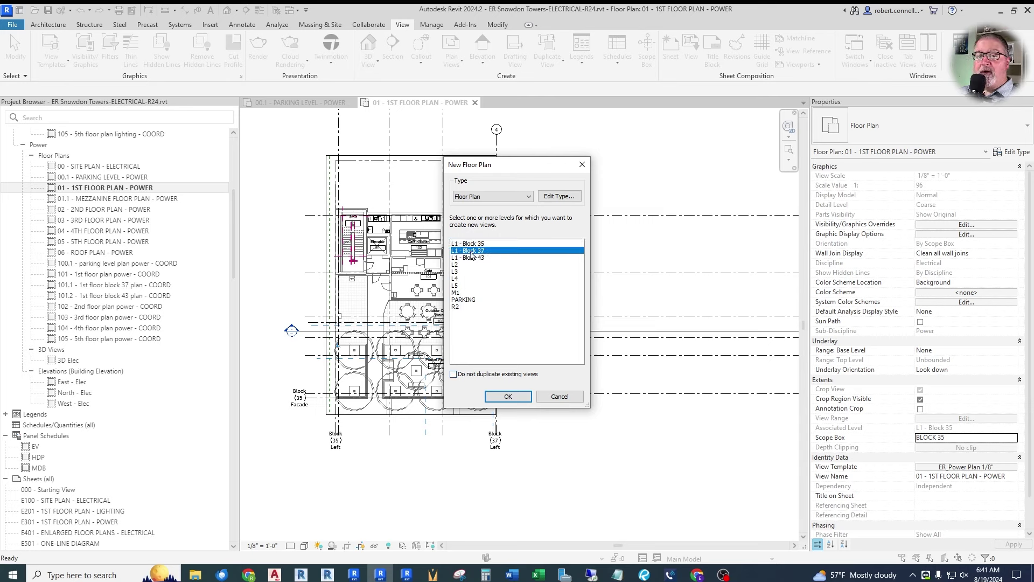
pyautogui.click(507, 398)
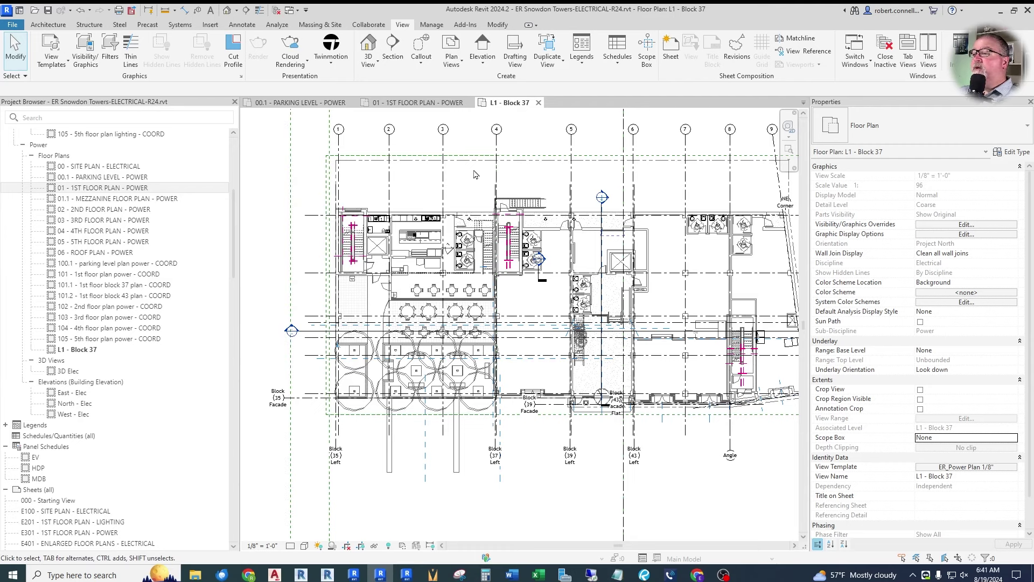
# Step: Draw a scope box with 40' height in the L1 - Block 37 plan, spanning from grid 4 to the Angle grid below the facade
pyautogui.click(646, 56)
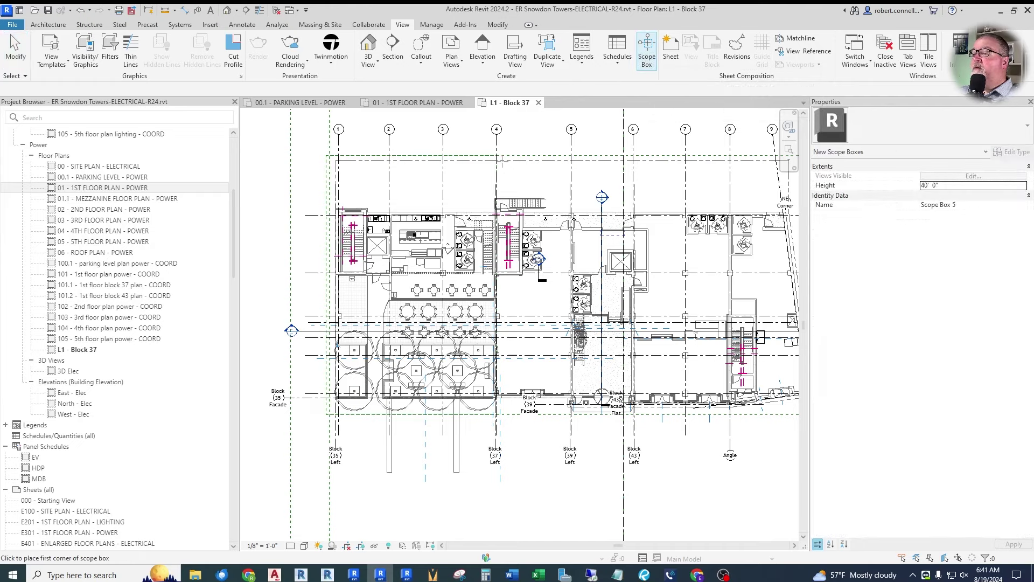
pyautogui.scroll(5, 502, 161)
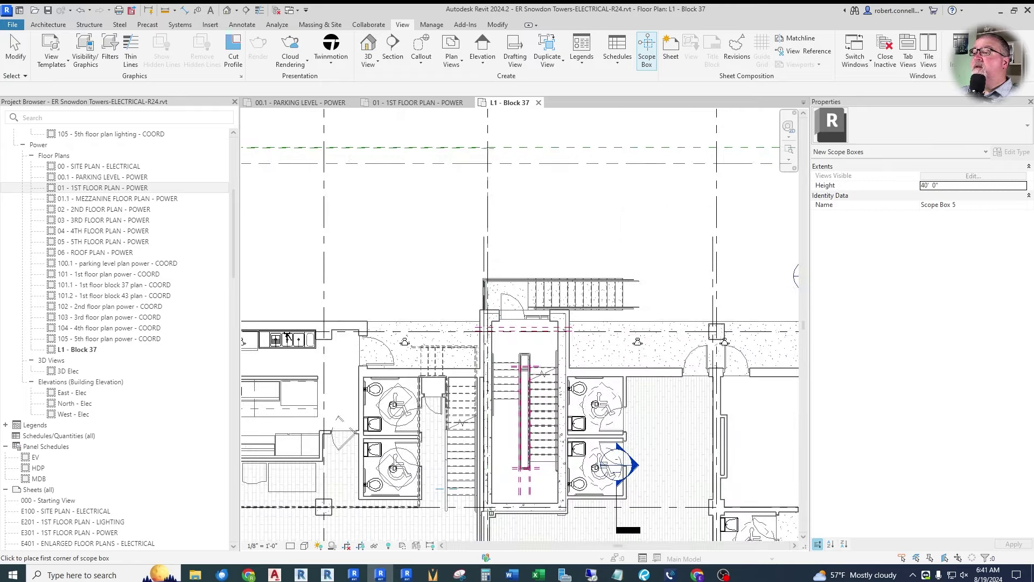
pyautogui.scroll(3, 488, 145)
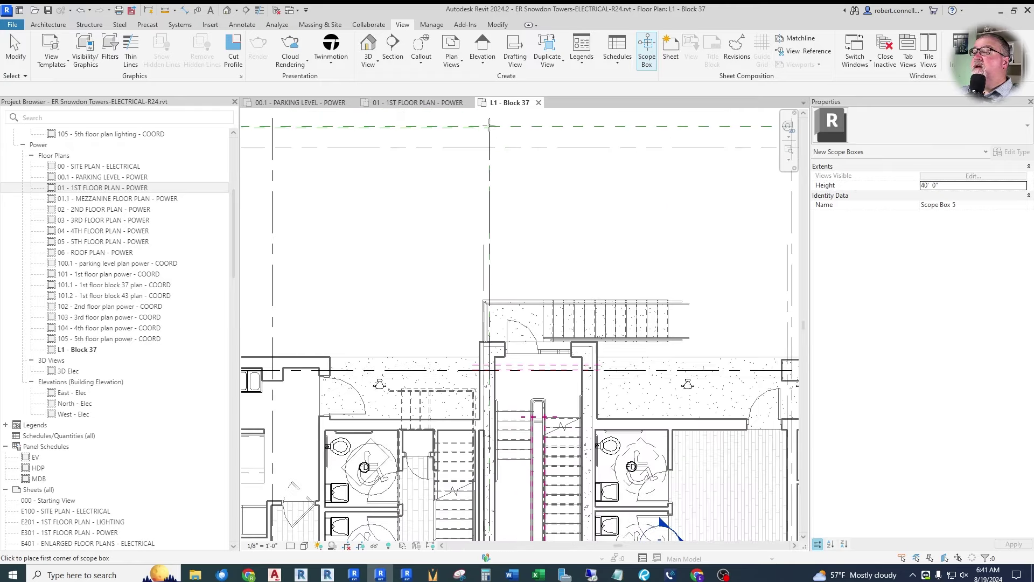
pyautogui.click(489, 128)
pyautogui.scroll(-6, 501, 161)
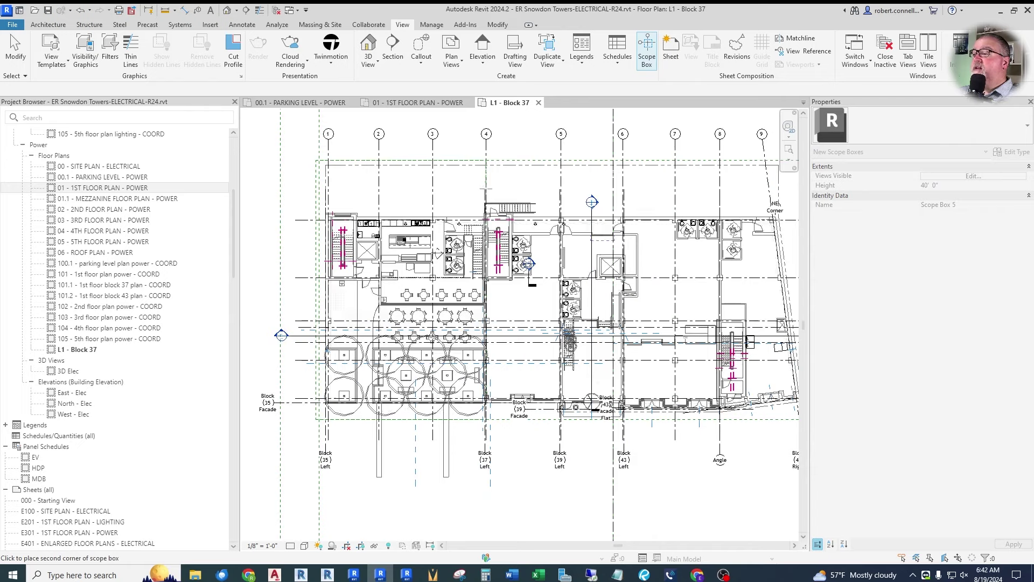
pyautogui.scroll(3, 639, 180)
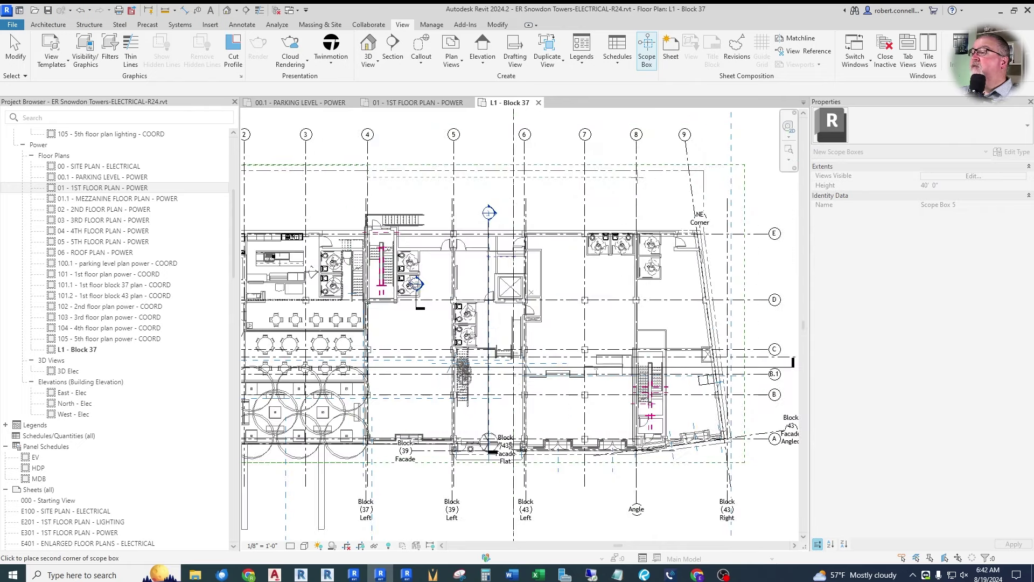
pyautogui.scroll(3, 628, 409)
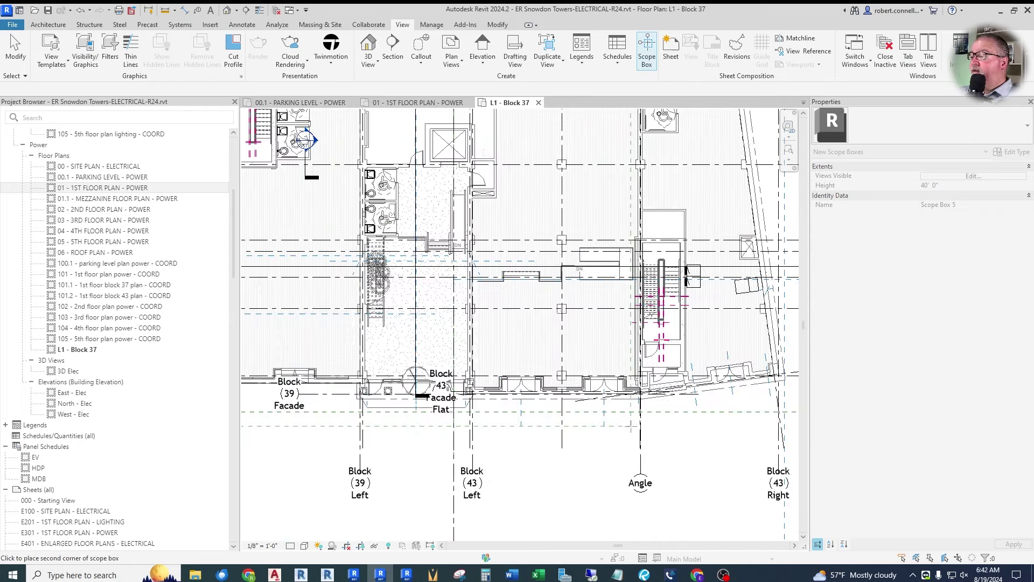
pyautogui.scroll(5, 627, 410)
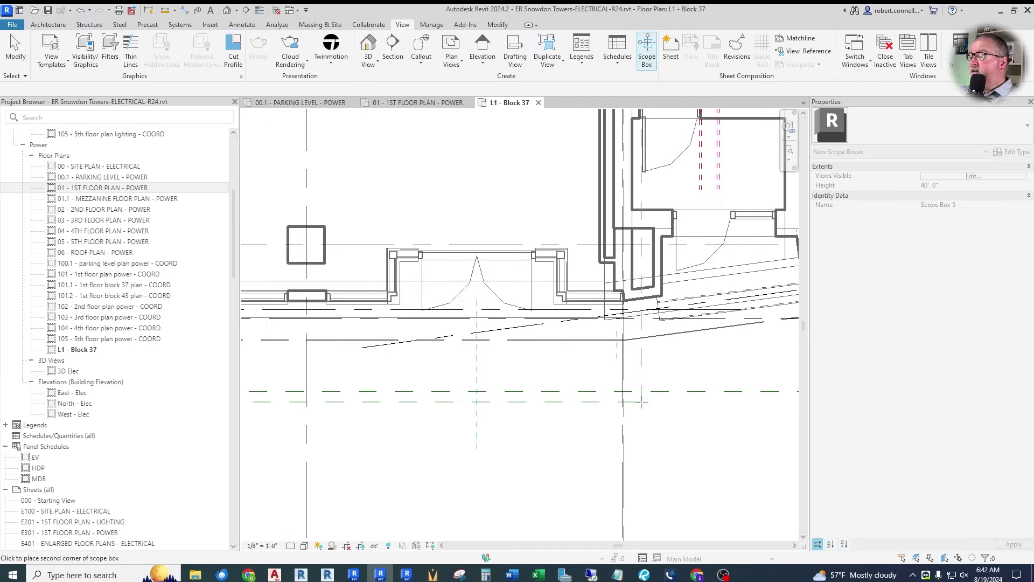
pyautogui.click(614, 387)
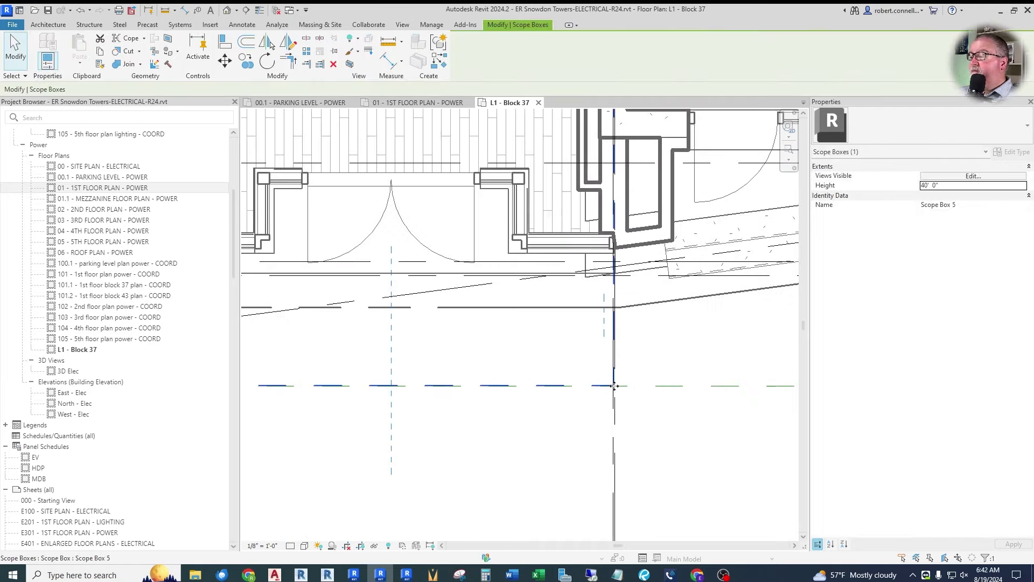
# Step: Name the scope box between grid 4 and the Angle grid BLOCK 37 and clear the selection
pyautogui.scroll(-5, 646, 398)
pyautogui.scroll(-3, 666, 406)
pyautogui.click(976, 205)
pyautogui.write('BLO')
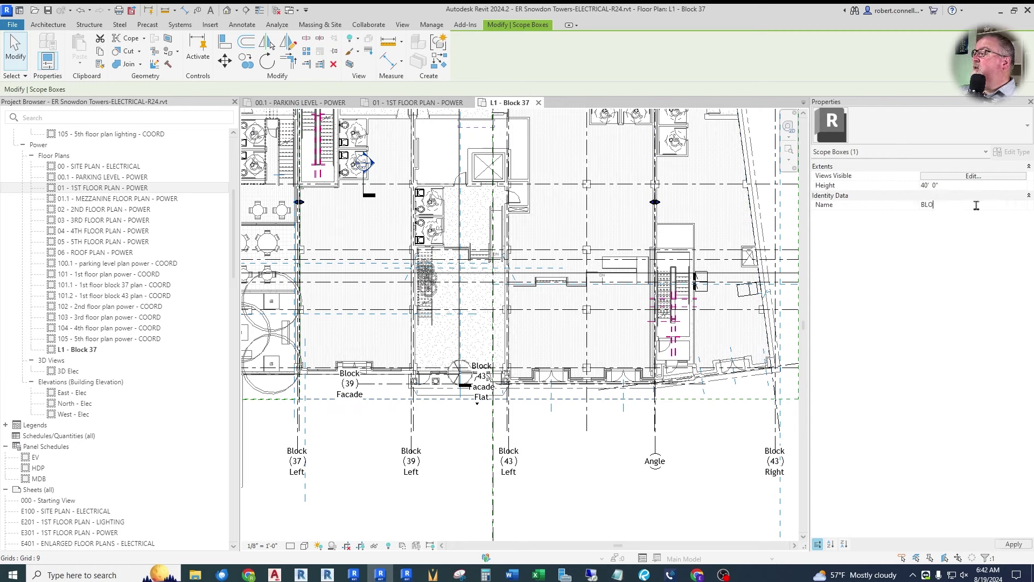
pyautogui.write('CK 4')
pyautogui.press('BackSpace')
pyautogui.press('Return')
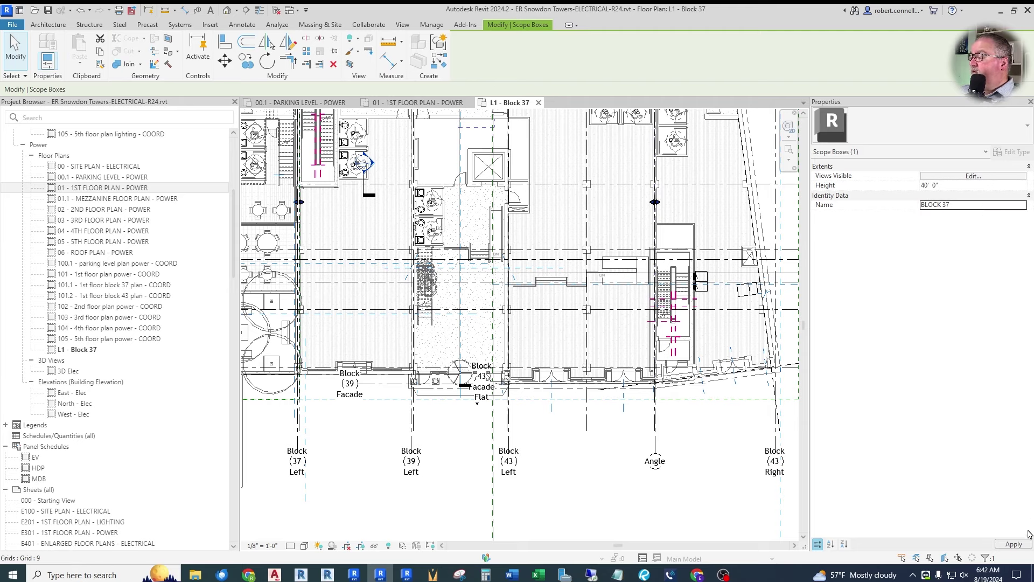
pyautogui.click(1011, 544)
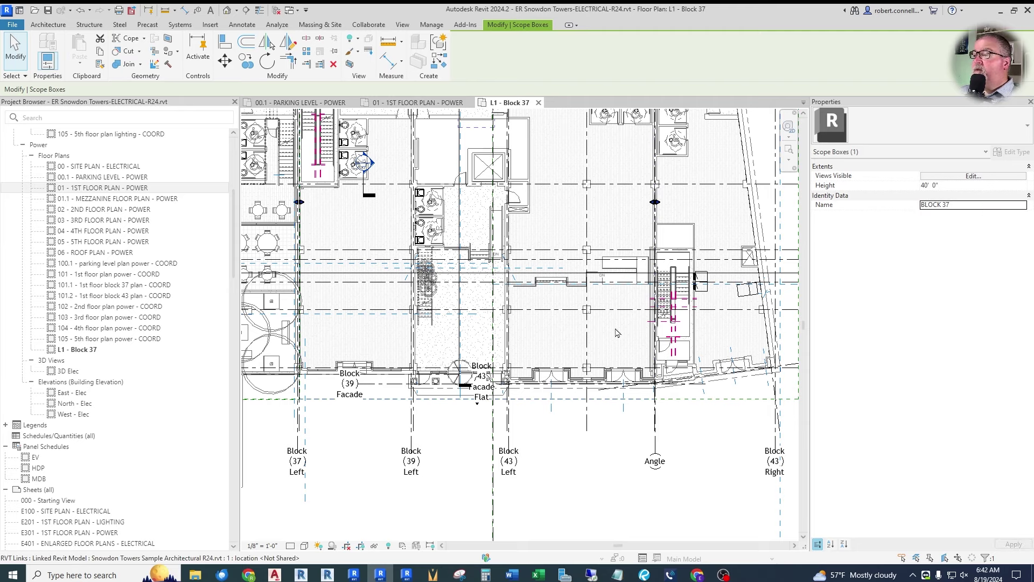
pyautogui.press('Escape')
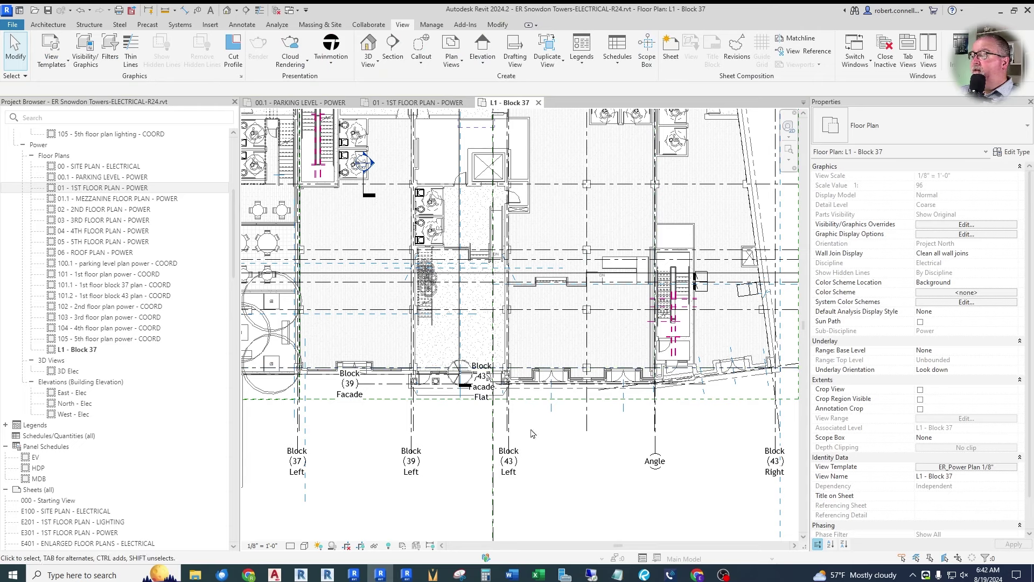
# Step: Assign the BLOCK 37 scope box to the L1 - Block 37 floor plan view
pyautogui.scroll(-1, 571, 285)
pyautogui.click(946, 437)
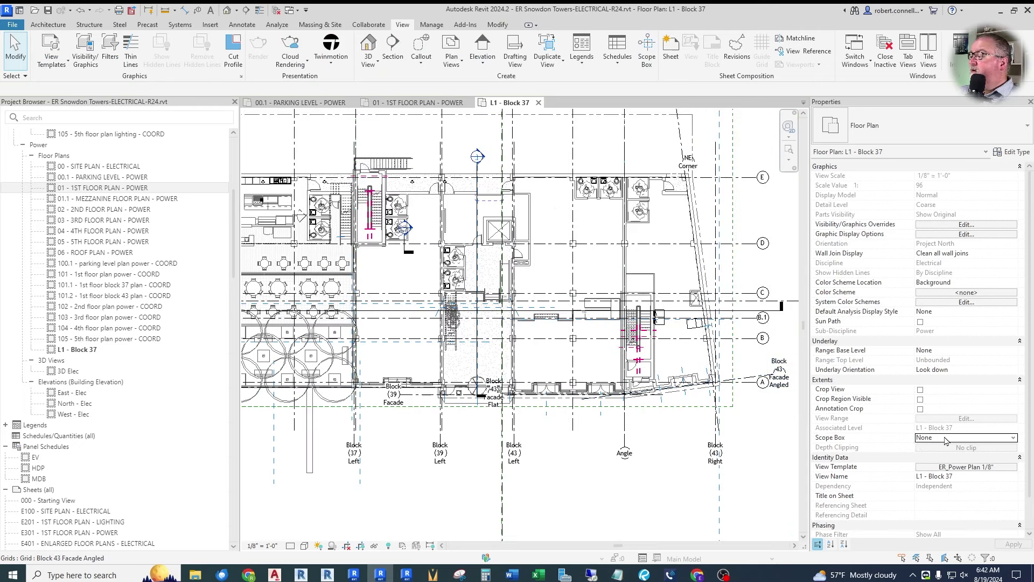
pyautogui.click(1014, 438)
pyautogui.click(930, 463)
pyautogui.click(1013, 544)
pyautogui.scroll(-2, 340, 307)
pyautogui.scroll(1, 479, 332)
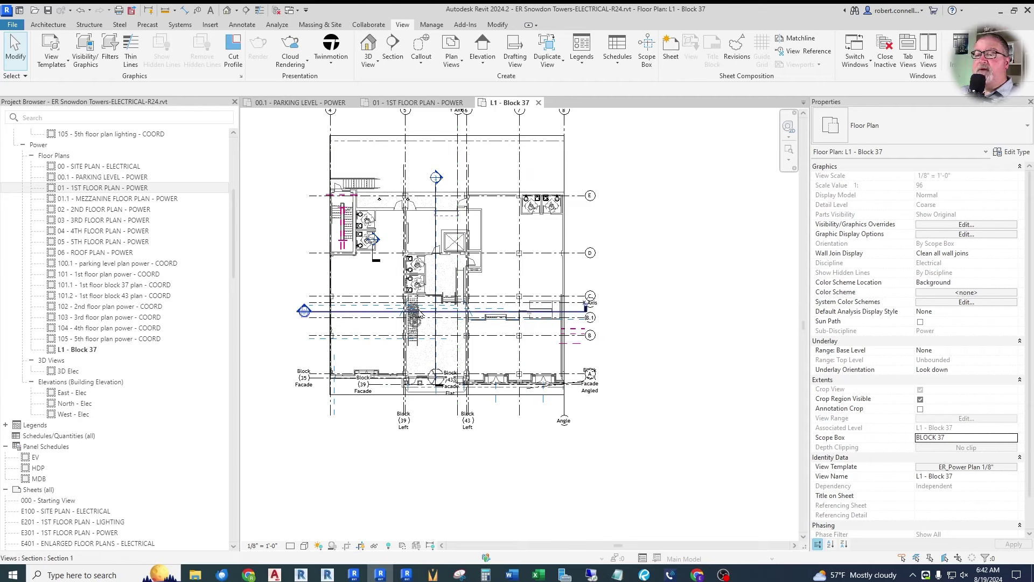
pyautogui.scroll(2, 337, 303)
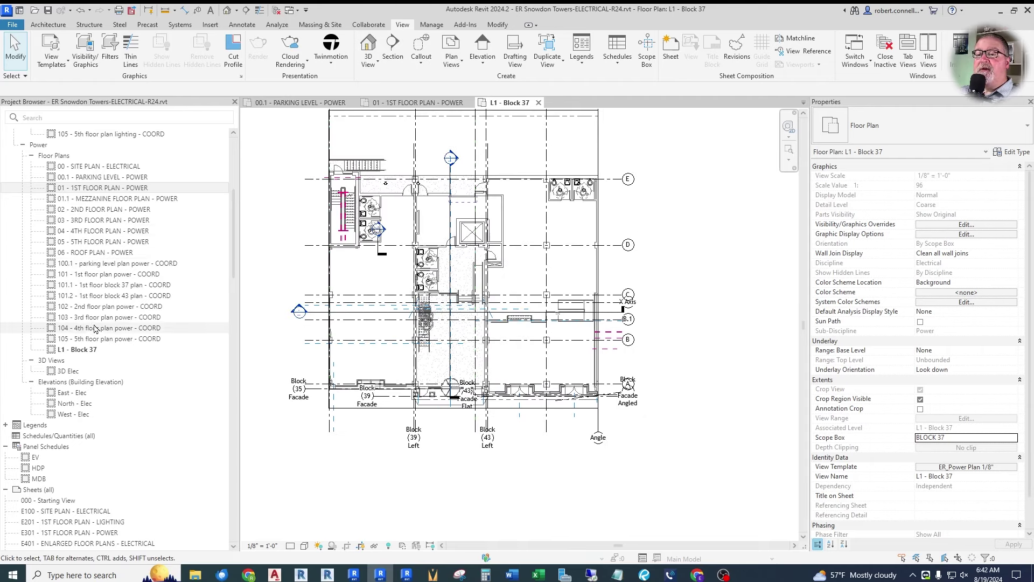
# Step: Renumber the mezzanine power plan view so its name reads 01.9 - MEZZANINE FLOOR PLAN - POWER
pyautogui.click(77, 349)
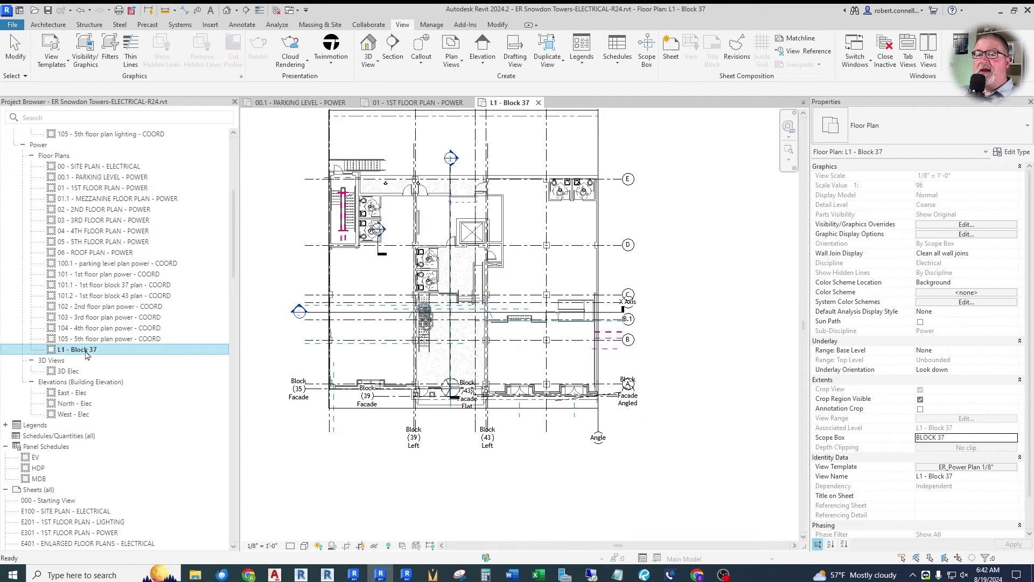
pyautogui.click(70, 199)
pyautogui.click(92, 199)
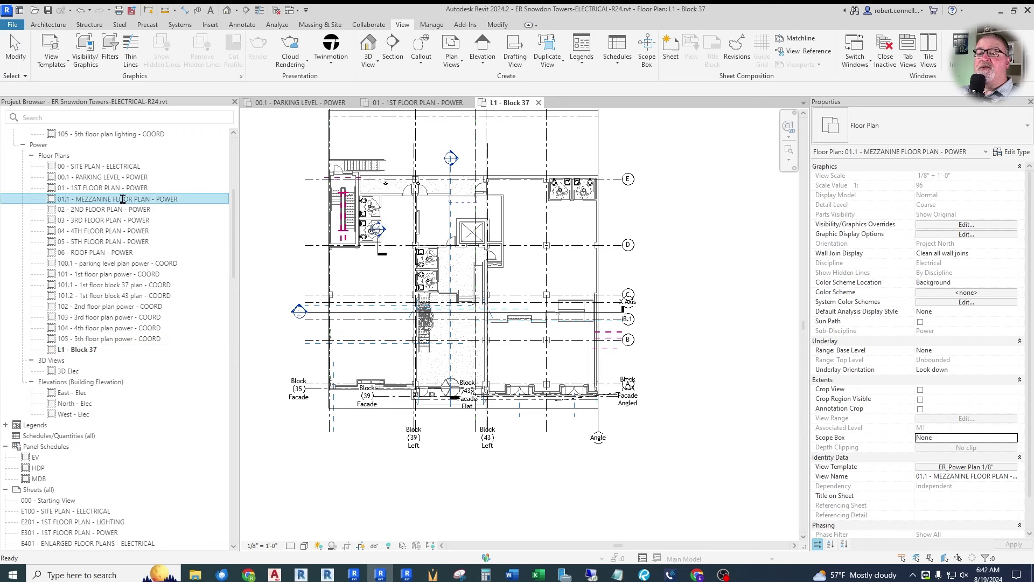
pyautogui.press('Home')
pyautogui.press('Right')
pyautogui.press('Right')
pyautogui.press('Right')
pyautogui.press('Right')
pyautogui.press('BackSpace')
pyautogui.write('9')
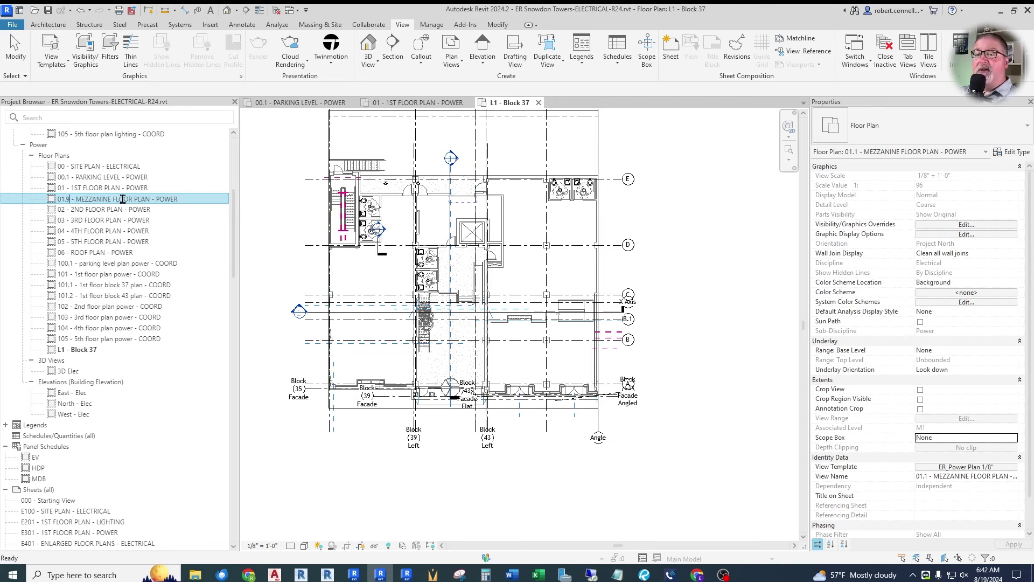
pyautogui.press('Return')
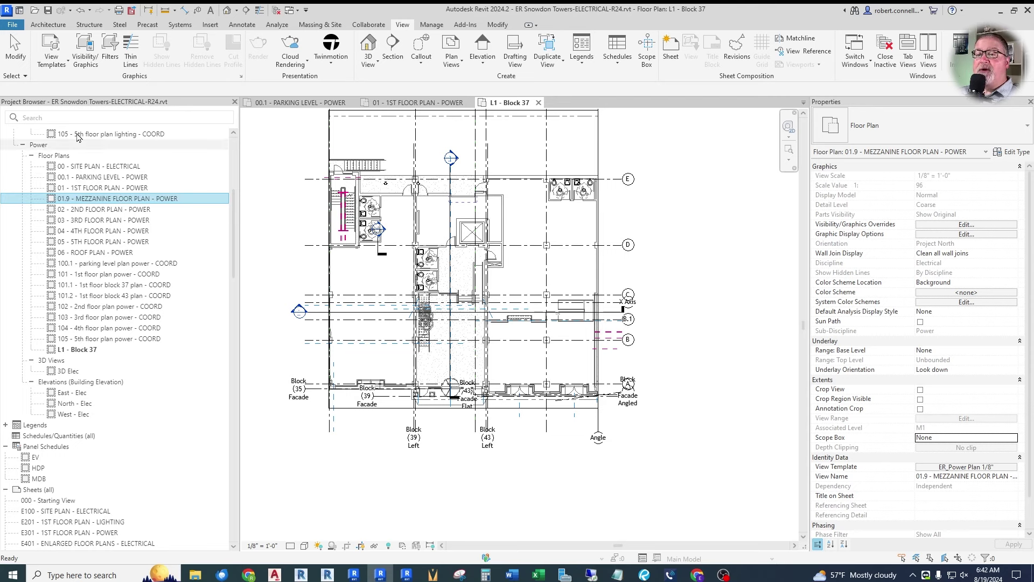
# Step: Rename the L1 - Block 37 view as 01.1 - 1ST FLOOR PLAN B37 - POWER without renaming the corresponding level and views
pyautogui.click(76, 349)
pyautogui.press('F2')
pyautogui.write('01.1')
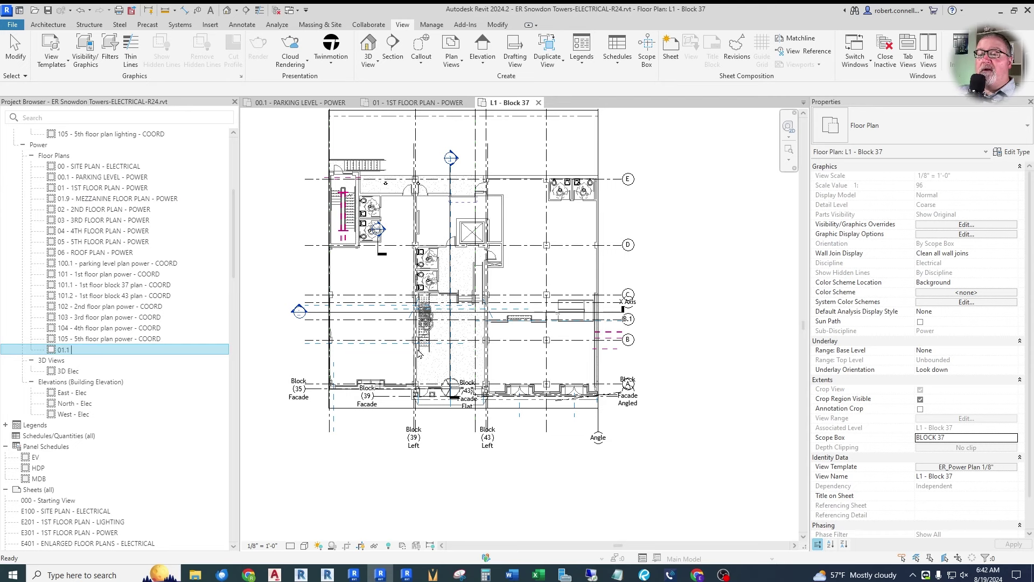
pyautogui.write('1ST FLOOR PLAN B37 - POWER')
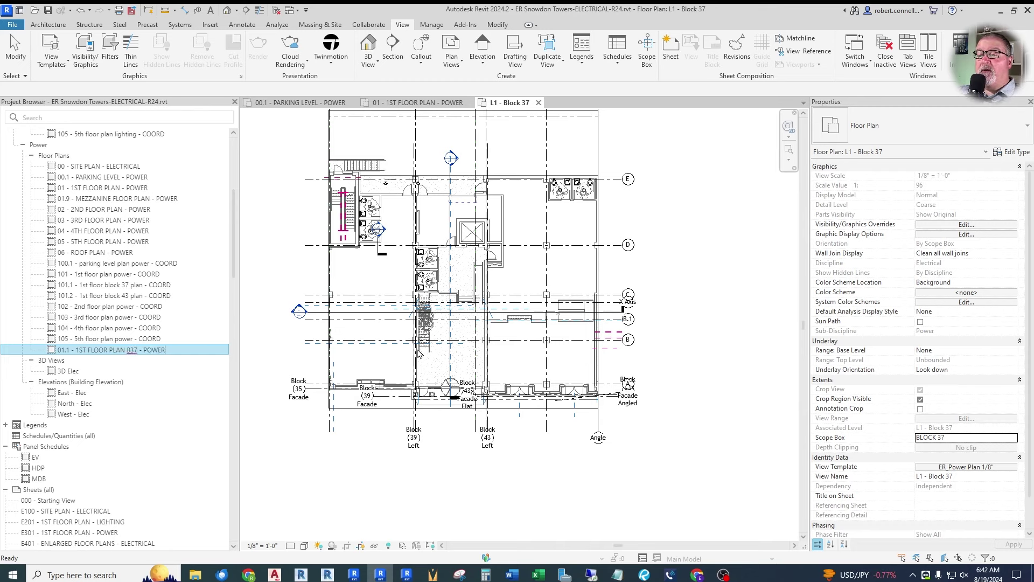
pyautogui.press('Return')
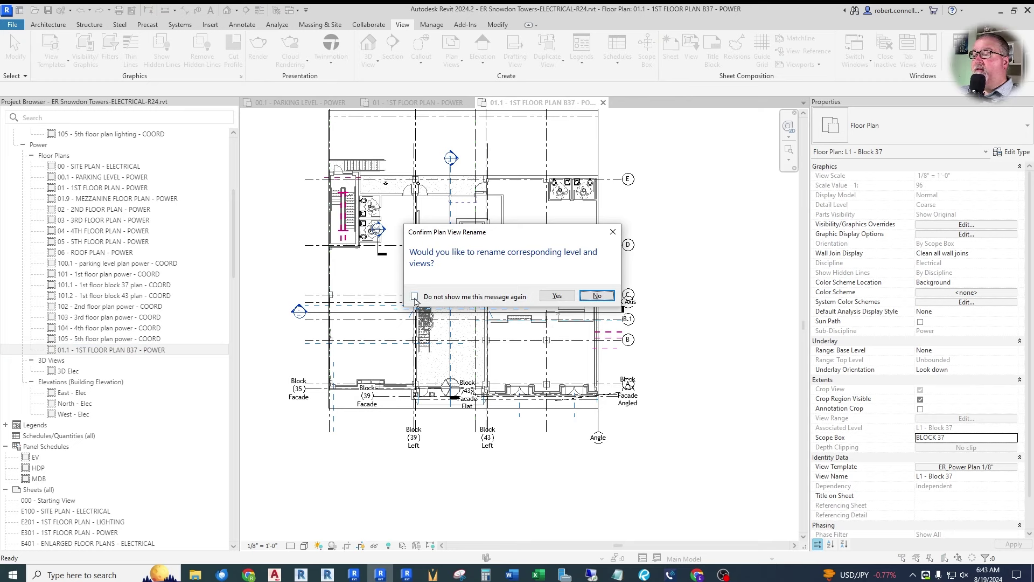
pyautogui.click(597, 295)
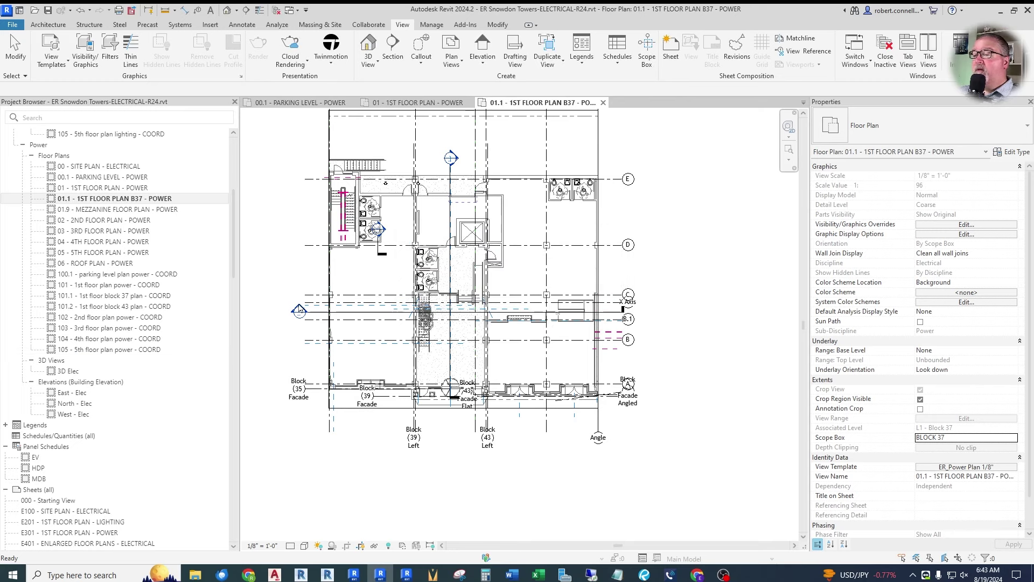
# Step: Rename the 01 - 1ST FLOOR PLAN - POWER view as 01 - 1ST FLOOR PLAN B35 - POWER
pyautogui.click(103, 188)
pyautogui.click(121, 189)
pyautogui.click(120, 189)
pyautogui.write('B36')
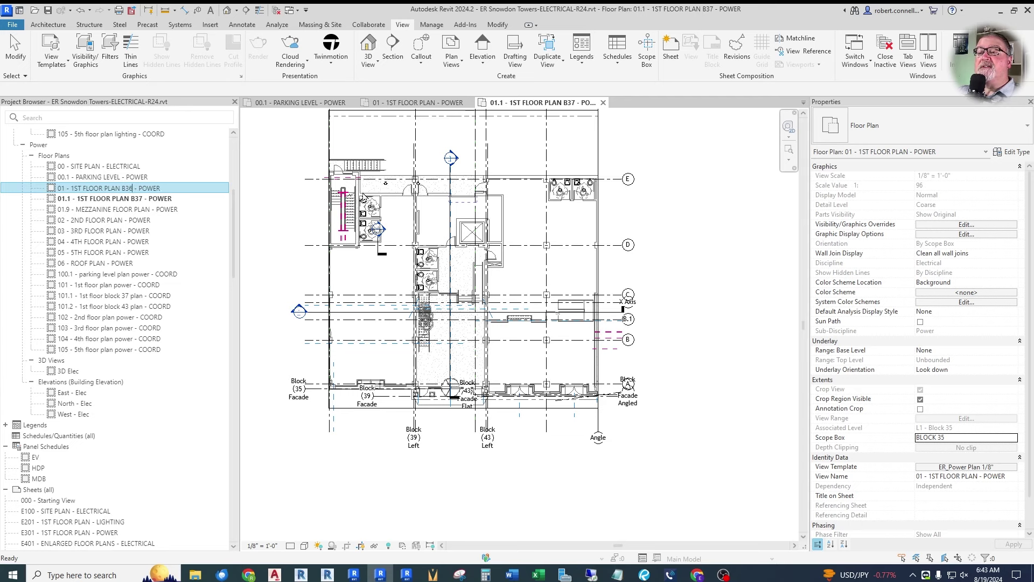
pyautogui.press('Return')
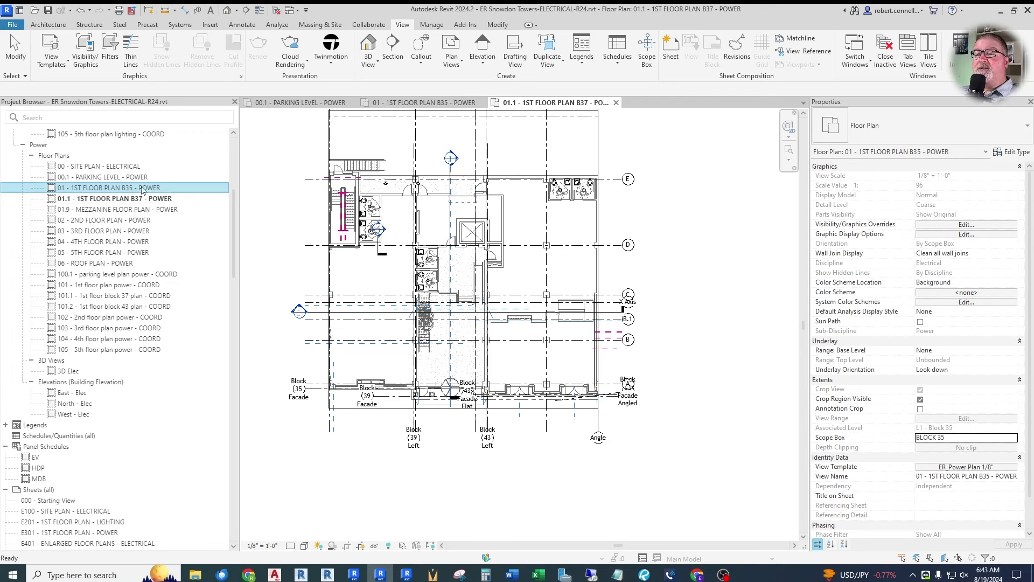
pyautogui.click(108, 209)
pyautogui.click(133, 188)
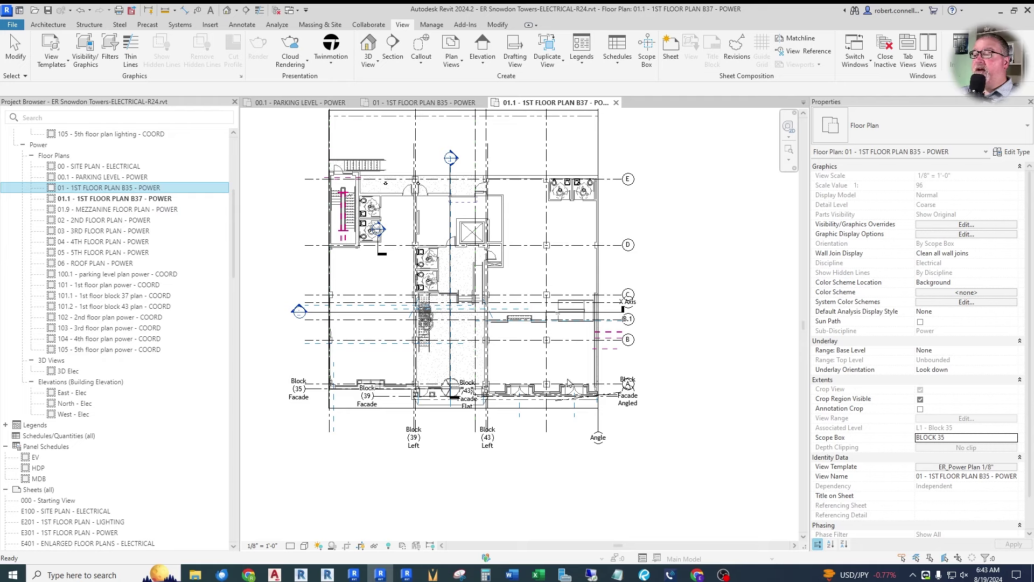
# Step: From the B35 power plan, set the view depth offset in the ER_Power Plan 1/8" template's view range to 0
pyautogui.doubleClick(127, 188)
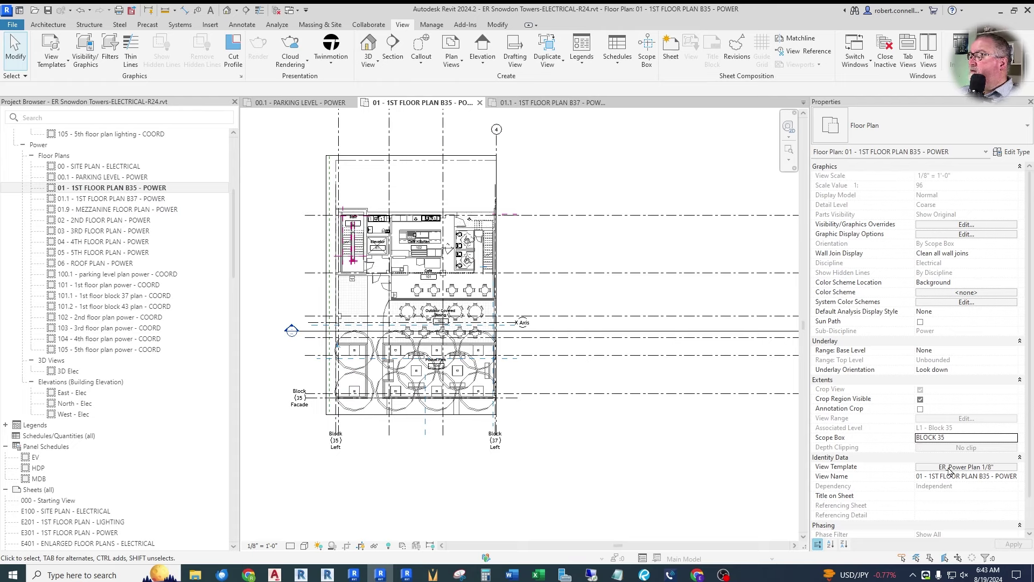
pyautogui.click(965, 467)
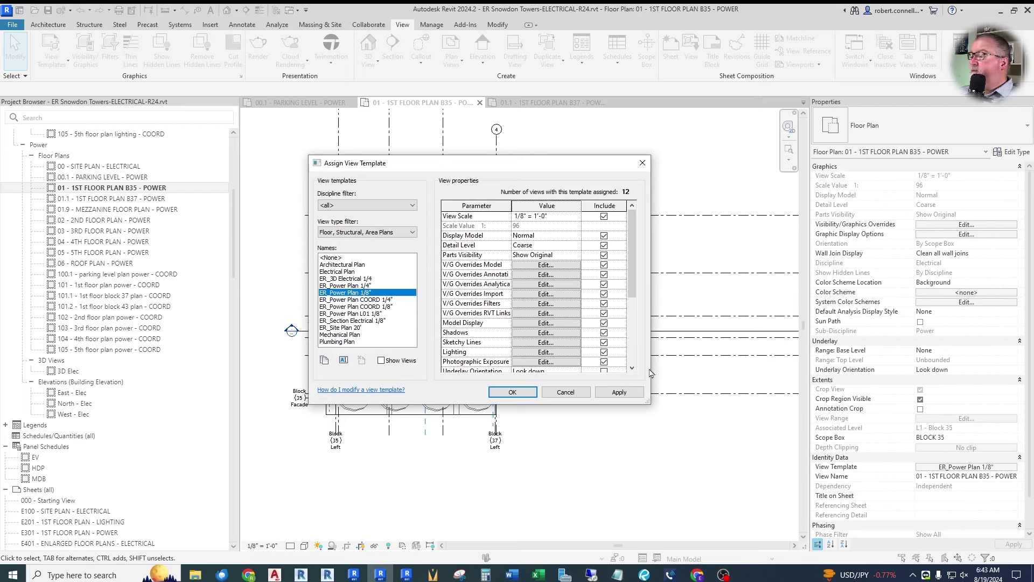
pyautogui.scroll(-3, 442, 298)
pyautogui.click(545, 294)
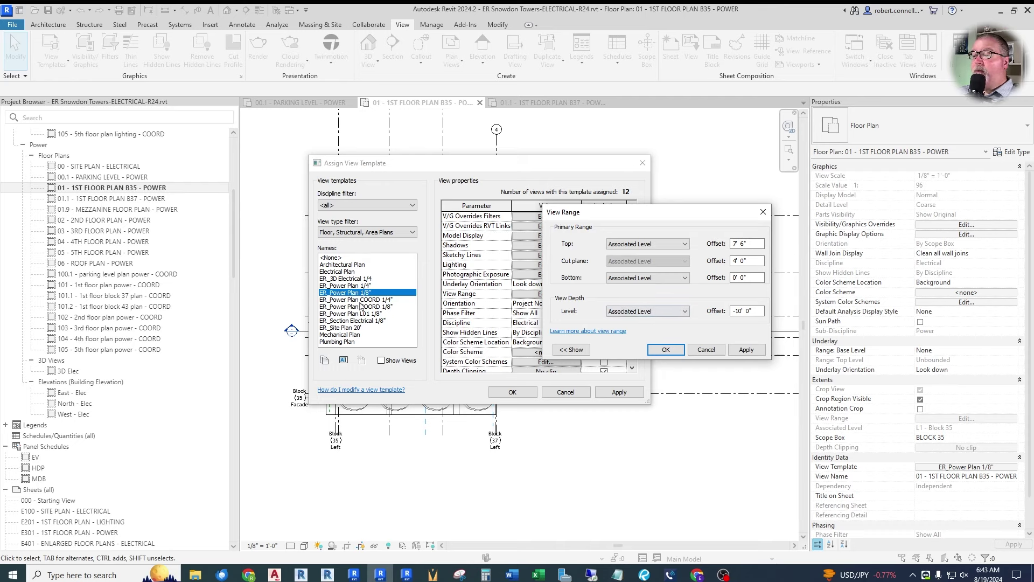
pyautogui.moveTo(756, 310); pyautogui.dragTo(717, 312)
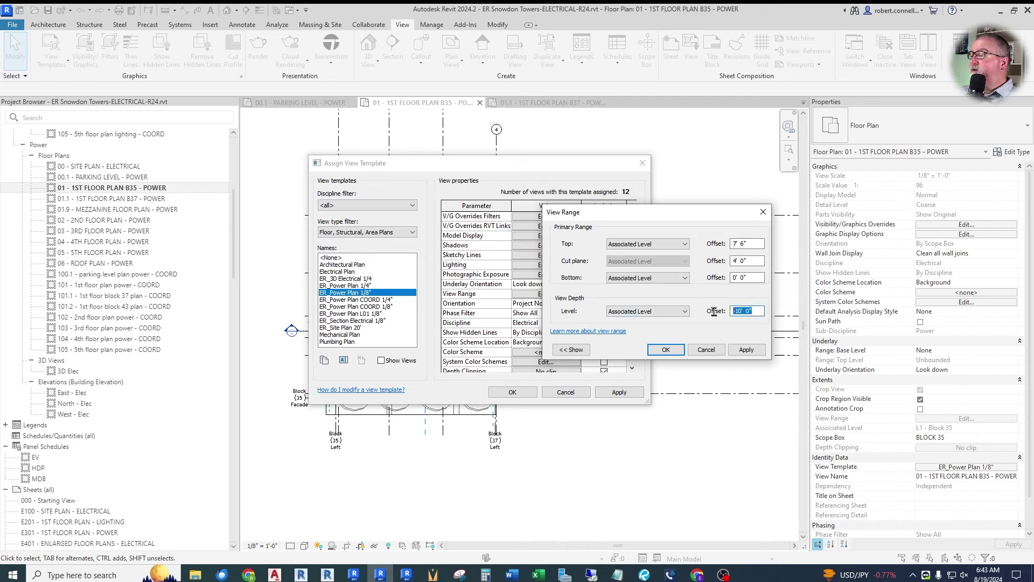
pyautogui.write('0')
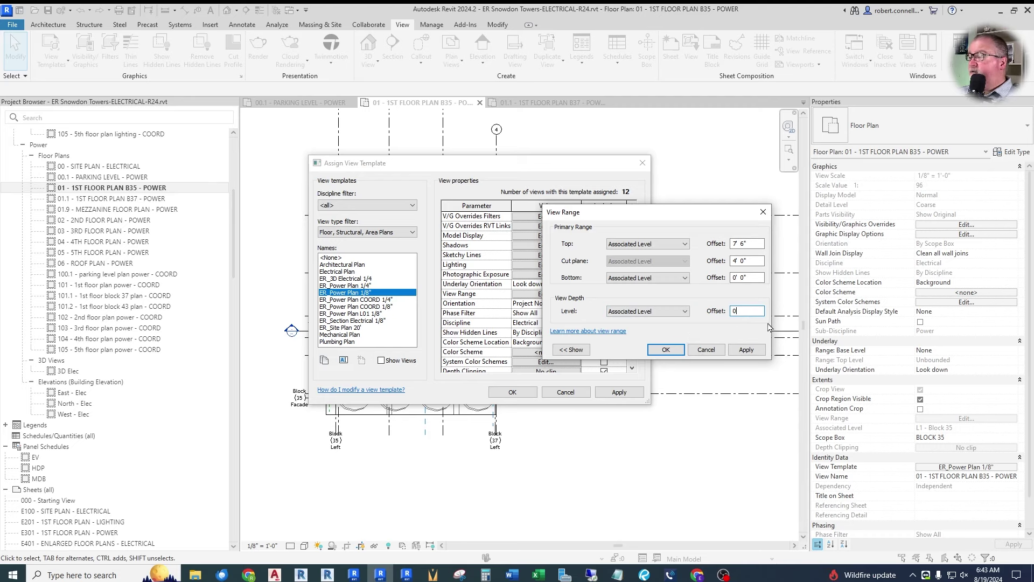
pyautogui.click(745, 350)
pyautogui.click(667, 353)
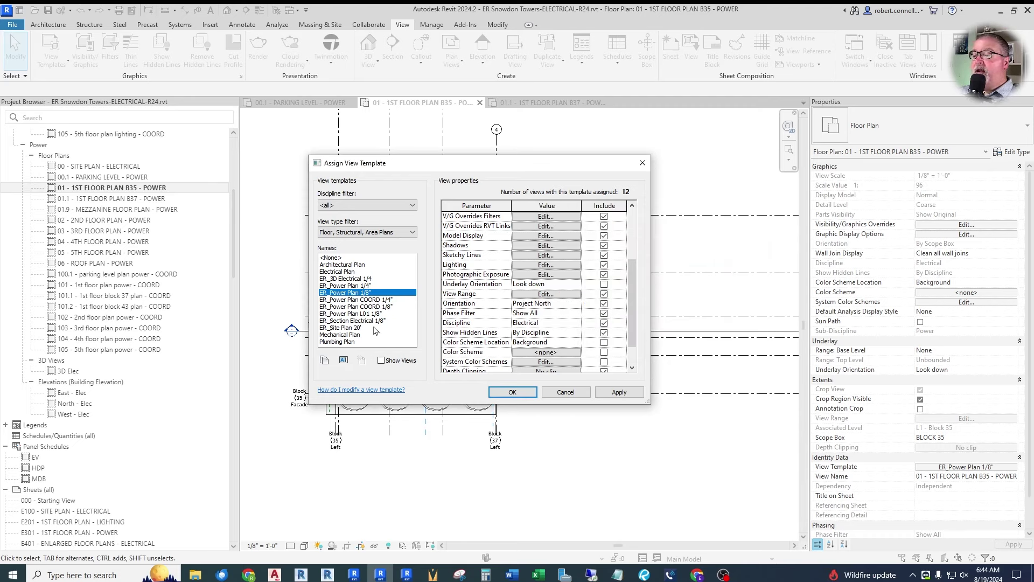
# Step: Set the ER_Power Plan L01 1/8" template's view range to a 7' 6" top offset and a 10' view depth offset
pyautogui.click(355, 314)
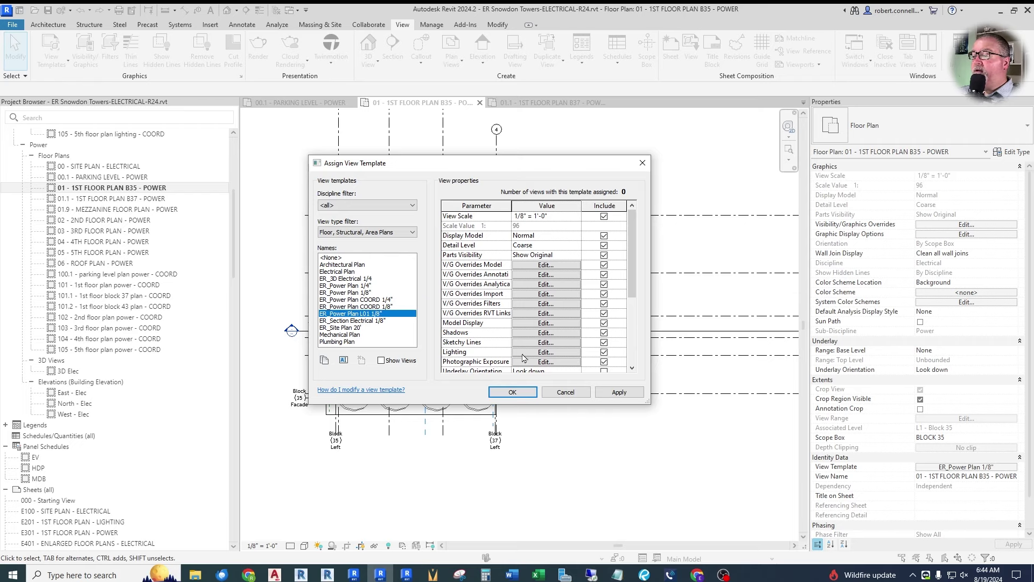
pyautogui.scroll(-3, 530, 347)
pyautogui.click(546, 294)
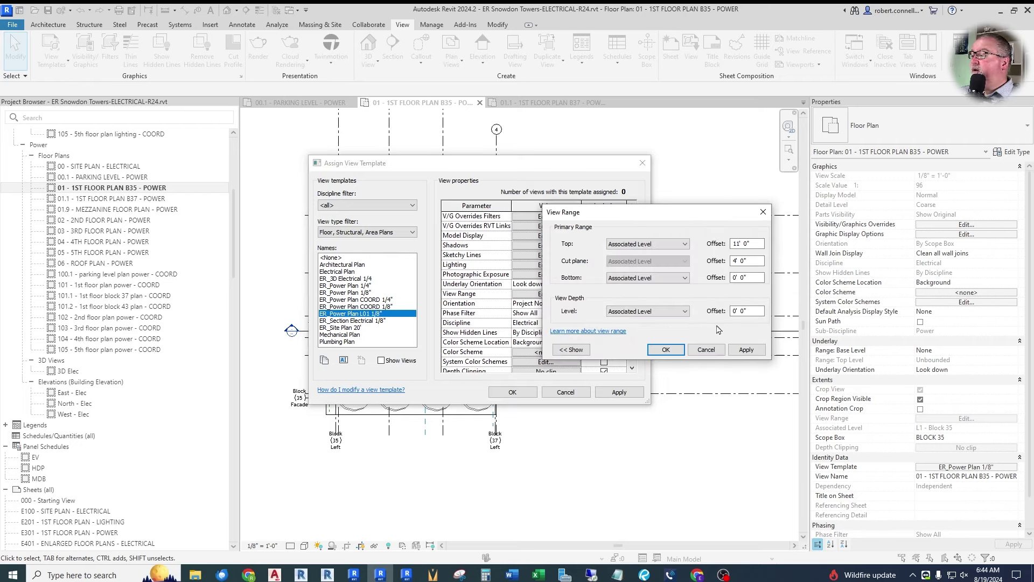
pyautogui.moveTo(754, 312); pyautogui.dragTo(693, 317)
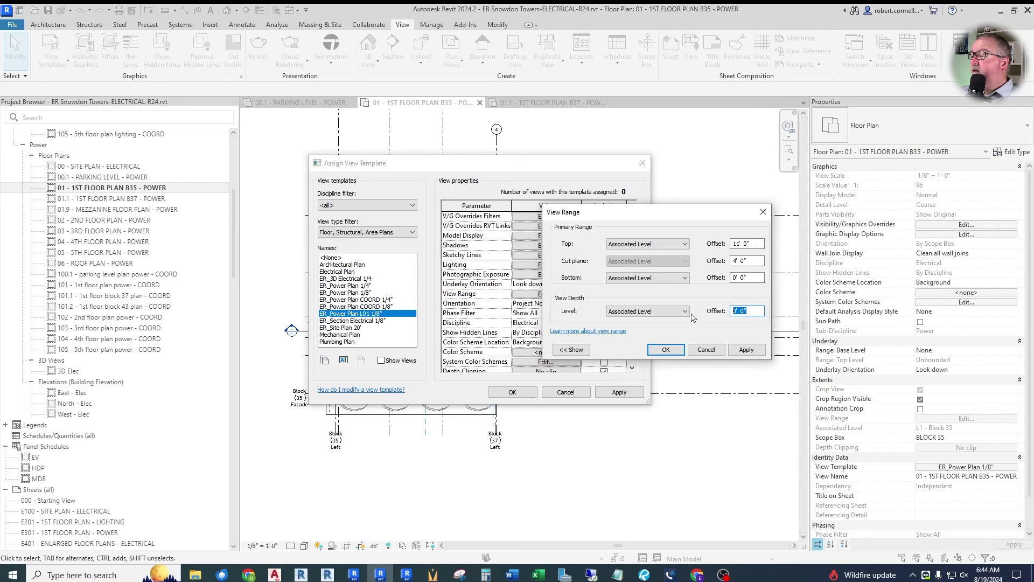
pyautogui.write('=10')
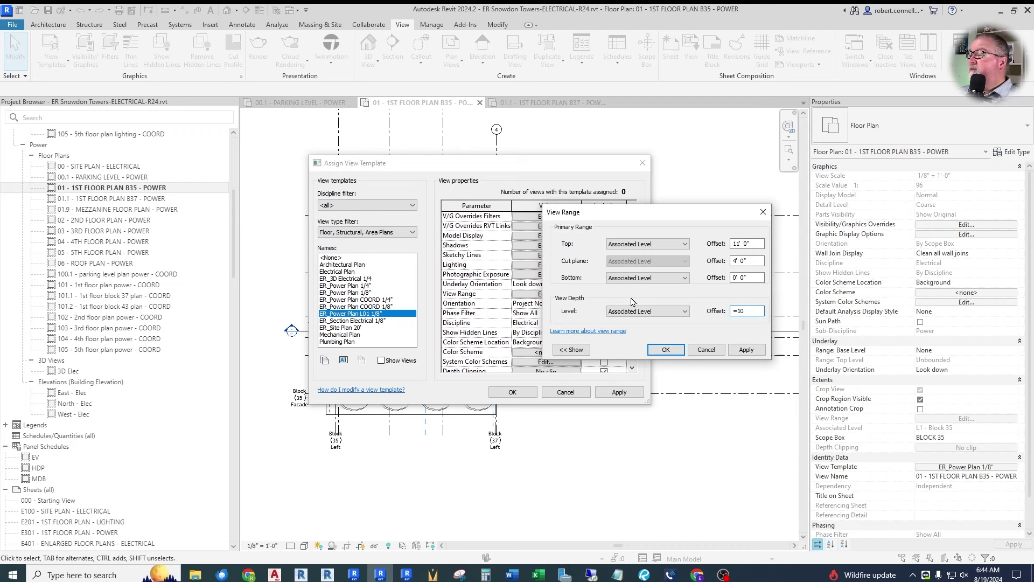
pyautogui.moveTo(746, 313); pyautogui.dragTo(693, 311)
pyautogui.write('=')
pyautogui.hotkey('shift', 'Tab')
pyautogui.hotkey('shift', 'Tab')
pyautogui.hotkey('shift', 'Tab')
pyautogui.hotkey('shift', 'Tab')
pyautogui.hotkey('shift', 'Tab')
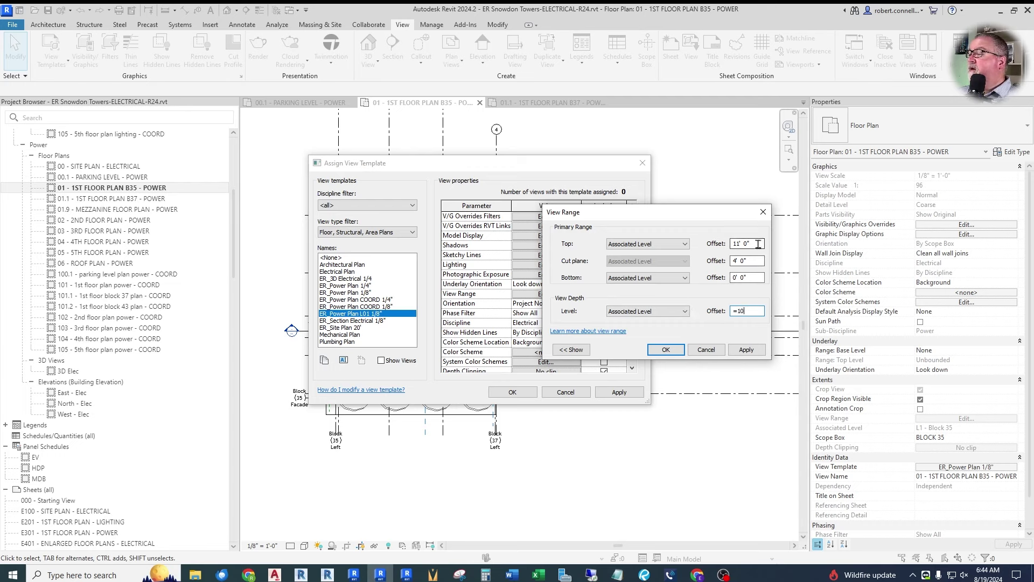
pyautogui.write('7')
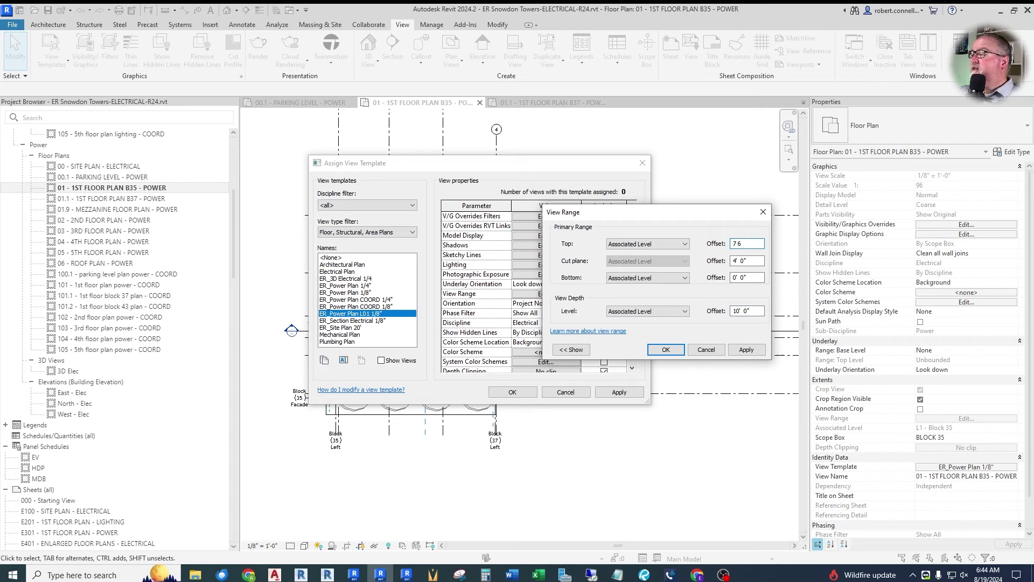
pyautogui.write(' 6')
pyautogui.press('Return')
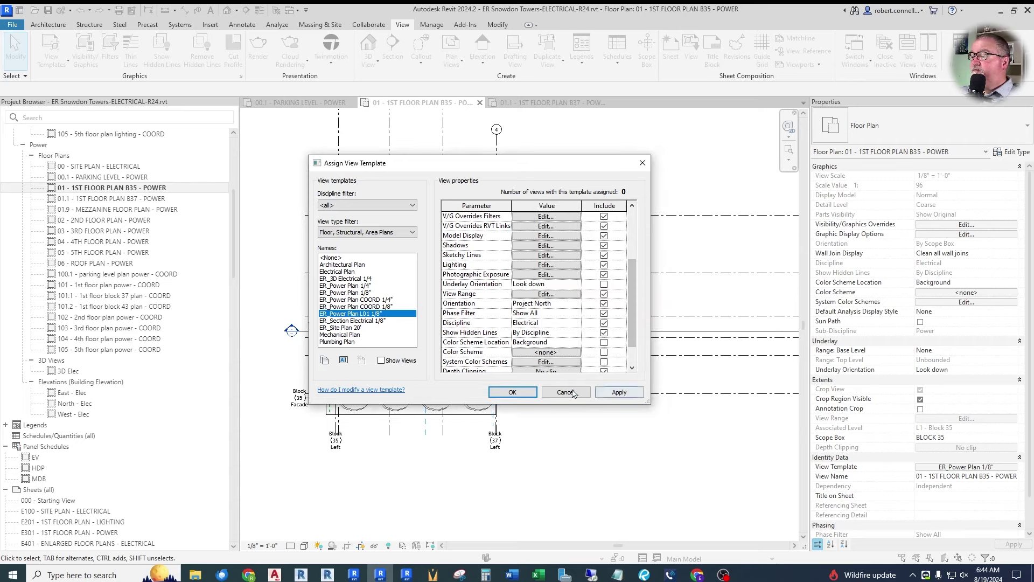
# Step: Check the ER_Power Plan L01 1/8" template's view range and assign the template to the B35 power plan
pyautogui.click(546, 294)
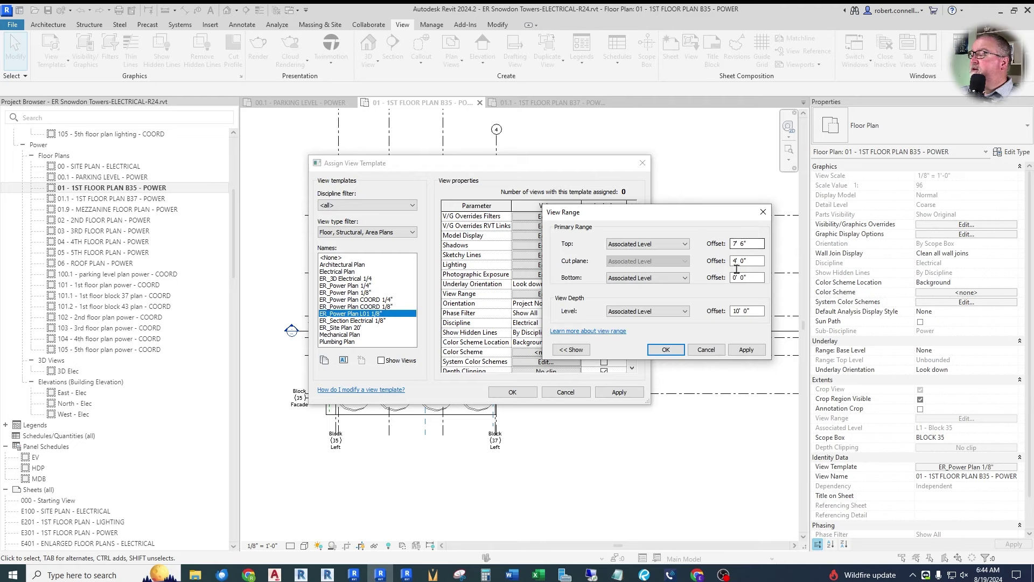
pyautogui.click(665, 349)
pyautogui.click(512, 392)
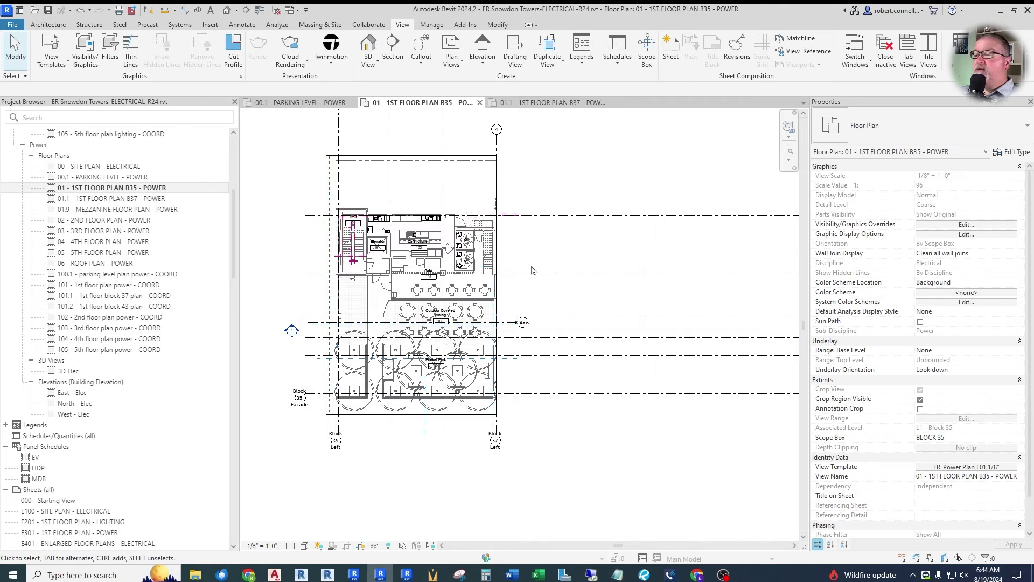
# Step: Open the 01.1 B37 power plan and review the view range of its ER_Power Plan 1/8" template
pyautogui.doubleClick(150, 200)
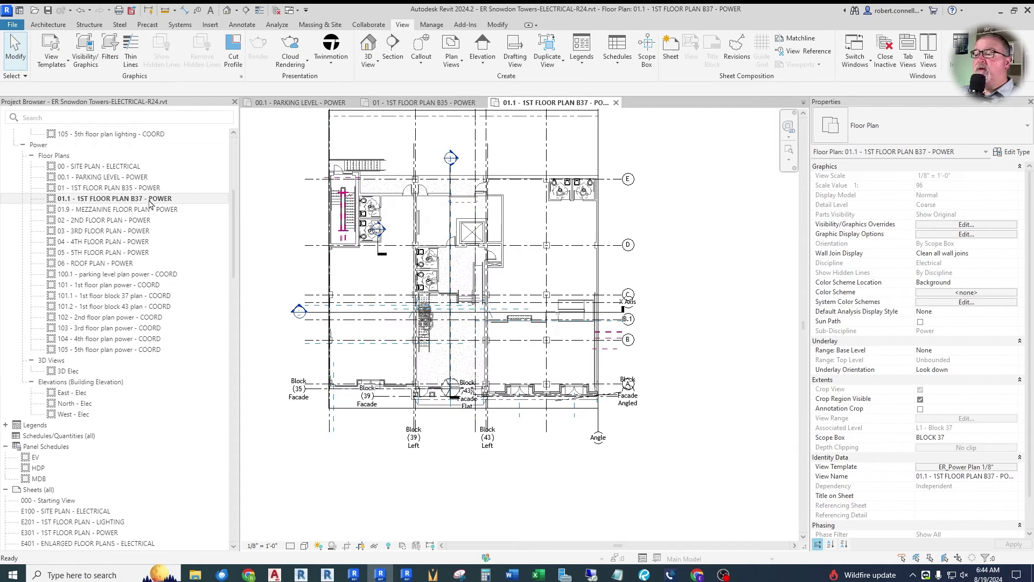
pyautogui.click(958, 467)
pyautogui.scroll(-5, 599, 345)
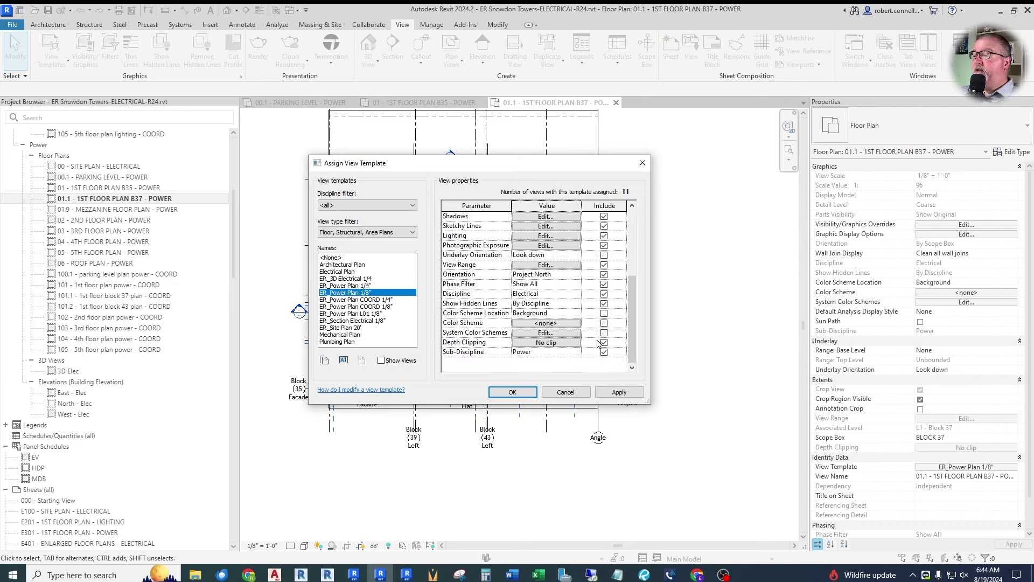
pyautogui.click(546, 264)
pyautogui.click(666, 348)
pyautogui.click(511, 392)
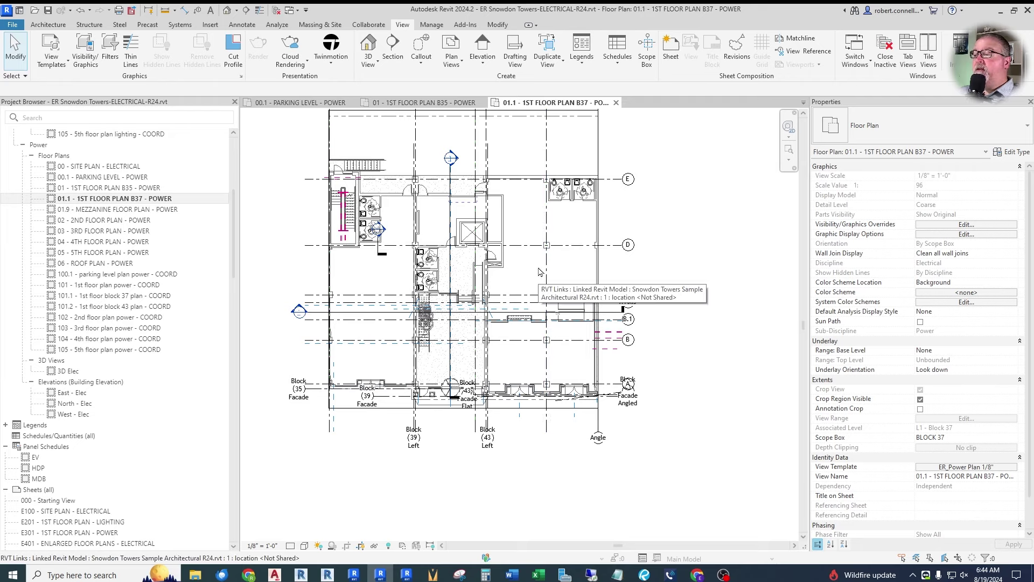
# Step: Create a new floor plan view for the L1 - Block 43 level, with duplicates of existing views allowed
pyautogui.press('z')
pyautogui.press('f')
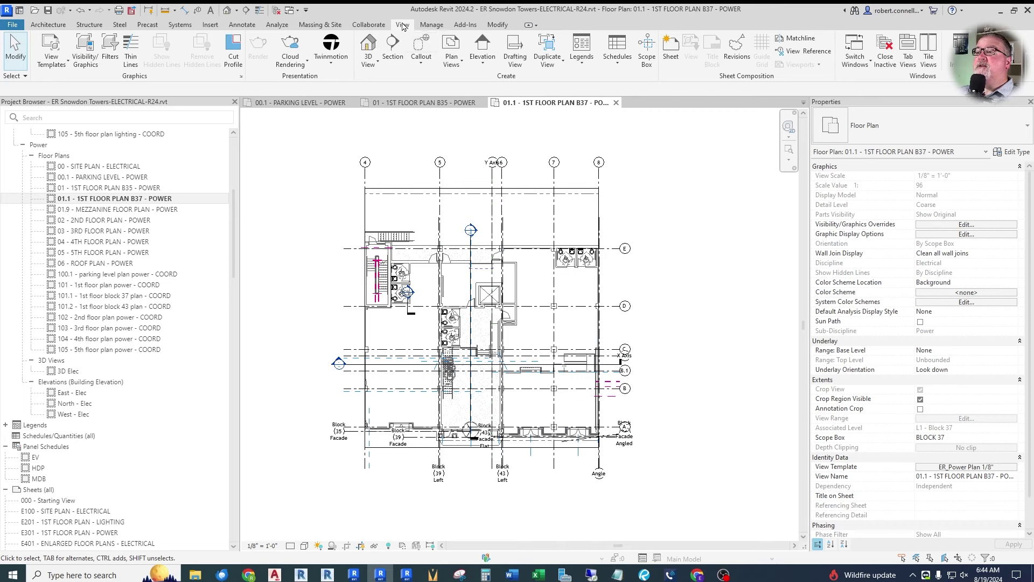
pyautogui.click(456, 48)
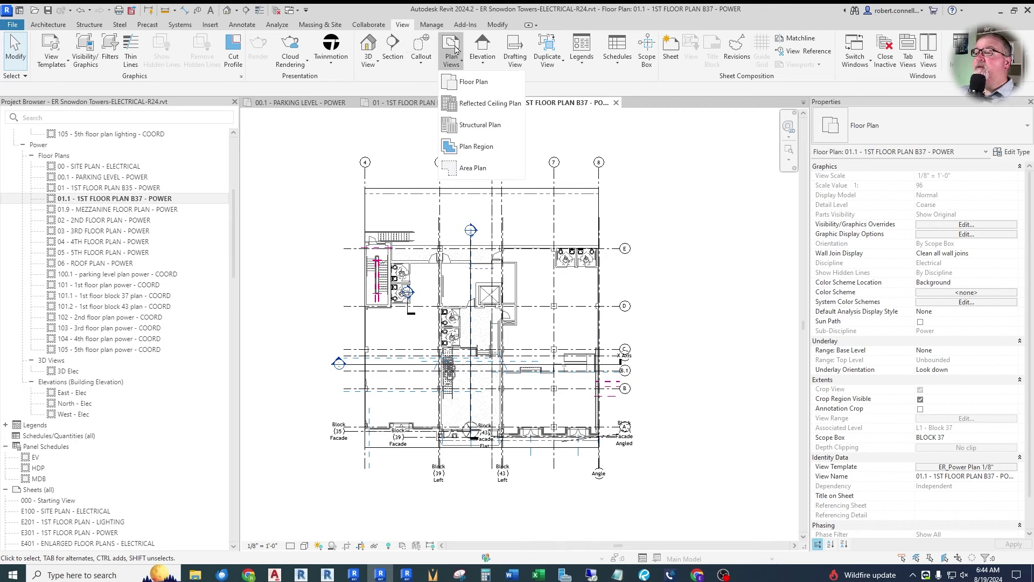
pyautogui.click(456, 83)
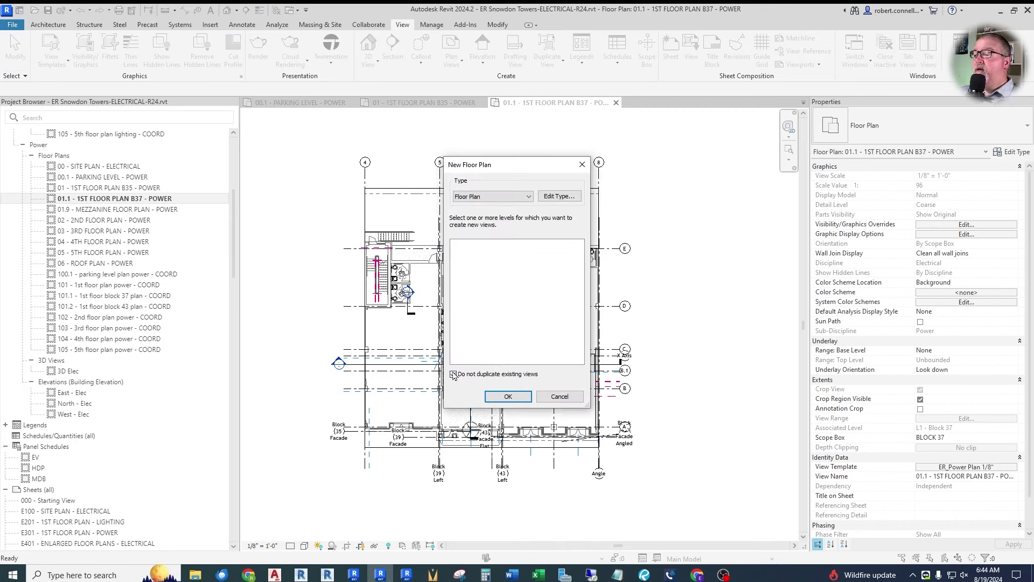
pyautogui.click(453, 375)
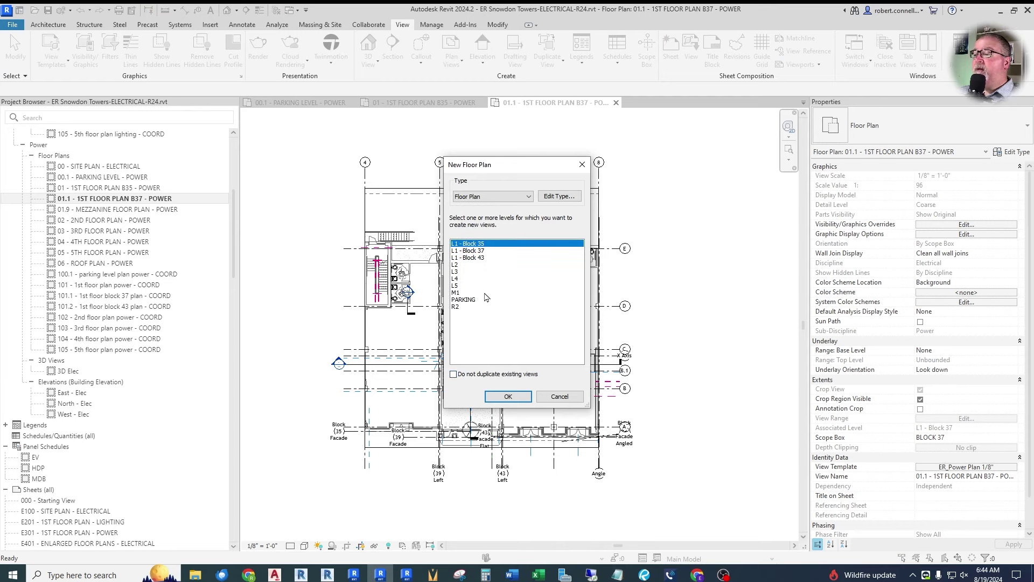
pyautogui.click(470, 258)
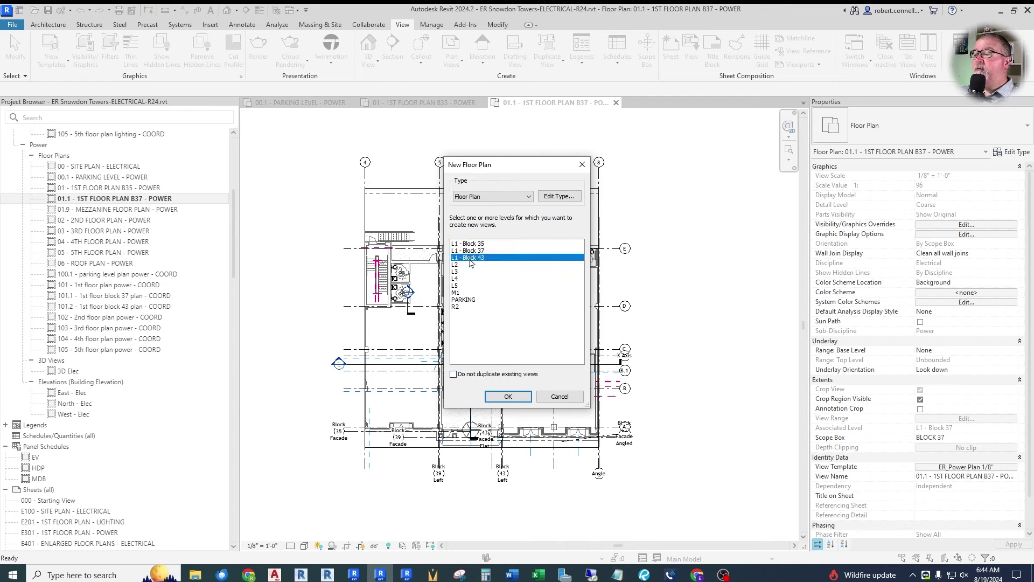
pyautogui.click(503, 399)
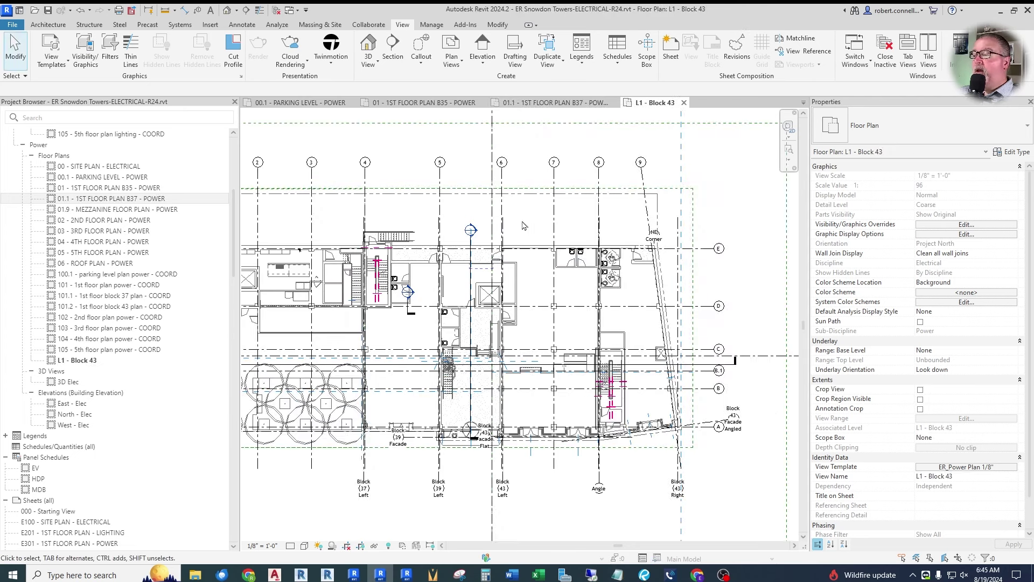
# Step: Draw a scope box around Block 43, from grid 8 to just past the Block 43 Right grid and below grid A
pyautogui.click(646, 48)
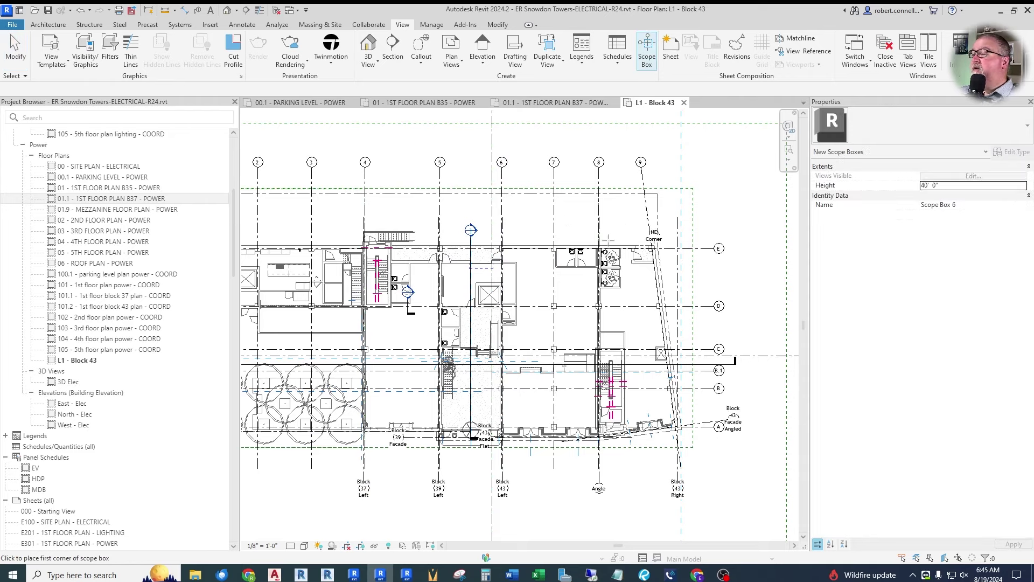
pyautogui.scroll(3, 601, 212)
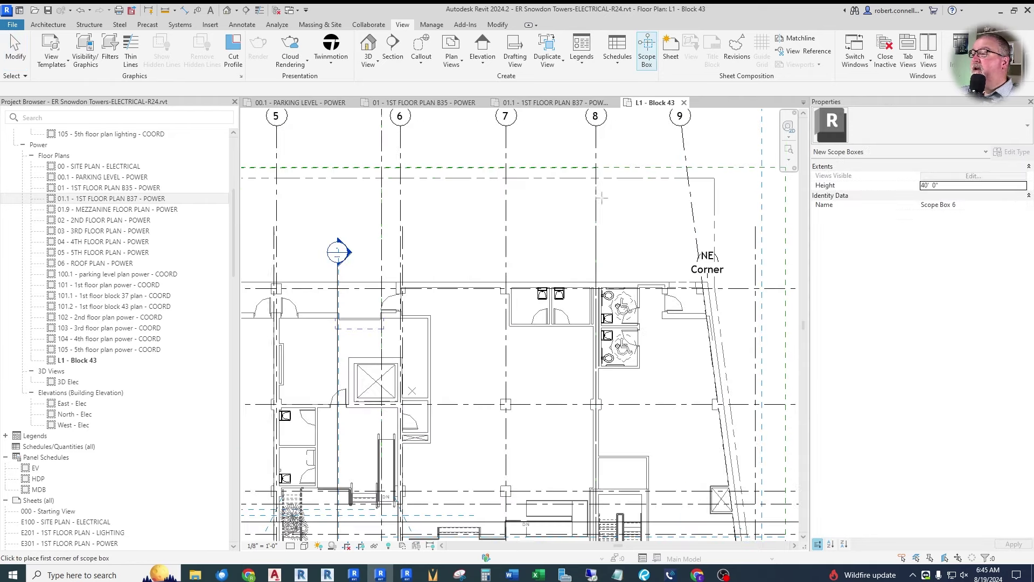
pyautogui.click(592, 169)
pyautogui.scroll(-3, 593, 169)
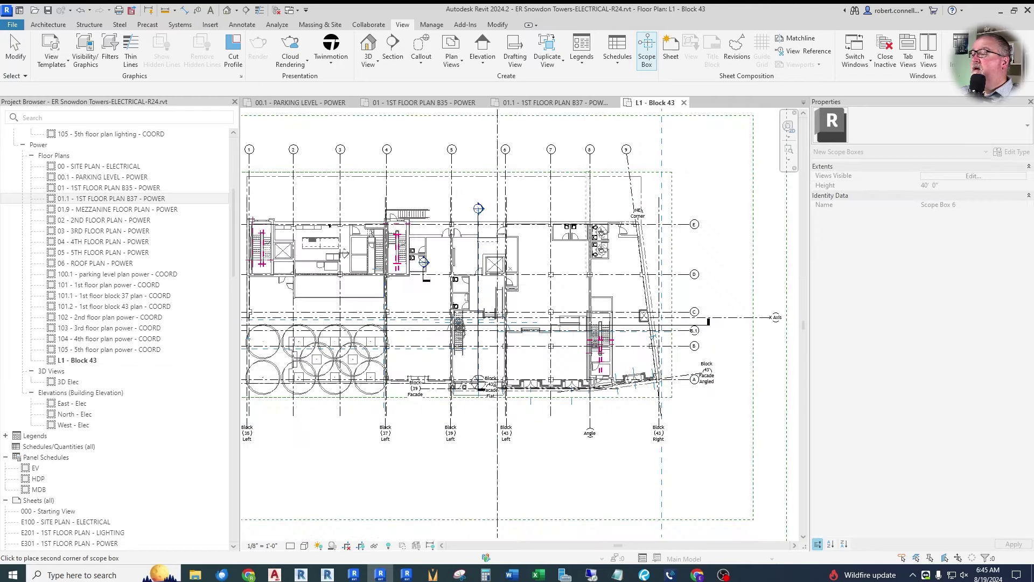
pyautogui.scroll(4, 673, 363)
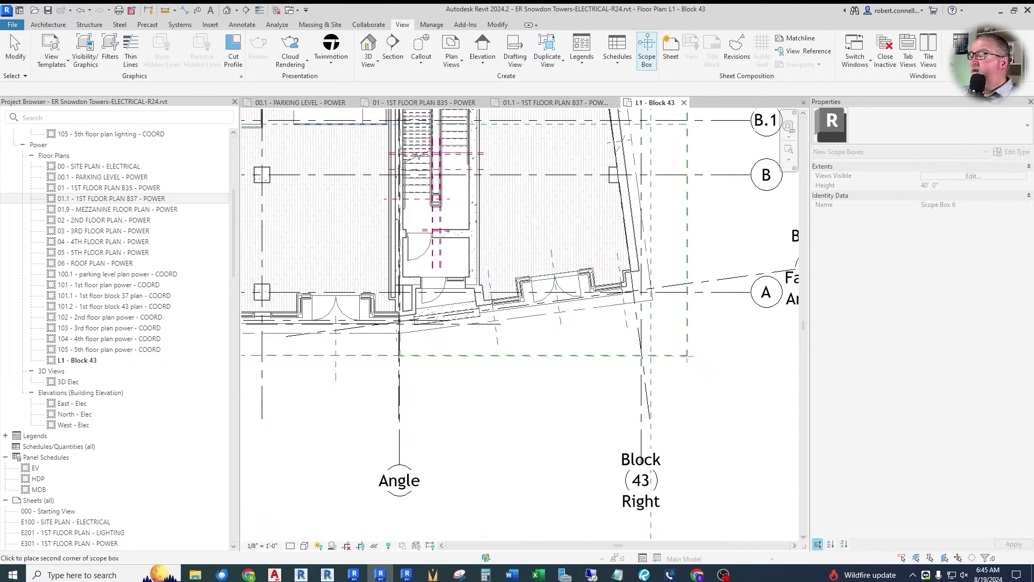
pyautogui.click(681, 357)
pyautogui.scroll(-3, 575, 395)
# Step: Name the new scope box BLOCK 43
pyautogui.click(972, 206)
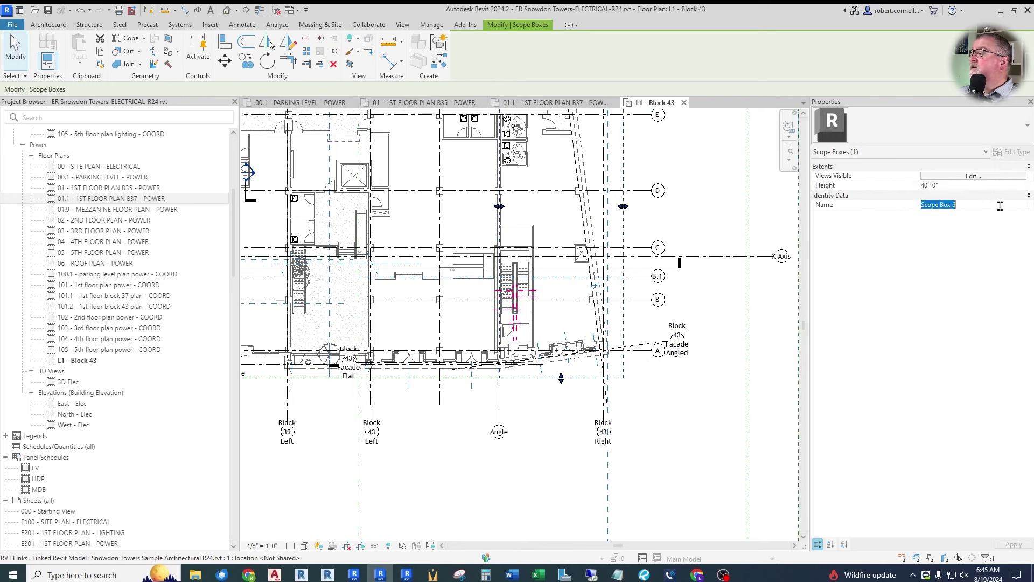
pyautogui.write('BLO')
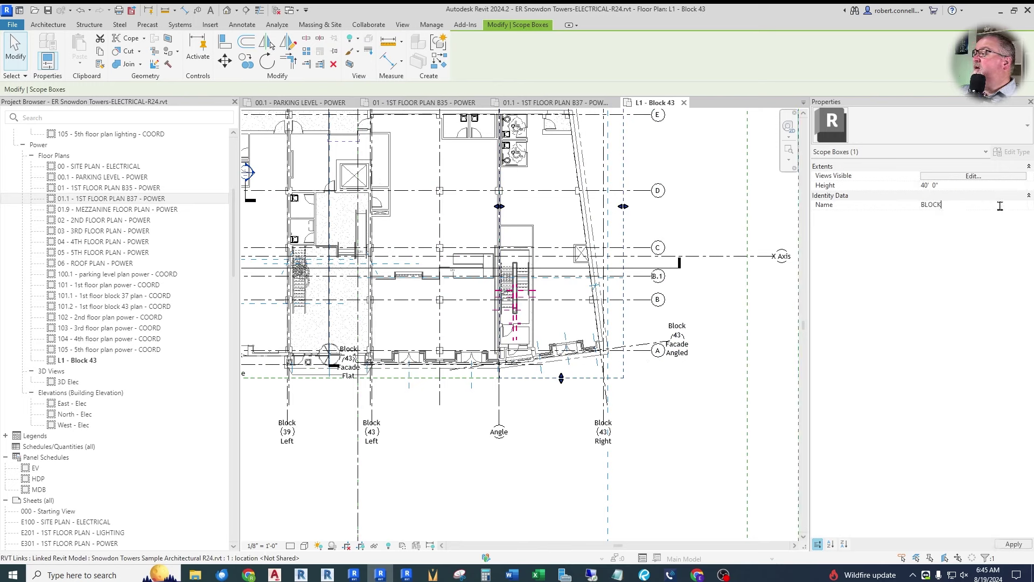
pyautogui.write('CK')
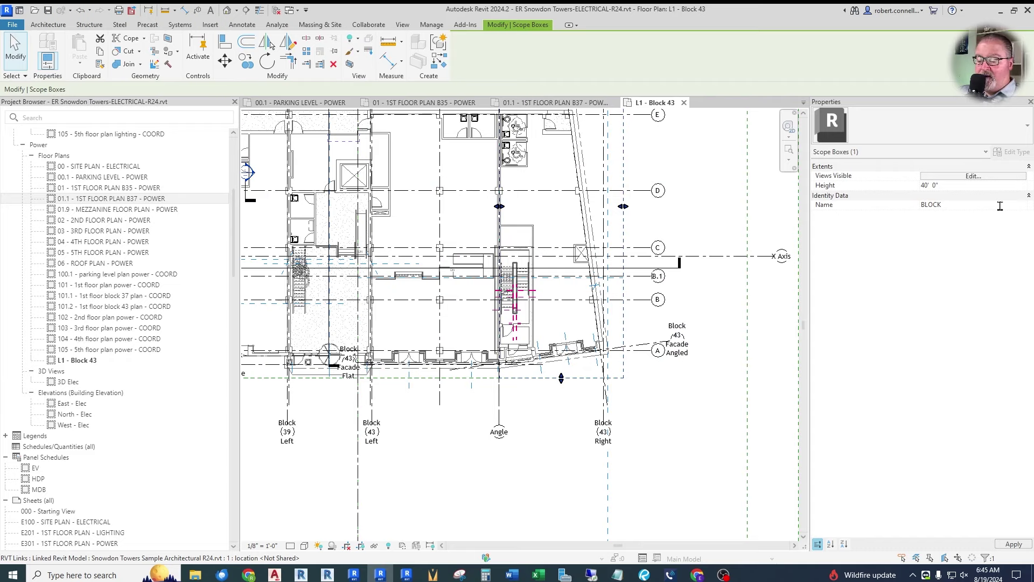
pyautogui.write(' 43')
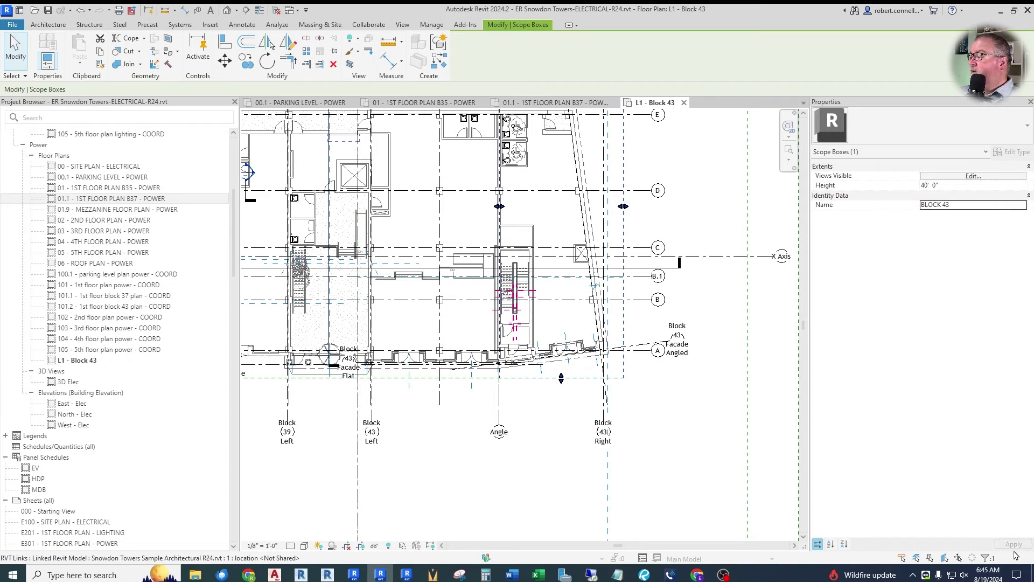
pyautogui.click(655, 317)
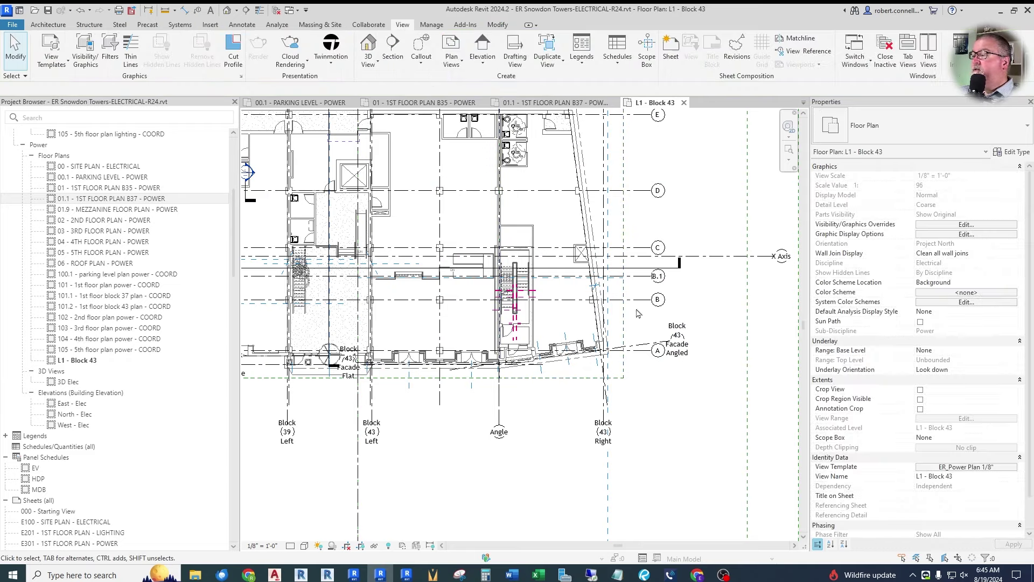
# Step: Assign the BLOCK 43 scope box to the L1 - Block 43 floor plan view
pyautogui.scroll(-2, 655, 318)
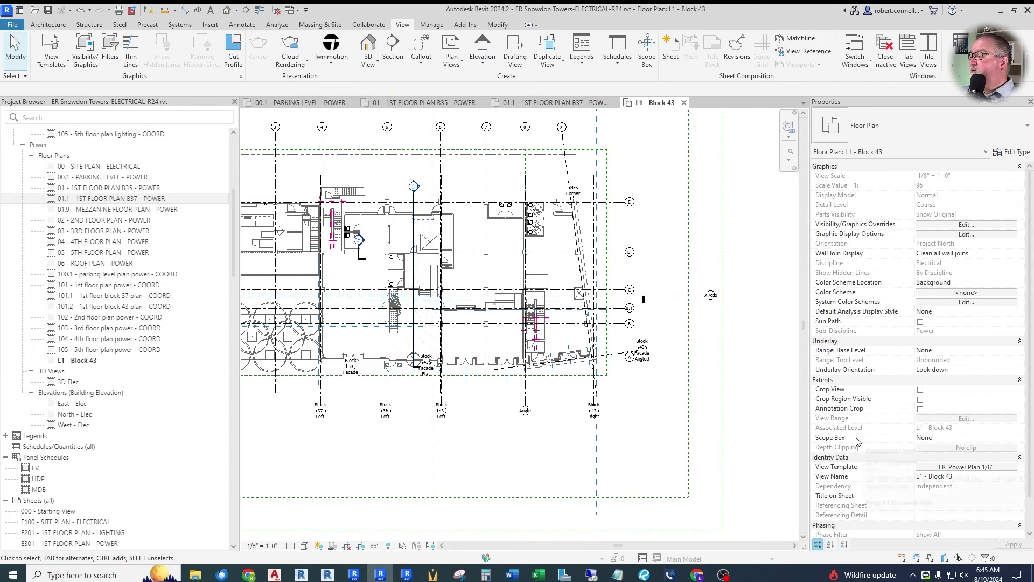
pyautogui.click(922, 442)
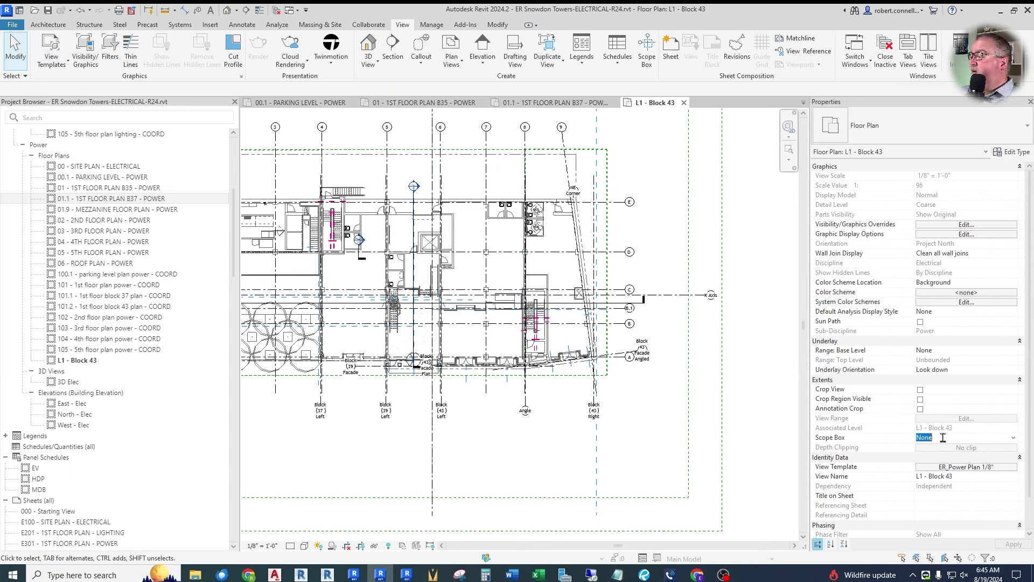
pyautogui.click(990, 442)
pyautogui.click(937, 471)
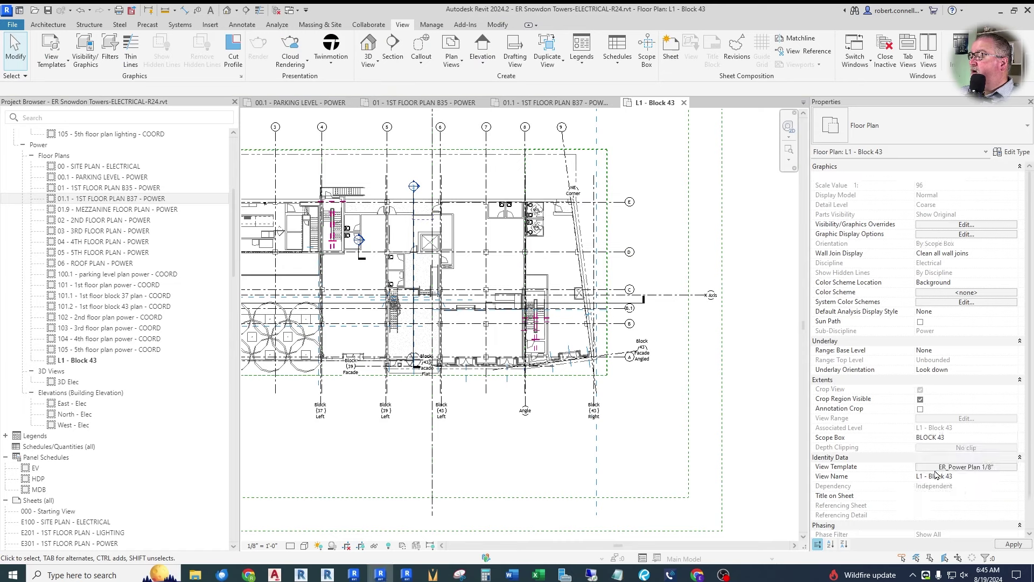
pyautogui.click(1013, 544)
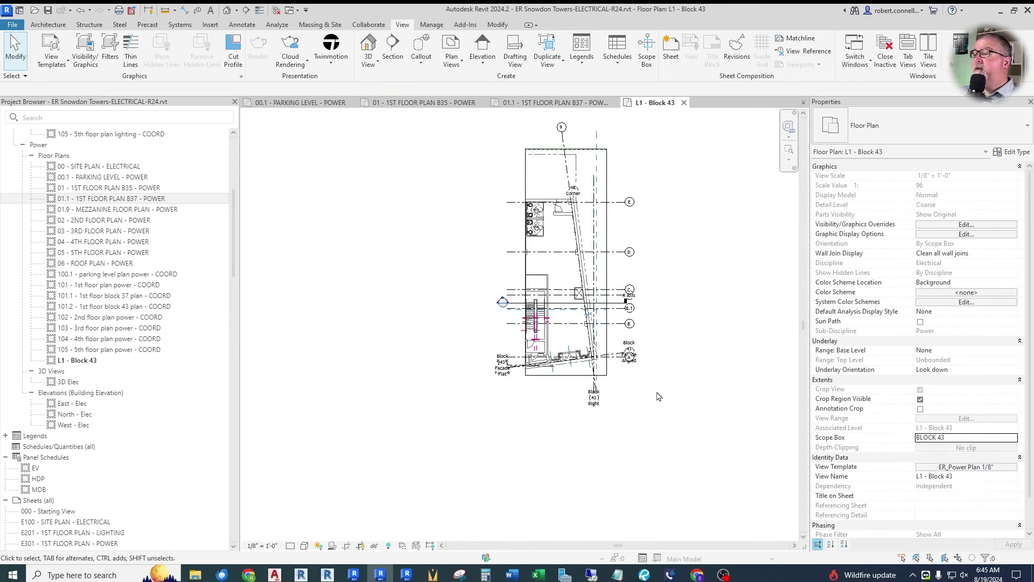
pyautogui.scroll(-1, 731, 397)
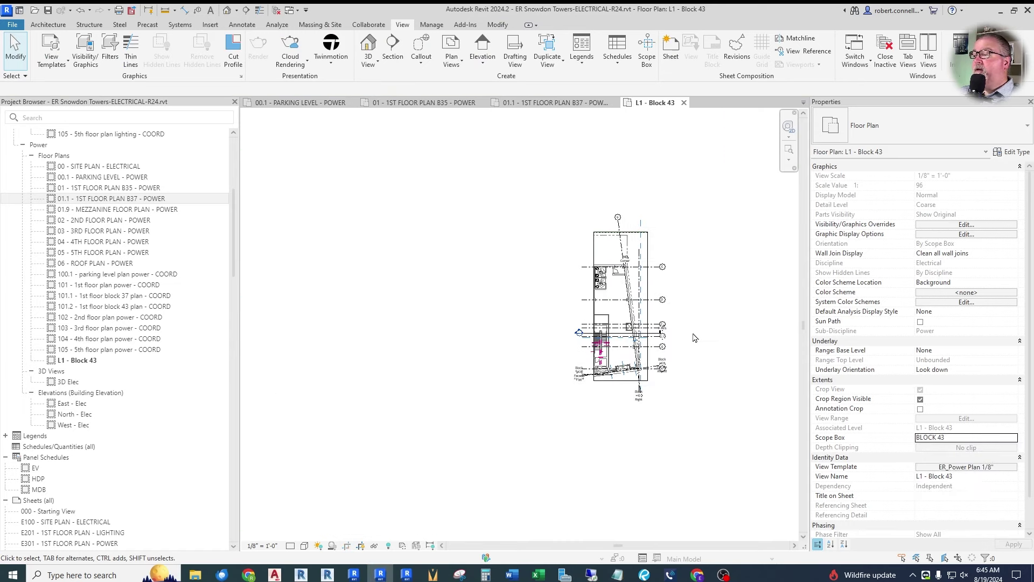
# Step: Rename the L1 - Block 43 view as 01.2 - 1ST FLOOR PLAN B43 - POWER
pyautogui.click(77, 360)
pyautogui.press('F2')
pyautogui.write('01')
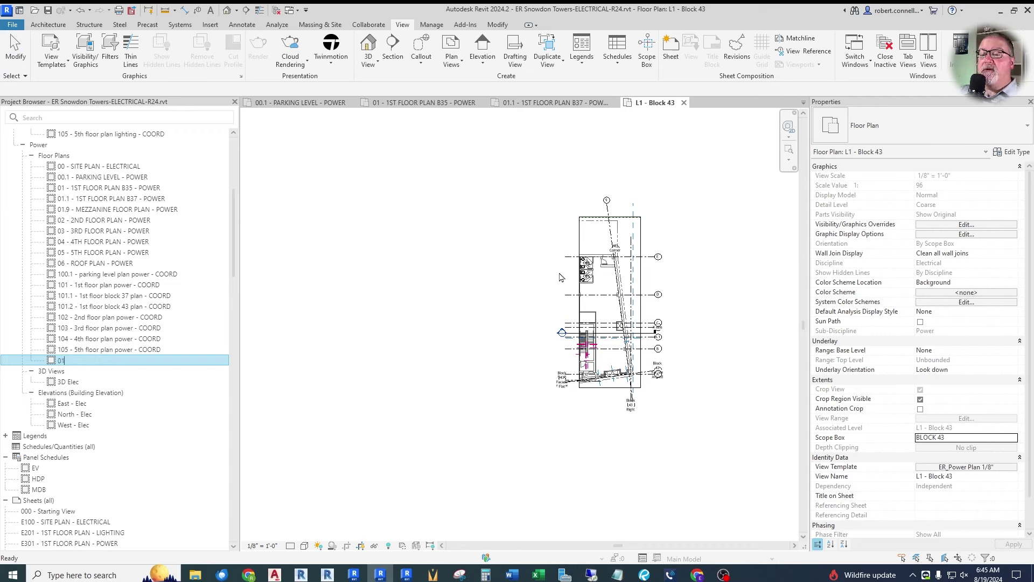
pyautogui.write('.2 - 1ST FLOOR PLAN B4')
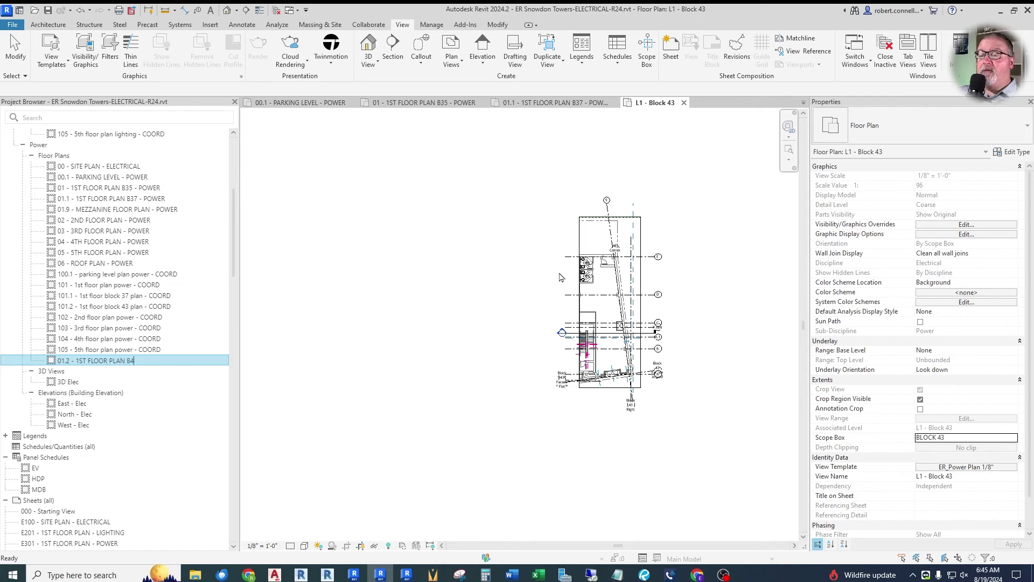
pyautogui.write('3 - POWER')
pyautogui.press('Return')
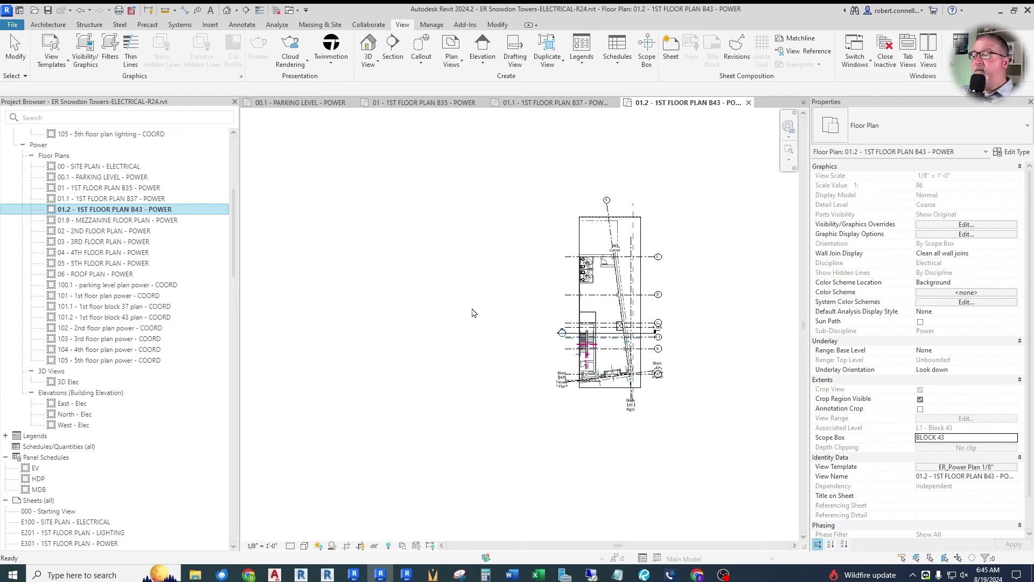
# Step: Open the 01 - 1ST FLOOR PLAN B35 - POWER view and reset grids E and D to the crop
pyautogui.doubleClick(145, 188)
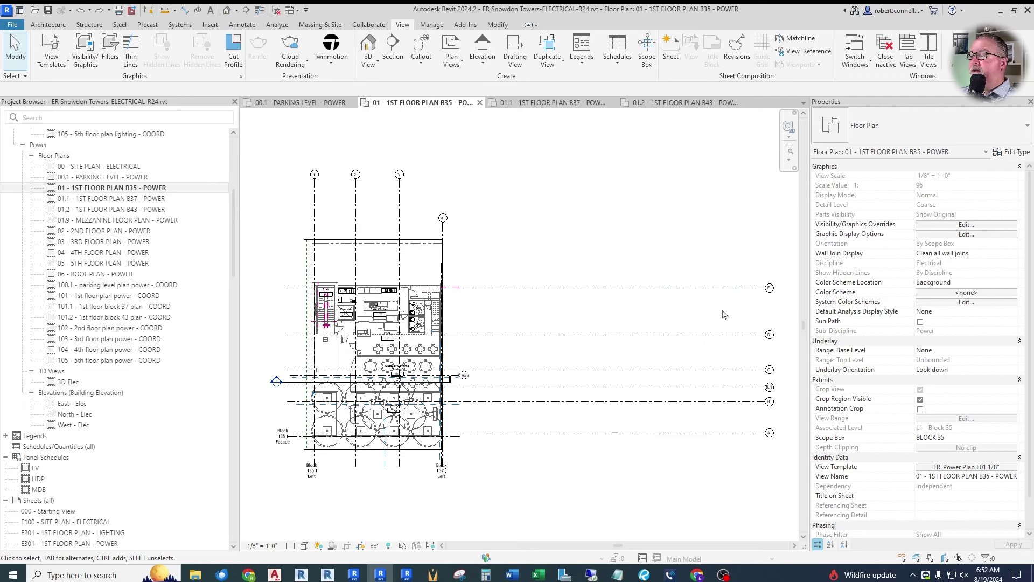
pyautogui.rightClick(761, 293)
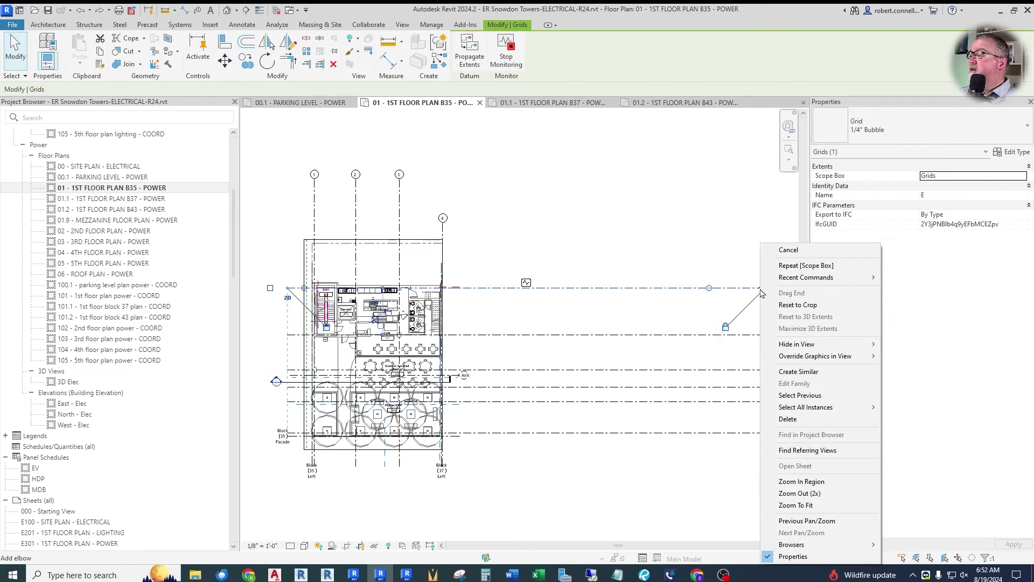
pyautogui.click(797, 304)
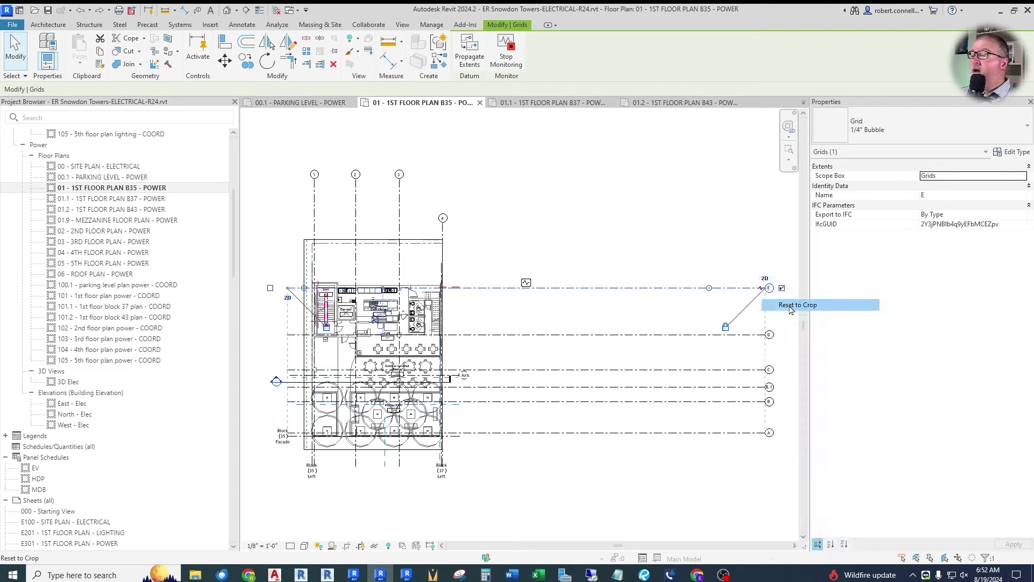
pyautogui.press('Escape')
pyautogui.click(712, 334)
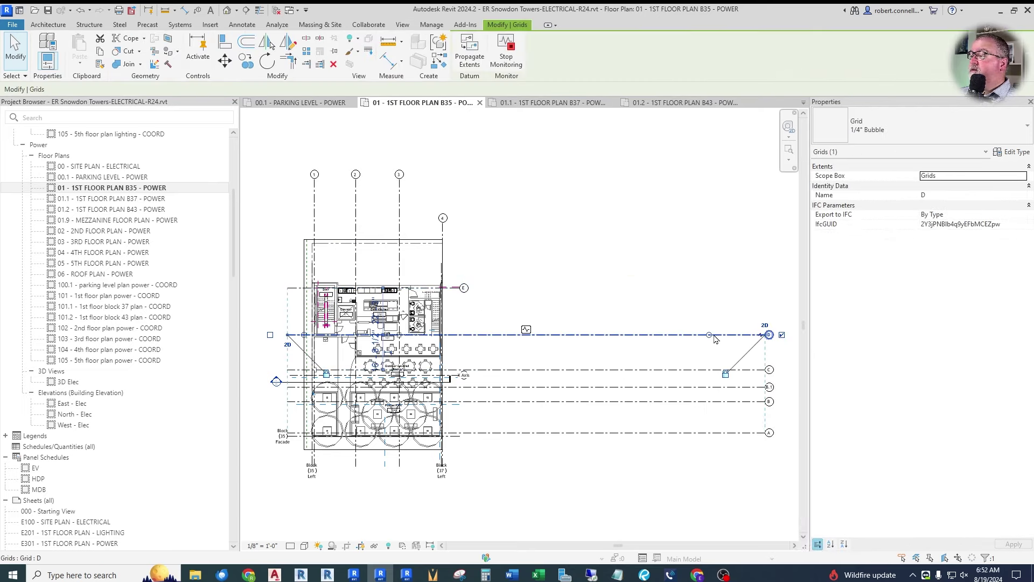
pyautogui.rightClick(713, 334)
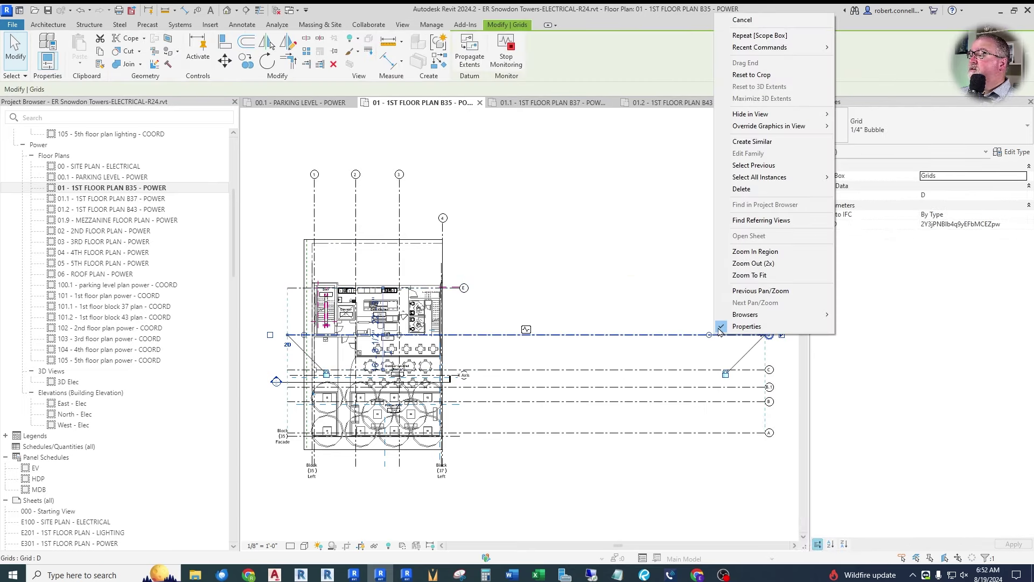
pyautogui.click(751, 75)
pyautogui.press('Escape')
# Step: Reset grids C, B.1, B and A to the crop in the B35 power plan
pyautogui.rightClick(716, 376)
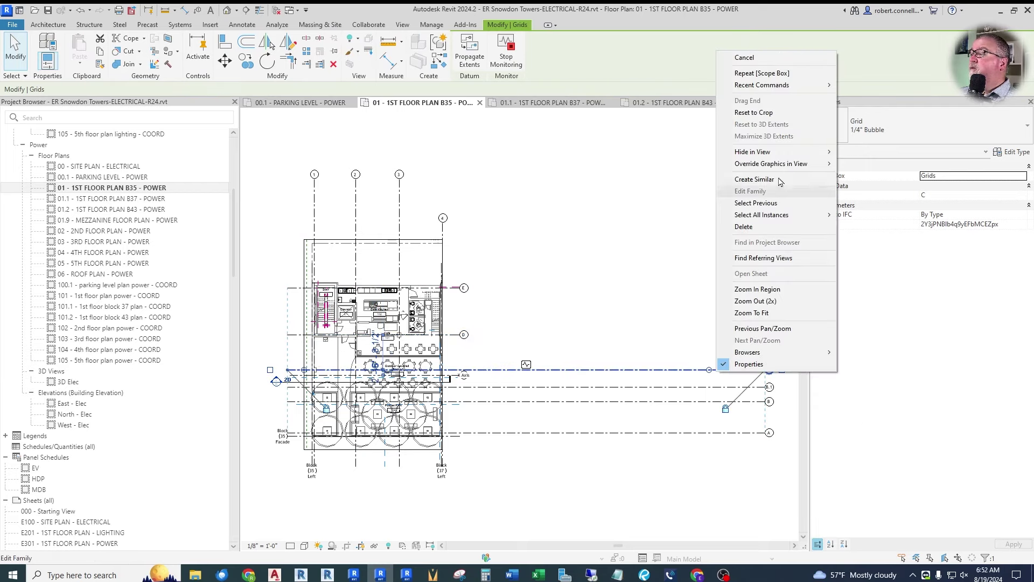
pyautogui.click(759, 76)
pyautogui.rightClick(722, 387)
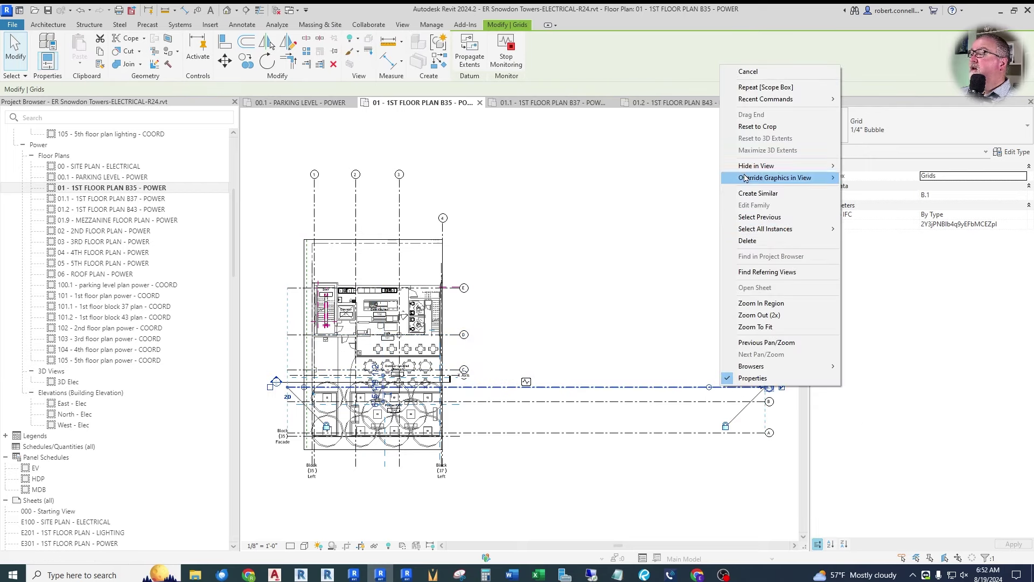
pyautogui.click(746, 125)
pyautogui.rightClick(730, 402)
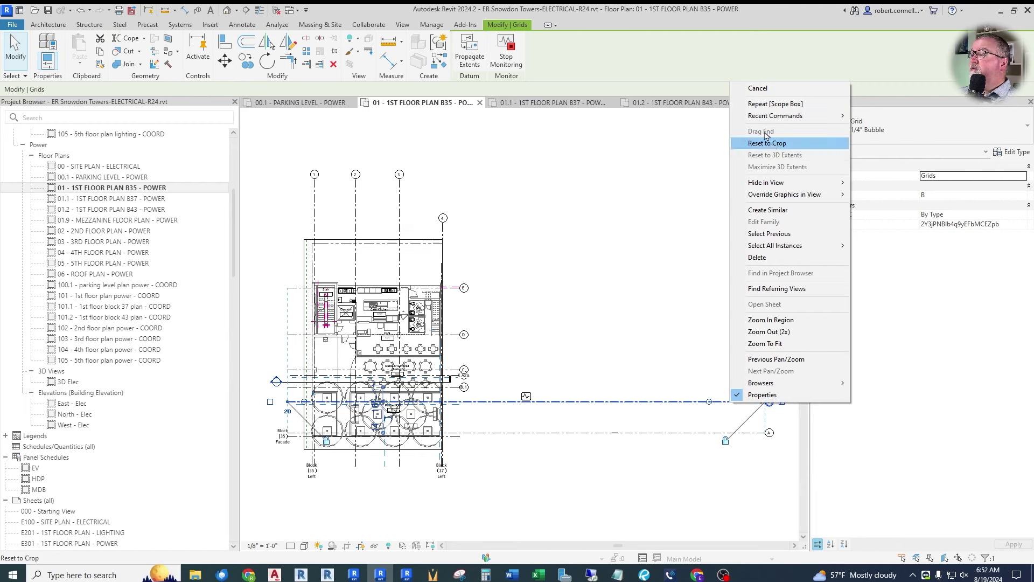
pyautogui.click(770, 144)
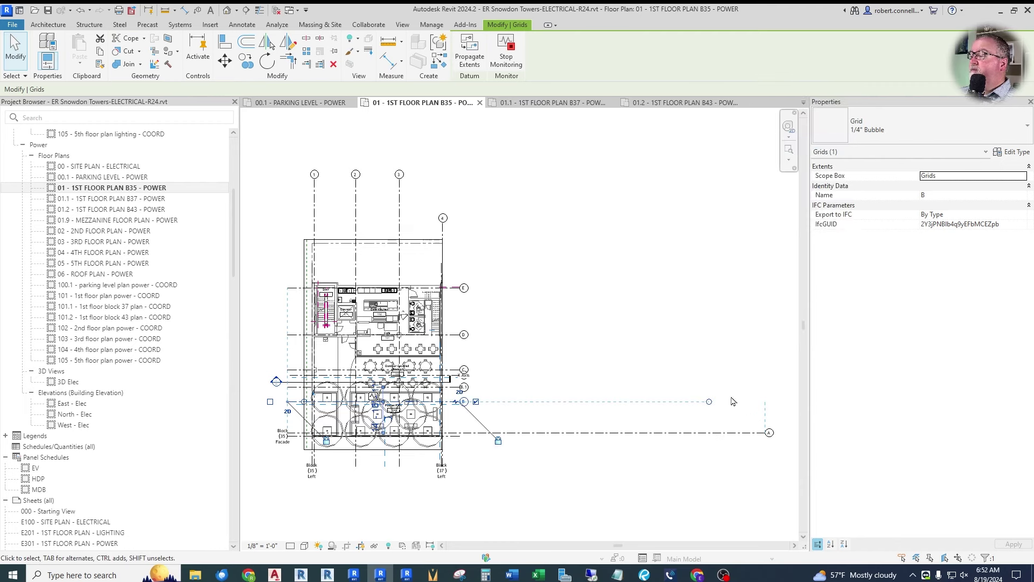
pyautogui.click(743, 434)
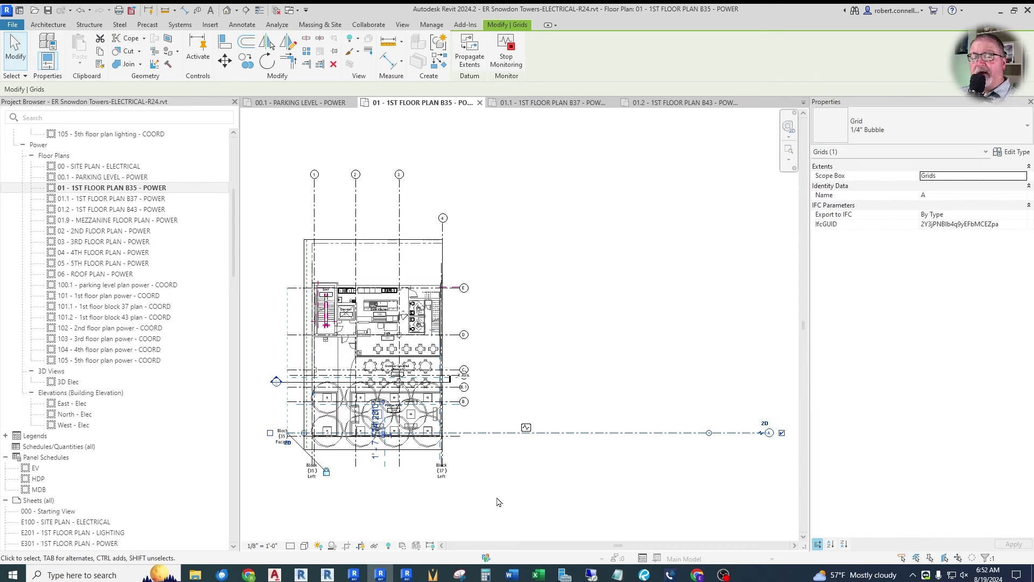
pyautogui.rightClick(752, 433)
pyautogui.click(794, 175)
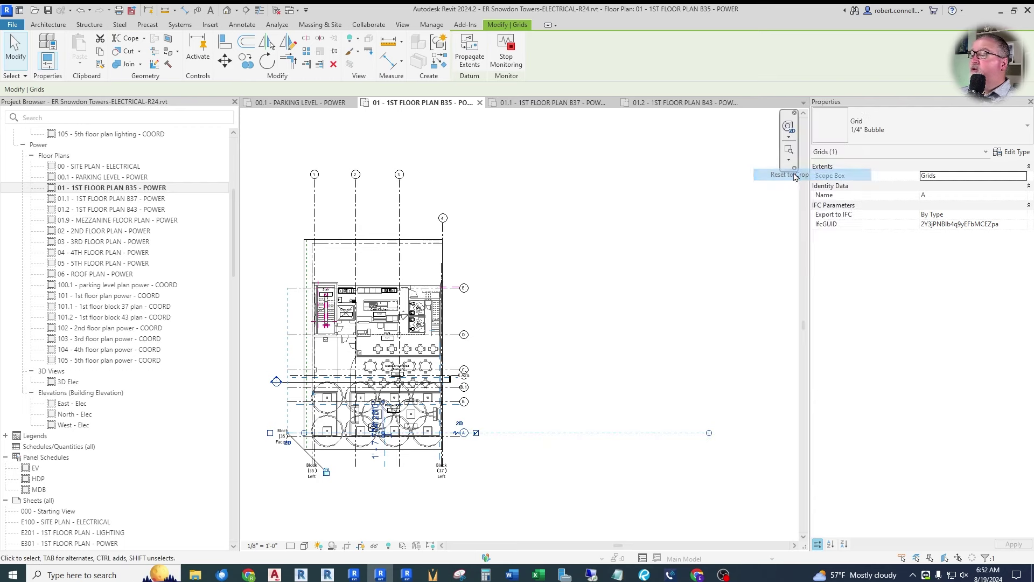
pyautogui.press('Escape')
# Step: Reset grids 1, 2 and 3 to the crop in the B35 power plan
pyautogui.rightClick(316, 219)
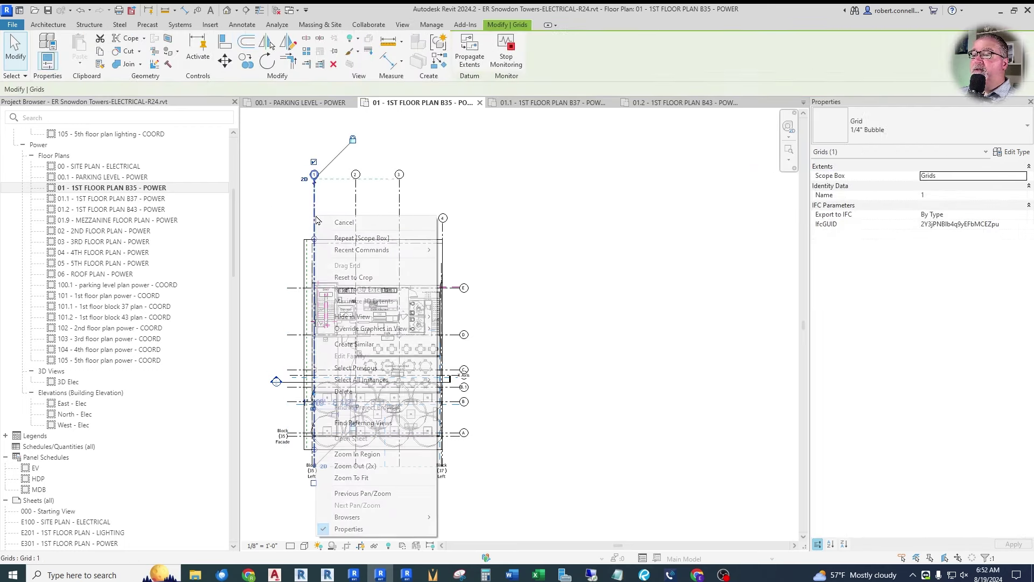
pyautogui.click(353, 277)
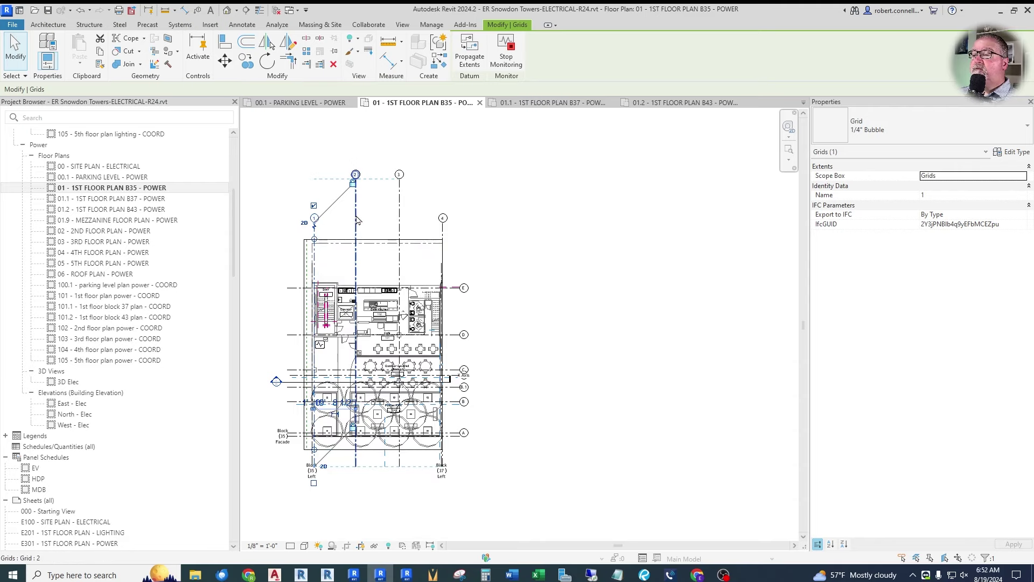
pyautogui.rightClick(358, 220)
pyautogui.click(395, 277)
pyautogui.click(401, 210)
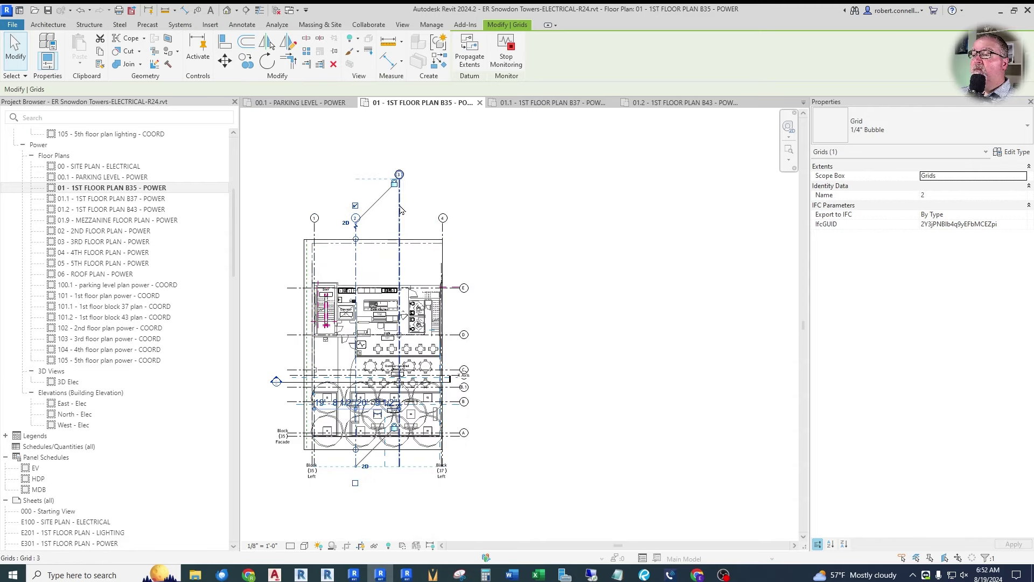
pyautogui.rightClick(400, 210)
pyautogui.click(426, 266)
pyautogui.click(626, 338)
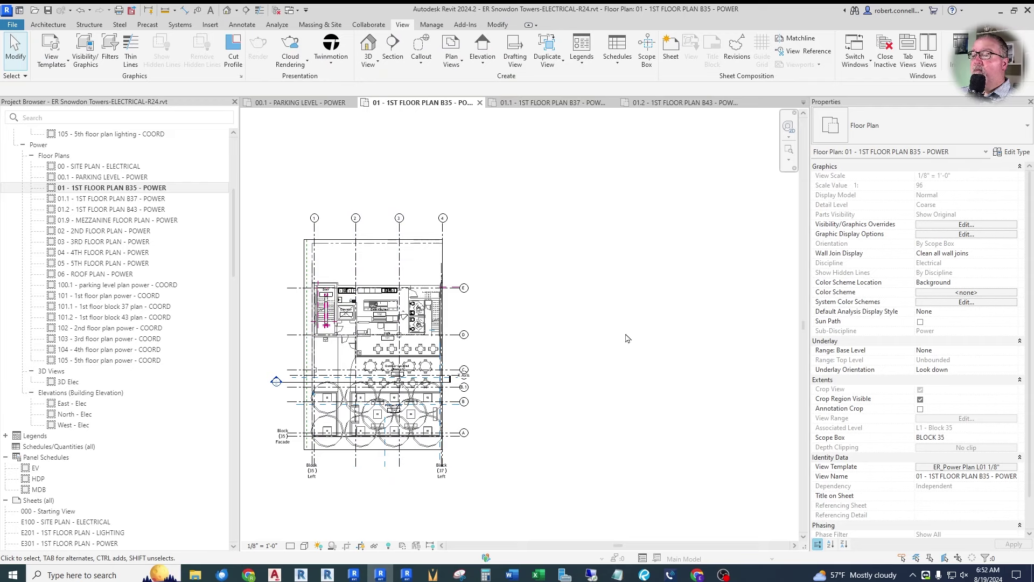
# Step: Review the cropped grids in the B37 and B43 power plans and return to the B35 power plan
pyautogui.click(529, 102)
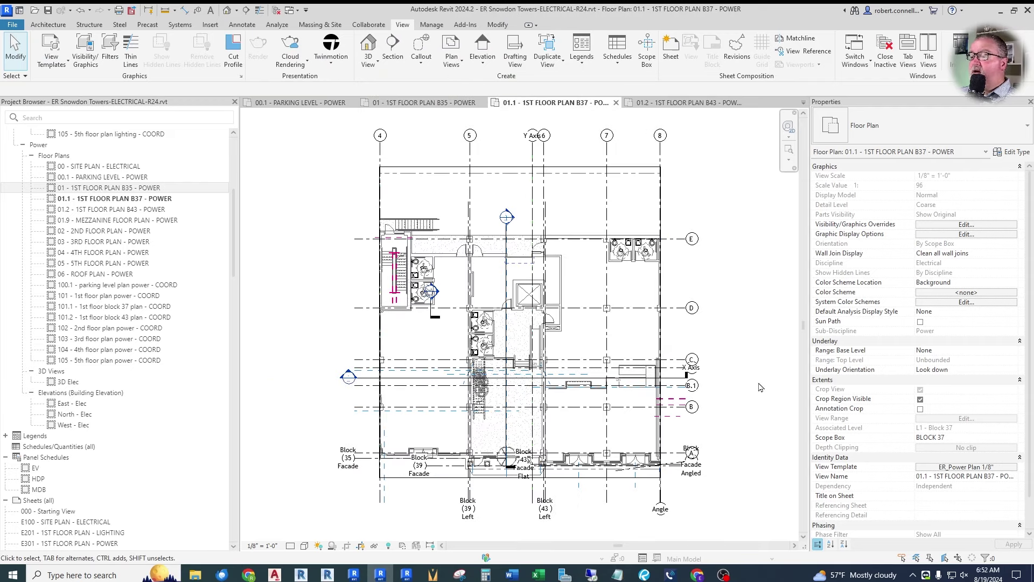
pyautogui.click(667, 102)
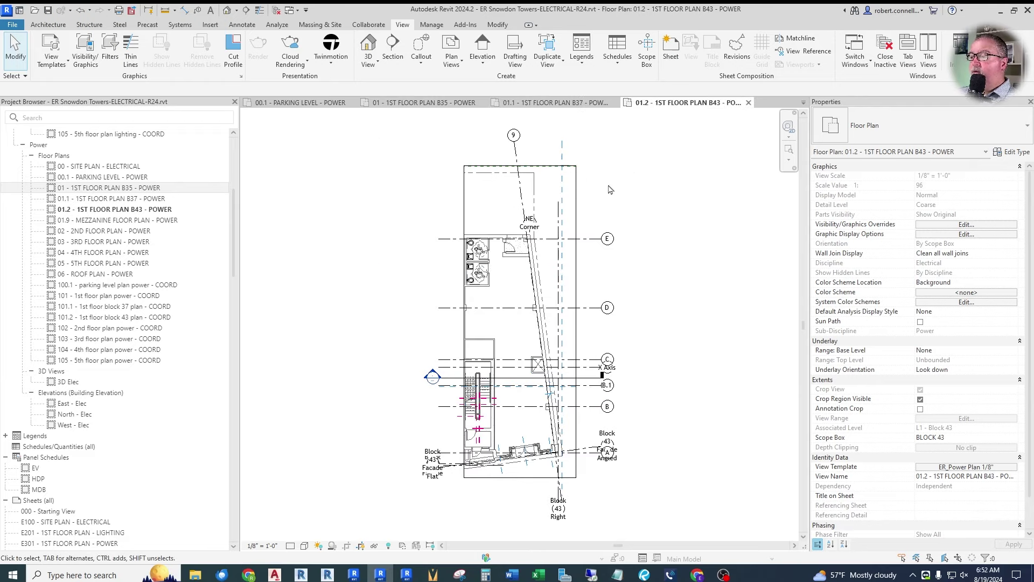
pyautogui.click(424, 103)
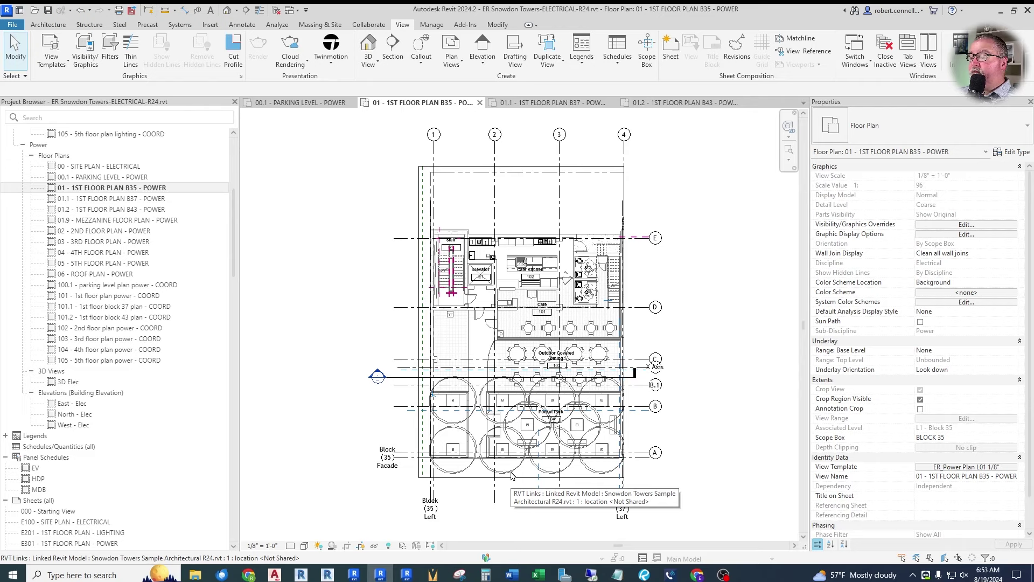
# Step: Examine the café, Outdoor Covered Dining and Pocket Park areas of the B35 power plan
pyautogui.scroll(5, 386, 295)
pyautogui.scroll(-2, 312, 216)
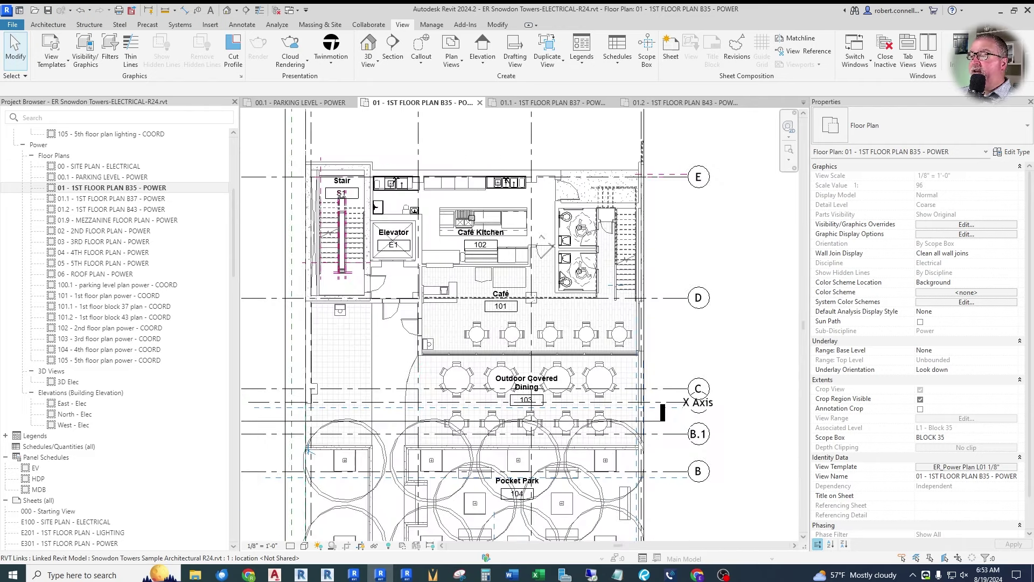
pyautogui.scroll(-2, 419, 224)
pyautogui.scroll(3, 419, 223)
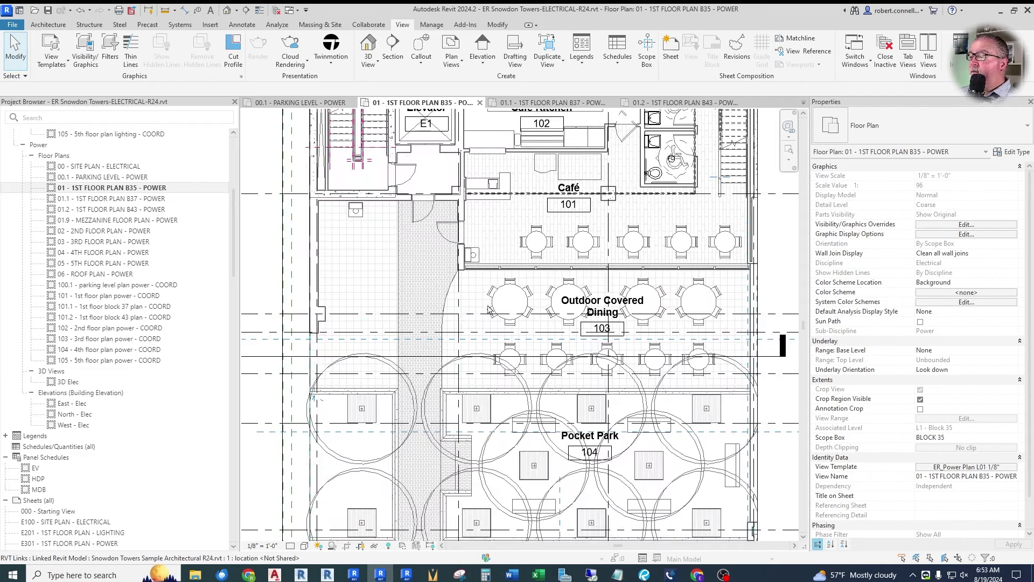
pyautogui.scroll(-2, 546, 289)
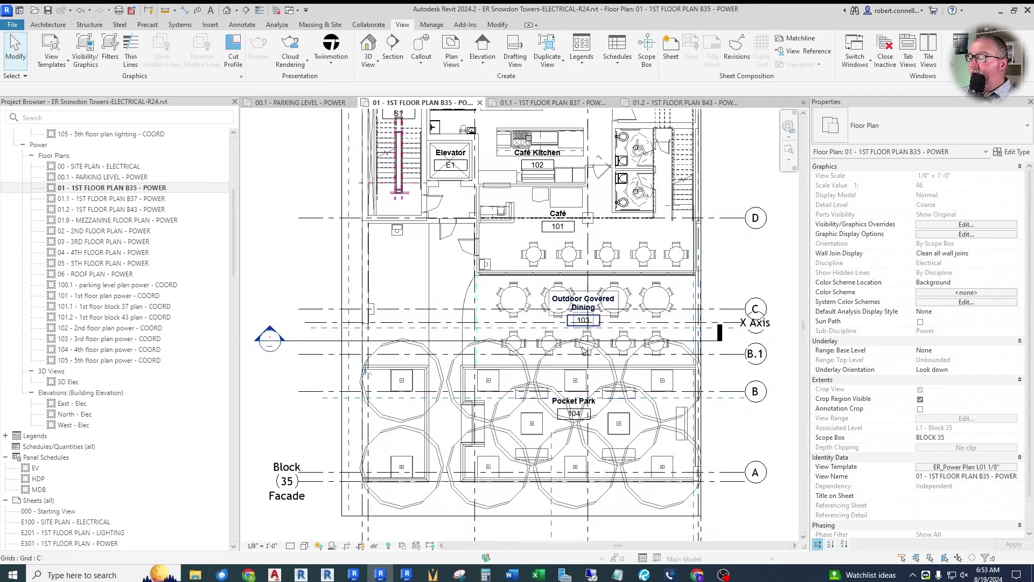
pyautogui.scroll(3, 515, 357)
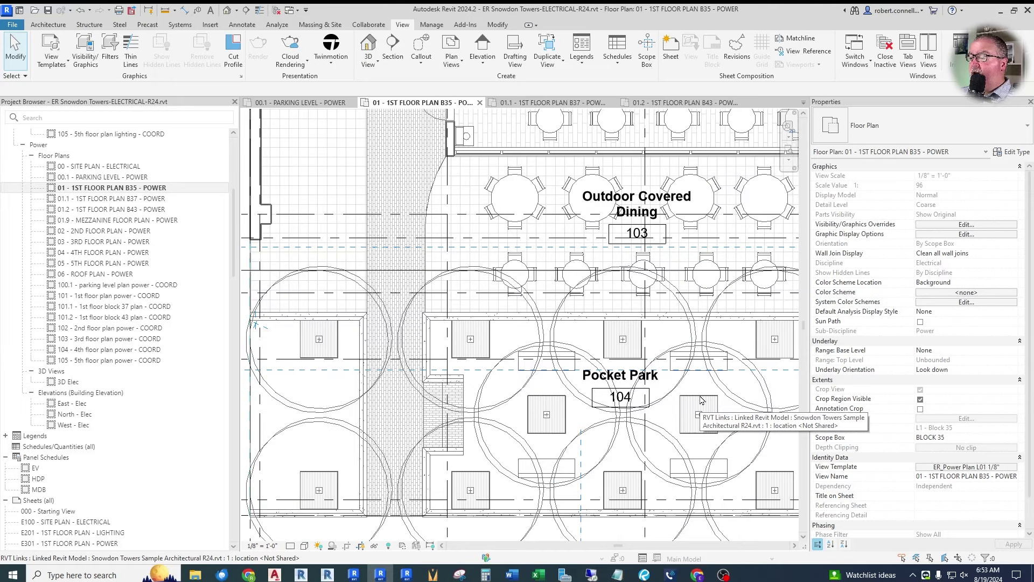
pyautogui.scroll(-2, 374, 323)
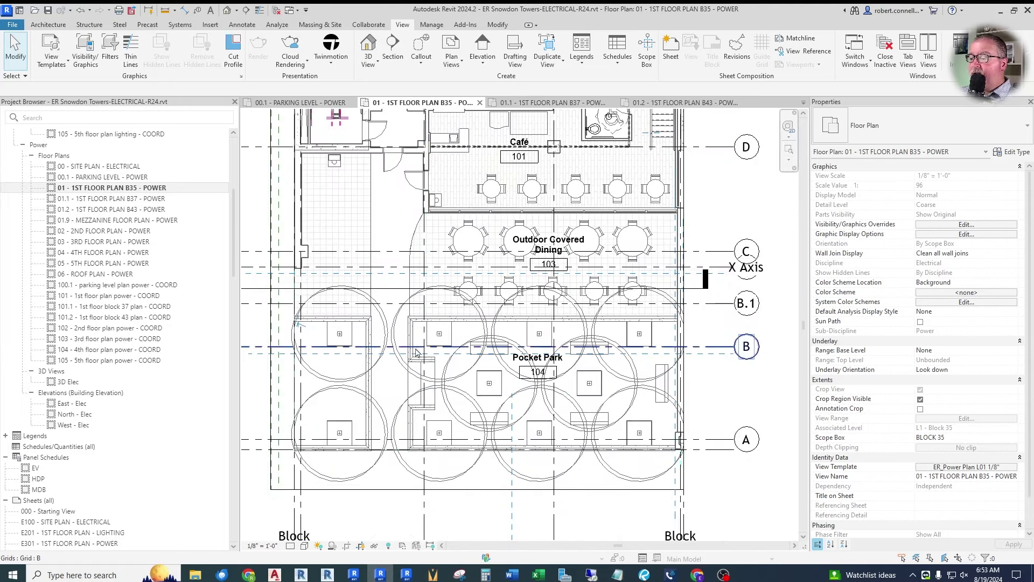
pyautogui.scroll(-1, 437, 381)
pyautogui.scroll(2, 370, 233)
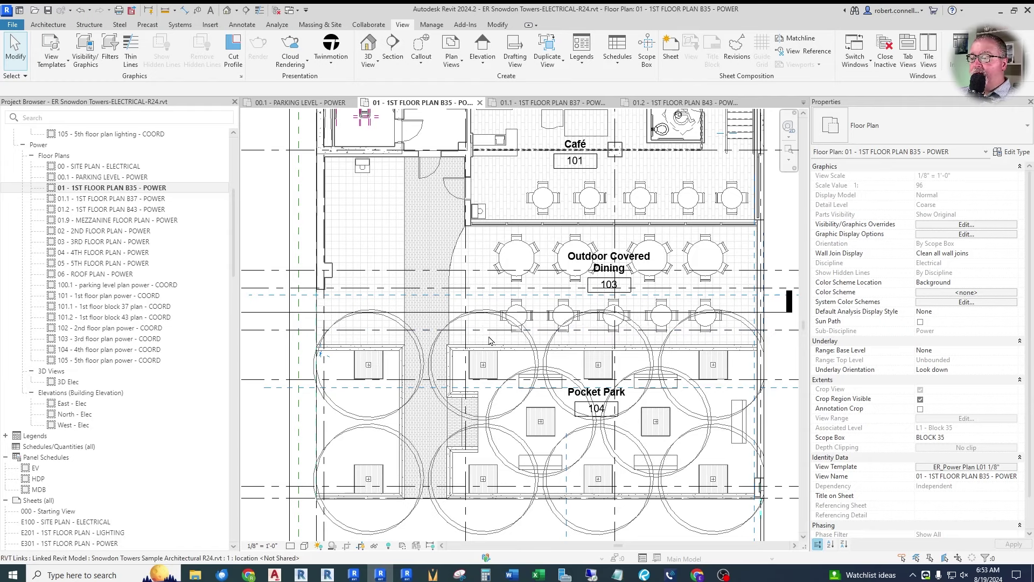
pyautogui.scroll(-4, 493, 364)
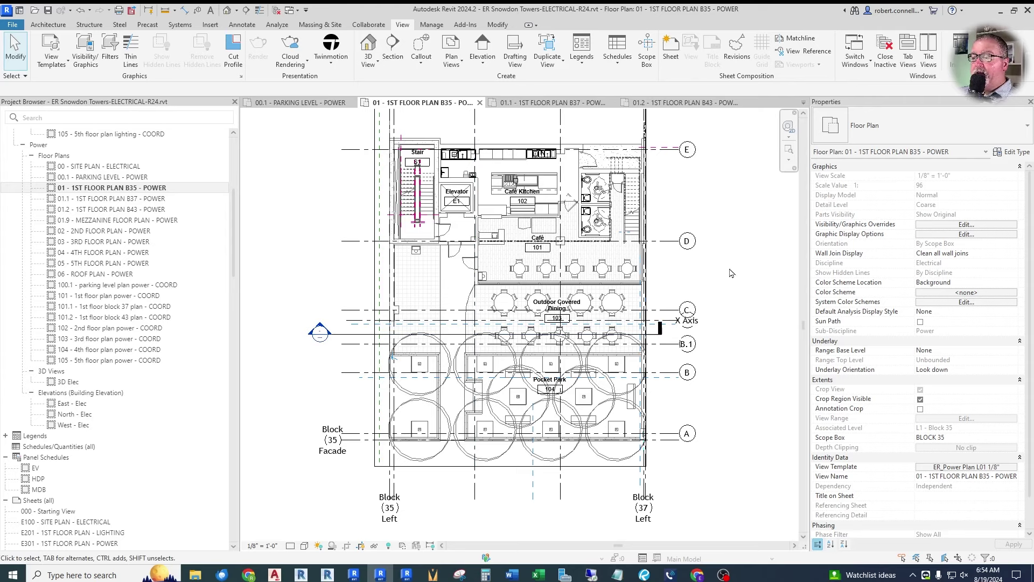
# Step: Switch to the Snowdon Towers Sample Architectural R24 PDF in Revu and examine the Pocket Park area and section marks on the first floor plan
pyautogui.click(644, 577)
pyautogui.scroll(5, 365, 343)
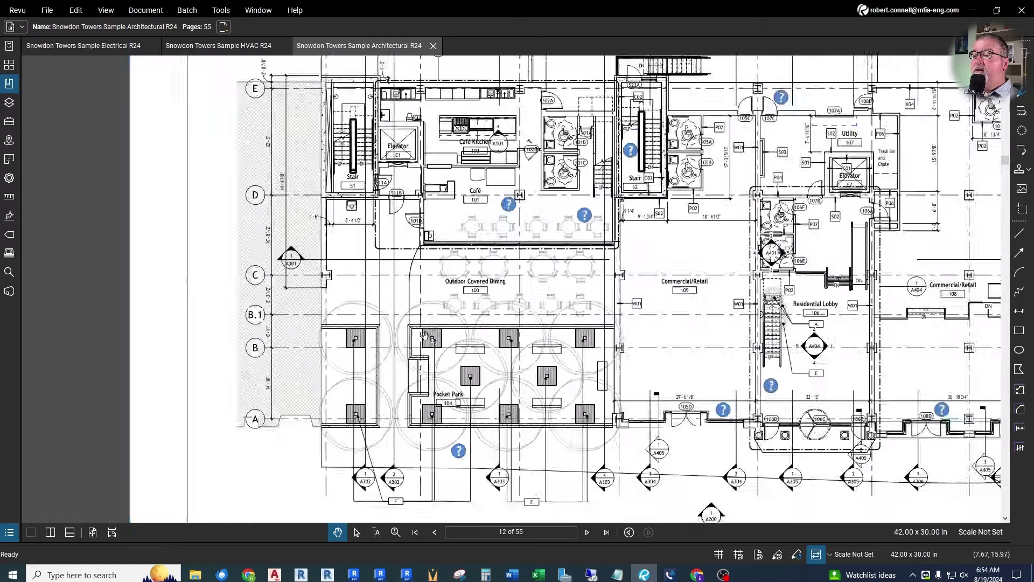
pyautogui.scroll(-2, 449, 409)
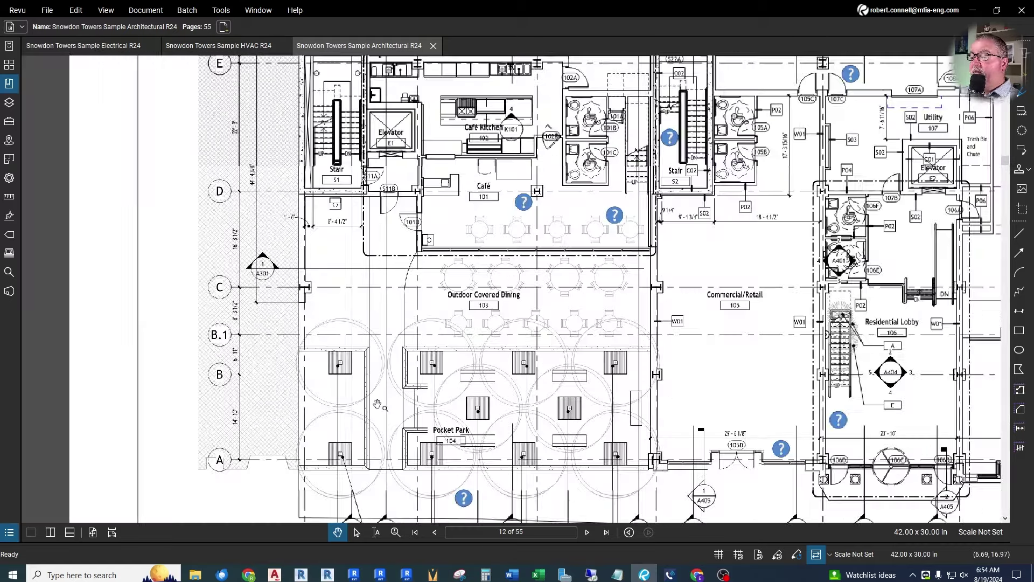
pyautogui.scroll(-2, 420, 301)
pyautogui.scroll(2, 443, 354)
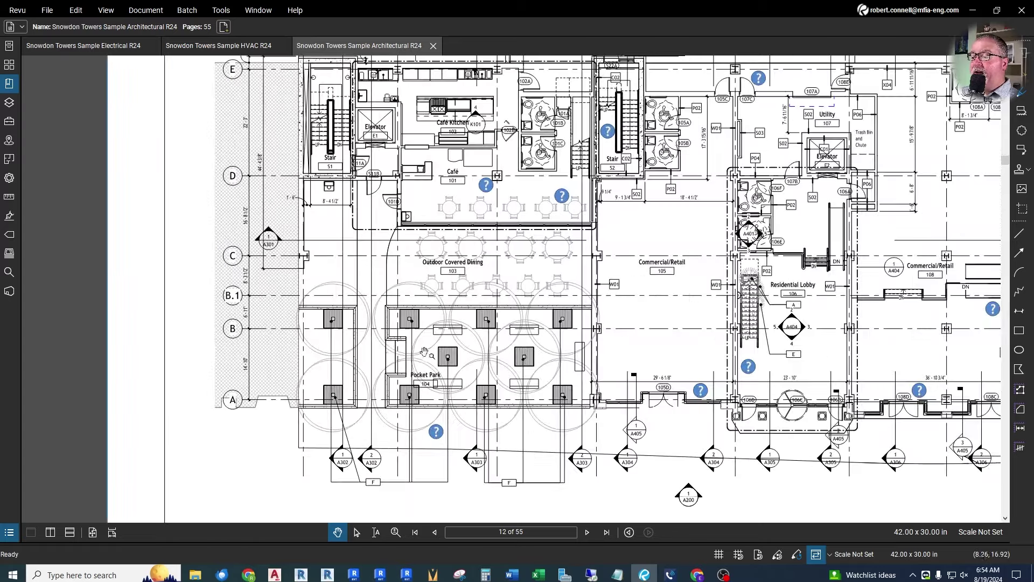
pyautogui.scroll(4, 491, 491)
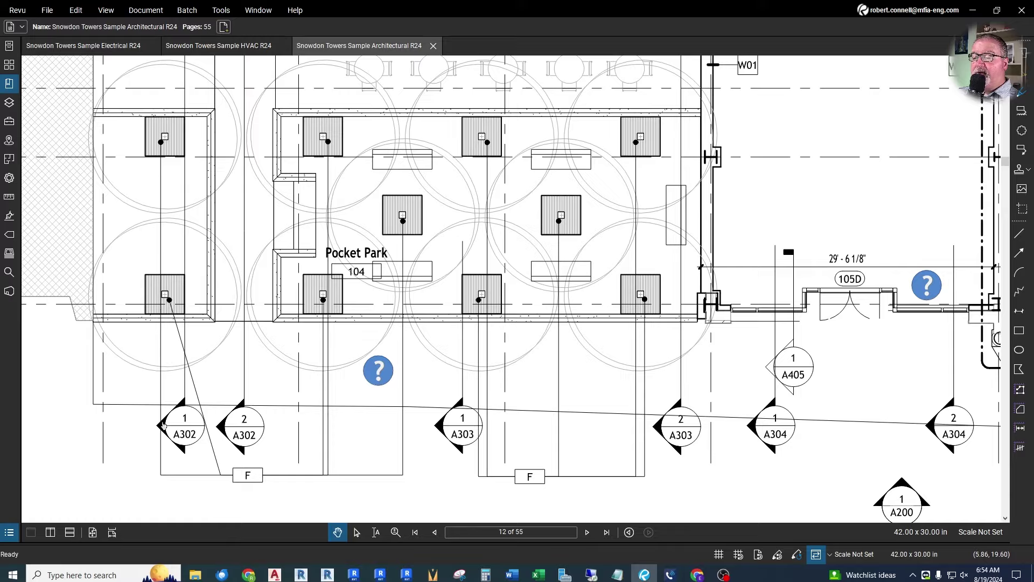
pyautogui.scroll(-5, 196, 443)
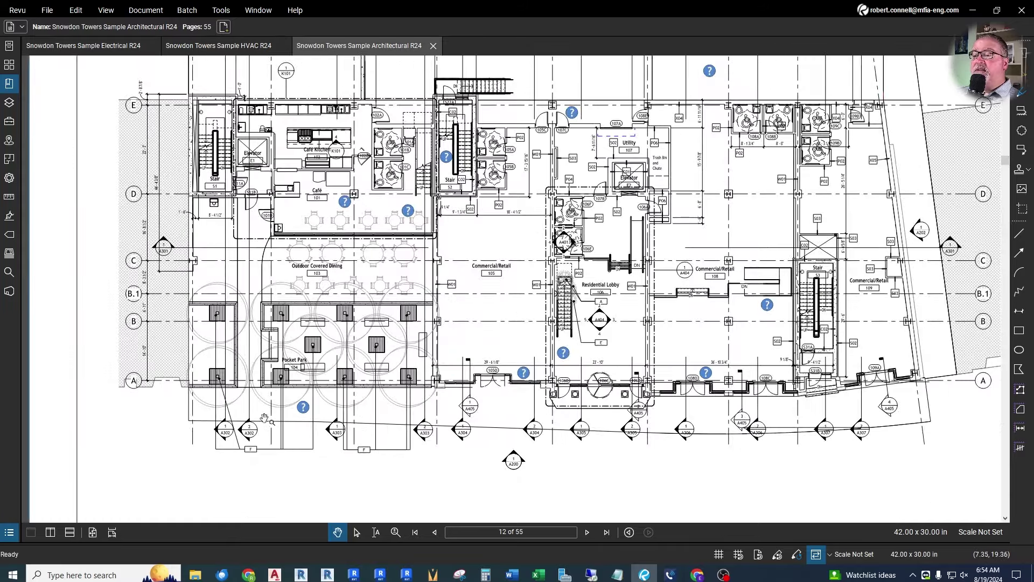
pyautogui.scroll(3, 178, 263)
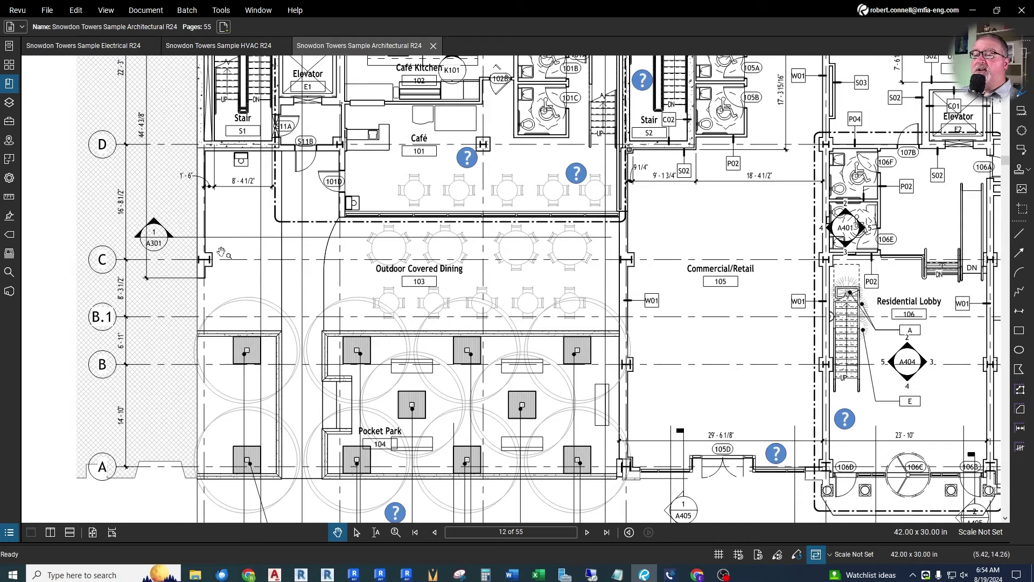
# Step: Open the A303 - Building Sections sheet and examine the Grid 3 section through the park, dining area and café
pyautogui.click(154, 237)
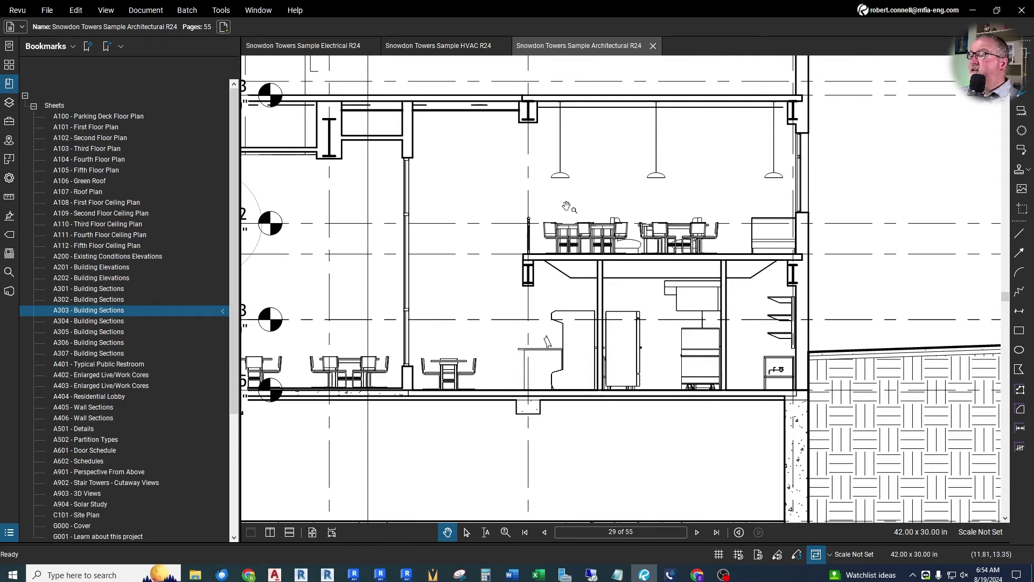
pyautogui.scroll(-3, 659, 225)
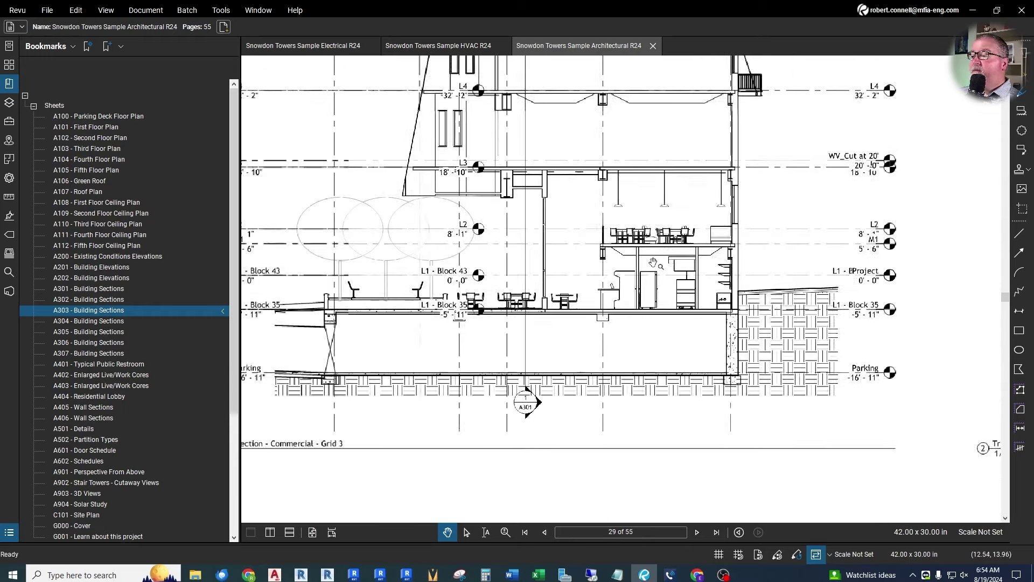
pyautogui.scroll(3, 366, 285)
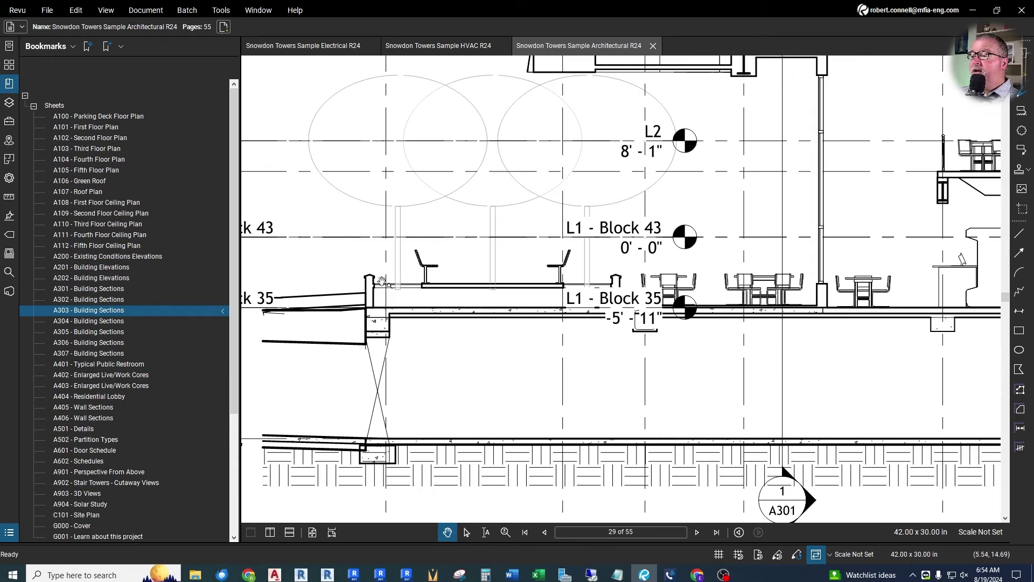
pyautogui.scroll(-2, 397, 273)
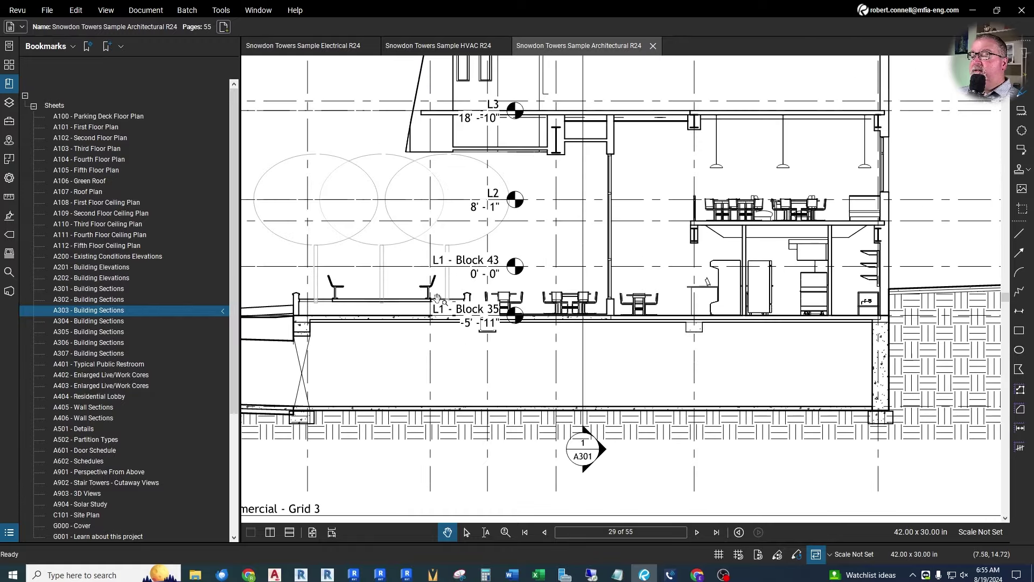
pyautogui.scroll(-2, 423, 291)
pyautogui.scroll(1, 423, 291)
pyautogui.scroll(-2, 479, 277)
pyautogui.scroll(2, 552, 269)
pyautogui.scroll(-2, 534, 270)
pyautogui.scroll(1, 534, 269)
pyautogui.scroll(2, 534, 270)
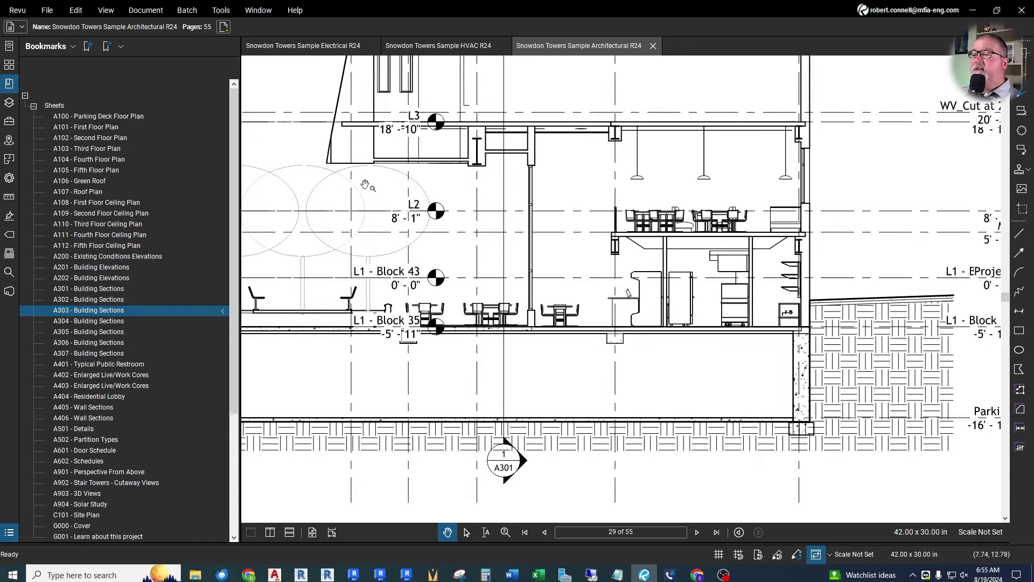
# Step: Switch back to Revit and inspect the covered passage beside the café in the B35 power plan
pyautogui.click(380, 574)
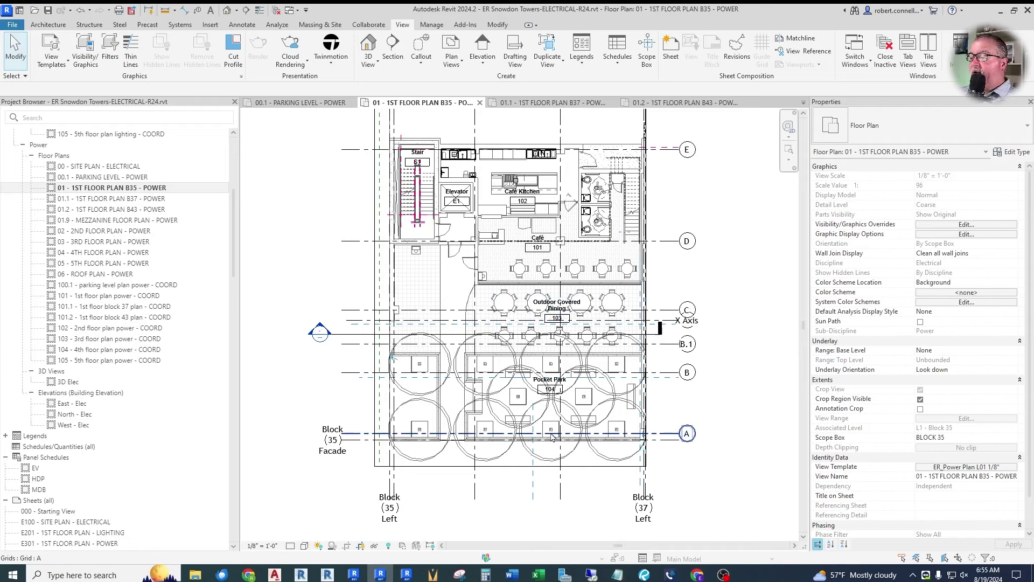
pyautogui.scroll(5, 407, 262)
pyautogui.scroll(-4, 646, 288)
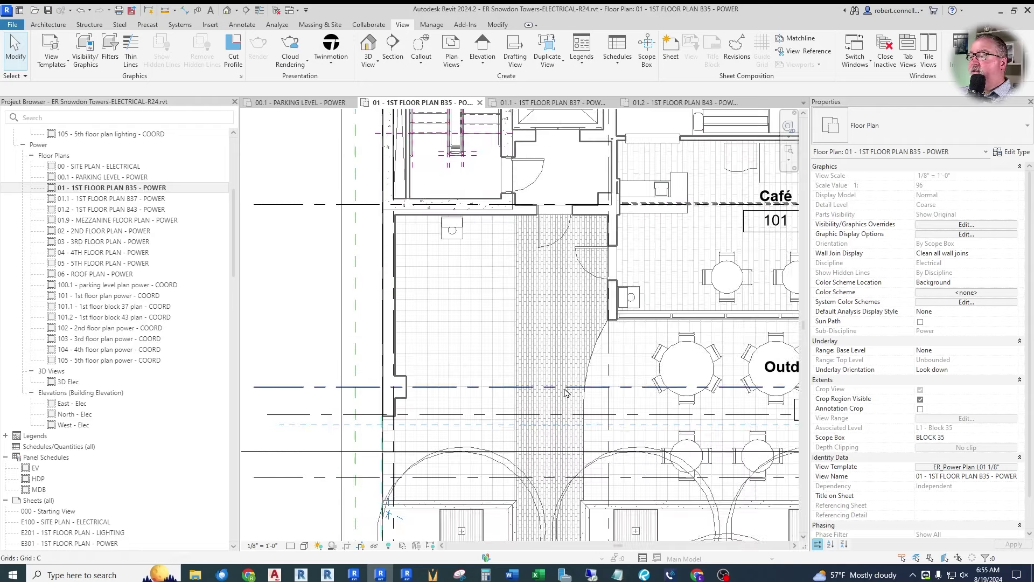
pyautogui.scroll(4, 640, 298)
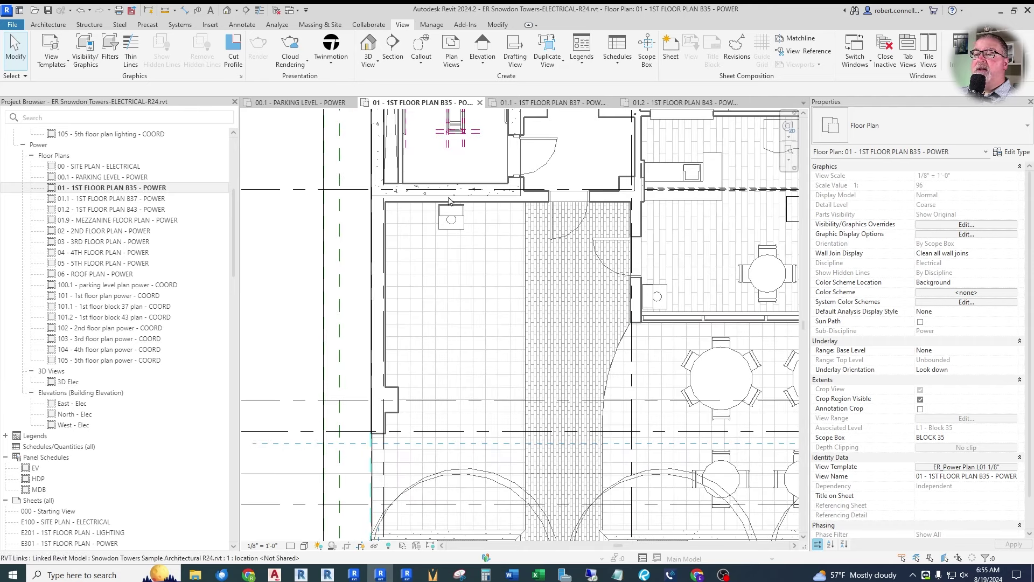
# Step: Check the power devices around the machine room and elevator E1 in the 00.1 - PARKING LEVEL - POWER view, and return to the B35 plan
pyautogui.moveTo(235, 215); pyautogui.dragTo(235, 351)
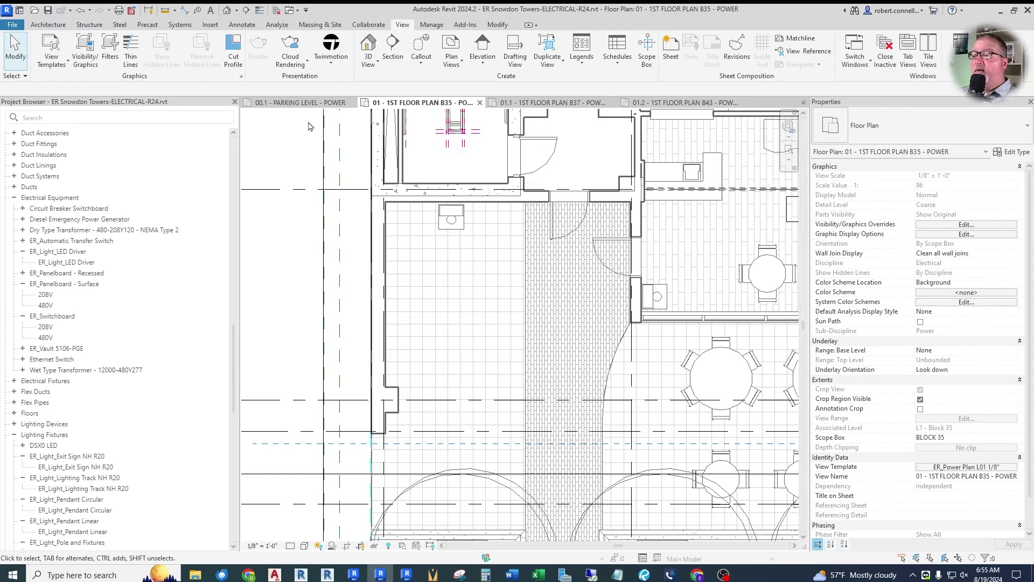
pyautogui.click(303, 102)
pyautogui.scroll(5, 339, 257)
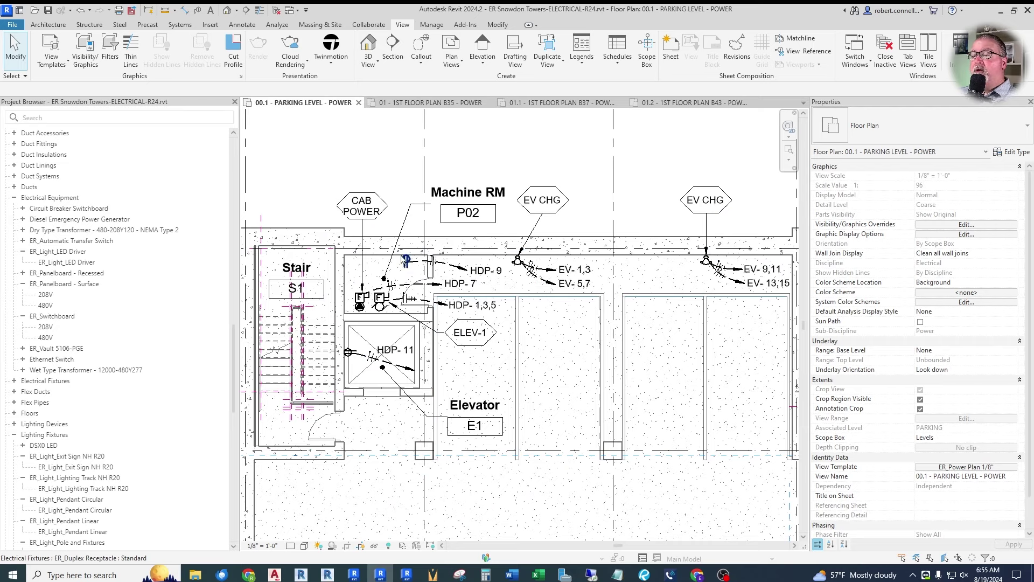
pyautogui.click(408, 104)
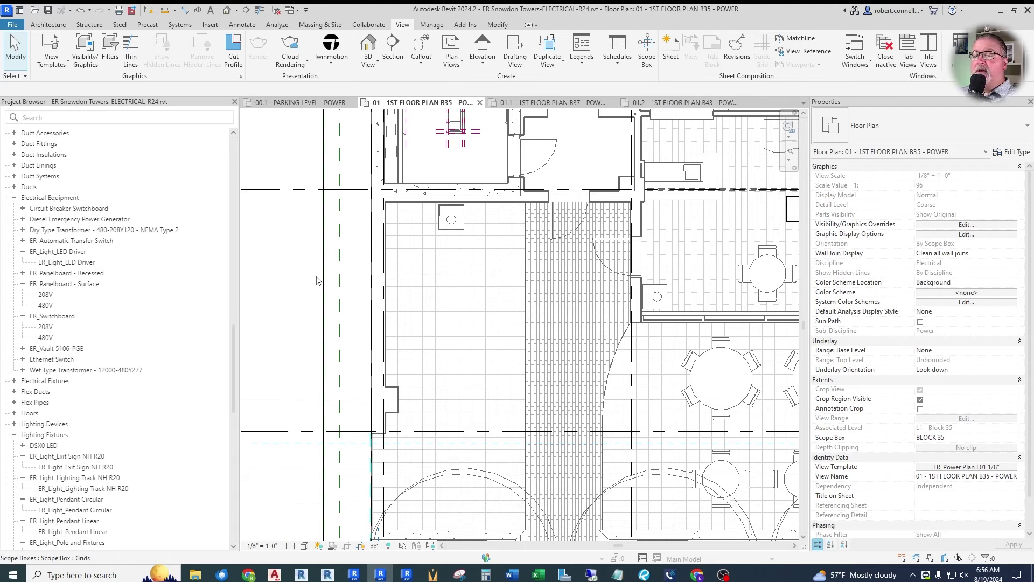
# Step: Collapse the Lighting Fixtures and Electrical Equipment families in the Project Browser, and expand Electrical Fixtures down to its receptacle and connection types
pyautogui.moveTo(230, 356); pyautogui.dragTo(233, 425)
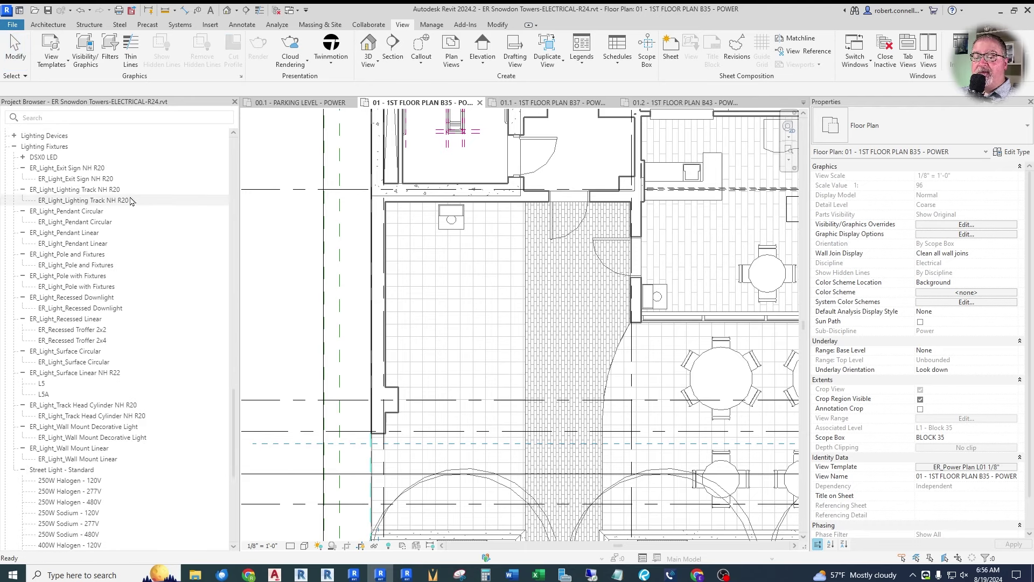
pyautogui.click(9, 147)
pyautogui.click(15, 146)
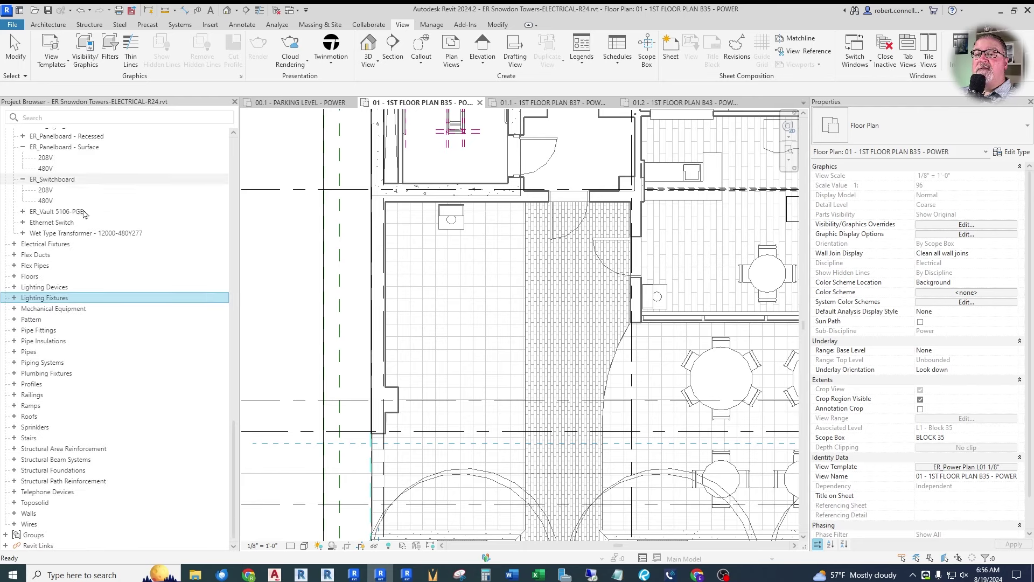
pyautogui.scroll(2, 61, 268)
pyautogui.scroll(6, 61, 267)
pyautogui.click(54, 276)
pyautogui.click(14, 276)
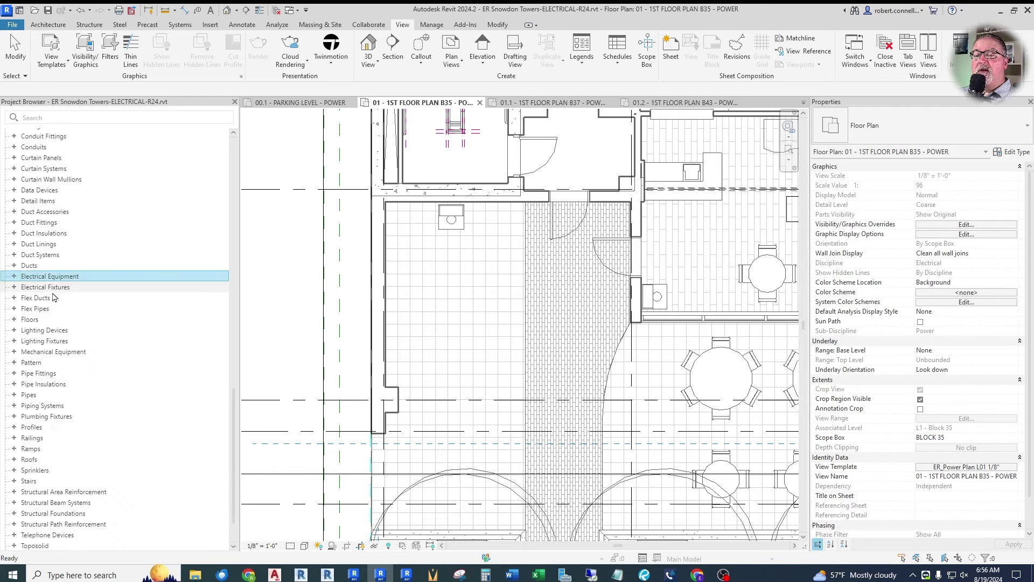
pyautogui.click(14, 287)
pyautogui.scroll(-7, 123, 280)
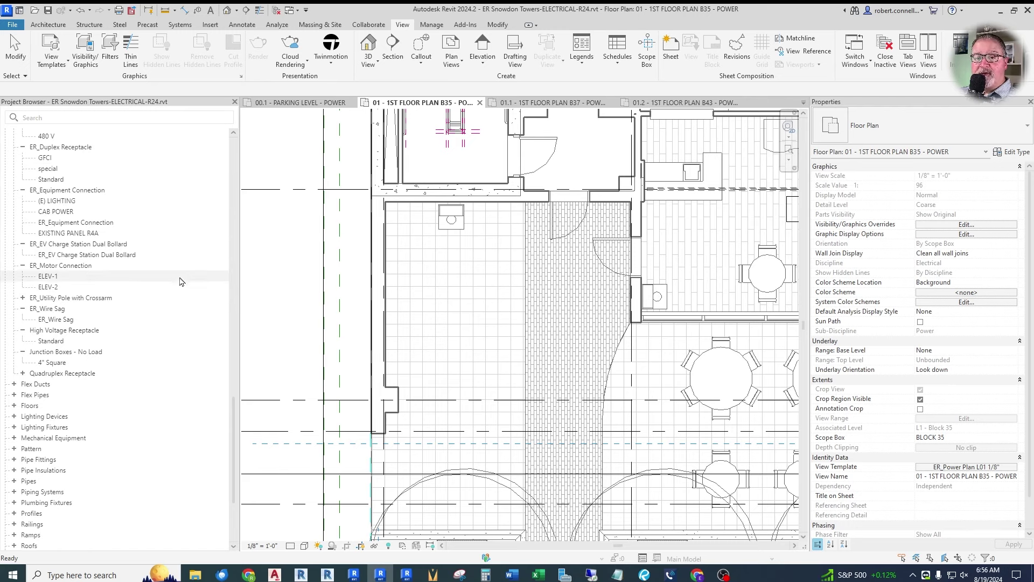
# Step: Load the ER_Duplex Receptacle NH R22.rfa family from the ER folder into the project
pyautogui.click(211, 24)
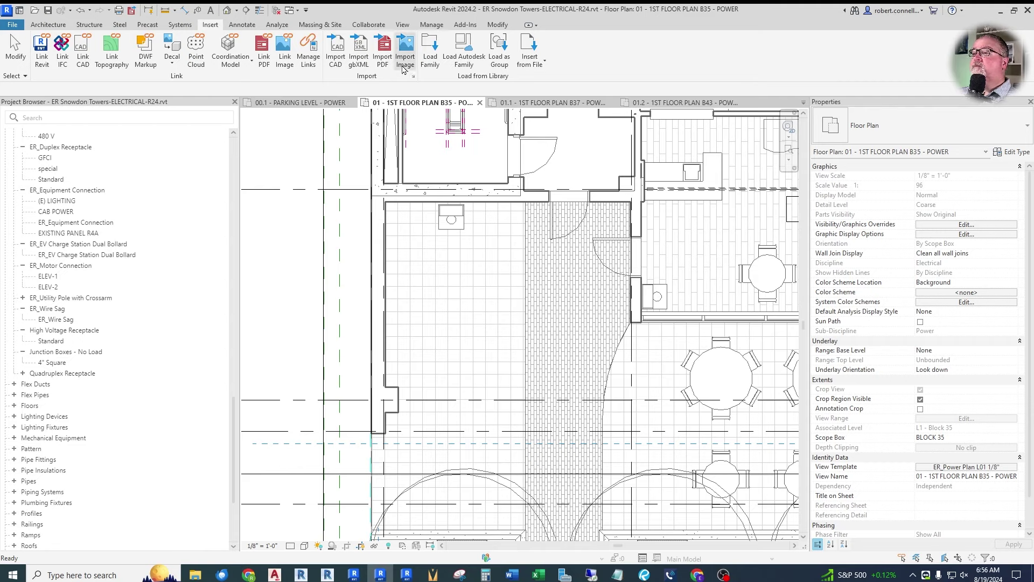
pyautogui.click(429, 49)
pyautogui.scroll(-8, 473, 295)
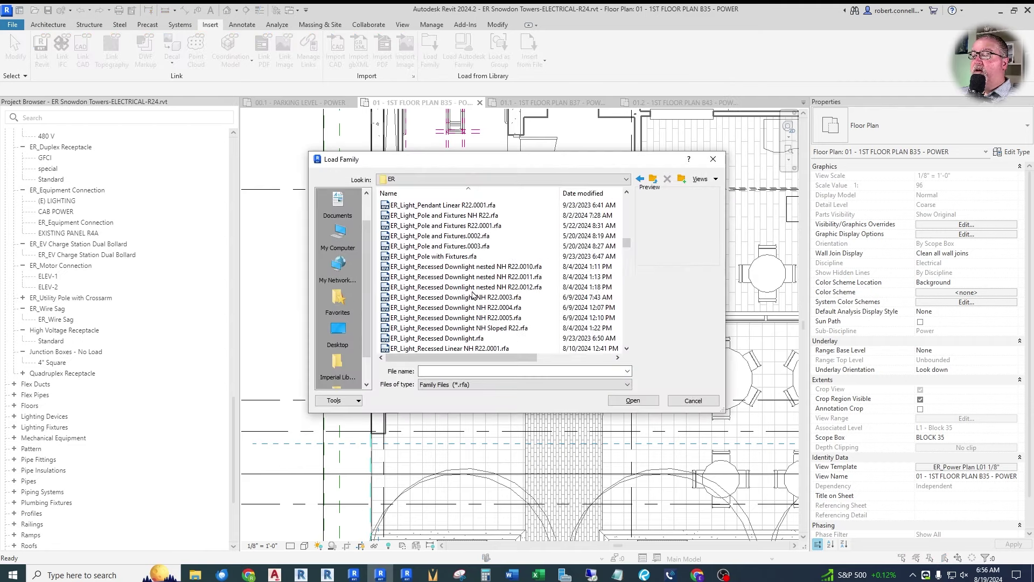
pyautogui.scroll(10, 487, 298)
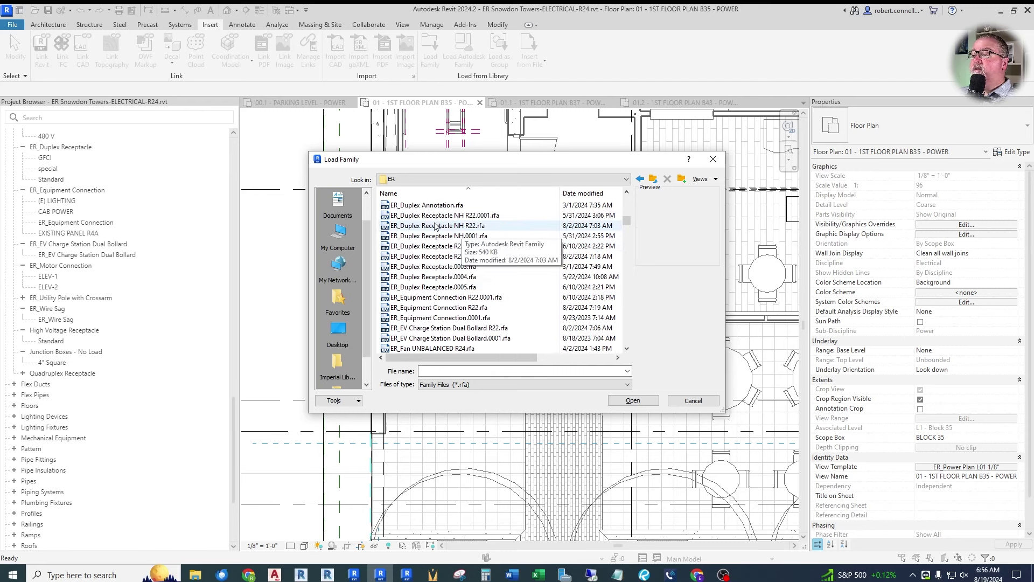
pyautogui.click(446, 226)
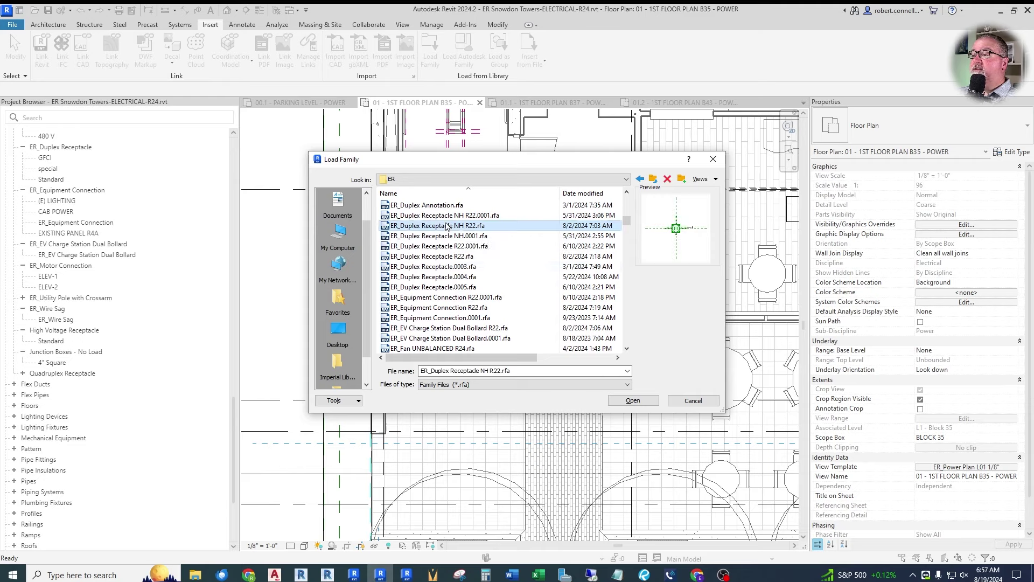
pyautogui.click(621, 402)
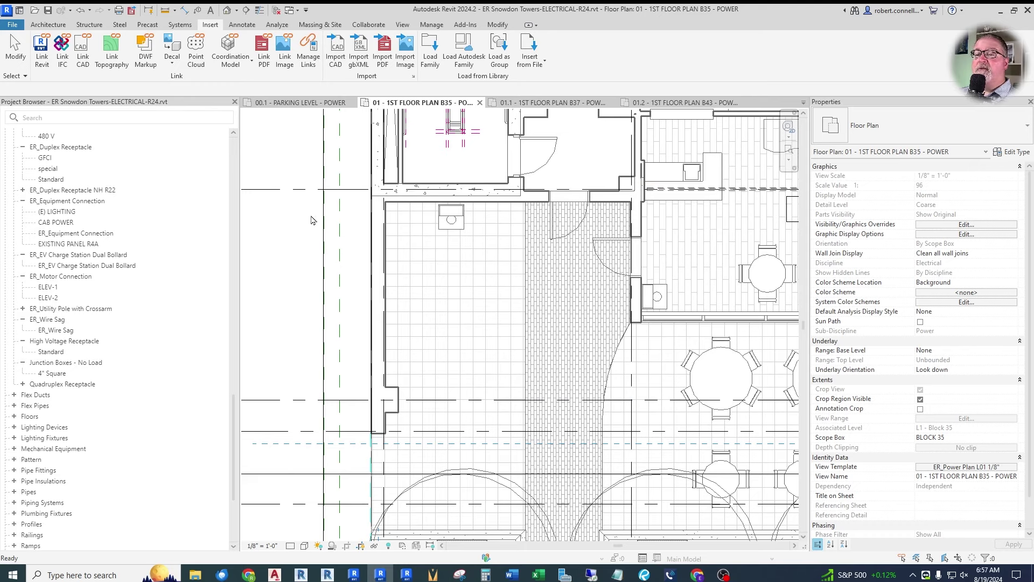
# Step: Place a Standard ER_Duplex Receptacle NH R22 on the covered passage's upper wall, between its left corner and the small counter unit
pyautogui.click(24, 191)
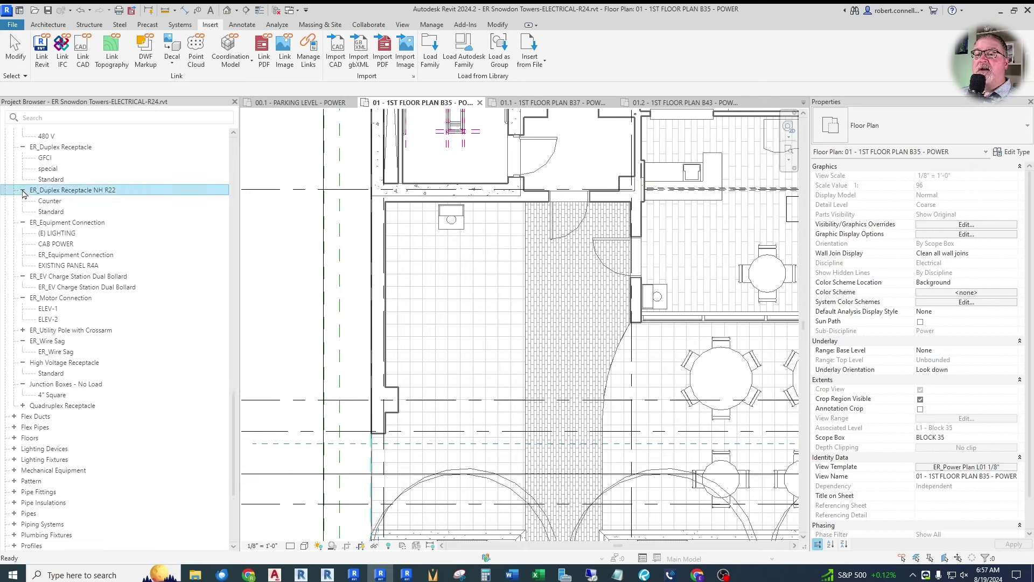
pyautogui.moveTo(47, 212); pyautogui.dragTo(464, 291)
pyautogui.scroll(2, 473, 296)
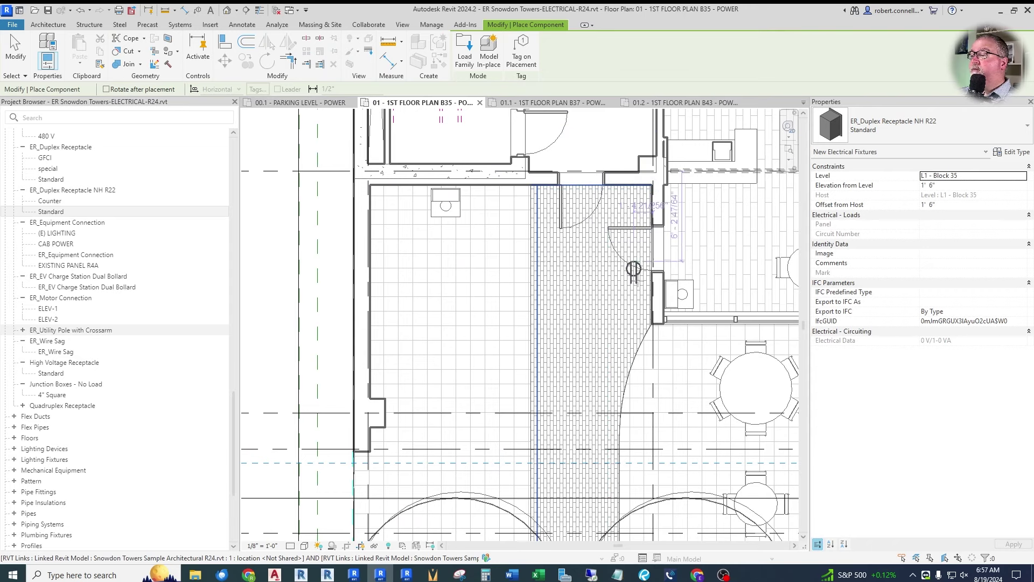
pyautogui.scroll(2, 395, 206)
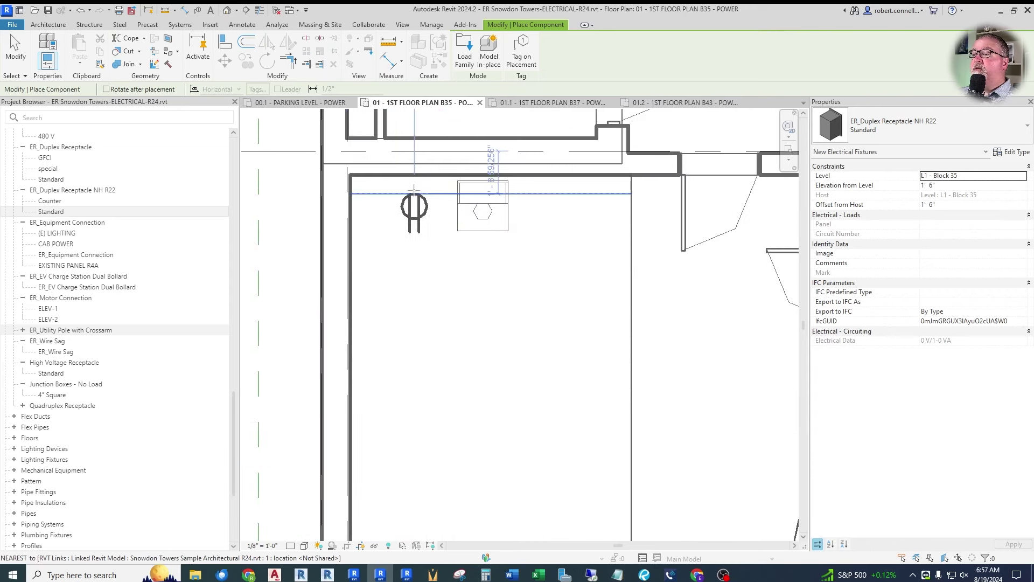
pyautogui.scroll(4, 412, 176)
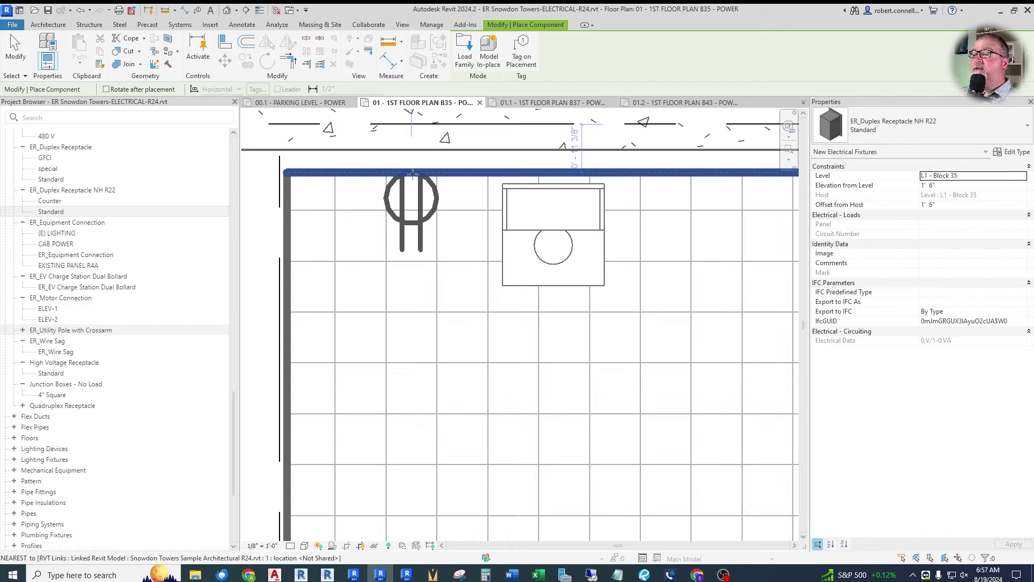
pyautogui.scroll(-7, 412, 175)
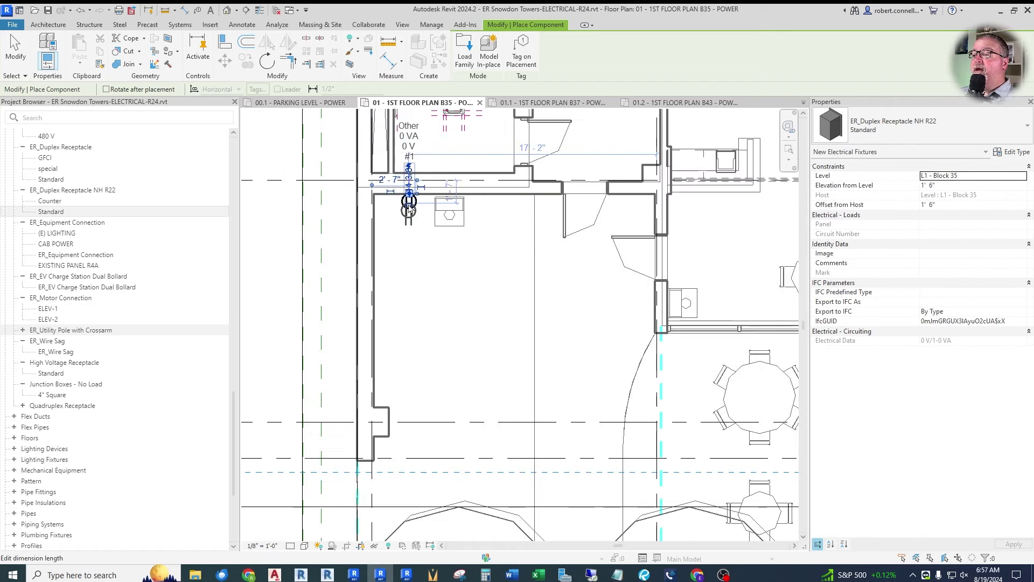
pyautogui.press('Escape')
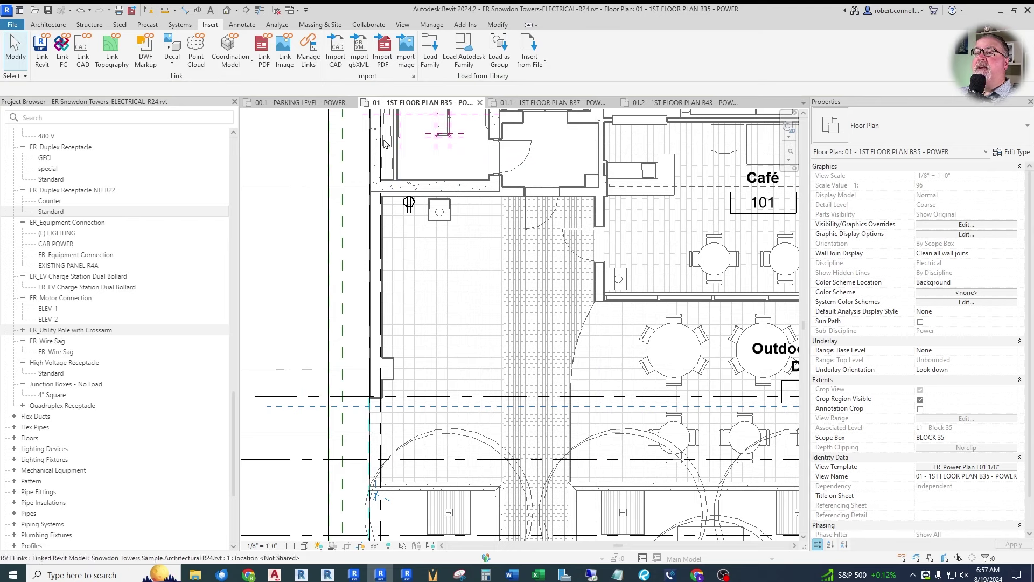
# Step: Create a camera view from inside the covered passage, aimed at the new receptacle in its upper-left corner
pyautogui.click(238, 10)
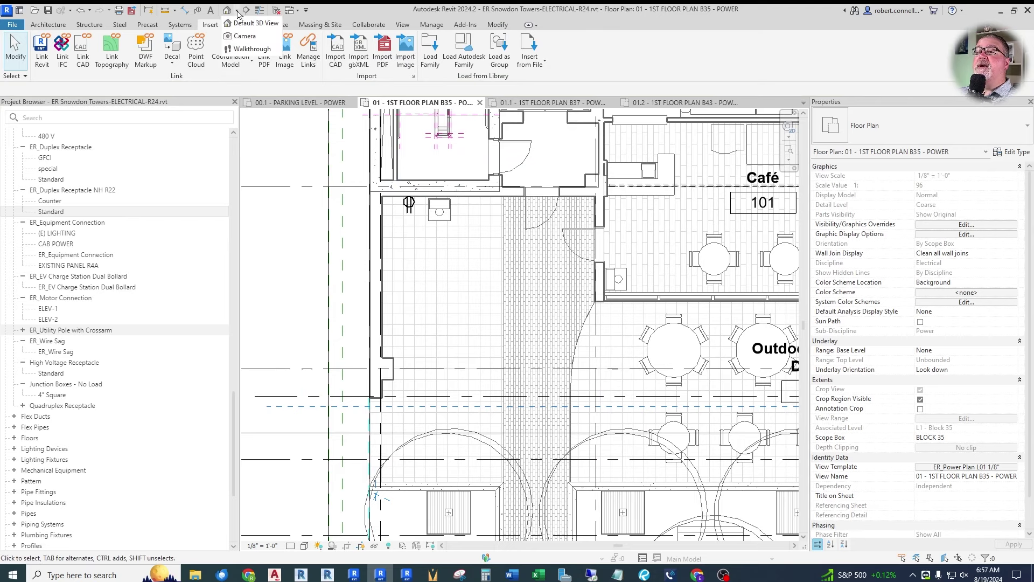
pyautogui.click(248, 33)
pyautogui.click(454, 345)
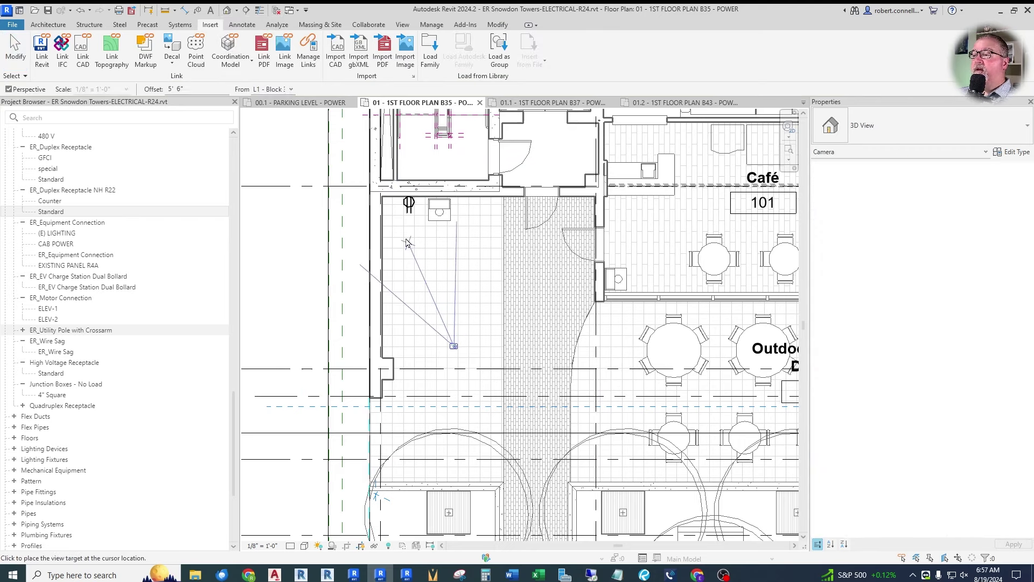
pyautogui.click(384, 172)
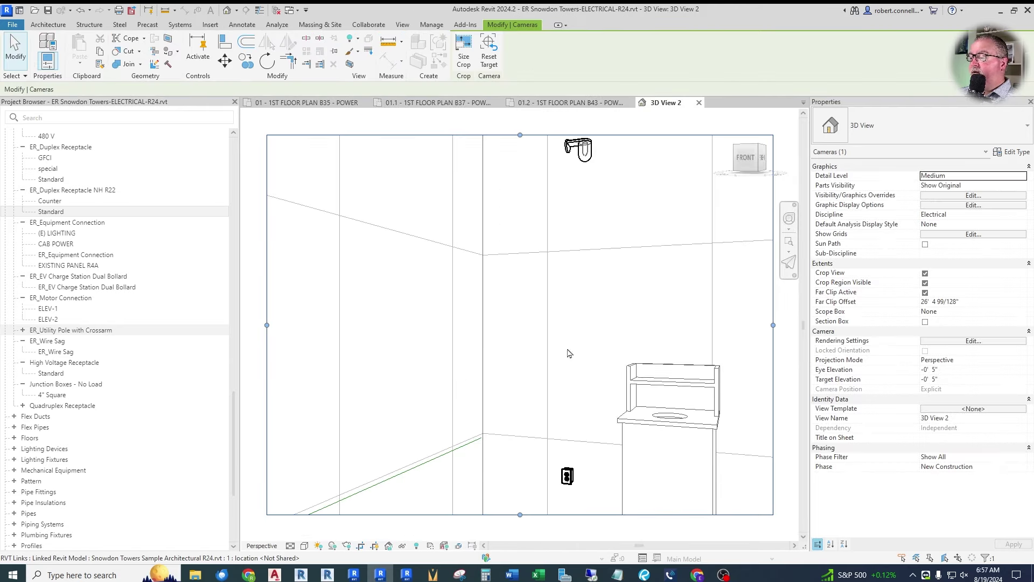
# Step: Set the camera view's discipline to Coordination and inspect the receptacle on the wall beside the counter unit
pyautogui.click(1022, 216)
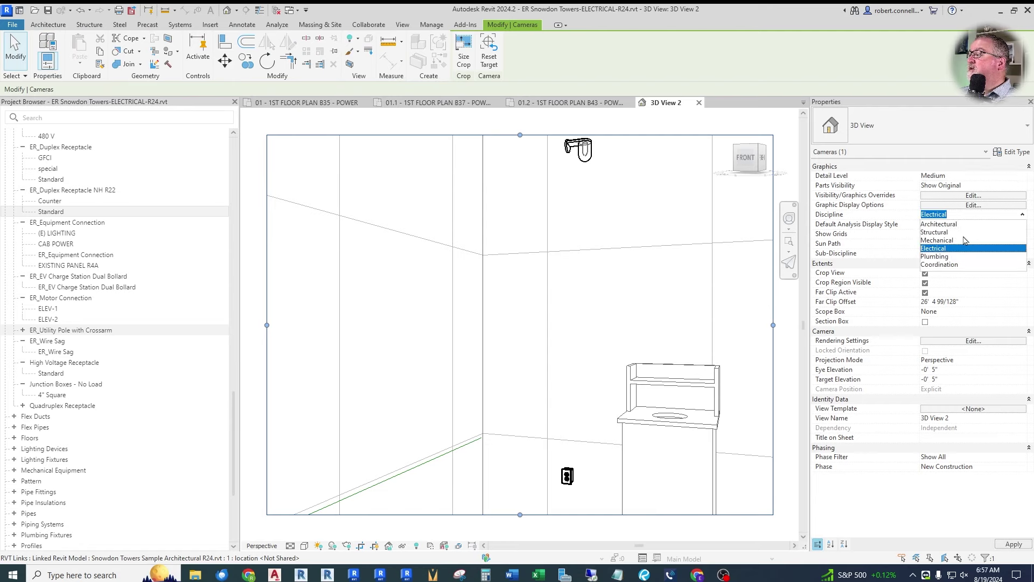
pyautogui.click(944, 264)
pyautogui.click(514, 353)
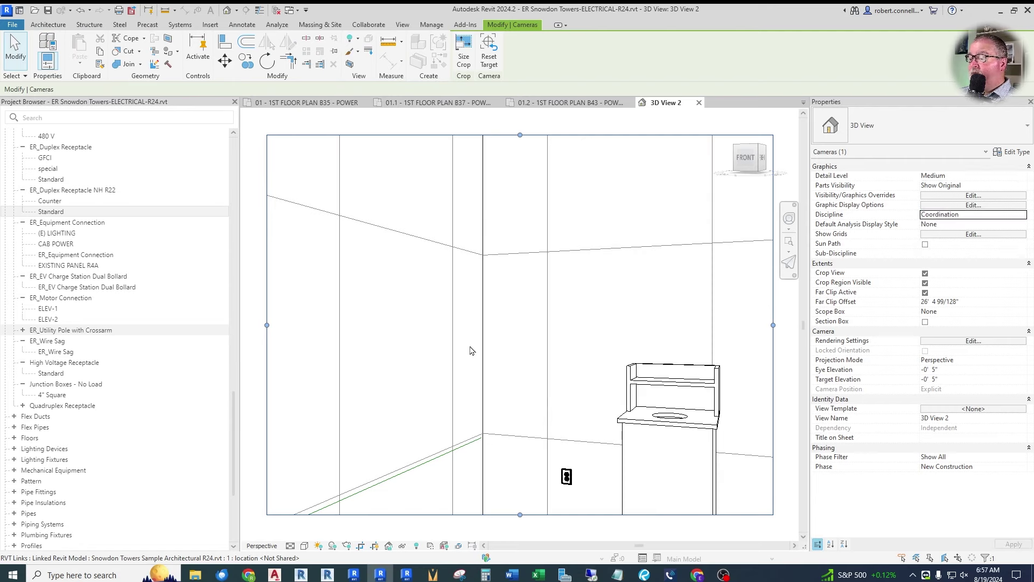
pyautogui.scroll(5, 472, 349)
pyautogui.scroll(-5, 531, 352)
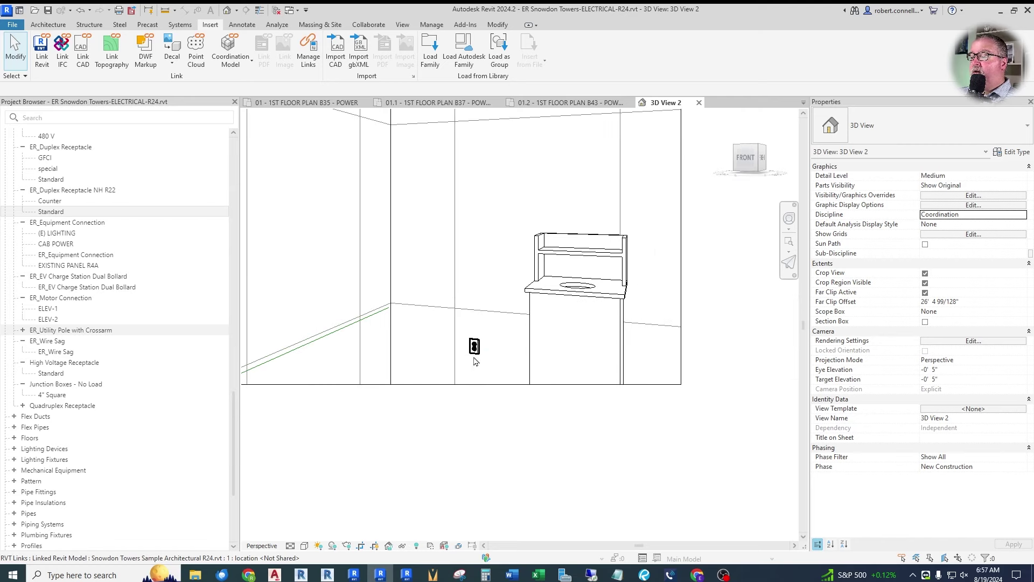
pyautogui.scroll(4, 474, 358)
pyautogui.scroll(-3, 305, 381)
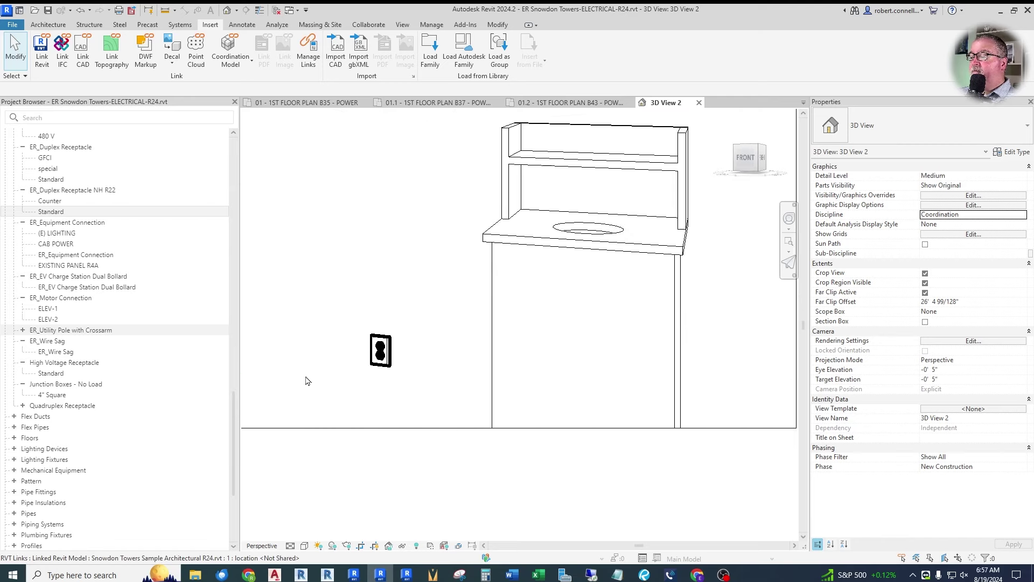
pyautogui.scroll(-4, 305, 381)
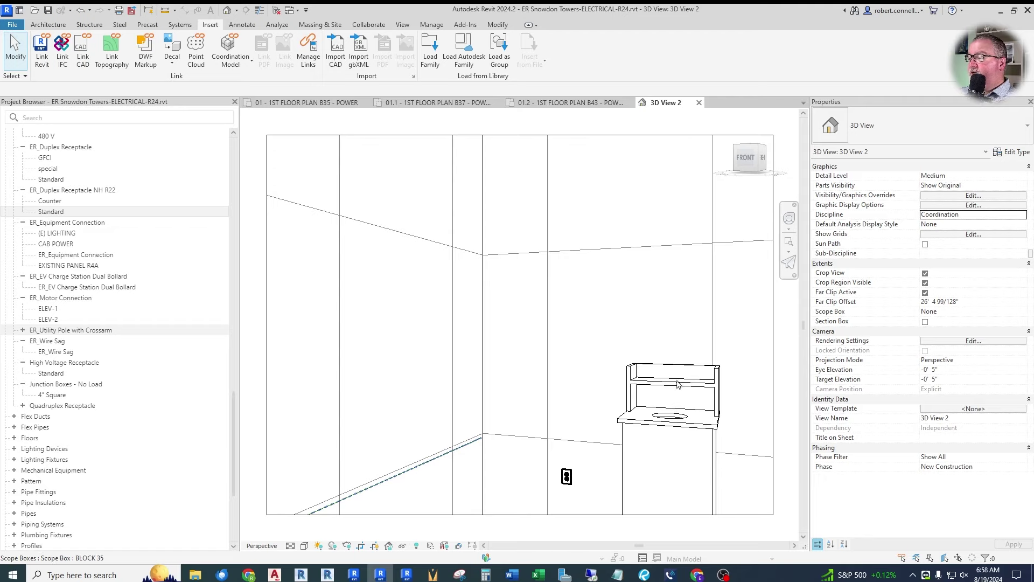
# Step: Return to the B35 power plan and place a similar duplex receptacle on the passage side of the short wall below the café entrance door
pyautogui.hotkey('ctrl', 'Tab')
pyautogui.scroll(5, 383, 286)
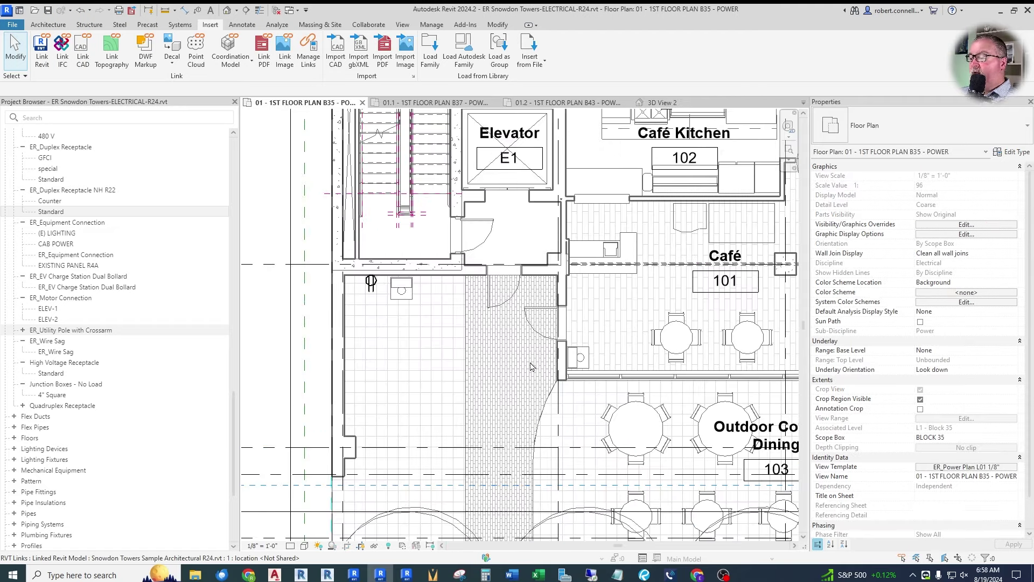
pyautogui.click(377, 284)
pyautogui.rightClick(377, 284)
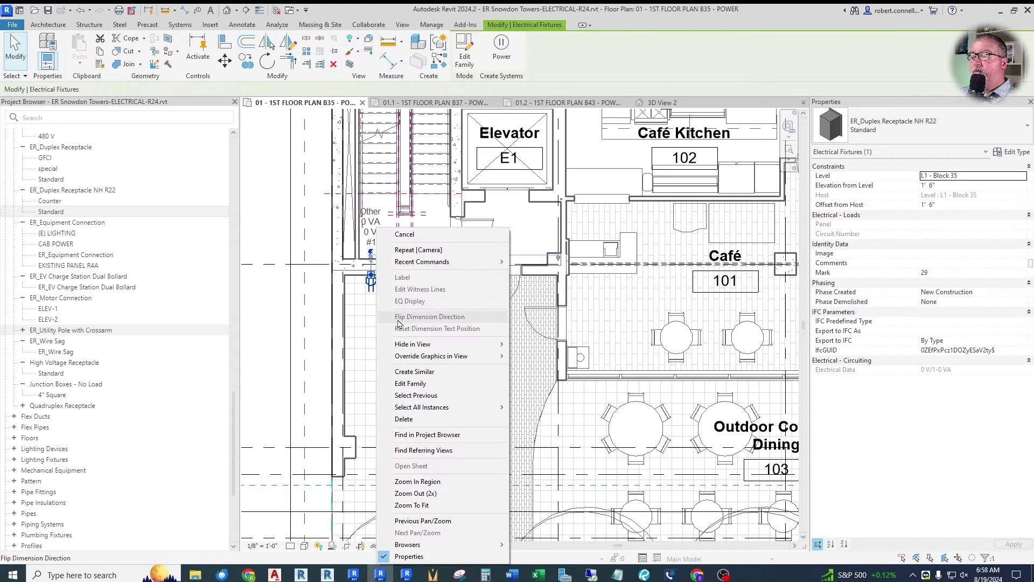
pyautogui.click(415, 371)
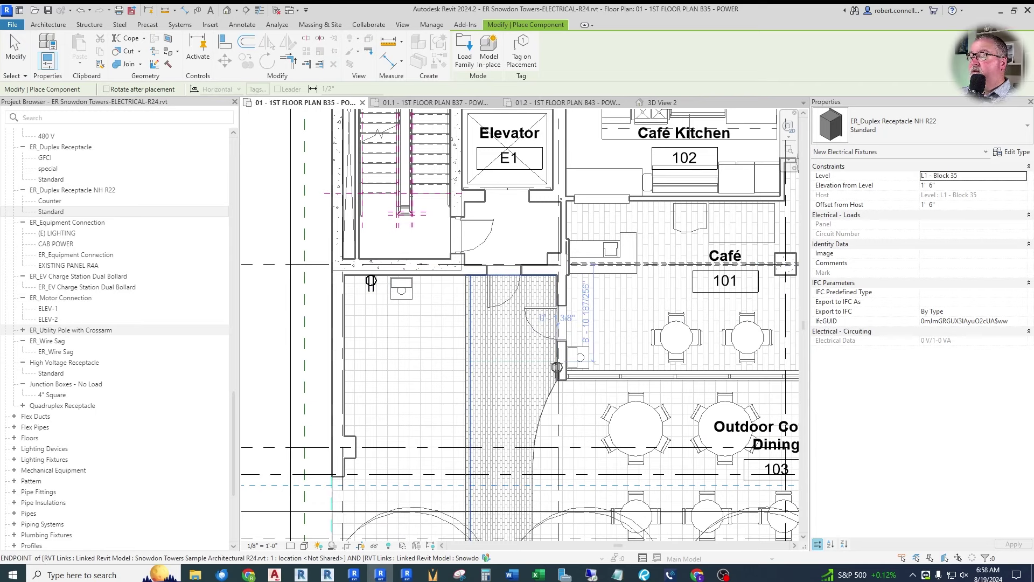
pyautogui.scroll(4, 555, 360)
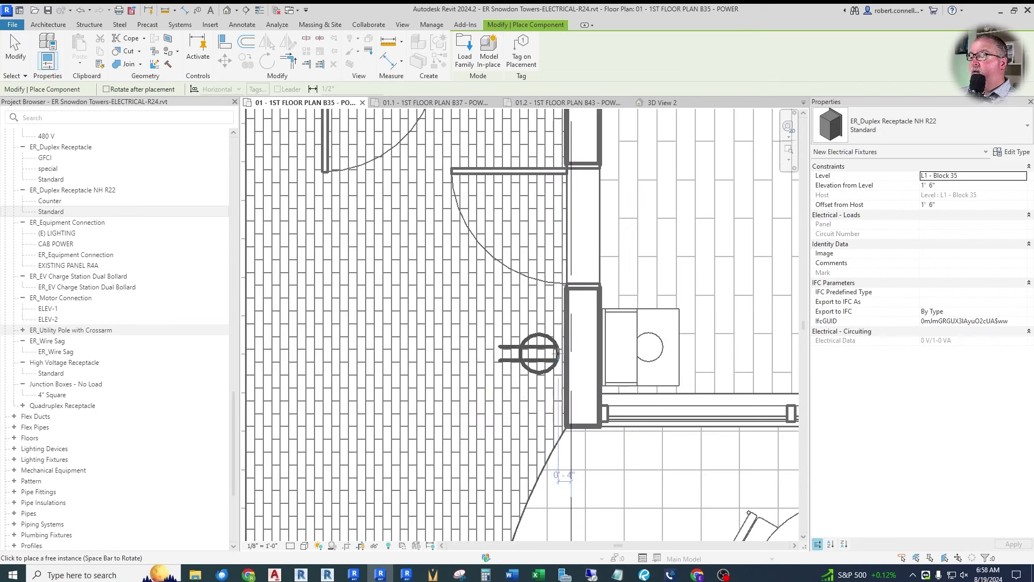
pyautogui.click(567, 354)
pyautogui.scroll(-5, 538, 323)
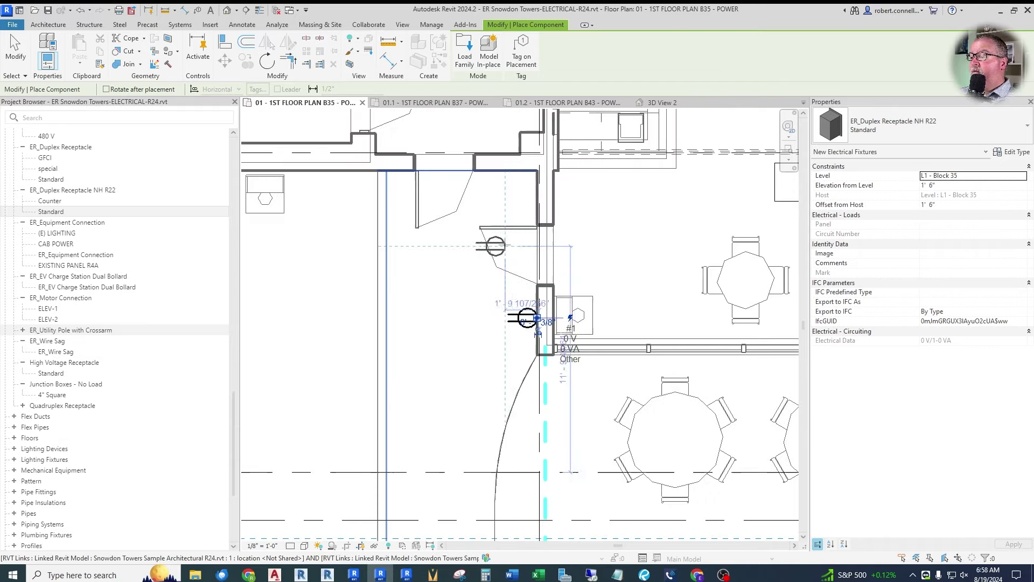
# Step: Place another matching duplex receptacle on the right-hand wall of Outdoor Covered Dining 103, just below grid C
pyautogui.scroll(-5, 517, 286)
pyautogui.scroll(4, 612, 355)
pyautogui.scroll(1, 613, 339)
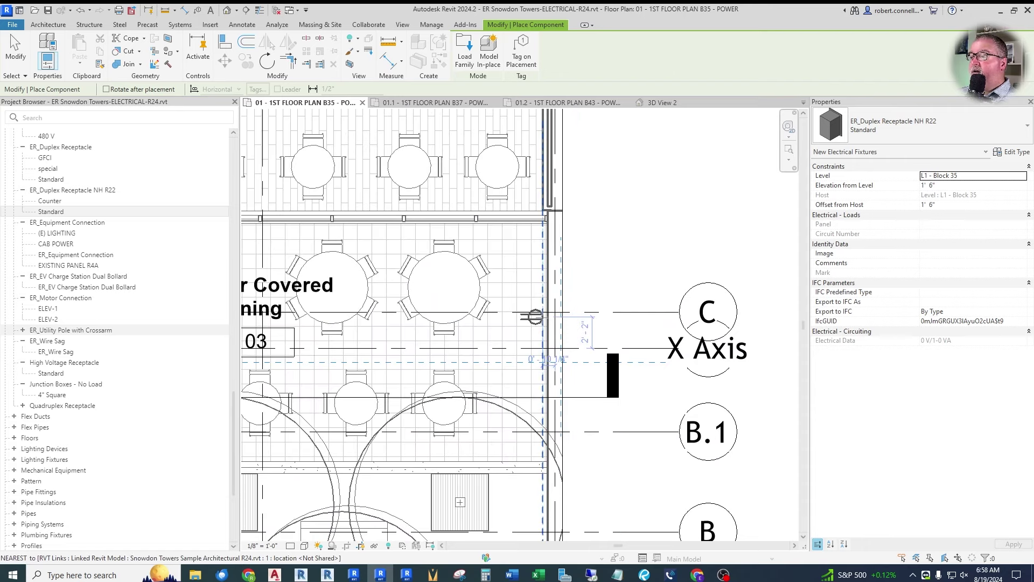
pyautogui.scroll(3, 571, 321)
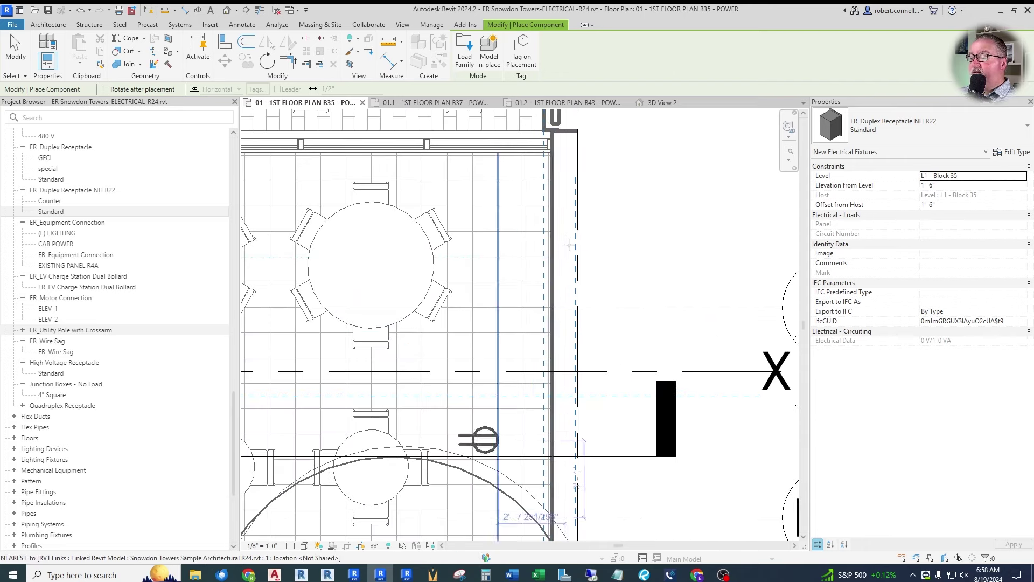
pyautogui.scroll(-3, 553, 186)
pyautogui.scroll(-1, 553, 186)
pyautogui.scroll(4, 538, 258)
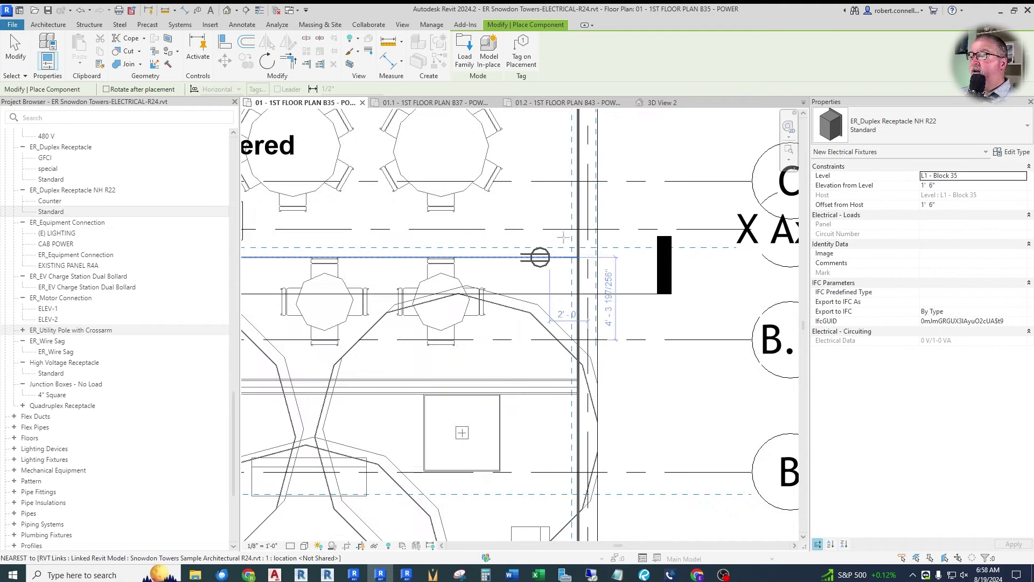
pyautogui.scroll(2, 572, 226)
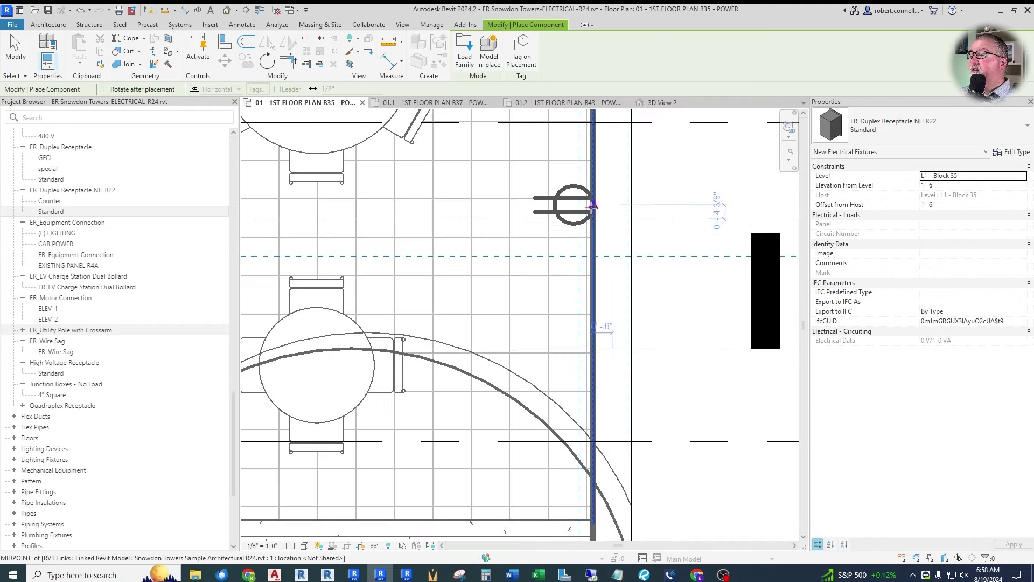
pyautogui.click(593, 205)
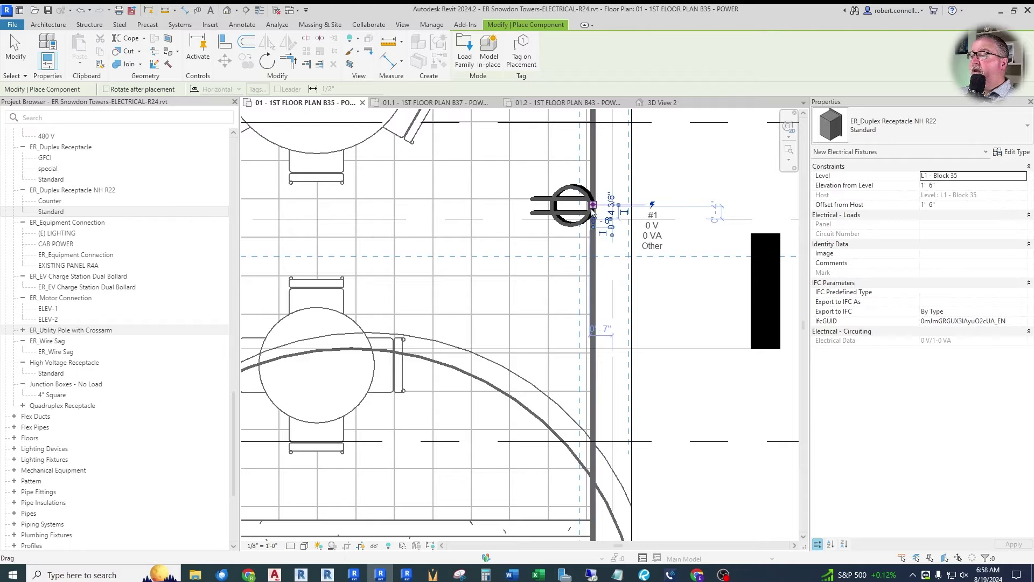
pyautogui.press('Escape')
pyautogui.scroll(-4, 652, 318)
pyautogui.scroll(-2, 653, 318)
pyautogui.scroll(1, 538, 302)
pyautogui.scroll(-1, 512, 299)
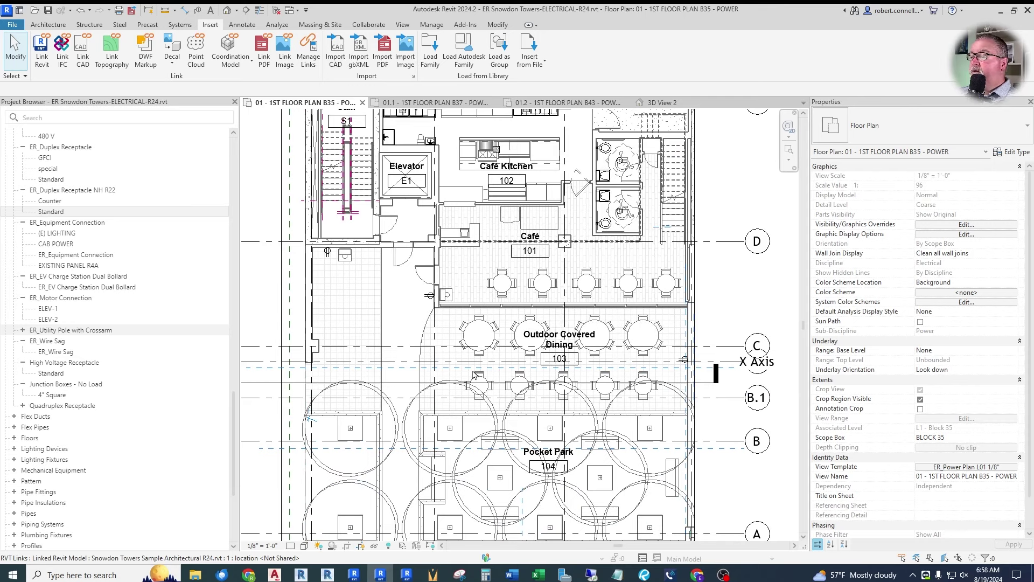
pyautogui.scroll(1, 494, 407)
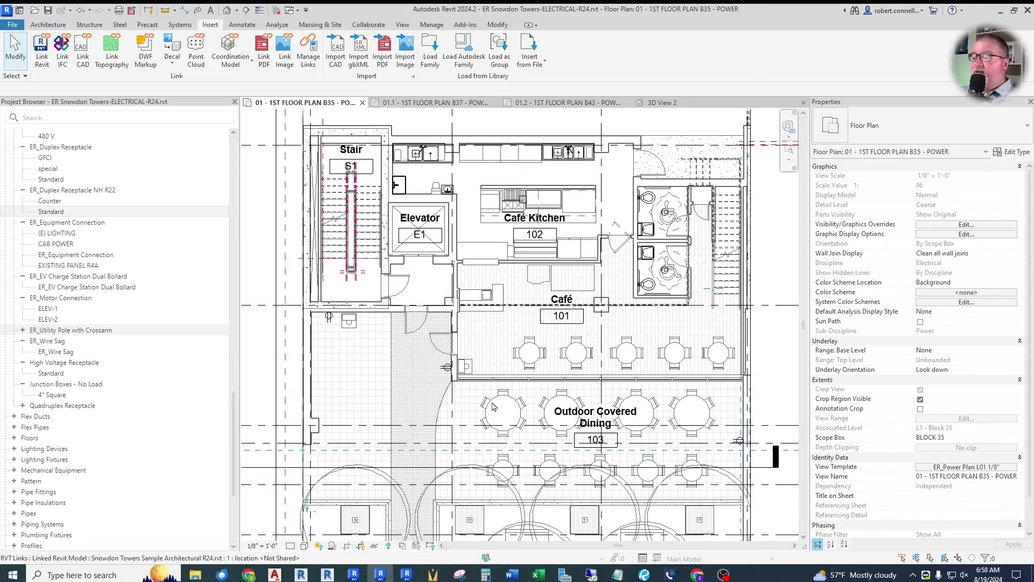
# Step: Switch to Bluebeam Revu, open the K101 - Café Kitchen sheet and check the Café Kitchen Plan's title and scale
pyautogui.click(644, 574)
pyautogui.scroll(1, 646, 220)
pyautogui.scroll(1, 603, 180)
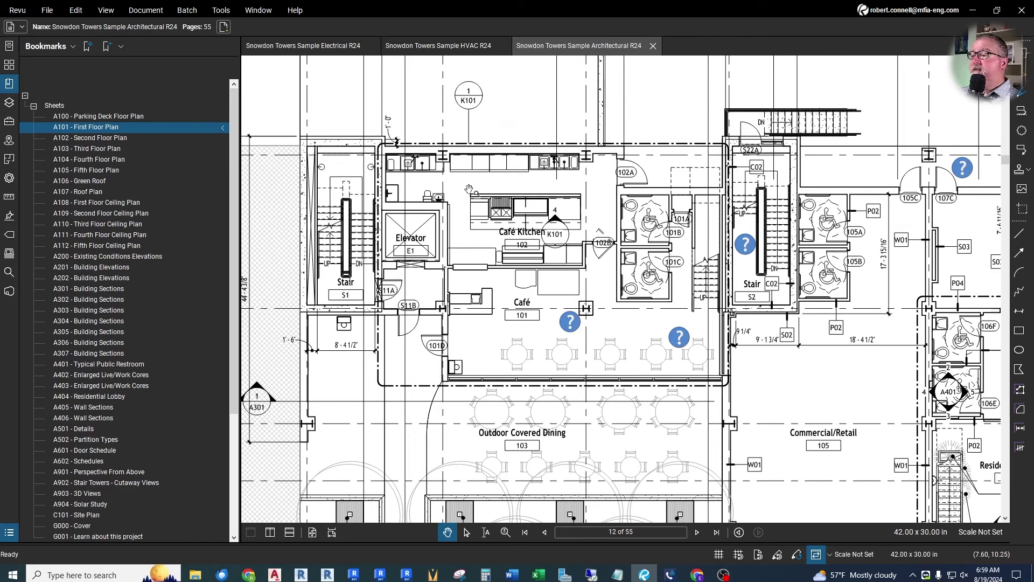
pyautogui.scroll(-5, 147, 321)
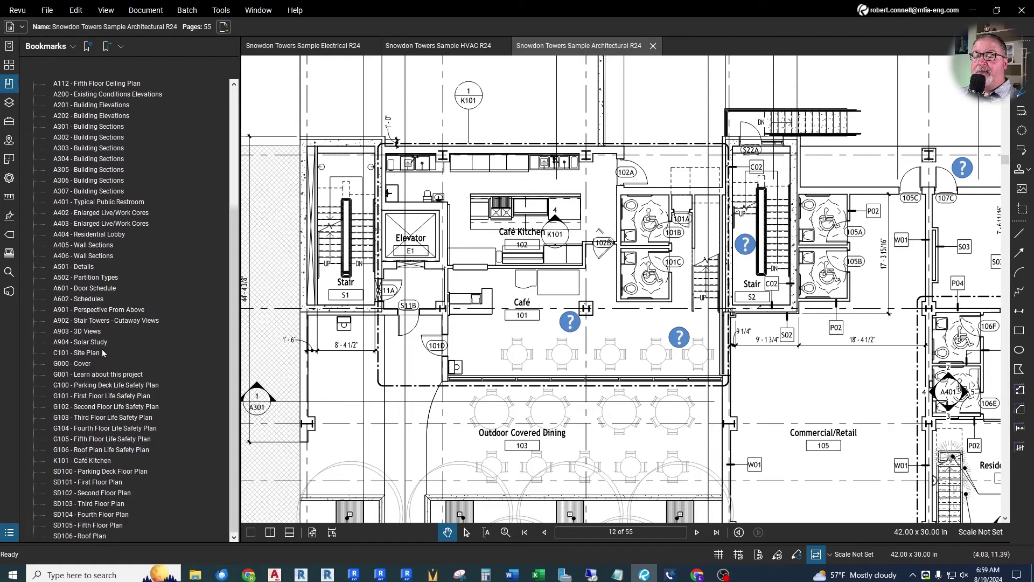
pyautogui.click(81, 461)
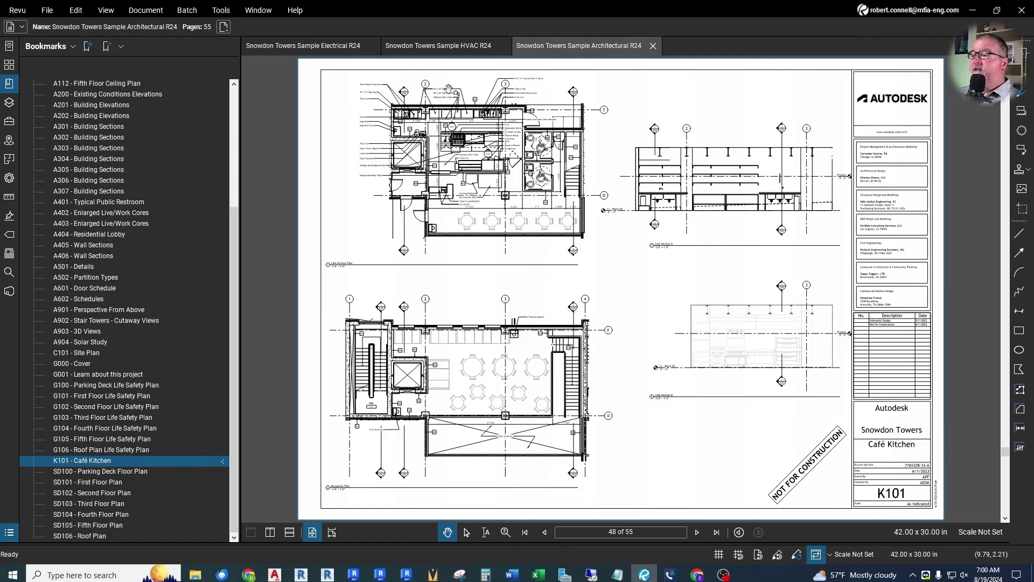
pyautogui.scroll(5, 350, 353)
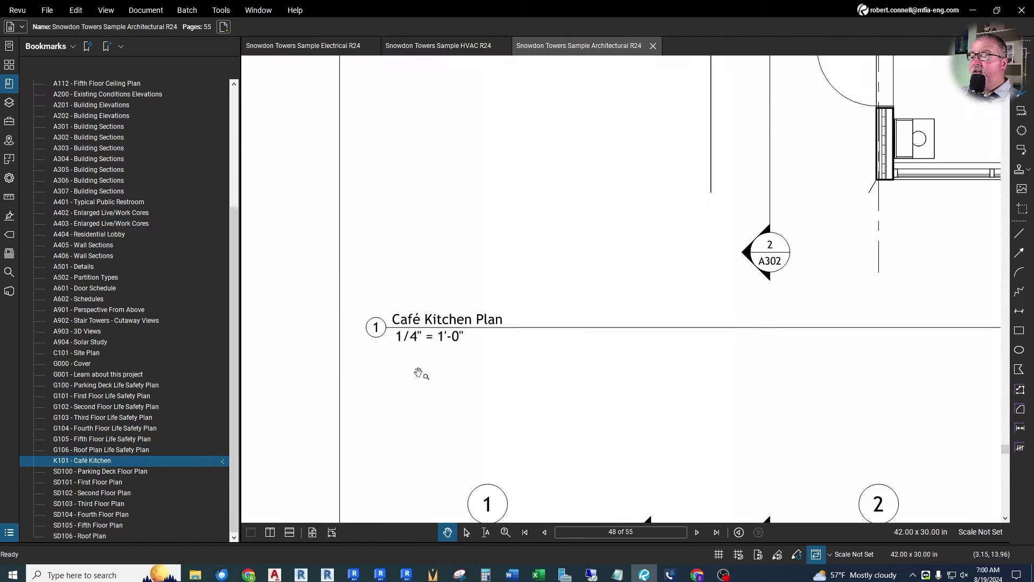
# Step: Examine the Café Kitchen Plan's equipment, restrooms and overall extents on the K101 sheet
pyautogui.scroll(-5, 415, 306)
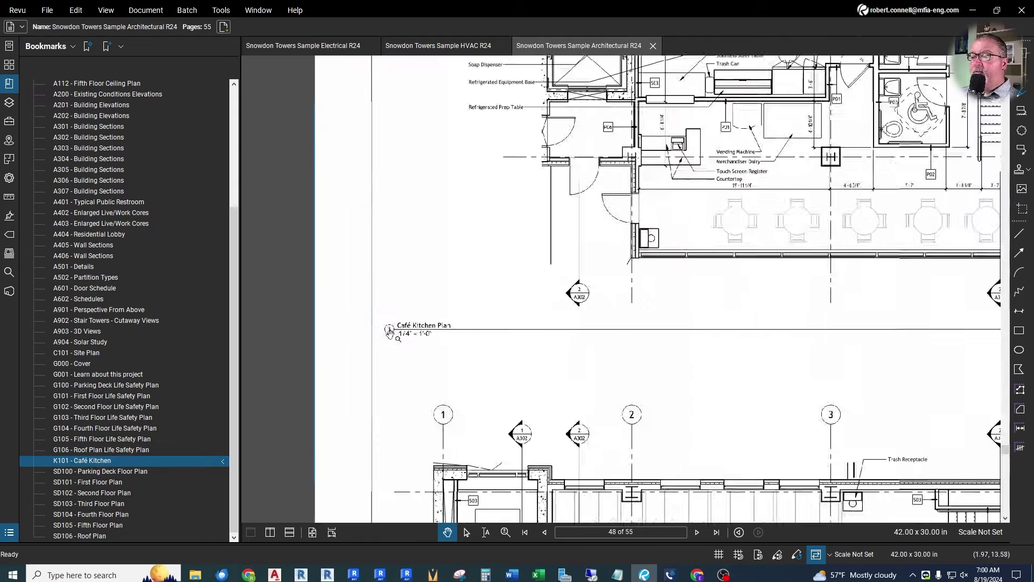
pyautogui.scroll(2, 532, 192)
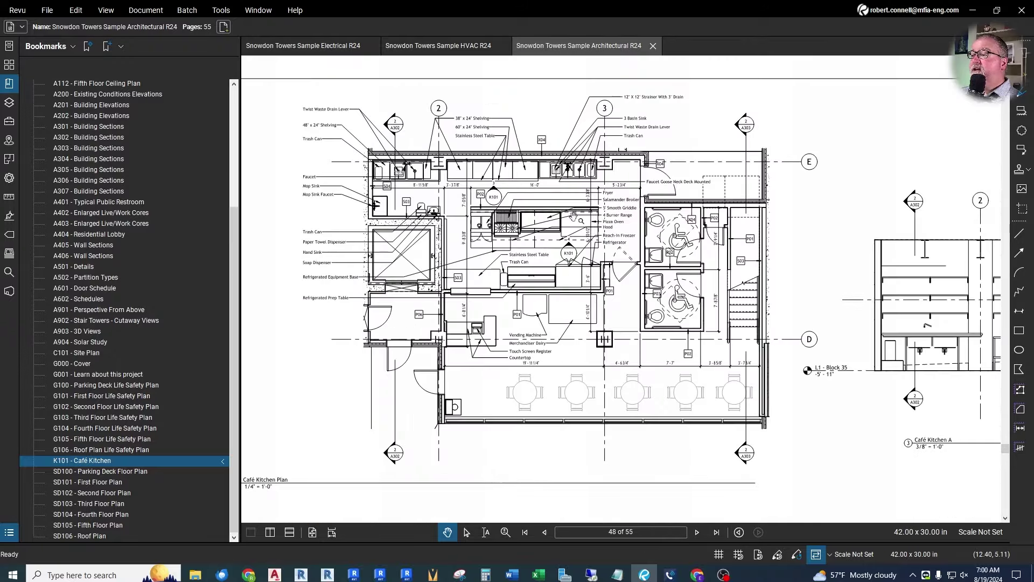
pyautogui.scroll(2, 573, 216)
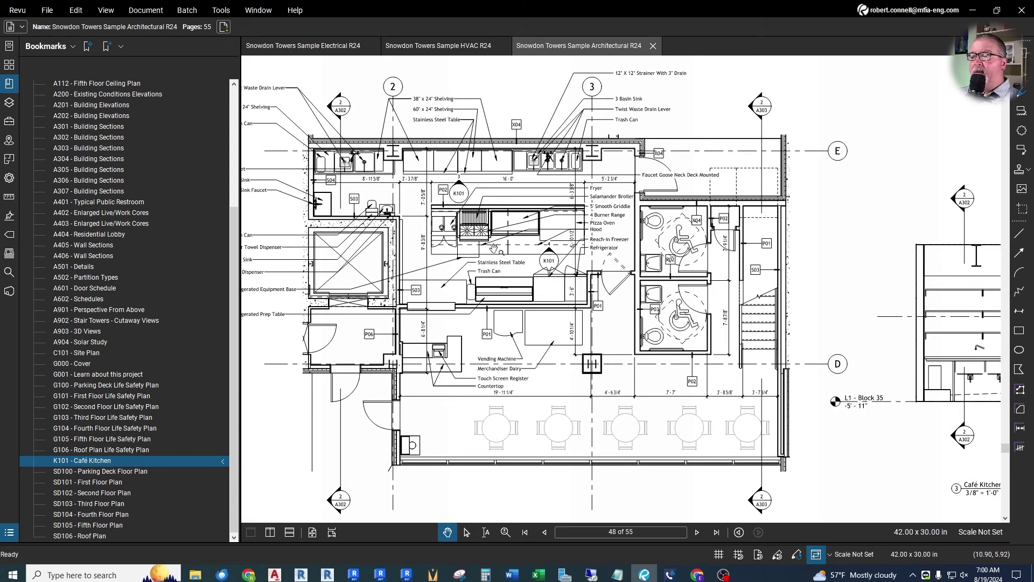
pyautogui.scroll(-2, 495, 245)
pyautogui.scroll(2, 488, 209)
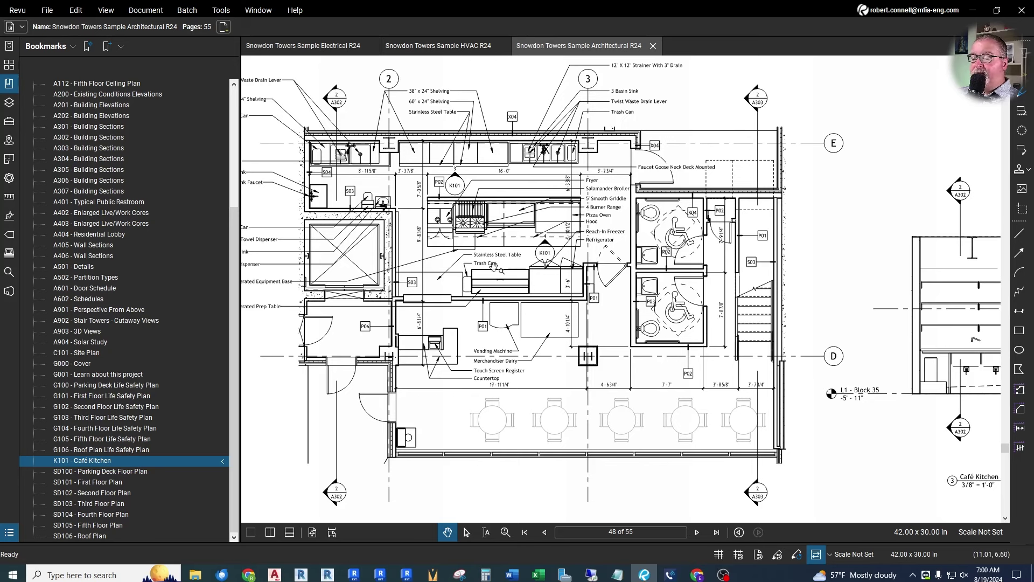
# Step: Switch to Revit and start a sketched callout, running its boundary about 52 ft above the kitchen, 35 ft down the right wall and along the café's lower wall
pyautogui.click(380, 574)
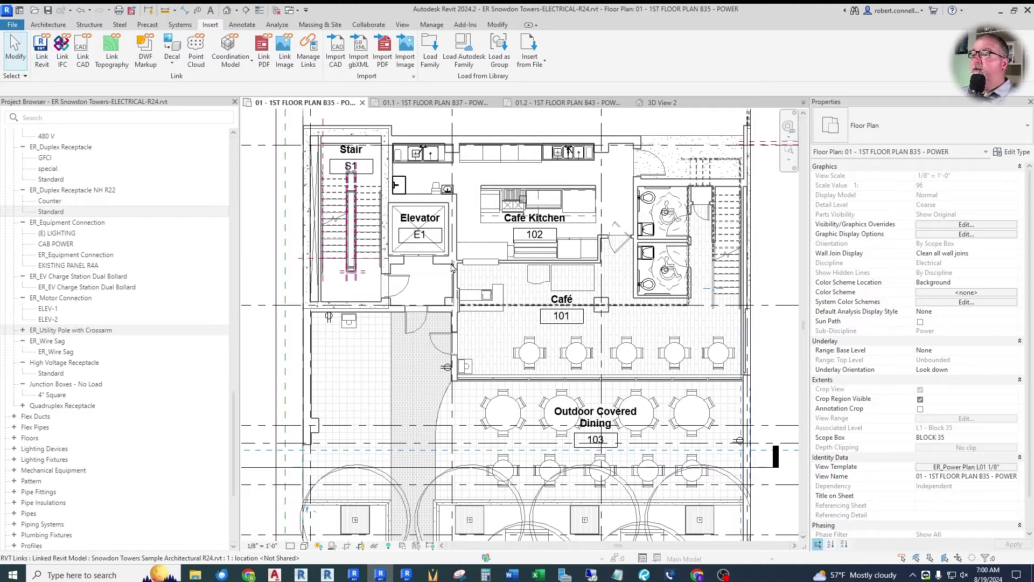
pyautogui.click(401, 25)
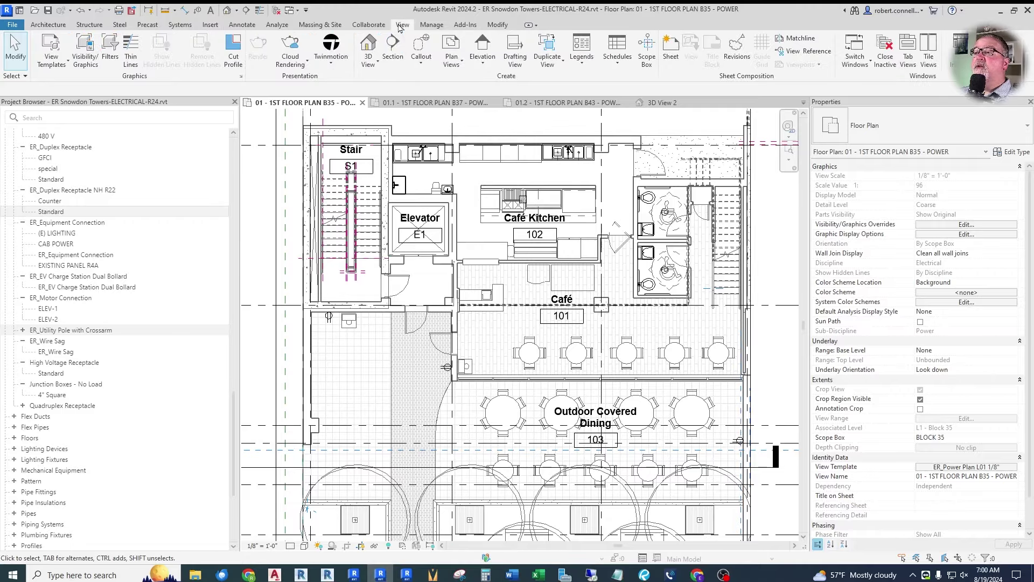
pyautogui.click(424, 62)
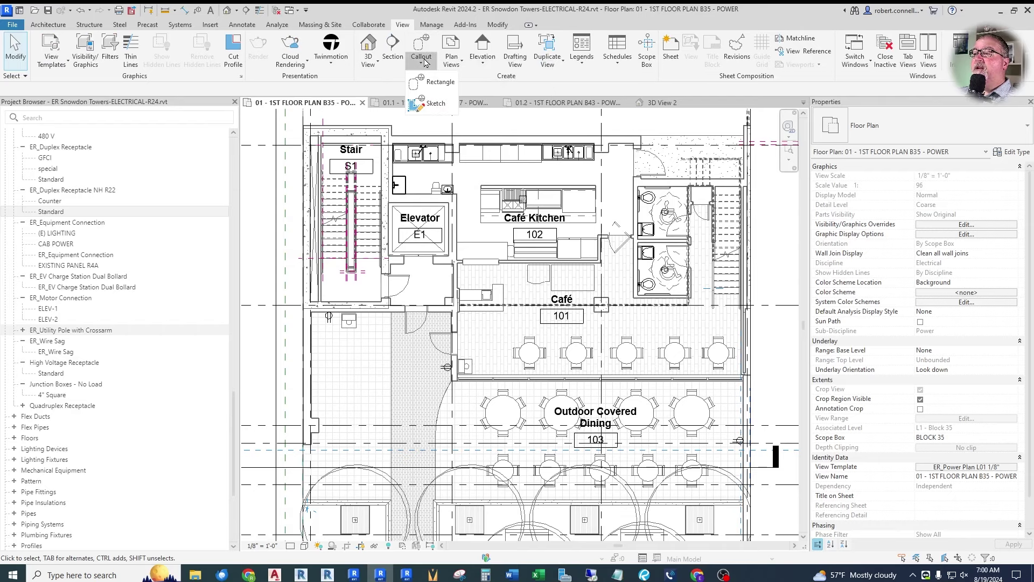
pyautogui.click(427, 105)
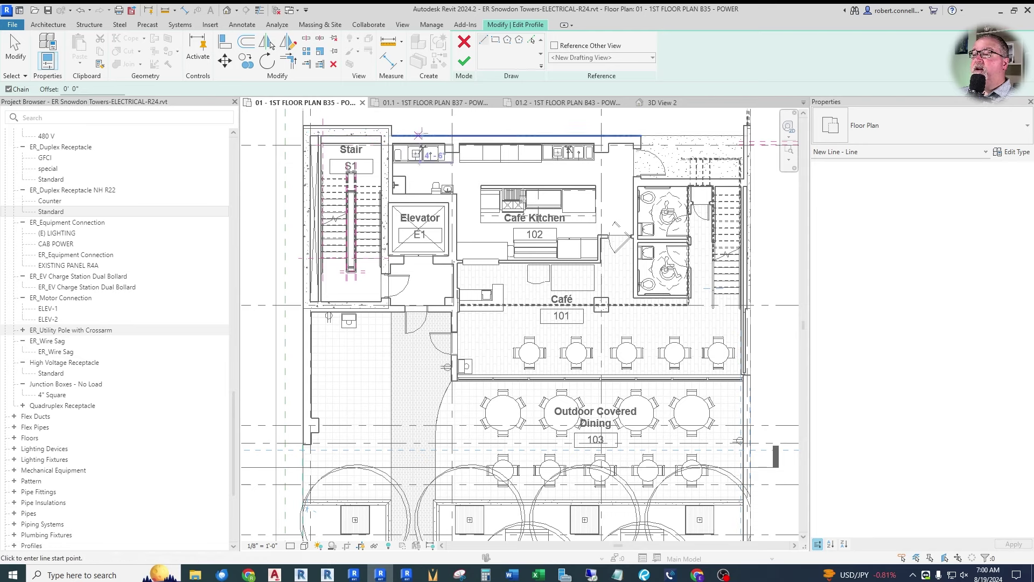
pyautogui.click(379, 131)
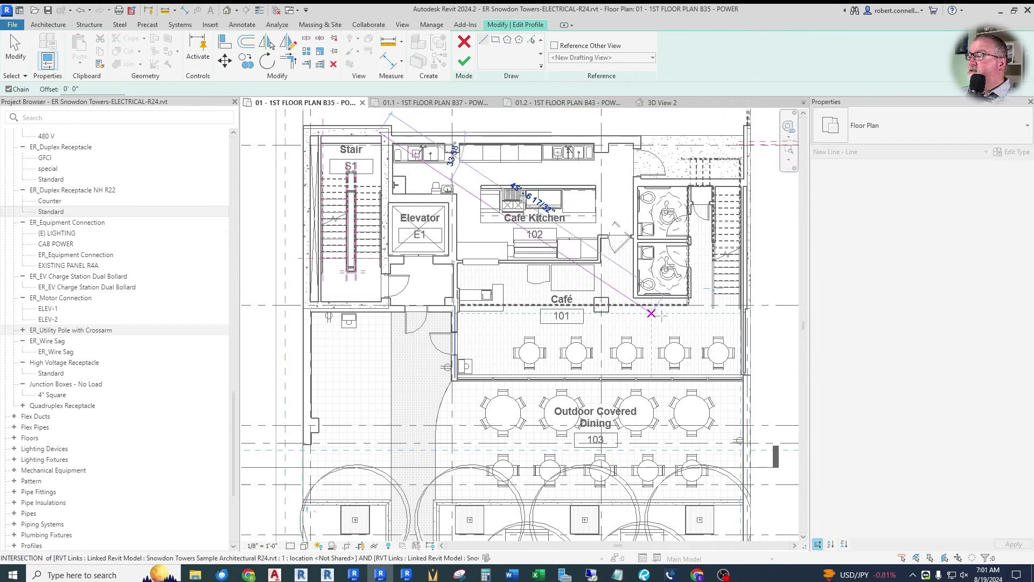
pyautogui.click(756, 132)
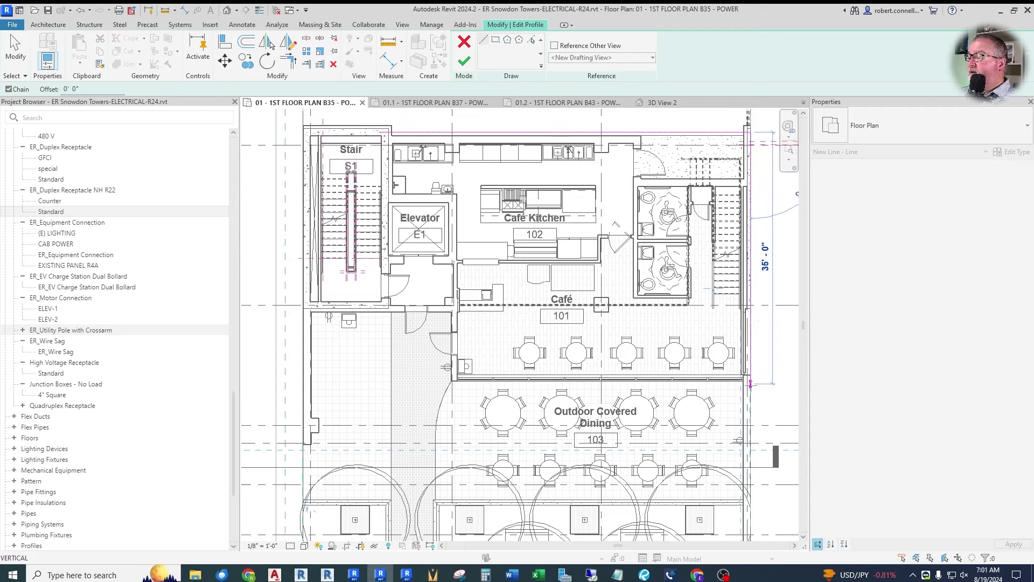
pyautogui.click(750, 382)
pyautogui.scroll(2, 445, 380)
pyautogui.click(451, 382)
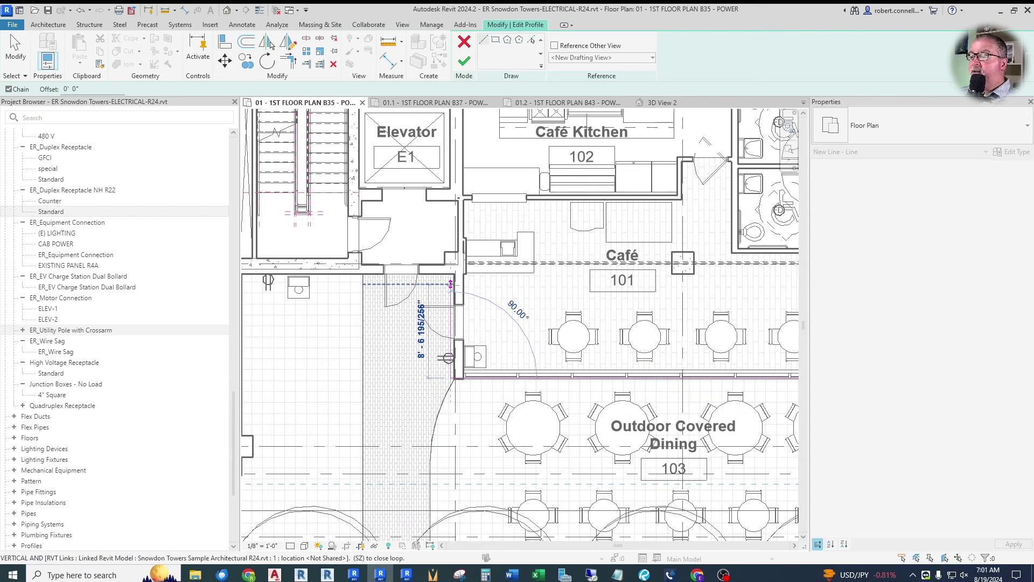
# Step: Complete the callout boundary up past the café entrance, across the passage doorway and up between the stair and elevator to the upper edge
pyautogui.click(454, 276)
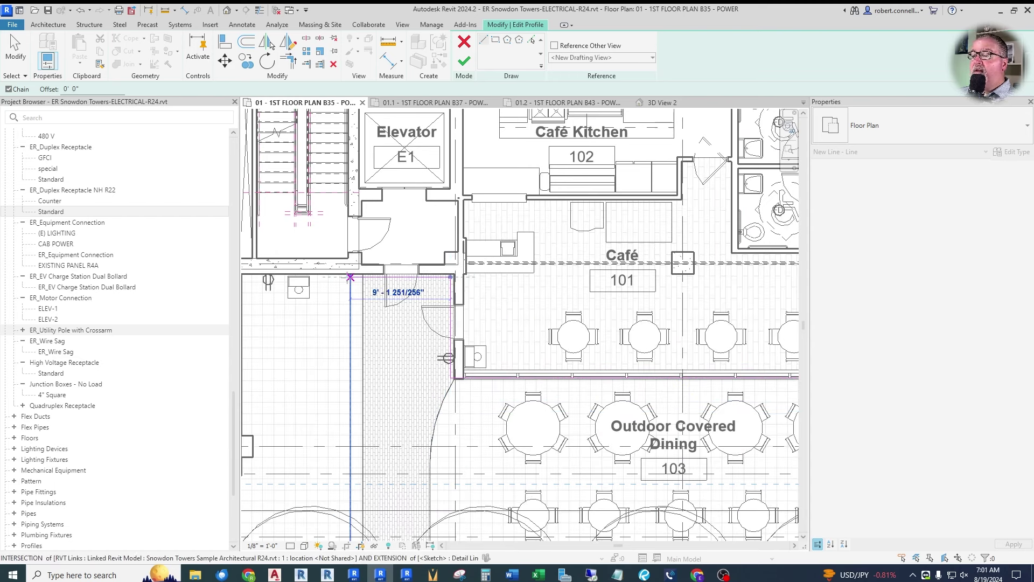
pyautogui.click(346, 277)
pyautogui.scroll(-2, 347, 276)
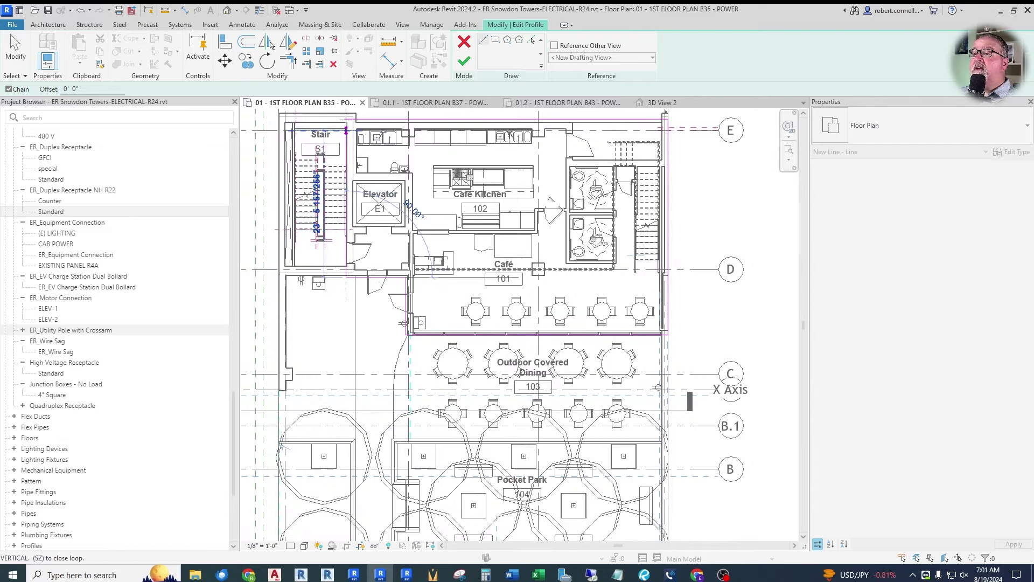
pyautogui.scroll(3, 347, 132)
pyautogui.click(347, 123)
pyautogui.scroll(-2, 347, 123)
pyautogui.scroll(4, 386, 227)
pyautogui.scroll(-2, 386, 228)
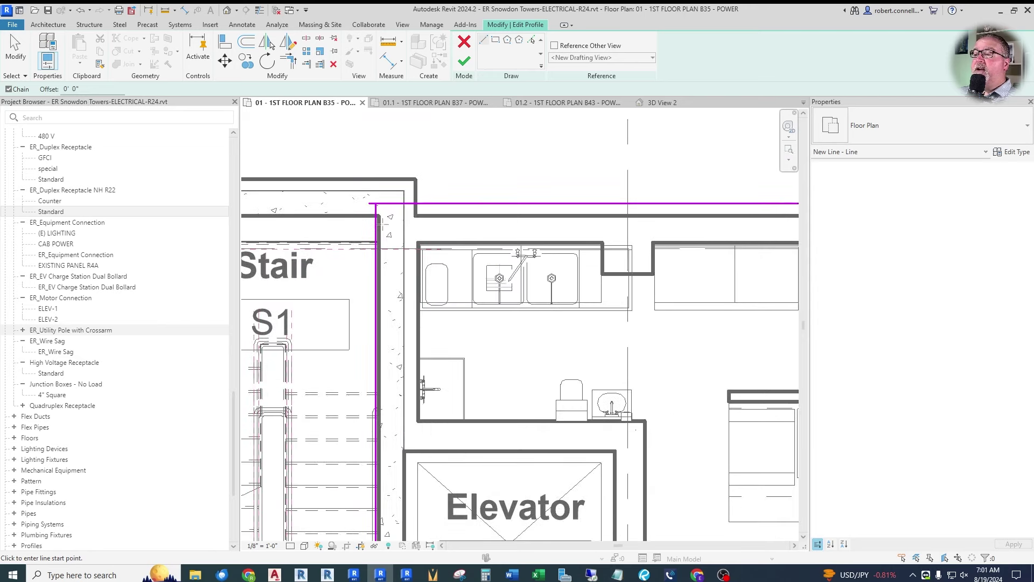
pyautogui.scroll(3, 458, 124)
# Step: Shorten the callout's upper boundary line to meet the vertical line beside the stair, and finish the sketch
pyautogui.click(467, 64)
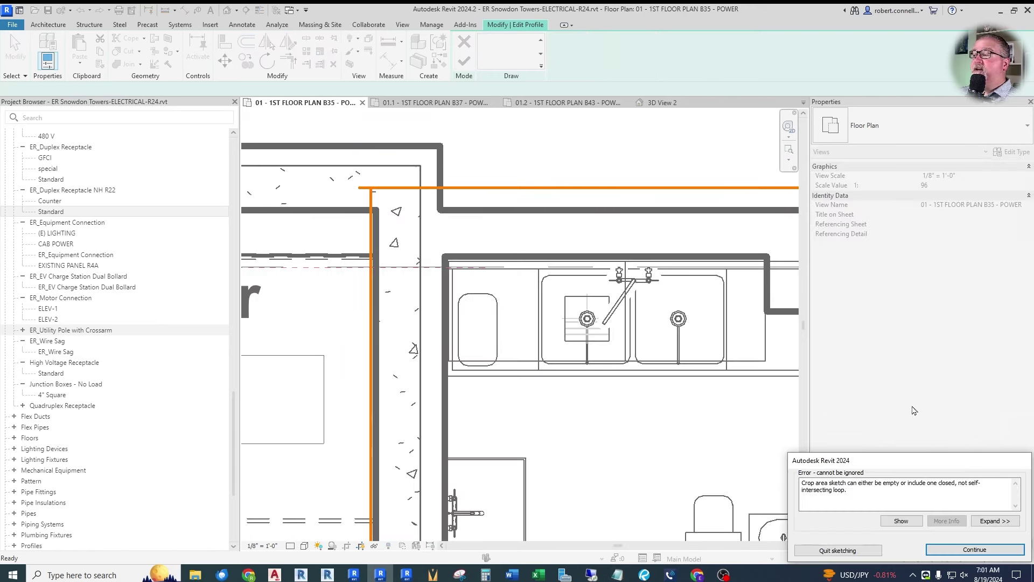
pyautogui.moveTo(943, 464); pyautogui.dragTo(595, 254)
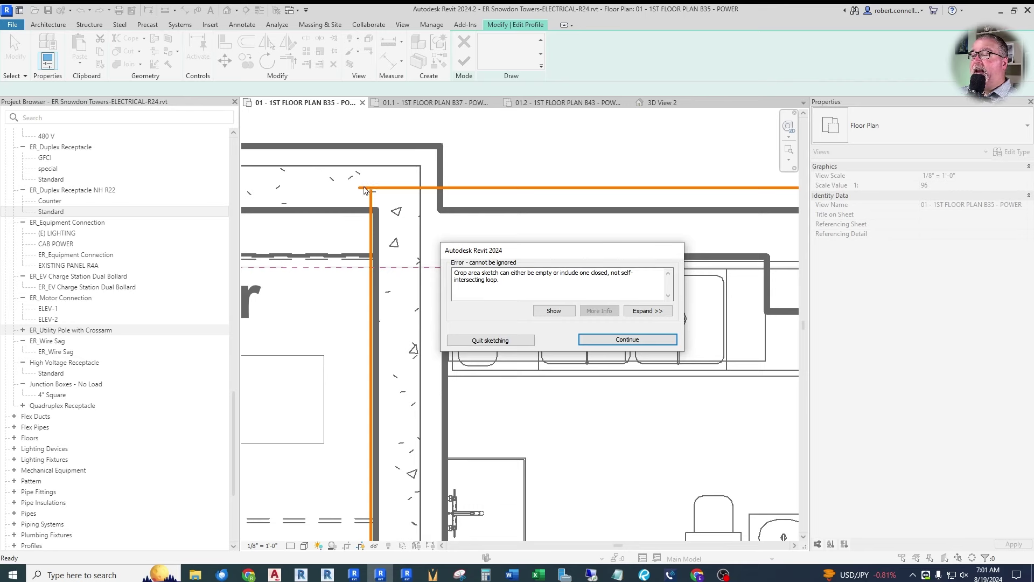
pyautogui.click(608, 340)
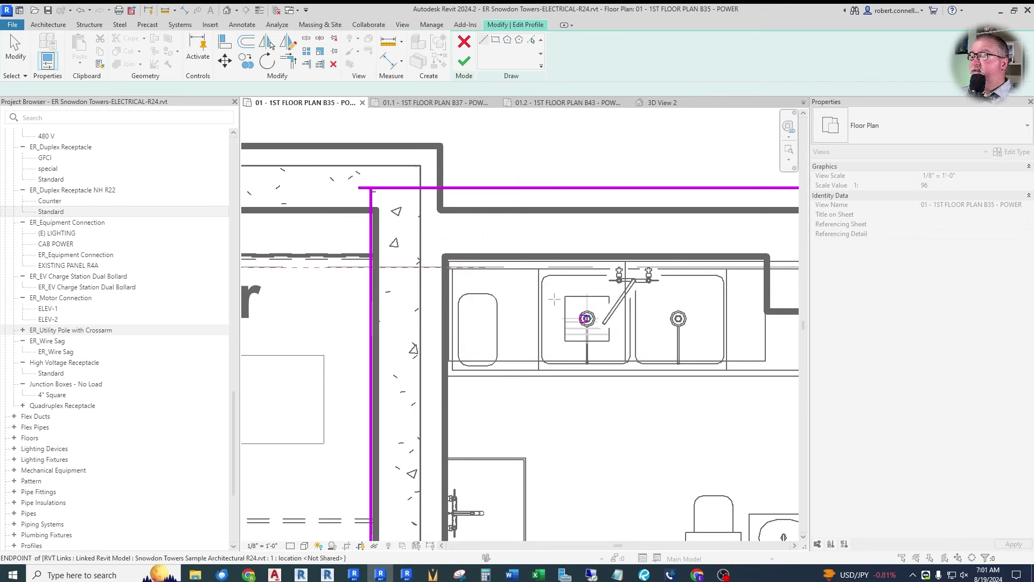
pyautogui.press('Escape')
pyautogui.click(361, 188)
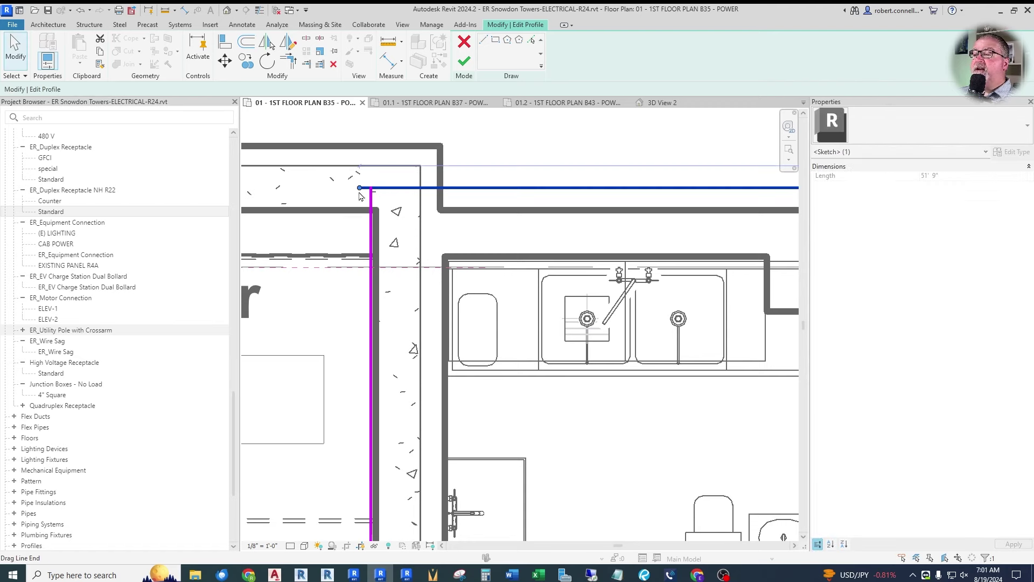
pyautogui.moveTo(359, 188); pyautogui.dragTo(370, 188)
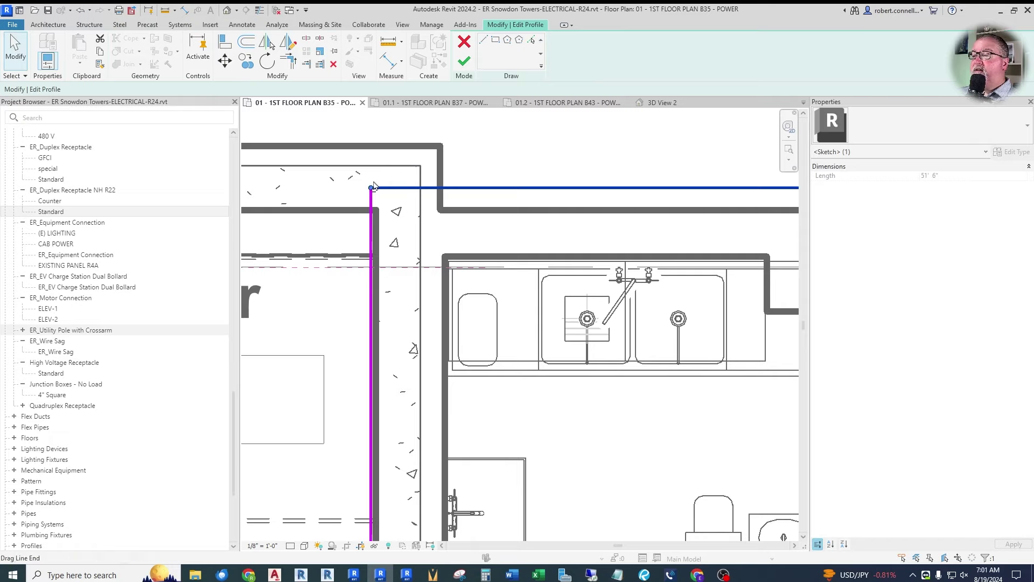
pyautogui.click(463, 61)
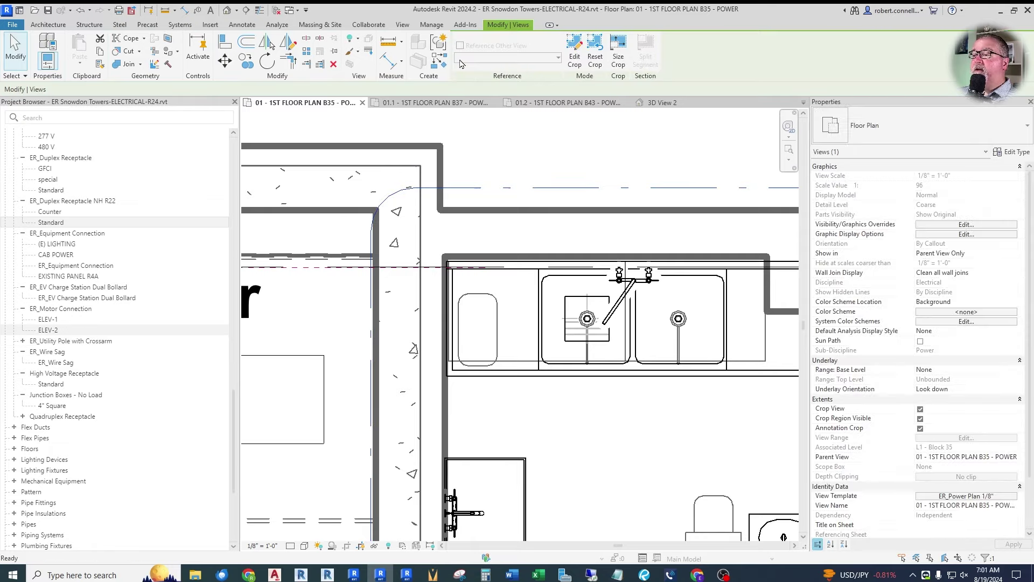
# Step: Move the callout head from beside grid 4 to above the café kitchen and deselect the callout
pyautogui.scroll(-6, 331, 242)
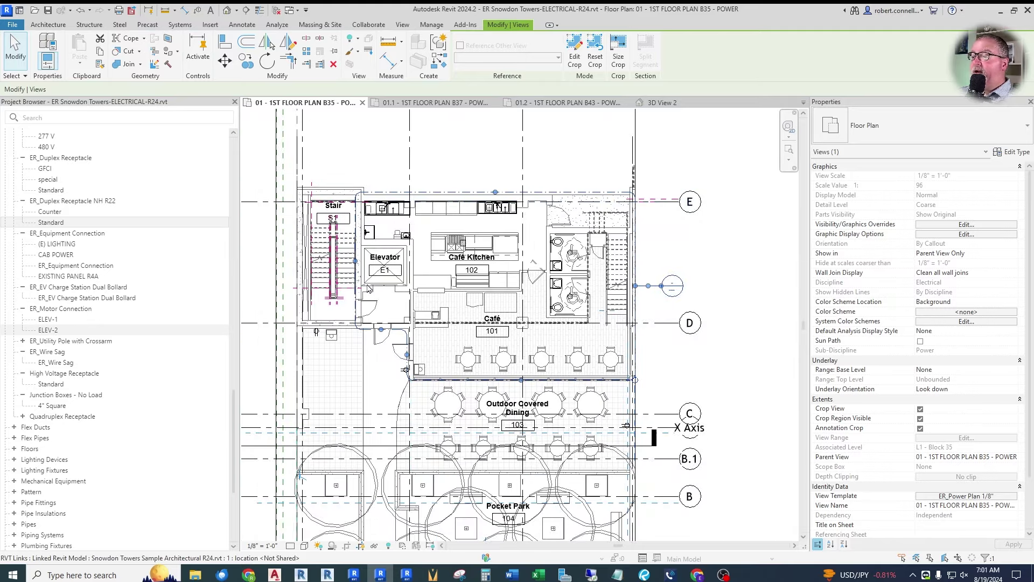
pyautogui.scroll(4, 345, 324)
pyautogui.scroll(-2, 344, 323)
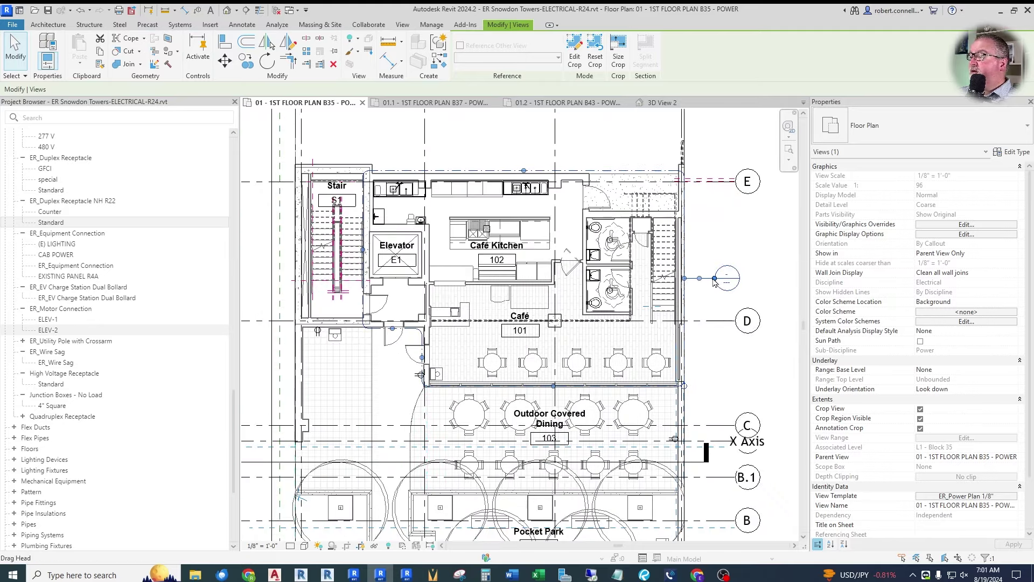
pyautogui.moveTo(422, 371)
pyautogui.mouseDown()
pyautogui.moveTo(342, 353)
pyautogui.moveTo(444, 333)
pyautogui.moveTo(513, 151)
pyautogui.mouseUp()
pyautogui.moveTo(517, 156); pyautogui.dragTo(508, 157)
pyautogui.click(611, 133)
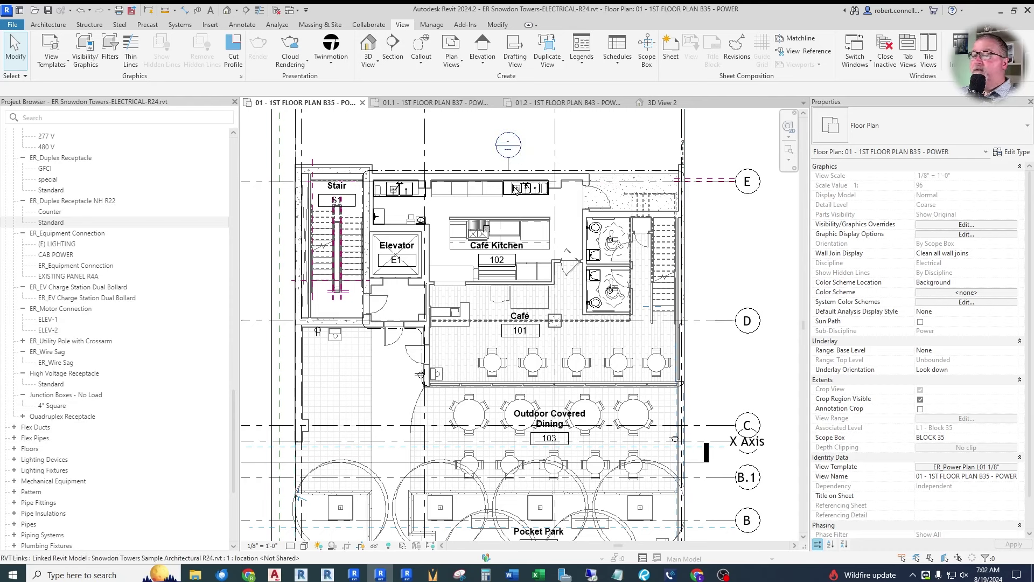
# Step: Open the floor plan view 01 - 1ST FLOOR PLAN B35 - POWER - Callout 1 and save the project
pyautogui.moveTo(234, 434)
pyautogui.mouseDown()
pyautogui.moveTo(229, 285)
pyautogui.moveTo(183, 231)
pyautogui.mouseUp()
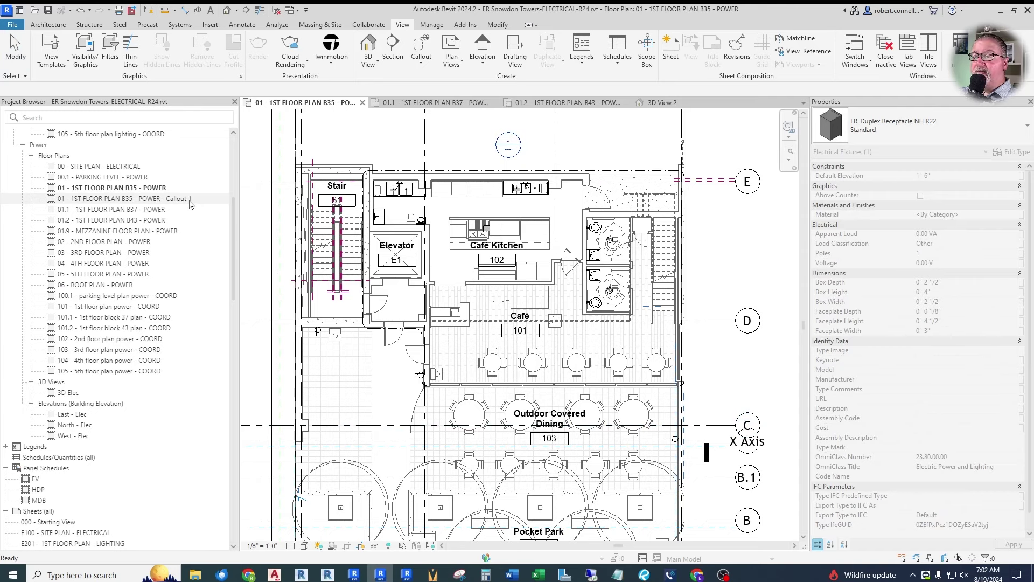
pyautogui.doubleClick(150, 203)
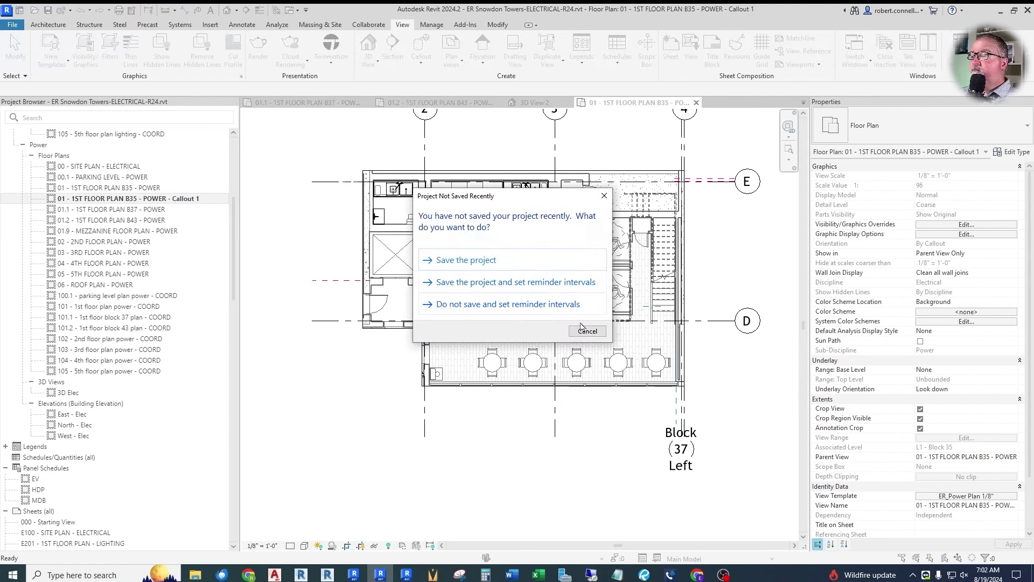
pyautogui.click(473, 262)
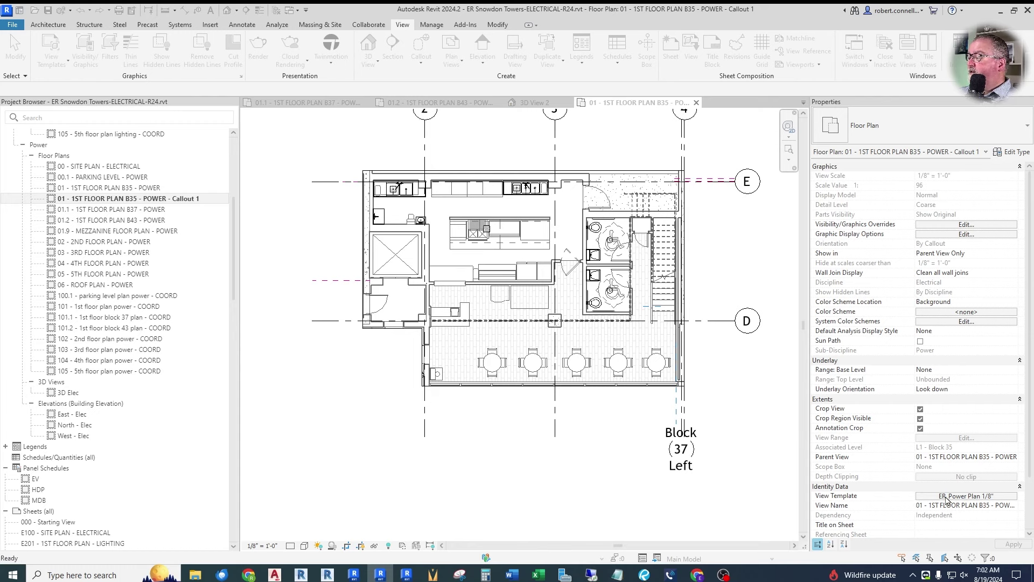
pyautogui.scroll(-2, 471, 410)
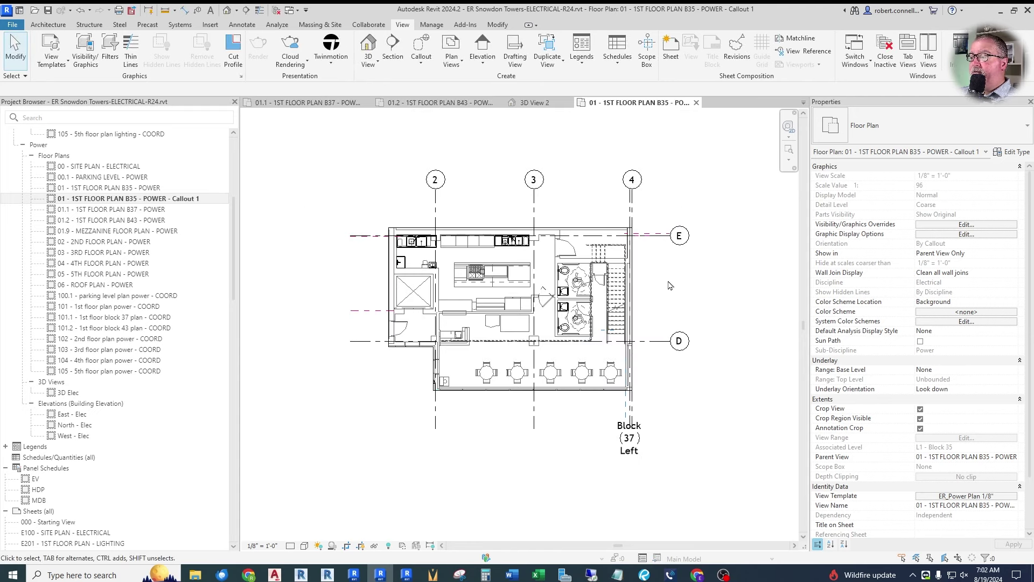
pyautogui.scroll(2, 667, 285)
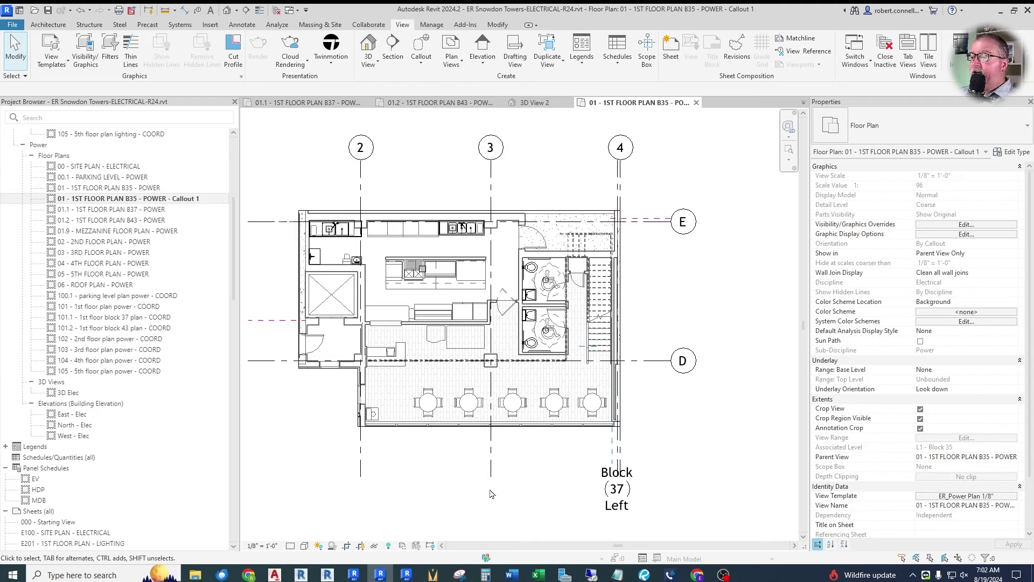
# Step: Select the ER_Power Plan 1/4" template for the callout view and set its view range top to Associated Level with a 7' 6" offset
pyautogui.click(957, 496)
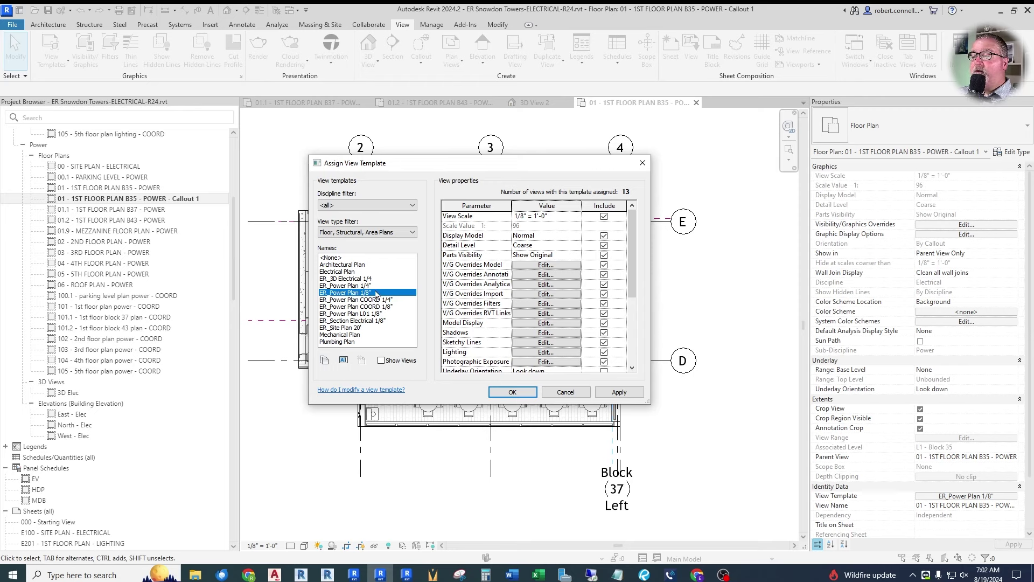
pyautogui.click(347, 285)
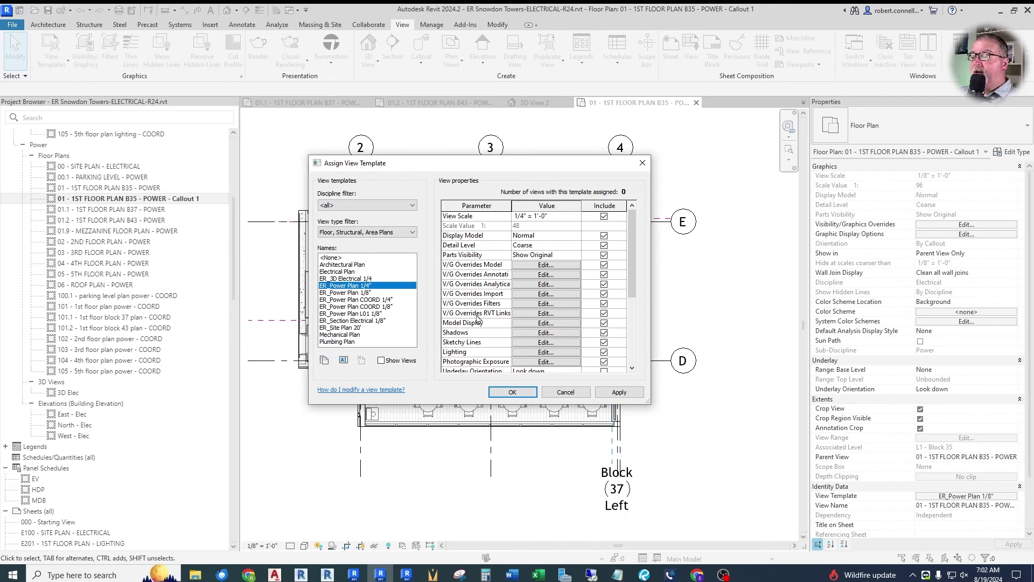
pyautogui.scroll(-3, 549, 327)
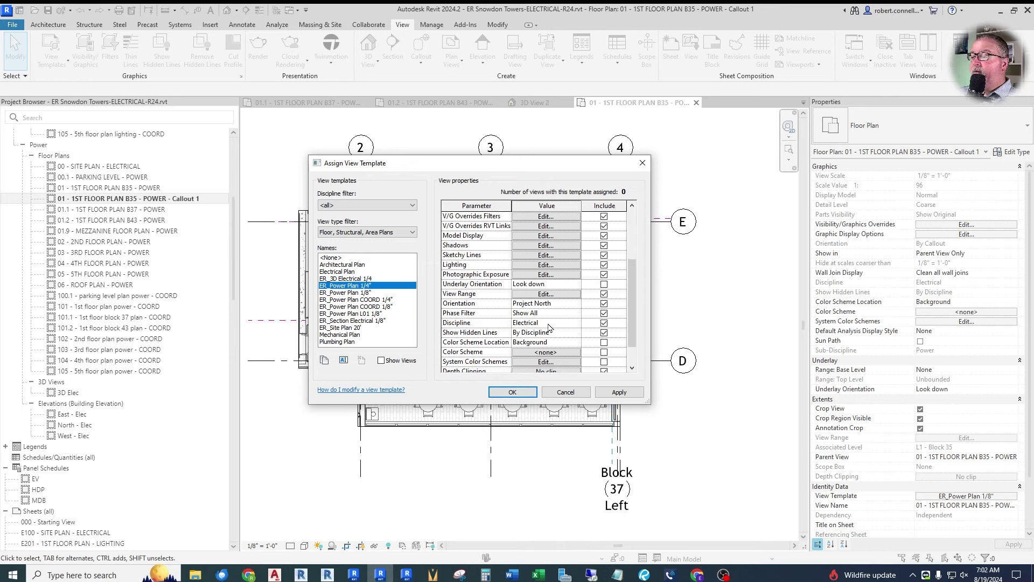
pyautogui.click(544, 293)
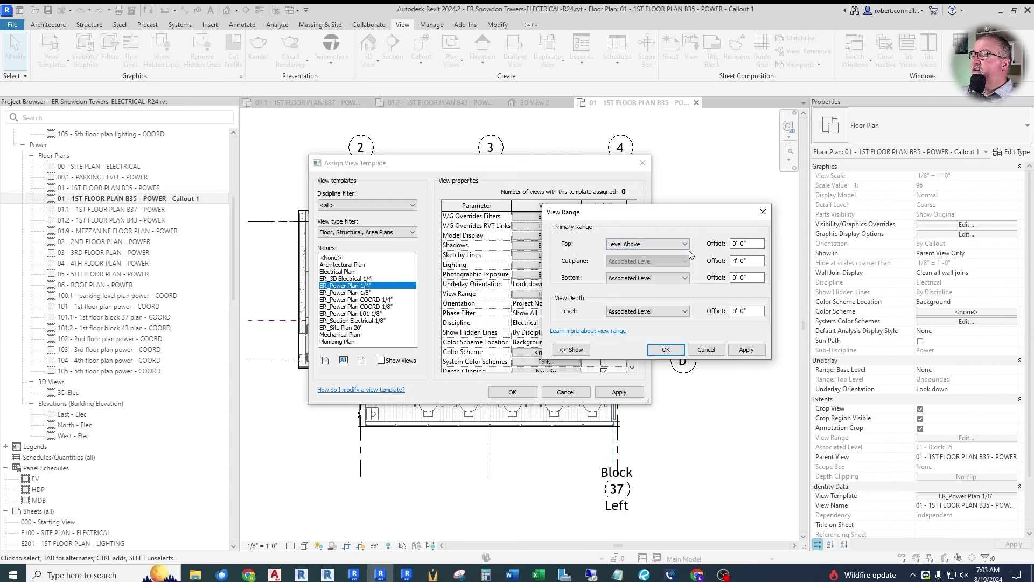
pyautogui.click(682, 245)
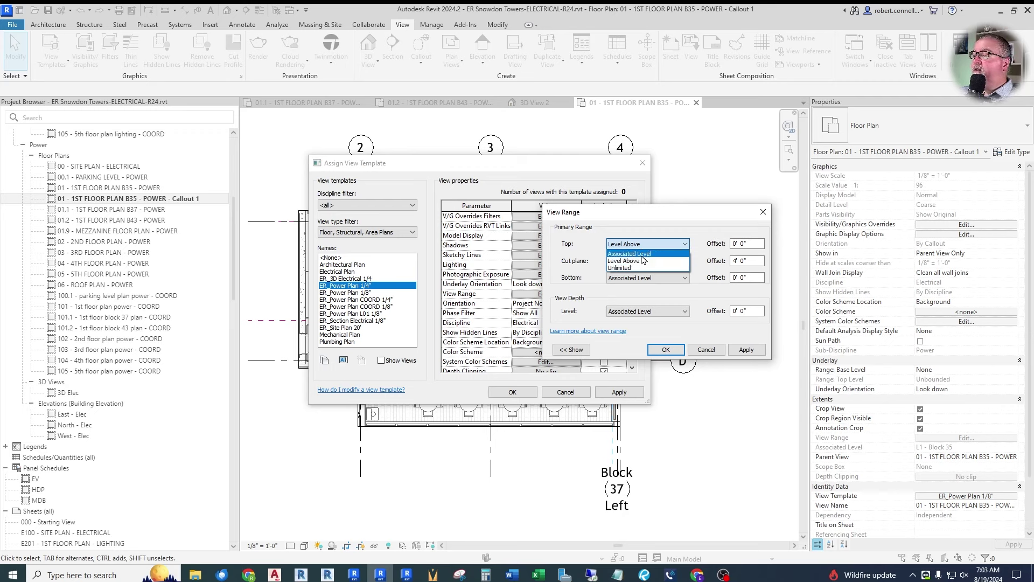
pyautogui.click(629, 254)
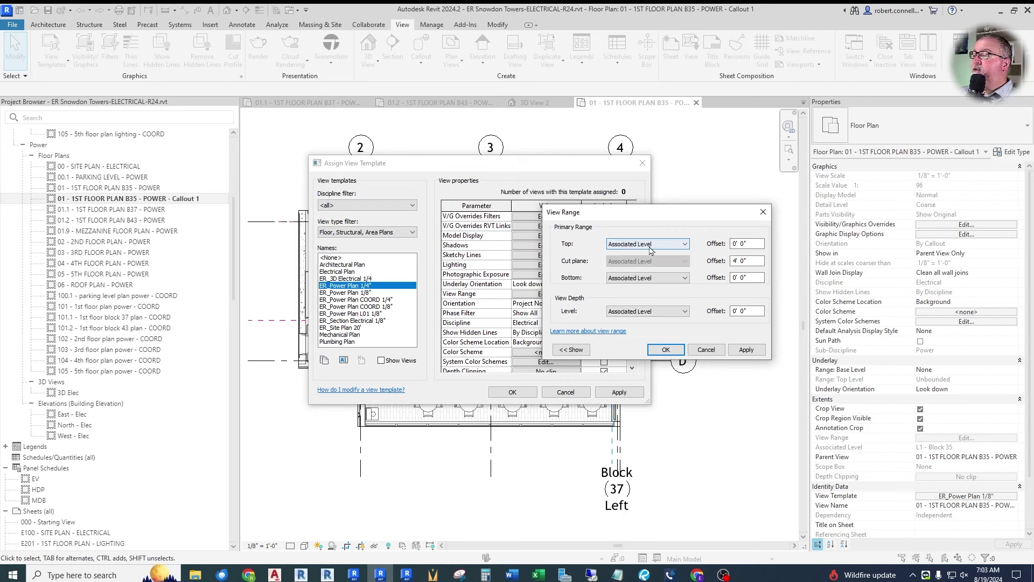
pyautogui.moveTo(751, 248); pyautogui.dragTo(708, 246)
pyautogui.write('7 6')
pyautogui.press('Return')
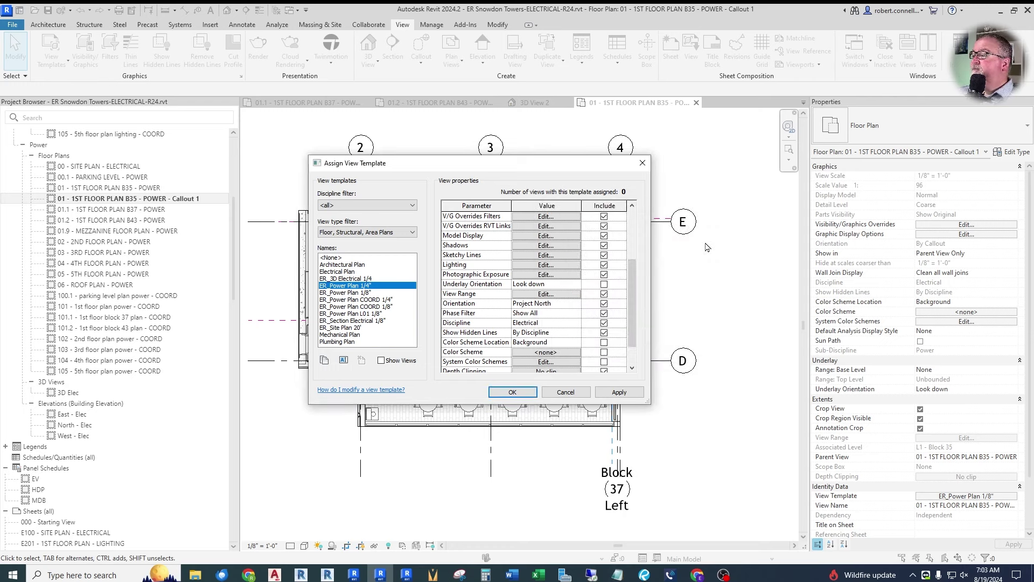
# Step: Check the template's view range settings and apply the ER_Power Plan 1/4" template to the callout view
pyautogui.click(544, 294)
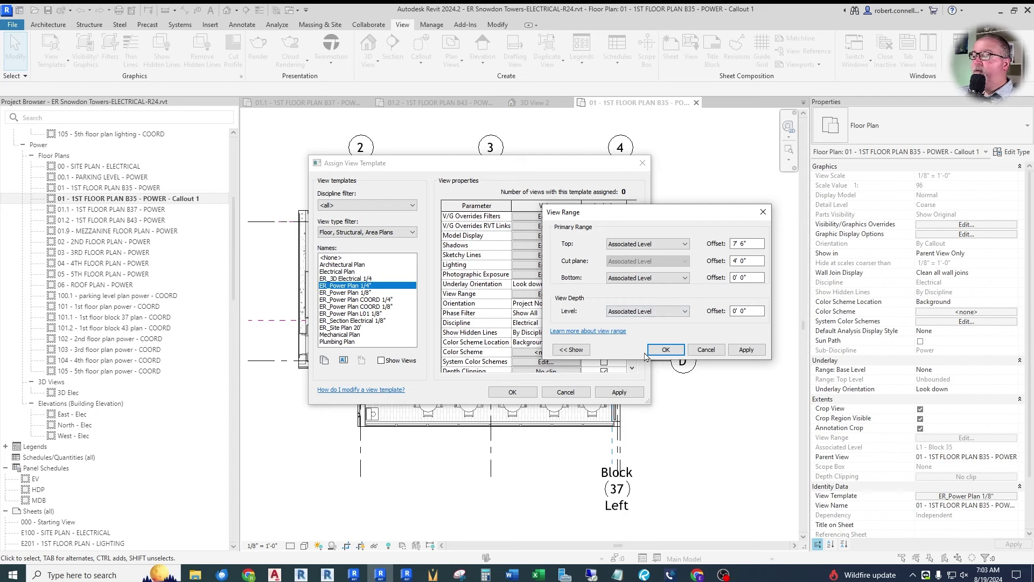
pyautogui.click(666, 350)
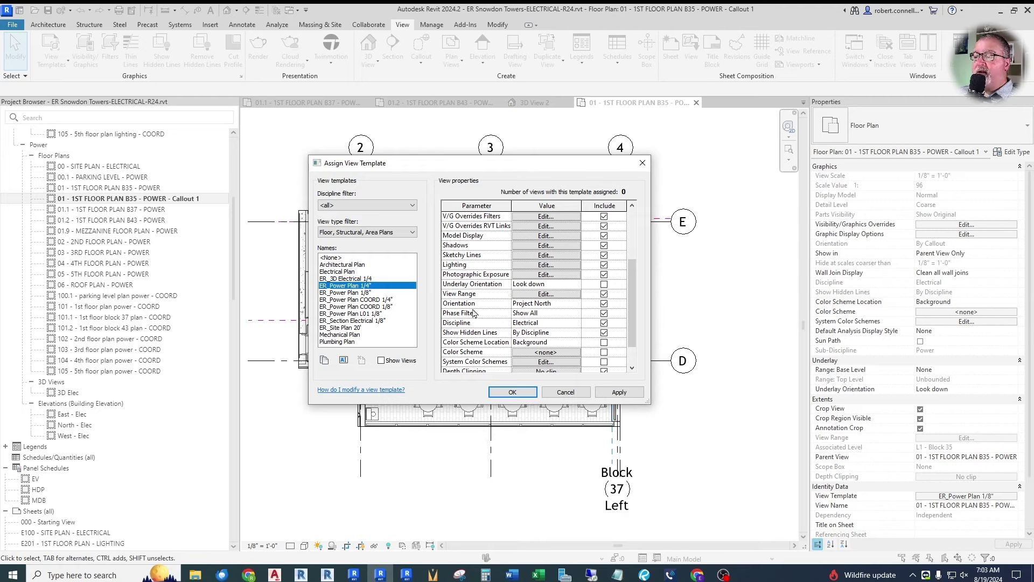
pyautogui.click(512, 391)
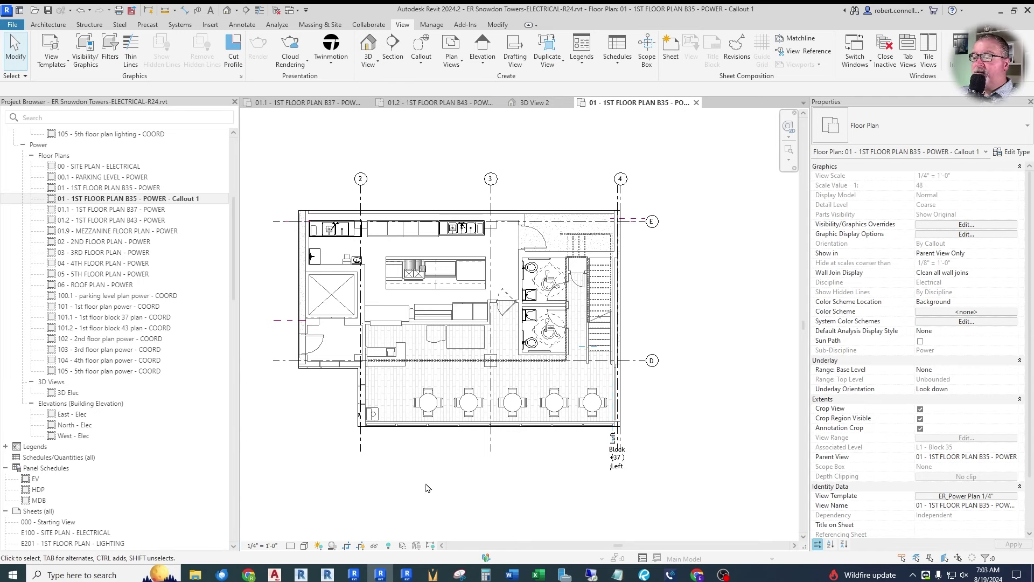
pyautogui.scroll(2, 390, 285)
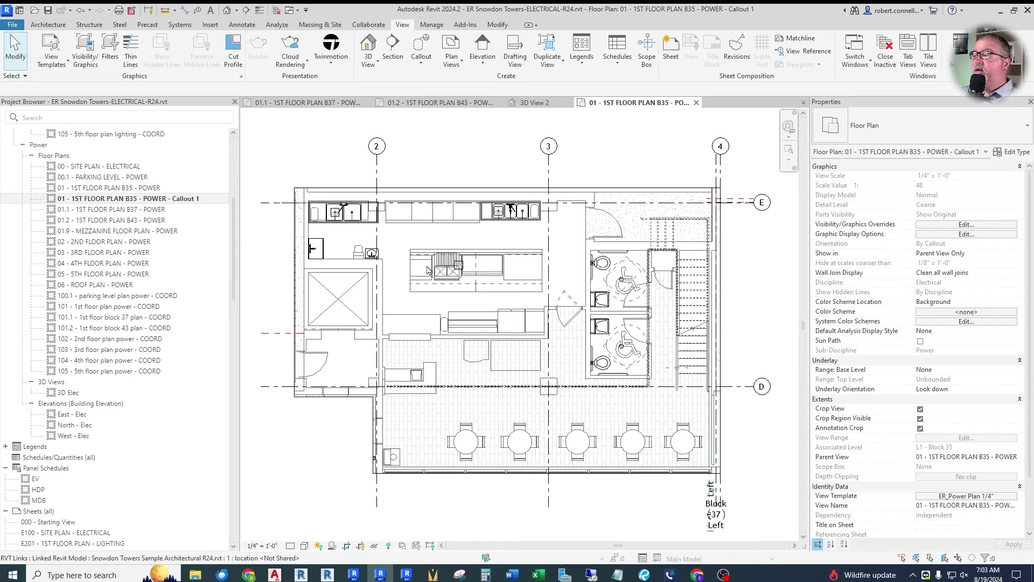
pyautogui.scroll(-1, 431, 283)
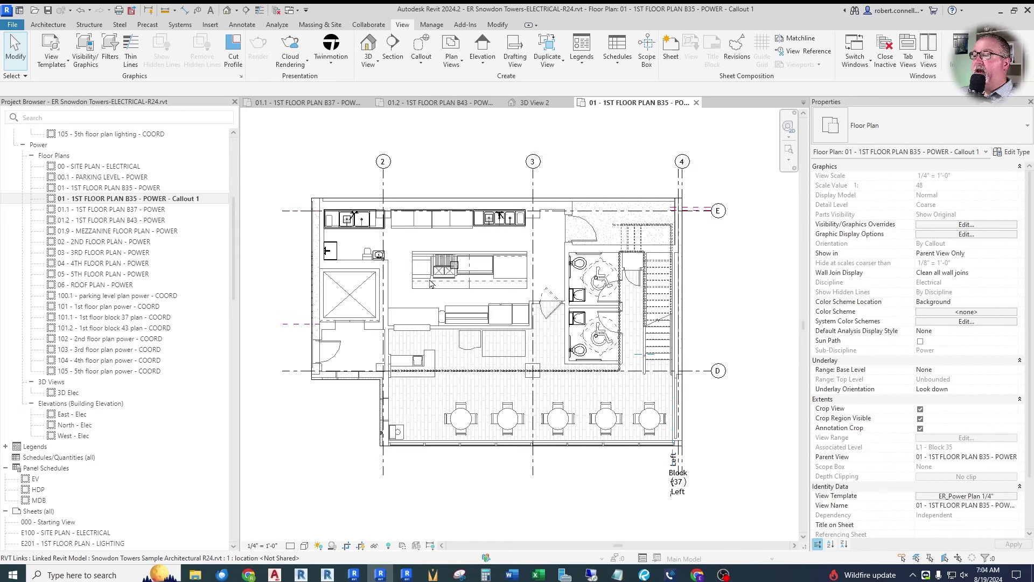
# Step: Place room tags without leaders in the Café Kitchen and the Café, and leave the room tag command
pyautogui.click(241, 25)
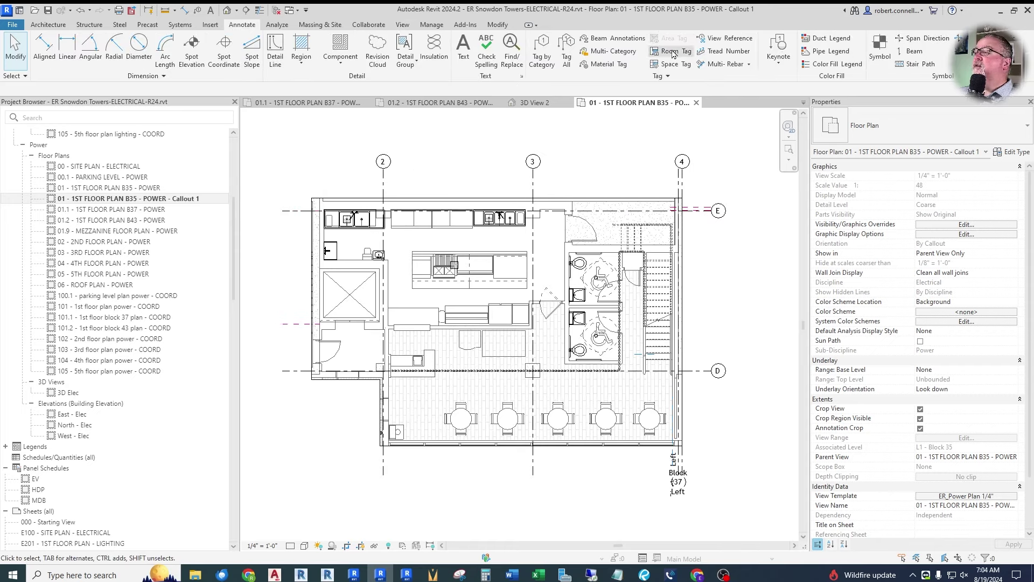
pyautogui.press('r')
pyautogui.press('t')
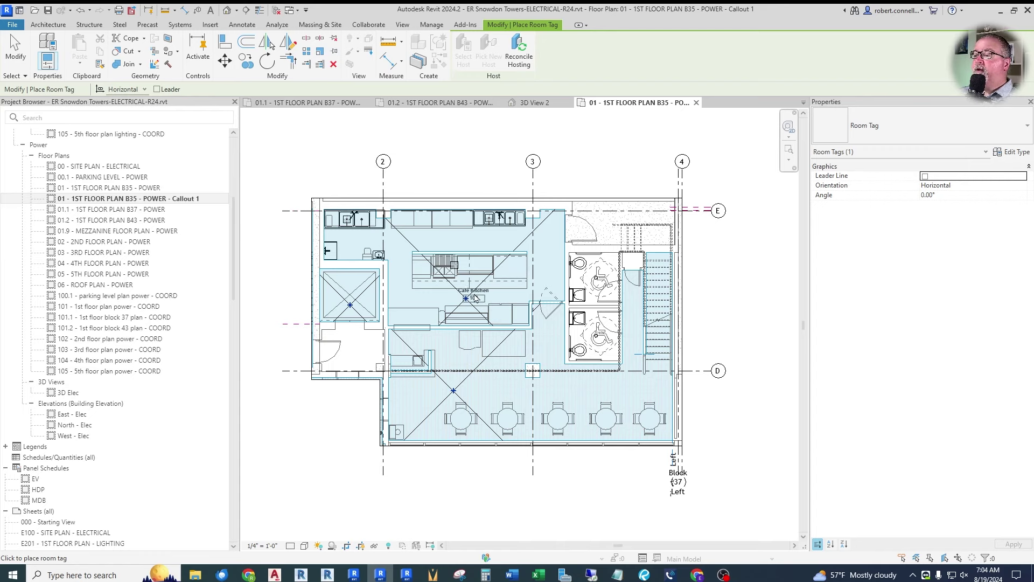
pyautogui.click(473, 243)
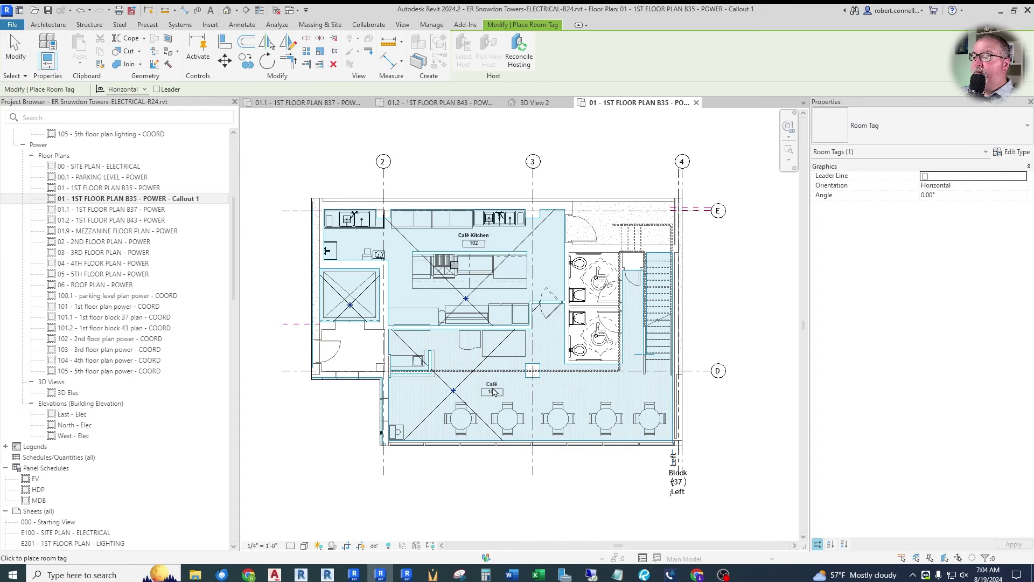
pyautogui.scroll(1, 493, 391)
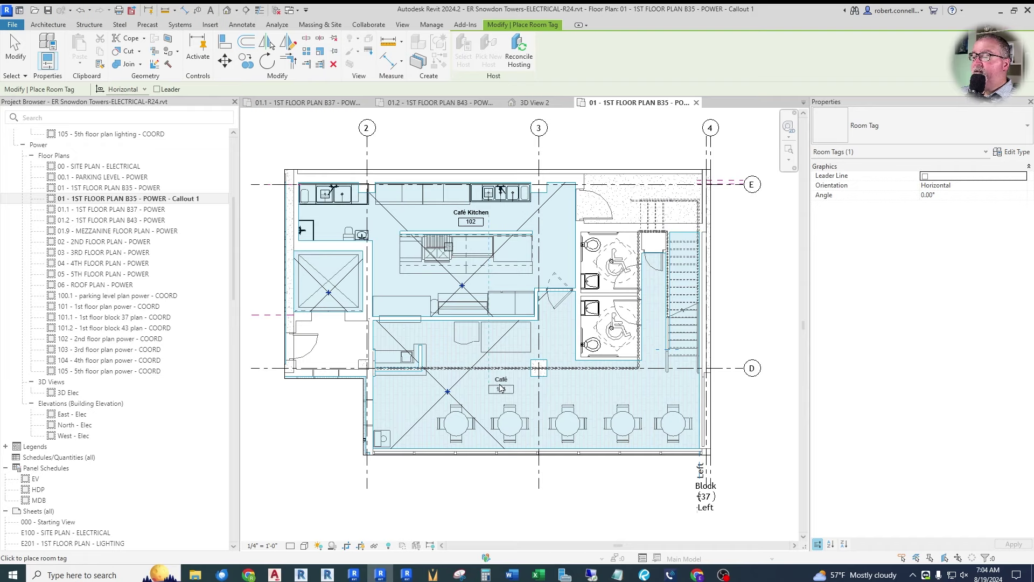
pyautogui.click(501, 387)
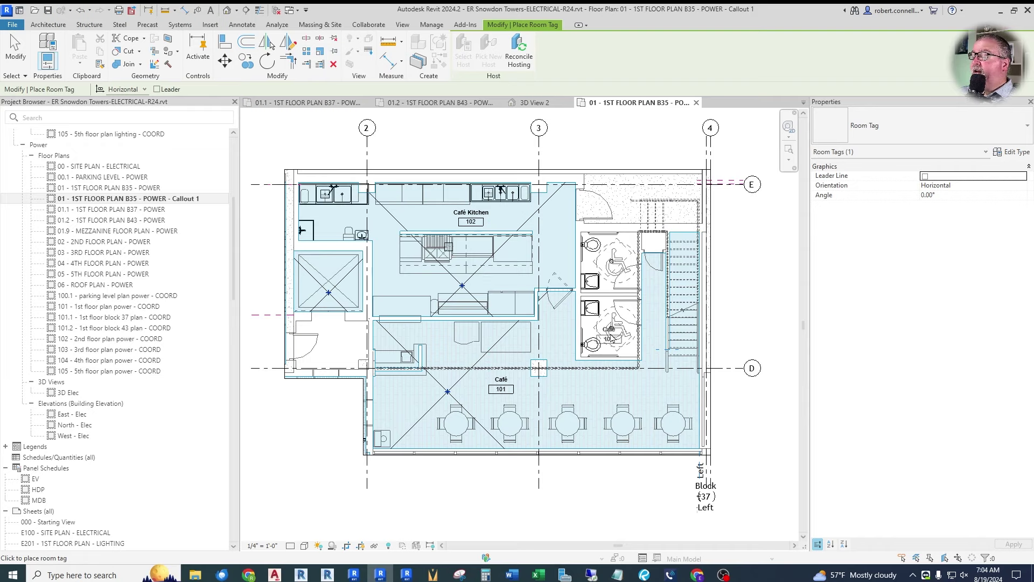
pyautogui.scroll(1, 618, 279)
pyautogui.scroll(3, 618, 279)
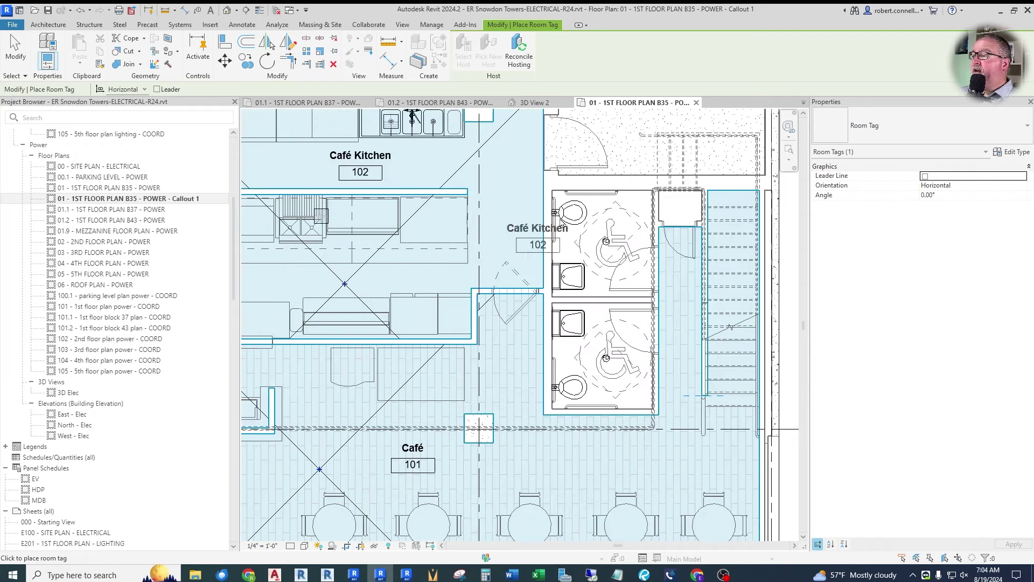
pyautogui.scroll(-4, 610, 239)
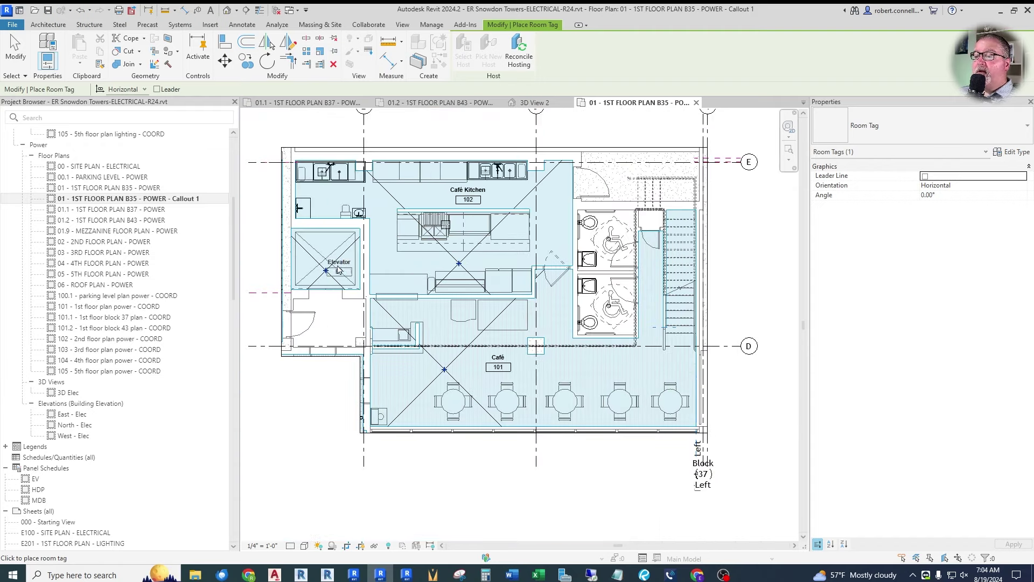
pyautogui.scroll(2, 307, 263)
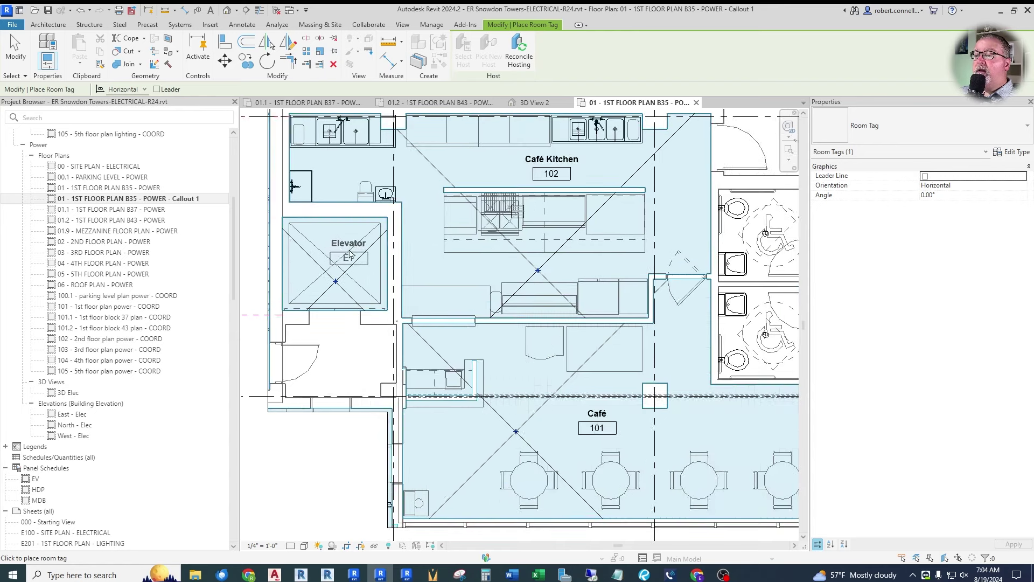
pyautogui.scroll(-2, 340, 279)
pyautogui.scroll(1, 341, 281)
pyautogui.press('Escape')
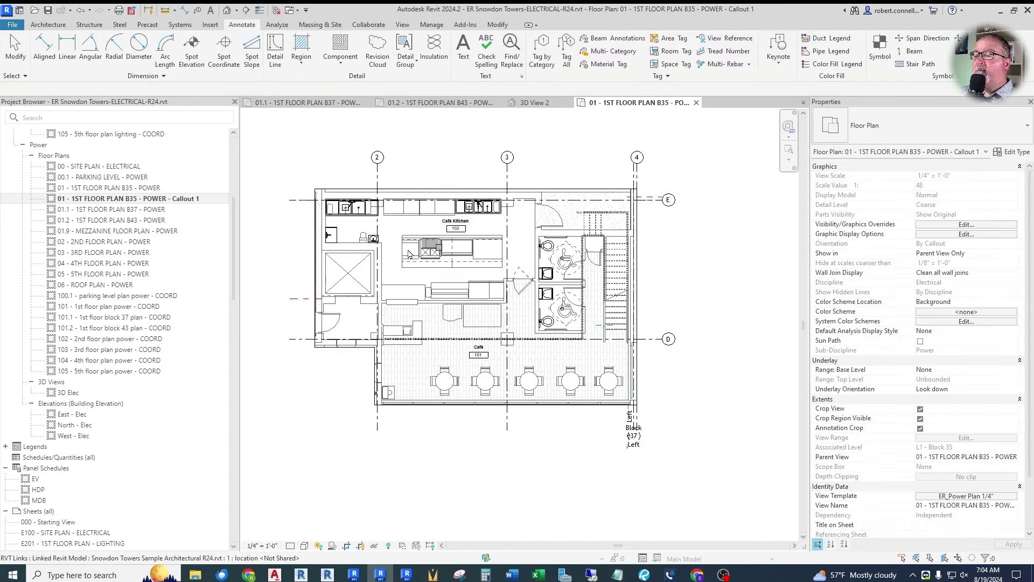
pyautogui.scroll(-2, 478, 278)
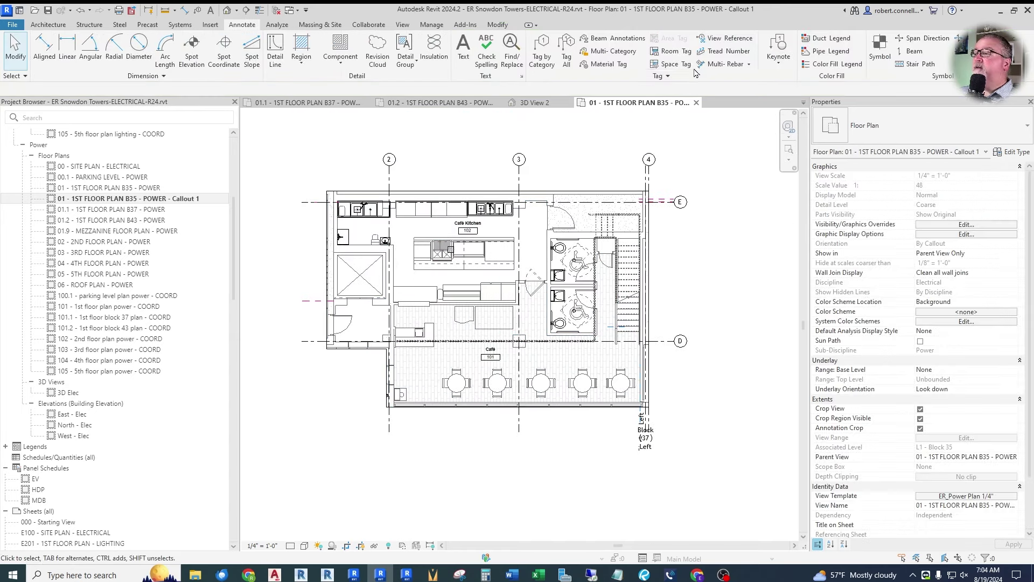
pyautogui.click(684, 56)
pyautogui.press('Escape')
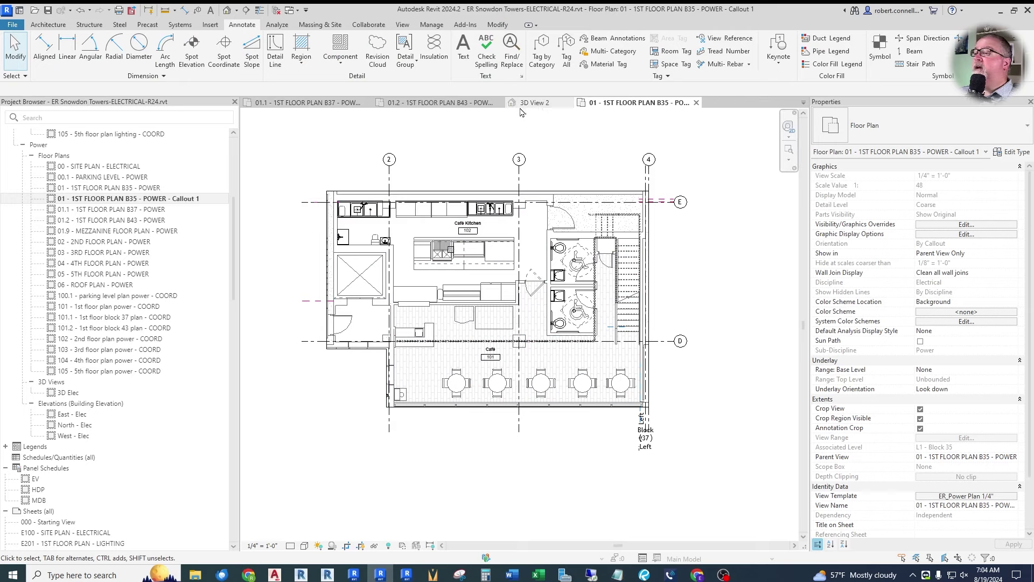
# Step: Close 3D View 2 and switch to the floor plan view 01 - 1ST FLOOR PLAN B35 - POWER
pyautogui.click(568, 103)
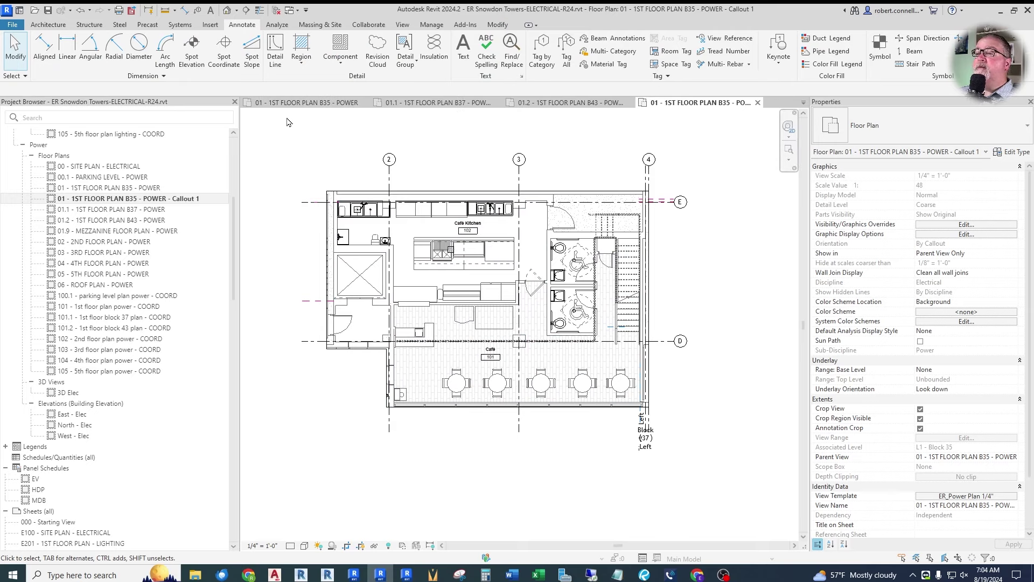
pyautogui.click(805, 102)
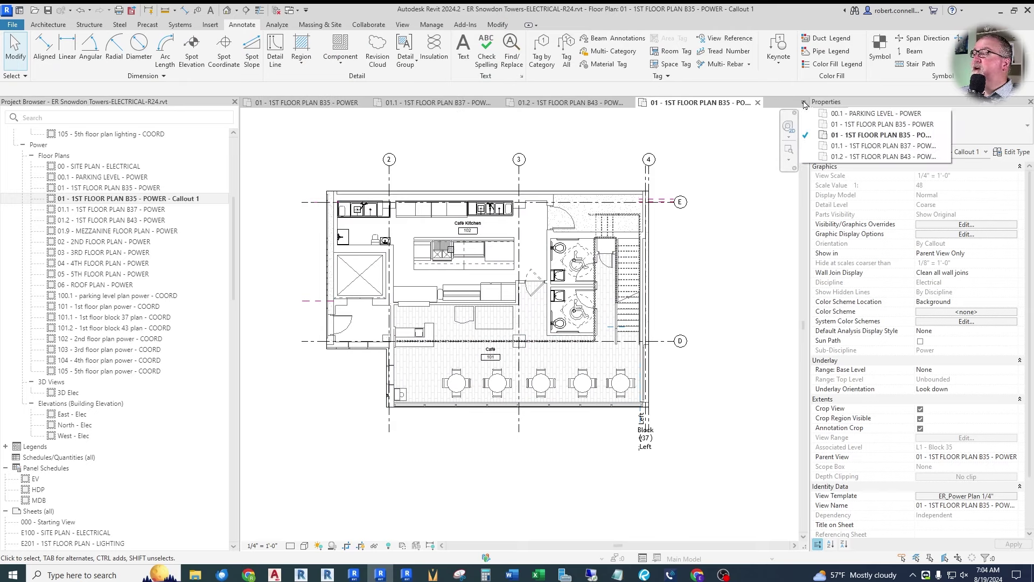
pyautogui.click(868, 128)
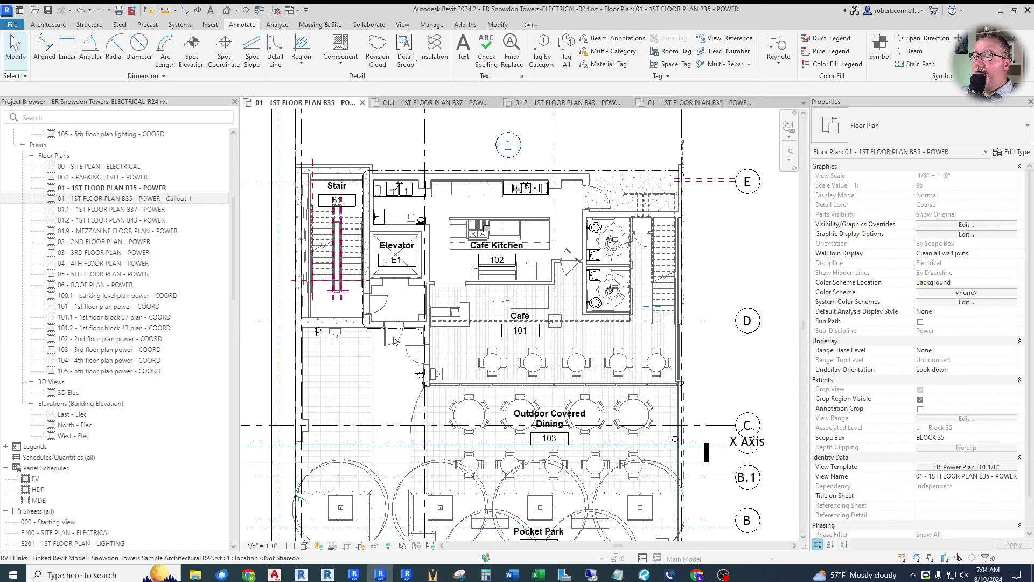
# Step: Edit the callout's crop, moving the boundary line below the elevator lobby up to the elevator's upper edge, and finish the sketch
pyautogui.scroll(2, 394, 340)
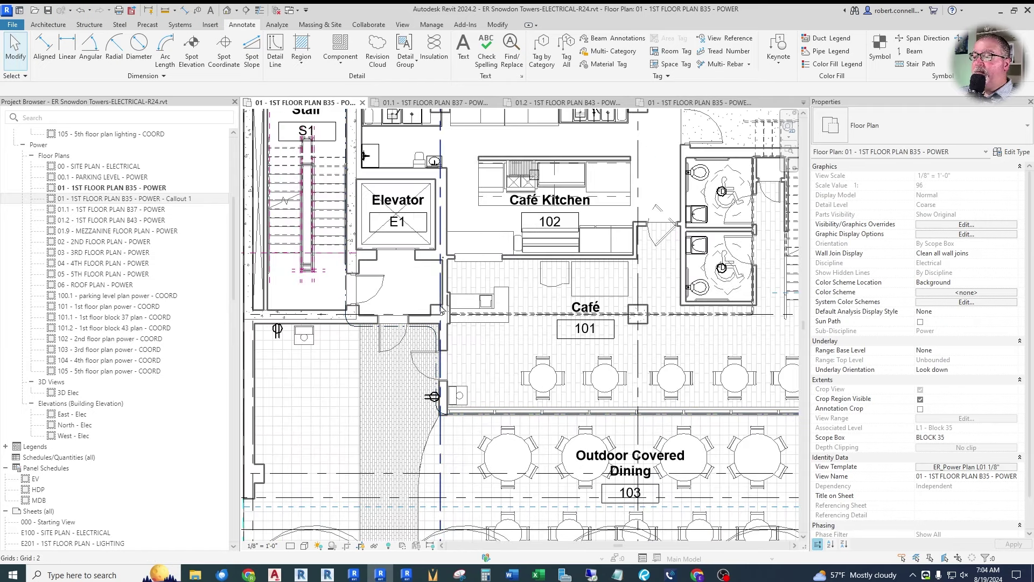
pyautogui.click(392, 328)
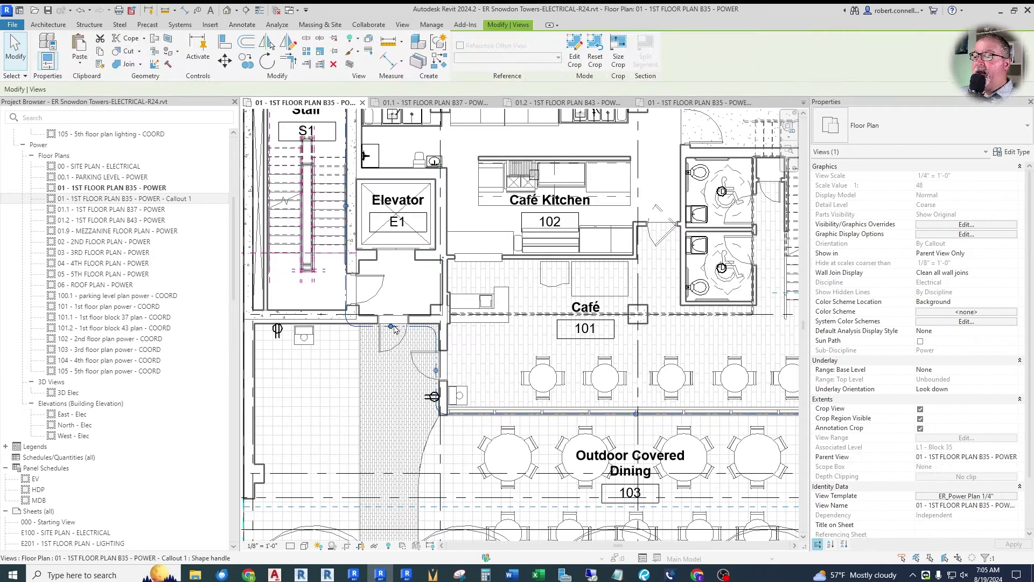
pyautogui.moveTo(392, 328)
pyautogui.mouseDown()
pyautogui.moveTo(391, 286)
pyautogui.moveTo(395, 333)
pyautogui.mouseUp()
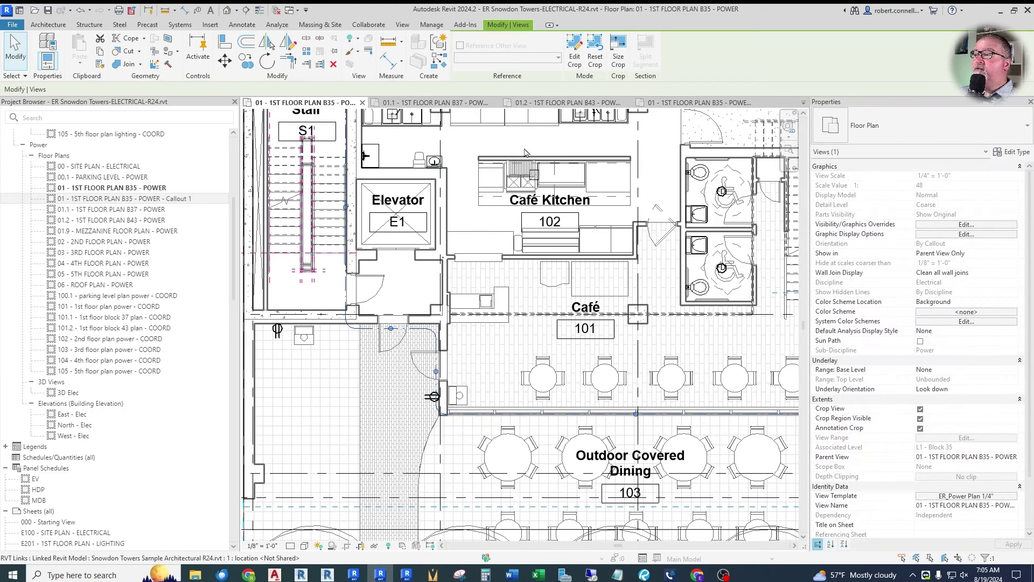
pyautogui.click(575, 54)
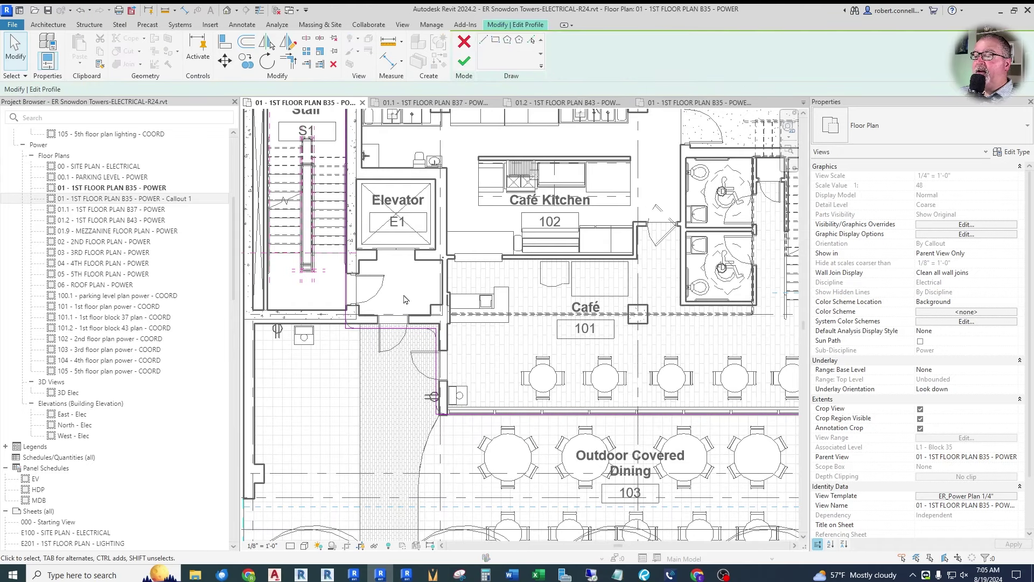
pyautogui.moveTo(392, 329); pyautogui.dragTo(443, 299)
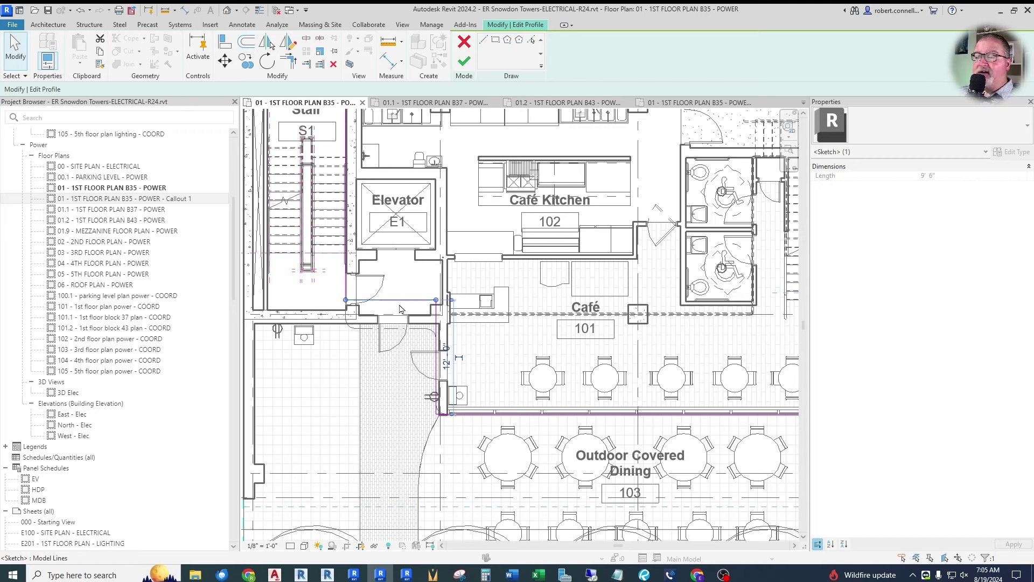
pyautogui.moveTo(387, 302); pyautogui.dragTo(413, 181)
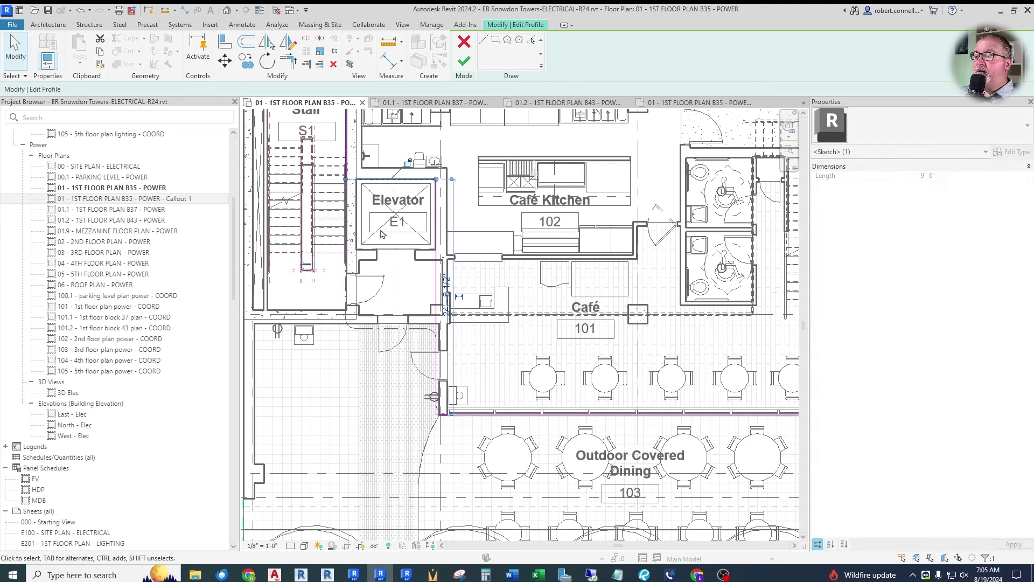
pyautogui.click(463, 61)
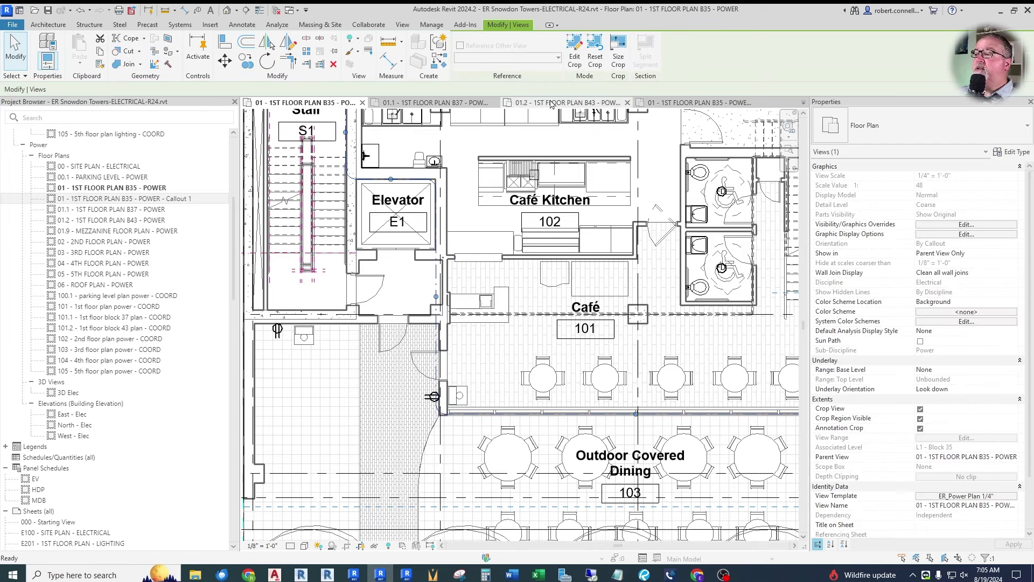
# Step: Open the 01 - 1ST FLOOR PLAN B35 - POWER - Callout 1 view and change its name's number prefix to 01.8
pyautogui.click(153, 202)
pyautogui.doubleClick(153, 201)
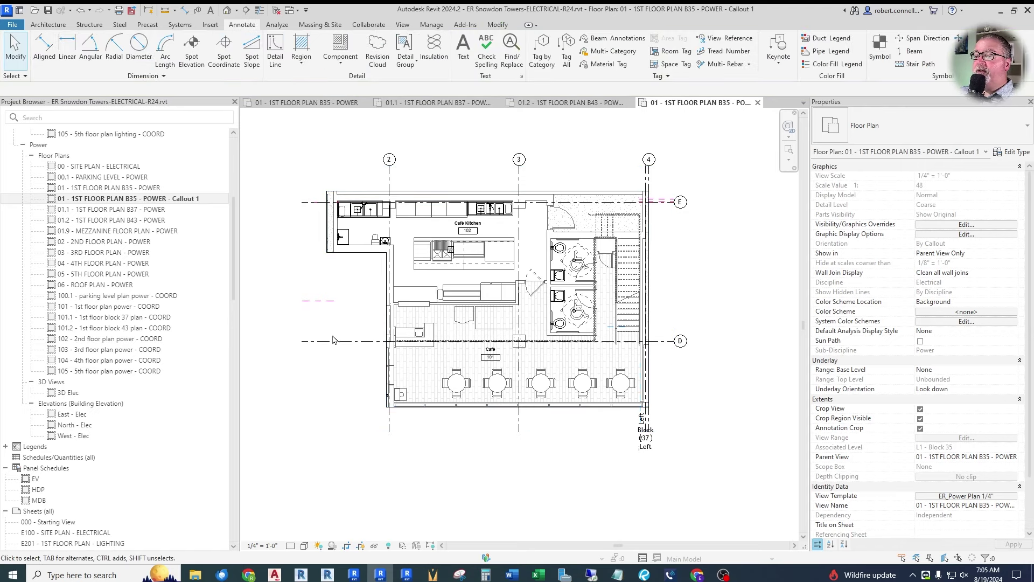
pyautogui.click(124, 201)
pyautogui.click(65, 198)
pyautogui.click(65, 199)
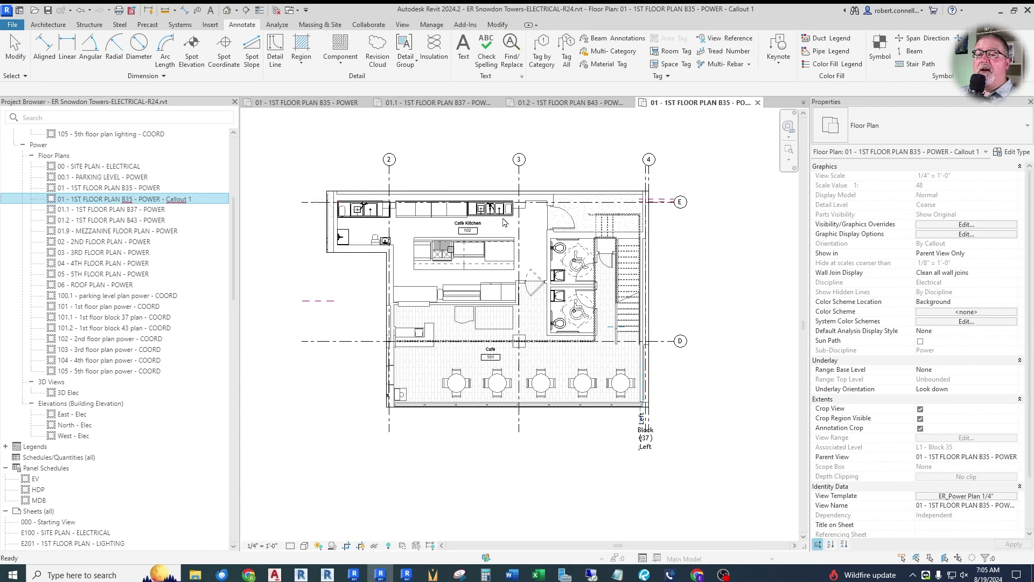
pyautogui.write('.8')
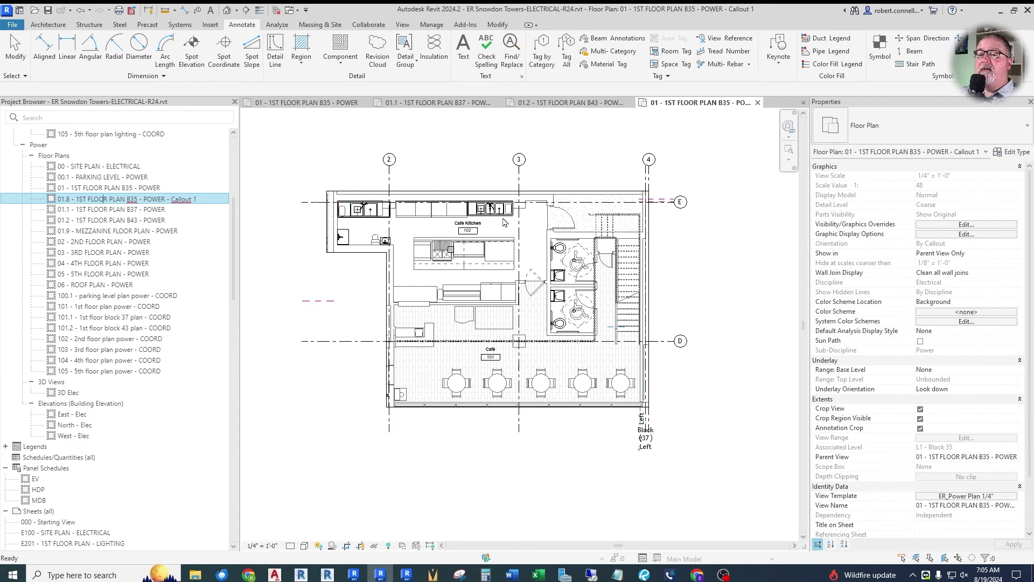
# Step: Finish renaming the callout view as 01.8 - ENLARGED CAFE FLOOR PLAN - POWER
pyautogui.press('Right')
pyautogui.press('Right')
pyautogui.press('Right')
pyautogui.press('Delete')
pyautogui.press('Delete')
pyautogui.press('Delete')
pyautogui.press('Delete')
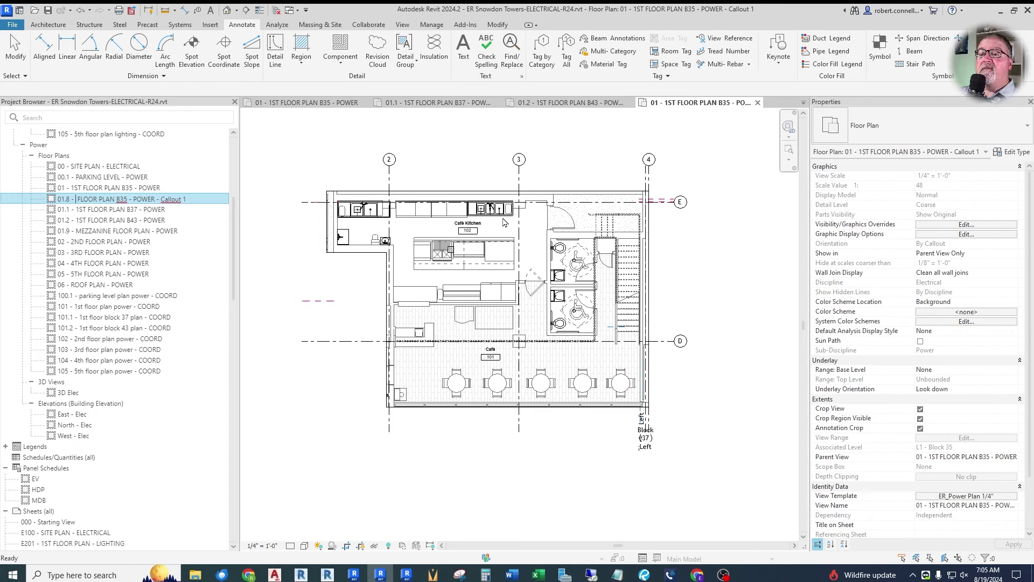
pyautogui.write('EN')
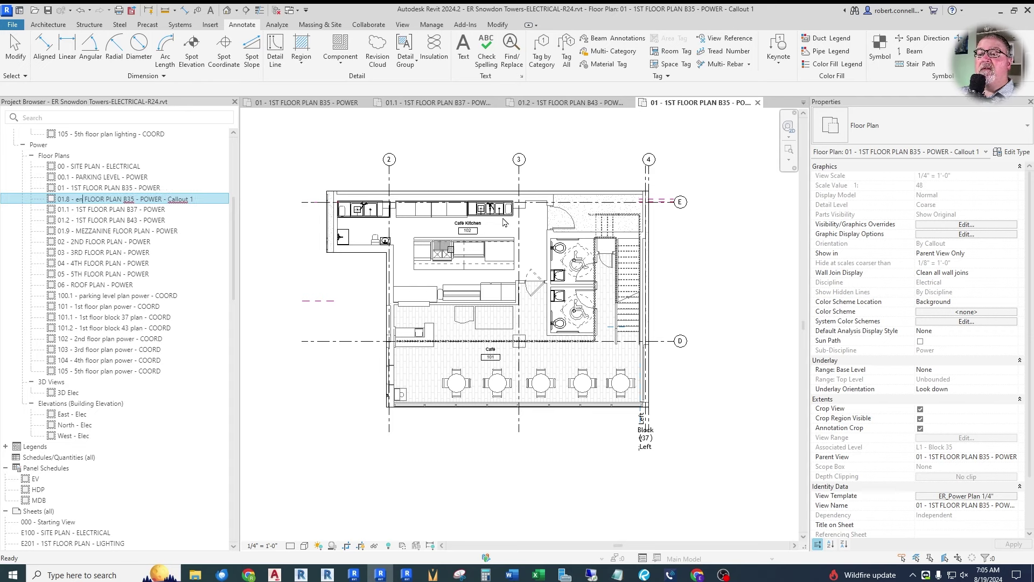
pyautogui.write('LARGED')
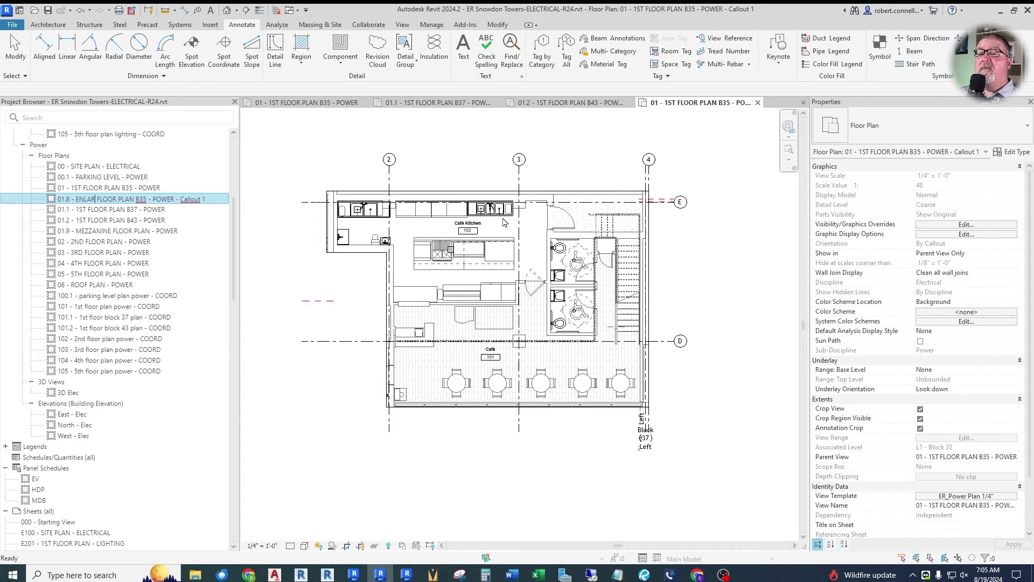
pyautogui.write(' CA')
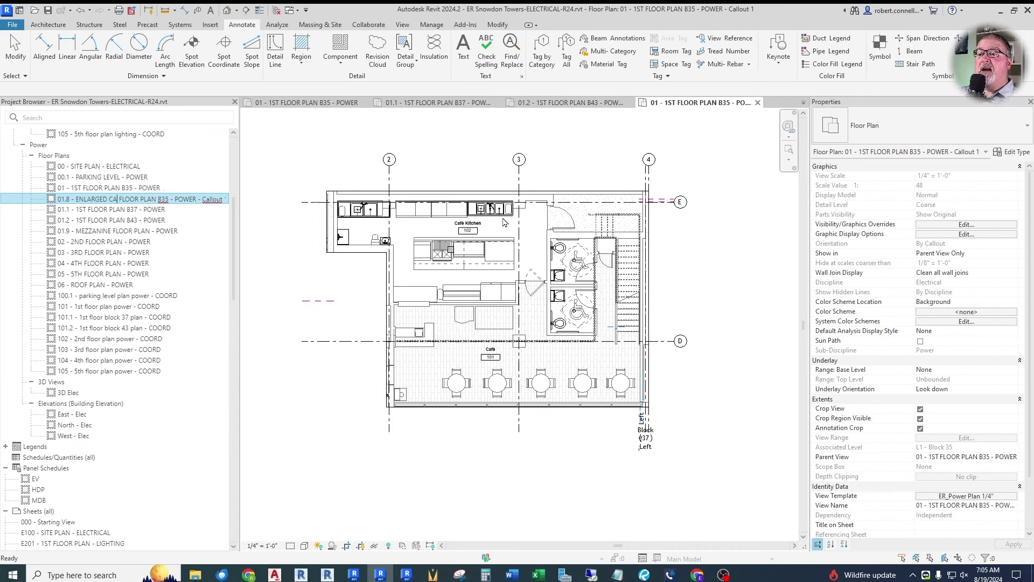
pyautogui.write('FE')
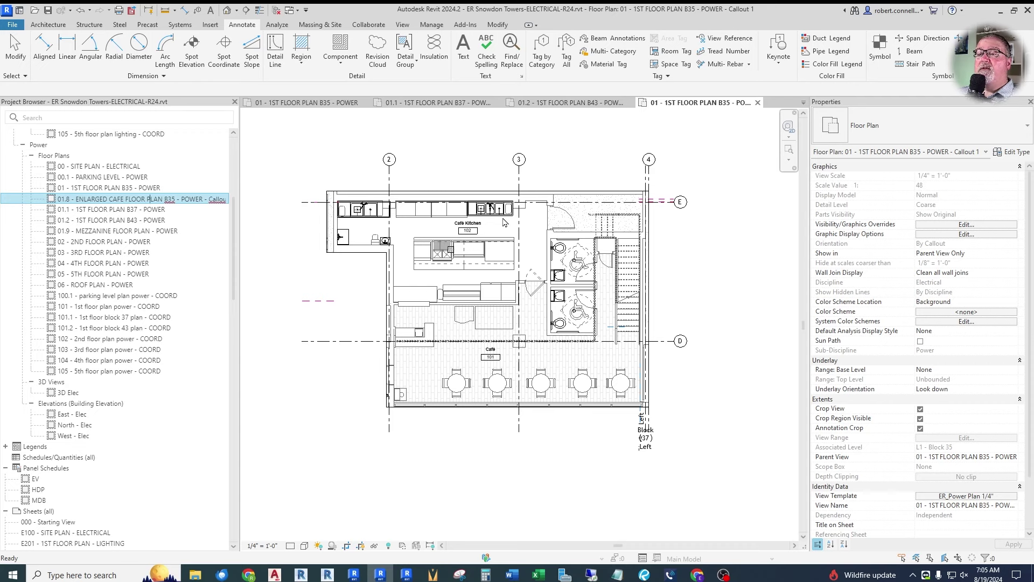
pyautogui.press('Delete')
pyautogui.press('Delete')
pyautogui.press('Delete')
pyautogui.press('Delete')
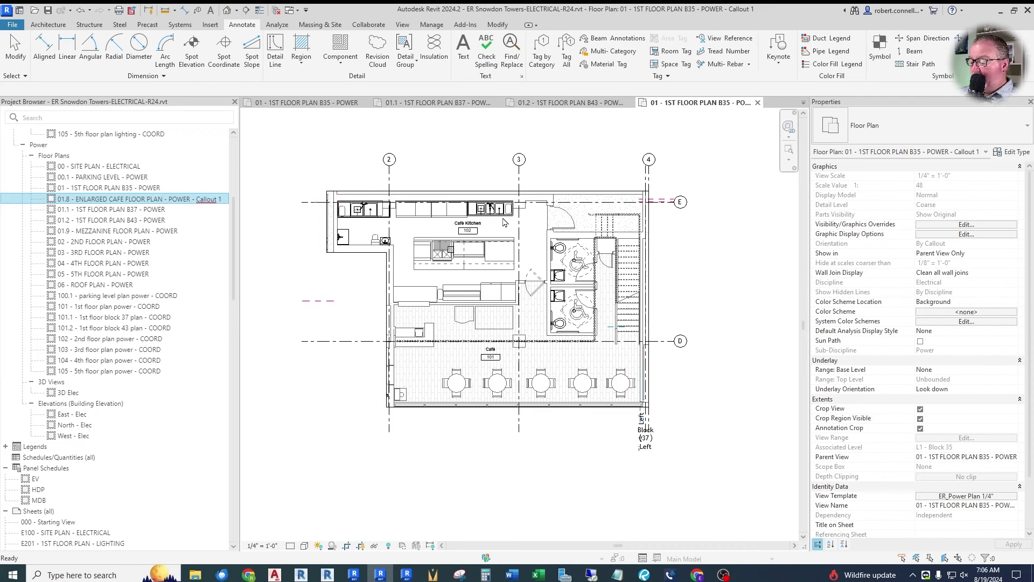
pyautogui.press('Return')
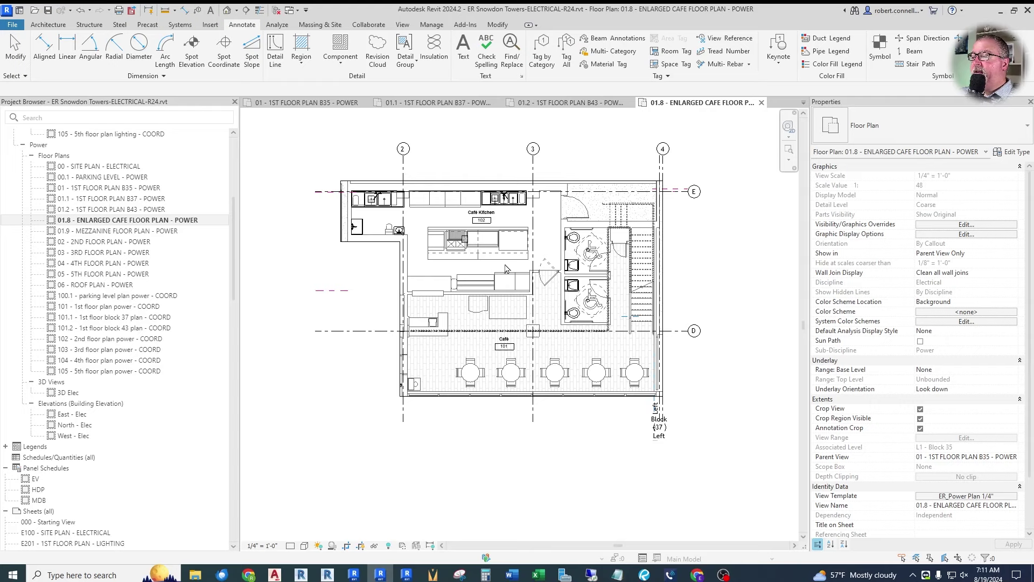
# Step: Inspect the linked equipment and countertop along the Café's upper wall to identify their family types, and clear the selection
pyautogui.scroll(3, 545, 358)
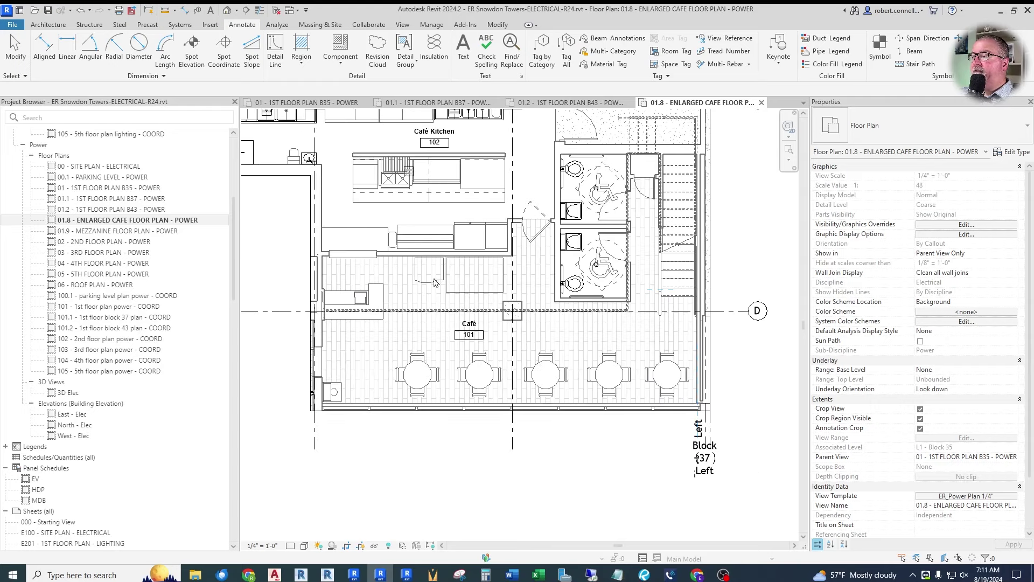
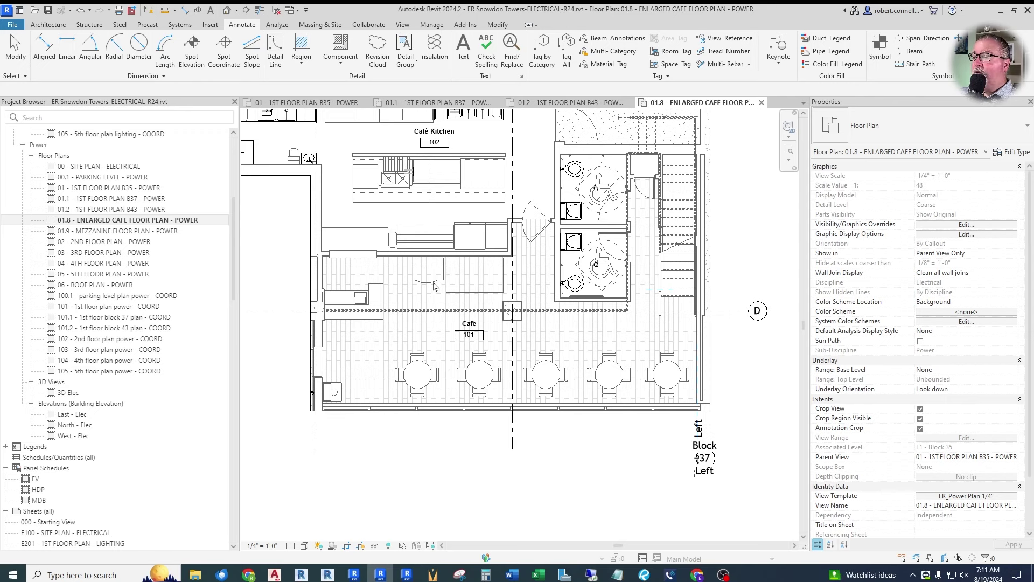
pyautogui.scroll(2, 434, 285)
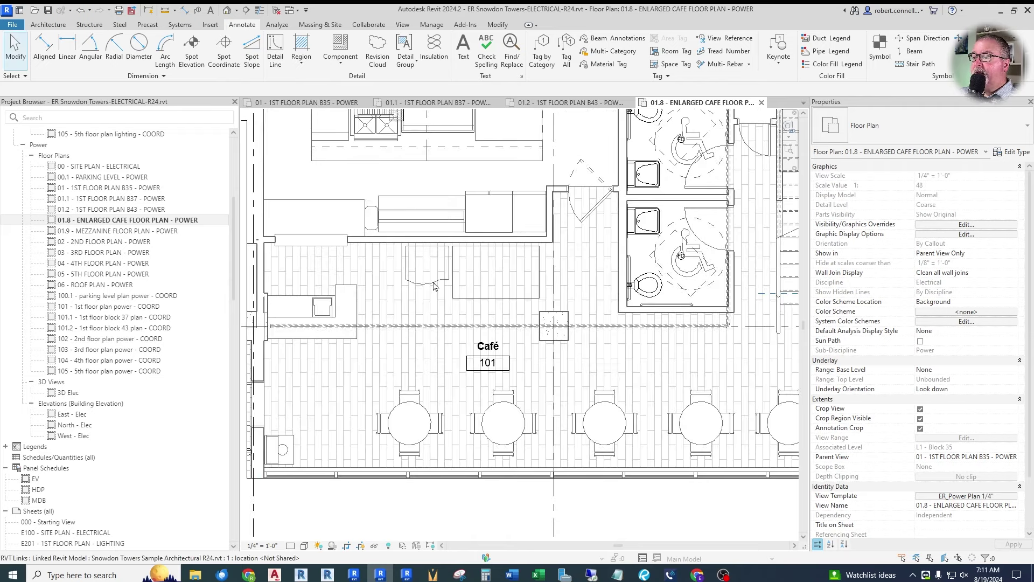
pyautogui.click(435, 286)
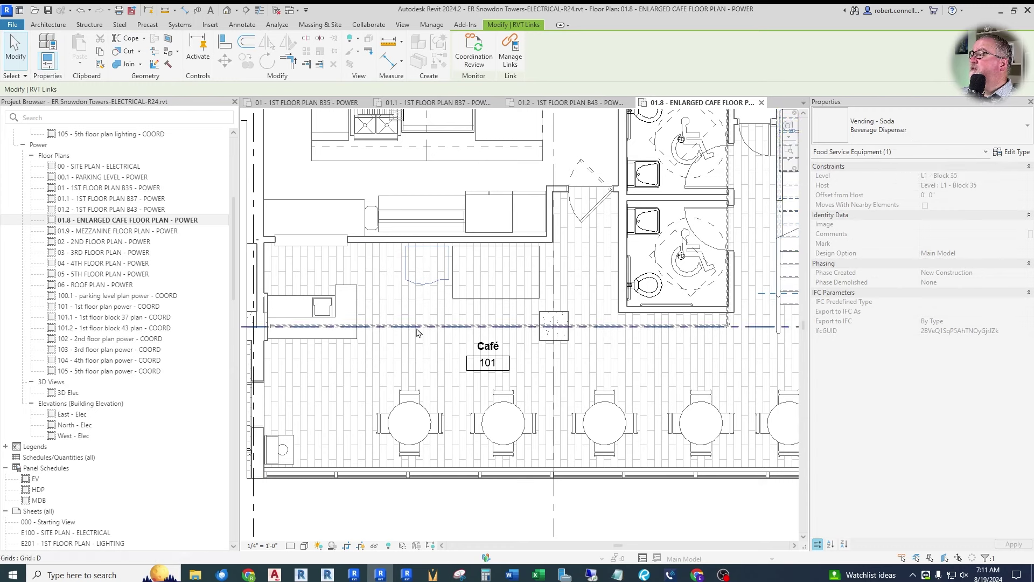
pyautogui.click(471, 304)
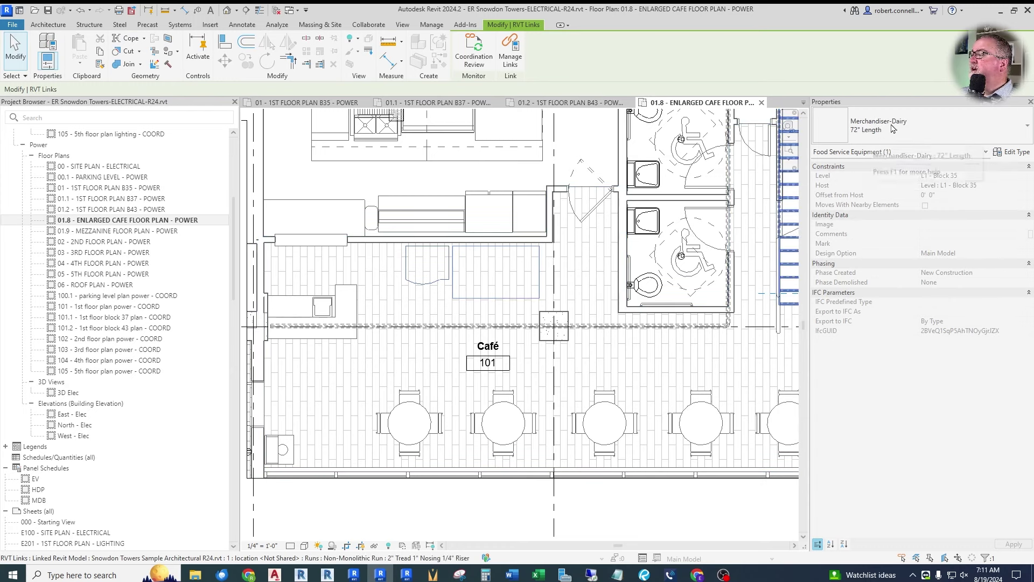
pyautogui.click(350, 311)
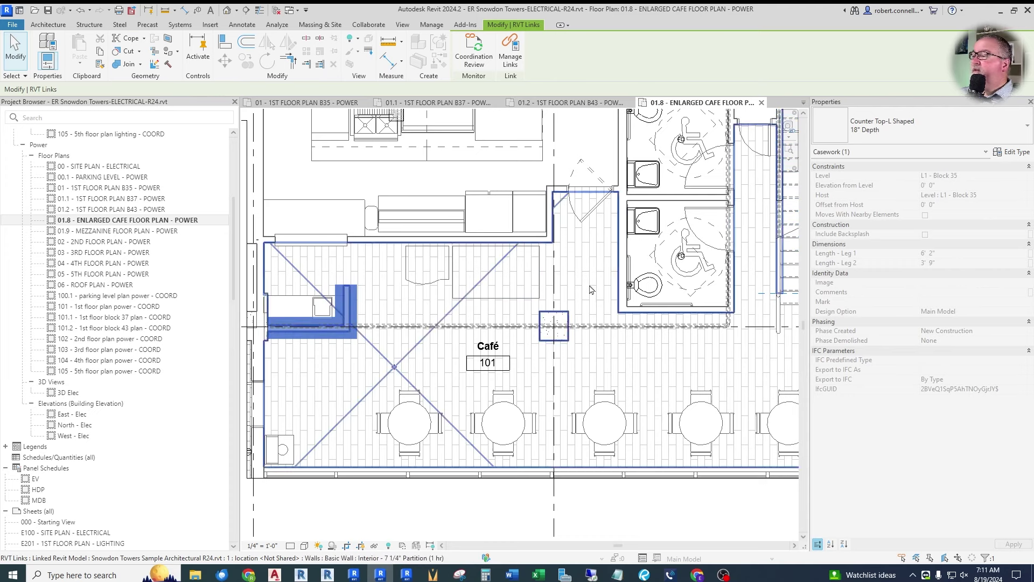
pyautogui.click(524, 285)
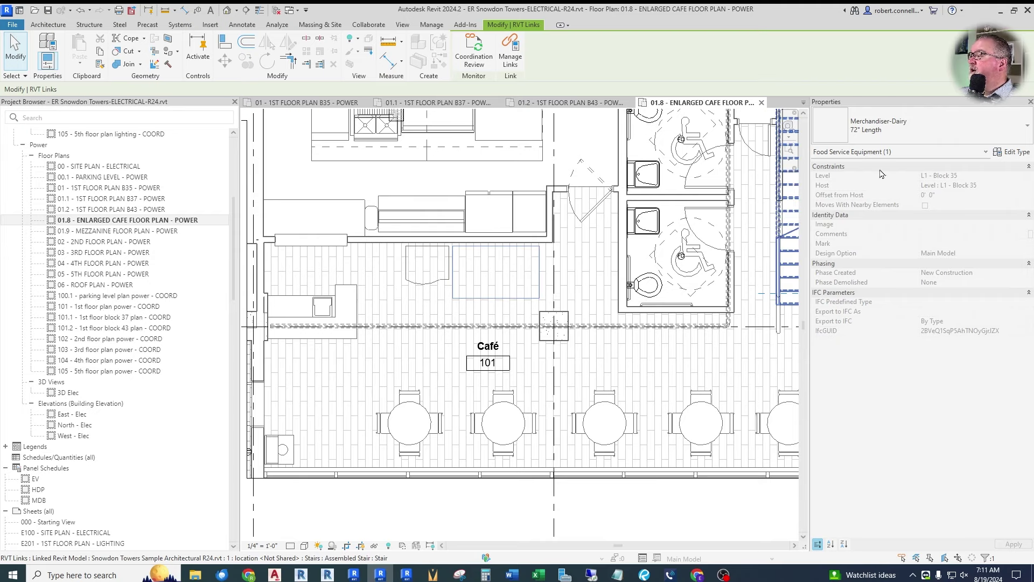
pyautogui.press('Escape')
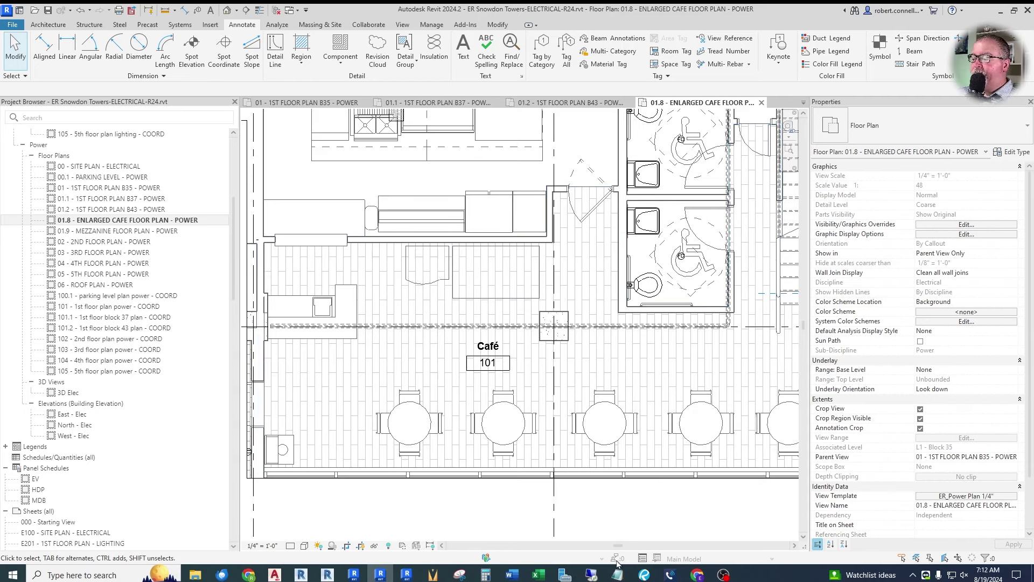
# Step: Switch to the architectural PDF in Revu and examine the equipment labels below the kitchen wall on the café kitchen plan
pyautogui.click(644, 575)
pyautogui.scroll(3, 618, 354)
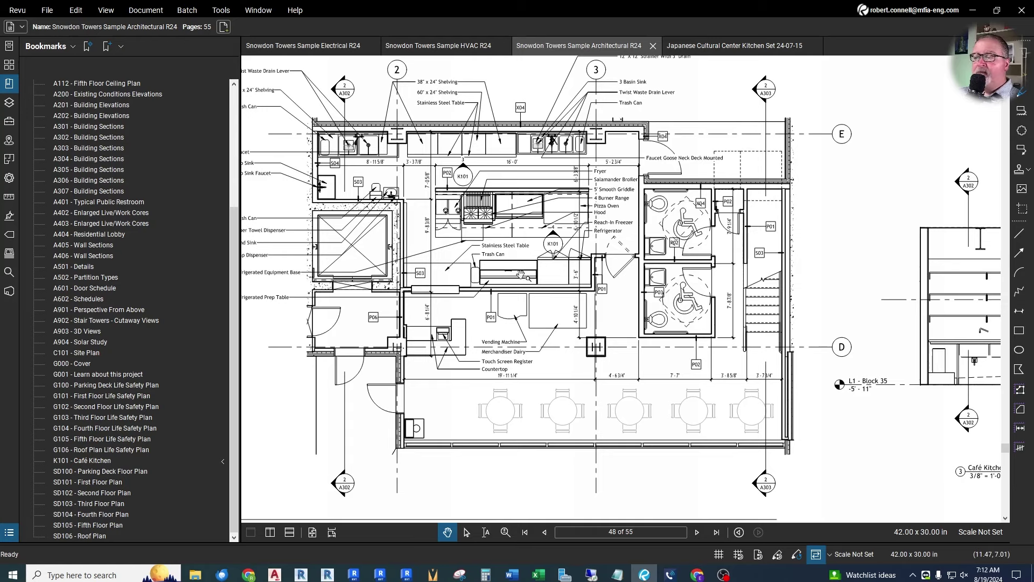
pyautogui.scroll(-1, 534, 307)
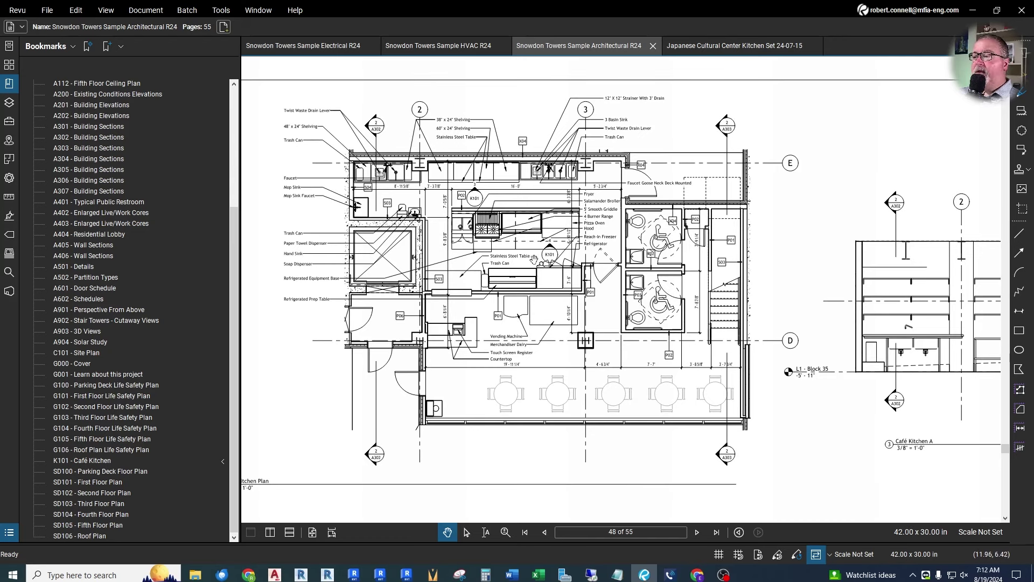
pyautogui.scroll(4, 533, 348)
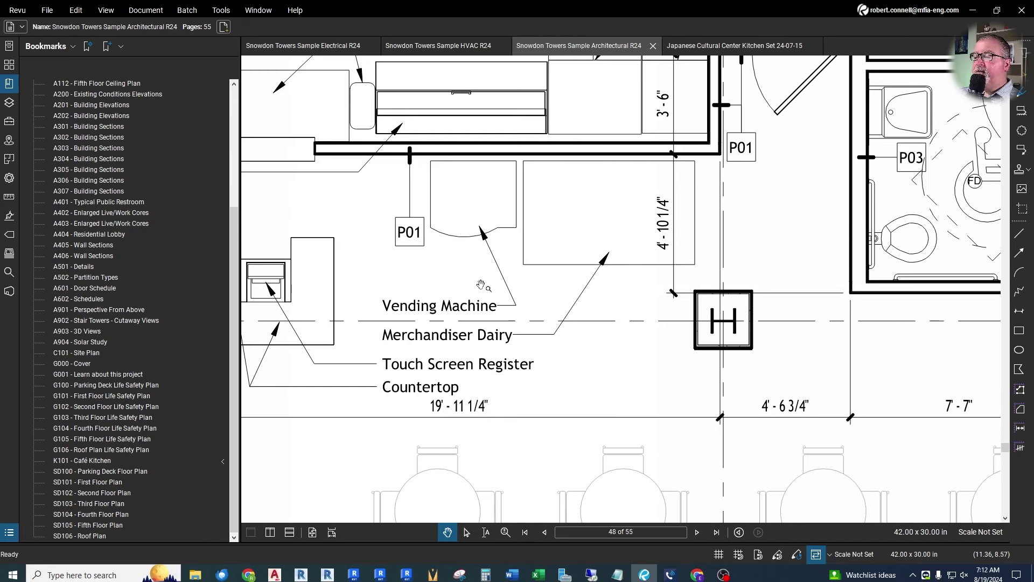
# Step: Switch back to Revit and place a Standard ER_Duplex Receptacle NH R22 on the wall centred behind the vending machine
pyautogui.click(380, 575)
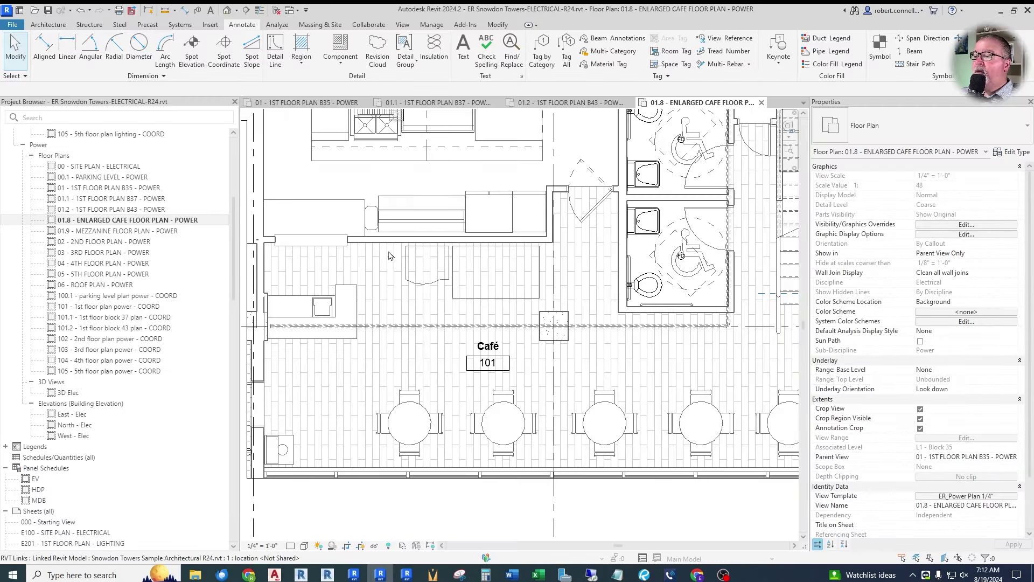
pyautogui.scroll(5, 390, 255)
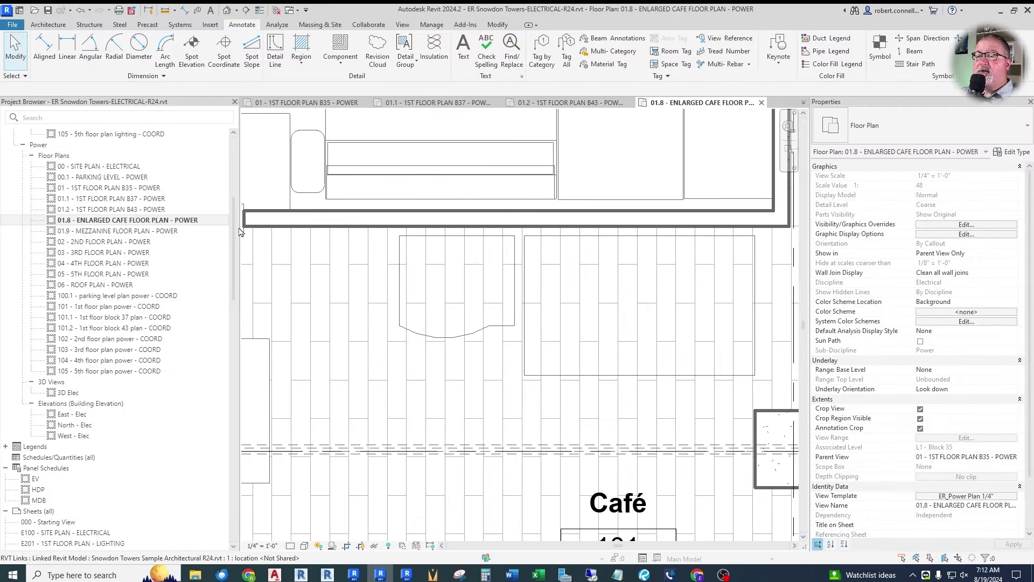
pyautogui.moveTo(235, 233); pyautogui.dragTo(235, 393)
pyautogui.click(23, 236)
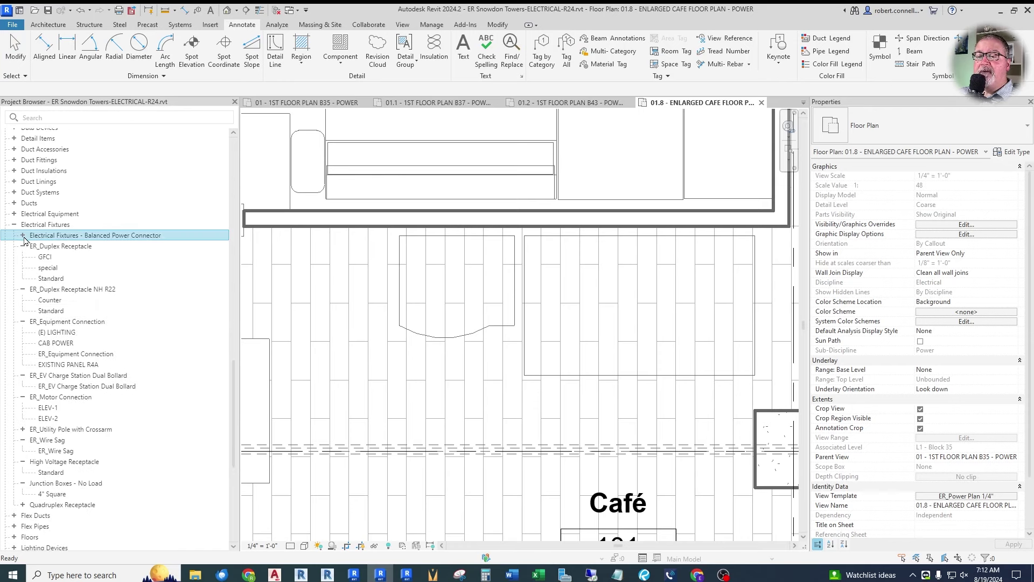
pyautogui.click(23, 246)
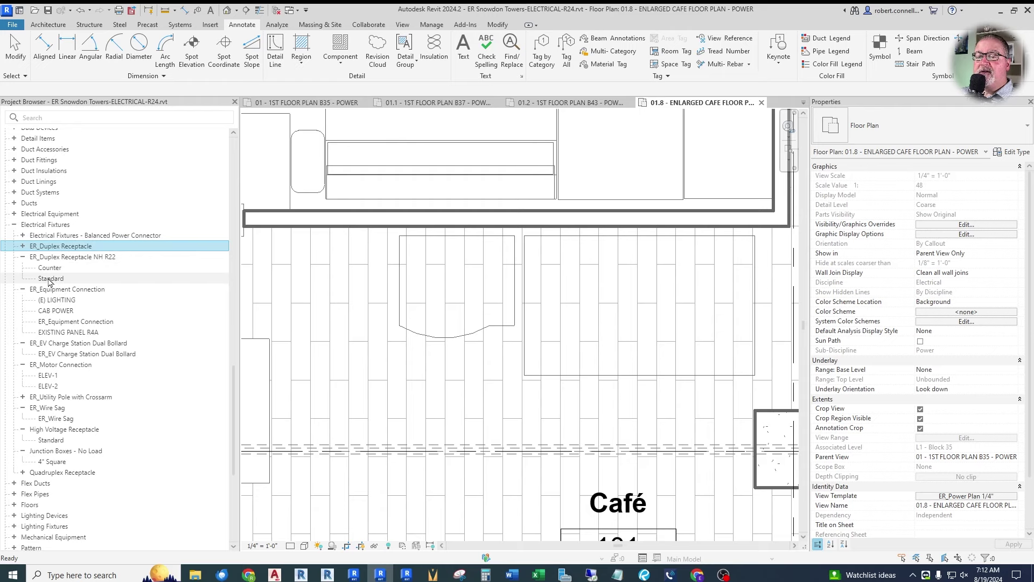
pyautogui.moveTo(46, 280); pyautogui.dragTo(450, 265)
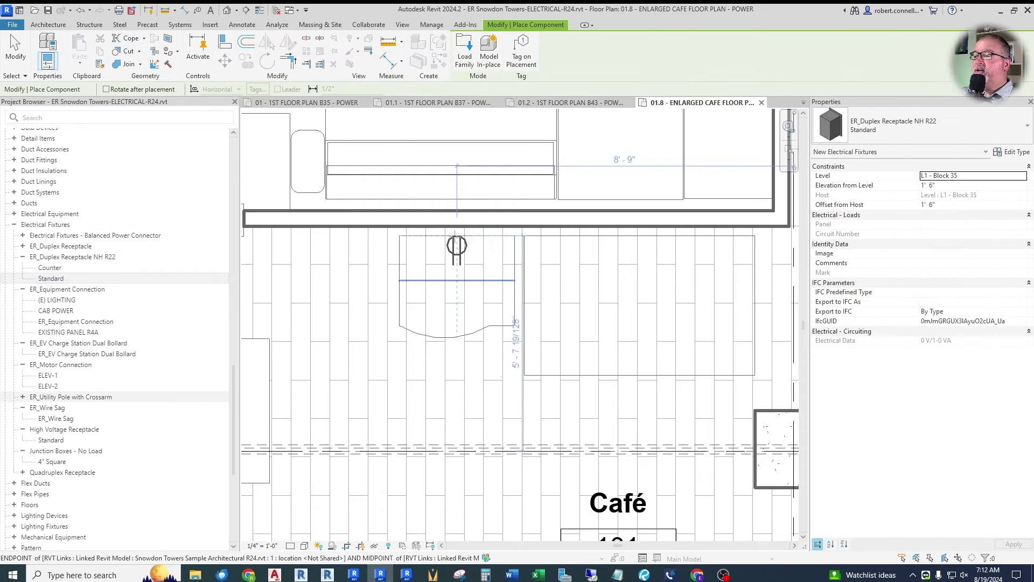
pyautogui.scroll(2, 450, 230)
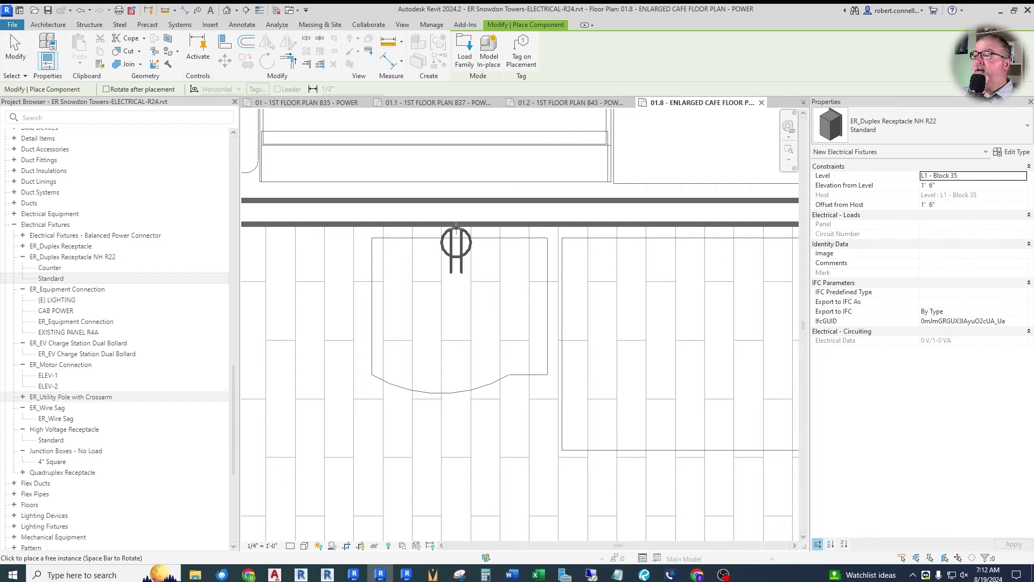
pyautogui.click(456, 225)
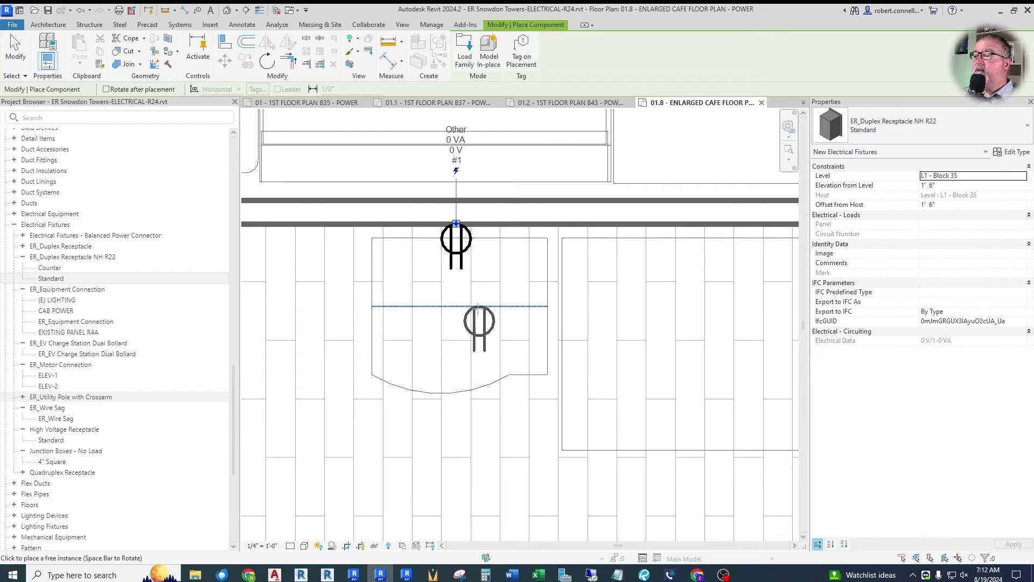
pyautogui.press('Escape')
pyautogui.press('Escape')
pyautogui.scroll(-2, 526, 336)
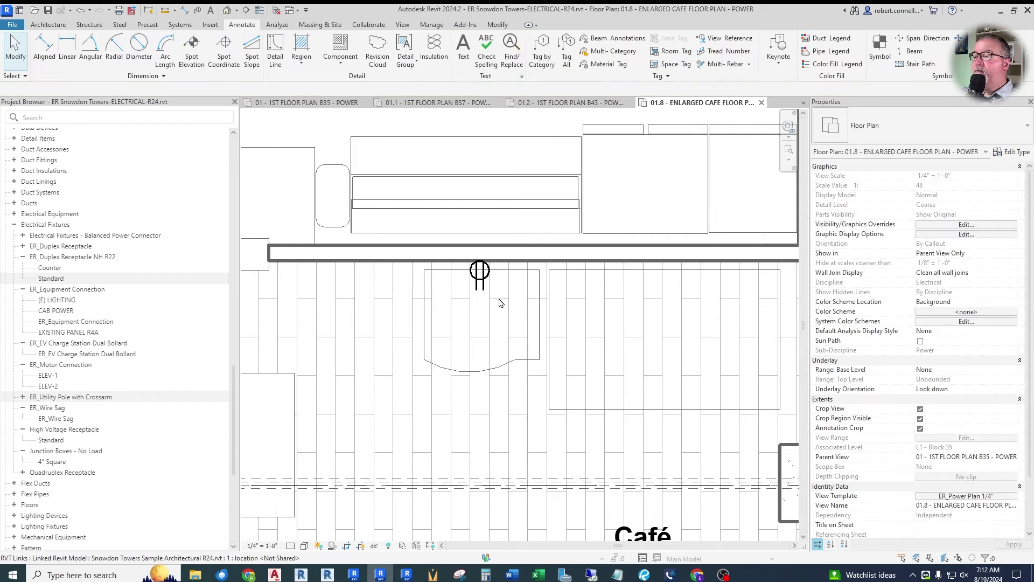
# Step: In the placed receptacle's type properties, set the voltage to 120 V and the apparent load to 180 VA
pyautogui.click(479, 274)
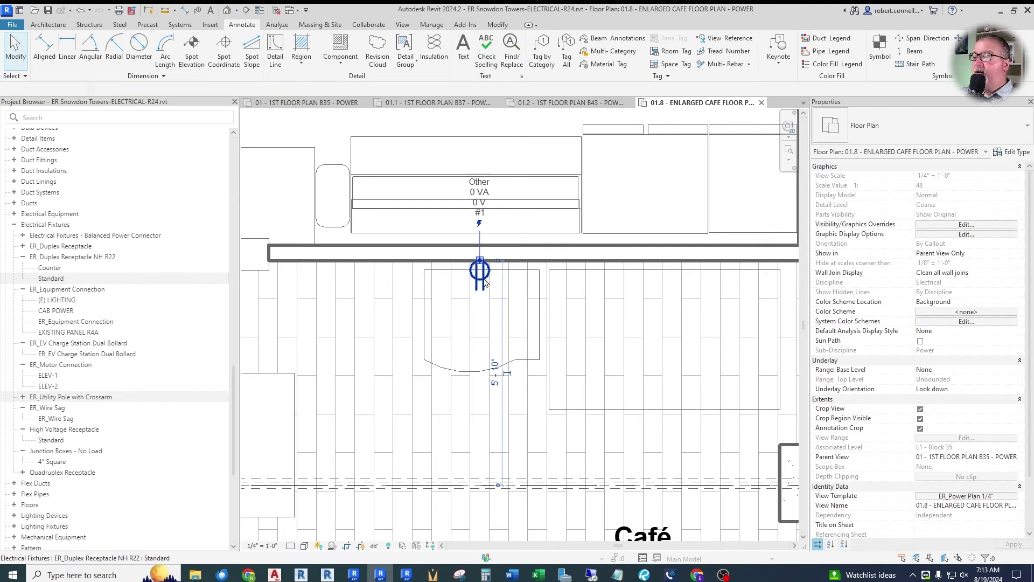
pyautogui.click(1013, 152)
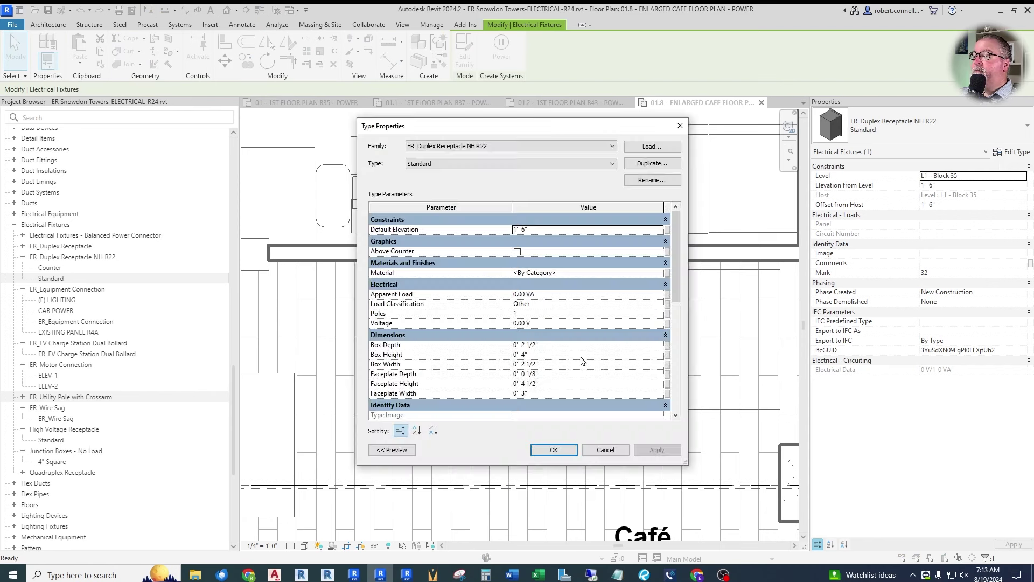
pyautogui.click(552, 323)
pyautogui.write('120')
pyautogui.press('Return')
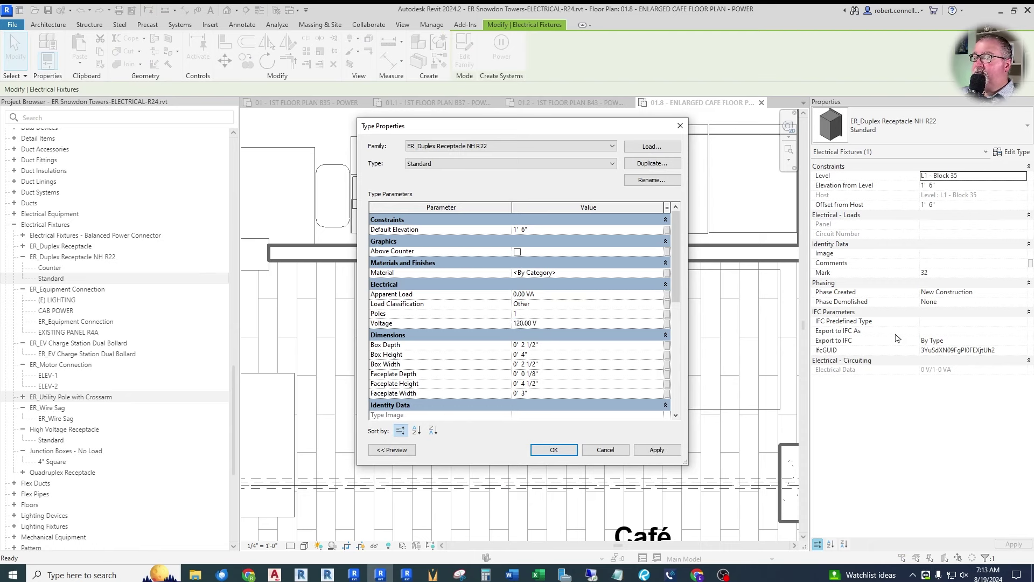
pyautogui.click(566, 296)
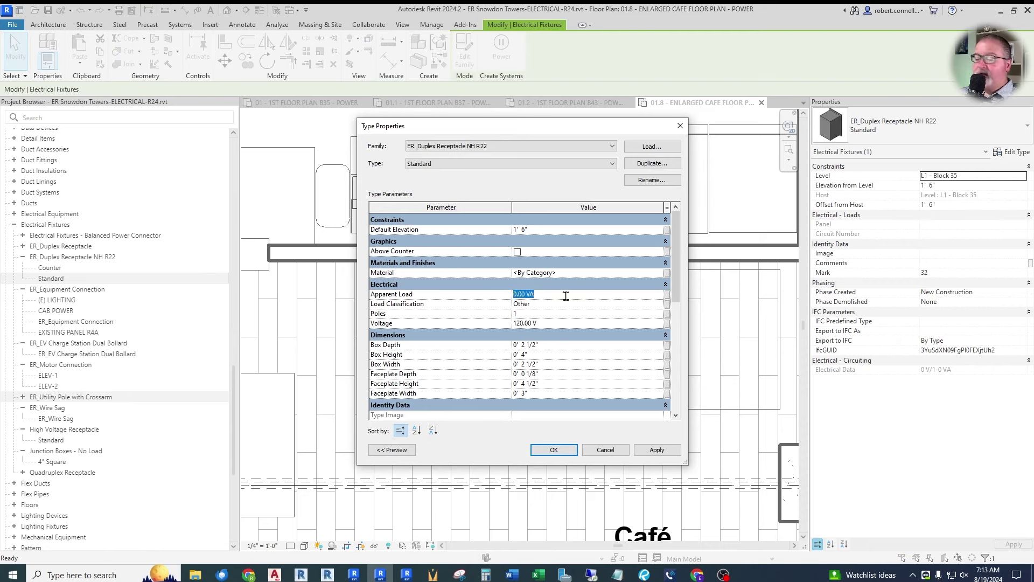
pyautogui.write('180')
pyautogui.press('Return')
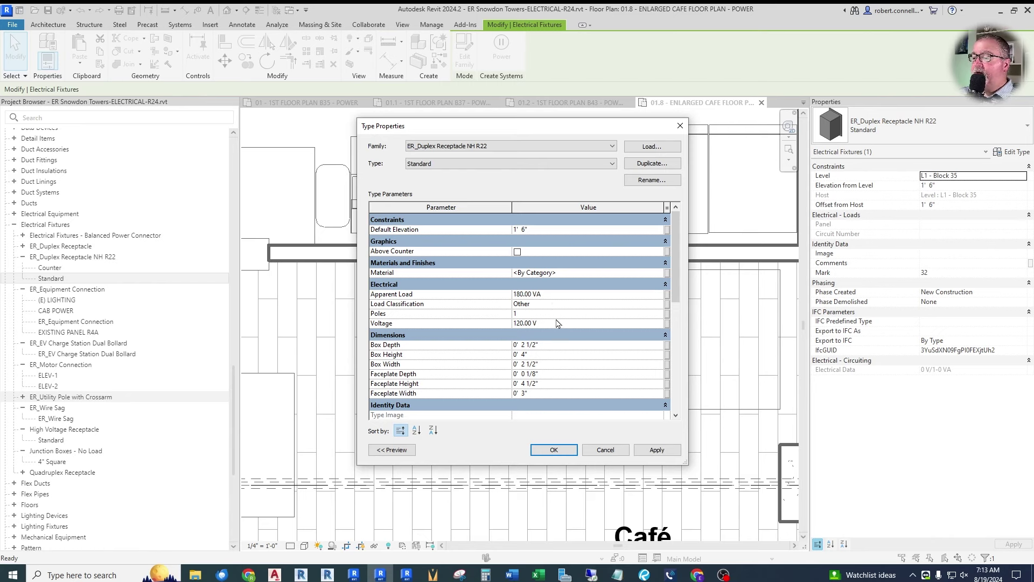
# Step: Set the Standard receptacle type's load classification to Receptacle, check its demand factor, and apply the type properties
pyautogui.click(618, 304)
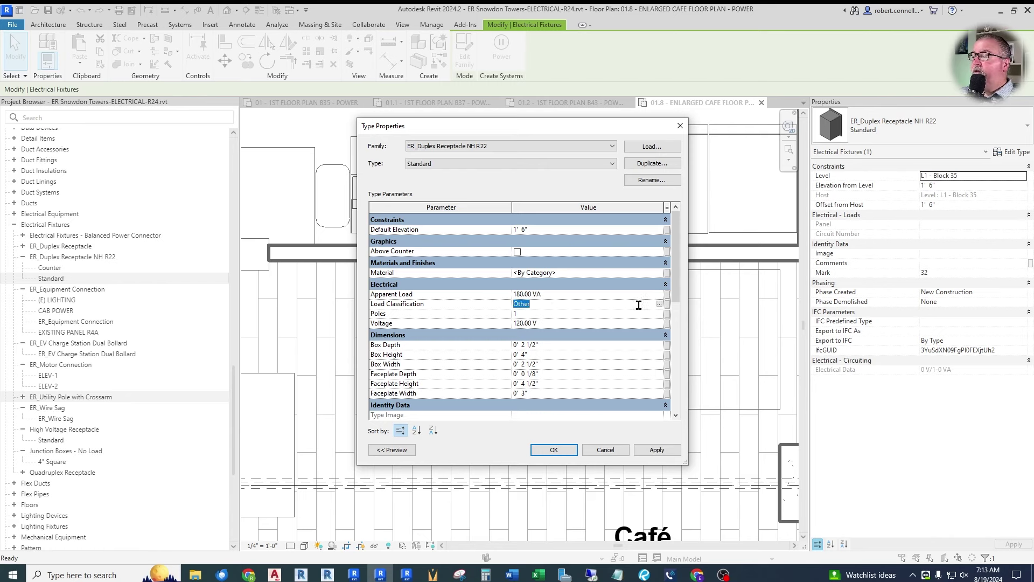
pyautogui.click(663, 304)
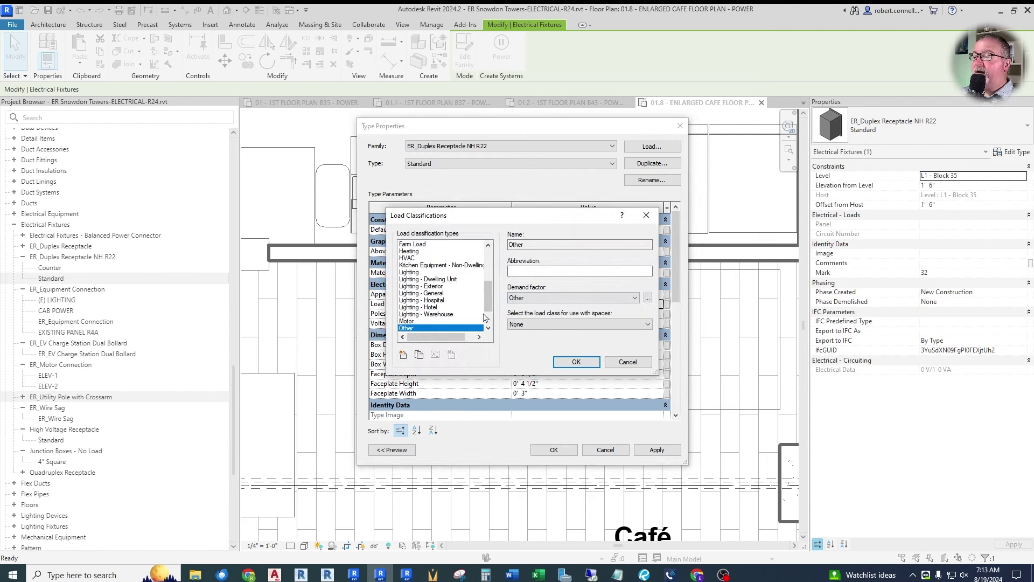
pyautogui.moveTo(489, 295); pyautogui.dragTo(489, 309)
pyautogui.click(435, 314)
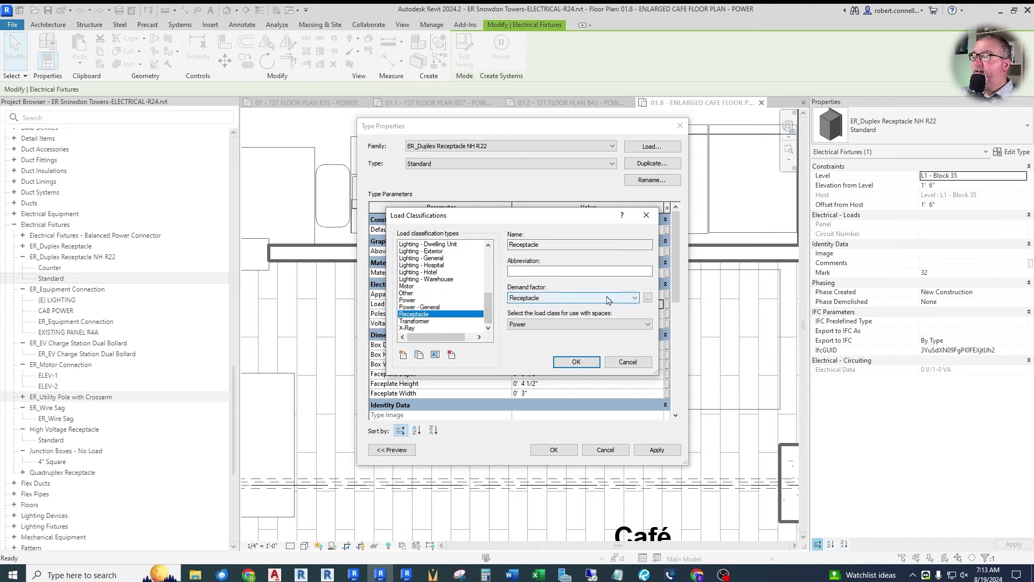
pyautogui.click(648, 299)
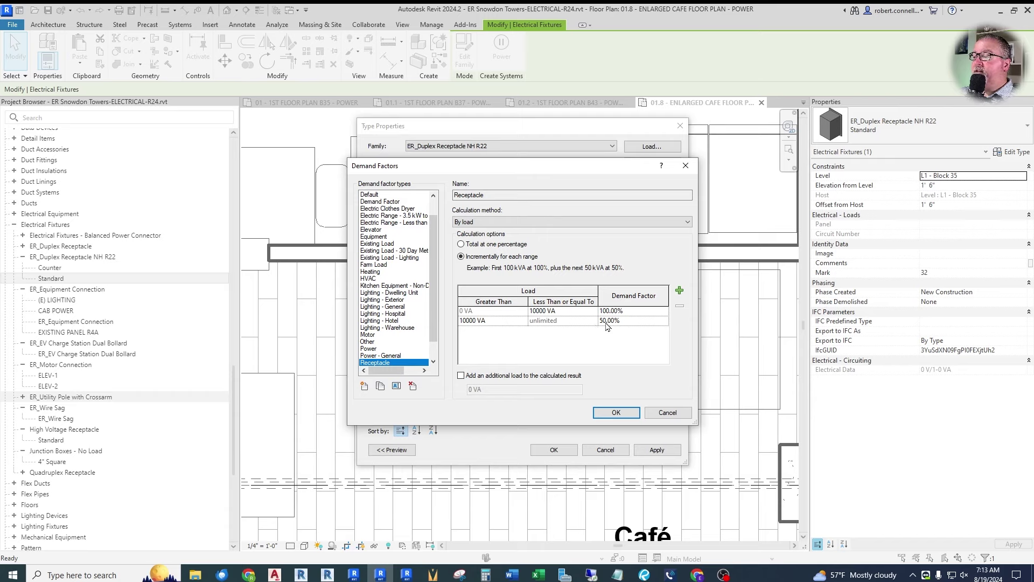
pyautogui.click(633, 414)
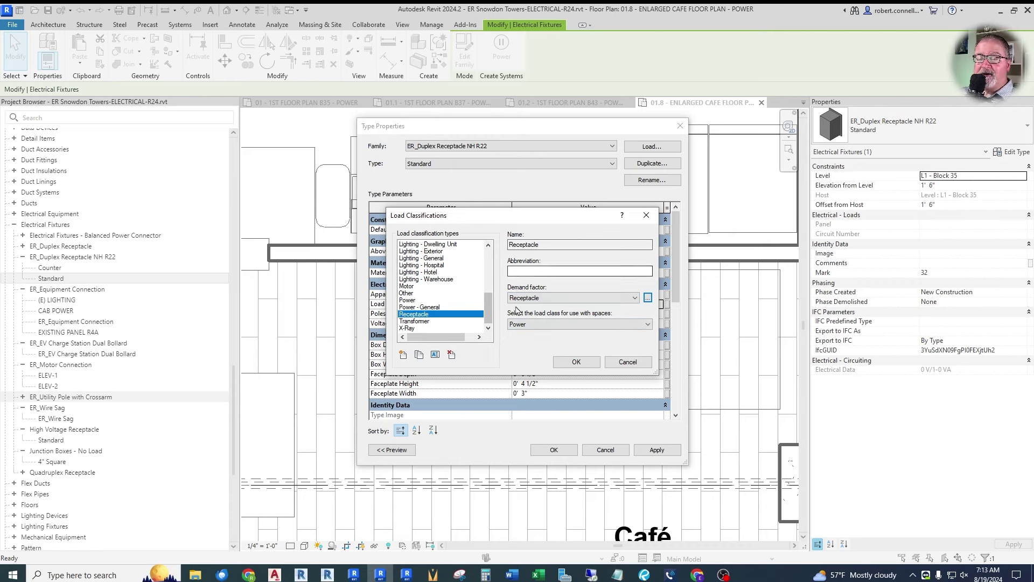
pyautogui.click(575, 362)
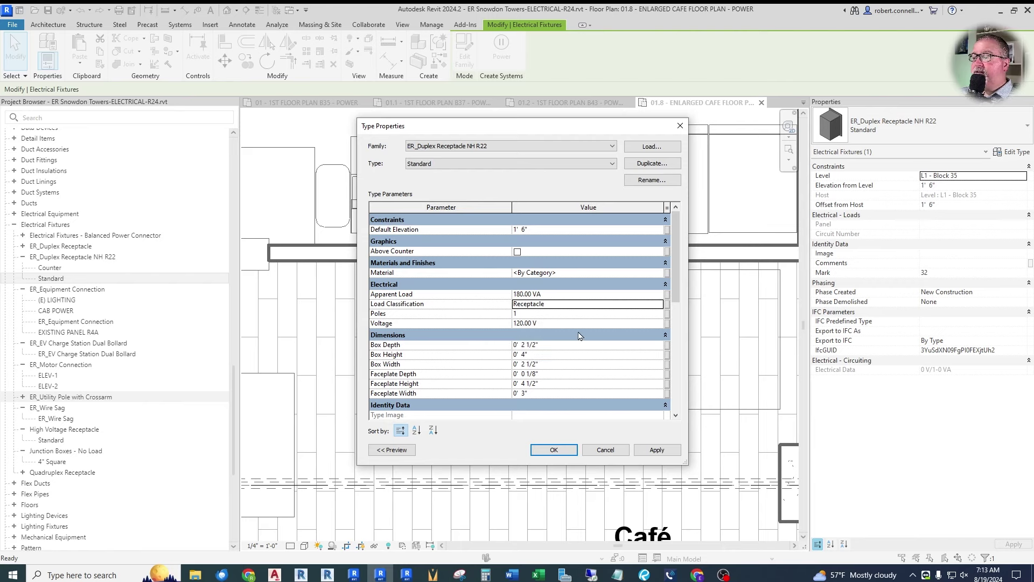
pyautogui.click(554, 449)
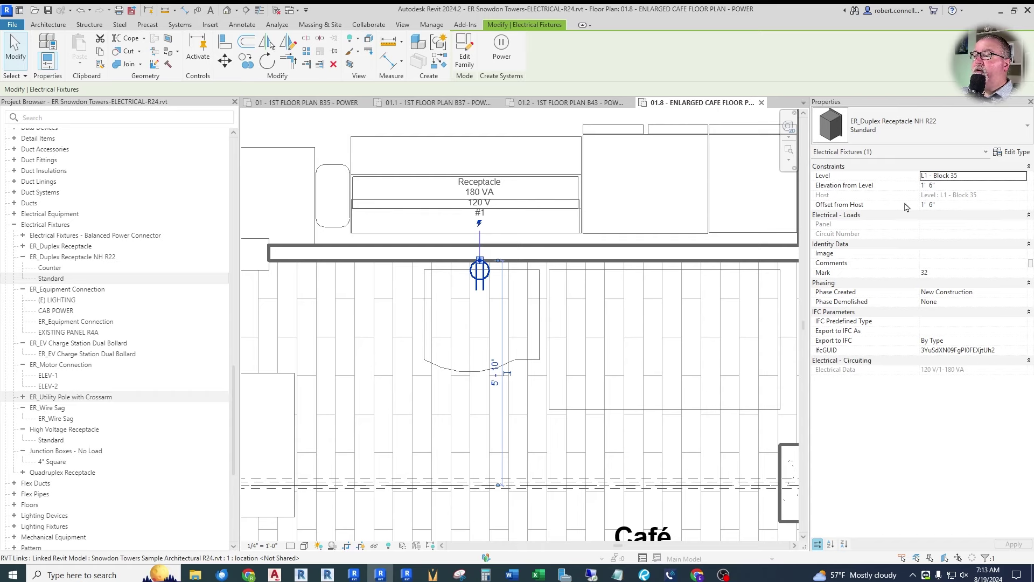
# Step: Duplicate the selected receptacle's Standard type as Vending and set its apparent load to 800 VA
pyautogui.click(1015, 152)
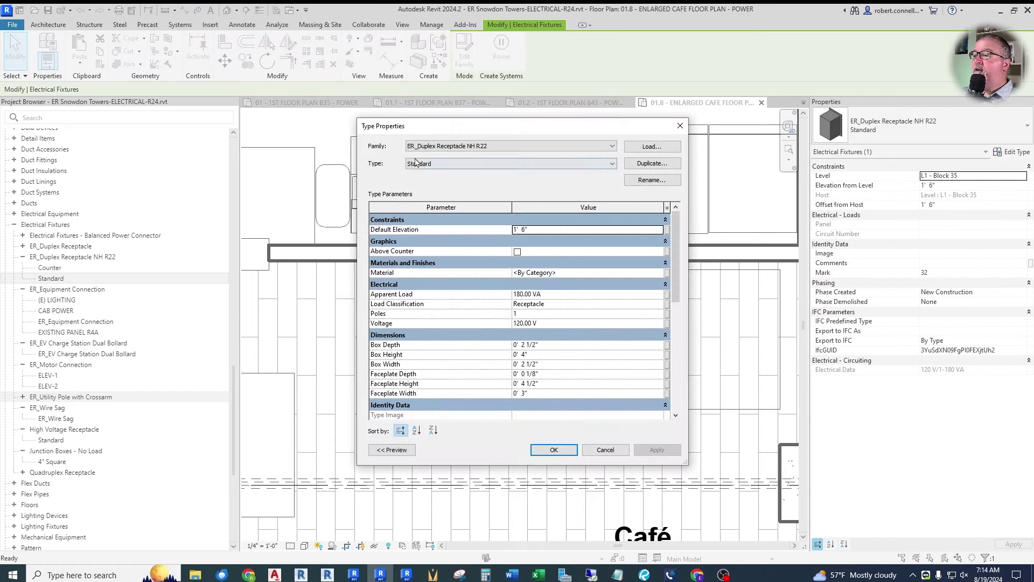
pyautogui.click(430, 164)
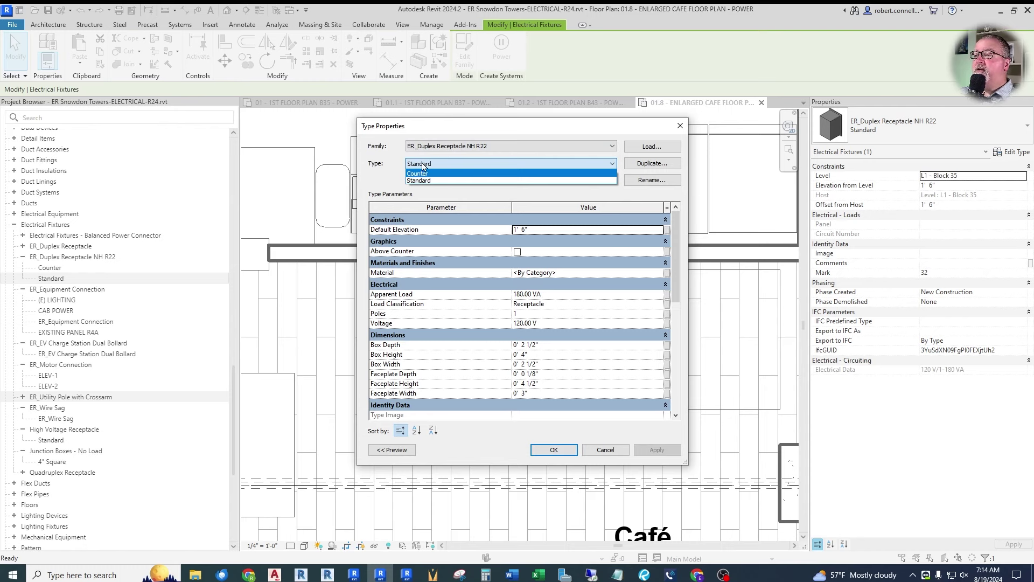
pyautogui.click(642, 165)
pyautogui.click(652, 163)
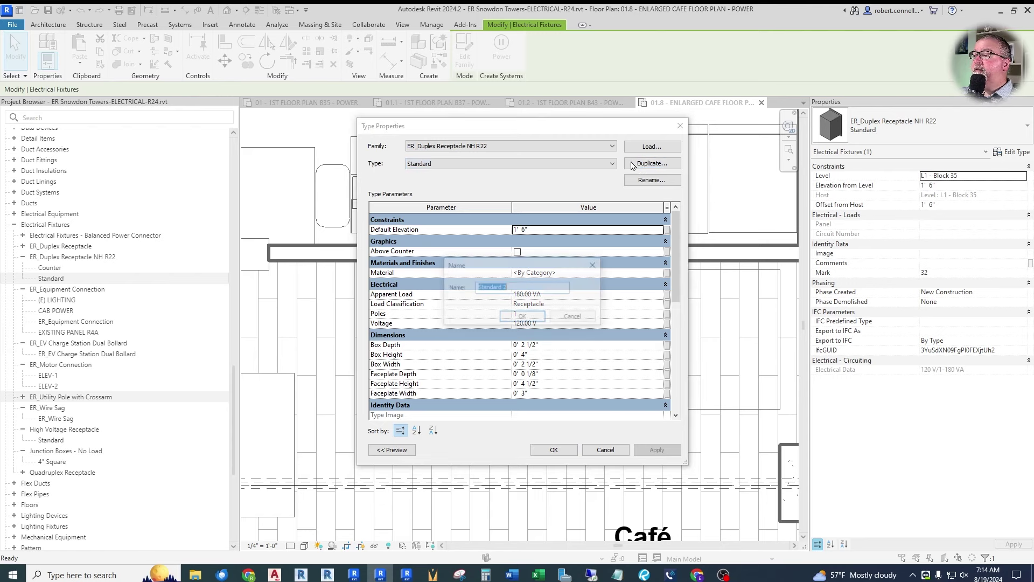
pyautogui.write('Vending')
pyautogui.press('Return')
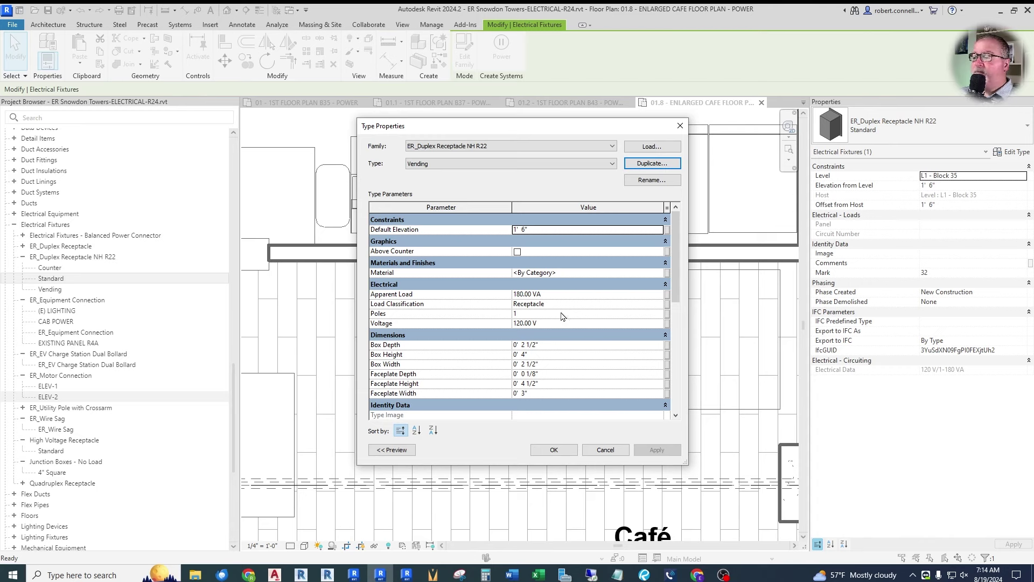
pyautogui.click(561, 293)
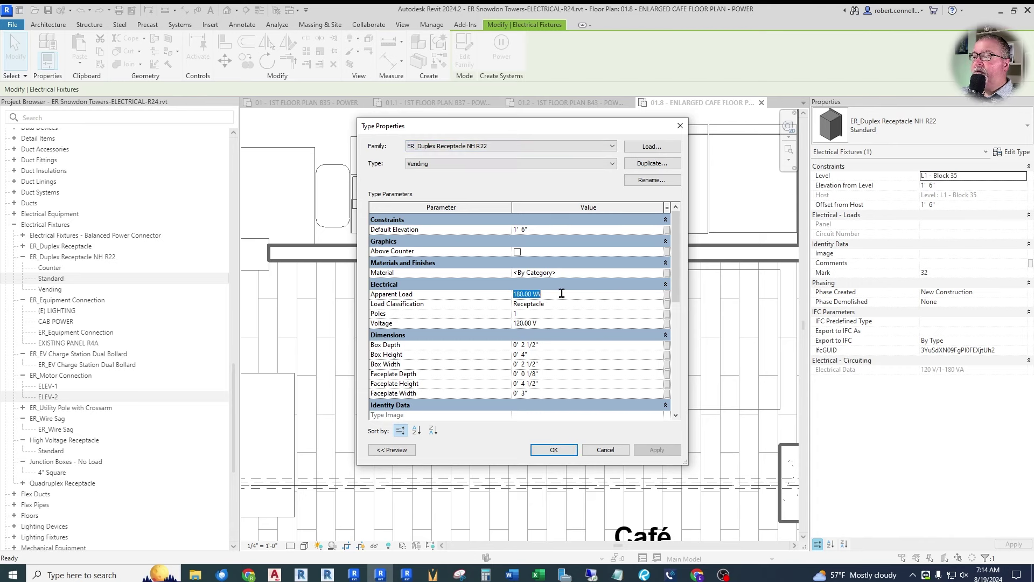
pyautogui.write('800')
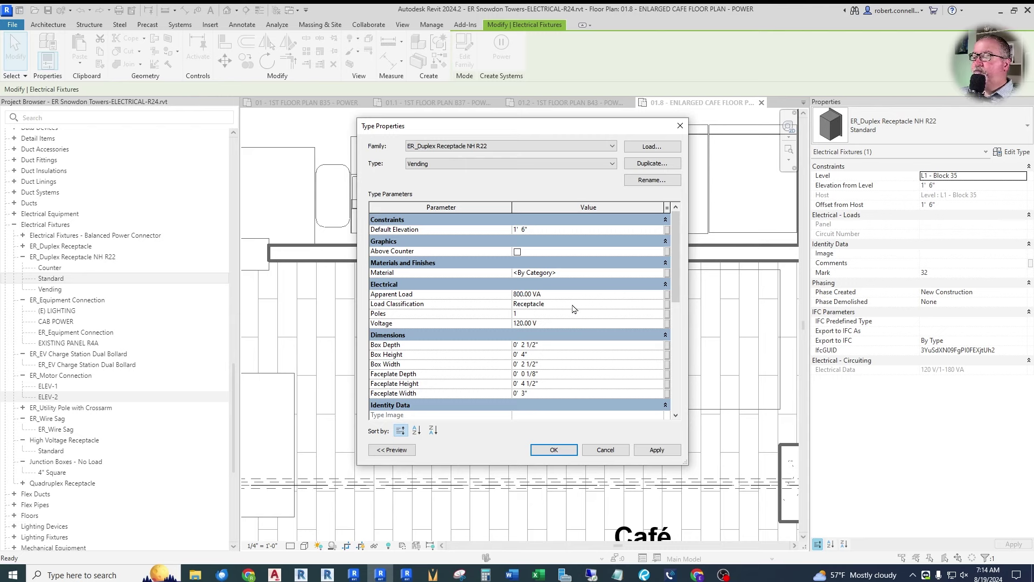
# Step: Set the Vending type's load classification to Equipment, check its demand factor, and apply the type properties
pyautogui.click(659, 305)
pyautogui.moveTo(488, 319); pyautogui.dragTo(493, 281)
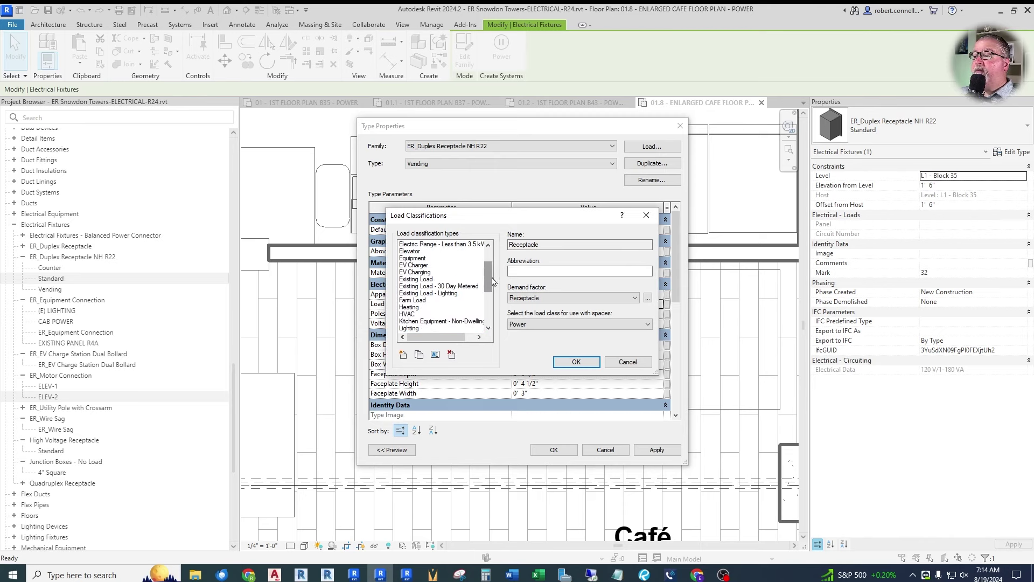
pyautogui.click(416, 259)
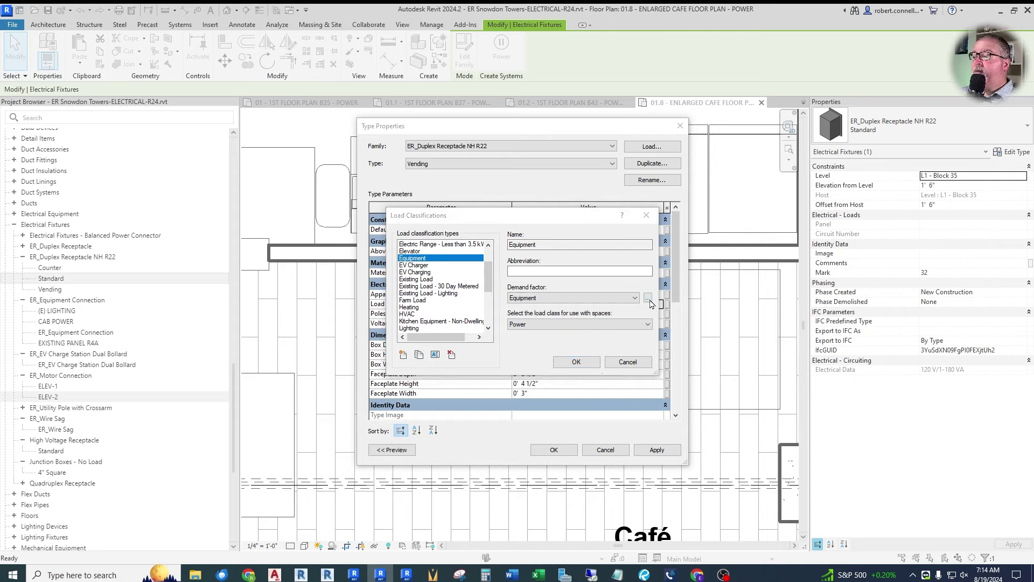
pyautogui.click(647, 297)
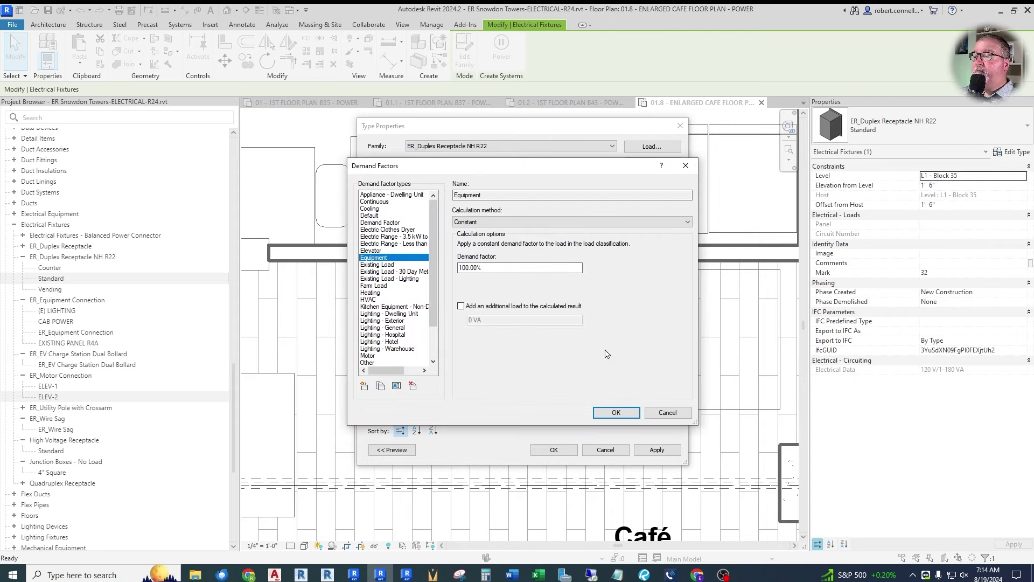
pyautogui.click(614, 412)
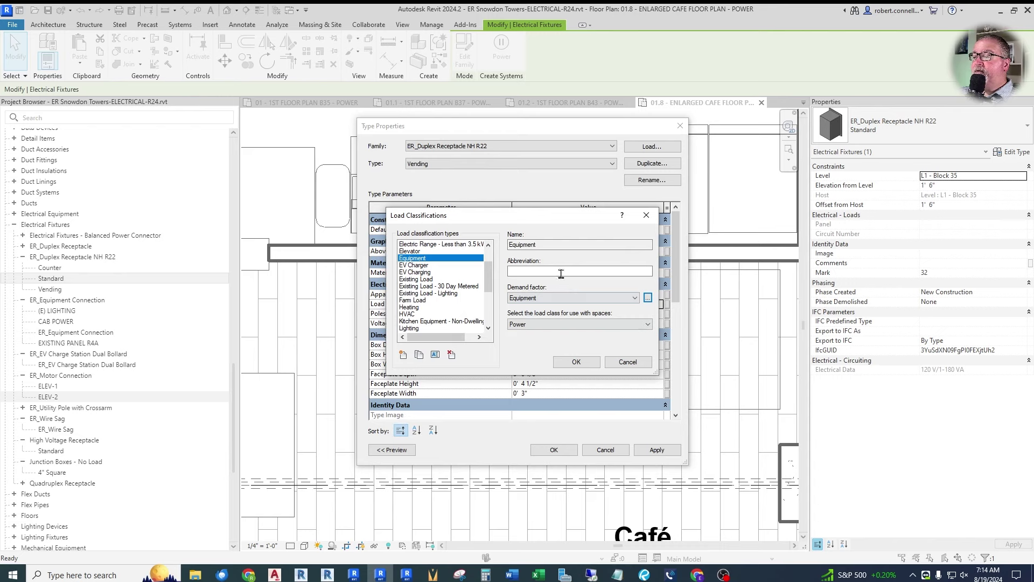
pyautogui.click(576, 361)
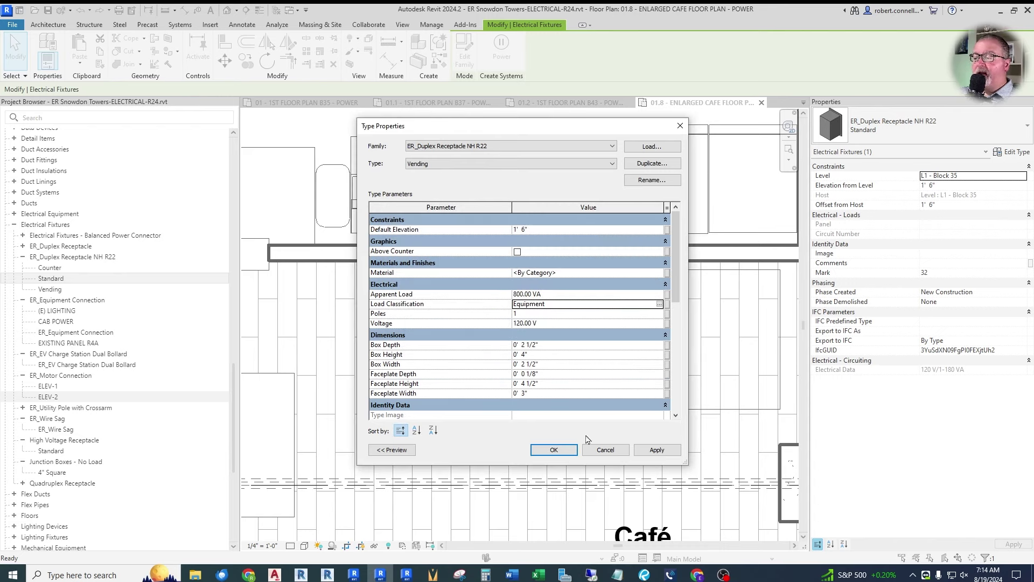
pyautogui.click(554, 451)
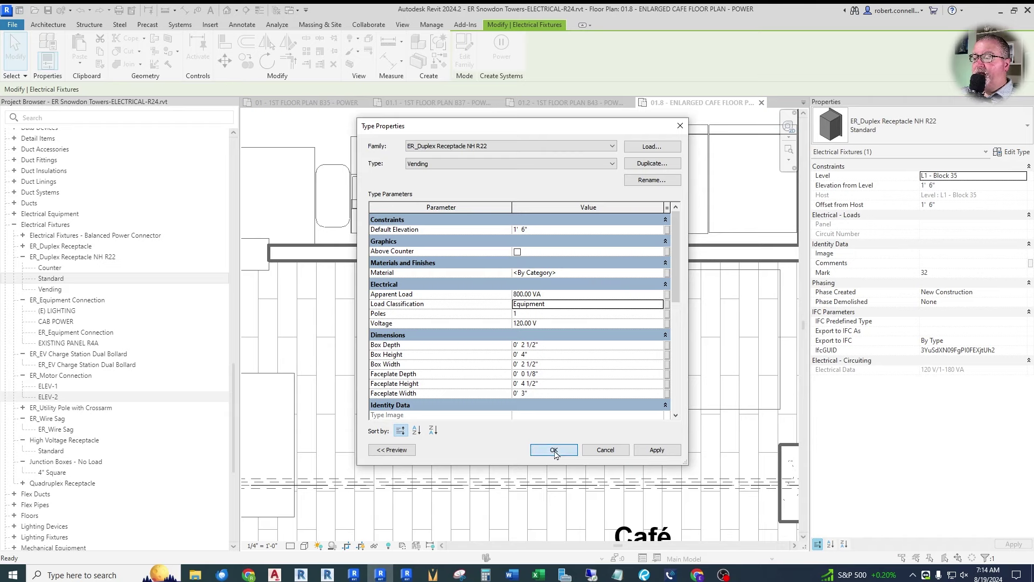
pyautogui.press('Escape')
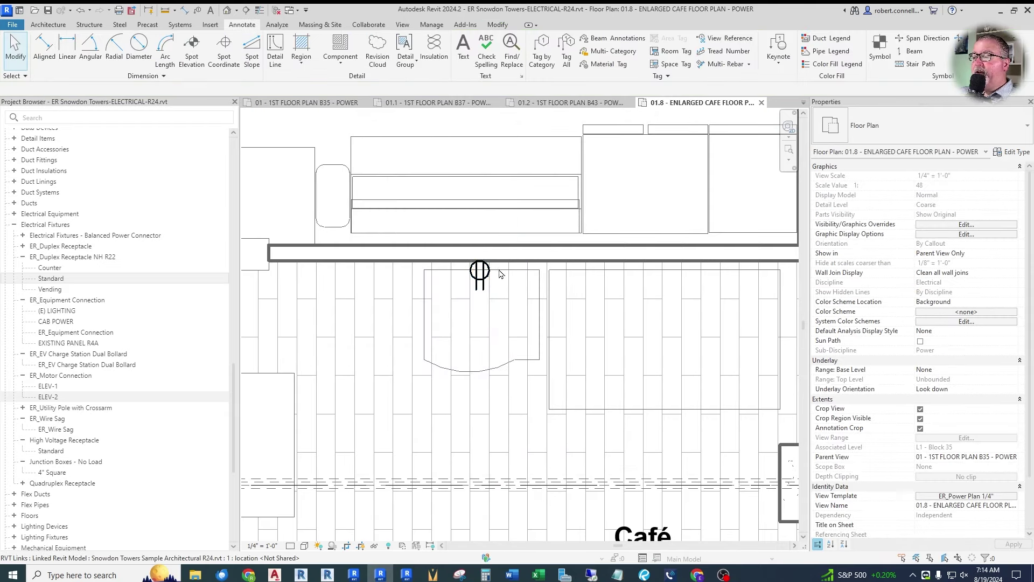
# Step: Set the Type Mark of the vending machine receptacle's type to VENDING and clear the selection
pyautogui.click(483, 278)
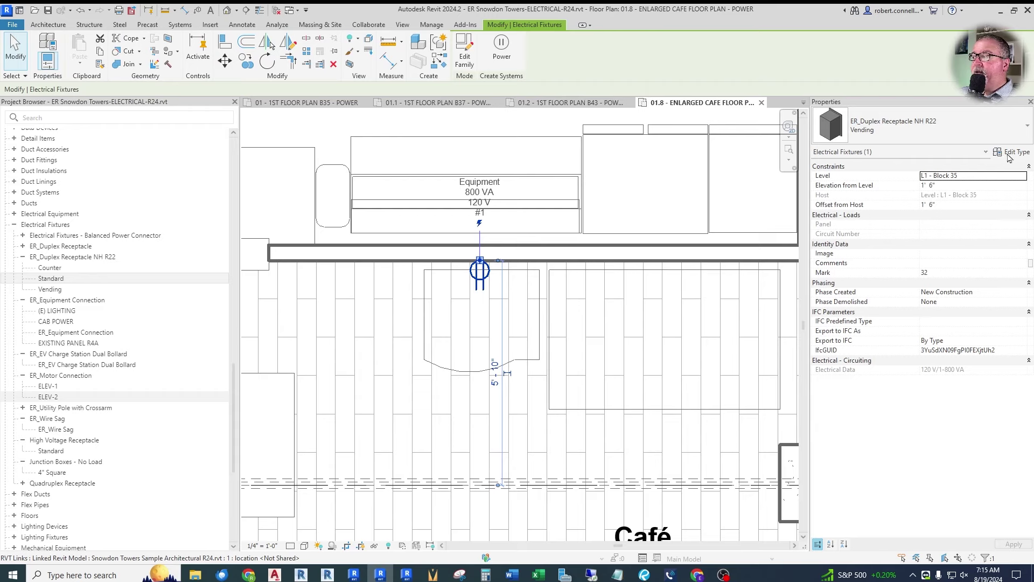
pyautogui.press('Escape')
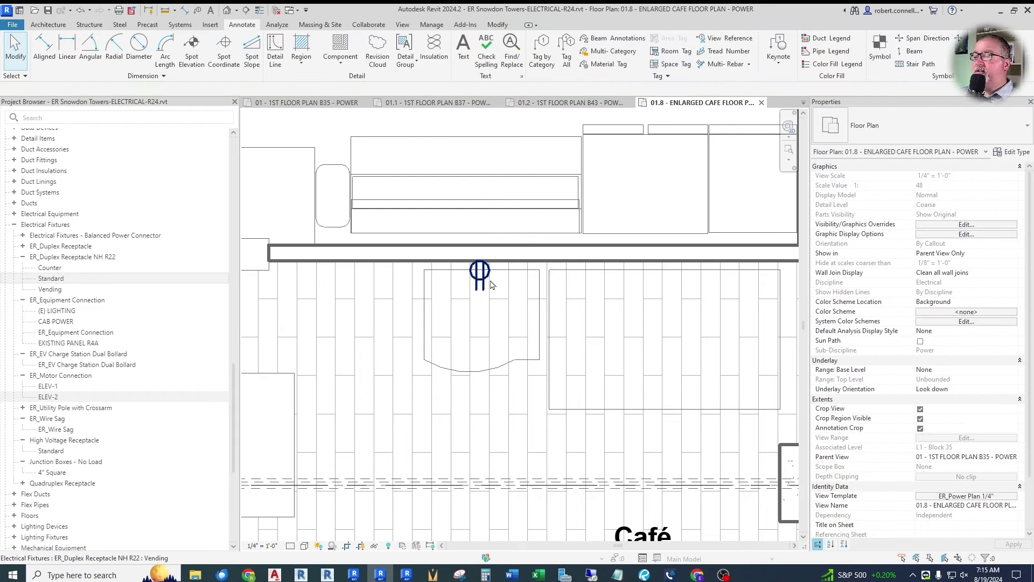
pyautogui.click(485, 282)
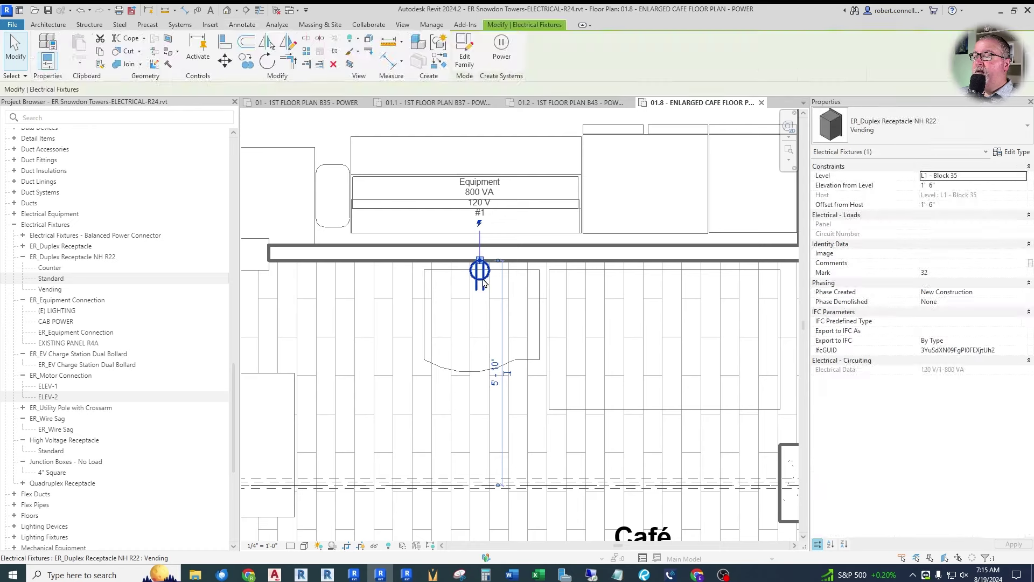
pyautogui.click(1015, 153)
pyautogui.scroll(-5, 505, 353)
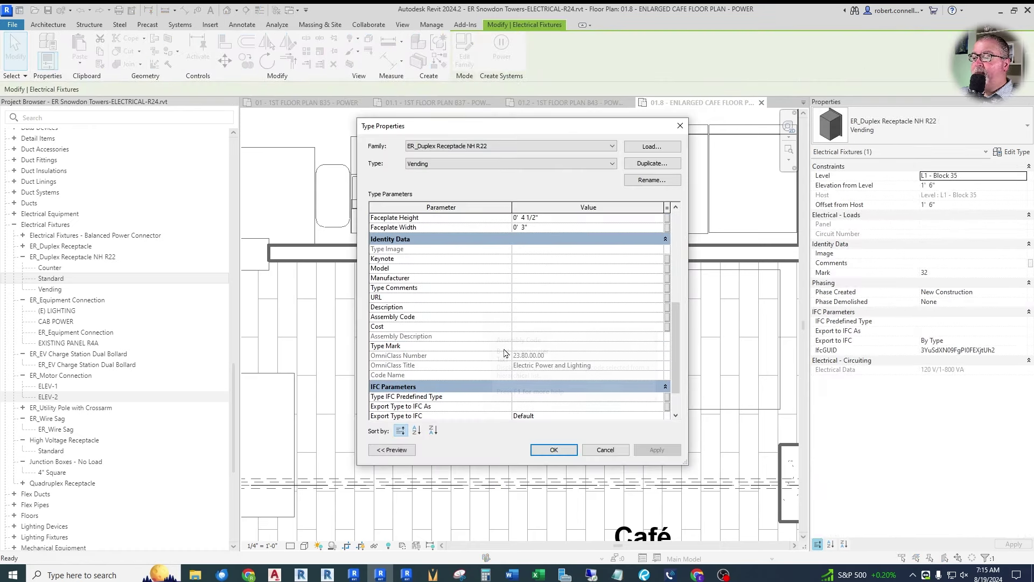
pyautogui.click(533, 345)
pyautogui.write('VENDING')
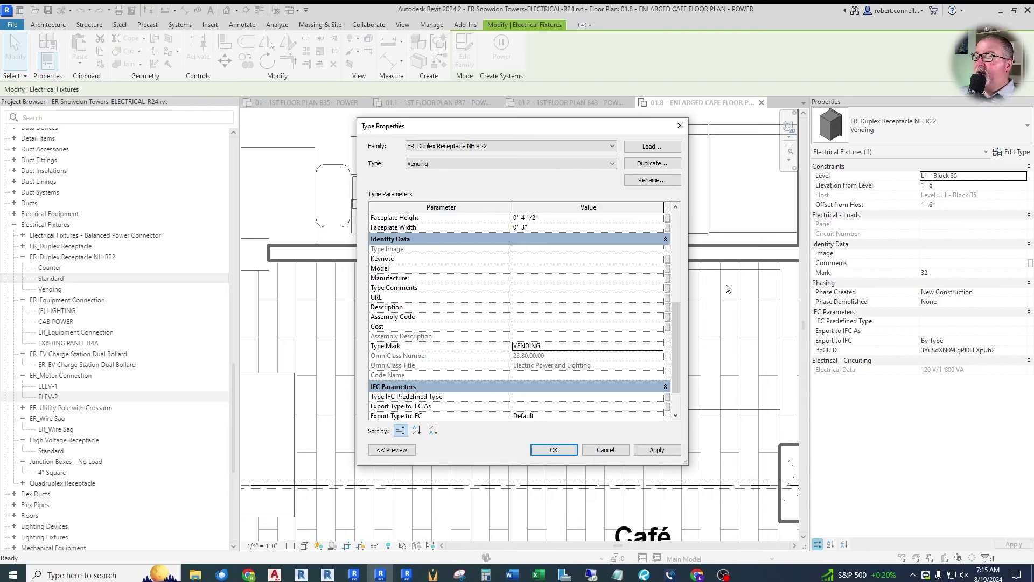
pyautogui.click(553, 450)
pyautogui.press('Escape')
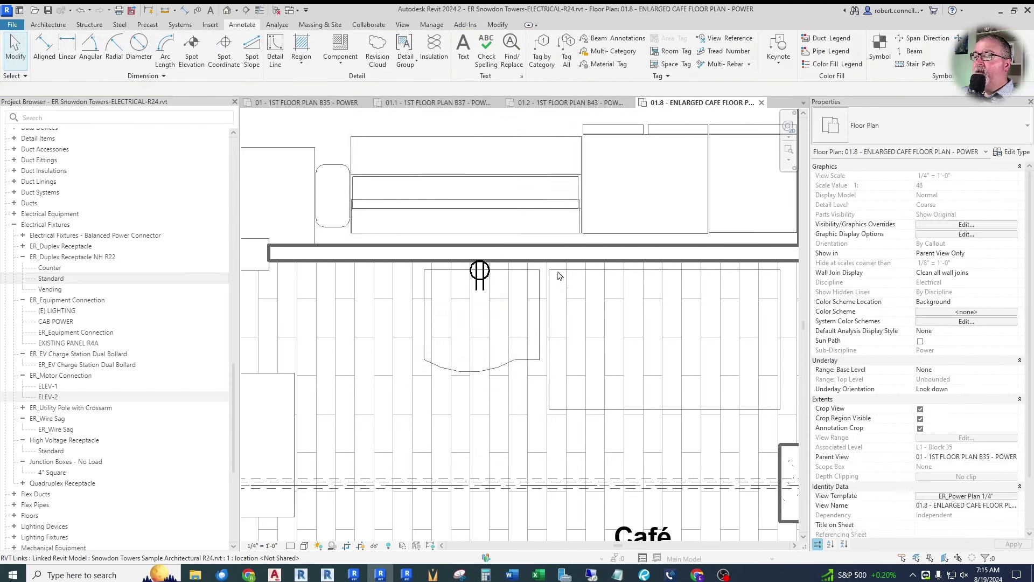
# Step: Tag the vending machine receptacle by category with an attached leader
pyautogui.click(198, 12)
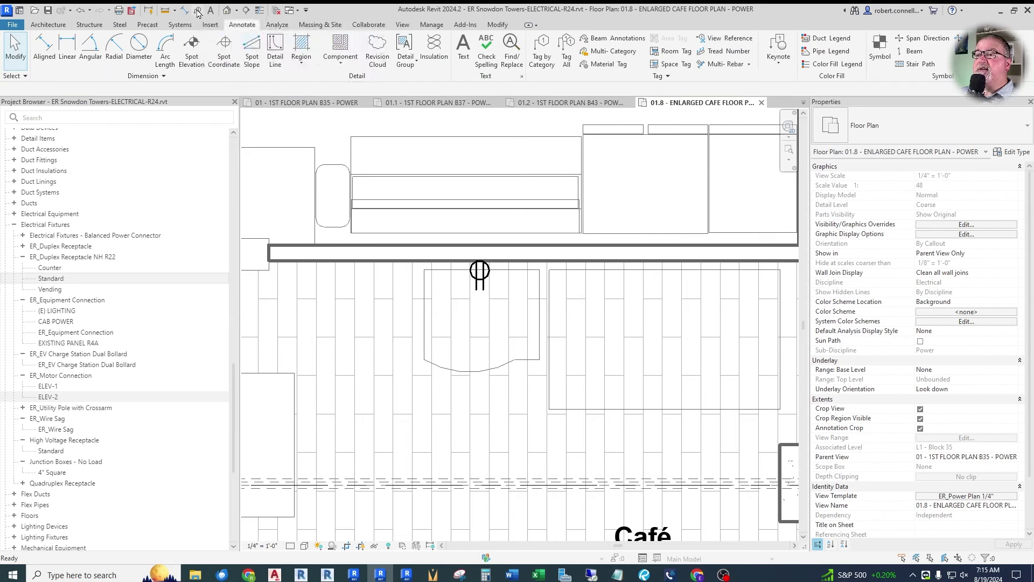
pyautogui.click(471, 275)
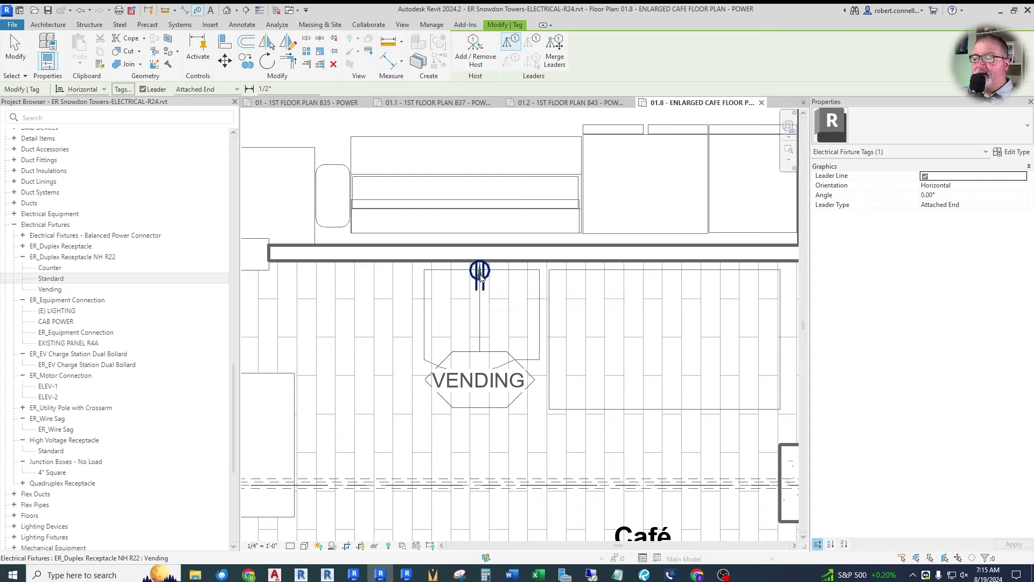
pyautogui.press('Escape')
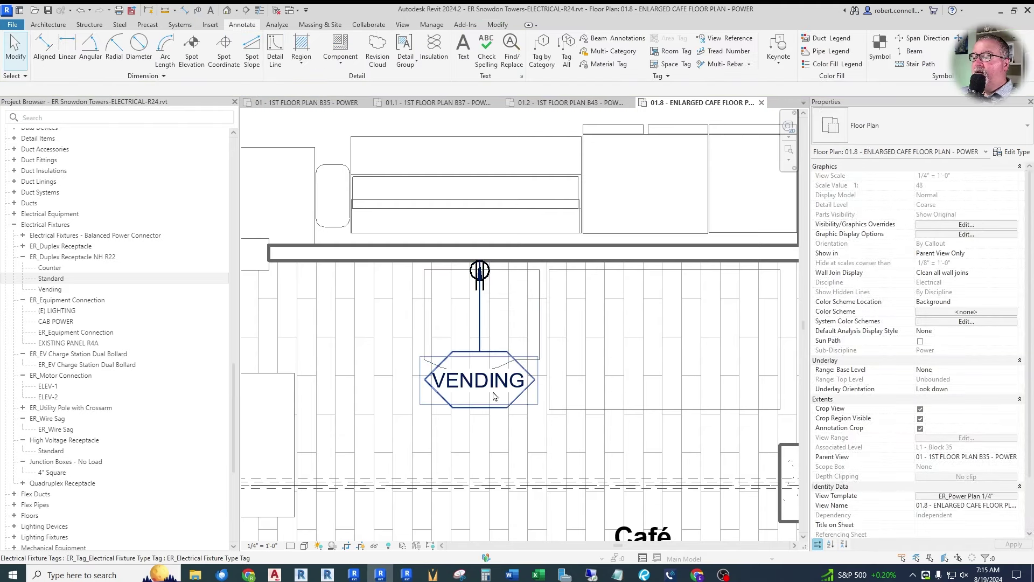
# Step: Move the VENDING tag to the left of the vending machine and bend its leader so it leaves the tag horizontally
pyautogui.click(493, 396)
pyautogui.moveTo(480, 409); pyautogui.dragTo(394, 383)
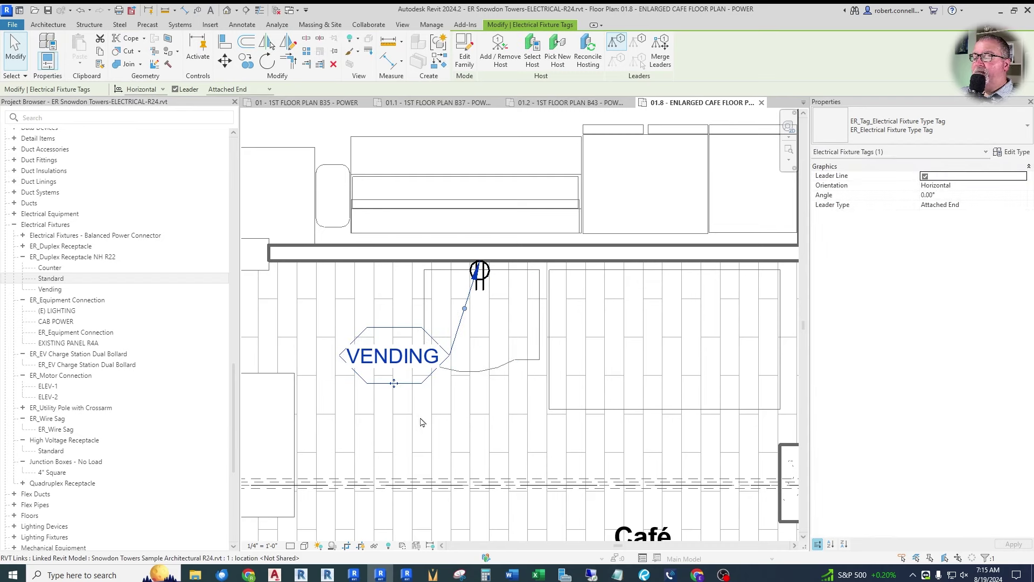
pyautogui.moveTo(393, 383); pyautogui.dragTo(351, 367)
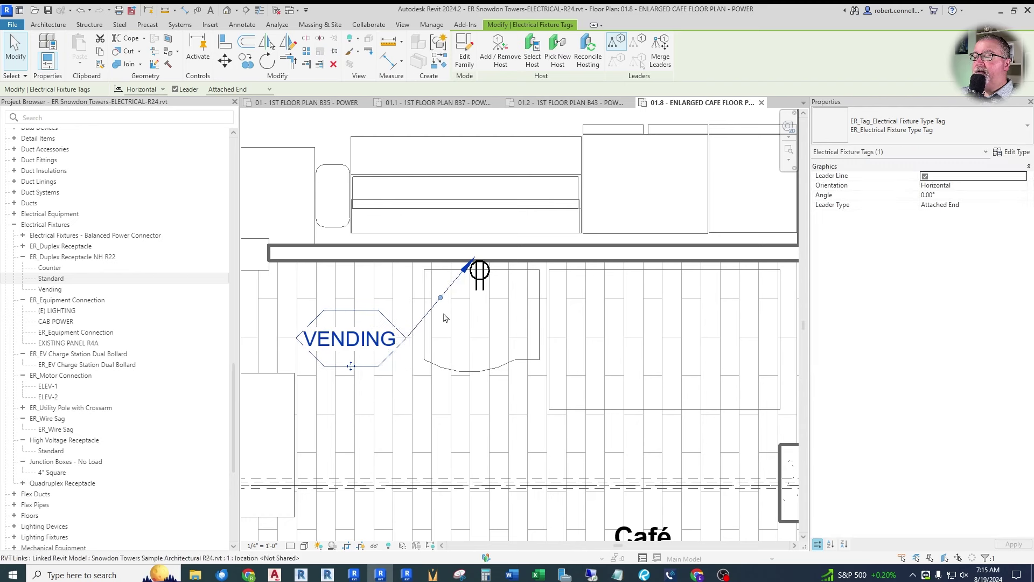
pyautogui.moveTo(440, 300); pyautogui.dragTo(427, 338)
pyautogui.press('Escape')
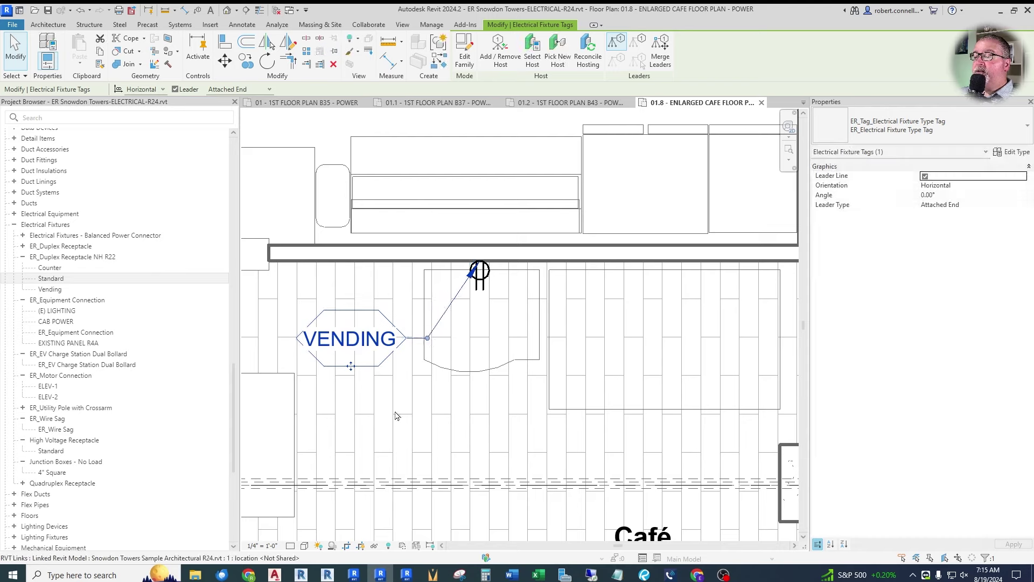
# Step: Review the tag types available for the VENDING tag and keep ER_Electrical Fixture Type Tag
pyautogui.click(350, 366)
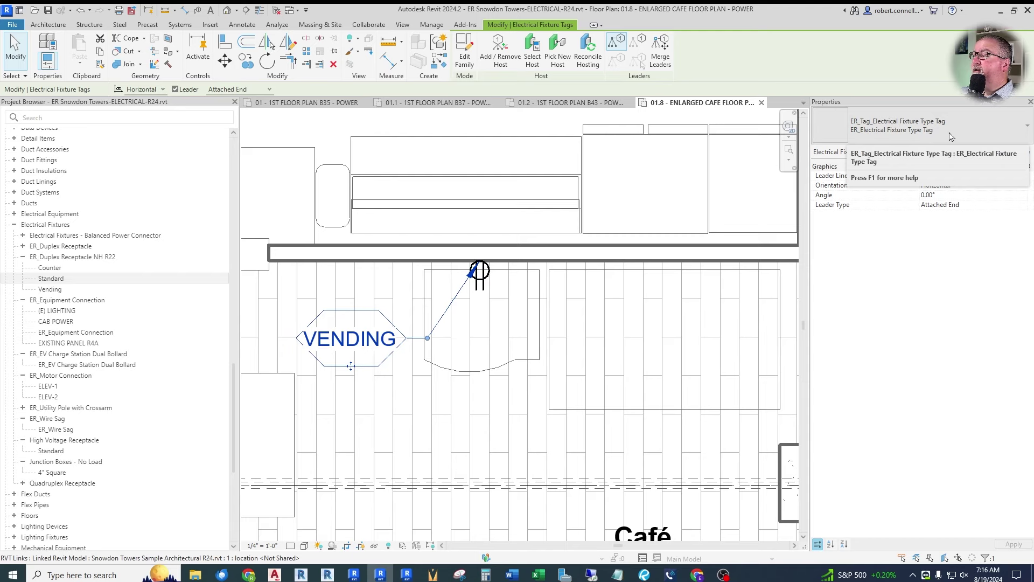
pyautogui.click(932, 135)
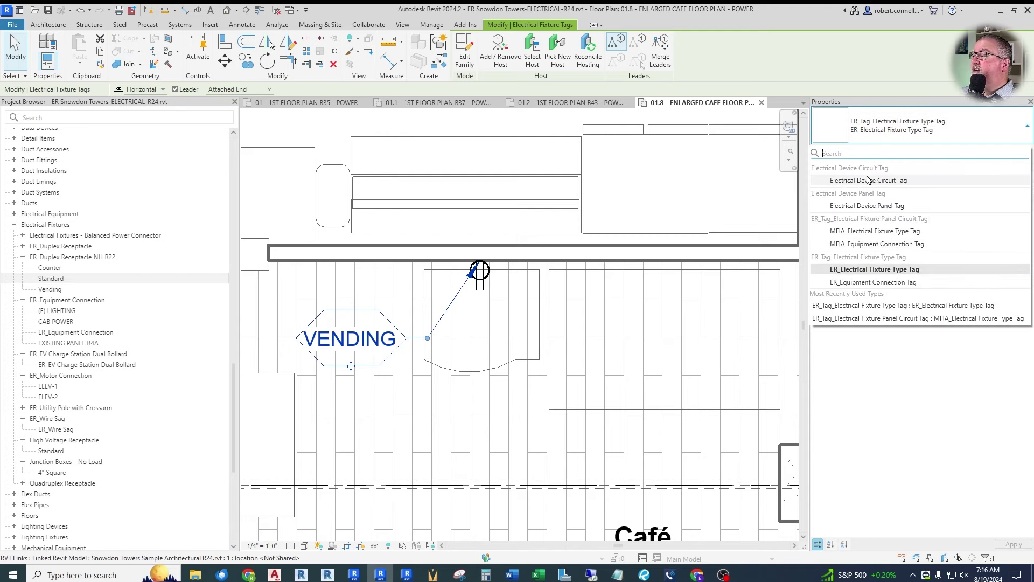
pyautogui.click(889, 270)
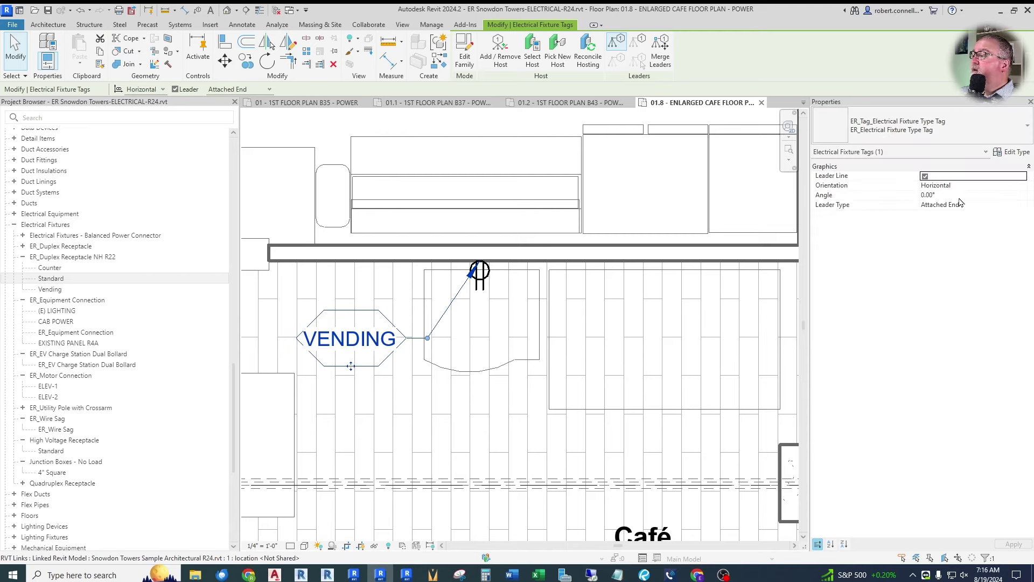
# Step: Change the VENDING tag's leader type to Free End and move the leader's arrow end to the edge of the receptacle symbol
pyautogui.click(990, 207)
pyautogui.click(1022, 206)
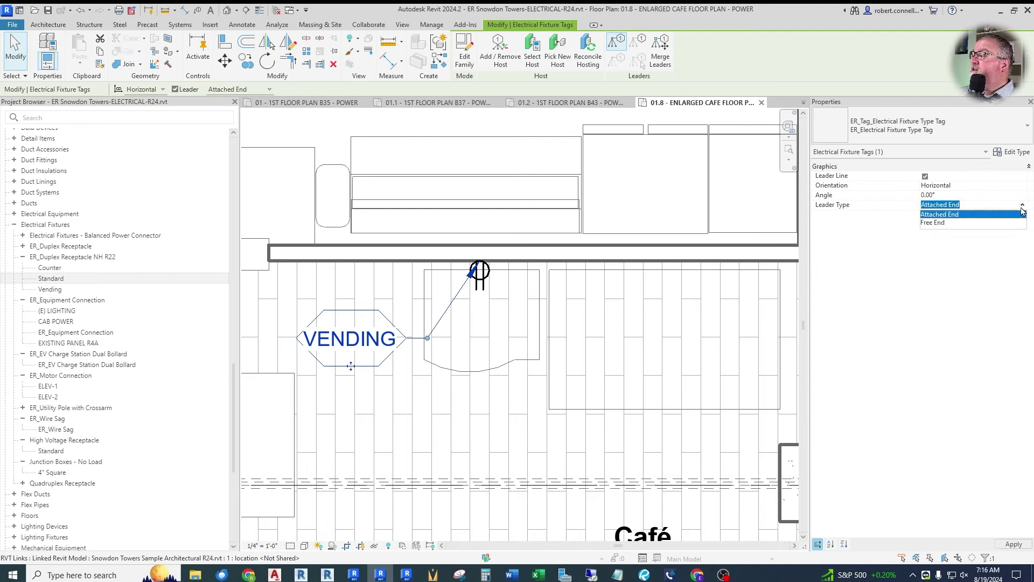
pyautogui.click(937, 223)
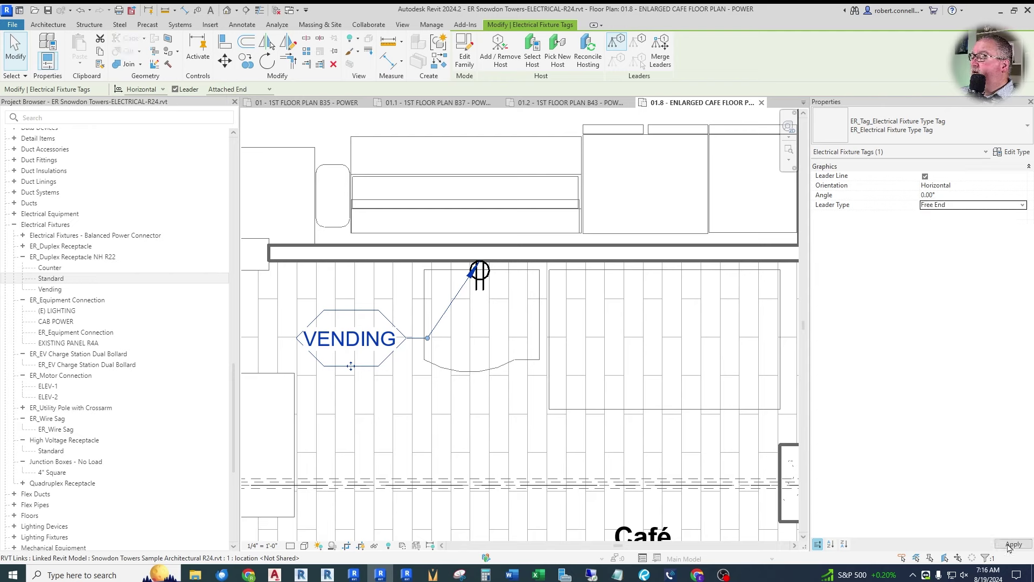
pyautogui.click(473, 293)
pyautogui.click(480, 271)
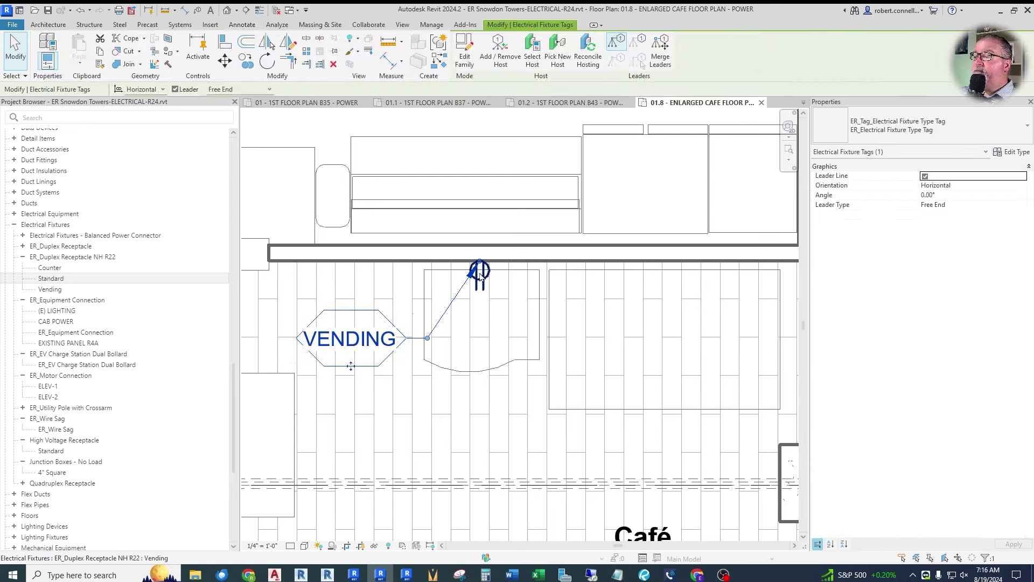
pyautogui.moveTo(480, 267)
pyautogui.mouseDown()
pyautogui.moveTo(479, 316)
pyautogui.moveTo(489, 319)
pyautogui.moveTo(474, 281)
pyautogui.mouseUp()
pyautogui.click(479, 417)
pyautogui.scroll(-3, 381, 400)
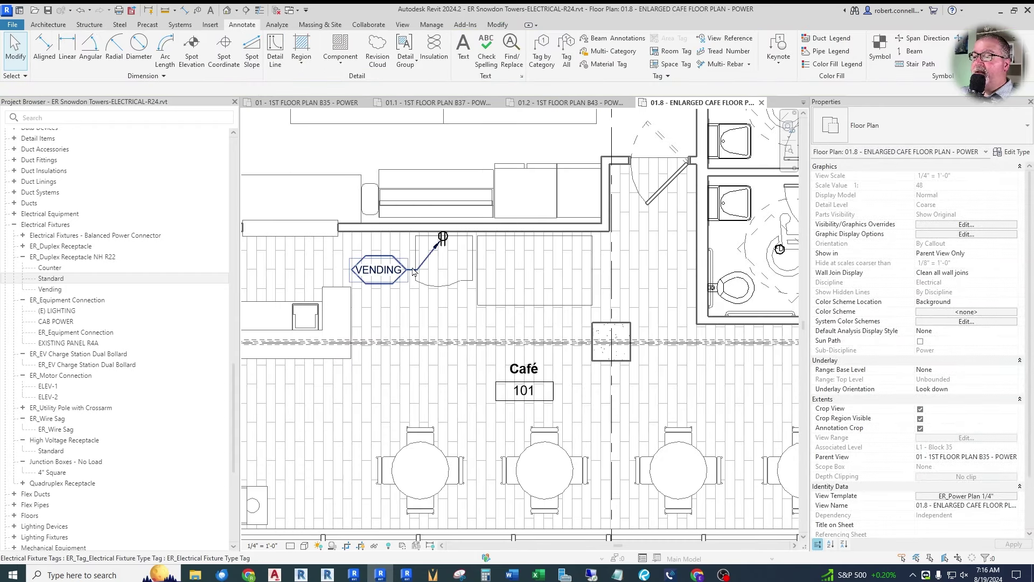
pyautogui.scroll(2, 425, 239)
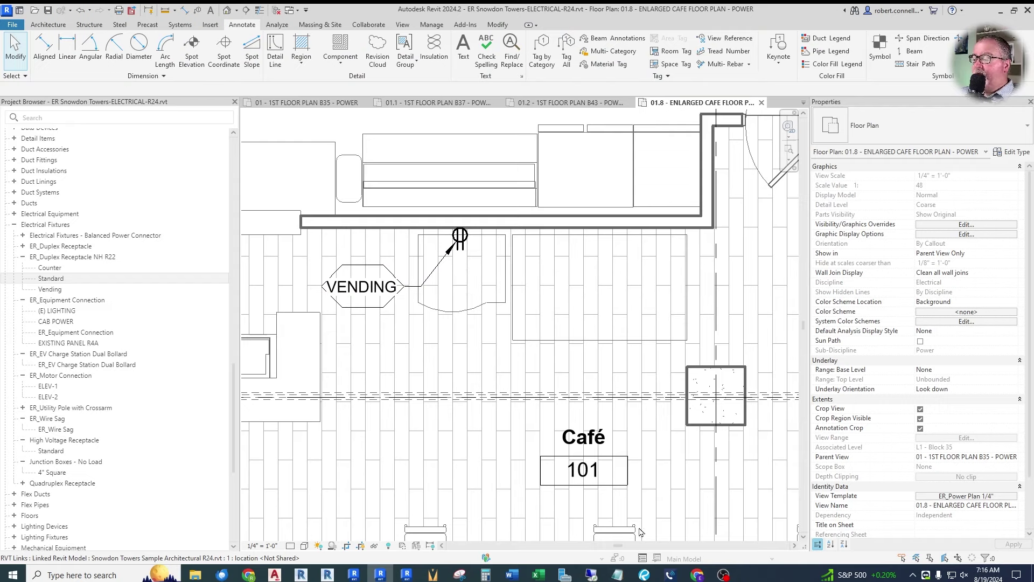
# Step: Check the equipment labels on the architectural sheet in Revu, then return to Revit and place a similar receptacle on the wall behind the dairy merchandiser
pyautogui.click(644, 574)
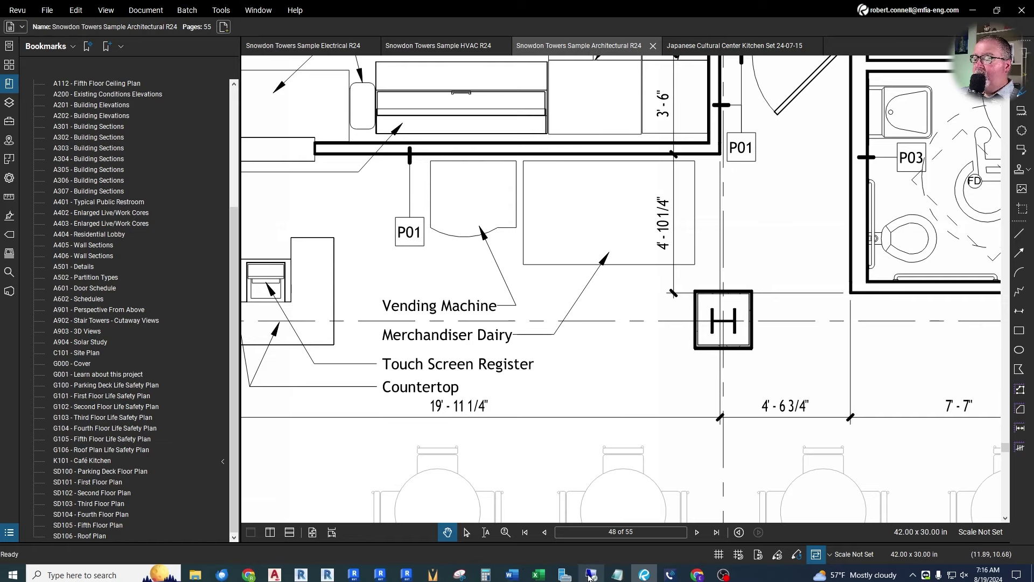
pyautogui.click(379, 575)
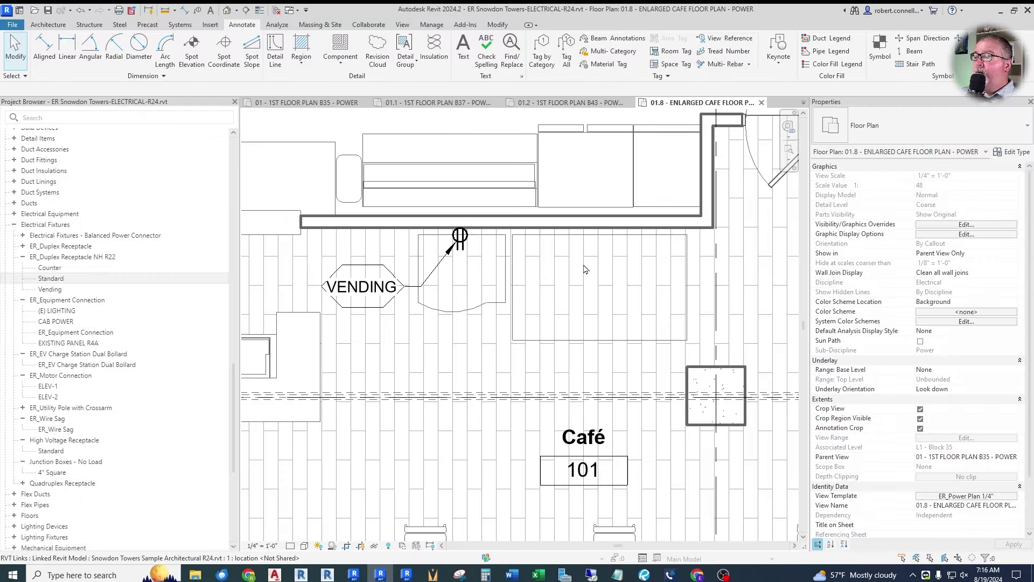
pyautogui.rightClick(464, 237)
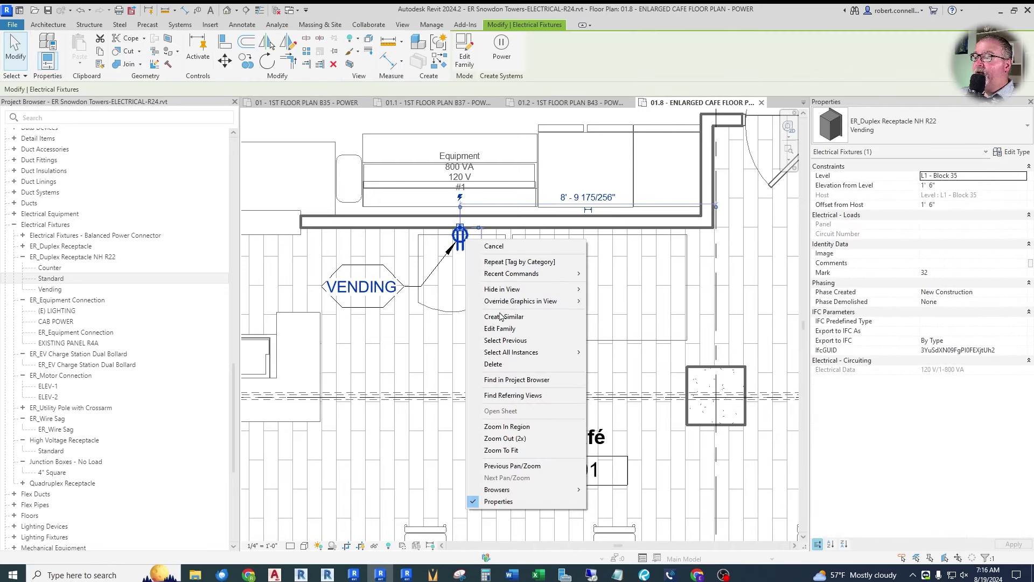
pyautogui.click(528, 316)
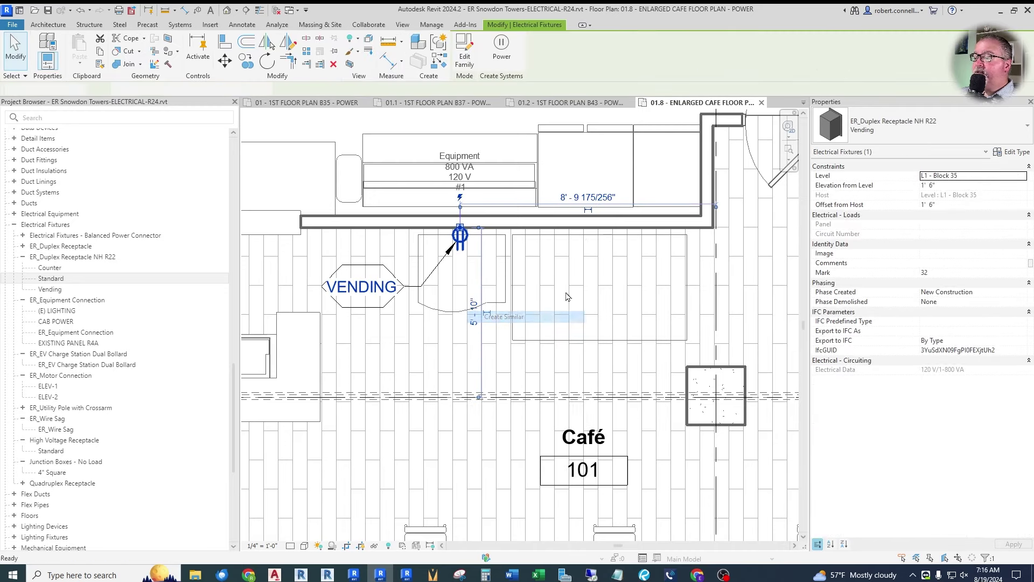
pyautogui.click(603, 238)
pyautogui.press('Escape')
pyautogui.press('Escape')
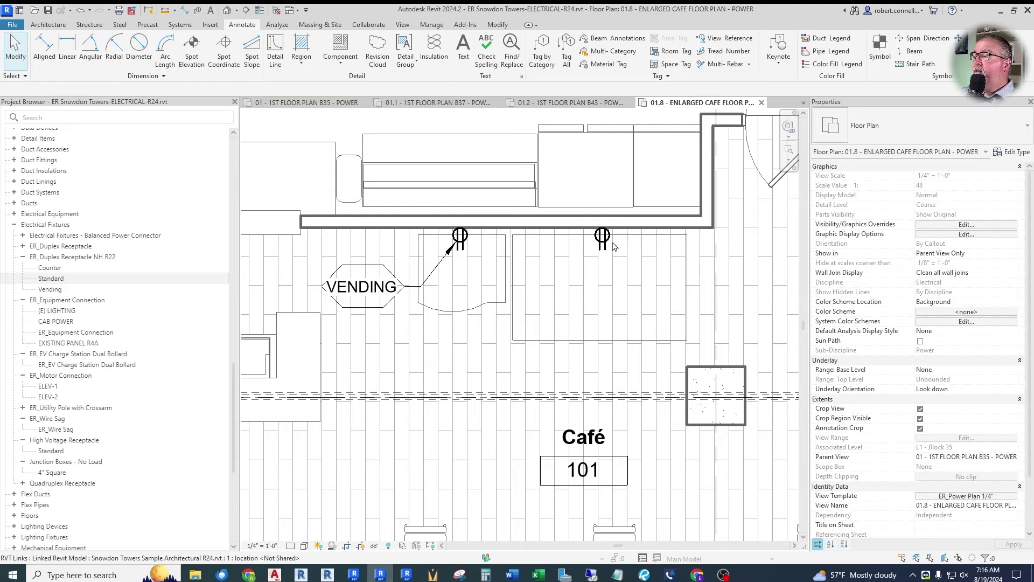
# Step: Duplicate the dairy merchandiser receptacle's type under the name Dairy Merch
pyautogui.click(607, 243)
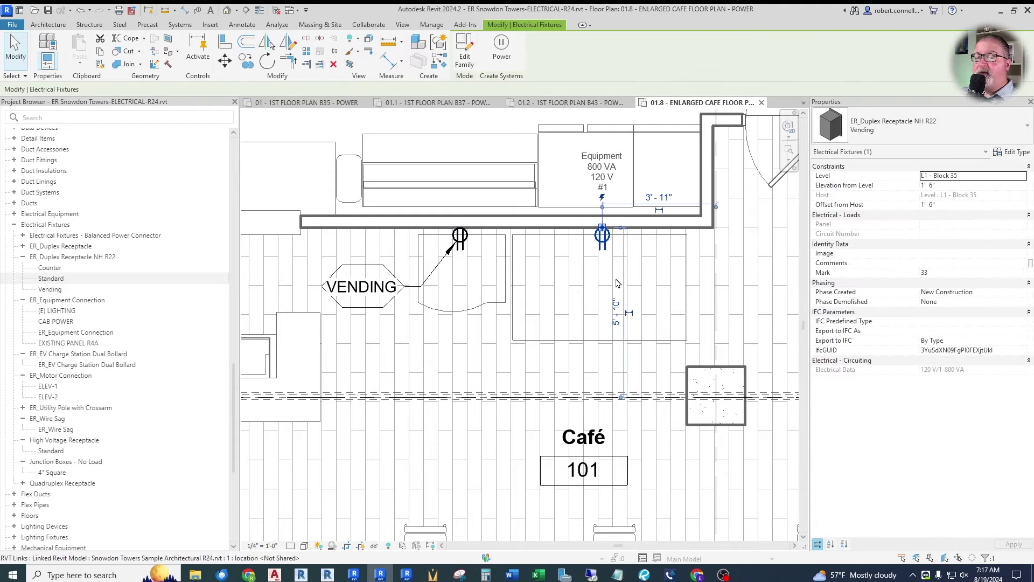
pyautogui.click(1013, 151)
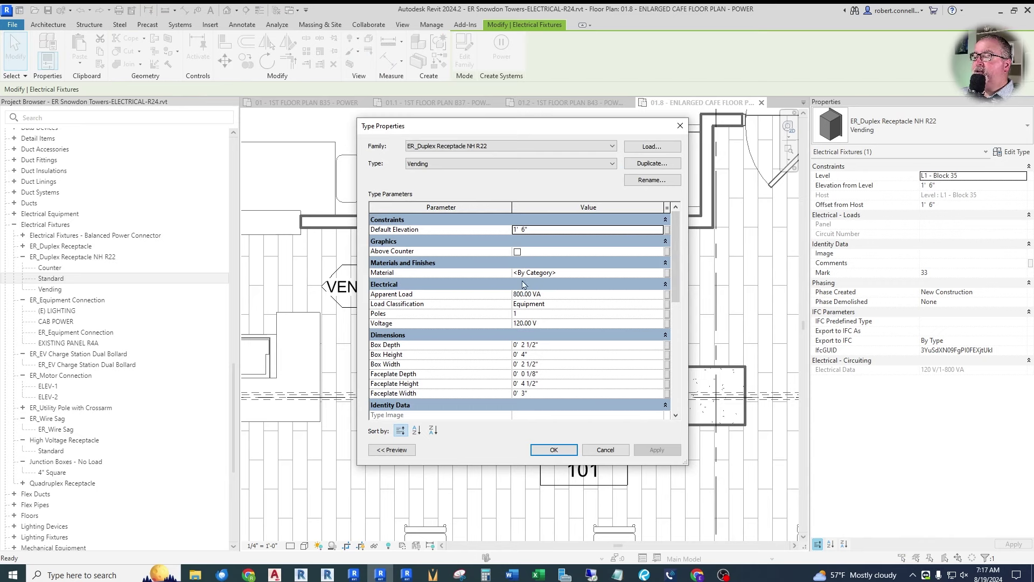
pyautogui.click(629, 166)
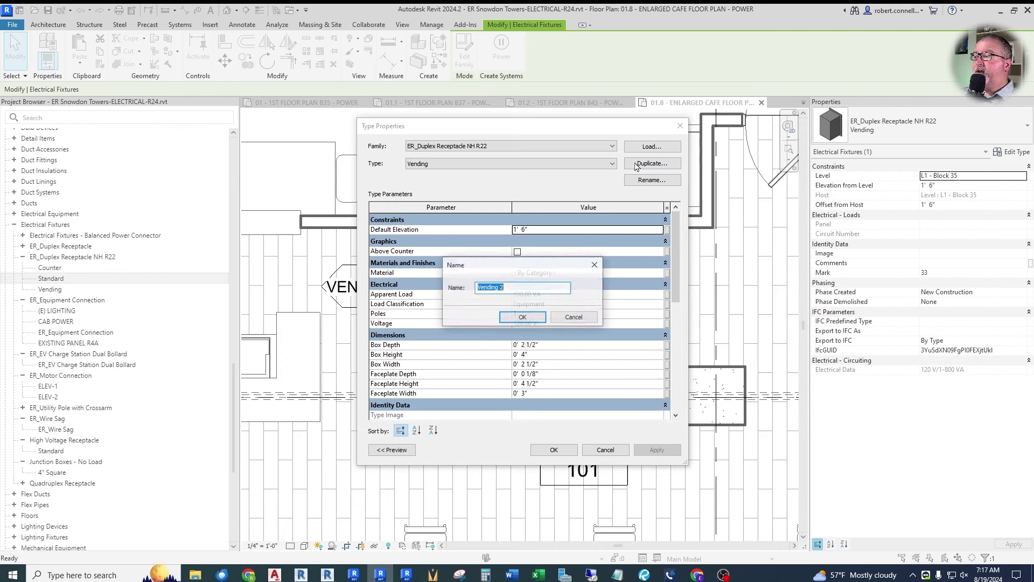
pyautogui.press('BackSpace')
pyautogui.write('Di')
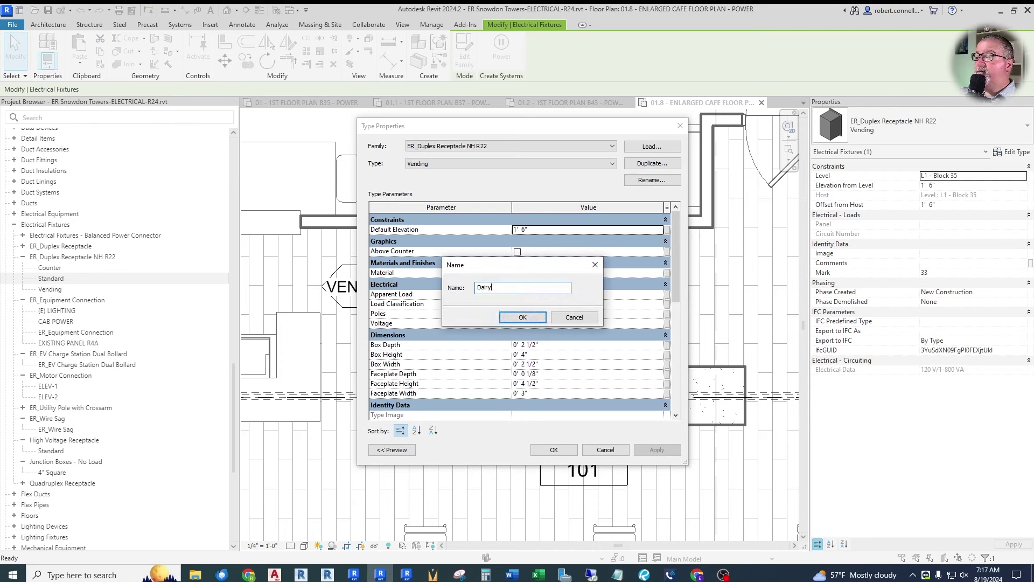
pyautogui.write('iry Merch')
pyautogui.press('Return')
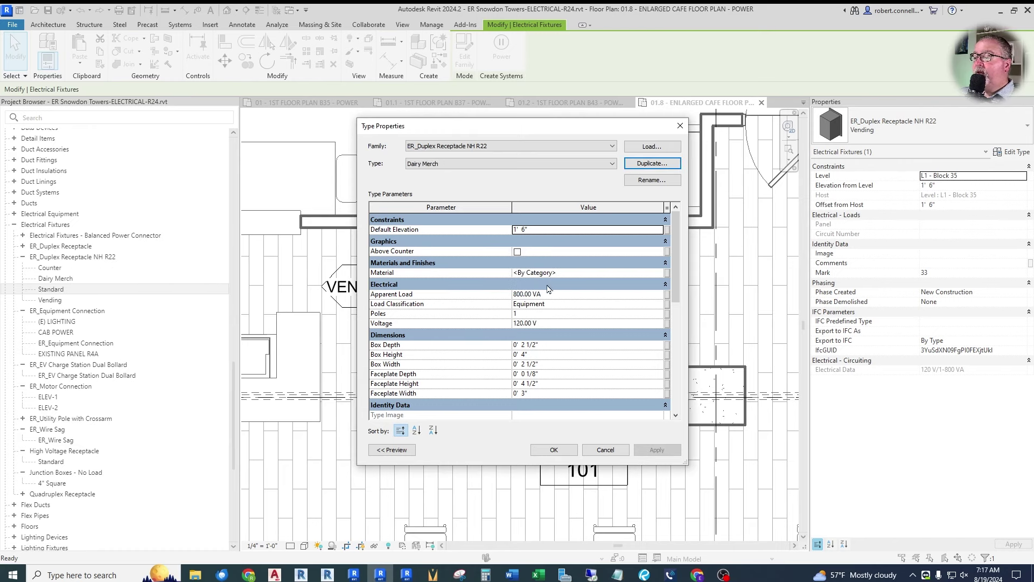
# Step: Set the Dairy Merch type's apparent load to 1200 VA and its Type Mark to DAIRY
pyautogui.click(566, 294)
pyautogui.write('1200')
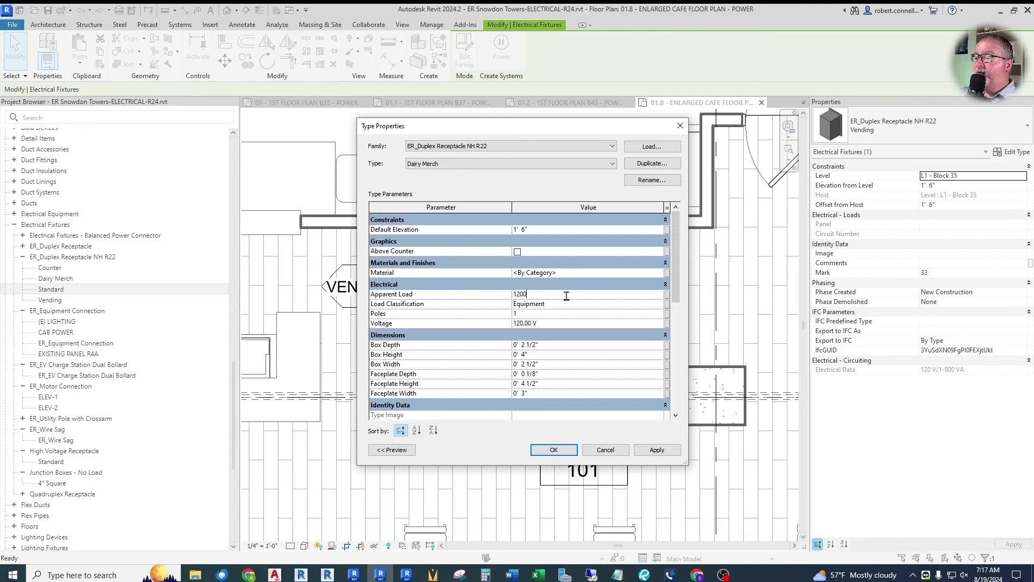
pyautogui.press('Return')
pyautogui.scroll(-6, 560, 305)
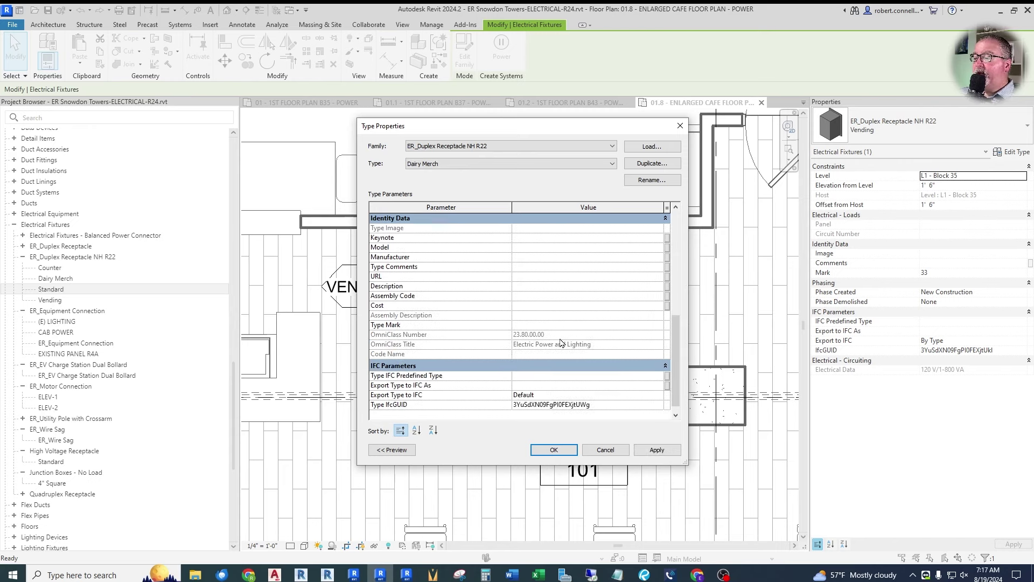
pyautogui.write('DAIRY')
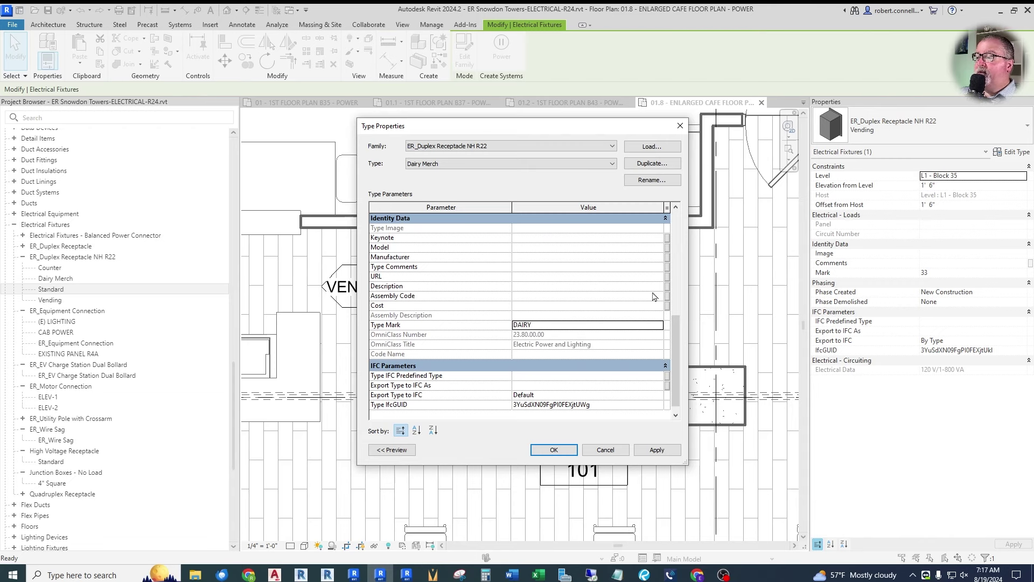
pyautogui.click(657, 450)
pyautogui.click(554, 449)
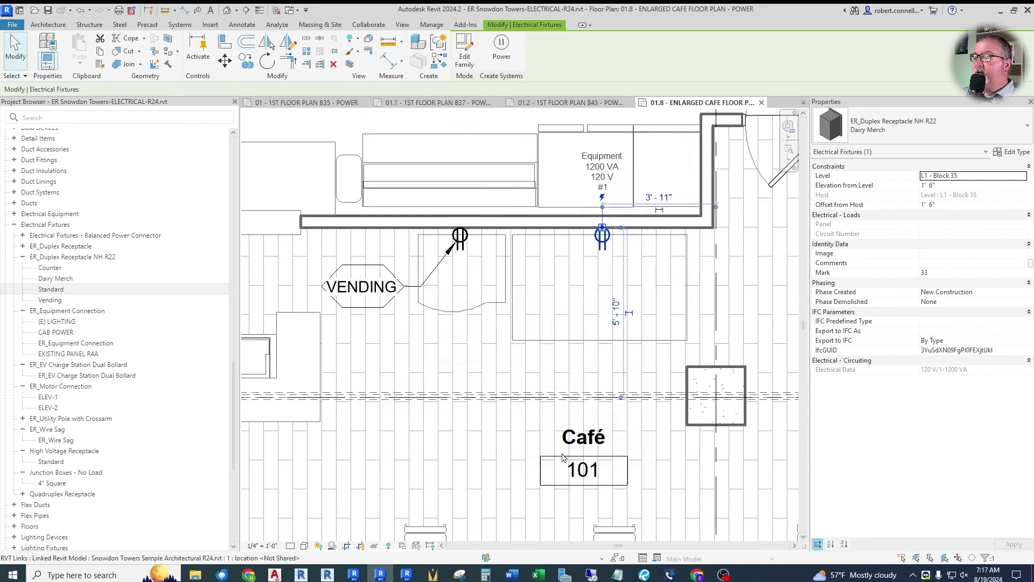
# Step: Tag the dairy merchandiser receptacle by category, moving the tag below and left of the merchandiser with its leader leaving horizontally
pyautogui.click(577, 233)
pyautogui.press('t')
pyautogui.press('g')
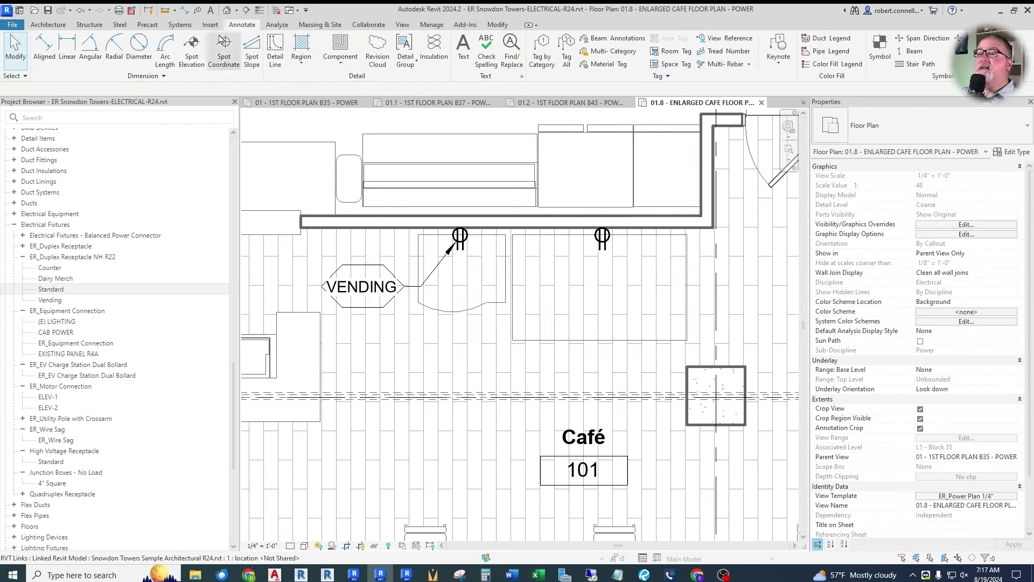
pyautogui.click(600, 245)
pyautogui.moveTo(602, 341); pyautogui.dragTo(482, 385)
pyautogui.moveTo(563, 297); pyautogui.dragTo(546, 365)
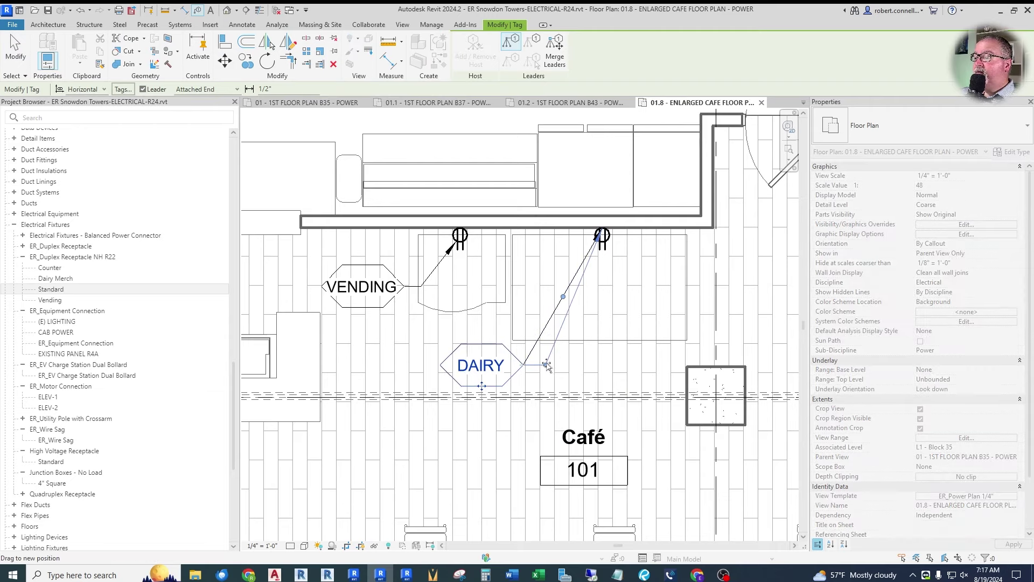
pyautogui.press('Escape')
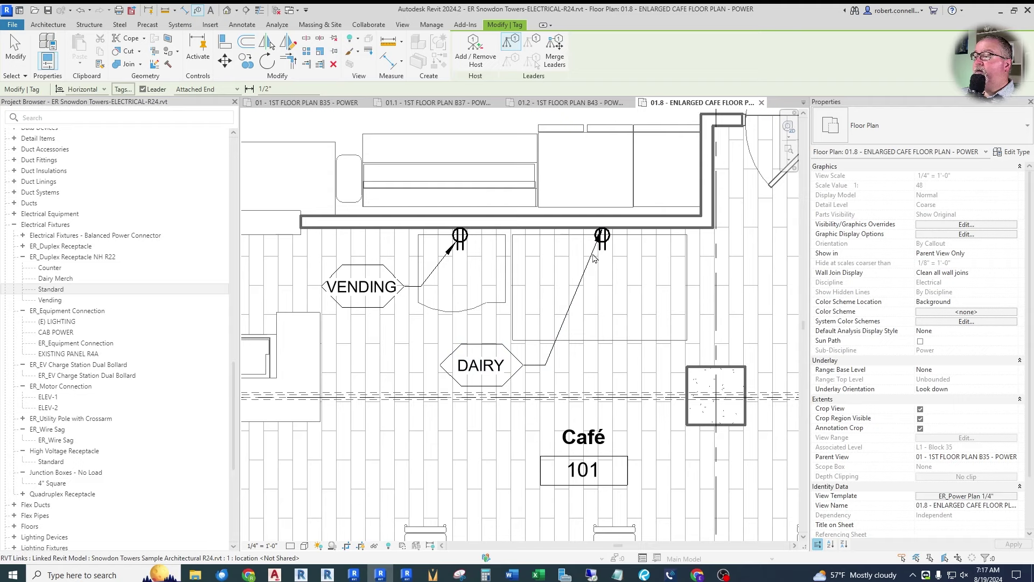
pyautogui.press('Escape')
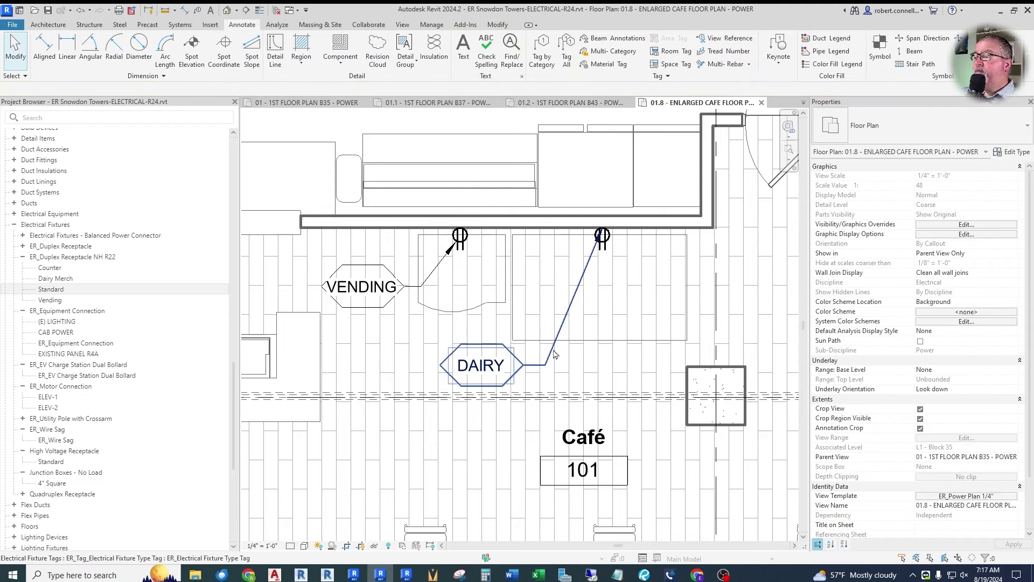
# Step: Change the DAIRY tag's leader type to Free End and move the leader's arrow end to the edge of the receptacle symbol
pyautogui.click(552, 353)
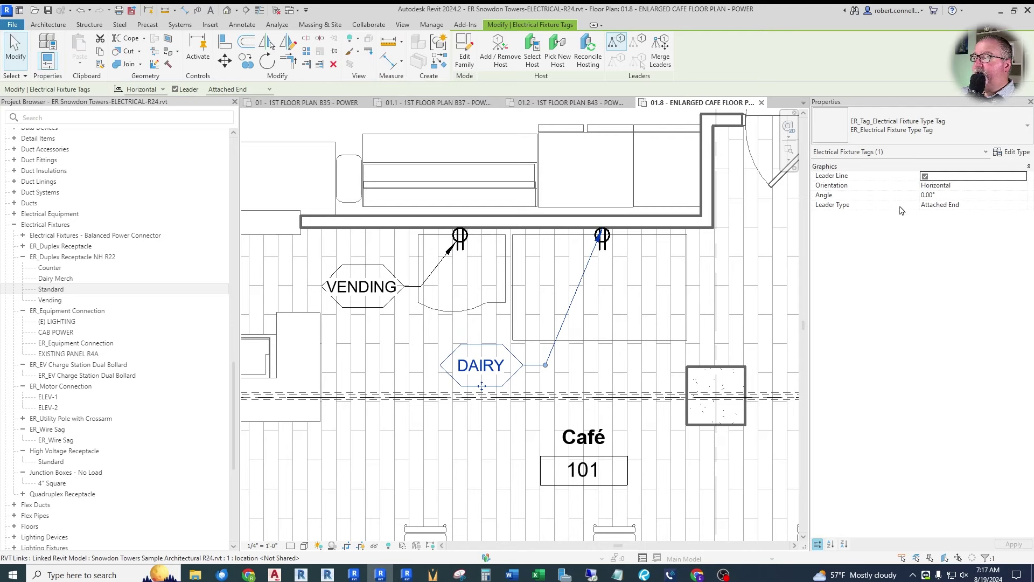
pyautogui.click(1017, 153)
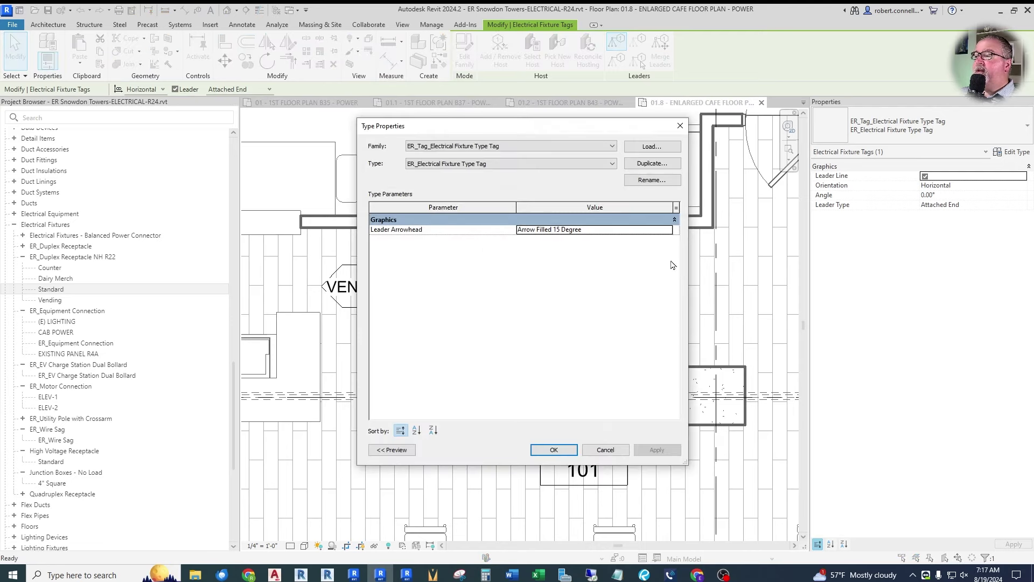
pyautogui.click(606, 450)
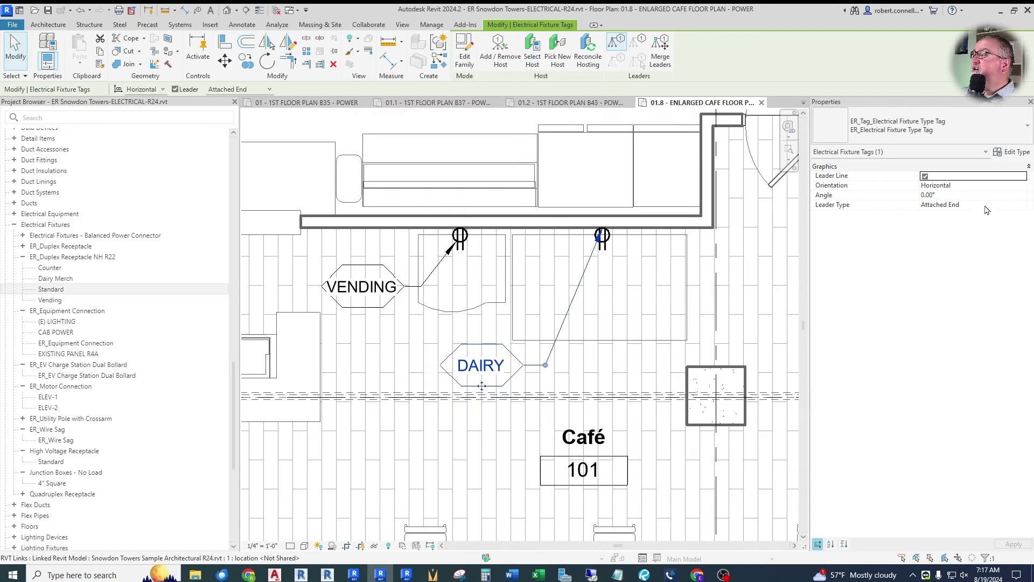
pyautogui.click(1023, 205)
pyautogui.click(944, 227)
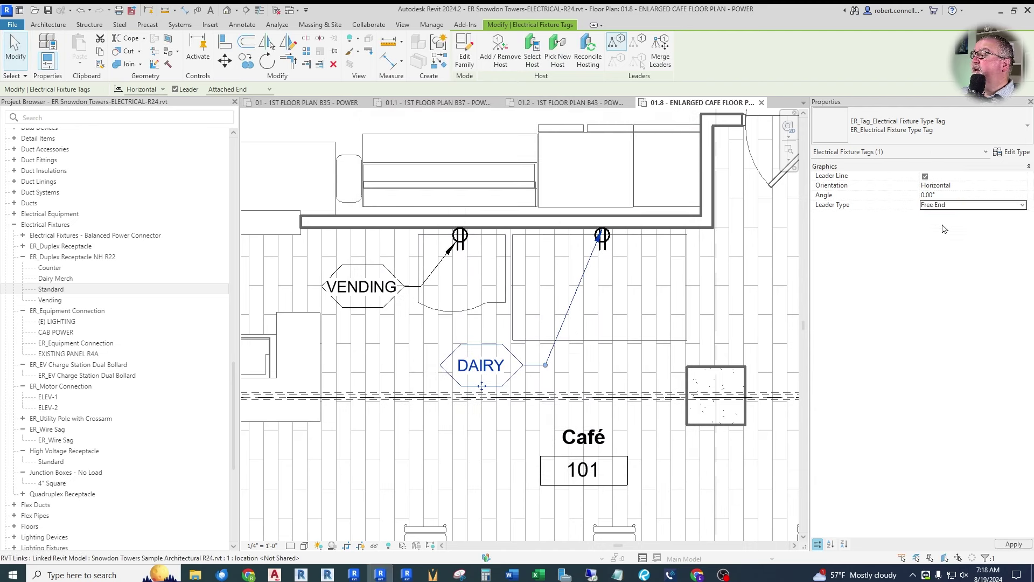
pyautogui.moveTo(604, 235); pyautogui.dragTo(601, 240)
pyautogui.press('Escape')
pyautogui.scroll(-2, 520, 332)
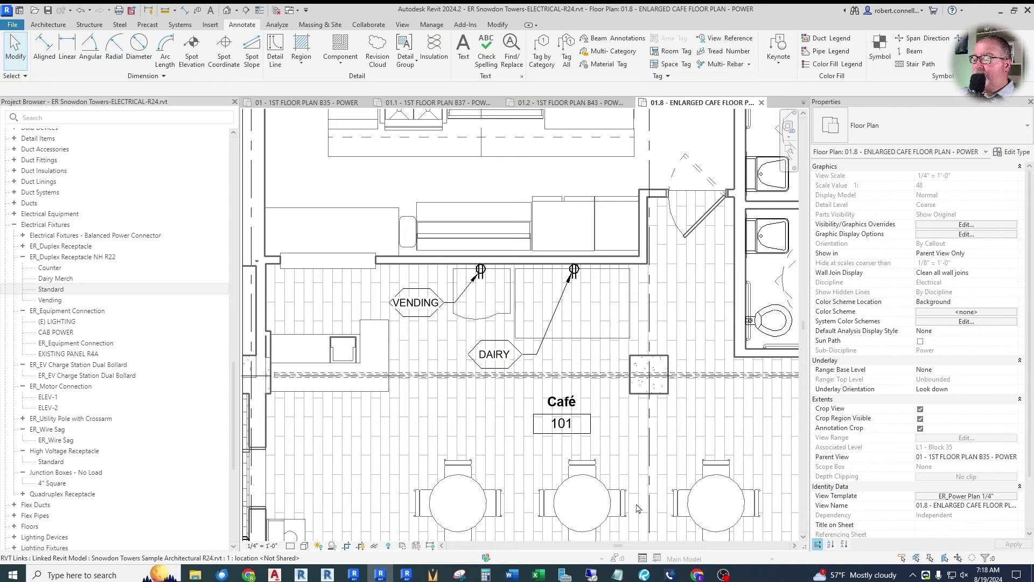
# Step: Switch to the architectural PDF in Revu and examine the countertop and touch screen register beside the vending machine in the café
pyautogui.click(644, 575)
pyautogui.scroll(-3, 629, 263)
pyautogui.scroll(2, 630, 262)
pyautogui.scroll(3, 425, 314)
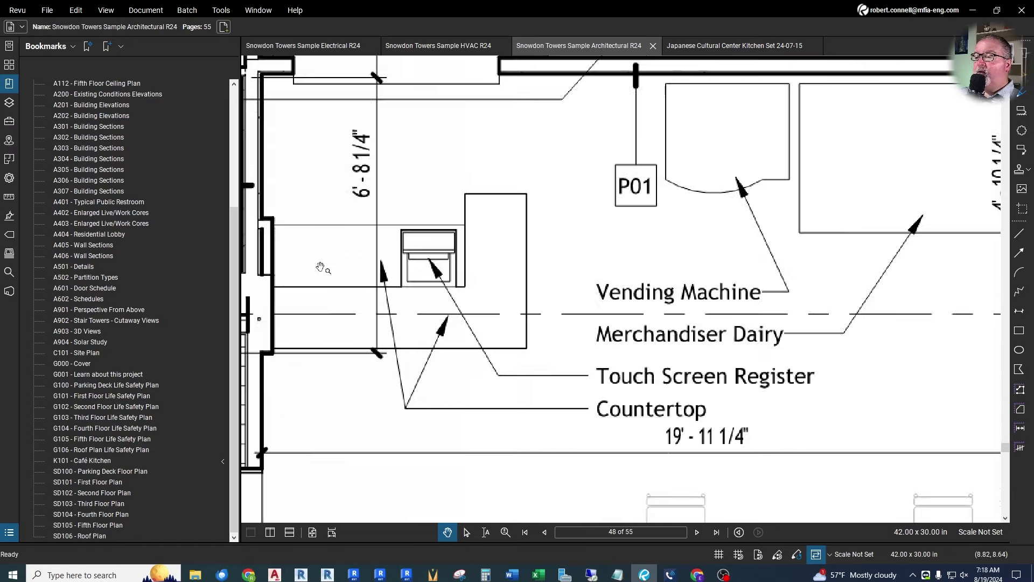
pyautogui.scroll(-2, 323, 268)
pyautogui.scroll(1, 411, 269)
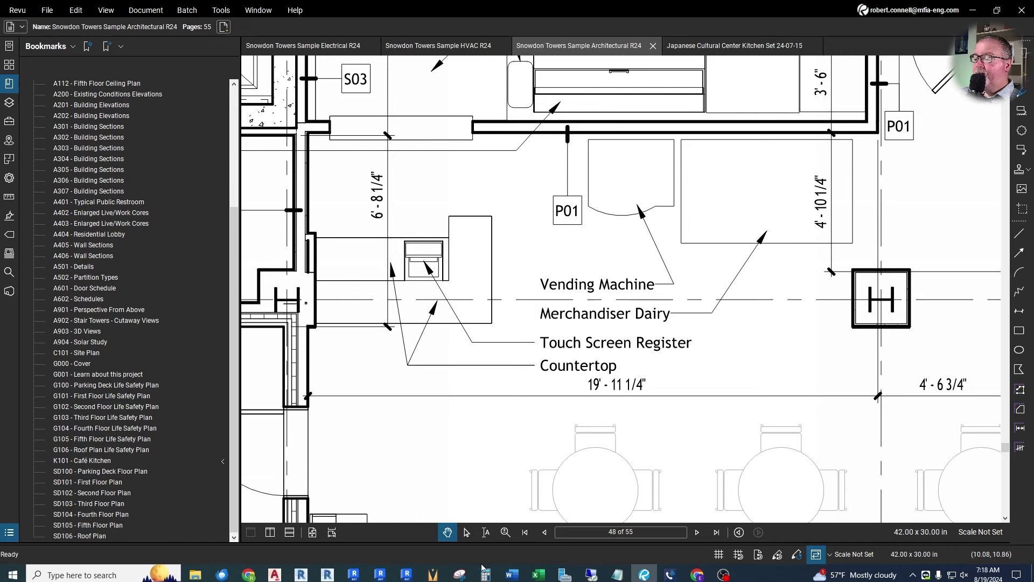
# Step: Back in Revit, create a receptacle similar to the vending one and place it on the café counter beside the register
pyautogui.click(380, 575)
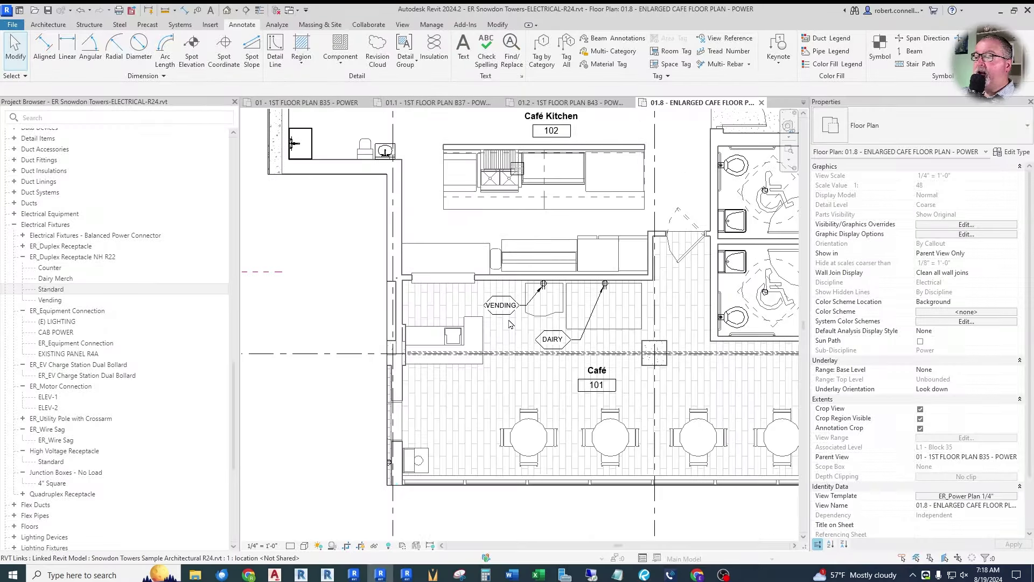
pyautogui.scroll(3, 503, 307)
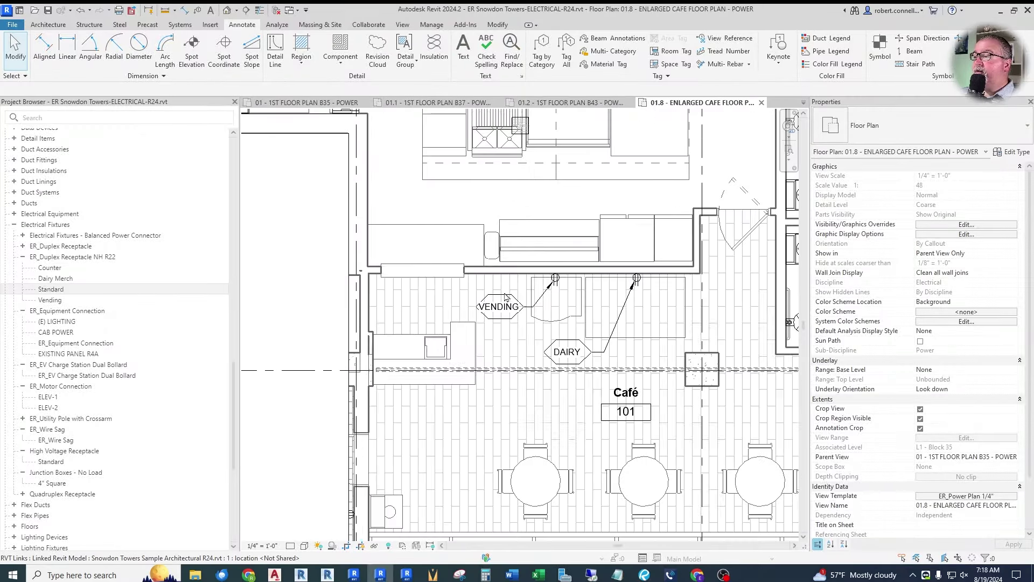
pyautogui.rightClick(570, 259)
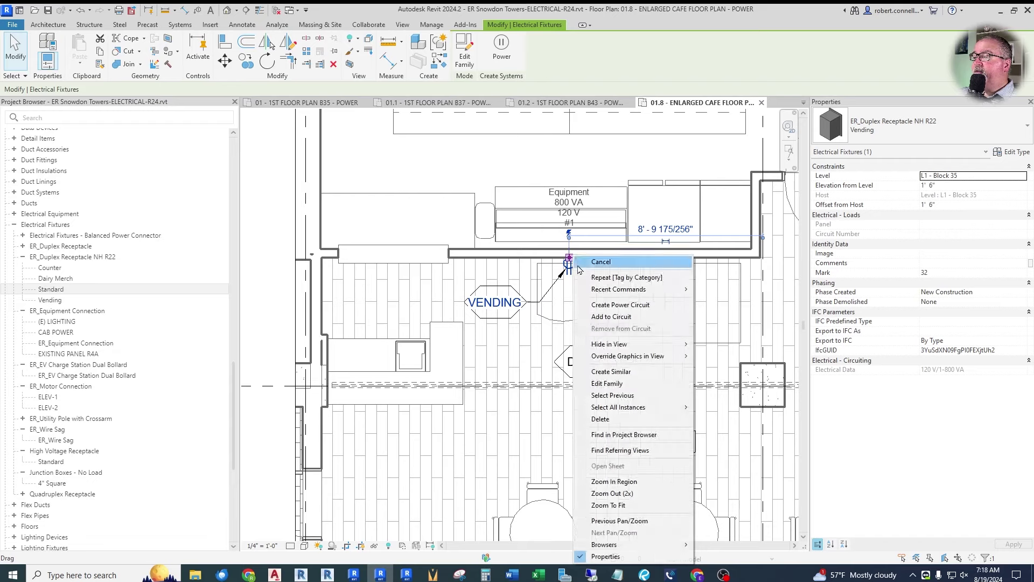
pyautogui.click(610, 372)
pyautogui.scroll(5, 429, 331)
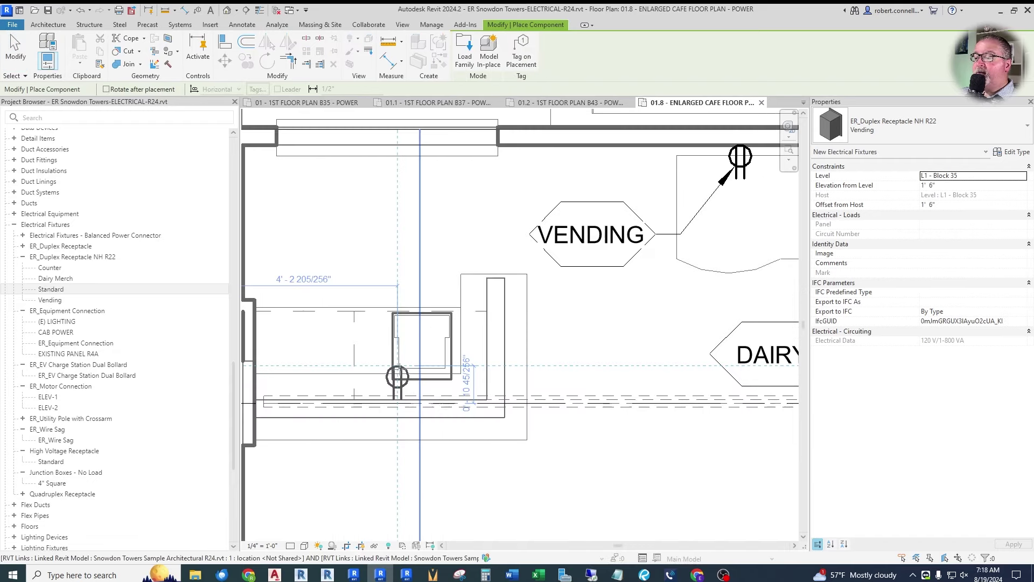
pyautogui.scroll(-2, 429, 331)
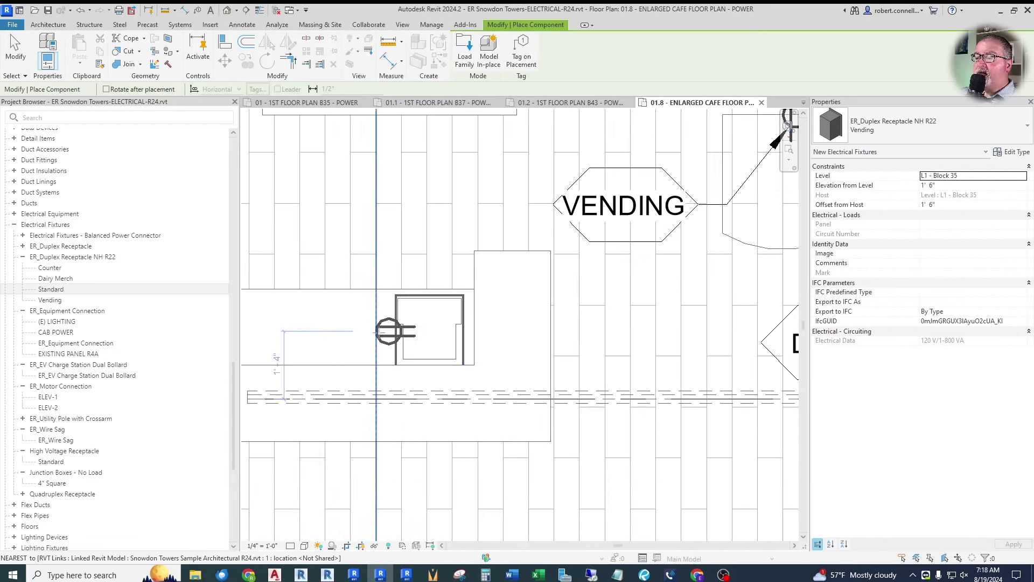
pyautogui.click(381, 365)
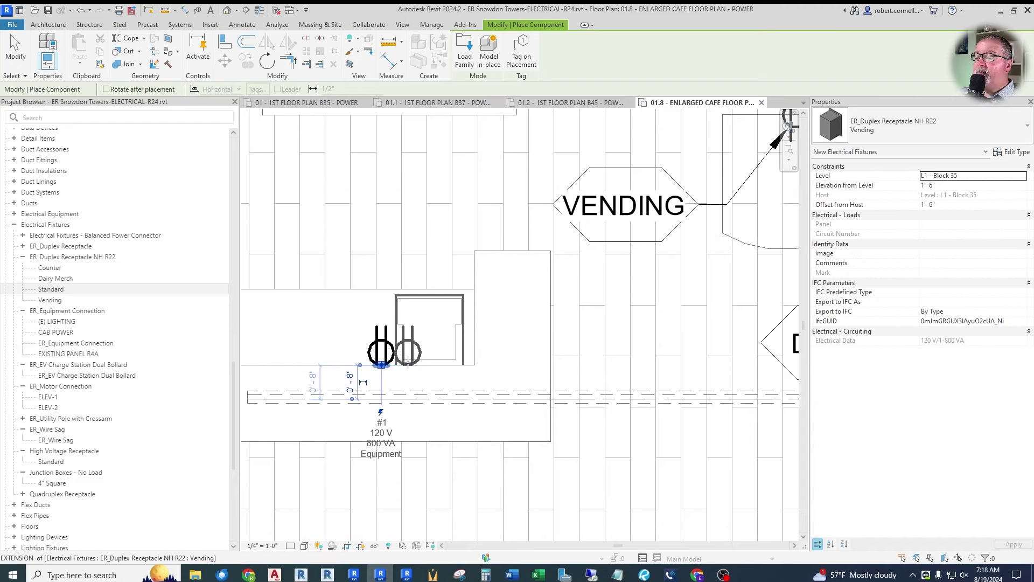
pyautogui.press('Escape')
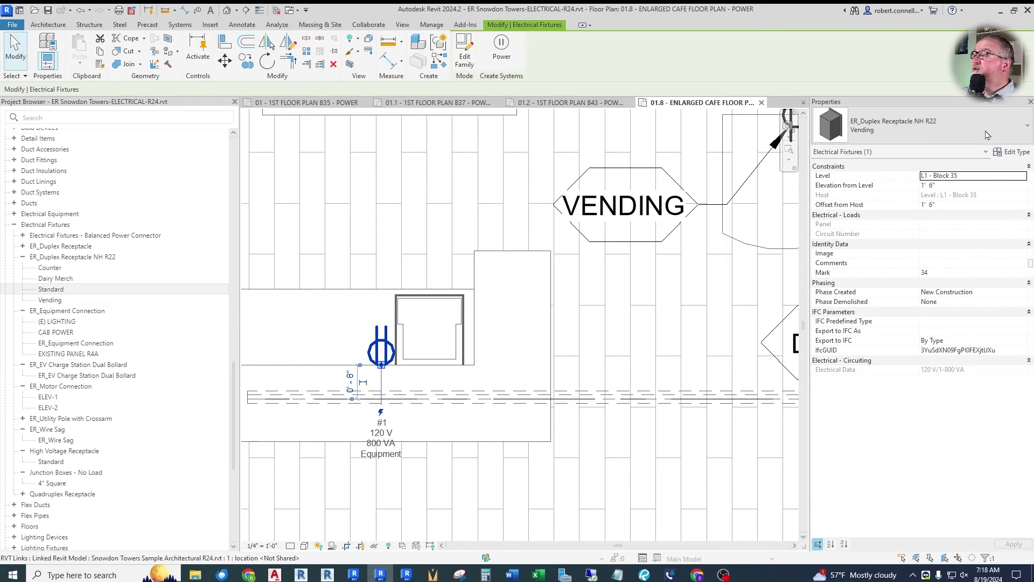
# Step: Change the counter receptacle's type to Standard in the ER_Duplex Receptacle NH R22 family
pyautogui.click(1020, 130)
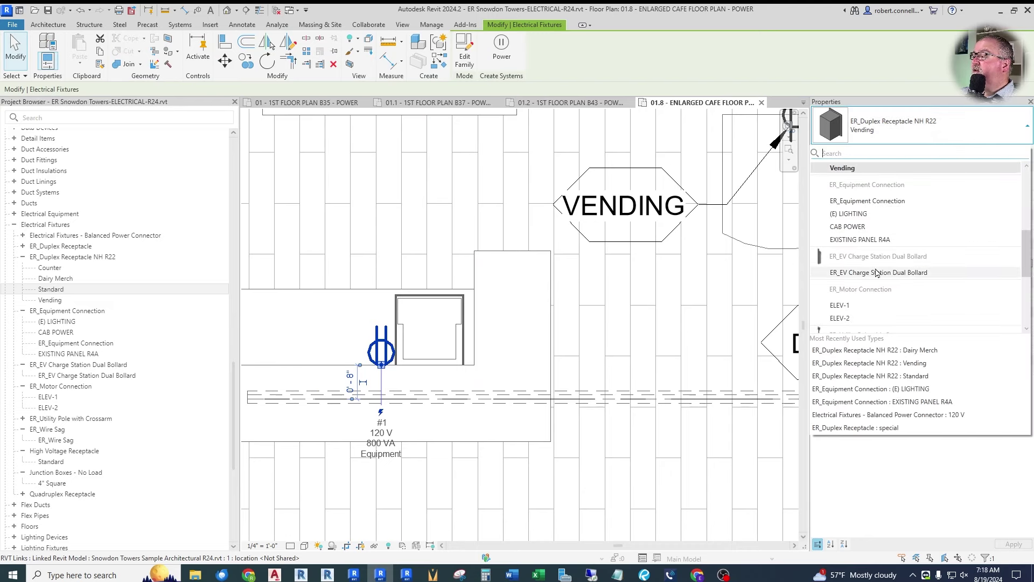
pyautogui.scroll(-3, 883, 265)
pyautogui.scroll(6, 884, 266)
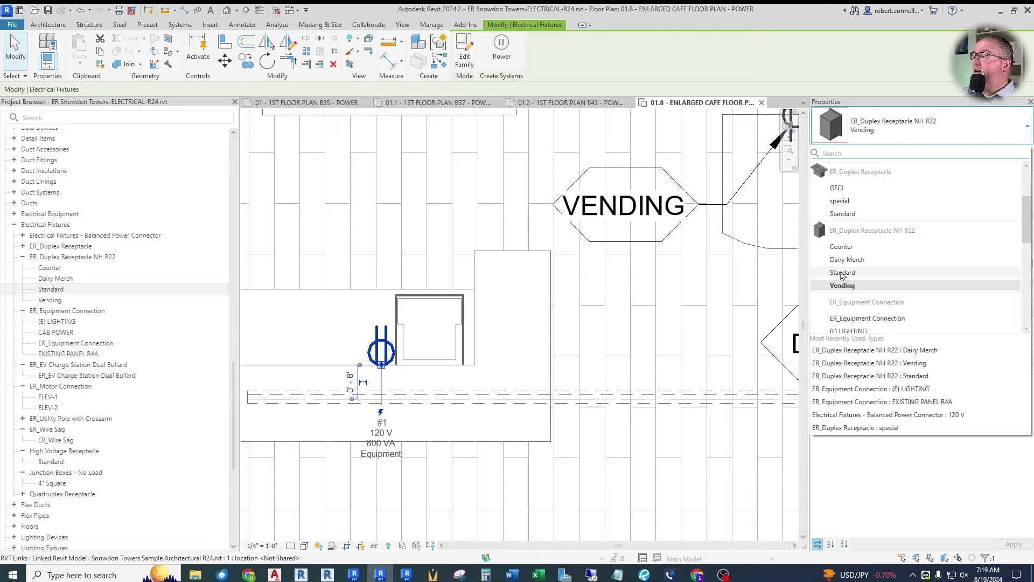
pyautogui.click(843, 273)
pyautogui.press('Escape')
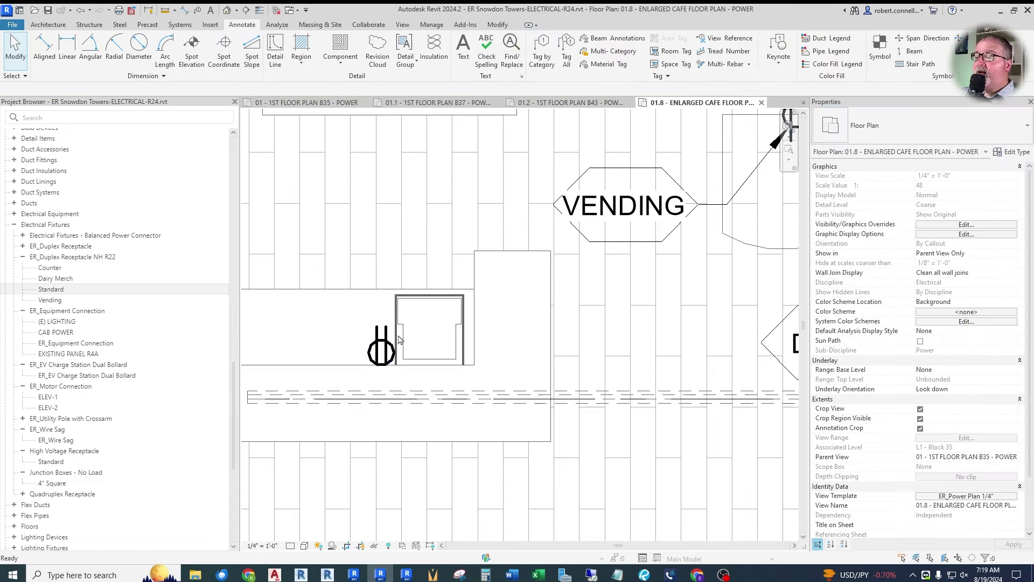
# Step: Check the type properties of the receptacle beside the register, then close them without changes
pyautogui.click(381, 346)
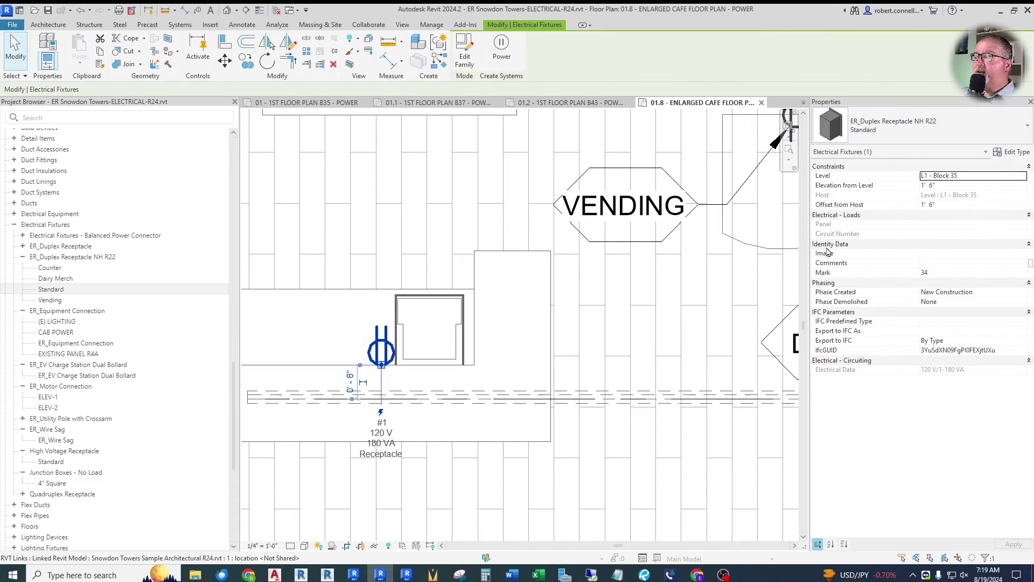
pyautogui.click(1011, 154)
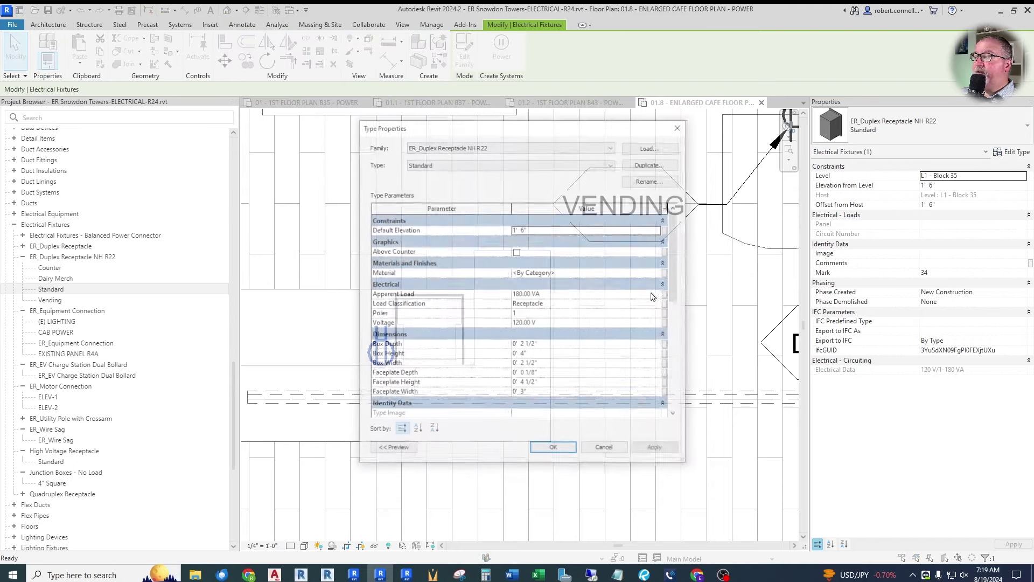
pyautogui.click(606, 449)
pyautogui.press('Escape')
# Step: Create a similar Standard receptacle and place it on the café's end wall near the register counter
pyautogui.scroll(-4, 351, 264)
pyautogui.scroll(-2, 351, 264)
pyautogui.scroll(2, 377, 269)
pyautogui.scroll(-1, 285, 408)
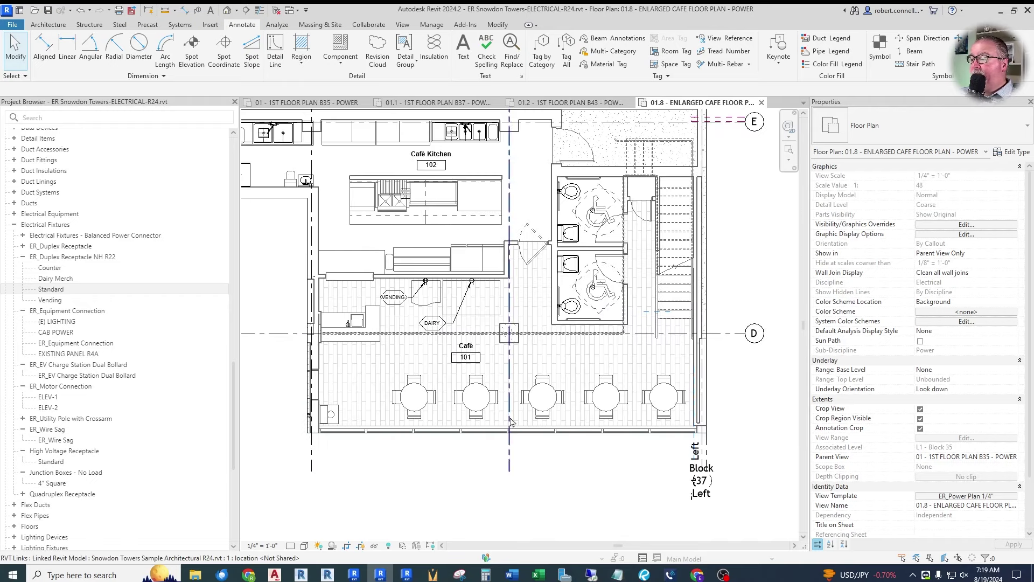
pyautogui.scroll(4, 321, 393)
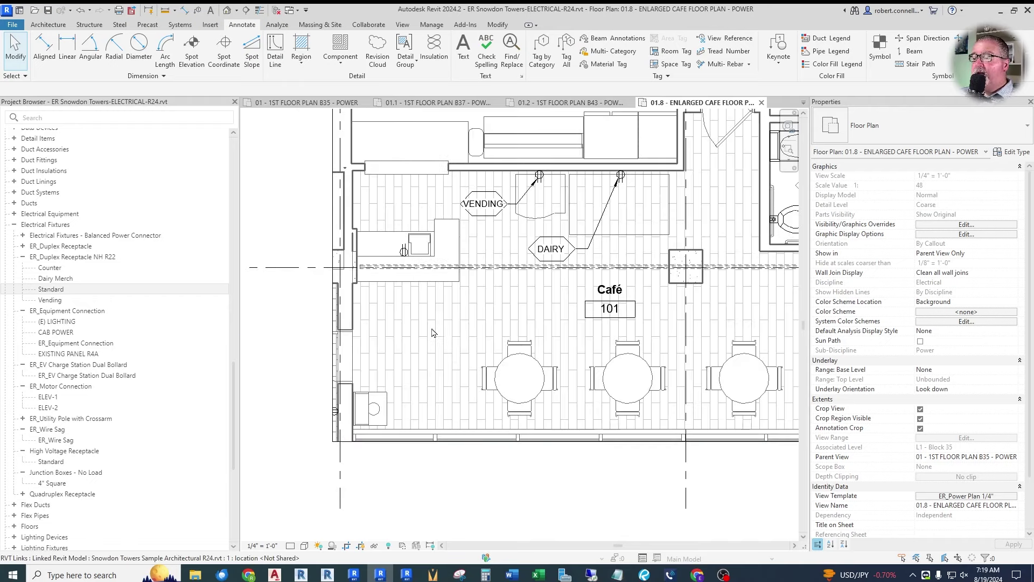
pyautogui.click(389, 212)
pyautogui.rightClick(389, 215)
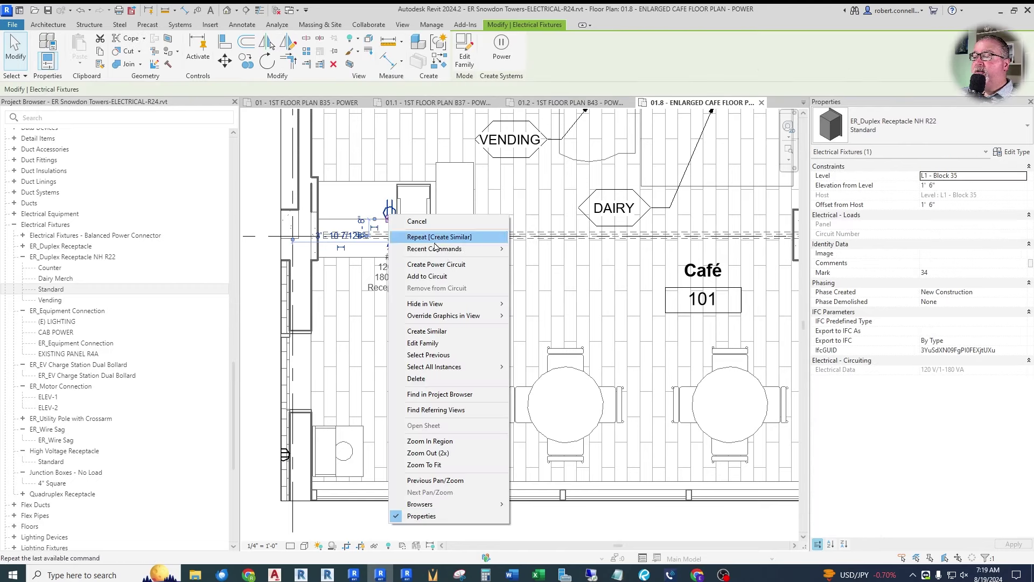
pyautogui.click(429, 330)
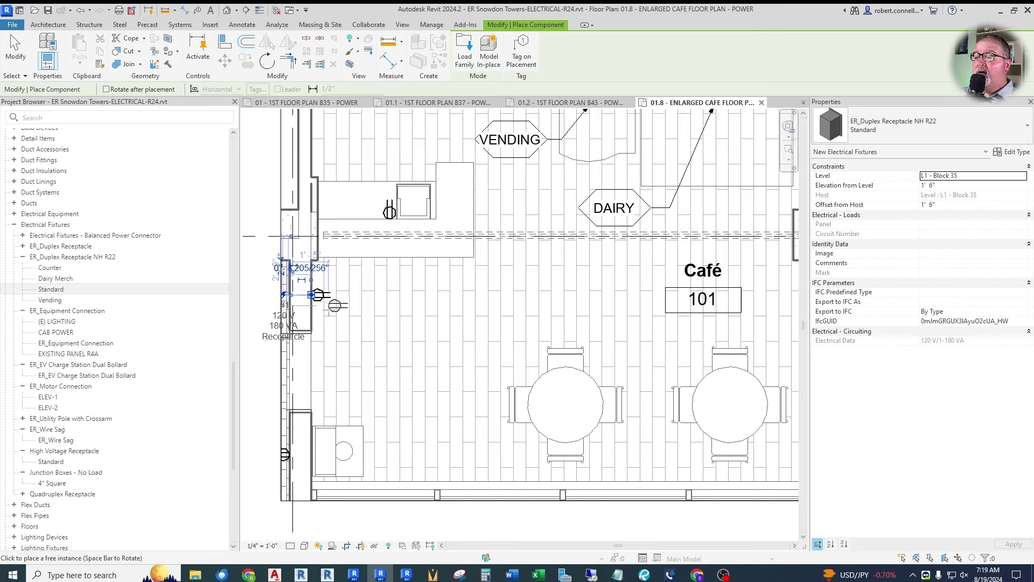
# Step: Place four Standard duplex receptacles spaced along the café's long window wall behind the tables
pyautogui.scroll(-4, 318, 295)
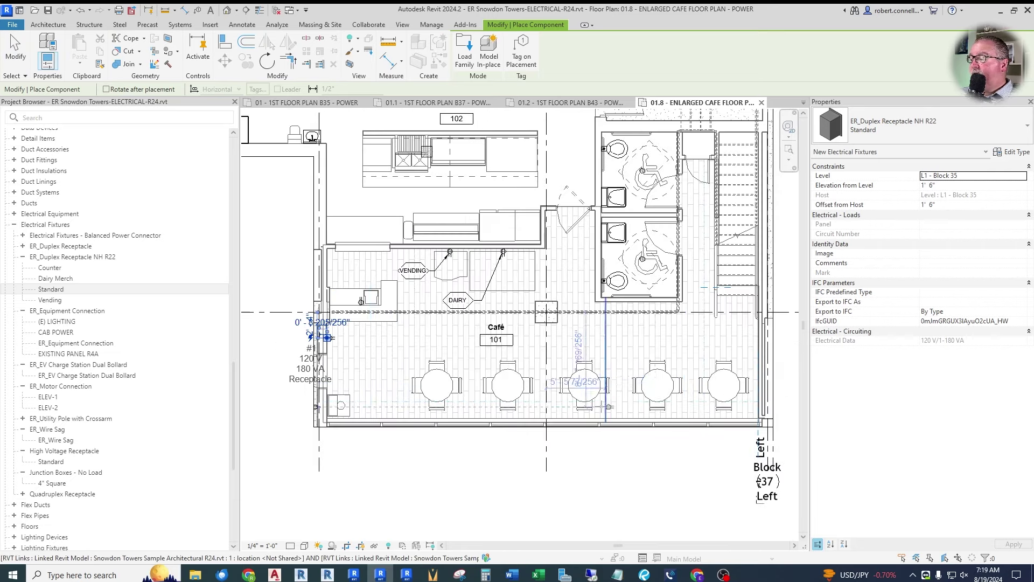
pyautogui.scroll(5, 377, 420)
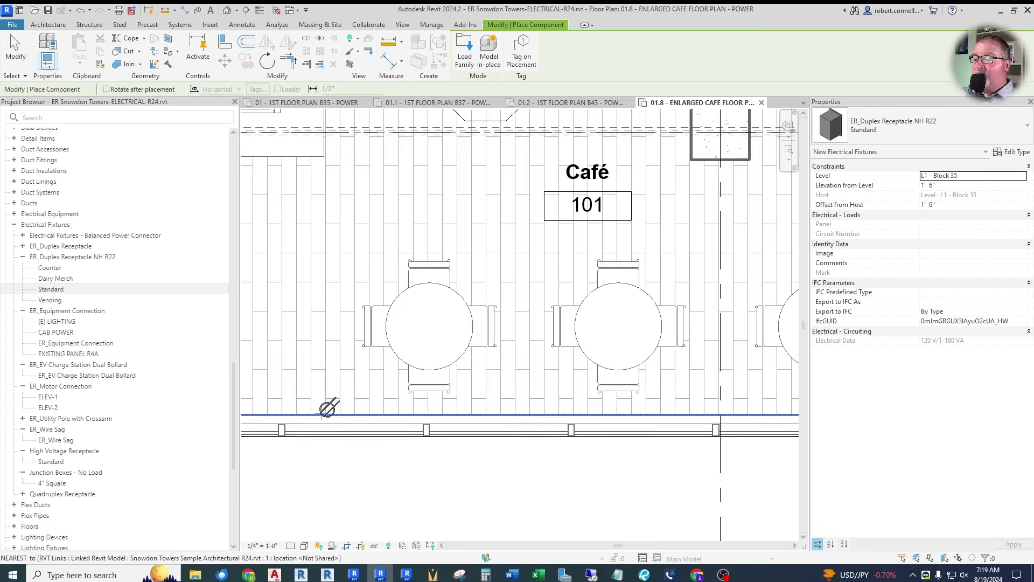
pyautogui.click(315, 407)
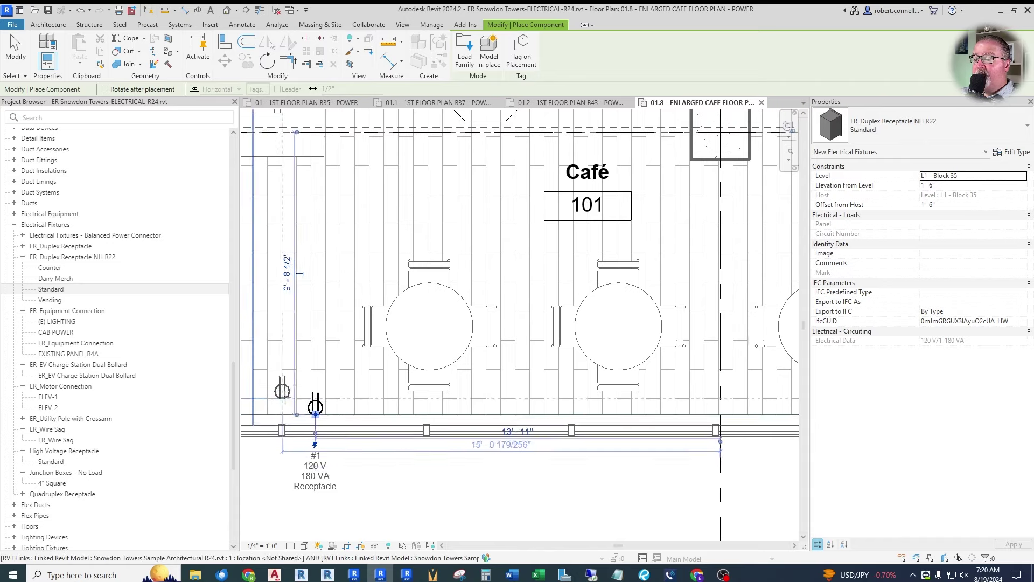
pyautogui.scroll(-3, 315, 408)
pyautogui.scroll(3, 471, 403)
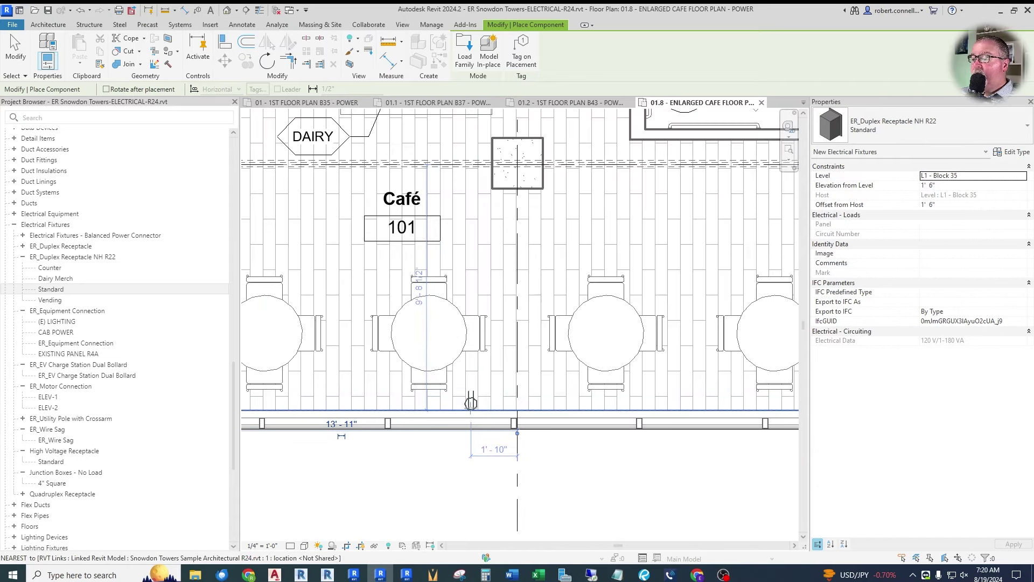
pyautogui.click(470, 403)
pyautogui.scroll(-3, 470, 403)
pyautogui.scroll(3, 541, 402)
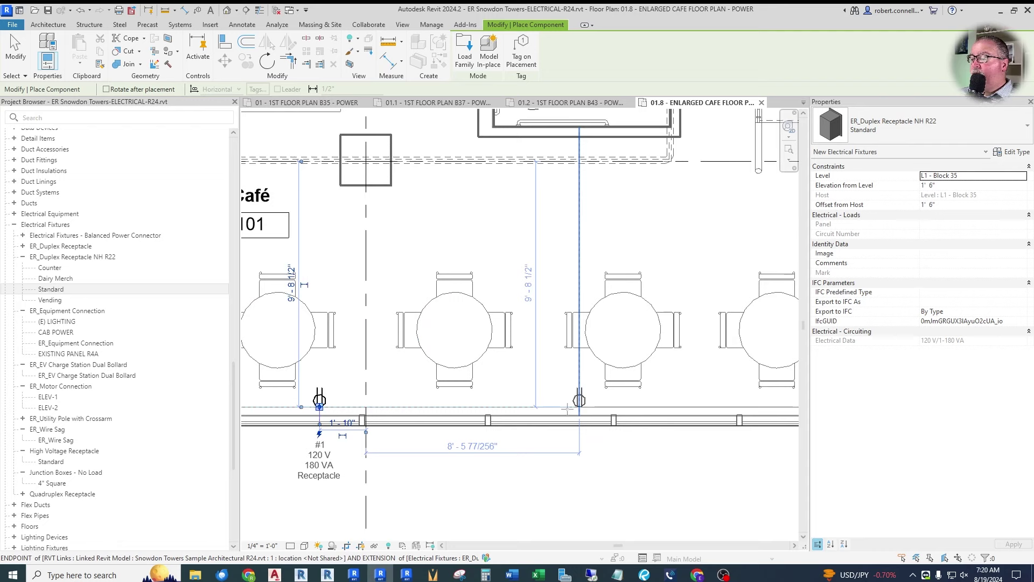
pyautogui.click(541, 401)
pyautogui.scroll(-3, 541, 402)
pyautogui.scroll(3, 581, 400)
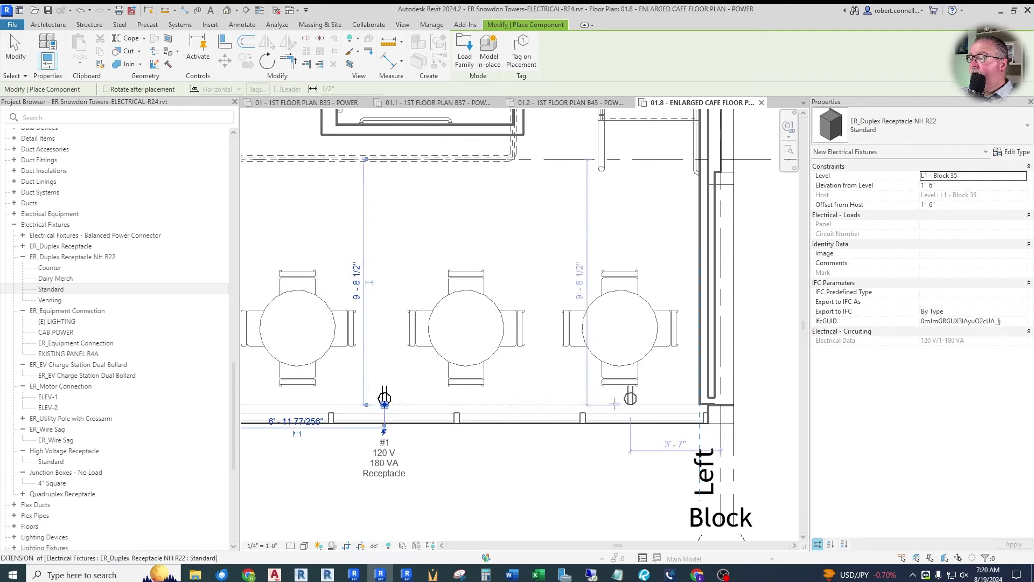
pyautogui.click(384, 399)
# Step: Place a Standard receptacle on the café's opposite end wall, just past the stair, and finish placing
pyautogui.scroll(-3, 384, 401)
pyautogui.scroll(2, 576, 402)
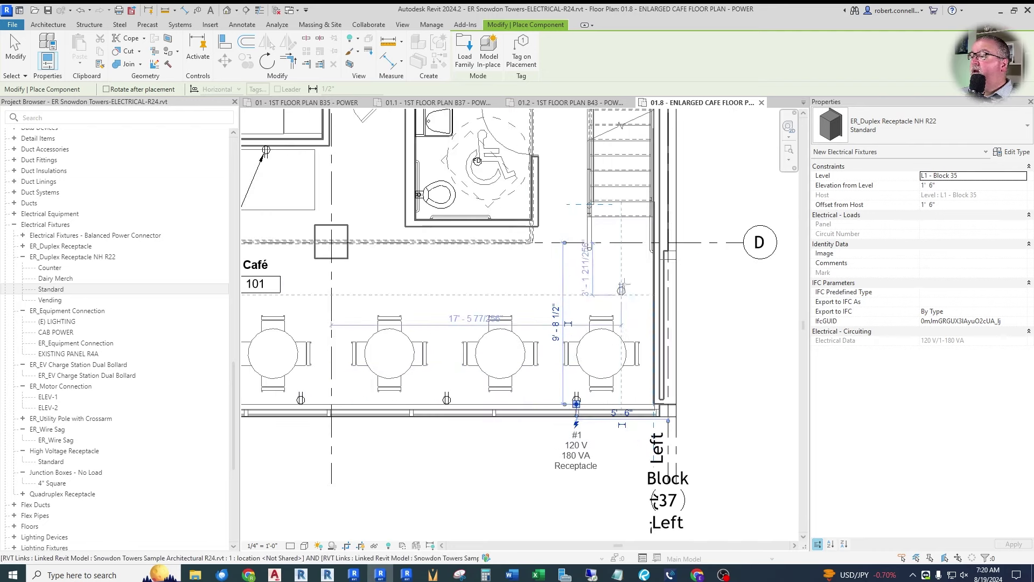
pyautogui.scroll(2, 576, 403)
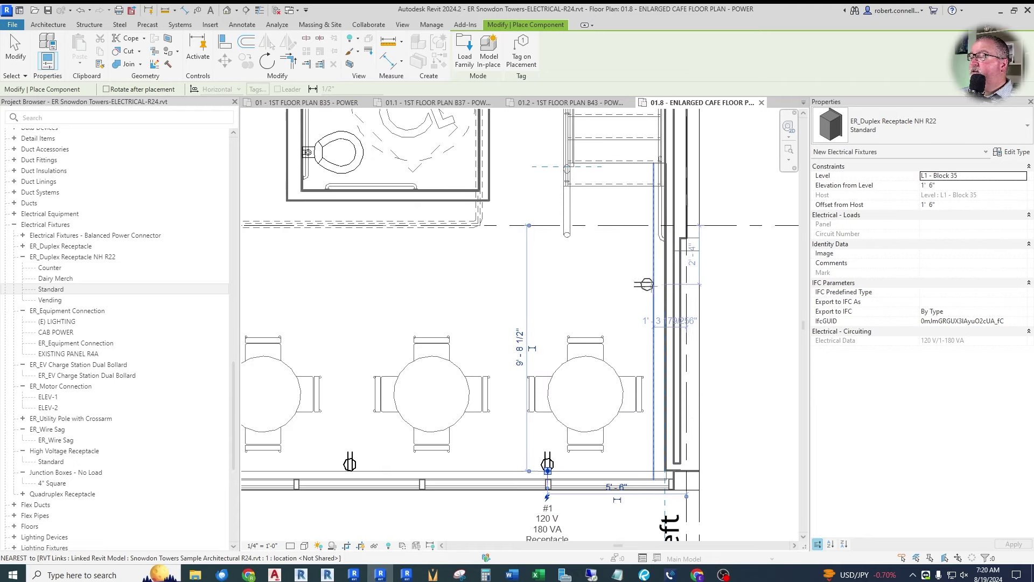
pyautogui.click(547, 467)
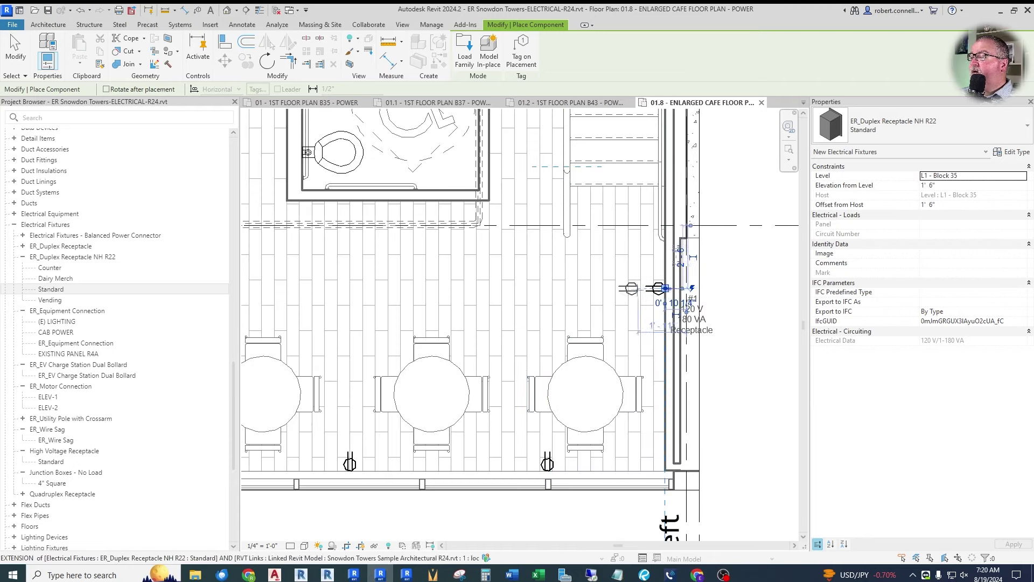
pyautogui.press('Escape')
pyautogui.press('Escape')
pyautogui.scroll(-1, 640, 314)
pyautogui.scroll(2, 641, 314)
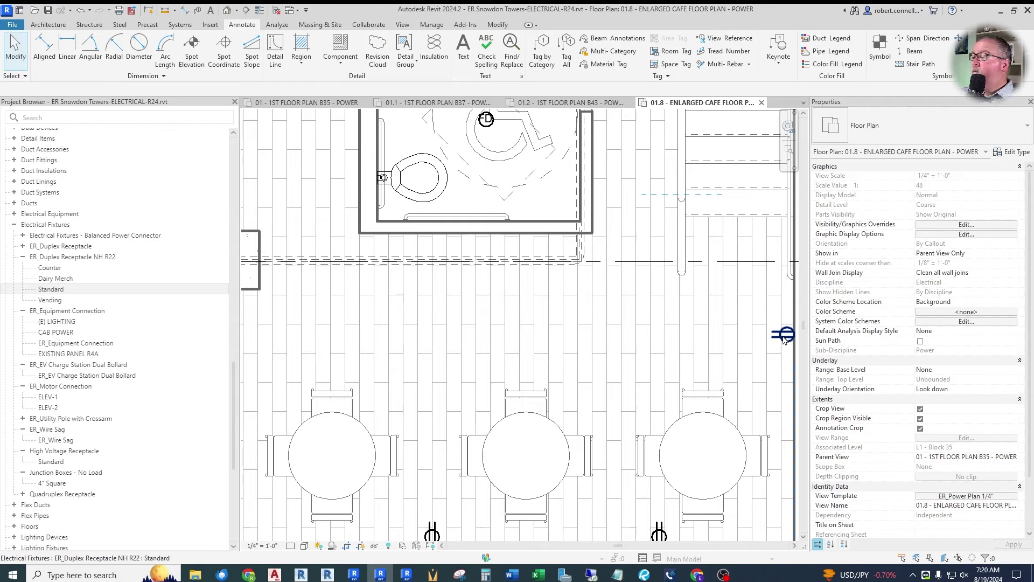
# Step: Create a similar Standard receptacle and place it on the café side of the restroom wall
pyautogui.rightClick(783, 333)
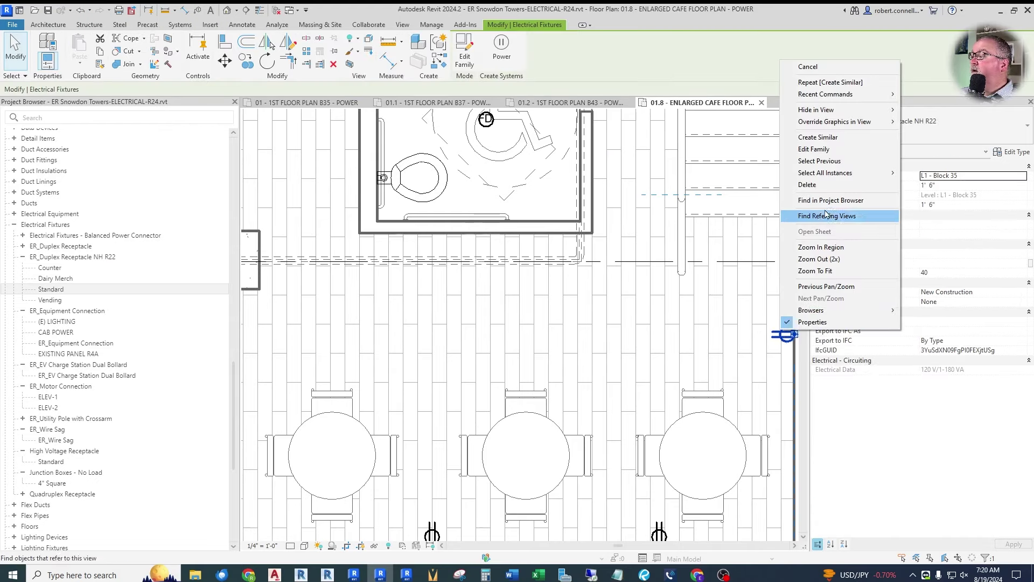
pyautogui.click(817, 137)
pyautogui.click(467, 248)
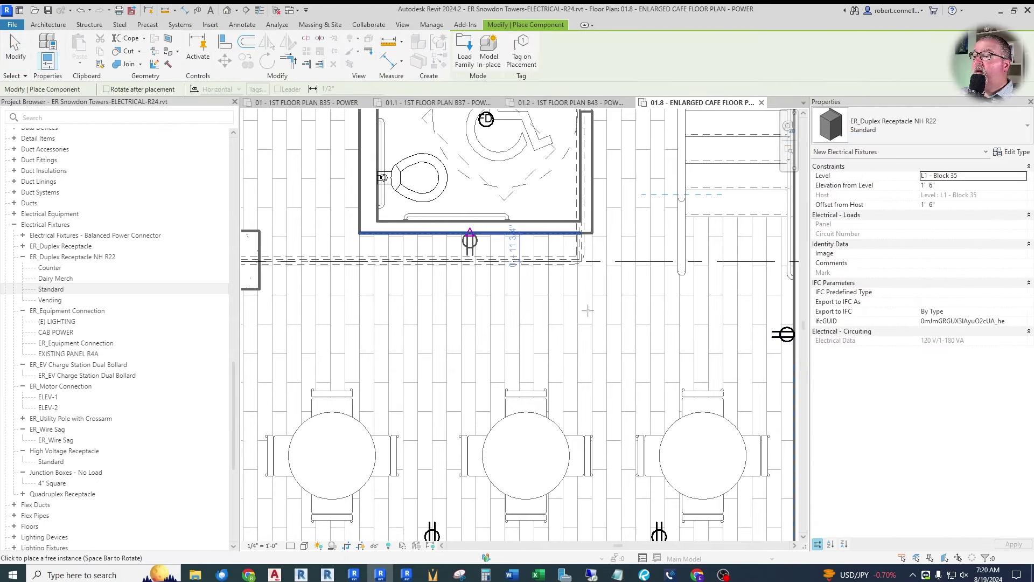
pyautogui.press('Escape')
pyautogui.press('Escape')
pyautogui.scroll(-2, 641, 314)
pyautogui.scroll(-2, 563, 345)
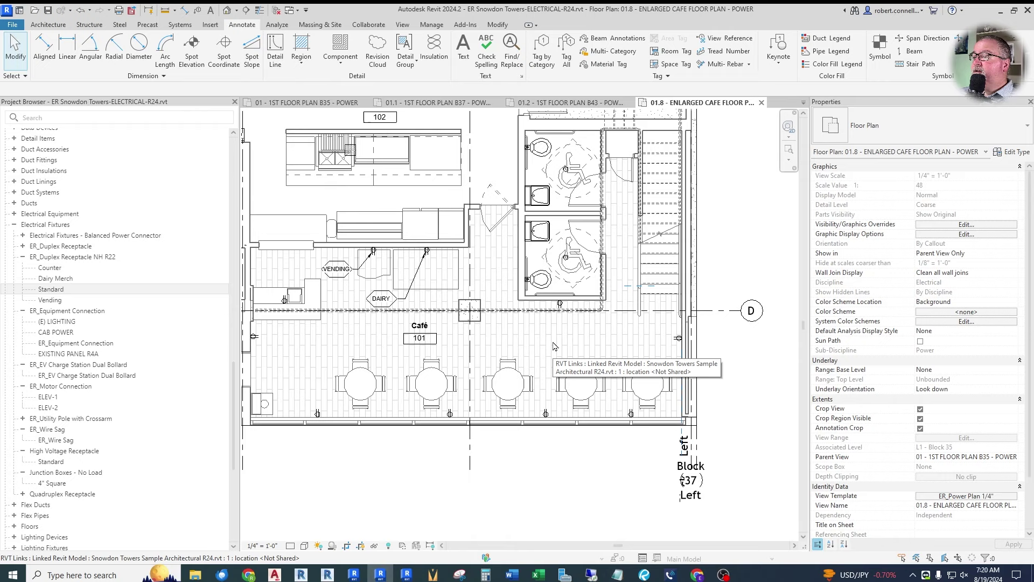
# Step: Place a Counter type ER_Duplex Receptacle NH R22 on the wall behind the sink in the restroom nearest the café
pyautogui.scroll(5, 575, 196)
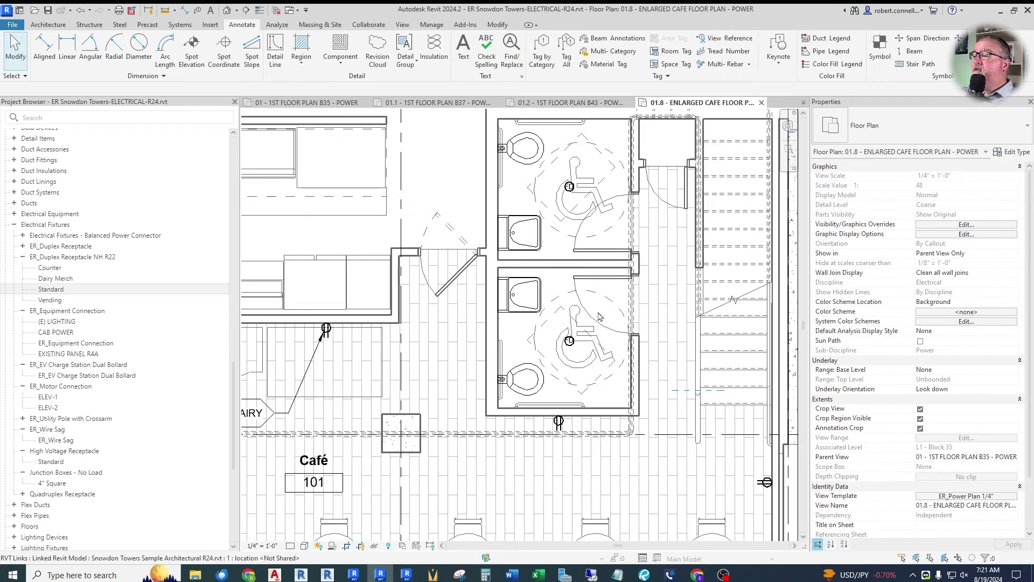
pyautogui.scroll(-2, 532, 292)
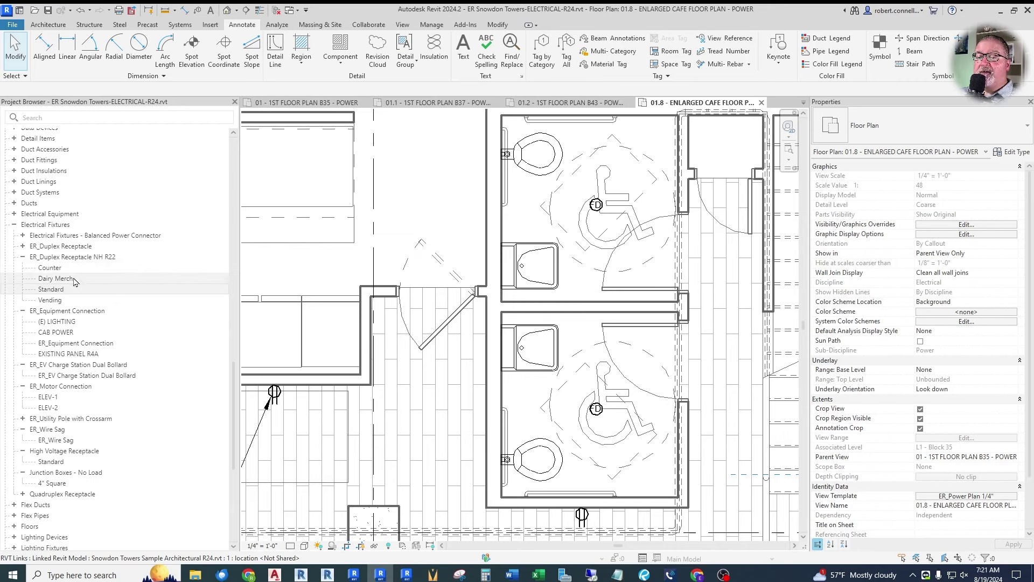
pyautogui.moveTo(48, 270); pyautogui.dragTo(577, 296)
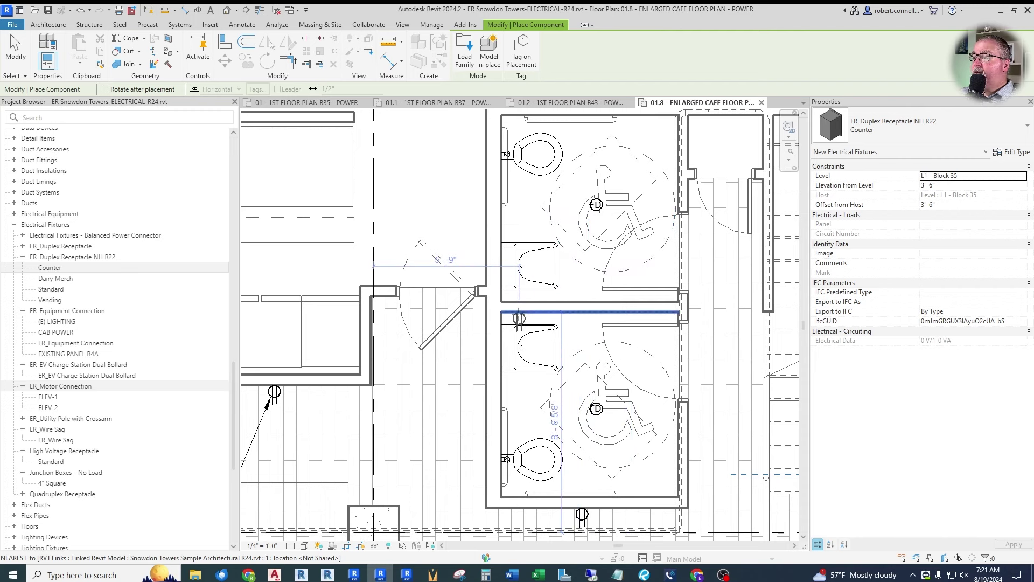
pyautogui.click(520, 317)
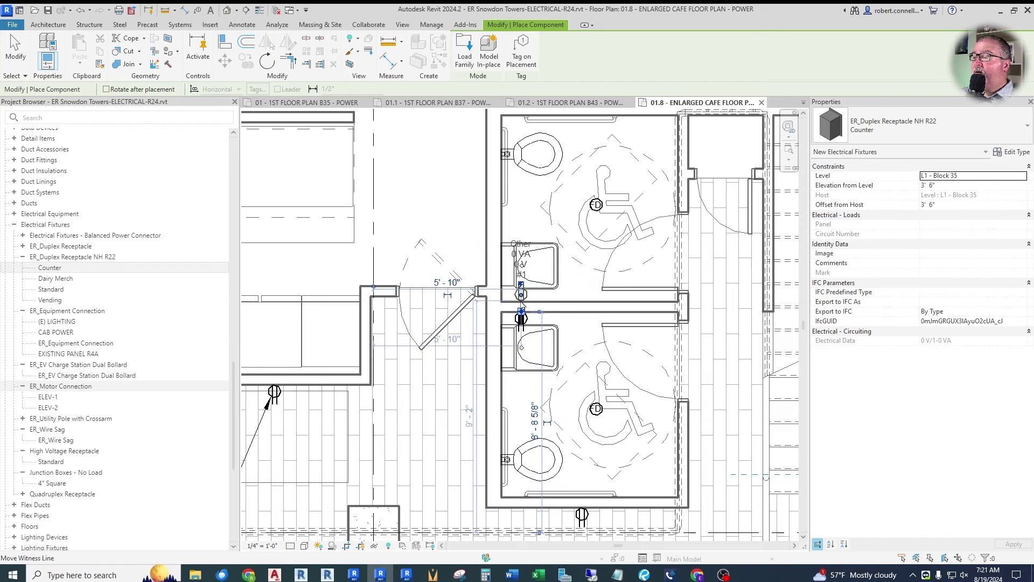
# Step: Place a second Counter duplex receptacle beside the sink in the adjoining restroom, back-to-back with the first, and finish placing
pyautogui.scroll(3, 520, 302)
pyautogui.click(509, 296)
pyautogui.press('Escape')
pyautogui.press('Escape')
pyautogui.scroll(-2, 525, 272)
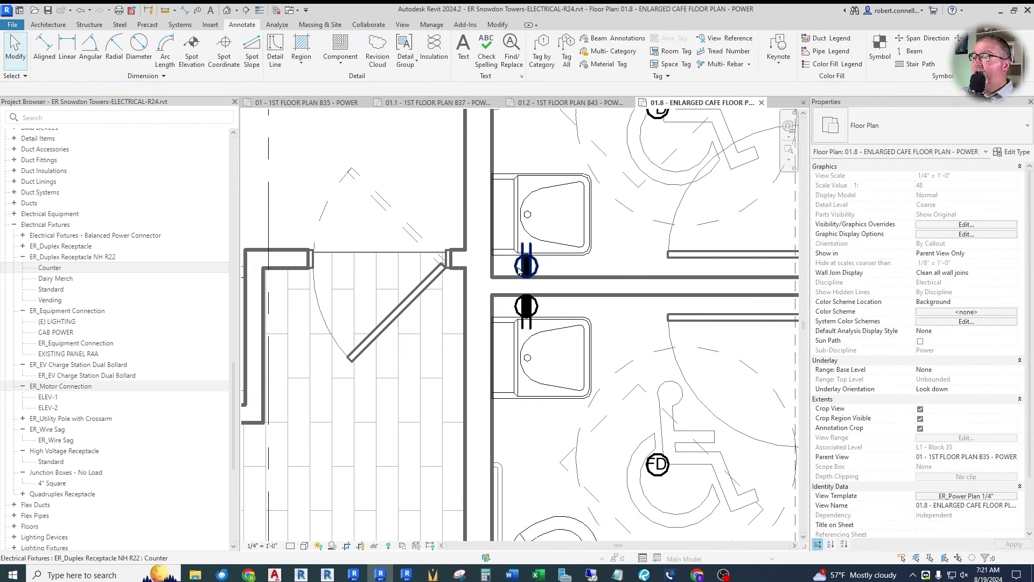
# Step: Review the type properties of the new Counter receptacle without changing anything
pyautogui.click(525, 269)
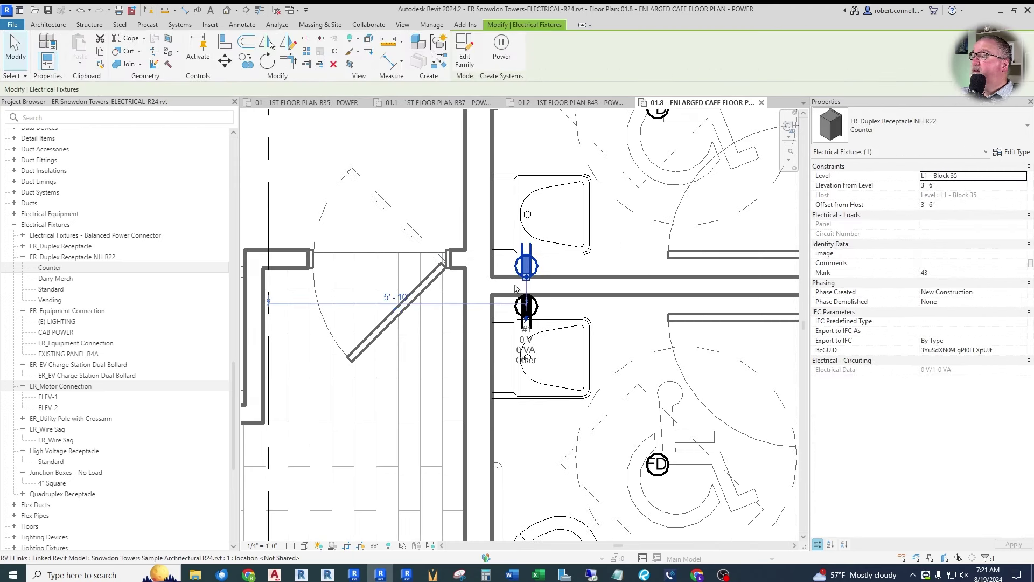
pyautogui.click(1010, 153)
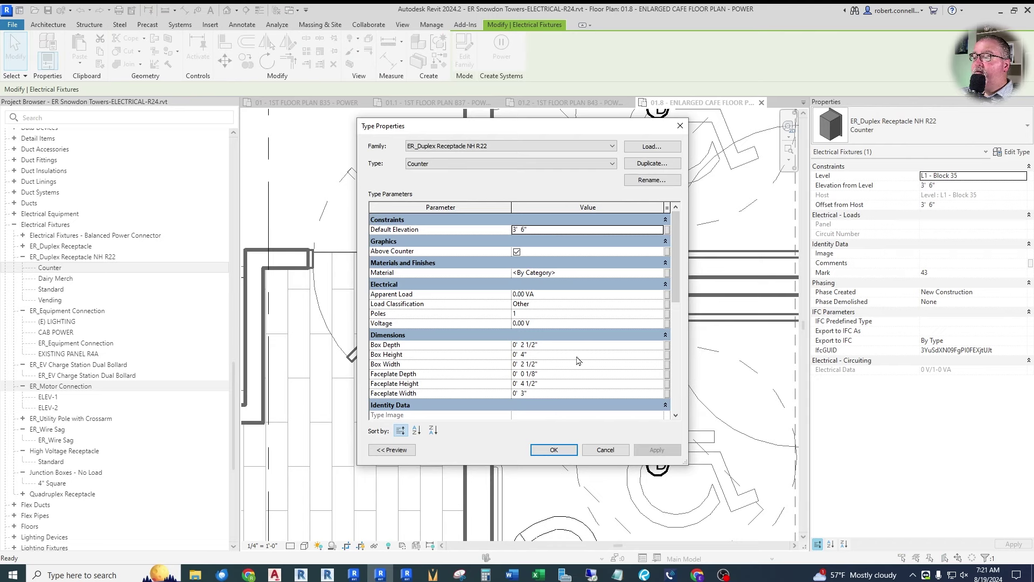
pyautogui.click(603, 450)
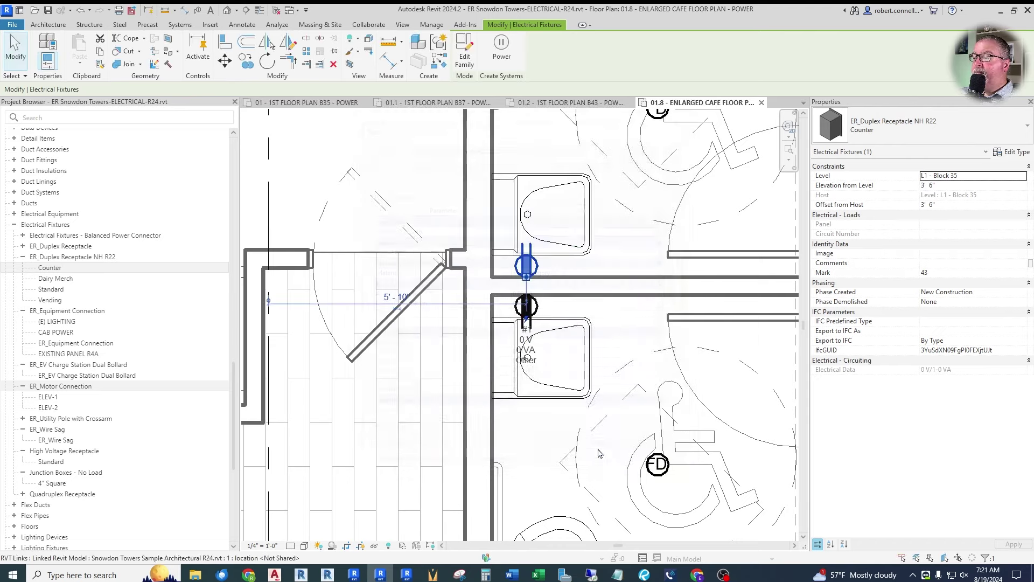
pyautogui.click(566, 259)
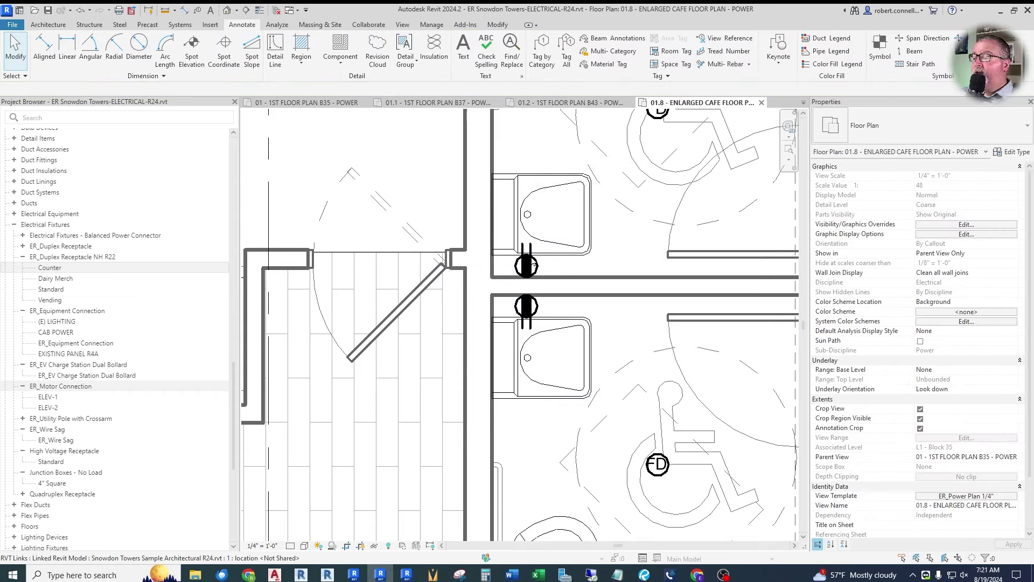
# Step: Add a 3/32" Arial text note reading GFCI and position it beside the restroom receptacle on the kitchen side
pyautogui.scroll(-2, 576, 265)
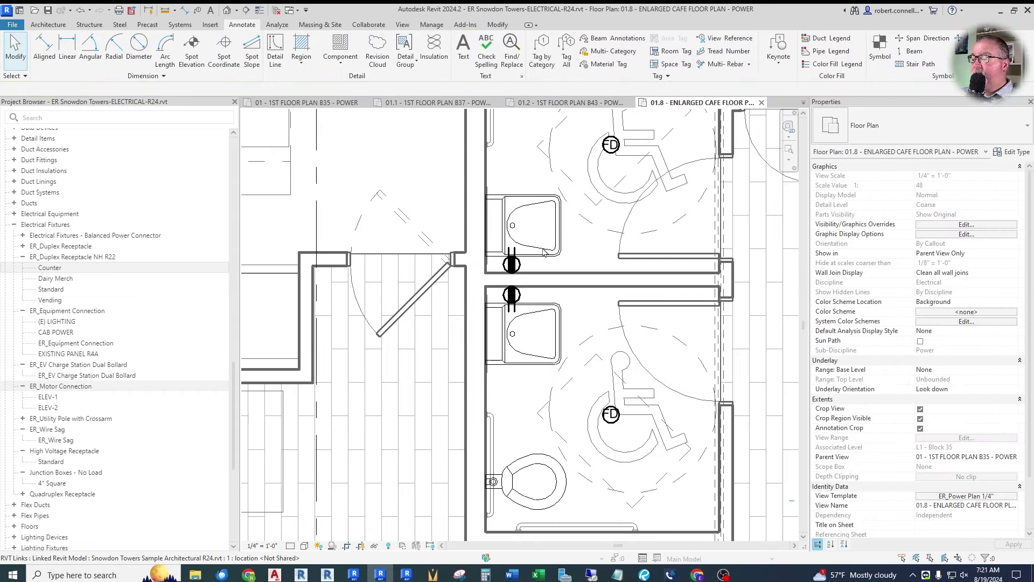
pyautogui.scroll(1, 540, 247)
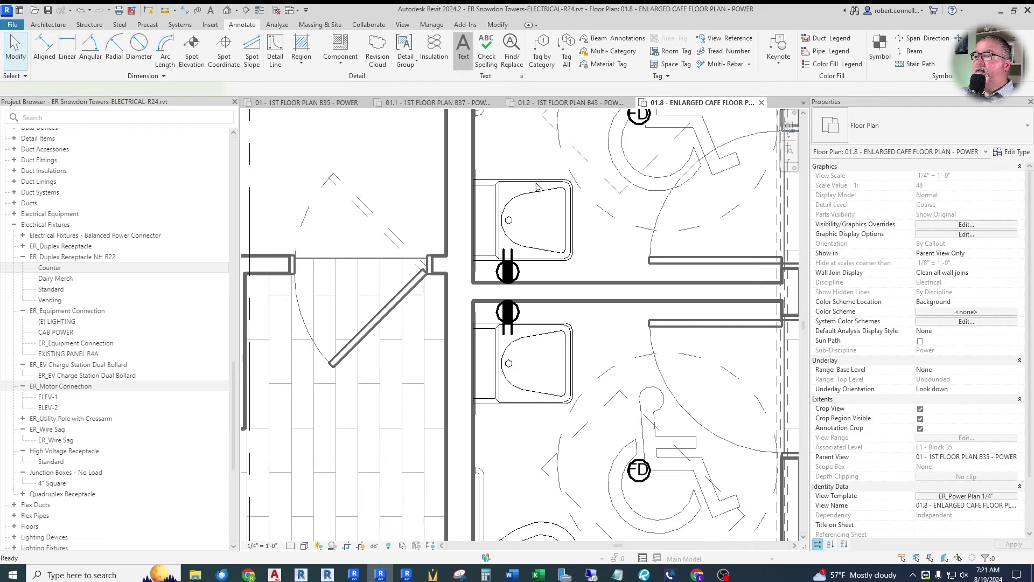
pyautogui.click(463, 48)
pyautogui.click(525, 247)
pyautogui.write('G')
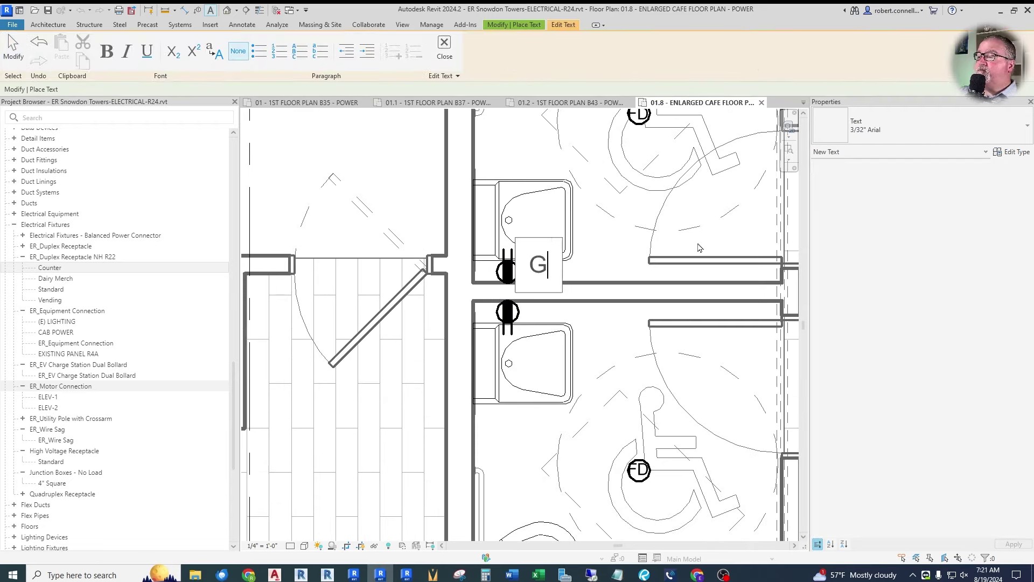
pyautogui.write('FCI')
pyautogui.click(600, 209)
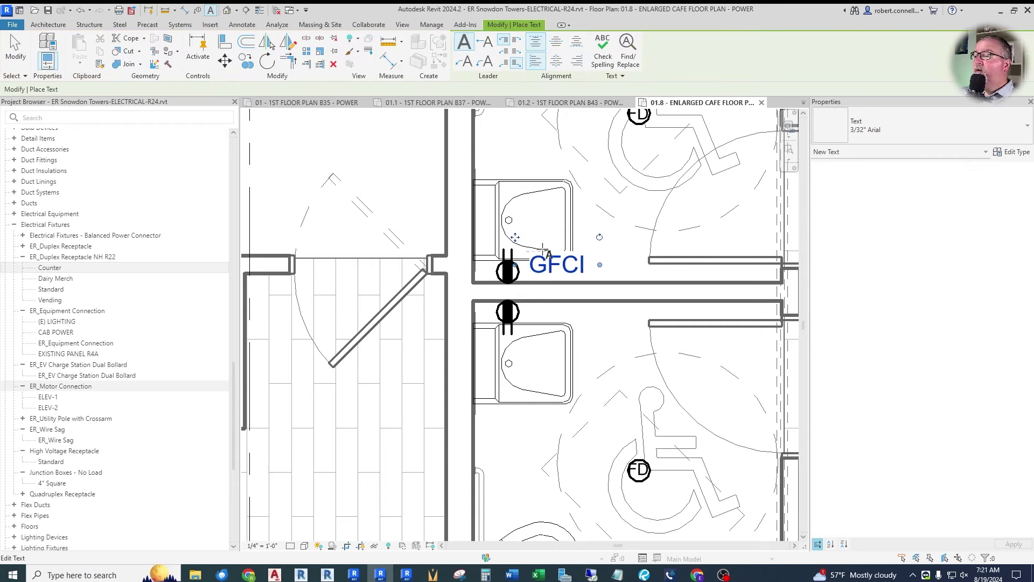
pyautogui.moveTo(516, 240)
pyautogui.mouseDown()
pyautogui.moveTo(511, 174)
pyautogui.moveTo(507, 218)
pyautogui.mouseUp()
pyautogui.press('Escape')
pyautogui.press('Escape')
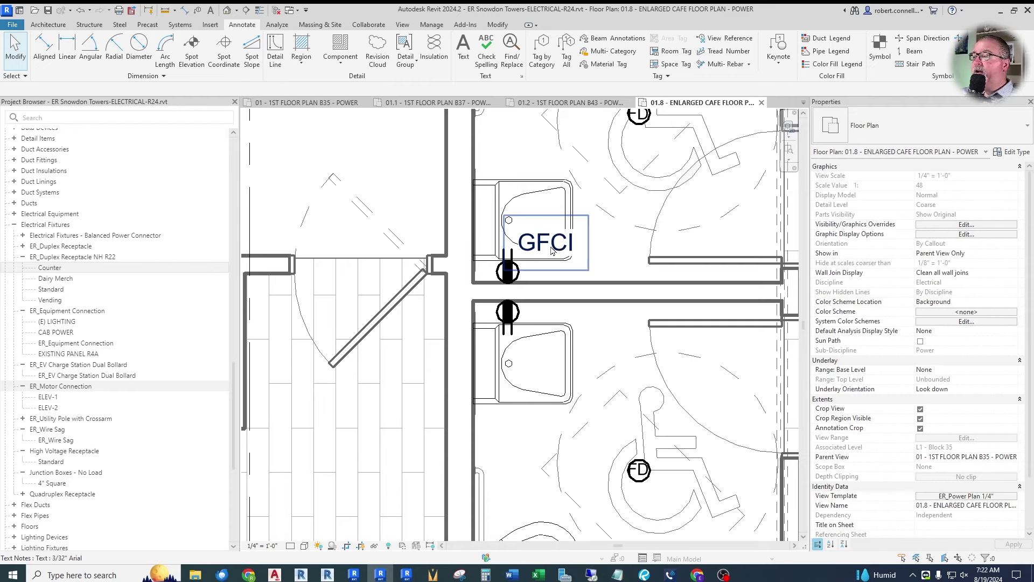
# Step: Copy the GFCI note straight down to the matching receptacle in the adjoining restroom
pyautogui.click(581, 221)
pyautogui.click(546, 245)
pyautogui.click(554, 334)
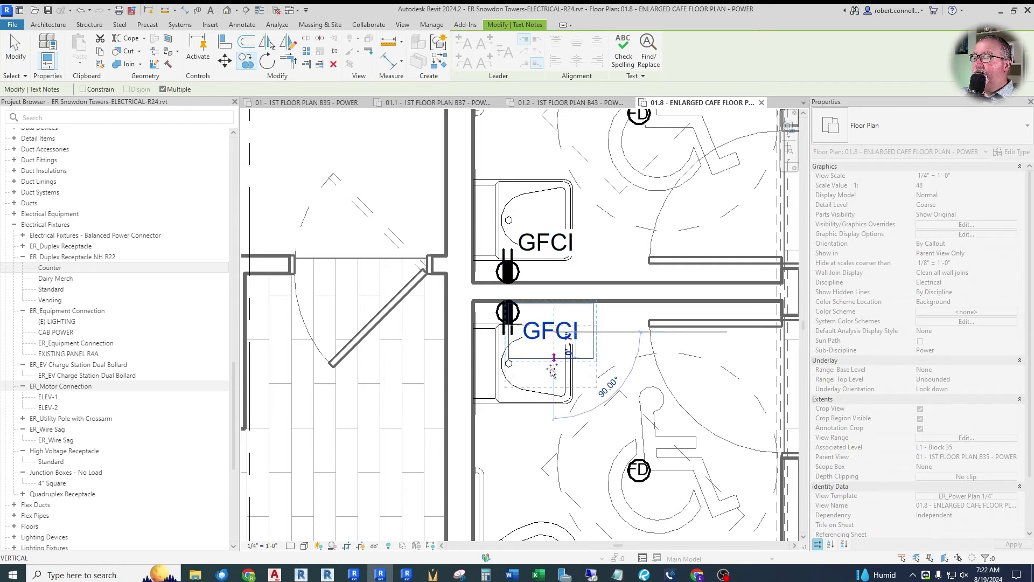
pyautogui.press('Escape')
# Step: Examine the Café Kitchen on the power plan, then switch to the architectural PDF in Revu and study its sink, shelving and table callouts
pyautogui.scroll(-5, 556, 308)
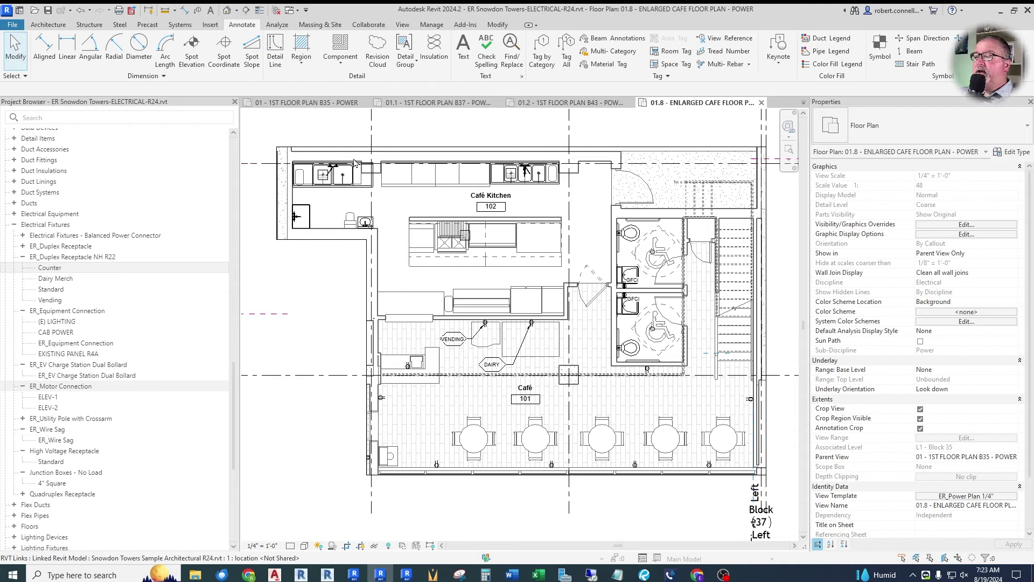
pyautogui.scroll(2, 354, 162)
pyautogui.scroll(-3, 490, 222)
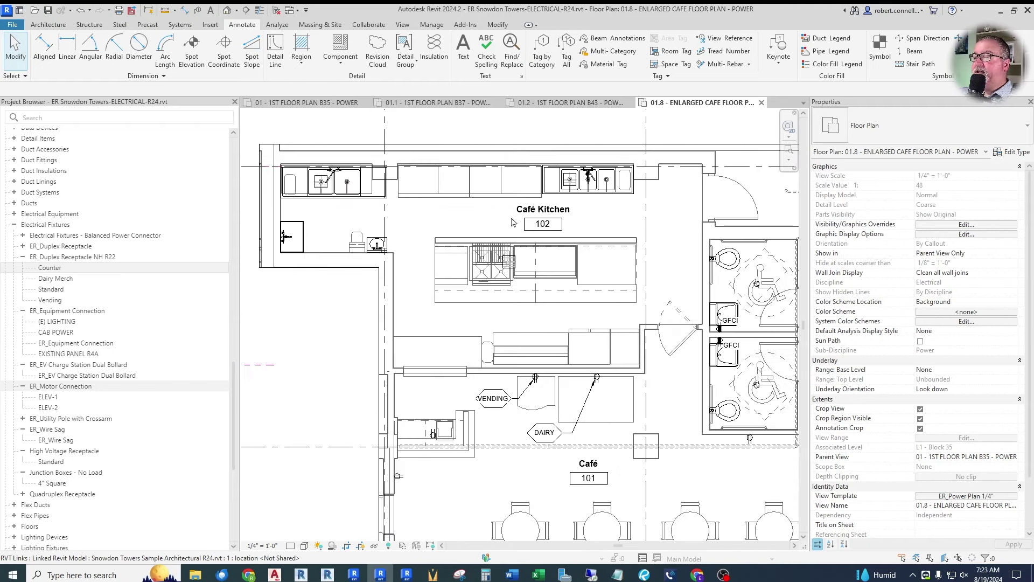
pyautogui.scroll(1, 468, 189)
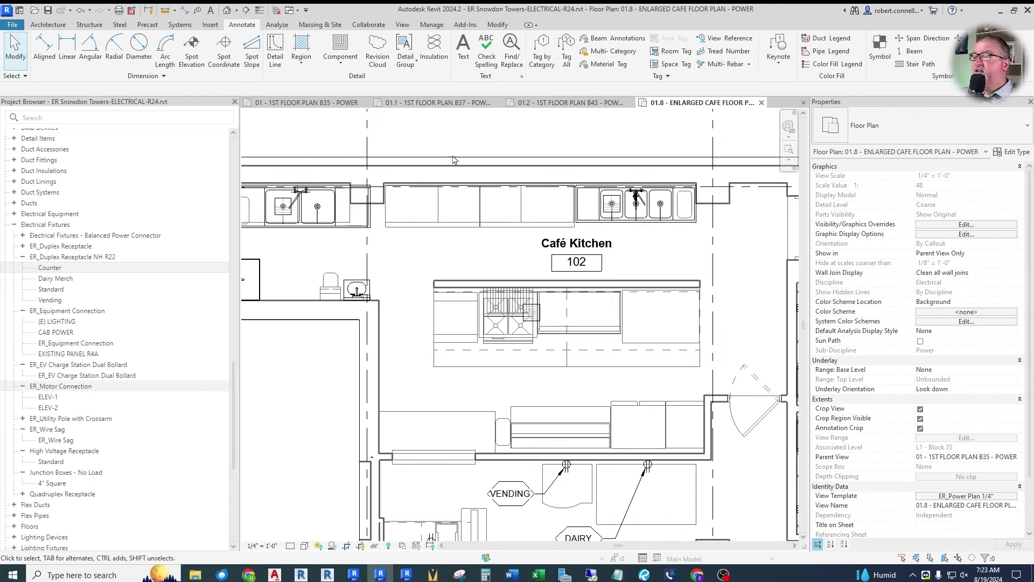
pyautogui.scroll(-1, 474, 226)
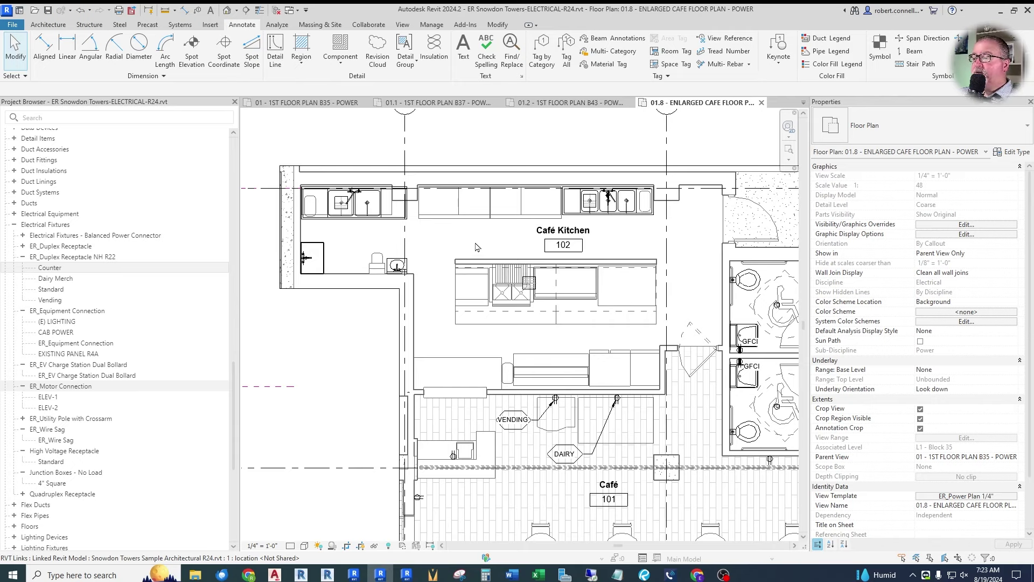
pyautogui.moveTo(638, 565)
pyautogui.click(640, 520)
pyautogui.moveTo(627, 390); pyautogui.dragTo(546, 341)
pyautogui.scroll(-1, 546, 341)
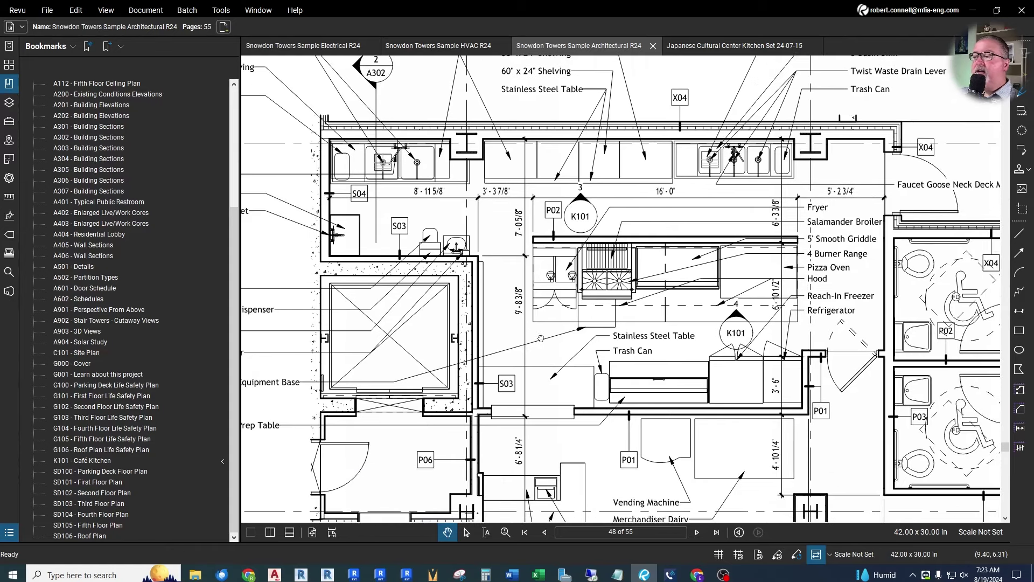
pyautogui.scroll(-1, 496, 288)
pyautogui.scroll(-1, 494, 288)
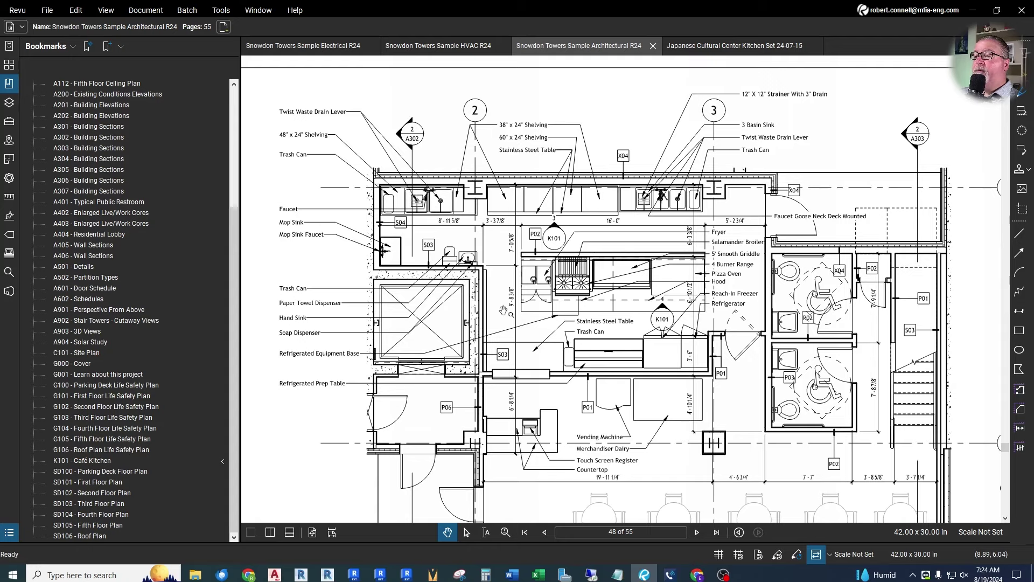
pyautogui.scroll(-1, 540, 172)
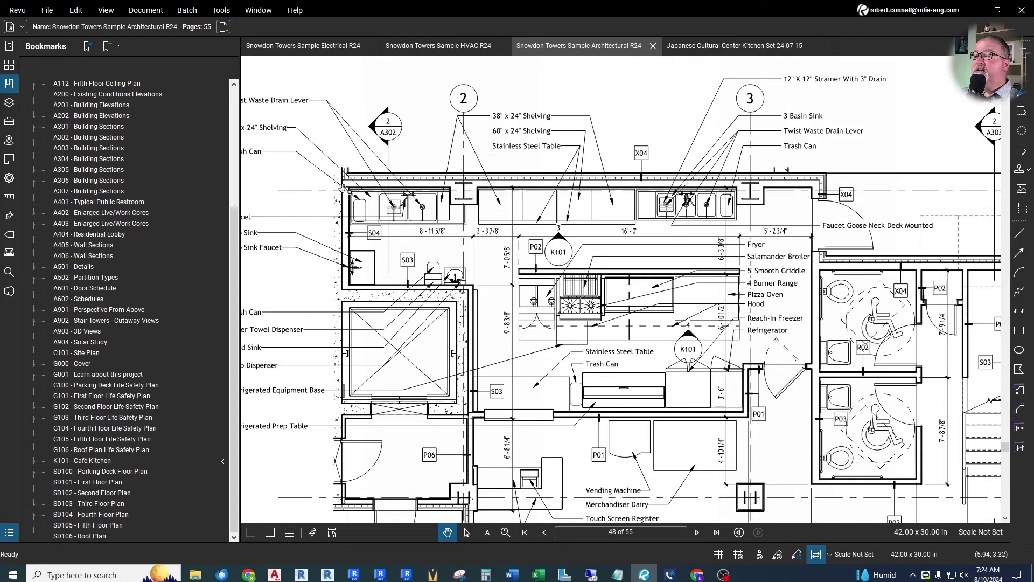
pyautogui.scroll(-1, 329, 179)
pyautogui.scroll(1, 329, 180)
pyautogui.scroll(1, 382, 180)
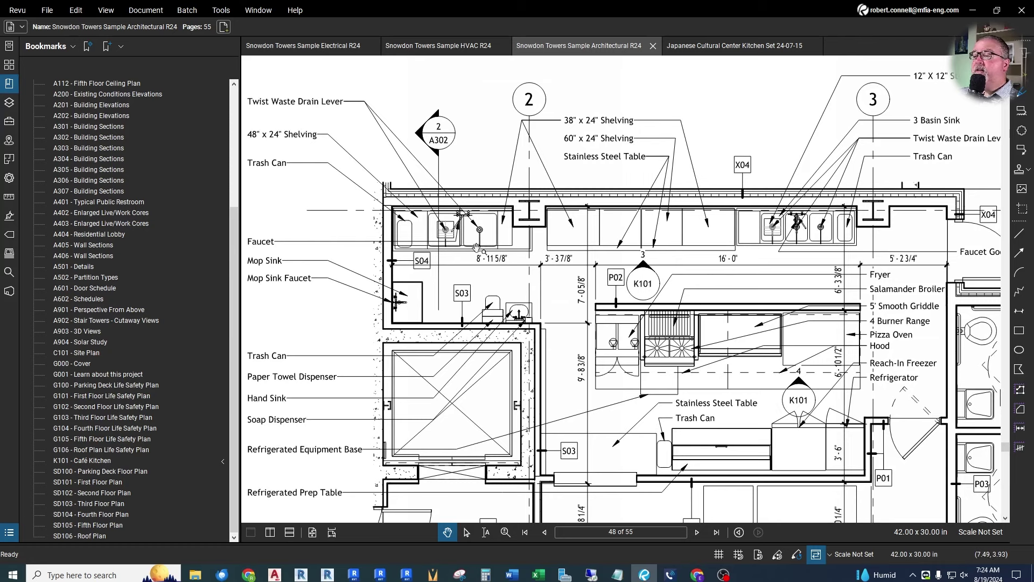
pyautogui.scroll(1, 499, 254)
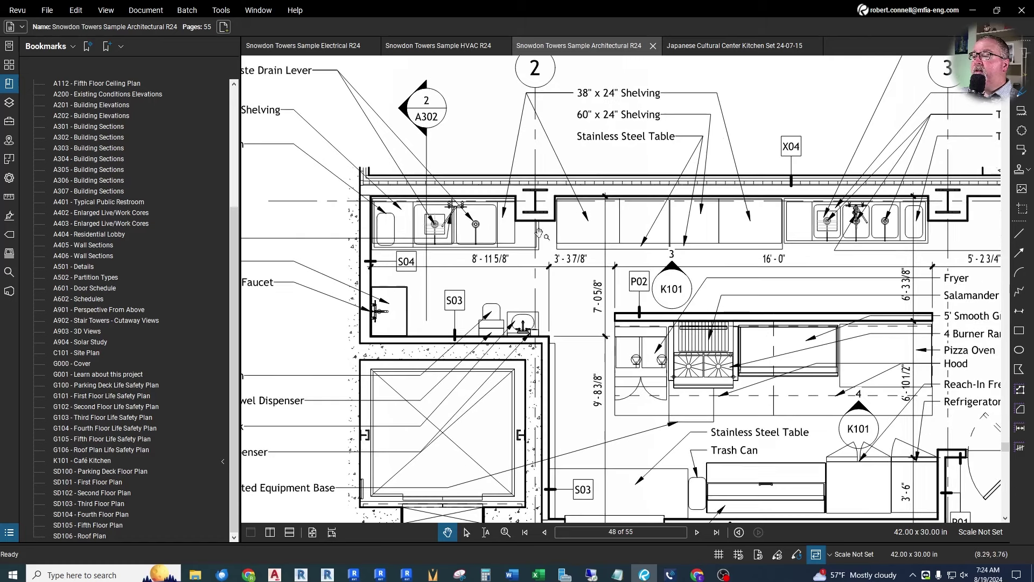
pyautogui.scroll(-2, 399, 231)
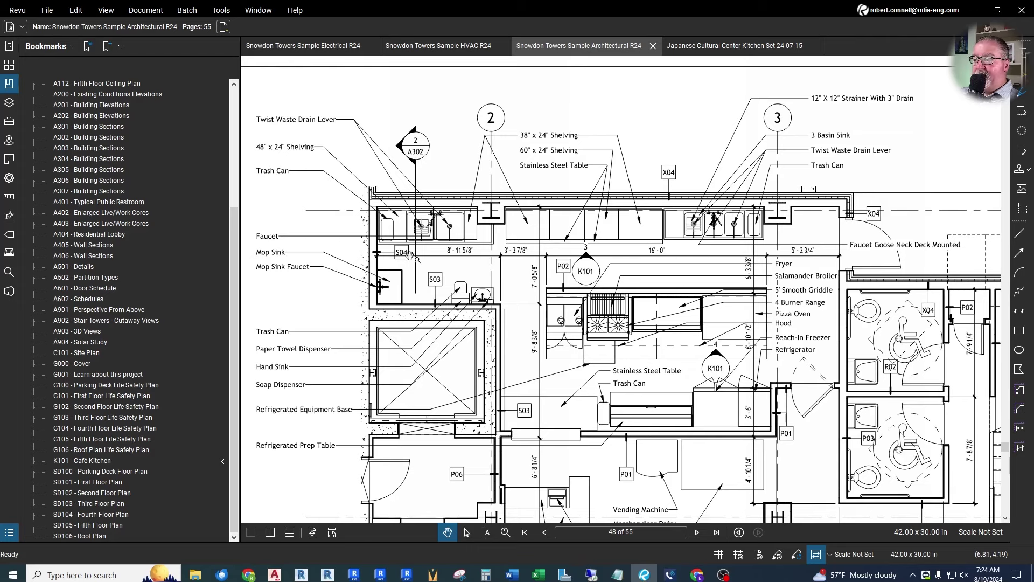
# Step: Examine the architectural plan's callouts for the cooking line, refrigerated equipment base, prep table, freezer and refrigerator
pyautogui.scroll(-2, 413, 254)
pyautogui.scroll(3, 552, 247)
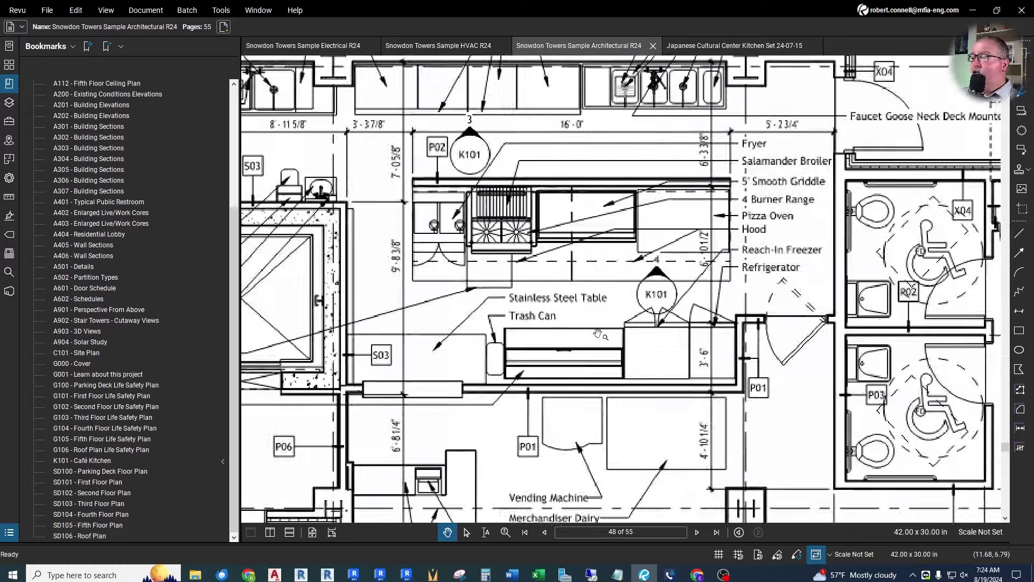
pyautogui.scroll(-1, 552, 247)
pyautogui.scroll(2, 571, 309)
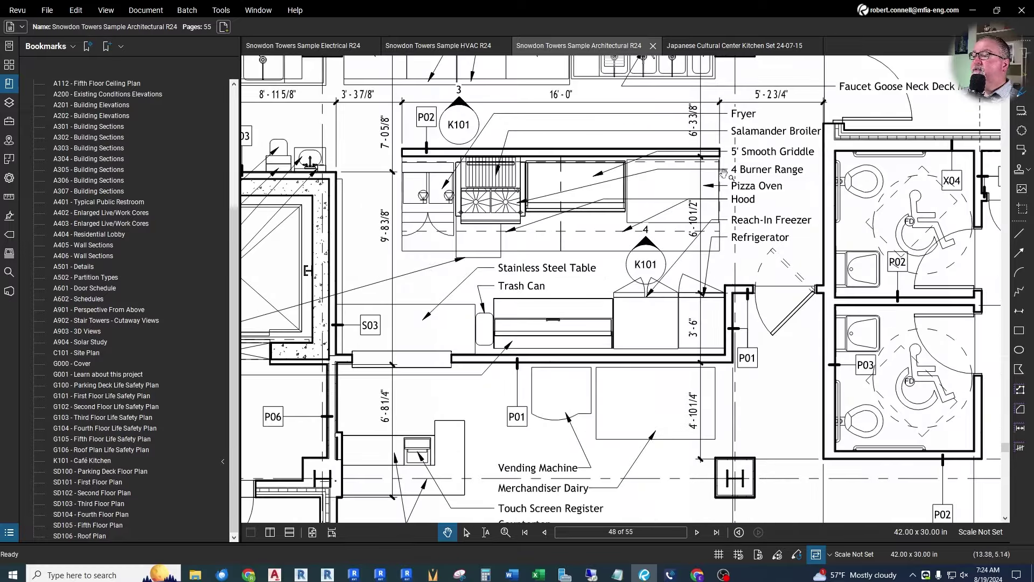
pyautogui.scroll(1, 629, 163)
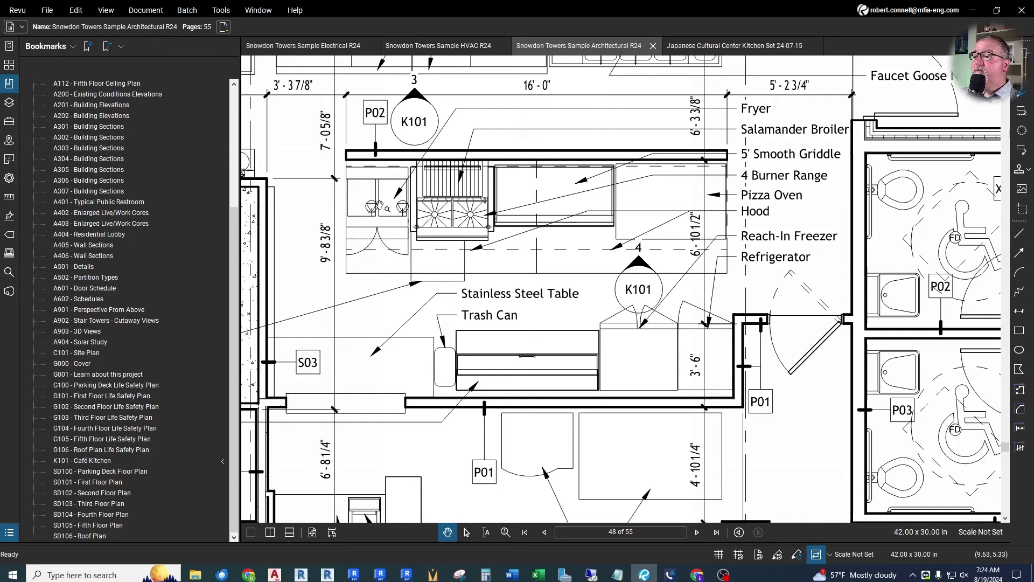
pyautogui.scroll(-3, 384, 207)
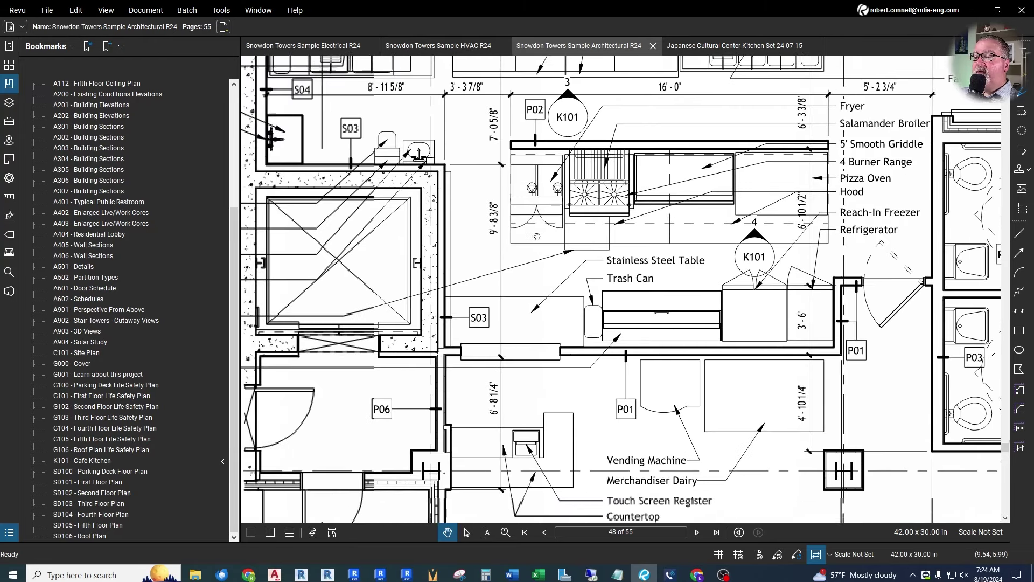
pyautogui.hscroll(-6, 494, 270)
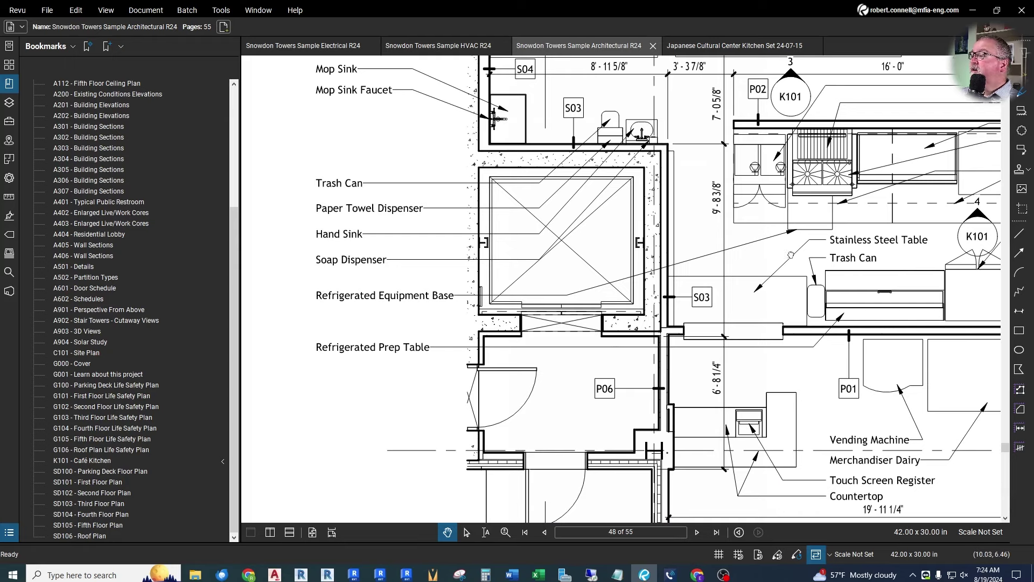
pyautogui.moveTo(793, 251); pyautogui.dragTo(512, 319)
pyautogui.scroll(3, 512, 320)
pyautogui.scroll(-1, 440, 291)
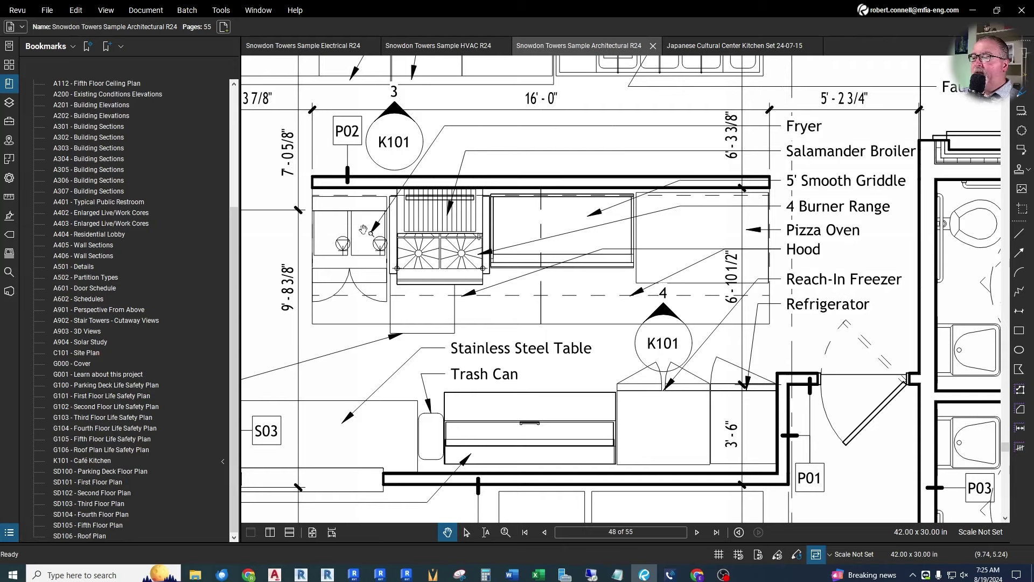
# Step: Switch back to Revit and examine the cooking line in the Café Kitchen on the enlarged café power plan
pyautogui.click(379, 575)
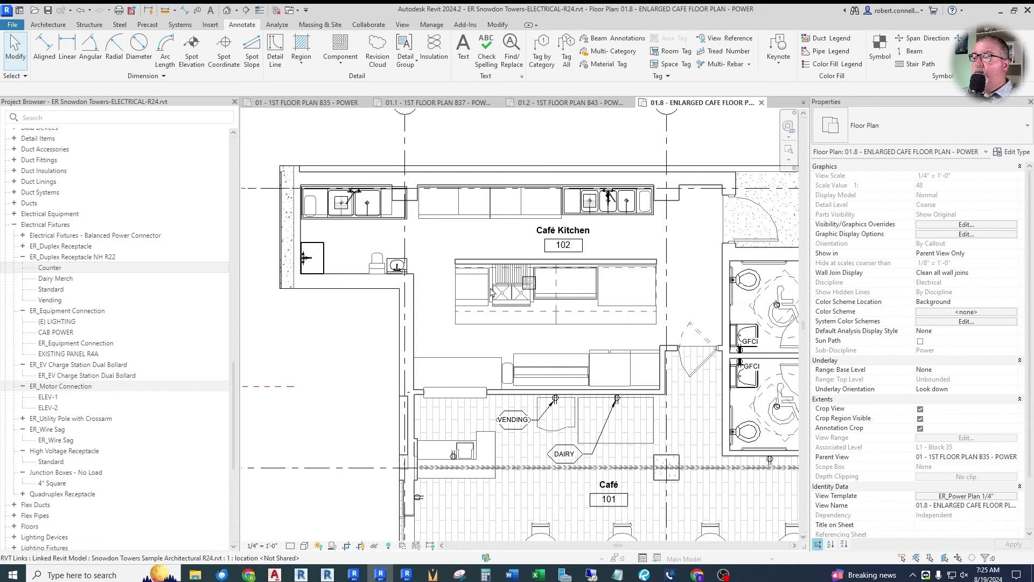
pyautogui.scroll(5, 491, 293)
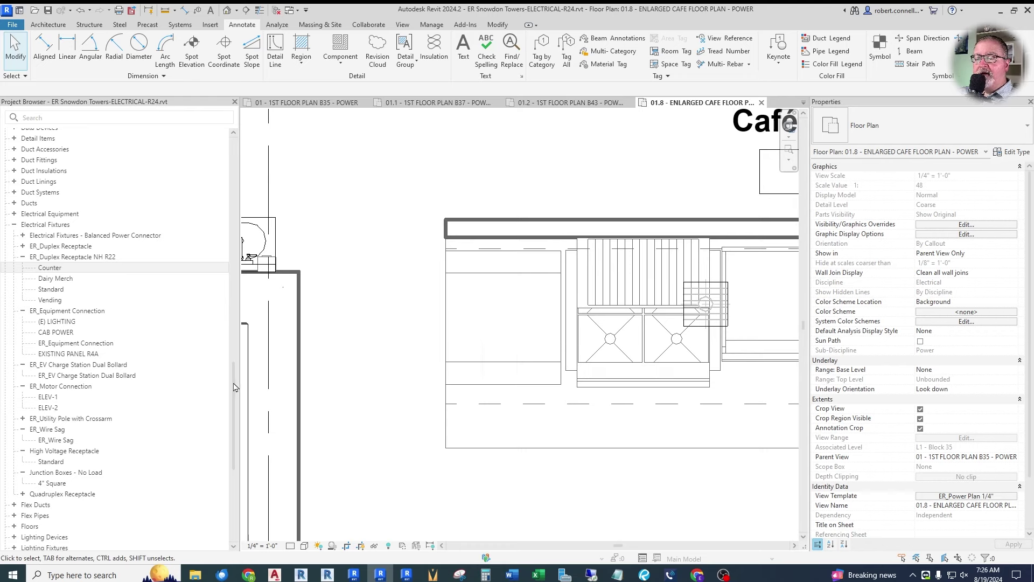
pyautogui.moveTo(235, 389); pyautogui.dragTo(237, 413)
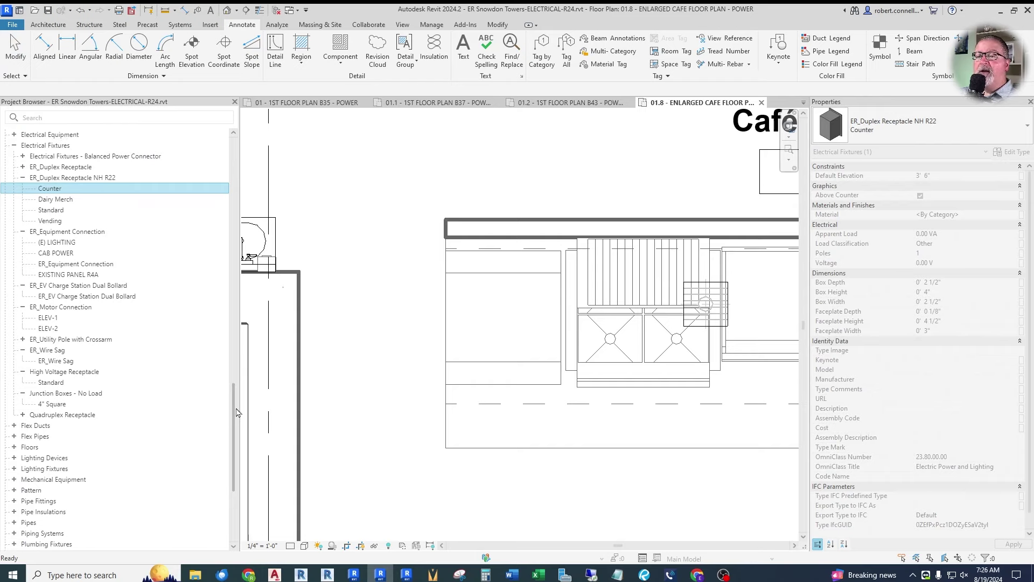
pyautogui.scroll(-3, 422, 327)
pyautogui.scroll(1, 421, 326)
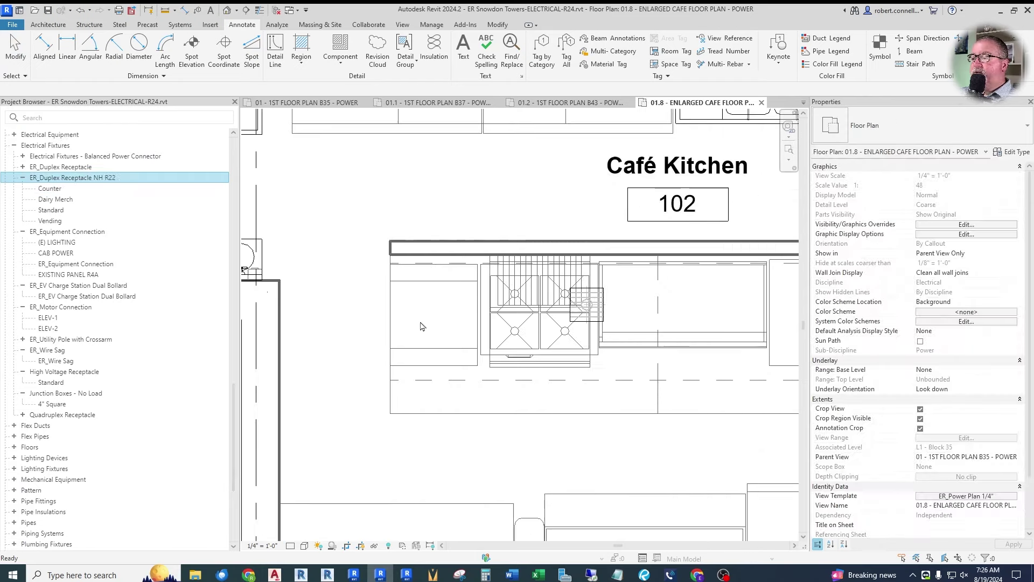
pyautogui.scroll(-1, 421, 326)
pyautogui.scroll(2, 334, 299)
pyautogui.scroll(-1, 334, 299)
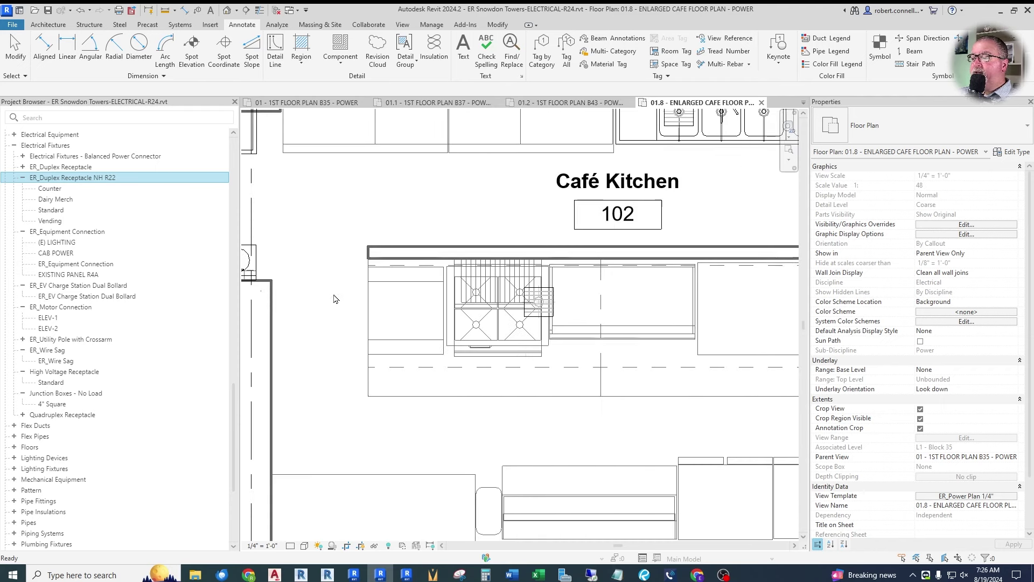
pyautogui.scroll(1, 422, 293)
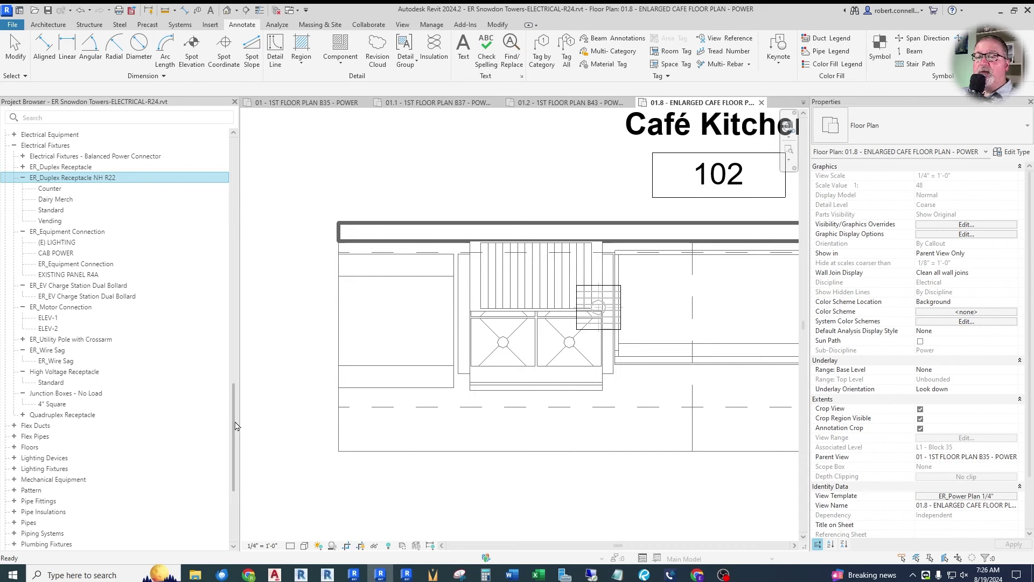
# Step: Place an ER_Equipment Connection at the fryer, against the wall behind the cooking line
pyautogui.click(62, 234)
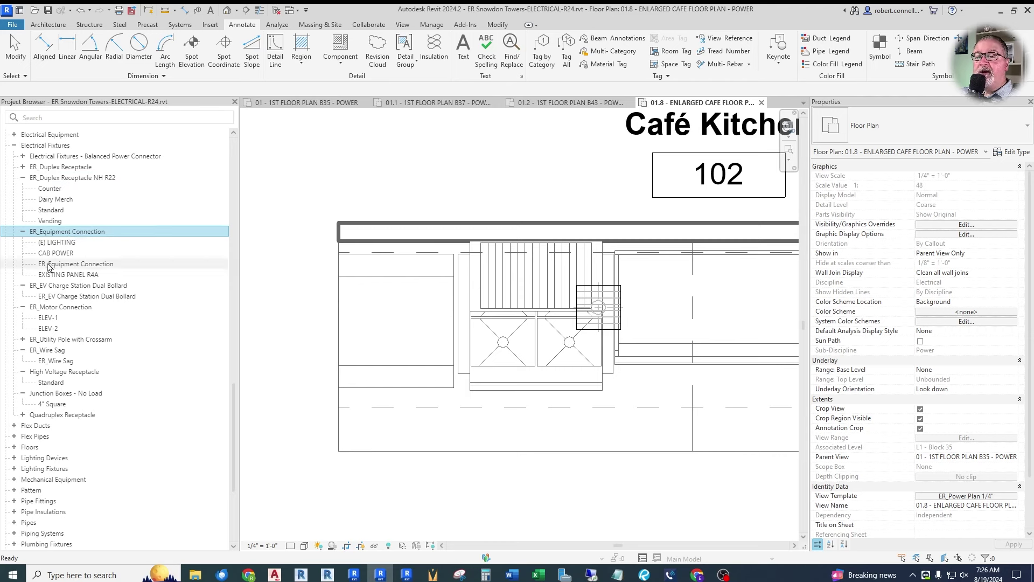
pyautogui.moveTo(69, 267); pyautogui.dragTo(393, 280)
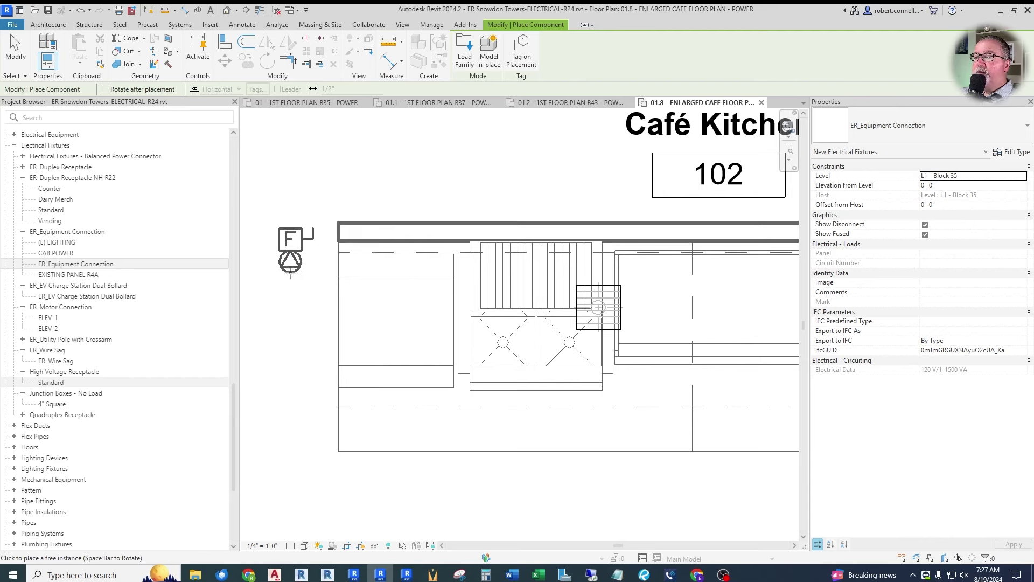
pyautogui.scroll(3, 288, 270)
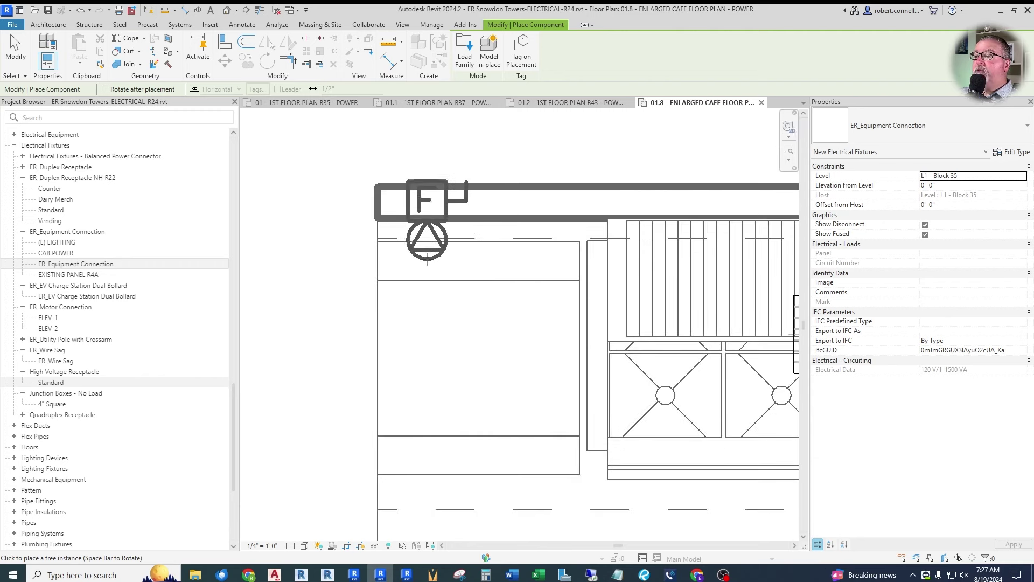
pyautogui.click(426, 258)
pyautogui.press('Escape')
# Step: Turn off Show Fused and Show Disconnect for the fryer's equipment connection
pyautogui.click(431, 250)
pyautogui.click(431, 250)
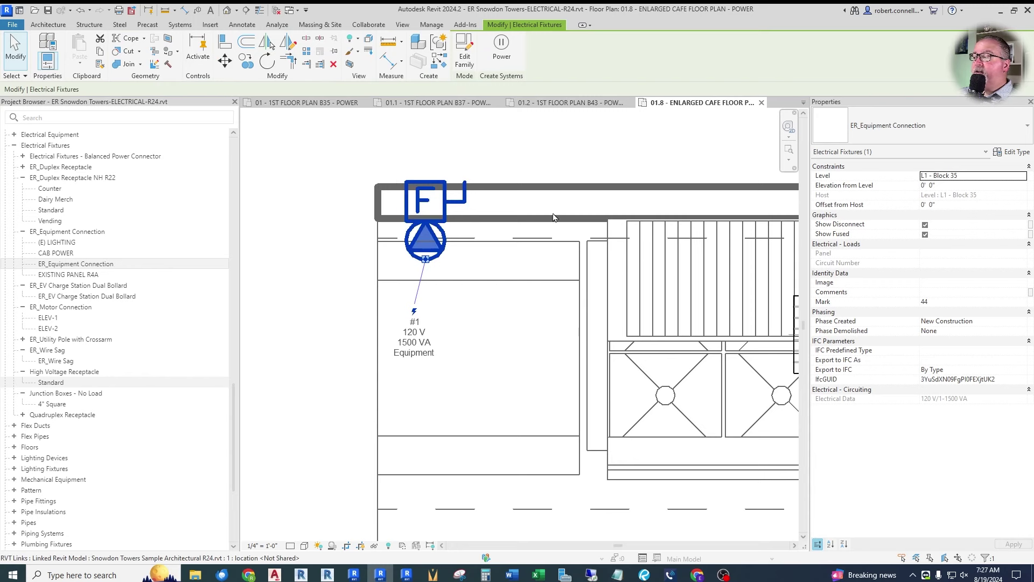
pyautogui.click(925, 236)
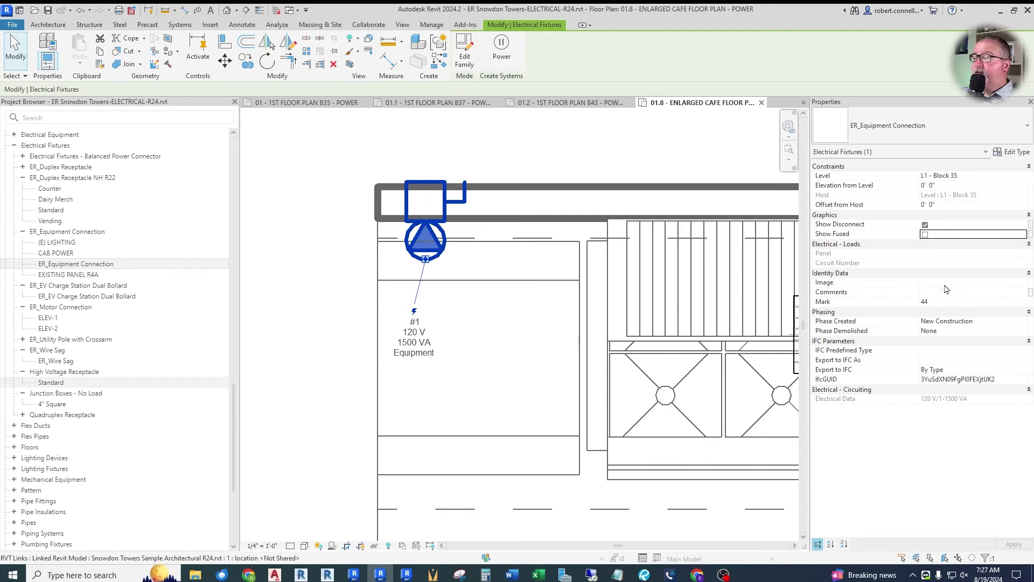
pyautogui.click(925, 226)
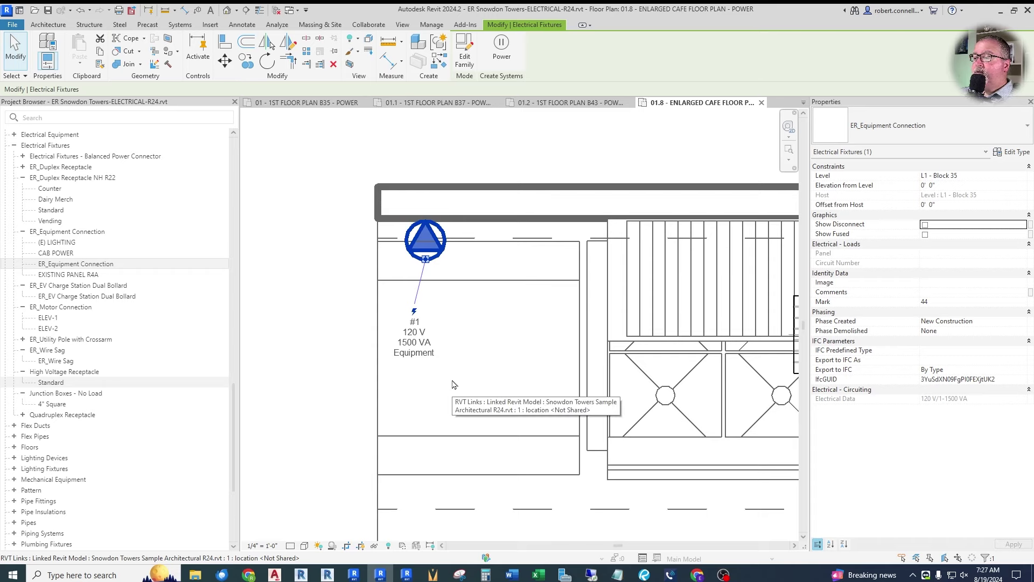
pyautogui.click(496, 428)
pyautogui.click(423, 249)
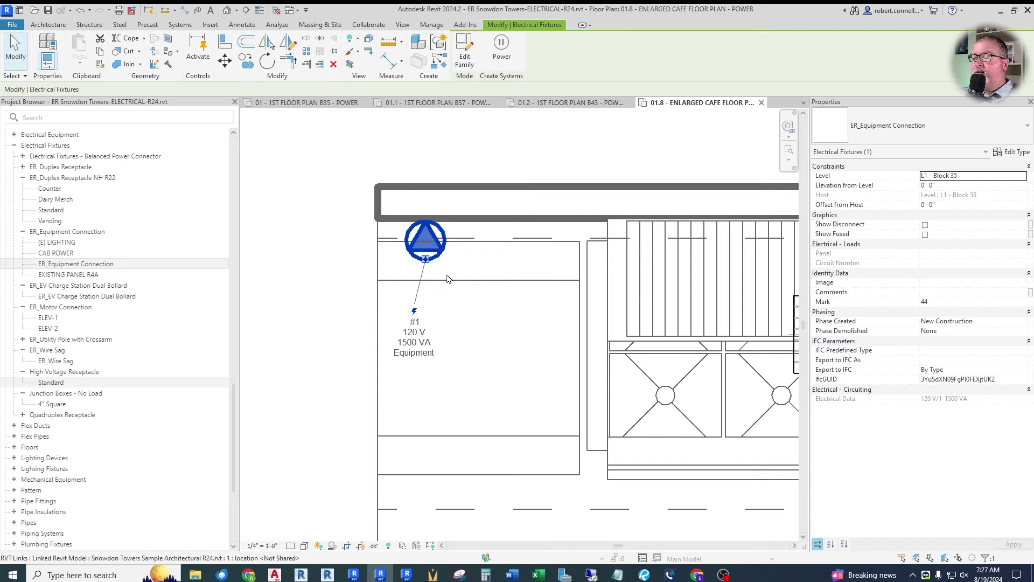
pyautogui.click(501, 46)
pyautogui.hotkey('ctrl', 'z')
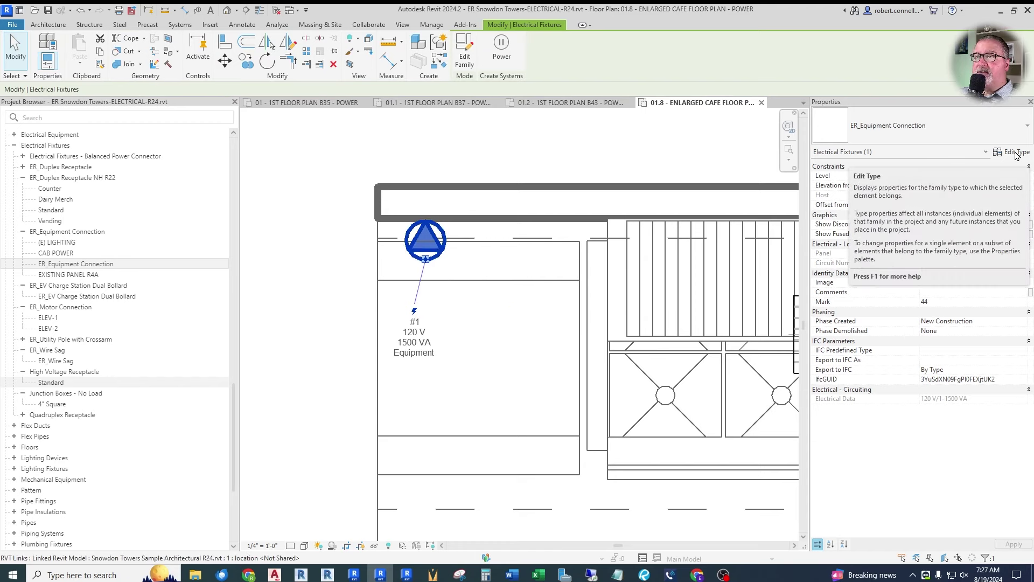
# Step: Duplicate the fryer connection's ER_Equipment Connection type and name the new type FRYER
pyautogui.click(1016, 153)
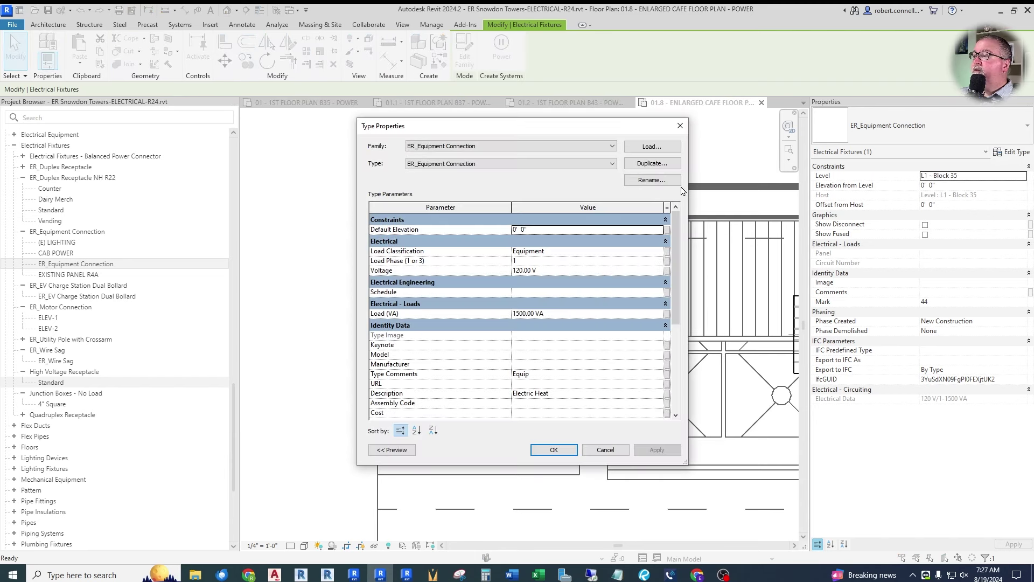
pyautogui.click(641, 163)
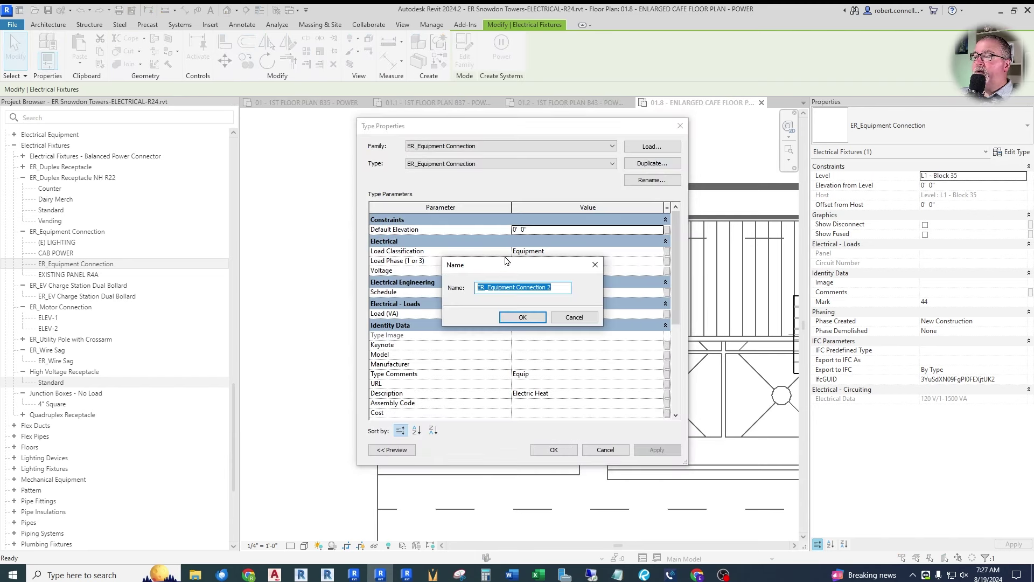
pyautogui.write('FRE')
pyautogui.press('BackSpace')
pyautogui.write('YER')
pyautogui.press('Return')
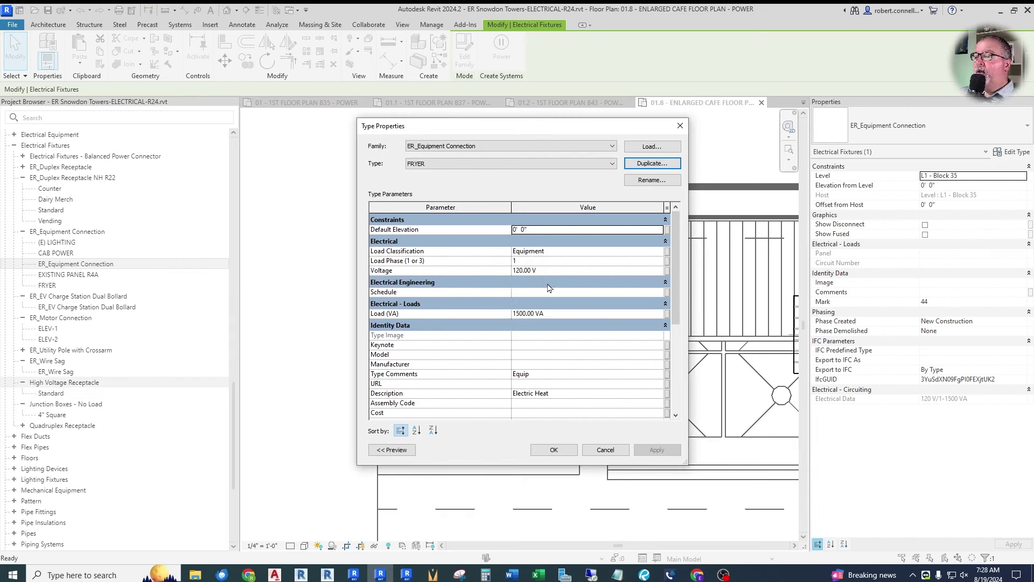
# Step: Set the FRYER type's load classification to Kitchen Equipment - Non-Dwelling Unit, reviewing its demand factors along the way
pyautogui.click(575, 252)
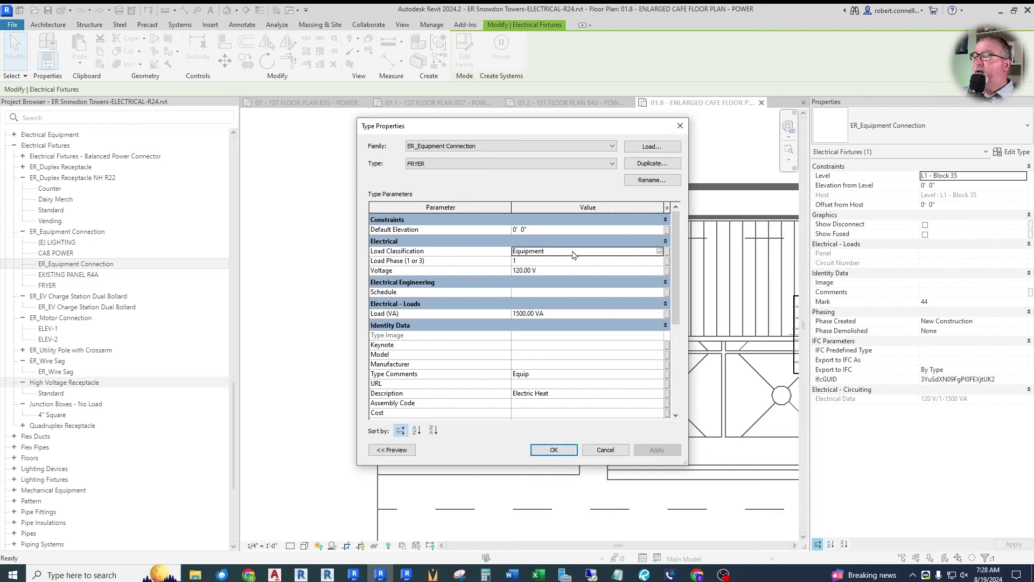
pyautogui.click(659, 253)
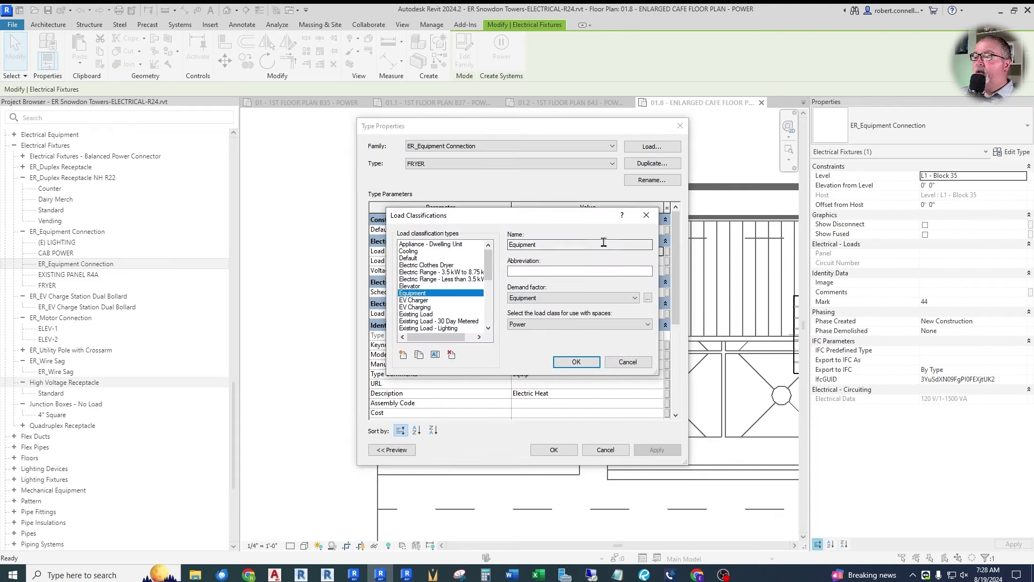
pyautogui.scroll(-4, 468, 296)
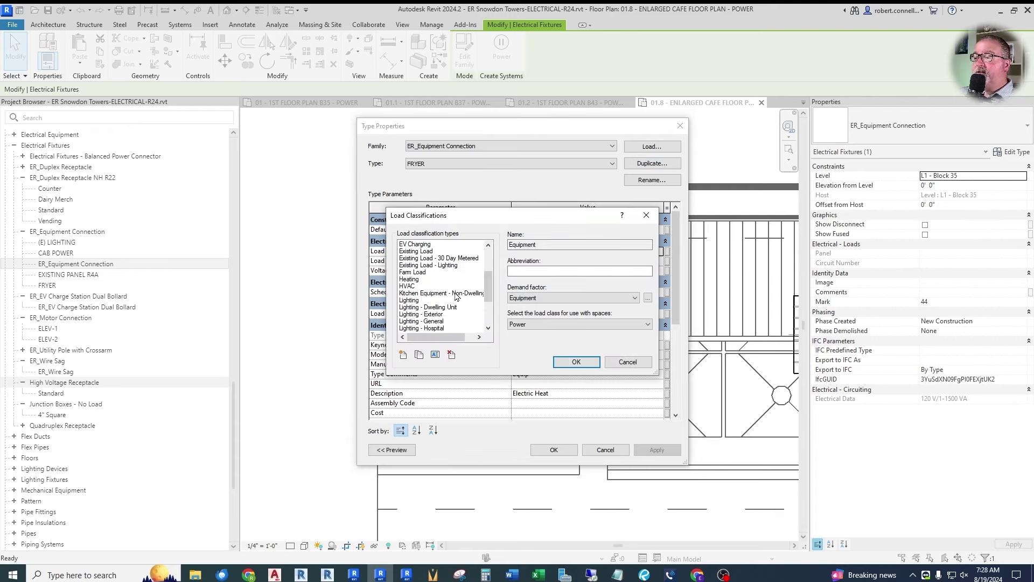
pyautogui.click(434, 294)
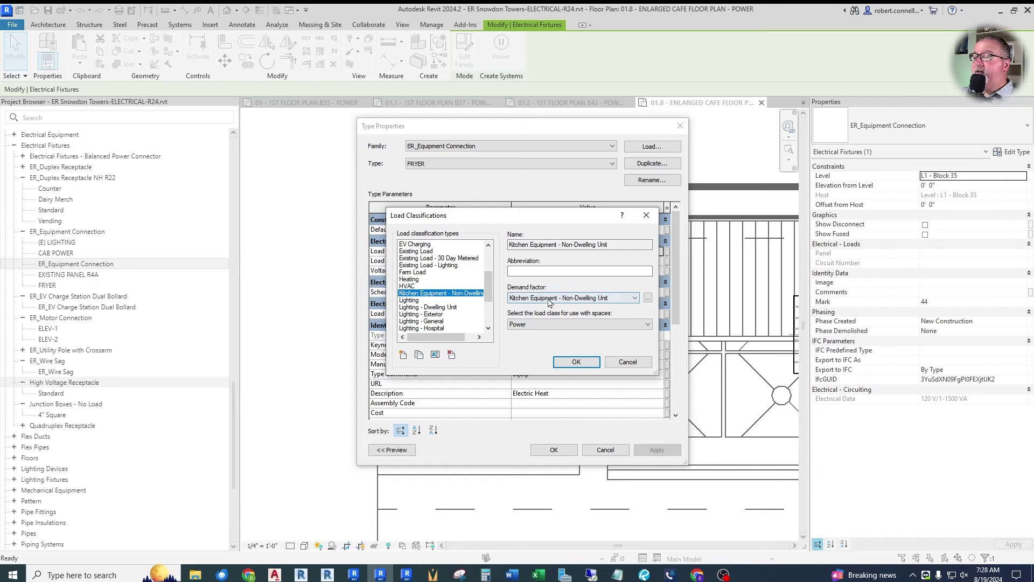
pyautogui.click(648, 299)
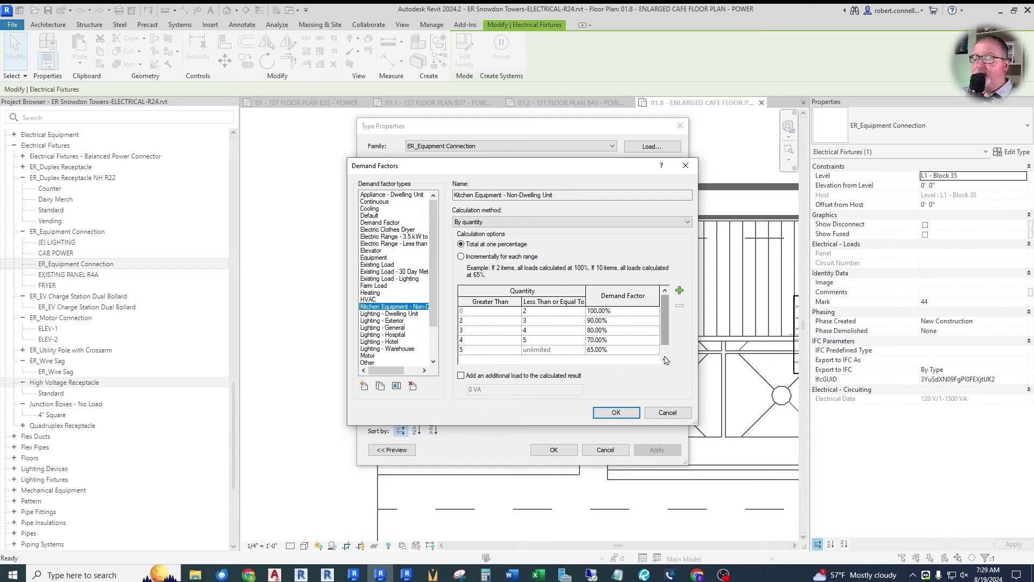
pyautogui.click(616, 413)
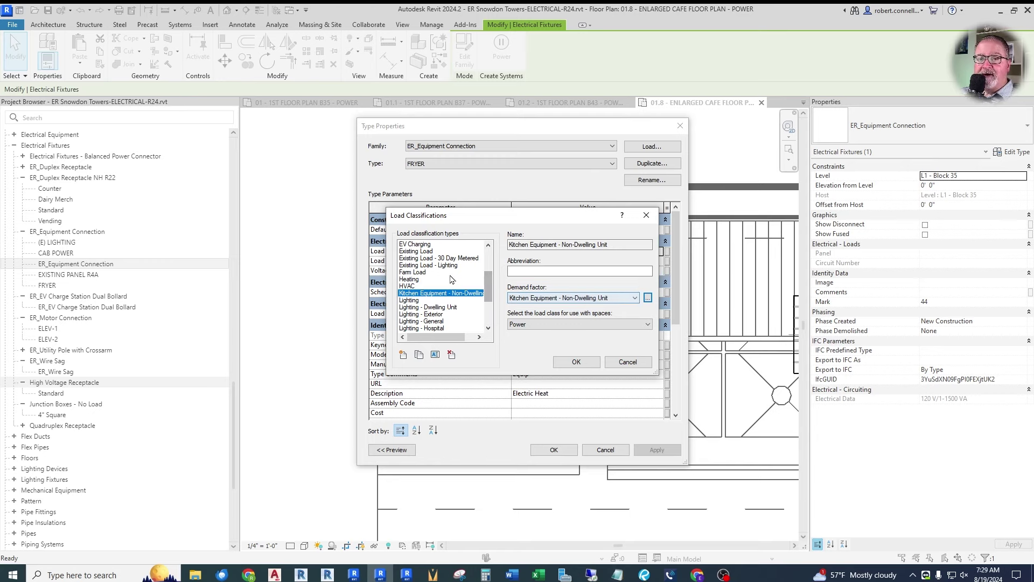
pyautogui.click(576, 361)
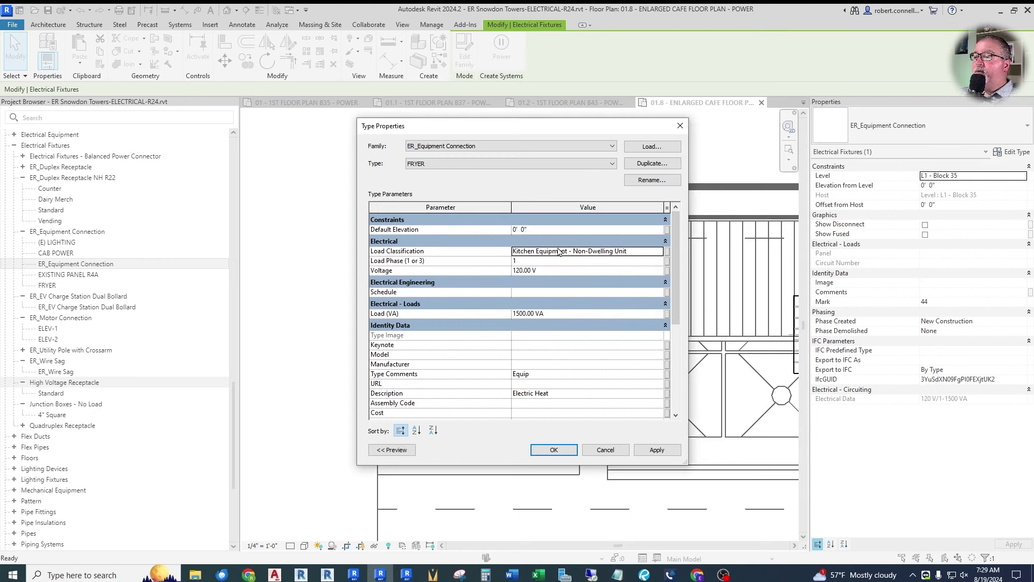
# Step: Set the FRYER type's load to 180 VA
pyautogui.click(565, 314)
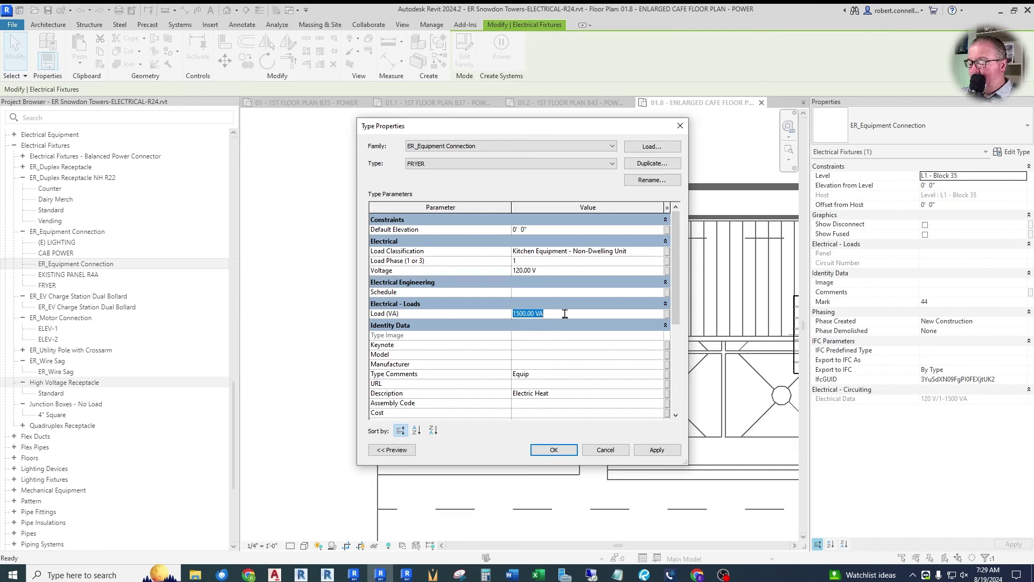
pyautogui.write('180')
pyautogui.press('Return')
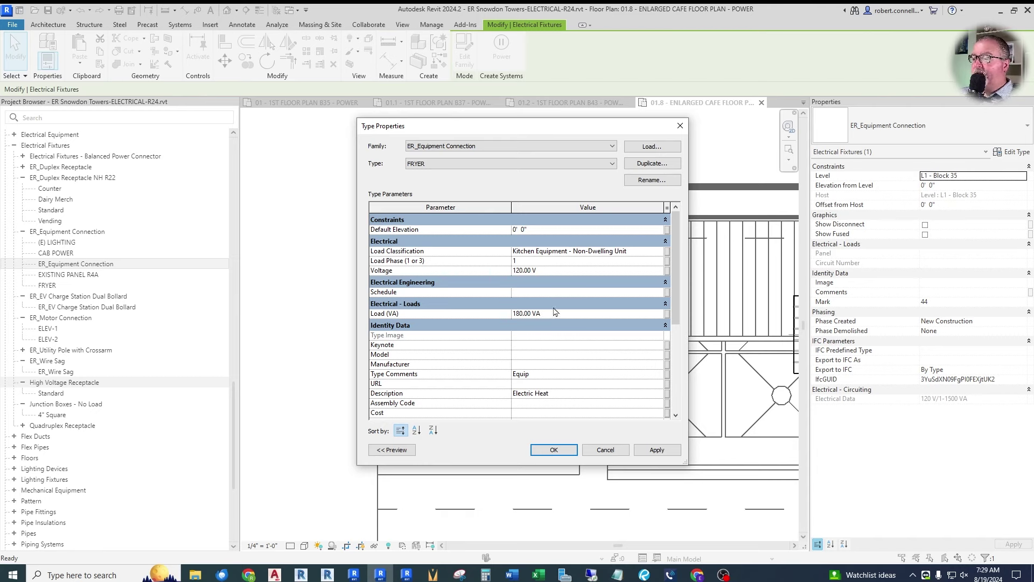
# Step: Set the FRYER type's Type Comments to Kitchen and its Description to GAS FRYER
pyautogui.scroll(-2, 560, 315)
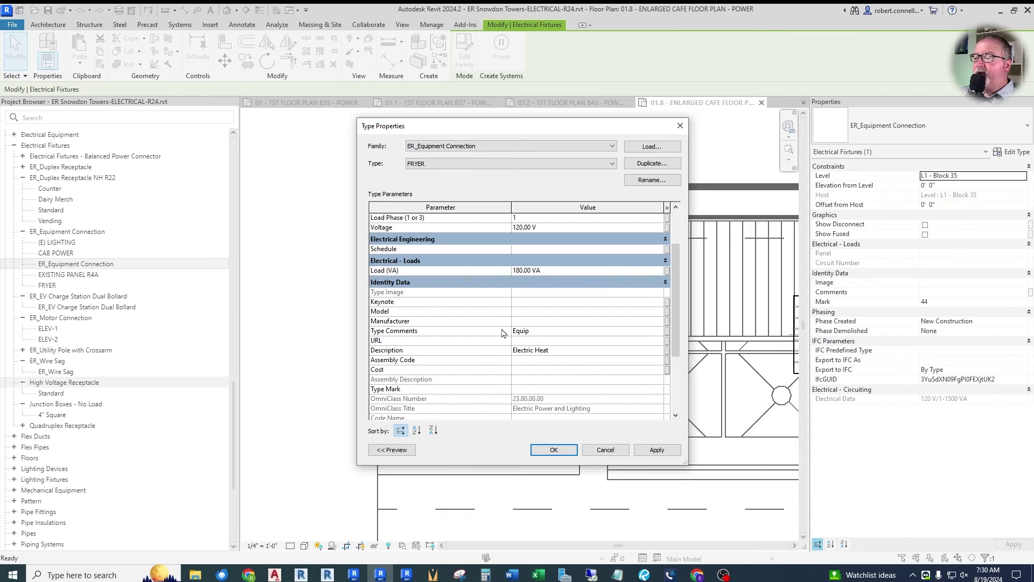
pyautogui.click(553, 332)
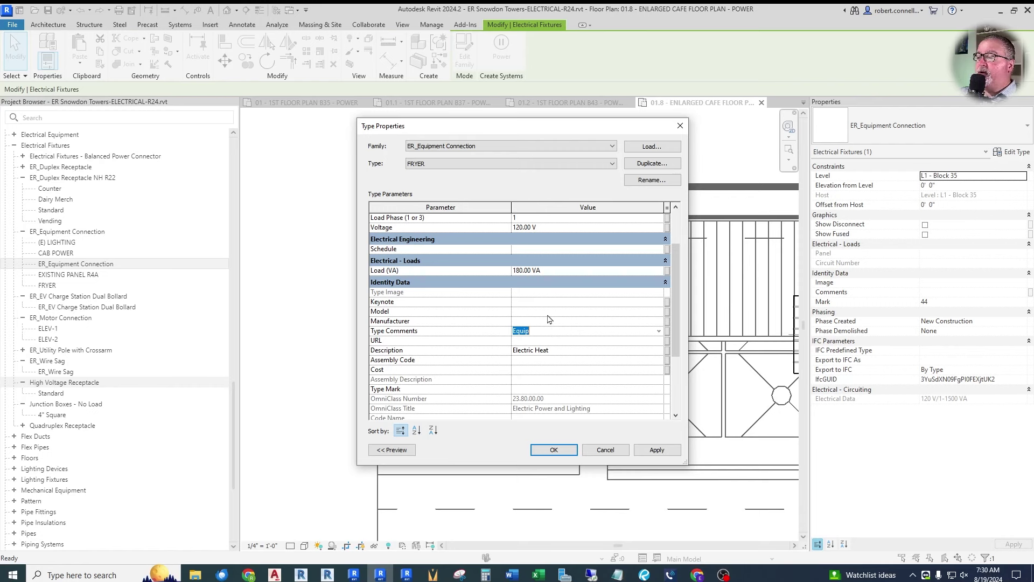
pyautogui.write('Kitchen')
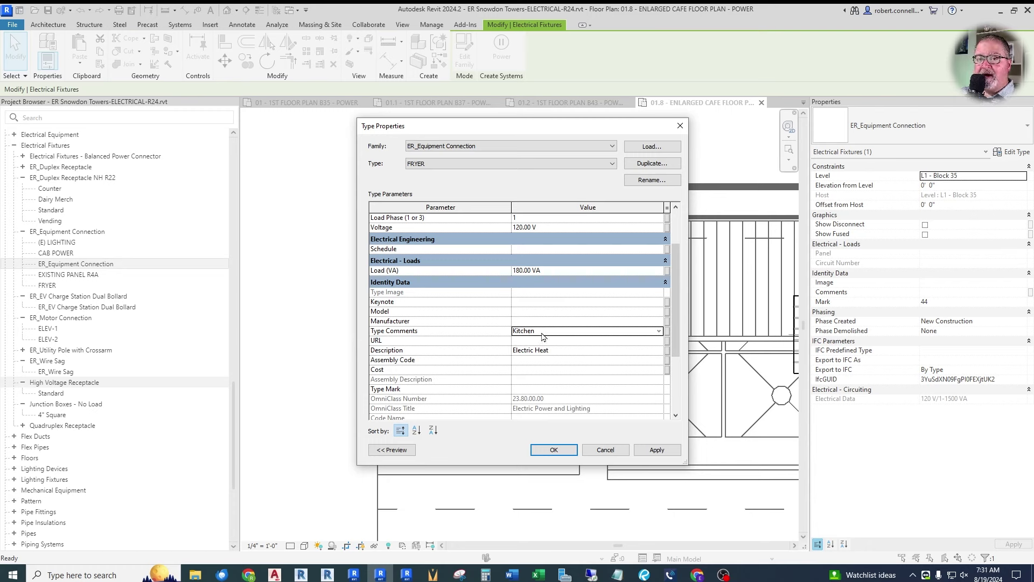
pyautogui.click(563, 354)
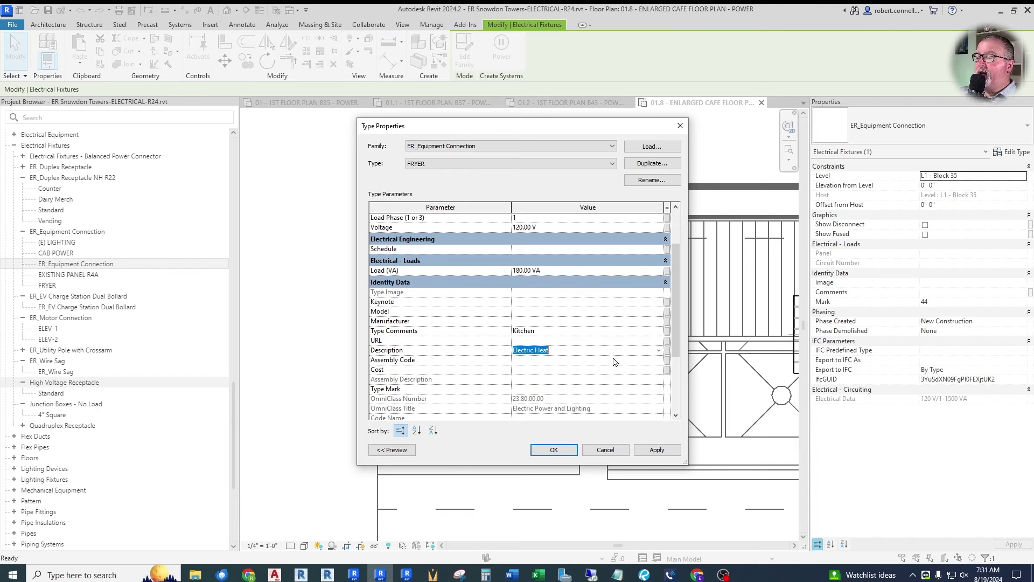
pyautogui.write('G')
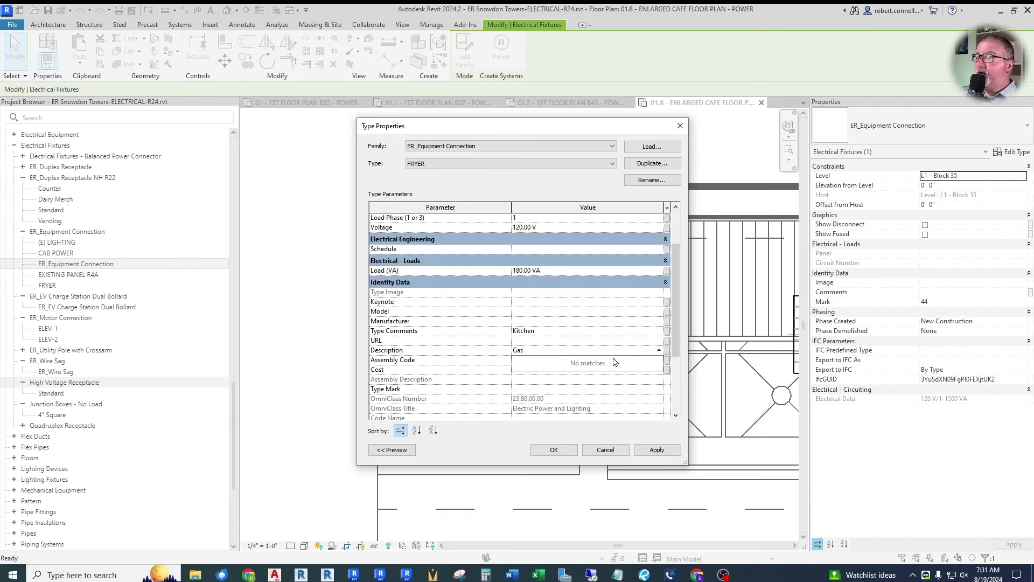
pyautogui.write('AS FRYER')
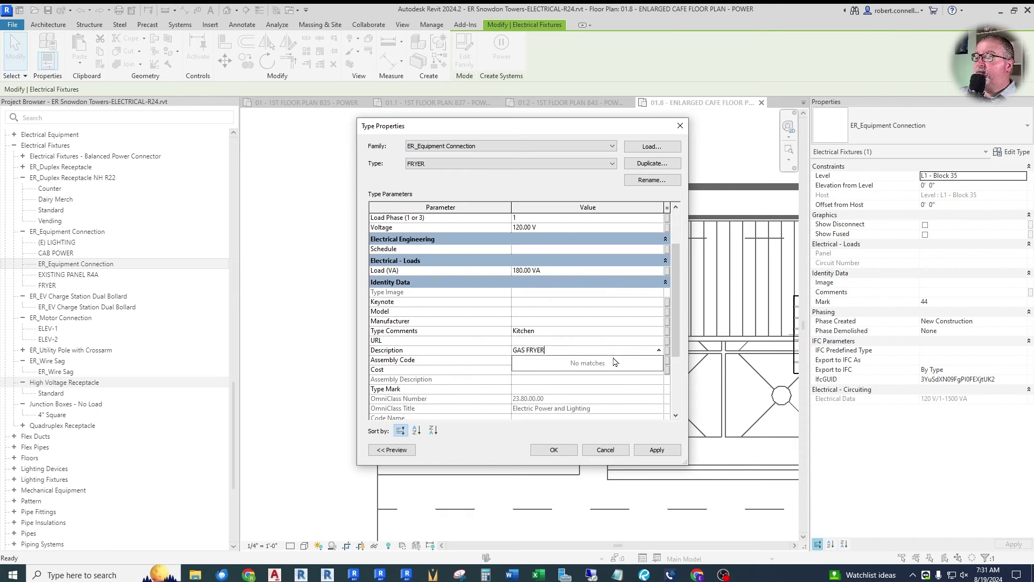
pyautogui.press('Return')
# Step: Switch to Revu and examine the item numbers and electrical columns of the equipment schedule in the Japanese Cultural Center Kitchen Set
pyautogui.click(535, 388)
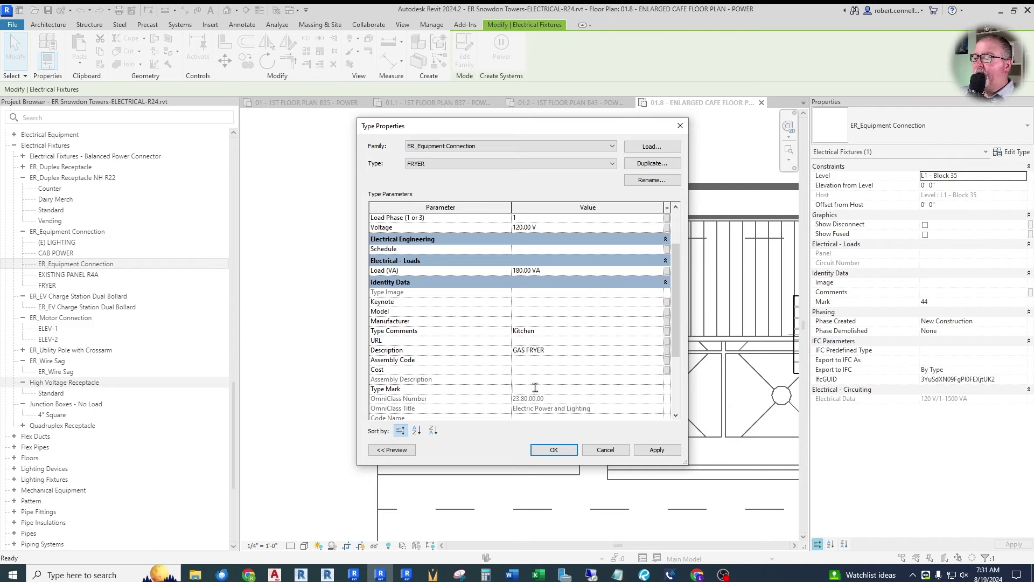
pyautogui.click(644, 574)
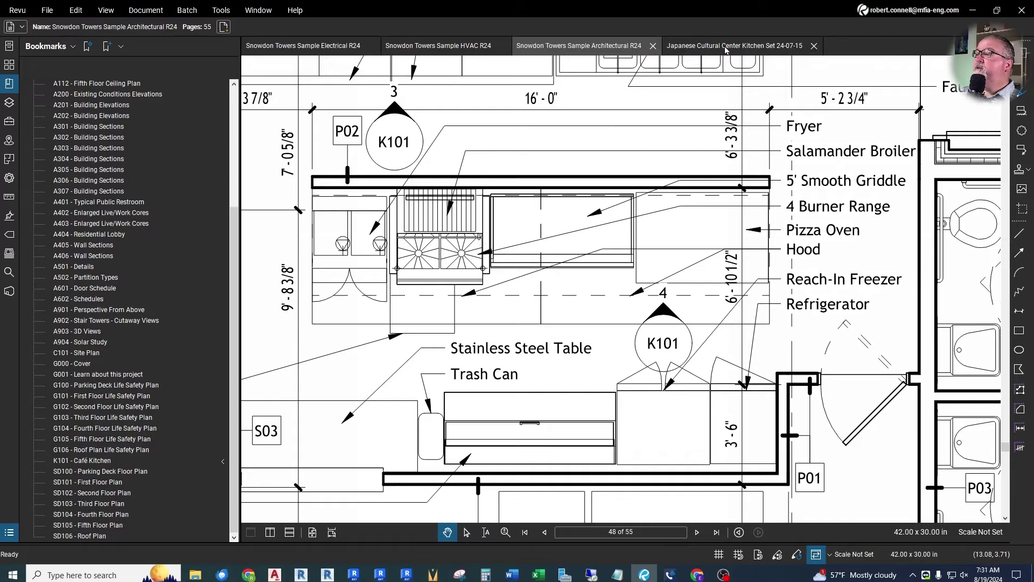
pyautogui.click(749, 48)
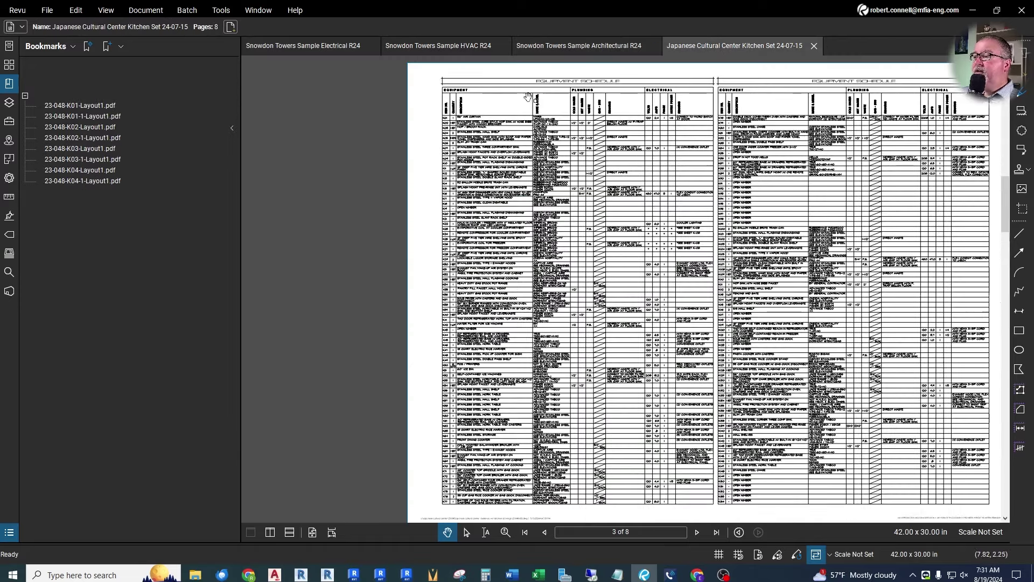
pyautogui.scroll(5, 501, 103)
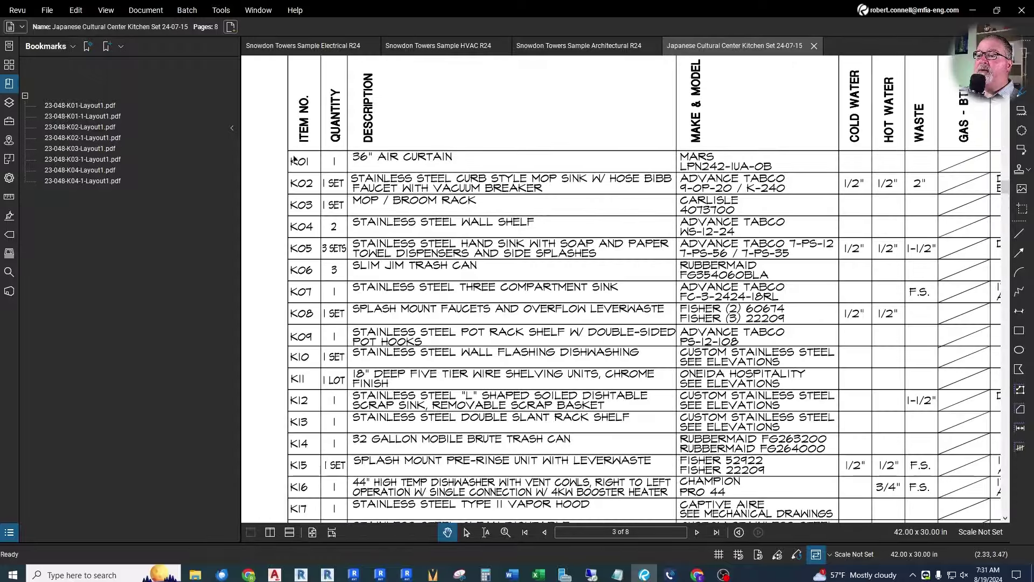
pyautogui.scroll(-1, 300, 161)
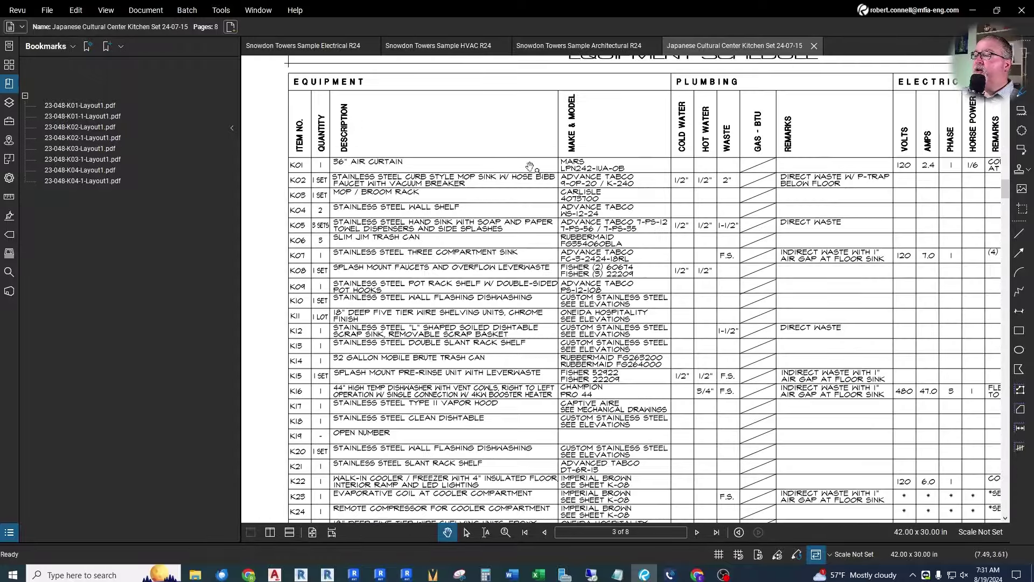
pyautogui.moveTo(671, 163); pyautogui.dragTo(627, 163)
pyautogui.keyDown('shift'); pyautogui.hscroll(3, 660, 193); pyautogui.keyUp('shift')
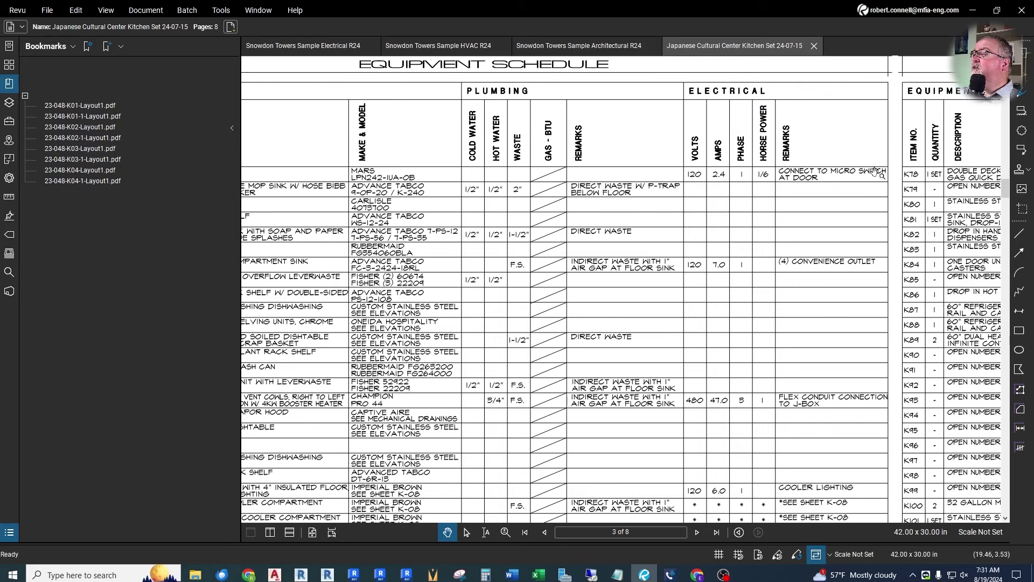
pyautogui.scroll(-1, 771, 172)
pyautogui.moveTo(578, 242); pyautogui.dragTo(708, 229)
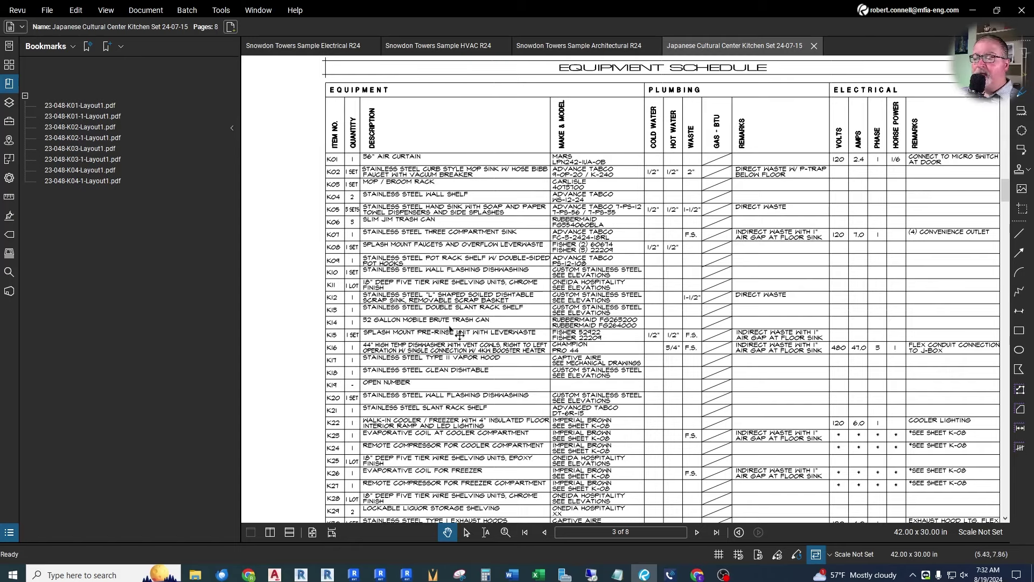
pyautogui.moveTo(672, 260); pyautogui.dragTo(624, 252)
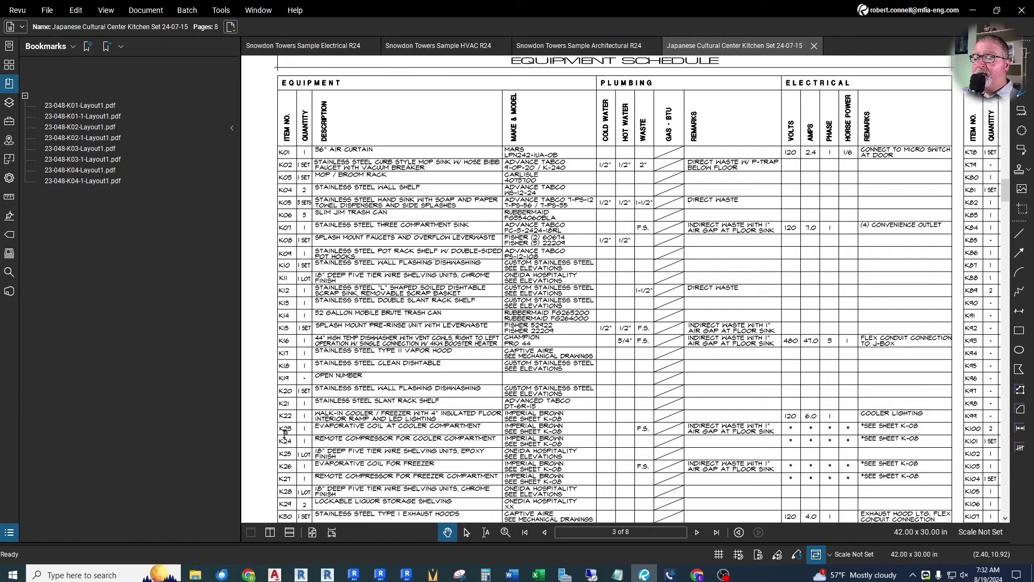
pyautogui.keyDown('shift'); pyautogui.hscroll(5, 735, 332); pyautogui.keyUp('shift')
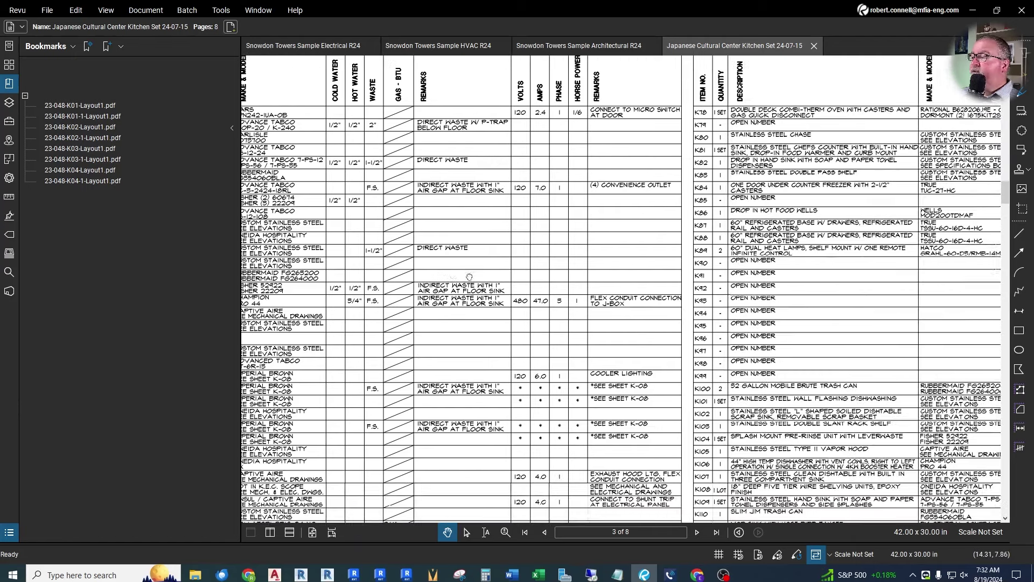
pyautogui.click(730, 360)
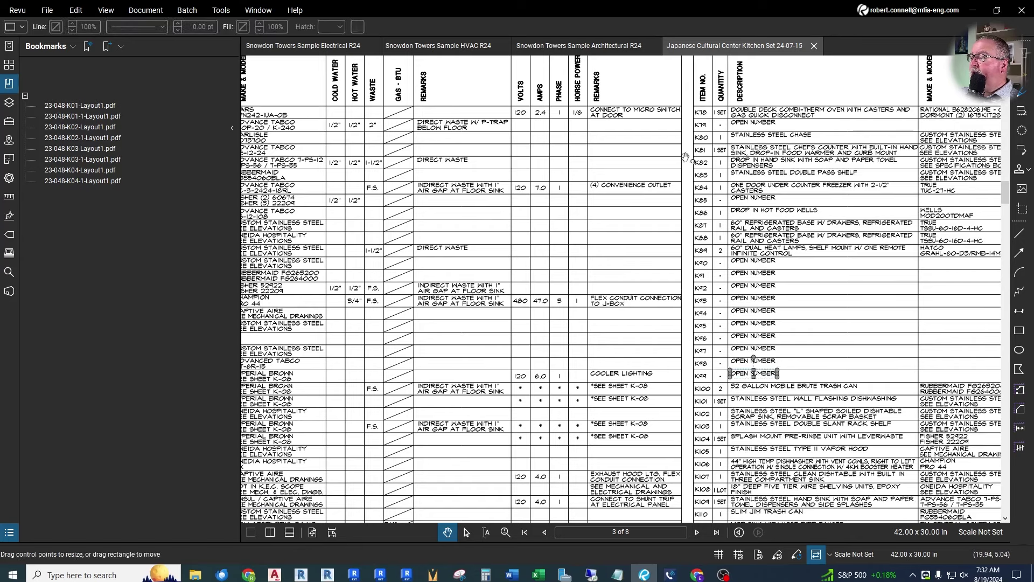
pyautogui.moveTo(664, 350); pyautogui.dragTo(690, 302)
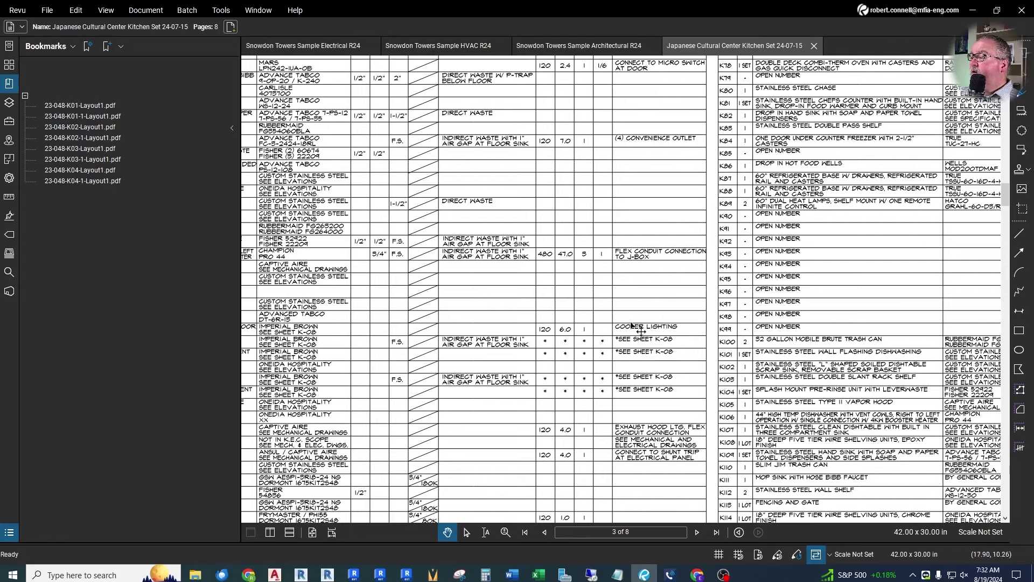
pyautogui.moveTo(529, 301); pyautogui.dragTo(790, 398)
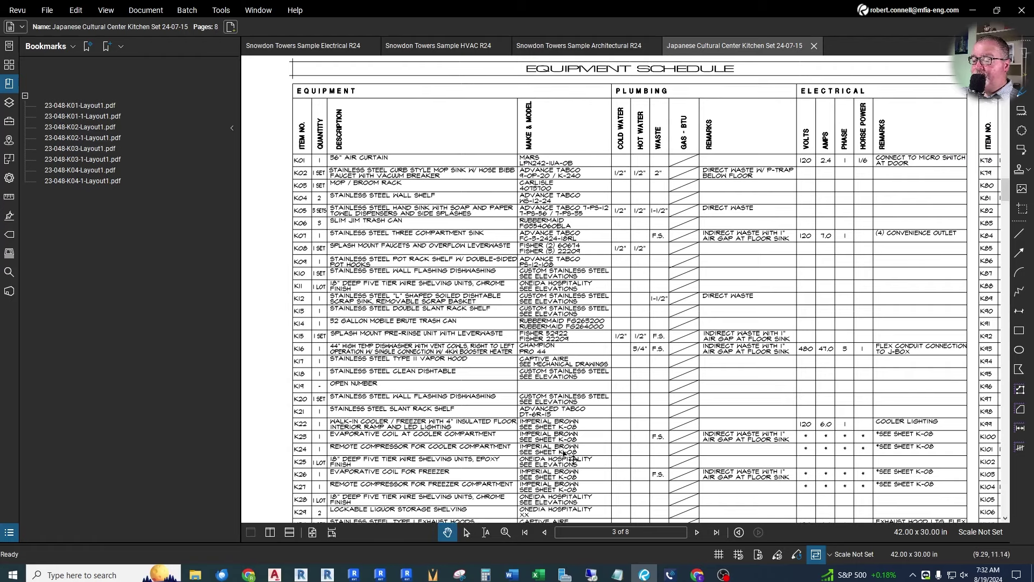
pyautogui.hotkey('ctrl', 'shift', 'Tab')
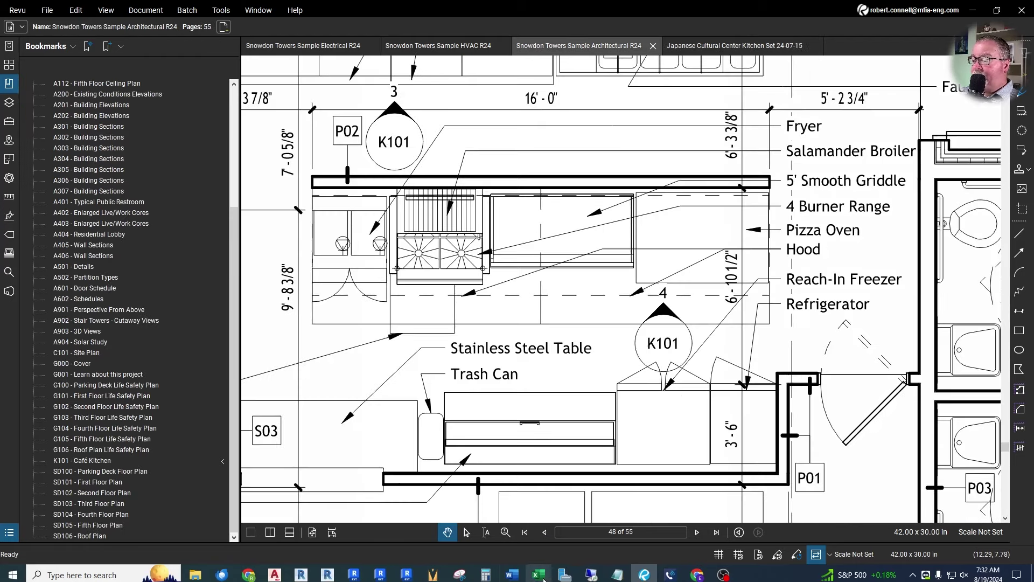
# Step: Return to Revit and set the FRYER type's Type Mark to K1, accepting the type properties
pyautogui.click(381, 575)
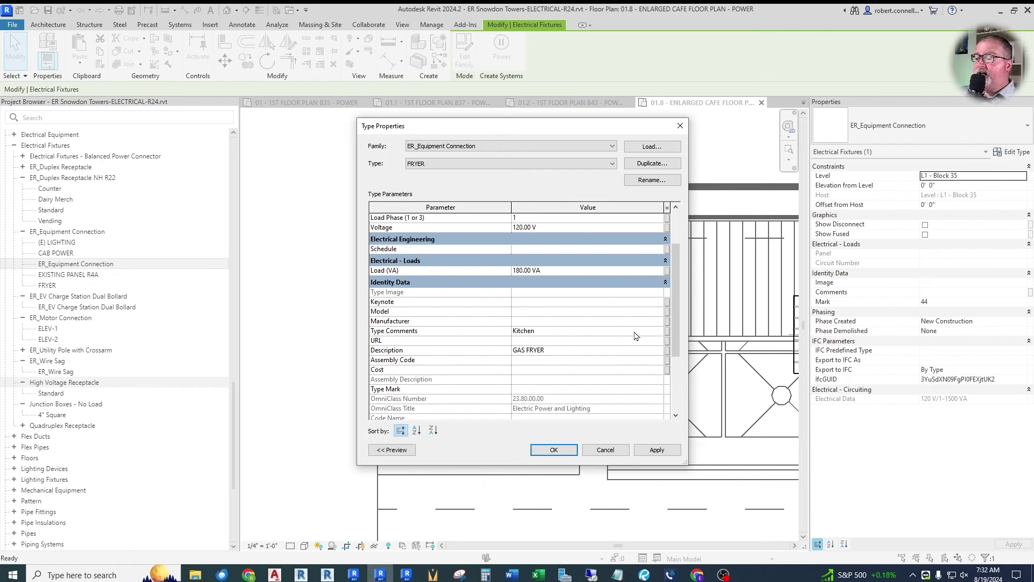
pyautogui.write('K1')
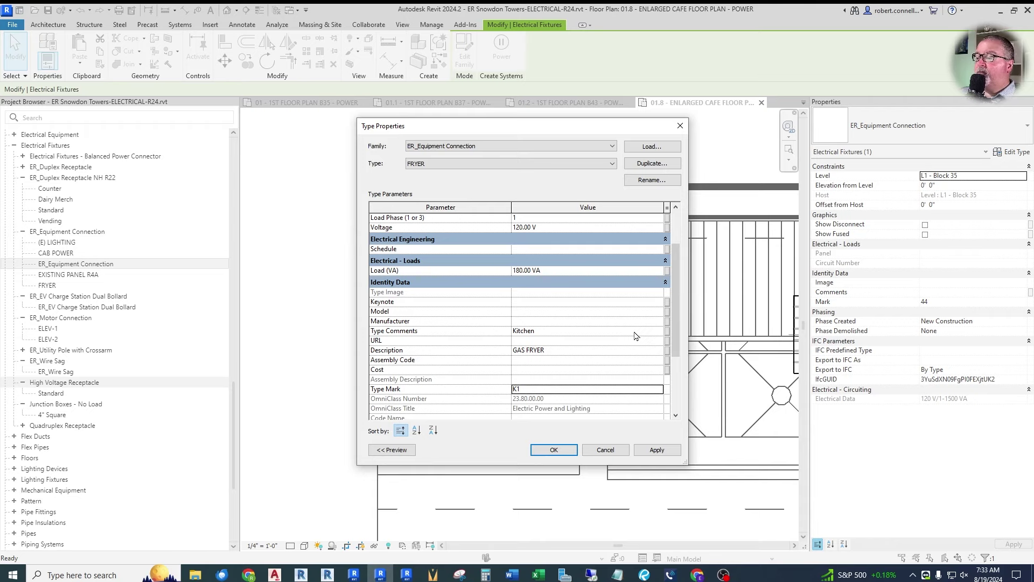
pyautogui.click(553, 449)
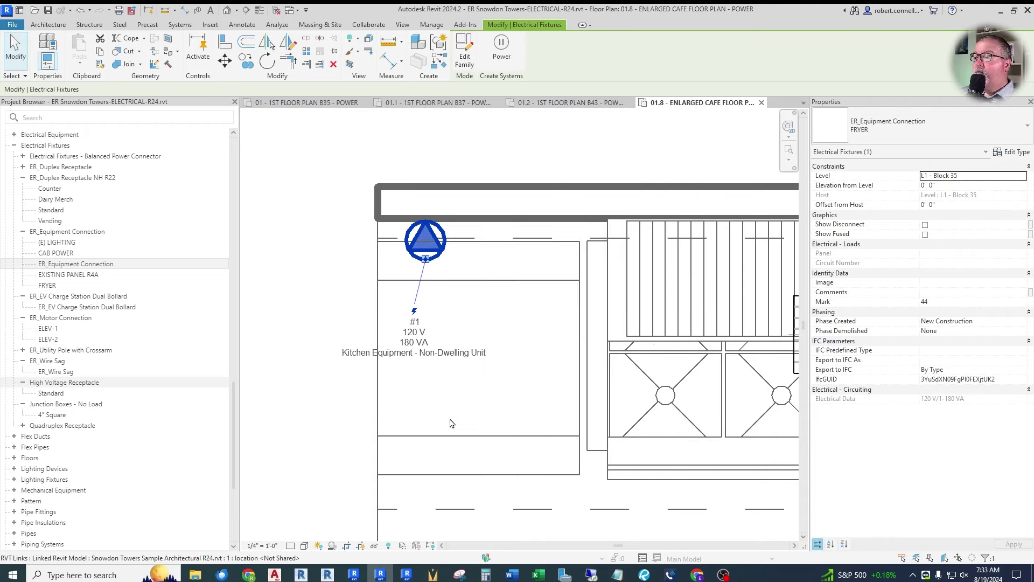
pyautogui.press('Escape')
# Step: Tag the fryer's equipment connection by category on the enlarged café plan
pyautogui.scroll(-3, 468, 275)
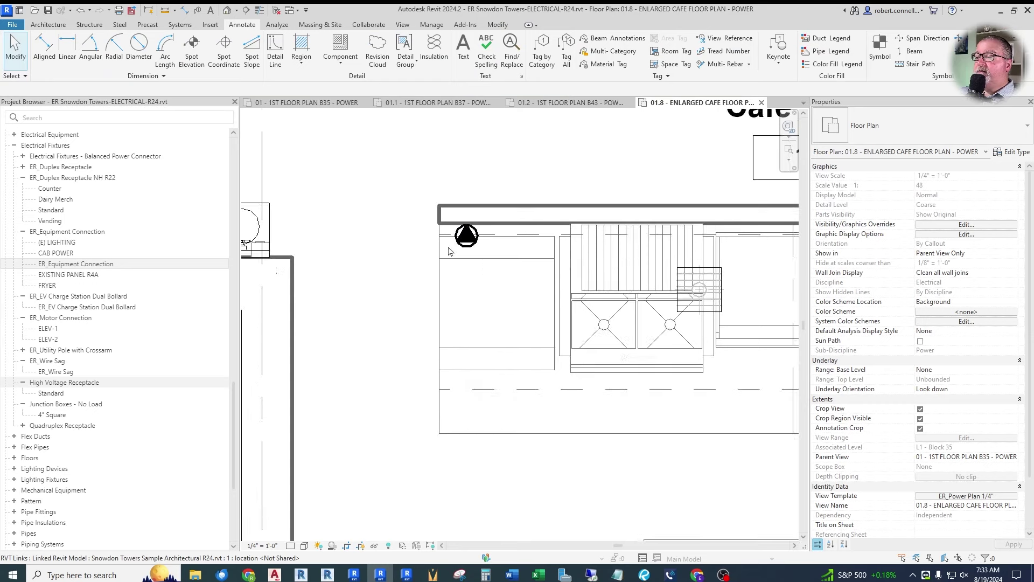
pyautogui.scroll(3, 458, 262)
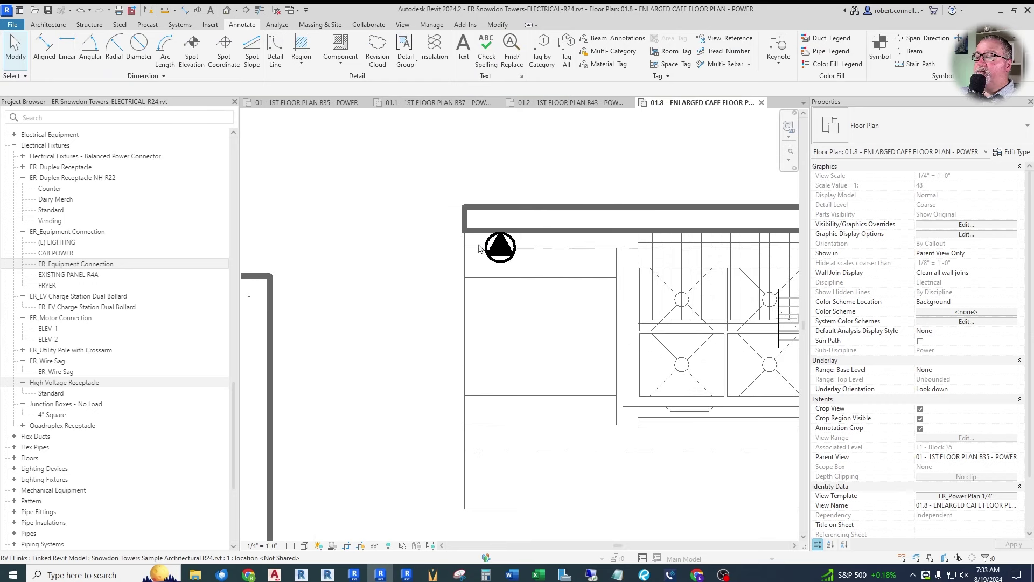
pyautogui.scroll(-1, 504, 262)
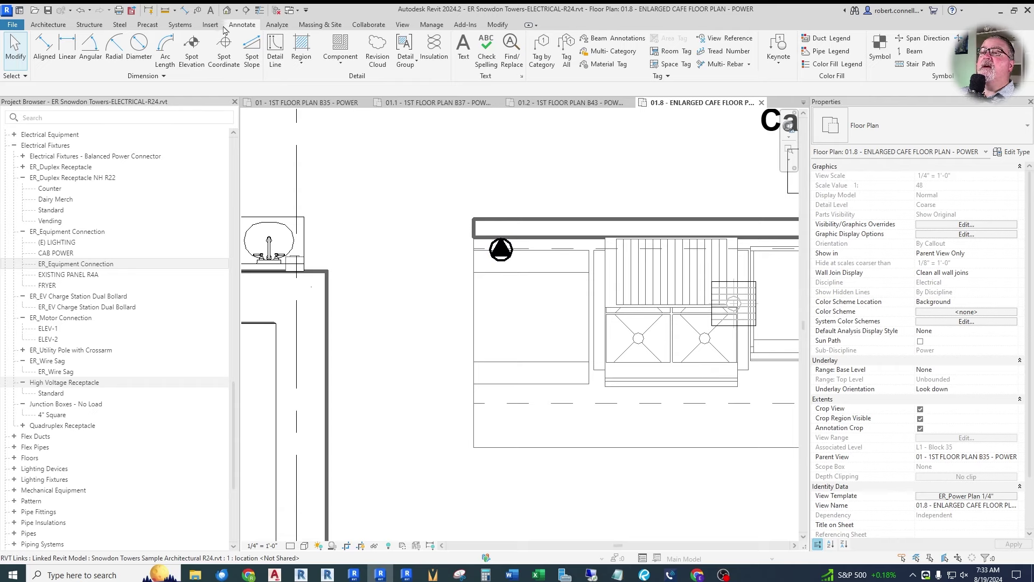
pyautogui.click(197, 10)
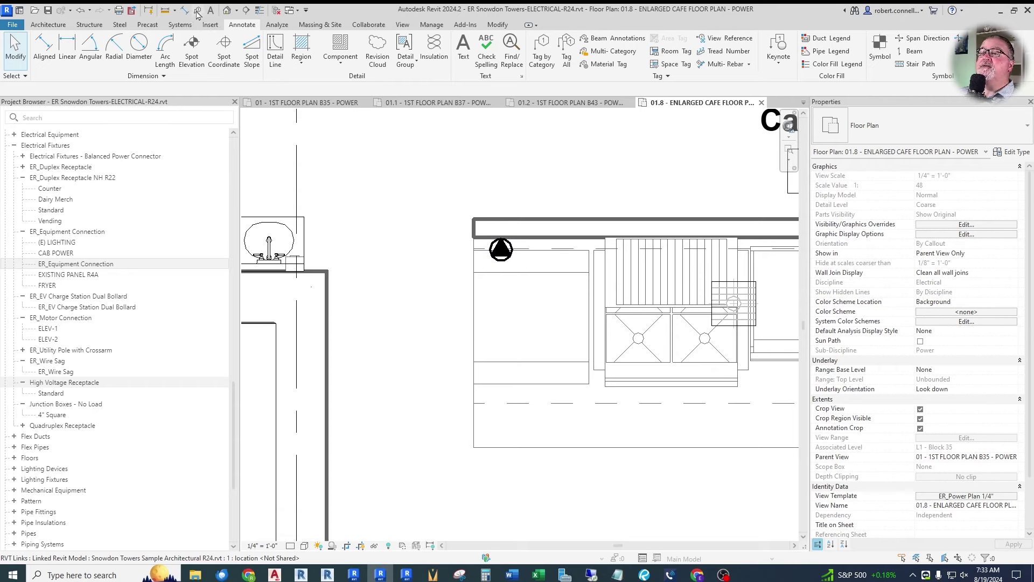
pyautogui.click(496, 263)
pyautogui.press('Escape')
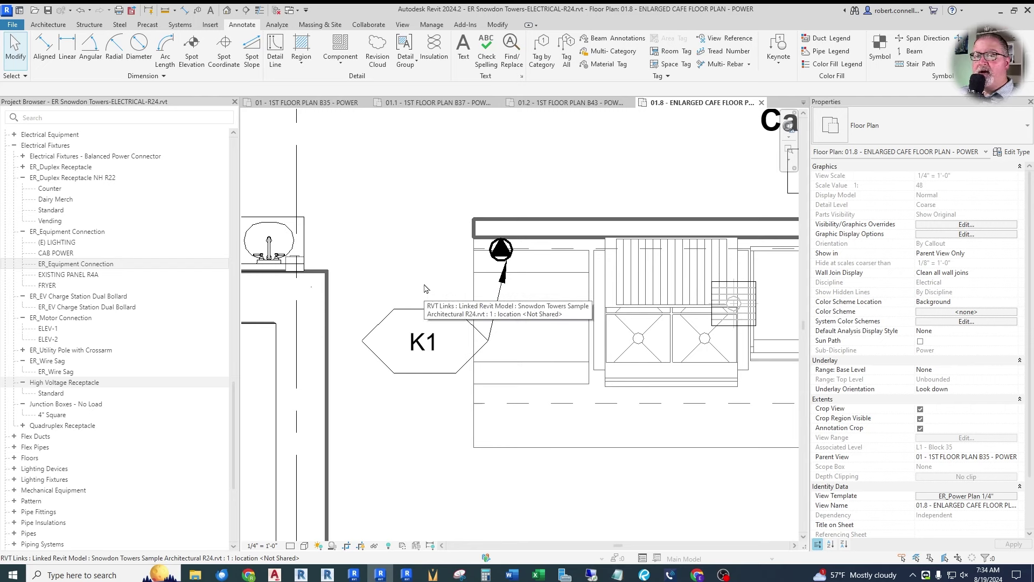
# Step: Open the family of the fryer connection's K1 tag for editing
pyautogui.click(423, 346)
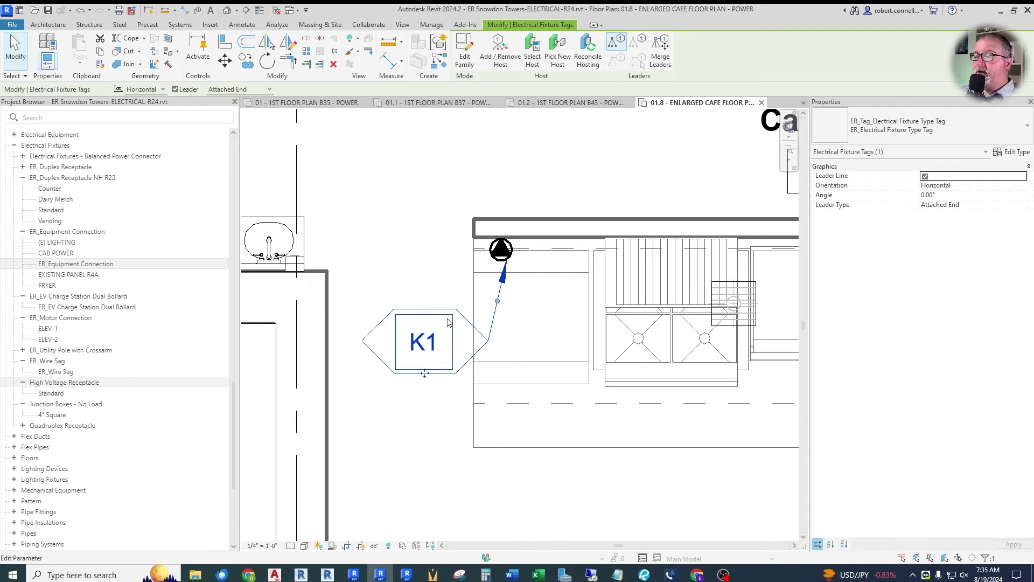
pyautogui.click(464, 50)
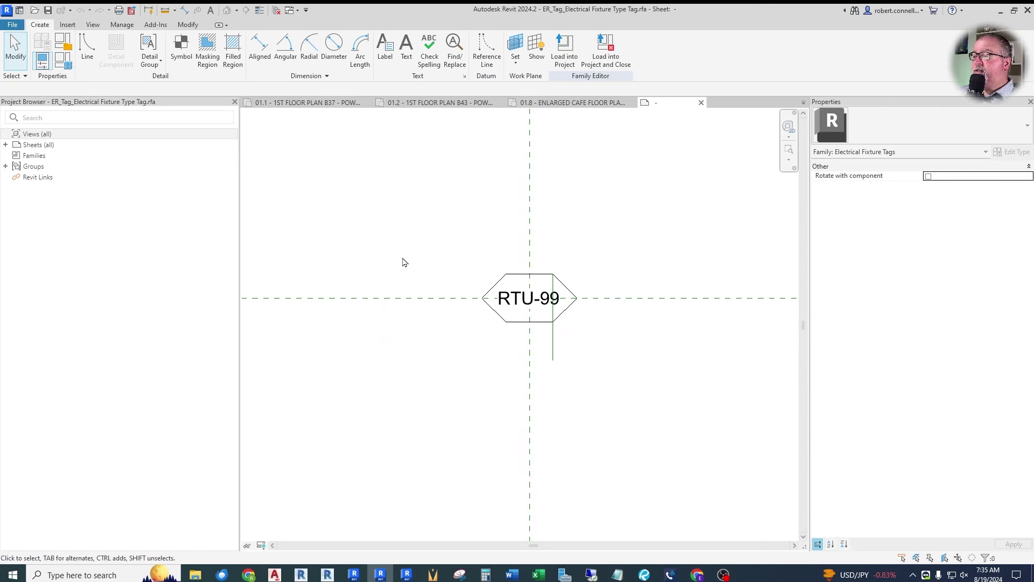
pyautogui.scroll(2, 593, 361)
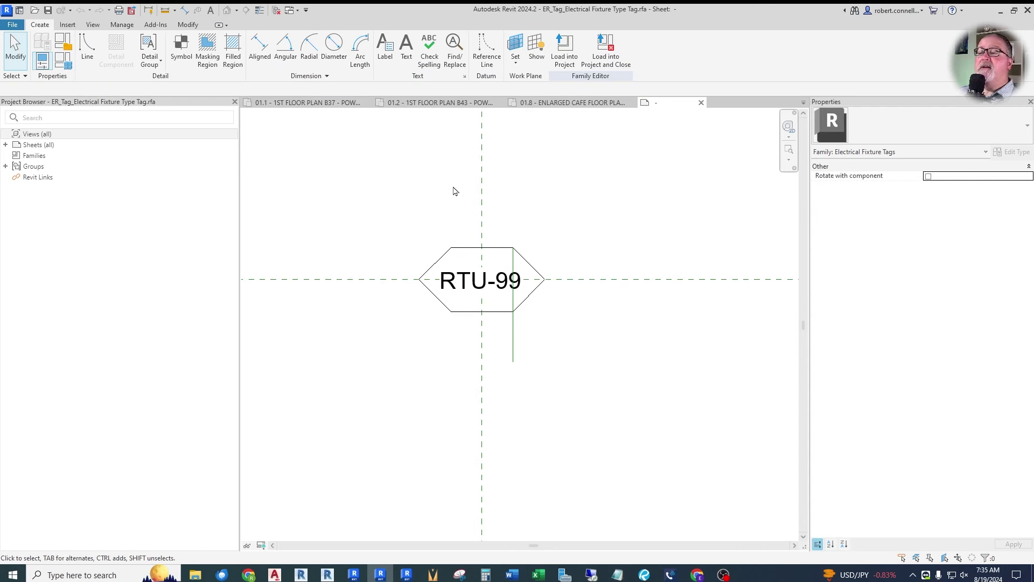
pyautogui.scroll(1, 471, 249)
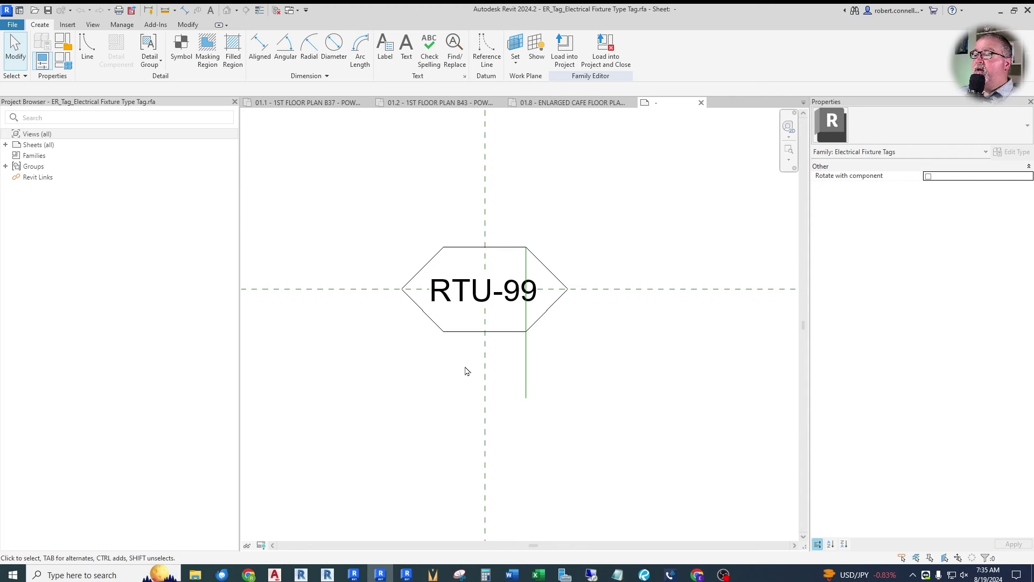
# Step: Check which parameter the tag label reports, locating Type Mark among the available category parameters
pyautogui.click(467, 300)
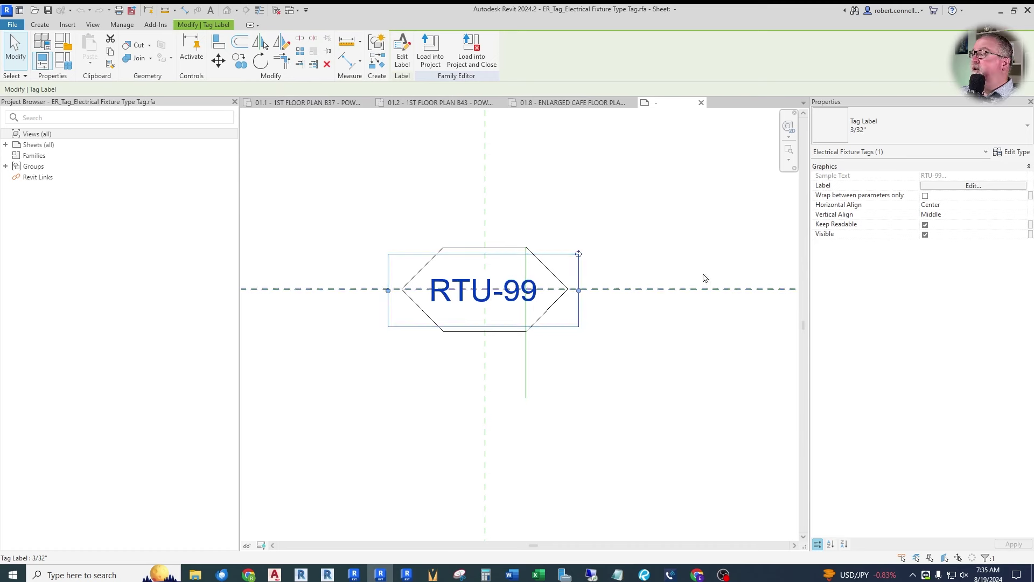
pyautogui.click(962, 188)
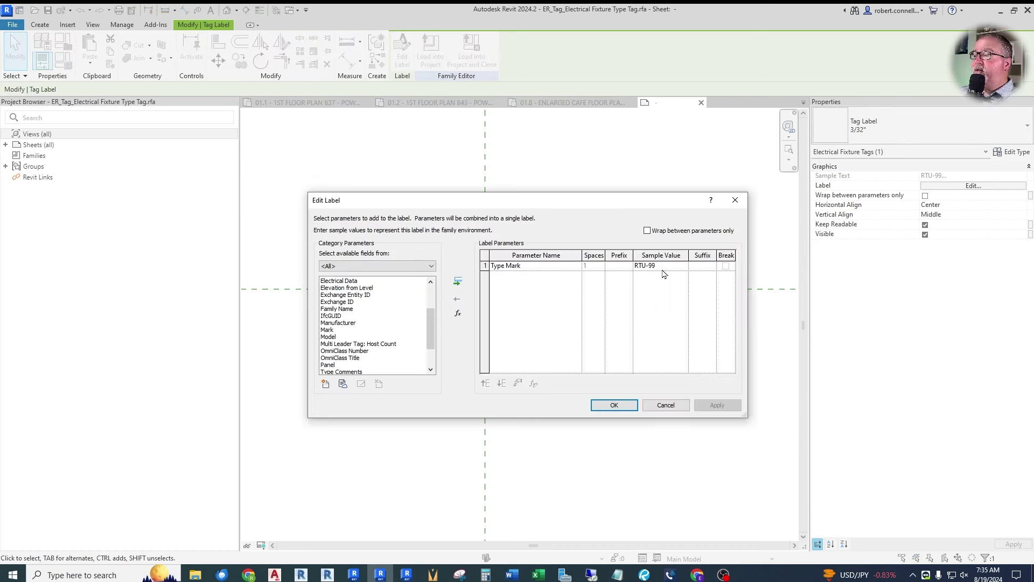
pyautogui.scroll(-2, 431, 328)
pyautogui.click(345, 350)
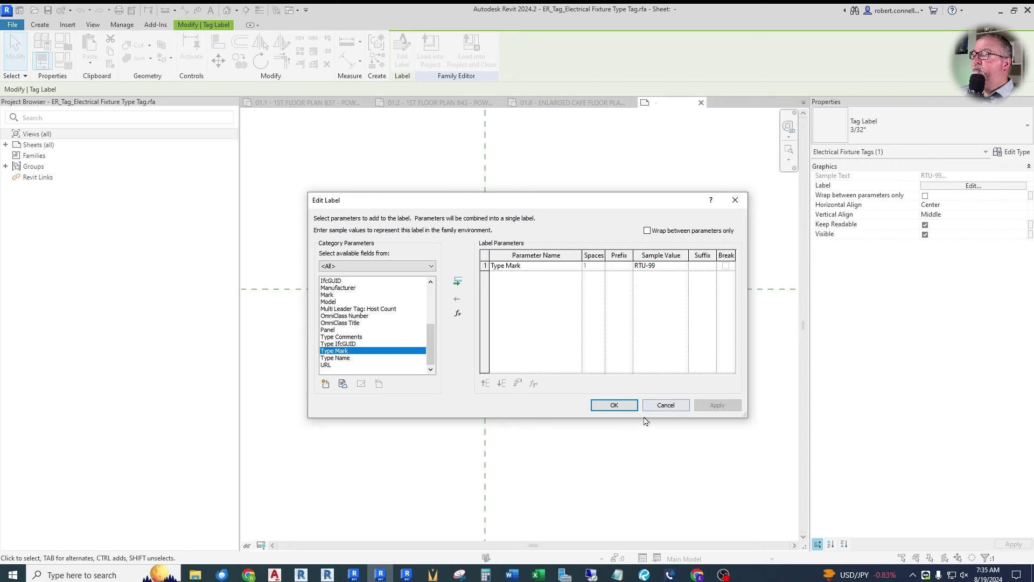
pyautogui.click(614, 405)
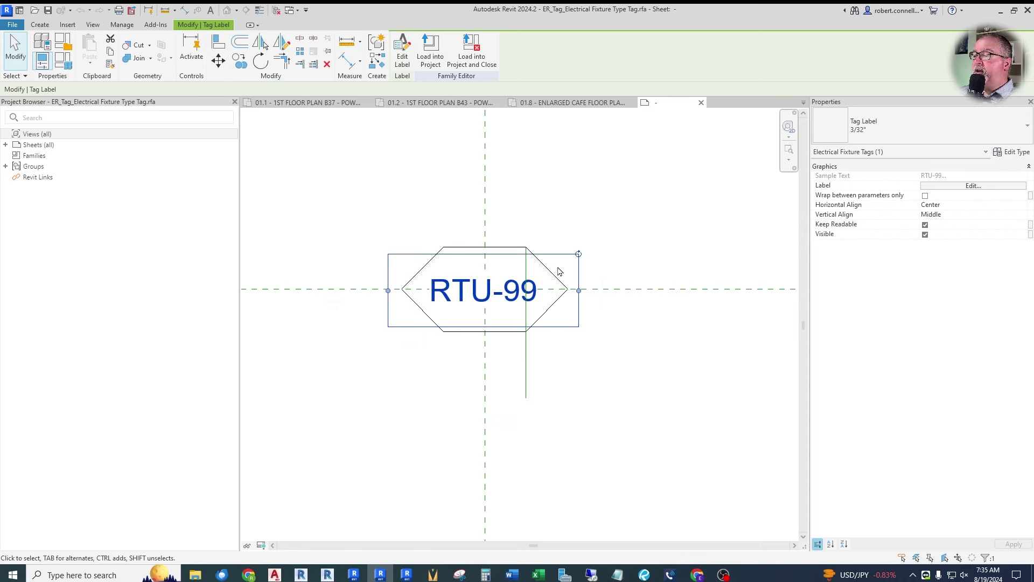
# Step: Delete all the lines of the hexagonal outline around the RTU-99 label in the tag family
pyautogui.click(565, 240)
pyautogui.click(462, 249)
pyautogui.press('Delete')
pyautogui.click(507, 247)
pyautogui.press('Delete')
pyautogui.click(415, 314)
pyautogui.press('Delete')
pyautogui.moveTo(443, 332); pyautogui.dragTo(485, 331)
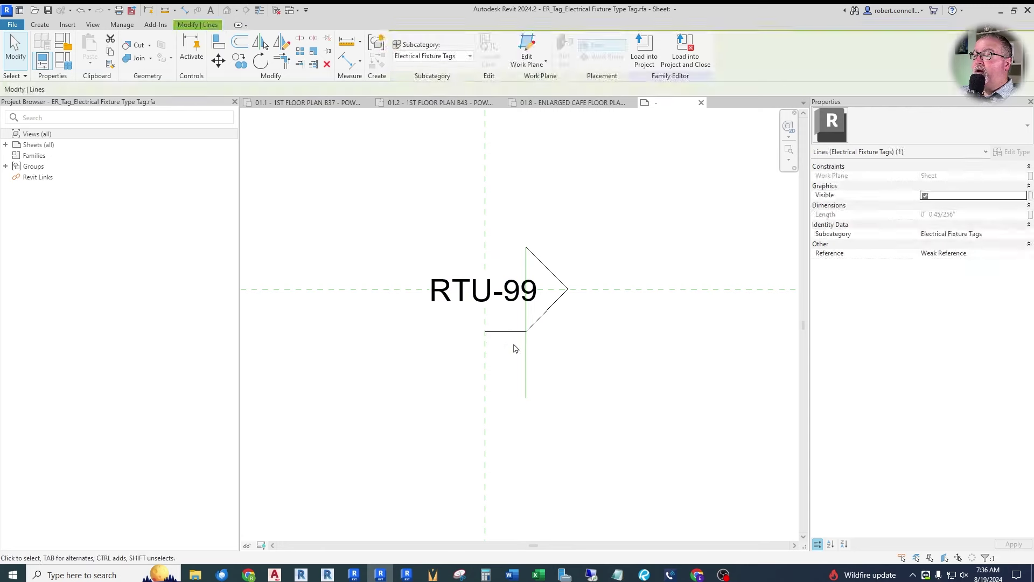
pyautogui.press('Delete')
pyautogui.click(546, 311)
pyautogui.press('Delete')
pyautogui.click(556, 279)
pyautogui.press('Delete')
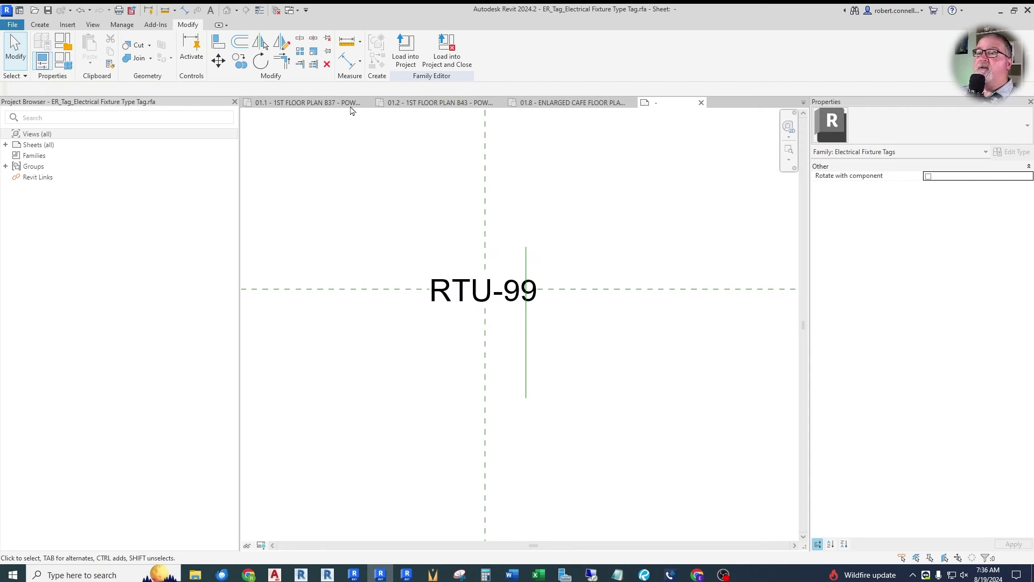
# Step: Draw a circle of about 5/32" radius around the RTU-99 label, centered on the reference plane intersection in the tag family
pyautogui.click(48, 26)
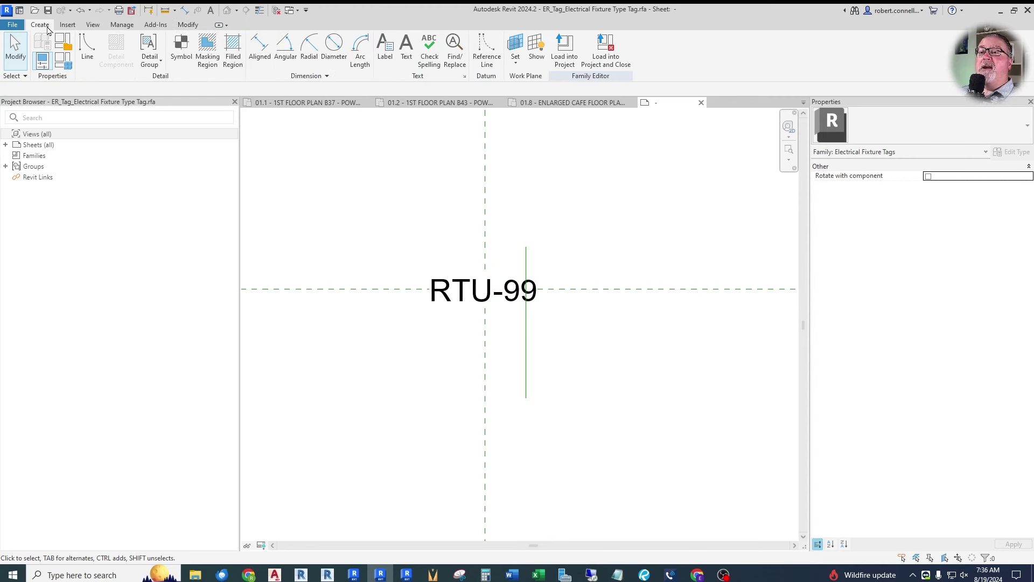
pyautogui.click(87, 49)
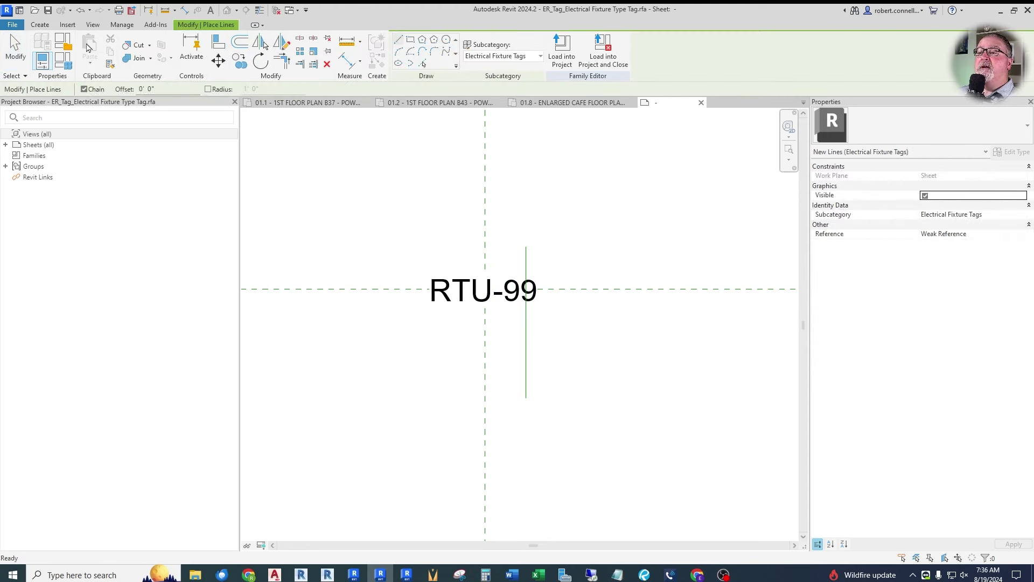
pyautogui.click(445, 39)
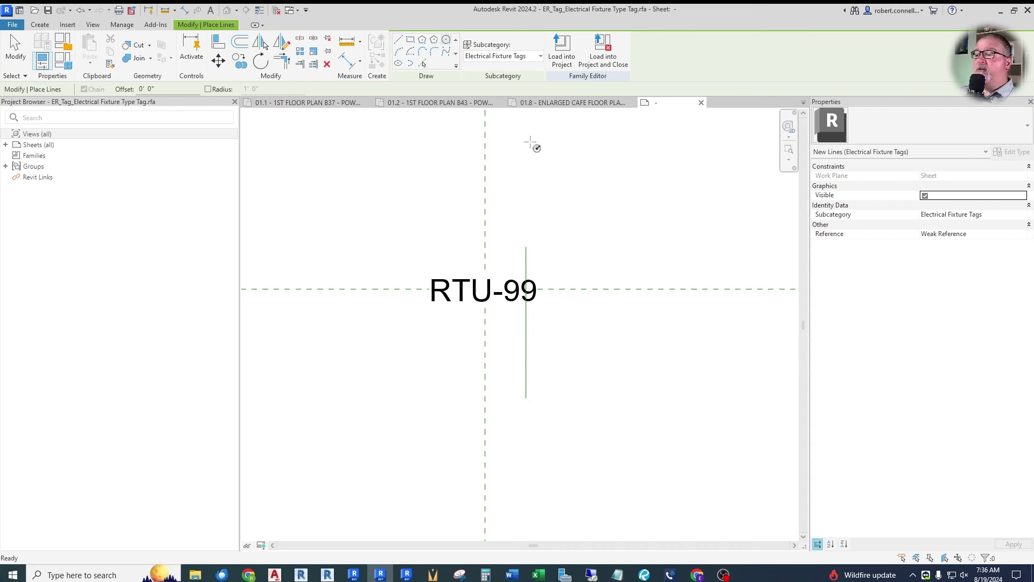
pyautogui.click(485, 290)
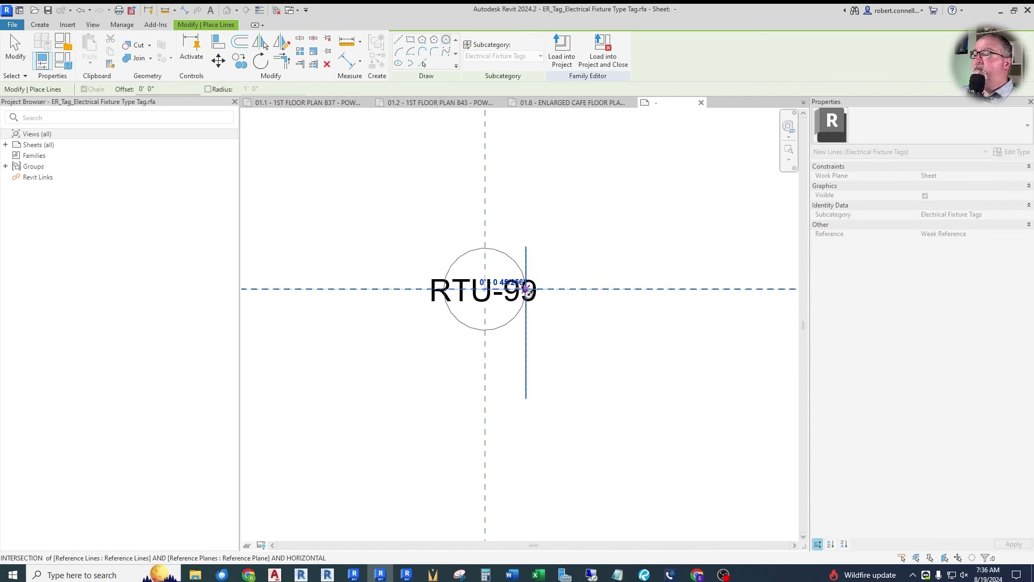
pyautogui.scroll(3, 518, 292)
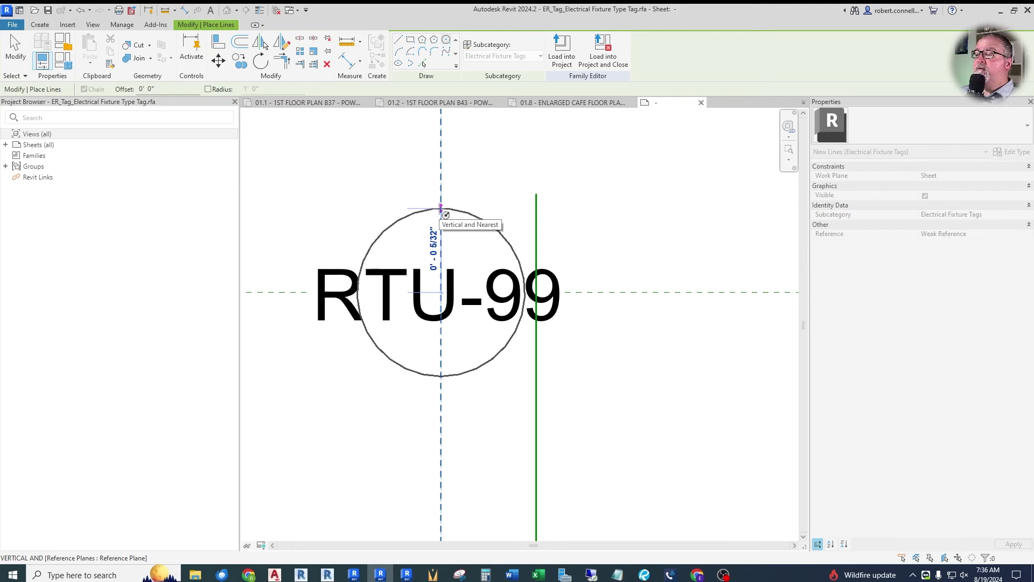
pyautogui.click(441, 207)
pyautogui.press('Escape')
pyautogui.press('Escape')
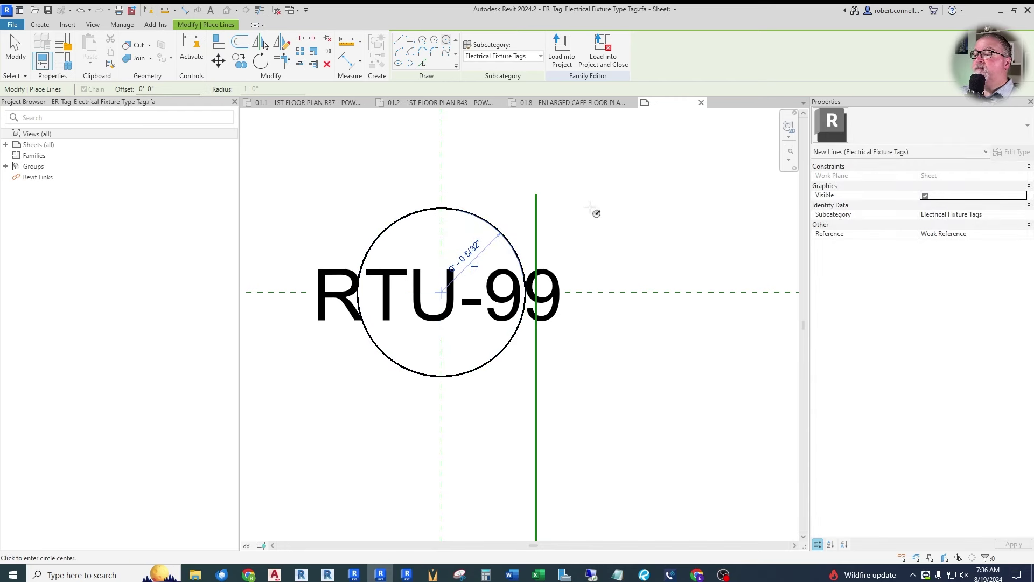
pyautogui.scroll(-2, 630, 216)
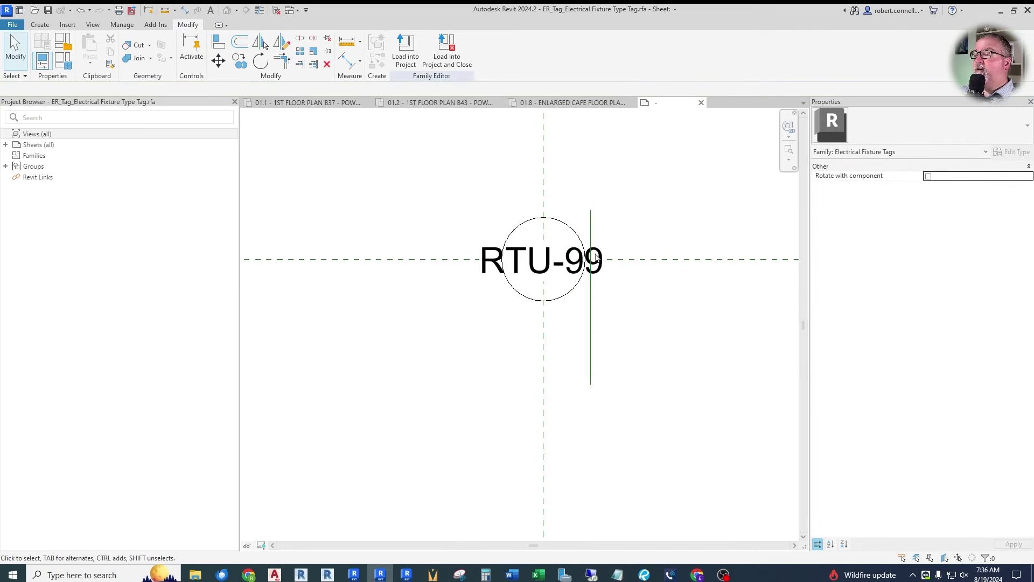
pyautogui.scroll(2, 558, 258)
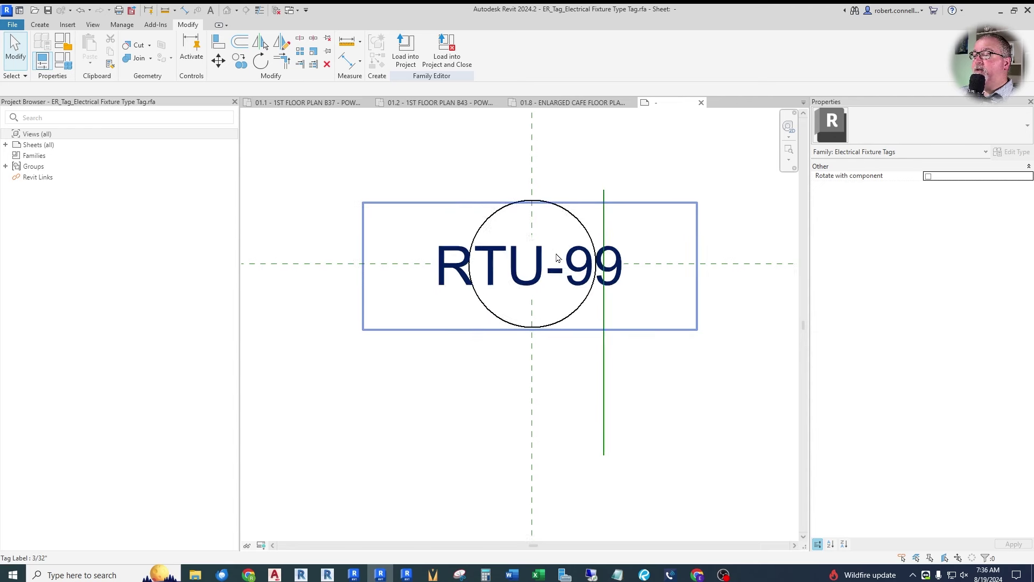
pyautogui.scroll(1, 585, 236)
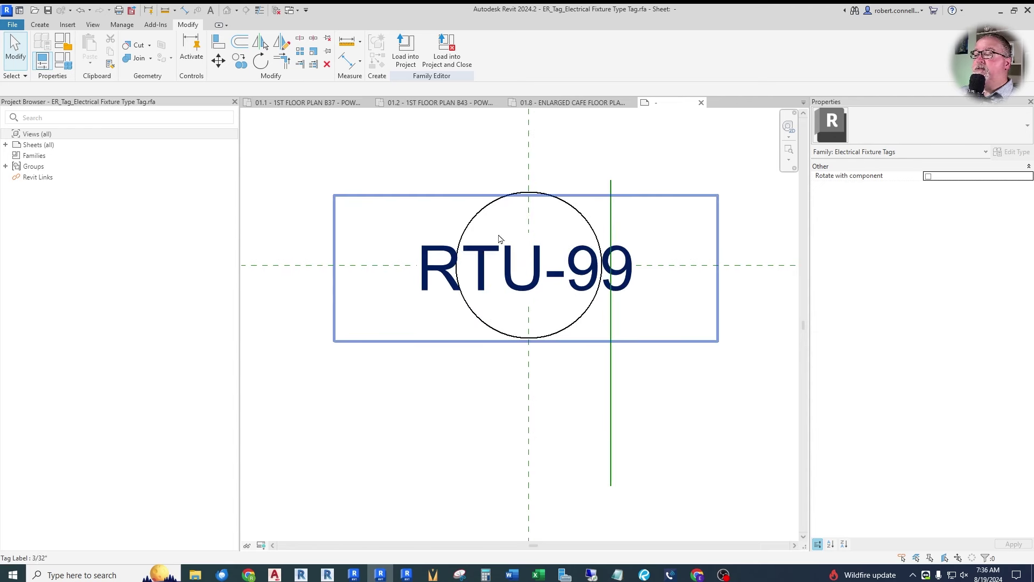
# Step: Save the tag family under the new name ER_Tag_Electrical Fixture Type Tag Circle R24.rfa in the ER folder
pyautogui.click(12, 26)
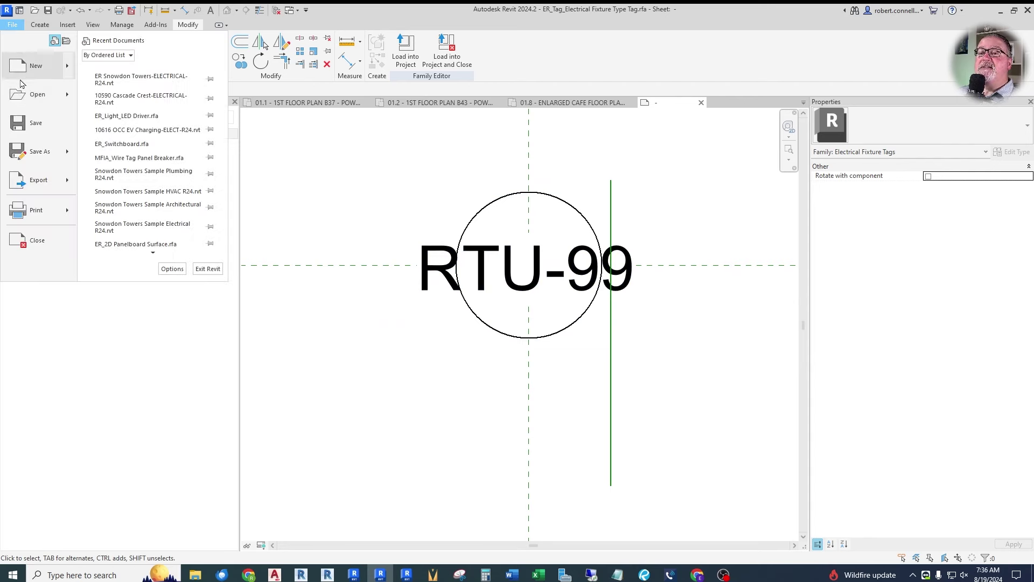
pyautogui.moveTo(25, 151)
pyautogui.click(118, 146)
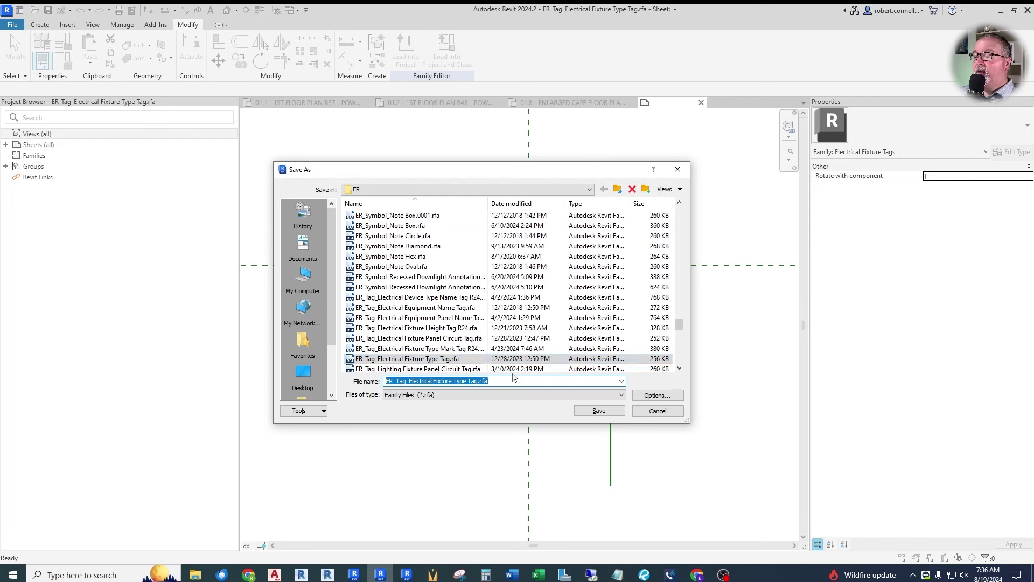
pyautogui.click(476, 381)
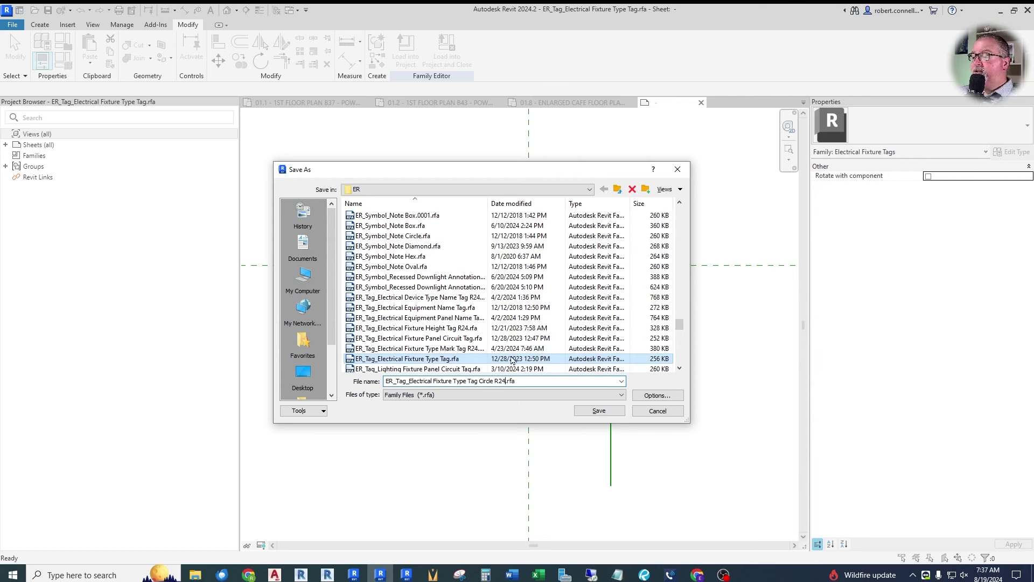
pyautogui.click(645, 397)
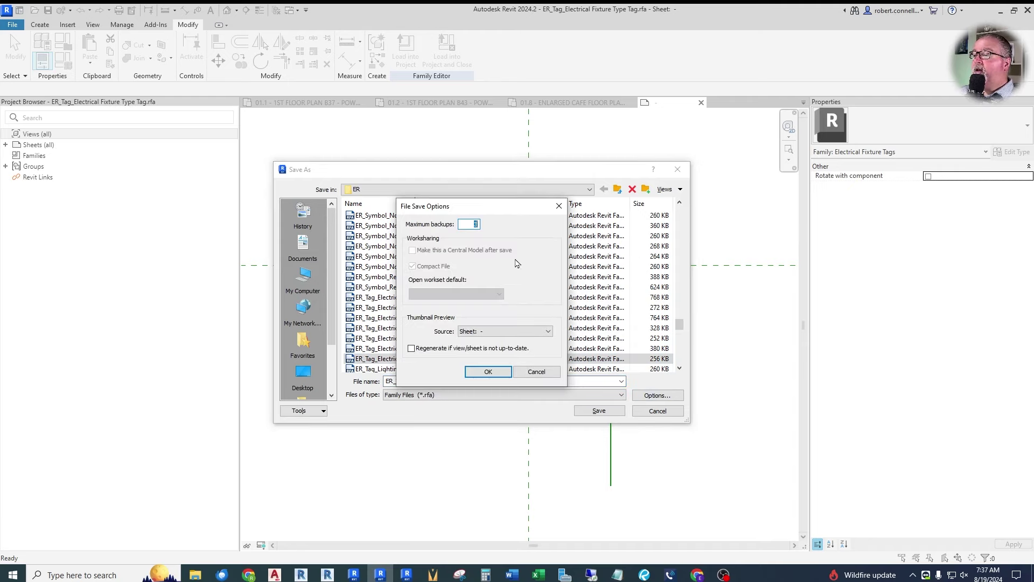
pyautogui.click(499, 371)
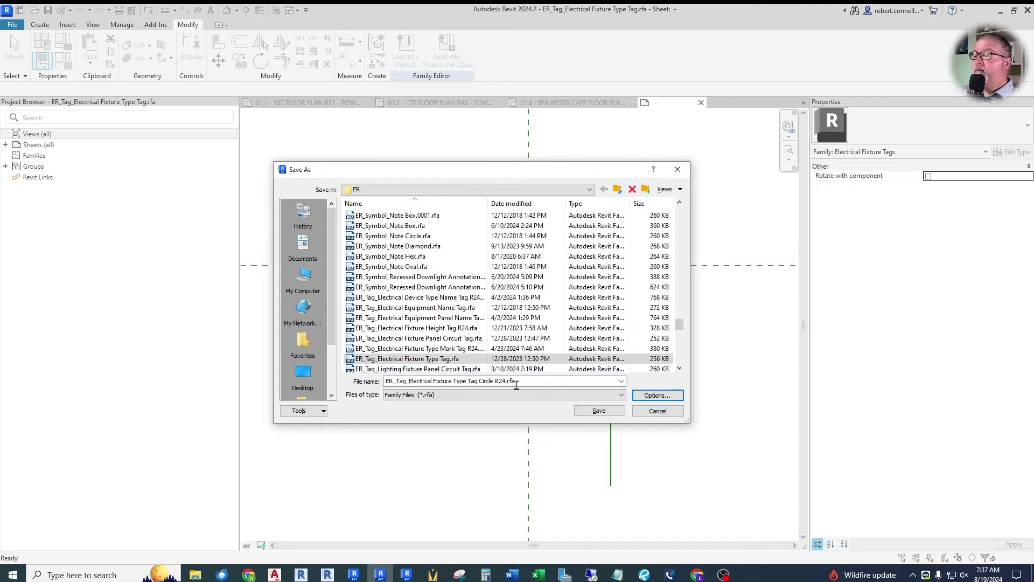
pyautogui.click(587, 410)
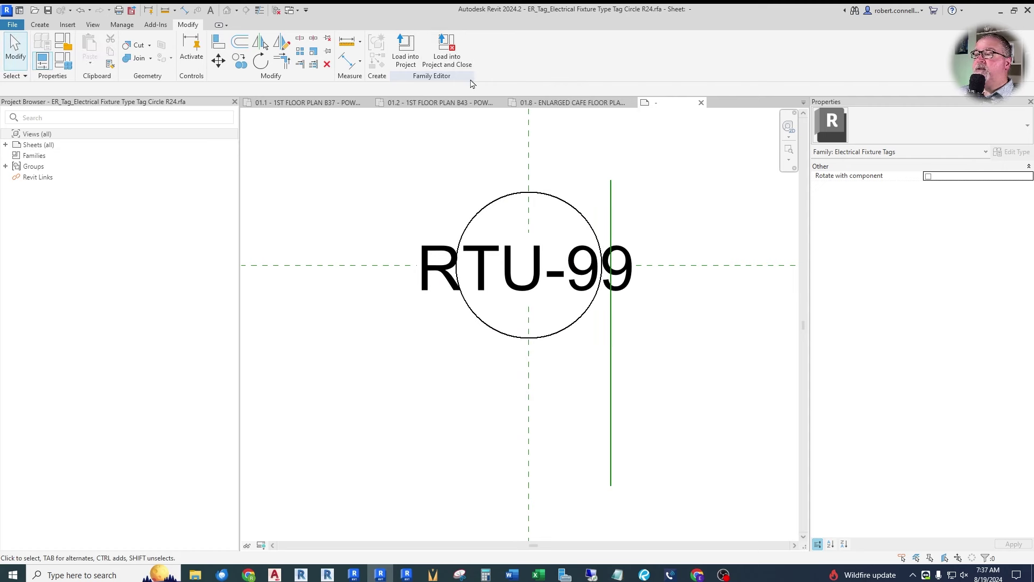
# Step: Load the circle tag family into the project, closing the family, and return to the enlarged café power plan
pyautogui.click(452, 54)
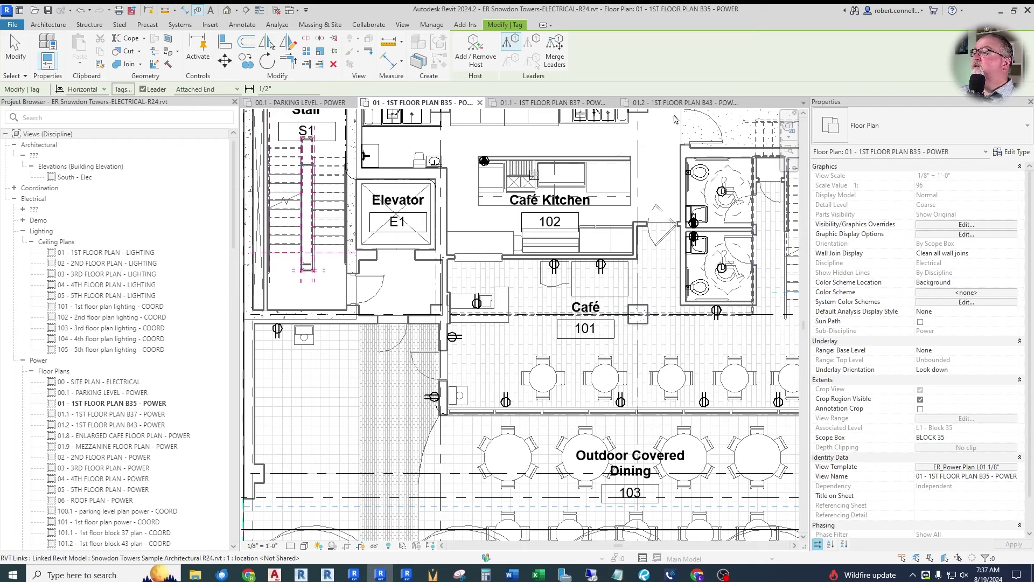
pyautogui.click(803, 104)
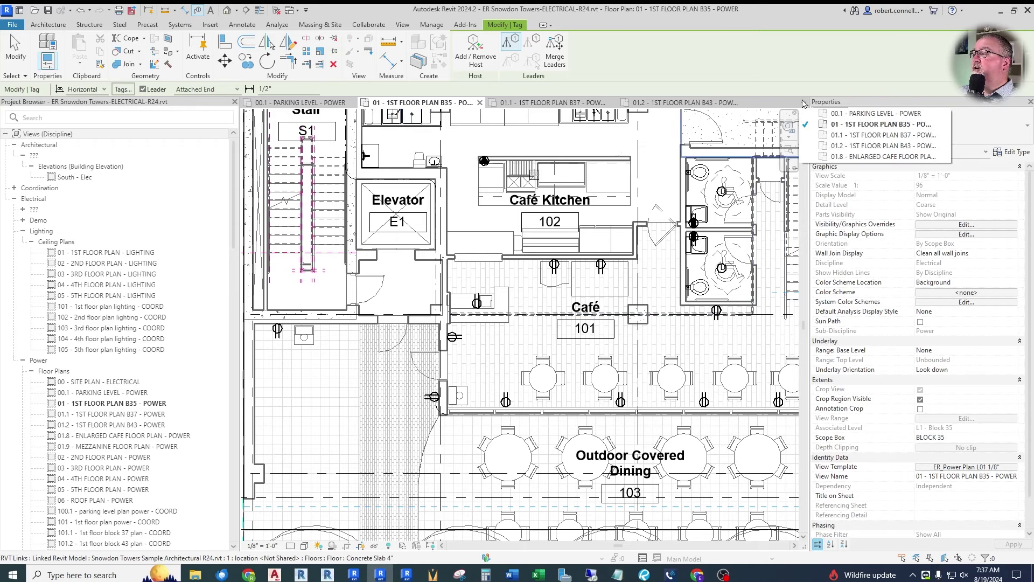
pyautogui.click(872, 156)
pyautogui.click(420, 257)
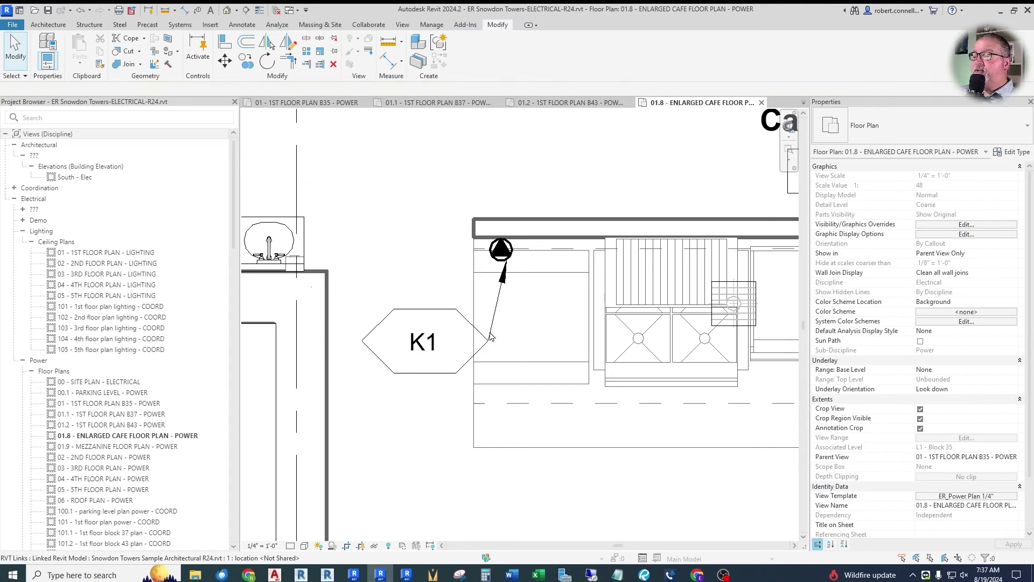
# Step: Change the fryer's K1 tag to the ER_Electrical Fixture Type Tag type of the ER_Tag_Electrical Fixture Type Tag Circle R24 family
pyautogui.click(423, 354)
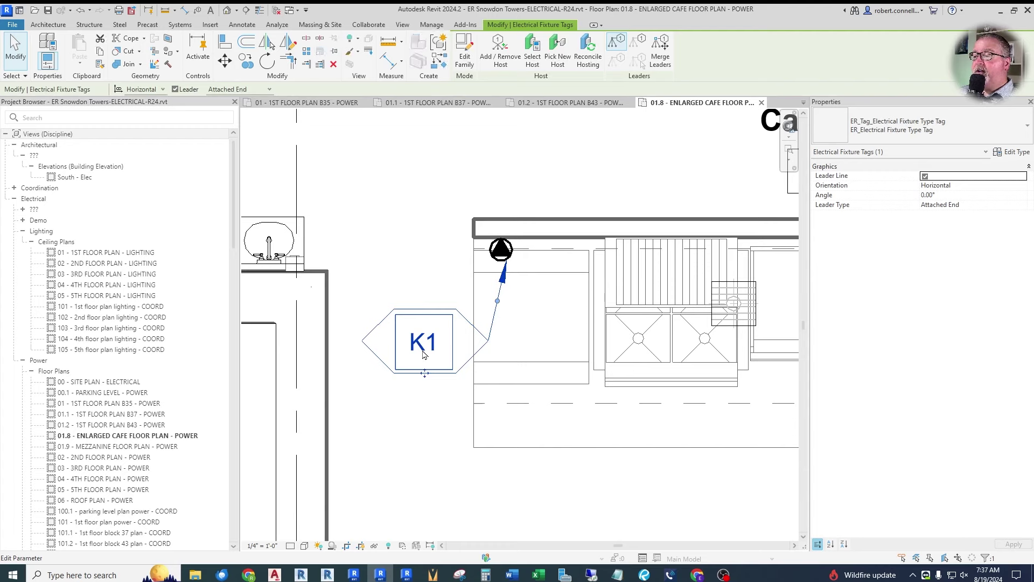
pyautogui.click(928, 130)
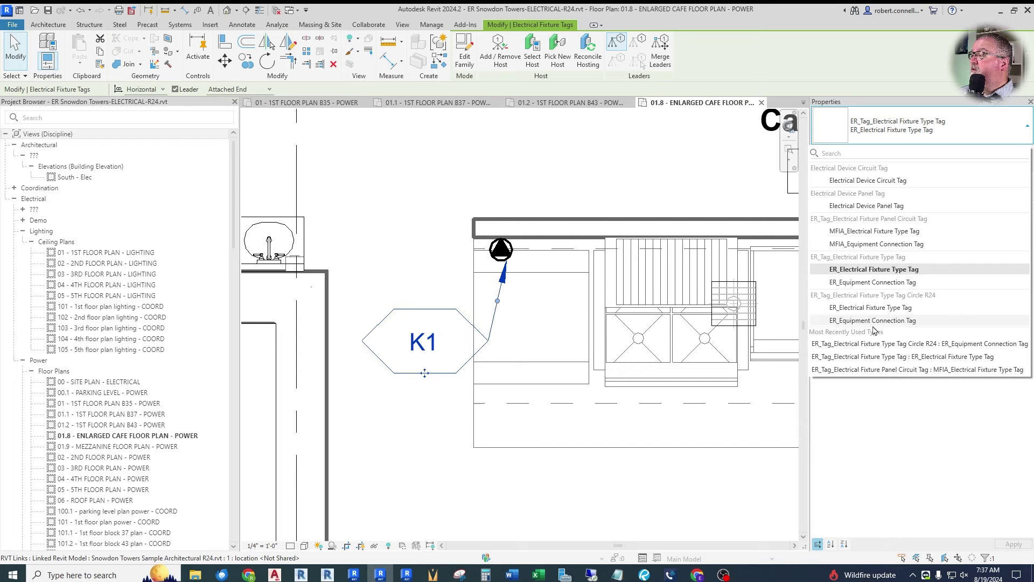
pyautogui.click(876, 307)
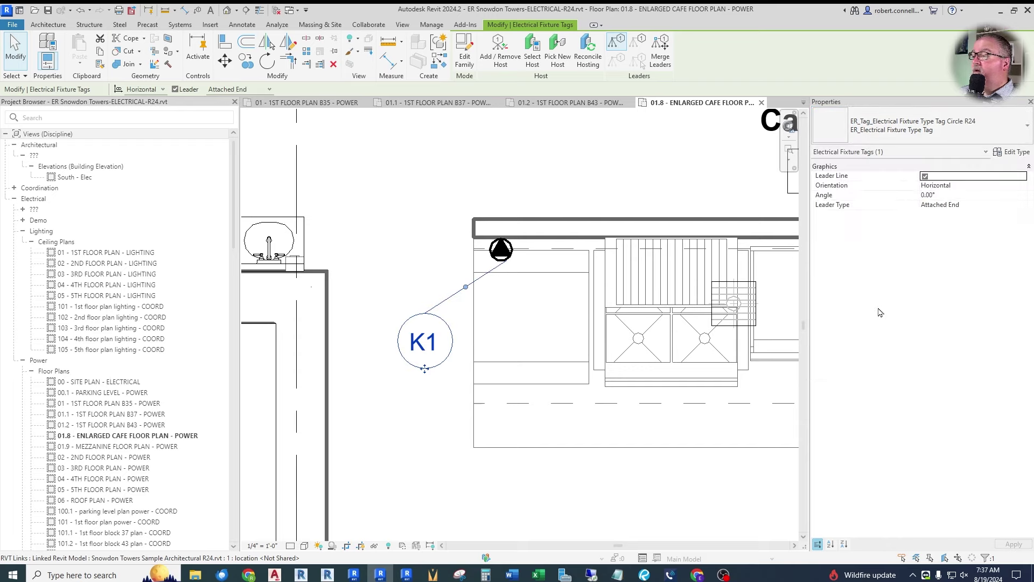
pyautogui.scroll(2, 408, 323)
pyautogui.press('Escape')
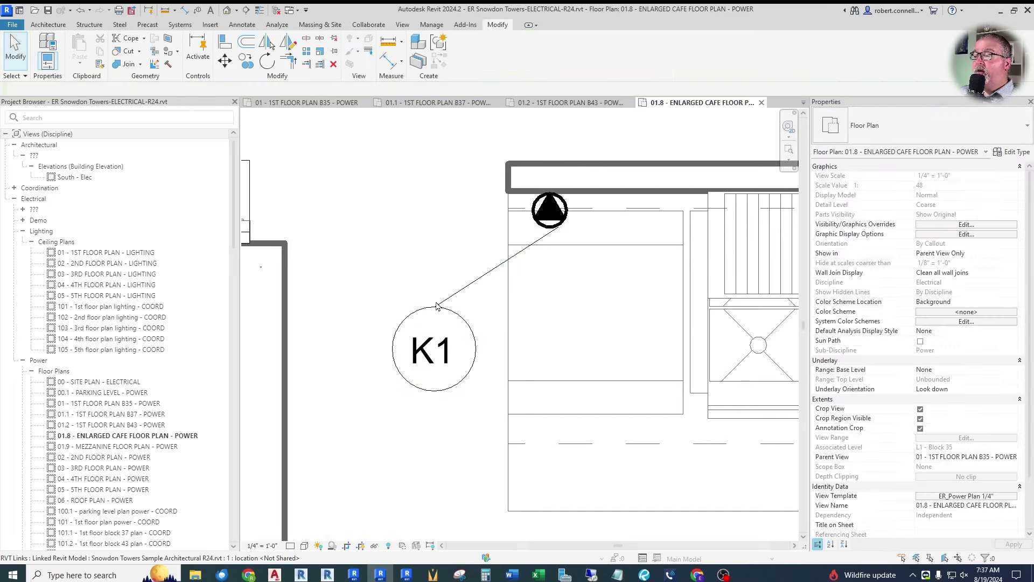
# Step: Reposition the K1 tag's leader elbow so the leader exits the circle horizontally before angling up to the fryer connection
pyautogui.click(445, 308)
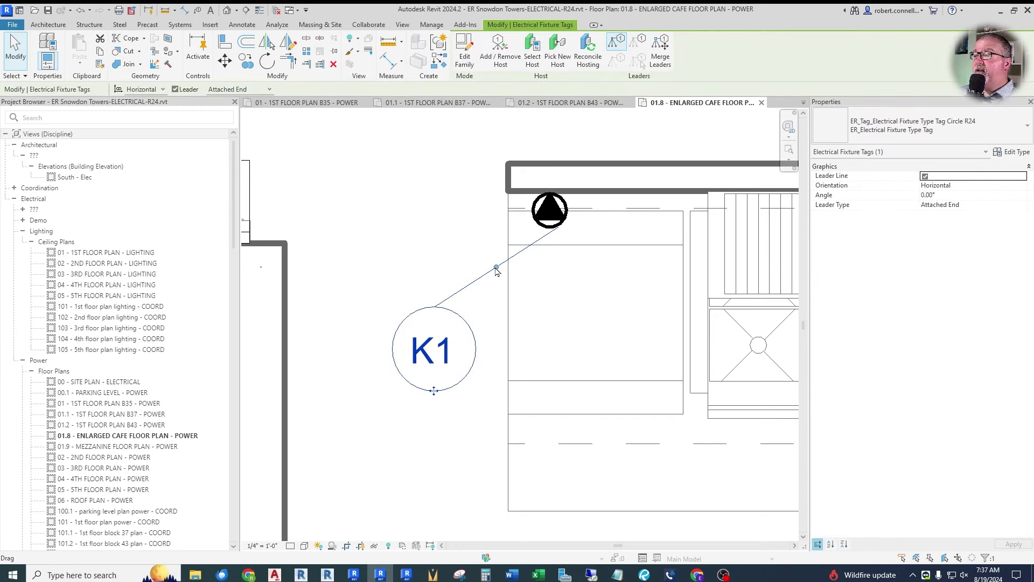
pyautogui.moveTo(492, 270); pyautogui.dragTo(496, 349)
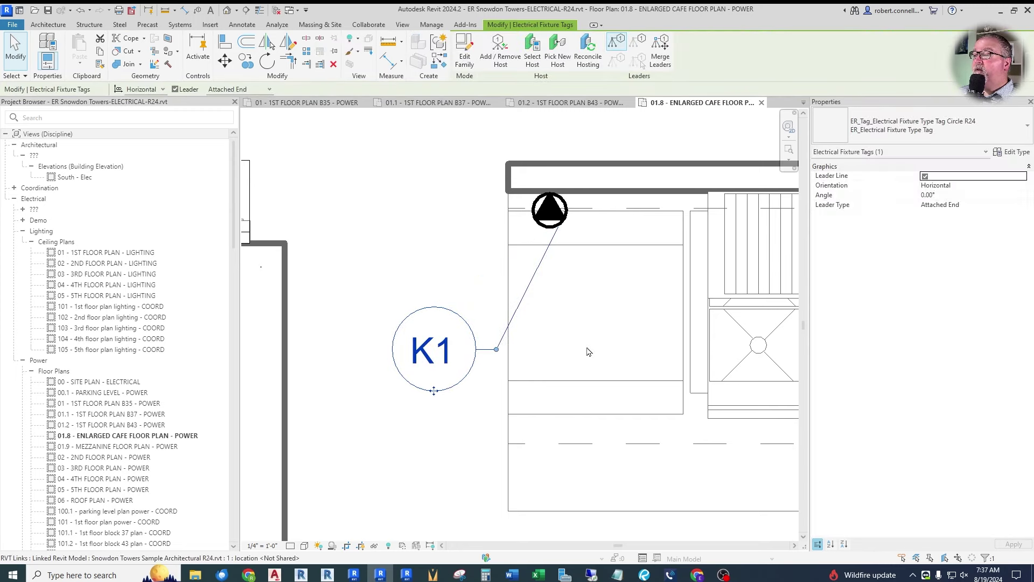
pyautogui.click(565, 266)
pyautogui.click(484, 349)
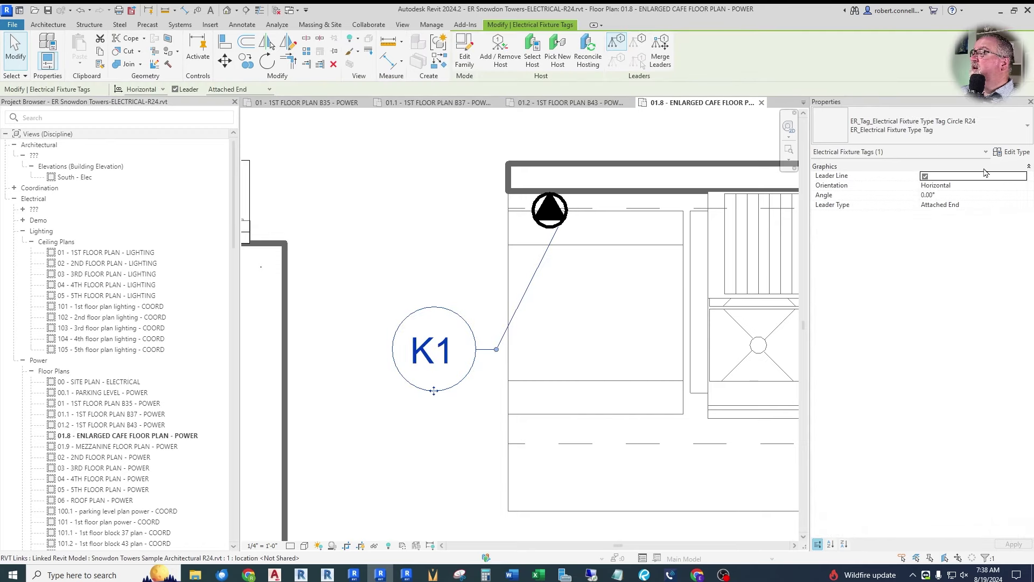
# Step: Set the leader arrowhead of the circle tag type to Arrow Filled 15 Degree
pyautogui.click(1006, 154)
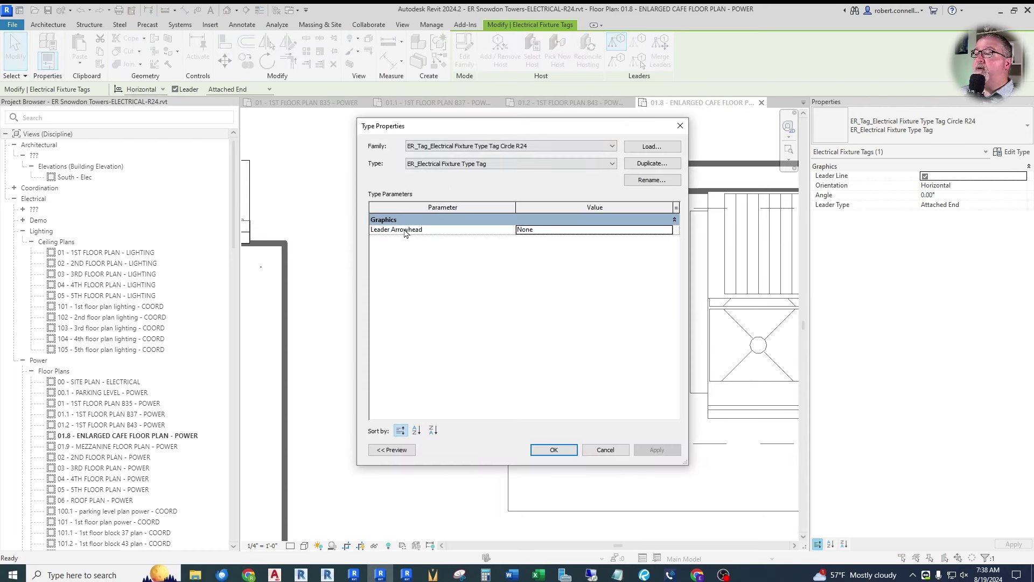
pyautogui.click(668, 230)
pyautogui.click(571, 256)
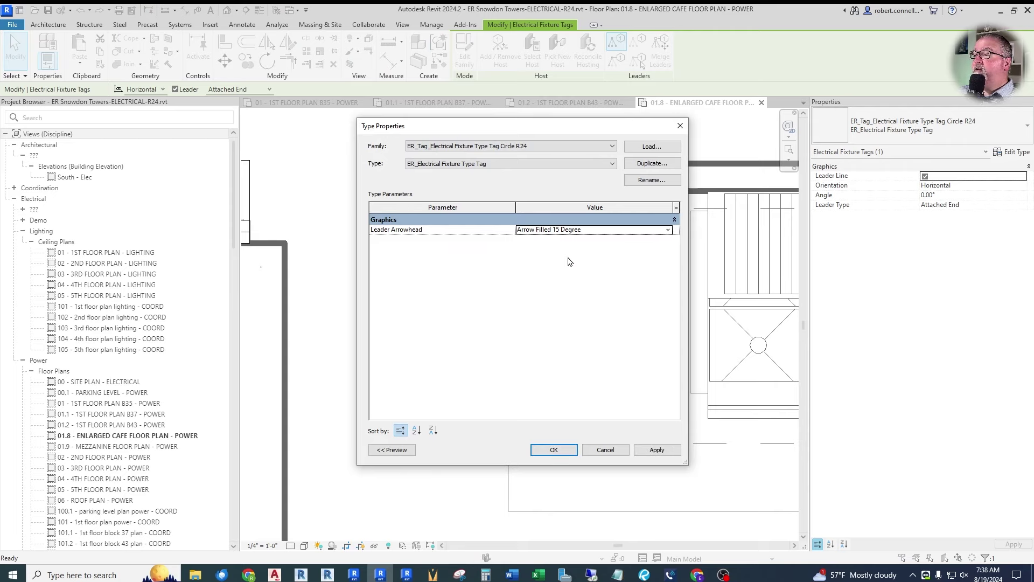
pyautogui.click(554, 449)
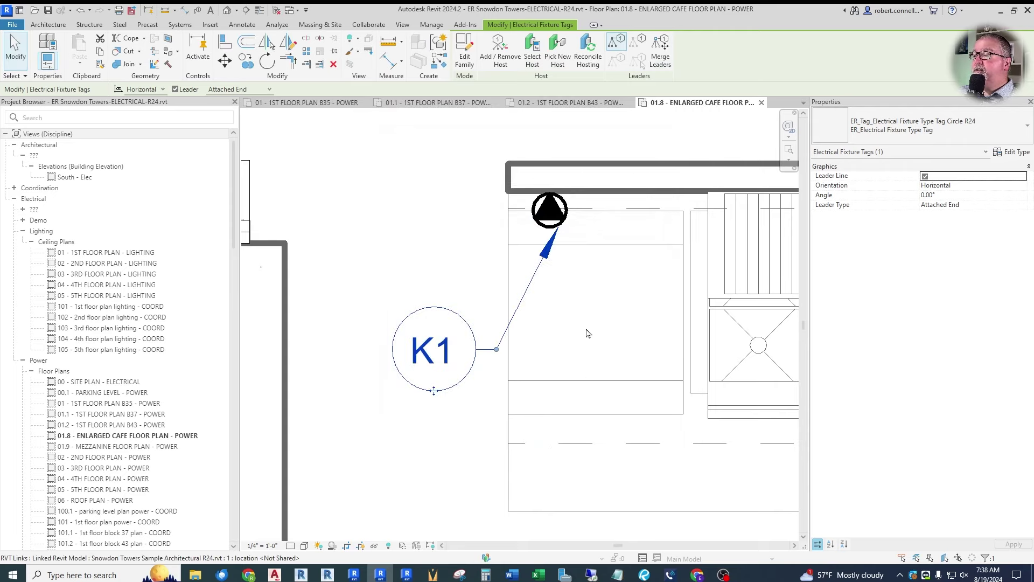
pyautogui.press('Escape')
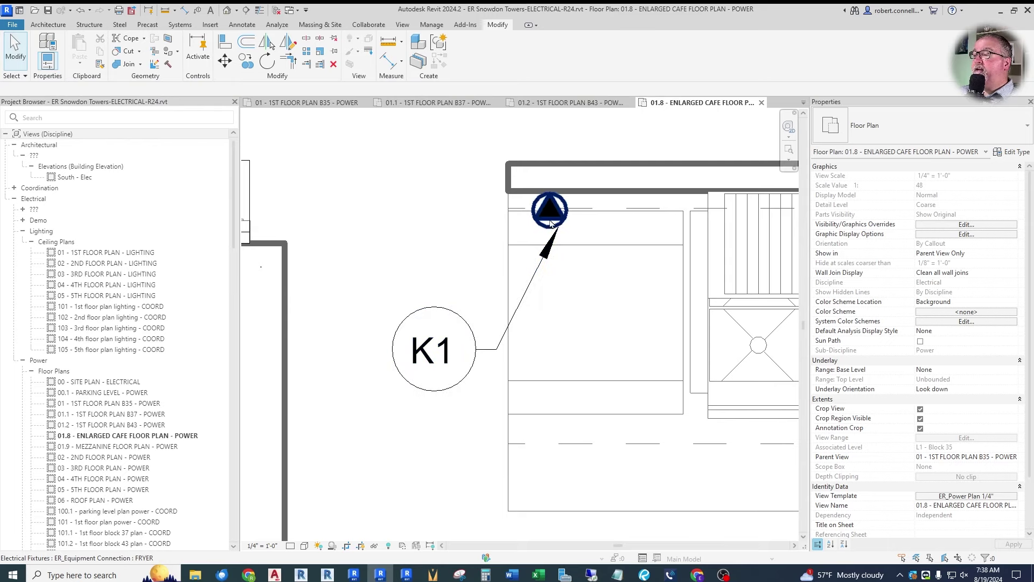
pyautogui.scroll(-1, 465, 249)
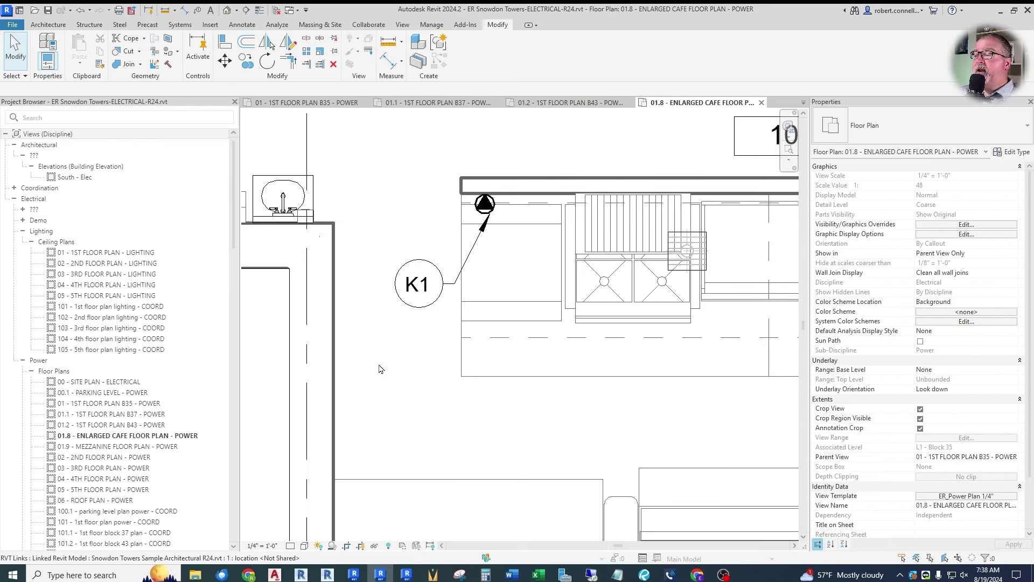
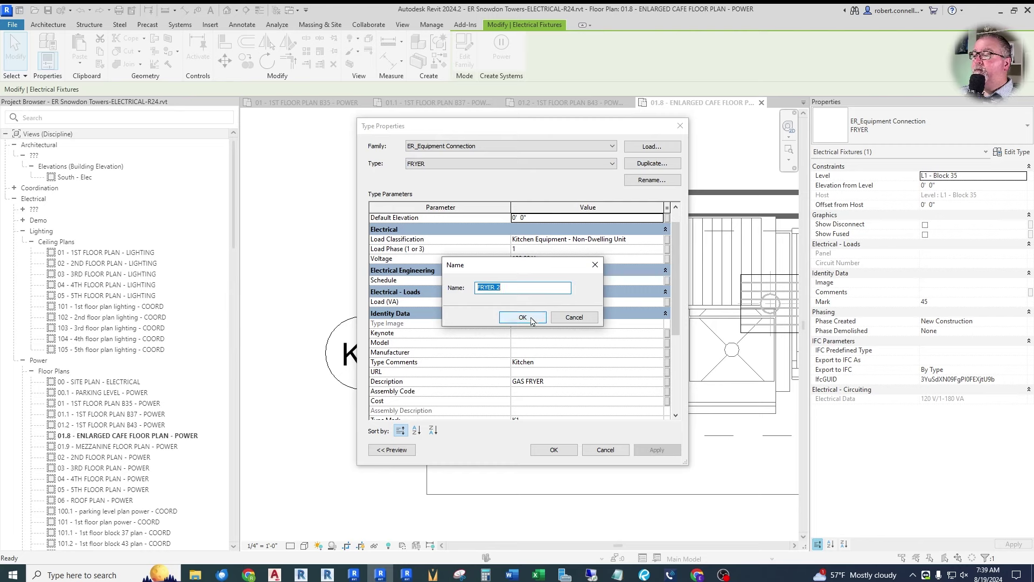
# Step: Duplicate the second equipment connection's FRYER type as FRYER 2 and set its Type Mark to K2
pyautogui.click(516, 319)
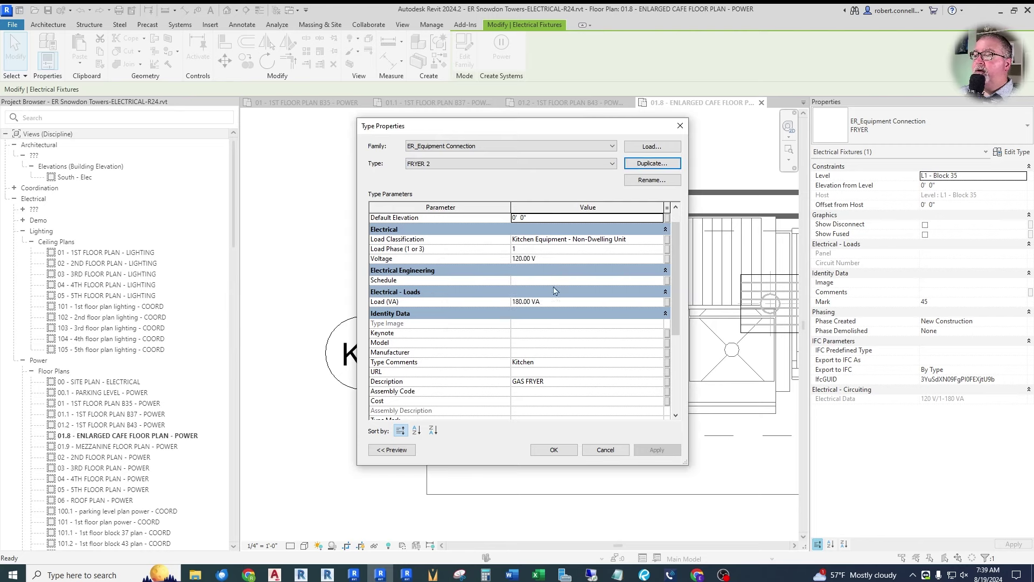
pyautogui.scroll(-3, 525, 333)
pyautogui.click(525, 327)
pyautogui.write('K2')
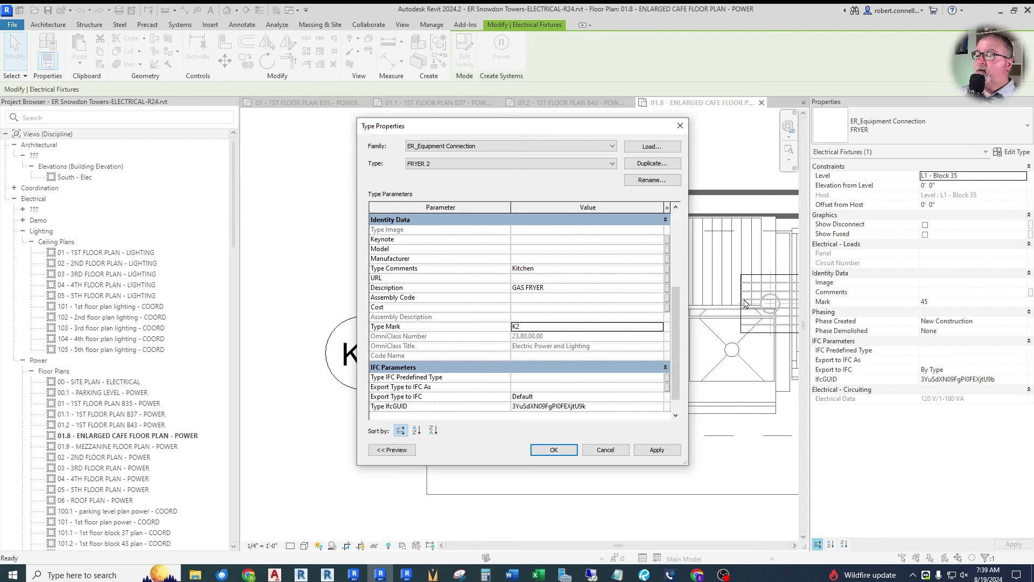
pyautogui.click(571, 449)
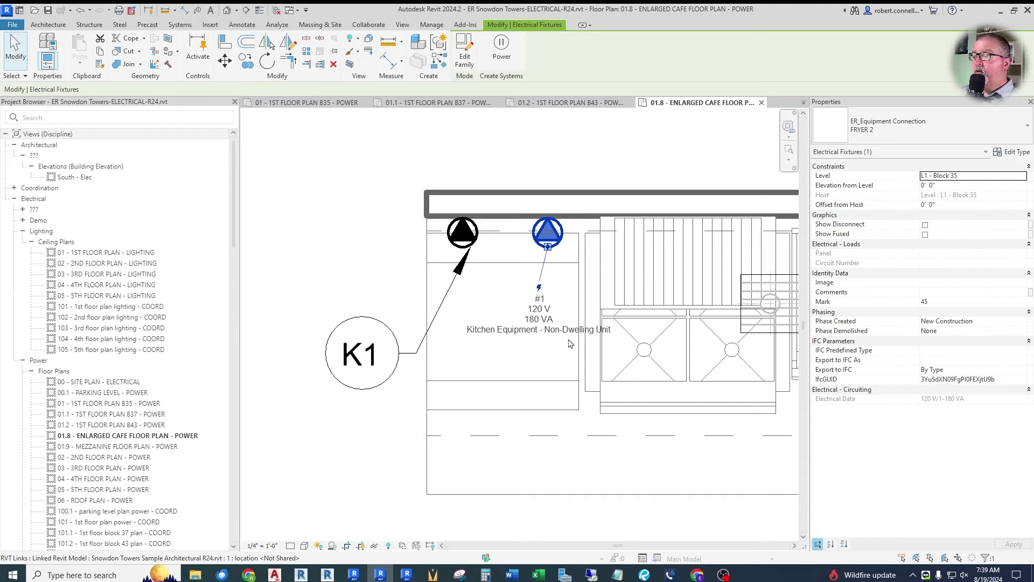
pyautogui.press('Escape')
# Step: Tag the FRYER 2 connection with the same circle tag directly below K1, and route its leader horizontally out before angling up
pyautogui.rightClick(376, 356)
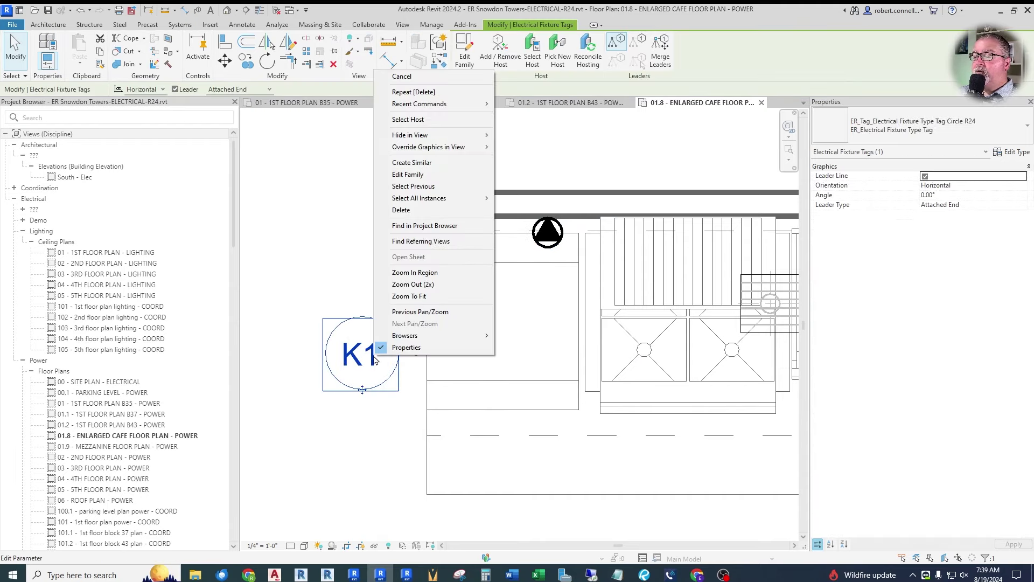
pyautogui.click(412, 162)
pyautogui.click(557, 385)
pyautogui.moveTo(555, 436); pyautogui.dragTo(362, 470)
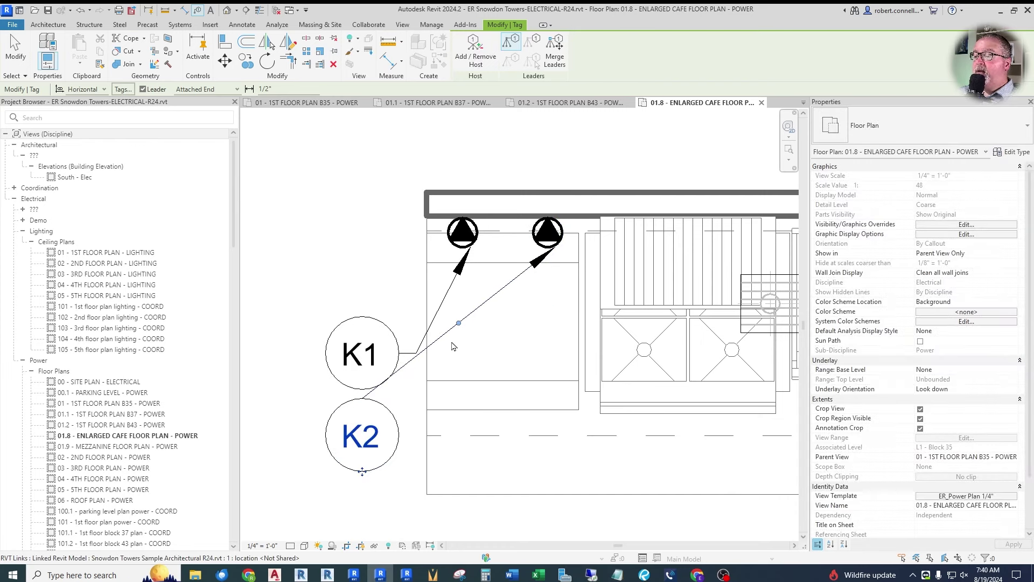
pyautogui.moveTo(458, 323); pyautogui.dragTo(416, 435)
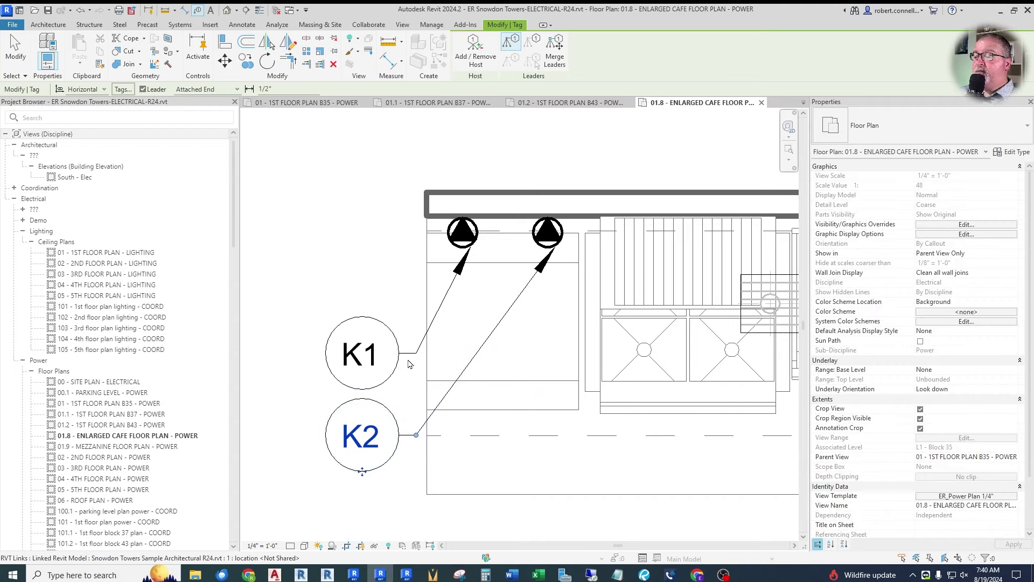
pyautogui.press('Escape')
# Step: Review the type properties of the K2 equipment connection, including its load, type comments and description
pyautogui.scroll(-3, 479, 247)
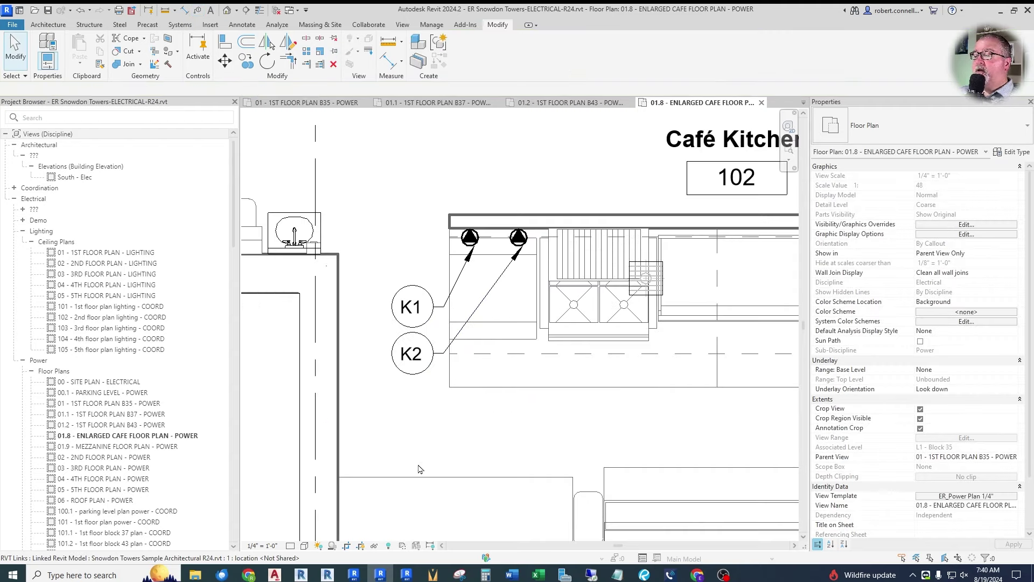
pyautogui.scroll(-2, 395, 433)
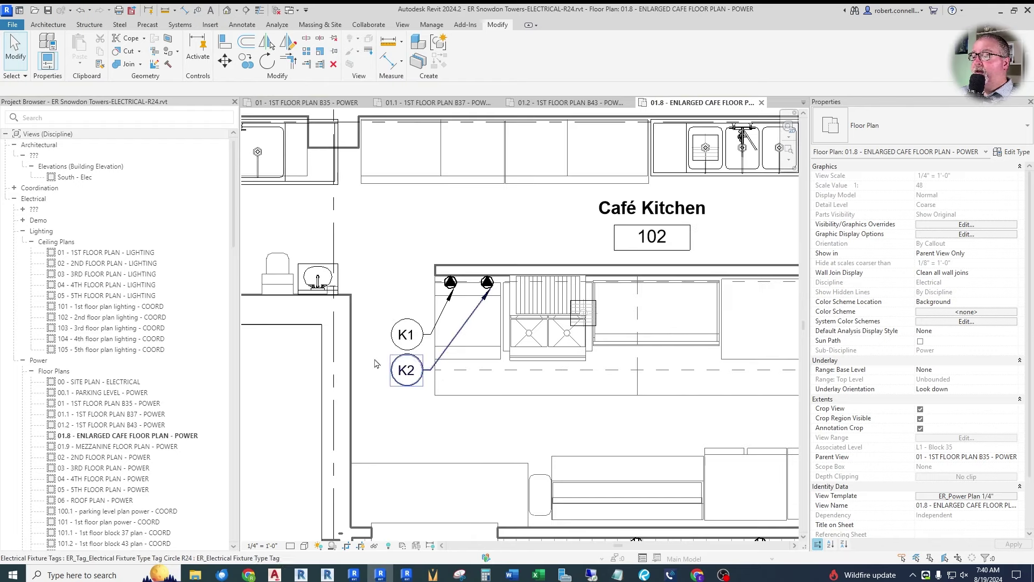
pyautogui.scroll(2, 446, 338)
pyautogui.click(395, 392)
pyautogui.press('Escape')
pyautogui.click(510, 255)
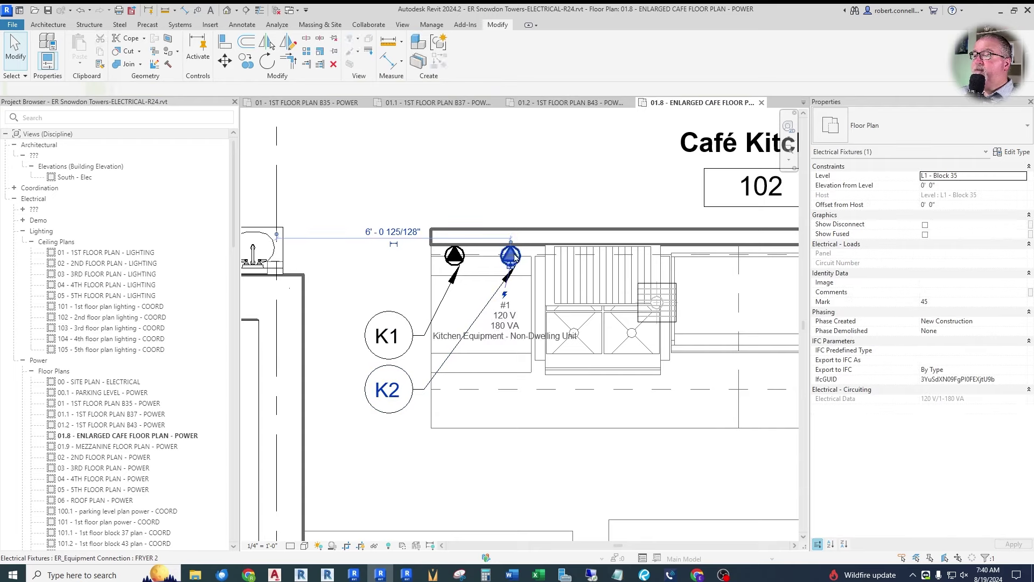
pyautogui.click(1012, 152)
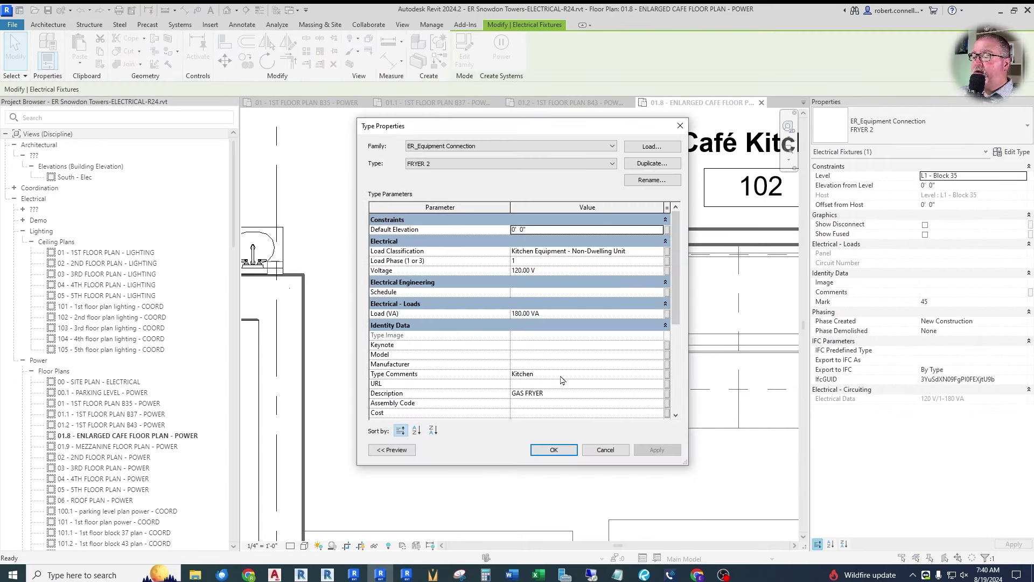
pyautogui.click(605, 449)
pyautogui.scroll(-3, 431, 323)
pyautogui.press('Escape')
pyautogui.scroll(2, 460, 391)
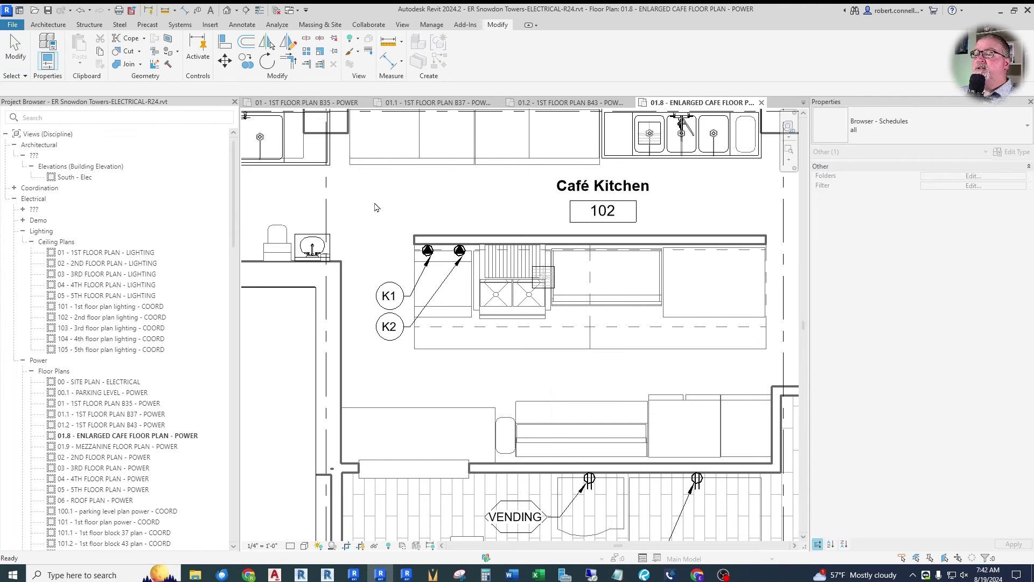
# Step: Create a building component schedule for the Electrical Fixtures category named KITCHEN EQUIPMENT SCHEDULE
pyautogui.click(402, 26)
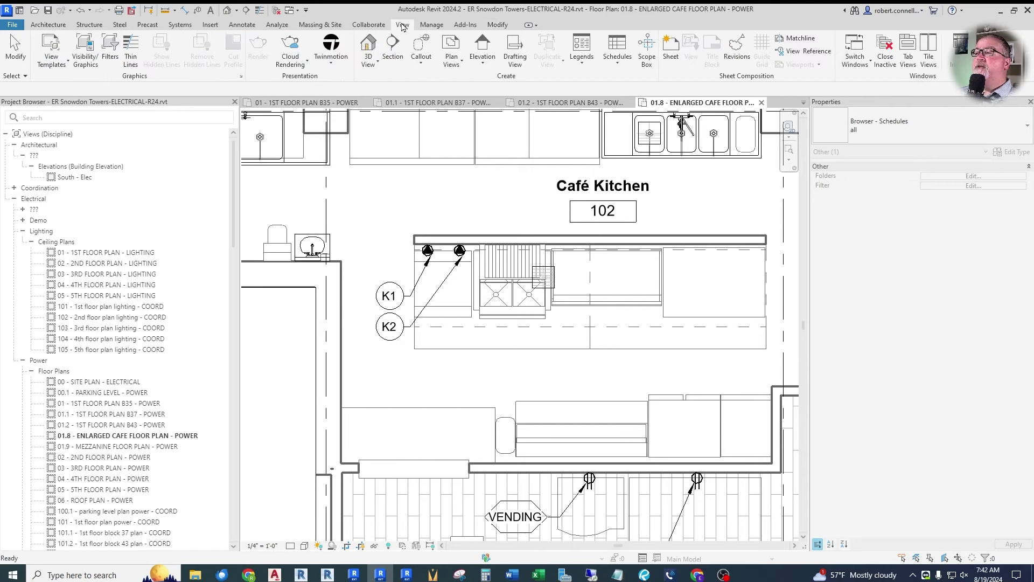
pyautogui.click(618, 56)
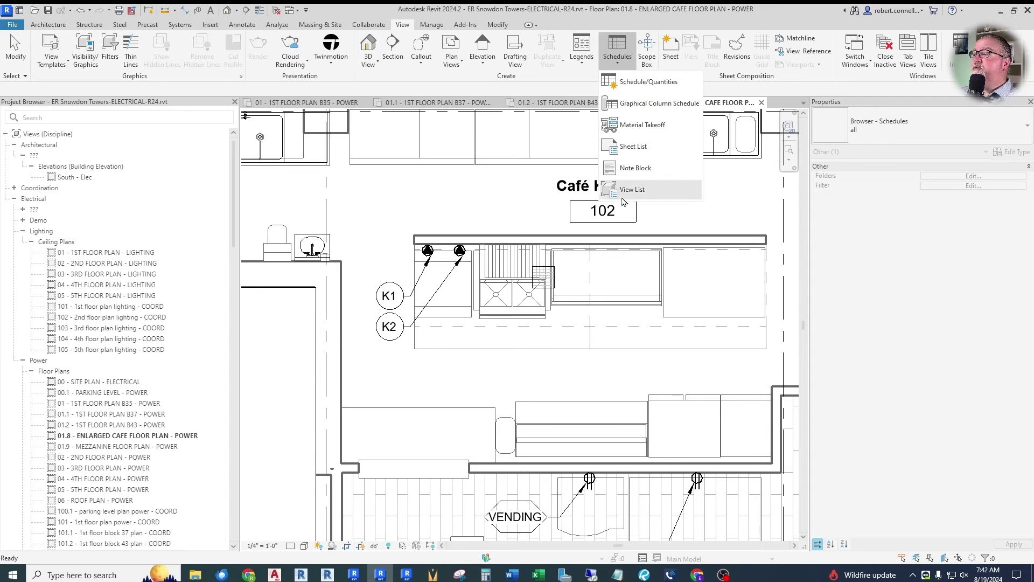
pyautogui.click(647, 83)
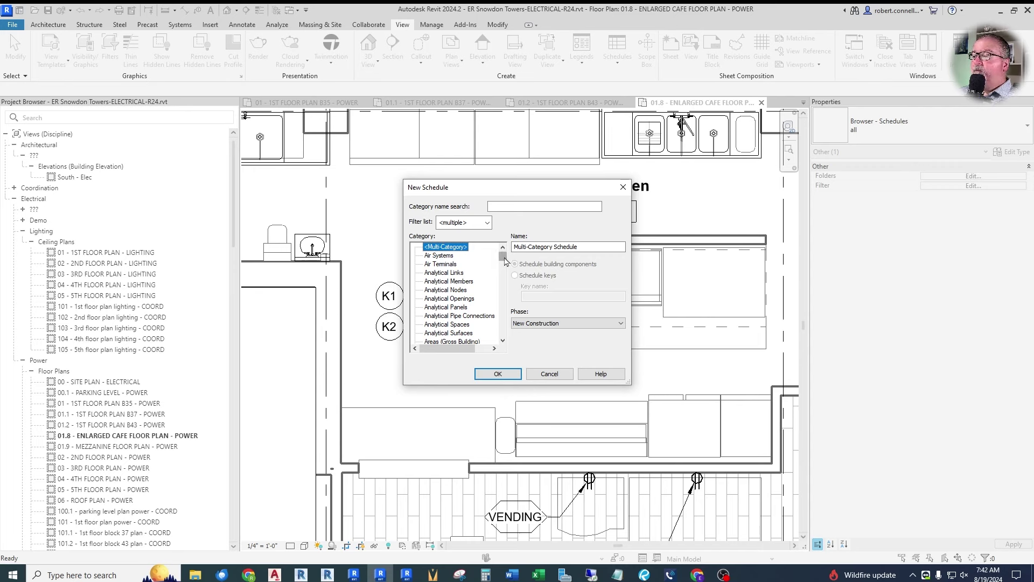
pyautogui.moveTo(505, 259); pyautogui.dragTo(505, 284)
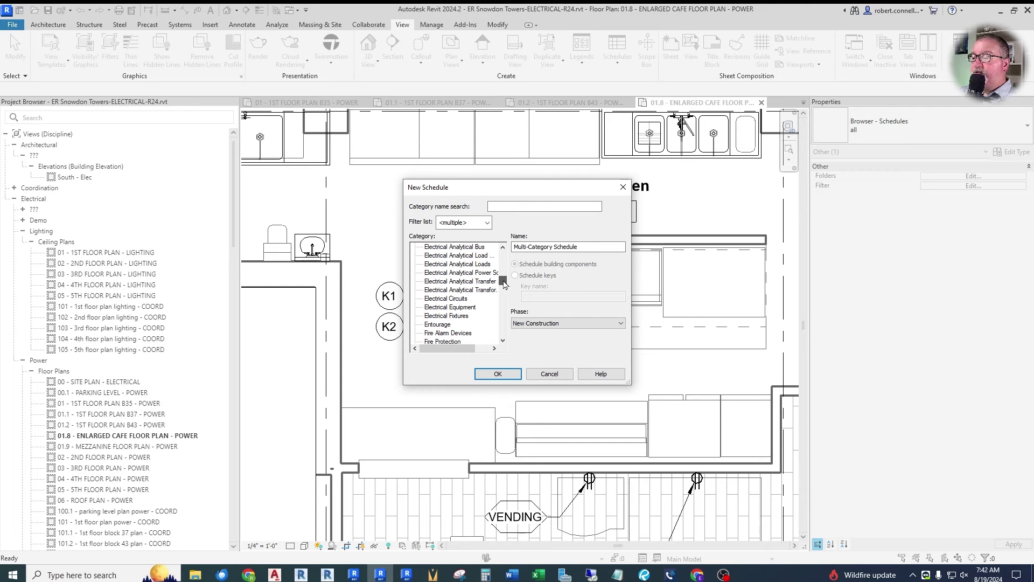
pyautogui.click(446, 316)
pyautogui.moveTo(491, 188); pyautogui.dragTo(720, 215)
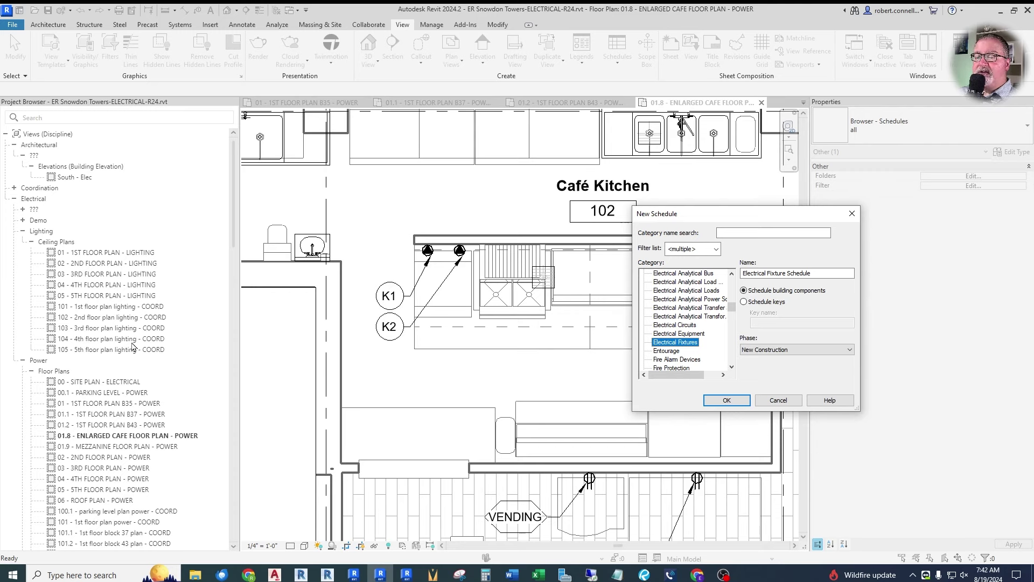
pyautogui.moveTo(724, 220); pyautogui.dragTo(491, 201)
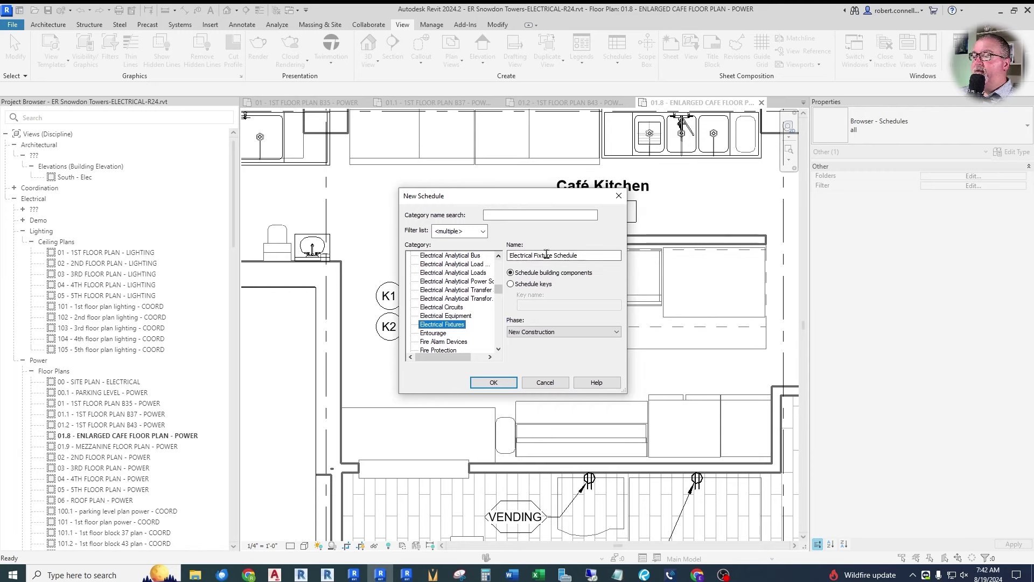
pyautogui.moveTo(587, 255); pyautogui.dragTo(490, 259)
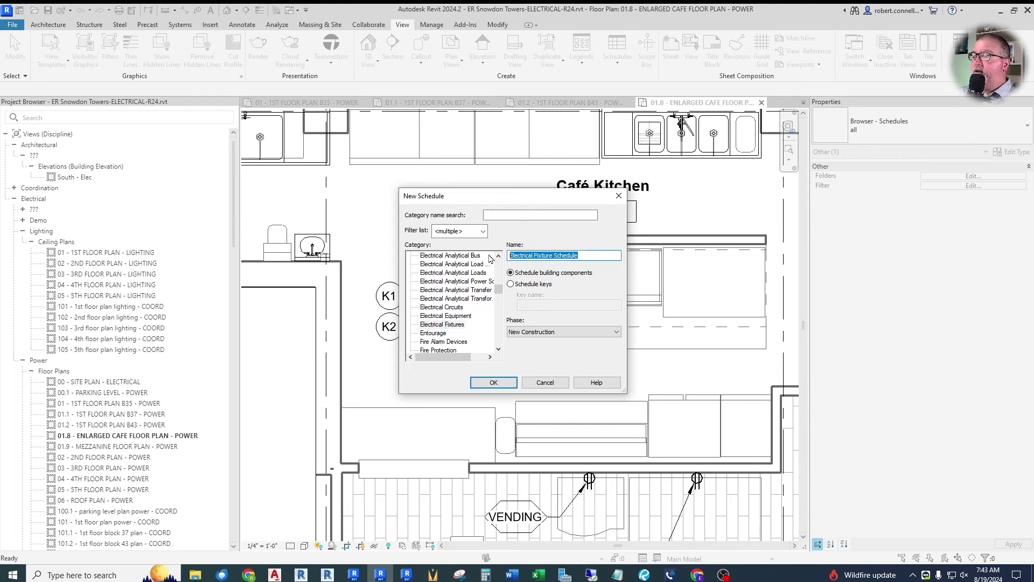
pyautogui.write('KIT')
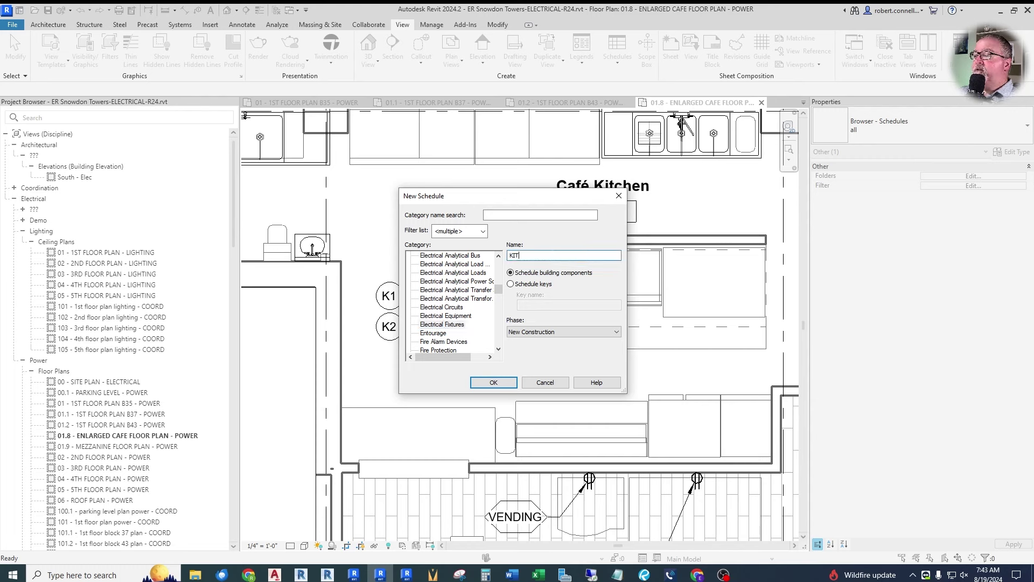
pyautogui.write('CHEN EQUIPMENT SCHEDULE')
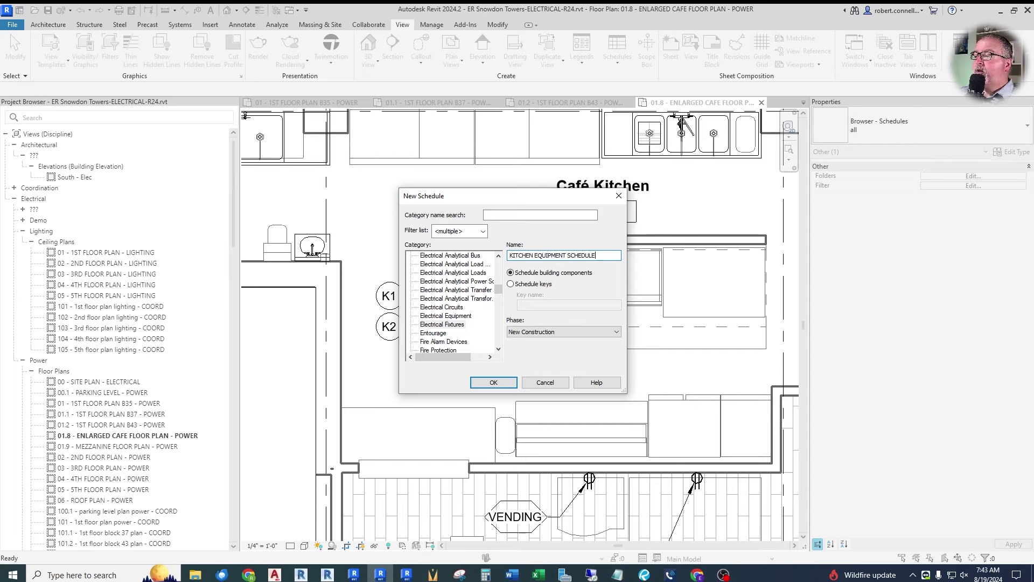
pyautogui.click(495, 384)
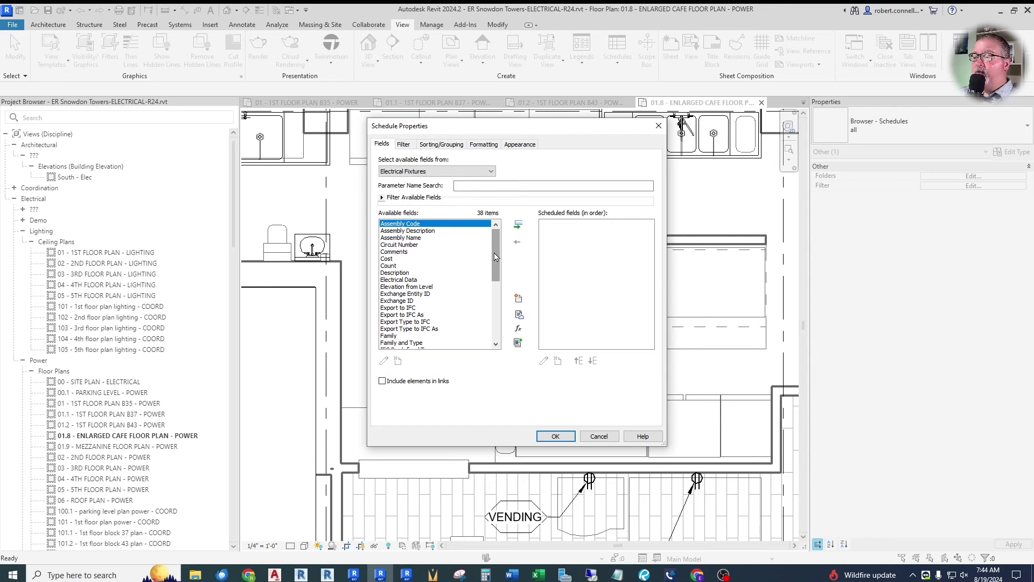
# Step: Add the Type Mark and Description fields to the kitchen equipment schedule
pyautogui.moveTo(496, 257); pyautogui.dragTo(491, 316)
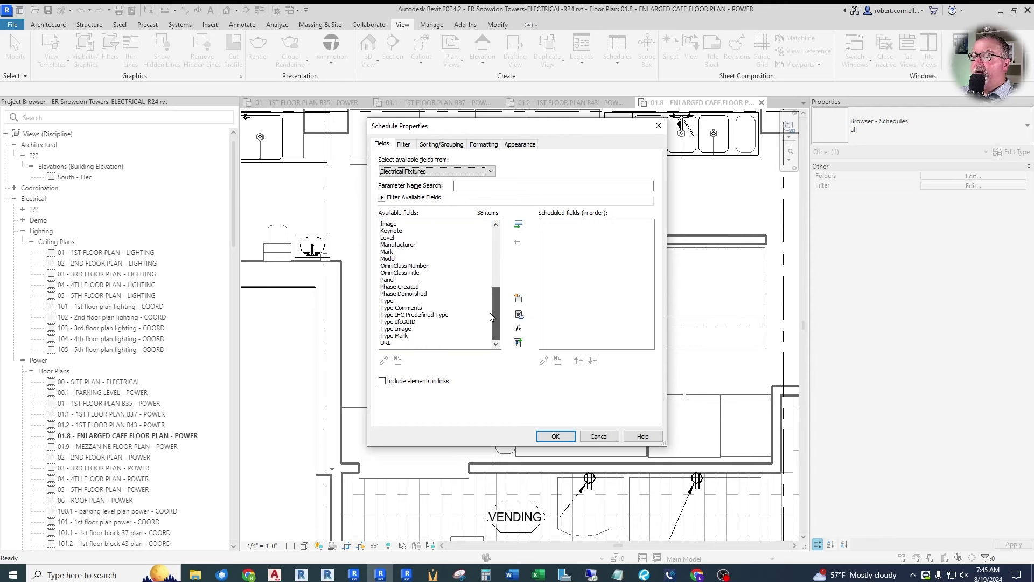
pyautogui.click(423, 335)
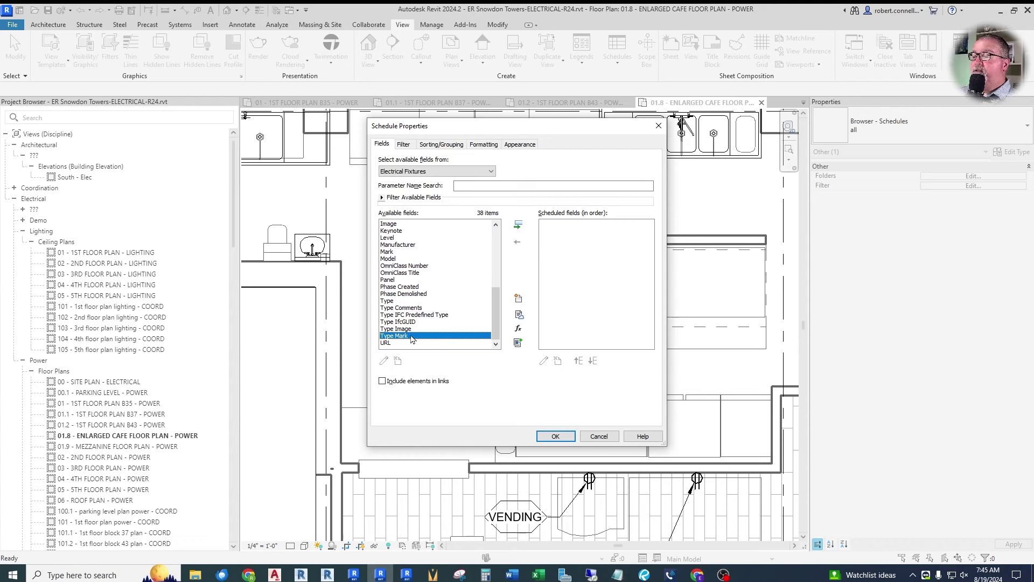
pyautogui.click(517, 226)
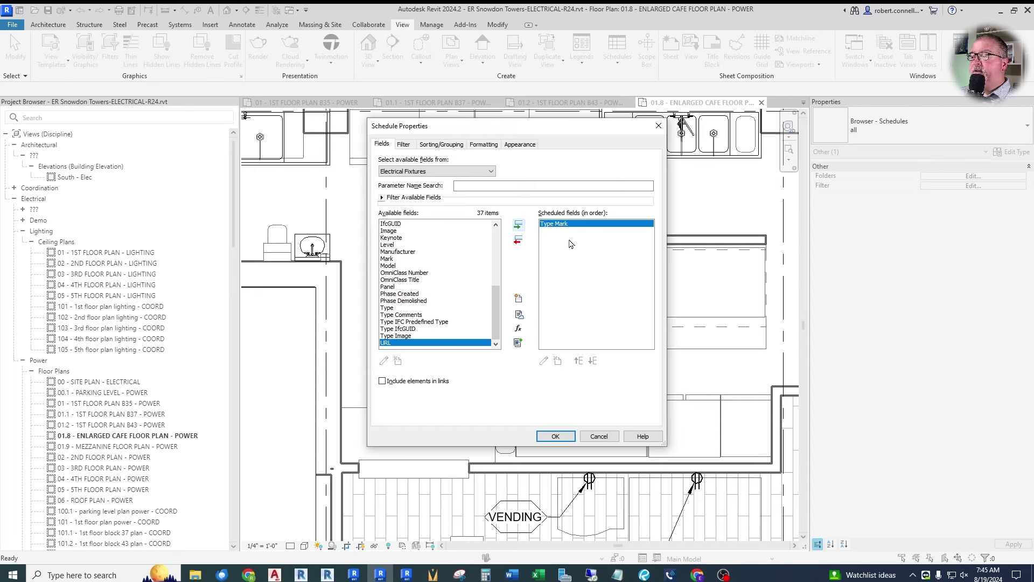
pyautogui.moveTo(498, 311); pyautogui.dragTo(505, 251)
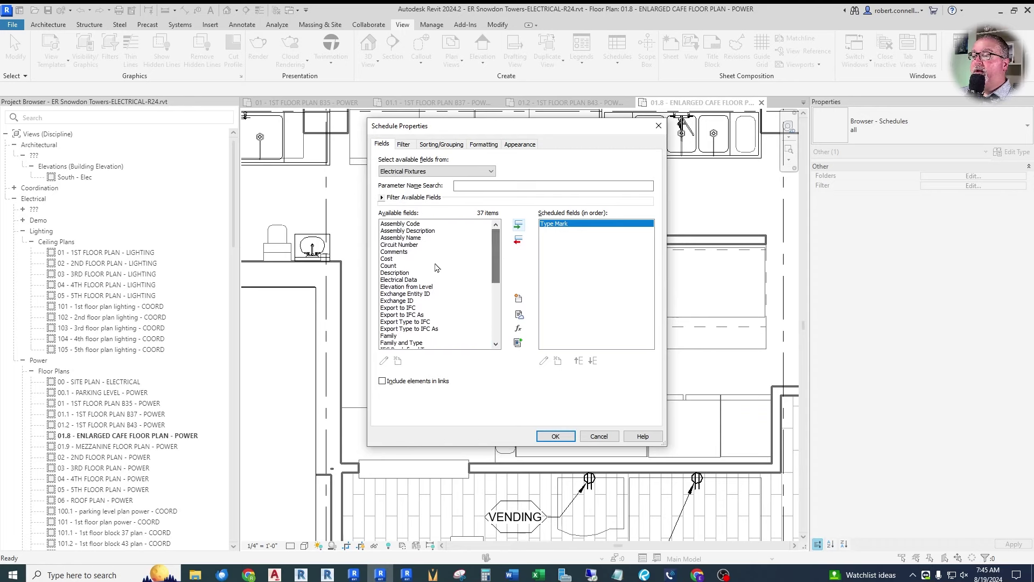
pyautogui.click(396, 273)
pyautogui.click(519, 226)
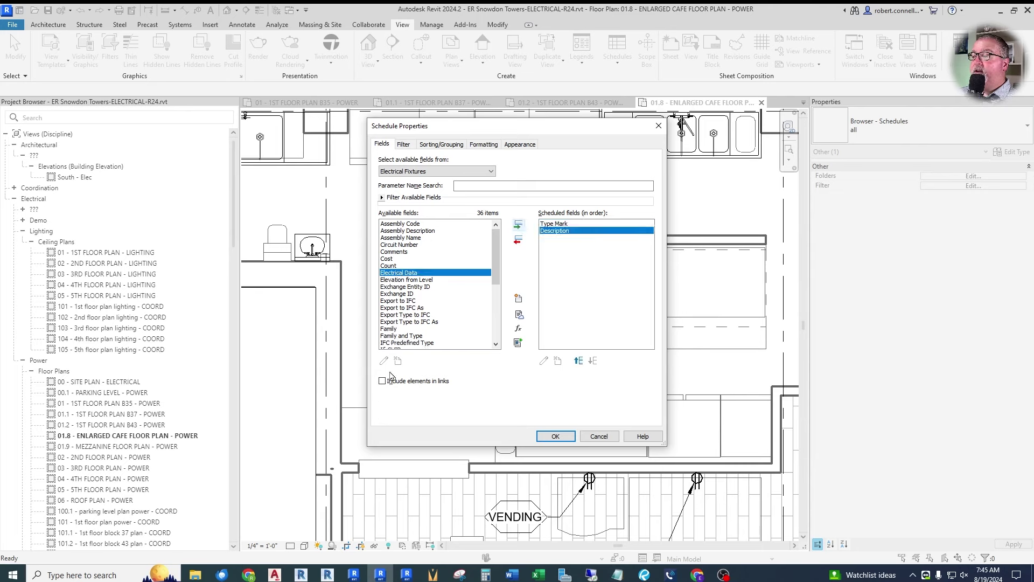
# Step: Add Electrical Data, Panel and Circuit Number to the scheduled fields, in that order
pyautogui.scroll(-5, 441, 280)
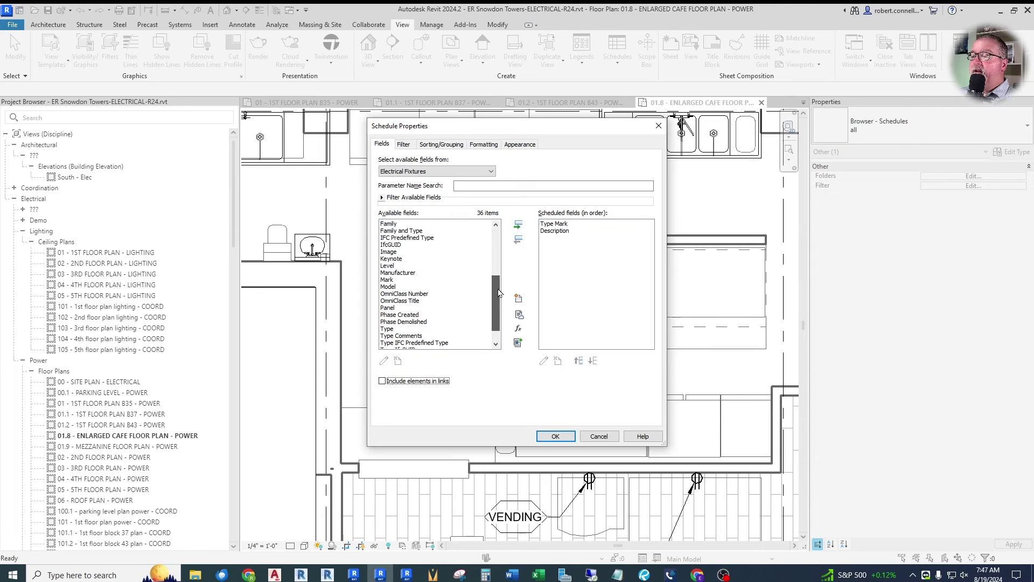
pyautogui.scroll(5, 497, 243)
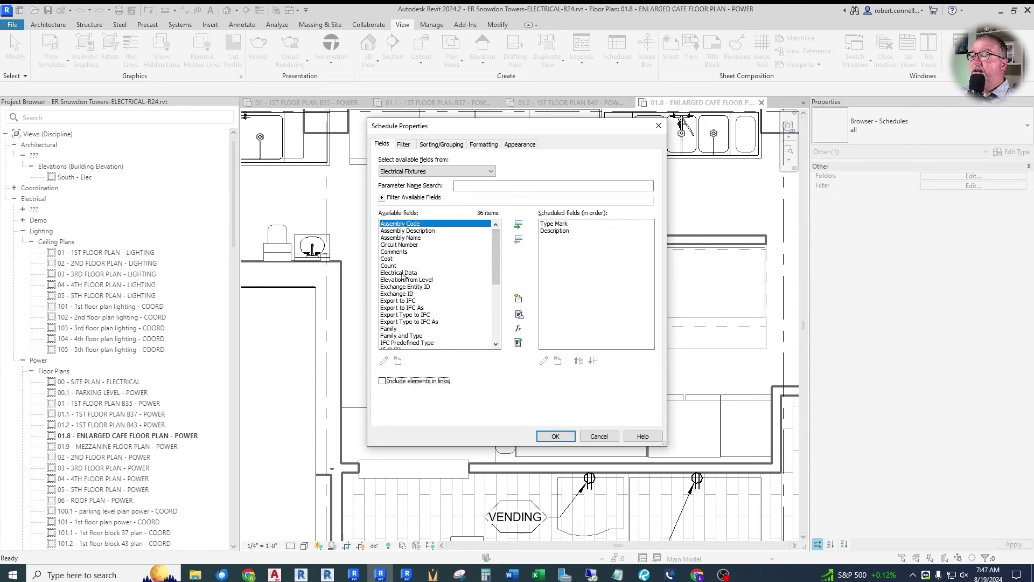
pyautogui.click(404, 273)
pyautogui.click(517, 227)
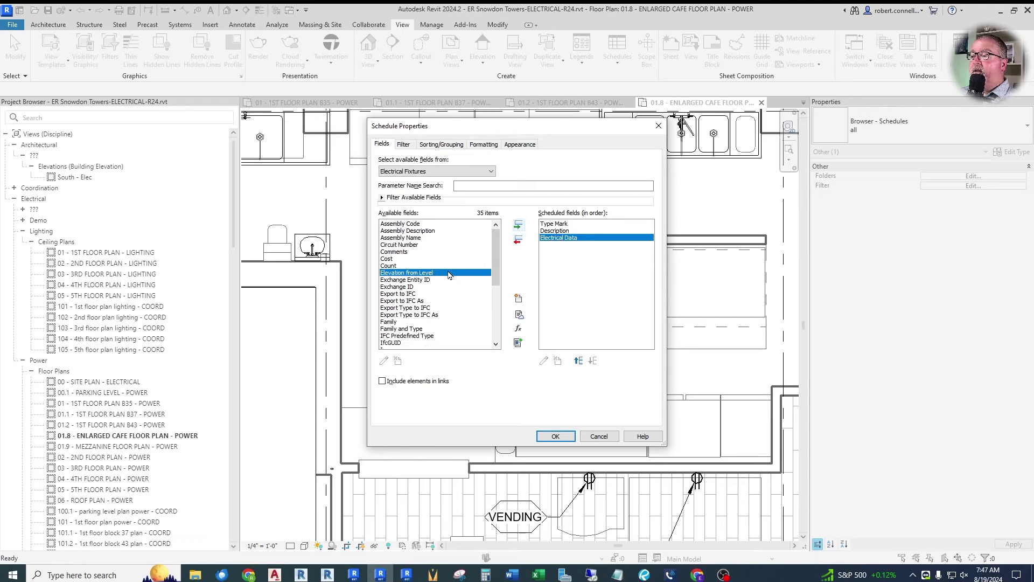
pyautogui.moveTo(496, 261); pyautogui.dragTo(492, 320)
pyautogui.click(389, 288)
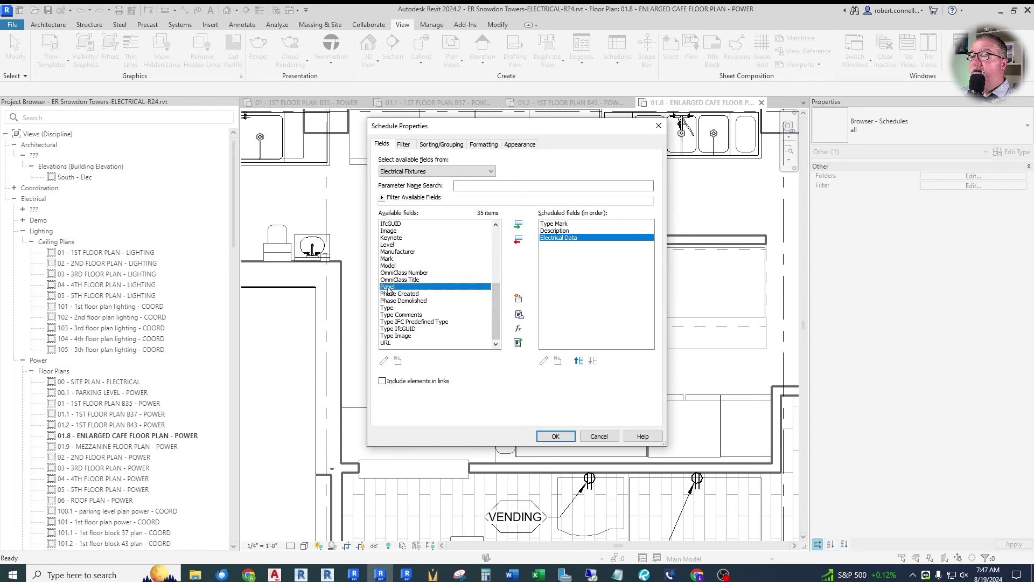
pyautogui.click(517, 225)
pyautogui.moveTo(501, 313); pyautogui.dragTo(504, 248)
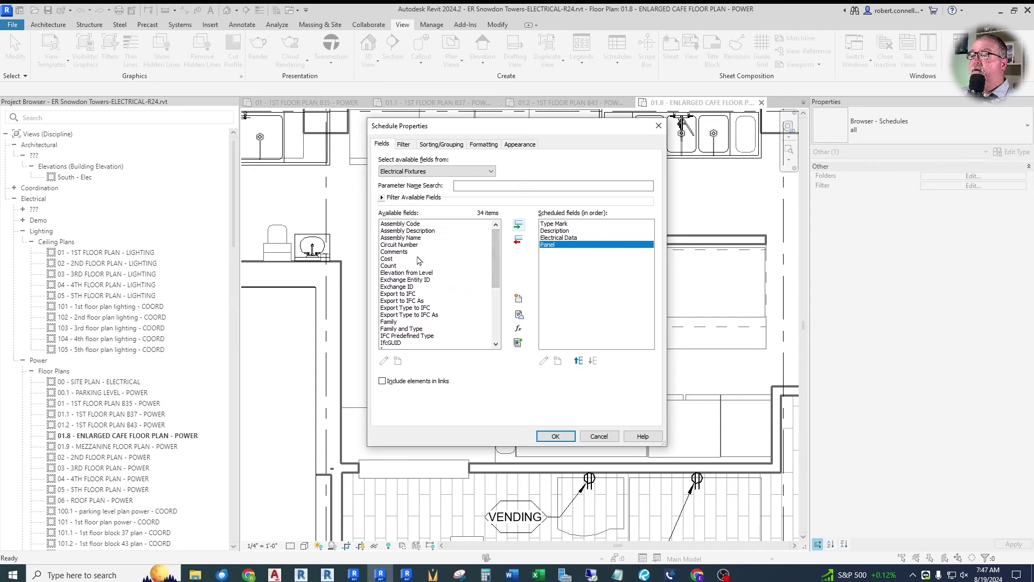
pyautogui.click(402, 245)
pyautogui.click(518, 226)
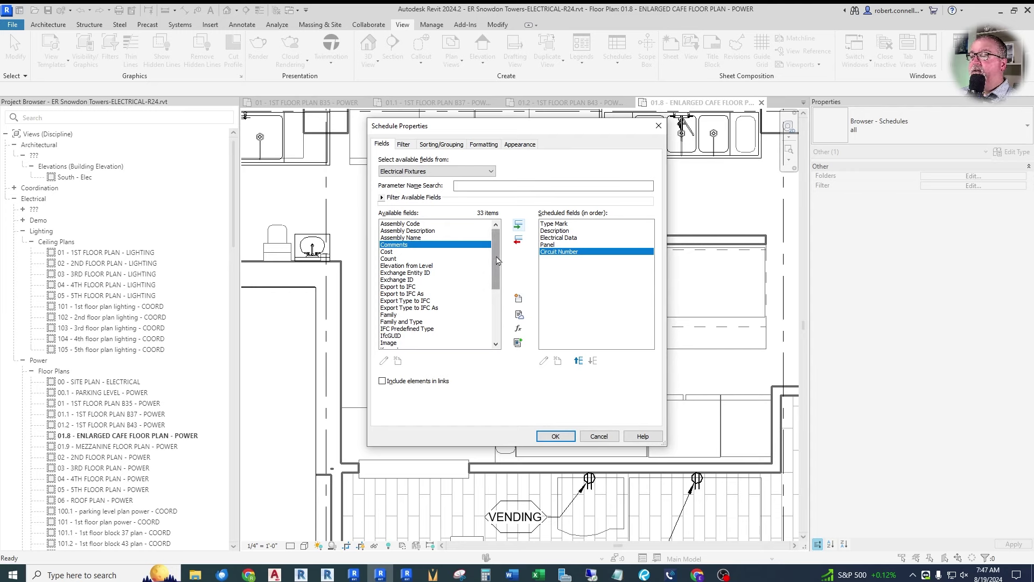
# Step: Add Manufacturer as the last scheduled field and generate the kitchen equipment schedule
pyautogui.moveTo(496, 260); pyautogui.dragTo(484, 333)
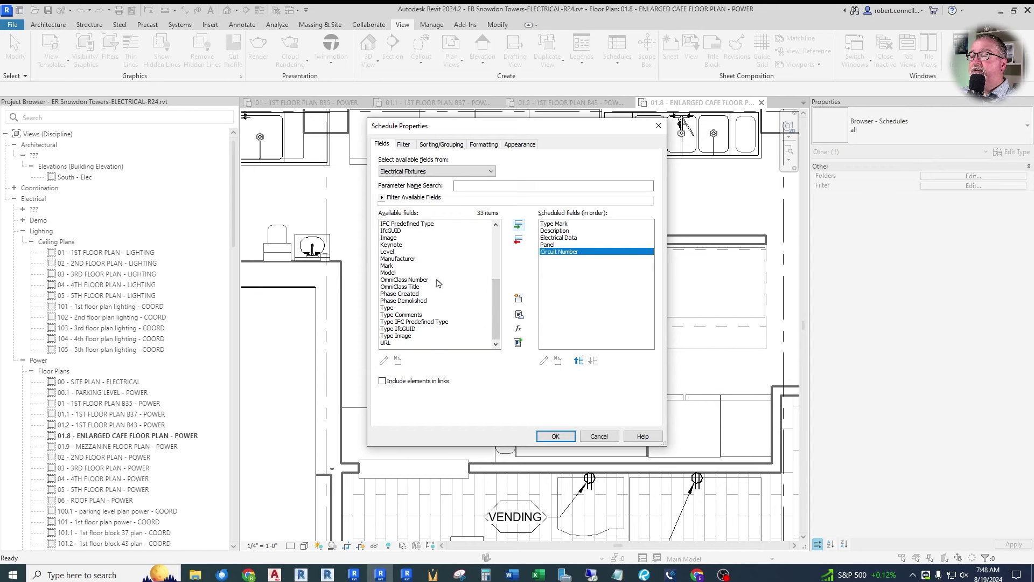
pyautogui.scroll(3, 497, 310)
pyautogui.scroll(-3, 496, 311)
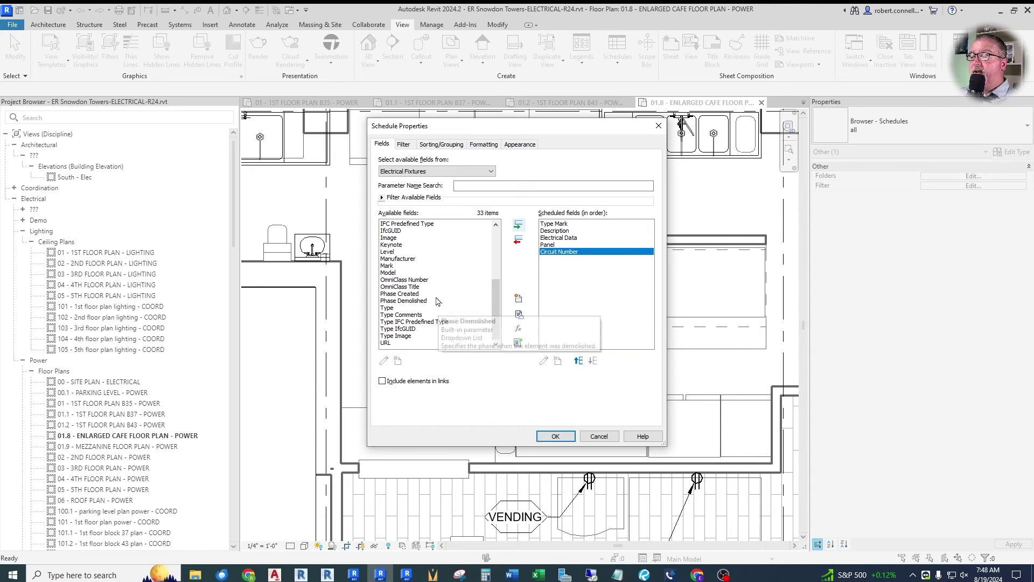
pyautogui.click(397, 259)
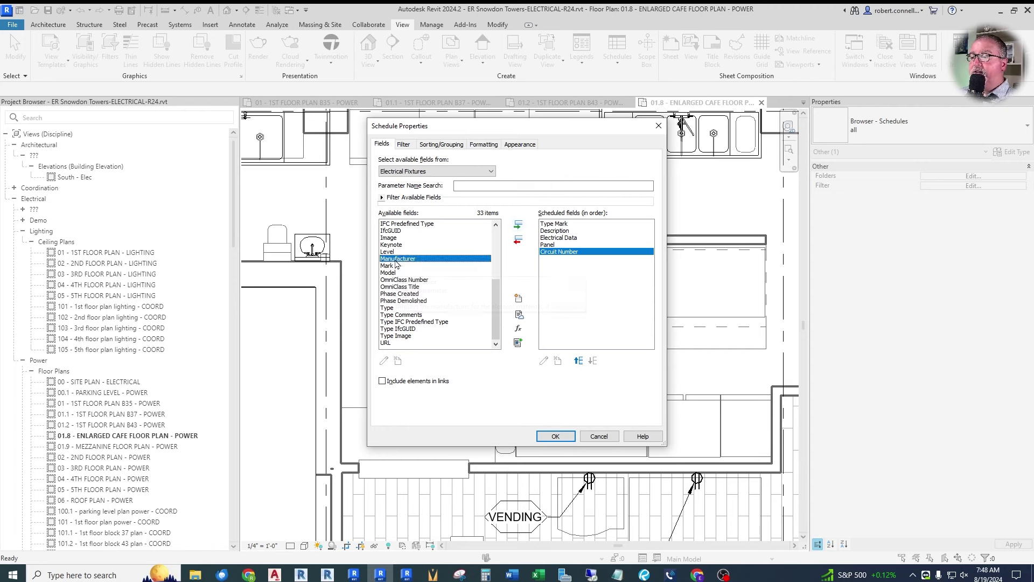
pyautogui.click(517, 226)
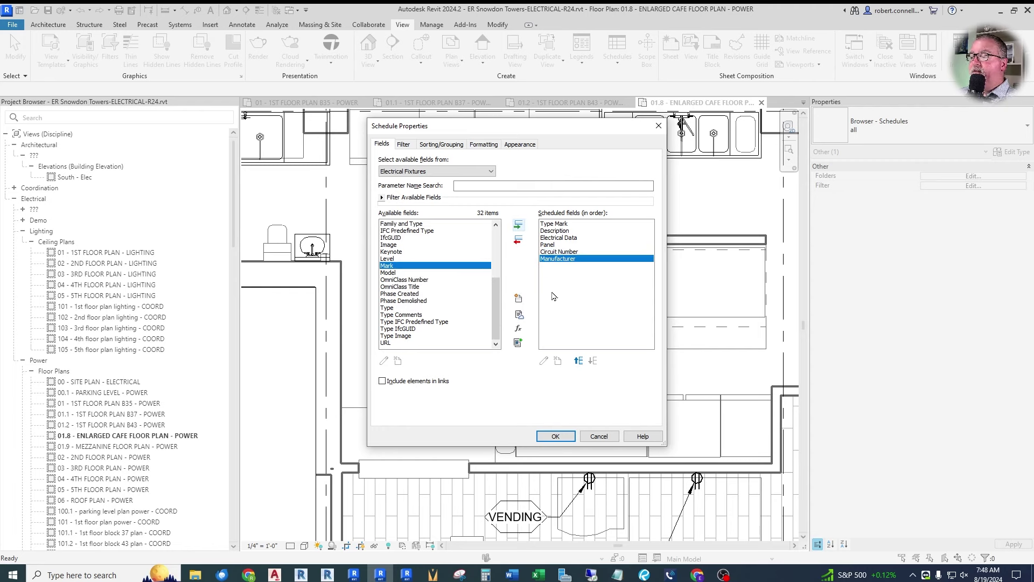
pyautogui.click(556, 436)
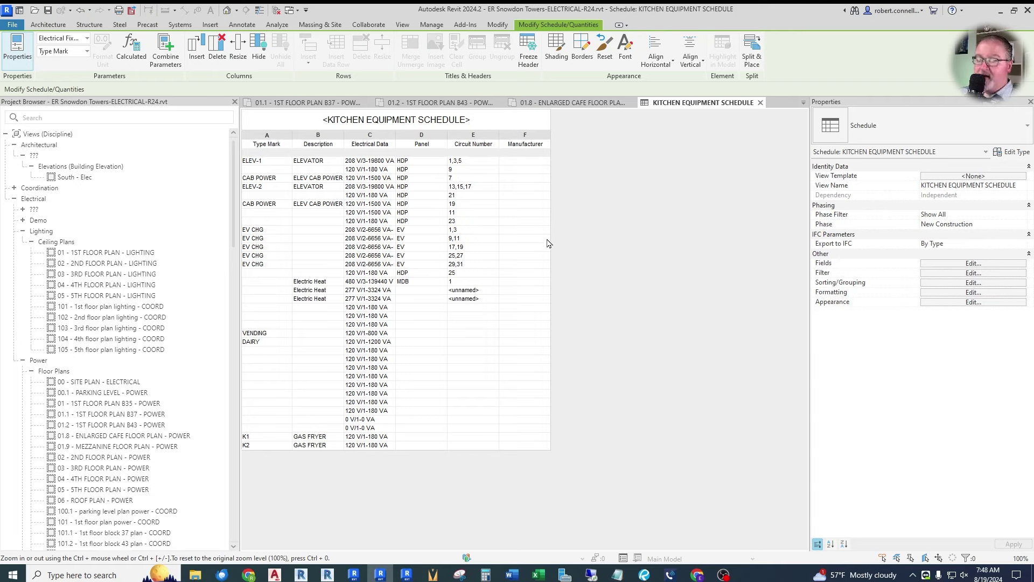
pyautogui.keyDown('ctrl'); pyautogui.scroll(1, 585, 239); pyautogui.keyUp('ctrl')
pyautogui.keyDown('ctrl'); pyautogui.scroll(1, 566, 242); pyautogui.keyUp('ctrl')
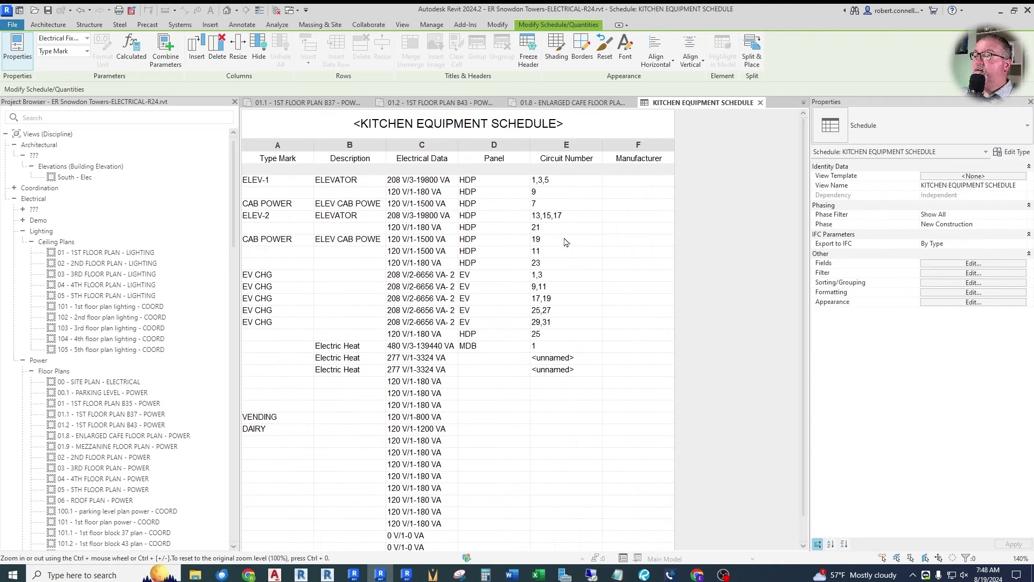
# Step: Widen the Electrical Data column of the kitchen equipment schedule so its full entries fit
pyautogui.keyDown('ctrl'); pyautogui.scroll(1, 565, 242); pyautogui.keyUp('ctrl')
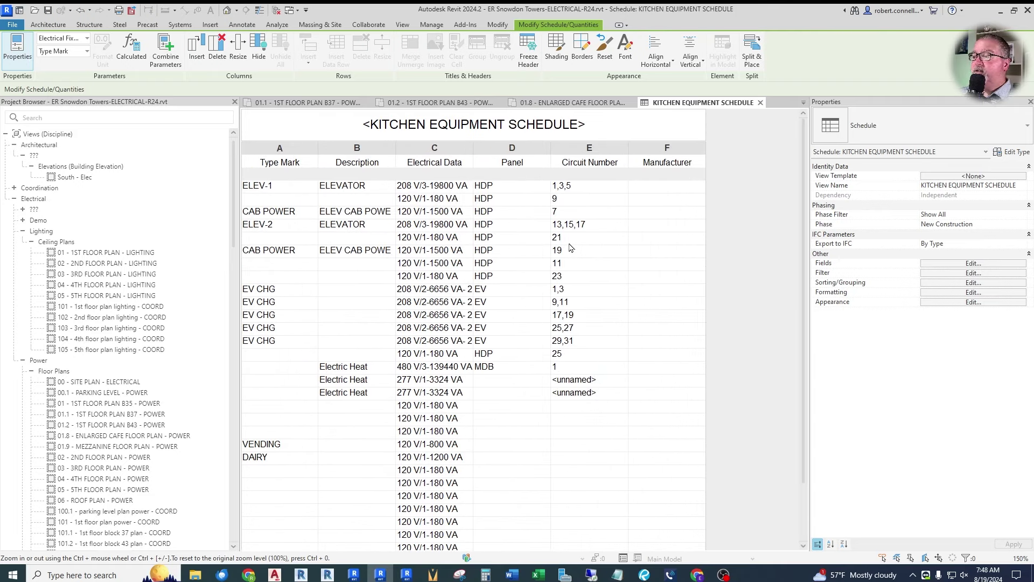
pyautogui.press('alt')
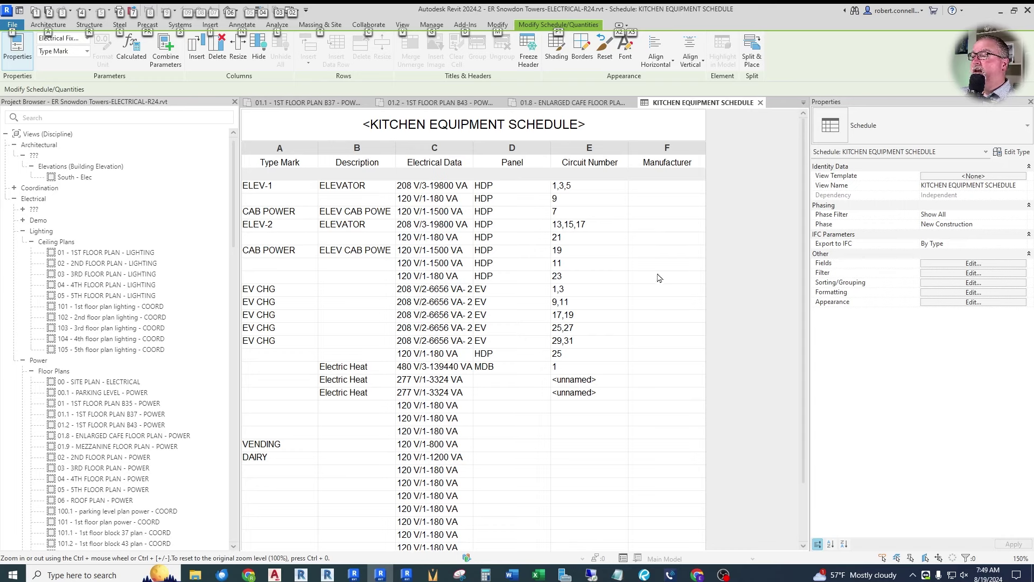
pyautogui.moveTo(474, 150); pyautogui.dragTo(568, 151)
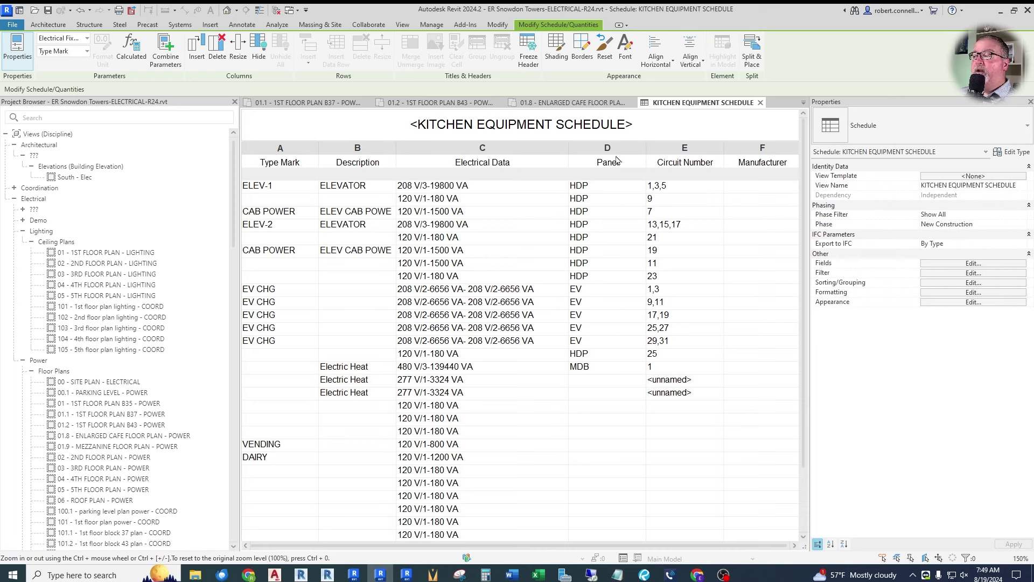
# Step: Rename the Type Mark column heading to MARK #
pyautogui.click(299, 164)
pyautogui.click(301, 163)
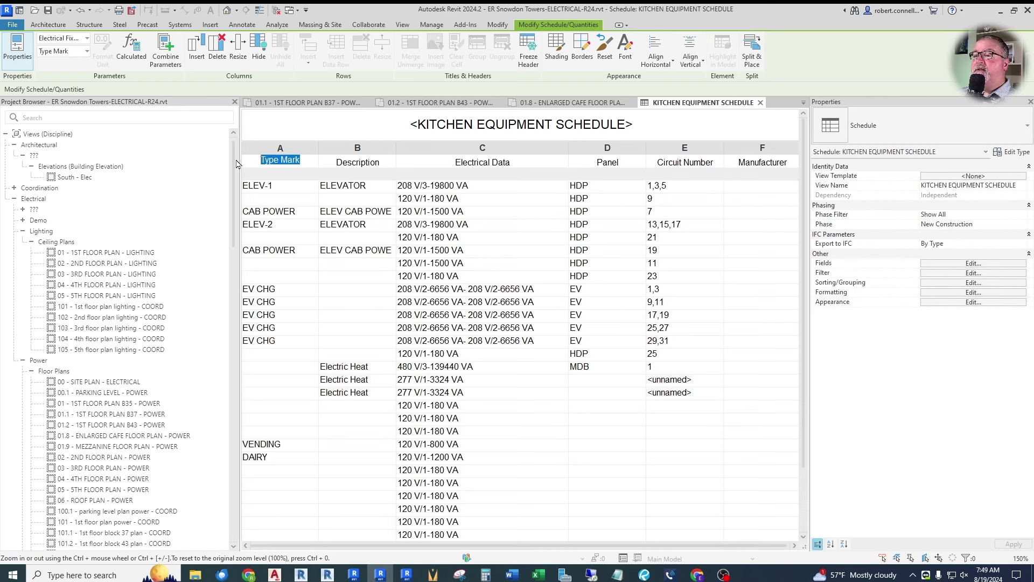
pyautogui.write('maARK #')
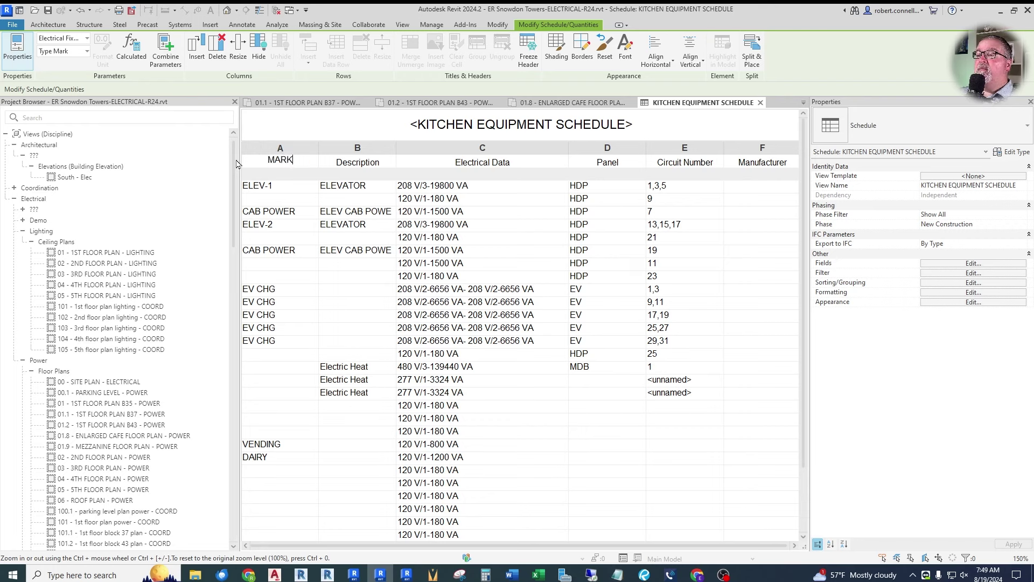
pyautogui.press('Return')
pyautogui.press('Escape')
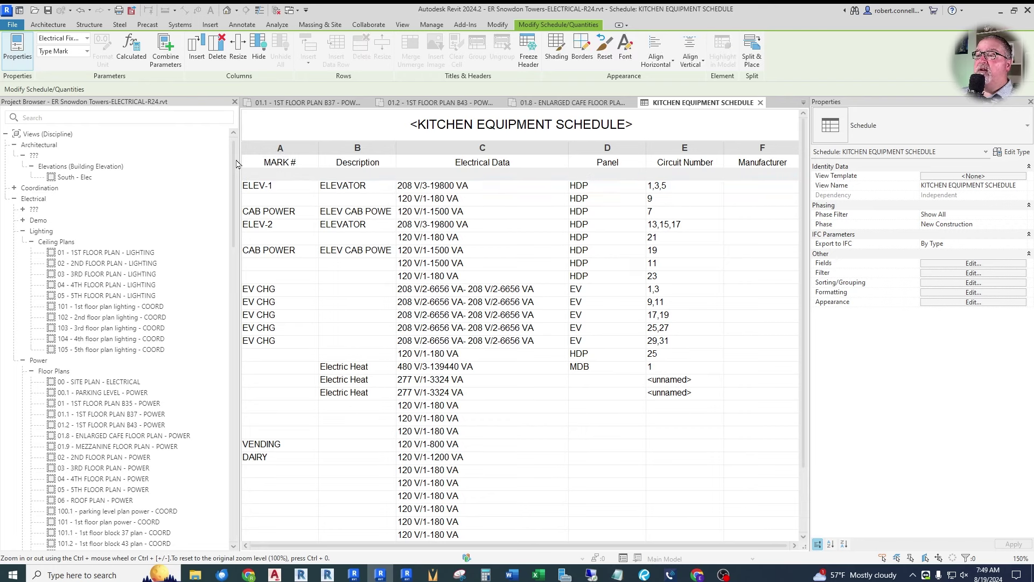
# Step: Change the Description column heading to uppercase DESCRIPTION
pyautogui.click(305, 165)
pyautogui.click(366, 162)
pyautogui.click(365, 162)
pyautogui.doubleClick(371, 163)
pyautogui.write('DESCRIPTION')
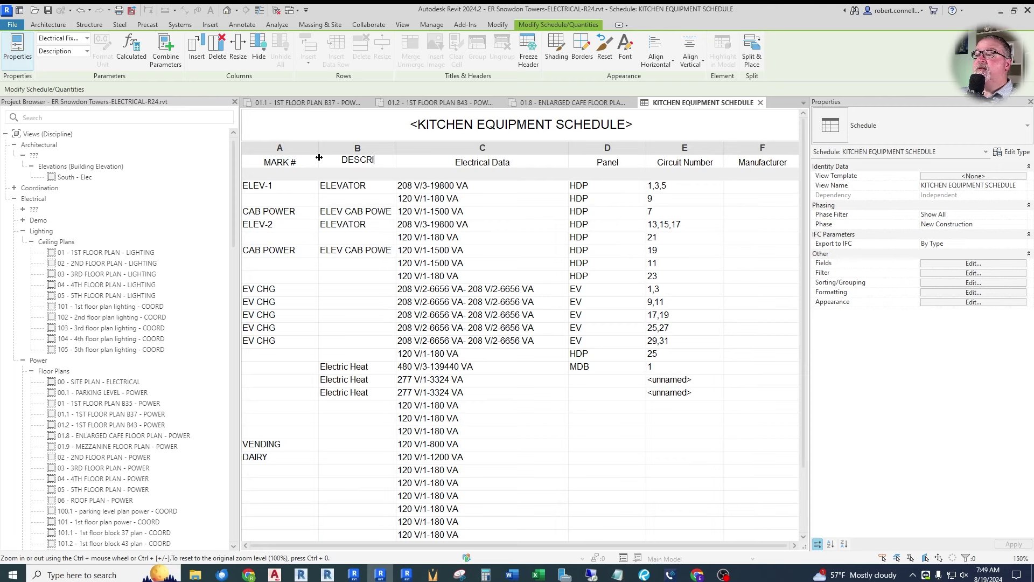
pyautogui.press('Return')
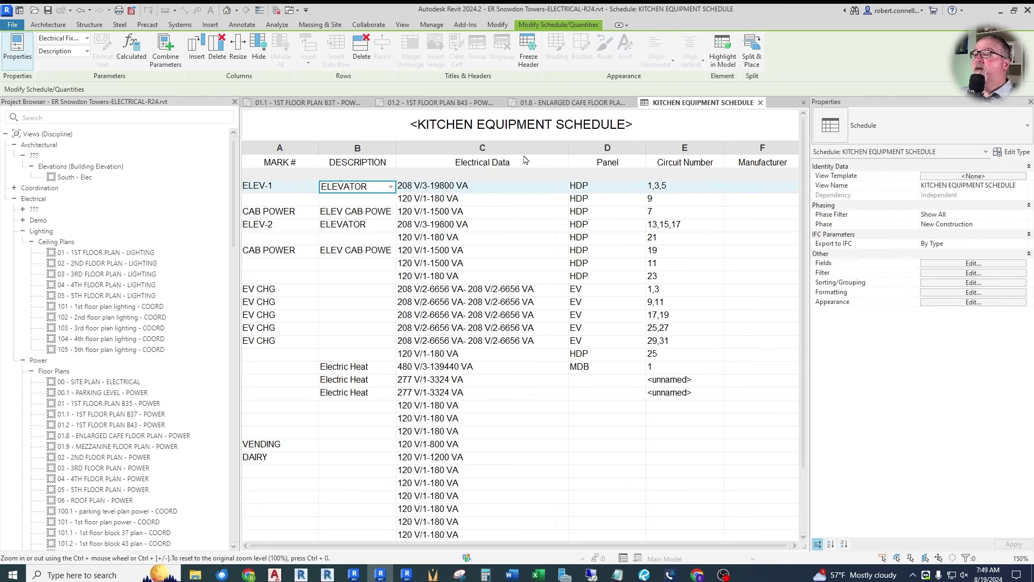
# Step: Change the Electrical Data and Panel column headings to uppercase ELECTRICAL DATA and PANEL
pyautogui.doubleClick(525, 161)
pyautogui.write('ELE')
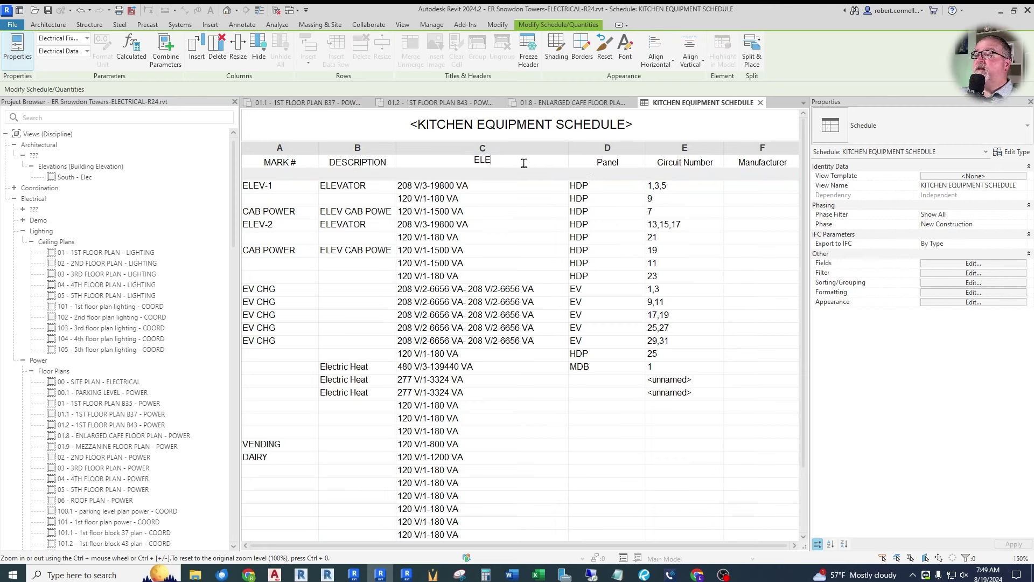
pyautogui.write('CTRICAL DATA')
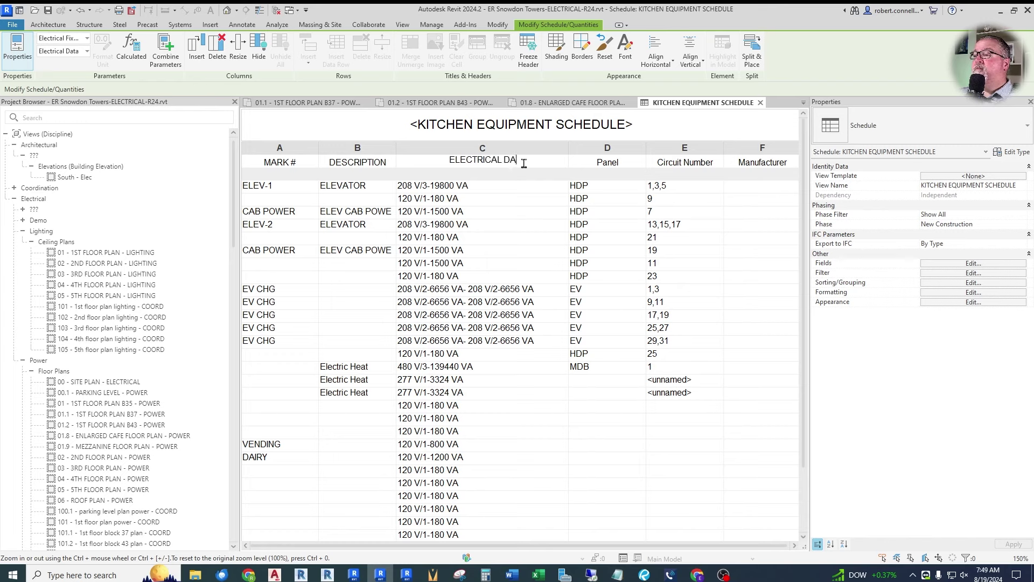
pyautogui.press('Return')
pyautogui.click(615, 172)
pyautogui.moveTo(619, 160); pyautogui.dragTo(568, 160)
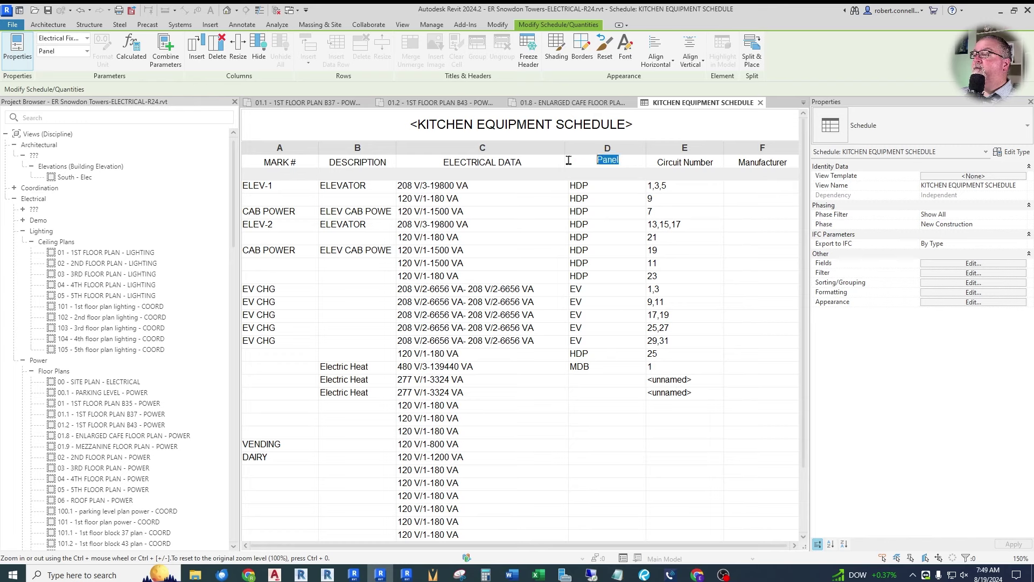
pyautogui.write('PANEL')
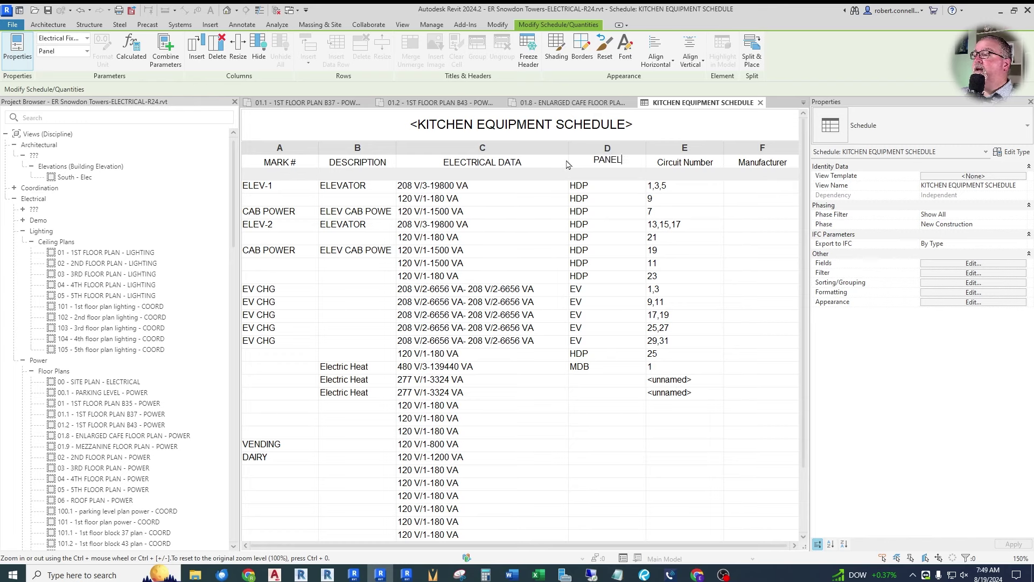
pyautogui.press('Return')
# Step: Rename the Circuit Number column heading to CIRCUIT and the Manufacturer column heading to FEEDER
pyautogui.click(678, 160)
pyautogui.moveTo(710, 160); pyautogui.dragTo(617, 164)
pyautogui.write('CIRCUIT')
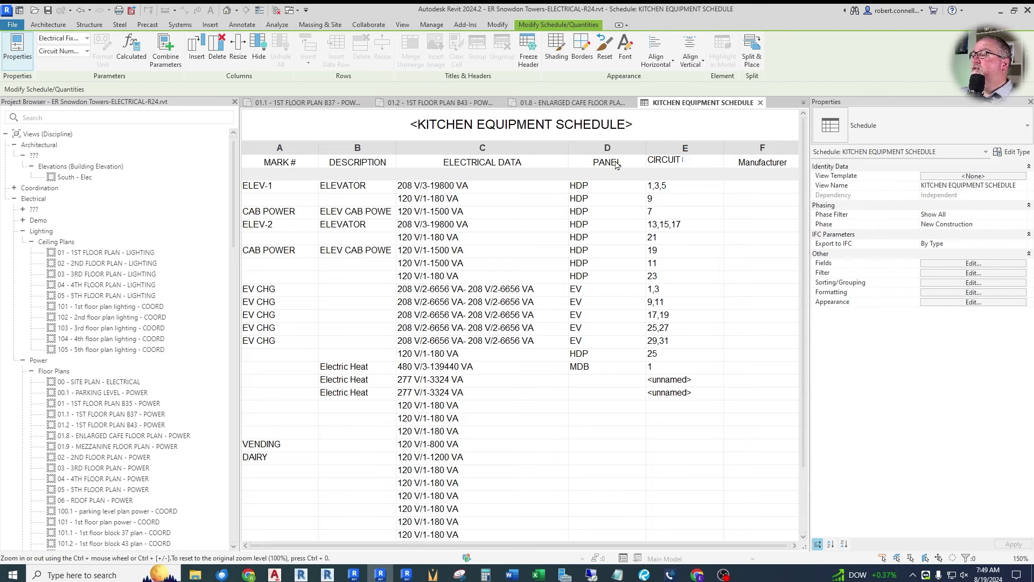
pyautogui.press('Return')
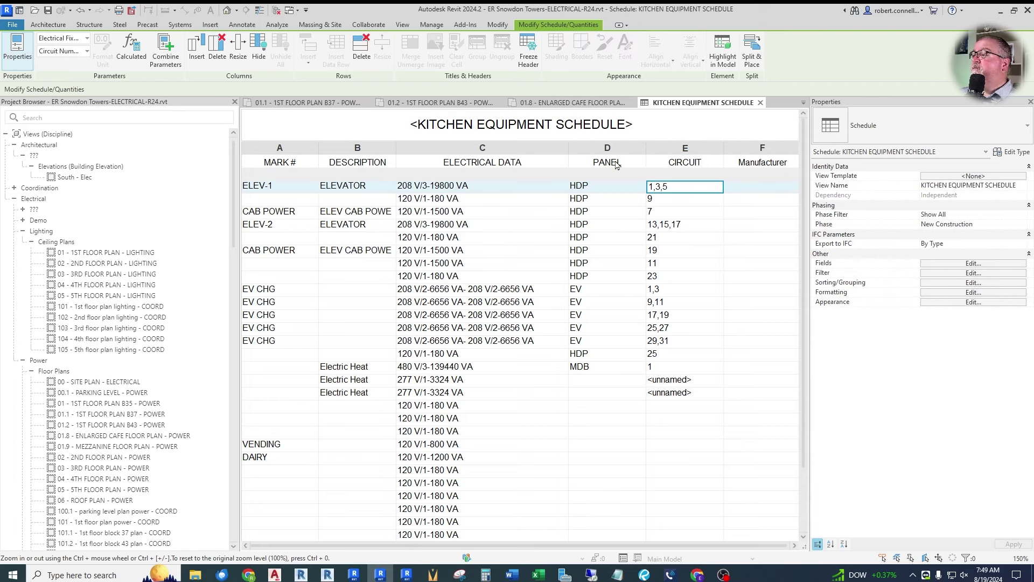
pyautogui.click(746, 161)
pyautogui.moveTo(735, 159); pyautogui.dragTo(792, 164)
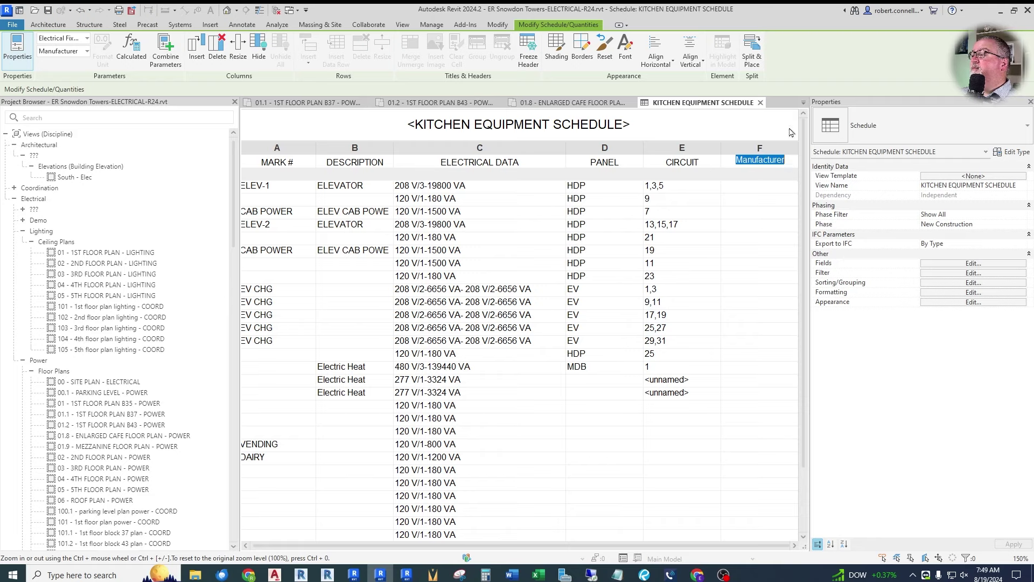
pyautogui.write('FEEDER')
pyautogui.press('Return')
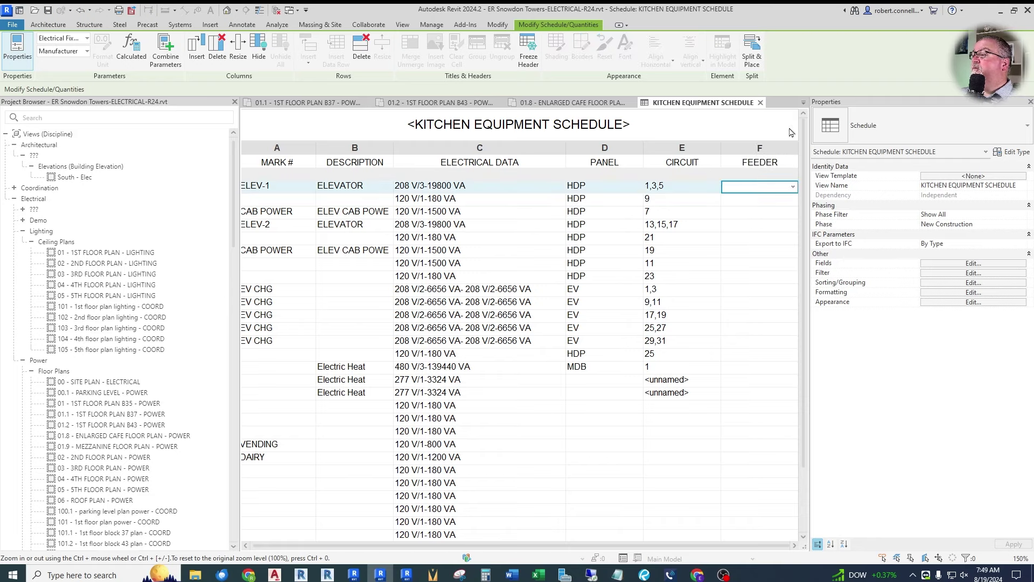
# Step: Add the Type Comments field to the kitchen equipment schedule's scheduled fields
pyautogui.keyDown('ctrl'); pyautogui.scroll(-2, 693, 253); pyautogui.keyUp('ctrl')
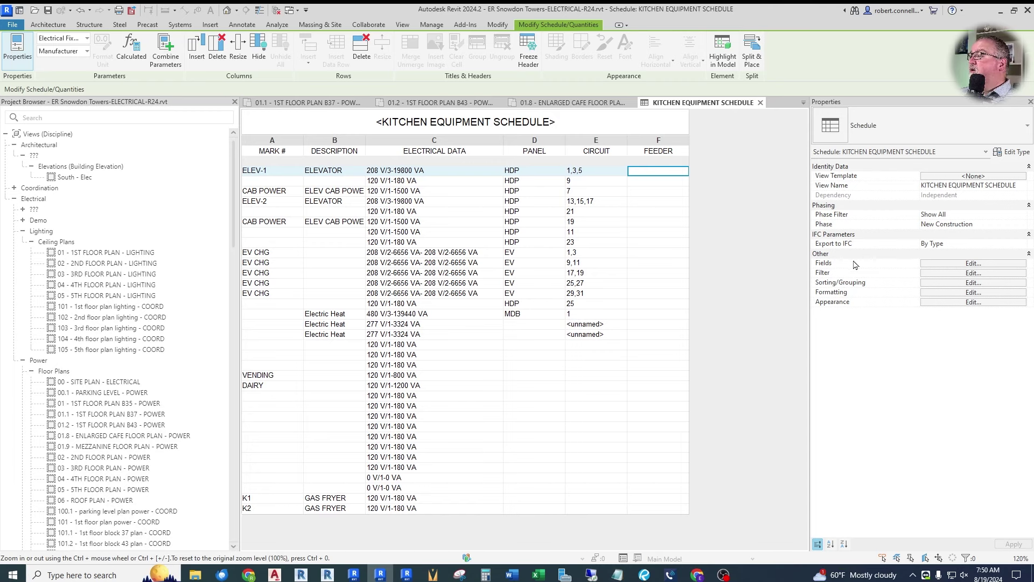
pyautogui.click(948, 264)
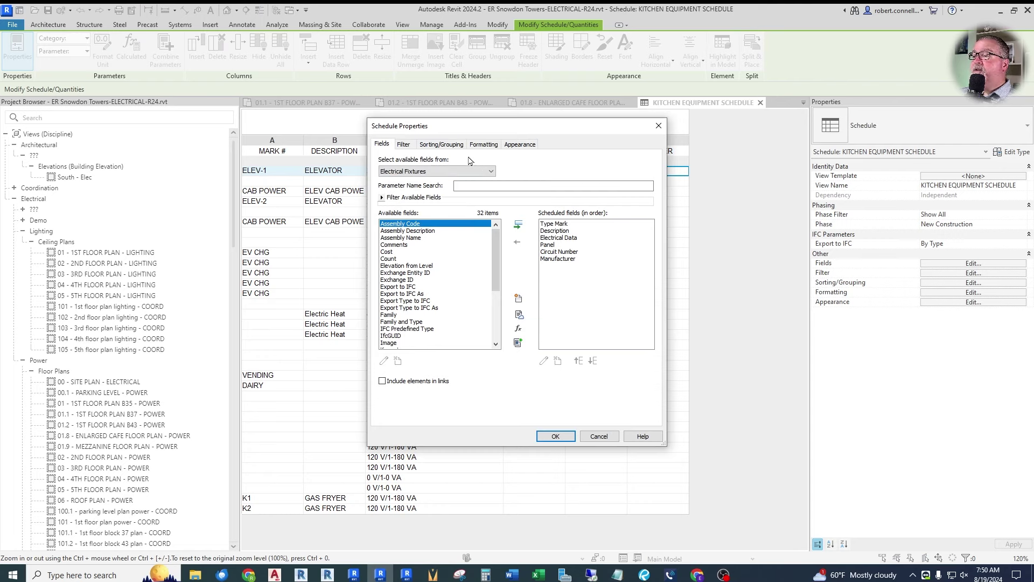
pyautogui.click(404, 144)
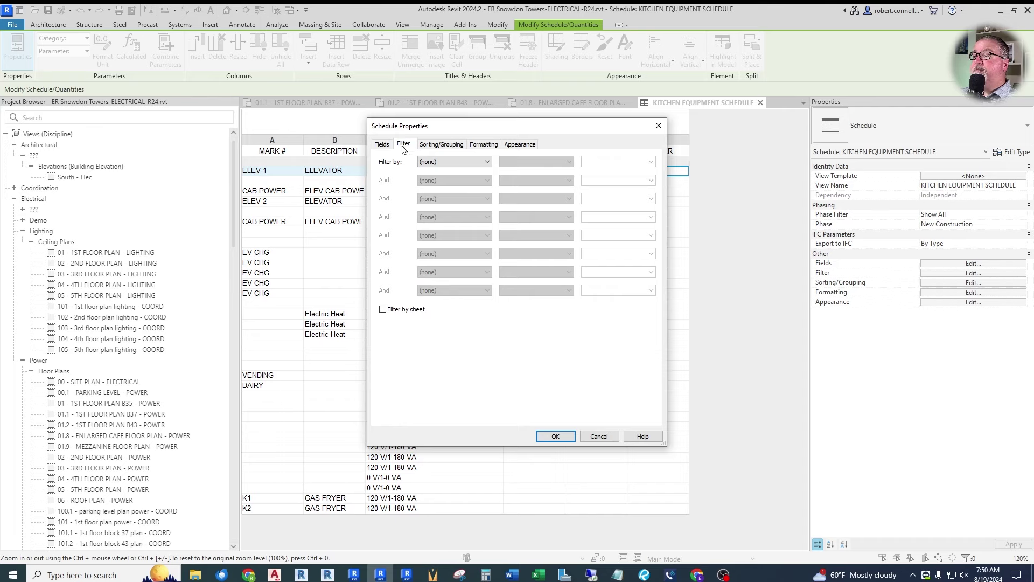
pyautogui.moveTo(446, 131); pyautogui.dragTo(596, 175)
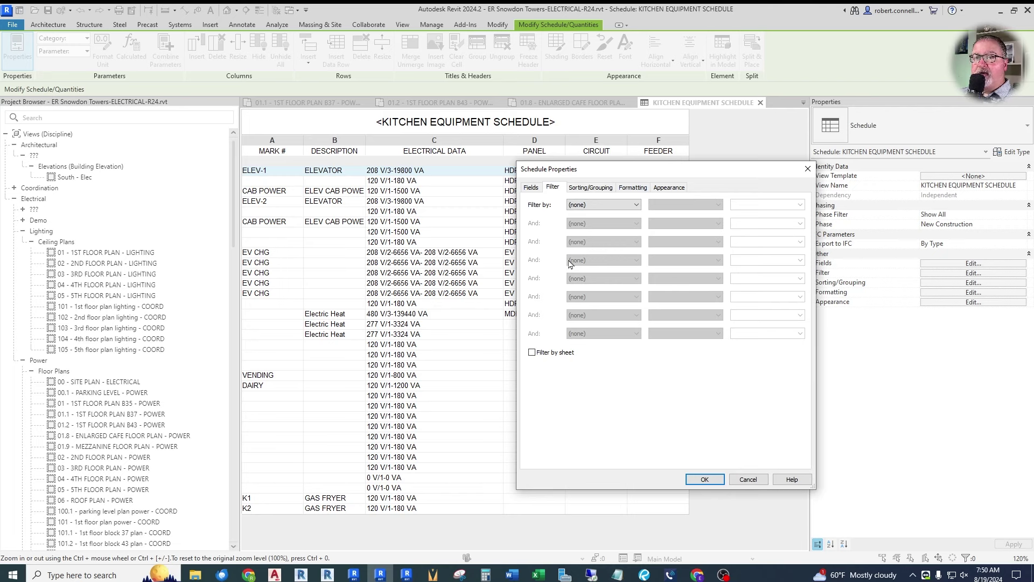
pyautogui.click(637, 206)
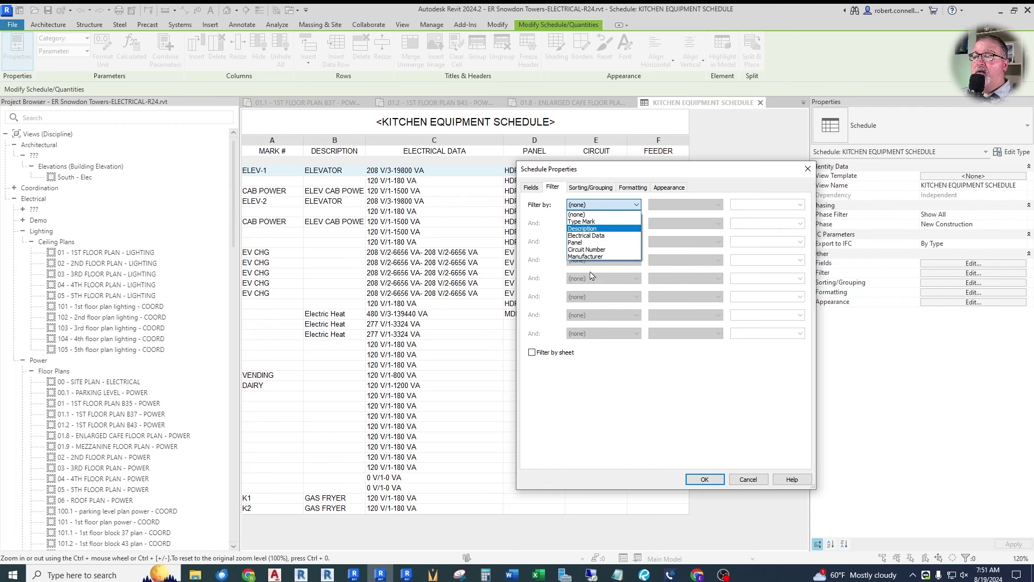
pyautogui.click(531, 190)
pyautogui.click(531, 189)
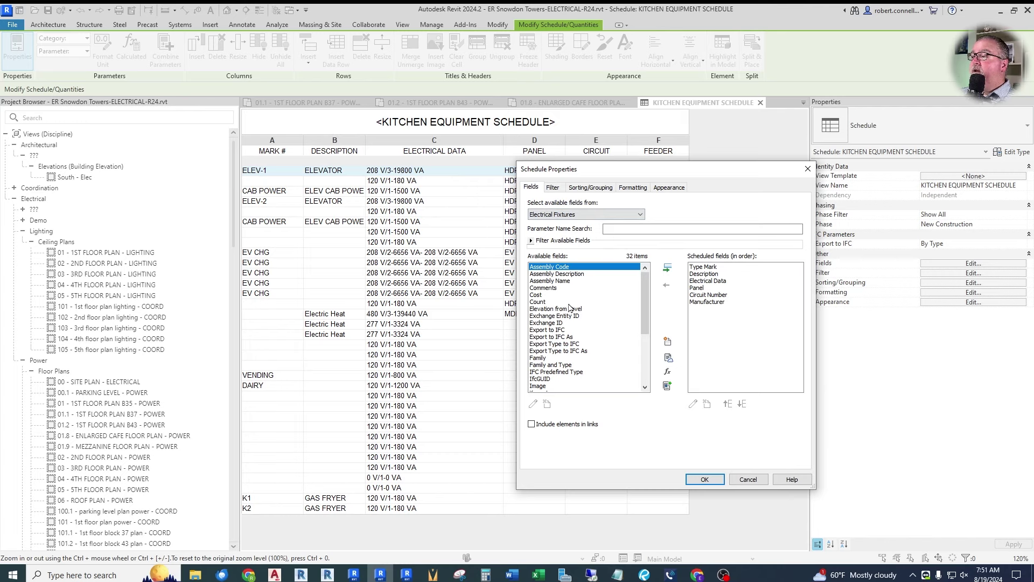
pyautogui.scroll(-4, 577, 342)
pyautogui.scroll(-1, 577, 343)
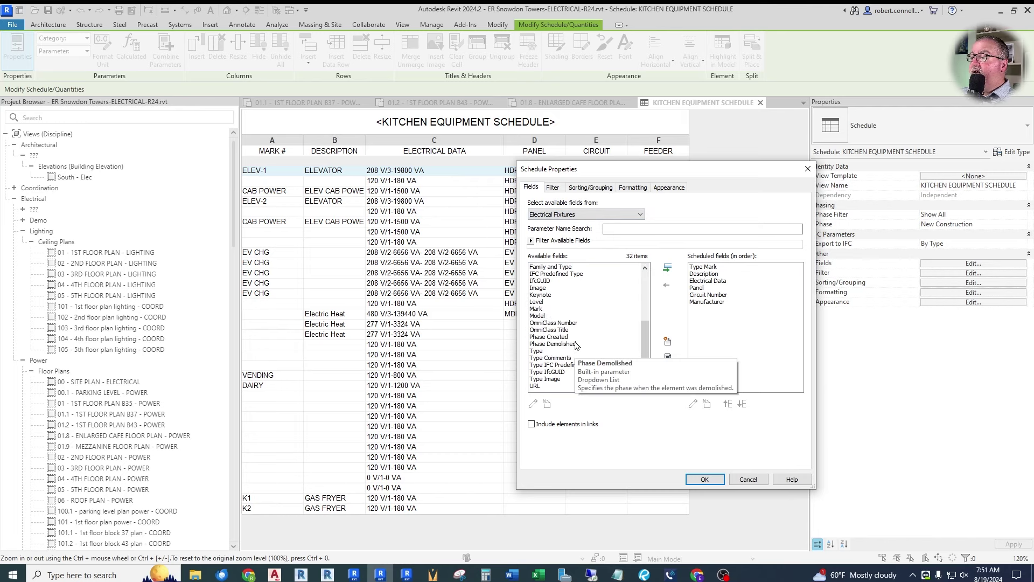
pyautogui.click(560, 358)
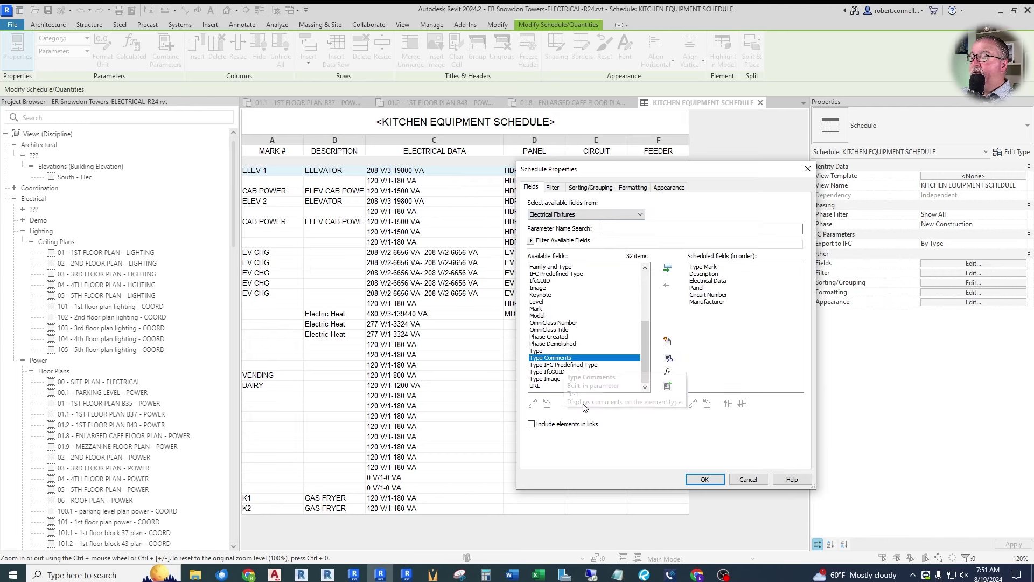
pyautogui.click(668, 270)
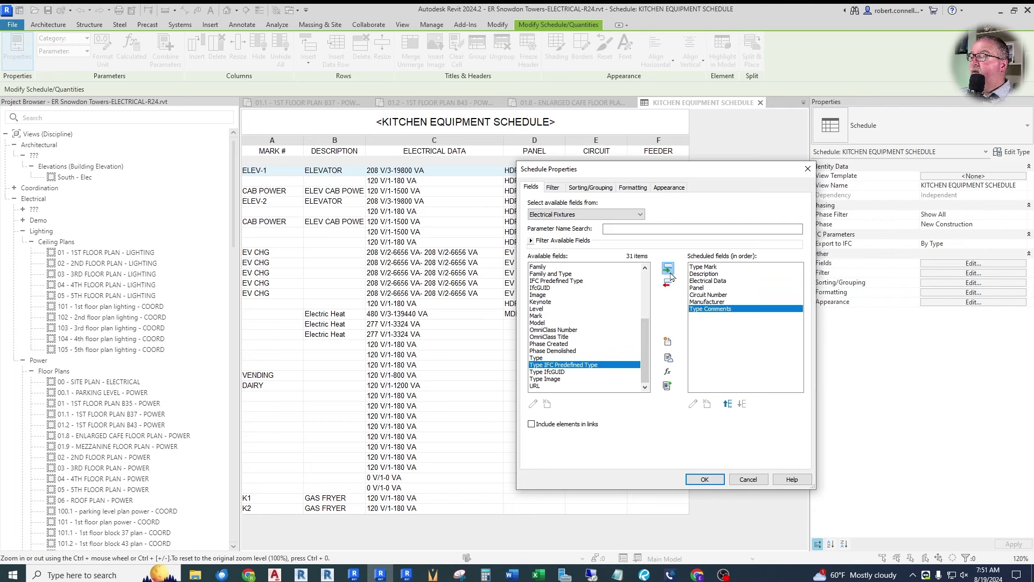
# Step: Move Type Comments up to be the first of the scheduled fields
pyautogui.click(727, 404)
pyautogui.click(727, 404)
pyautogui.click(728, 403)
pyautogui.click(728, 404)
pyautogui.click(727, 404)
pyautogui.click(728, 404)
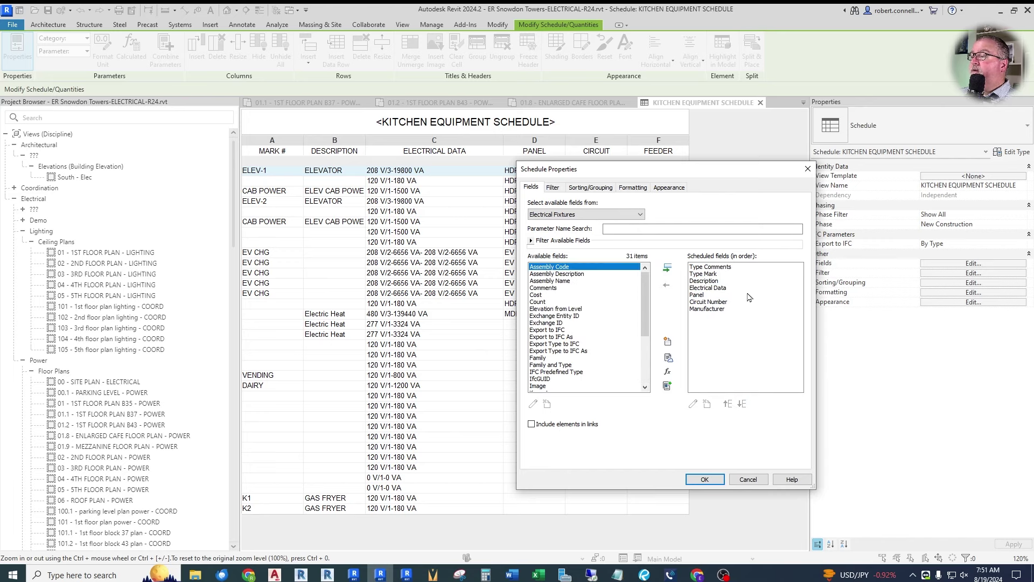
# Step: Filter the schedule to items whose Type Comments equals Kitchen and apply the schedule properties
pyautogui.click(553, 188)
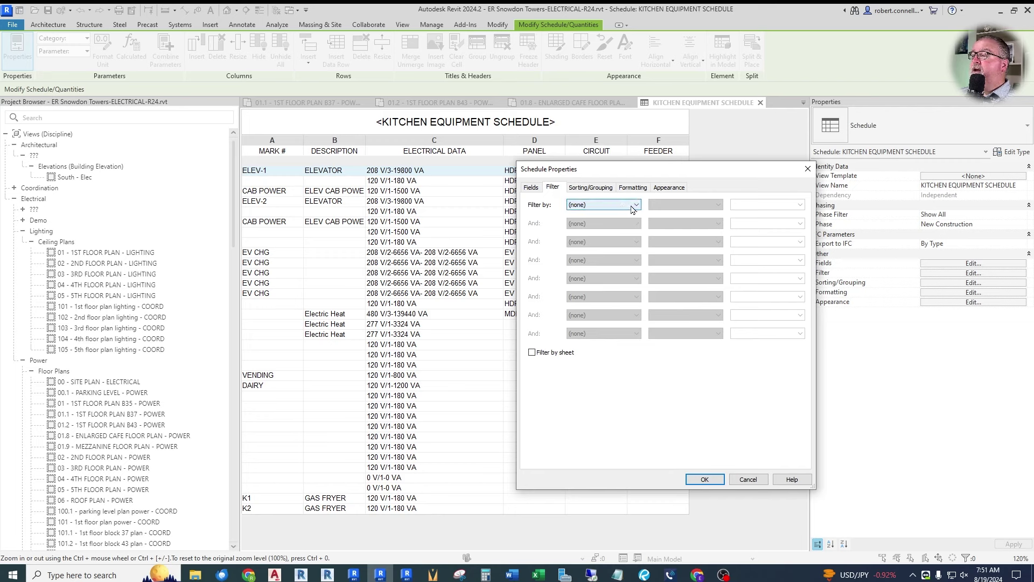
pyautogui.click(598, 205)
pyautogui.click(601, 223)
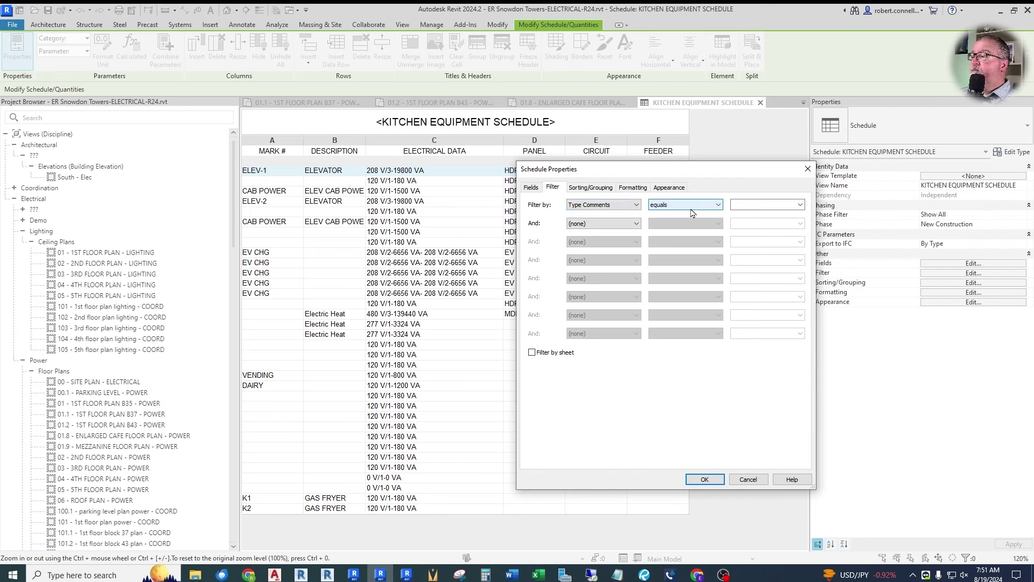
pyautogui.click(738, 204)
pyautogui.write('Kitchen')
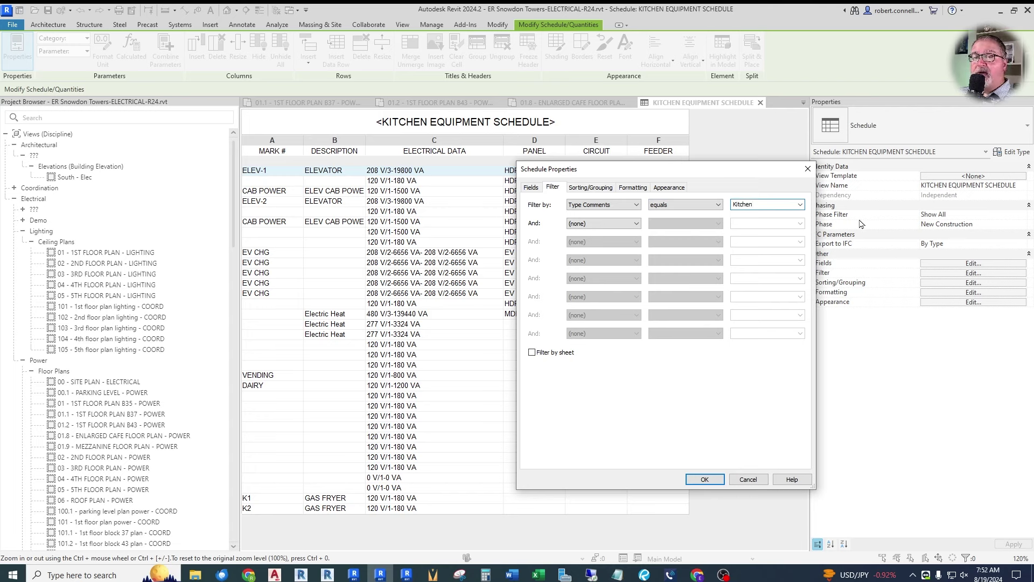
pyautogui.click(704, 478)
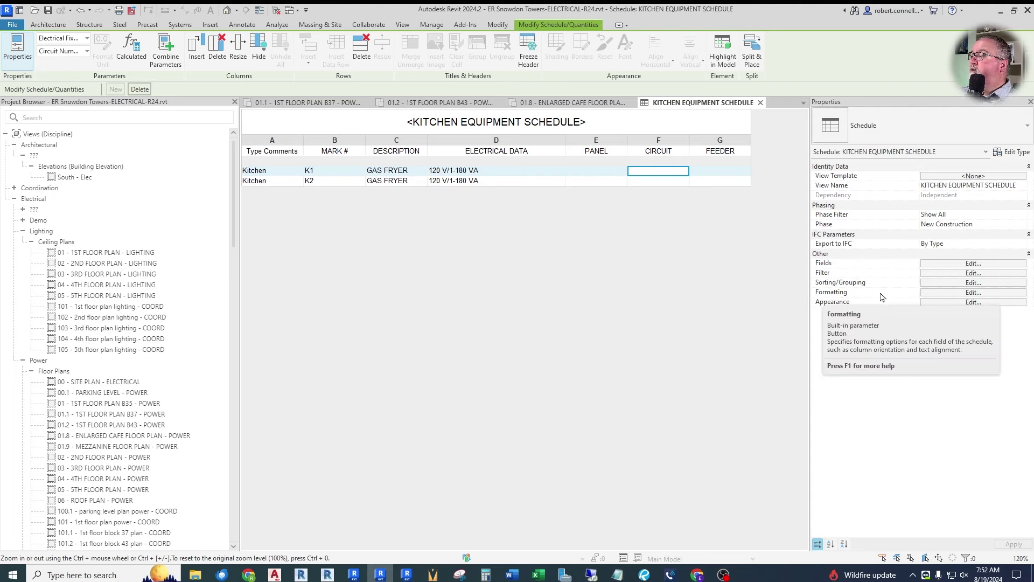
# Step: Set Type Comments as a hidden field in the schedule's formatting and apply it
pyautogui.click(956, 293)
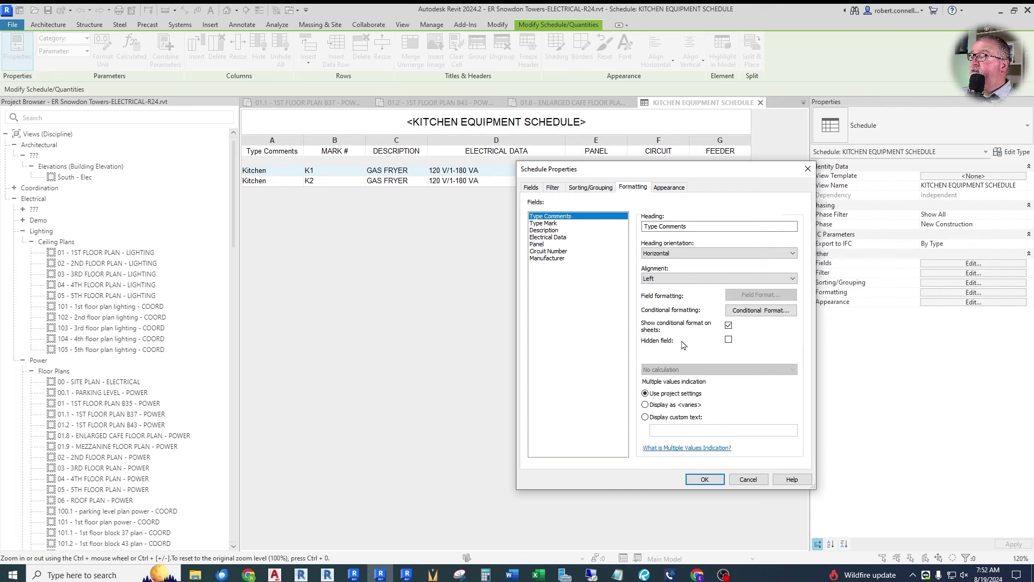
pyautogui.click(551, 223)
pyautogui.click(555, 217)
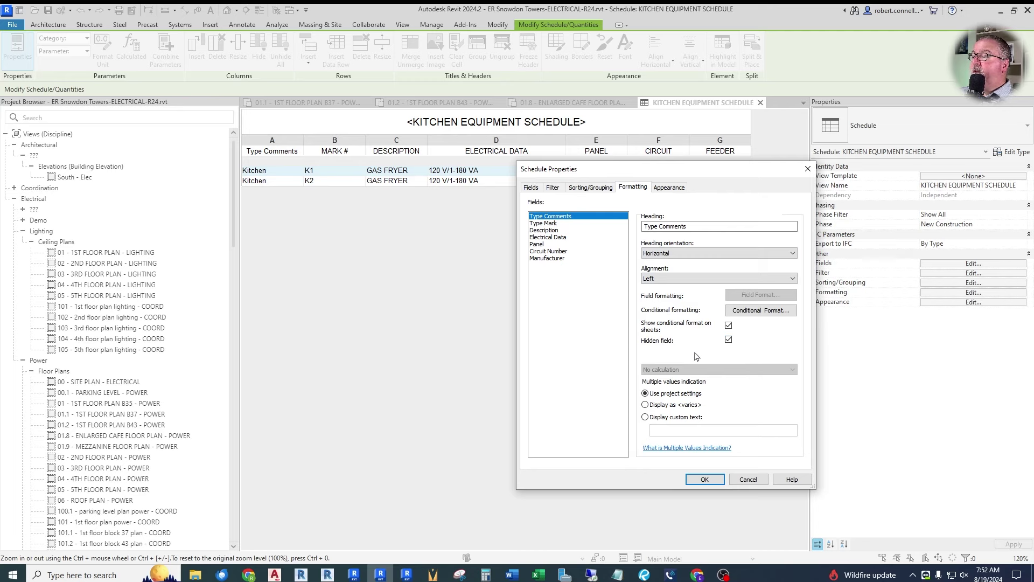
pyautogui.click(704, 479)
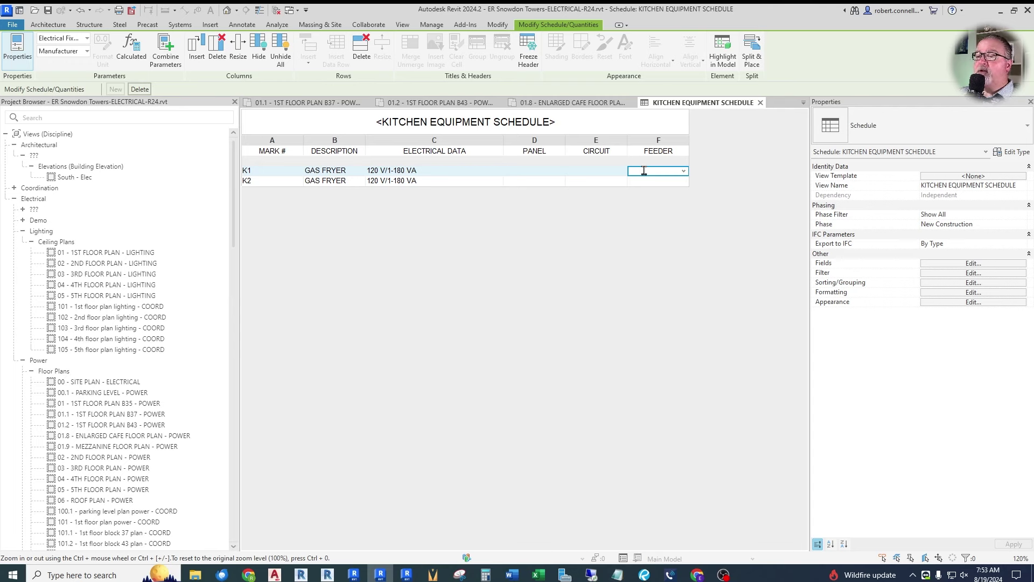
# Step: Set the feeder of both K1 and K2 to <20-2> in the kitchen equipment schedule, applying it to all elements of each type
pyautogui.write('<20')
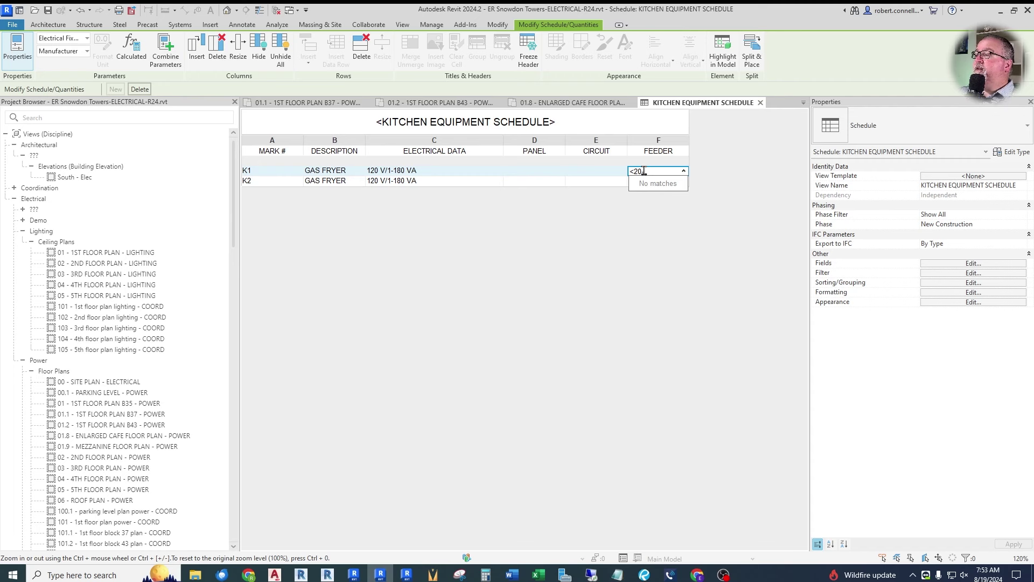
pyautogui.write('-2>')
pyautogui.press('Return')
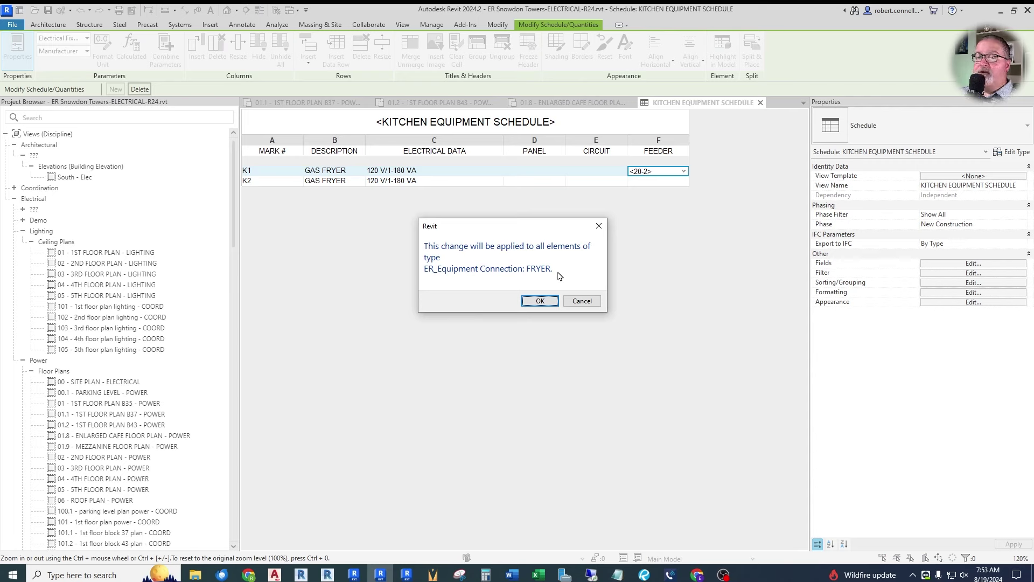
pyautogui.click(538, 301)
pyautogui.click(652, 181)
pyautogui.write('<20-2>')
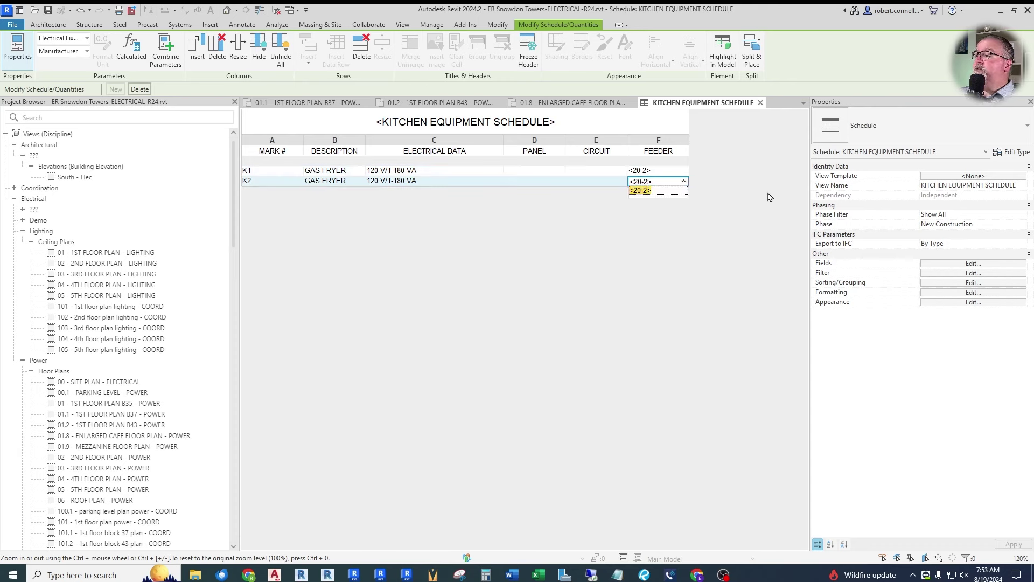
pyautogui.press('Return')
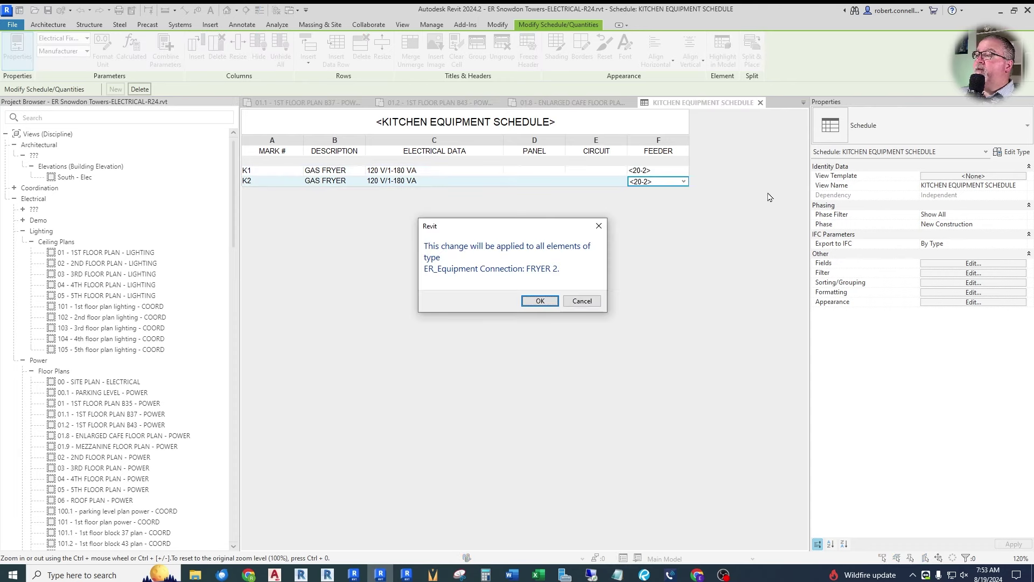
pyautogui.click(535, 300)
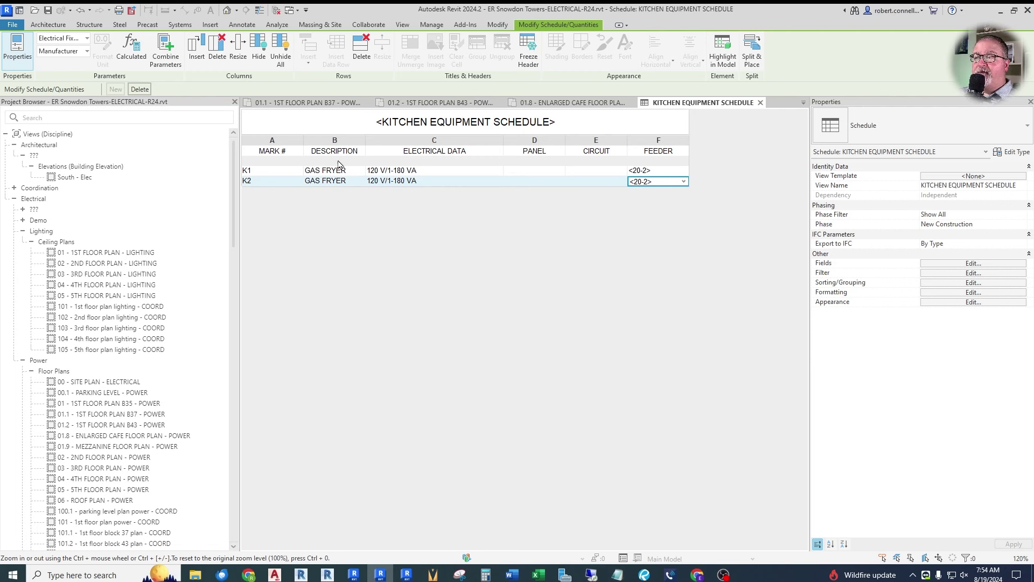
# Step: Open the 01.8 enlarged cafe floor power plan at the café kitchen's K1 and K2 connections and clear the selection
pyautogui.click(802, 102)
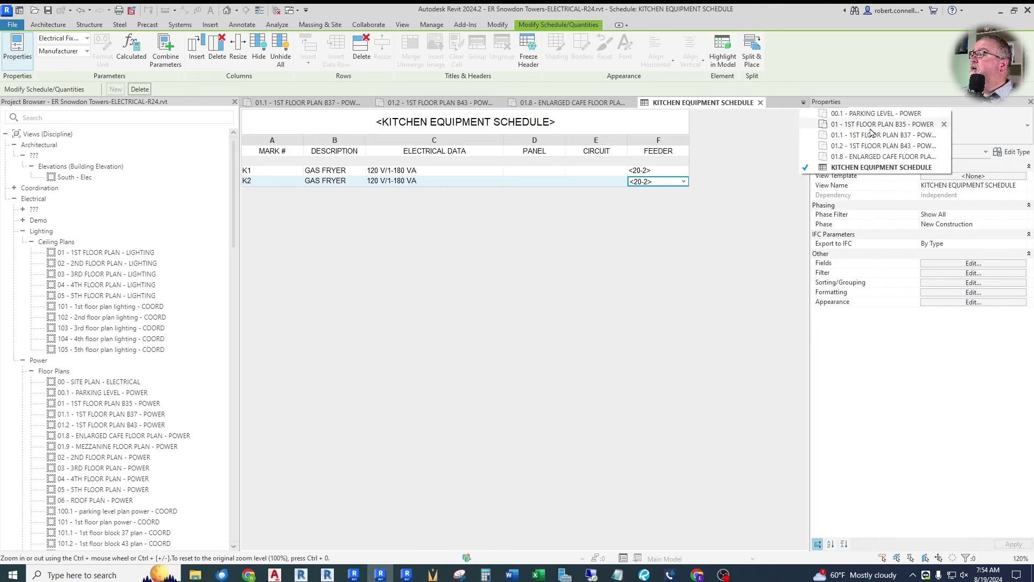
pyautogui.click(881, 156)
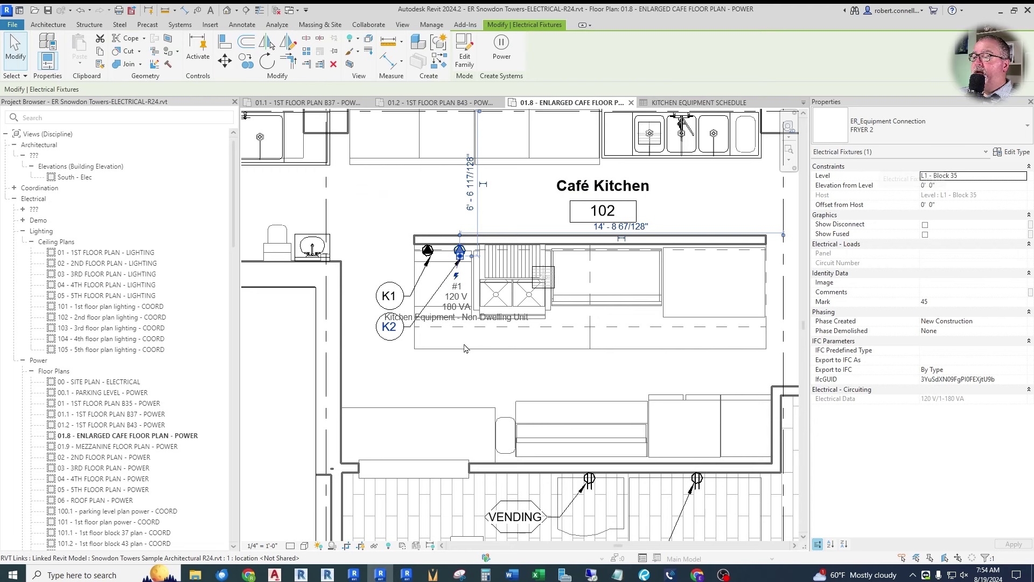
pyautogui.press('Escape')
pyautogui.scroll(2, 520, 318)
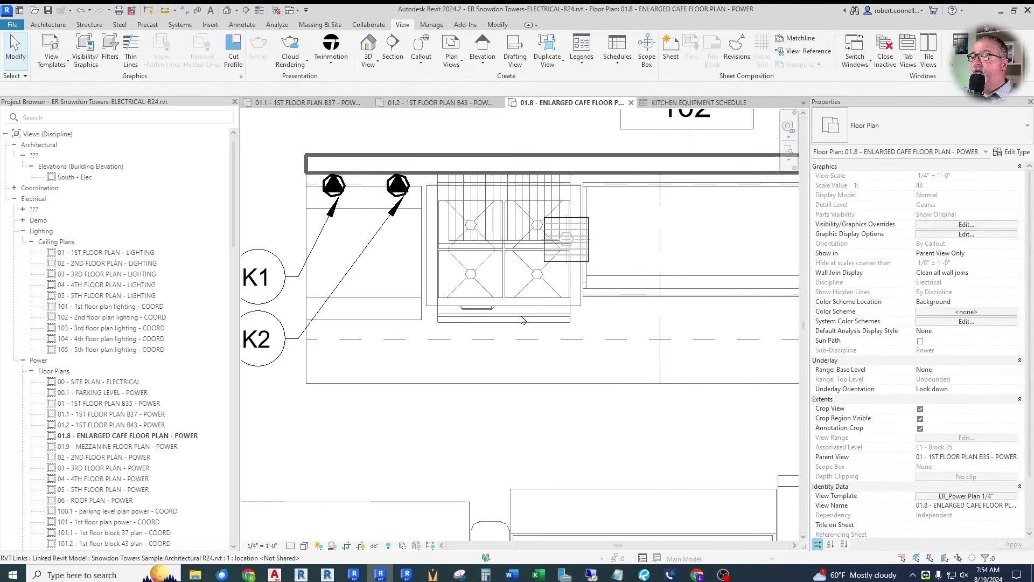
pyautogui.scroll(-1, 520, 318)
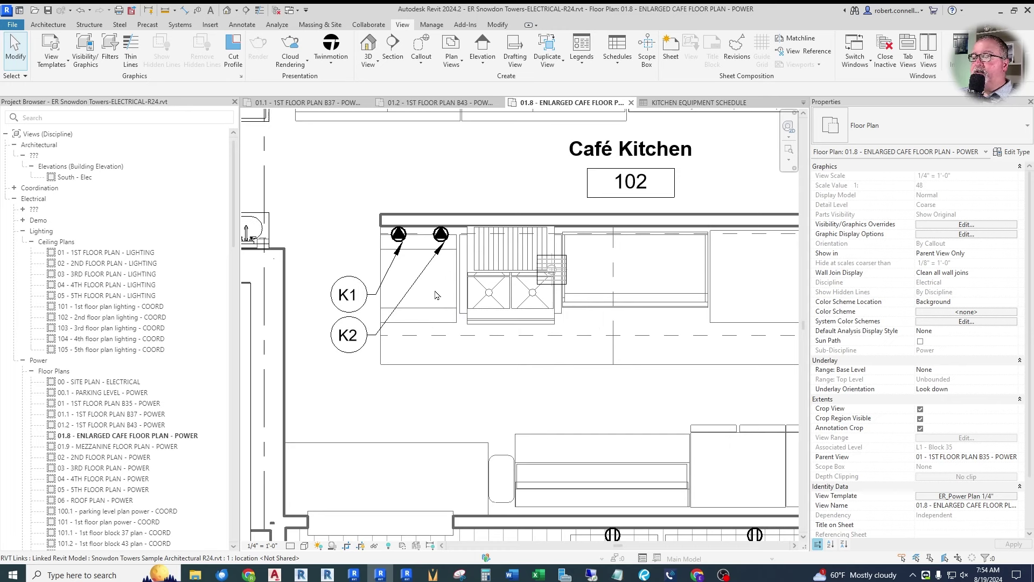
# Step: Switch to Revu and examine the kitchen equipment labels around the cooking line on the architectural plan, returning to Revit when done
pyautogui.press('alt')
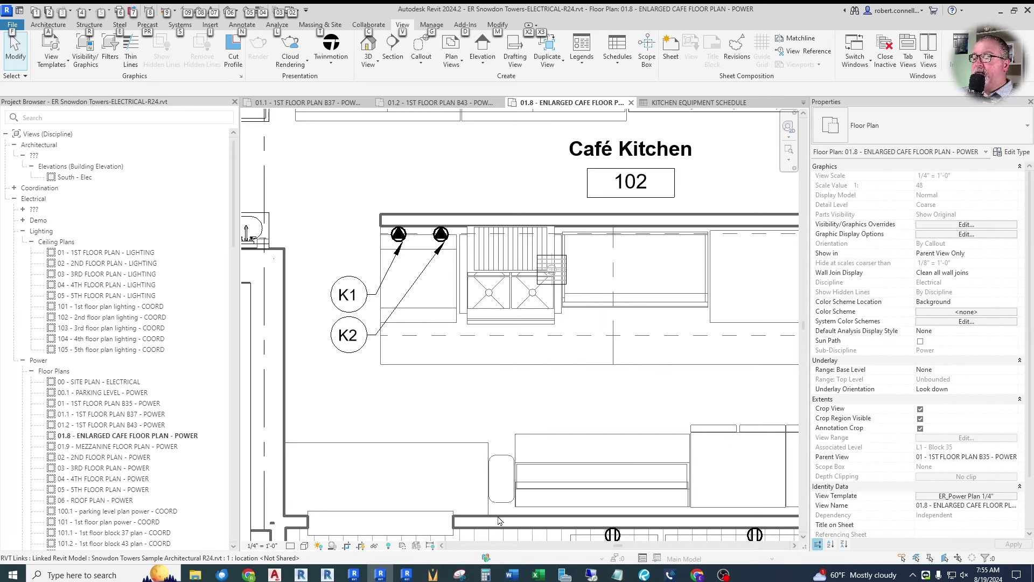
pyautogui.click(643, 575)
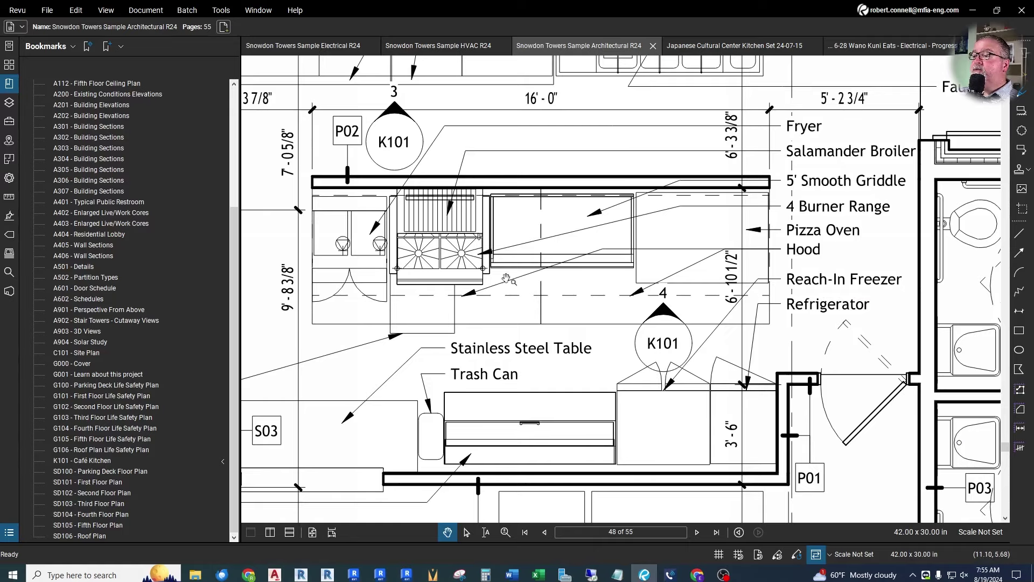
pyautogui.scroll(-2, 415, 333)
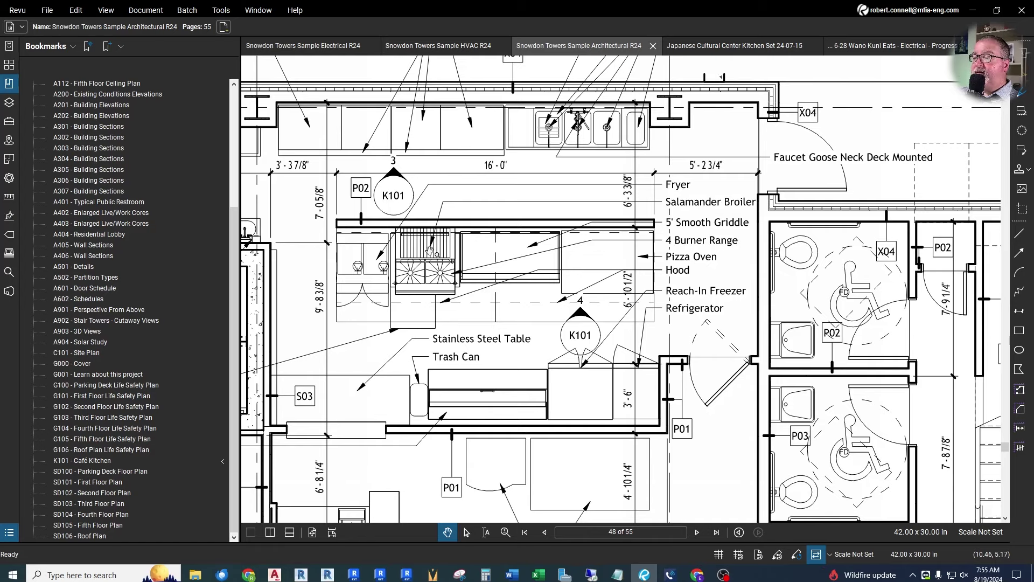
pyautogui.moveTo(448, 300)
pyautogui.mouseDown()
pyautogui.moveTo(542, 278)
pyautogui.moveTo(700, 296)
pyautogui.moveTo(608, 263)
pyautogui.moveTo(558, 261)
pyautogui.moveTo(754, 294)
pyautogui.moveTo(632, 298)
pyautogui.mouseUp()
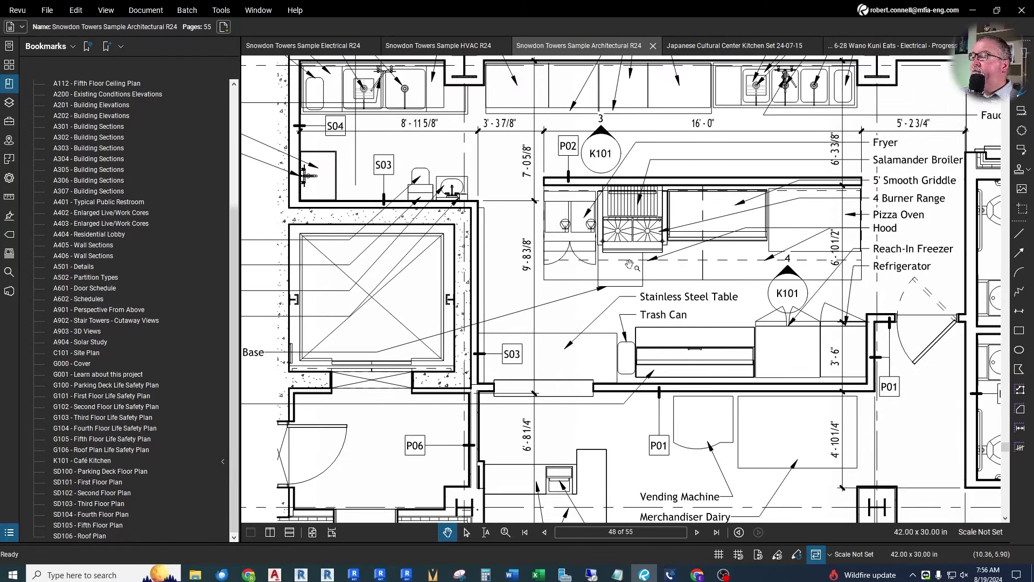
pyautogui.hotkey('alt', 'Tab')
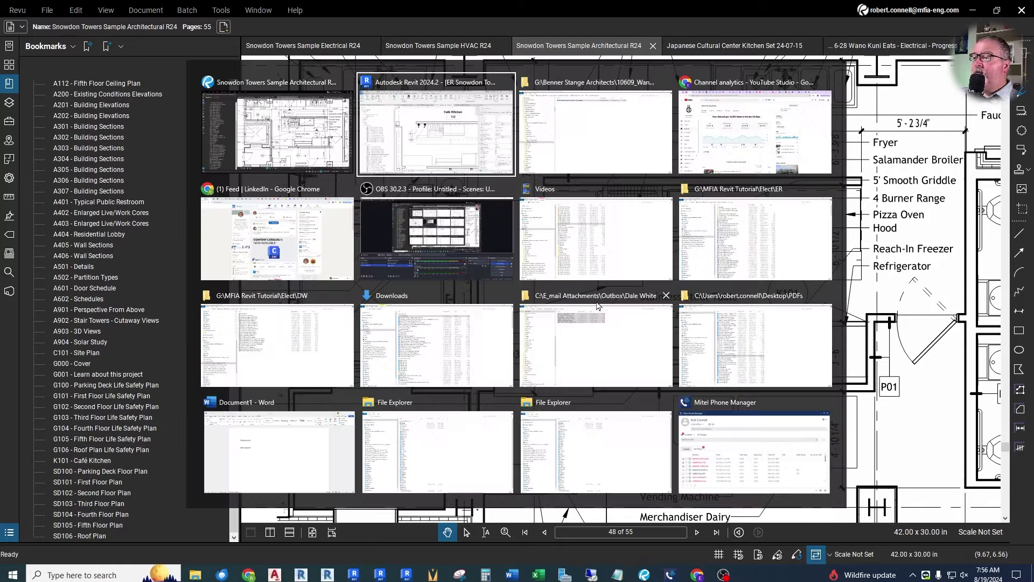
# Step: Place a similar equipment connection to K2's in the café kitchen, along the same wall behind the four-burner range
pyautogui.scroll(1, 486, 234)
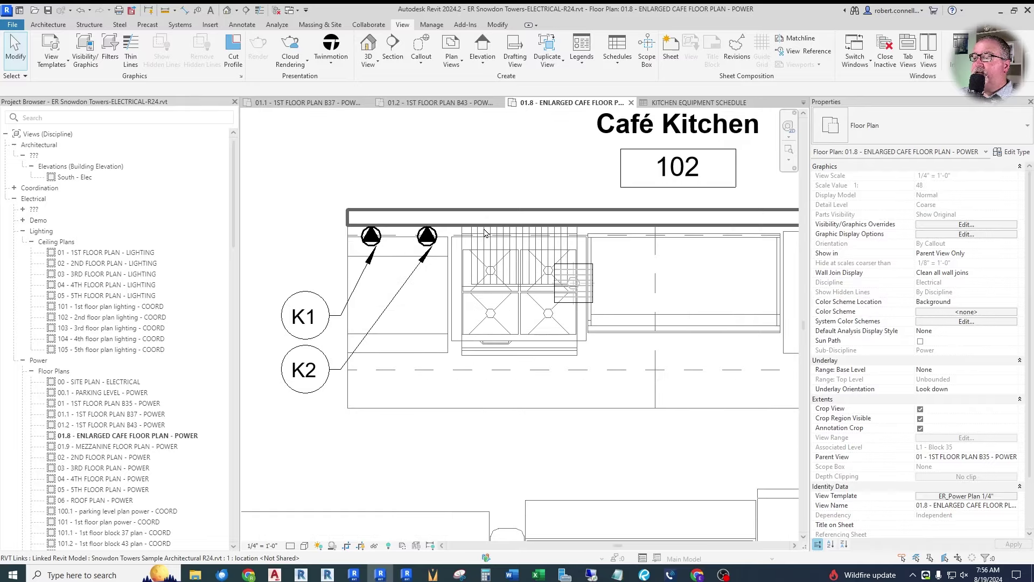
pyautogui.rightClick(429, 239)
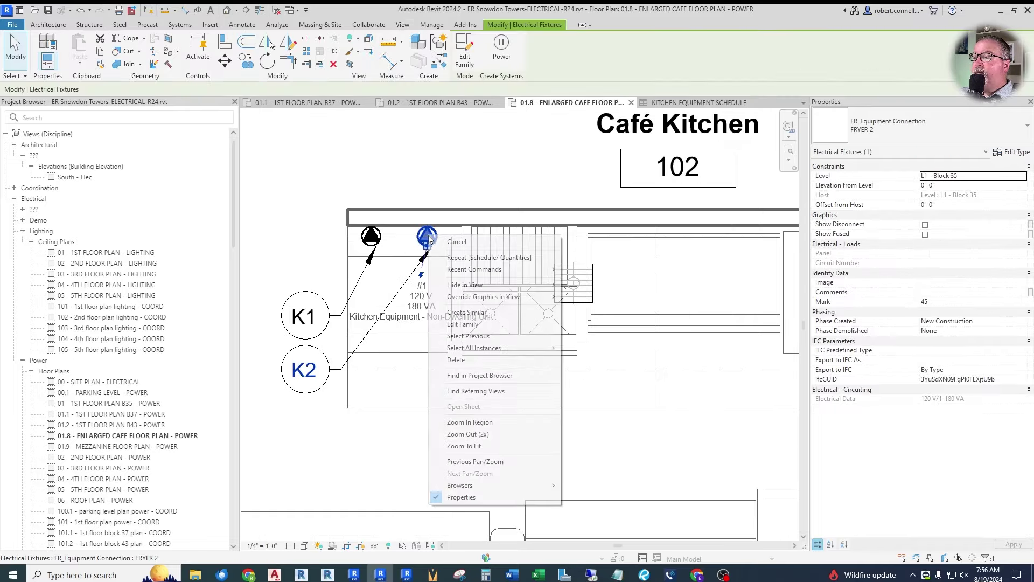
pyautogui.click(470, 310)
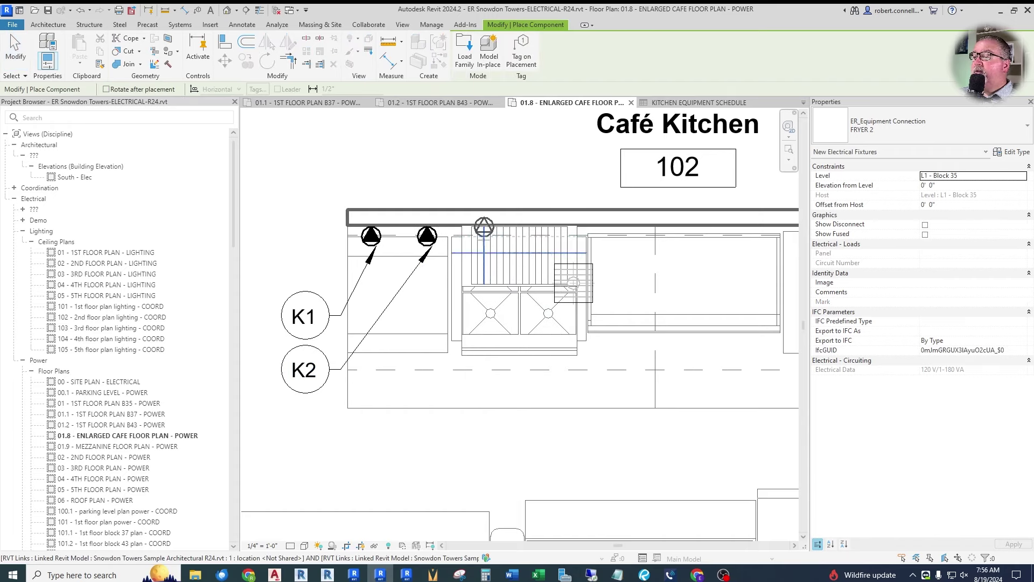
pyautogui.click(483, 237)
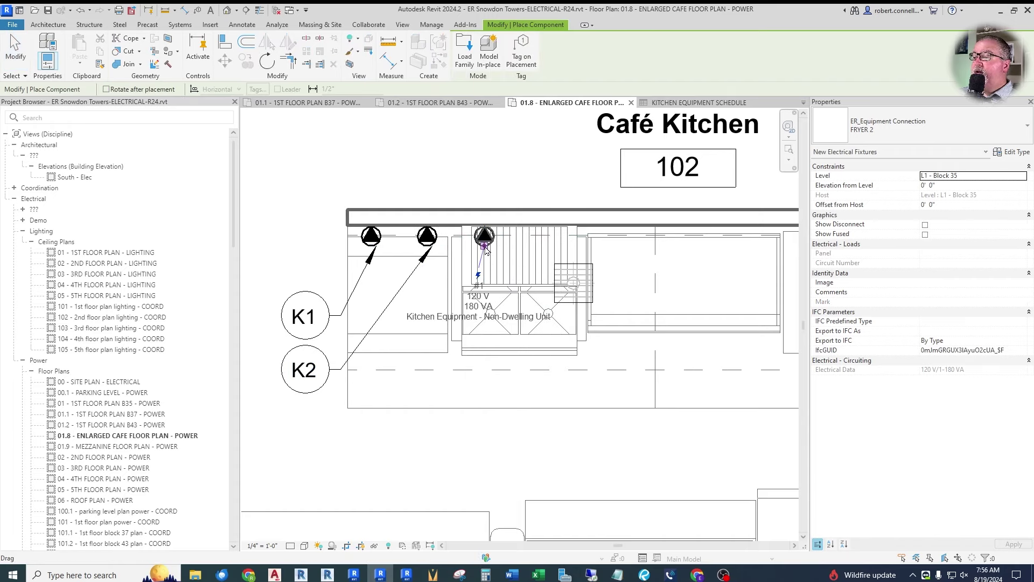
pyautogui.press('Escape')
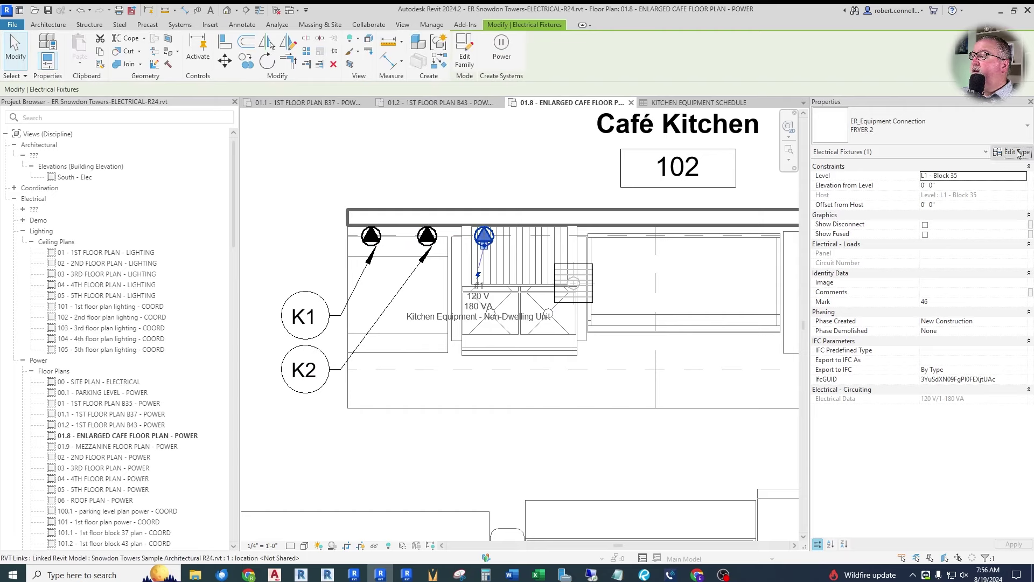
# Step: Duplicate the newly placed connection's FRYER 2 type as REFRIG BASE
pyautogui.click(1012, 151)
pyautogui.click(641, 165)
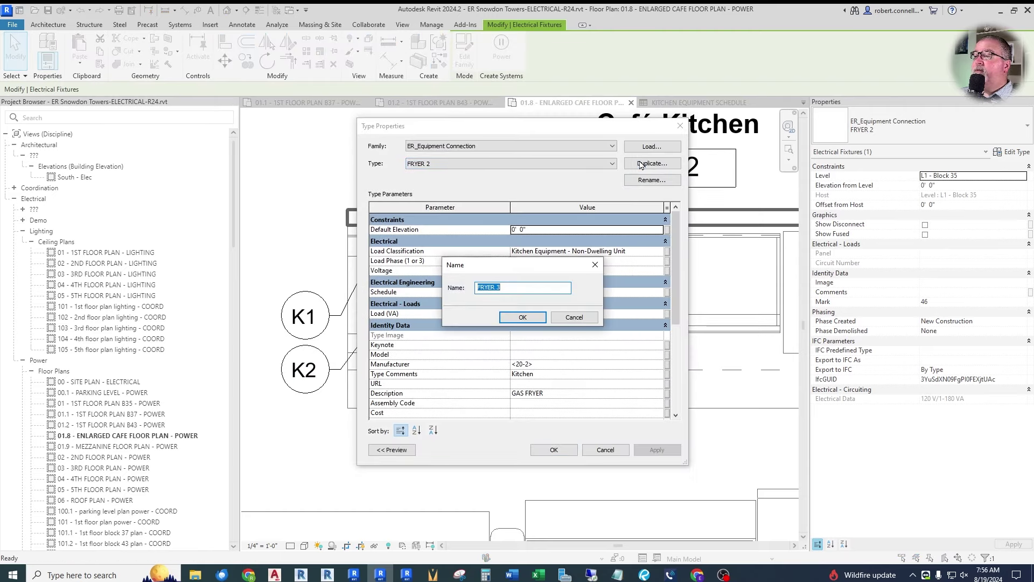
pyautogui.write('REFRIG')
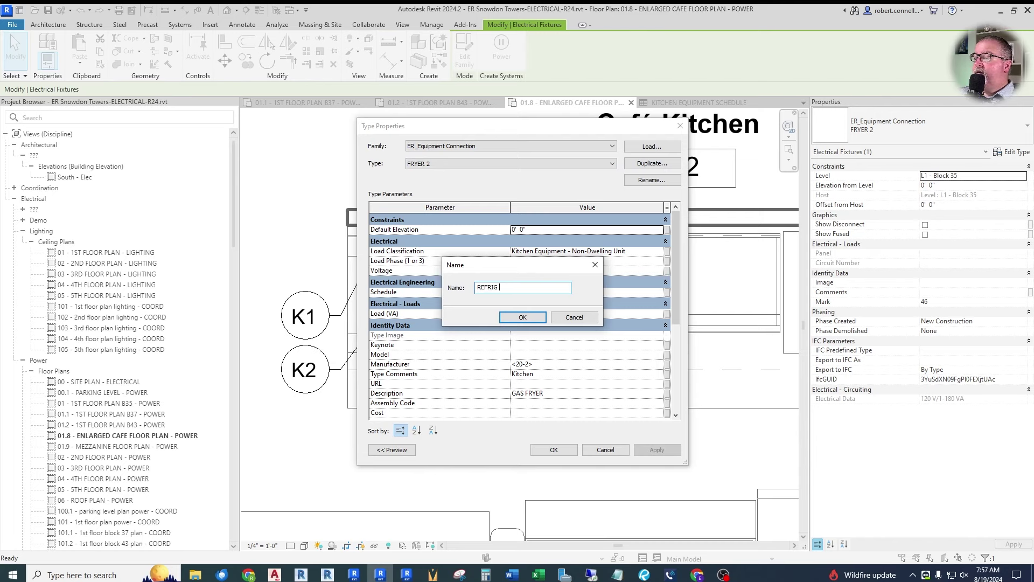
pyautogui.write(' BASE')
pyautogui.press('Return')
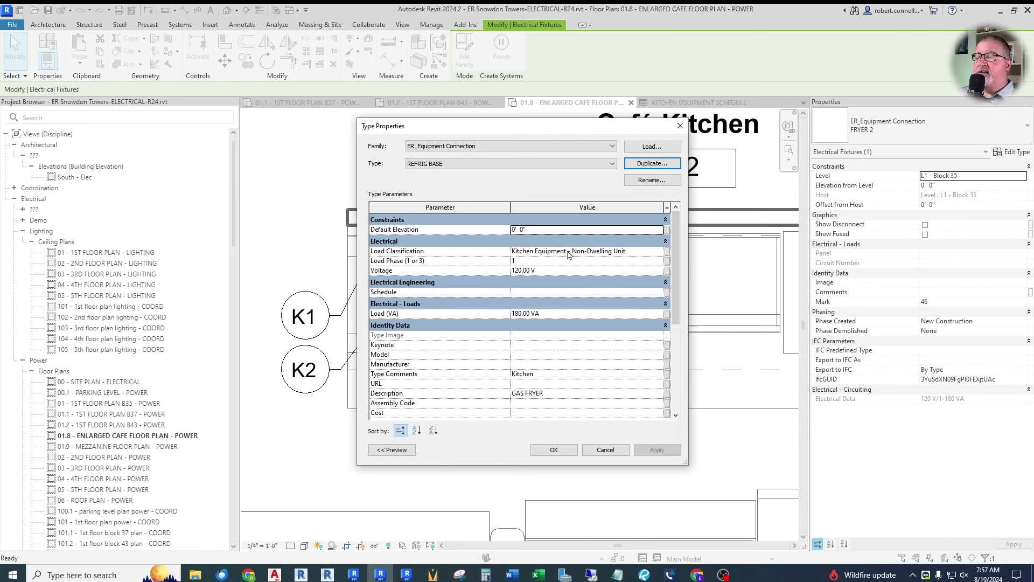
# Step: Create a new load classification named Refrigeration for the REFRIG BASE type
pyautogui.click(658, 251)
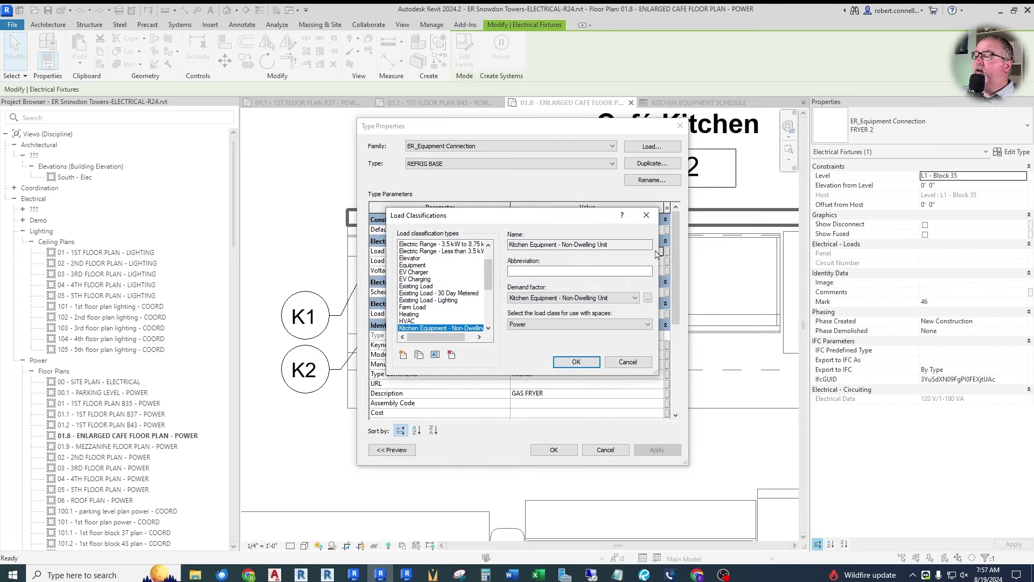
pyautogui.moveTo(488, 286); pyautogui.dragTo(490, 319)
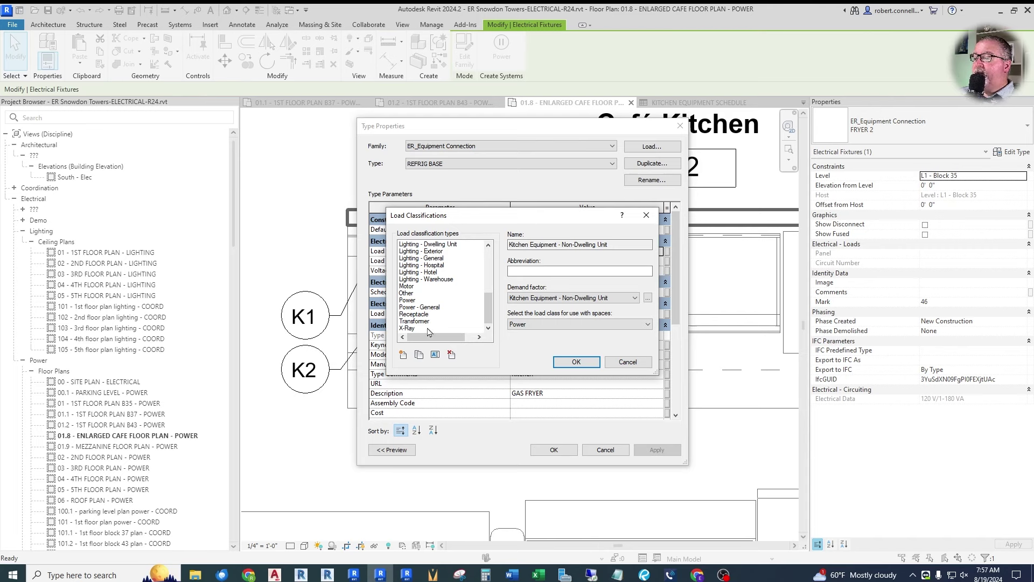
pyautogui.click(403, 355)
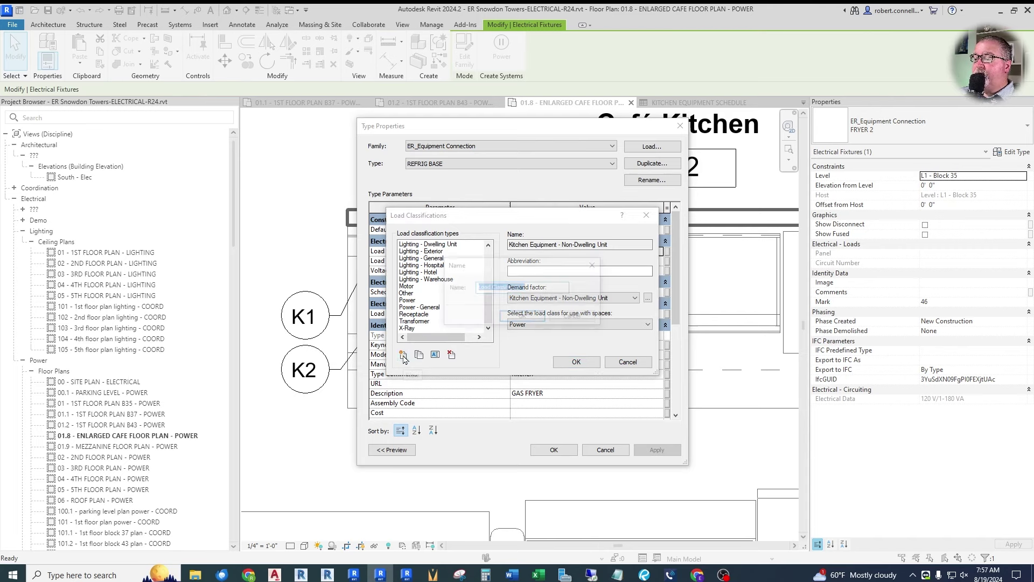
pyautogui.write('Ref')
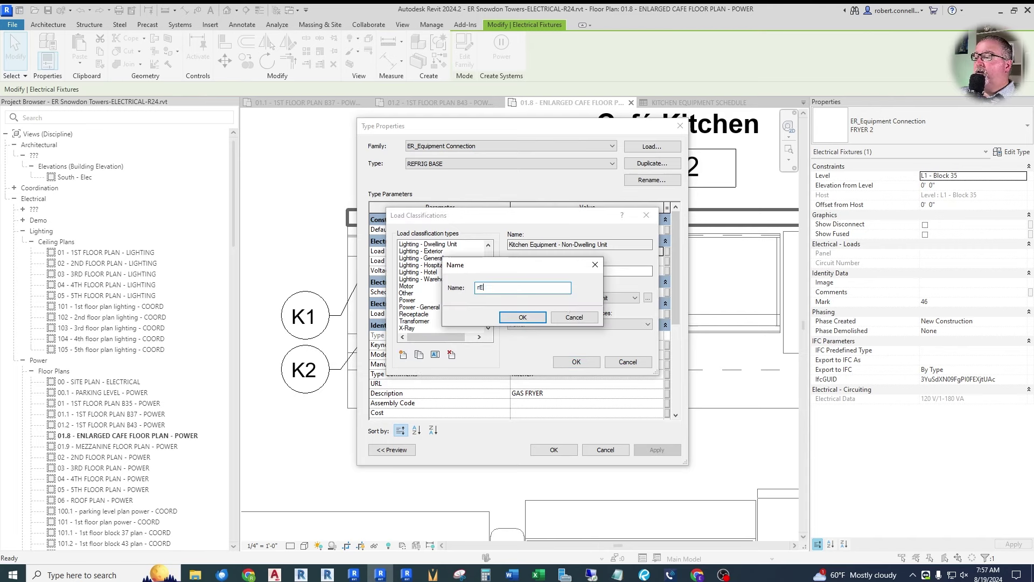
pyautogui.write('rigeration')
pyautogui.press('Return')
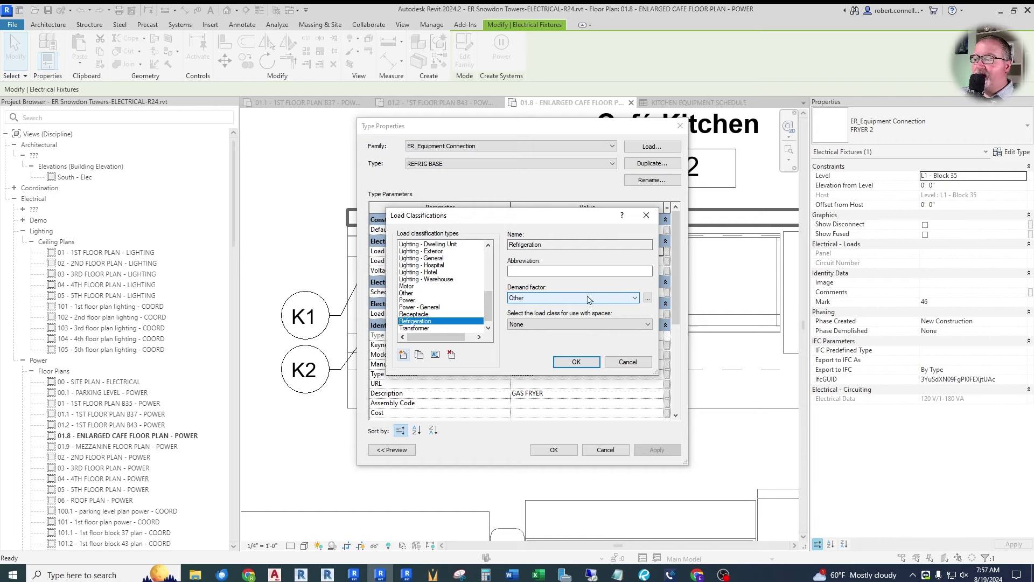
# Step: Create a Refrigeration demand factor using the Constant calculation method and assign it with the Refrigeration load classification to the REFRIG BASE type
pyautogui.click(649, 299)
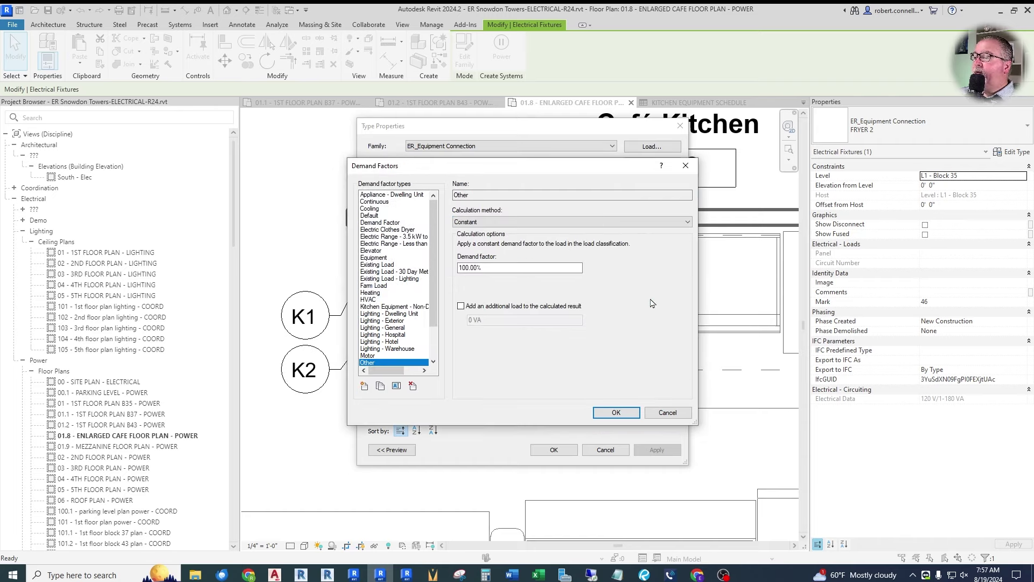
pyautogui.click(364, 385)
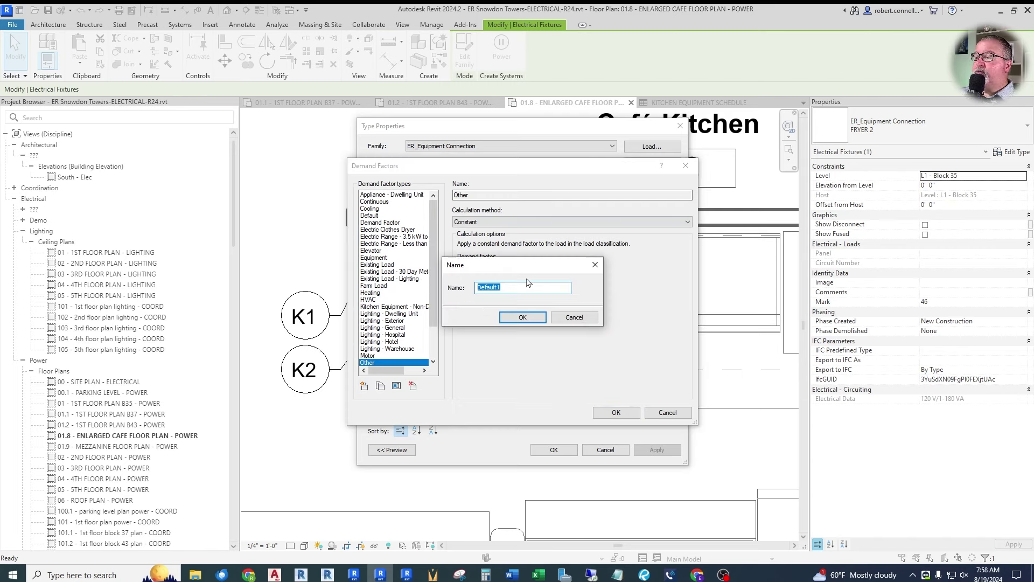
pyautogui.write('D')
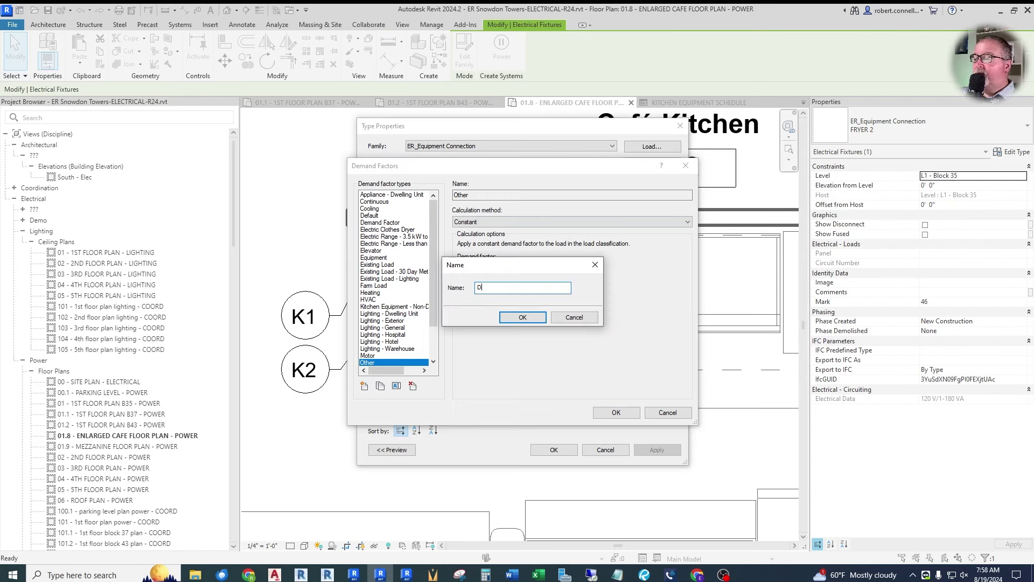
pyautogui.press('BackSpace')
pyautogui.write('Refrigeration')
pyautogui.press('Return')
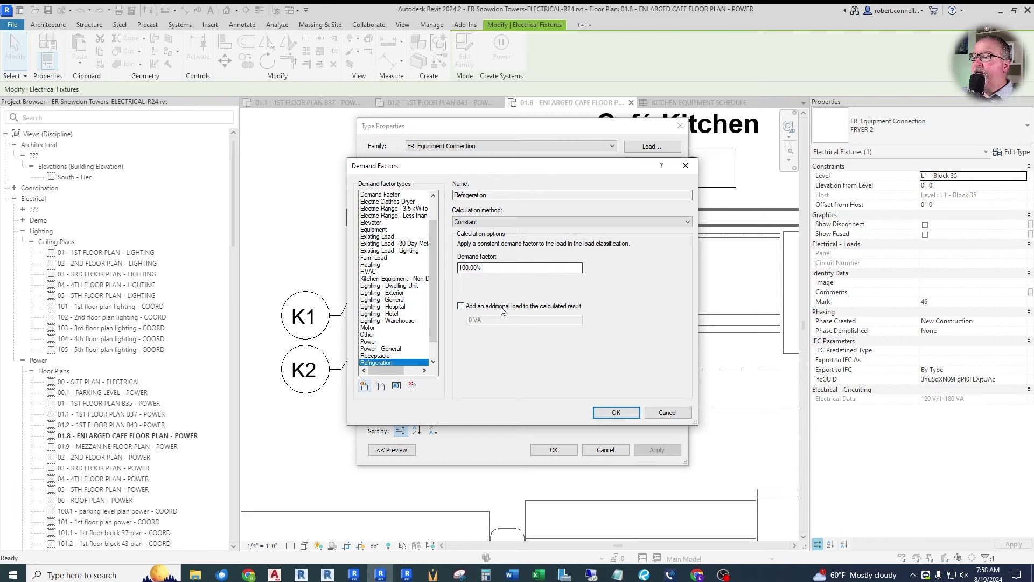
pyautogui.click(455, 222)
pyautogui.click(474, 230)
pyautogui.click(608, 413)
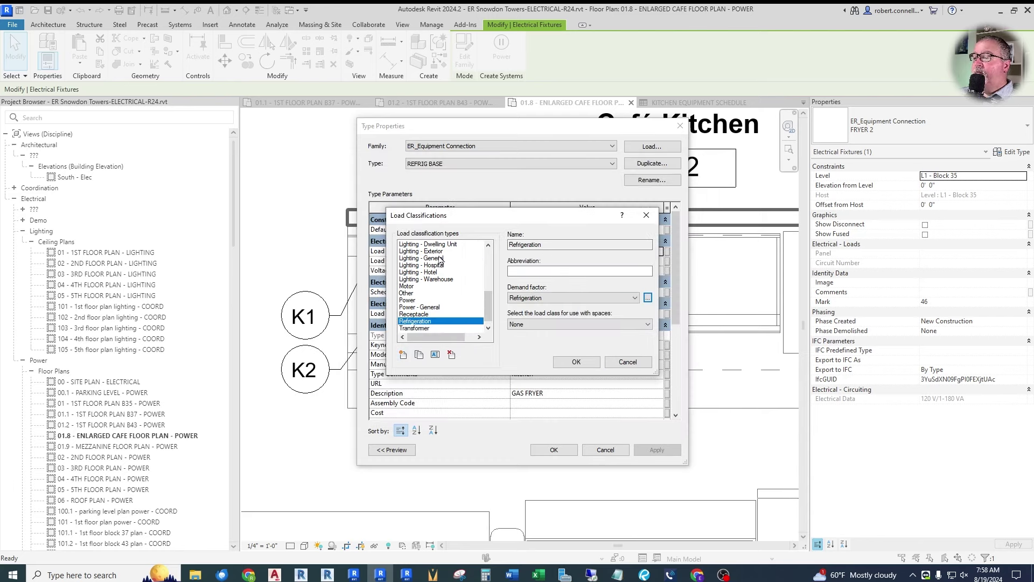
pyautogui.click(572, 364)
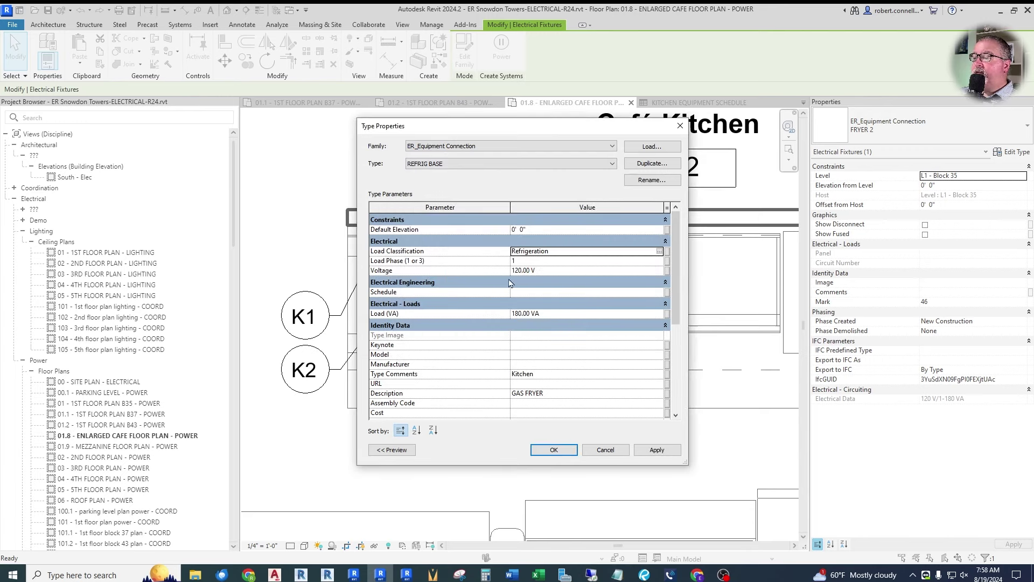
# Step: Set the REFRIG BASE type's load to 800 VA
pyautogui.click(556, 313)
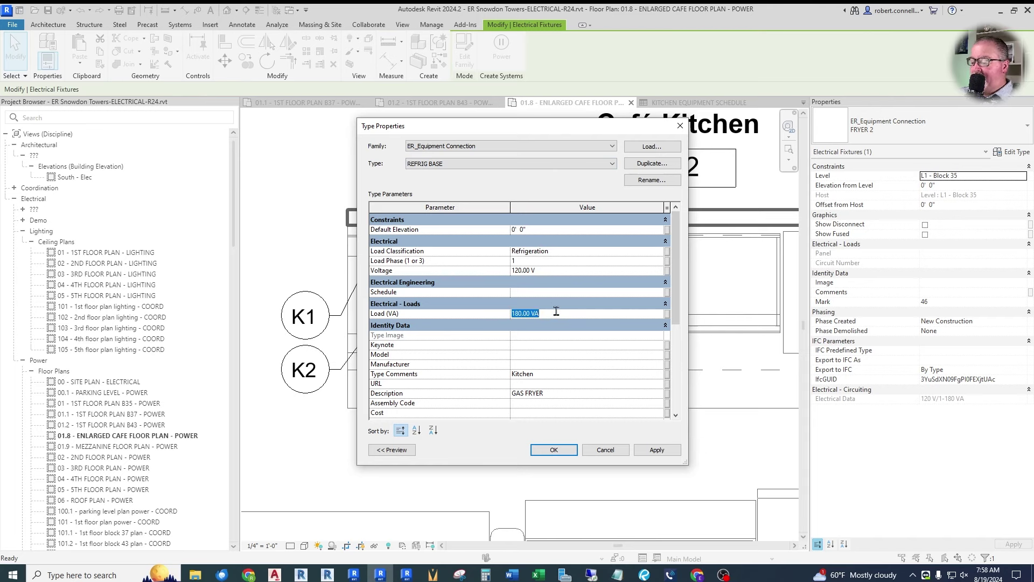
pyautogui.write('800')
pyautogui.press('Return')
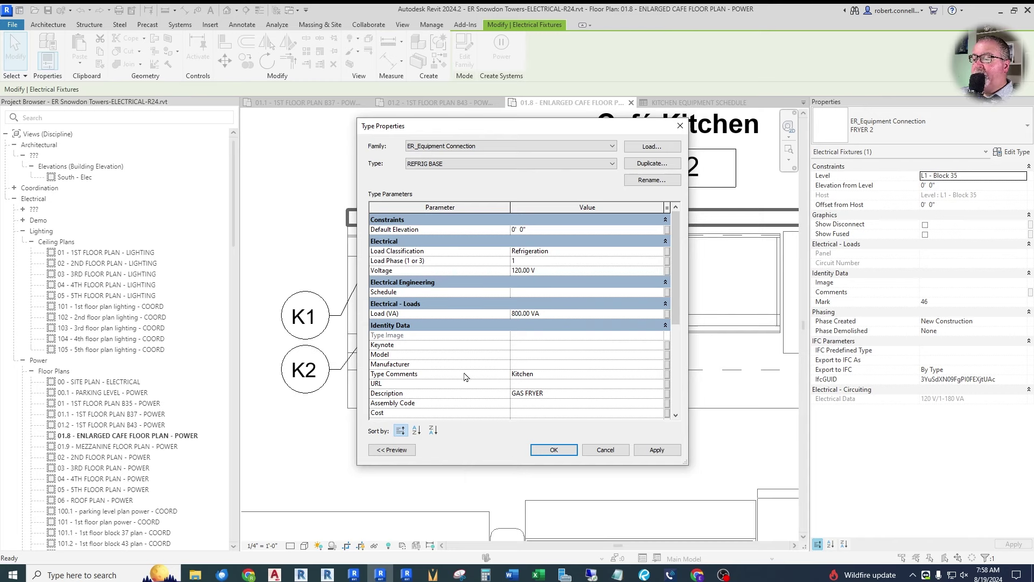
# Step: Set the REFRIG BASE type's description to REFRIGERATED BASE and its type mark to K3
pyautogui.scroll(-1, 568, 380)
pyautogui.click(562, 371)
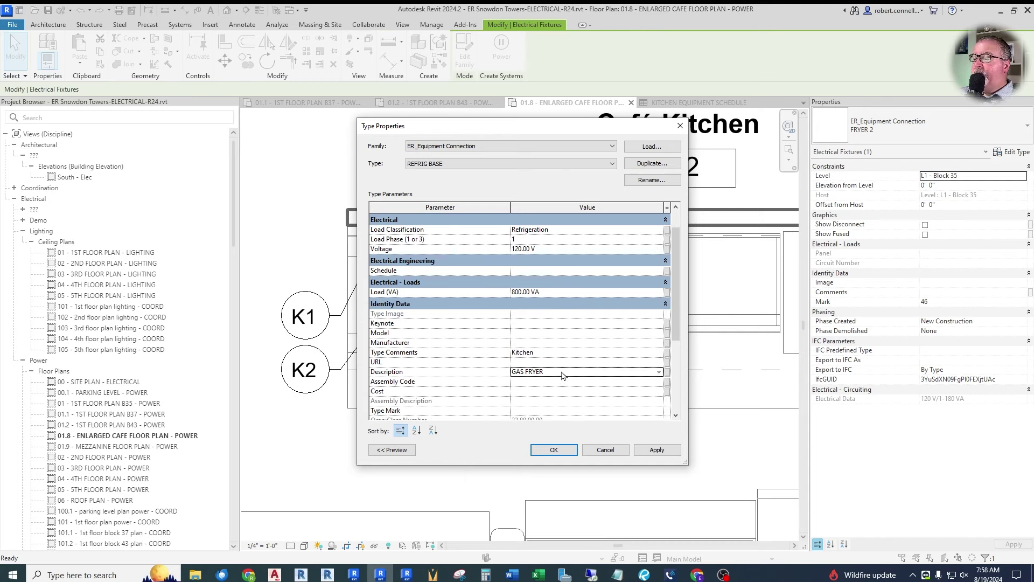
pyautogui.write('REFRIGERATED BASE')
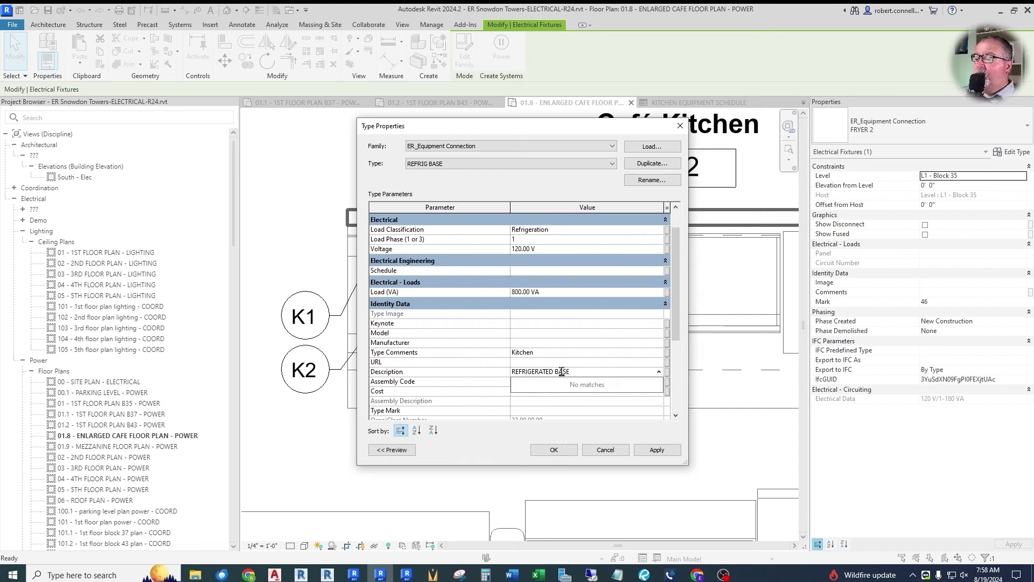
pyautogui.click(523, 411)
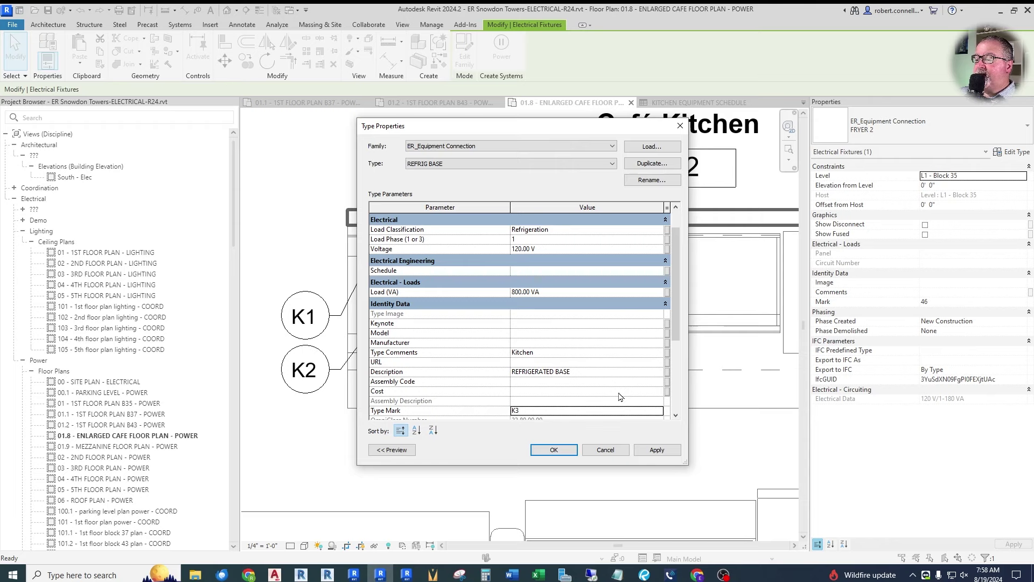
pyautogui.click(554, 449)
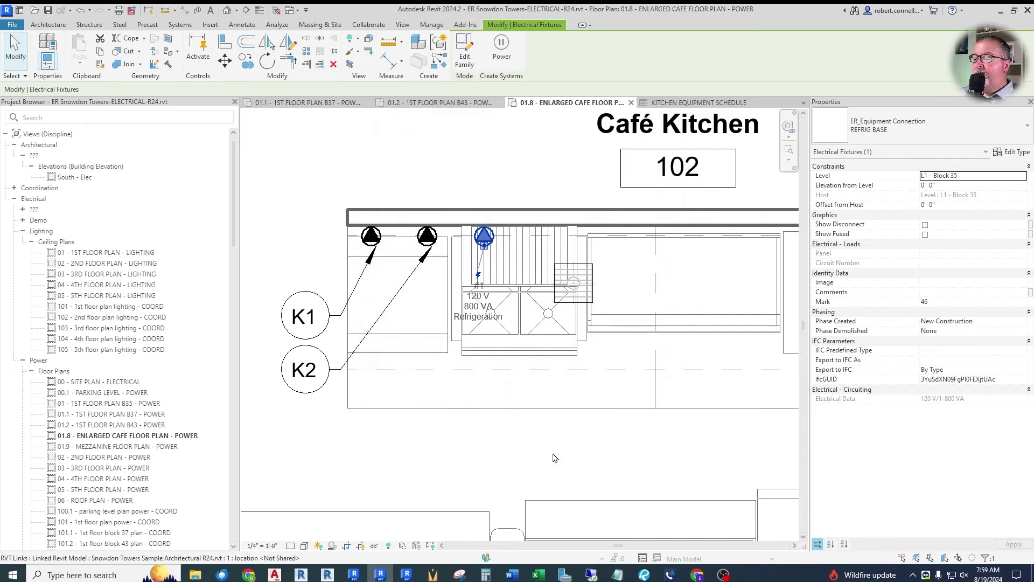
pyautogui.press('Escape')
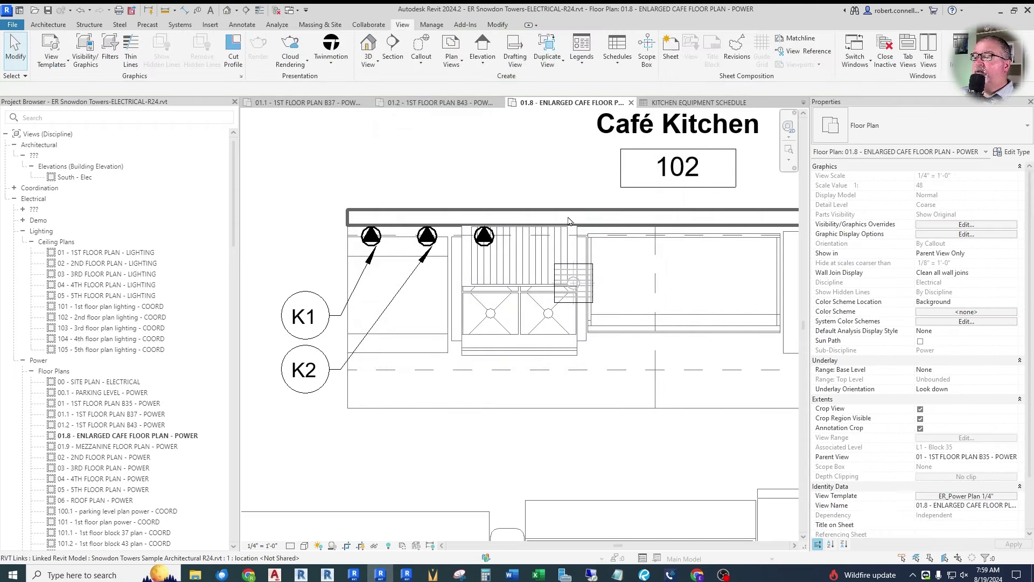
# Step: Tag the refrigerated base connection with a circle type tag like K2's, aligned directly below the K2 tag
pyautogui.click(318, 378)
pyautogui.rightClick(318, 379)
pyautogui.click(355, 182)
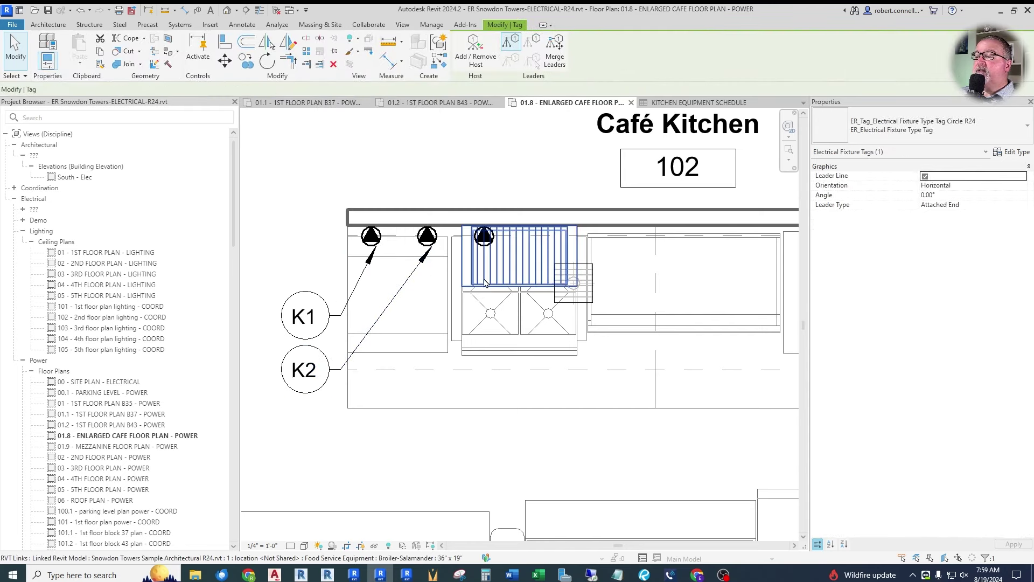
pyautogui.click(483, 253)
pyautogui.moveTo(489, 371); pyautogui.dragTo(305, 452)
pyautogui.moveTo(396, 325); pyautogui.dragTo(356, 426)
pyautogui.click(468, 422)
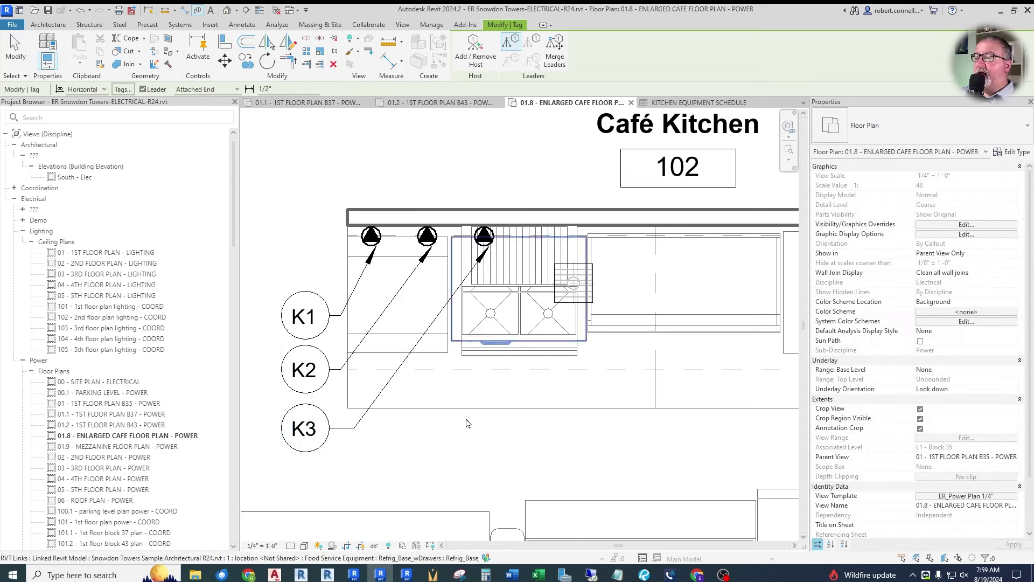
# Step: Check the architectural kitchen plan in Revu, then place another FRYER 2 connection in Revit at the salamander broiler
pyautogui.scroll(-3, 407, 206)
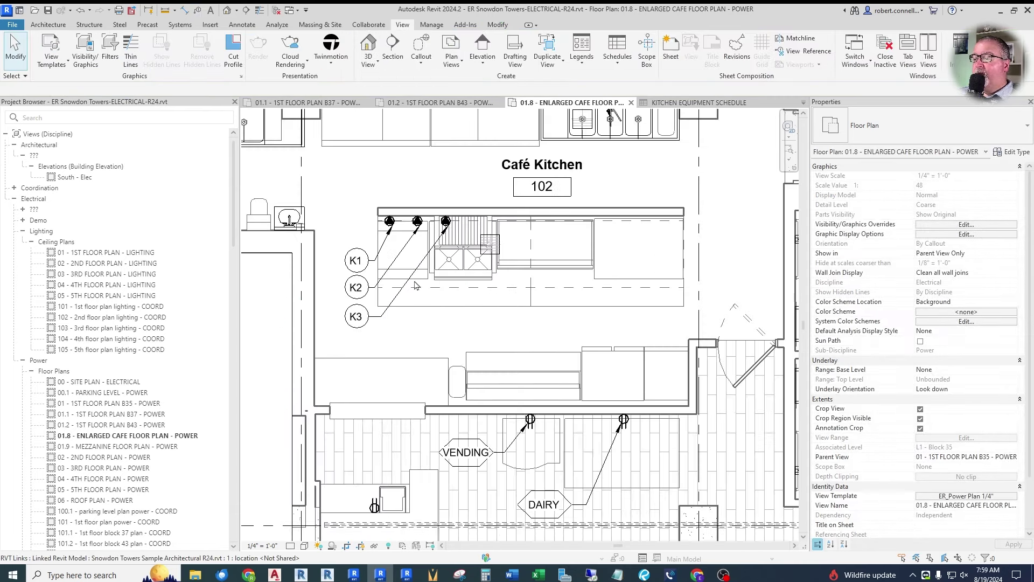
pyautogui.scroll(1, 353, 178)
pyautogui.hotkey('alt', 'Tab')
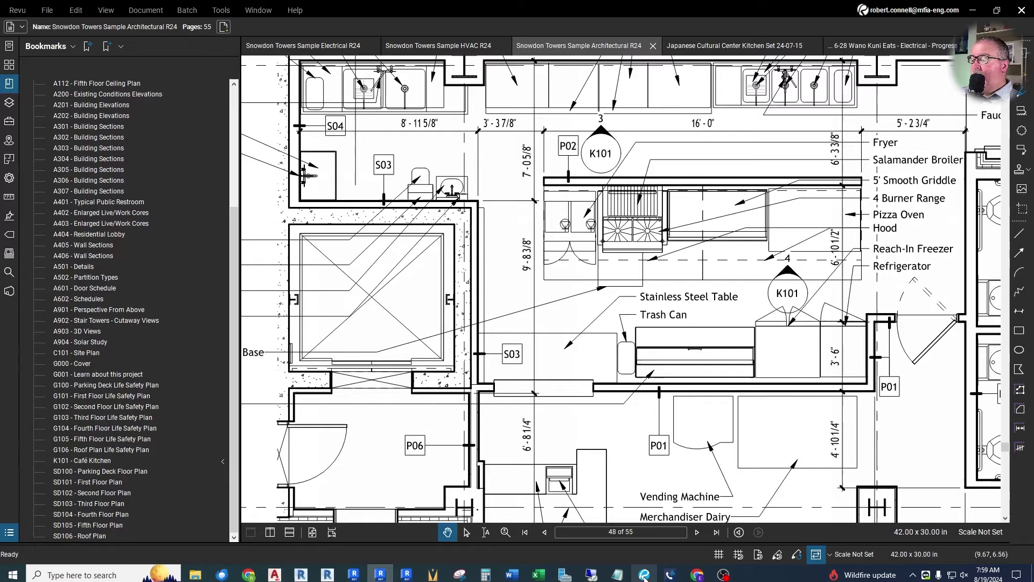
pyautogui.scroll(3, 727, 285)
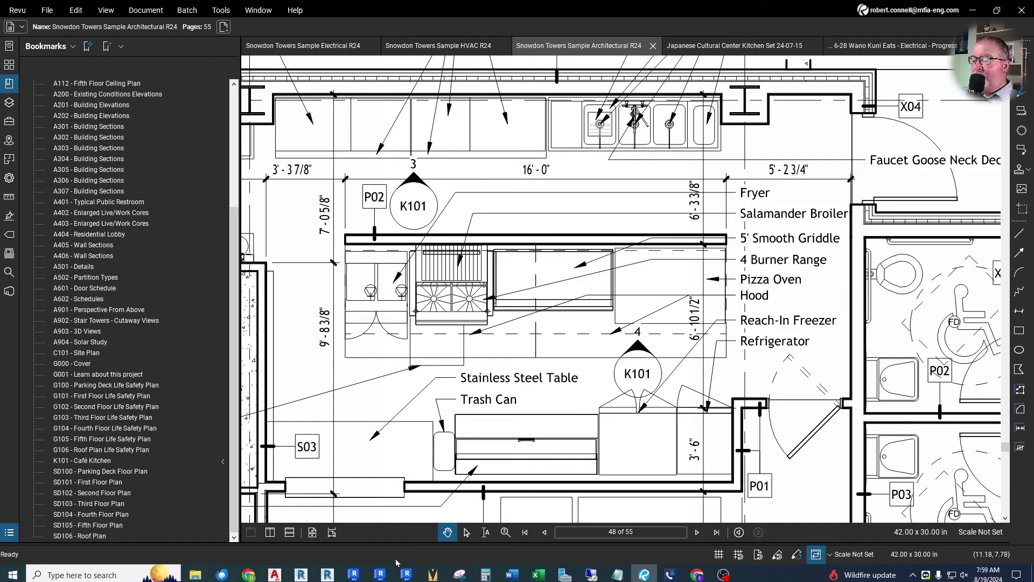
pyautogui.click(381, 574)
pyautogui.click(444, 217)
pyautogui.rightClick(444, 216)
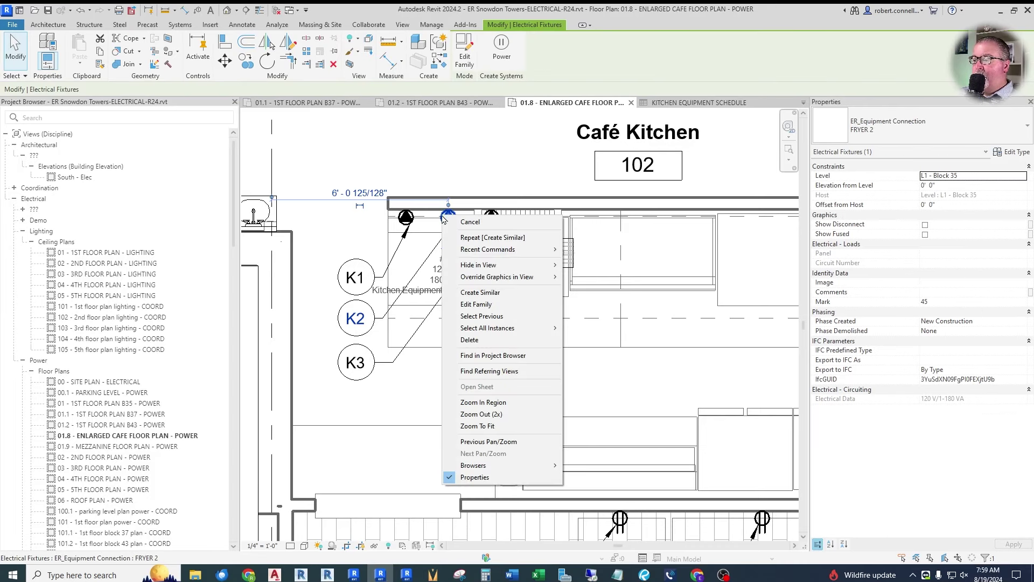
pyautogui.click(479, 292)
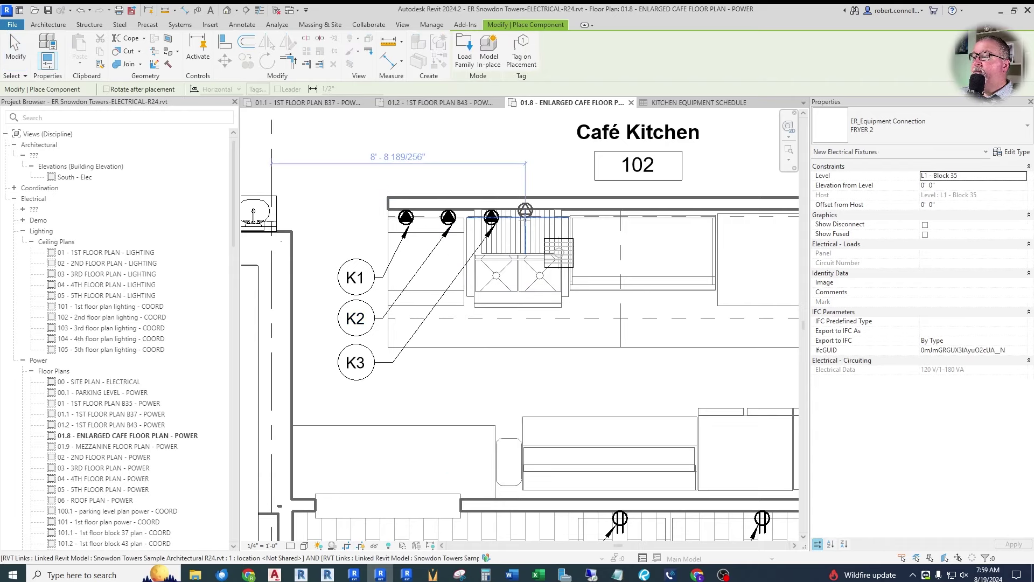
pyautogui.click(525, 217)
pyautogui.press('Escape')
pyautogui.press('Escape')
# Step: Duplicate the salamander broiler connection's FRYER 2 type as BROILER
pyautogui.click(526, 221)
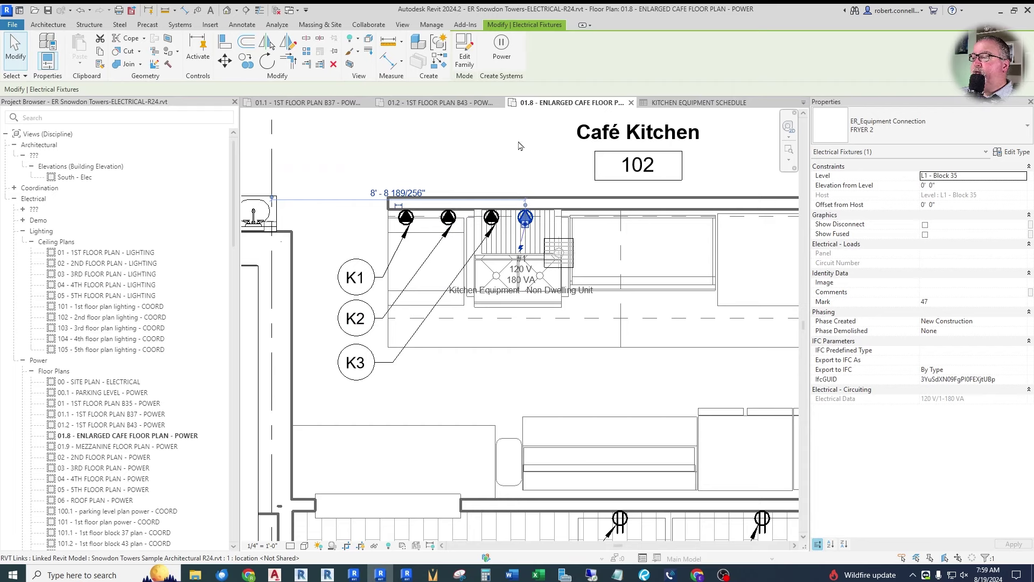
pyautogui.click(1012, 154)
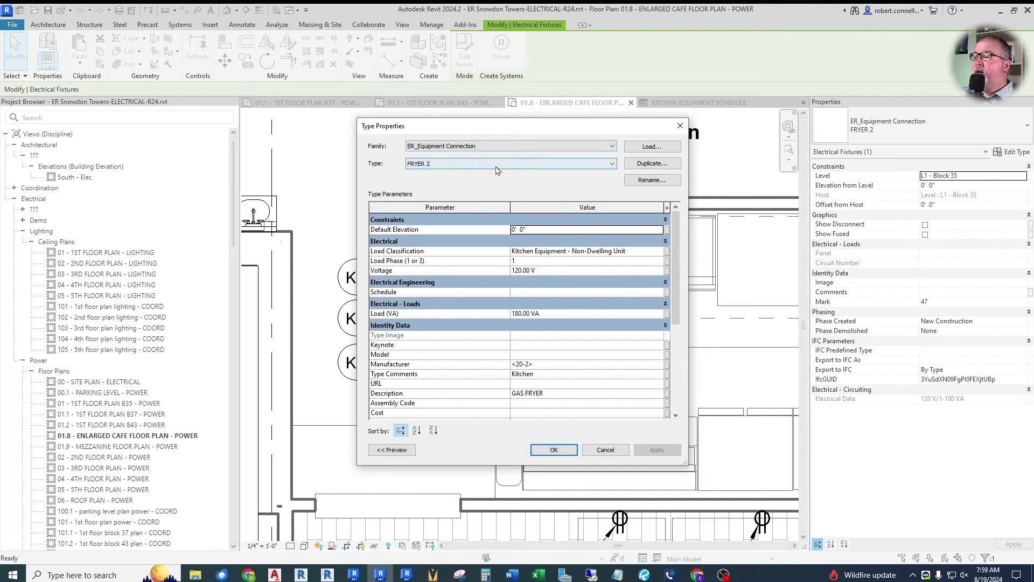
pyautogui.click(643, 164)
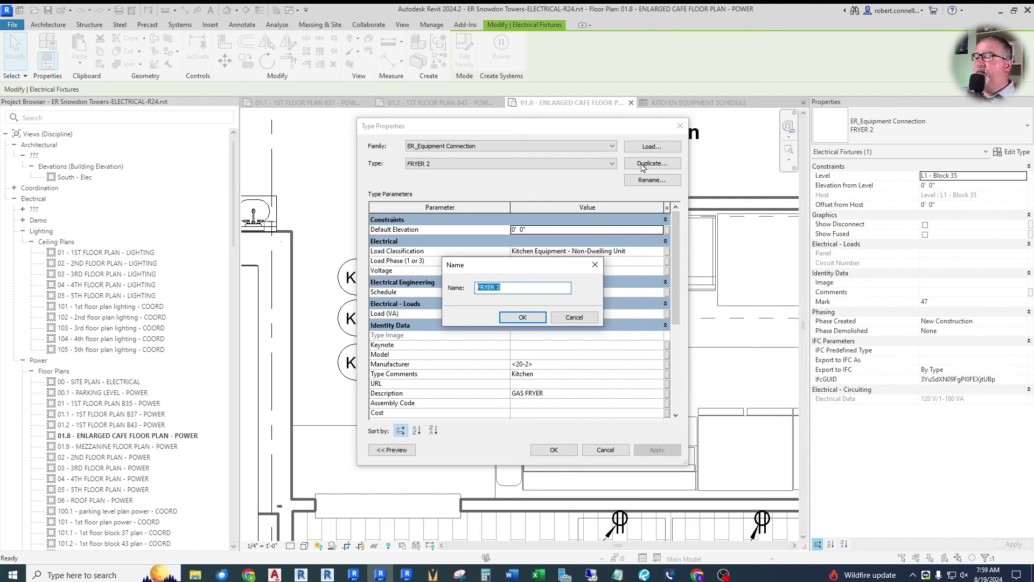
pyautogui.write('BROILER')
pyautogui.press('Return')
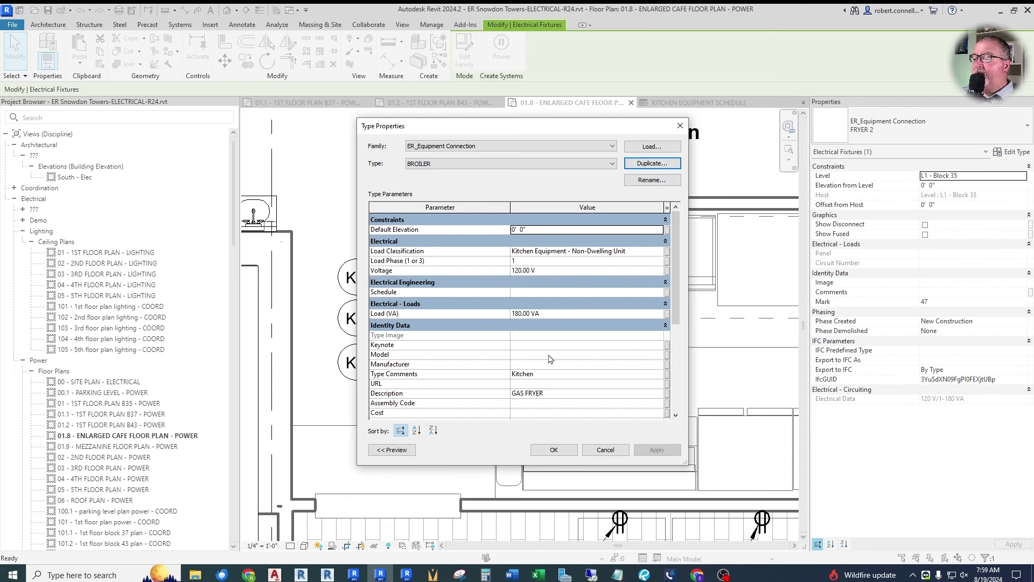
# Step: Set the BROILER type's description to BROILER and its type mark to K4
pyautogui.click(554, 394)
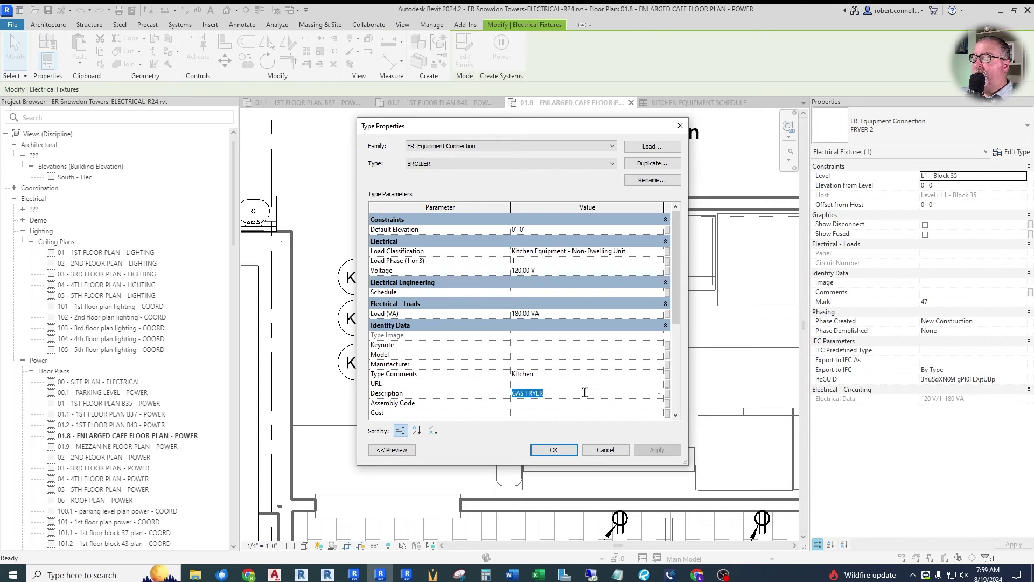
pyautogui.write('BROILER')
pyautogui.scroll(-3, 587, 376)
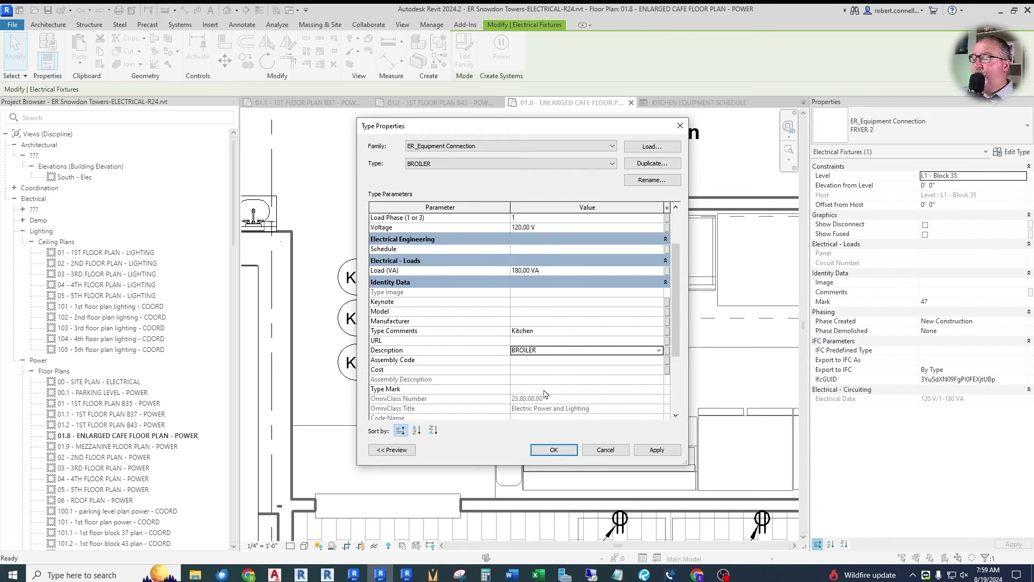
pyautogui.click(543, 389)
pyautogui.write('K4')
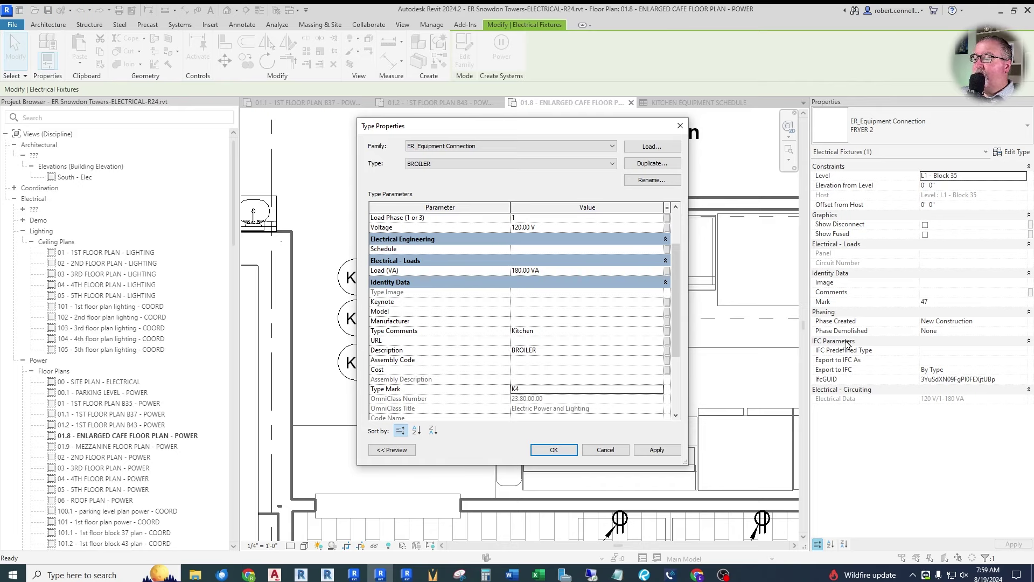
pyautogui.click(574, 444)
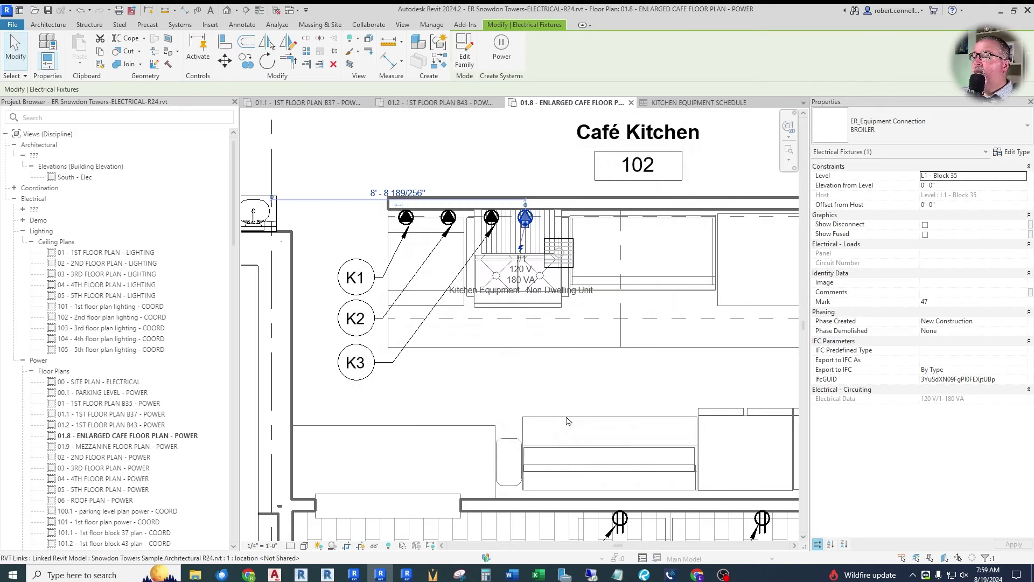
# Step: Tag the broiler connection with a circle type tag like K3's, placed above the kitchen wall
pyautogui.scroll(-3, 517, 373)
pyautogui.scroll(3, 483, 253)
pyautogui.press('Escape')
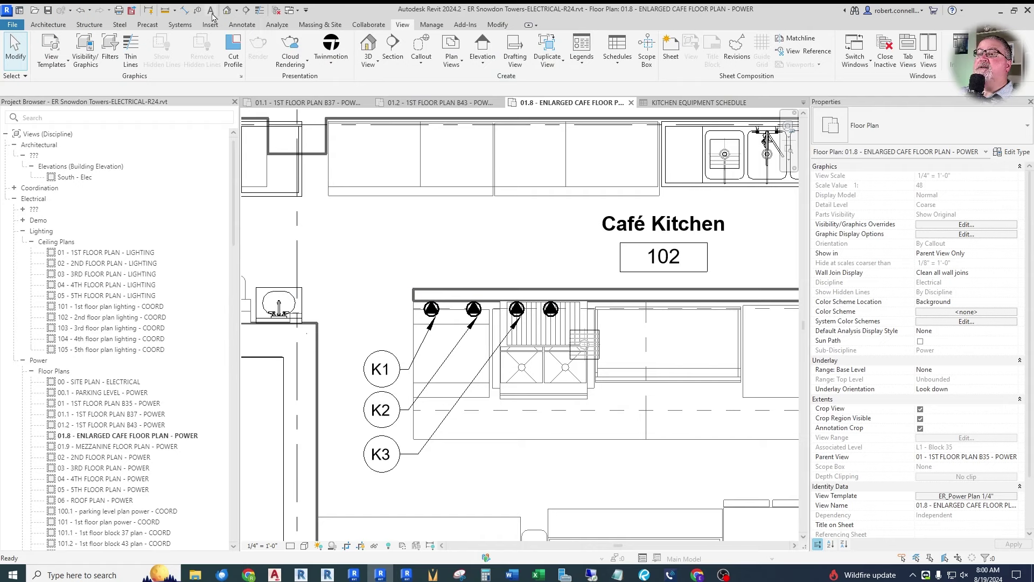
pyautogui.click(380, 454)
pyautogui.rightClick(383, 455)
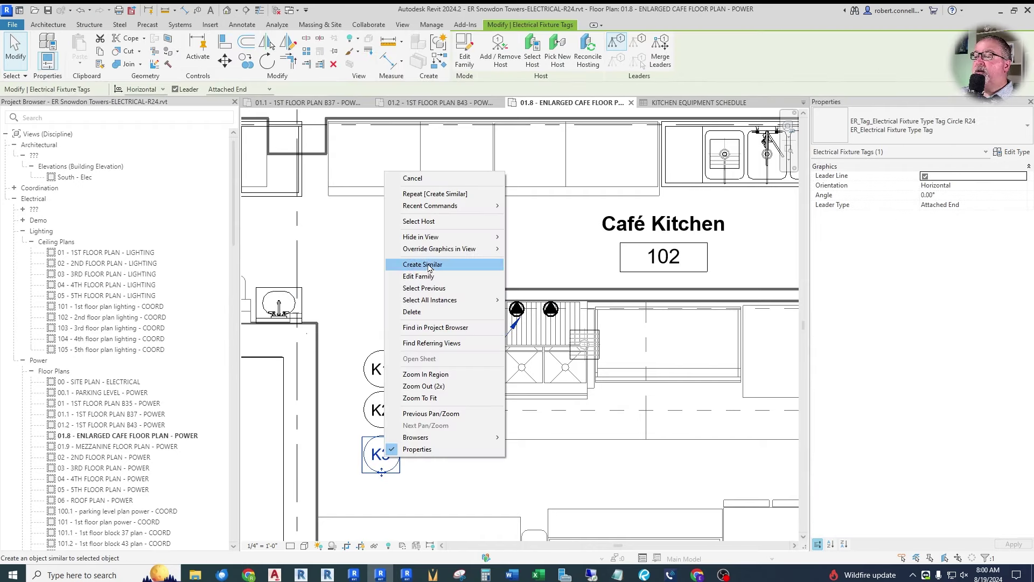
pyautogui.click(414, 264)
pyautogui.click(551, 309)
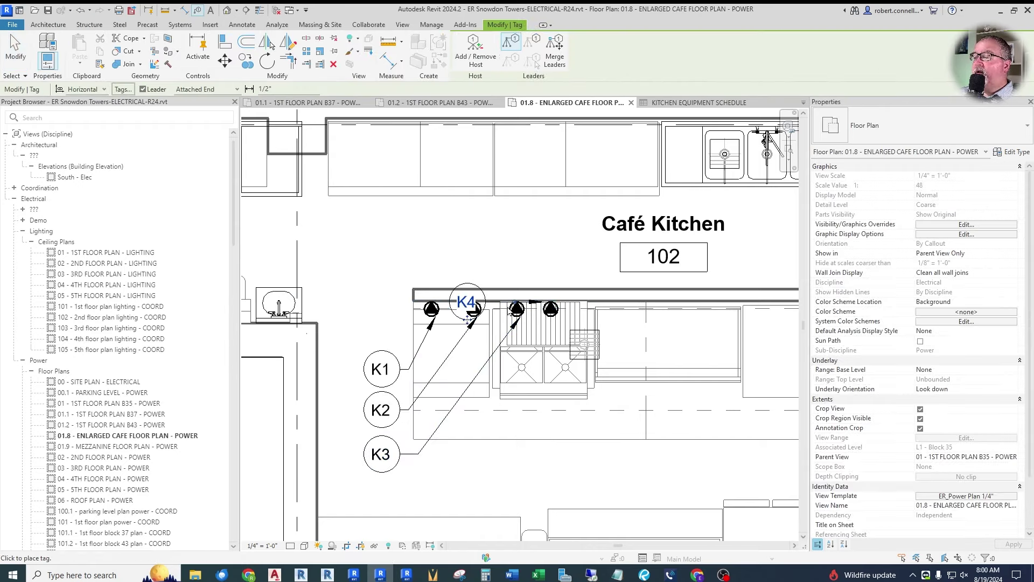
pyautogui.moveTo(470, 321); pyautogui.dragTo(468, 268)
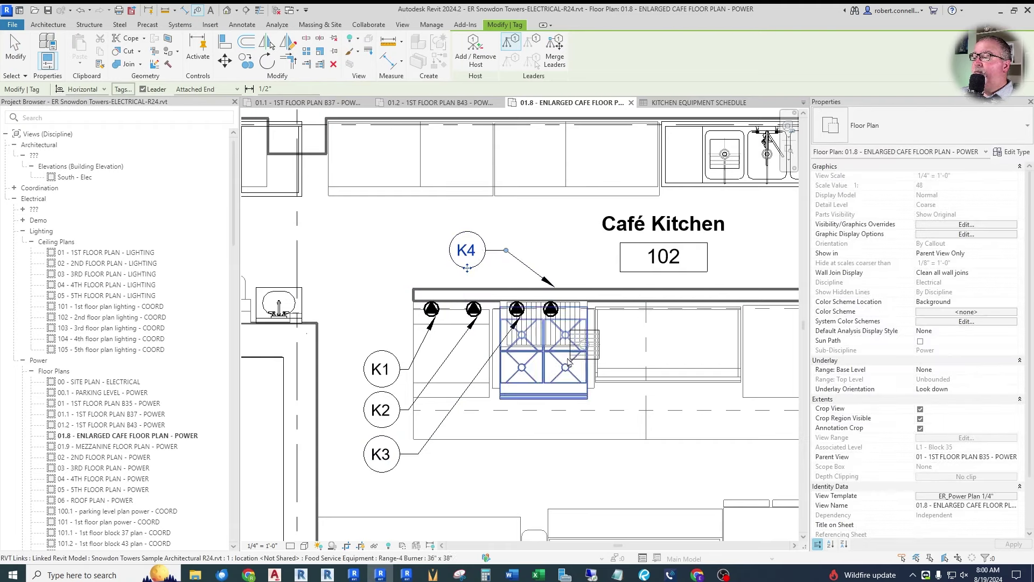
pyautogui.scroll(2, 547, 284)
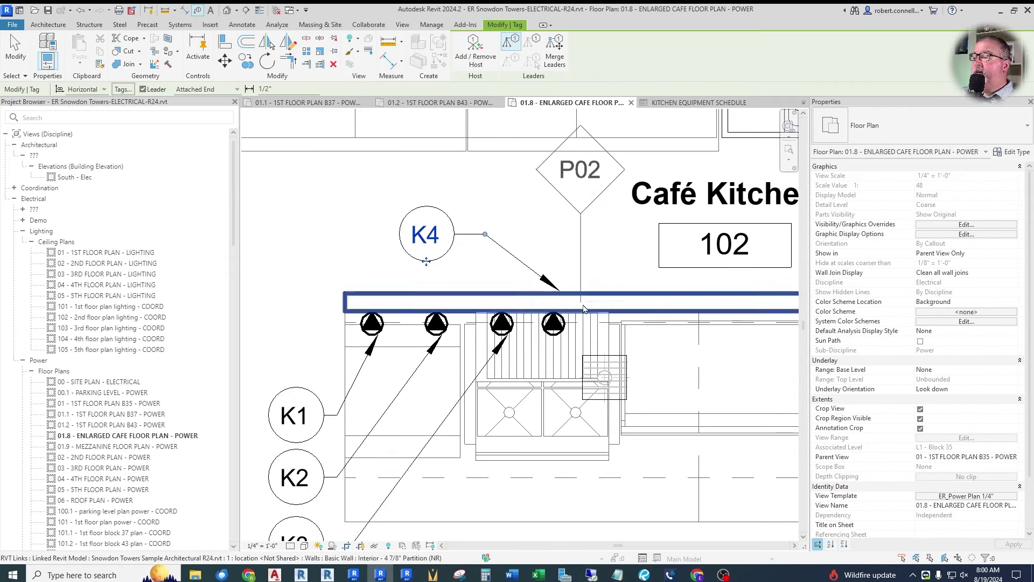
pyautogui.press('Escape')
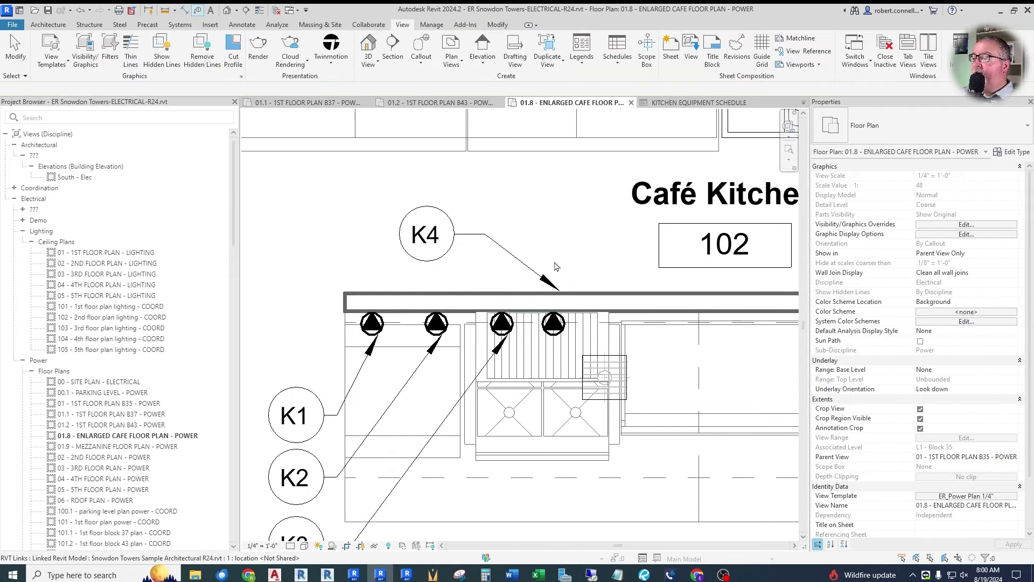
# Step: Change the K4 tag's leader type to Free End and move the leader's arrowhead onto the broiler connection
pyautogui.click(453, 244)
pyautogui.moveTo(426, 262)
pyautogui.mouseDown()
pyautogui.moveTo(405, 274)
pyautogui.moveTo(429, 263)
pyautogui.mouseUp()
pyautogui.click(981, 205)
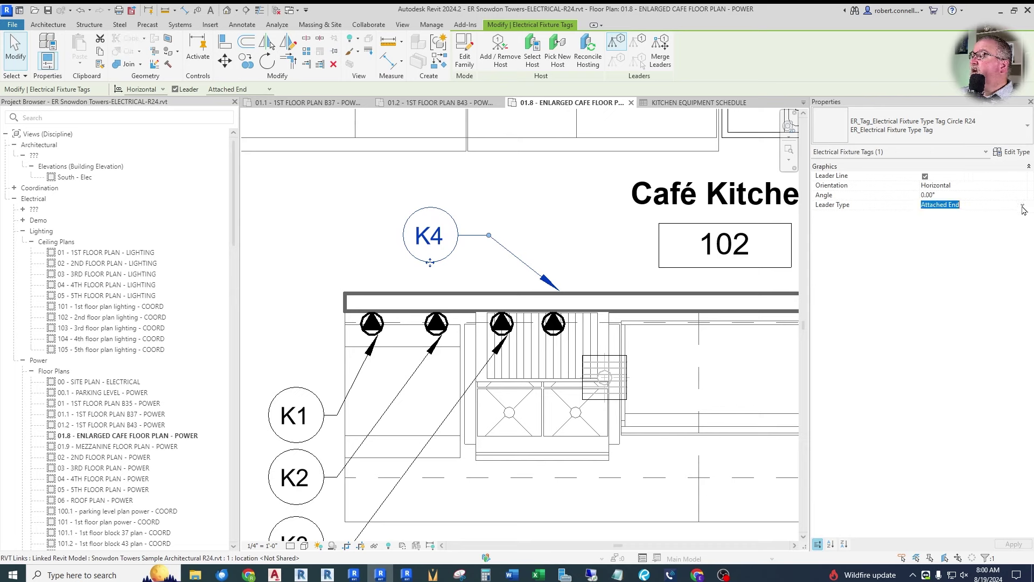
pyautogui.click(1023, 205)
pyautogui.click(939, 226)
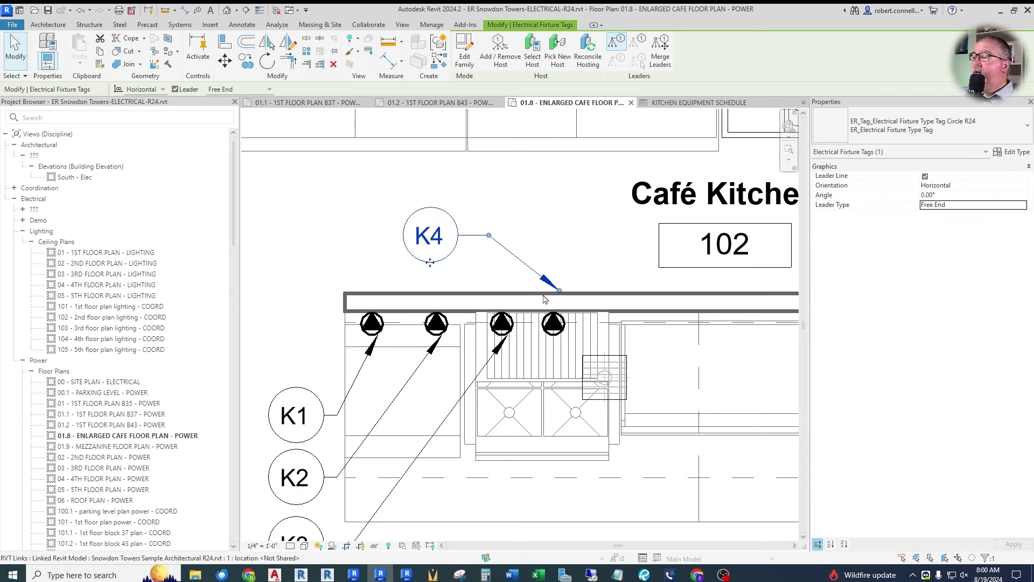
pyautogui.moveTo(558, 295); pyautogui.dragTo(546, 312)
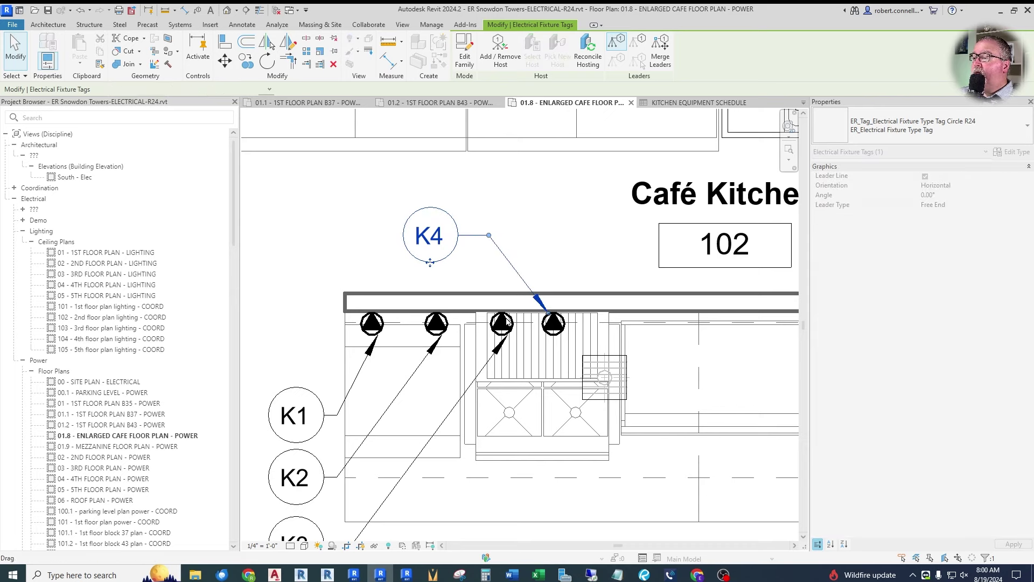
pyautogui.click(334, 232)
# Step: Check the architectural kitchen plan in Revu, then place another BROILER connection in Revit at the smooth griddle
pyautogui.scroll(-2, 334, 232)
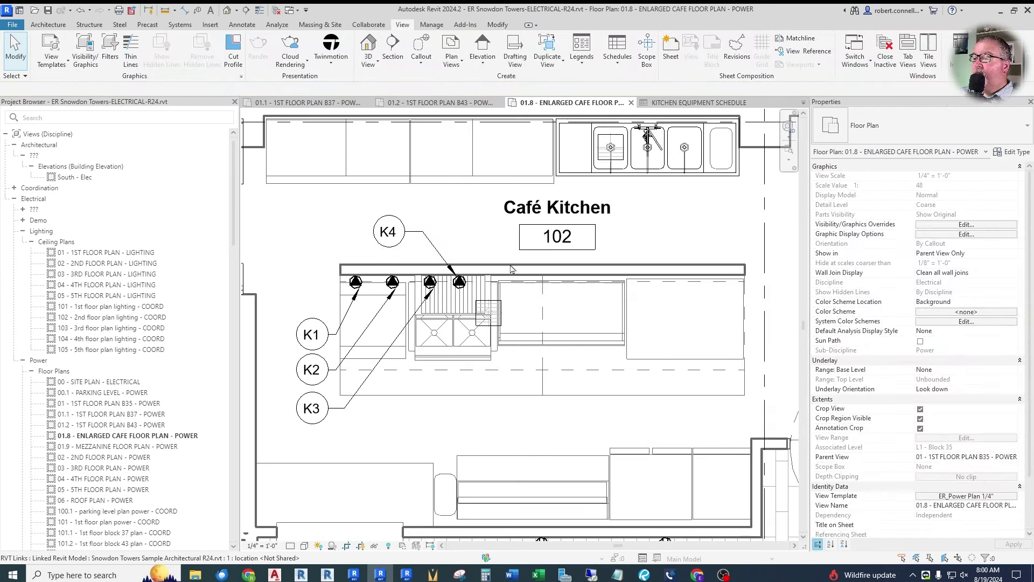
pyautogui.click(644, 575)
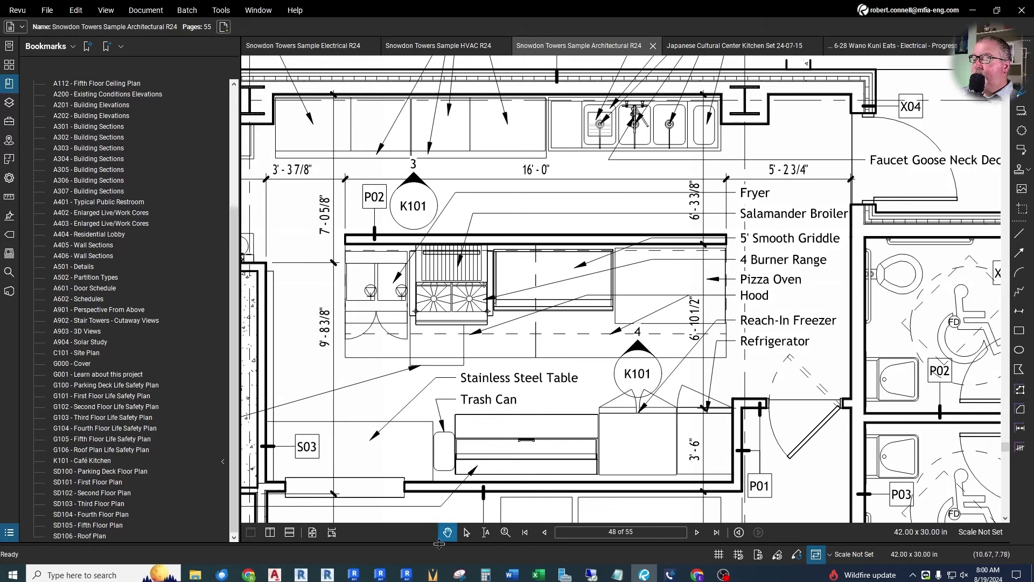
pyautogui.click(383, 579)
pyautogui.click(456, 280)
pyautogui.rightClick(460, 257)
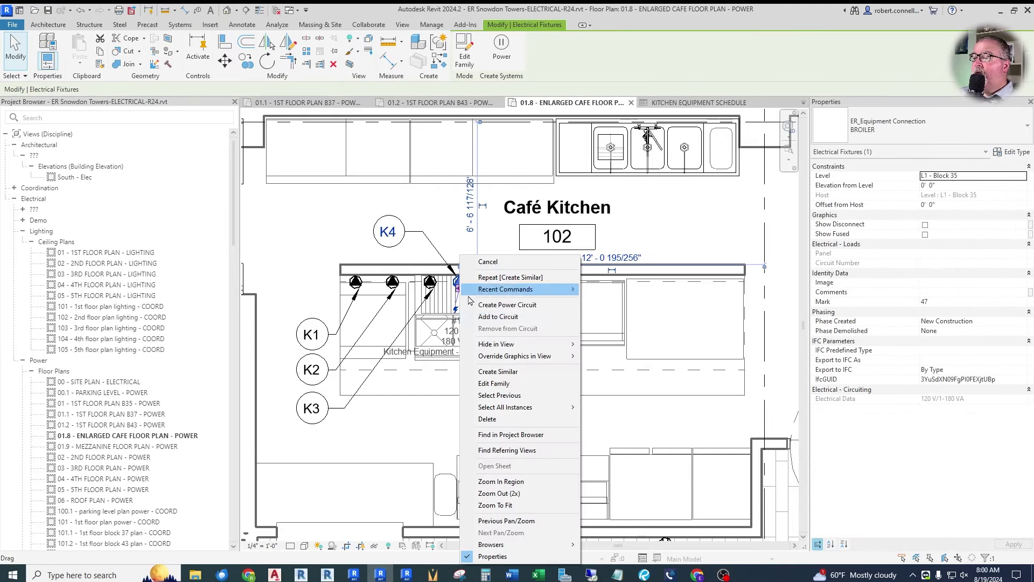
pyautogui.click(498, 371)
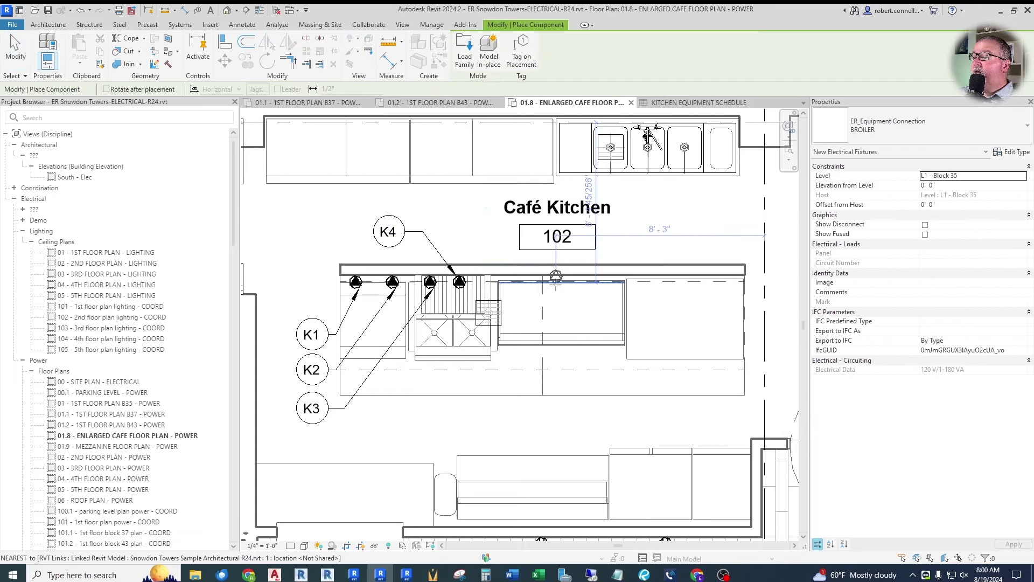
pyautogui.click(556, 282)
pyautogui.press('Escape')
pyautogui.press('Escape')
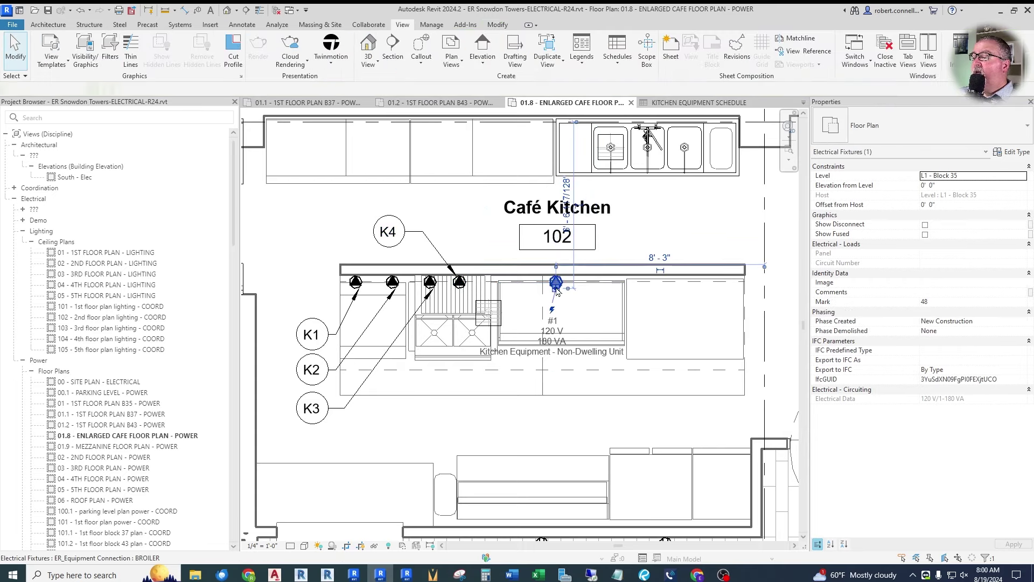
# Step: Duplicate the BROILER type of the connection placed at the smooth griddle as a new type named GRIDDLE
pyautogui.click(1012, 155)
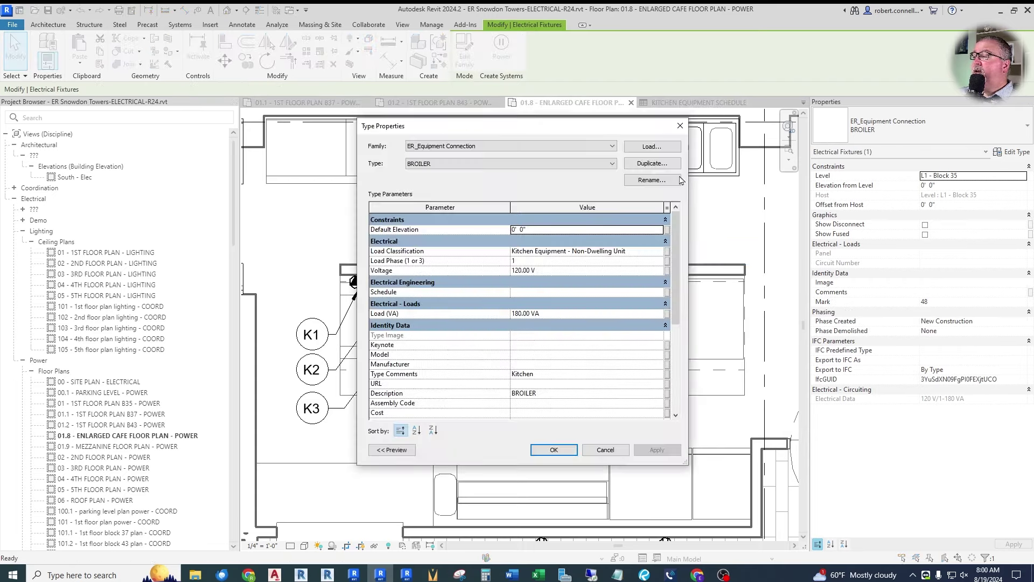
pyautogui.click(652, 163)
pyautogui.write('GRI')
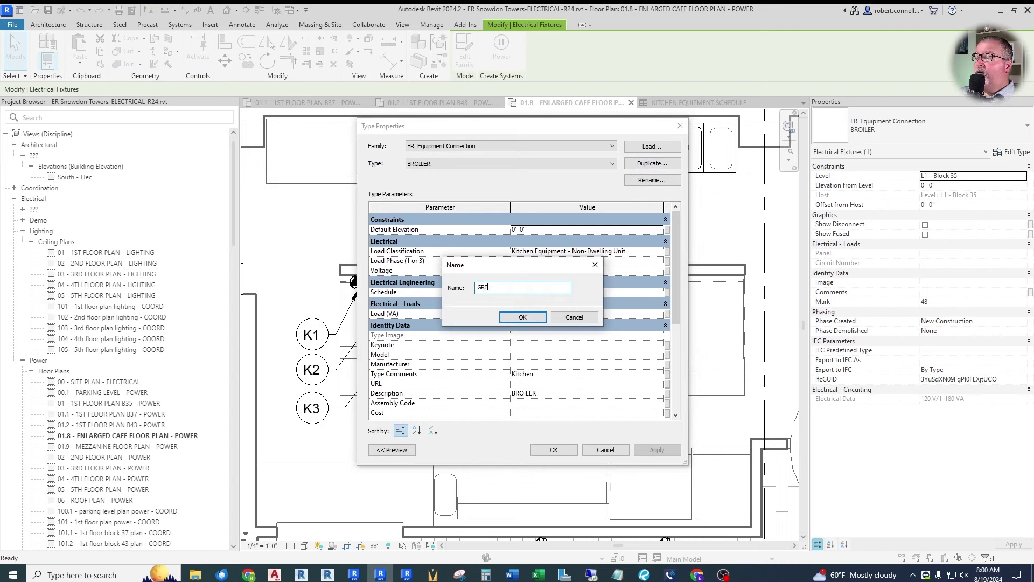
pyautogui.write('DDLE')
pyautogui.press('Return')
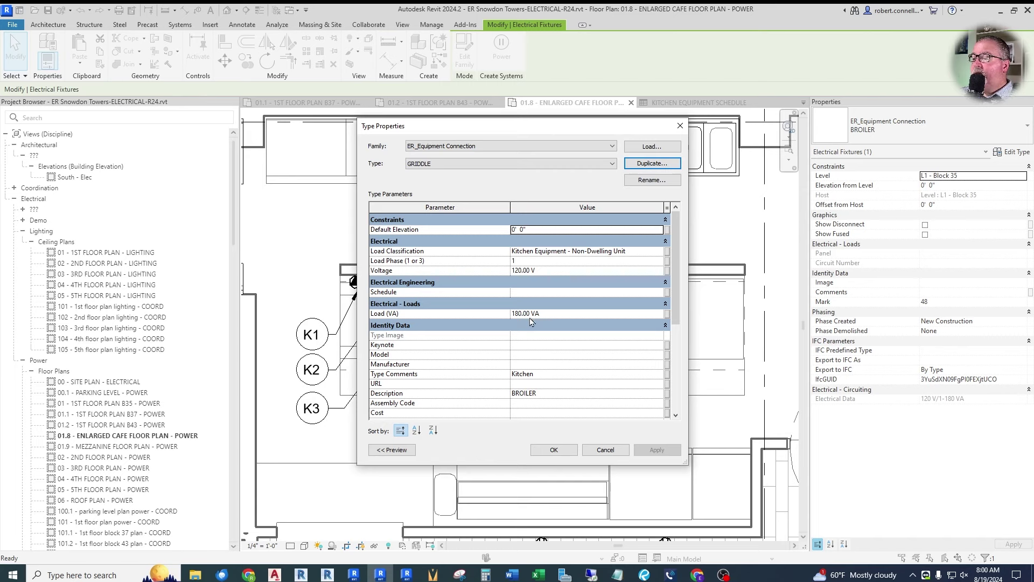
# Step: Set the GRIDDLE type's description to GRIDDLE and its type mark to K5
pyautogui.click(544, 393)
pyautogui.write('GRIDDLE')
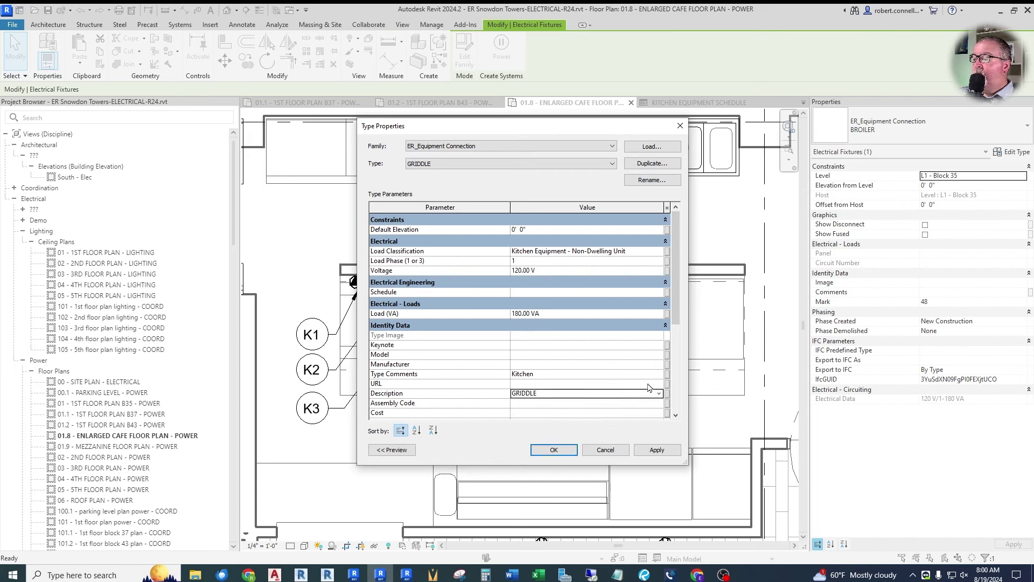
pyautogui.scroll(-2, 591, 341)
pyautogui.click(531, 370)
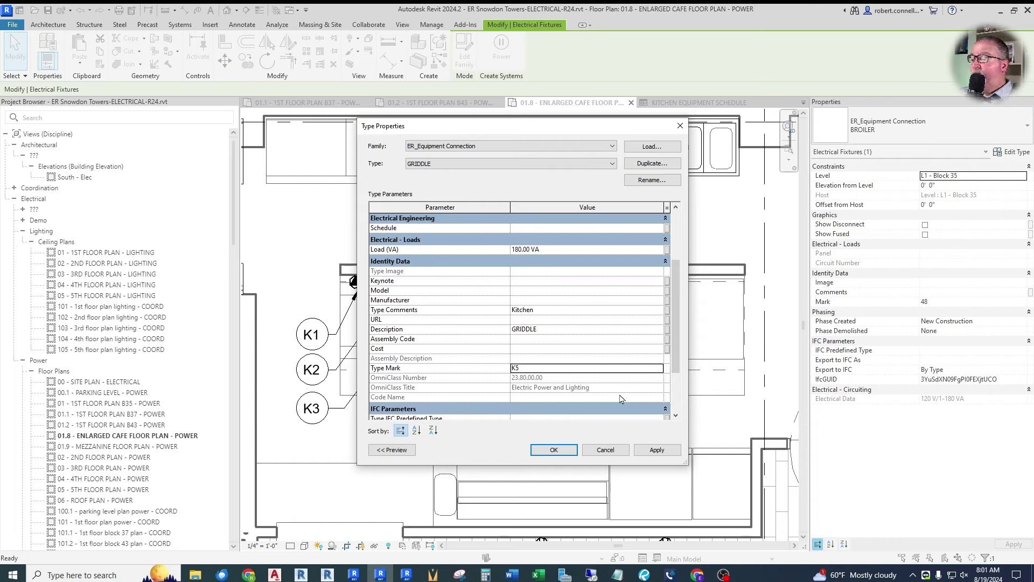
pyautogui.click(657, 449)
pyautogui.click(553, 449)
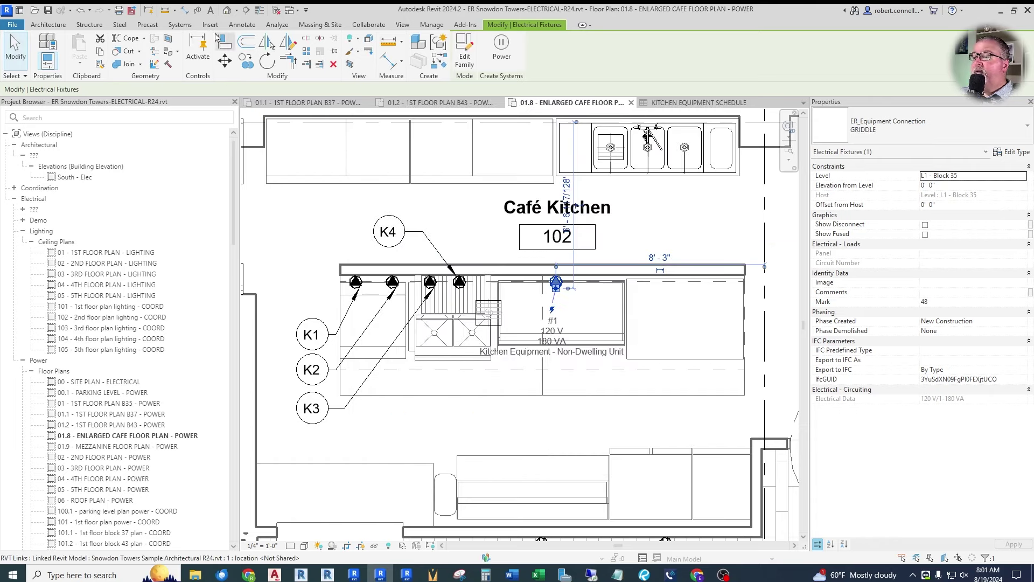
# Step: Tag the griddle connection by category, placing the K5 circle tag above the kitchen wall beside K4 with an angled leader
pyautogui.press('t')
pyautogui.press('g')
pyautogui.click(482, 276)
pyautogui.moveTo(483, 288); pyautogui.dragTo(484, 247)
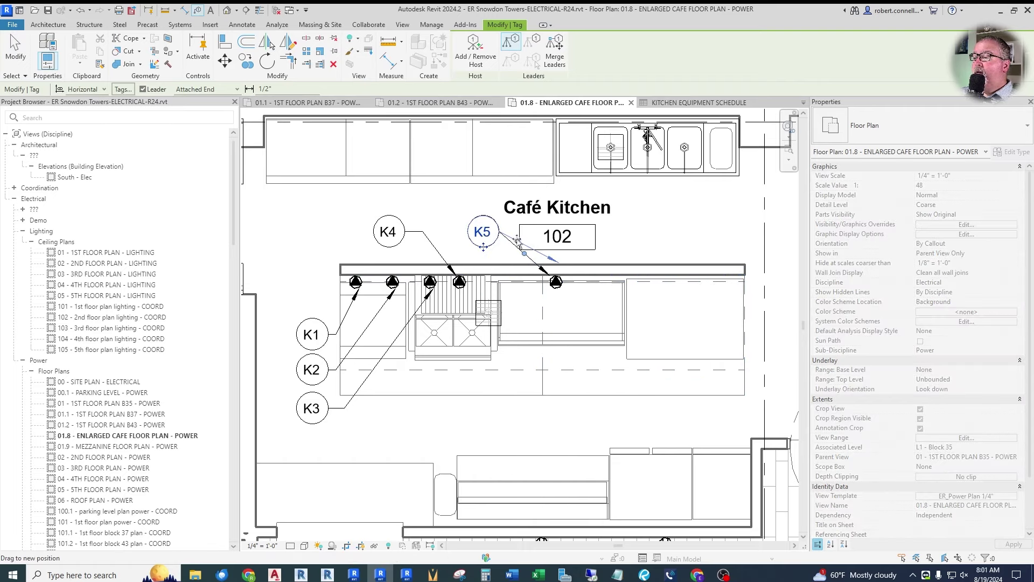
# Step: Move the Café Kitchen 102 room tag to the right, clear of the K5 tag and its leader
pyautogui.click(545, 217)
pyautogui.moveTo(573, 213); pyautogui.dragTo(633, 209)
pyautogui.press('Escape')
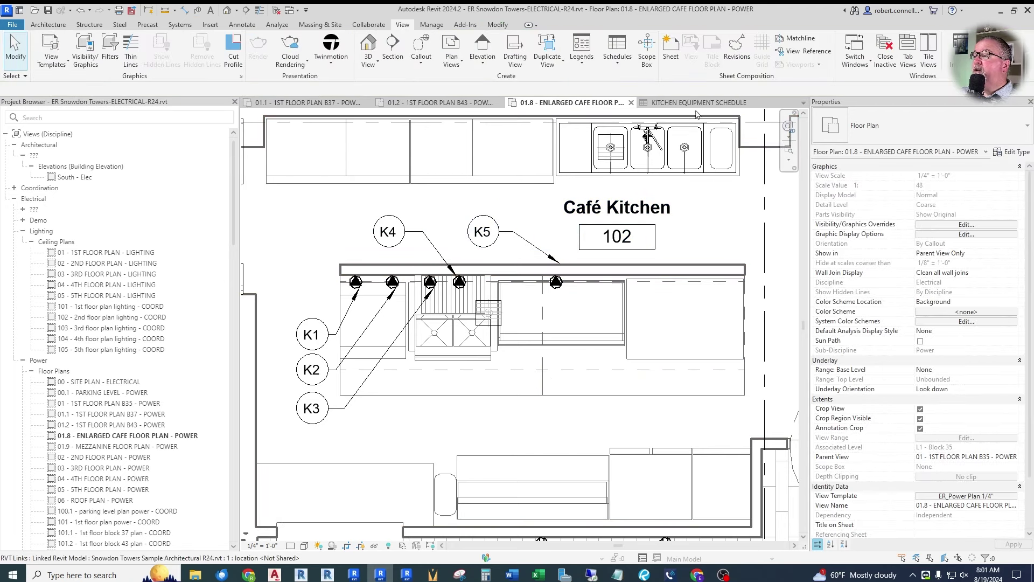
# Step: Check the kitchen equipment schedule and the architectural plan in Revu, then place another GRIDDLE connection in Revit at the pizza oven
pyautogui.click(681, 103)
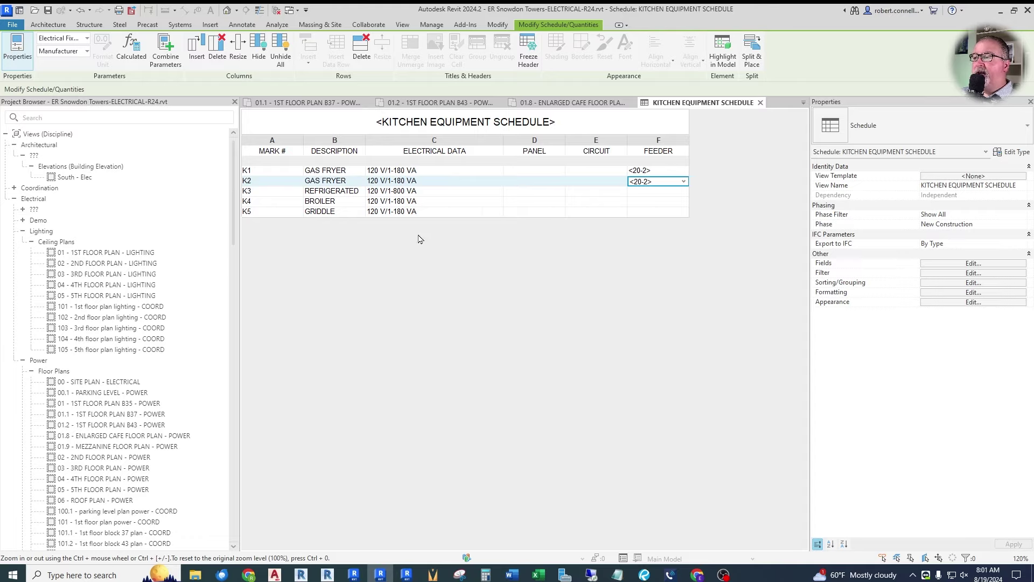
pyautogui.hotkey('alt', 'Tab')
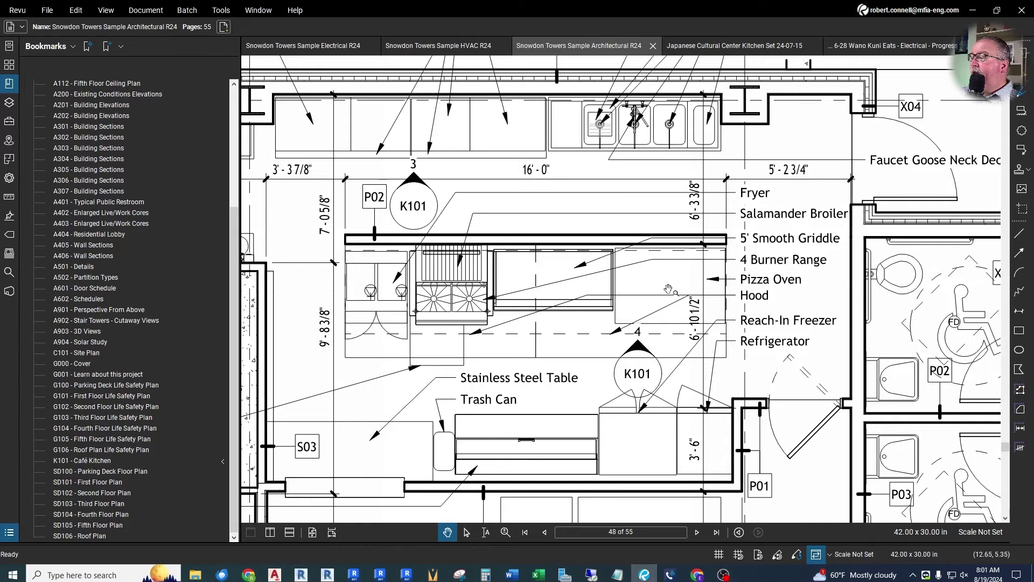
pyautogui.moveTo(674, 288); pyautogui.dragTo(570, 274)
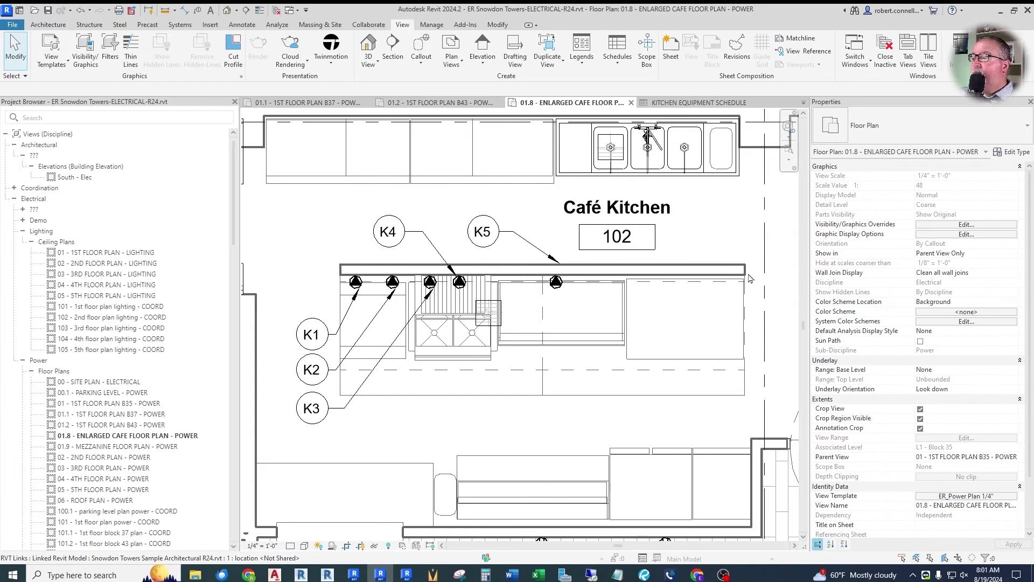
pyautogui.scroll(2, 751, 278)
pyautogui.click(482, 289)
pyautogui.rightClick(489, 305)
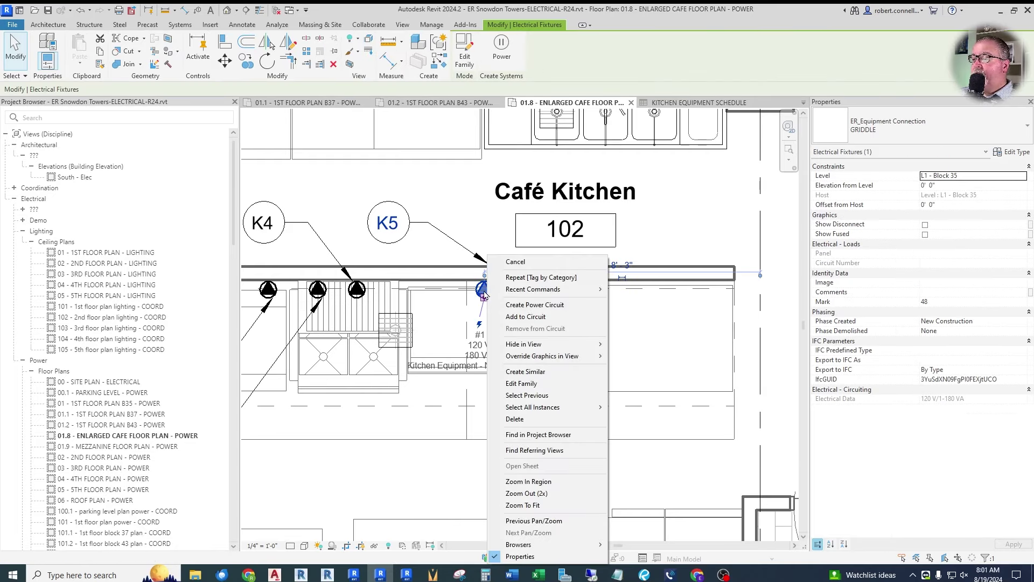
pyautogui.click(519, 374)
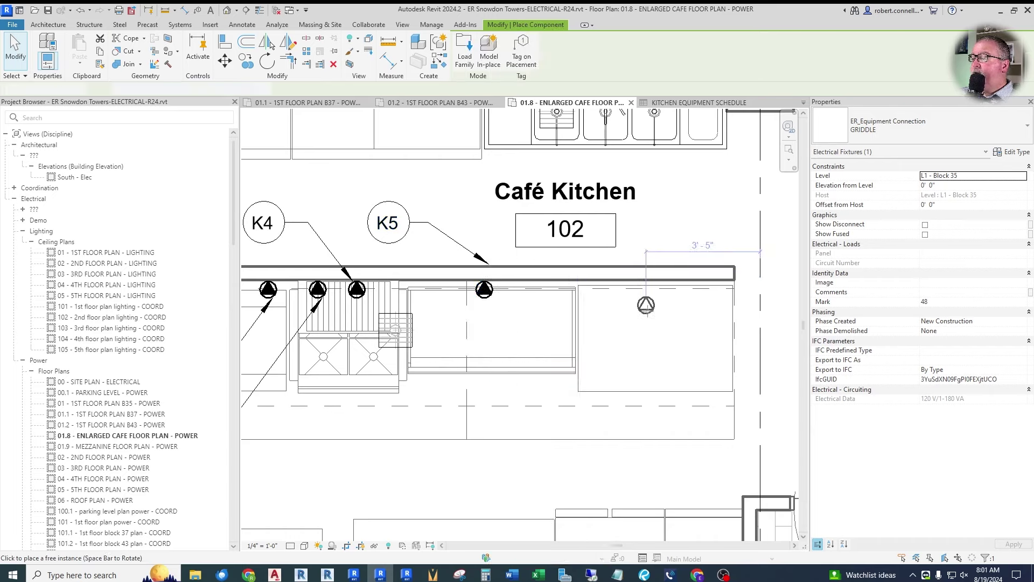
pyautogui.click(655, 289)
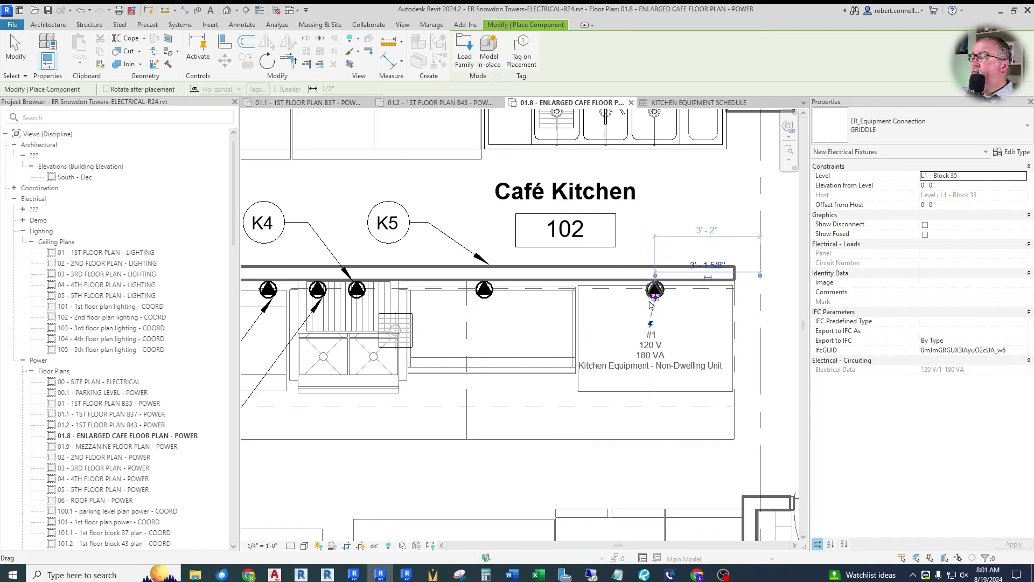
pyautogui.press('Escape')
pyautogui.press('Escape')
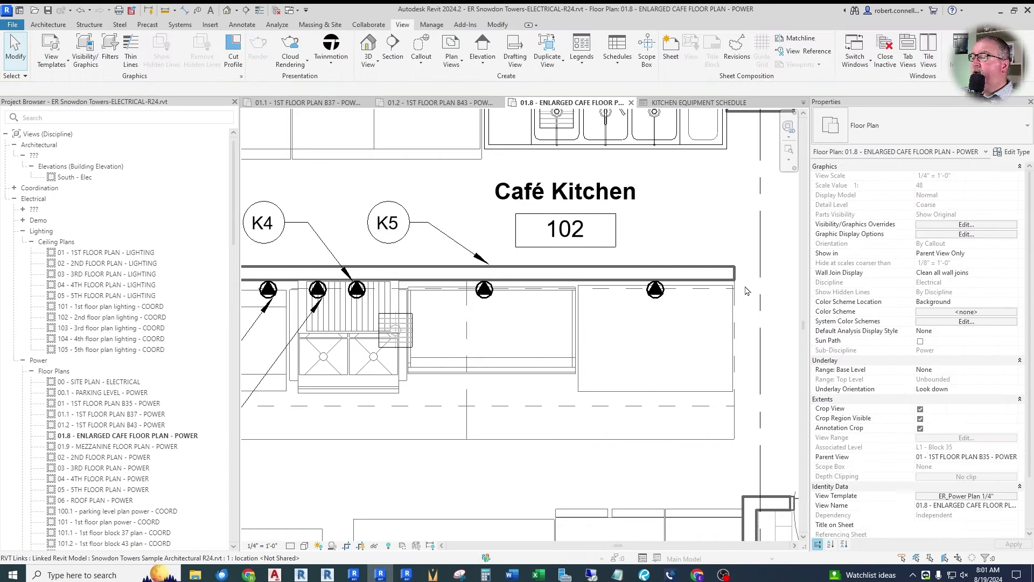
# Step: Duplicate the GRIDDLE type of the connection at the pizza oven as a new type named PIZZA OVEN
pyautogui.scroll(-2, 645, 228)
pyautogui.scroll(2, 671, 243)
pyautogui.scroll(-1, 670, 242)
pyautogui.scroll(2, 651, 232)
pyautogui.scroll(-1, 633, 224)
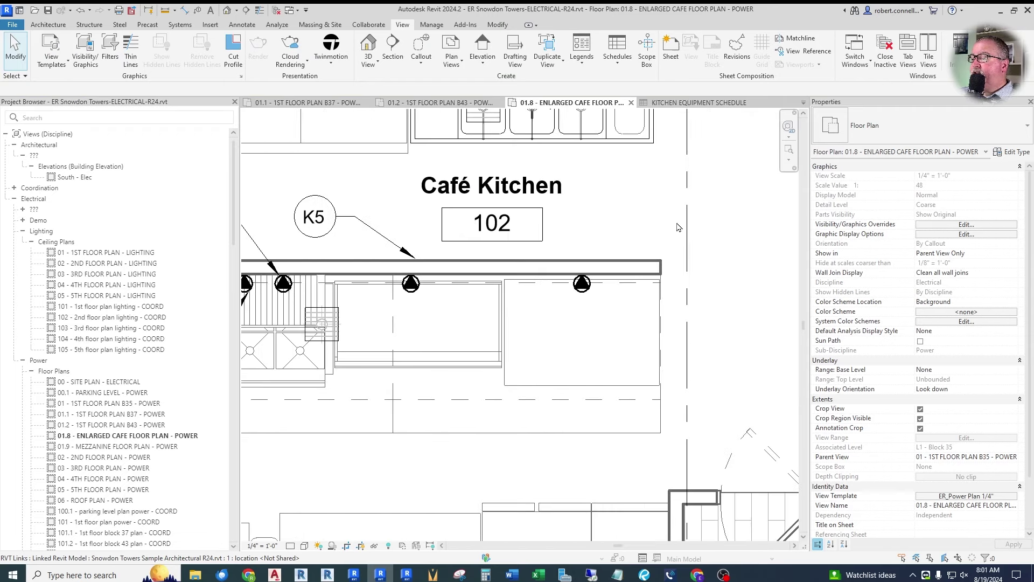
pyautogui.click(582, 284)
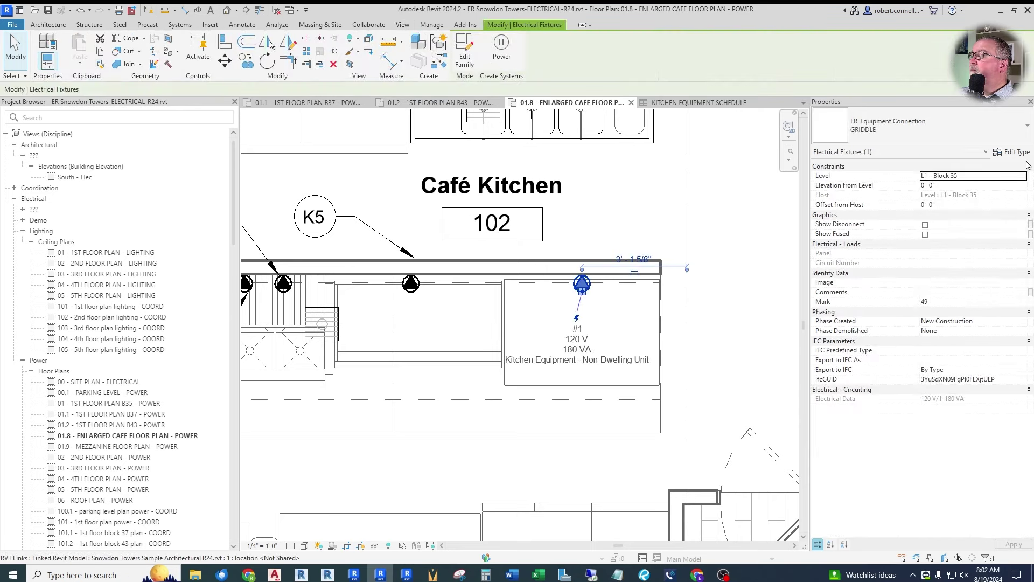
pyautogui.click(1013, 152)
pyautogui.click(651, 163)
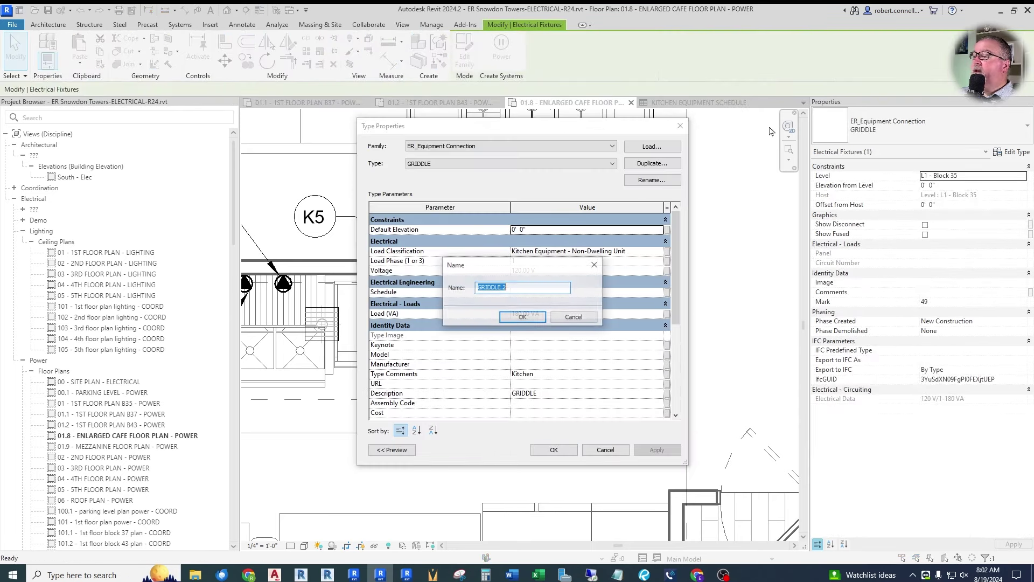
pyautogui.write('Pl')
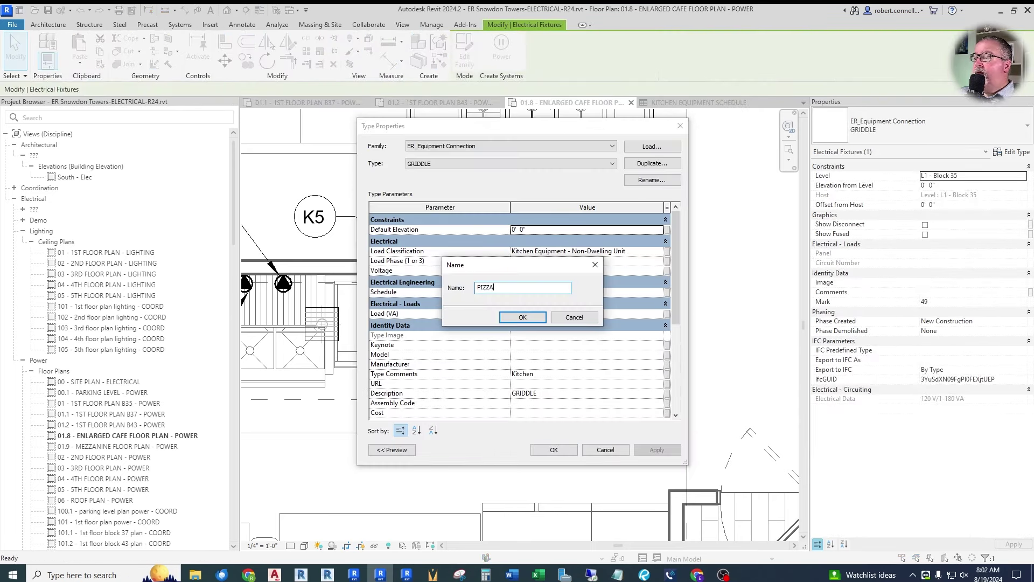
pyautogui.press('Return')
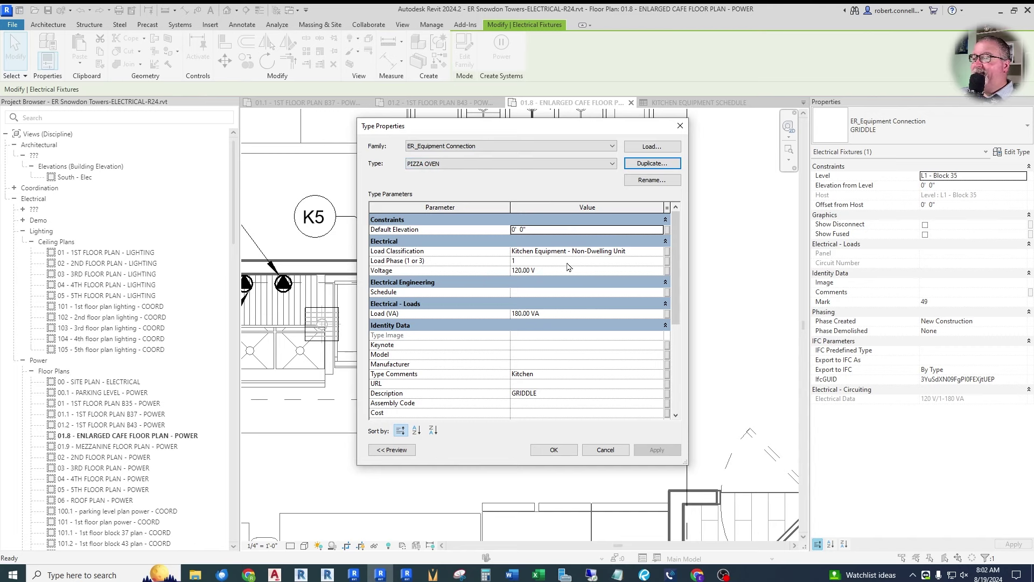
# Step: Set the PIZZA OVEN type's description to PIZZA OVEN and its type mark to K6
pyautogui.click(538, 392)
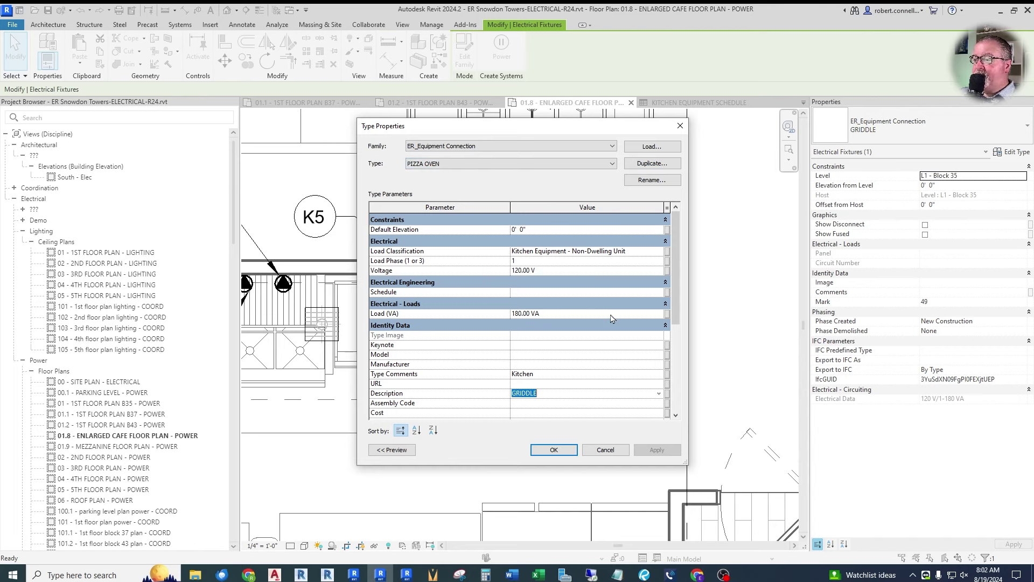
pyautogui.write('PIZZA OVEN')
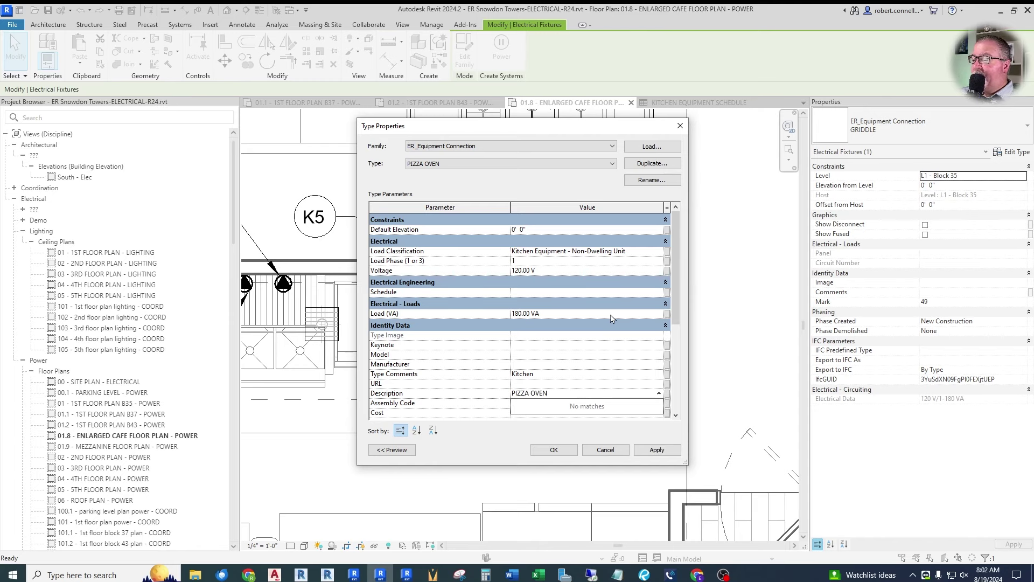
pyautogui.scroll(-2, 604, 349)
pyautogui.click(539, 393)
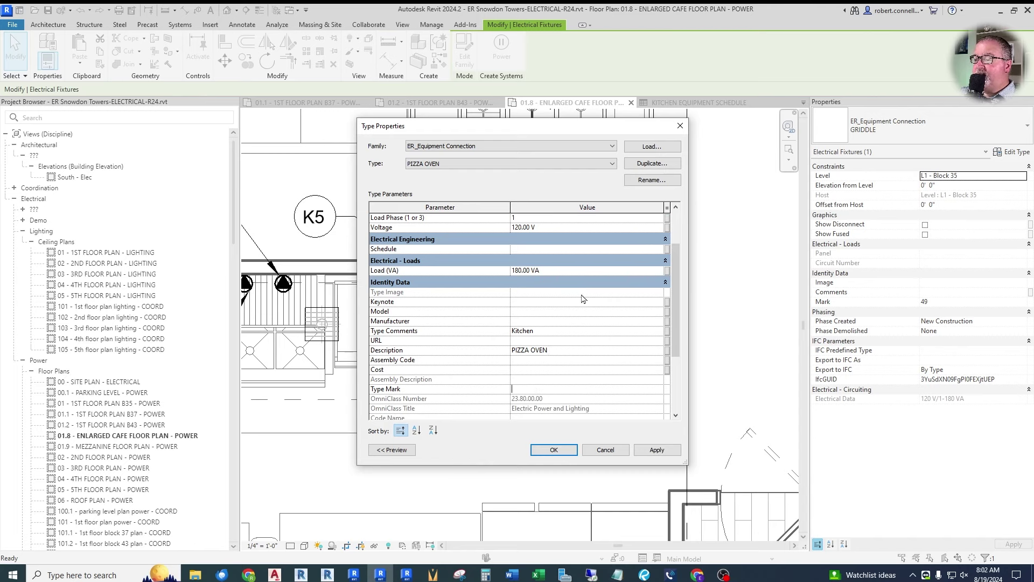
pyautogui.write('K6')
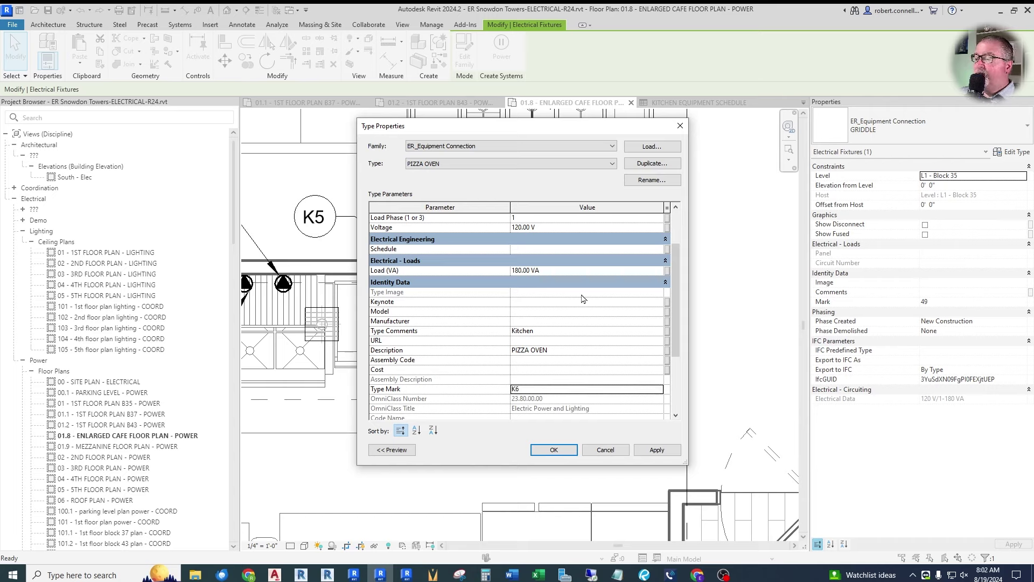
pyautogui.click(650, 453)
pyautogui.click(560, 450)
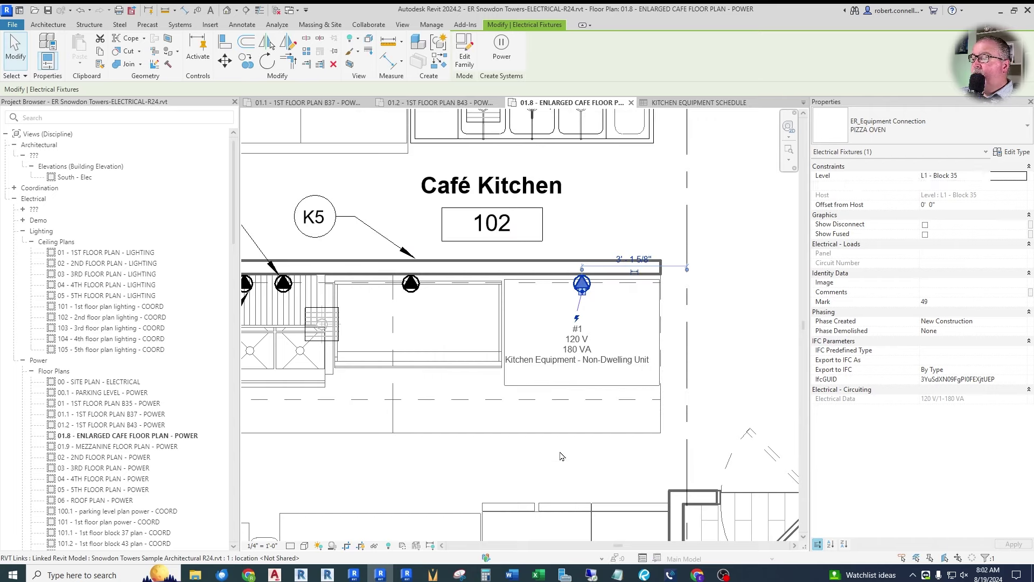
# Step: Tag the pizza oven connection by category, placing the K6 circle tag above the kitchen wall to the right of the room tag
pyautogui.press('Escape')
pyautogui.press('t')
pyautogui.press('g')
pyautogui.click(585, 282)
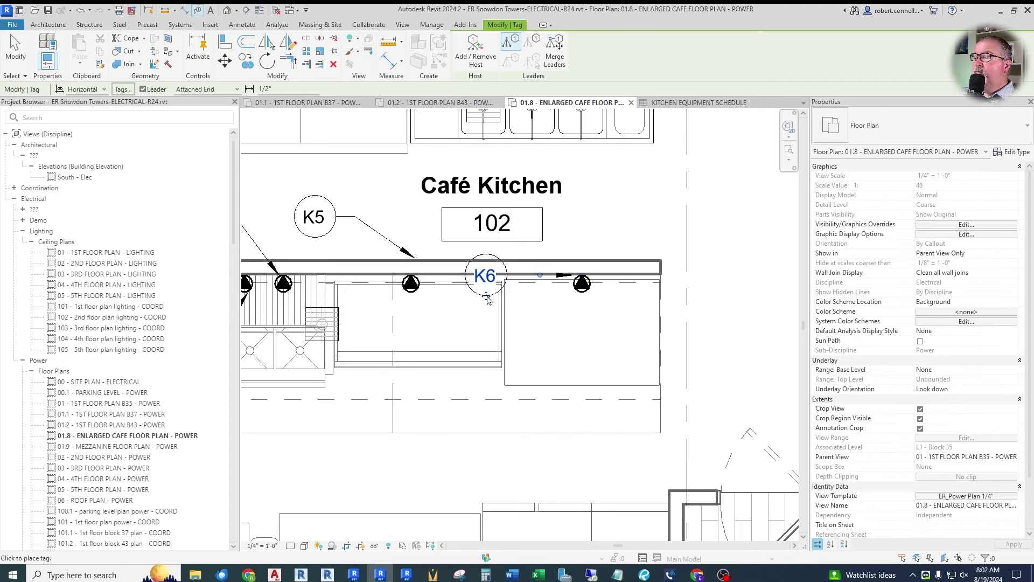
pyautogui.moveTo(644, 243); pyautogui.dragTo(618, 222)
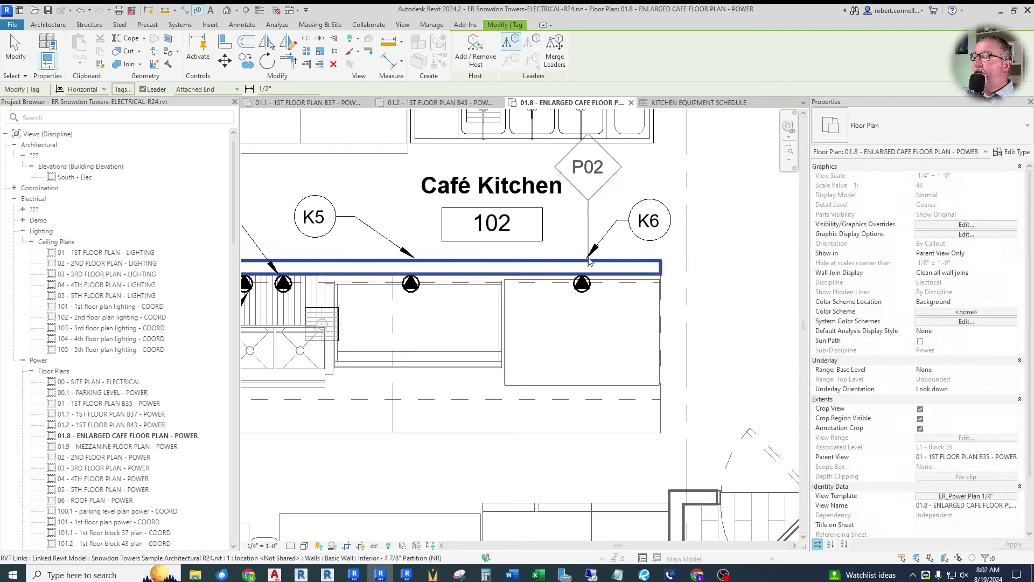
pyautogui.click(611, 253)
pyautogui.press('Escape')
# Step: Change the K6 tag's leader type to Free End and move the leader's arrowhead onto the pizza oven connection
pyautogui.click(649, 240)
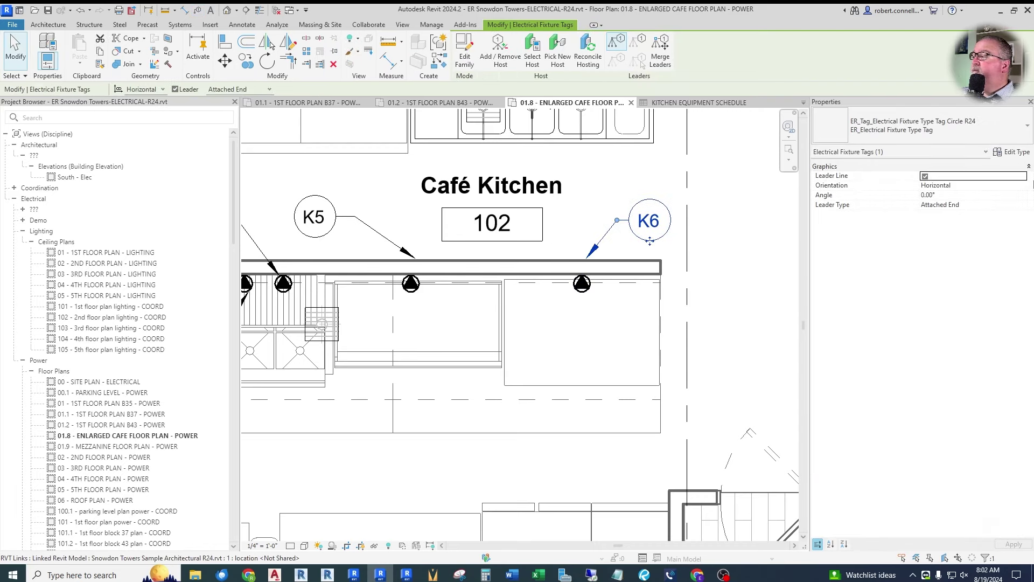
pyautogui.click(969, 205)
pyautogui.click(1021, 204)
pyautogui.click(990, 218)
pyautogui.moveTo(592, 251); pyautogui.dragTo(587, 272)
pyautogui.press('Escape')
# Step: Place another PIZZA OVEN connection at the right end of the kitchen wall, about 1'-0" from the vertical dashed line
pyautogui.scroll(-2, 651, 205)
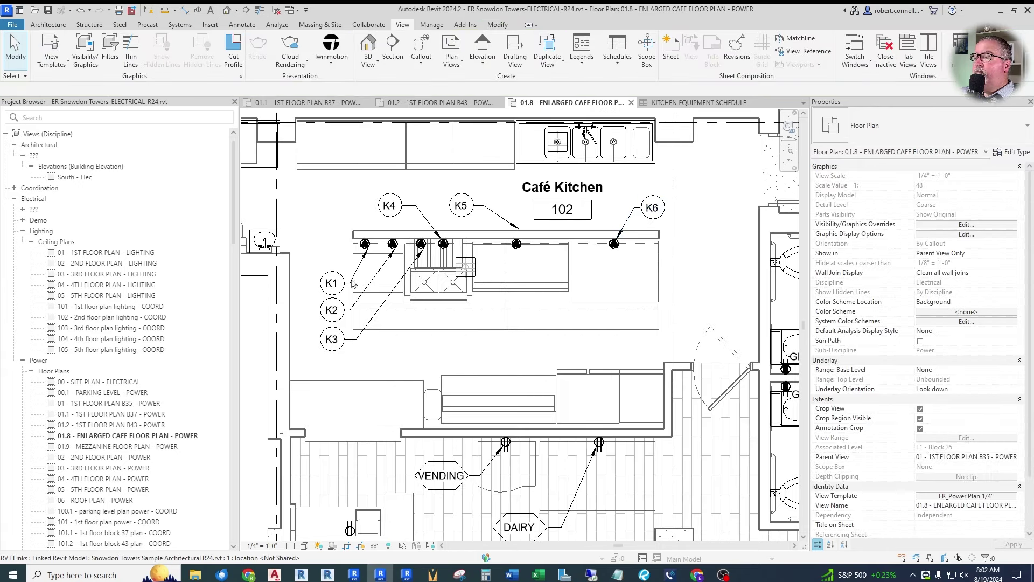
pyautogui.scroll(1, 565, 286)
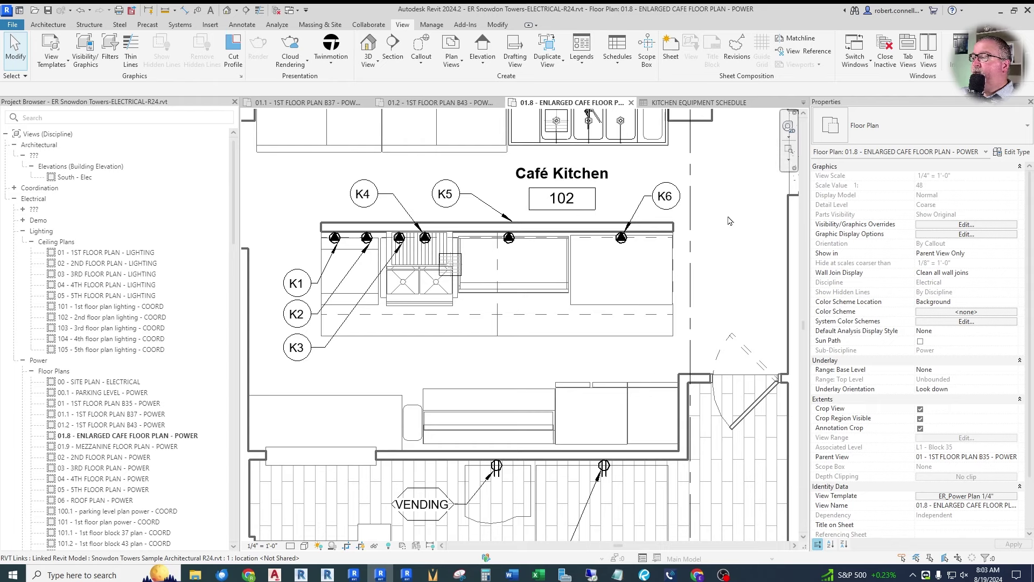
pyautogui.scroll(2, 728, 218)
pyautogui.rightClick(567, 253)
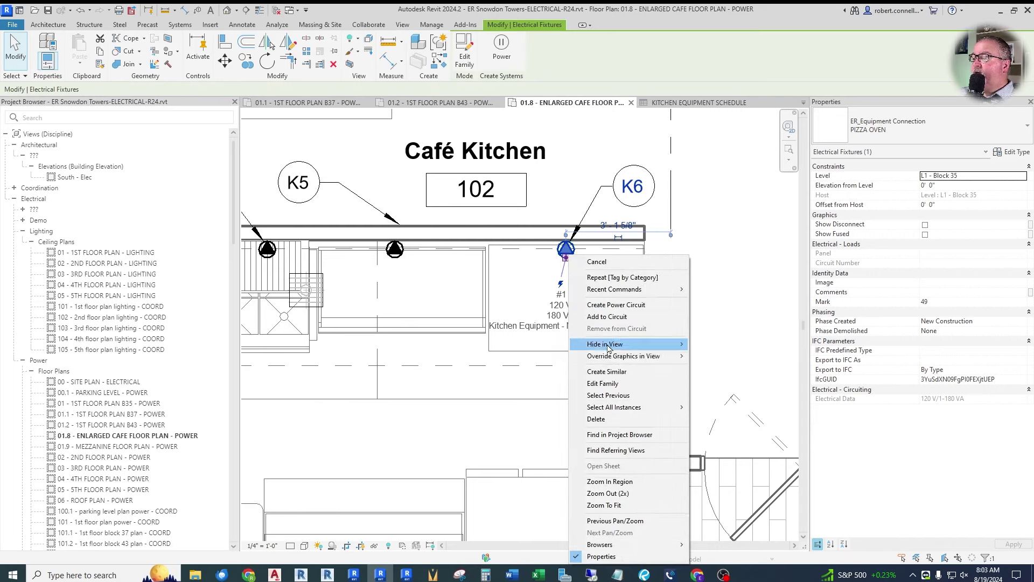
pyautogui.click(601, 372)
pyautogui.click(637, 249)
pyautogui.press('Escape')
pyautogui.press('Escape')
# Step: Duplicate the PIZZA OVEN type of the connection at the wall's right end as a new type named HOOD
pyautogui.click(637, 249)
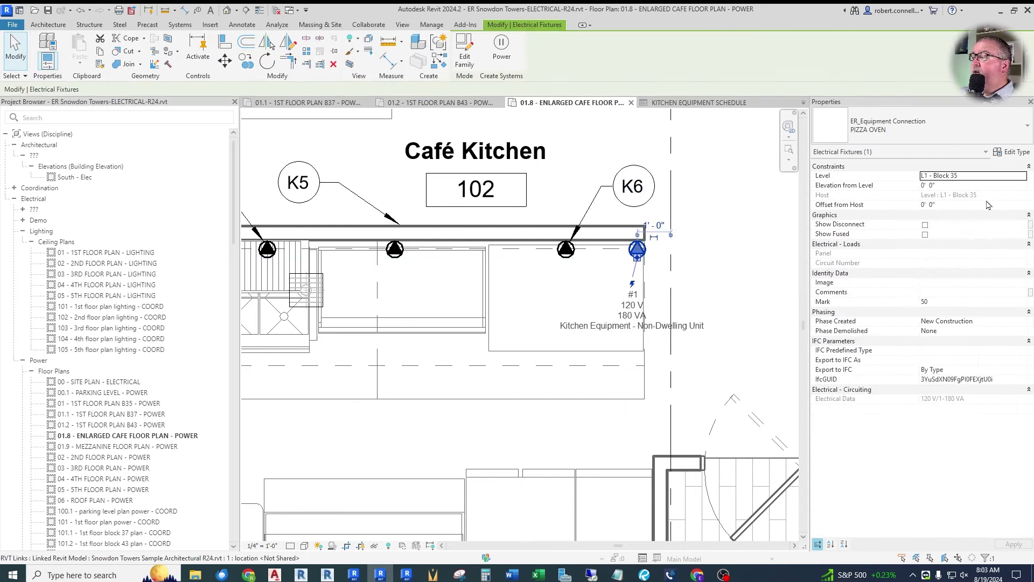
pyautogui.click(1023, 154)
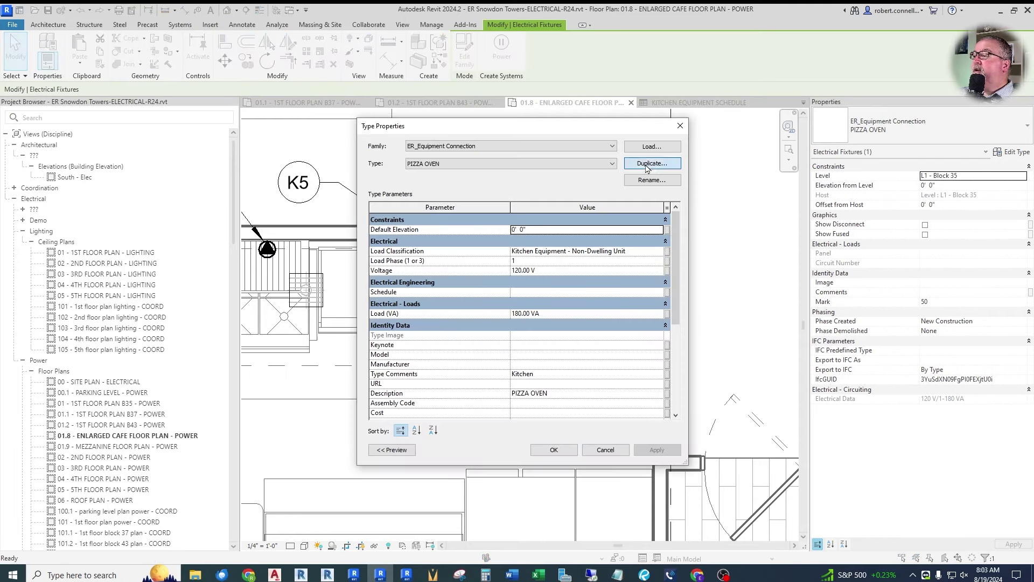
pyautogui.click(653, 162)
pyautogui.write('HOOD')
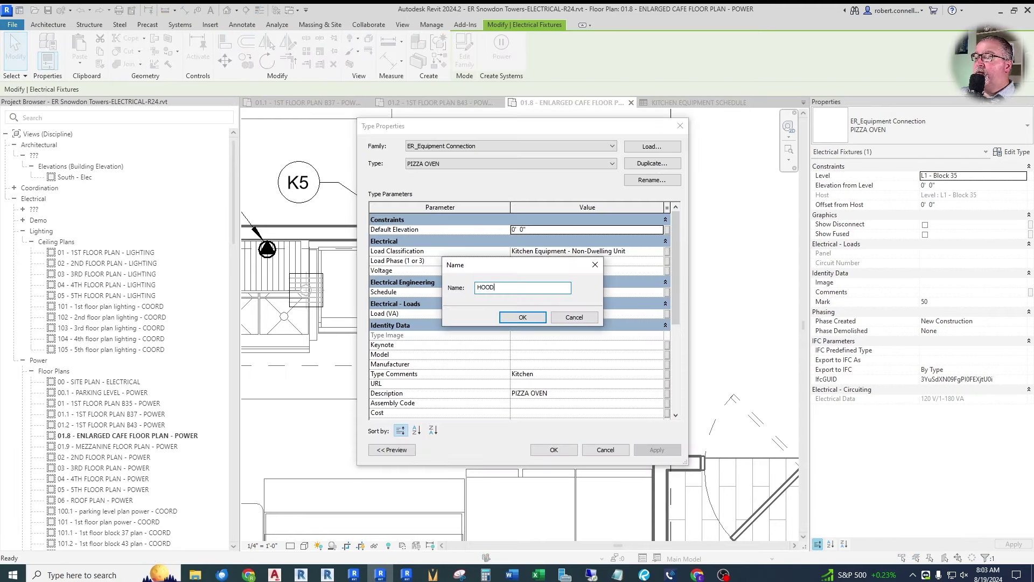
pyautogui.press('Return')
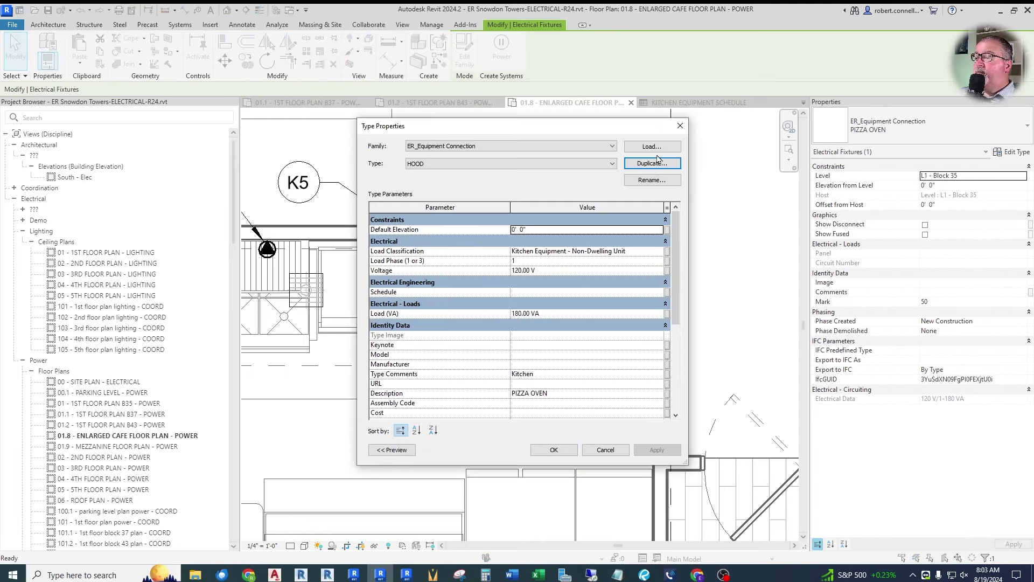
# Step: Set the HOOD type's load to 500 VA, its description to HOOD and its type mark to K7
pyautogui.click(566, 316)
pyautogui.write('500')
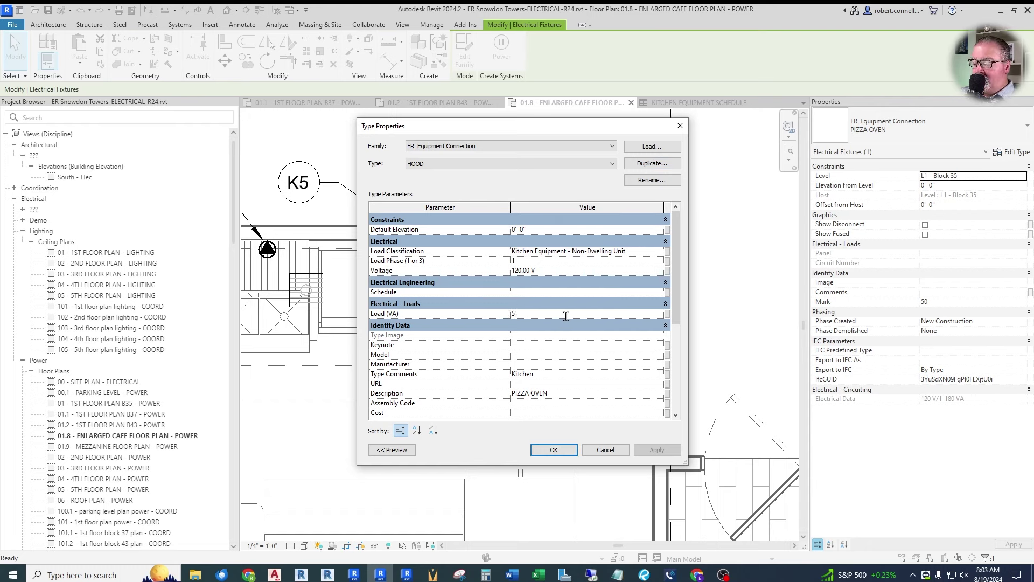
pyautogui.click(567, 320)
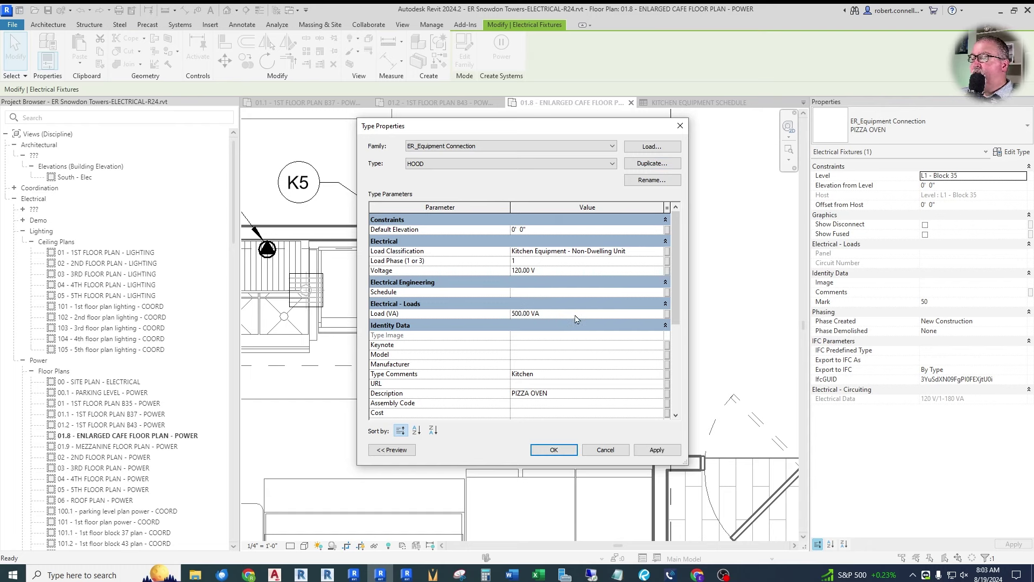
pyautogui.scroll(-2, 576, 309)
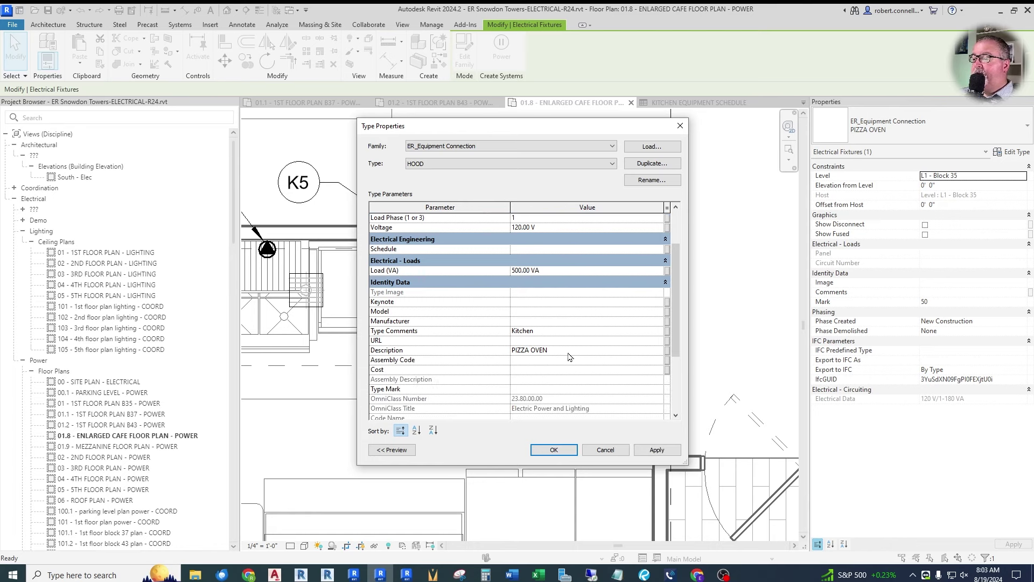
pyautogui.click(639, 347)
pyautogui.write('HOOD')
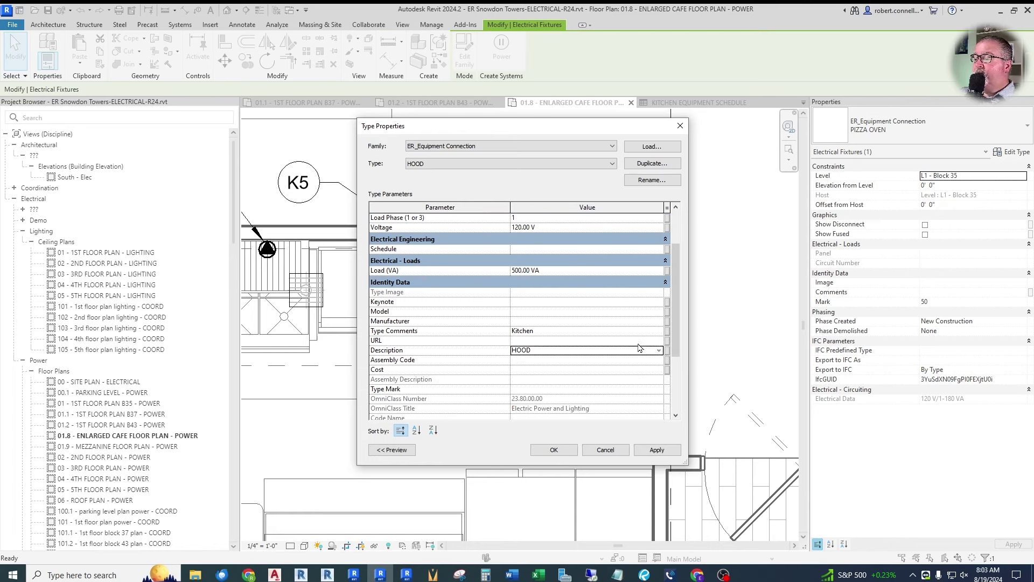
pyautogui.click(601, 387)
pyautogui.write('K7')
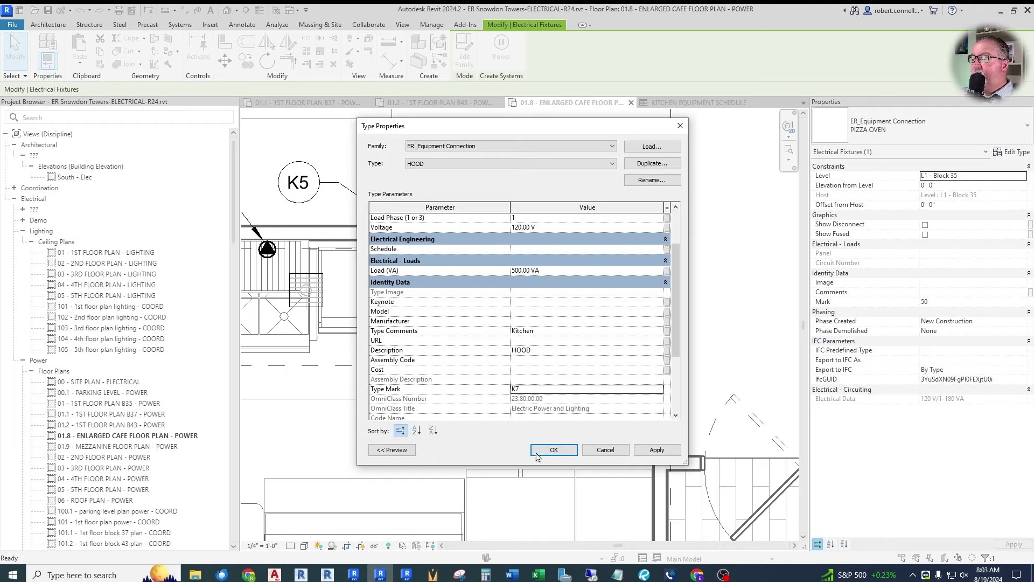
pyautogui.click(553, 449)
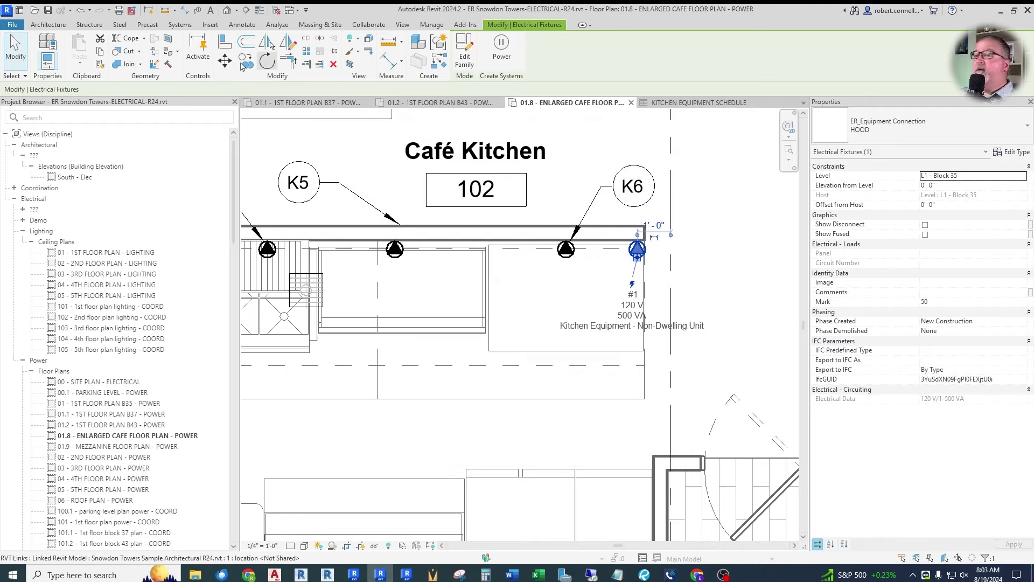
# Step: Tag the hood connection by category, placing the K7 circle tag just beyond the kitchen wall's right end
pyautogui.press('Escape')
pyautogui.click(197, 10)
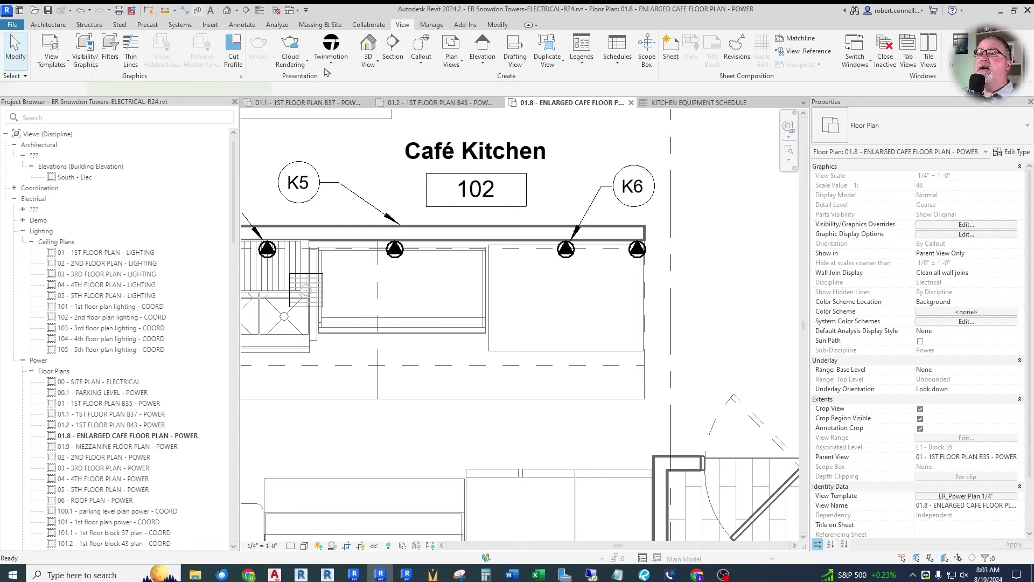
pyautogui.click(648, 253)
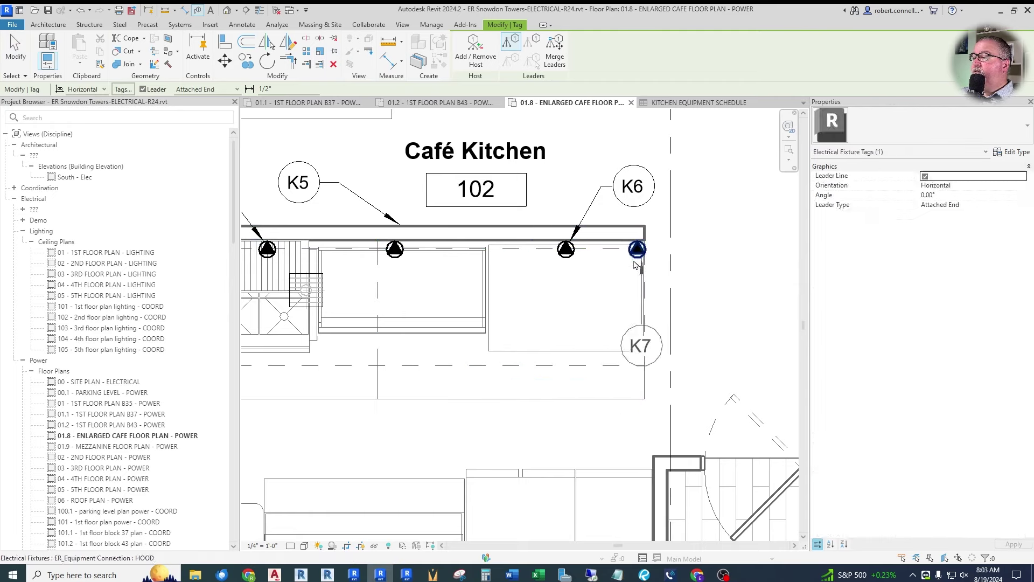
pyautogui.moveTo(658, 261); pyautogui.dragTo(710, 243)
pyautogui.press('Escape')
# Step: Change the K7 tag's leader type to Free End and move the leader's arrowhead onto the hood connection
pyautogui.click(710, 243)
pyautogui.click(977, 205)
pyautogui.click(977, 207)
pyautogui.click(932, 223)
pyautogui.moveTo(657, 245); pyautogui.dragTo(640, 249)
pyautogui.press('Escape')
pyautogui.scroll(-3, 665, 200)
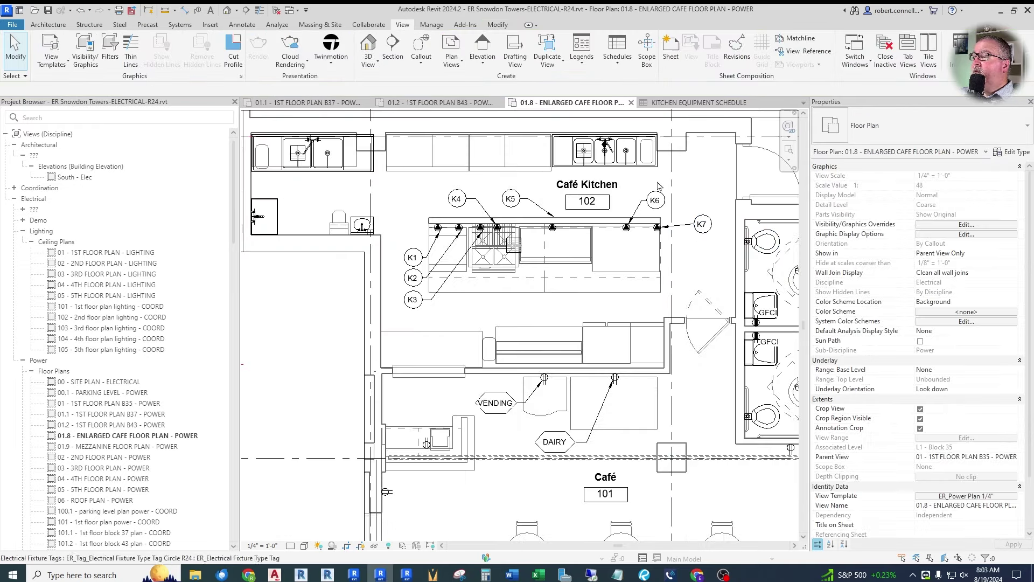
# Step: Check the kitchen equipment schedule's rows and return to the enlarged café floor plan
pyautogui.click(698, 102)
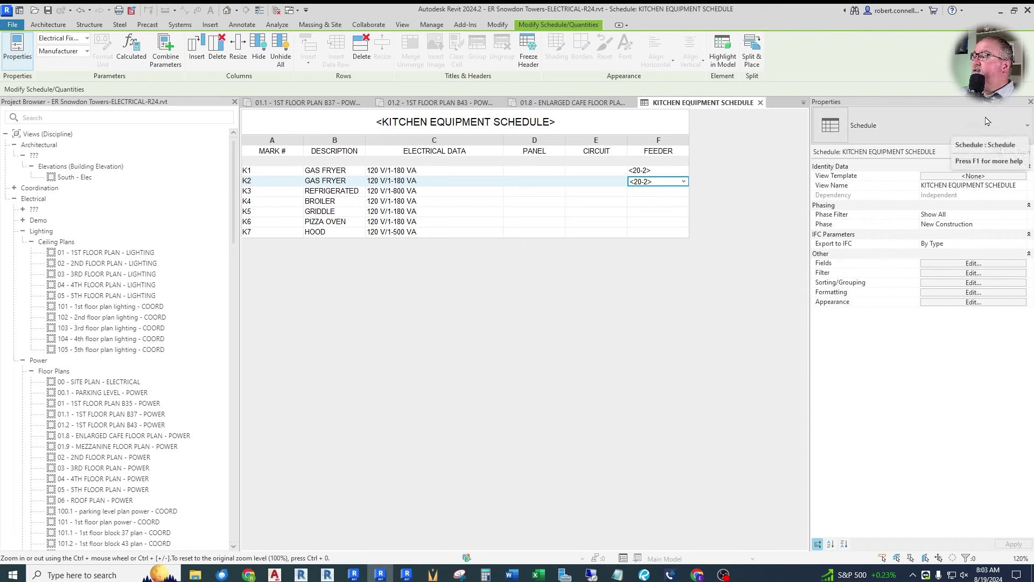
pyautogui.click(803, 102)
pyautogui.click(860, 157)
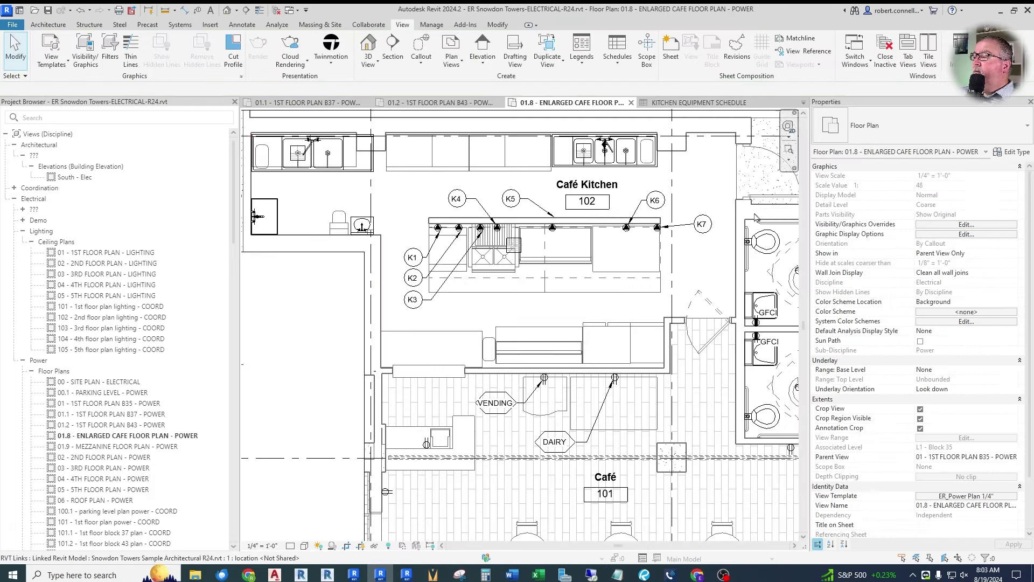
# Step: Place another HOOD connection on the kitchen wall between K6 and K7, about 1'-8" from the vertical dashed line
pyautogui.scroll(3, 580, 229)
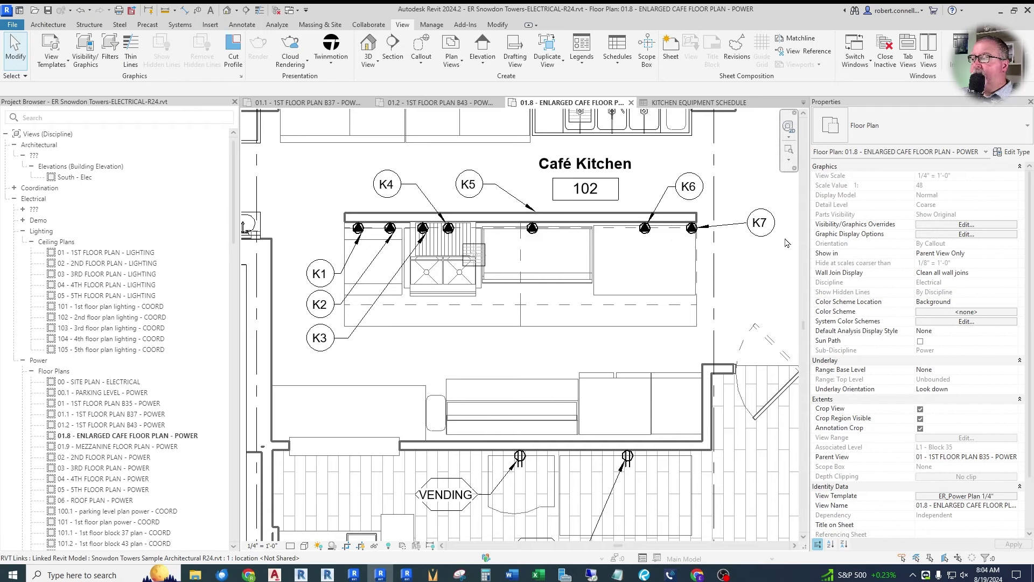
pyautogui.scroll(2, 670, 245)
pyautogui.scroll(-1, 581, 282)
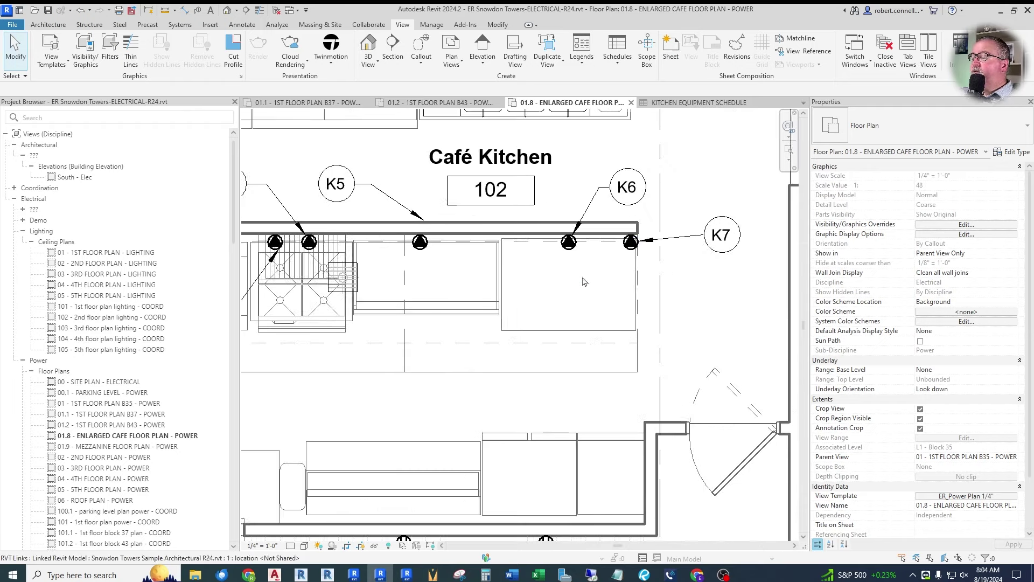
pyautogui.rightClick(630, 243)
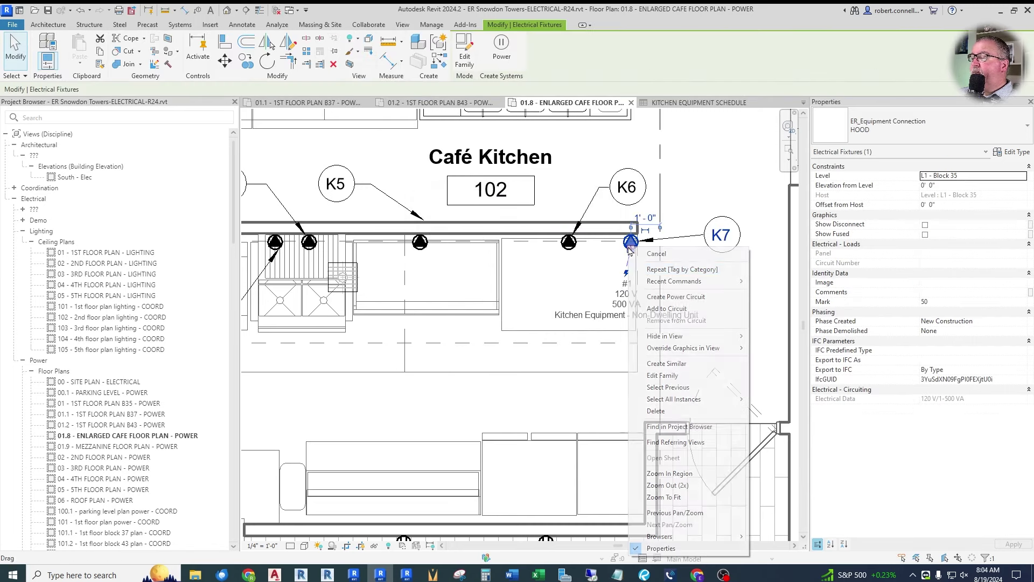
pyautogui.click(657, 364)
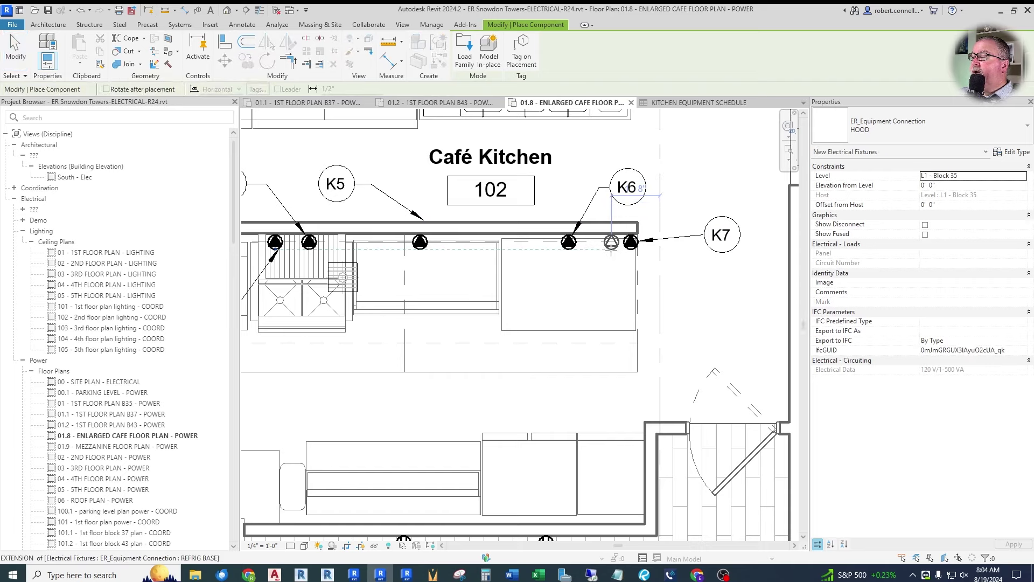
pyautogui.click(611, 249)
pyautogui.press('Escape')
# Step: Duplicate the HOOD type of the connection between K6 and K7 as a new type named GAS VALVE
pyautogui.click(611, 242)
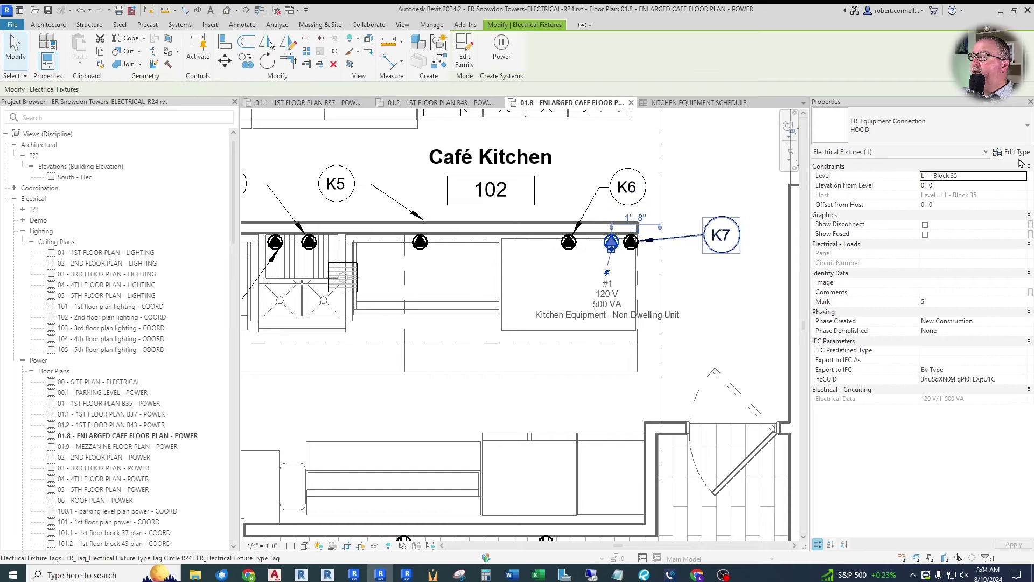
pyautogui.click(1016, 152)
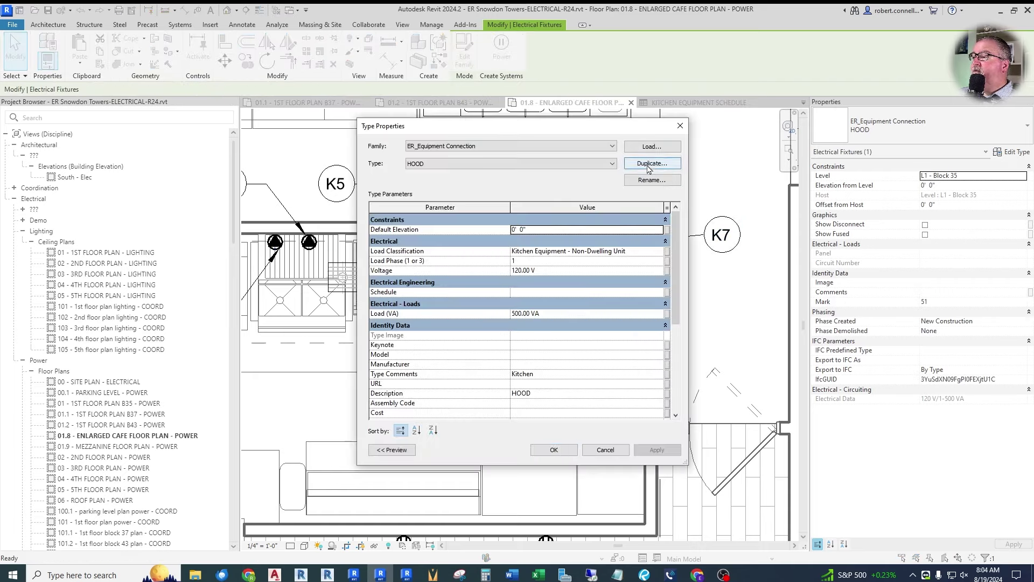
pyautogui.click(651, 163)
pyautogui.write('GAS VALVE')
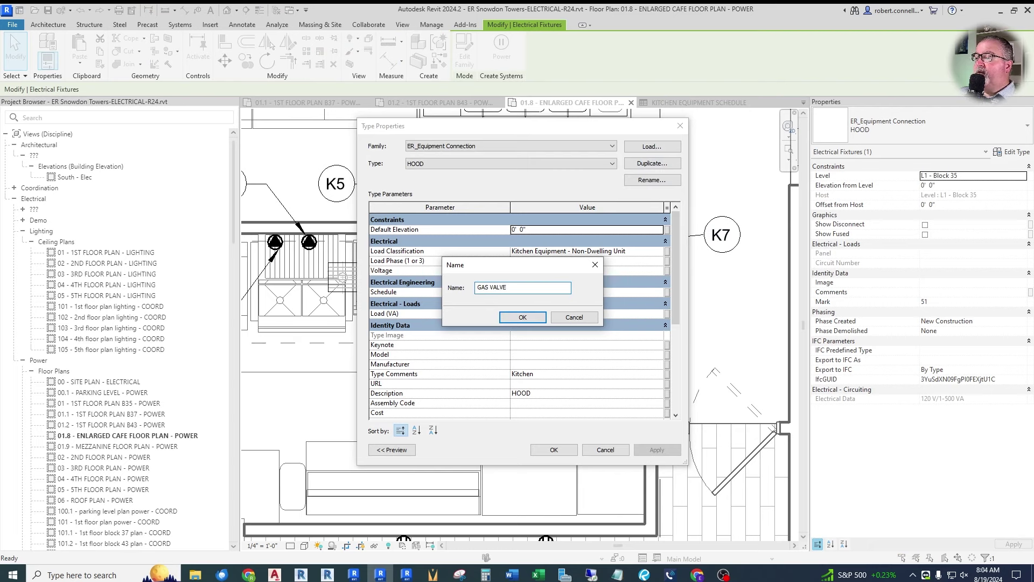
pyautogui.press('Return')
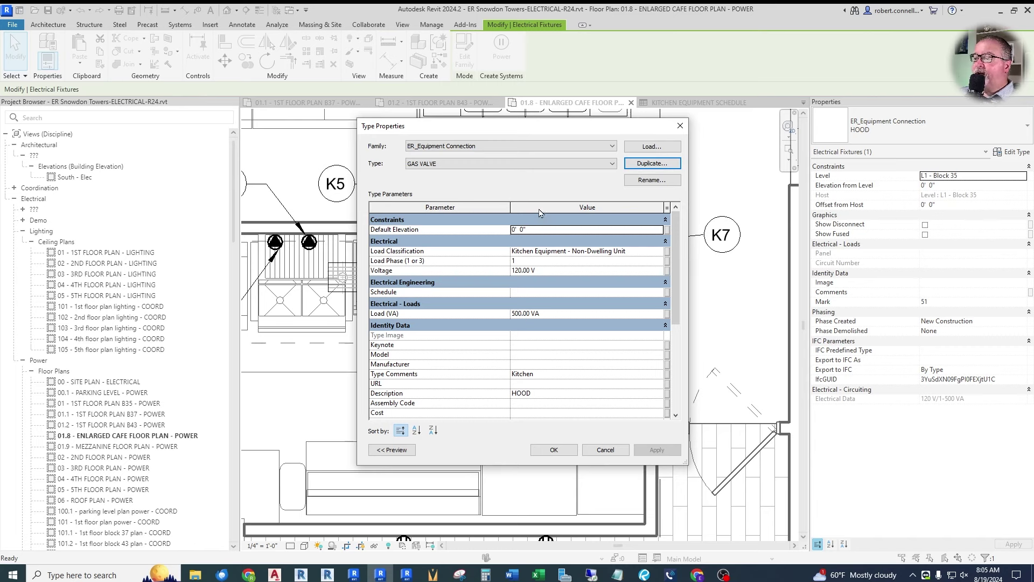
# Step: Set the GAS VALVE type's load to 100 VA and its load classification to Equipment
pyautogui.click(555, 315)
pyautogui.write('100')
pyautogui.press('Return')
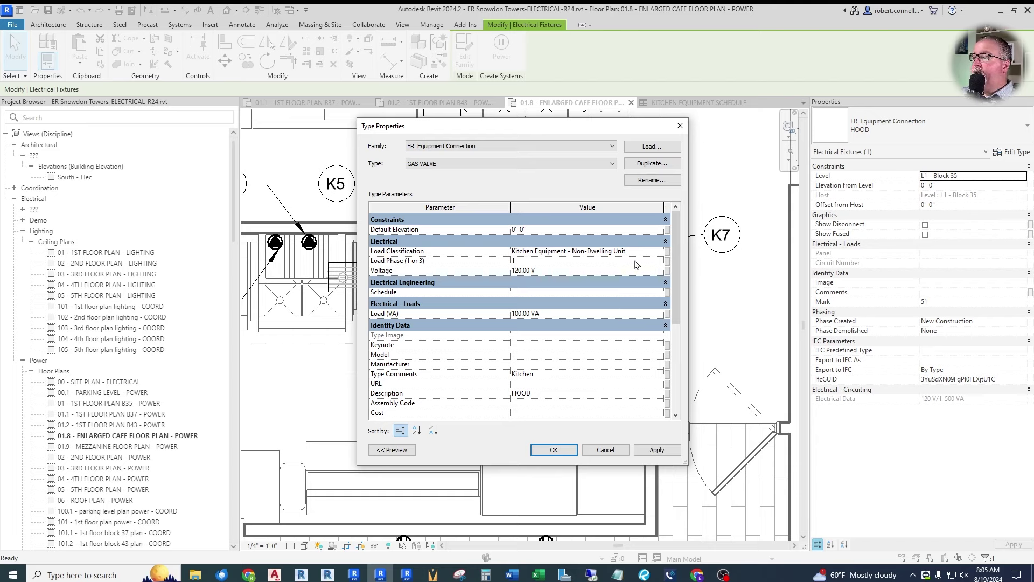
pyautogui.click(657, 251)
pyautogui.click(659, 251)
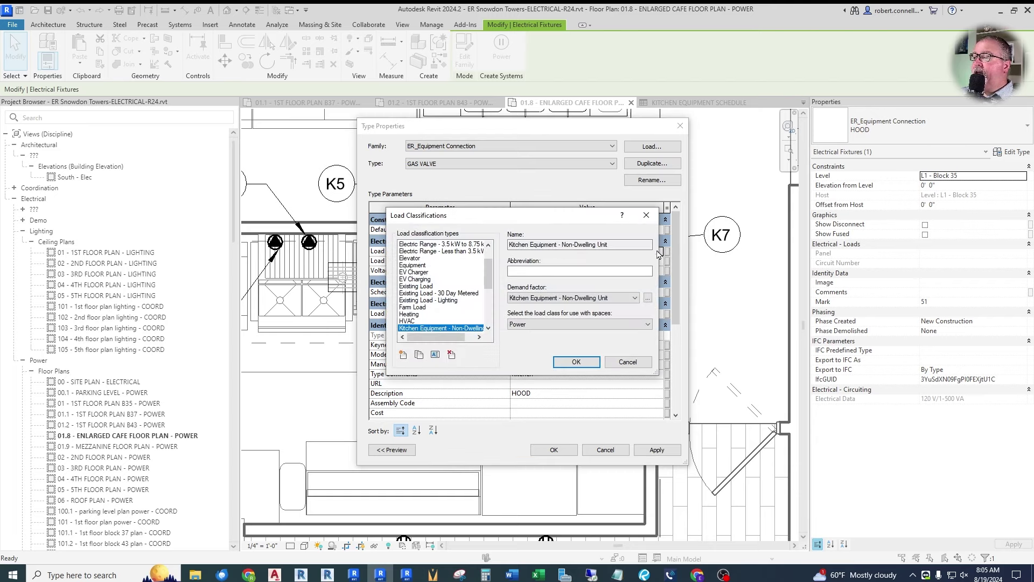
pyautogui.click(421, 266)
pyautogui.click(576, 361)
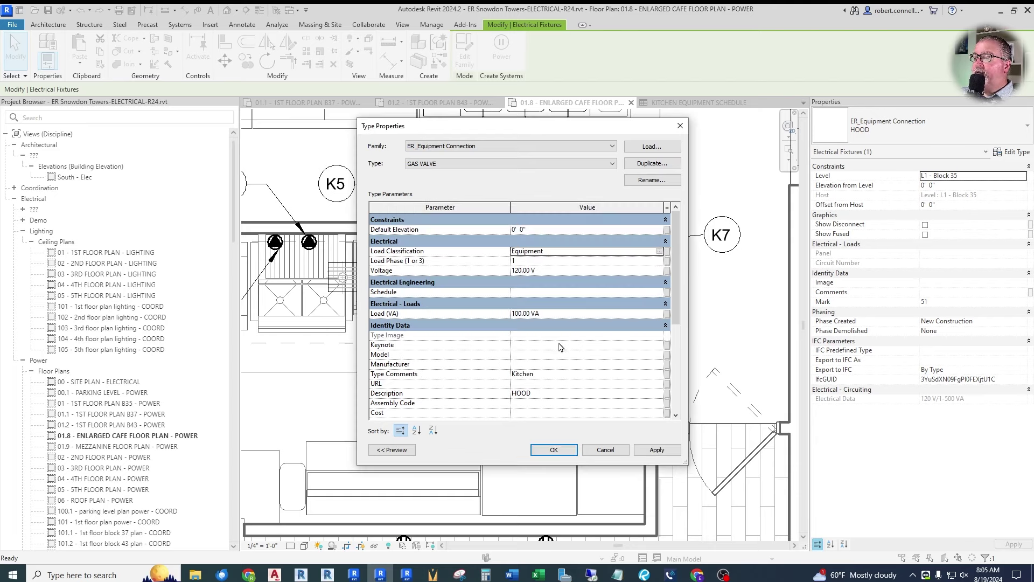
# Step: Set the GAS VALVE type's description and type mark to GAS VALVE and clear its type comments
pyautogui.scroll(-1, 553, 379)
pyautogui.click(554, 371)
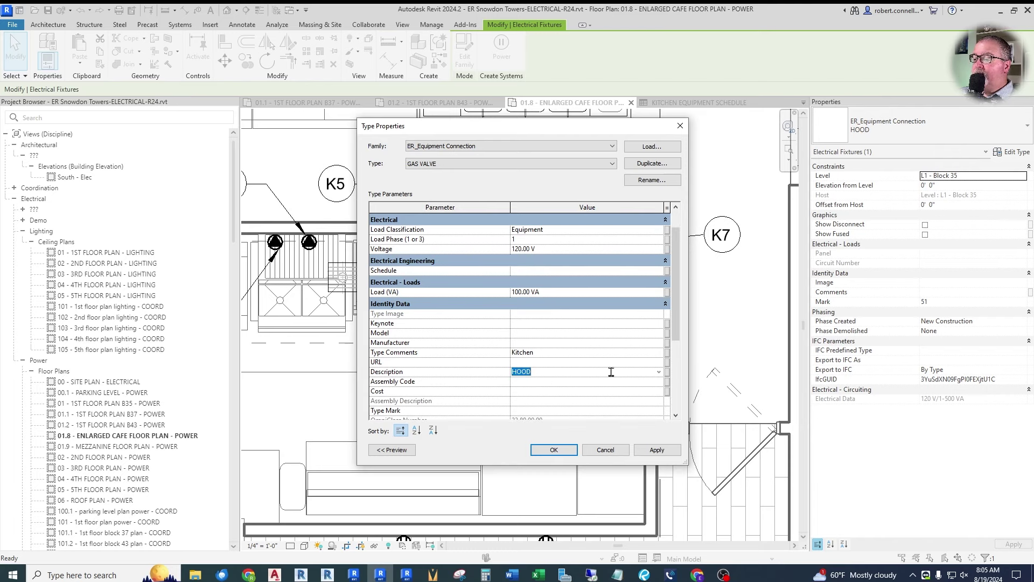
pyautogui.write('GAS VALVE')
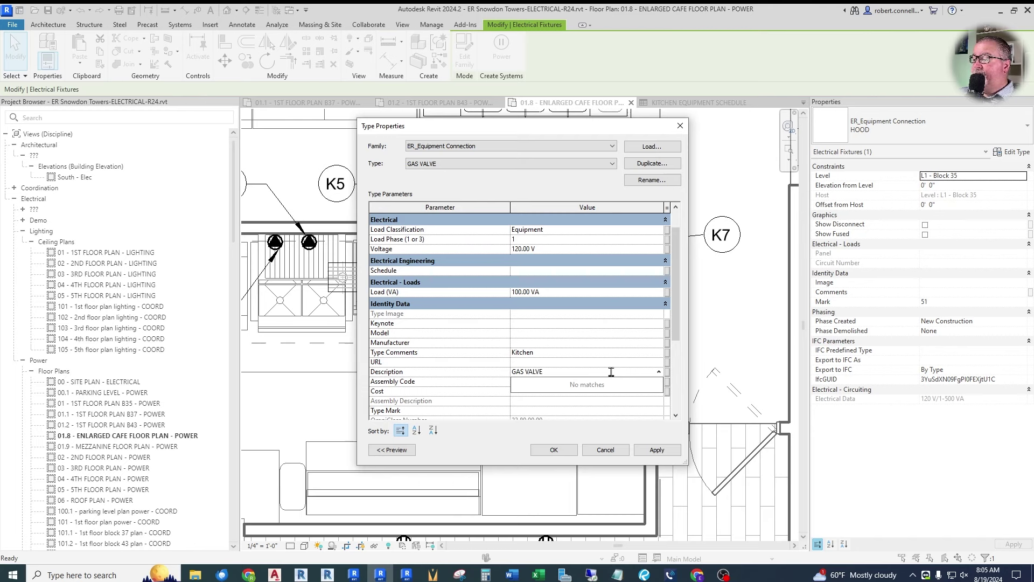
pyautogui.click(611, 372)
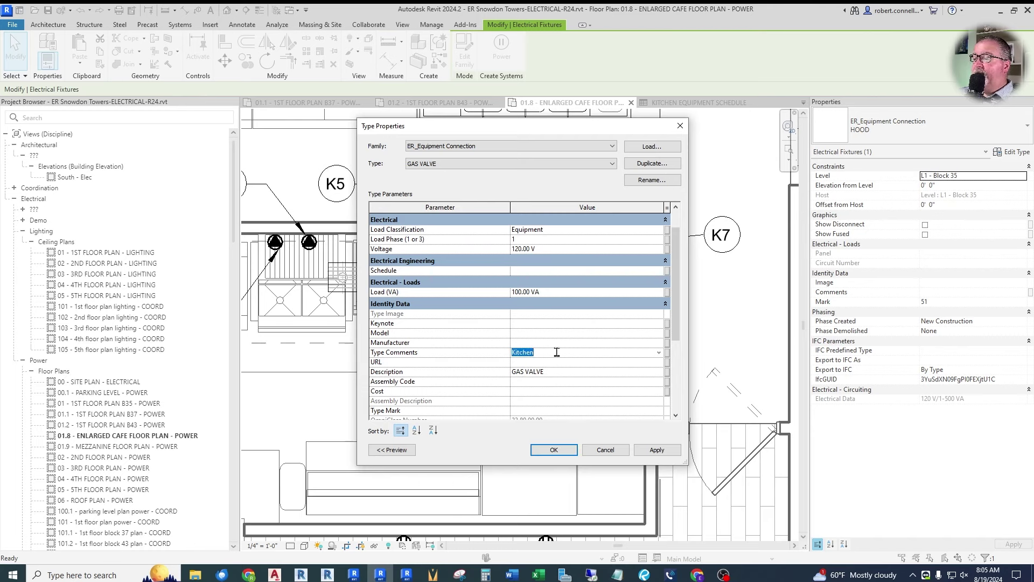
pyautogui.press('BackSpace')
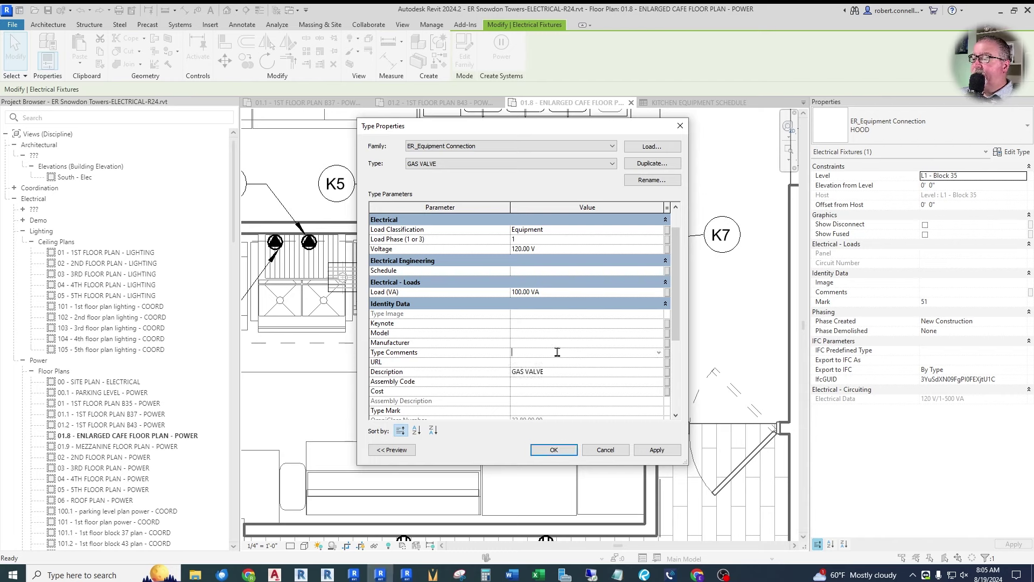
pyautogui.scroll(-2, 602, 407)
pyautogui.click(532, 368)
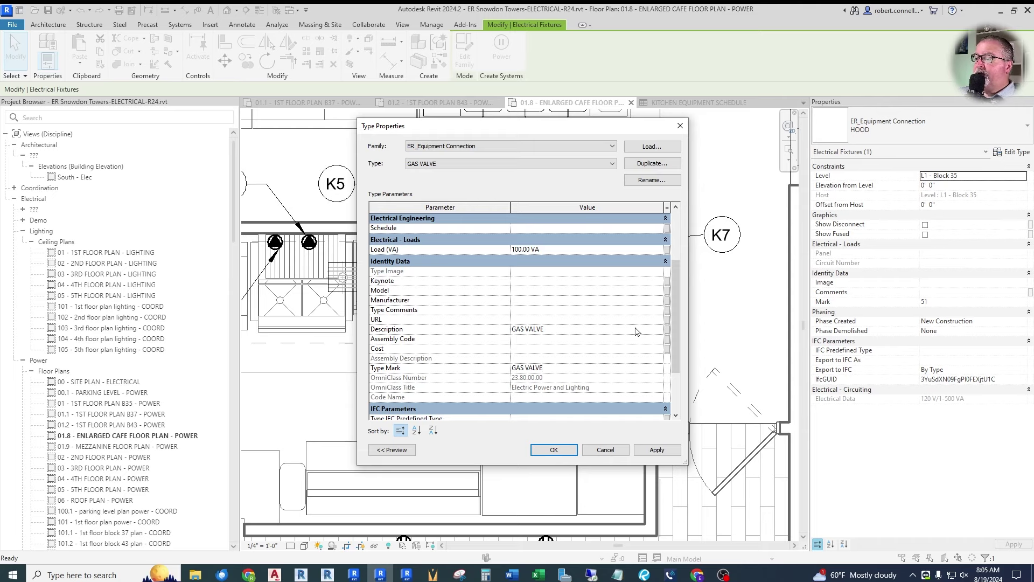
pyautogui.click(553, 449)
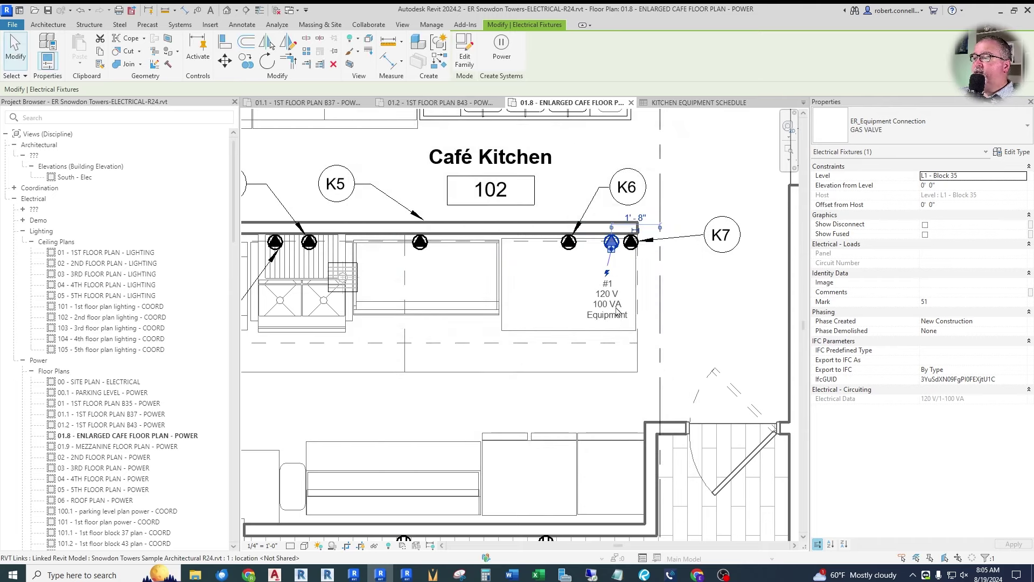
pyautogui.press('Escape')
# Step: Tag the gas valve connection with a hexagonal tag like the VENDING one, placing it below the K7 tag
pyautogui.scroll(-5, 532, 299)
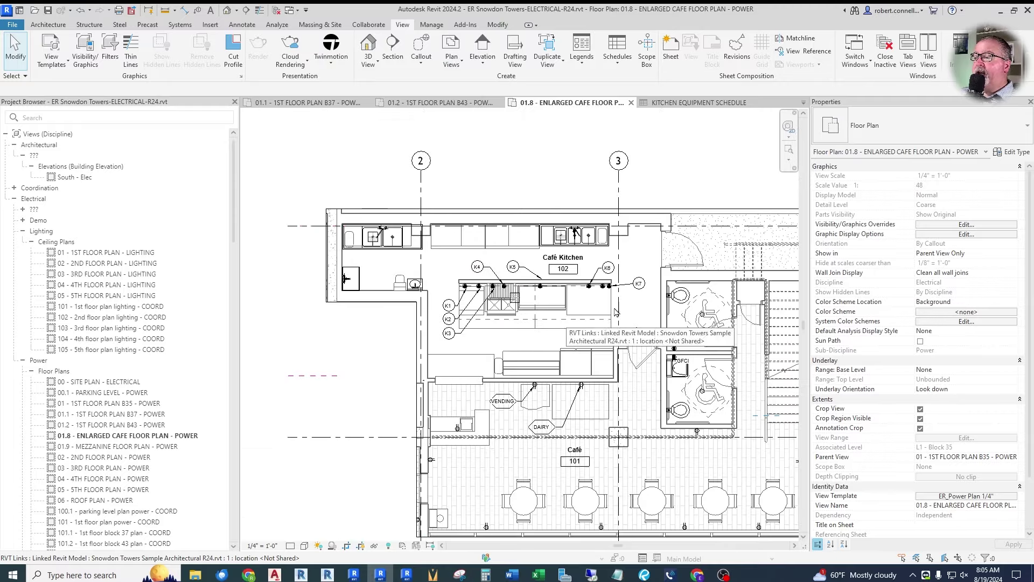
pyautogui.scroll(2, 642, 392)
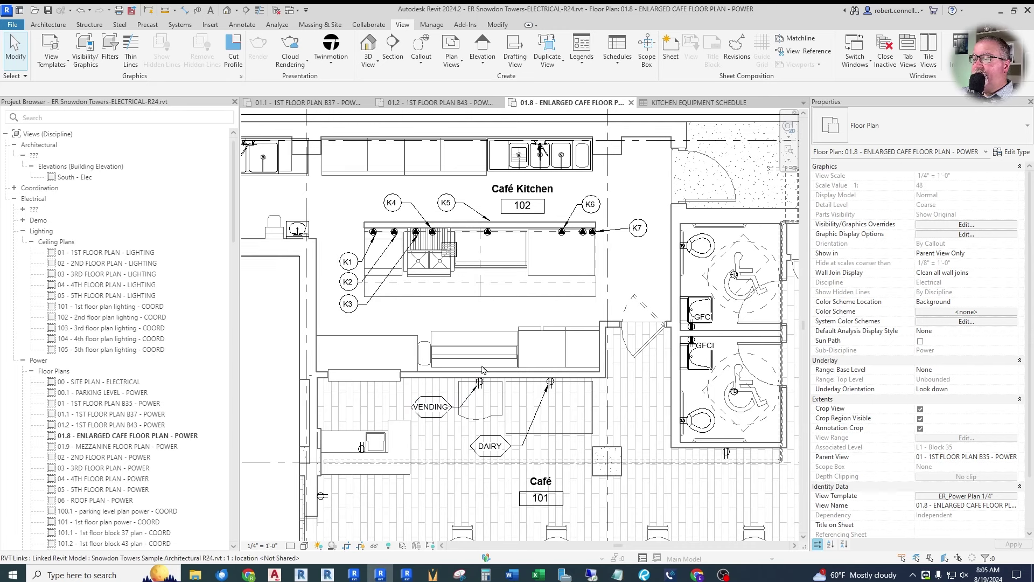
pyautogui.click(431, 407)
pyautogui.rightClick(434, 410)
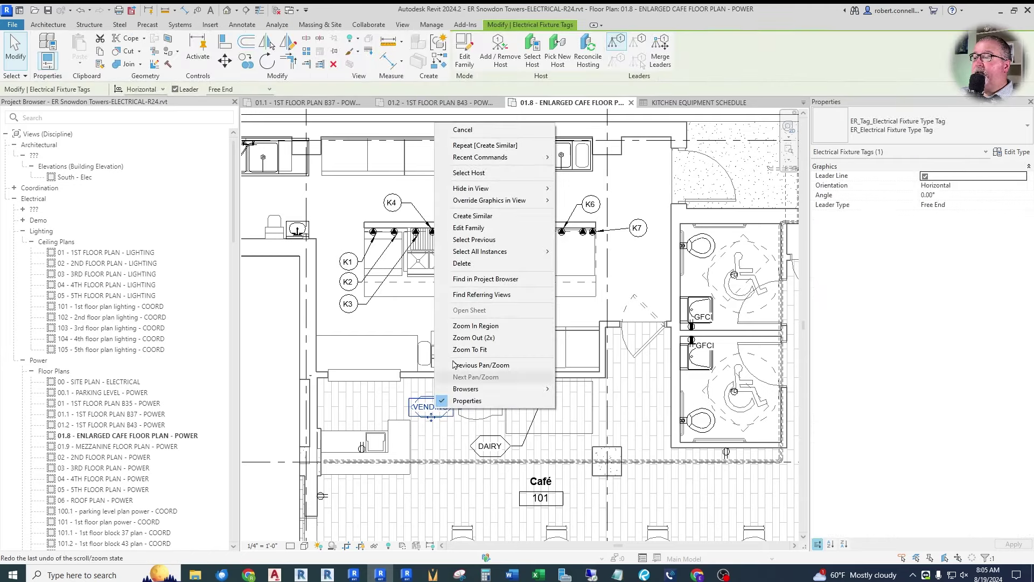
pyautogui.click(470, 240)
pyautogui.scroll(3, 590, 243)
pyautogui.click(584, 238)
pyautogui.moveTo(579, 334); pyautogui.dragTo(670, 302)
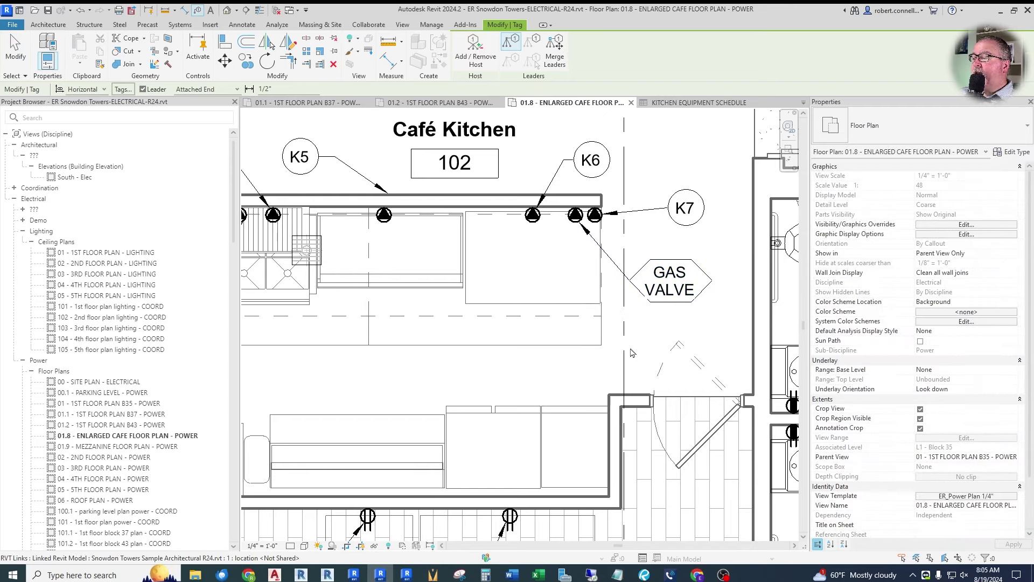
pyautogui.click(632, 353)
# Step: Switch to the architectural PDF in Revu and examine the equipment labelled in the café kitchen plan, including the refrigerated prep table
pyautogui.scroll(-2, 640, 276)
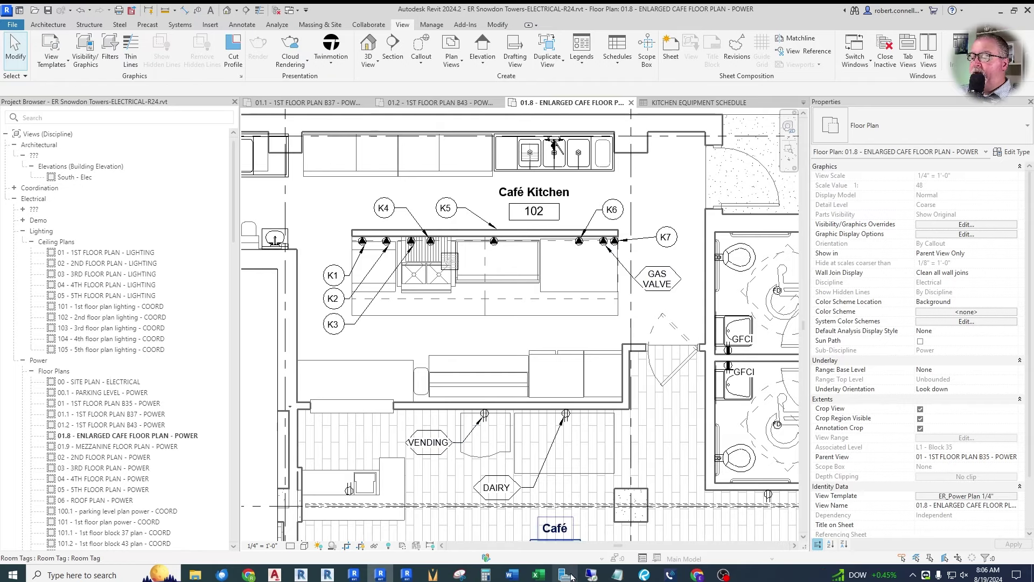
pyautogui.click(644, 575)
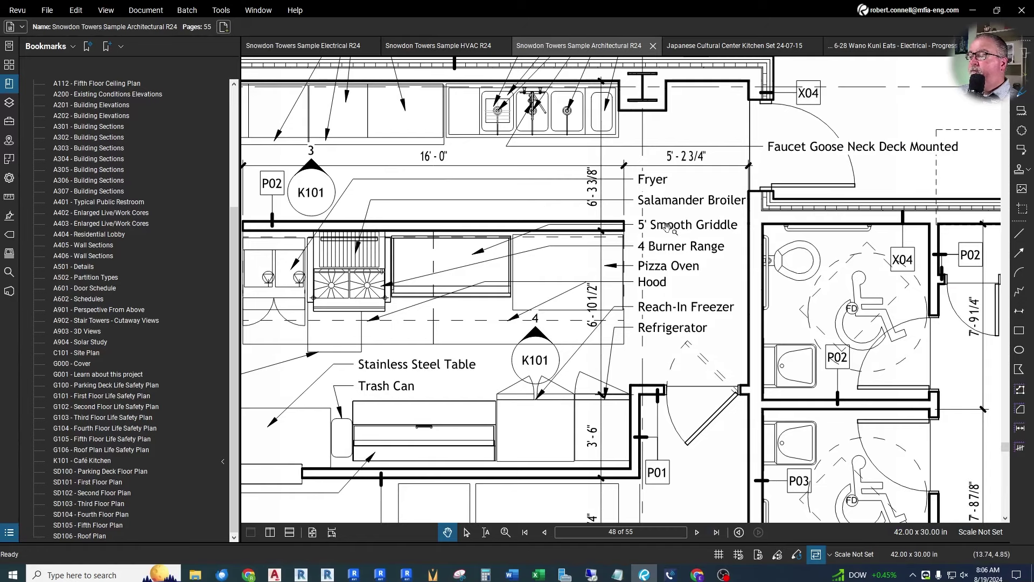
pyautogui.scroll(-5, 641, 243)
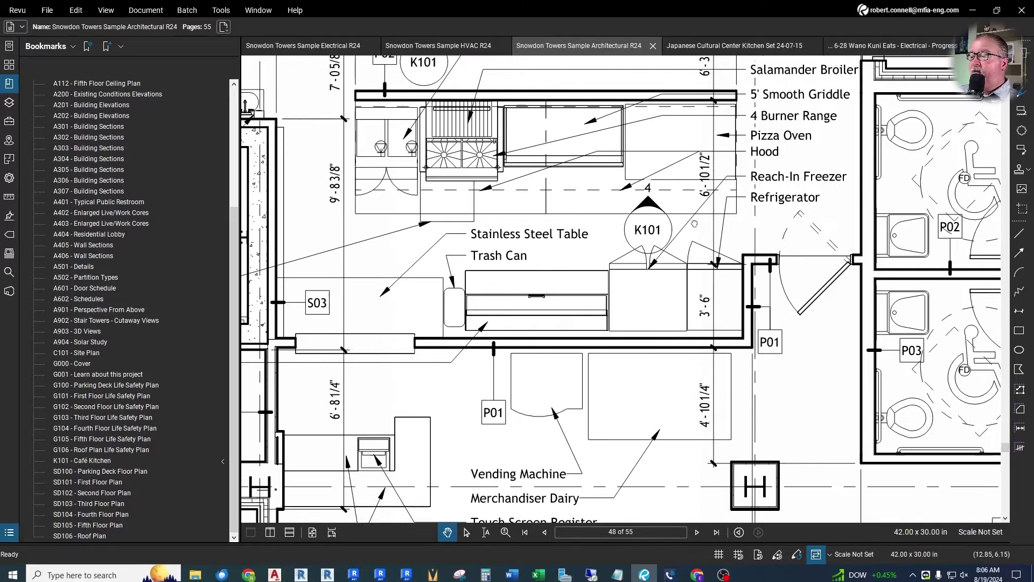
pyautogui.hscroll(-5, 609, 209)
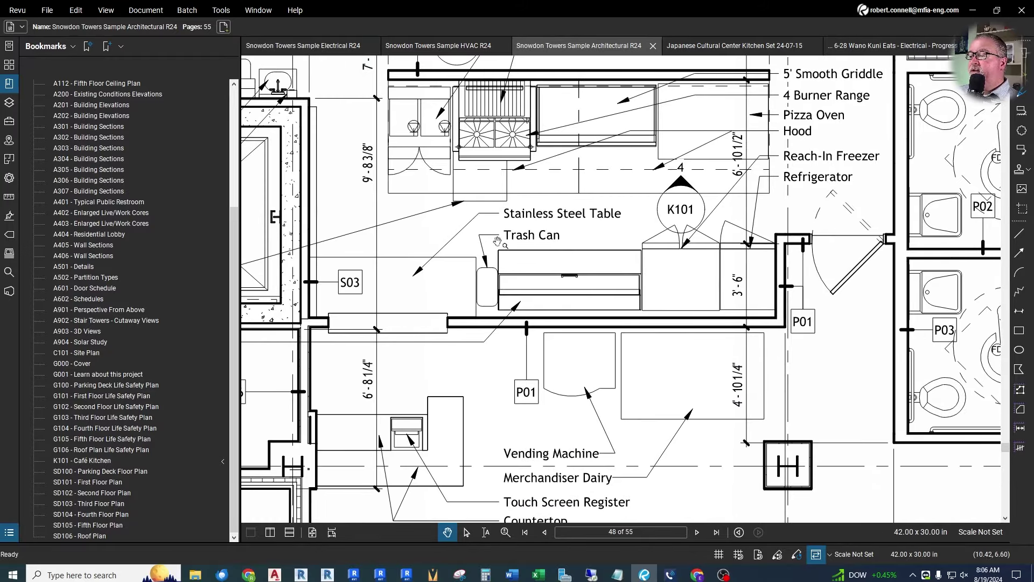
pyautogui.moveTo(454, 371); pyautogui.dragTo(867, 324)
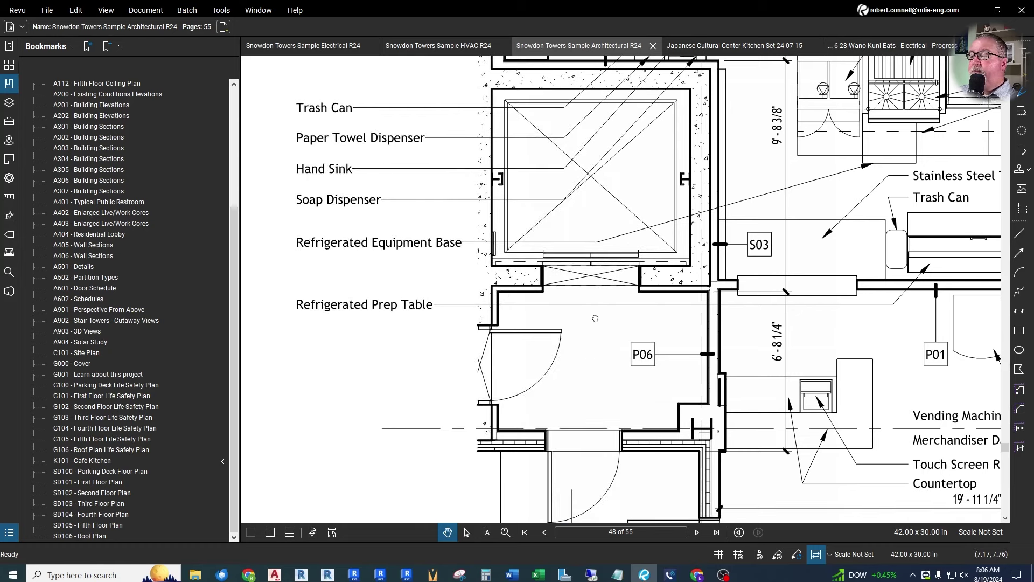
pyautogui.moveTo(593, 318); pyautogui.dragTo(373, 317)
pyautogui.moveTo(749, 278); pyautogui.dragTo(545, 304)
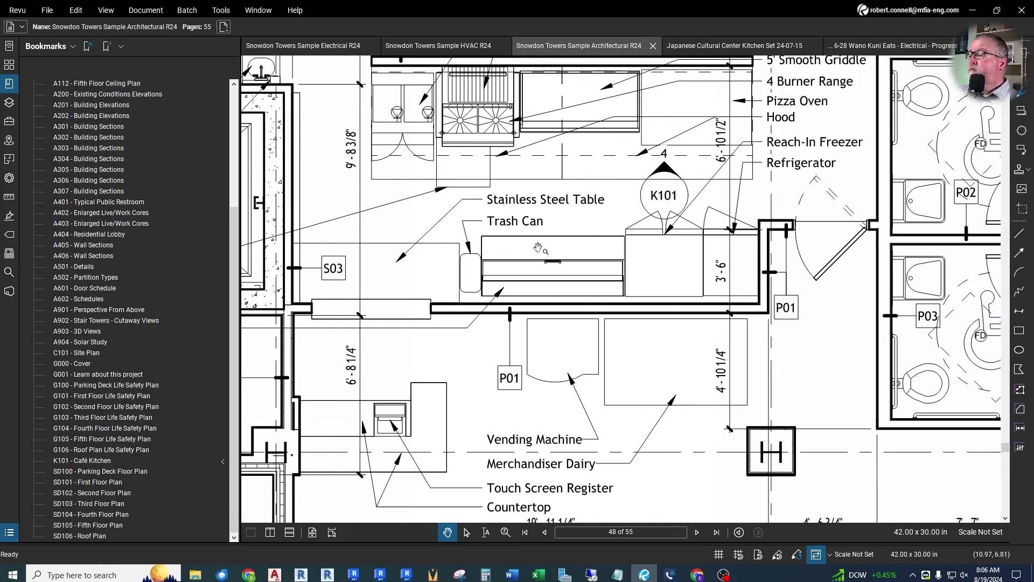
pyautogui.moveTo(581, 257); pyautogui.dragTo(544, 294)
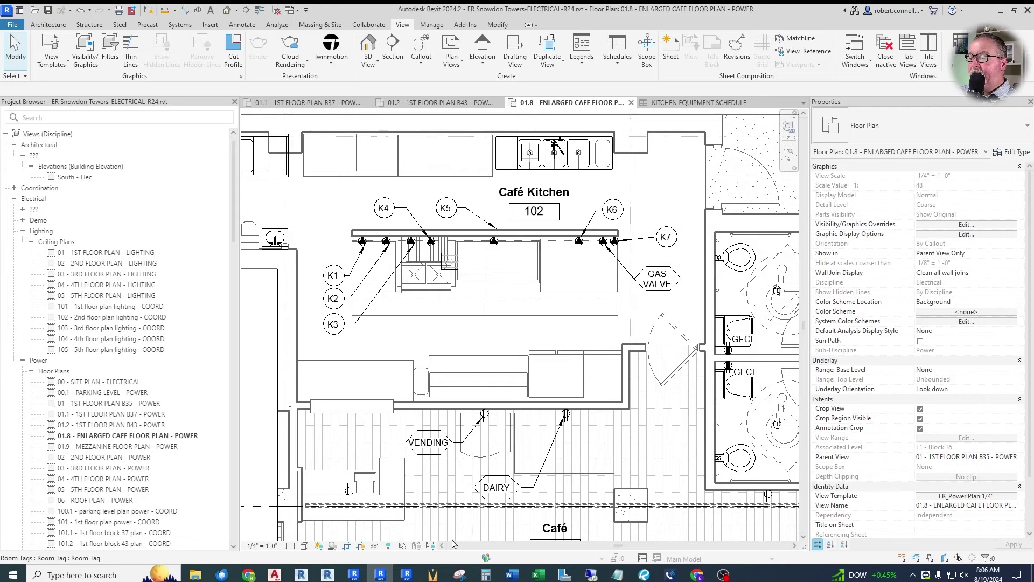
# Step: Back in Revit, set the K5 tag's leader type to Free End and move its arrowhead onto the griddle connection
pyautogui.click(380, 574)
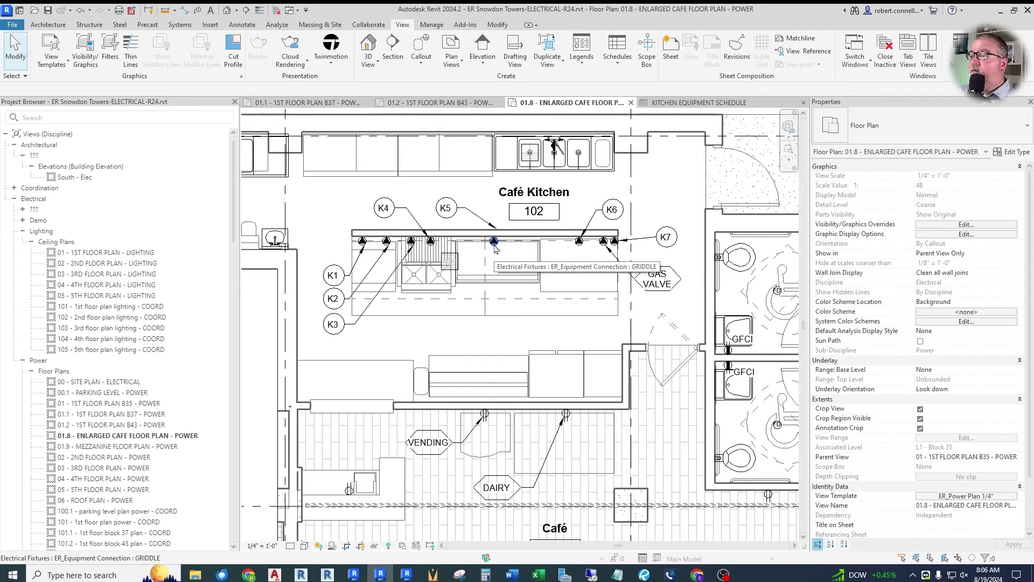
pyautogui.scroll(2, 450, 215)
pyautogui.click(446, 208)
pyautogui.click(1002, 204)
pyautogui.click(1020, 205)
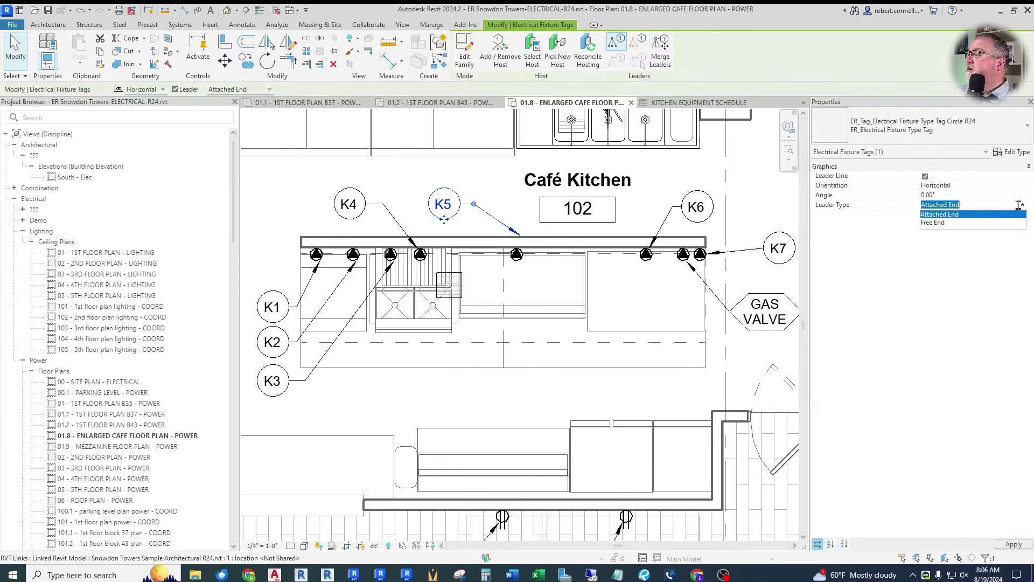
pyautogui.click(939, 222)
pyautogui.moveTo(520, 235); pyautogui.dragTo(514, 246)
pyautogui.press('Escape')
# Step: Place a copy of the GRIDDLE equipment connection on the kitchen wall behind the prep table, aligned with the vending receptacle
pyautogui.rightClick(521, 263)
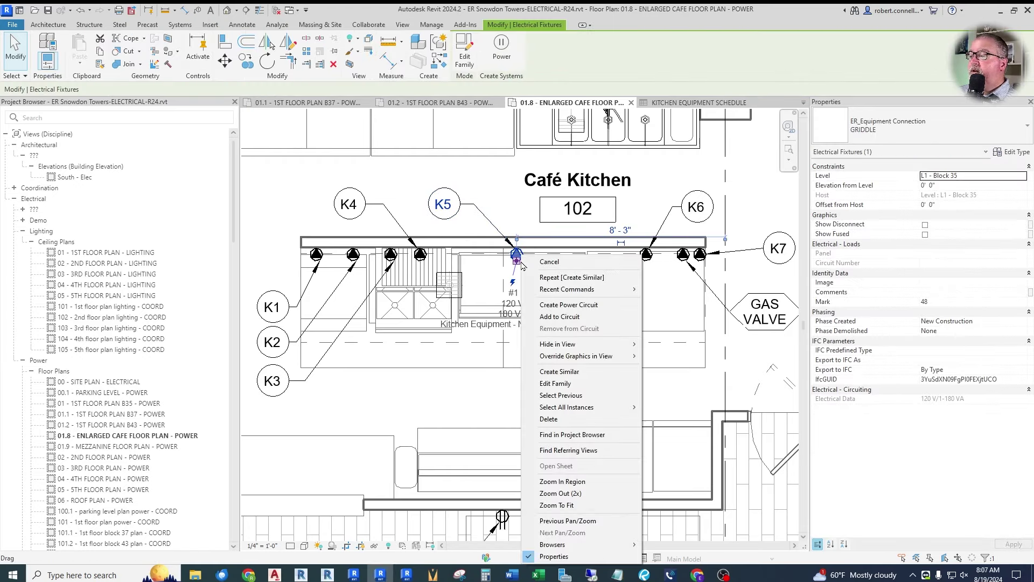
pyautogui.click(559, 371)
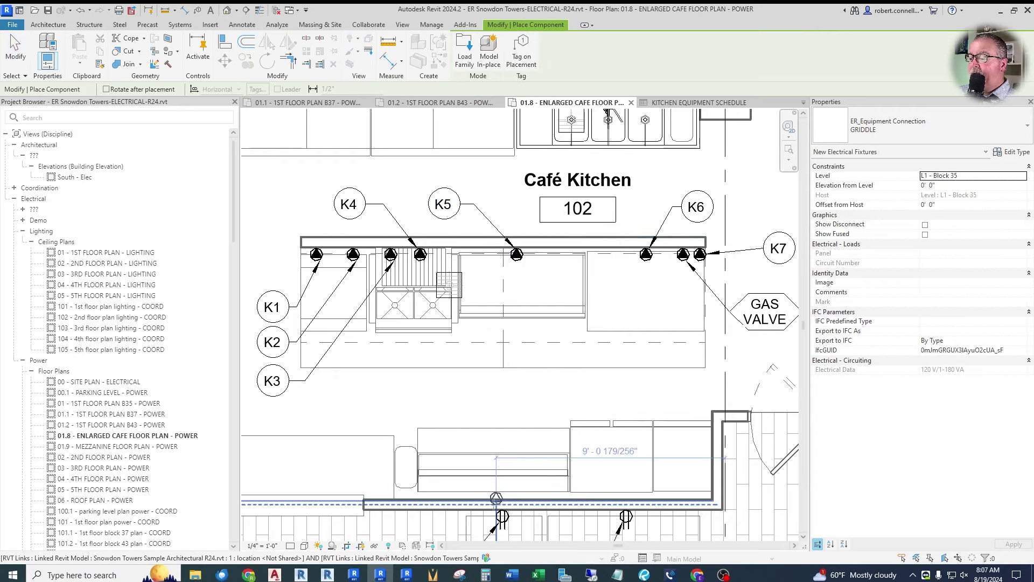
pyautogui.scroll(3, 496, 498)
pyautogui.scroll(-1, 500, 474)
pyautogui.scroll(1, 520, 369)
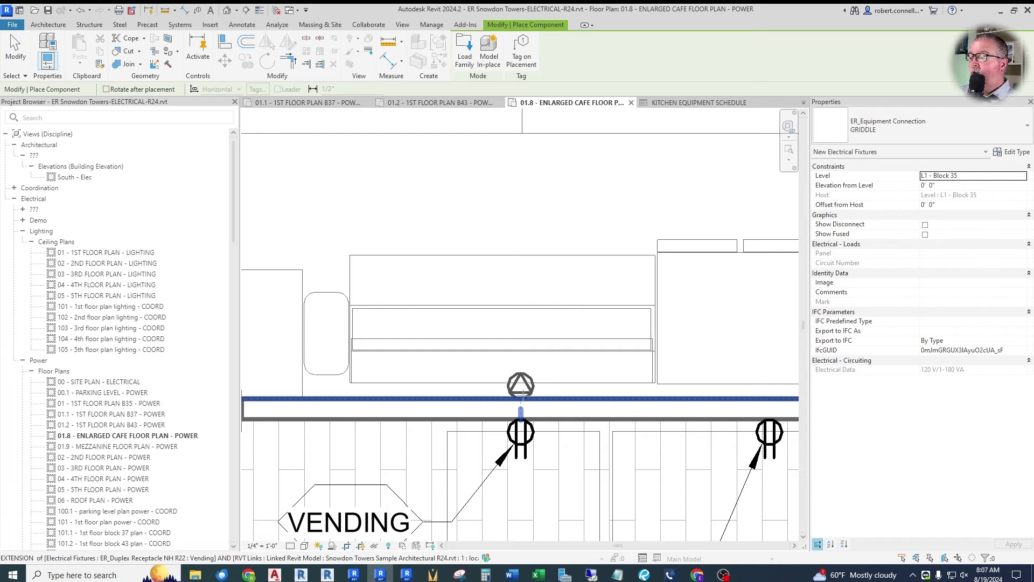
pyautogui.click(520, 399)
pyautogui.press('Escape')
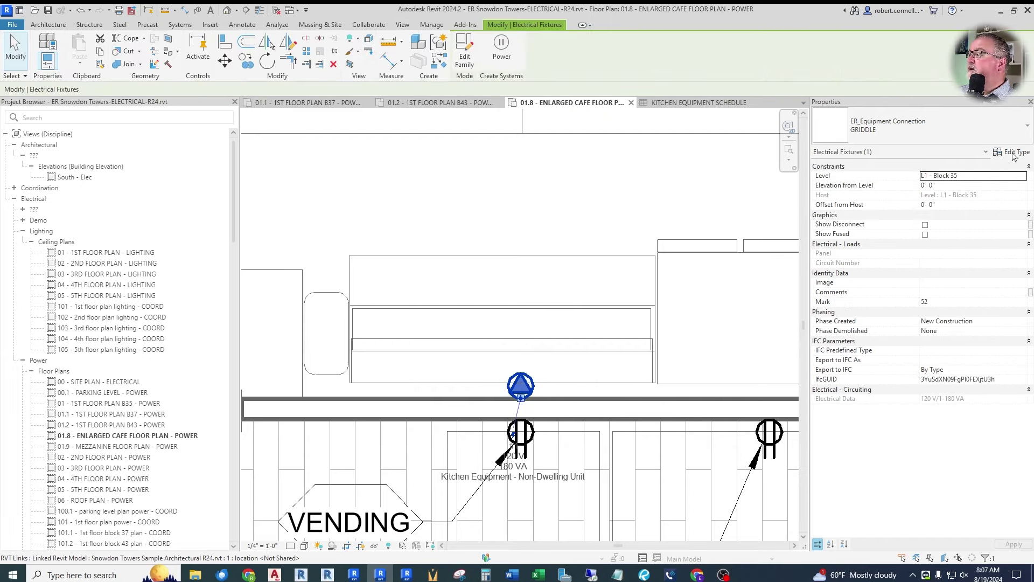
# Step: Duplicate the GRIDDLE type of the connection at the prep table as a new type named REFRIG TABLE
pyautogui.click(1011, 154)
pyautogui.click(652, 163)
pyautogui.write('REFRIG TABLE')
pyautogui.press('Return')
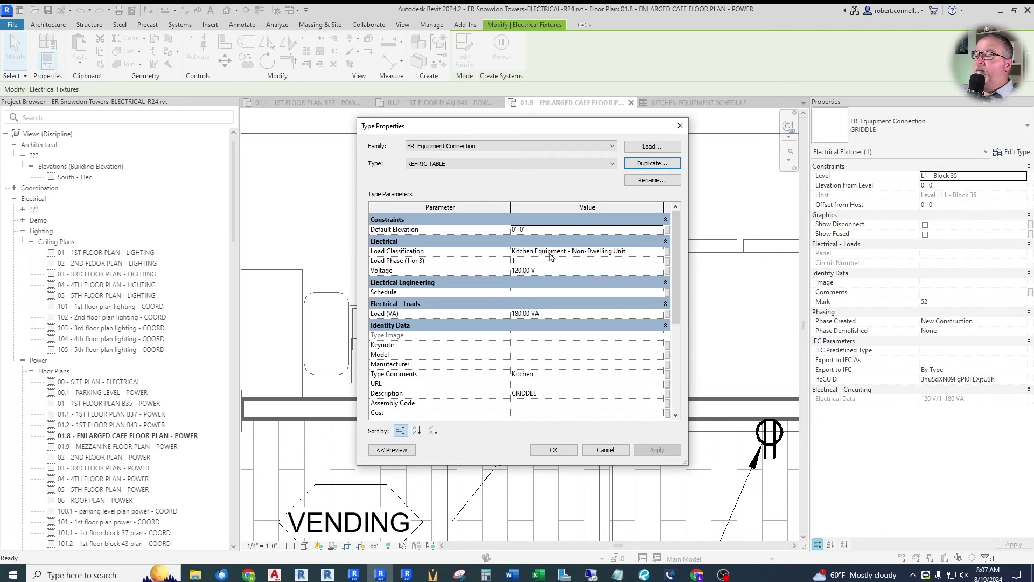
# Step: Set the REFRIG TABLE type's load classification to Refrigeration and its load to 1000 VA
pyautogui.click(666, 256)
pyautogui.moveTo(487, 280); pyautogui.dragTo(483, 316)
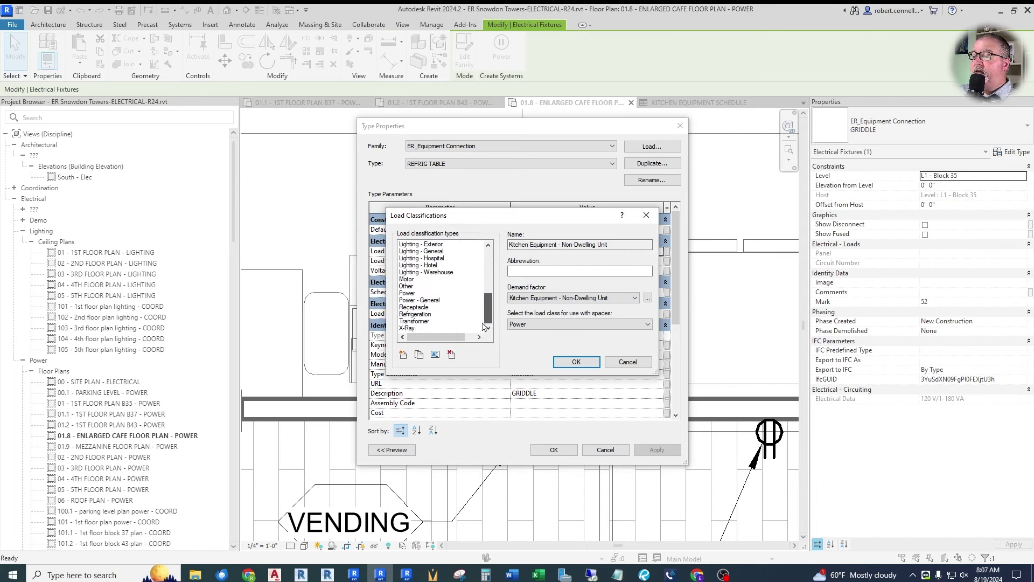
pyautogui.click(422, 314)
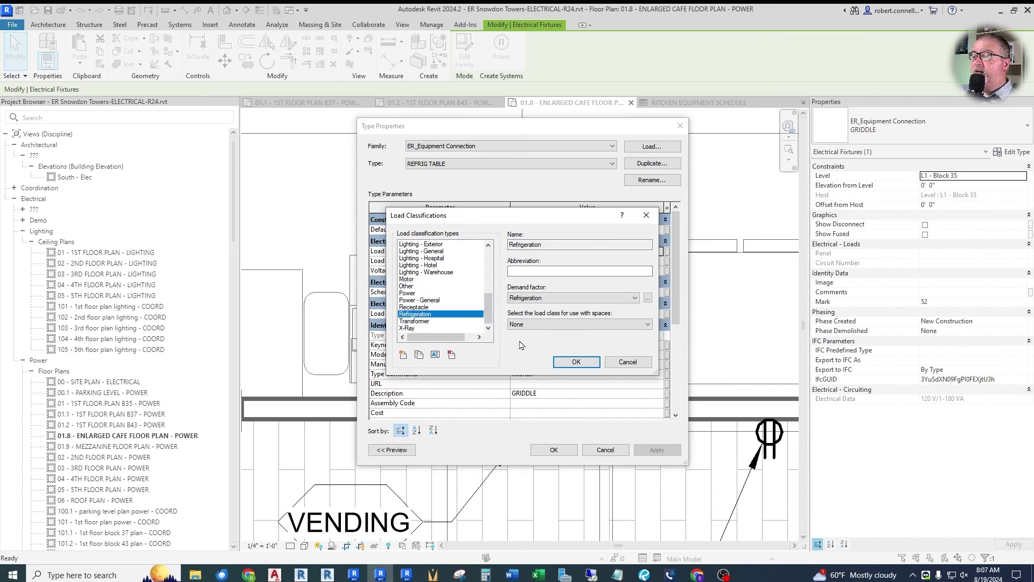
pyautogui.click(576, 362)
pyautogui.click(555, 312)
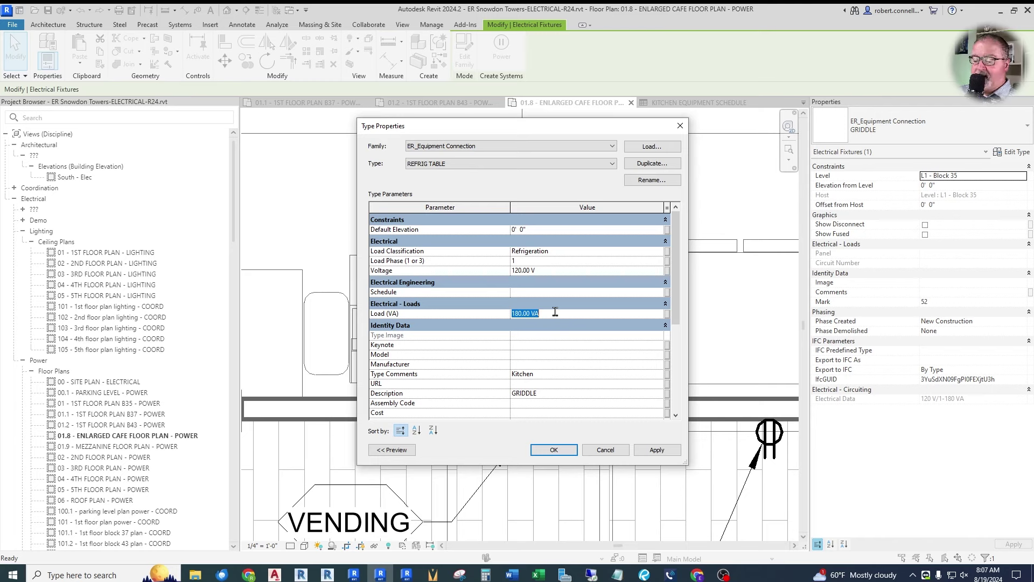
pyautogui.write('1000')
pyautogui.press('Return')
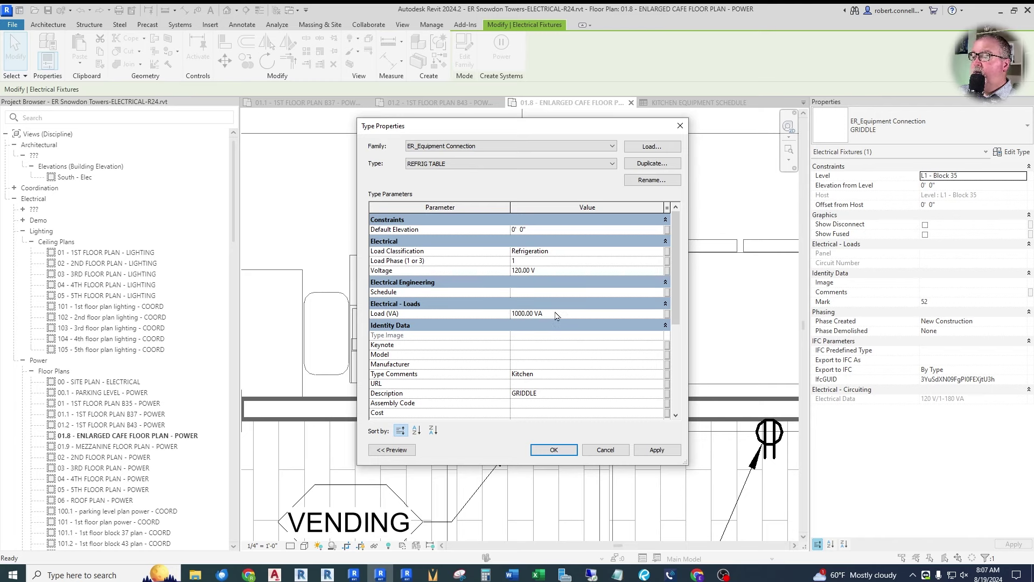
# Step: Set the REFRIG TABLE type's description to REFRIGERATED TABLE and its type mark to K8
pyautogui.scroll(-1, 554, 382)
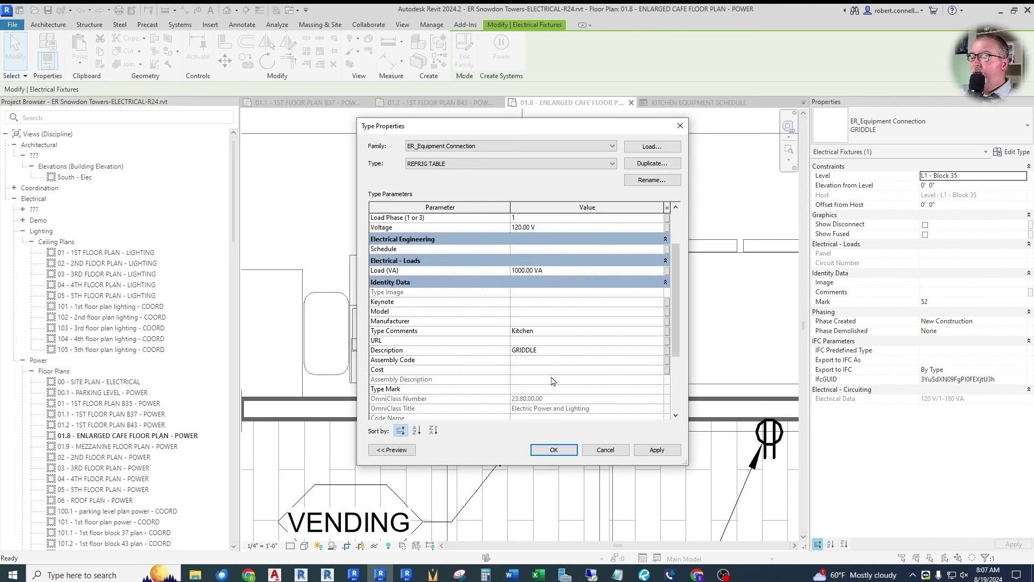
pyautogui.click(544, 349)
pyautogui.write('REFRIGERATED TABL')
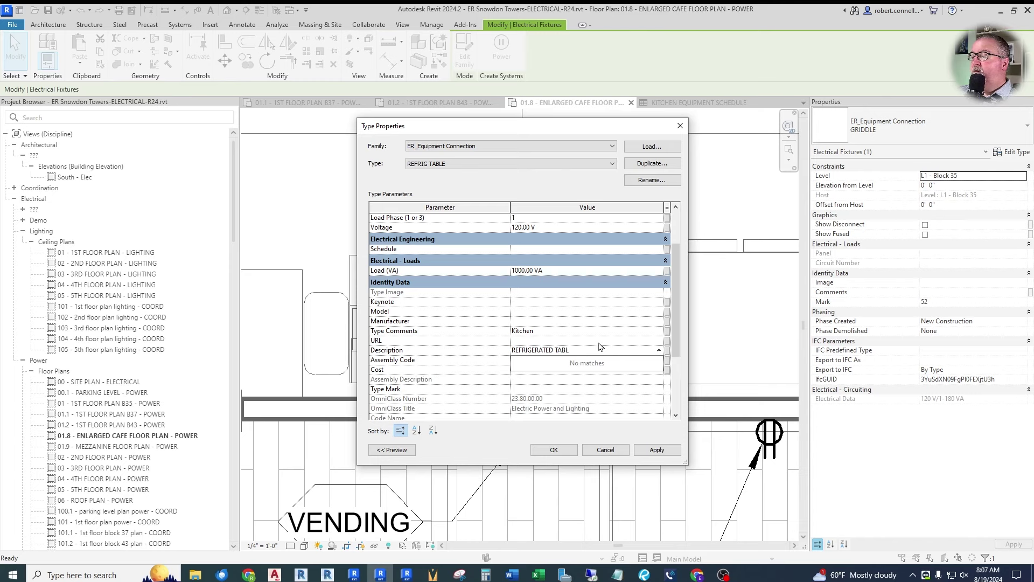
pyautogui.press('Return')
pyautogui.scroll(-3, 599, 347)
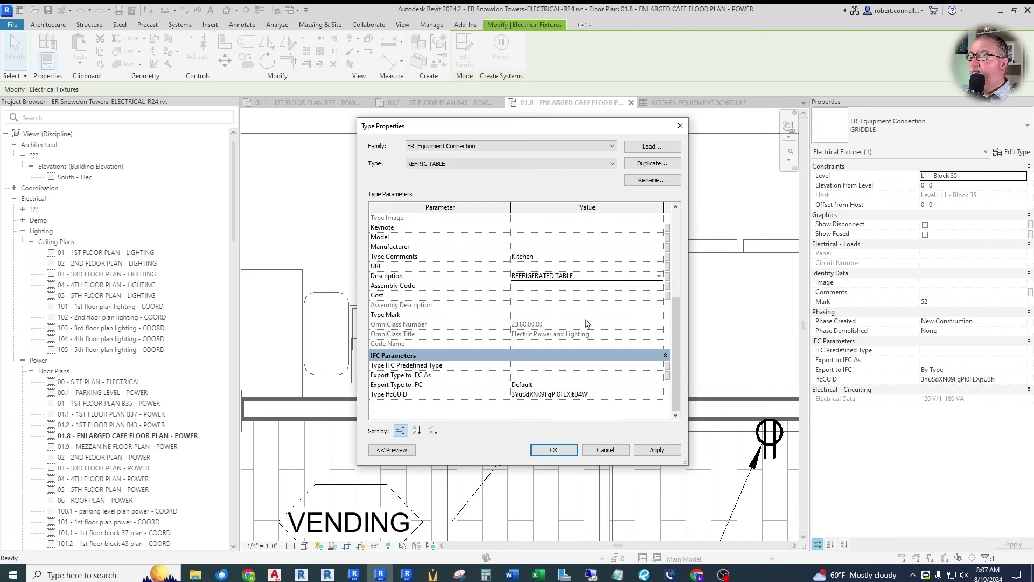
pyautogui.click(540, 315)
pyautogui.write('K8')
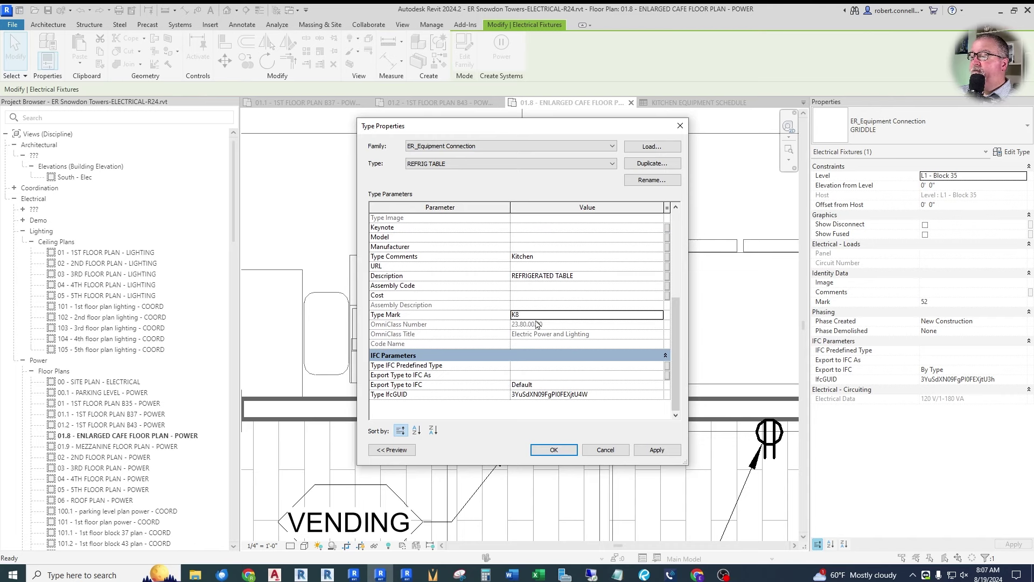
# Step: Try to give the REFRIG TABLE type the already used type mark K7
pyautogui.click(552, 315)
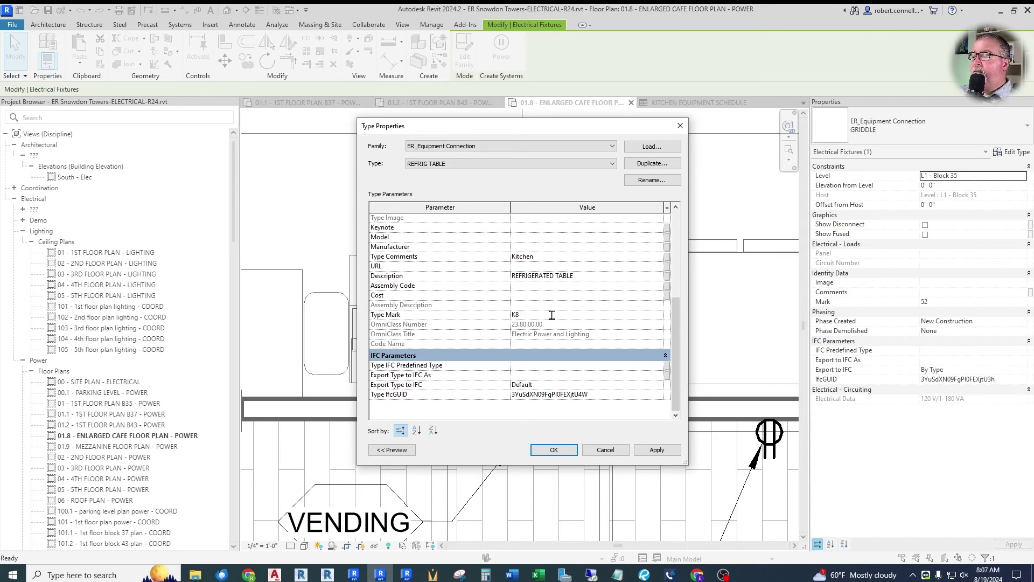
pyautogui.write('K7')
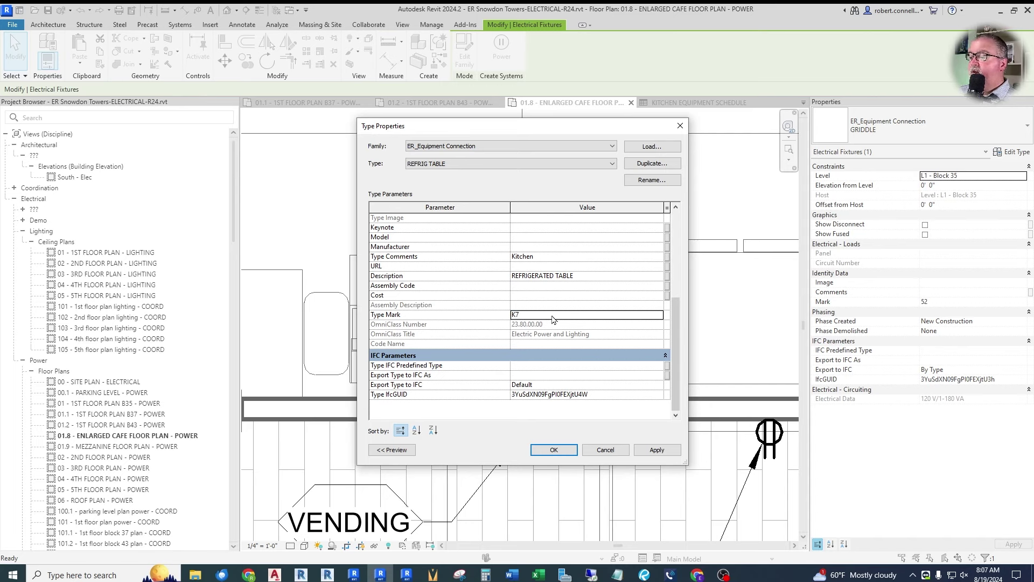
pyautogui.click(553, 450)
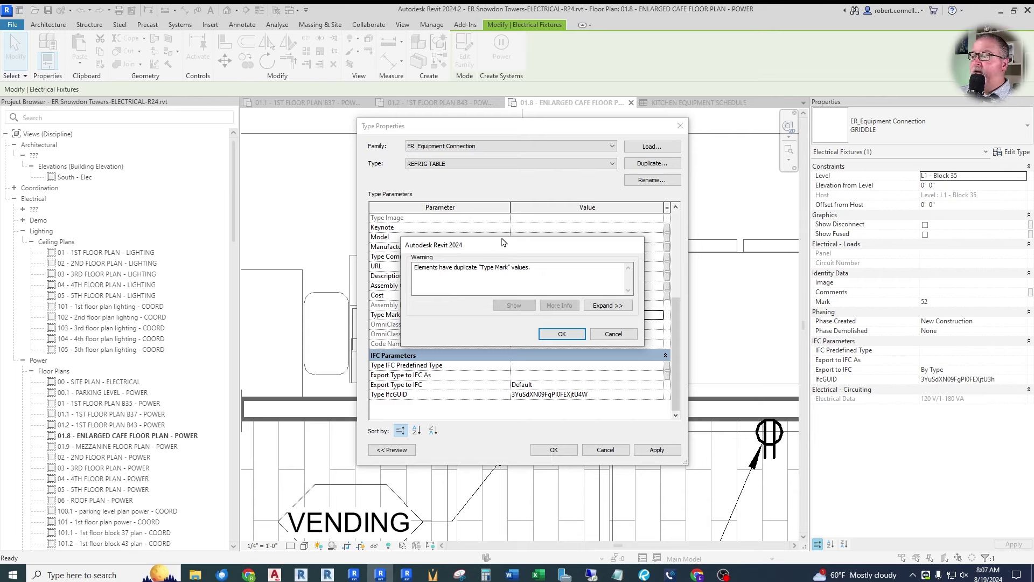
pyautogui.click(613, 334)
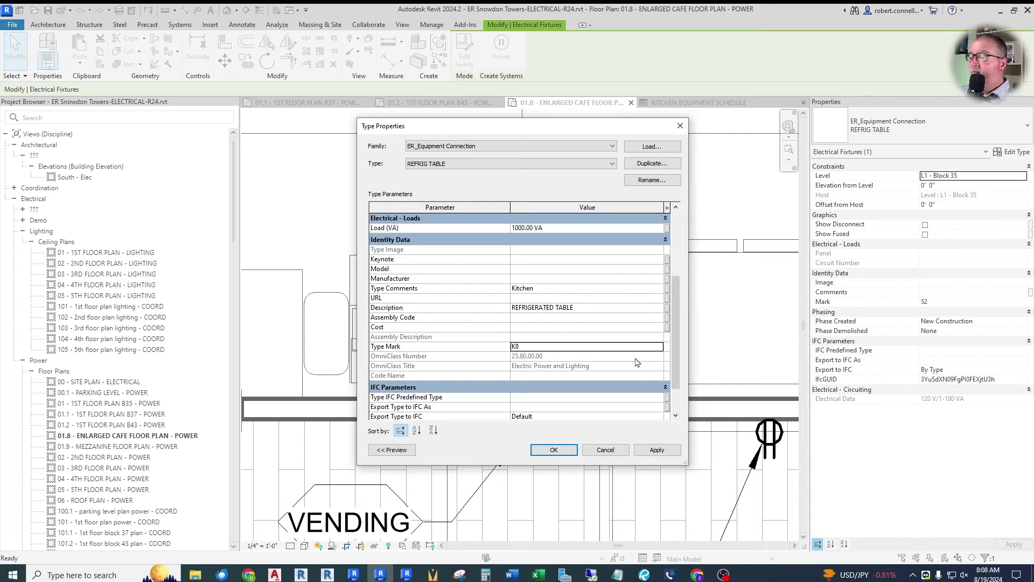
# Step: Accept the REFRIG TABLE type properties with K8 as the type mark
pyautogui.click(553, 449)
pyautogui.press('Escape')
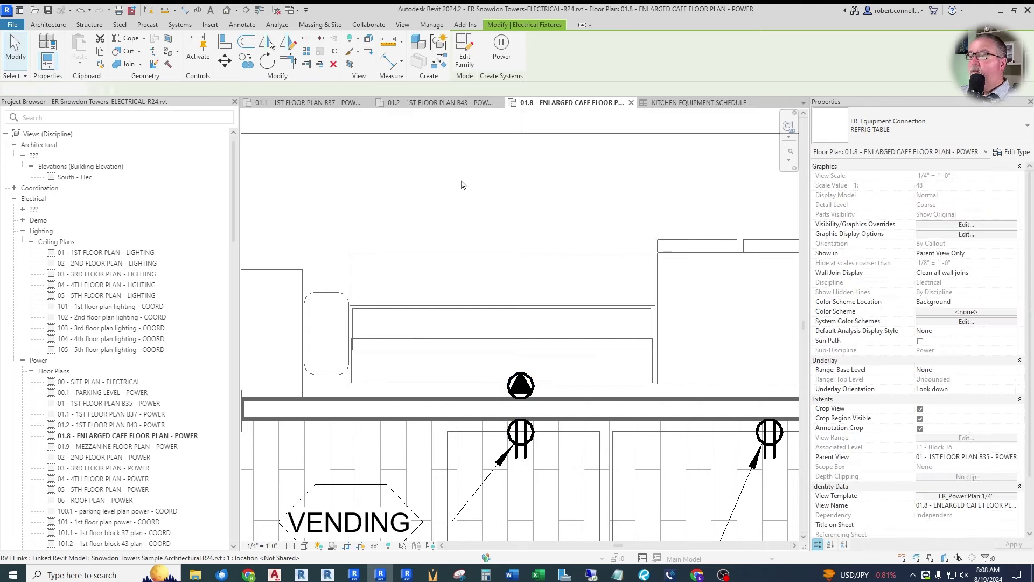
pyautogui.click(198, 11)
pyautogui.click(520, 384)
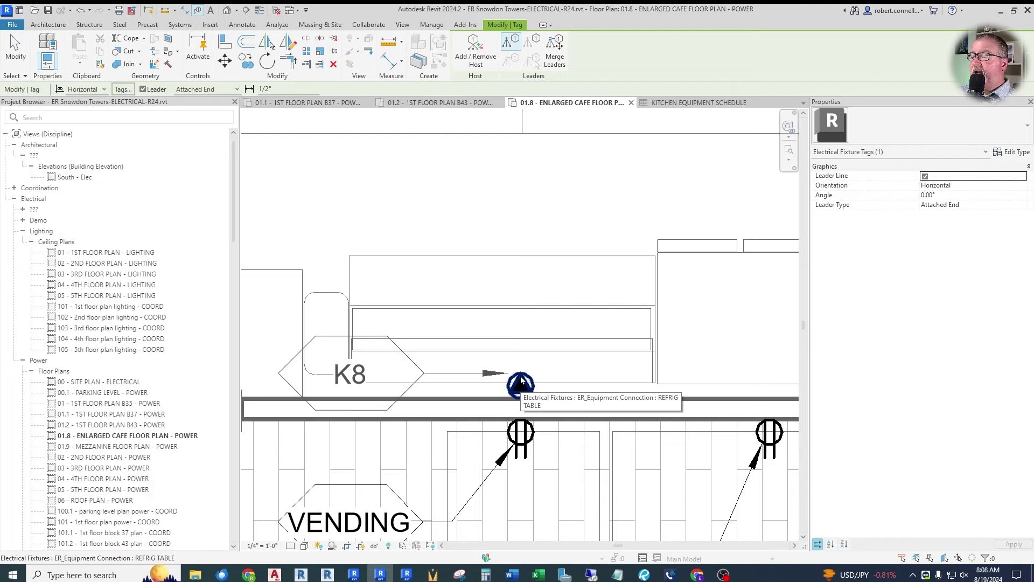
pyautogui.press('Escape')
pyautogui.press('Escape')
# Step: Tag the refrigerated table connection with a circular tag like K3's, placing it above the prep table
pyautogui.scroll(-4, 520, 383)
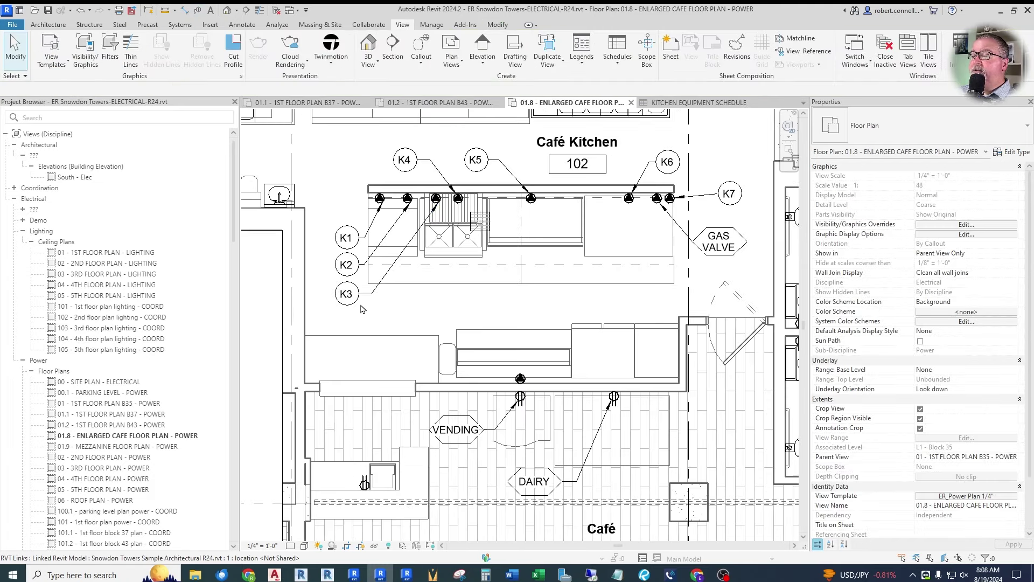
pyautogui.rightClick(351, 298)
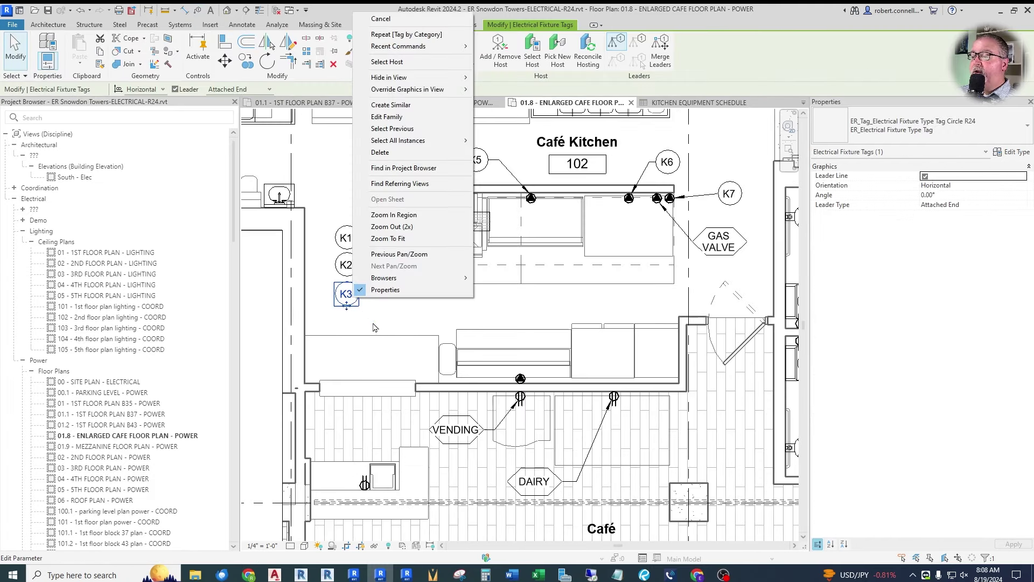
pyautogui.click(406, 106)
pyautogui.scroll(2, 503, 300)
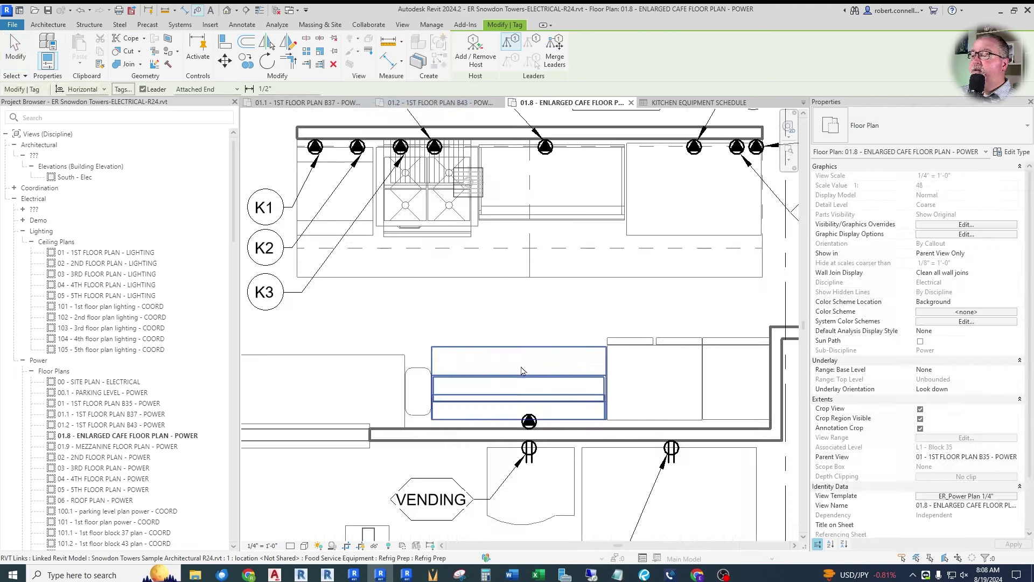
pyautogui.click(531, 412)
pyautogui.press('Escape')
pyautogui.scroll(2, 550, 374)
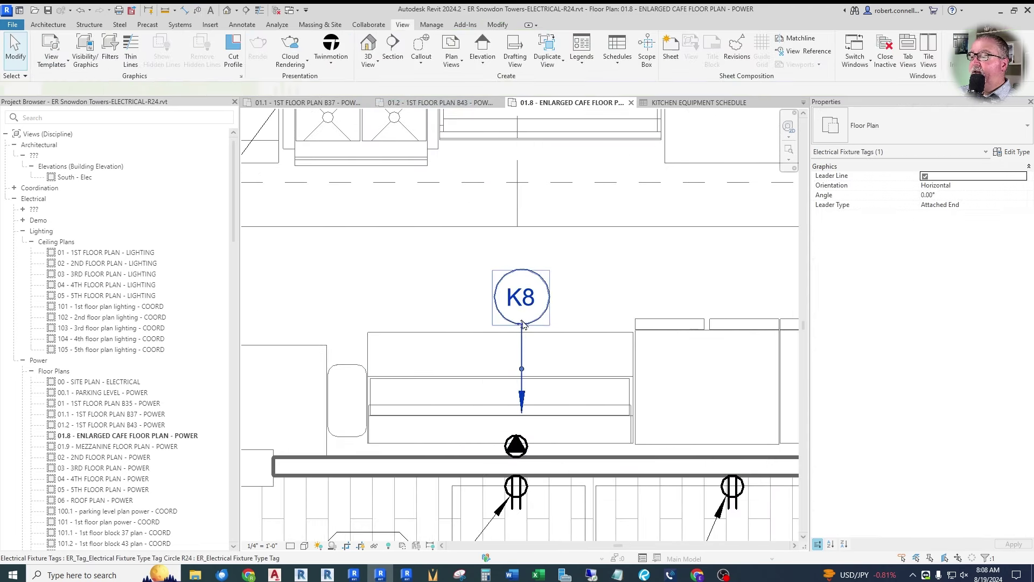
# Step: Set the K8 tag's leader type to Free End and move its arrowhead onto the refrigerated table connection
pyautogui.click(940, 204)
pyautogui.click(940, 205)
pyautogui.click(933, 222)
pyautogui.moveTo(522, 410); pyautogui.dragTo(516, 433)
pyautogui.press('Escape')
pyautogui.scroll(-2, 539, 323)
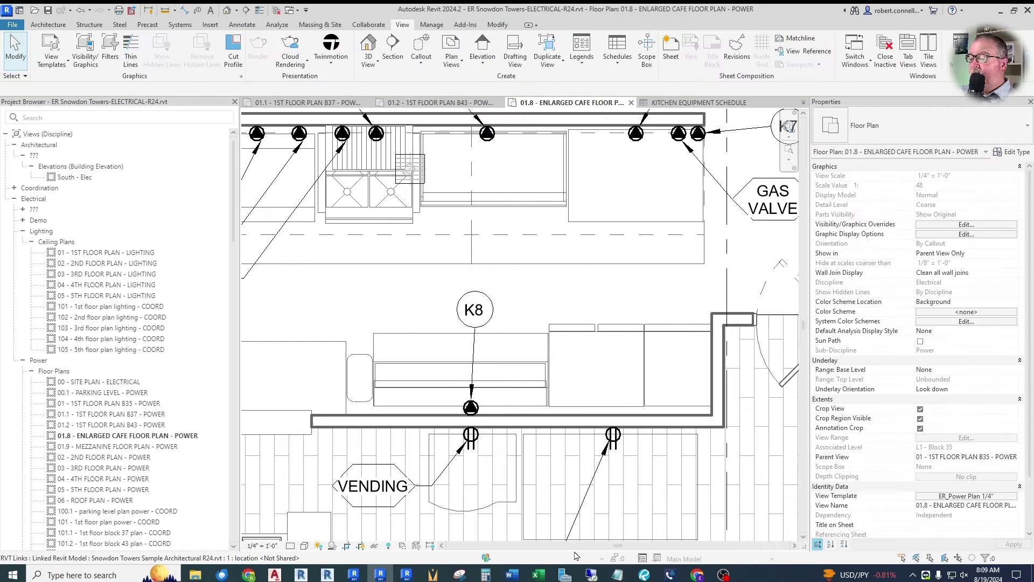
# Step: Switch to Bluebeam Revu and examine the equipment beside the refrigerated table on the architectural café kitchen plan
pyautogui.click(644, 574)
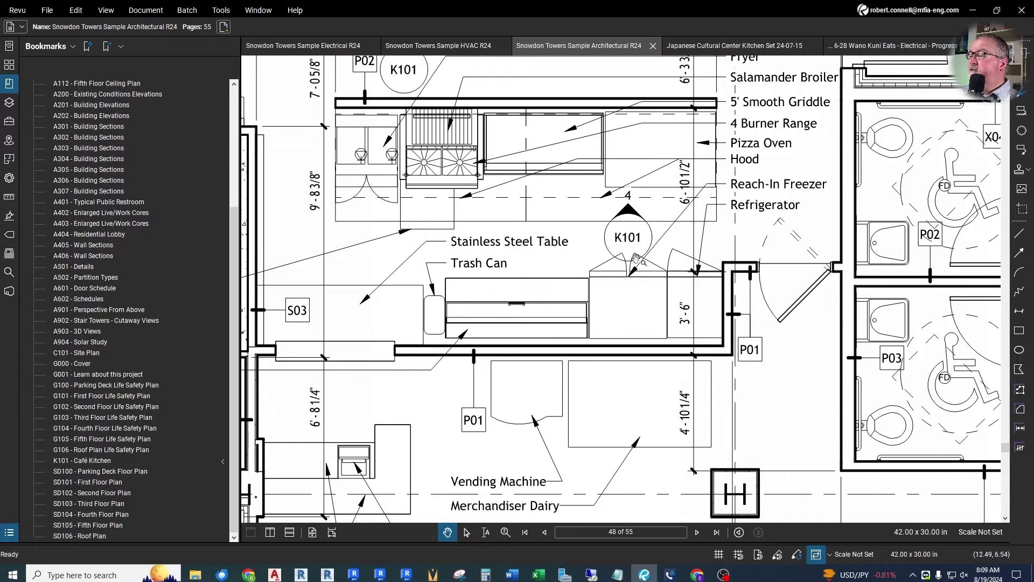
pyautogui.scroll(2, 646, 269)
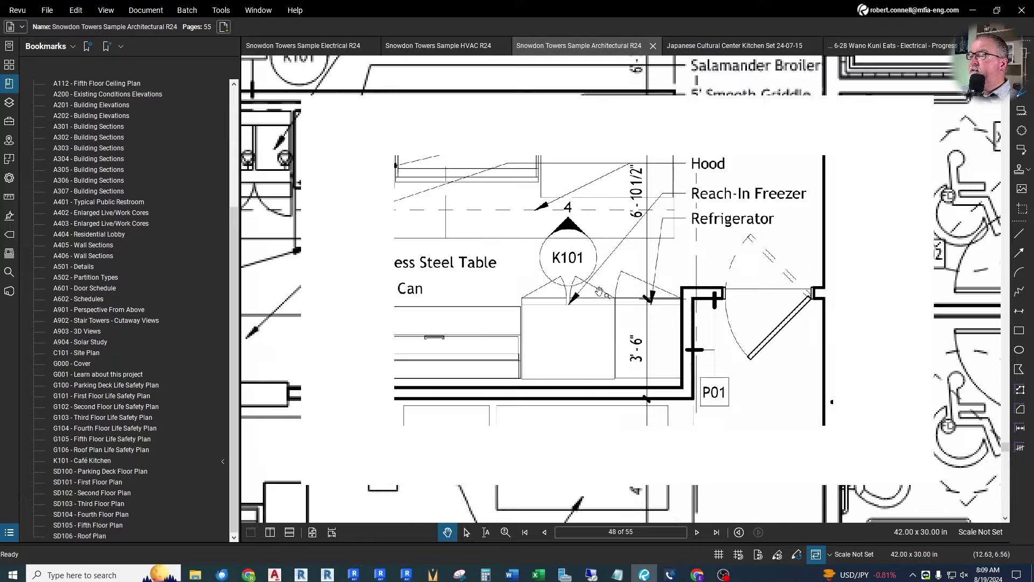
pyautogui.scroll(1, 573, 302)
pyautogui.scroll(-1, 576, 334)
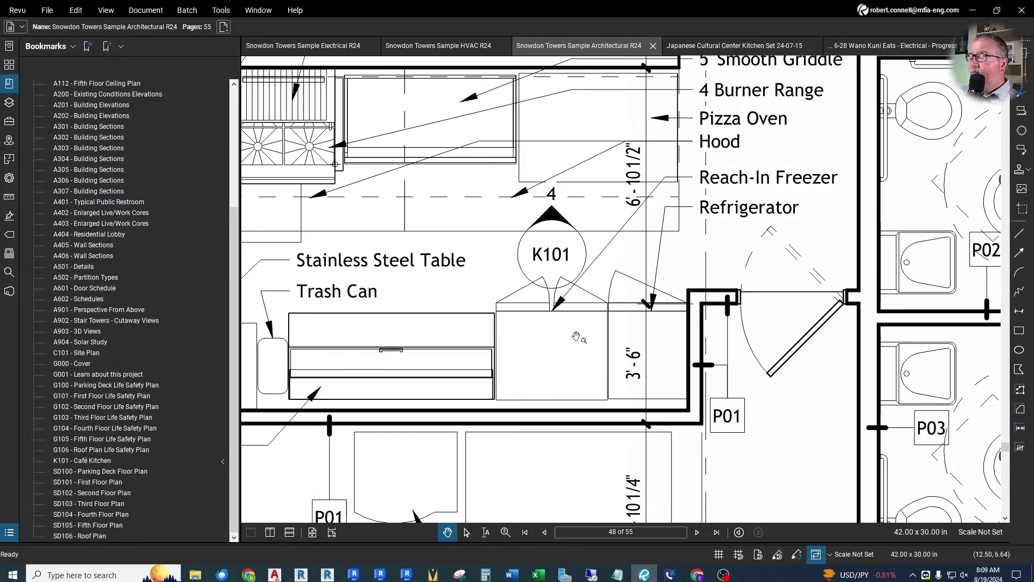
# Step: Return to Revit and place a copy of the K8 equipment connection against the wall behind the reach-in unit
pyautogui.click(381, 575)
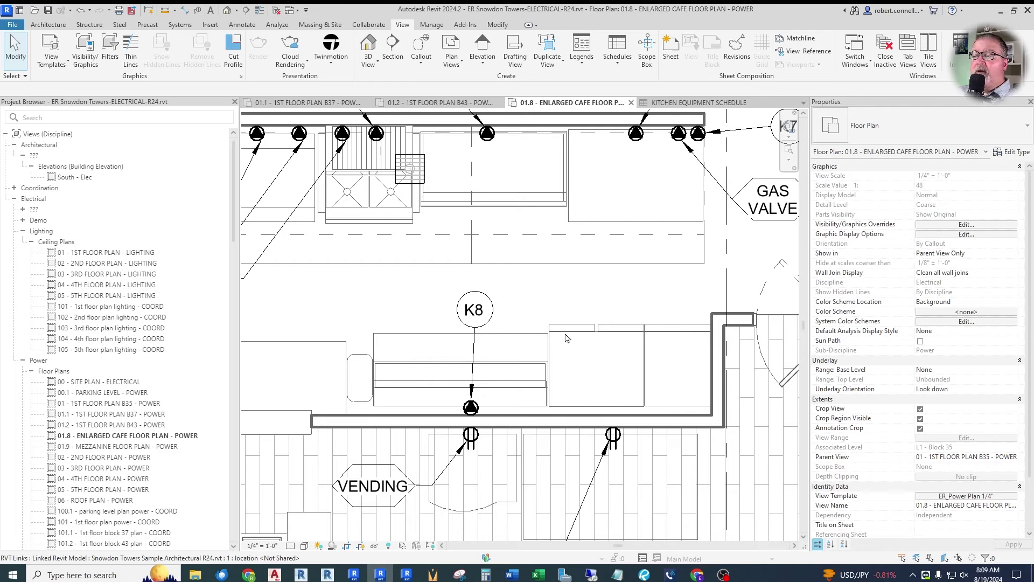
pyautogui.rightClick(472, 408)
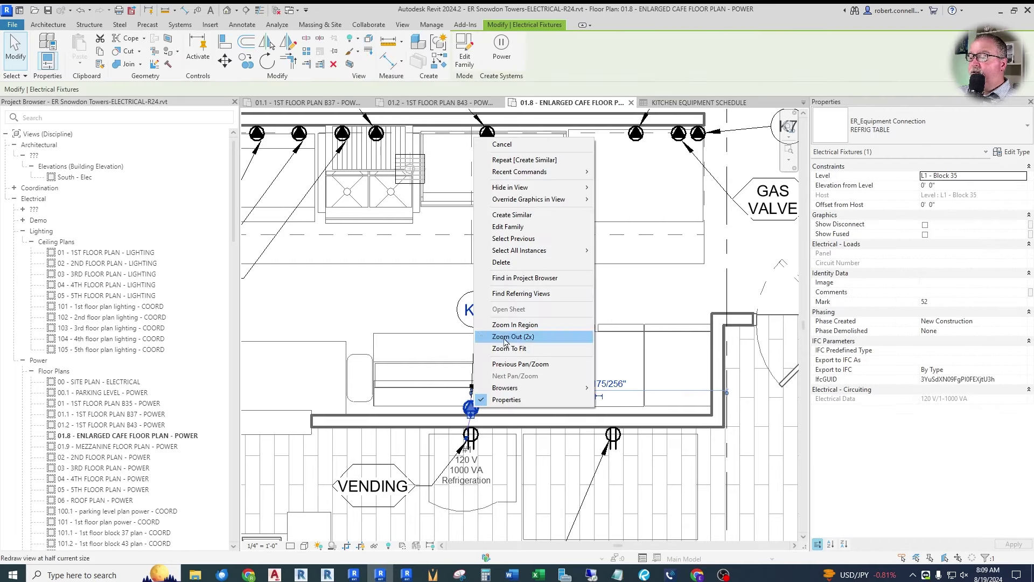
pyautogui.click(511, 215)
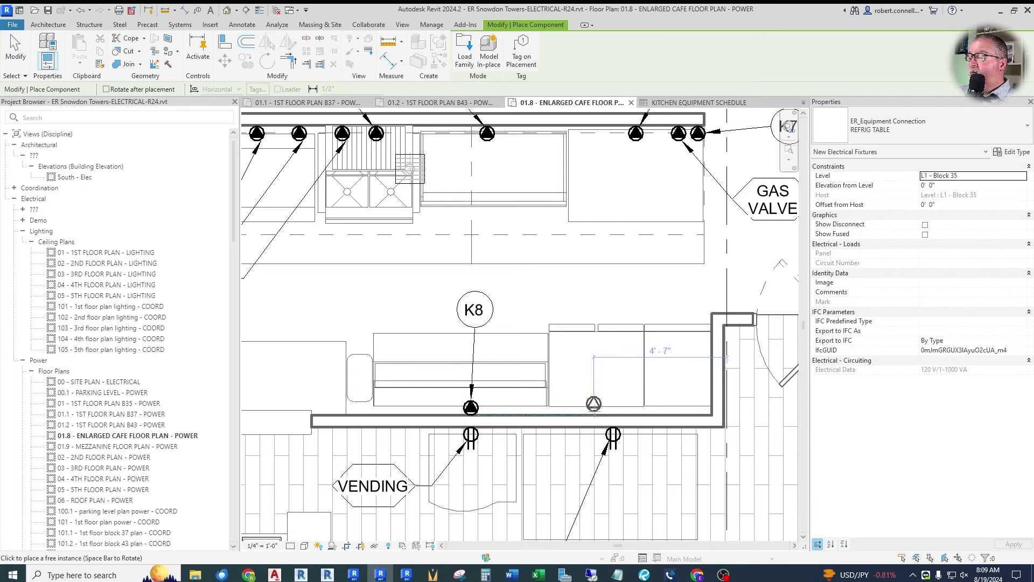
pyautogui.click(594, 408)
pyautogui.press('Escape')
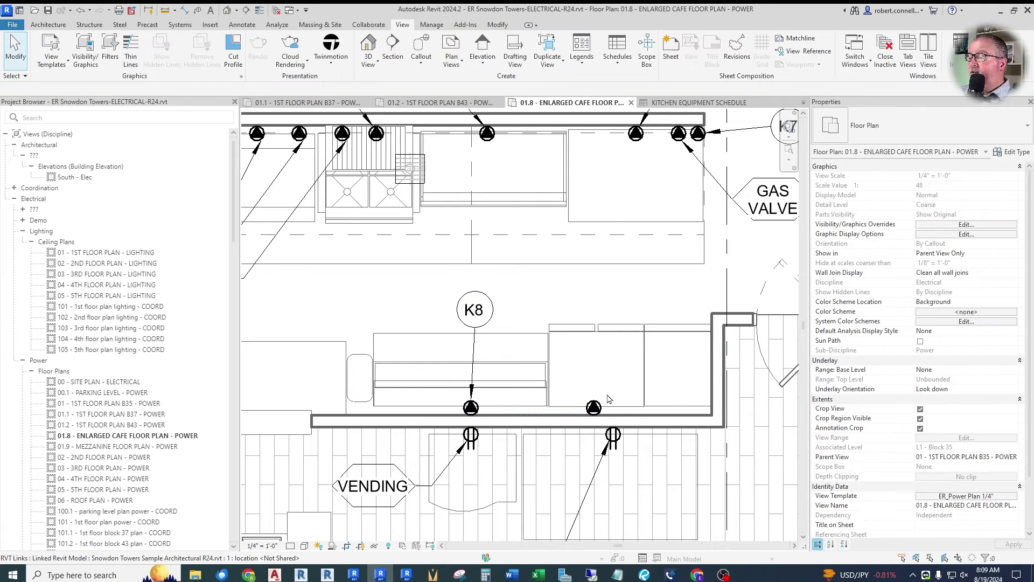
# Step: Duplicate the newly placed connection's family type under the name REACH-IN REFRIG
pyautogui.scroll(-2, 600, 377)
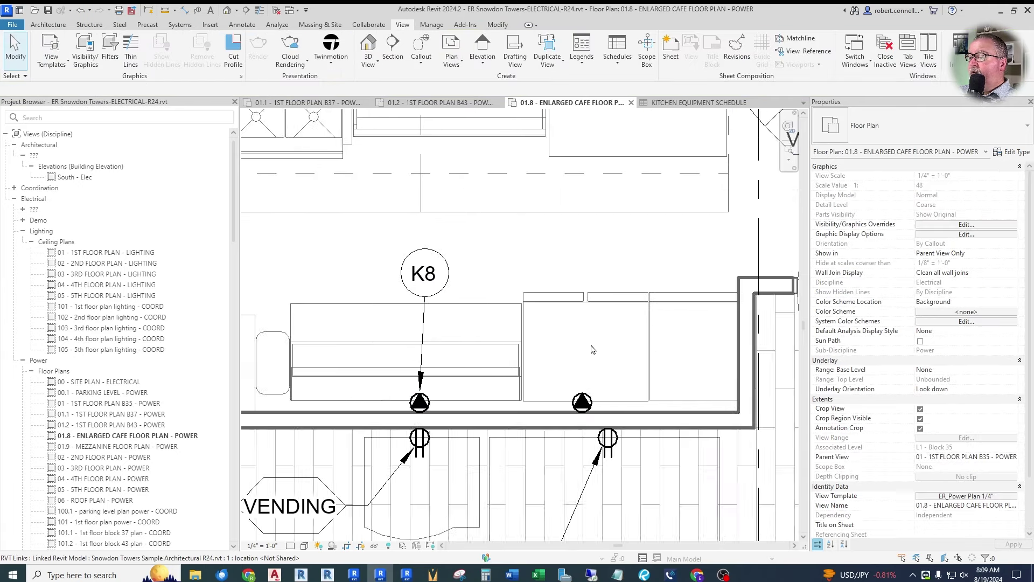
pyautogui.scroll(2, 592, 349)
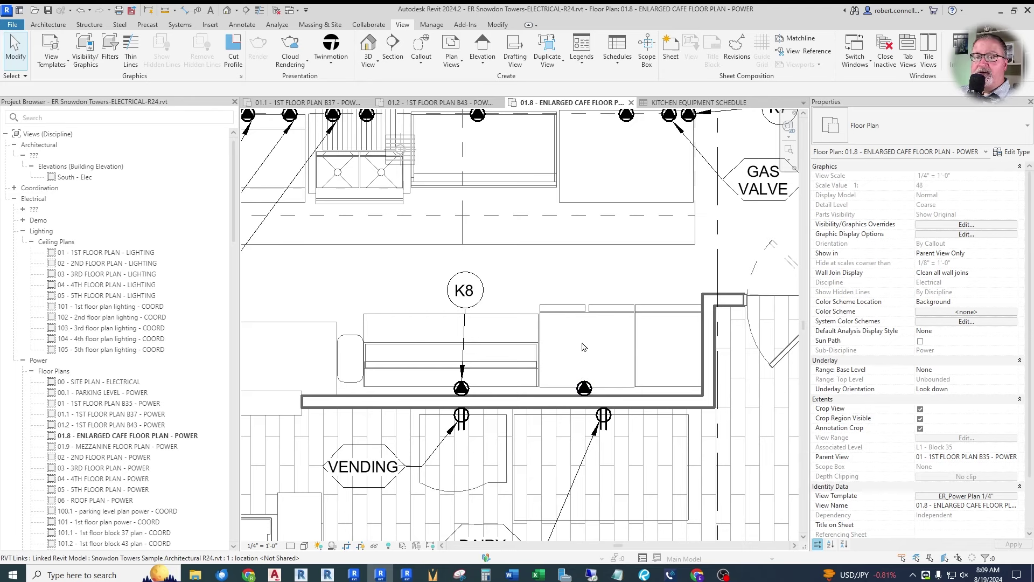
pyautogui.click(584, 387)
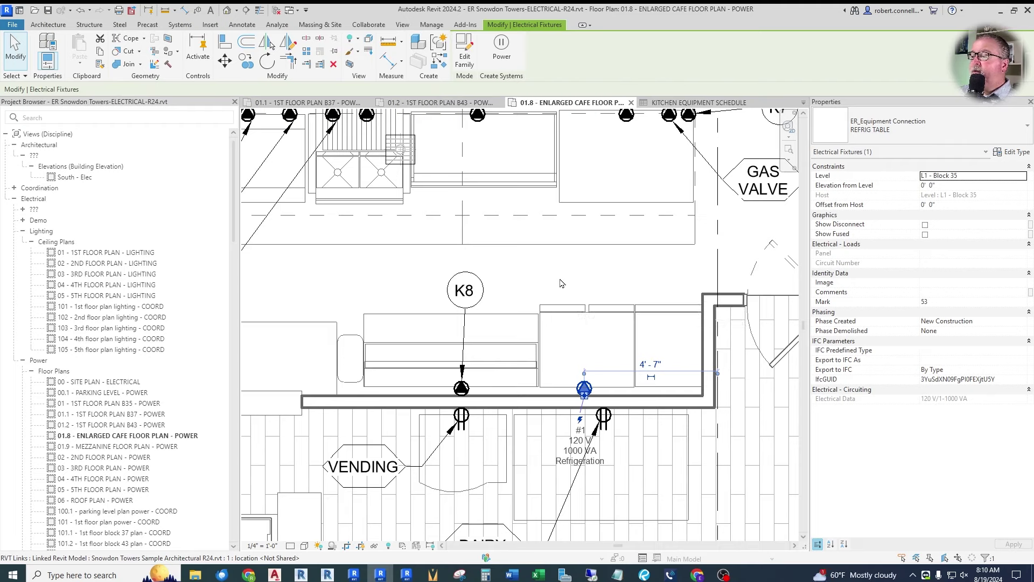
pyautogui.click(1013, 152)
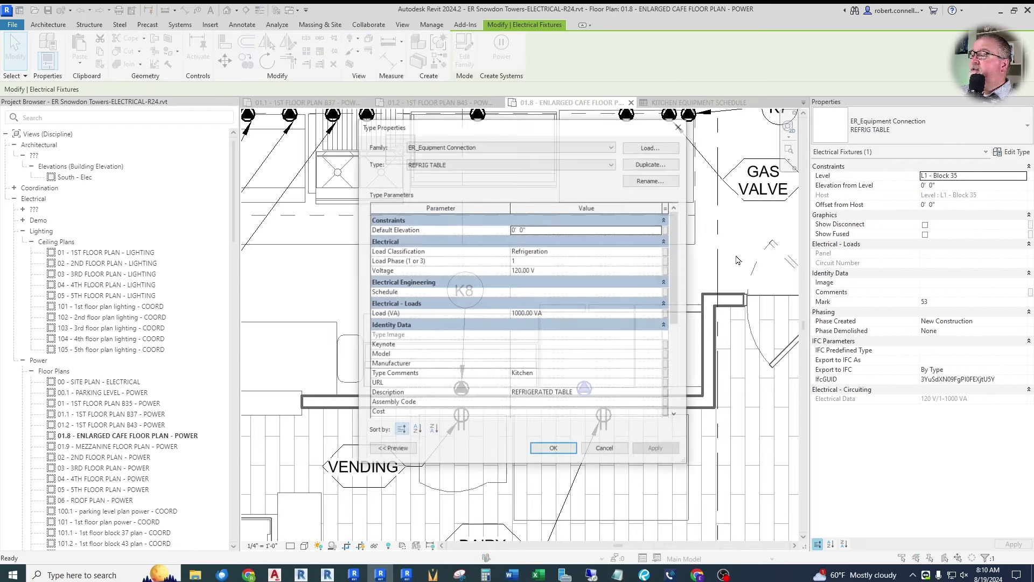
pyautogui.click(651, 163)
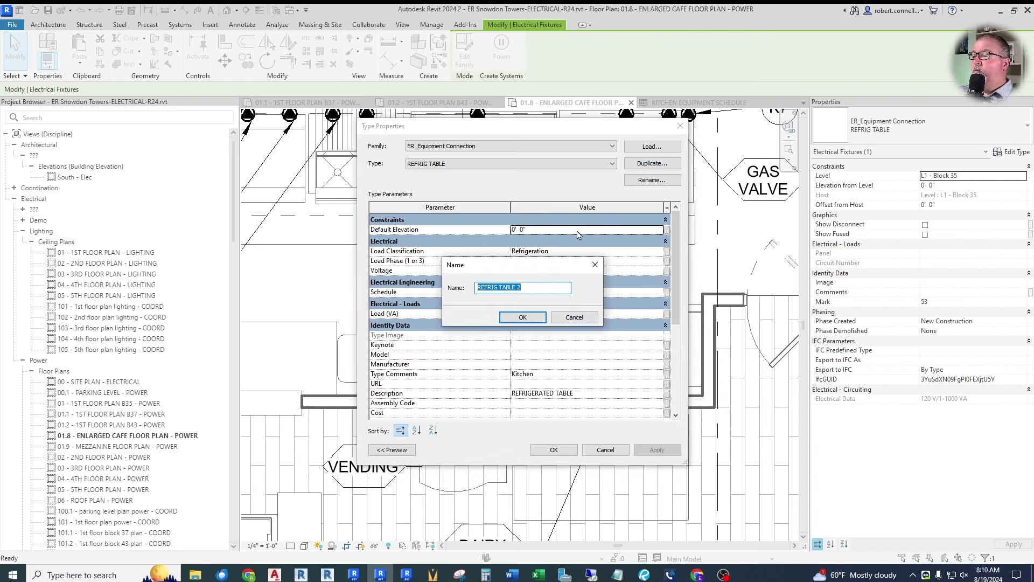
pyautogui.write('REACH-IN REFRIG')
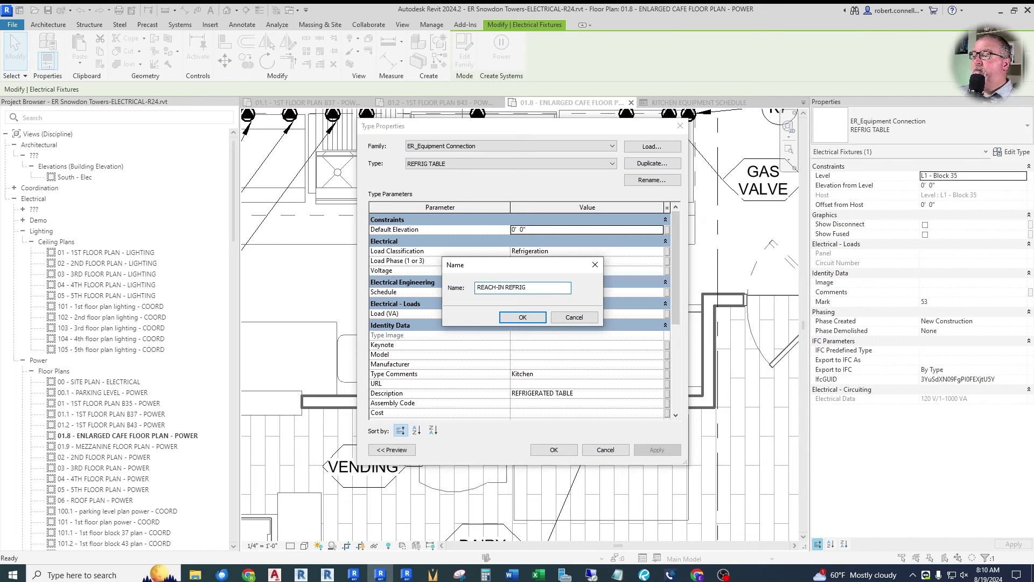
pyautogui.press('Return')
# Step: Set the REACH-IN REFRIG type's load phase to 2, voltage to 208 V and load to 2000 VA
pyautogui.press('Tab')
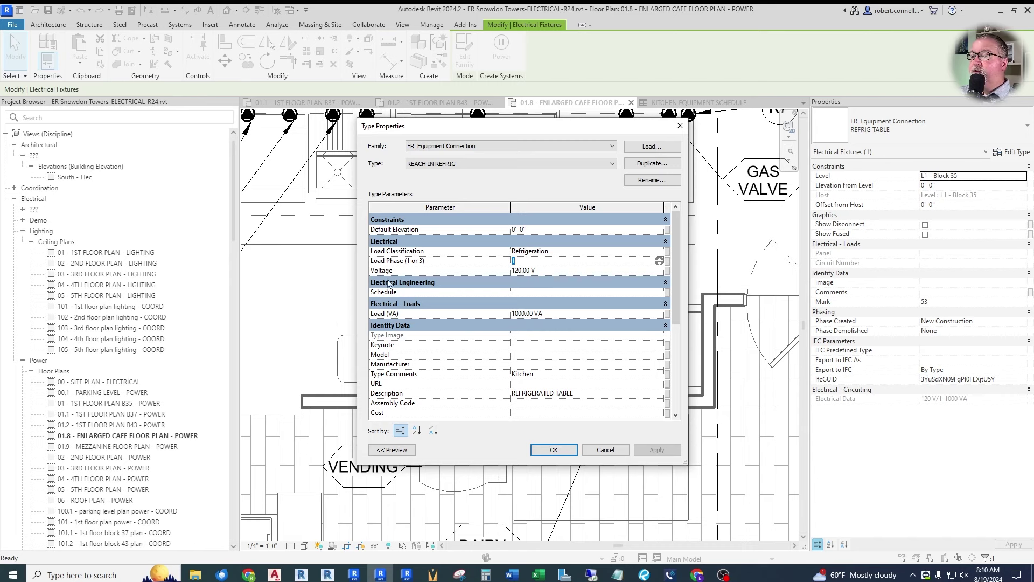
pyautogui.write('2')
pyautogui.click(582, 270)
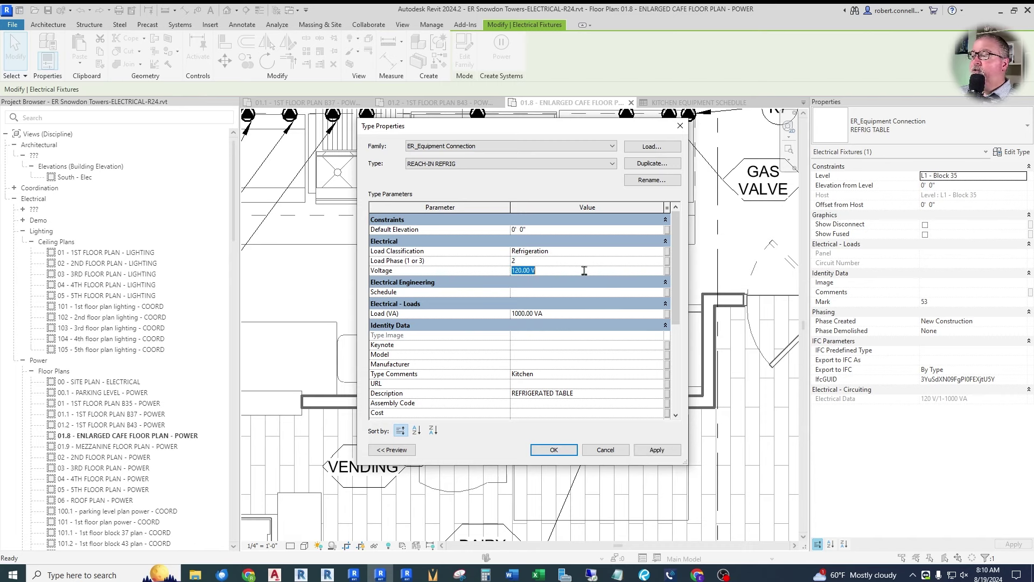
pyautogui.write('208')
pyautogui.press('Return')
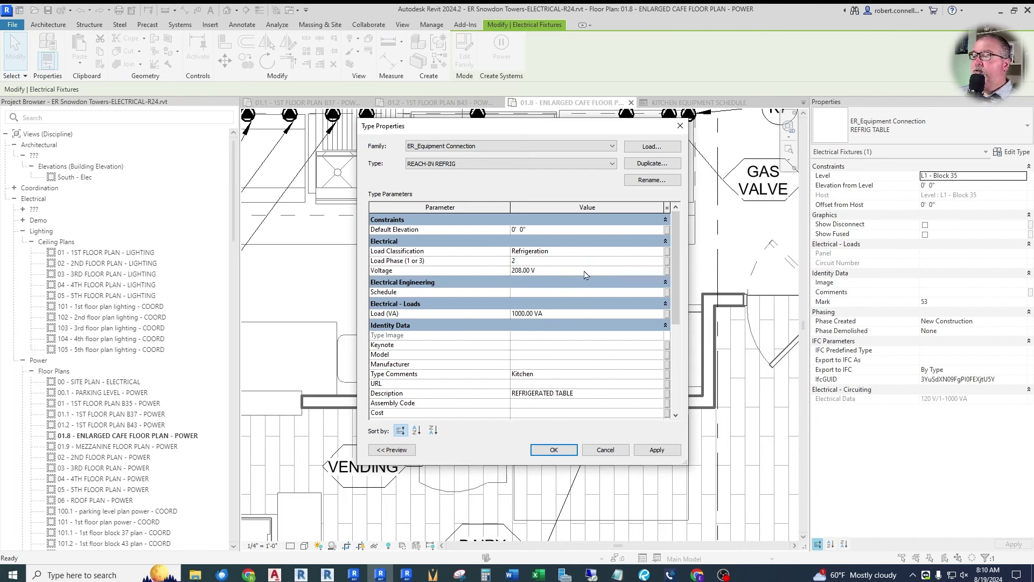
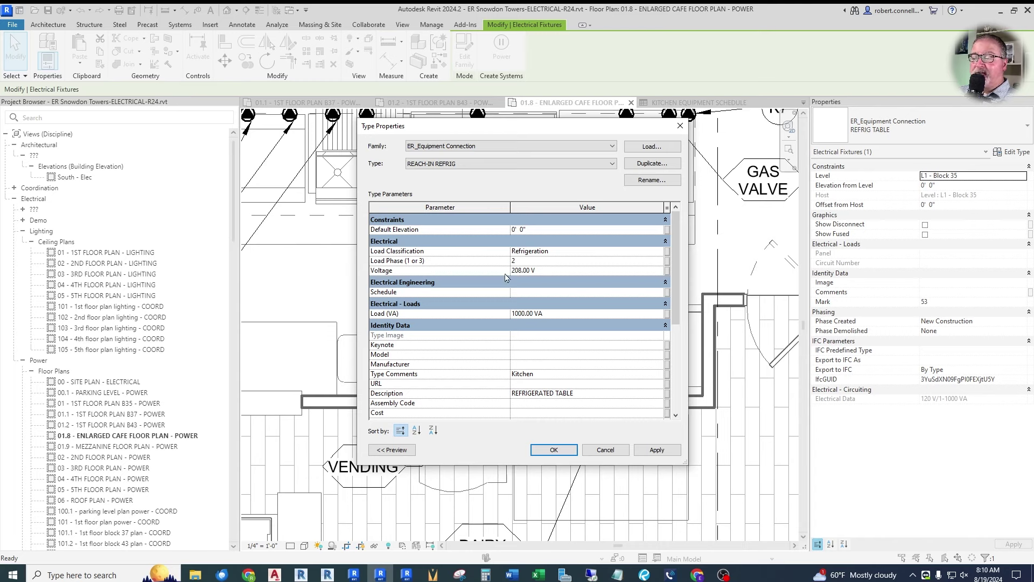
pyautogui.scroll(-2, 555, 265)
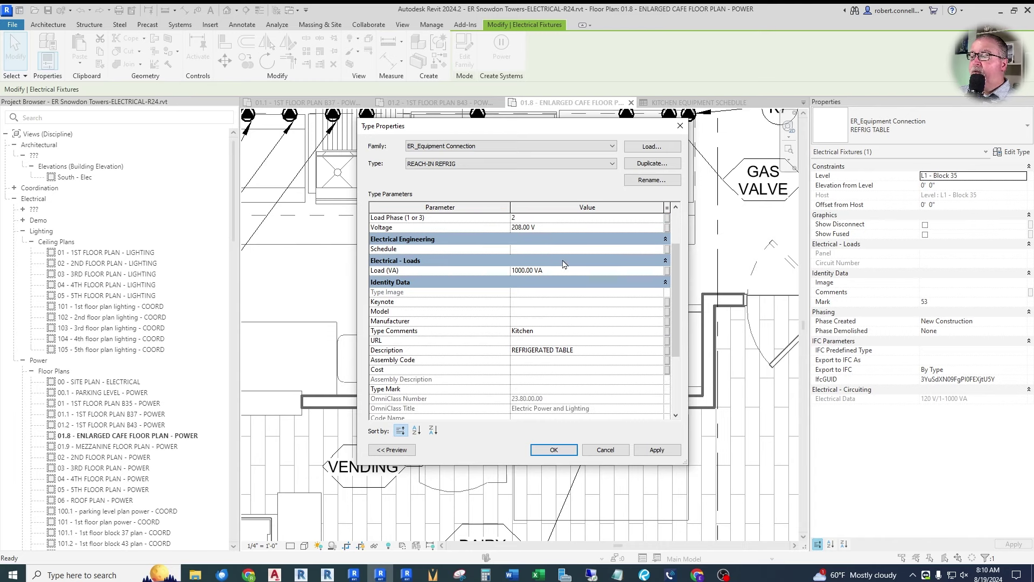
pyautogui.click(562, 271)
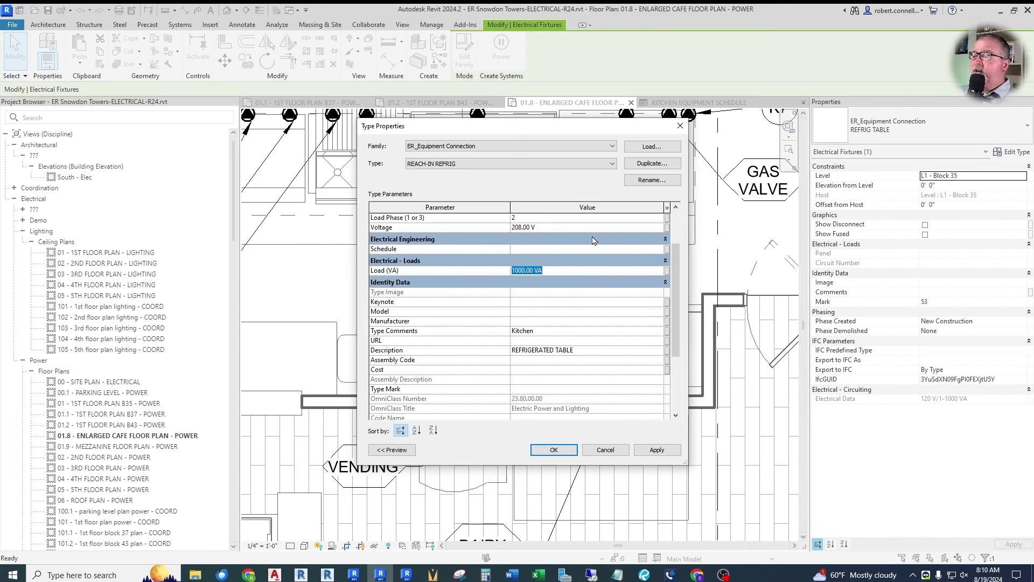
pyautogui.write('2000')
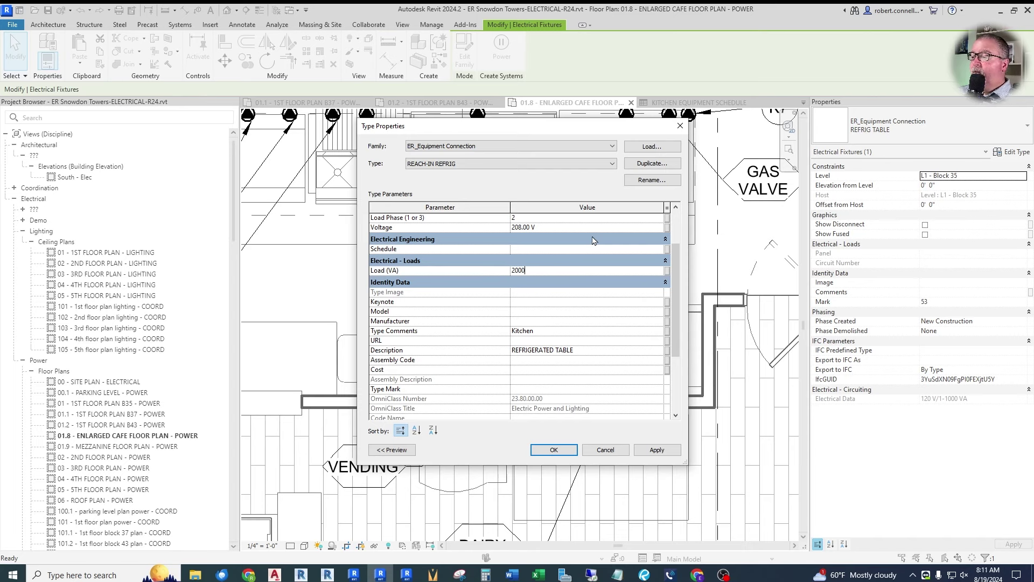
# Step: Set the type's description to REACH-IN REFRIG and its type mark to K9, and apply the type changes
pyautogui.click(572, 331)
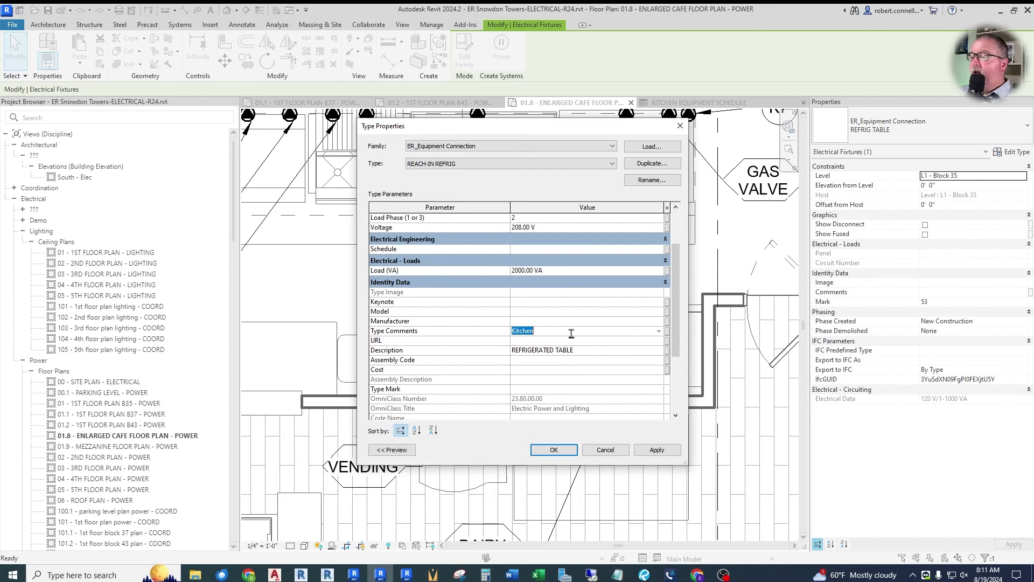
pyautogui.click(592, 351)
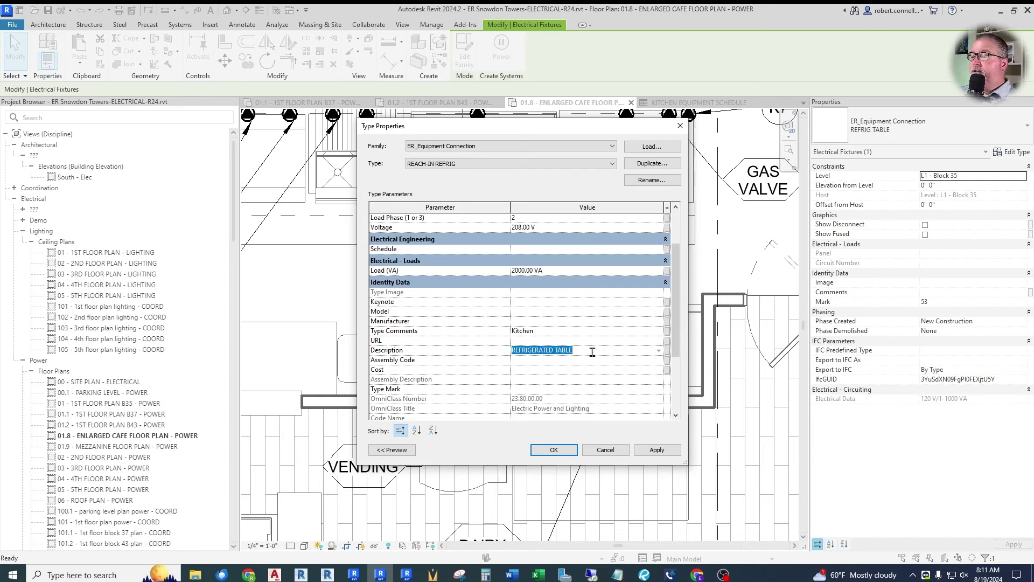
pyautogui.write('REACH-IN REFRIG')
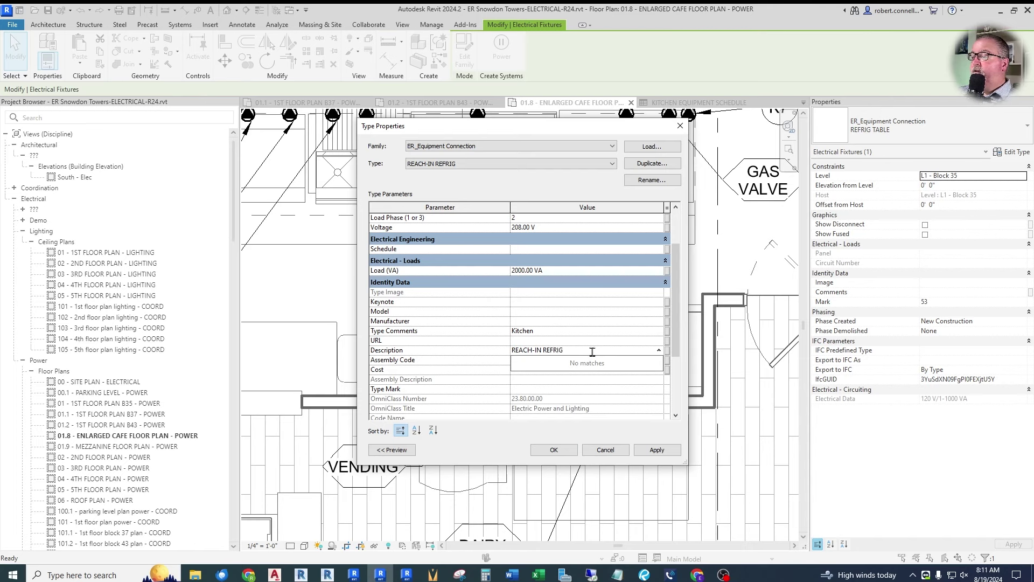
pyautogui.click(591, 351)
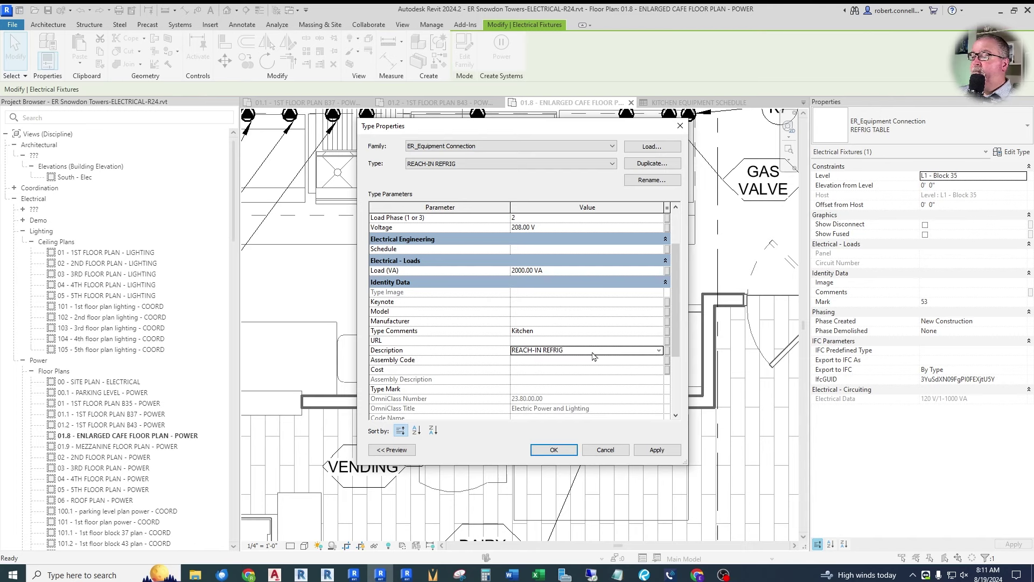
pyautogui.click(537, 390)
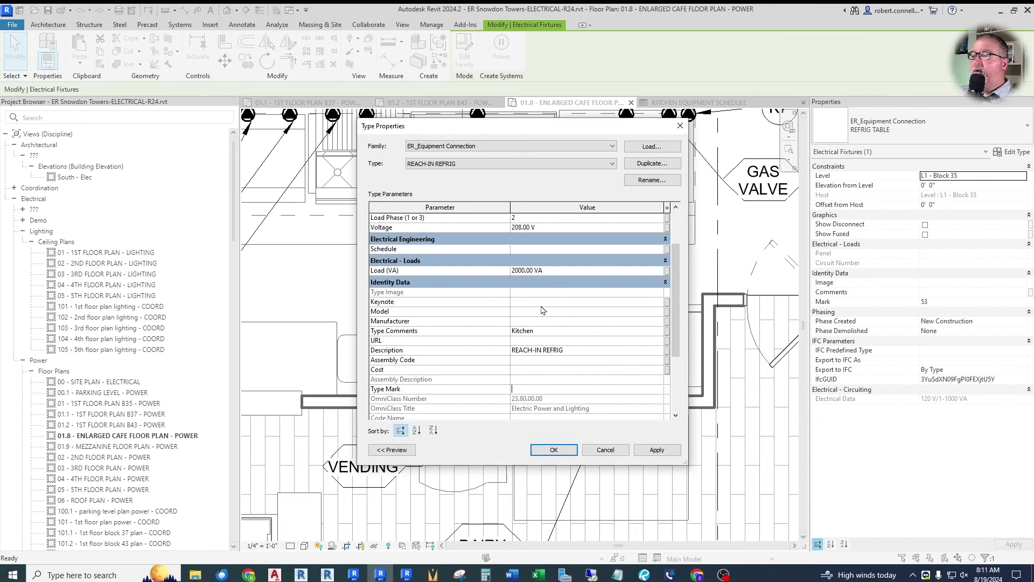
pyautogui.write('K9')
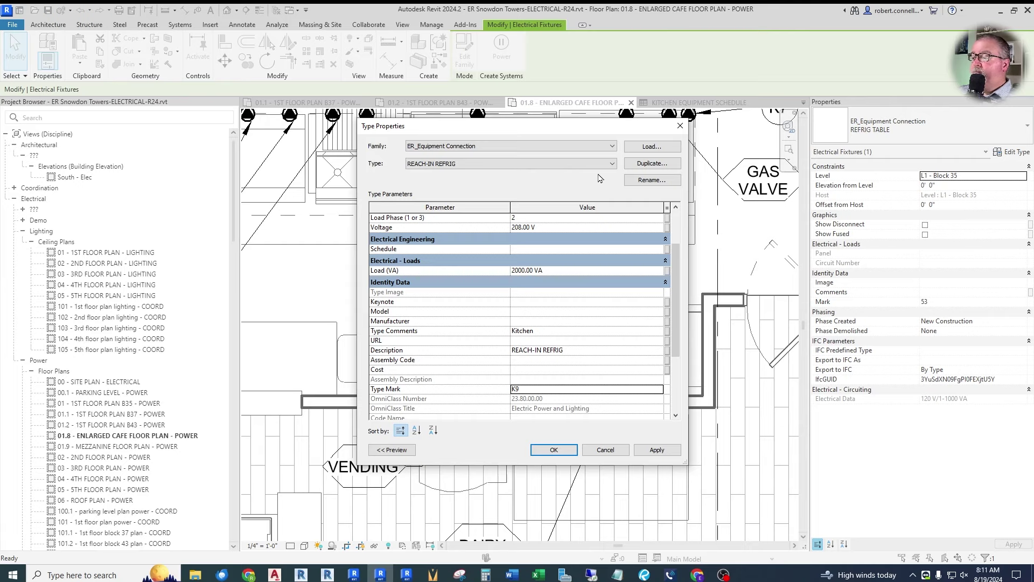
pyautogui.click(555, 449)
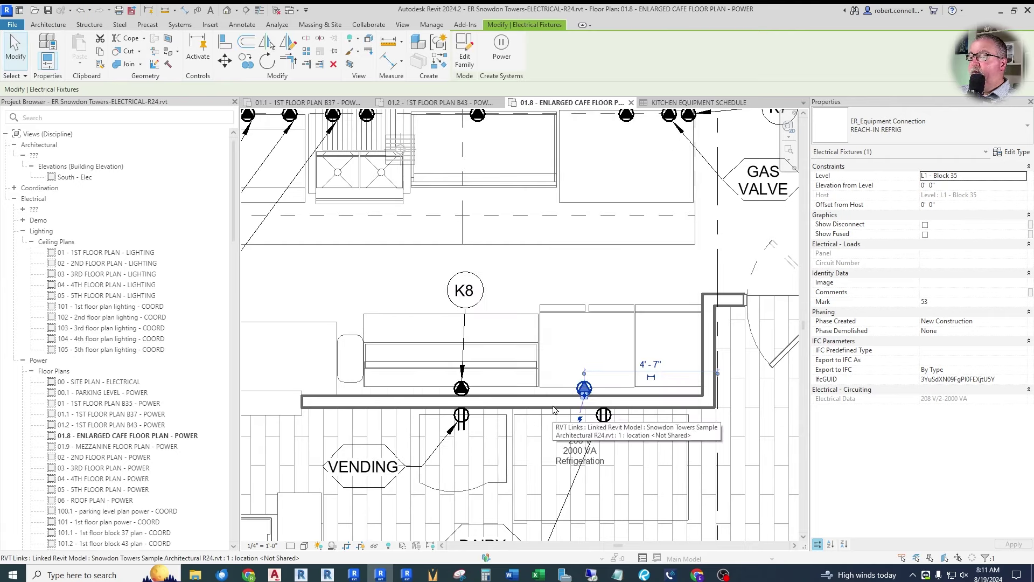
pyautogui.press('Escape')
# Step: Widen the DESCRIPTION column of the Kitchen Equipment Schedule so the full equipment descriptions fit
pyautogui.click(694, 104)
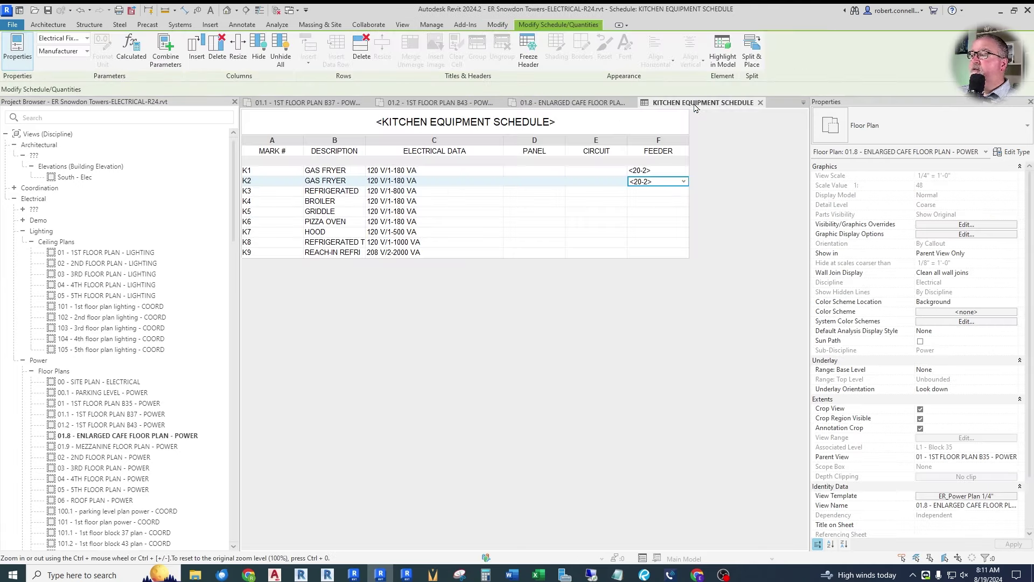
pyautogui.moveTo(370, 146); pyautogui.dragTo(443, 146)
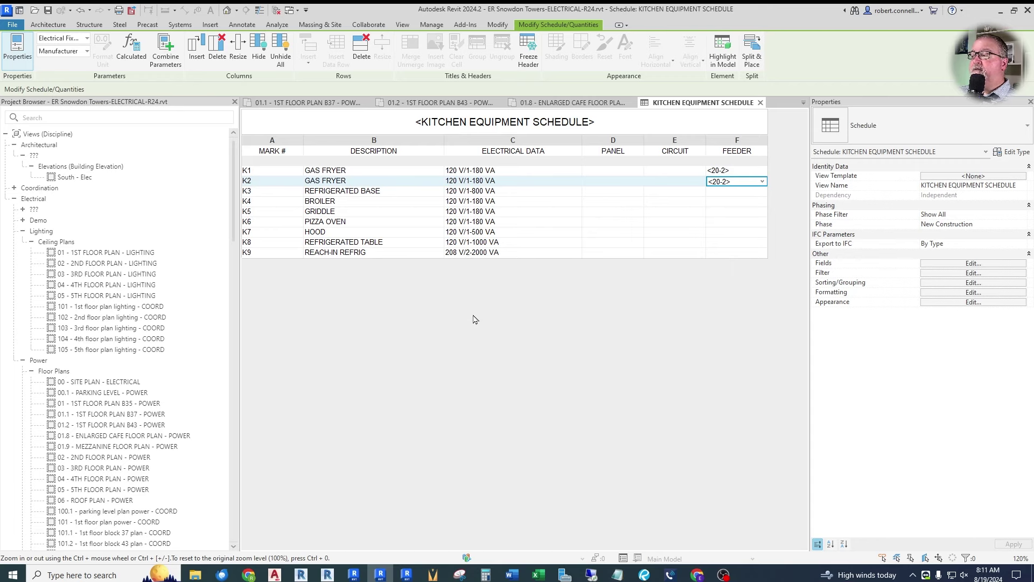
# Step: Tag the reach-in refrigerator connection in the enlarged café power plan with the same circle tag as K8
pyautogui.click(570, 103)
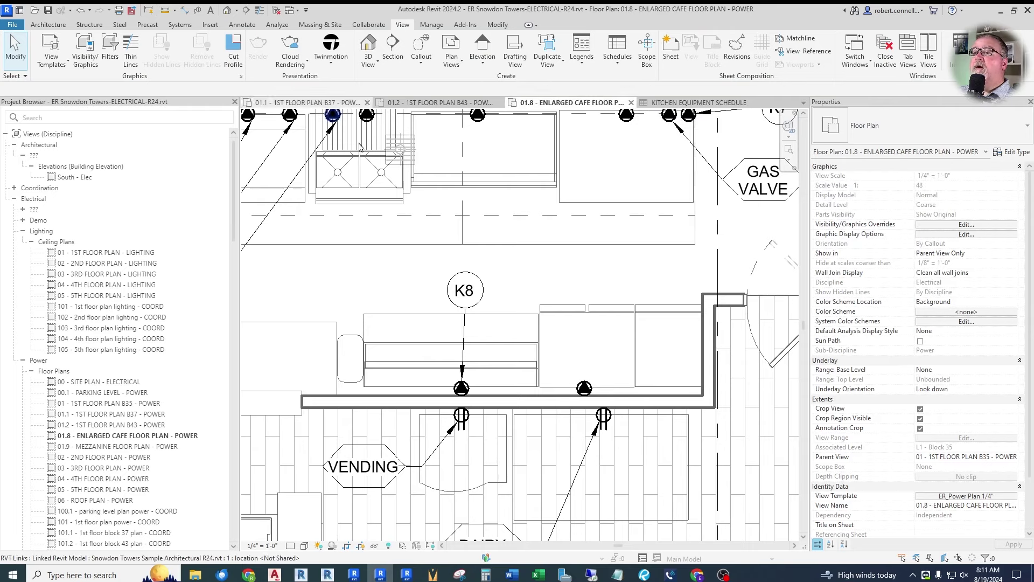
pyautogui.rightClick(445, 272)
pyautogui.click(558, 372)
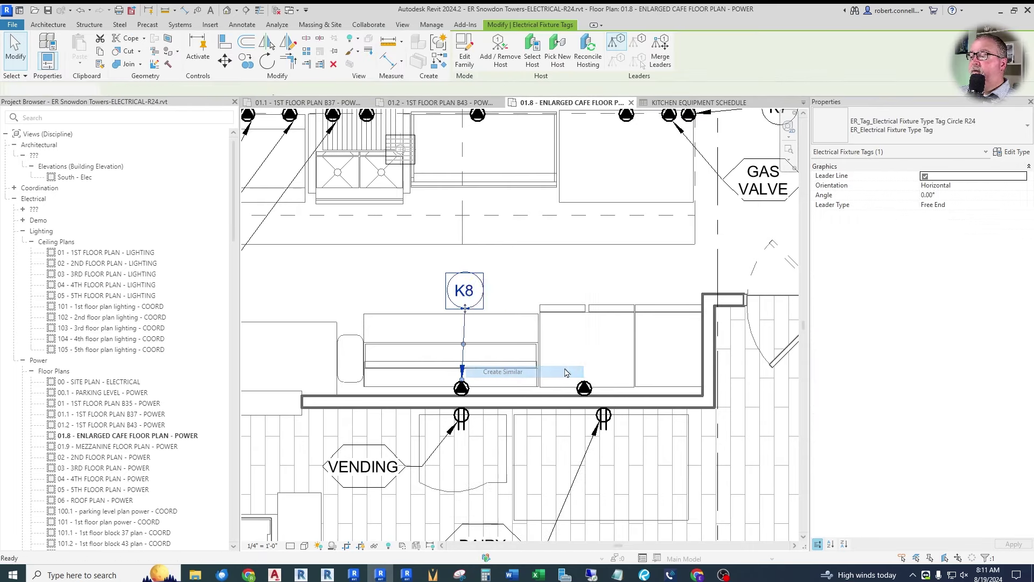
pyautogui.click(584, 385)
pyautogui.press('Escape')
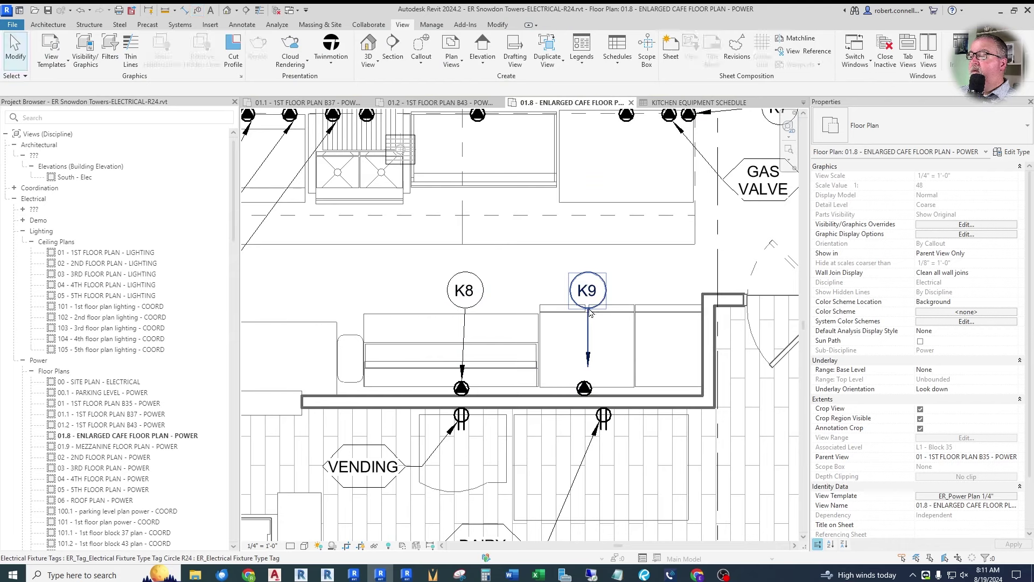
# Step: Change the K9 tag's leader type to Free End and extend its arrowhead to the connection symbol
pyautogui.click(589, 311)
pyautogui.click(990, 204)
pyautogui.click(1022, 206)
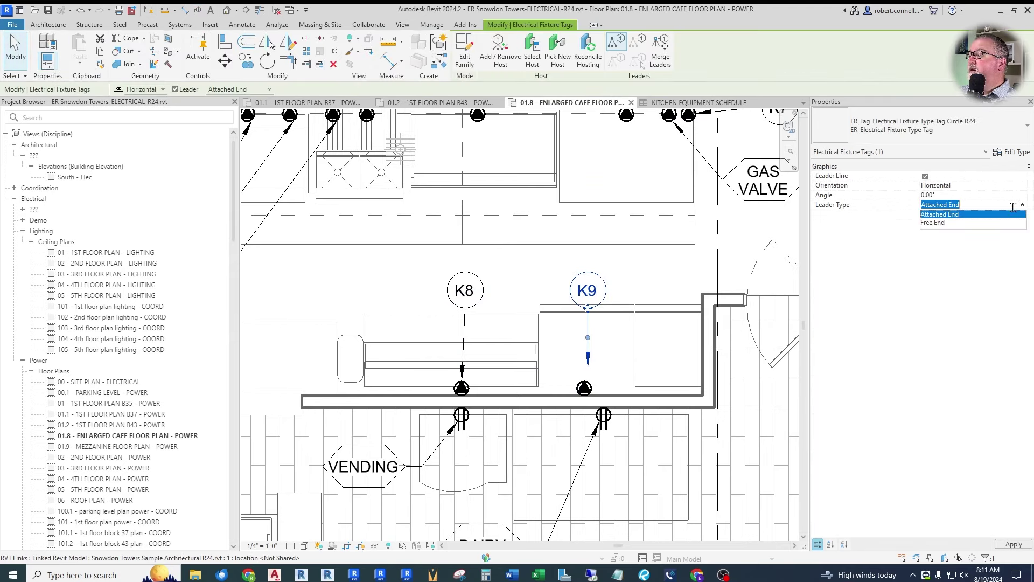
pyautogui.click(941, 223)
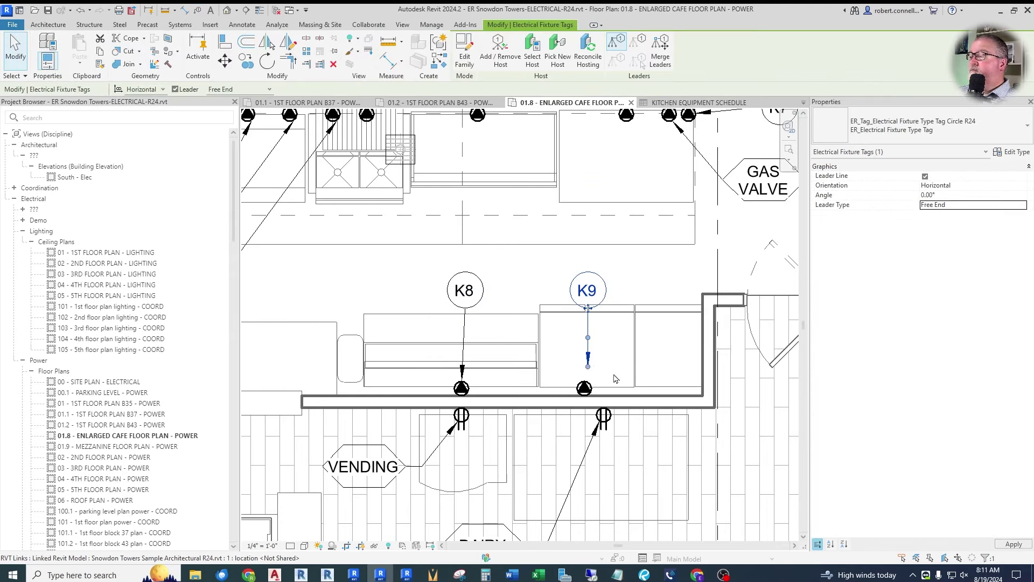
pyautogui.moveTo(588, 360); pyautogui.dragTo(584, 382)
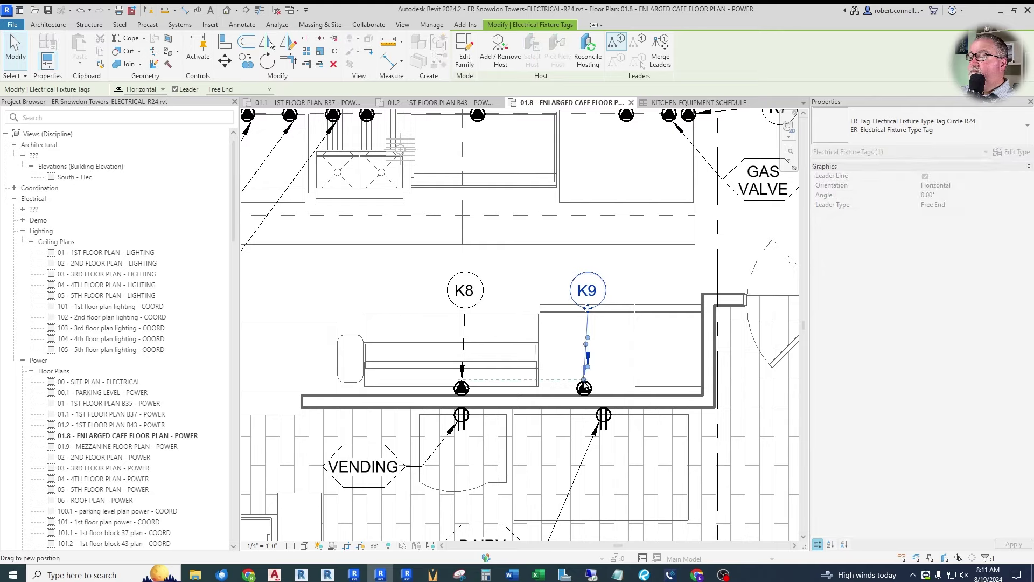
# Step: Check the equipment labels beside the stainless steel table on the Snowdon Towers Sample Architectural R24 kitchen plan in Revu, and return to Revit
pyautogui.press('Escape')
pyautogui.scroll(-2, 478, 270)
pyautogui.click(645, 577)
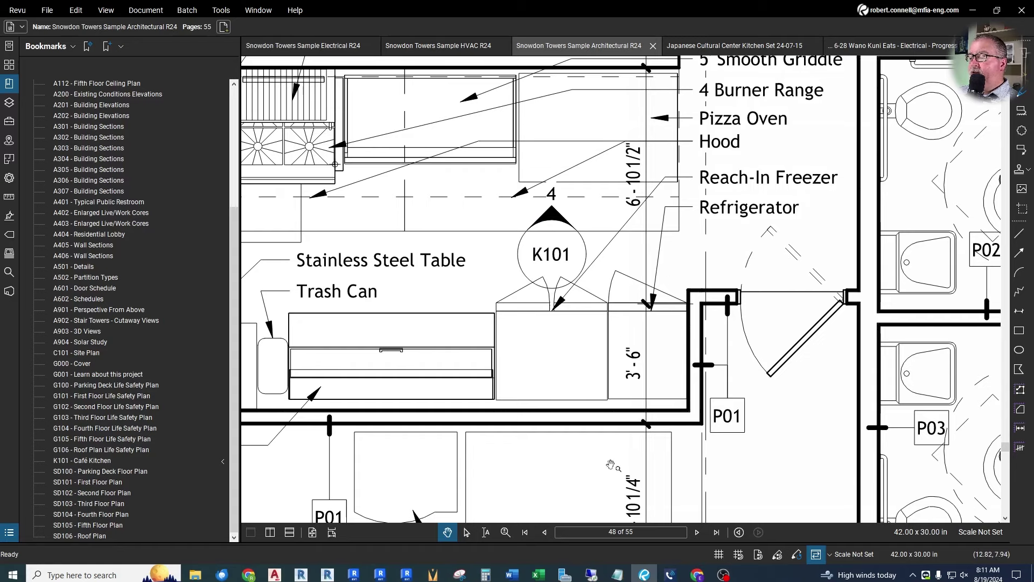
pyautogui.hotkey('alt', 'Tab')
pyautogui.scroll(2, 557, 354)
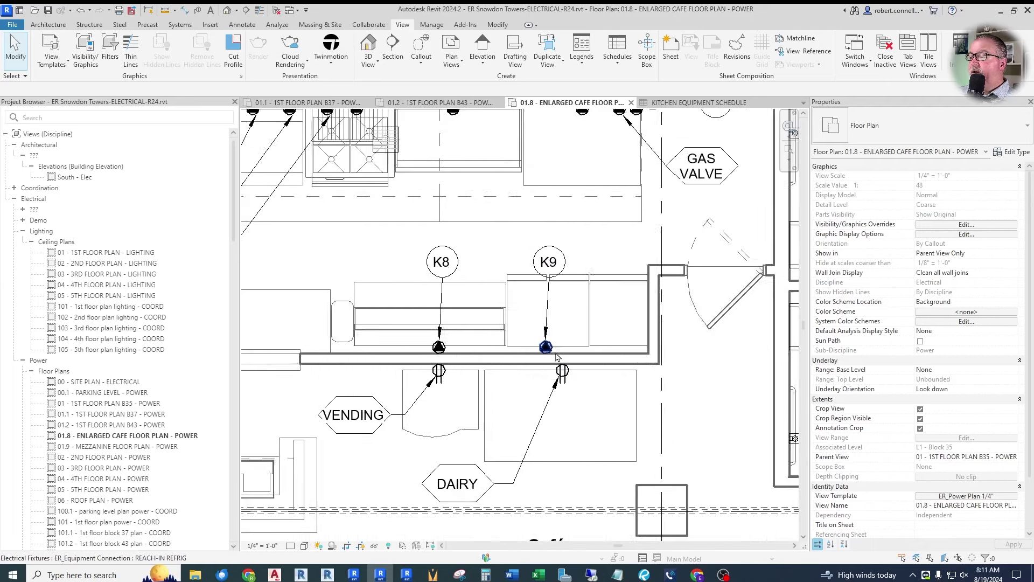
# Step: Place another equipment connection like K8 behind the refrigerator beside K9, about 1' - 9" from the side wall
pyautogui.click(423, 348)
pyautogui.rightClick(424, 352)
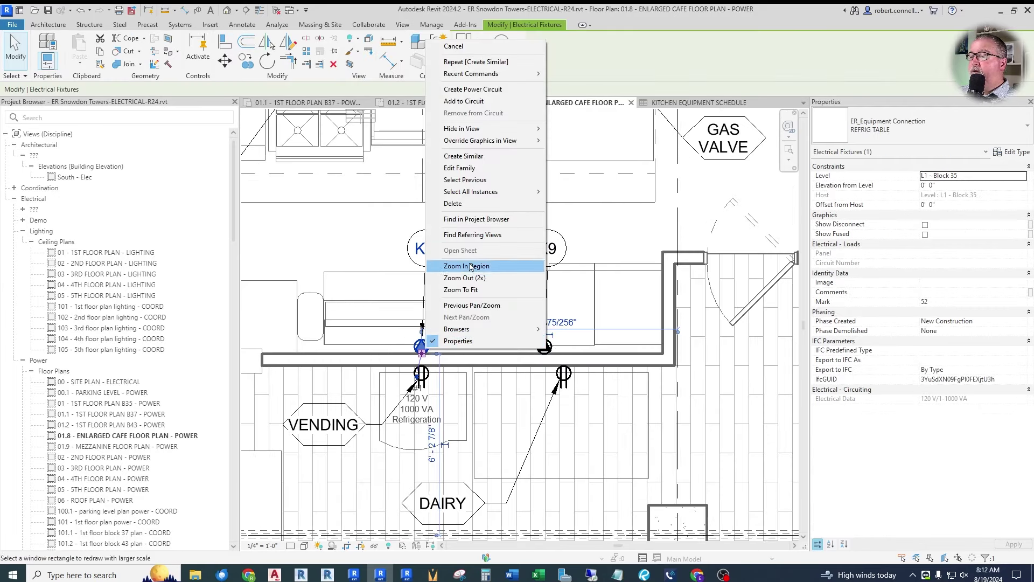
pyautogui.click(463, 157)
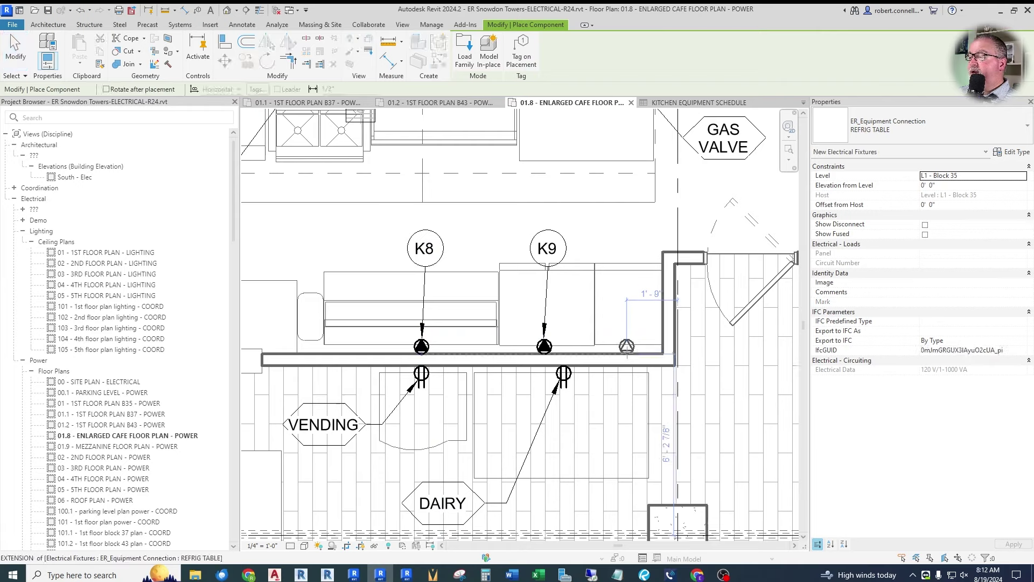
pyautogui.click(626, 346)
pyautogui.press('Escape')
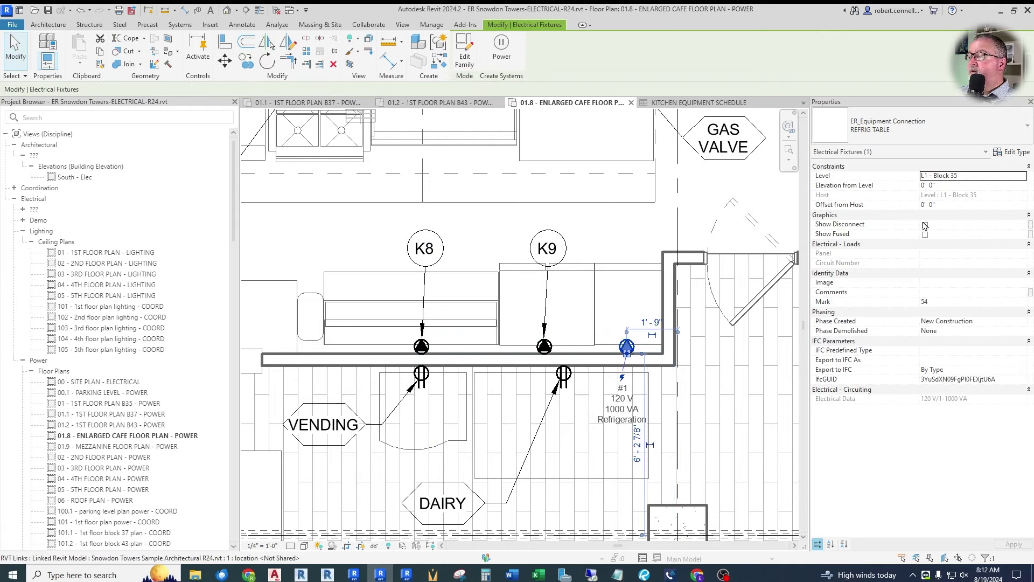
# Step: Duplicate the new connection's REFRIG TABLE type under the name REFRIG
pyautogui.click(1011, 153)
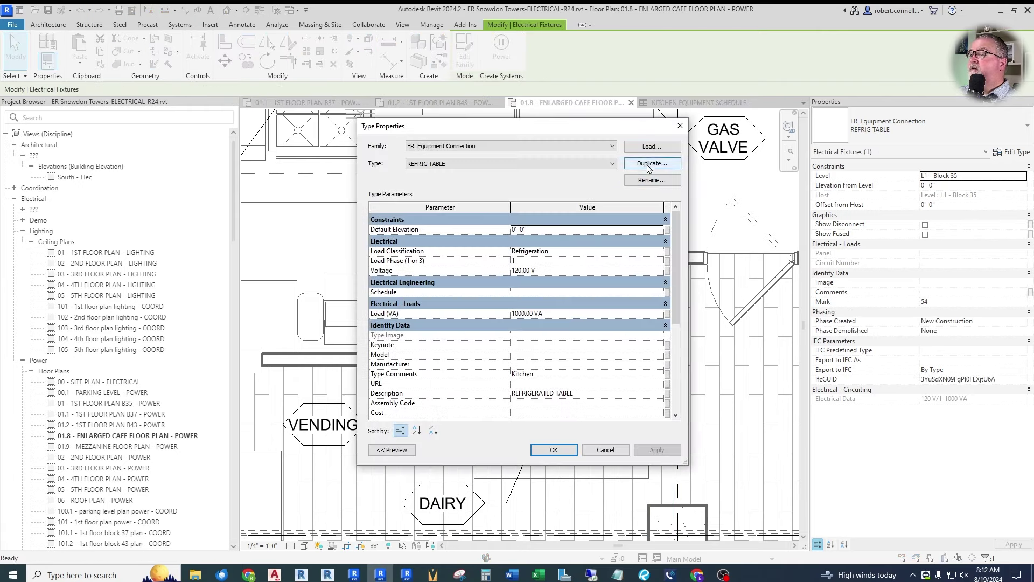
pyautogui.click(652, 164)
pyautogui.write('F')
pyautogui.press('BackSpace')
pyautogui.write('REFRIG')
pyautogui.press('Return')
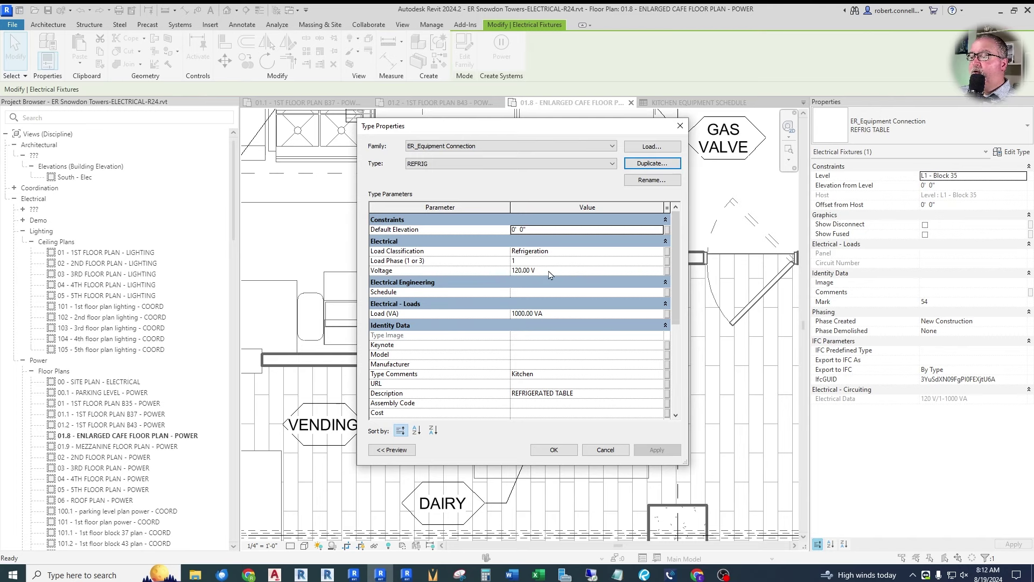
# Step: Set the REFRIG type's load to 1200 VA, description to REFRIG and type mark to K10, and apply the type changes
pyautogui.click(568, 312)
pyautogui.write('1200')
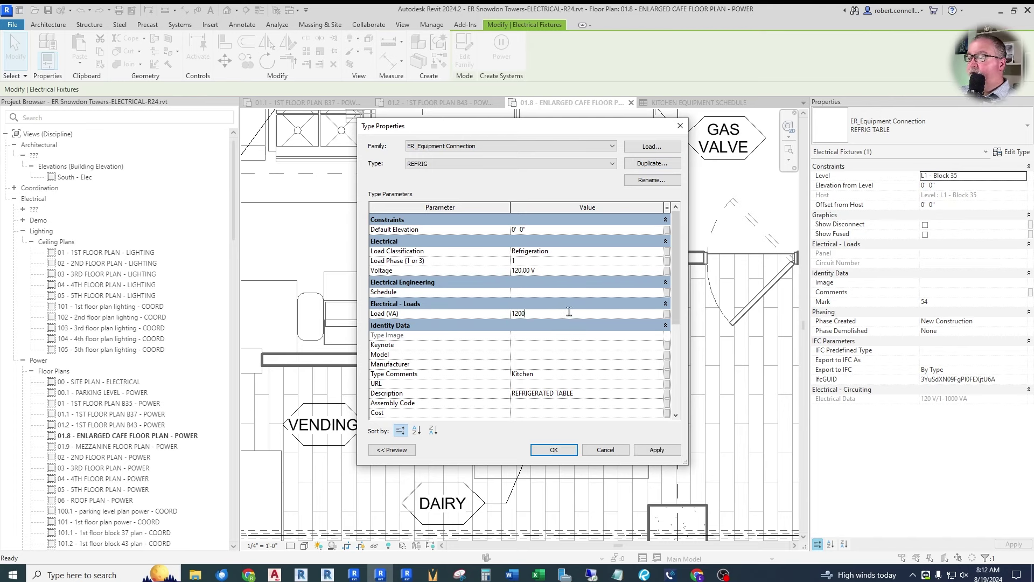
pyautogui.press('Return')
pyautogui.scroll(-2, 571, 315)
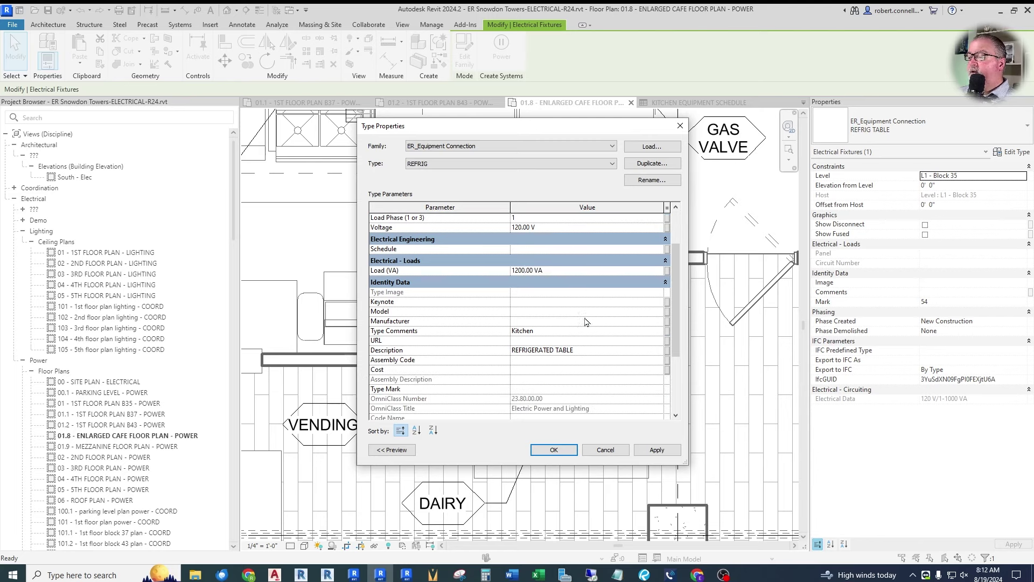
pyautogui.click(593, 350)
pyautogui.write('REFRIG')
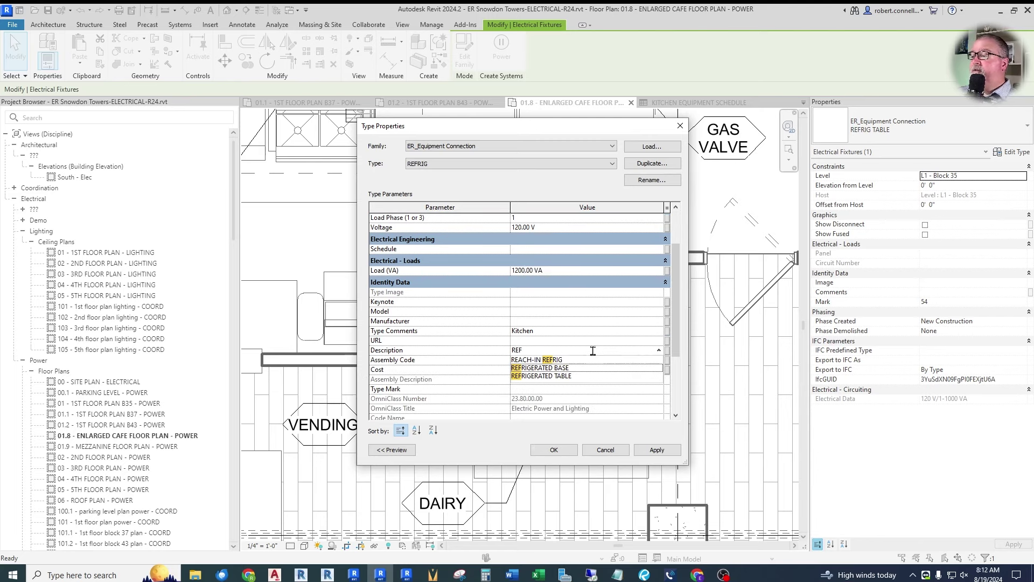
pyautogui.click(555, 389)
pyautogui.write('K10')
pyautogui.click(554, 450)
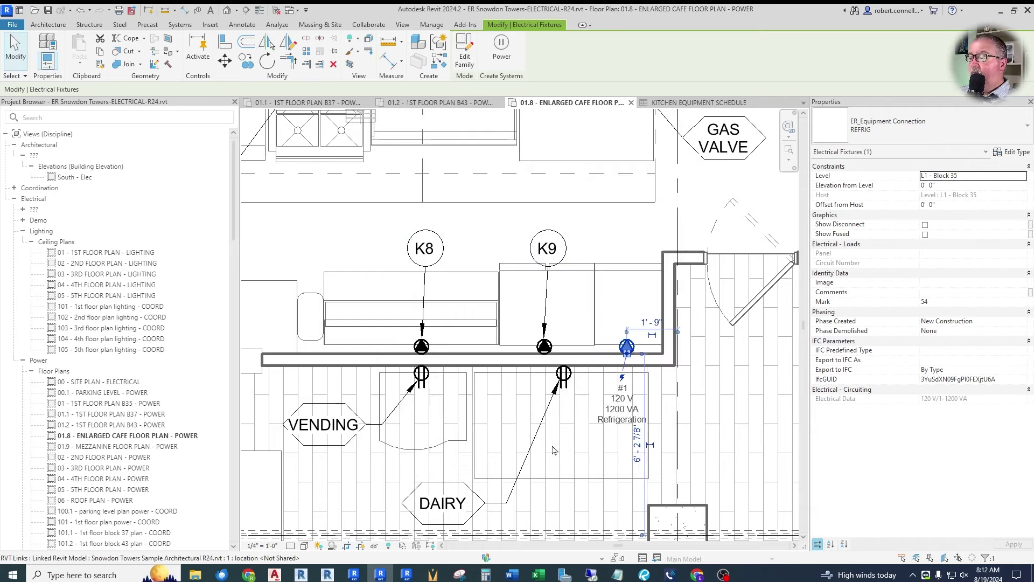
# Step: Change the K9 connection type's description to REACH-IN FREEZER
pyautogui.press('Escape')
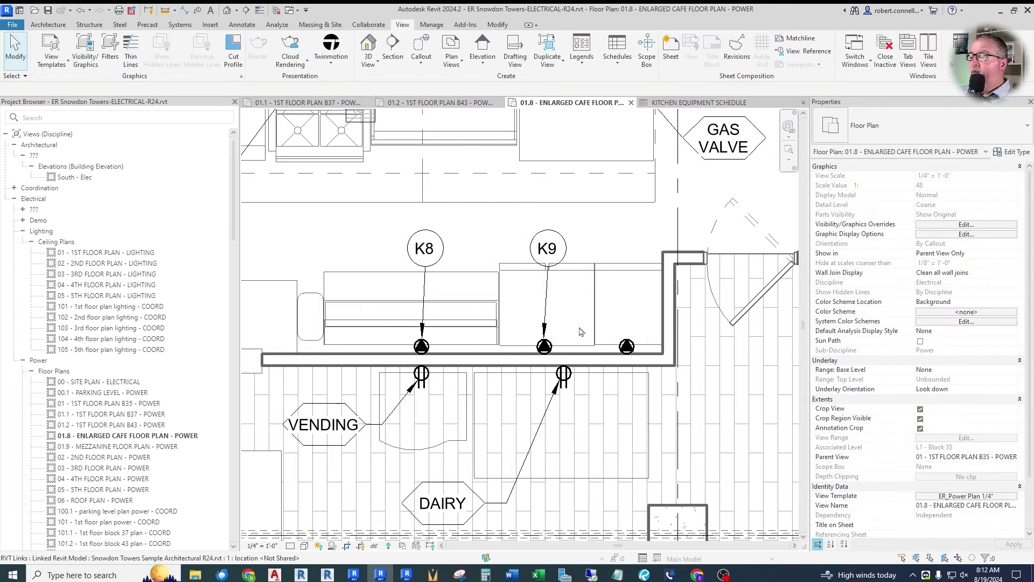
pyautogui.click(544, 347)
pyautogui.click(1012, 152)
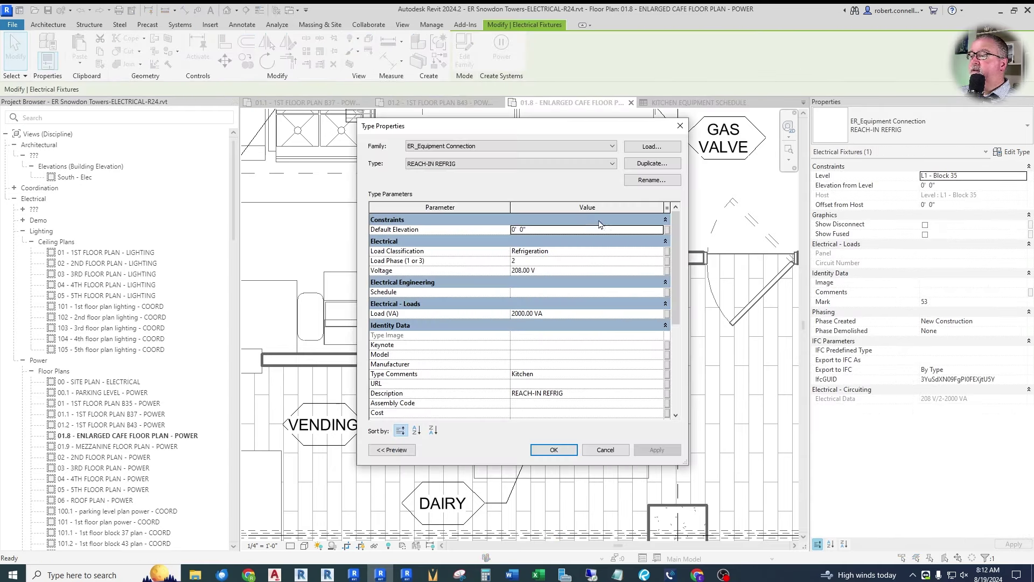
pyautogui.scroll(-3, 565, 401)
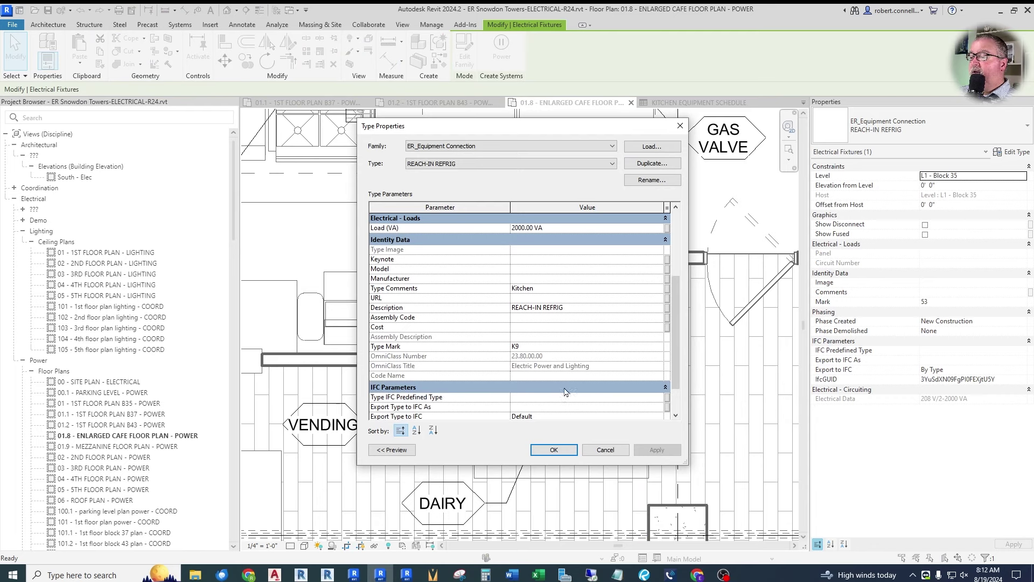
pyautogui.click(577, 307)
pyautogui.click(580, 307)
pyautogui.press('BackSpace')
pyautogui.press('BackSpace')
pyautogui.press('BackSpace')
pyautogui.press('BackSpace')
pyautogui.press('BackSpace')
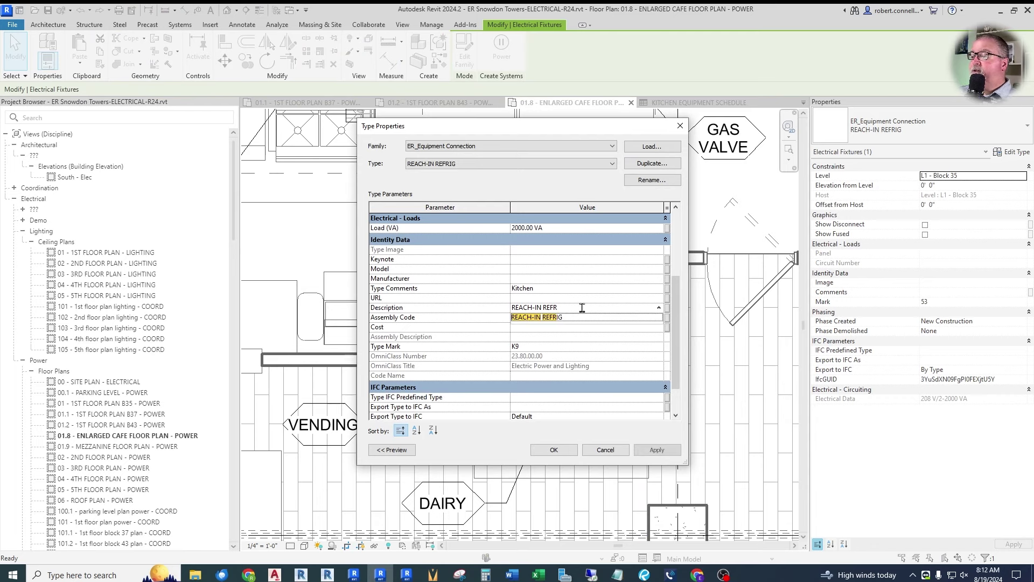
pyautogui.write('FREEZE')
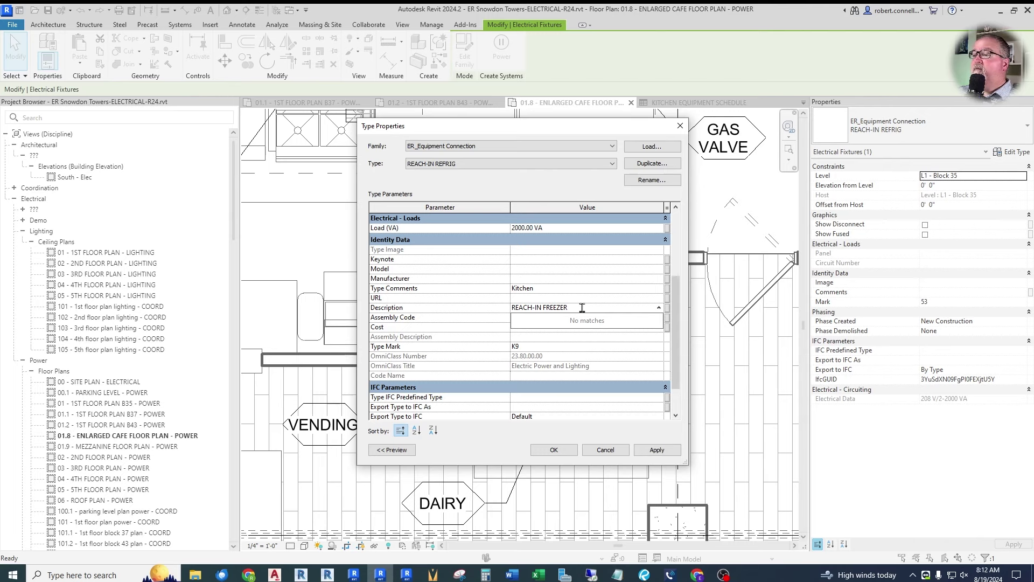
pyautogui.click(582, 308)
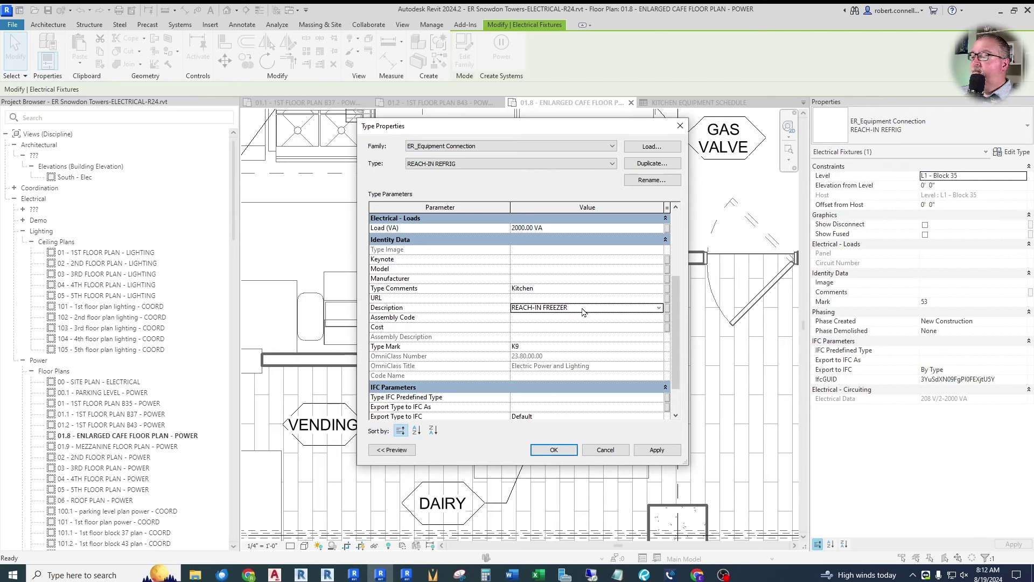
# Step: Rename the K9 connection's type to REACH-IN FREEZER and apply the type changes
pyautogui.click(637, 181)
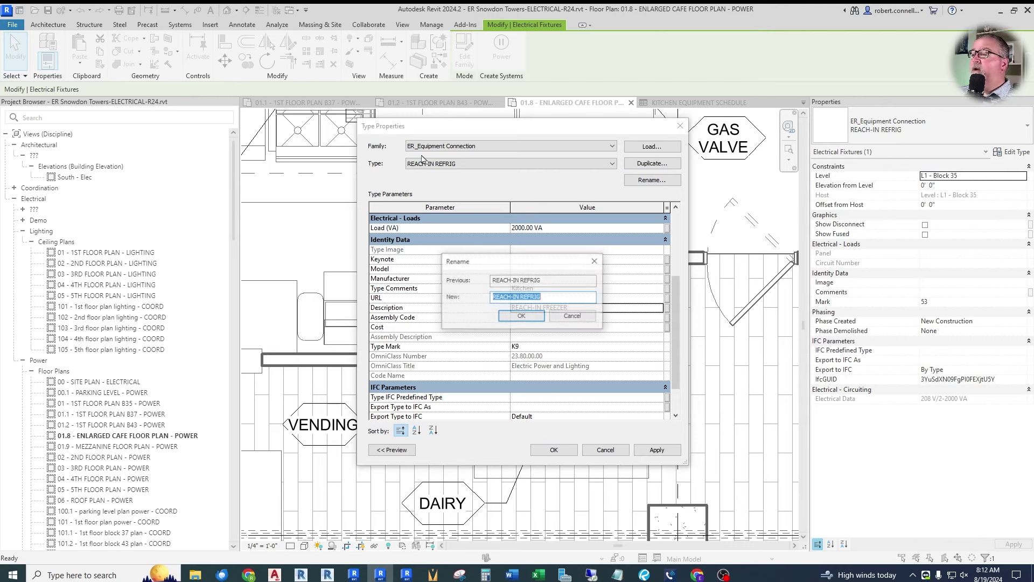
pyautogui.click(564, 295)
pyautogui.press('BackSpace')
pyautogui.press('BackSpace')
pyautogui.press('BackSpace')
pyautogui.press('BackSpace')
pyautogui.press('BackSpace')
pyautogui.write('FREEZER')
pyautogui.press('Return')
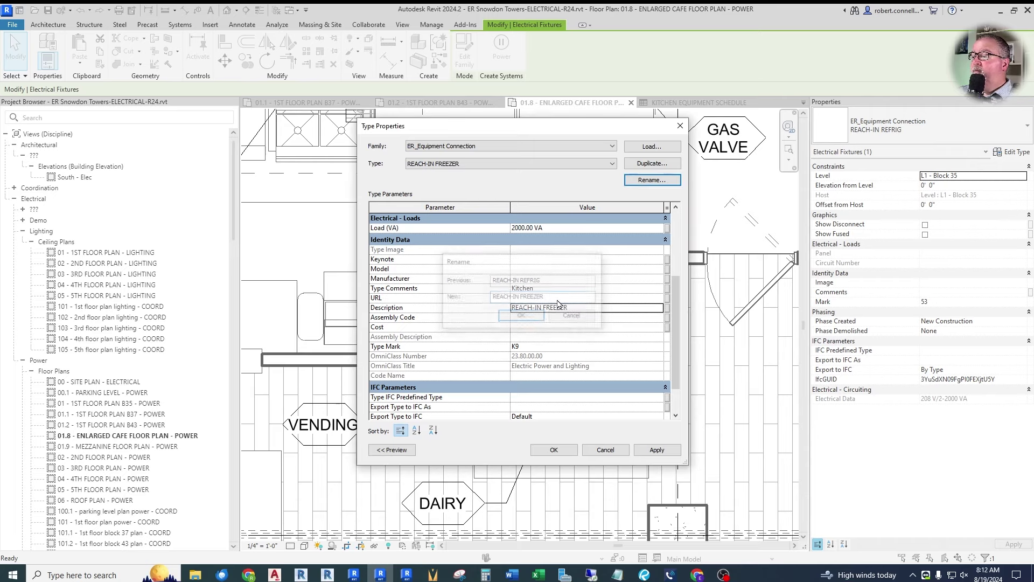
pyautogui.click(553, 450)
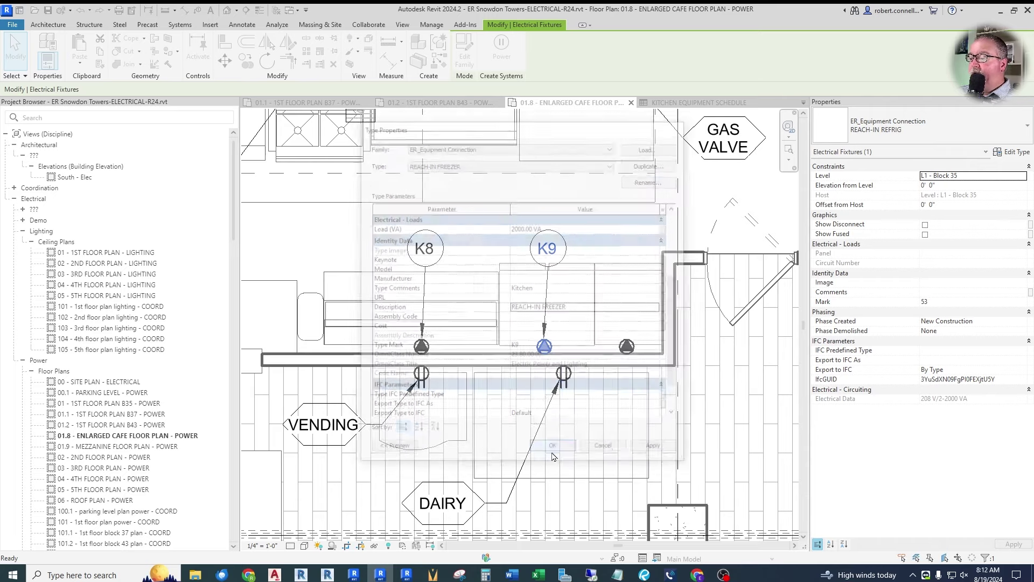
pyautogui.press('Escape')
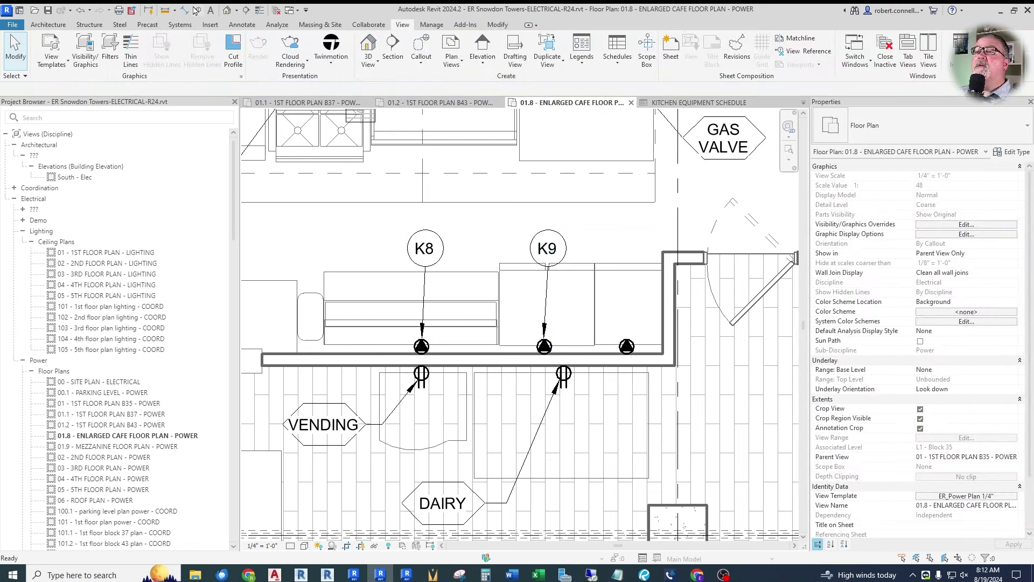
# Step: Tag the new refrigerator connection in the enlarged café power plan with the same circle tag as K9
pyautogui.rightClick(550, 254)
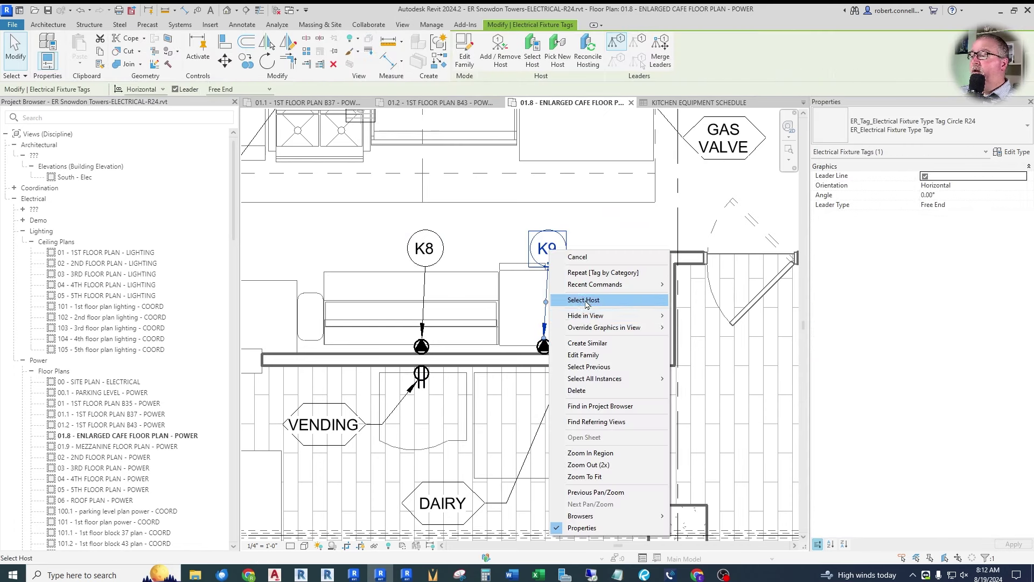
pyautogui.click(573, 342)
pyautogui.click(629, 338)
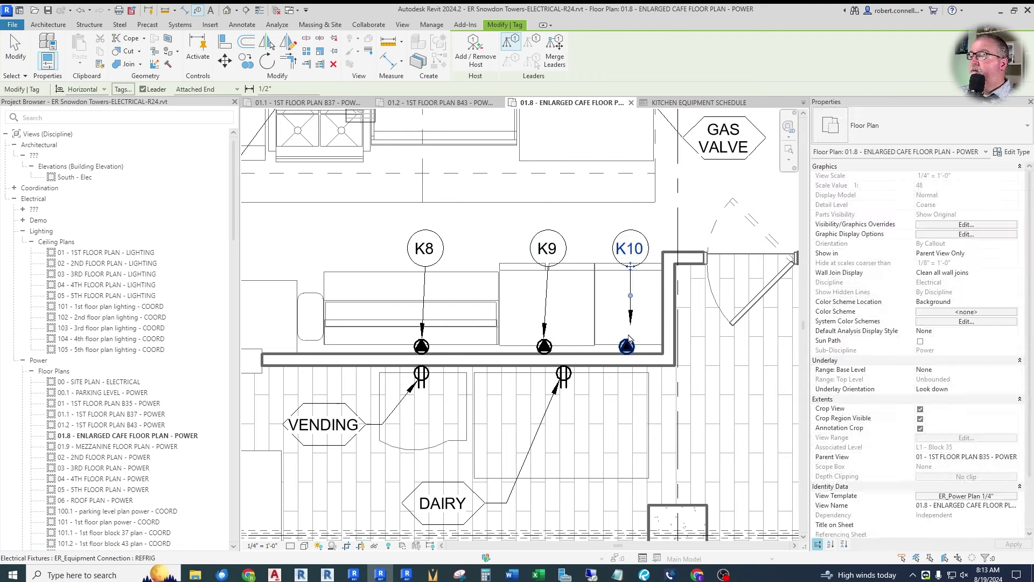
pyautogui.press('Escape')
# Step: Change the K10 tag's leader type to Free End and extend its arrowhead to the connection symbol
pyautogui.click(999, 206)
pyautogui.click(1024, 210)
pyautogui.click(948, 228)
pyautogui.moveTo(631, 326); pyautogui.dragTo(627, 338)
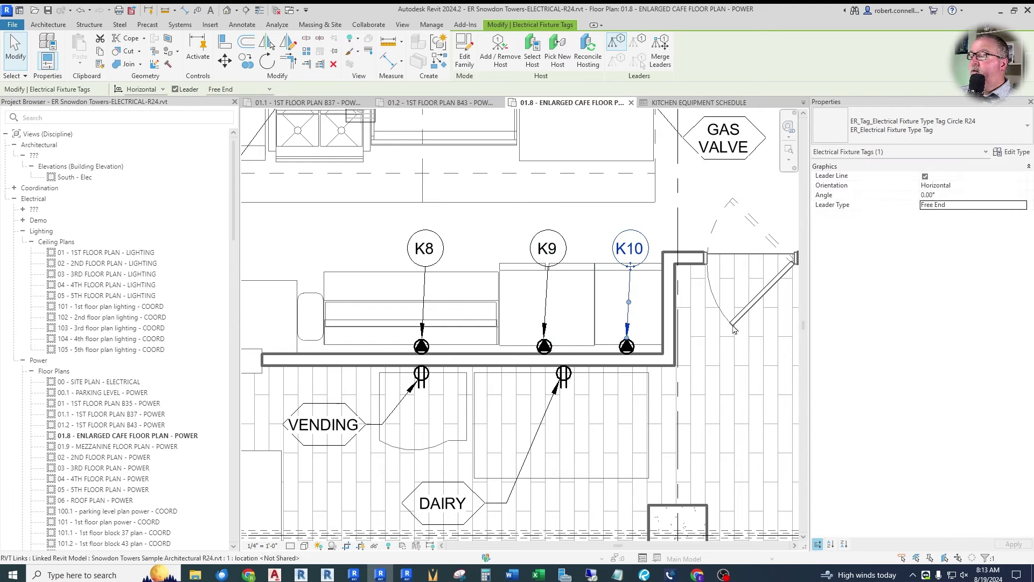
pyautogui.press('Escape')
# Step: Move the K9 and K10 tags slightly upward, away from the equipment outlines
pyautogui.click(535, 245)
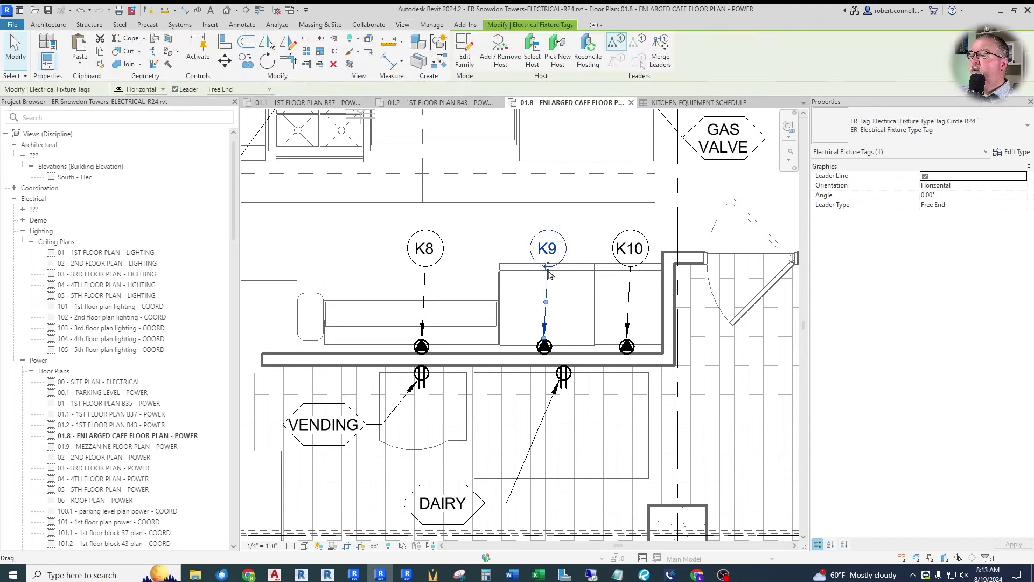
pyautogui.moveTo(549, 267); pyautogui.dragTo(553, 259)
pyautogui.click(628, 265)
pyautogui.moveTo(628, 267); pyautogui.dragTo(630, 239)
pyautogui.press('Escape')
# Step: Review the tagged equipment in the enlarged café power plan against the K1 to K10 entries in the Kitchen Equipment Schedule
pyautogui.scroll(-3, 666, 199)
pyautogui.scroll(1, 589, 356)
pyautogui.scroll(-2, 588, 356)
pyautogui.scroll(1, 440, 278)
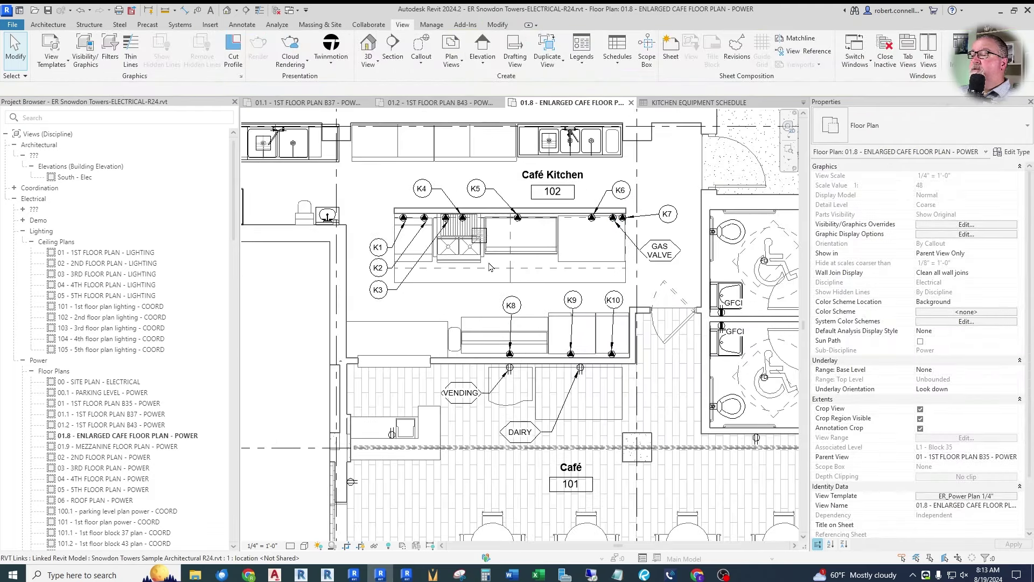
pyautogui.scroll(1, 440, 278)
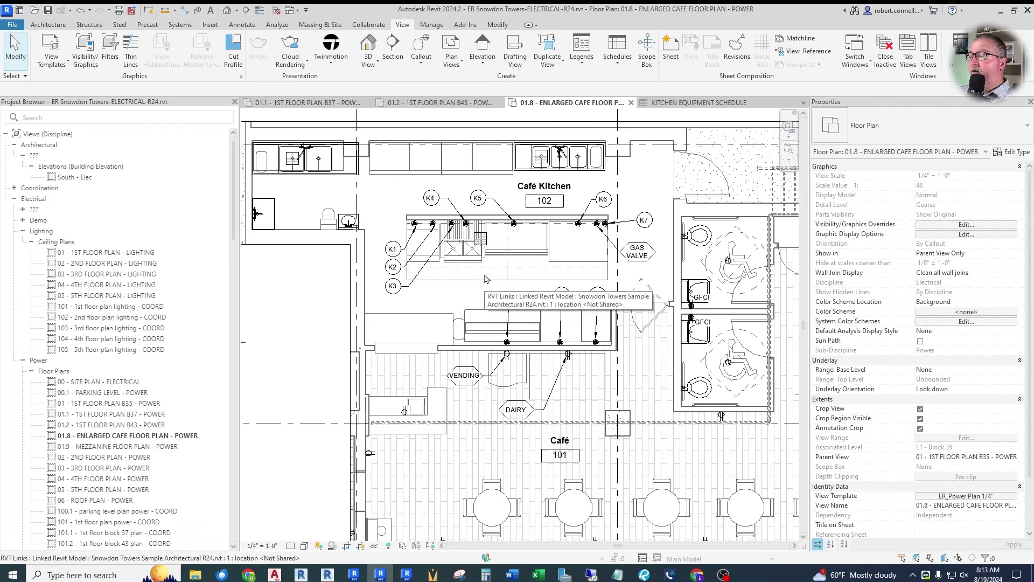
pyautogui.click(695, 103)
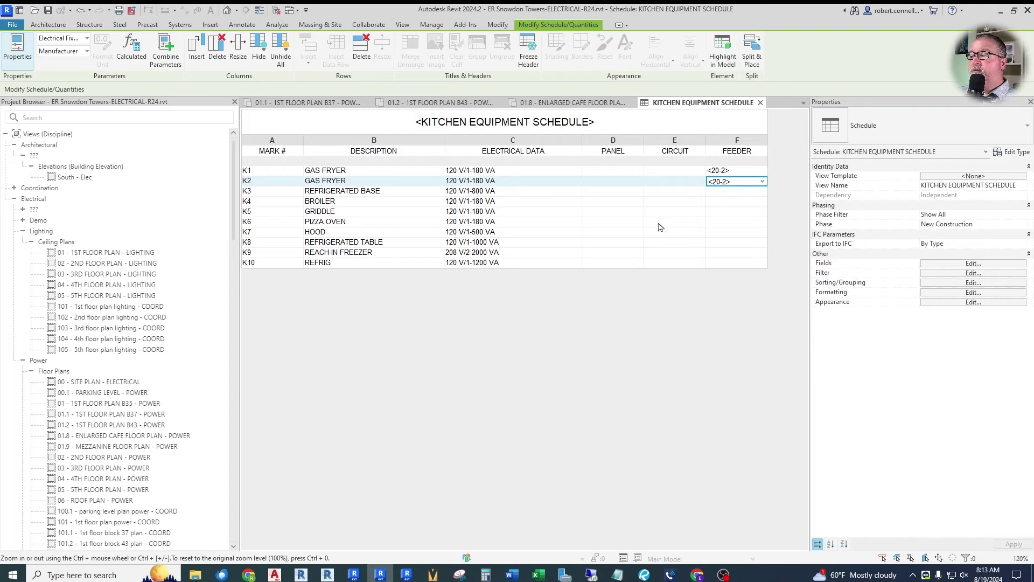
pyautogui.hotkey('ctrl', 'Tab')
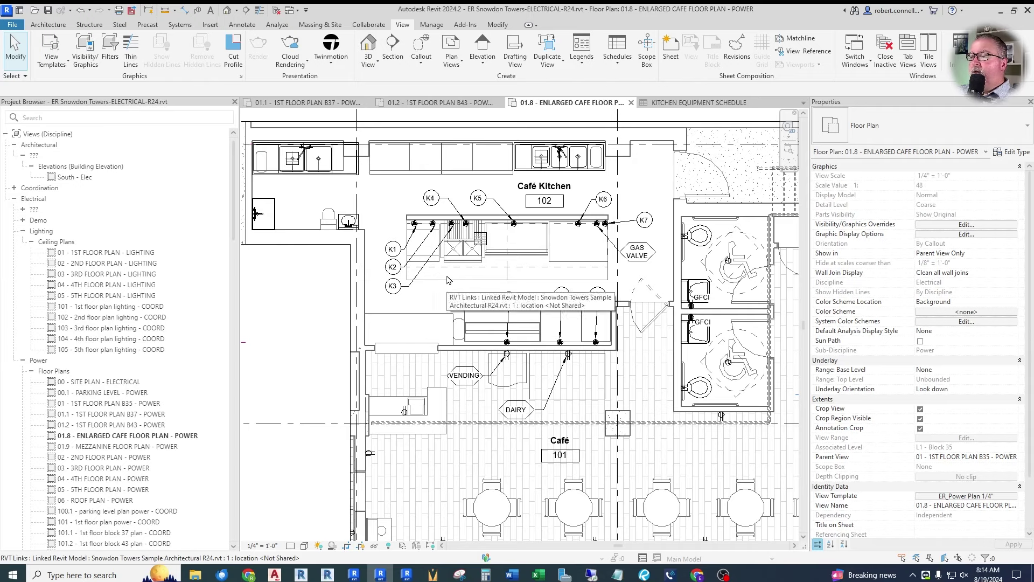
pyautogui.scroll(-3, 450, 197)
pyautogui.scroll(3, 476, 181)
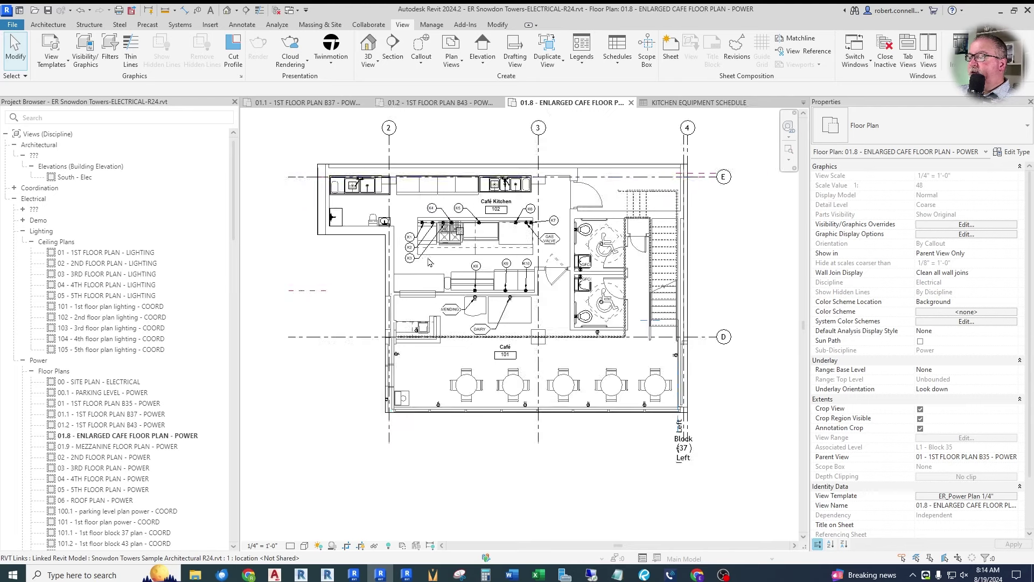
pyautogui.scroll(-2, 409, 243)
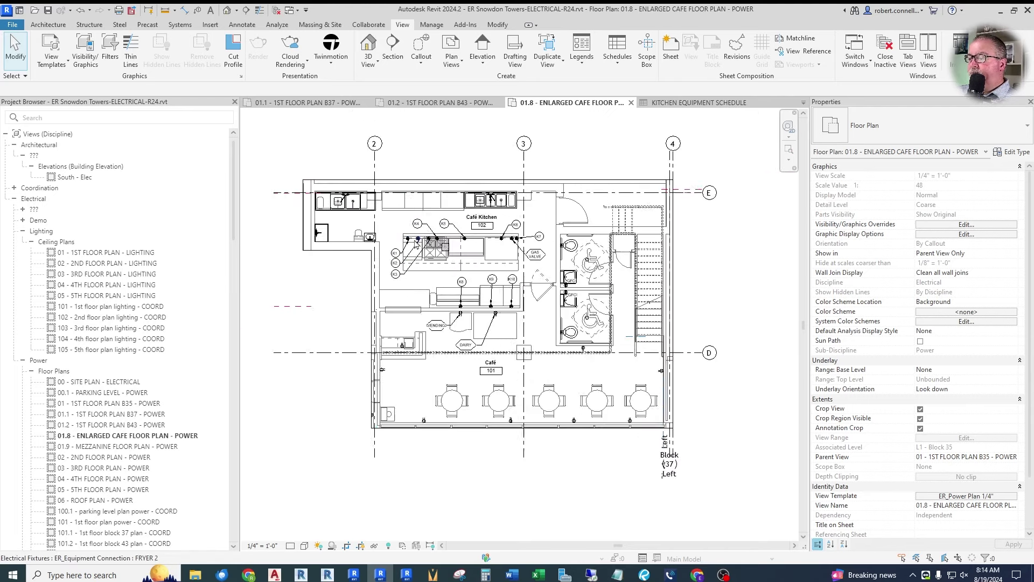
pyautogui.moveTo(381, 231); pyautogui.dragTo(362, 230, button='middle')
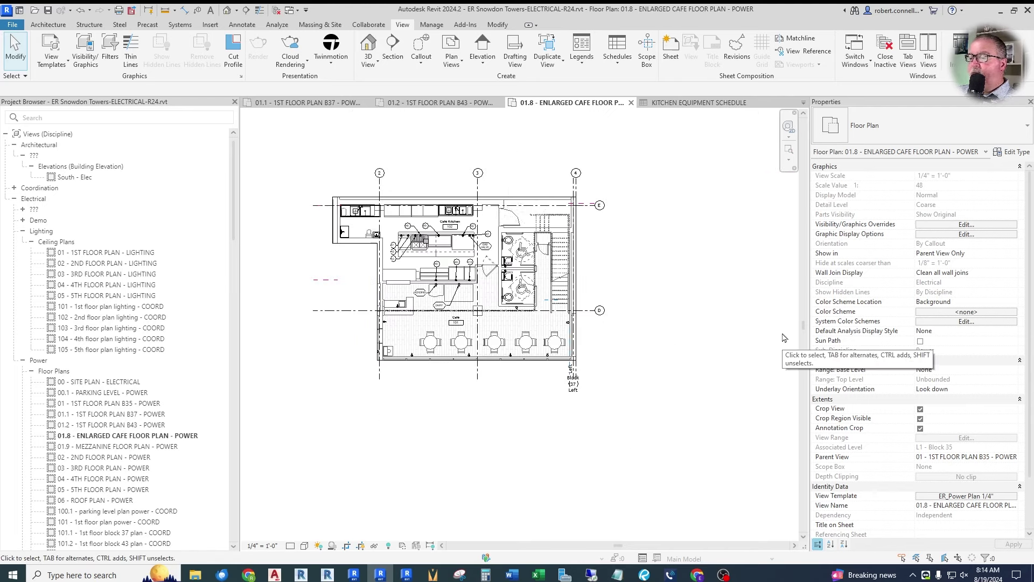
pyautogui.scroll(2, 439, 233)
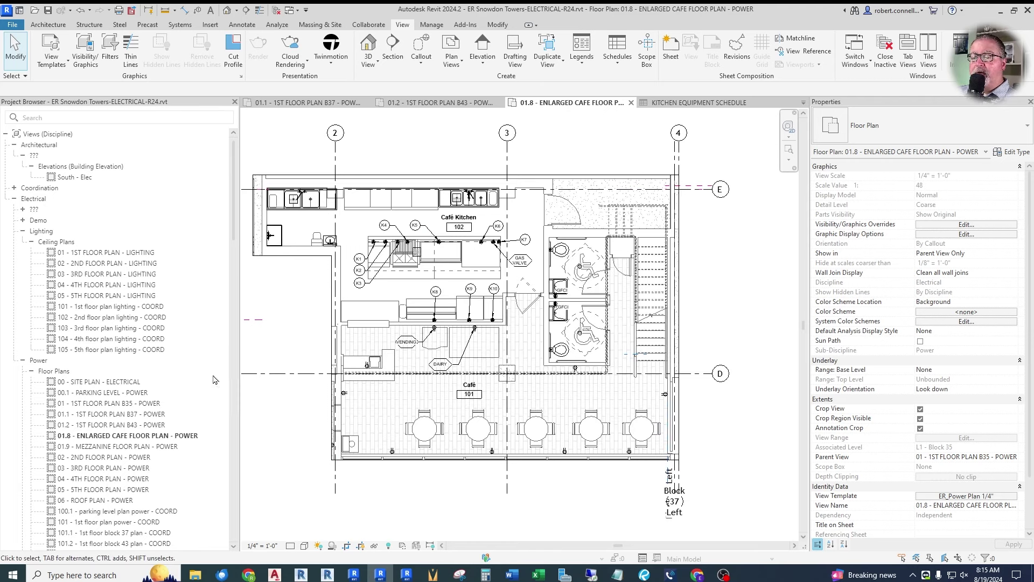
# Step: Open the 00.1 - PARKING LEVEL - POWER plan and inspect the panelboards in Utility room P05
pyautogui.doubleClick(124, 404)
pyautogui.doubleClick(108, 393)
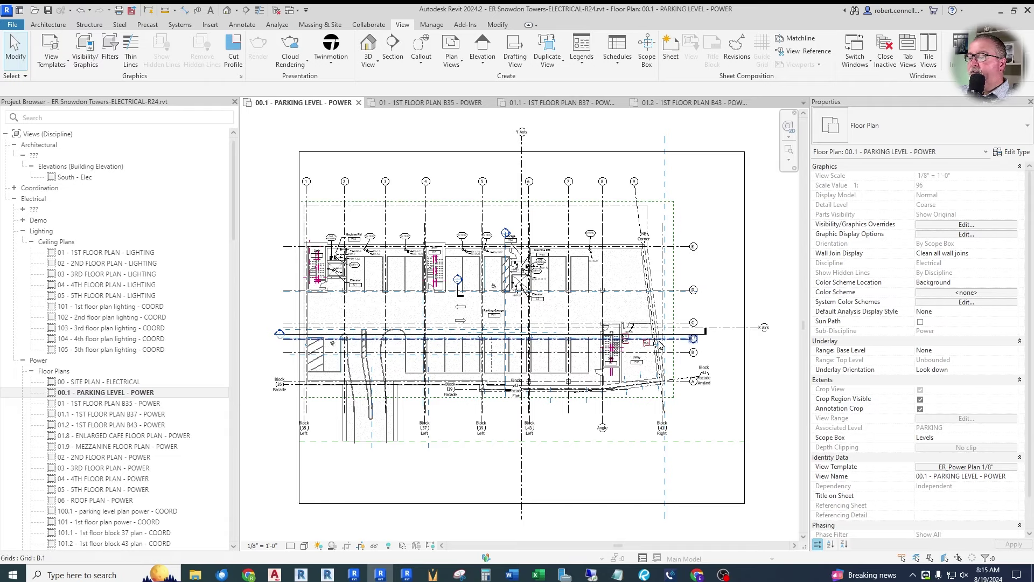
pyautogui.scroll(8, 652, 344)
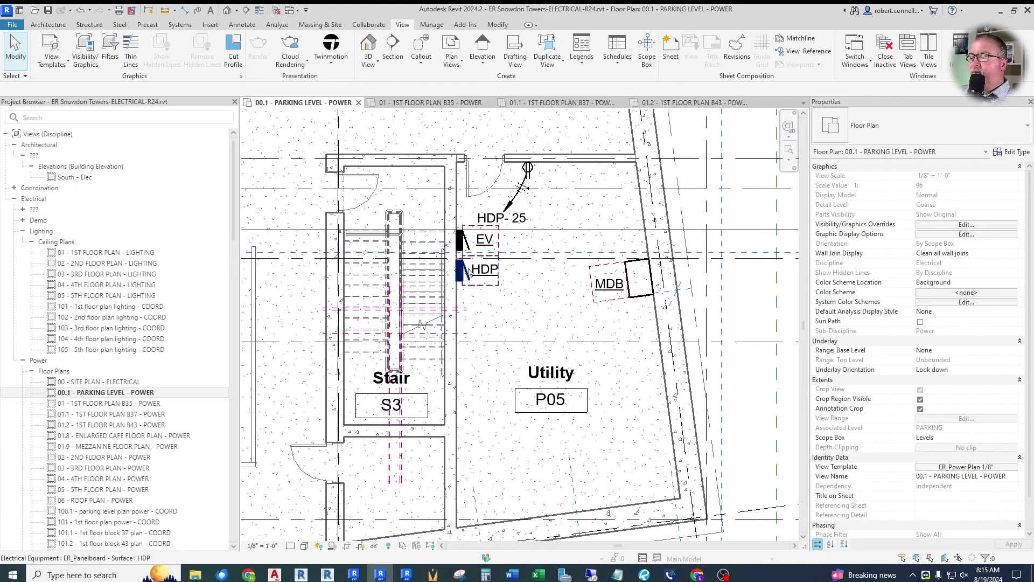
# Step: Return to the 01.8 - ENLARGED CAFE FLOOR PLAN - POWER view and examine the Café Kitchen walls for a panelboard location
pyautogui.scroll(-6, 693, 267)
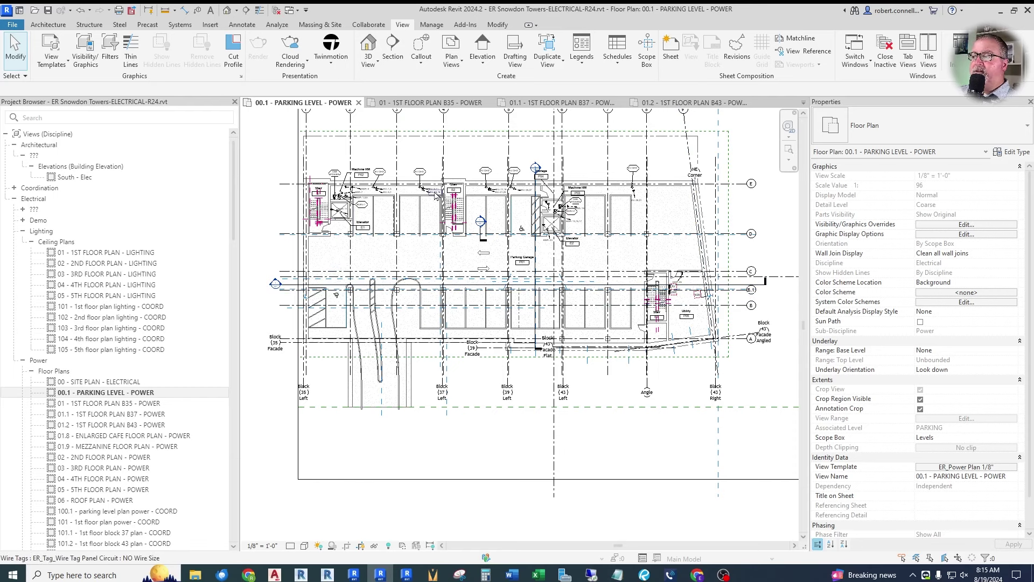
pyautogui.click(803, 102)
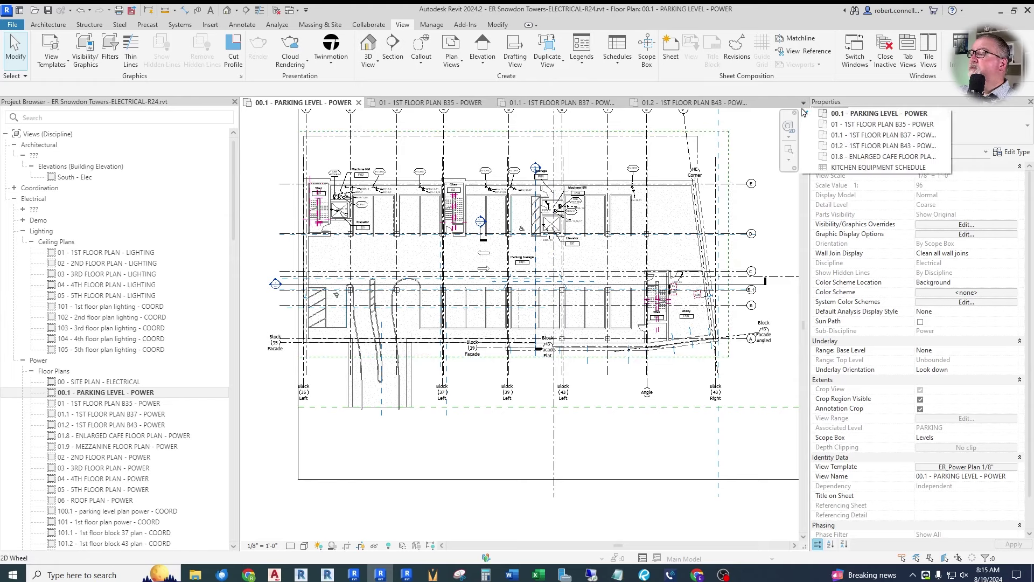
pyautogui.click(853, 156)
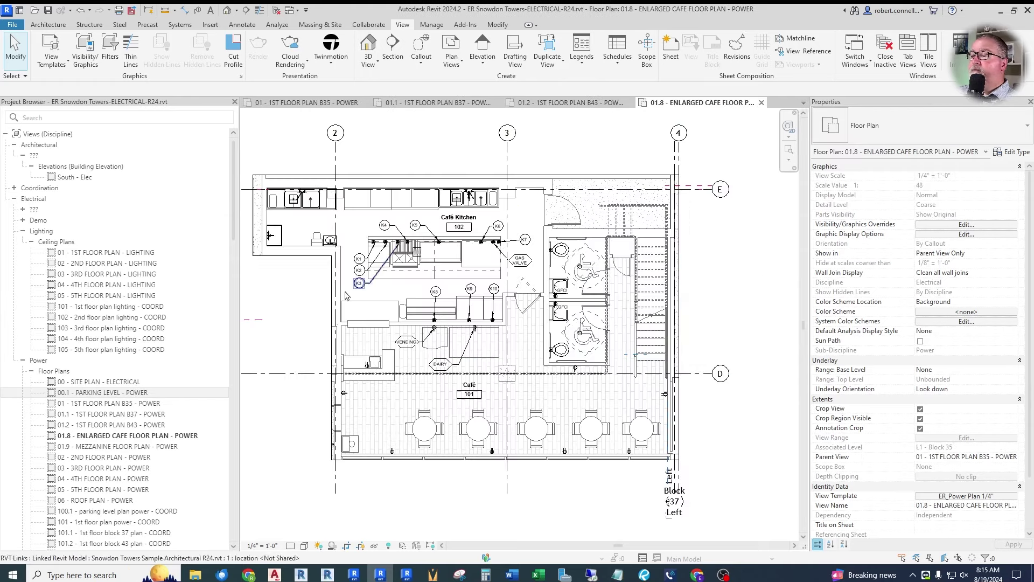
pyautogui.scroll(3, 289, 285)
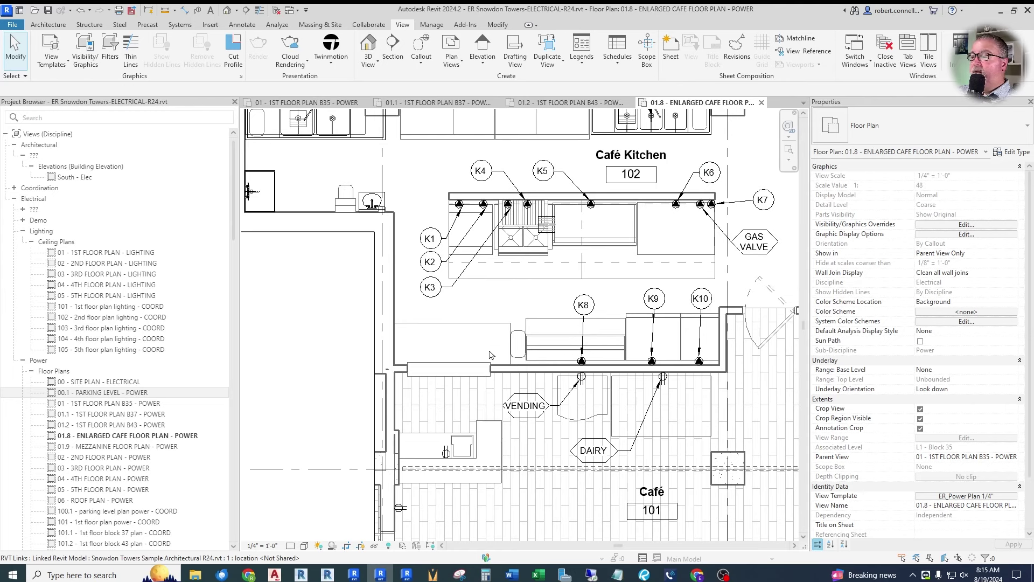
pyautogui.scroll(-2, 479, 349)
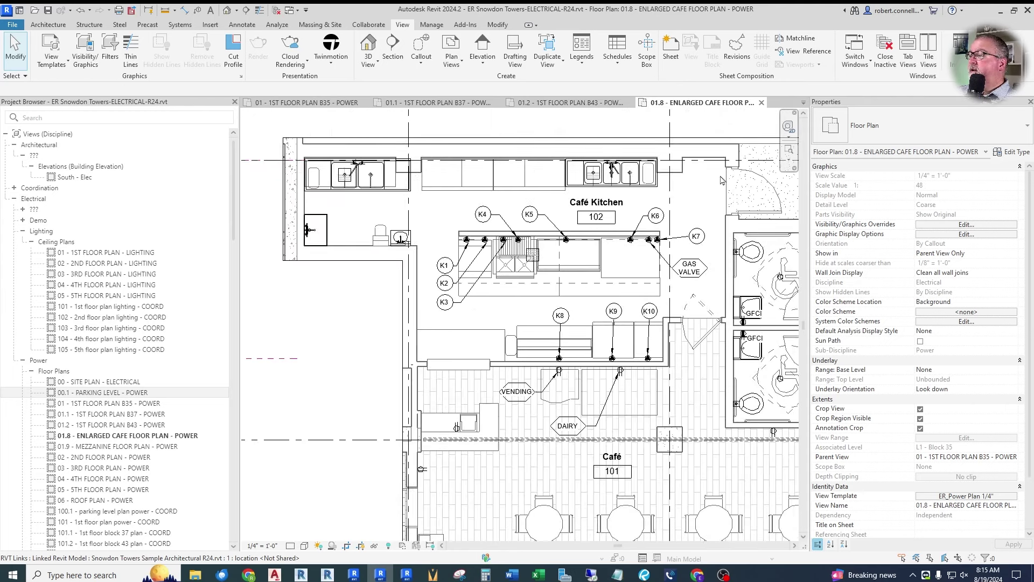
pyautogui.scroll(2, 693, 164)
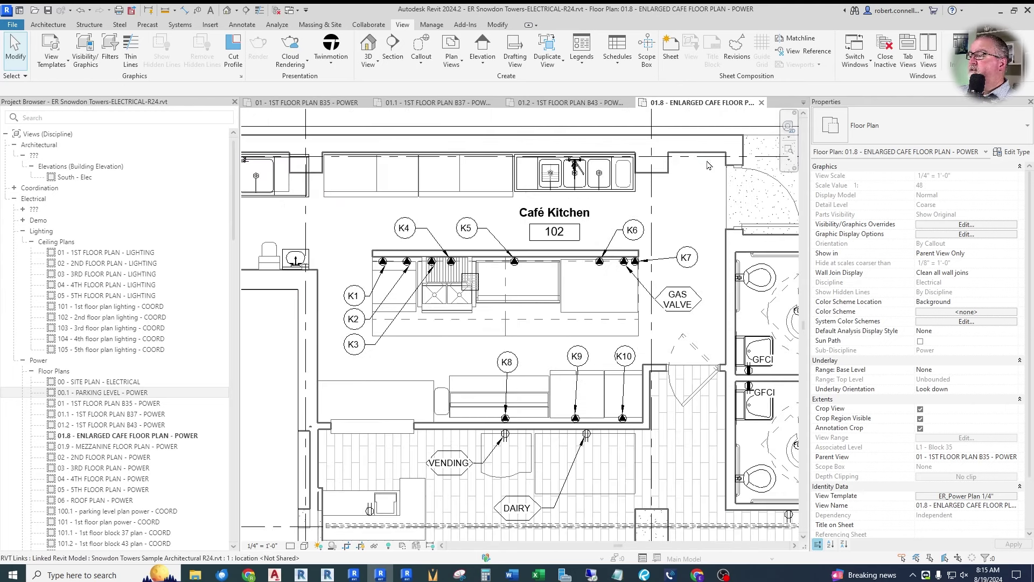
pyautogui.scroll(-2, 632, 250)
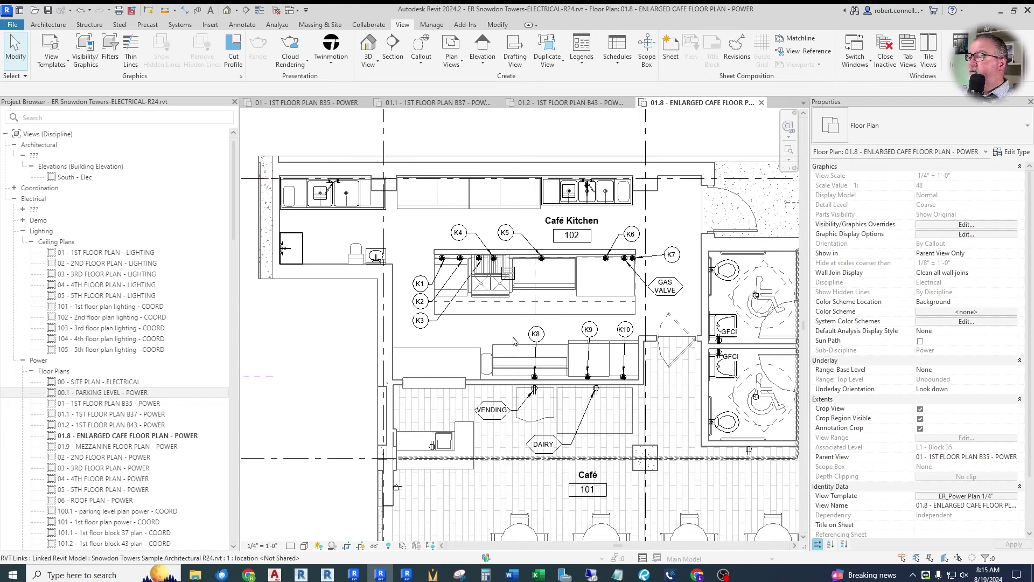
pyautogui.scroll(3, 412, 353)
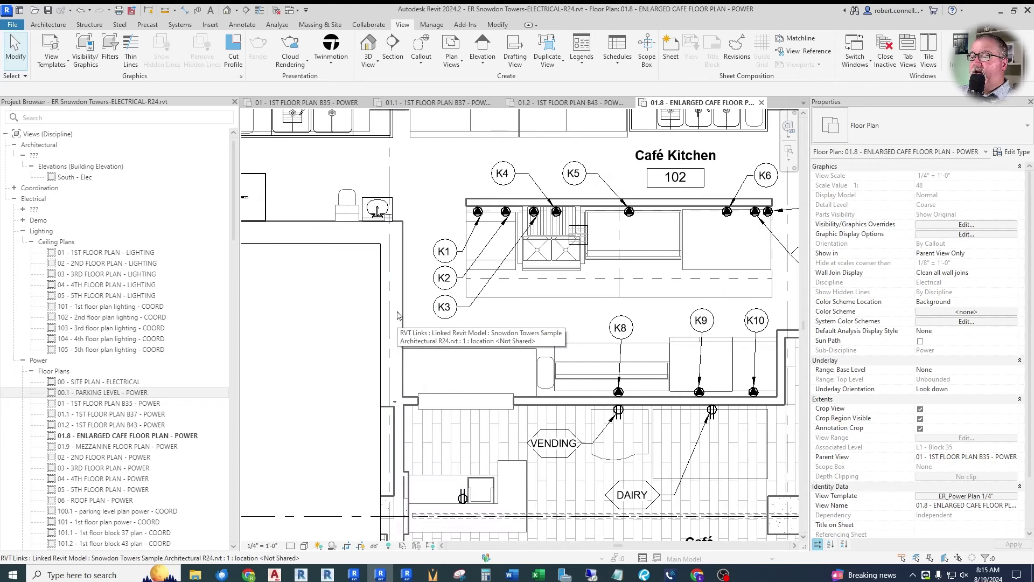
pyautogui.scroll(1, 401, 299)
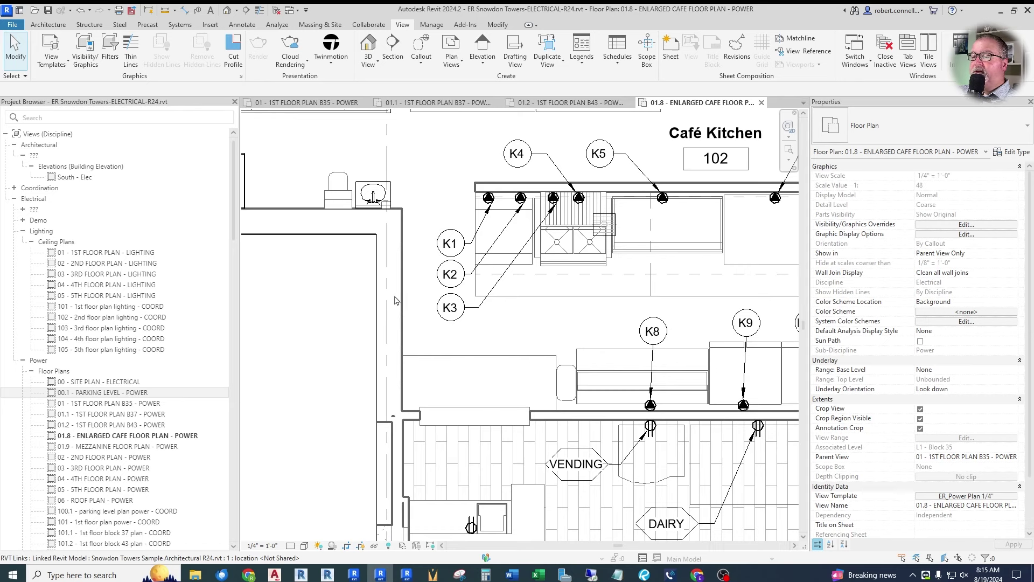
# Step: Review the Electrical Equipment families loaded in the project, including the panelboard and switchboard families, and collapse their type lists
pyautogui.moveTo(234, 211); pyautogui.dragTo(245, 421)
pyautogui.scroll(5, 108, 334)
pyautogui.click(45, 333)
pyautogui.click(14, 332)
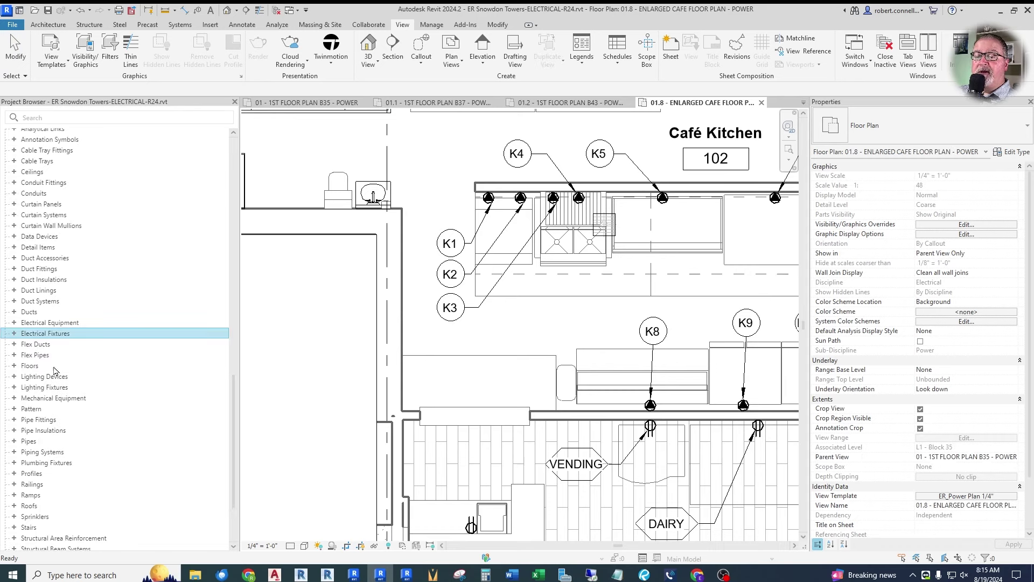
pyautogui.click(46, 322)
pyautogui.click(14, 322)
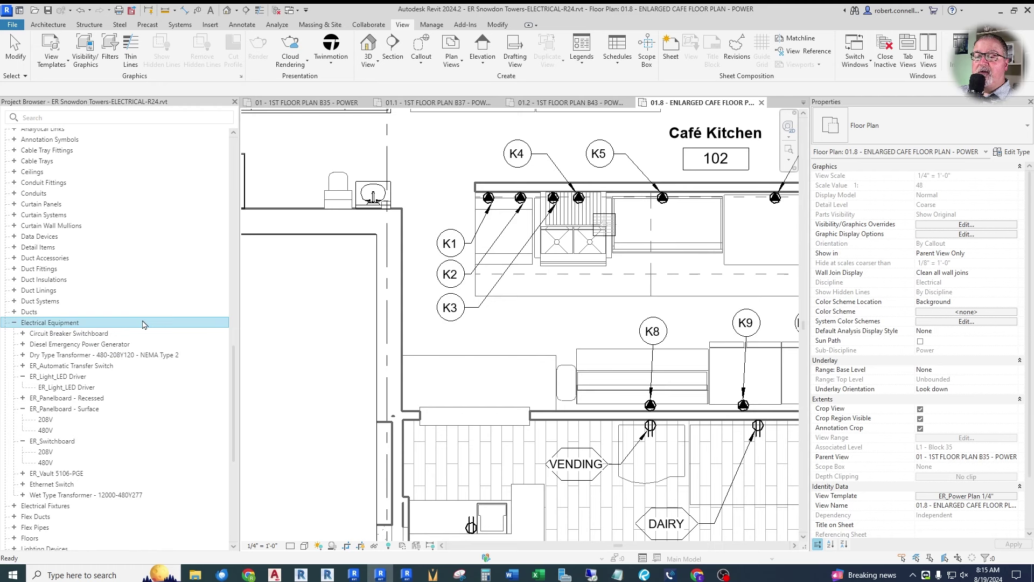
pyautogui.scroll(-6, 144, 324)
pyautogui.scroll(3, 81, 301)
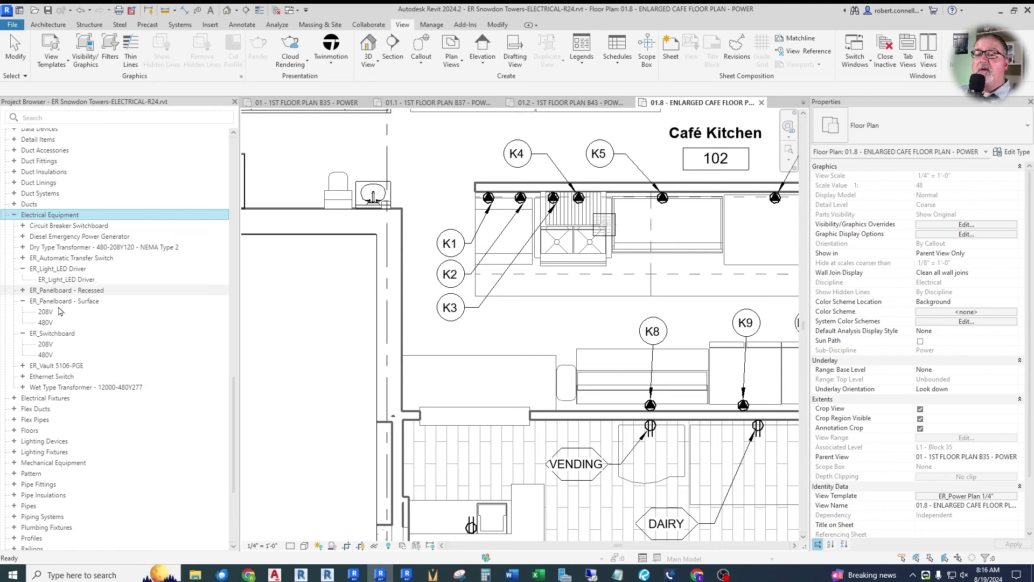
pyautogui.click(23, 269)
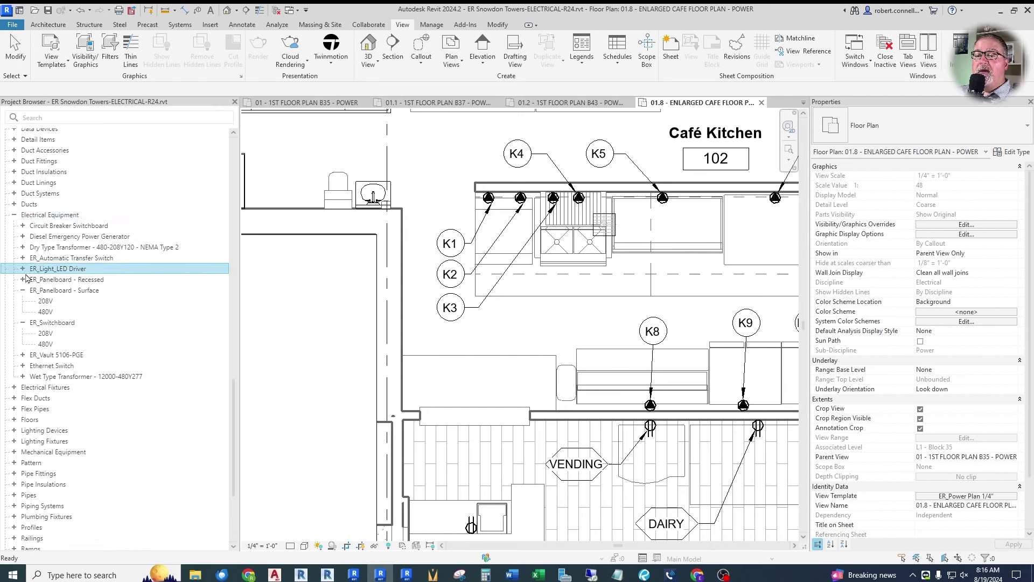
pyautogui.click(22, 290)
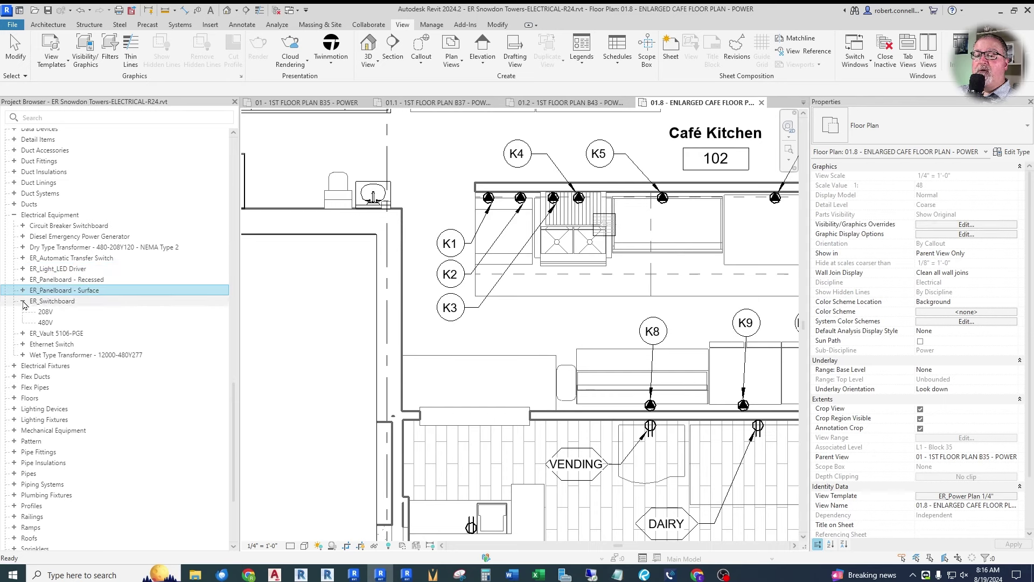
pyautogui.click(22, 301)
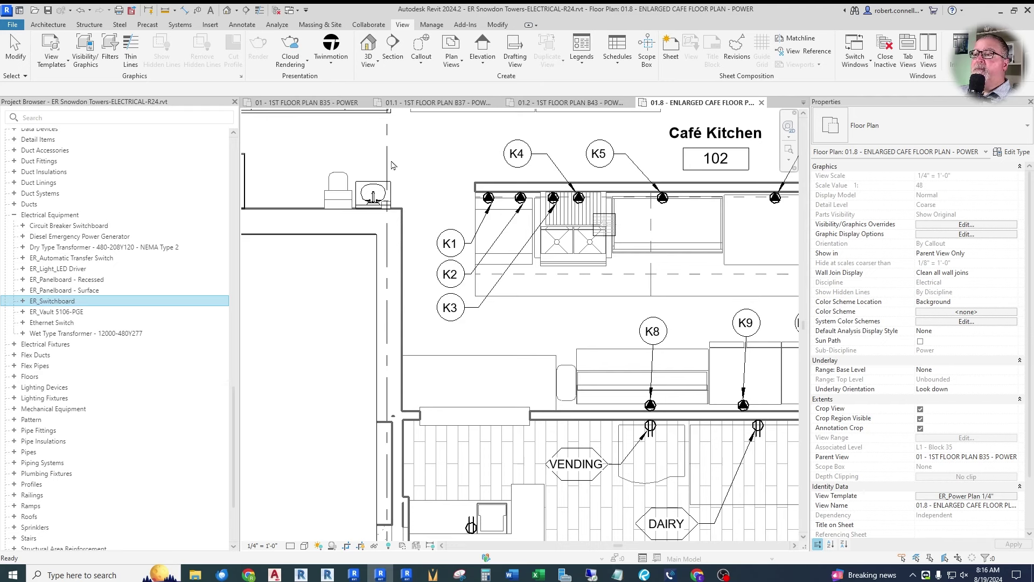
# Step: Load the family ER_UNIVERSAL Panelboard R22.rfa from the ER folder into the project
pyautogui.click(210, 25)
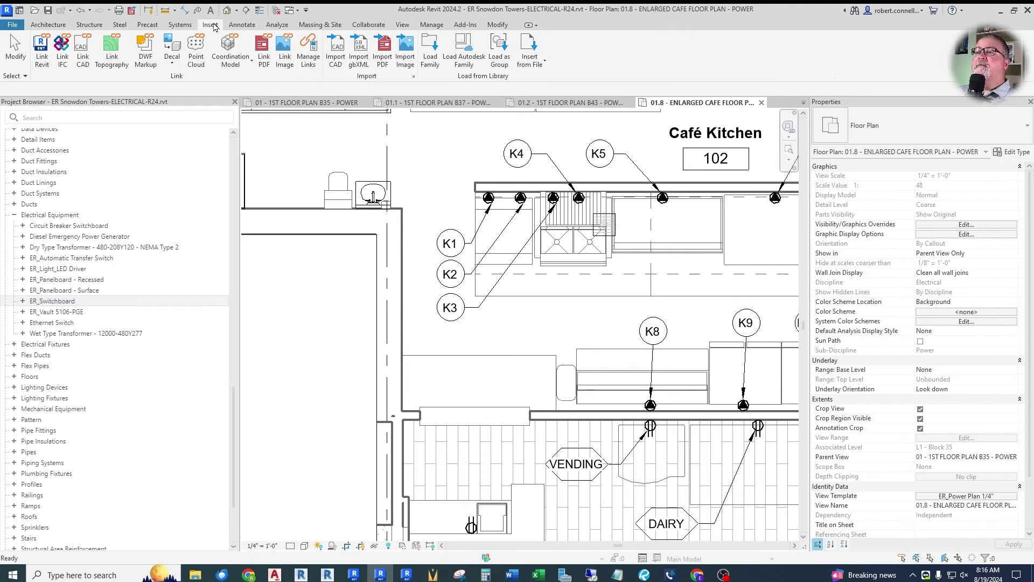
pyautogui.click(434, 53)
pyautogui.scroll(-10, 493, 279)
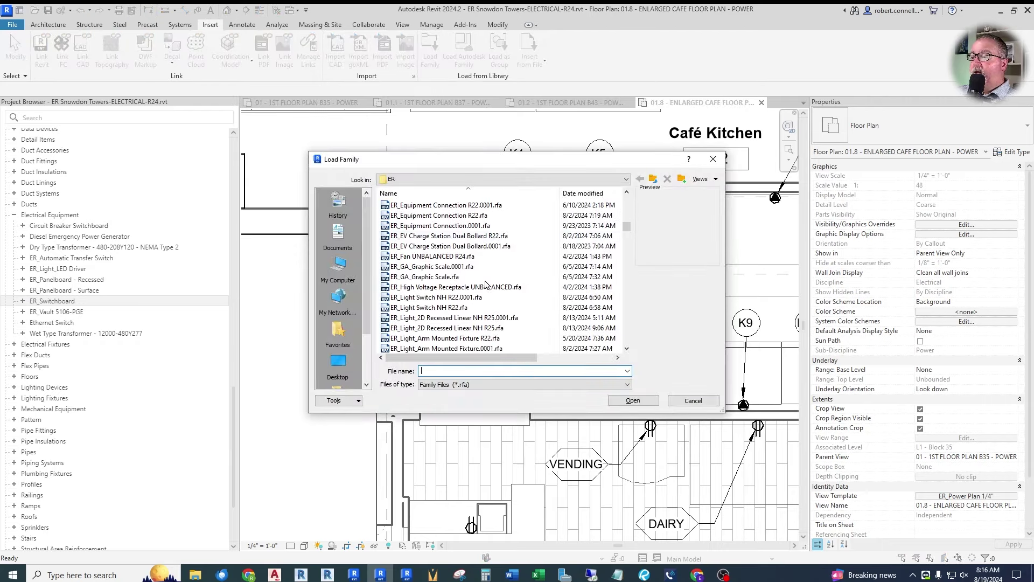
pyautogui.moveTo(628, 230); pyautogui.dragTo(627, 326)
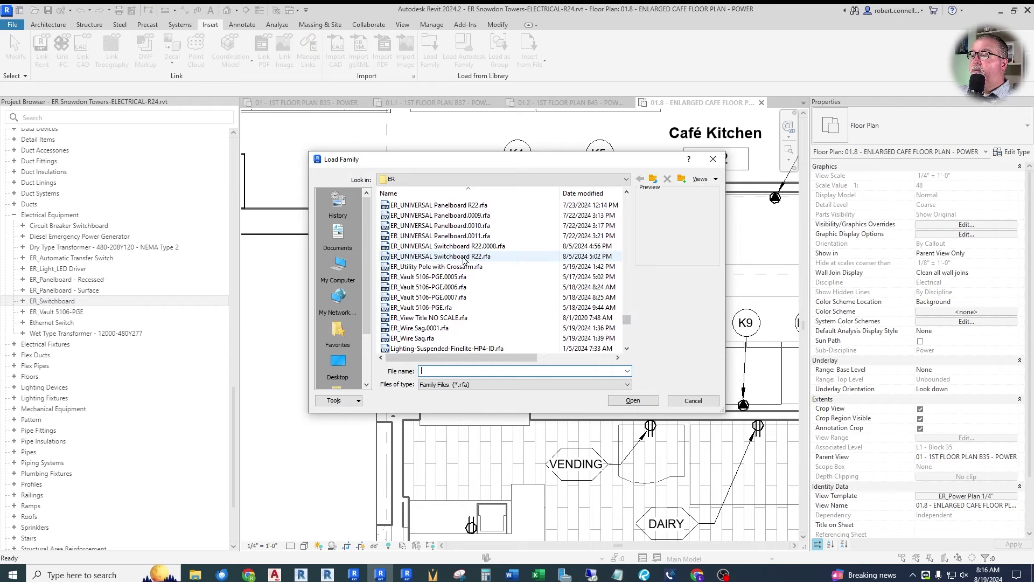
pyautogui.click(461, 205)
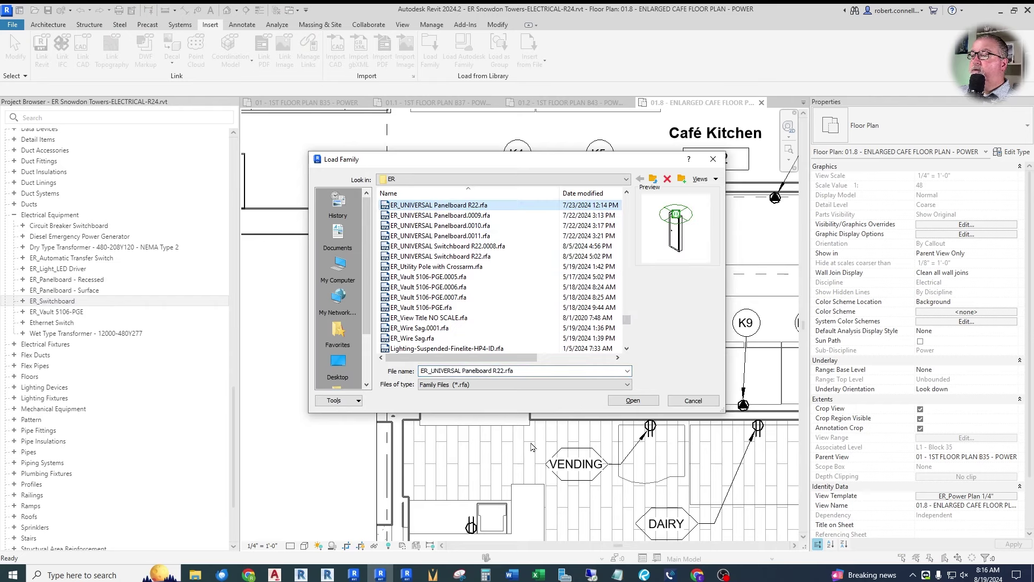
pyautogui.click(632, 401)
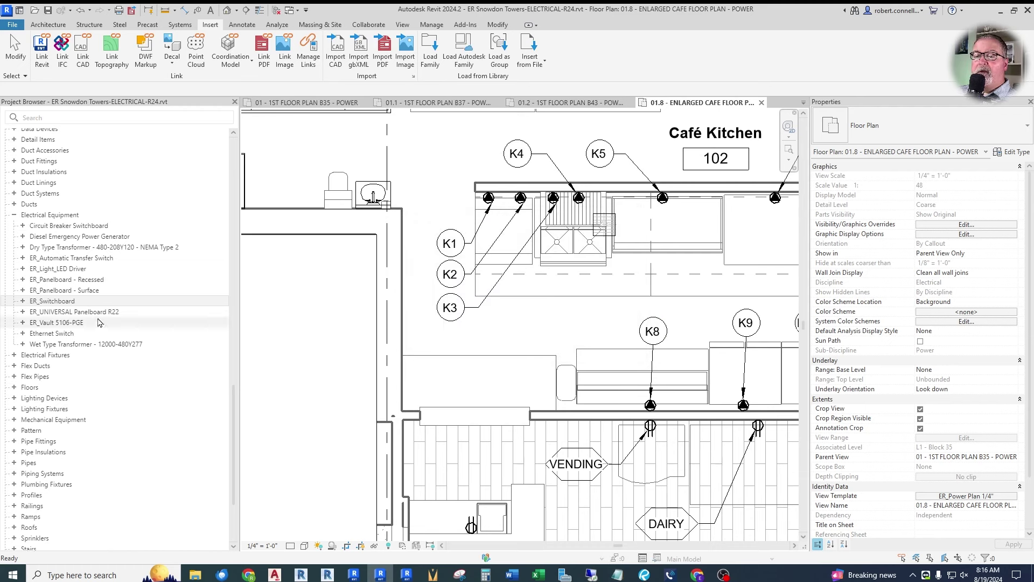
# Step: Place an ER_UNIVERSAL Panelboard R22 on the kitchen's left-hand wall, facing the K3 tag
pyautogui.click(22, 312)
pyautogui.click(60, 323)
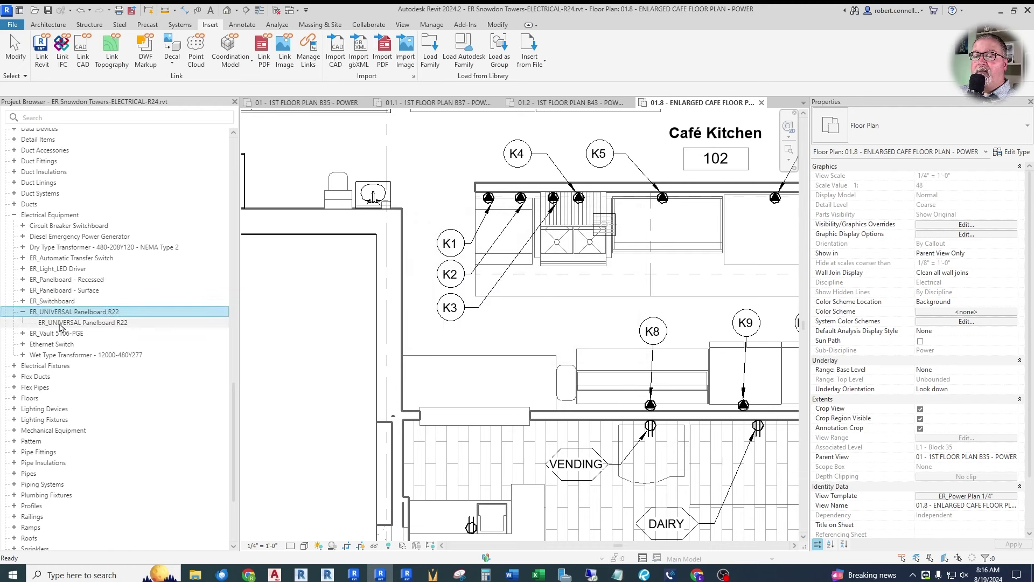
pyautogui.moveTo(60, 322); pyautogui.dragTo(460, 331)
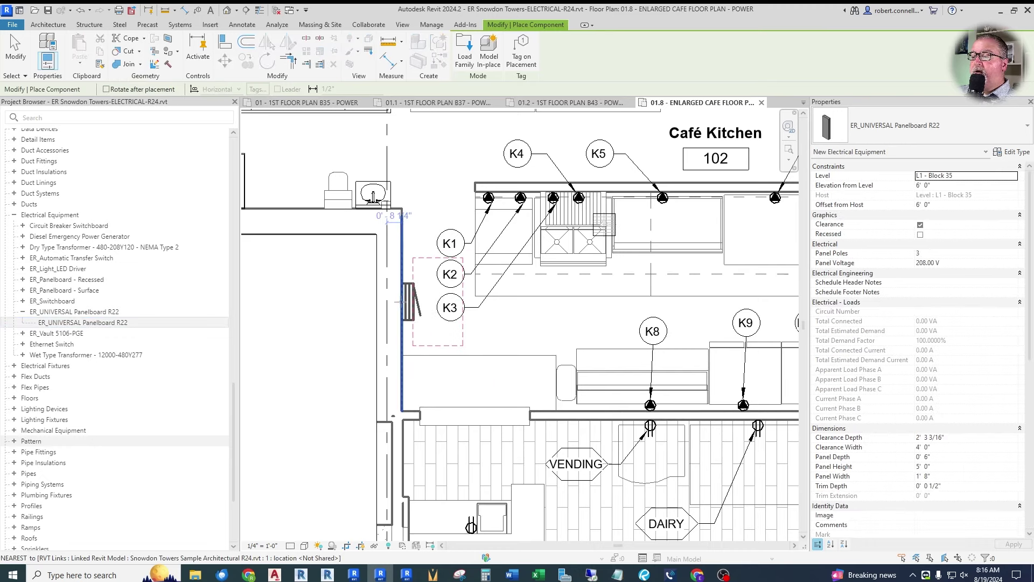
pyautogui.scroll(2, 399, 320)
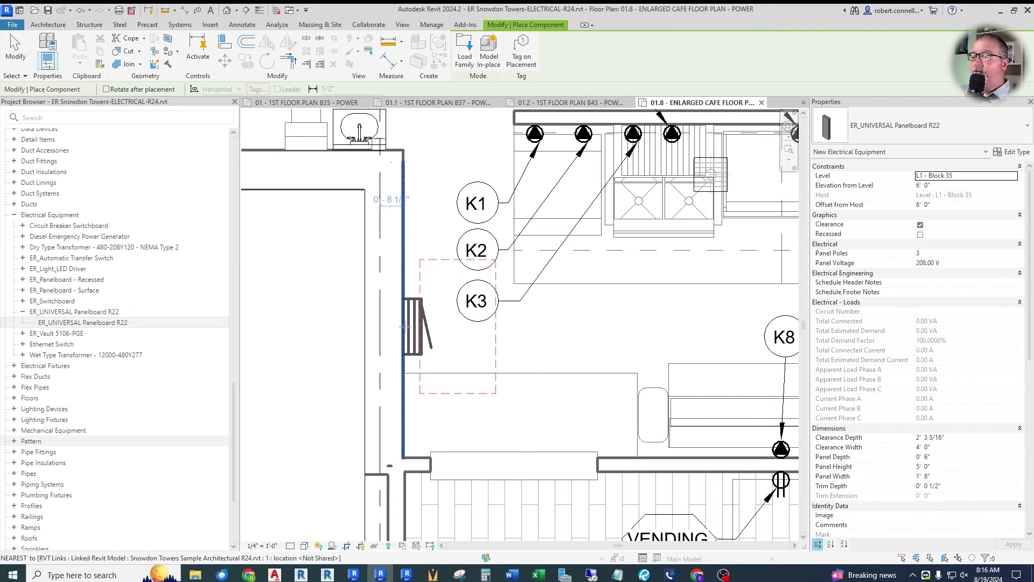
pyautogui.click(405, 326)
pyautogui.press('Escape')
pyautogui.press('Escape')
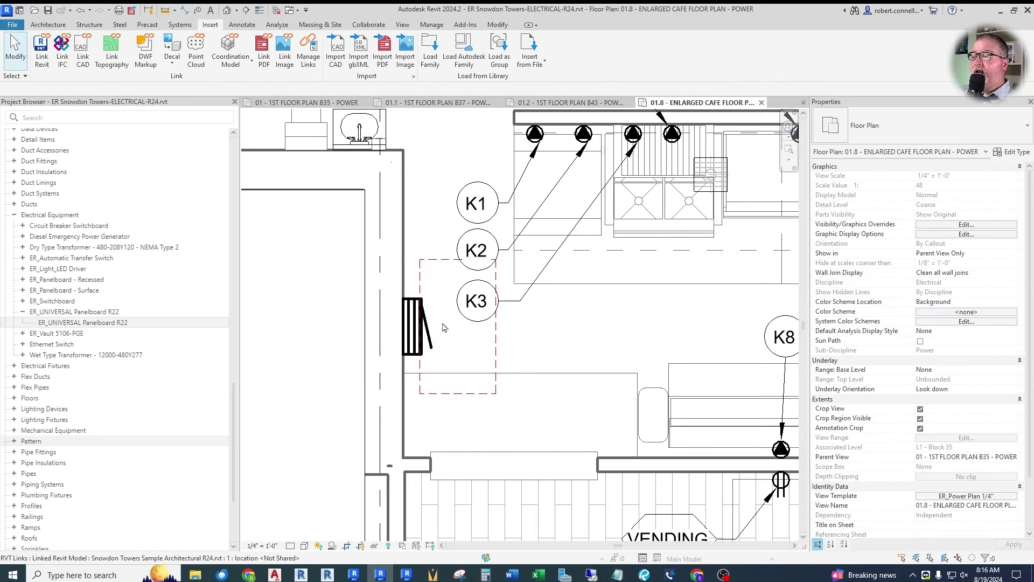
# Step: Make the new kitchen panelboard recessed into the wall
pyautogui.click(418, 322)
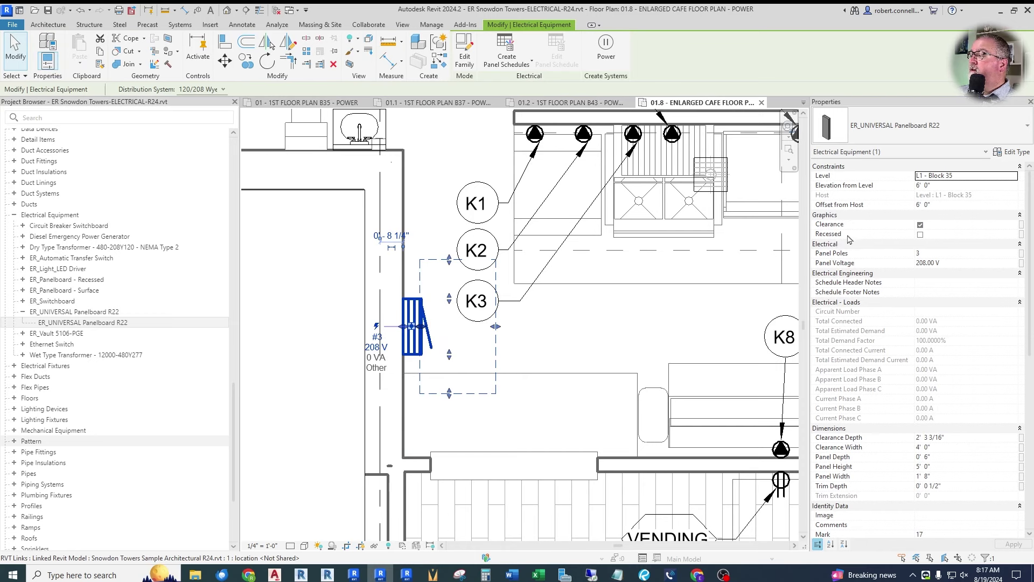
pyautogui.click(919, 235)
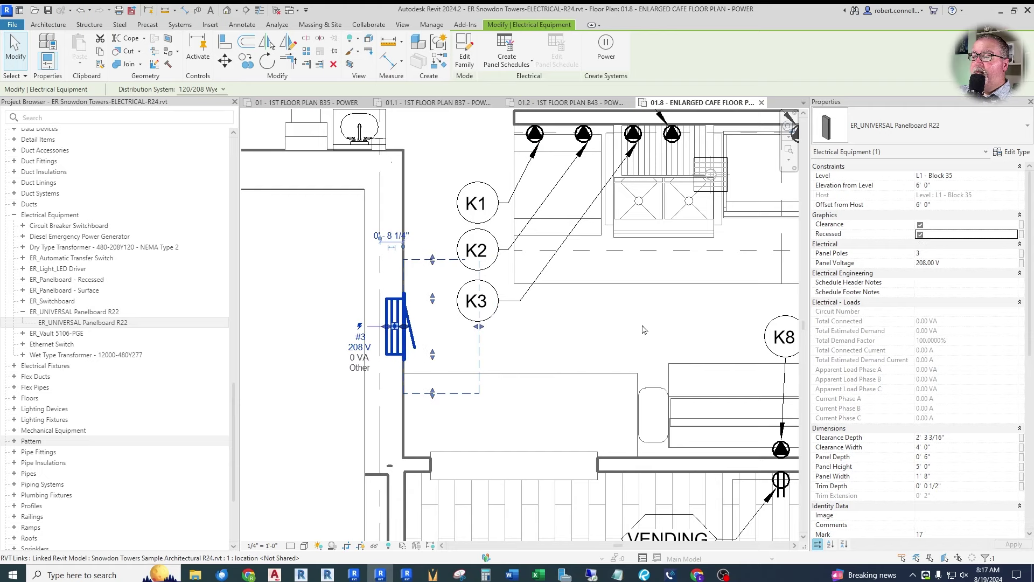
pyautogui.press('Escape')
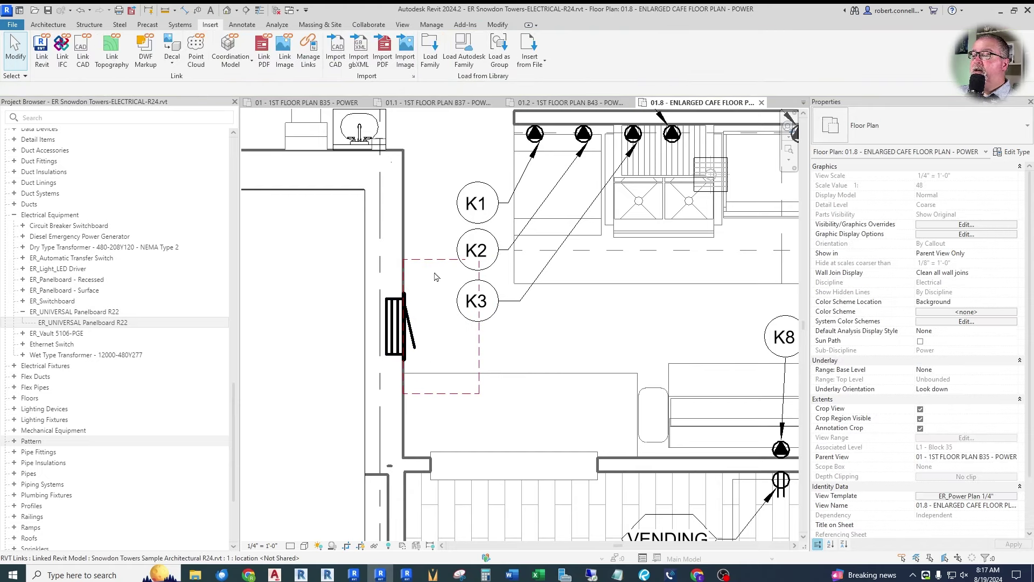
pyautogui.click(405, 326)
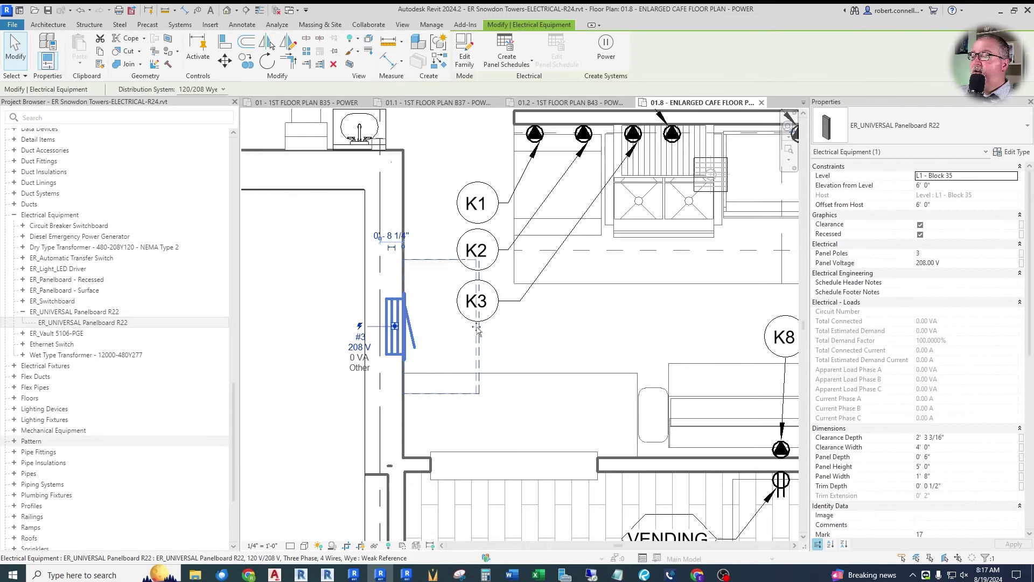
pyautogui.press('Escape')
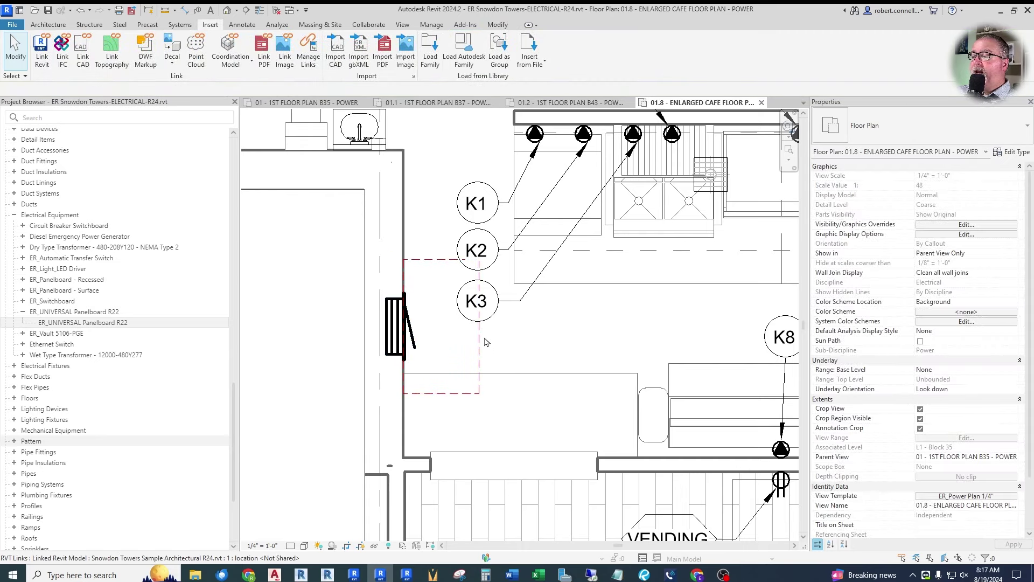
# Step: Set the kitchen panelboard's Clearance Depth to 3' 0" and its Clearance Width to 2' 6"
pyautogui.click(396, 323)
pyautogui.scroll(-5, 919, 375)
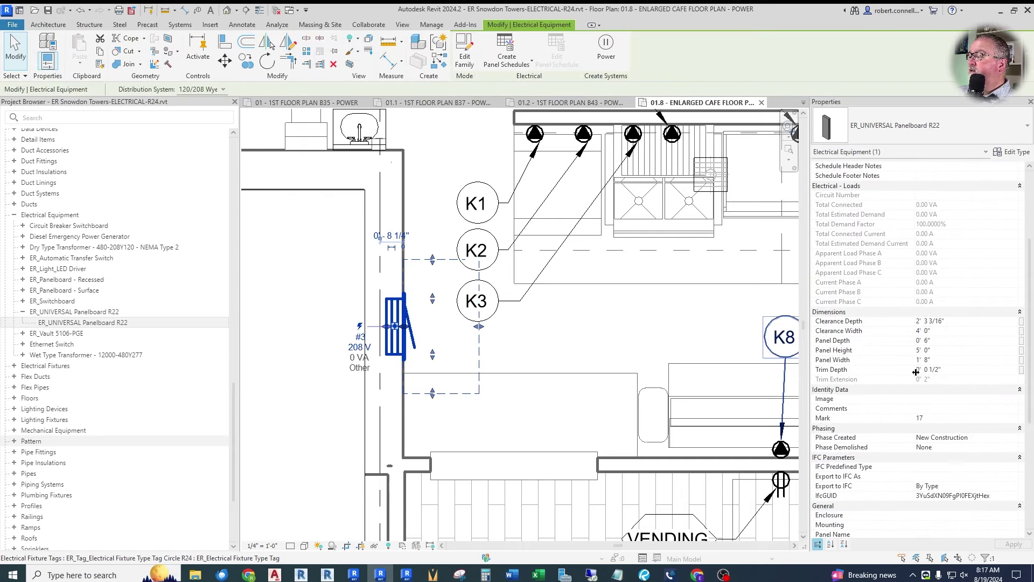
pyautogui.click(981, 322)
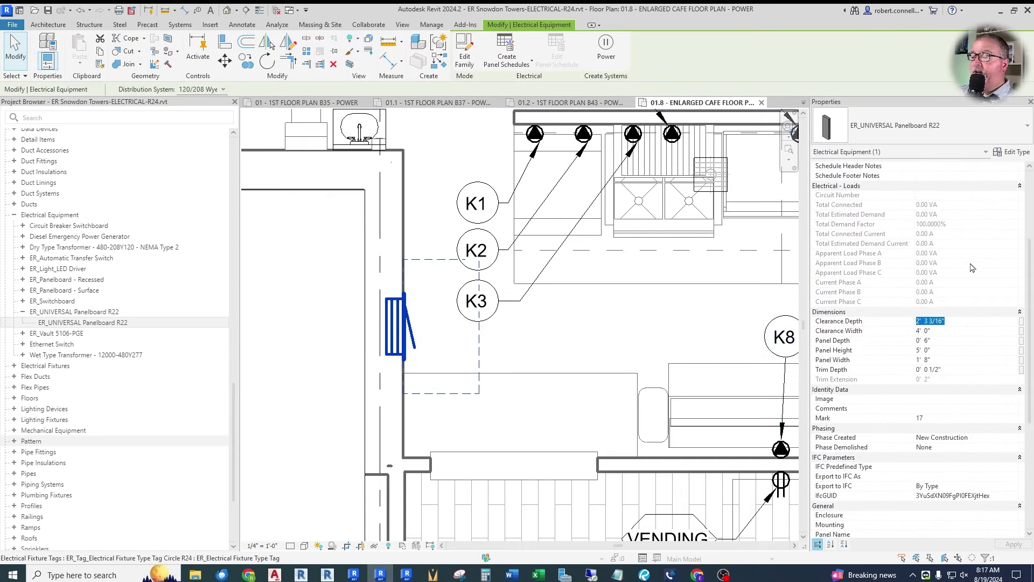
pyautogui.write("3'  0")
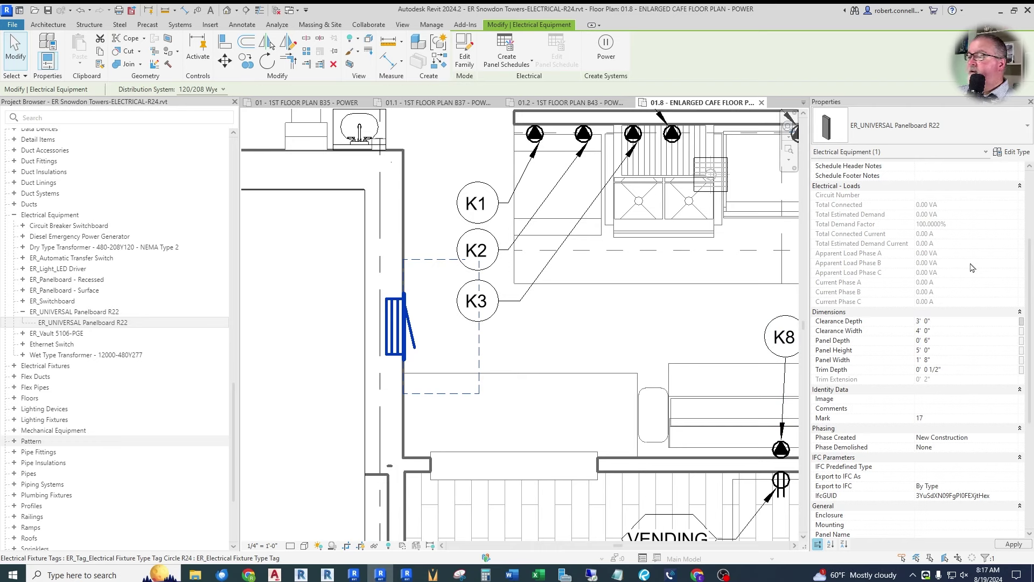
pyautogui.click(1014, 544)
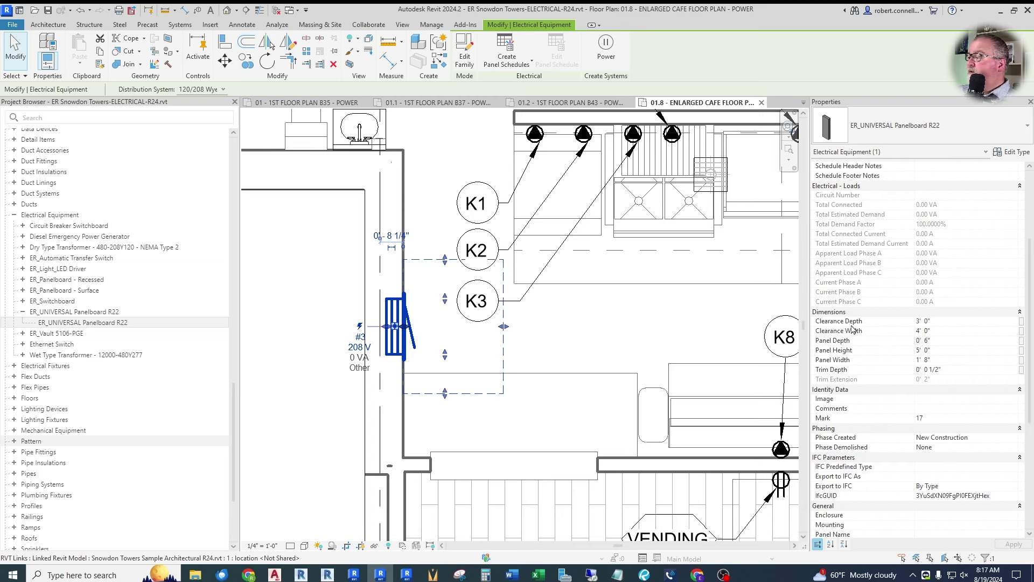
pyautogui.click(956, 331)
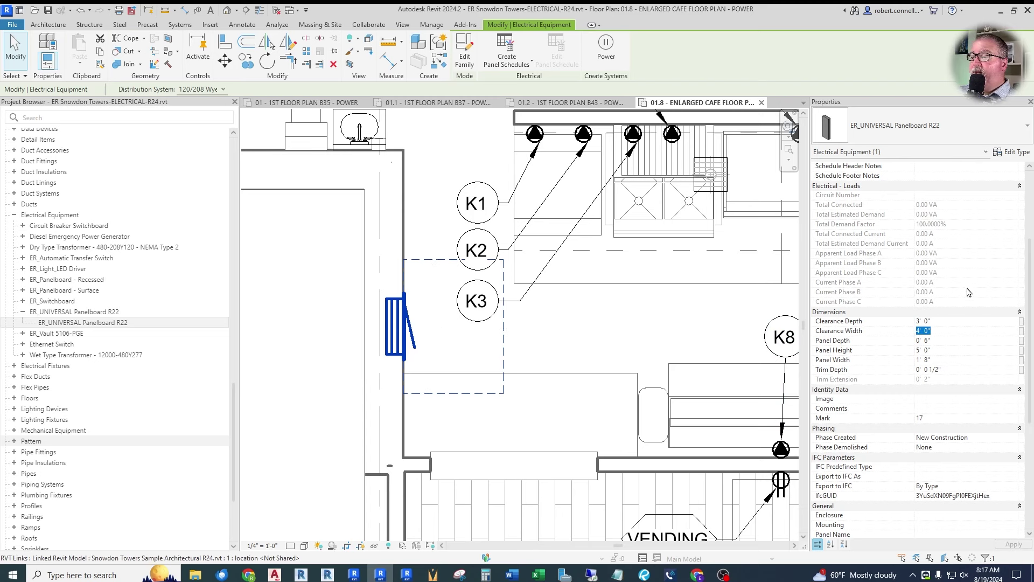
pyautogui.write('3')
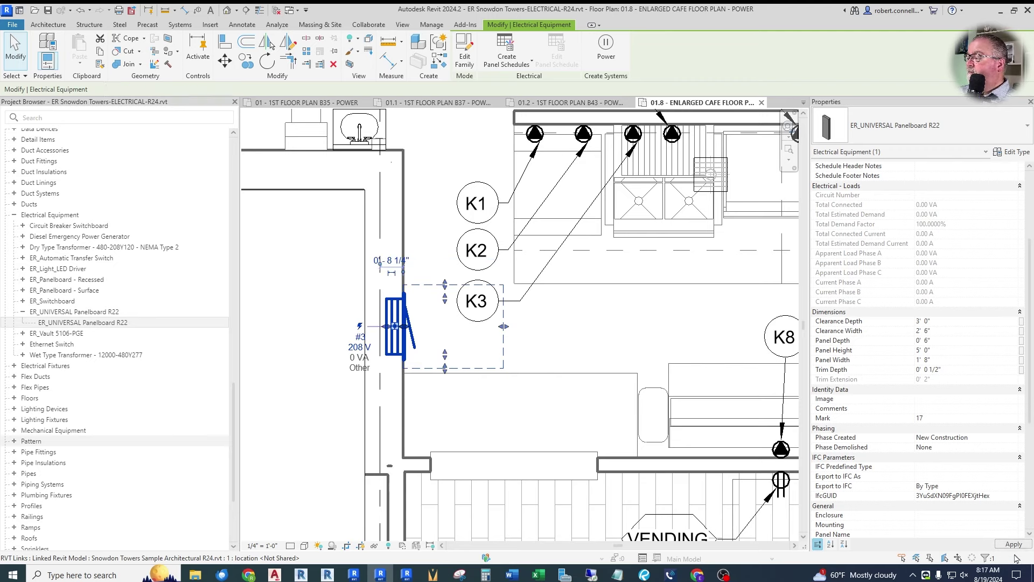
# Step: Review the kitchen panelboard's electrical, dimension and circuiting properties and its location within the café plan
pyautogui.click(553, 403)
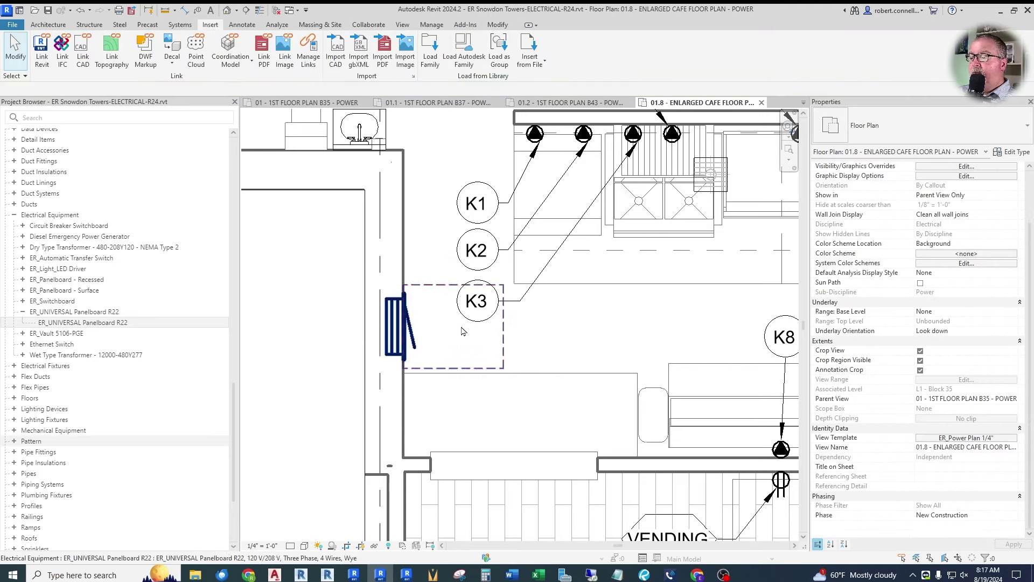
pyautogui.click(396, 315)
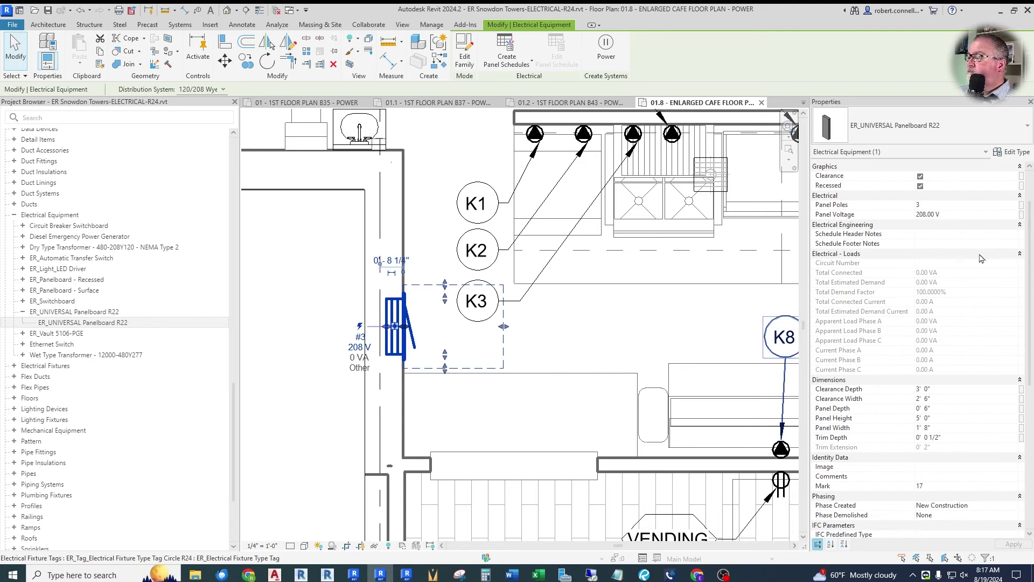
pyautogui.scroll(-10, 976, 269)
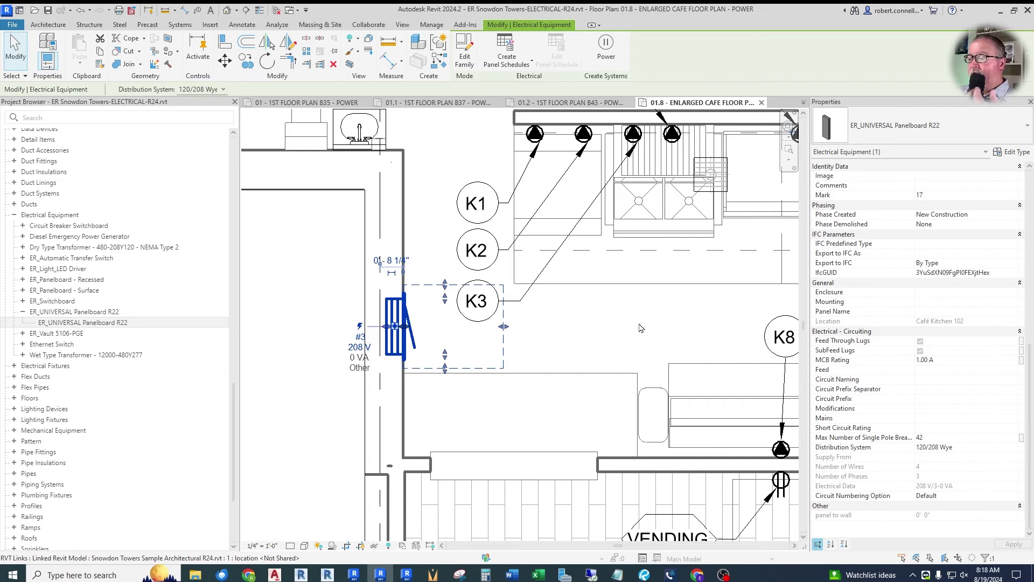
pyautogui.click(612, 334)
pyautogui.scroll(-3, 625, 350)
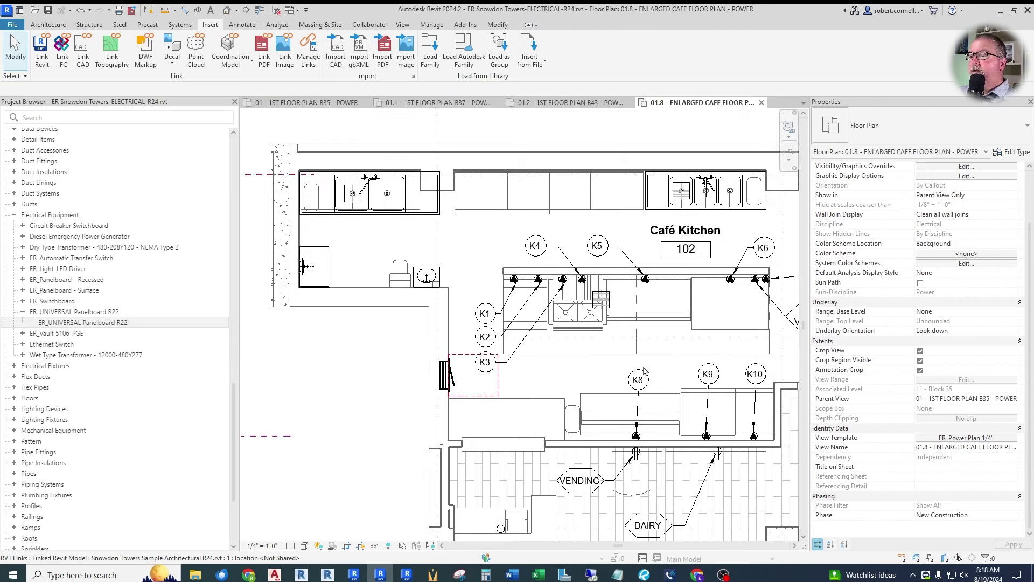
pyautogui.scroll(-2, 645, 370)
pyautogui.scroll(-3, 557, 342)
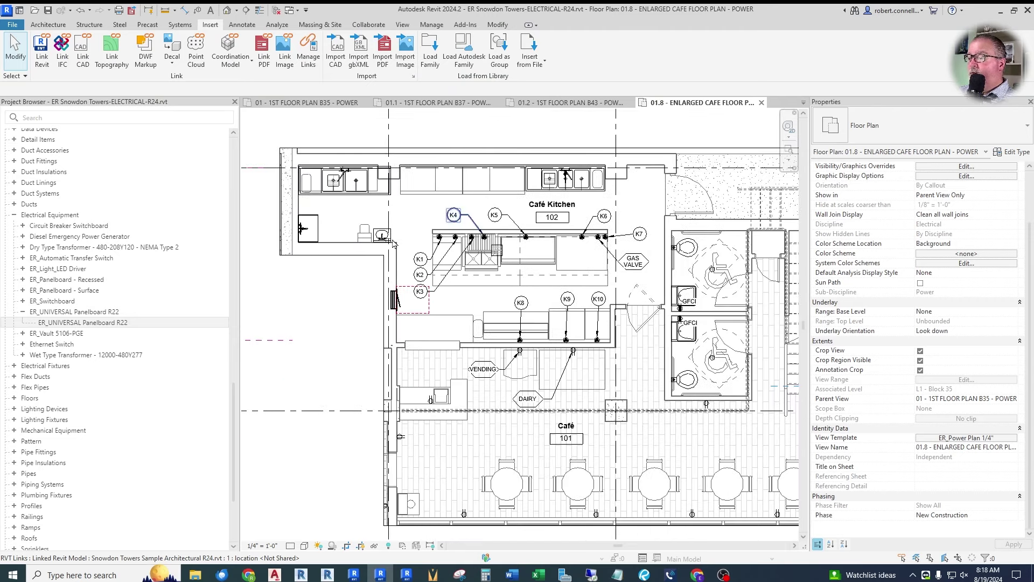
pyautogui.scroll(1, 612, 156)
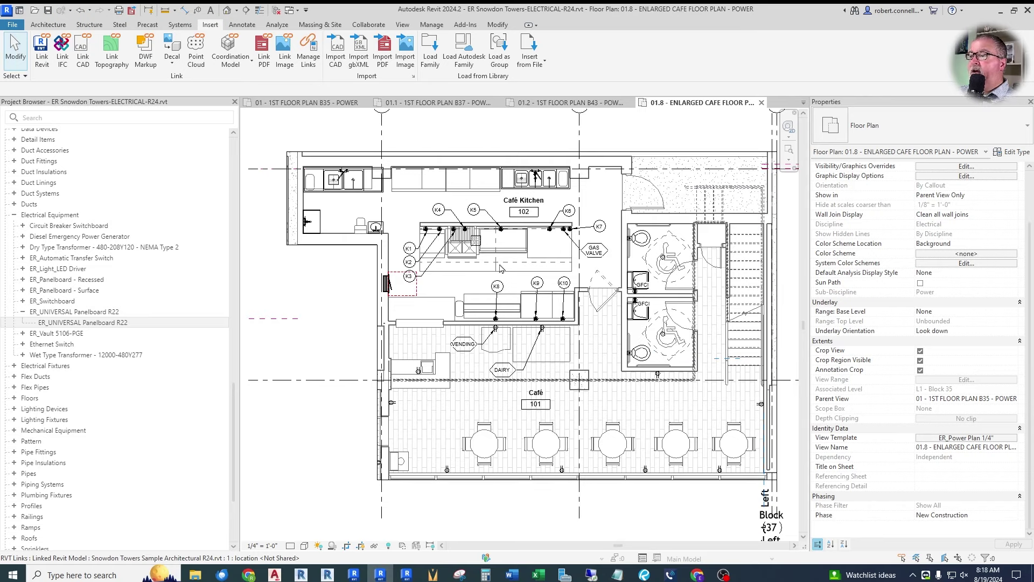
pyautogui.scroll(-1, 504, 392)
pyautogui.scroll(2, 529, 228)
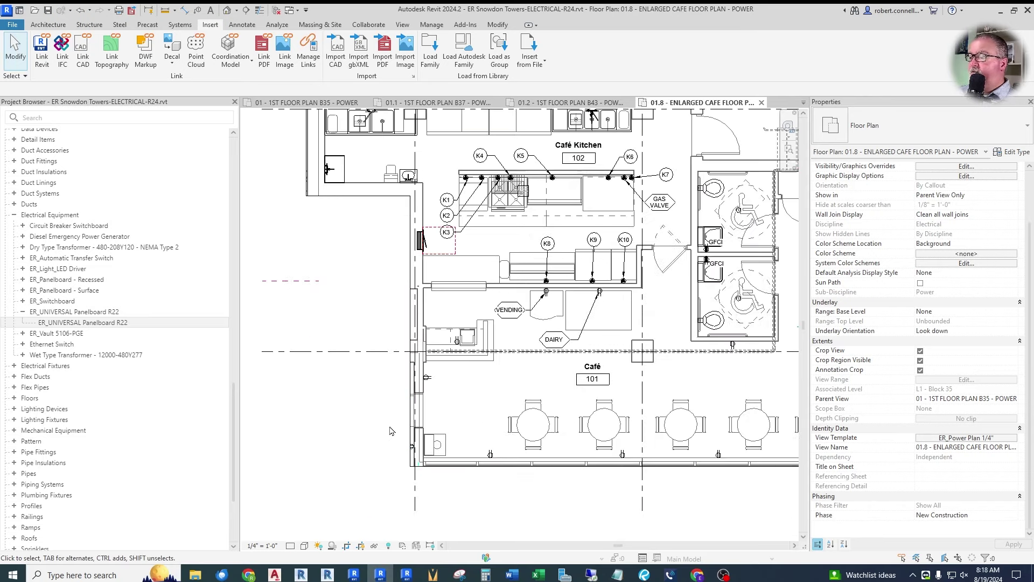
pyautogui.scroll(-1, 530, 228)
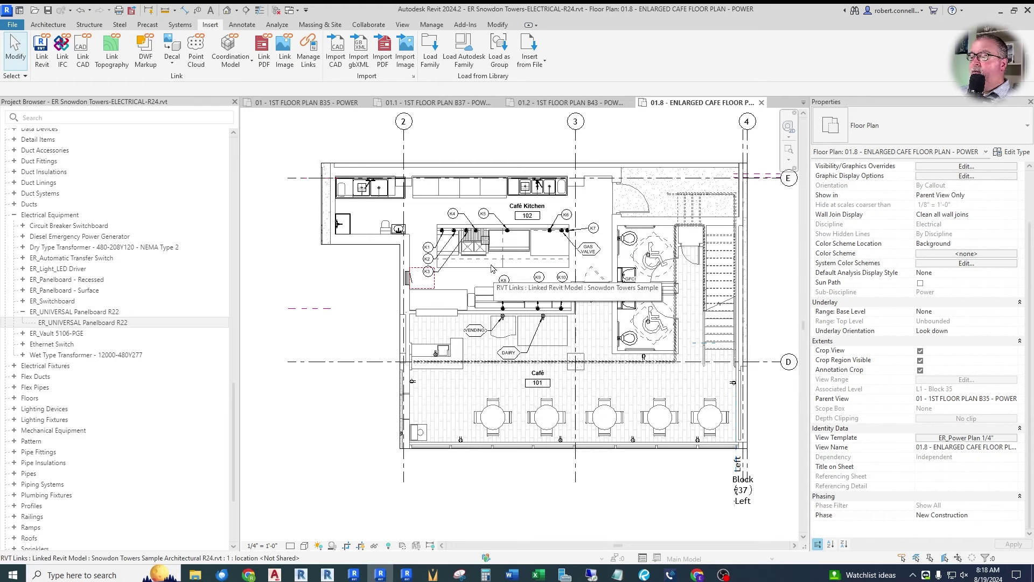
# Step: Create a power circuit for the K1 fryer connection and assign it to the ER_UNIVERSAL Panelboard R22, 120 V/208 V, Three Phase, 4 Wires, Wye
pyautogui.scroll(2, 441, 234)
pyautogui.scroll(2, 443, 237)
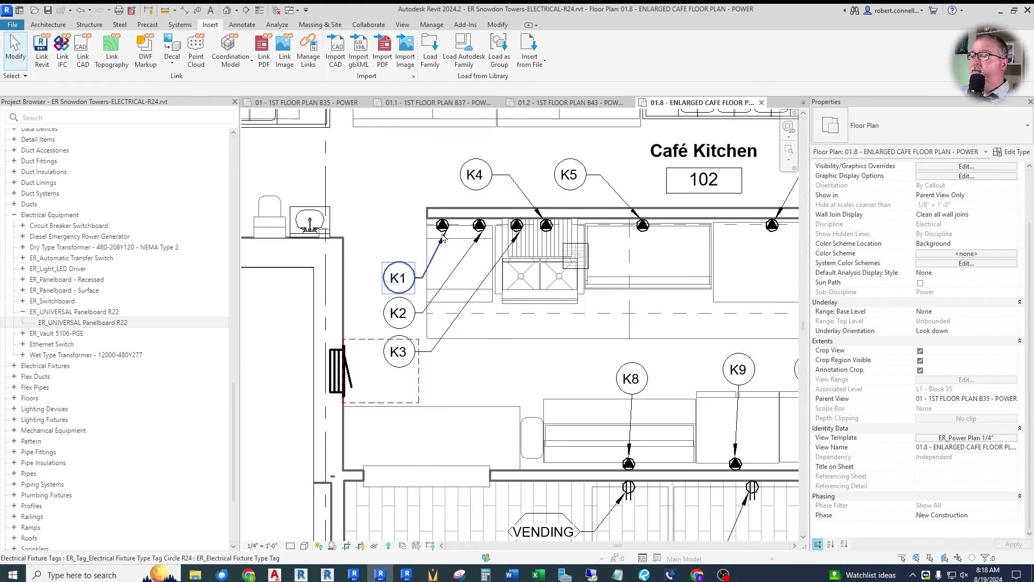
pyautogui.click(442, 227)
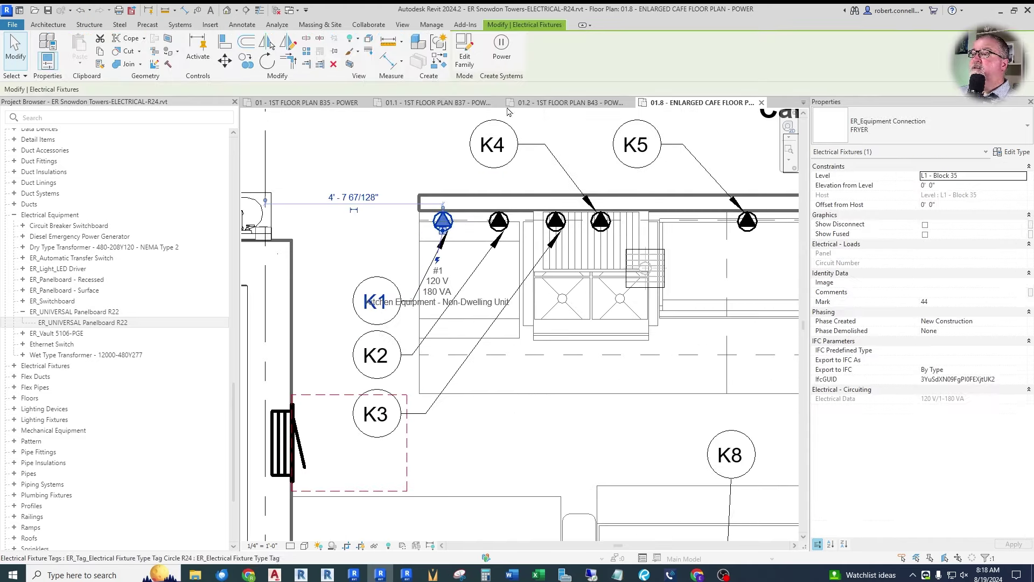
pyautogui.click(505, 51)
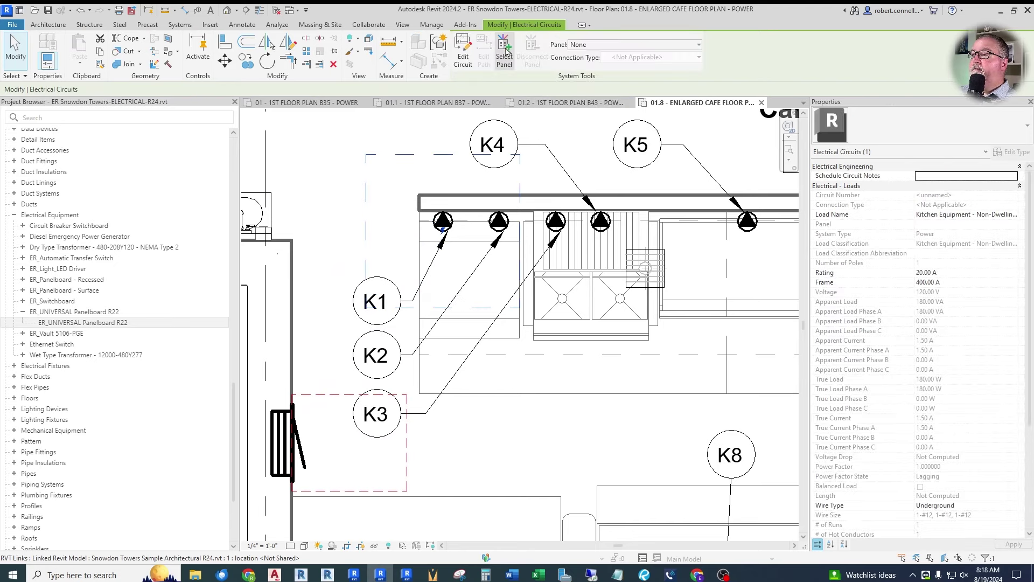
pyautogui.click(698, 45)
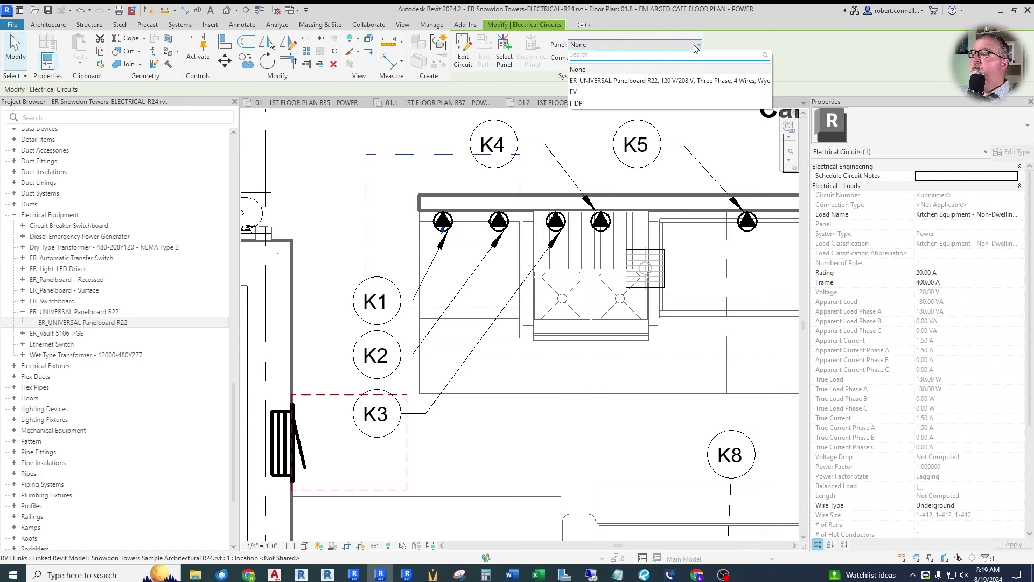
pyautogui.click(615, 81)
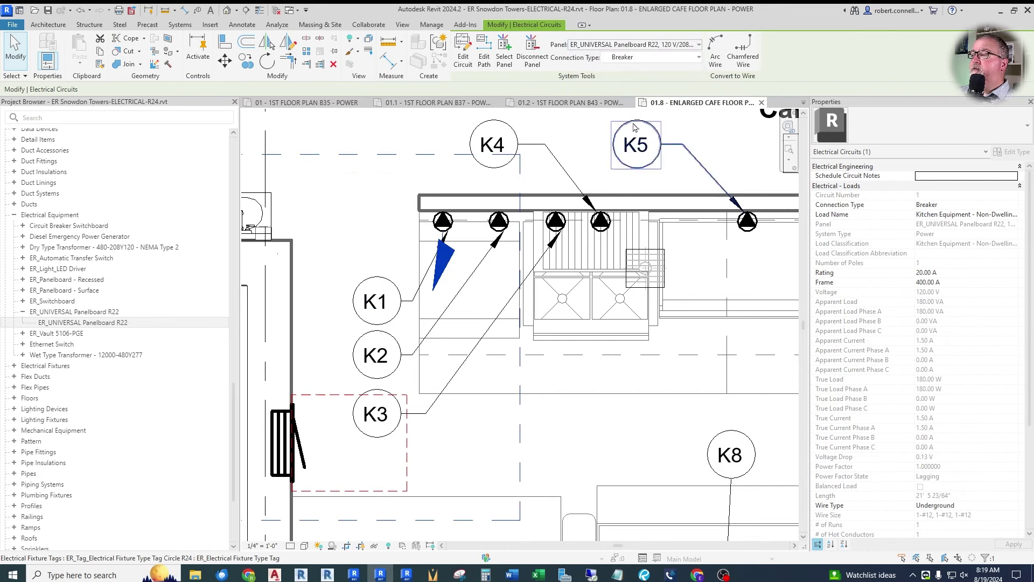
pyautogui.press('Escape')
# Step: Set the kitchen panelboard's Panel Name to K
pyautogui.scroll(-2, 692, 116)
pyautogui.click(489, 279)
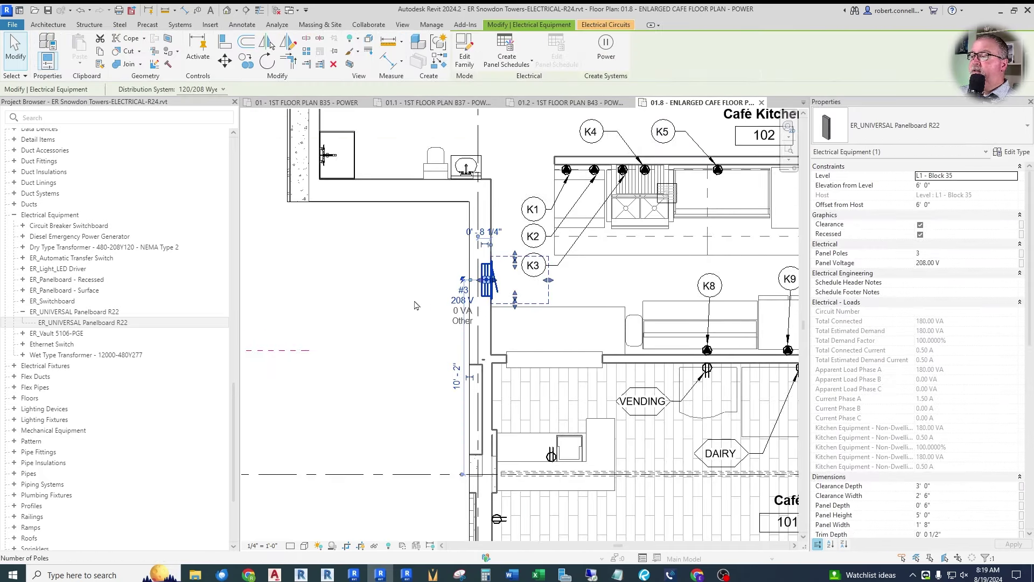
pyautogui.scroll(-2, 331, 315)
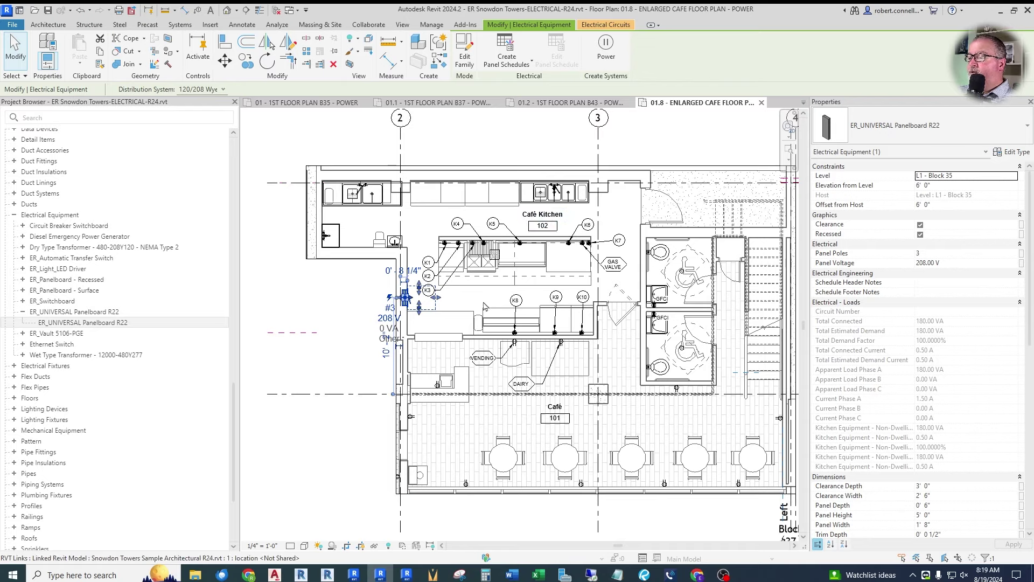
pyautogui.scroll(2, 447, 307)
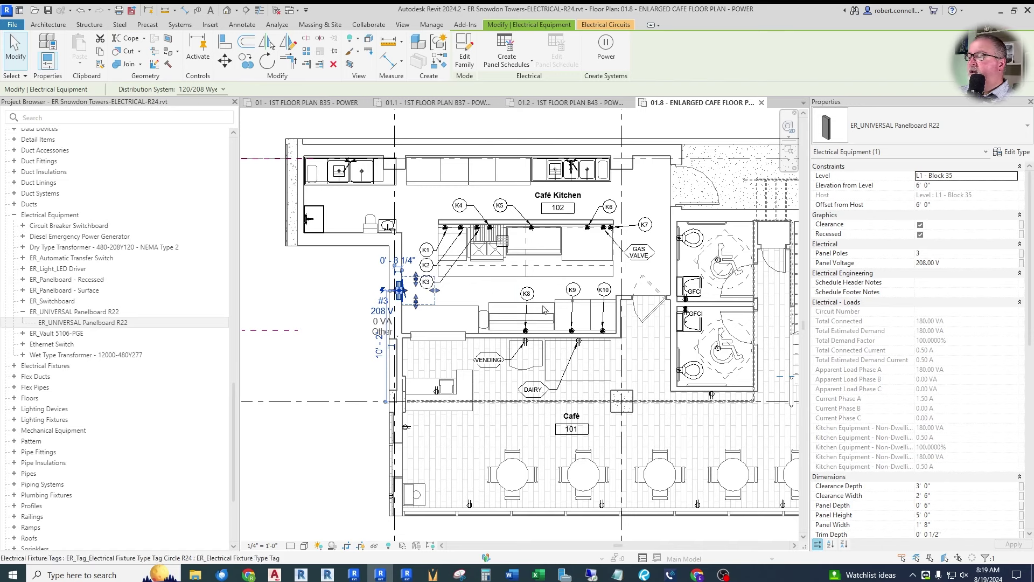
pyautogui.scroll(-10, 887, 343)
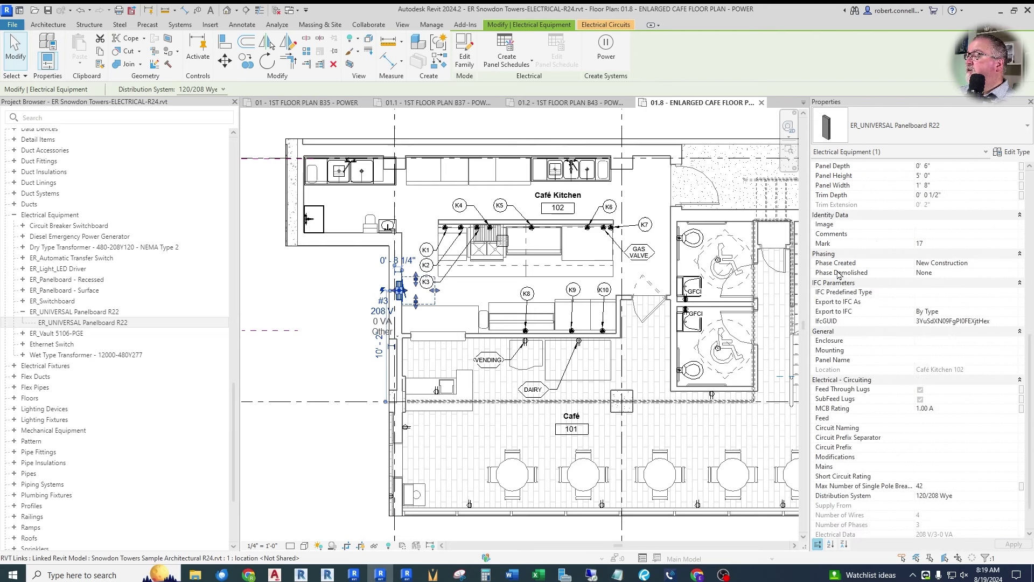
pyautogui.click(937, 359)
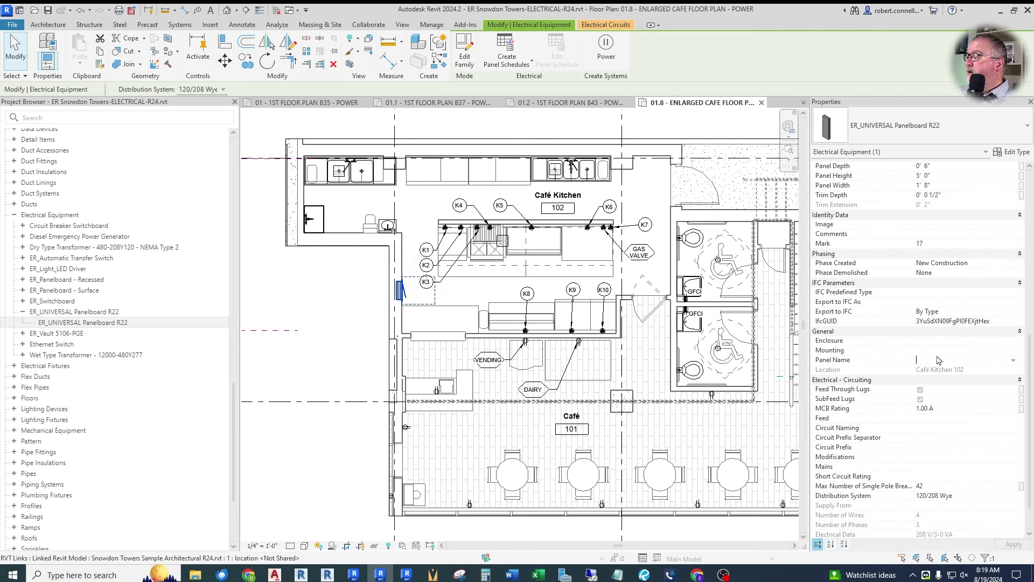
pyautogui.write('K')
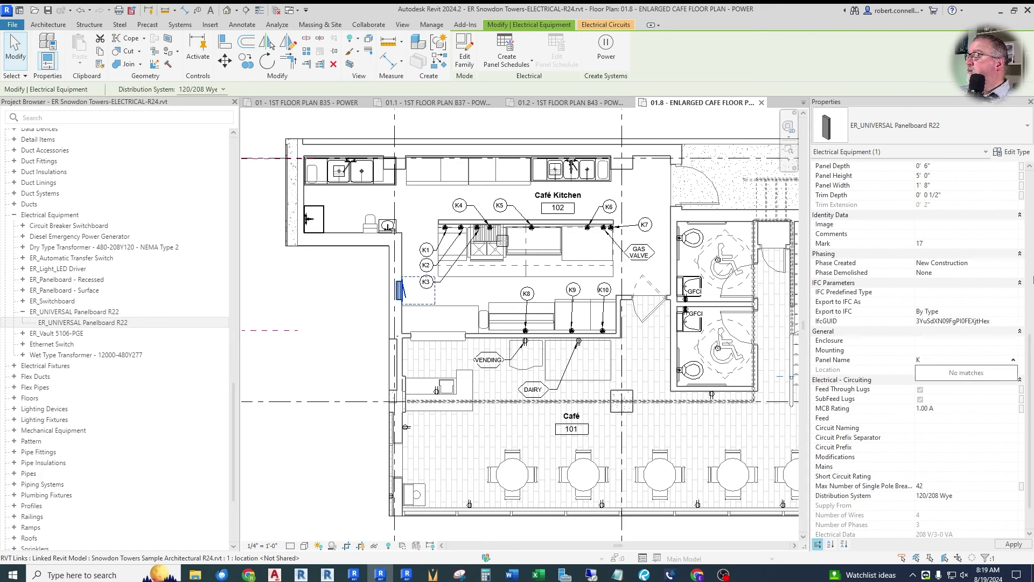
pyautogui.press('Escape')
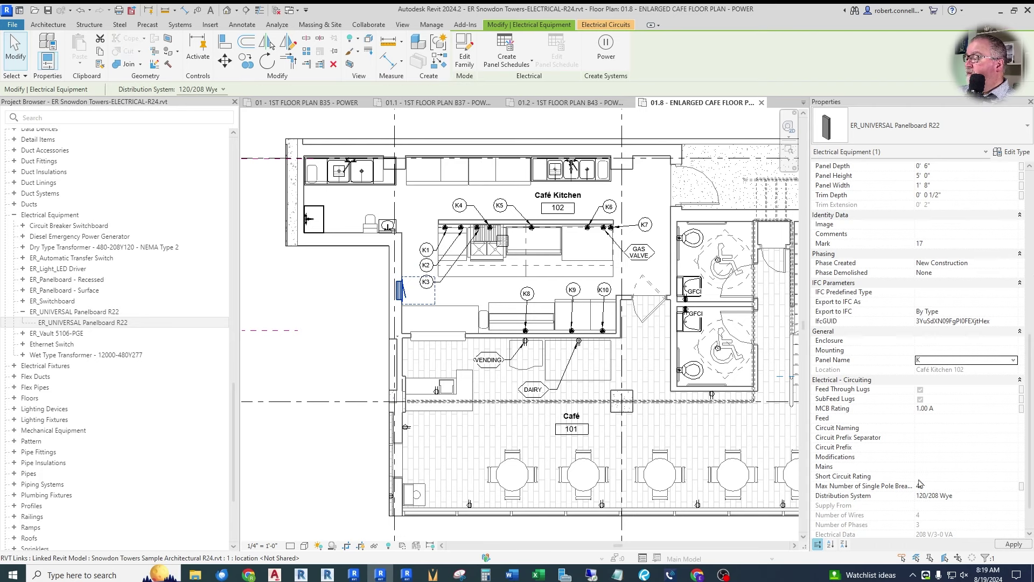
pyautogui.click(1013, 544)
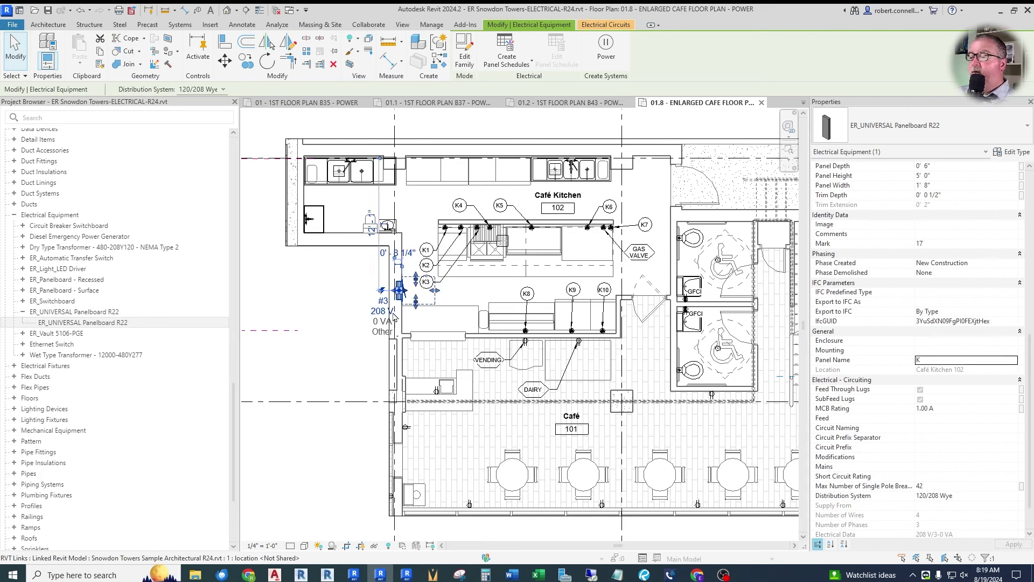
pyautogui.click(313, 315)
# Step: Tag the kitchen panelboard by category without a leader, placing the tag beside the panel
pyautogui.scroll(2, 372, 310)
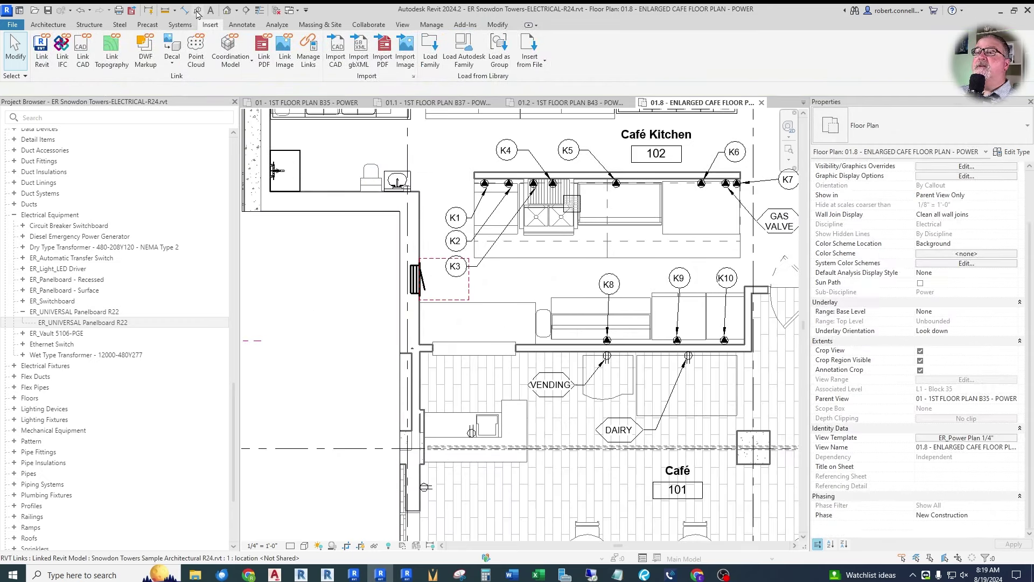
pyautogui.click(563, 262)
pyautogui.press('t')
pyautogui.press('g')
pyautogui.scroll(1, 473, 284)
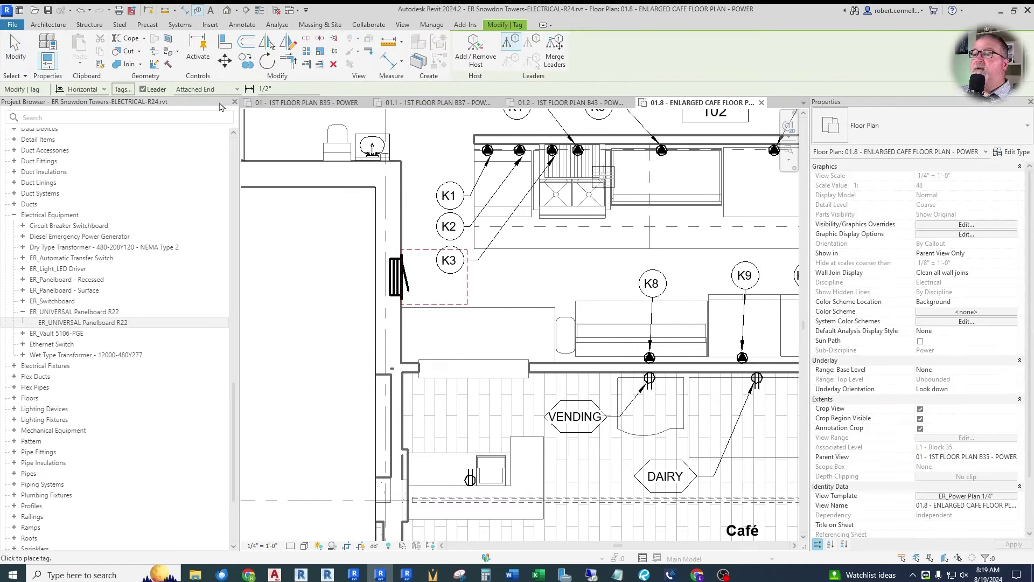
pyautogui.click(143, 89)
pyautogui.click(408, 277)
pyautogui.press('Escape')
pyautogui.press('Escape')
pyautogui.scroll(2, 425, 273)
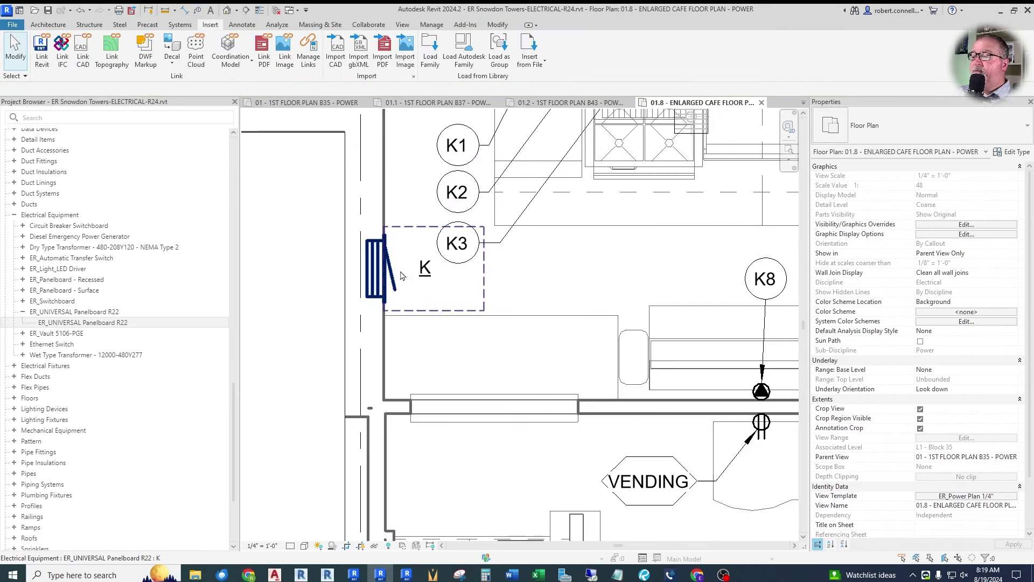
pyautogui.click(425, 273)
pyautogui.press('Escape')
# Step: Check which panel the K1 fryer connection's circuit is assigned to
pyautogui.scroll(-2, 411, 302)
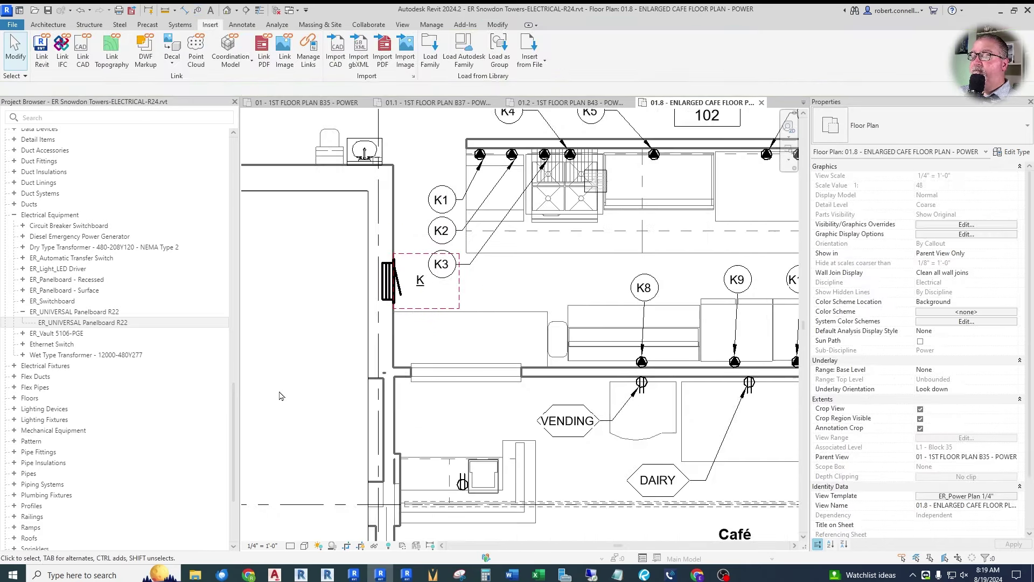
pyautogui.scroll(-1, 302, 377)
pyautogui.scroll(1, 345, 258)
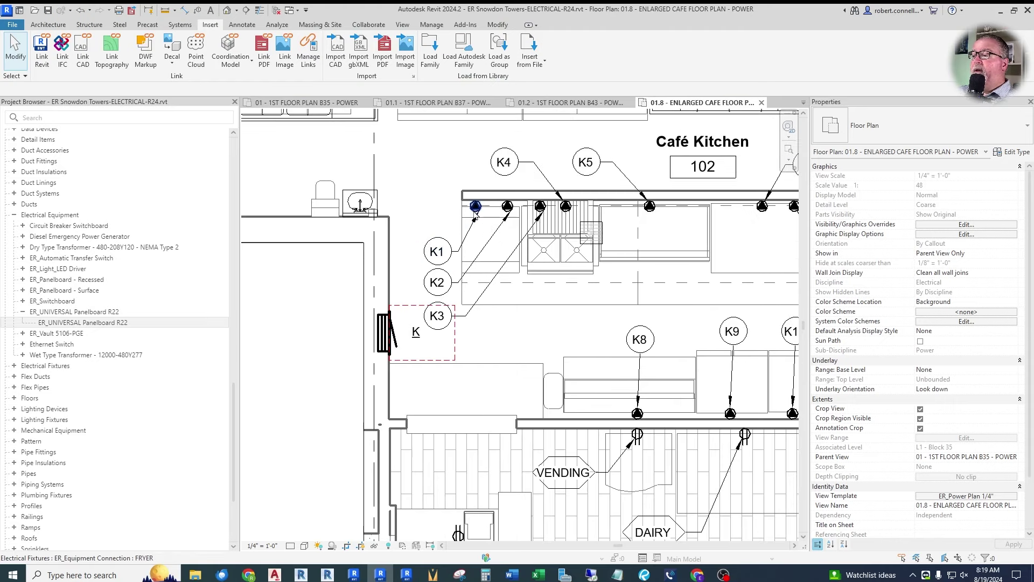
pyautogui.click(475, 206)
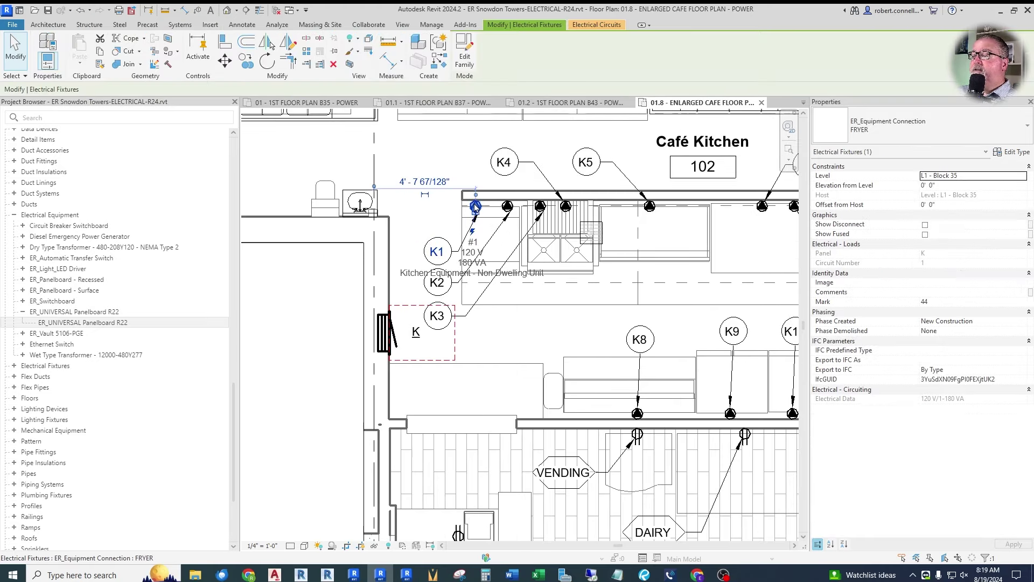
pyautogui.click(596, 25)
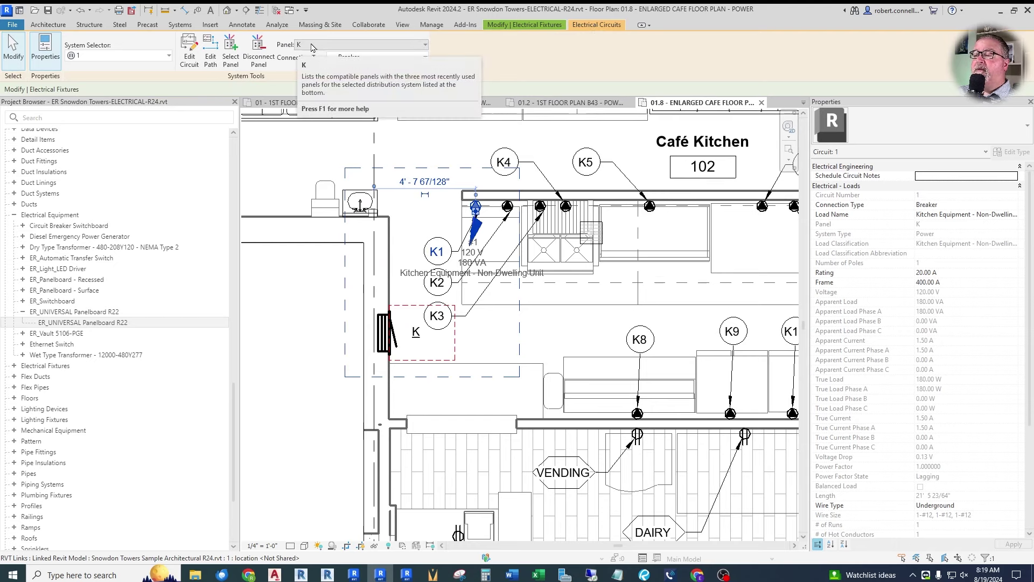
pyautogui.press('Escape')
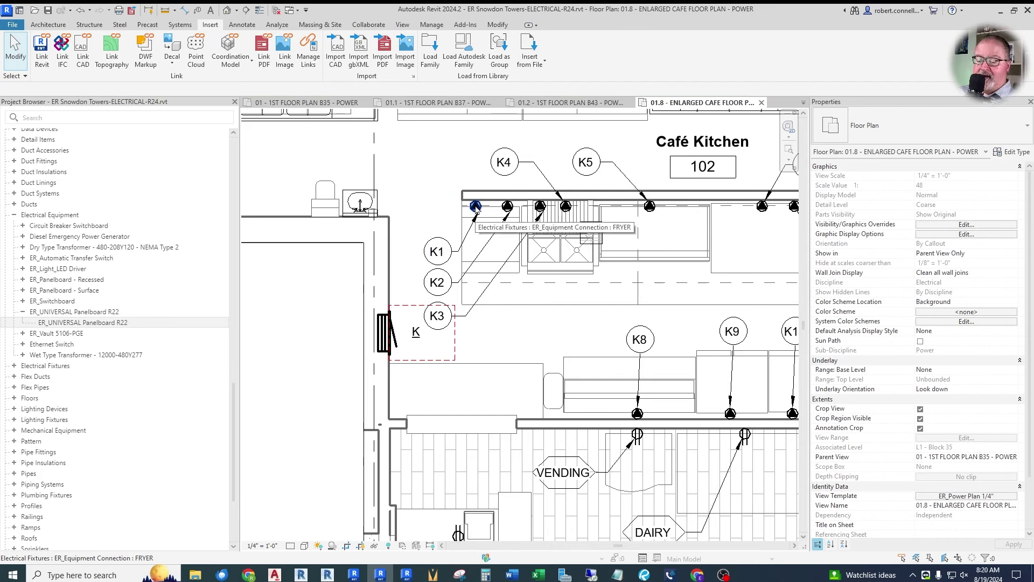
# Step: Convert the K1 fryer connection's circuit to an arc wire home run in the plan
pyautogui.press('Tab')
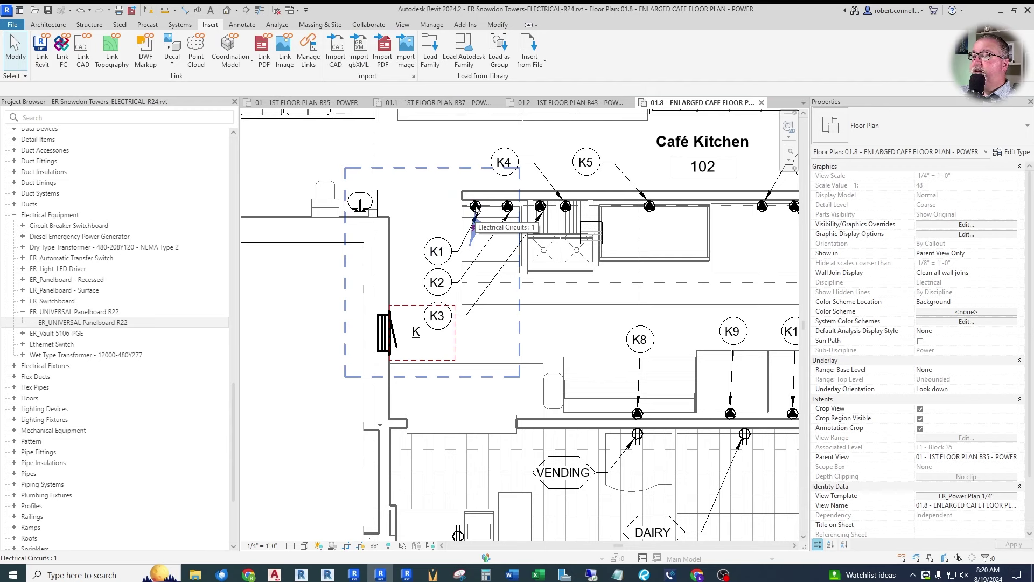
pyautogui.click(477, 212)
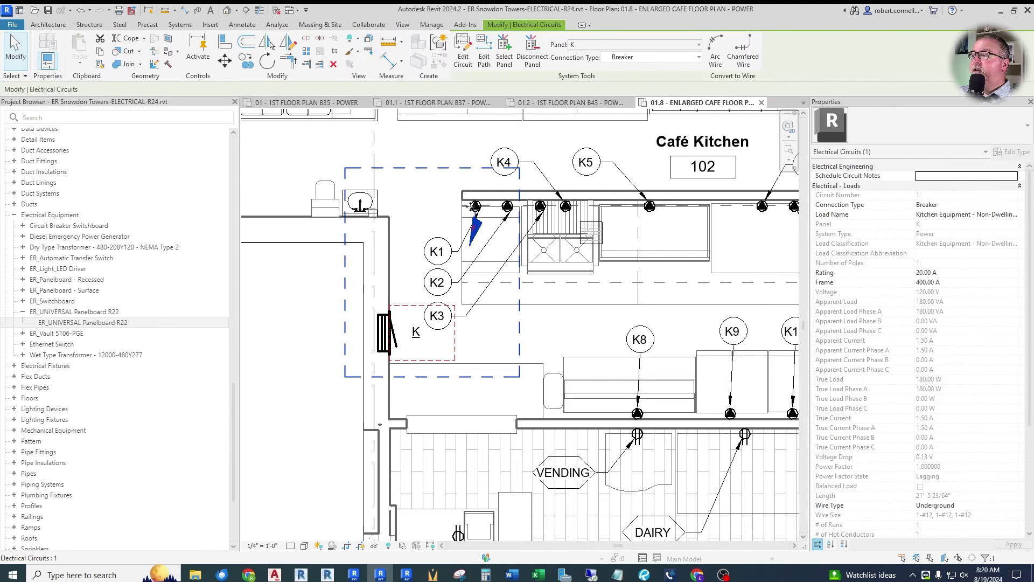
pyautogui.click(721, 57)
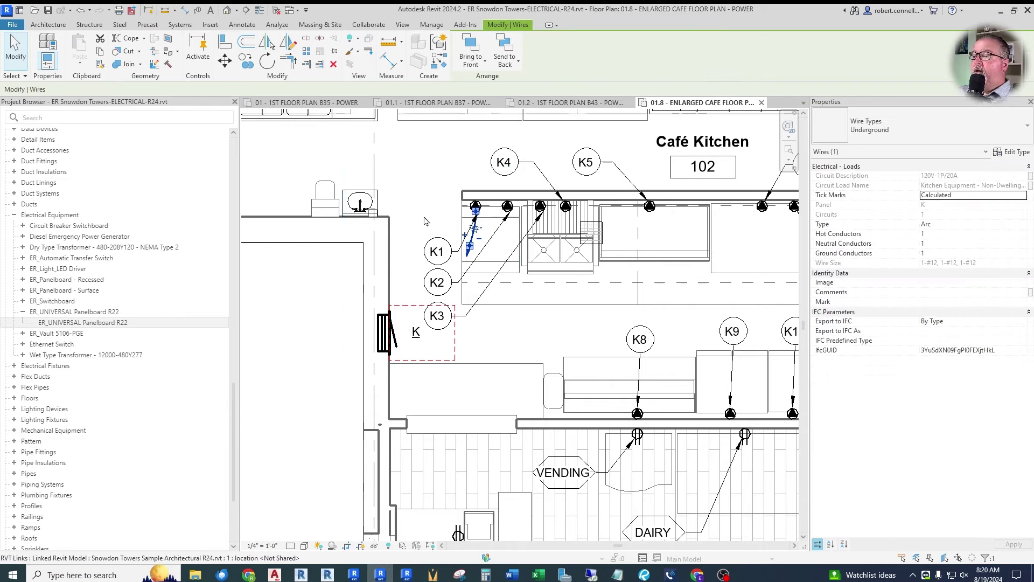
pyautogui.scroll(3, 442, 210)
pyautogui.click(442, 206)
pyautogui.scroll(-1, 441, 206)
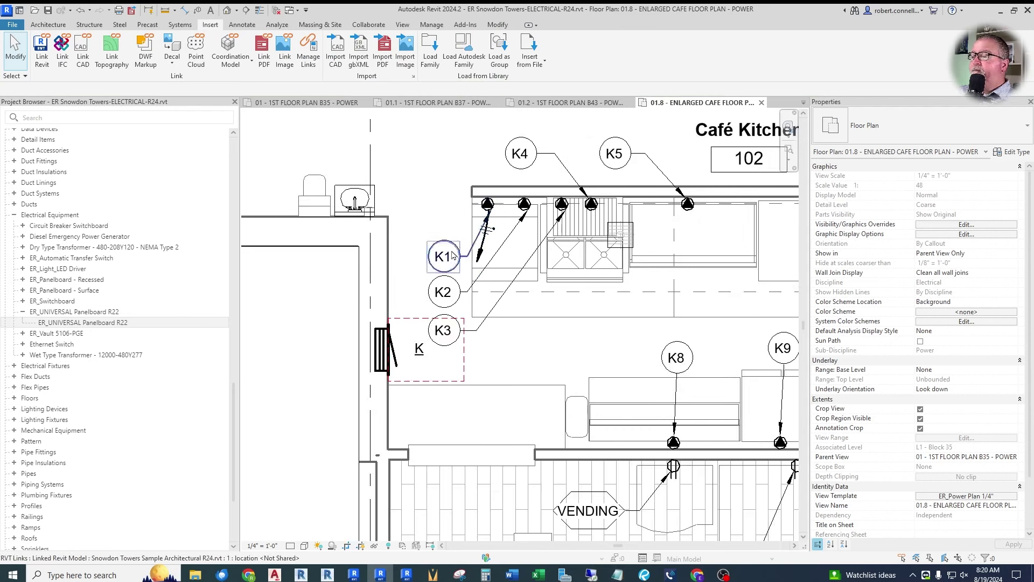
pyautogui.scroll(-2, 447, 252)
pyautogui.scroll(2, 603, 286)
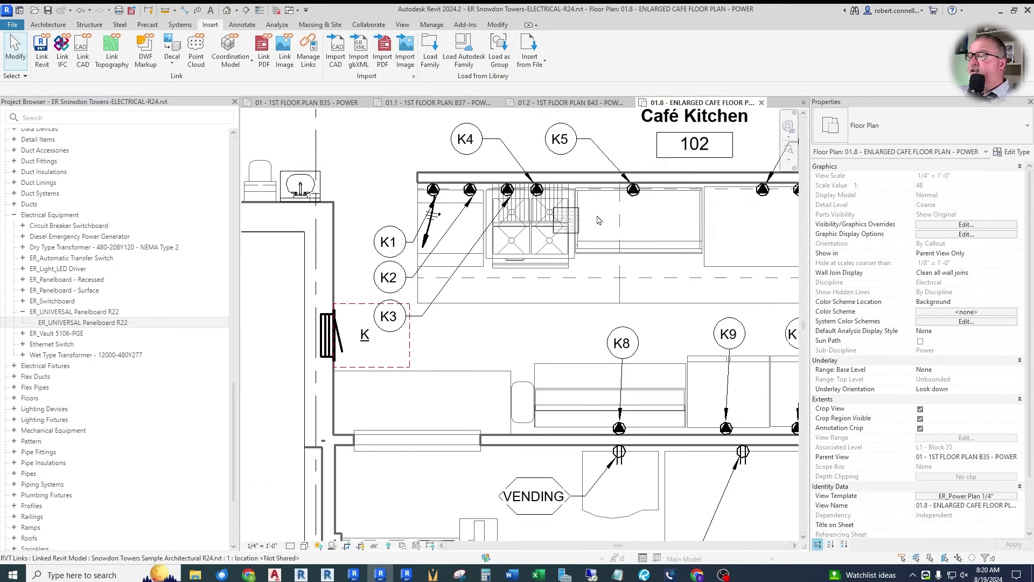
pyautogui.scroll(-1, 647, 284)
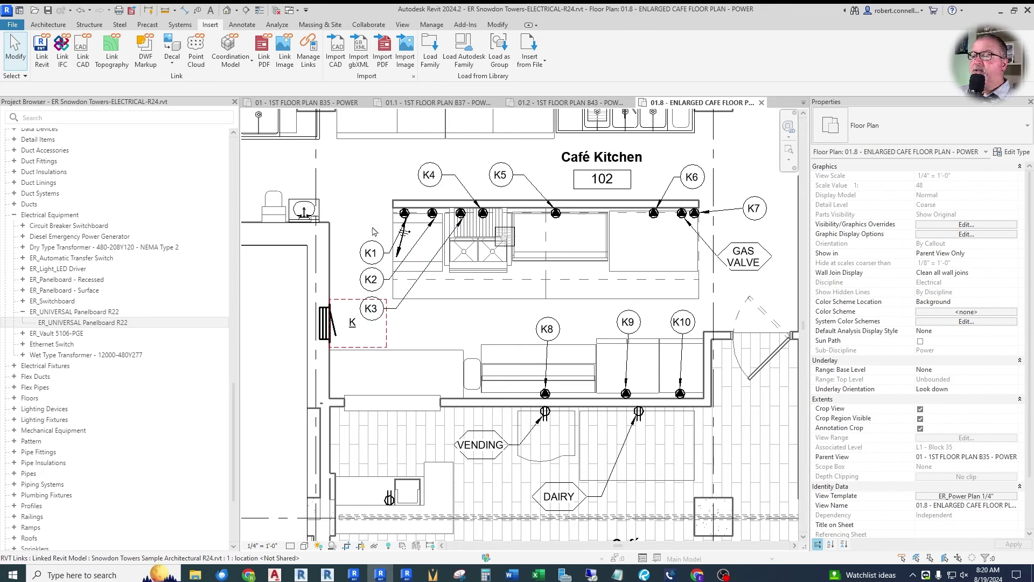
# Step: Delete the arc wire home run drawn from the K1 fryer connection
pyautogui.scroll(3, 396, 257)
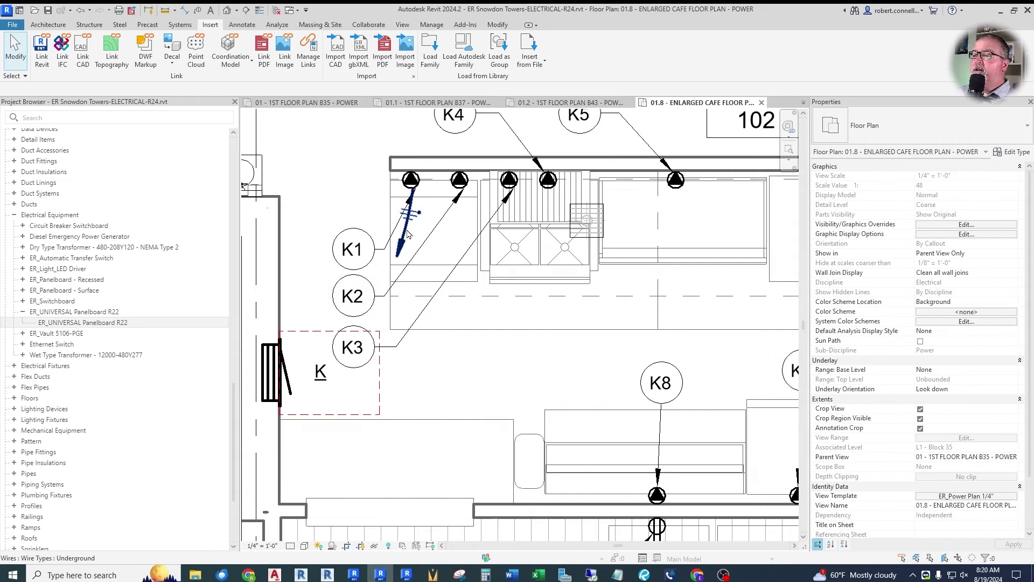
pyautogui.click(401, 241)
pyautogui.press('Escape')
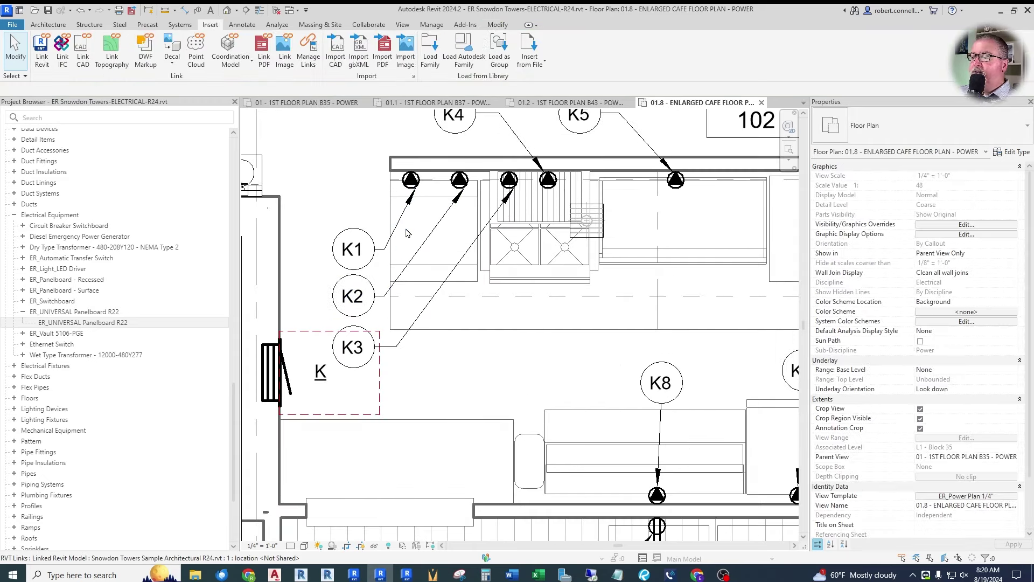
pyautogui.scroll(-2, 455, 248)
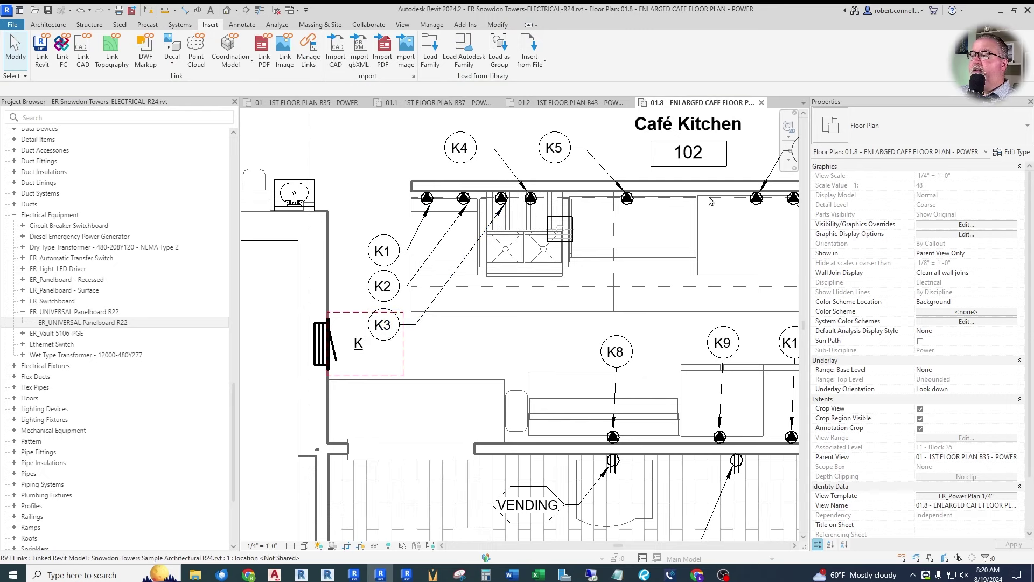
# Step: Check the K1 fryer's panel and circuit entries in the KITCHEN EQUIPMENT SCHEDULE, and return to the enlarged café power plan
pyautogui.click(803, 102)
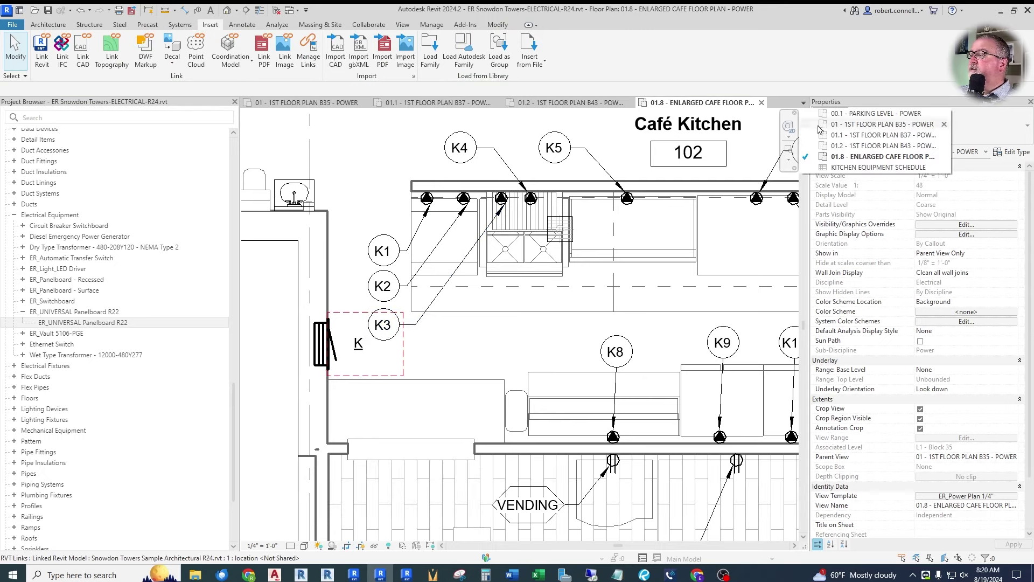
pyautogui.click(857, 167)
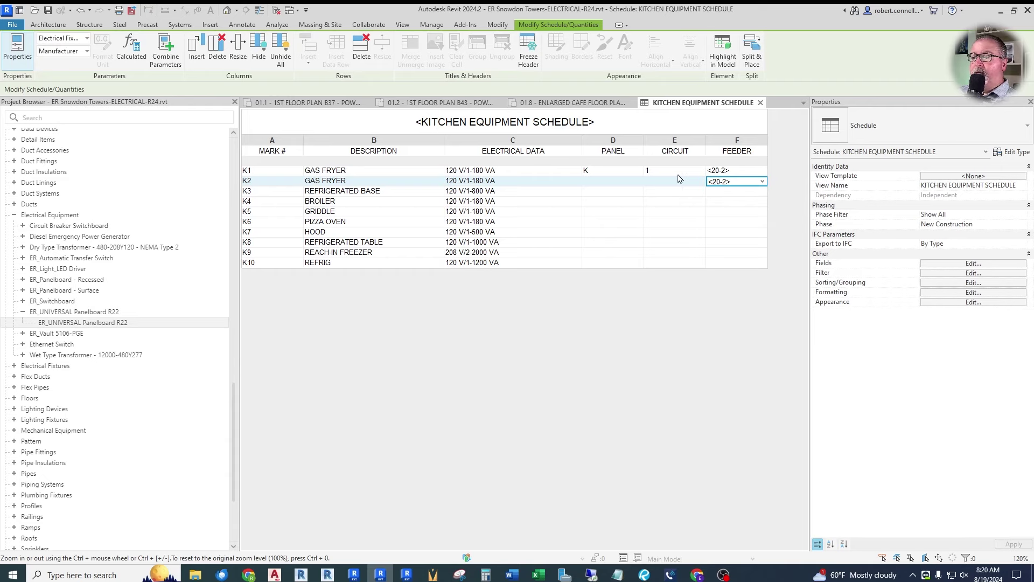
pyautogui.hotkey('ctrl', 'Tab')
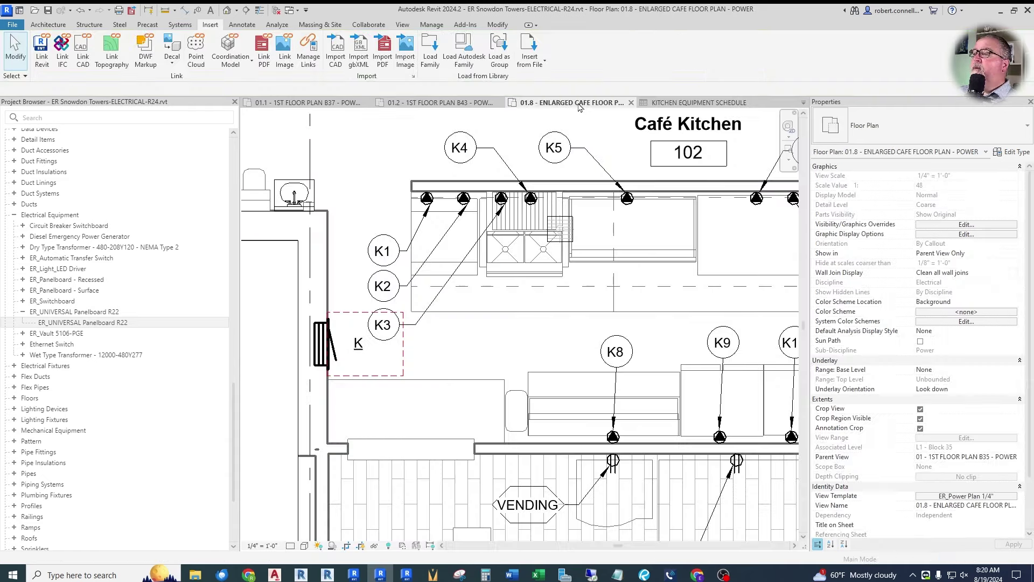
# Step: Create a power circuit on panel K for the K2 fryer connection and set the circuit's Load Name to K2
pyautogui.click(464, 199)
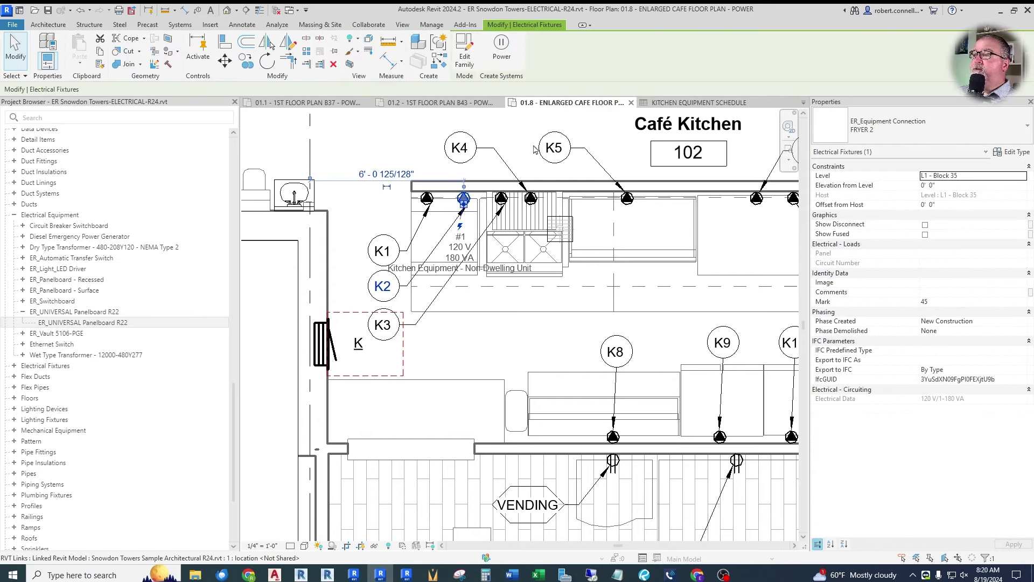
pyautogui.click(501, 54)
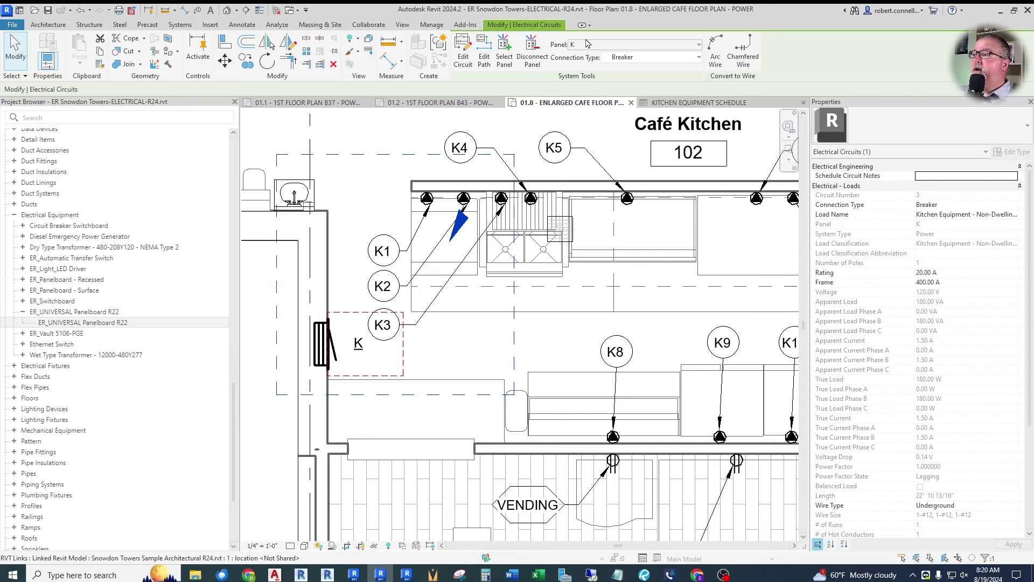
pyautogui.click(935, 215)
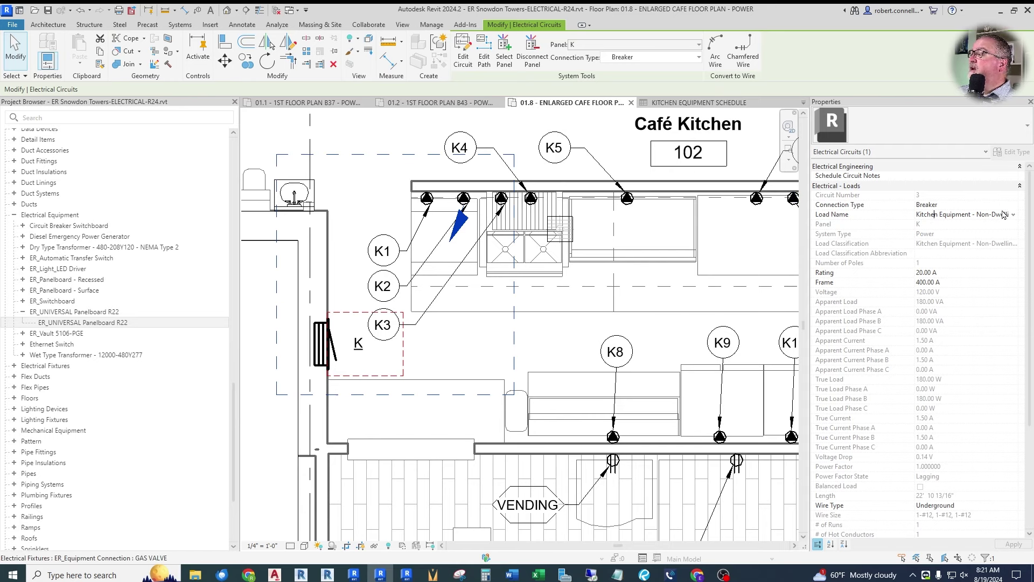
pyautogui.moveTo(918, 215); pyautogui.dragTo(1032, 218)
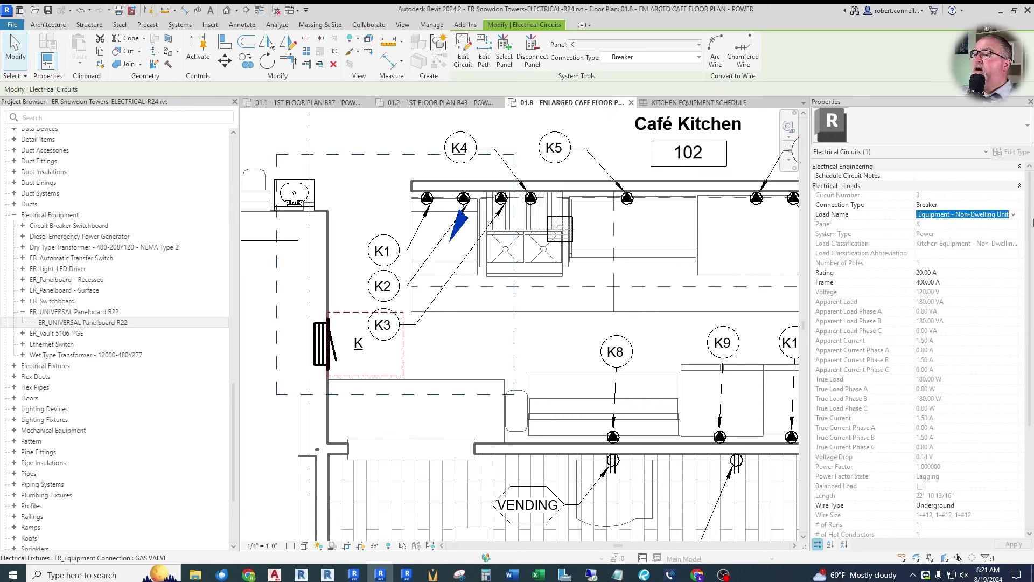
pyautogui.write('K')
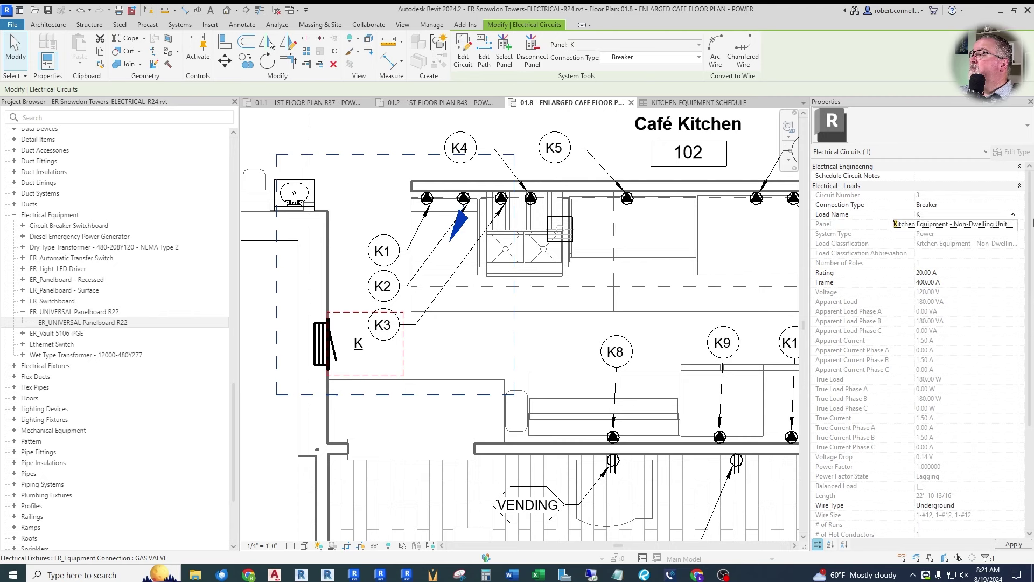
pyautogui.write('2')
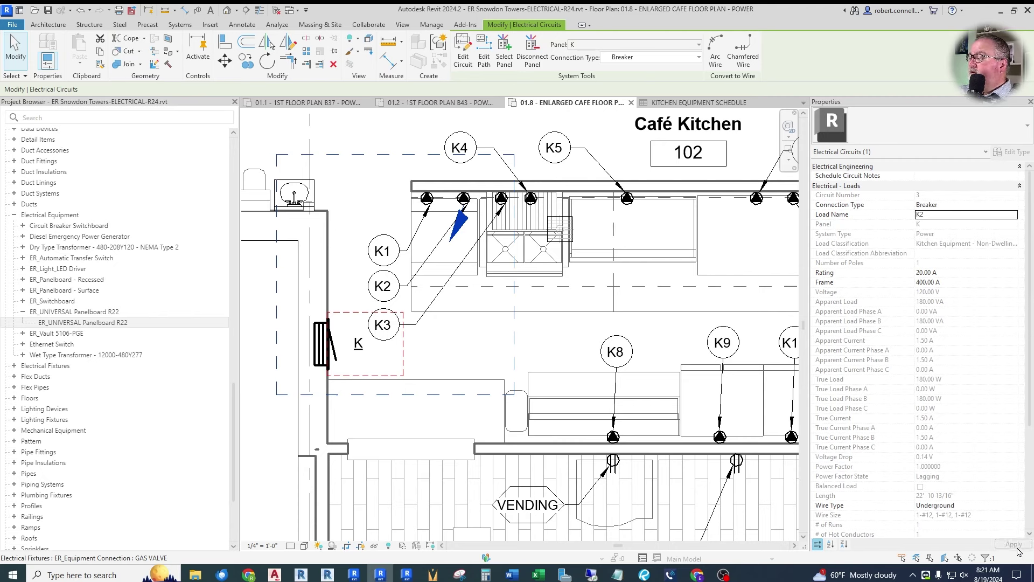
pyautogui.click(1012, 544)
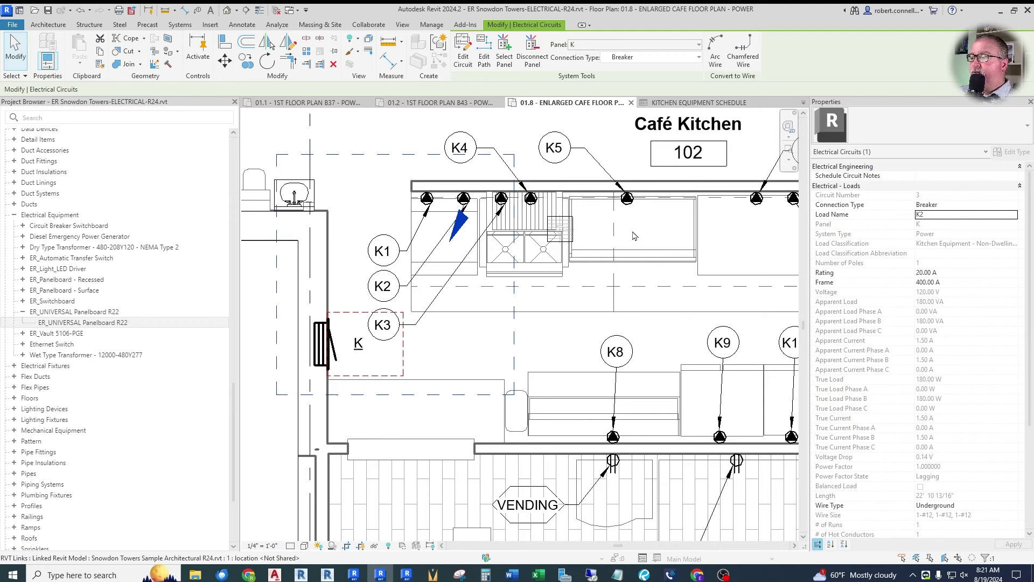
# Step: Set the Load Name of the K1 fryer connection's existing circuit to K1
pyautogui.press('Escape')
pyautogui.press('Tab')
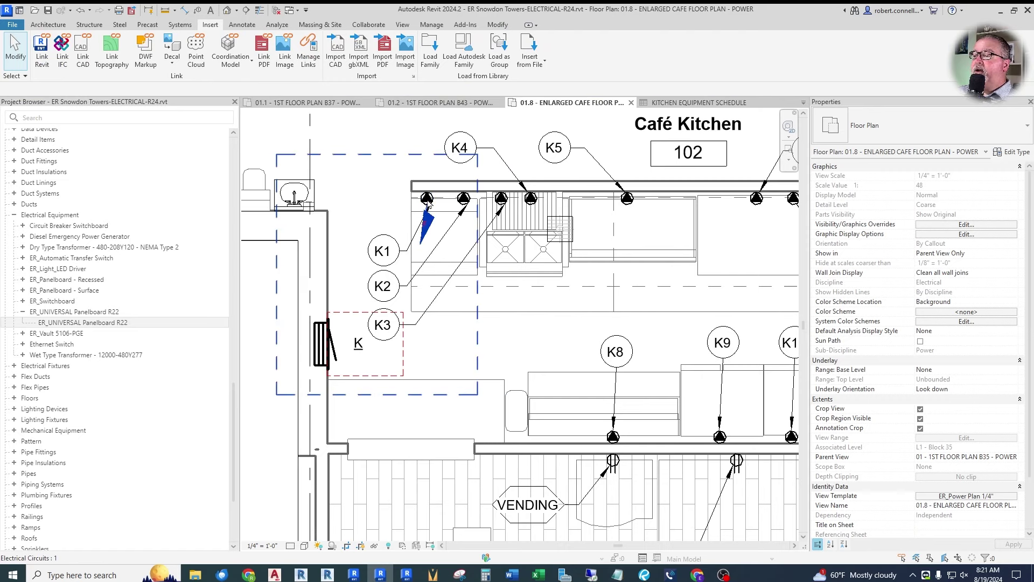
pyautogui.click(430, 203)
pyautogui.click(920, 215)
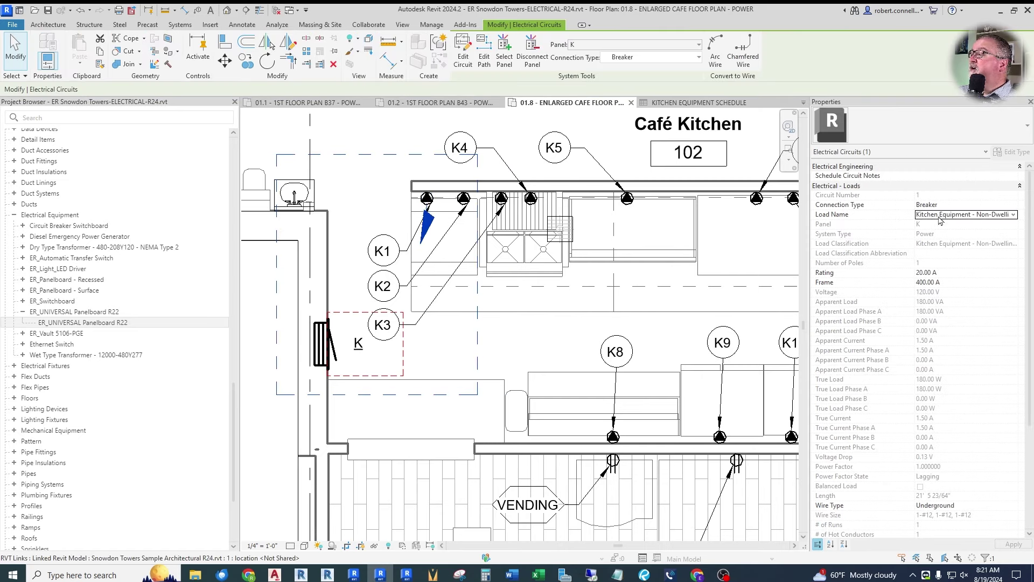
pyautogui.moveTo(917, 214); pyautogui.dragTo(1032, 217)
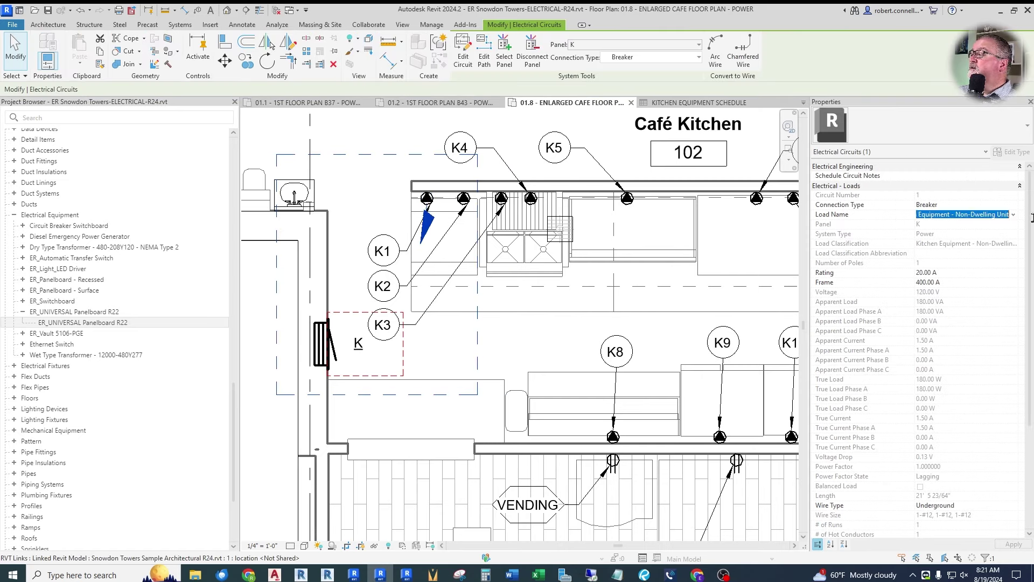
pyautogui.write('K1')
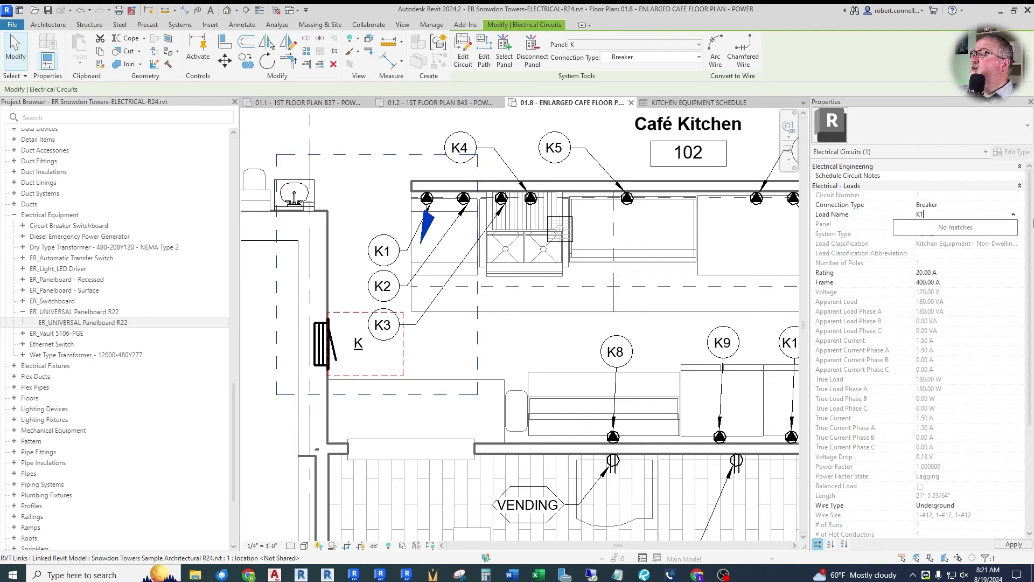
pyautogui.press('Return')
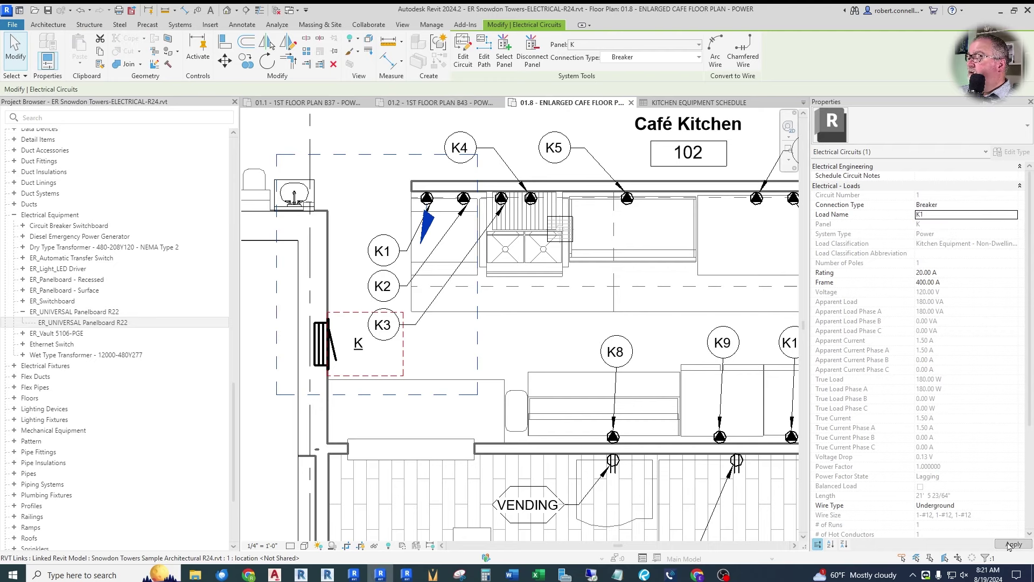
pyautogui.click(666, 350)
# Step: Create a power circuit on panel K for the K3 equipment connection and set its Load Name to K3
pyautogui.press('Tab')
pyautogui.click(501, 199)
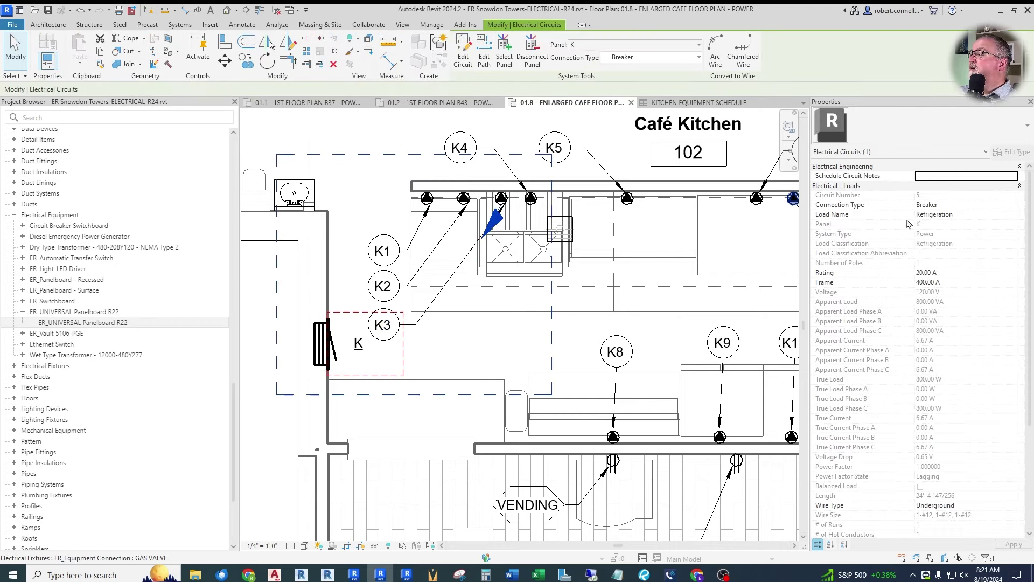
pyautogui.click(964, 215)
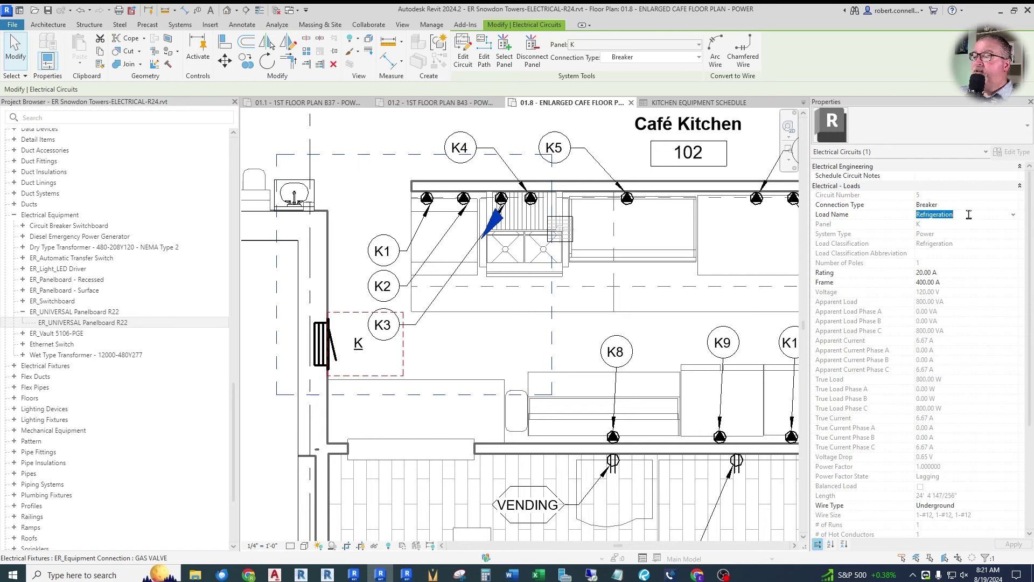
pyautogui.write('K3')
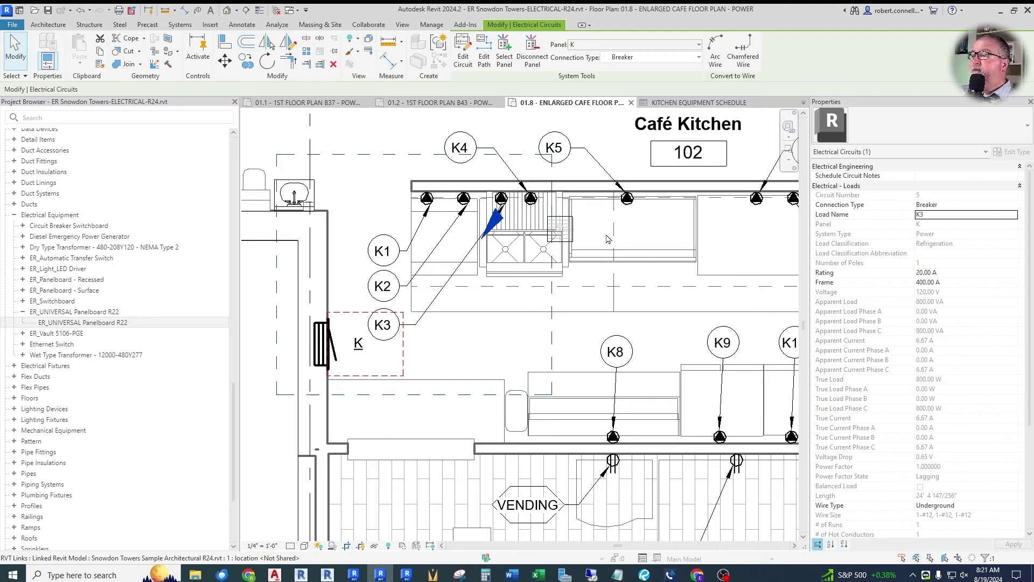
pyautogui.press('Escape')
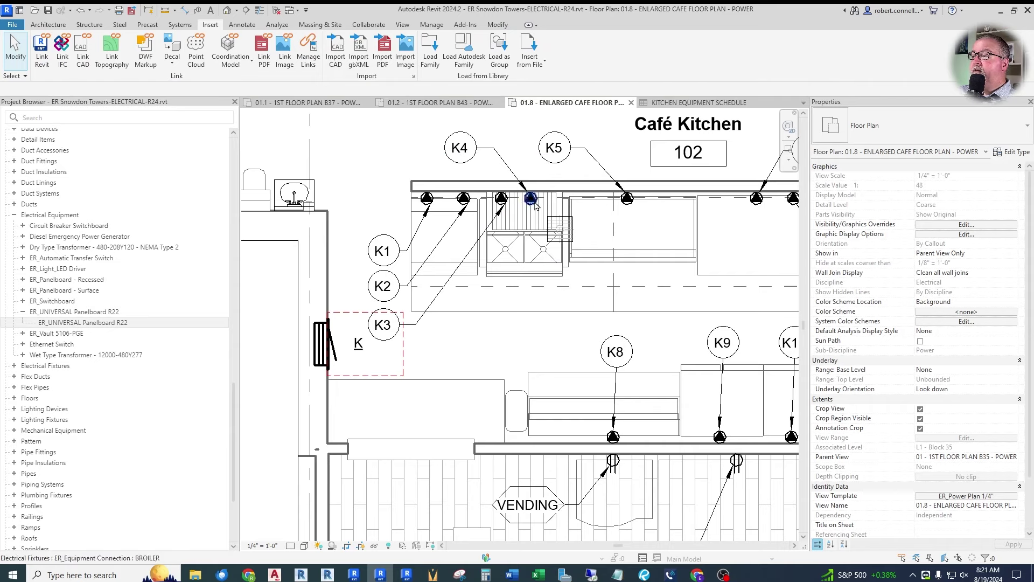
# Step: Create a power circuit on panel K for the K4 broiler connection and set its Load Name to K4
pyautogui.click(533, 208)
pyautogui.click(501, 51)
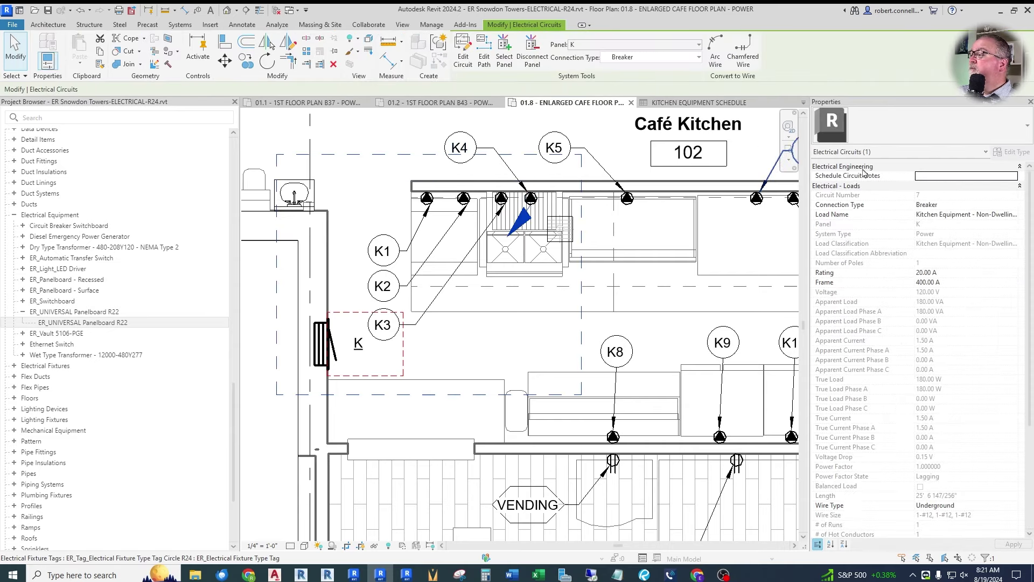
pyautogui.click(941, 215)
pyautogui.moveTo(918, 214); pyautogui.dragTo(1032, 219)
pyautogui.write('K4')
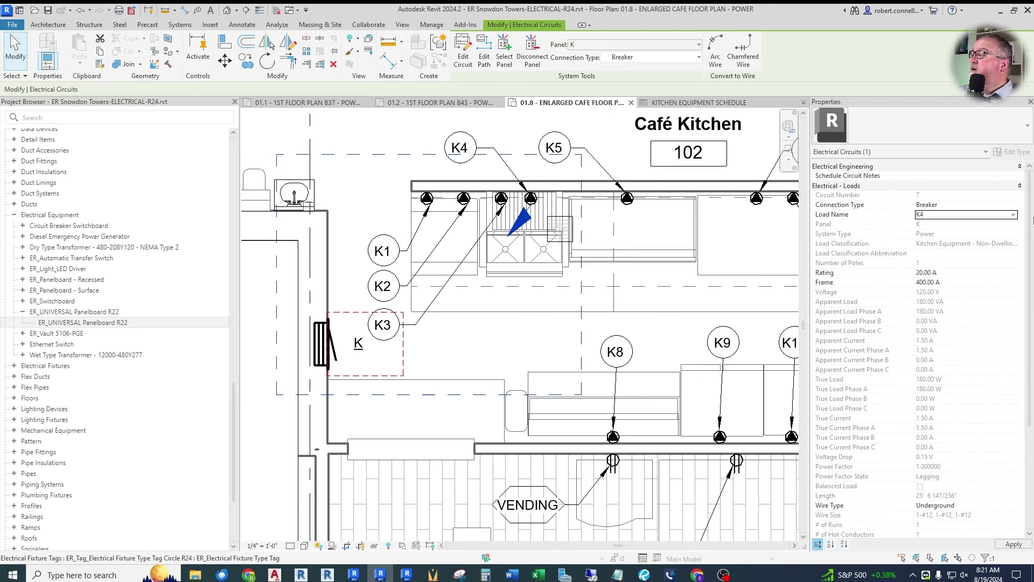
pyautogui.click(1012, 543)
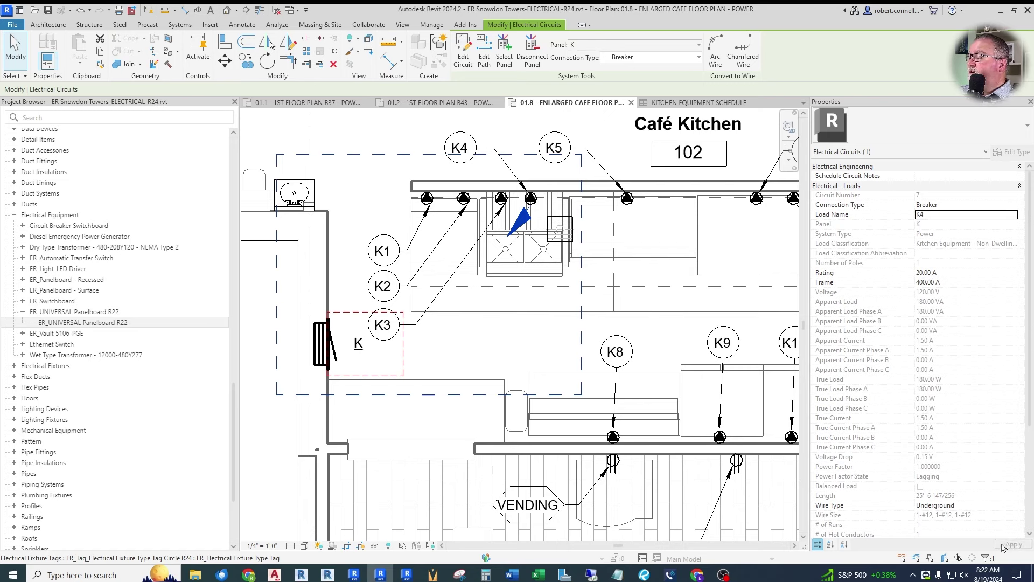
pyautogui.press('Escape')
# Step: Create a power circuit on panel K for the K5 griddle connection and set its Load Name to K5
pyautogui.scroll(-2, 511, 280)
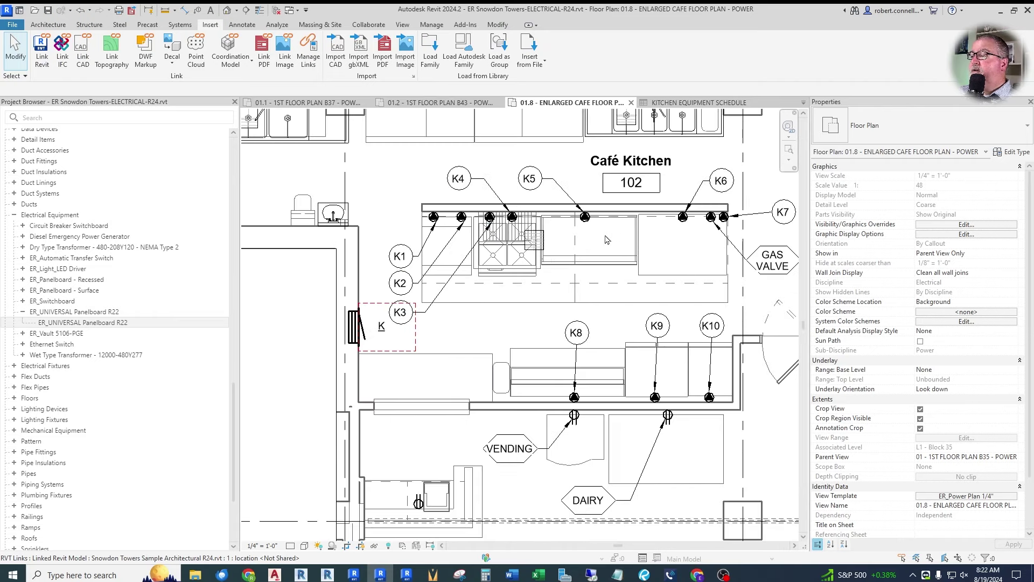
pyautogui.scroll(2, 593, 226)
pyautogui.click(581, 216)
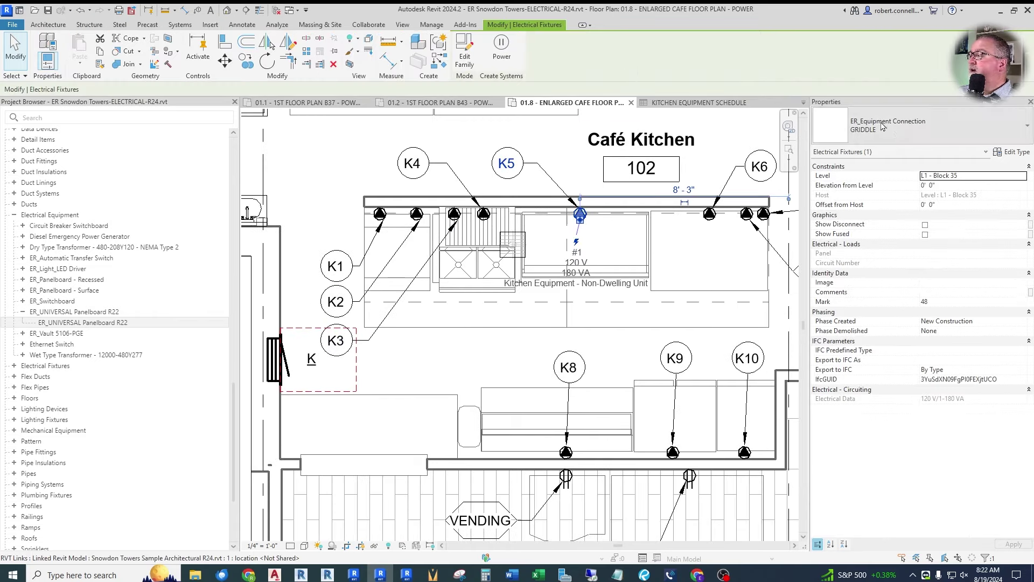
pyautogui.click(502, 49)
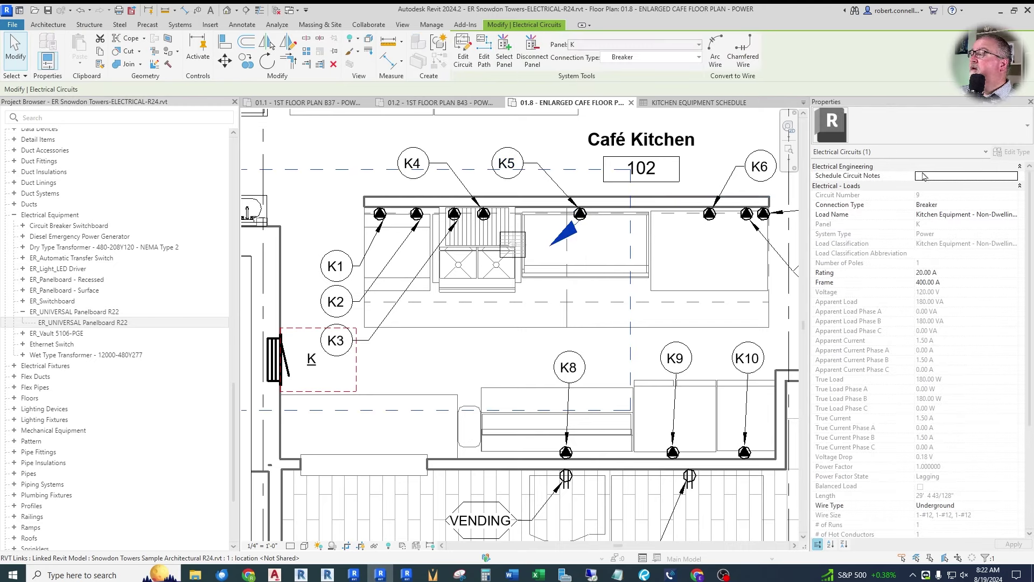
pyautogui.click(918, 214)
pyautogui.moveTo(918, 213); pyautogui.dragTo(1032, 226)
pyautogui.press('BackSpace')
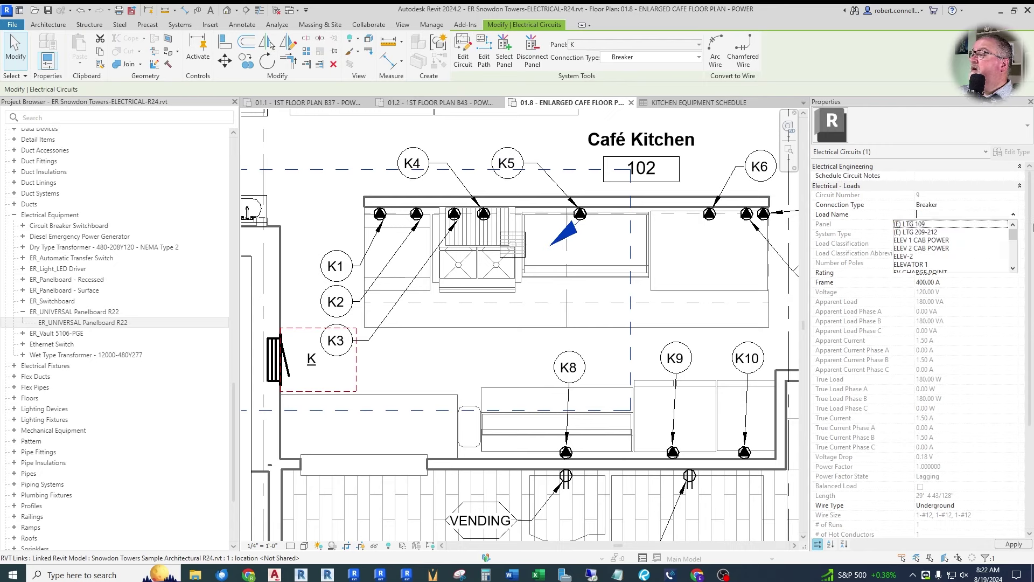
pyautogui.write('K5')
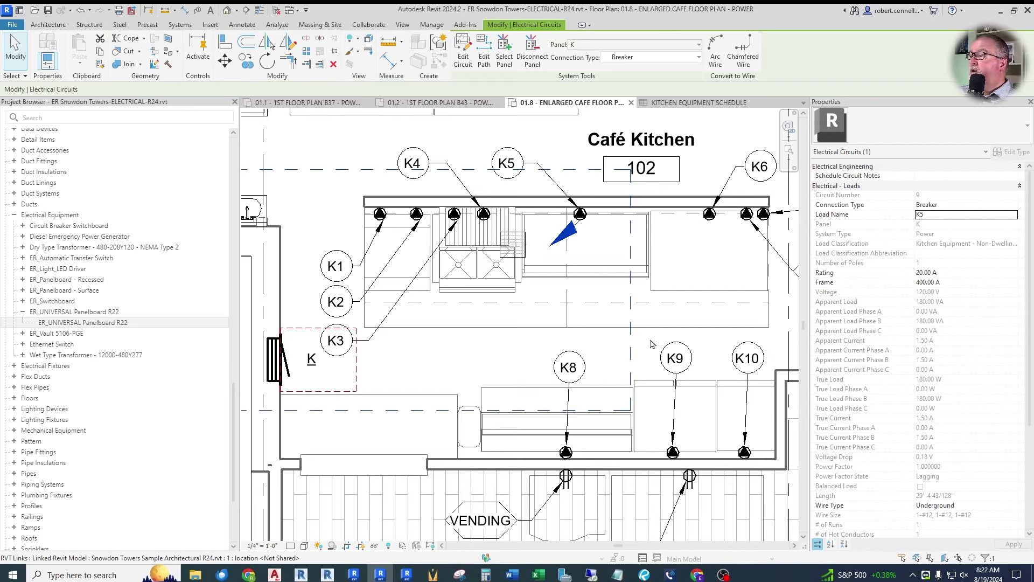
pyautogui.click(455, 303)
# Step: Create a power circuit on panel K for the K6 pizza oven connection and set its Load Name to K6
pyautogui.scroll(-2, 455, 304)
pyautogui.scroll(2, 748, 235)
pyautogui.click(528, 248)
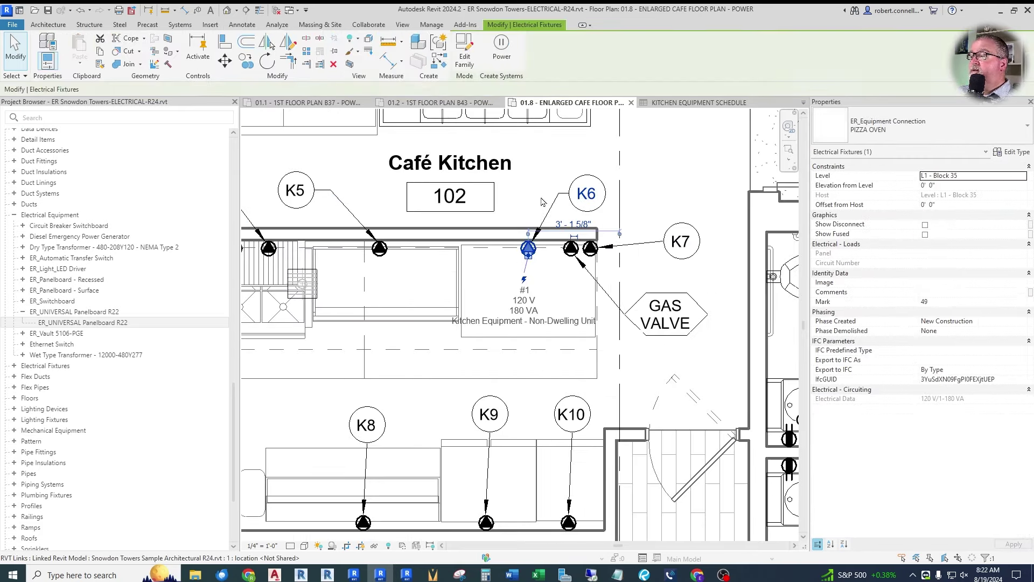
pyautogui.click(501, 43)
pyautogui.click(930, 214)
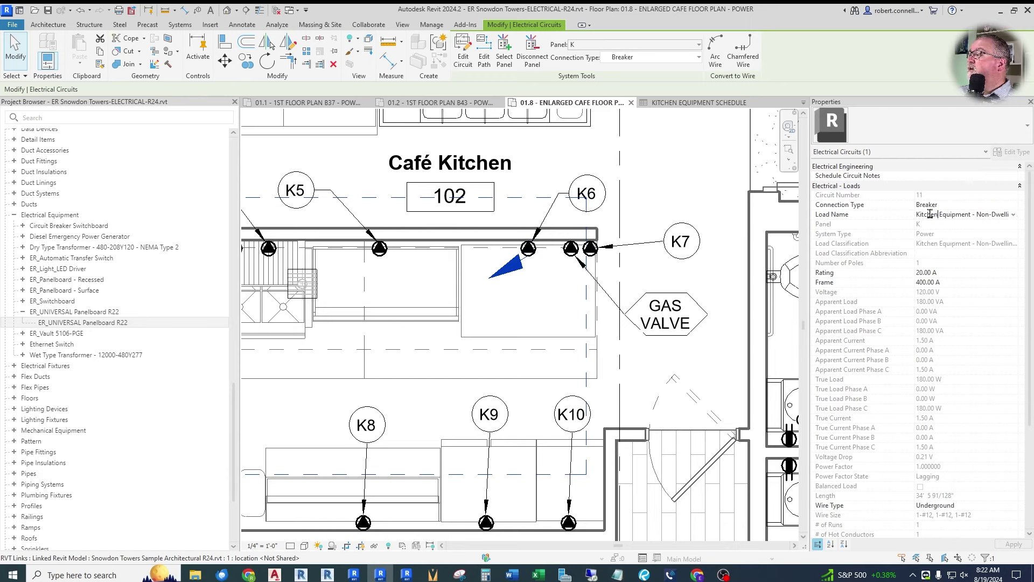
pyautogui.moveTo(922, 214); pyautogui.dragTo(1031, 214)
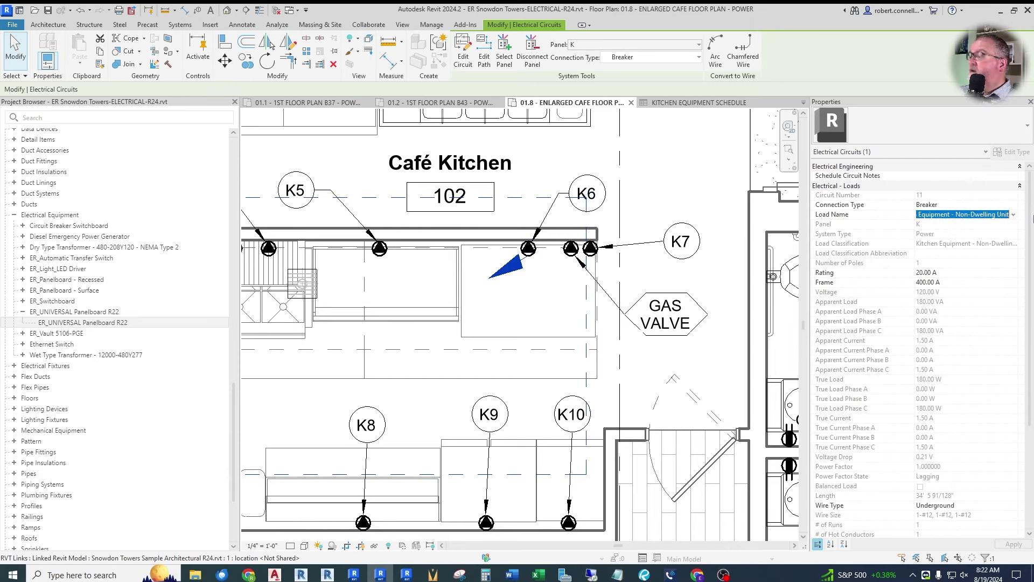
pyautogui.write('K6')
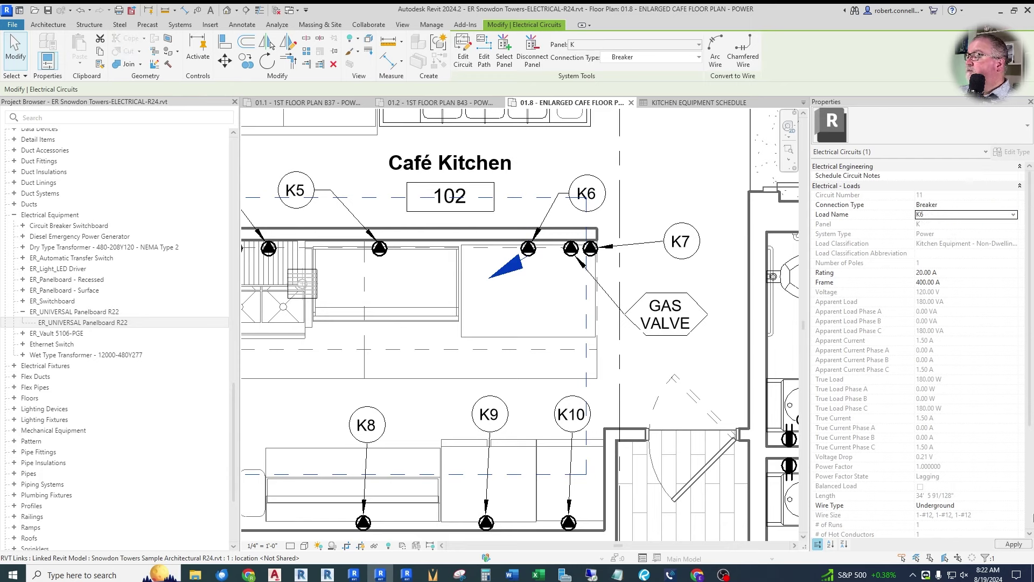
pyautogui.click(1013, 544)
pyautogui.press('Escape')
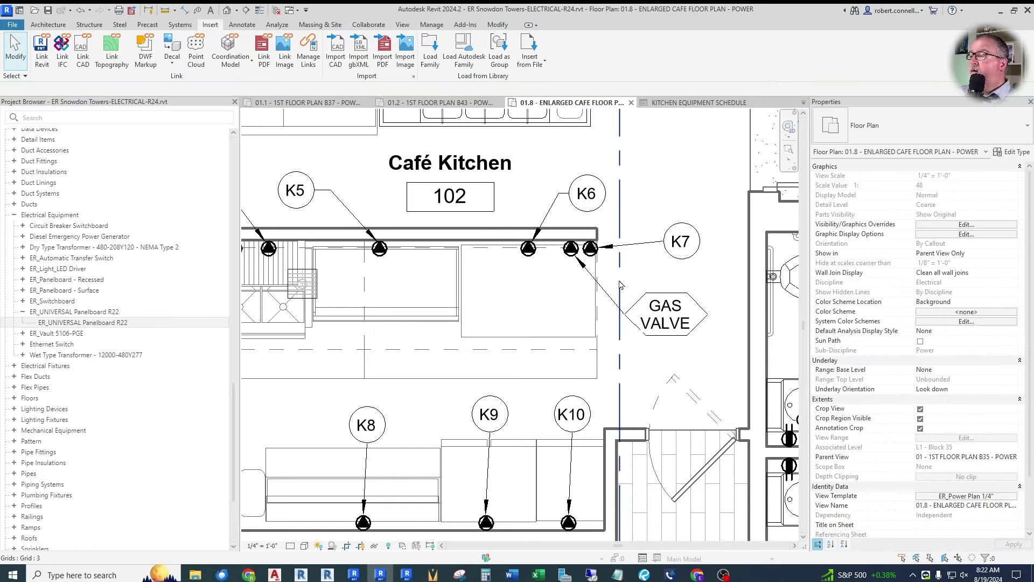
# Step: Create a power circuit on panel K for the K7 hood connection and set its Load Name to K7
pyautogui.click(590, 249)
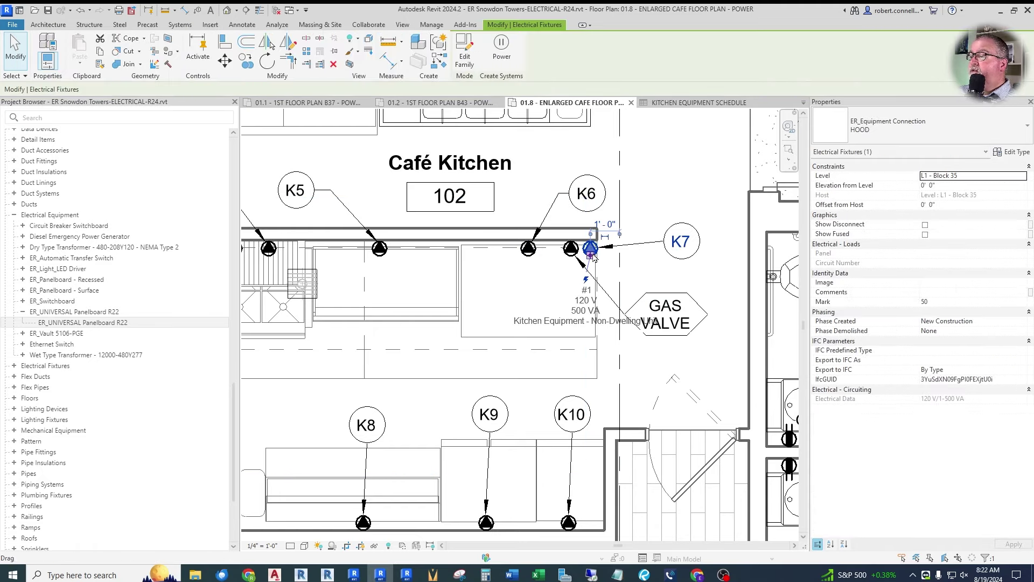
pyautogui.click(501, 49)
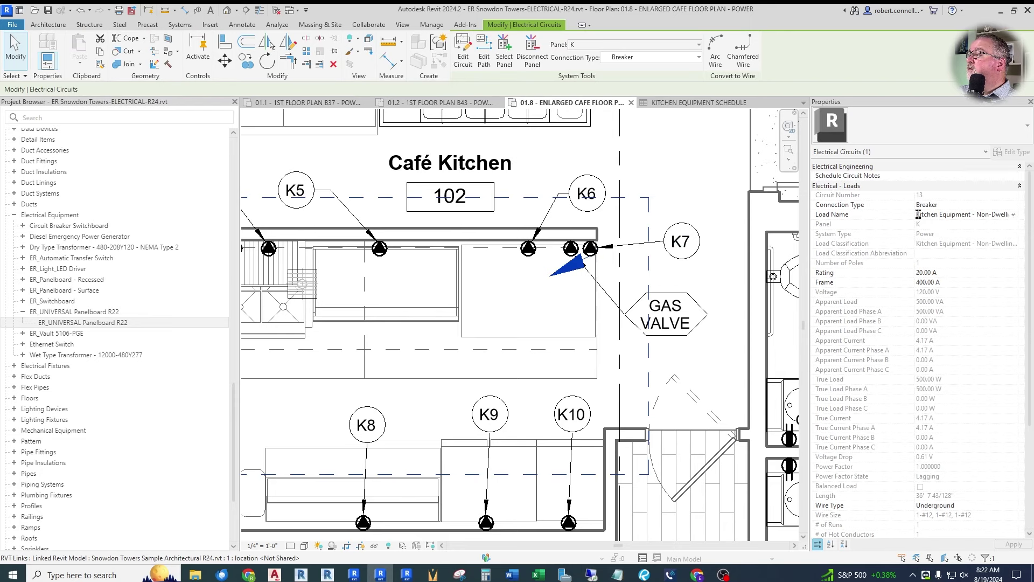
pyautogui.moveTo(916, 214); pyautogui.dragTo(1031, 215)
pyautogui.write('K7')
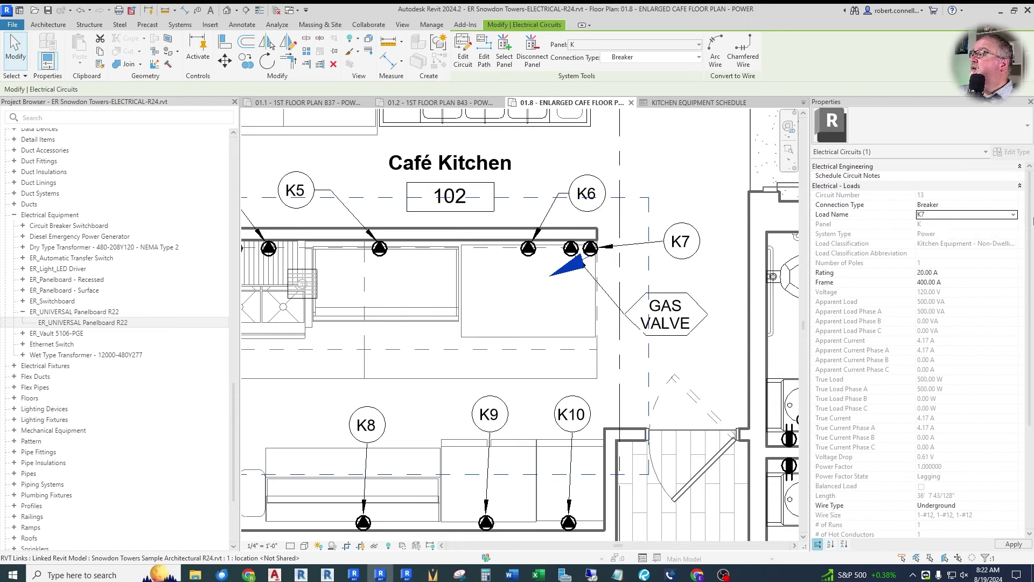
pyautogui.click(1013, 543)
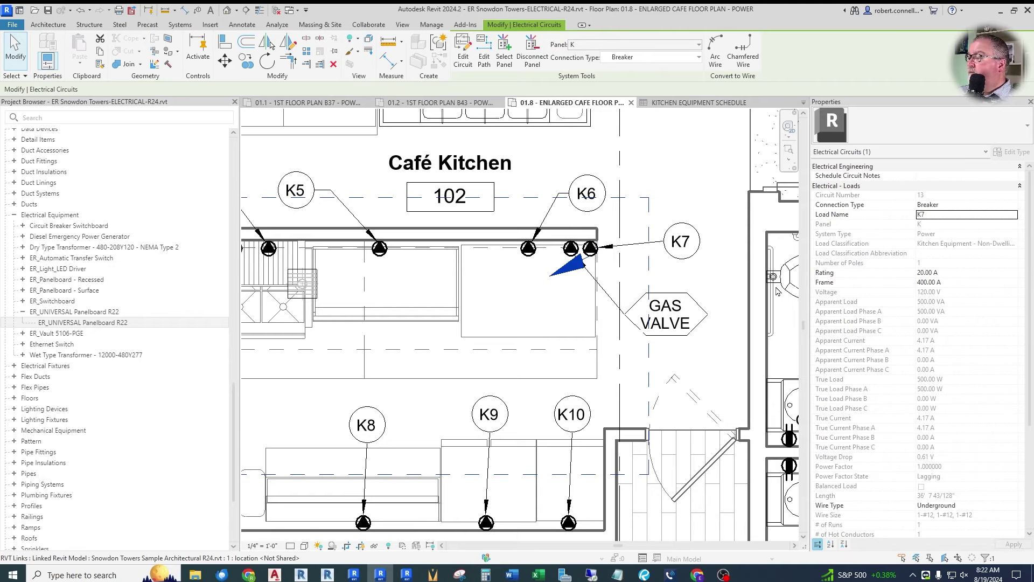
pyautogui.press('Escape')
# Step: Create a power circuit on panel K for the K8 refrigerated table connection and set its Load Name to K8
pyautogui.scroll(-2, 710, 163)
pyautogui.scroll(2, 554, 362)
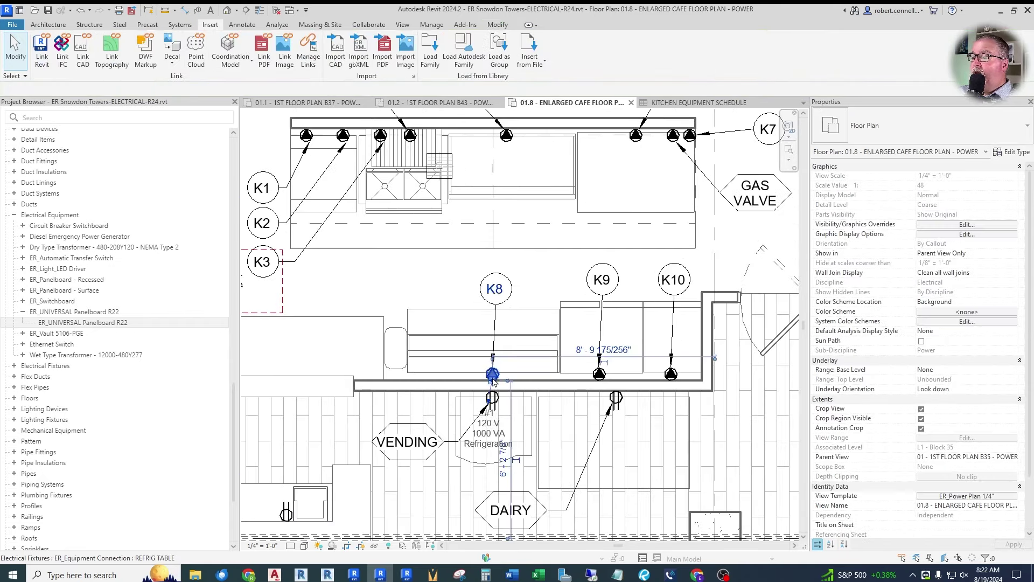
pyautogui.click(492, 372)
pyautogui.click(500, 43)
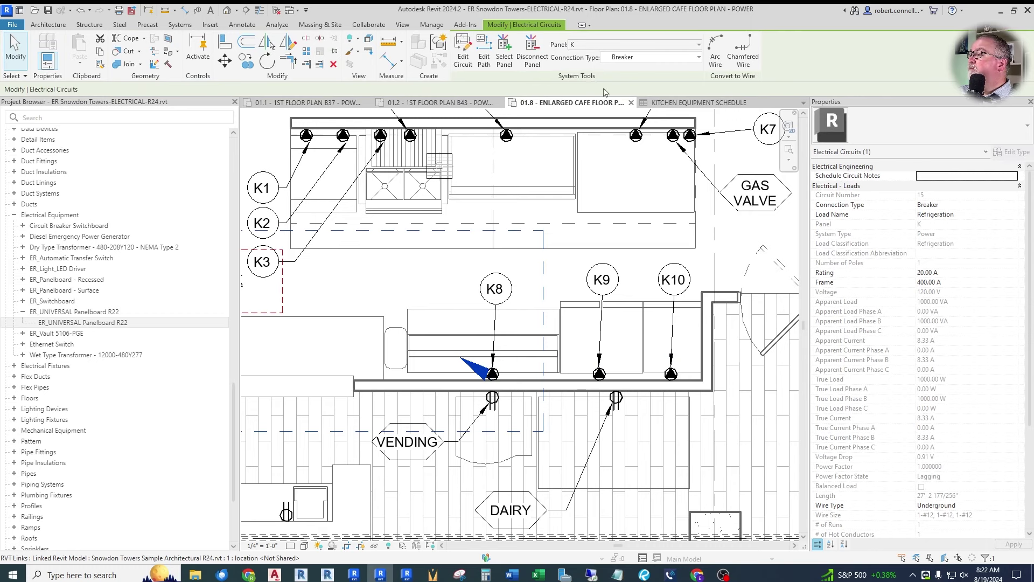
pyautogui.click(971, 214)
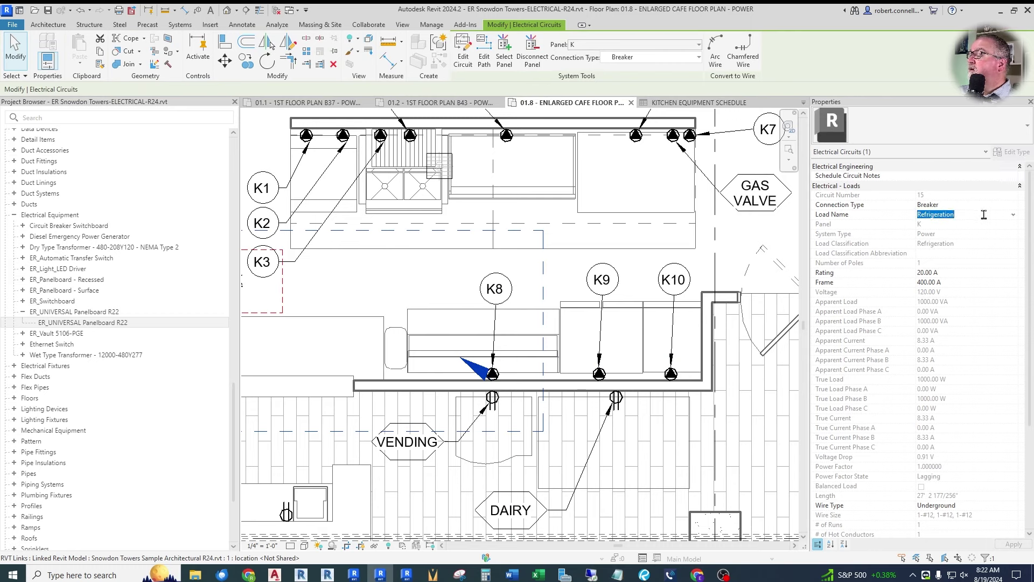
pyautogui.write('K8')
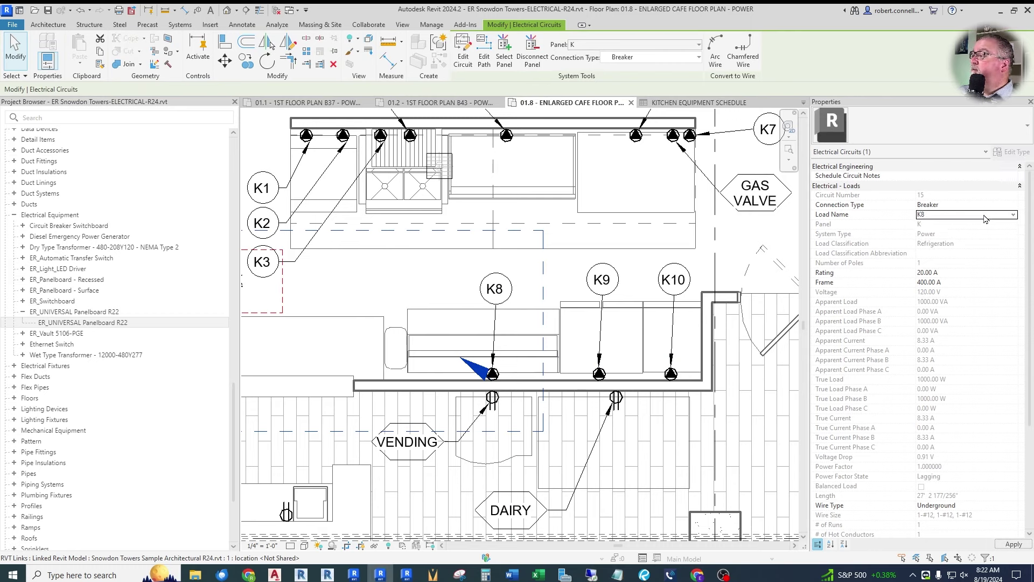
pyautogui.click(1014, 545)
pyautogui.press('Escape')
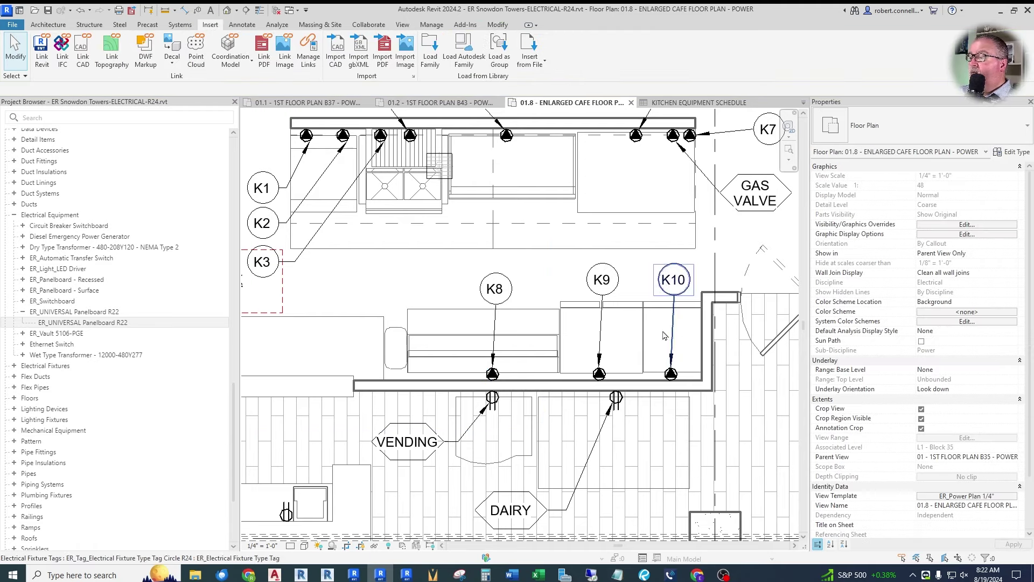
# Step: Create a power circuit on panel K for the K9 reach-in freezer connection and set its Load Name to K9
pyautogui.click(599, 374)
pyautogui.click(501, 49)
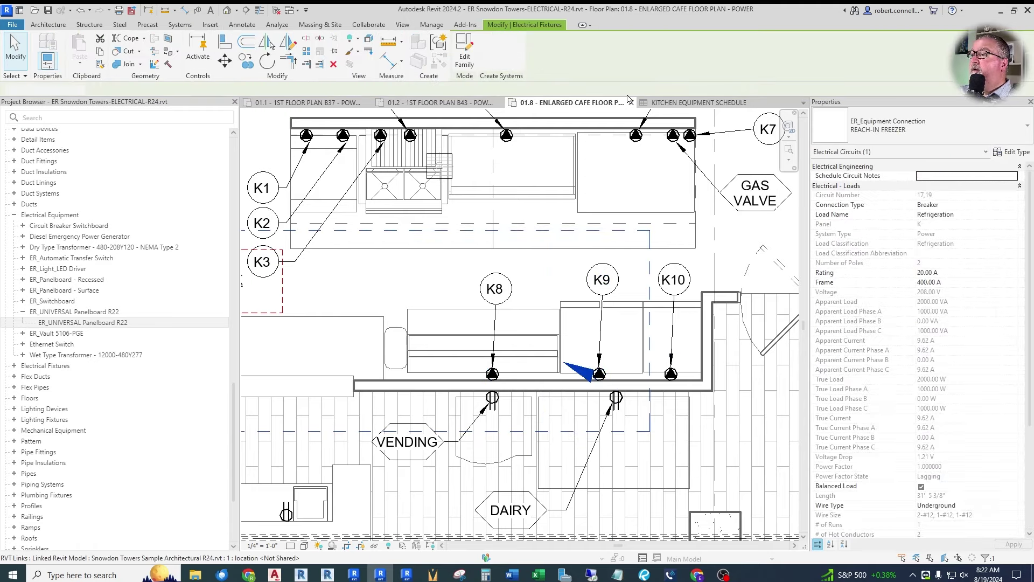
pyautogui.click(973, 214)
pyautogui.write('K9')
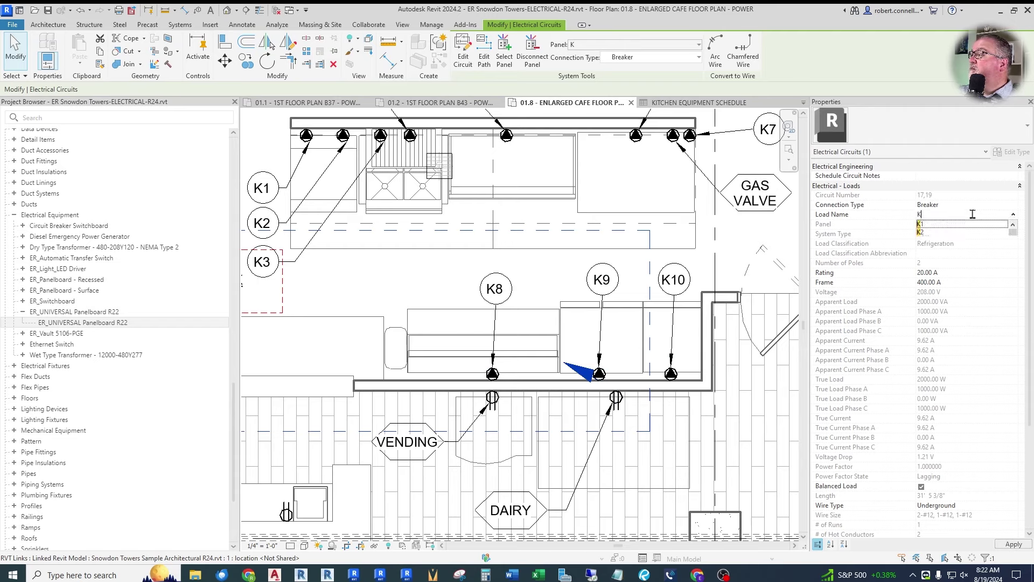
pyautogui.click(1010, 544)
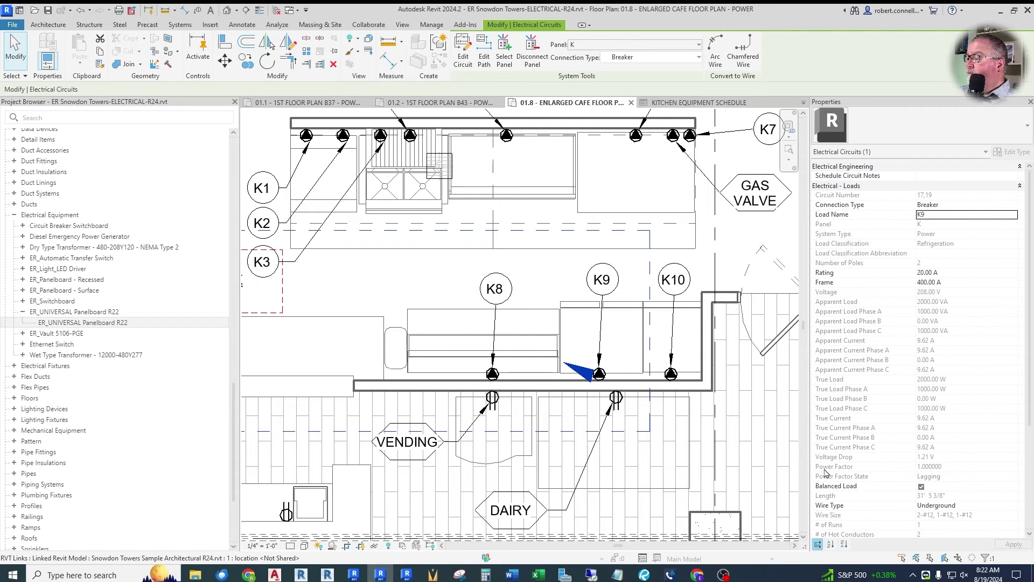
pyautogui.press('Escape')
# Step: Create a power circuit on panel K for the K10 refrigerator connection and set its Load Name to K10
pyautogui.click(671, 373)
pyautogui.click(506, 58)
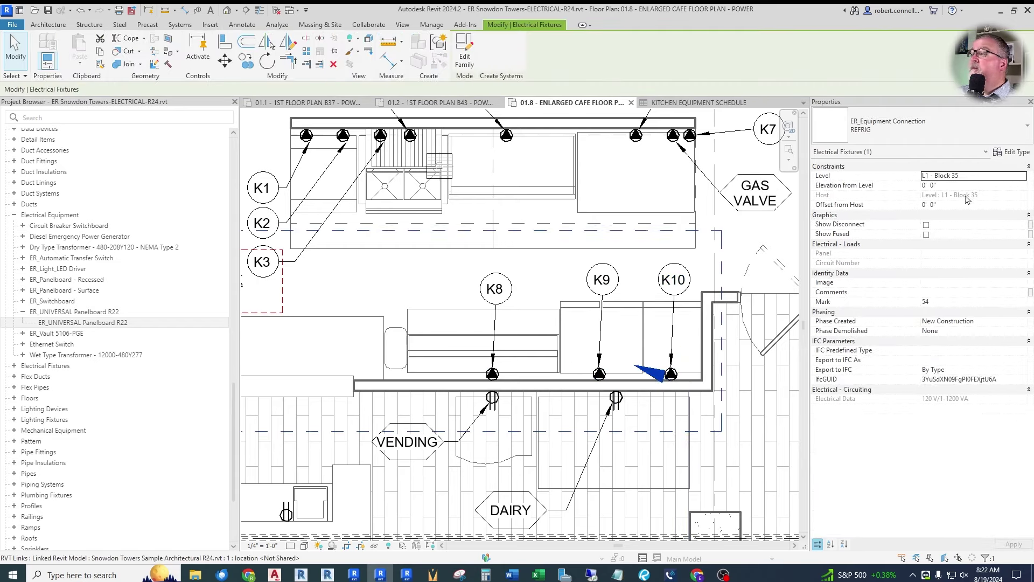
pyautogui.click(981, 216)
pyautogui.write('K10')
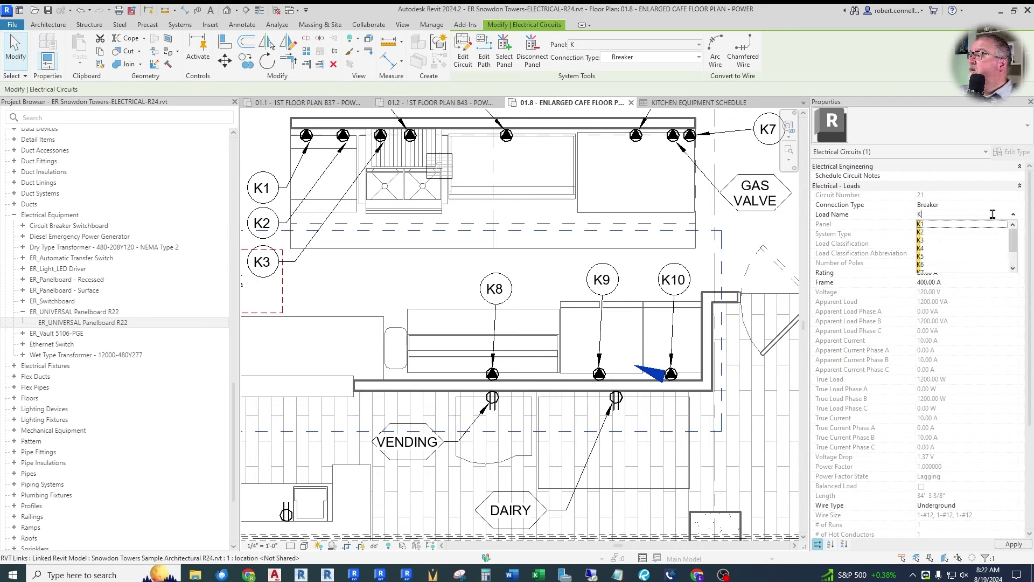
pyautogui.click(1013, 544)
pyautogui.press('Escape')
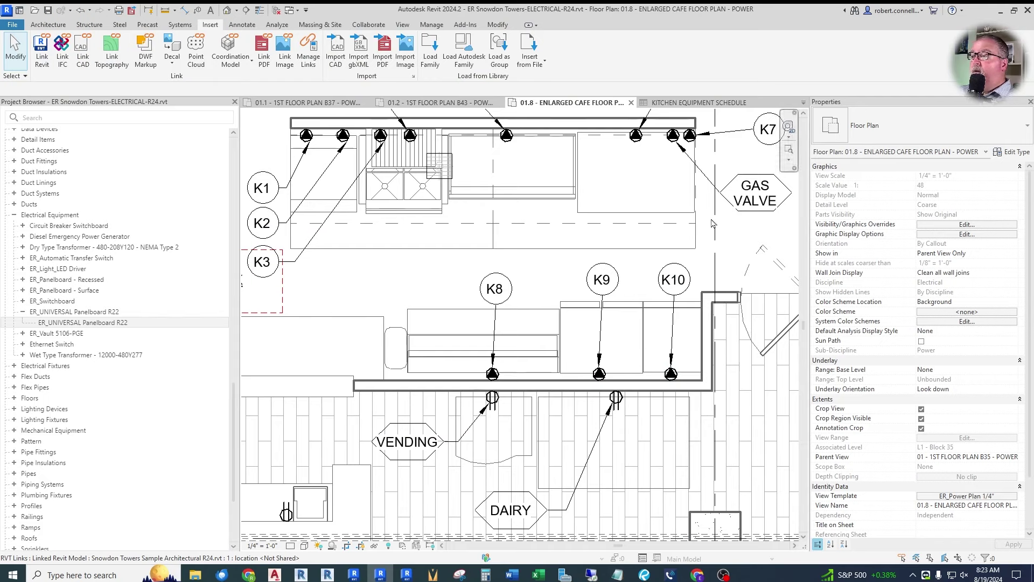
# Step: Create a panel schedule for panelboard K in the café kitchen, choosing the Branch Panel template
pyautogui.scroll(-4, 704, 244)
pyautogui.scroll(2, 572, 221)
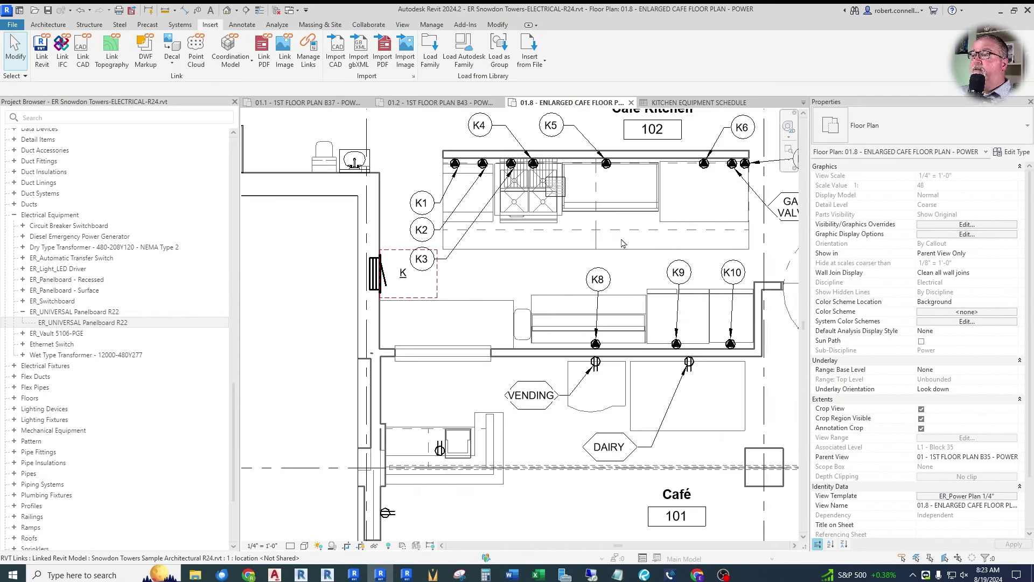
pyautogui.click(283, 27)
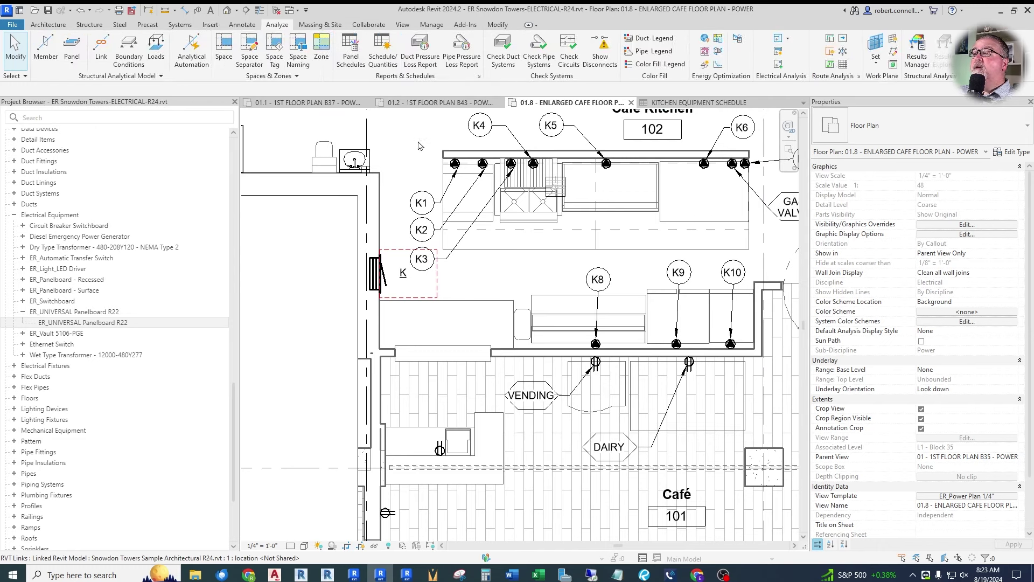
pyautogui.click(376, 273)
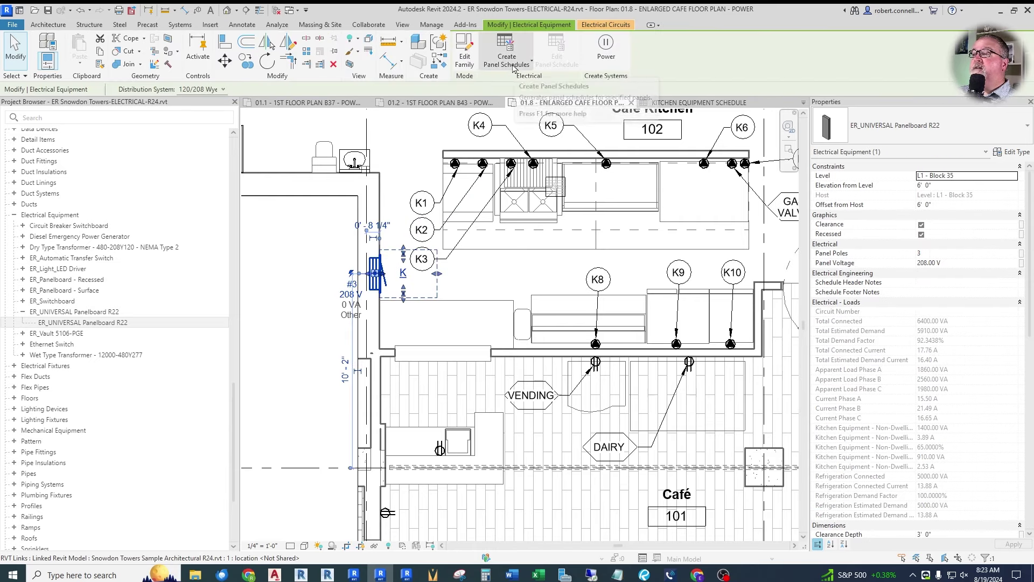
pyautogui.click(523, 66)
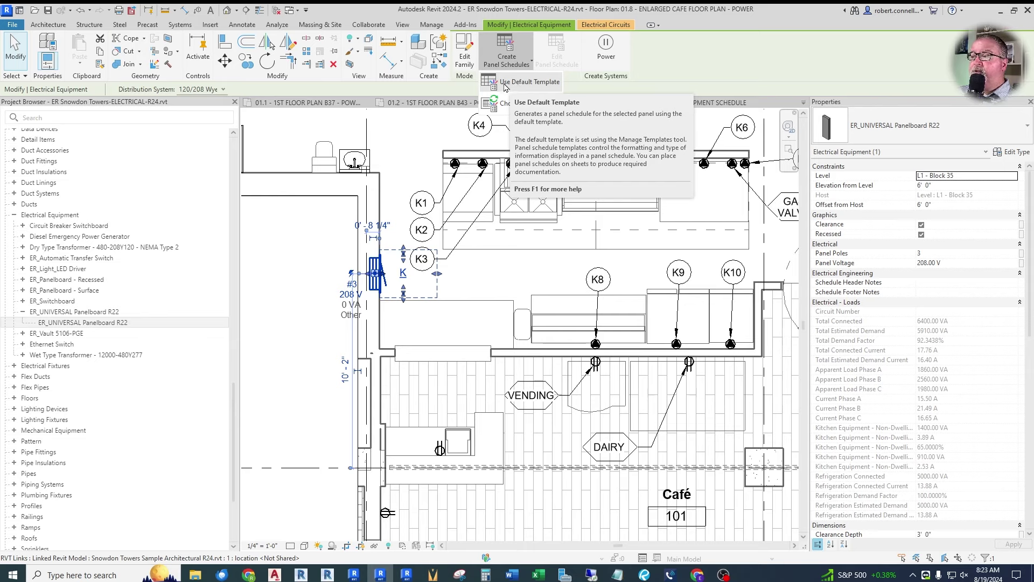
pyautogui.click(516, 105)
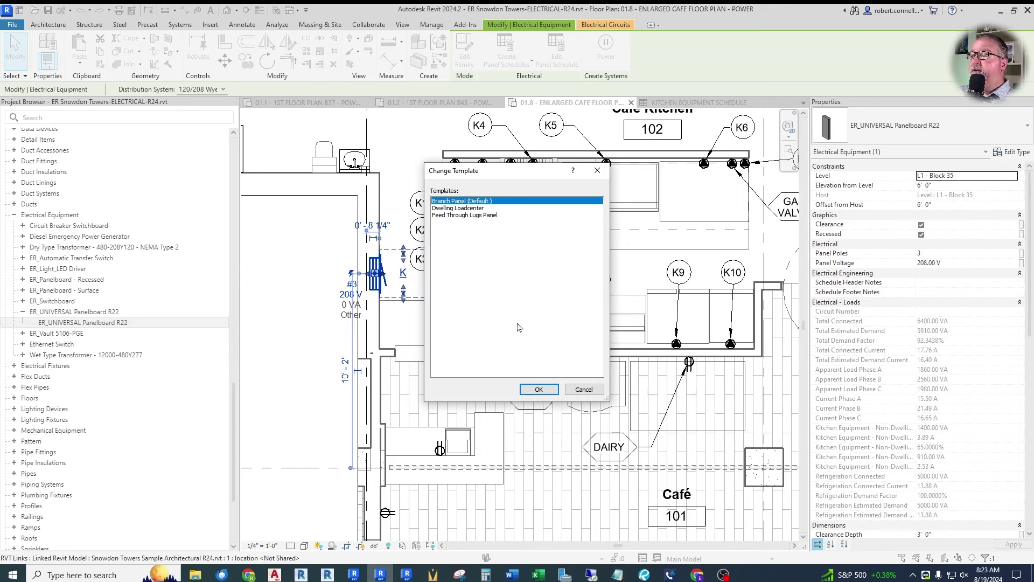
pyautogui.click(538, 389)
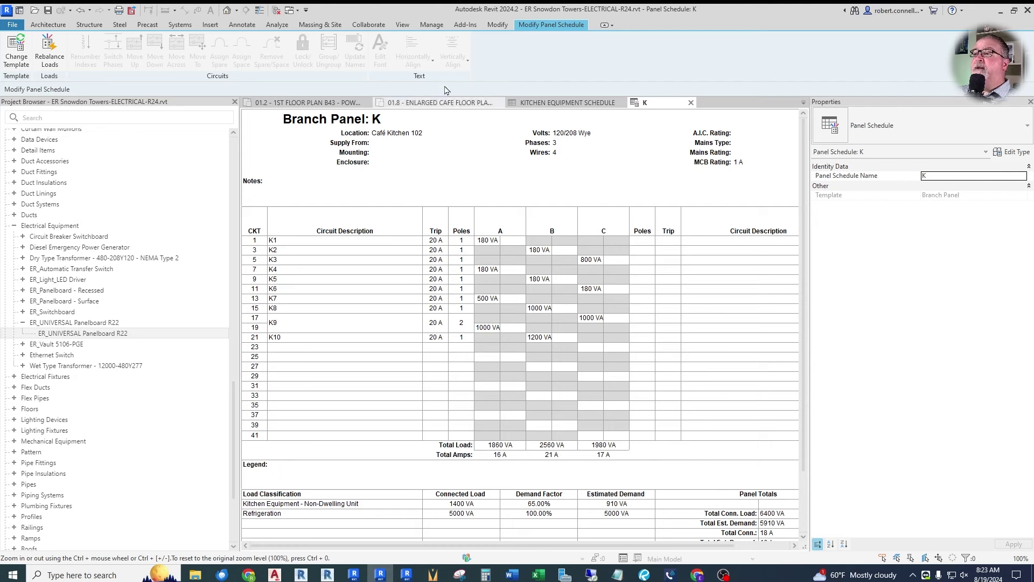
# Step: Rename the default Branch Panel schedule template as Branch Panel MCB
pyautogui.click(432, 25)
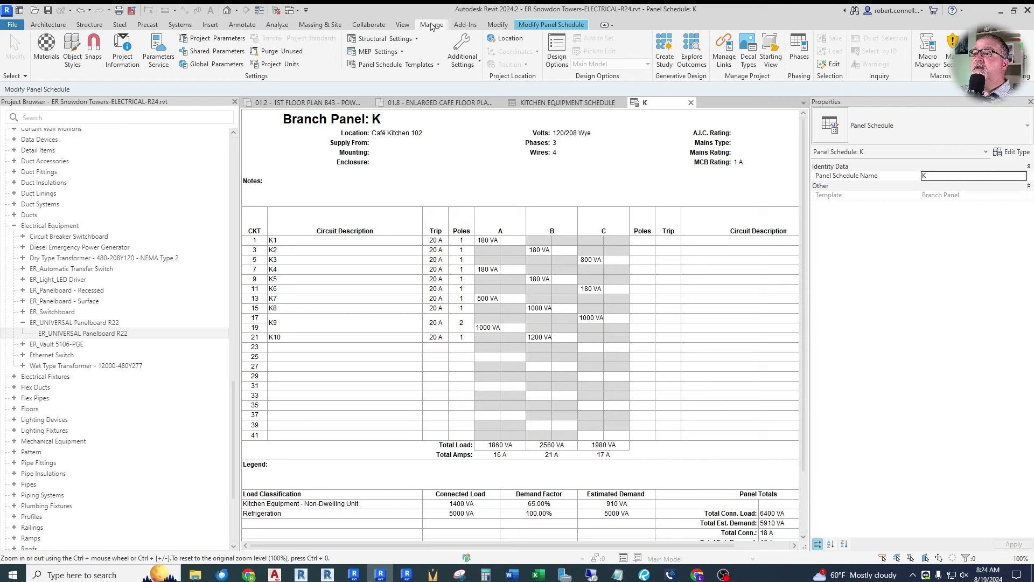
pyautogui.click(423, 65)
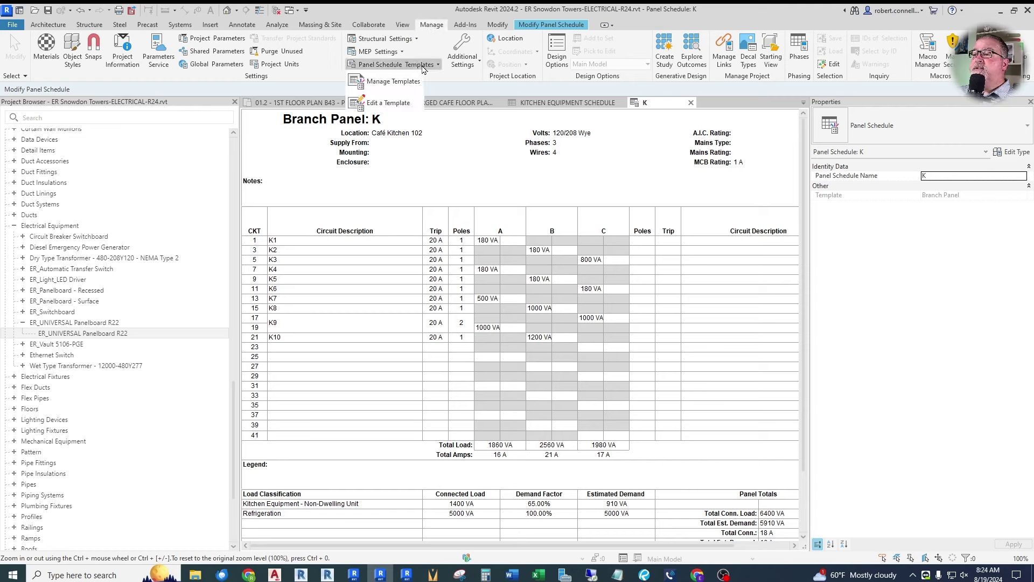
pyautogui.click(397, 82)
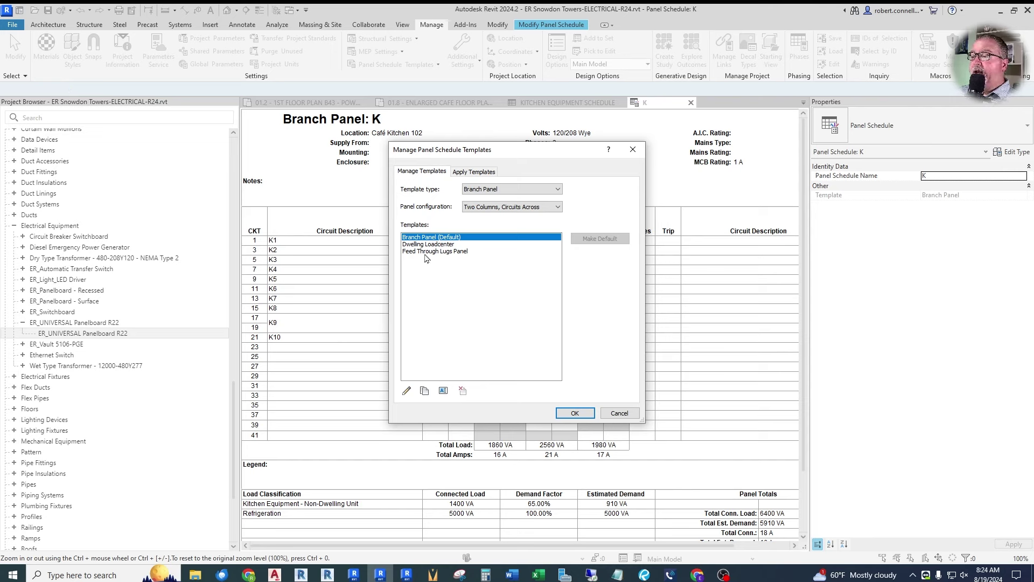
pyautogui.click(442, 390)
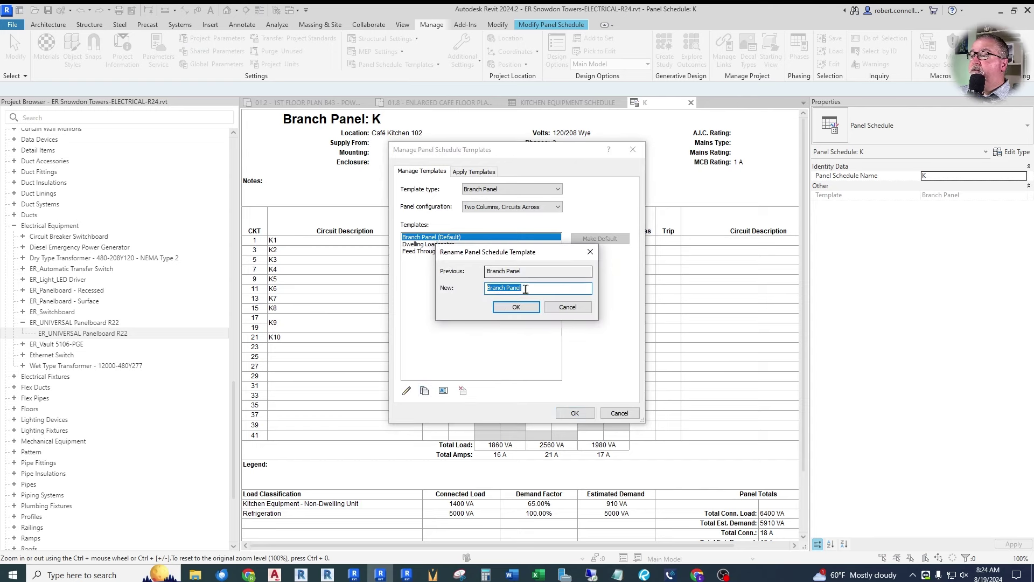
pyautogui.click(584, 289)
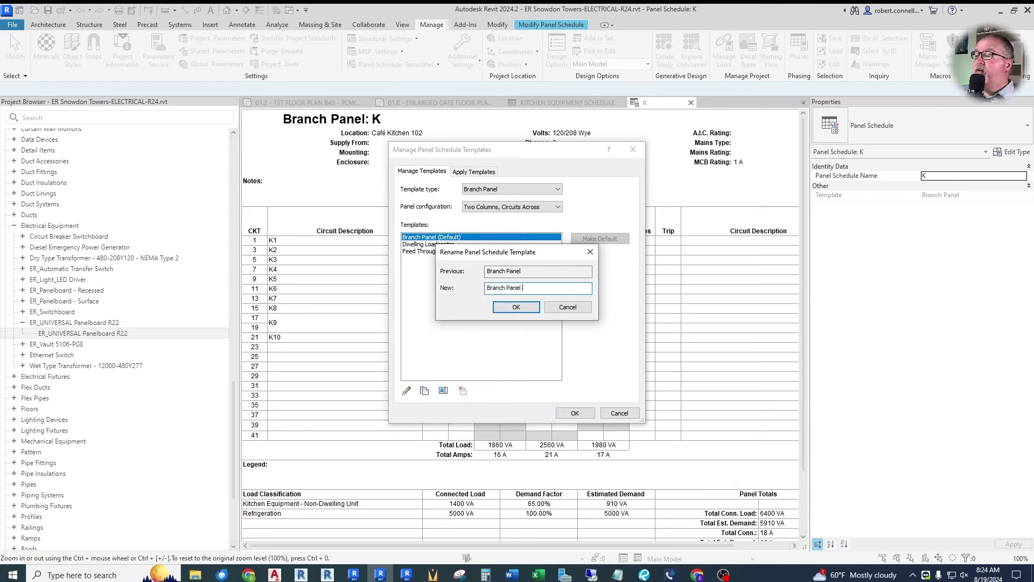
pyautogui.press('Return')
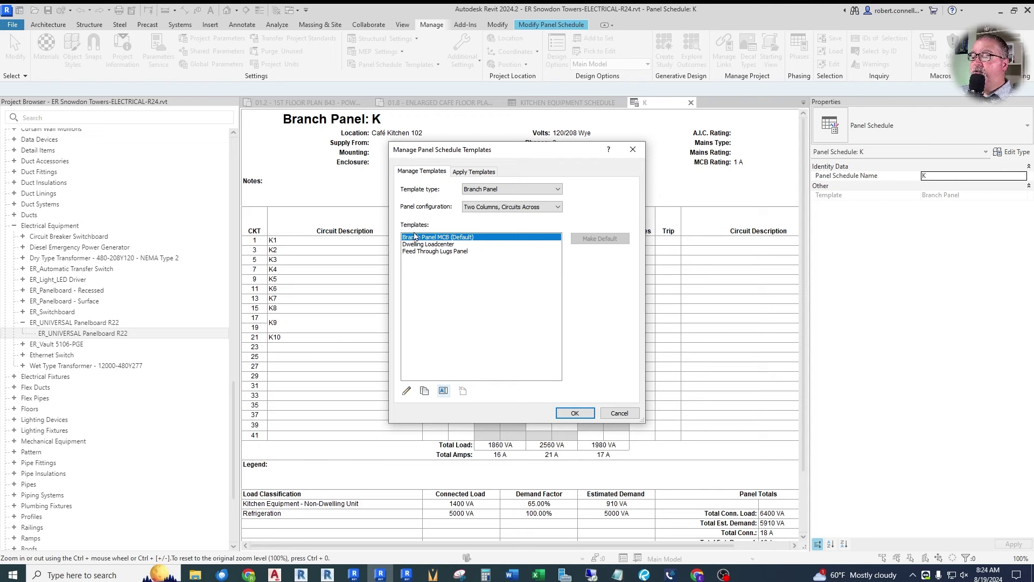
# Step: Duplicate the Branch Panel MCB schedule template under the name Branch Panel MLO
pyautogui.click(424, 391)
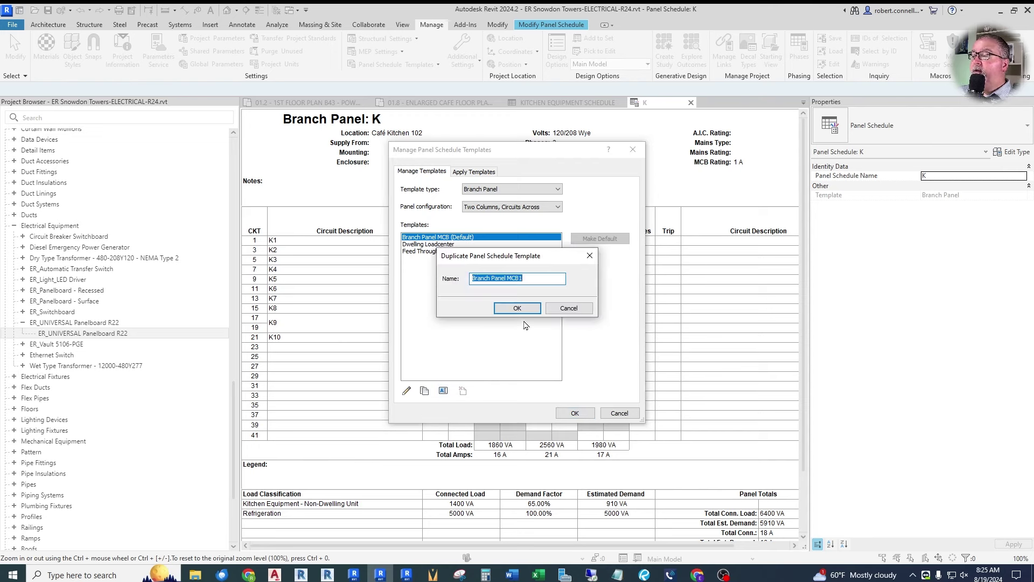
pyautogui.press('End')
pyautogui.press('BackSpace')
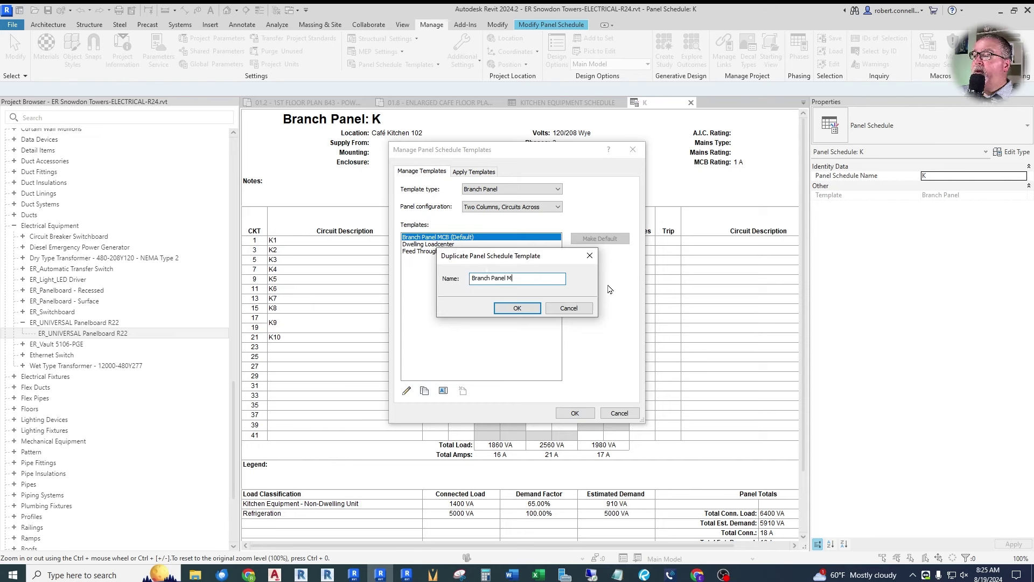
pyautogui.press('Return')
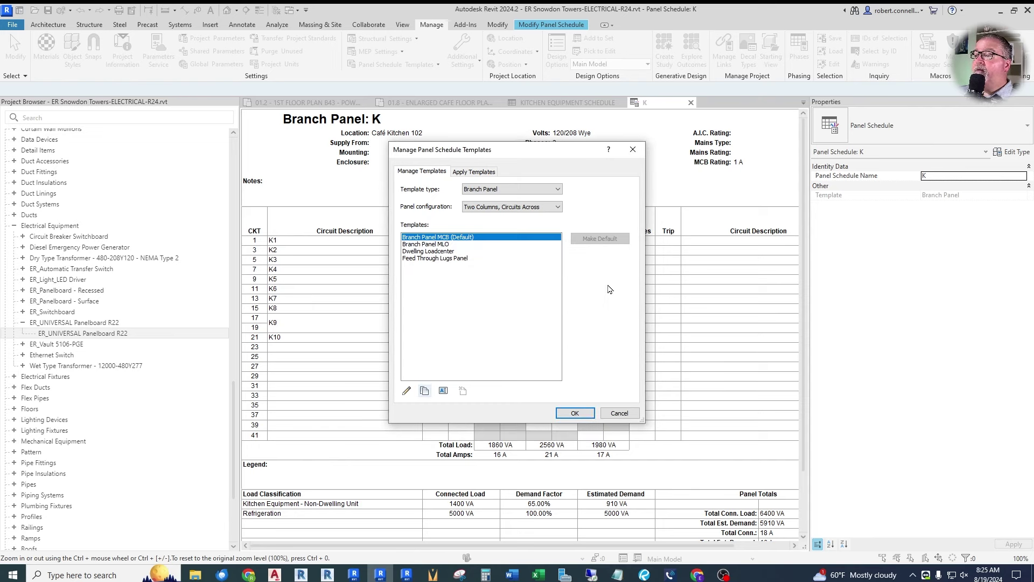
# Step: Open the Branch Panel MLO template for editing and delete the MCB Rating parameter from its header
pyautogui.click(445, 245)
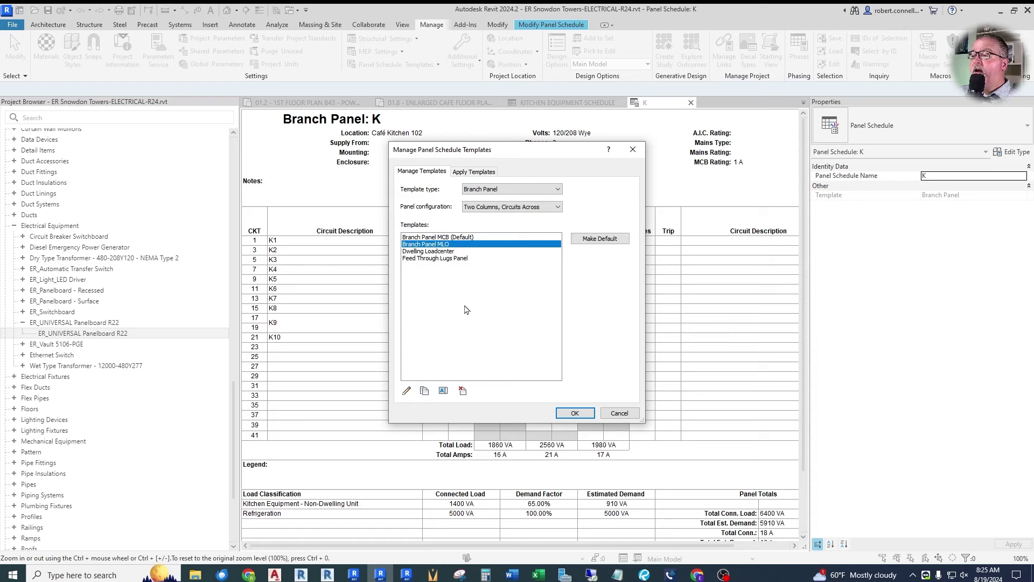
pyautogui.click(407, 391)
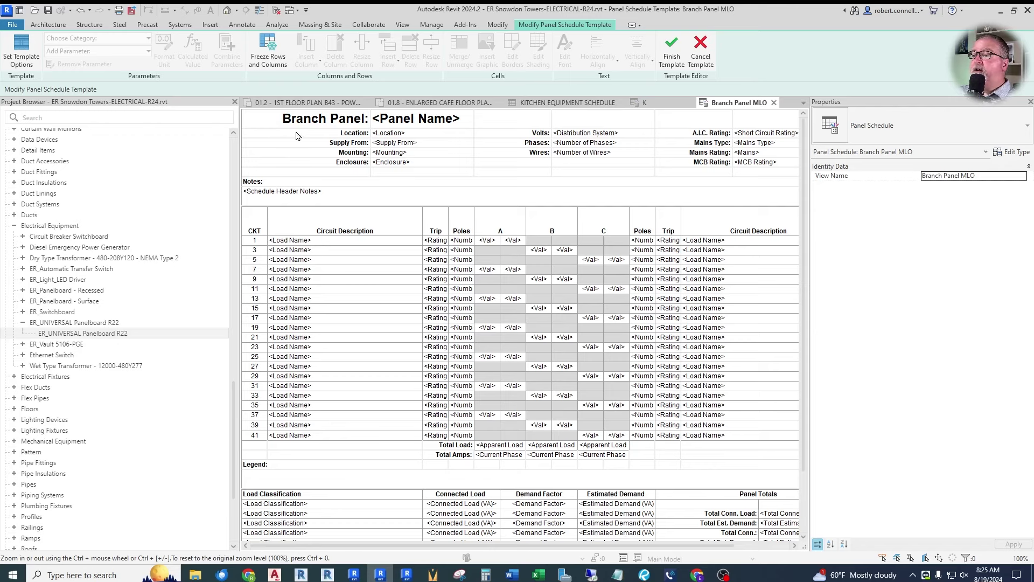
pyautogui.scroll(-2, 611, 343)
pyautogui.scroll(2, 641, 362)
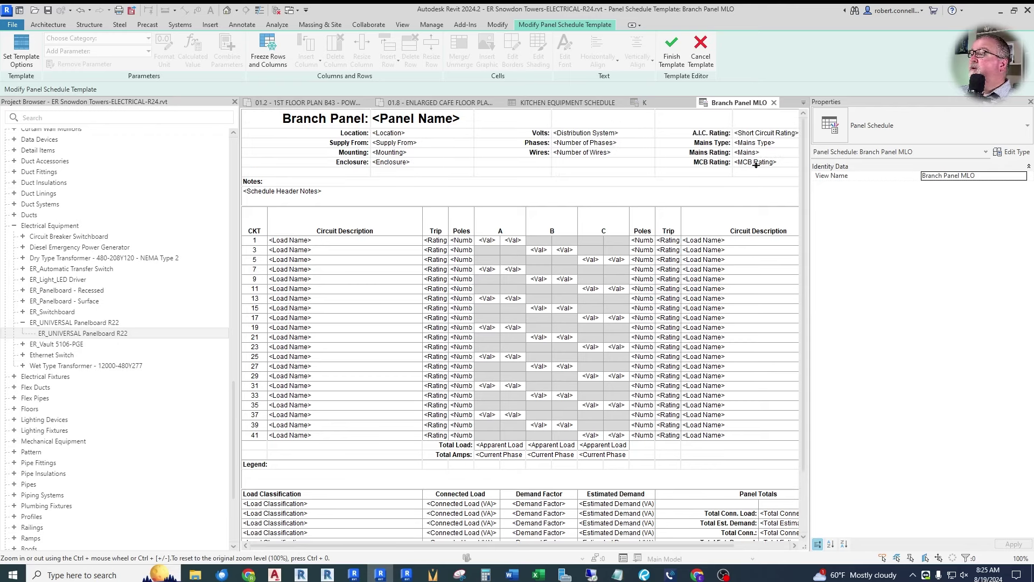
pyautogui.click(769, 164)
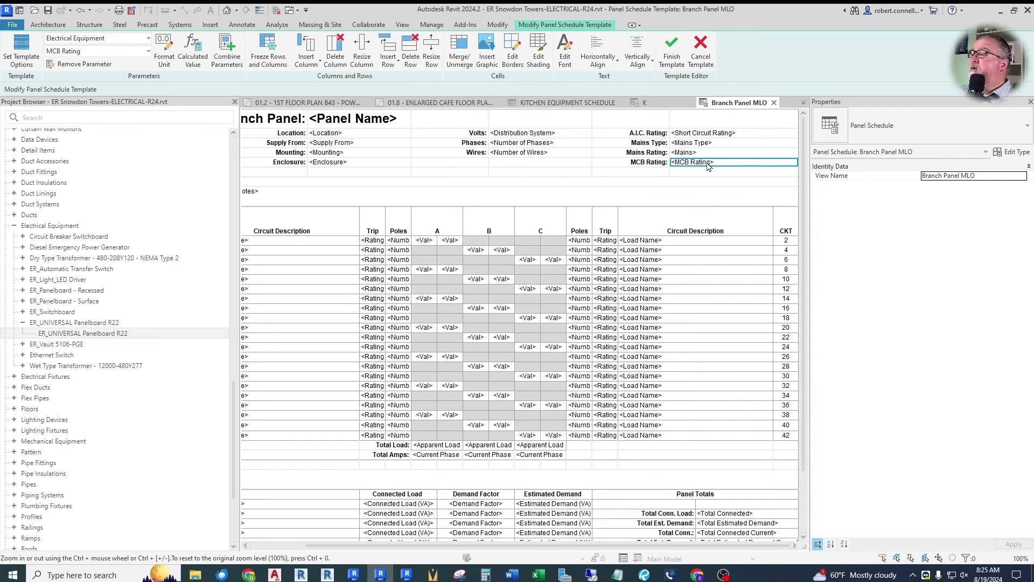
pyautogui.press('Delete')
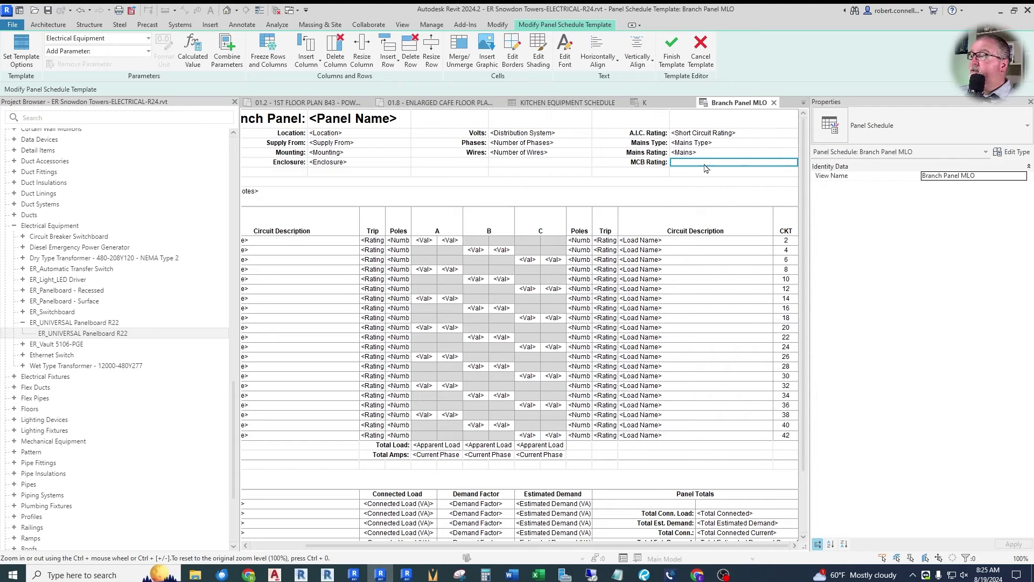
# Step: Clear the MCB Rating label from the Branch Panel MLO template header and finish editing the template
pyautogui.doubleClick(655, 165)
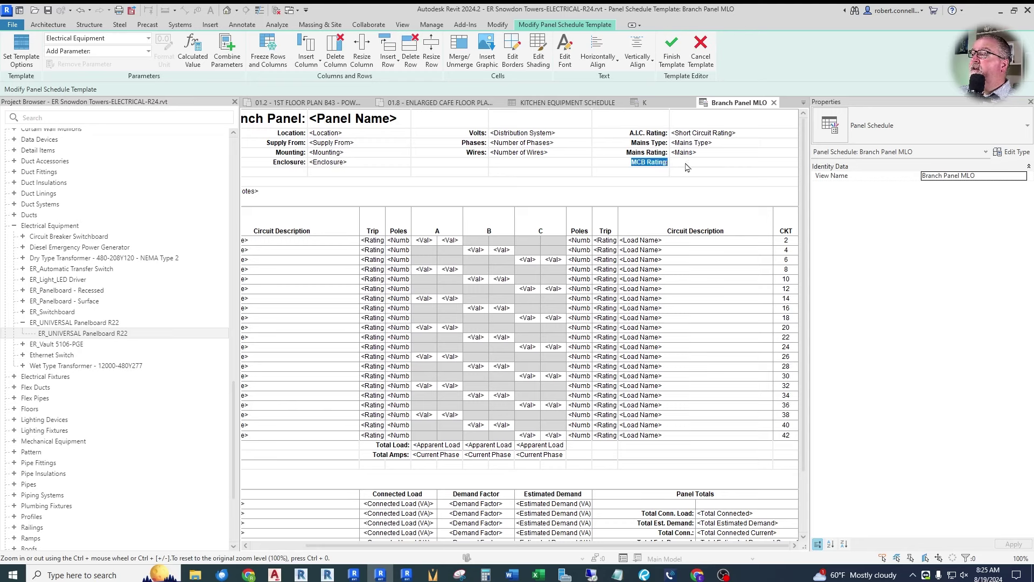
pyautogui.press('Delete')
pyautogui.press('Return')
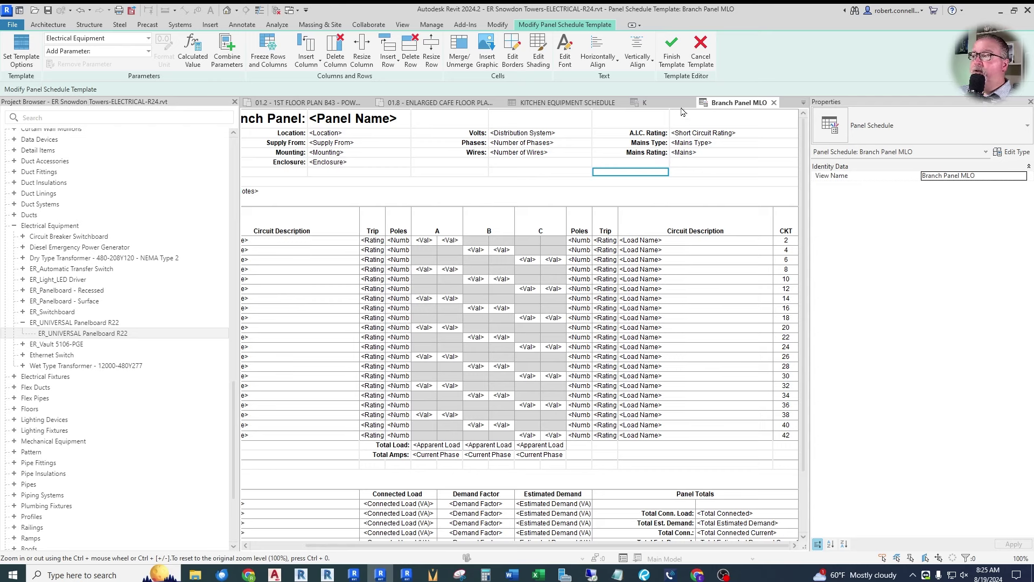
pyautogui.click(672, 49)
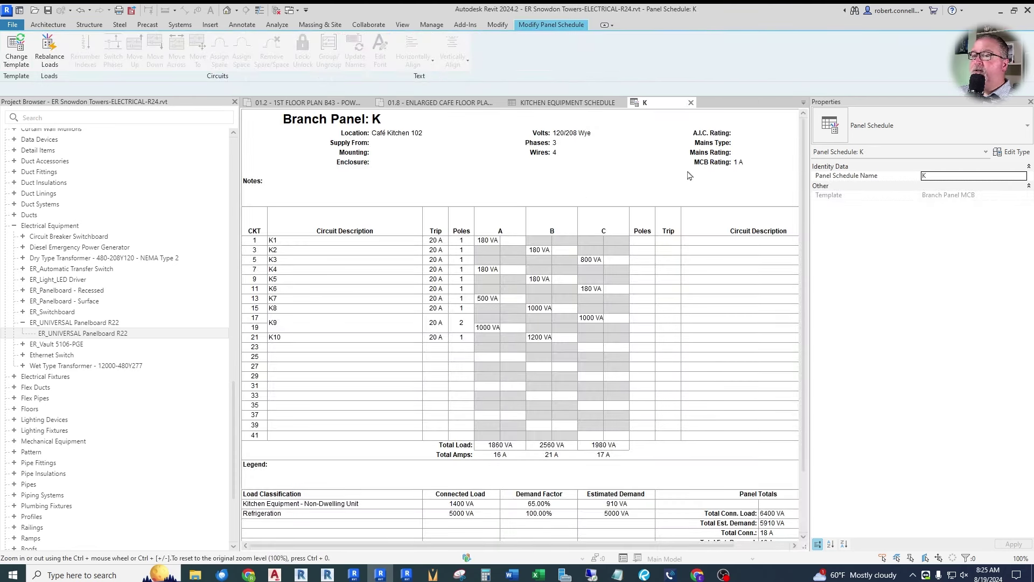
# Step: Change the template of panel K's schedule to Branch Panel MLO, accepting the loss of text not stored in parameters
pyautogui.click(16, 57)
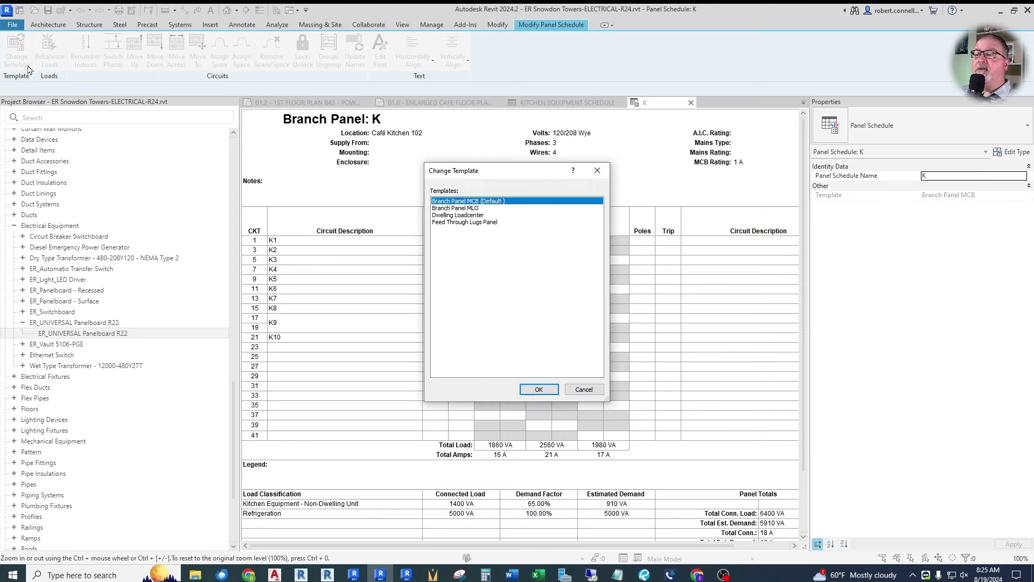
pyautogui.click(467, 208)
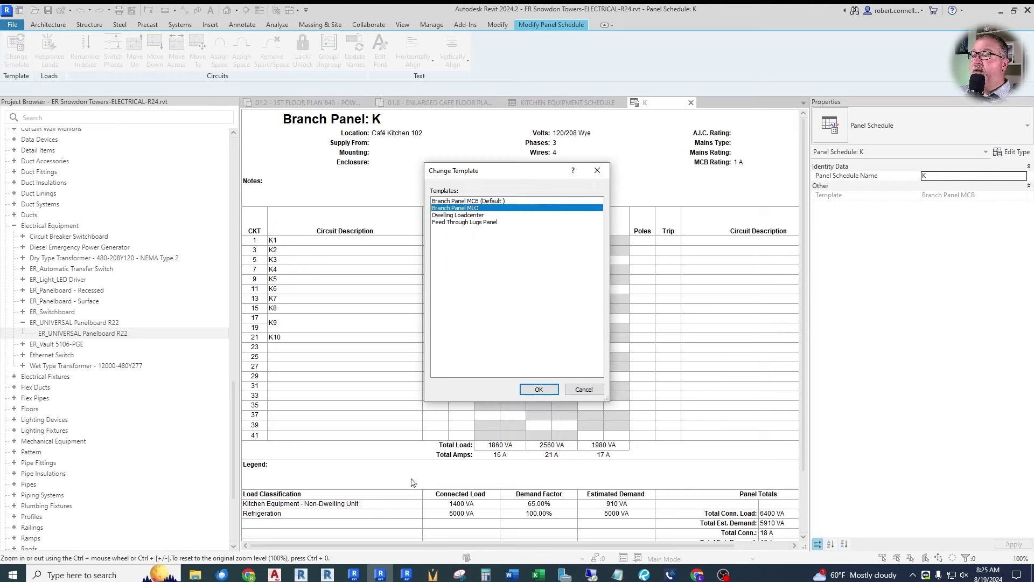
pyautogui.click(538, 390)
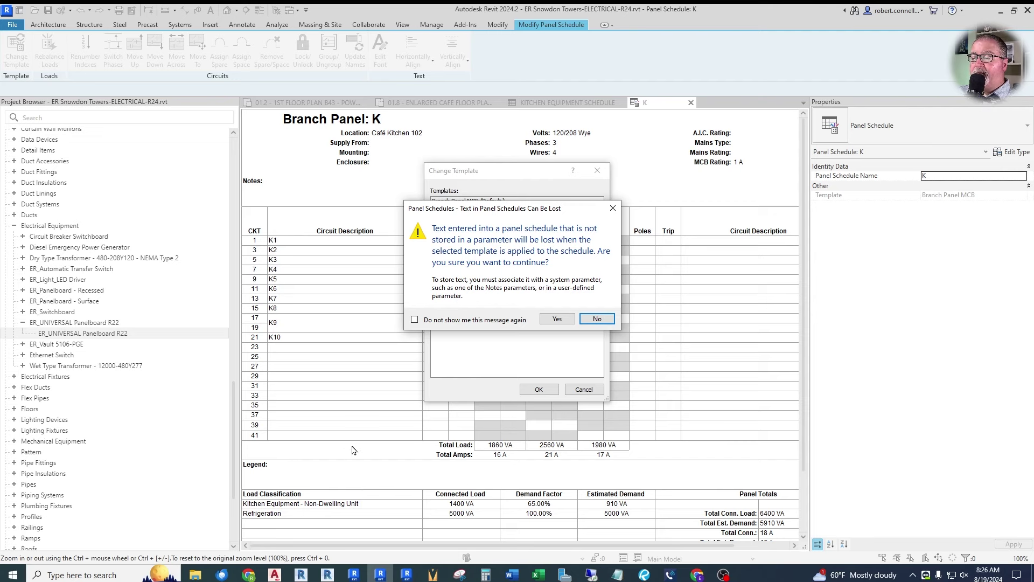
pyautogui.click(563, 321)
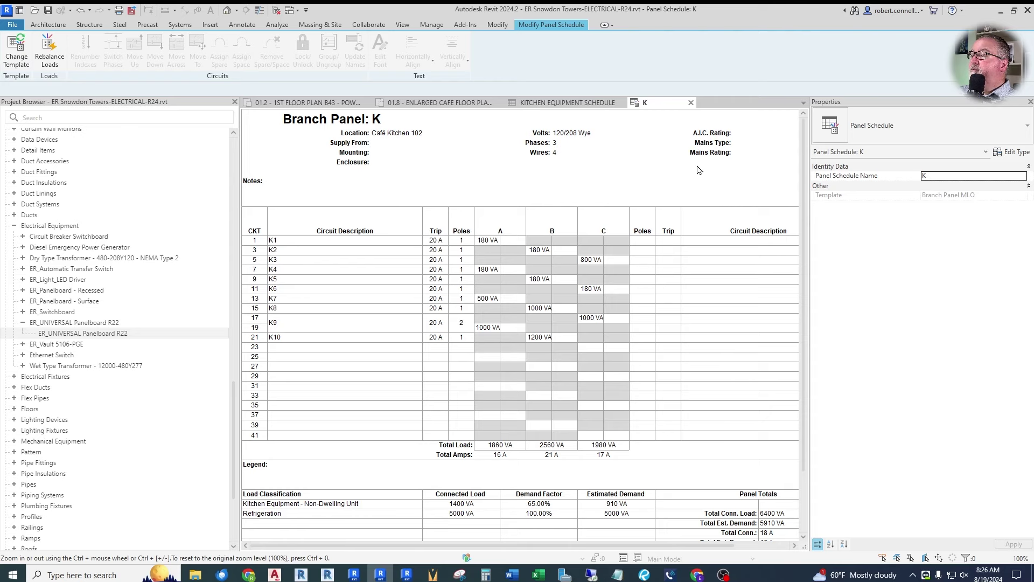
# Step: Set the Mains Rating in panel K's schedule header to 225 A
pyautogui.click(744, 153)
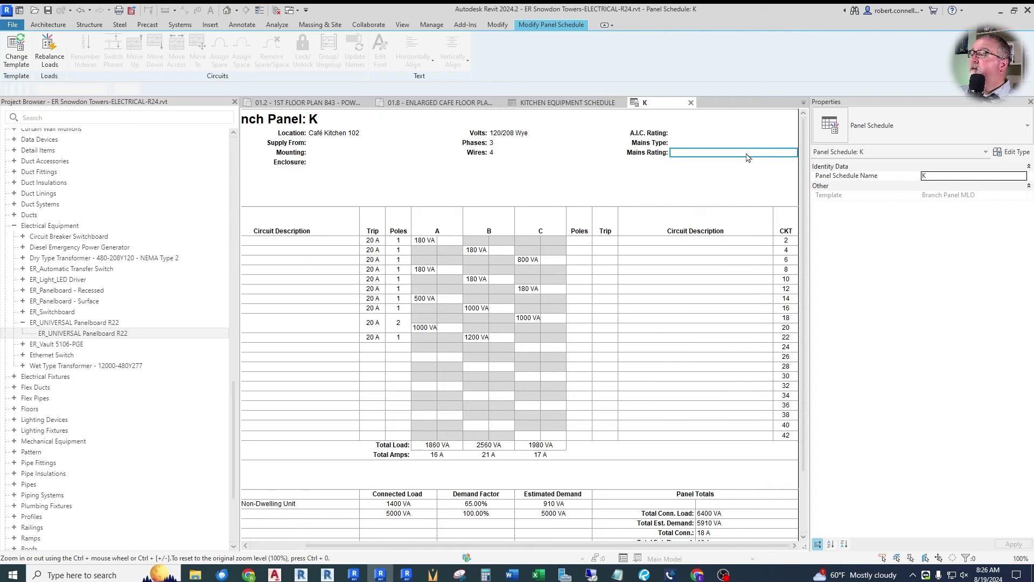
pyautogui.click(708, 160)
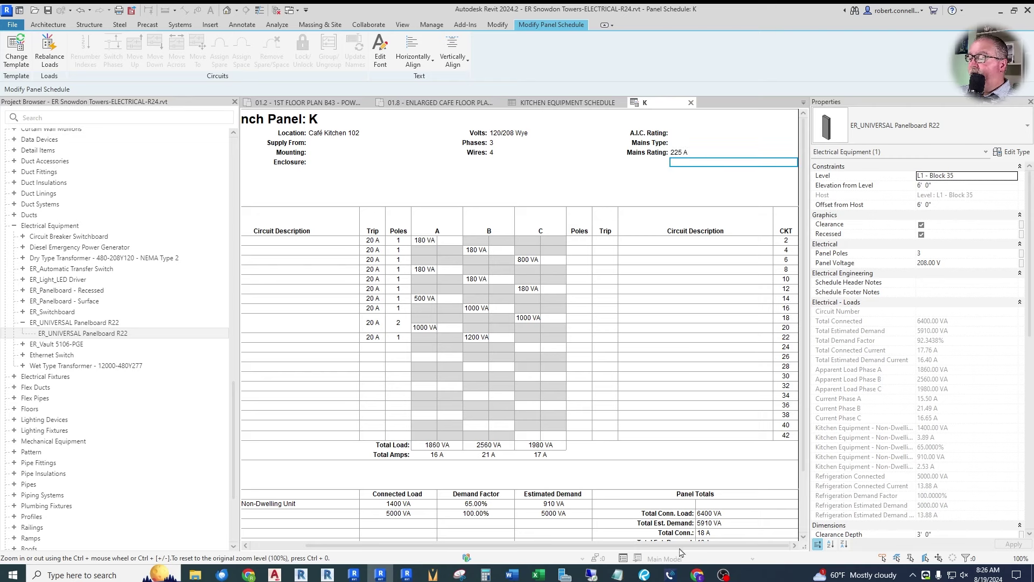
# Step: Review the whole panel K schedule, including its circuits, phase loads, load classifications and panel totals
pyautogui.moveTo(646, 545)
pyautogui.mouseDown()
pyautogui.moveTo(591, 546)
pyautogui.moveTo(647, 545)
pyautogui.mouseUp()
pyautogui.scroll(-3, 682, 492)
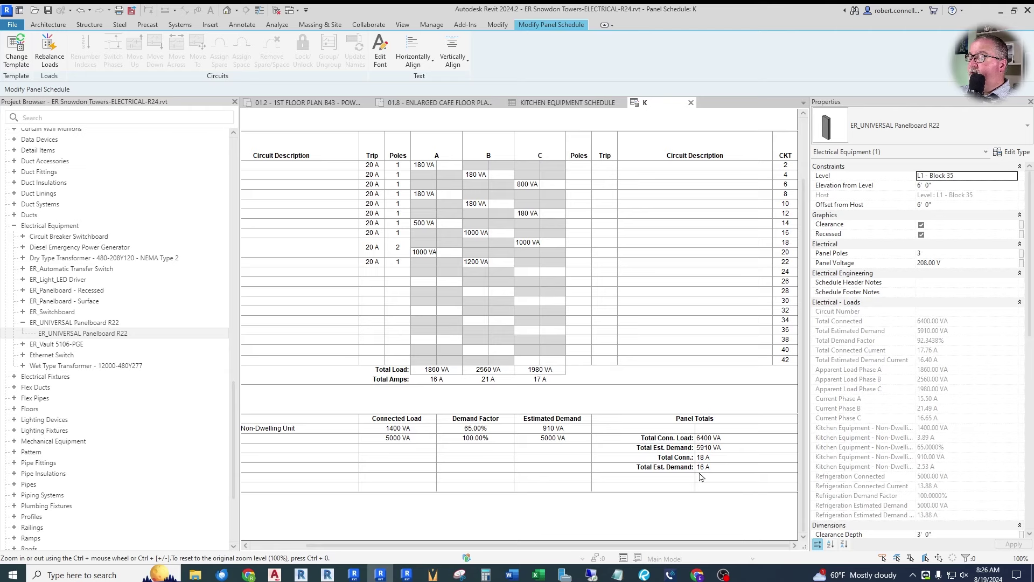
pyautogui.scroll(3, 583, 452)
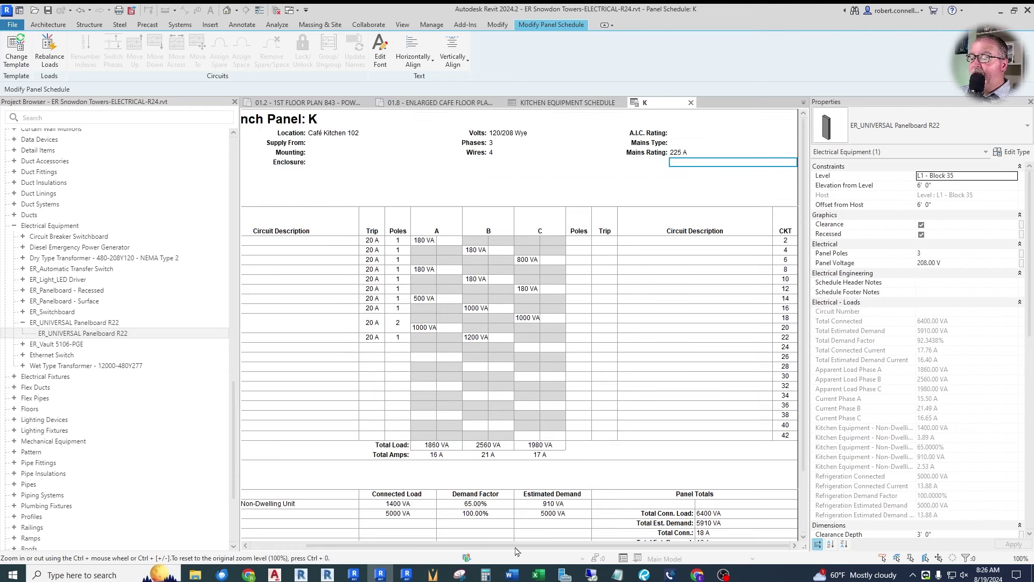
pyautogui.moveTo(516, 547); pyautogui.dragTo(457, 546)
pyautogui.keyDown('ctrl'); pyautogui.scroll(2, 399, 370); pyautogui.keyUp('ctrl')
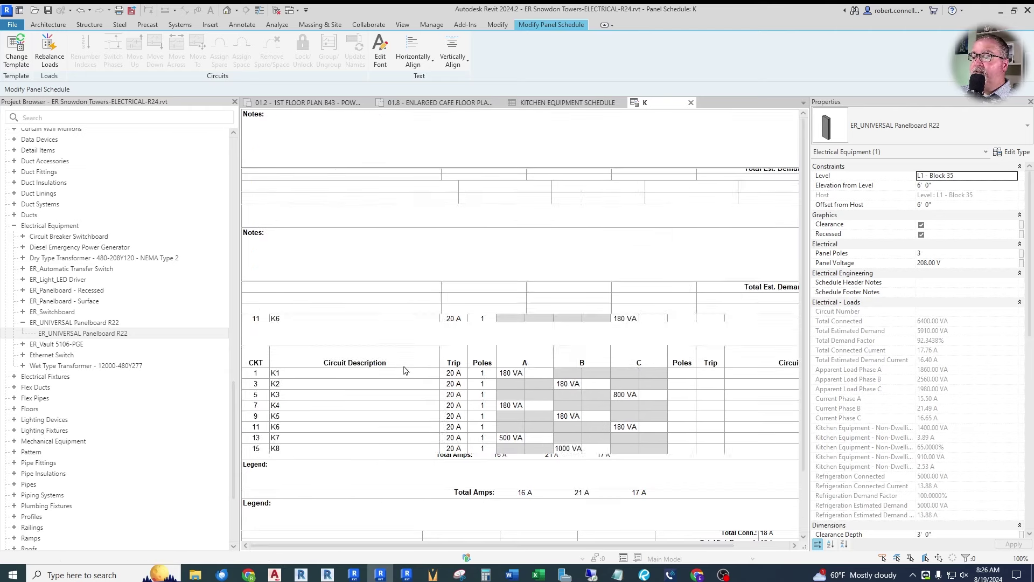
pyautogui.keyDown('ctrl'); pyautogui.scroll(-2, 405, 370); pyautogui.keyUp('ctrl')
pyautogui.keyDown('ctrl'); pyautogui.scroll(-1, 408, 345); pyautogui.keyUp('ctrl')
pyautogui.keyDown('ctrl'); pyautogui.scroll(2, 408, 344); pyautogui.keyUp('ctrl')
pyautogui.keyDown('ctrl'); pyautogui.scroll(2, 407, 344); pyautogui.keyUp('ctrl')
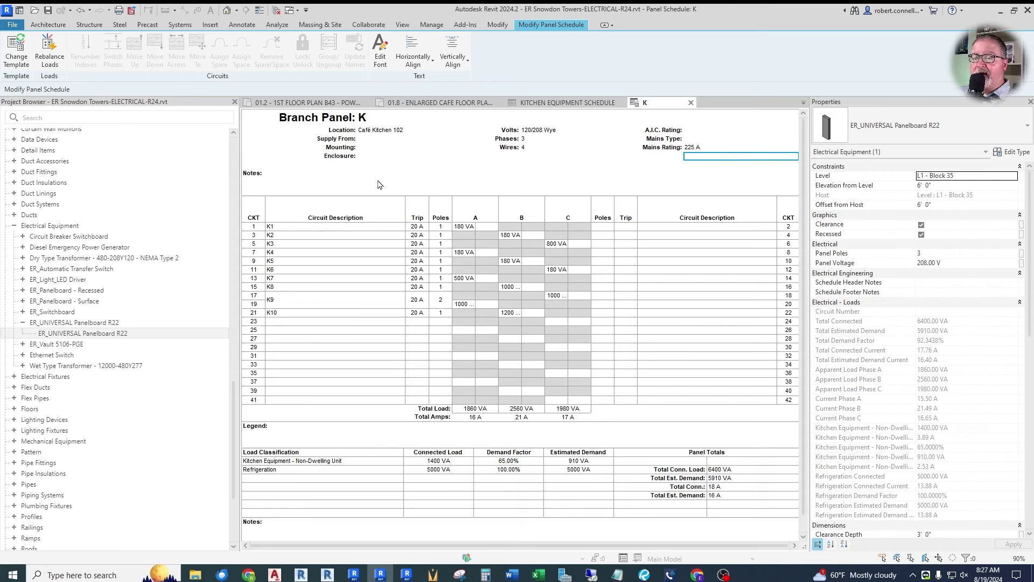
# Step: In the enlarged café power plan, create a power circuit on panel K for the gas valve equipment connection
pyautogui.click(803, 102)
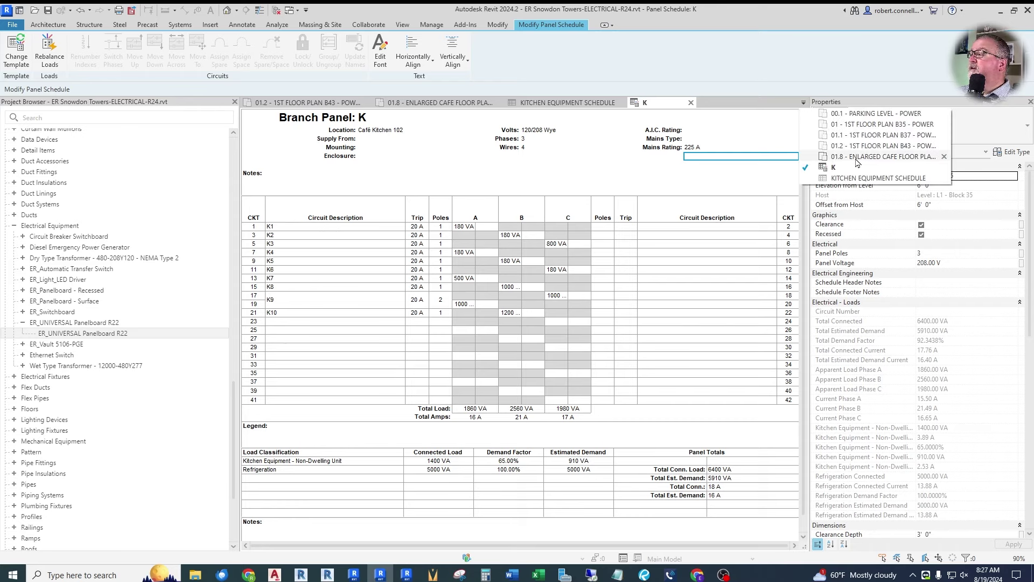
pyautogui.click(835, 155)
pyautogui.click(504, 282)
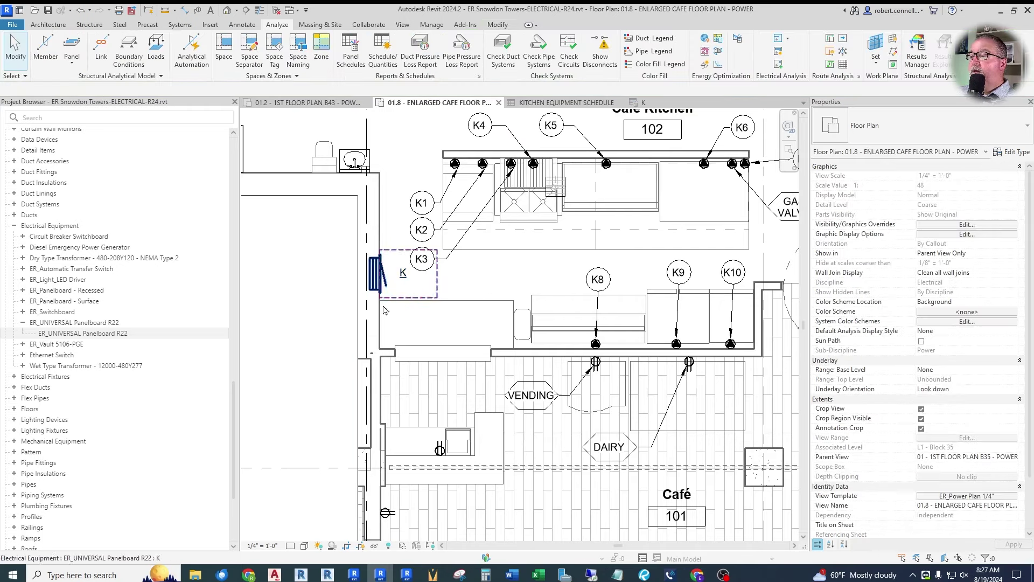
pyautogui.scroll(-3, 503, 282)
pyautogui.scroll(3, 633, 239)
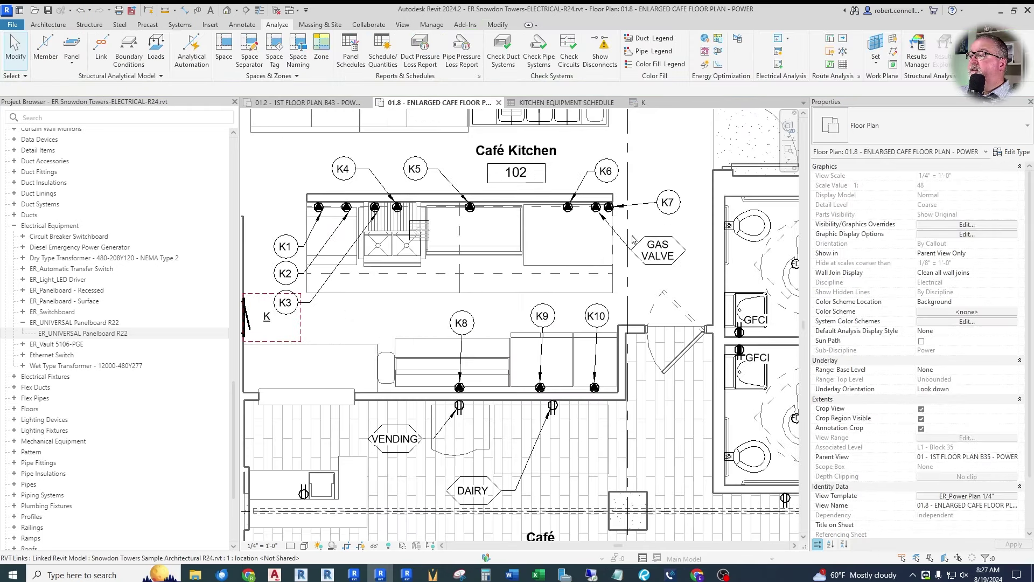
pyautogui.click(596, 209)
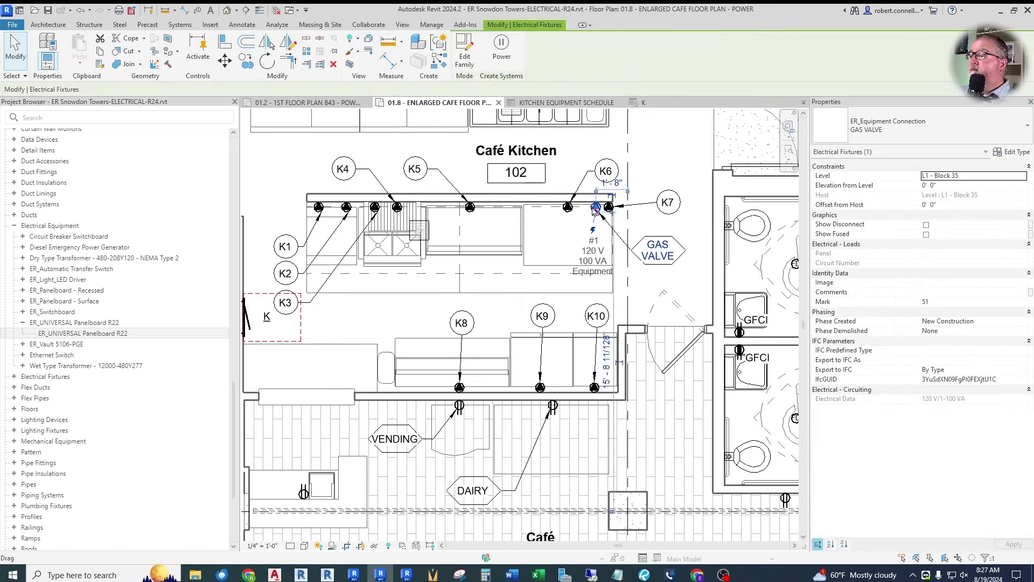
pyautogui.click(501, 50)
# Step: Set the load name of the gas valve circuit to GAS VALVE
pyautogui.click(948, 215)
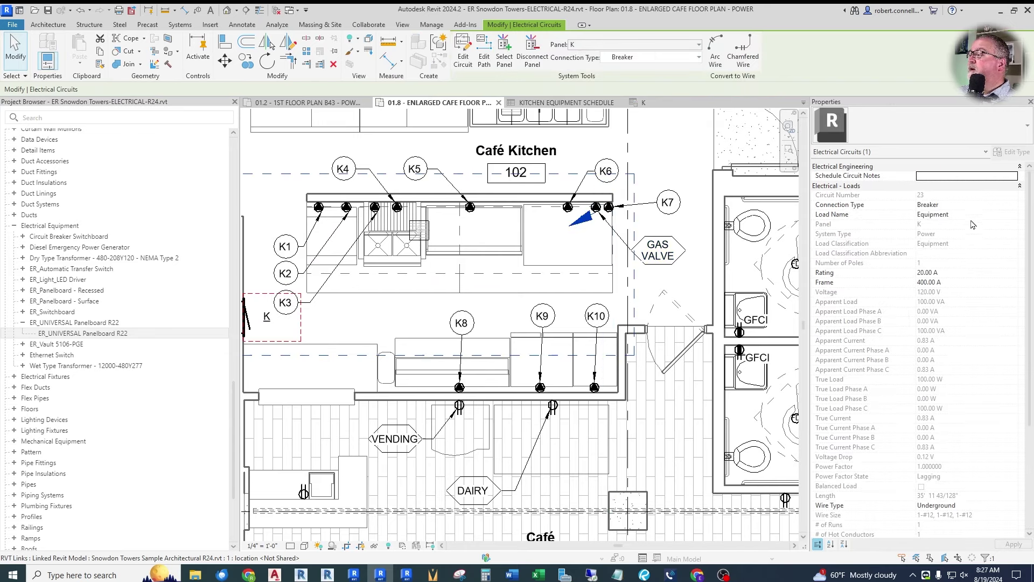
pyautogui.write('GAS VALVE')
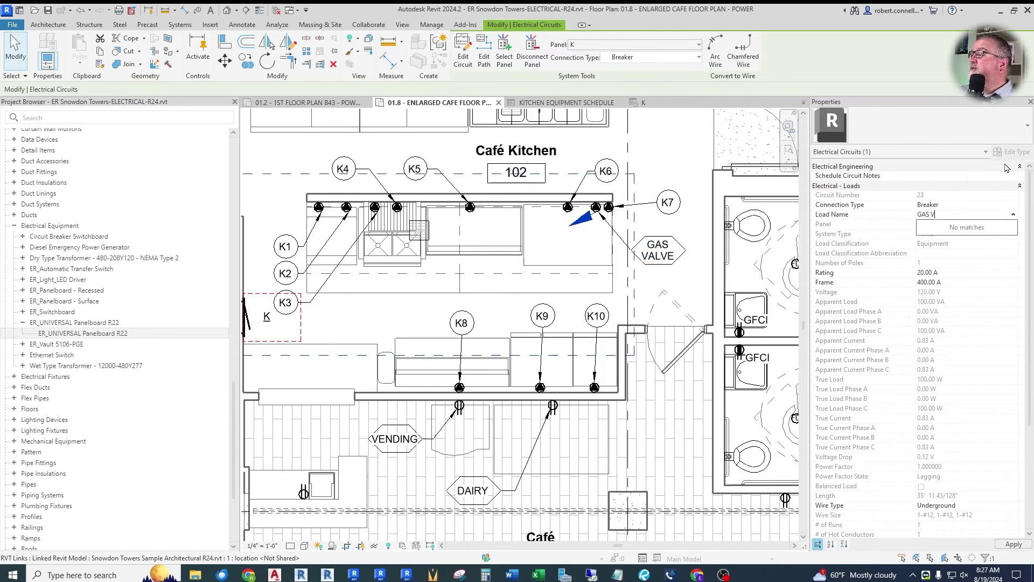
pyautogui.press('Return')
pyautogui.click(1013, 544)
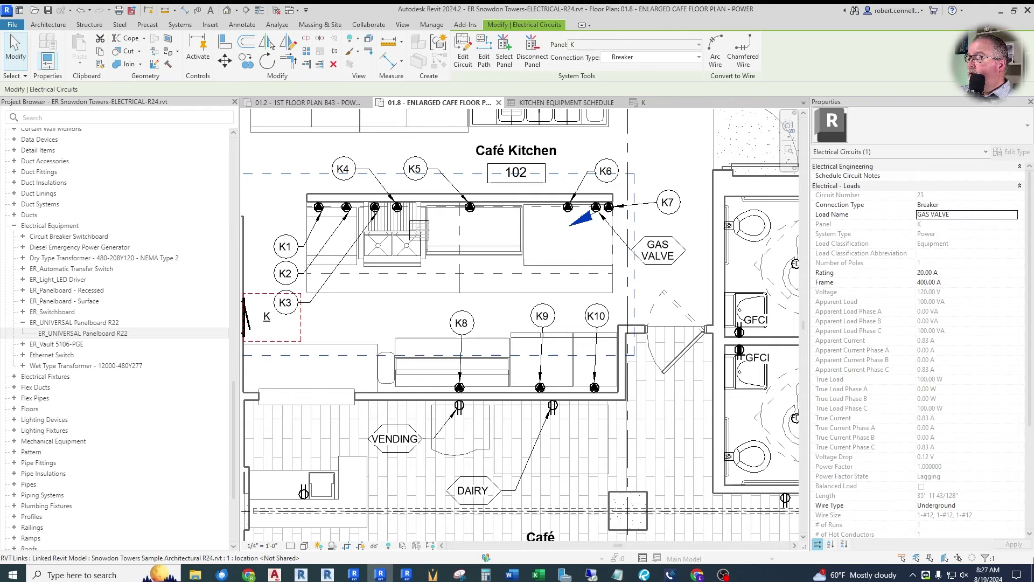
pyautogui.click(623, 319)
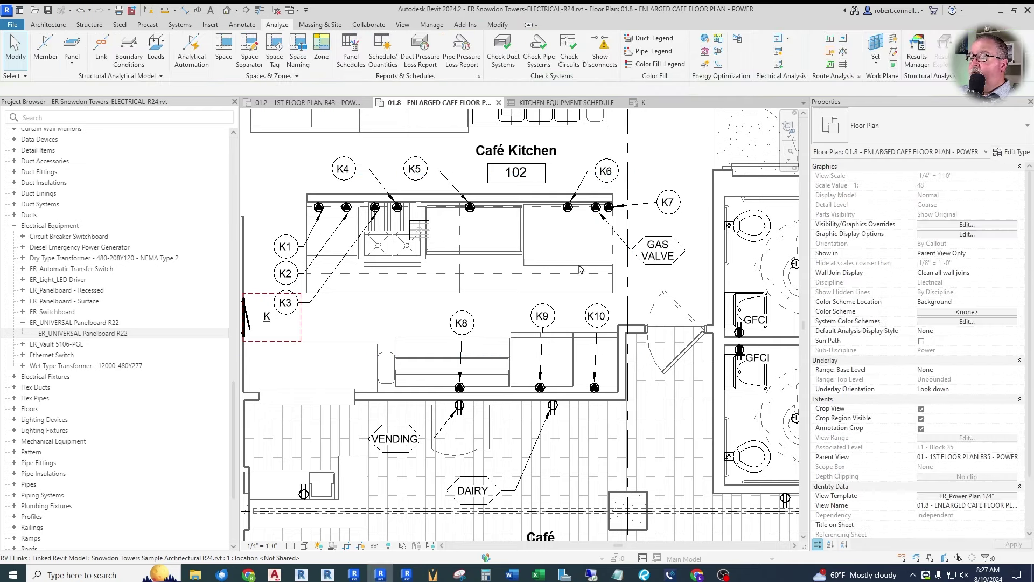
# Step: Create a power circuit on panel K for the vending receptacle in the café
pyautogui.scroll(-3, 580, 263)
pyautogui.scroll(-2, 579, 263)
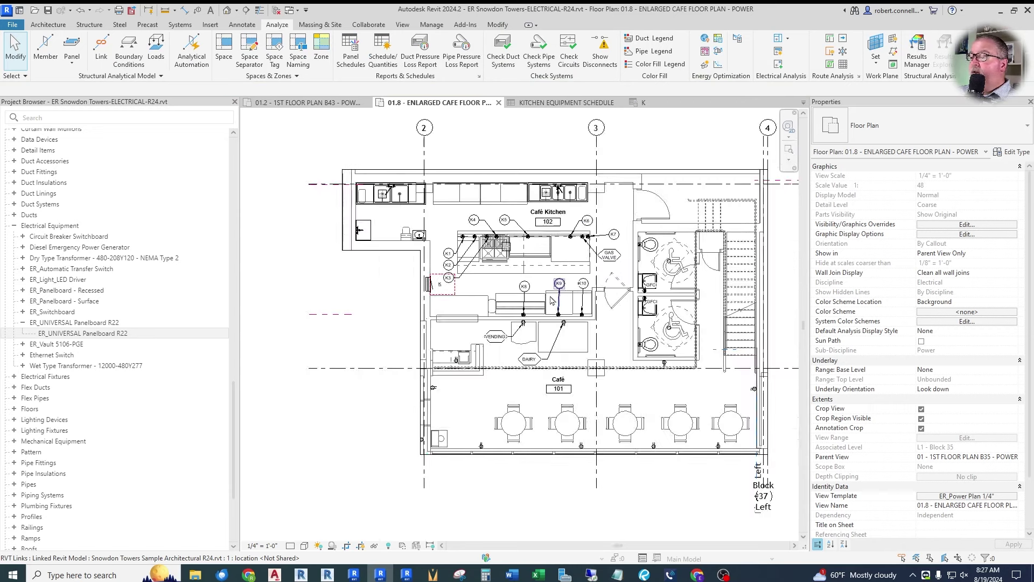
pyautogui.moveTo(521, 458); pyautogui.dragTo(521, 437, button='middle')
pyautogui.scroll(5, 521, 437)
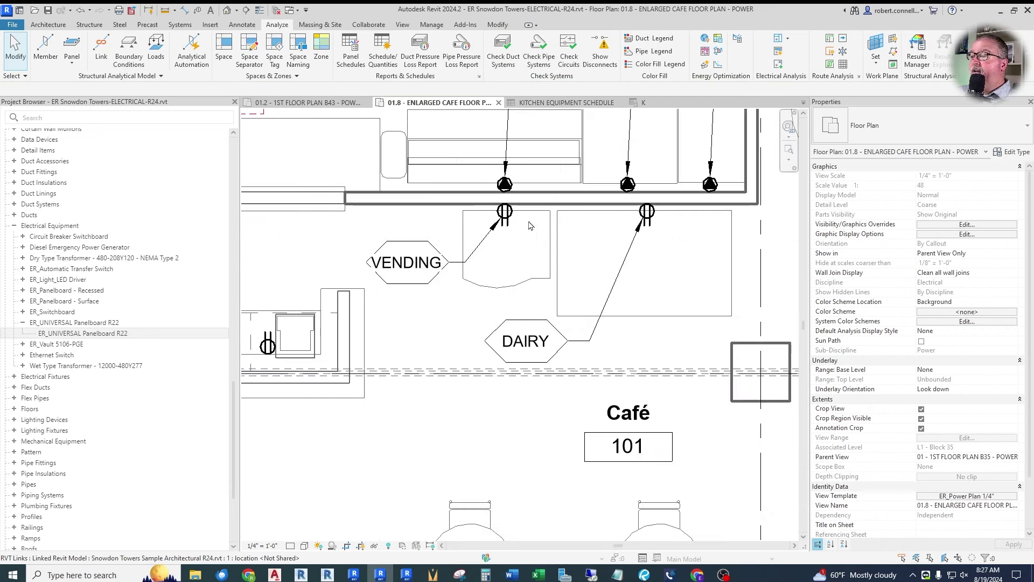
pyautogui.click(509, 215)
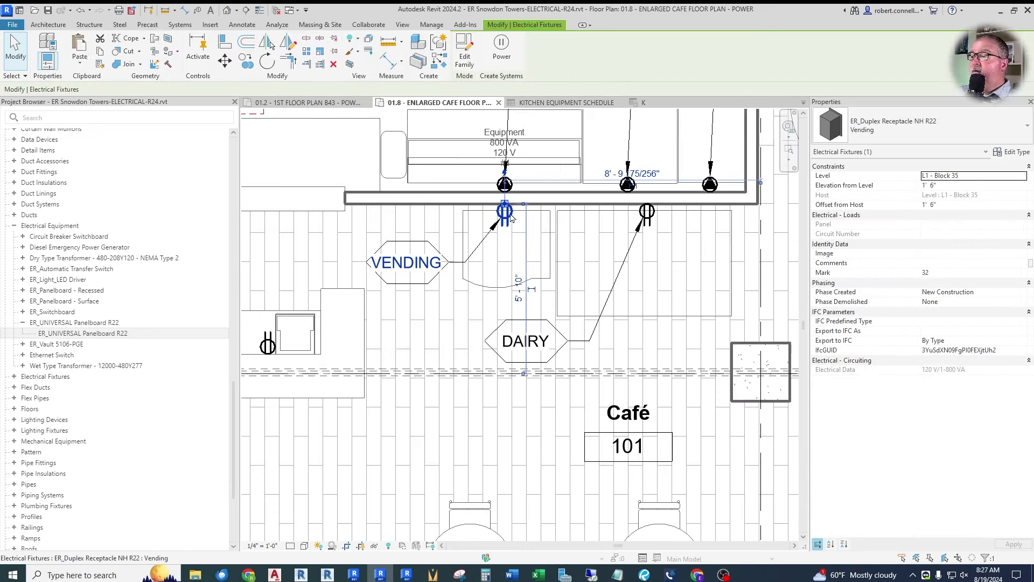
pyautogui.click(501, 46)
# Step: Set the load name of the vending receptacle's circuit to VENDING MACHINE
pyautogui.click(969, 214)
pyautogui.write('VENDING MACHINE')
pyautogui.press('Return')
pyautogui.click(1013, 544)
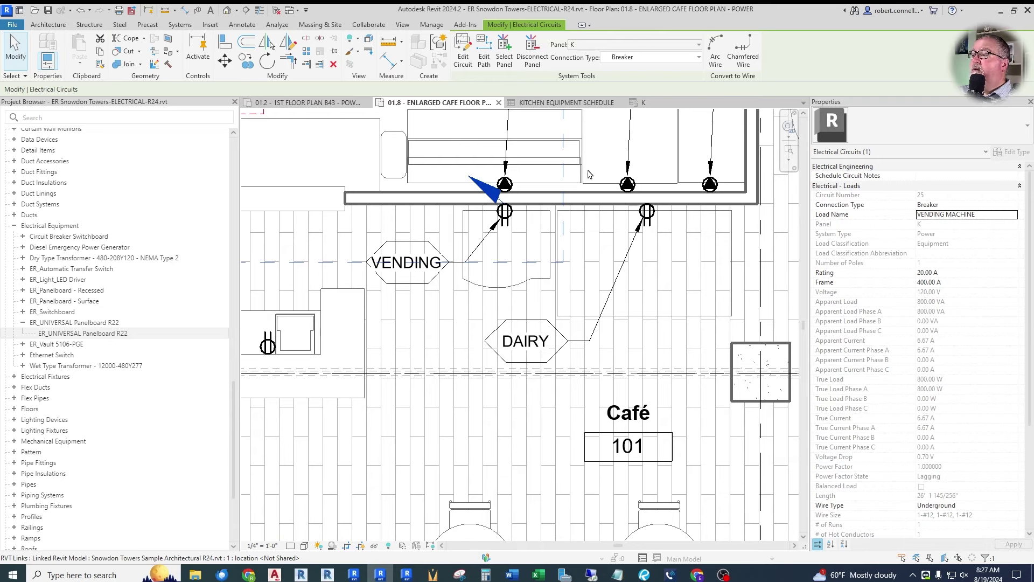
# Step: Reselect the vending machine circuit at its receptacle and convert it to an arc wire
pyautogui.press('Escape')
pyautogui.click(507, 214)
pyautogui.press('Escape')
pyautogui.press('Tab')
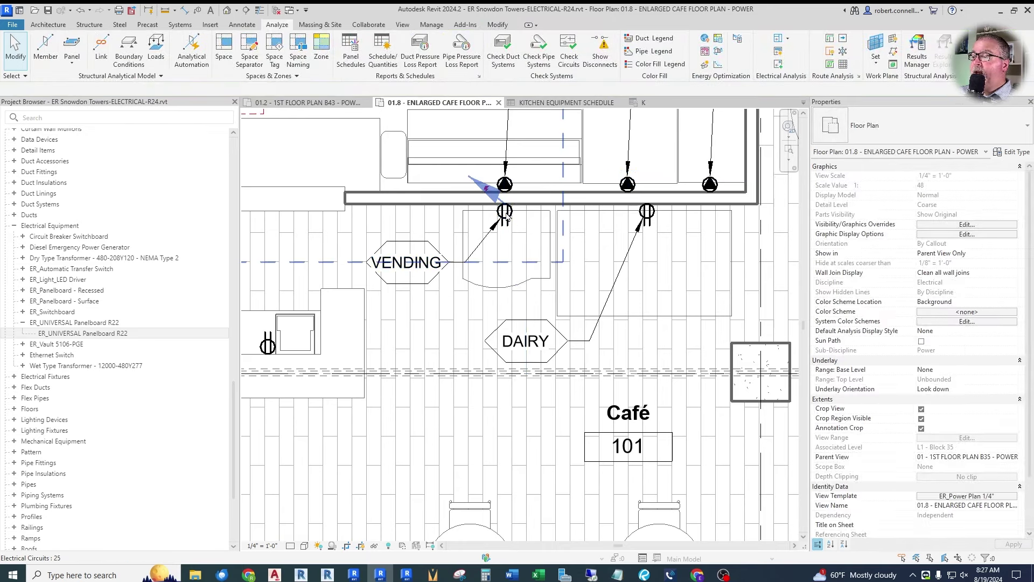
pyautogui.click(508, 217)
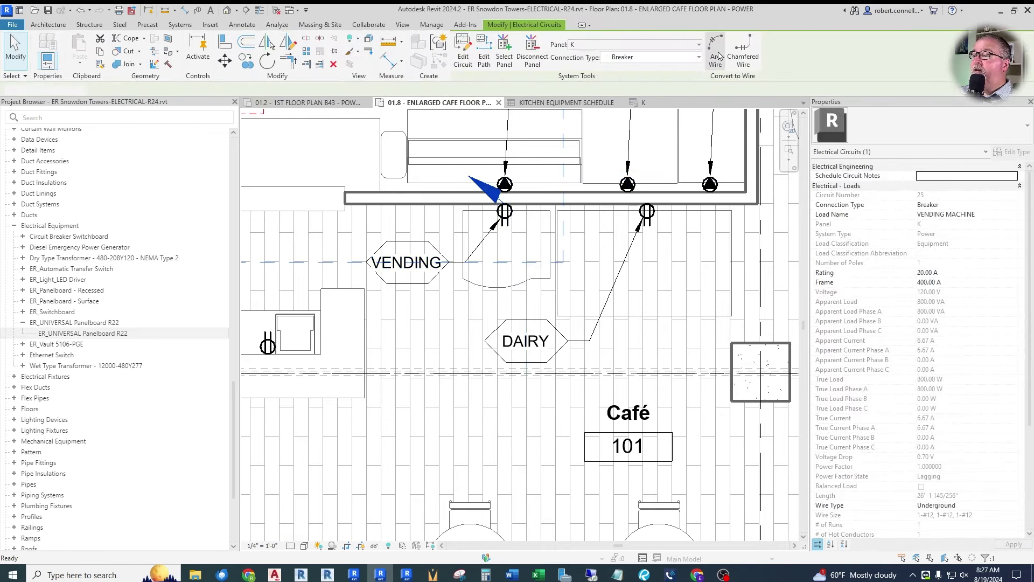
pyautogui.click(499, 201)
# Step: Reshape the vending home run wire so it curves below the wall, with its arrowhead above the VENDING tag
pyautogui.scroll(-3, 532, 345)
pyautogui.scroll(4, 536, 317)
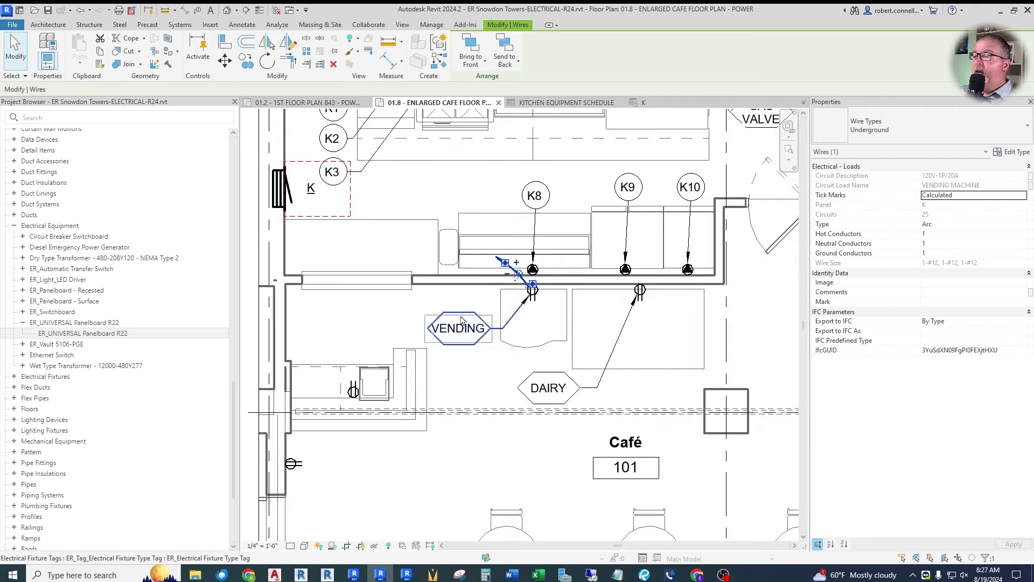
pyautogui.scroll(2, 535, 252)
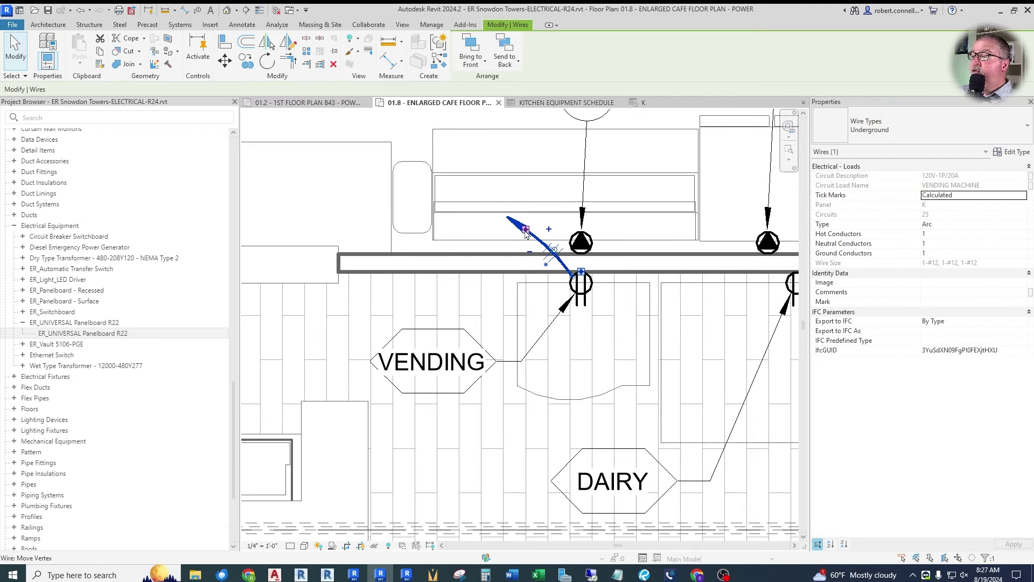
pyautogui.moveTo(525, 230); pyautogui.dragTo(465, 297)
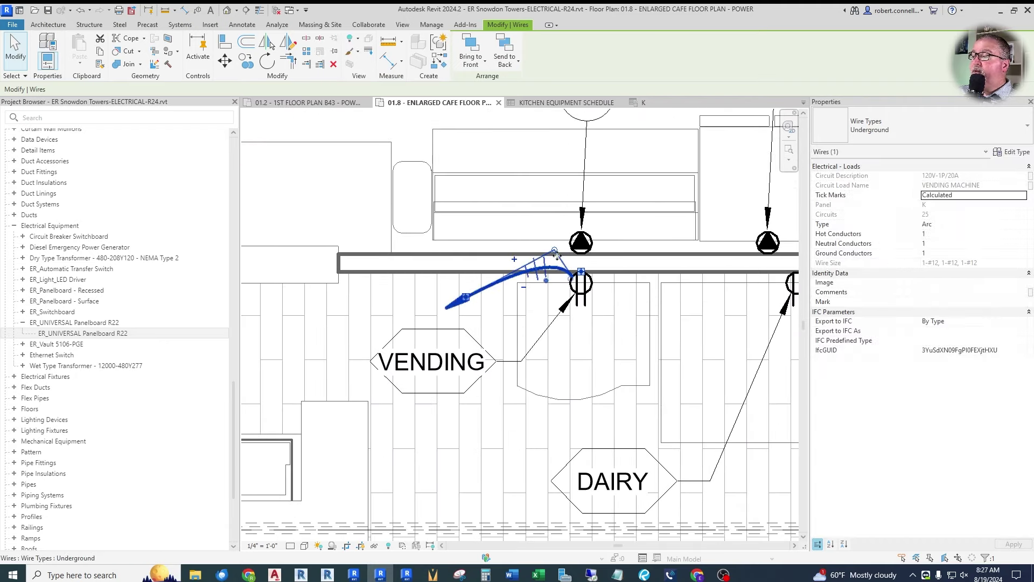
pyautogui.moveTo(554, 256); pyautogui.dragTo(574, 289)
pyautogui.press('Escape')
# Step: Tag the vending home run wire by category without a leader, placing the circuit tag just beyond the arrowhead
pyautogui.scroll(-2, 533, 304)
pyautogui.scroll(1, 533, 305)
pyautogui.scroll(1, 533, 304)
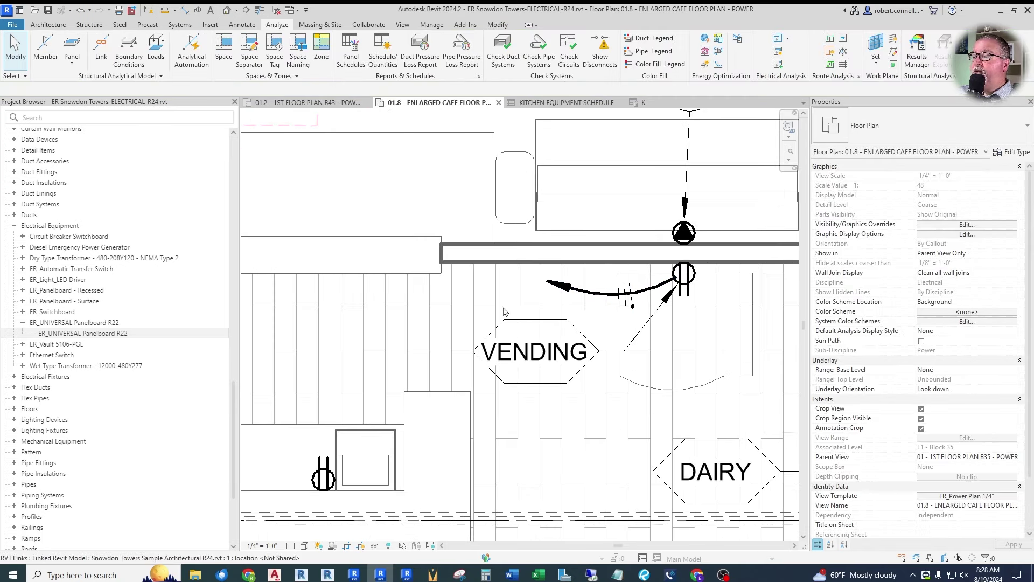
pyautogui.click(198, 11)
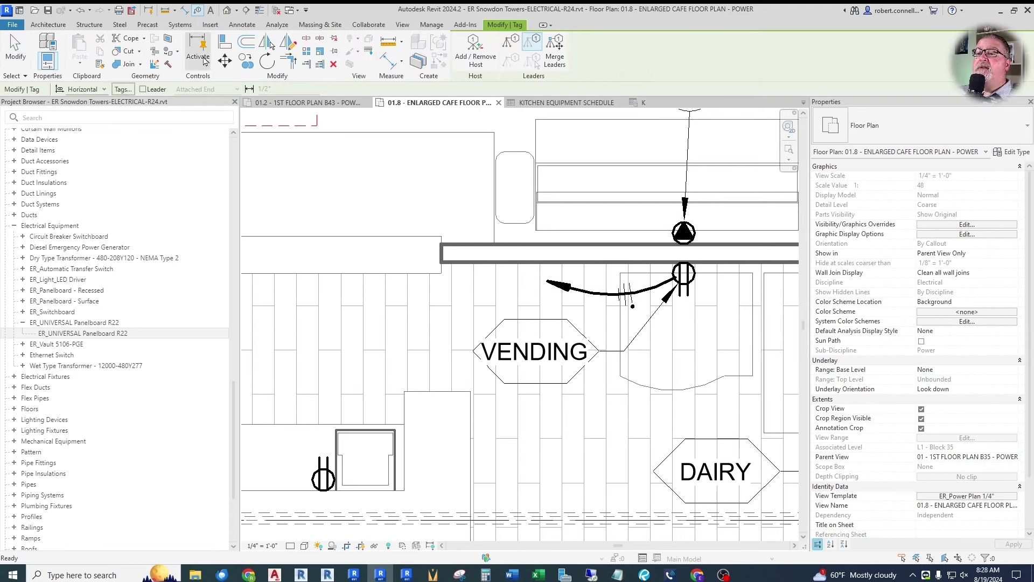
pyautogui.click(560, 290)
pyautogui.moveTo(613, 306); pyautogui.dragTo(511, 299)
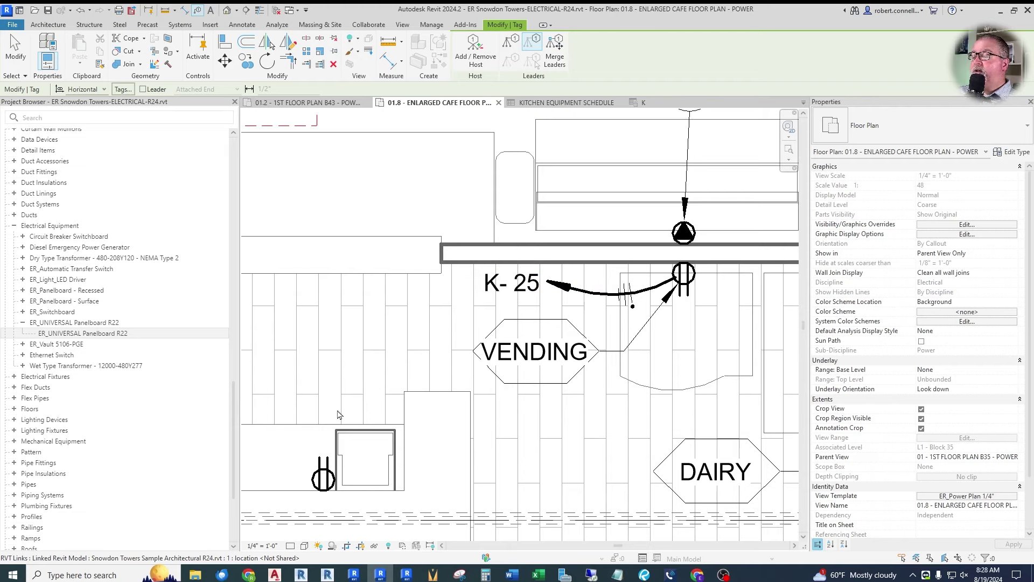
pyautogui.scroll(-3, 361, 322)
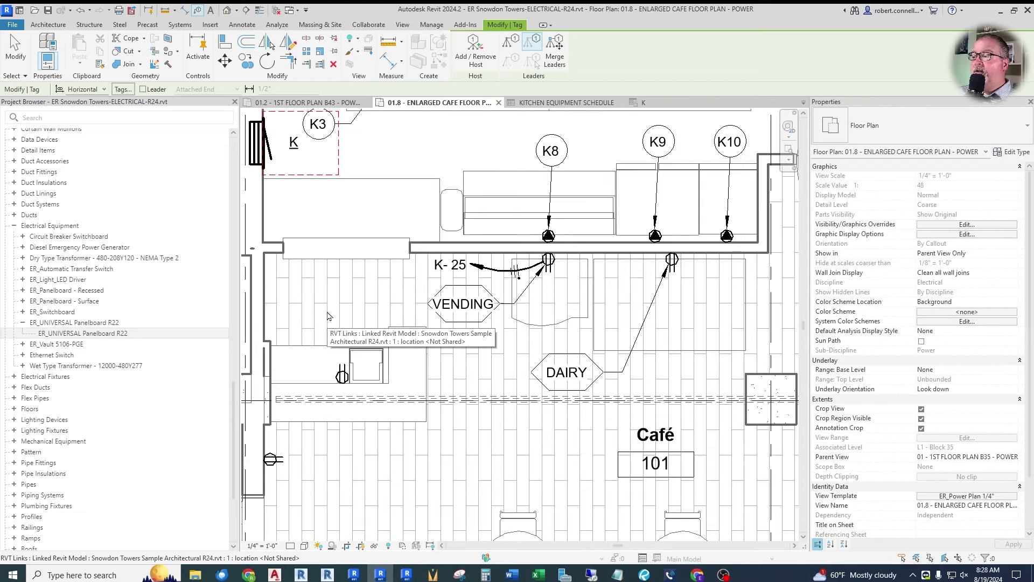
pyautogui.press('Escape')
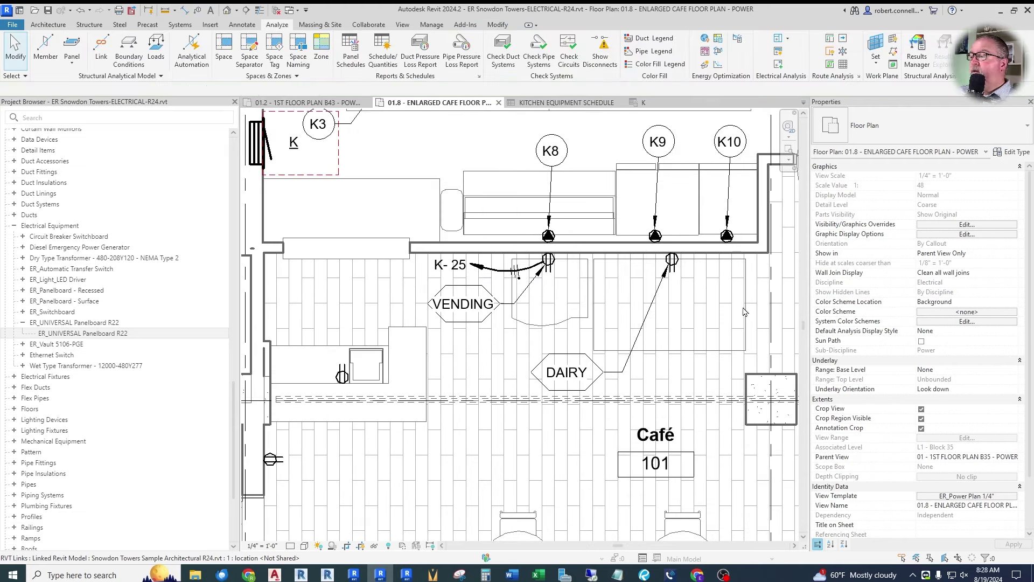
# Step: Create a power circuit on panel K for the dairy receptacle and set its load name to DAIRY MERCH
pyautogui.click(672, 259)
pyautogui.click(501, 54)
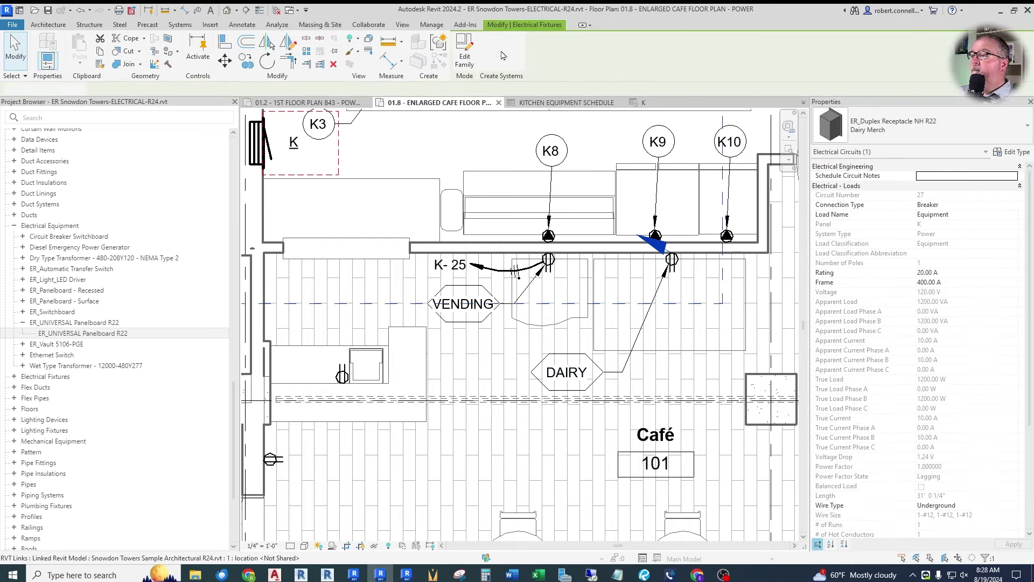
pyautogui.click(975, 214)
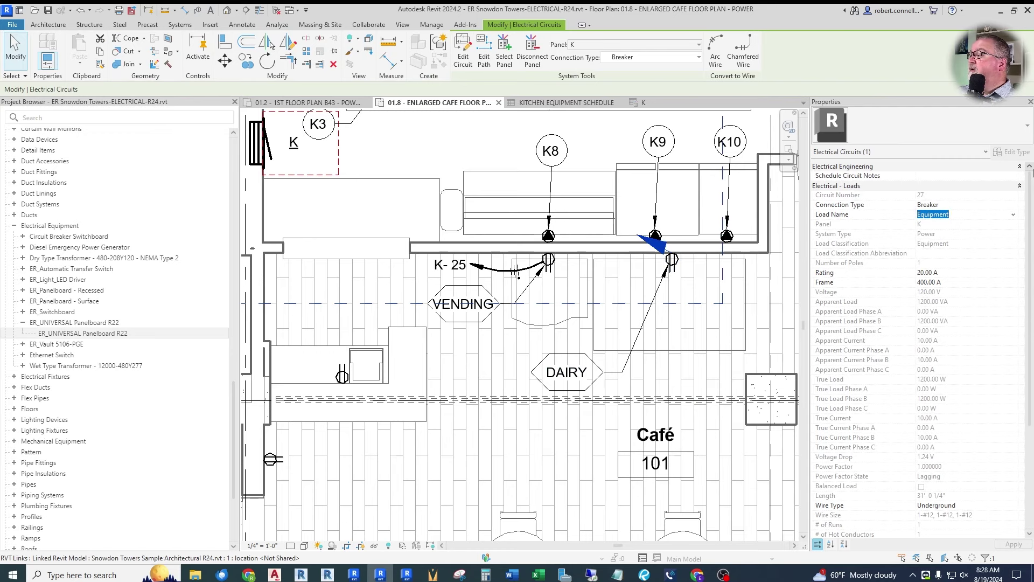
pyautogui.write('DAI')
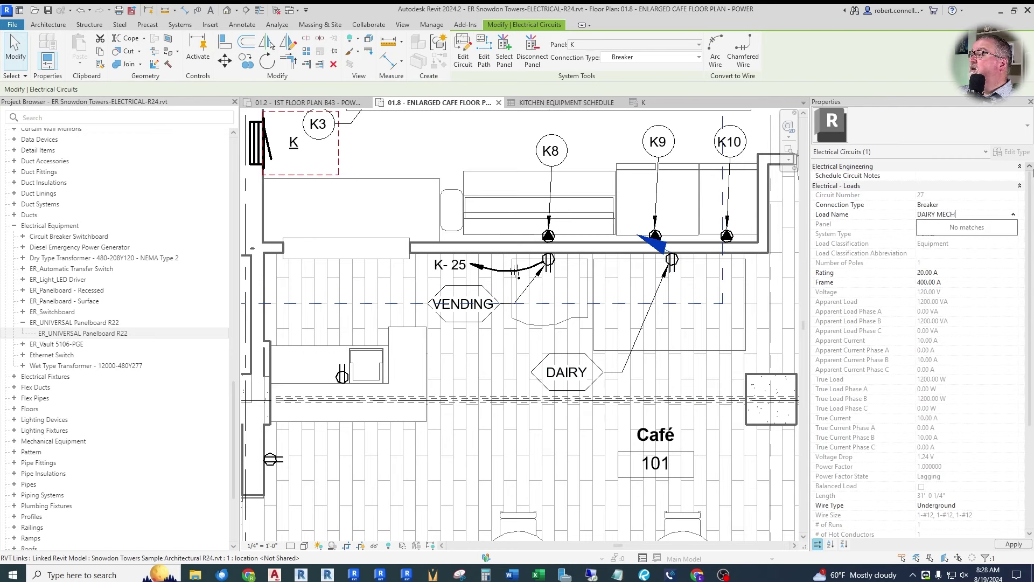
pyautogui.write('RY MERCH')
pyautogui.press('Return')
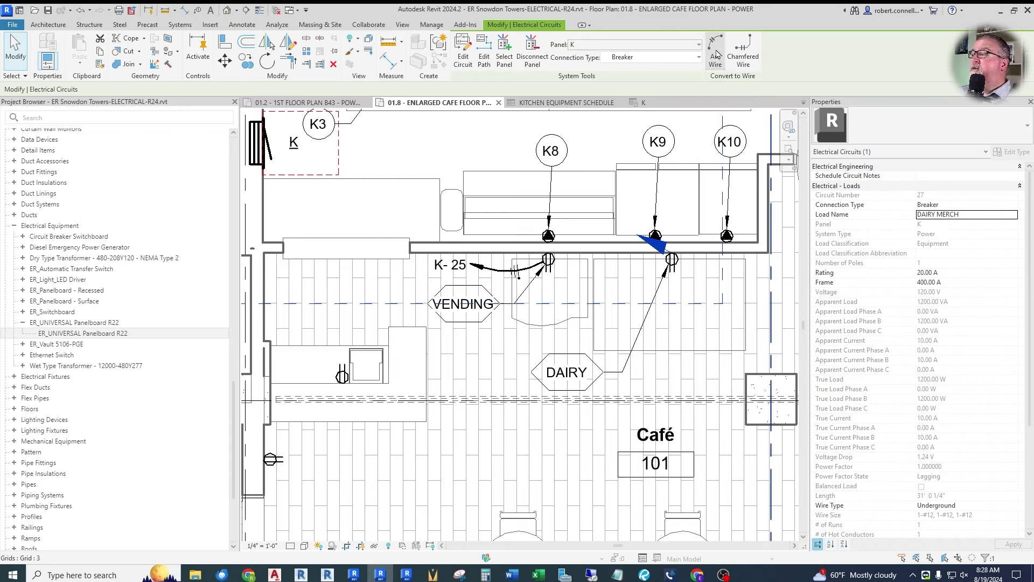
# Step: Convert the dairy merchandiser circuit to an arc wire and reshape it to curve below the wall, matching the vending home run
pyautogui.click(651, 242)
pyautogui.scroll(3, 641, 244)
pyautogui.moveTo(670, 160); pyautogui.dragTo(634, 227)
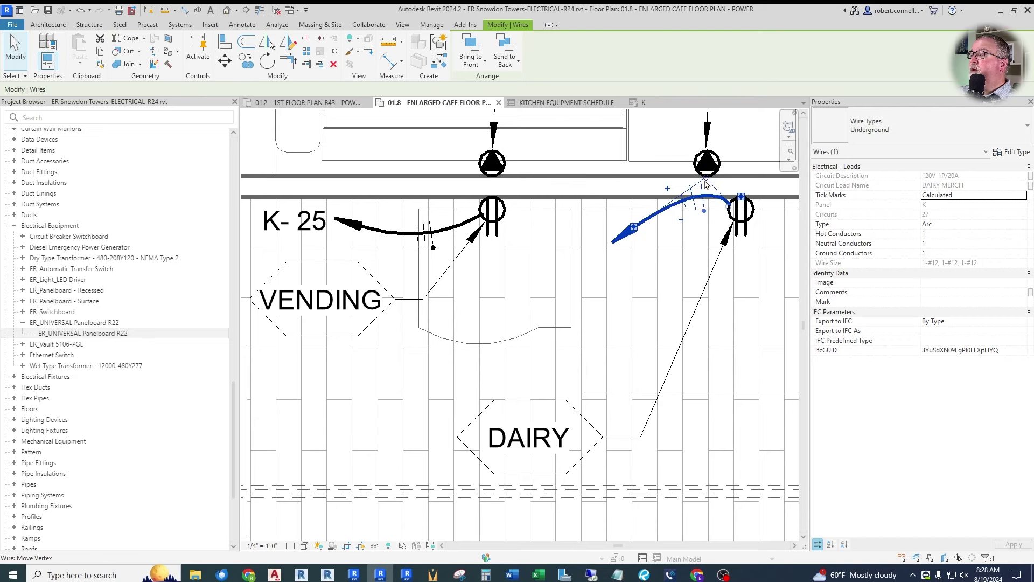
pyautogui.moveTo(704, 210); pyautogui.dragTo(680, 252)
pyautogui.moveTo(731, 223); pyautogui.dragTo(732, 216)
pyautogui.press('Escape')
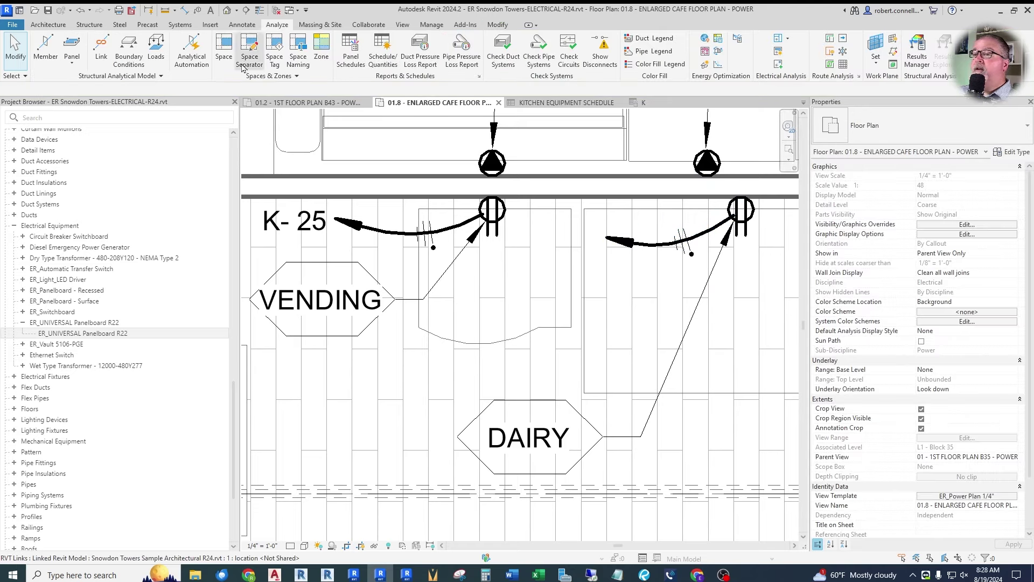
# Step: Tag the dairy home run wire by category without a leader, placing the circuit tag just above its arrowhead
pyautogui.press('t')
pyautogui.press('g')
pyautogui.click(670, 250)
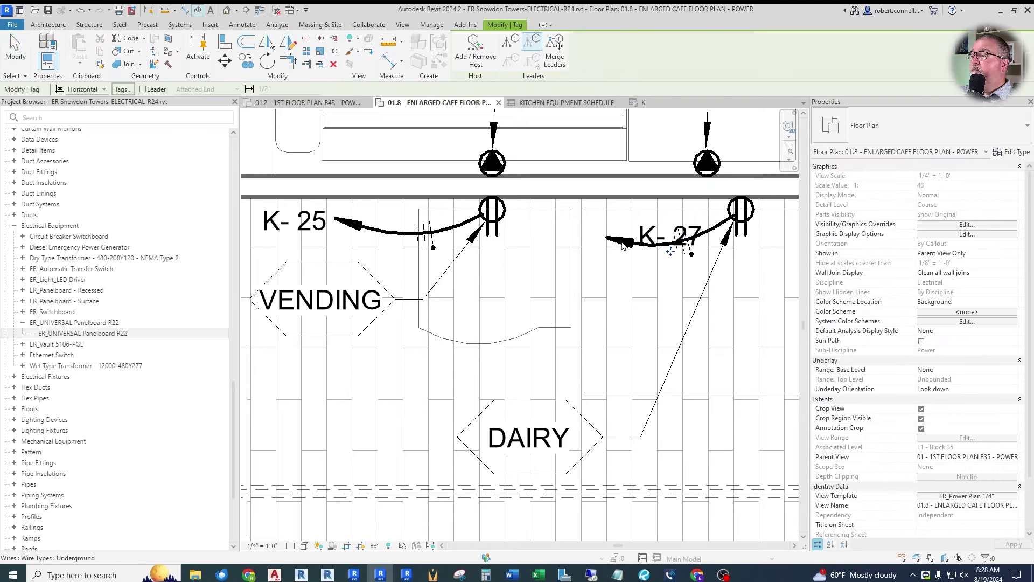
pyautogui.moveTo(670, 250); pyautogui.dragTo(597, 237)
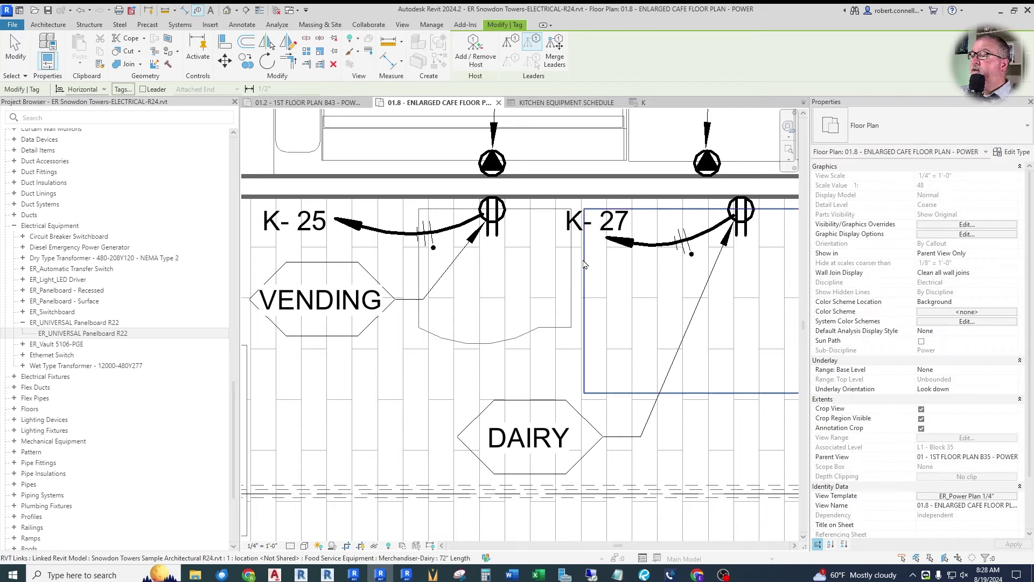
pyautogui.press('Escape')
# Step: Create a power circuit on panel K for the receptacle at the café service counter and set its load name to POS
pyautogui.scroll(-4, 511, 325)
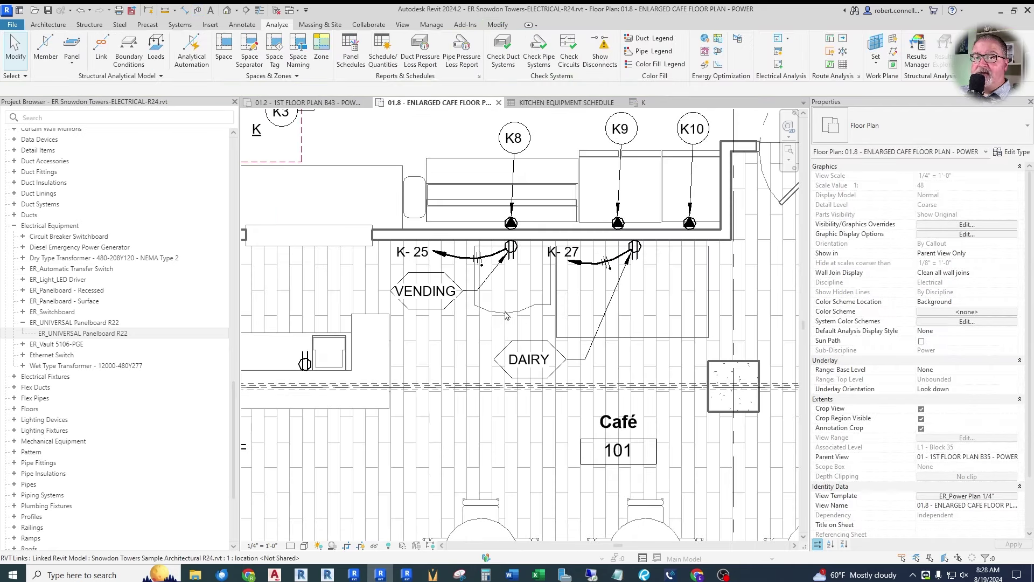
pyautogui.scroll(-2, 506, 315)
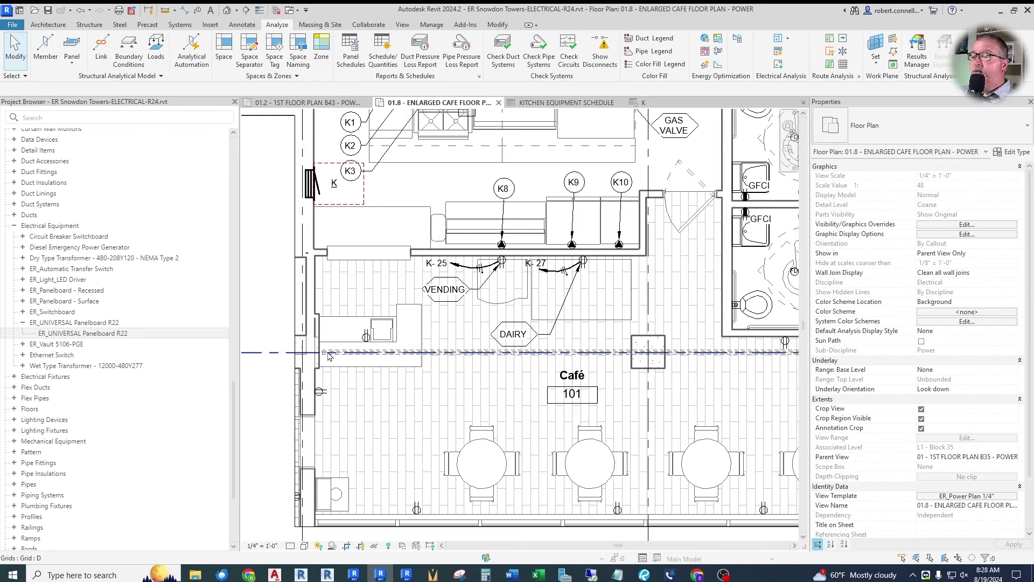
pyautogui.scroll(2, 390, 340)
pyautogui.click(393, 330)
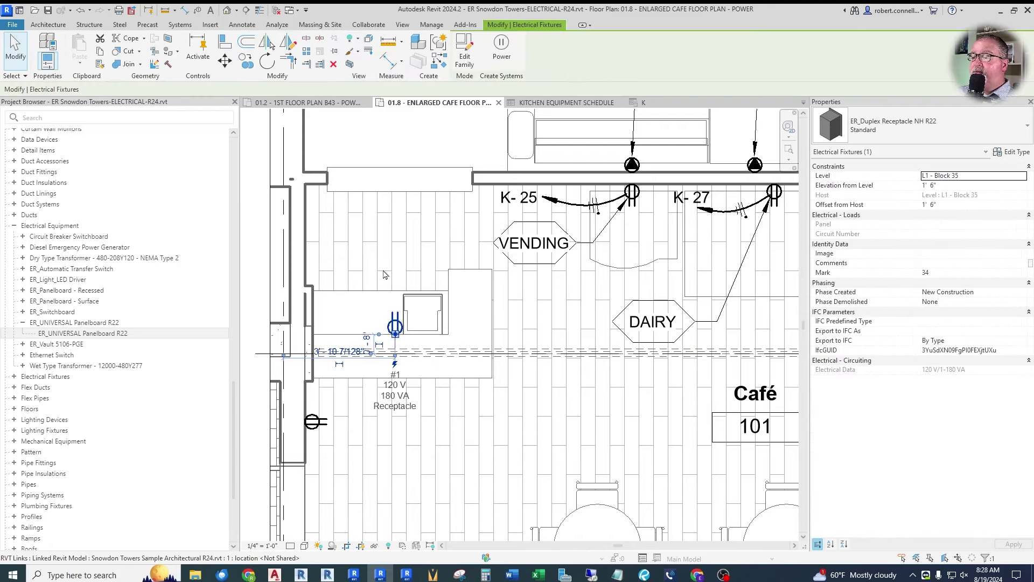
pyautogui.scroll(-2, 466, 140)
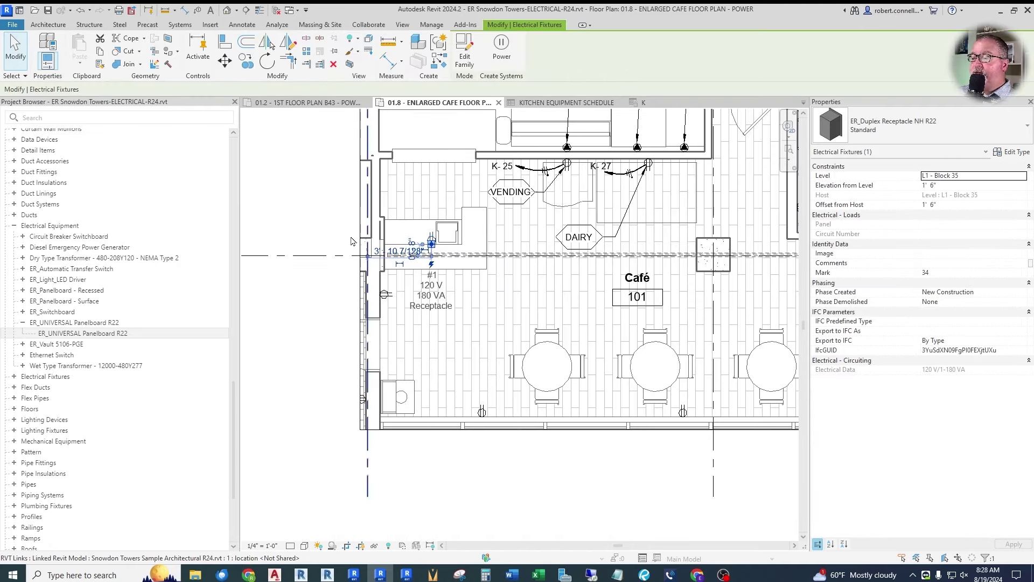
pyautogui.scroll(3, 437, 187)
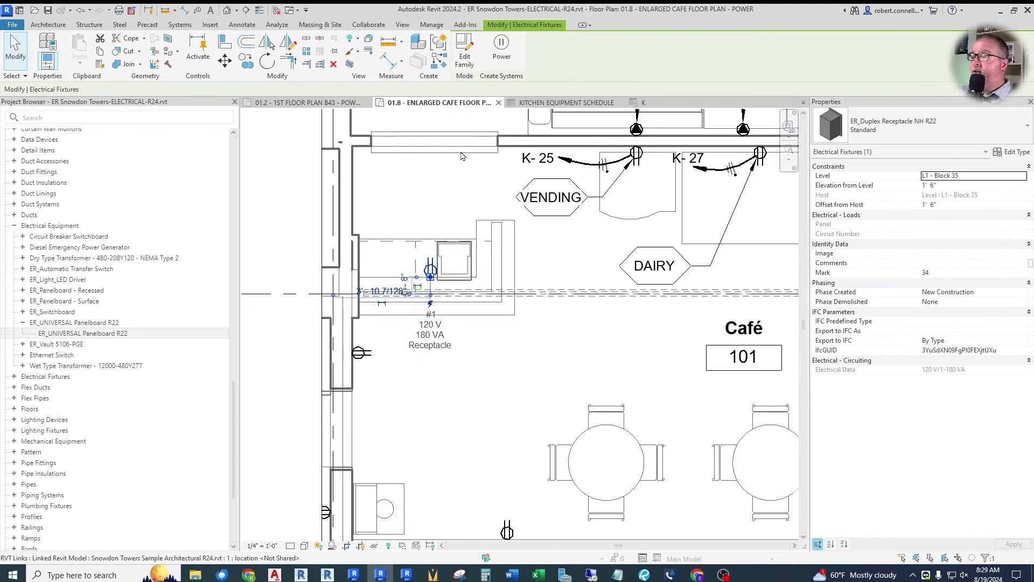
pyautogui.click(501, 46)
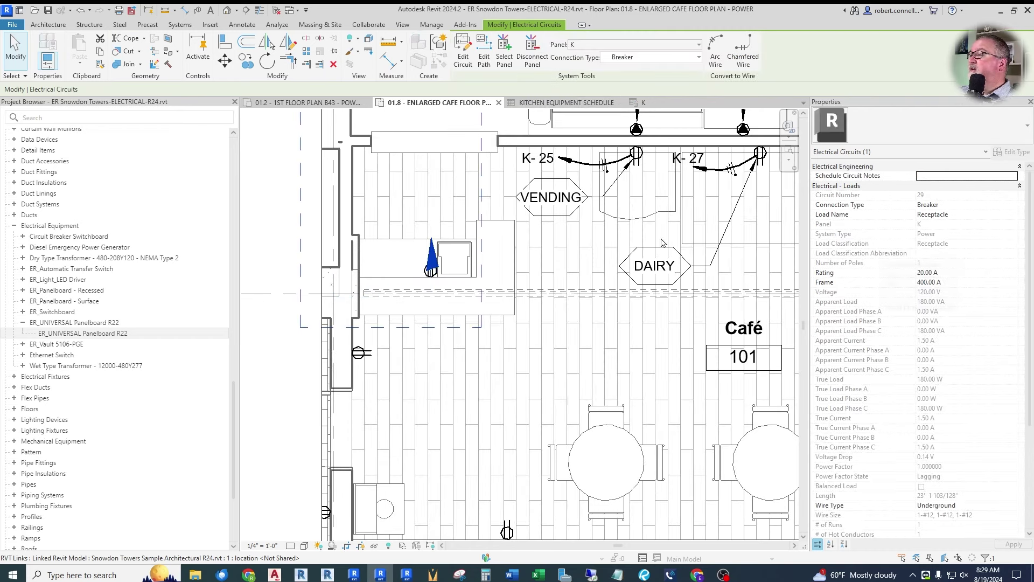
pyautogui.click(972, 215)
pyautogui.press('BackSpace')
pyautogui.write('POS')
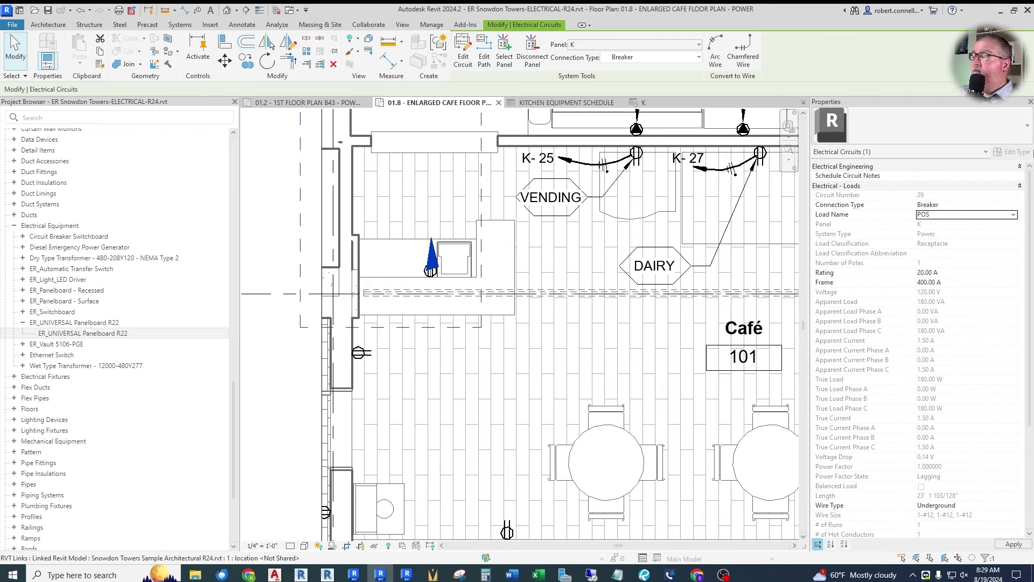
pyautogui.click(1013, 544)
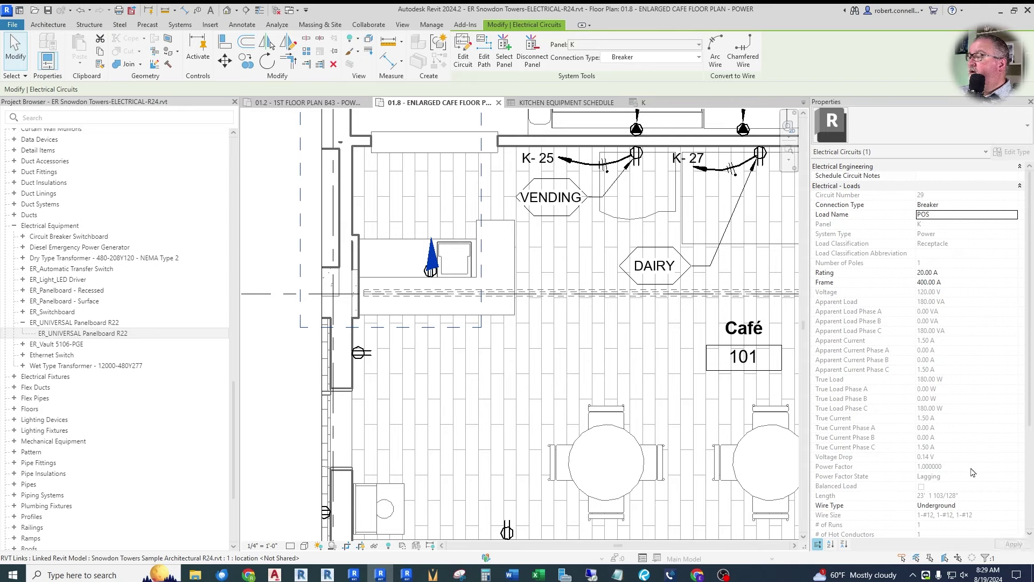
# Step: Convert the POS circuit to an arc wire and place its circuit tag without a leader just above the arrowhead
pyautogui.click(715, 57)
pyautogui.scroll(3, 428, 212)
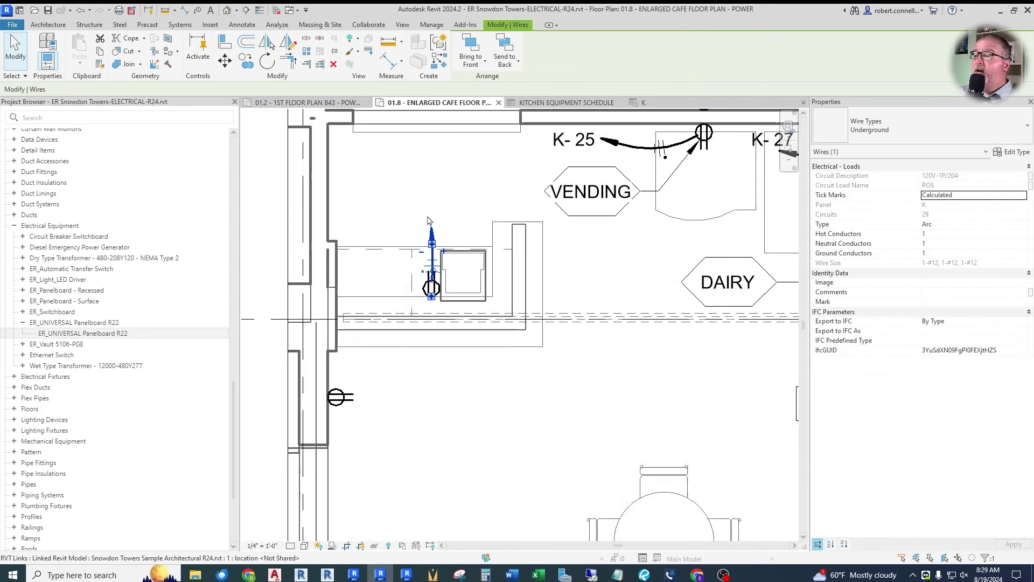
pyautogui.press('Escape')
pyautogui.click(197, 10)
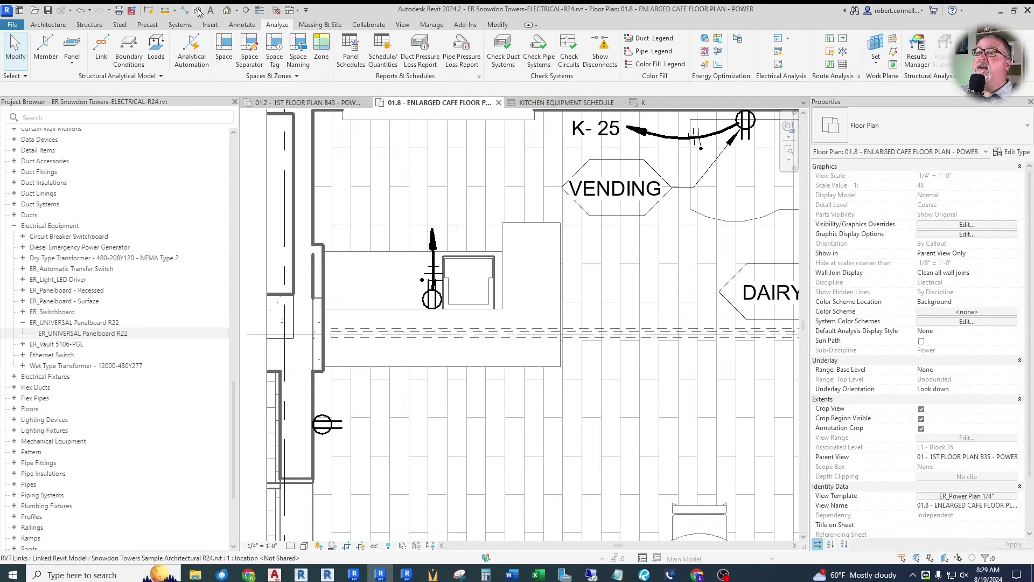
pyautogui.click(433, 232)
pyautogui.moveTo(433, 274); pyautogui.dragTo(437, 237)
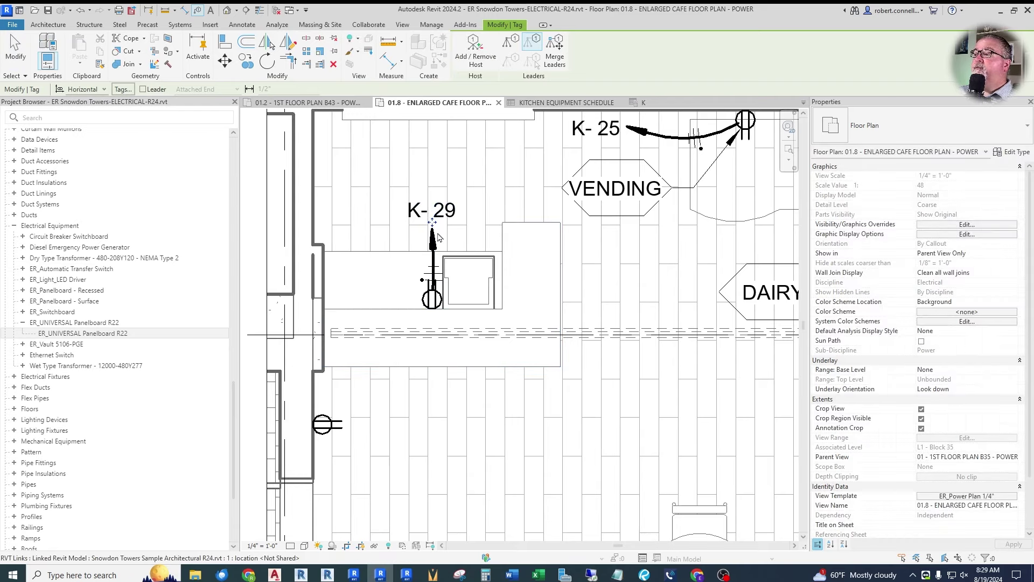
pyautogui.press('Escape')
# Step: Review the circuits listed in panel K's schedule, and return to the enlarged café power plan
pyautogui.scroll(-2, 438, 253)
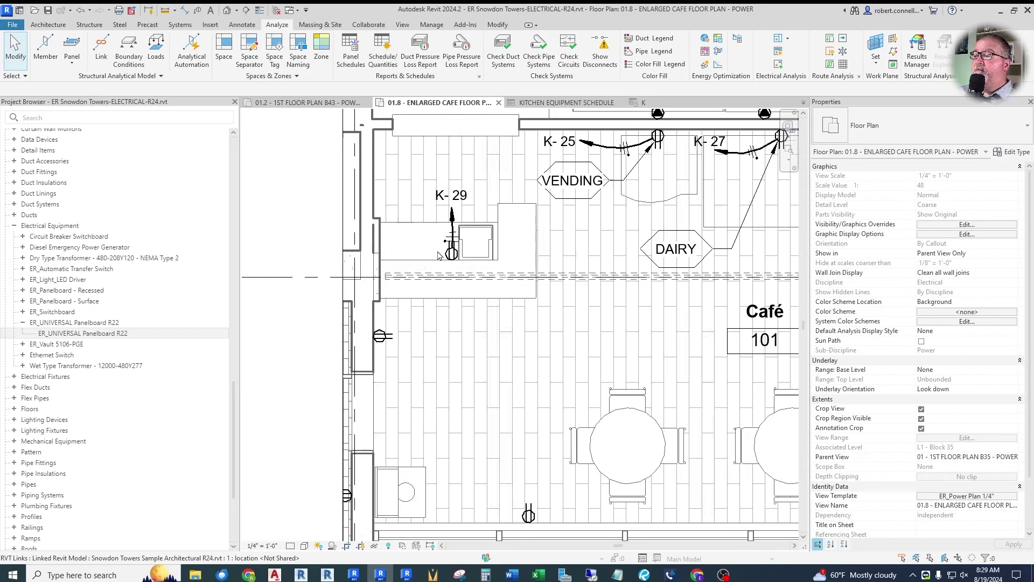
pyautogui.scroll(-2, 439, 253)
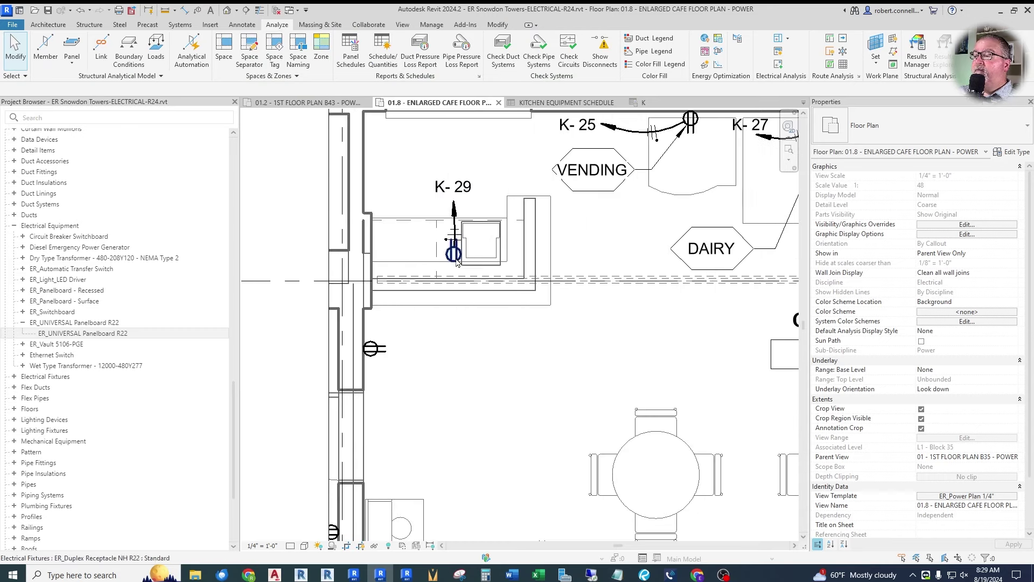
pyautogui.click(667, 102)
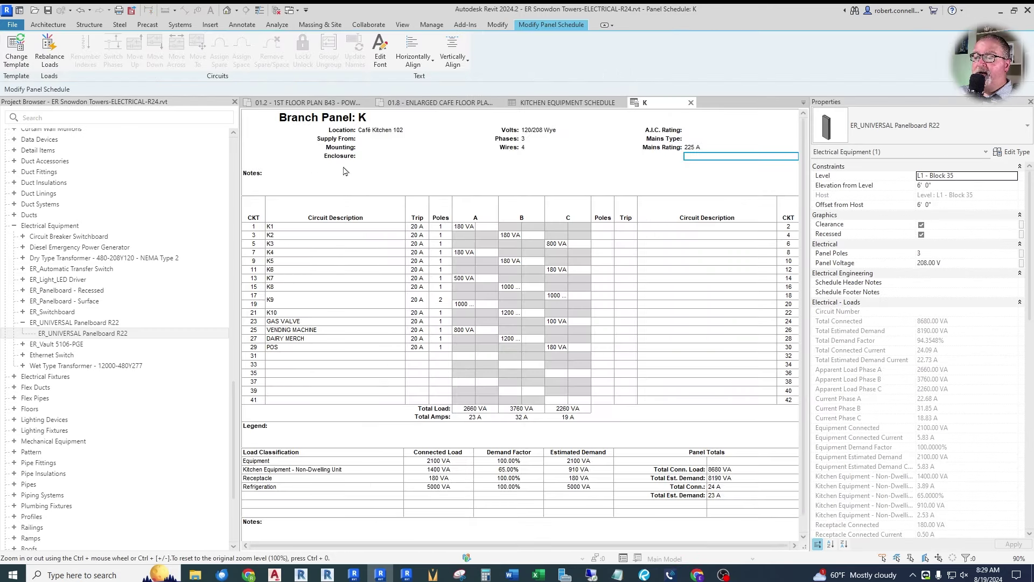
pyautogui.hotkey('ctrl', 'Tab')
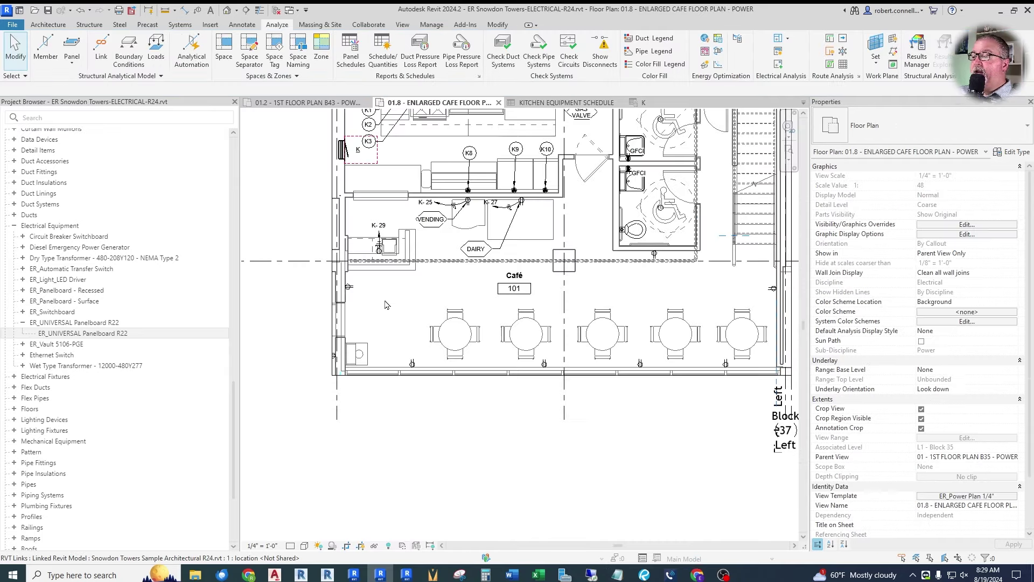
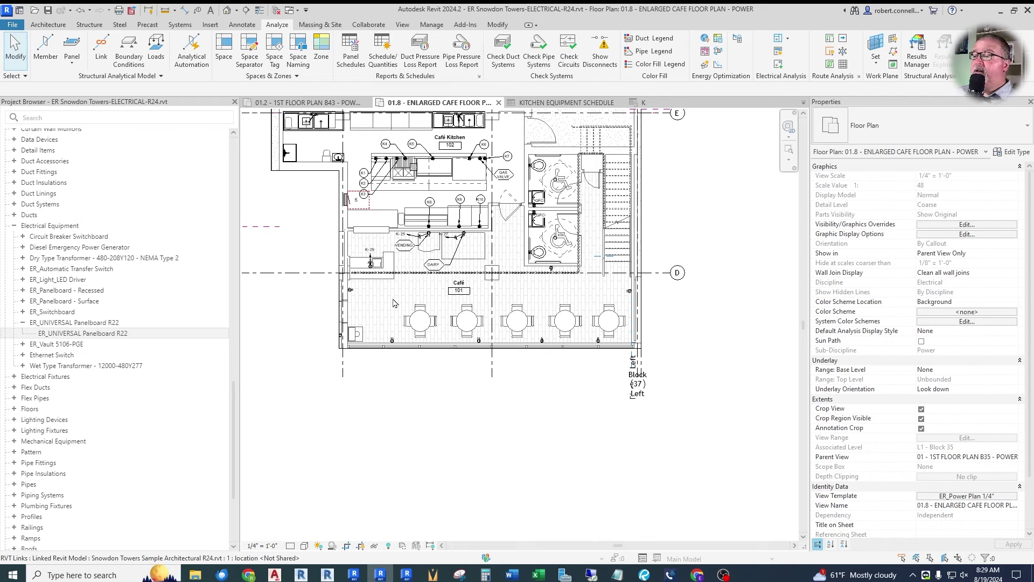
# Step: Create a power circuit on panel K for the café wall receptacle below the service counter and set its load name to REC - CAFE
pyautogui.scroll(3, 387, 303)
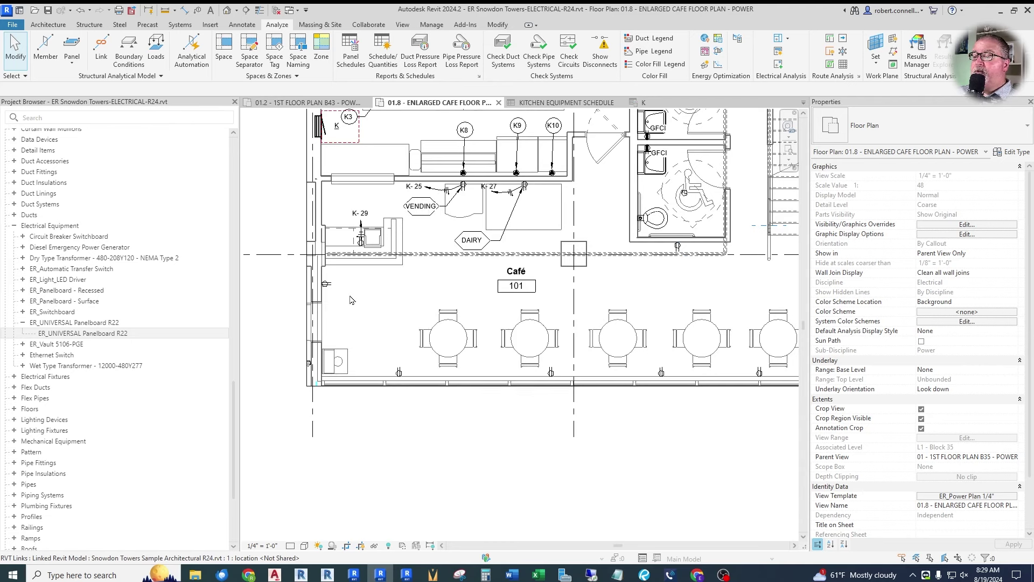
pyautogui.click(327, 284)
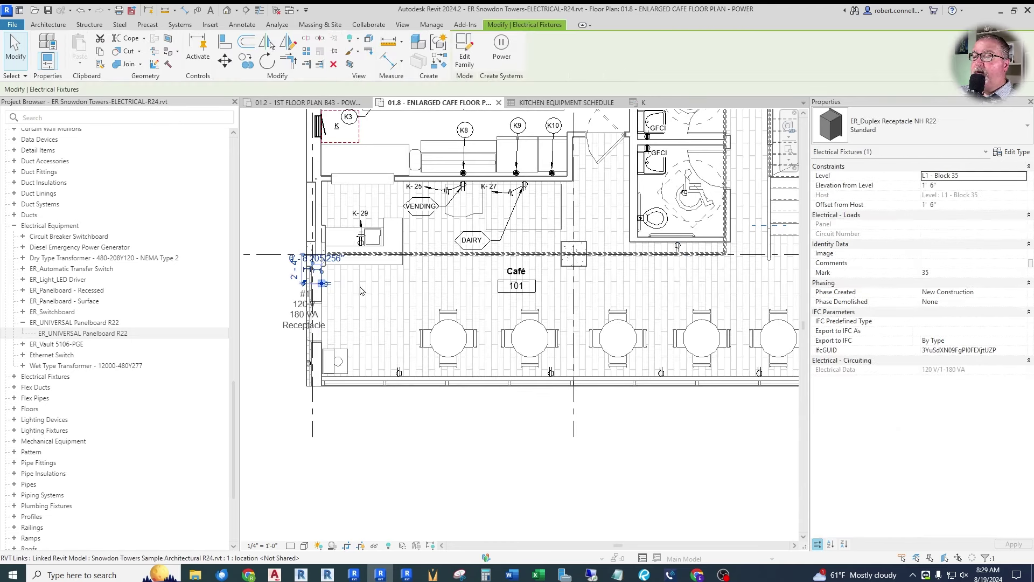
pyautogui.click(501, 48)
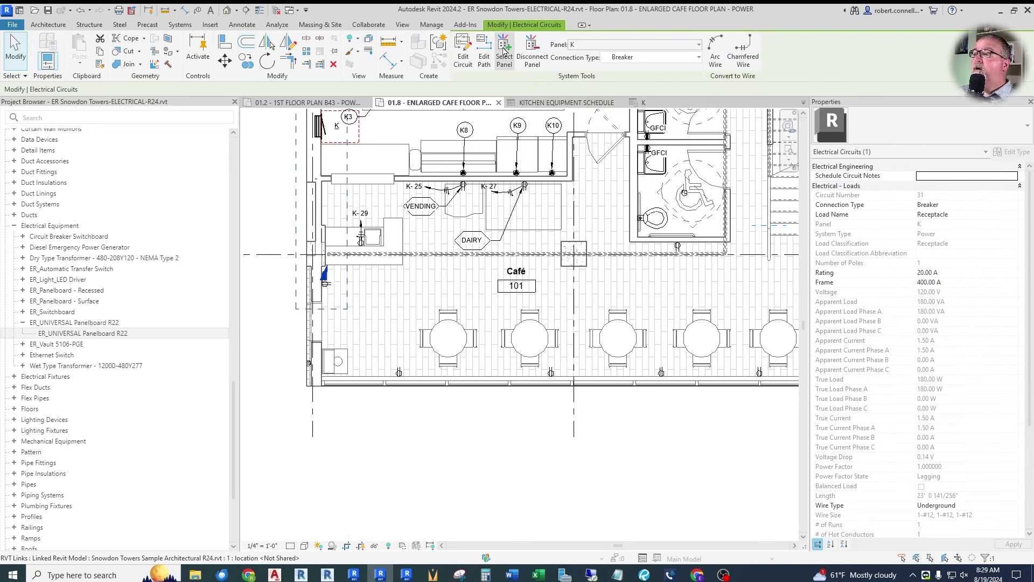
pyautogui.click(976, 215)
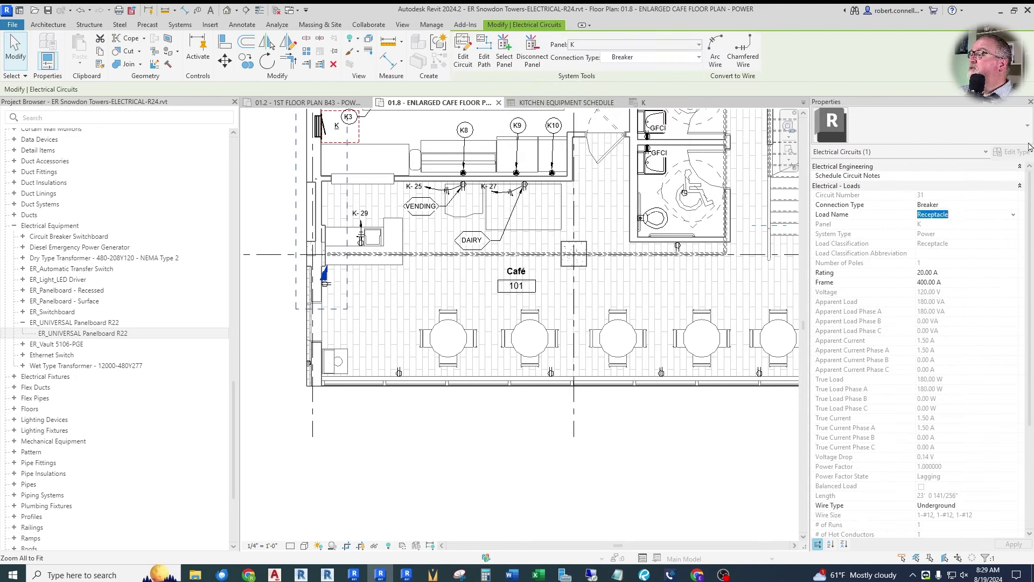
pyautogui.write('REC - C')
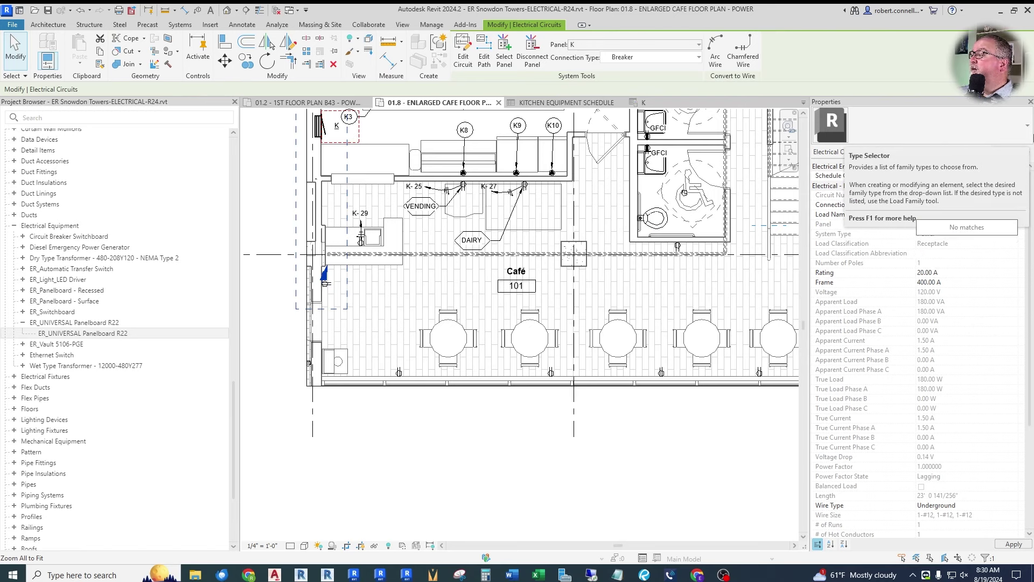
pyautogui.write('AFE')
pyautogui.press('Return')
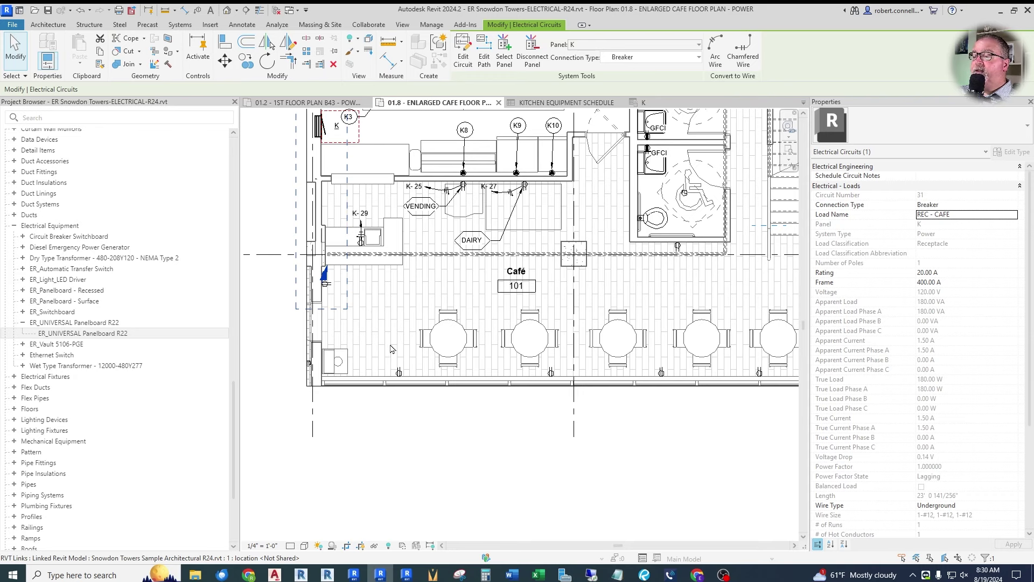
# Step: Add the four window-wall receptacles, the stair-side wall receptacle and the restroom-wall receptacle in the café to the REC - CAFE circuit
pyautogui.click(463, 54)
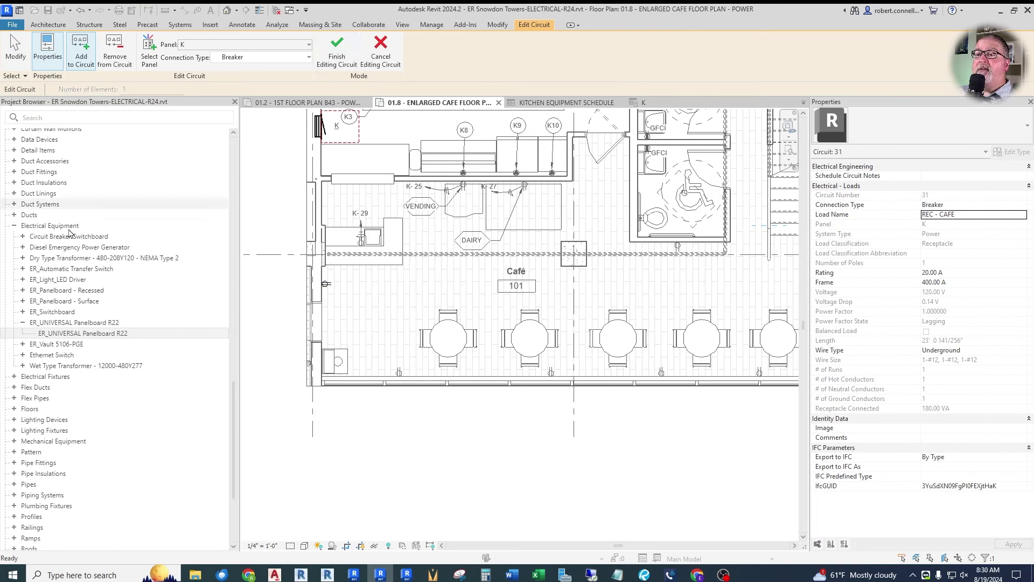
pyautogui.click(82, 54)
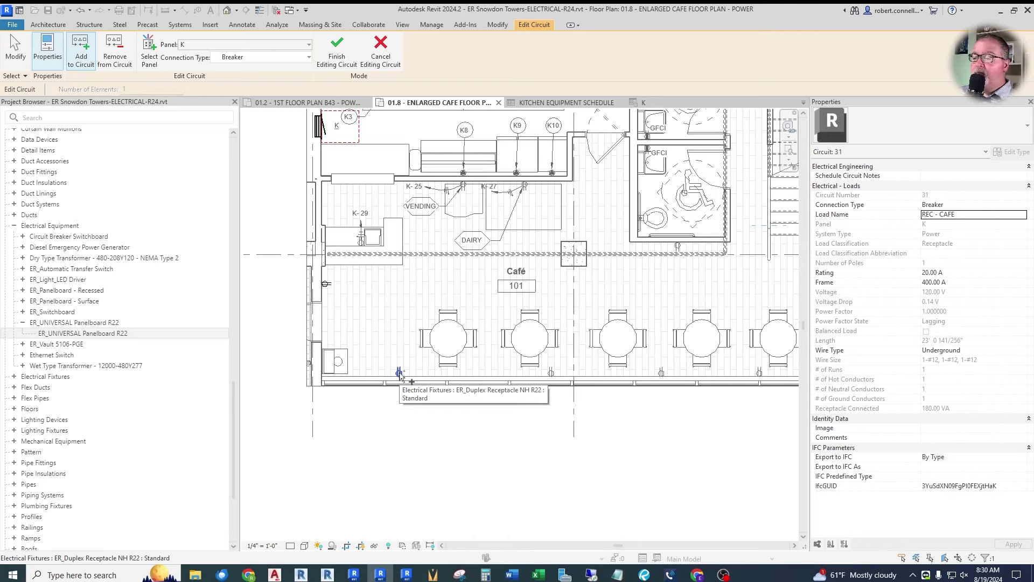
pyautogui.scroll(-4, 591, 382)
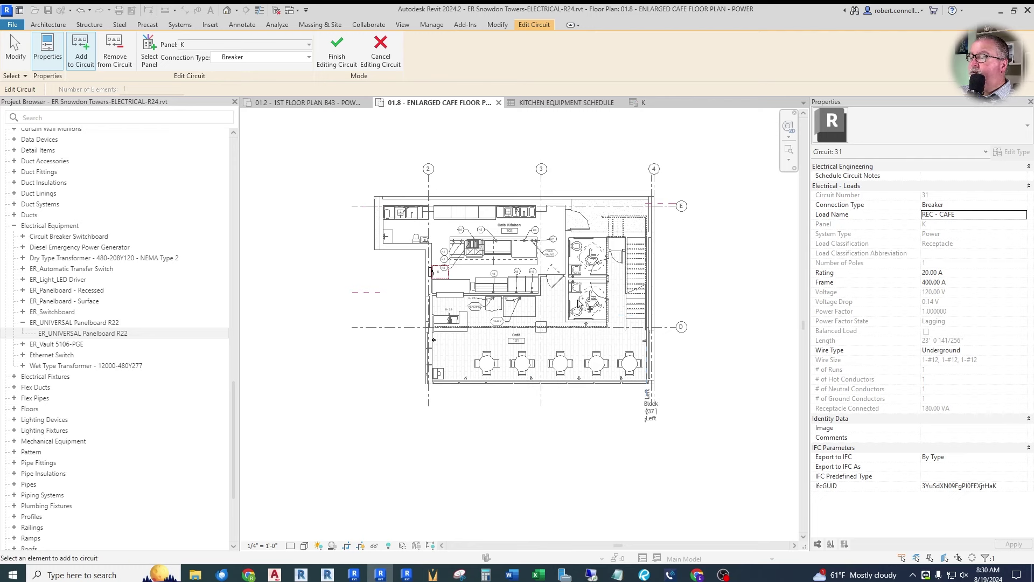
pyautogui.scroll(4, 506, 344)
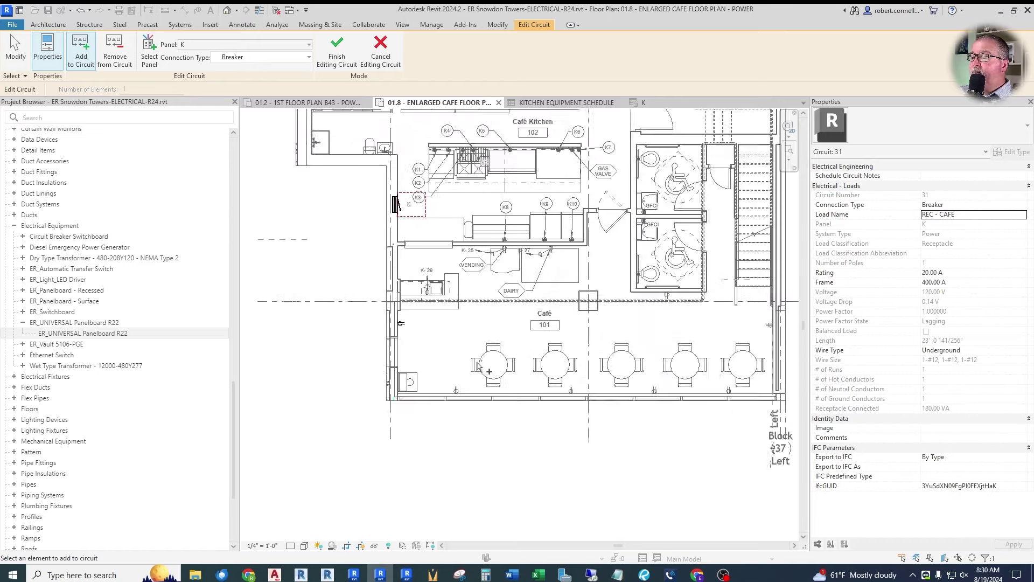
pyautogui.scroll(-2, 498, 353)
pyautogui.scroll(1, 498, 355)
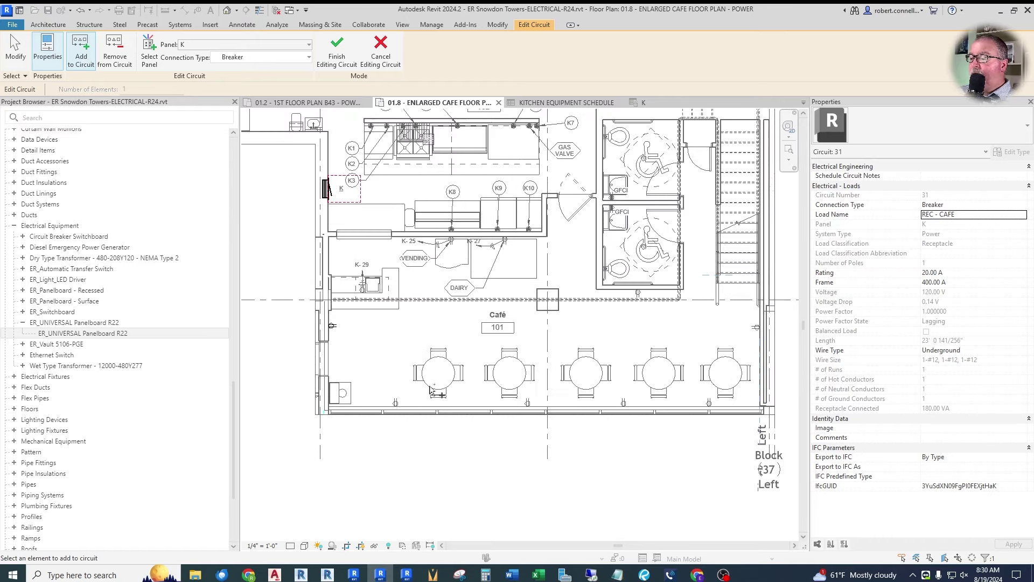
pyautogui.click(422, 391)
pyautogui.click(526, 404)
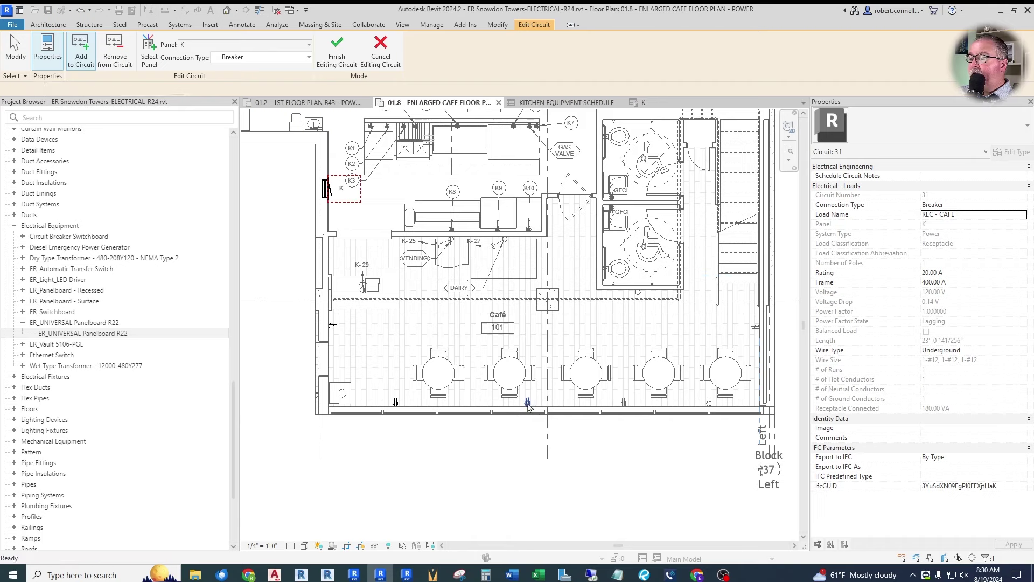
pyautogui.click(623, 404)
pyautogui.scroll(1, 648, 430)
pyautogui.scroll(2, 648, 431)
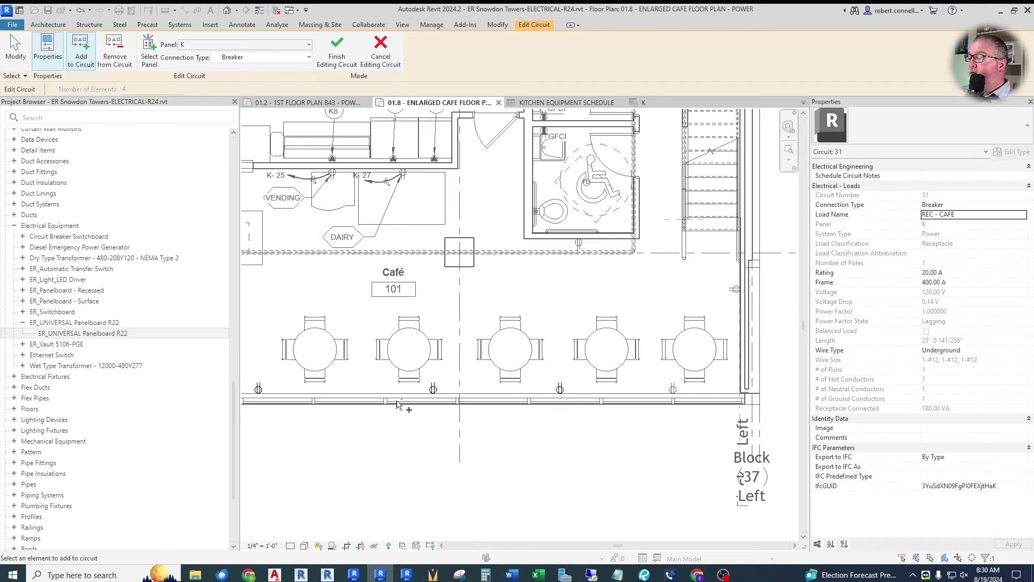
pyautogui.click(673, 389)
pyautogui.click(735, 289)
pyautogui.click(578, 243)
pyautogui.scroll(-1, 667, 291)
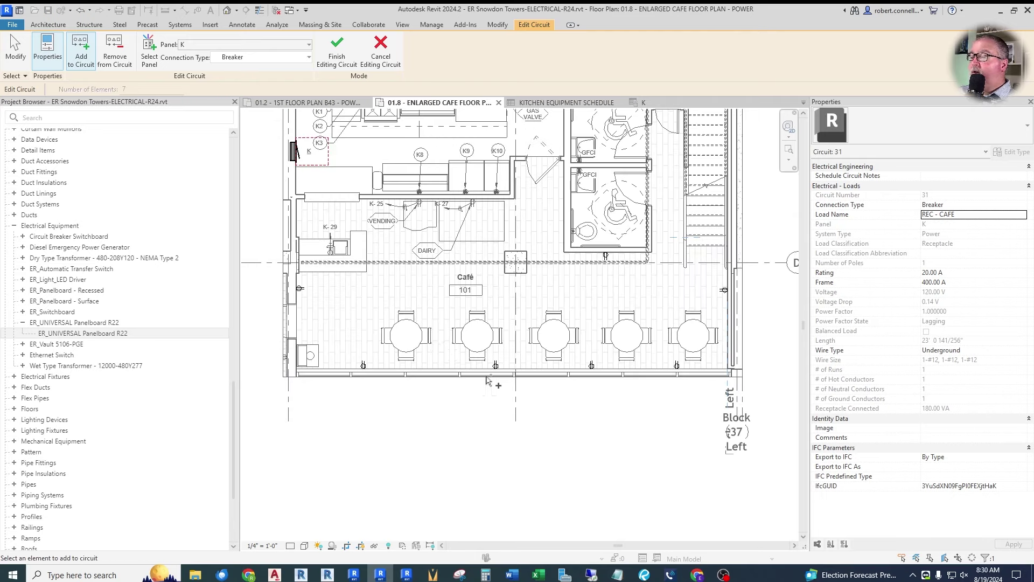
pyautogui.click(339, 51)
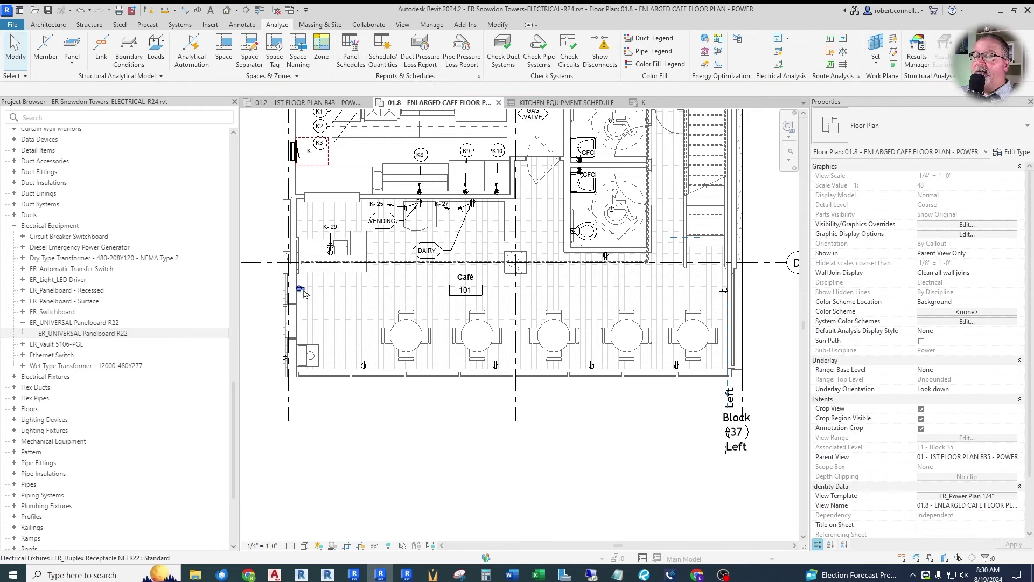
# Step: Convert the REC - CAFE circuit to arc wires linking all its café receptacles
pyautogui.press('Tab')
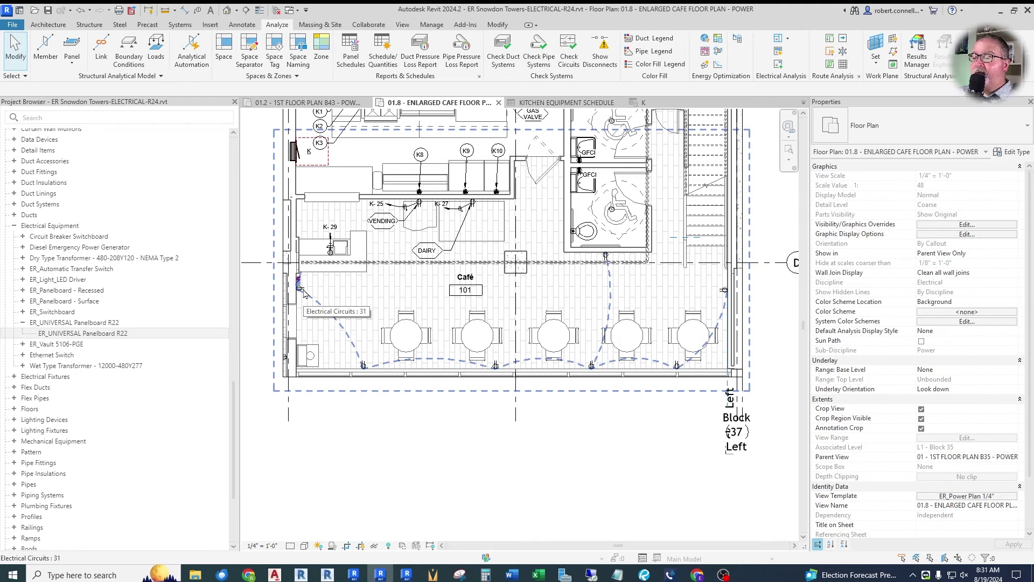
pyautogui.click(304, 294)
pyautogui.click(718, 59)
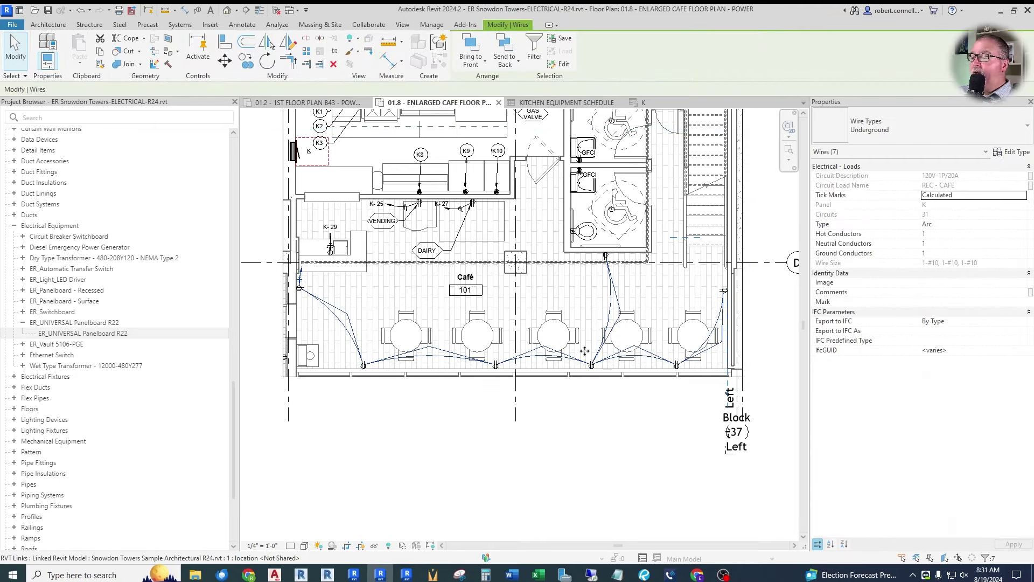
pyautogui.scroll(4, 430, 301)
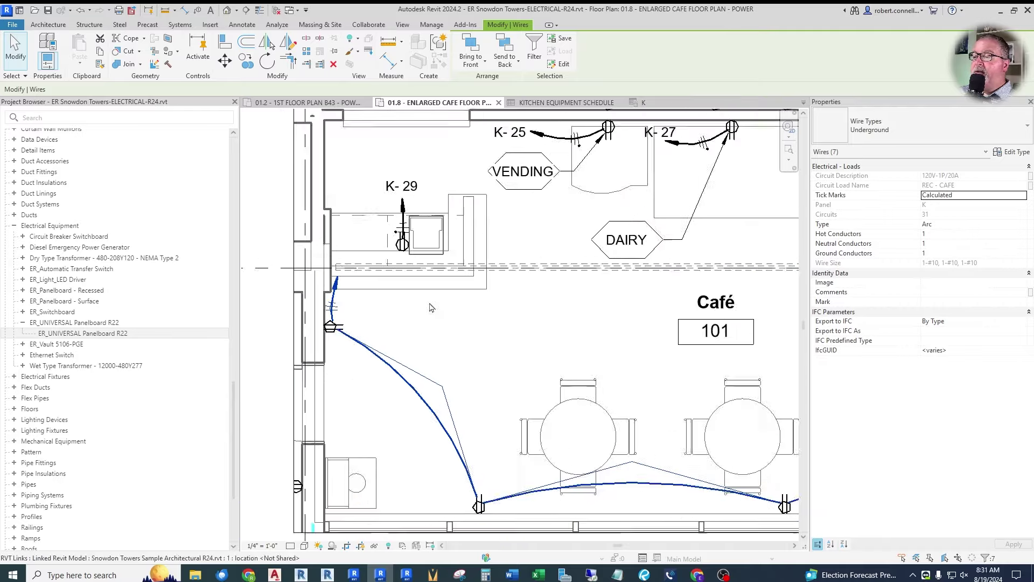
pyautogui.scroll(-3, 430, 307)
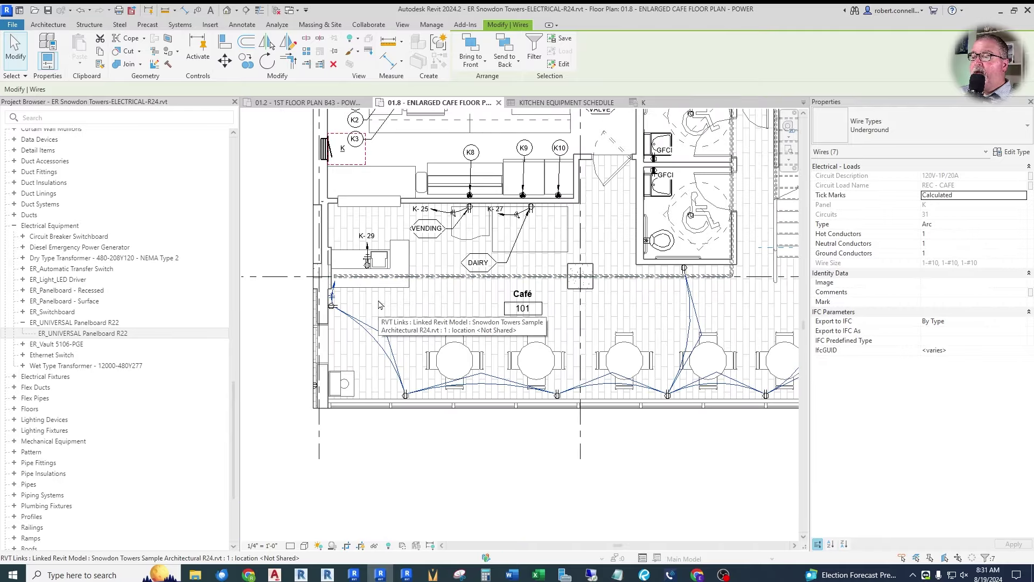
pyautogui.scroll(2, 379, 305)
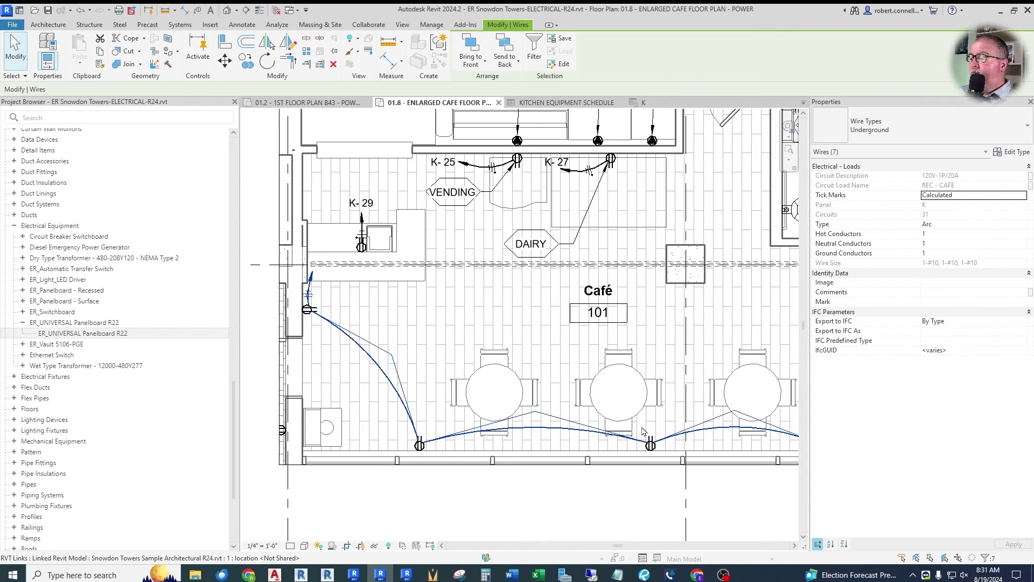
pyautogui.scroll(2, 308, 294)
# Step: Reshape the REC - CAFE home run so it arcs away from the wall with its arrowhead pointing into the café below the service counter
pyautogui.press('Escape')
pyautogui.click(305, 297)
pyautogui.moveTo(315, 300); pyautogui.dragTo(345, 300)
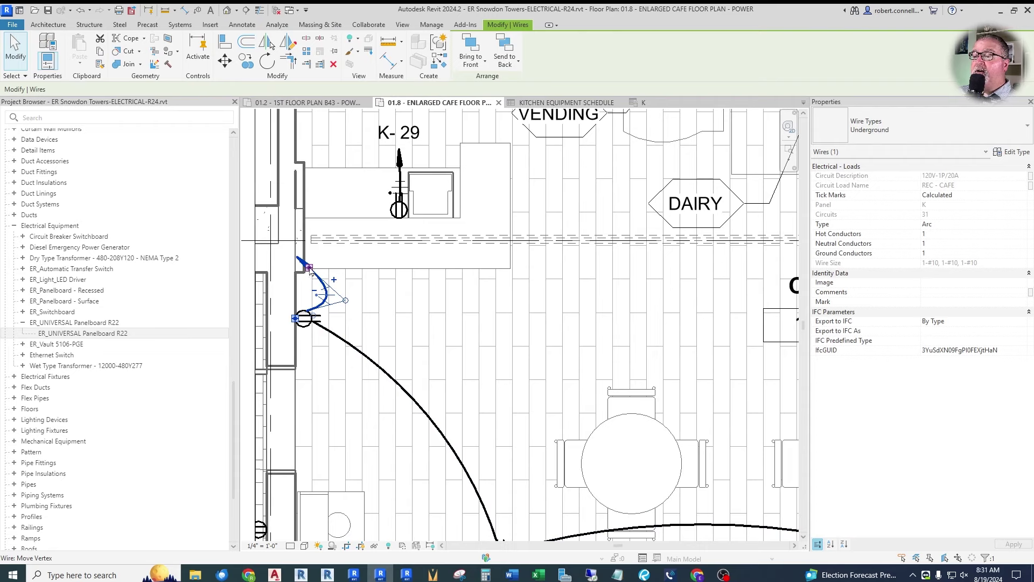
pyautogui.moveTo(310, 269); pyautogui.dragTo(344, 289)
pyautogui.press('Escape')
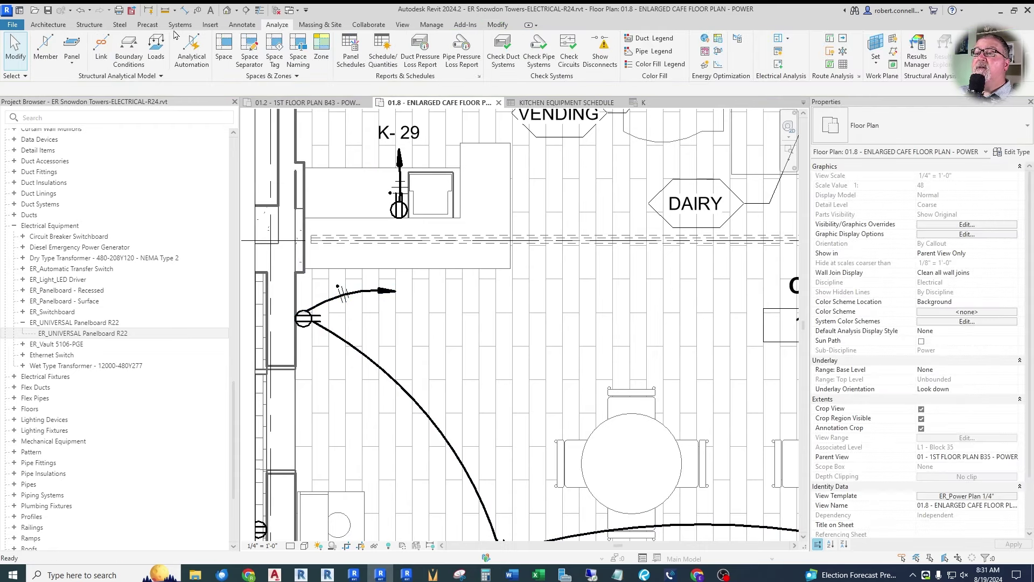
# Step: Tag the REC - CAFE home run wire without a leader, placing the circuit tag just past the arrowhead
pyautogui.click(198, 11)
pyautogui.click(351, 297)
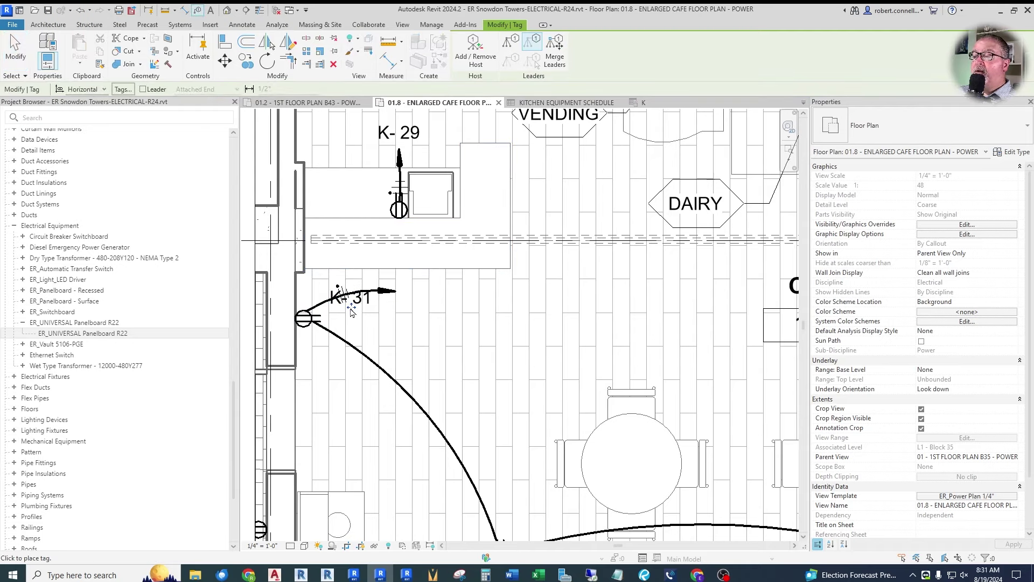
pyautogui.moveTo(421, 307); pyautogui.dragTo(420, 305)
pyautogui.press('Escape')
pyautogui.scroll(-3, 301, 258)
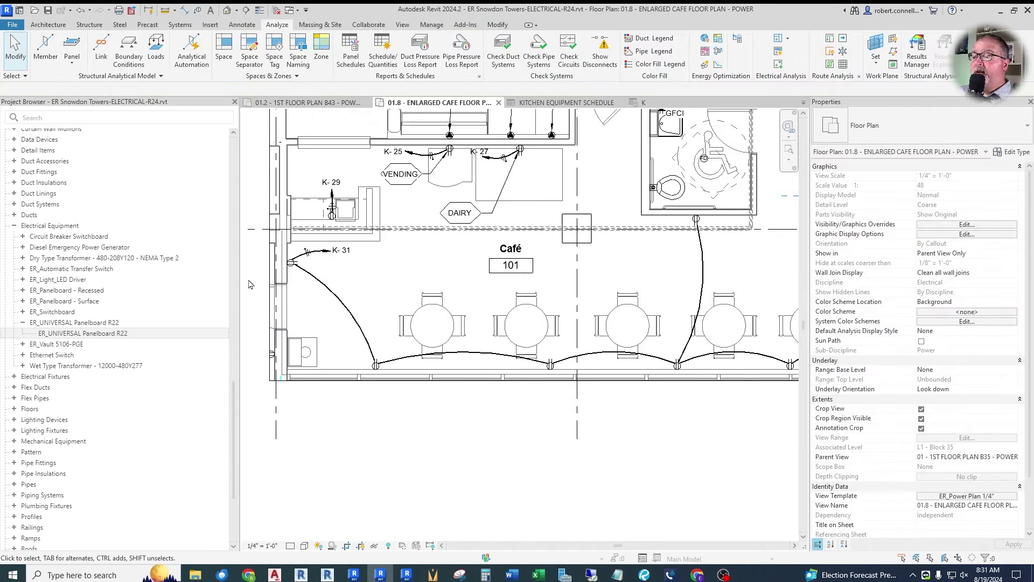
# Step: Examine the arc wires and their connections at the receptacles along the café's window wall
pyautogui.scroll(5, 353, 372)
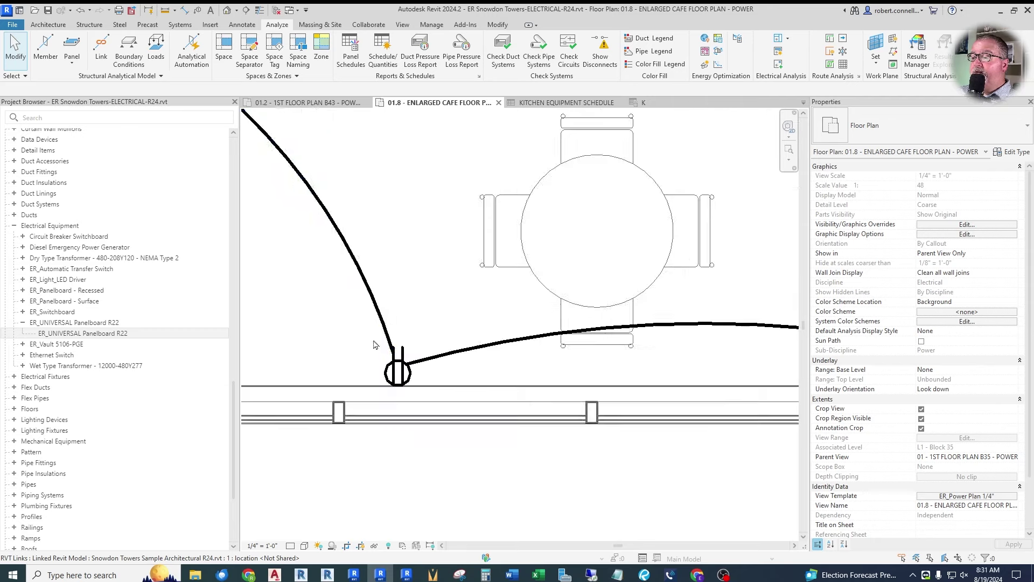
pyautogui.click(374, 364)
pyautogui.moveTo(395, 369); pyautogui.dragTo(351, 434)
pyautogui.press('Escape')
pyautogui.scroll(-6, 351, 434)
pyautogui.scroll(4, 678, 391)
pyautogui.scroll(-2, 679, 392)
pyautogui.scroll(3, 679, 391)
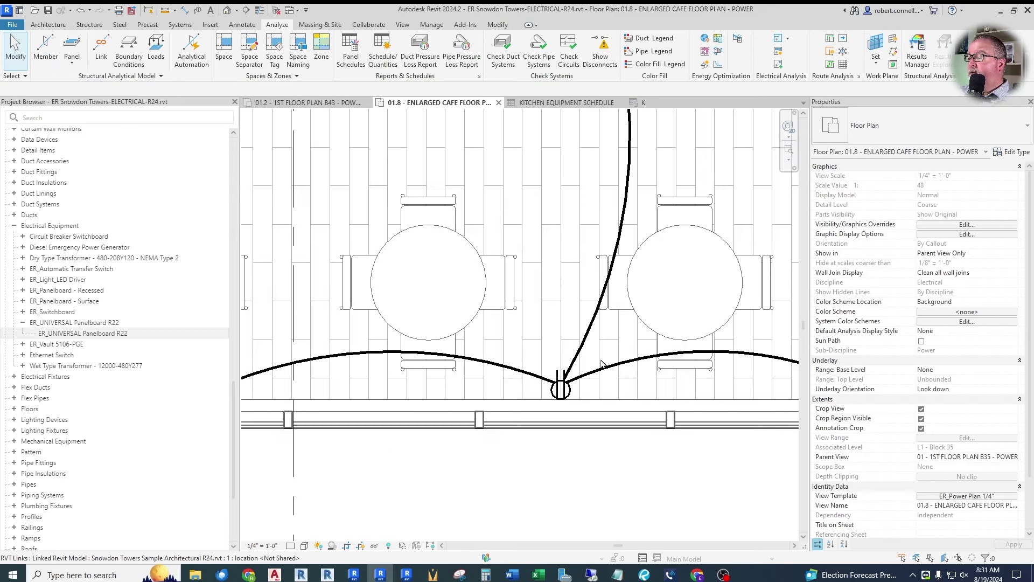
pyautogui.scroll(-4, 517, 437)
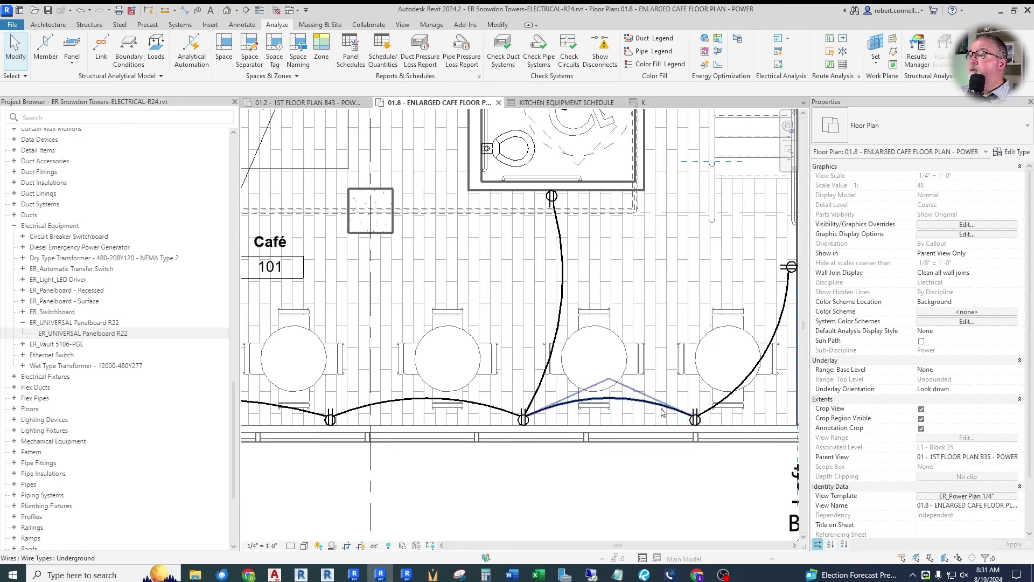
pyautogui.scroll(1, 714, 355)
pyautogui.scroll(-1, 714, 355)
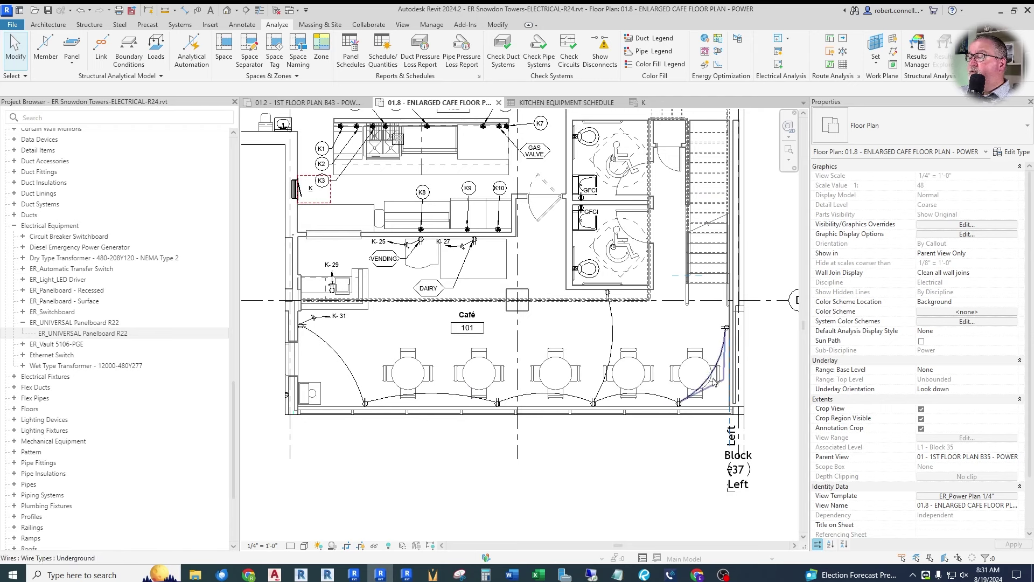
pyautogui.scroll(2, 634, 375)
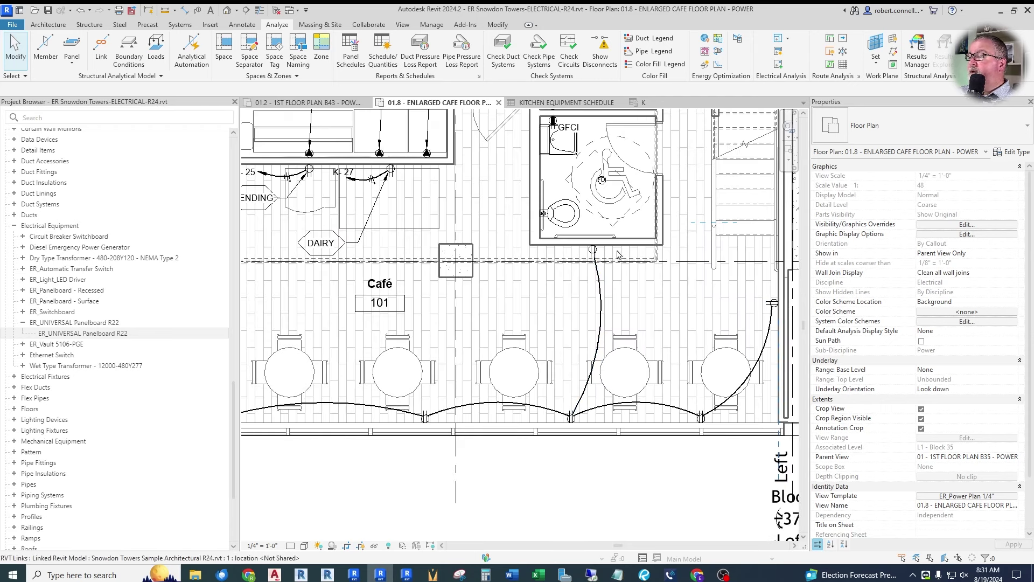
# Step: Reroute the restroom-wall receptacle's wire to the stair-side wall receptacle and reshape it into a shallow arc clear of the tables
pyautogui.click(593, 296)
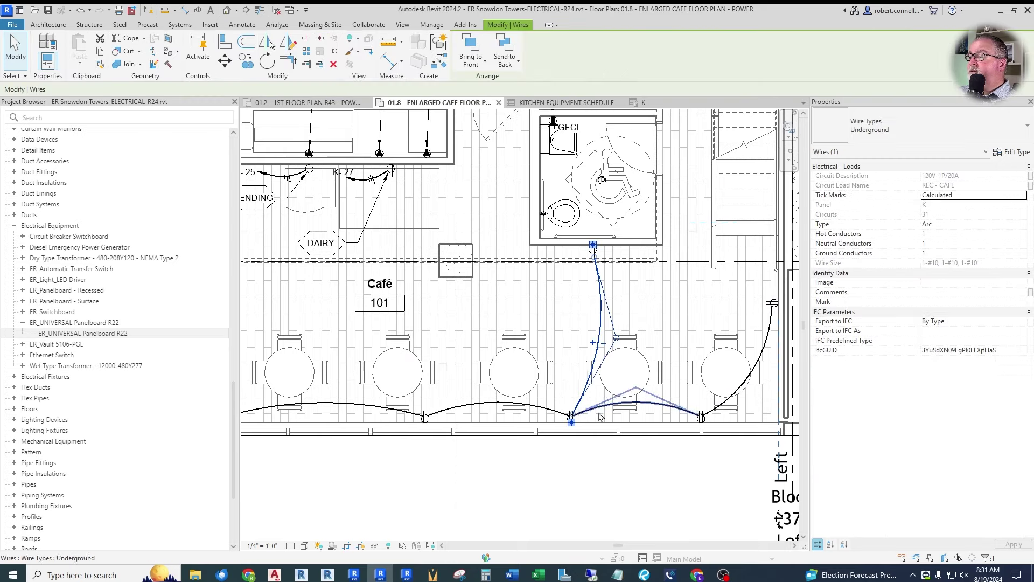
pyautogui.moveTo(579, 414); pyautogui.dragTo(759, 329)
pyautogui.scroll(3, 766, 292)
pyautogui.scroll(-2, 770, 325)
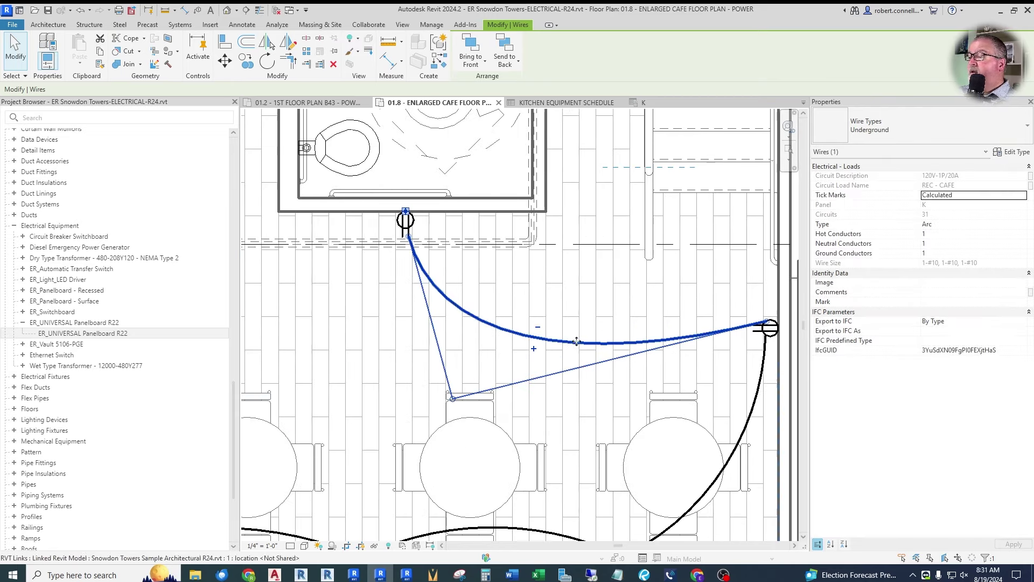
pyautogui.moveTo(576, 341); pyautogui.dragTo(595, 249)
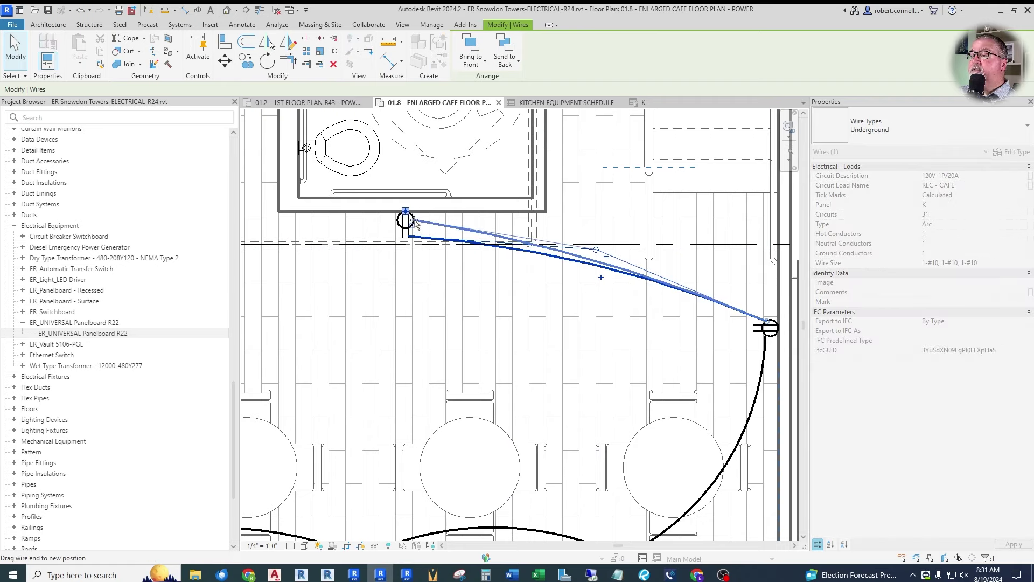
pyautogui.press('Escape')
pyautogui.scroll(-2, 615, 301)
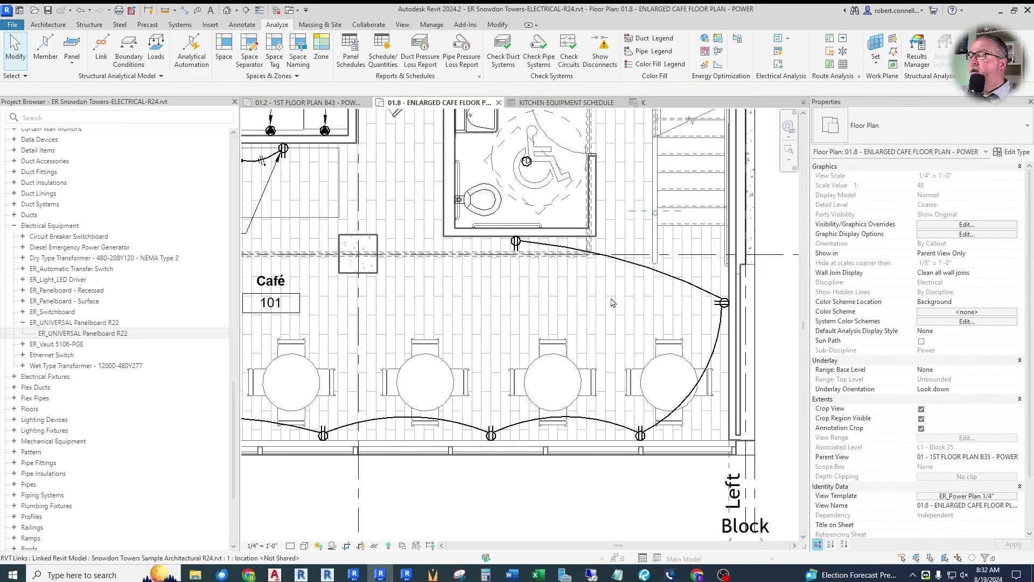
pyautogui.scroll(-2, 581, 339)
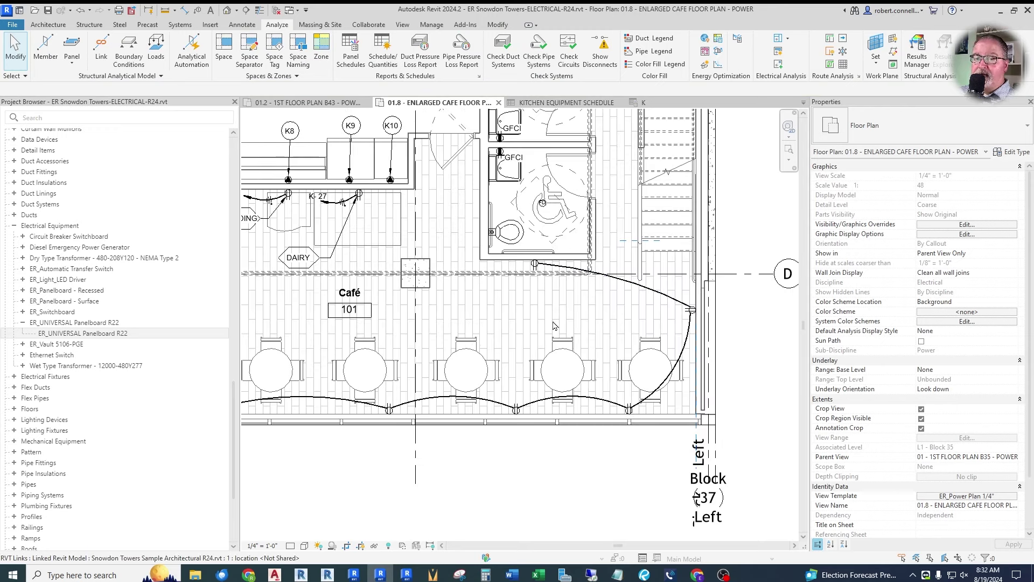
pyautogui.scroll(-1, 541, 347)
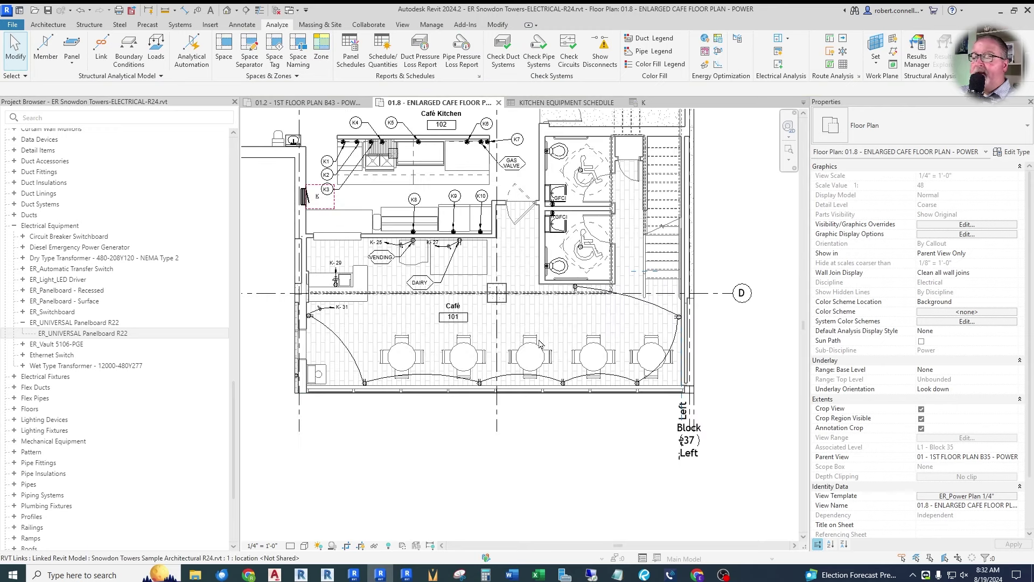
# Step: Examine the two GFCI receptacles at the restroom sinks beside the café
pyautogui.scroll(2, 409, 313)
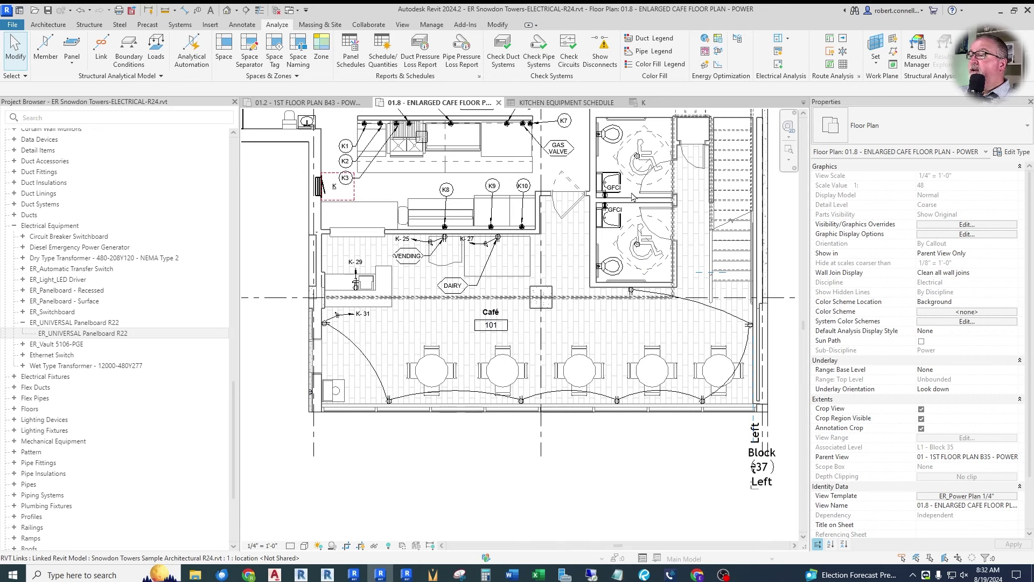
pyautogui.scroll(3, 628, 146)
pyautogui.scroll(-3, 581, 215)
pyautogui.scroll(2, 541, 280)
pyautogui.scroll(-1, 541, 280)
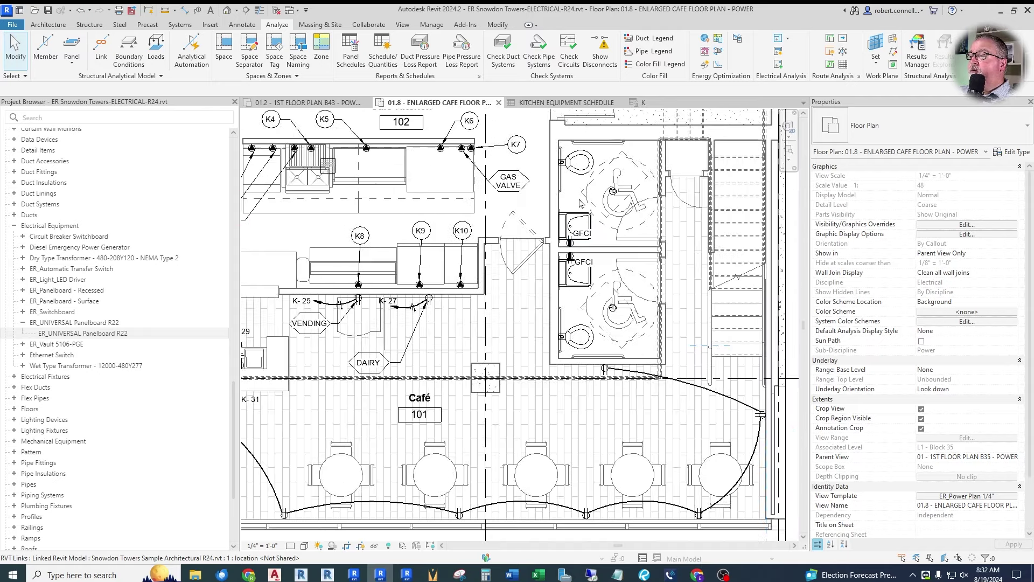
pyautogui.scroll(2, 541, 280)
pyautogui.scroll(-2, 570, 259)
pyautogui.scroll(2, 603, 234)
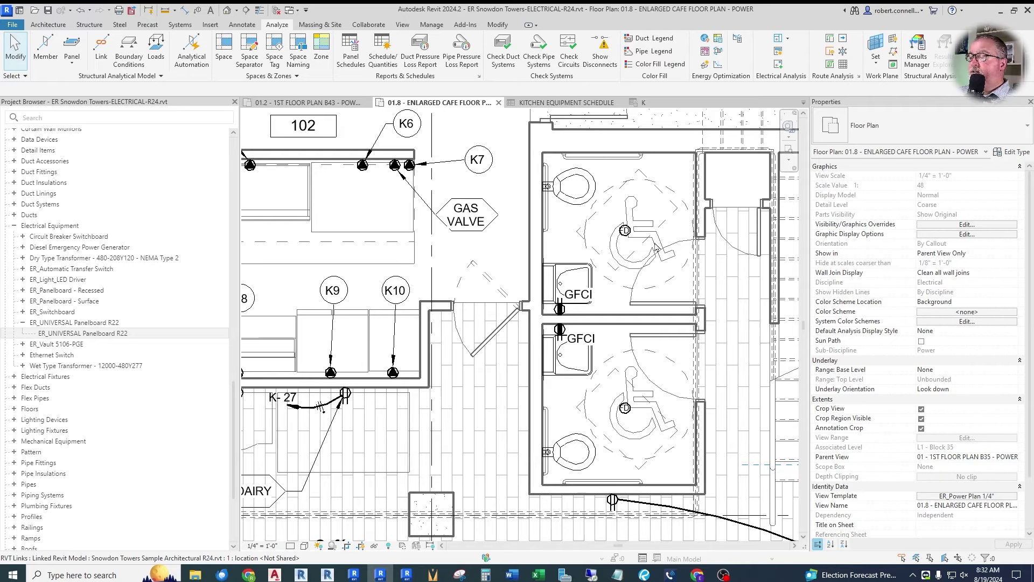
pyautogui.scroll(-2, 548, 278)
pyautogui.scroll(2, 643, 254)
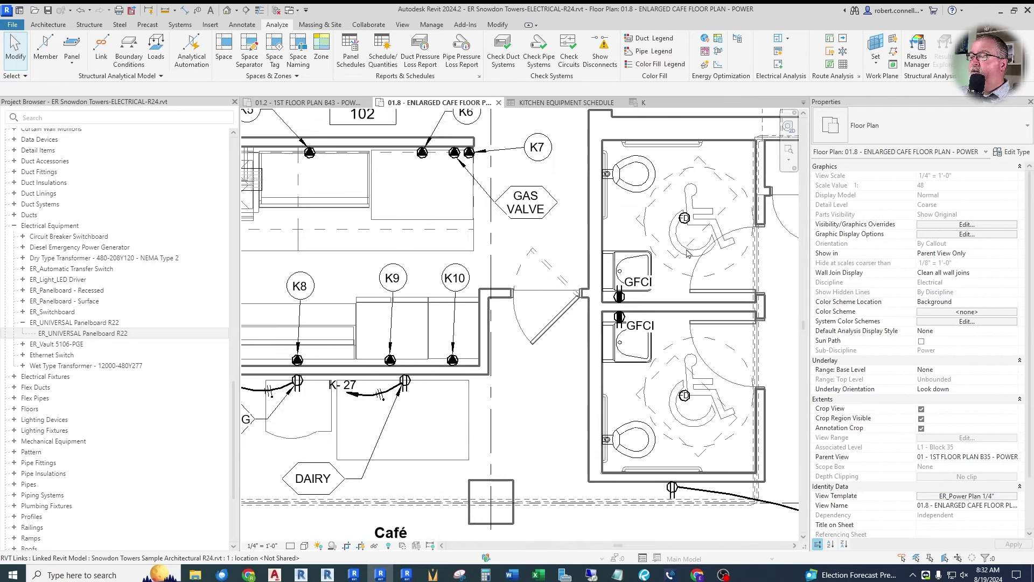
pyautogui.scroll(2, 641, 257)
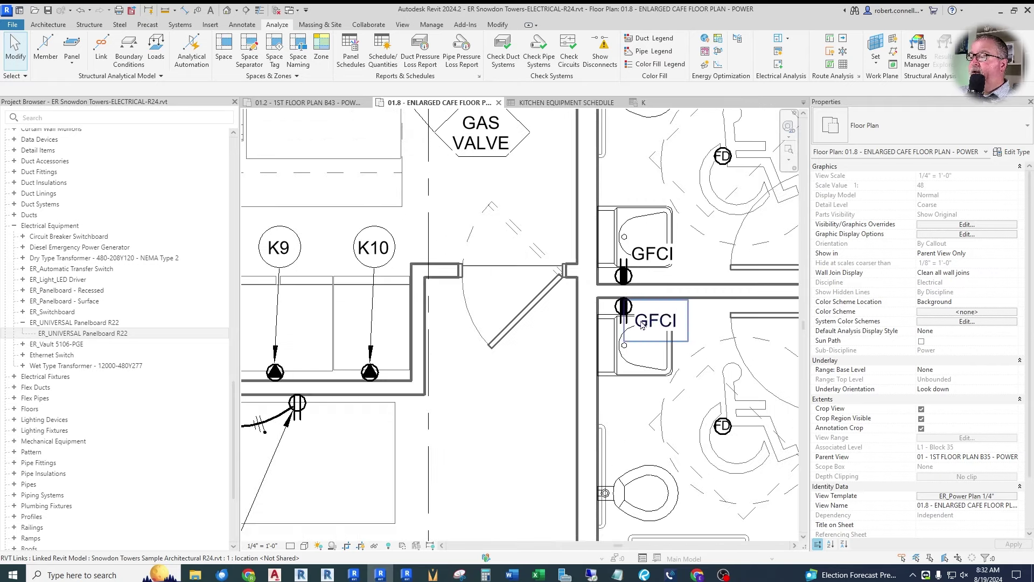
pyautogui.click(625, 281)
pyautogui.press('Escape')
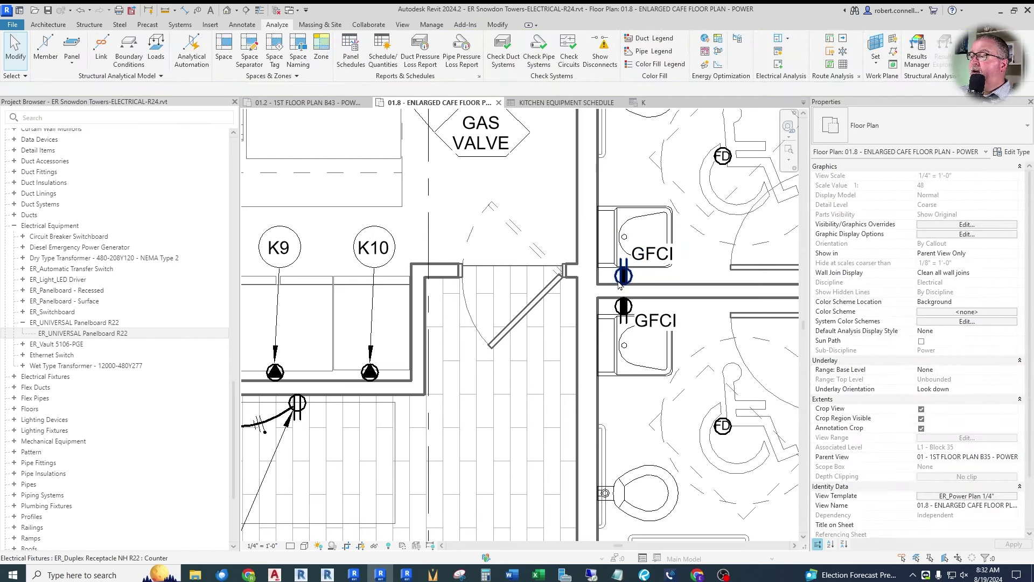
# Step: Create a power circuit from the two GFCI receptacles at the restroom sinks, leaving its panel unassigned
pyautogui.click(619, 285)
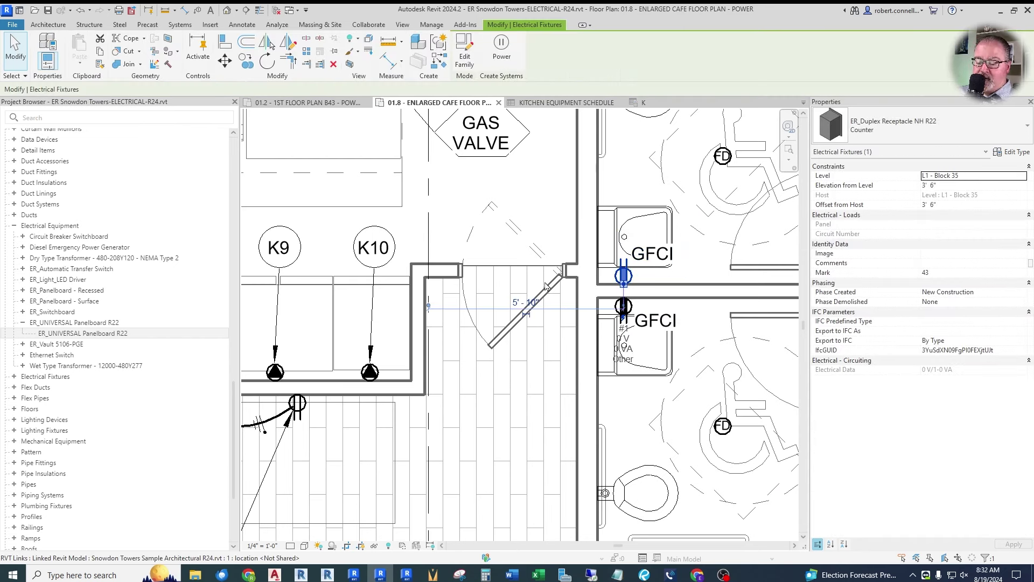
pyautogui.keyDown('ctrl'); pyautogui.click(624, 307); pyautogui.keyUp('ctrl')
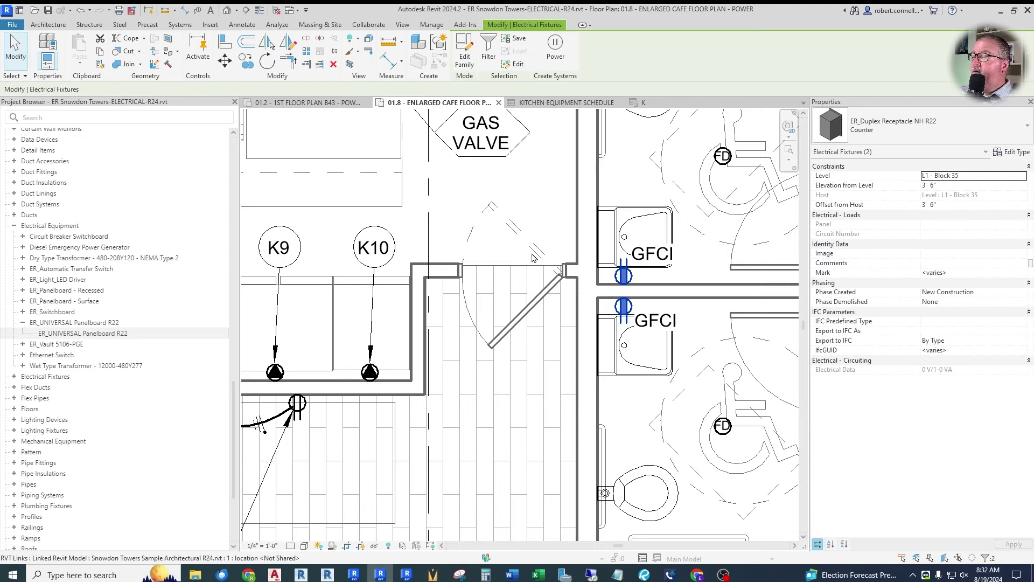
pyautogui.click(556, 53)
pyautogui.click(698, 45)
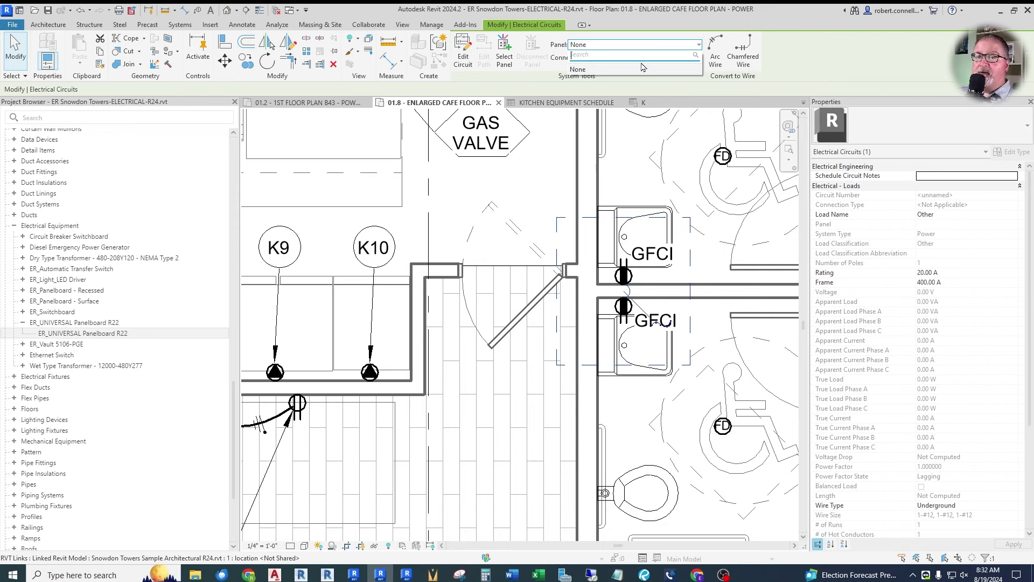
pyautogui.press('Escape')
pyautogui.press('Escape')
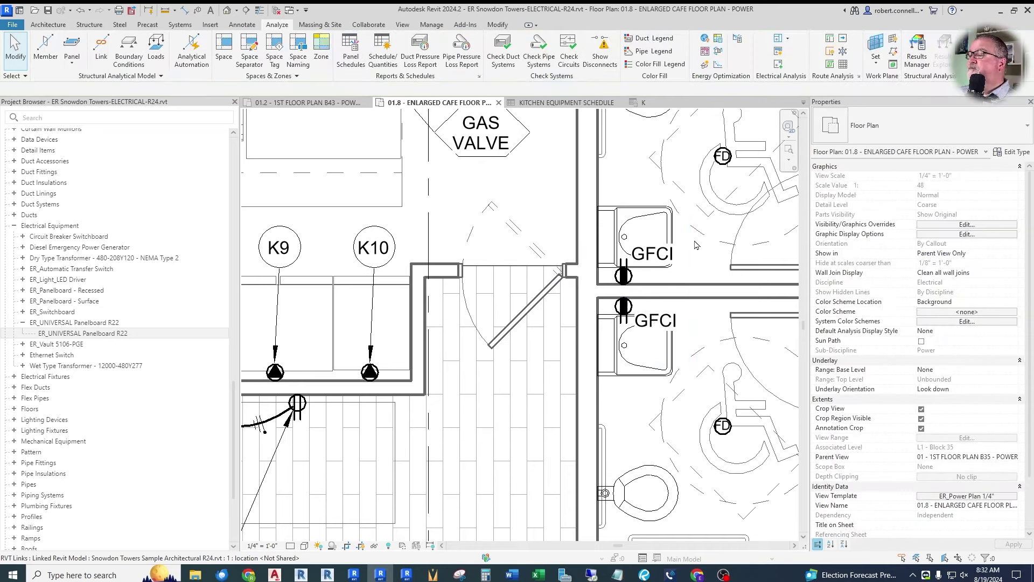
# Step: Set the Counter duplex receptacle type's voltage to 120 V and its load classification to Receptacle
pyautogui.click(622, 284)
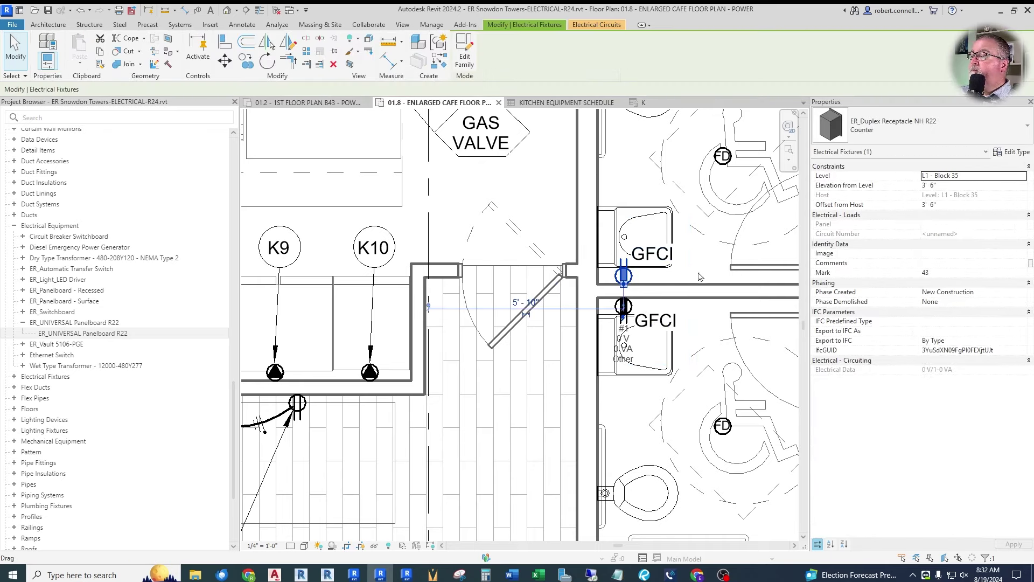
pyautogui.click(1013, 152)
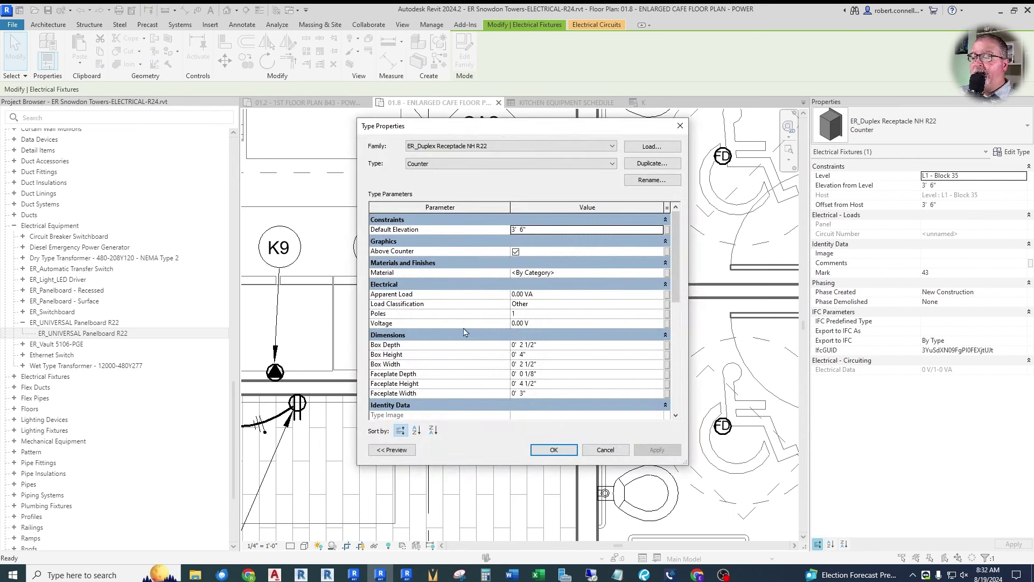
pyautogui.click(548, 323)
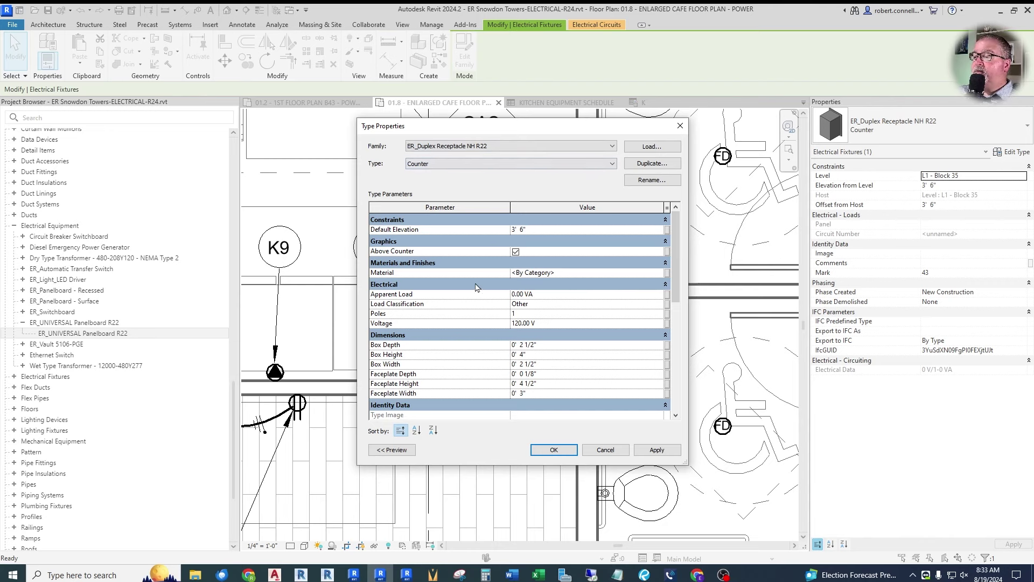
pyautogui.click(654, 307)
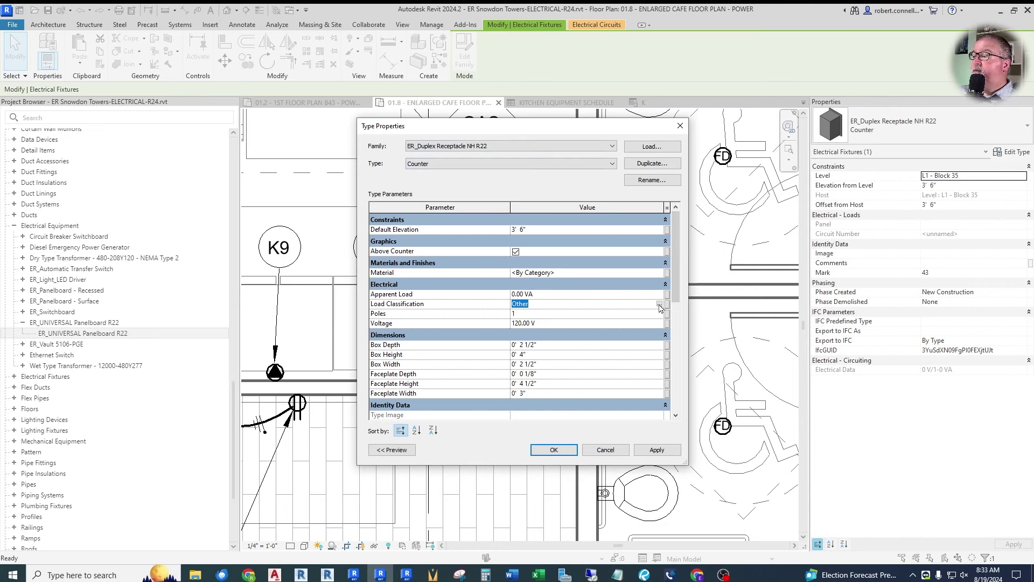
pyautogui.click(659, 305)
pyautogui.scroll(-2, 483, 294)
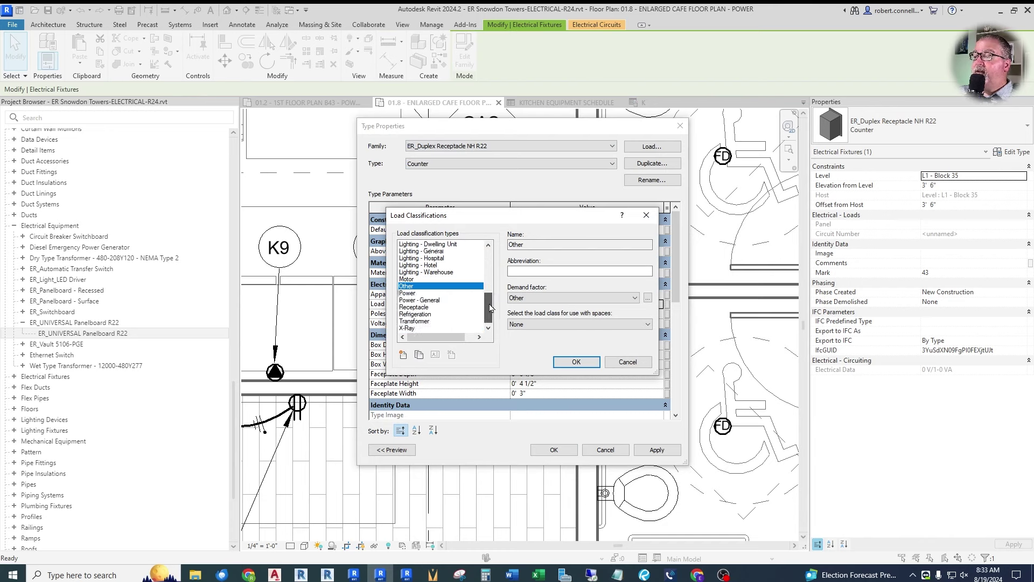
pyautogui.click(419, 306)
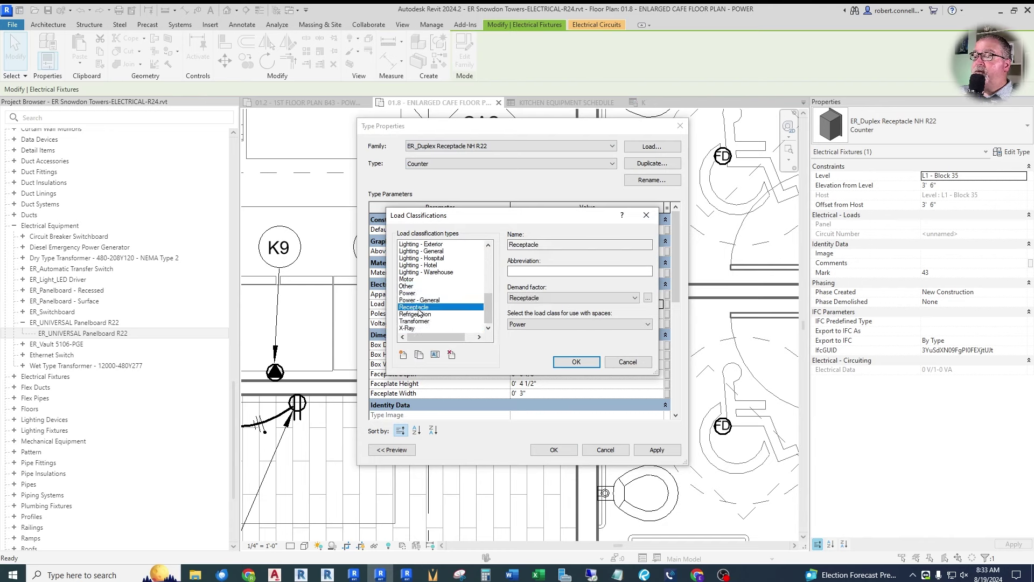
pyautogui.click(578, 362)
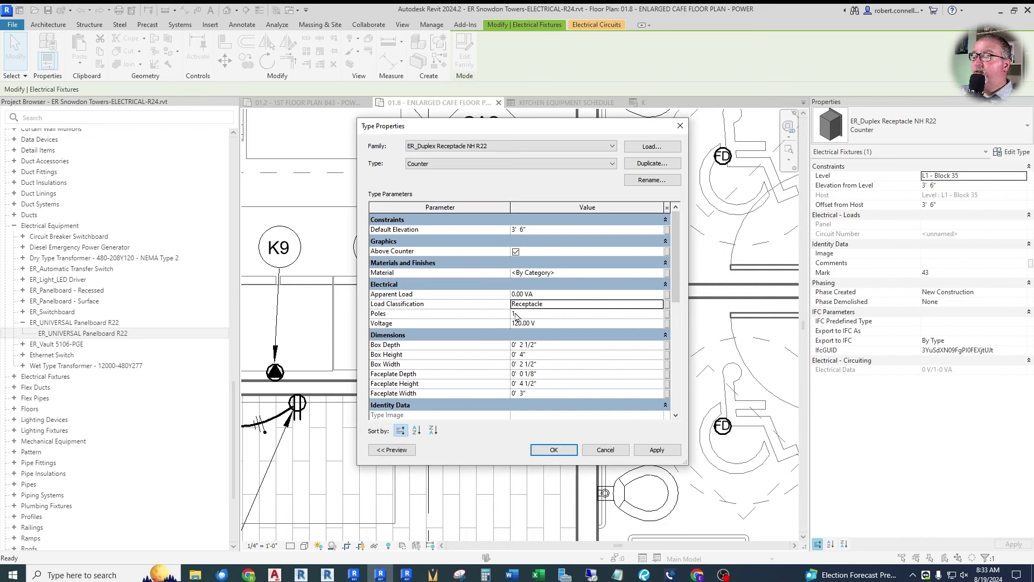
# Step: Set the Counter receptacle type's apparent load to 180 VA and apply the type changes
pyautogui.click(573, 292)
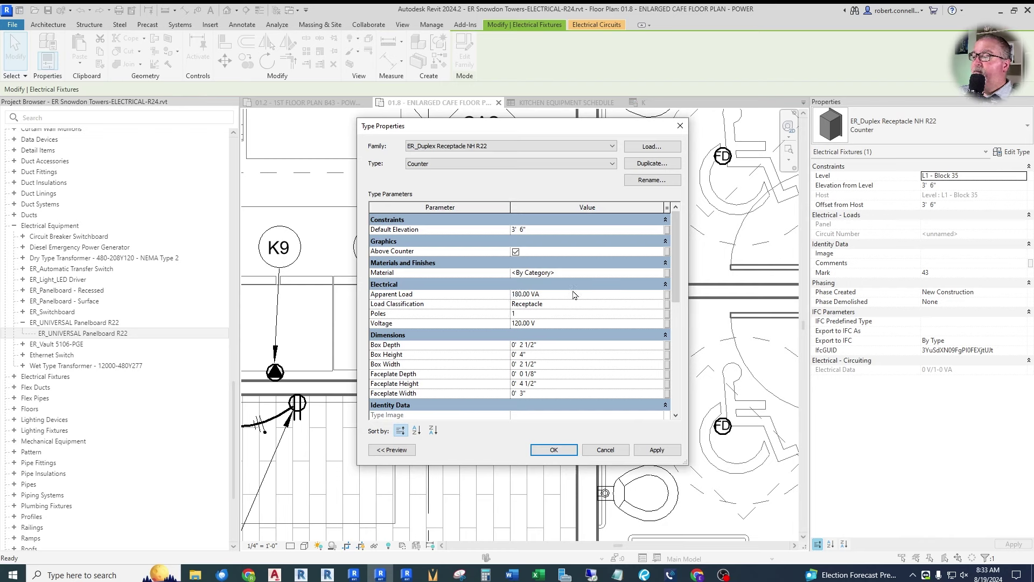
pyautogui.click(653, 454)
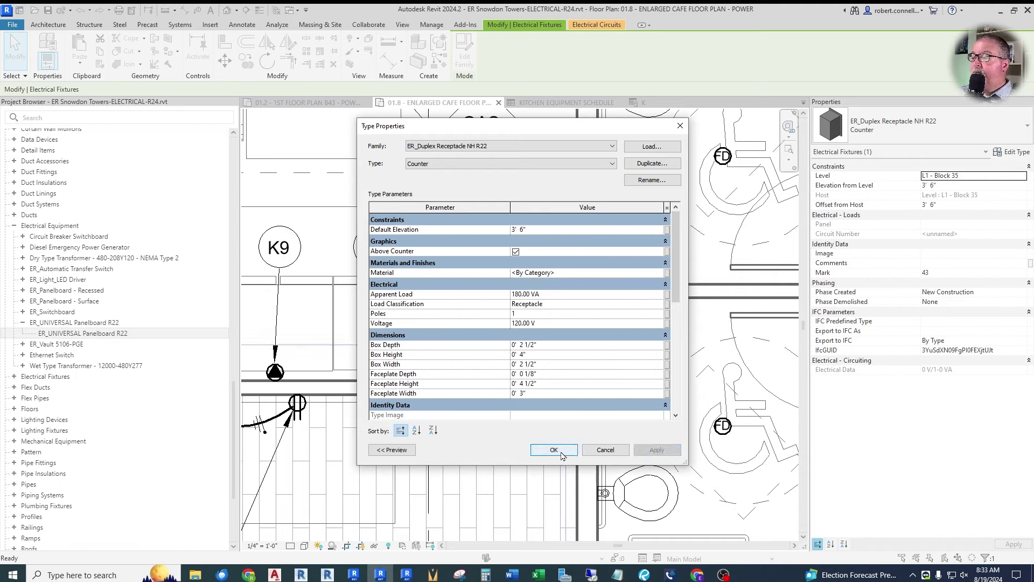
pyautogui.click(555, 450)
pyautogui.press('Escape')
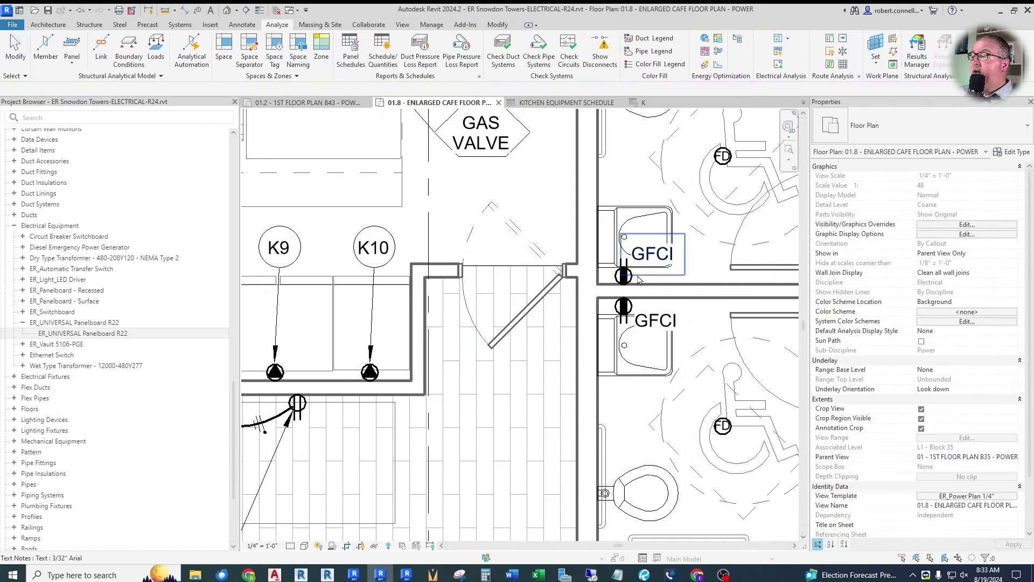
# Step: Generate an arc wire for the restroom sink circuit, linking the two GFCI receptacles
pyautogui.press('Tab')
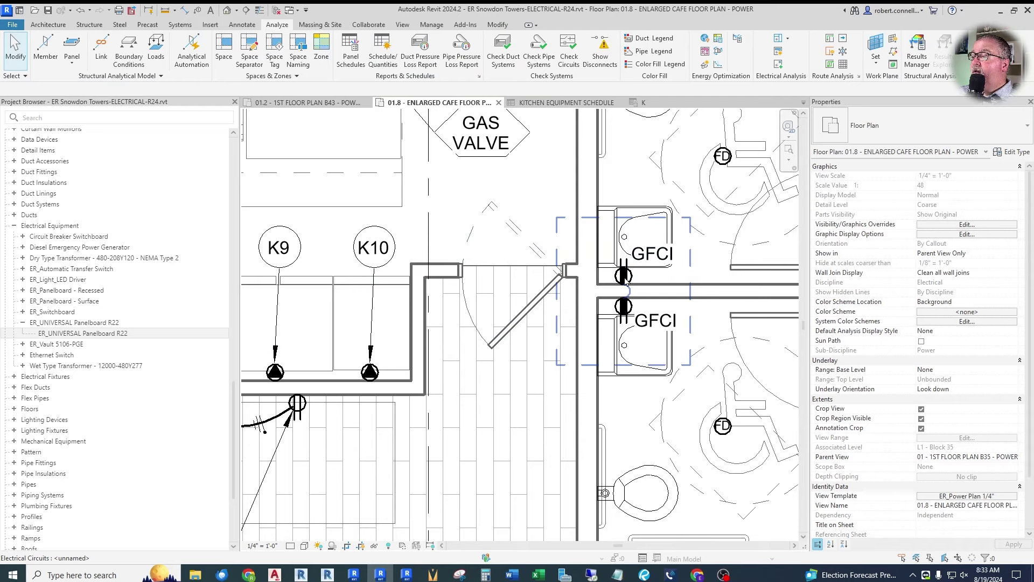
pyautogui.click(625, 281)
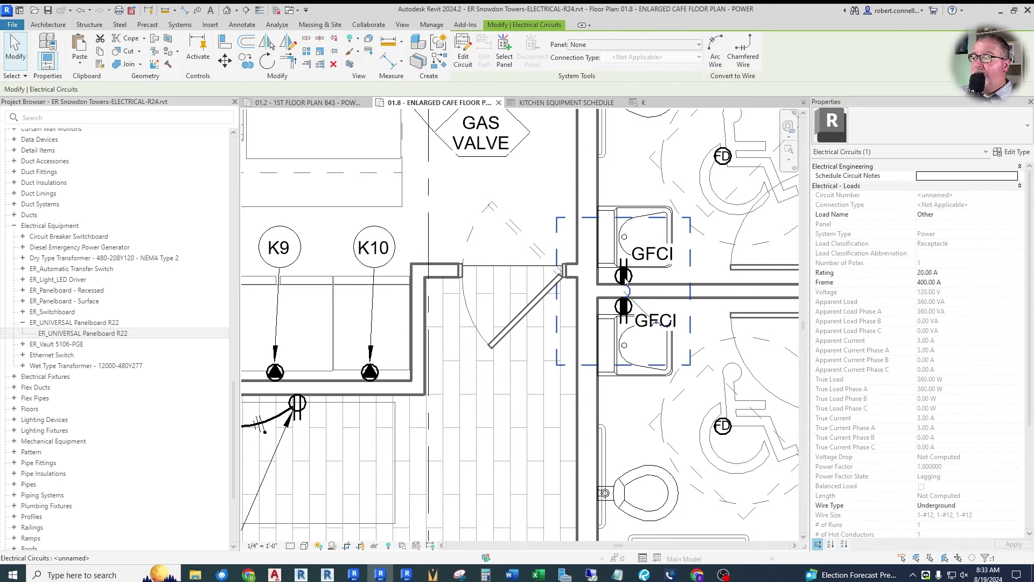
pyautogui.click(625, 290)
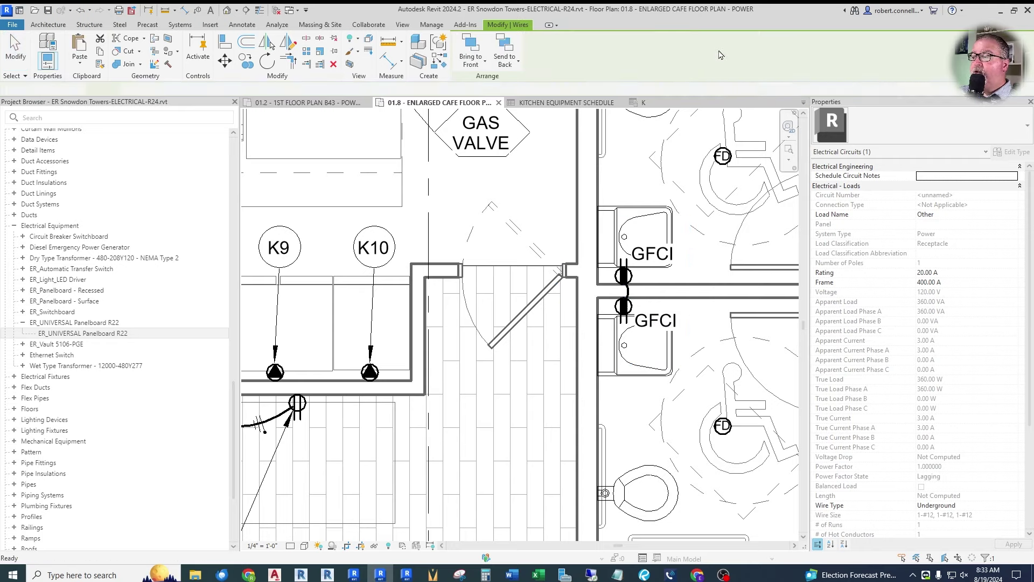
pyautogui.press('Escape')
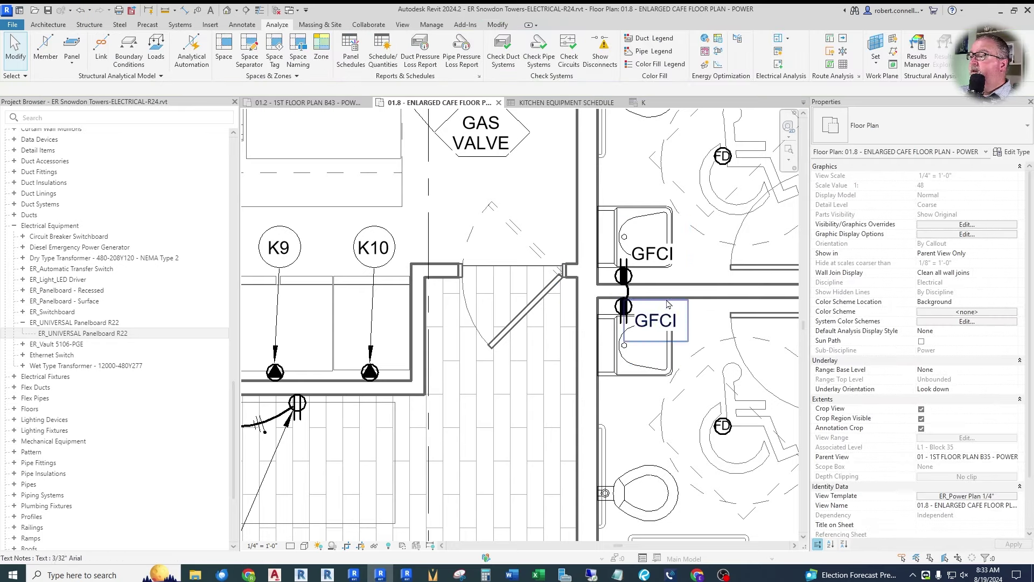
# Step: Examine the arc wire between the sink receptacles and the circuit properties of the receptacle in the upper restroom
pyautogui.scroll(3, 652, 283)
pyautogui.scroll(-3, 630, 263)
pyautogui.scroll(2, 538, 279)
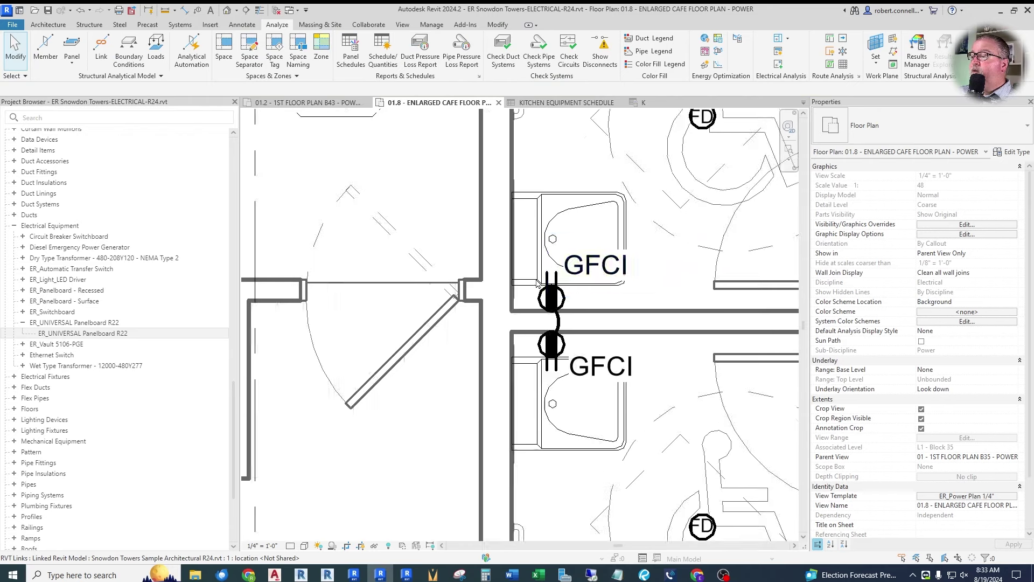
pyautogui.scroll(-2, 617, 306)
pyautogui.scroll(3, 592, 302)
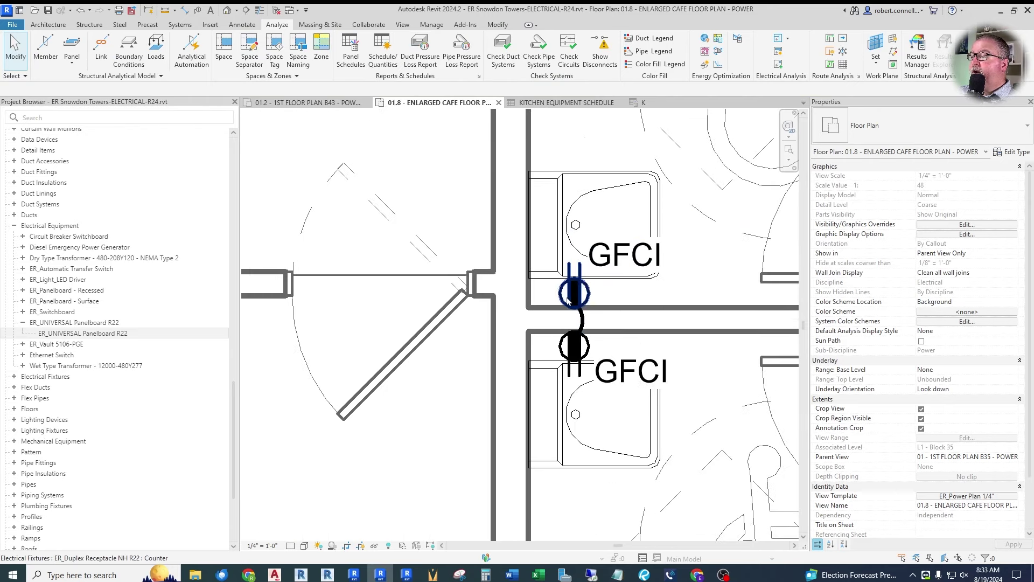
pyautogui.click(573, 293)
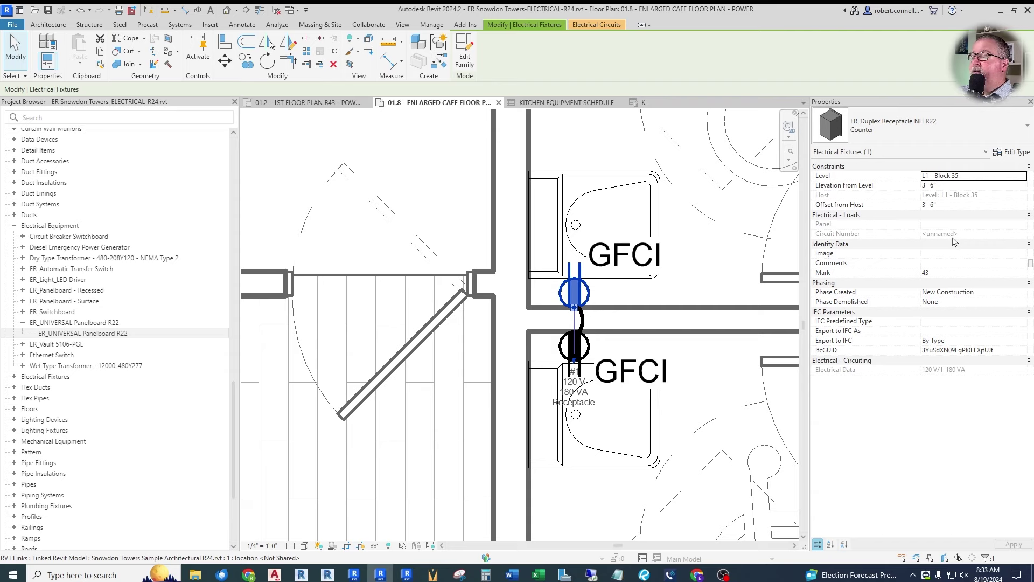
pyautogui.click(740, 269)
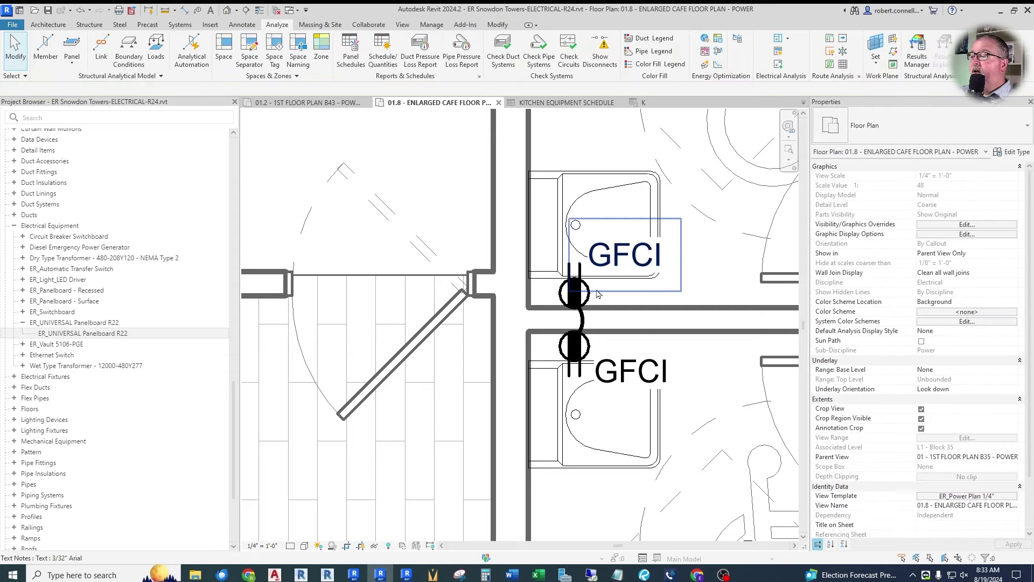
pyautogui.press('Tab')
pyautogui.press('Tab')
pyautogui.press('Tab')
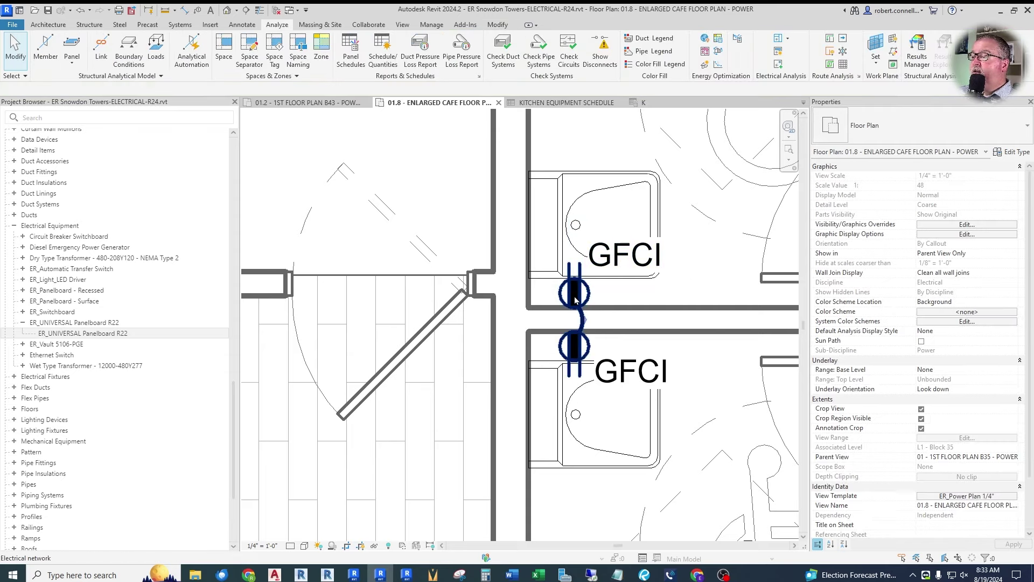
pyautogui.click(575, 297)
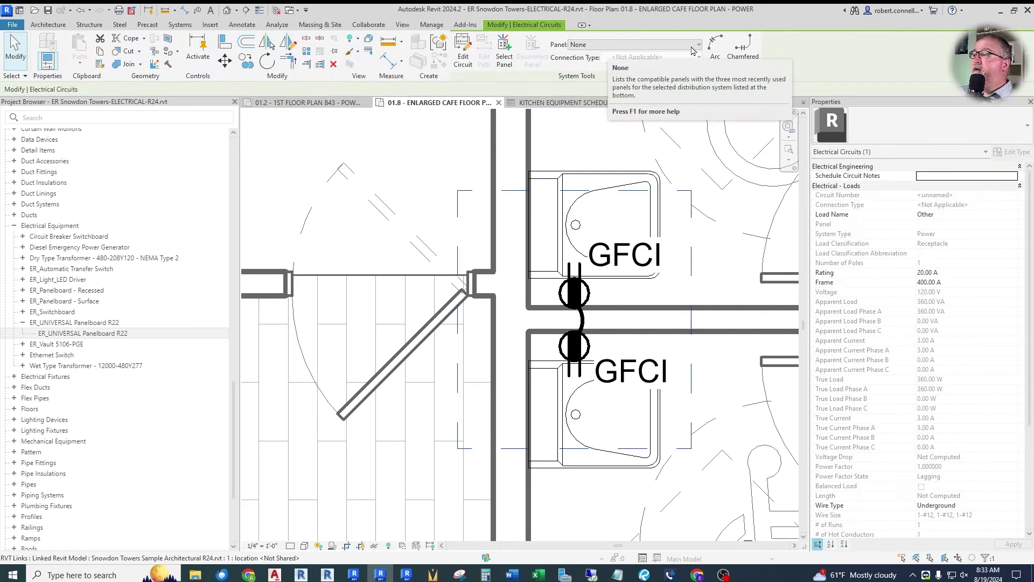
pyautogui.press('Escape')
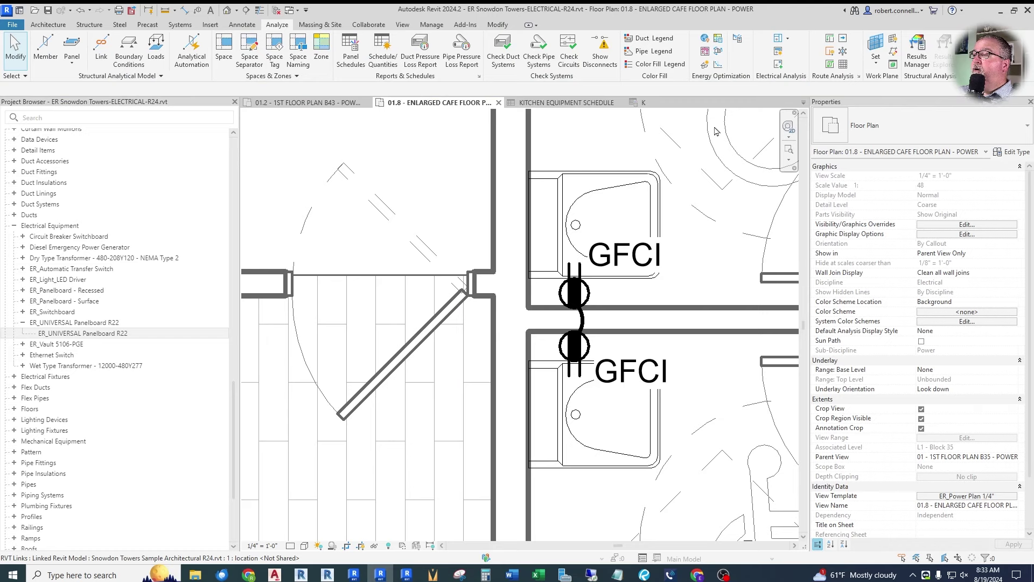
# Step: Assign the restroom sink receptacles' circuit to panel K
pyautogui.click(569, 304)
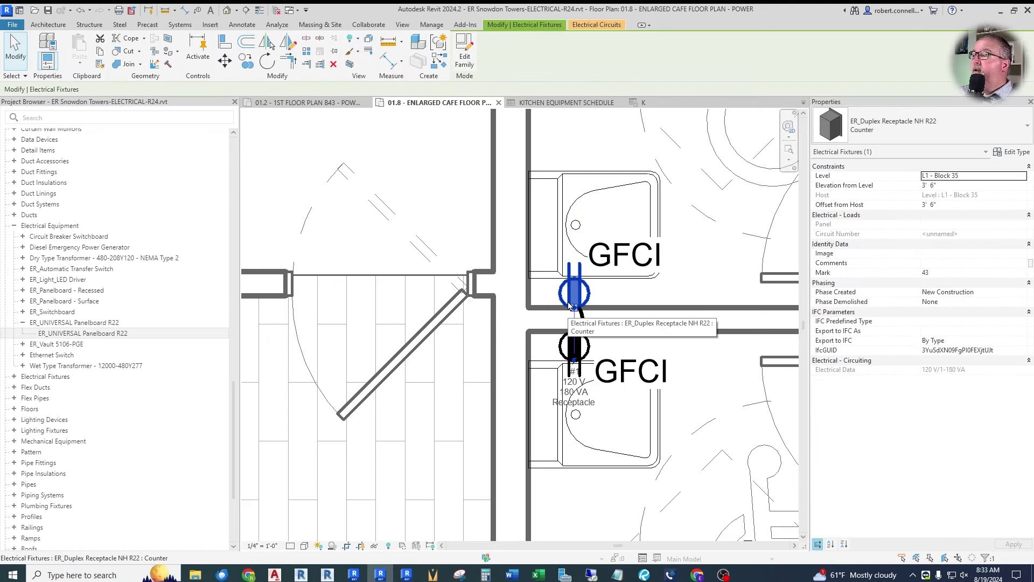
pyautogui.click(595, 25)
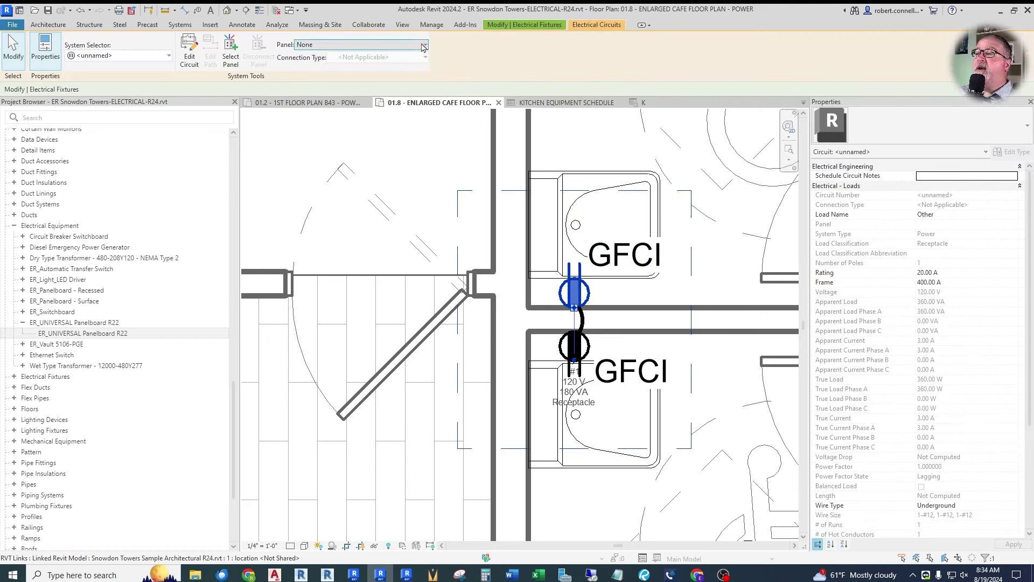
pyautogui.click(344, 45)
pyautogui.click(326, 82)
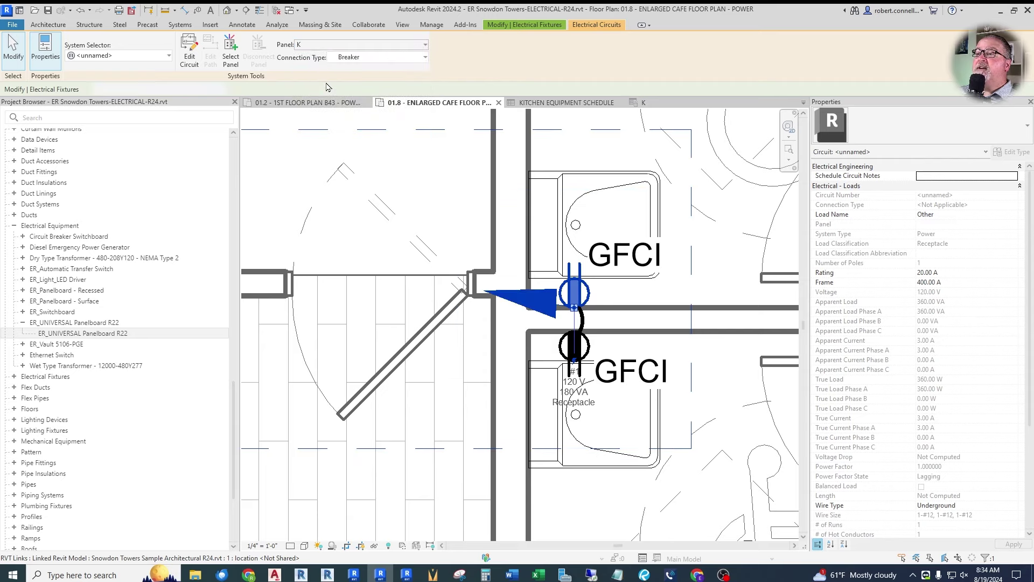
pyautogui.press('Escape')
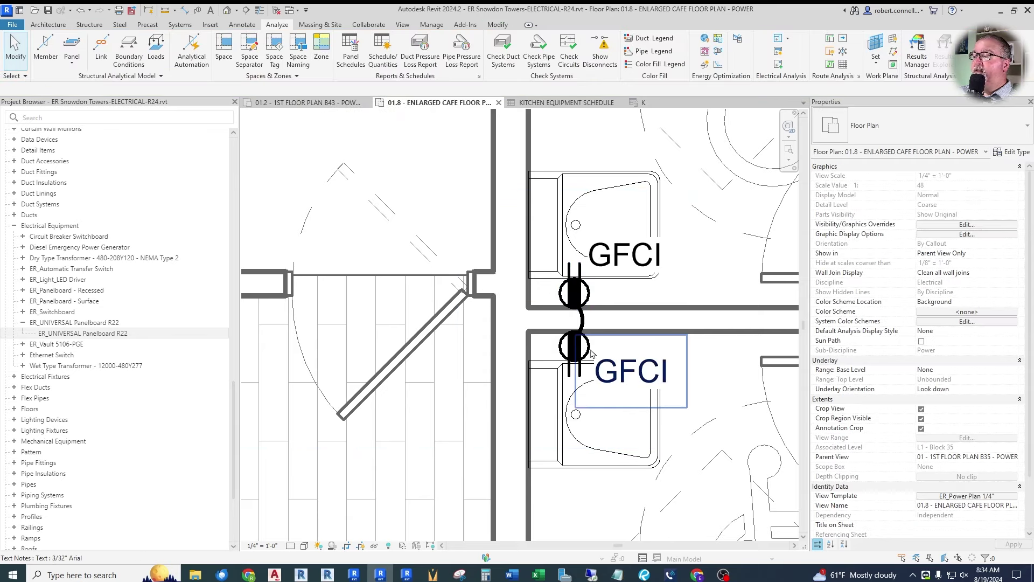
# Step: Check the panel and circuit assignment of the lower restroom's sink receptacle and of the connecting arc wire
pyautogui.click(567, 353)
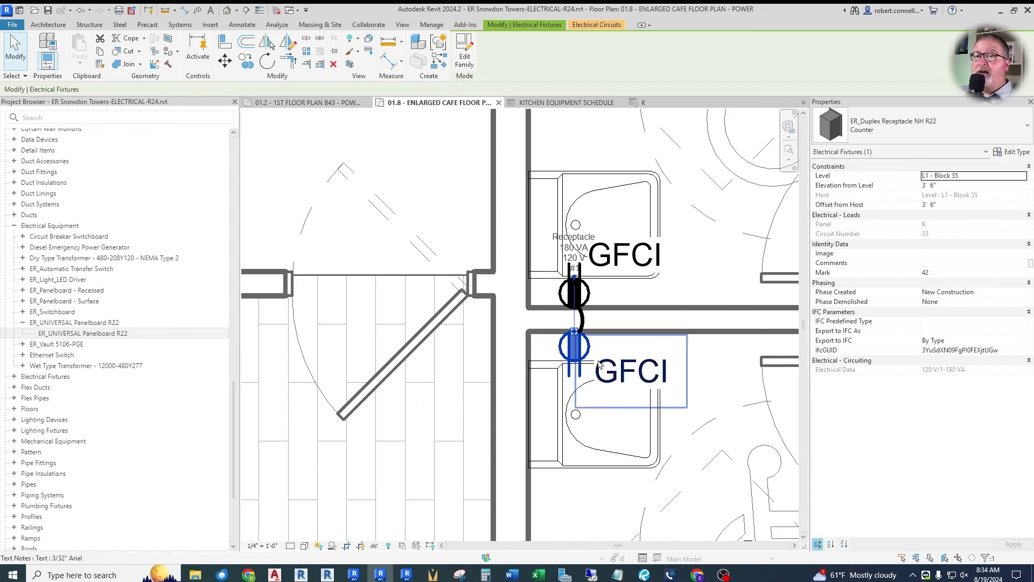
pyautogui.click(632, 322)
pyautogui.click(582, 321)
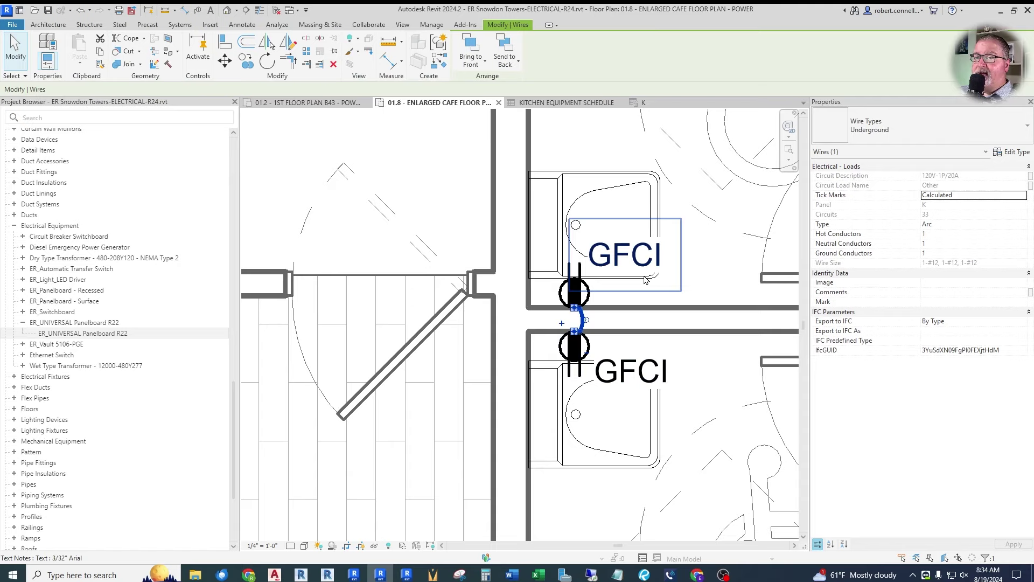
pyautogui.scroll(-3, 649, 281)
pyautogui.press('Escape')
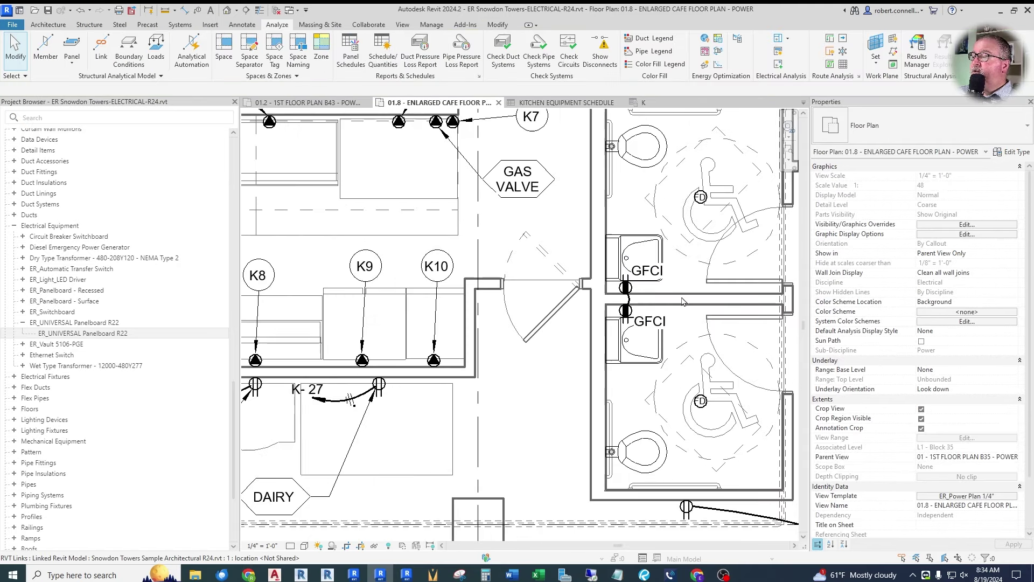
# Step: Add an arc home run wire to the restroom sink circuit, running from the upper restroom's GFCI receptacle toward the café
pyautogui.scroll(2, 646, 302)
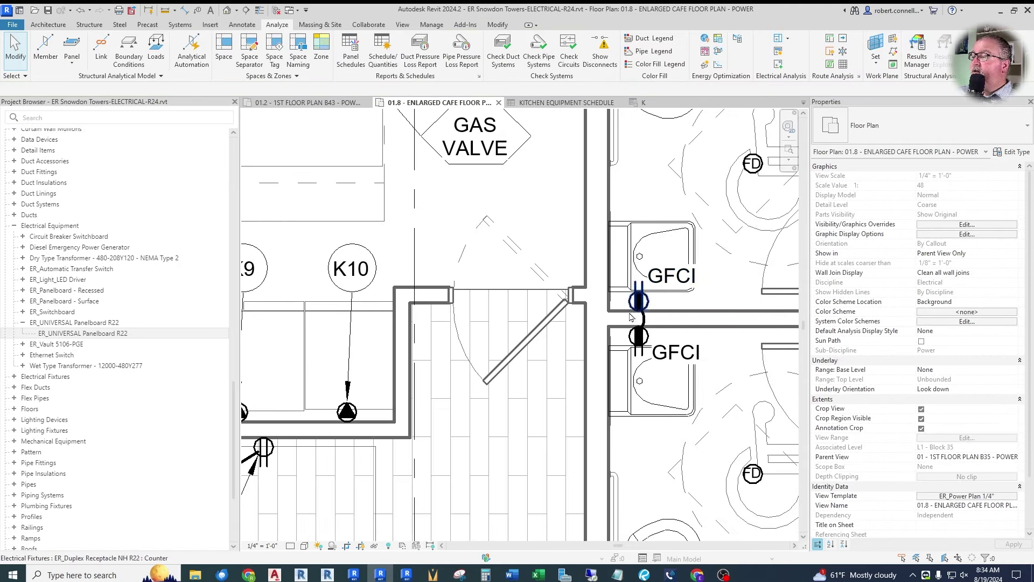
pyautogui.press('Tab')
pyautogui.click(640, 314)
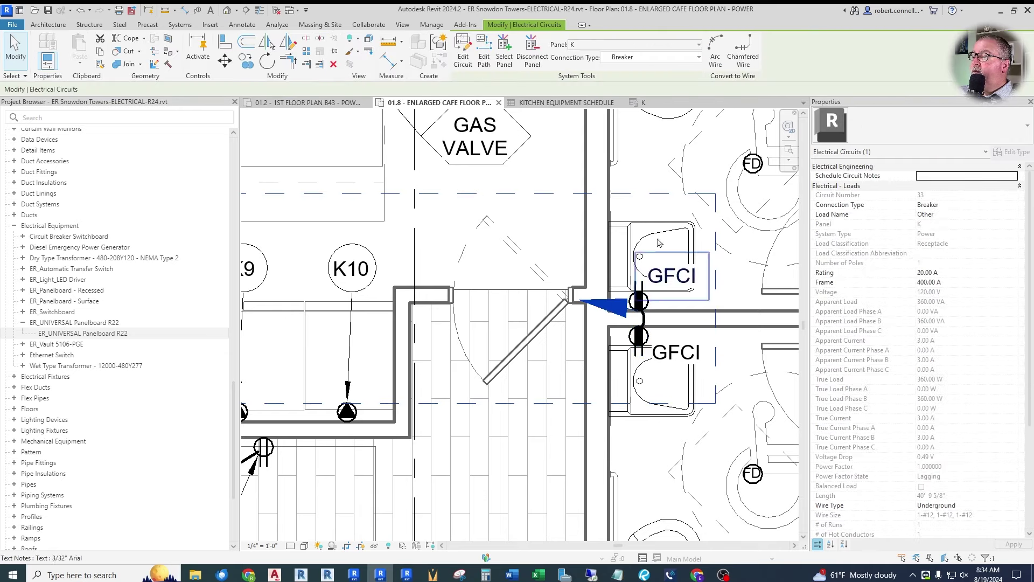
pyautogui.click(717, 54)
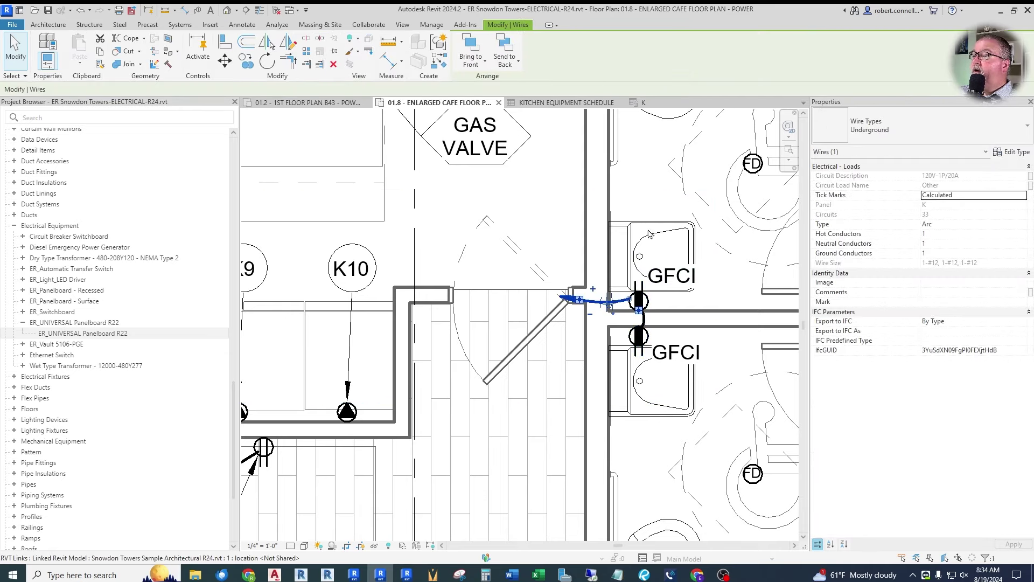
# Step: Delete the short arc home run wire at the upper restroom's GFCI receptacle
pyautogui.press('Escape')
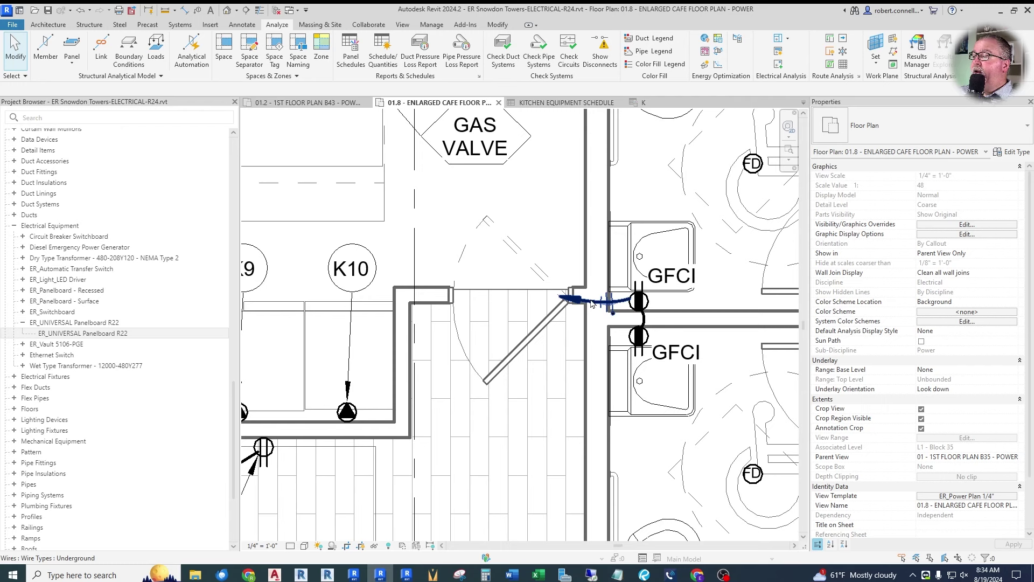
pyautogui.click(603, 299)
pyautogui.press('Escape')
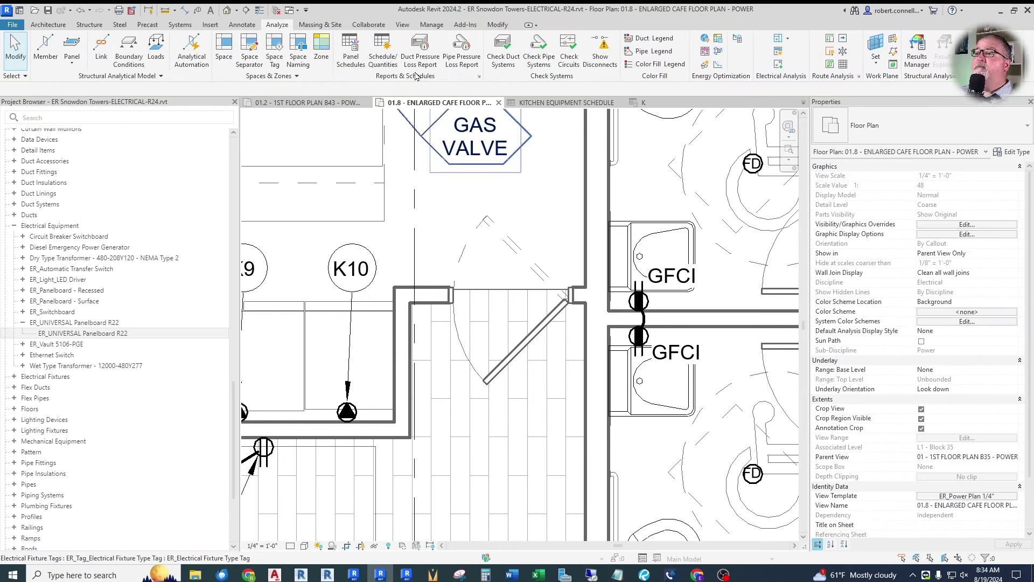
pyautogui.scroll(3, 271, 67)
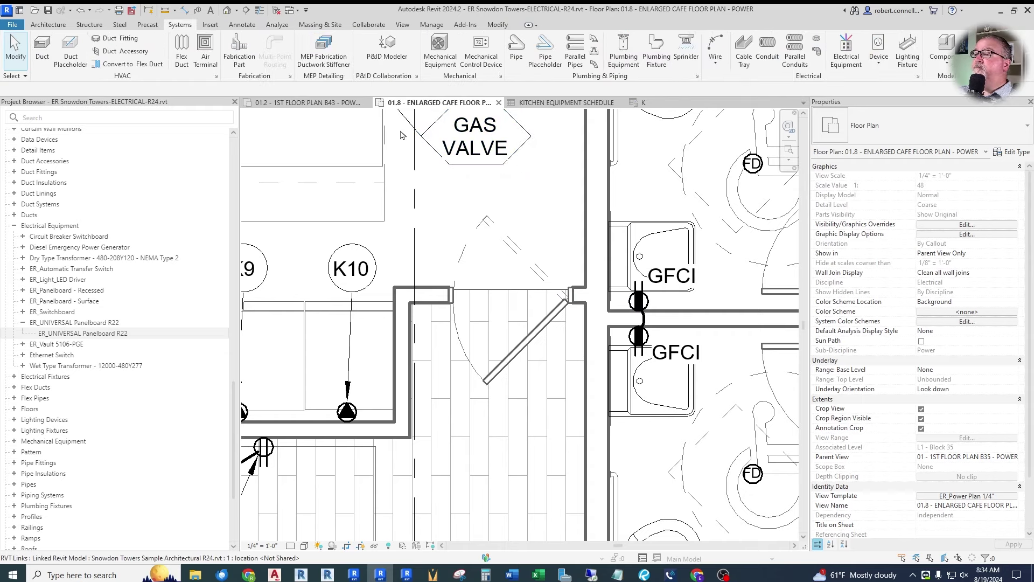
# Step: Save the project and draw an arc home run wire from the upper restroom's GFCI receptacle to above the kitchen door
pyautogui.click(717, 67)
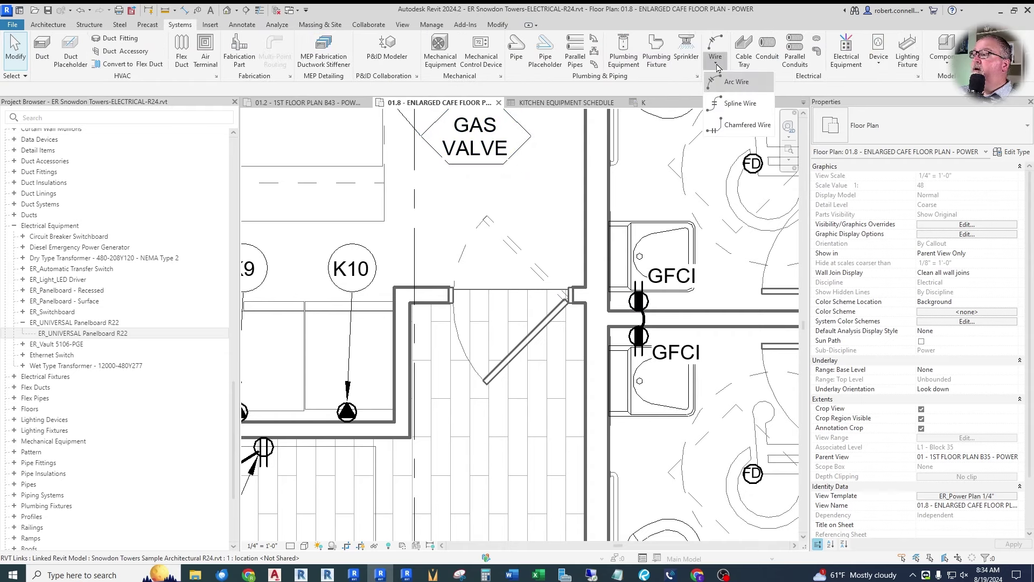
pyautogui.click(726, 82)
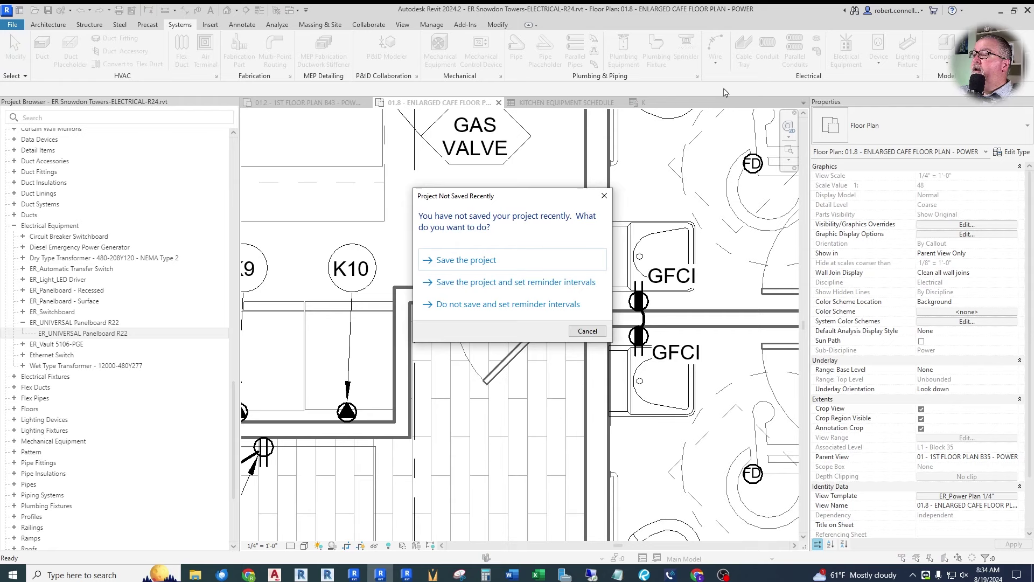
pyautogui.click(470, 261)
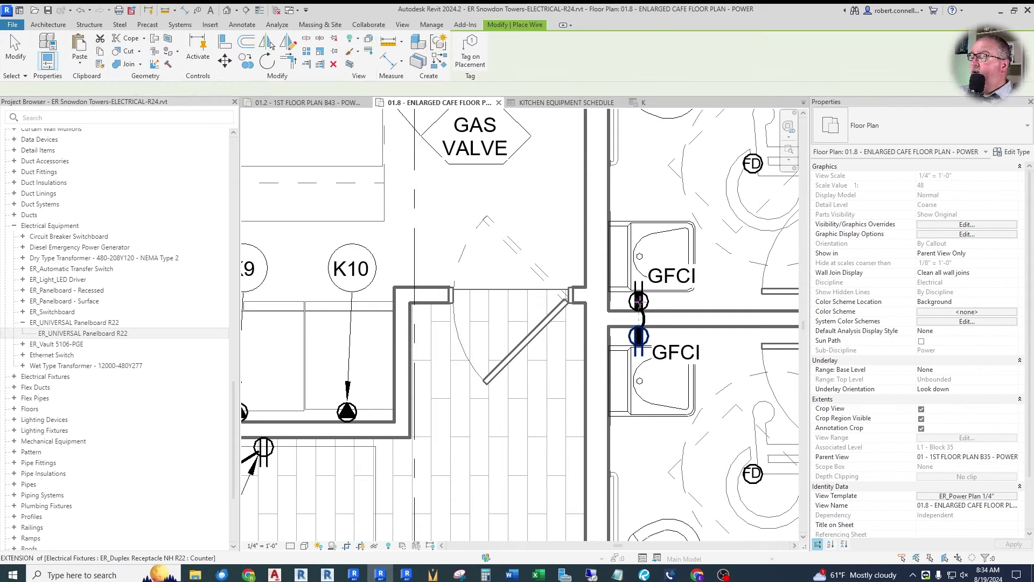
pyautogui.scroll(5, 640, 301)
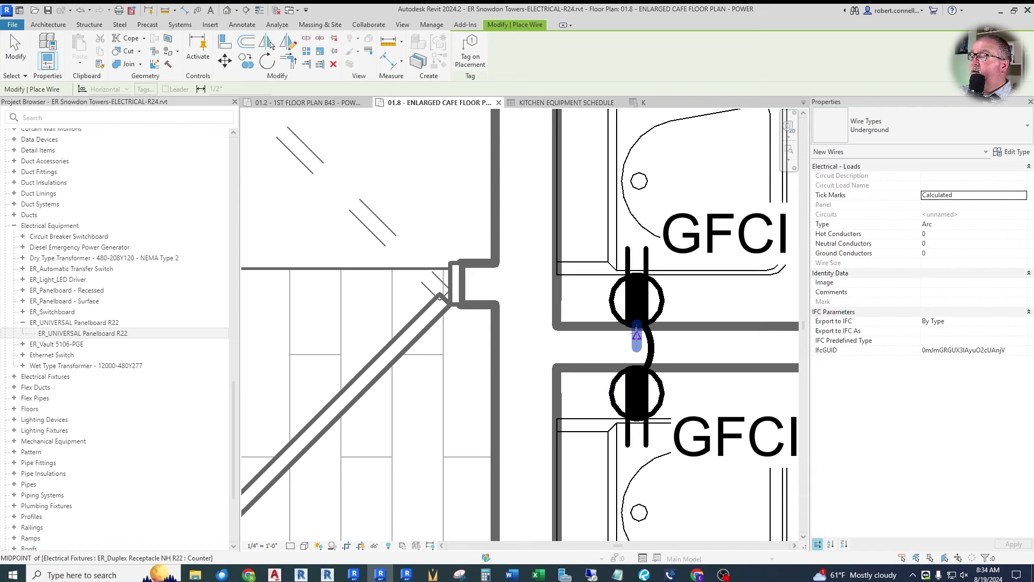
pyautogui.scroll(2, 636, 326)
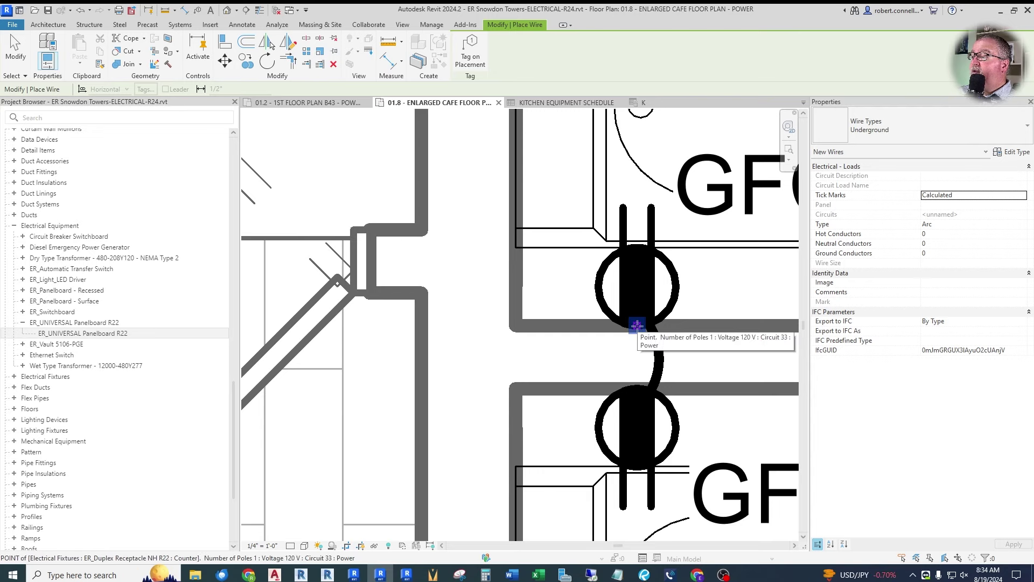
pyautogui.click(636, 325)
pyautogui.scroll(-4, 636, 323)
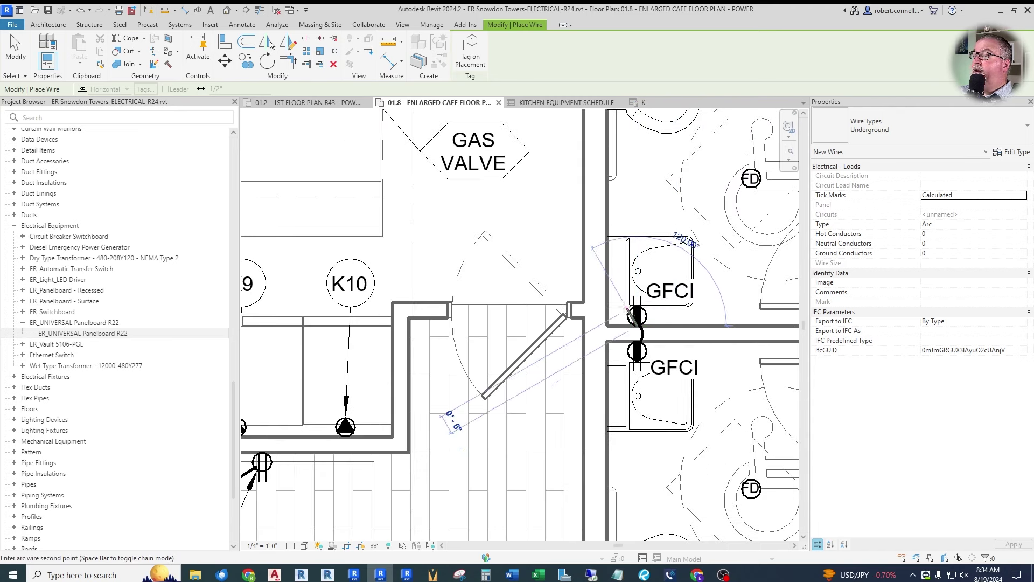
pyautogui.click(514, 245)
pyautogui.click(525, 311)
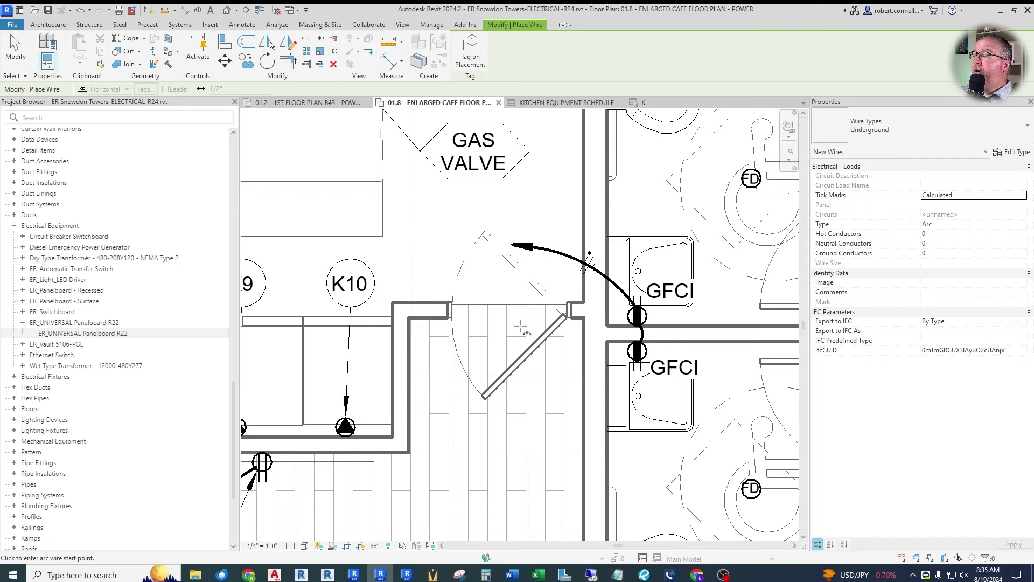
pyautogui.press('Escape')
pyautogui.press('Escape')
# Step: Check the panel and circuit assignment of the new restroom home run wire
pyautogui.click(629, 298)
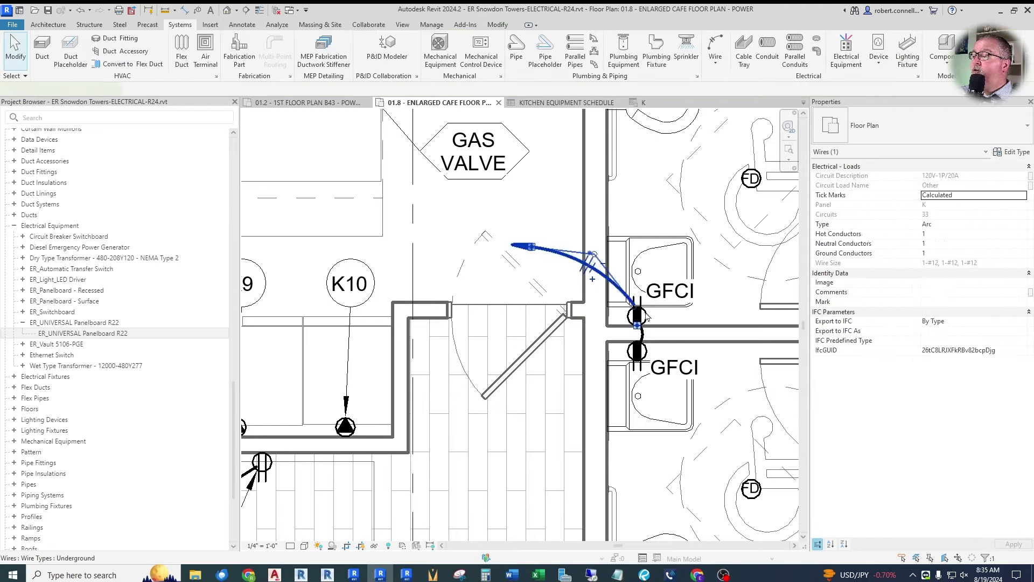
pyautogui.scroll(3, 636, 315)
pyautogui.scroll(-2, 636, 316)
pyautogui.press('Escape')
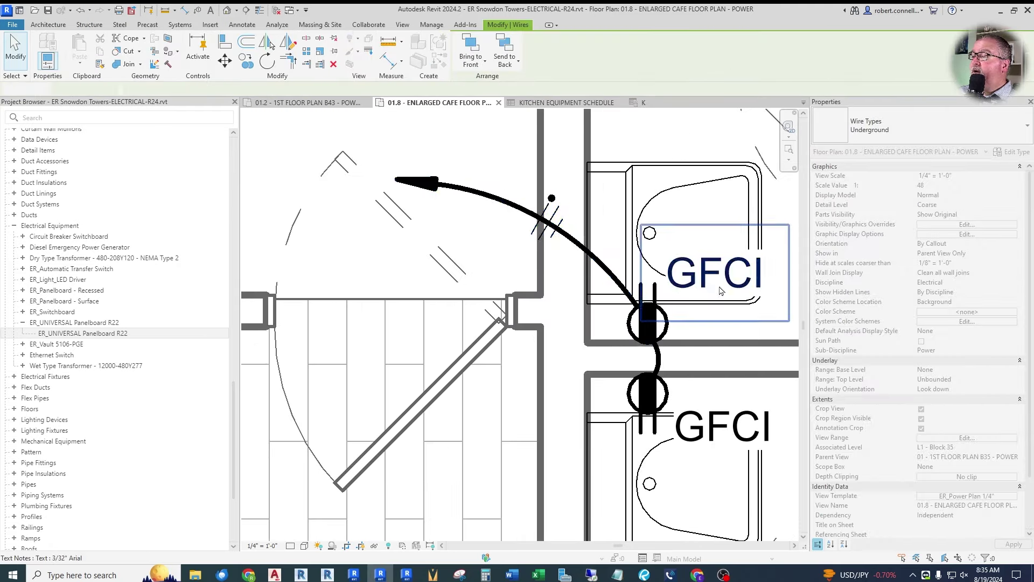
# Step: Tag the restroom home run wire and place its tag just above the arrowhead, without a leader
pyautogui.scroll(-2, 687, 290)
pyautogui.click(687, 288)
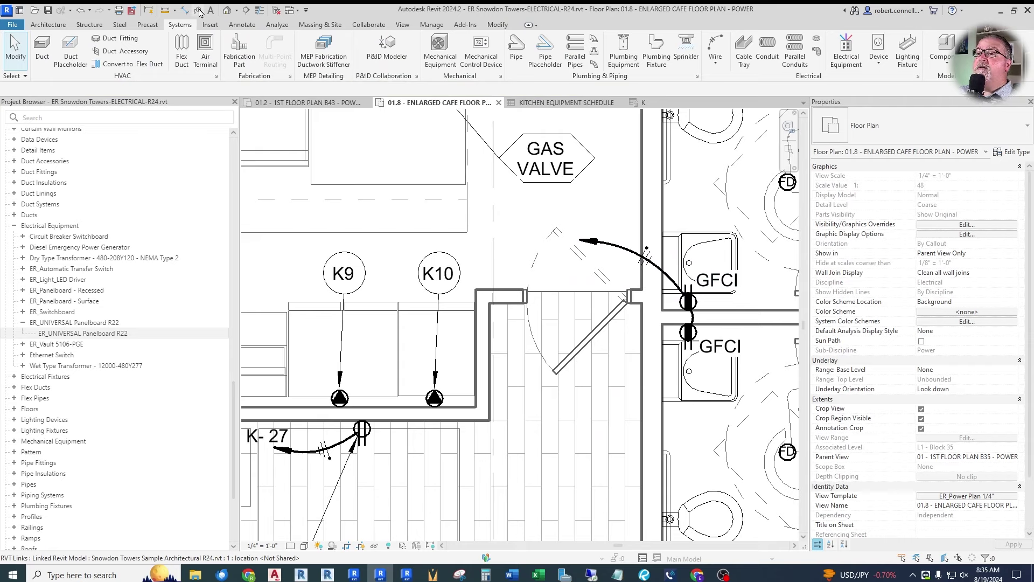
pyautogui.click(634, 281)
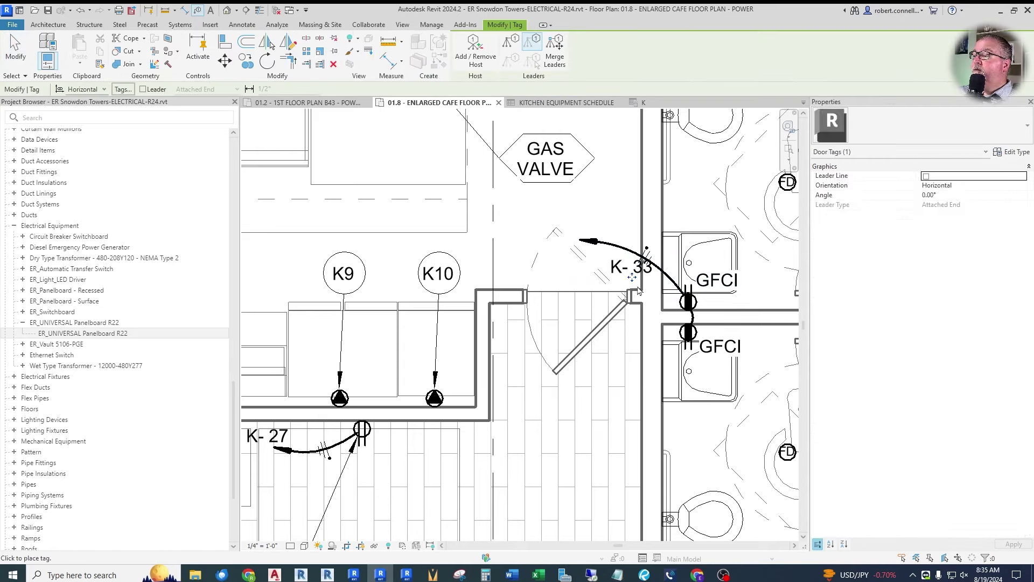
pyautogui.moveTo(634, 281); pyautogui.dragTo(584, 239)
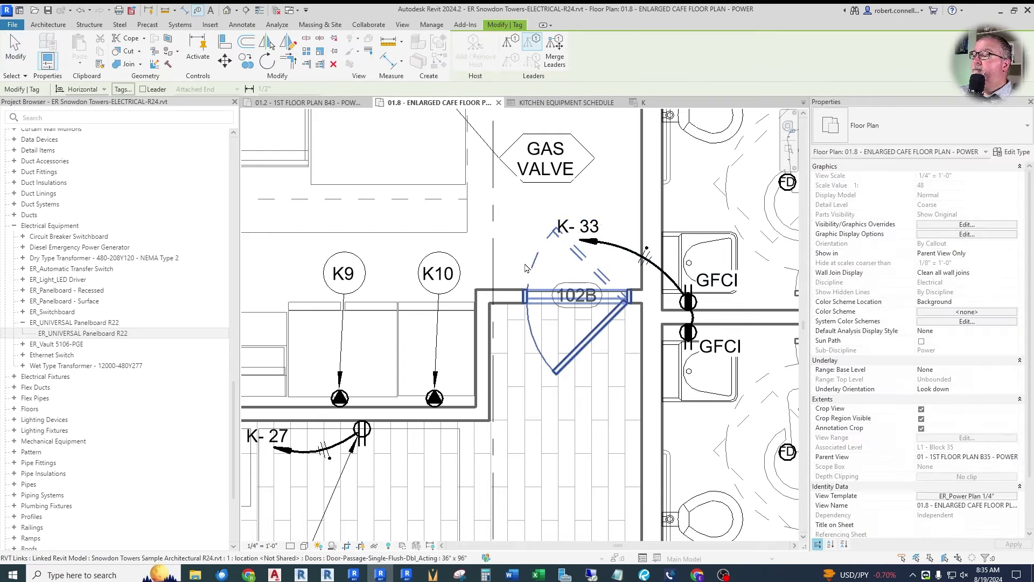
pyautogui.press('Escape')
pyautogui.scroll(-2, 614, 241)
pyautogui.scroll(-2, 574, 251)
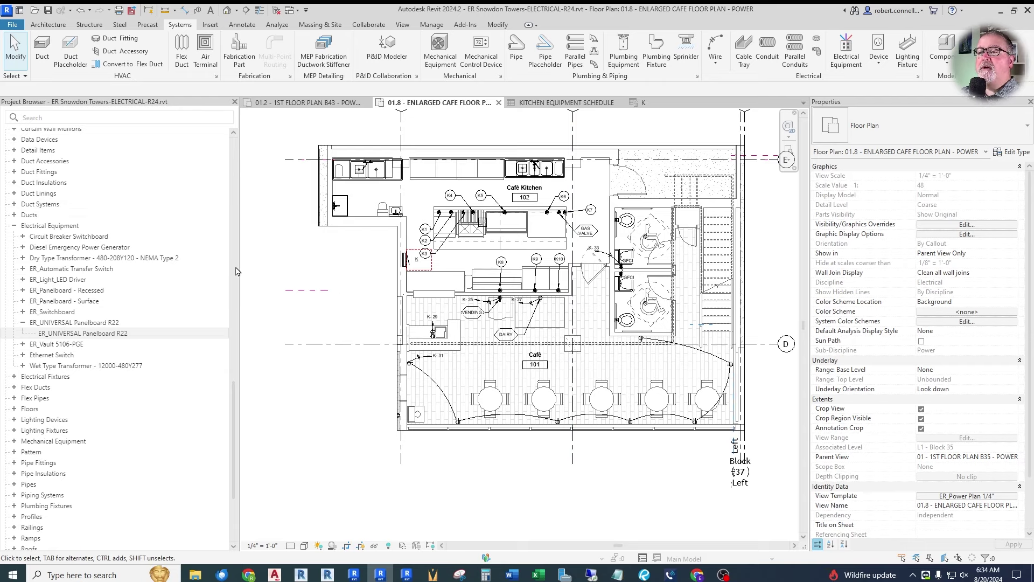
# Step: Open the 01 - 1ST FLOOR PLAN B35 - POWER floor plan and look over its receptacles in and around the café
pyautogui.click(83, 333)
pyautogui.scroll(10, 108, 227)
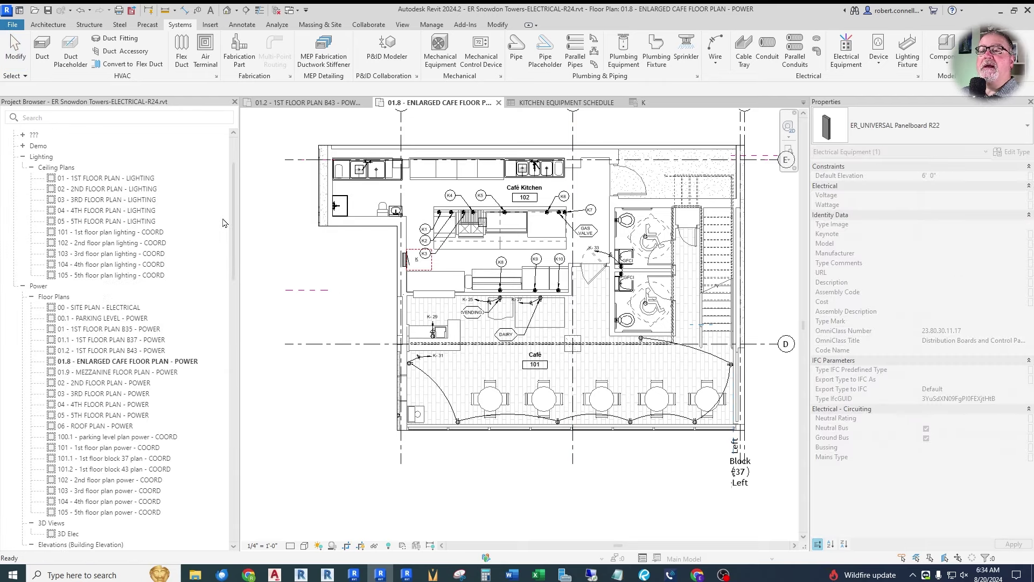
pyautogui.doubleClick(106, 330)
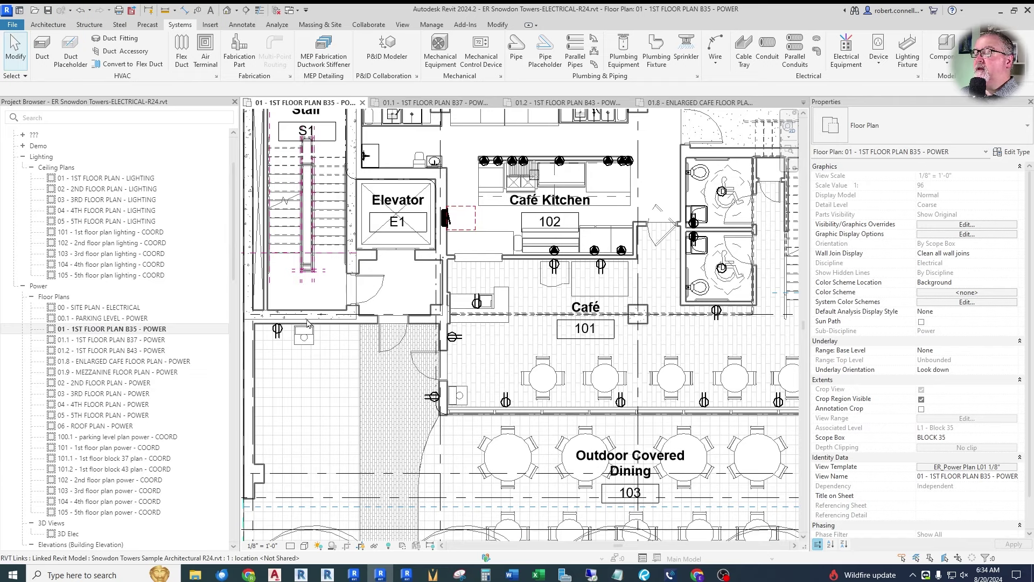
pyautogui.scroll(-2, 312, 316)
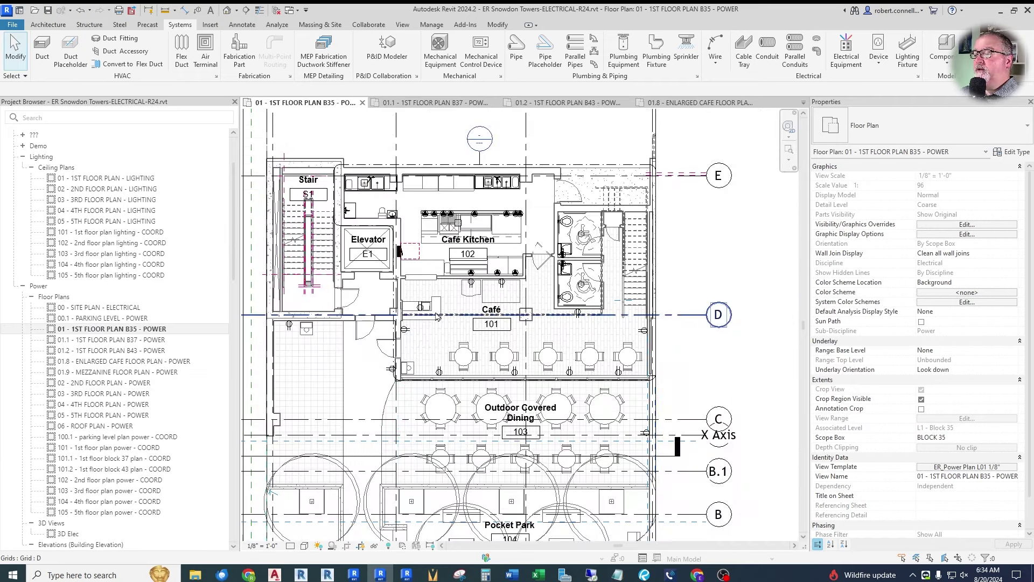
pyautogui.scroll(3, 471, 322)
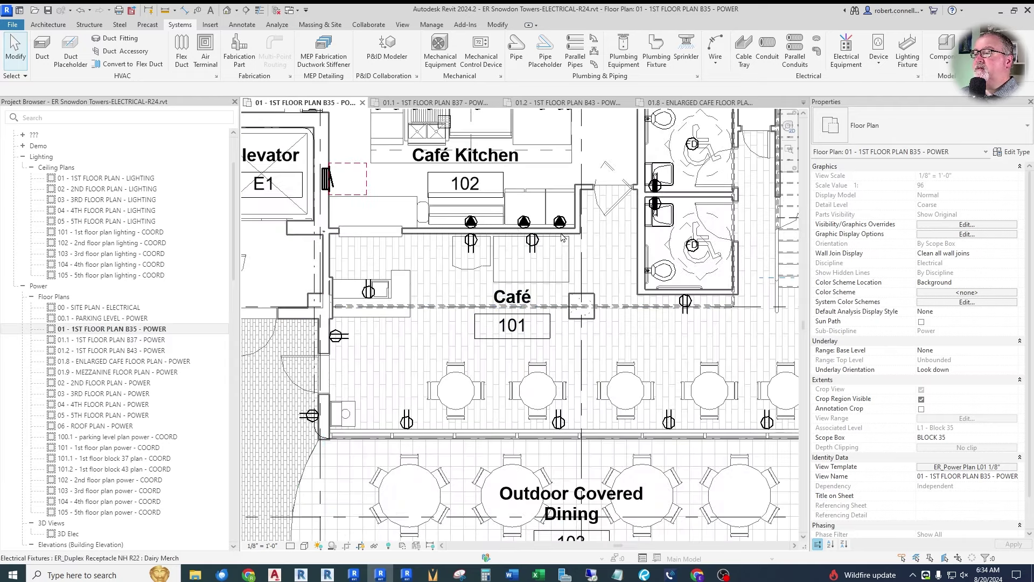
pyautogui.scroll(-2, 447, 278)
pyautogui.scroll(-3, 466, 288)
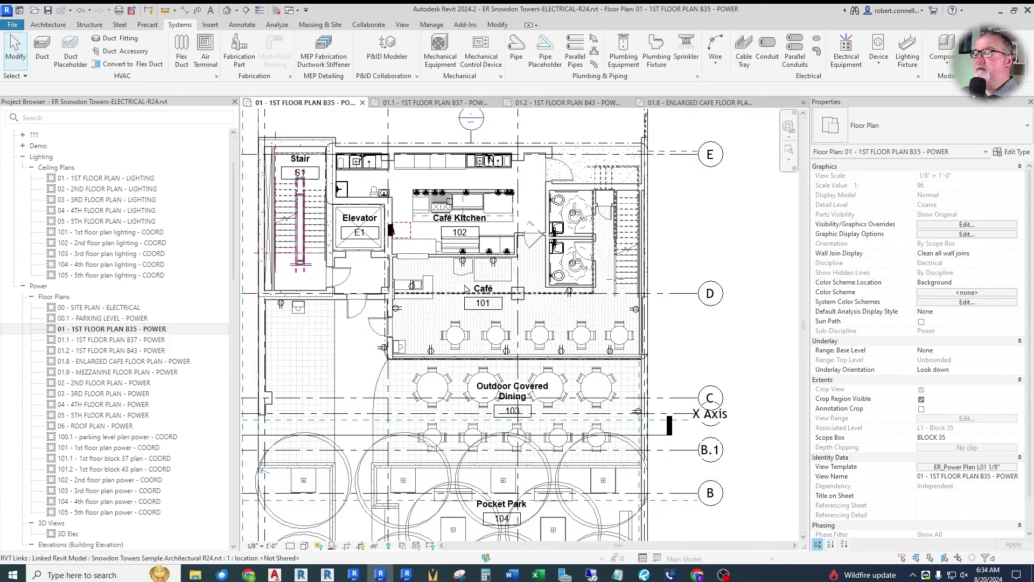
pyautogui.scroll(3, 474, 321)
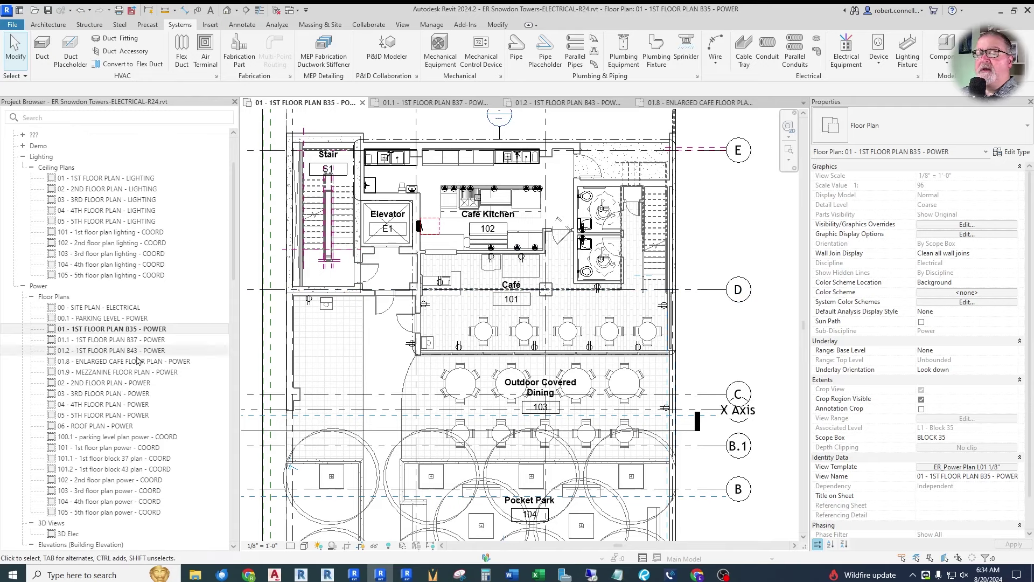
# Step: Place another standard duplex receptacle, matching the one near the stair, on the elevator vestibule's lower wall beside the exterior door
pyautogui.scroll(2, 428, 315)
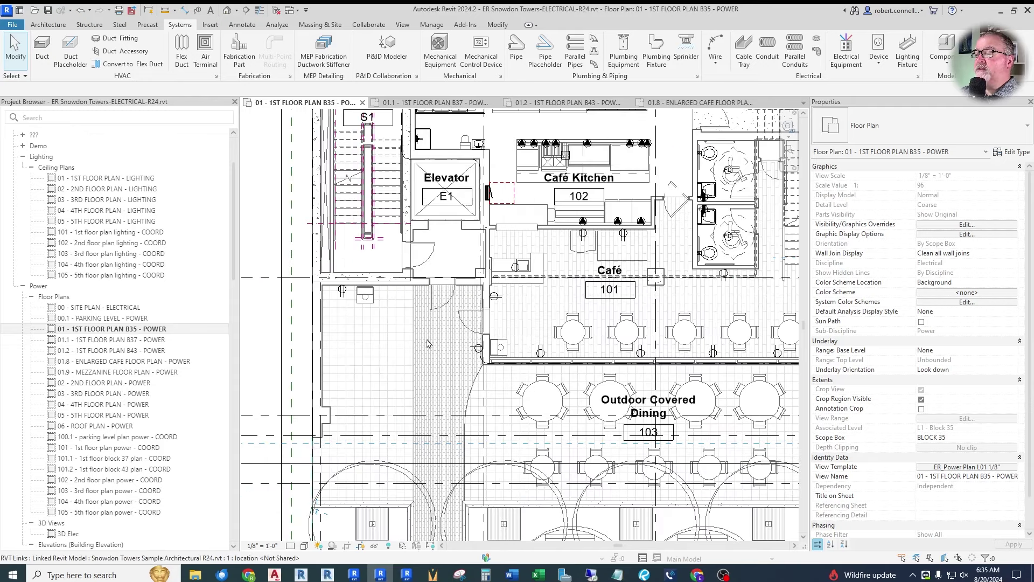
pyautogui.scroll(2, 467, 271)
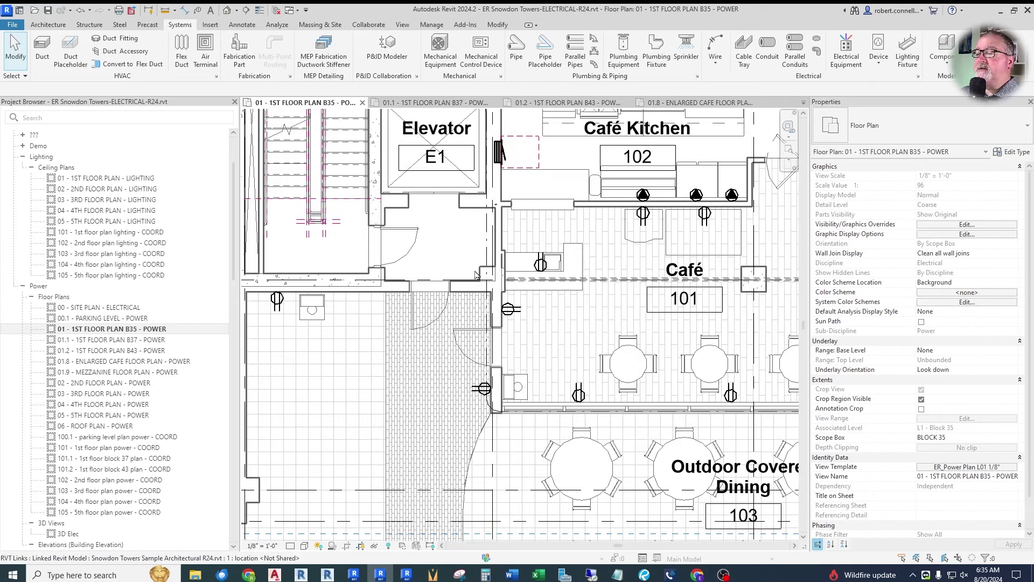
pyautogui.rightClick(280, 305)
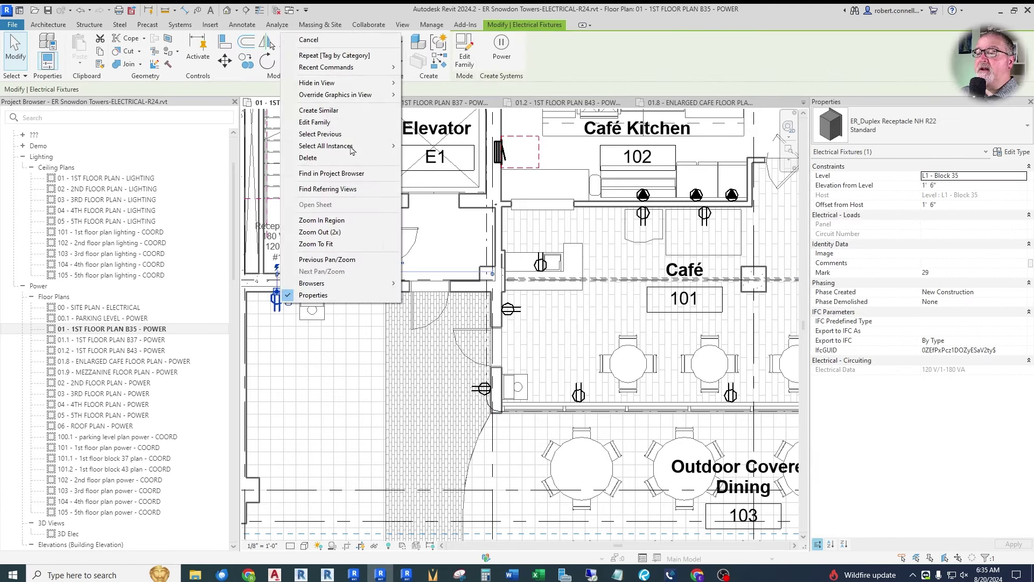
pyautogui.click(318, 110)
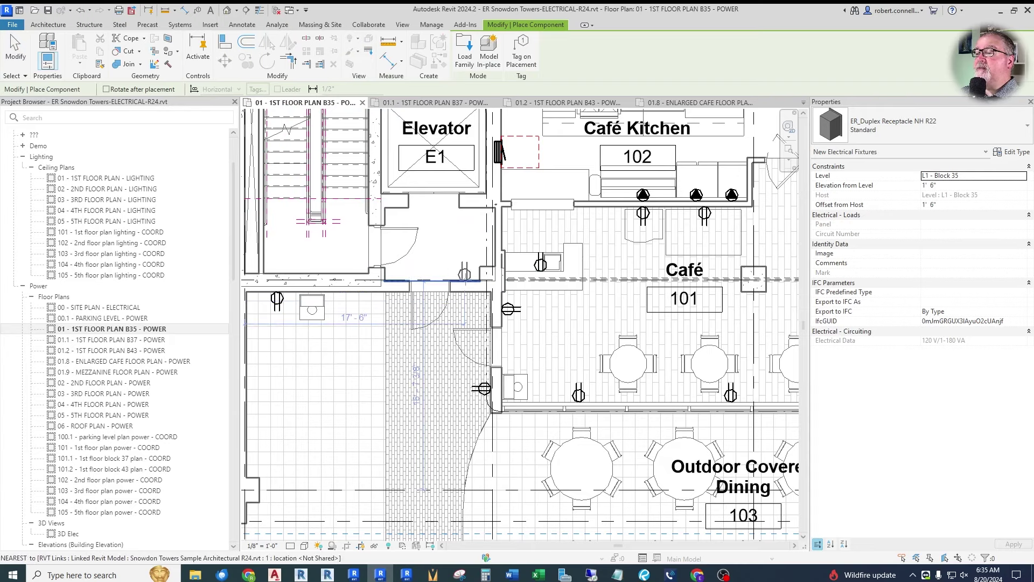
pyautogui.click(464, 273)
pyautogui.press('Escape')
pyautogui.press('Escape')
pyautogui.scroll(-2, 518, 246)
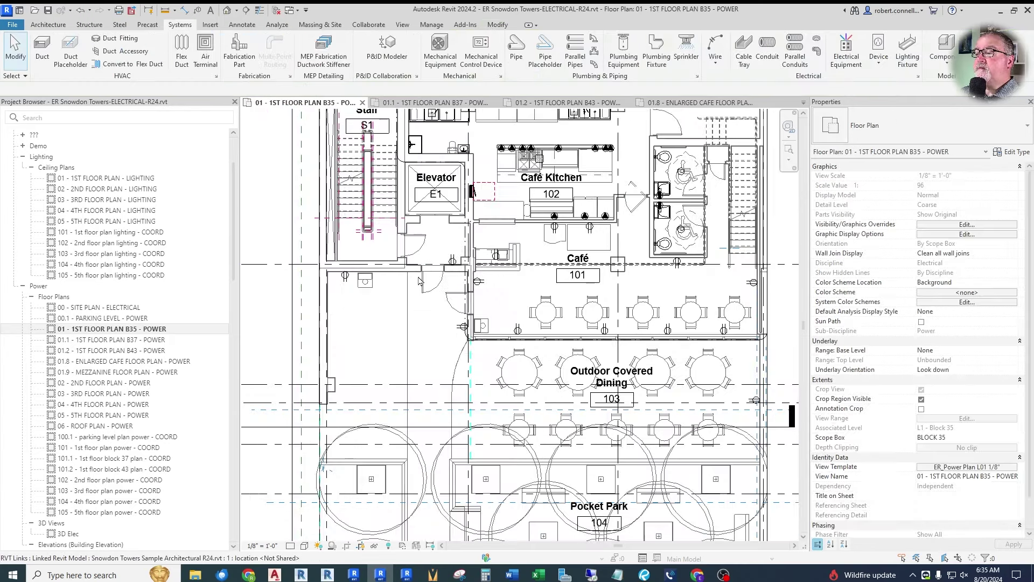
# Step: Tag panelboard K on the café kitchen wall next to the elevator by category
pyautogui.scroll(-2, 443, 361)
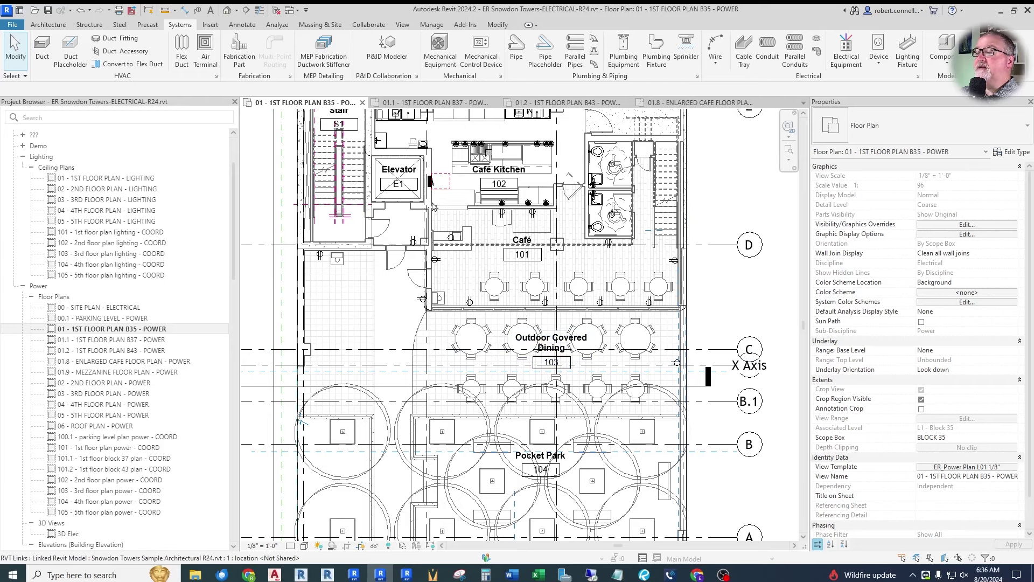
pyautogui.scroll(5, 439, 177)
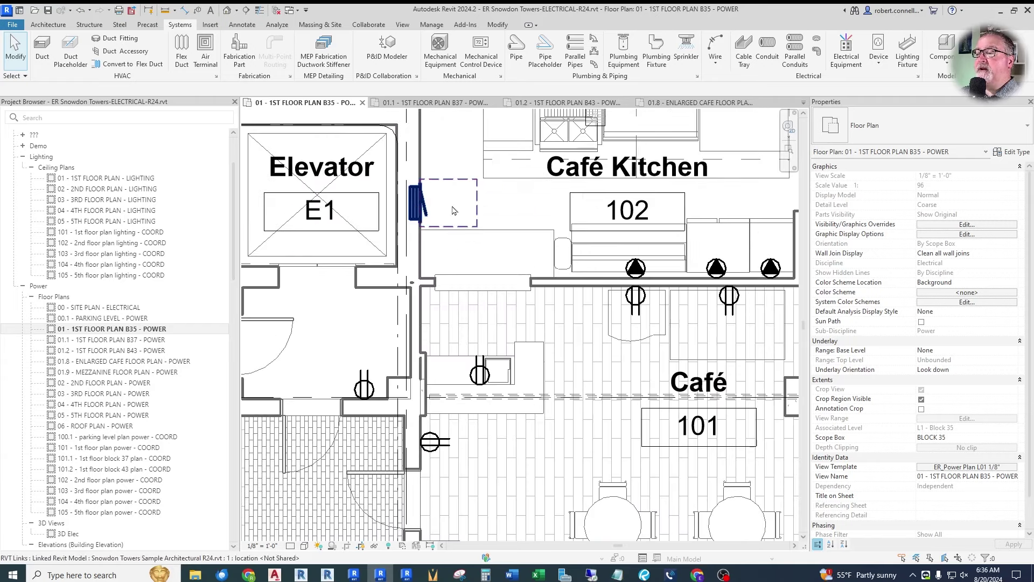
pyautogui.click(197, 10)
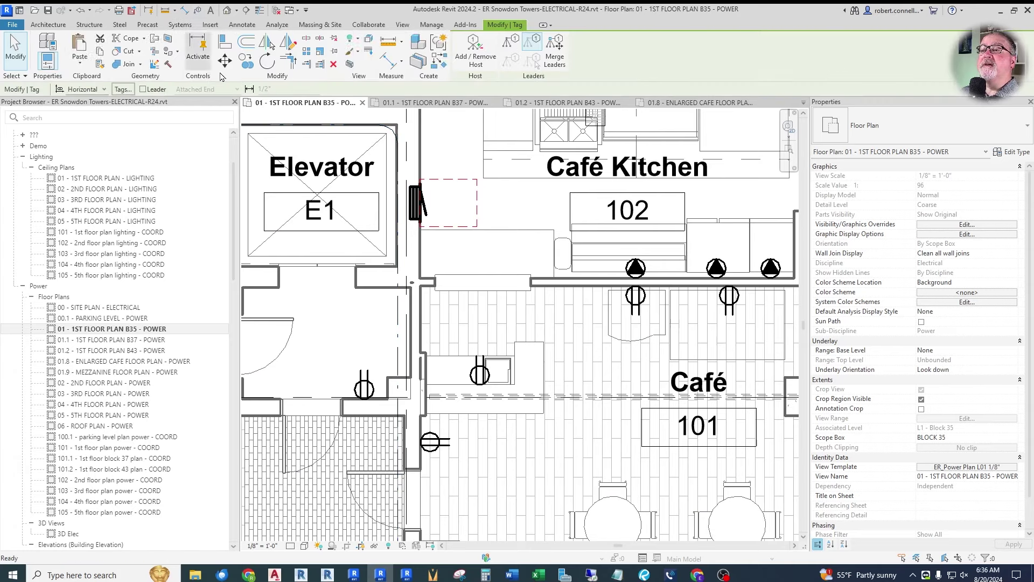
pyautogui.click(425, 203)
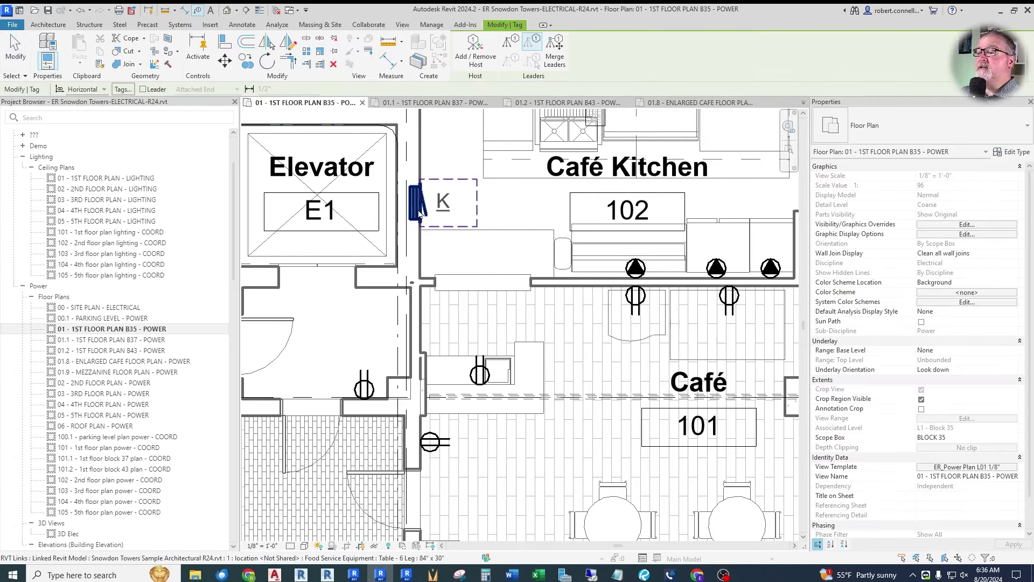
pyautogui.click(425, 203)
pyautogui.press('Escape')
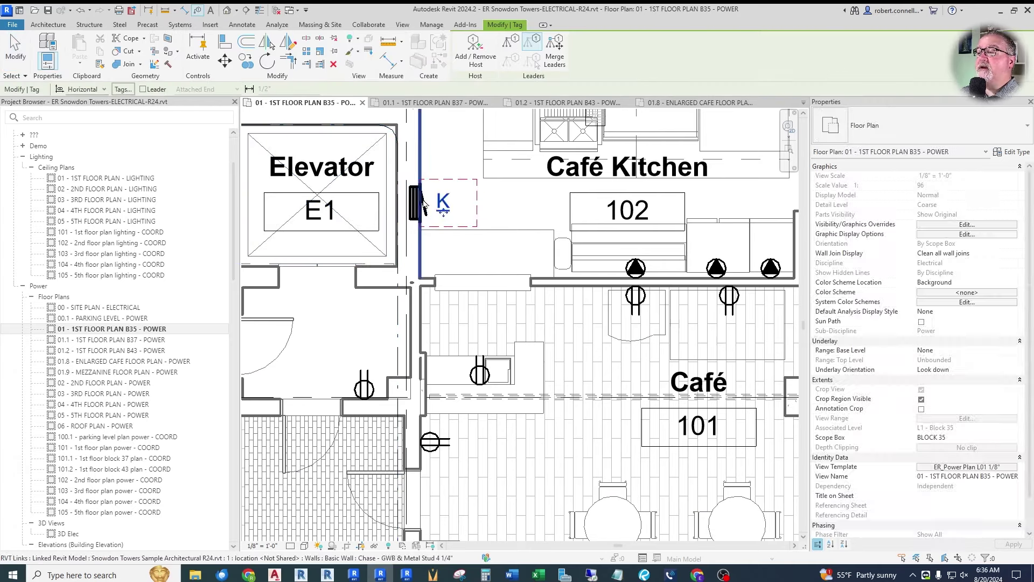
# Step: Create a power circuit on panel K for the new duplex receptacle in the elevator vestibule
pyautogui.scroll(-3, 491, 210)
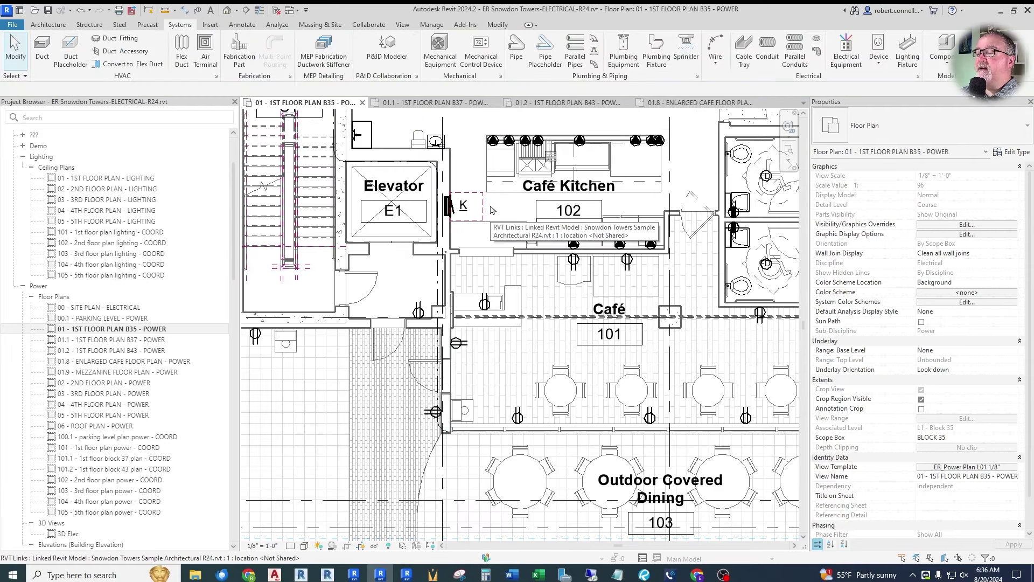
pyautogui.scroll(-2, 491, 210)
pyautogui.click(442, 278)
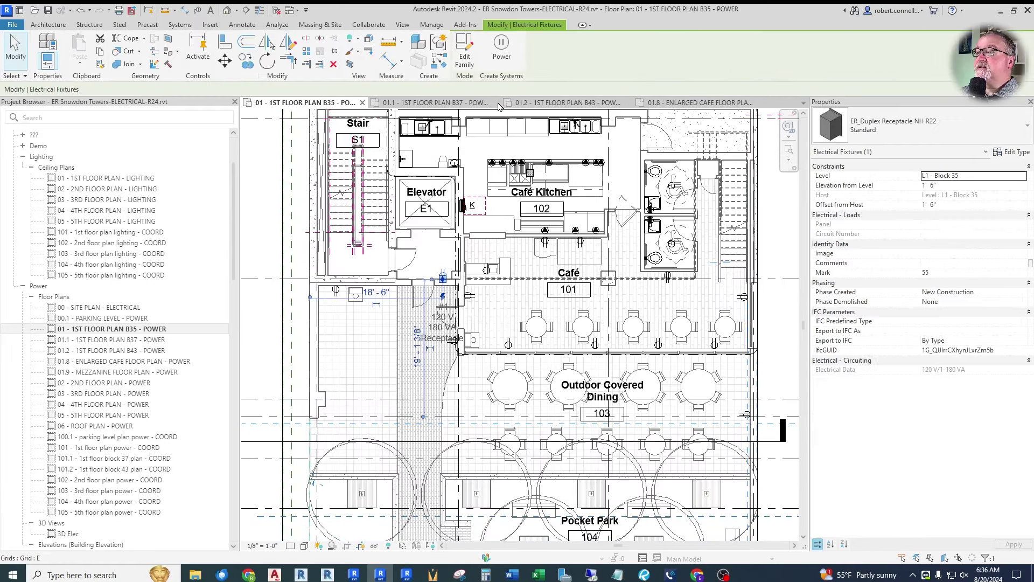
pyautogui.click(501, 49)
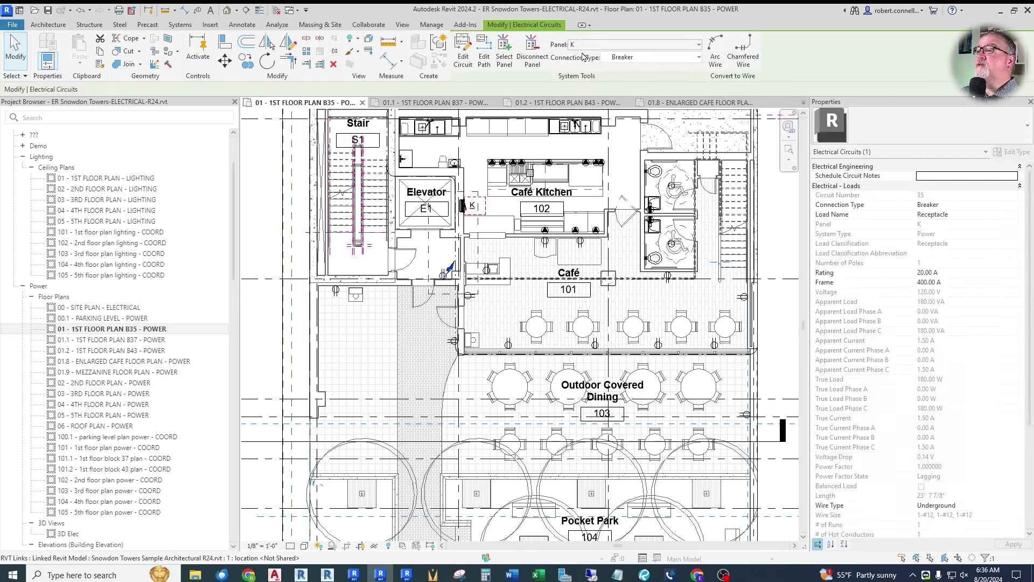
# Step: Set the load name of the elevator vestibule receptacle's circuit to REC - OUTDOOR DINING
pyautogui.click(981, 213)
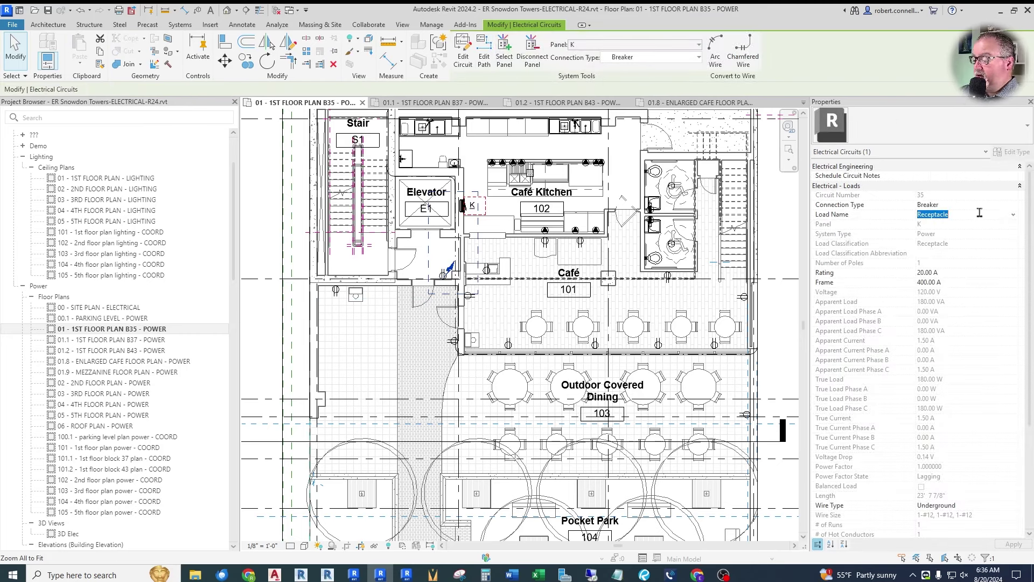
pyautogui.write('REC -')
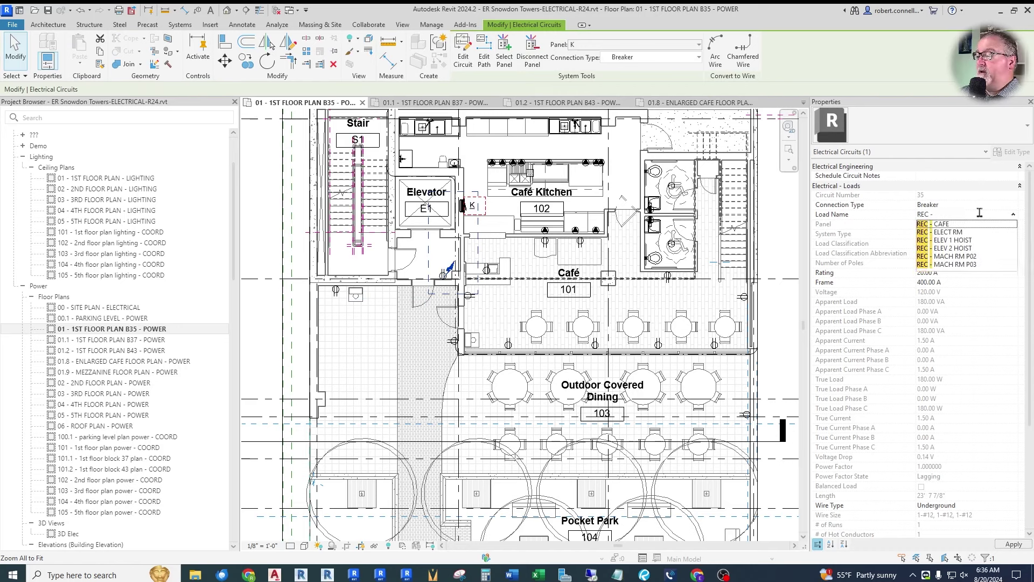
pyautogui.write(' OUTDOOR DIN')
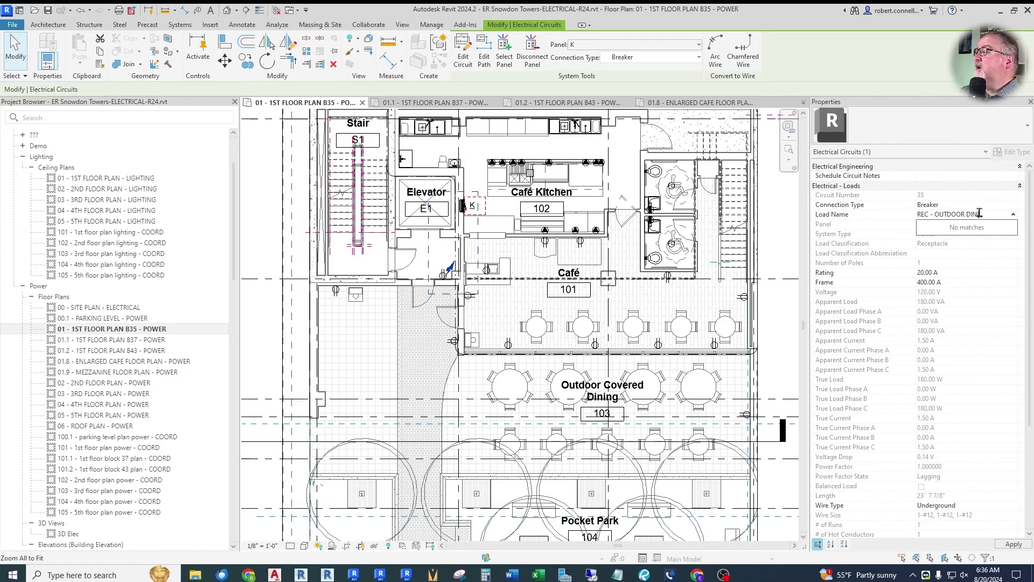
pyautogui.press('Return')
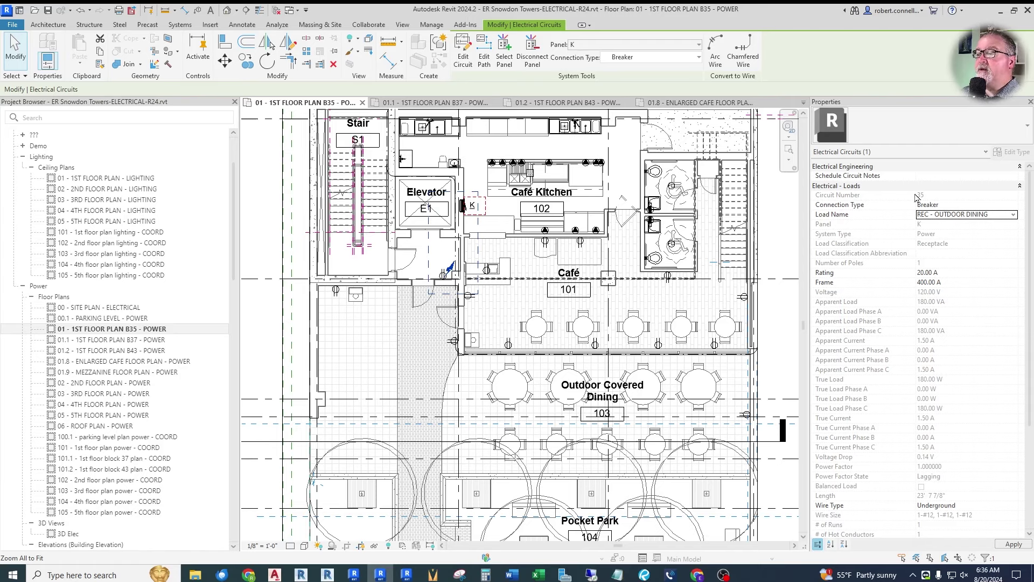
# Step: Add the receptacle near the stair, the one outside the café entrance and the one at Outdoor Covered Dining to the outdoor dining circuit
pyautogui.click(463, 53)
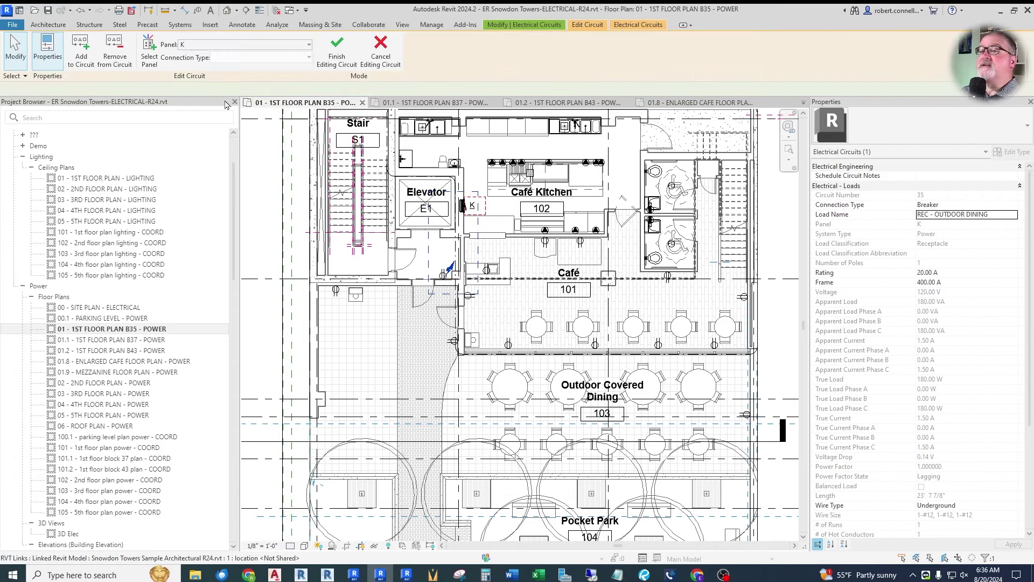
pyautogui.click(80, 50)
pyautogui.click(335, 291)
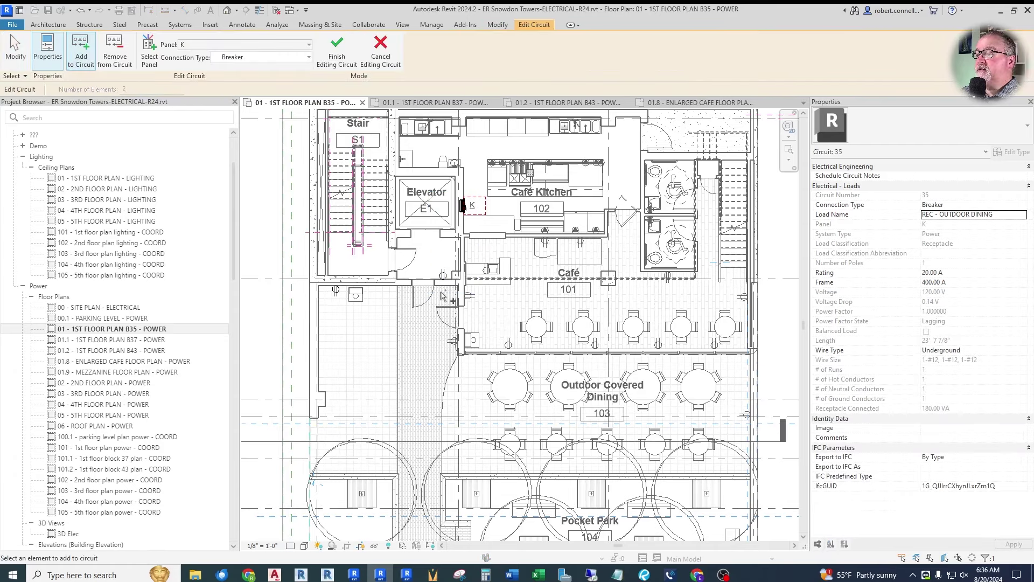
pyautogui.click(454, 349)
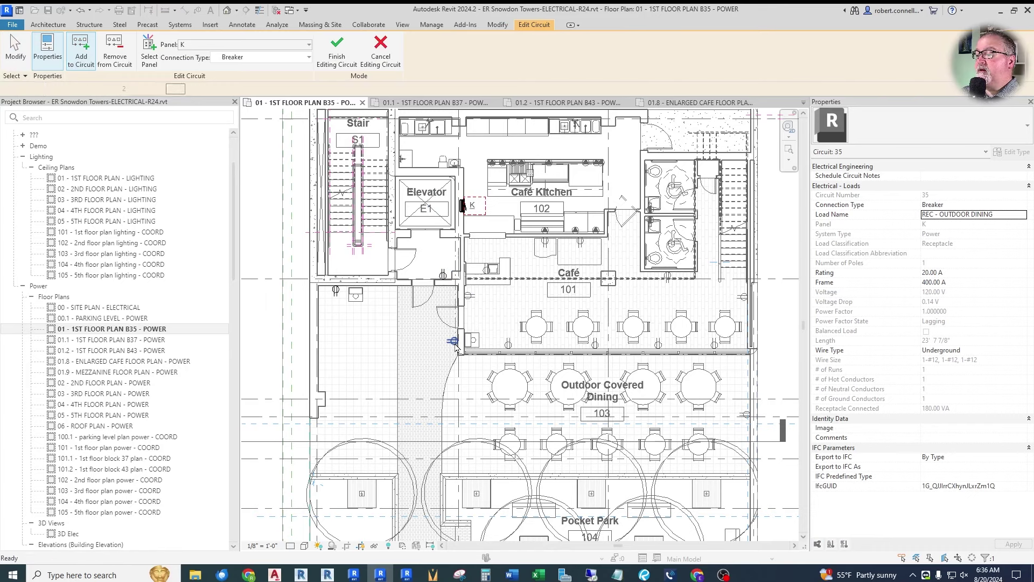
pyautogui.click(745, 414)
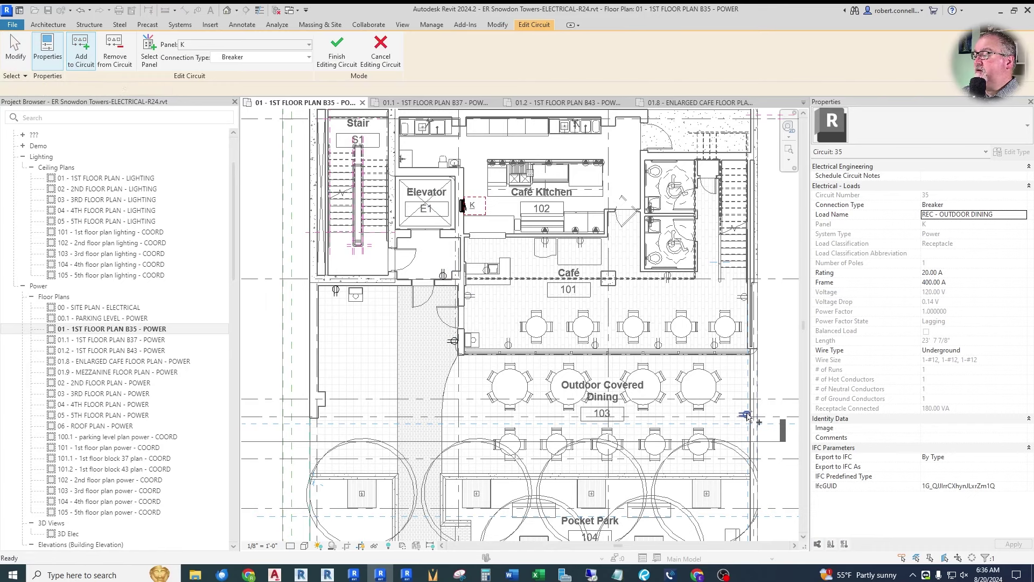
pyautogui.click(334, 60)
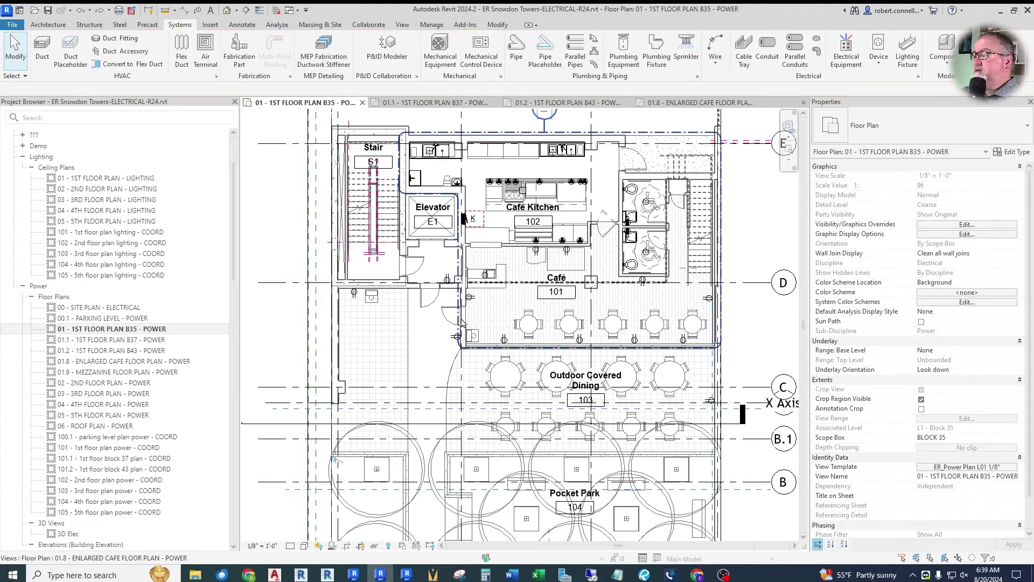
# Step: Generate arc wires for the outdoor dining circuit, starting from the elevator vestibule receptacle
pyautogui.press('Tab')
pyautogui.click(445, 275)
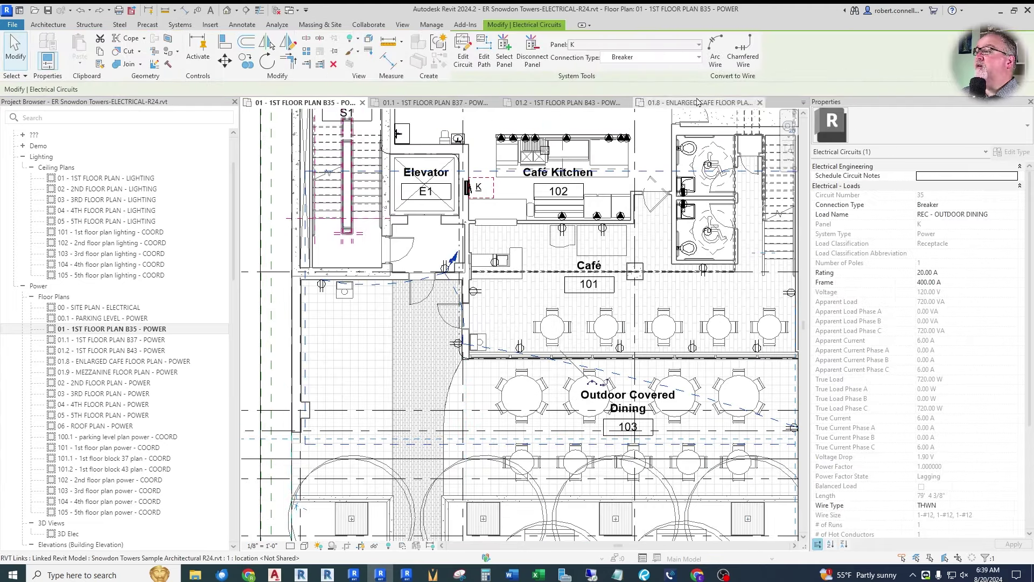
pyautogui.click(717, 52)
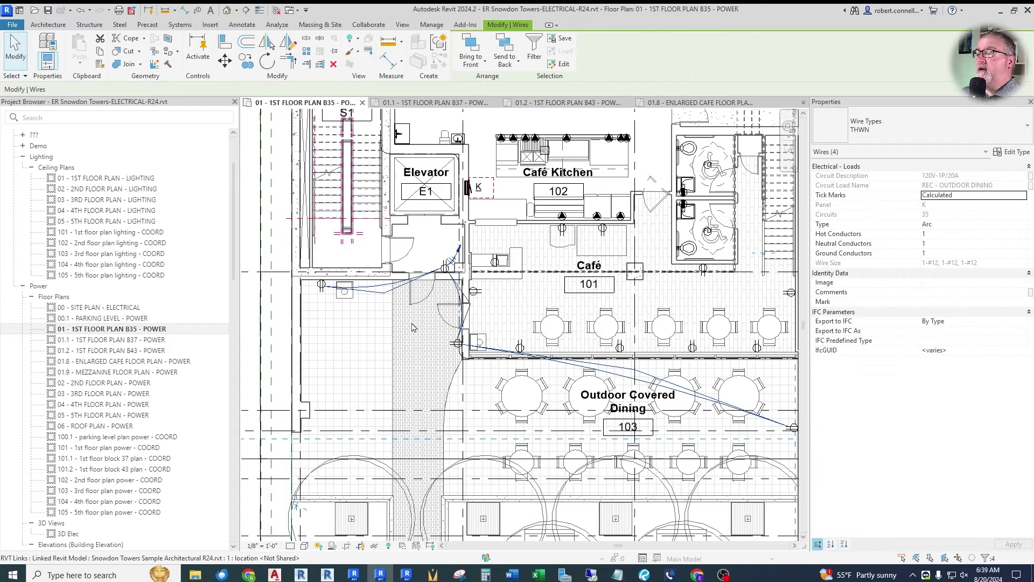
# Step: Reshape the home run wire at the elevator vestibule receptacle so its arrow points more steeply toward panelboard K
pyautogui.scroll(3, 455, 257)
pyautogui.scroll(2, 442, 257)
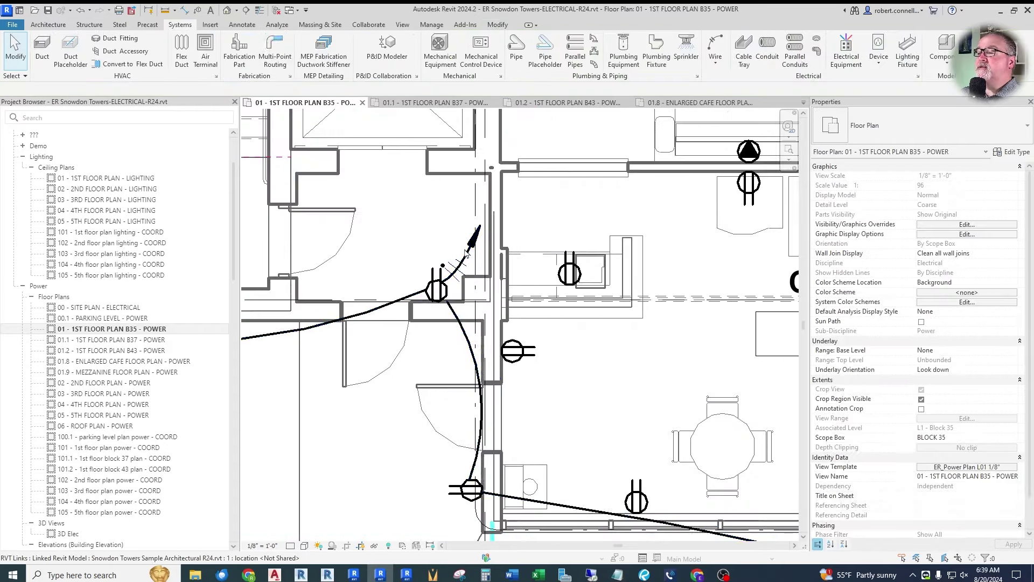
pyautogui.click(453, 242)
pyautogui.press('Escape')
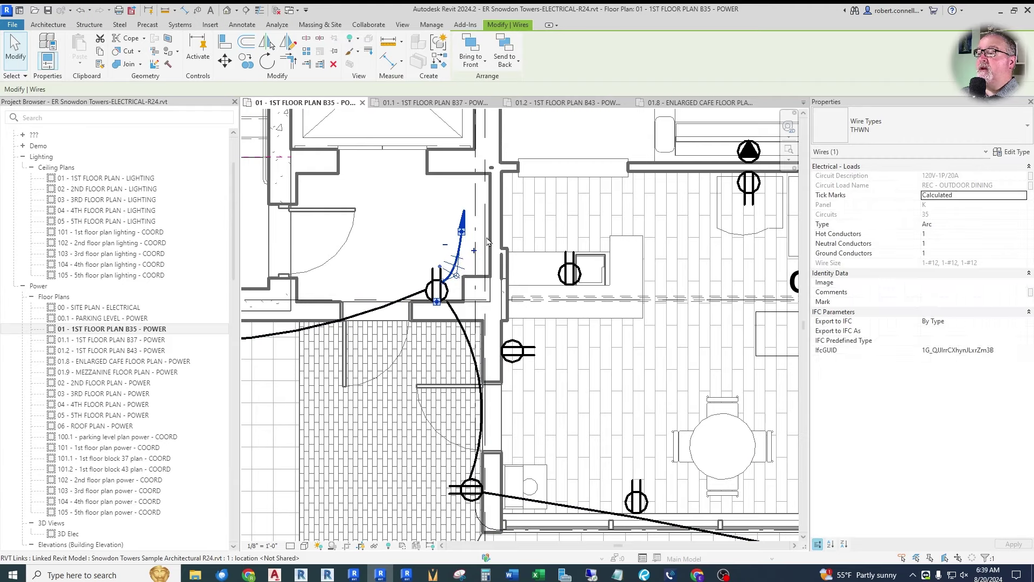
# Step: Select the arc wire between the vestibule receptacle and the one outside the café, and check the wire run across Outdoor Covered Dining
pyautogui.scroll(3, 447, 299)
pyautogui.click(457, 311)
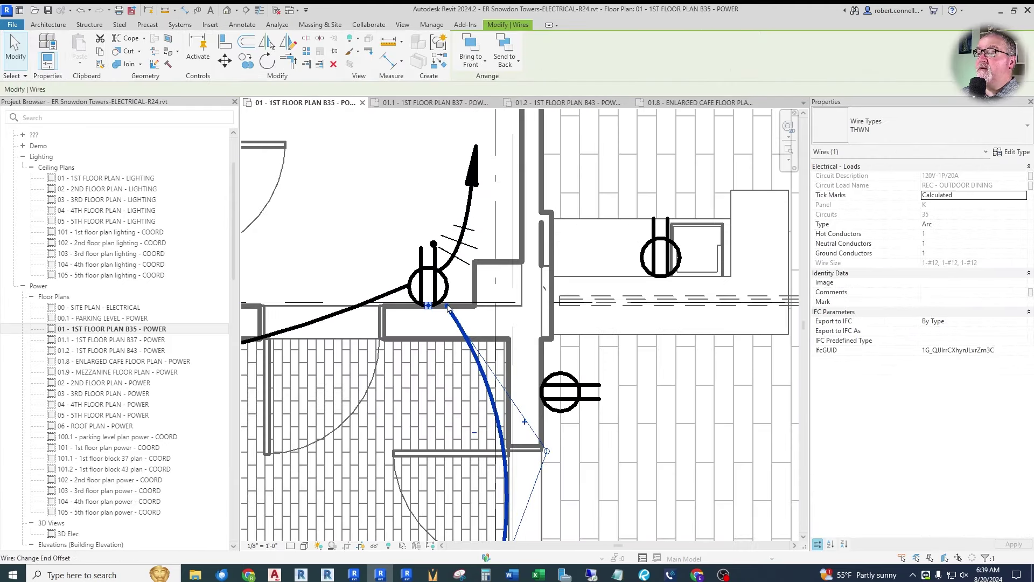
pyautogui.scroll(-5, 503, 249)
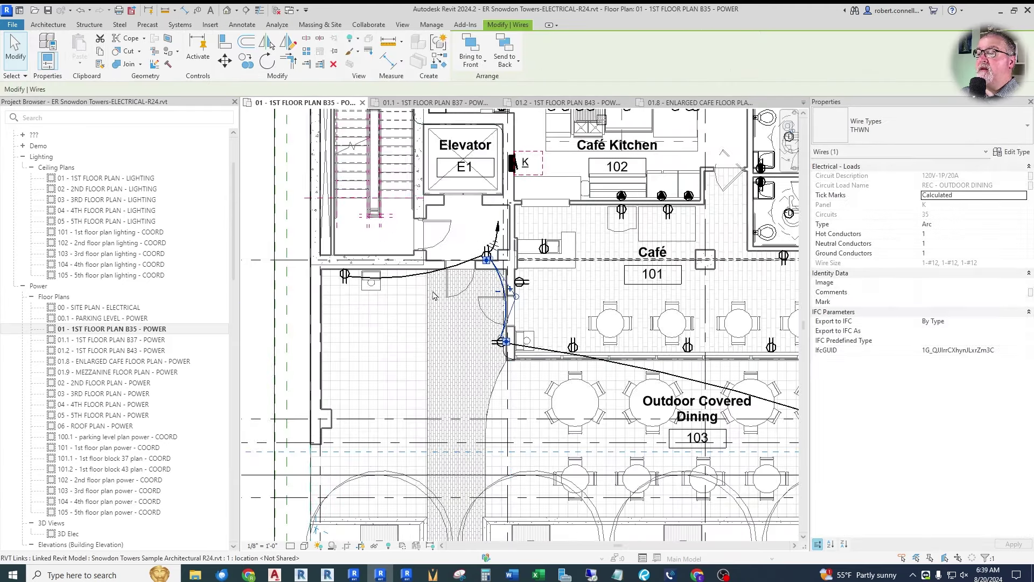
pyautogui.scroll(-5, 521, 346)
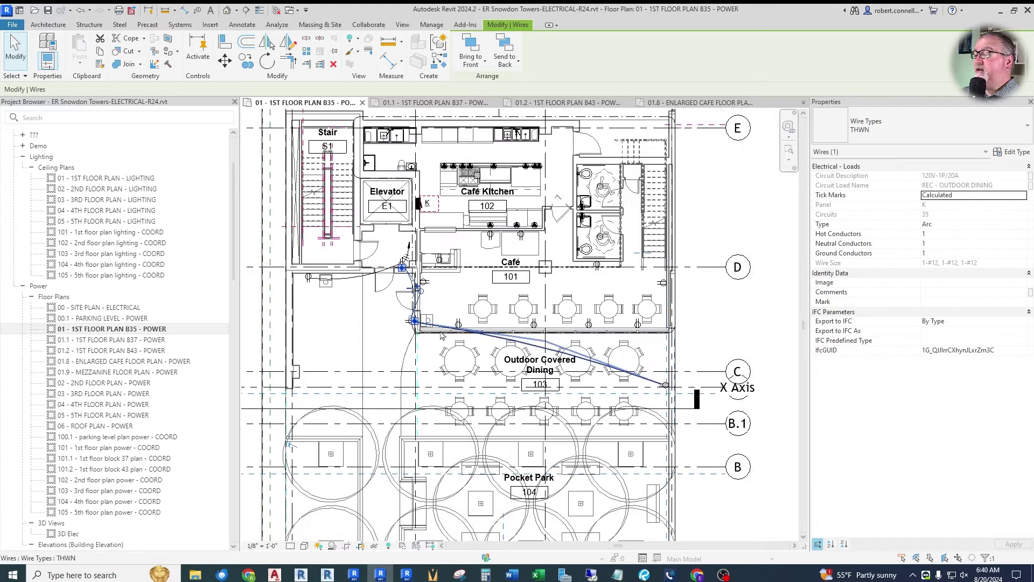
pyautogui.scroll(3, 451, 359)
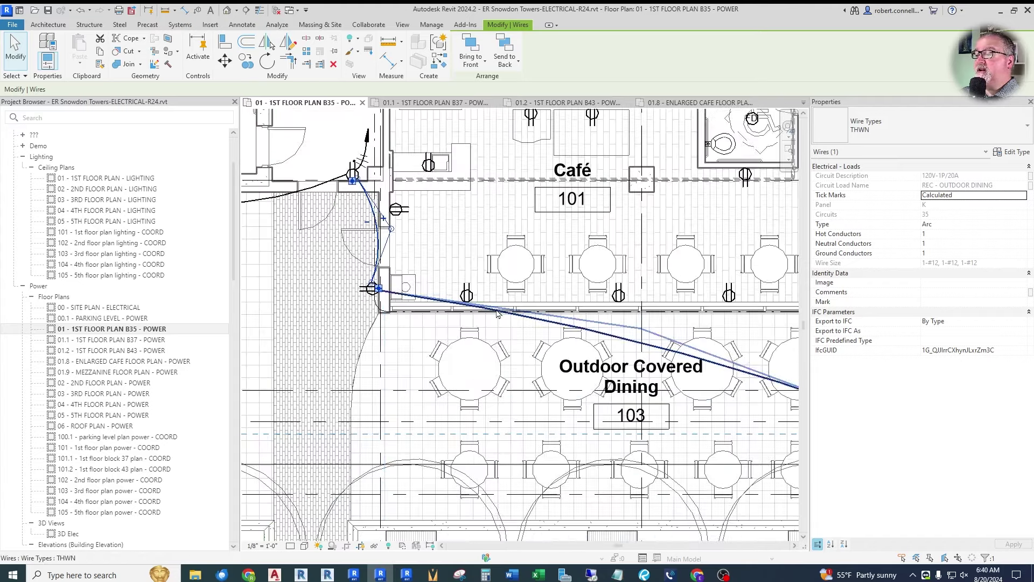
# Step: Reshape the arc of the wire crossing Outdoor Covered Dining and move that room's tag clear of it
pyautogui.scroll(-2, 456, 316)
pyautogui.moveTo(596, 325); pyautogui.dragTo(490, 357)
pyautogui.press('Escape')
pyautogui.moveTo(601, 354); pyautogui.dragTo(514, 378)
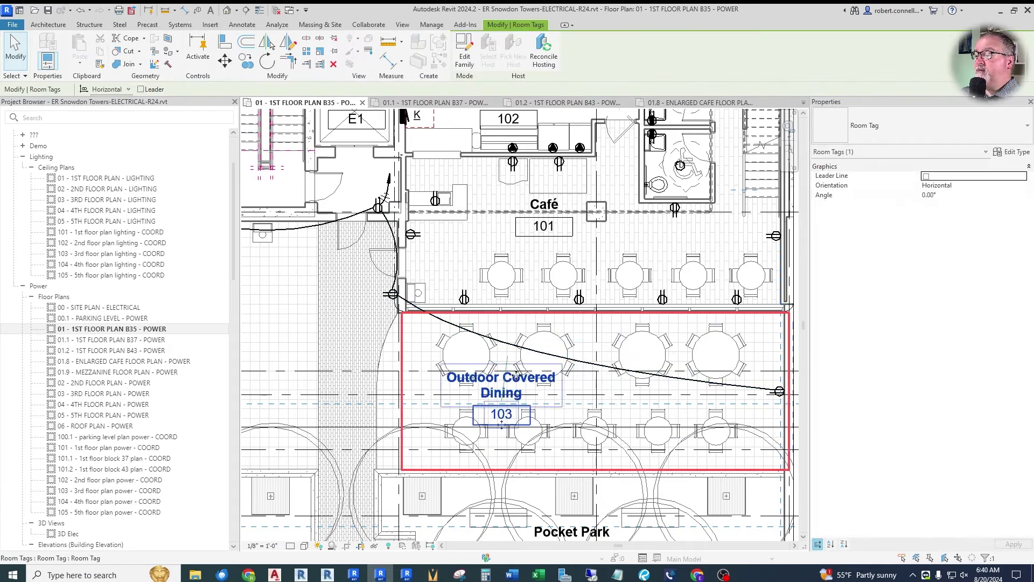
pyautogui.press('Escape')
# Step: Adjust the homerun arrow's end vertex at the receptacle near the elevator to reposition the arrow slightly
pyautogui.scroll(3, 349, 176)
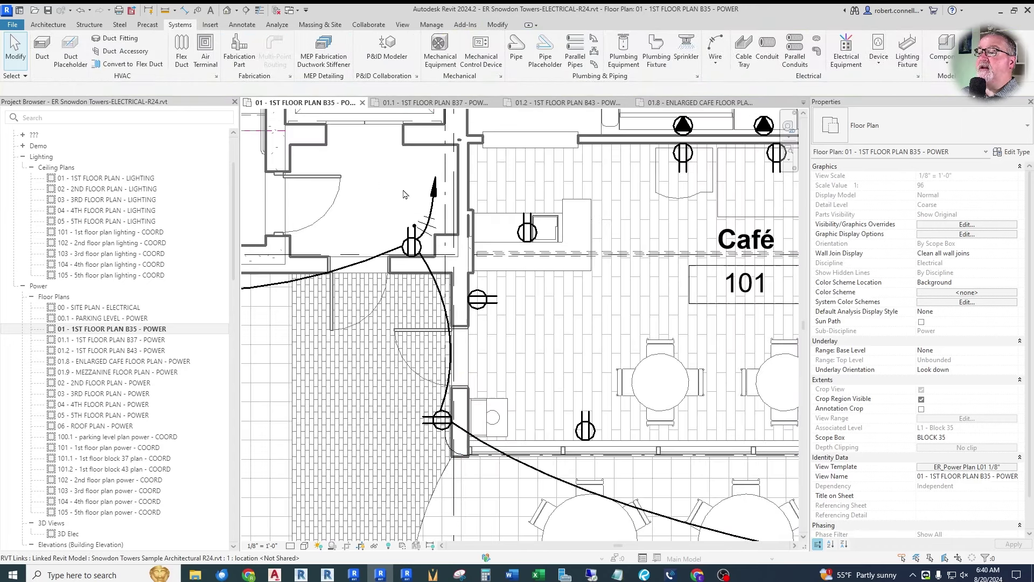
pyautogui.click(435, 197)
pyautogui.moveTo(434, 200); pyautogui.dragTo(425, 202)
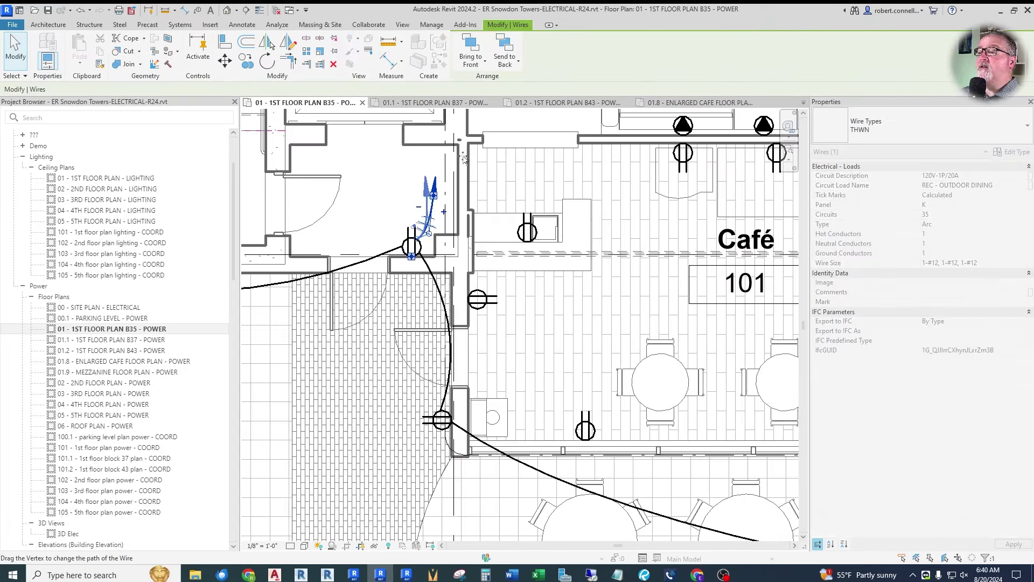
pyautogui.press('Escape')
# Step: Tag the outdoor dining circuit's homerun wire by category and position the tag above its arrowhead
pyautogui.click(198, 12)
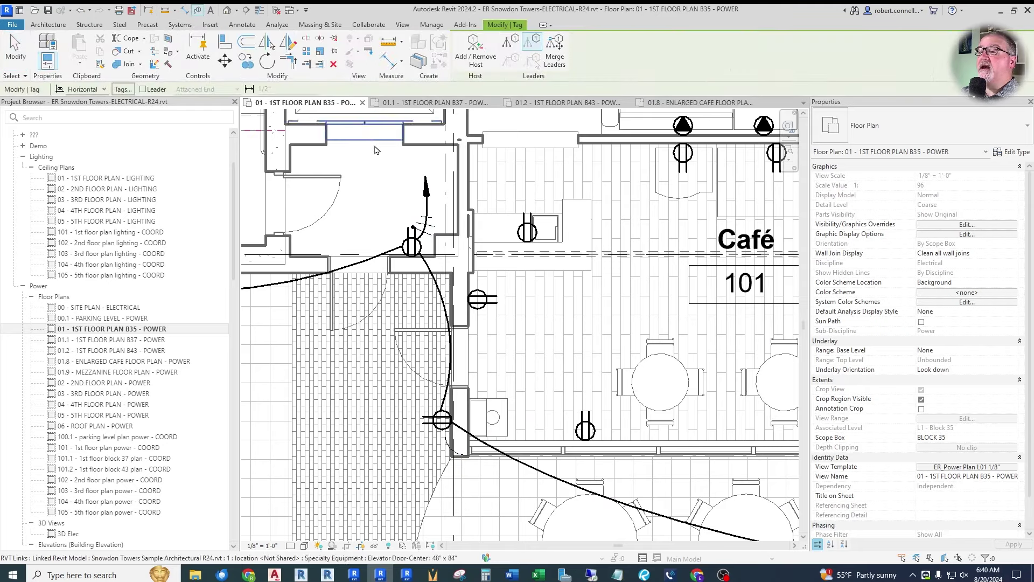
pyautogui.click(424, 223)
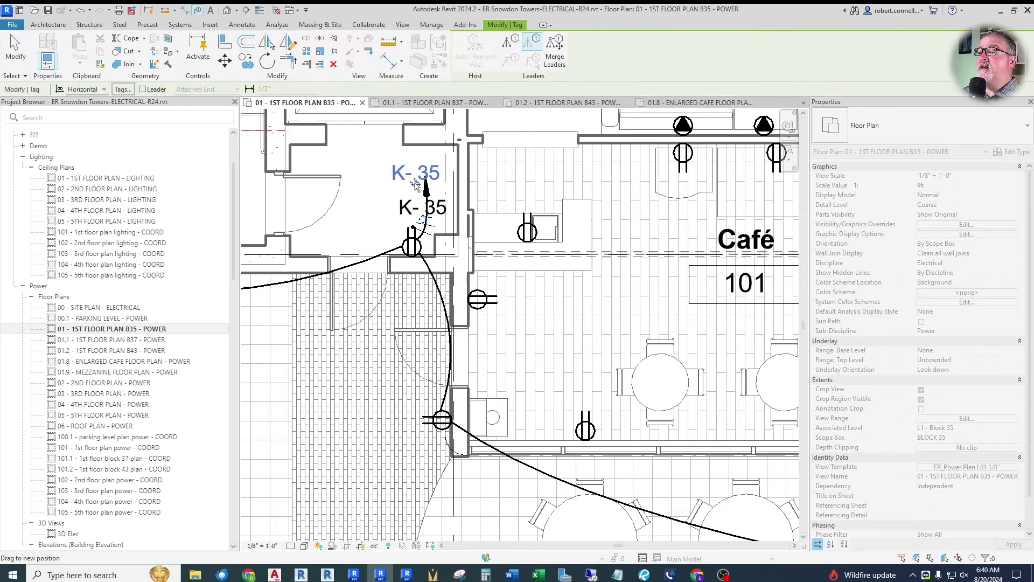
pyautogui.press('Escape')
pyautogui.press('Escape')
pyautogui.scroll(-3, 435, 227)
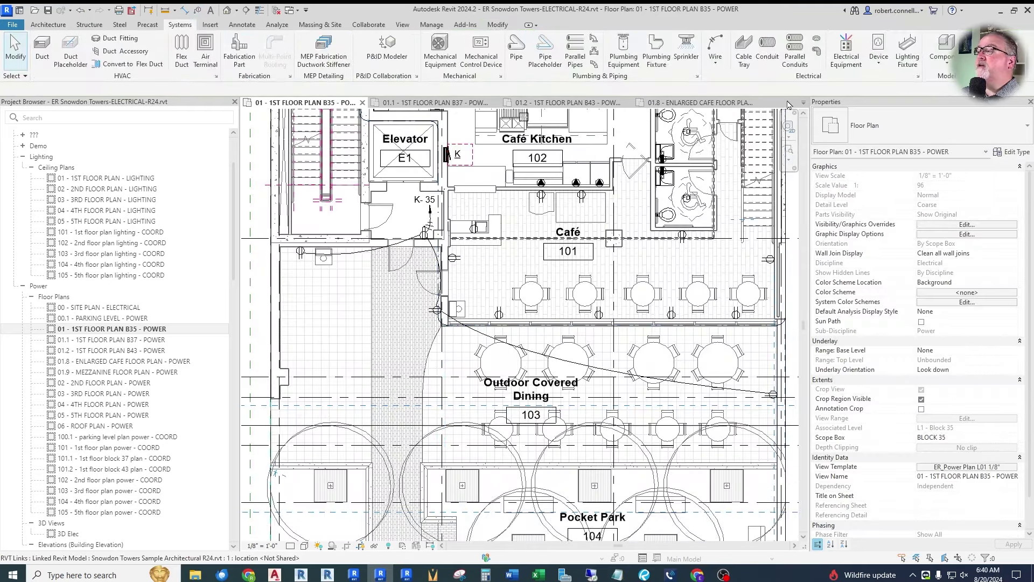
# Step: Open the panel K schedule and examine the circuit description of circuit 33
pyautogui.click(803, 103)
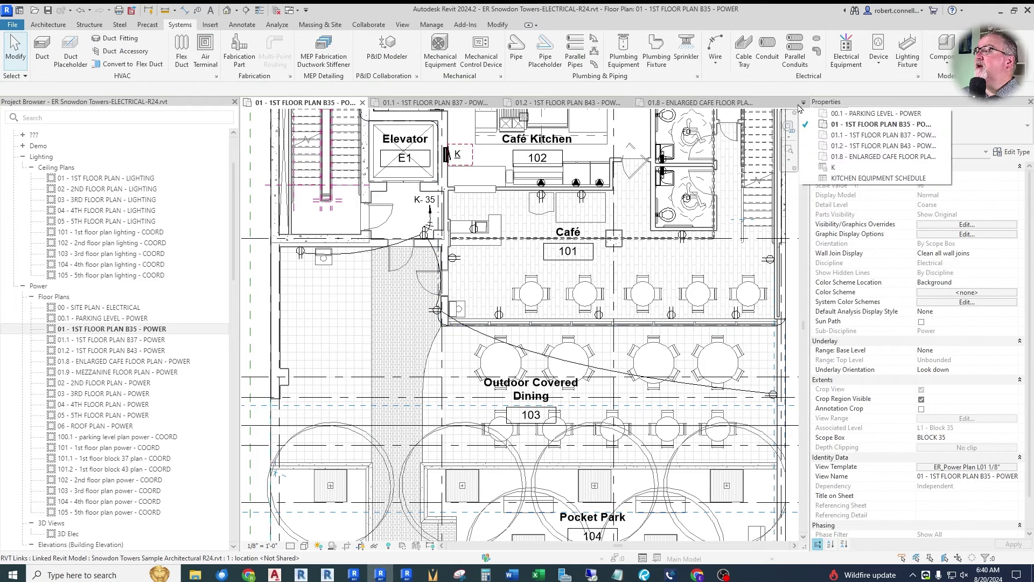
pyautogui.click(838, 168)
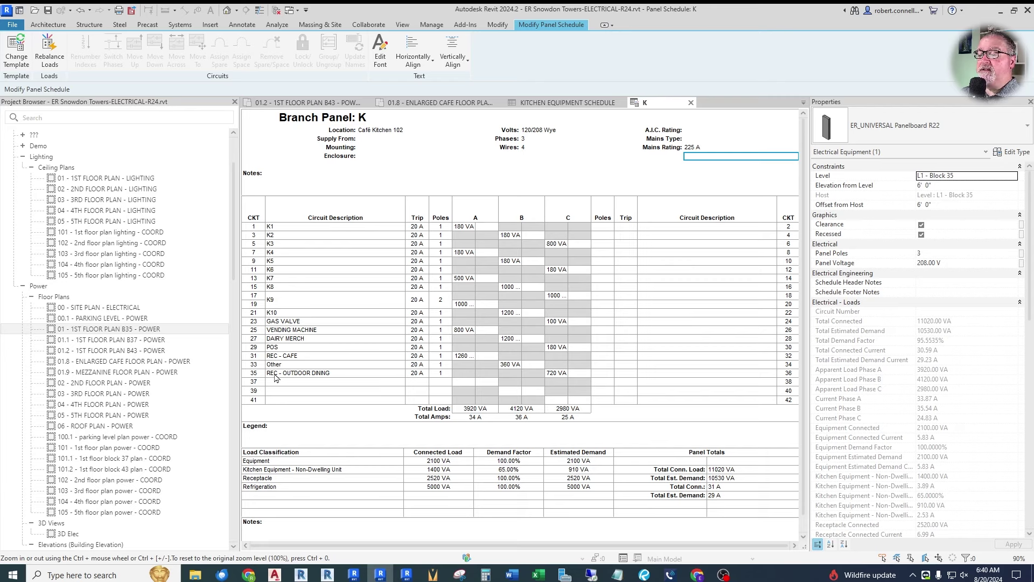
pyautogui.click(299, 366)
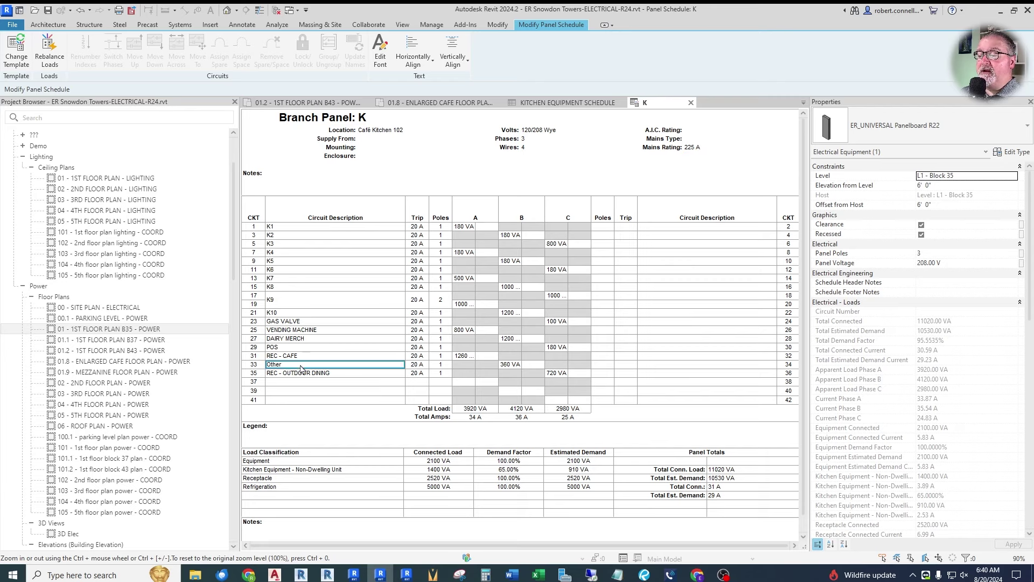
# Step: Return to the 01 - 1ST FLOOR PLAN B35 - POWER view and examine the restroom receptacles of circuit 33
pyautogui.click(804, 103)
pyautogui.click(844, 126)
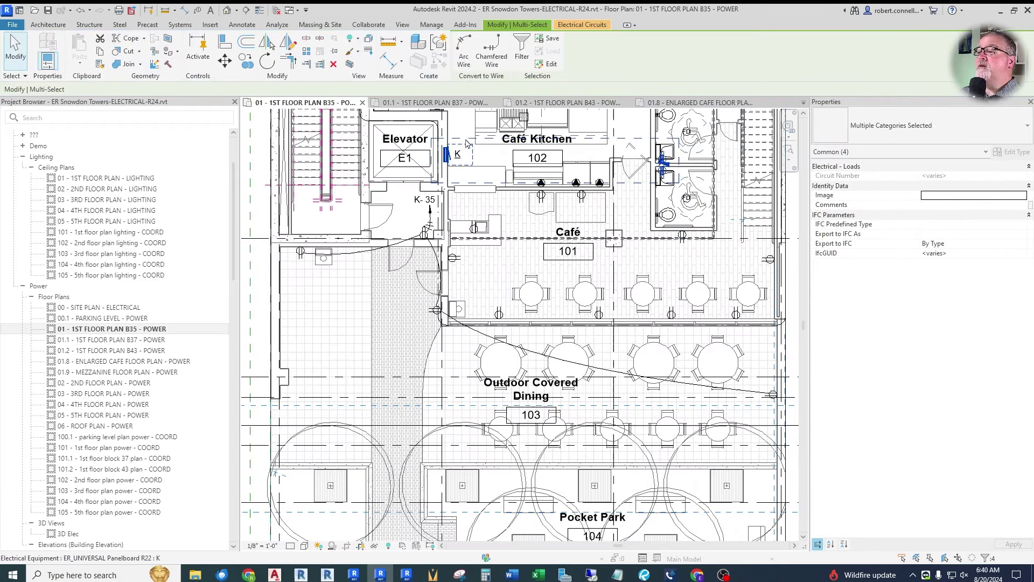
pyautogui.scroll(3, 464, 139)
pyautogui.scroll(-2, 405, 162)
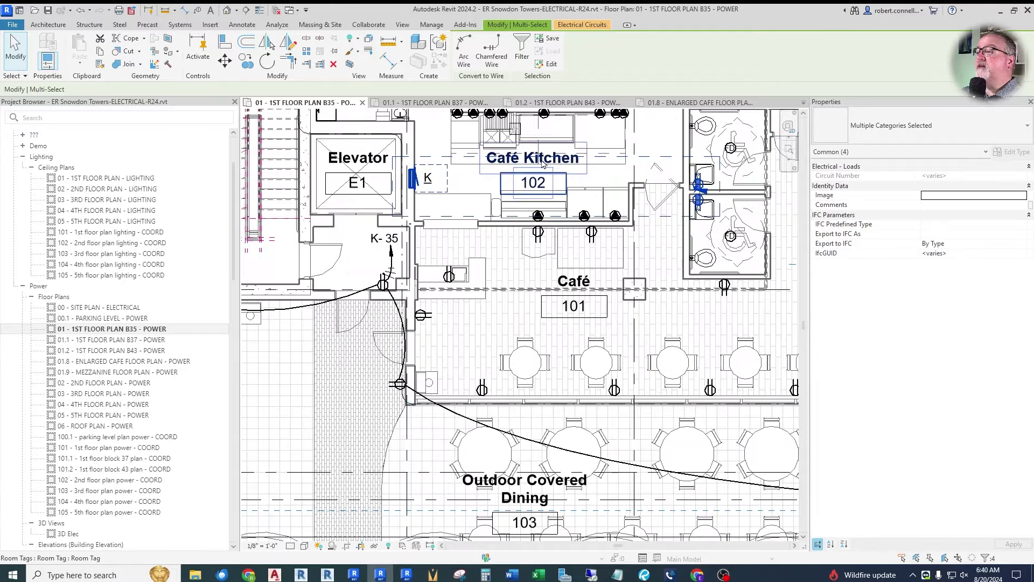
pyautogui.scroll(2, 792, 159)
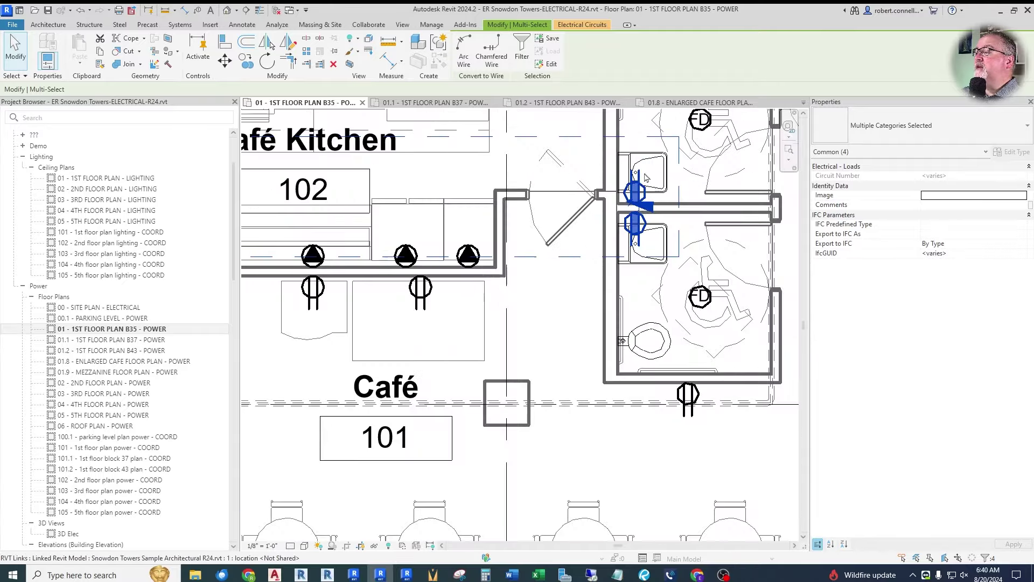
pyautogui.scroll(-1, 495, 259)
pyautogui.scroll(2, 570, 226)
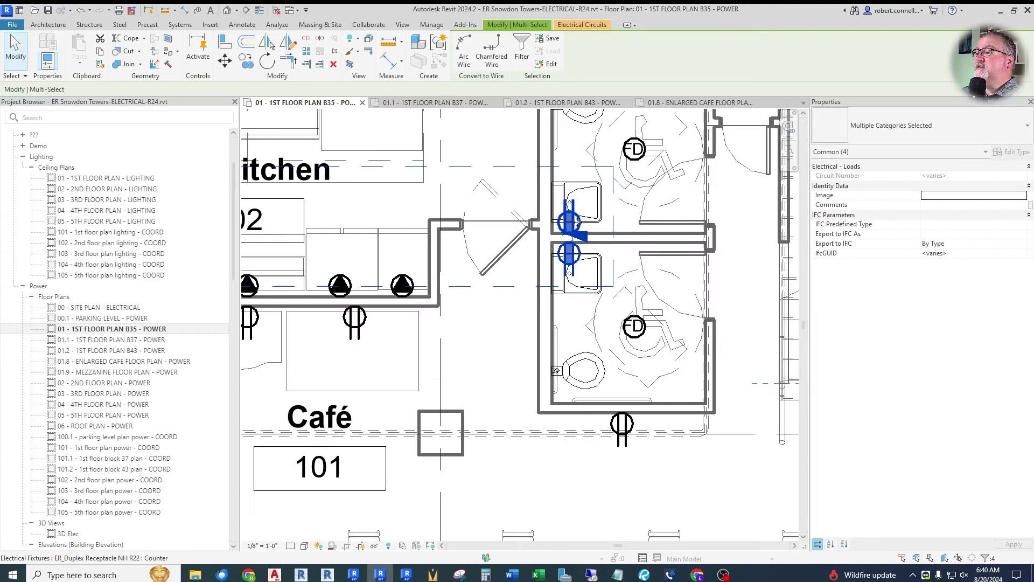
pyautogui.scroll(-3, 562, 233)
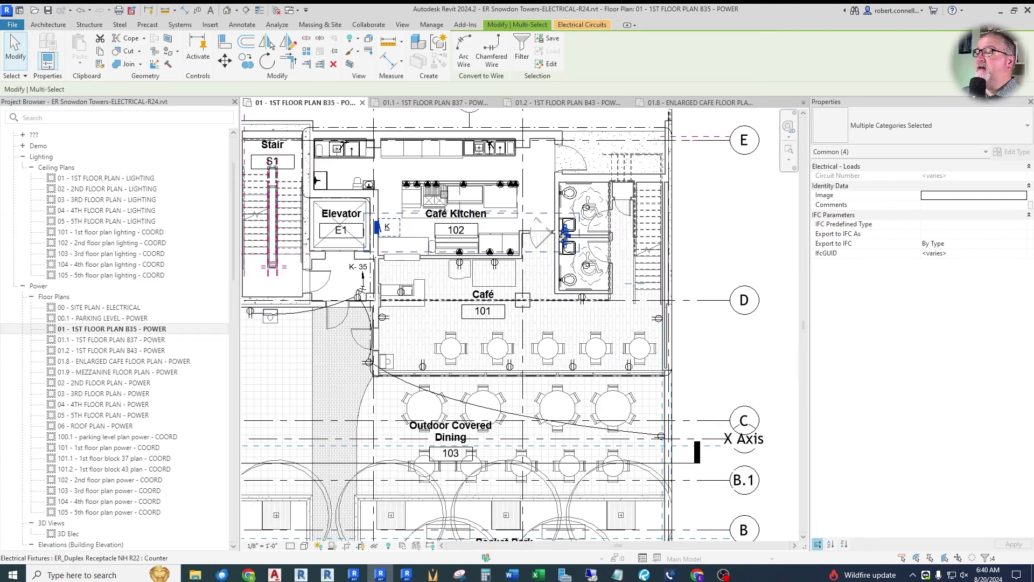
# Step: In the 01.8 enlarged cafe power plan, set the load name of the restroom receptacles' circuit to REC - RESTROOMS
pyautogui.click(699, 104)
pyautogui.scroll(4, 545, 315)
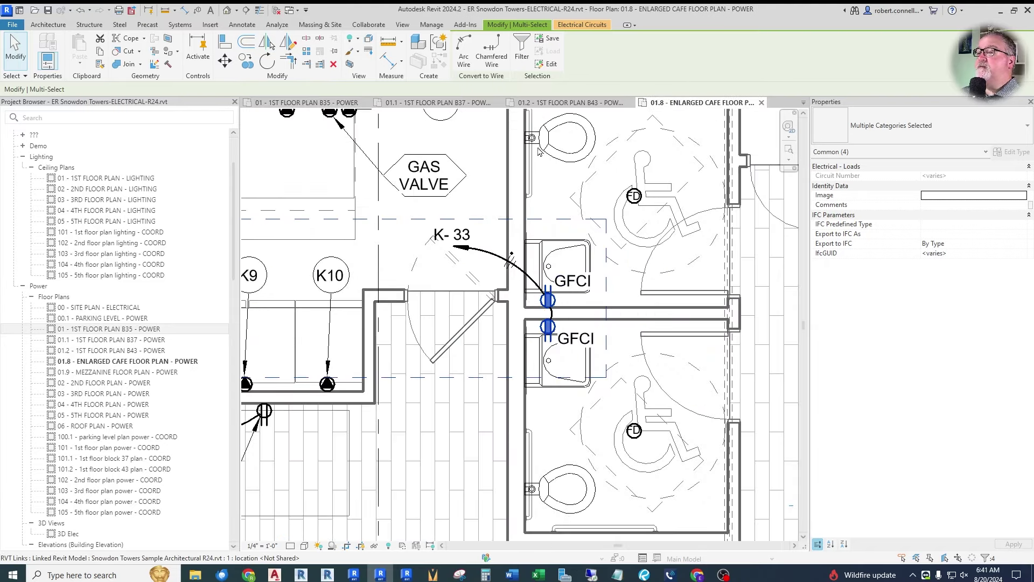
pyautogui.press('Escape')
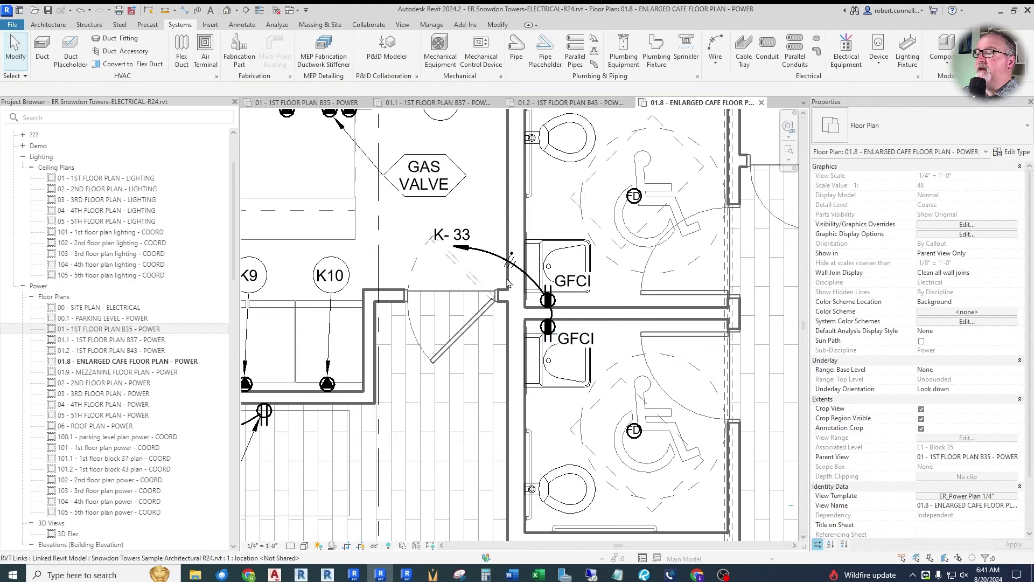
pyautogui.press('Tab')
pyautogui.click(550, 303)
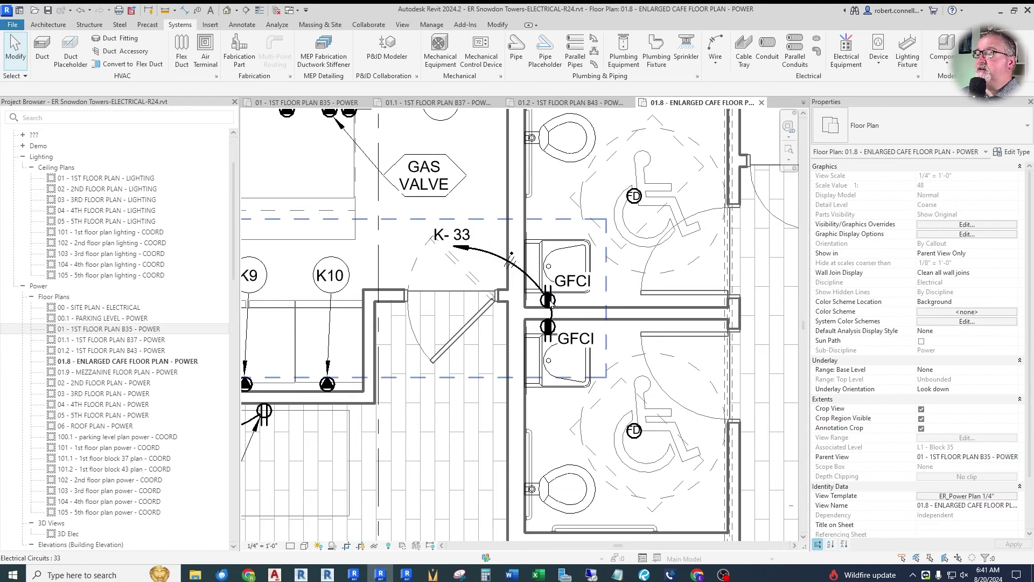
pyautogui.click(949, 214)
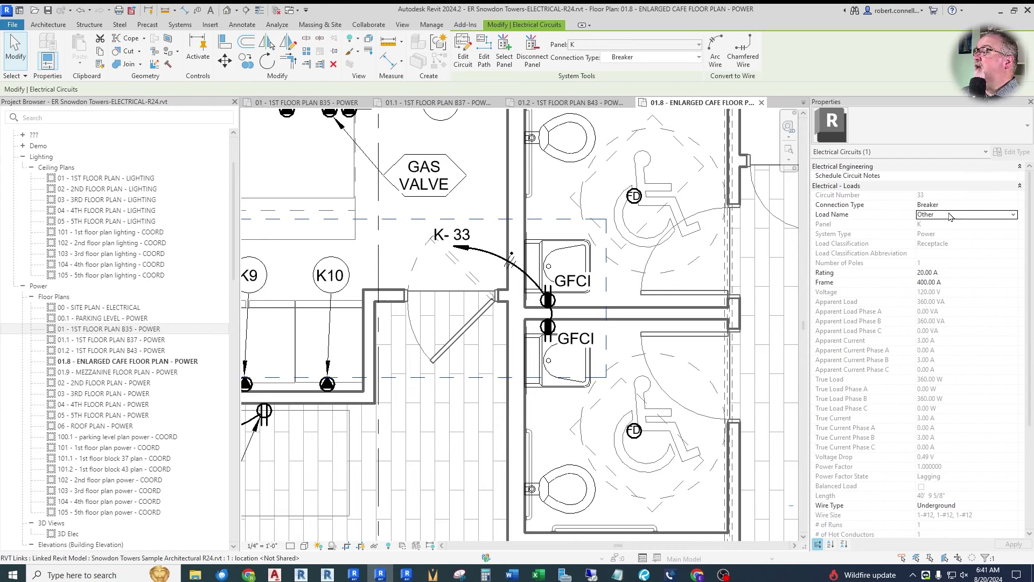
pyautogui.write('REC - ')
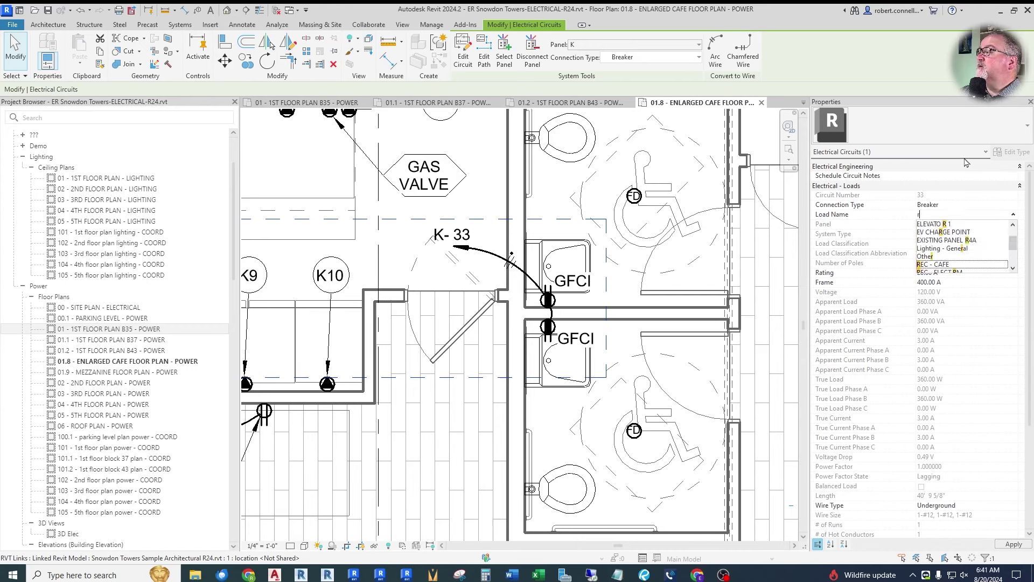
pyautogui.write('RE')
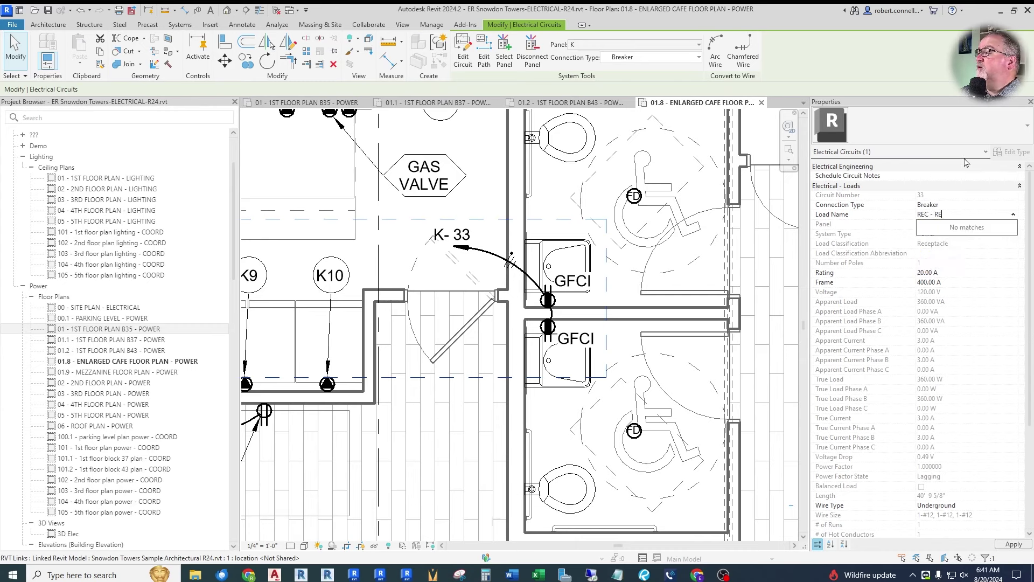
pyautogui.write('STROOMS')
pyautogui.press('Return')
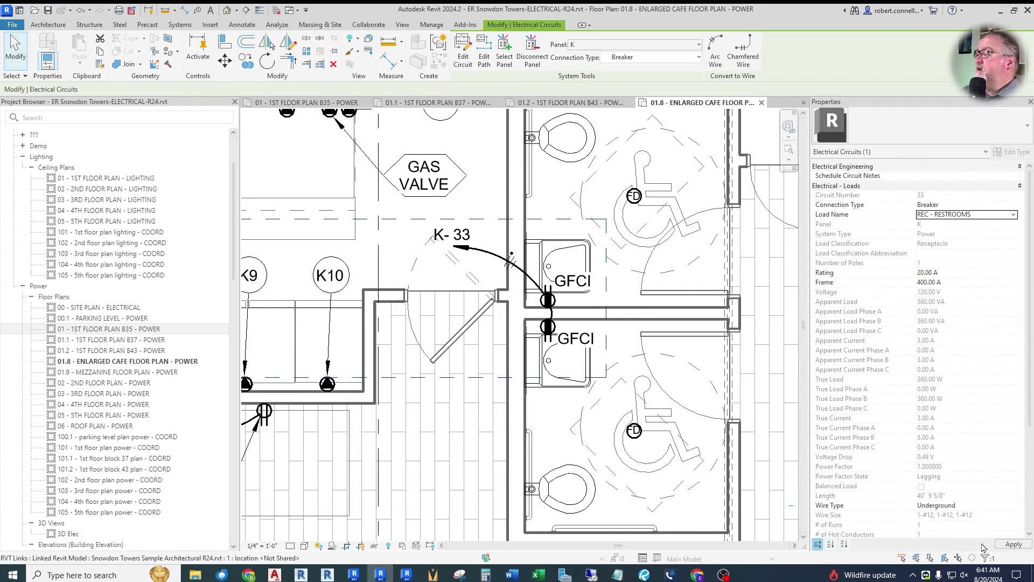
pyautogui.press('Escape')
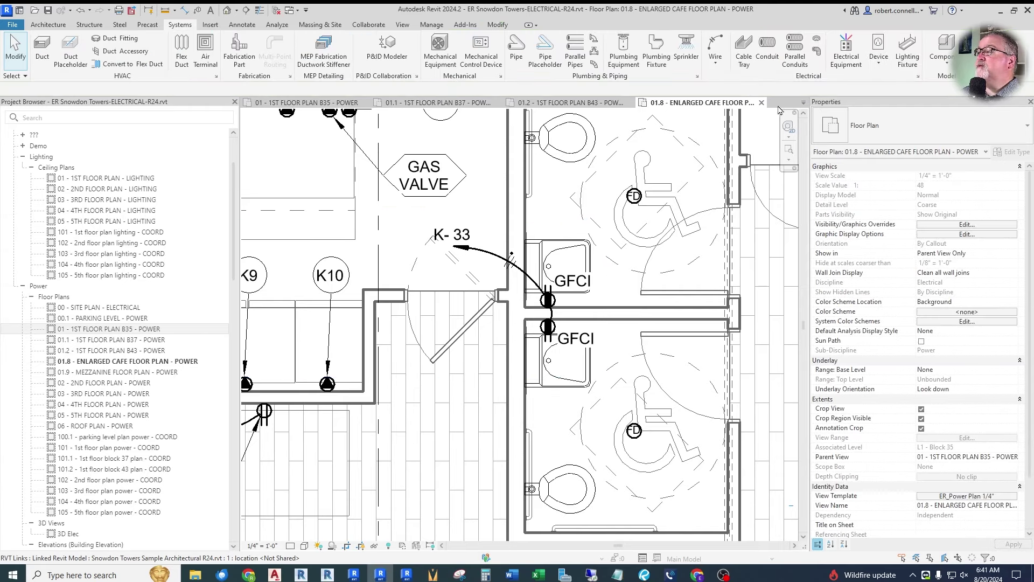
# Step: Open the panel K schedule to check circuit 33's description, and clear the selection in the B35 power plan
pyautogui.click(803, 102)
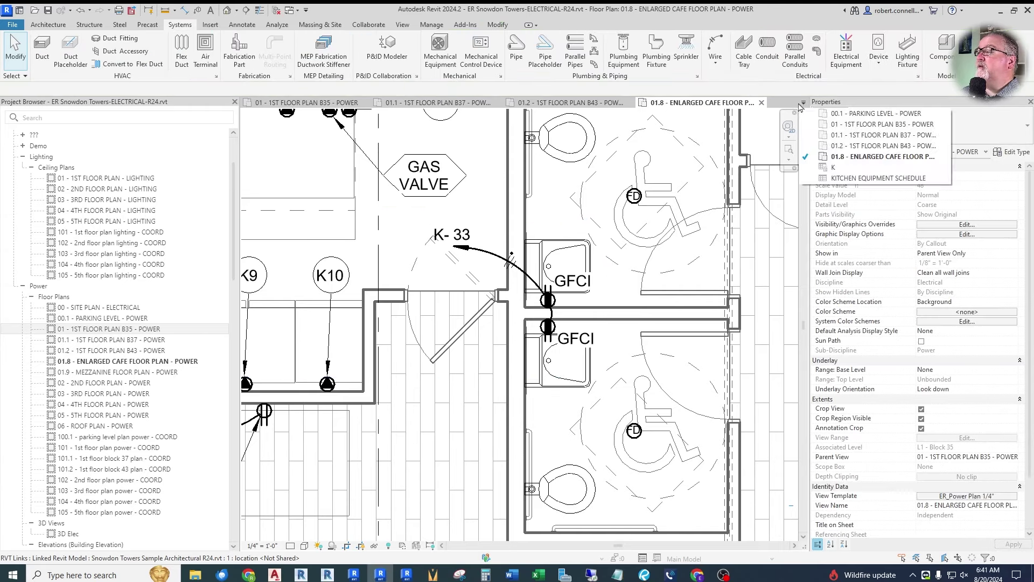
pyautogui.click(833, 167)
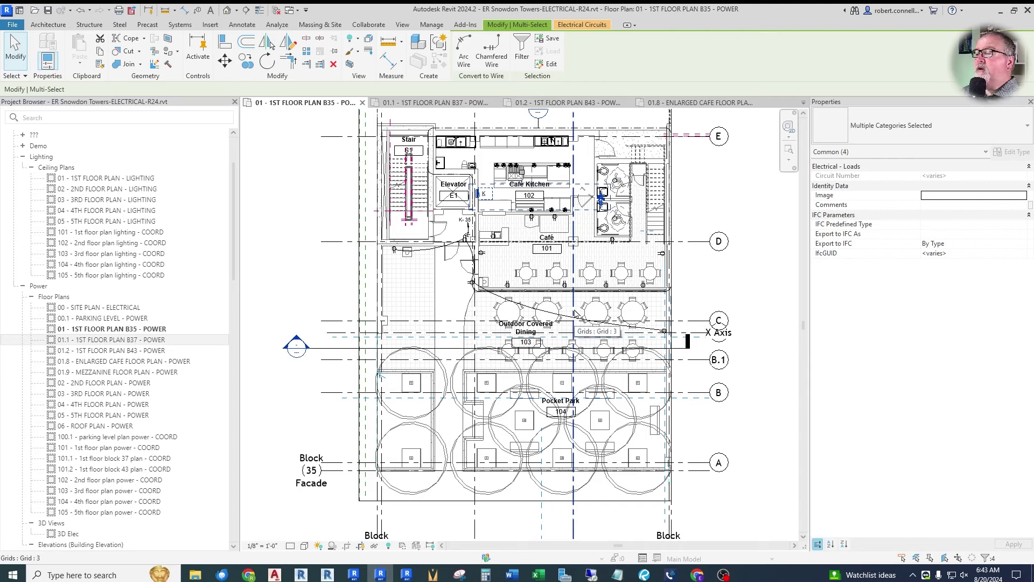
pyautogui.press('Escape')
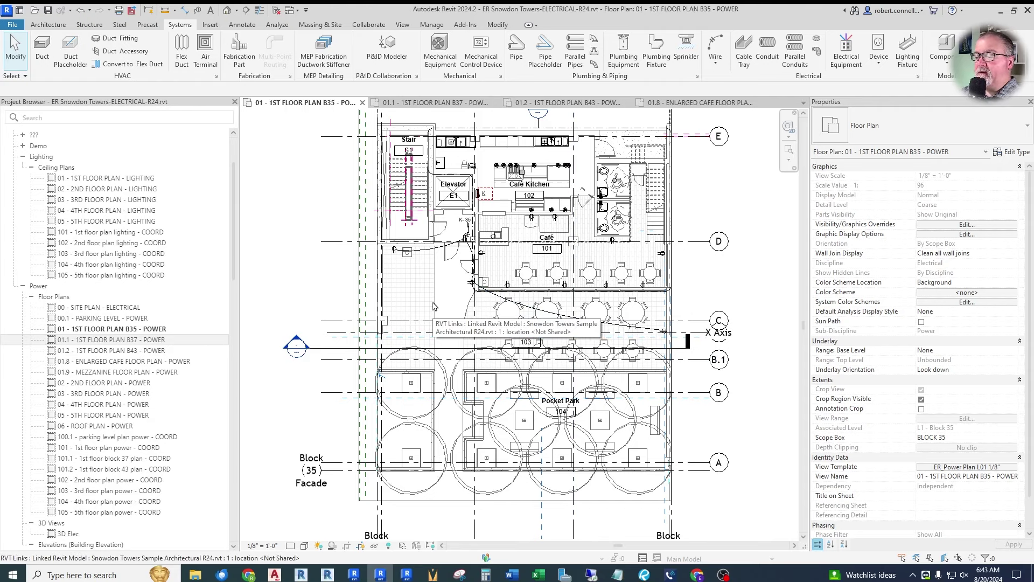
# Step: In the 01.1 - 1ST FLOOR PLAN B37 - POWER view, place room tags on Stair S2 and Commercial/Retail 105
pyautogui.click(803, 103)
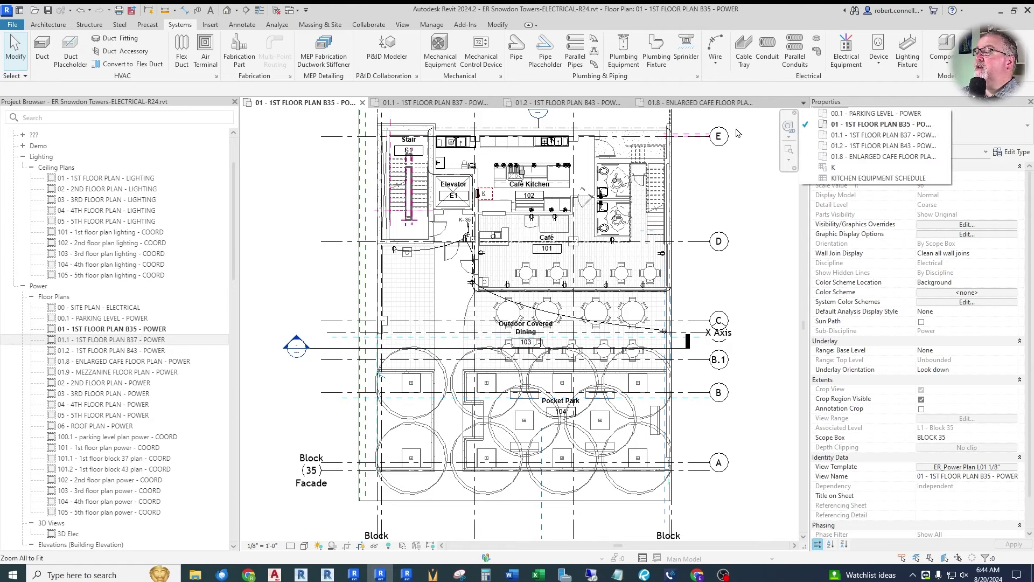
pyautogui.click(877, 136)
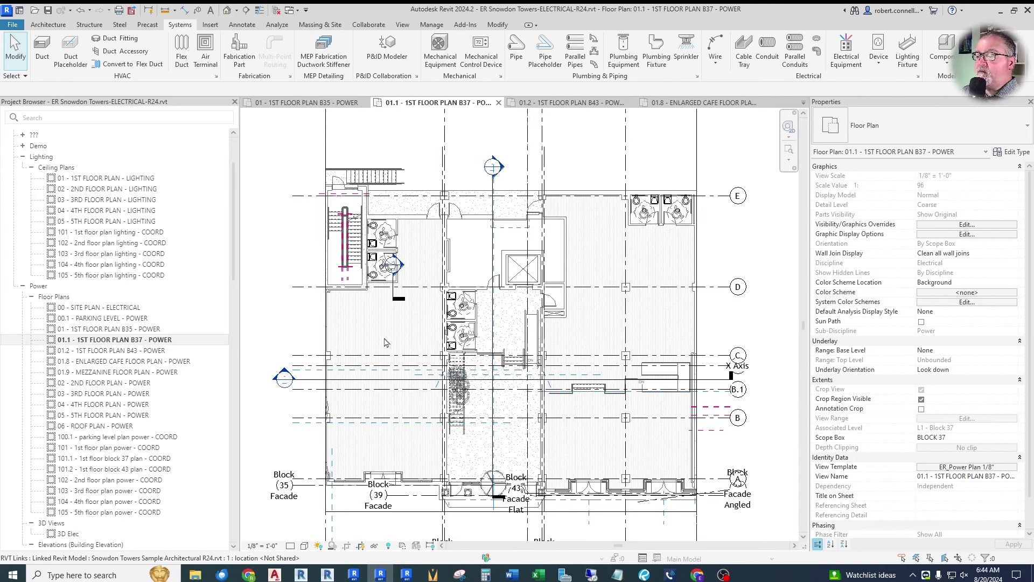
pyautogui.press('r')
pyautogui.press('t')
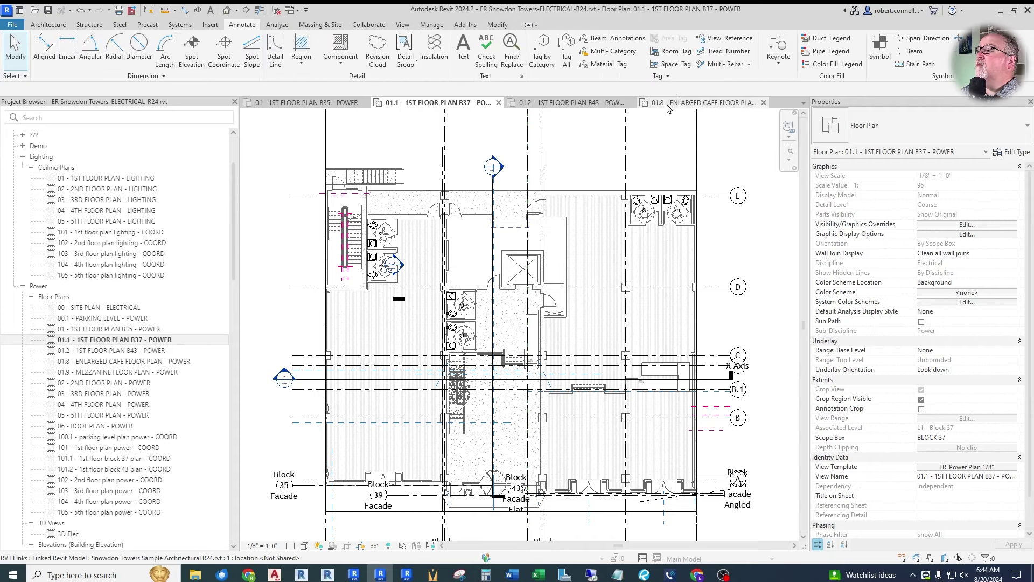
pyautogui.scroll(5, 367, 269)
pyautogui.click(327, 277)
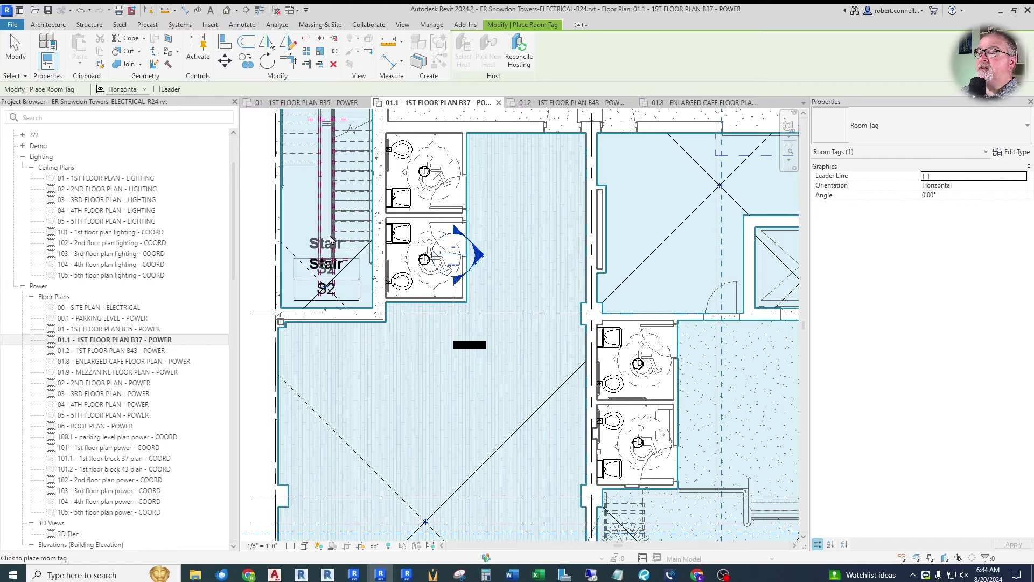
pyautogui.scroll(-3, 334, 280)
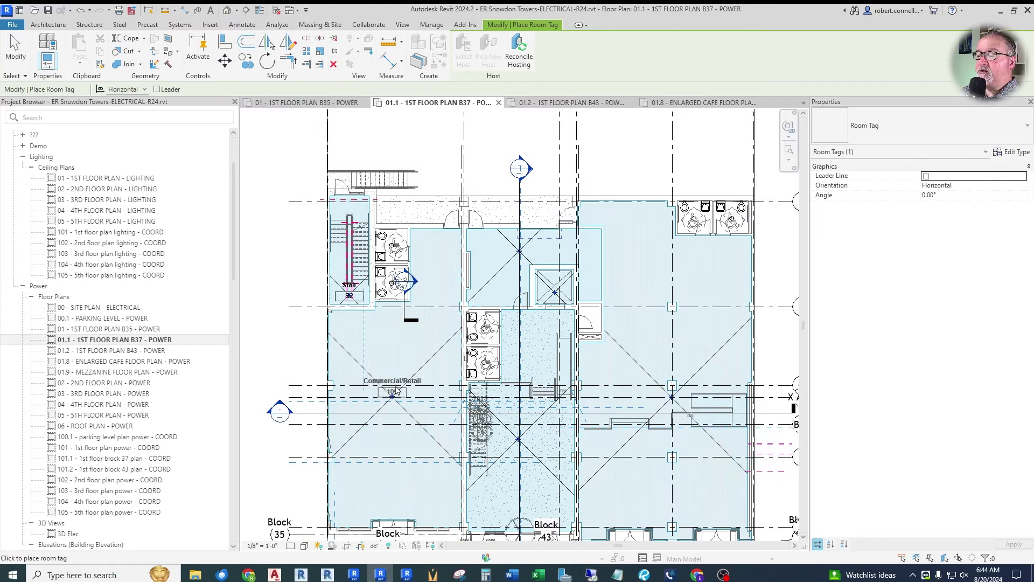
pyautogui.click(397, 392)
# Step: Place room tags on the Residential Lobby, Utility, Elevator E2 and Commercial/Retail 108 rooms of the B37 plan
pyautogui.scroll(2, 538, 344)
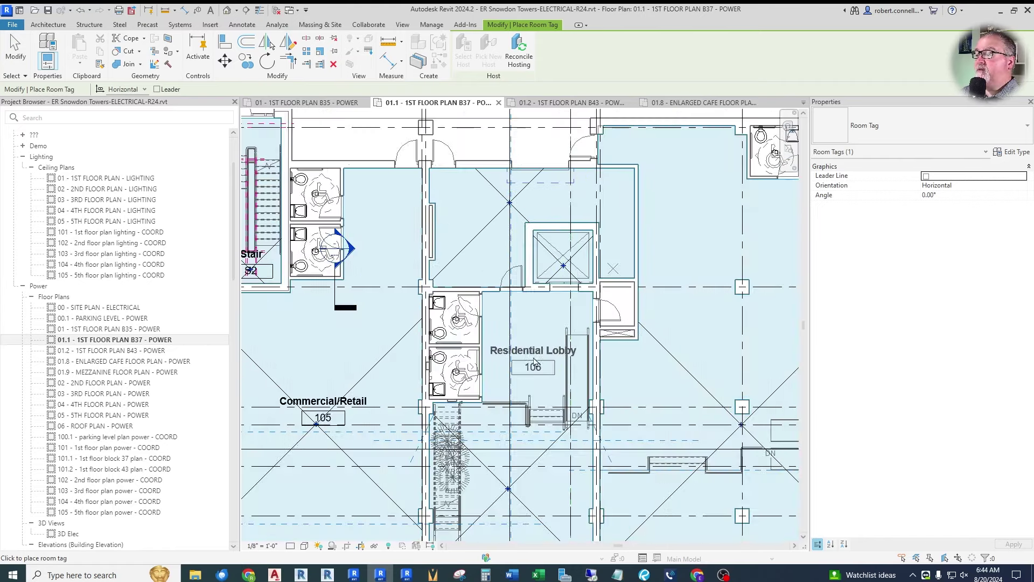
pyautogui.click(535, 344)
pyautogui.click(502, 216)
pyautogui.click(565, 258)
pyautogui.scroll(-2, 465, 369)
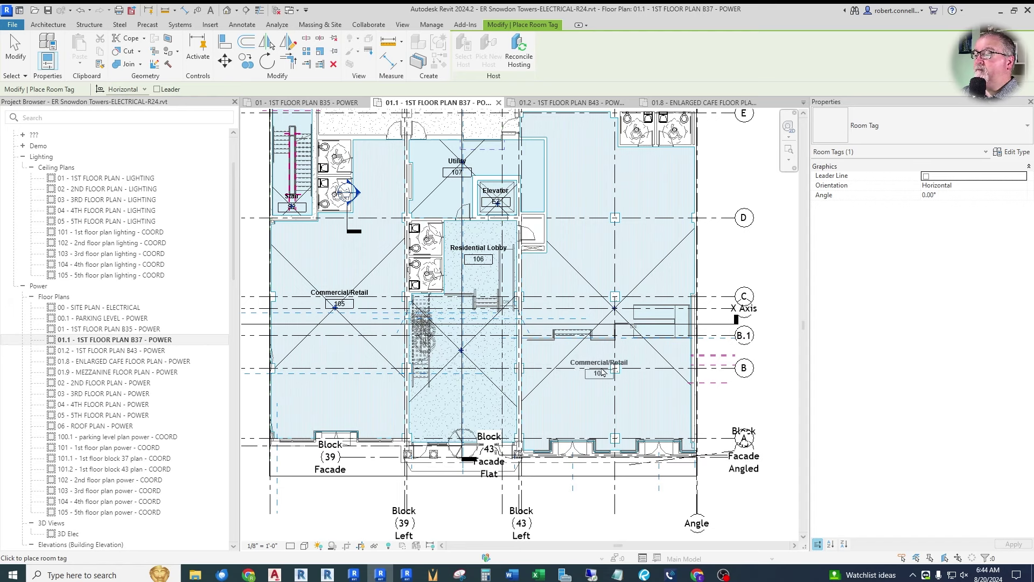
pyautogui.click(618, 277)
pyautogui.scroll(2, 603, 234)
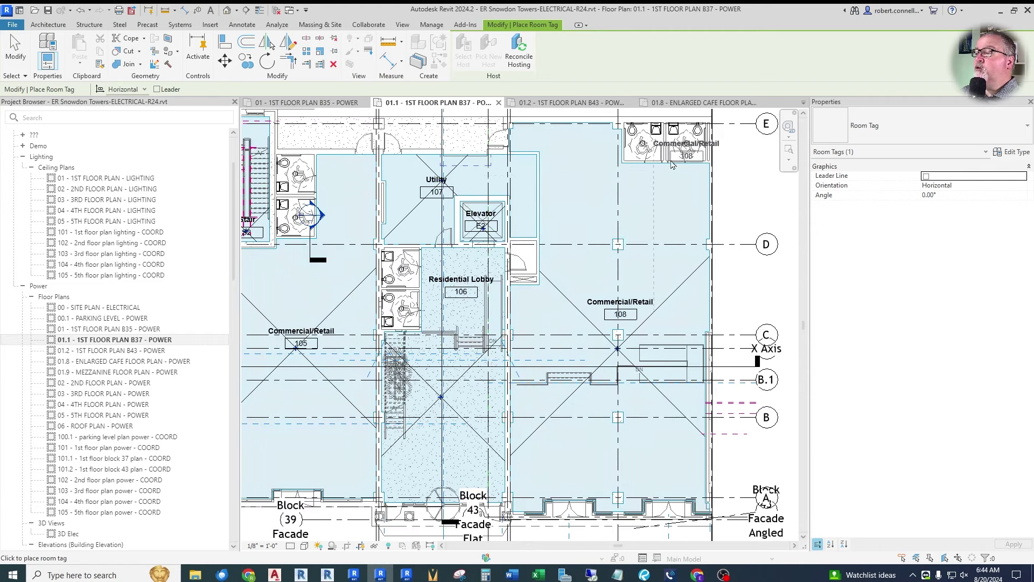
pyautogui.press('Escape')
pyautogui.press('Escape')
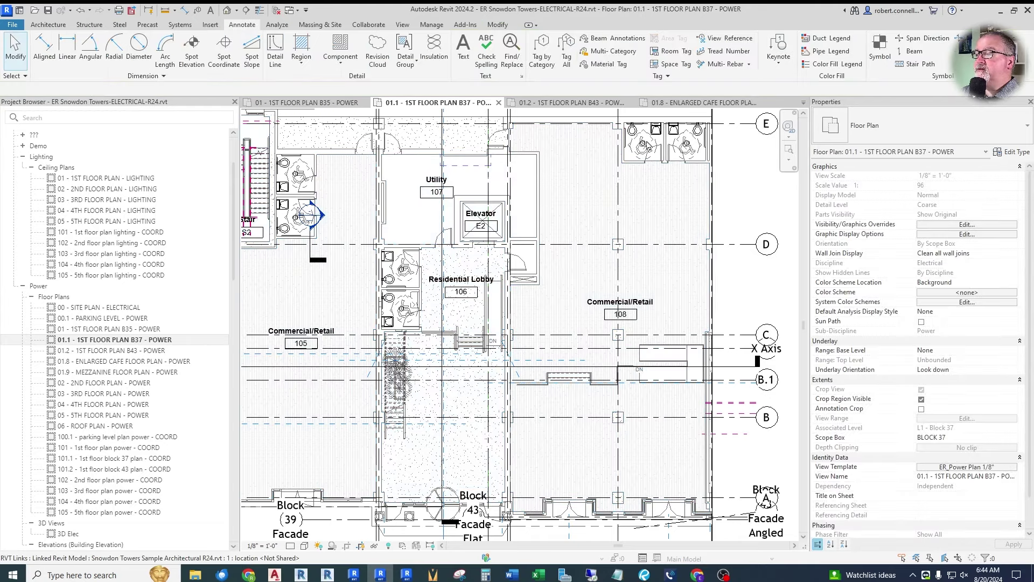
pyautogui.scroll(-2, 654, 221)
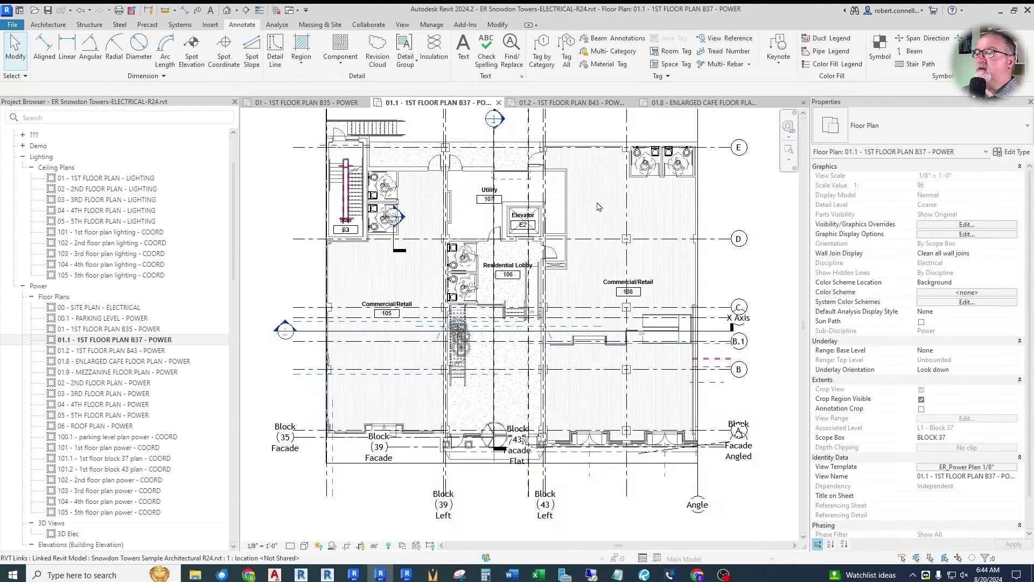
# Step: Examine the B37 power plan around the Stair S2 restrooms and look through the electrical equipment families in the project
pyautogui.scroll(1, 602, 297)
pyautogui.scroll(2, 602, 297)
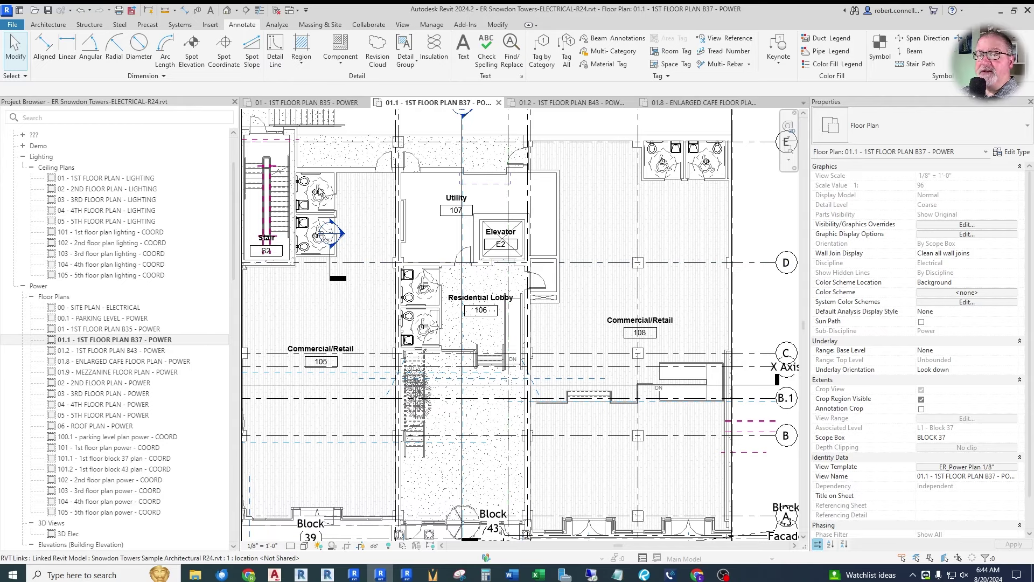
pyautogui.scroll(-2, 388, 254)
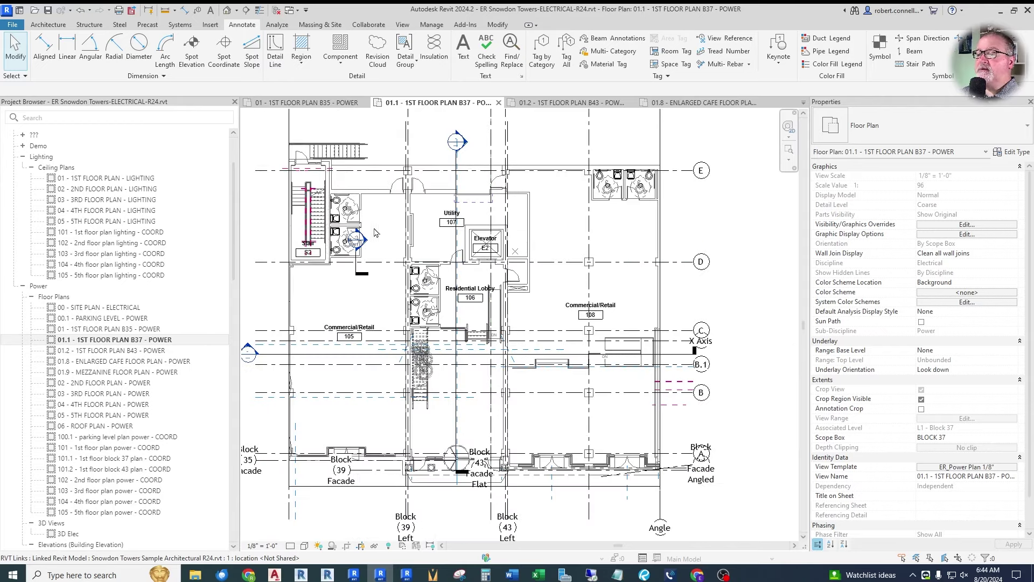
pyautogui.scroll(3, 344, 252)
pyautogui.scroll(-2, 371, 254)
pyautogui.scroll(3, 416, 224)
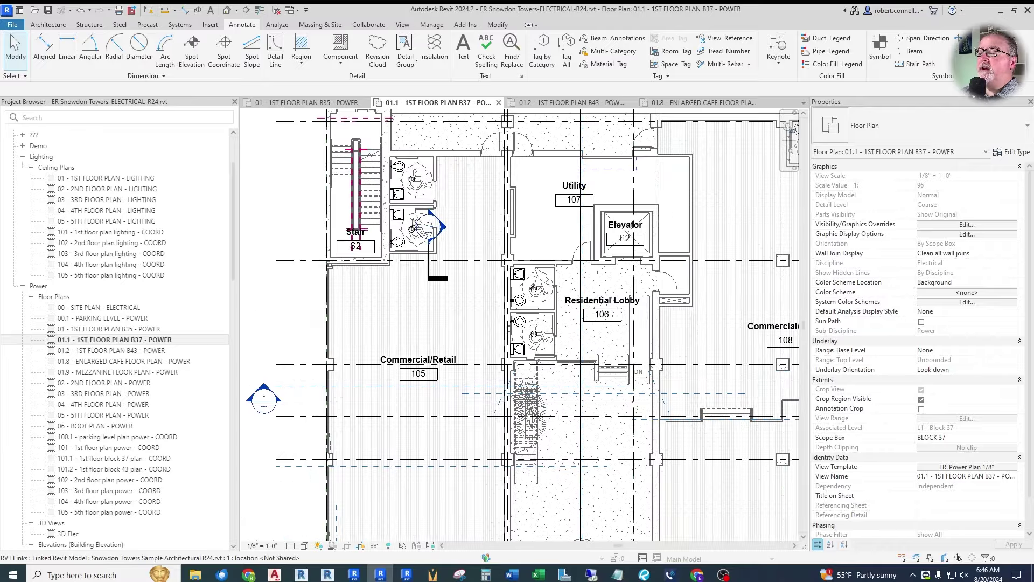
pyautogui.scroll(5, 413, 226)
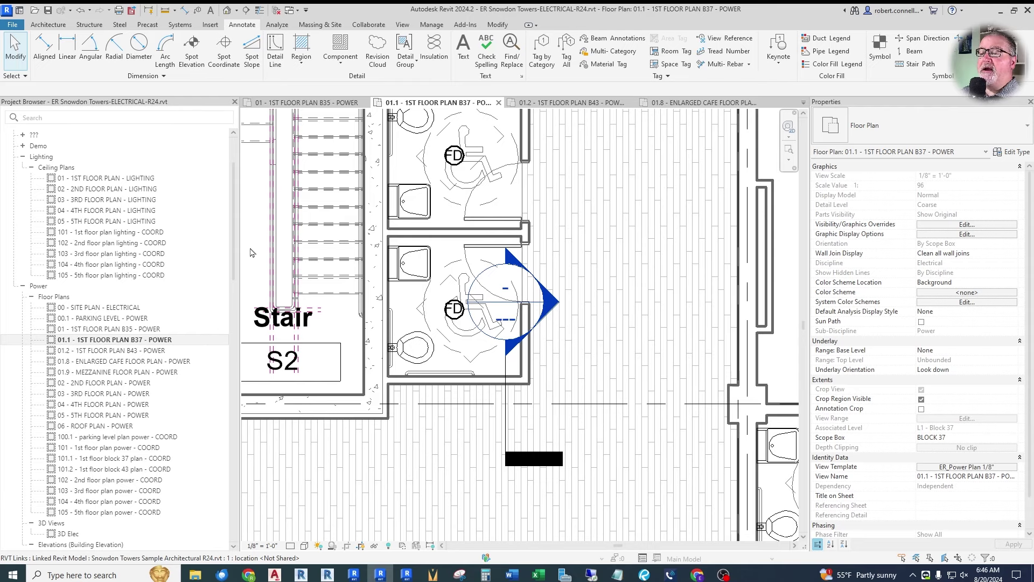
pyautogui.moveTo(235, 248); pyautogui.dragTo(236, 424)
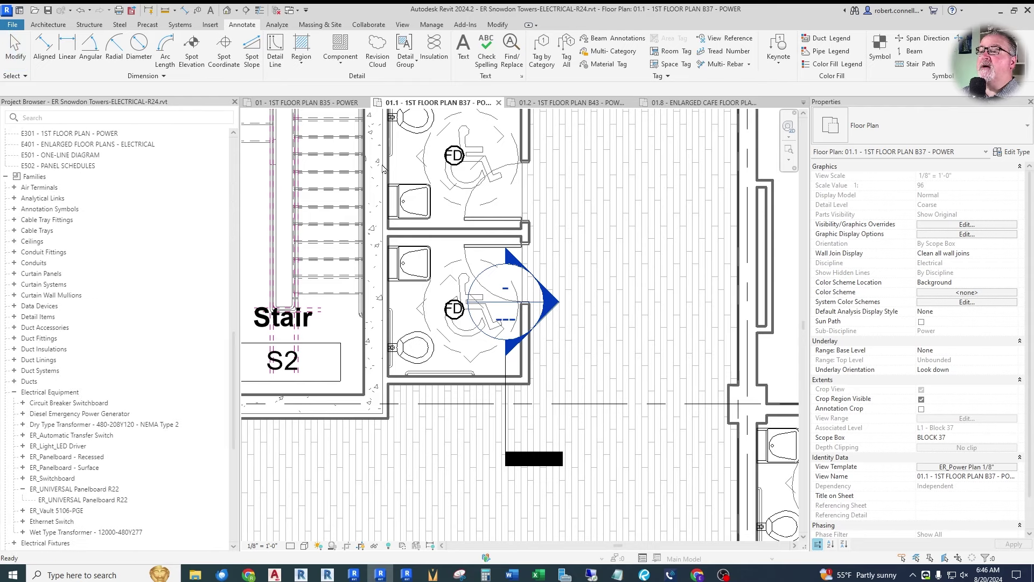
# Step: Create similar counter duplex receptacles from the B35 restroom and place them back to back on the wall between the B37 restrooms beside Stair S2
pyautogui.click(304, 102)
pyautogui.scroll(4, 606, 217)
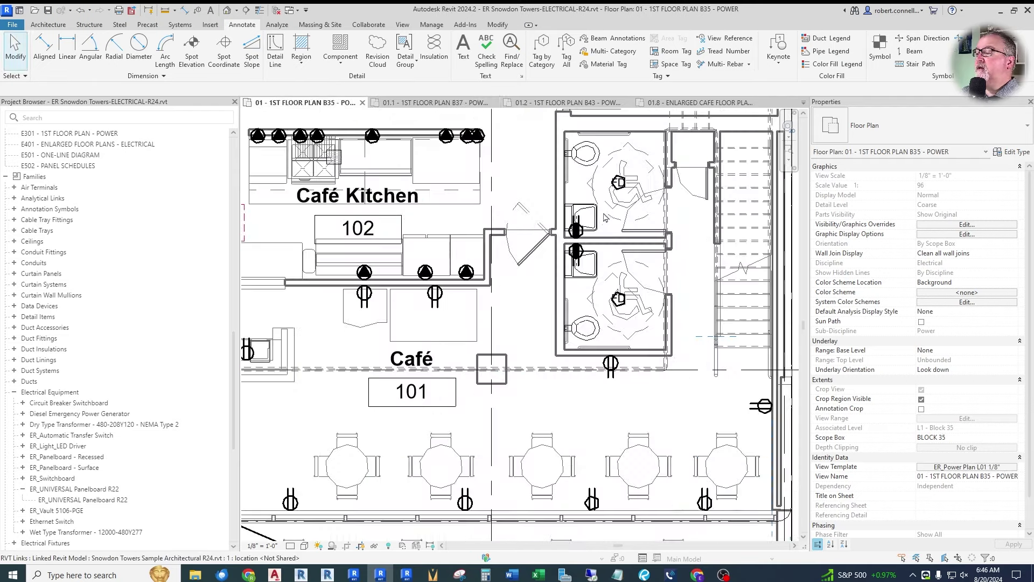
pyautogui.click(576, 229)
pyautogui.rightClick(581, 227)
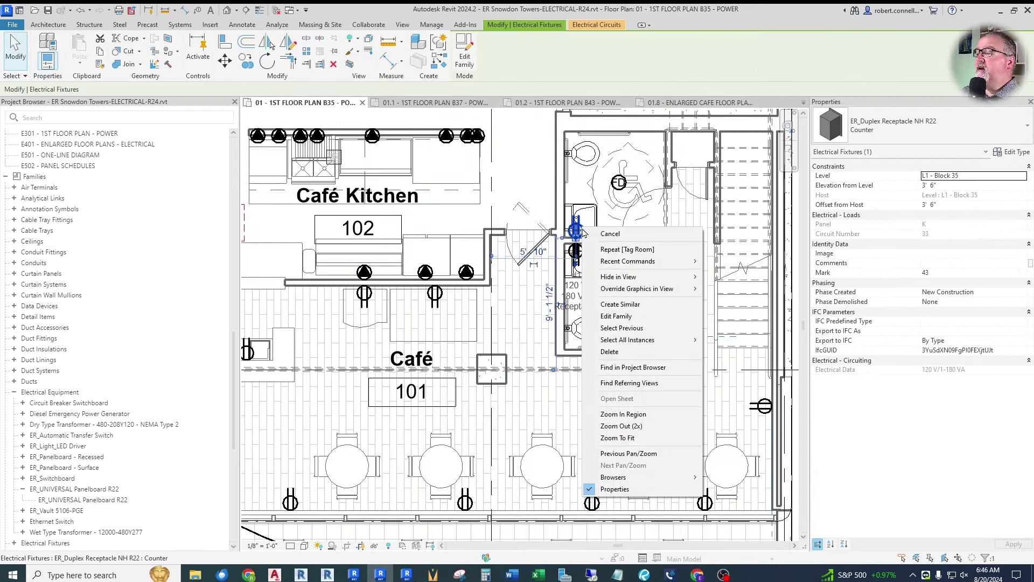
pyautogui.click(619, 305)
pyautogui.click(432, 103)
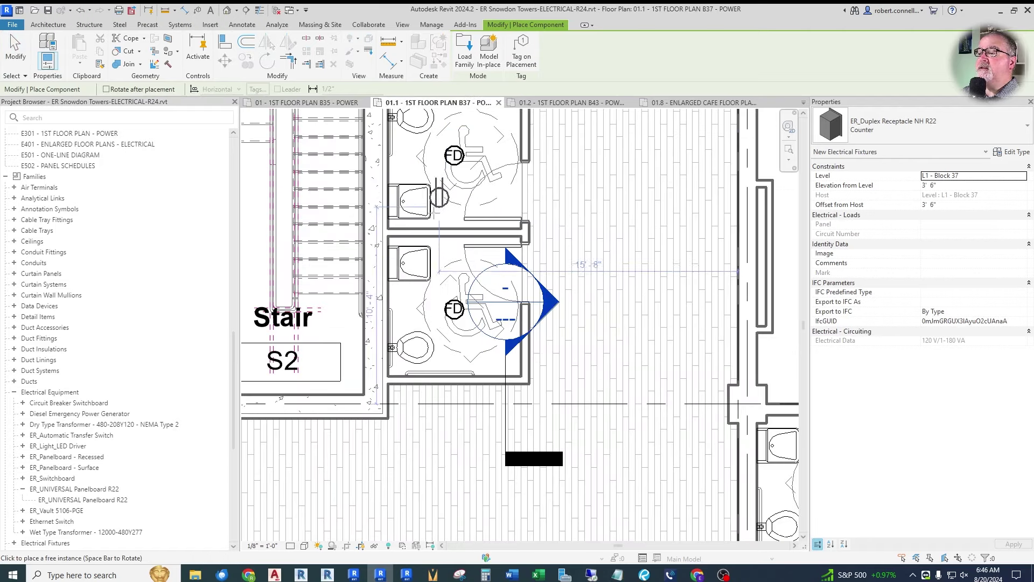
pyautogui.scroll(3, 420, 217)
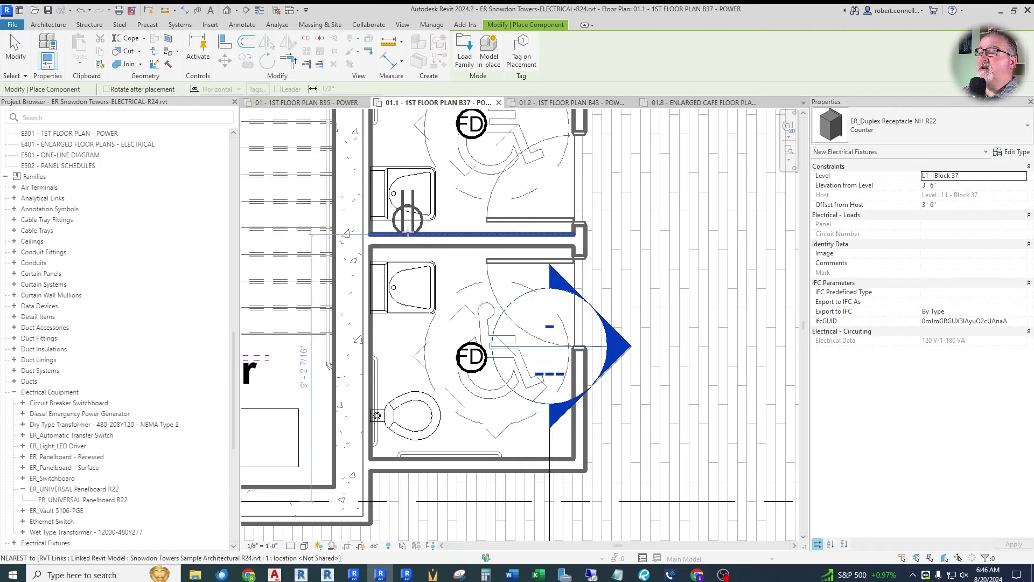
pyautogui.click(407, 234)
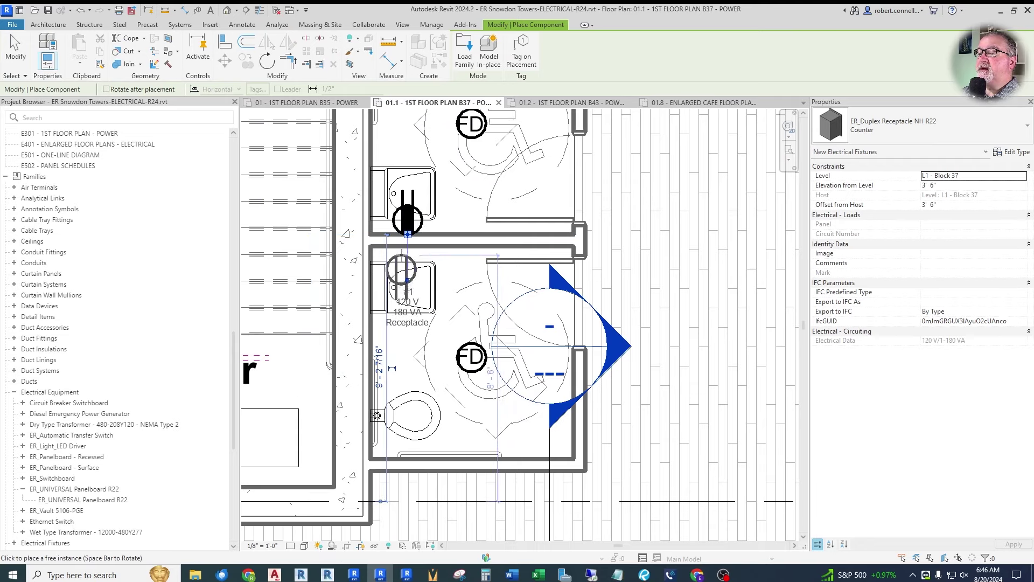
pyautogui.click(408, 247)
pyautogui.press('Escape')
# Step: Add a GFCI text note in 3/32" Arial beside the upper restroom receptacle near Stair S2
pyautogui.click(242, 25)
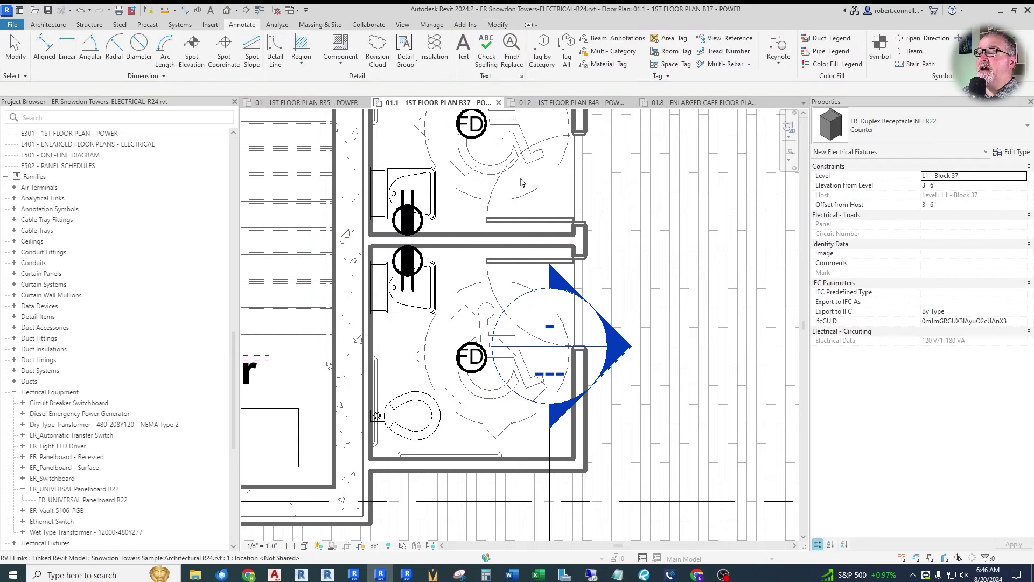
pyautogui.click(462, 53)
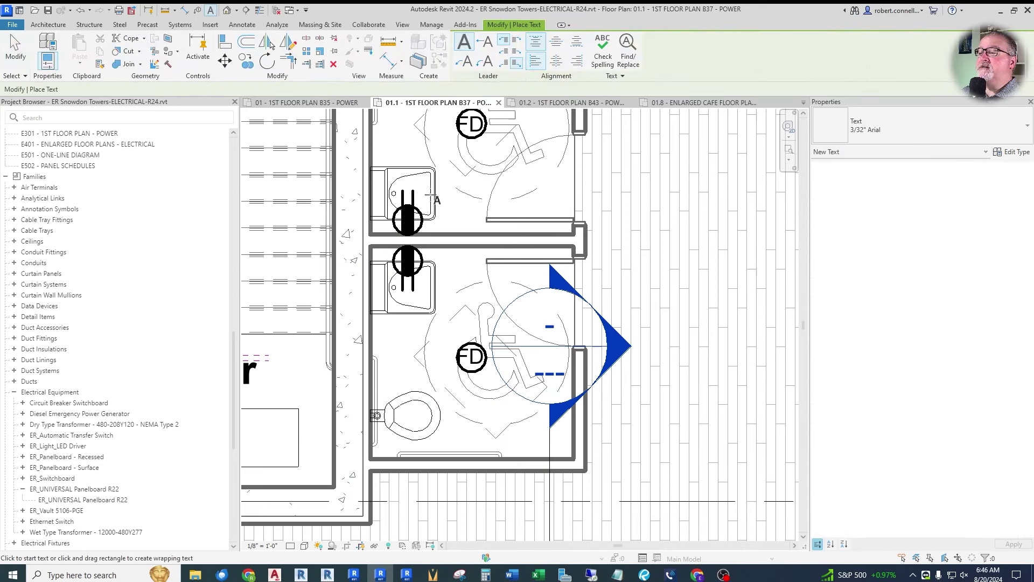
pyautogui.click(431, 197)
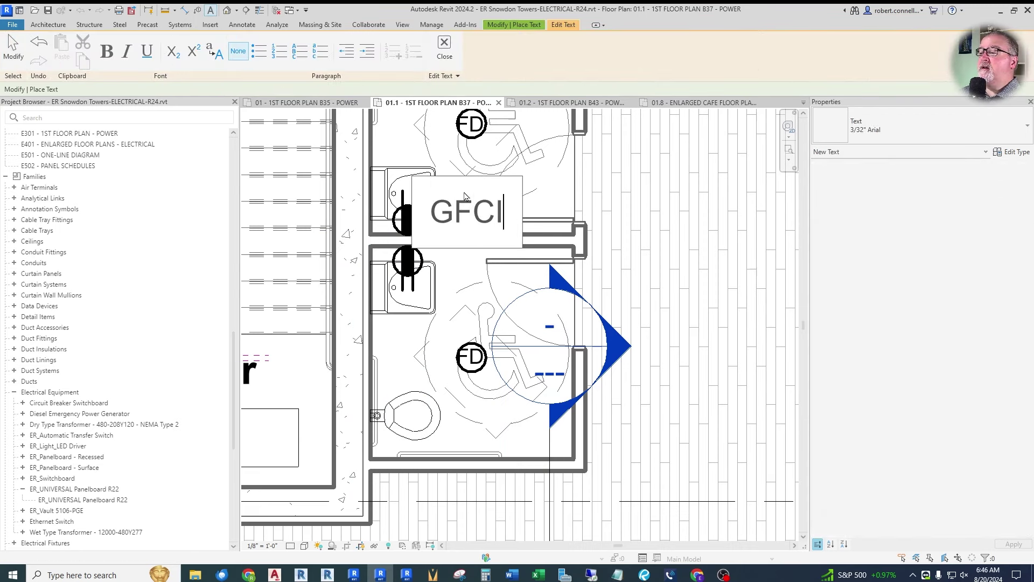
pyautogui.click(536, 163)
pyautogui.moveTo(411, 176); pyautogui.dragTo(410, 163)
pyautogui.press('Escape')
# Step: Copy the GFCI note to the receptacle in the lower restroom near Stair S2
pyautogui.click(464, 199)
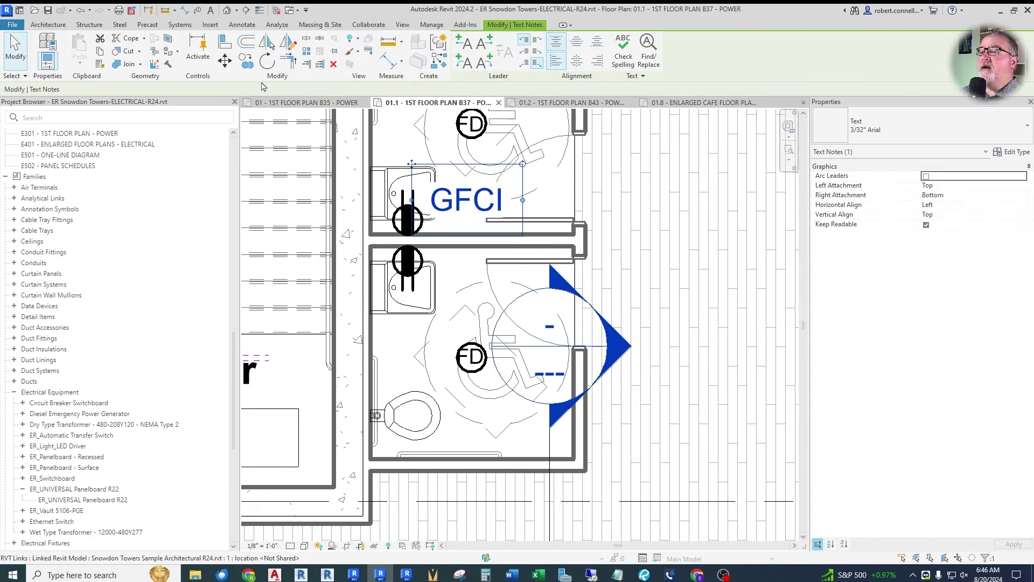
pyautogui.click(246, 61)
pyautogui.click(473, 203)
pyautogui.click(462, 283)
pyautogui.moveTo(443, 283); pyautogui.dragTo(457, 283)
pyautogui.press('Escape')
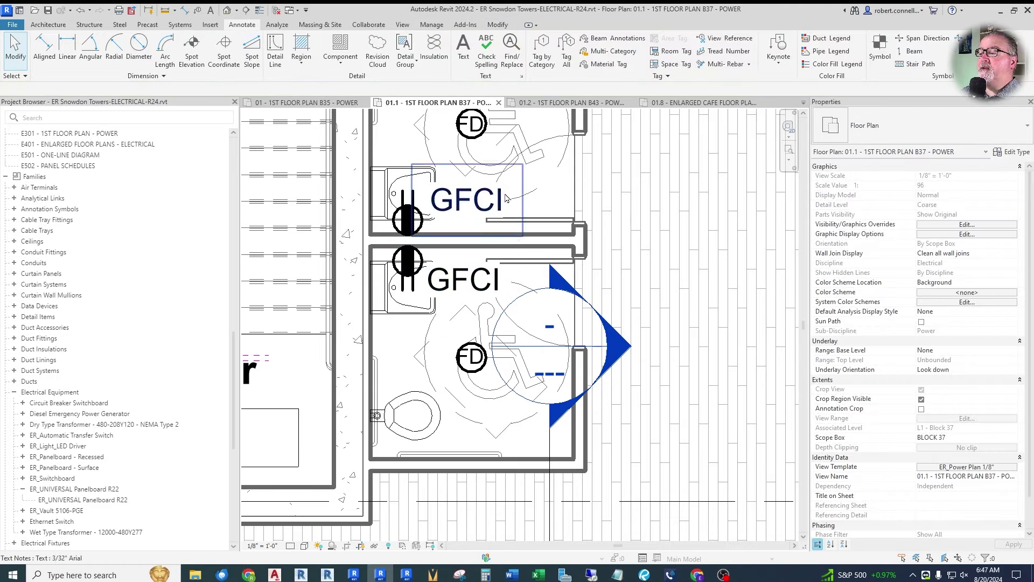
# Step: Examine Commercial/Retail 105 and the area beside its restrooms for a suitable panelboard location
pyautogui.scroll(-5, 507, 203)
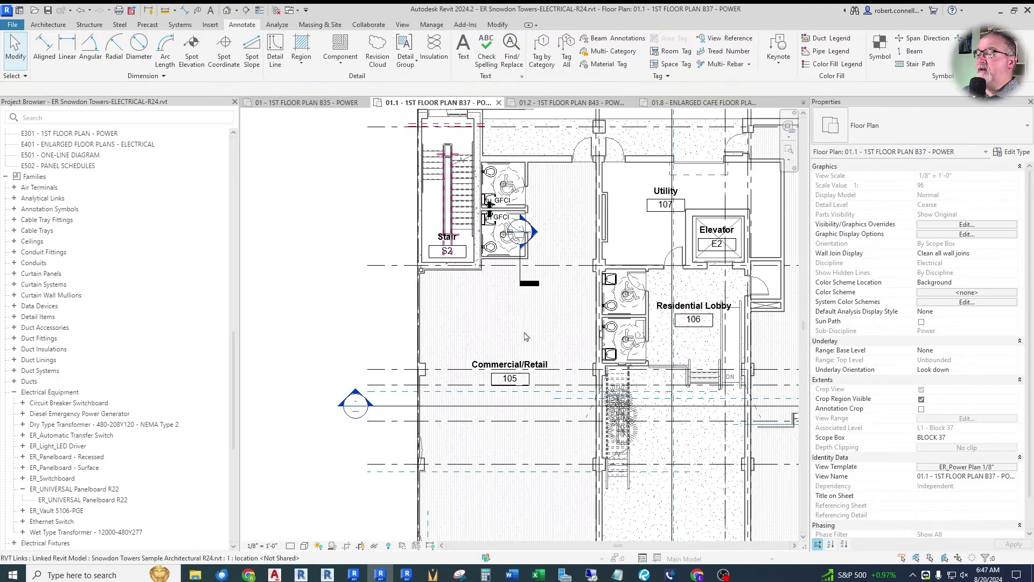
pyautogui.scroll(3, 459, 264)
pyautogui.scroll(-4, 474, 377)
pyautogui.scroll(3, 474, 397)
pyautogui.scroll(-3, 488, 406)
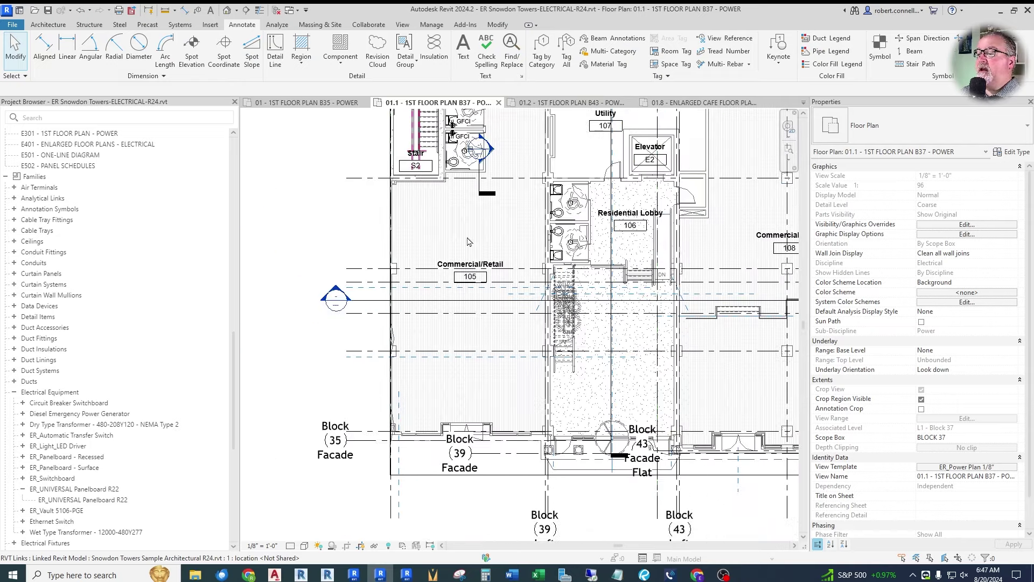
pyautogui.scroll(2, 468, 237)
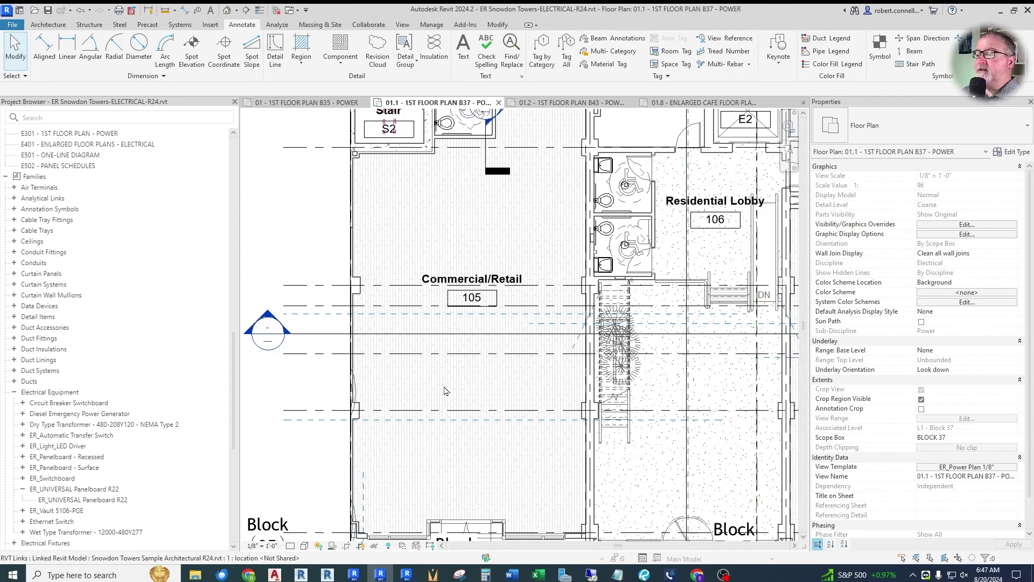
pyautogui.scroll(-3, 436, 377)
pyautogui.scroll(3, 458, 253)
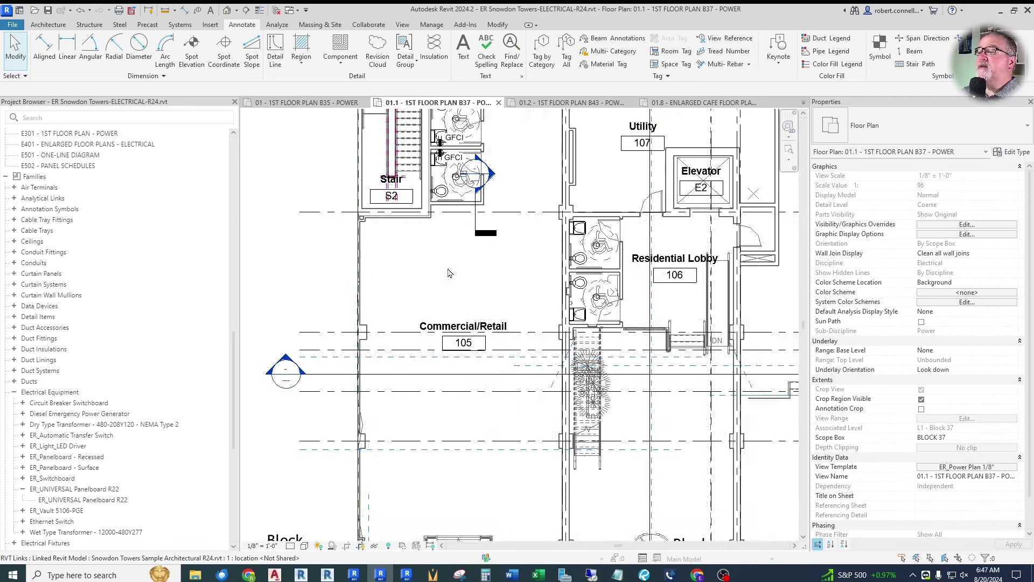
pyautogui.scroll(-3, 455, 391)
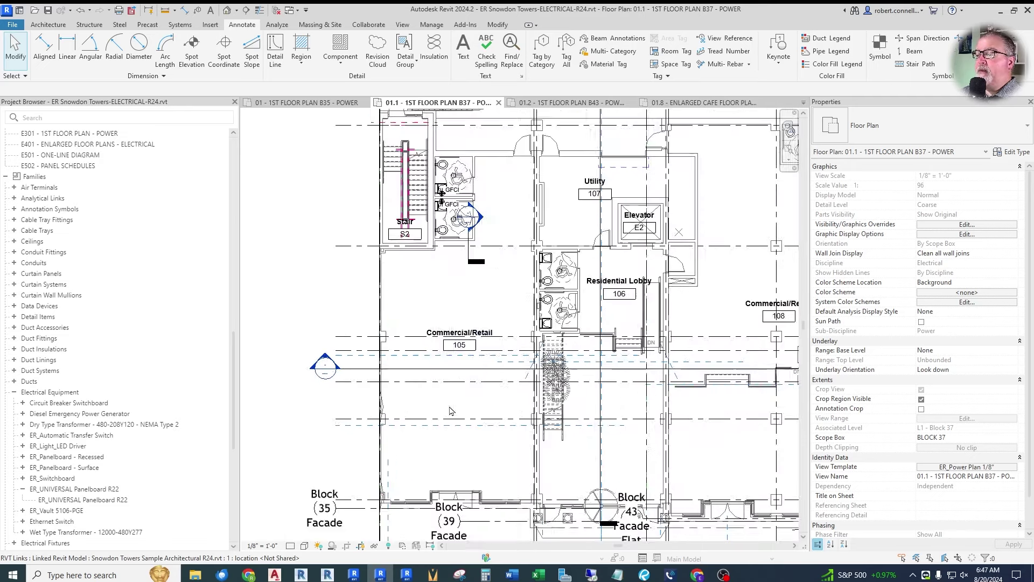
pyautogui.scroll(4, 408, 384)
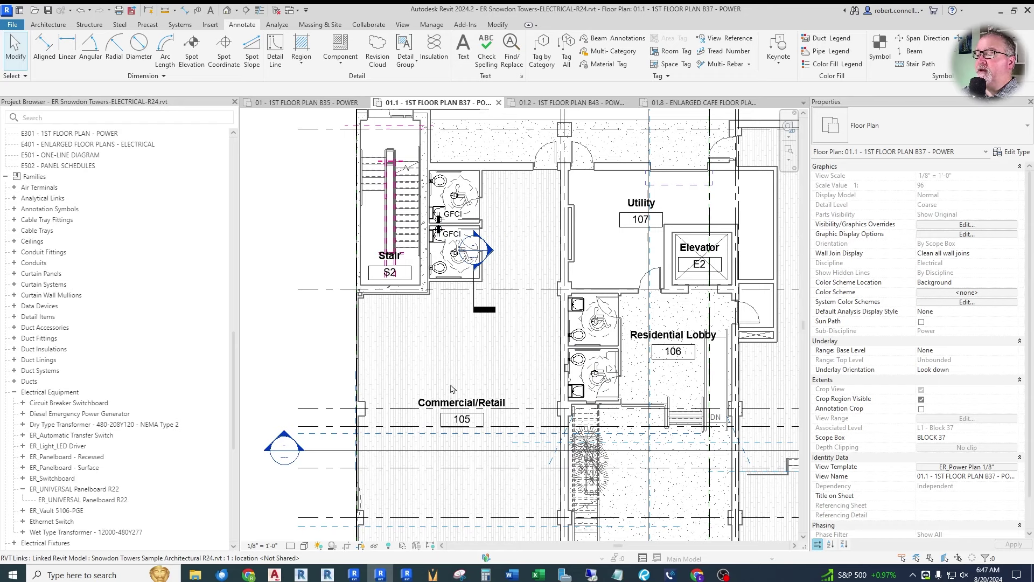
pyautogui.scroll(2, 501, 173)
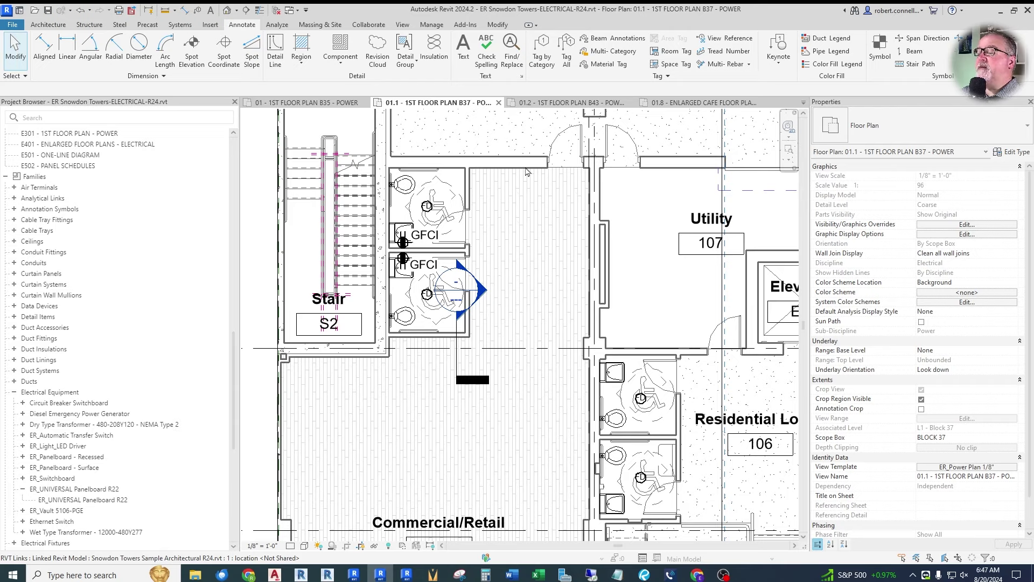
pyautogui.scroll(-3, 527, 172)
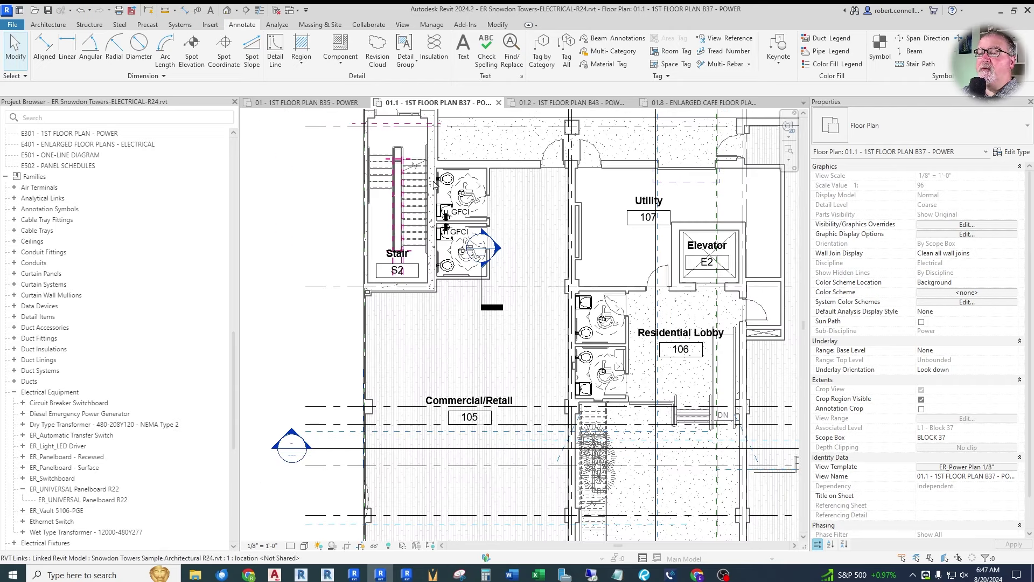
# Step: Create a similar ER_UNIVERSAL Panelboard R22 from panel K in the B35 plan and place it on Commercial/Retail 105's back wall, between the restrooms and the door
pyautogui.click(306, 102)
pyautogui.scroll(-3, 560, 210)
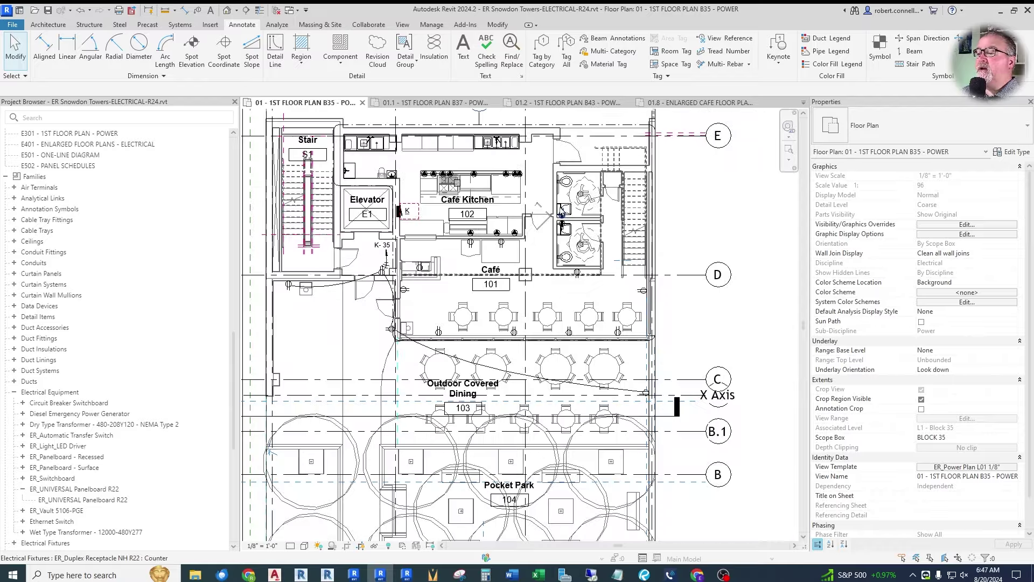
pyautogui.scroll(3, 403, 210)
pyautogui.rightClick(394, 211)
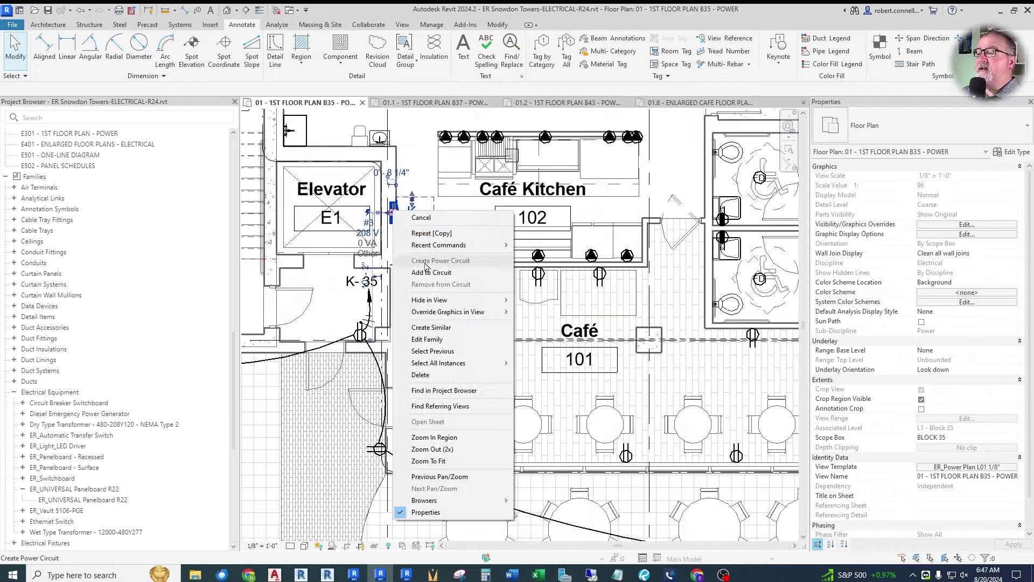
pyautogui.click(431, 327)
pyautogui.click(431, 102)
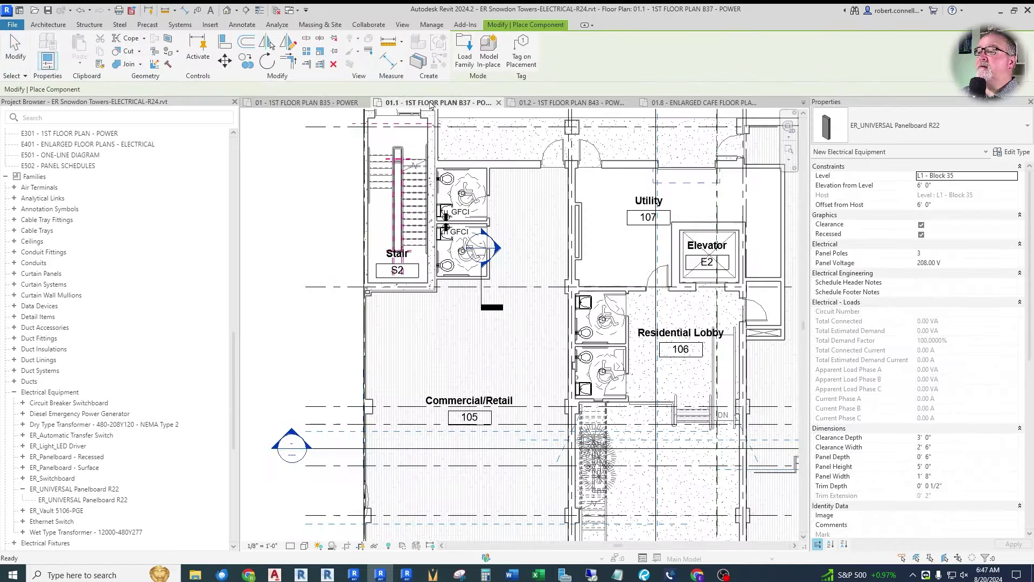
pyautogui.scroll(5, 514, 172)
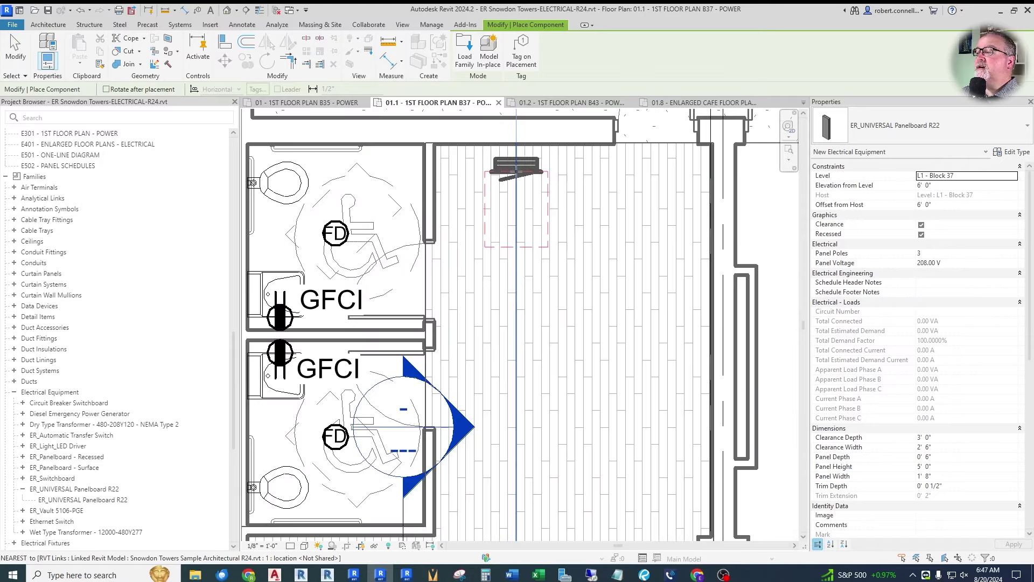
pyautogui.scroll(-2, 514, 177)
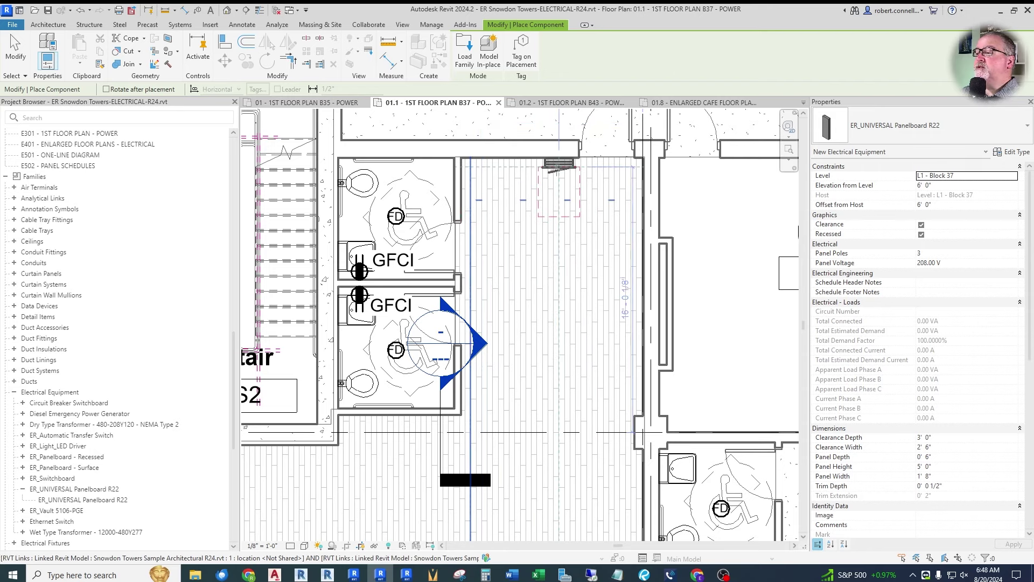
pyautogui.scroll(2, 560, 167)
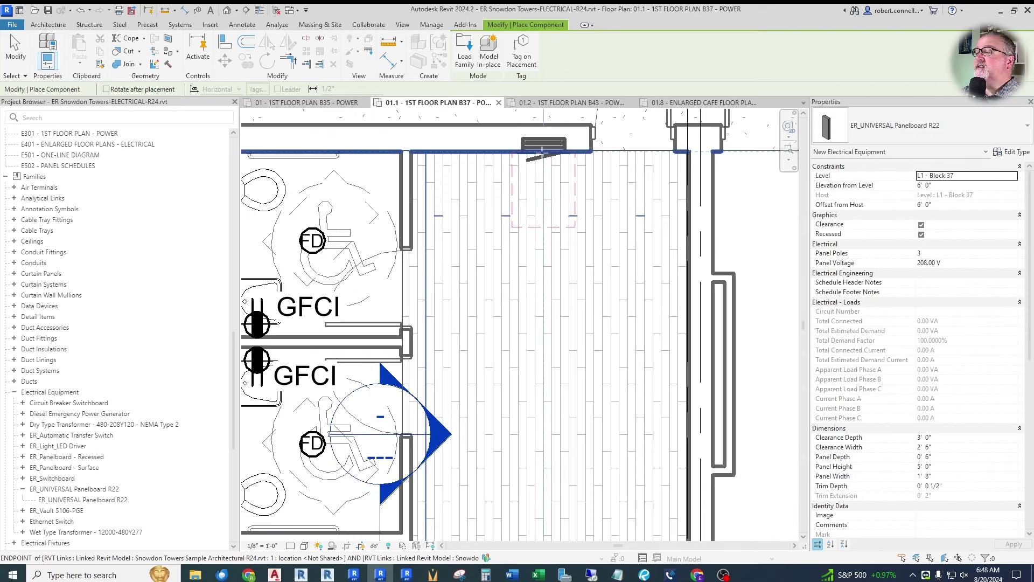
pyautogui.click(543, 156)
pyautogui.press('Escape')
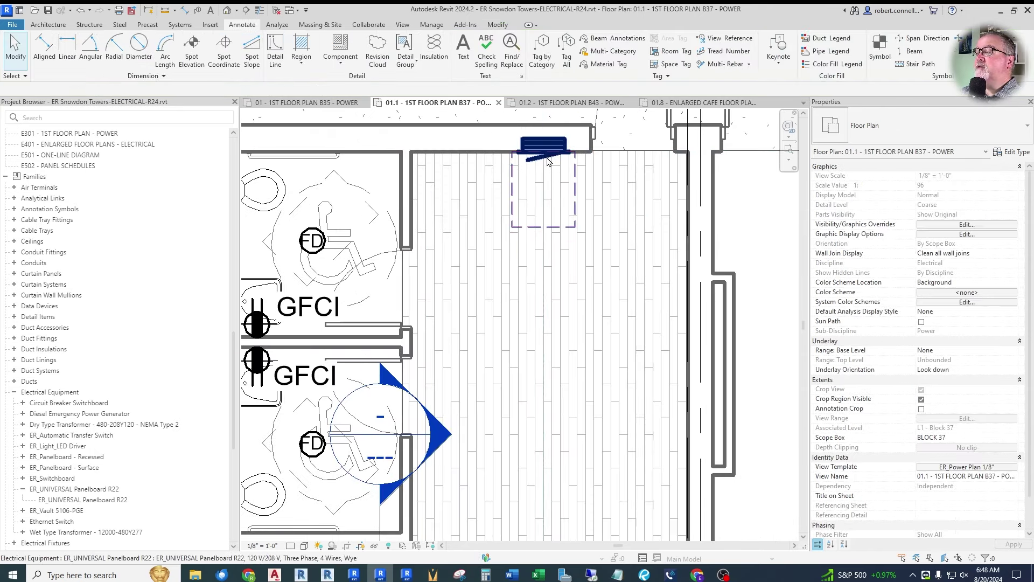
# Step: Turn off the Recessed option of the new Commercial/Retail 105 panelboard and review its clearance and panel dimensions
pyautogui.click(544, 146)
pyautogui.click(921, 235)
pyautogui.click(459, 308)
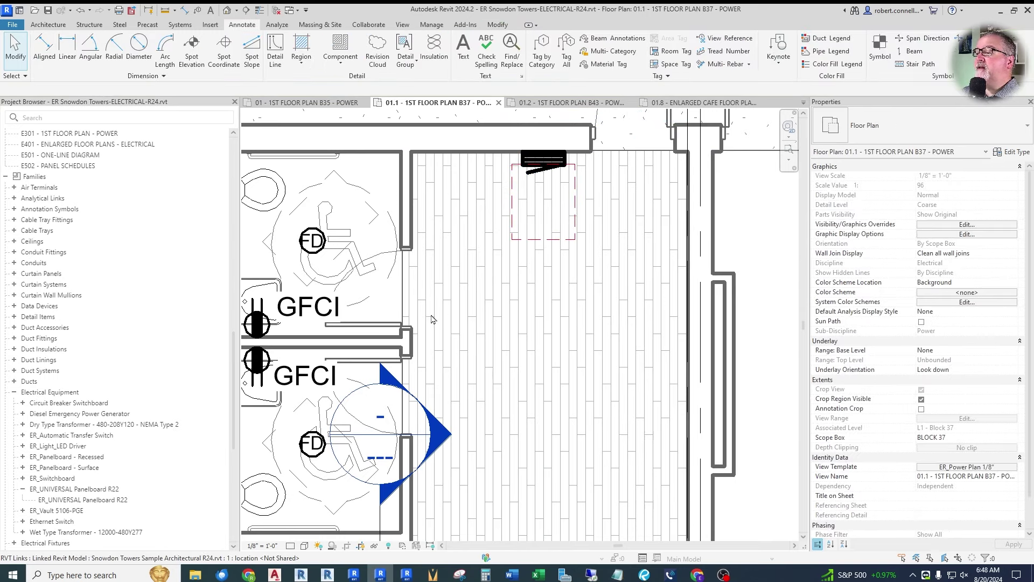
pyautogui.click(543, 158)
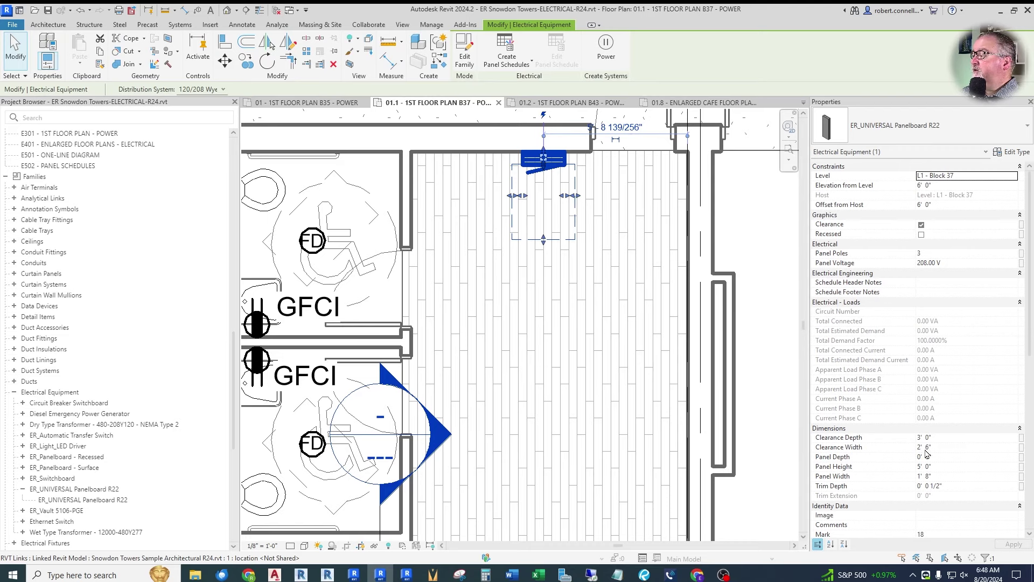
pyautogui.click(569, 248)
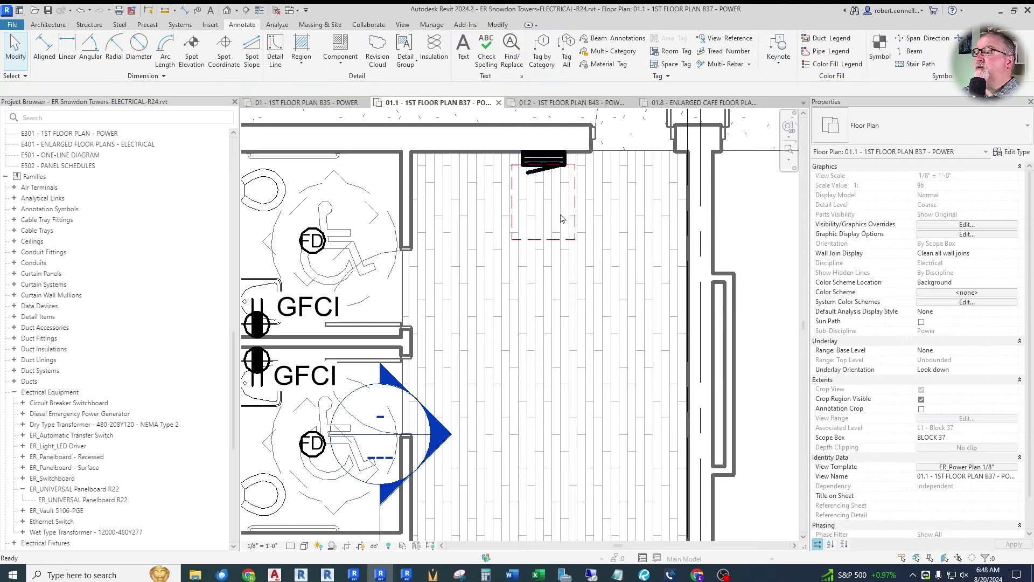
pyautogui.scroll(-5, 547, 161)
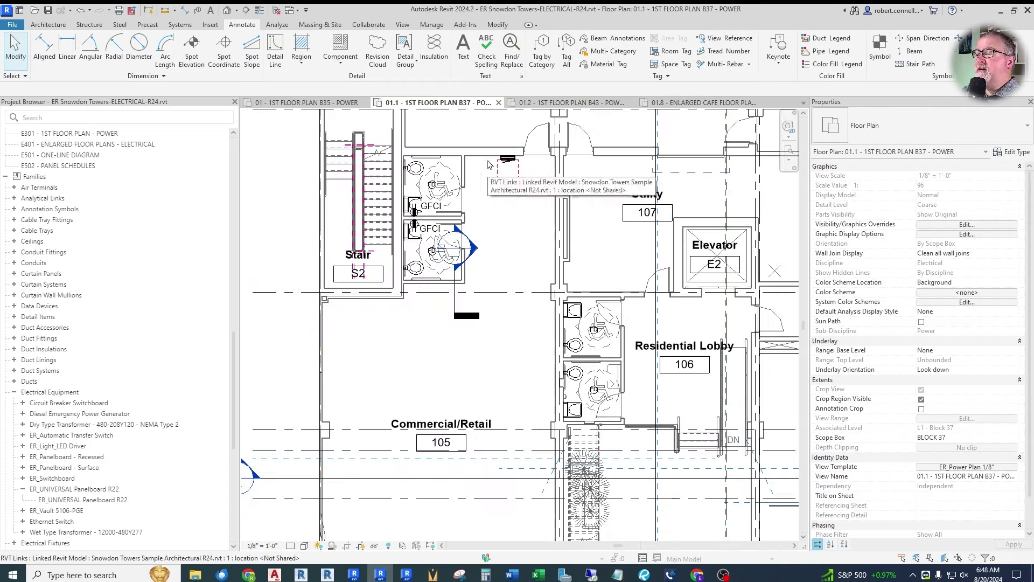
pyautogui.scroll(-2, 458, 266)
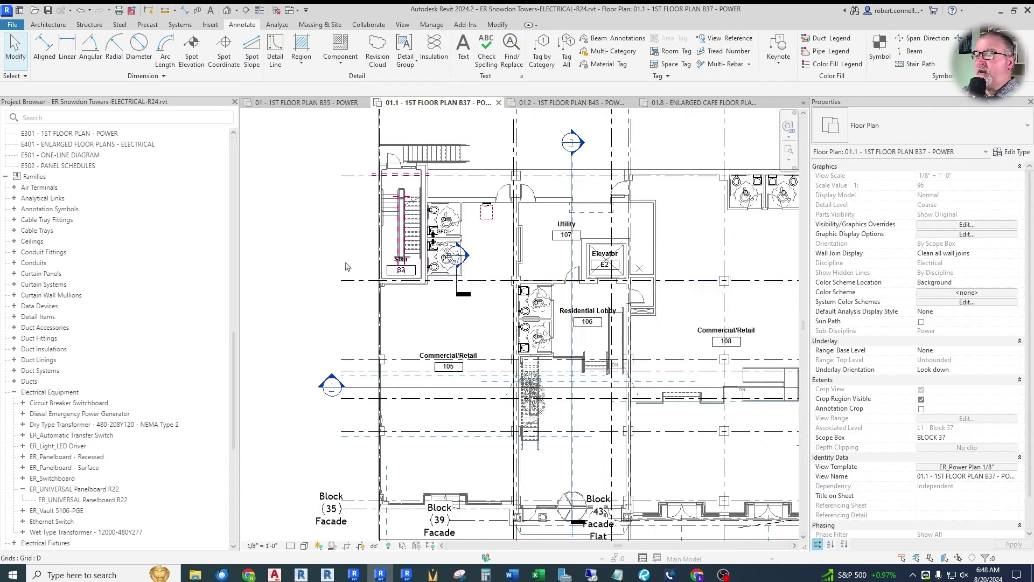
# Step: Name the new panelboard on Commercial/Retail 105's back wall P105 and apply the change
pyautogui.scroll(3, 434, 380)
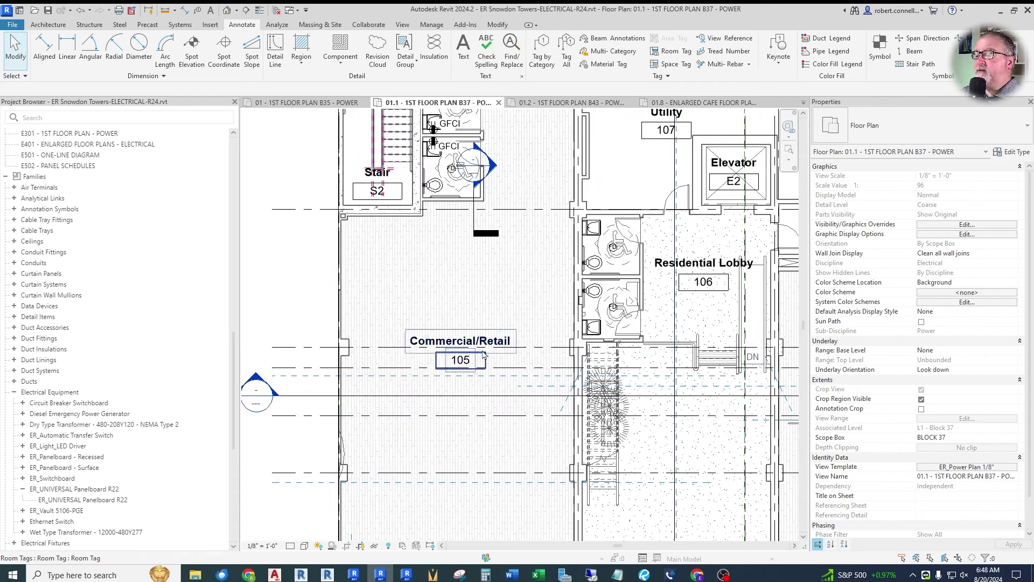
pyautogui.scroll(-2, 466, 366)
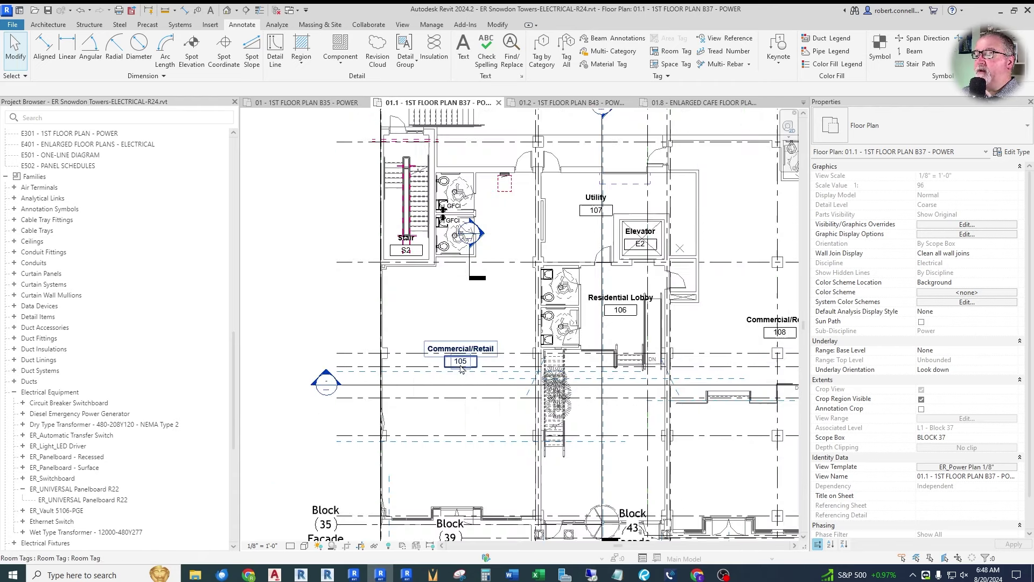
pyautogui.scroll(2, 460, 367)
pyautogui.scroll(-3, 461, 366)
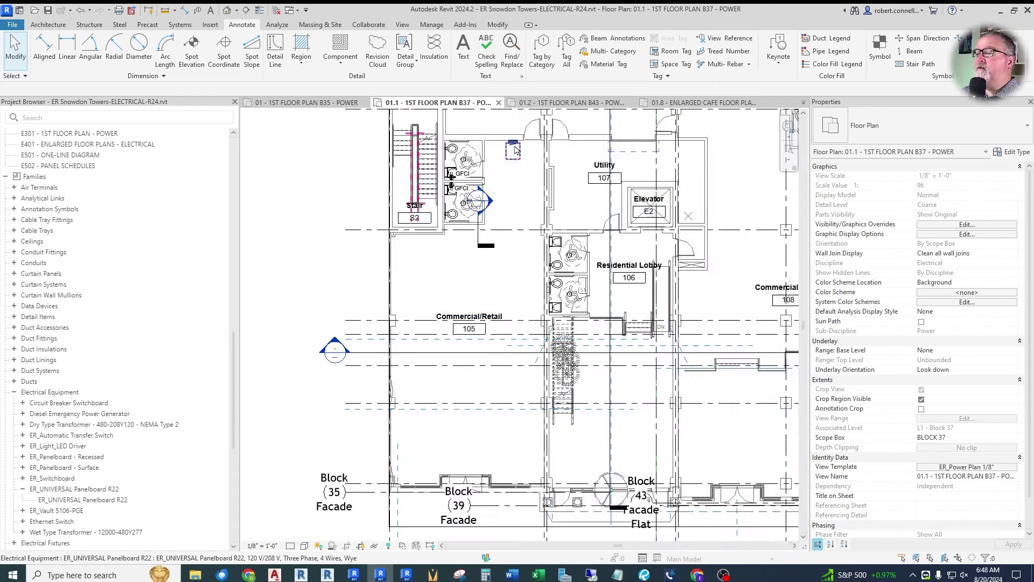
pyautogui.scroll(5, 502, 205)
pyautogui.click(511, 141)
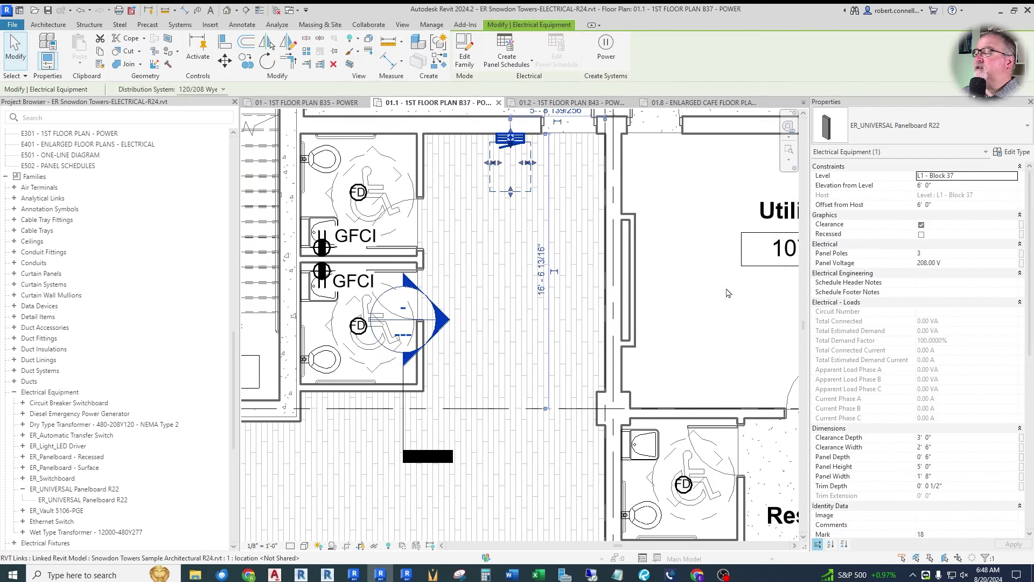
pyautogui.scroll(-7, 932, 291)
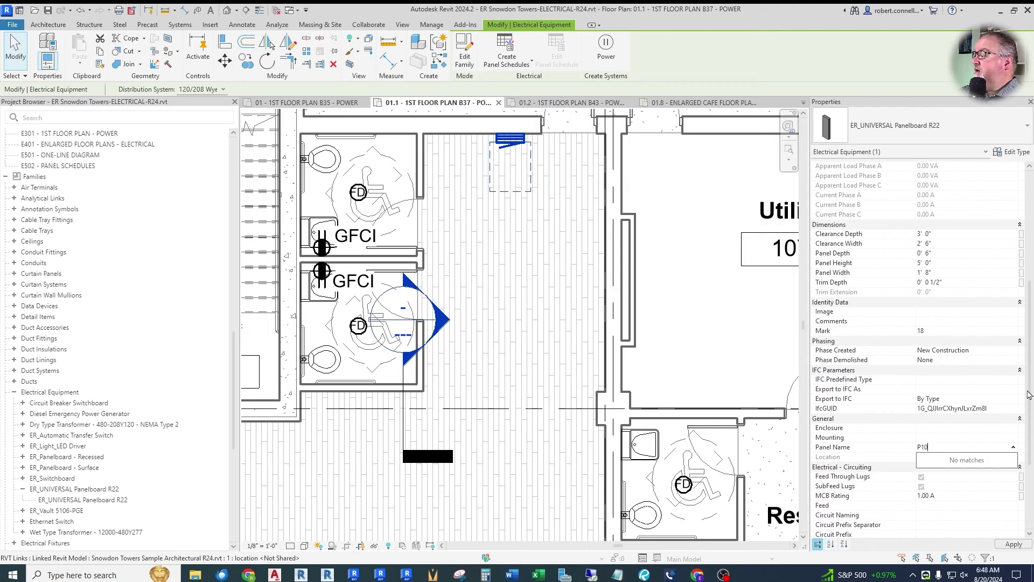
pyautogui.scroll(-5, 1028, 395)
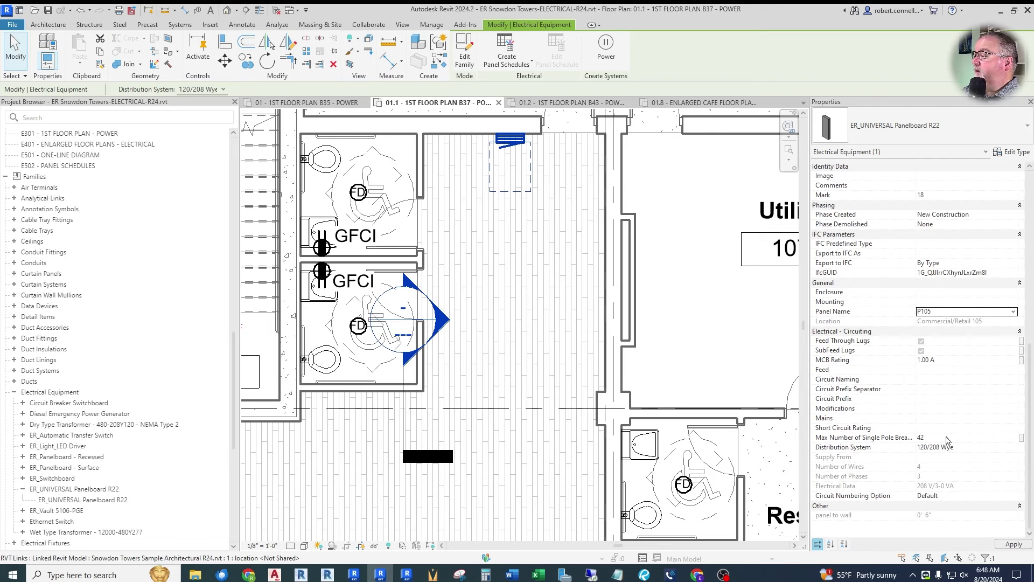
pyautogui.click(1012, 545)
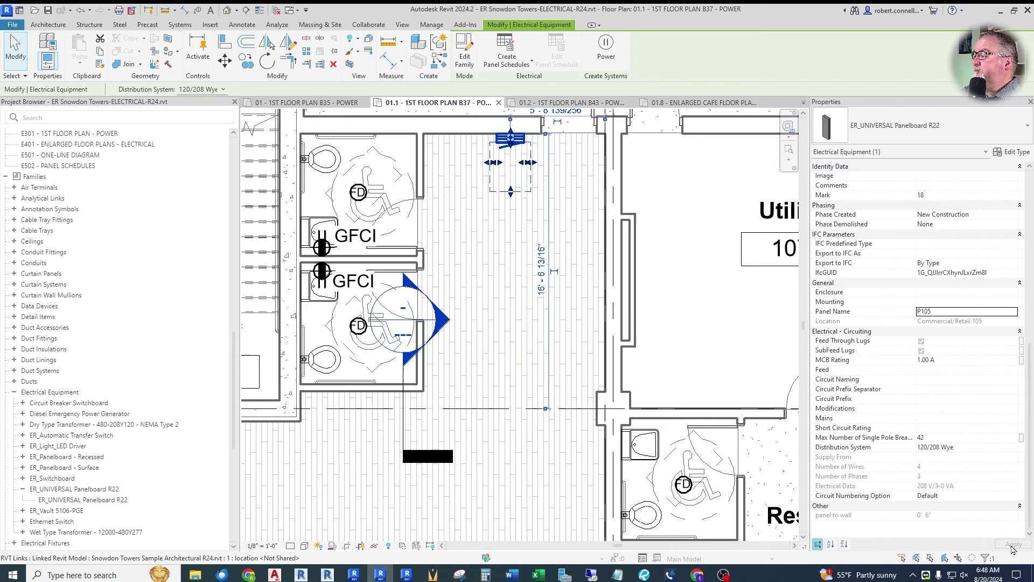
pyautogui.press('Escape')
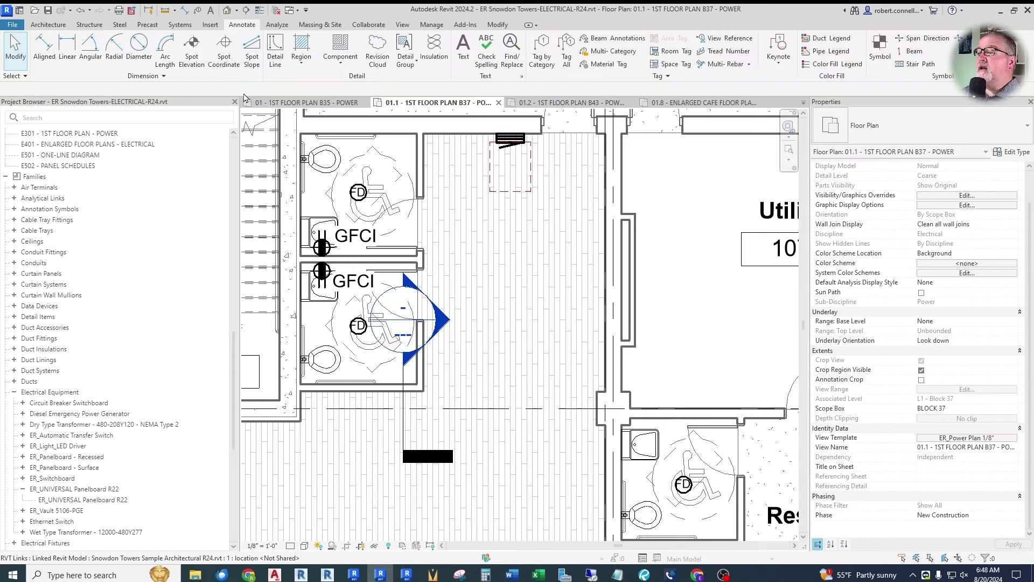
# Step: Tag the Commercial/Retail 105 panelboard by category, within its clearance area
pyautogui.press('t')
pyautogui.press('g')
pyautogui.click(509, 162)
pyautogui.press('Escape')
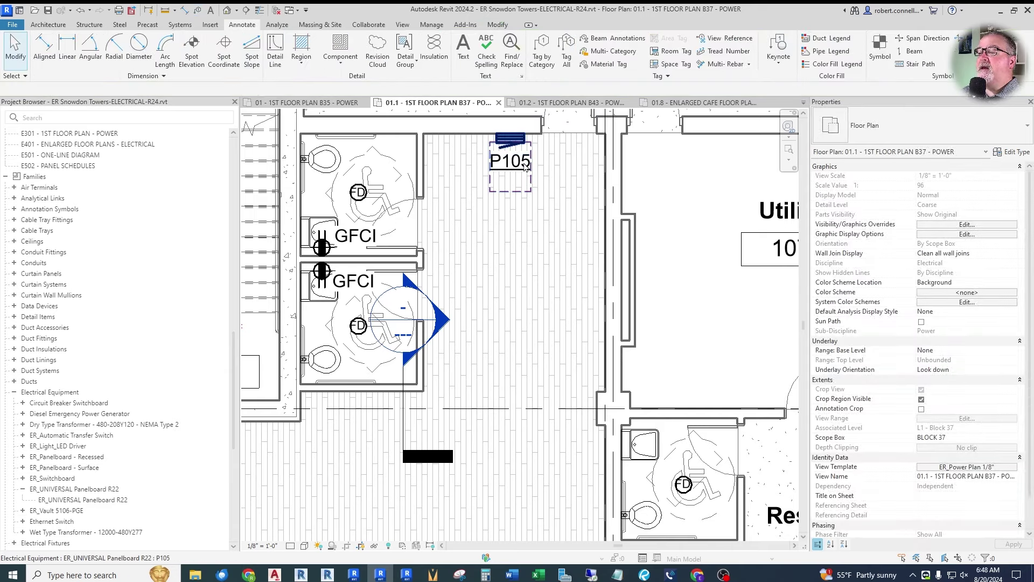
pyautogui.scroll(-4, 525, 166)
# Step: Create a similar ER_Duplex Receptacle NH R22 from the B35 plan and place it on Commercial/Retail 105's left wall, below Stair S2
pyautogui.click(308, 102)
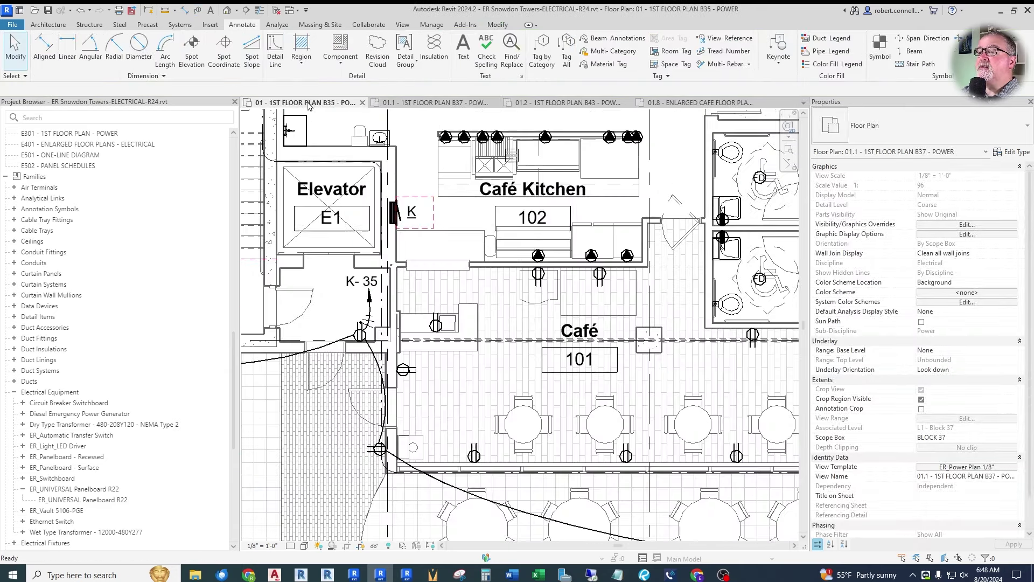
pyautogui.scroll(-2, 483, 288)
pyautogui.scroll(2, 304, 299)
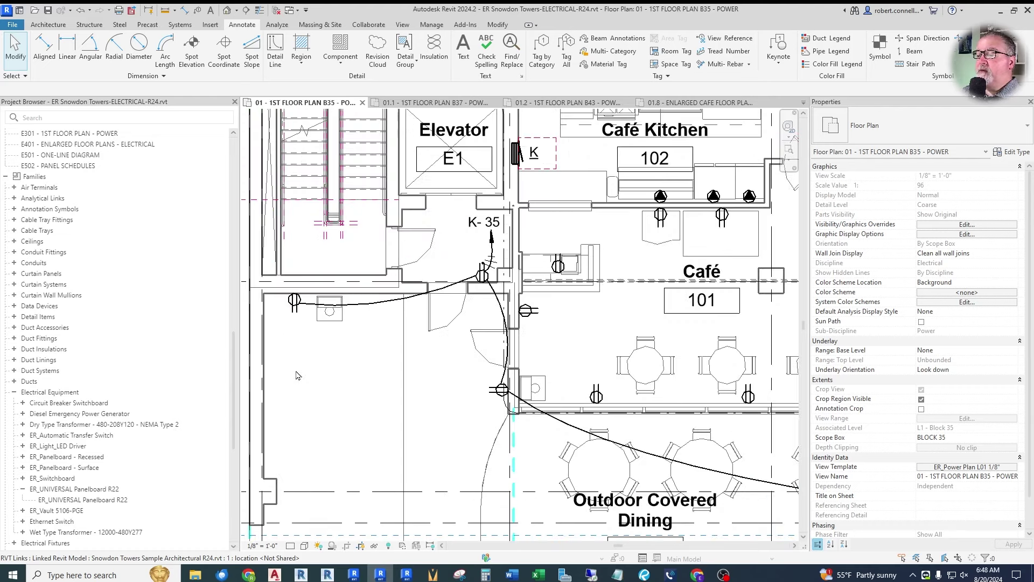
pyautogui.rightClick(293, 301)
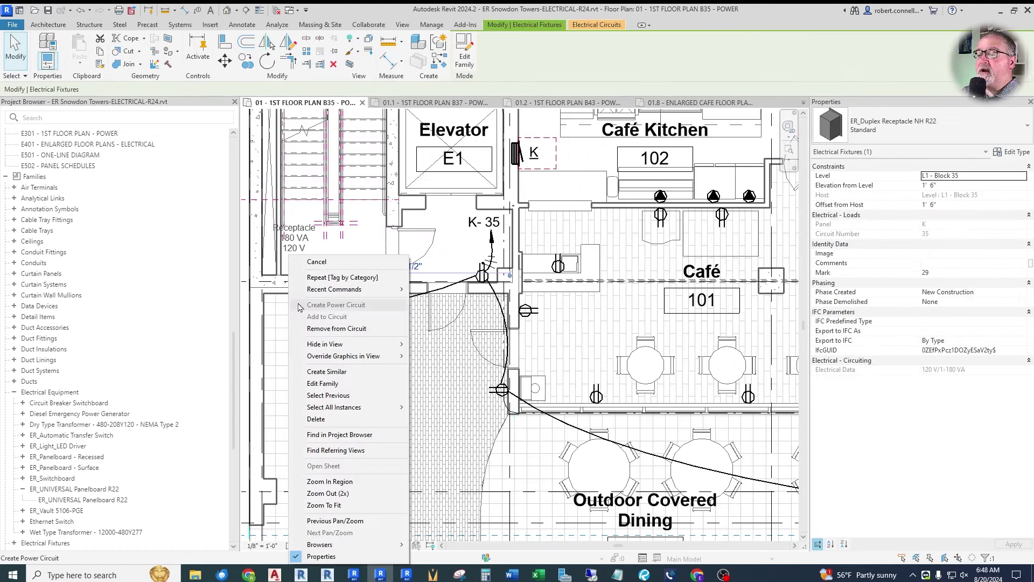
pyautogui.click(329, 355)
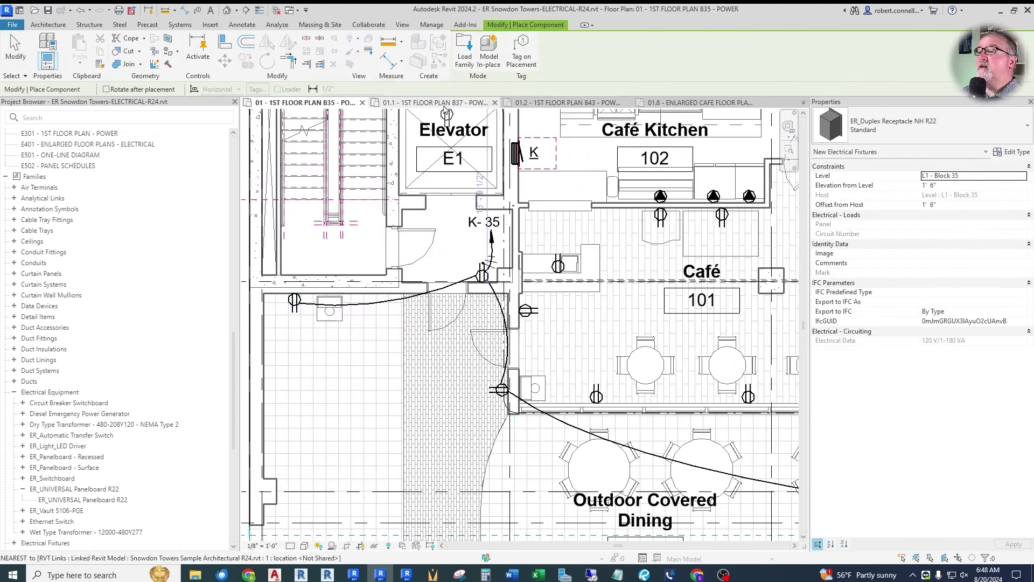
pyautogui.click(435, 103)
pyautogui.scroll(-2, 302, 398)
pyautogui.scroll(2, 323, 350)
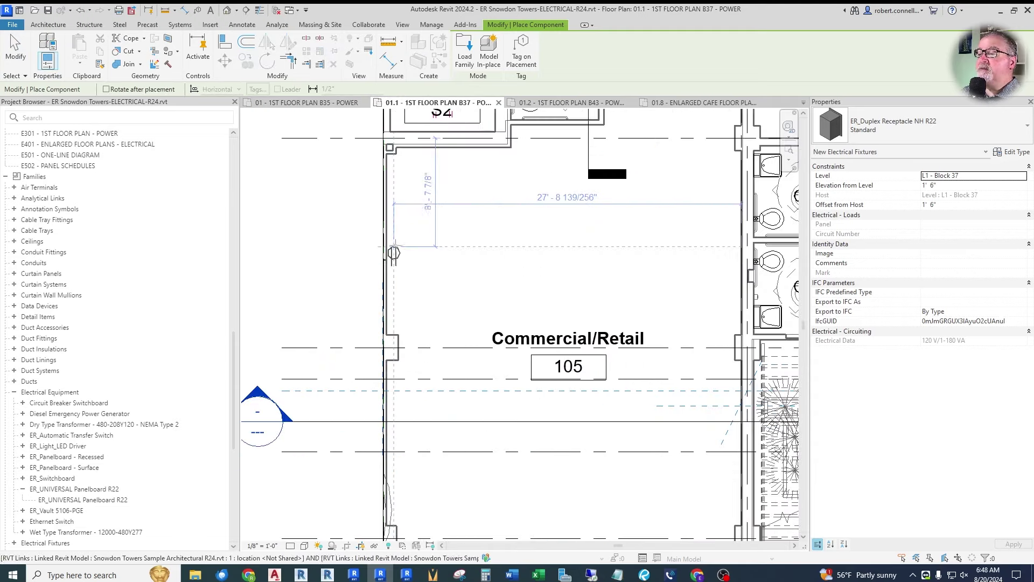
pyautogui.scroll(3, 396, 237)
pyautogui.click(396, 238)
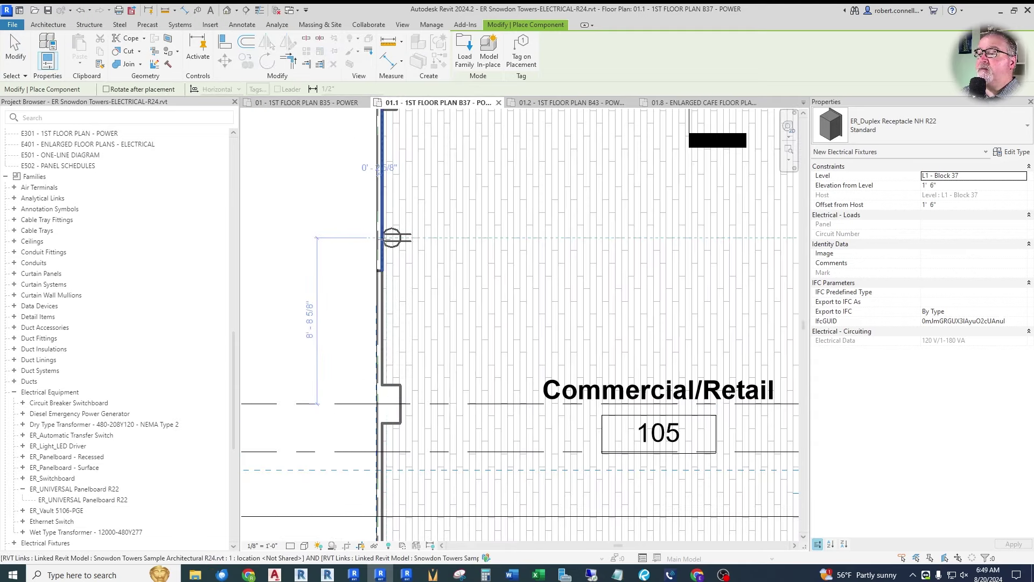
# Step: Place two more duplex receptacles on Commercial/Retail 105's left wall, one midway and one near the Block 39 facade
pyautogui.scroll(-2, 409, 323)
pyautogui.scroll(1, 423, 381)
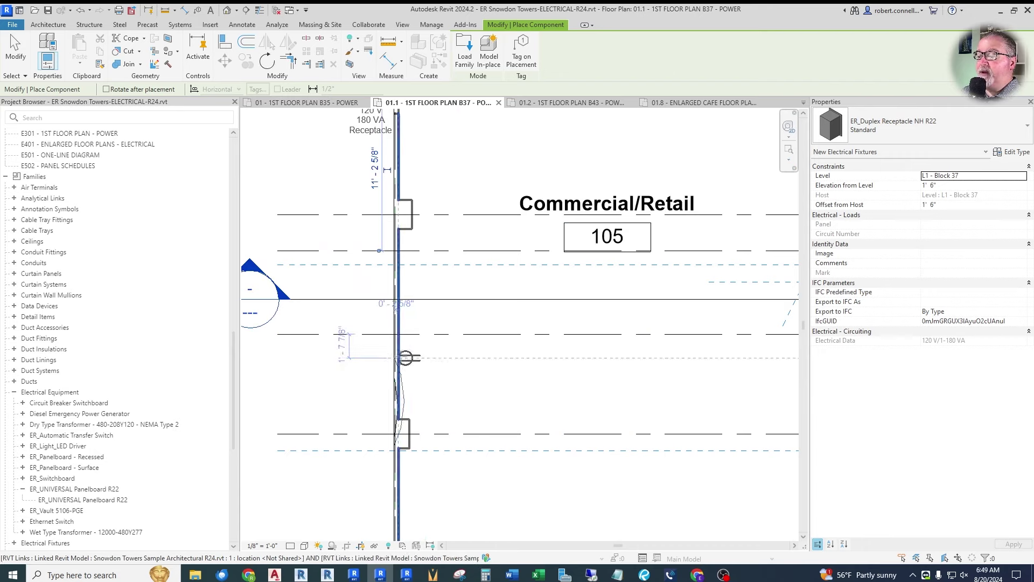
pyautogui.scroll(-3, 405, 327)
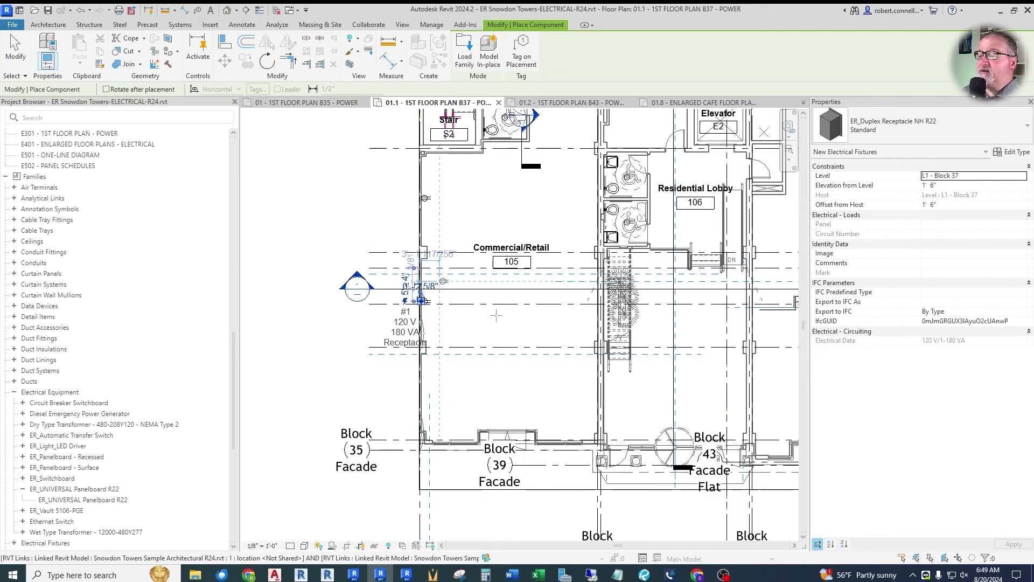
pyautogui.scroll(3, 408, 323)
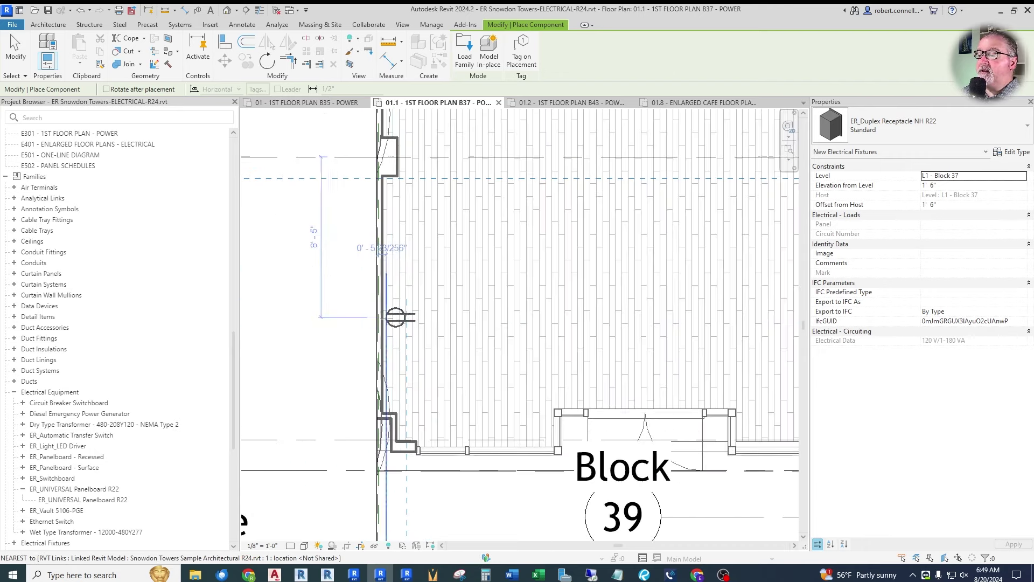
pyautogui.scroll(-3, 393, 320)
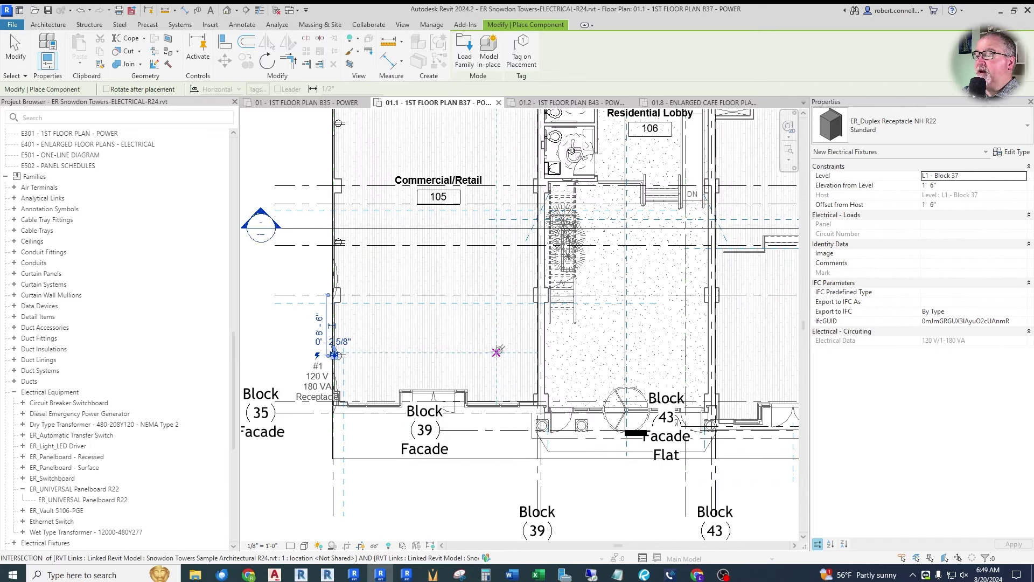
# Step: Place two duplex receptacles on Commercial/Retail 105's right wall, one near the facade and one beside the lobby stair
pyautogui.scroll(3, 498, 349)
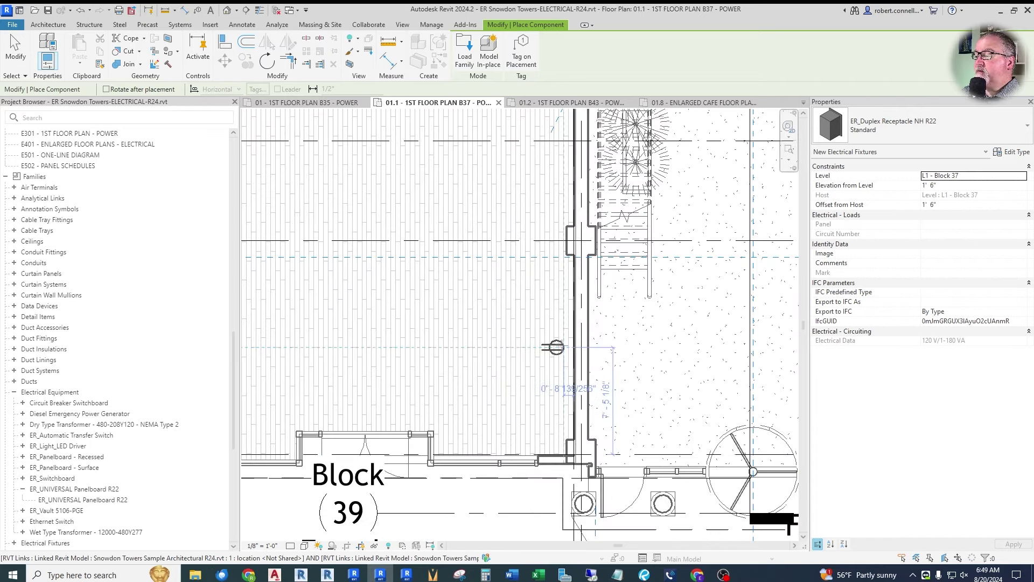
pyautogui.click(565, 344)
pyautogui.scroll(-3, 566, 344)
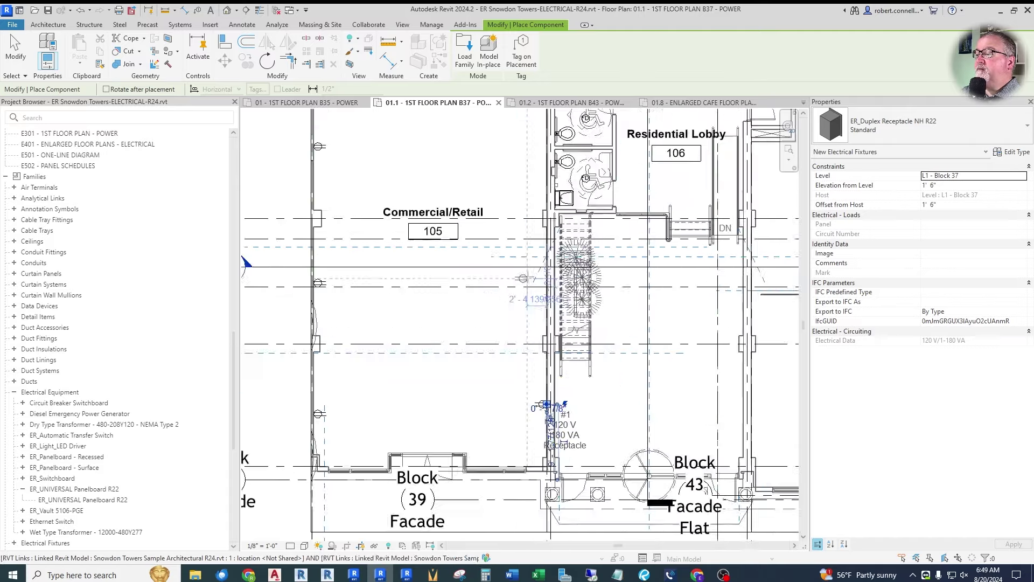
pyautogui.scroll(4, 536, 347)
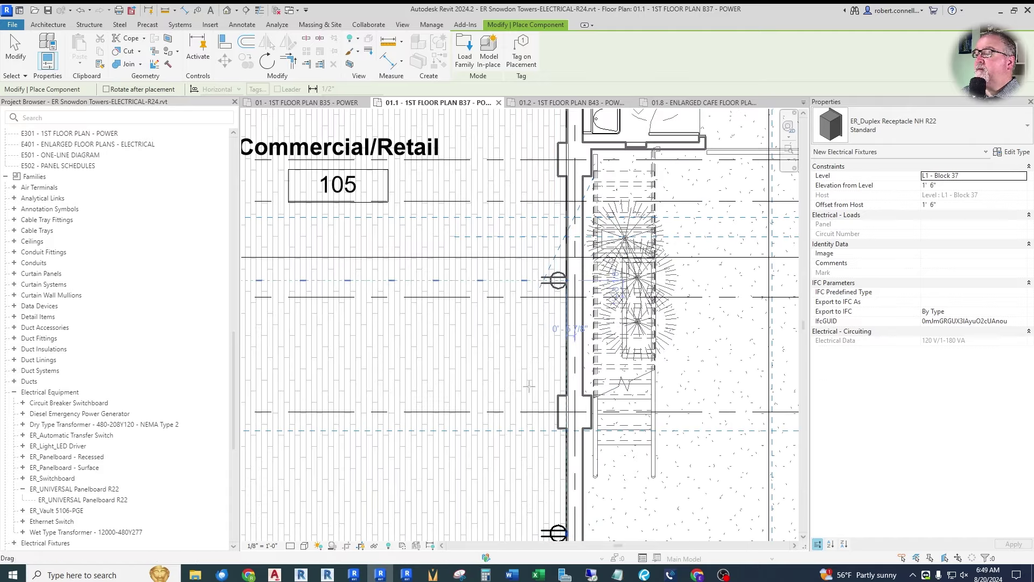
pyautogui.click(534, 376)
# Step: Continue the right-wall duplex receptacles of Commercial/Retail 105 with one behind the lobby restrooms and one beside Utility 107
pyautogui.scroll(-3, 535, 375)
pyautogui.scroll(3, 530, 350)
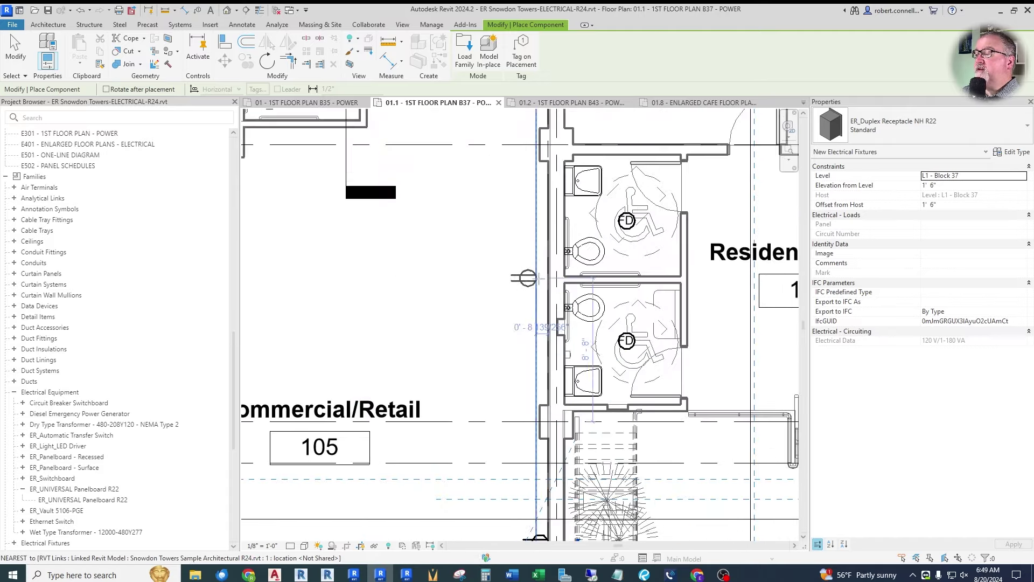
pyautogui.click(529, 278)
pyautogui.scroll(-3, 501, 356)
pyautogui.scroll(-2, 518, 323)
pyautogui.scroll(5, 509, 253)
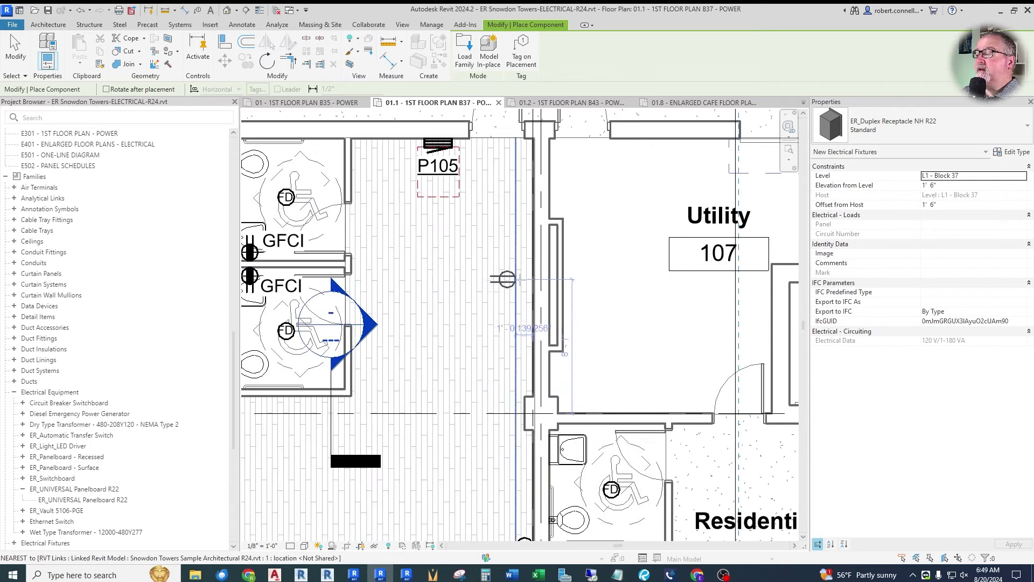
pyautogui.click(533, 277)
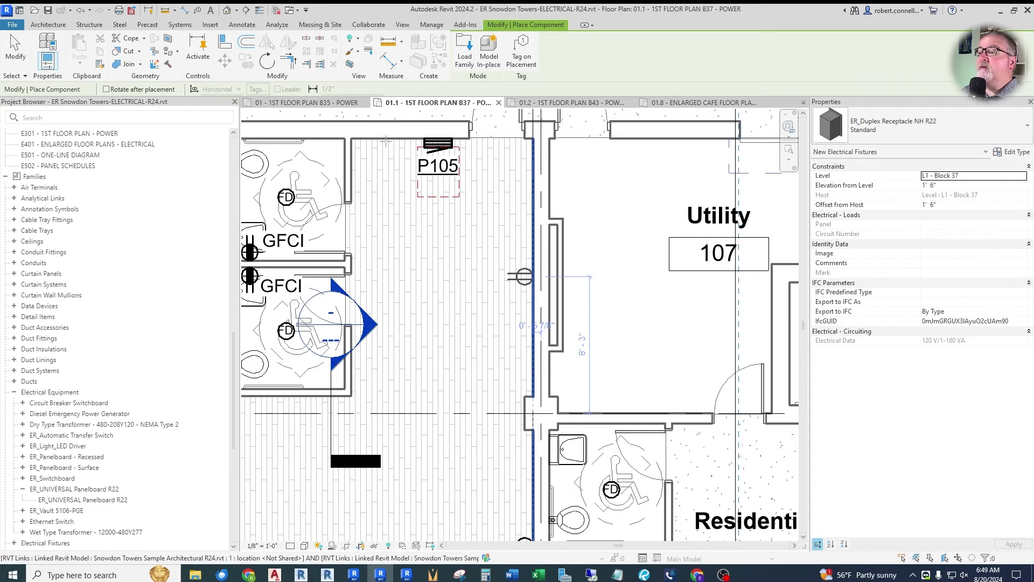
# Step: Place a duplex receptacle on Commercial/Retail 105's back wall, between the restroom and panelboard P105
pyautogui.scroll(2, 385, 137)
pyautogui.click(609, 348)
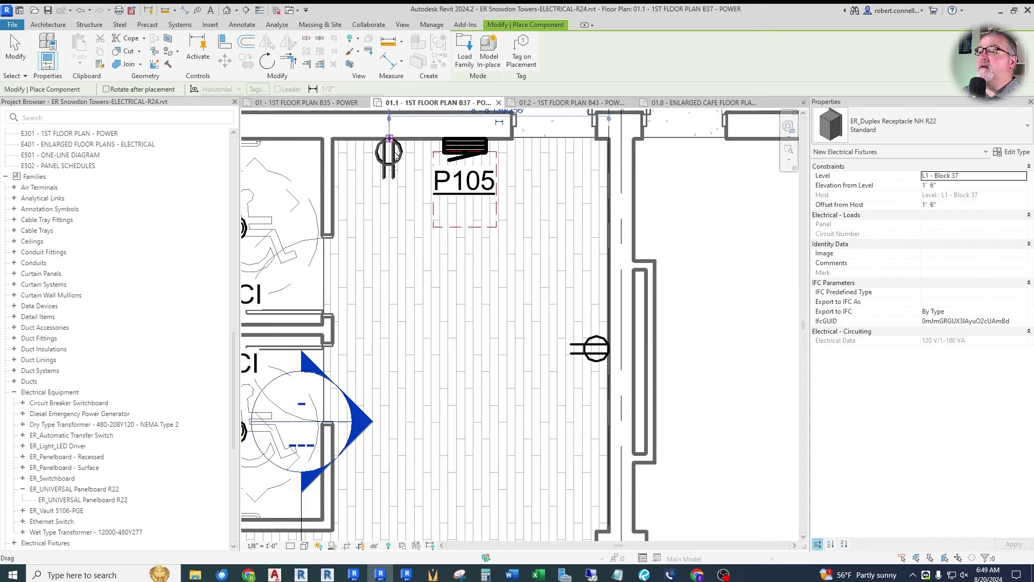
pyautogui.scroll(-4, 512, 194)
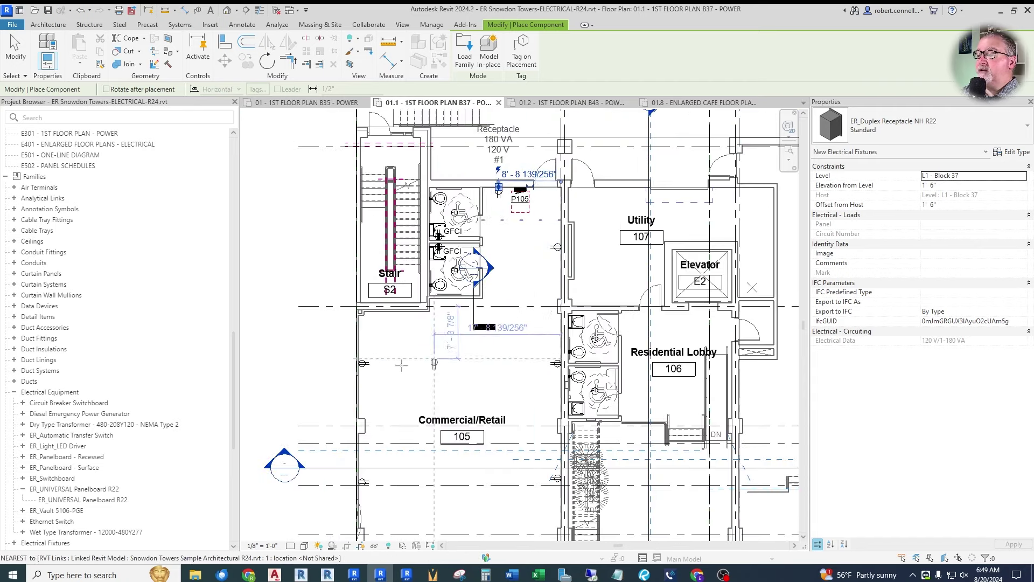
# Step: Examine Commercial/Retail 105's storefront wall at the Block 39 facade for further receptacle locations and end receptacle placement
pyautogui.moveTo(501, 280); pyautogui.dragTo(501, 140, button='middle')
pyautogui.scroll(1, 484, 377)
pyautogui.scroll(-2, 481, 413)
pyautogui.scroll(3, 481, 413)
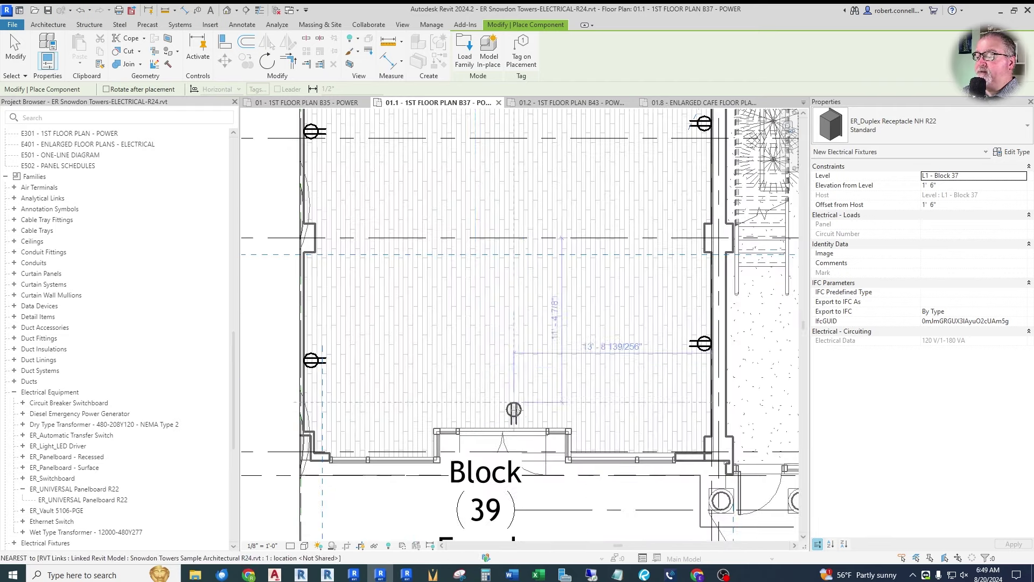
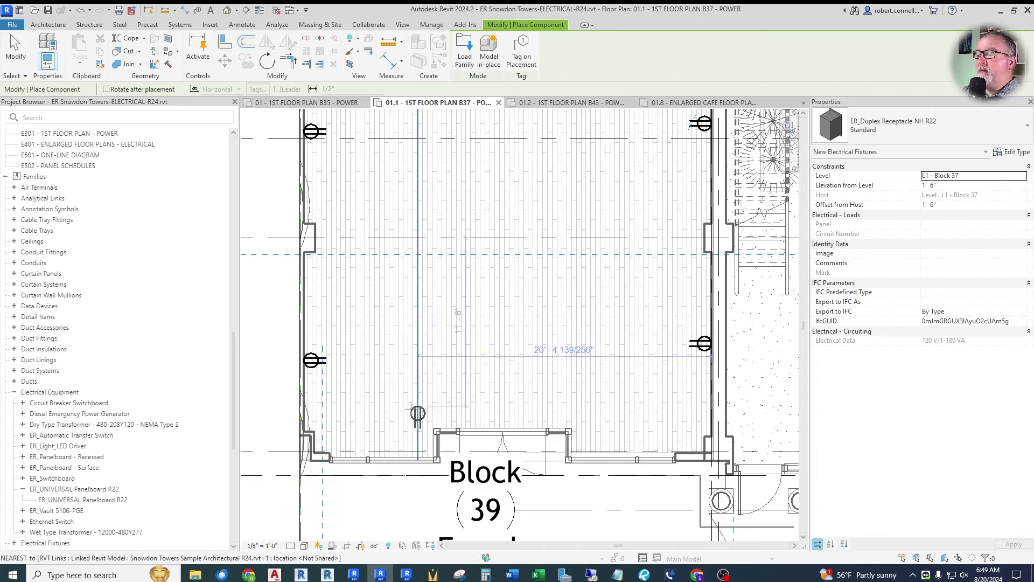
pyautogui.scroll(-2, 406, 412)
pyautogui.scroll(-2, 412, 411)
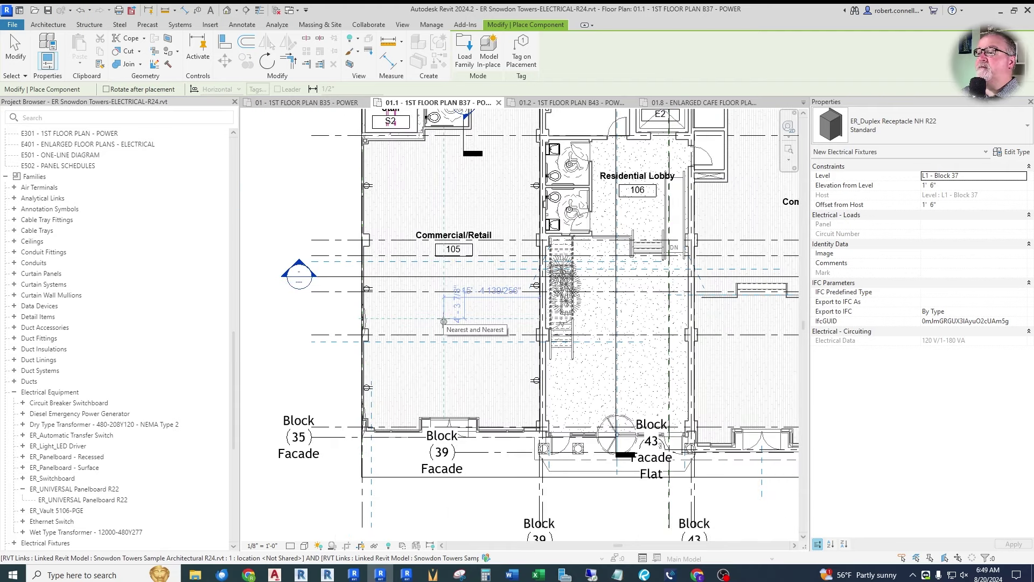
pyautogui.press('Escape')
pyautogui.press('Escape')
# Step: Create a power circuit for Commercial/Retail 105's back-wall duplex receptacle and assign it to panel P105
pyautogui.scroll(-2, 428, 302)
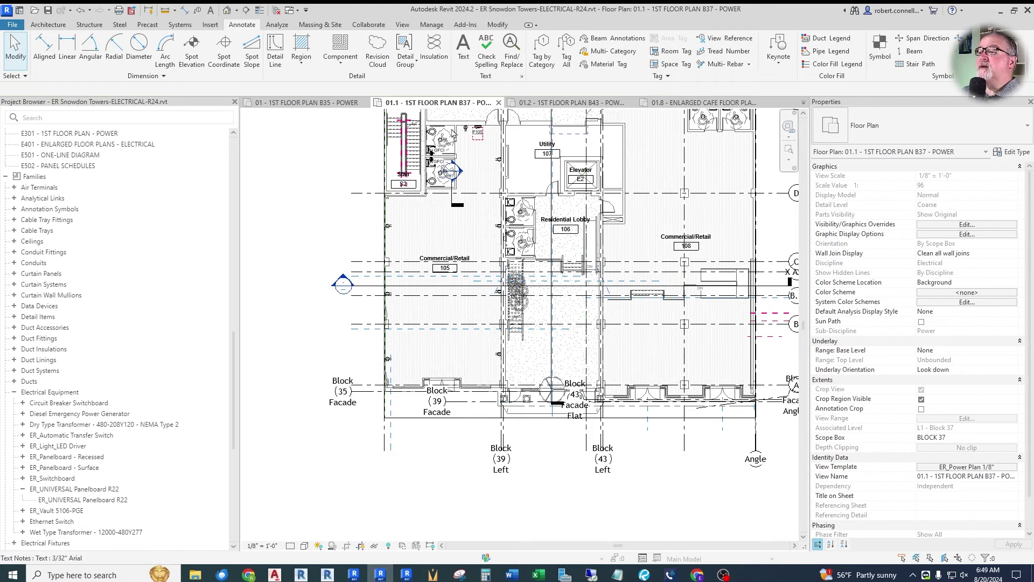
pyautogui.scroll(2, 454, 132)
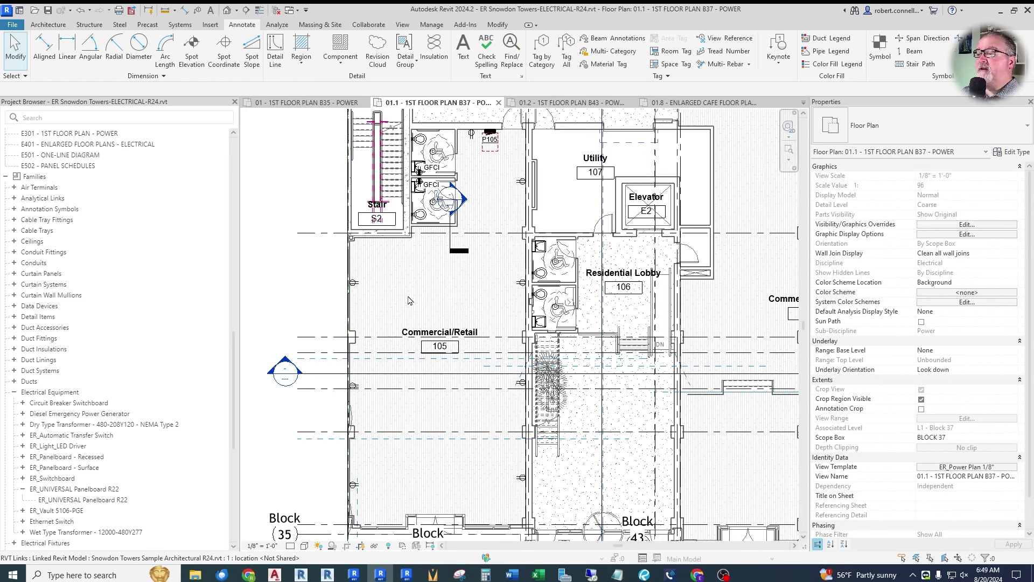
pyautogui.click(468, 140)
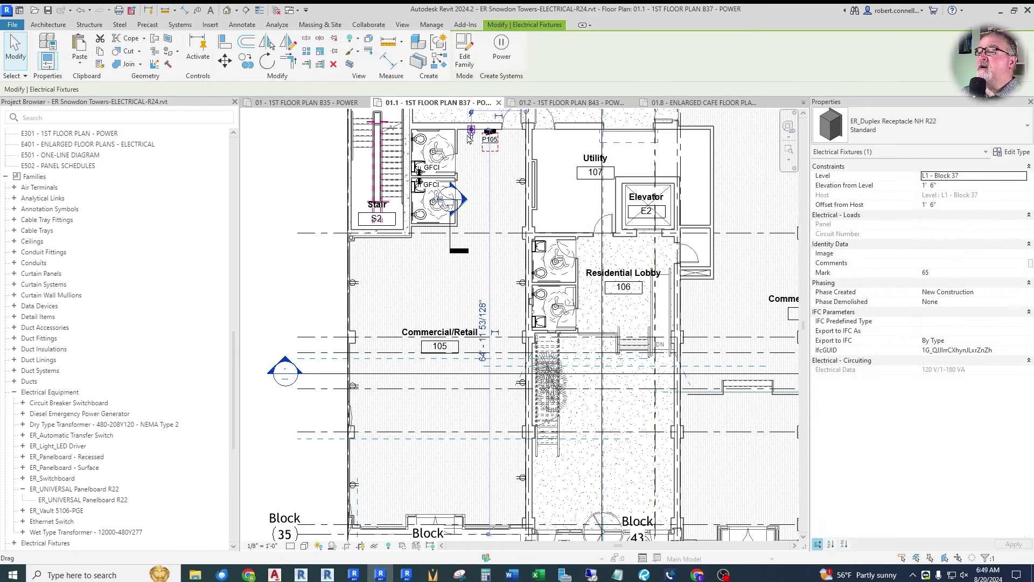
pyautogui.click(500, 51)
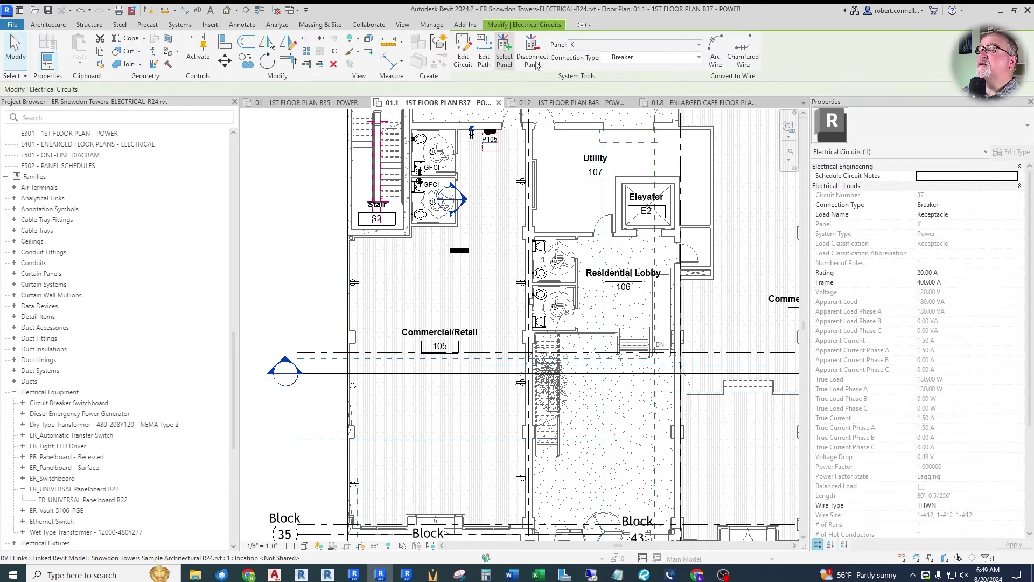
pyautogui.click(698, 44)
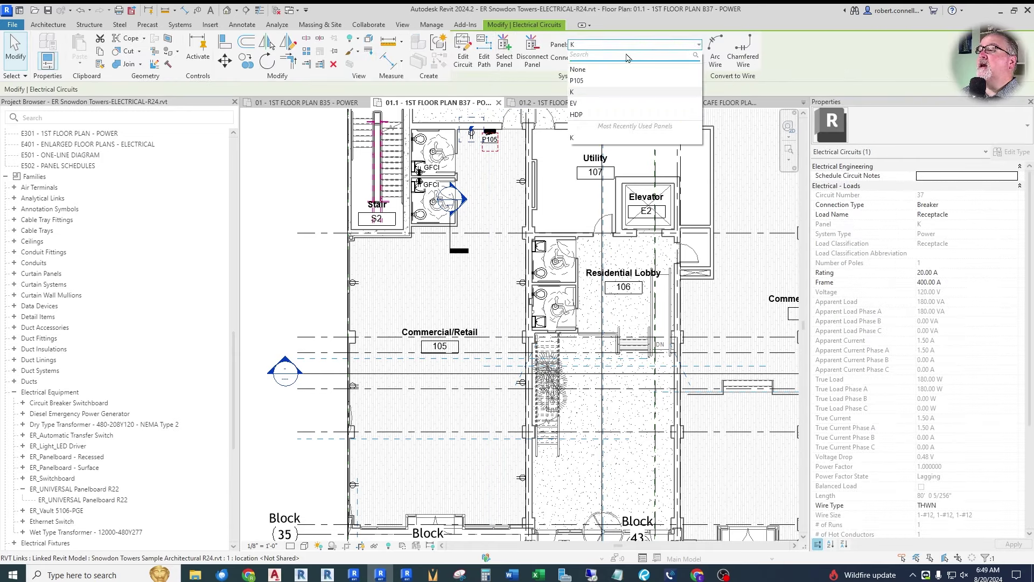
pyautogui.click(580, 87)
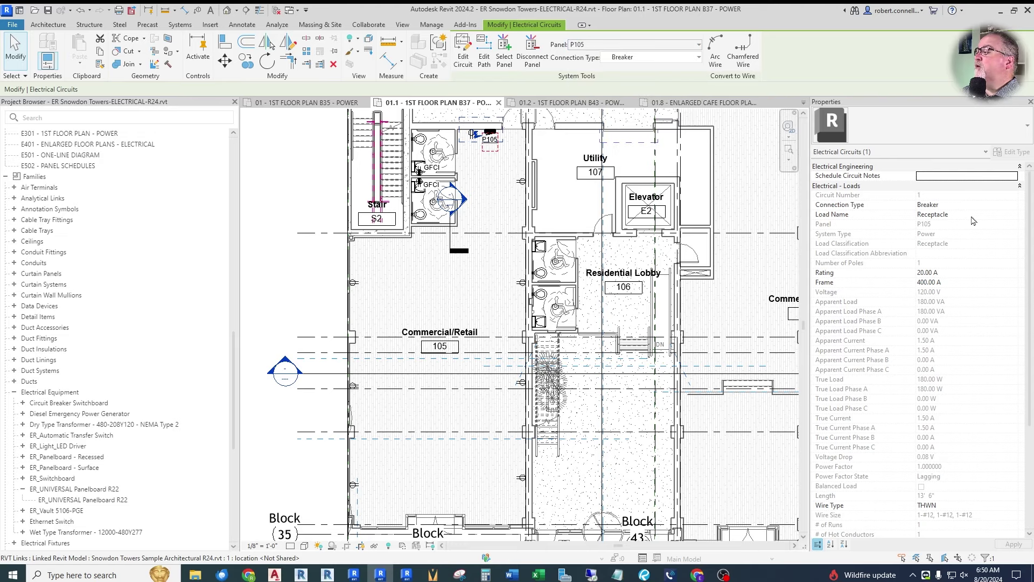
# Step: Set the new circuit's load name to REC - COMM/RET EAST
pyautogui.write('REC')
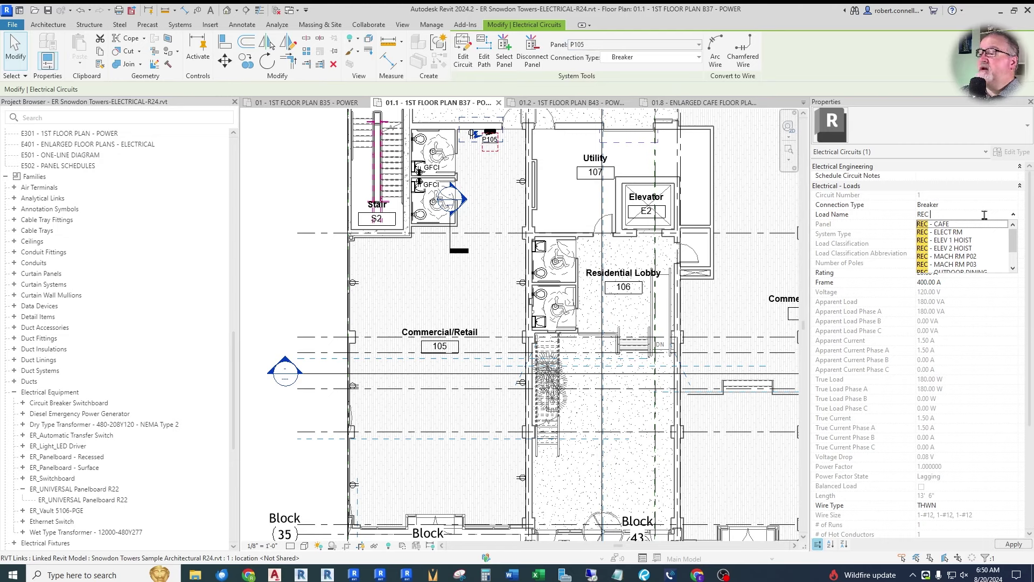
pyautogui.write(' - COMM/RET NORTH')
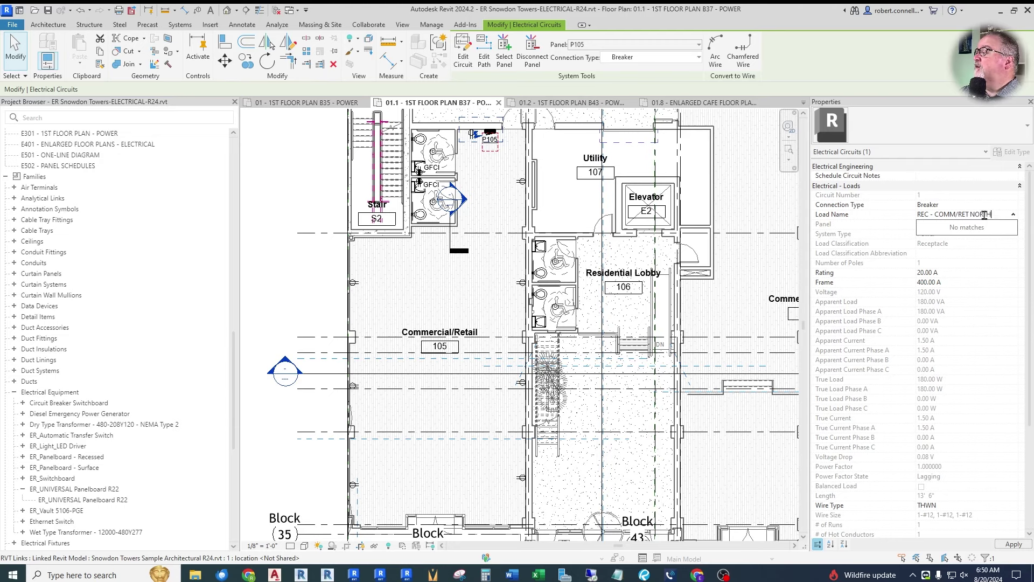
pyautogui.press('Return')
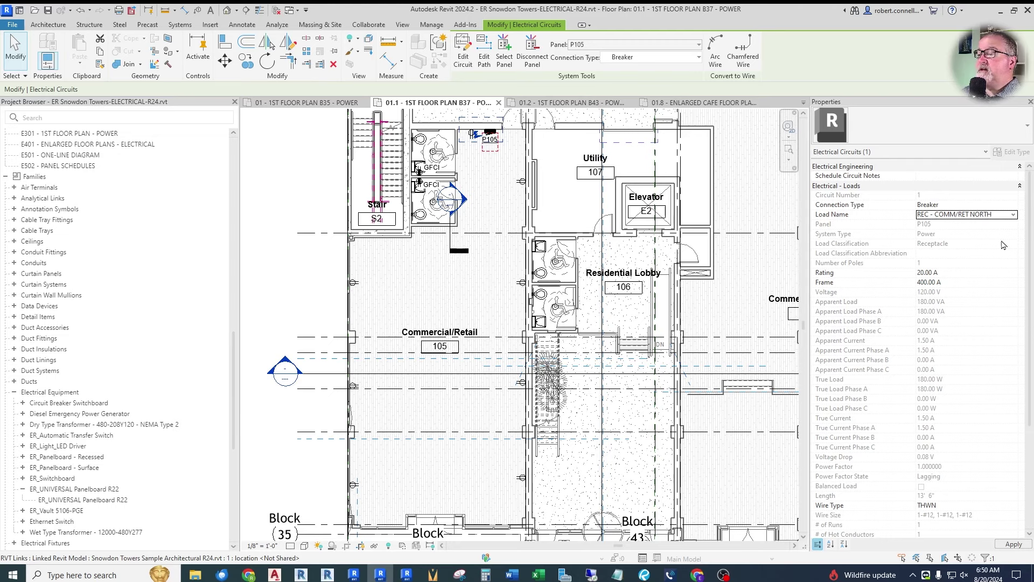
pyautogui.click(984, 215)
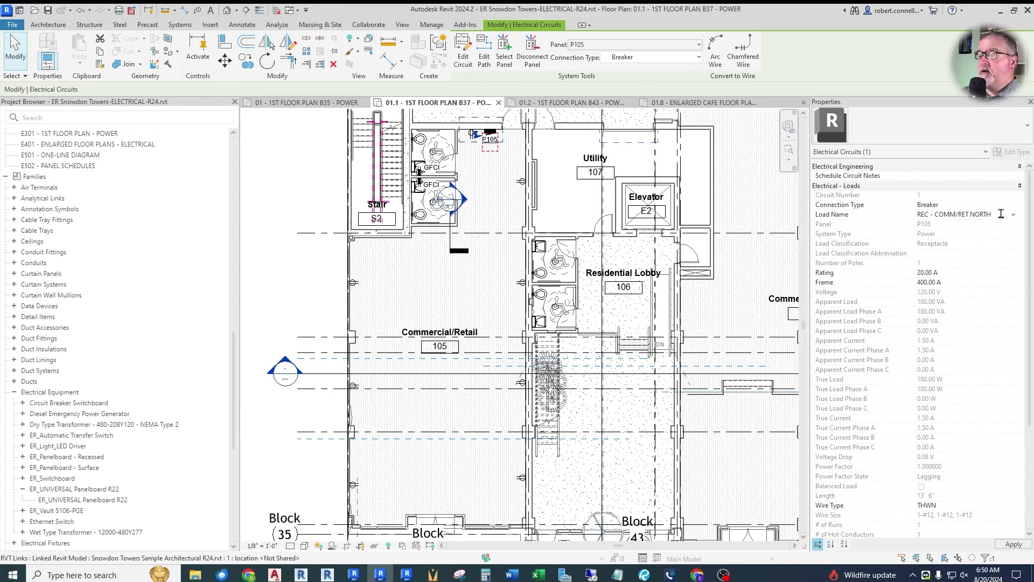
pyautogui.press('BackSpace')
pyautogui.press('BackSpace')
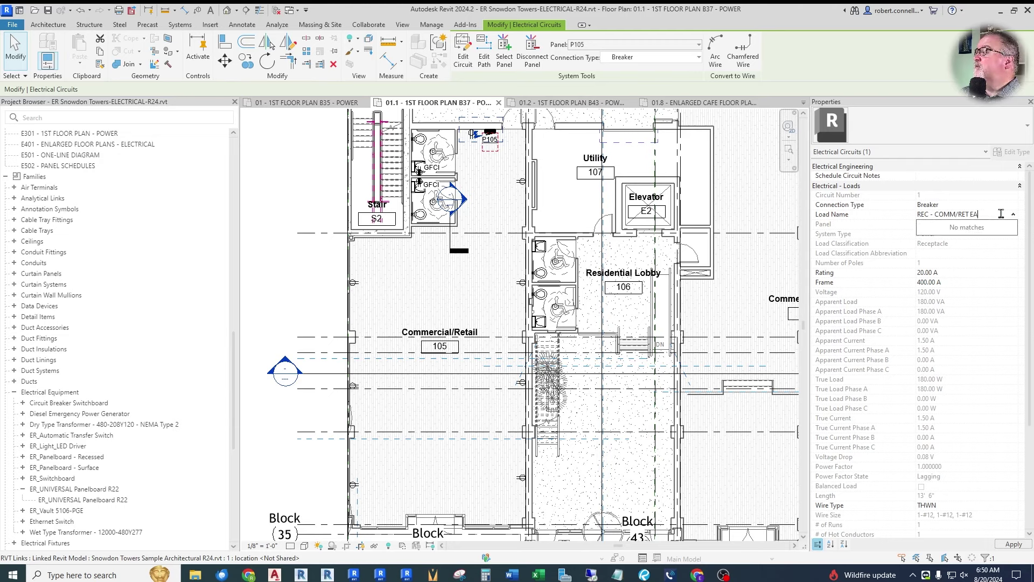
pyautogui.press('Return')
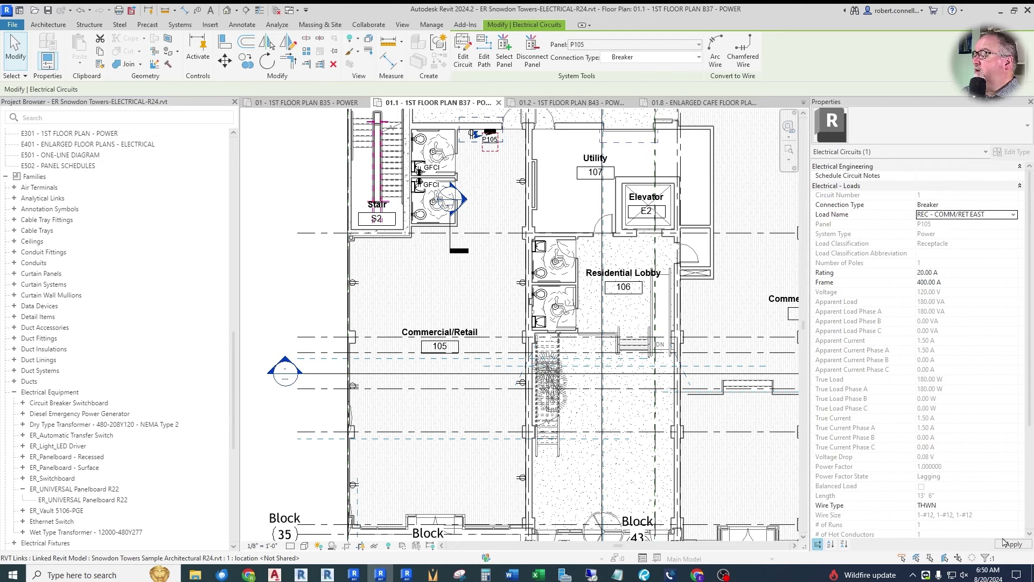
# Step: Add the four duplex receptacles along the Utility 107 and Residential Lobby side wall to the circuit and finish editing it
pyautogui.click(462, 51)
pyautogui.click(522, 181)
pyautogui.click(521, 282)
pyautogui.click(522, 383)
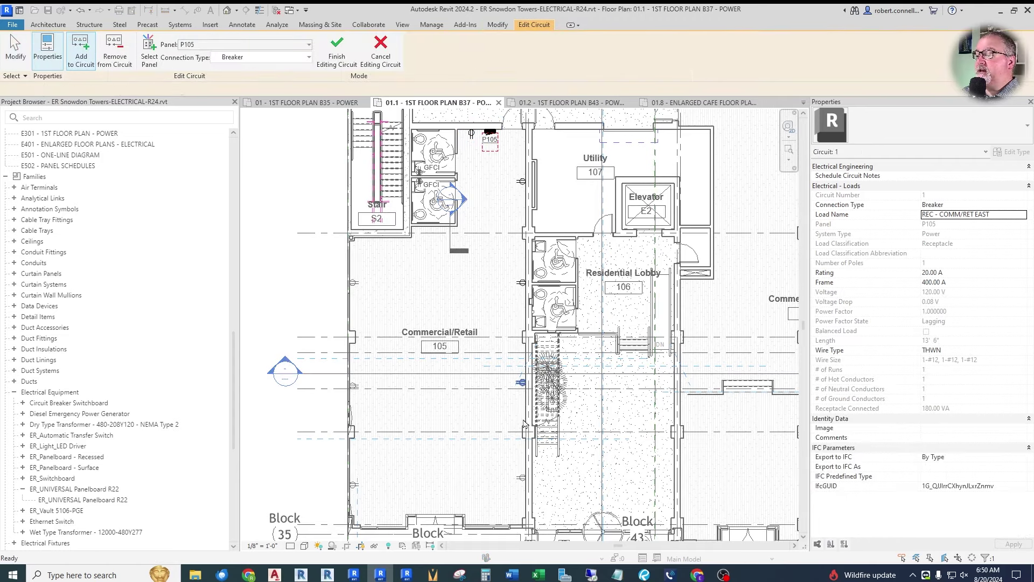
pyautogui.click(521, 477)
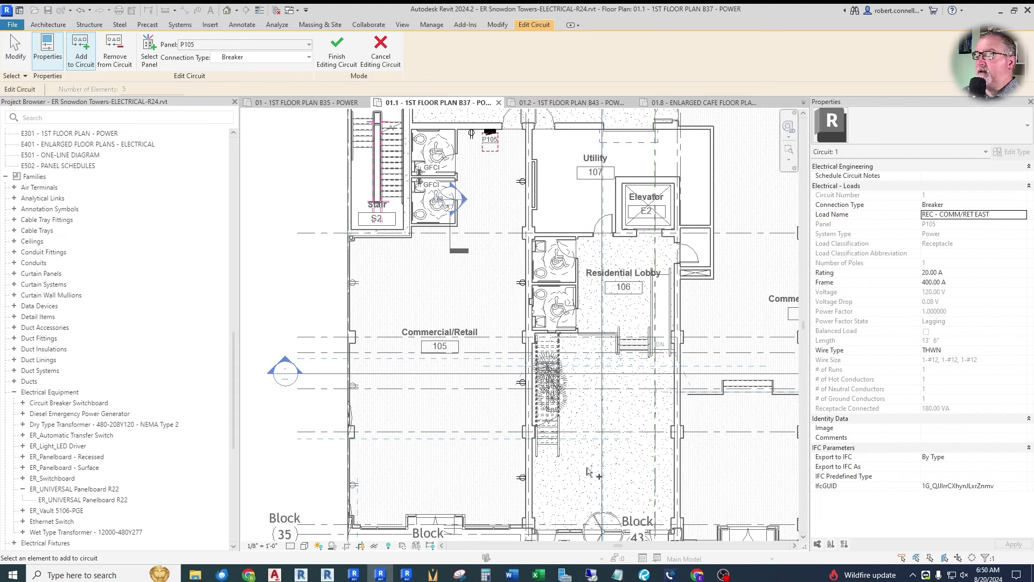
pyautogui.click(336, 48)
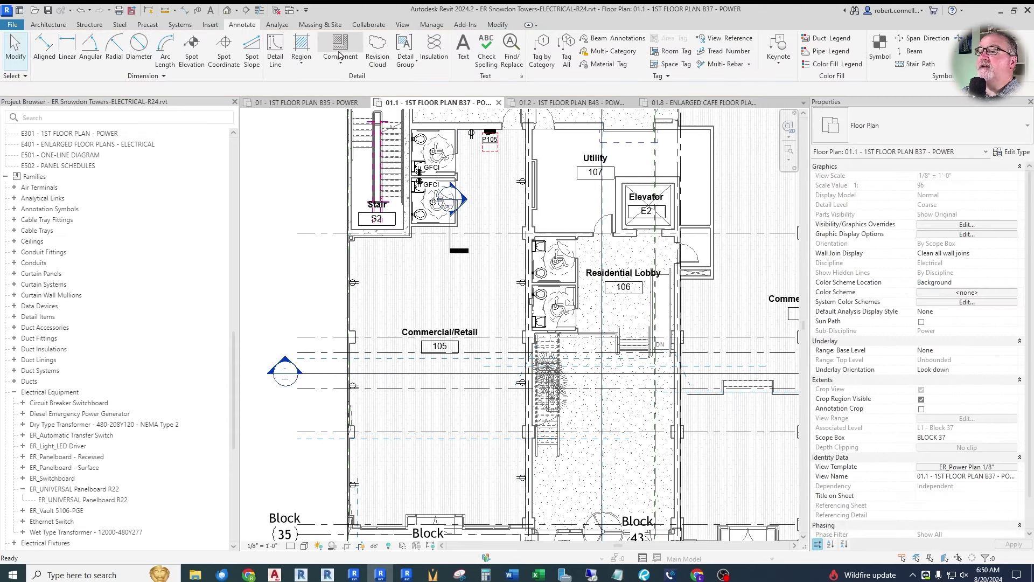
# Step: Convert the REC - COMM/RET EAST circuit to arc wires
pyautogui.press('Tab')
pyautogui.click(521, 185)
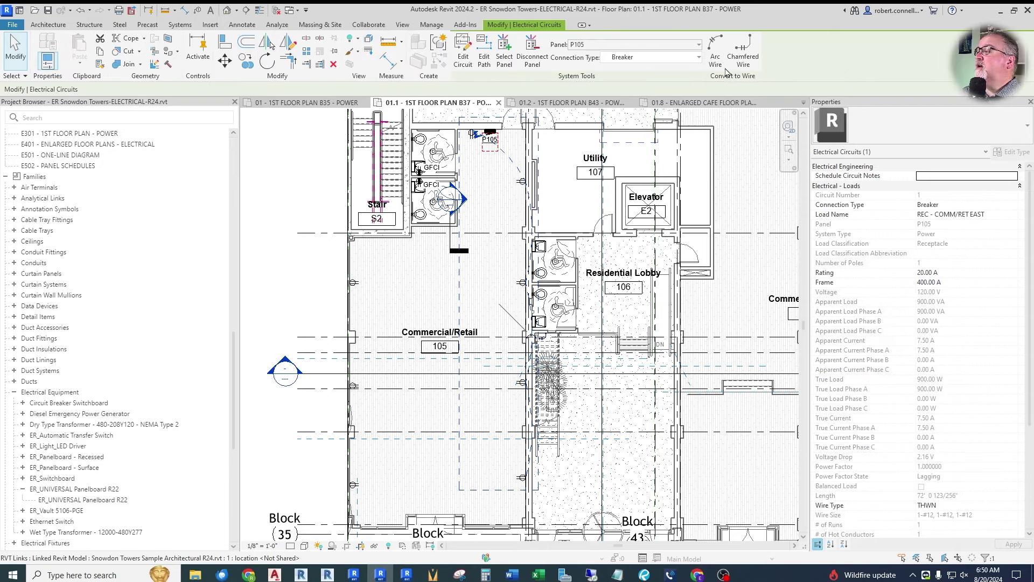
pyautogui.click(717, 59)
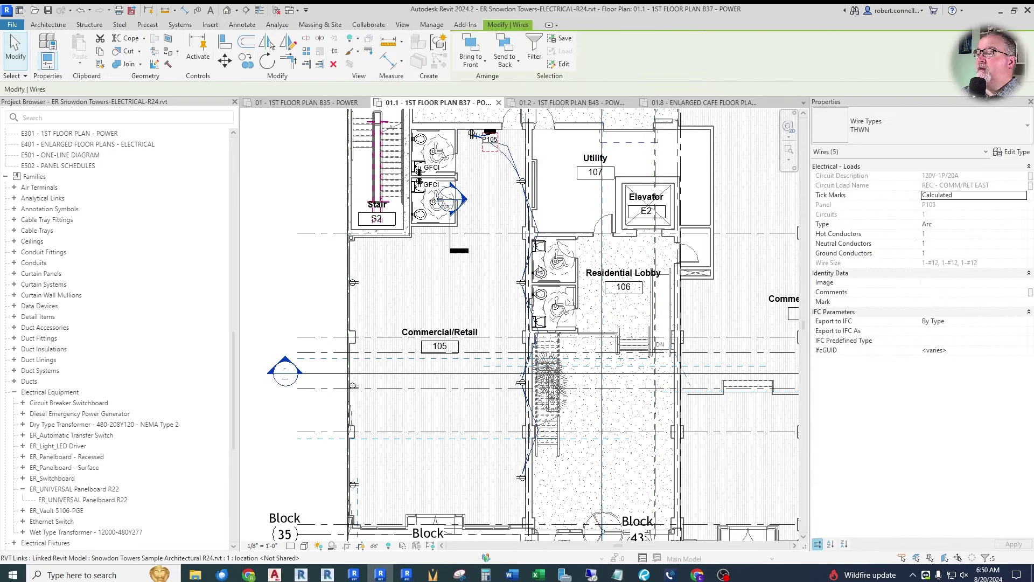
# Step: Reshape the three wire arcs between the receptacles on the lobby-side wall so they bow into Commercial/Retail 105
pyautogui.scroll(1, 536, 228)
pyautogui.scroll(2, 536, 228)
pyautogui.click(542, 243)
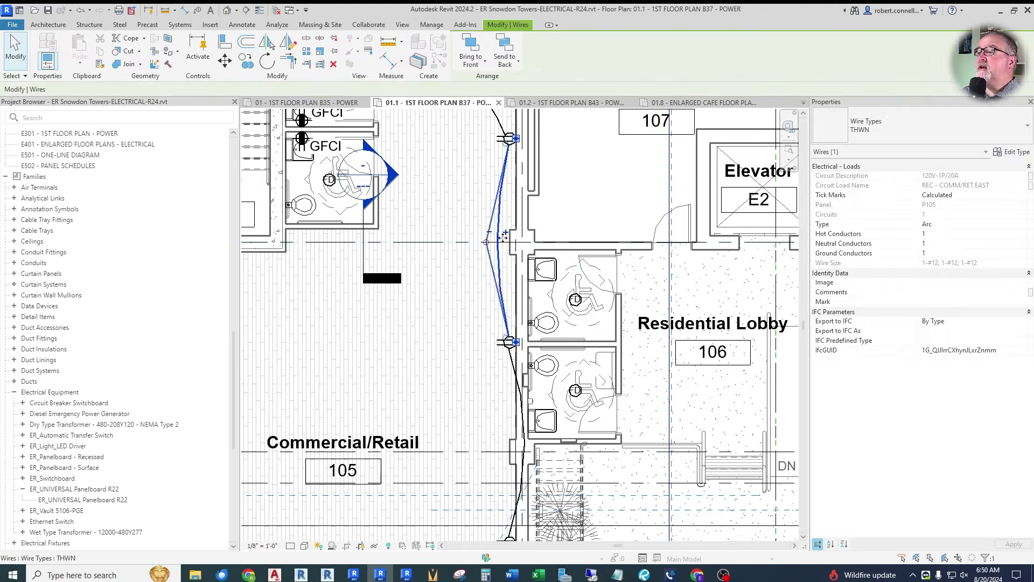
pyautogui.scroll(-2, 542, 190)
pyautogui.scroll(2, 515, 359)
pyautogui.press('Escape')
pyautogui.click(550, 314)
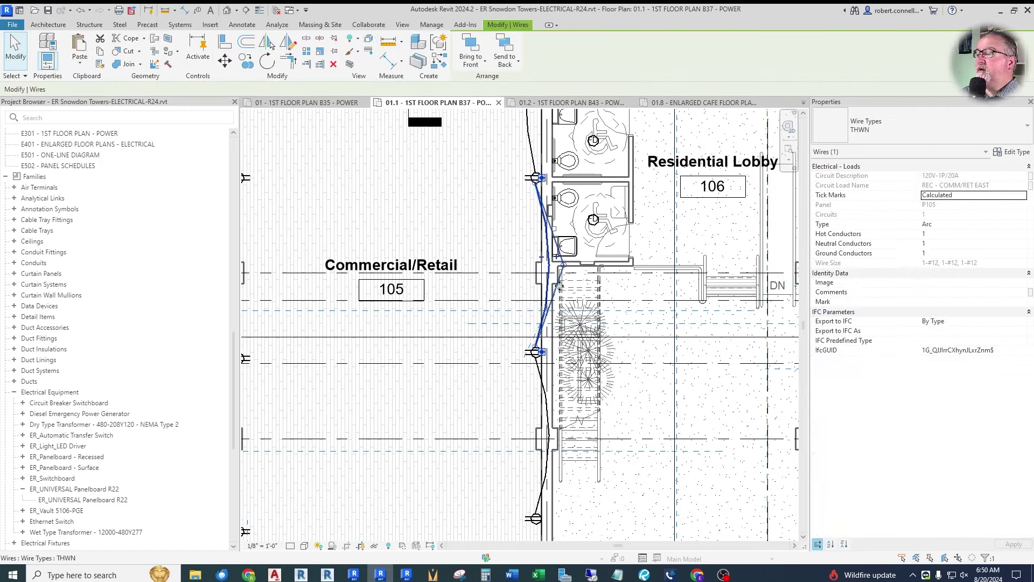
pyautogui.press('Escape')
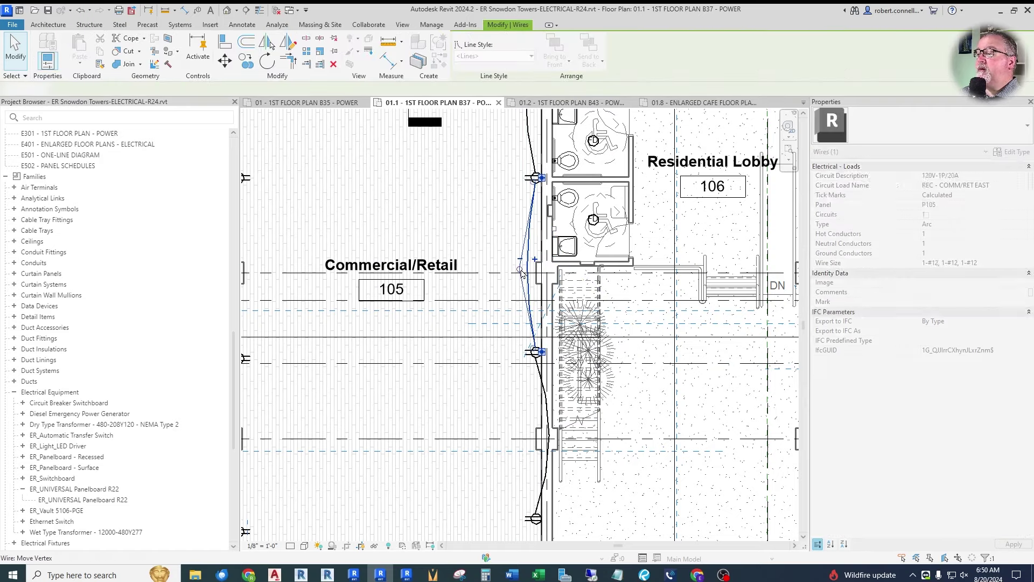
pyautogui.scroll(-2, 530, 355)
pyautogui.scroll(3, 531, 355)
pyautogui.click(550, 337)
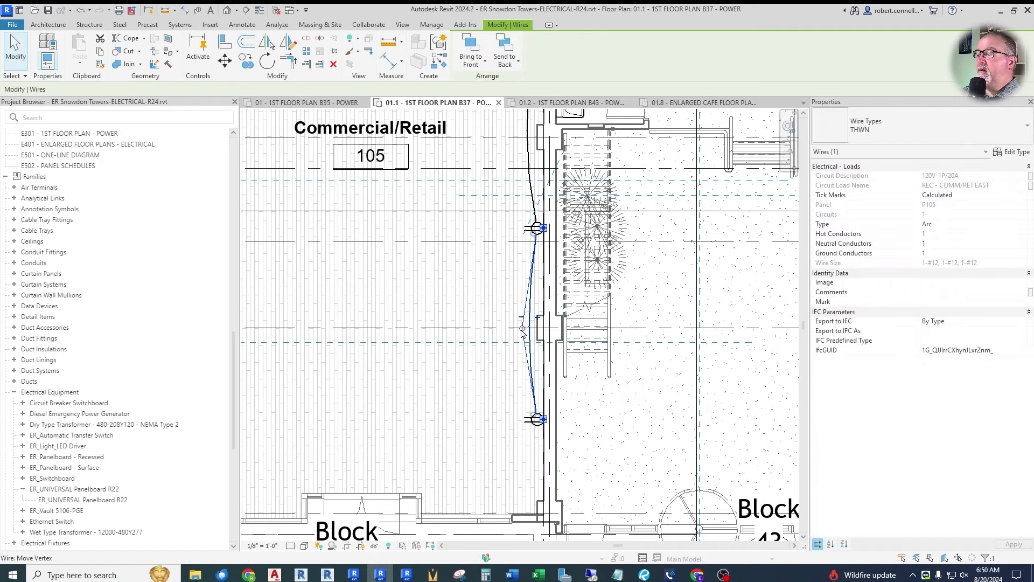
pyautogui.press('Escape')
# Step: Reshape the home run wire at the back-wall receptacle so its arrow points into the room, clear of panelboard P105
pyautogui.scroll(-1, 490, 431)
pyautogui.scroll(-2, 490, 444)
pyautogui.scroll(6, 435, 226)
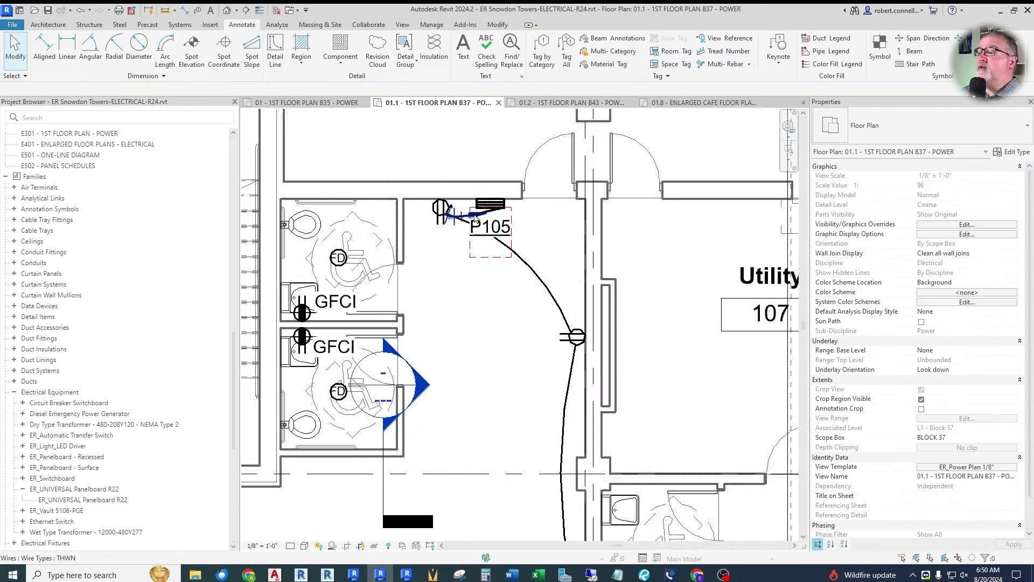
pyautogui.click(469, 218)
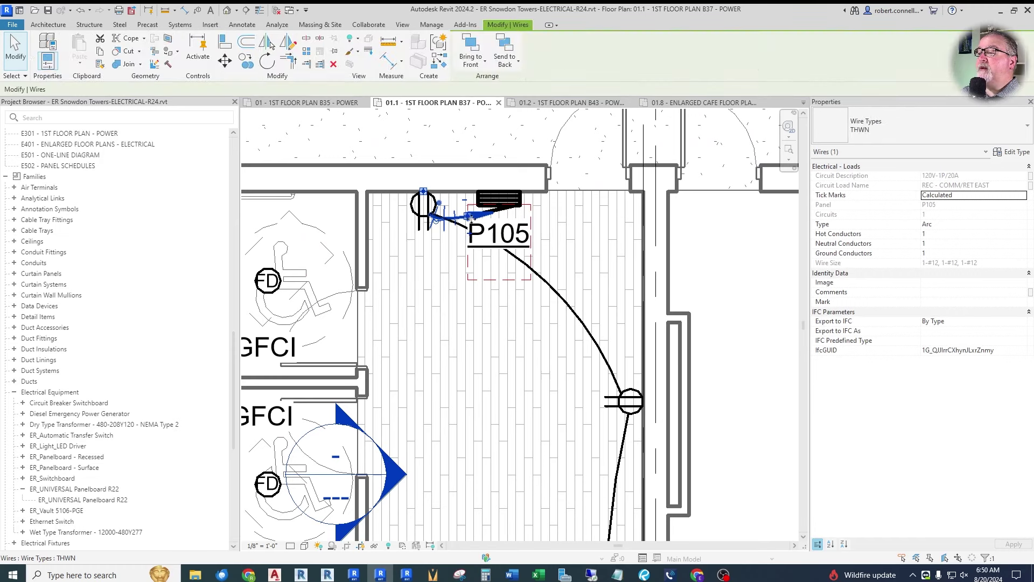
pyautogui.moveTo(436, 219); pyautogui.dragTo(460, 281)
pyautogui.moveTo(436, 223)
pyautogui.mouseDown()
pyautogui.moveTo(448, 248)
pyautogui.moveTo(437, 252)
pyautogui.moveTo(445, 230)
pyautogui.moveTo(453, 243)
pyautogui.mouseUp()
pyautogui.press('Escape')
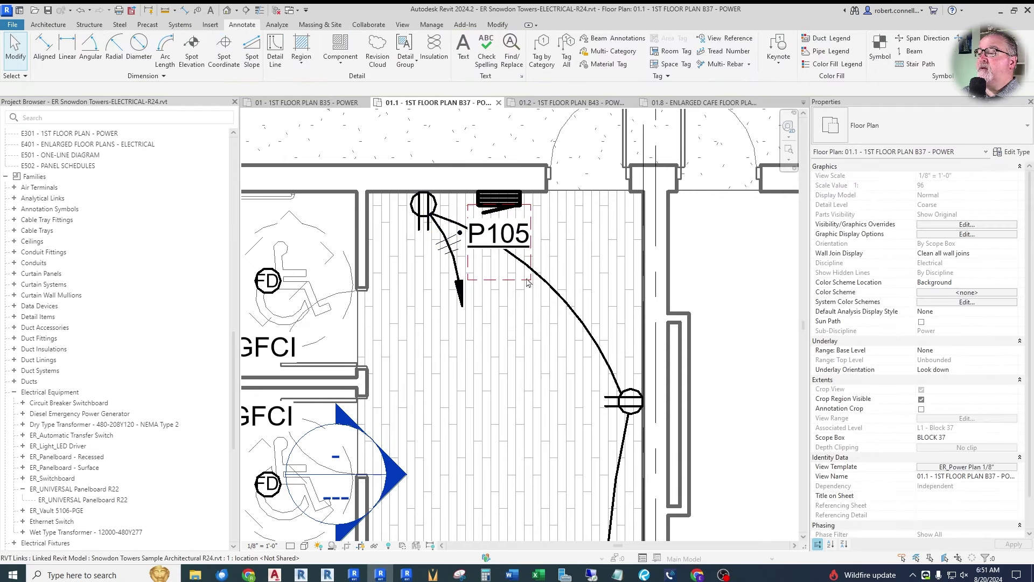
# Step: Move the P105 panelboard tag toward Utility 107, clear of the circuit wiring
pyautogui.click(509, 243)
pyautogui.press('Escape')
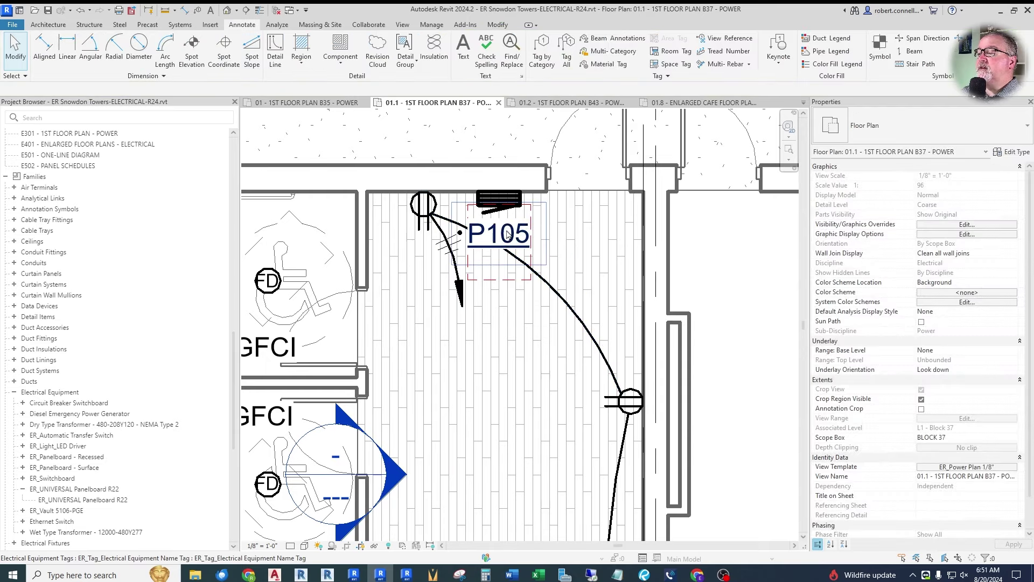
pyautogui.click(521, 235)
pyautogui.moveTo(521, 235)
pyautogui.mouseDown()
pyautogui.moveTo(572, 235)
pyautogui.moveTo(526, 240)
pyautogui.mouseUp()
pyautogui.press('Escape')
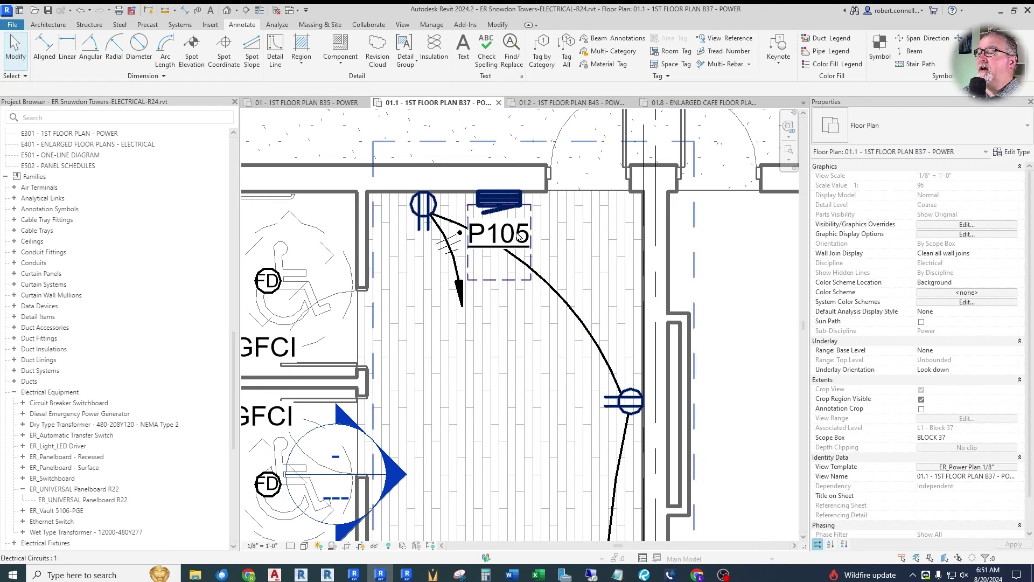
pyautogui.moveTo(519, 233)
pyautogui.mouseDown()
pyautogui.moveTo(579, 235)
pyautogui.moveTo(582, 218)
pyautogui.mouseUp()
pyautogui.press('Escape')
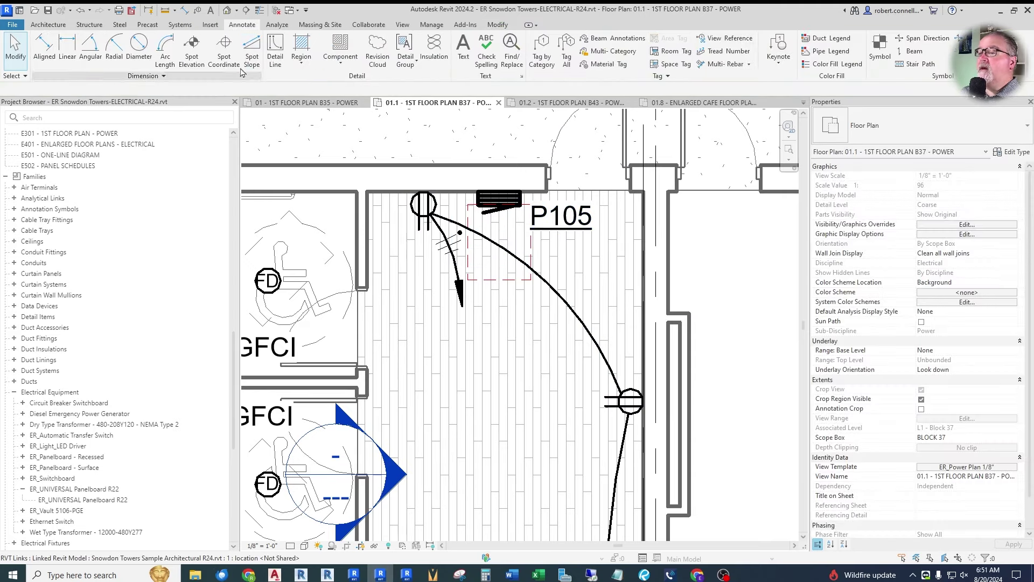
# Step: Tag the home run wire with its panel and circuit number and place the tag below the arrow
pyautogui.click(197, 10)
pyautogui.moveTo(447, 278); pyautogui.dragTo(454, 335)
pyautogui.press('Escape')
# Step: Create a power circuit on panel P105 for the GFCI receptacle in the rear restroom beside Stair S2
pyautogui.scroll(-3, 556, 199)
pyautogui.scroll(-2, 556, 199)
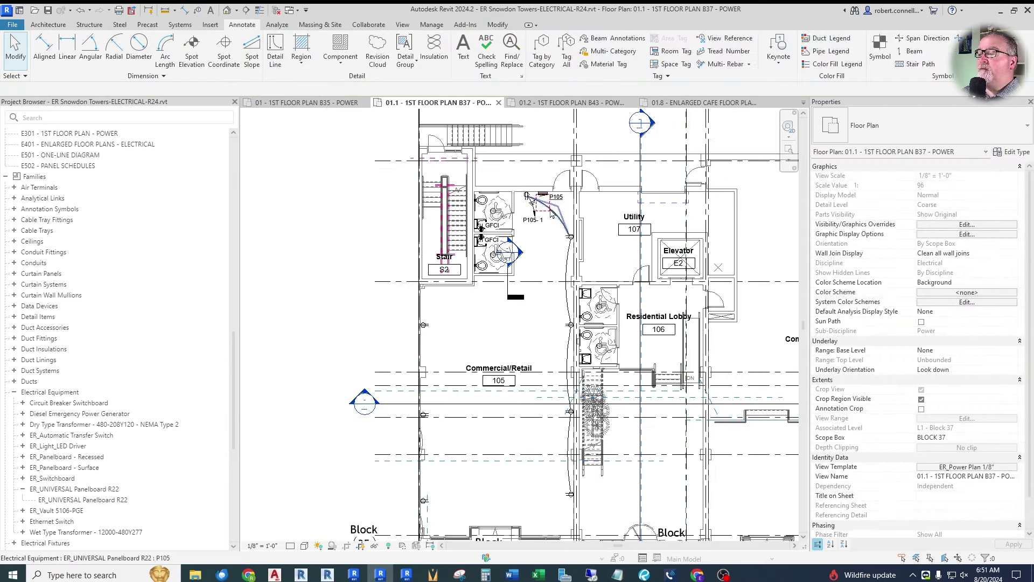
pyautogui.scroll(5, 491, 228)
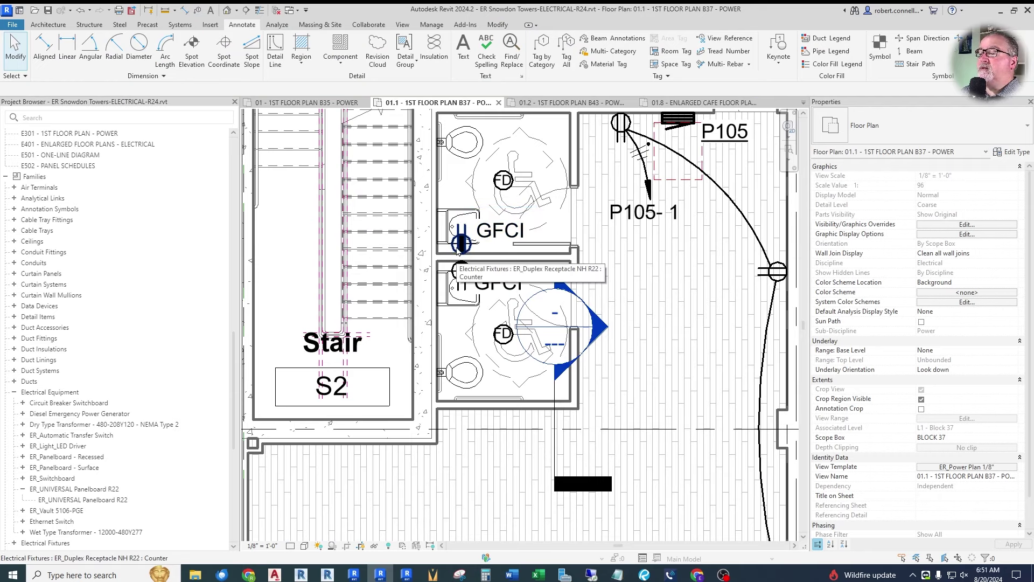
pyautogui.click(461, 250)
pyautogui.scroll(-1, 482, 213)
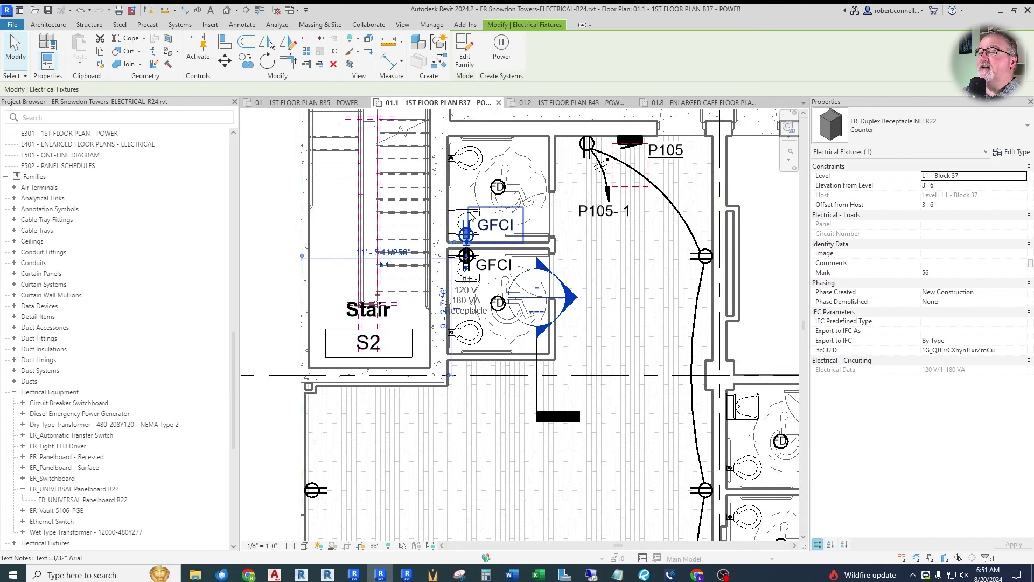
pyautogui.click(505, 59)
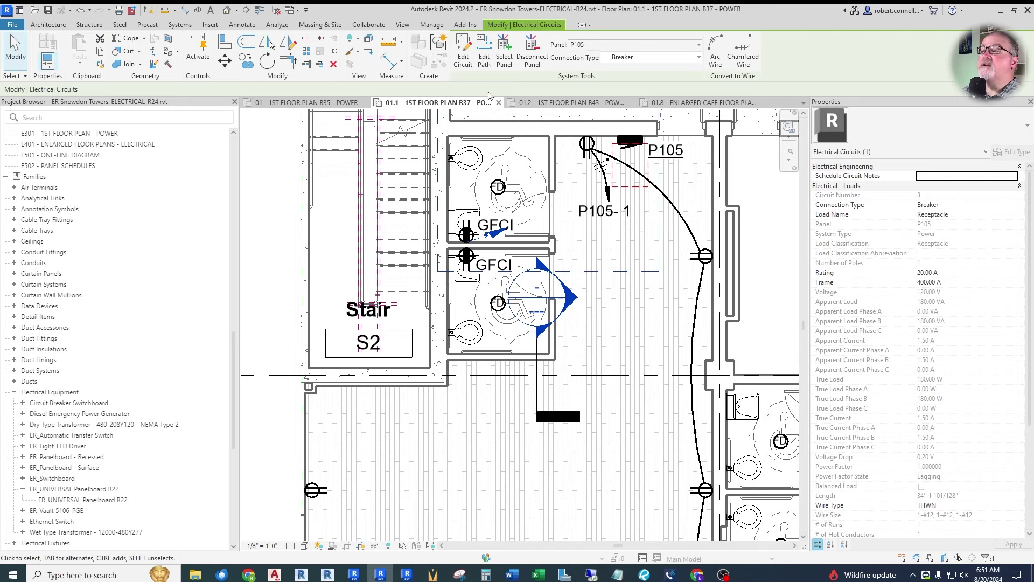
# Step: Add the adjacent restroom's GFCI receptacle to the circuit and set the load name to REC - RESTROOMS
pyautogui.click(471, 65)
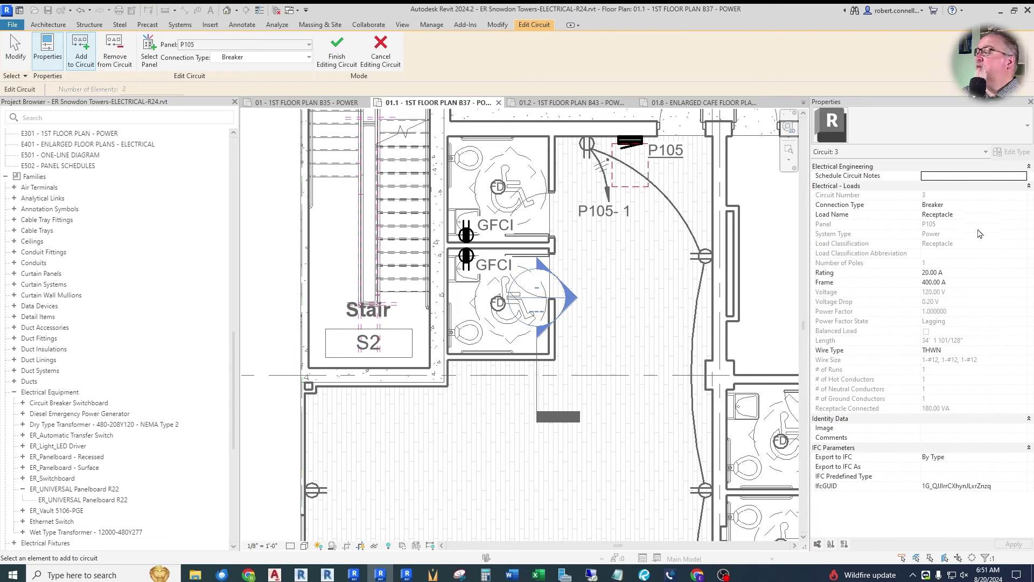
pyautogui.write('REC -')
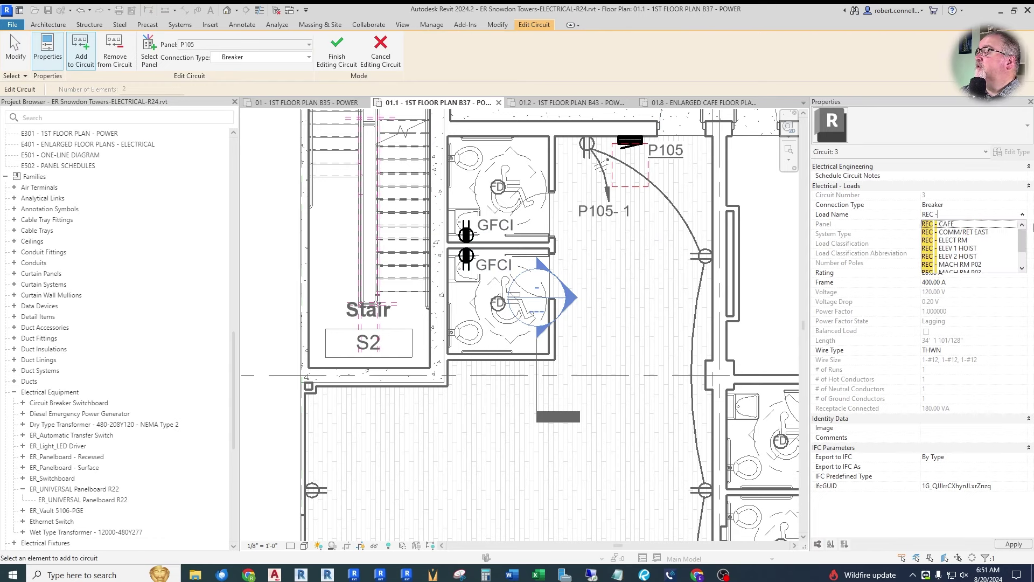
pyautogui.write(' RESTROOM')
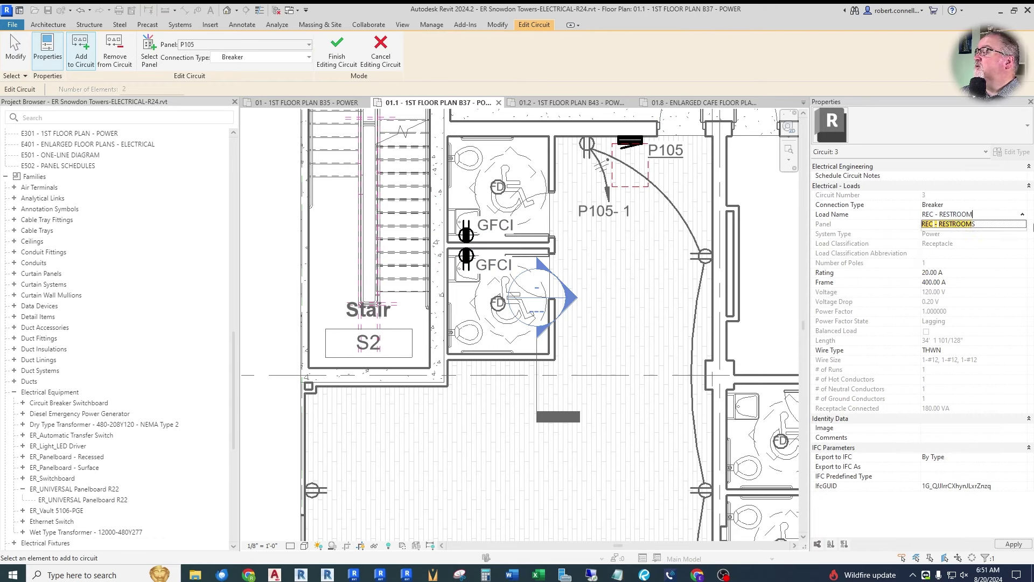
pyautogui.write('S')
pyautogui.press('Return')
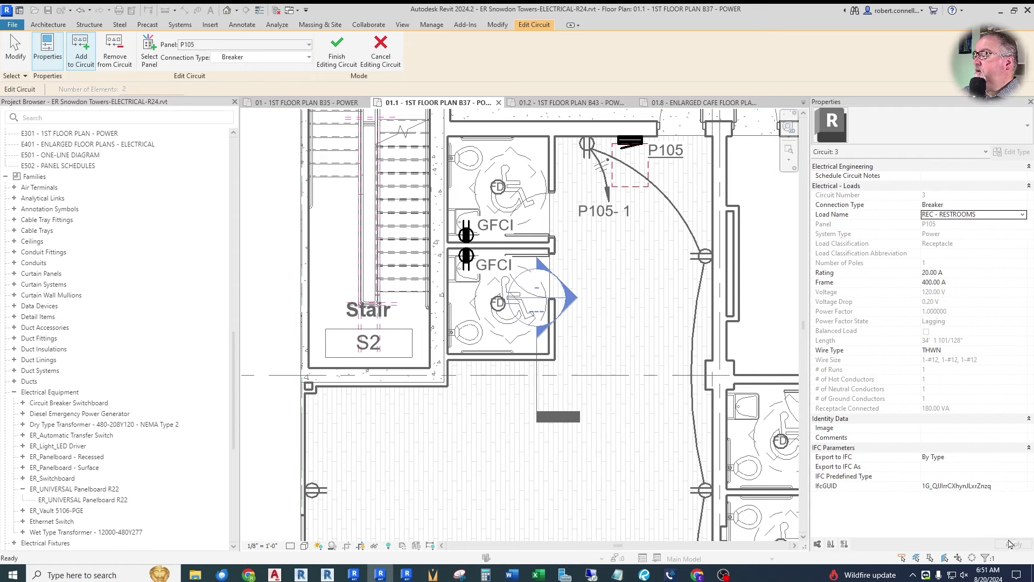
# Step: Finish editing the restroom circuit and generate arc wiring with a home run for its two GFCI receptacles
pyautogui.click(336, 50)
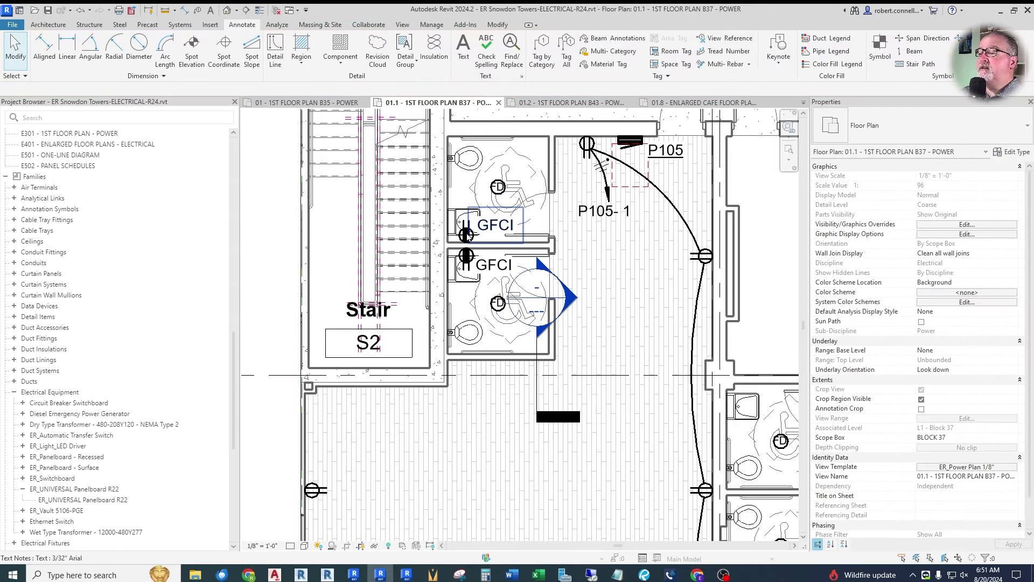
pyautogui.press('Tab')
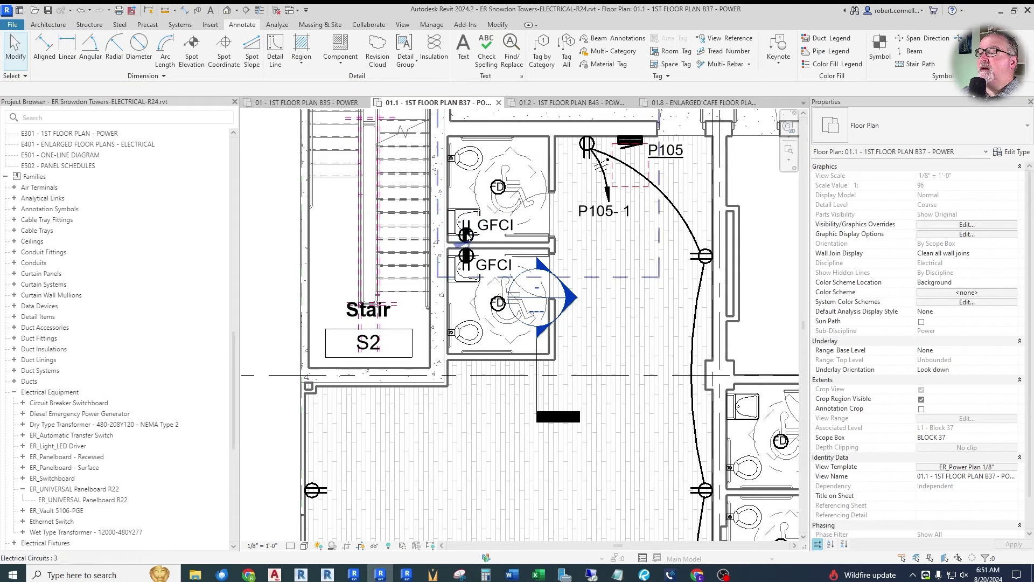
pyautogui.click(465, 235)
pyautogui.click(472, 253)
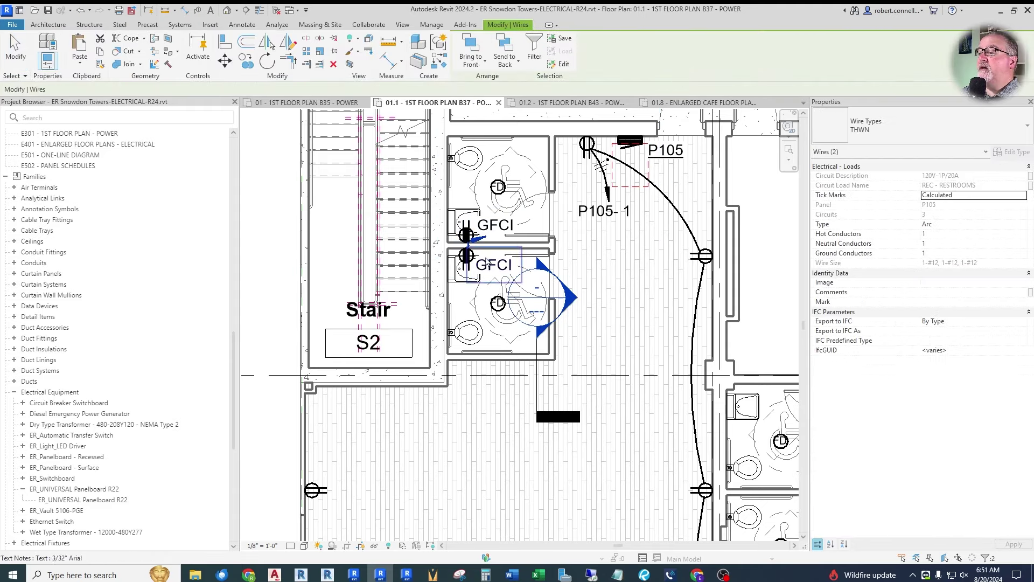
pyautogui.scroll(2, 473, 255)
pyautogui.scroll(1, 475, 260)
pyautogui.press('Escape')
# Step: Stretch the restroom home run's arrow end toward the retail space and flatten its arc near the upper GFCI receptacle
pyautogui.click(471, 229)
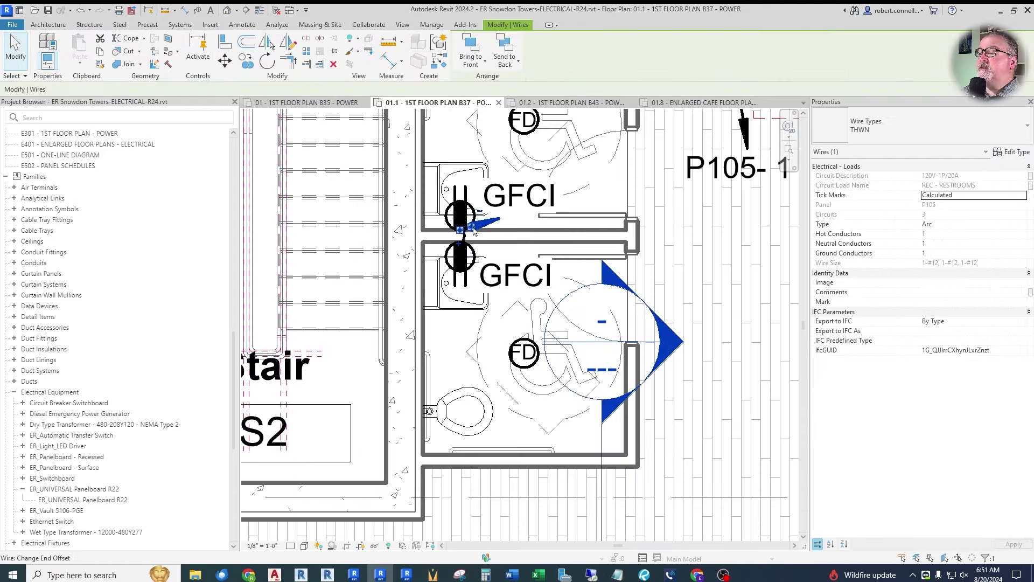
pyautogui.moveTo(473, 229); pyautogui.dragTo(614, 198)
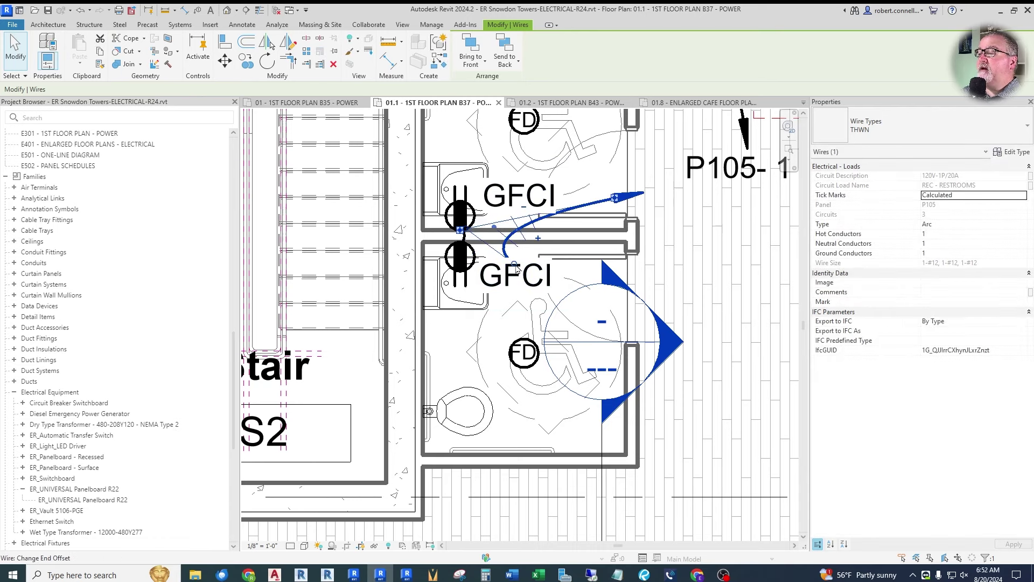
pyautogui.moveTo(514, 266); pyautogui.dragTo(485, 234)
pyautogui.scroll(2, 529, 243)
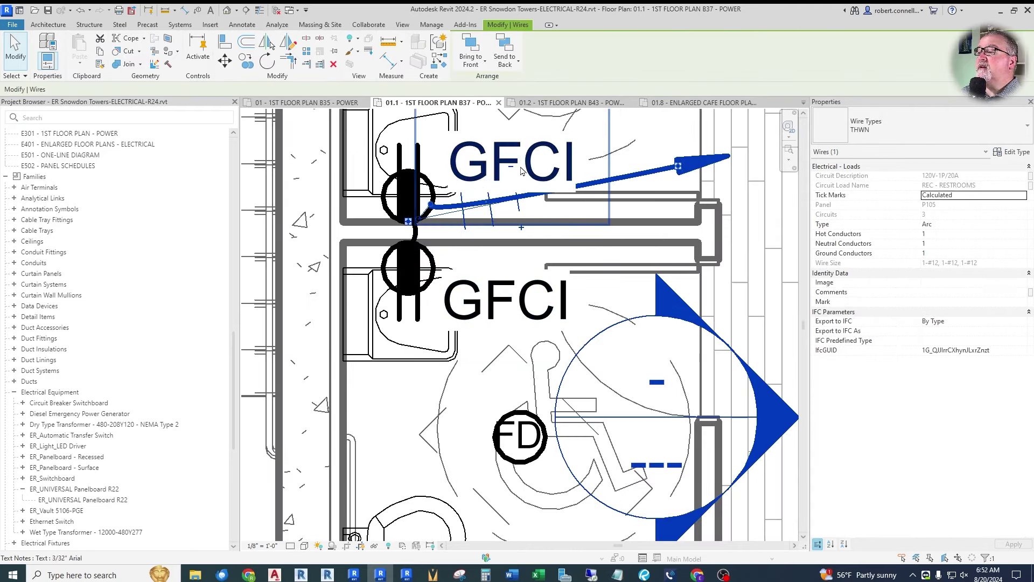
# Step: Move the upper restroom's GFCI note above the sink, clear of the home run wire
pyautogui.scroll(-3, 521, 172)
pyautogui.click(496, 217)
pyautogui.moveTo(495, 217); pyautogui.dragTo(462, 163)
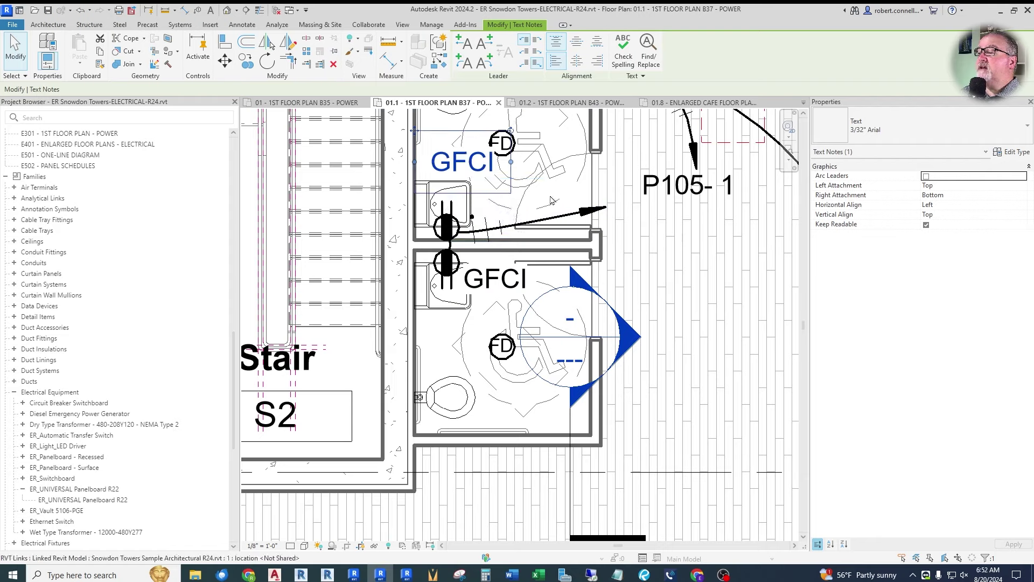
# Step: Reshape the restroom home run with thin lines displayed so it leaves the upper receptacle's edge in a smooth downward curve
pyautogui.scroll(2, 512, 237)
pyautogui.click(463, 223)
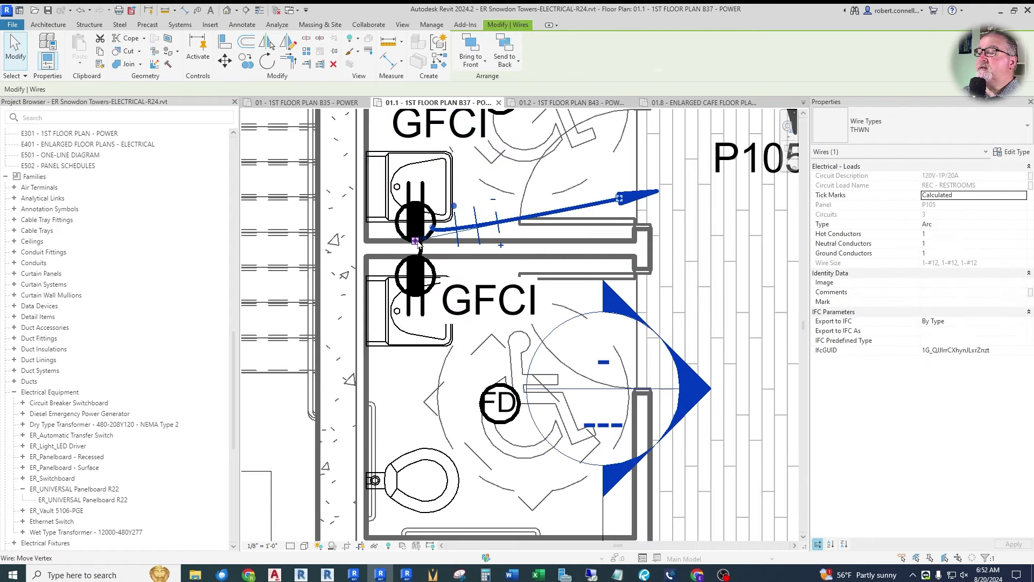
pyautogui.scroll(4, 419, 245)
pyautogui.moveTo(434, 241); pyautogui.dragTo(582, 284)
pyautogui.click(259, 11)
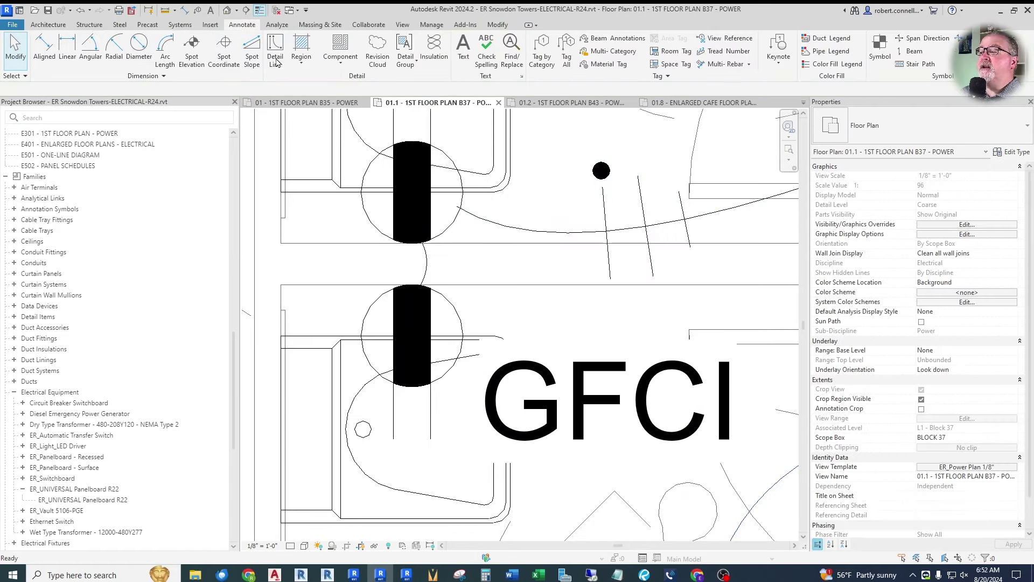
pyautogui.scroll(-3, 399, 230)
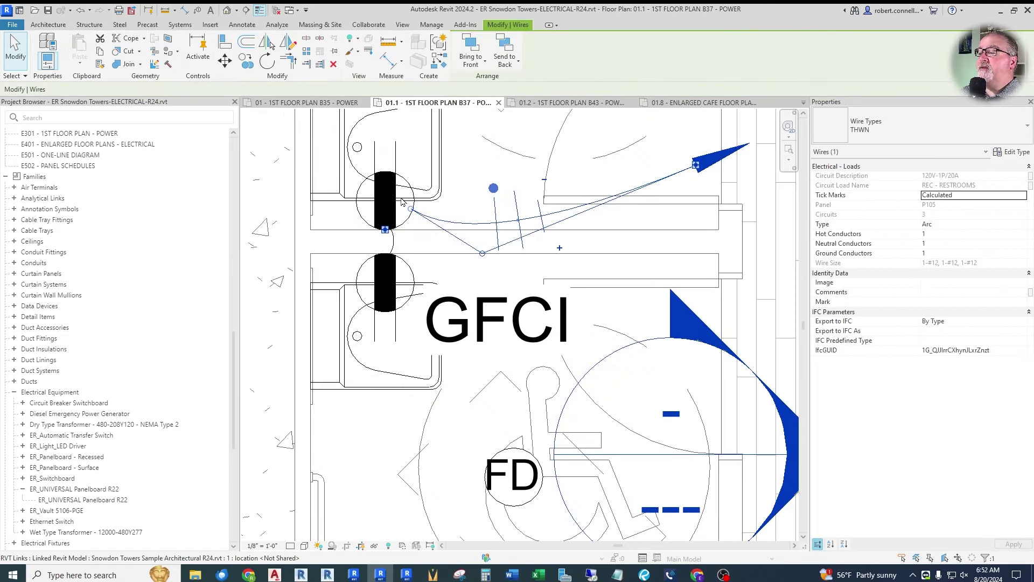
pyautogui.scroll(-3, 401, 232)
# Step: Move the upper GFCI note back beside its receptacle and extend the home run arrow past the restroom wall into Commercial/Retail 105
pyautogui.moveTo(446, 176); pyautogui.dragTo(475, 219)
pyautogui.click(572, 226)
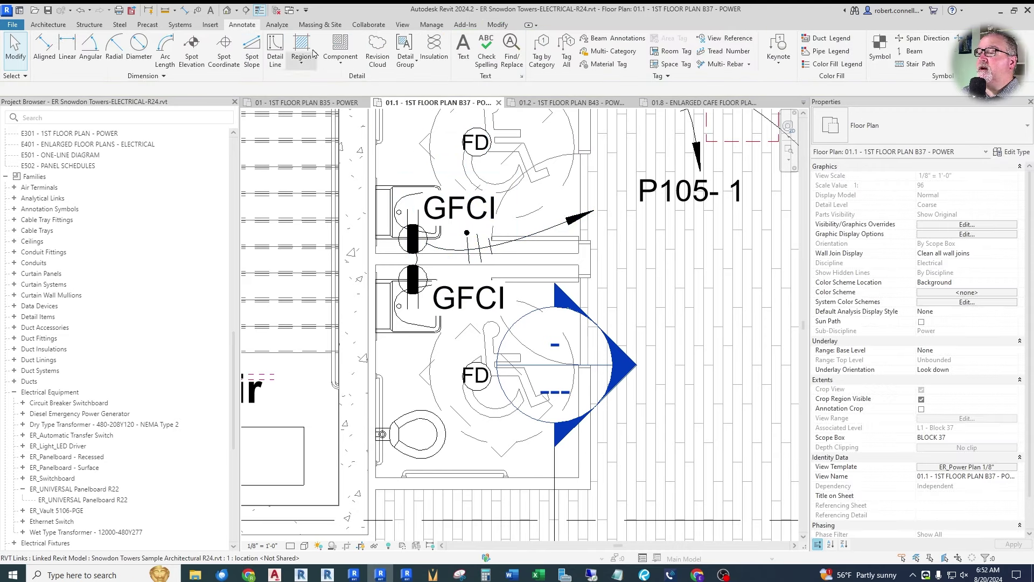
pyautogui.click(569, 223)
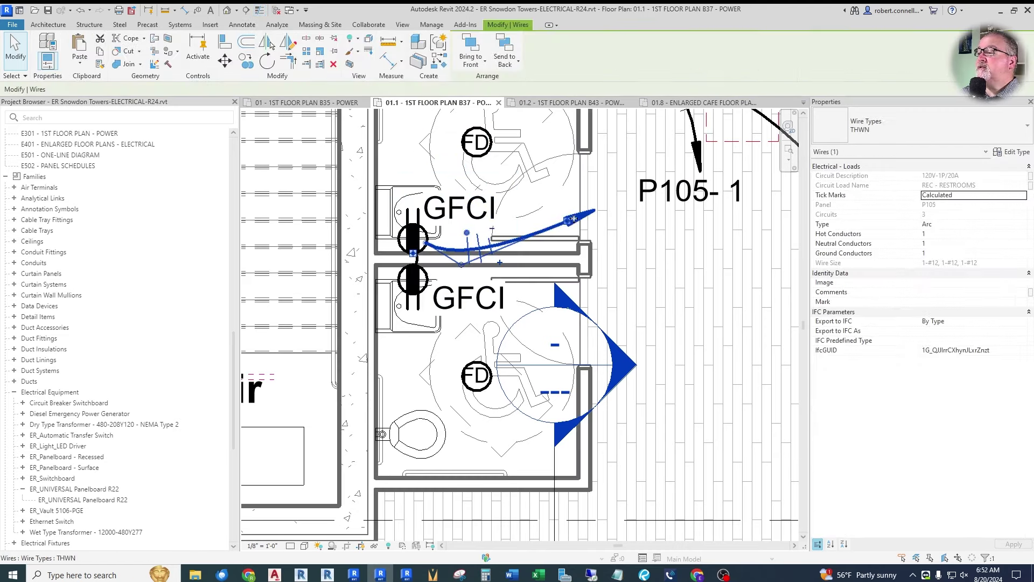
pyautogui.moveTo(569, 223); pyautogui.dragTo(602, 243)
pyautogui.press('Escape')
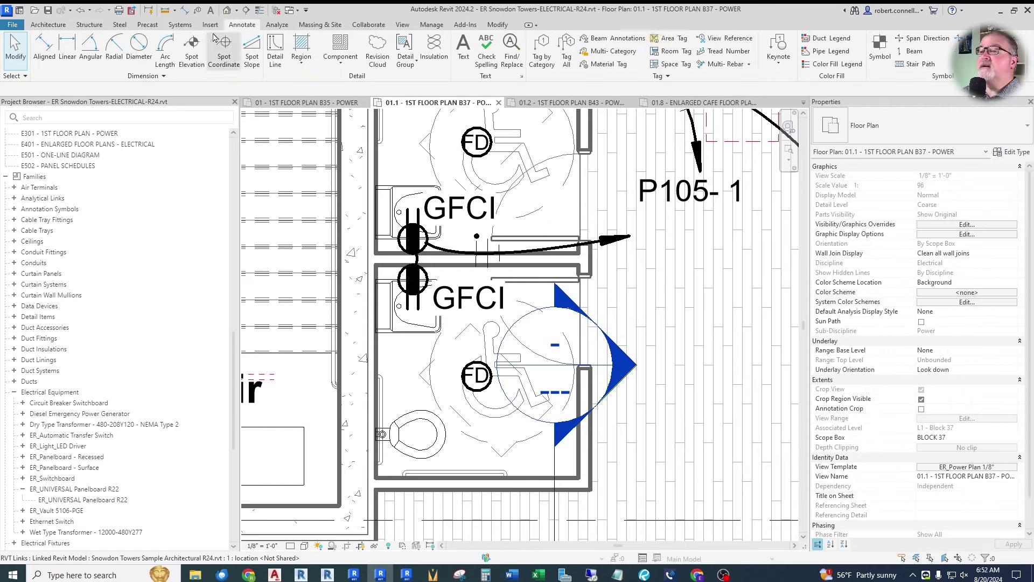
# Step: Tag the restroom home run wire with its panel and circuit number and place the tag just beyond the arrowhead
pyautogui.click(633, 241)
pyautogui.press('Escape')
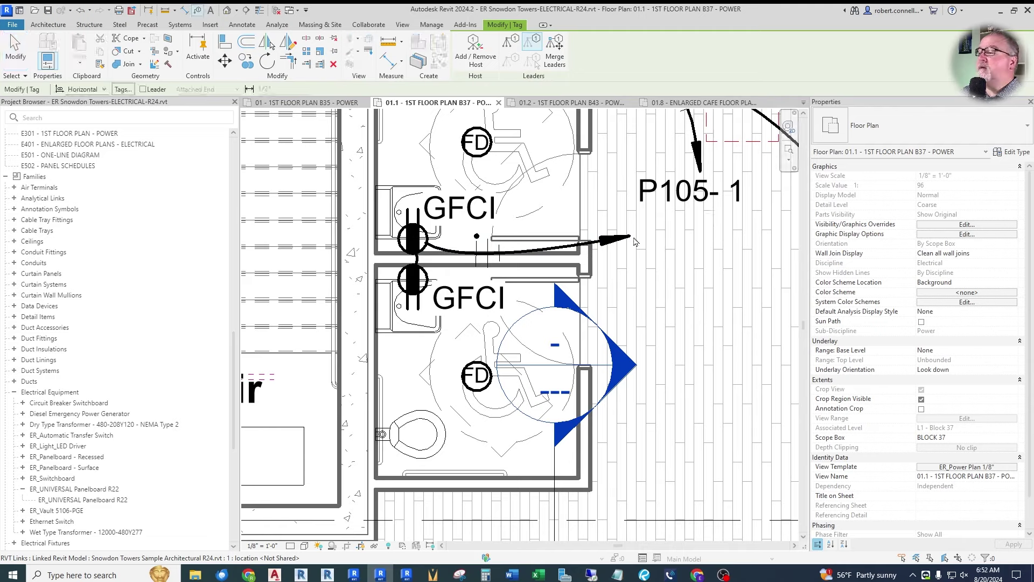
pyautogui.hotkey('ctrl', 'z')
pyautogui.moveTo(578, 270); pyautogui.dragTo(743, 259)
pyautogui.press('Escape')
# Step: Create a power circuit on panel P105 for the left-wall receptacle of Commercial/Retail 105 nearest Stair S2
pyautogui.scroll(-5, 593, 178)
pyautogui.scroll(4, 539, 302)
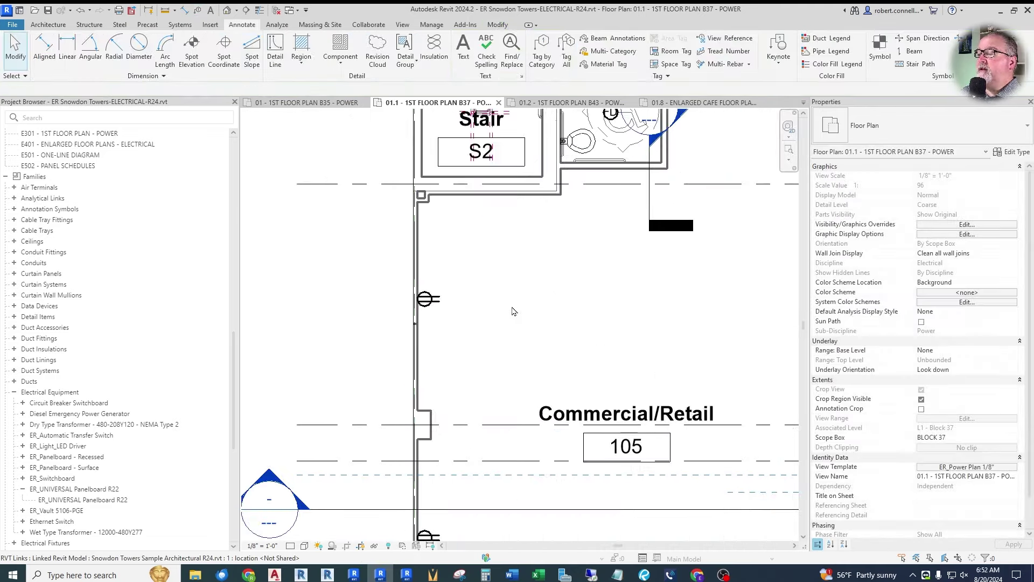
pyautogui.click(464, 298)
pyautogui.click(508, 54)
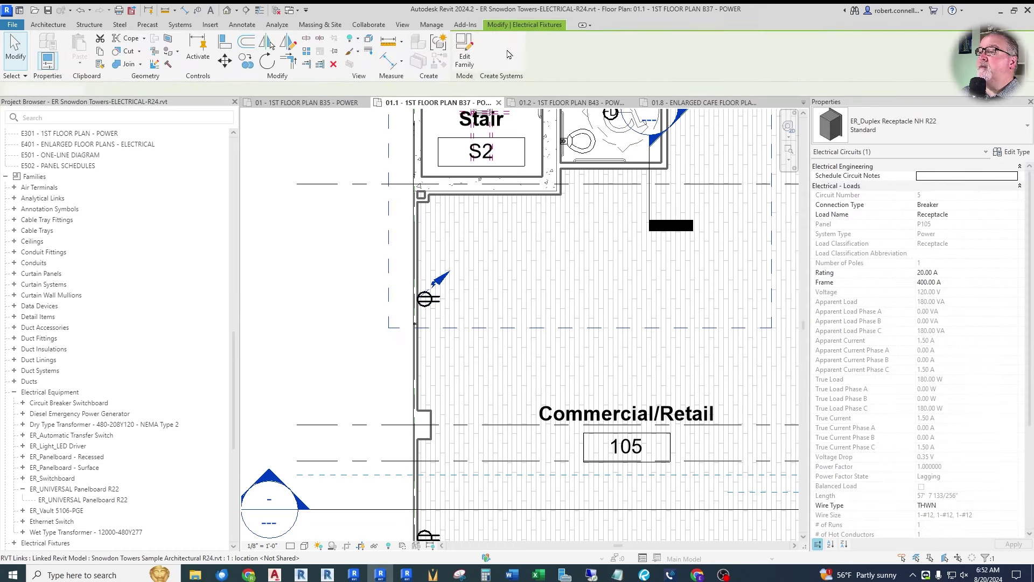
# Step: Set the new circuit's load name to REC - COMM/RET WEST
pyautogui.write('REC')
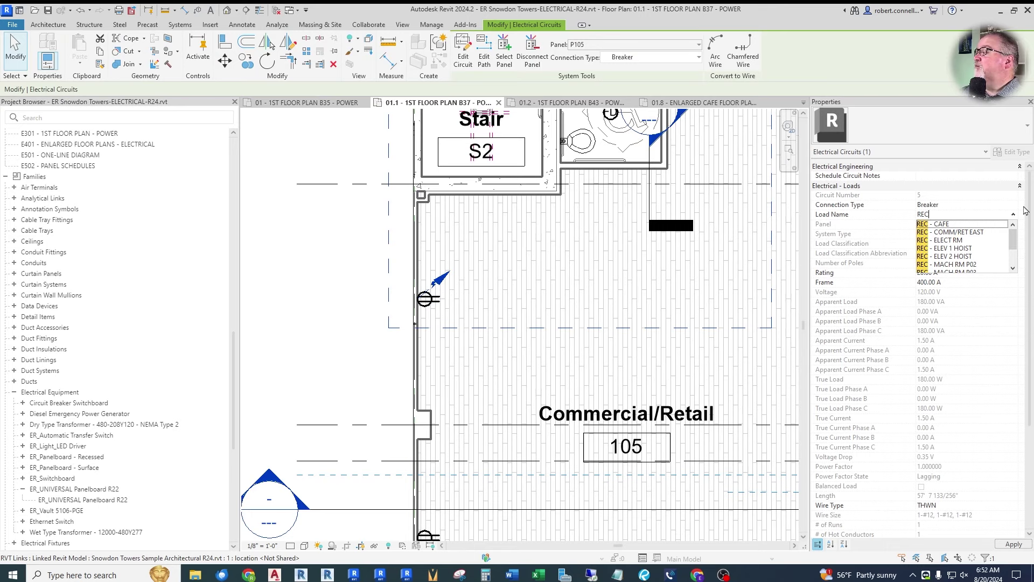
pyautogui.click(958, 234)
pyautogui.press('BackSpace')
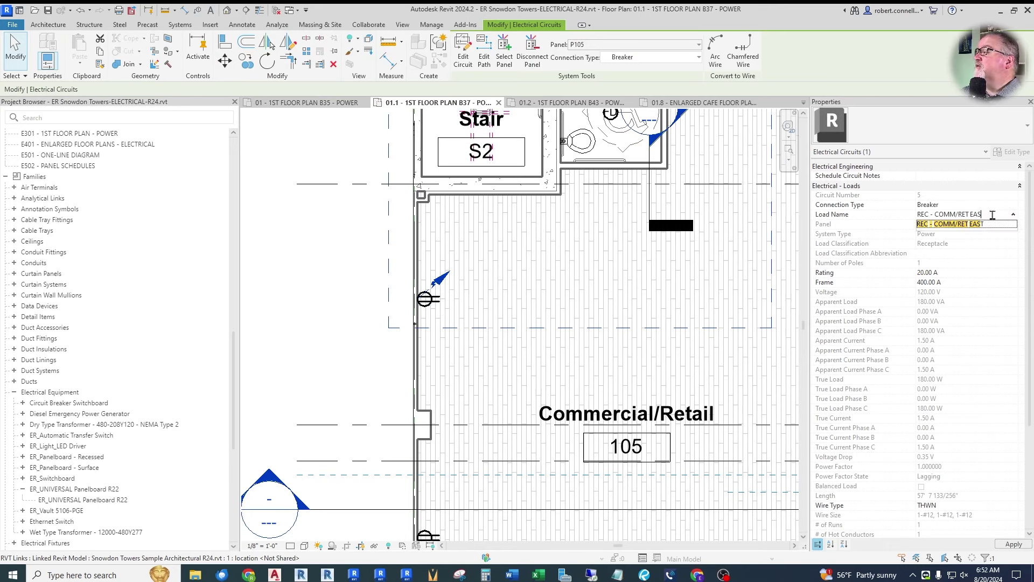
pyautogui.write('WEST')
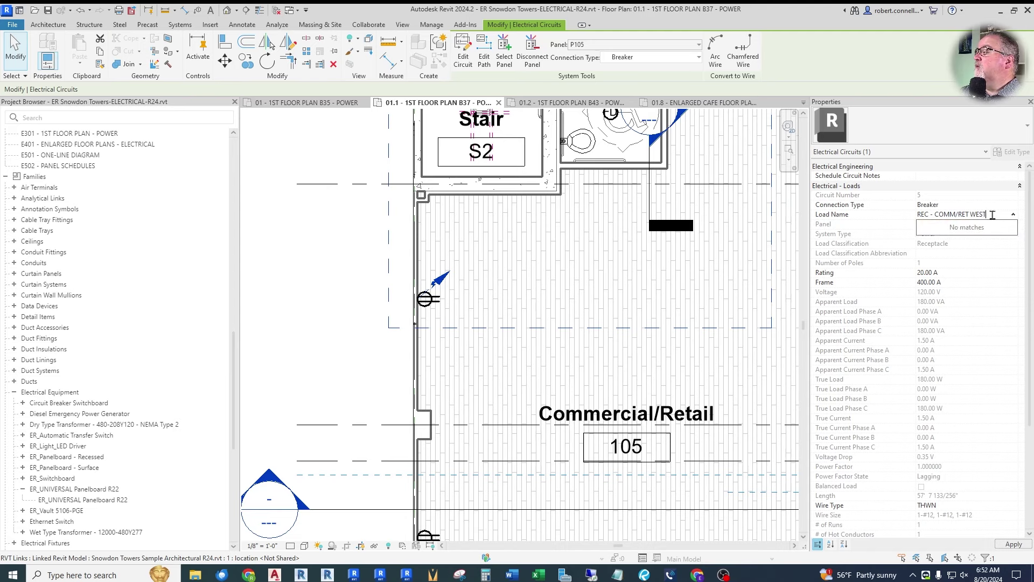
pyautogui.press('Return')
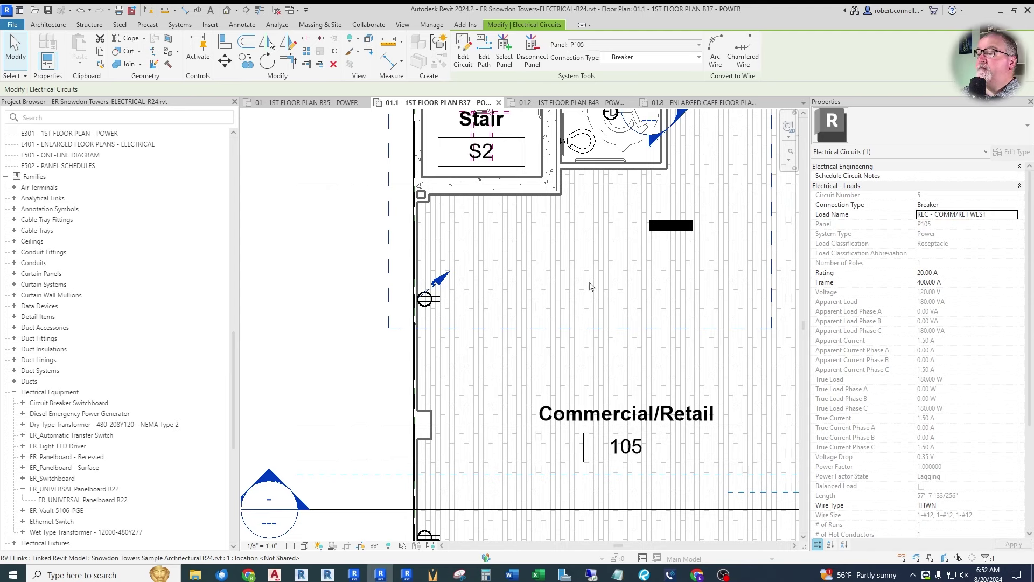
# Step: Add the other two receptacles along the left wall of Commercial/Retail 105 to the REC - COMM/RET WEST circuit
pyautogui.click(463, 54)
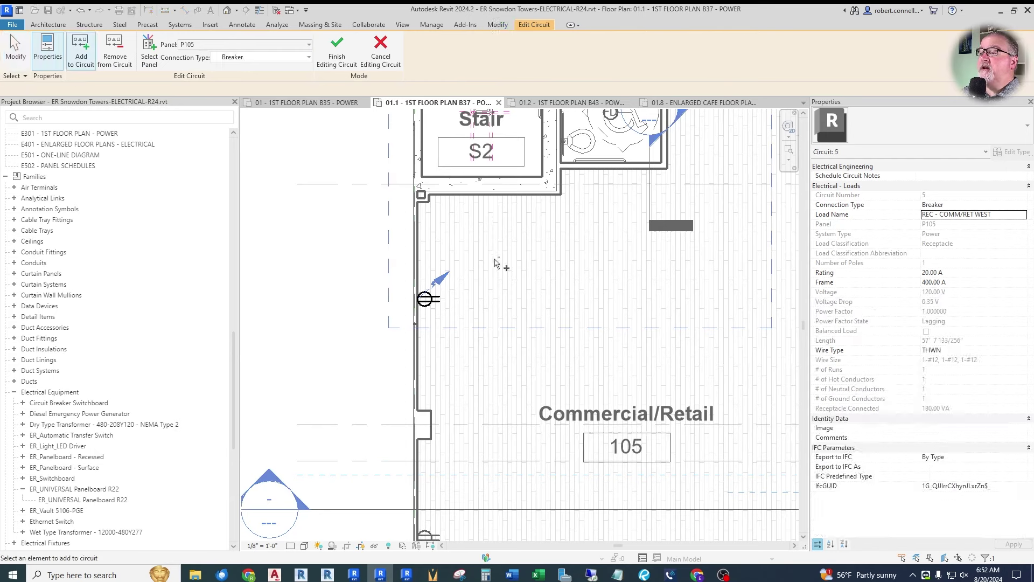
pyautogui.scroll(-3, 485, 291)
pyautogui.click(472, 311)
pyautogui.click(473, 385)
pyautogui.click(360, 65)
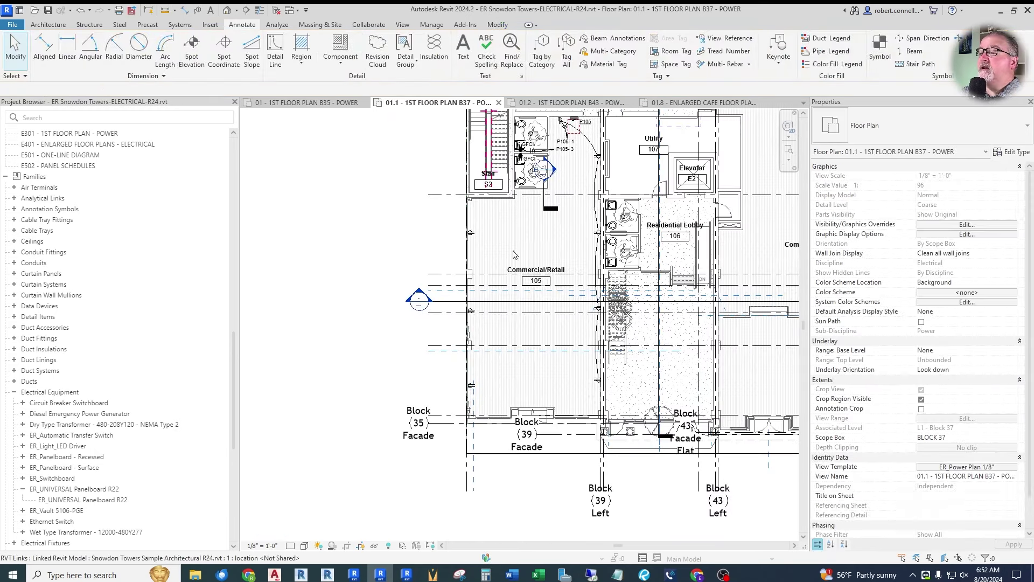
# Step: Generate arc wiring for the REC - COMM/RET WEST circuit along the left wall
pyautogui.click(473, 234)
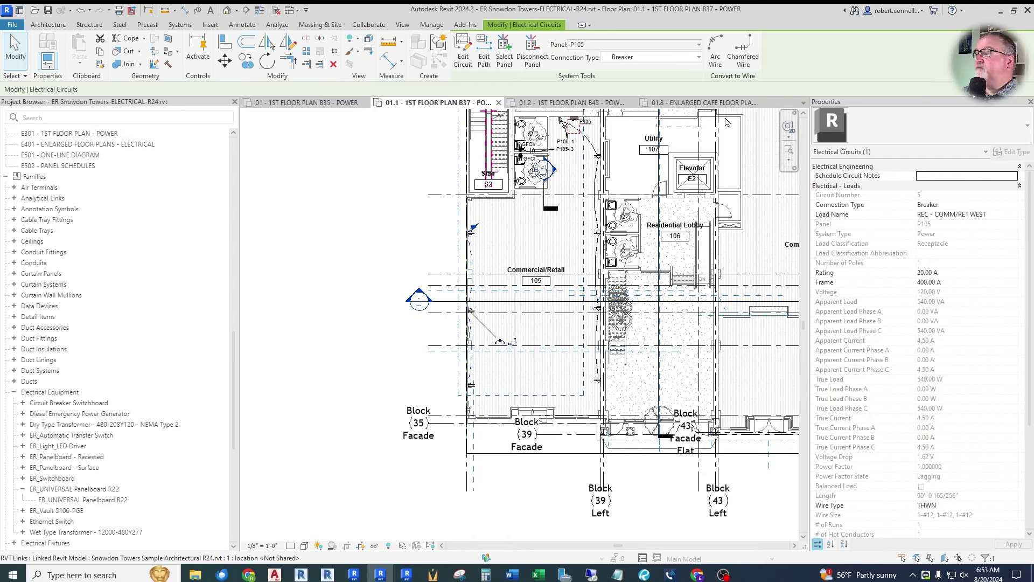
pyautogui.press('Escape')
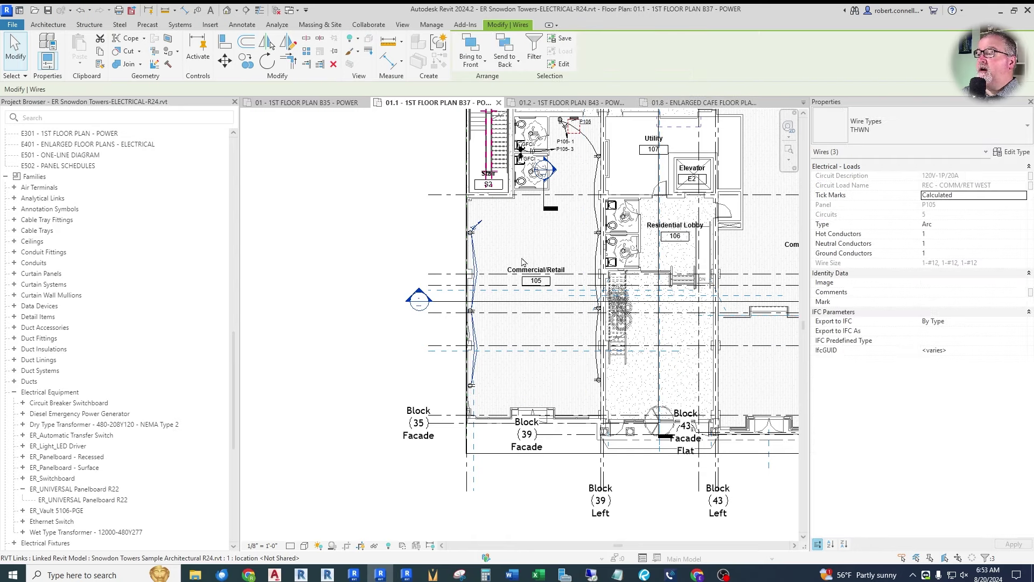
# Step: Tag the left-wall home run wire with its panel and circuit number and place the tag above the arrowhead
pyautogui.scroll(4, 535, 168)
pyautogui.scroll(-3, 535, 168)
pyautogui.scroll(5, 501, 151)
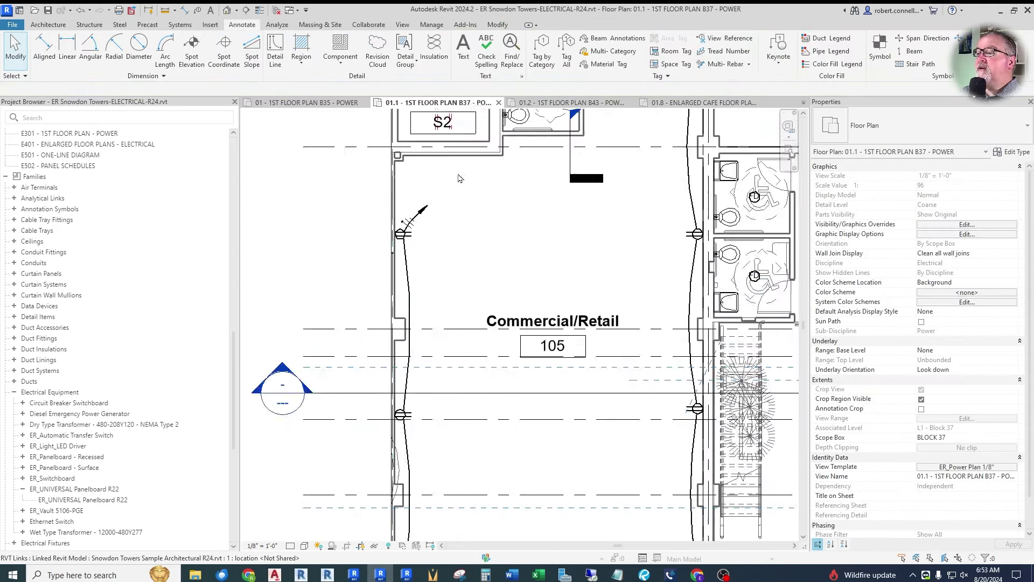
pyautogui.click(197, 11)
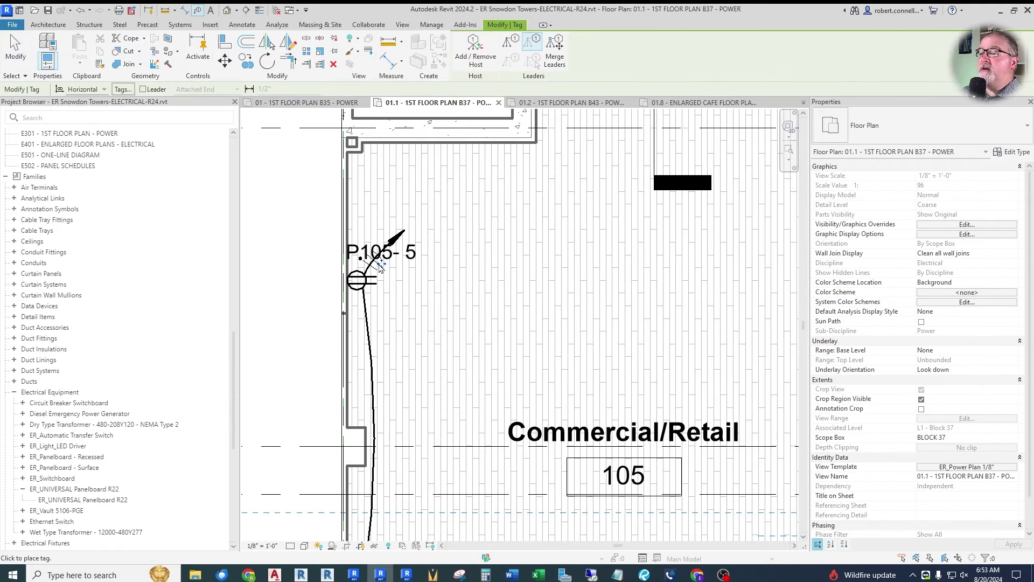
pyautogui.moveTo(419, 239); pyautogui.dragTo(414, 234)
pyautogui.press('Escape')
# Step: Place another duplex receptacle, matching the one beside panel P105, on the corridor side of the wall behind the restrooms
pyautogui.scroll(-5, 409, 323)
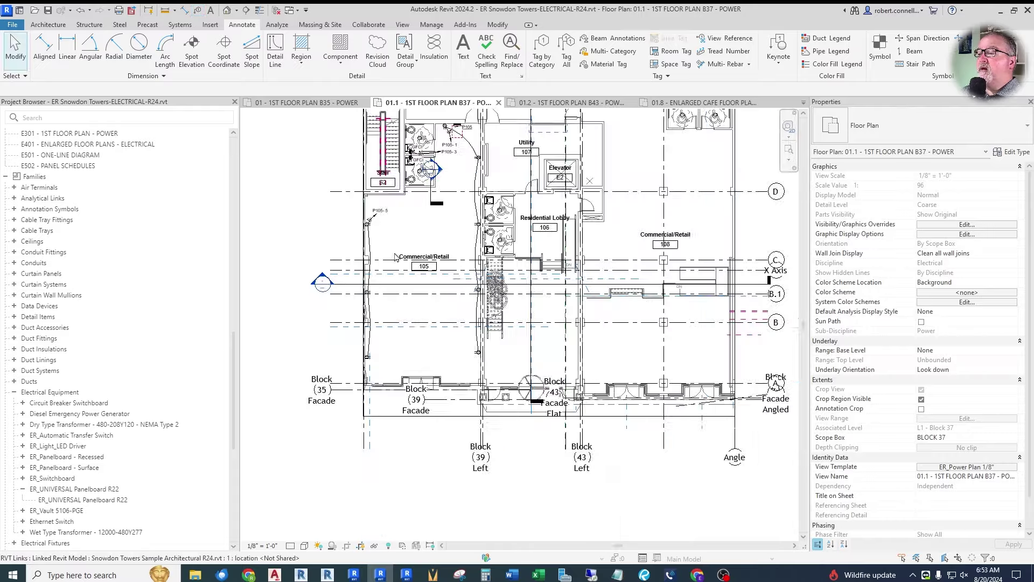
pyautogui.scroll(2, 433, 218)
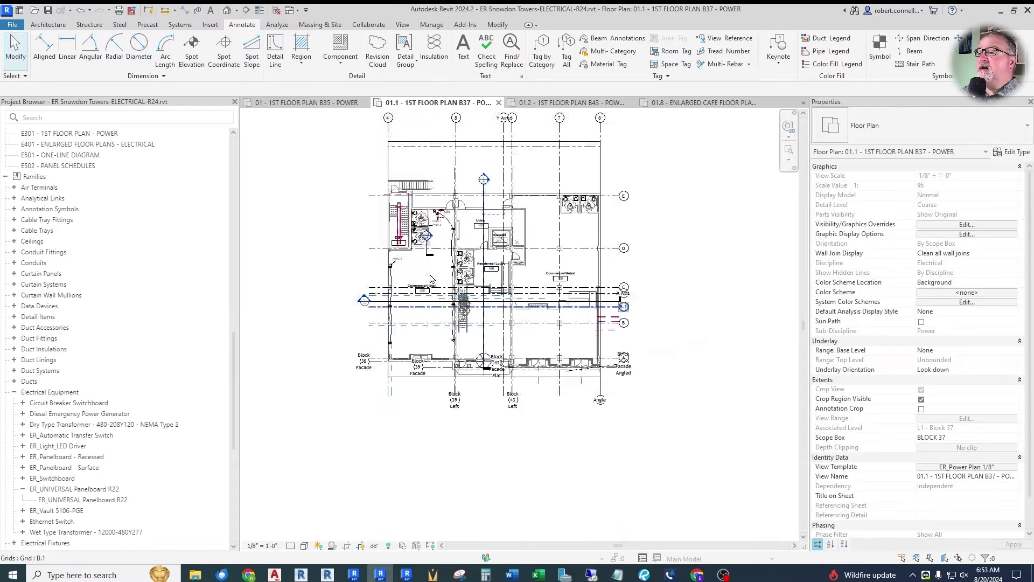
pyautogui.scroll(2, 433, 217)
pyautogui.scroll(-2, 425, 205)
pyautogui.scroll(3, 391, 159)
pyautogui.scroll(1, 392, 159)
pyautogui.scroll(-2, 485, 158)
pyautogui.scroll(1, 532, 156)
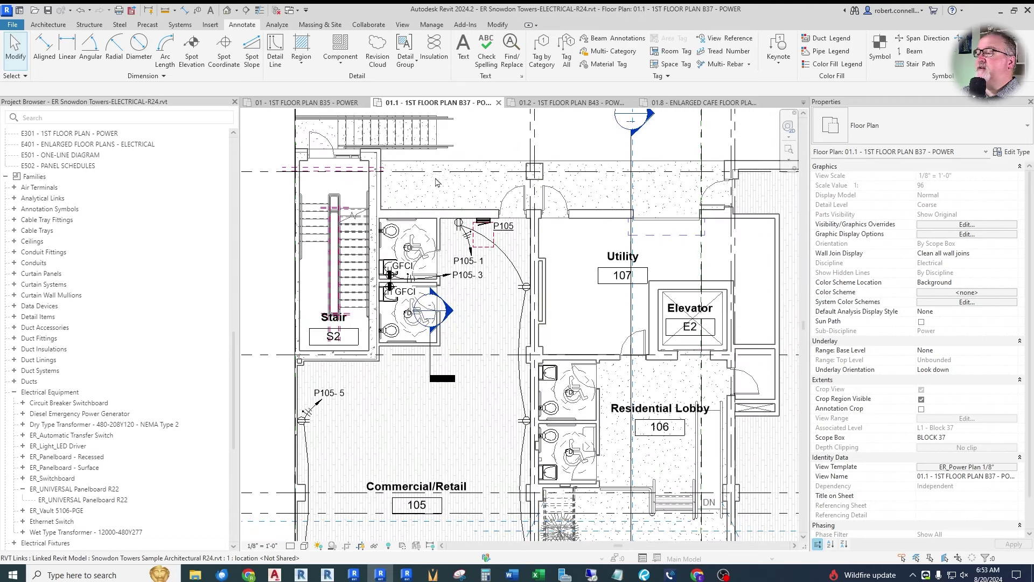
pyautogui.scroll(4, 440, 182)
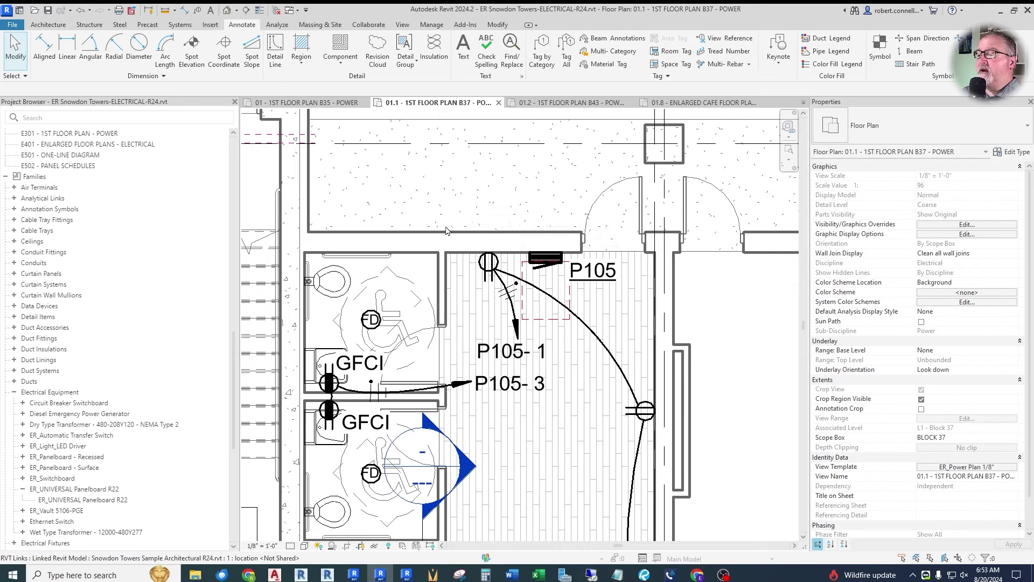
pyautogui.click(487, 266)
pyautogui.rightClick(487, 266)
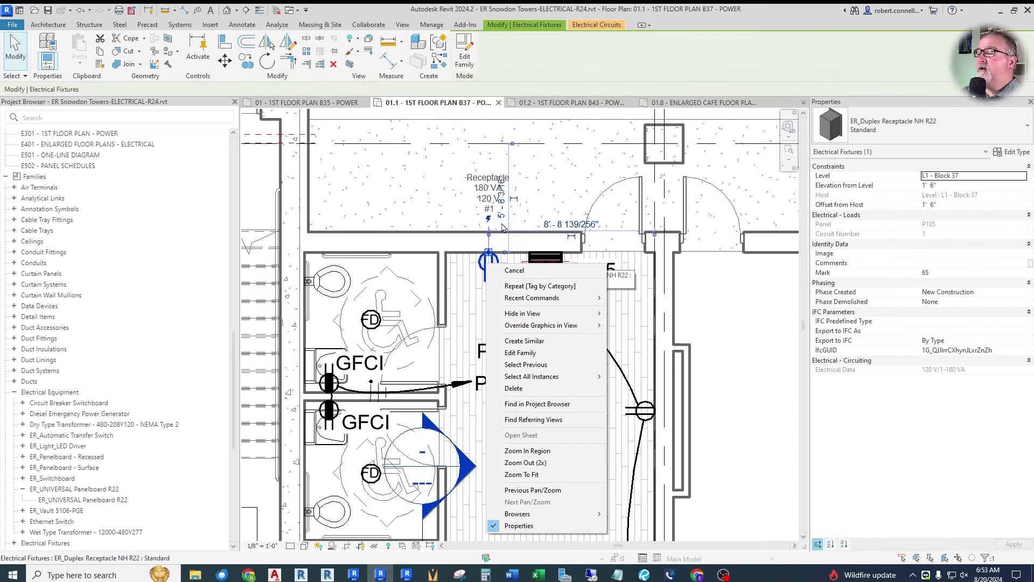
pyautogui.click(524, 340)
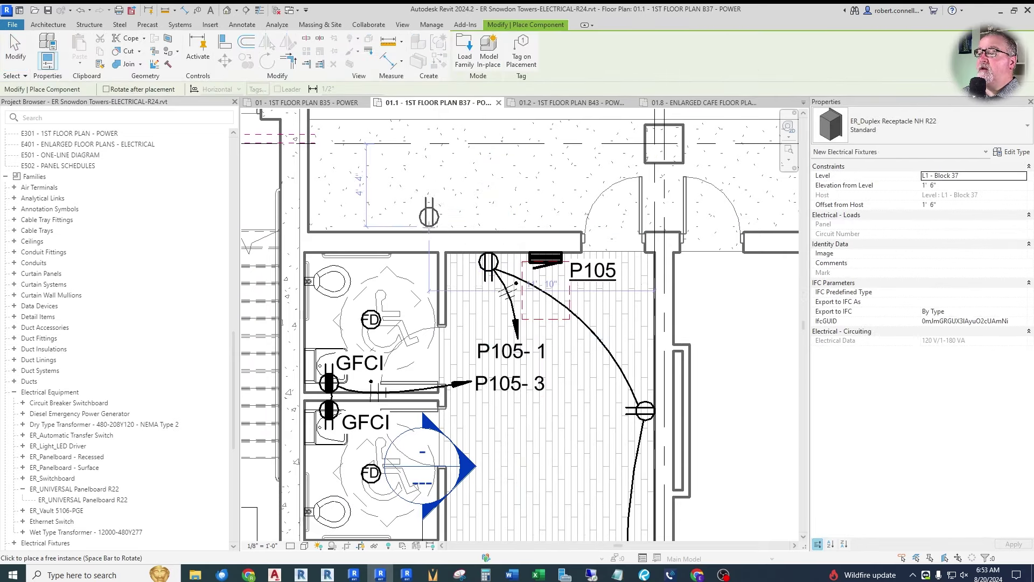
pyautogui.click(430, 221)
pyautogui.press('Escape')
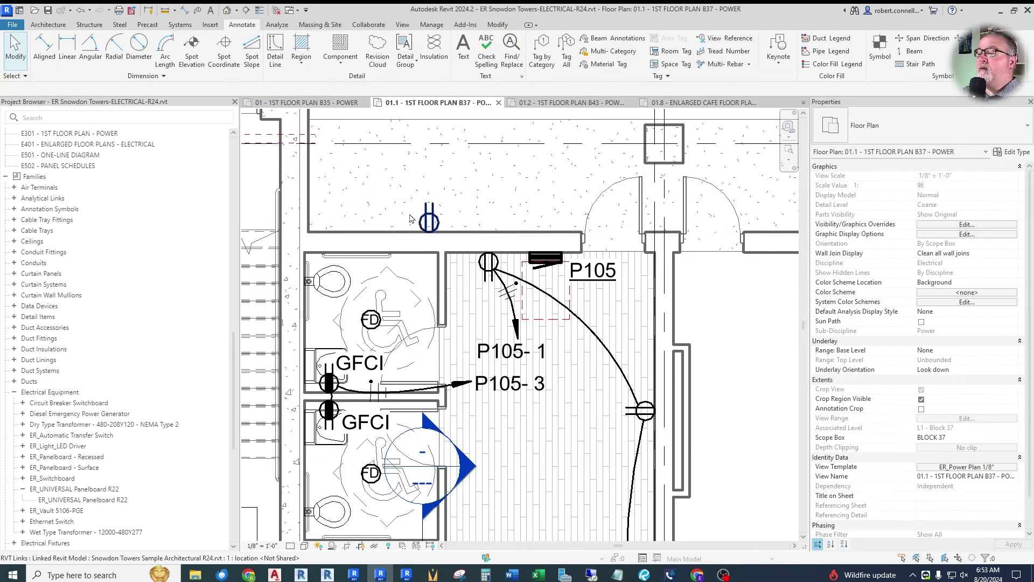
# Step: Add the corridor-side receptacle behind the restrooms to the REC - COMM/RET EAST circuit on panel P105
pyautogui.press('Tab')
pyautogui.click(488, 263)
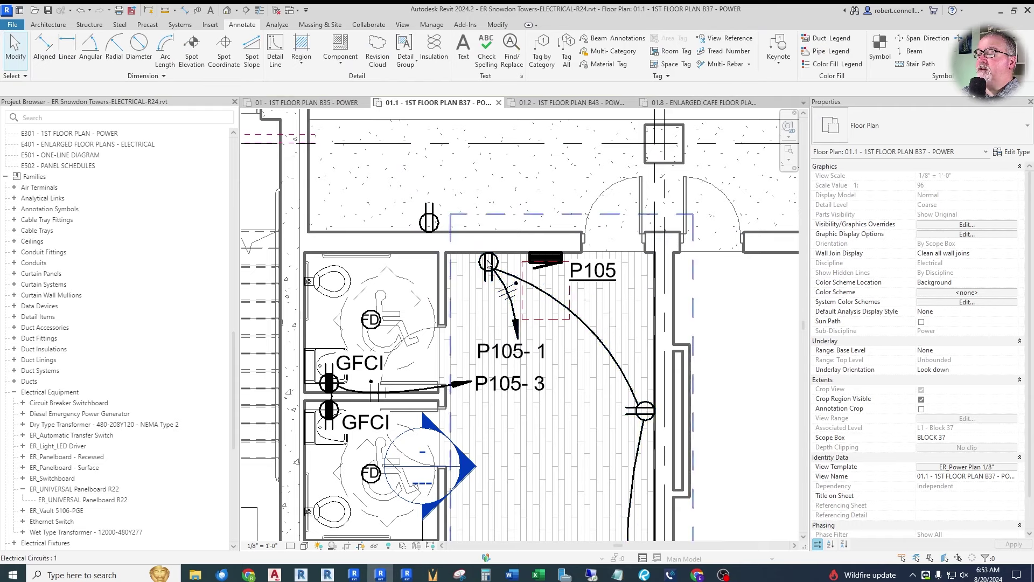
pyautogui.click(462, 53)
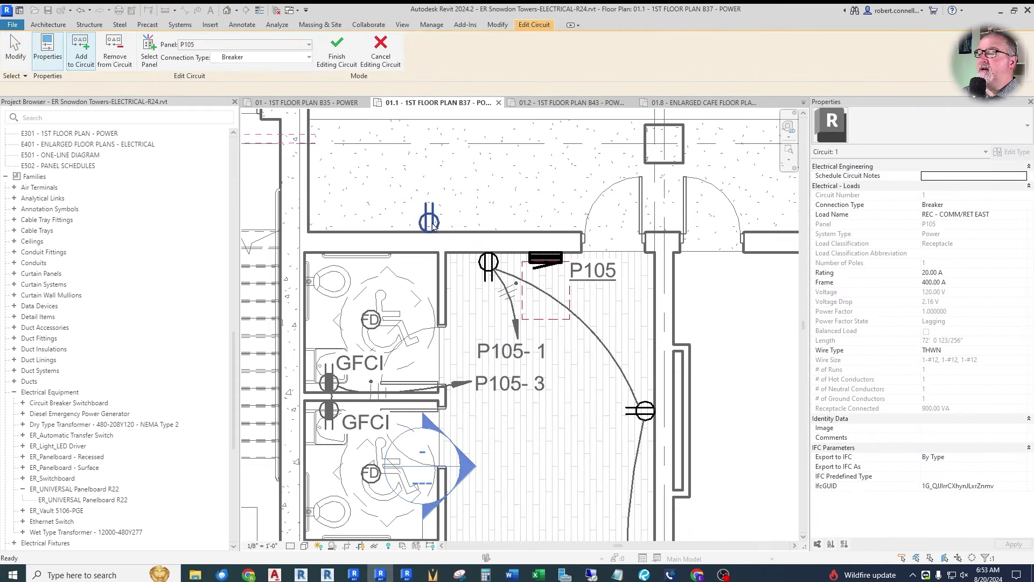
pyautogui.click(337, 51)
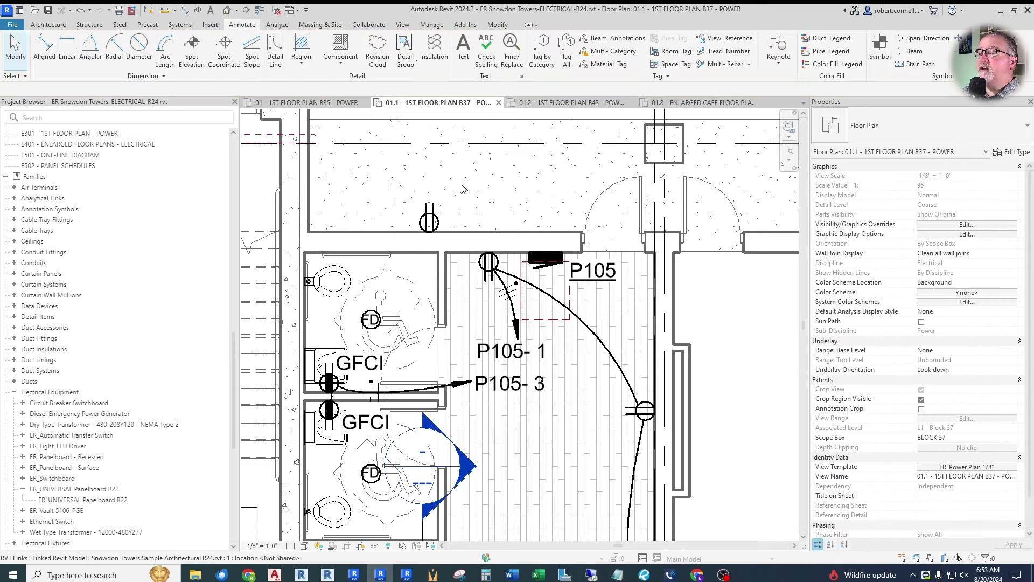
# Step: Generate arc wiring linking the corridor-side receptacle to the REC - COMM/RET EAST circuit
pyautogui.press('Tab')
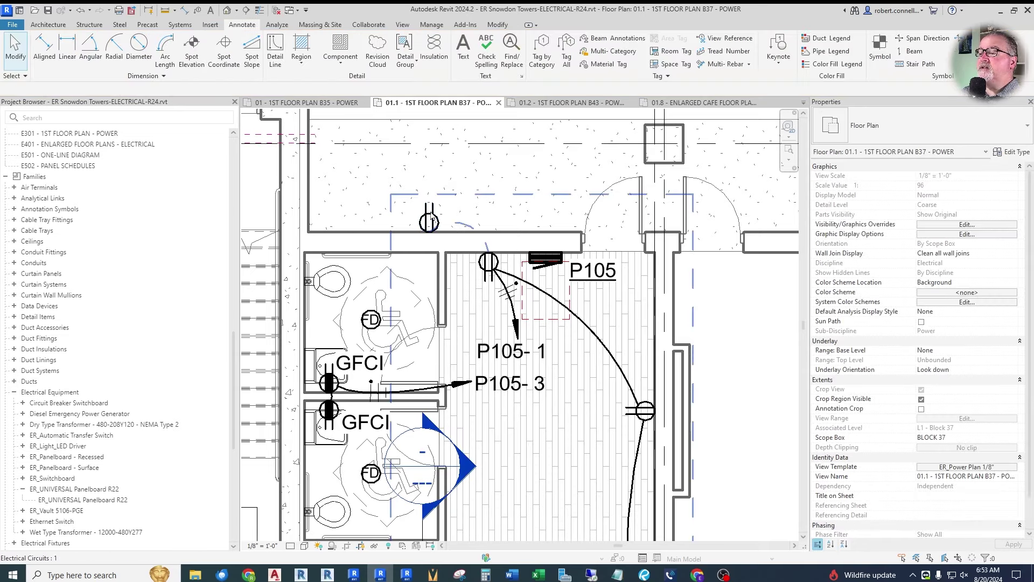
pyautogui.click(430, 220)
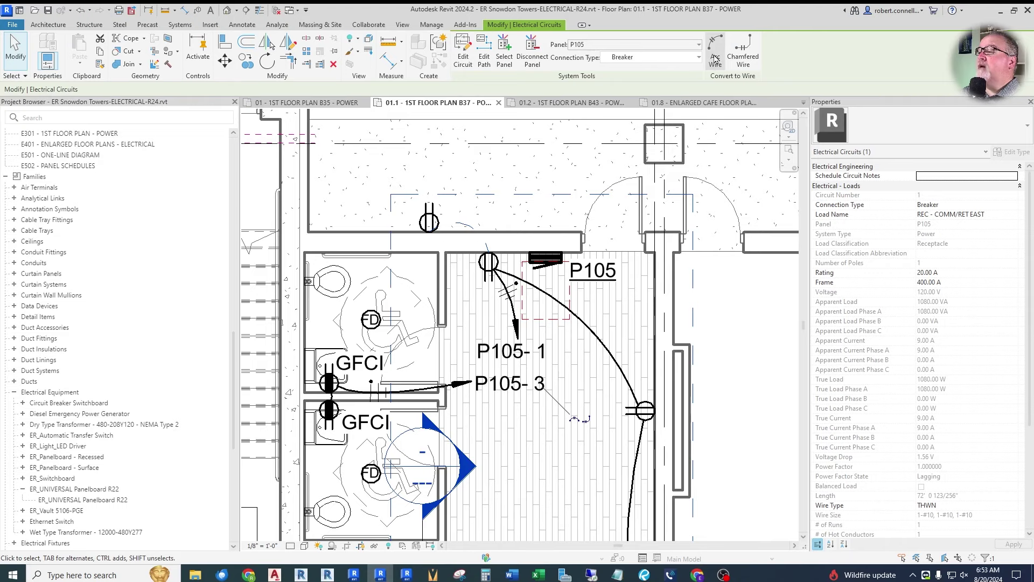
pyautogui.click(715, 58)
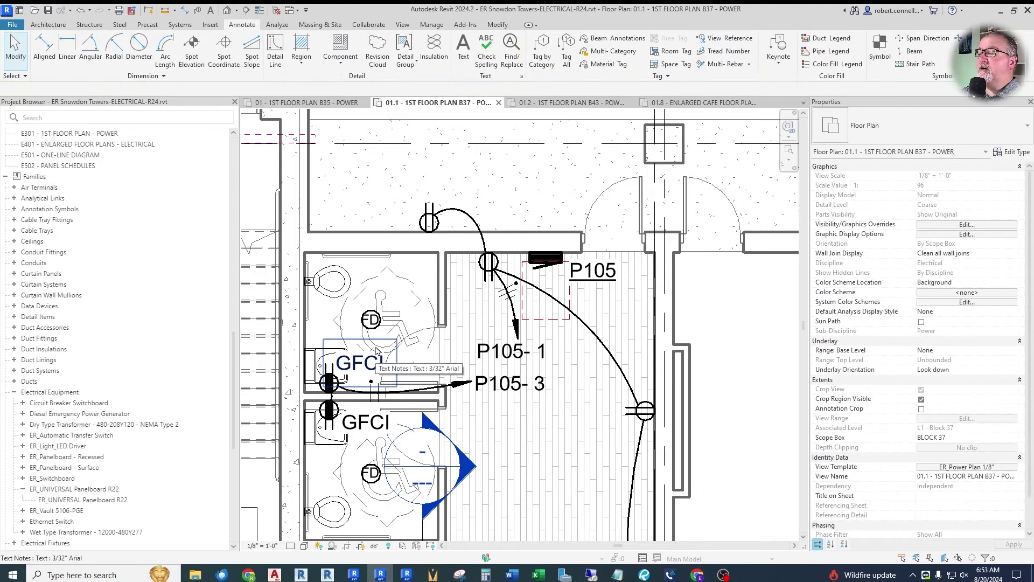
# Step: Add a WP/GFCI text note just above the corridor-side receptacle
pyautogui.click(463, 51)
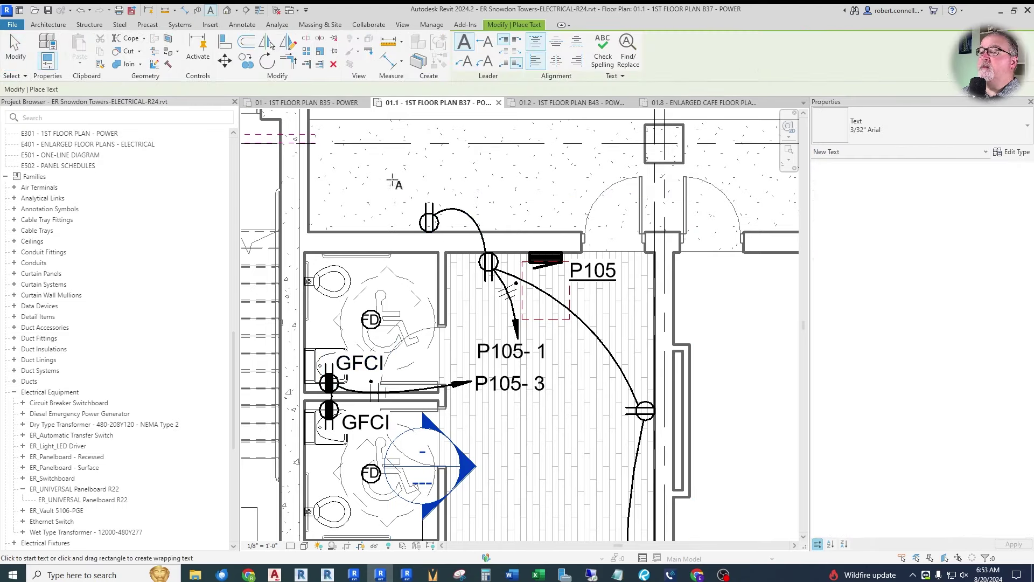
pyautogui.write('wp')
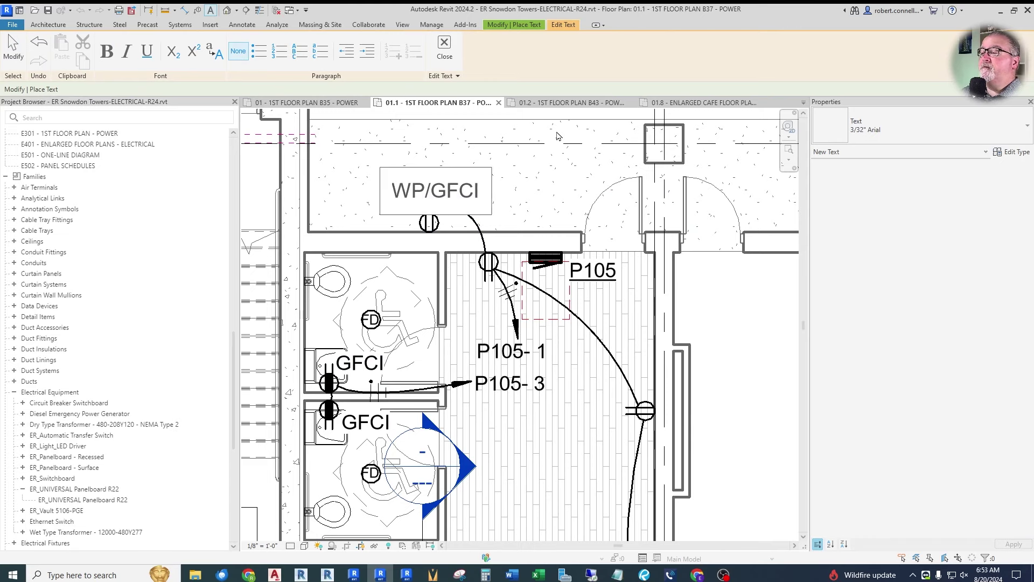
pyautogui.click(558, 134)
pyautogui.press('Escape')
pyautogui.press('Escape')
# Step: Examine the Block 37 plan from Commercial/Retail 105 across Utility 107 and Residential Lobby 106 for the remaining power work
pyautogui.scroll(-3, 301, 208)
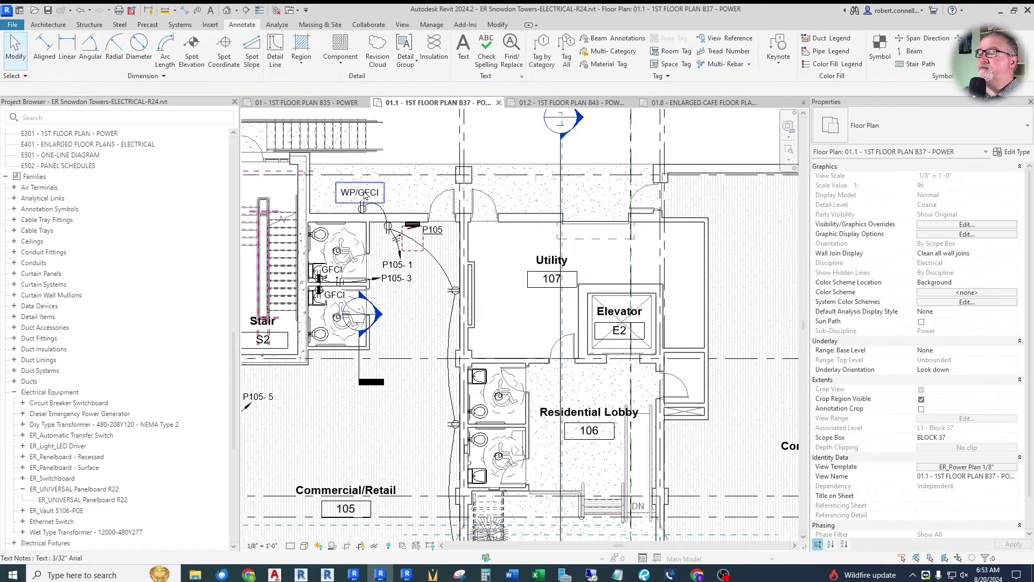
pyautogui.scroll(-2, 450, 229)
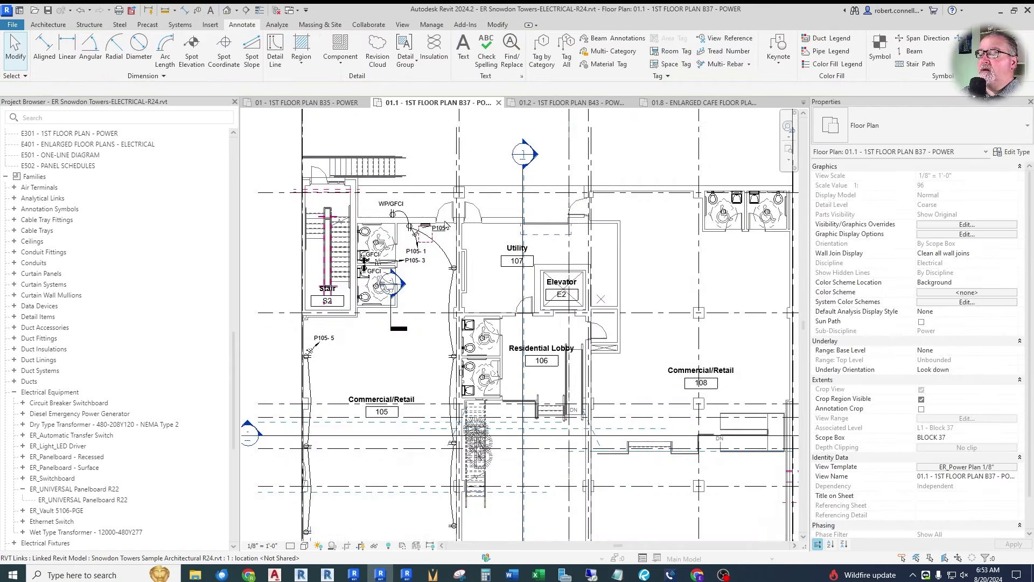
pyautogui.scroll(-2, 377, 276)
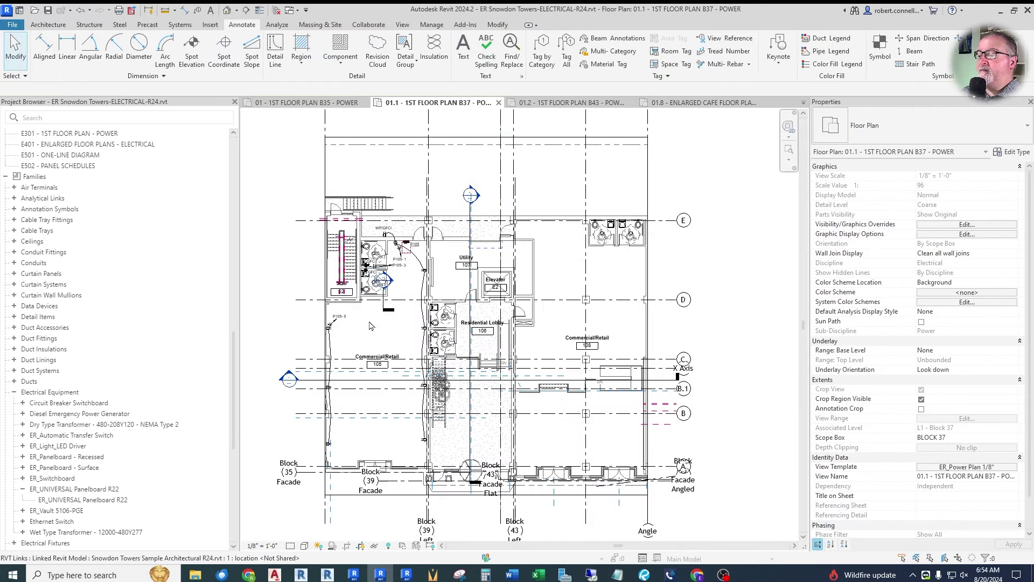
pyautogui.scroll(3, 474, 426)
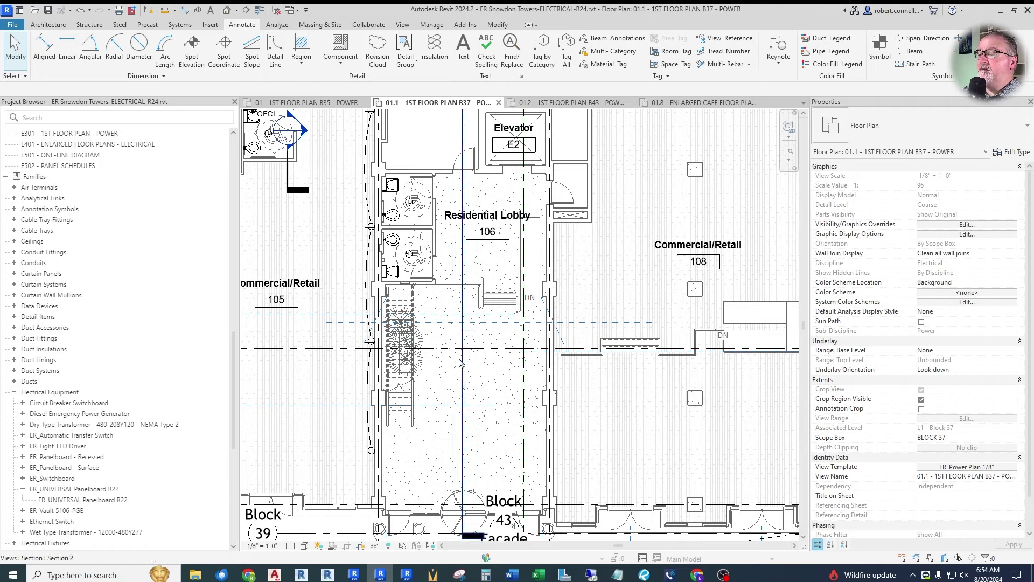
pyautogui.scroll(-2, 460, 385)
pyautogui.scroll(3, 453, 512)
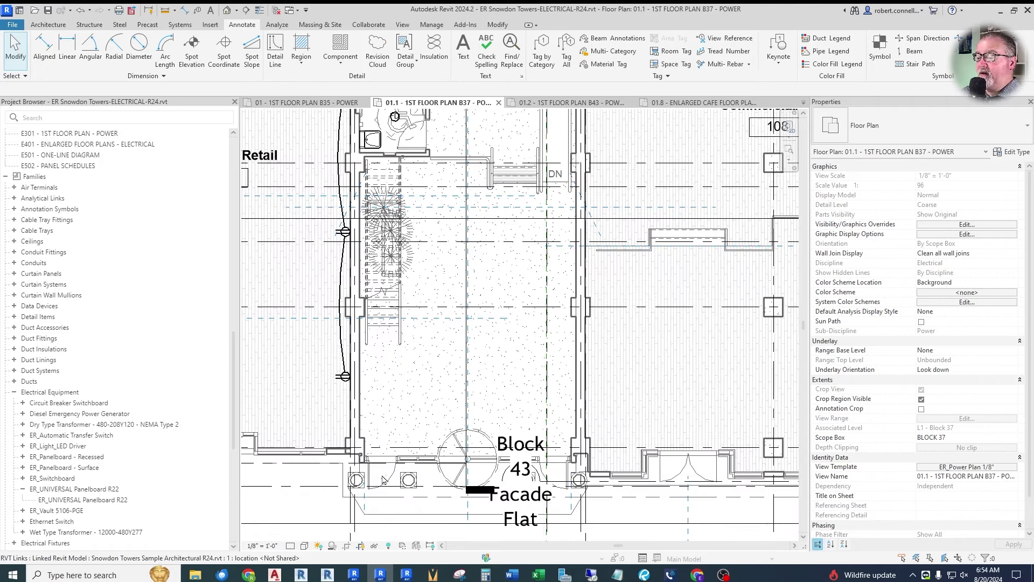
pyautogui.scroll(-2, 412, 425)
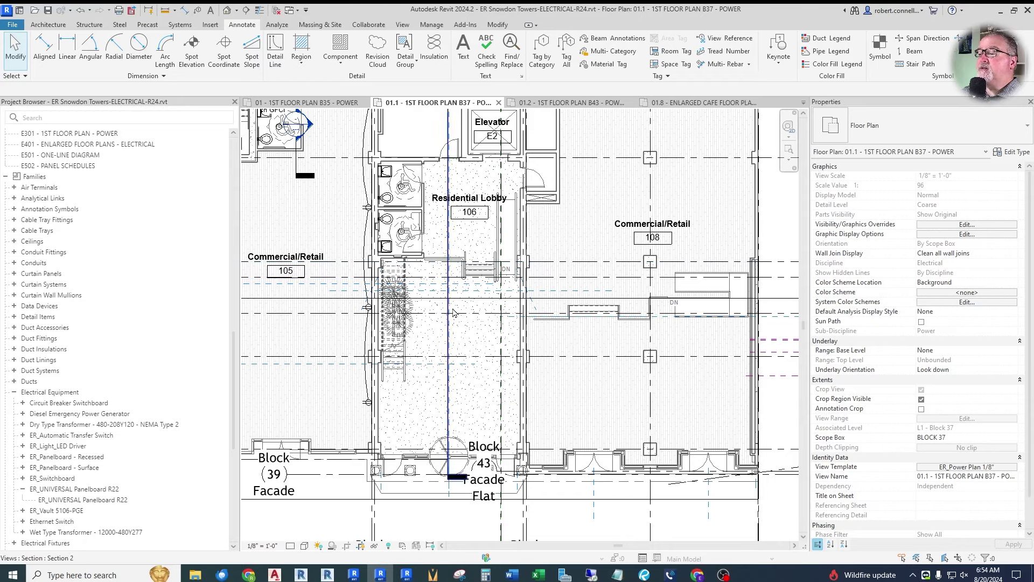
pyautogui.scroll(-2, 452, 307)
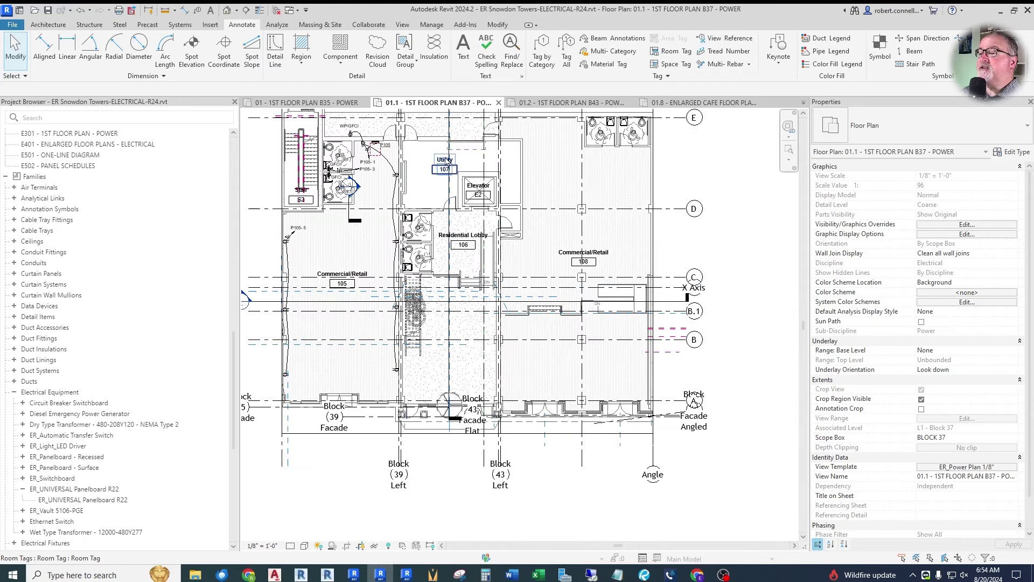
pyautogui.scroll(1, 445, 161)
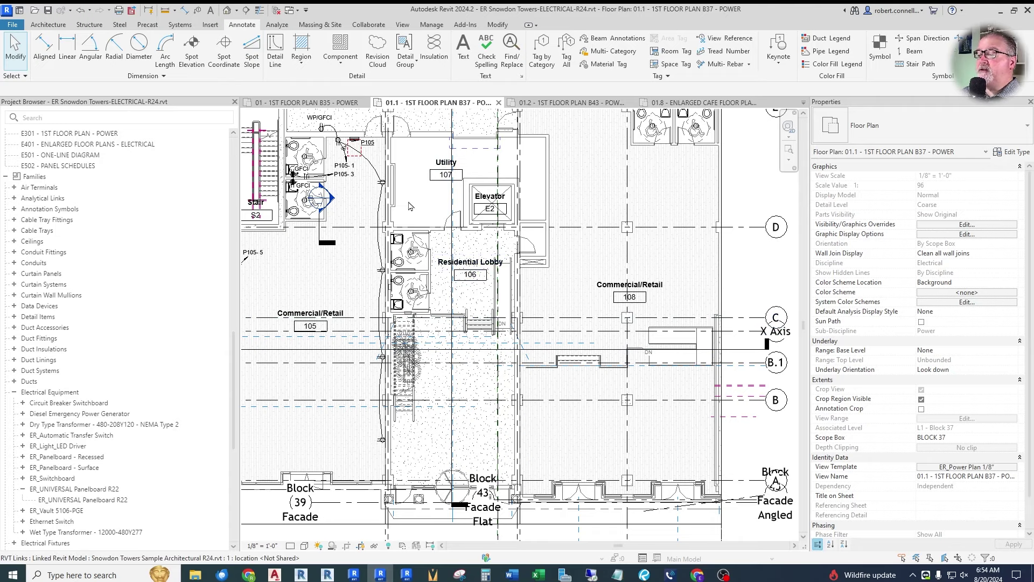
pyautogui.scroll(2, 408, 225)
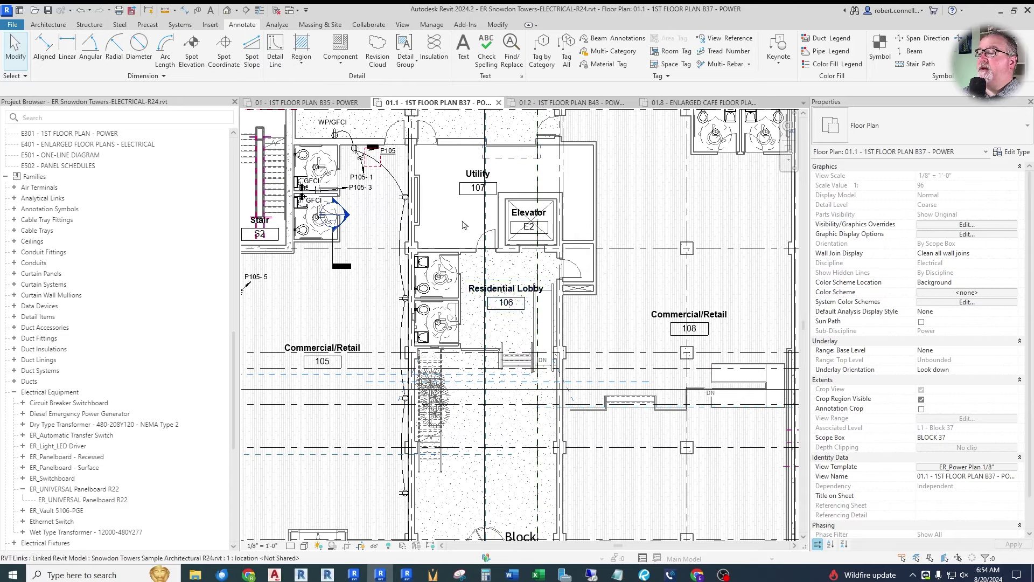
pyautogui.scroll(3, 466, 194)
pyautogui.scroll(-3, 473, 189)
pyautogui.scroll(3, 455, 189)
pyautogui.scroll(-2, 451, 187)
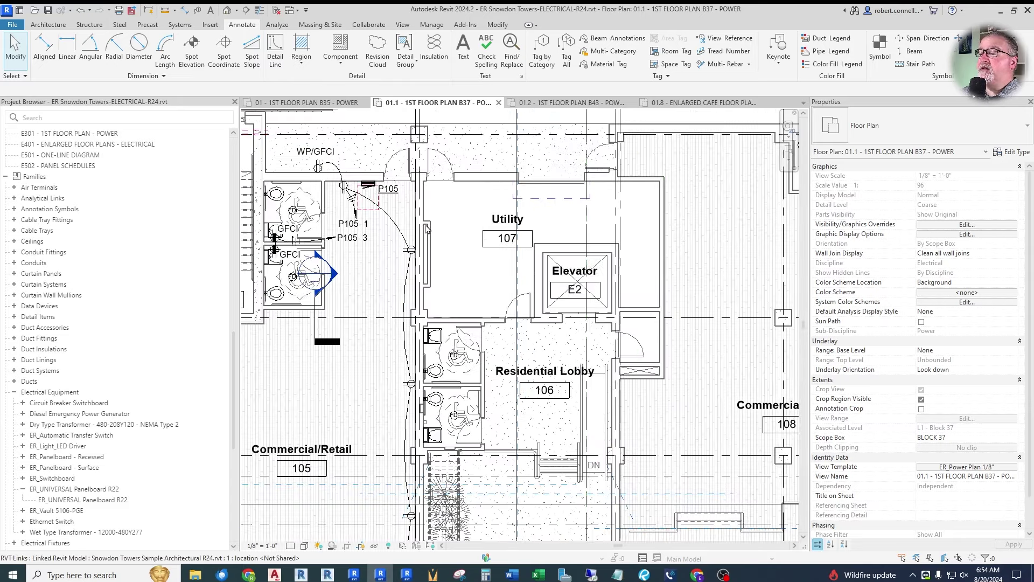
# Step: Place another panelboard, matching P105, on the left wall of Utility 107
pyautogui.scroll(3, 334, 189)
pyautogui.rightClick(321, 189)
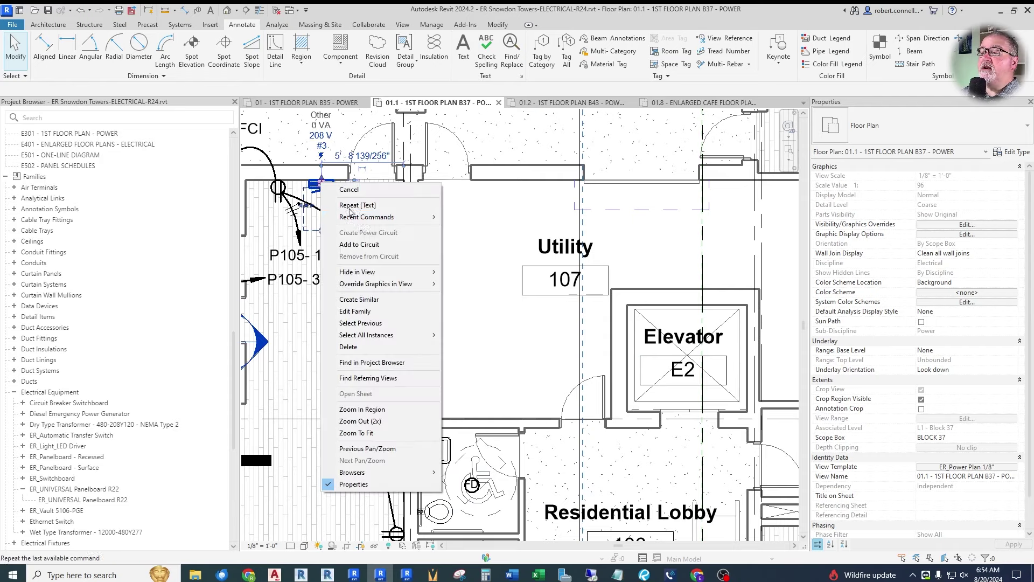
pyautogui.click(344, 297)
pyautogui.scroll(1, 425, 264)
pyautogui.scroll(1, 428, 264)
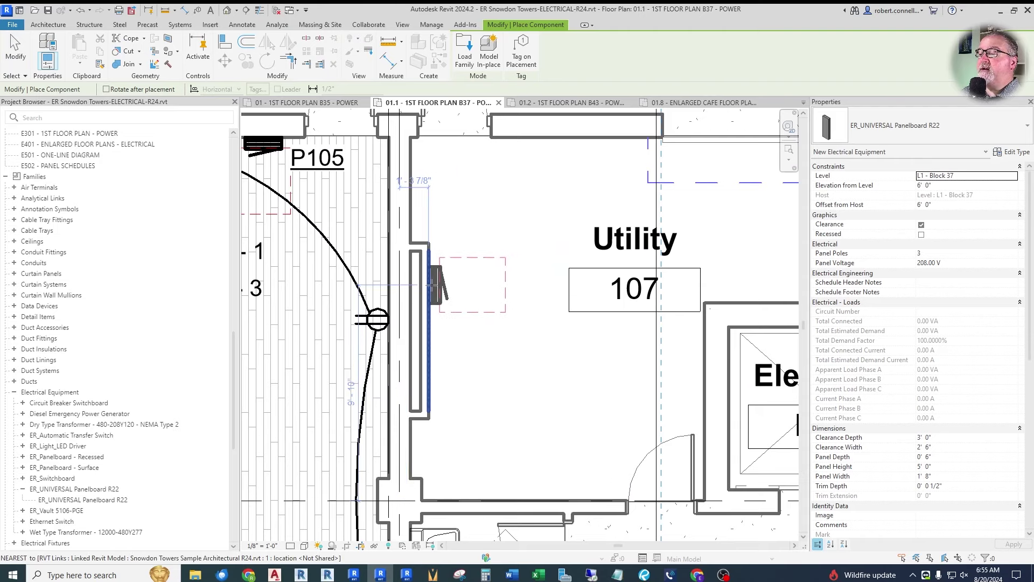
pyautogui.click(432, 289)
pyautogui.press('Escape')
pyautogui.press('Escape')
pyautogui.scroll(-2, 446, 275)
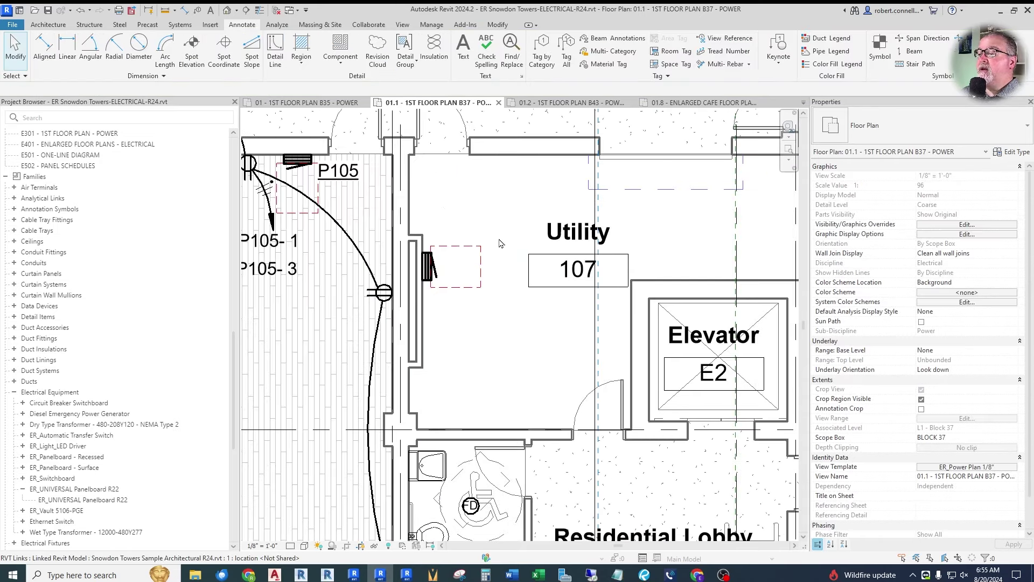
# Step: Give the new Utility 107 panelboard the 120/208 Wye distribution system and name it P106
pyautogui.click(431, 272)
pyautogui.scroll(-2, 453, 280)
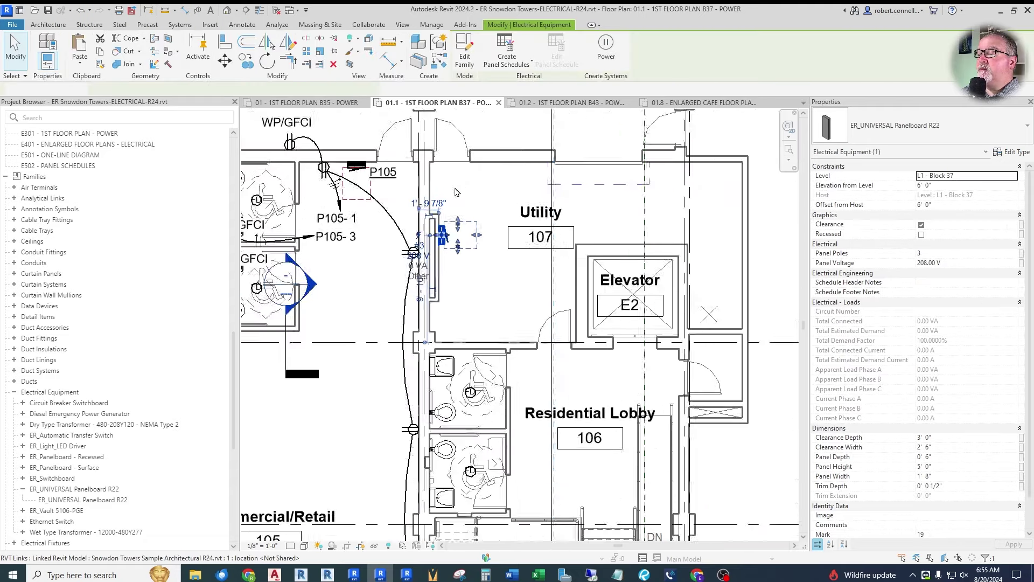
pyautogui.scroll(-1, 673, 278)
pyautogui.scroll(-8, 885, 413)
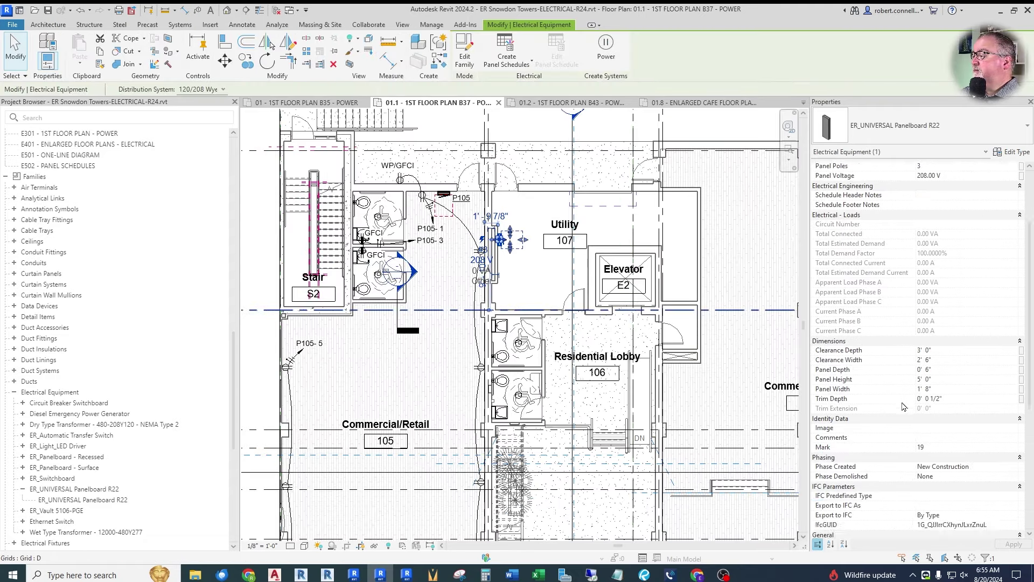
pyautogui.click(938, 369)
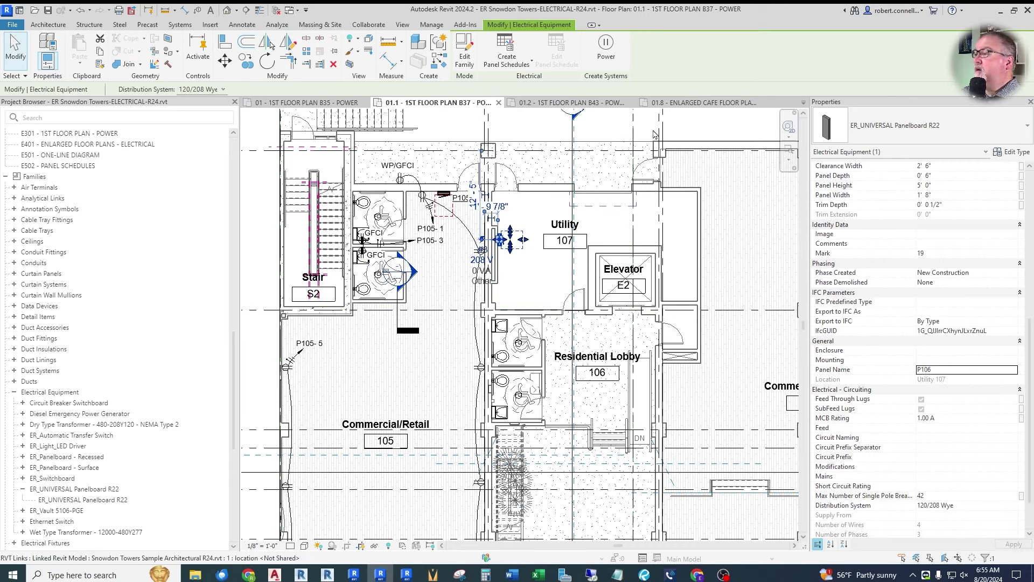
pyautogui.click(541, 211)
# Step: Tag the Utility 107 panelboard by category and place the tag beside it, inside its clearance area
pyautogui.scroll(3, 521, 215)
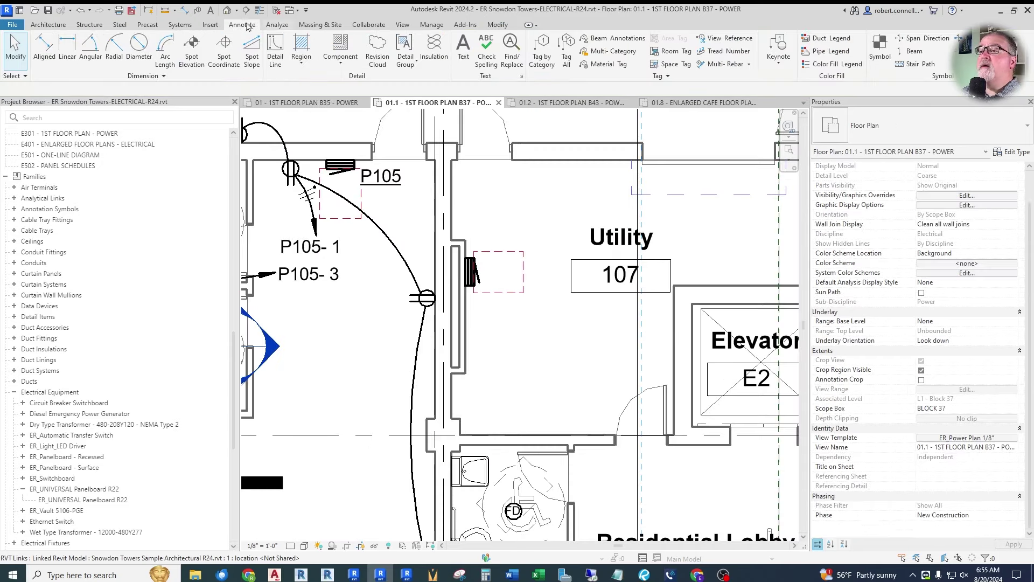
pyautogui.click(502, 280)
pyautogui.moveTo(501, 279); pyautogui.dragTo(504, 284)
pyautogui.click(477, 172)
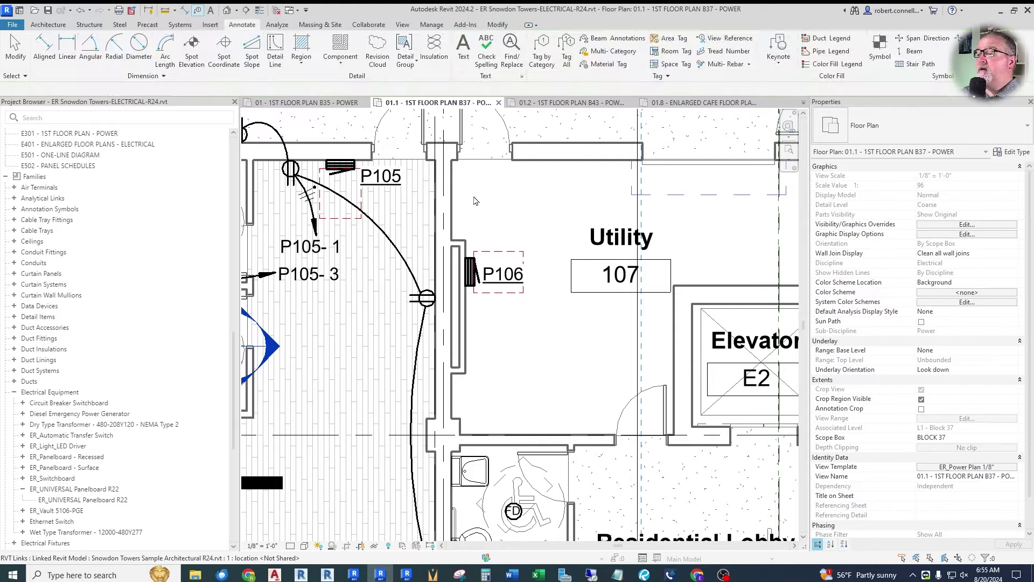
# Step: Place a duplex receptacle, matching the one beside panel P105, on the upper wall of Utility 107
pyautogui.scroll(-5, 476, 170)
pyautogui.scroll(4, 445, 180)
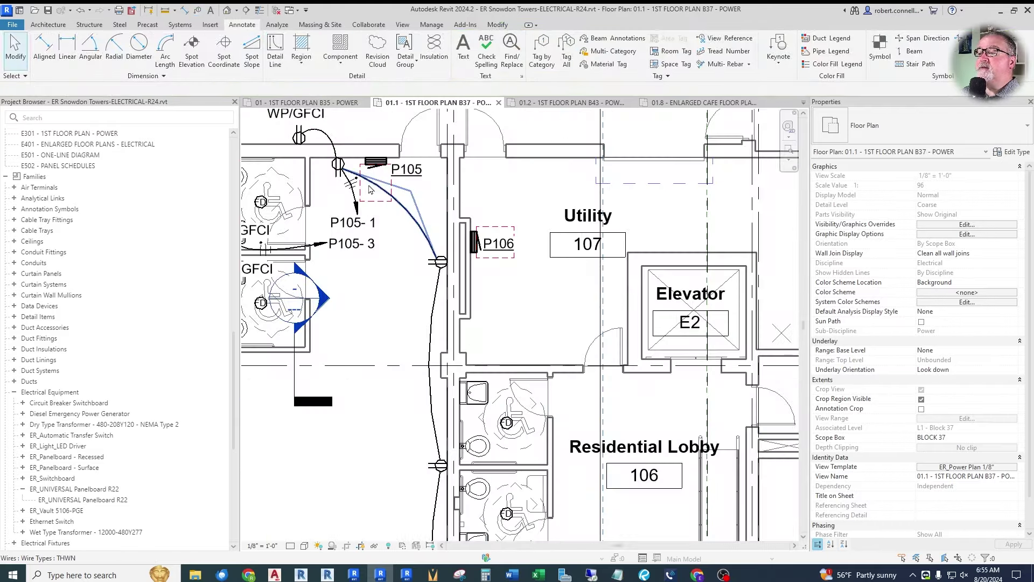
pyautogui.rightClick(338, 161)
pyautogui.press('Escape')
pyautogui.press('Escape')
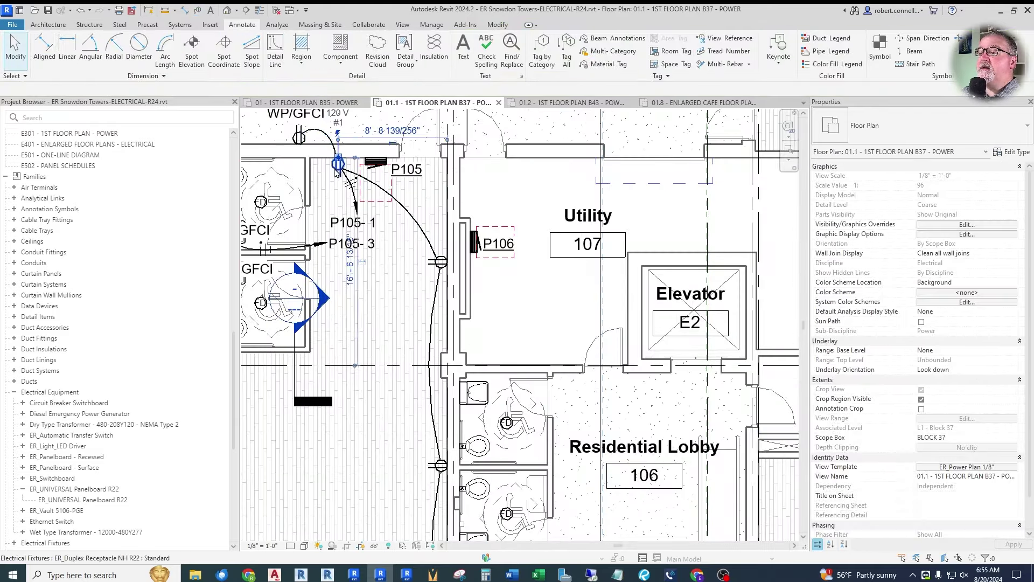
pyautogui.rightClick(336, 168)
pyautogui.click(371, 246)
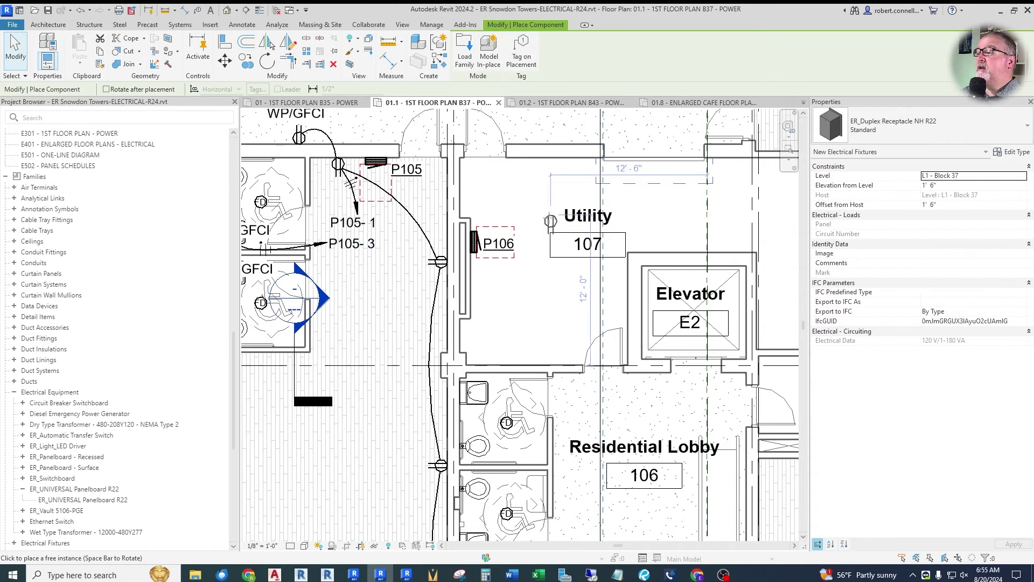
pyautogui.scroll(-2, 536, 177)
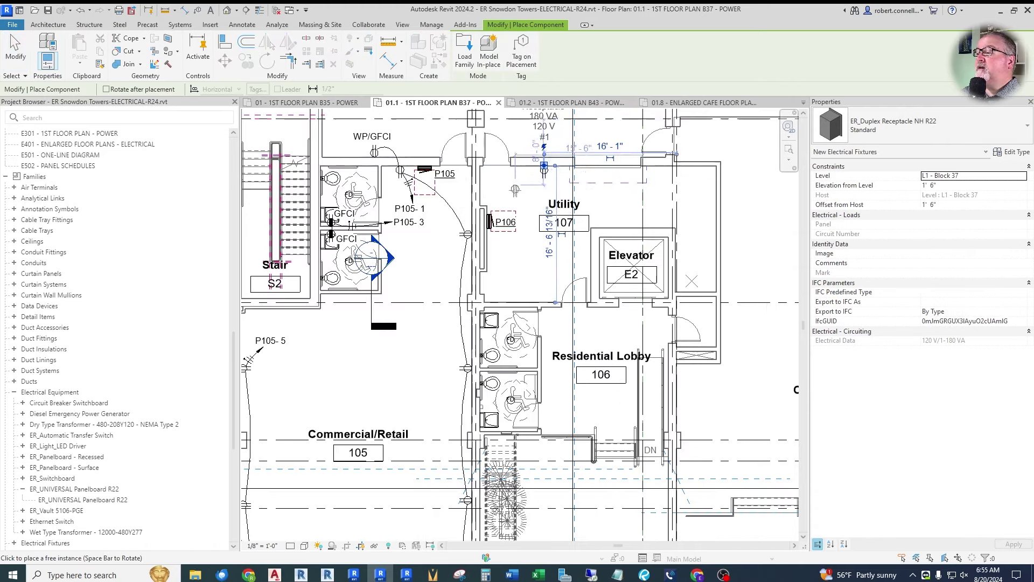
# Step: Place two more matching duplex receptacles in Utility 107, on the wall right of the elevator and the lower wall behind the restroom
pyautogui.scroll(3, 700, 224)
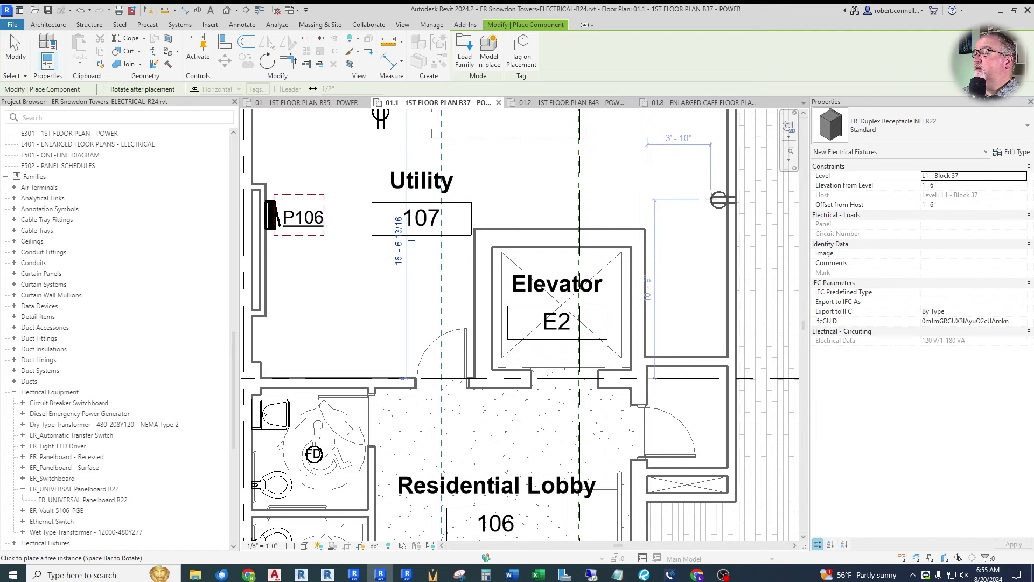
pyautogui.click(721, 200)
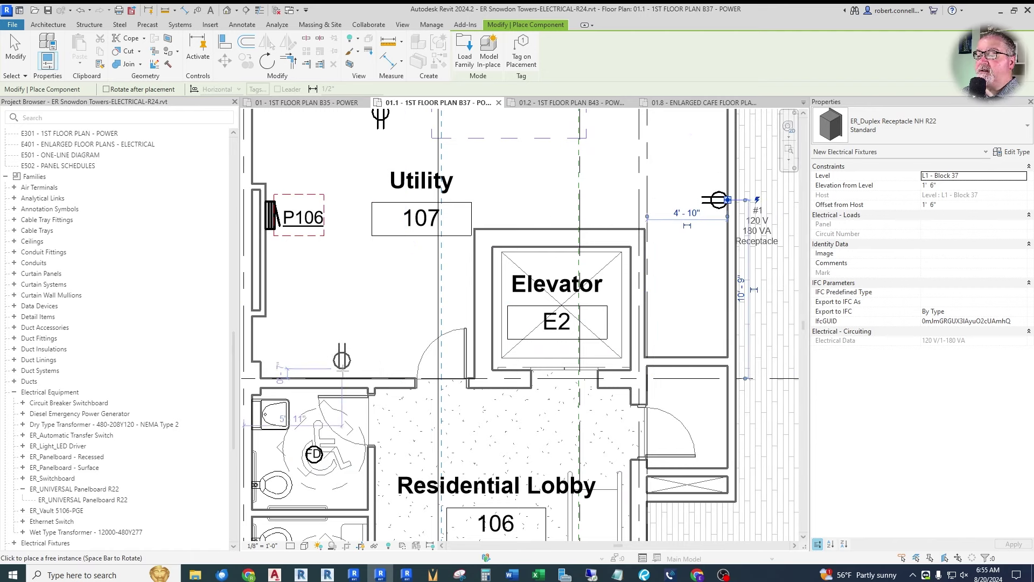
pyautogui.scroll(-2, 342, 360)
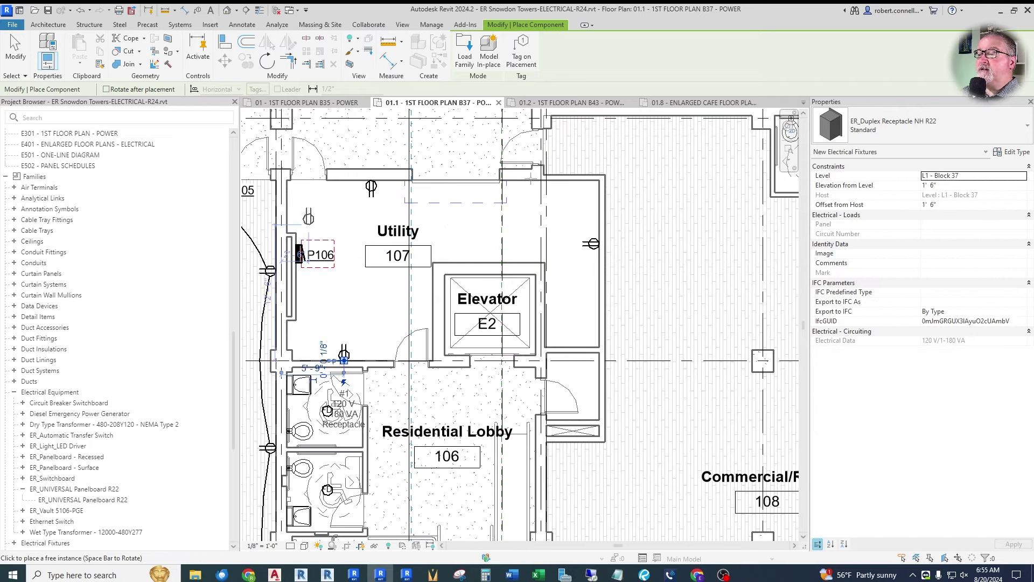
pyautogui.moveTo(344, 359); pyautogui.dragTo(430, 343, button='middle')
pyautogui.scroll(2, 430, 343)
pyautogui.scroll(-2, 430, 328)
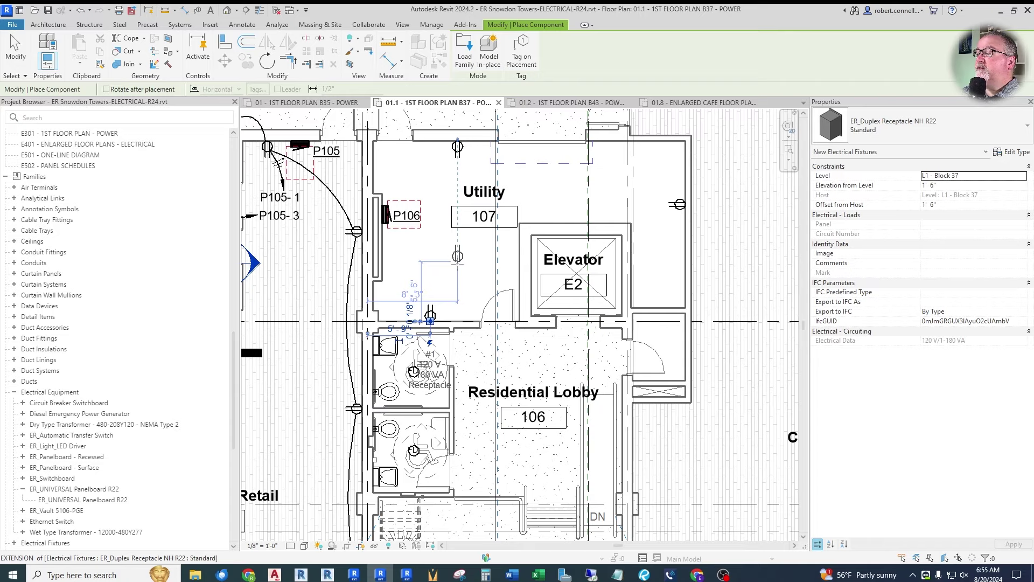
pyautogui.scroll(-2, 430, 321)
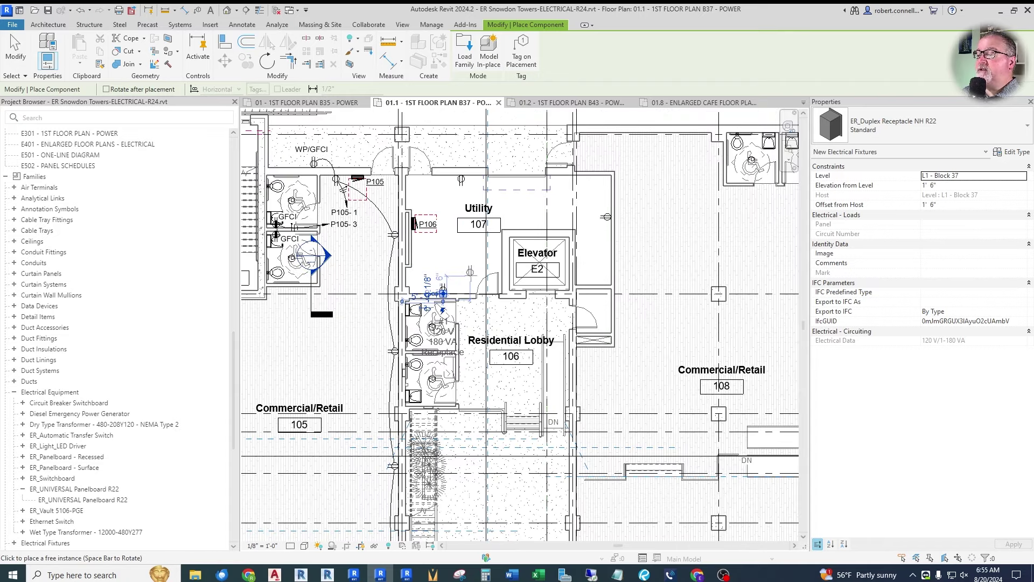
# Step: Place a duplex receptacle of the same type on the Residential Lobby side of the restroom wall, between the two restrooms
pyautogui.scroll(3, 422, 310)
pyautogui.scroll(-2, 423, 308)
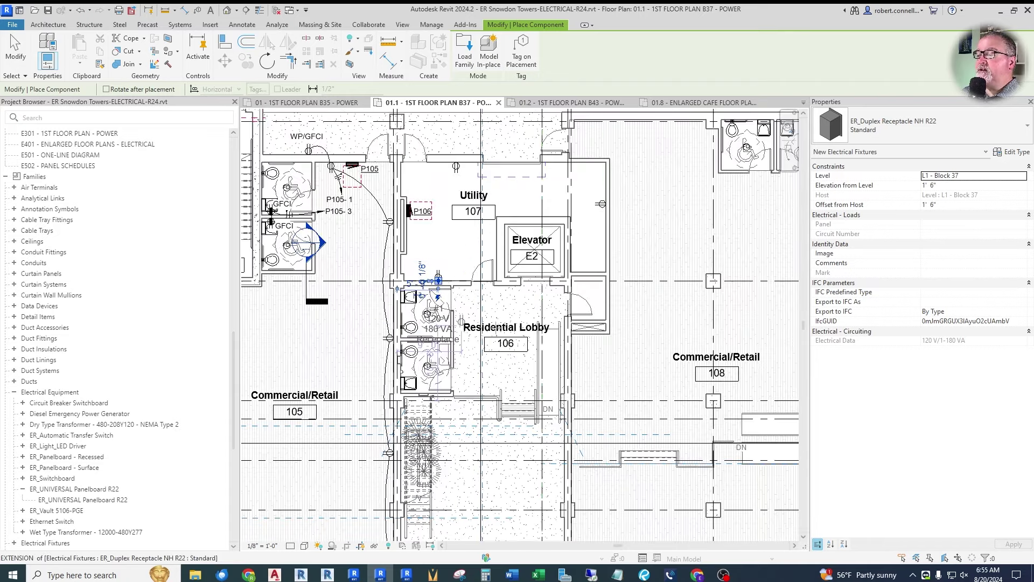
pyautogui.scroll(3, 469, 372)
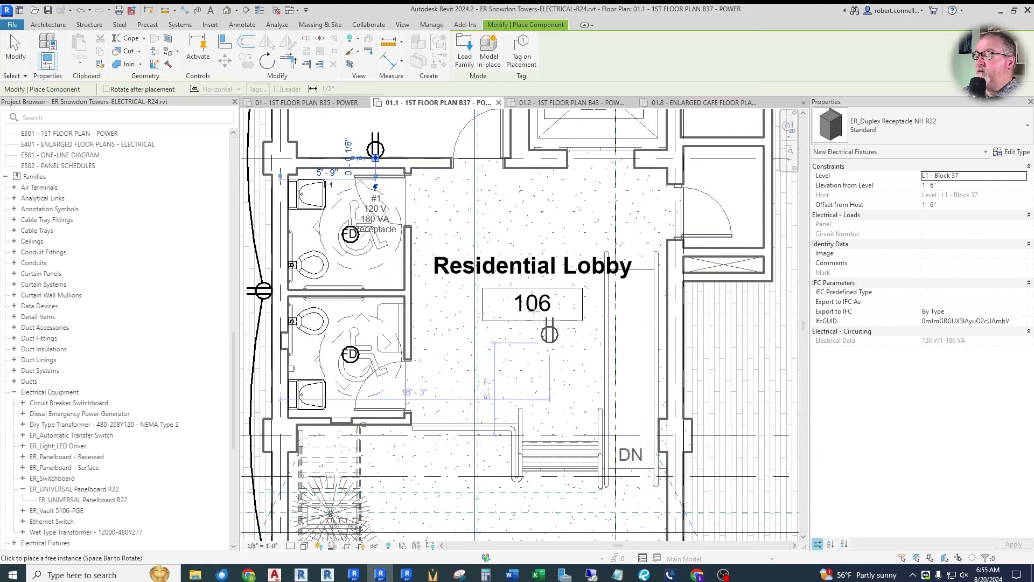
pyautogui.click(376, 158)
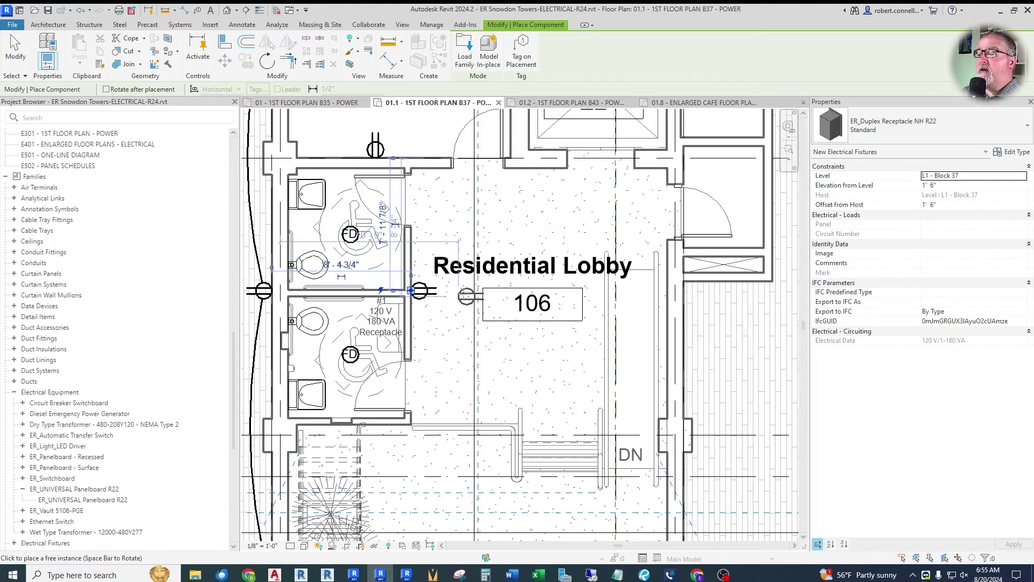
pyautogui.scroll(-4, 490, 243)
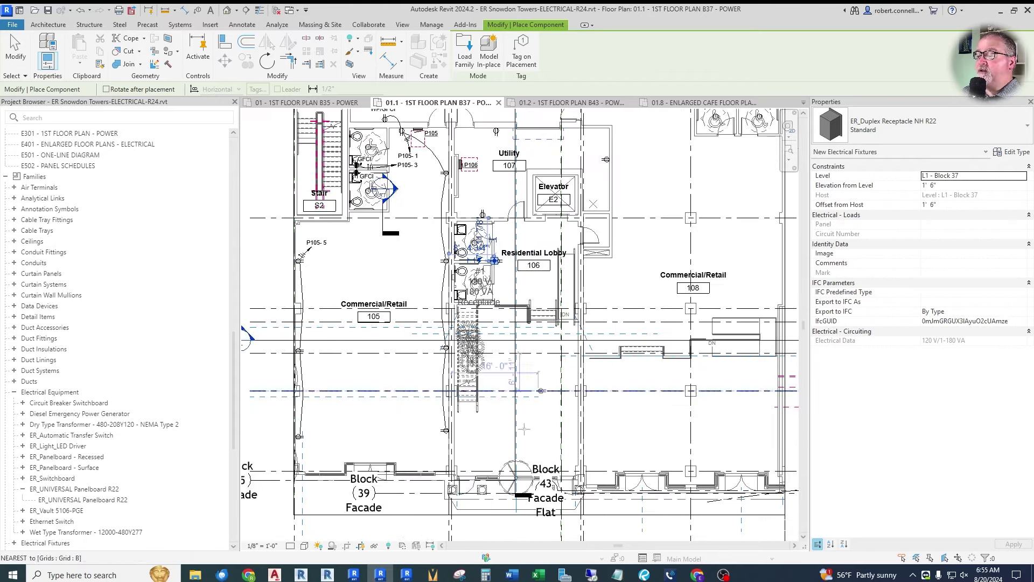
# Step: Place two matching duplex receptacles facing each other on the lobby's side walls, just inside the revolving entrance door
pyautogui.scroll(5, 494, 420)
pyautogui.scroll(3, 412, 436)
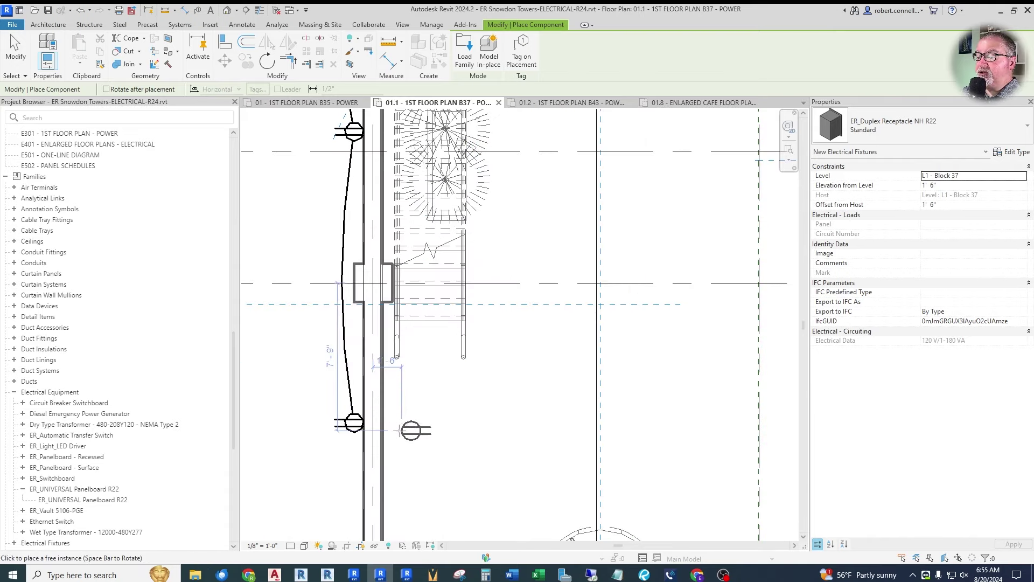
pyautogui.scroll(-2, 394, 420)
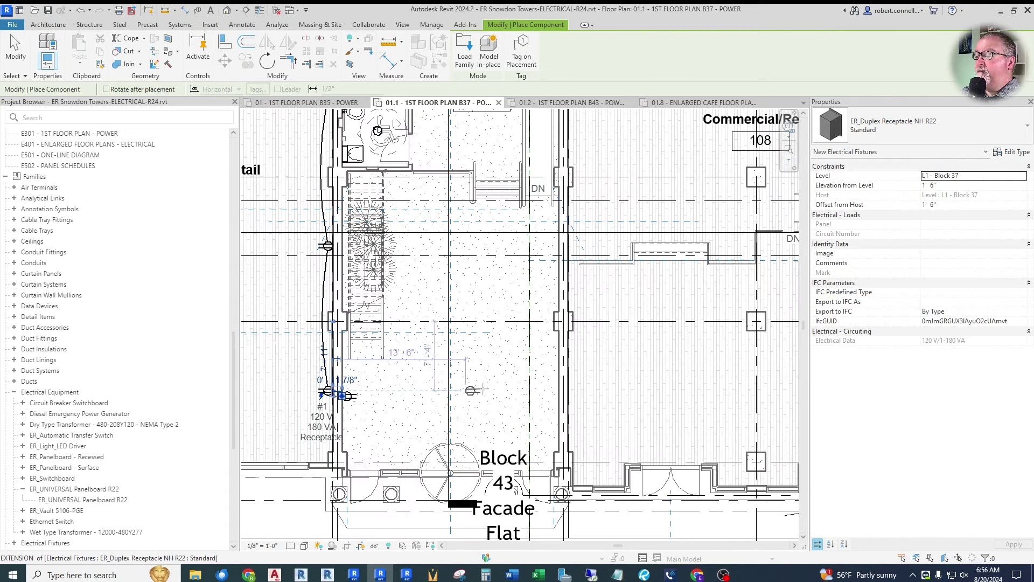
pyautogui.scroll(1, 258, 400)
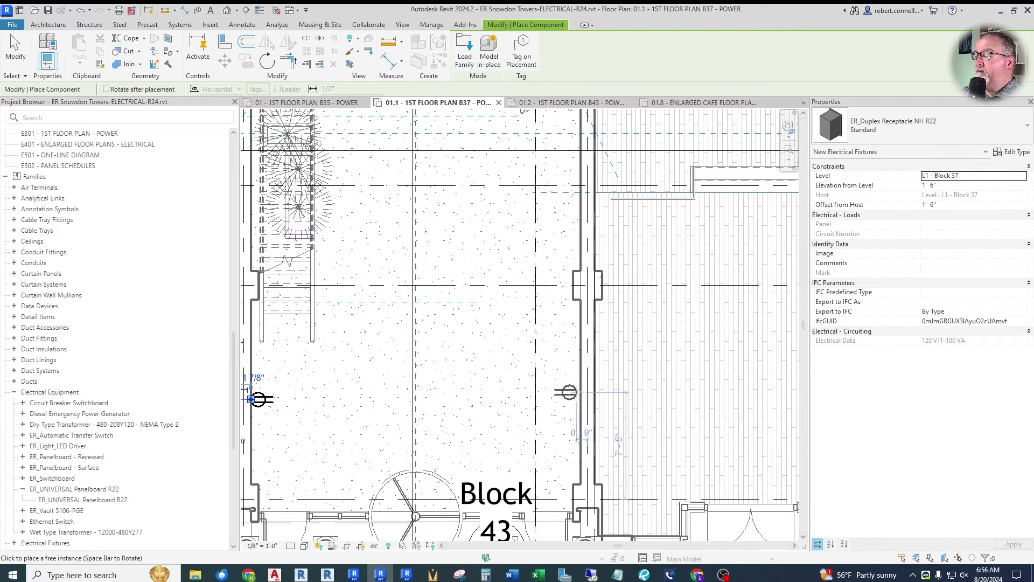
pyautogui.scroll(-2, 554, 414)
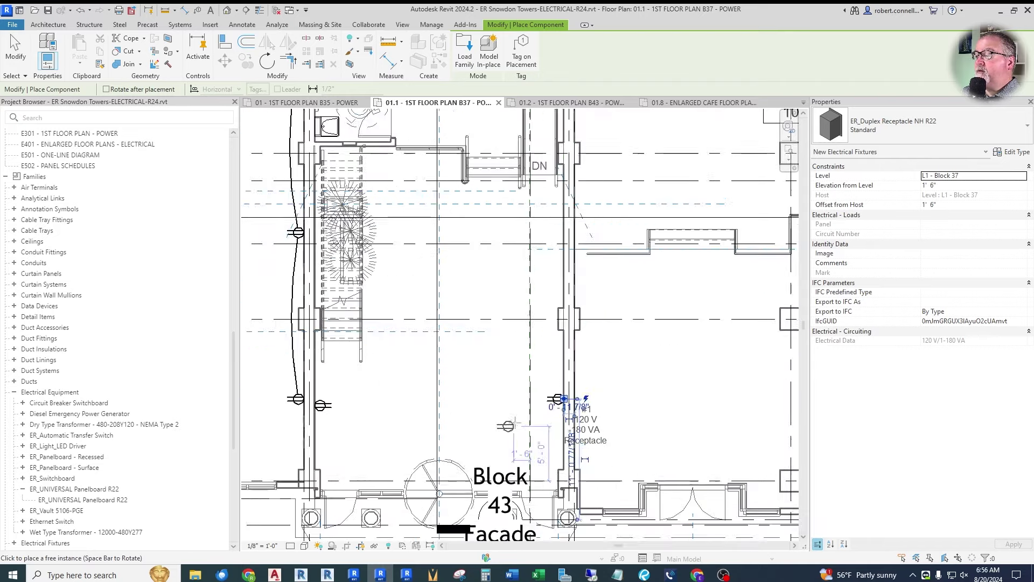
# Step: Place another matching duplex receptacle on the lobby wall shared with Commercial/Retail 108, at grid B.1, and end the placement
pyautogui.scroll(2, 533, 377)
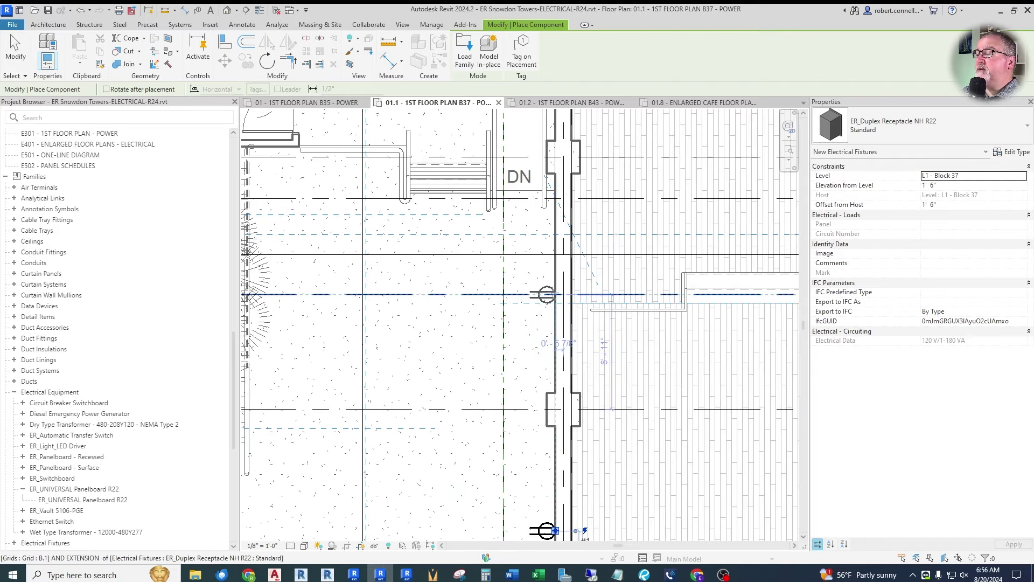
pyautogui.click(547, 294)
pyautogui.scroll(-2, 546, 294)
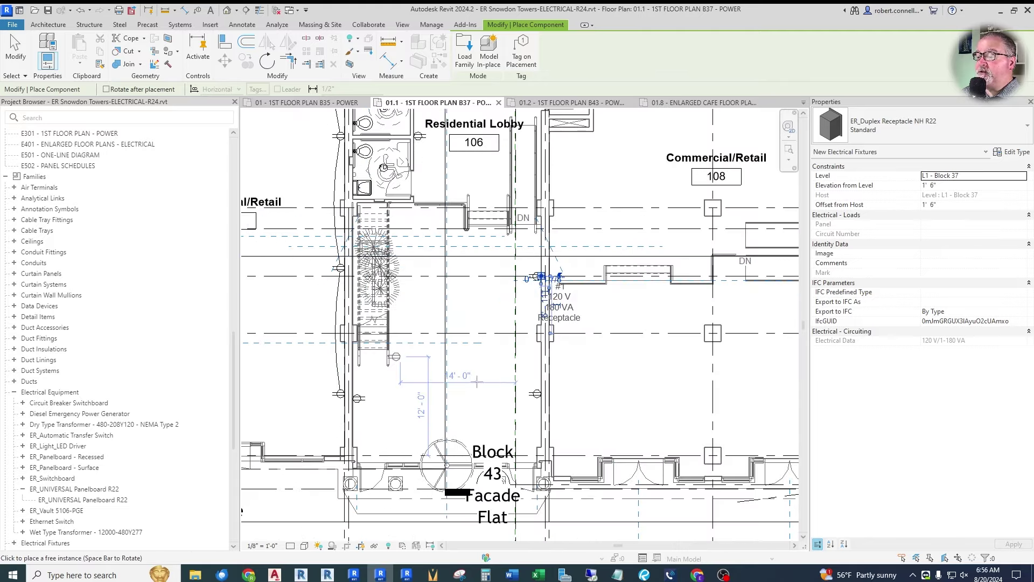
pyautogui.scroll(1, 560, 264)
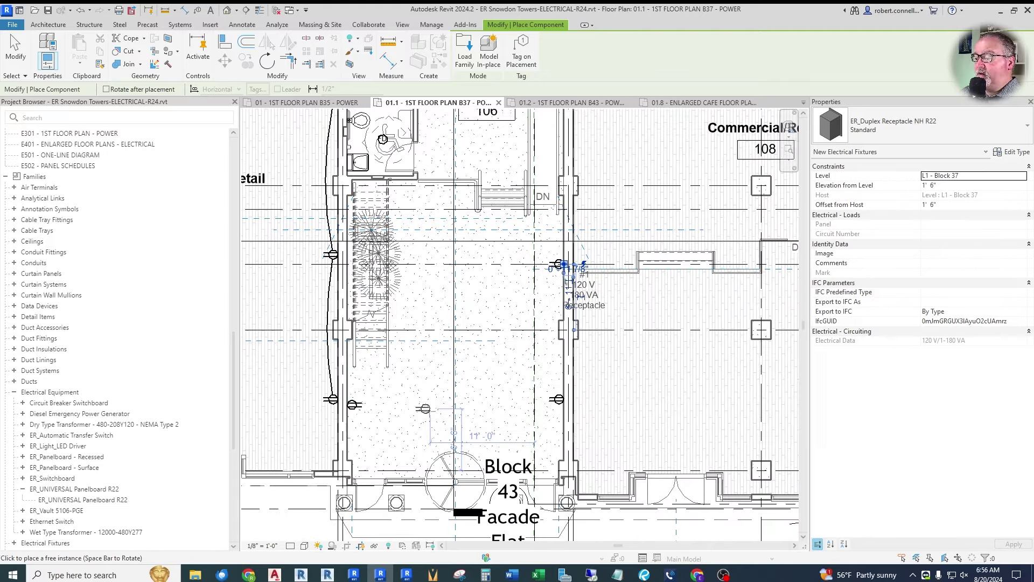
pyautogui.scroll(-2, 426, 408)
pyautogui.scroll(3, 437, 210)
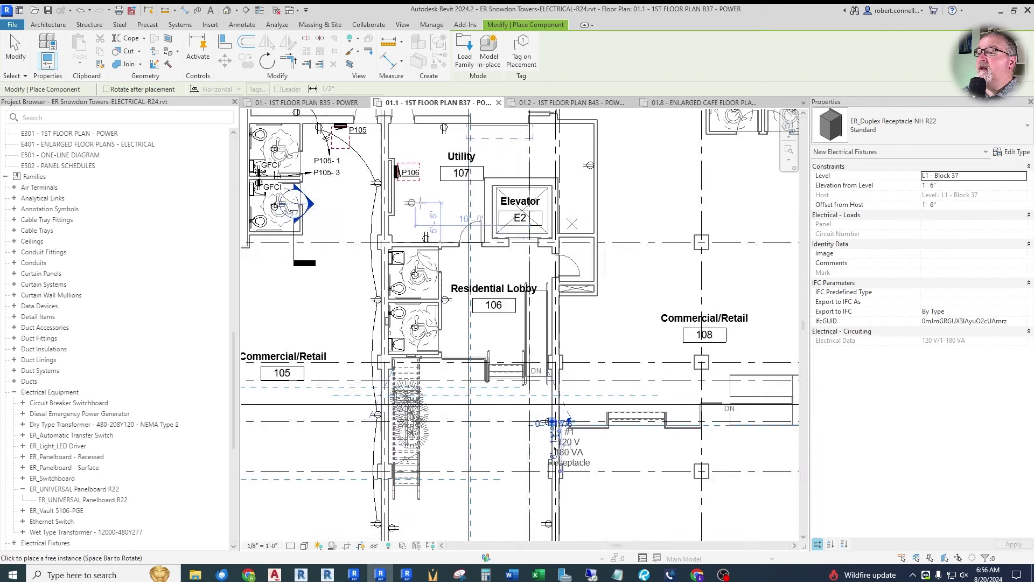
pyautogui.press('Escape')
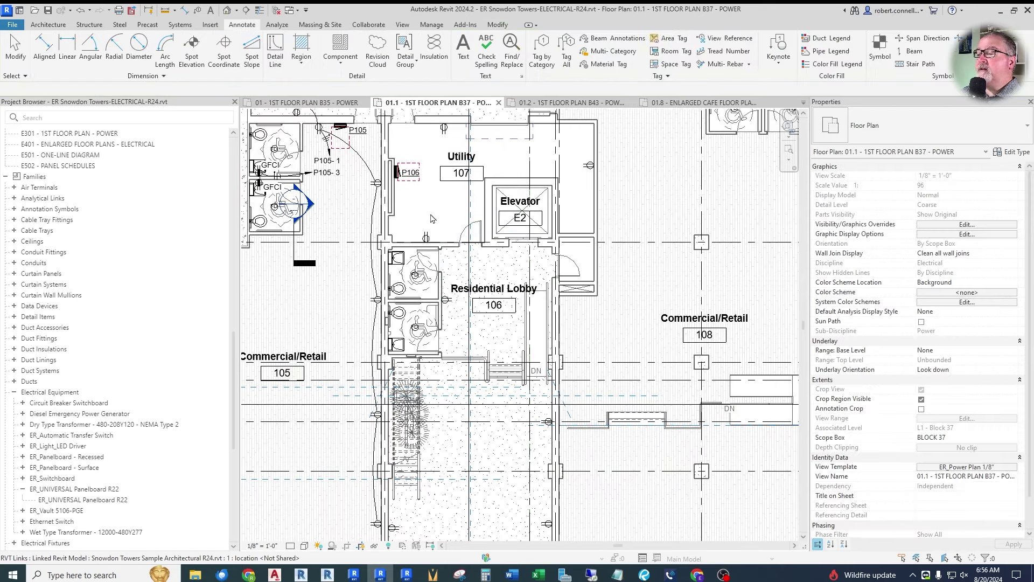
# Step: Create a Counter duplex receptacle like the one in the restroom beside Stair S2 and place it above the sink in the upper lobby restroom
pyautogui.scroll(4, 333, 182)
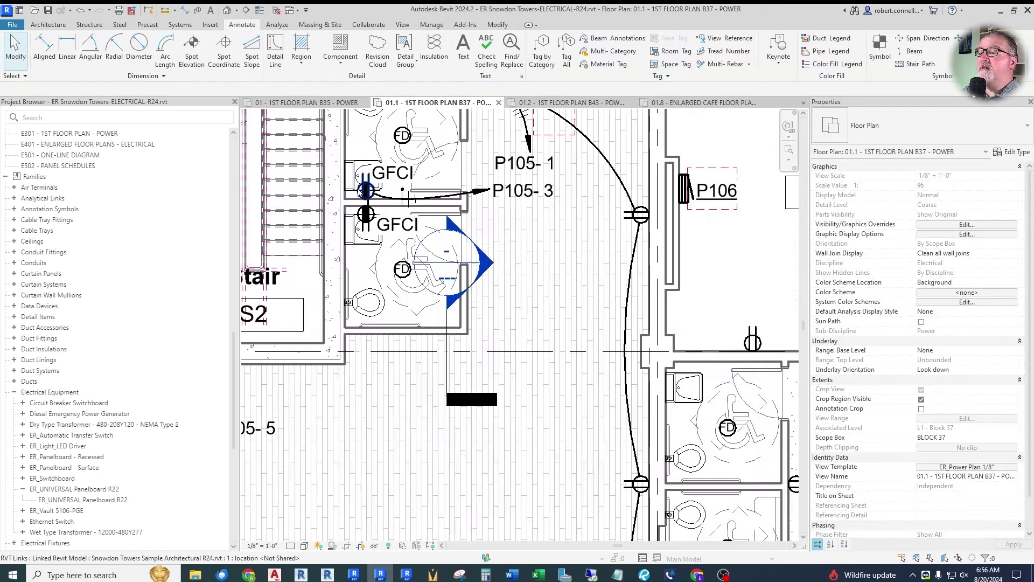
pyautogui.rightClick(366, 190)
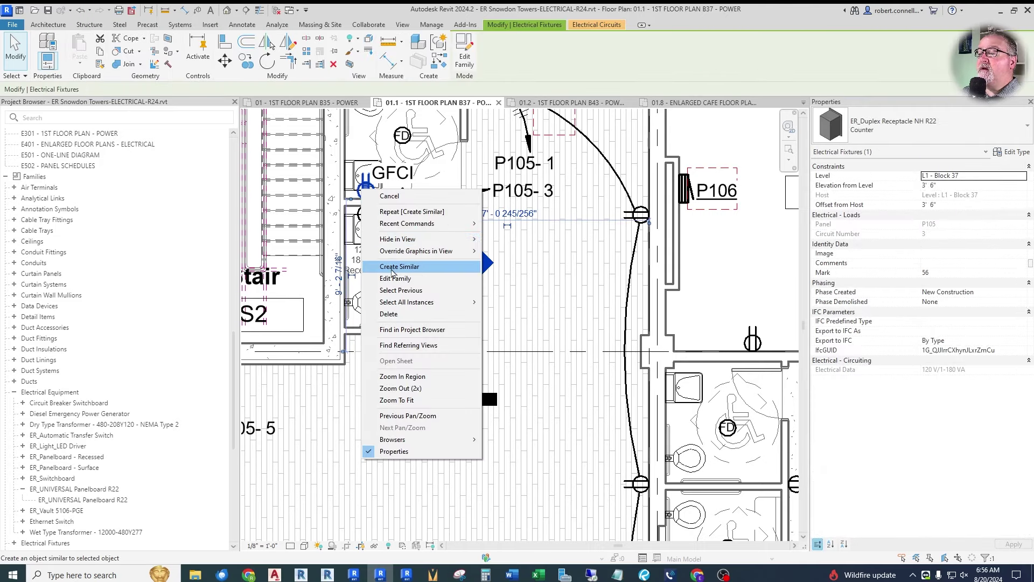
pyautogui.click(418, 265)
pyautogui.scroll(-3, 337, 221)
pyautogui.scroll(2, 529, 329)
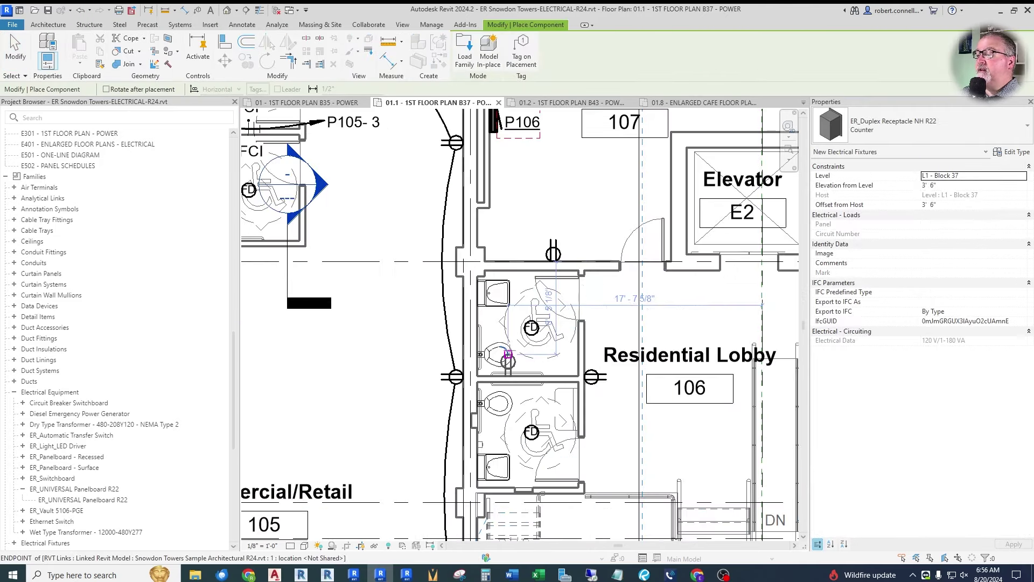
pyautogui.scroll(3, 500, 282)
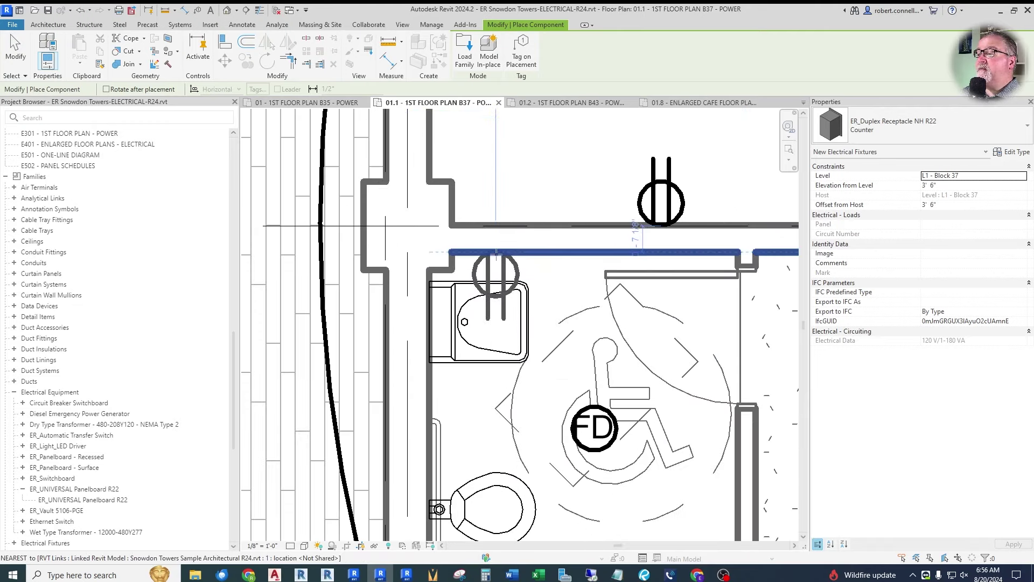
pyautogui.click(494, 255)
# Step: Place a second Counter duplex receptacle on the wall behind the sink in the lower lobby restroom and end the placement
pyautogui.scroll(-2, 495, 205)
pyautogui.scroll(-2, 495, 210)
pyautogui.scroll(2, 488, 329)
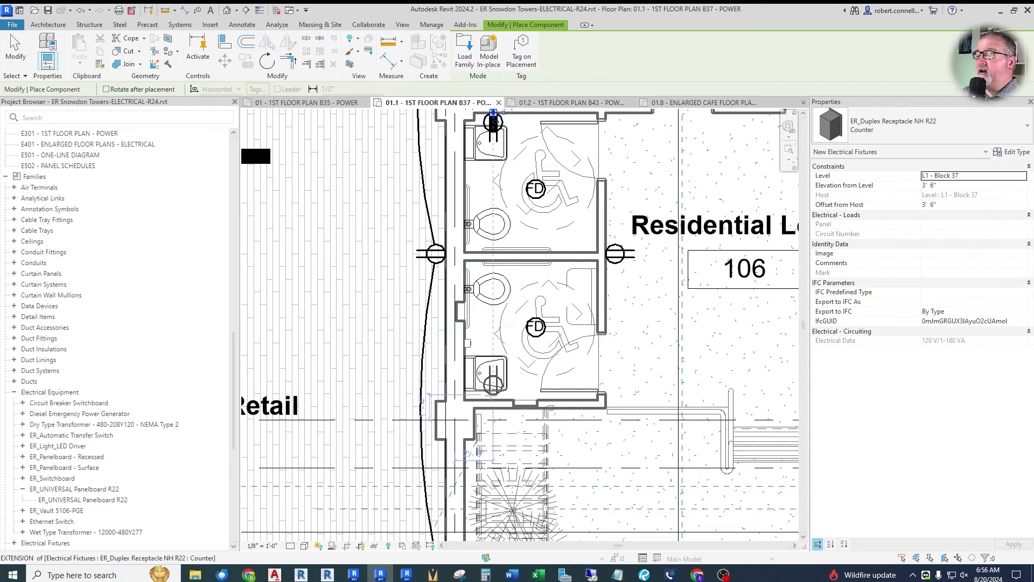
pyautogui.scroll(2, 488, 398)
pyautogui.click(491, 404)
pyautogui.scroll(-2, 491, 405)
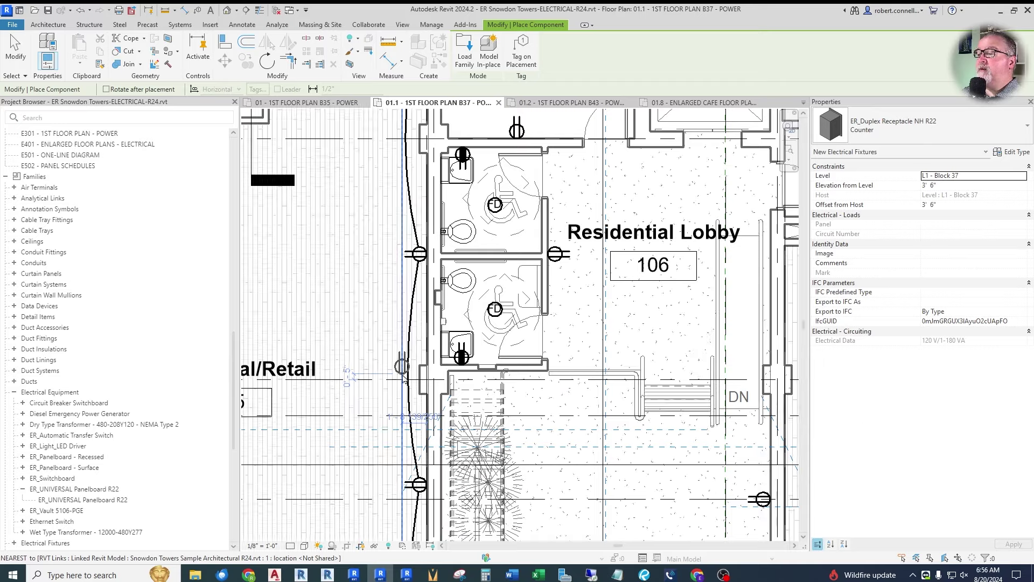
pyautogui.press('Escape')
# Step: Copy the GFCI text note from the existing restroom near Stair S2 to beside the counter receptacle in the upper lobby restroom
pyautogui.scroll(-2, 410, 140)
pyautogui.scroll(4, 387, 145)
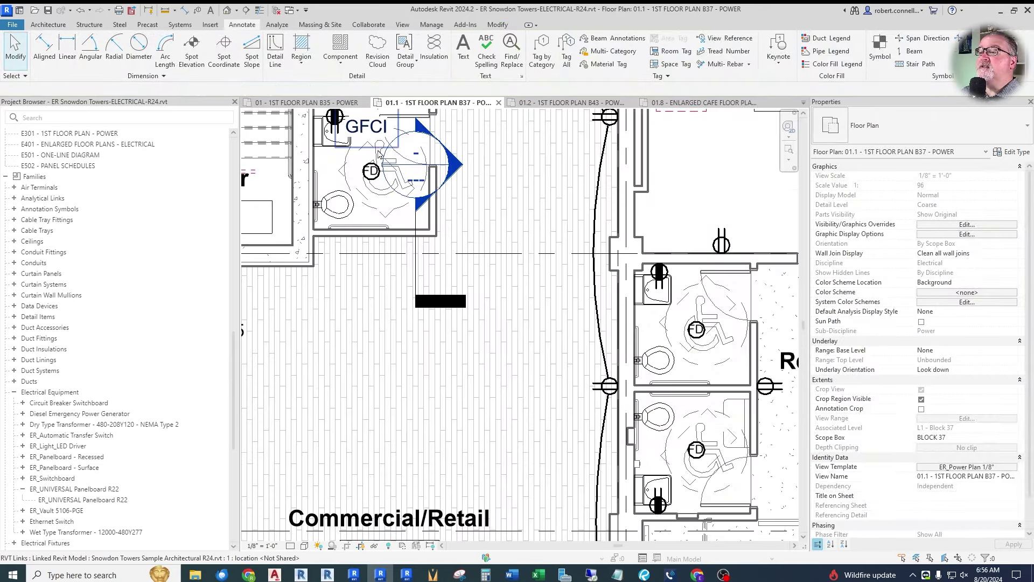
pyautogui.click(369, 135)
pyautogui.press('m')
pyautogui.press('v')
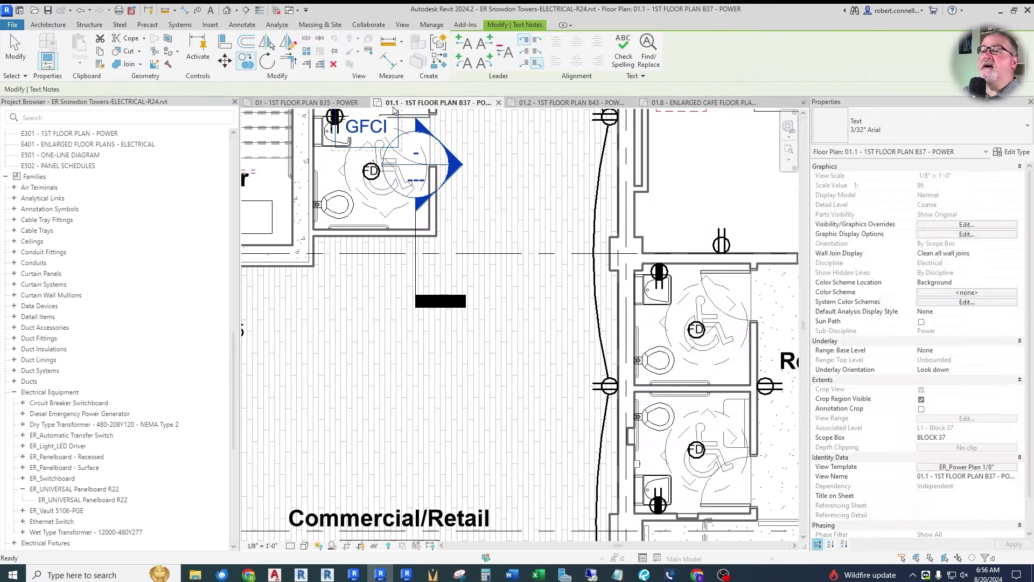
pyautogui.click(409, 132)
pyautogui.scroll(2, 673, 269)
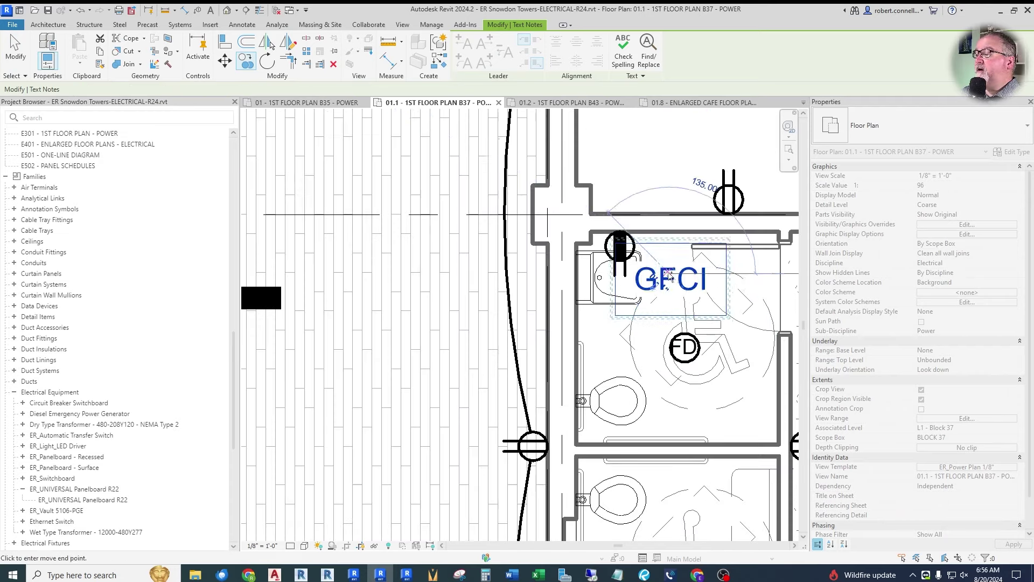
# Step: Place another copy of the GFCI note in the lower lobby restroom and adjust it to sit beside the counter receptacle
pyautogui.scroll(-3, 669, 275)
pyautogui.scroll(2, 619, 404)
pyautogui.click(606, 462)
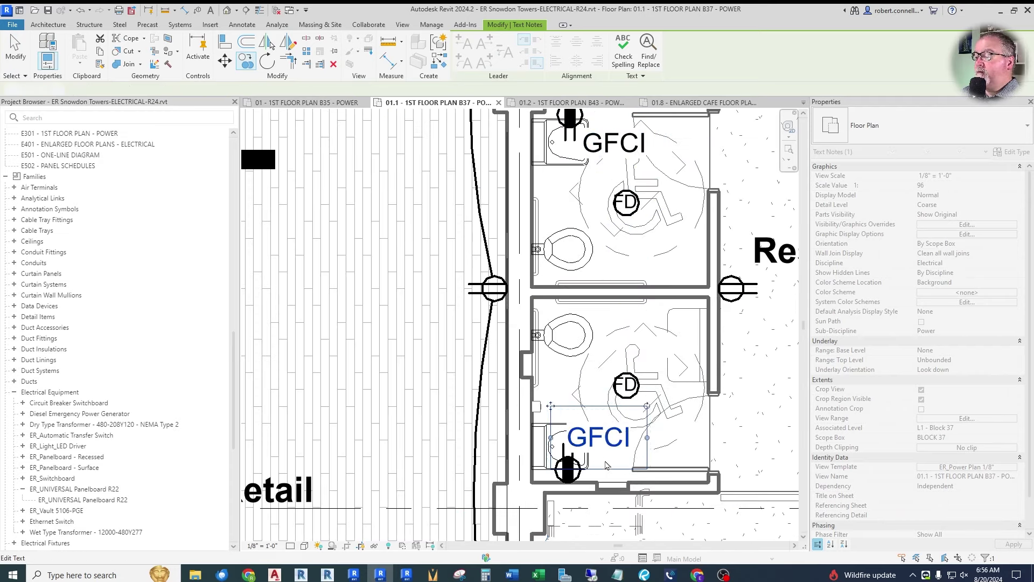
pyautogui.moveTo(604, 431); pyautogui.dragTo(617, 437)
pyautogui.press('Escape')
# Step: Create a power circuit on panel P105 with the load name REC - UTILITY, containing all three Utility 107 receptacles
pyautogui.scroll(-5, 453, 386)
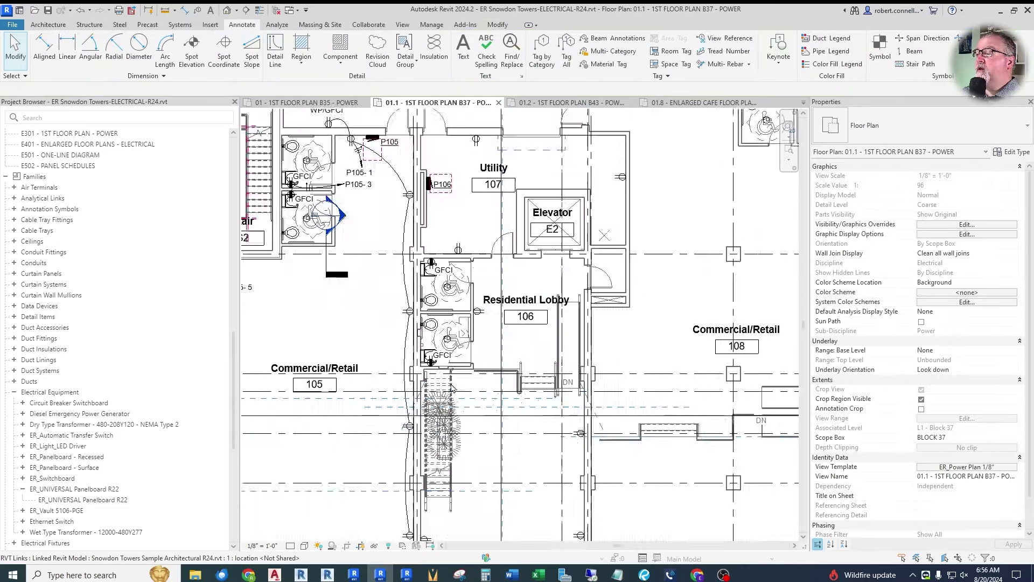
pyautogui.scroll(-2, 452, 387)
pyautogui.scroll(3, 511, 278)
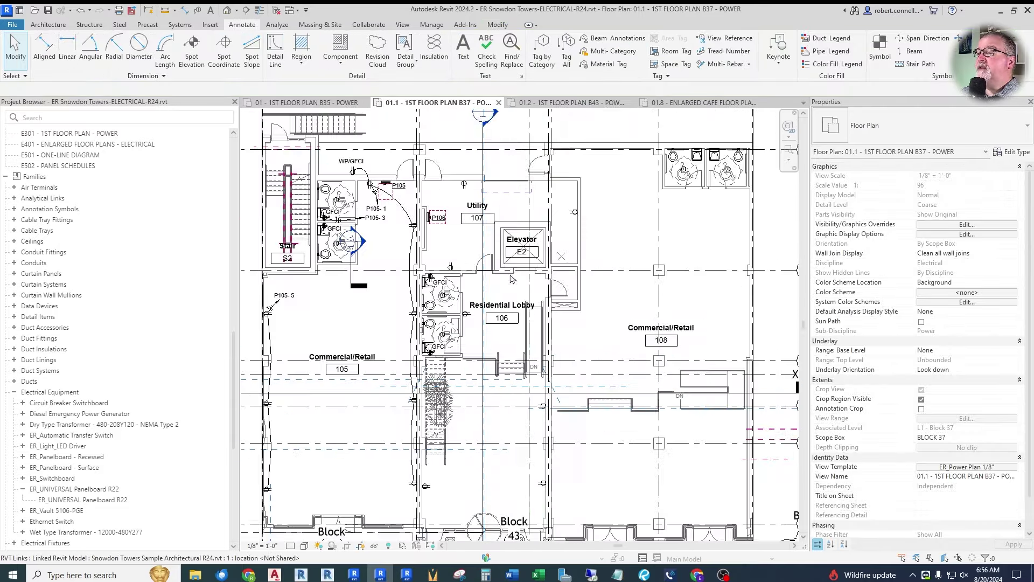
pyautogui.scroll(5, 489, 213)
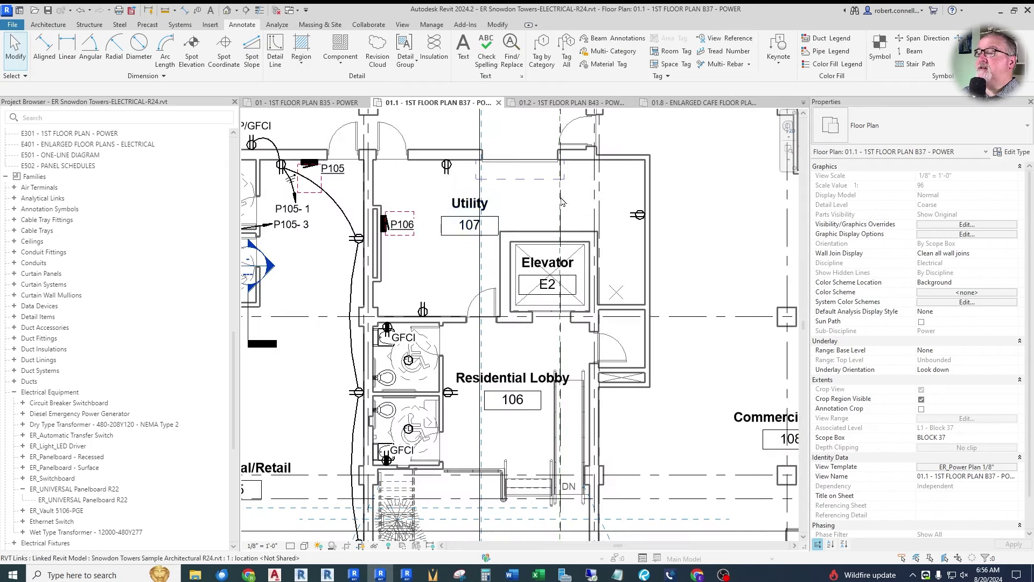
pyautogui.click(458, 142)
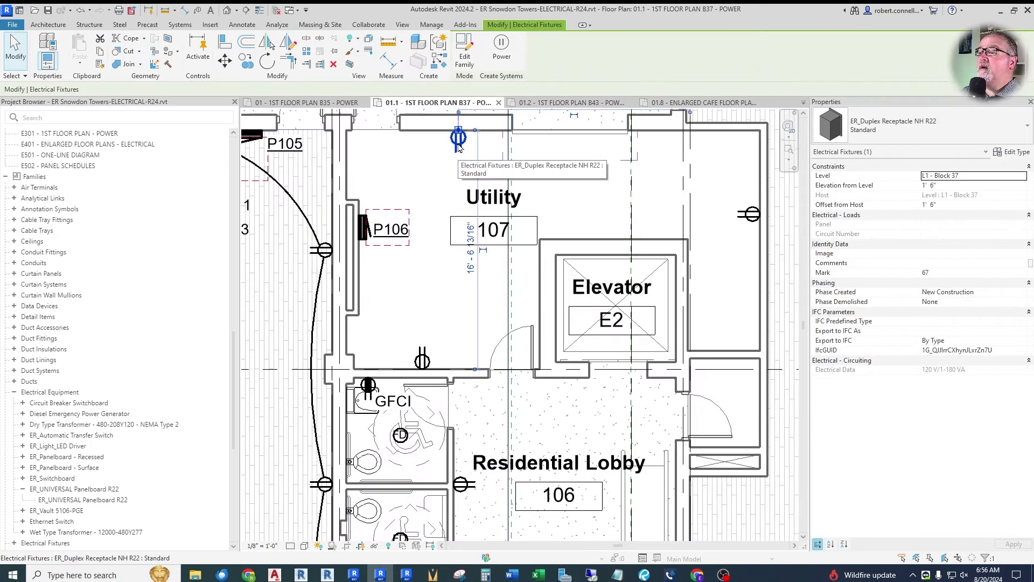
pyautogui.click(512, 53)
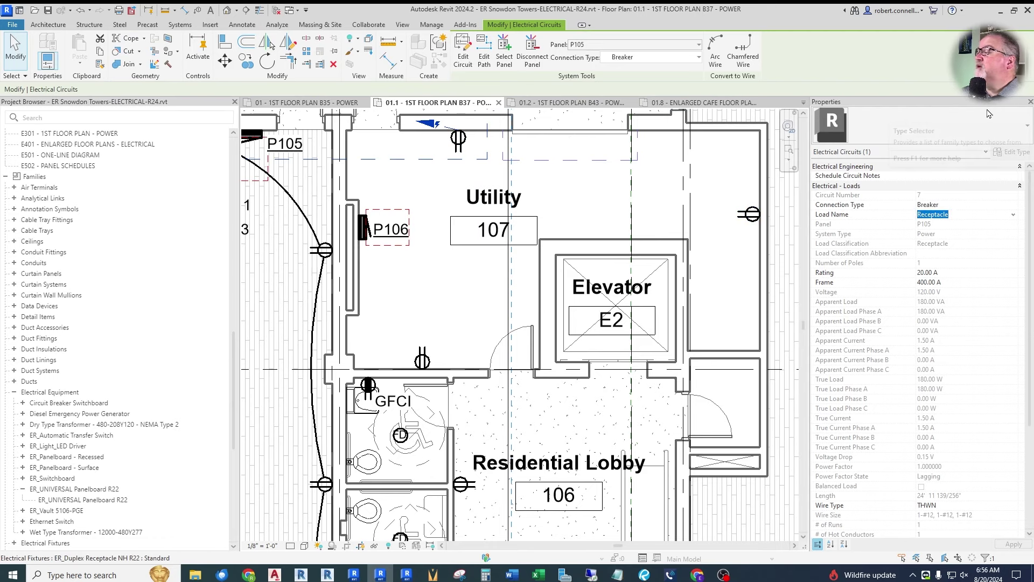
pyautogui.write('REC -')
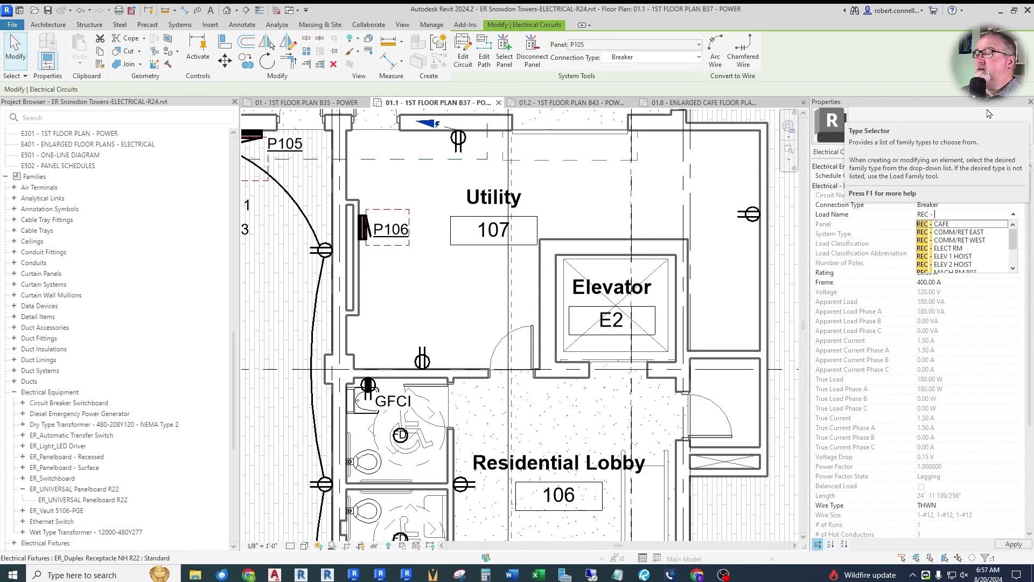
pyautogui.write('UTILIT')
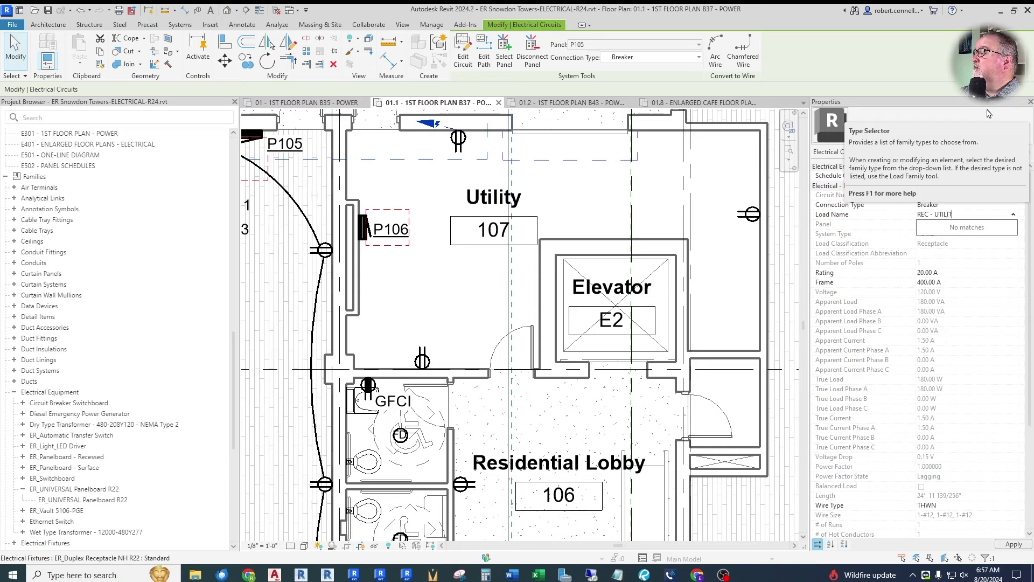
pyautogui.click(463, 57)
pyautogui.press('Escape')
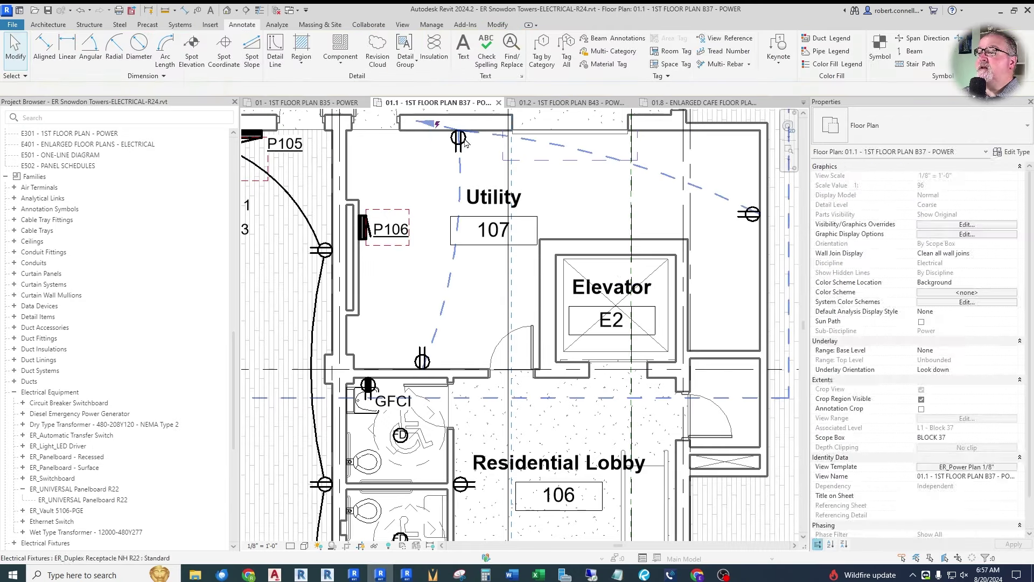
# Step: Draw arc wiring with a tagged home run for the Utility 107 receptacle circuit, and move the room tag clear of the wires
pyautogui.click(464, 142)
pyautogui.moveTo(420, 160); pyautogui.dragTo(393, 184)
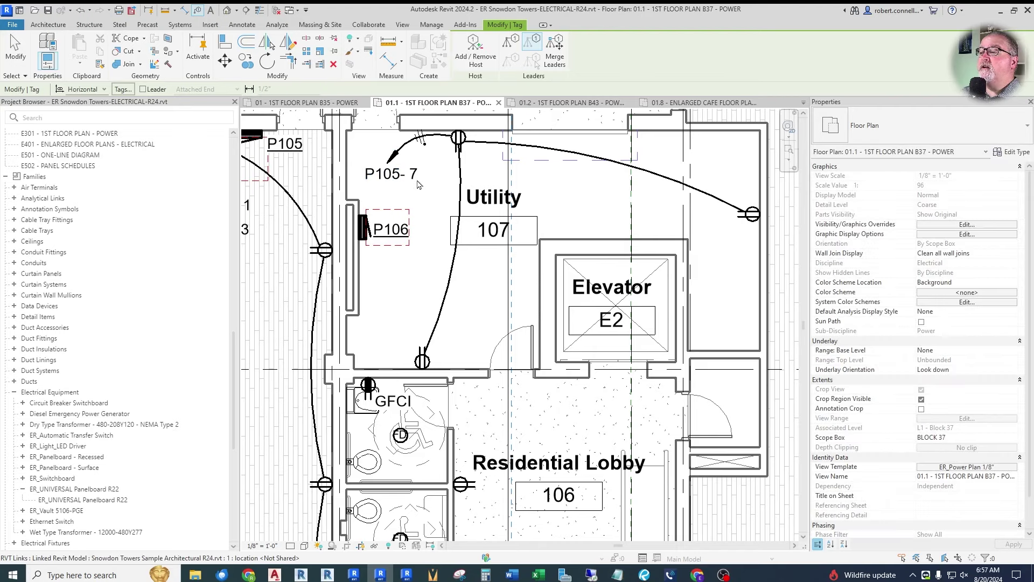
pyautogui.press('Escape')
pyautogui.moveTo(490, 237); pyautogui.dragTo(515, 229)
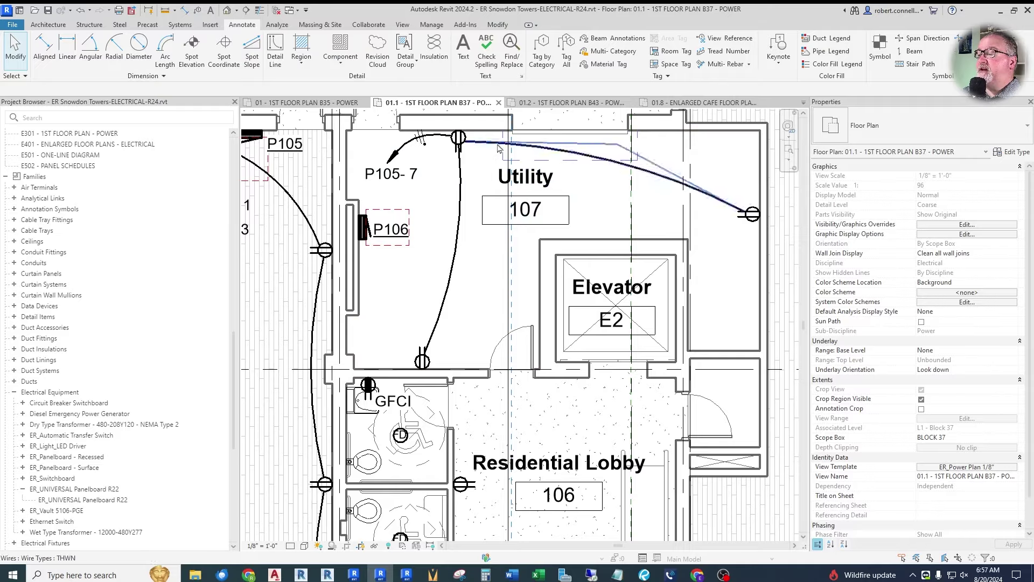
pyautogui.scroll(-3, 497, 143)
pyautogui.scroll(3, 530, 327)
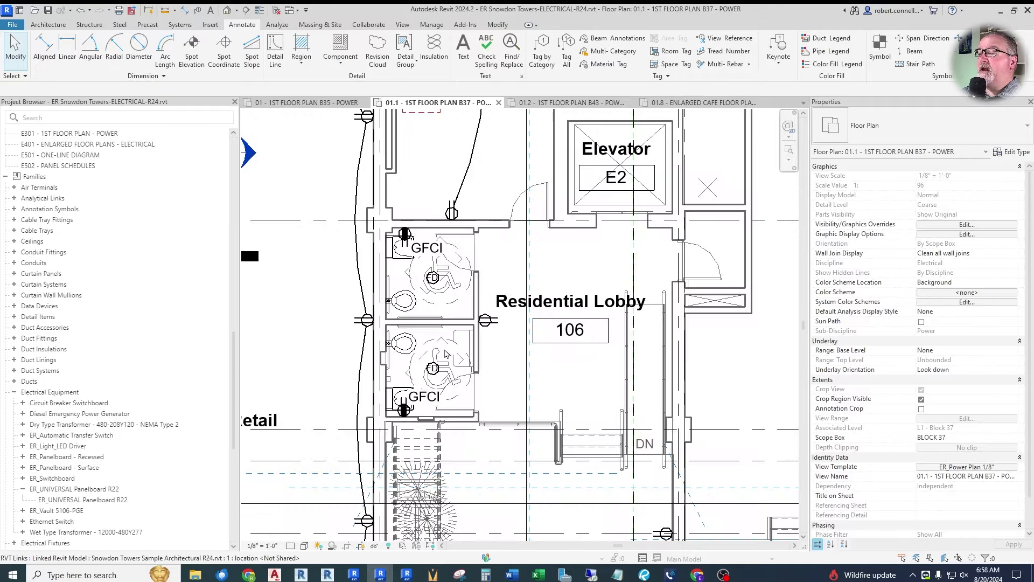
pyautogui.scroll(-3, 531, 327)
pyautogui.scroll(2, 527, 275)
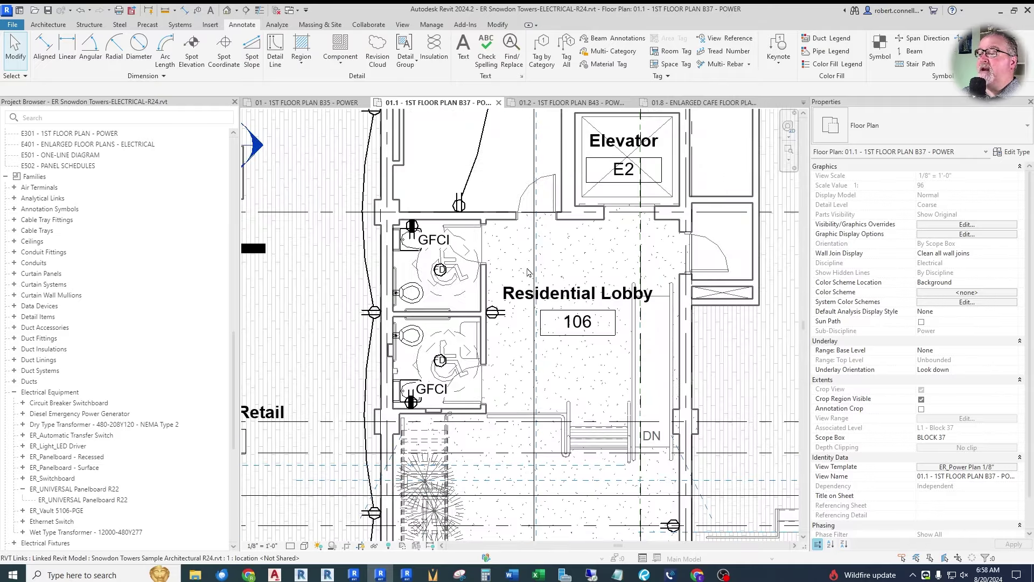
# Step: Create a power circuit on panel P105 containing the two restroom counter receptacles beside Residential Lobby 106
pyautogui.scroll(-3, 528, 274)
pyautogui.scroll(1, 542, 272)
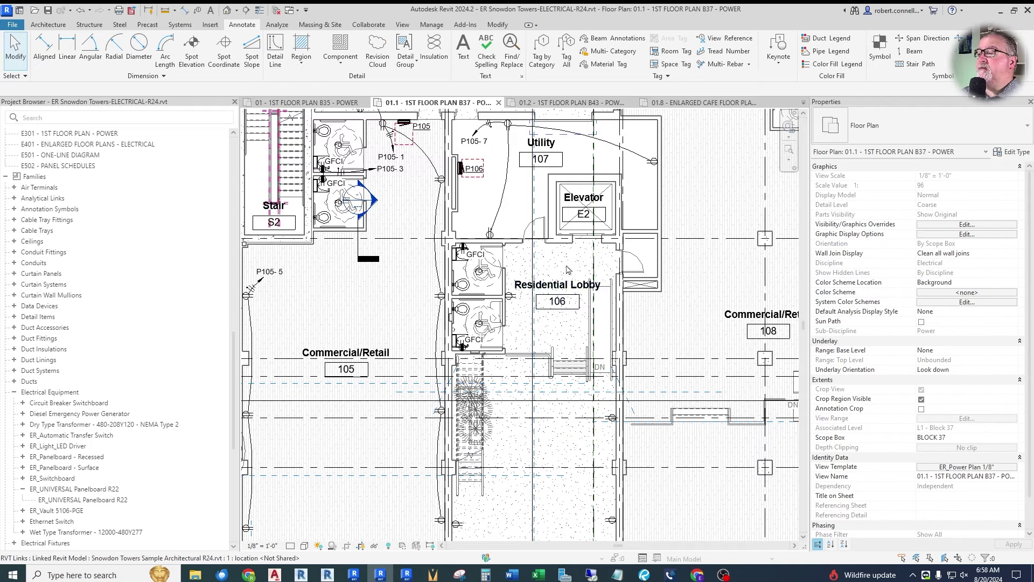
pyautogui.scroll(3, 526, 273)
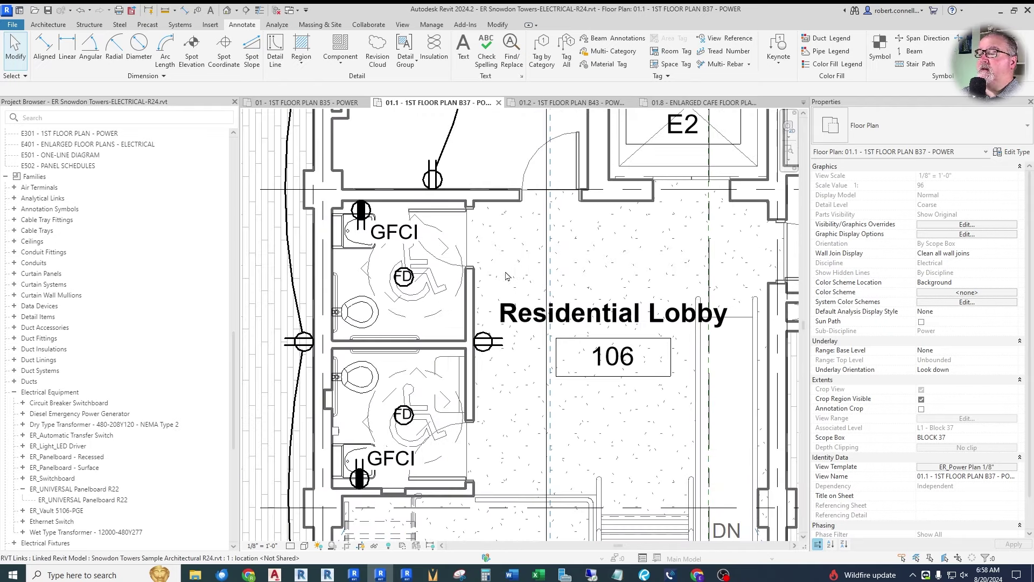
pyautogui.scroll(-1, 517, 255)
pyautogui.scroll(1, 388, 339)
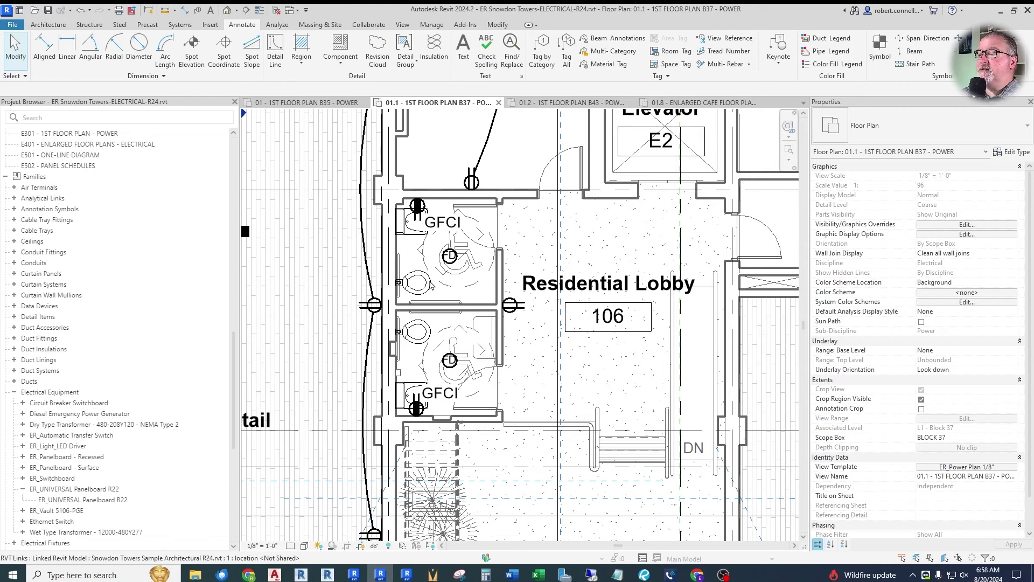
pyautogui.click(416, 206)
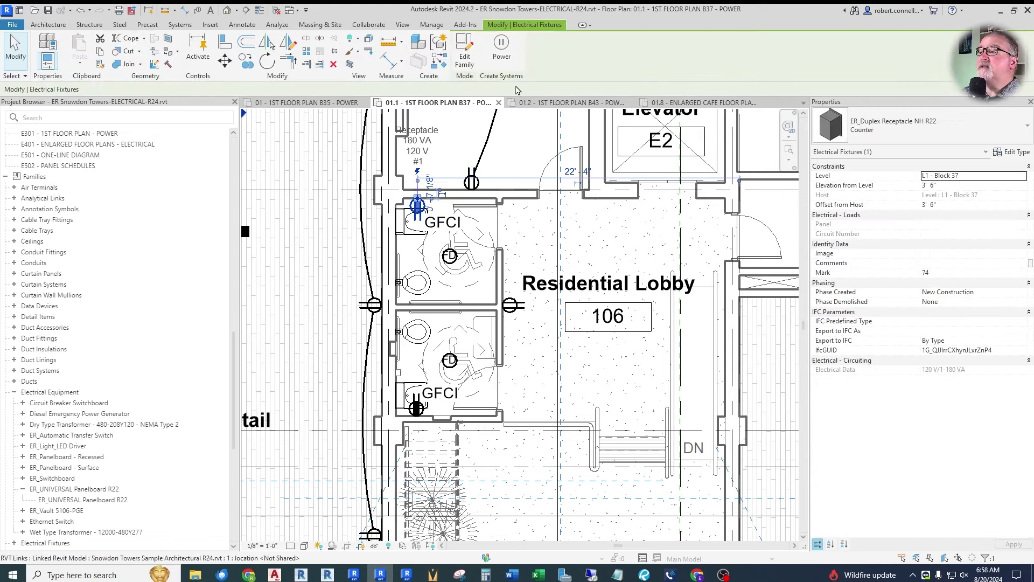
pyautogui.click(504, 51)
pyautogui.click(464, 57)
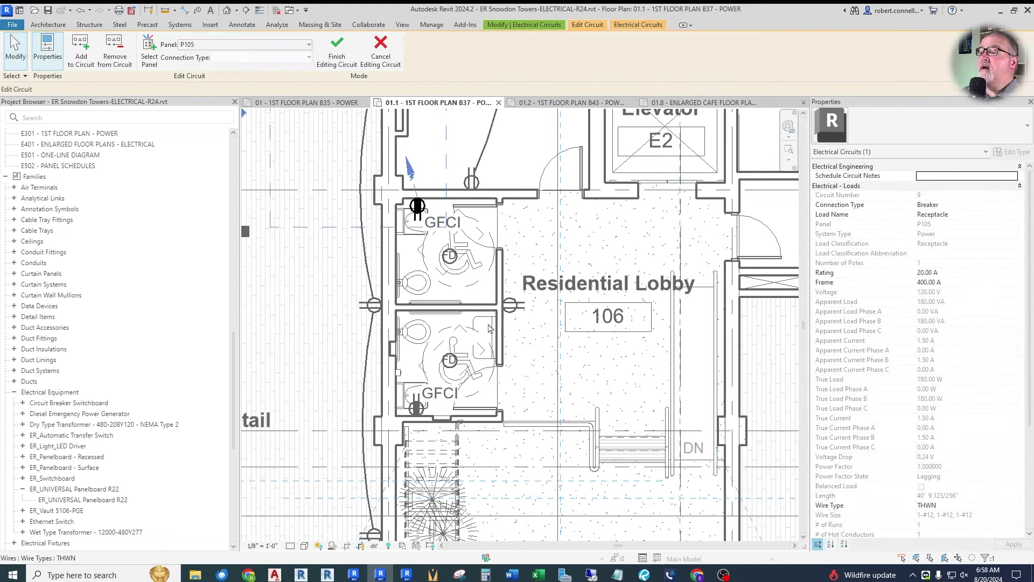
pyautogui.click(337, 52)
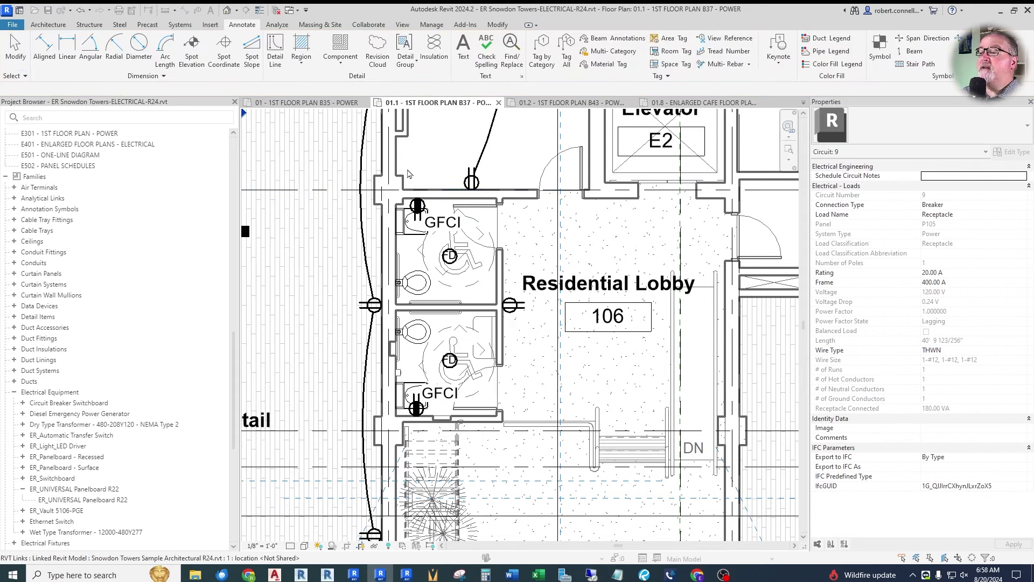
# Step: Convert the restroom receptacle circuit to arc wiring and reshape its home run to curve up into the Utility room
pyautogui.click(423, 210)
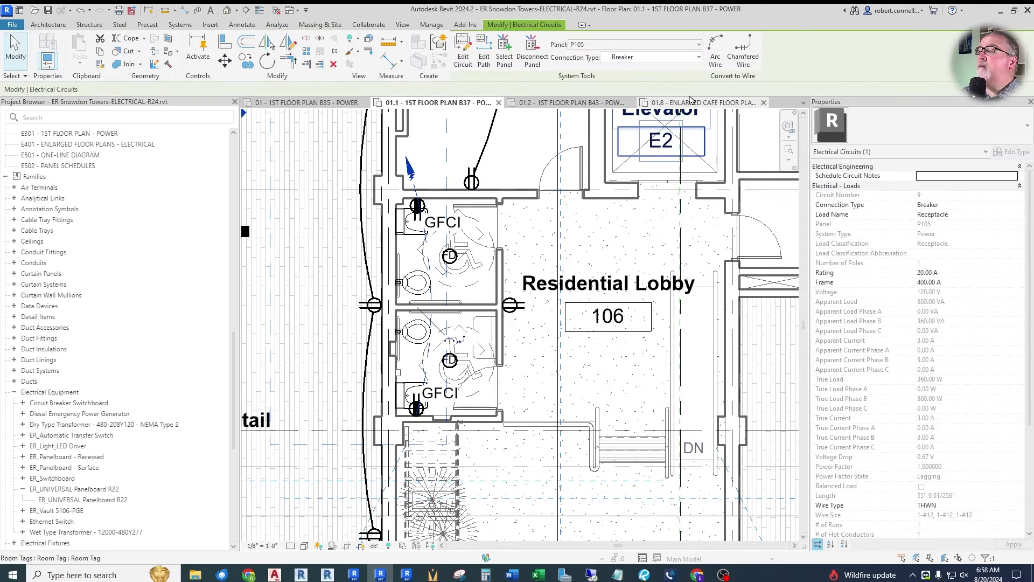
pyautogui.click(428, 253)
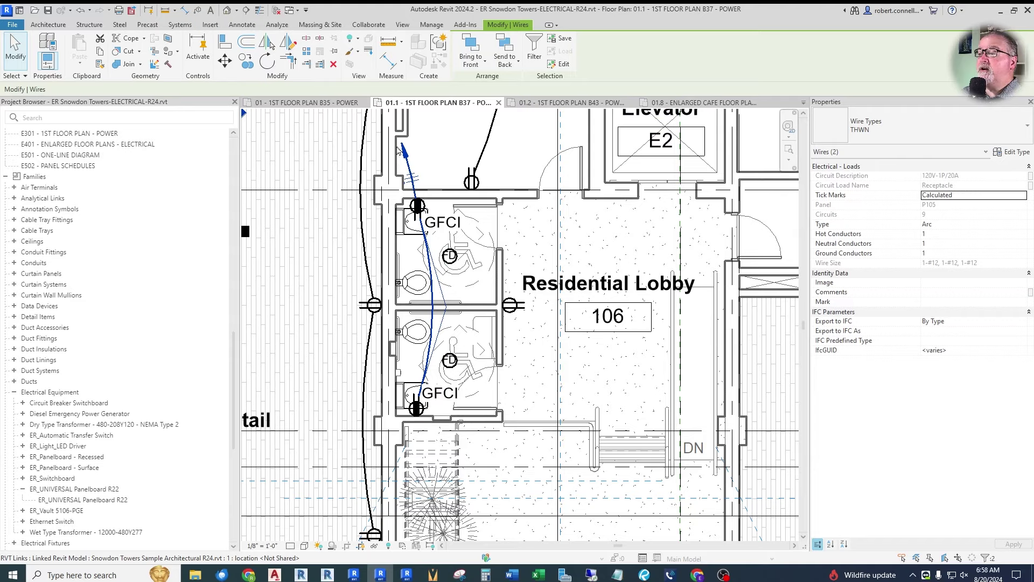
pyautogui.scroll(2, 399, 151)
pyautogui.click(410, 175)
pyautogui.moveTo(415, 184)
pyautogui.mouseDown()
pyautogui.moveTo(418, 165)
pyautogui.moveTo(452, 158)
pyautogui.mouseUp()
pyautogui.press('Escape')
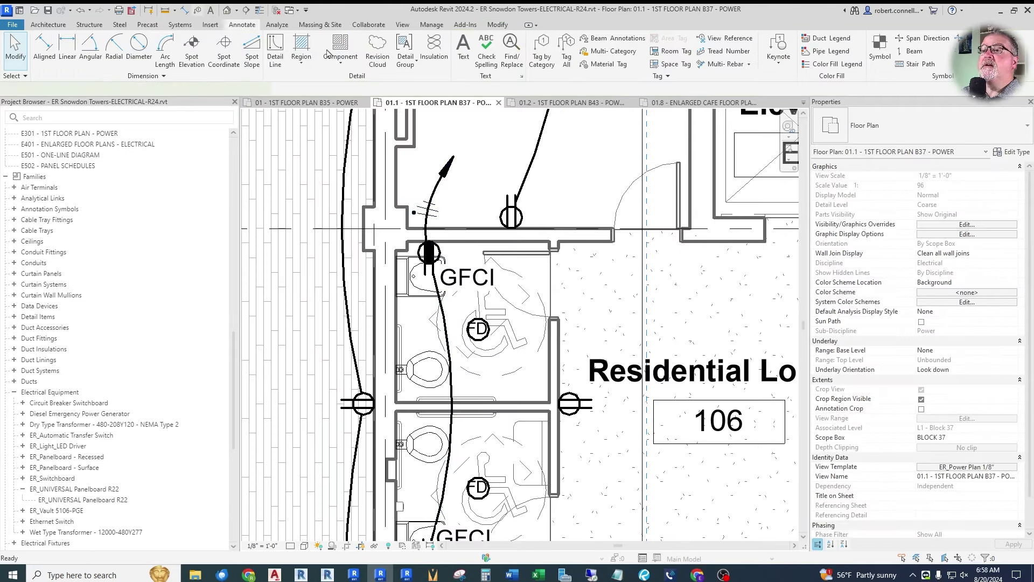
# Step: Tag the restroom circuit's home run wire beside its arrowhead
pyautogui.press('t')
pyautogui.press('g')
pyautogui.click(450, 151)
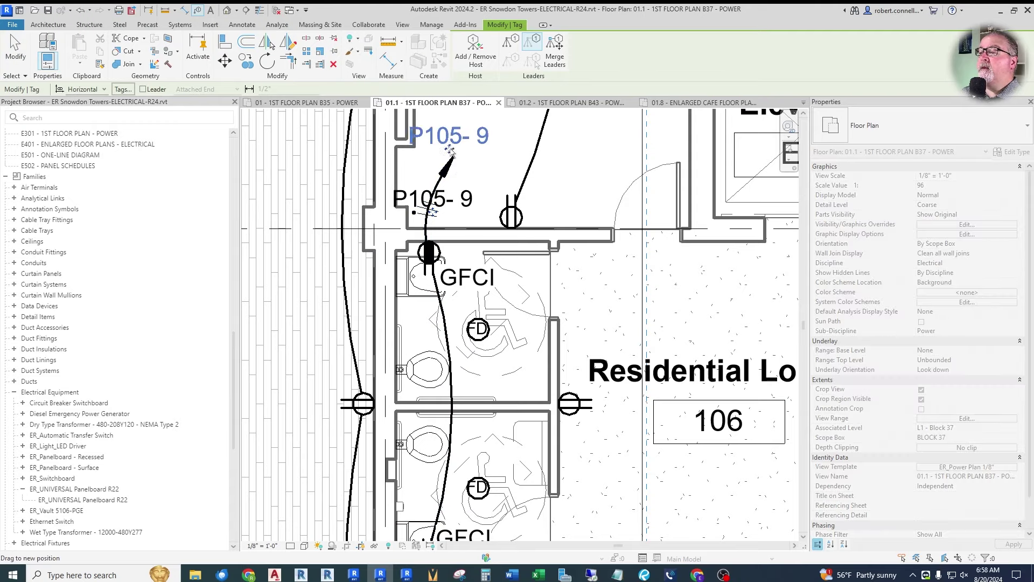
pyautogui.press('Escape')
pyautogui.scroll(-4, 397, 173)
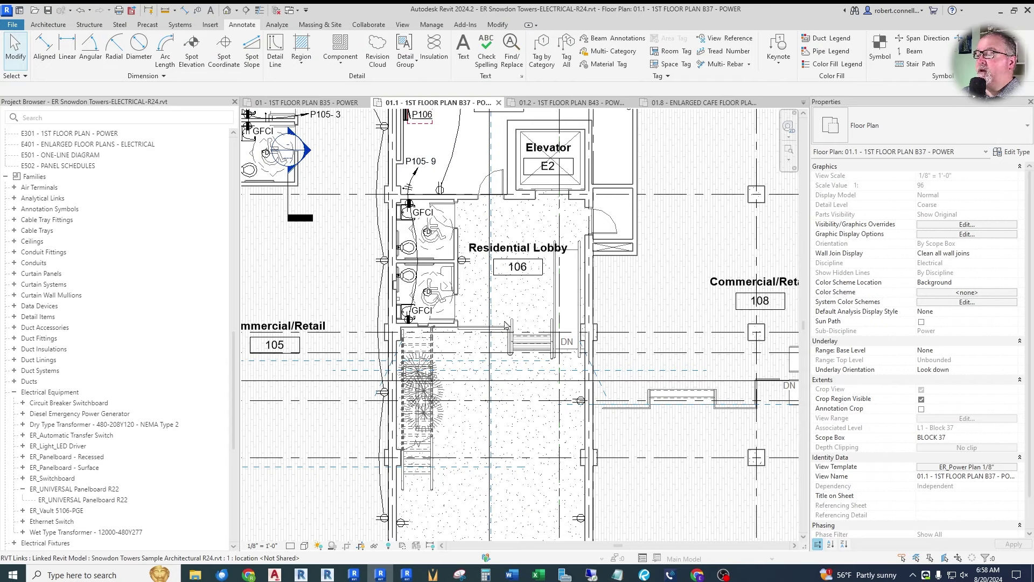
# Step: Circuit the Residential Lobby 106 wall receptacles to panel P105 and convert the circuit to arc wiring
pyautogui.scroll(-4, 505, 323)
pyautogui.scroll(4, 425, 351)
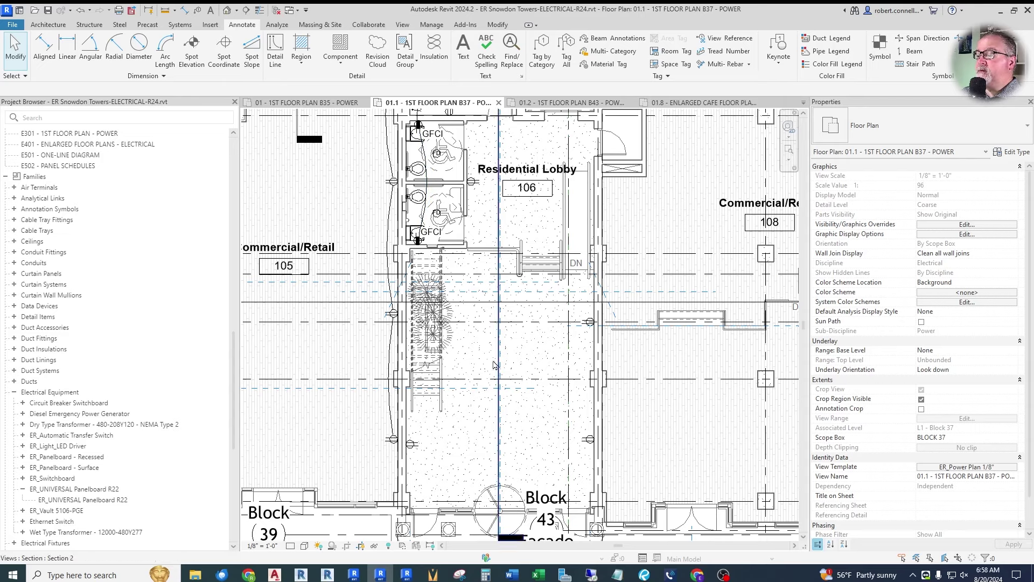
pyautogui.doubleClick(472, 182)
pyautogui.click(336, 49)
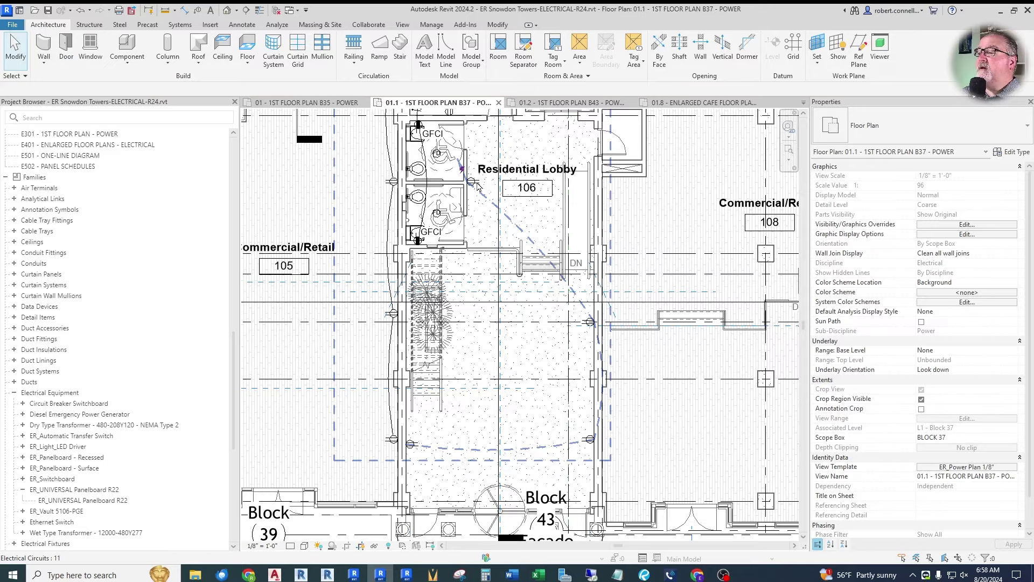
pyautogui.click(541, 51)
# Step: Tag the home run of the Residential Lobby receptacle circuit above its arrow
pyautogui.scroll(4, 477, 135)
pyautogui.press('Escape')
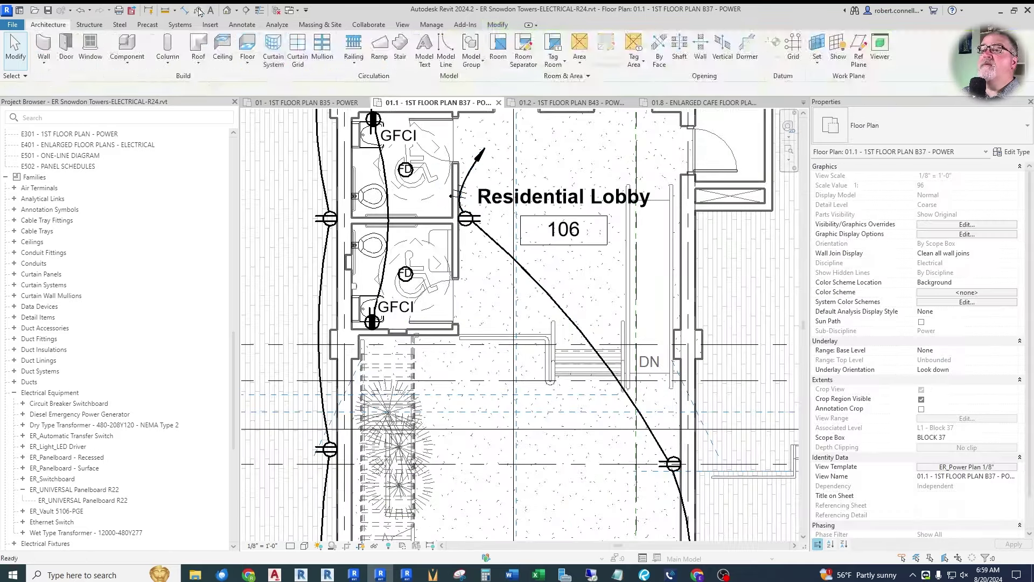
pyautogui.moveTo(619, 431); pyautogui.dragTo(539, 247, button='middle')
pyautogui.scroll(-1, 538, 247)
pyautogui.click(567, 334)
pyautogui.moveTo(656, 339); pyautogui.dragTo(697, 538, button='middle')
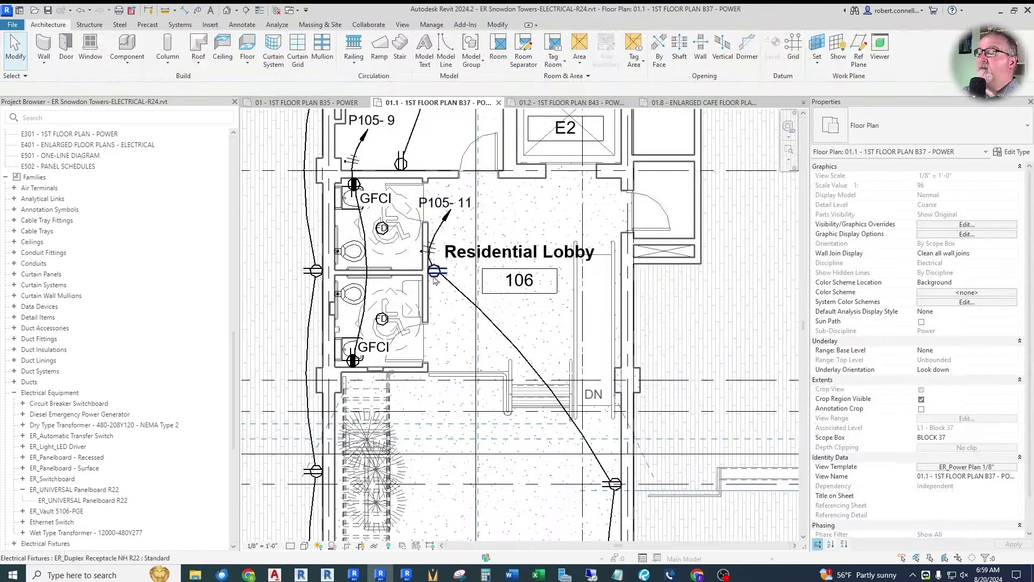
pyautogui.click(964, 214)
pyautogui.press('Escape')
pyautogui.press('Escape')
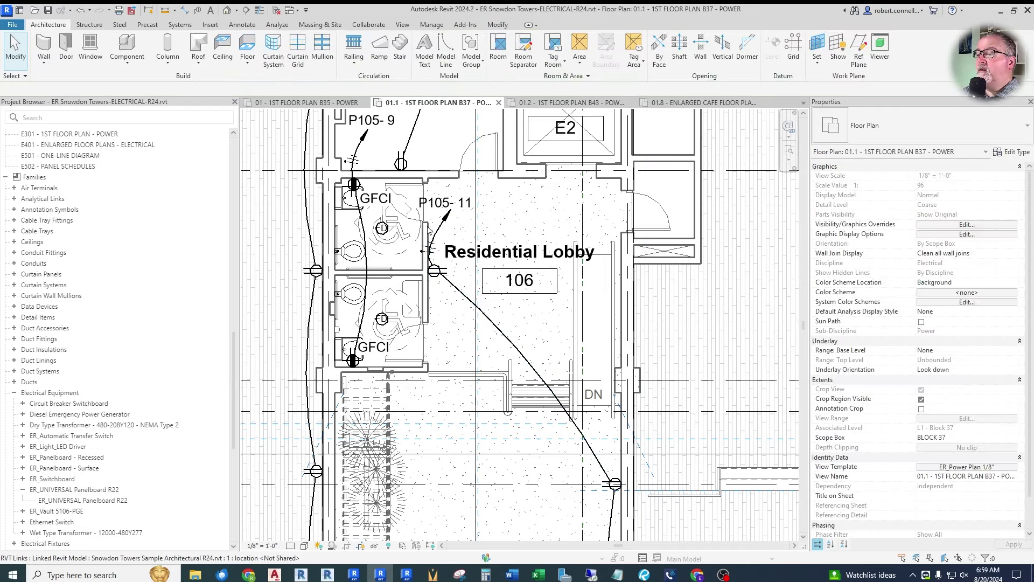
# Step: Place a panelboard matching P106 on the upper wall of Commercial/Retail 108, near the corner beside the corridor door
pyautogui.scroll(-5, 398, 234)
pyautogui.scroll(3, 398, 234)
pyautogui.scroll(-1, 398, 233)
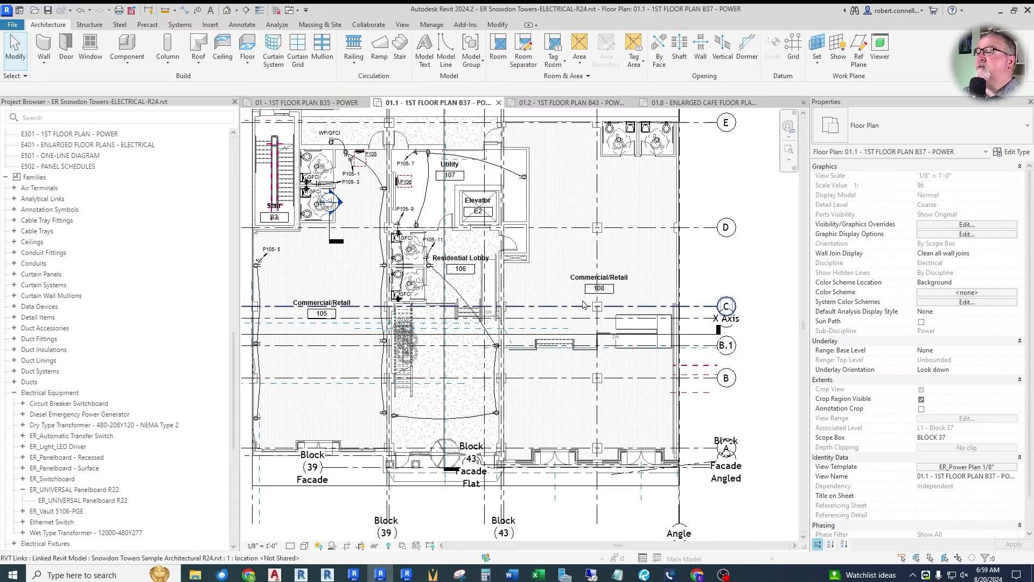
pyautogui.scroll(2, 584, 305)
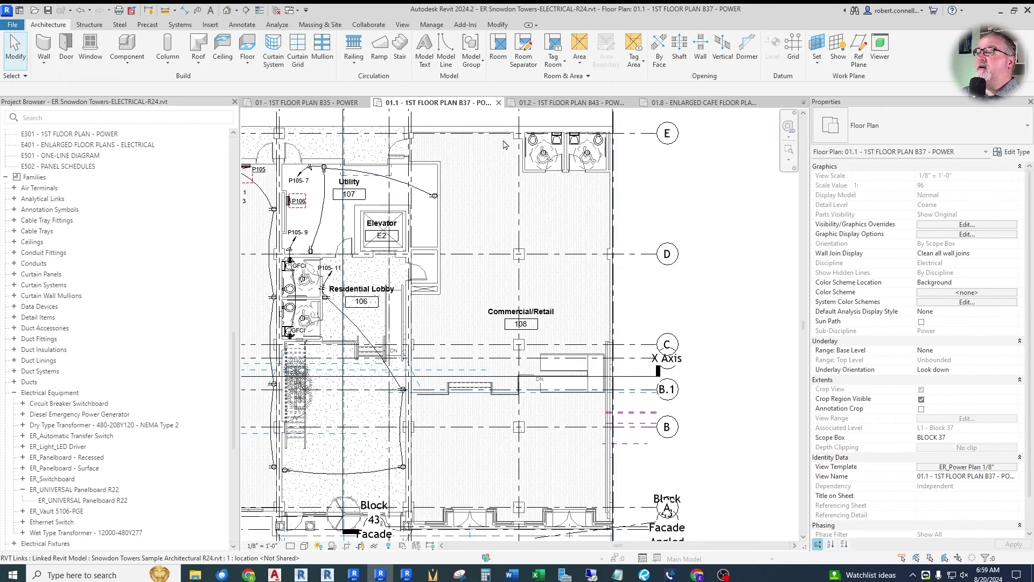
pyautogui.scroll(3, 324, 196)
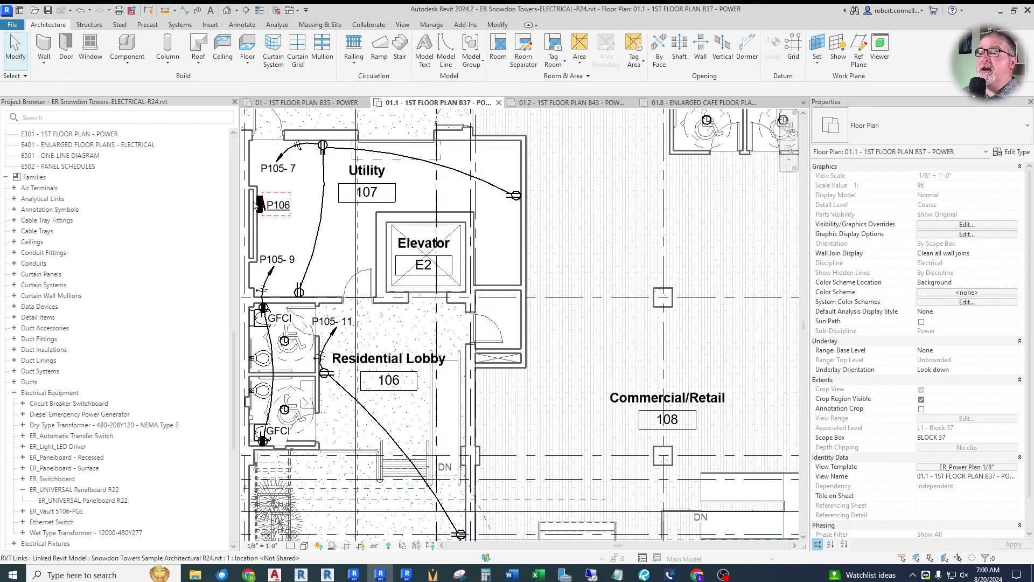
pyautogui.rightClick(259, 201)
pyautogui.click(275, 332)
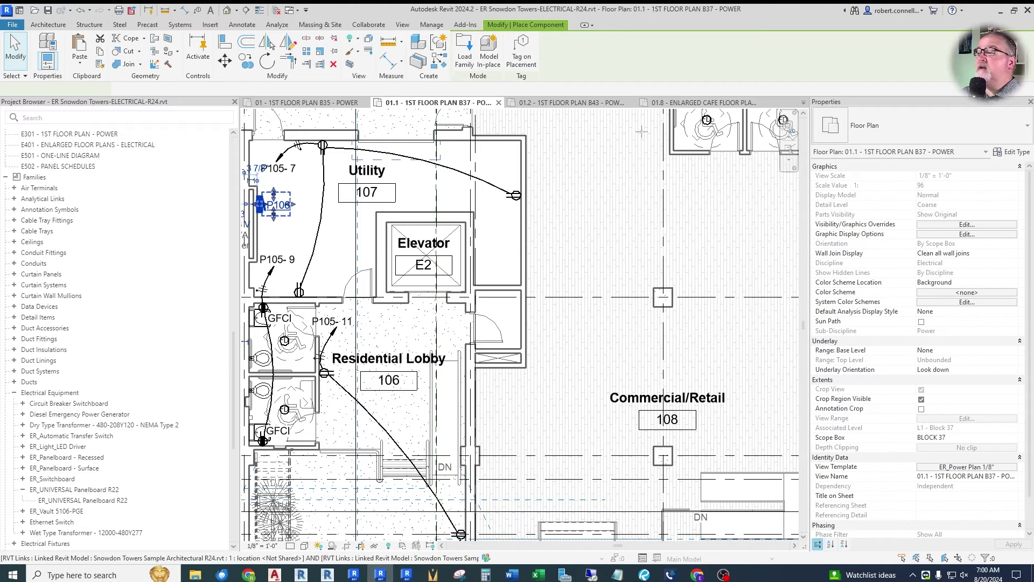
pyautogui.scroll(3, 583, 288)
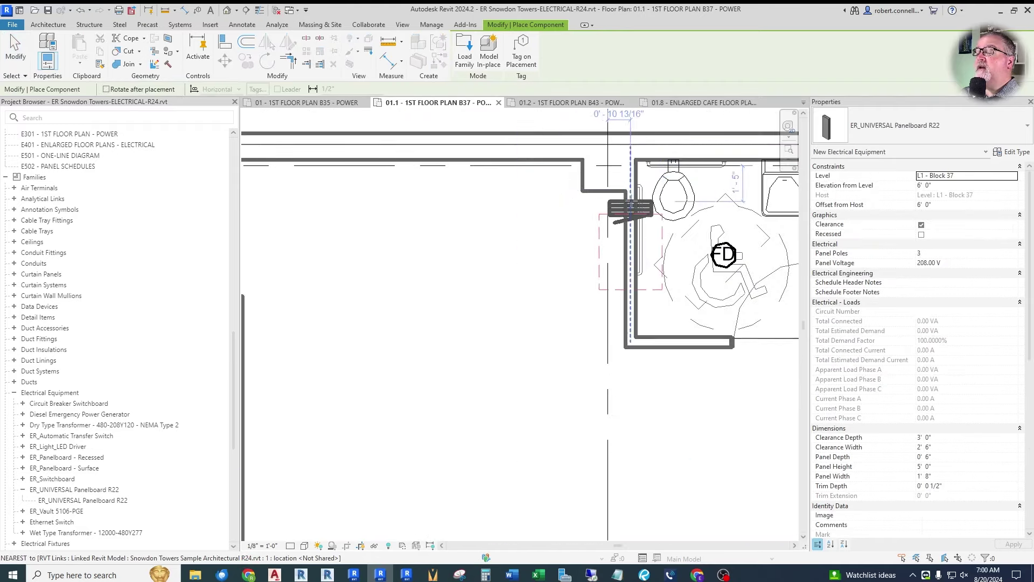
pyautogui.scroll(-2, 377, 210)
pyautogui.scroll(3, 401, 209)
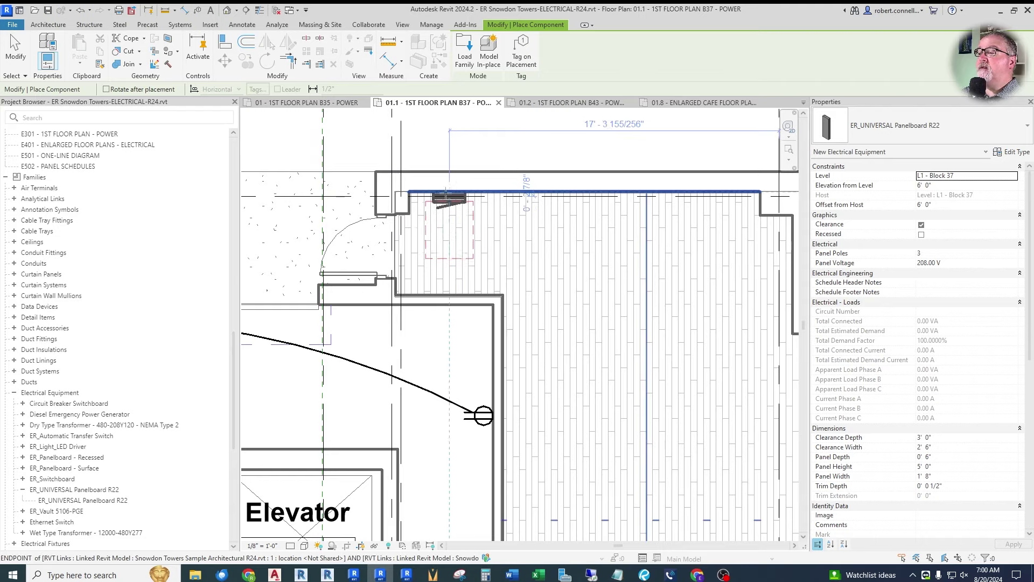
pyautogui.click(443, 195)
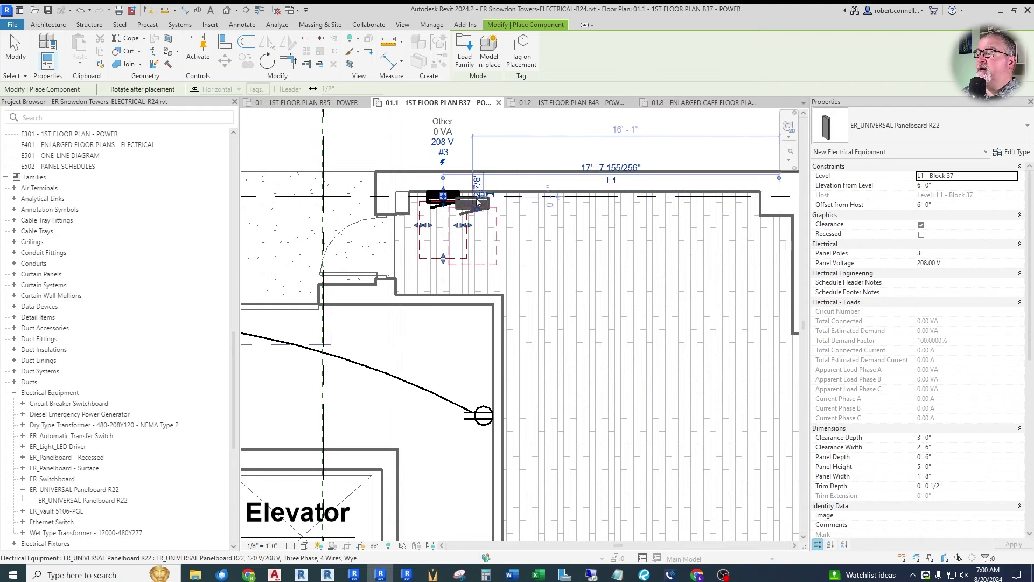
pyautogui.press('Escape')
pyautogui.press('Escape')
# Step: Name the new Commercial/Retail 108 panelboard P108
pyautogui.scroll(-2, 415, 169)
pyautogui.scroll(2, 414, 169)
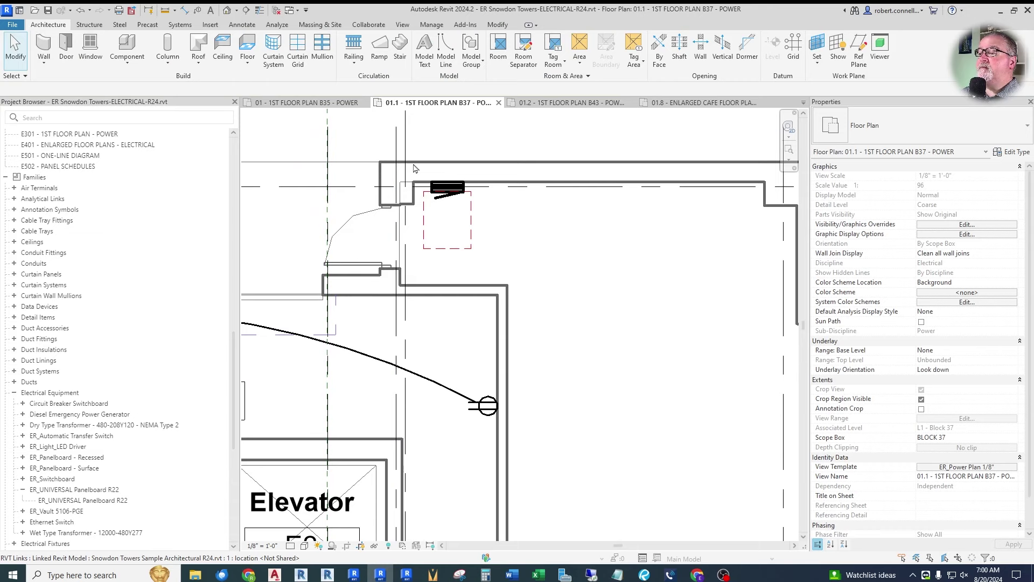
pyautogui.click(447, 188)
pyautogui.scroll(-2, 349, 151)
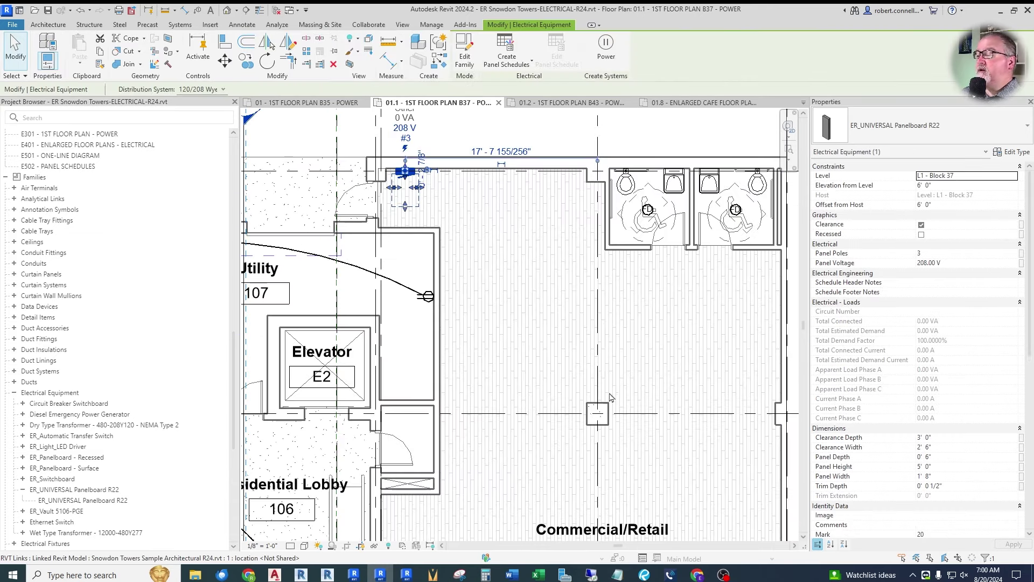
pyautogui.scroll(-1, 525, 320)
pyautogui.scroll(-5, 947, 397)
pyautogui.scroll(-4, 947, 397)
pyautogui.click(953, 379)
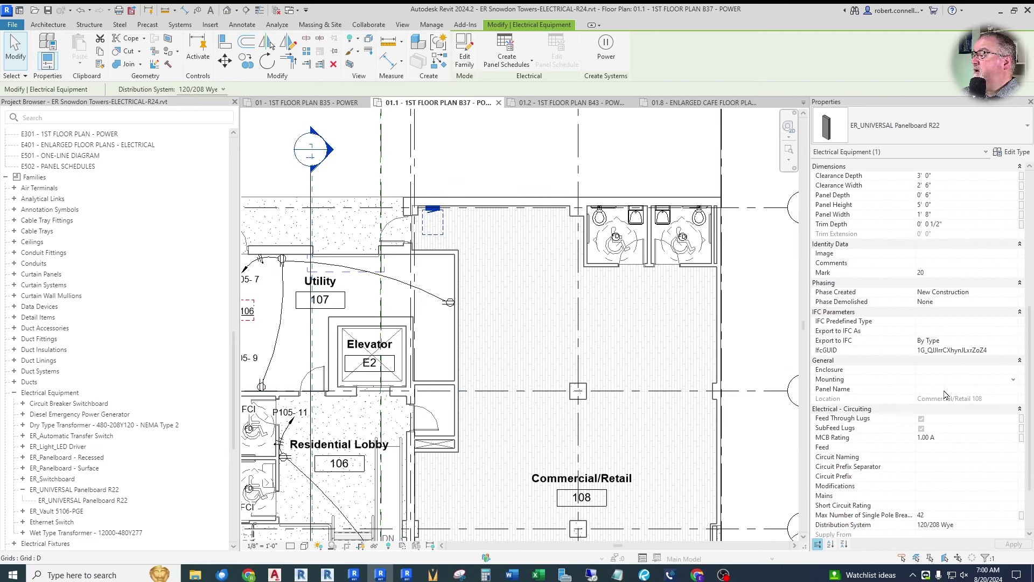
pyautogui.write('P108')
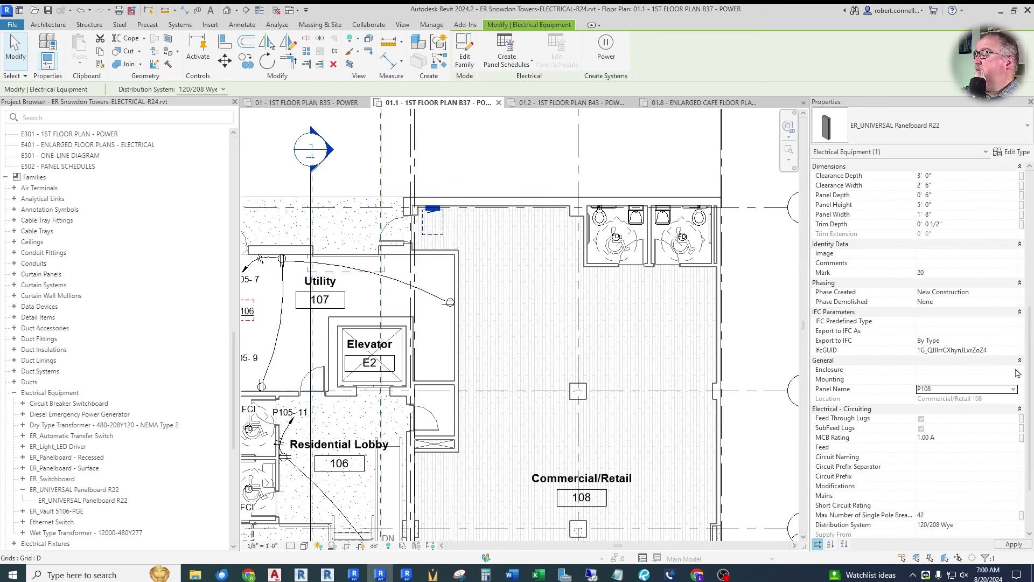
pyautogui.click(1007, 541)
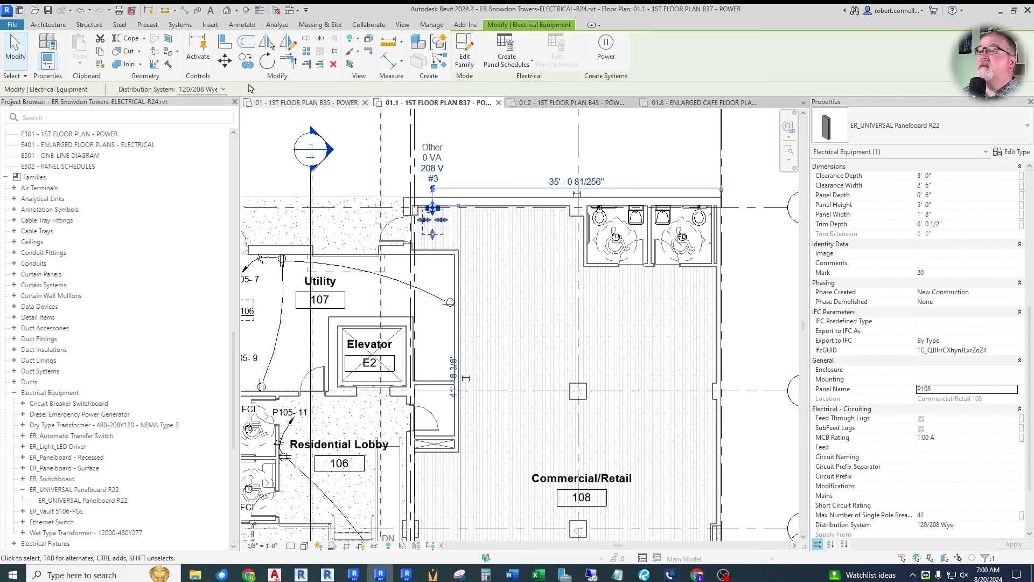
# Step: Tag the P108 panelboard within its clearance outline
pyautogui.press('Escape')
pyautogui.scroll(2, 431, 249)
pyautogui.click(422, 190)
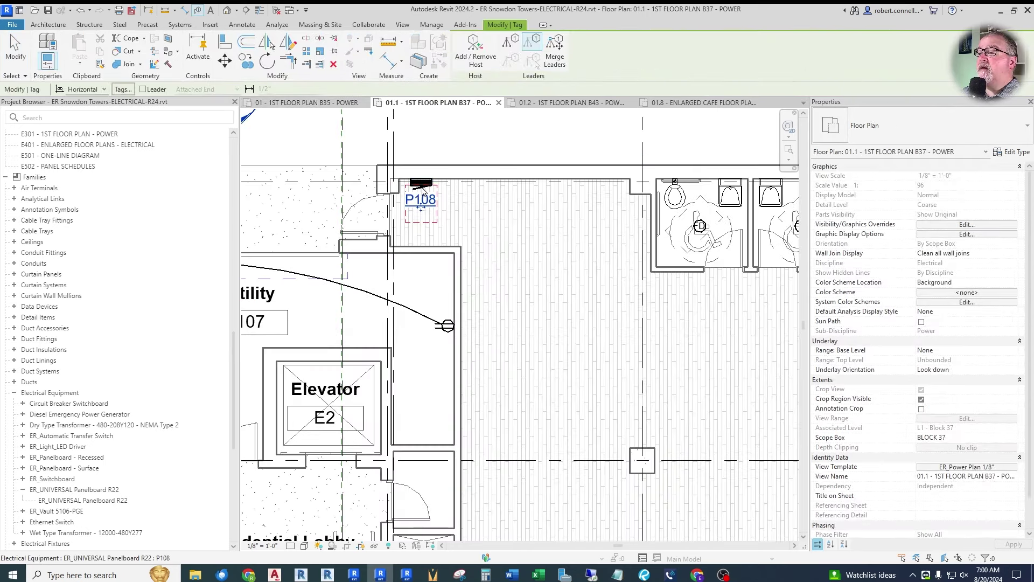
pyautogui.scroll(-3, 431, 236)
pyautogui.press('Escape')
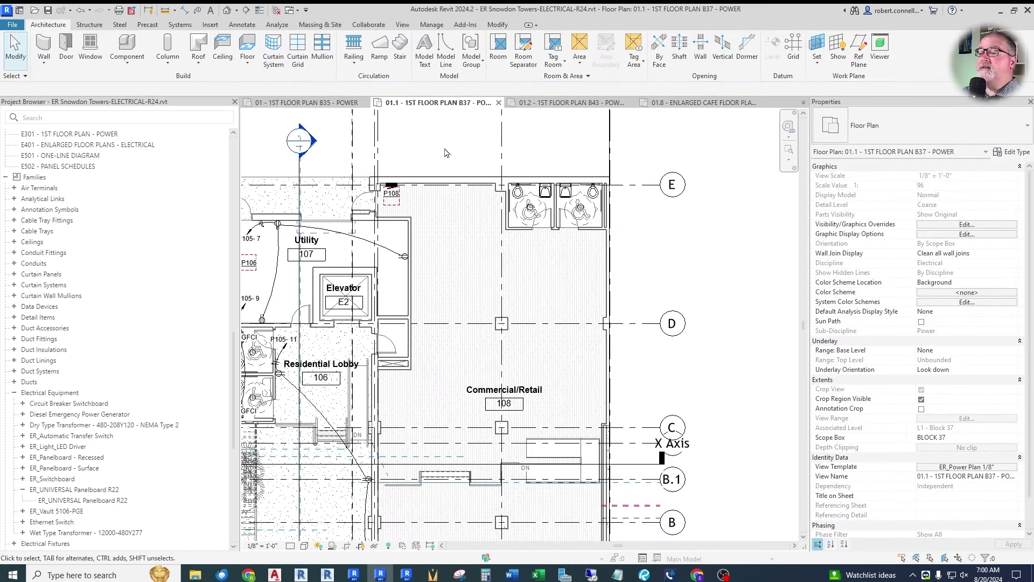
# Step: Place counter duplex receptacles matching the lobby restroom ones beside the sinks on the shared wall of the two Commercial/Retail 108 restrooms
pyautogui.scroll(-2, 444, 153)
pyautogui.scroll(4, 338, 255)
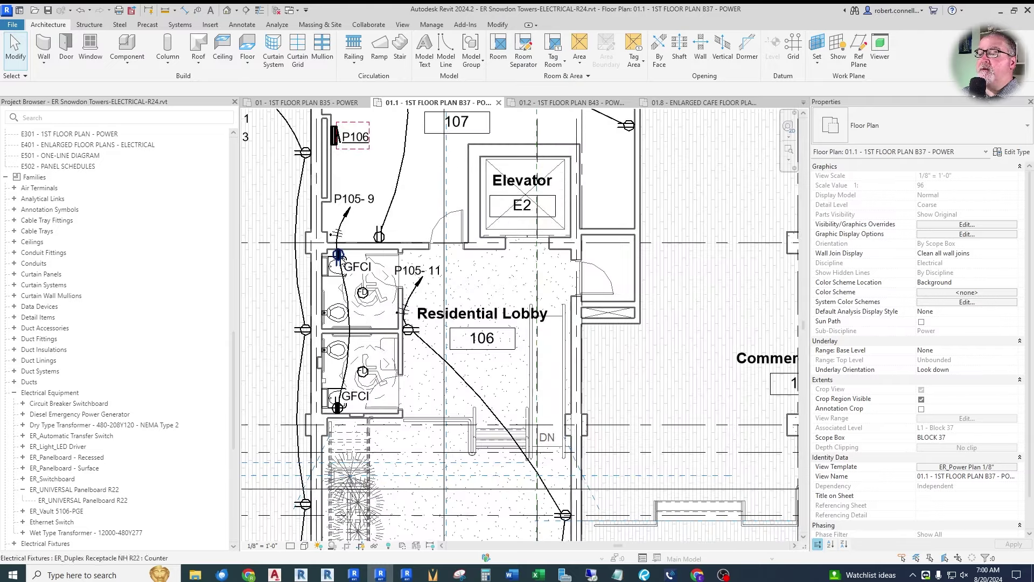
pyautogui.click(338, 255)
pyautogui.press('Escape')
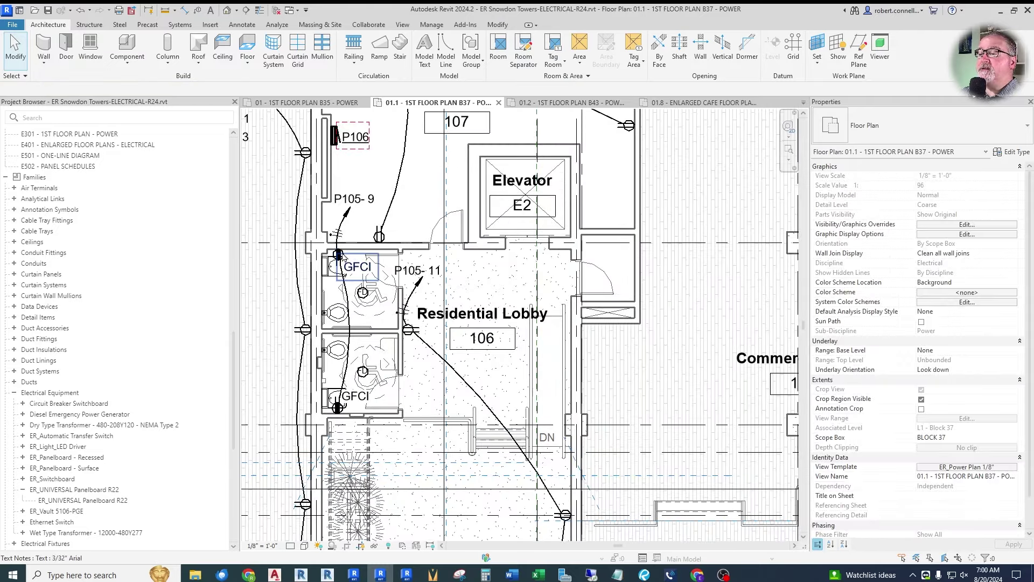
pyautogui.click(338, 255)
pyautogui.rightClick(338, 248)
pyautogui.click(410, 370)
pyautogui.scroll(5, 329, 291)
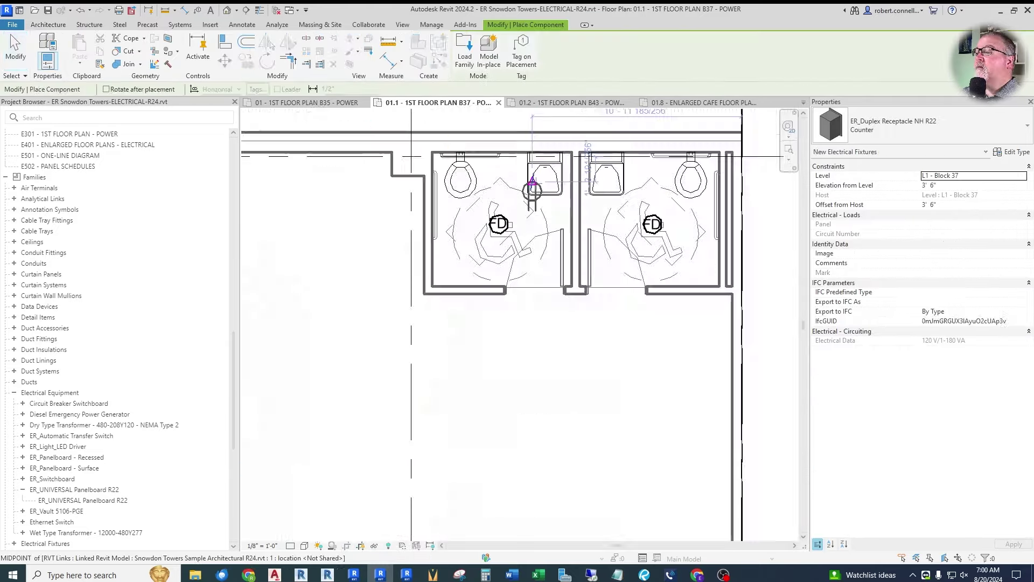
pyautogui.click(577, 170)
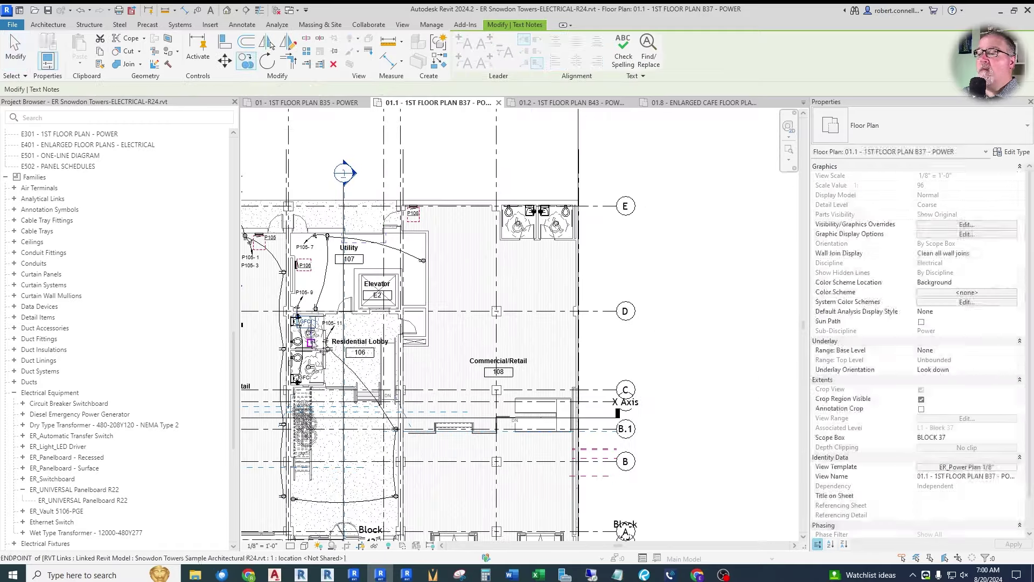
# Step: Copy the GFCI text note from the lobby restroom to the counter receptacles in both Commercial/Retail 108 restrooms
pyautogui.scroll(4, 598, 191)
pyautogui.click(598, 191)
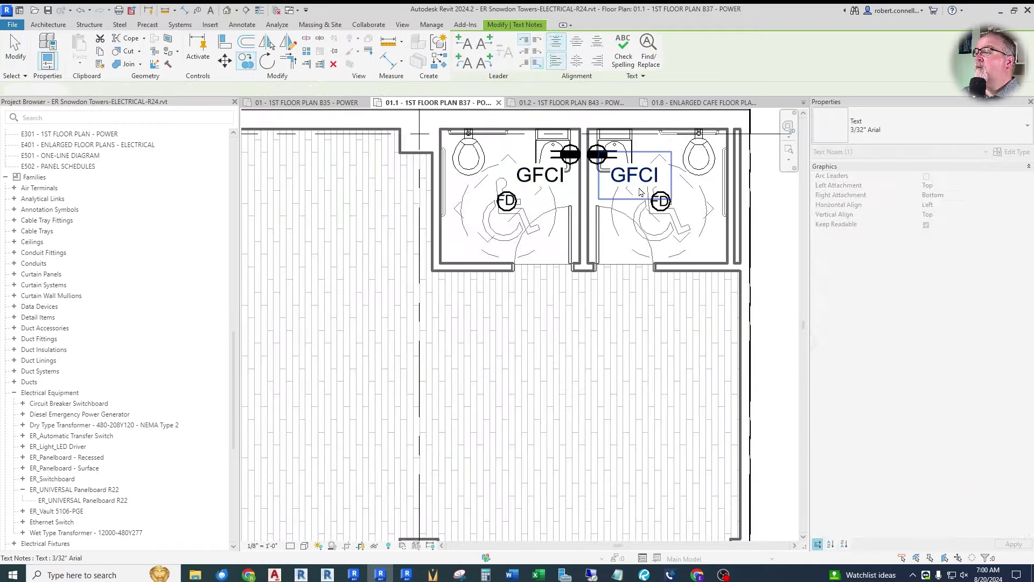
# Step: Place ER_Duplex Receptacle NH R22 receptacles in Commercial/Retail 108 on the rear wall near P108 and along the utility and lobby side walls
pyautogui.press('Escape')
pyautogui.scroll(-5, 661, 143)
pyautogui.scroll(3, 570, 125)
pyautogui.press('c')
pyautogui.press('m')
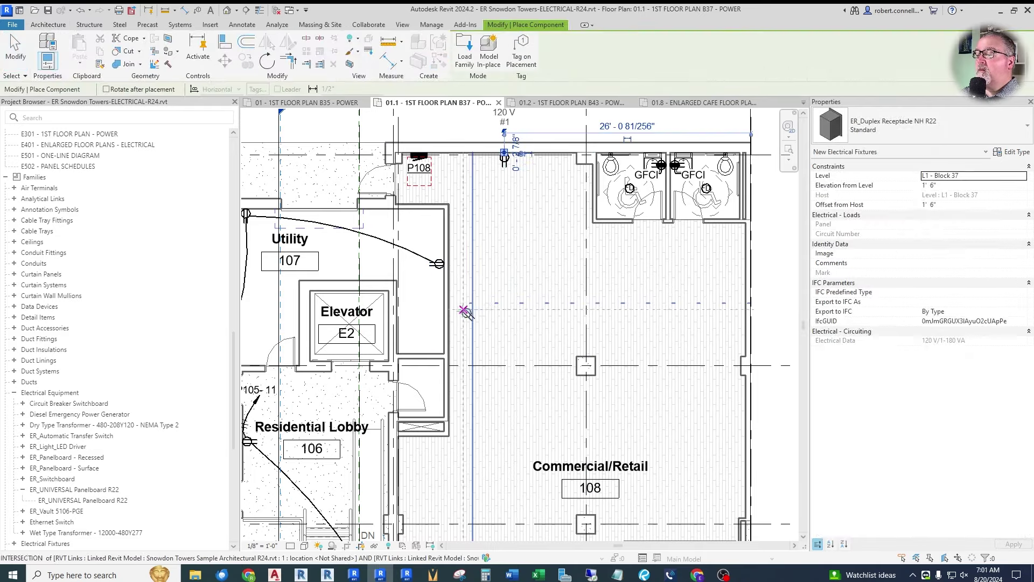
pyautogui.scroll(-4, 463, 301)
pyautogui.scroll(5, 474, 249)
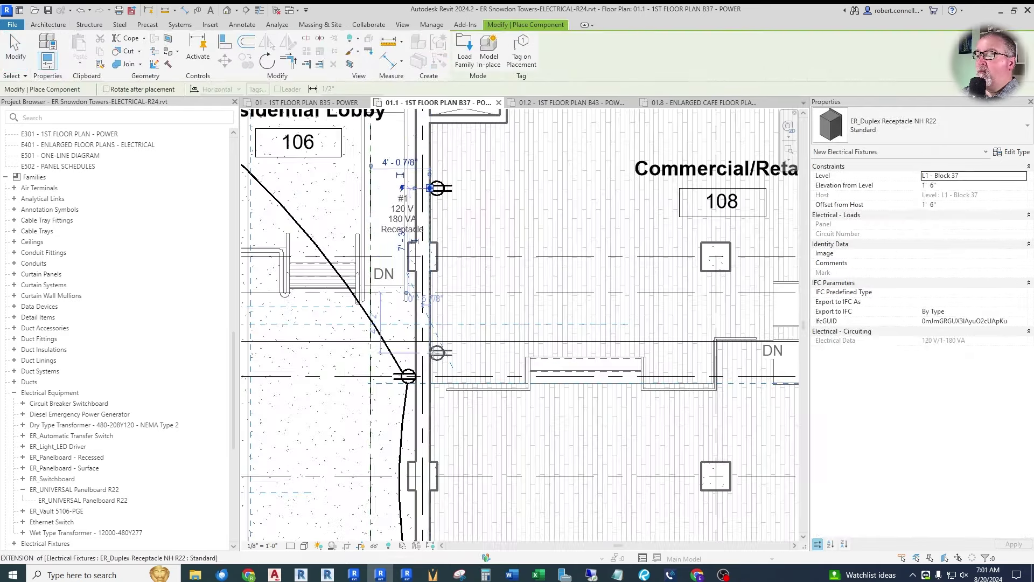
pyautogui.scroll(1, 438, 185)
pyautogui.scroll(-1, 593, 349)
pyautogui.scroll(1, 593, 349)
pyautogui.scroll(2, 681, 341)
pyautogui.scroll(-2, 612, 374)
pyautogui.scroll(5, 612, 373)
pyautogui.press('Escape')
# Step: Place more duplex receptacles along the side wall of Commercial/Retail 108 opposite the Residential Lobby
pyautogui.press('c')
pyautogui.press('m')
pyautogui.scroll(-5, 547, 184)
pyautogui.scroll(1, 547, 185)
pyautogui.click(547, 185)
pyautogui.moveTo(547, 185); pyautogui.dragTo(540, 222, button='middle')
pyautogui.scroll(-3, 540, 221)
pyautogui.scroll(4, 567, 290)
pyautogui.scroll(-2, 566, 290)
pyautogui.press('Escape')
pyautogui.press('Escape')
pyautogui.scroll(-2, 525, 248)
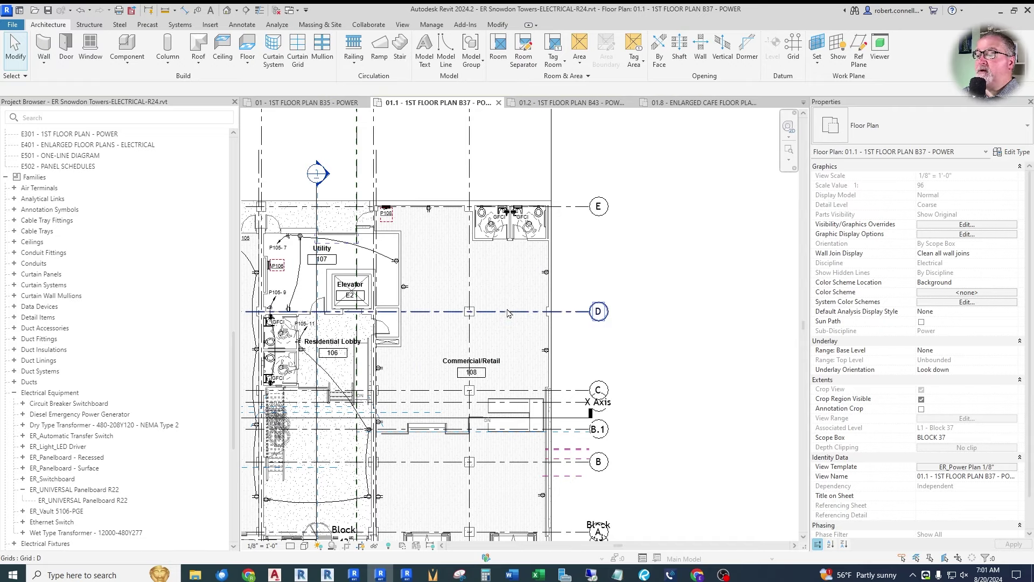
# Step: Cut a building section lengthwise through Commercial/Retail 105, facing its outer side wall, and reduce its view depth toward that wall
pyautogui.scroll(-2, 509, 312)
pyautogui.scroll(3, 484, 381)
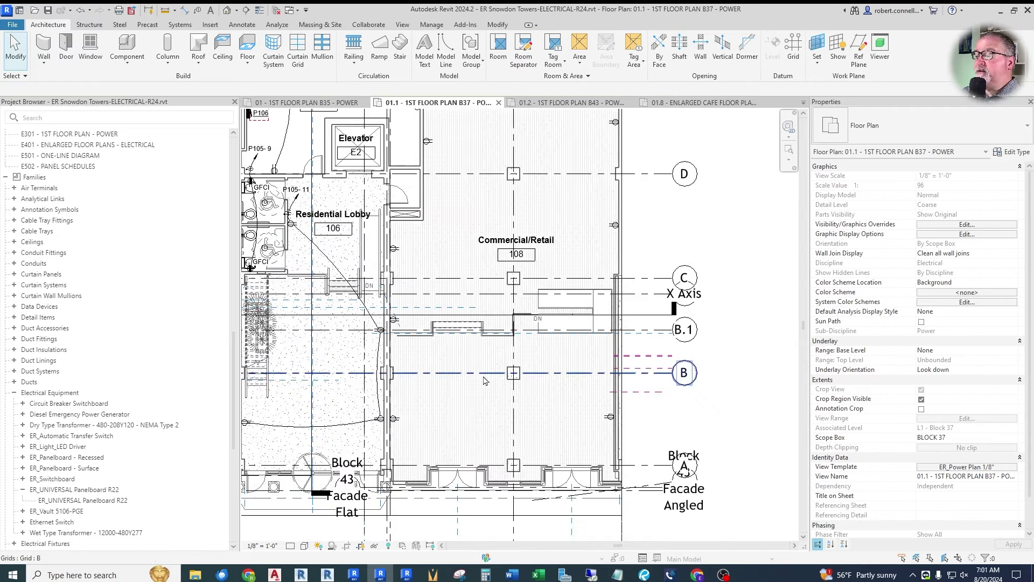
pyautogui.scroll(3, 484, 381)
pyautogui.scroll(-2, 440, 245)
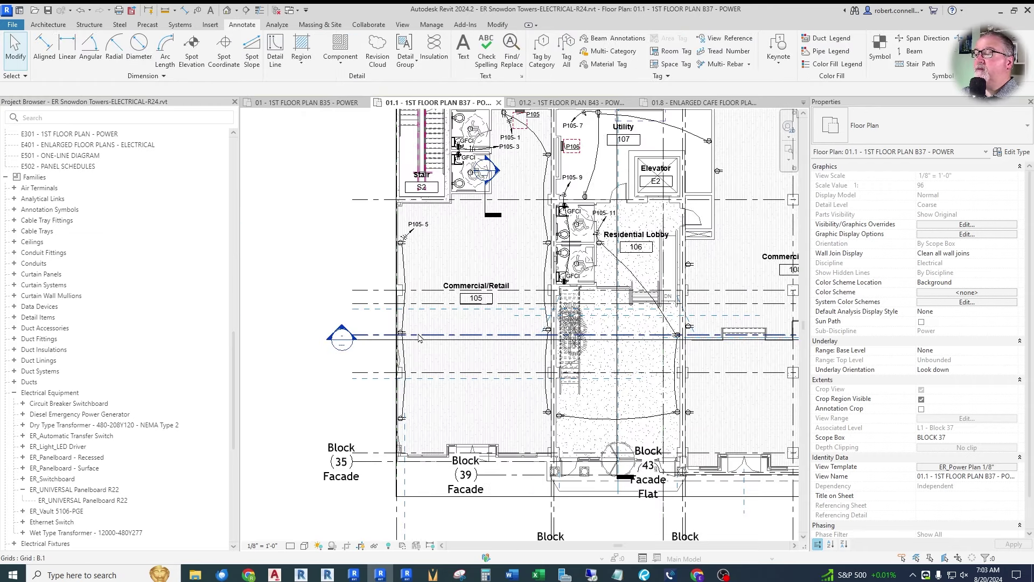
pyautogui.scroll(-1, 360, 337)
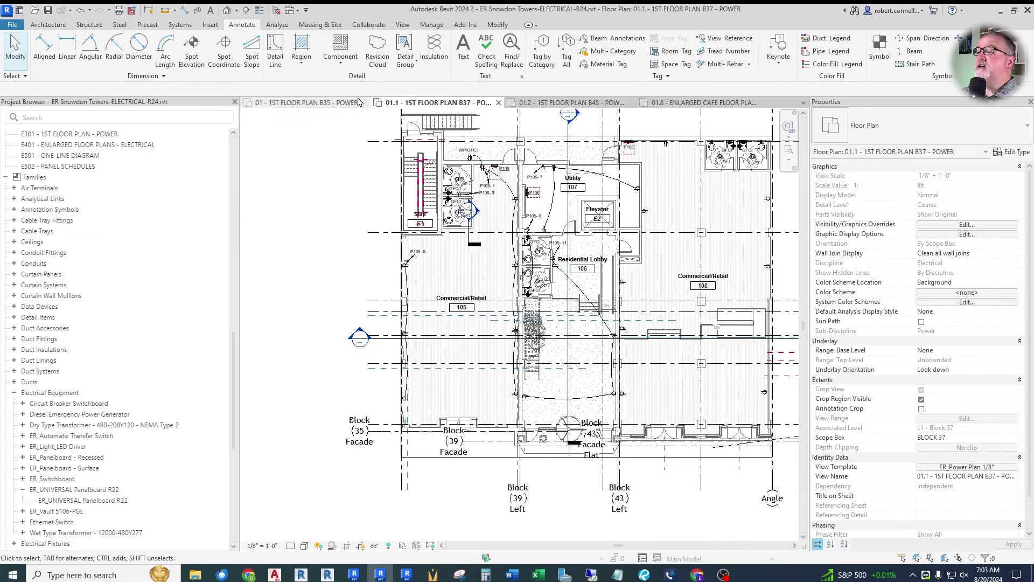
pyautogui.click(246, 10)
pyautogui.scroll(2, 404, 392)
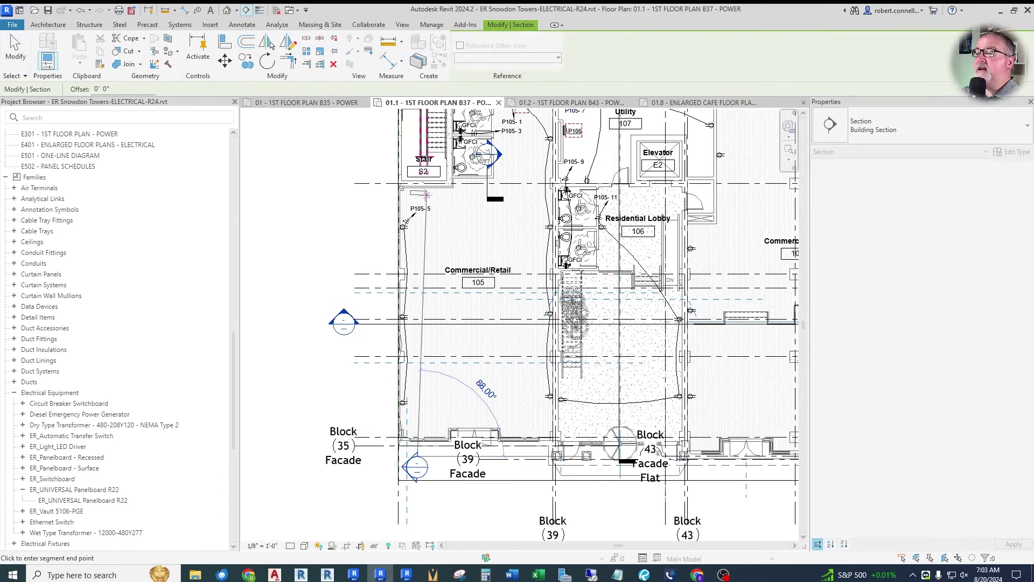
pyautogui.click(418, 177)
pyautogui.press('Escape')
pyautogui.press('Escape')
pyautogui.scroll(2, 390, 426)
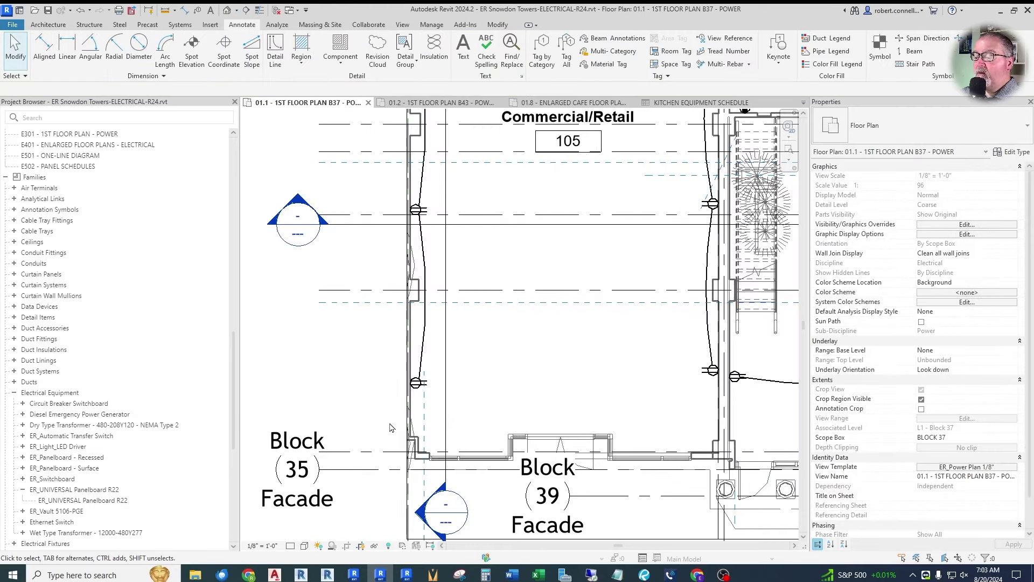
pyautogui.click(446, 391)
pyautogui.moveTo(336, 220); pyautogui.dragTo(384, 213)
pyautogui.press('Escape')
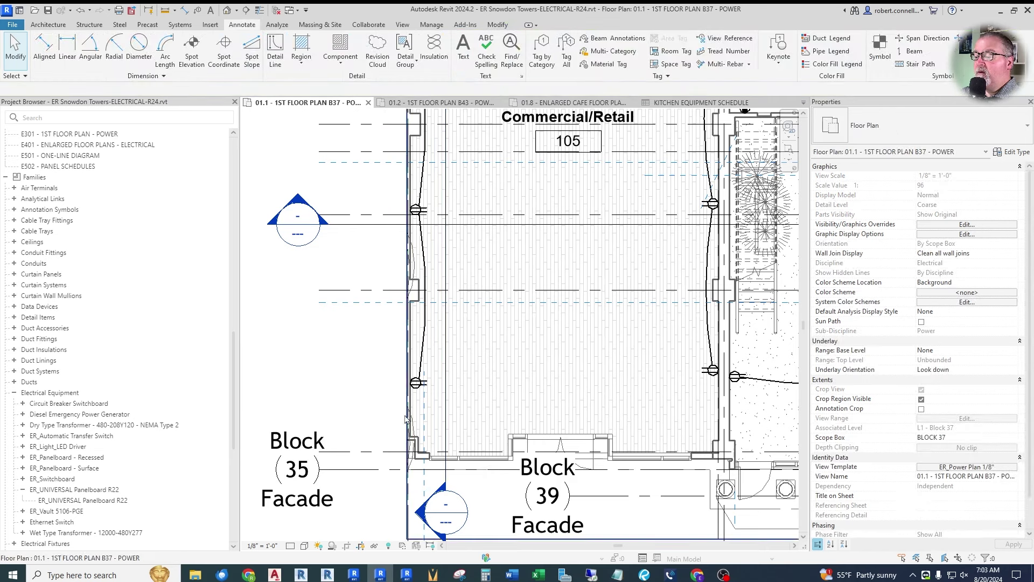
# Step: Open the new section and assign it the ER_SECTION ELECT DISTR view template
pyautogui.doubleClick(421, 513)
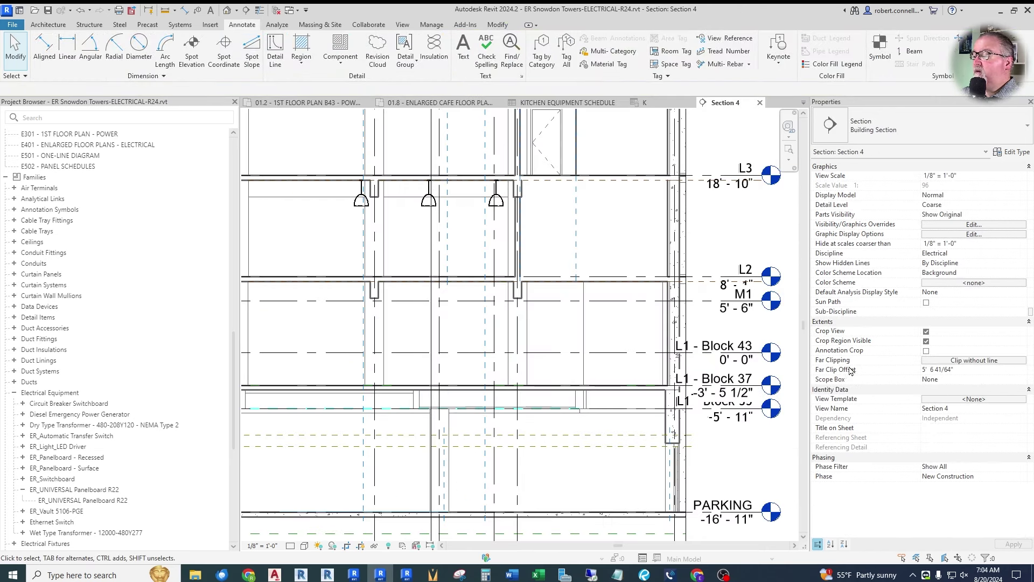
pyautogui.click(965, 399)
pyautogui.click(366, 293)
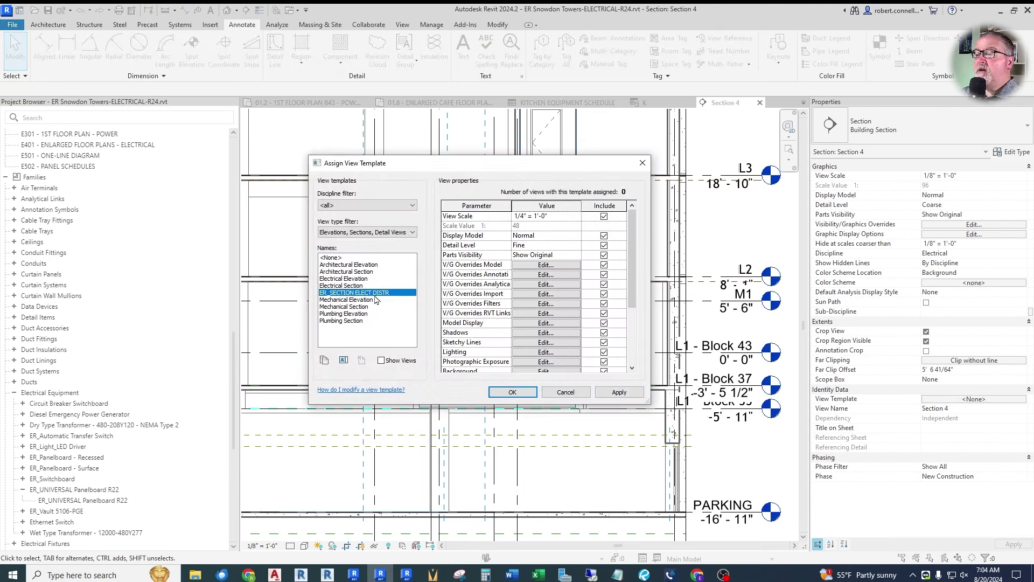
pyautogui.click(512, 392)
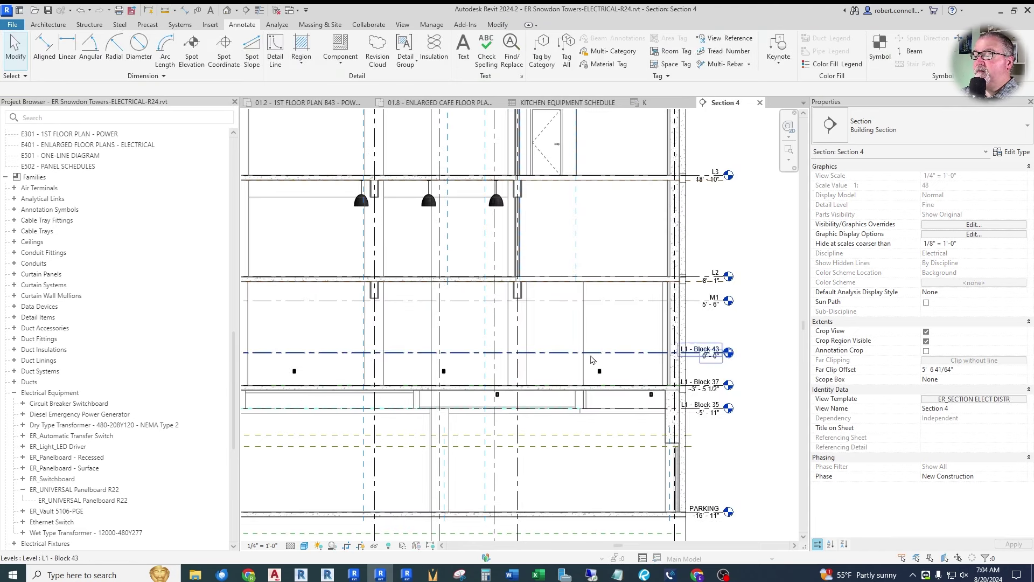
# Step: Examine the duplex receptacles shown in the section between levels L1 - Block 35 and L1 - Block 37
pyautogui.scroll(-2, 607, 338)
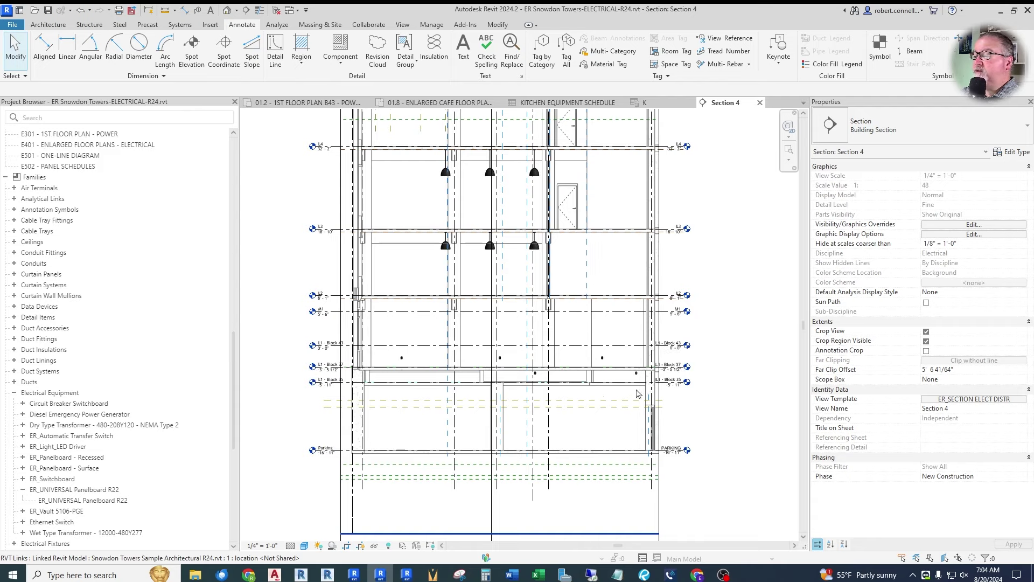
pyautogui.scroll(4, 609, 381)
pyautogui.scroll(2, 321, 372)
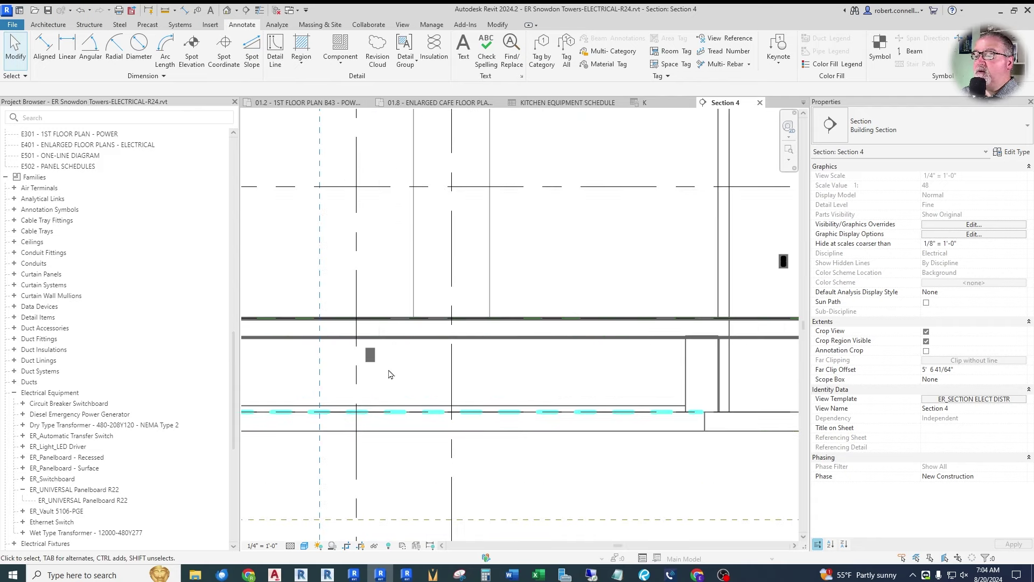
pyautogui.scroll(-3, 374, 365)
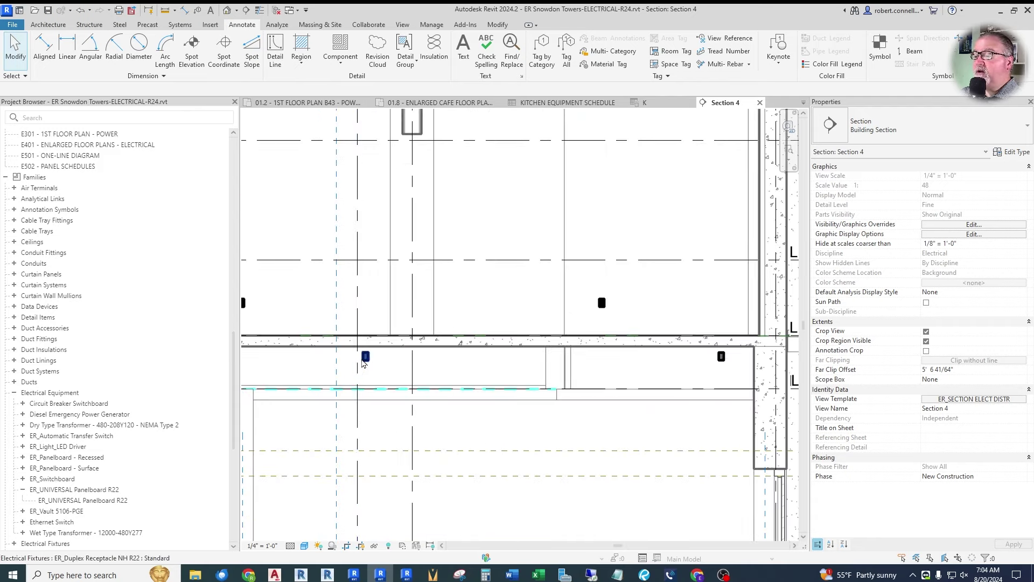
pyautogui.click(363, 356)
pyautogui.click(647, 151)
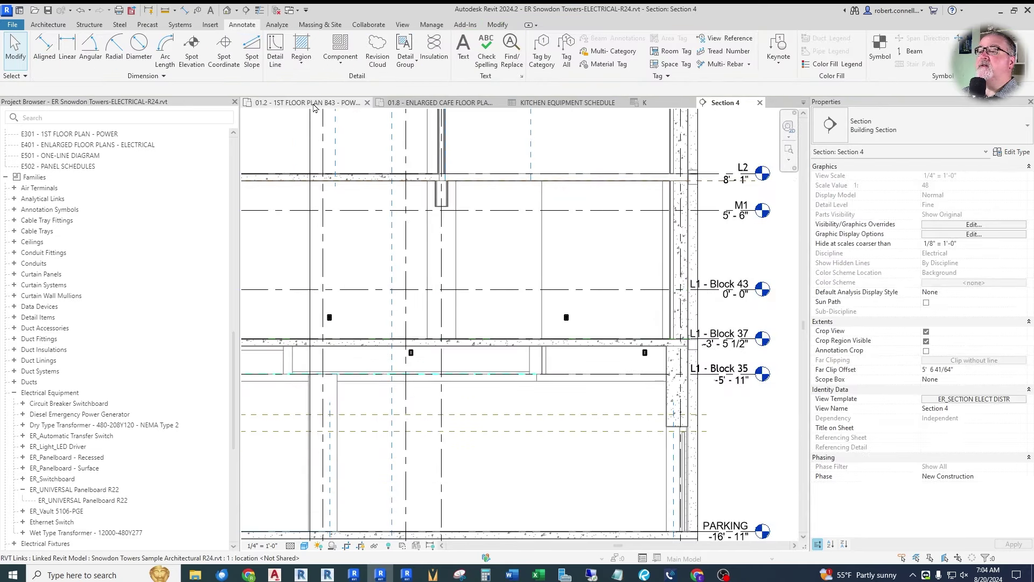
# Step: Return to the 1st floor plan B37 and pull the section's far clip back to the outer side wall of Commercial/Retail 105
pyautogui.hotkey('ctrl', 'Tab')
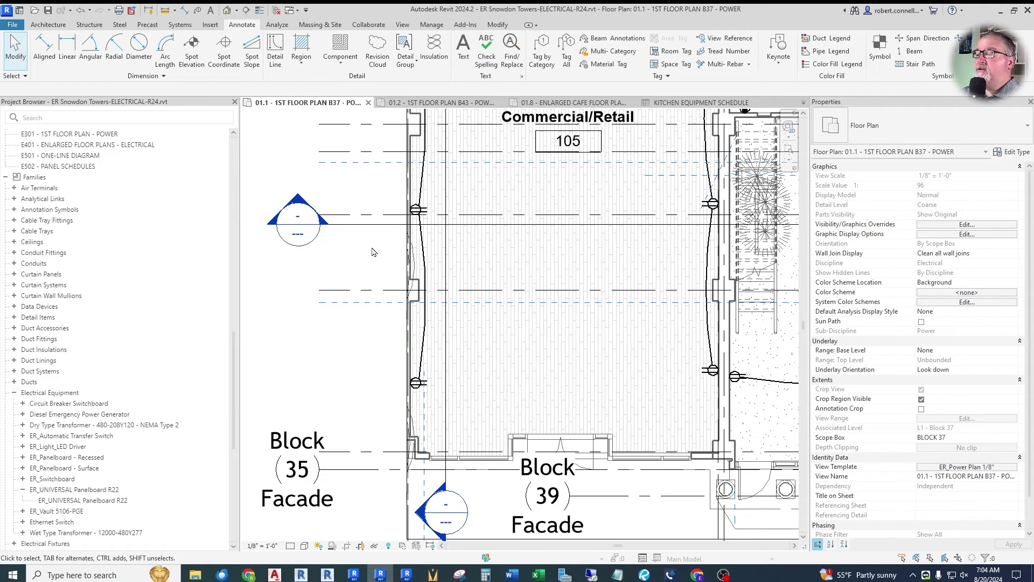
pyautogui.scroll(-2, 376, 313)
pyautogui.scroll(2, 377, 312)
pyautogui.click(449, 401)
pyautogui.scroll(2, 371, 199)
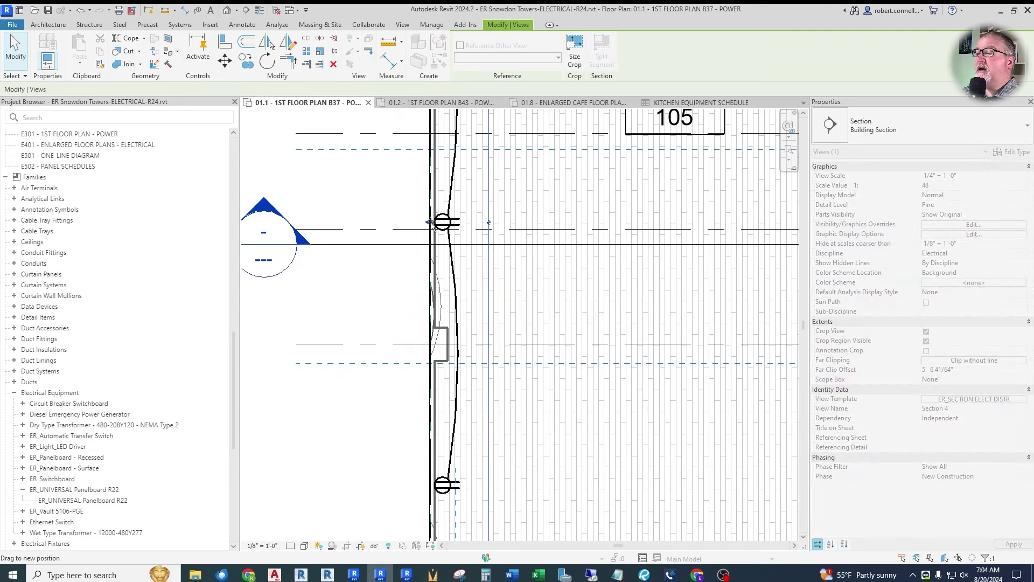
pyautogui.click(482, 233)
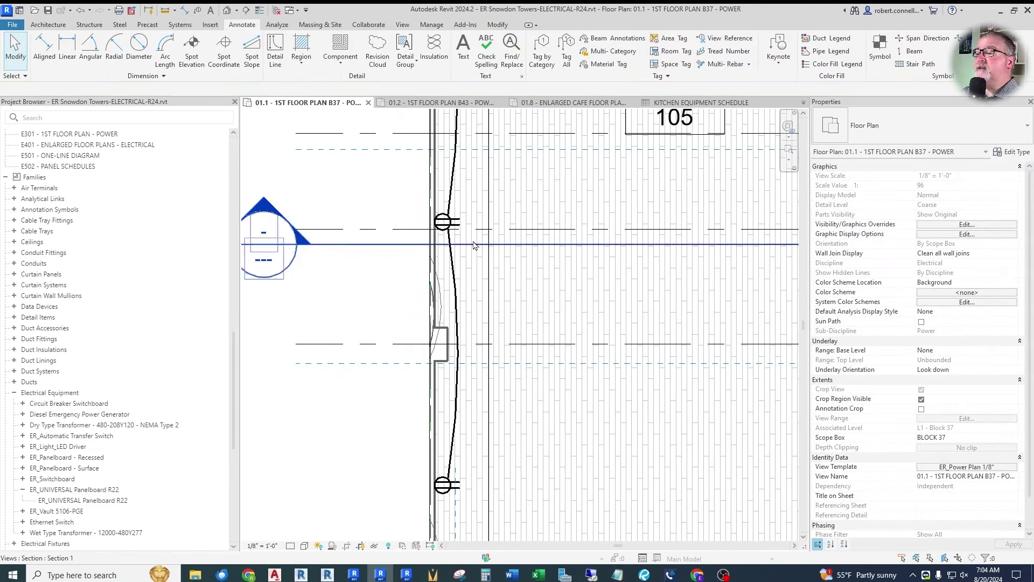
pyautogui.scroll(-4, 565, 201)
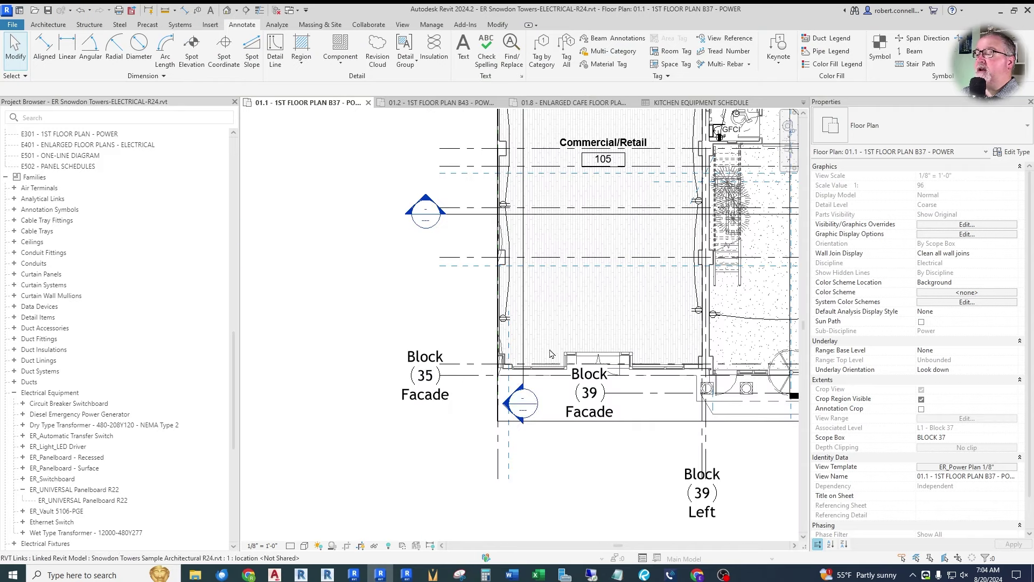
# Step: Reopen the section and inspect the duplex receptacles on the Commercial/Retail 105 wall above L1 - Block 37
pyautogui.doubleClick(505, 407)
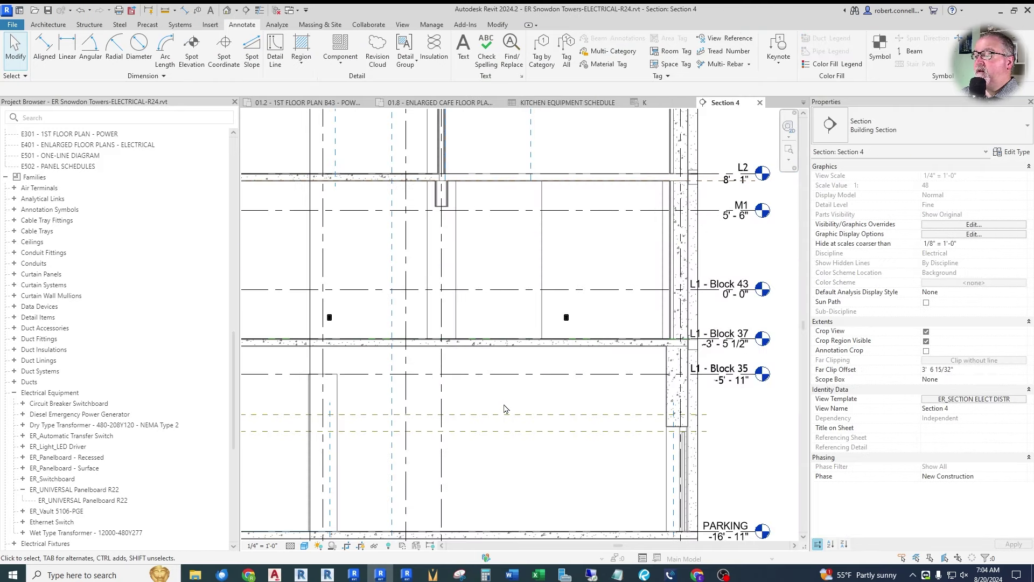
pyautogui.scroll(3, 668, 343)
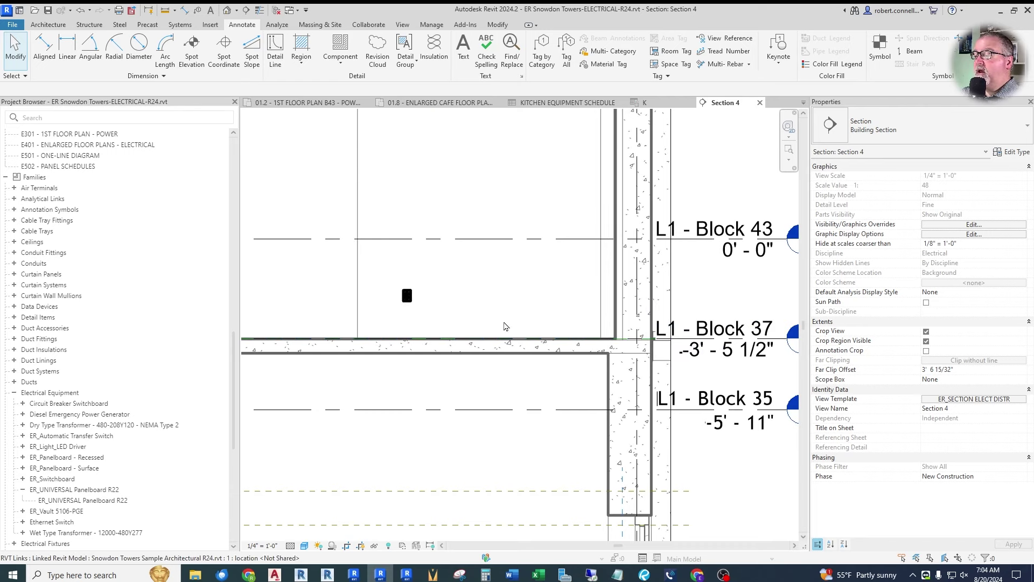
pyautogui.scroll(3, 374, 322)
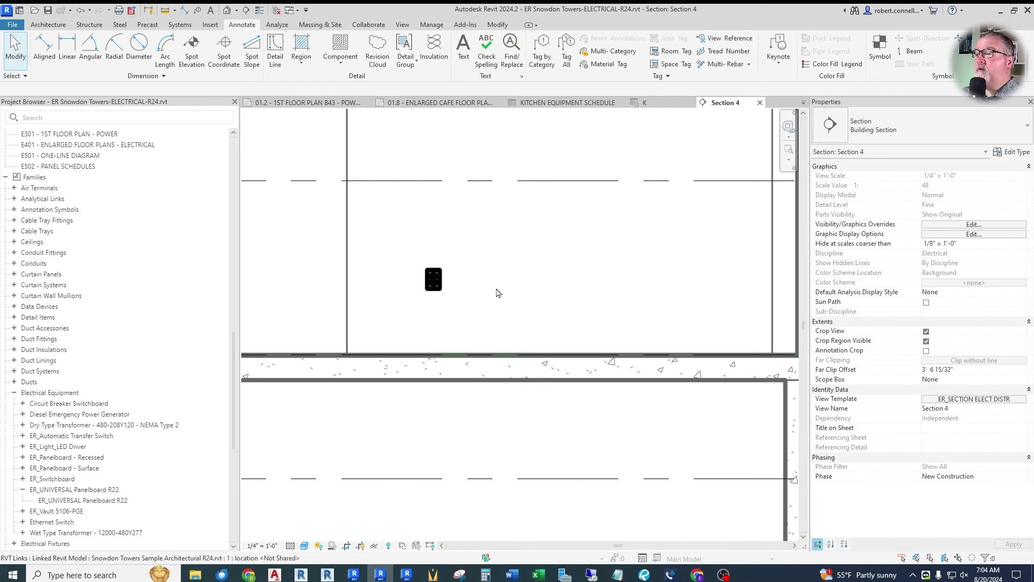
pyautogui.scroll(-1, 496, 293)
pyautogui.scroll(5, 509, 277)
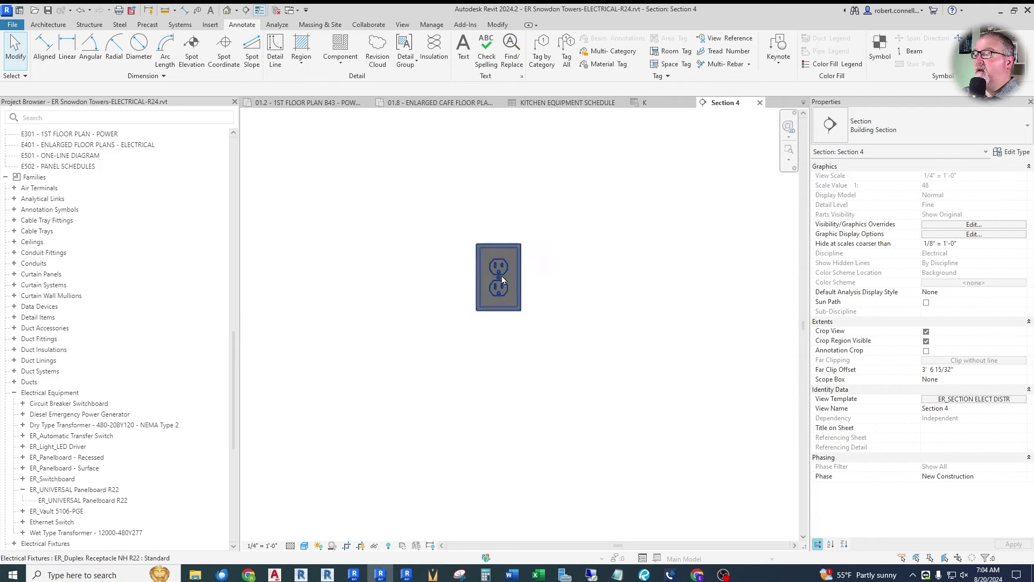
pyautogui.scroll(2, 474, 246)
pyautogui.scroll(-12, 431, 266)
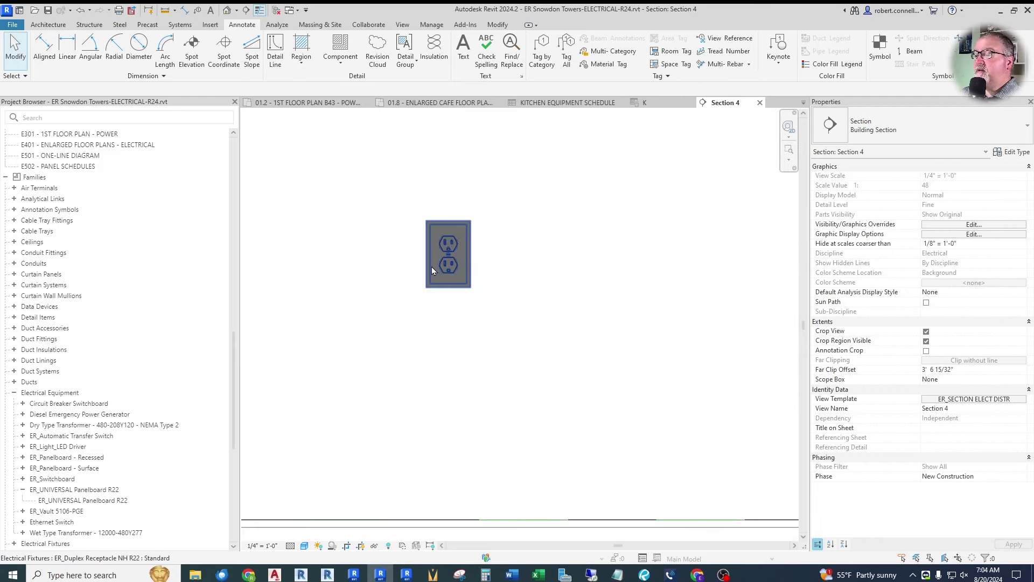
pyautogui.scroll(-3, 376, 310)
pyautogui.scroll(3, 416, 221)
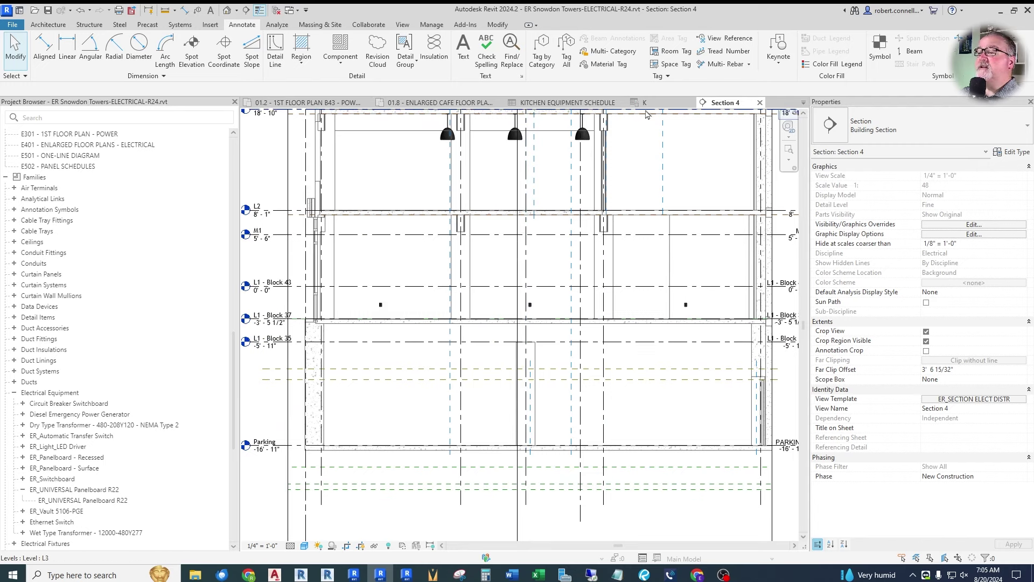
# Step: Return to the 01.1 first floor power plan and close all other open views
pyautogui.click(804, 103)
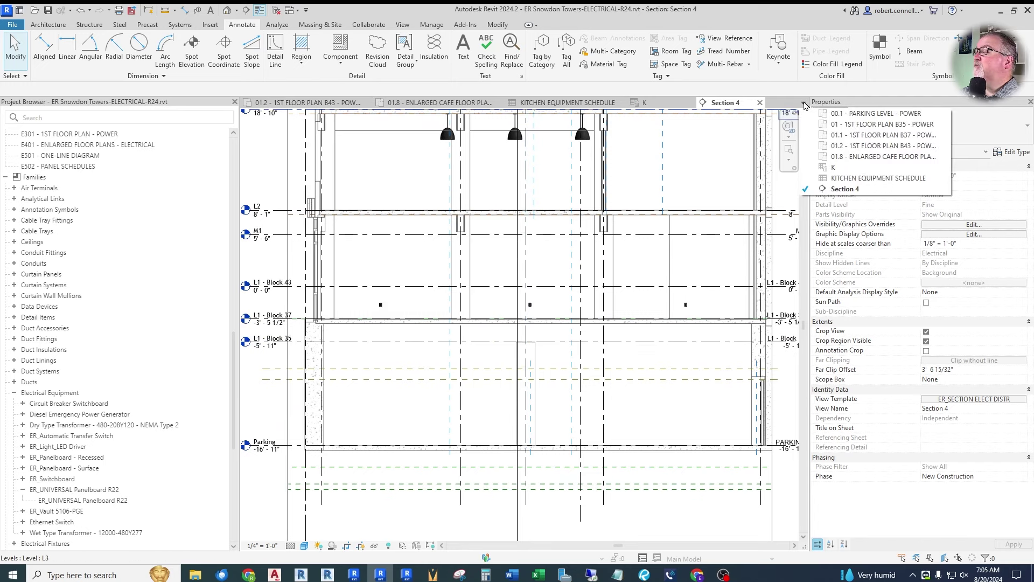
pyautogui.click(857, 136)
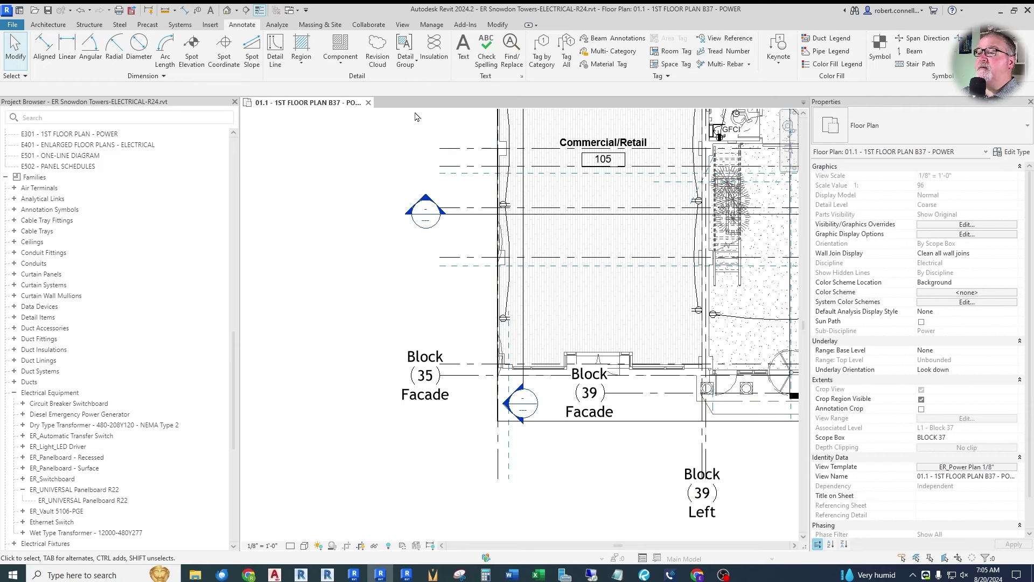
# Step: Move the section from Commercial/Retail 105 into Residential Lobby 106, facing their shared wall, and open the section view
pyautogui.scroll(-3, 343, 352)
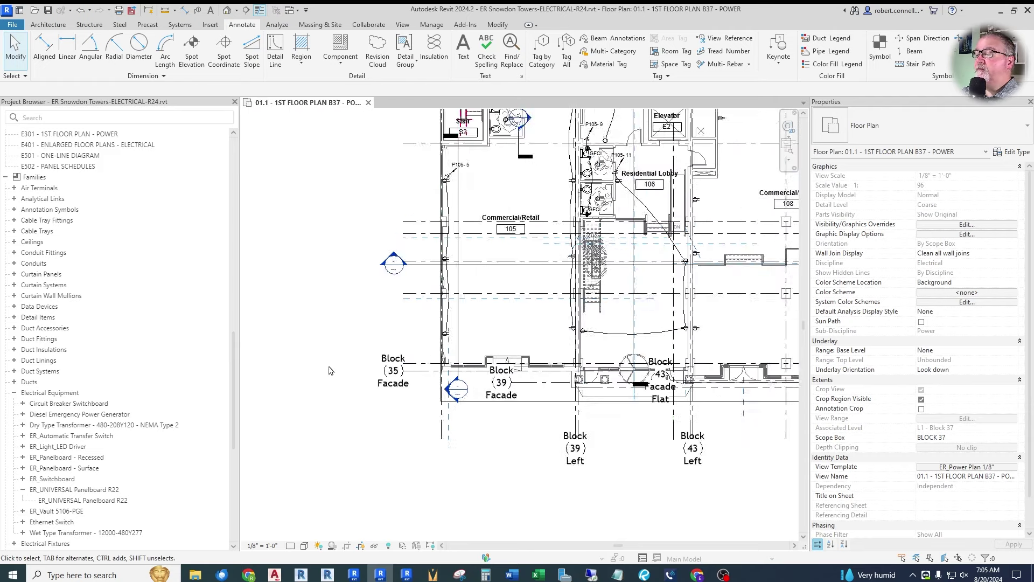
pyautogui.scroll(2, 499, 226)
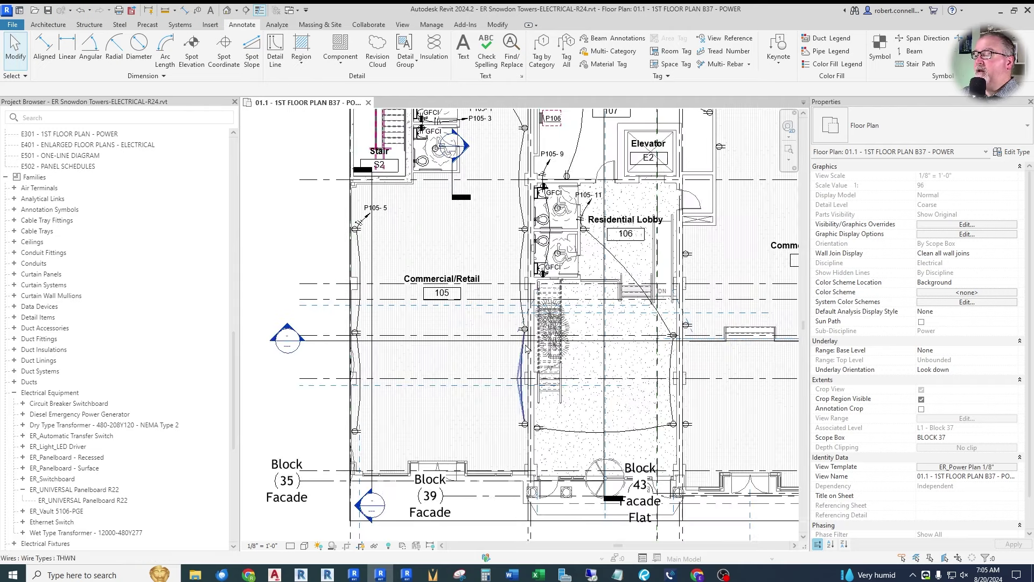
pyautogui.scroll(-1, 441, 305)
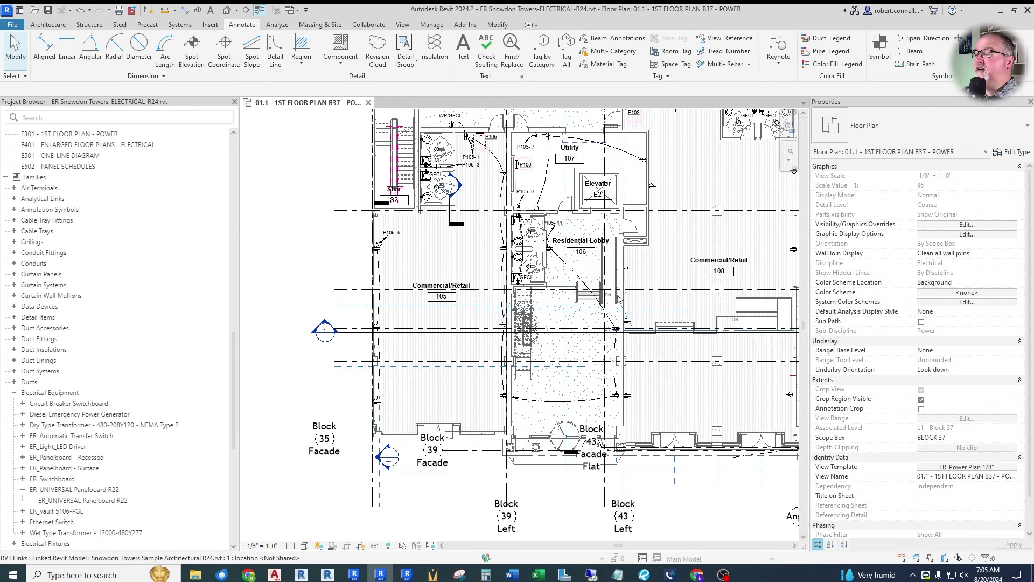
pyautogui.scroll(2, 618, 300)
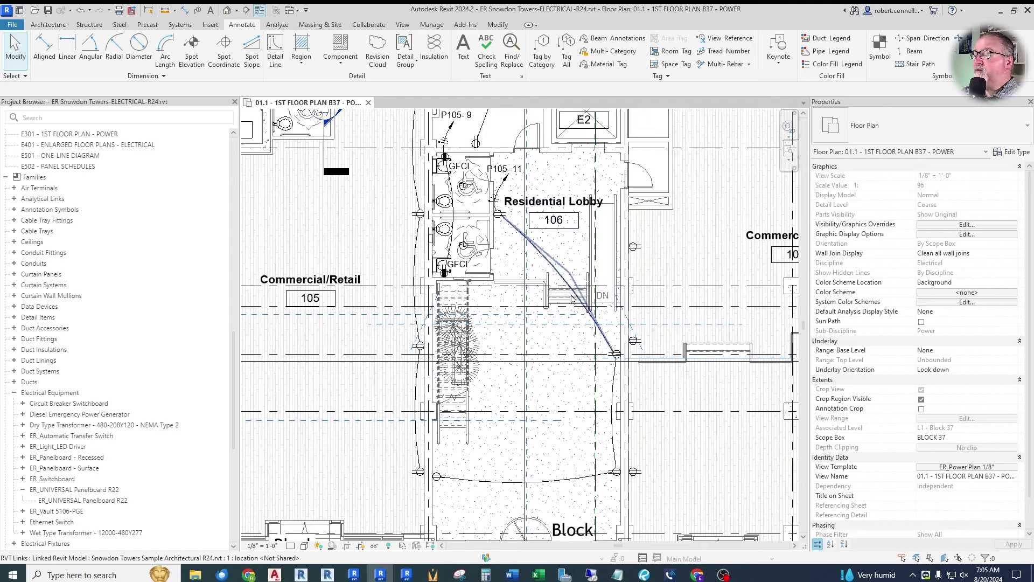
pyautogui.scroll(-1, 498, 239)
pyautogui.scroll(-1, 542, 350)
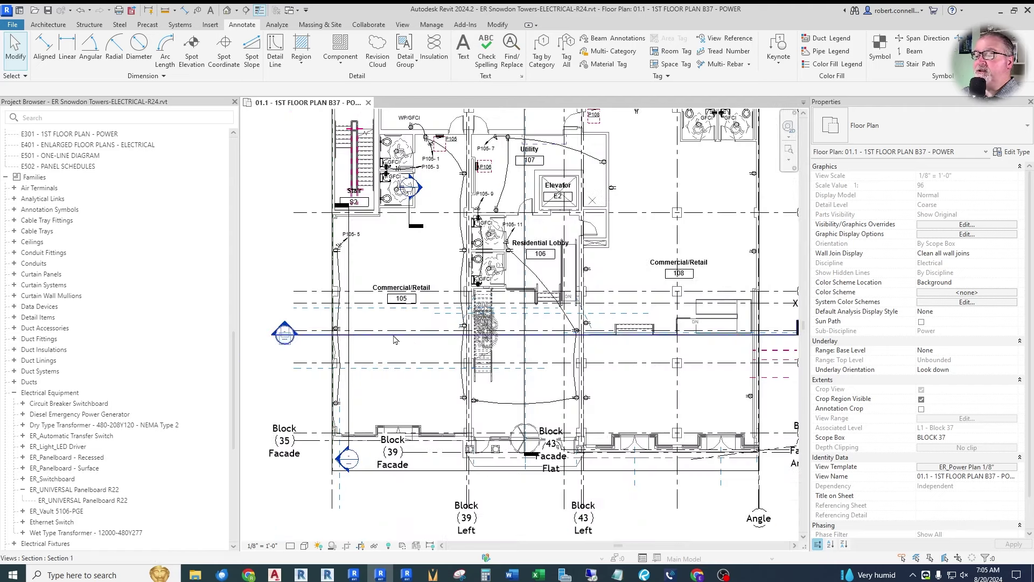
pyautogui.click(353, 358)
pyautogui.moveTo(420, 354); pyautogui.dragTo(511, 353)
pyautogui.press('Escape')
pyautogui.scroll(3, 486, 441)
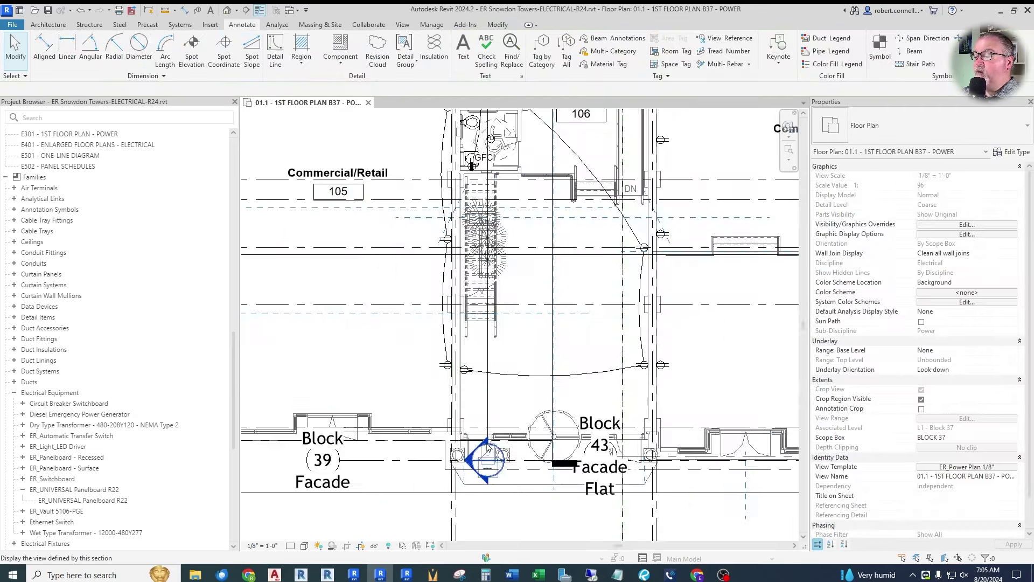
pyautogui.doubleClick(468, 460)
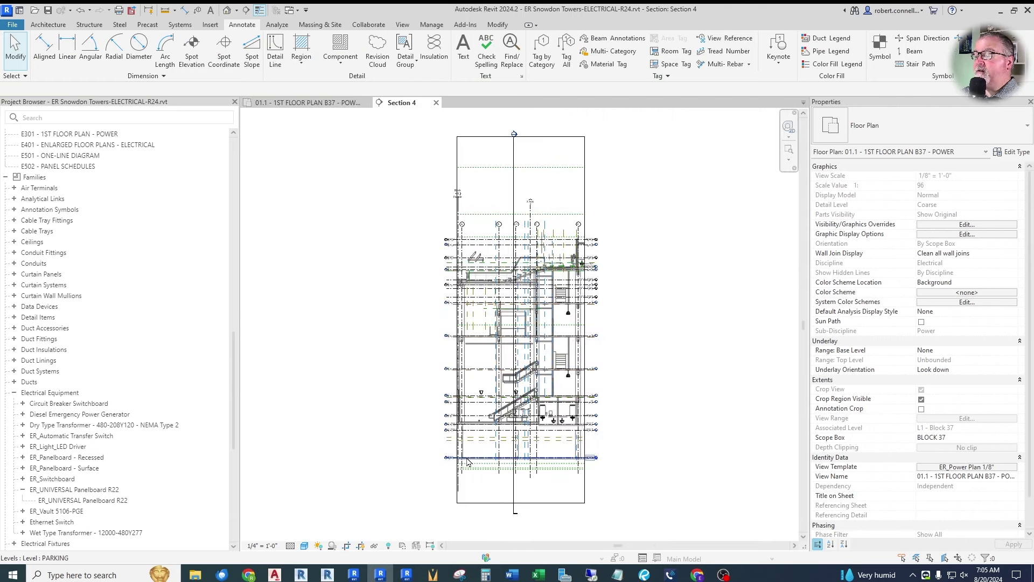
# Step: Measure the finished floor's height above L1 - Block 37 beside the duplex receptacle in the Residential Lobby 106 section, without placing a dimension
pyautogui.scroll(5, 496, 418)
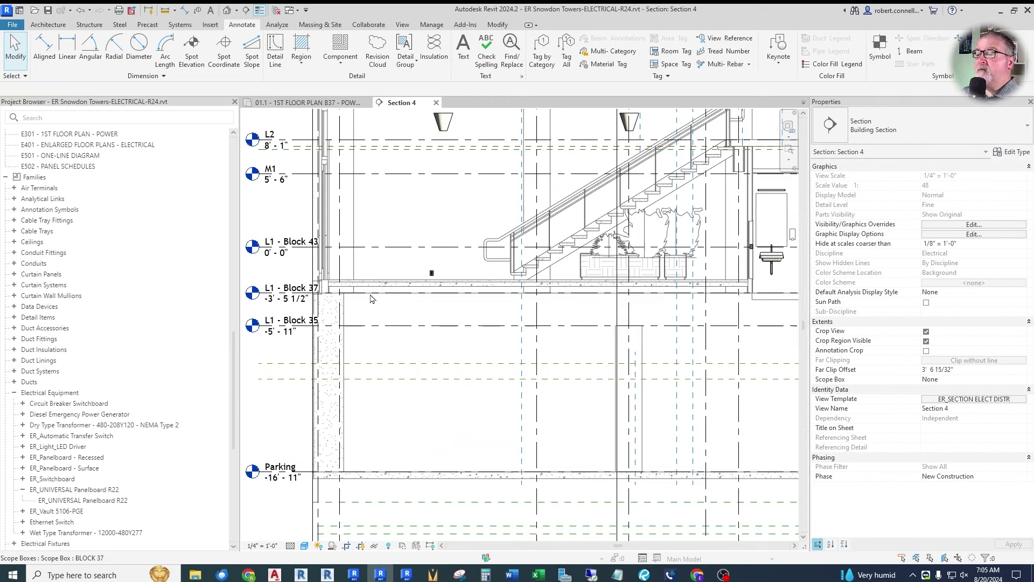
pyautogui.scroll(3, 370, 276)
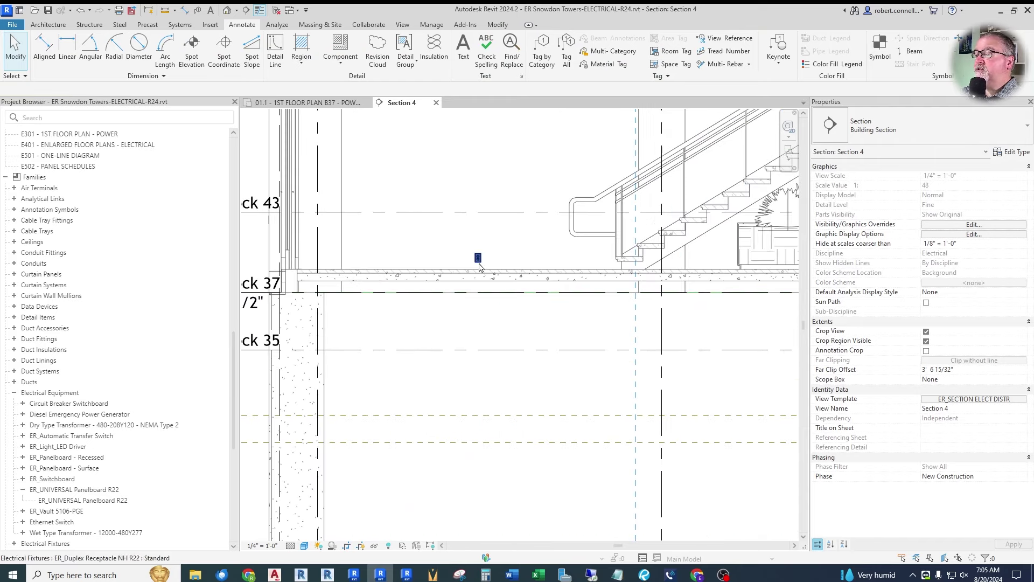
pyautogui.scroll(2, 445, 282)
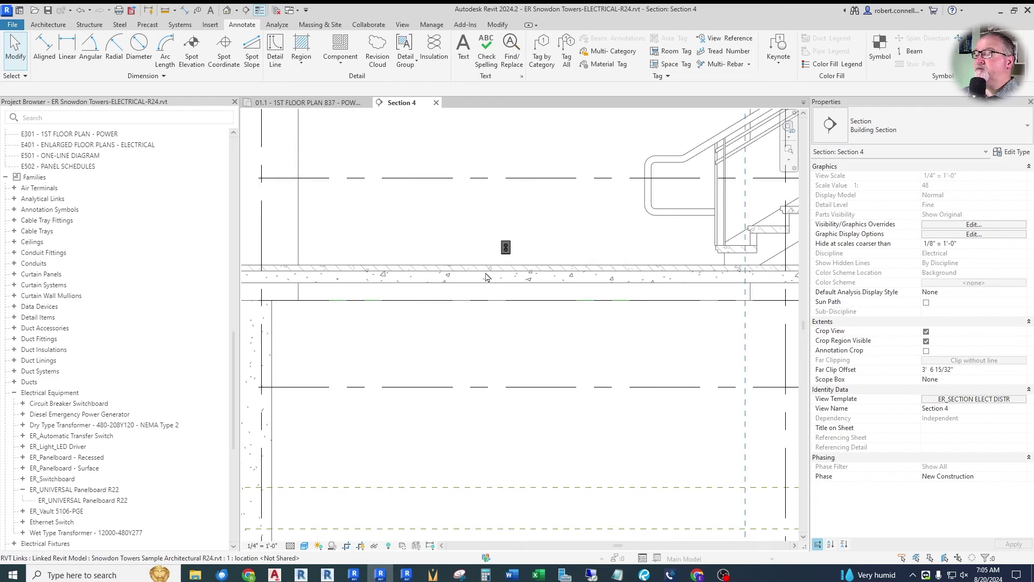
pyautogui.scroll(2, 533, 210)
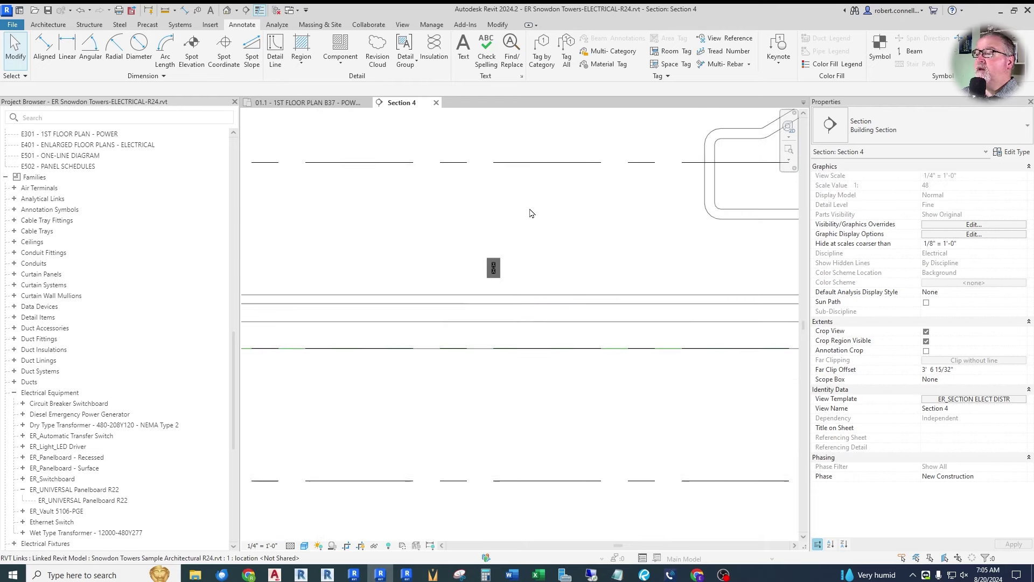
pyautogui.click(495, 260)
pyautogui.scroll(4, 492, 262)
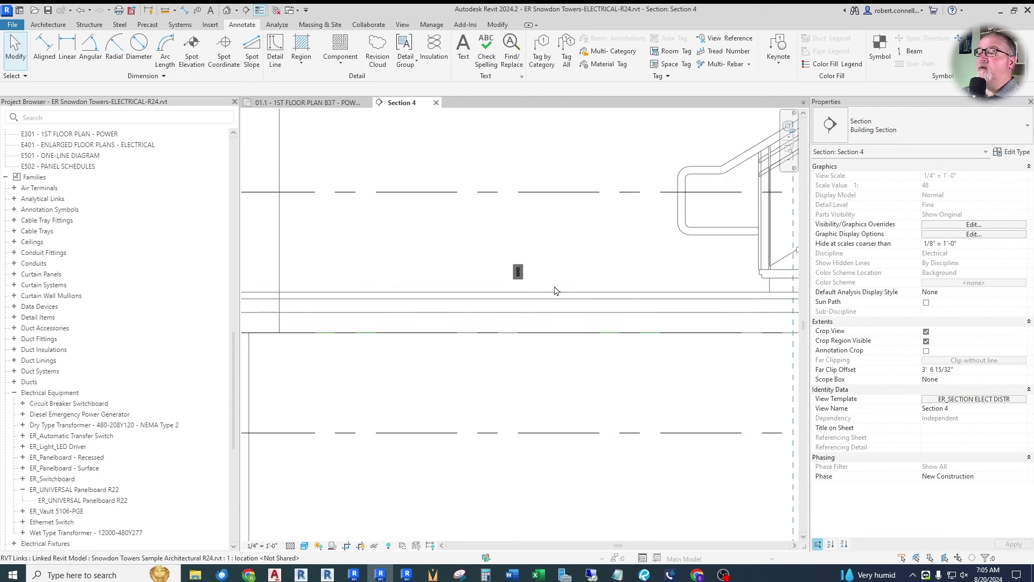
pyautogui.scroll(-3, 483, 292)
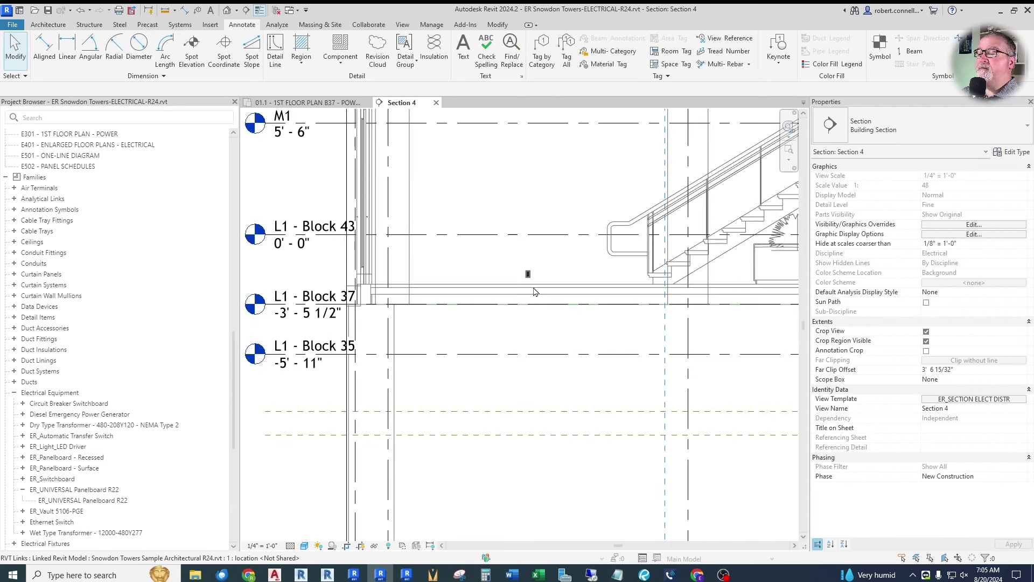
pyautogui.scroll(4, 501, 285)
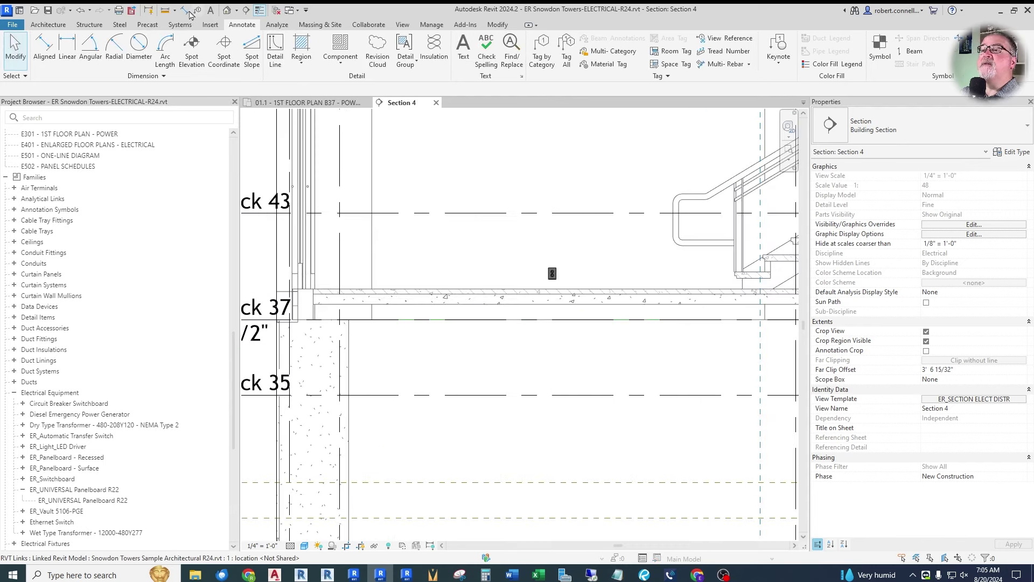
pyautogui.click(186, 10)
pyautogui.click(480, 294)
pyautogui.click(479, 320)
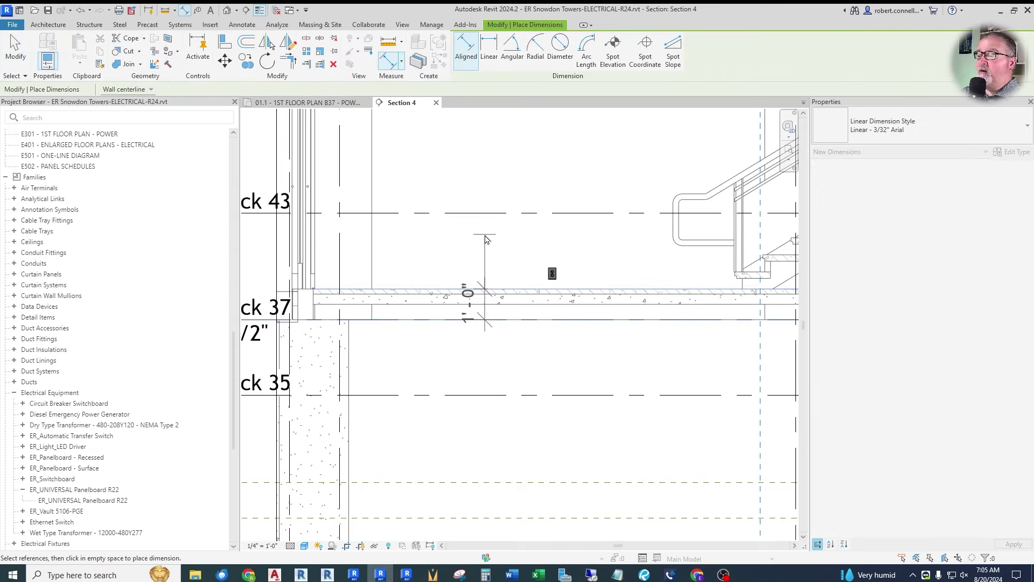
pyautogui.press('Escape')
pyautogui.press('Escape')
# Step: Set the lobby wall receptacle's elevation from level L1 - Block 37 to 2' 6"
pyautogui.click(552, 273)
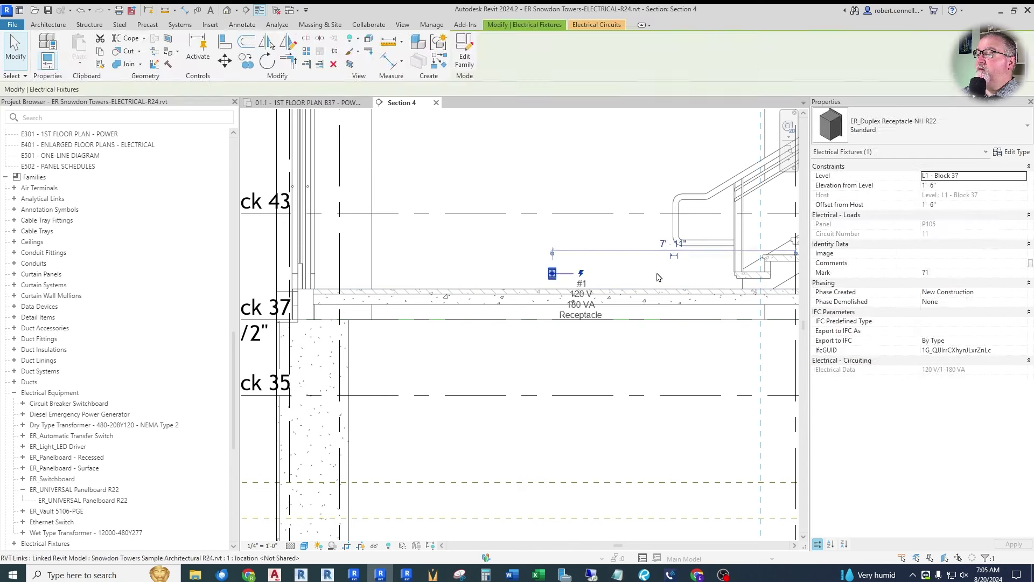
pyautogui.click(957, 188)
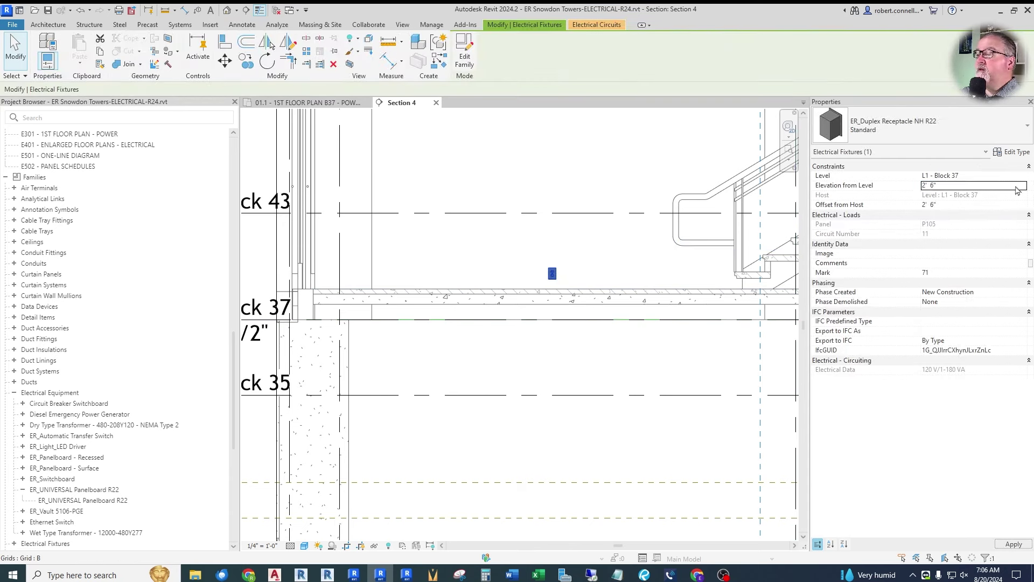
pyautogui.press('Escape')
# Step: Examine the raised receptacle and the rest of the section across the lobby stair and restrooms
pyautogui.scroll(-4, 527, 306)
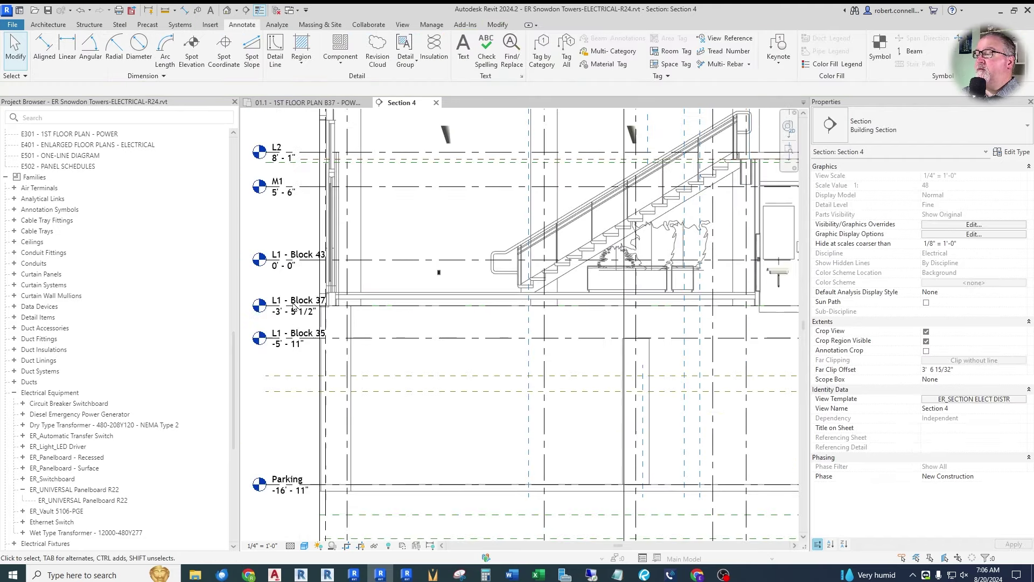
pyautogui.scroll(3, 463, 312)
pyautogui.scroll(-2, 463, 312)
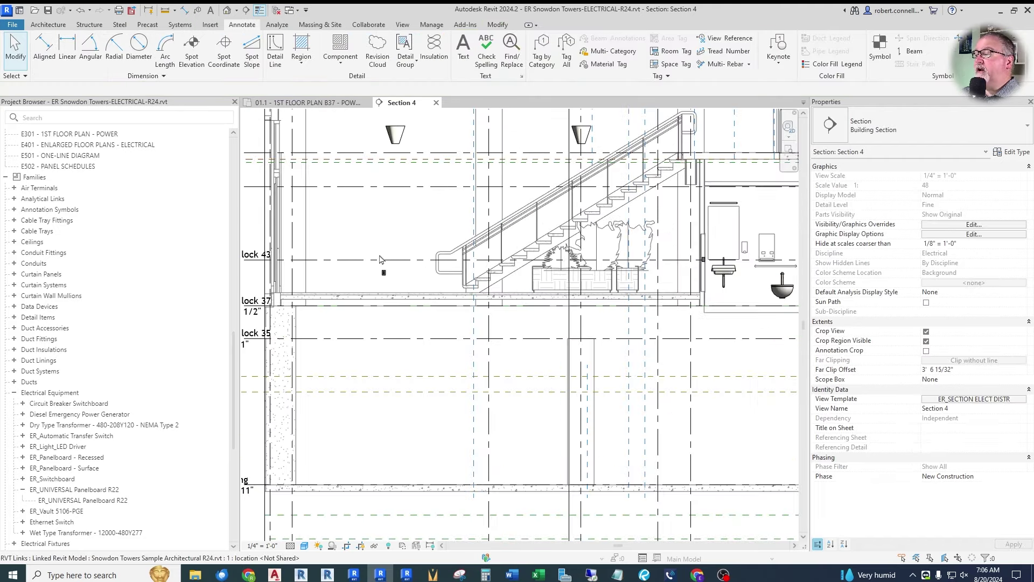
pyautogui.scroll(-2, 420, 272)
pyautogui.scroll(2, 419, 272)
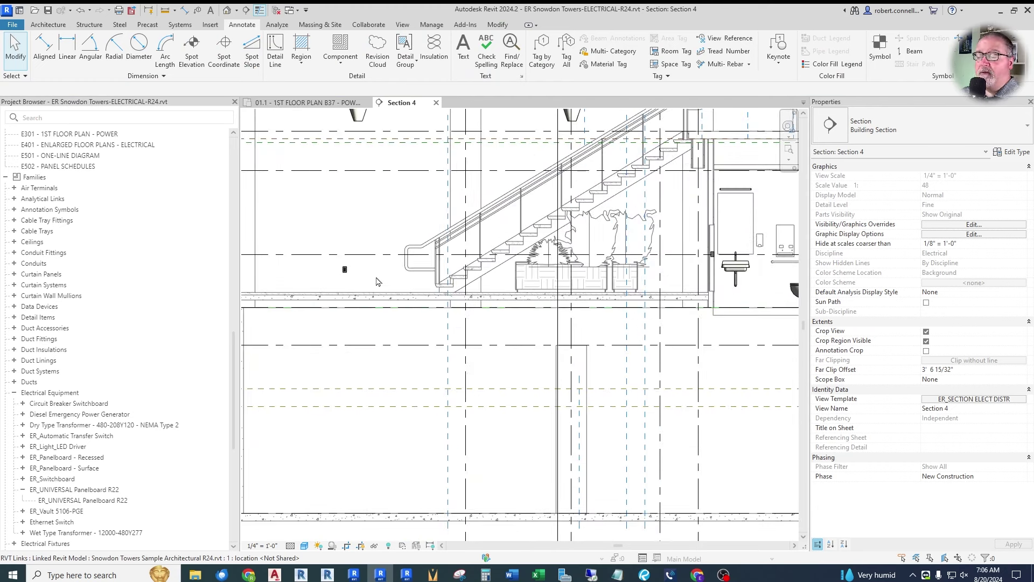
pyautogui.scroll(1, 341, 285)
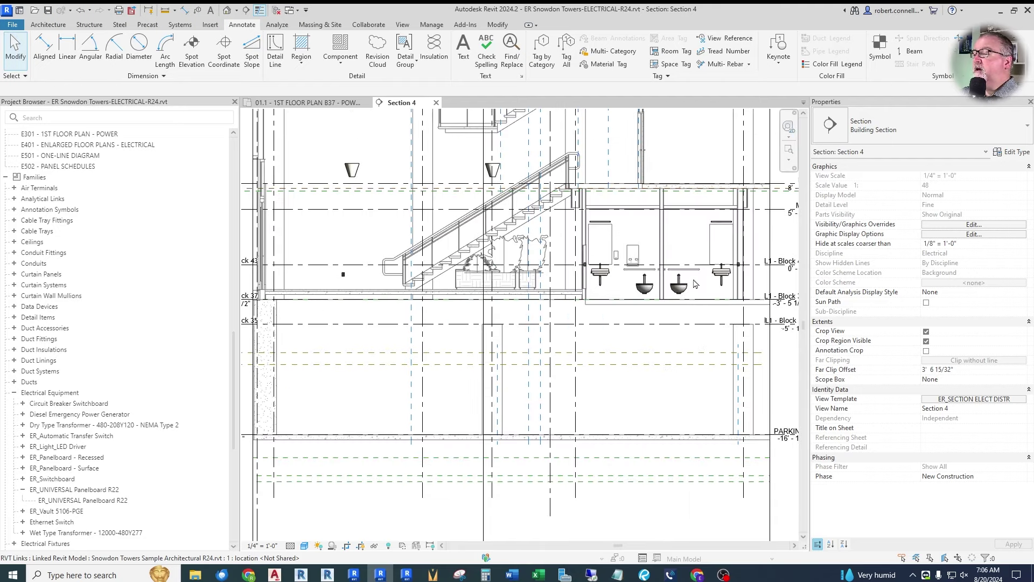
pyautogui.moveTo(695, 283); pyautogui.dragTo(608, 289, button='middle')
pyautogui.scroll(-3, 493, 291)
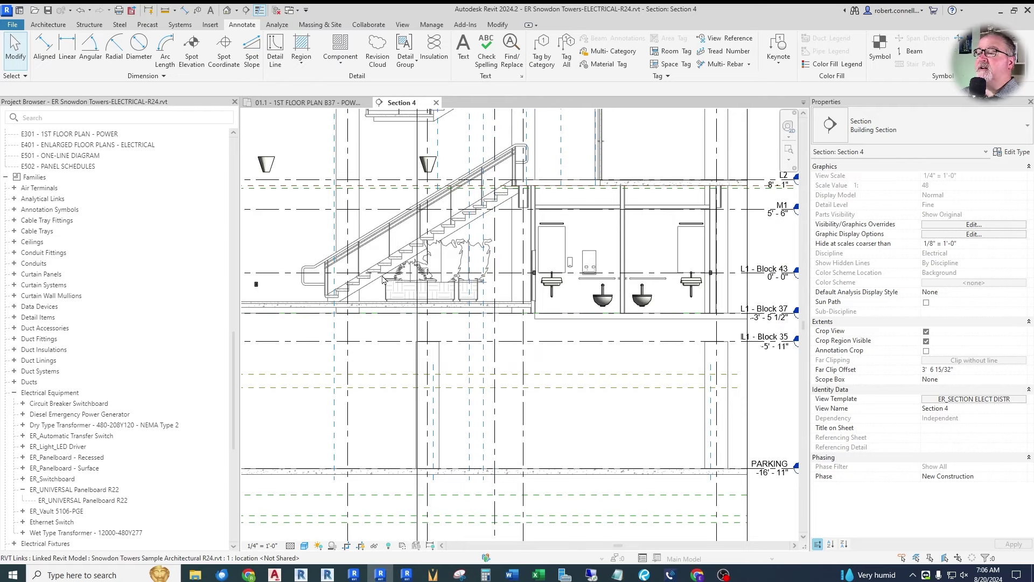
pyautogui.scroll(-2, 617, 273)
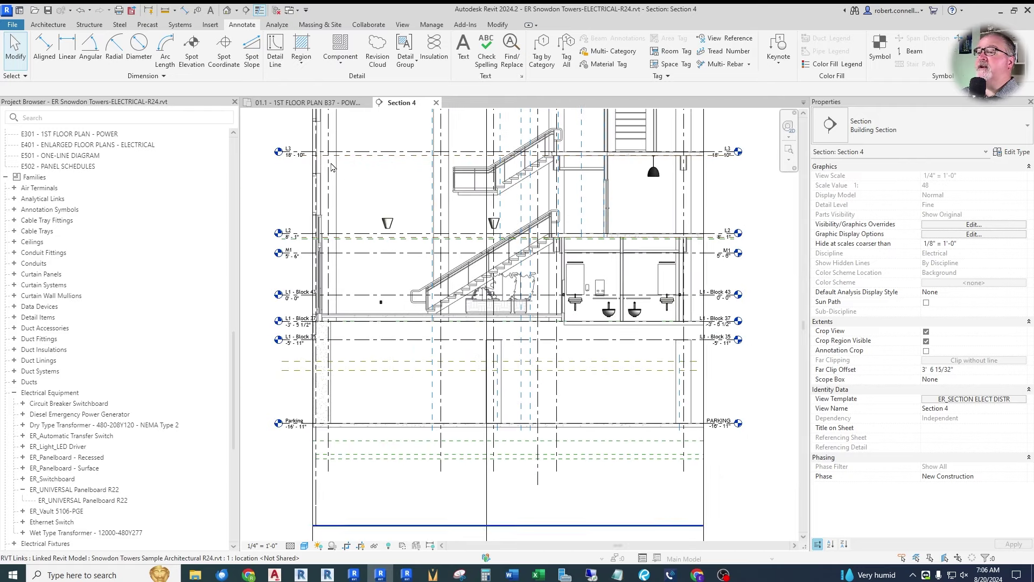
# Step: Return to the 01.1 first floor power plan and set the elevation of the lobby receptacle near grid B.1, beside Commercial/Retail 108, to 2' 6"
pyautogui.click(316, 103)
pyautogui.scroll(-3, 496, 352)
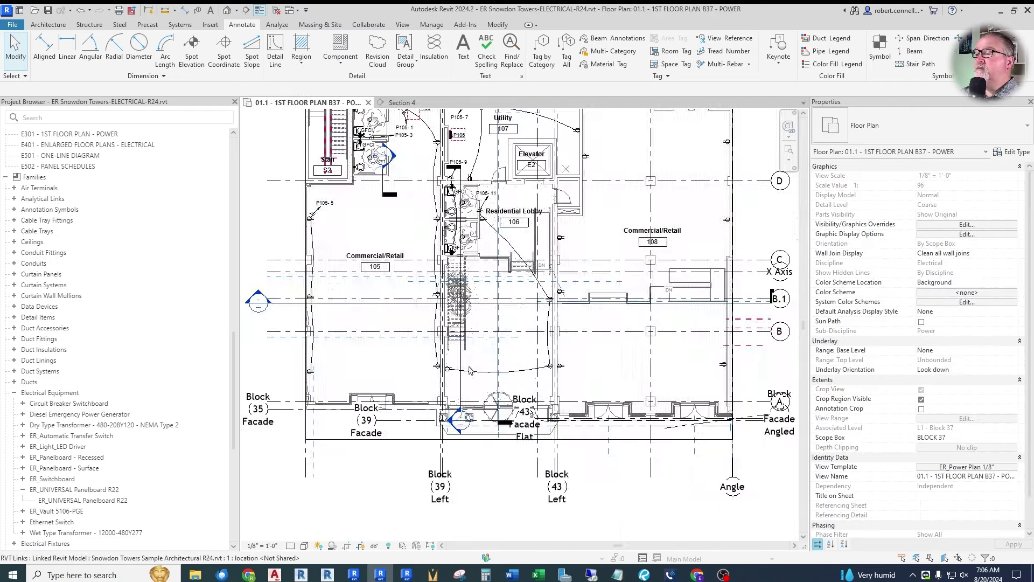
pyautogui.scroll(3, 454, 195)
pyautogui.scroll(3, 497, 283)
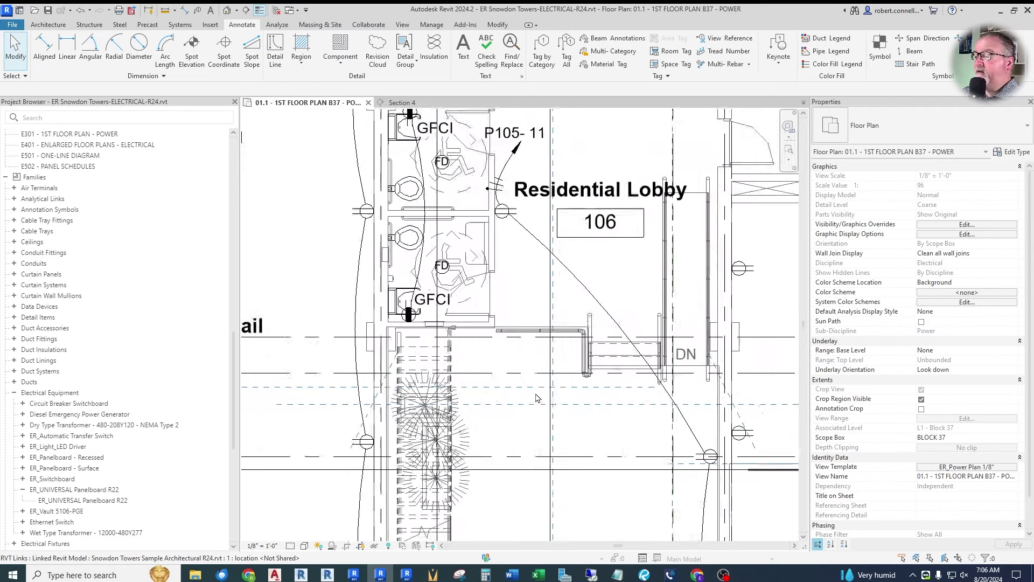
pyautogui.scroll(-2, 520, 290)
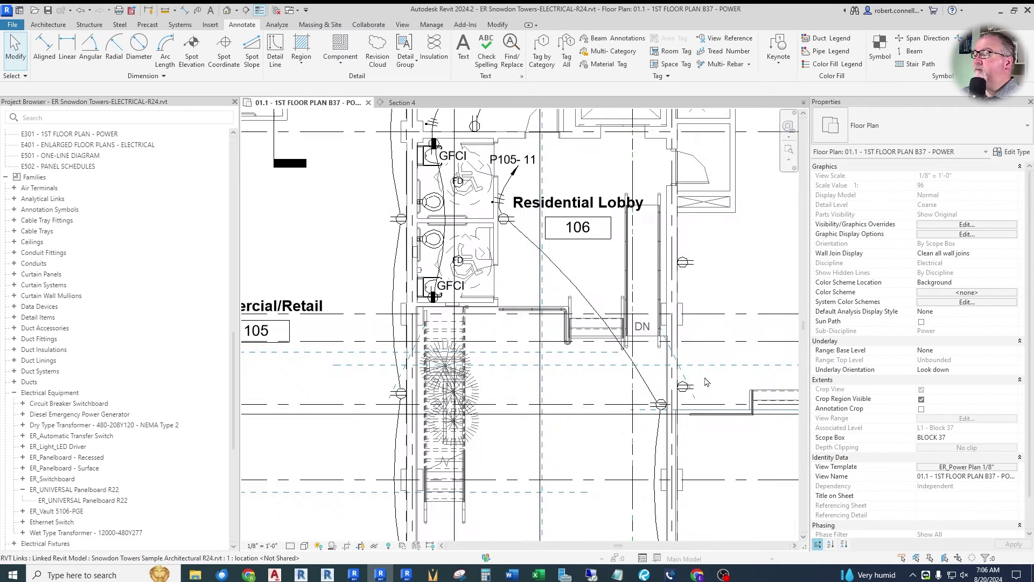
pyautogui.scroll(-2, 520, 238)
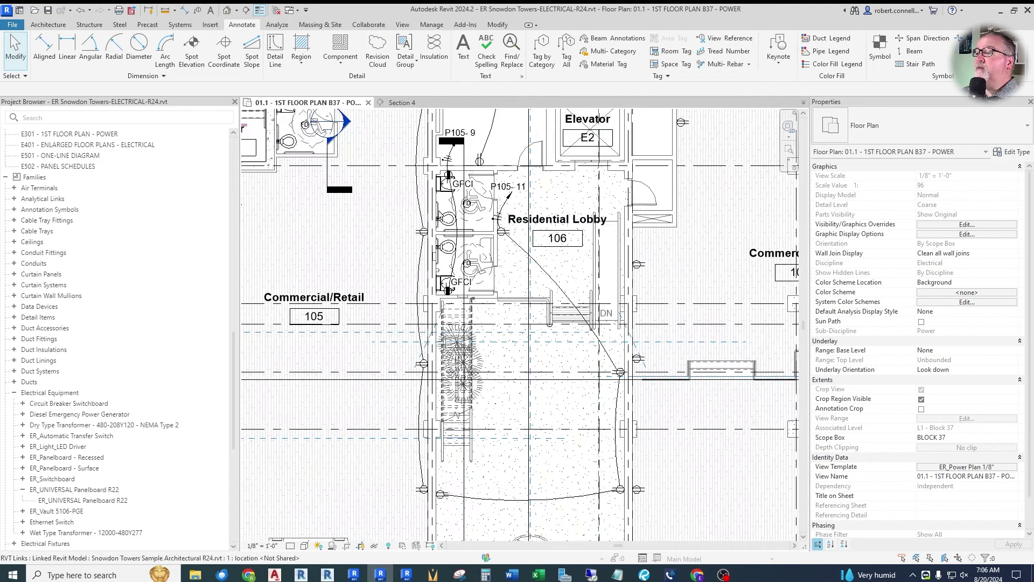
pyautogui.scroll(-2, 545, 246)
pyautogui.scroll(3, 584, 334)
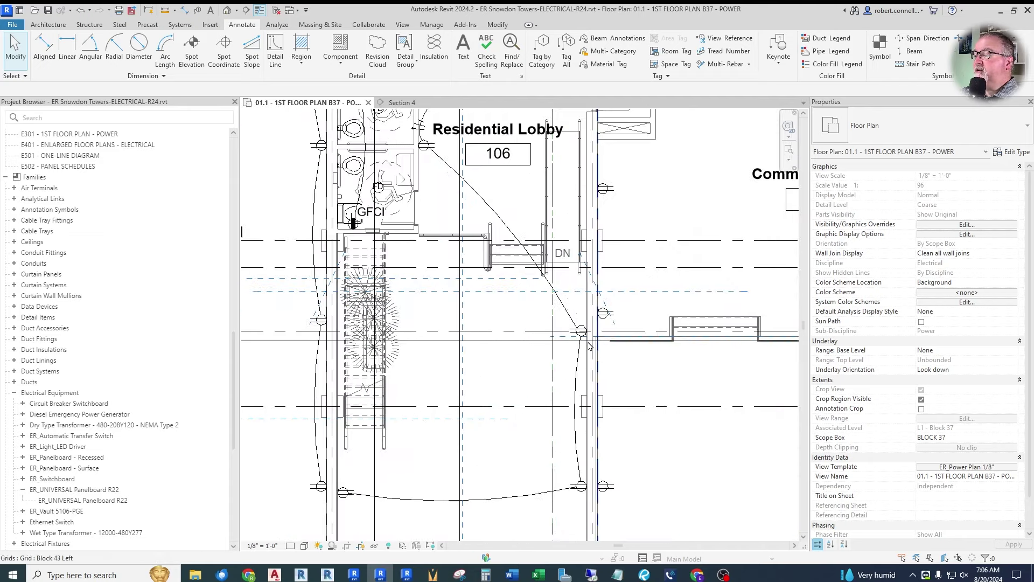
pyautogui.click(584, 333)
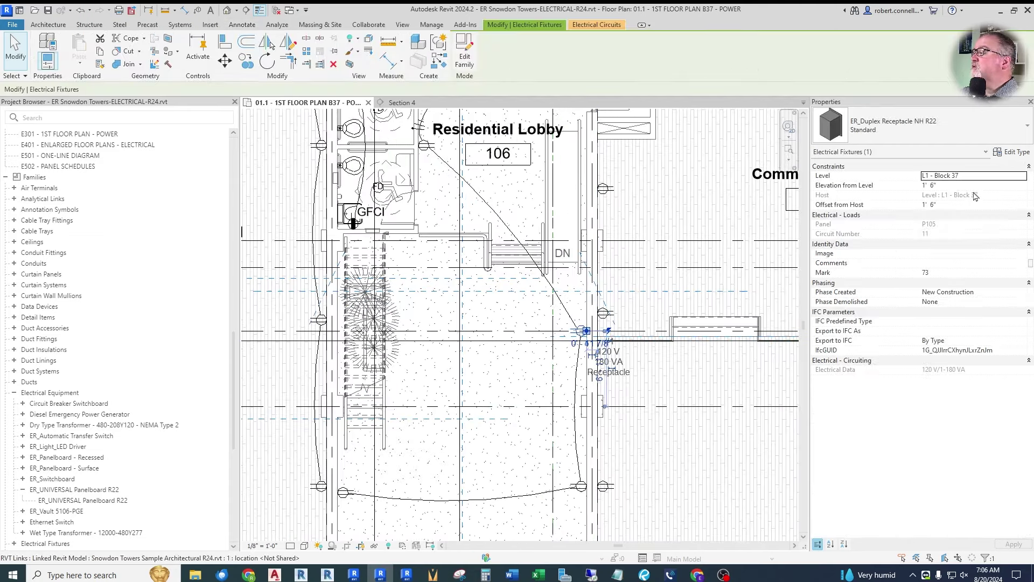
pyautogui.press('Tab')
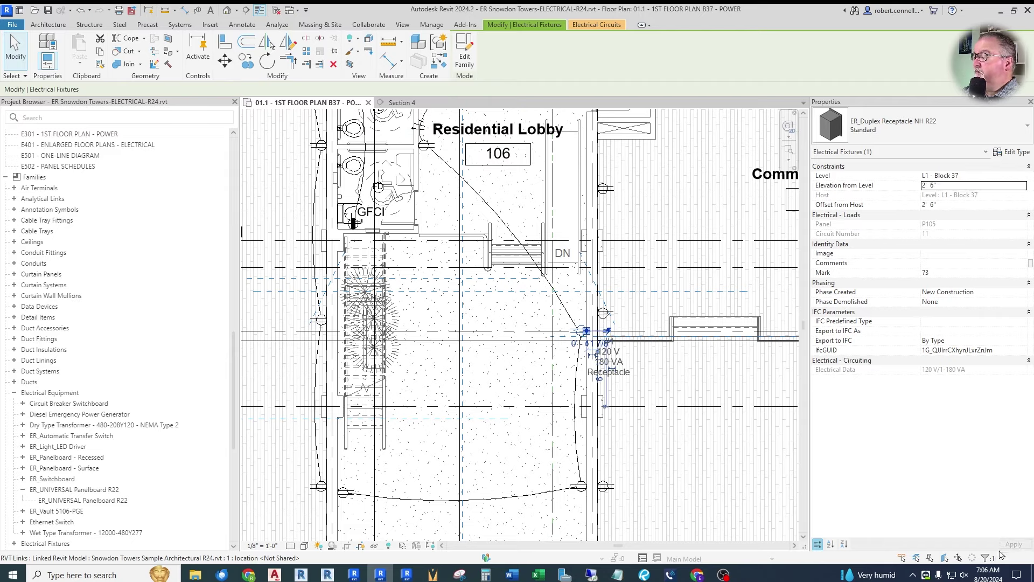
pyautogui.scroll(-3, 592, 344)
pyautogui.press('Escape')
# Step: Set the elevation of the other receptacle on that lobby wall, nearer the facade, to 2' 6"
pyautogui.scroll(4, 595, 449)
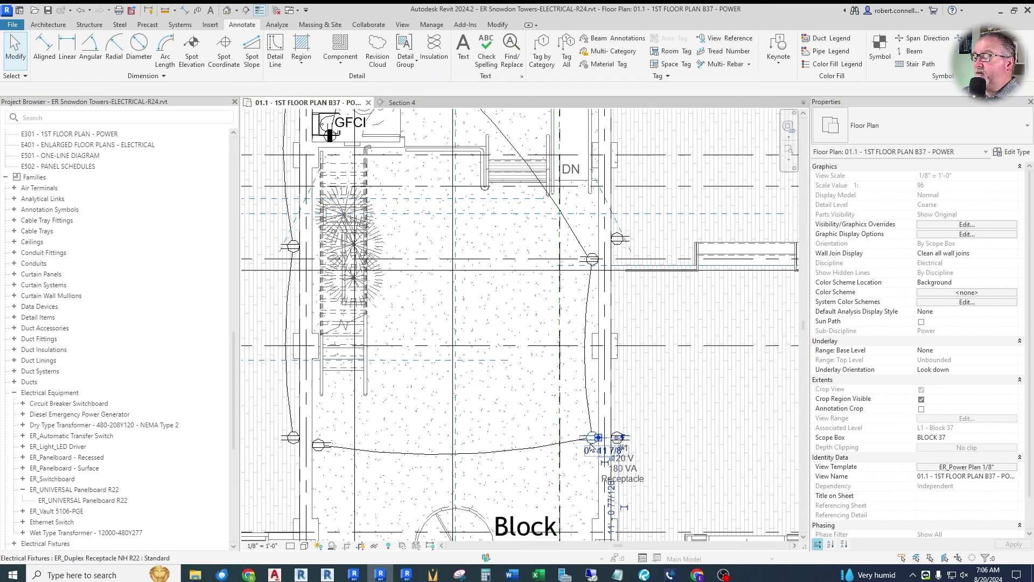
pyautogui.click(591, 445)
pyautogui.click(1012, 205)
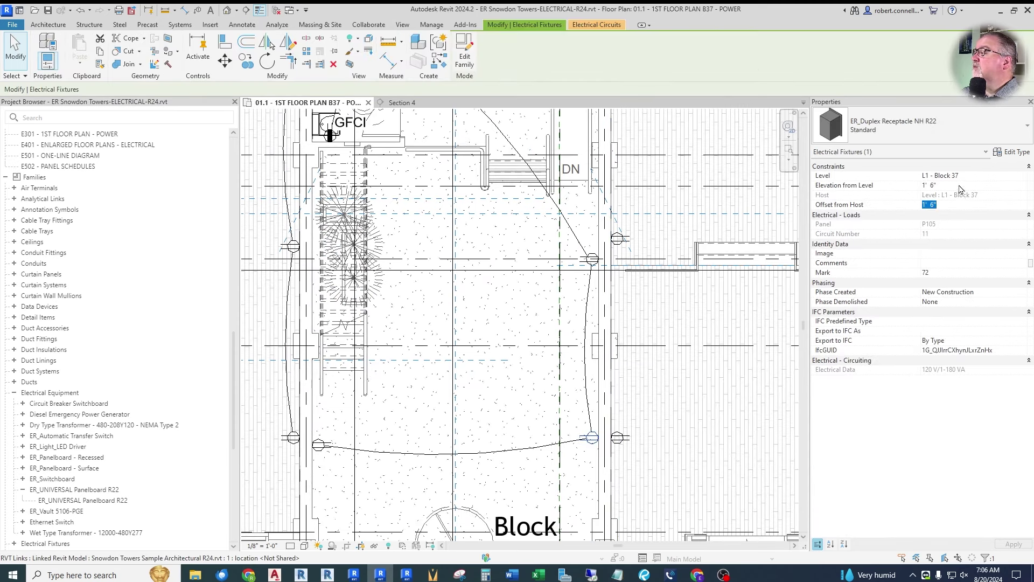
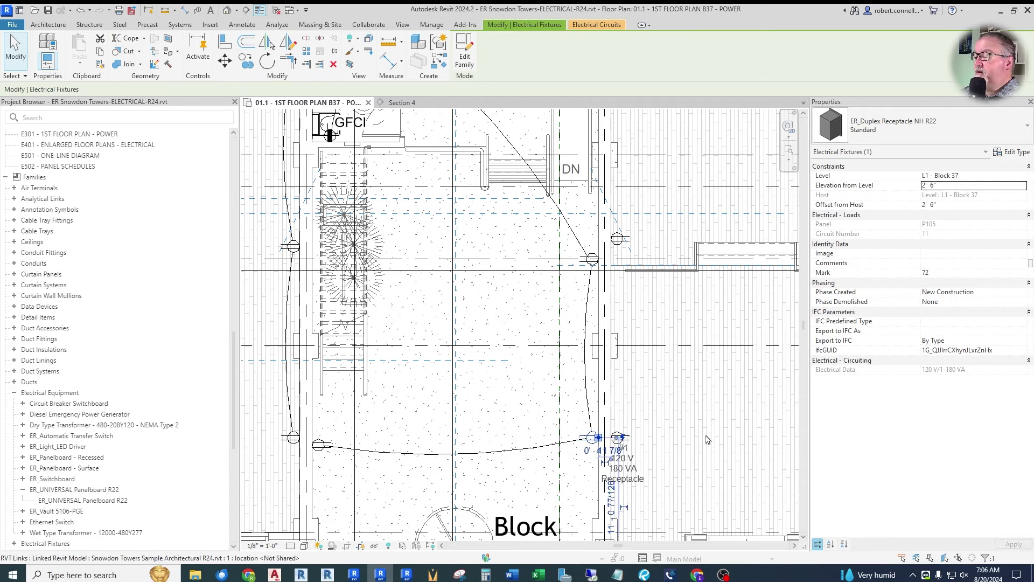
pyautogui.press('Escape')
# Step: Move the section from Residential Lobby 106 into Commercial/Retail 108, facing their shared wall, and open the section view
pyautogui.scroll(-3, 707, 439)
pyautogui.scroll(2, 537, 384)
pyautogui.scroll(-3, 537, 384)
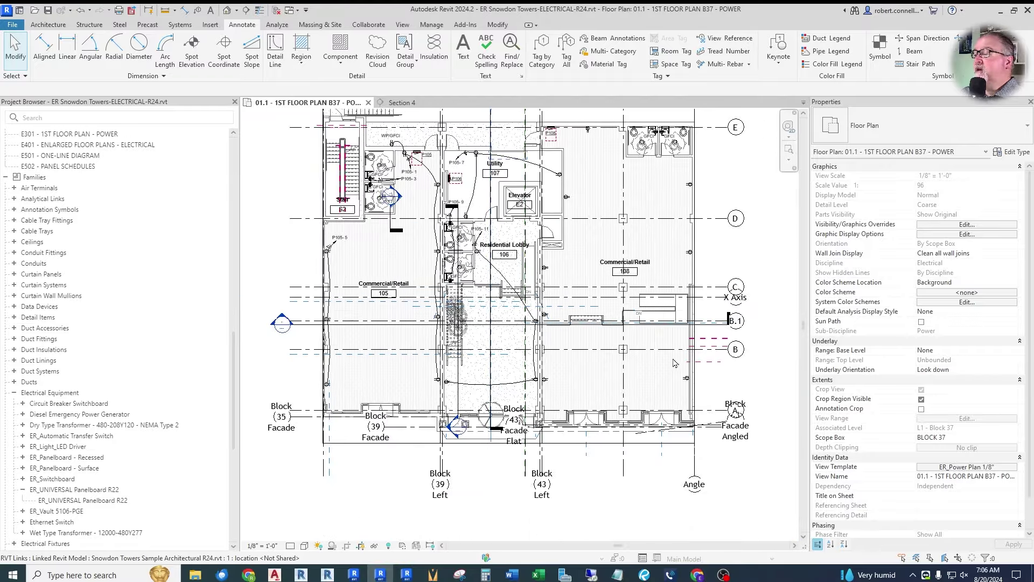
pyautogui.scroll(3, 635, 386)
pyautogui.scroll(-2, 554, 223)
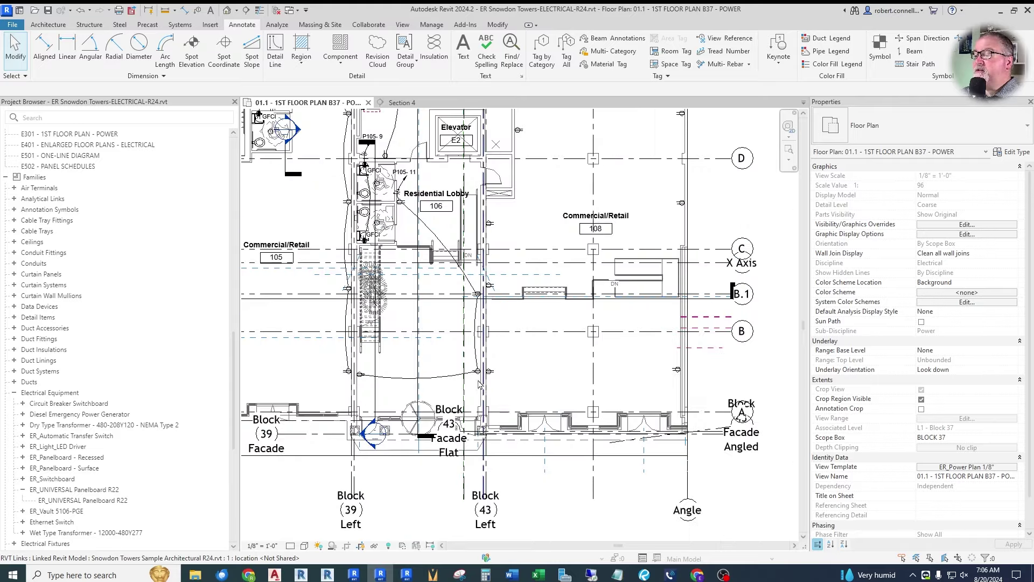
pyautogui.click(375, 404)
pyautogui.moveTo(447, 403); pyautogui.dragTo(503, 408)
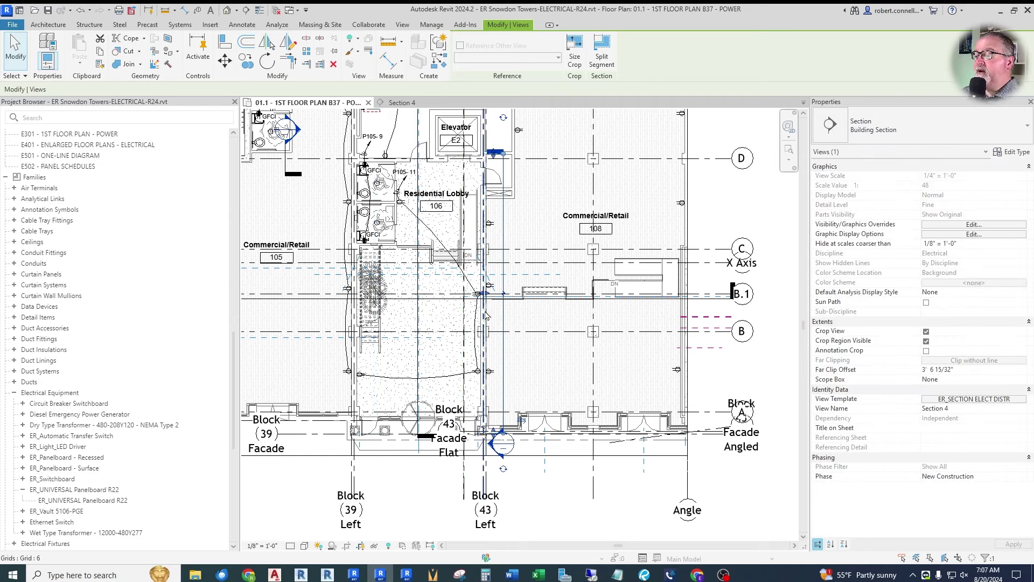
pyautogui.press('Escape')
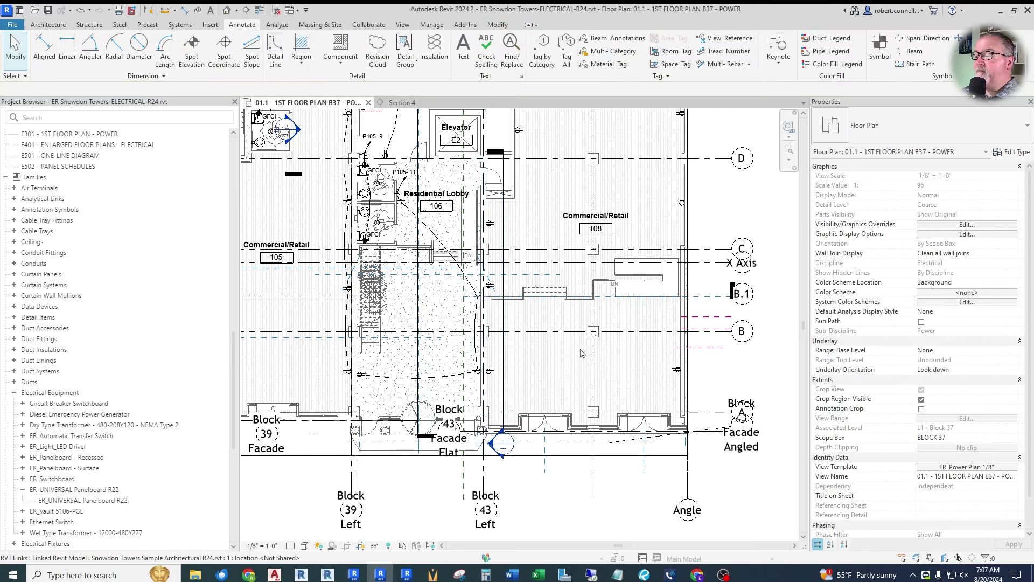
pyautogui.doubleClick(493, 448)
# Step: Measure the raised floor's height above L1 - Block 37 beside the Commercial/Retail 108 receptacle, without placing a dimension
pyautogui.scroll(5, 536, 310)
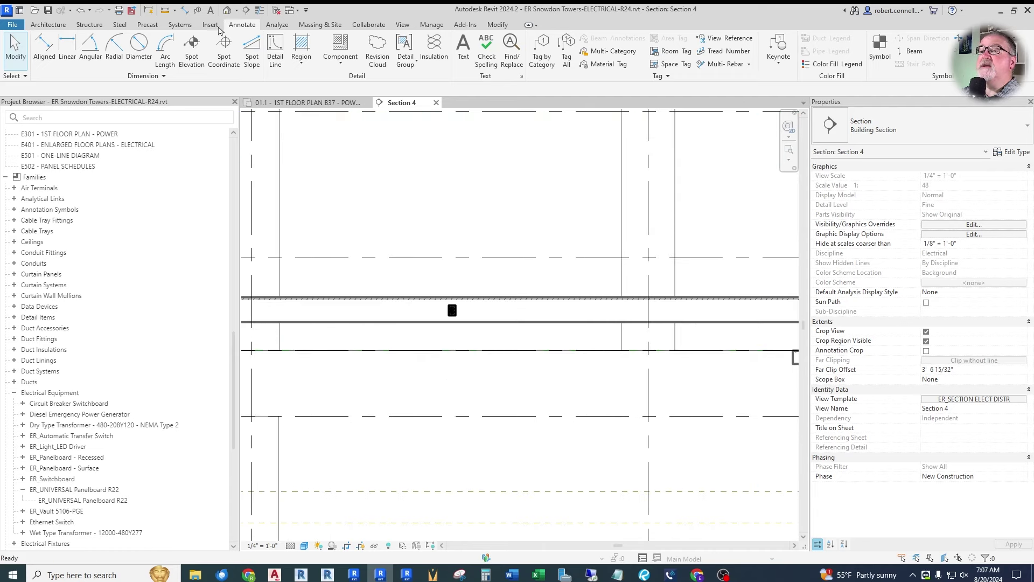
pyautogui.click(185, 10)
pyautogui.moveTo(496, 357); pyautogui.dragTo(512, 336, button='middle')
pyautogui.click(510, 333)
pyautogui.click(531, 280)
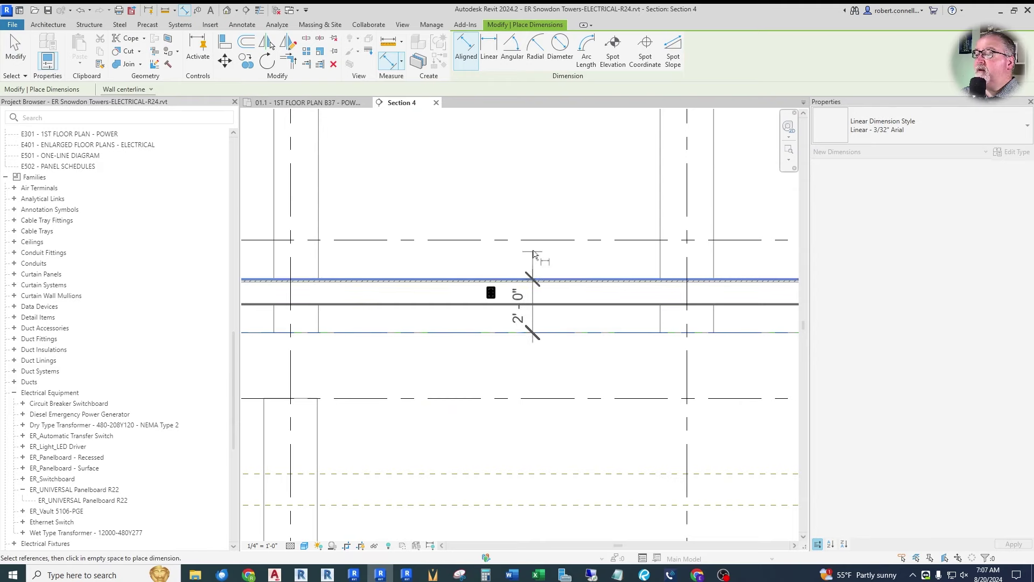
pyautogui.press('Escape')
pyautogui.press('Escape')
# Step: Set the elevation of the receptacle embedded in the raised Commercial/Retail 108 floor to 3' 6" from L1 - Block 37
pyautogui.click(490, 292)
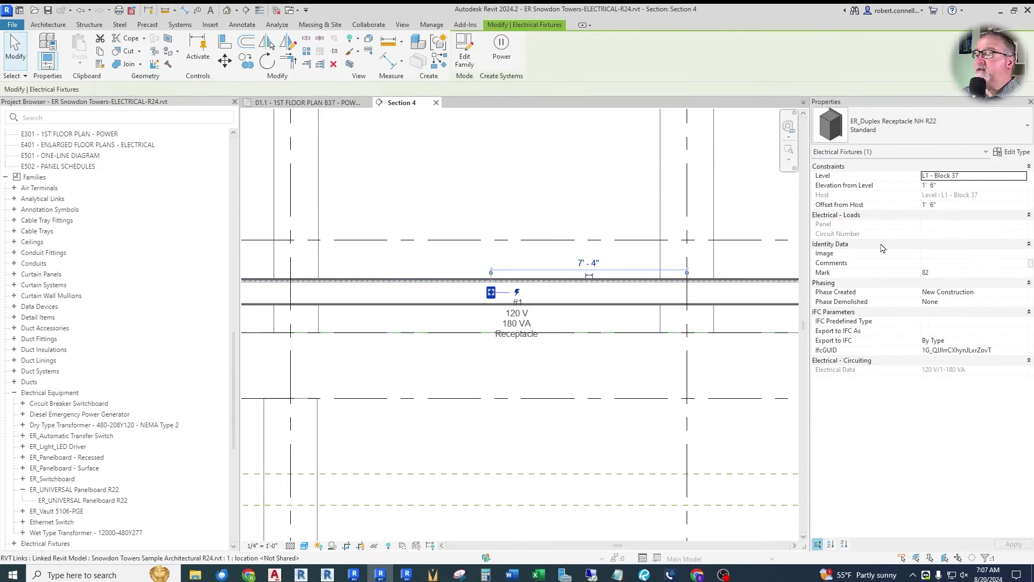
pyautogui.click(958, 187)
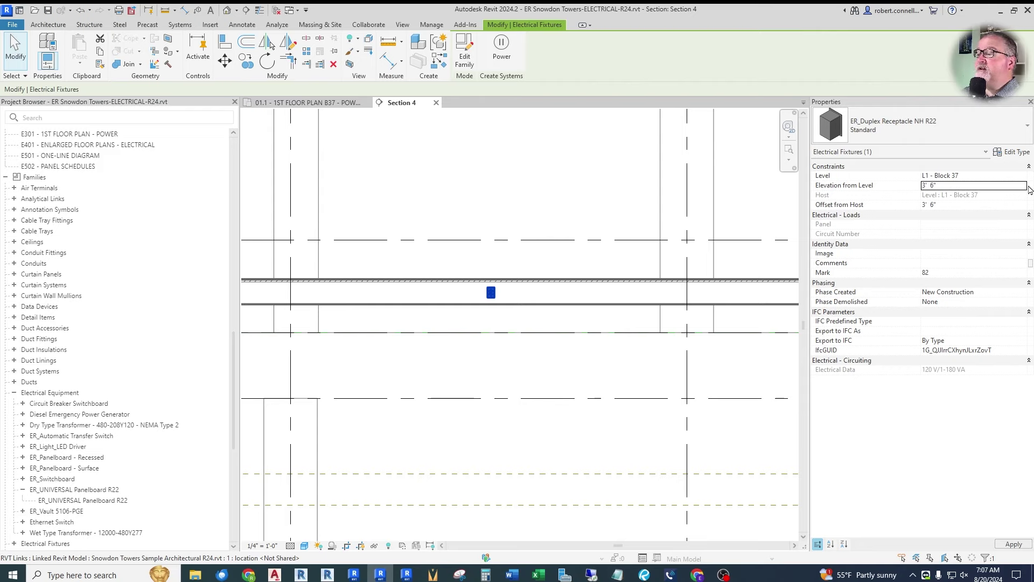
pyautogui.press('Escape')
pyautogui.scroll(-5, 393, 354)
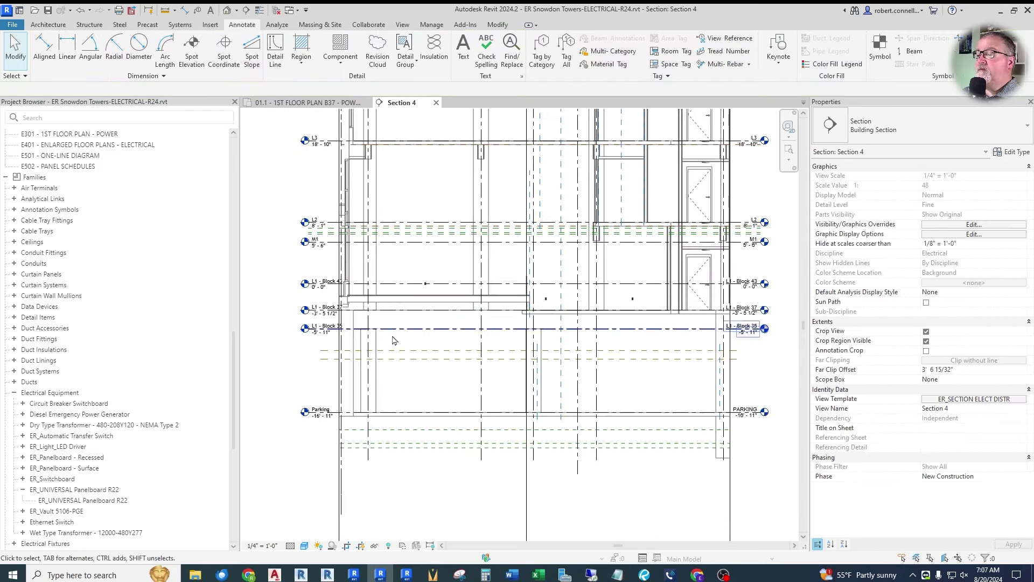
# Step: Return to the Block 37 power plan and set the elevation of the east-wall receptacle nearest the Commercial/Retail 108 facade to 3' 6"
pyautogui.scroll(3, 562, 325)
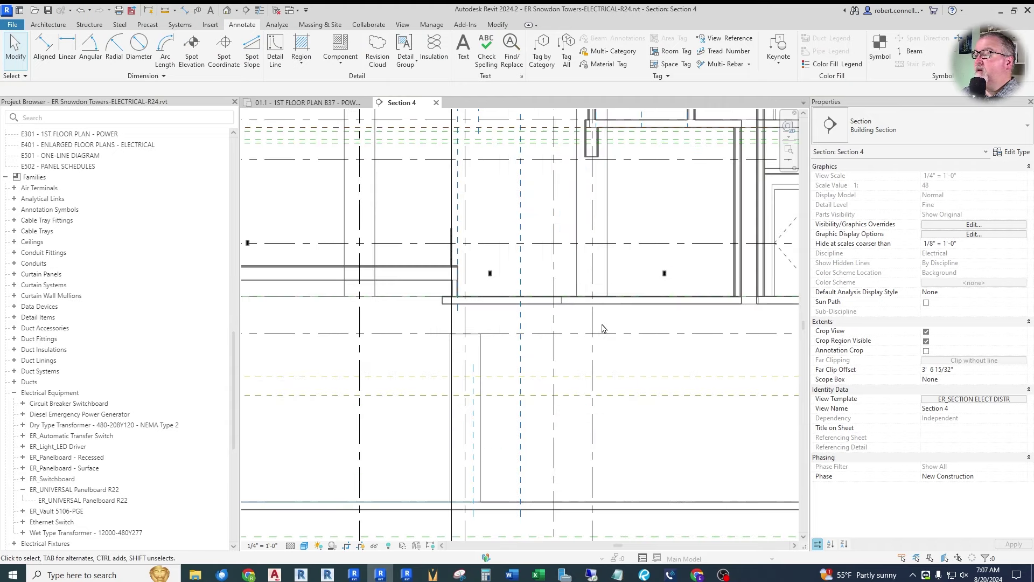
pyautogui.scroll(-3, 672, 294)
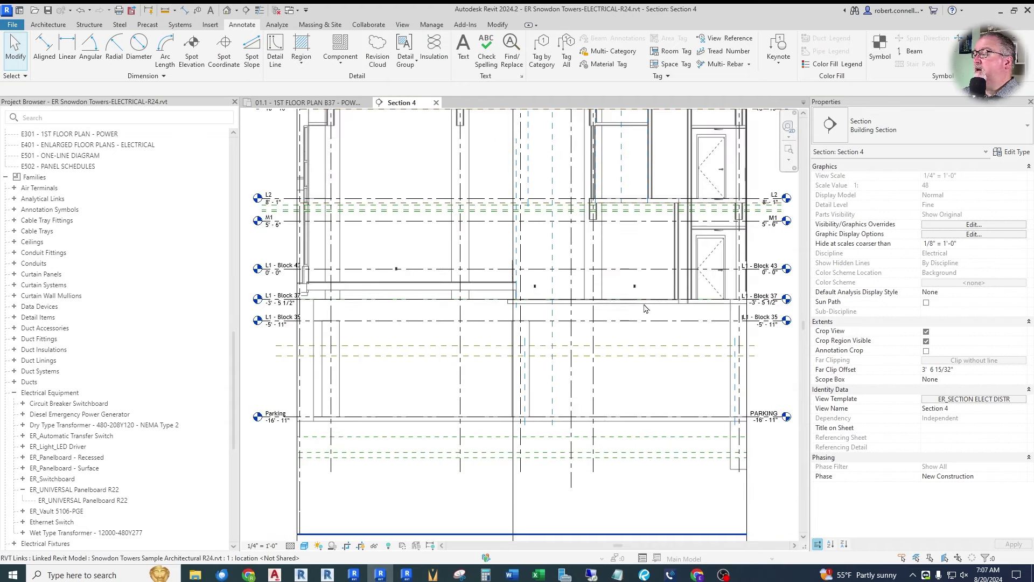
pyautogui.click(309, 103)
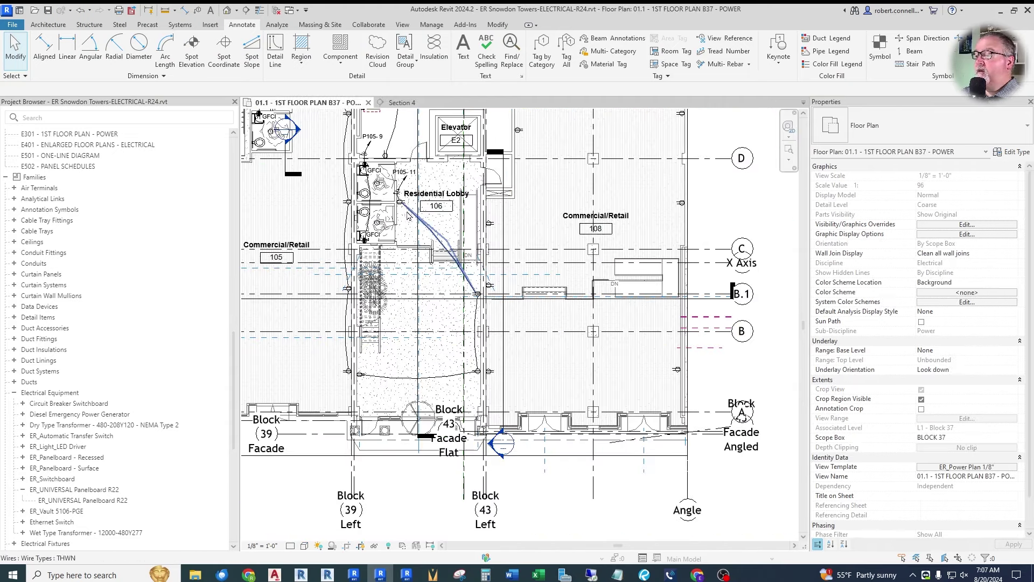
pyautogui.scroll(3, 702, 365)
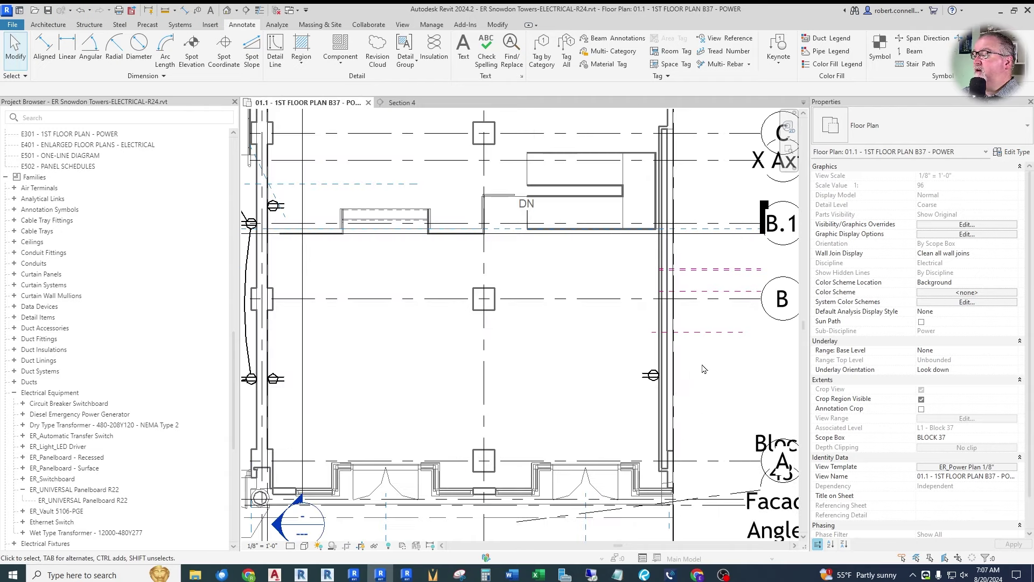
pyautogui.click(655, 377)
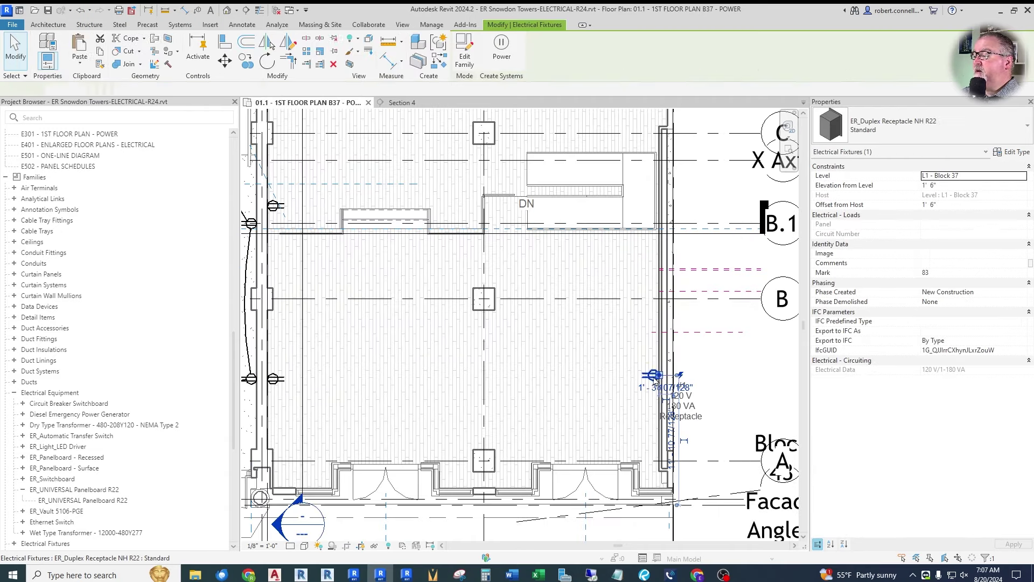
pyautogui.click(958, 186)
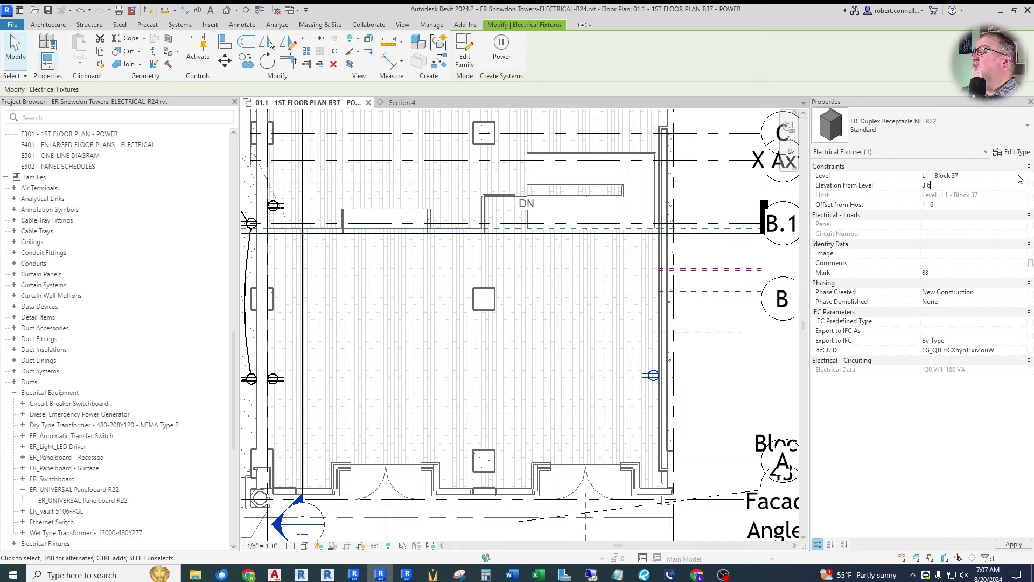
pyautogui.click(1013, 544)
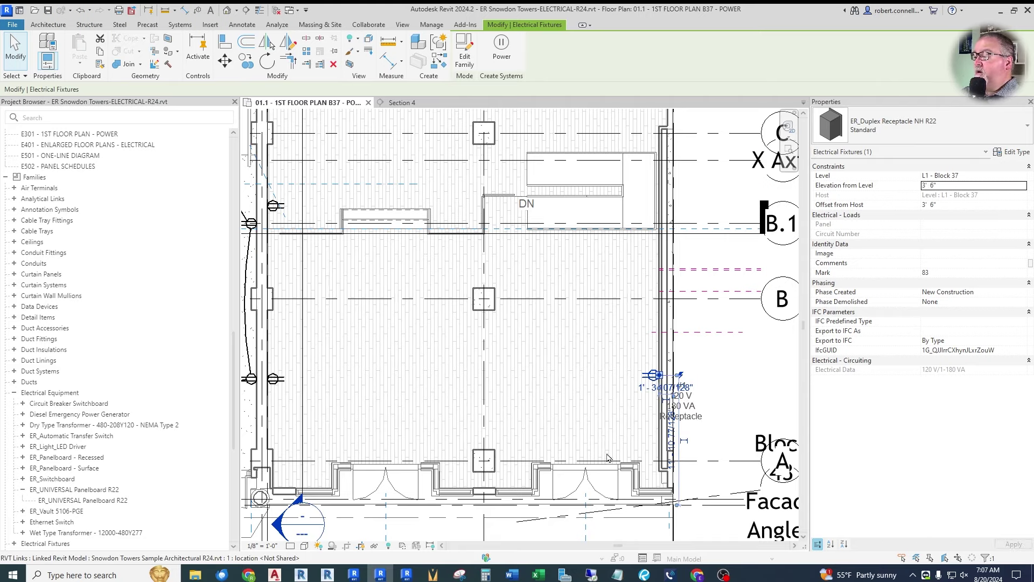
pyautogui.press('Escape')
# Step: Create a power circuit on panel P105 for the grid E wall receptacle in Commercial/Retail 108, with load name REC - COMM/RET EAST
pyautogui.scroll(-2, 485, 414)
pyautogui.scroll(-1, 479, 423)
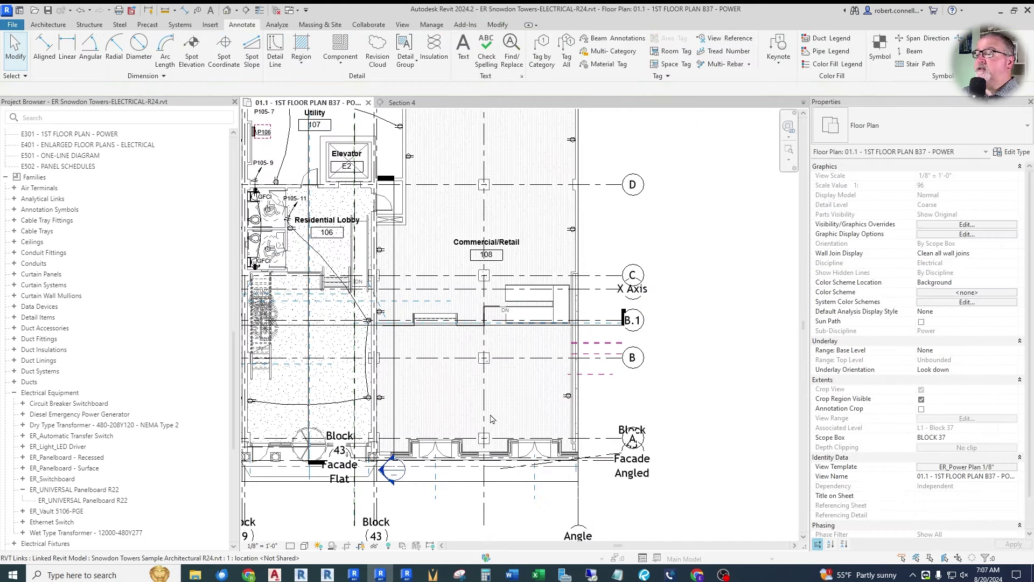
pyautogui.scroll(-2, 469, 408)
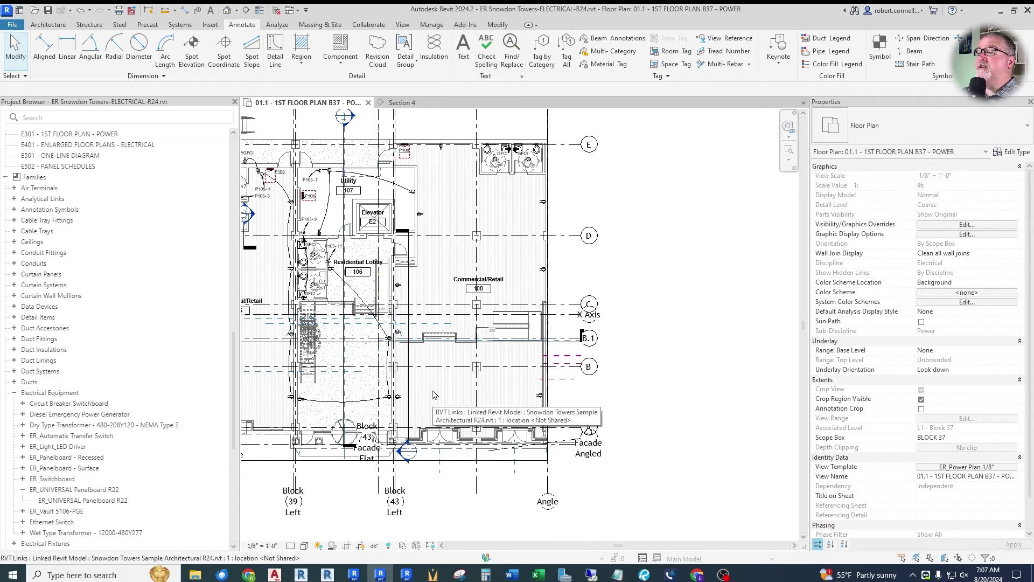
pyautogui.scroll(2, 419, 163)
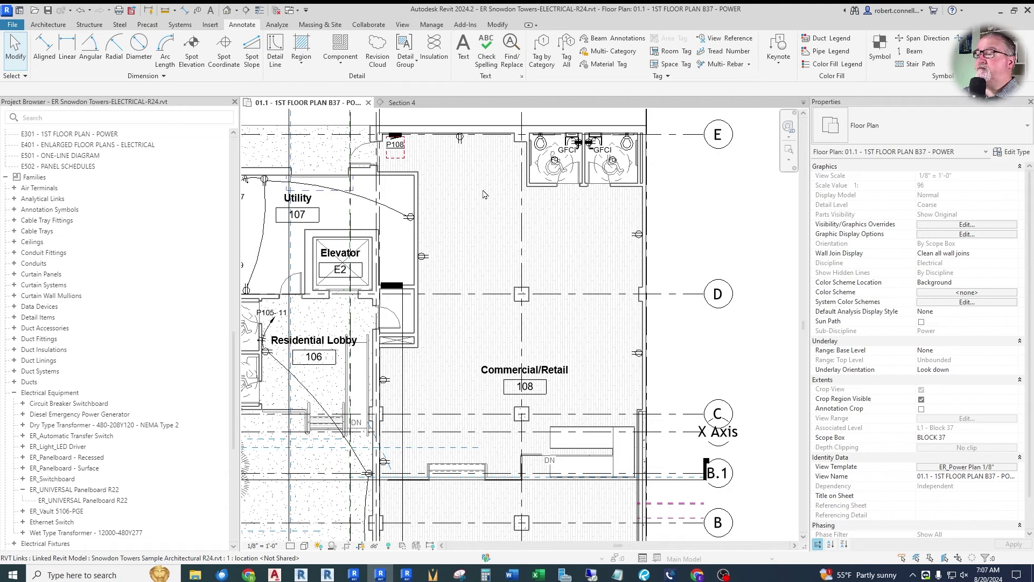
pyautogui.click(459, 138)
pyautogui.click(501, 52)
pyautogui.click(1002, 214)
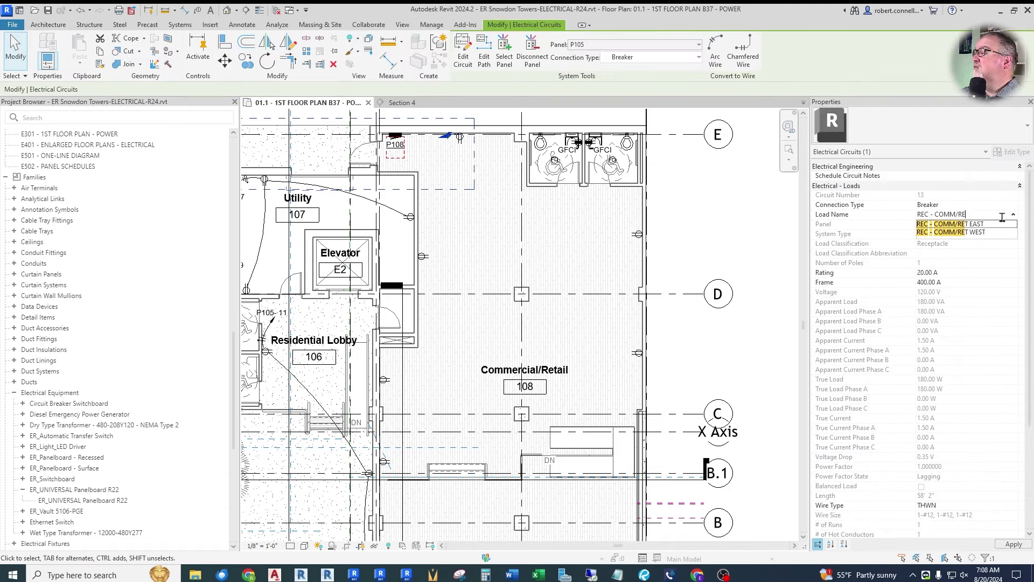
pyautogui.press('Return')
# Step: Add the east-wall receptacles of Commercial/Retail 108 to the REC - COMM/RET EAST circuit and generate its arc wiring
pyautogui.click(463, 57)
pyautogui.scroll(-2, 592, 216)
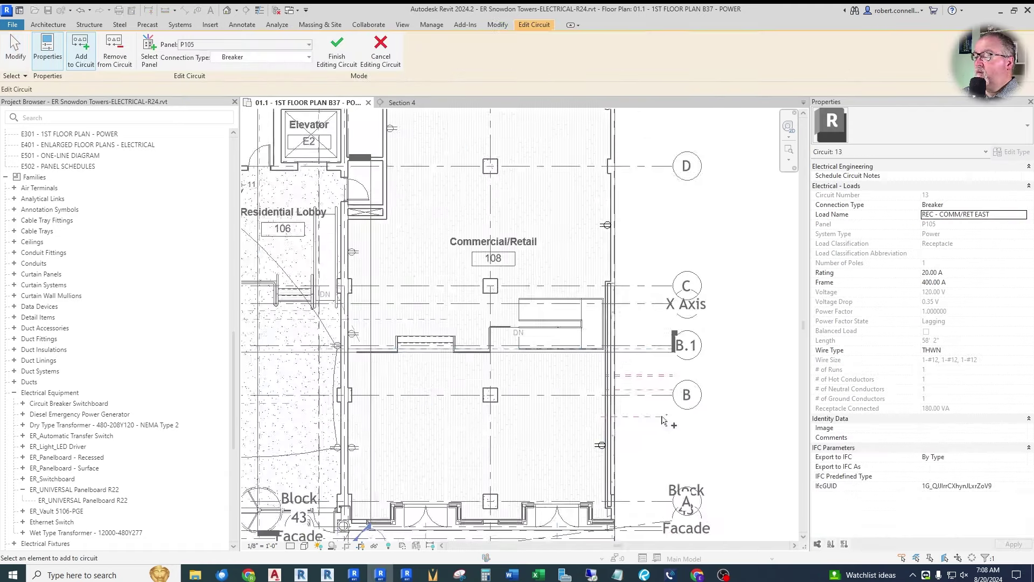
pyautogui.press('Escape')
pyautogui.scroll(3, 609, 237)
pyautogui.moveTo(619, 457); pyautogui.dragTo(597, 253, button='middle')
pyautogui.scroll(-1, 599, 334)
pyautogui.click(587, 331)
pyautogui.scroll(-3, 600, 338)
pyautogui.scroll(4, 480, 216)
# Step: Tag the east receptacle circuit's homerun near panel P108 with its panel and circuit number
pyautogui.press('t')
pyautogui.press('g')
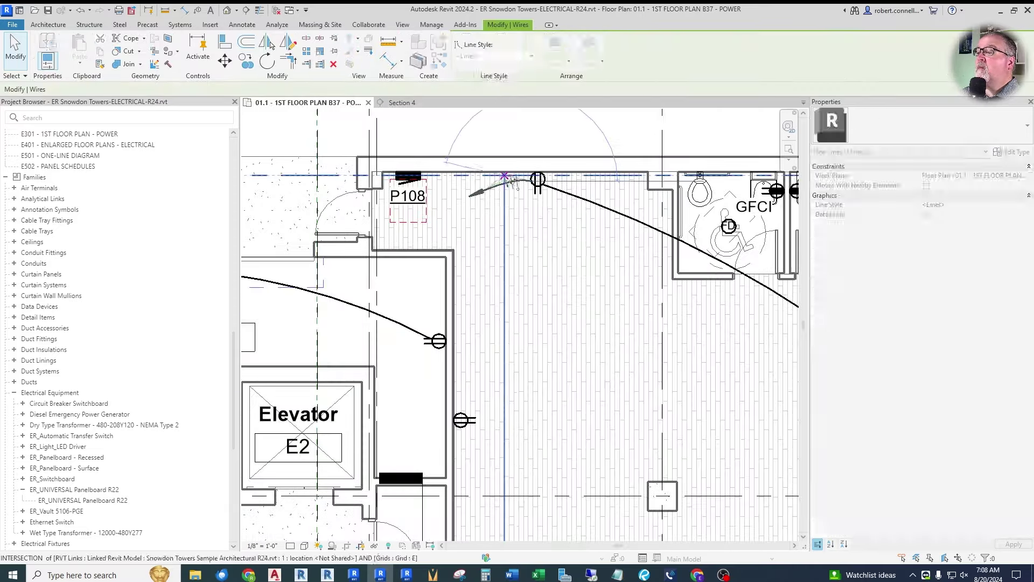
pyautogui.click(480, 192)
pyautogui.scroll(-3, 481, 193)
pyautogui.scroll(3, 474, 204)
pyautogui.press('Escape')
# Step: Circuit the two restroom GFCI receptacles of Commercial/Retail 108 to panel P105 as REC - RESTROOMS and generate their arc wiring
pyautogui.click(628, 190)
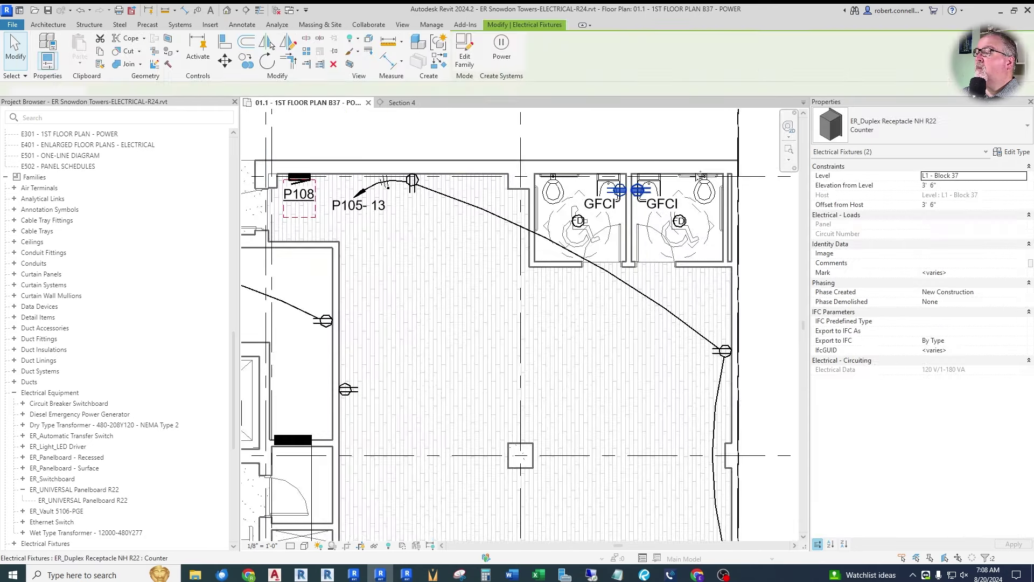
pyautogui.click(966, 214)
pyautogui.click(947, 253)
pyautogui.click(622, 190)
pyautogui.scroll(3, 621, 192)
pyautogui.scroll(2, 625, 237)
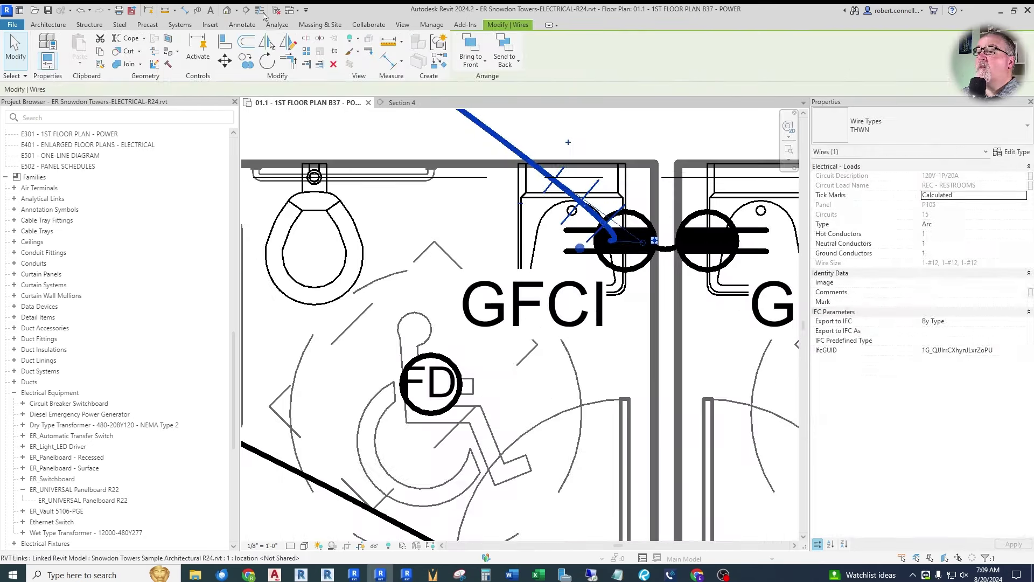
# Step: Tag the restroom circuit's homerun above the grid E wall with its panel and circuit number
pyautogui.press('Escape')
pyautogui.scroll(-3, 644, 245)
pyautogui.click(666, 245)
pyautogui.press('Escape')
pyautogui.scroll(-5, 602, 268)
# Step: Create a power circuit on panel P105 for the receptacle beside the elevator shaft wall, with load name REC - COMM/RET WEST
pyautogui.scroll(4, 431, 264)
pyautogui.press('Tab')
pyautogui.click(437, 266)
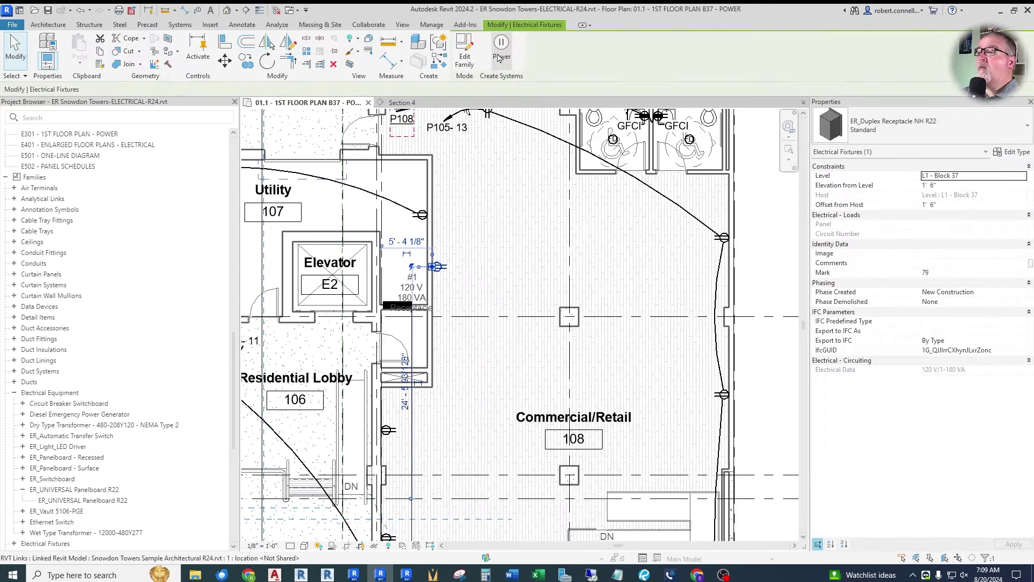
pyautogui.click(967, 214)
pyautogui.write('REC -')
pyautogui.click(1013, 544)
# Step: Add the remaining west-wall receptacles of Commercial/Retail 108 to the REC - COMM/RET WEST circuit and generate its arc wiring
pyautogui.scroll(-5, 502, 264)
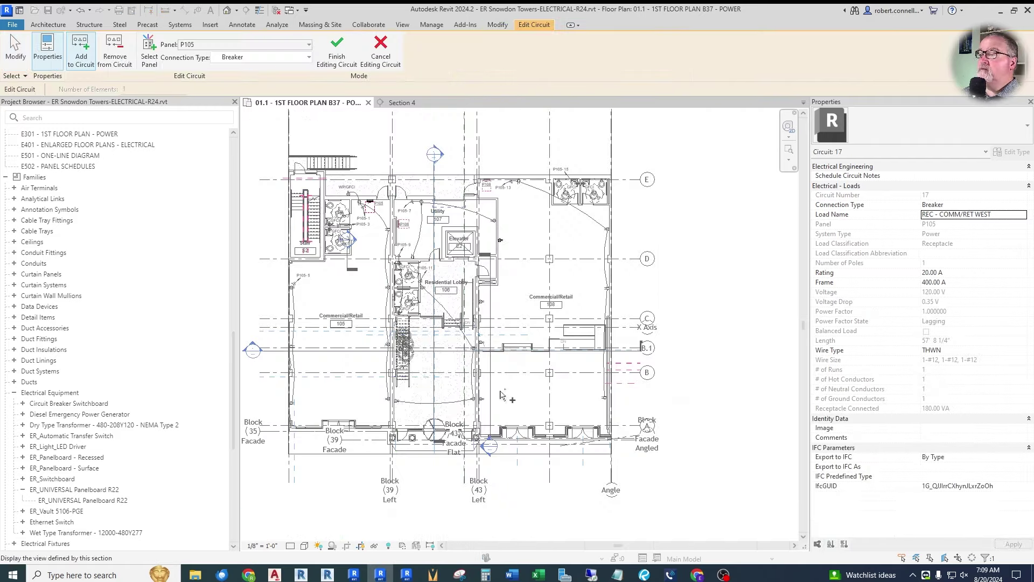
pyautogui.scroll(4, 503, 264)
pyautogui.press('Escape')
pyautogui.scroll(4, 502, 264)
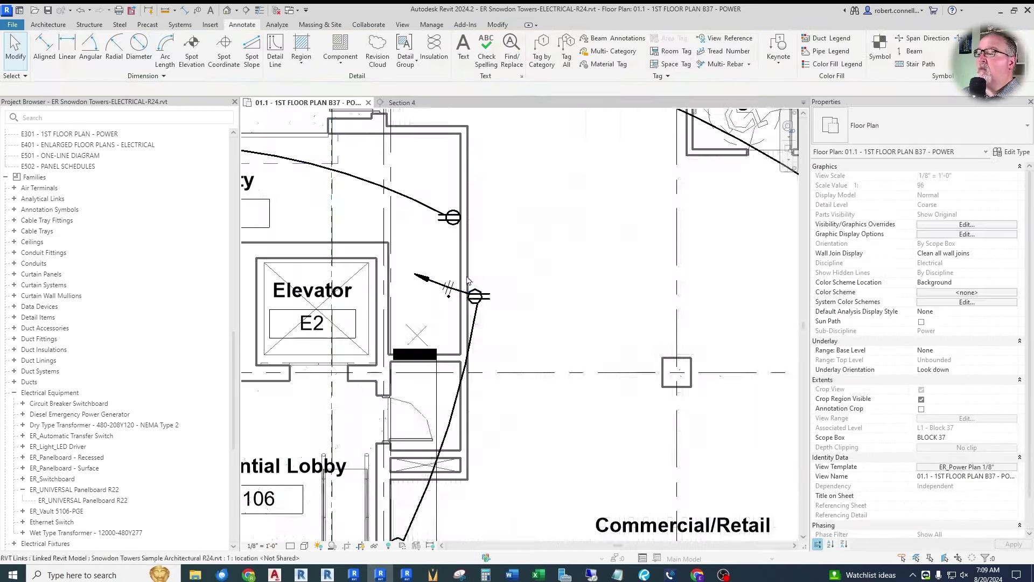
# Step: Reassign the west receptacle, east receptacle and restroom circuits of Commercial/Retail 108 from panel P105 to panel P108
pyautogui.click(468, 295)
pyautogui.press('Escape')
pyautogui.scroll(-4, 513, 179)
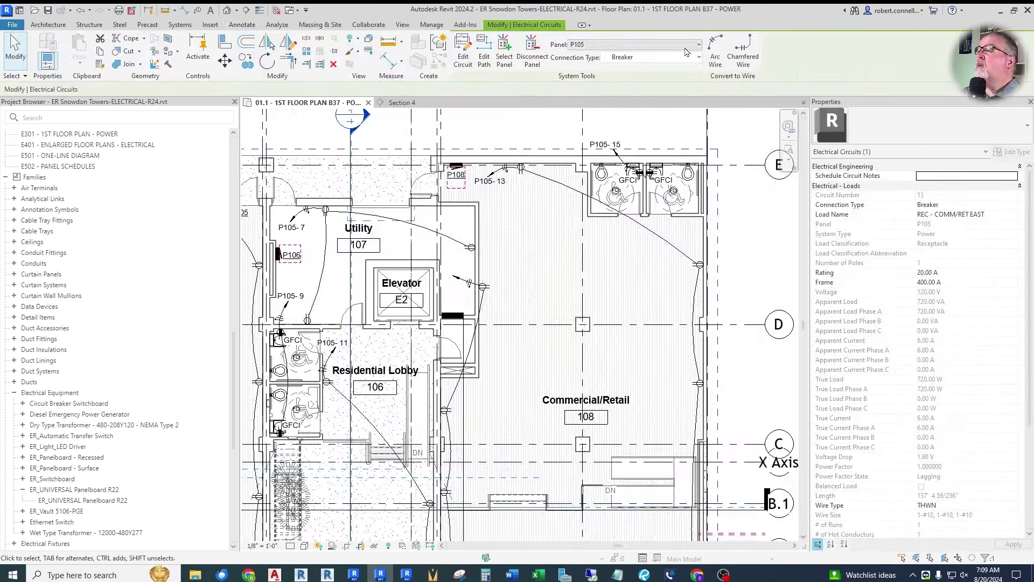
pyautogui.press('Tab')
pyautogui.click(639, 159)
# Step: Redirect the west receptacle circuit's homerun up into Commercial/Retail 108 and tag it just above its arrowhead
pyautogui.scroll(3, 469, 288)
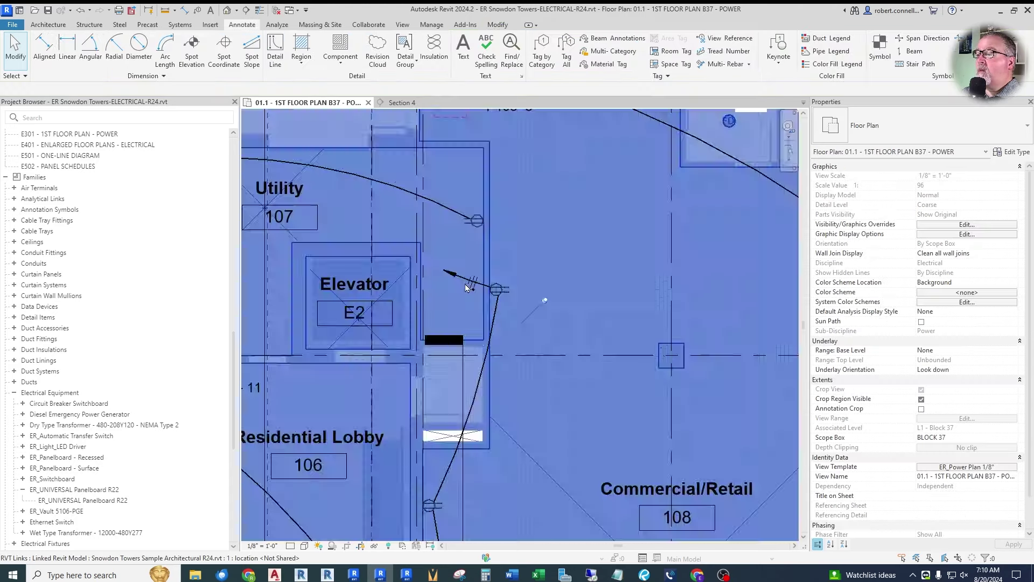
pyautogui.press('Escape')
pyautogui.scroll(-3, 573, 237)
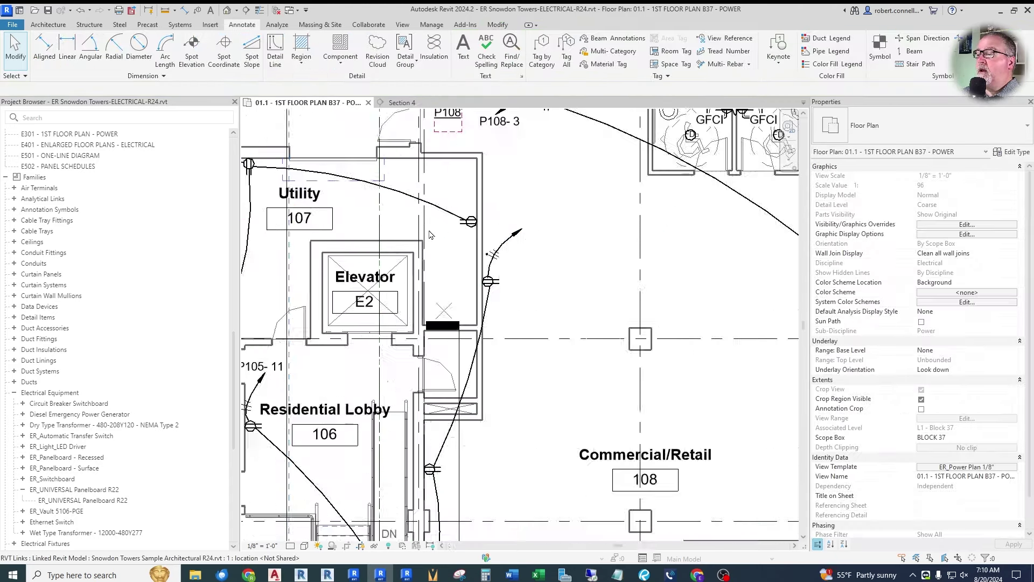
pyautogui.scroll(2, 521, 248)
pyautogui.scroll(2, 500, 235)
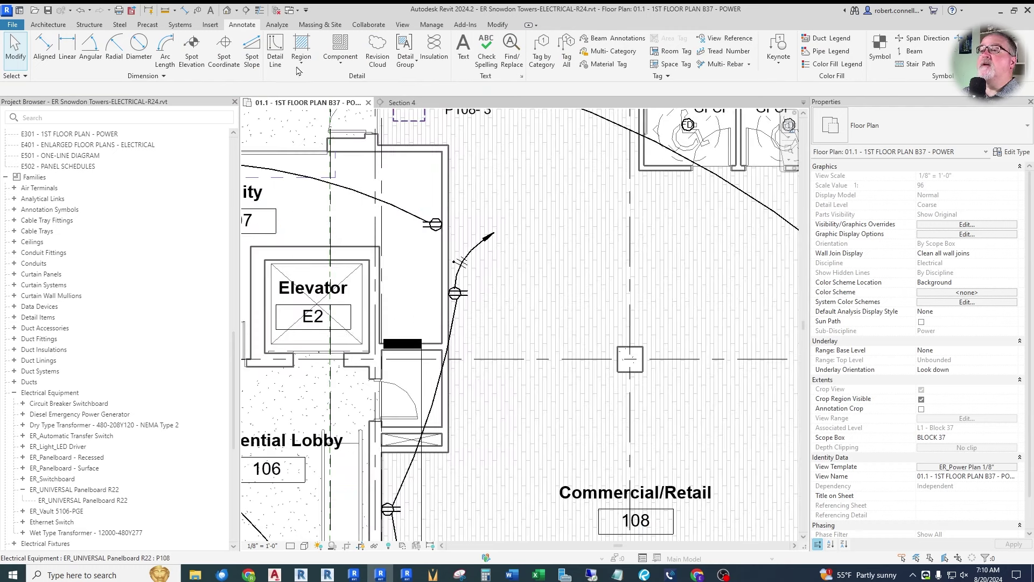
pyautogui.click(198, 11)
pyautogui.scroll(2, 485, 242)
pyautogui.click(481, 255)
pyautogui.click(487, 229)
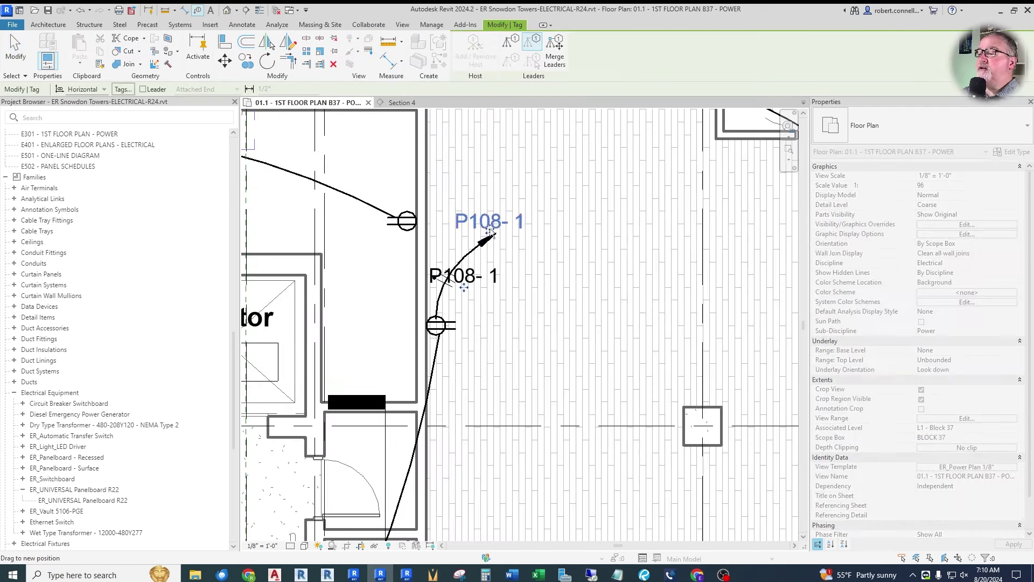
pyautogui.press('Escape')
pyautogui.press('Escape')
# Step: Check the panel and load name assigned to the west receptacle circuit of Commercial/Retail 108
pyautogui.press('Tab')
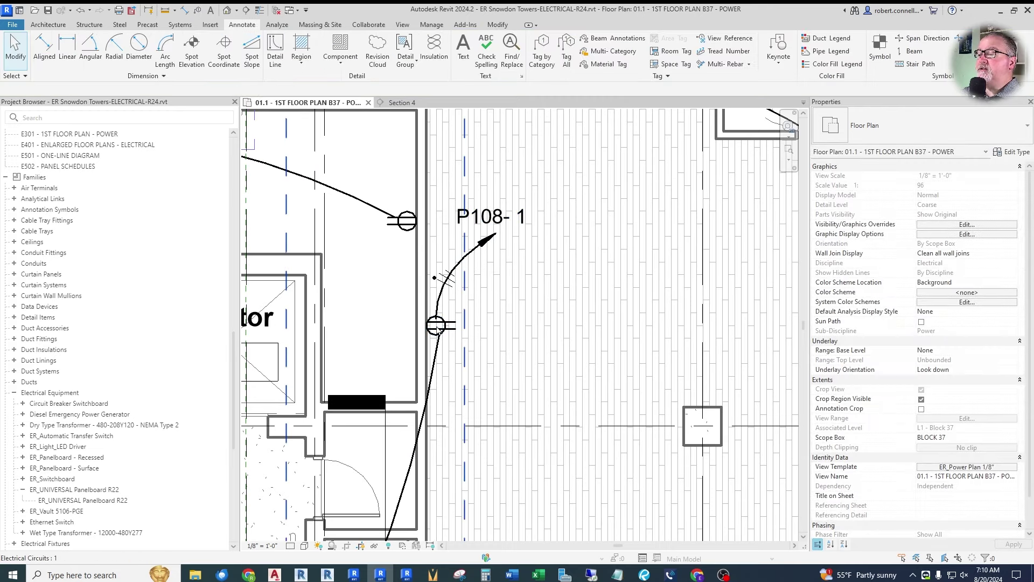
pyautogui.click(438, 330)
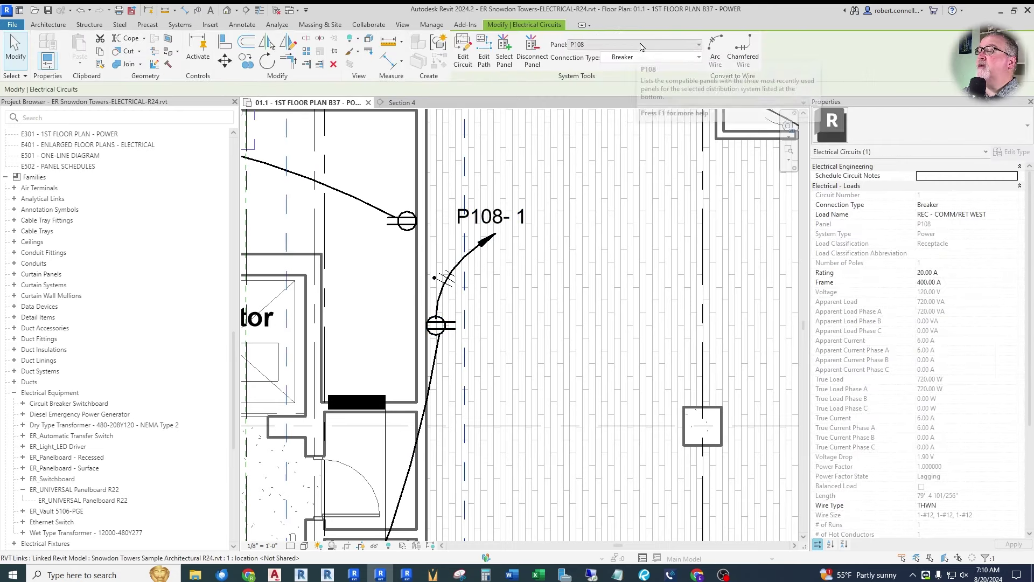
pyautogui.press('Escape')
pyautogui.scroll(-3, 529, 242)
# Step: Reshape the arc wire between the first two west-wall receptacles so it bows outward into Commercial/Retail 108
pyautogui.scroll(4, 506, 302)
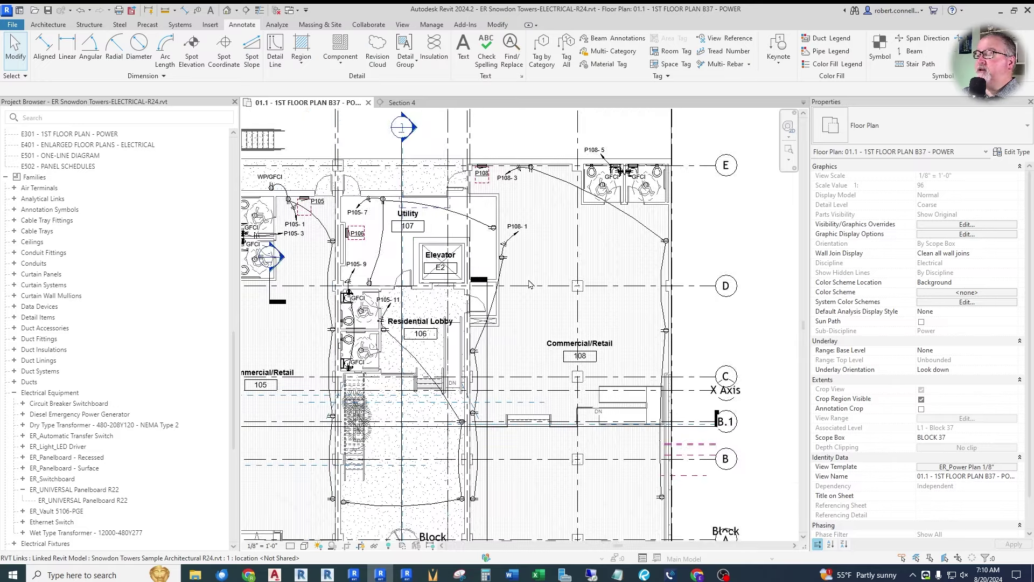
pyautogui.click(472, 315)
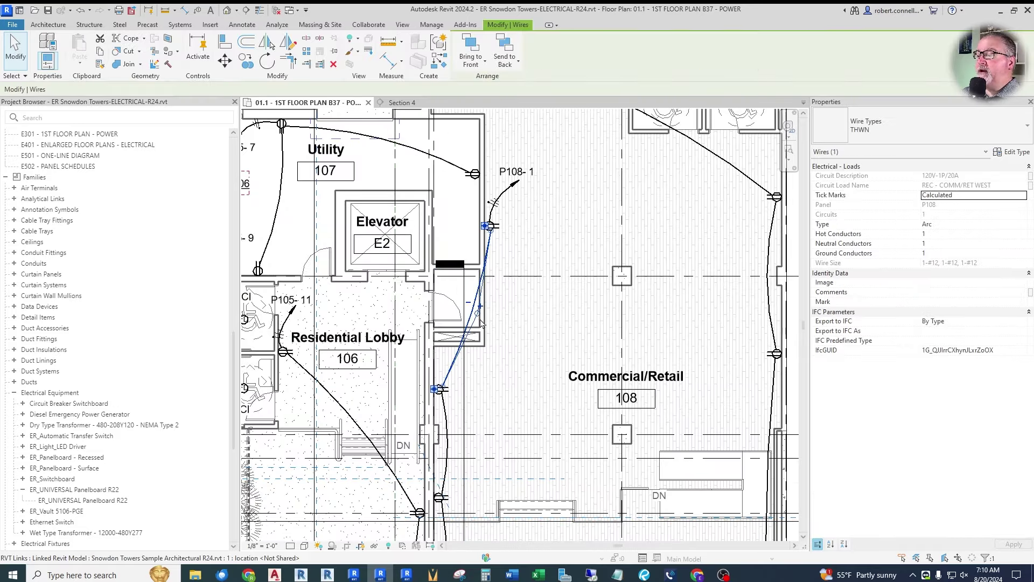
pyautogui.press('Escape')
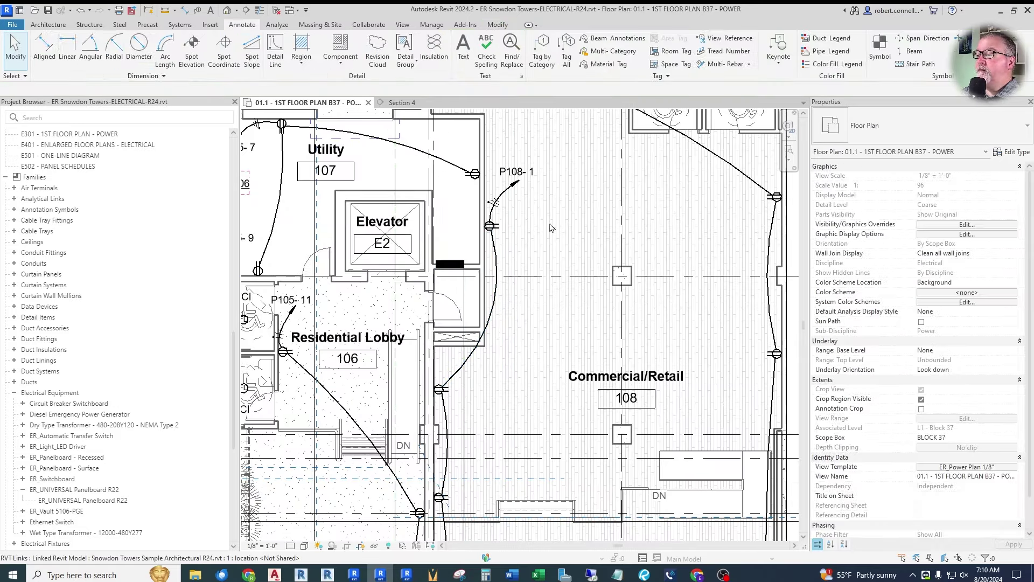
# Step: Open the 01.2 - 1ST FLOOR PLAN B43 - POWER floor plan and fit it to the view
pyautogui.scroll(-3, 526, 223)
pyautogui.scroll(-1, 602, 304)
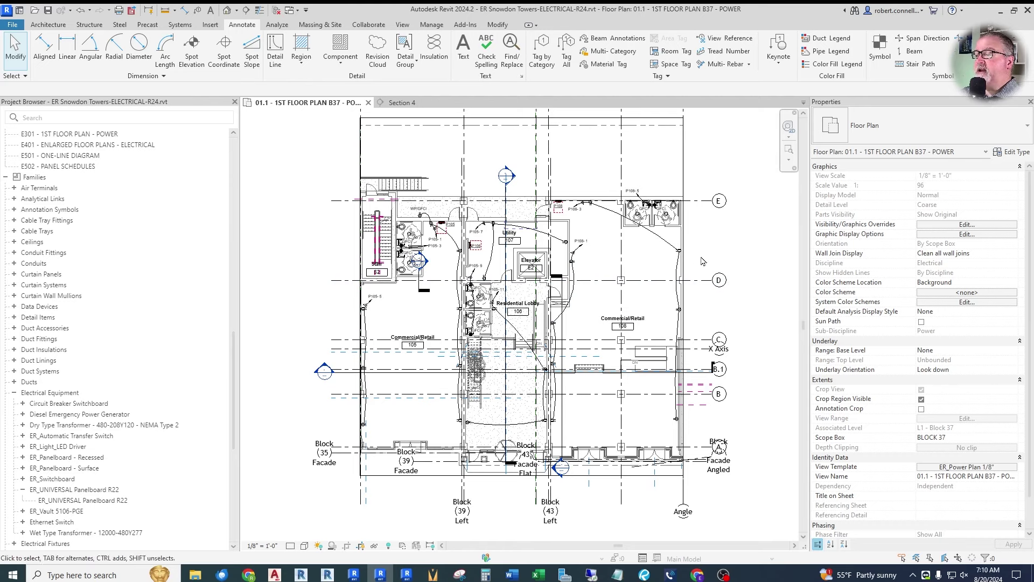
pyautogui.moveTo(236, 371); pyautogui.dragTo(241, 164)
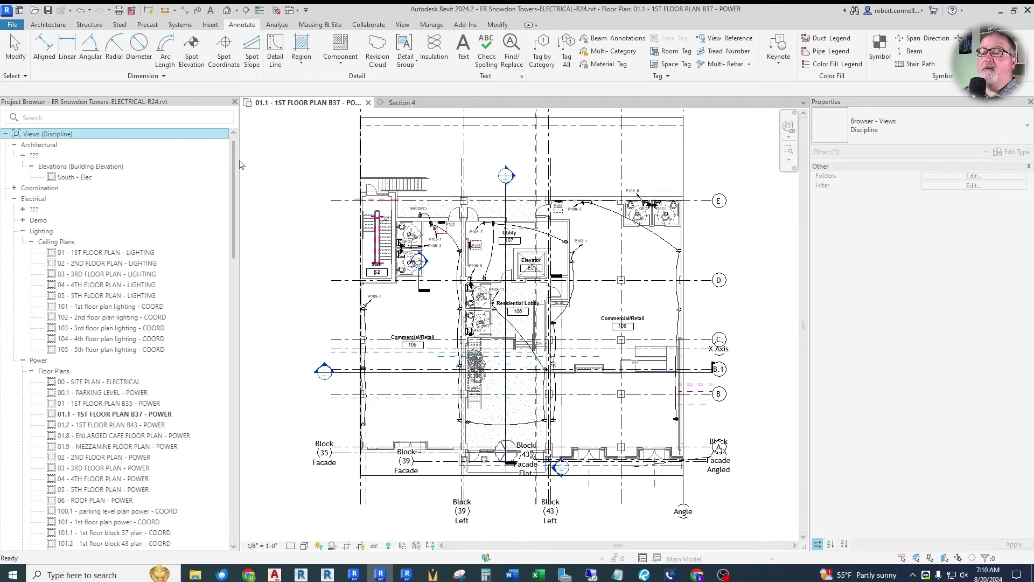
pyautogui.doubleClick(122, 426)
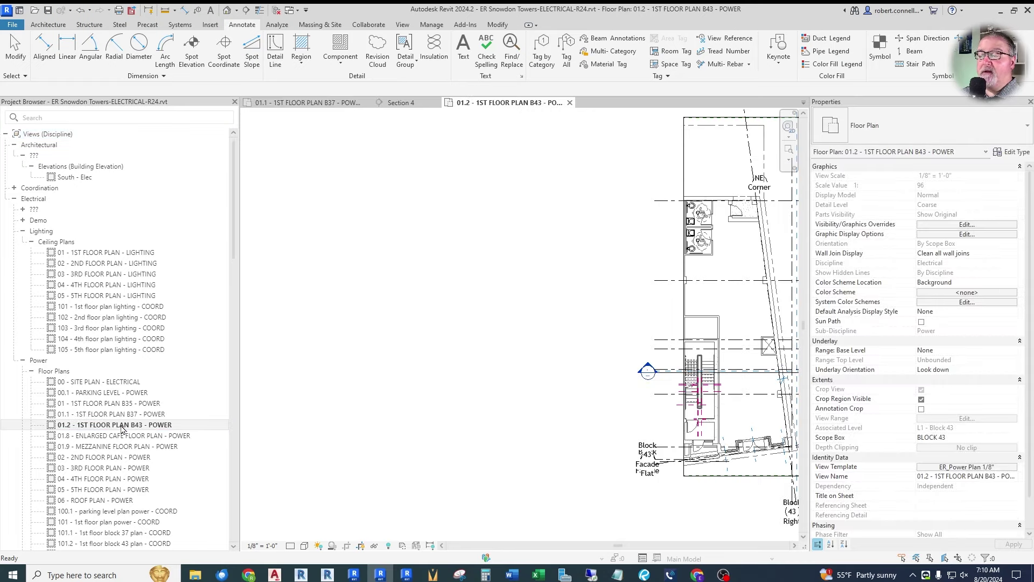
pyautogui.press('z')
pyautogui.press('f')
# Step: Place room tags for Commercial/Retail 109 and the adjoining stair in the Block 43 power plan
pyautogui.scroll(3, 567, 368)
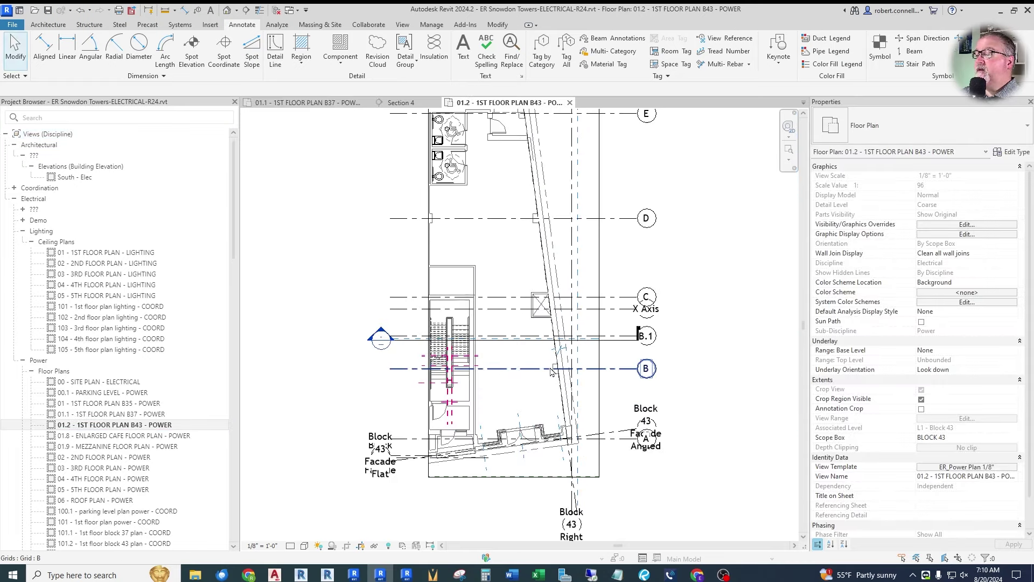
pyautogui.click(677, 51)
pyautogui.scroll(3, 474, 254)
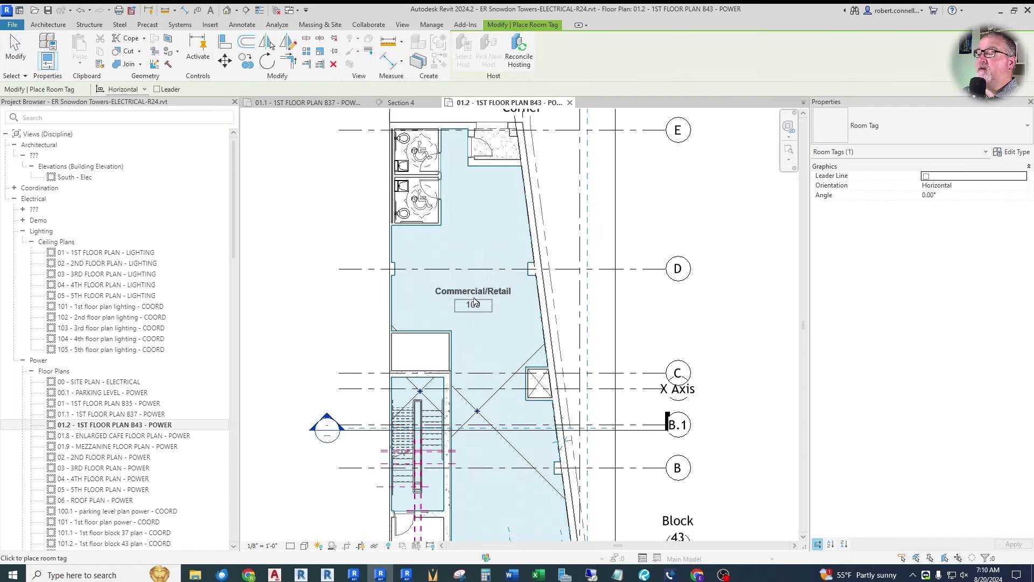
pyautogui.scroll(-2, 476, 261)
pyautogui.scroll(3, 476, 262)
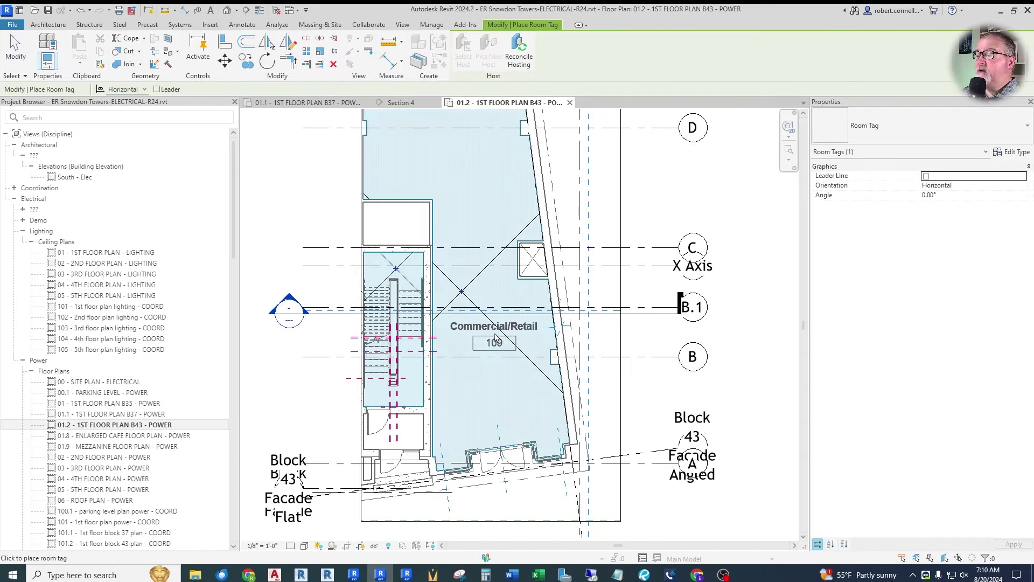
pyautogui.scroll(-3, 398, 275)
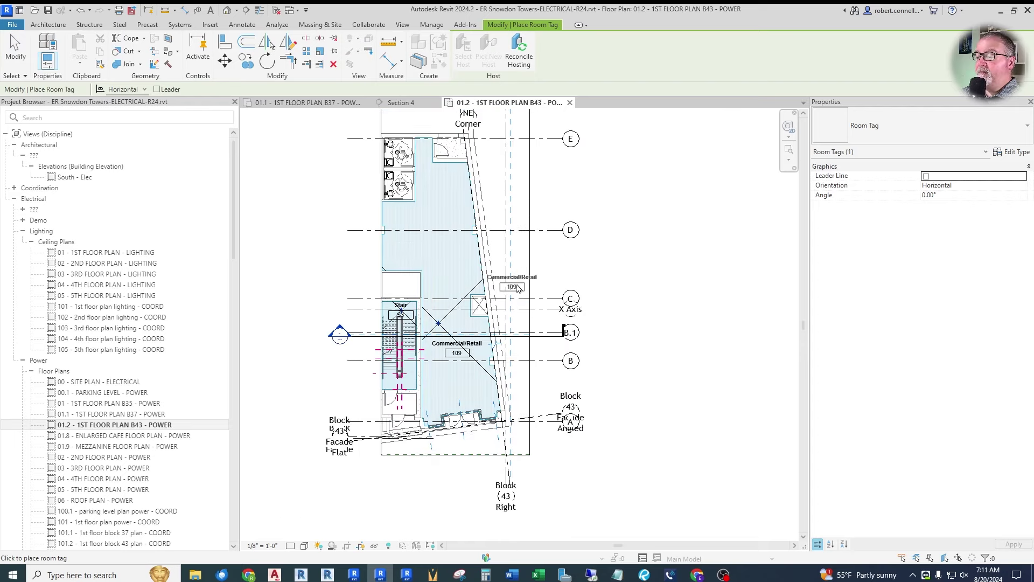
pyautogui.press('Escape')
pyautogui.scroll(3, 447, 353)
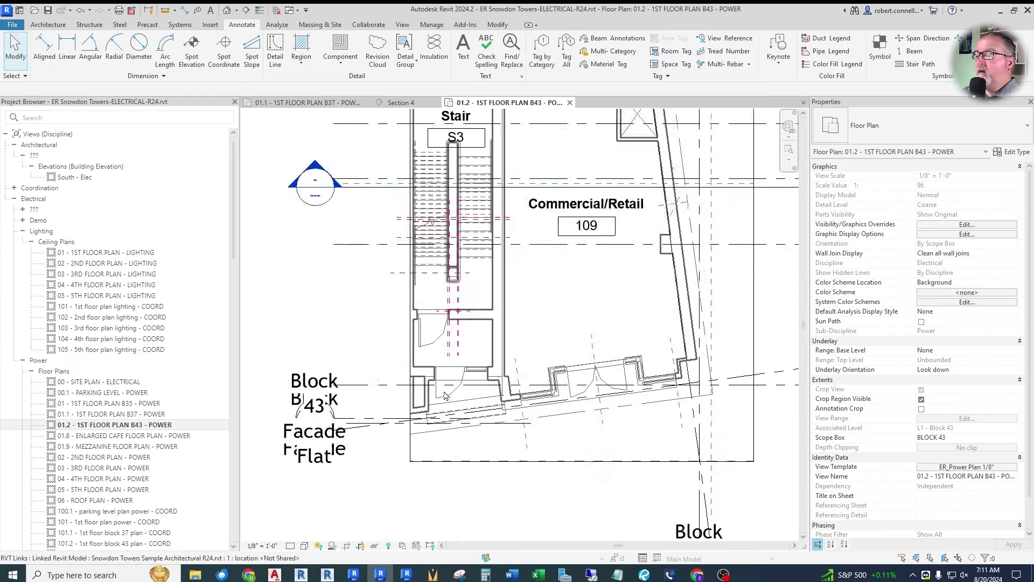
pyautogui.click(534, 267)
pyautogui.rightClick(540, 240)
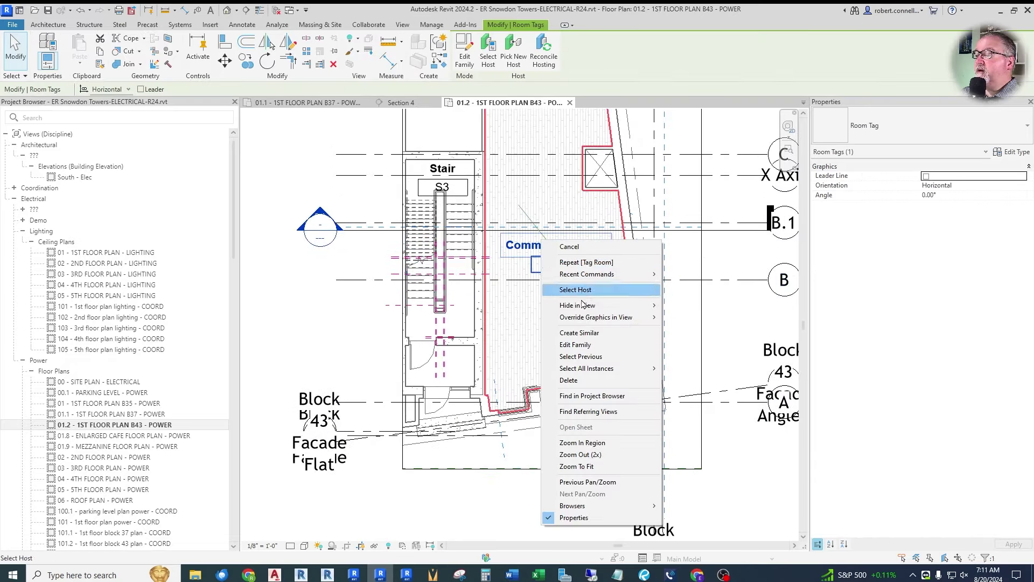
pyautogui.click(581, 334)
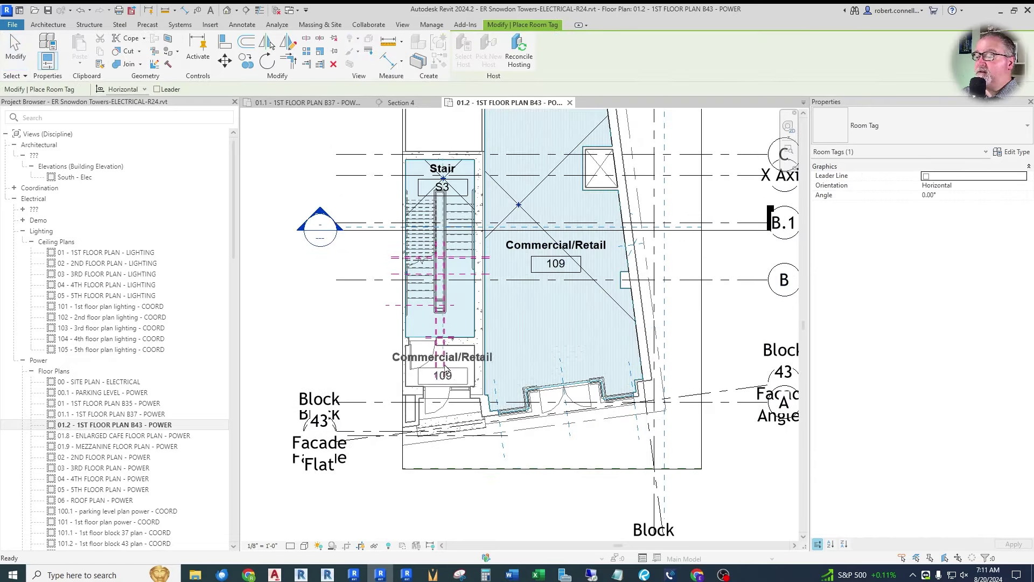
pyautogui.press('Escape')
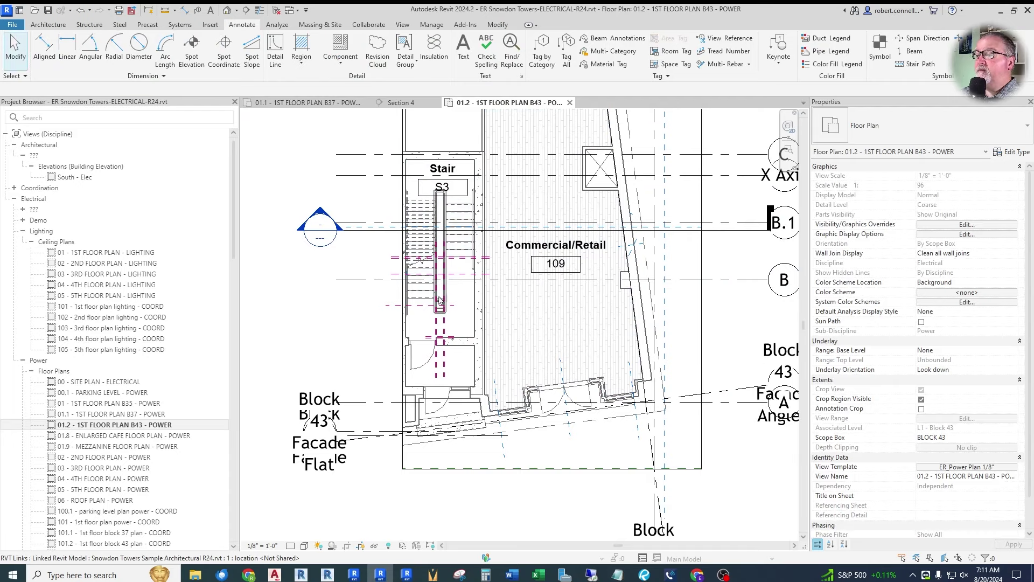
# Step: Place an ER_UNIVERSAL Panelboard R22 like panel P108 on the grid E wall beside the restrooms in the Block 43 power plan
pyautogui.scroll(-5, 423, 359)
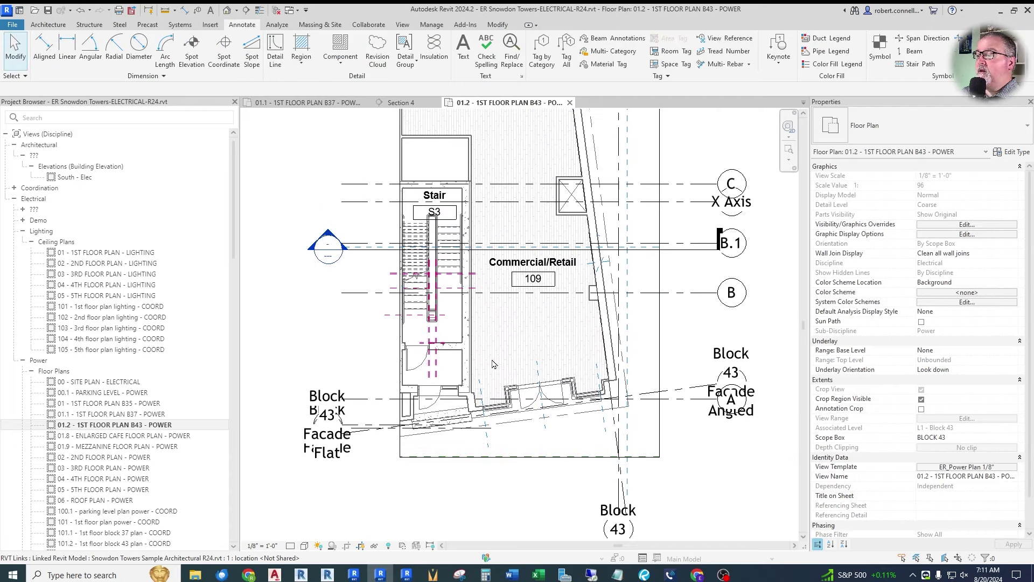
pyautogui.scroll(3, 504, 179)
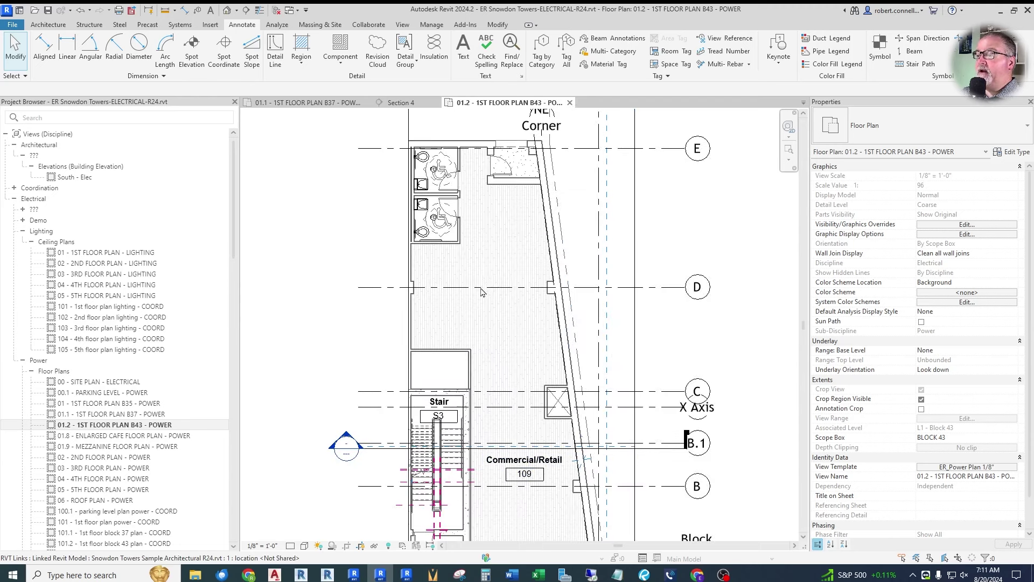
pyautogui.click(301, 105)
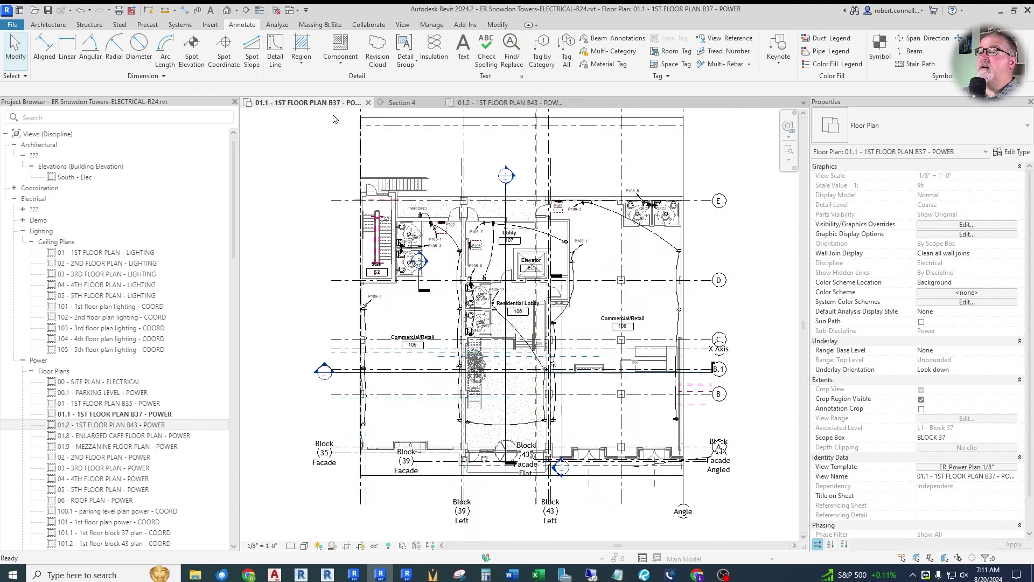
pyautogui.scroll(5, 542, 161)
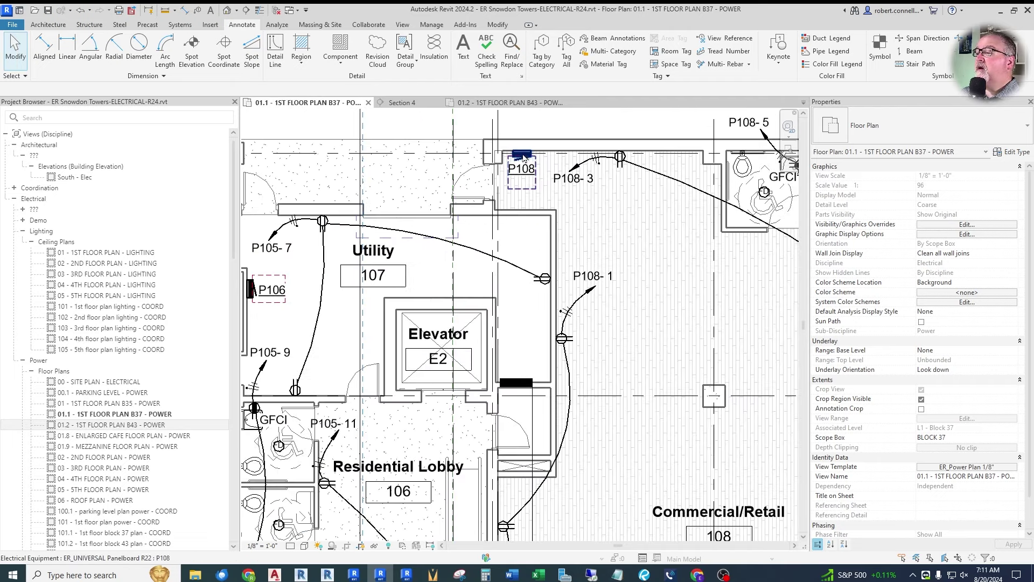
pyautogui.click(522, 156)
pyautogui.rightClick(522, 157)
pyautogui.click(555, 269)
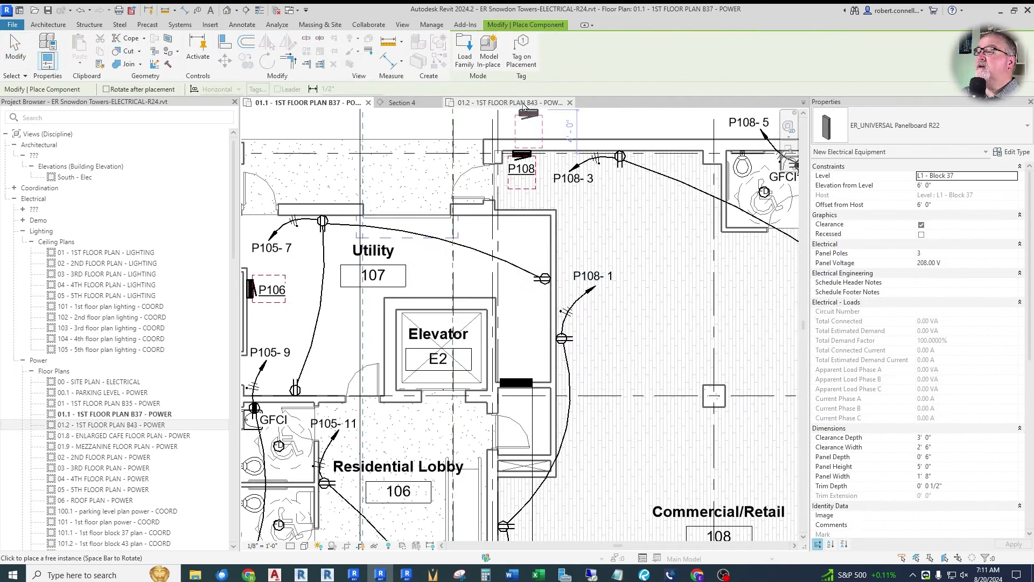
pyautogui.click(525, 105)
pyautogui.scroll(4, 490, 182)
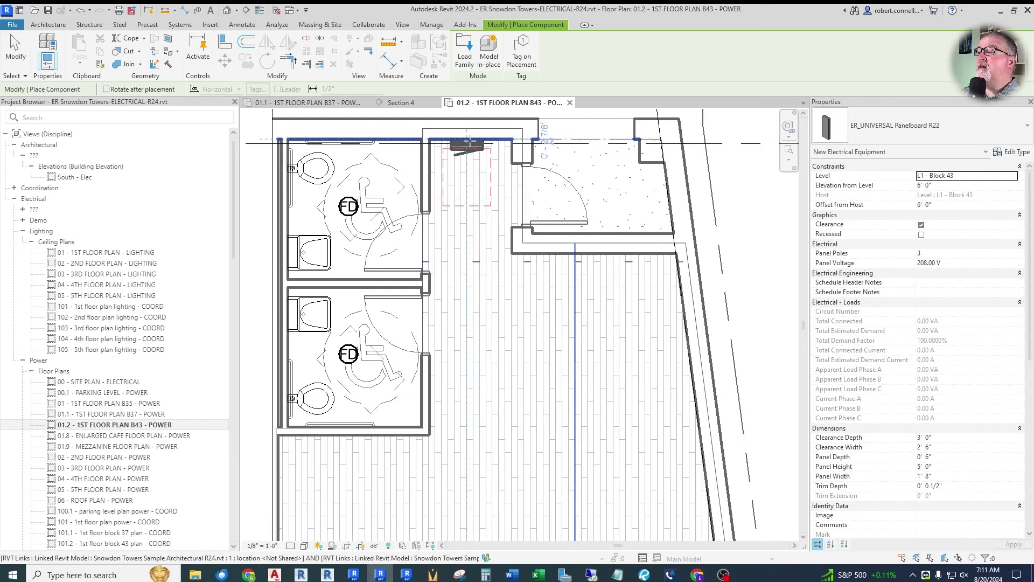
pyautogui.click(473, 144)
pyautogui.press('Escape')
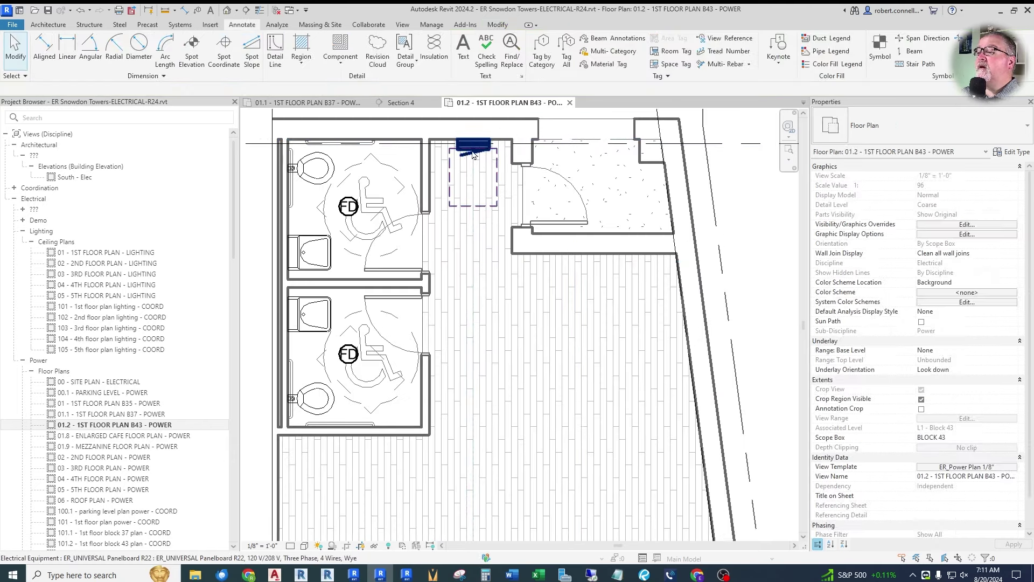
# Step: Name the new Block 43 panelboard P109 and tag it inside its clearance area
pyautogui.scroll(-2, 472, 145)
pyautogui.scroll(-10, 899, 388)
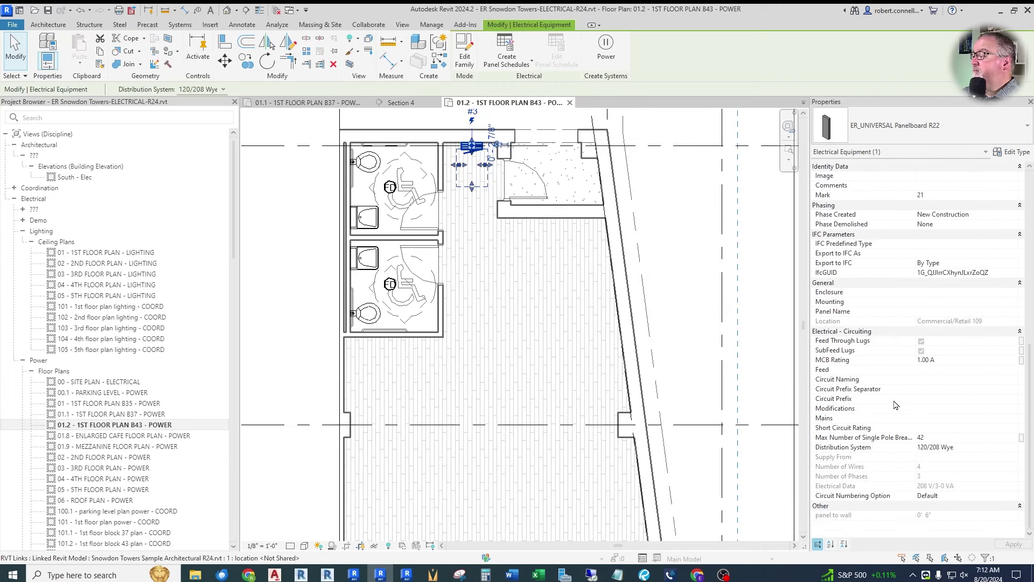
pyautogui.write('P109')
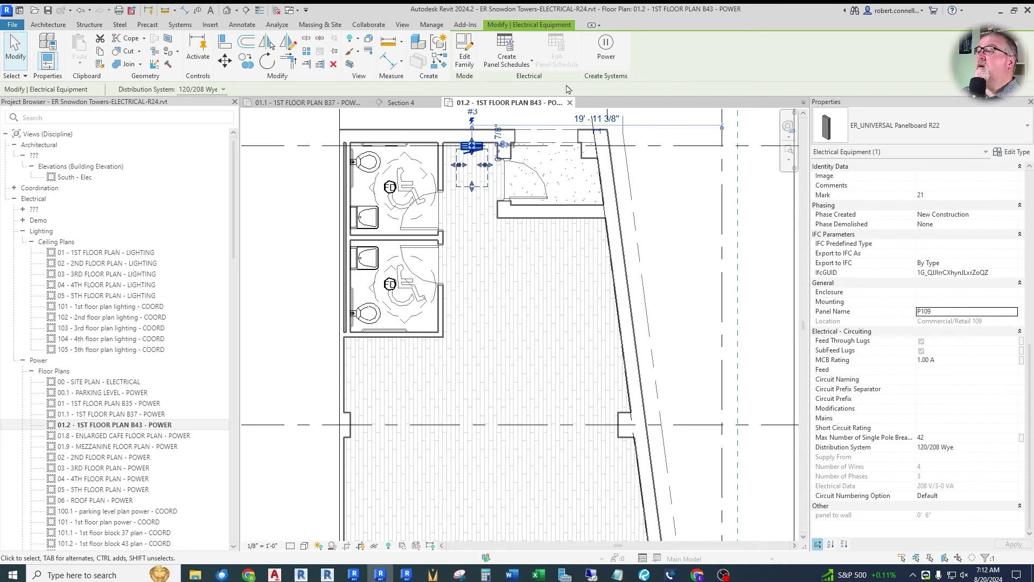
pyautogui.press('Escape')
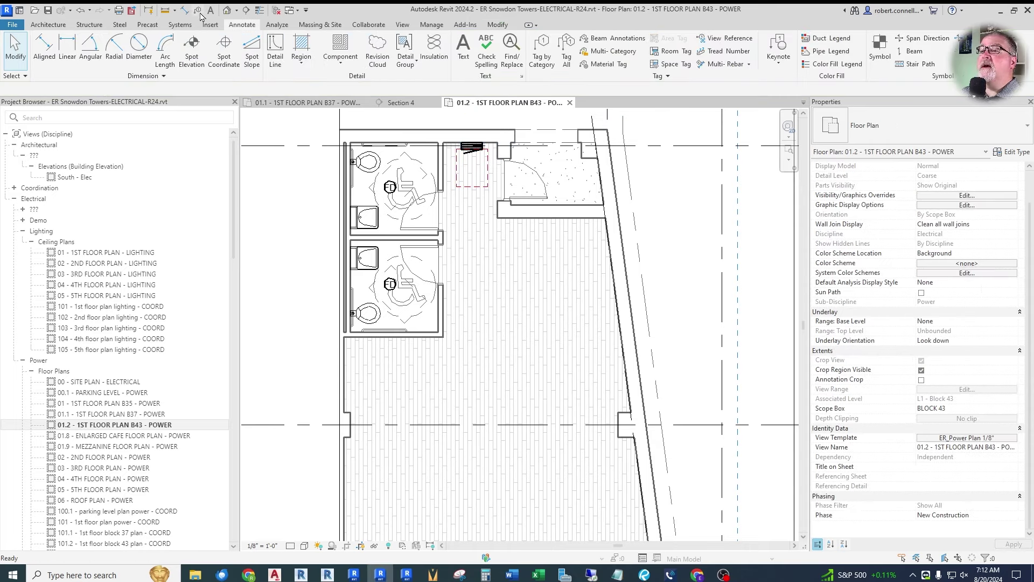
pyautogui.click(197, 10)
pyautogui.click(472, 168)
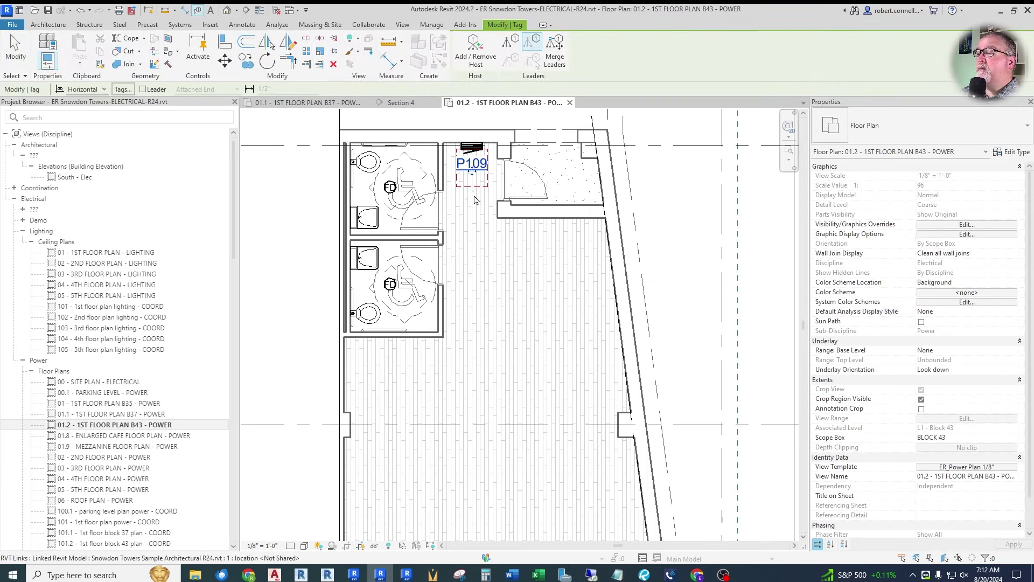
pyautogui.press('Escape')
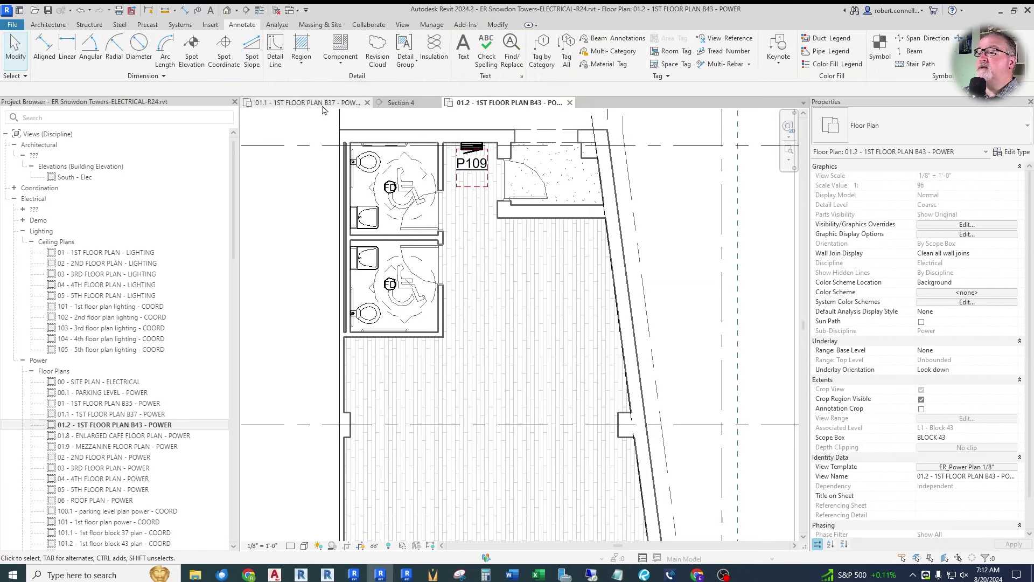
# Step: Start placing a Counter duplex receptacle like the Block 37 restroom one in the upper restroom of the Block 43 power plan
pyautogui.click(323, 104)
pyautogui.scroll(-2, 409, 290)
pyautogui.scroll(3, 372, 371)
pyautogui.rightClick(337, 343)
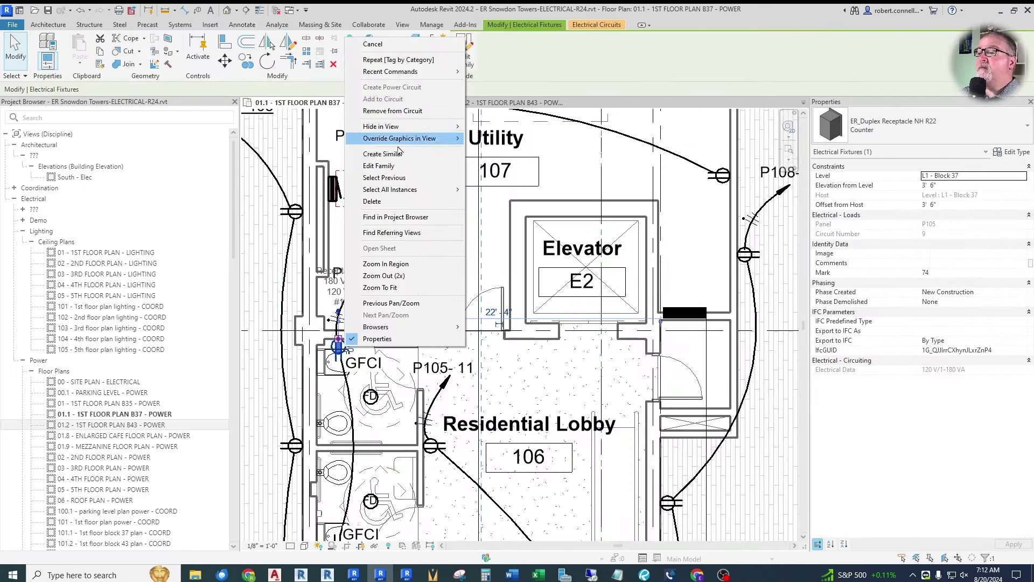
pyautogui.click(382, 154)
pyautogui.click(514, 102)
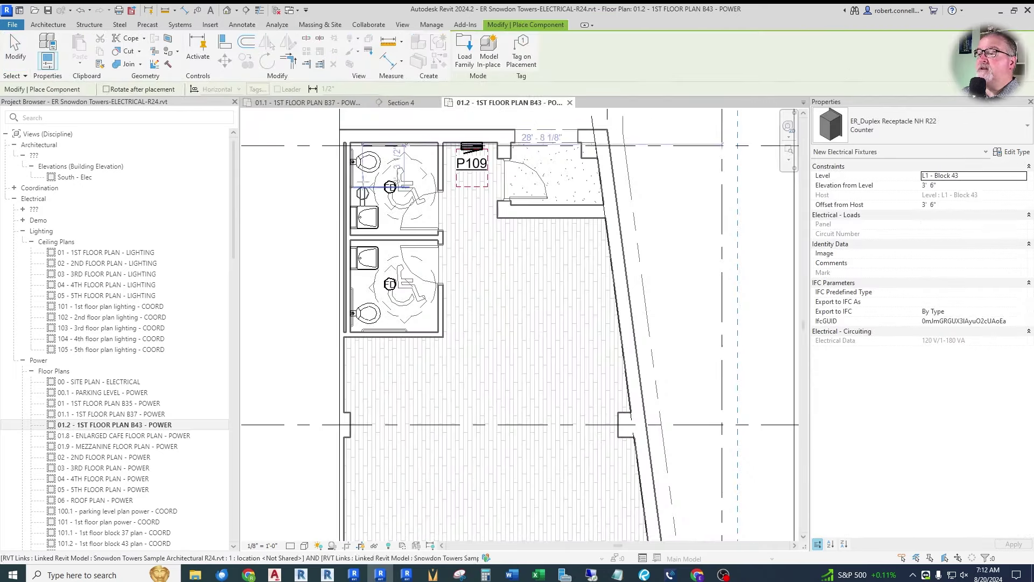
# Step: Place Counter-type duplex receptacles back to back on the wall between the two restrooms and label each one GFCI
pyautogui.scroll(4, 369, 210)
pyautogui.scroll(-3, 420, 254)
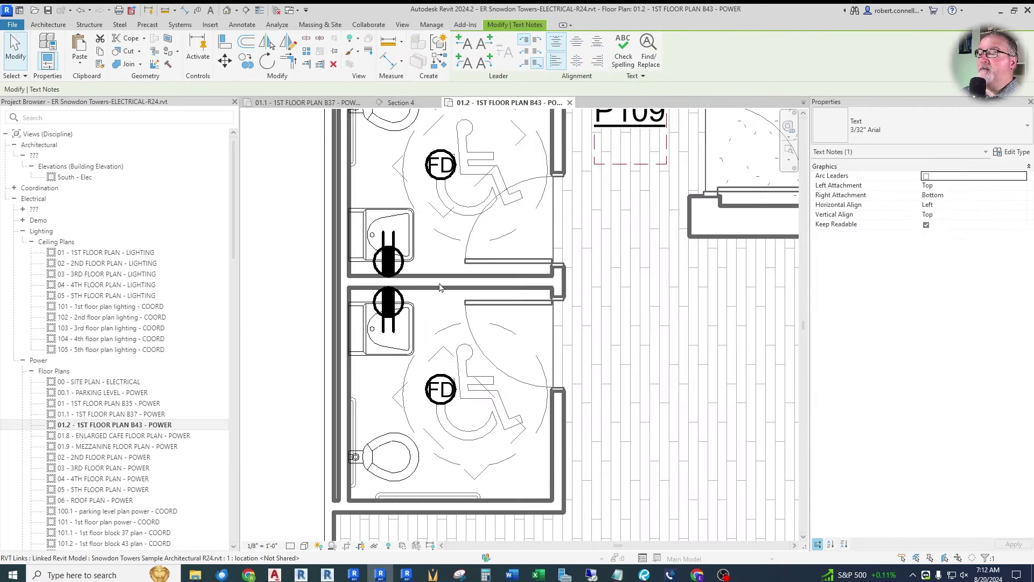
pyautogui.hotkey('ctrl', 'v')
pyautogui.click(460, 288)
pyautogui.keyDown('ctrl'); pyautogui.moveTo(441, 238); pyautogui.dragTo(474, 334); pyautogui.keyUp('ctrl')
# Step: Switch to the Standard duplex receptacle type at 1' 6" elevation and place the first one on the angled east wall north of grid D
pyautogui.scroll(-3, 316, 228)
pyautogui.click(343, 125)
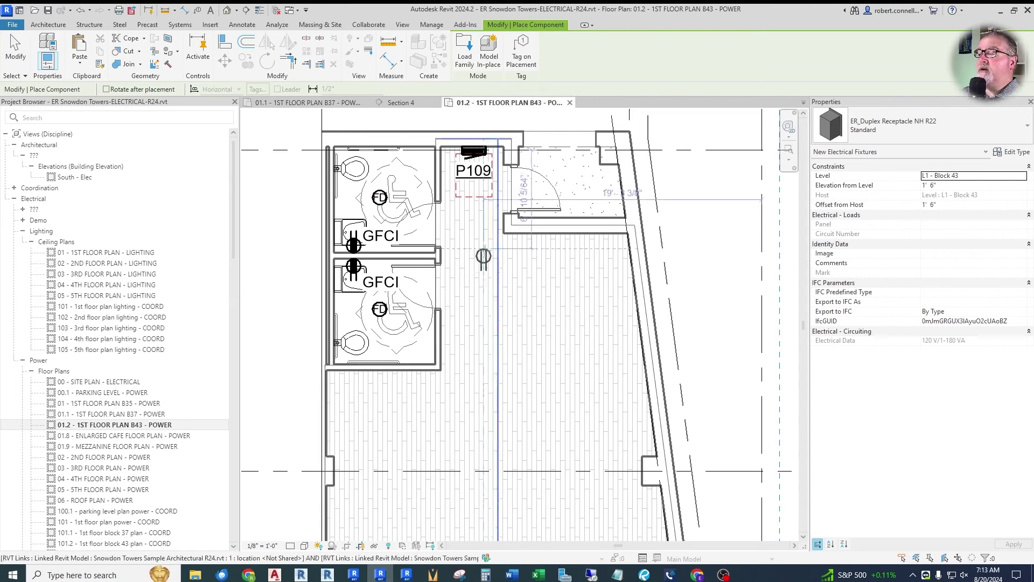
pyautogui.scroll(-3, 473, 453)
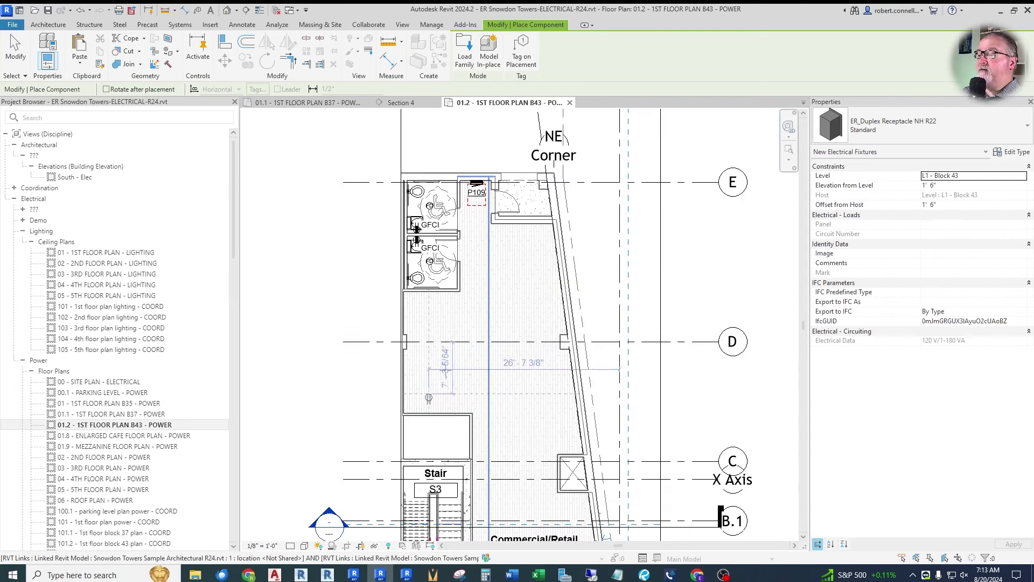
pyautogui.scroll(3, 549, 284)
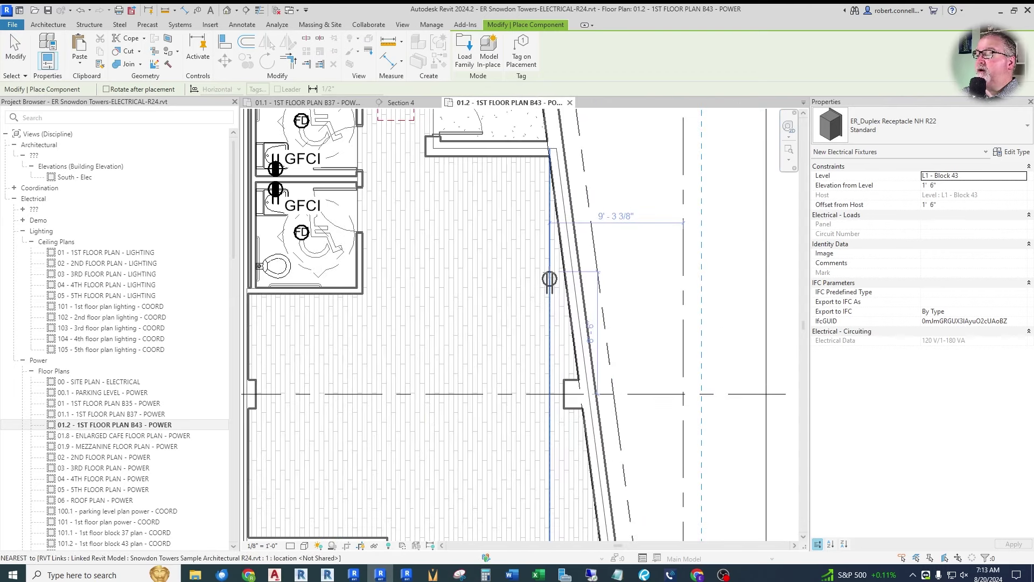
pyautogui.scroll(2, 549, 279)
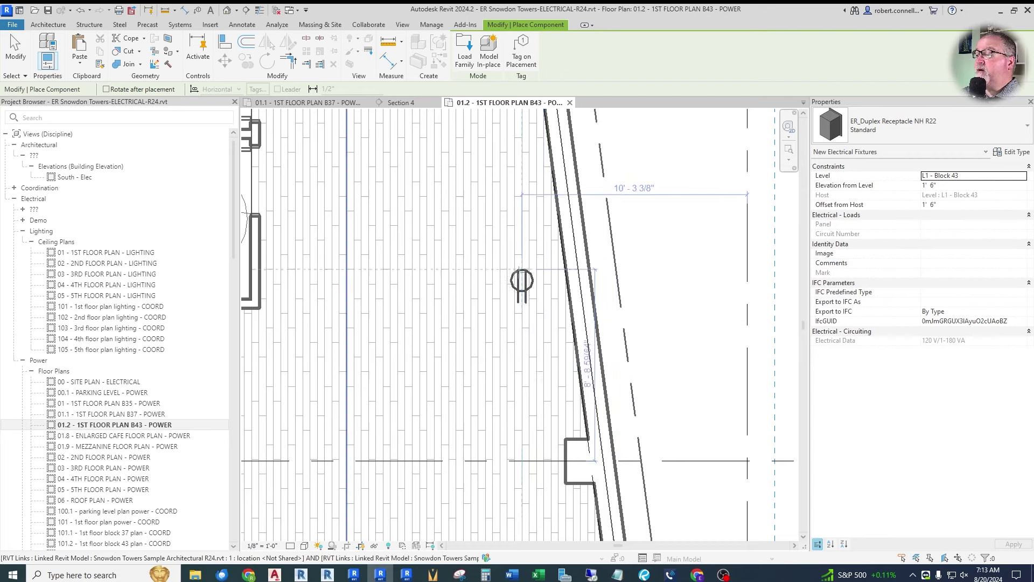
pyautogui.scroll(2, 522, 271)
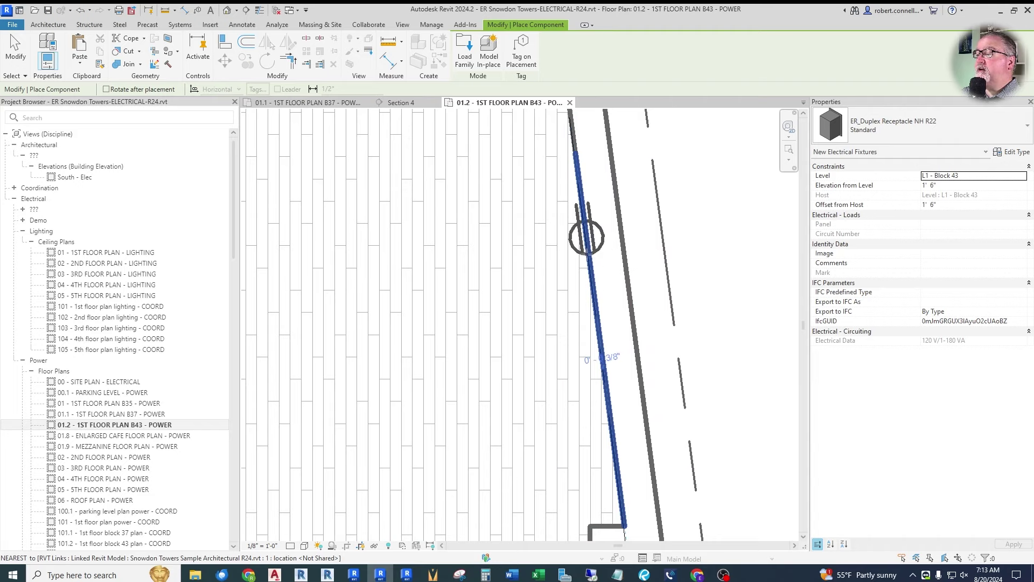
pyautogui.scroll(-3, 589, 254)
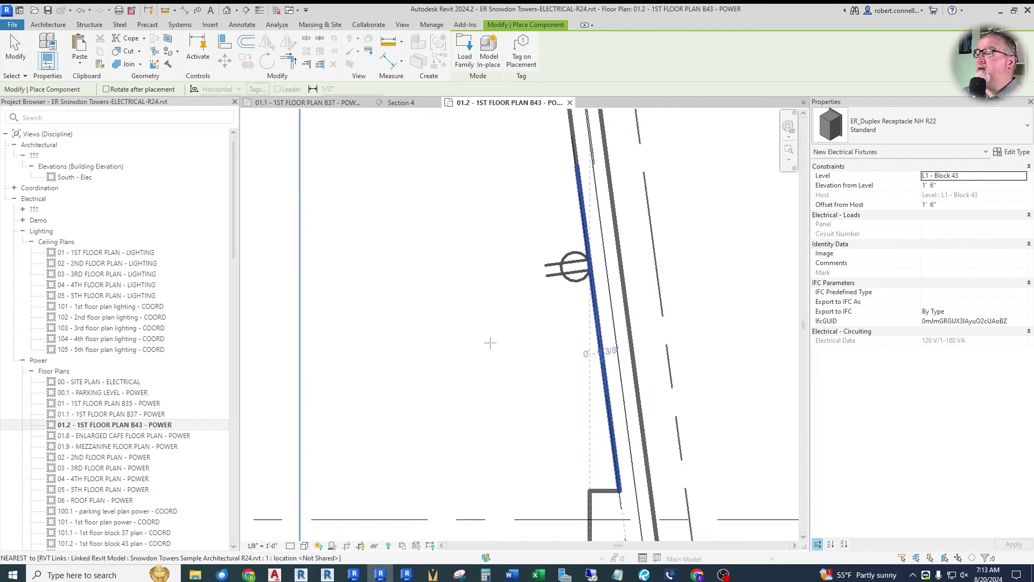
pyautogui.scroll(3, 485, 346)
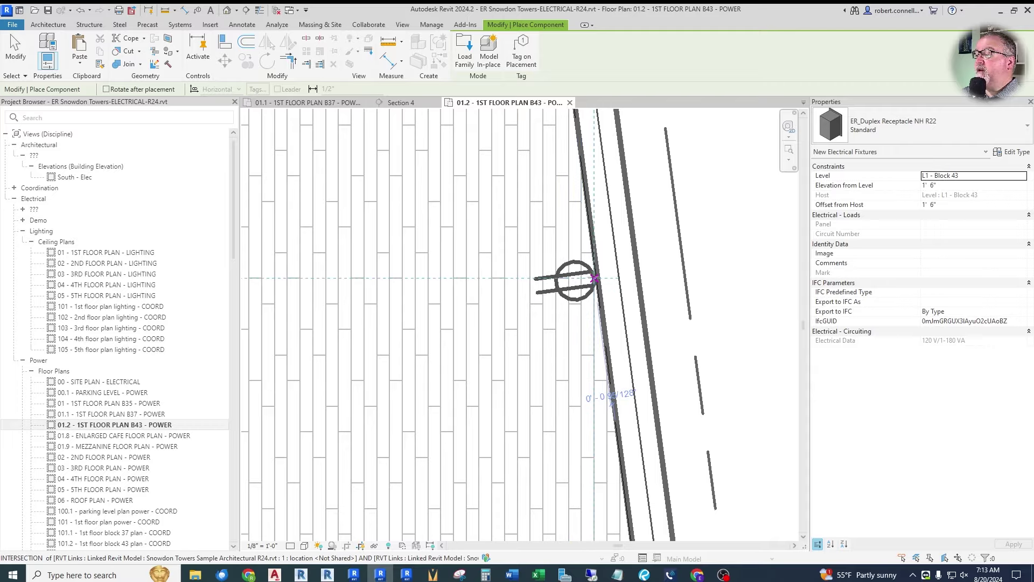
# Step: Place three more Standard duplex receptacles along the angled east wall and three along the west walls of Commercial/Retail 109
pyautogui.scroll(-3, 597, 279)
pyautogui.scroll(1, 587, 278)
pyautogui.scroll(-1, 577, 276)
pyautogui.scroll(3, 567, 276)
pyautogui.scroll(-3, 567, 276)
pyautogui.scroll(3, 533, 226)
pyautogui.scroll(-4, 541, 333)
pyautogui.scroll(4, 520, 321)
pyautogui.scroll(-4, 501, 329)
pyautogui.scroll(4, 474, 334)
pyautogui.scroll(-3, 442, 339)
pyautogui.scroll(2, 442, 339)
pyautogui.scroll(-5, 485, 350)
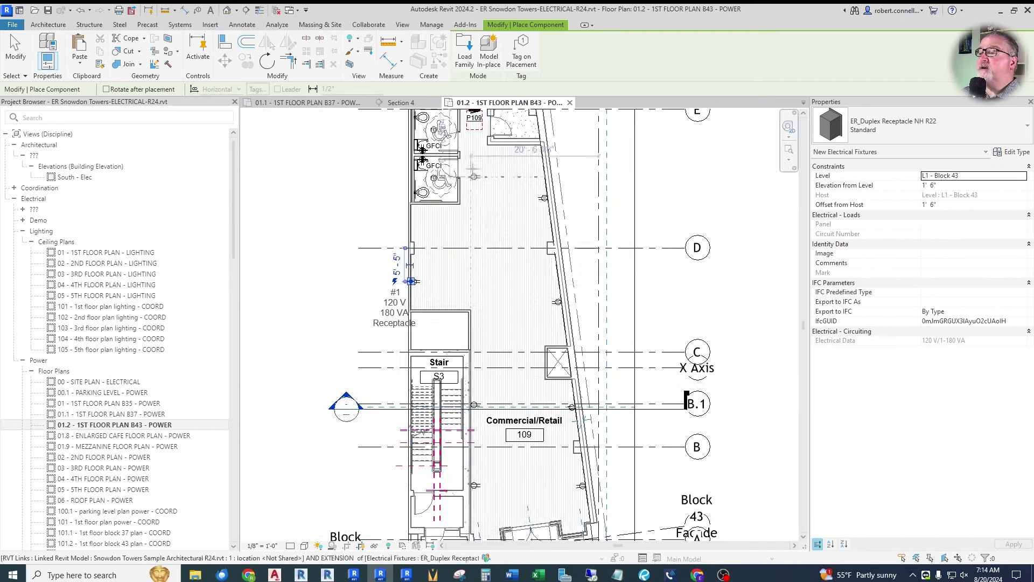
pyautogui.press('Escape')
pyautogui.press('Escape')
# Step: Create a similar Standard duplex receptacle on the north wall of the vestibule below Stair S3
pyautogui.scroll(6, 528, 358)
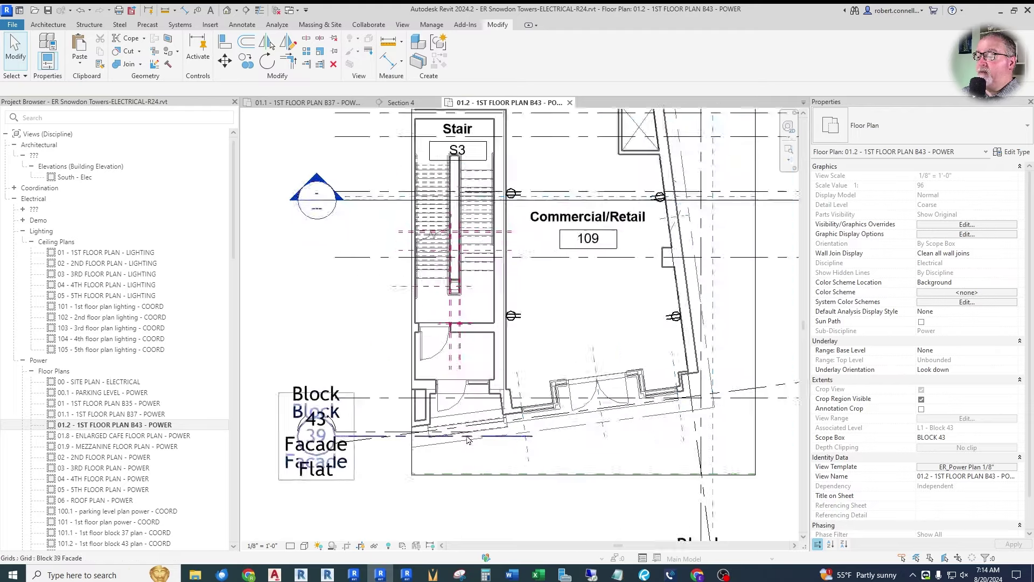
pyautogui.click(571, 221)
pyautogui.rightClick(571, 222)
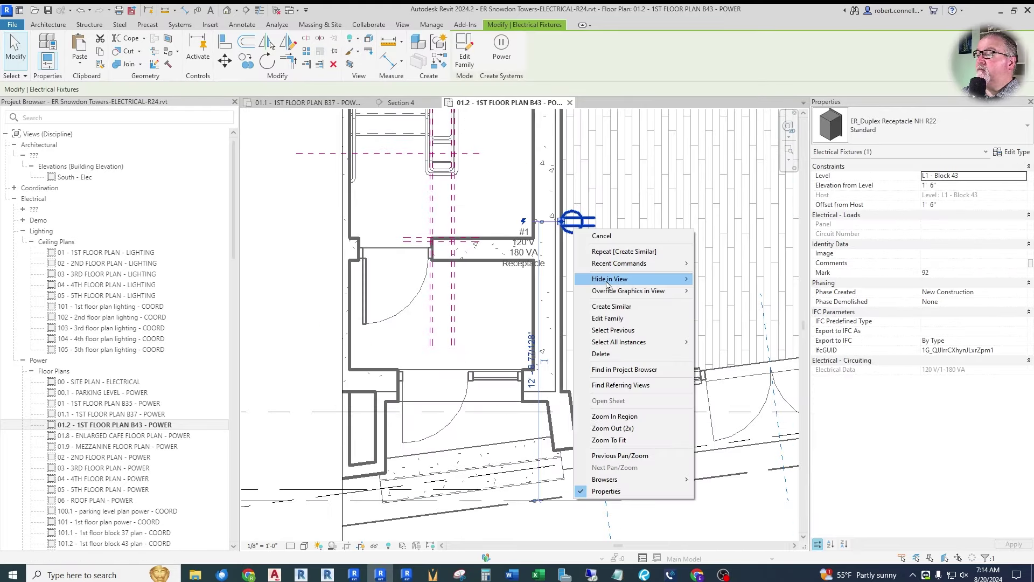
pyautogui.click(598, 306)
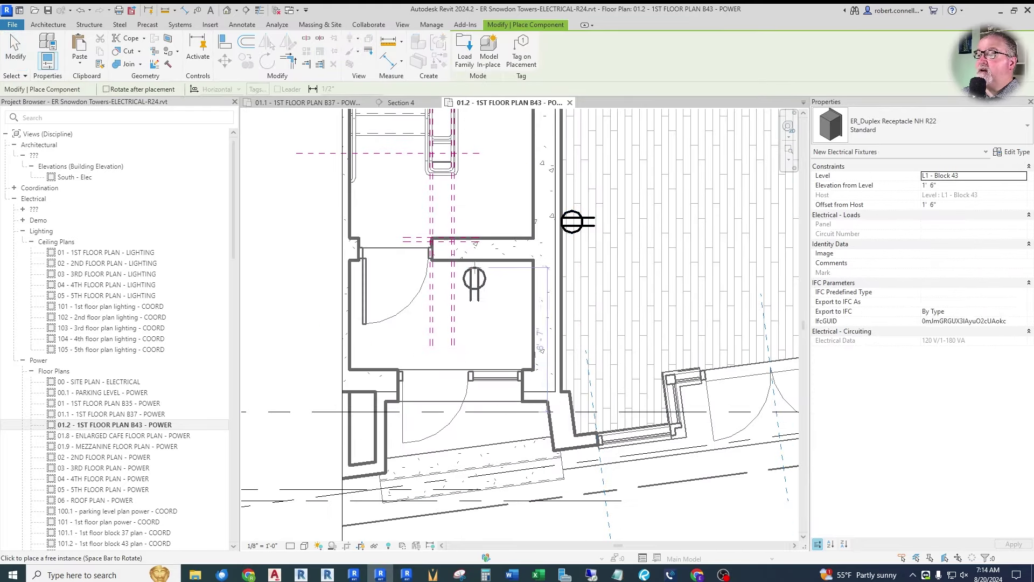
pyautogui.click(477, 264)
pyautogui.press('Escape')
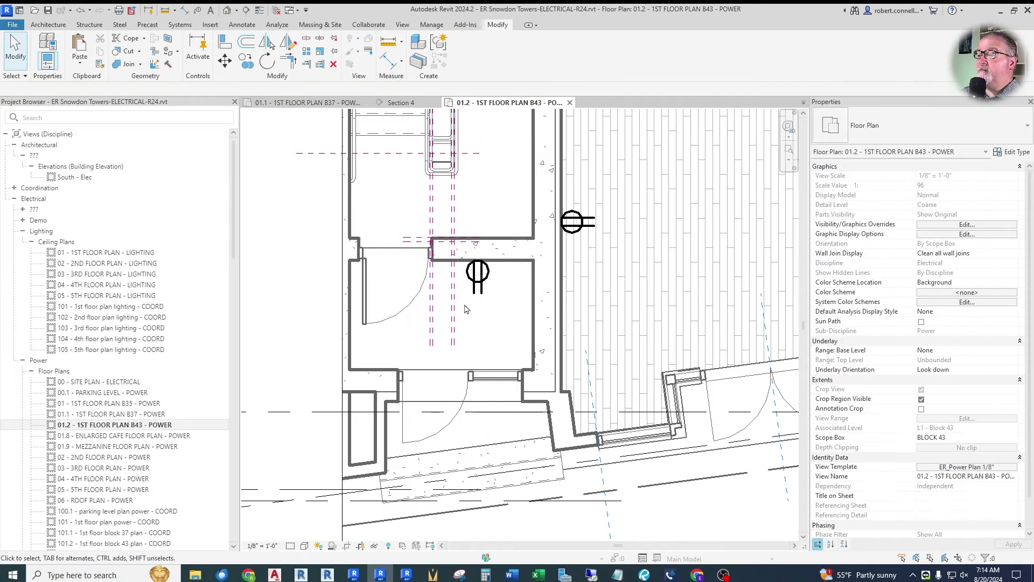
pyautogui.scroll(-2, 458, 323)
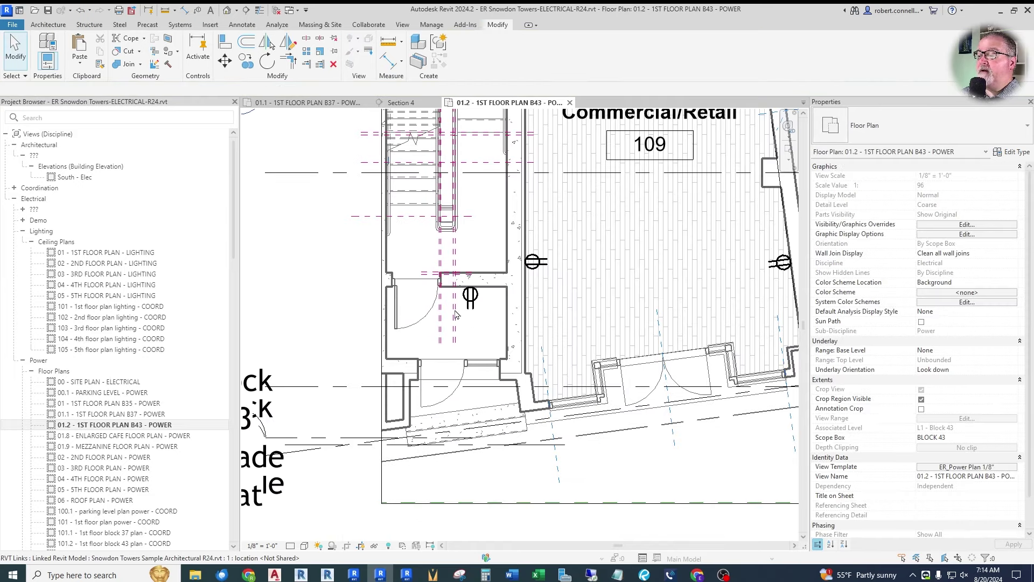
pyautogui.scroll(-2, 452, 313)
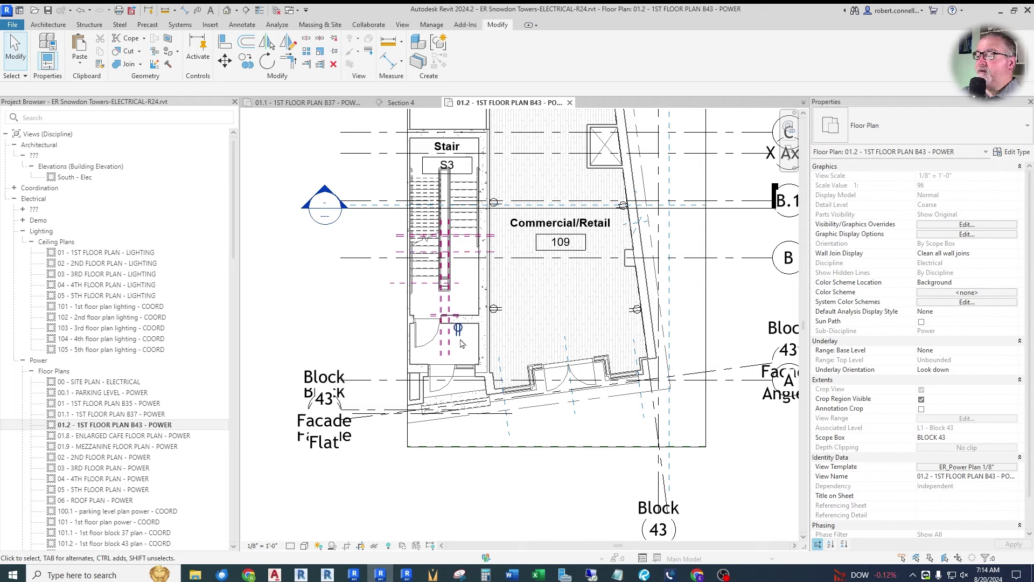
pyautogui.scroll(-3, 450, 392)
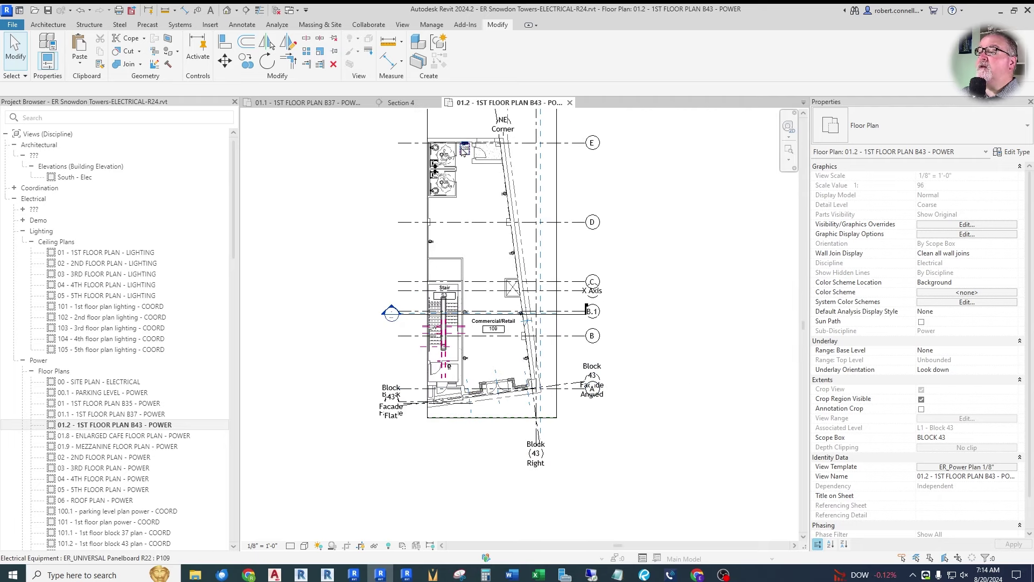
# Step: Create a power circuit on panel P109 for the east wall receptacles of the retail space, with load name REC - COMM/RET EAST
pyautogui.scroll(5, 464, 149)
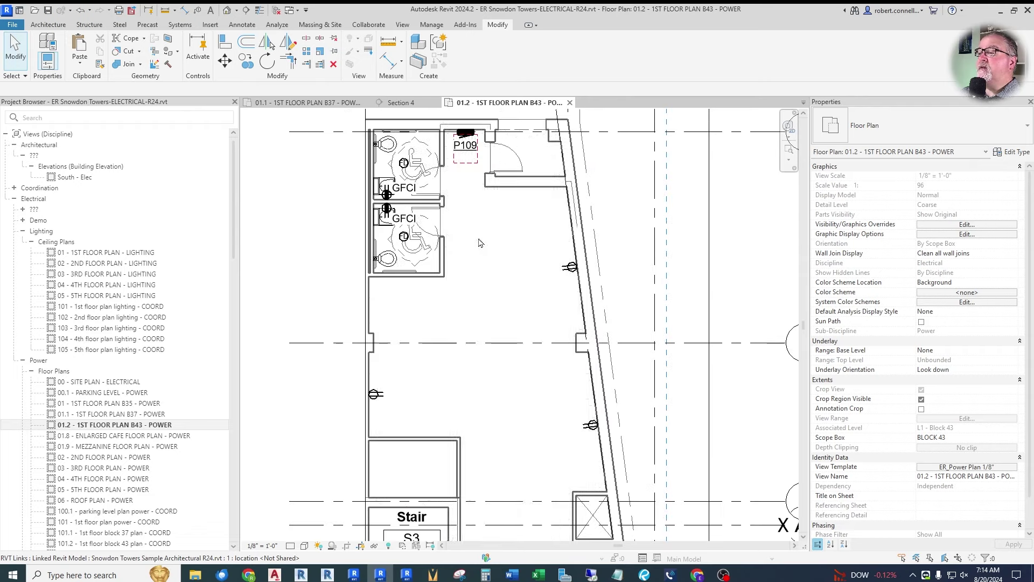
pyautogui.scroll(-3, 526, 240)
pyautogui.scroll(3, 537, 254)
pyautogui.click(563, 289)
pyautogui.click(506, 53)
pyautogui.click(699, 45)
pyautogui.click(620, 107)
pyautogui.click(1013, 214)
pyautogui.click(953, 215)
pyautogui.click(1002, 548)
pyautogui.click(463, 52)
# Step: Reshape the arc wires between the east wall receptacles so they bow into the retail space
pyautogui.moveTo(619, 484); pyautogui.dragTo(571, 215, button='middle')
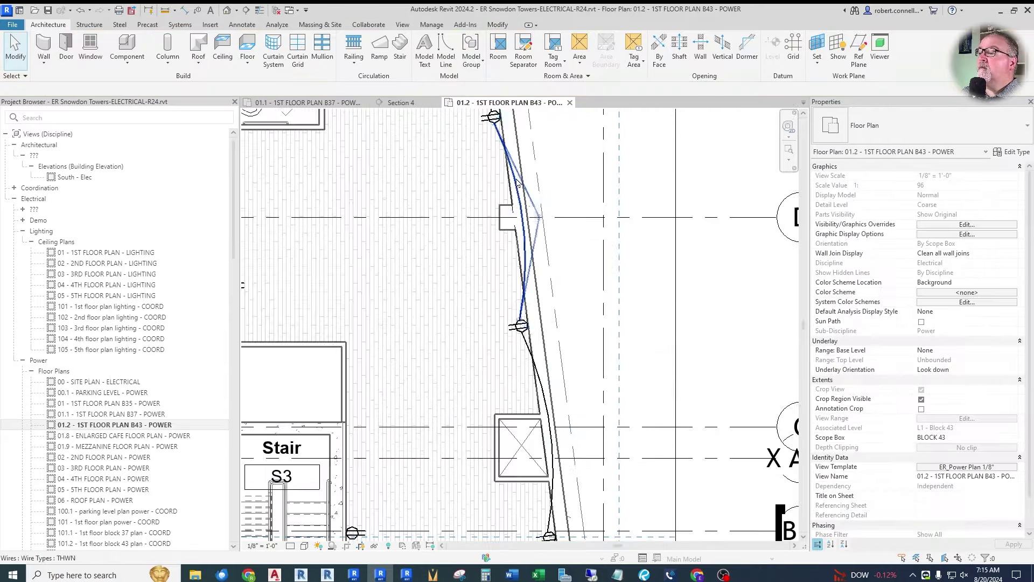
pyautogui.scroll(-3, 517, 269)
pyautogui.scroll(3, 524, 225)
pyautogui.click(523, 225)
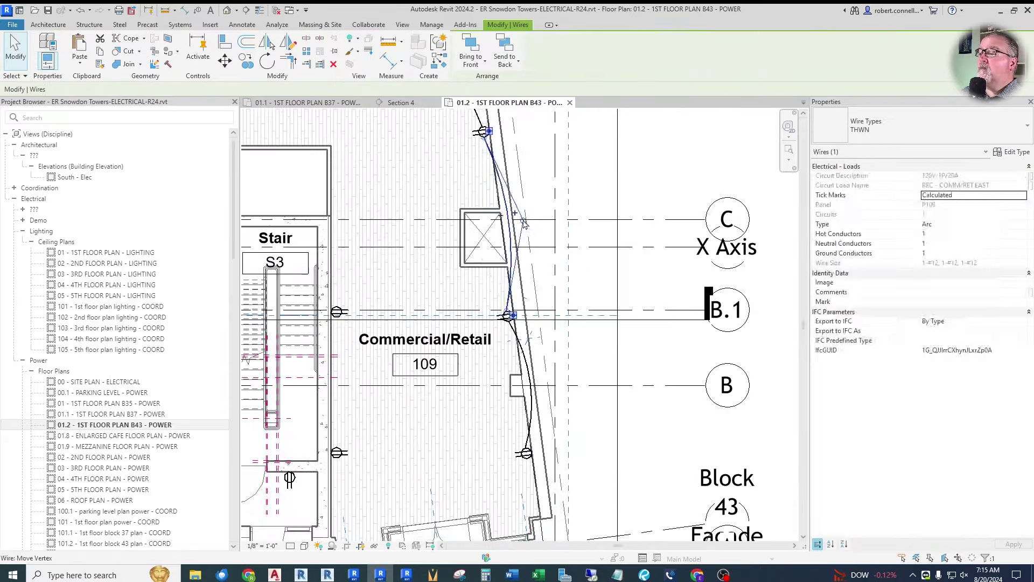
pyautogui.moveTo(524, 225); pyautogui.dragTo(503, 75, button='middle')
pyautogui.moveTo(592, 485); pyautogui.dragTo(490, 135, button='middle')
# Step: Put both restroom counter receptacles on a P109 power circuit with load name REC - RESTROOMS and add arc wiring
pyautogui.moveTo(405, 237); pyautogui.dragTo(438, 269)
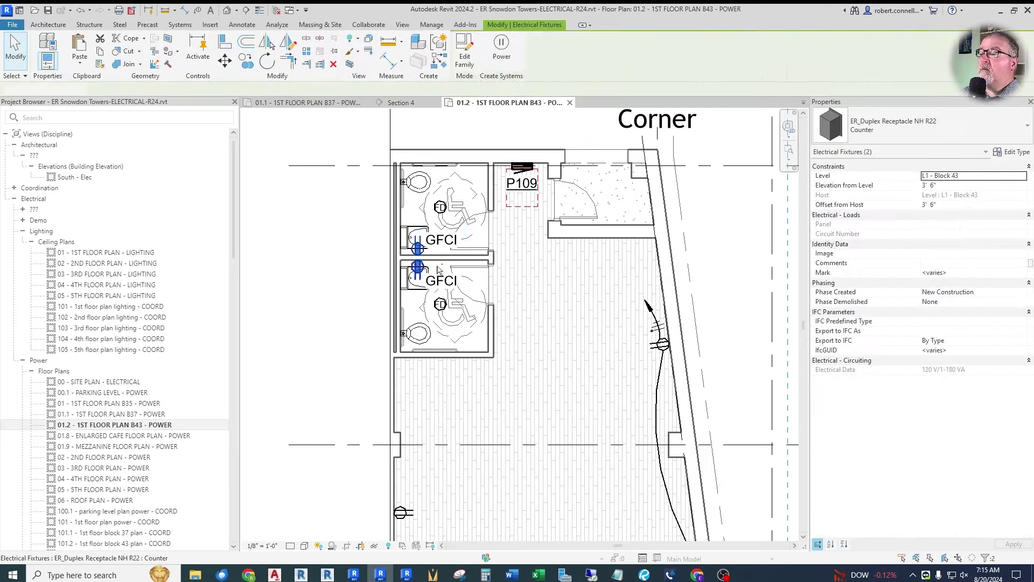
pyautogui.click(502, 52)
pyautogui.click(563, 46)
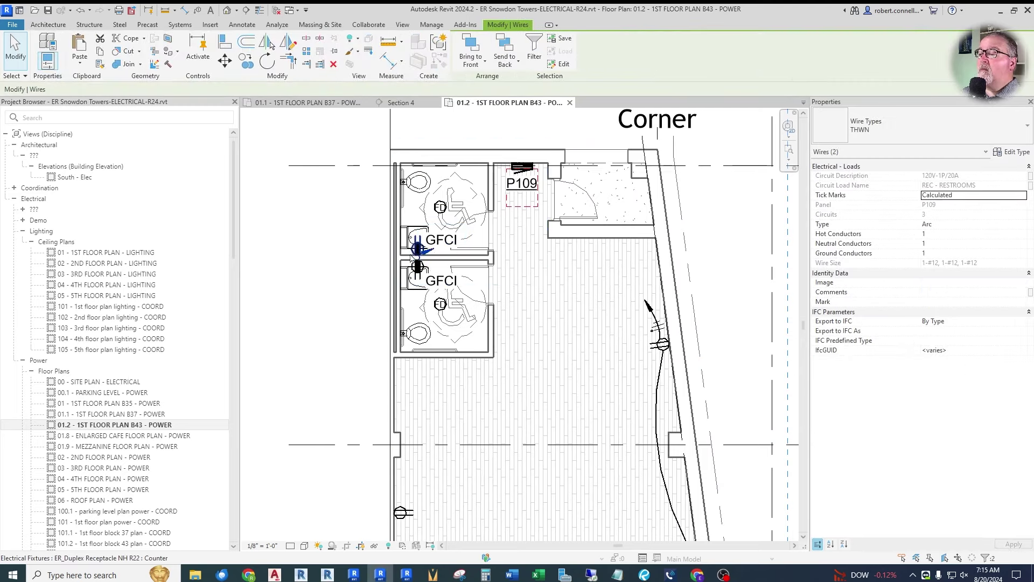
# Step: Extend the restroom circuit's homerun arrow out past the restroom doors and tag the wire with its panel and circuit number
pyautogui.scroll(3, 411, 258)
pyautogui.moveTo(469, 242); pyautogui.dragTo(678, 222)
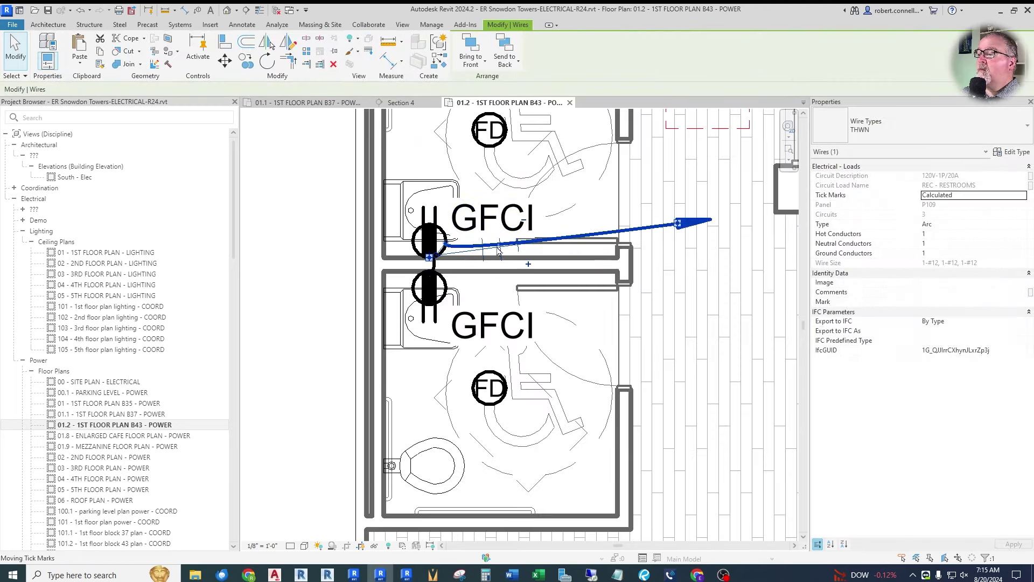
pyautogui.scroll(-2, 441, 261)
pyautogui.press('Escape')
pyautogui.press('t')
pyautogui.press('g')
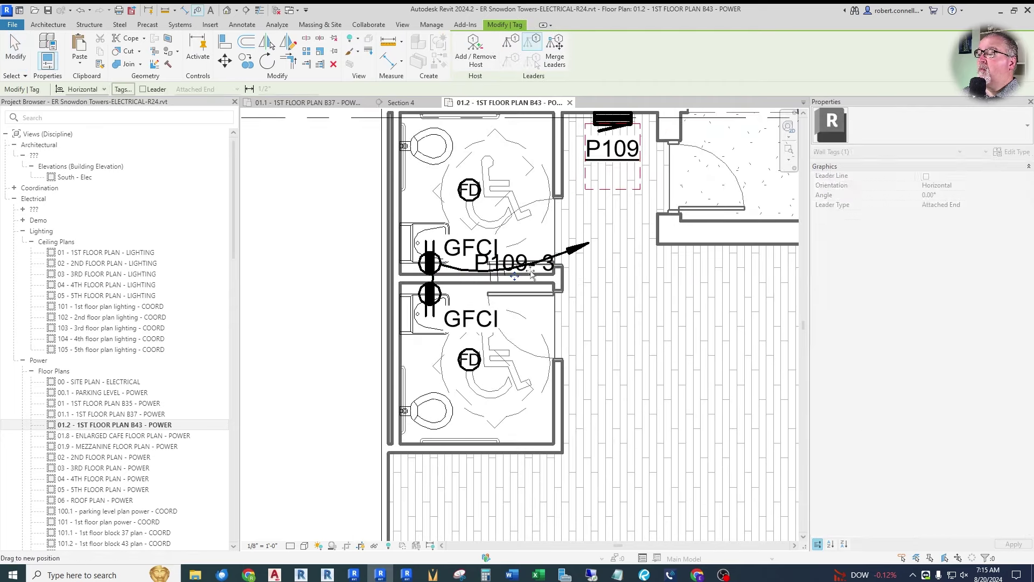
pyautogui.scroll(-2, 444, 376)
pyautogui.moveTo(445, 511); pyautogui.dragTo(445, 301, button='middle')
pyautogui.press('Escape')
# Step: Circuit the west wall receptacles to panel P109 with load name REC - COMM/RET WEST
pyautogui.click(440, 293)
pyautogui.press('Tab')
pyautogui.click(440, 294)
pyautogui.click(967, 214)
pyautogui.write('REC - COMM')
pyautogui.press('Return')
pyautogui.click(463, 57)
pyautogui.scroll(-2, 553, 350)
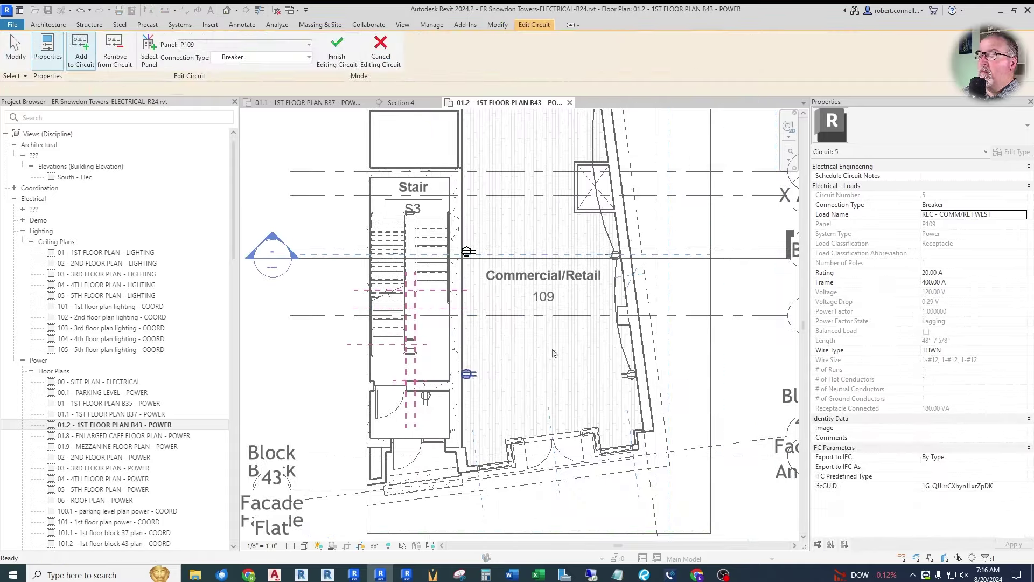
# Step: Tag the west circuit's homerun at its arrowhead and bend the arc wire into the retail space around the stair
pyautogui.press('Escape')
pyautogui.click(419, 245)
pyautogui.scroll(2, 419, 247)
pyautogui.click(421, 249)
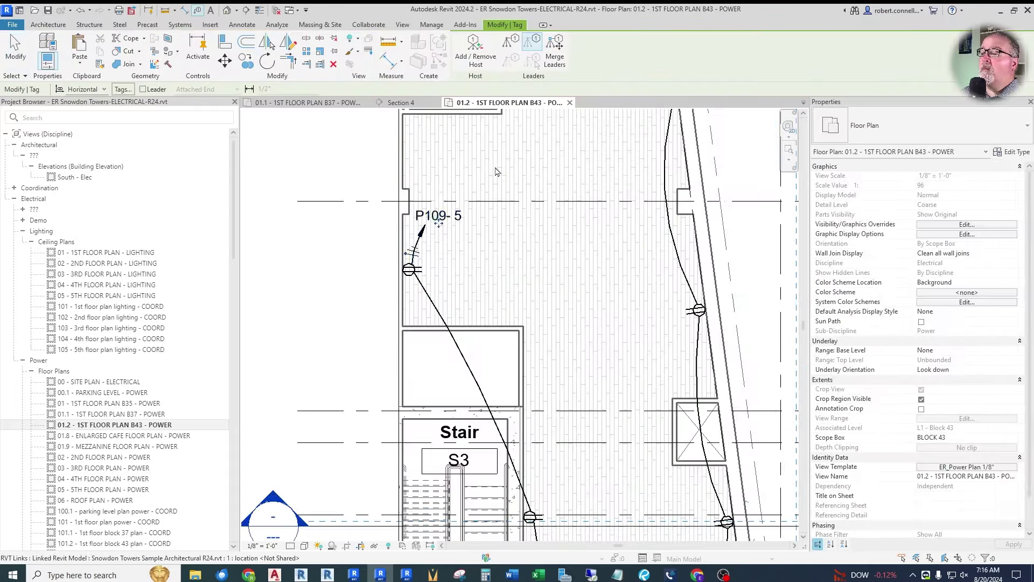
pyautogui.scroll(-2, 533, 263)
pyautogui.click(533, 263)
pyautogui.press('Escape')
pyautogui.press('Escape')
pyautogui.scroll(-3, 666, 322)
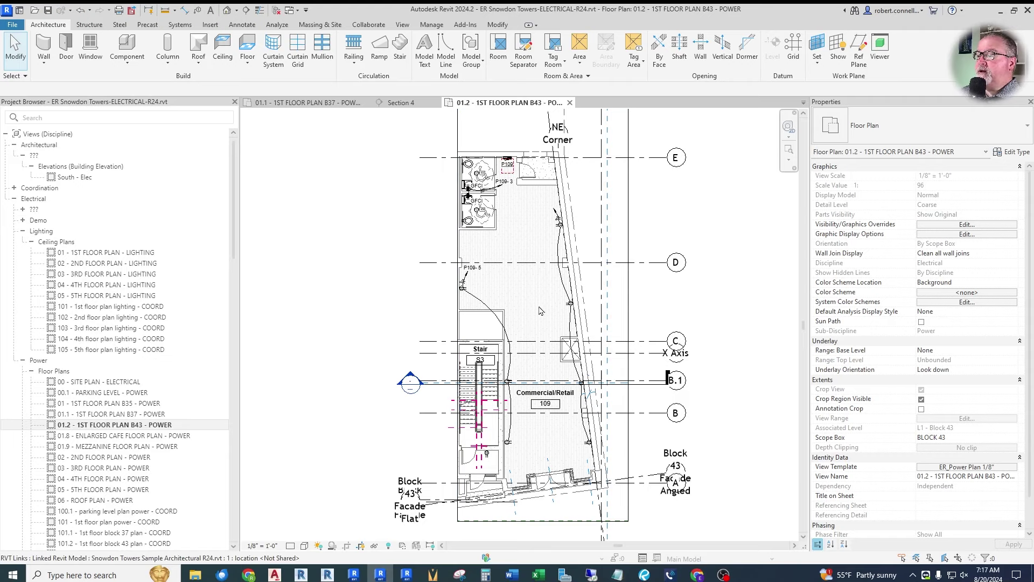
# Step: Tag the east circuit's homerun wire and move the tag beside its arrowhead
pyautogui.scroll(4, 556, 230)
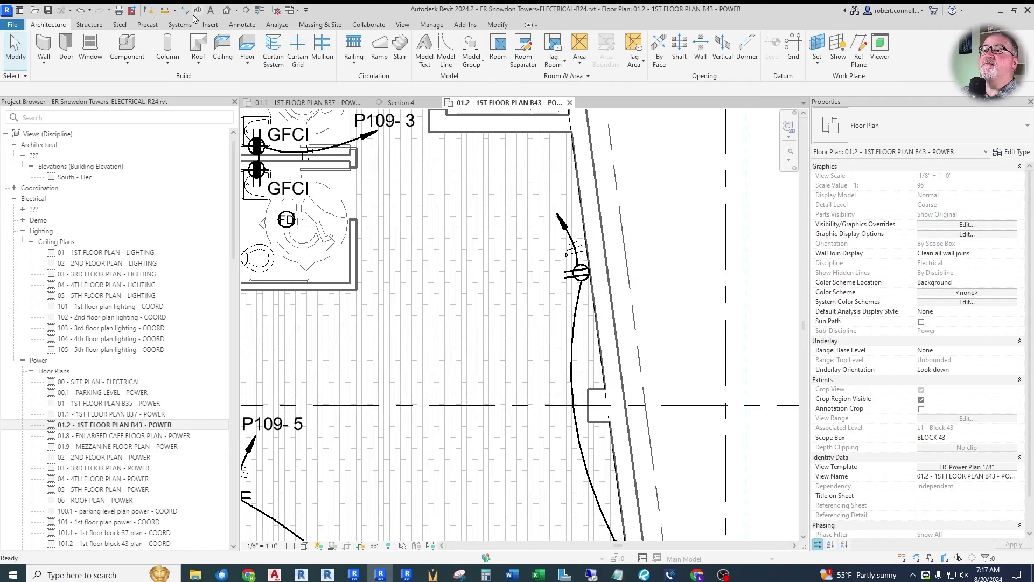
pyautogui.press('t')
pyautogui.press('g')
pyautogui.click(569, 263)
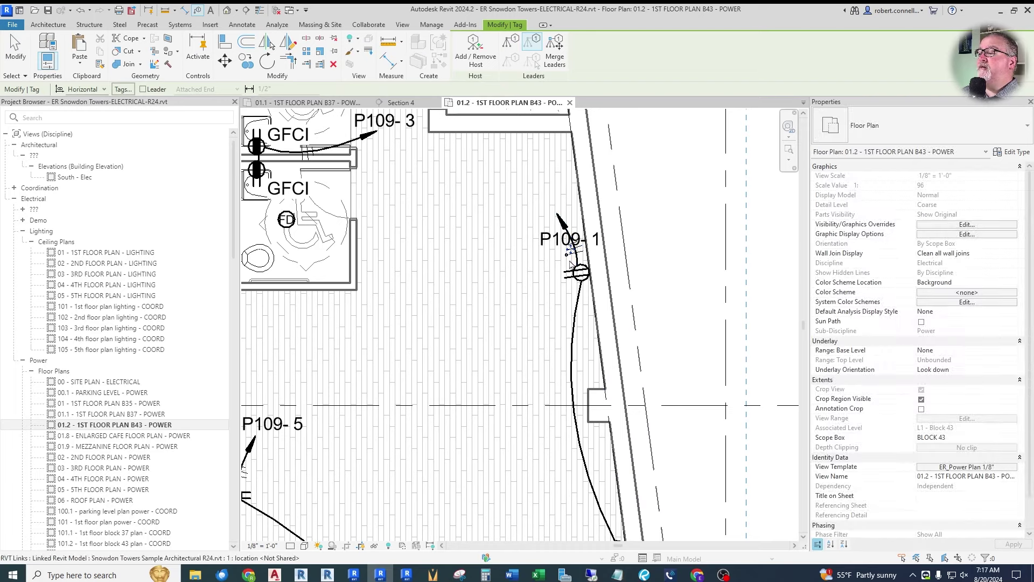
pyautogui.moveTo(571, 251); pyautogui.dragTo(555, 215)
pyautogui.press('Escape')
pyautogui.press('Escape')
pyautogui.scroll(-4, 678, 267)
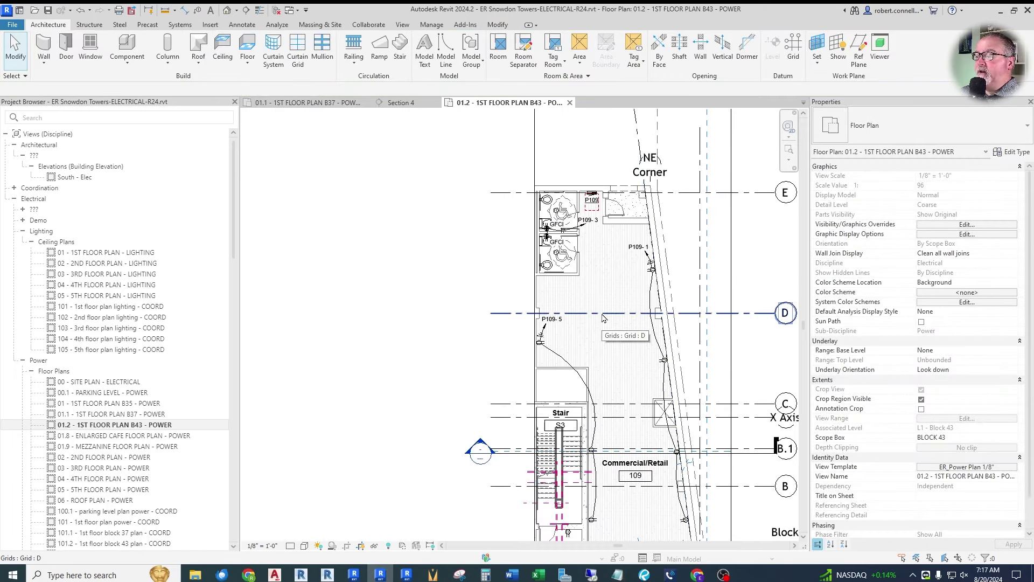
# Step: Open the floor plan 01 - 1ST FLOOR PLAN B35 - POWER, fit it to the window and examine the Café Kitchen area
pyautogui.click(130, 404)
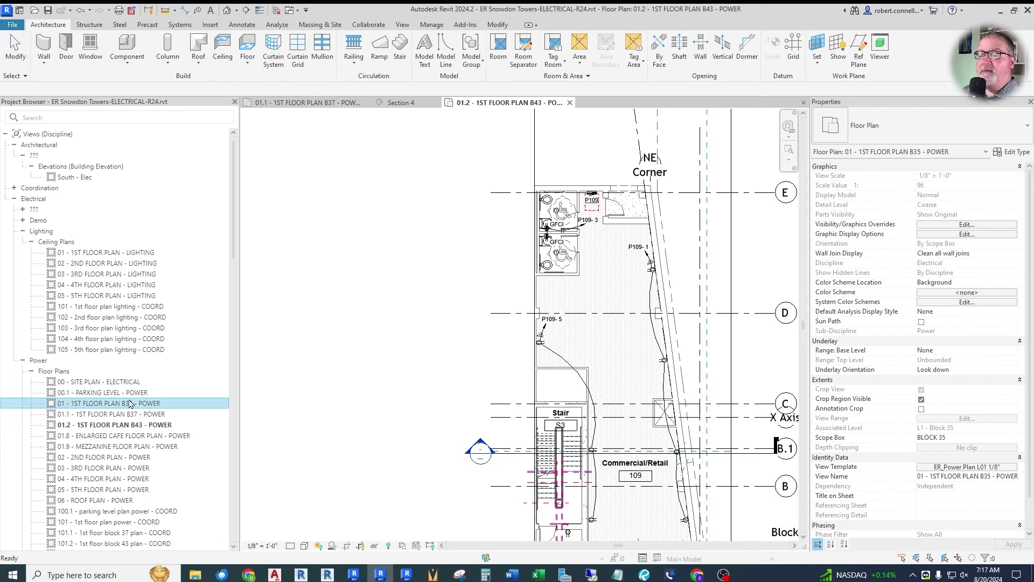
pyautogui.doubleClick(129, 404)
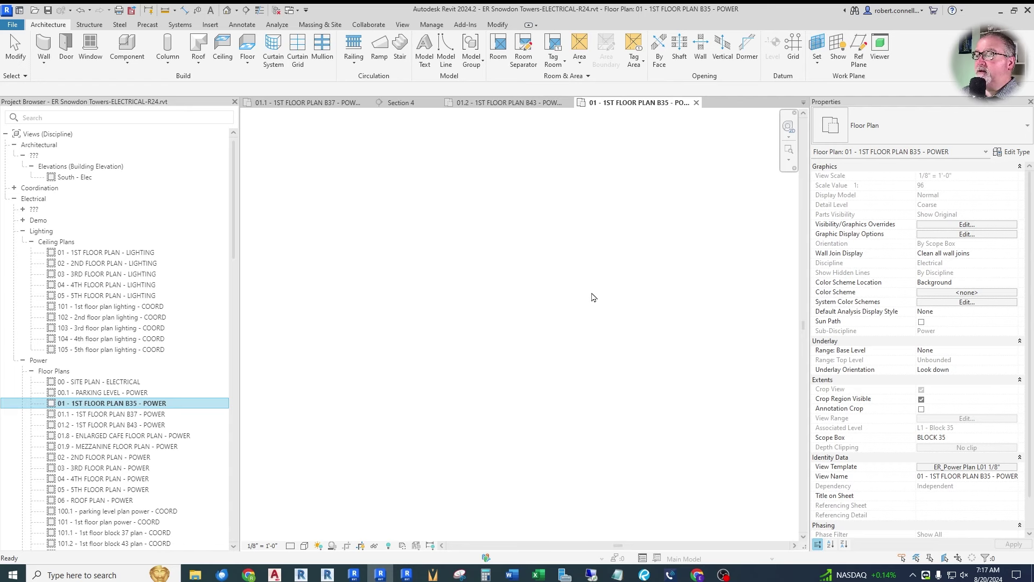
pyautogui.middleClick(501, 361)
pyautogui.middleClick(500, 361)
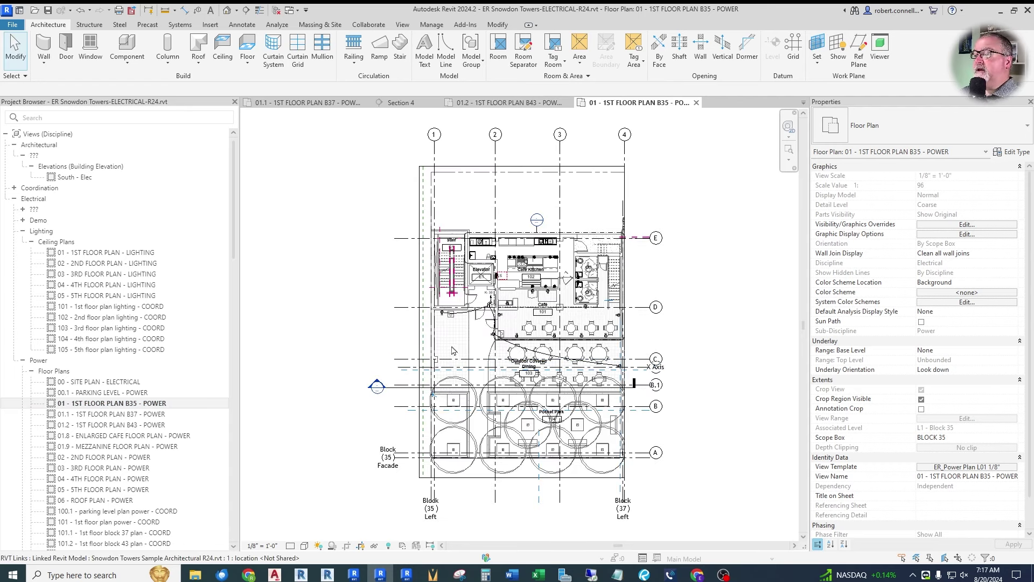
pyautogui.scroll(3, 597, 323)
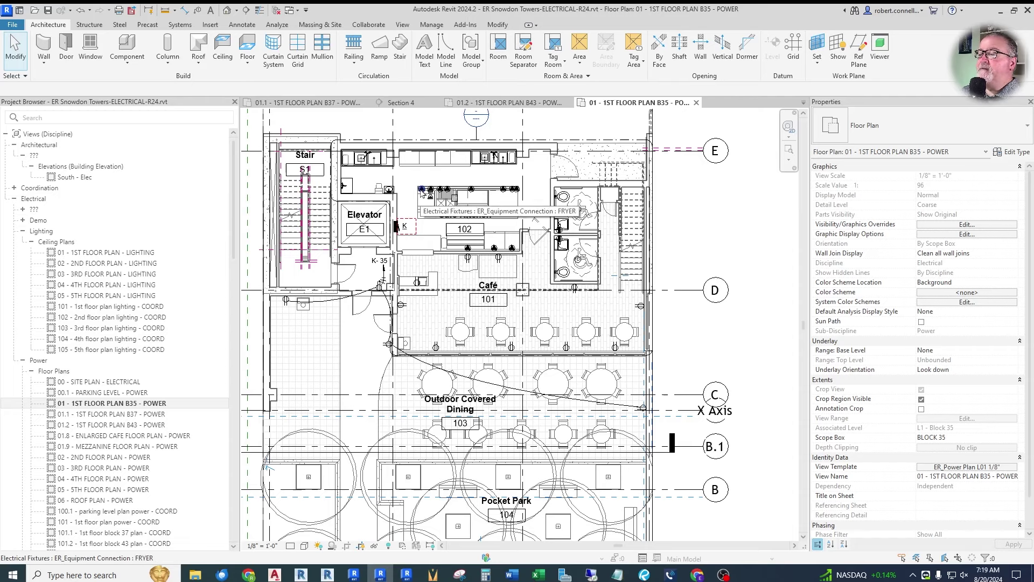
pyautogui.scroll(3, 418, 178)
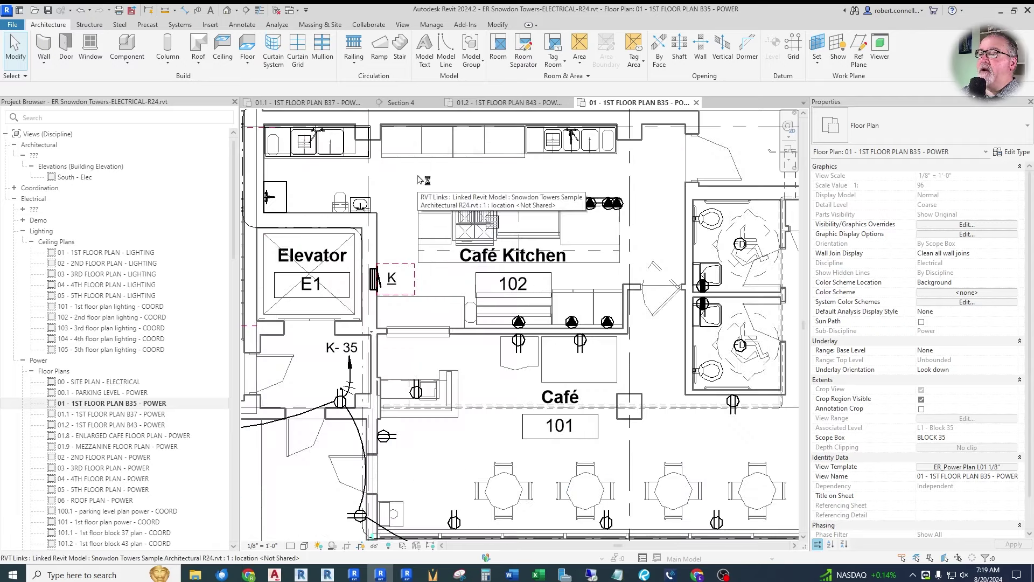
pyautogui.scroll(-1, 431, 179)
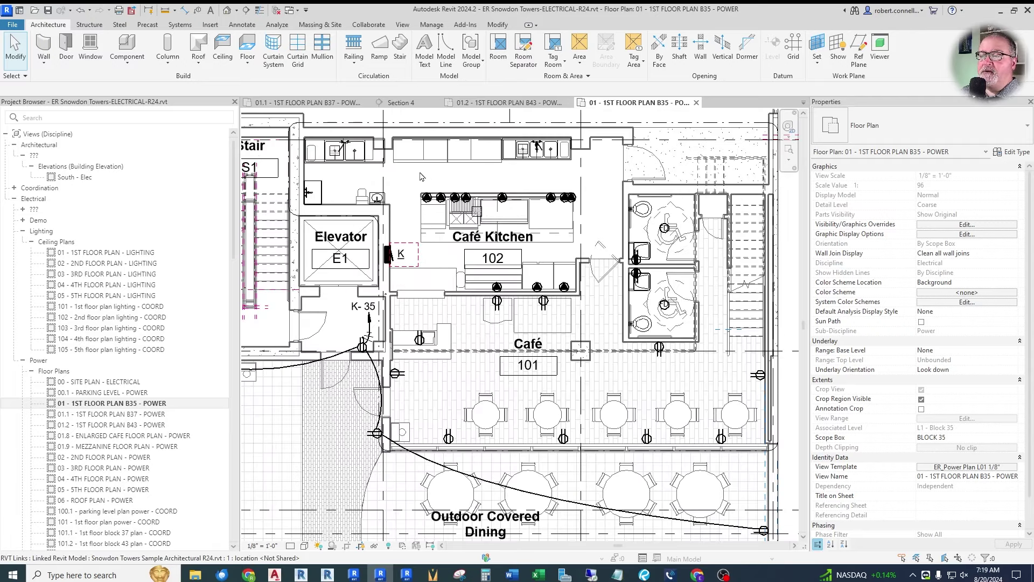
# Step: Review the type properties of the Café Kitchen's fryer equipment connection, from electrical load through type mark, without changing anything
pyautogui.click(426, 198)
pyautogui.press('Escape')
pyautogui.click(427, 200)
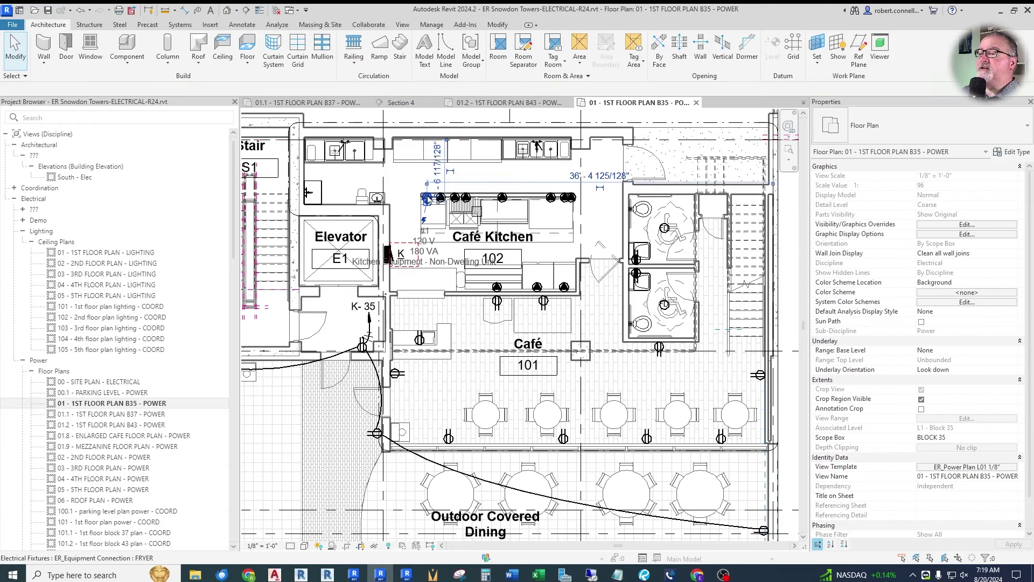
pyautogui.click(1016, 154)
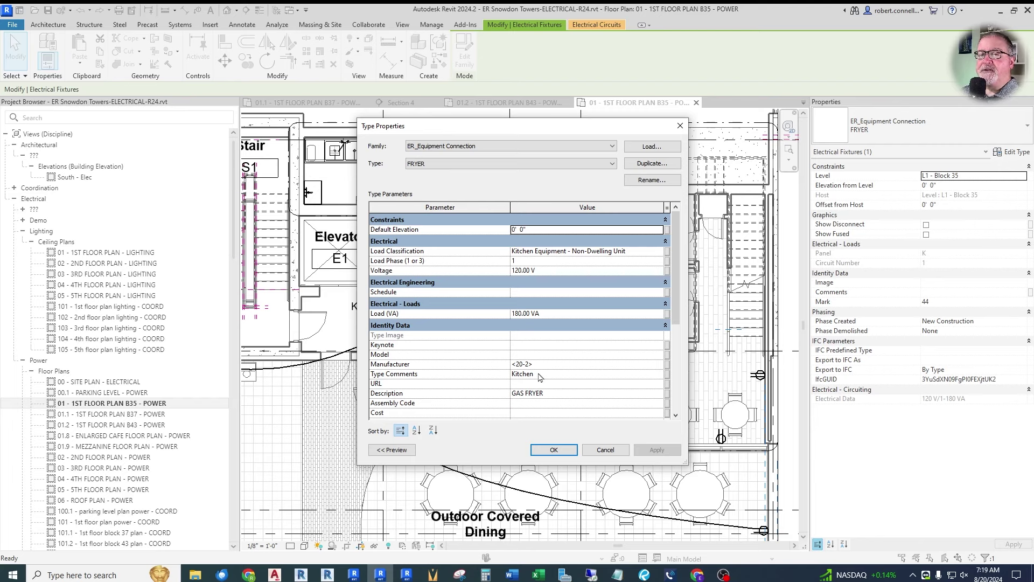
pyautogui.scroll(-3, 546, 381)
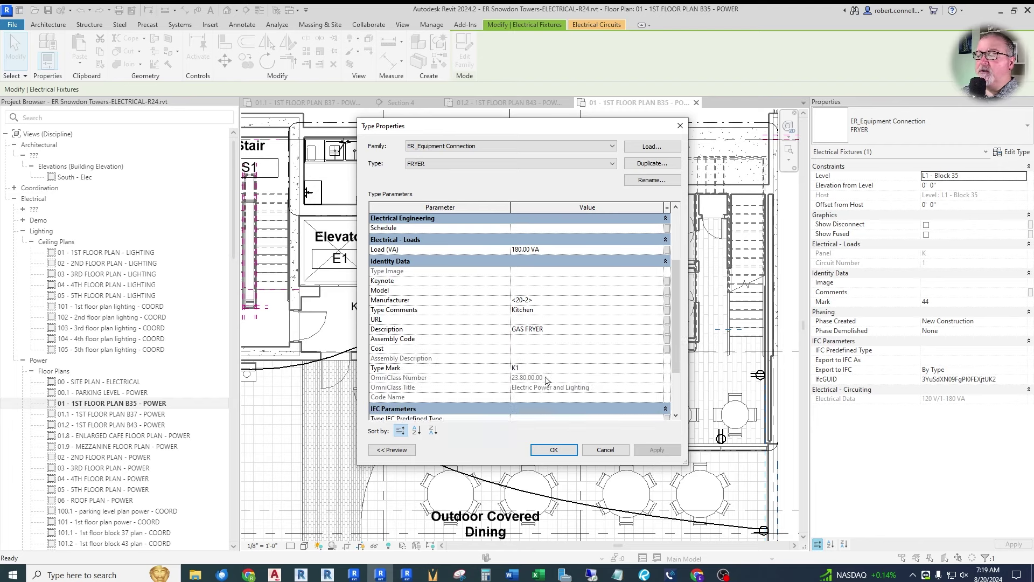
pyautogui.scroll(-1, 536, 288)
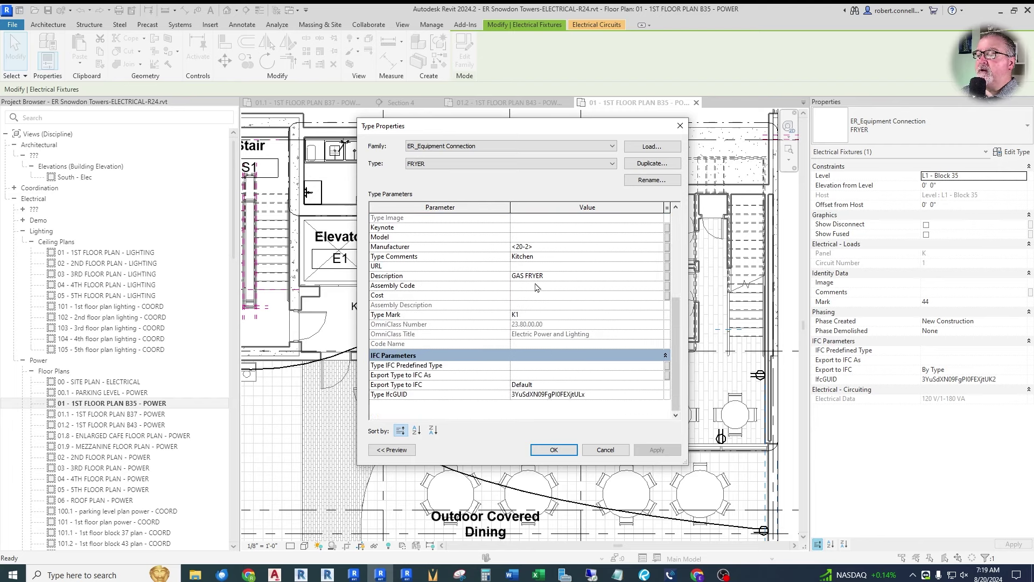
pyautogui.scroll(4, 516, 380)
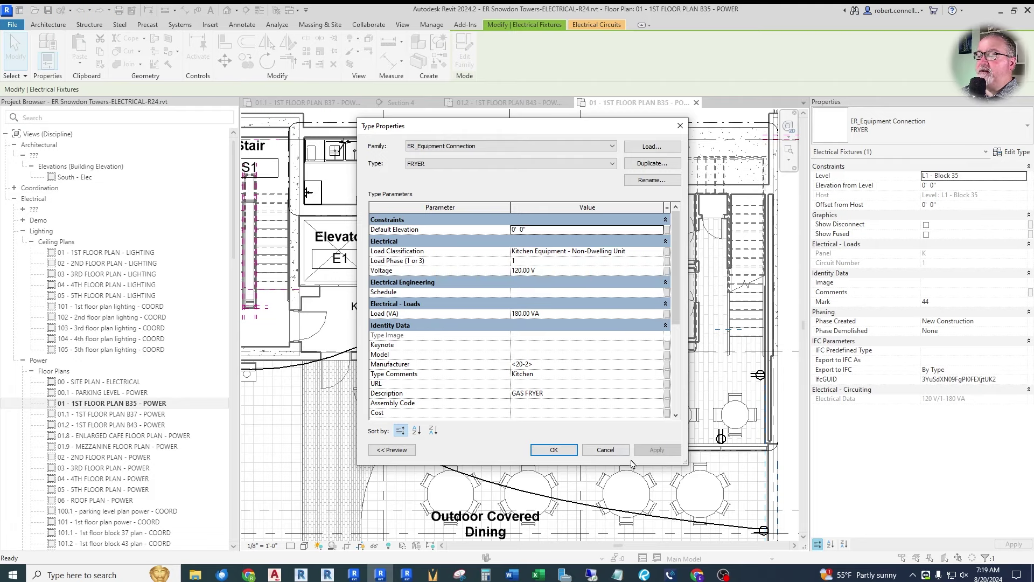
pyautogui.click(605, 450)
# Step: Inspect the type properties of the Vending duplex receptacle on the wall between Café Kitchen and Café
pyautogui.click(533, 332)
pyautogui.scroll(-3, 532, 332)
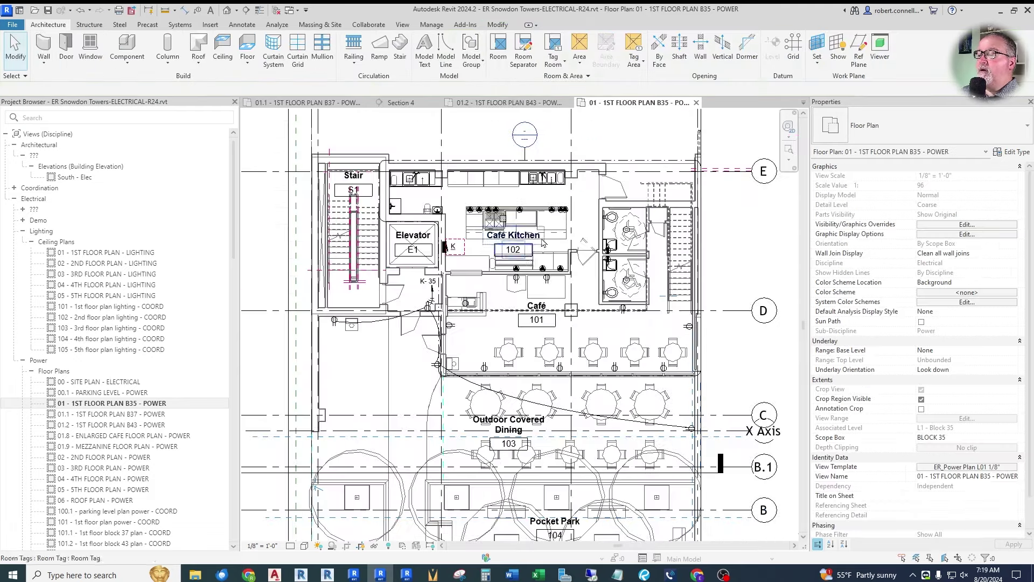
pyautogui.scroll(4, 498, 300)
pyautogui.scroll(-1, 498, 300)
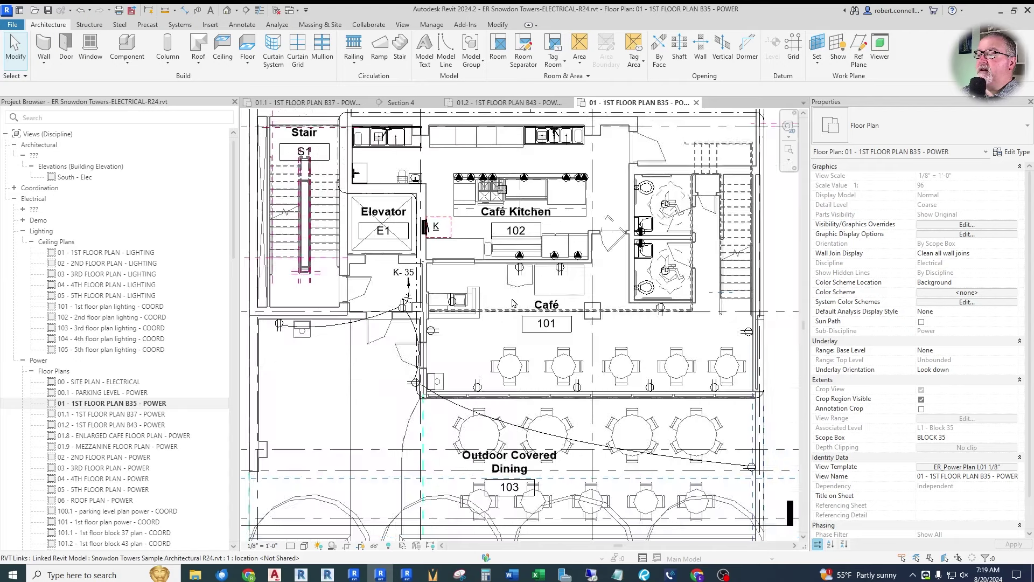
pyautogui.scroll(1, 520, 272)
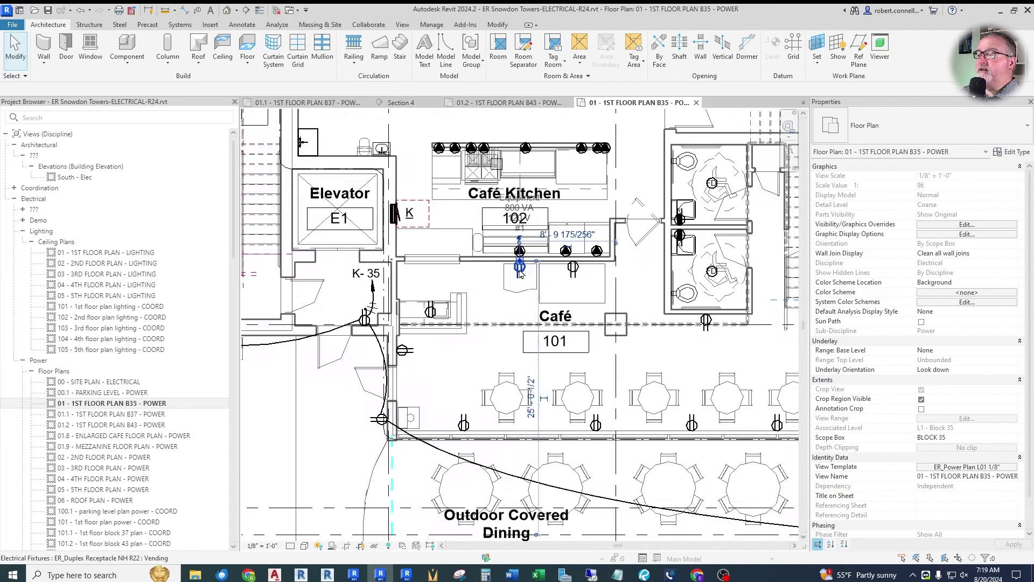
pyautogui.click(520, 269)
pyautogui.click(1013, 151)
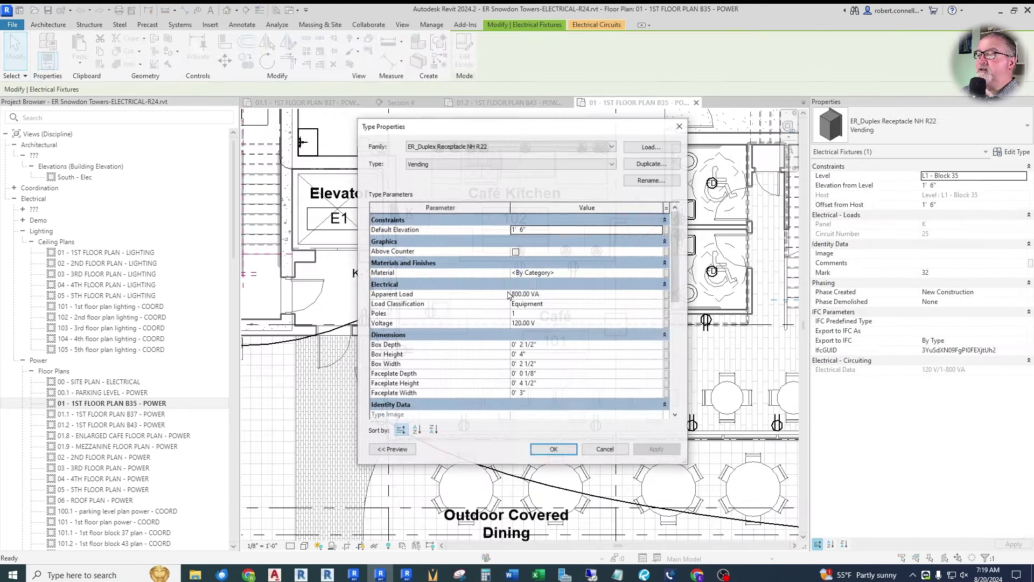
pyautogui.scroll(-1, 468, 349)
pyautogui.scroll(-3, 467, 349)
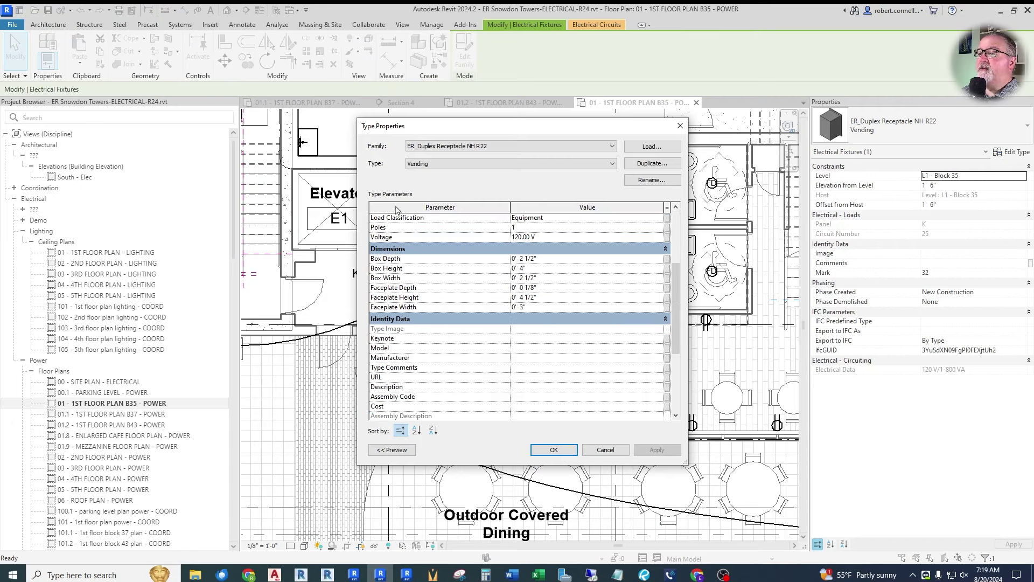
pyautogui.click(679, 125)
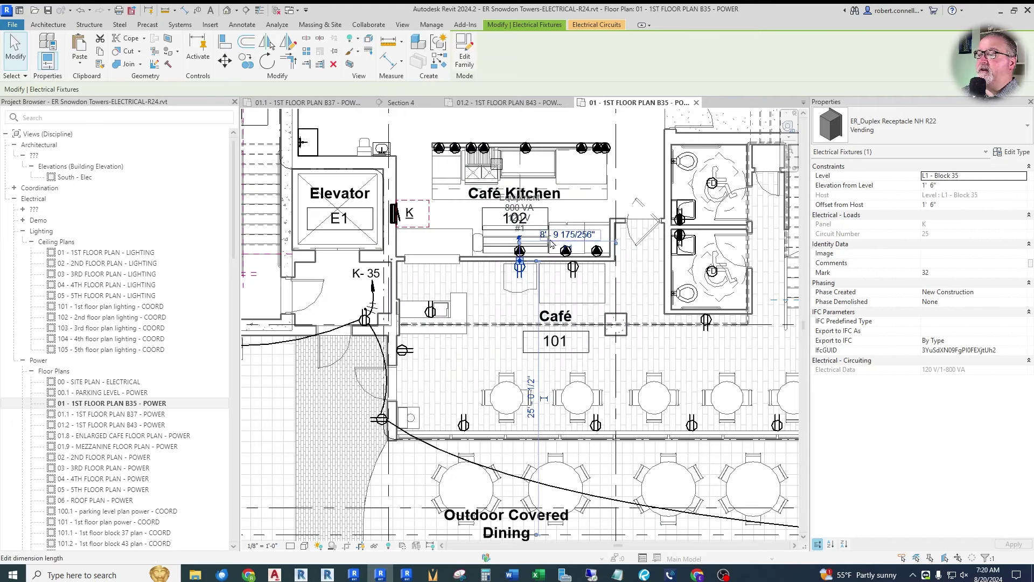
pyautogui.press('Escape')
# Step: Inspect the type properties of the Standard duplex receptacle at the Café counter sink, including its identity data
pyautogui.doubleClick(433, 312)
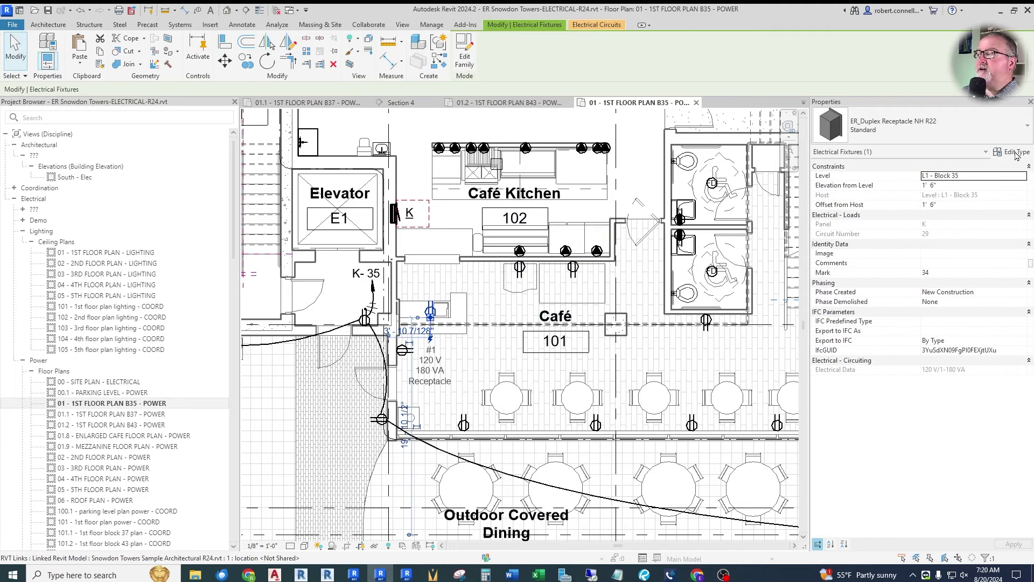
pyautogui.scroll(-8, 417, 337)
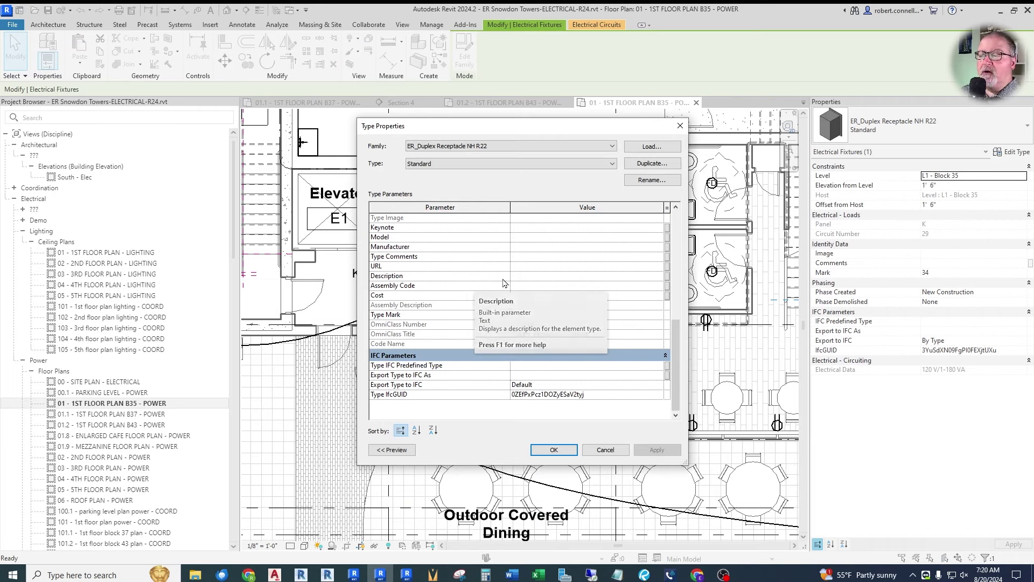
pyautogui.click(679, 126)
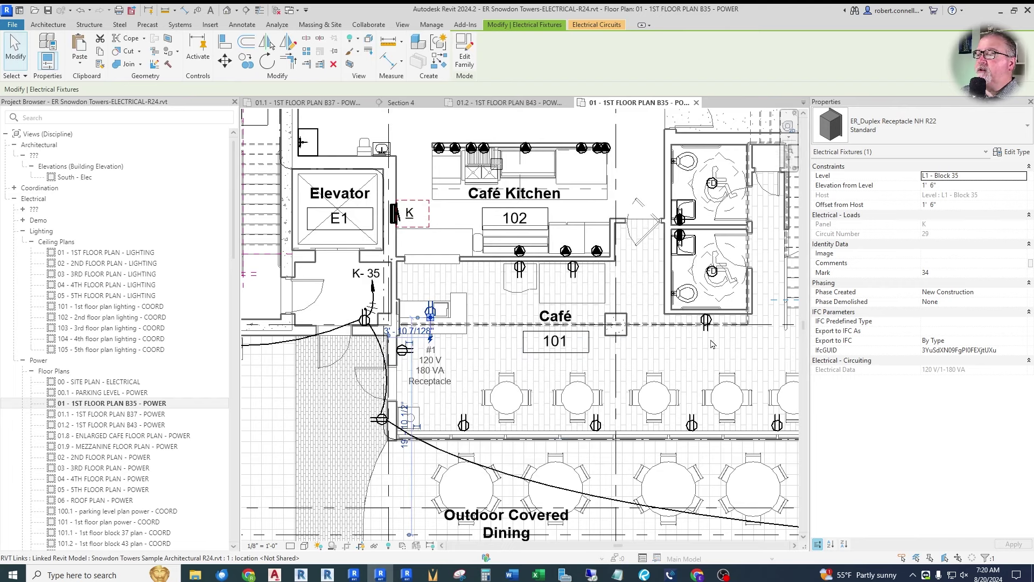
pyautogui.press('Escape')
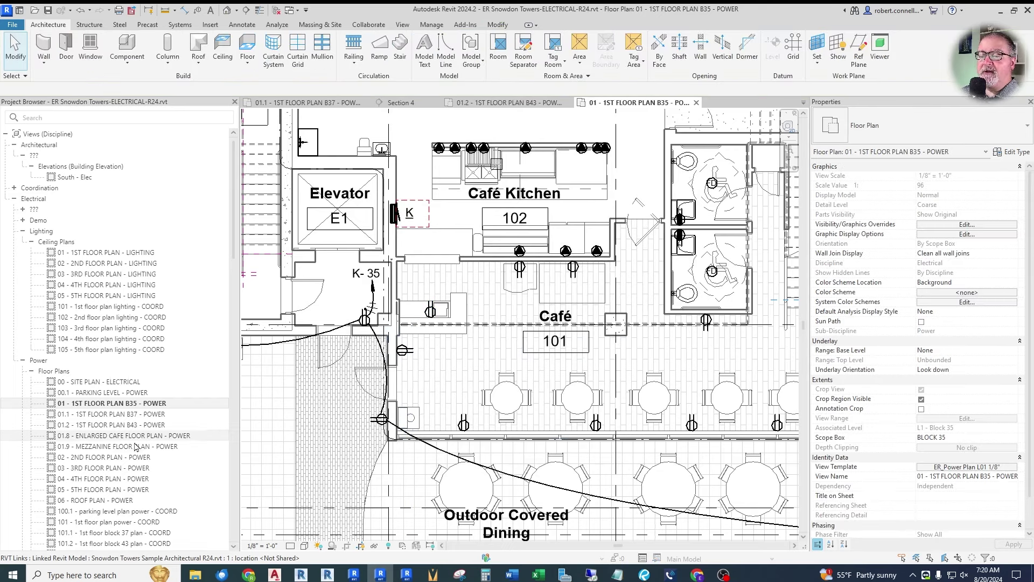
# Step: Open the floor plan 01.8 - ENLARGED CAFE FLOOR PLAN - POWER and examine the tagged kitchen equipment connections
pyautogui.doubleClick(105, 438)
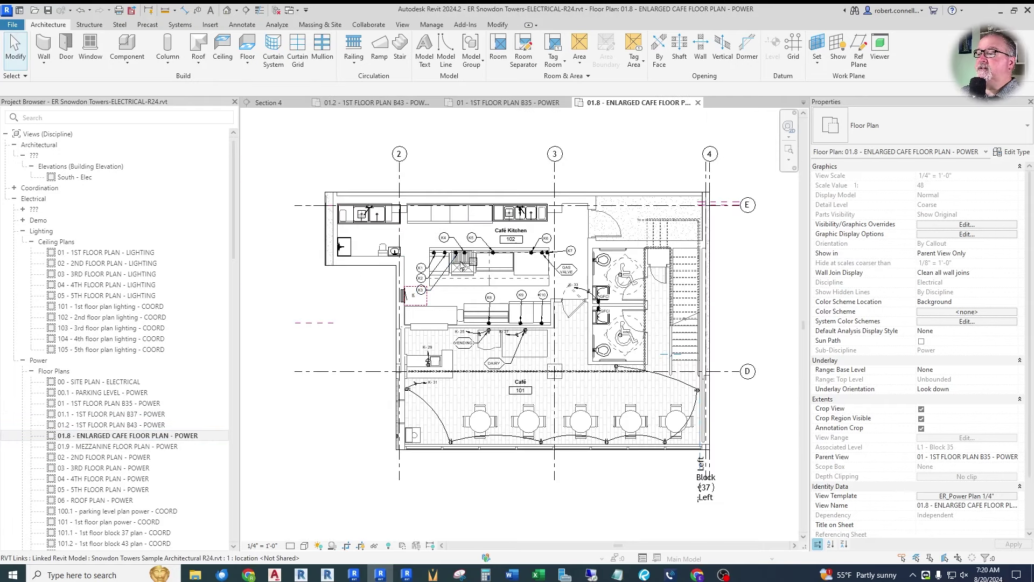
pyautogui.scroll(1, 455, 268)
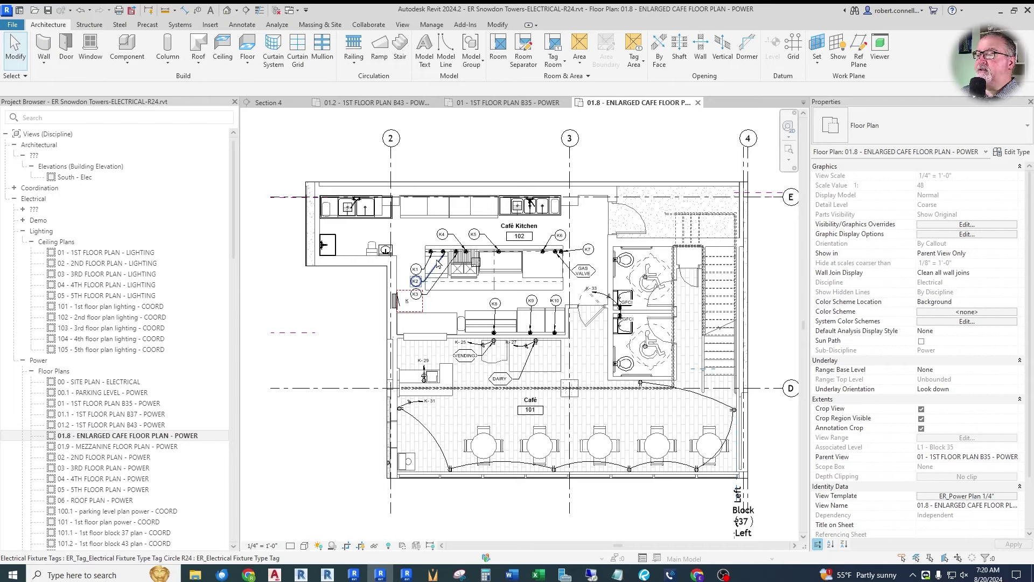
pyautogui.scroll(4, 450, 264)
pyautogui.scroll(-1, 396, 233)
pyautogui.scroll(3, 396, 233)
pyautogui.scroll(-3, 396, 231)
pyautogui.scroll(1, 397, 230)
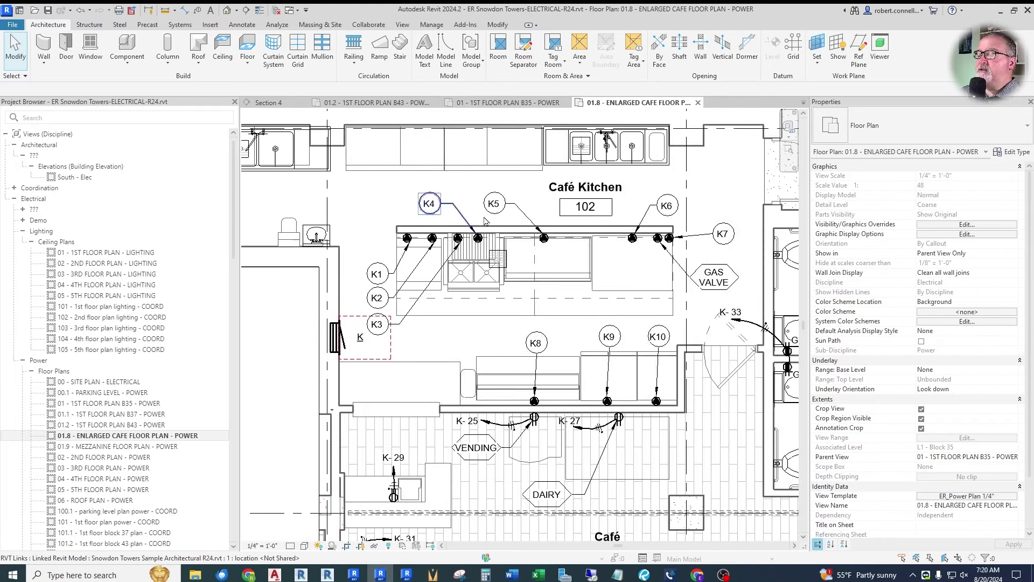
pyautogui.scroll(3, 401, 235)
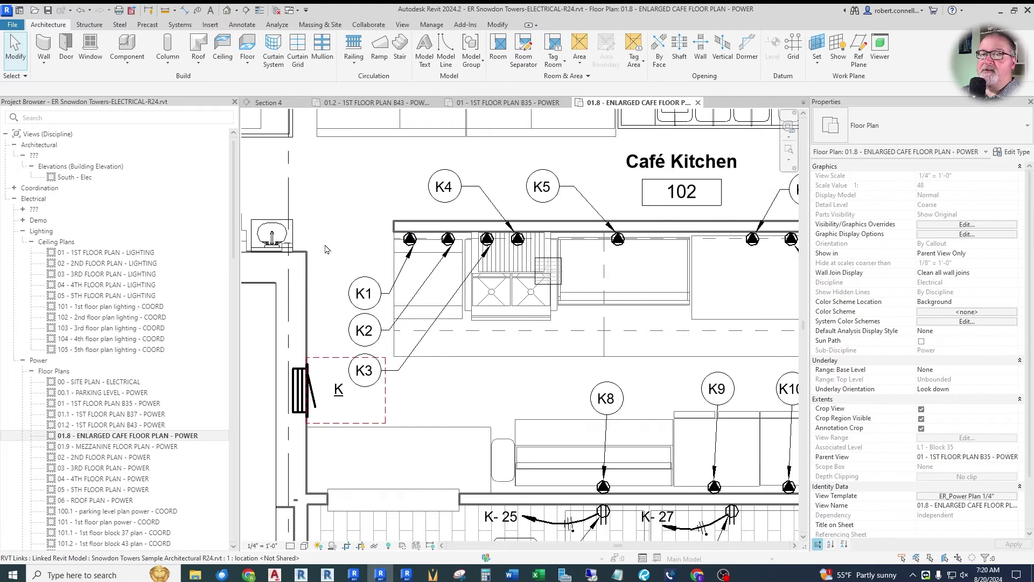
# Step: Set the Comments of the equipment connection tagged K1 to Enlarged
pyautogui.scroll(3, 325, 249)
pyautogui.click(454, 237)
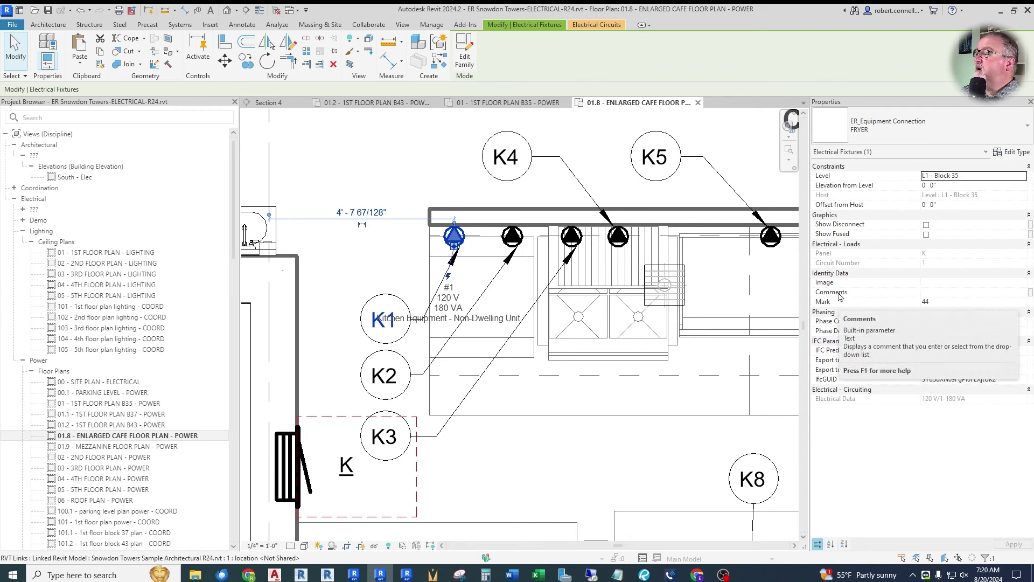
pyautogui.click(940, 294)
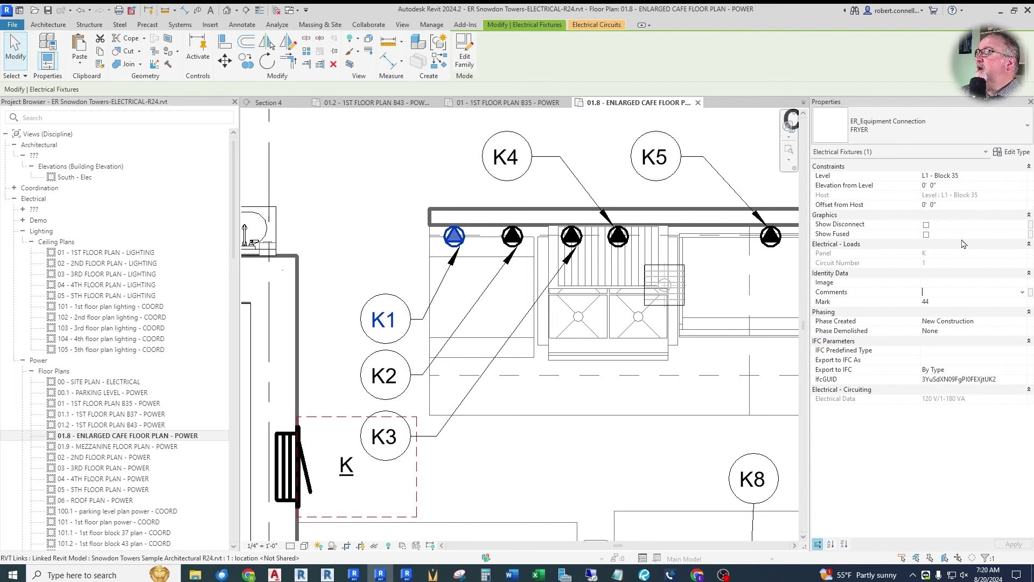
pyautogui.write('e')
pyautogui.press('BackSpace')
pyautogui.write('Enlarged')
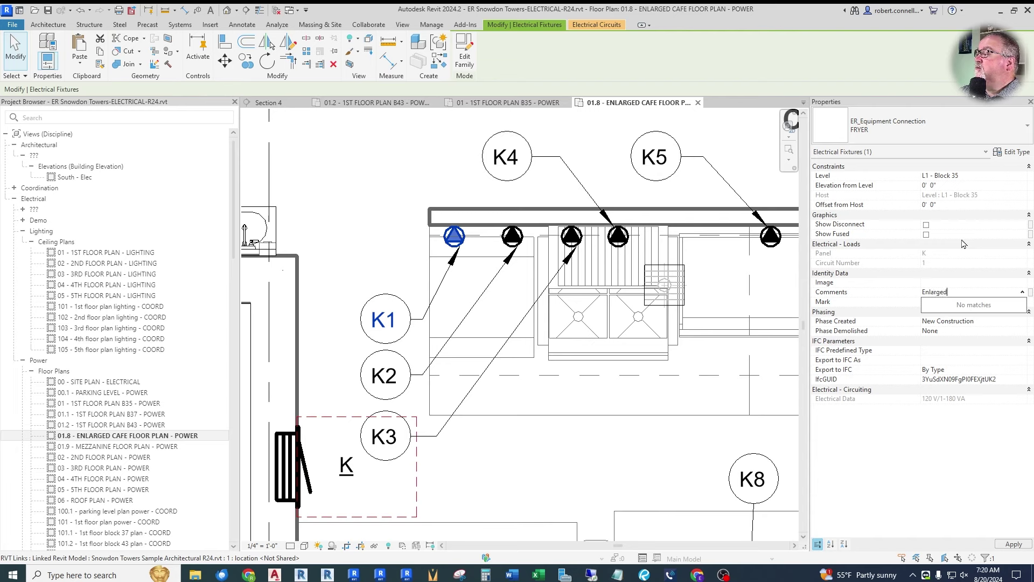
pyautogui.press('Return')
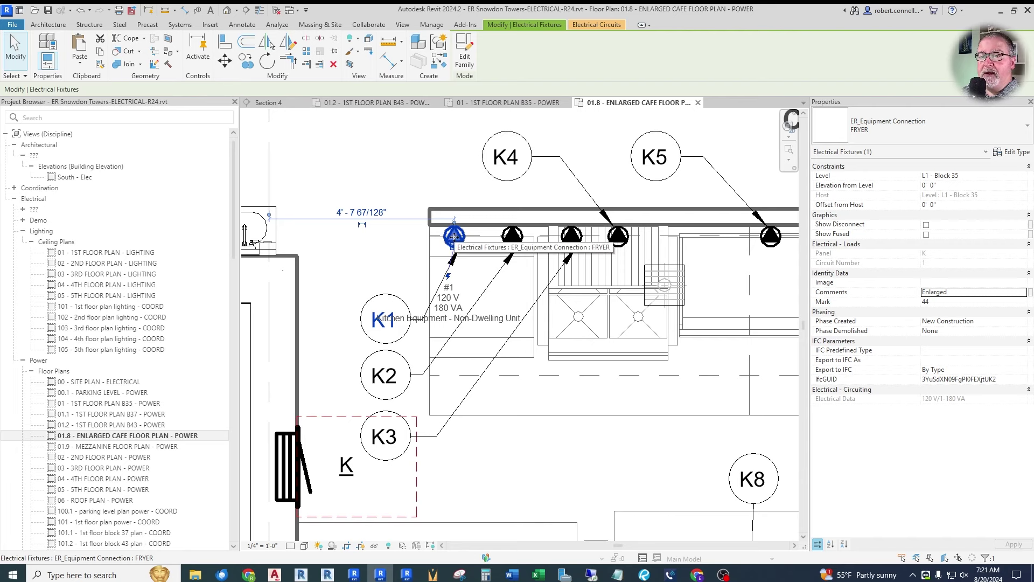
# Step: Give the equipment connection tagged K2 the existing comment Enlarged
pyautogui.click(512, 238)
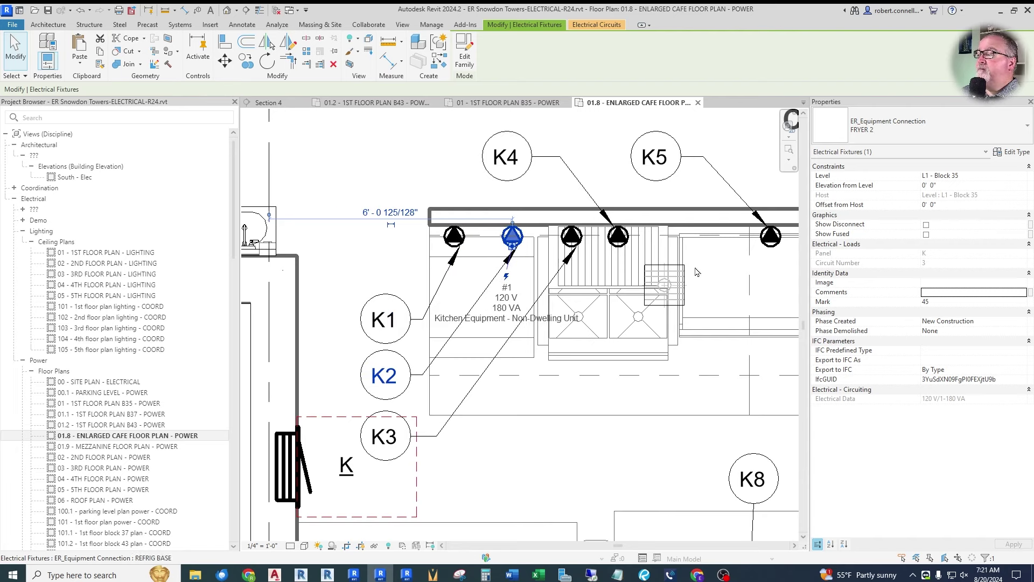
pyautogui.click(1017, 294)
pyautogui.click(1021, 292)
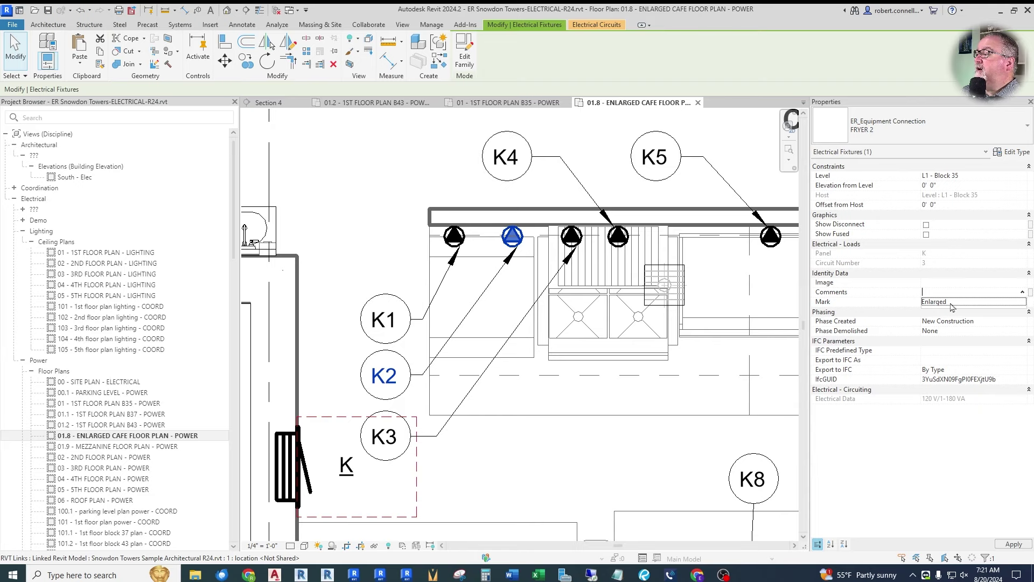
pyautogui.click(933, 302)
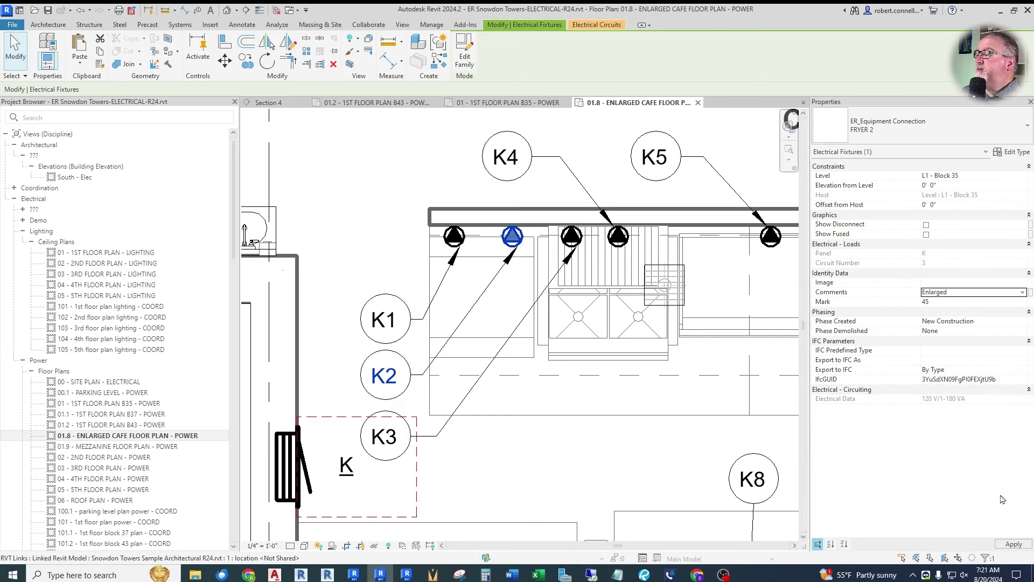
pyautogui.press('Escape')
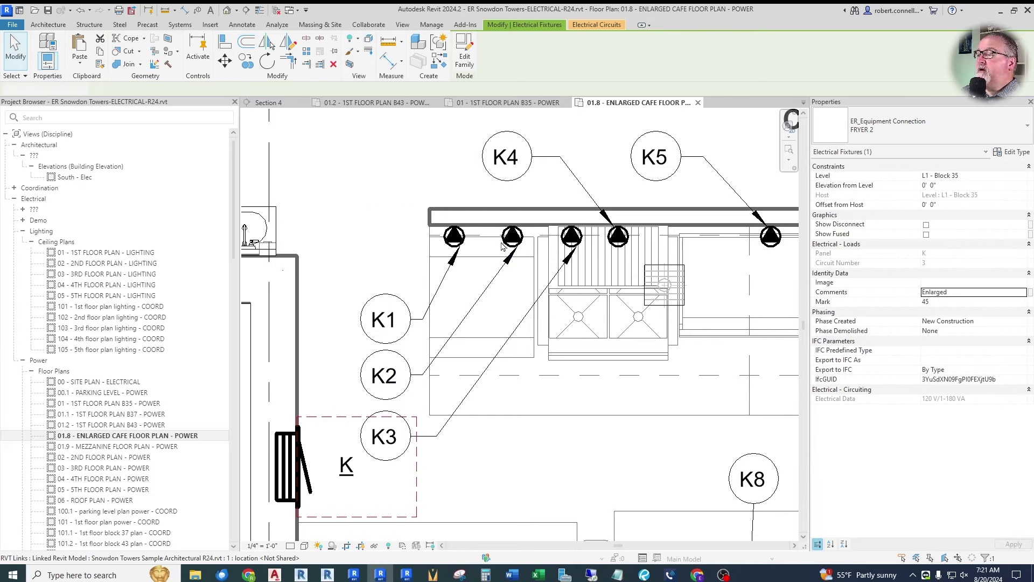
# Step: Disable the selection of pinned elements so the linked architectural model is not picked around the kitchen equipment connections
pyautogui.scroll(-4, 438, 231)
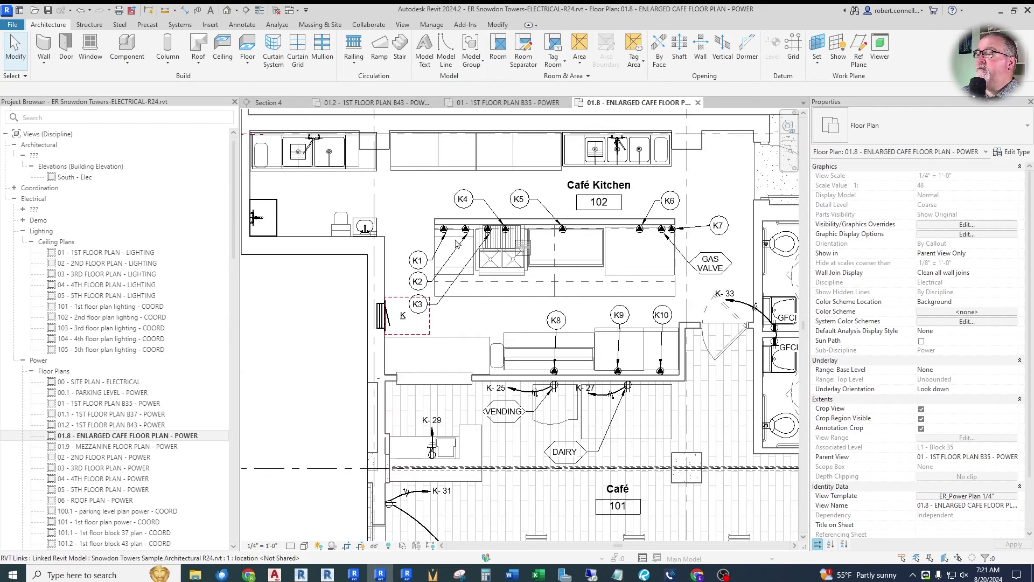
pyautogui.scroll(1, 454, 242)
pyautogui.click(482, 211)
pyautogui.press('Escape')
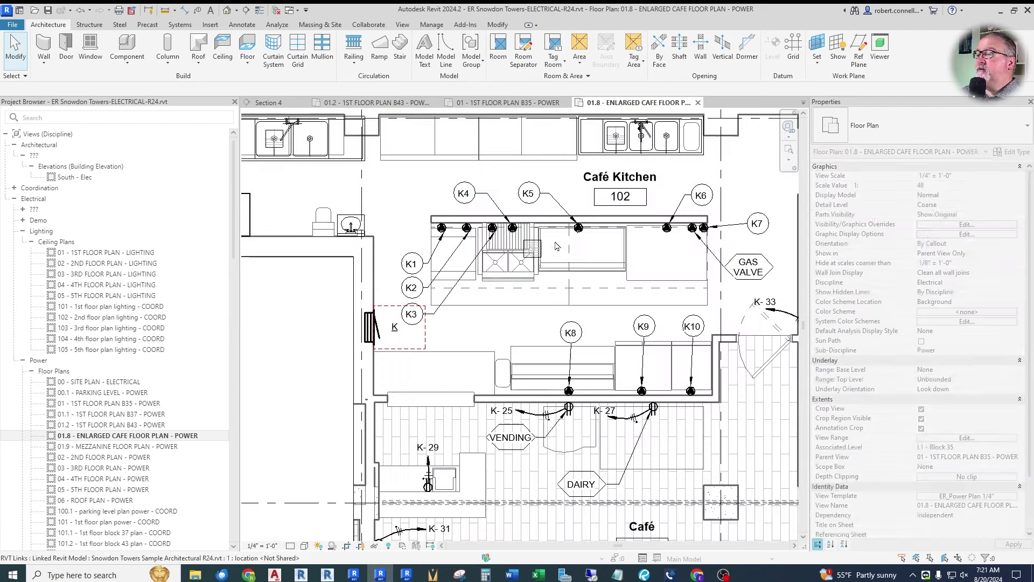
pyautogui.click(482, 209)
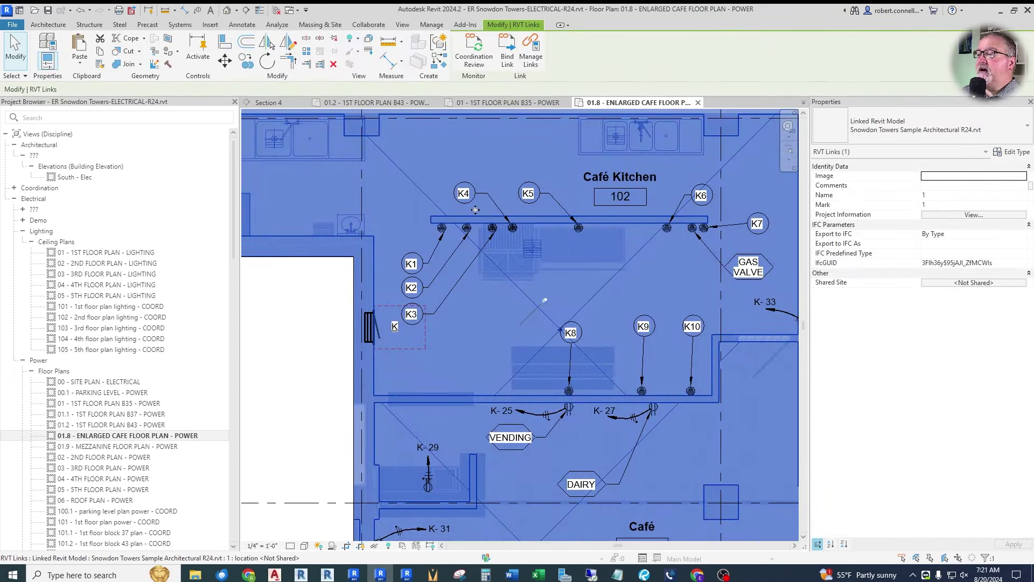
pyautogui.press('Escape')
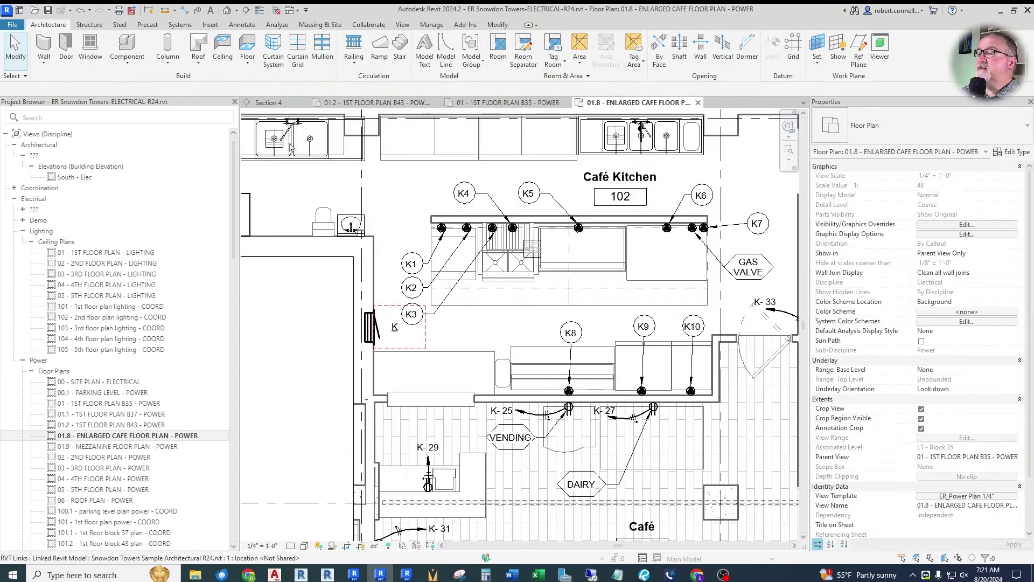
pyautogui.click(15, 75)
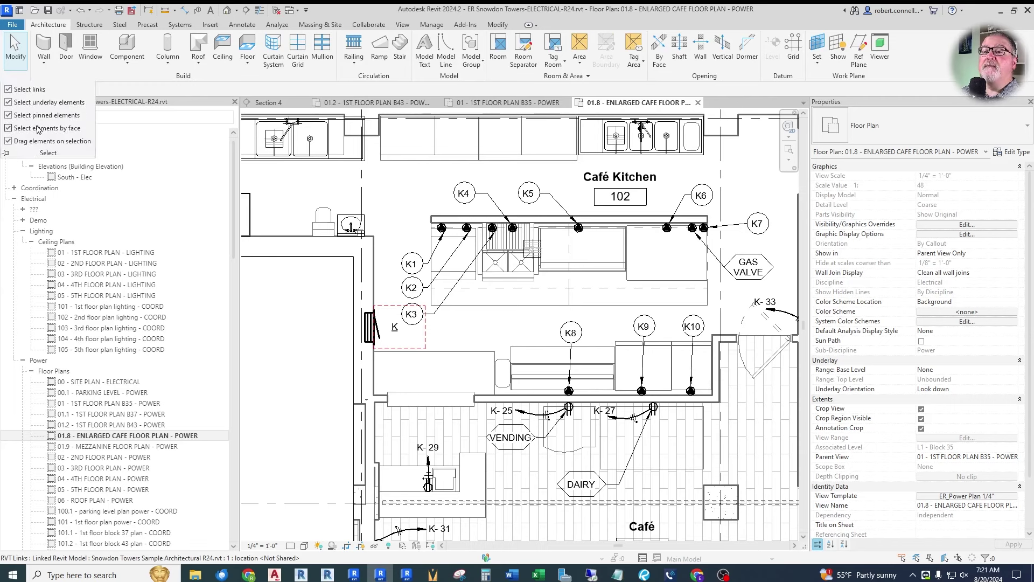
pyautogui.click(8, 115)
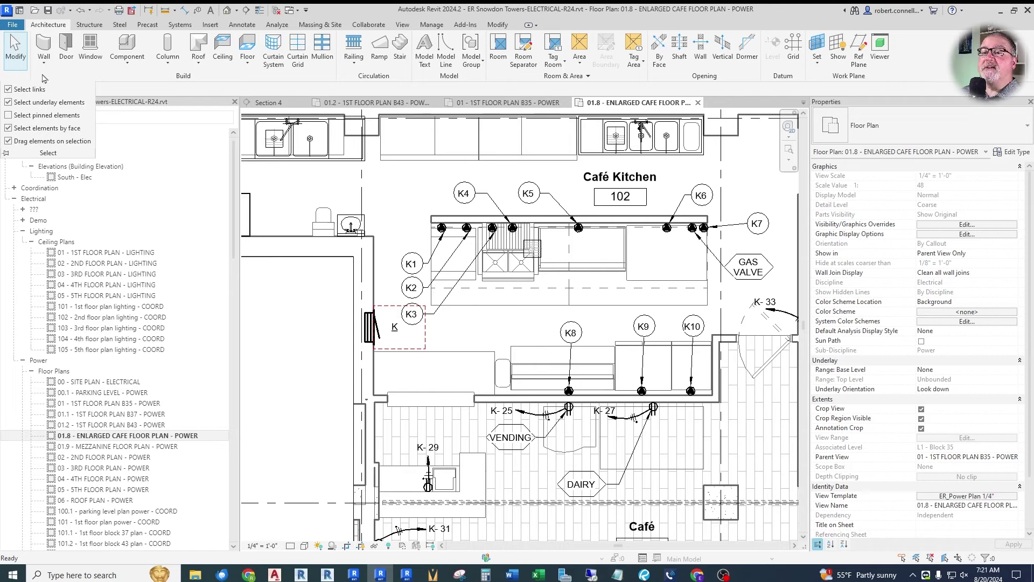
# Step: Set the Comments of the seven equipment connections tagged K2 through K7, including the gas valve, to Enlarged
pyautogui.moveTo(448, 211); pyautogui.dragTo(717, 249)
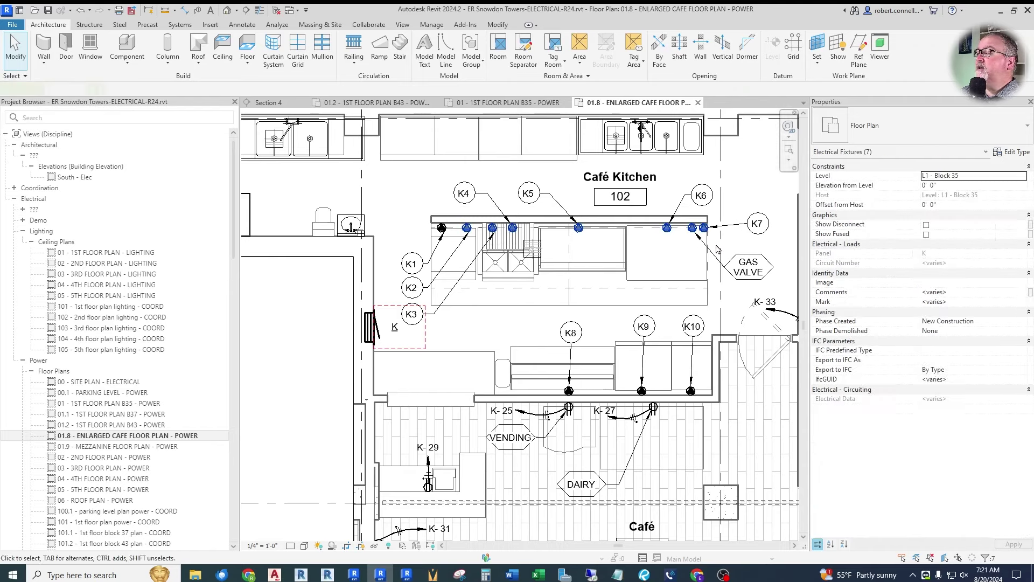
pyautogui.click(952, 294)
pyautogui.click(1023, 293)
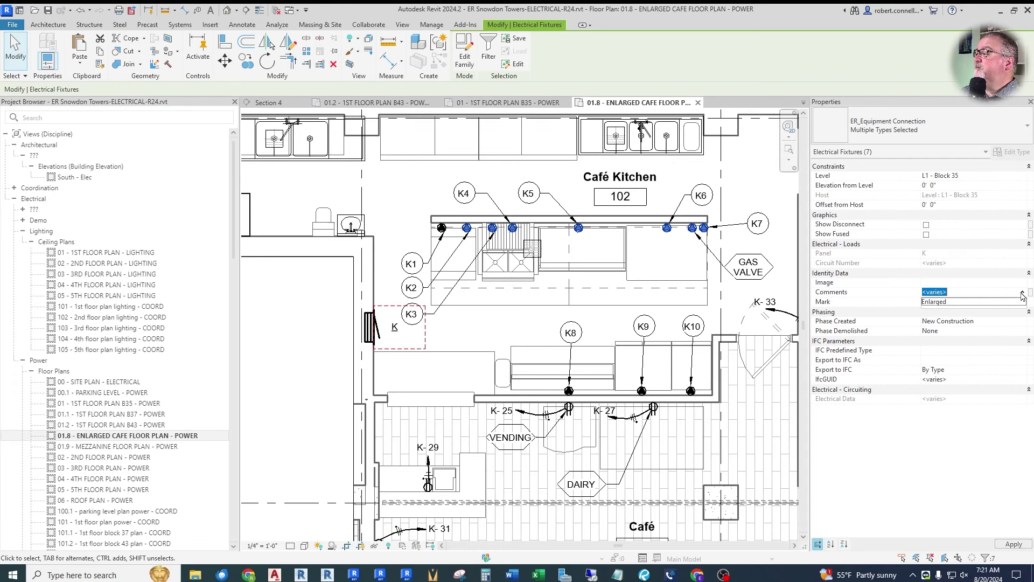
pyautogui.click(949, 307)
pyautogui.click(1019, 545)
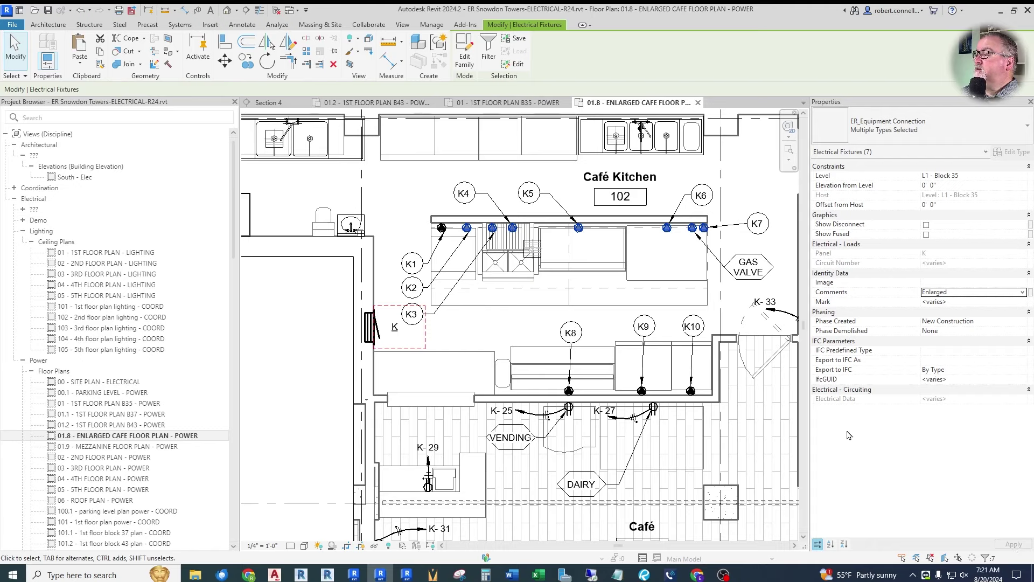
pyautogui.press('Escape')
pyautogui.scroll(-2, 498, 184)
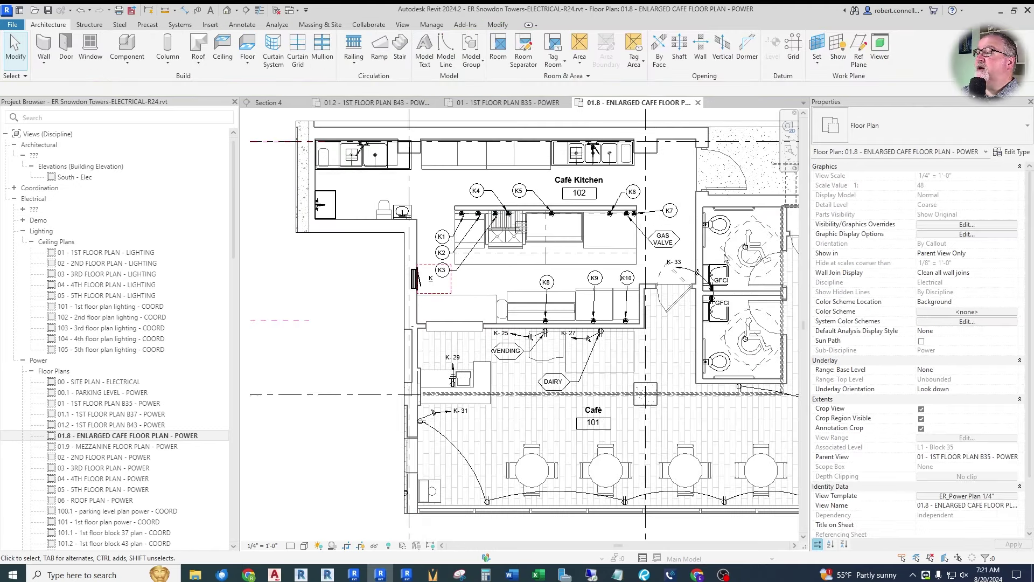
pyautogui.scroll(3, 663, 402)
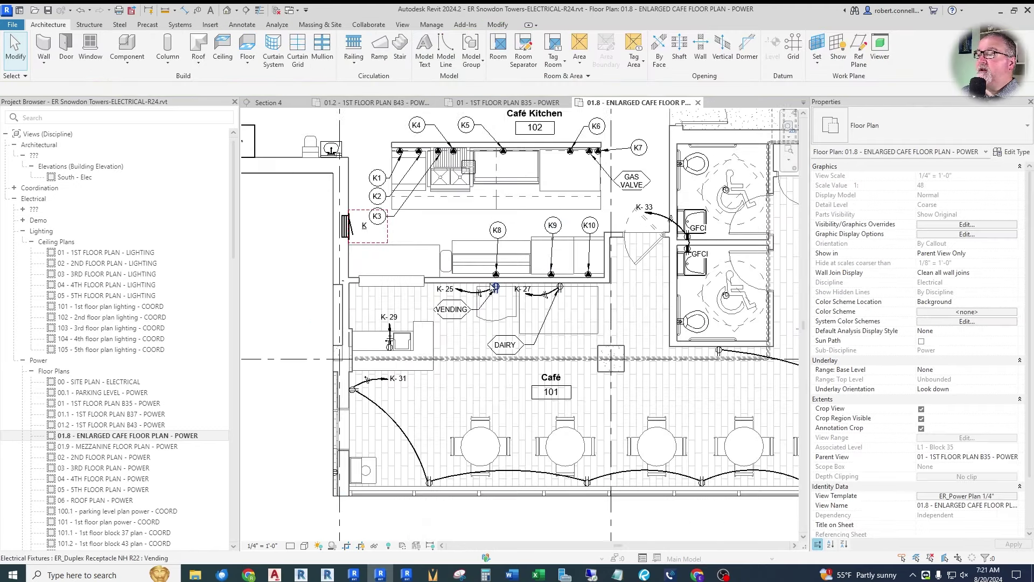
pyautogui.moveTo(456, 239); pyautogui.dragTo(674, 357)
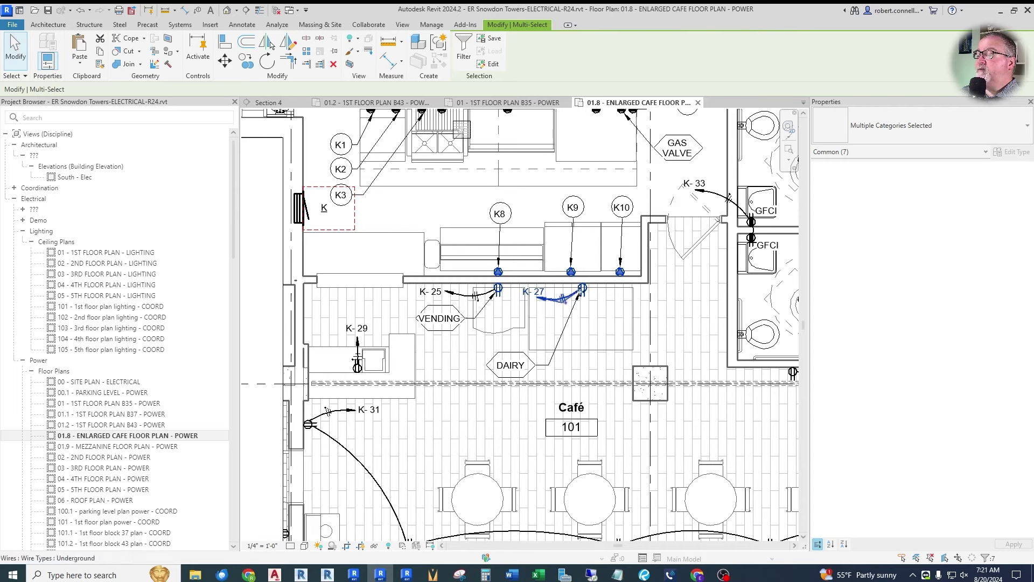
pyautogui.press('Escape')
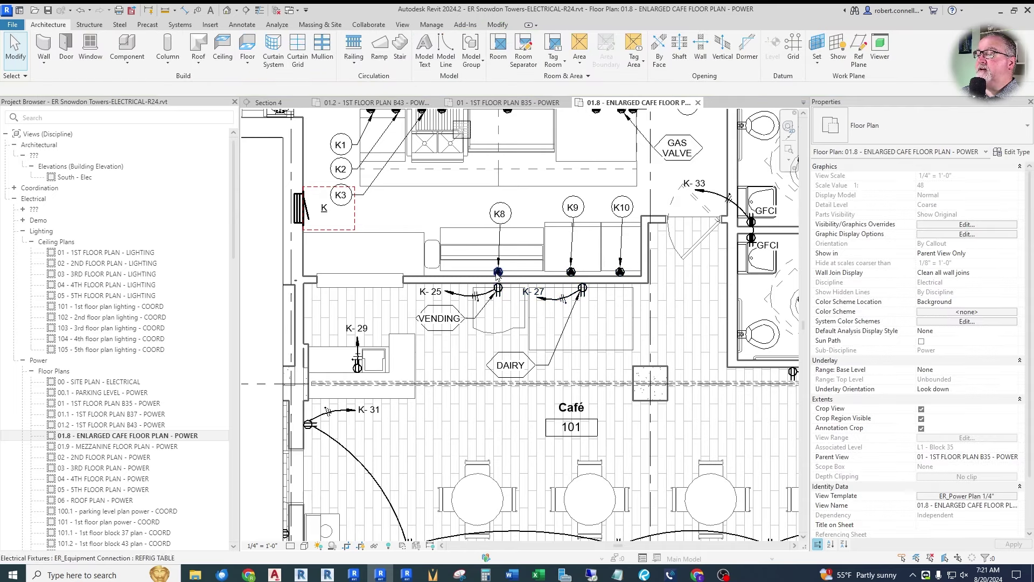
# Step: Set the Comments of connections K8, K9 and K10 and the vending and dairy receptacles to Enlarged, filtering wires and wire tags out of the selection
pyautogui.moveTo(454, 232); pyautogui.dragTo(663, 327)
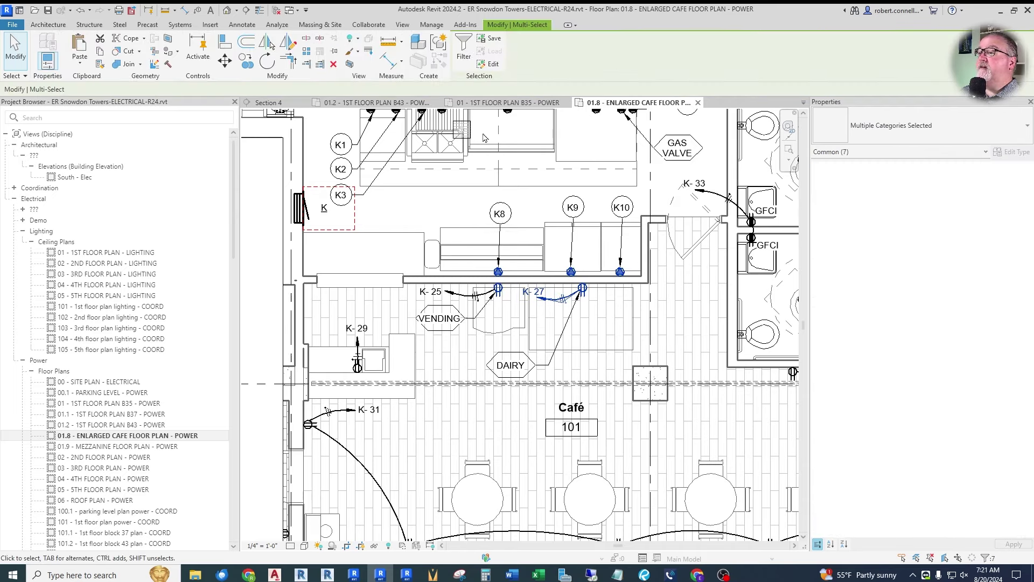
pyautogui.click(462, 52)
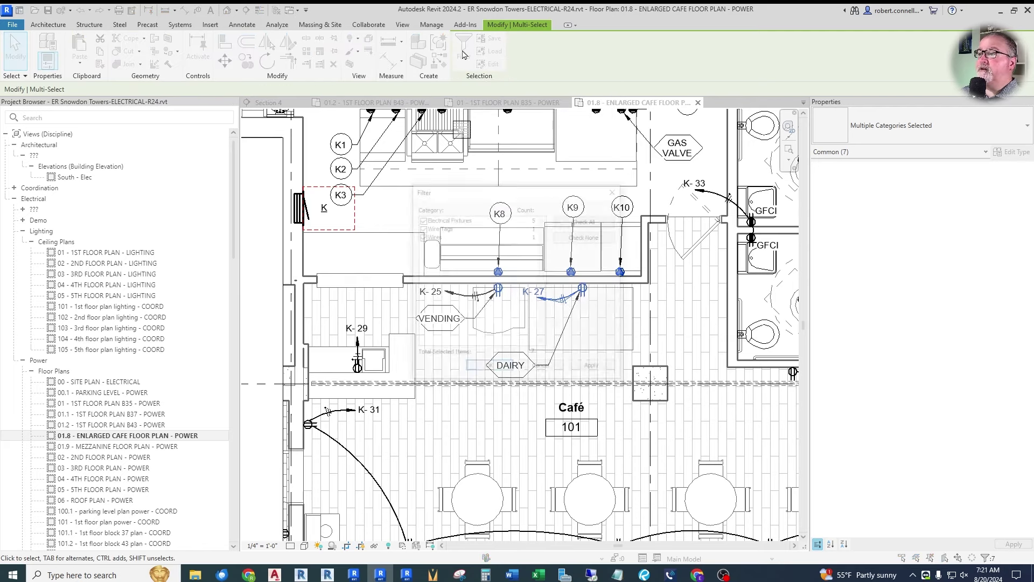
pyautogui.click(421, 237)
pyautogui.click(421, 228)
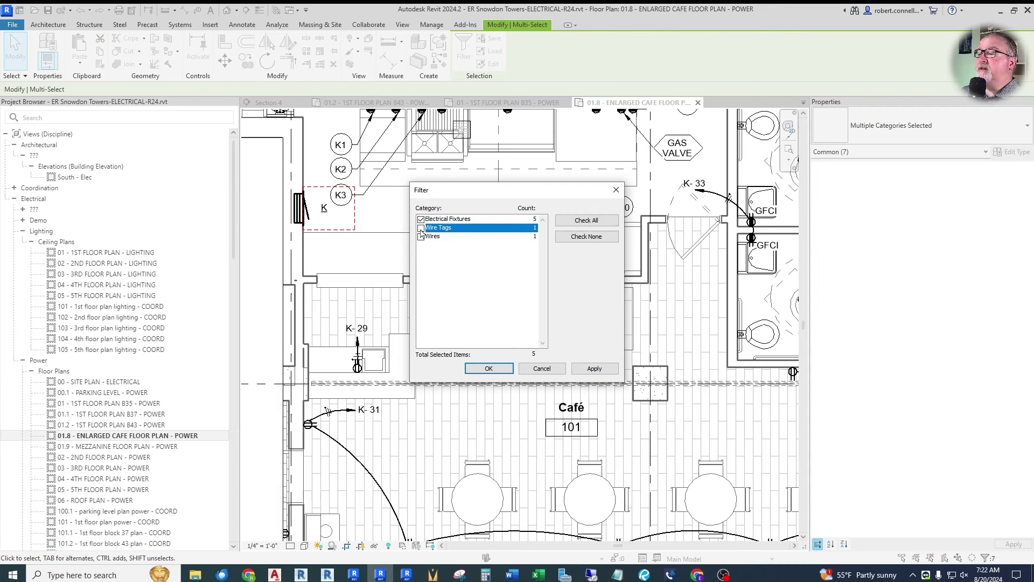
pyautogui.click(487, 367)
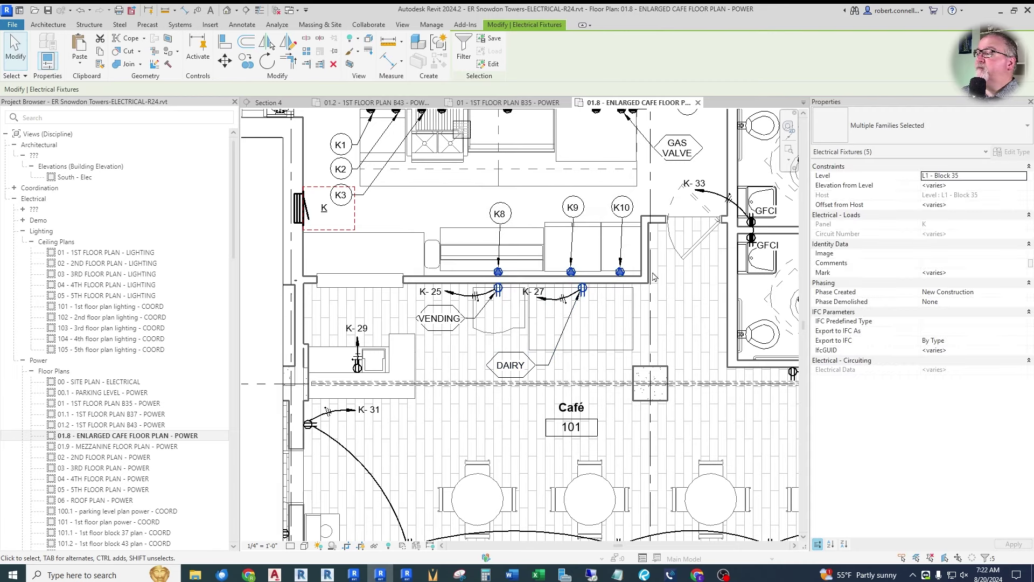
pyautogui.click(1022, 263)
pyautogui.click(966, 276)
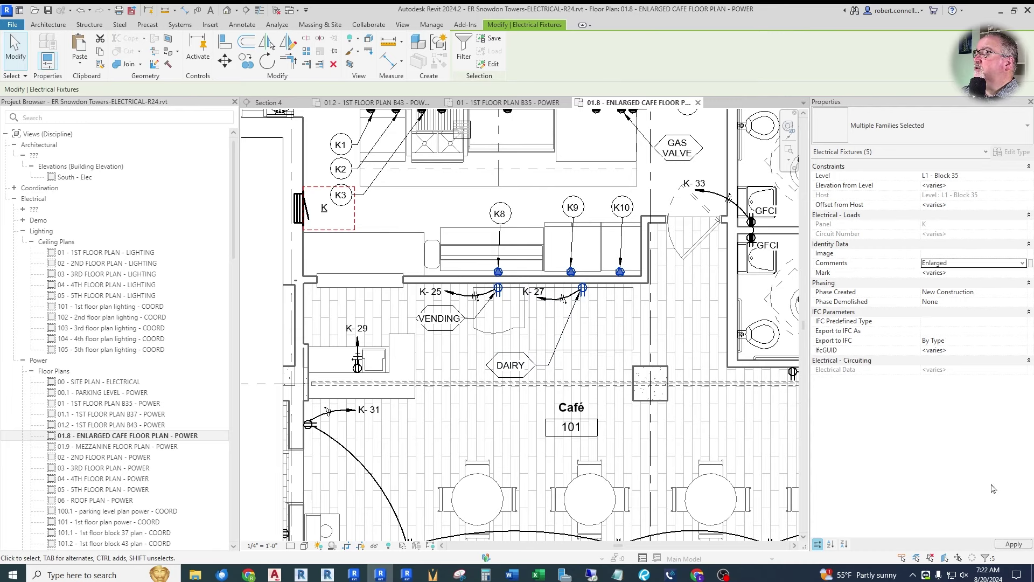
pyautogui.click(1013, 544)
pyautogui.press('Escape')
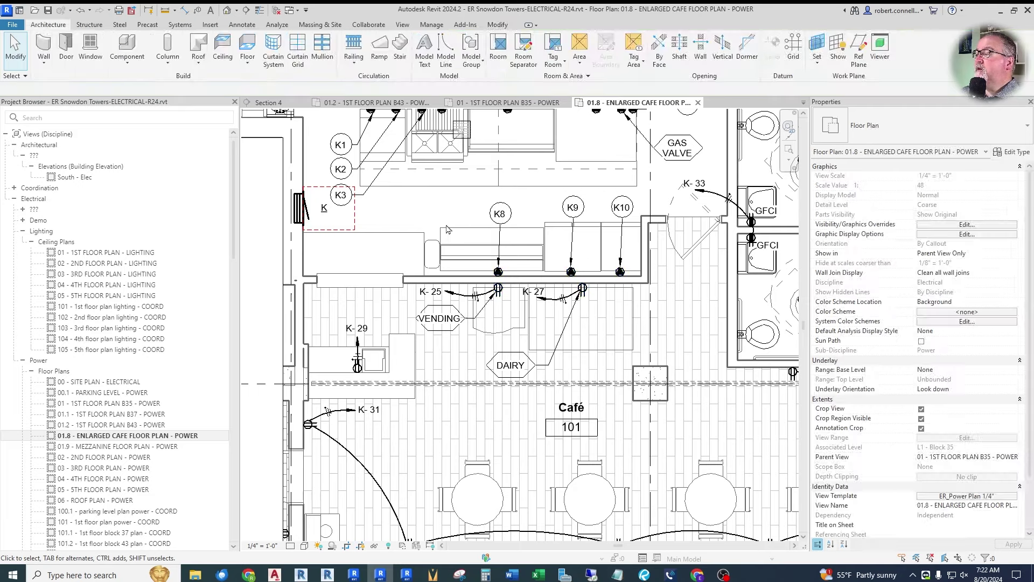
# Step: Select everything in the enlarged café plan, filter the selection to Electrical Fixtures only, and set their Comments to Enlarged
pyautogui.scroll(-5, 435, 226)
pyautogui.scroll(-2, 423, 279)
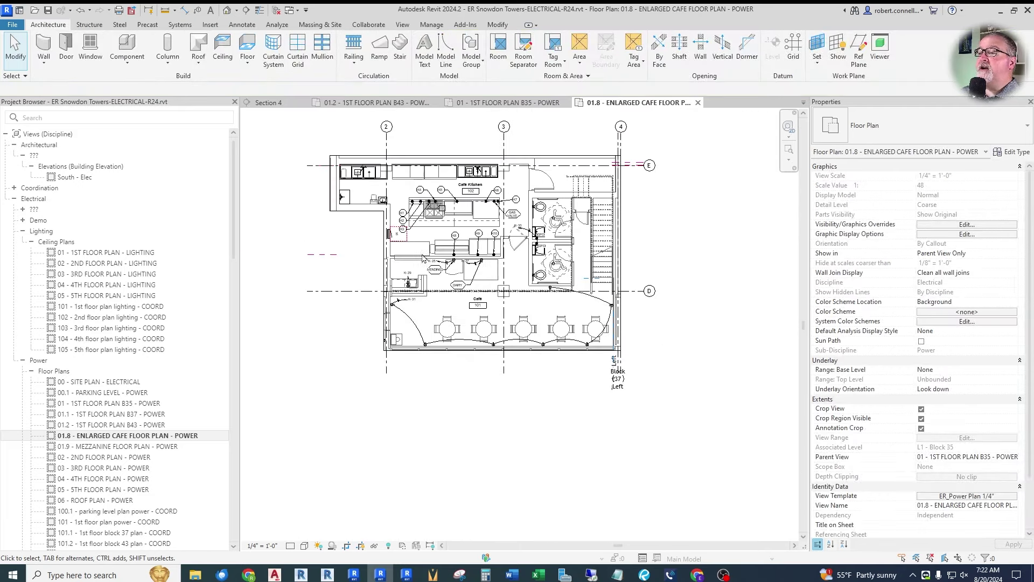
pyautogui.moveTo(331, 165); pyautogui.dragTo(640, 380)
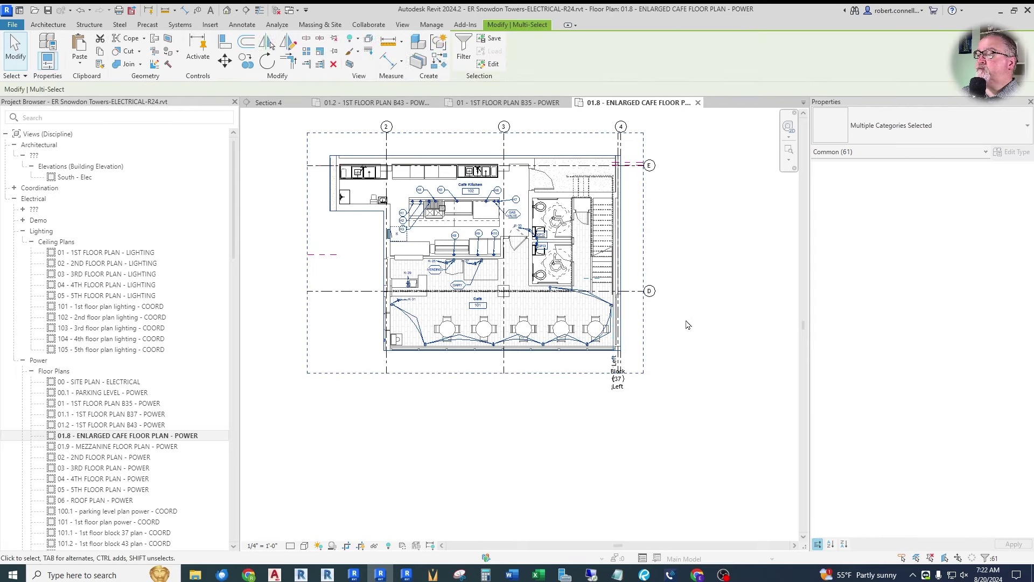
pyautogui.click(463, 46)
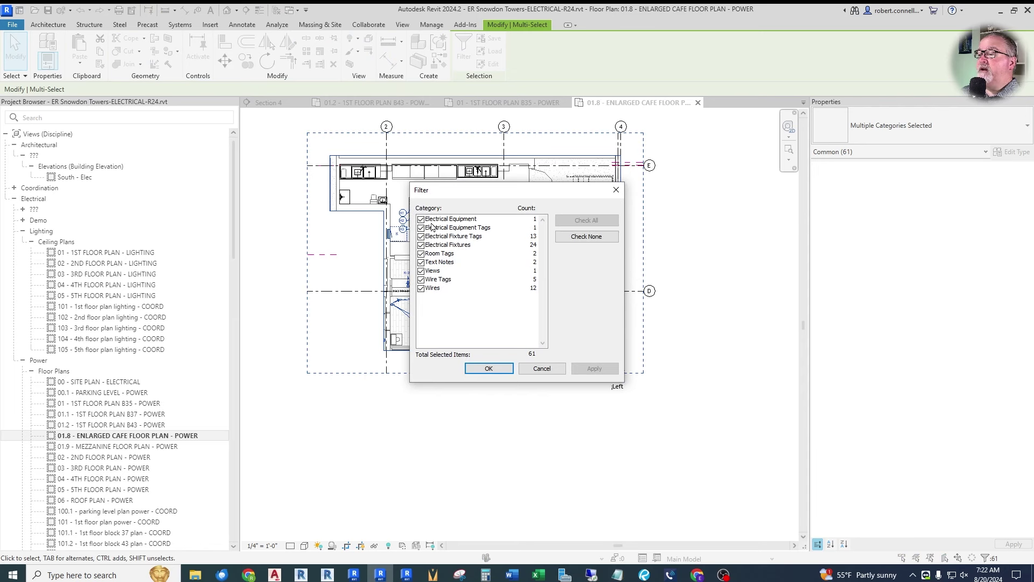
pyautogui.click(587, 236)
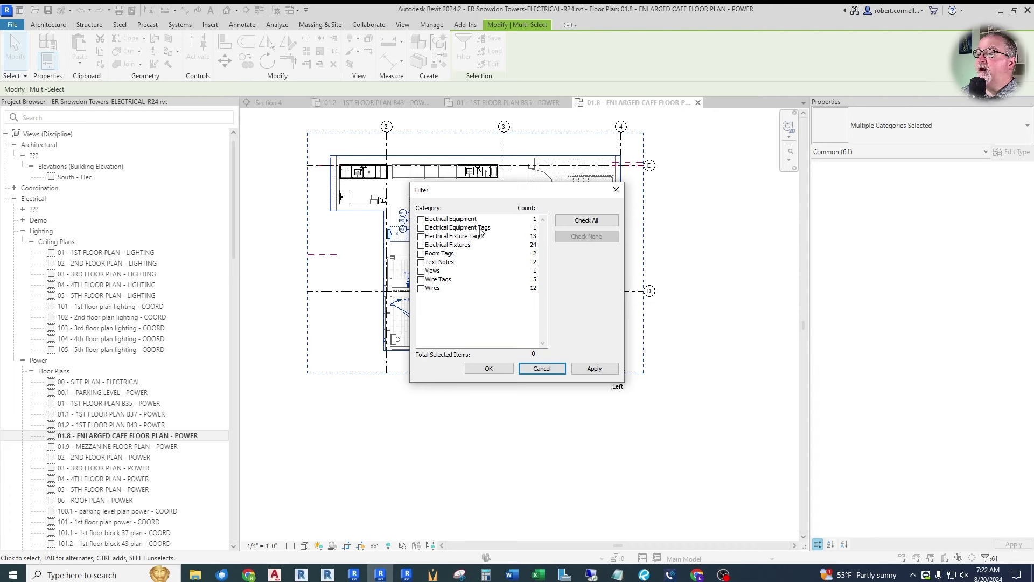
pyautogui.click(422, 246)
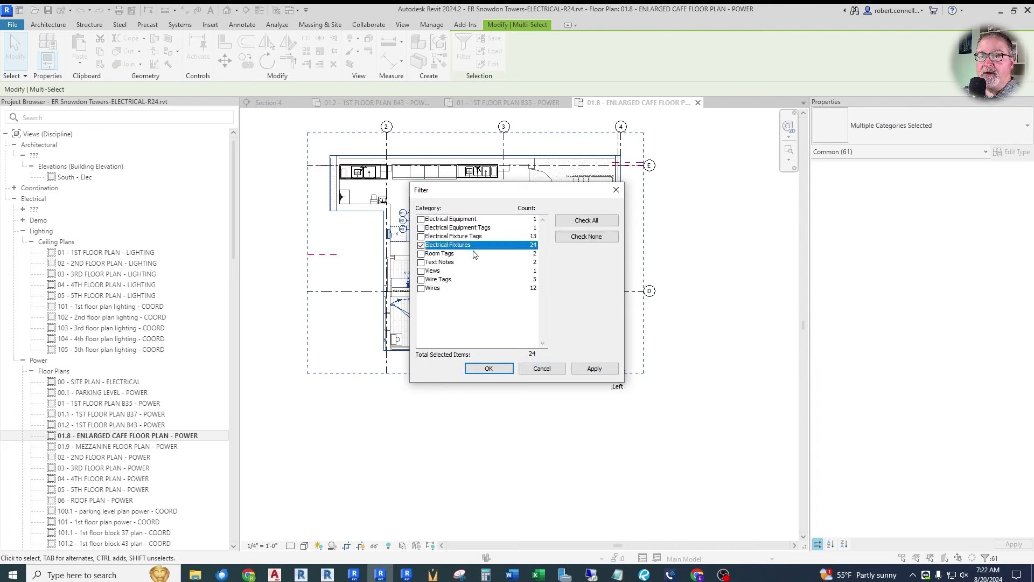
pyautogui.click(485, 369)
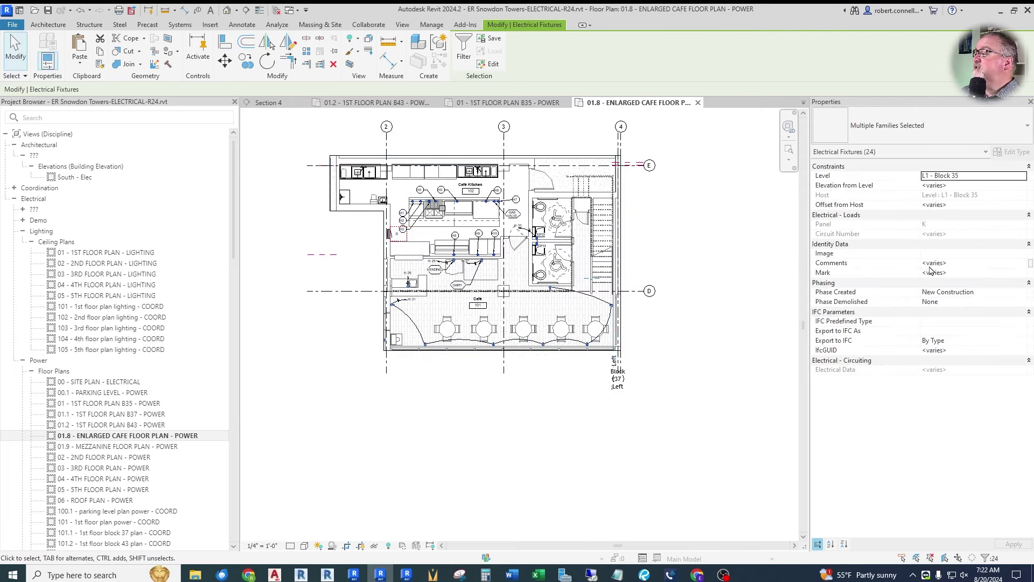
pyautogui.click(975, 263)
pyautogui.click(1022, 264)
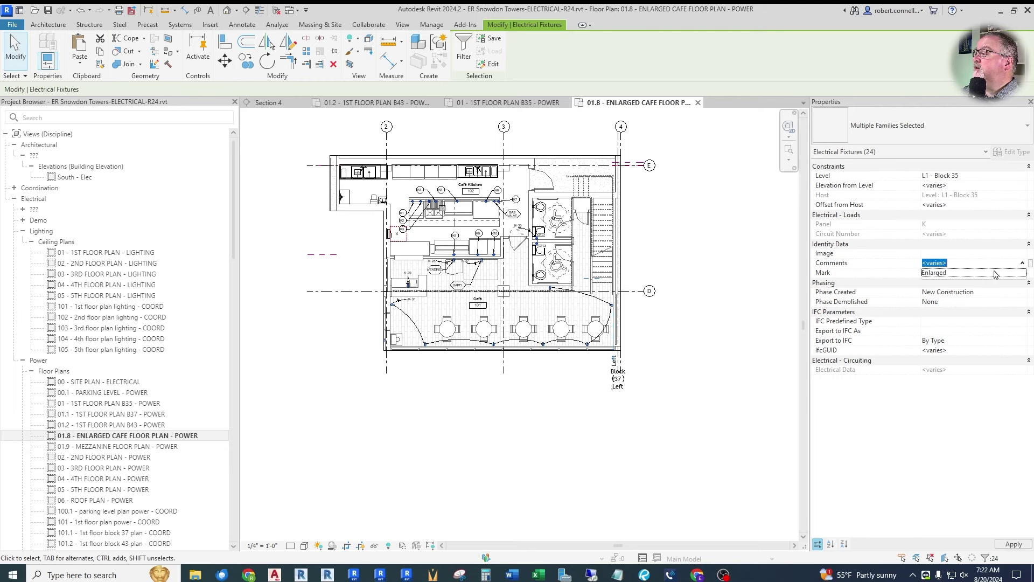
pyautogui.click(940, 276)
pyautogui.click(1013, 544)
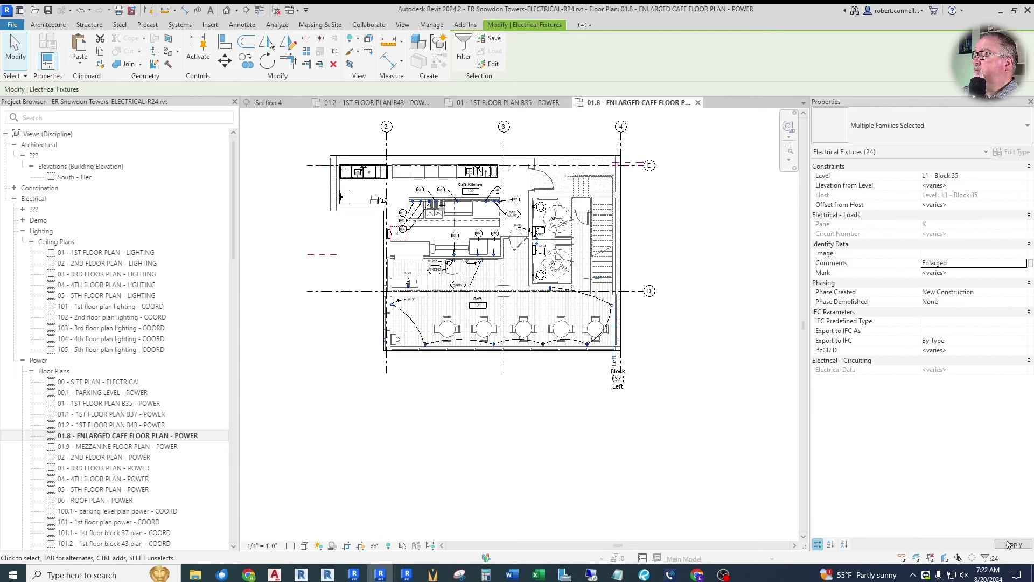
pyautogui.press('Escape')
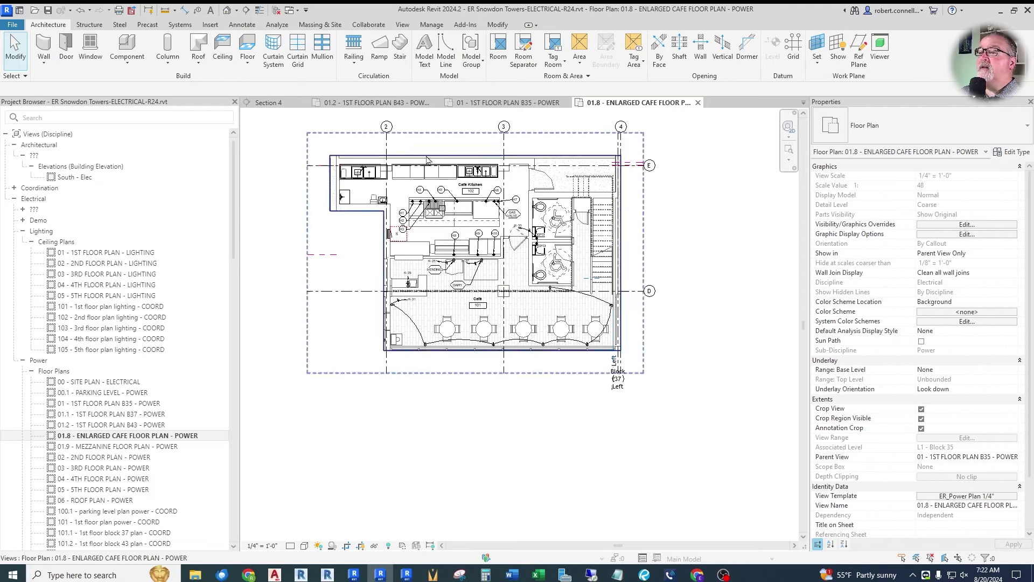
# Step: Switch to 01 - 1ST FLOOR PLAN B35 - POWER and open the filter overrides of its view template ER_Power Plan L01 1/8"
pyautogui.click(482, 104)
pyautogui.scroll(-4, 509, 231)
pyautogui.scroll(3, 458, 375)
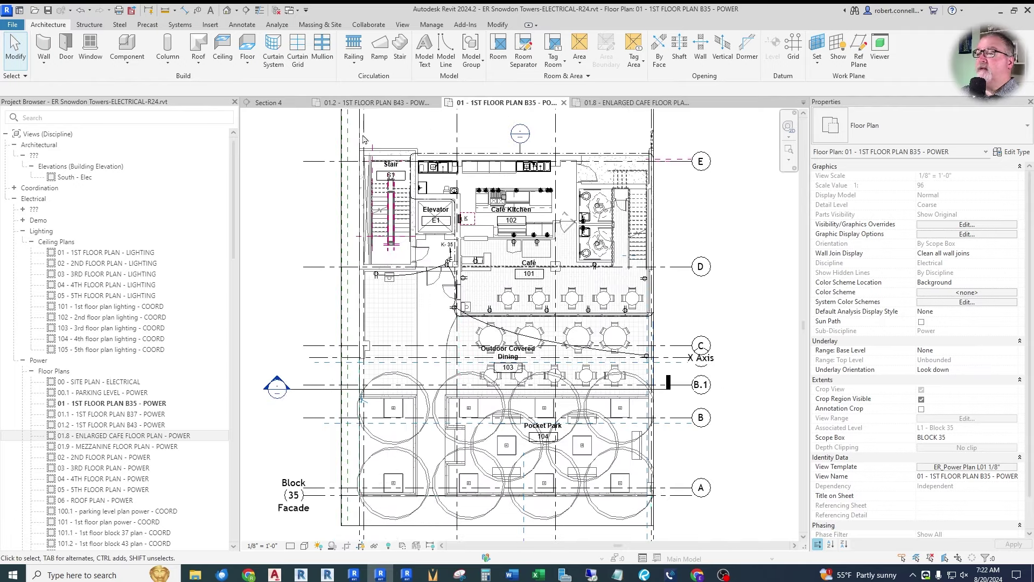
pyautogui.click(941, 467)
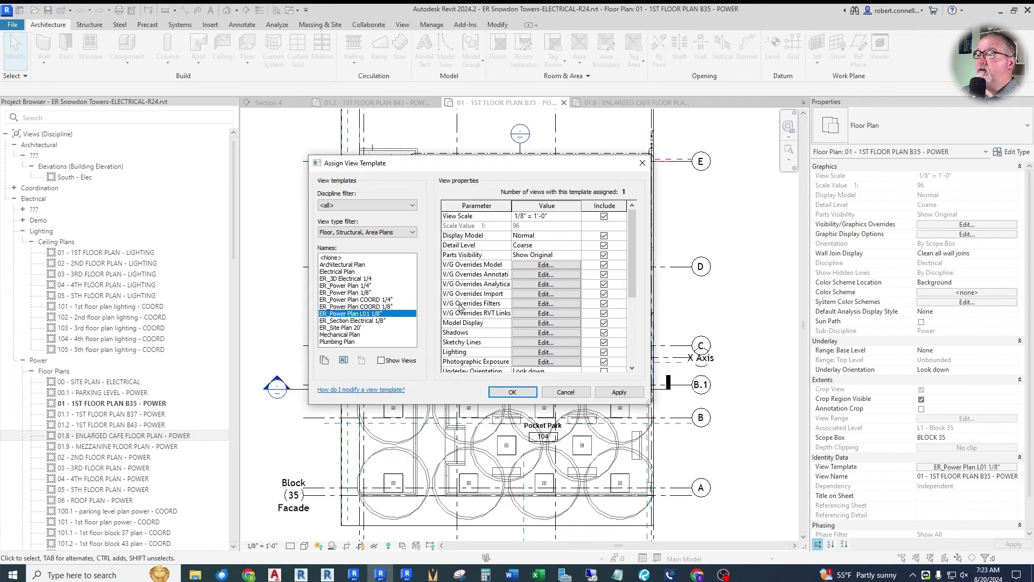
pyautogui.click(534, 305)
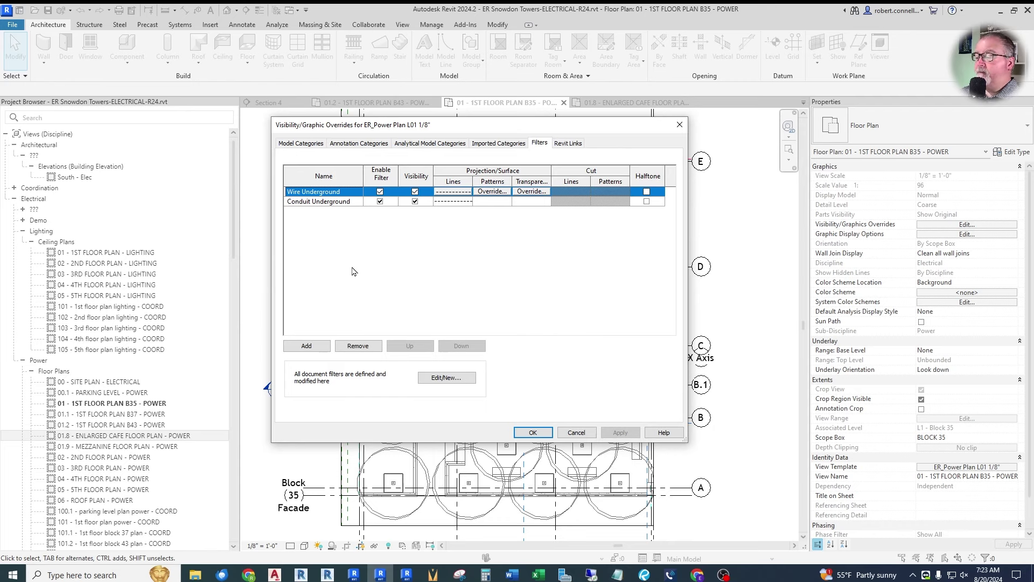
# Step: Create a new rule-based view filter named Enlarged
pyautogui.click(306, 346)
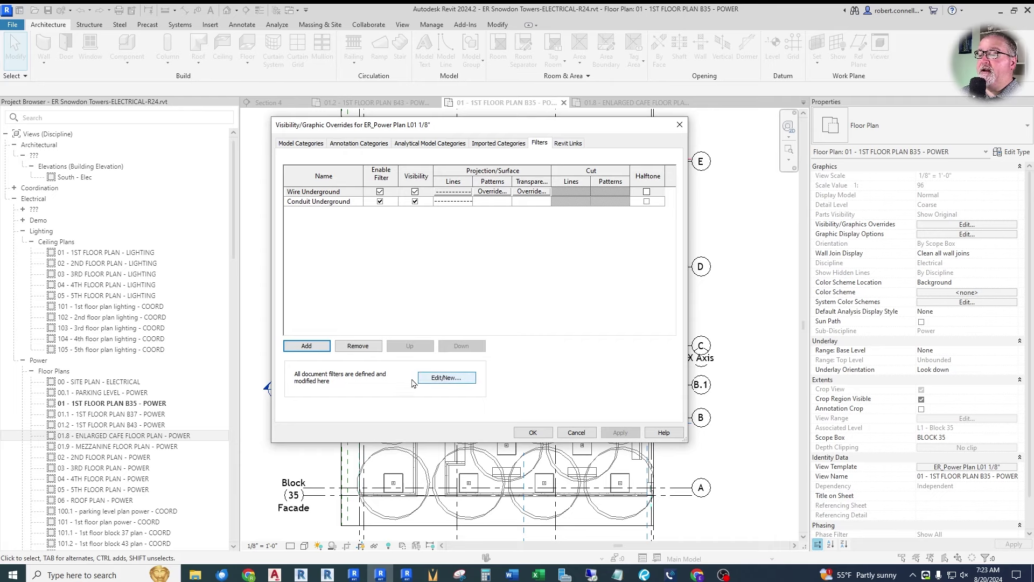
pyautogui.click(445, 377)
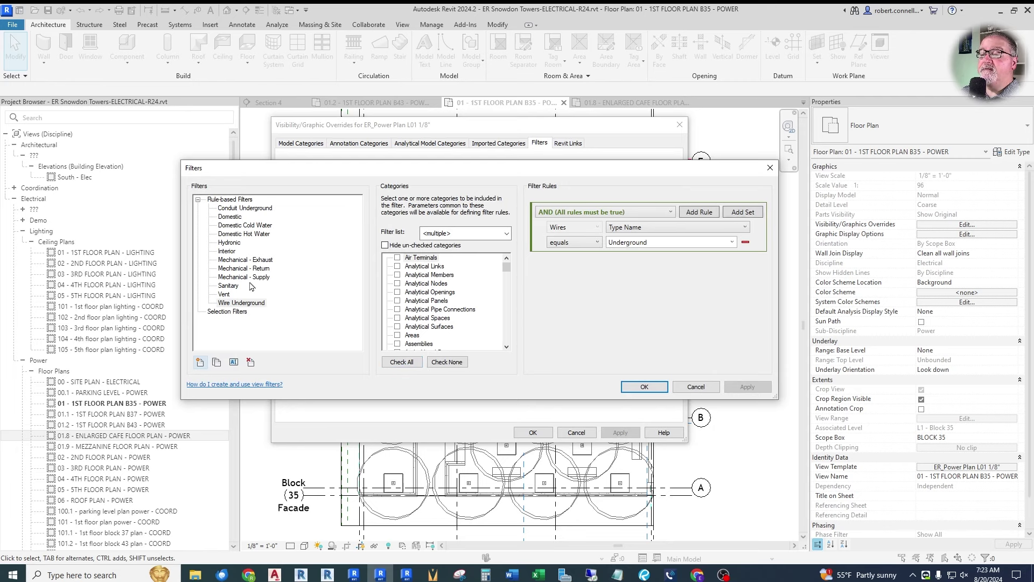
pyautogui.click(199, 362)
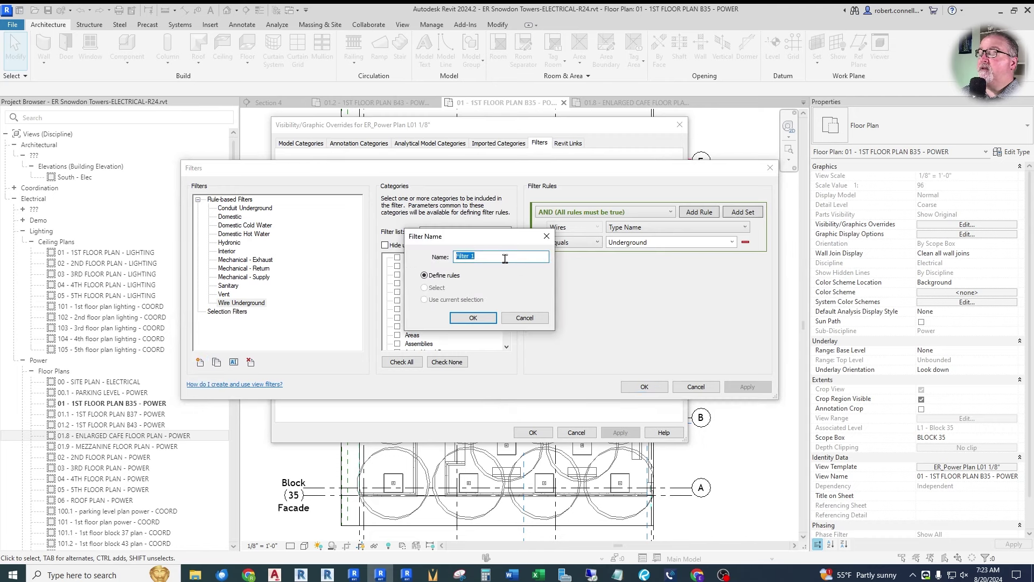
pyautogui.write('Enlarged')
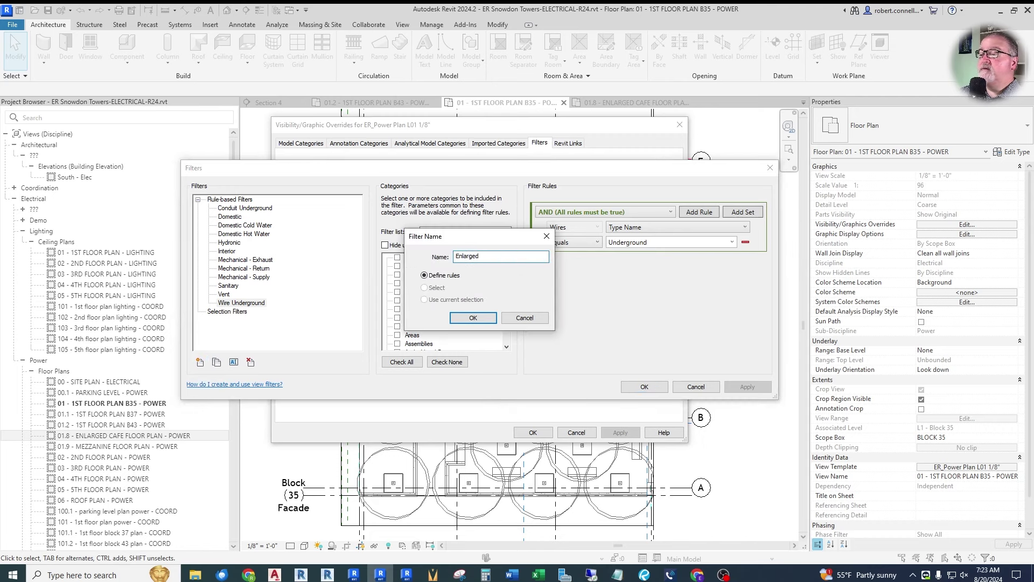
pyautogui.press('Return')
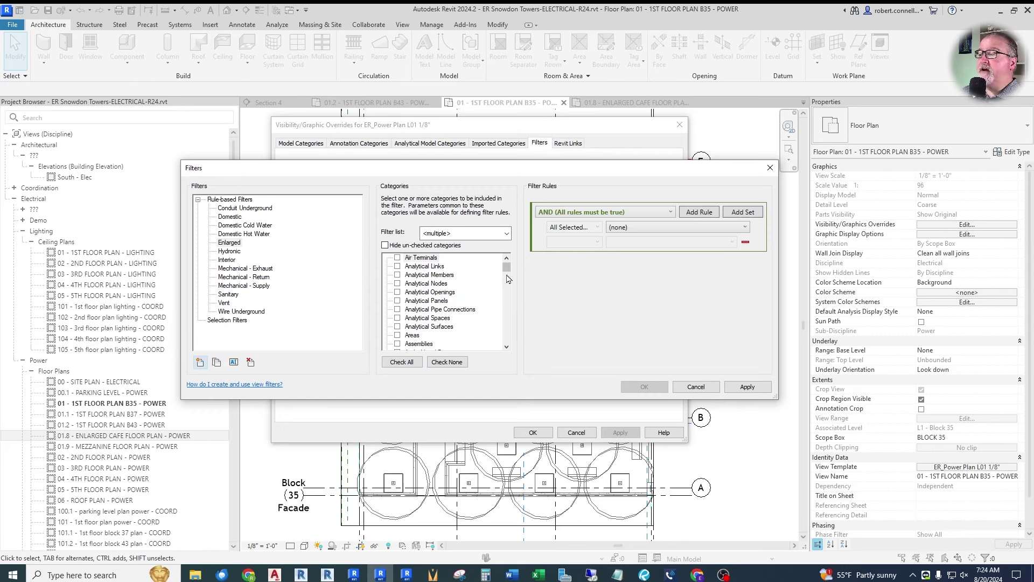
# Step: Limit the Enlarged filter to the Electrical Fixtures category, keeping the AND (All rules must be true) condition
pyautogui.moveTo(507, 273); pyautogui.dragTo(508, 291)
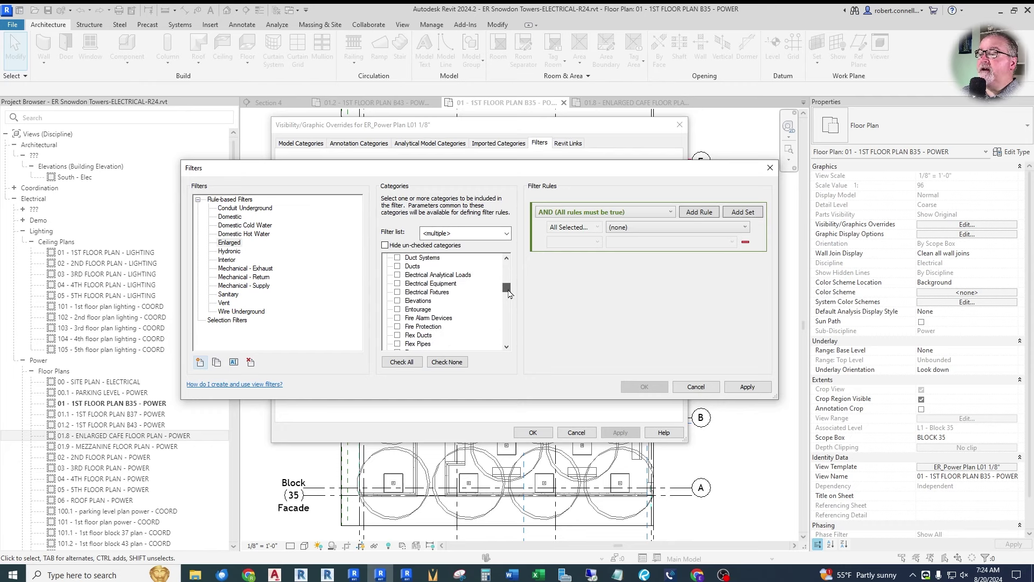
pyautogui.click(398, 292)
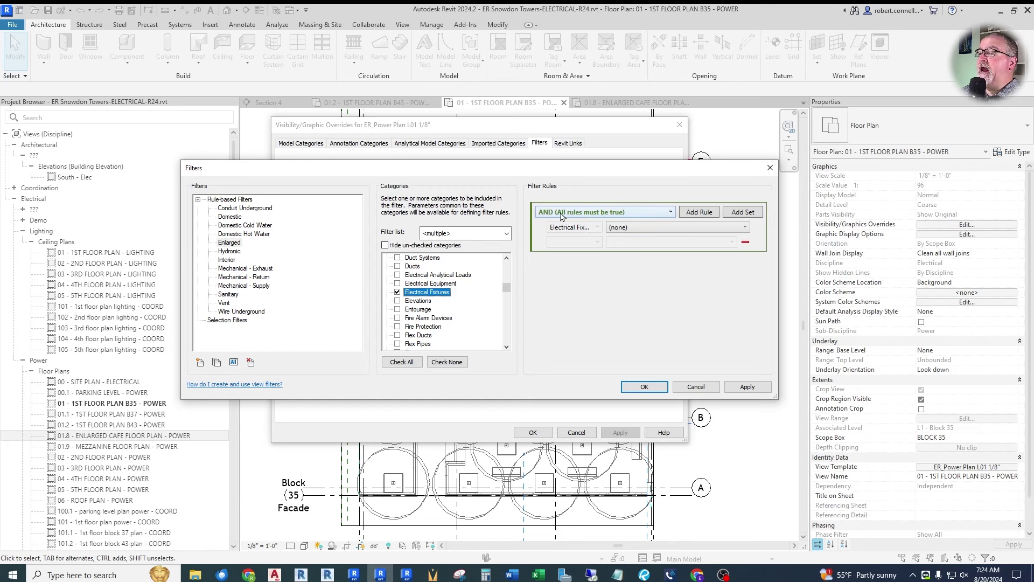
pyautogui.click(667, 213)
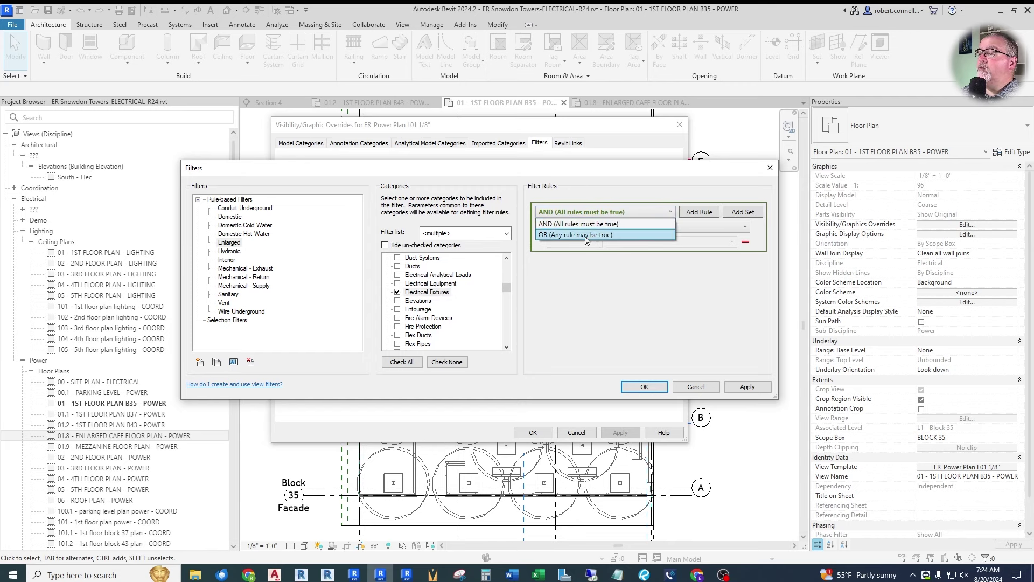
pyautogui.click(671, 213)
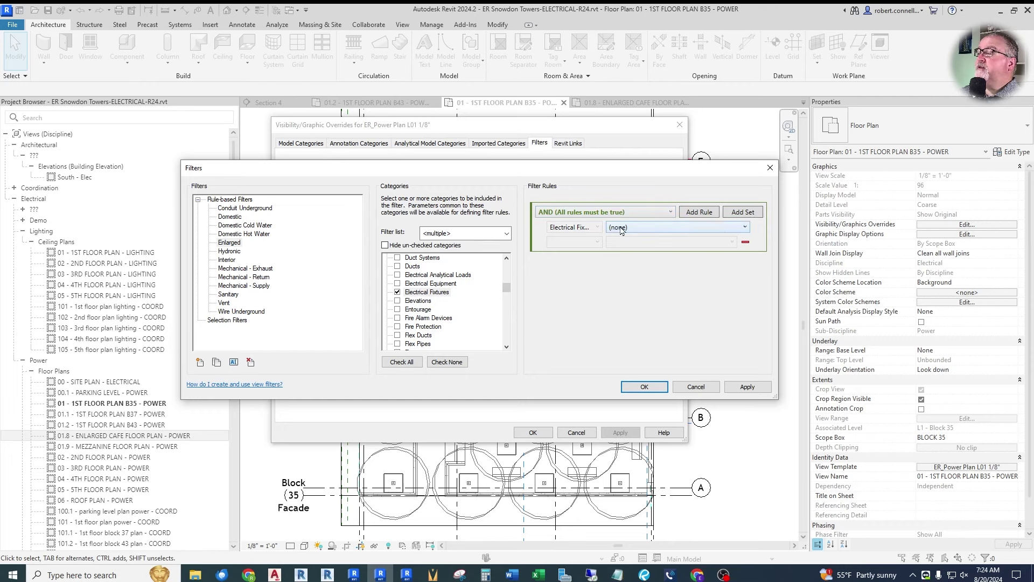
# Step: Define the Enlarged filter's rule as Comments contains Enlarged and apply the filter definition
pyautogui.click(743, 228)
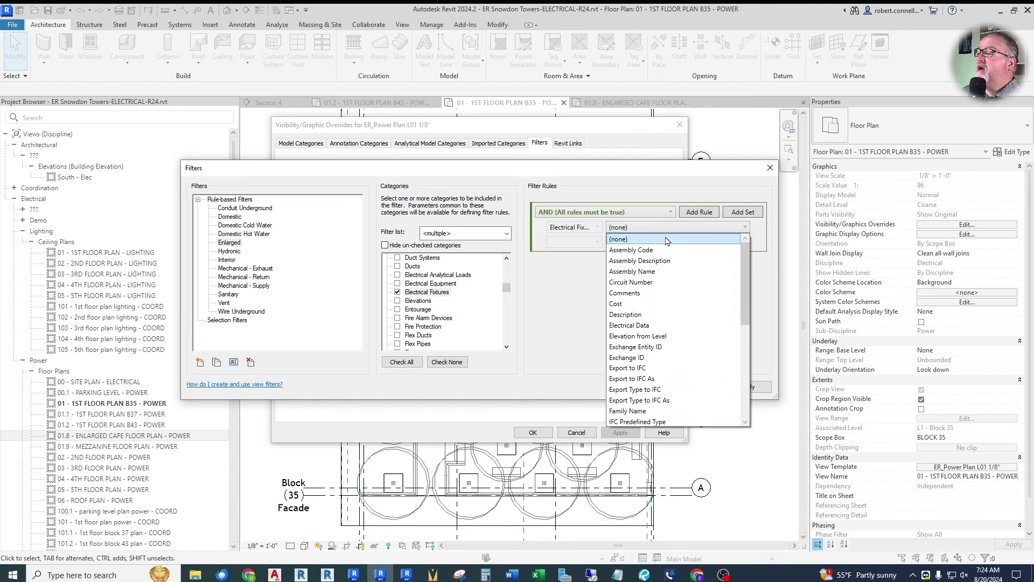
pyautogui.click(625, 293)
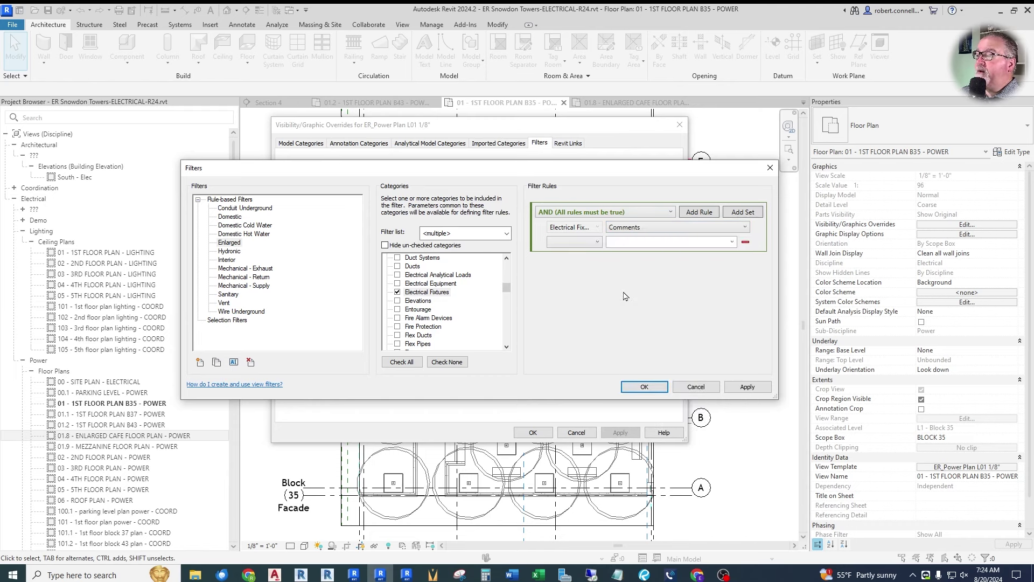
pyautogui.click(596, 242)
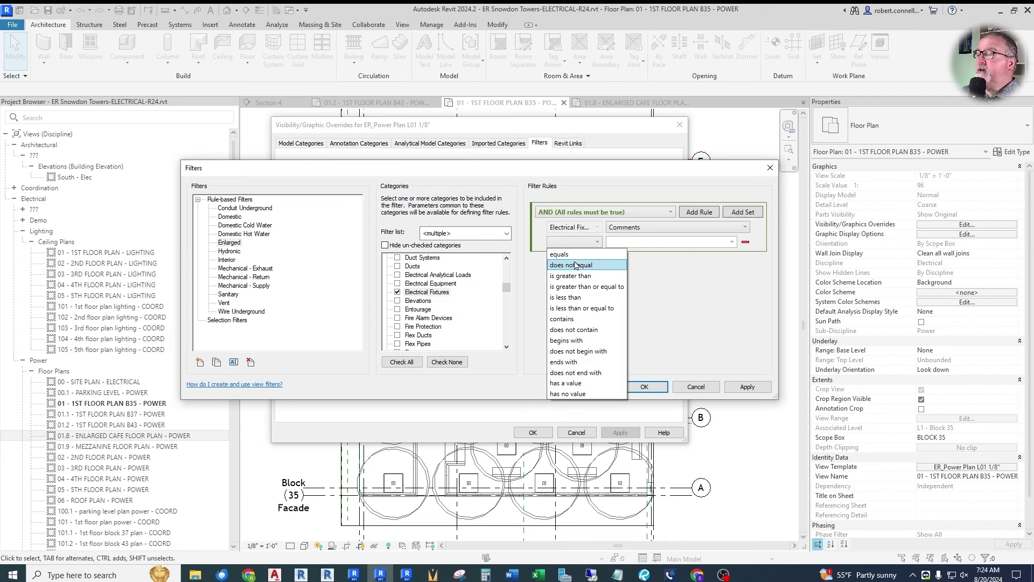
pyautogui.click(566, 320)
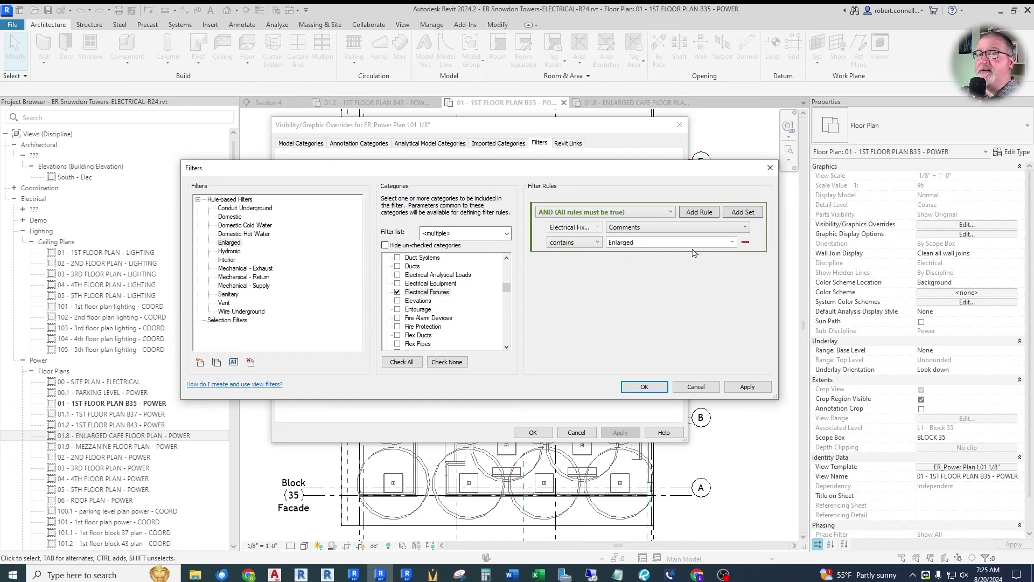
pyautogui.press('Return')
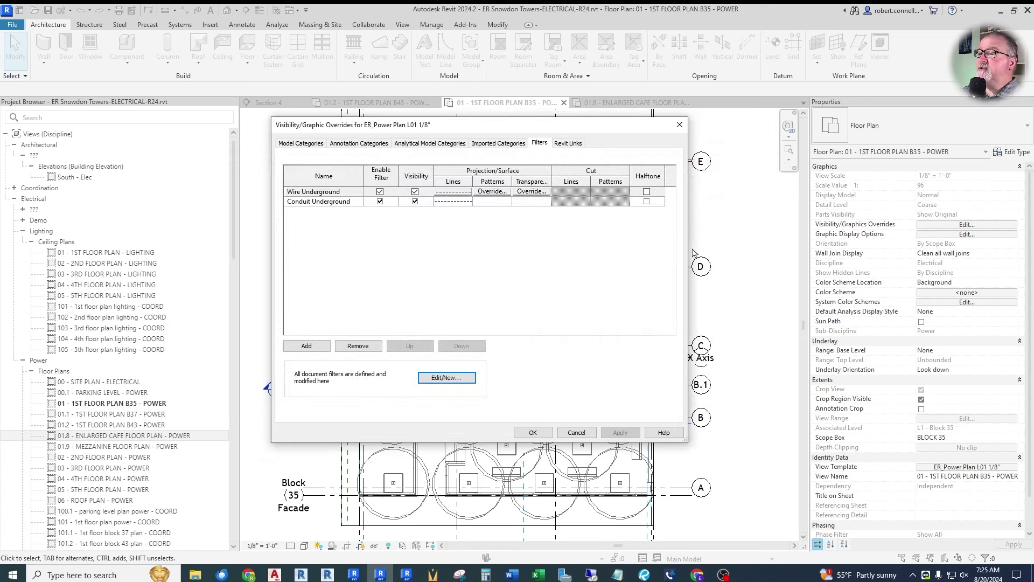
pyautogui.press('Return')
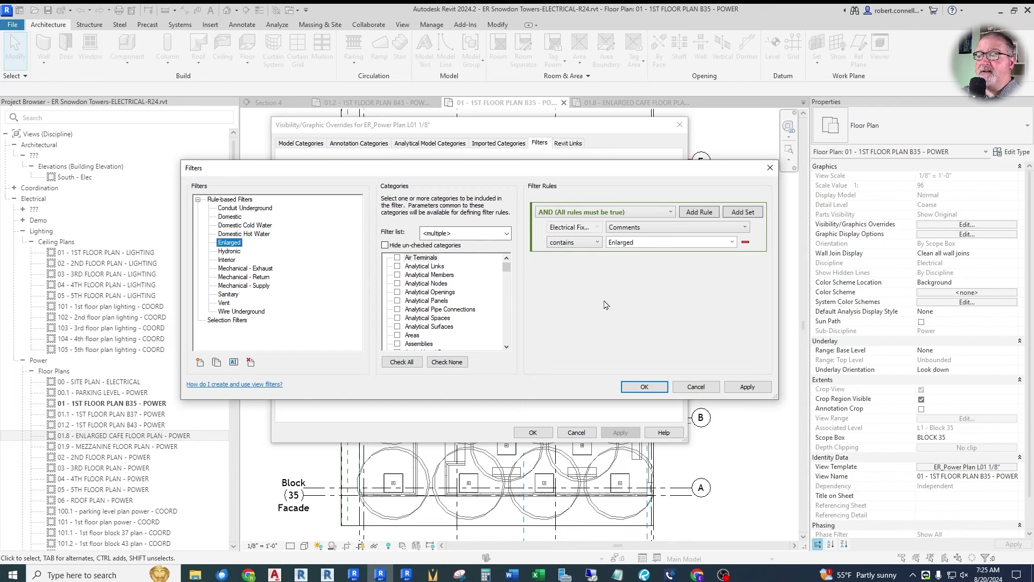
pyautogui.click(746, 388)
pyautogui.click(644, 386)
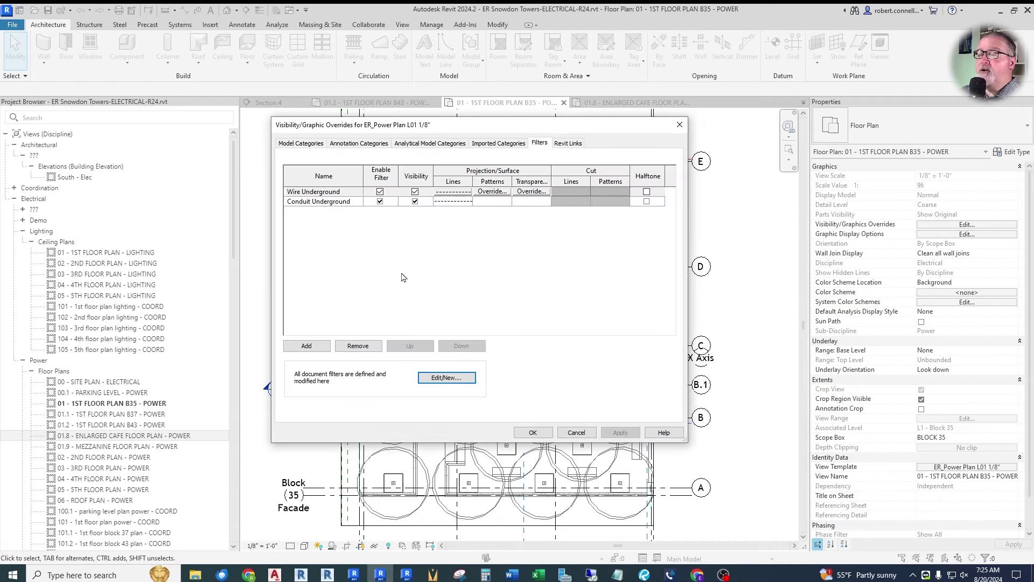
# Step: Add the Enlarged filter to the view template ER_Power Plan L01 1/8", turn its visibility off and accept the template changes
pyautogui.click(309, 348)
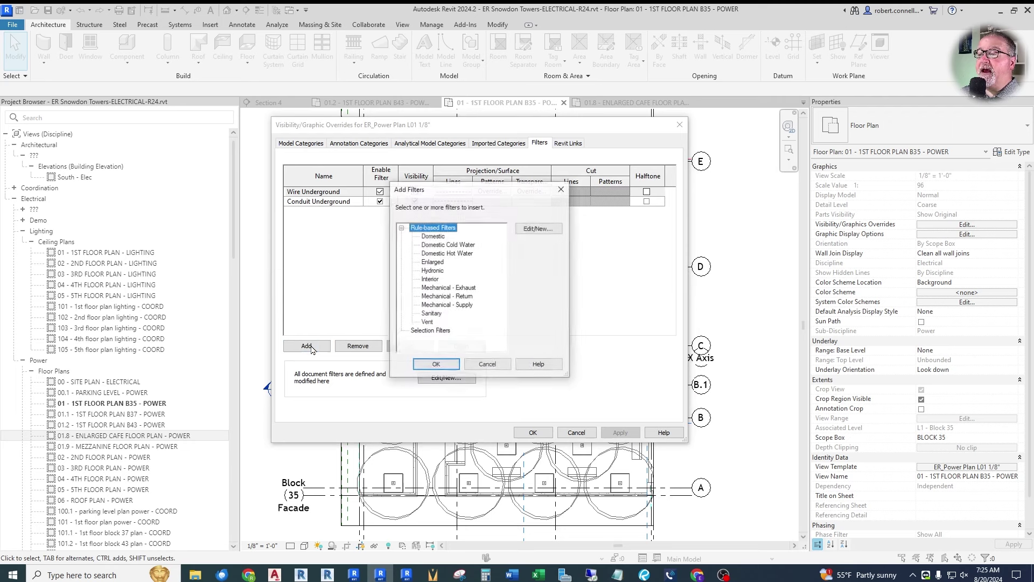
pyautogui.click(432, 262)
pyautogui.click(435, 365)
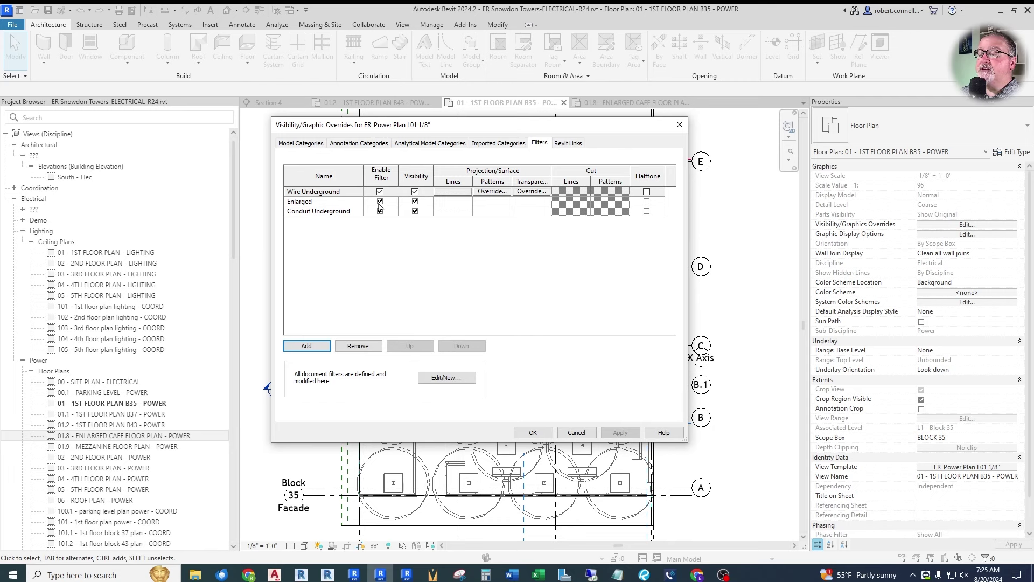
pyautogui.click(414, 202)
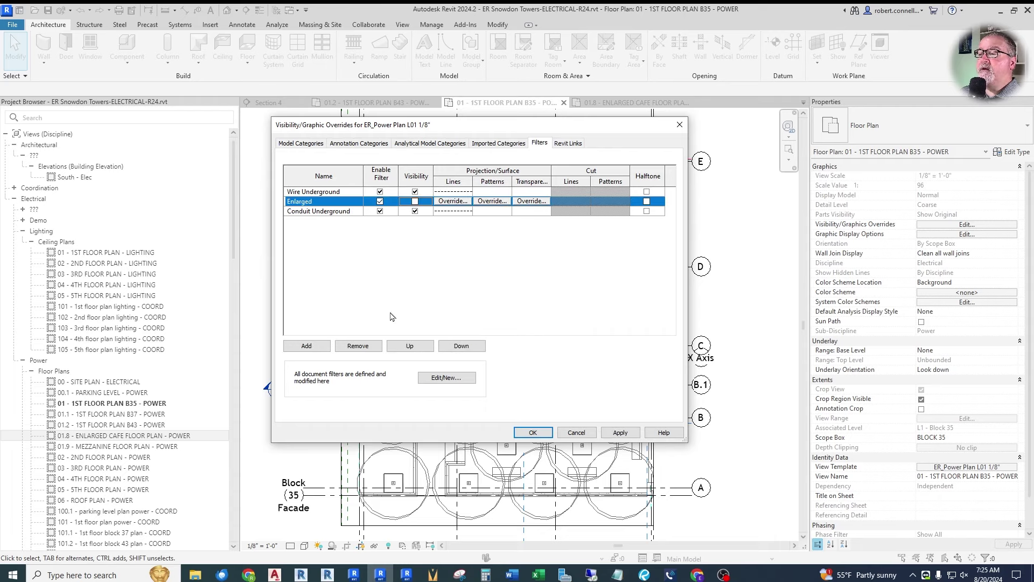
pyautogui.moveTo(470, 132); pyautogui.dragTo(486, 117)
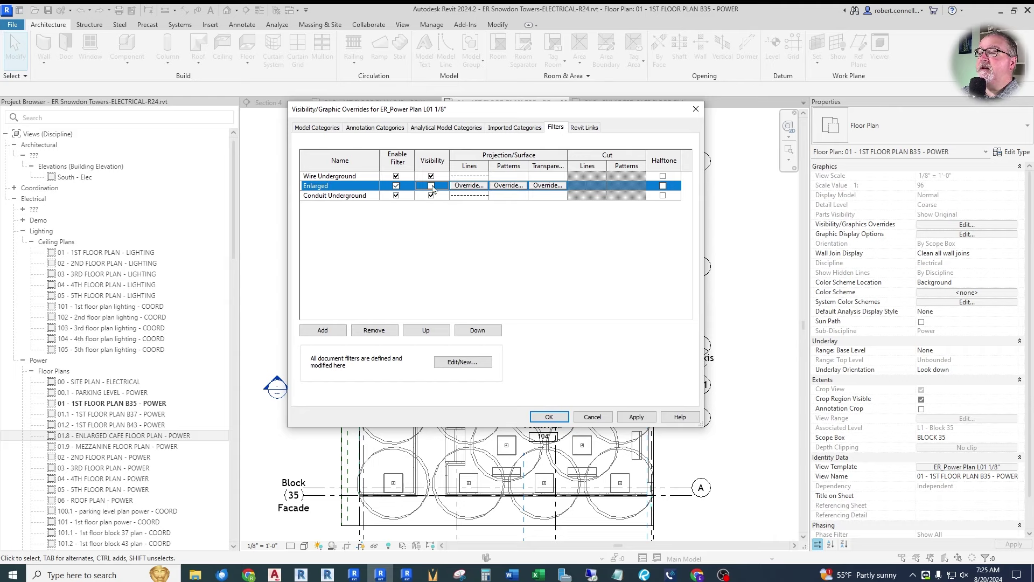
pyautogui.click(549, 416)
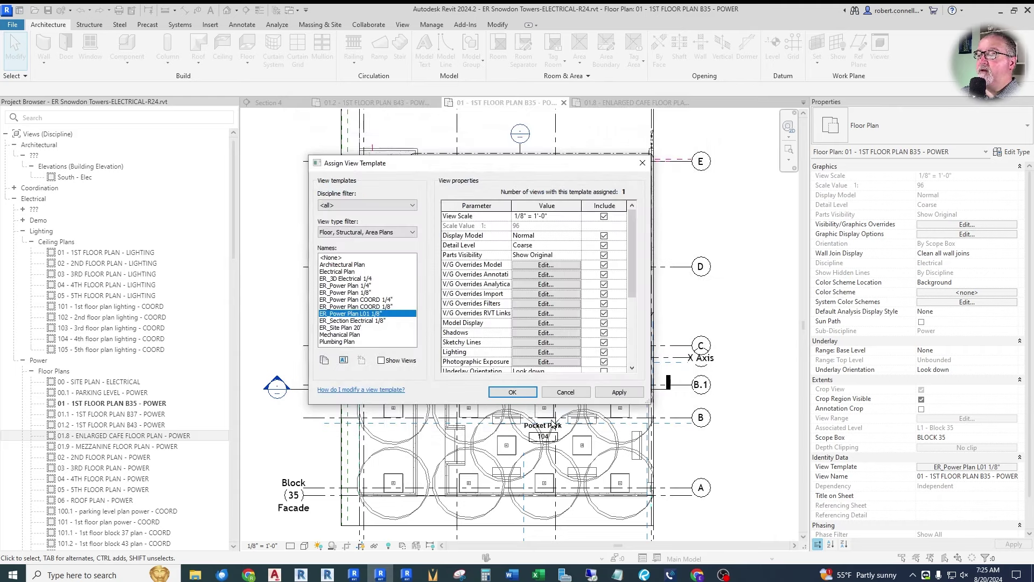
pyautogui.click(520, 401)
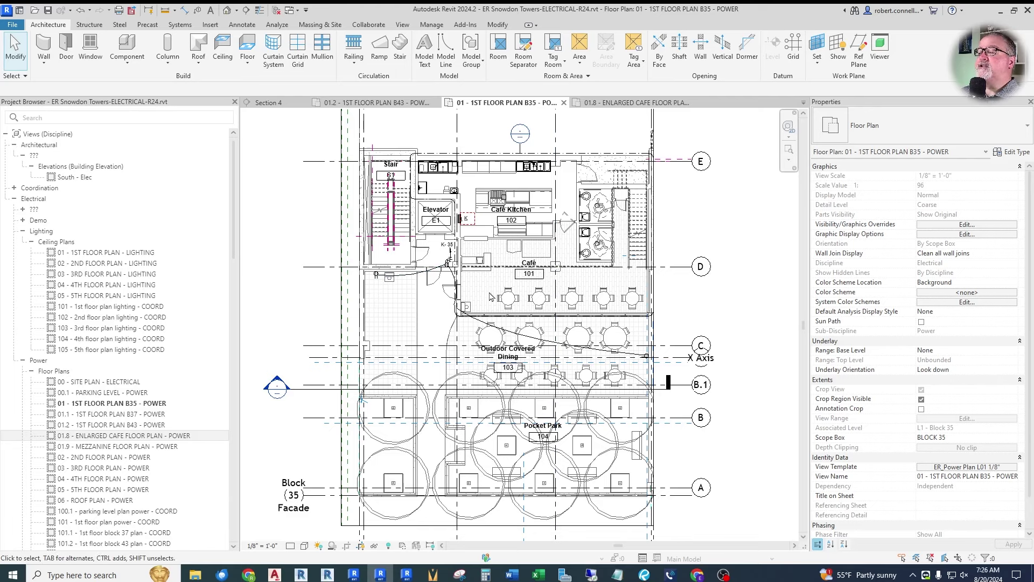
# Step: Review the Electrical Fixtures visibility in the template's model overrides, and the Enlarged filter's setting in its filter overrides
pyautogui.click(966, 467)
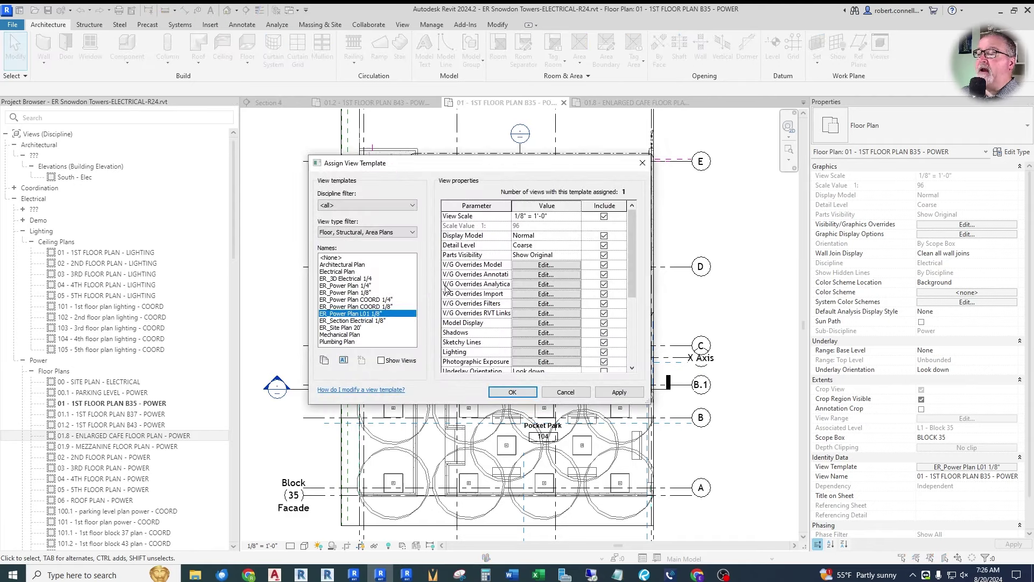
pyautogui.click(534, 265)
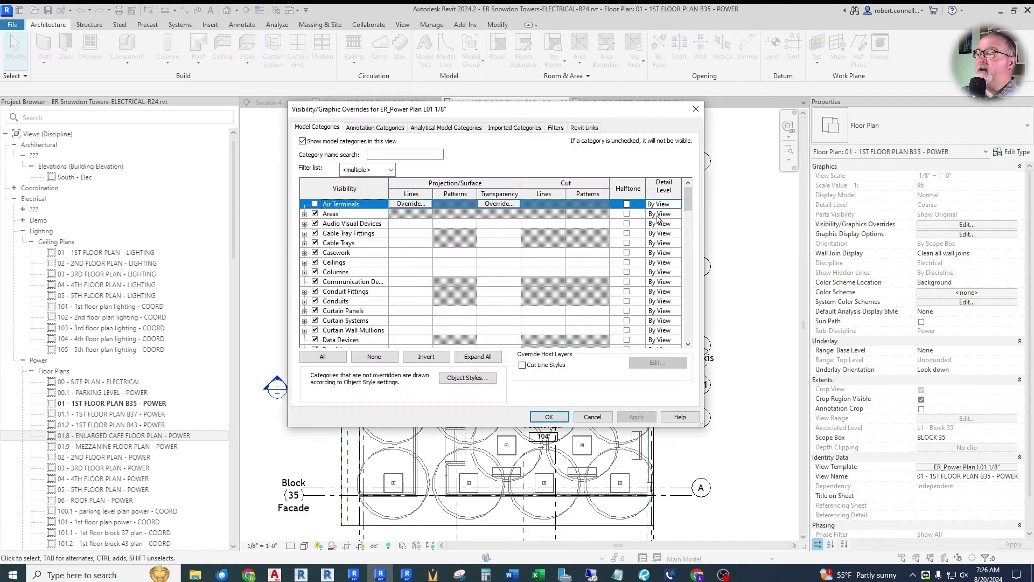
pyautogui.moveTo(687, 201); pyautogui.dragTo(693, 232)
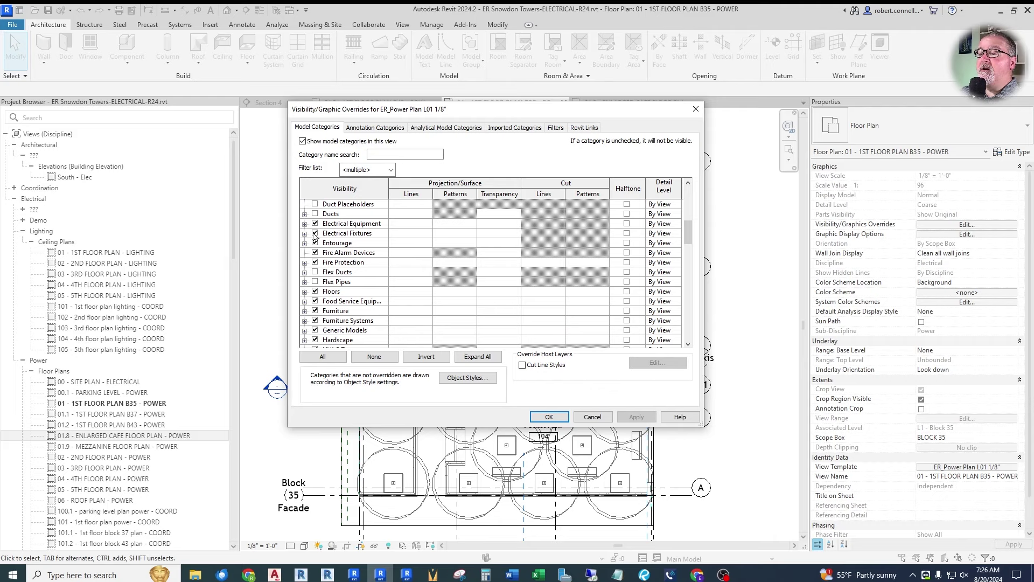
pyautogui.click(548, 417)
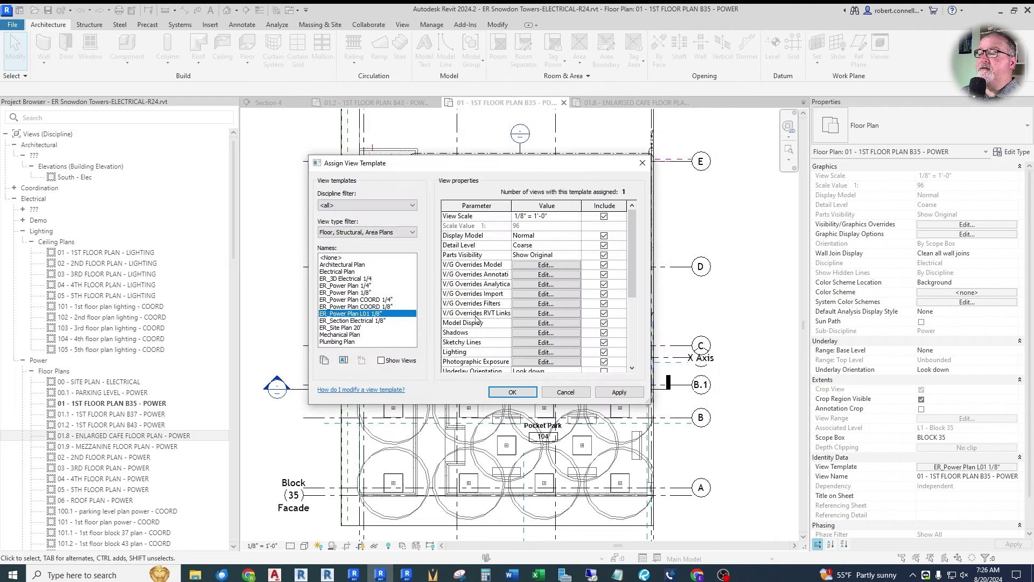
pyautogui.click(545, 304)
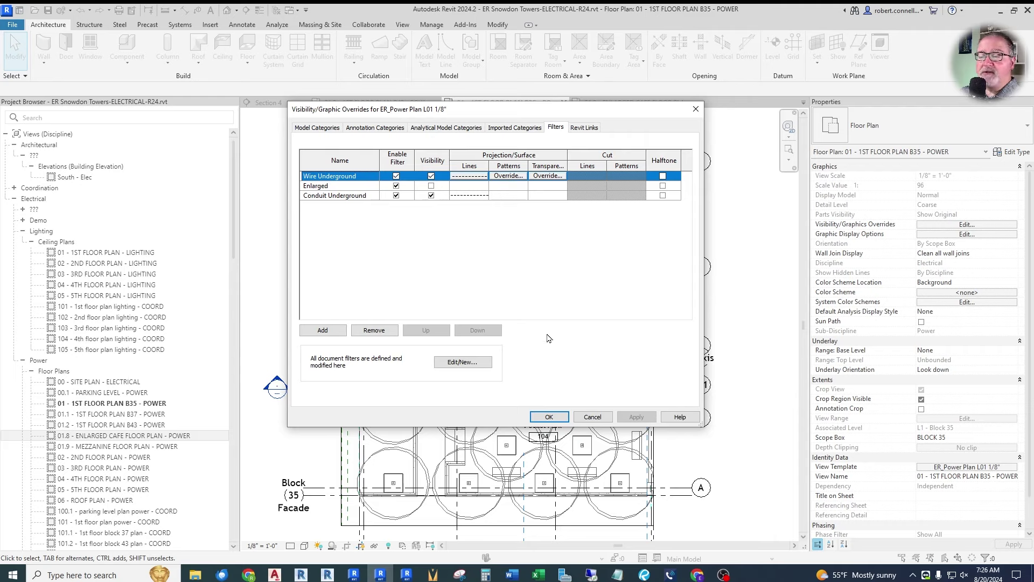
pyautogui.click(549, 417)
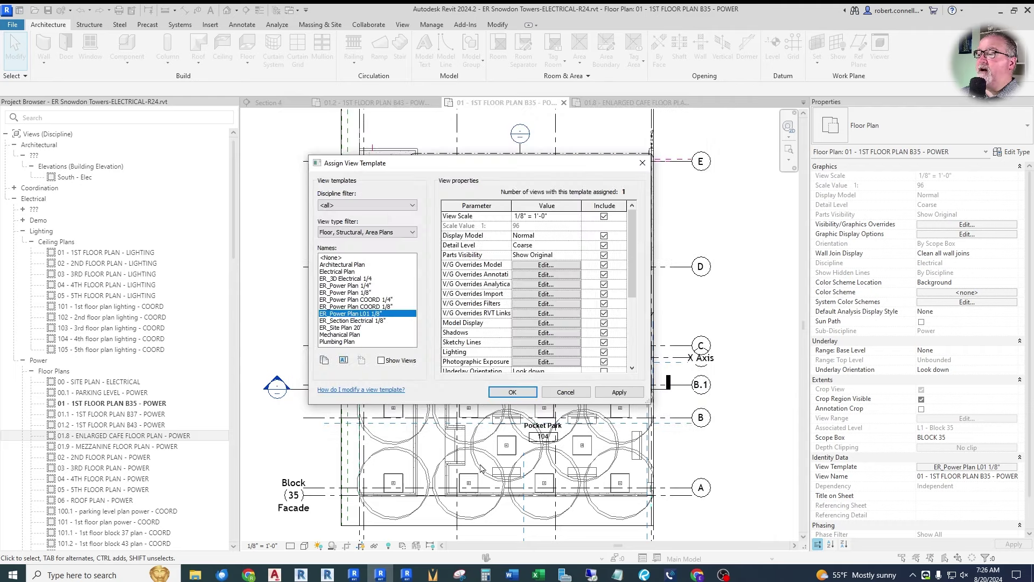
pyautogui.click(517, 396)
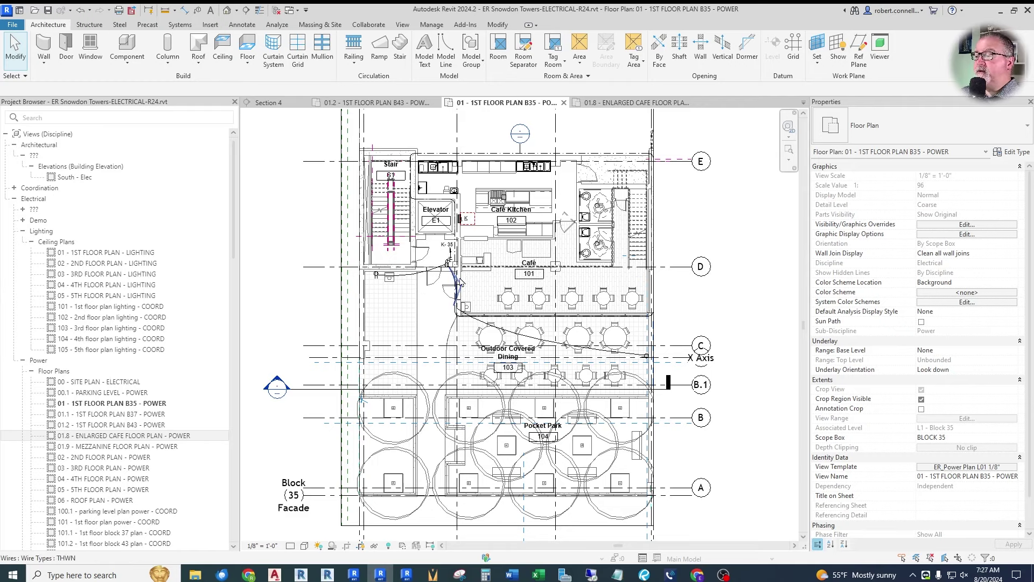
# Step: Link Snowdon Towers Sample HVAC R24.rvt from the Xref folder with Auto - Project Base Point to Project Base Point positioning
pyautogui.scroll(-1, 459, 281)
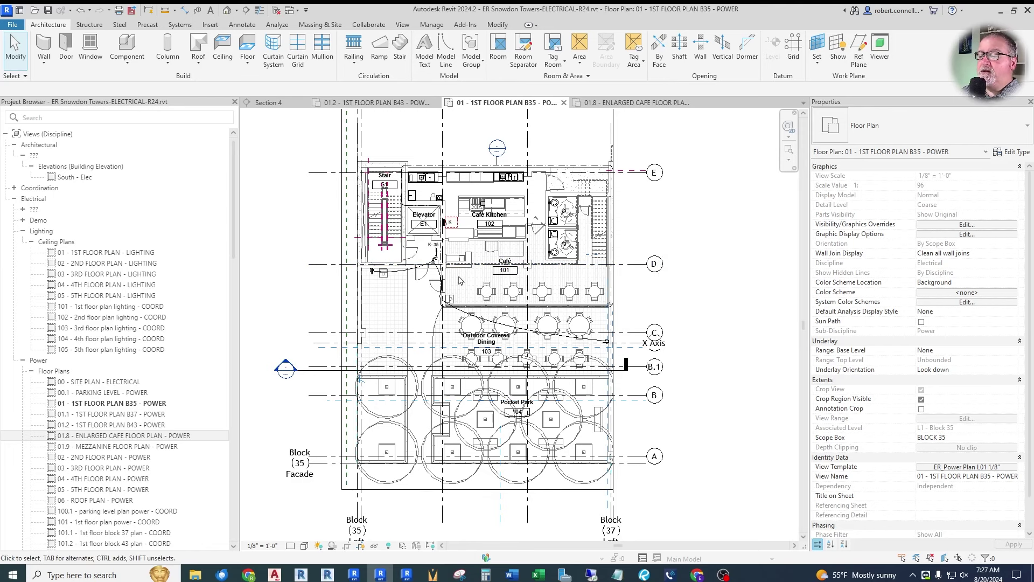
pyautogui.click(210, 26)
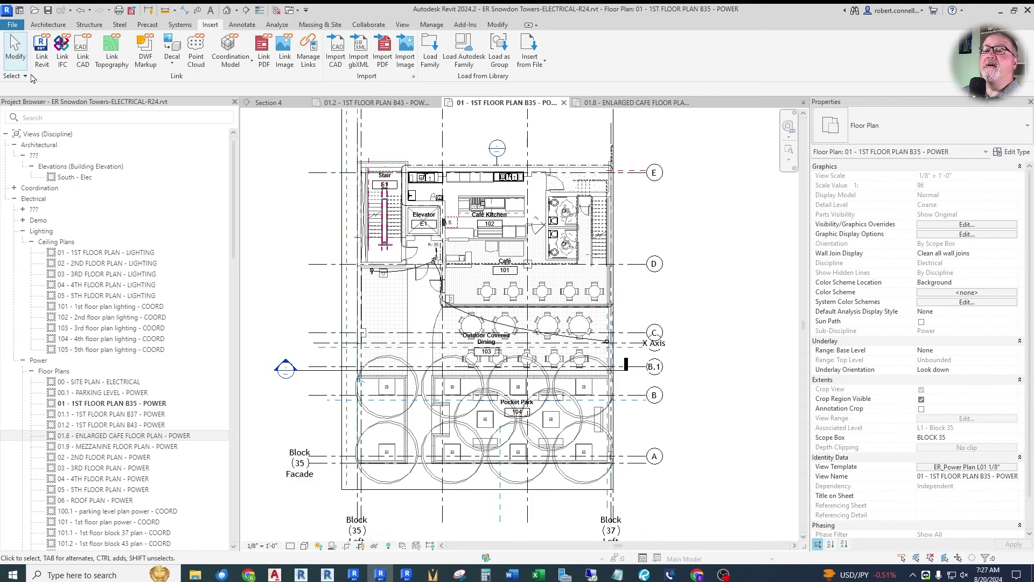
pyautogui.click(43, 51)
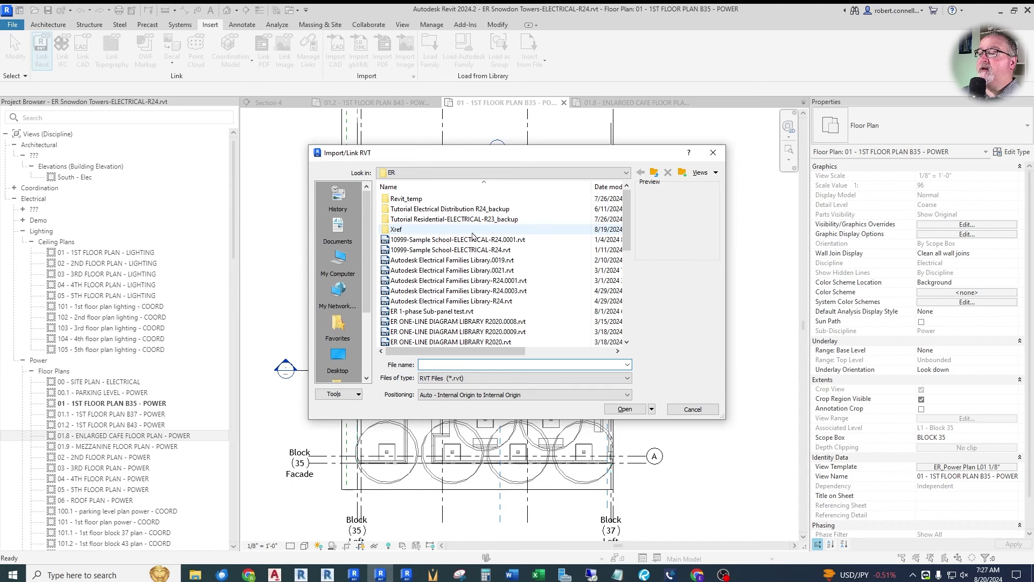
pyautogui.doubleClick(399, 230)
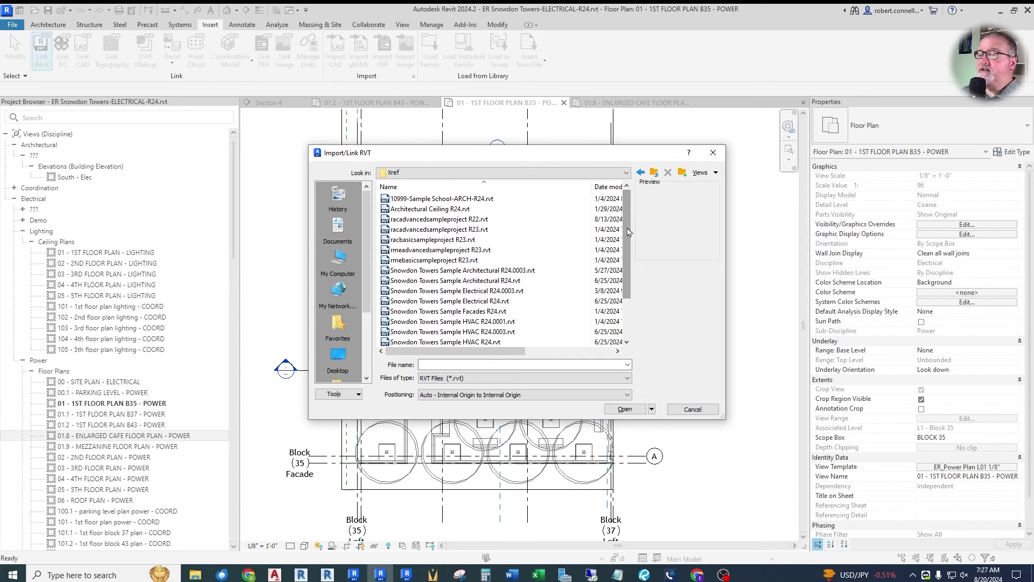
pyautogui.moveTo(627, 232); pyautogui.dragTo(632, 287)
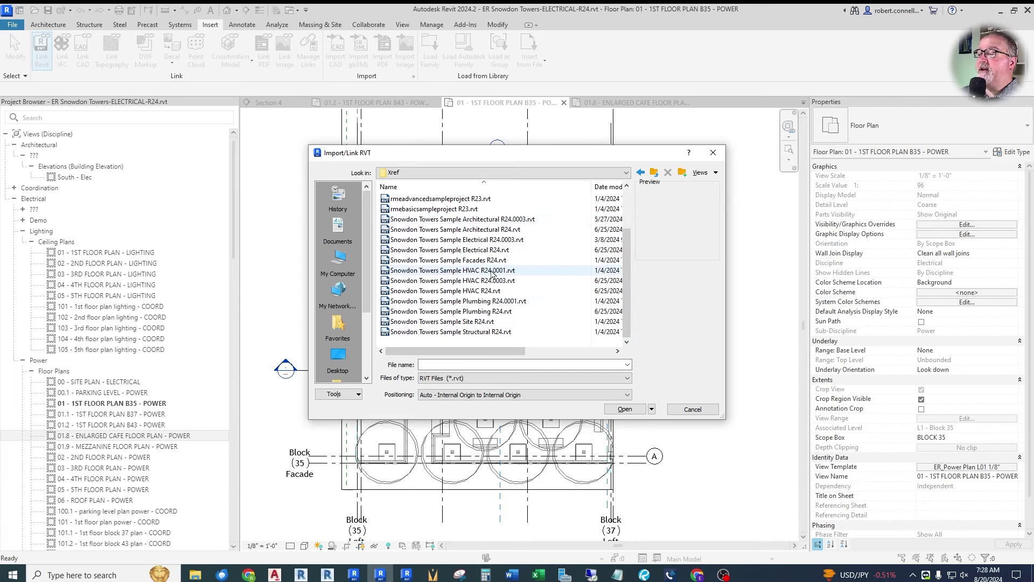
pyautogui.click(470, 291)
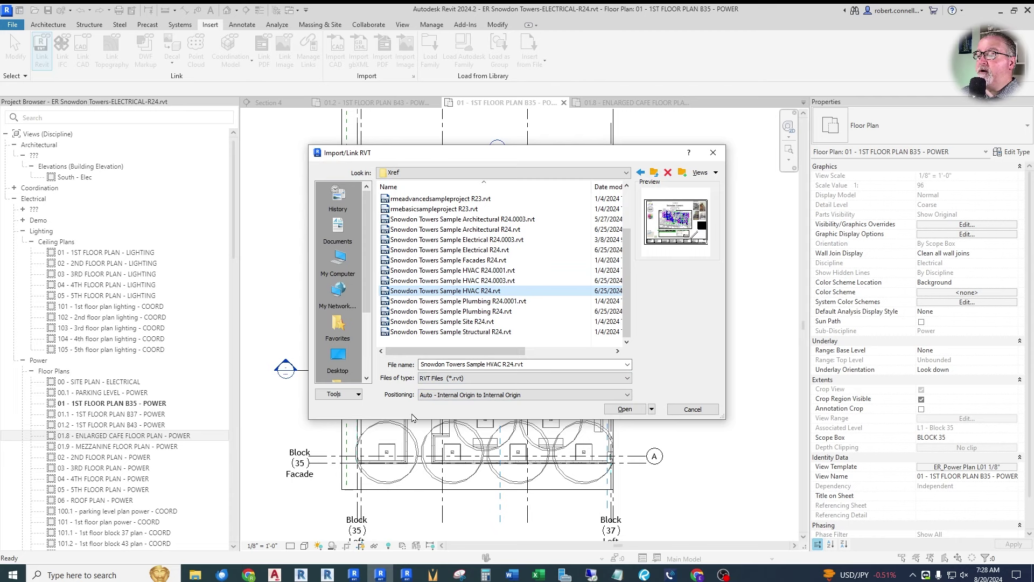
pyautogui.click(628, 396)
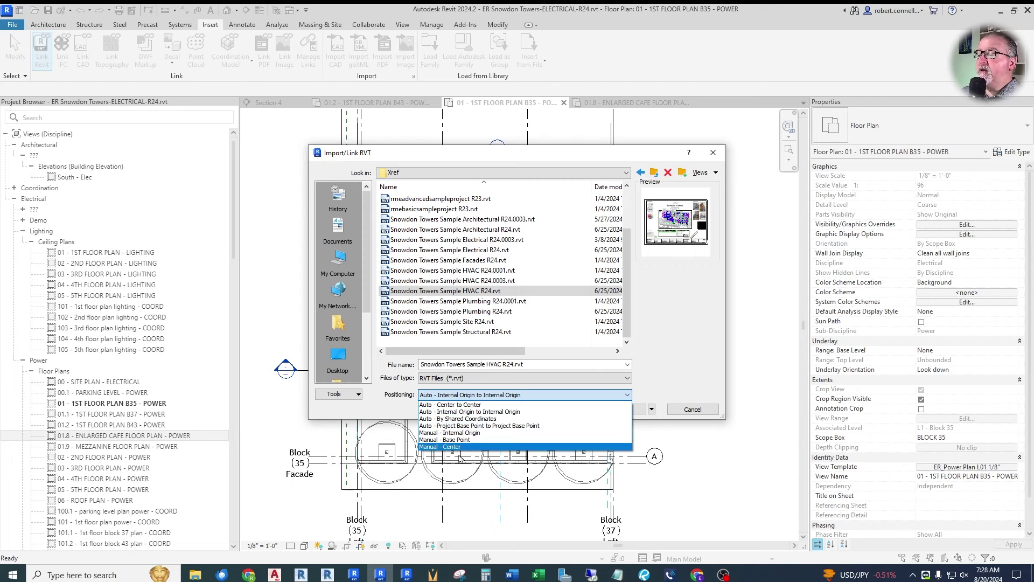
pyautogui.click(472, 426)
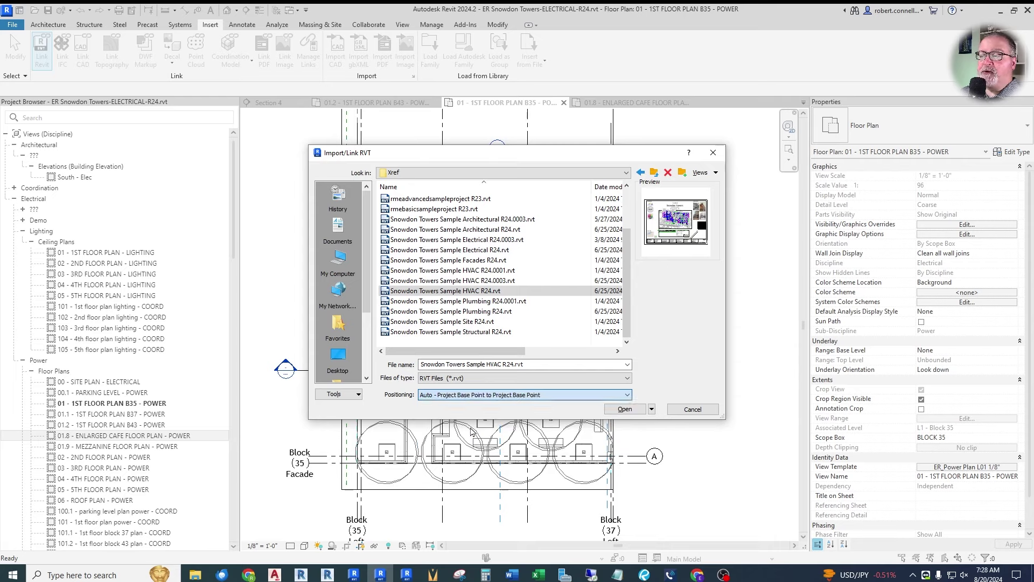
pyautogui.click(624, 408)
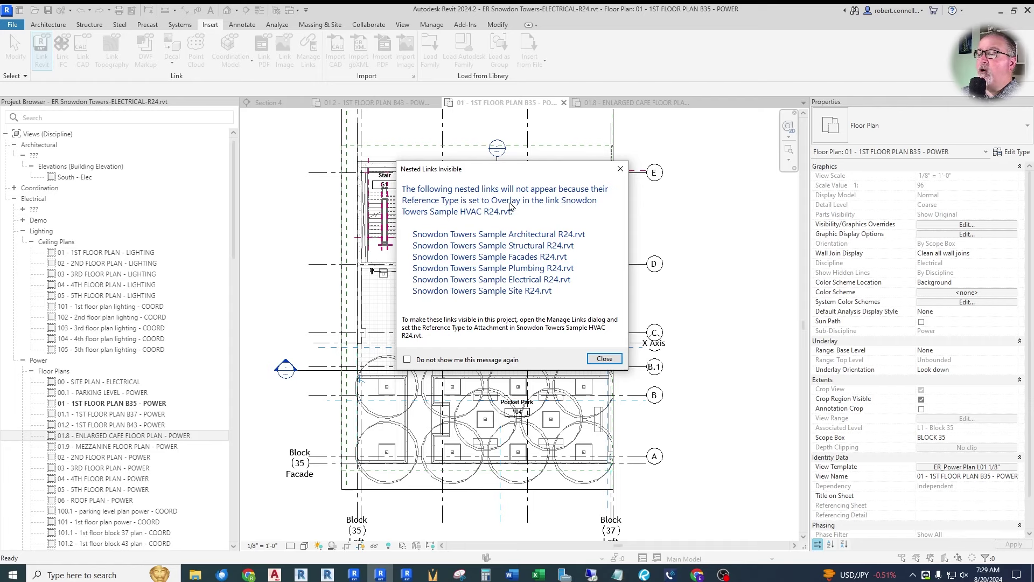
pyautogui.click(603, 359)
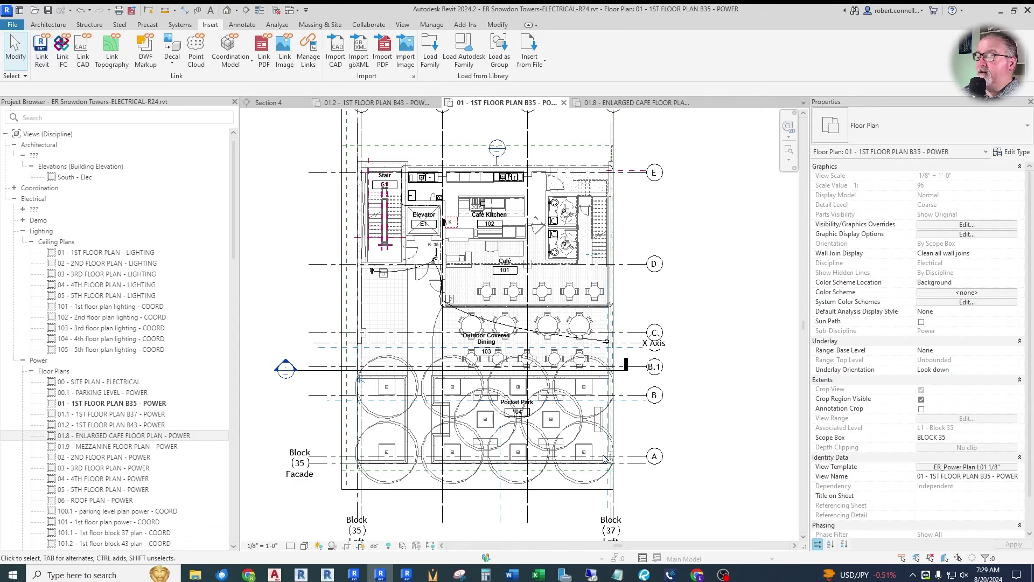
# Step: Switch to Bluebeam Revu and go to sheet M101, Plan HVAC L1, on page 5 of the Snowdon Towers Sample HVAC R24 set
pyautogui.click(645, 574)
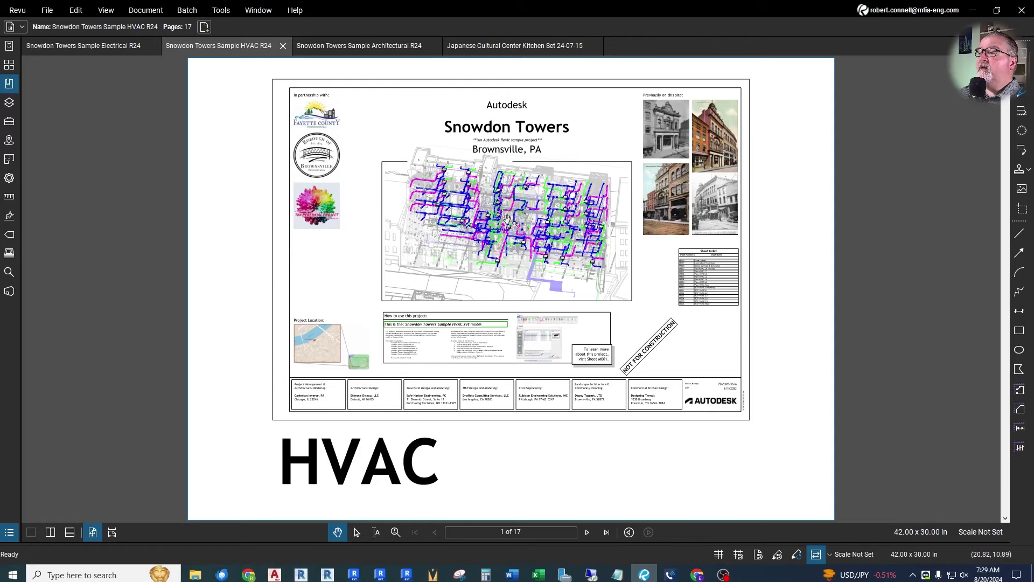
pyautogui.click(587, 533)
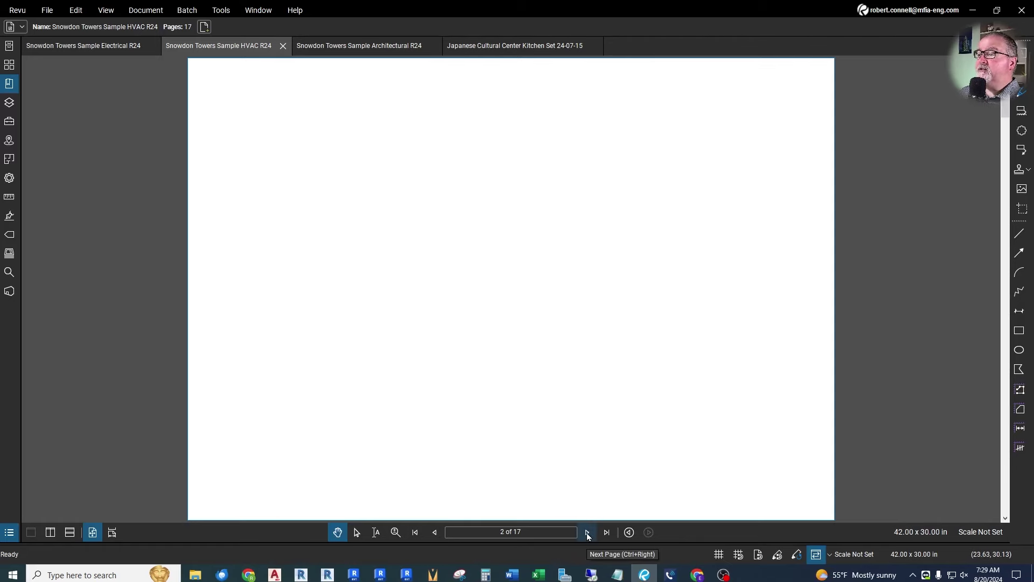
pyautogui.click(587, 533)
pyautogui.click(587, 533)
pyautogui.click(587, 532)
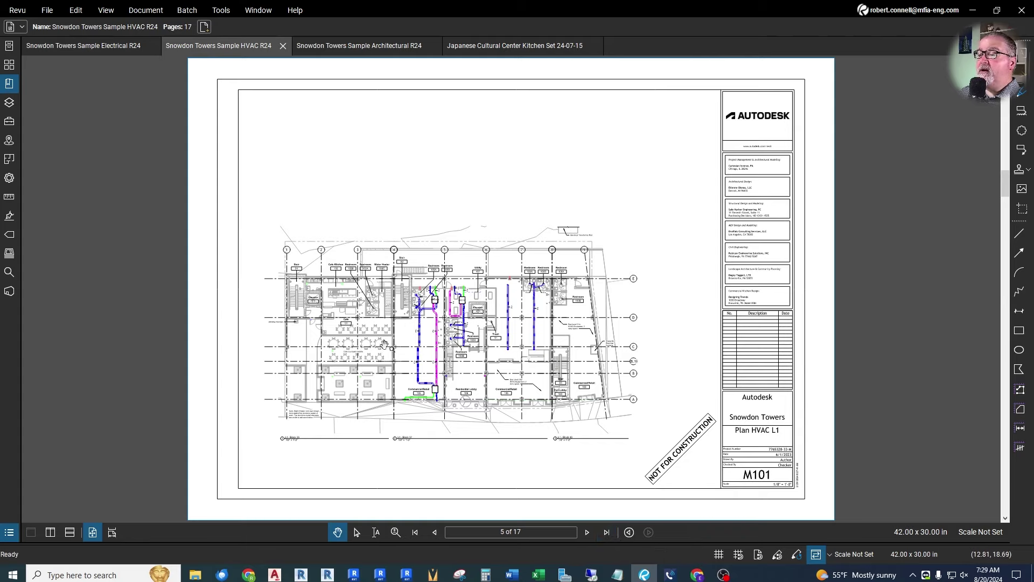
# Step: Examine the ductwork and heat recovery units serving Commercial/Retail 105 and Restrooms 105A and 105B on the HVAC plan
pyautogui.scroll(4, 408, 322)
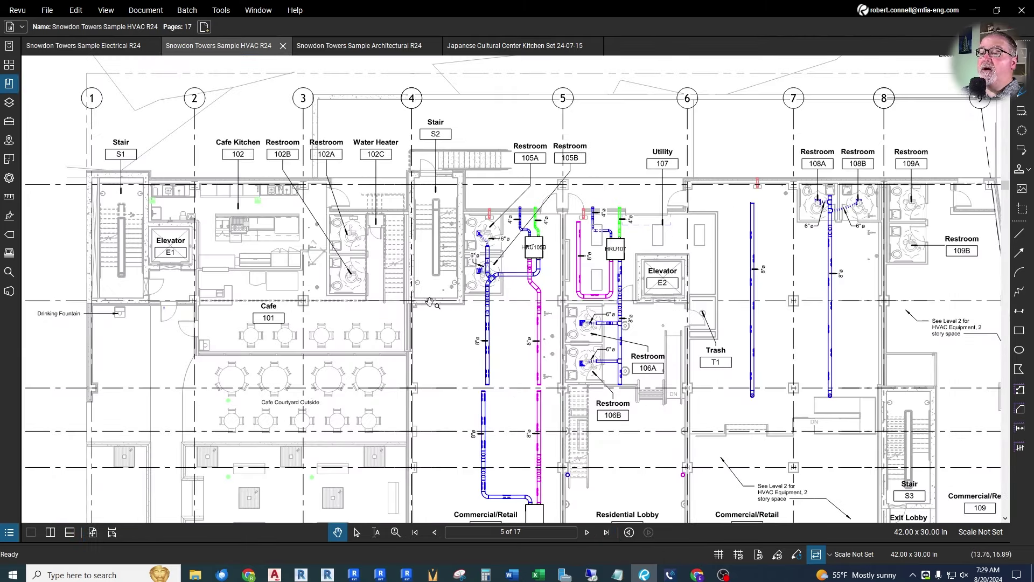
pyautogui.scroll(-5, 420, 246)
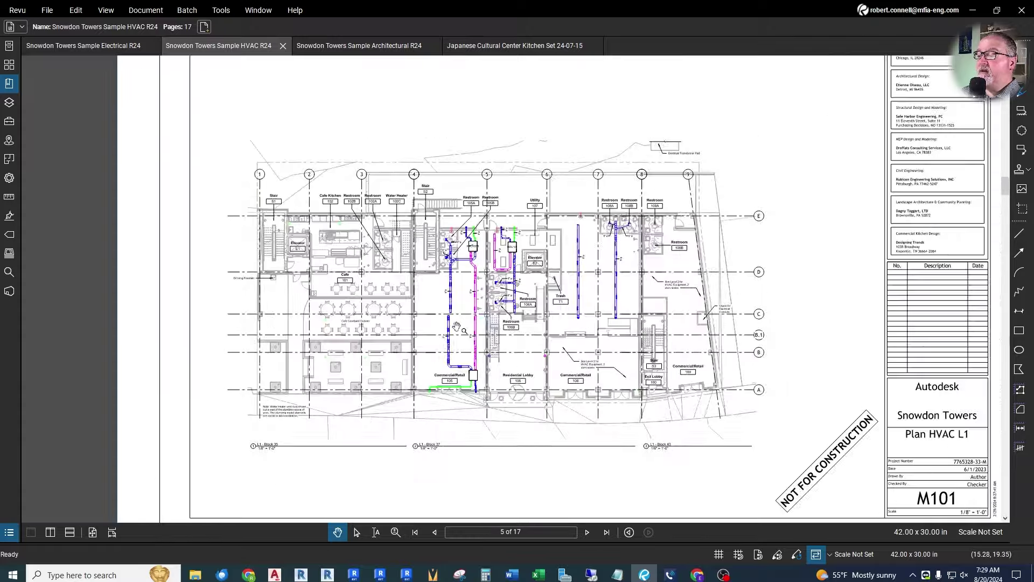
pyautogui.scroll(6, 464, 311)
pyautogui.scroll(3, 516, 94)
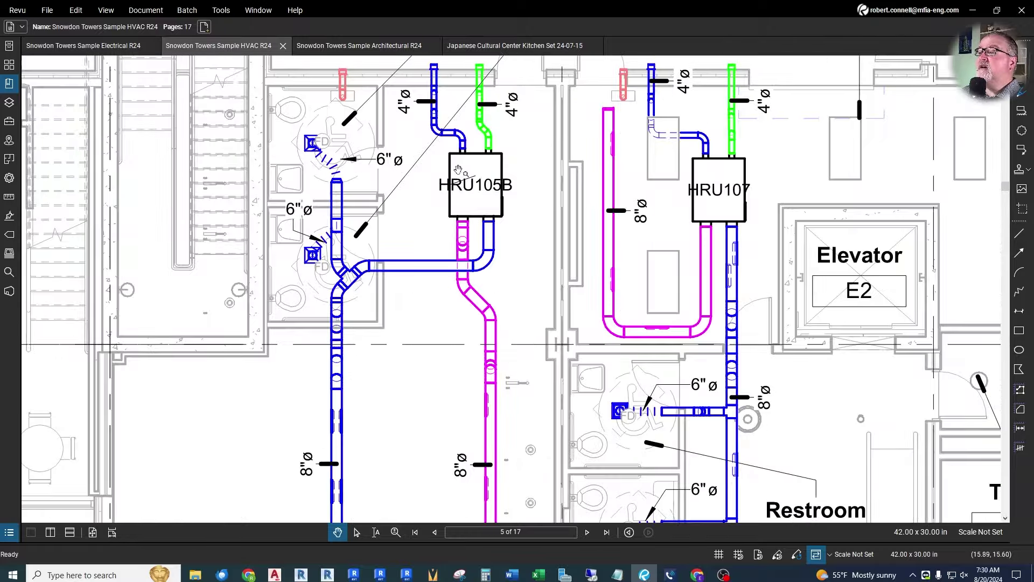
pyautogui.scroll(-2, 464, 180)
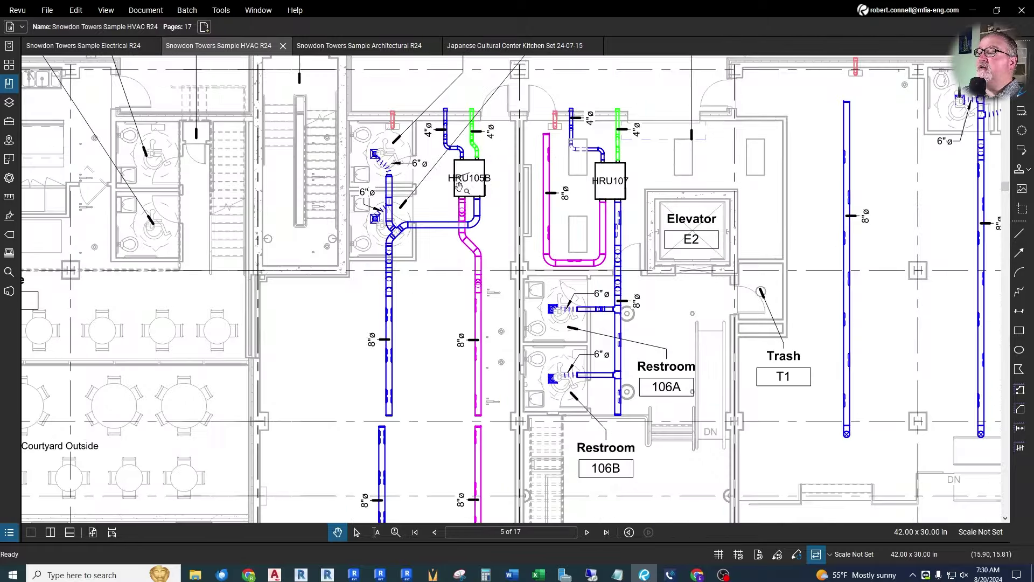
pyautogui.scroll(-2, 466, 168)
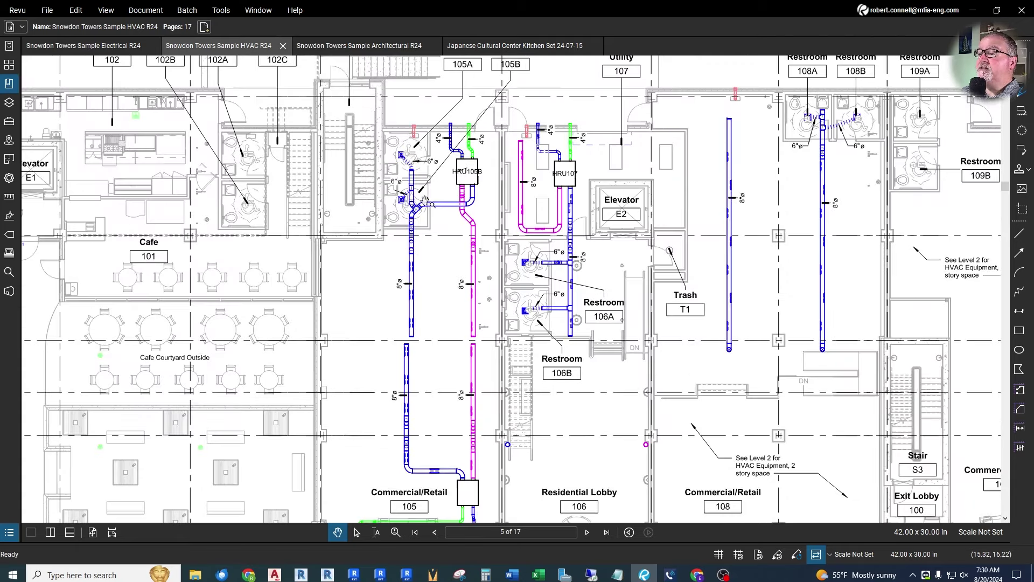
pyautogui.moveTo(434, 410); pyautogui.dragTo(407, 275)
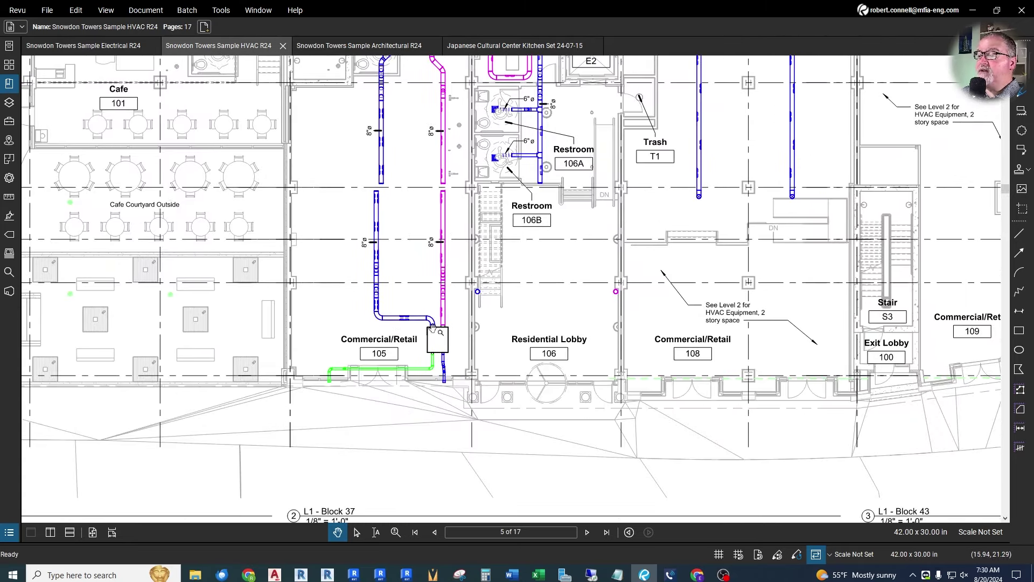
pyautogui.scroll(2, 432, 308)
pyautogui.scroll(-3, 432, 309)
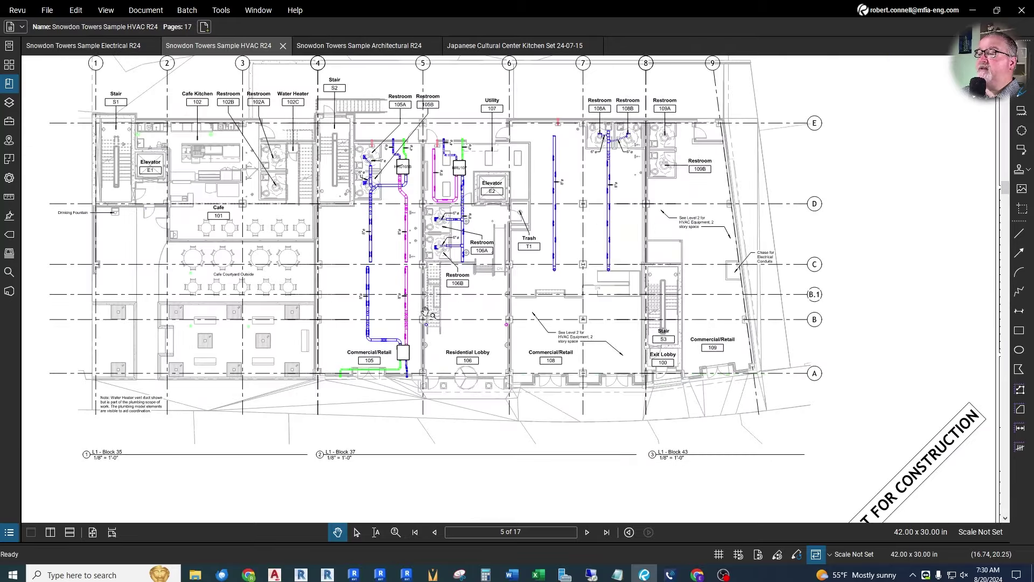
# Step: Examine the ductwork around unit HRU107, Restrooms 106A and 106B, and Commercial/Retail 108 with its restrooms on the HVAC plan
pyautogui.scroll(3, 471, 164)
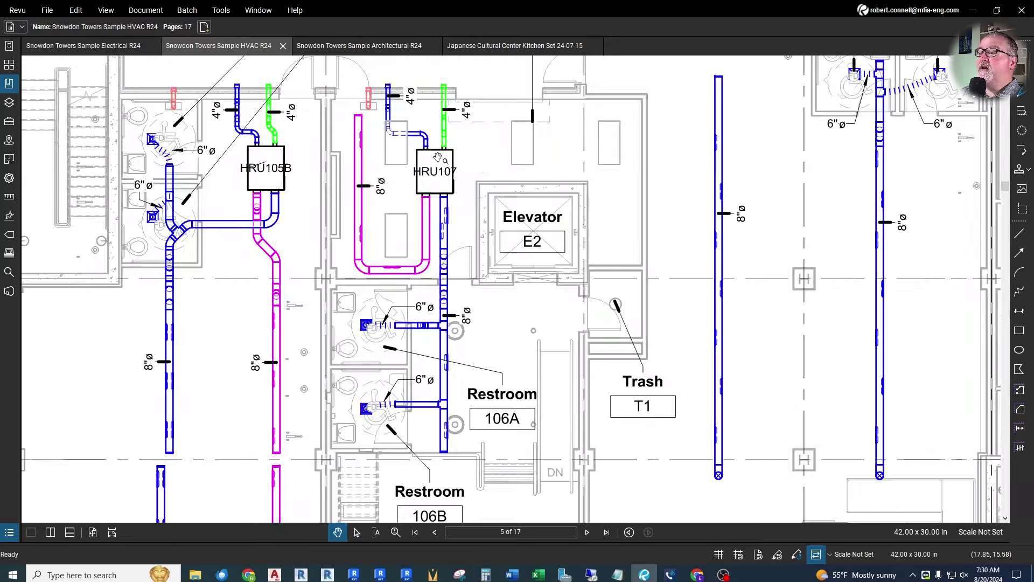
pyautogui.scroll(-1, 444, 160)
pyautogui.scroll(-3, 435, 169)
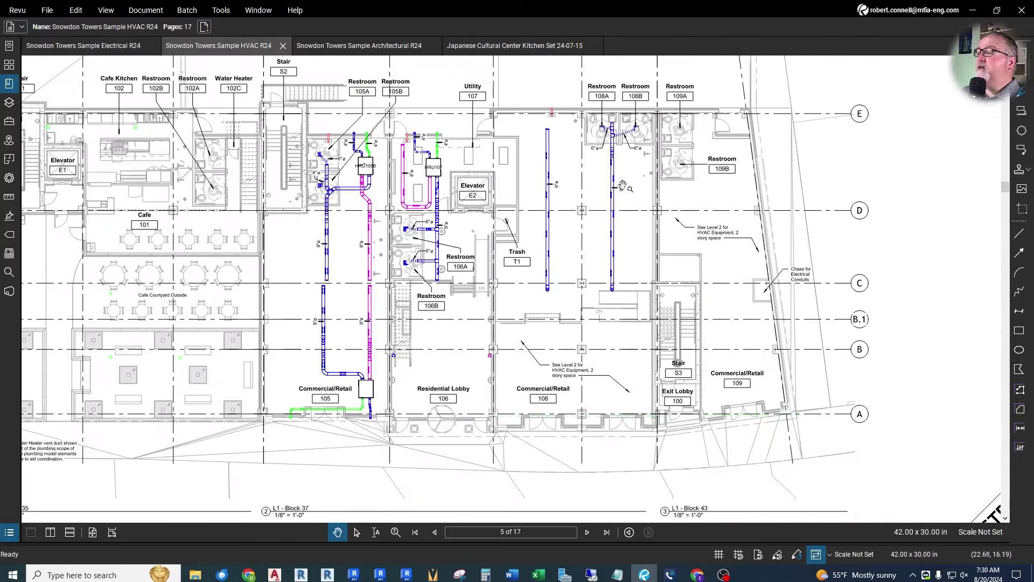
pyautogui.scroll(4, 661, 180)
pyautogui.scroll(-2, 575, 145)
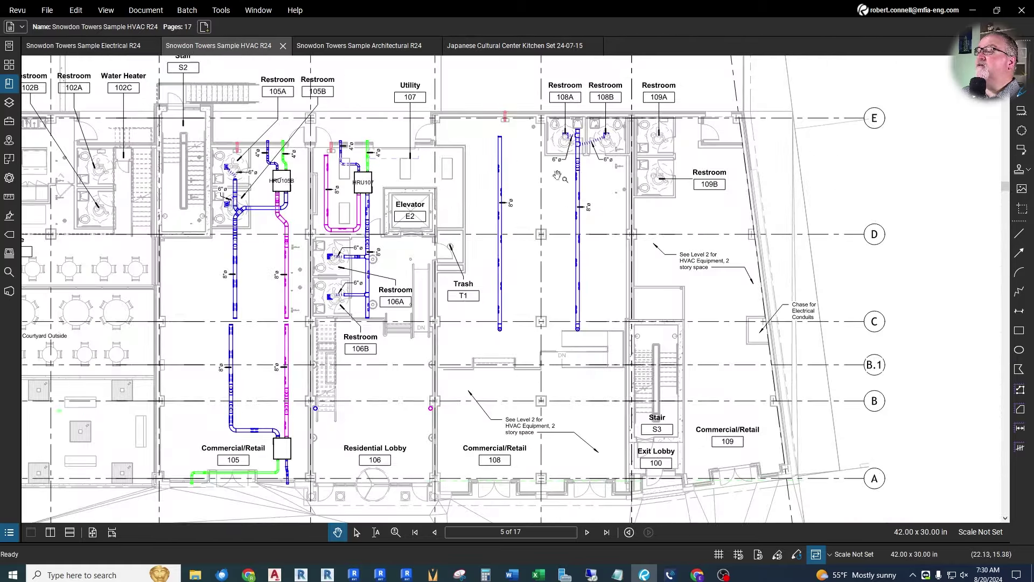
pyautogui.scroll(2, 564, 148)
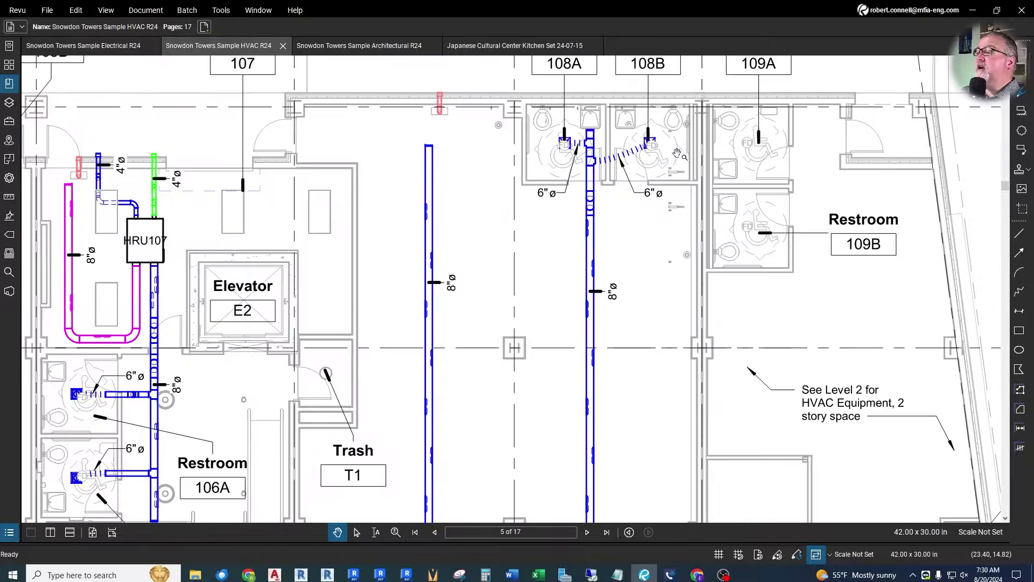
pyautogui.scroll(-1, 614, 151)
pyautogui.scroll(-2, 517, 277)
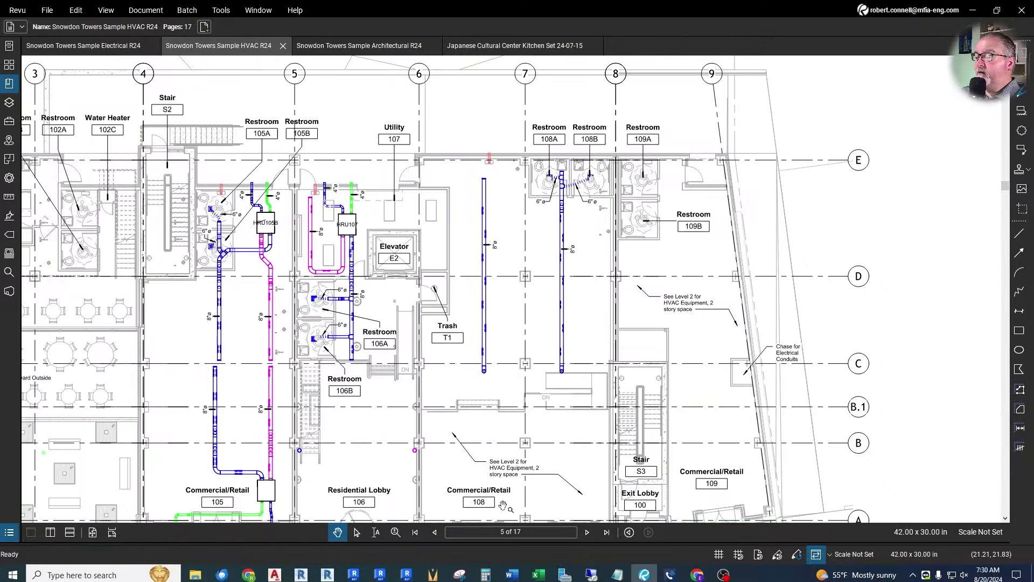
# Step: Switch back to Revit and open the RVT link overrides of the ER_Power Plan 1/8" template assigned to 01.1 - 1ST FLOOR PLAN B37 - POWER
pyautogui.click(379, 574)
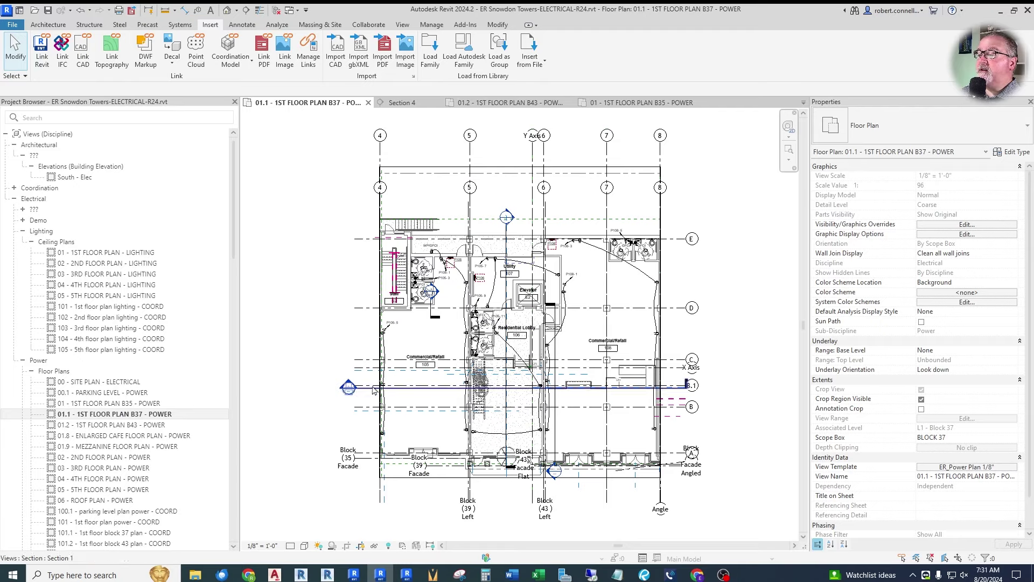
pyautogui.scroll(3, 440, 376)
pyautogui.scroll(-2, 427, 307)
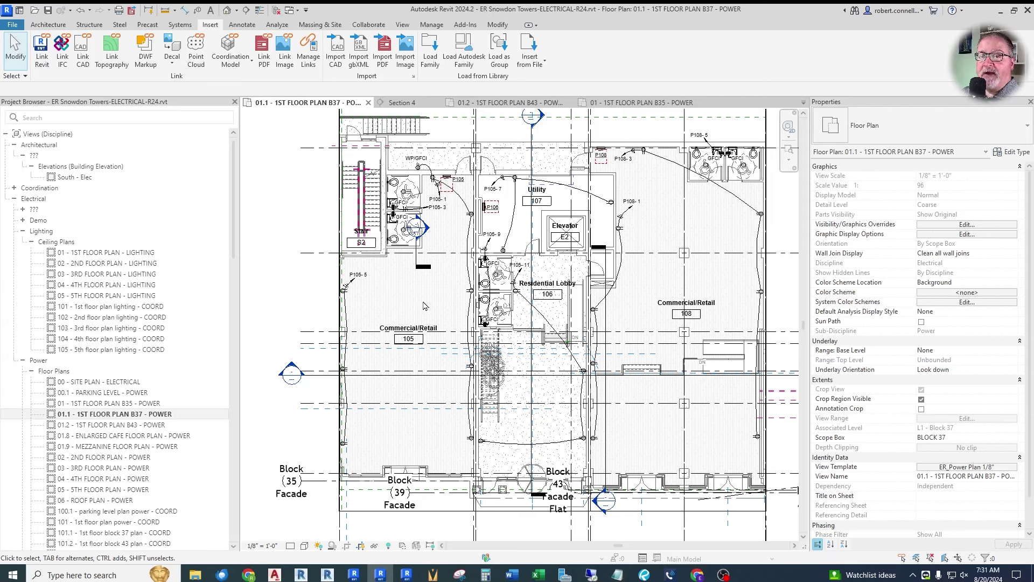
pyautogui.click(946, 468)
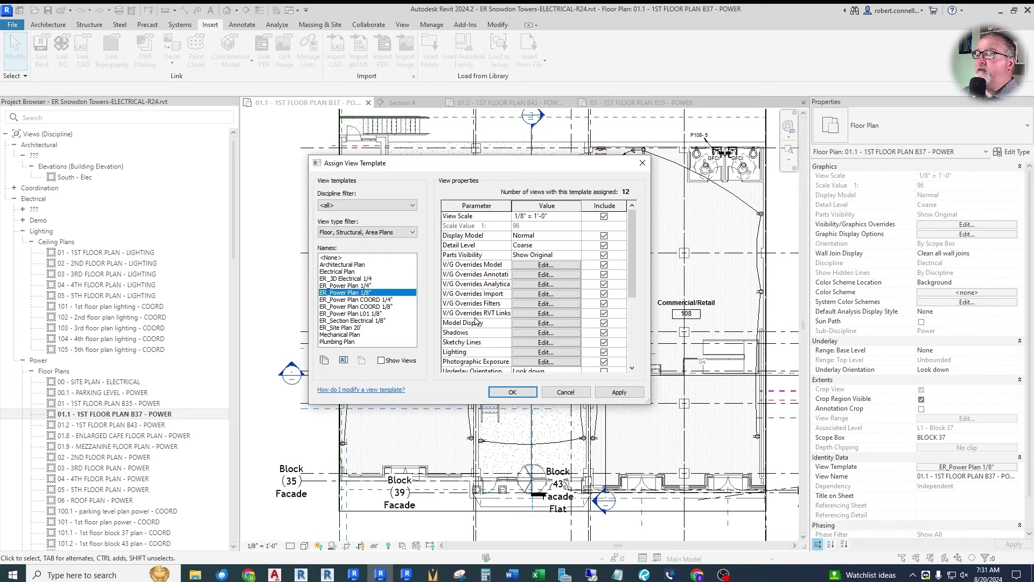
pyautogui.click(532, 317)
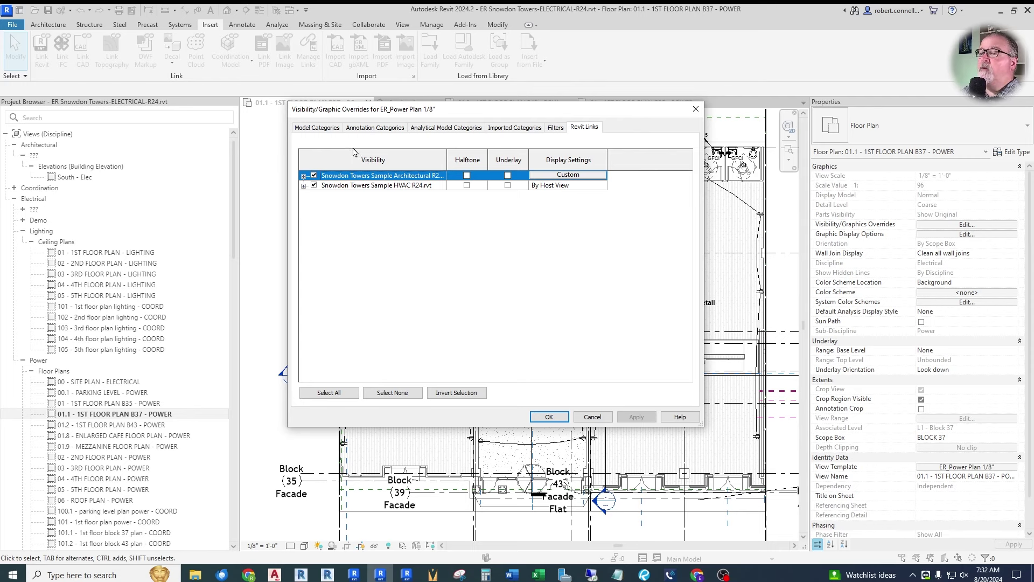
# Step: Review the visibility of the air terminal and duct categories in the template's model overrides, then return to the Revit link overrides
pyautogui.click(318, 127)
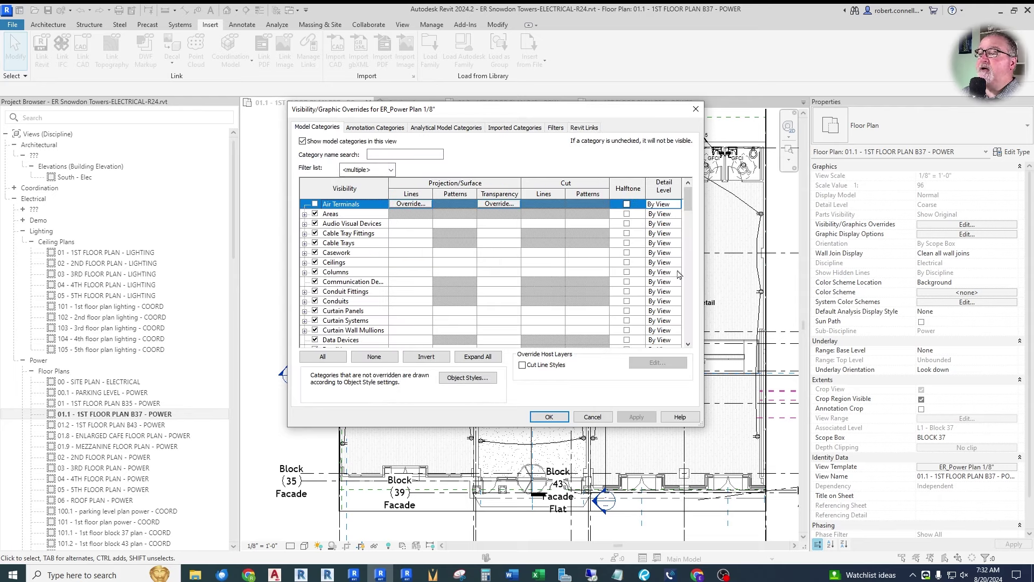
pyautogui.moveTo(689, 202); pyautogui.dragTo(689, 230)
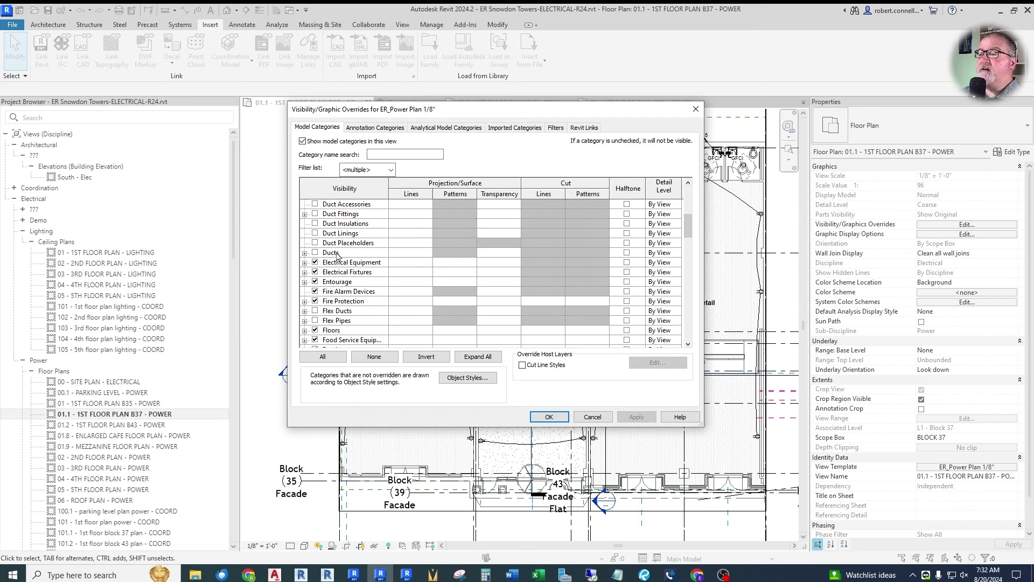
pyautogui.click(584, 129)
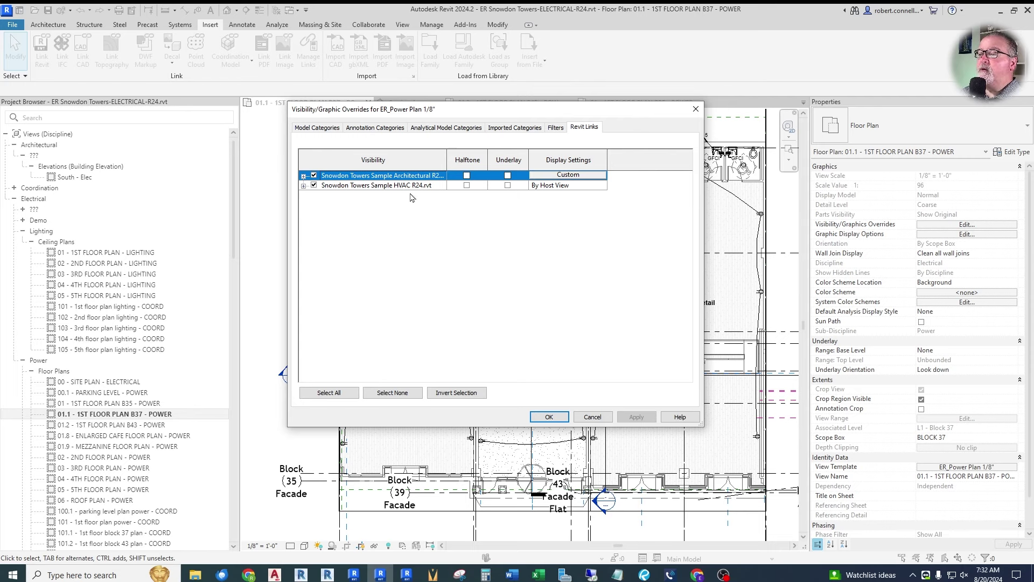
# Step: Set the Snowdon Towers Sample HVAC R24.rvt link's display settings to Custom and its model categories to Custom
pyautogui.click(560, 187)
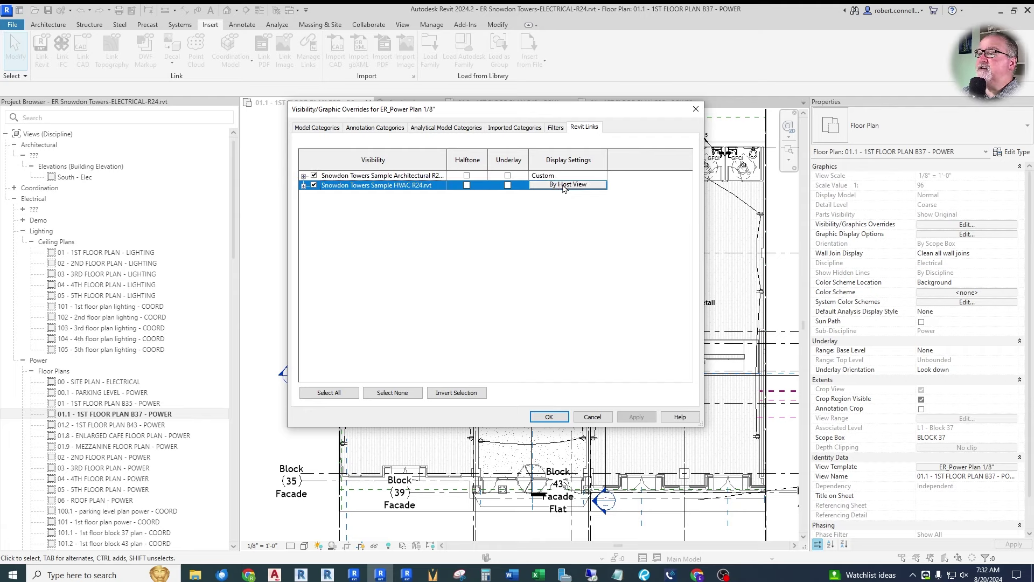
pyautogui.click(564, 186)
pyautogui.click(438, 149)
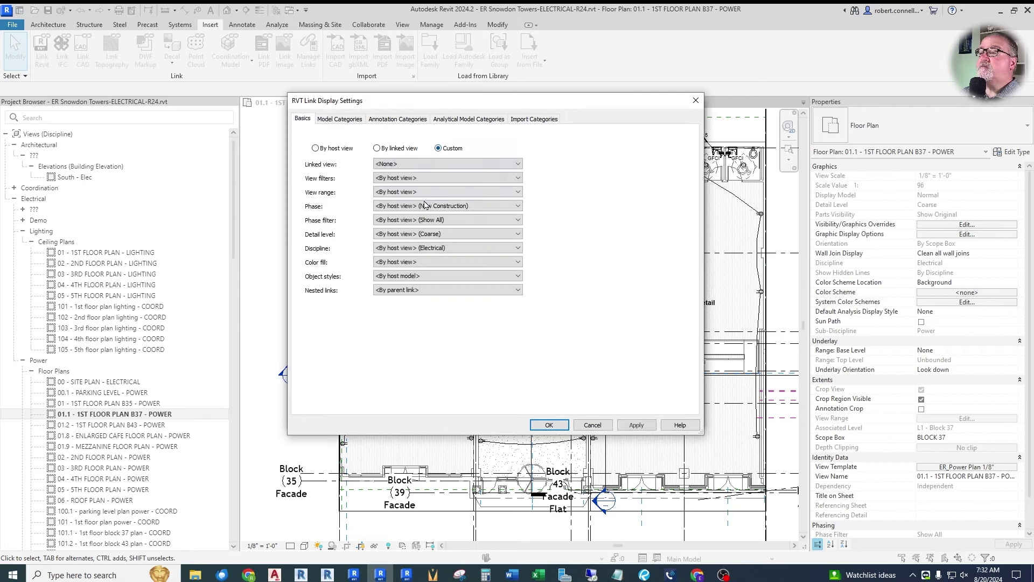
pyautogui.click(339, 119)
pyautogui.click(488, 136)
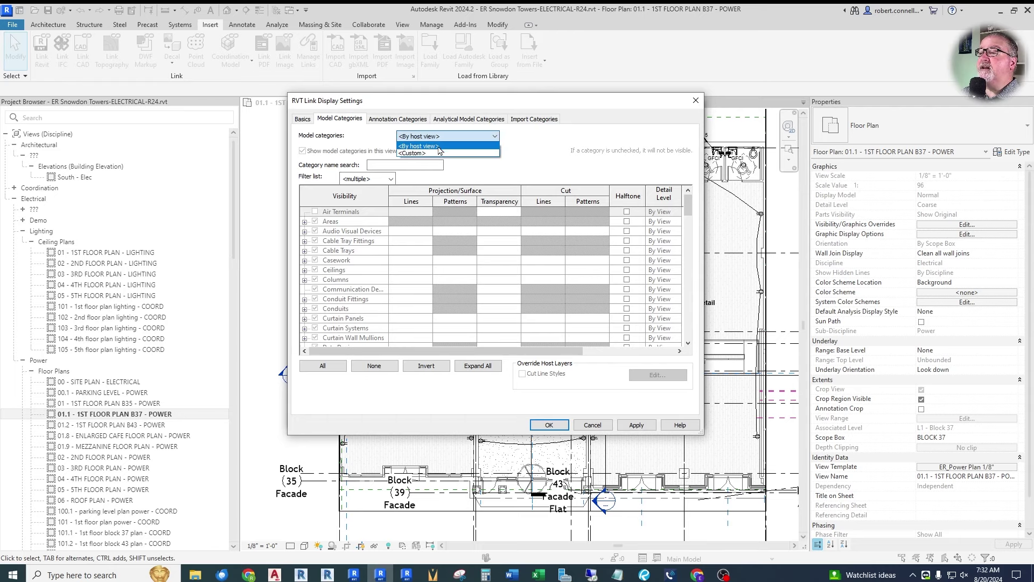
pyautogui.click(431, 156)
# Step: Turn on Ducts, Duct Placeholders, Duct Linings, Duct Insulations, Duct Fittings and Duct Accessories for the HVAC link
pyautogui.scroll(-2, 351, 284)
pyautogui.scroll(-2, 351, 285)
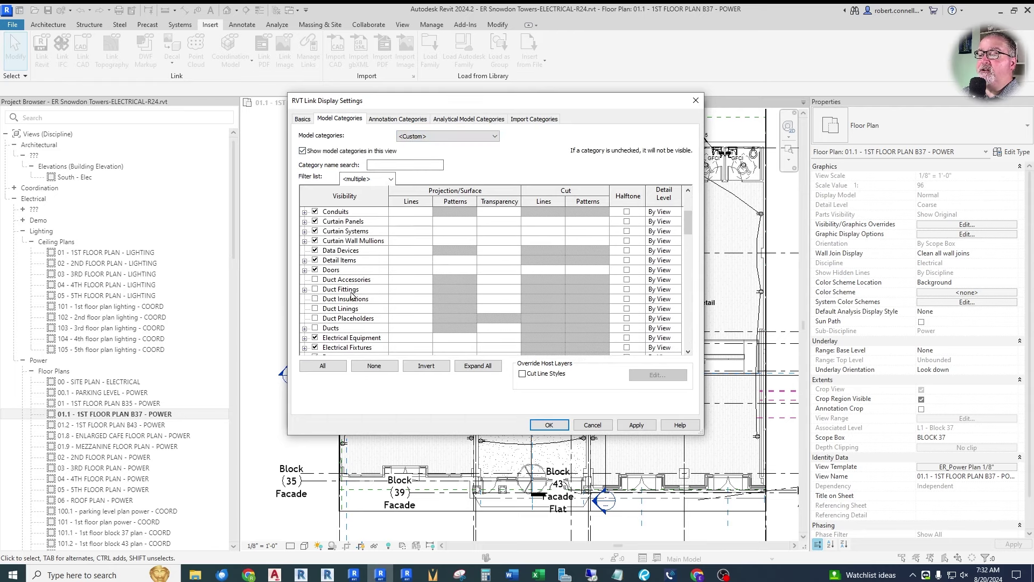
pyautogui.click(315, 308)
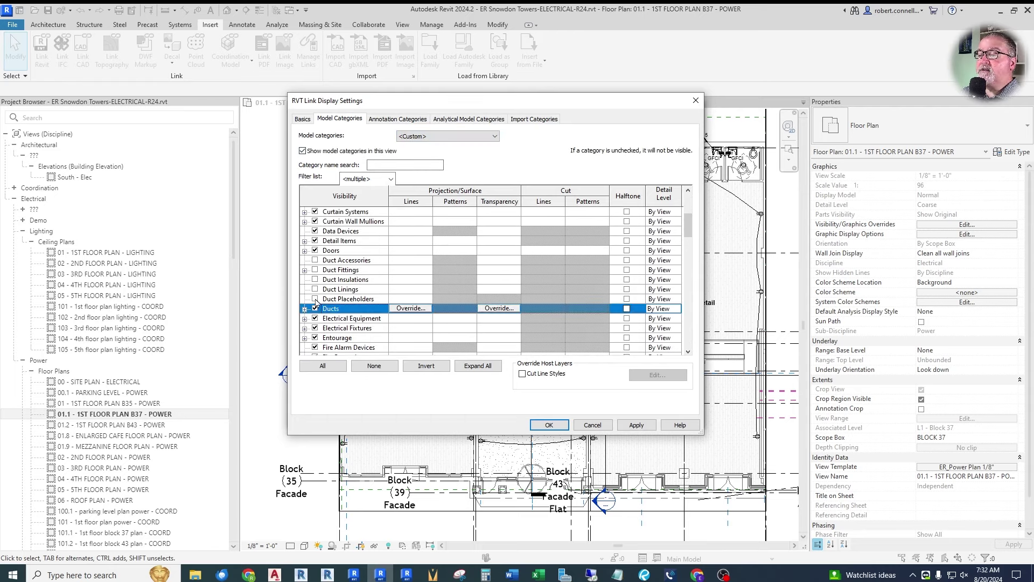
pyautogui.click(315, 299)
pyautogui.click(315, 289)
pyautogui.click(315, 279)
pyautogui.click(315, 270)
pyautogui.click(315, 260)
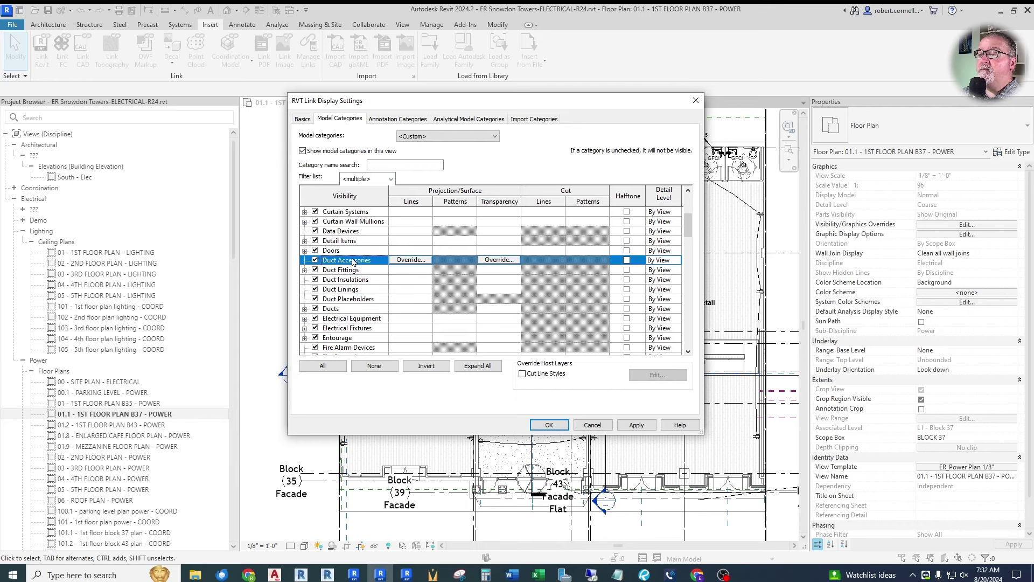
# Step: Turn on Flex Ducts and Mechanical Equipment for the HVAC link and accept its display settings
pyautogui.scroll(-3, 345, 269)
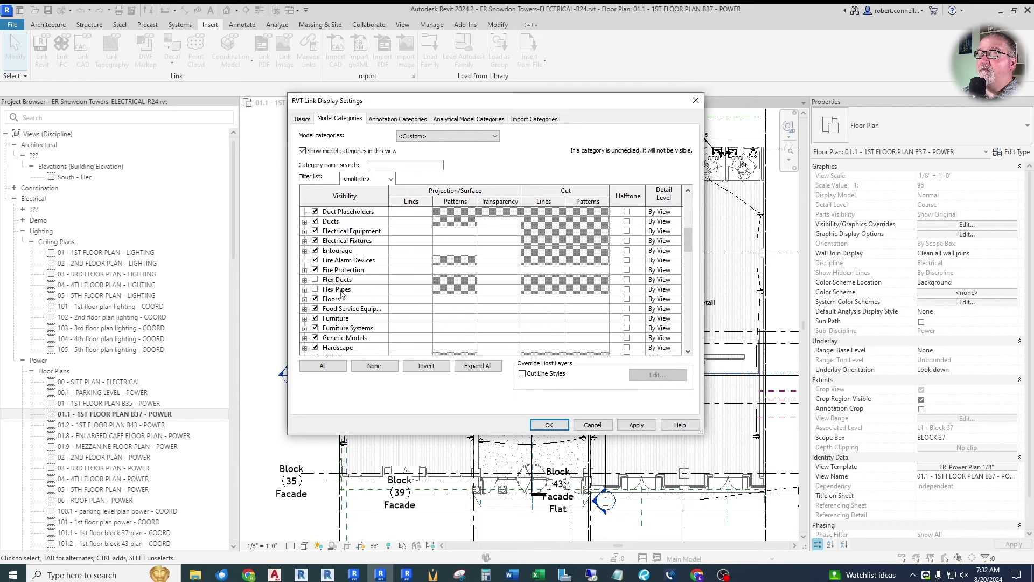
pyautogui.click(316, 280)
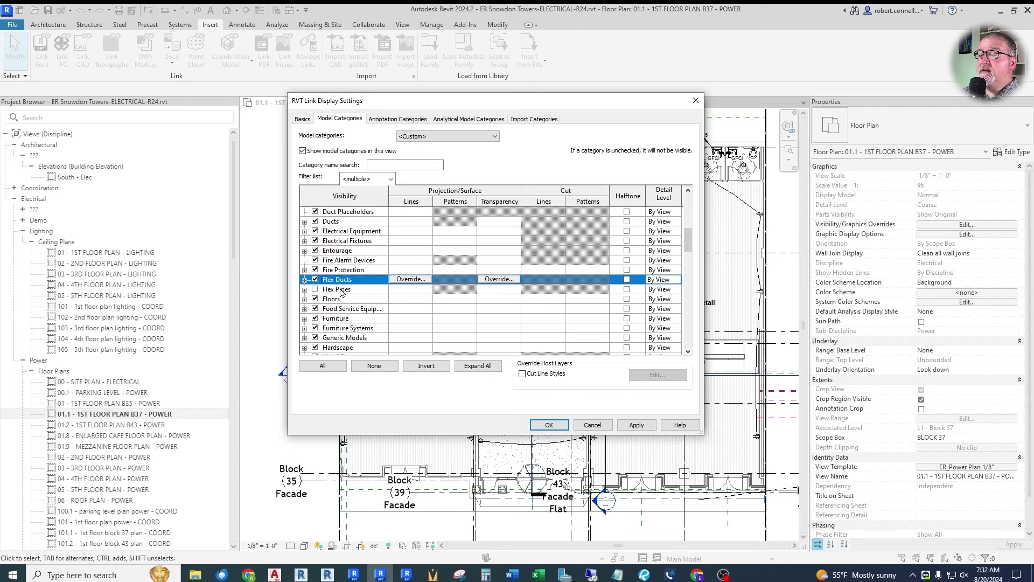
pyautogui.scroll(-4, 345, 296)
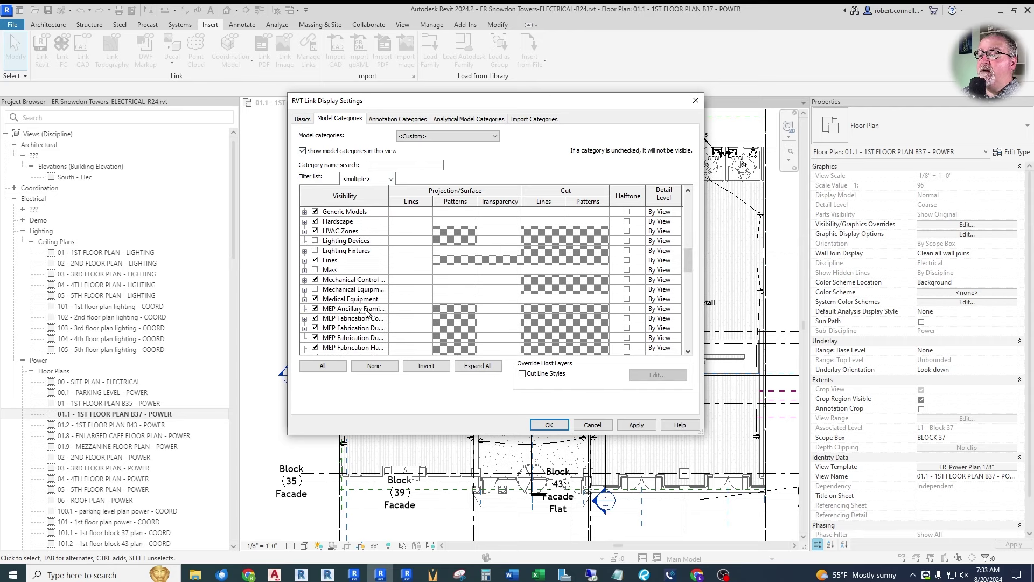
pyautogui.click(316, 289)
pyautogui.scroll(-4, 377, 301)
pyautogui.scroll(-2, 365, 304)
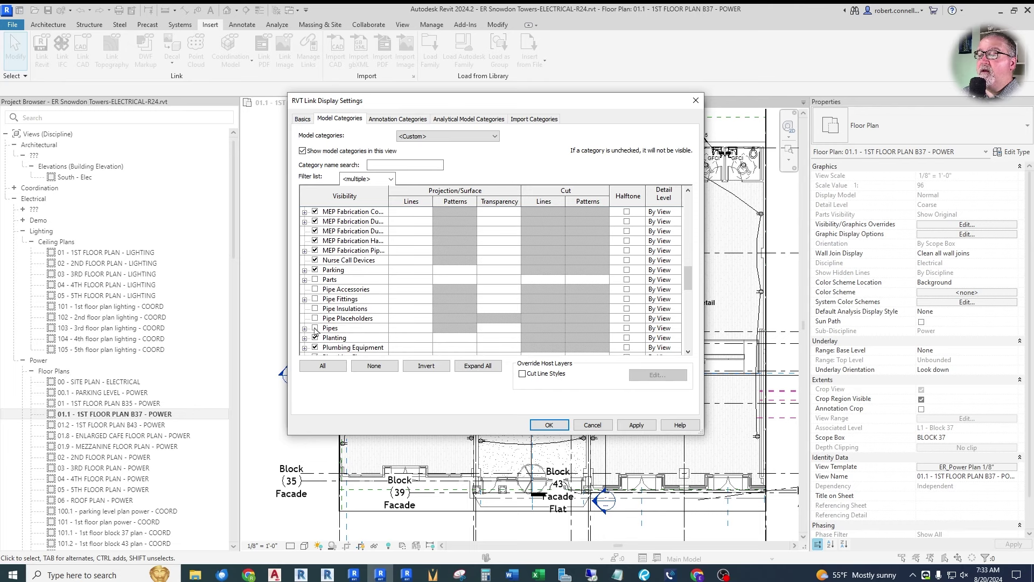
pyautogui.click(548, 424)
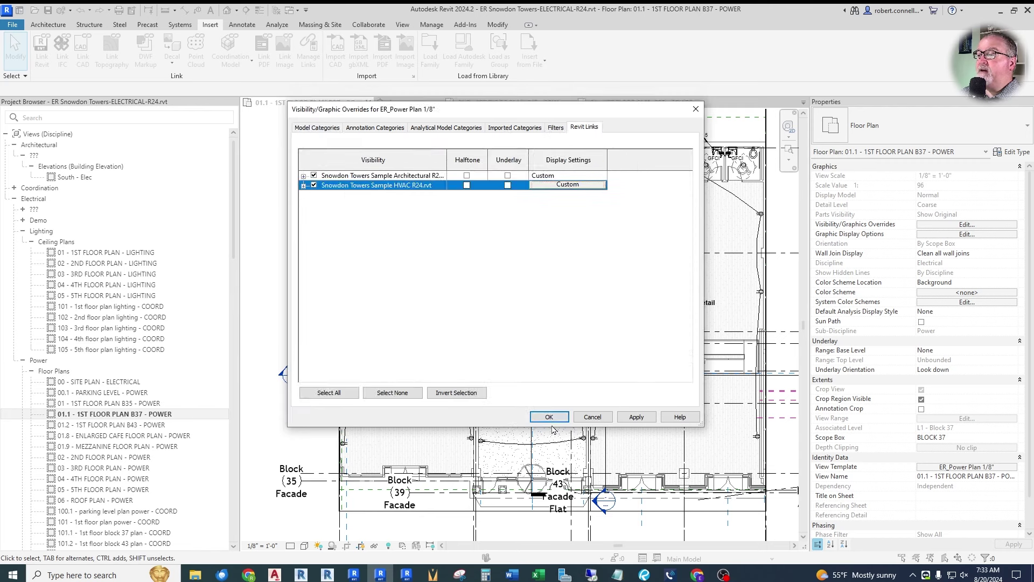
# Step: Enable Halftone and Underlay for both the HVAC and architectural links, then accept the overrides and the view template changes
pyautogui.click(467, 185)
pyautogui.click(466, 175)
pyautogui.click(508, 176)
pyautogui.click(508, 184)
pyautogui.click(550, 417)
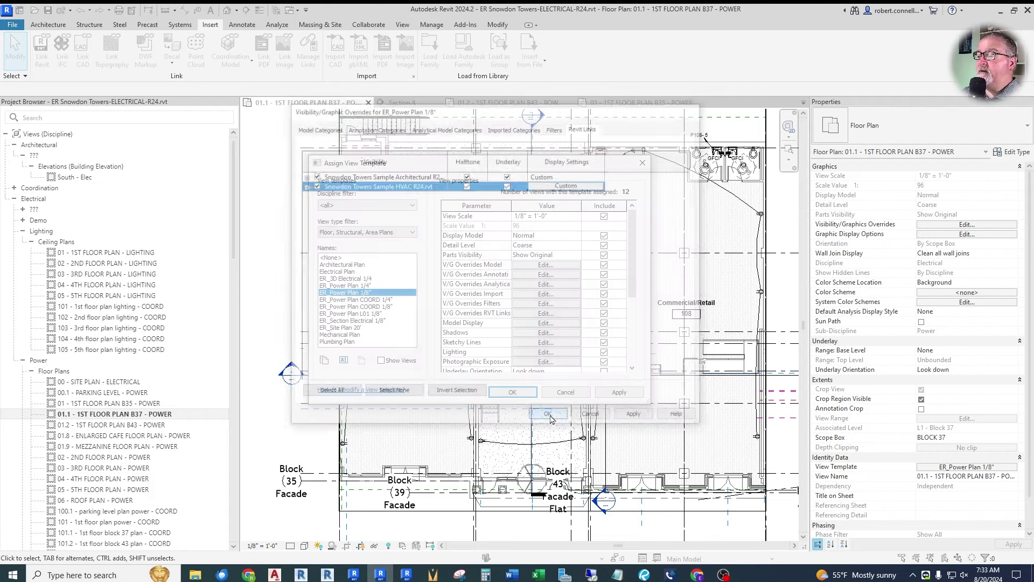
pyautogui.click(513, 396)
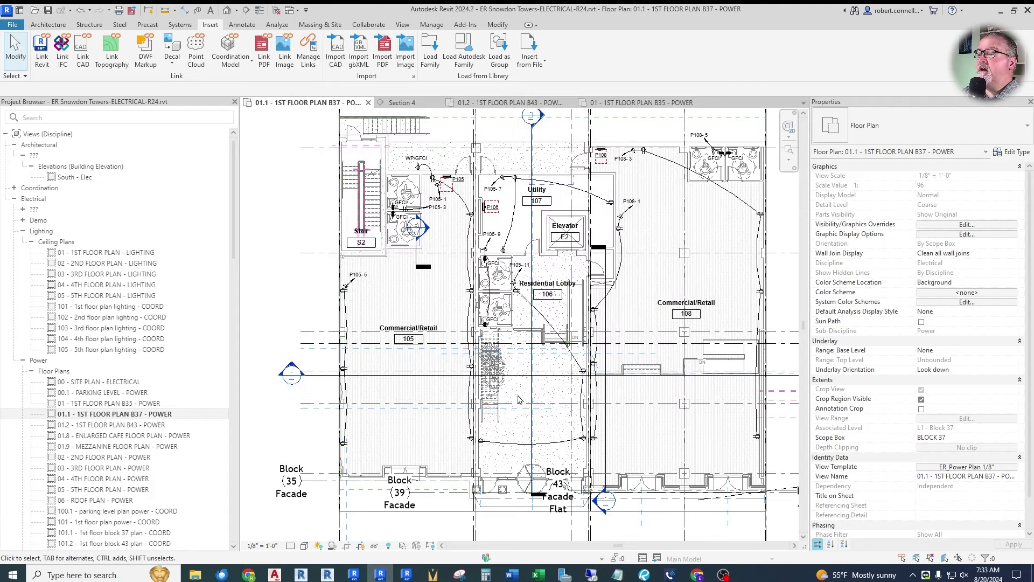
# Step: Move the Section 1 cut line up to just below grid D, checking its location against the HVAC sheet in Bluebeam Revu before returning to Revit
pyautogui.scroll(-1, 399, 290)
pyautogui.scroll(2, 401, 295)
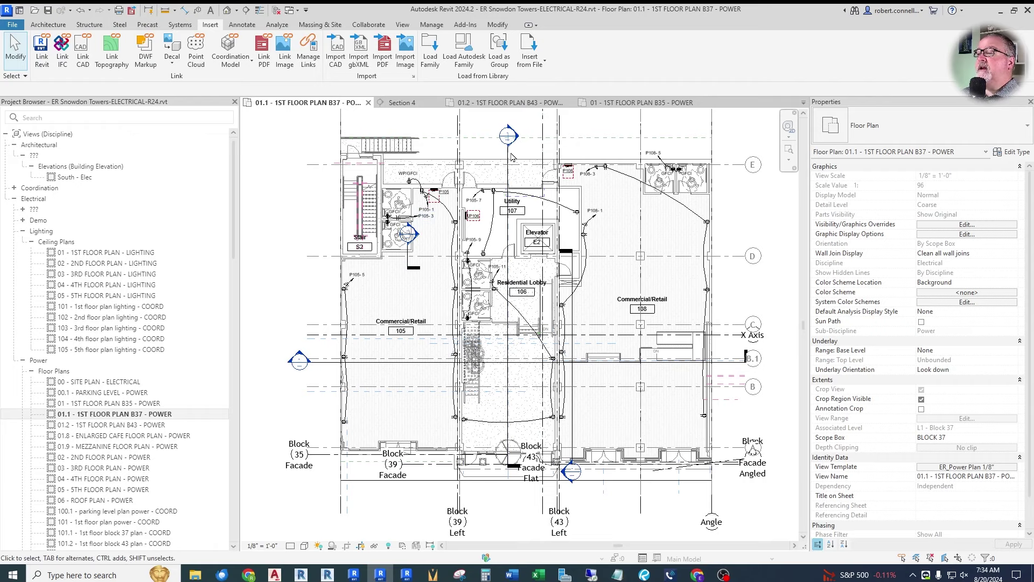
pyautogui.moveTo(412, 360); pyautogui.dragTo(417, 276)
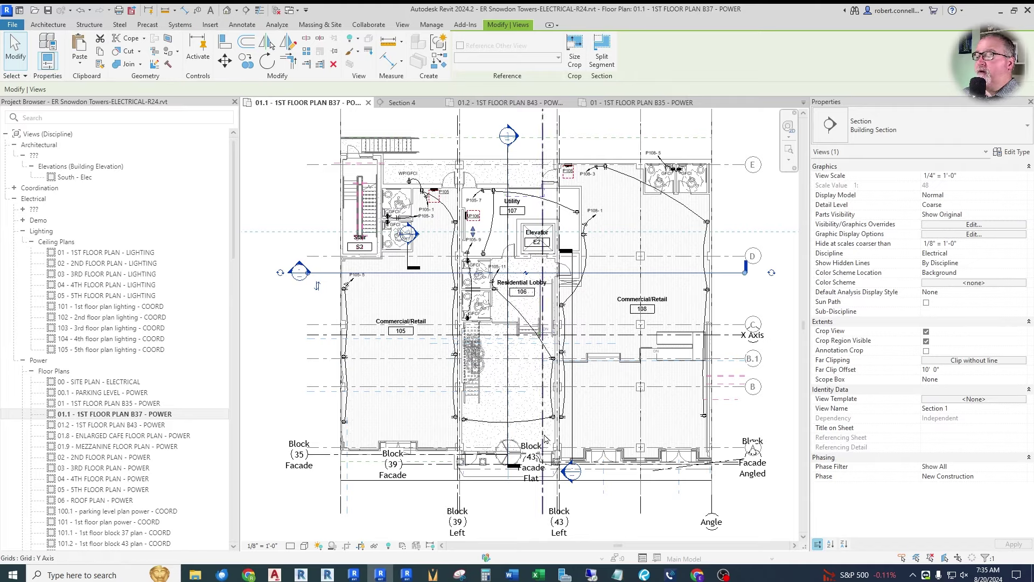
pyautogui.click(644, 574)
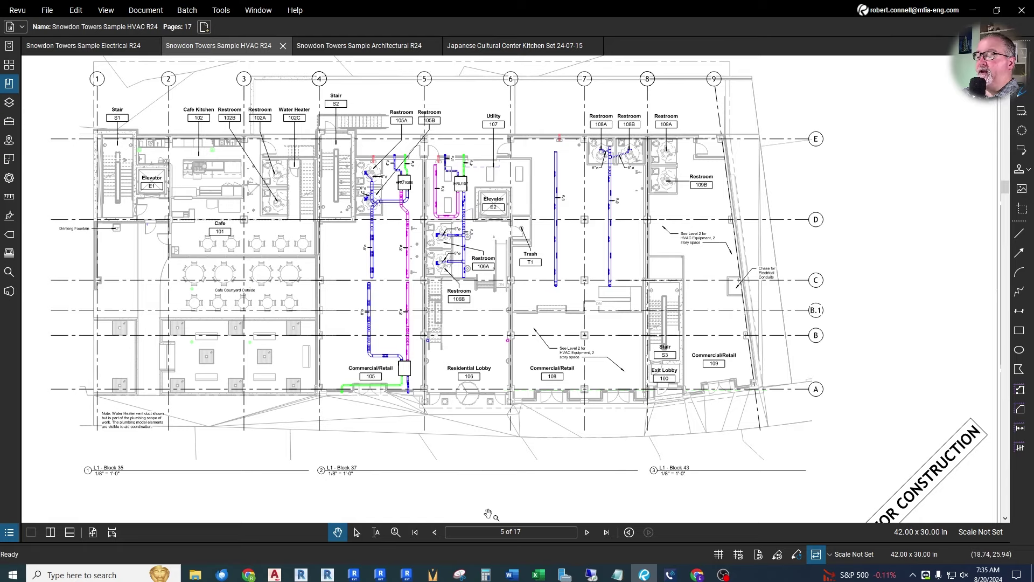
pyautogui.click(406, 575)
# Step: Open Section 1 from its section head on the plan and examine the ductwork above the first floor
pyautogui.scroll(4, 255, 252)
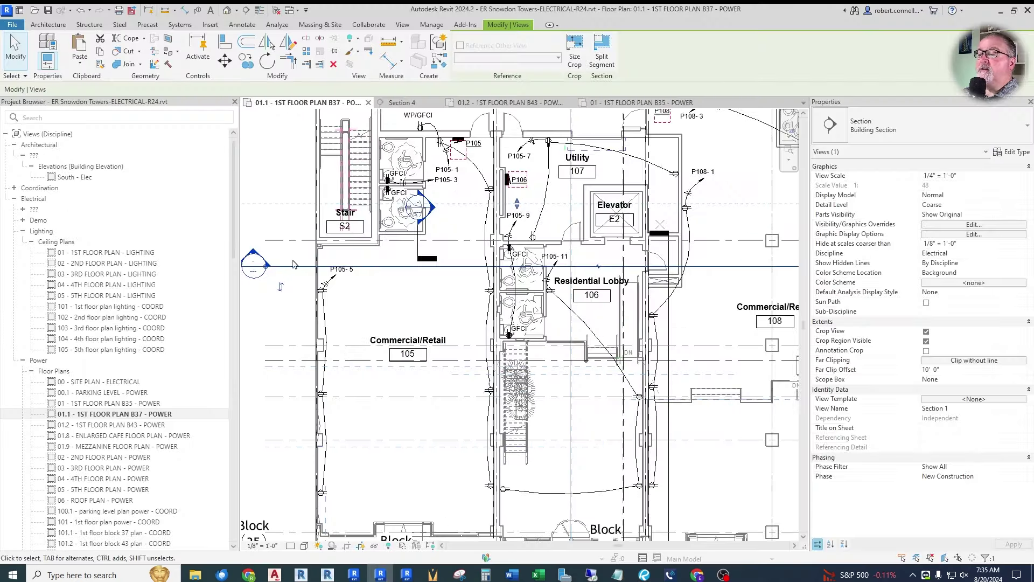
pyautogui.press('Escape')
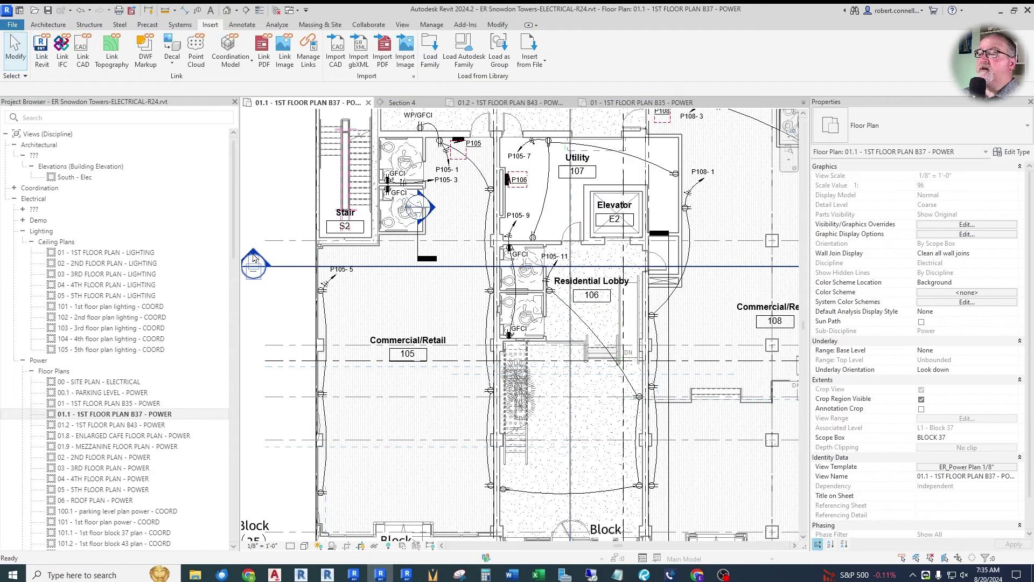
pyautogui.doubleClick(254, 258)
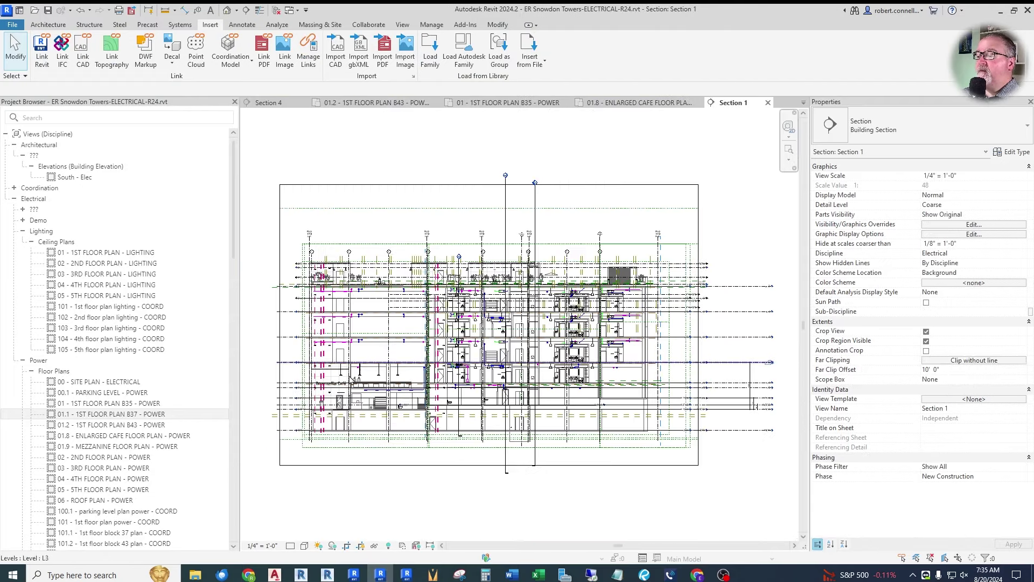
pyautogui.scroll(5, 347, 412)
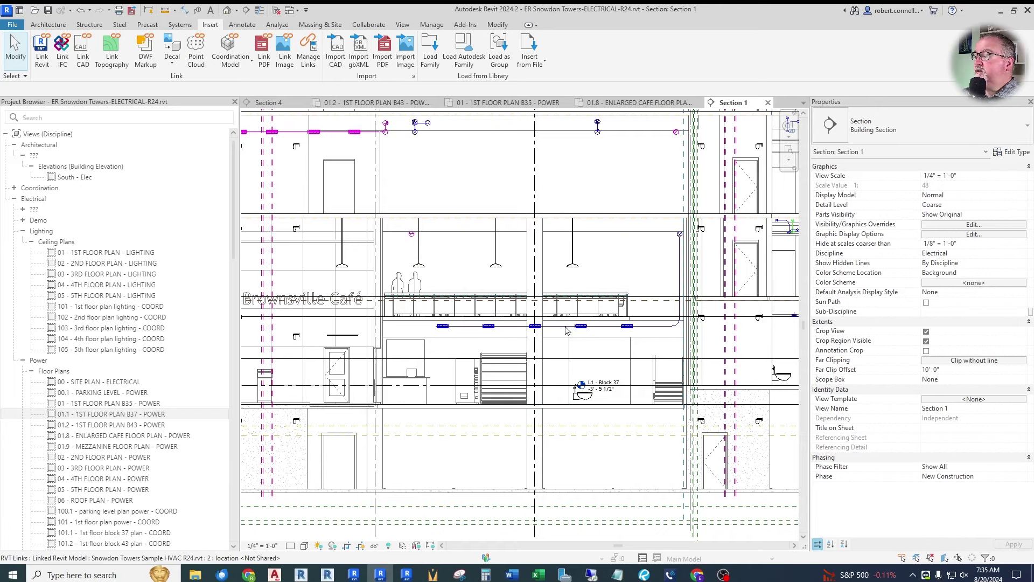
pyautogui.scroll(-3, 392, 319)
pyautogui.scroll(-4, 392, 319)
# Step: Extend Section 1's far clip offset to about 21' 2" on the 01.1 power plan and reopen the section view
pyautogui.hotkey('ctrl', 'Tab')
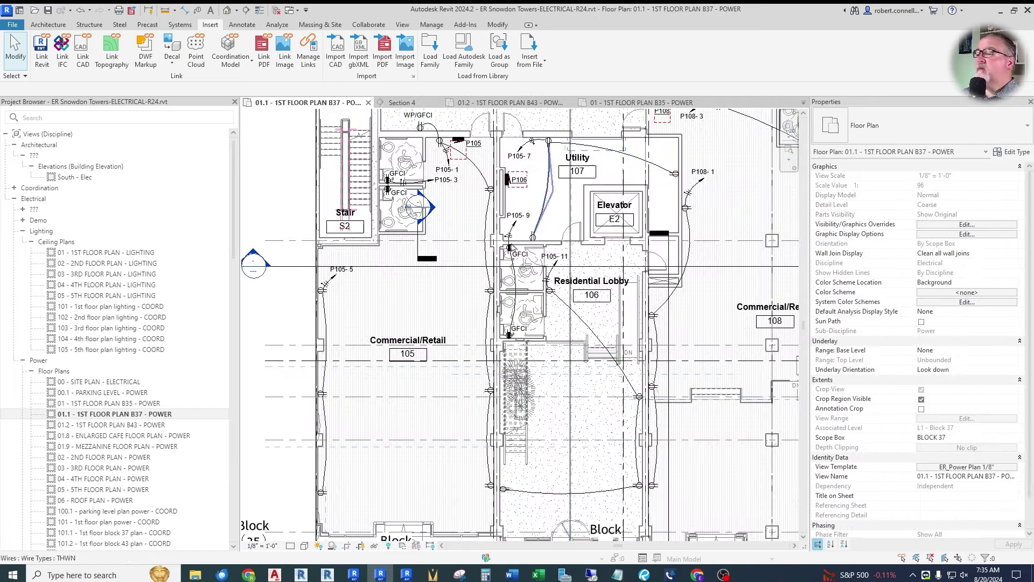
pyautogui.click(458, 266)
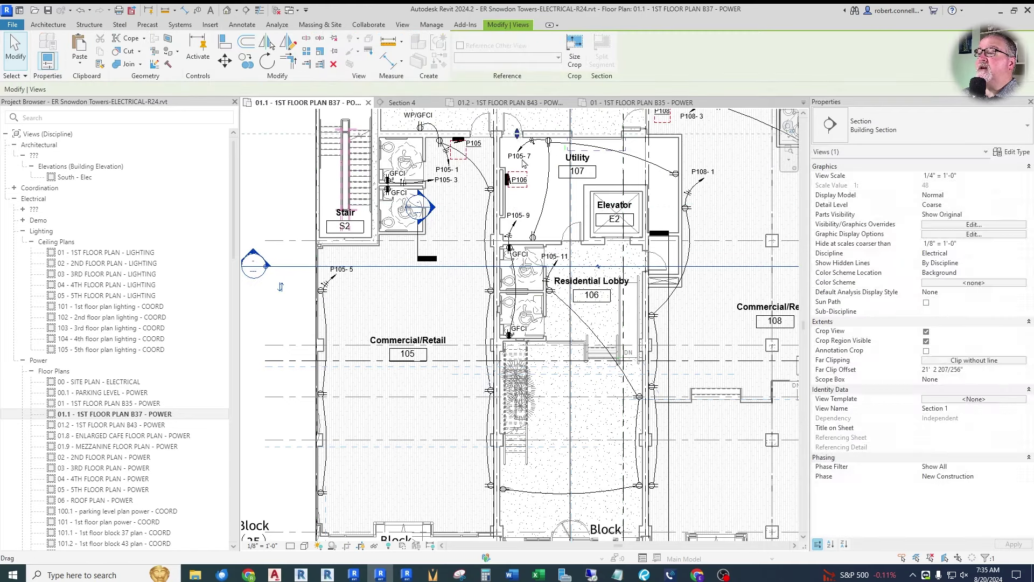
pyautogui.press('Escape')
pyautogui.doubleClick(254, 257)
# Step: Select the first floor heat recovery unit in the linked HVAC model within Section 1 to read its elevation from level
pyautogui.scroll(8, 486, 411)
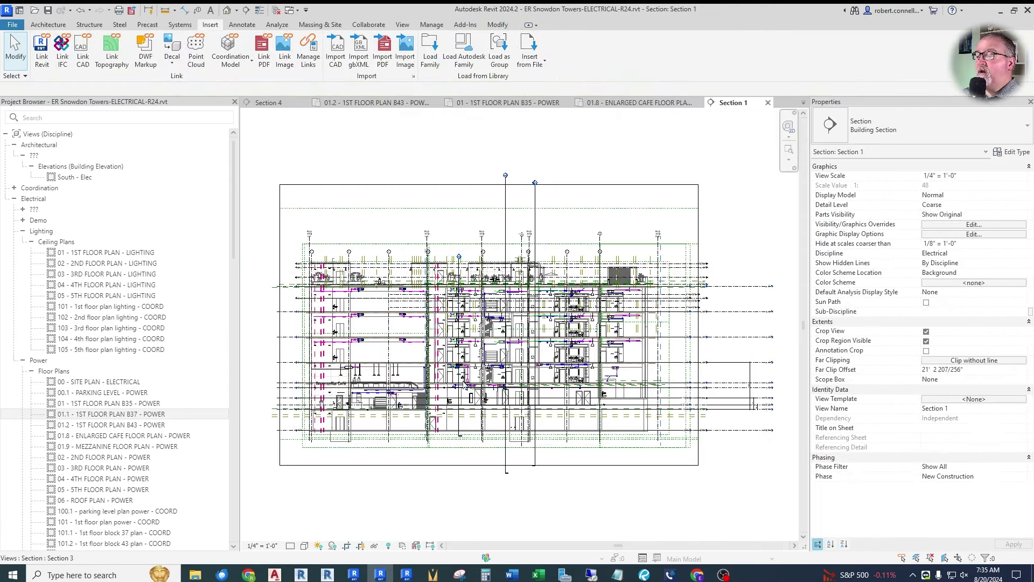
pyautogui.scroll(3, 592, 304)
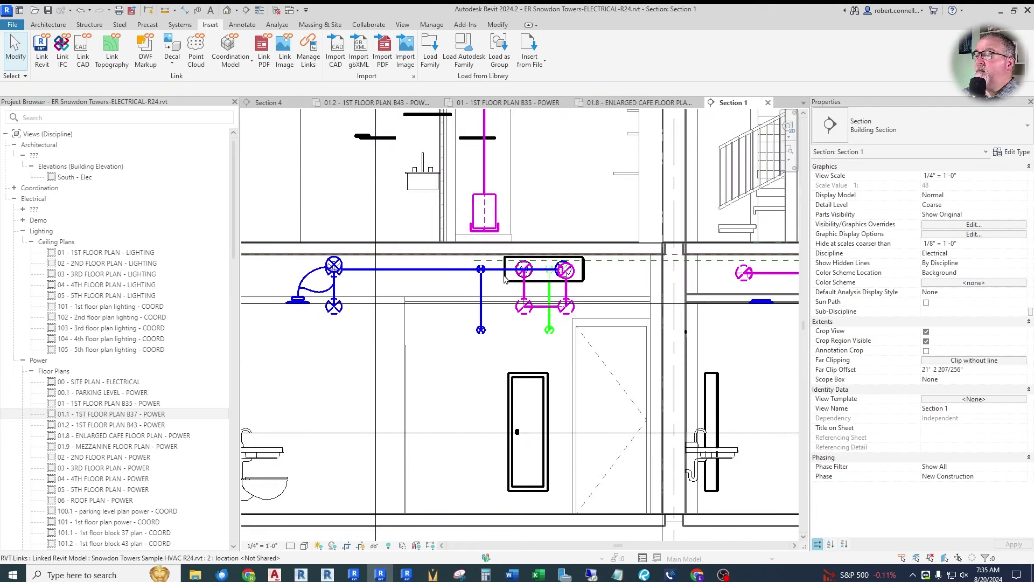
pyautogui.press('Tab')
pyautogui.click(506, 284)
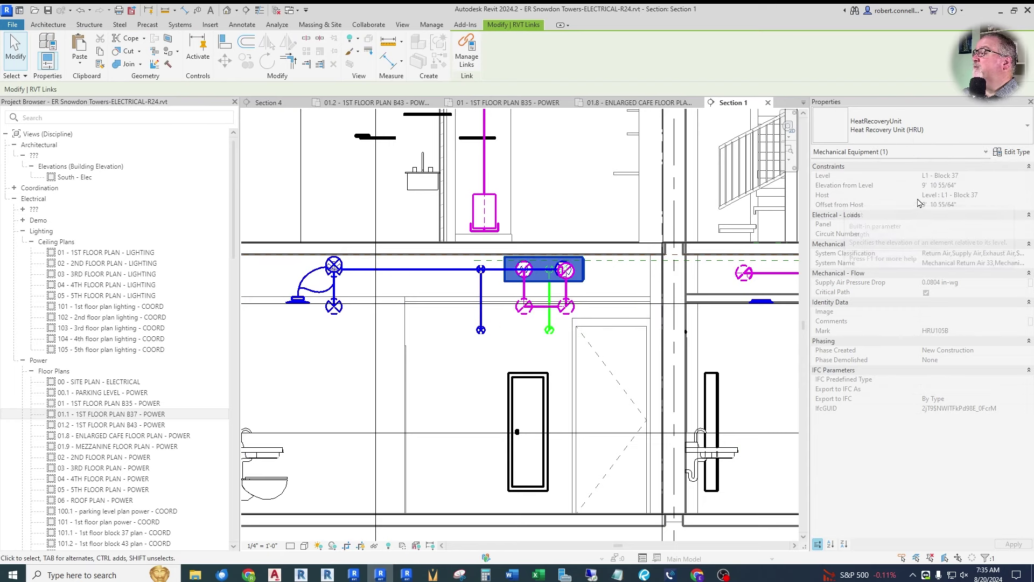
# Step: Examine the other first floor HVAC units and the level markers from L1 - Block 35 up to L2 in Section 1
pyautogui.scroll(-5, 511, 284)
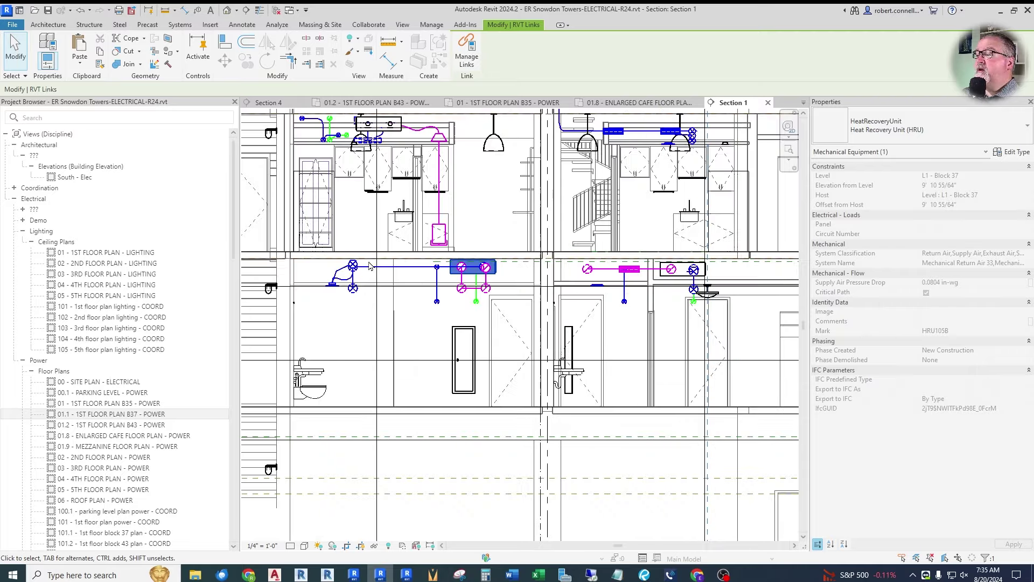
pyautogui.scroll(-3, 511, 284)
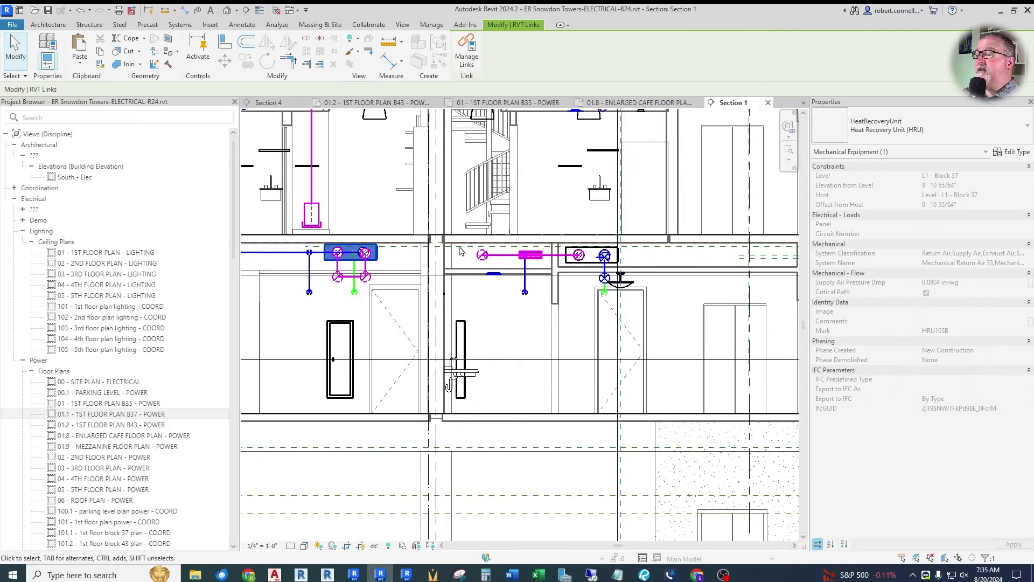
pyautogui.scroll(-2, 511, 284)
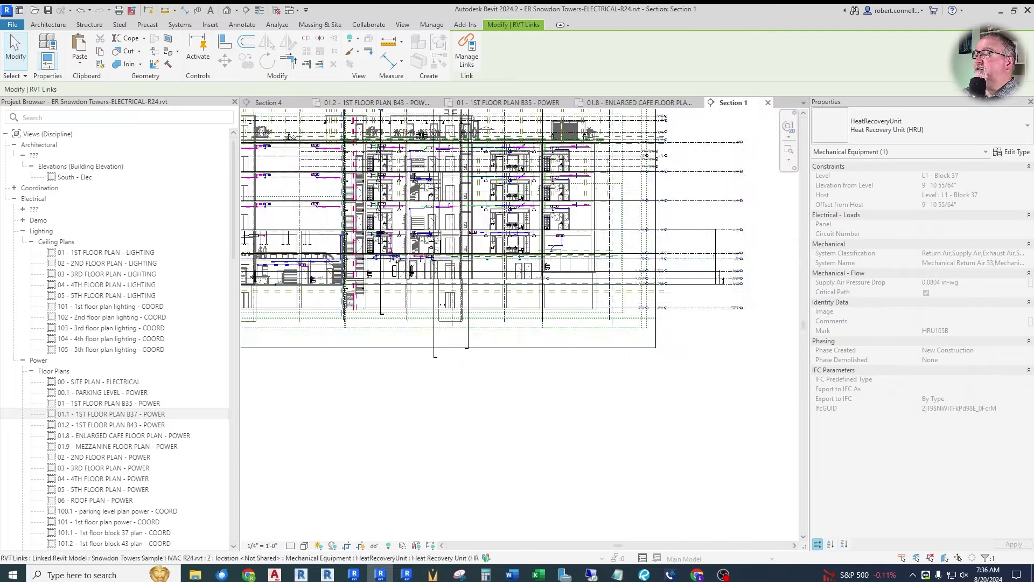
pyautogui.scroll(3, 726, 254)
pyautogui.scroll(4, 726, 254)
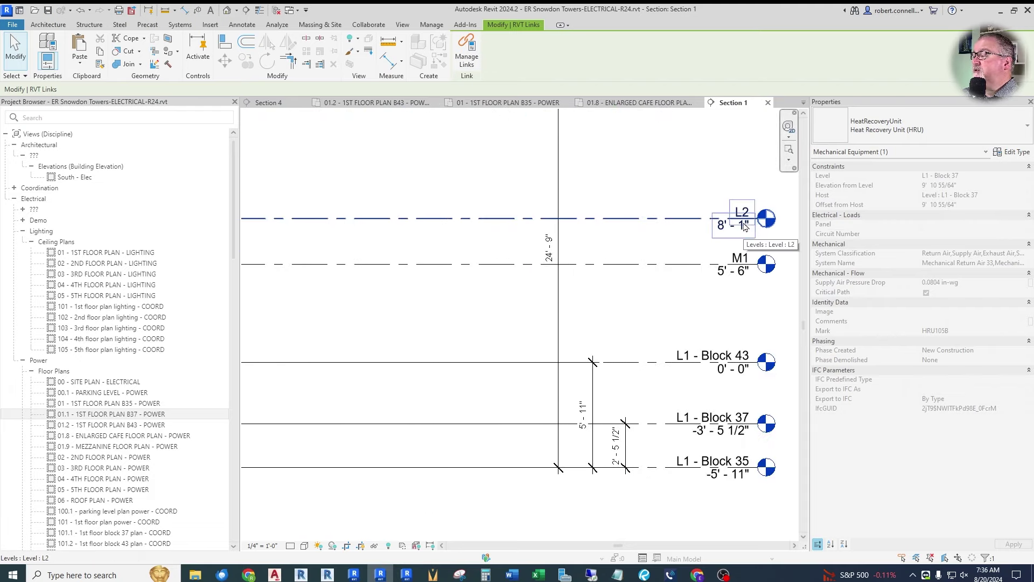
pyautogui.scroll(-5, 745, 227)
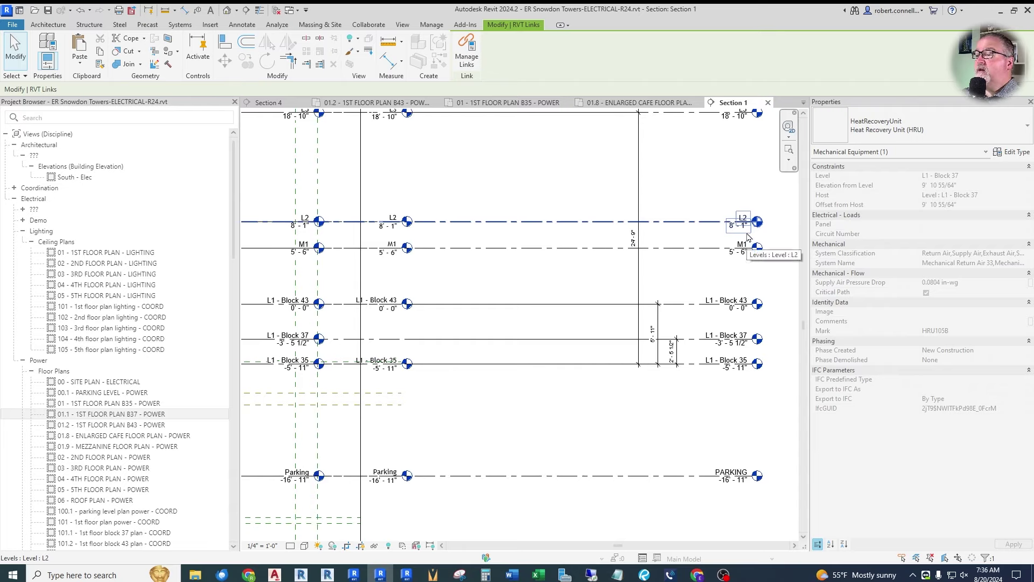
pyautogui.scroll(-4, 608, 254)
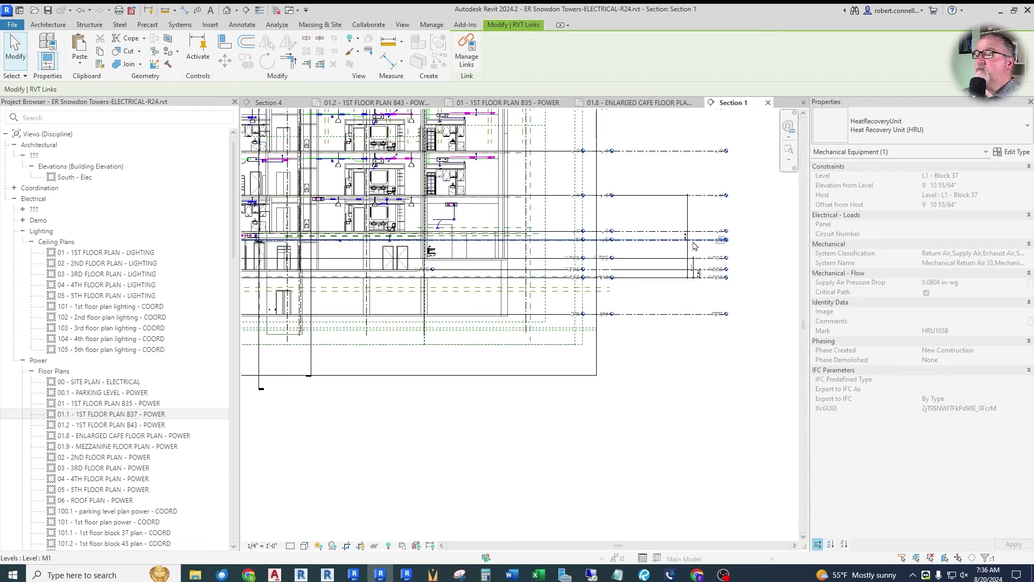
pyautogui.scroll(5, 705, 256)
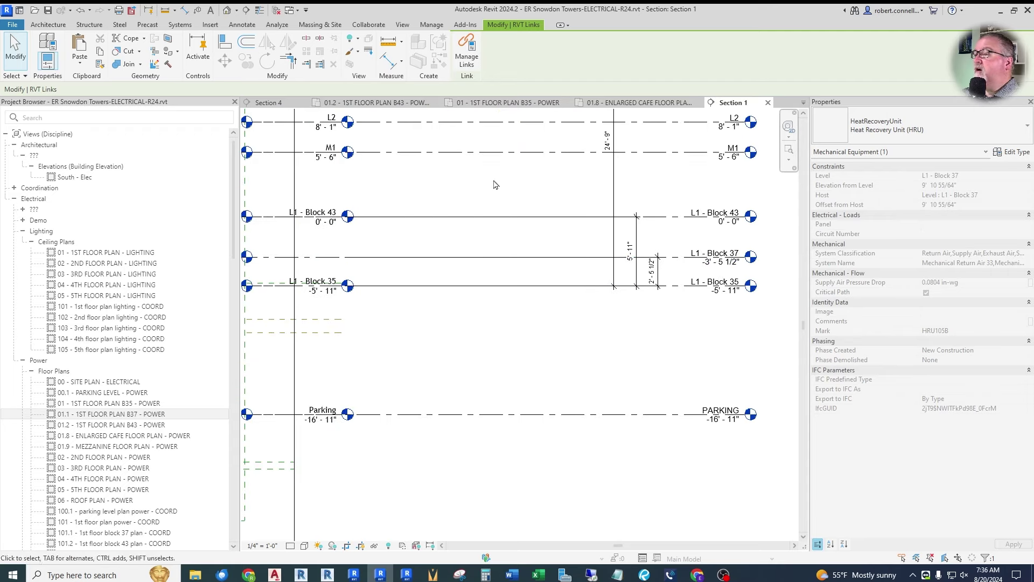
# Step: Measure the height between levels L1 - Block 37 and L2 in Section 1 with a temporary aligned dimension, without placing it
pyautogui.hotkey('ctrl', 'Tab')
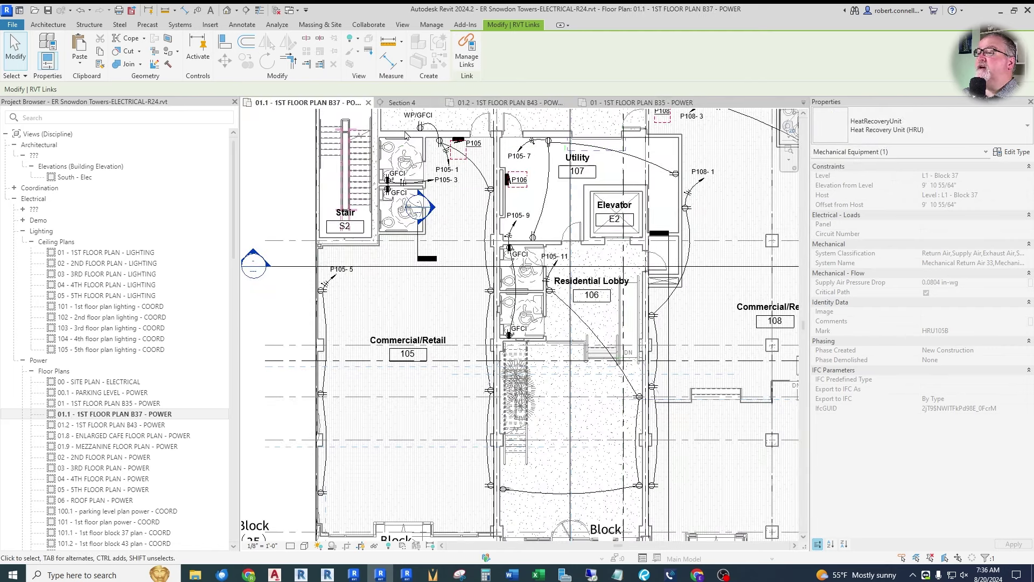
pyautogui.press('Escape')
pyautogui.click(804, 103)
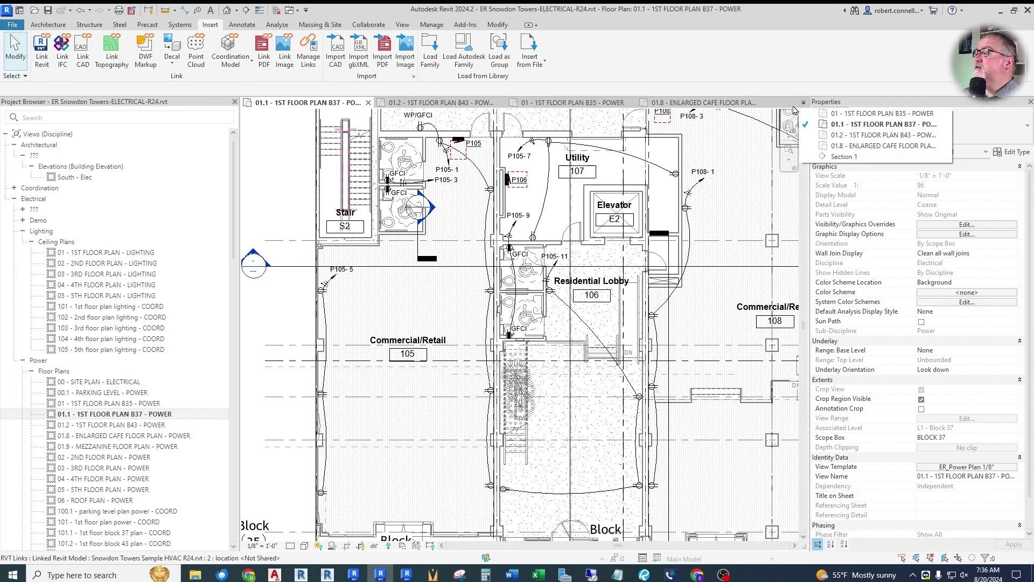
pyautogui.click(842, 157)
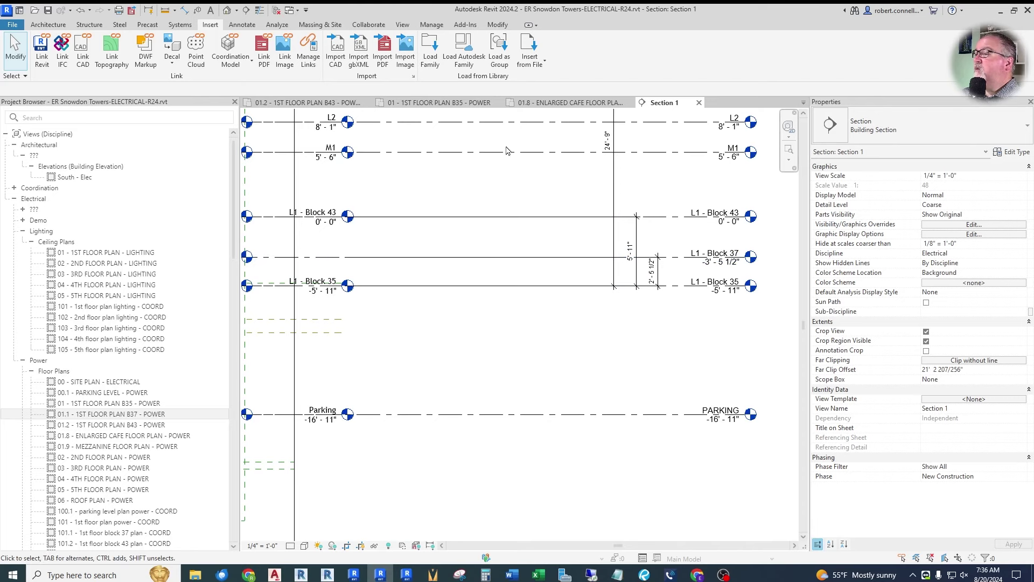
pyautogui.click(184, 11)
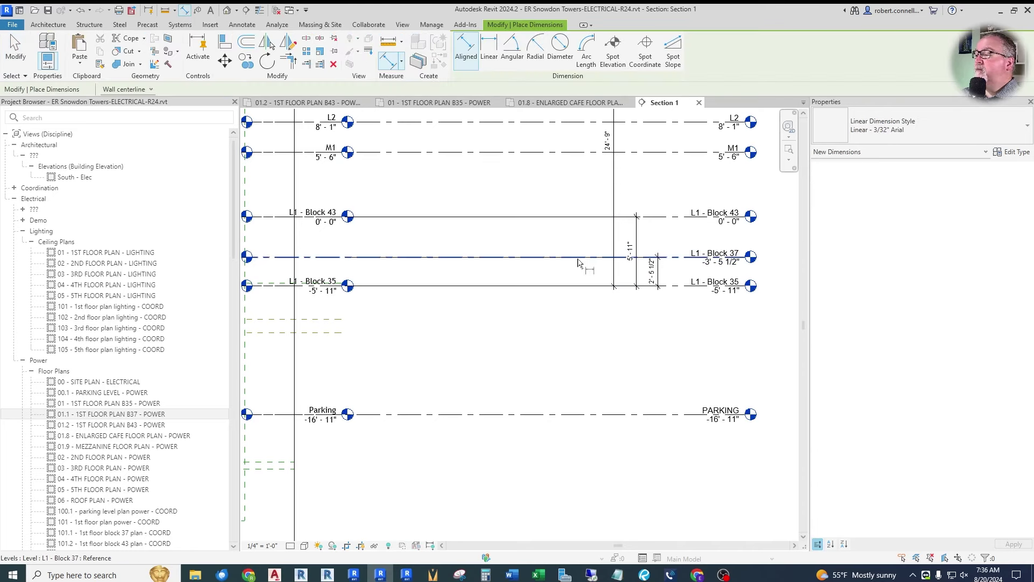
pyautogui.click(574, 258)
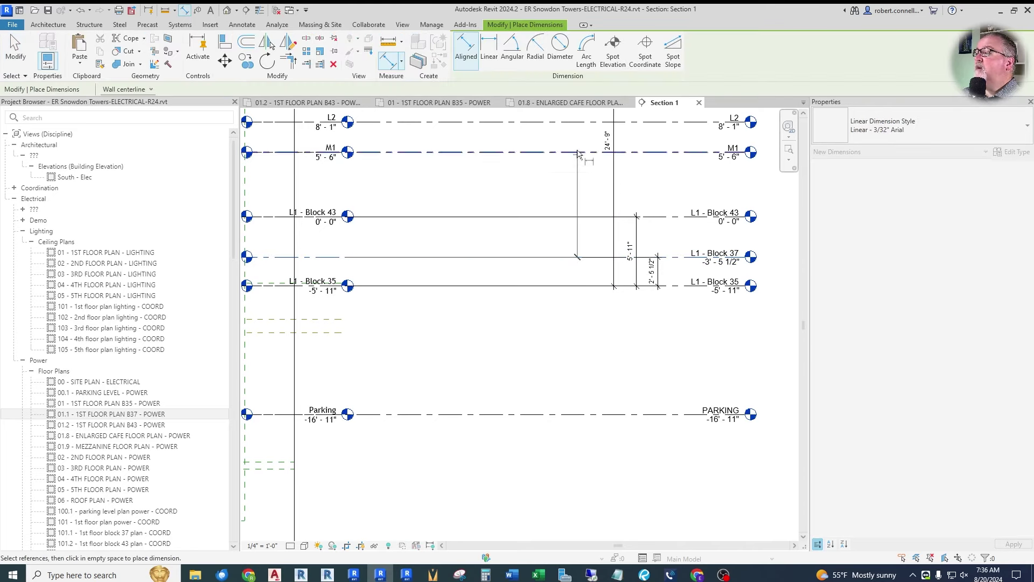
pyautogui.click(574, 123)
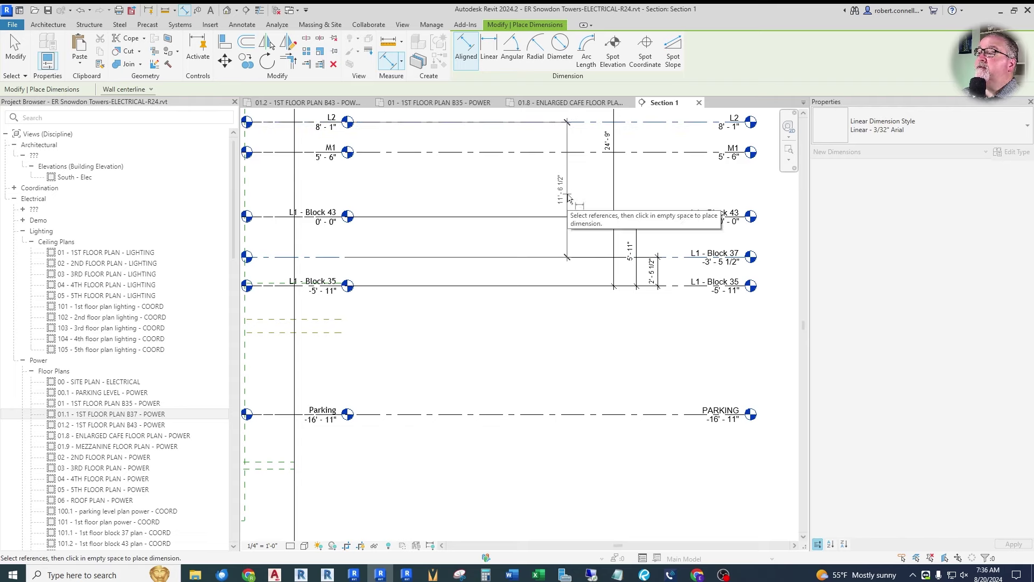
pyautogui.press('Escape')
pyautogui.press('Escape')
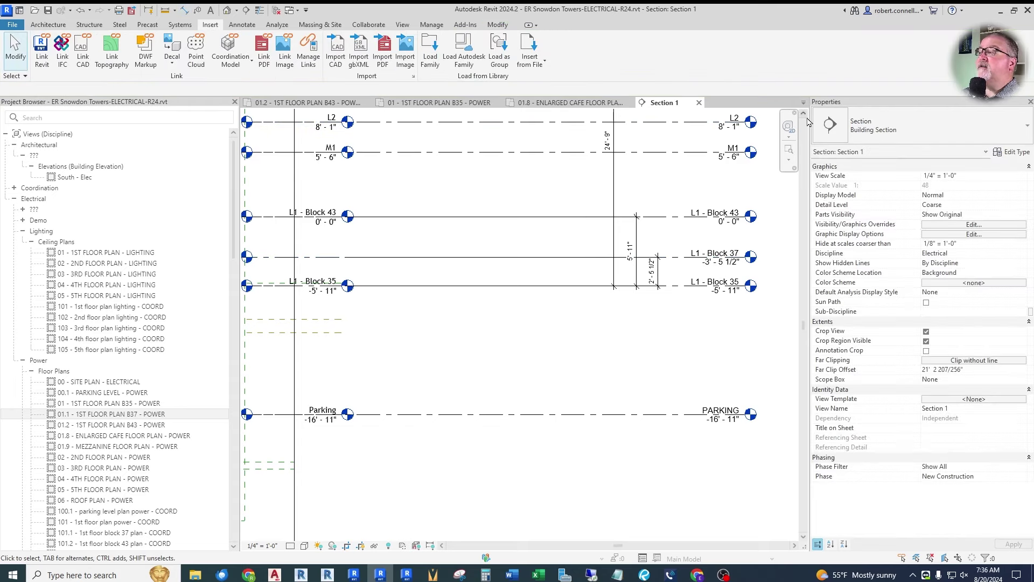
# Step: Set the view range top offset to 11' 6" in the ER_Power Plan 1/8" view template of the 01.1 power plan and apply it
pyautogui.click(803, 103)
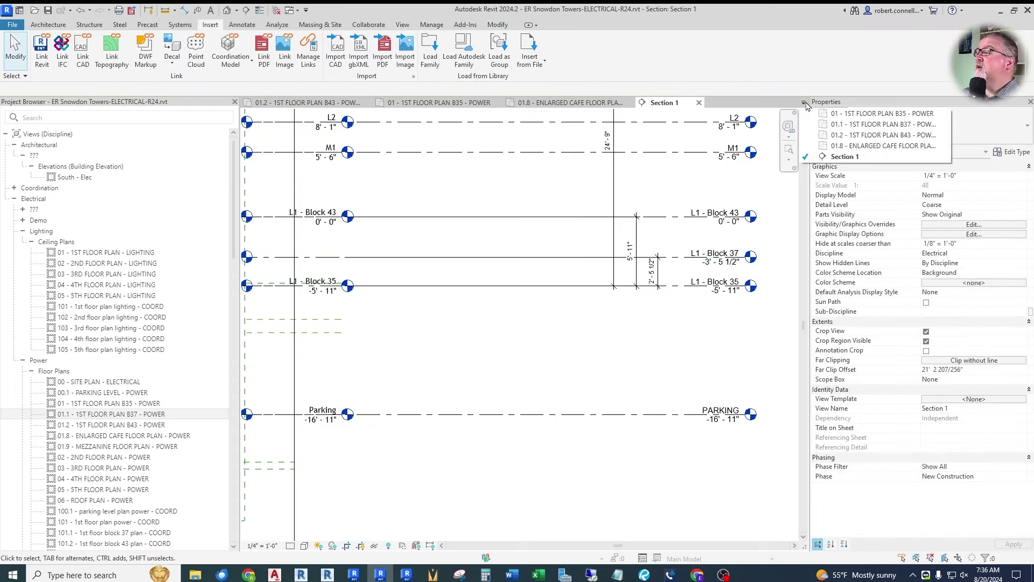
pyautogui.click(853, 125)
pyautogui.scroll(-2, 728, 428)
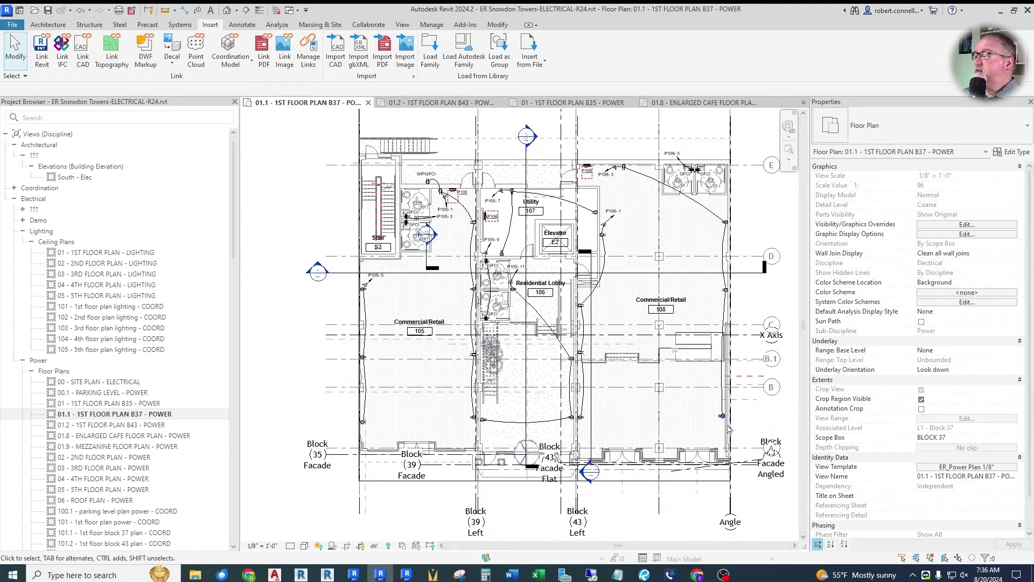
pyautogui.click(966, 468)
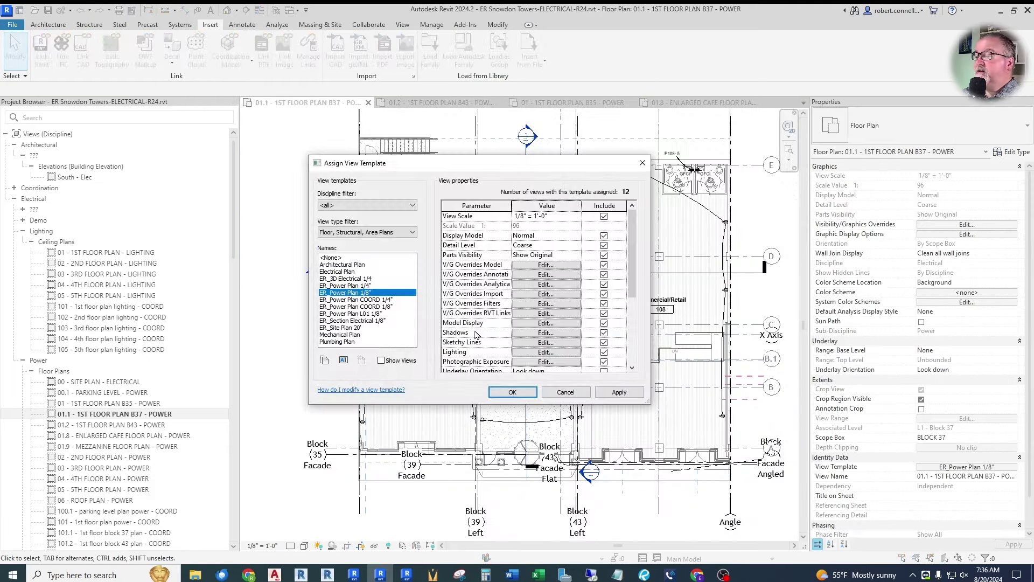
pyautogui.scroll(-3, 549, 341)
pyautogui.click(546, 294)
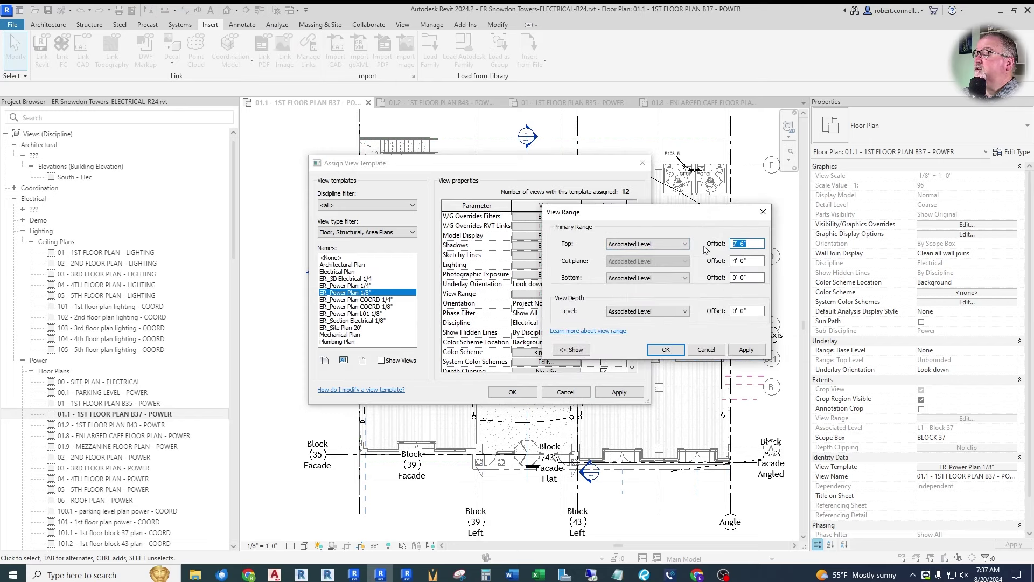
pyautogui.write('11 6')
pyautogui.press('Return')
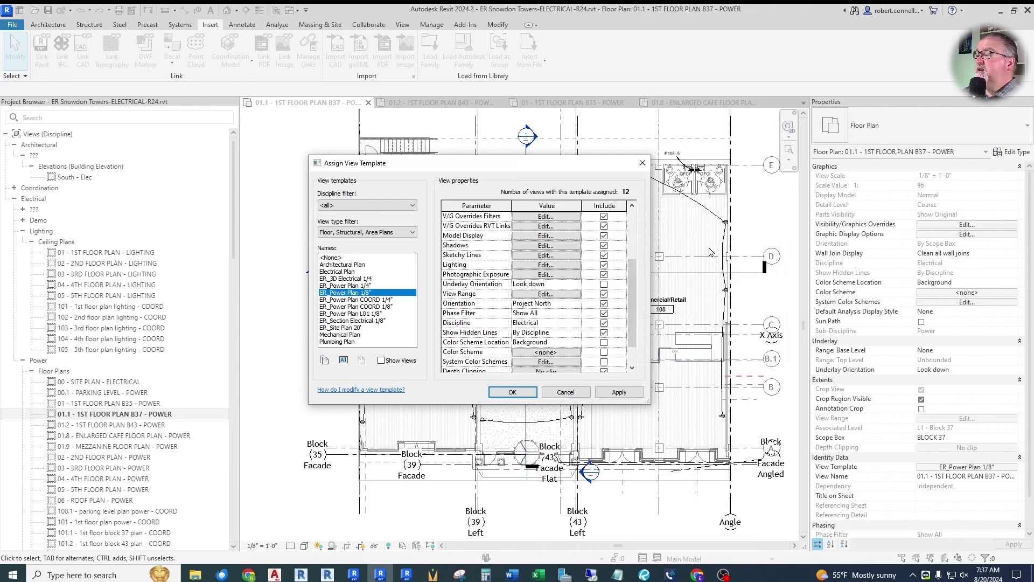
pyautogui.click(514, 392)
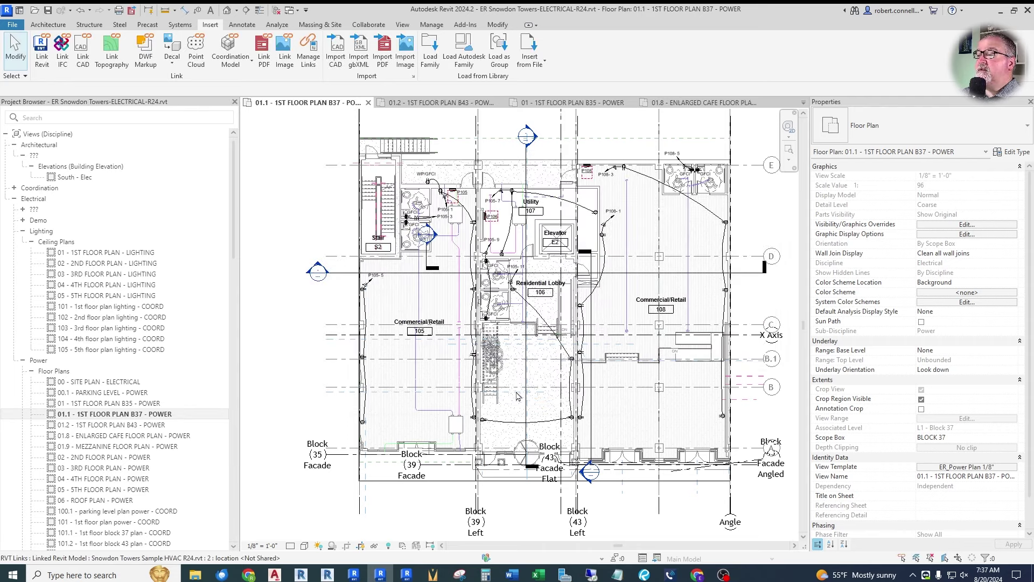
pyautogui.scroll(5, 448, 215)
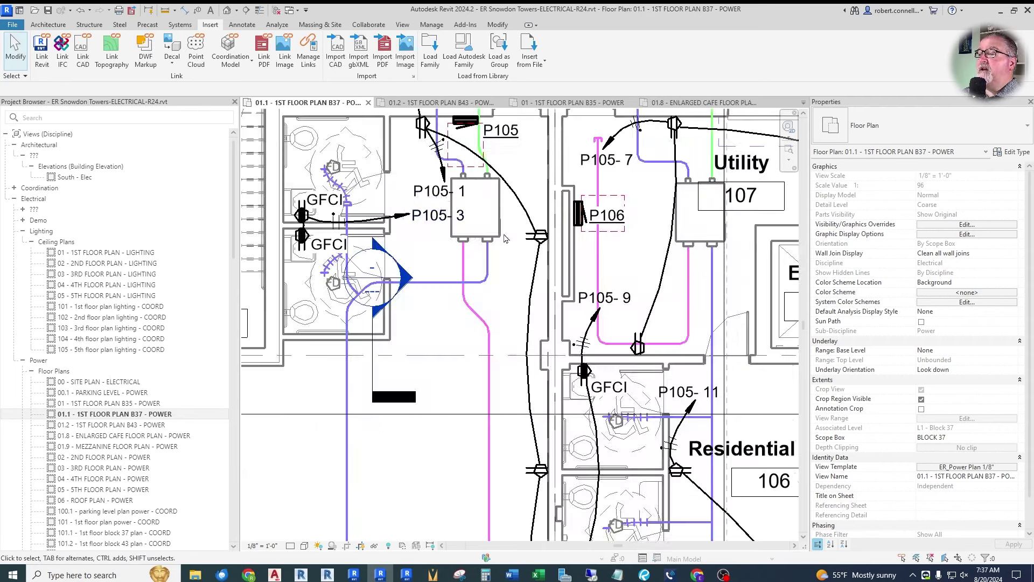
pyautogui.scroll(-4, 468, 262)
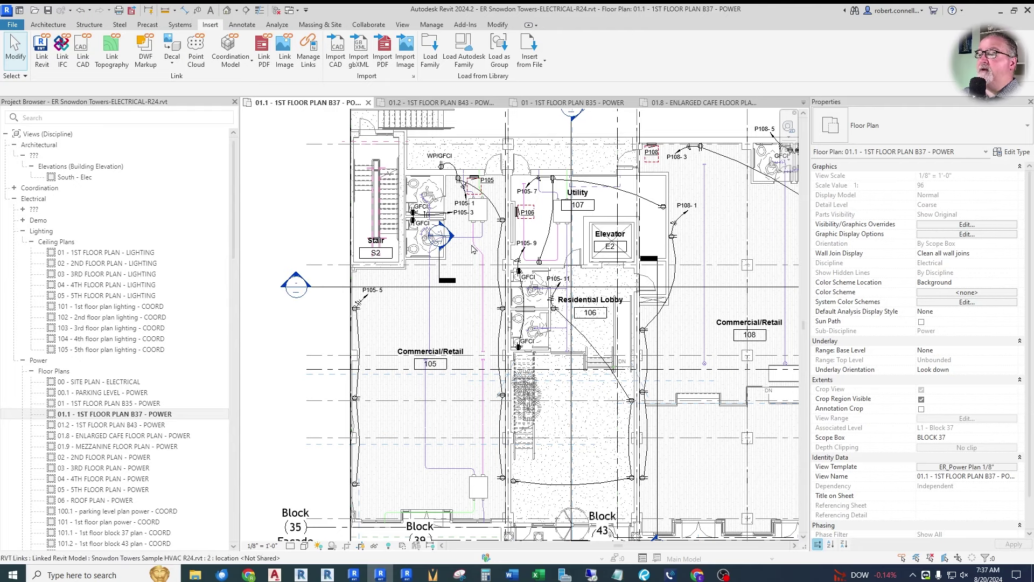
pyautogui.scroll(2, 464, 270)
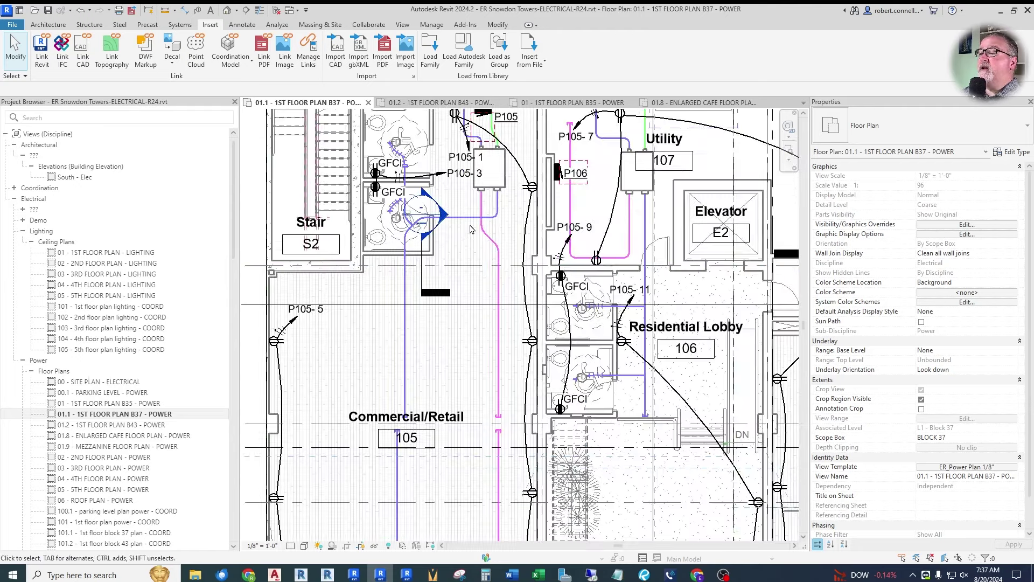
pyautogui.scroll(1, 469, 226)
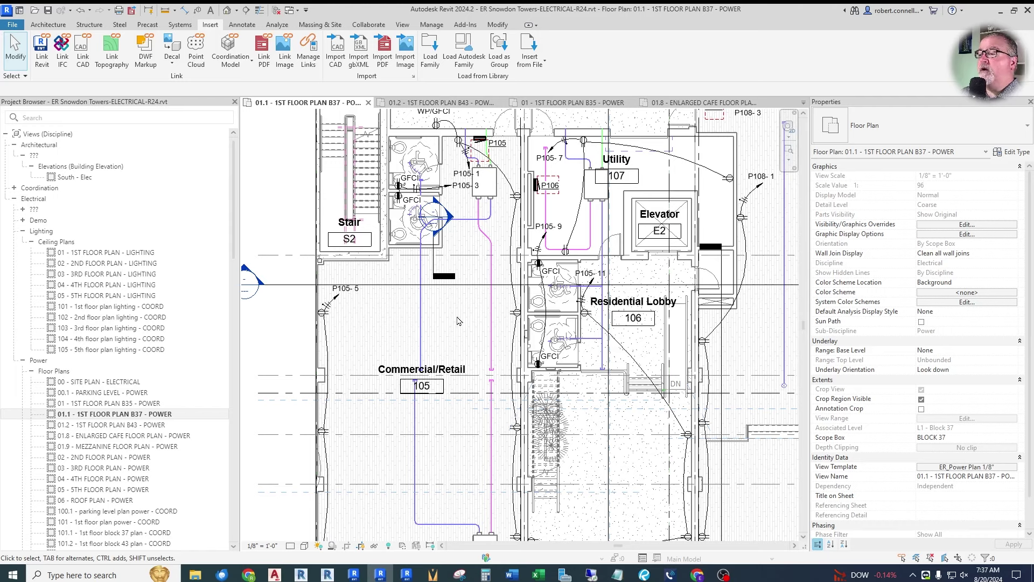
pyautogui.moveTo(469, 261); pyautogui.dragTo(476, 271, button='middle')
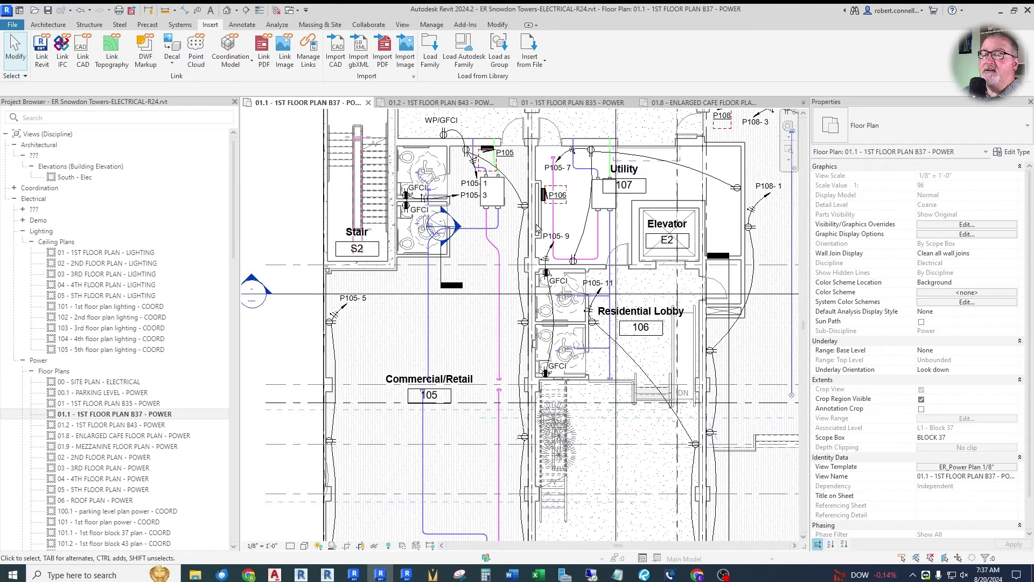
pyautogui.scroll(-8, 112, 420)
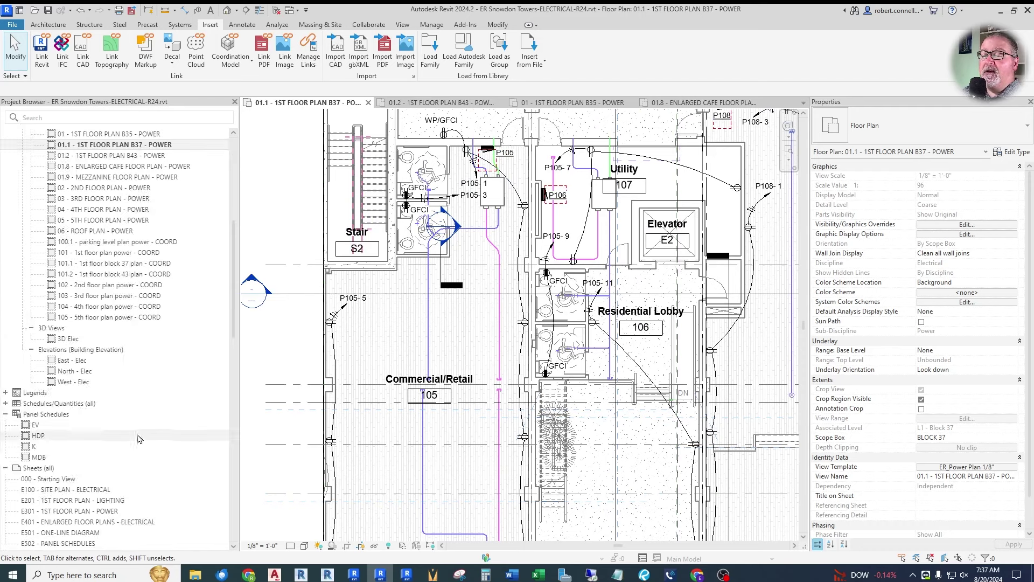
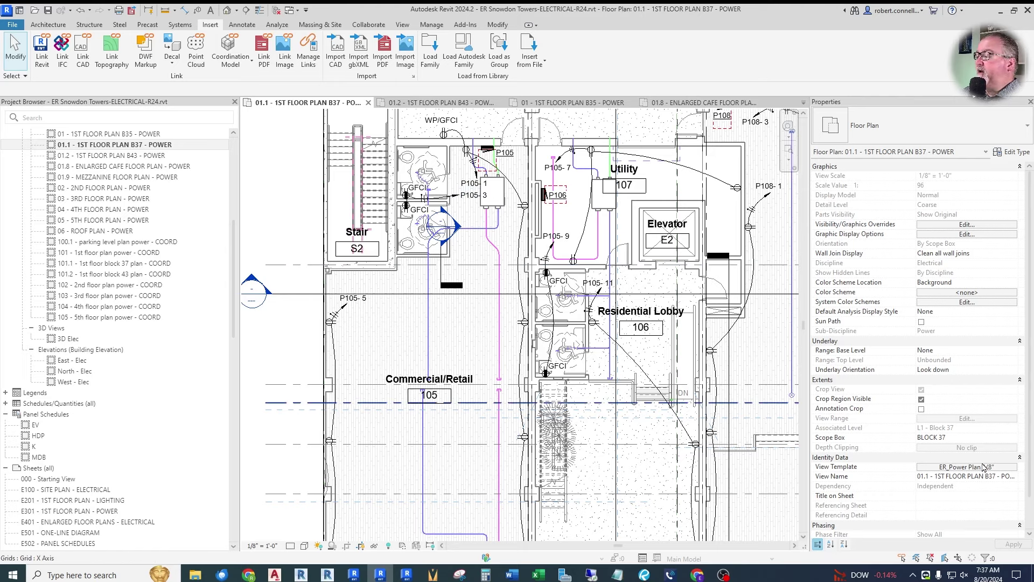
# Step: Hide Duct Accessories, Duct Fittings, Duct Insulations, Duct Linings, Duct Placeholders and Ducts of the linked HVAC model in the ER_Power Plan 1/8" view template
pyautogui.click(949, 468)
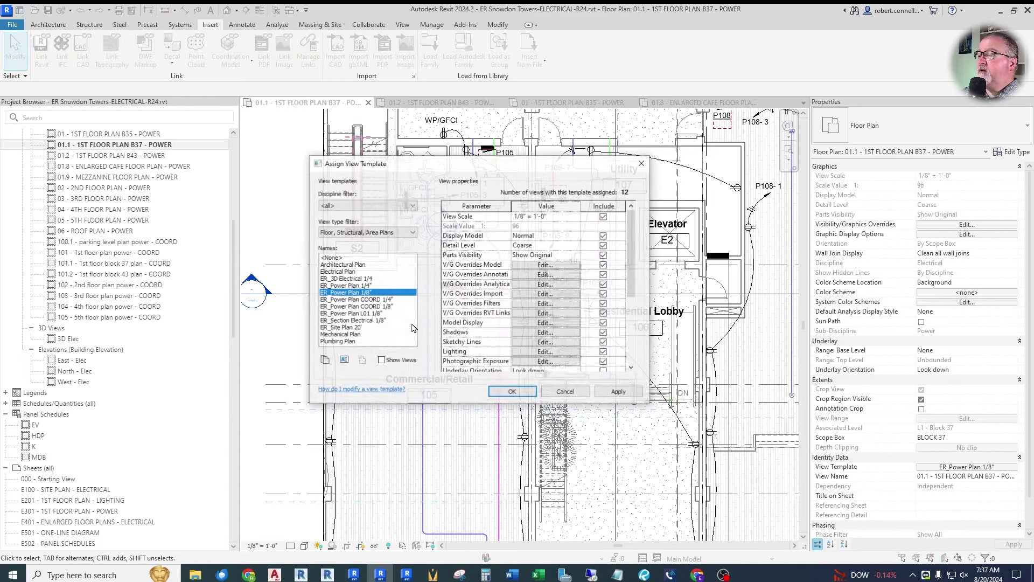
pyautogui.click(525, 314)
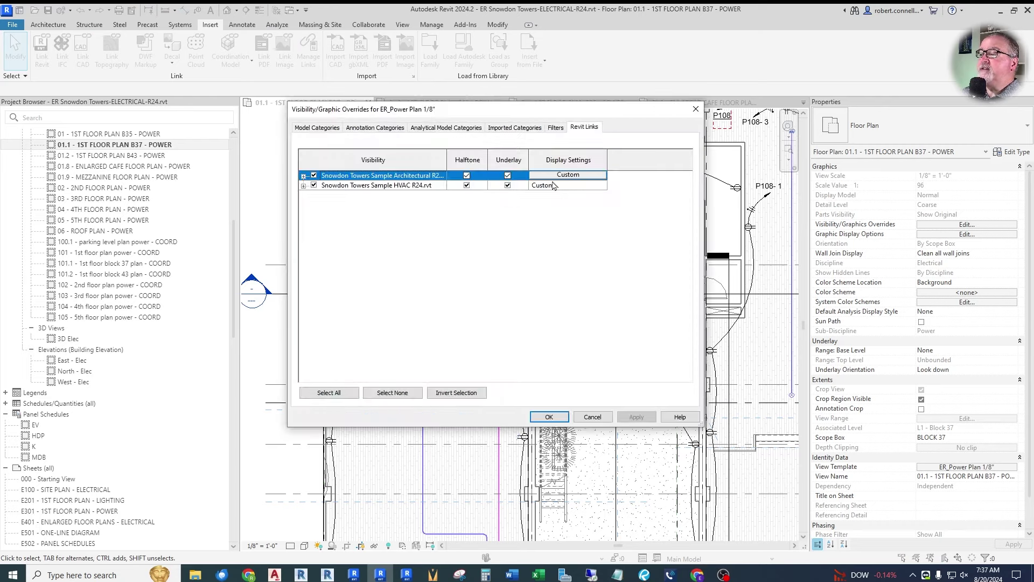
pyautogui.click(555, 186)
pyautogui.click(575, 186)
pyautogui.click(345, 117)
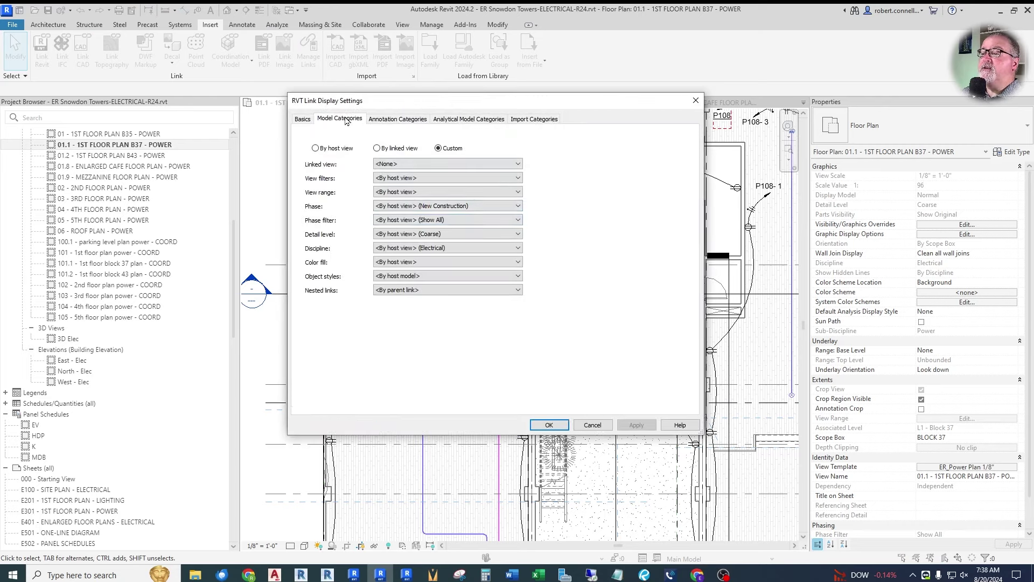
pyautogui.scroll(-4, 347, 311)
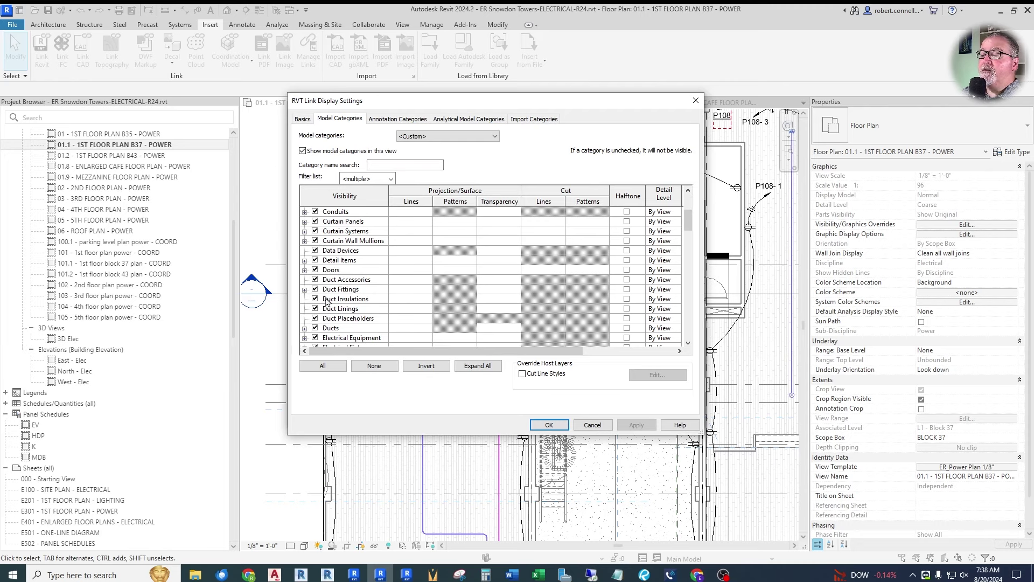
pyautogui.click(315, 290)
pyautogui.click(315, 280)
pyautogui.click(315, 298)
pyautogui.click(315, 308)
pyautogui.click(315, 318)
pyautogui.click(315, 328)
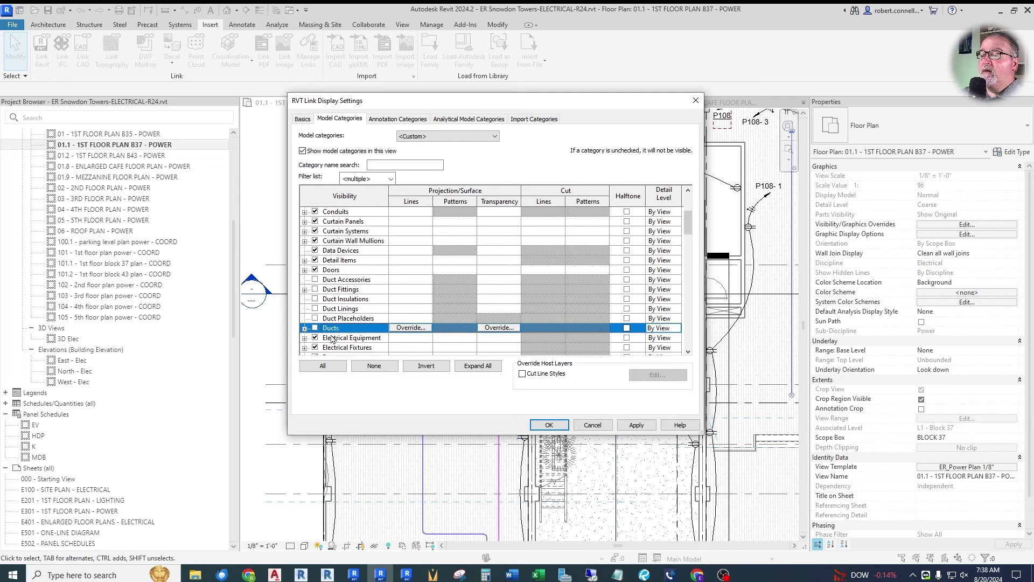
pyautogui.click(549, 424)
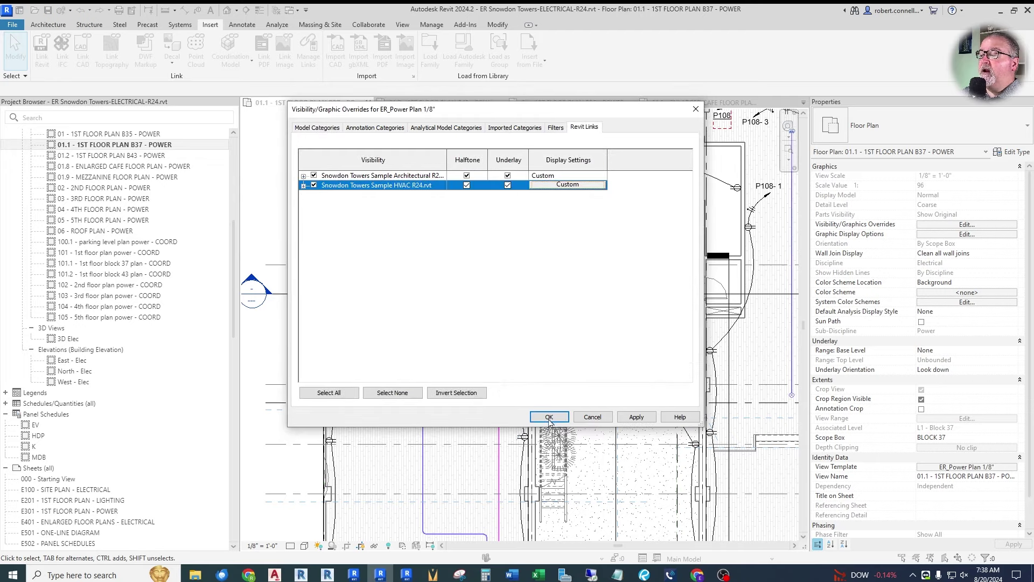
pyautogui.click(550, 417)
pyautogui.click(519, 397)
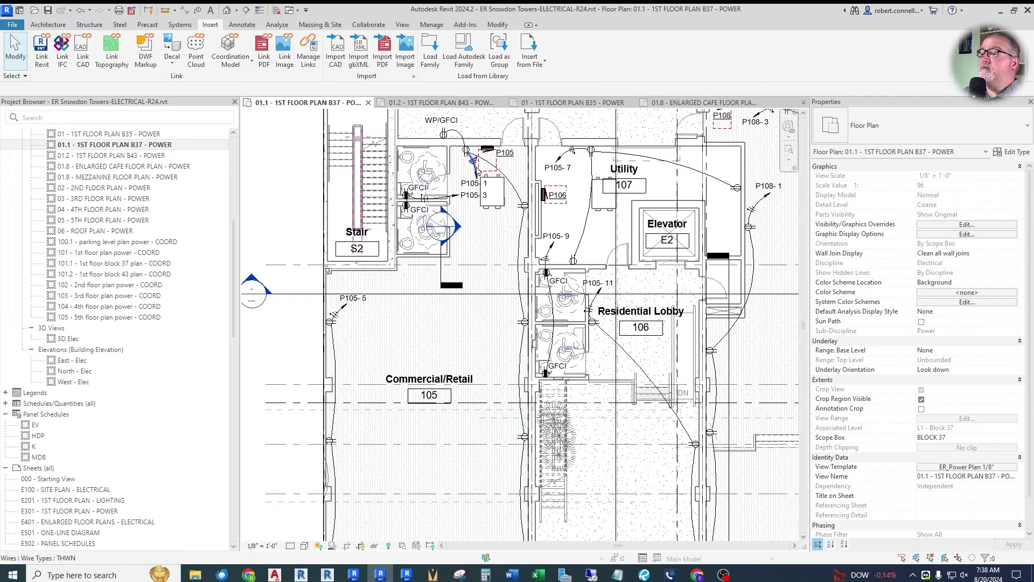
# Step: Hide the Flex Ducts category of the linked Snowdon Towers Sample HVAC R24 model in the ER_Power Plan 1/8" view template
pyautogui.scroll(5, 477, 170)
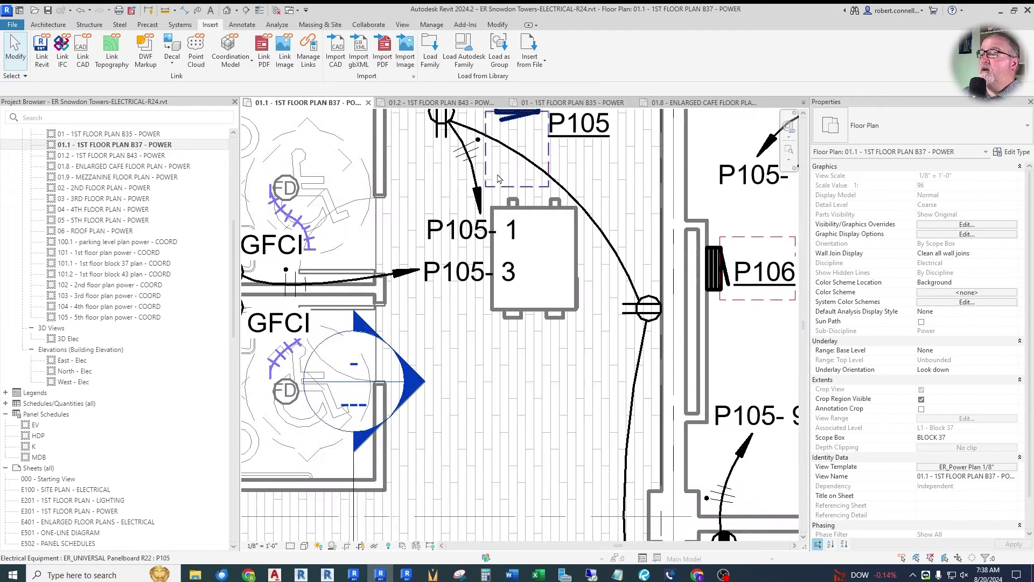
pyautogui.scroll(-4, 498, 179)
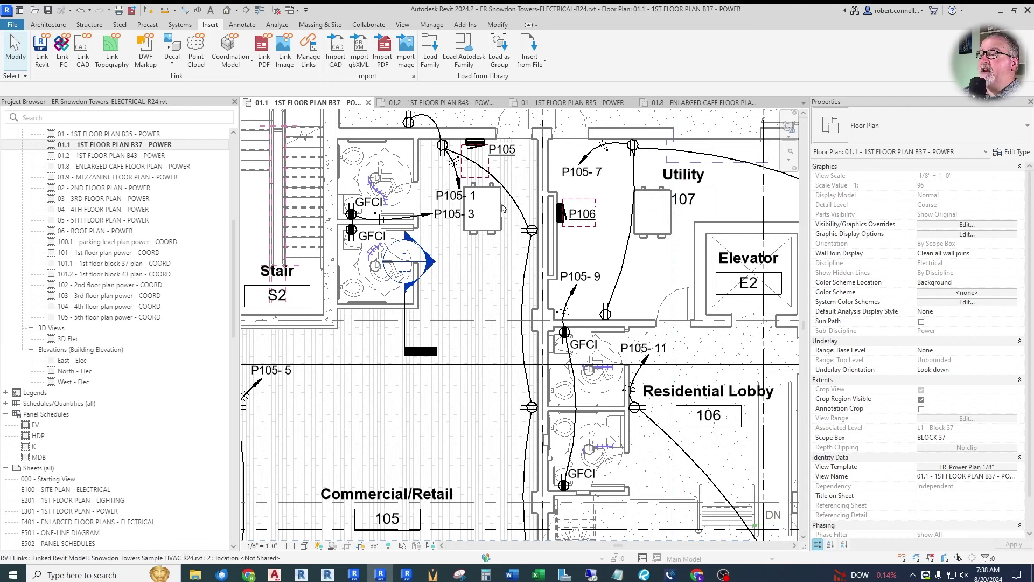
pyautogui.scroll(3, 498, 204)
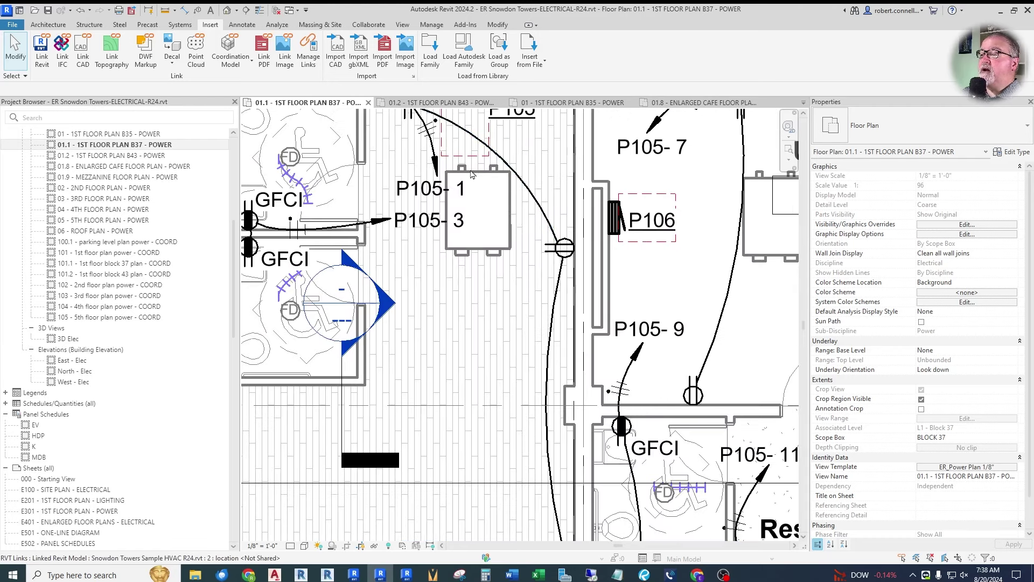
pyautogui.scroll(-2, 496, 222)
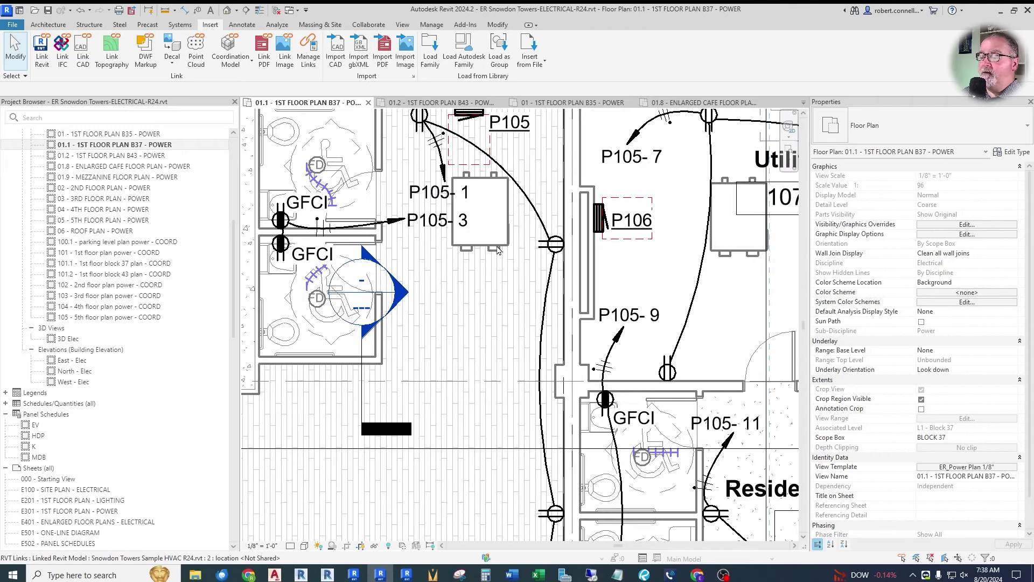
pyautogui.scroll(-2, 497, 249)
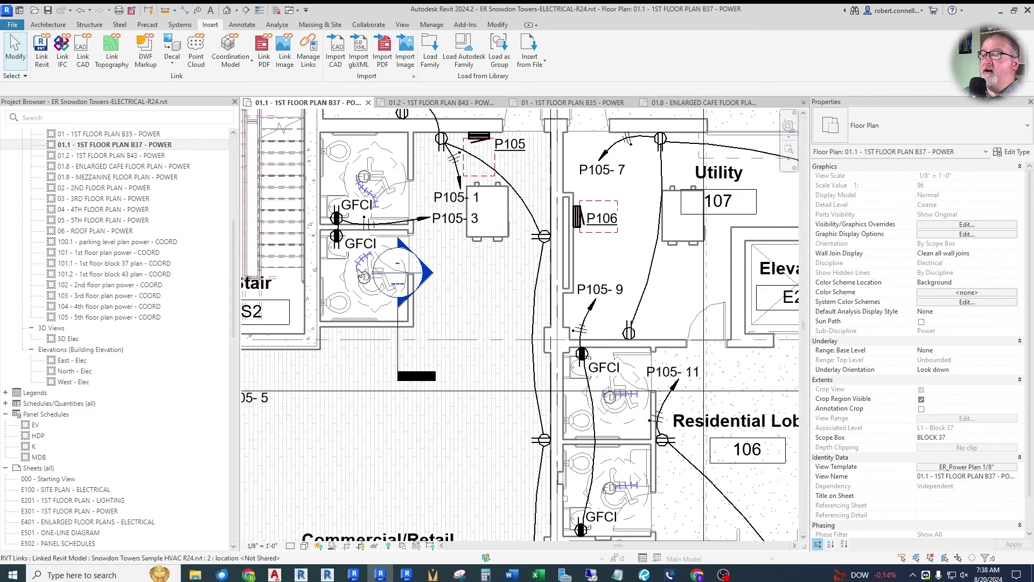
pyautogui.scroll(1, 360, 273)
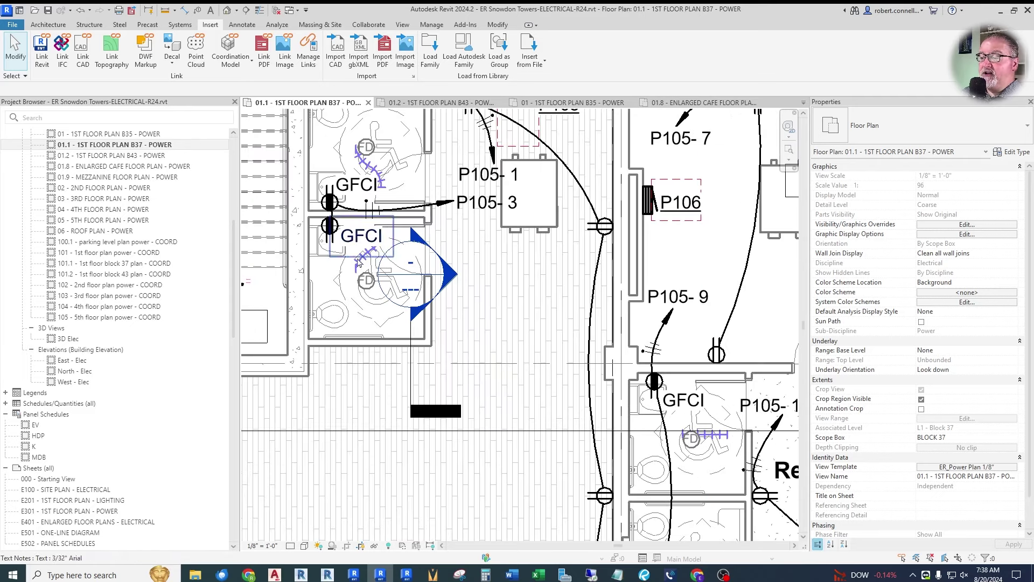
pyautogui.click(953, 467)
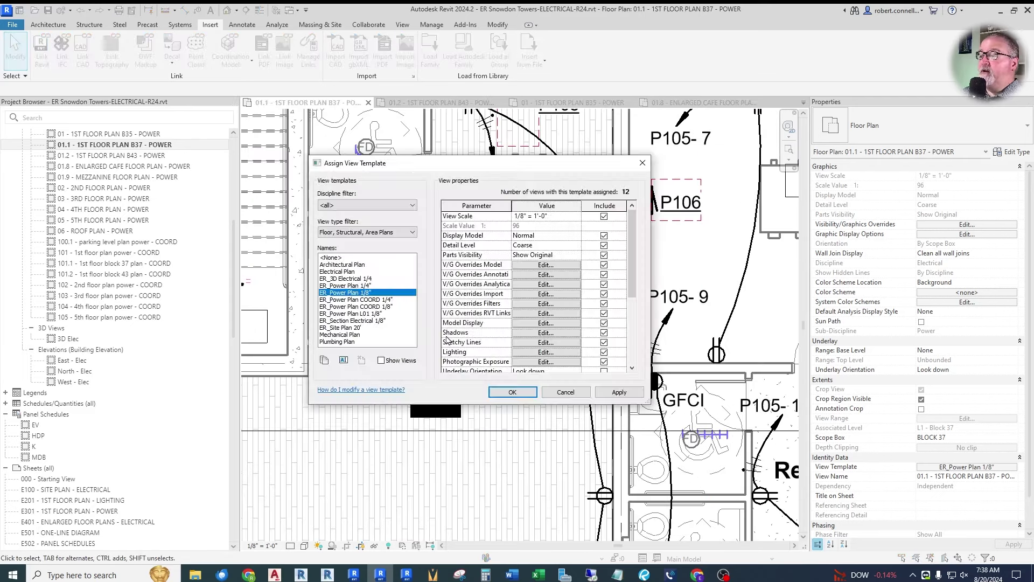
pyautogui.click(530, 314)
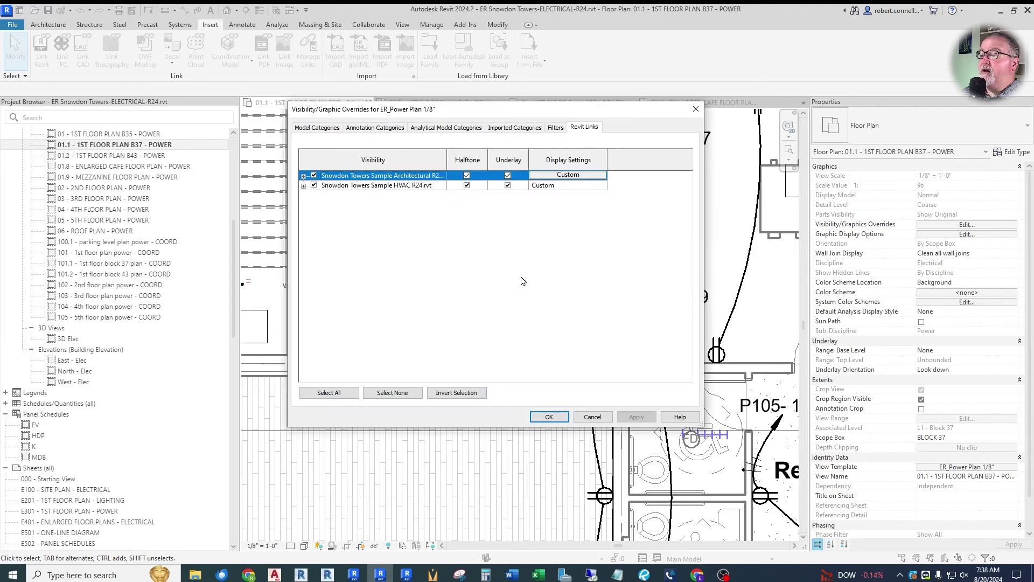
pyautogui.click(547, 189)
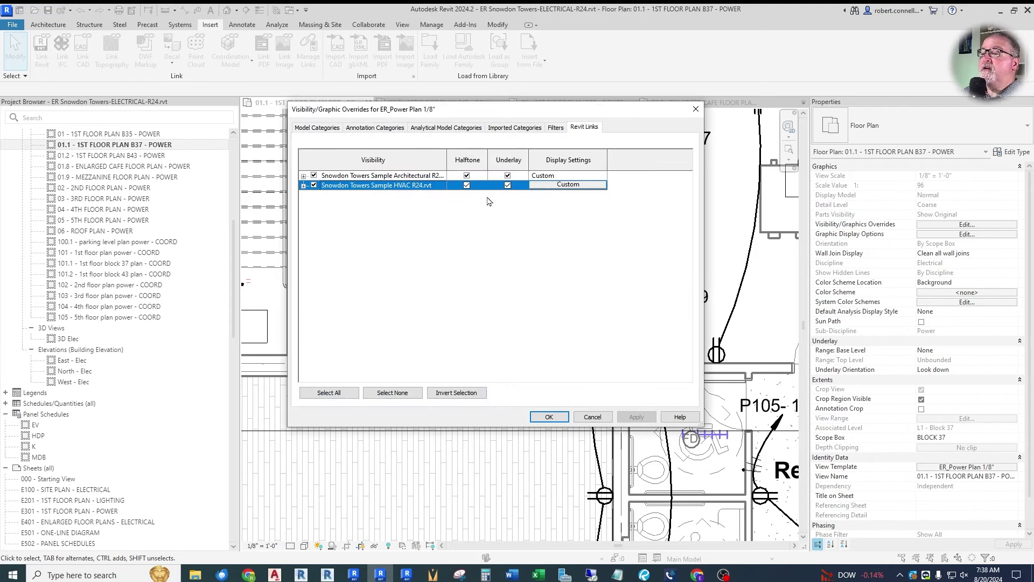
pyautogui.click(561, 184)
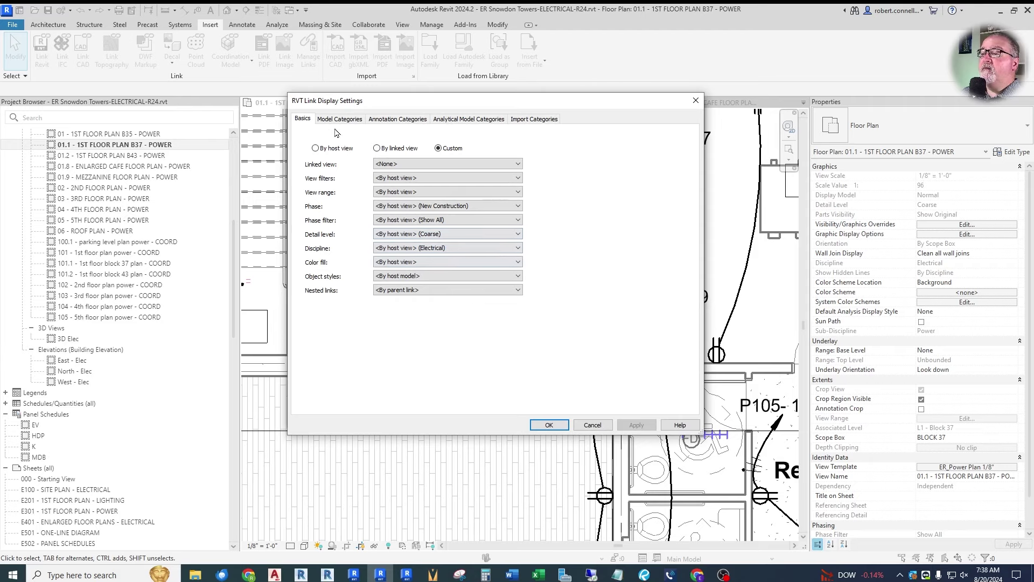
pyautogui.click(340, 118)
pyautogui.scroll(-6, 334, 312)
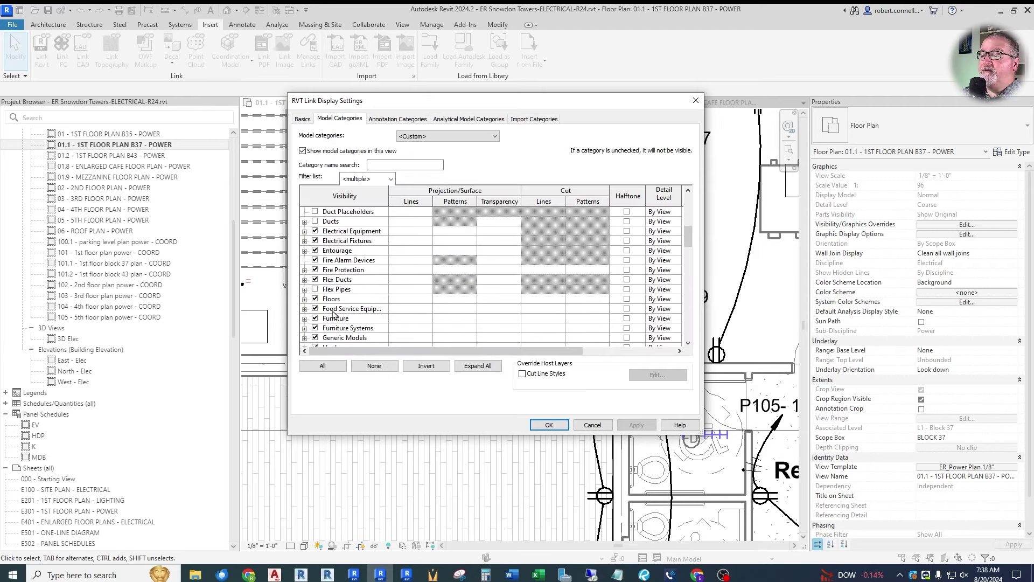
pyautogui.scroll(-2, 334, 314)
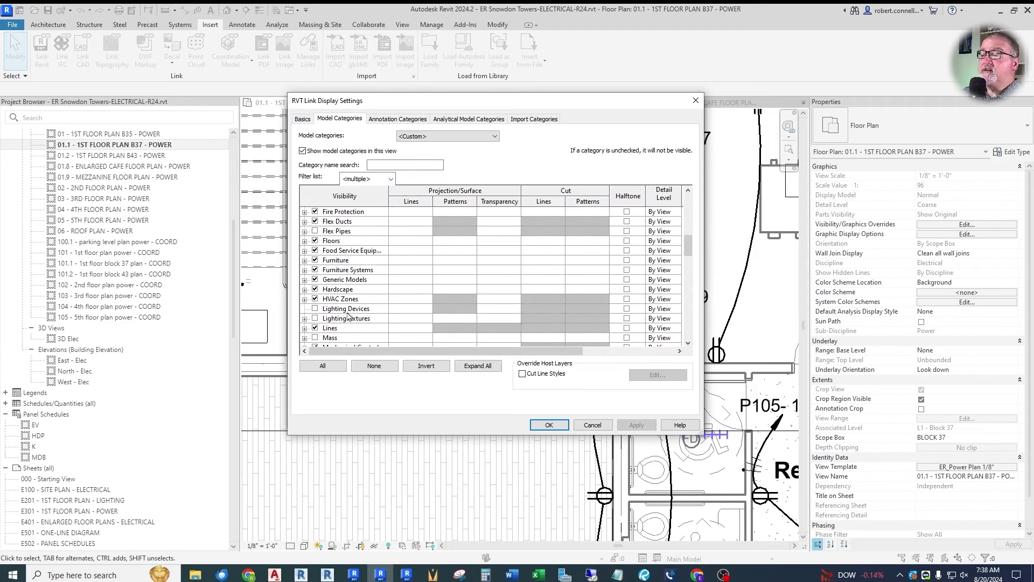
pyautogui.click(315, 221)
pyautogui.click(549, 424)
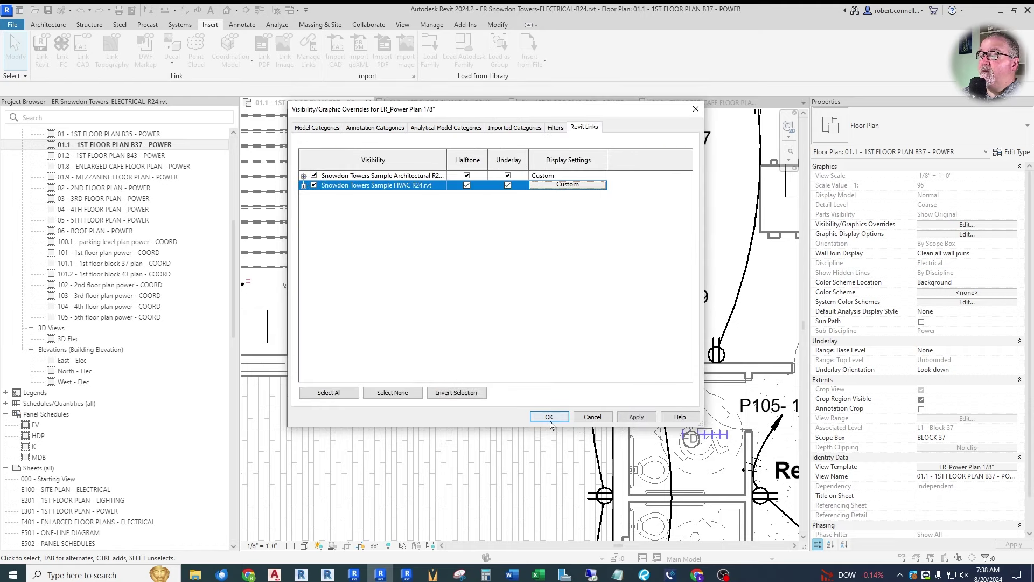
pyautogui.click(547, 412)
pyautogui.click(523, 393)
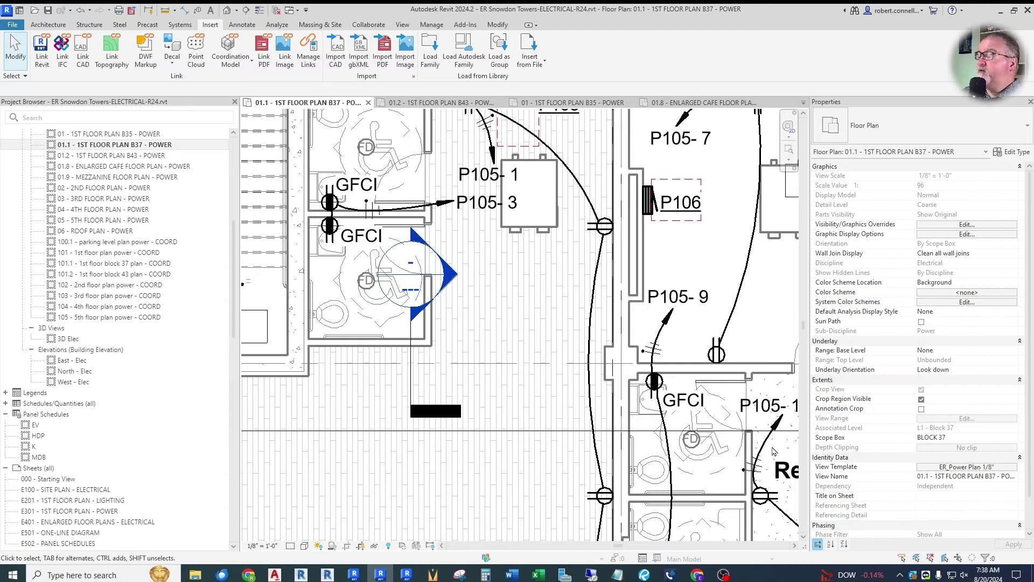
# Step: Examine the HVAC units and restrooms around Commercial/Retail 105 and Utility 107 in the 01.1 first floor power plan
pyautogui.scroll(-2, 522, 278)
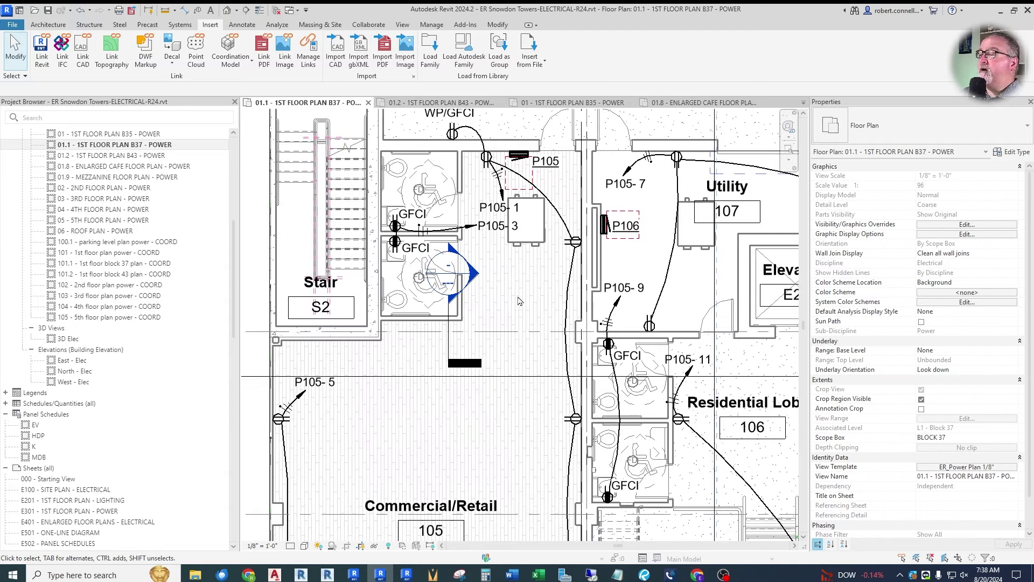
pyautogui.scroll(4, 520, 301)
pyautogui.moveTo(515, 272); pyautogui.dragTo(470, 265)
pyautogui.moveTo(512, 317); pyautogui.dragTo(451, 297)
pyautogui.press('Escape')
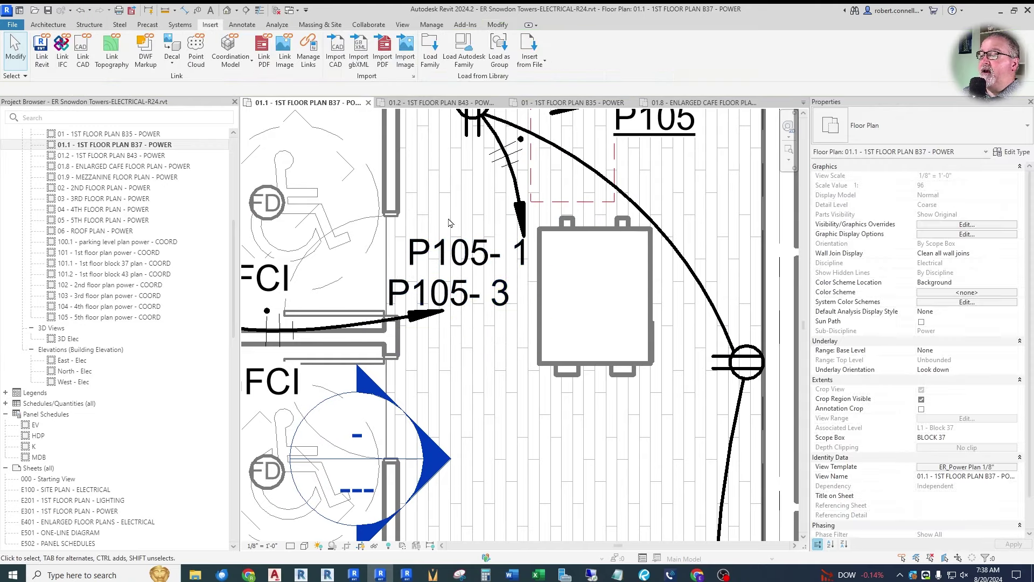
pyautogui.scroll(-5, 537, 254)
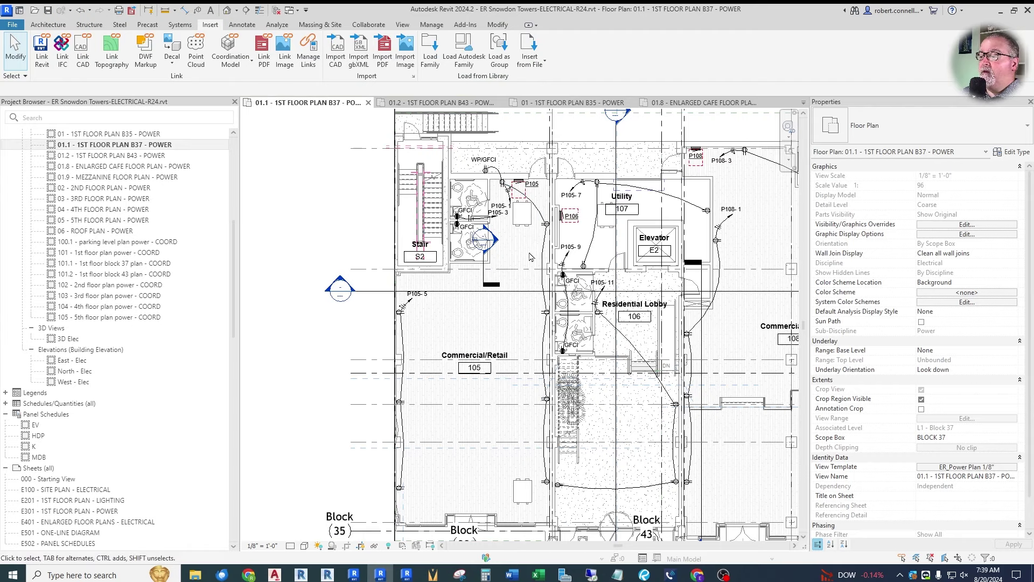
pyautogui.scroll(3, 557, 213)
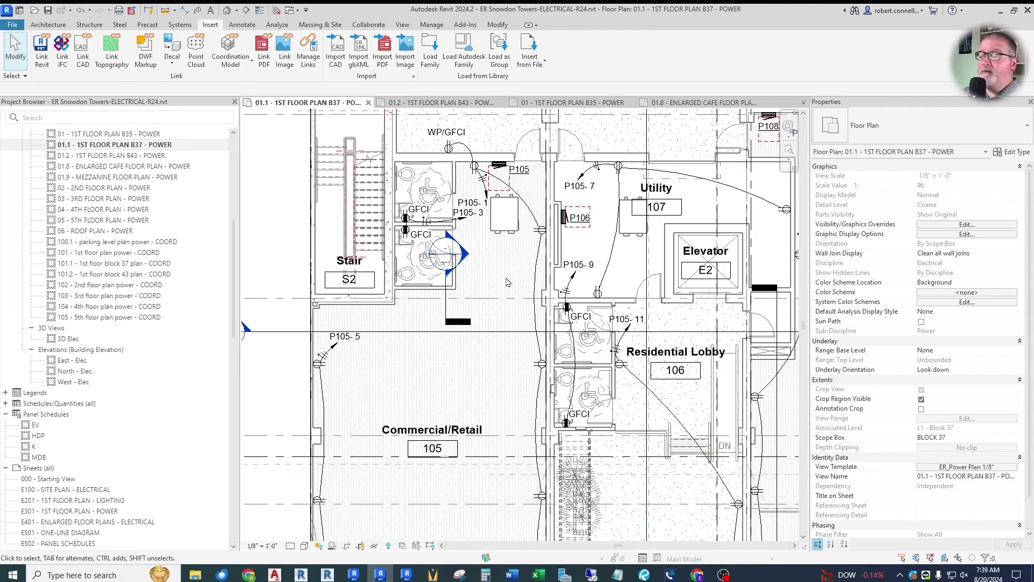
pyautogui.scroll(-2, 500, 249)
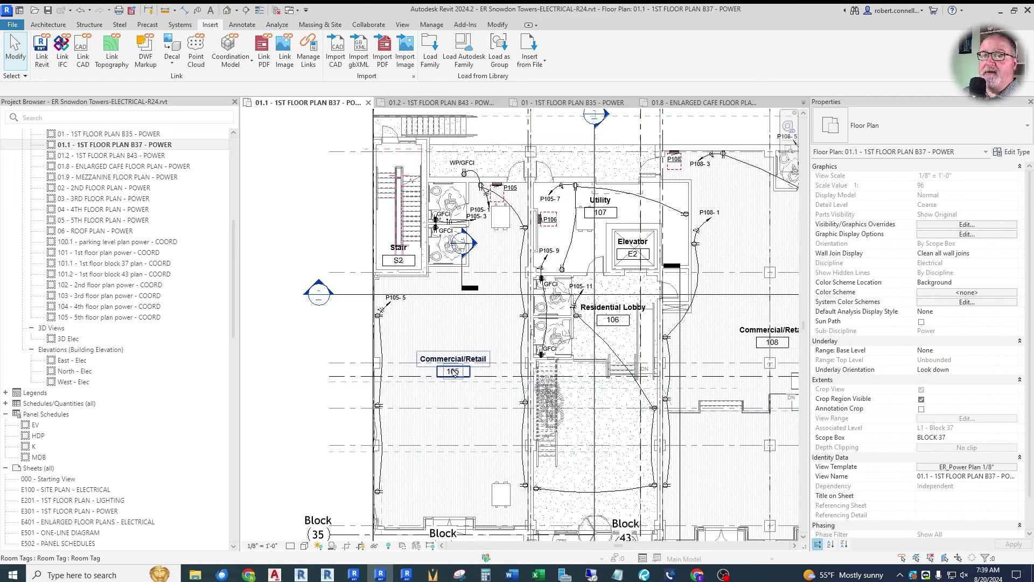
pyautogui.scroll(2, 512, 248)
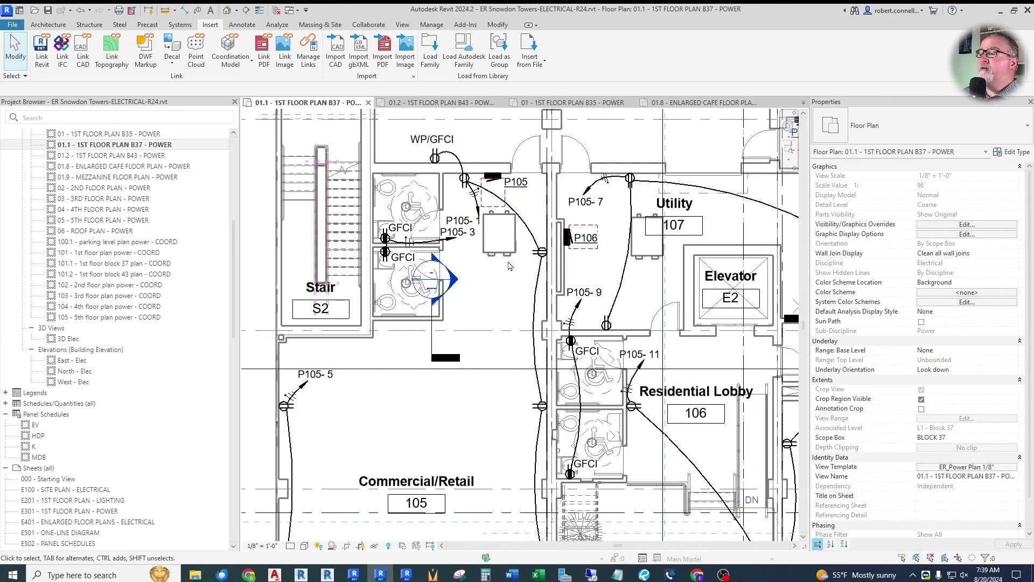
pyautogui.scroll(2, 520, 237)
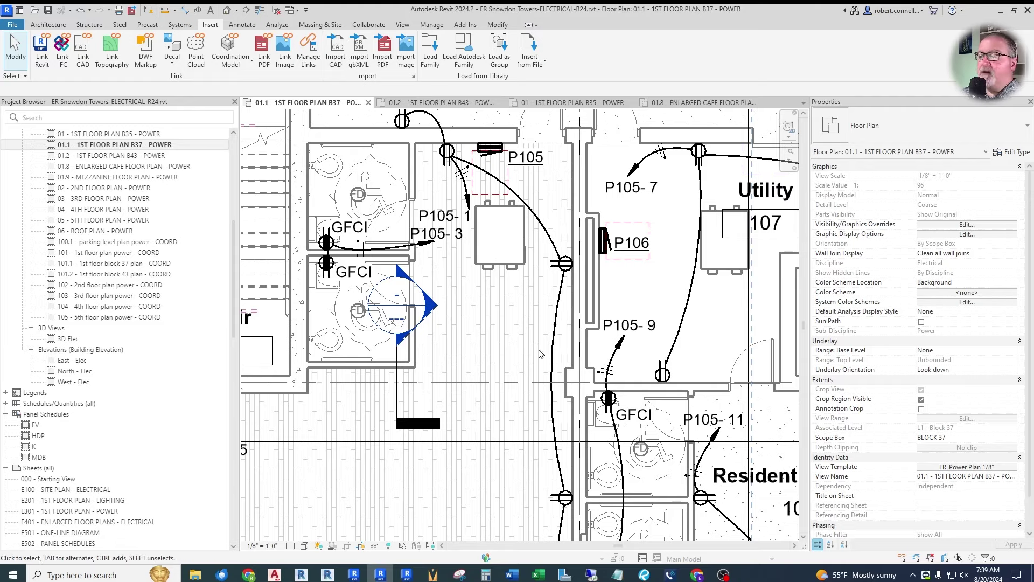
# Step: Switch to Revu and examine the first floor HVAC units in Commercial/Retail 105 and Utility 107 on page 5 of the HVAC drawing set
pyautogui.click(644, 574)
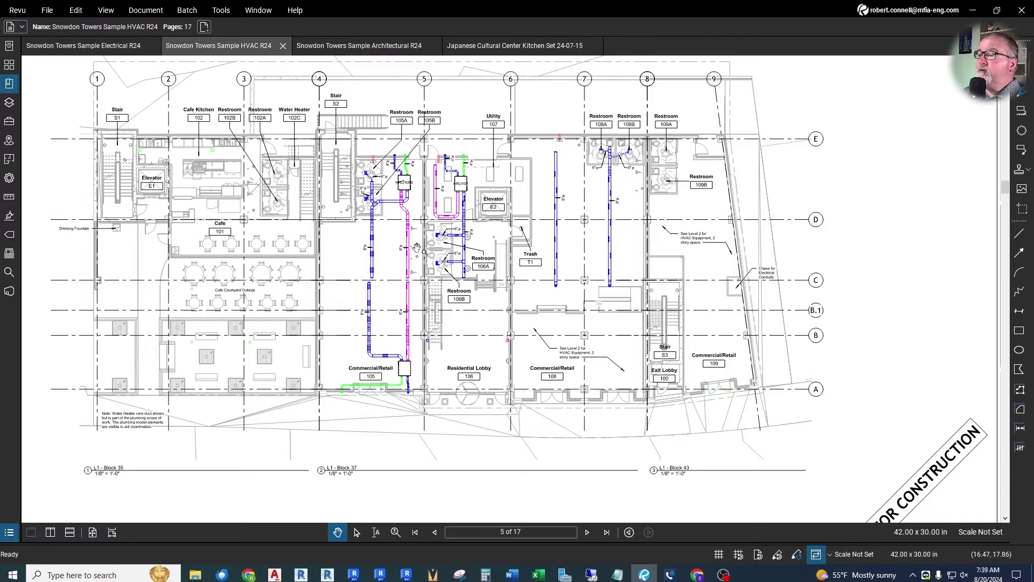
pyautogui.scroll(5, 385, 167)
pyautogui.scroll(-6, 498, 262)
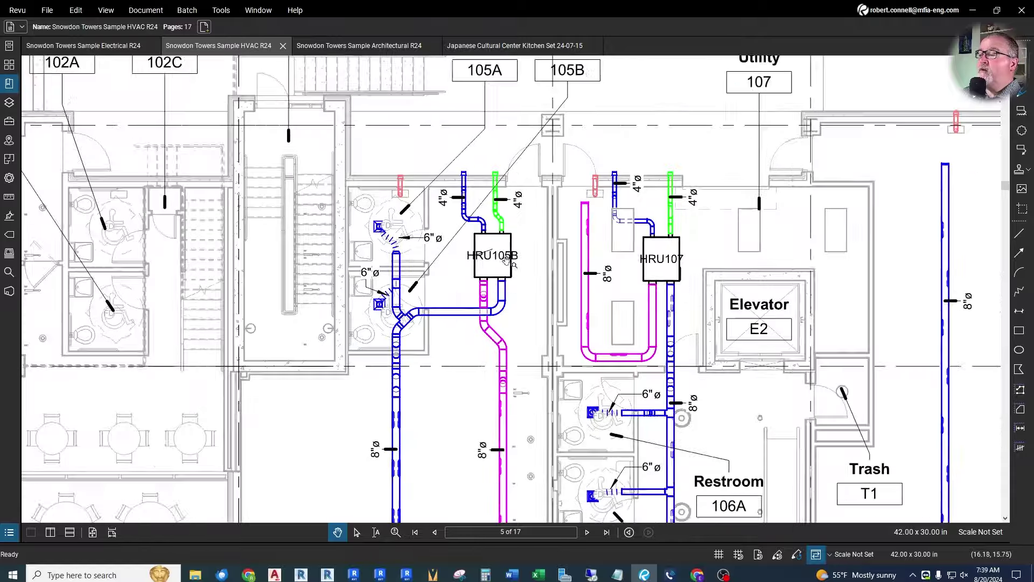
pyautogui.scroll(4, 498, 472)
pyautogui.scroll(1, 498, 472)
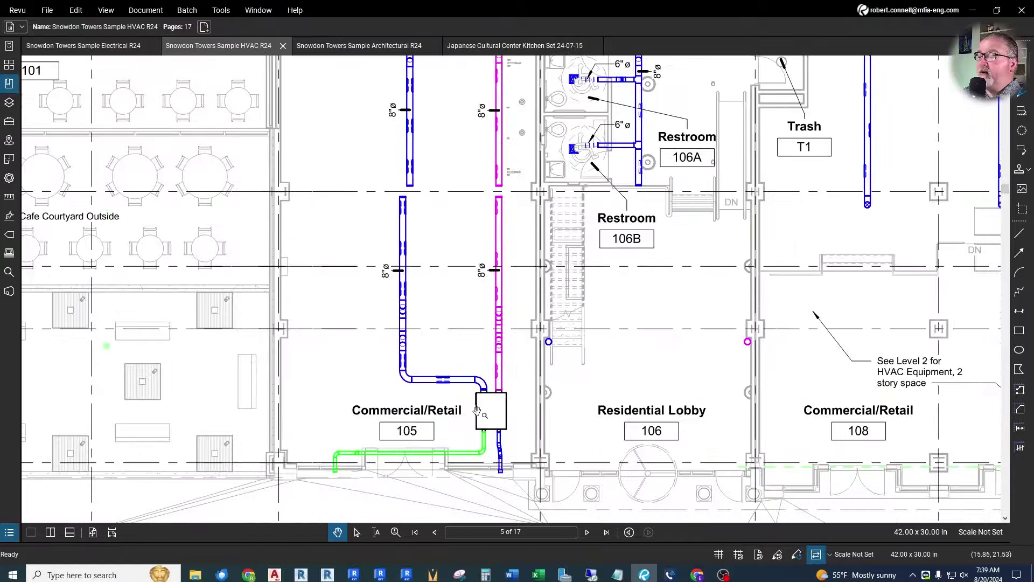
# Step: Switch back to Revit and check the mark of the linked heat recovery unit below panel P105 in Commercial/Retail 105
pyautogui.scroll(-2, 482, 413)
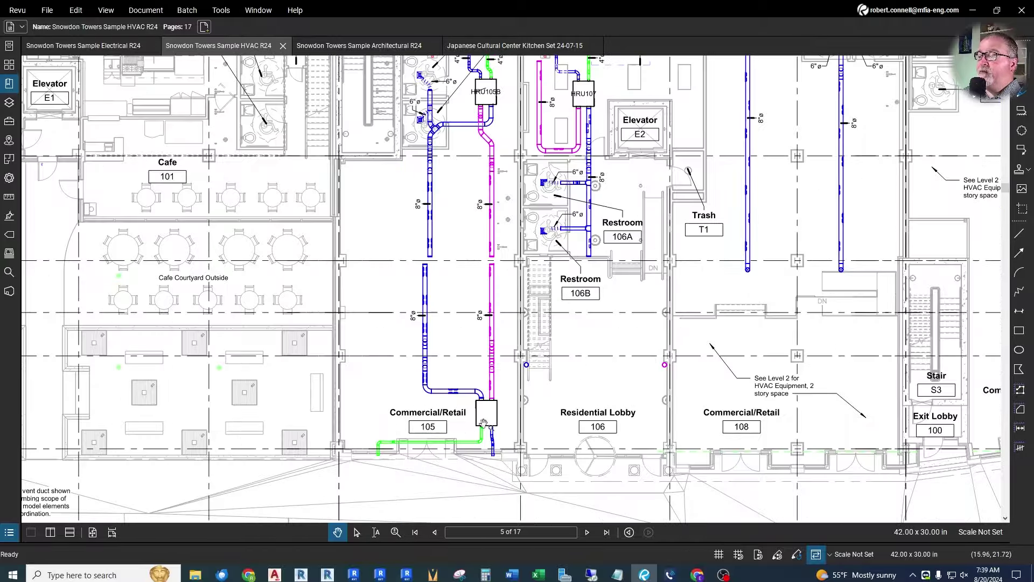
pyautogui.click(380, 575)
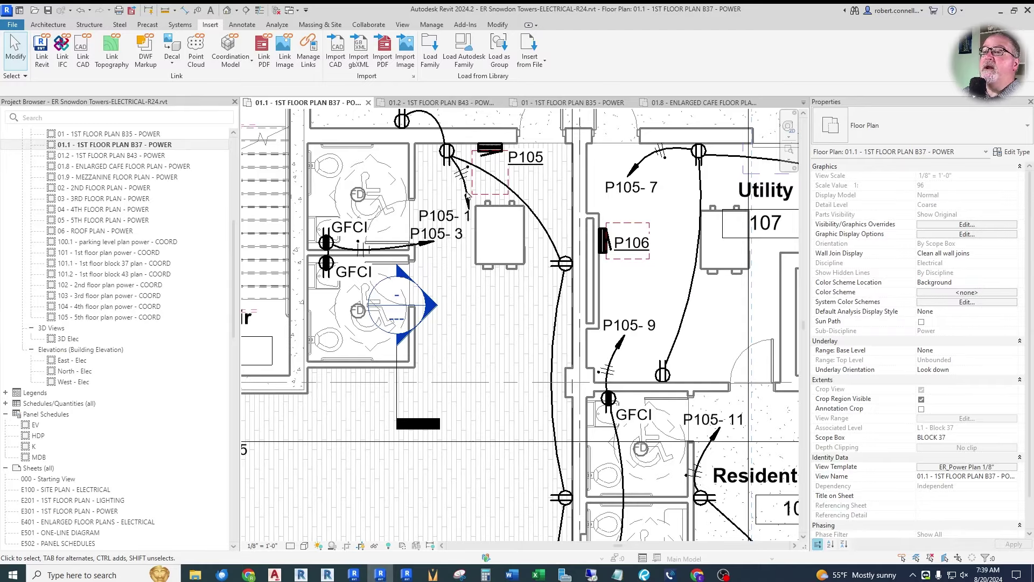
pyautogui.click(497, 211)
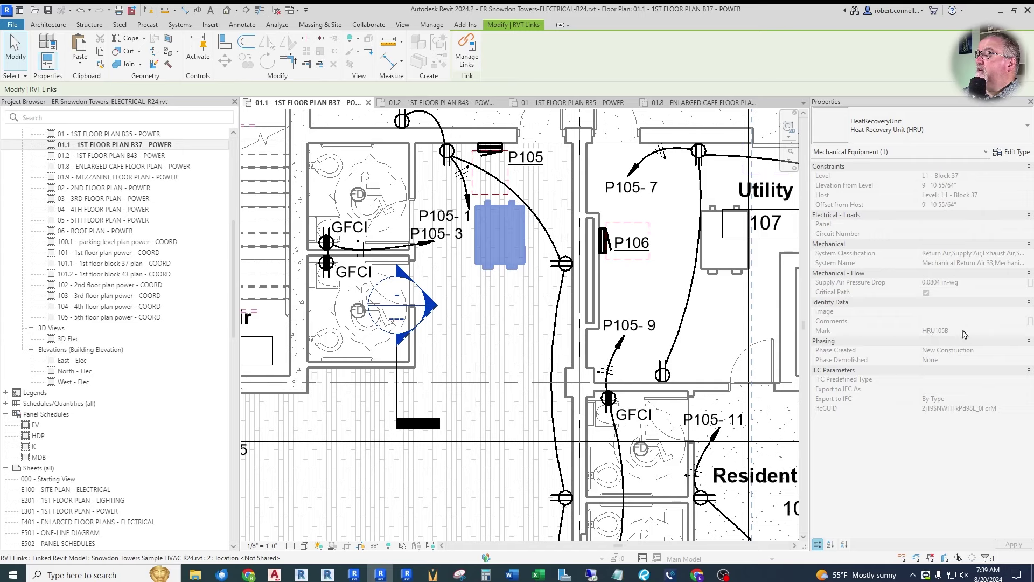
pyautogui.press('Escape')
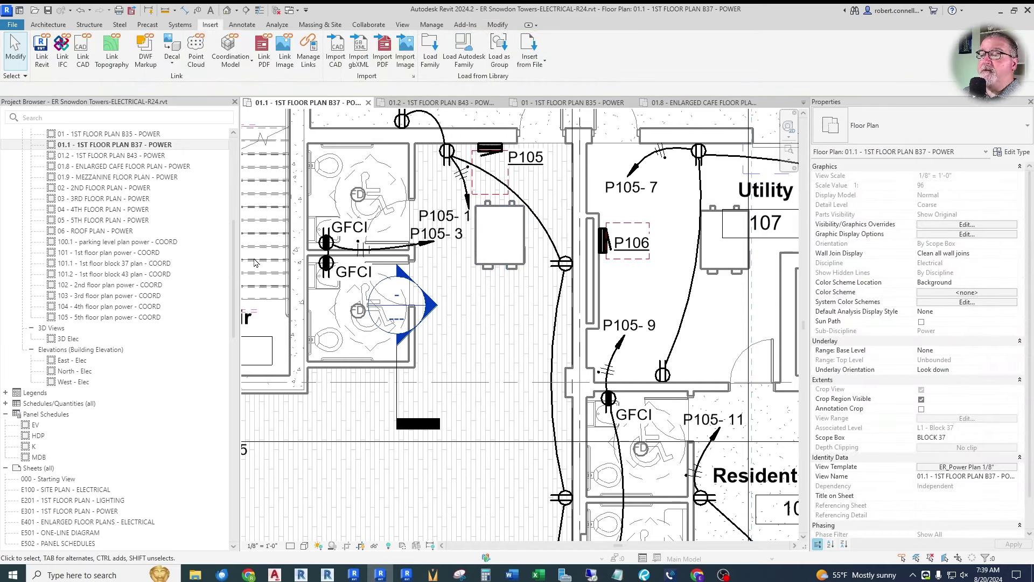
# Step: Place an ER_Motor Connection of type ELEV-1 at the upper edge of the heat recovery unit below panel P105
pyautogui.moveTo(234, 253); pyautogui.dragTo(233, 430)
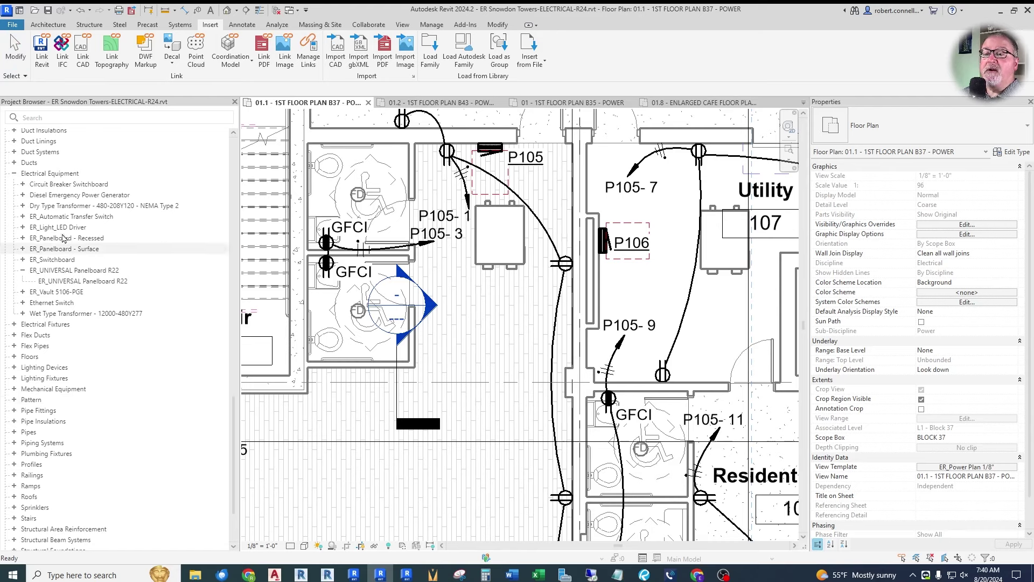
pyautogui.click(13, 174)
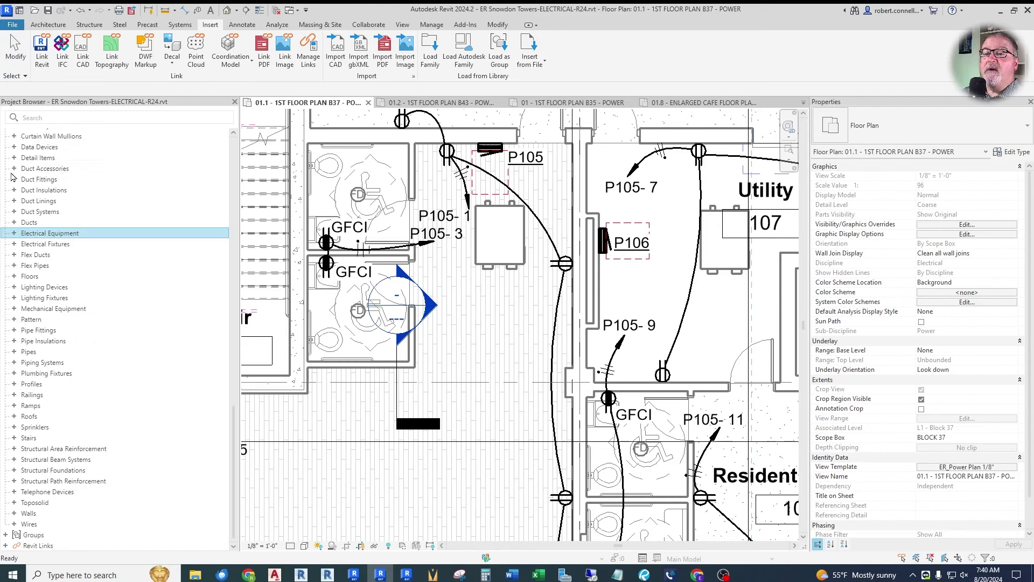
pyautogui.click(14, 244)
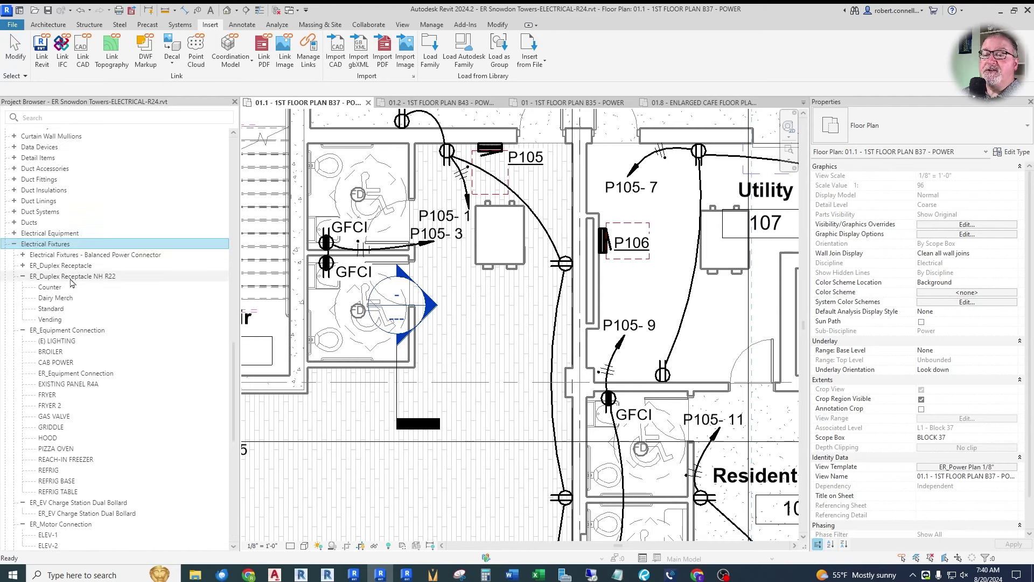
pyautogui.scroll(-5, 81, 313)
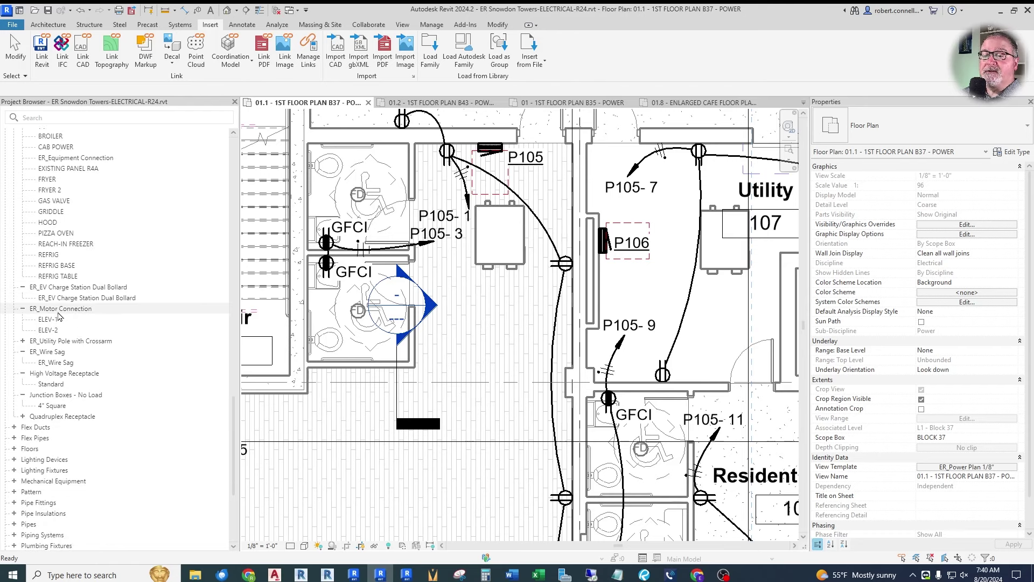
pyautogui.moveTo(40, 322); pyautogui.dragTo(428, 335)
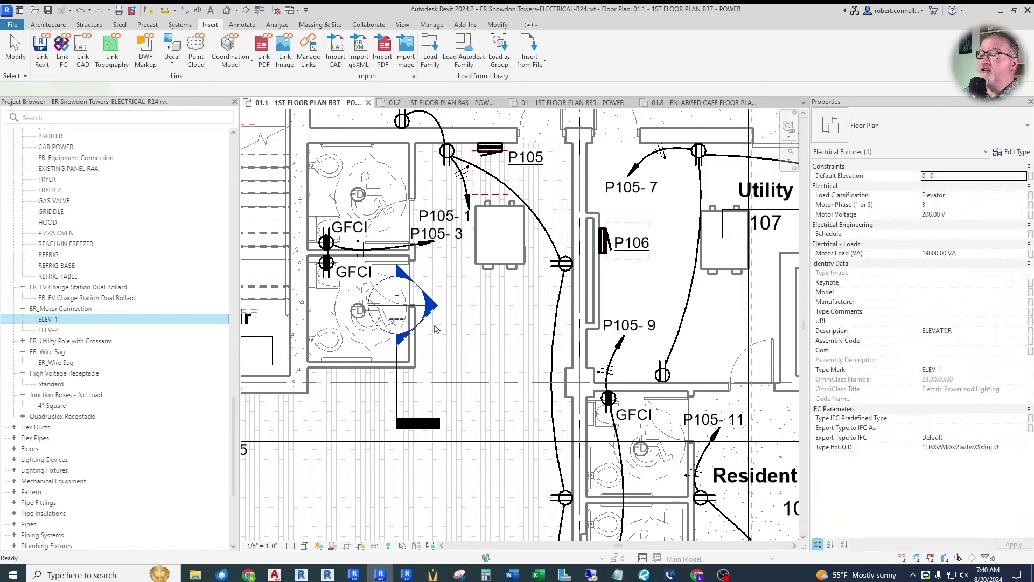
pyautogui.scroll(2, 505, 255)
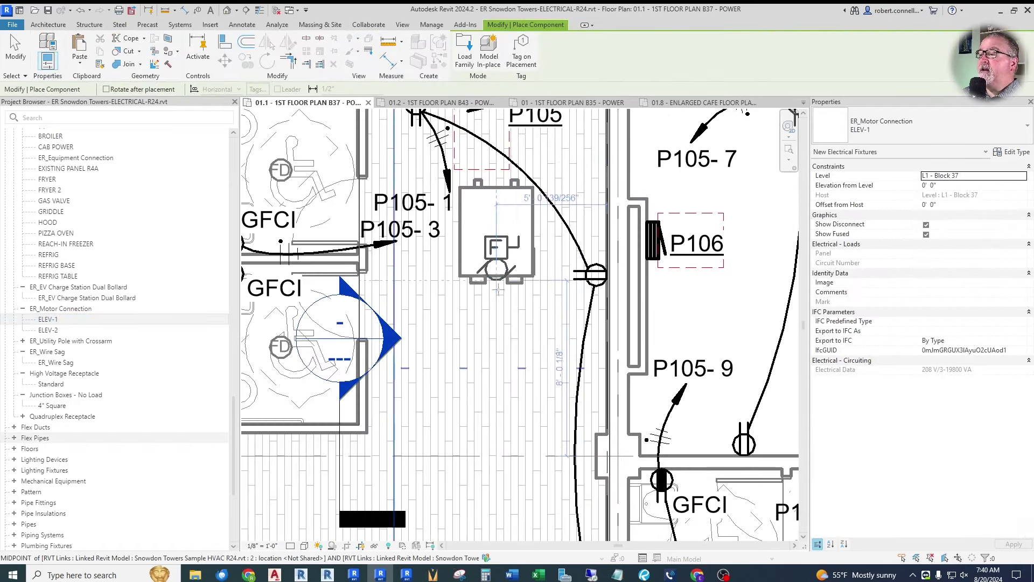
pyautogui.scroll(2, 493, 258)
pyautogui.scroll(-2, 485, 232)
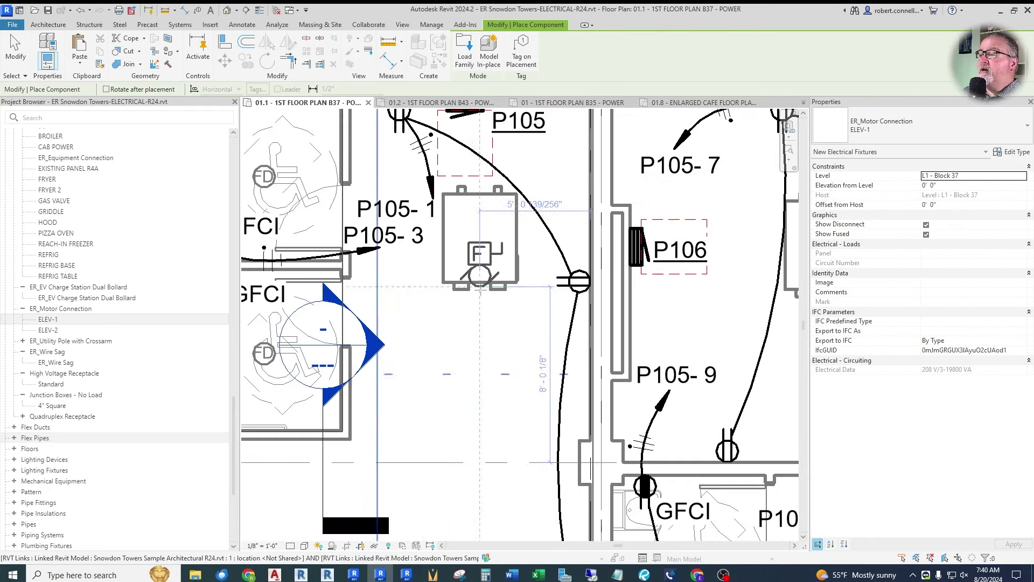
pyautogui.scroll(2, 473, 218)
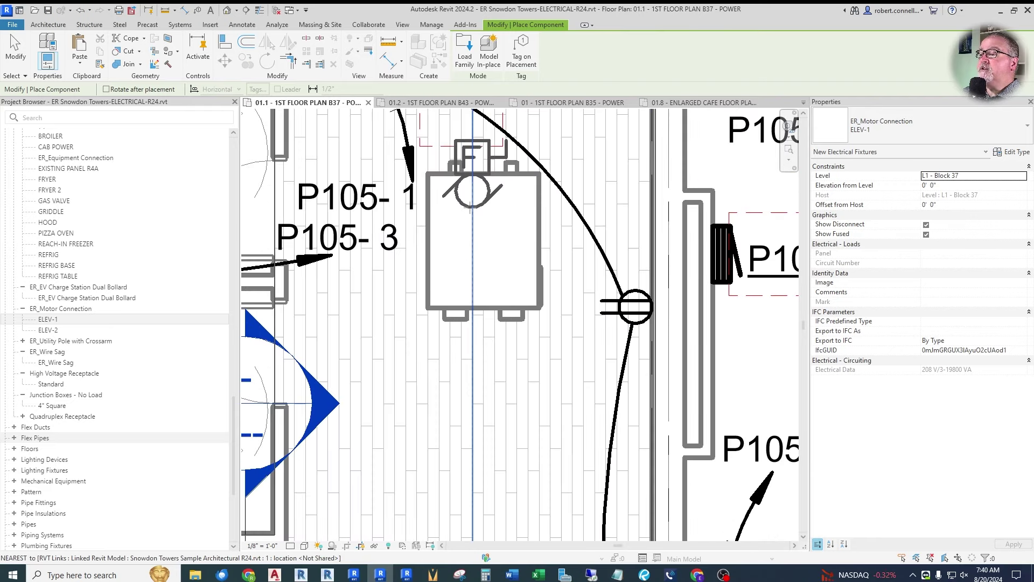
pyautogui.click(471, 207)
pyautogui.press('Escape')
pyautogui.press('Escape')
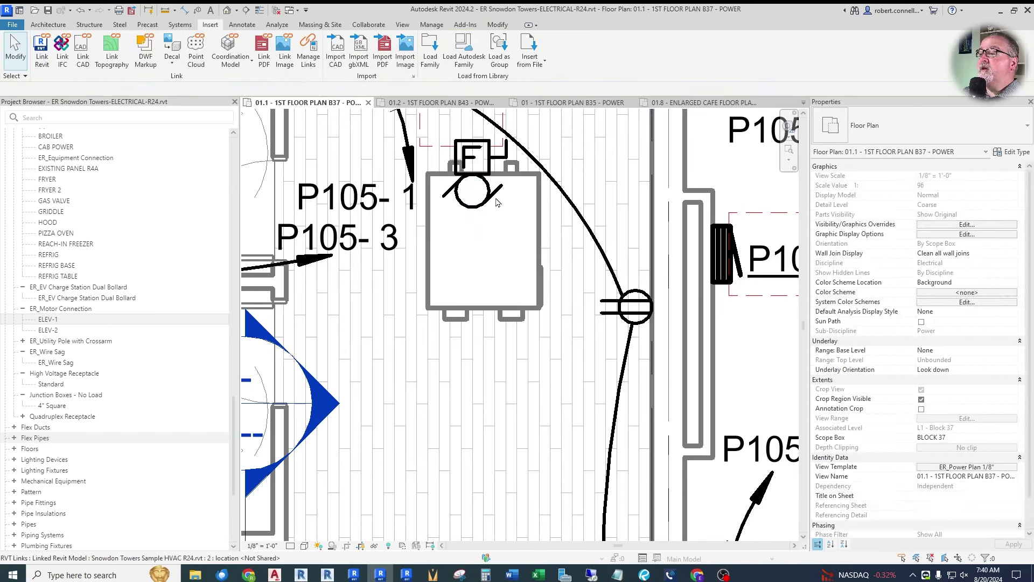
# Step: Duplicate the placed motor connection's type under the name HRU-105B
pyautogui.click(493, 200)
pyautogui.click(1018, 156)
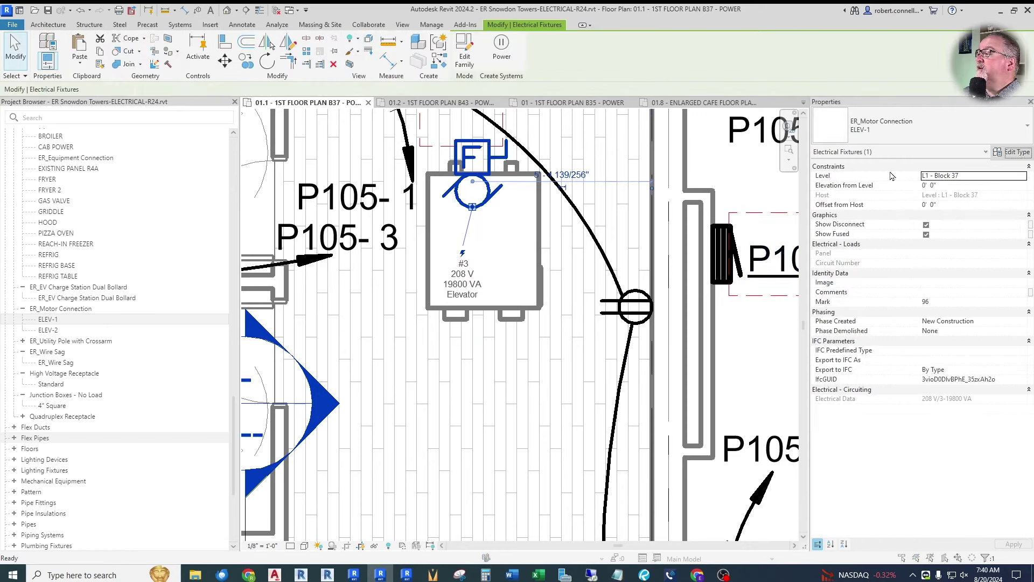
pyautogui.click(645, 164)
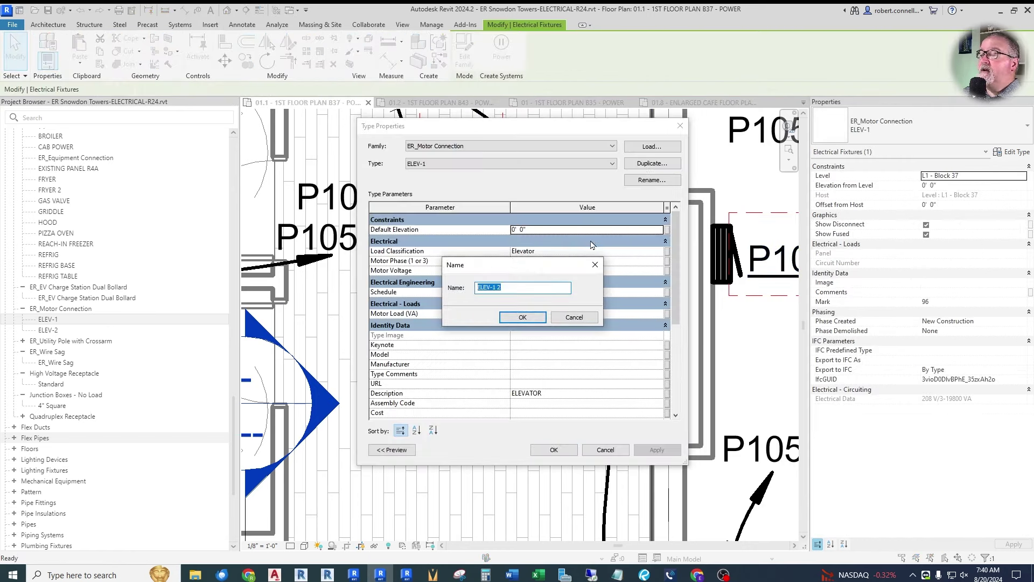
pyautogui.write('HRU-105B')
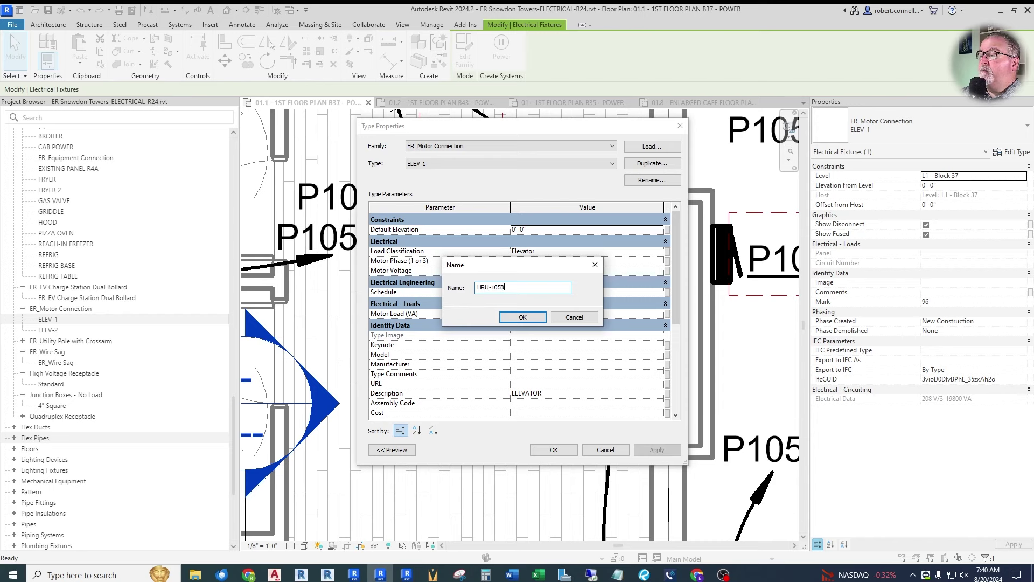
pyautogui.press('Return')
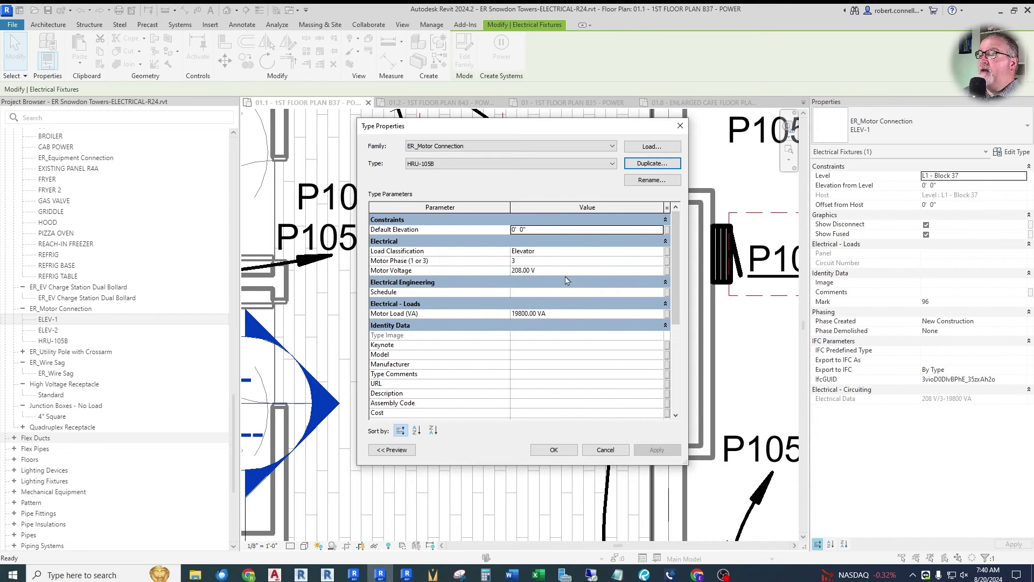
# Step: Set the load classification of the HRU-105B motor connection type to HVAC
pyautogui.click(534, 252)
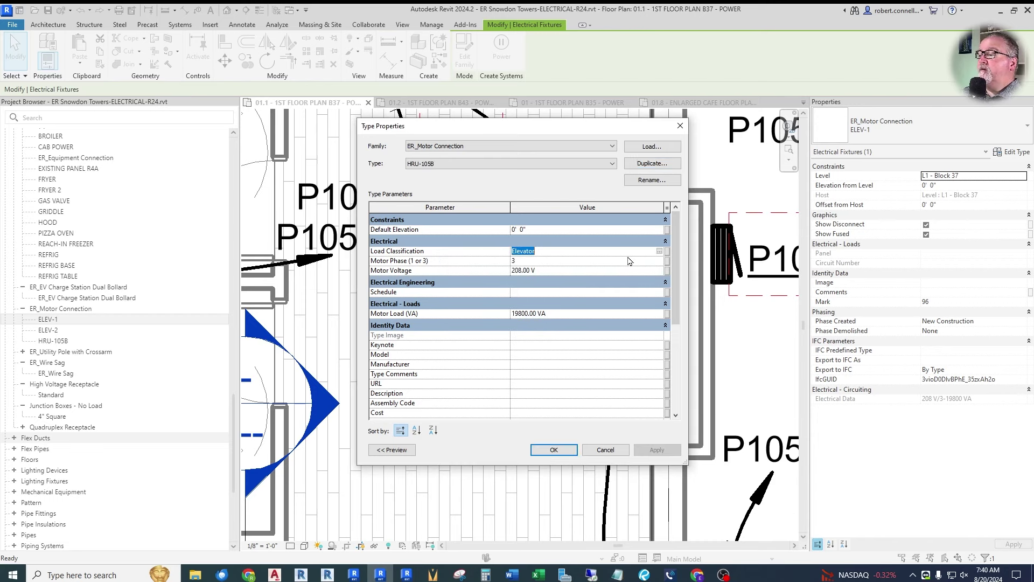
pyautogui.click(651, 250)
pyautogui.scroll(-2, 435, 290)
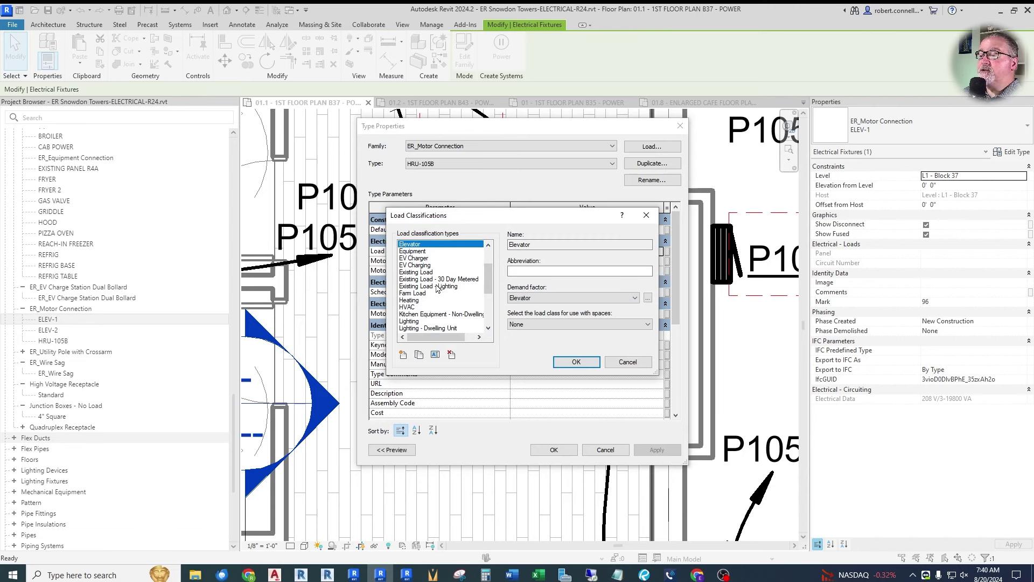
pyautogui.click(414, 308)
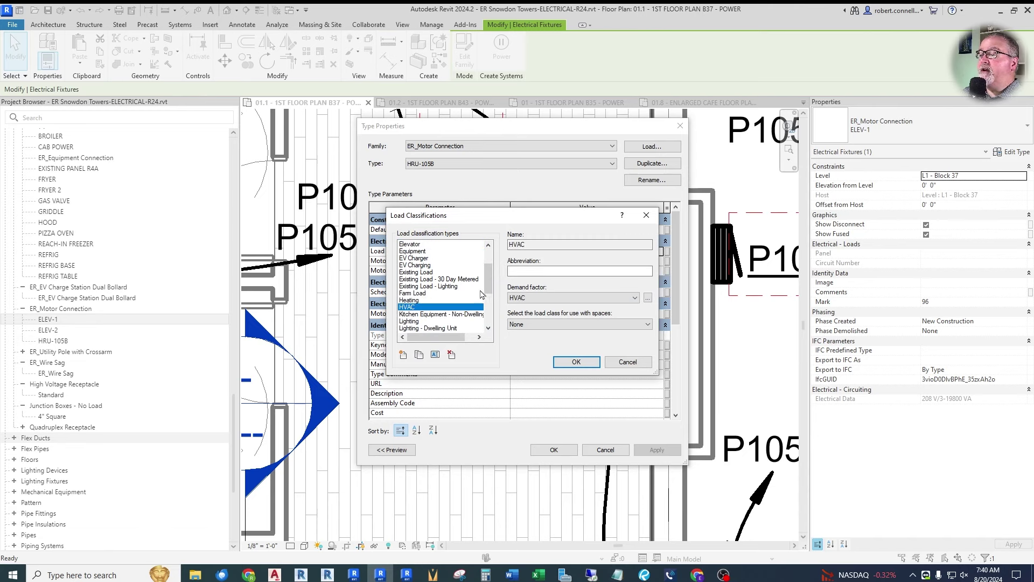
pyautogui.click(567, 364)
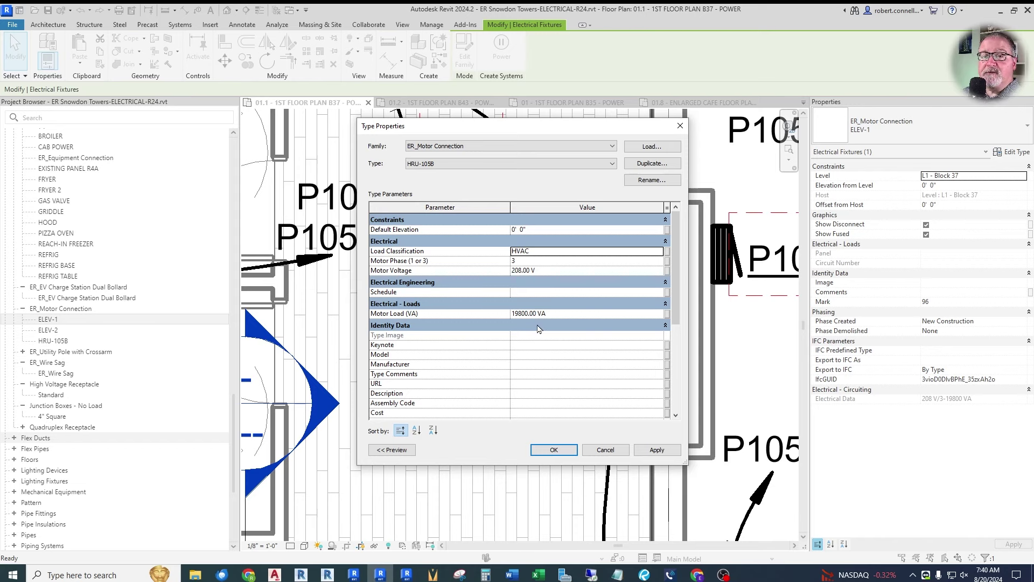
# Step: Set the type mark of the HRU-105B motor connection type to HRU-105B and apply the type changes
pyautogui.scroll(-3, 543, 304)
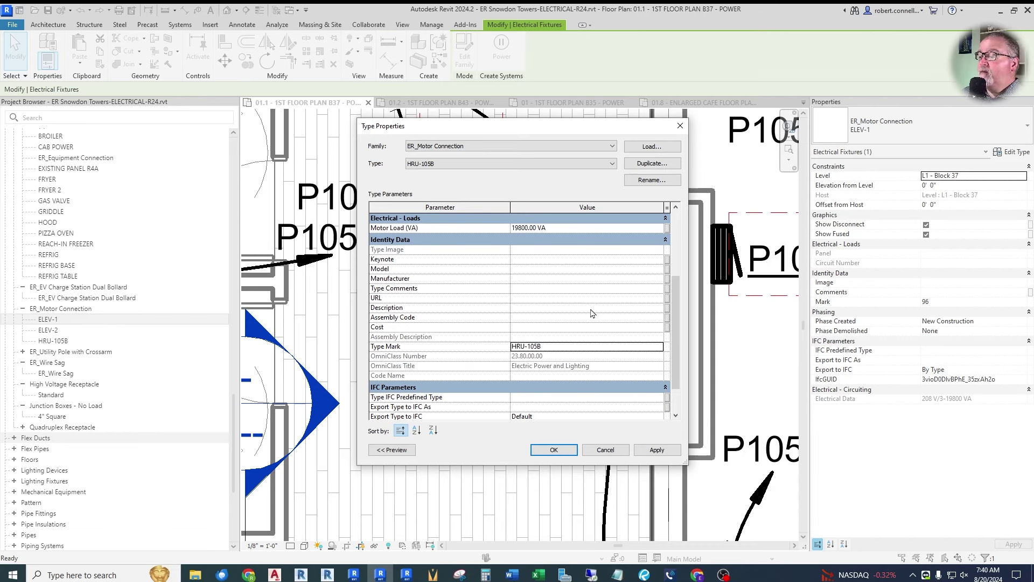
pyautogui.scroll(1, 549, 339)
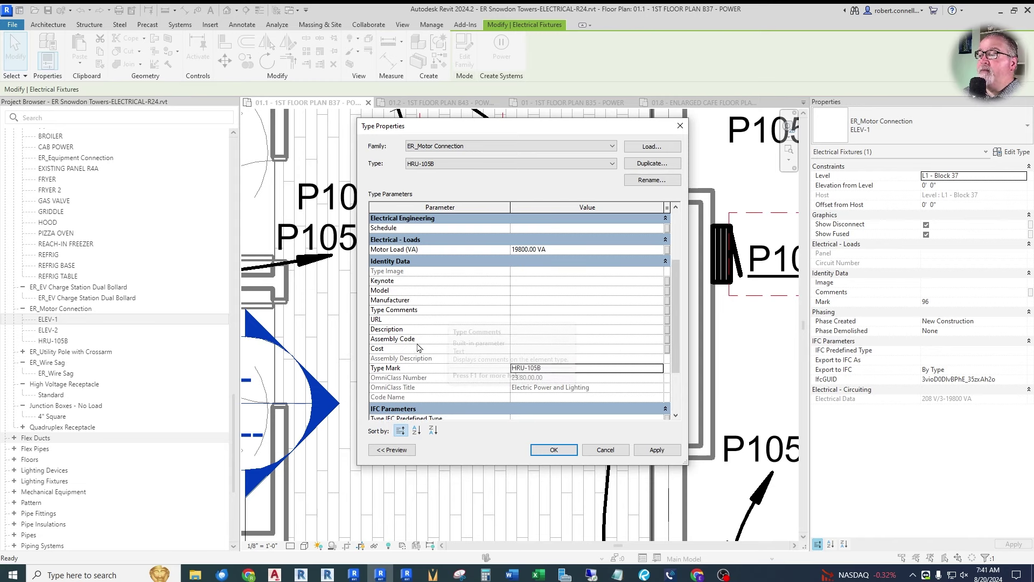
pyautogui.click(619, 311)
pyautogui.click(659, 311)
pyautogui.click(521, 320)
pyautogui.click(549, 448)
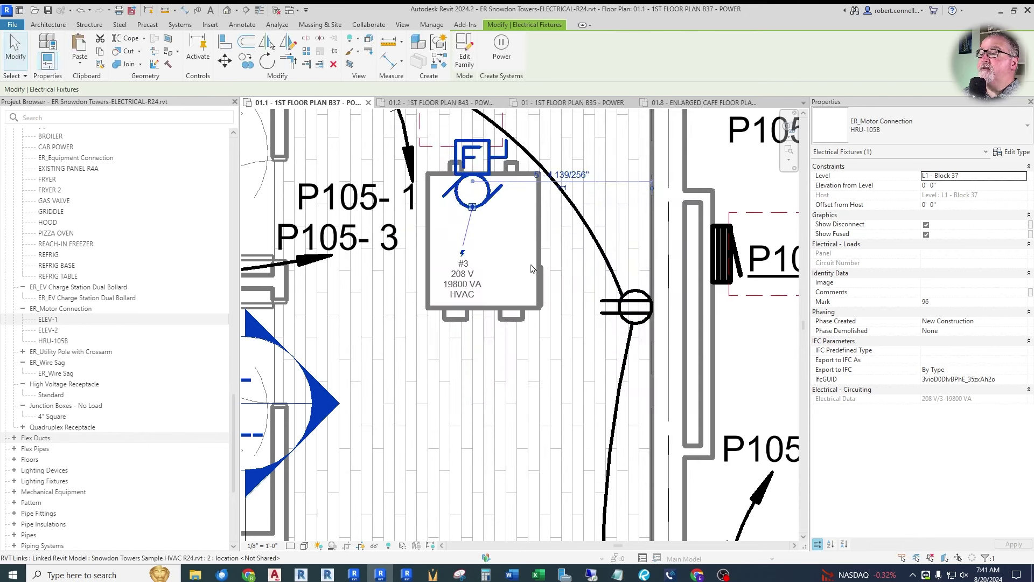
# Step: Turn off Show Fused for the HRU-105B motor connection
pyautogui.press('Escape')
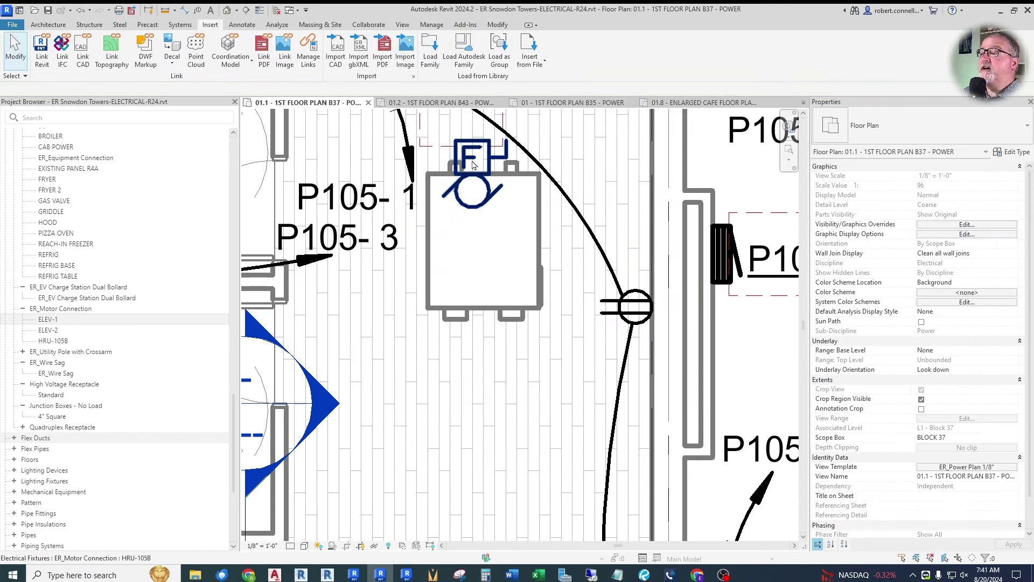
pyautogui.click(472, 161)
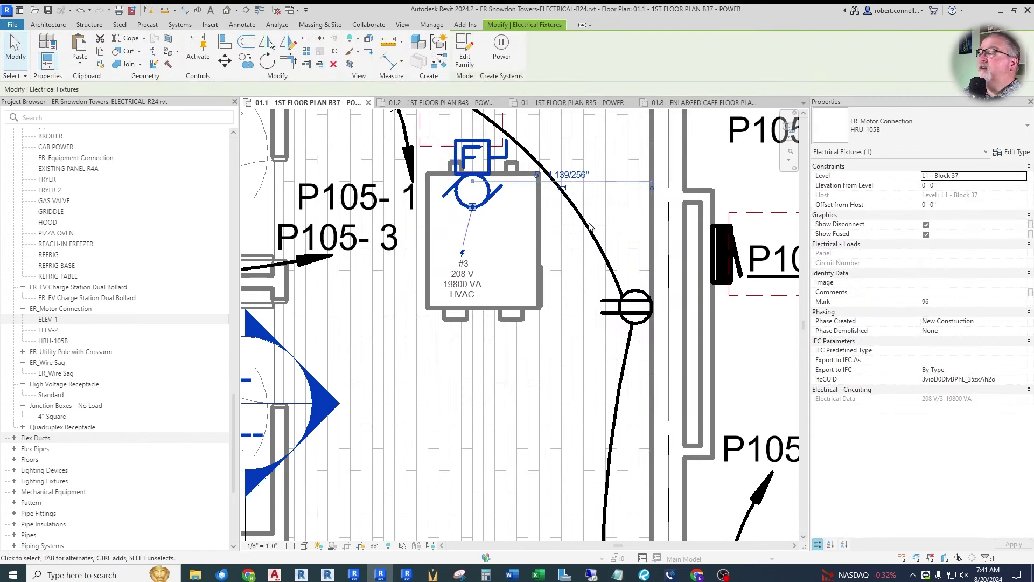
pyautogui.click(926, 235)
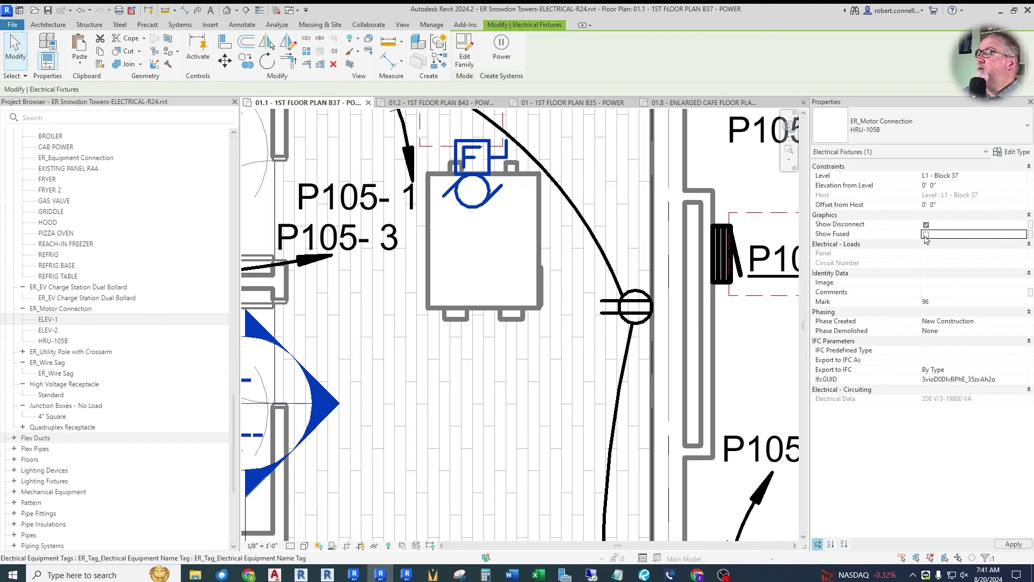
pyautogui.press('Escape')
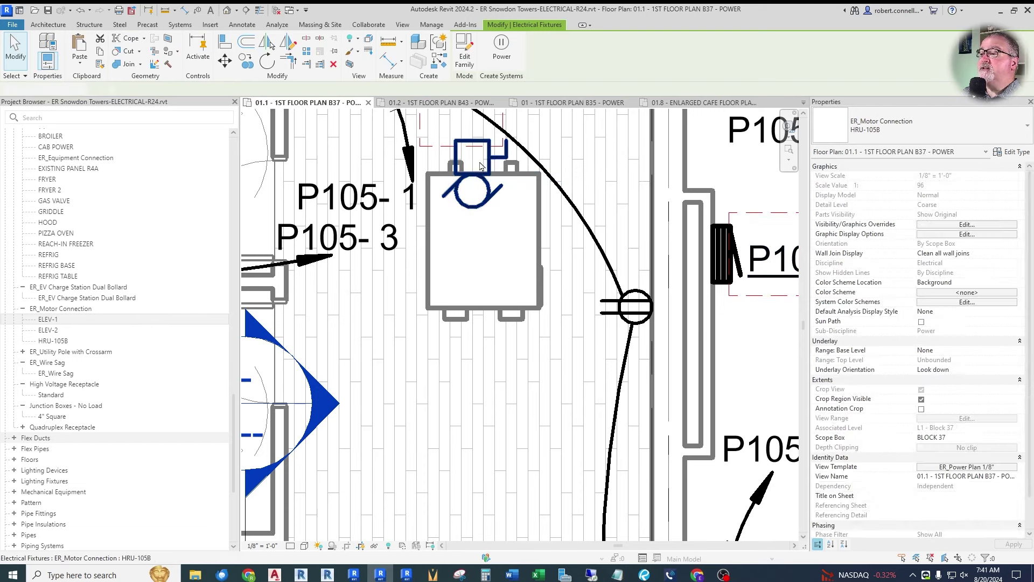
# Step: Review the HVAC units on the first floor power plan, and switch to Revu to open schedules sheet M002, page 3 of the HVAC set
pyautogui.scroll(-2, 483, 229)
pyautogui.scroll(-2, 483, 230)
pyautogui.scroll(1, 484, 220)
pyautogui.scroll(-2, 487, 213)
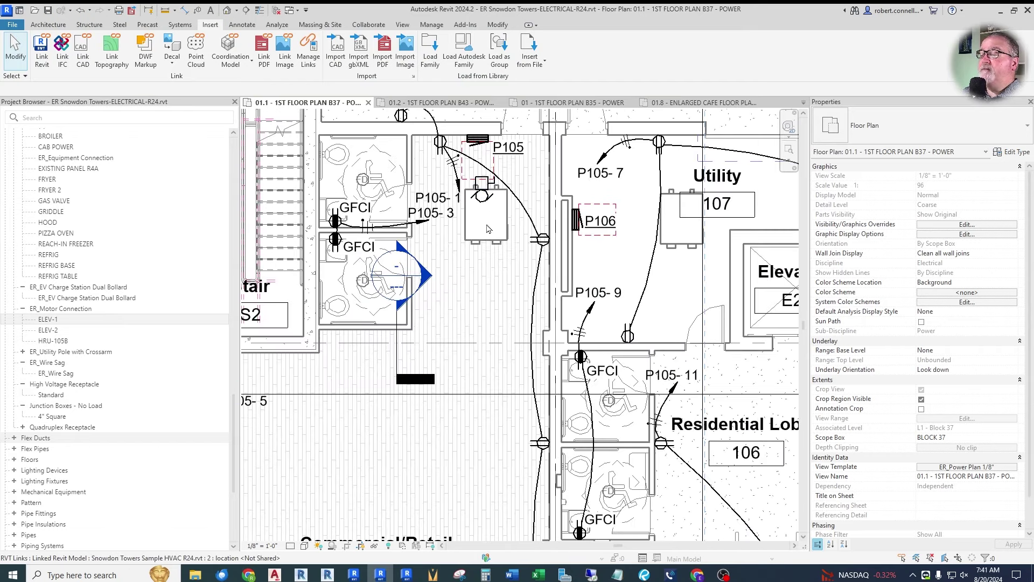
pyautogui.scroll(-2, 488, 216)
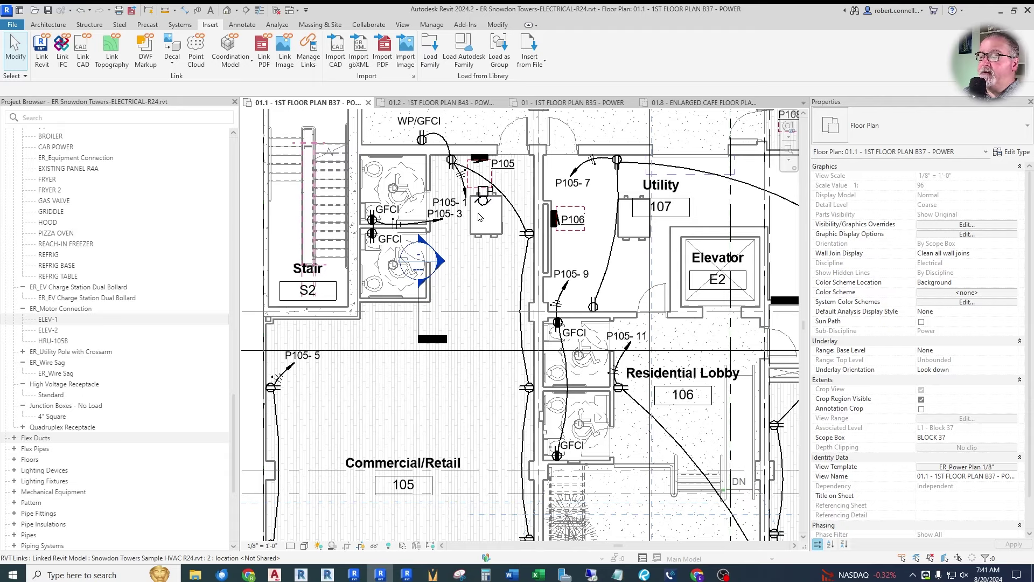
pyautogui.scroll(-3, 482, 215)
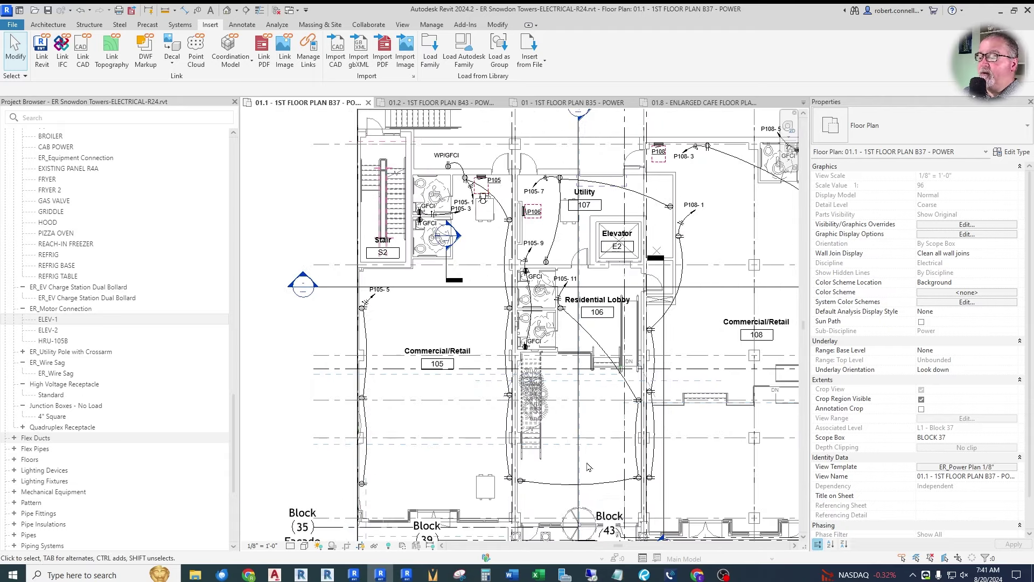
pyautogui.click(644, 575)
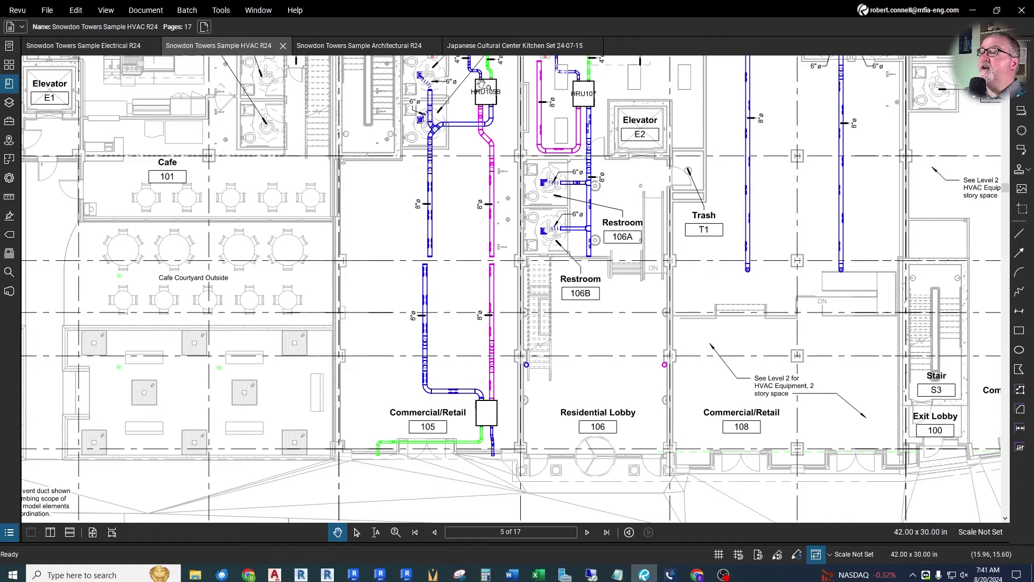
pyautogui.scroll(1, 485, 336)
pyautogui.scroll(-5, 485, 336)
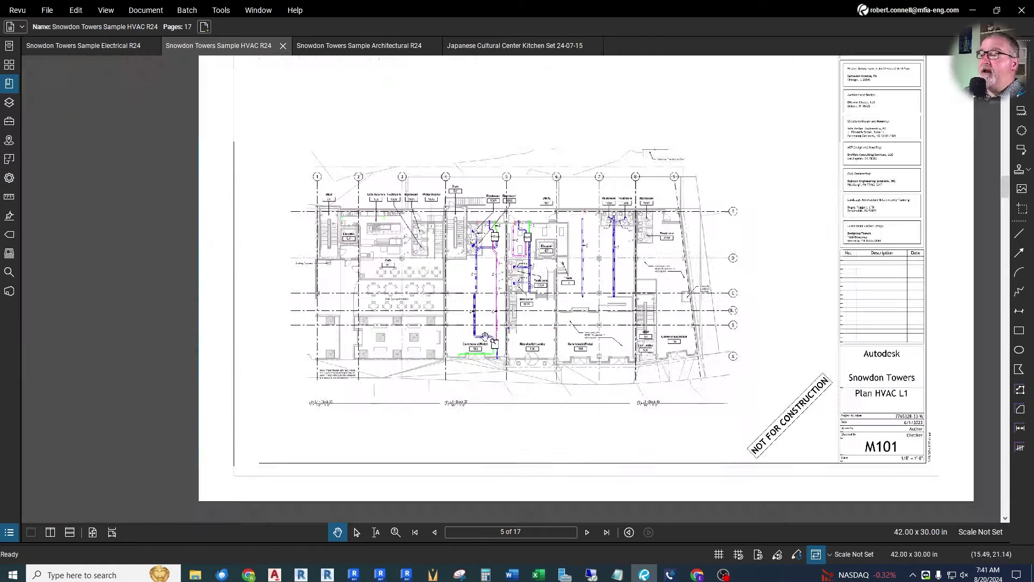
pyautogui.click(435, 532)
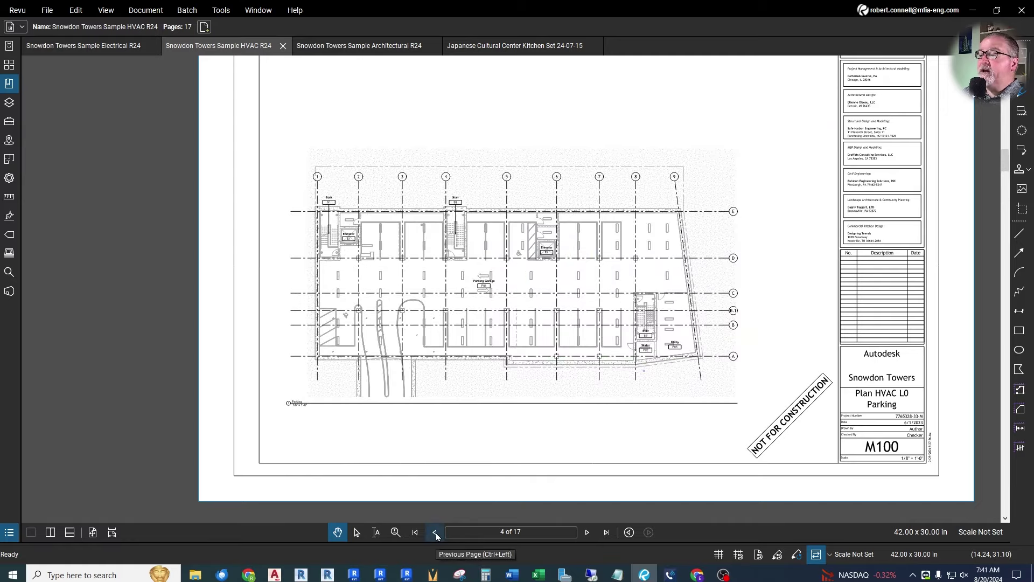
pyautogui.click(435, 532)
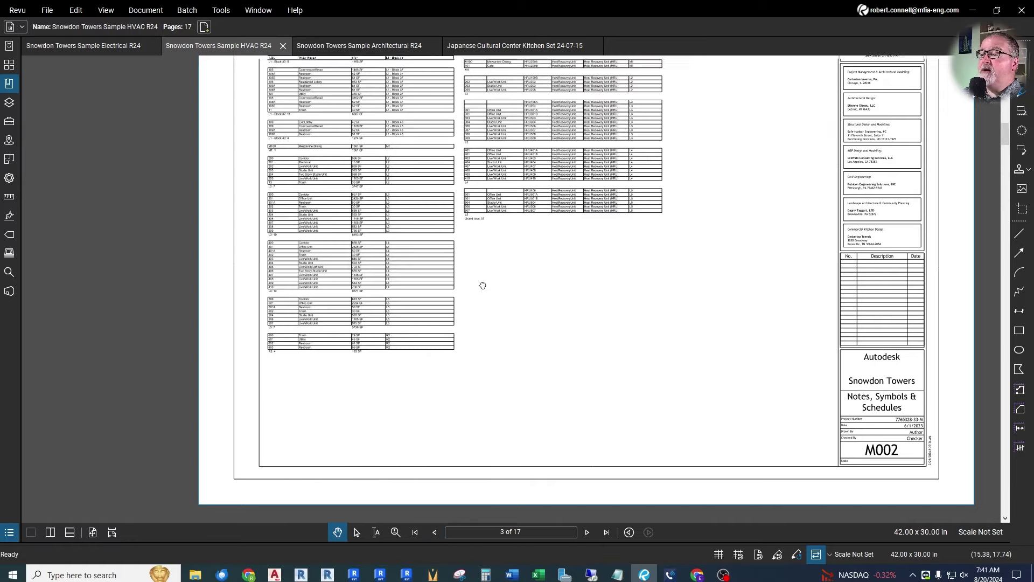
# Step: Read the Space Schedule and Heat Recovery Unit Summary on sheet M002 for data on the heat recovery units
pyautogui.moveTo(483, 284); pyautogui.dragTo(492, 400)
pyautogui.scroll(3, 462, 271)
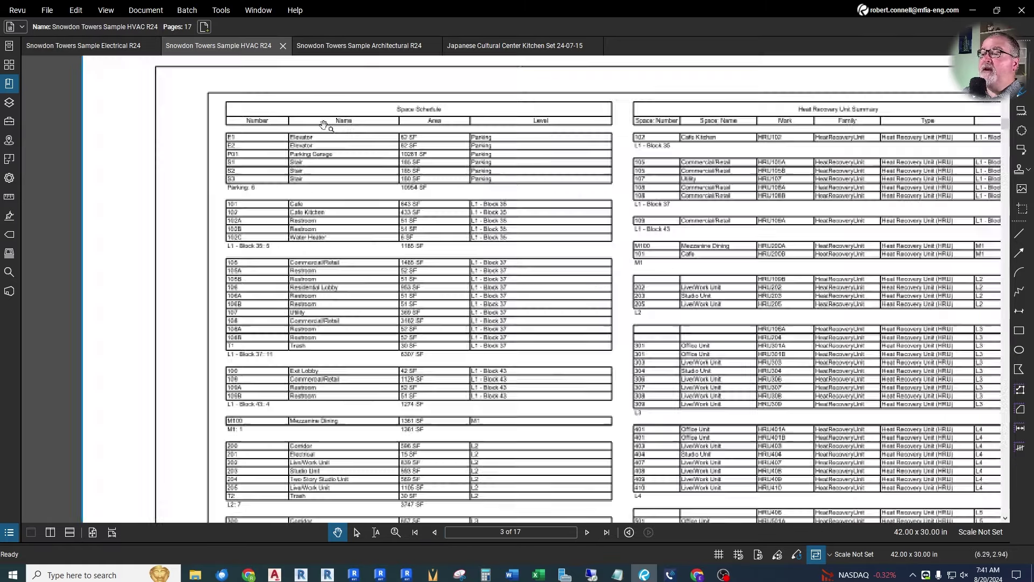
pyautogui.scroll(-1, 281, 135)
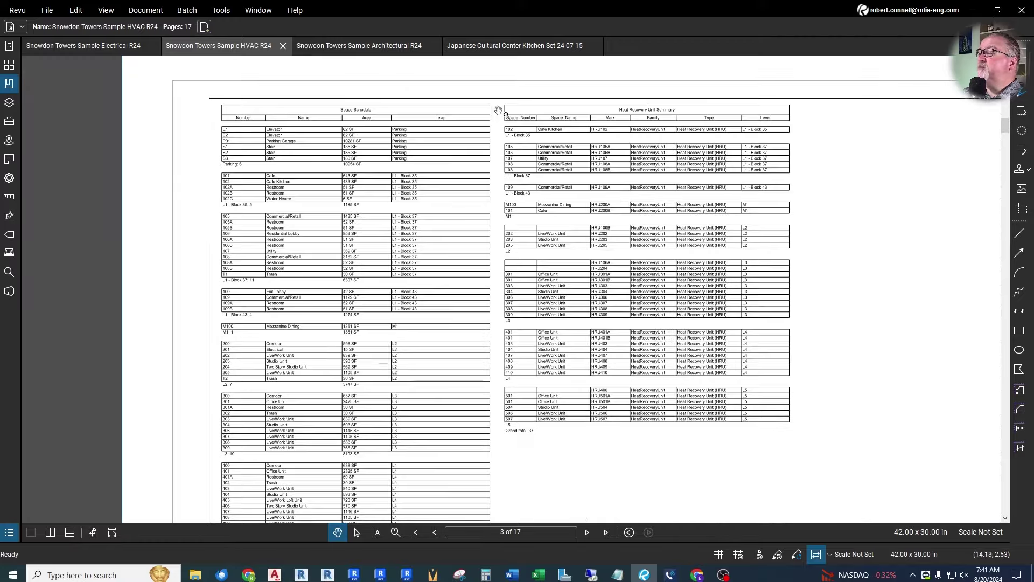
pyautogui.scroll(-1, 614, 120)
pyautogui.scroll(-2, 589, 199)
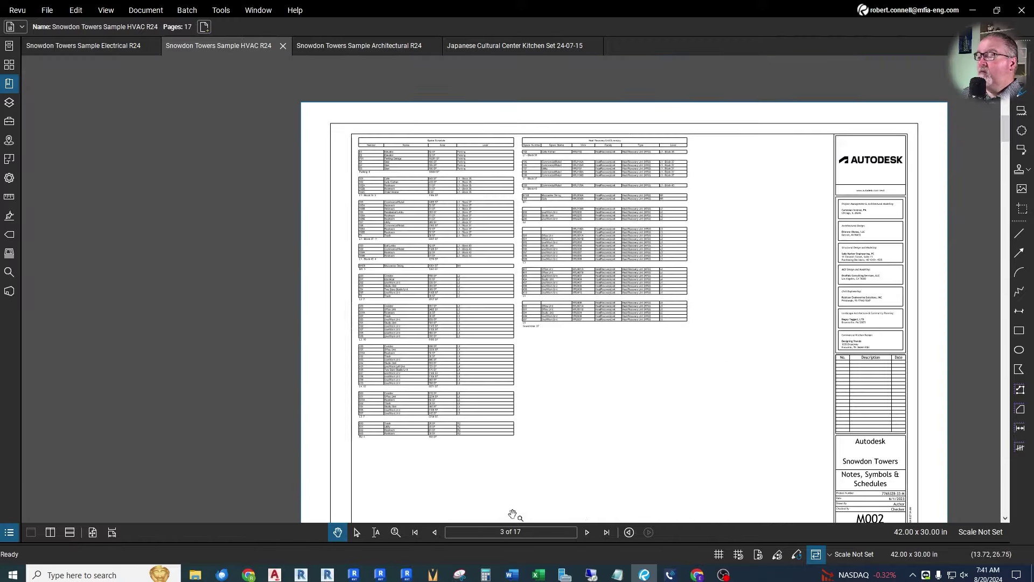
# Step: Page through the HVAC set from the cover sheet to the last sheet, M206, checking for further equipment information
pyautogui.click(437, 532)
pyautogui.click(437, 532)
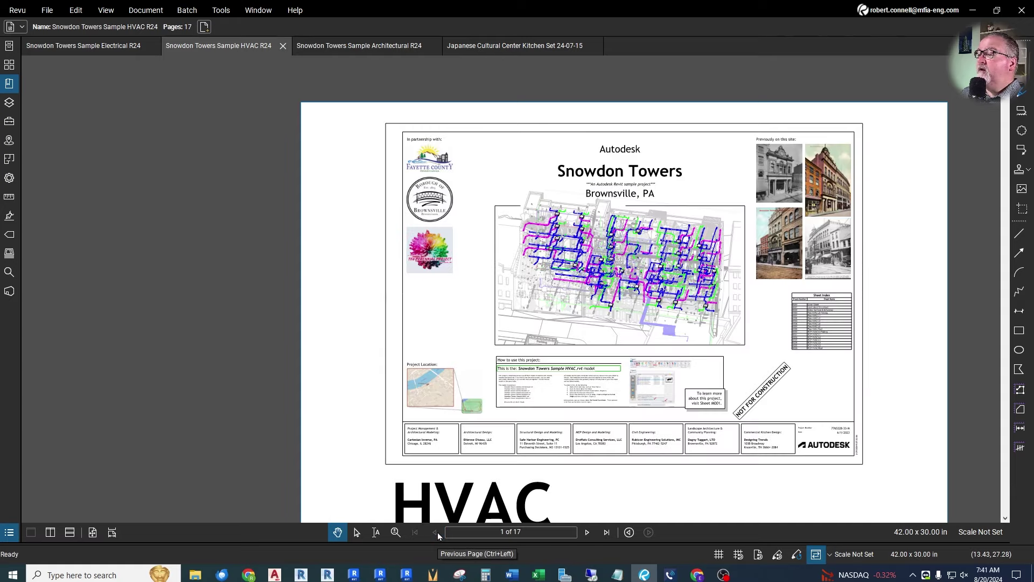
pyautogui.click(585, 536)
pyautogui.click(586, 532)
pyautogui.click(586, 532)
pyautogui.click(586, 532)
pyautogui.click(586, 532)
pyautogui.click(586, 532)
pyautogui.click(584, 536)
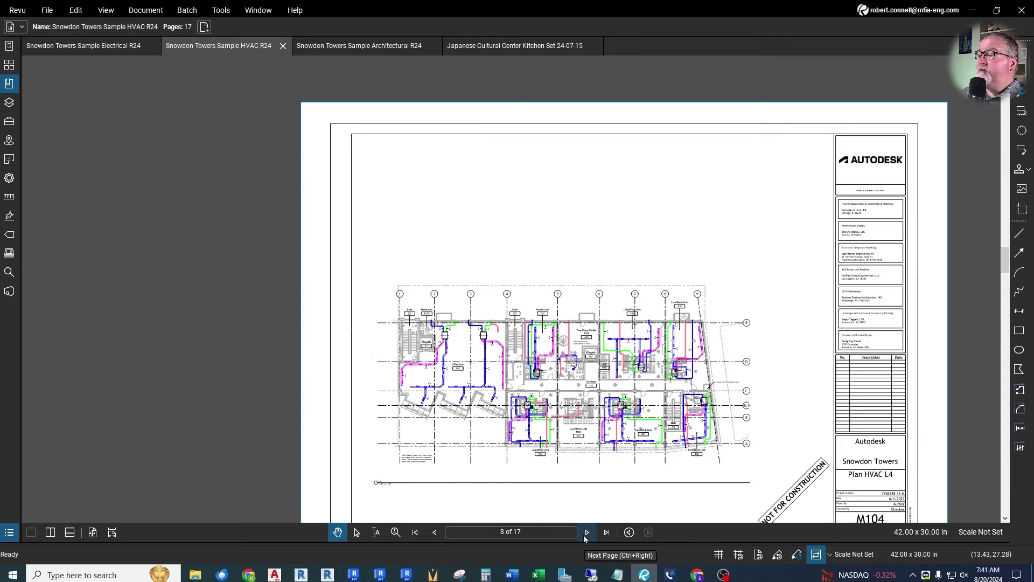
pyautogui.click(585, 537)
pyautogui.click(585, 536)
pyautogui.click(586, 533)
pyautogui.click(586, 533)
pyautogui.click(586, 533)
pyautogui.click(585, 535)
pyautogui.click(585, 535)
pyautogui.click(585, 535)
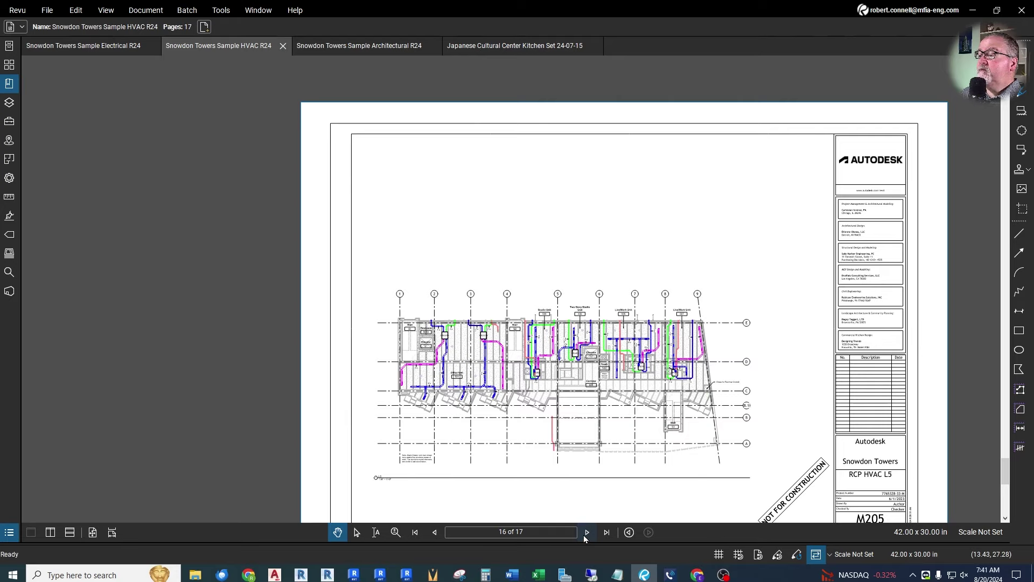
pyautogui.click(585, 533)
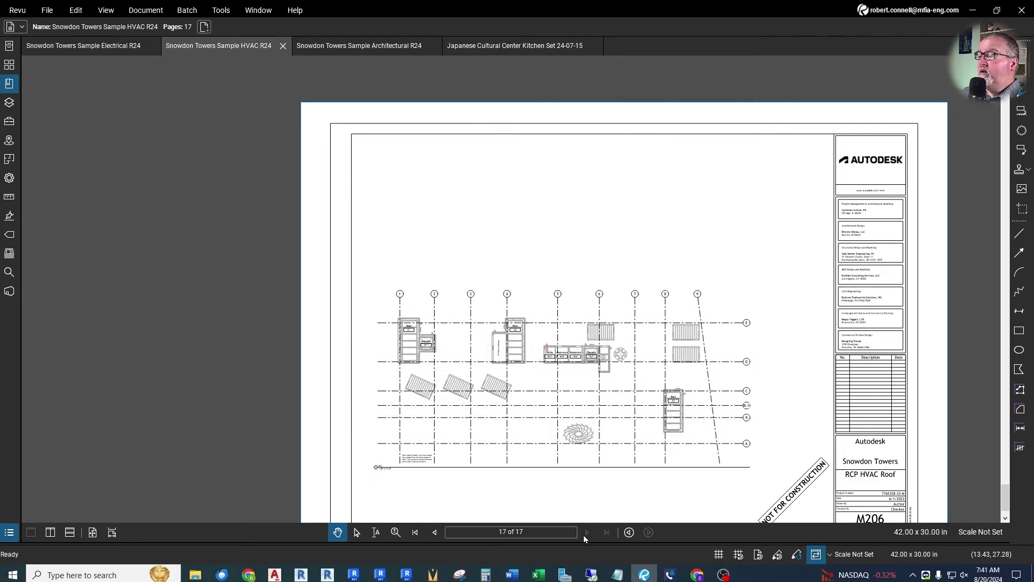
pyautogui.scroll(5, 560, 409)
pyautogui.scroll(-6, 494, 258)
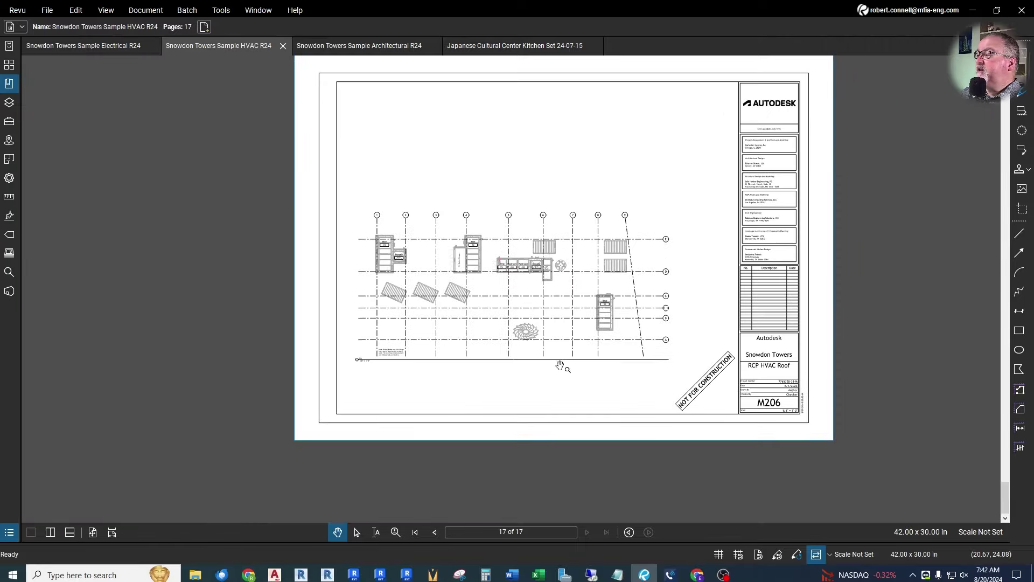
# Step: Examine the heat recovery units on the level 5 reflected ceiling plan, sheet M205
pyautogui.click(440, 532)
pyautogui.scroll(6, 364, 256)
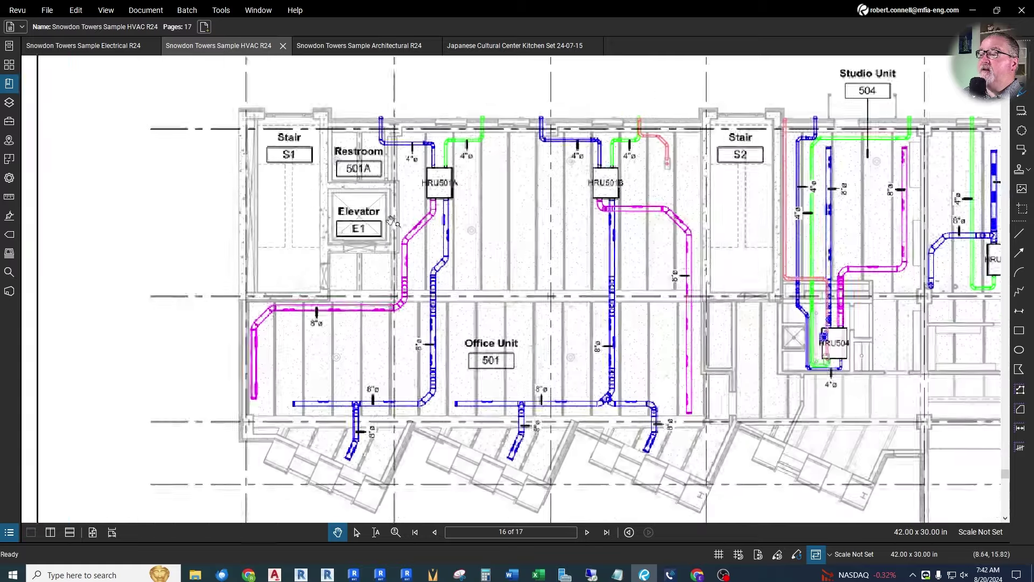
pyautogui.scroll(-2, 364, 256)
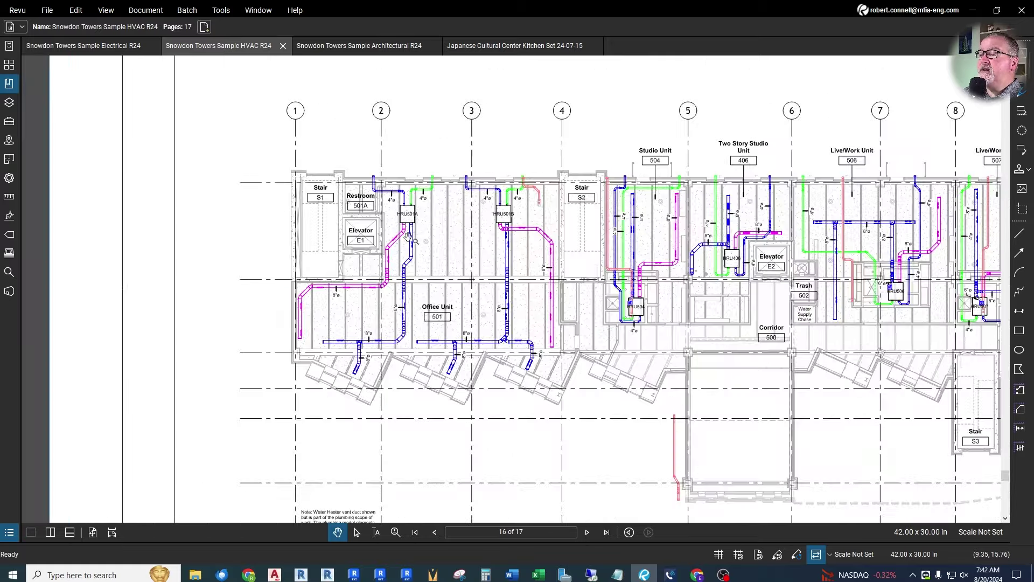
pyautogui.scroll(-4, 409, 237)
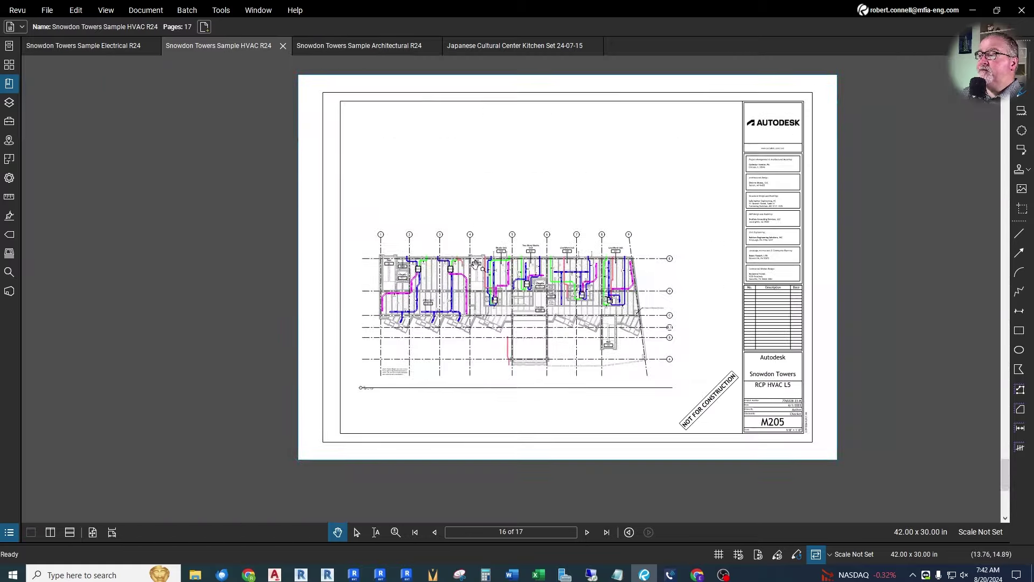
pyautogui.scroll(1, 475, 263)
# Step: Page back through the HVAC set to the cover sheet, rechecking the schedules on sheet M002
pyautogui.click(435, 532)
pyautogui.click(435, 532)
pyautogui.click(435, 533)
pyautogui.click(435, 532)
pyautogui.click(435, 532)
pyautogui.click(435, 532)
pyautogui.click(436, 532)
pyautogui.click(436, 533)
pyautogui.click(435, 532)
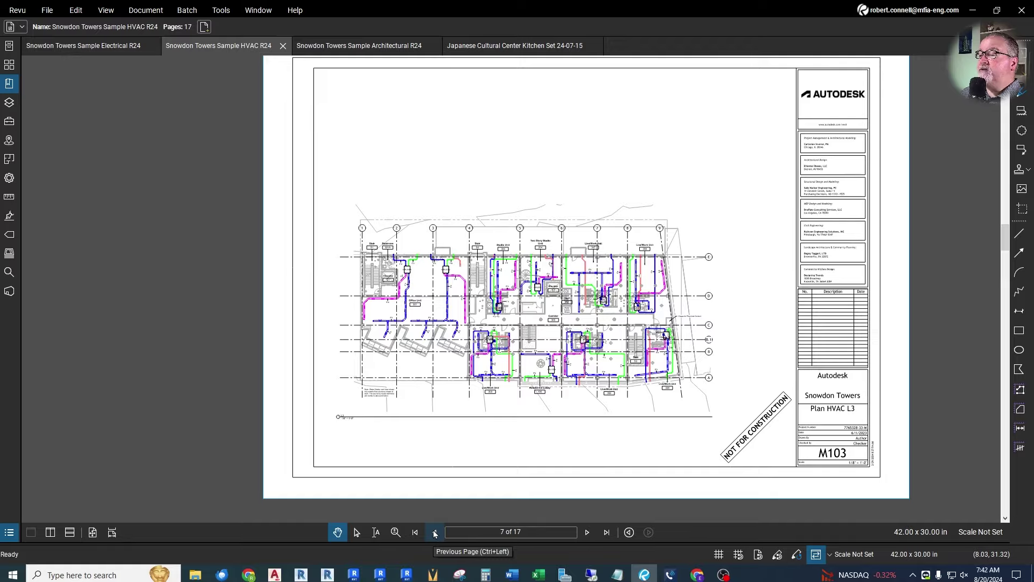
pyautogui.click(435, 532)
pyautogui.click(435, 532)
pyautogui.click(435, 532)
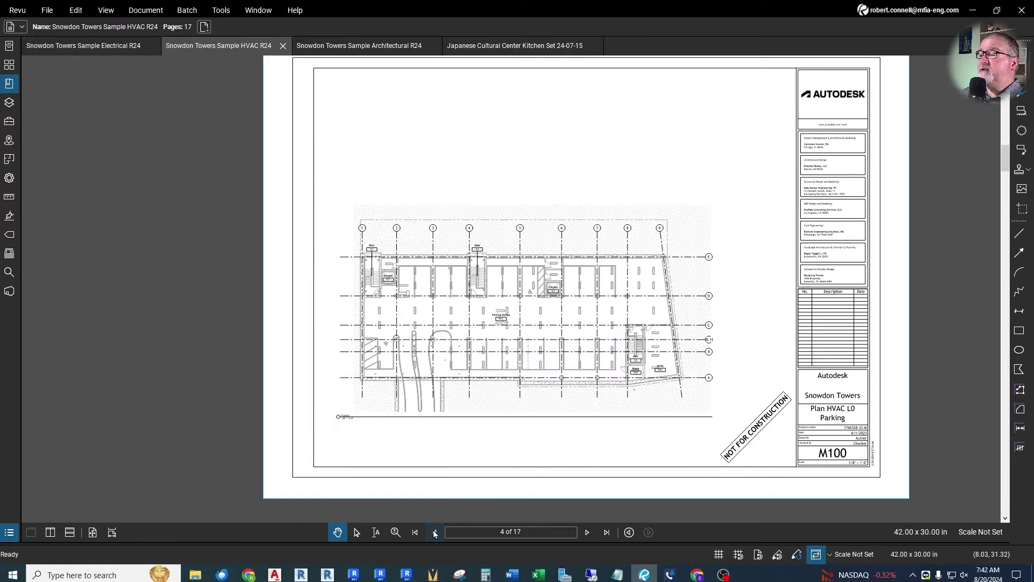
pyautogui.click(435, 532)
pyautogui.scroll(4, 293, 194)
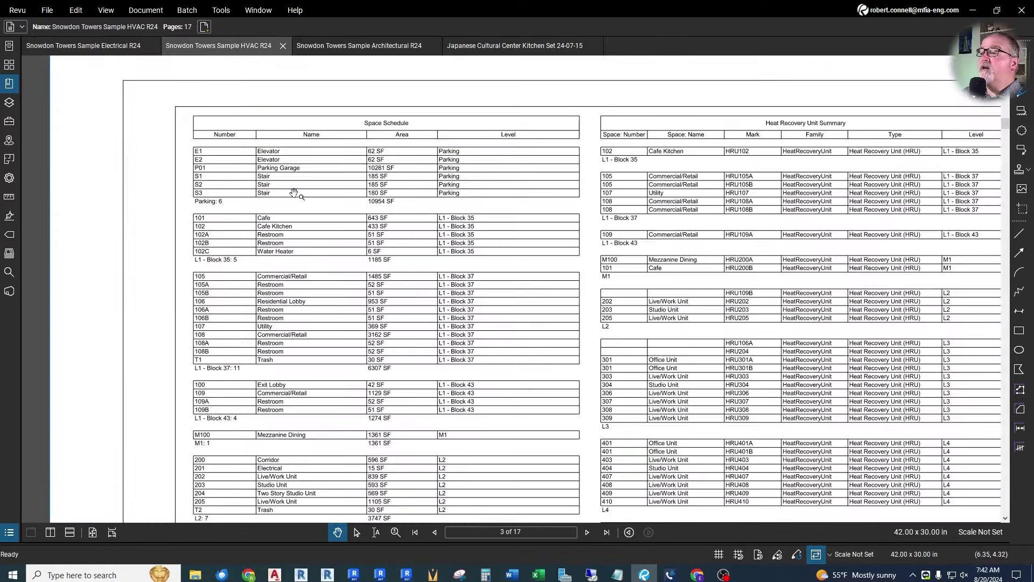
pyautogui.scroll(-5, 295, 194)
pyautogui.click(434, 533)
pyautogui.click(435, 534)
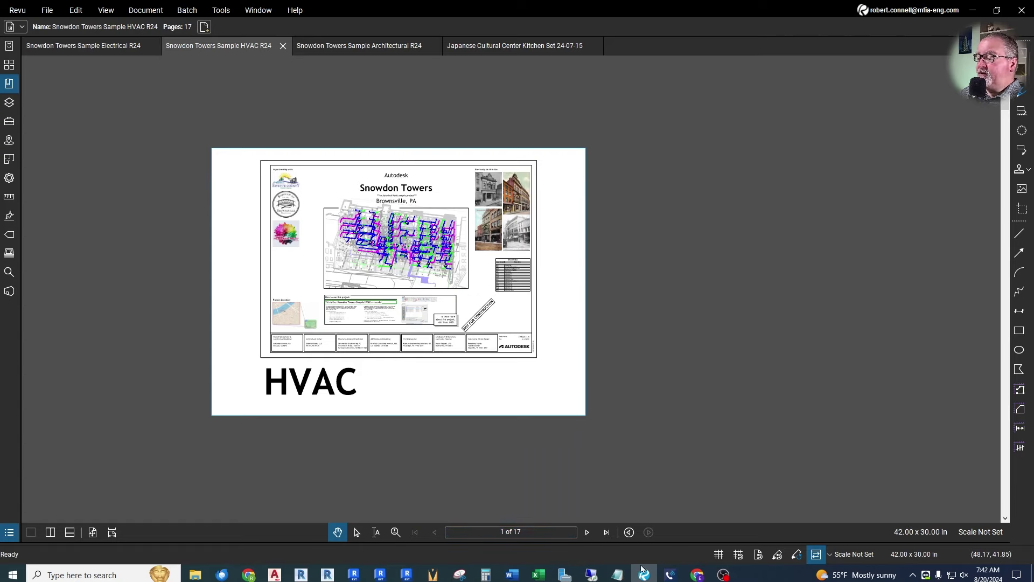
# Step: Switch to Revit and set the motor load of the HRU-105B motor connection type to 3000 VA
pyautogui.click(379, 575)
pyautogui.scroll(2, 490, 211)
pyautogui.click(478, 191)
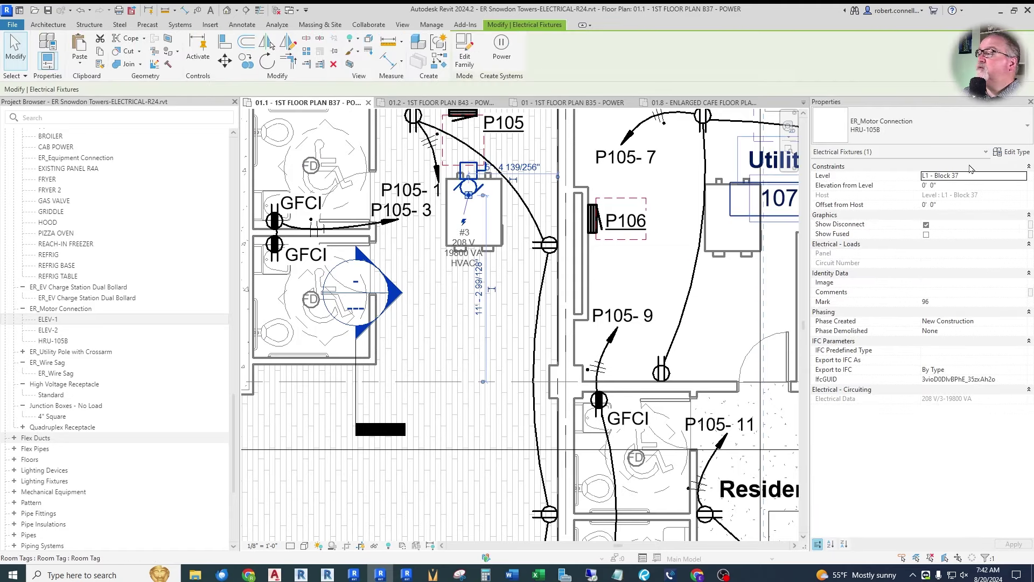
pyautogui.click(1013, 151)
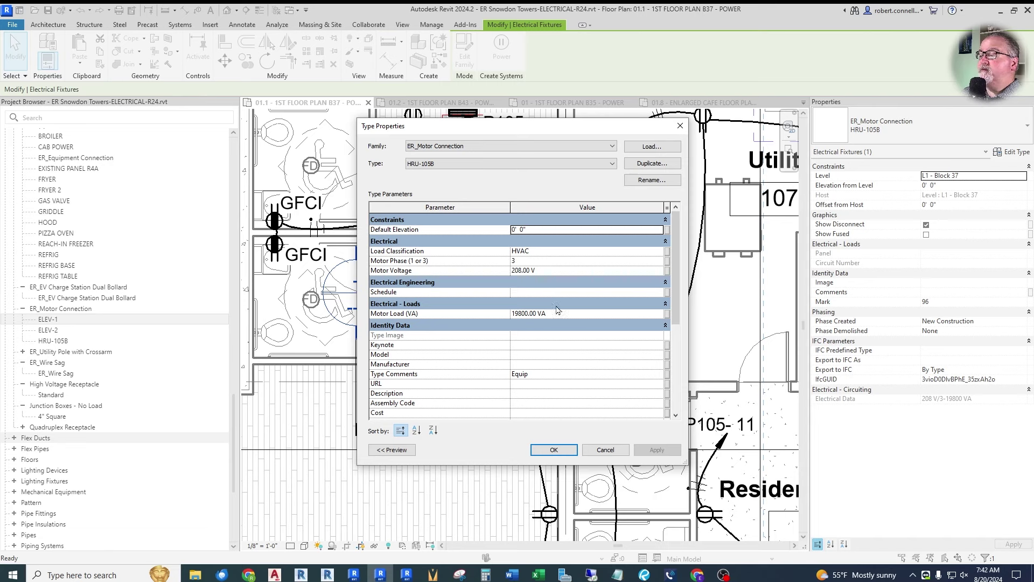
pyautogui.click(632, 304)
pyautogui.click(581, 305)
pyautogui.click(562, 312)
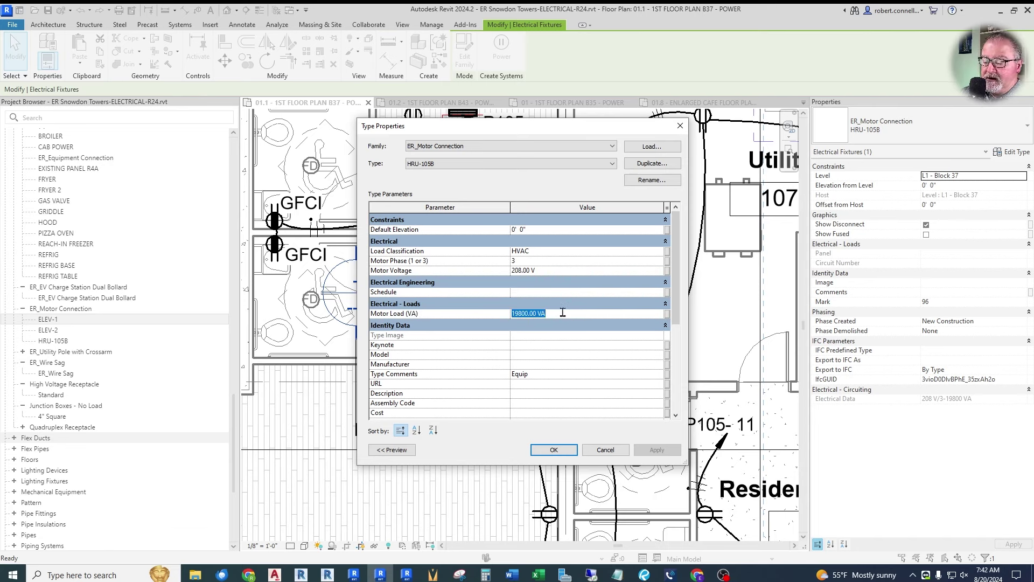
pyautogui.write('30')
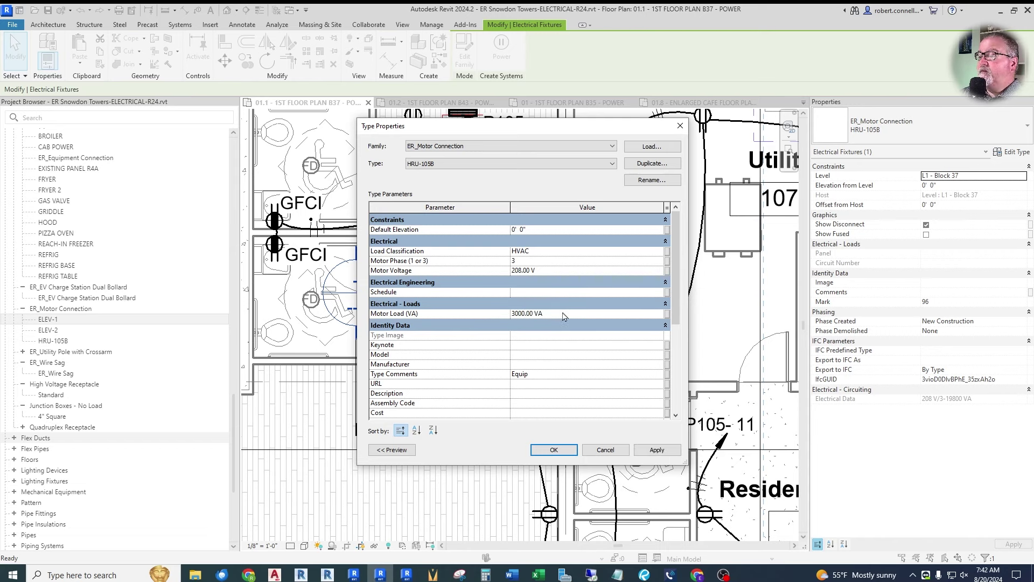
pyautogui.scroll(-2, 565, 313)
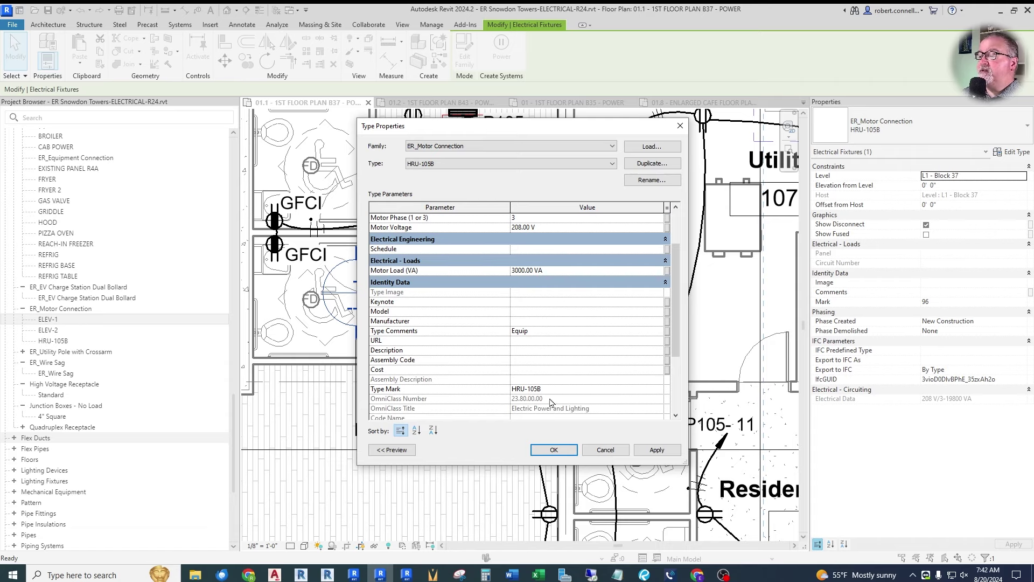
pyautogui.click(554, 450)
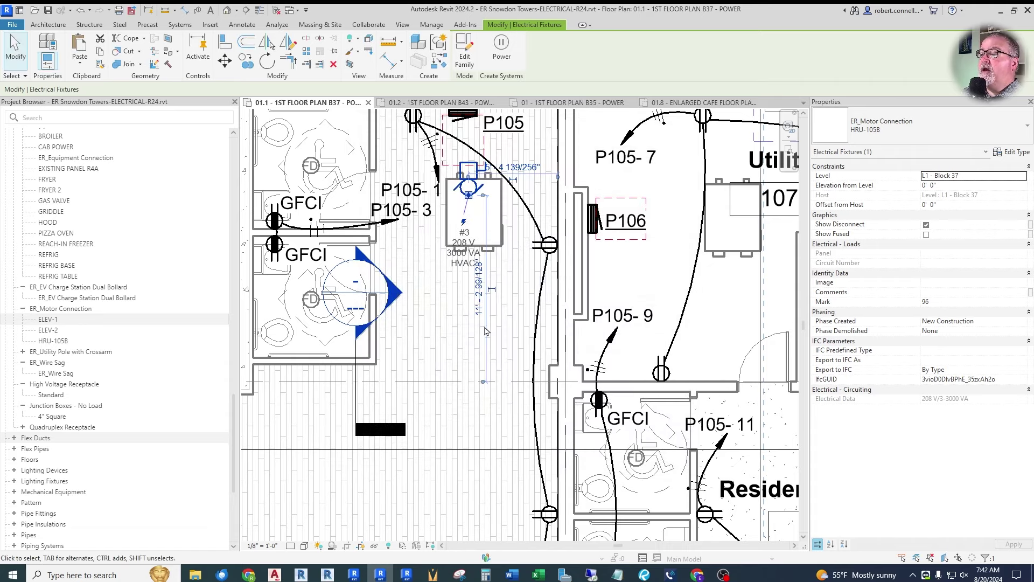
pyautogui.click(506, 293)
# Step: Tag the HRU-105B motor connection by category, with a leader and the tag placed below the unit
pyautogui.scroll(2, 436, 119)
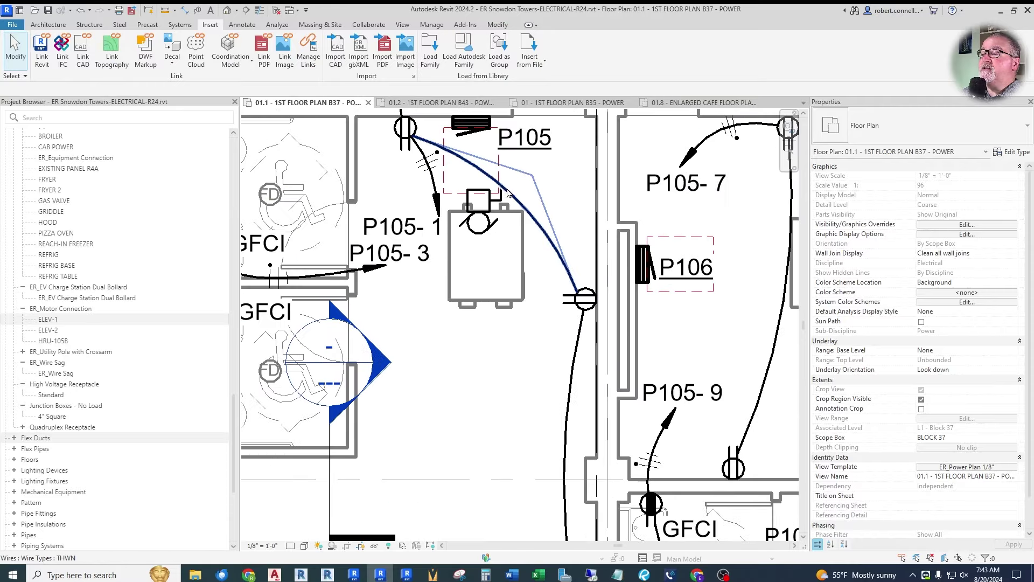
pyautogui.click(197, 10)
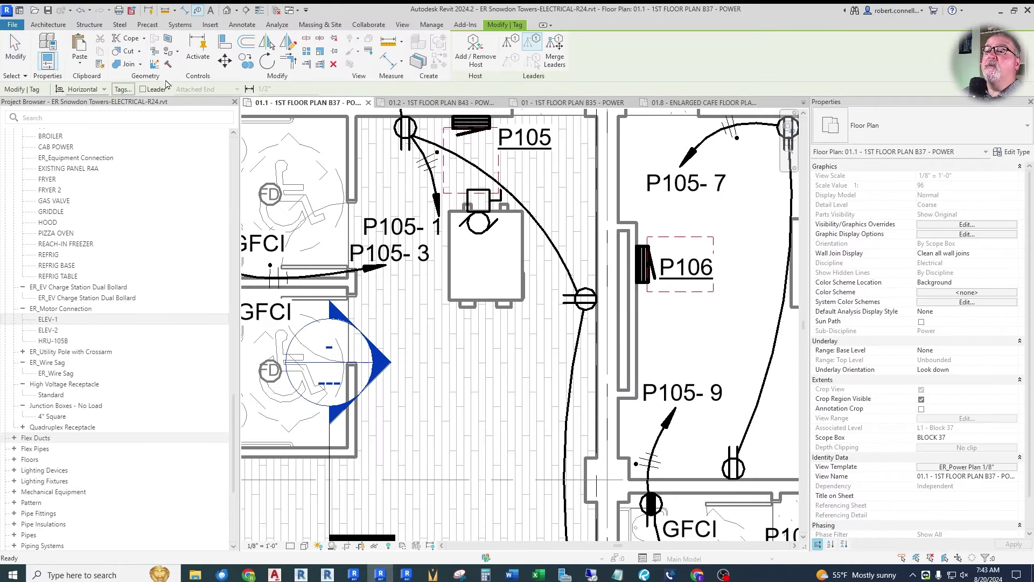
pyautogui.click(143, 90)
pyautogui.click(479, 238)
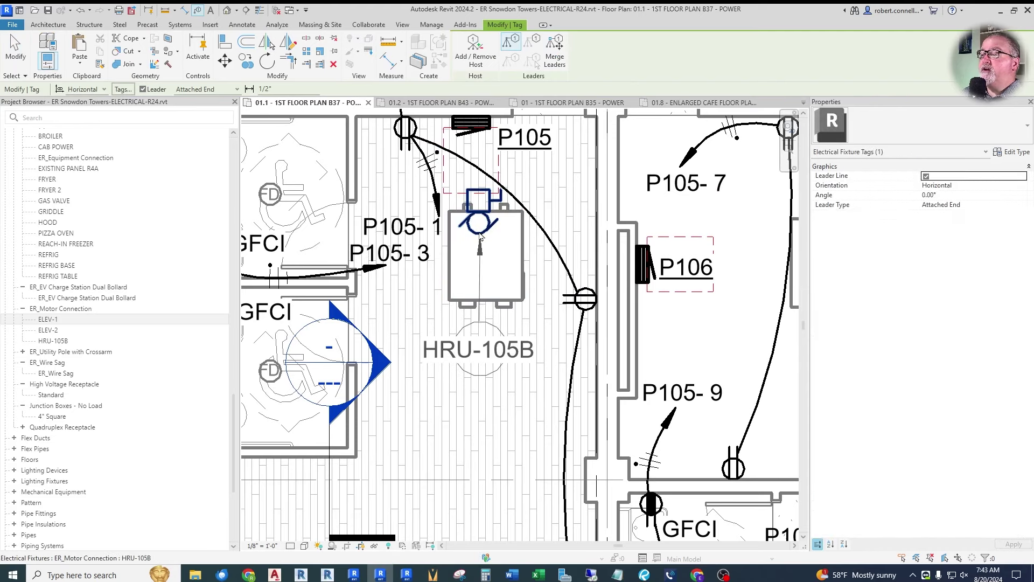
pyautogui.press('Escape')
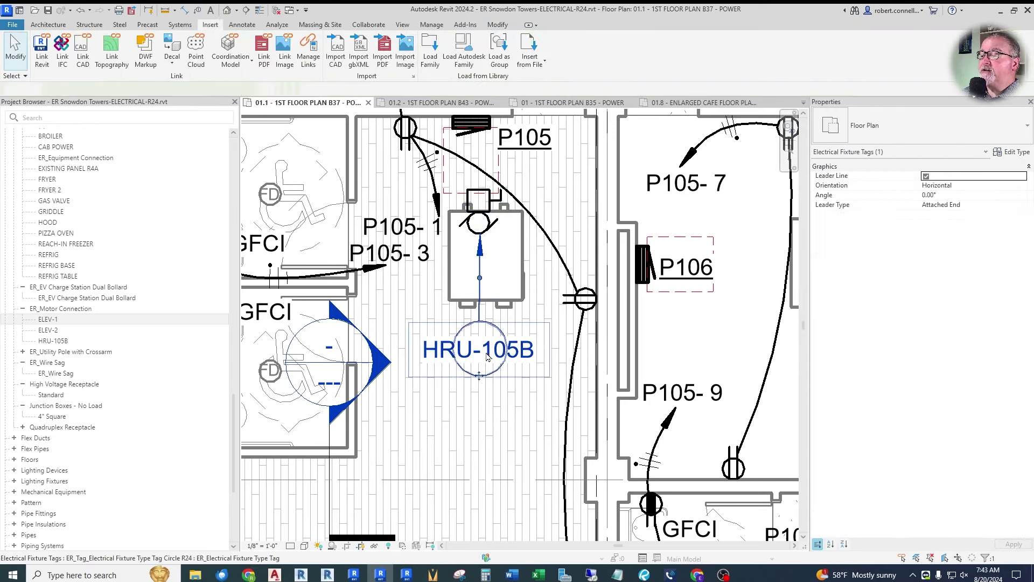
# Step: Change the HRU-105B tag to the ER_Electrical Fixture Type Tag type of the ER_Tag_Electrical Fixture Type Tag family
pyautogui.click(921, 134)
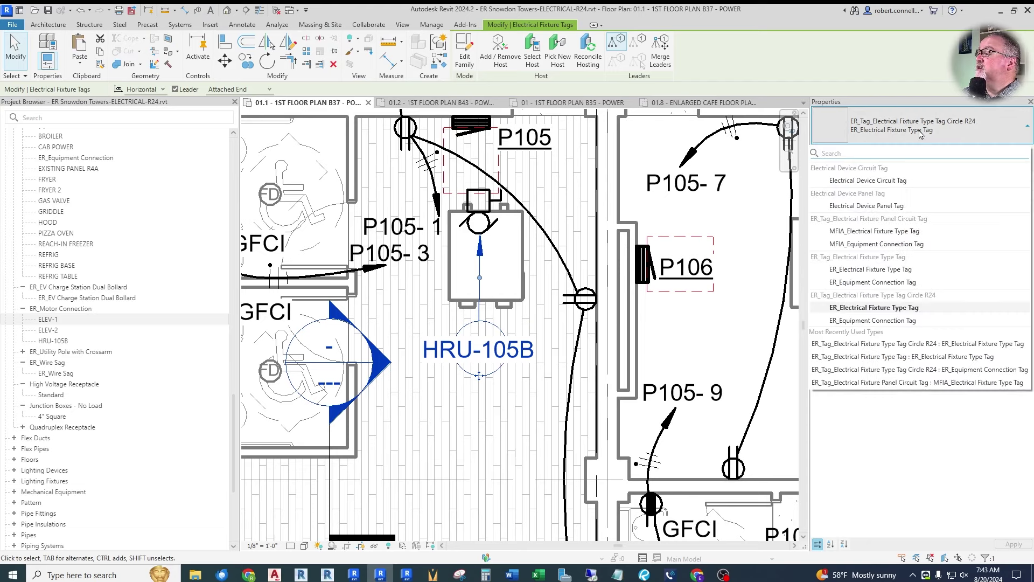
pyautogui.click(870, 270)
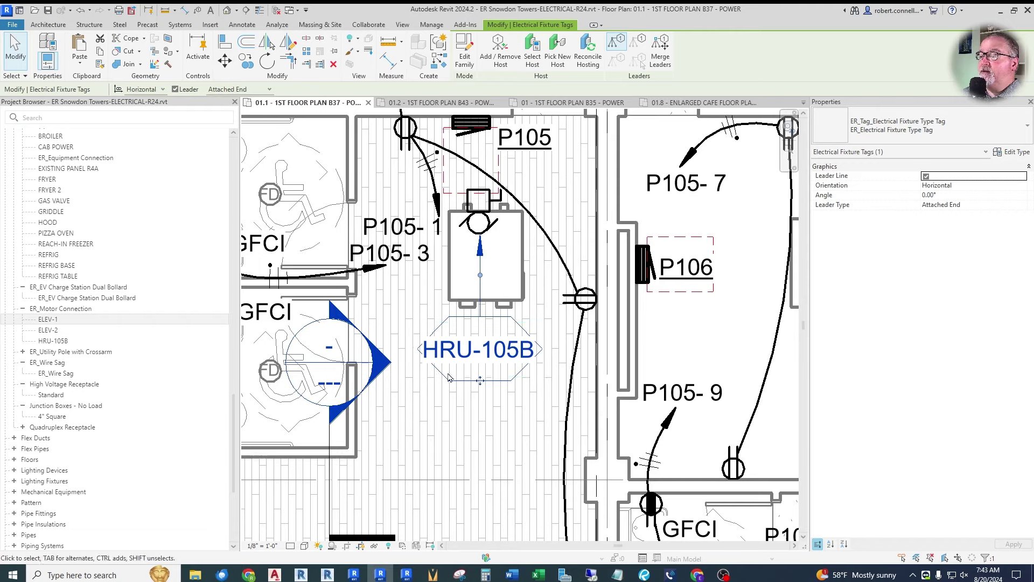
pyautogui.press('Escape')
# Step: Create a power circuit for the HRU-105B motor connection and assign it to panel P105
pyautogui.scroll(-3, 574, 319)
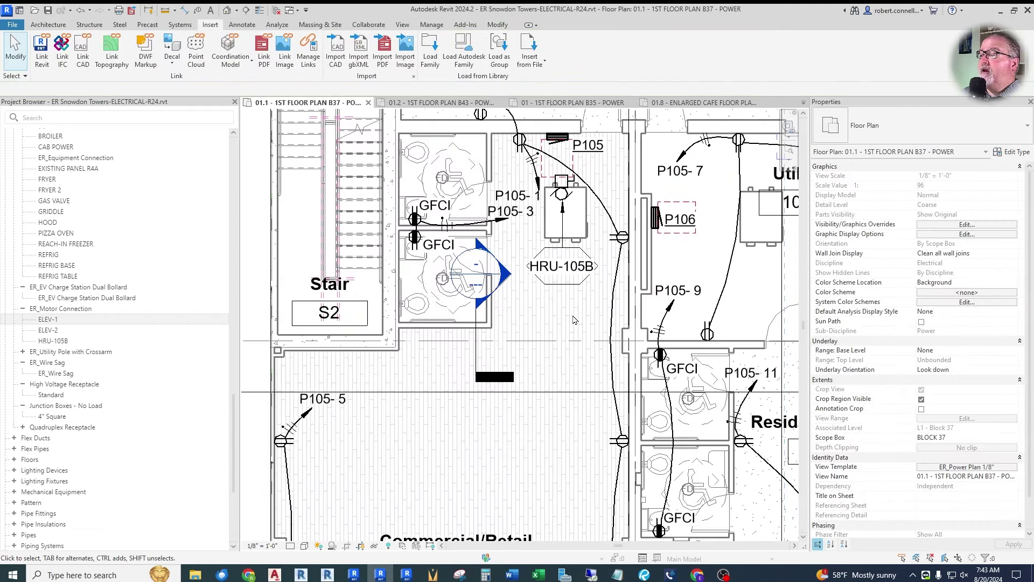
pyautogui.scroll(-2, 574, 319)
pyautogui.scroll(3, 554, 198)
pyautogui.scroll(2, 553, 199)
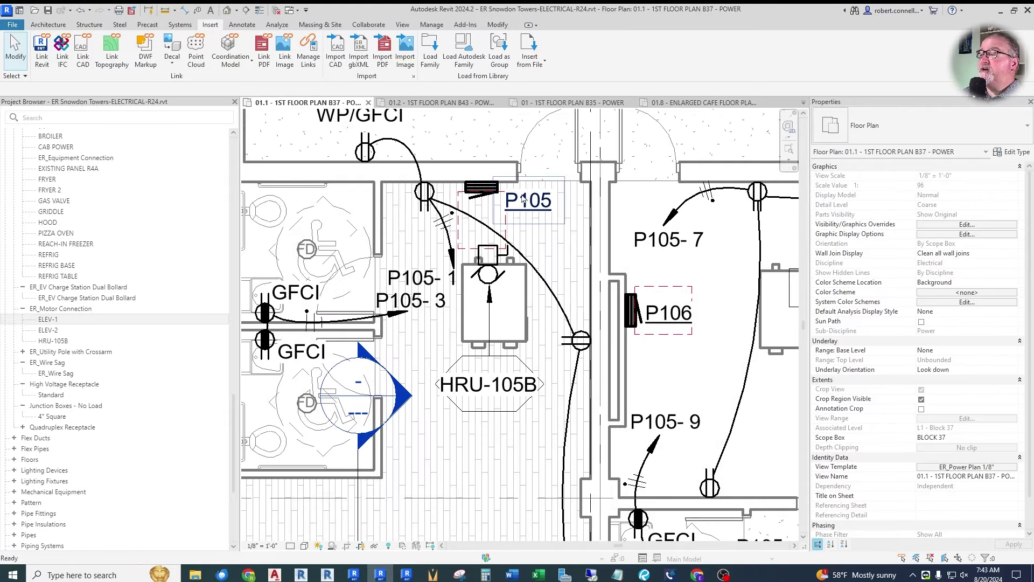
pyautogui.click(505, 268)
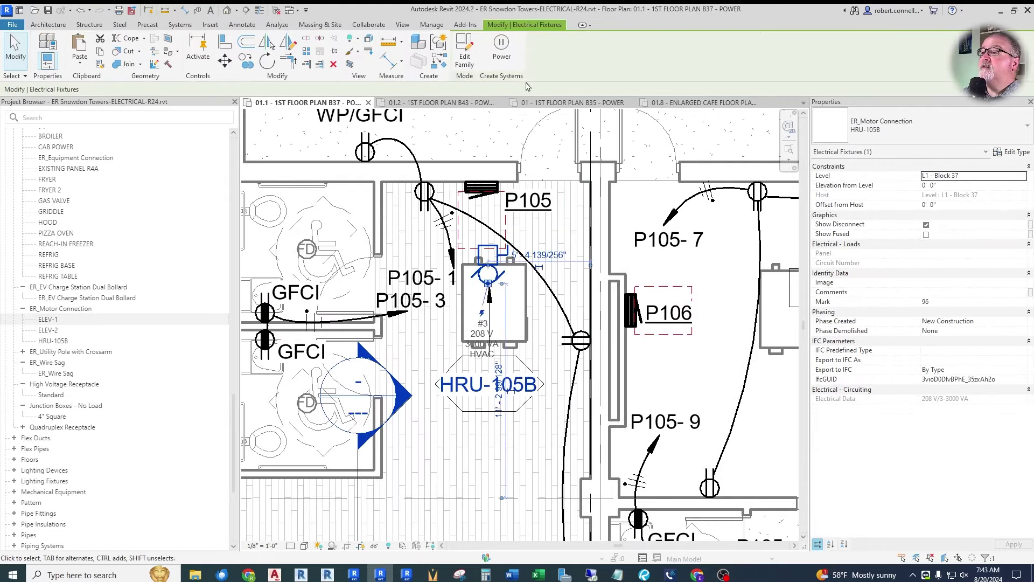
pyautogui.click(501, 49)
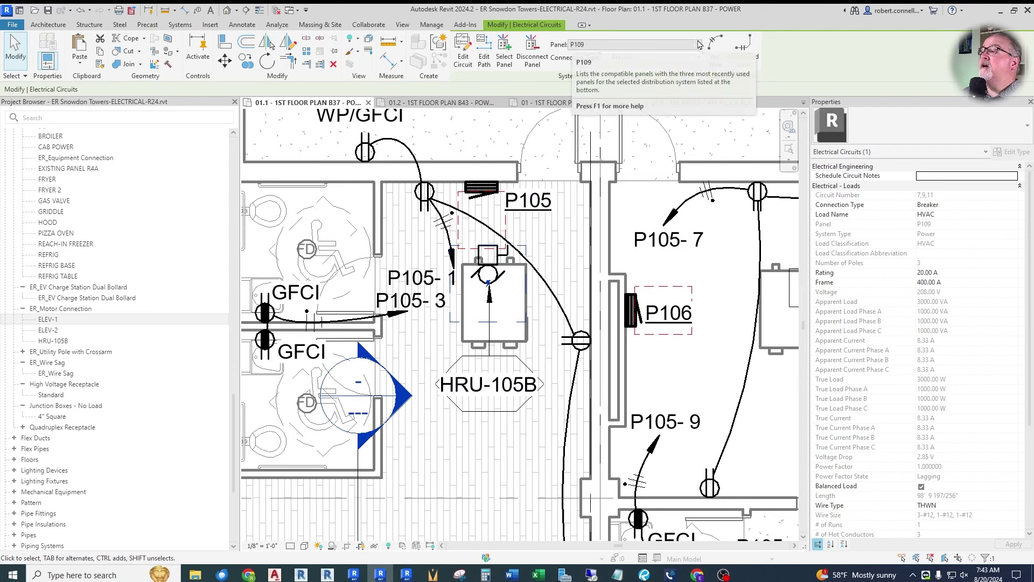
pyautogui.click(574, 44)
pyautogui.click(577, 81)
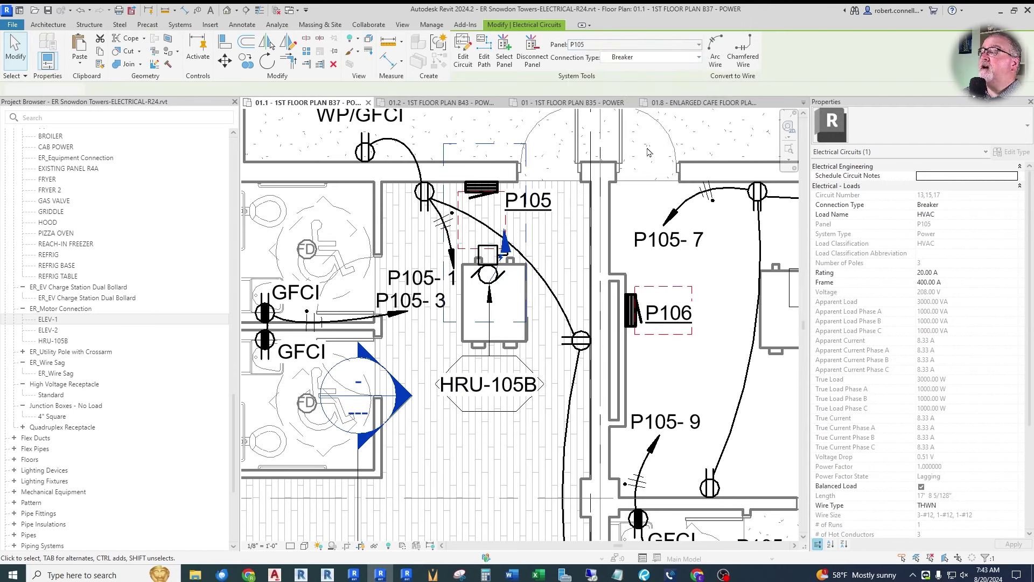
# Step: Set the load name of the new P105 circuit to HRU-105B
pyautogui.click(945, 215)
pyautogui.write('HRU-105B')
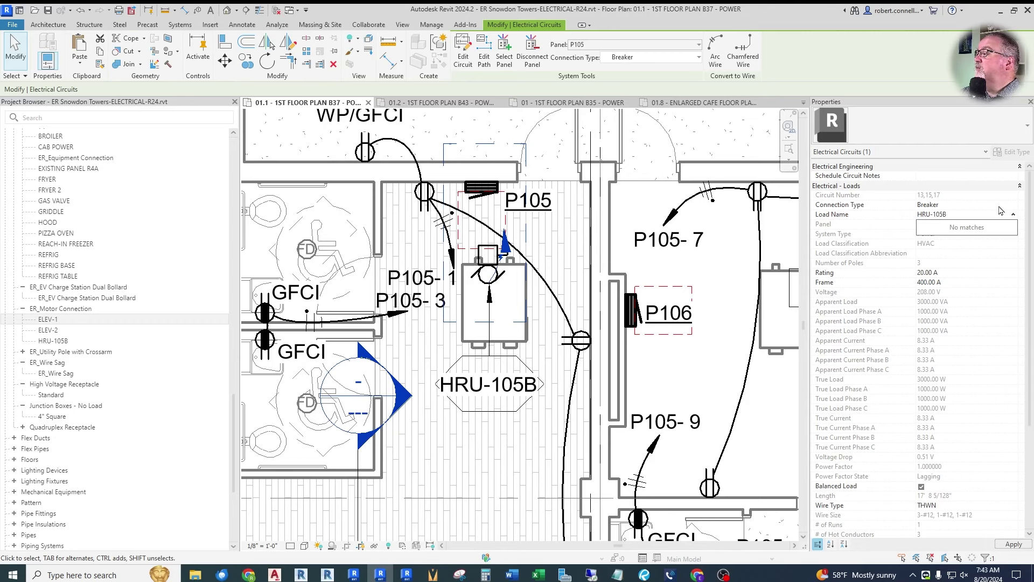
pyautogui.press('Return')
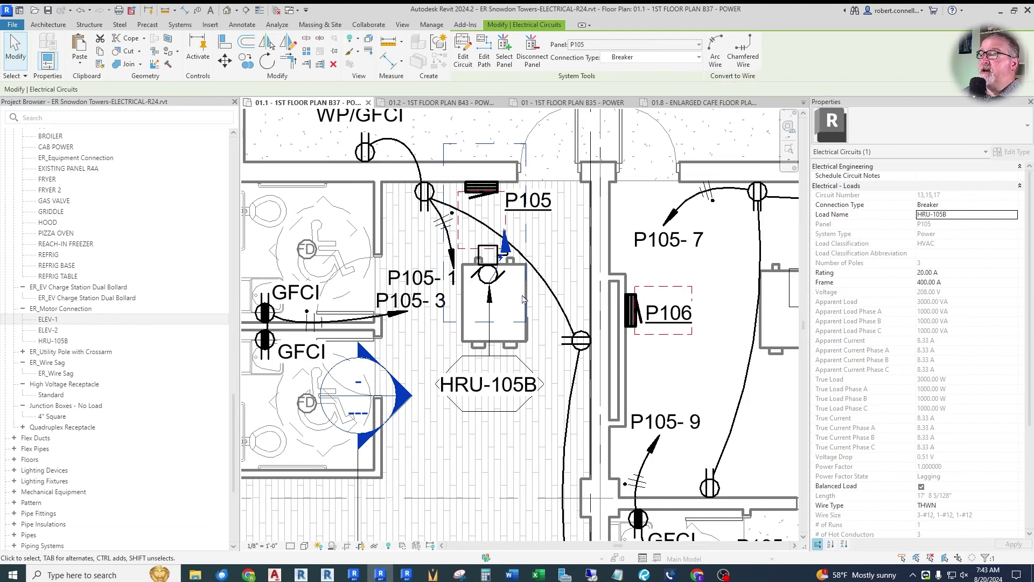
# Step: Convert the HRU-105B circuit to arc wire and swing its homerun arrow up and to the right of the motor connection
pyautogui.click(715, 49)
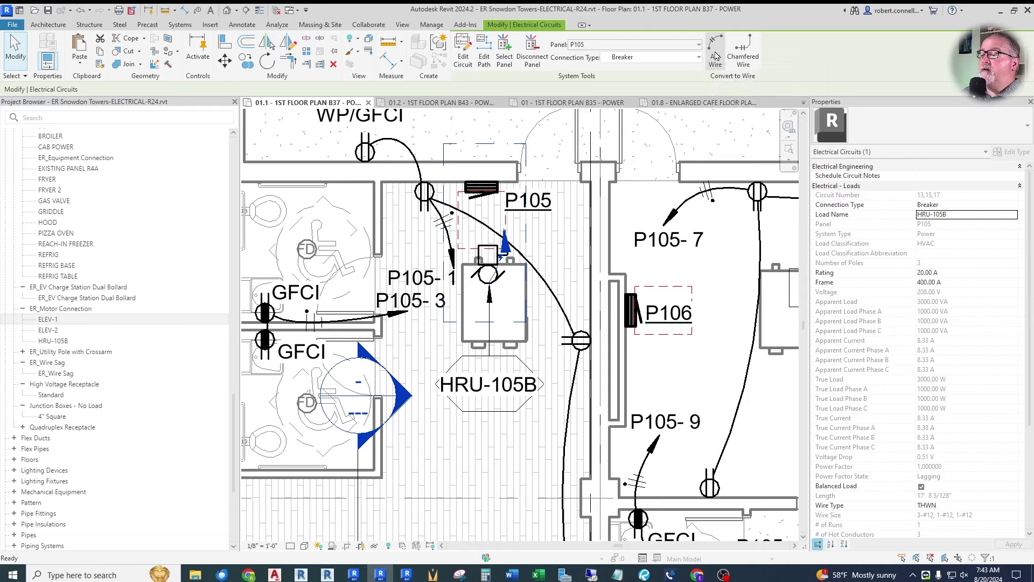
pyautogui.scroll(2, 527, 224)
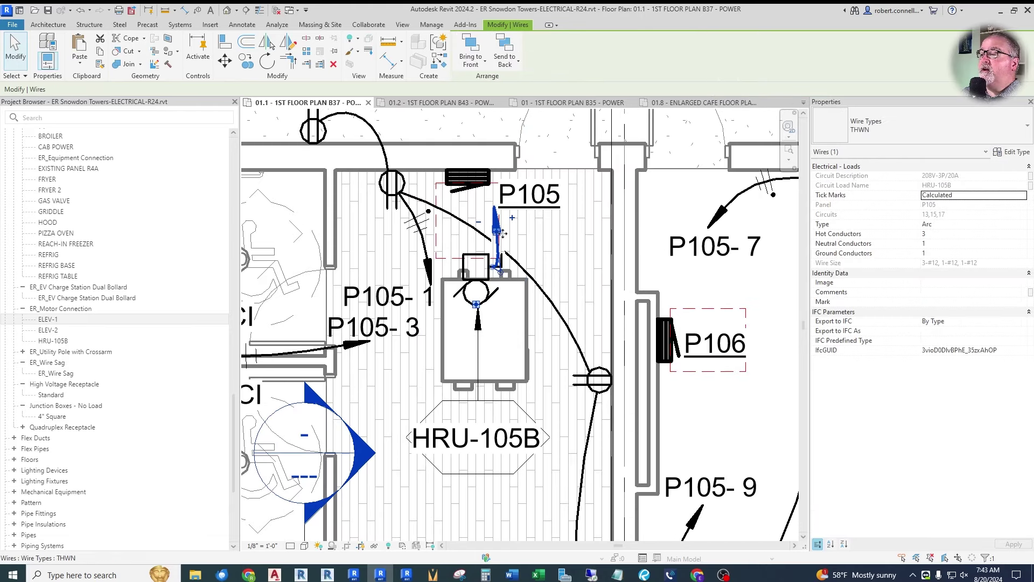
pyautogui.moveTo(498, 236); pyautogui.dragTo(552, 229)
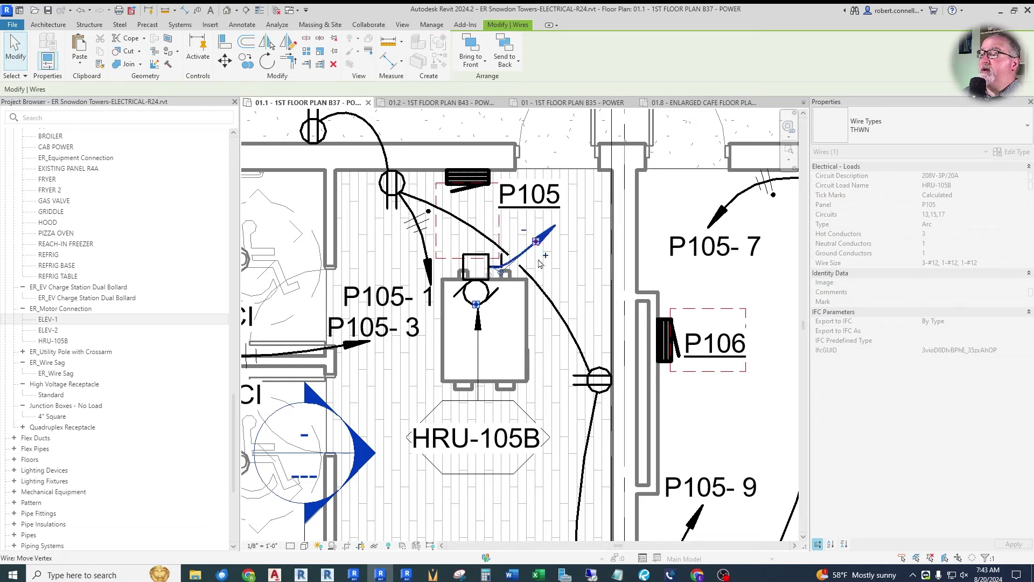
pyautogui.press('Escape')
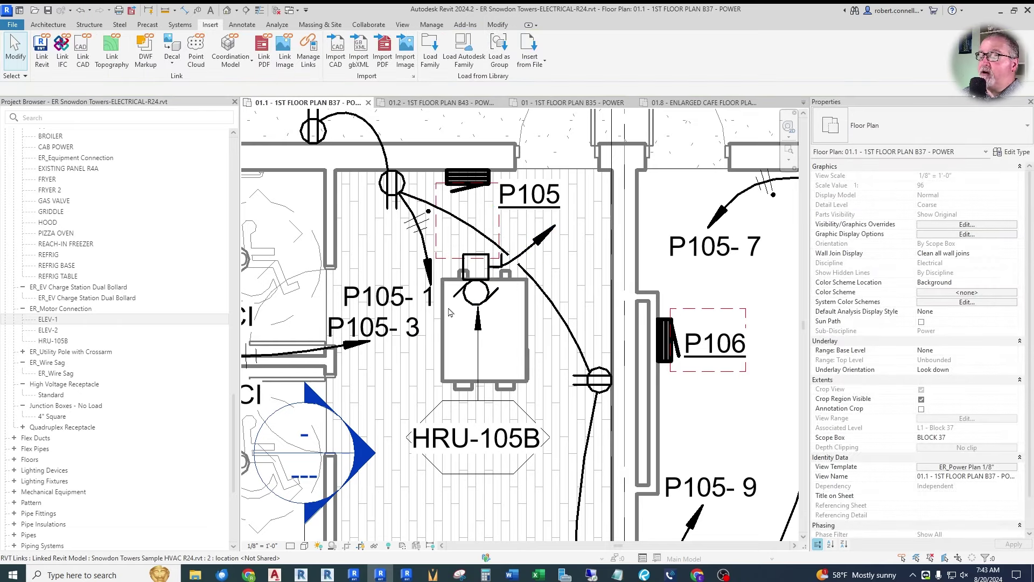
# Step: Check the mark of the linked heat recovery unit near the front facade of Commercial/Retail 105
pyautogui.scroll(-2, 477, 237)
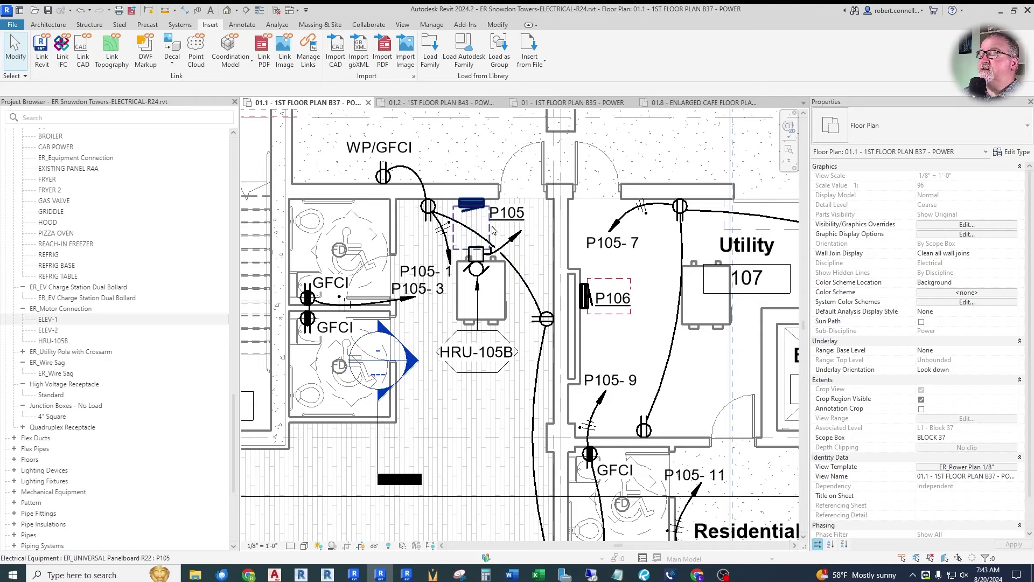
pyautogui.scroll(-3, 494, 228)
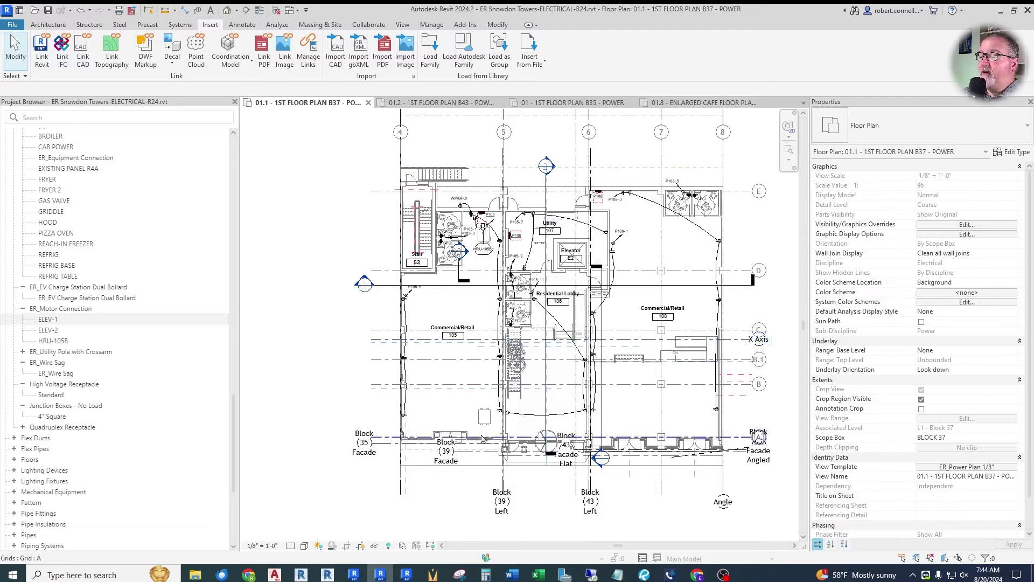
pyautogui.scroll(5, 487, 350)
pyautogui.press('Tab')
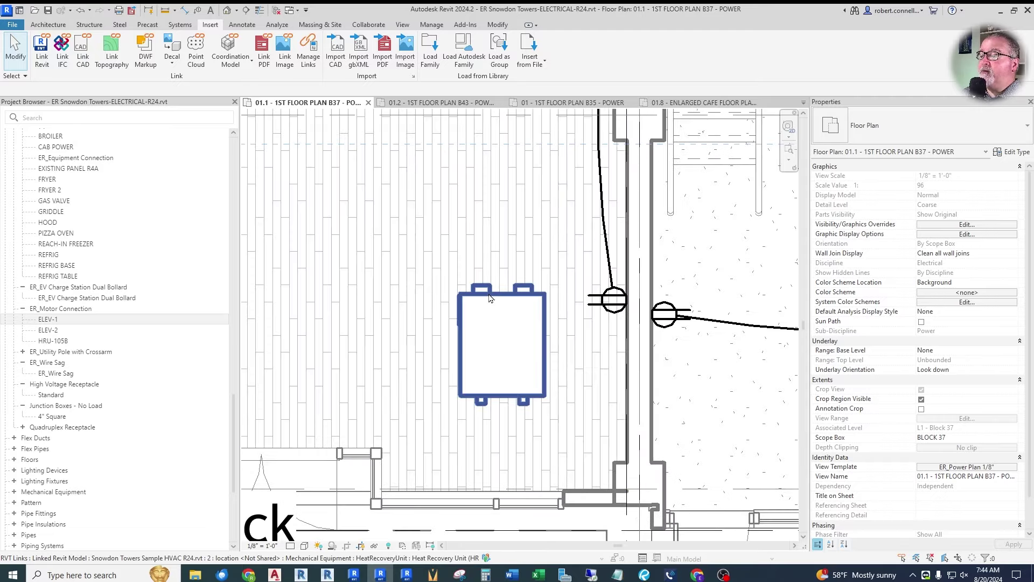
pyautogui.click(487, 350)
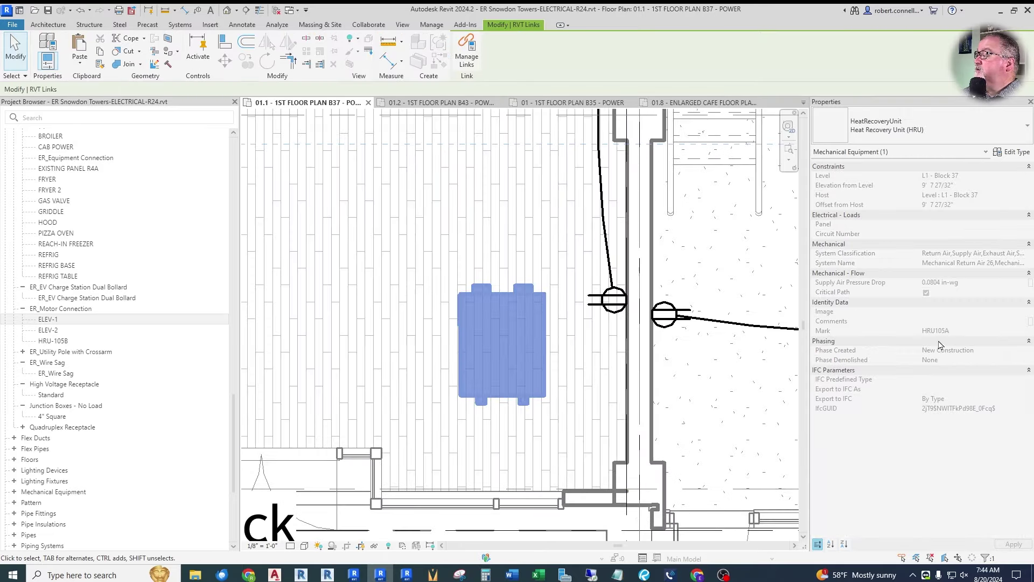
pyautogui.press('Escape')
# Step: Create a motor connection similar to HRU-105B and place it at the upper edge of the heat recovery unit near the front facade
pyautogui.scroll(-6, 517, 348)
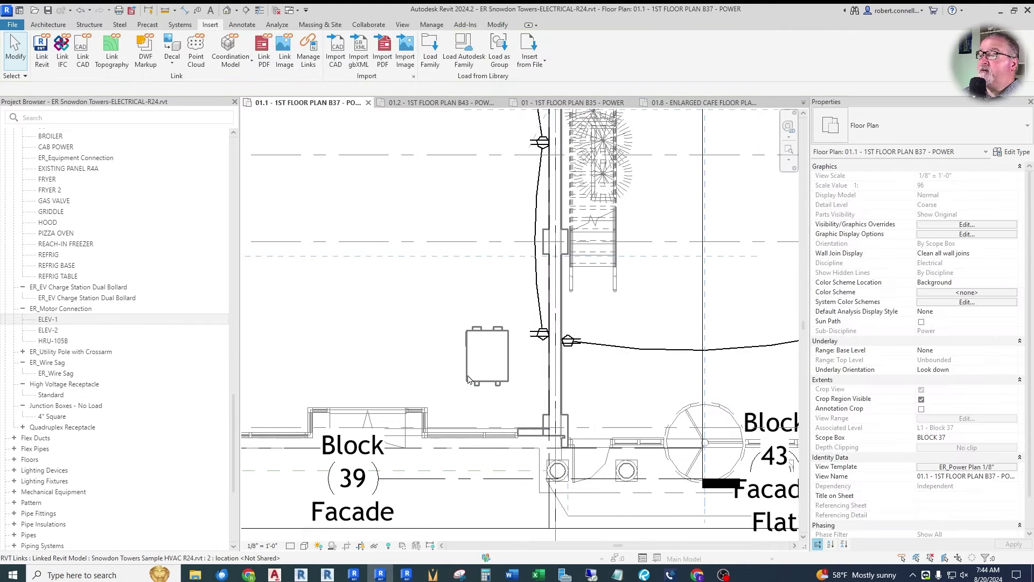
pyautogui.scroll(4, 472, 228)
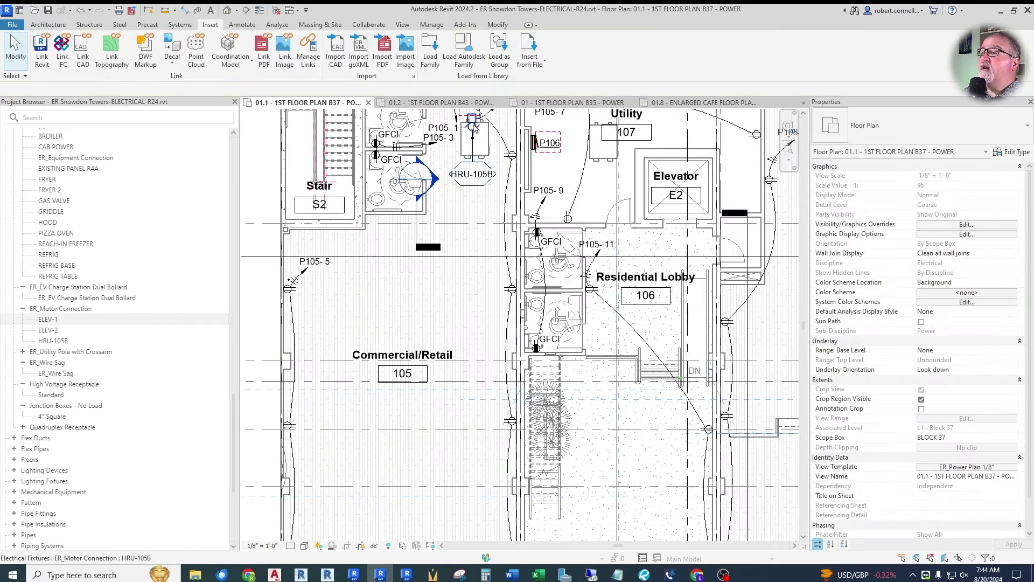
pyautogui.rightClick(473, 126)
pyautogui.click(511, 240)
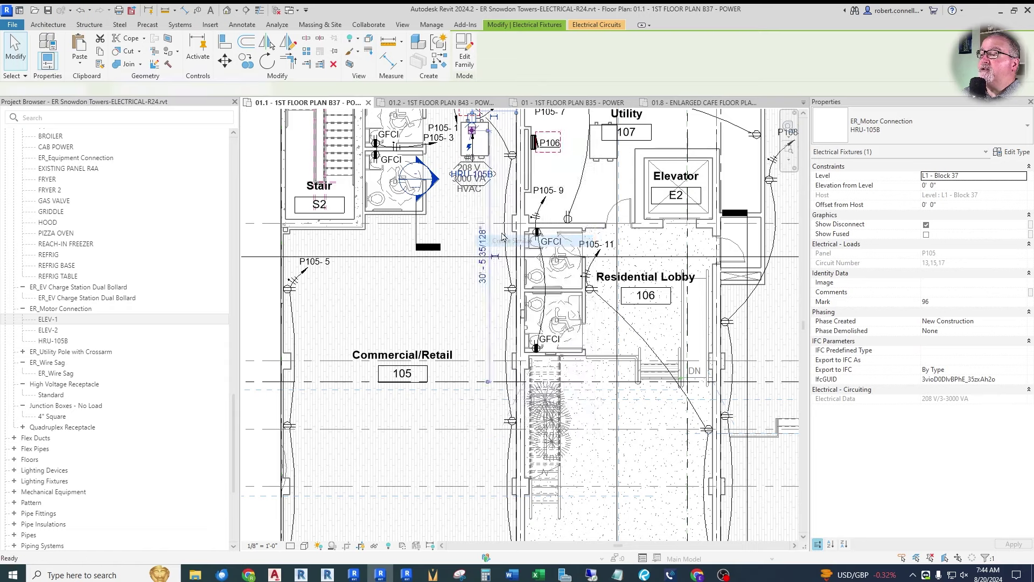
pyautogui.scroll(-3, 487, 323)
pyautogui.scroll(6, 487, 336)
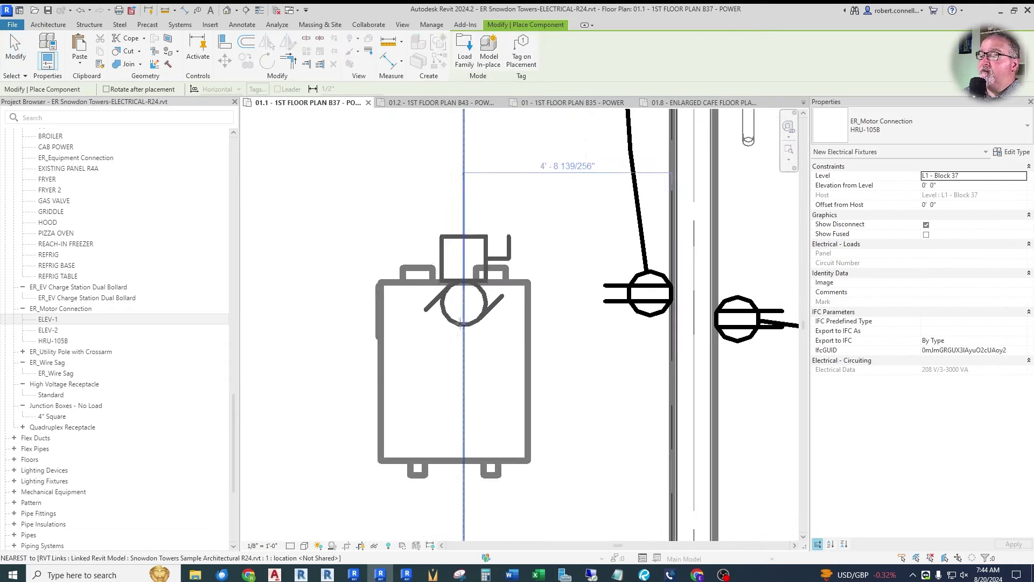
pyautogui.click(454, 324)
pyautogui.press('Escape')
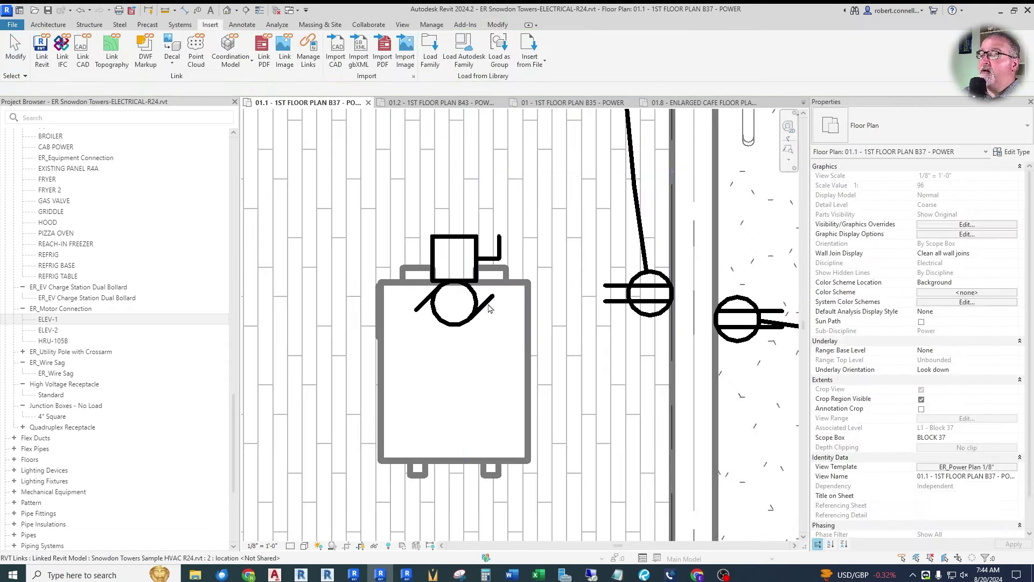
# Step: Duplicate the new motor connection's type and name it HRU-105A
pyautogui.click(453, 302)
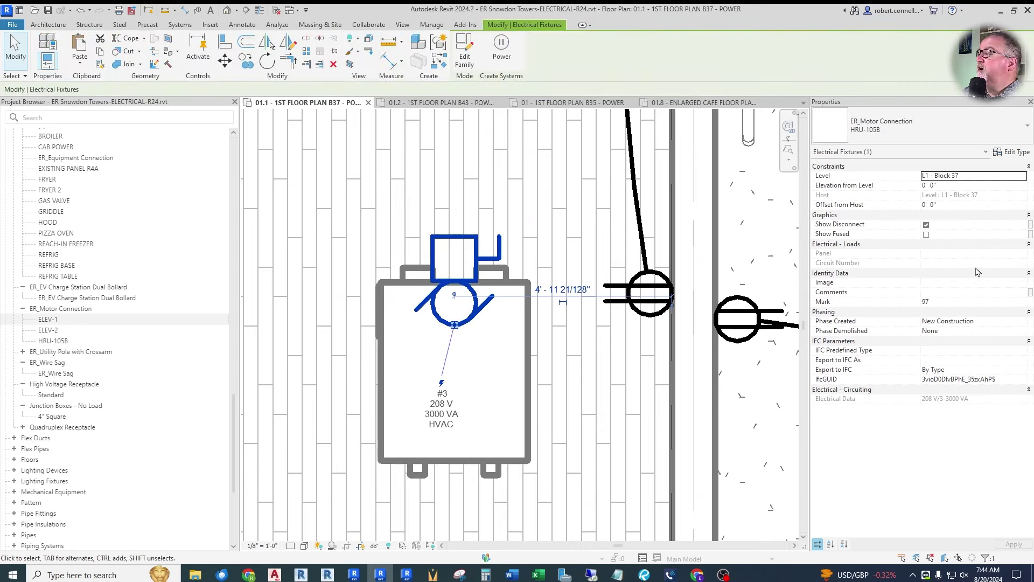
pyautogui.click(1013, 151)
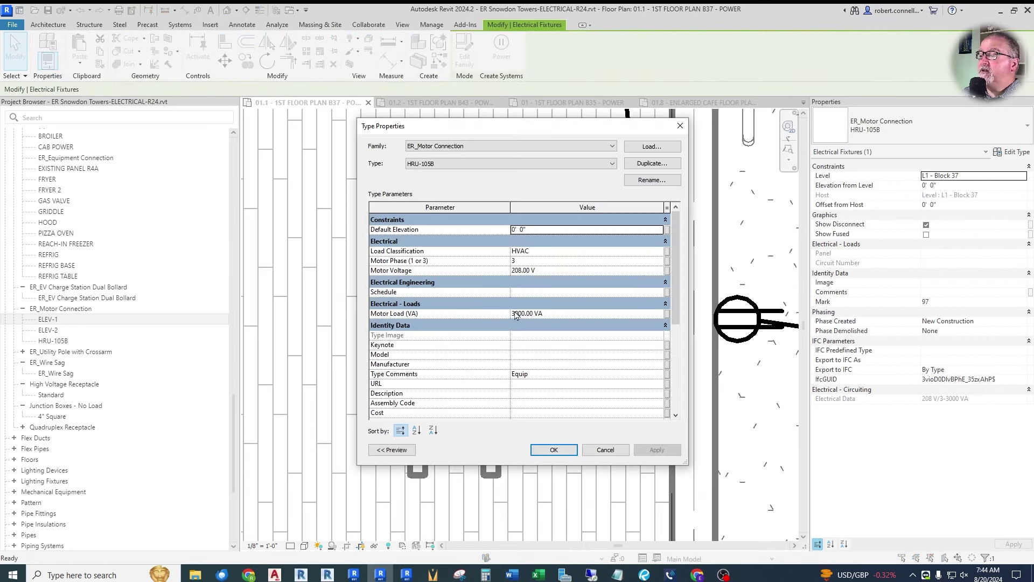
pyautogui.click(642, 164)
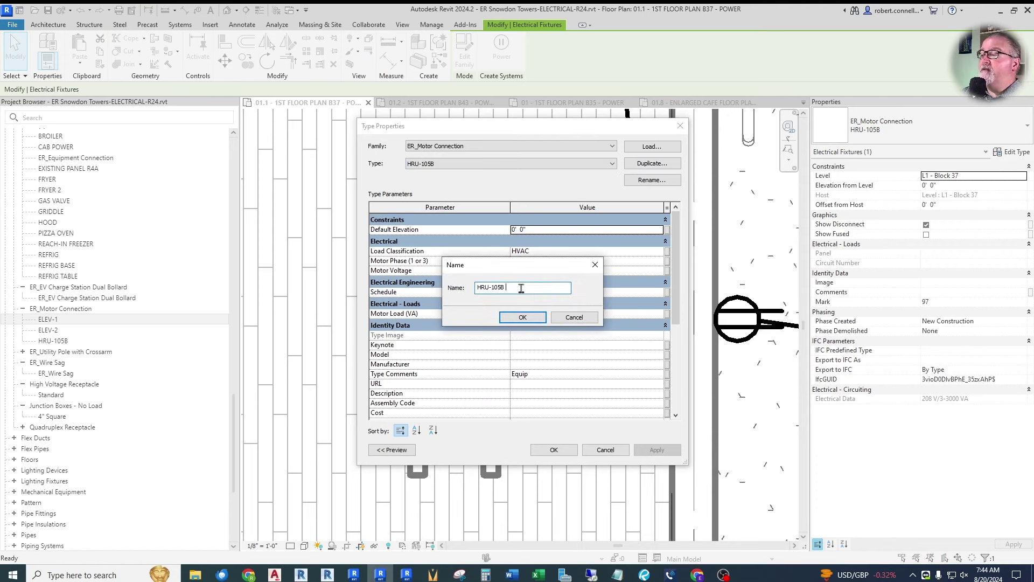
pyautogui.click(522, 318)
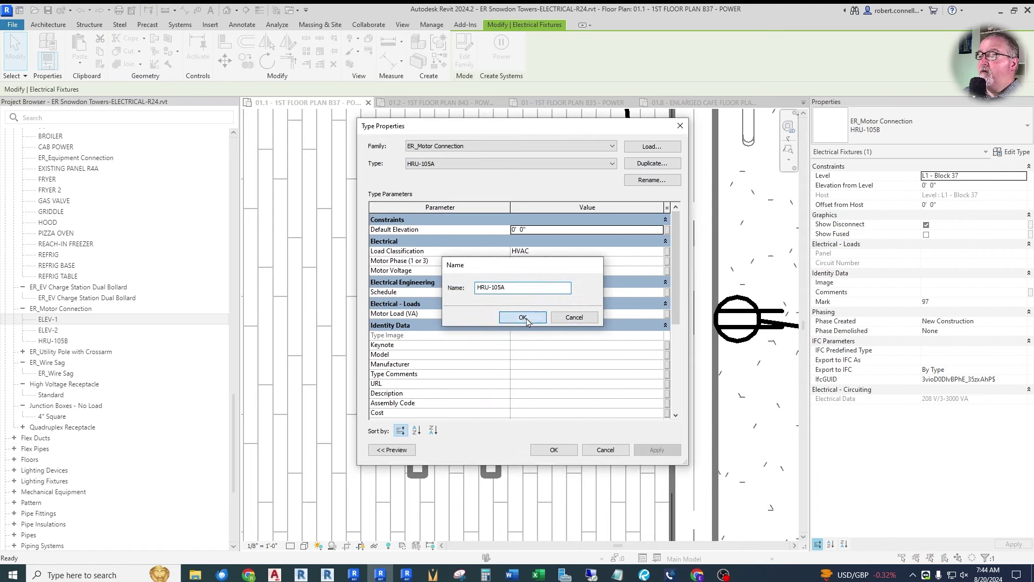
# Step: Set the HRU-105A type's Type Mark to HRU-105A and its Type Comments to Equip
pyautogui.scroll(-4, 528, 321)
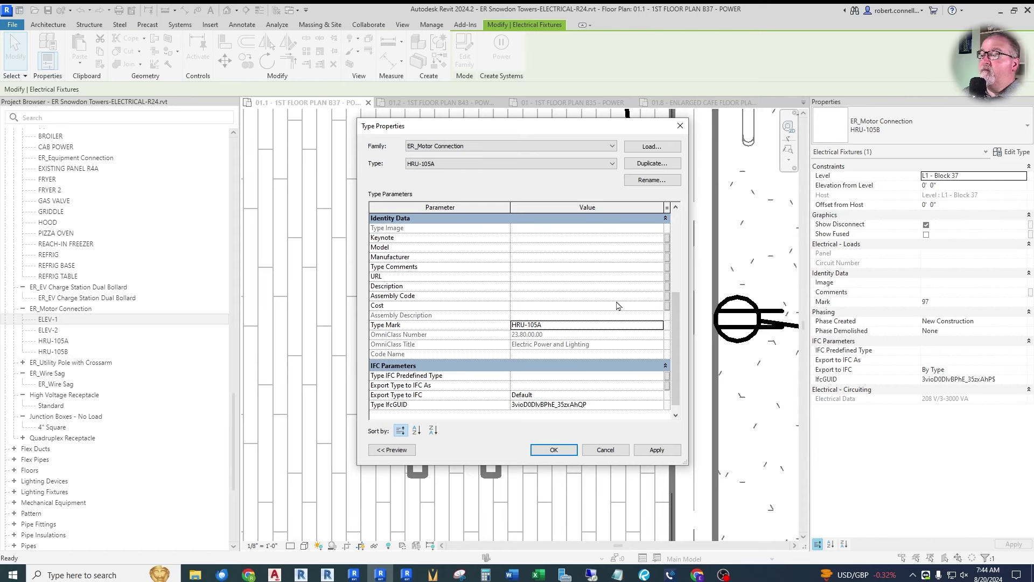
pyautogui.scroll(2, 617, 305)
pyautogui.click(551, 289)
pyautogui.click(657, 292)
pyautogui.click(528, 299)
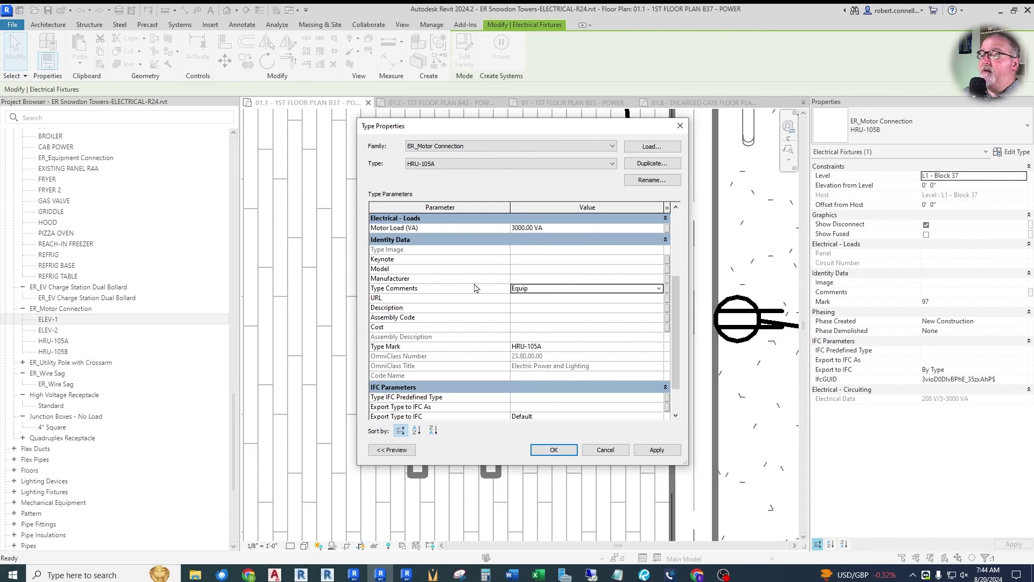
pyautogui.scroll(3, 431, 300)
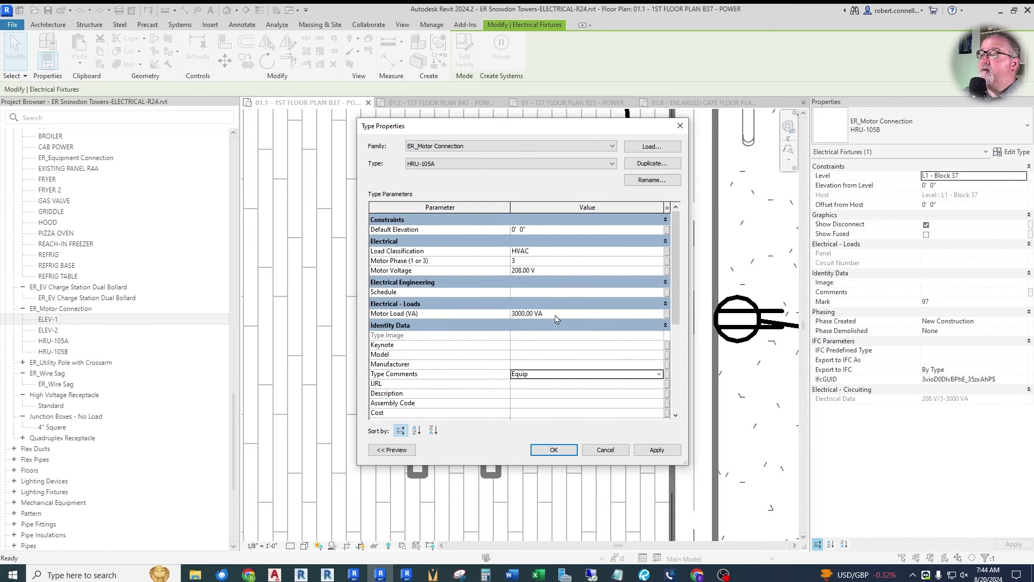
pyautogui.scroll(-4, 571, 323)
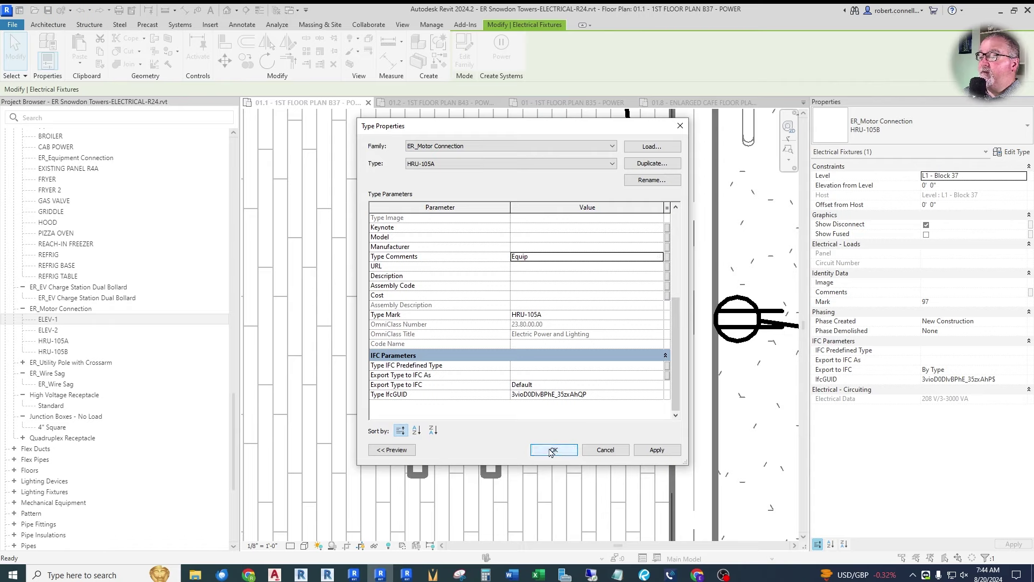
pyautogui.click(553, 450)
pyautogui.click(525, 184)
pyautogui.scroll(-2, 525, 184)
# Step: Try tagging the HRU-105A motor connection by category with the circular fixture type tag, and delete that tag
pyautogui.click(207, 23)
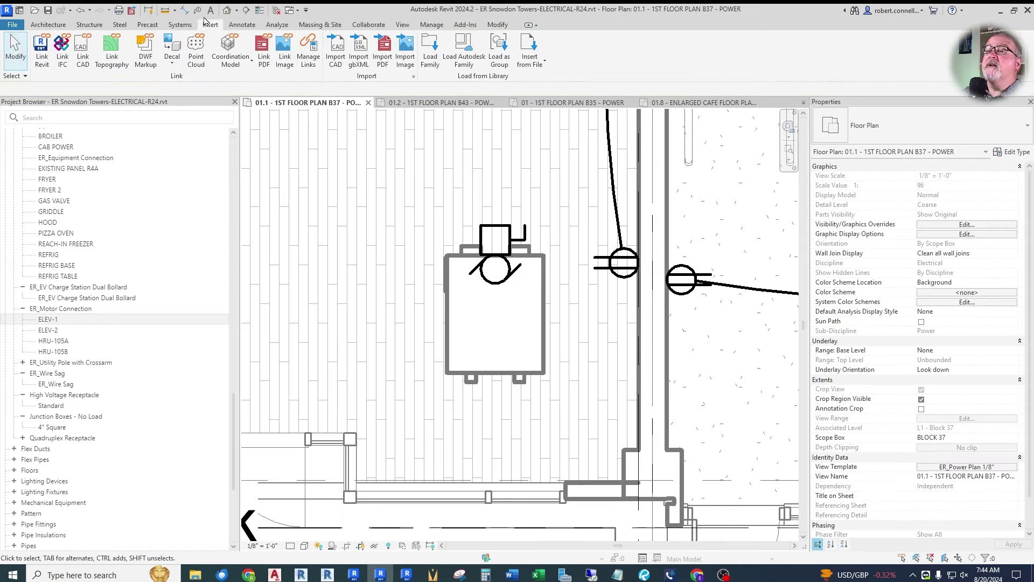
pyautogui.click(198, 11)
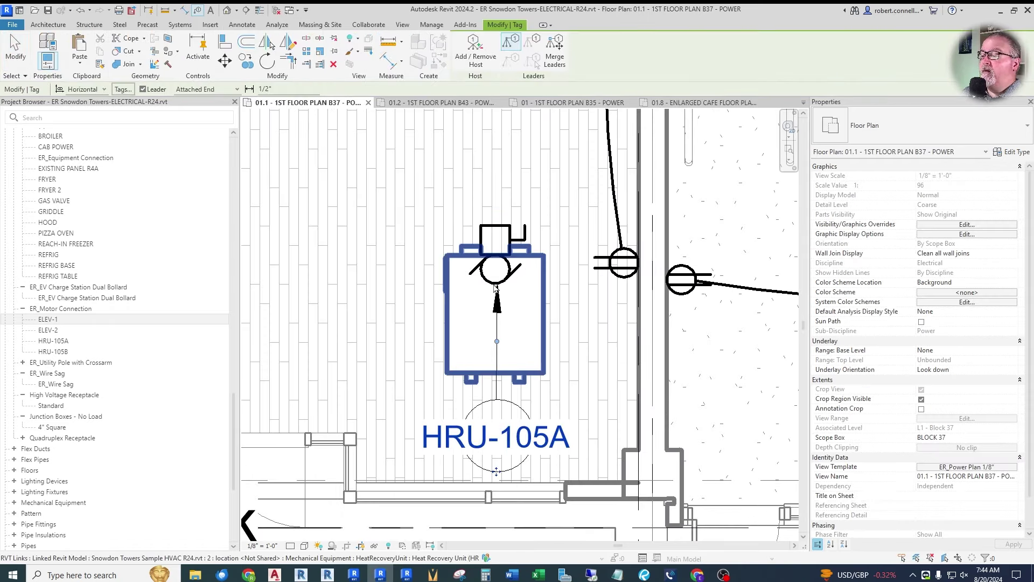
pyautogui.click(496, 288)
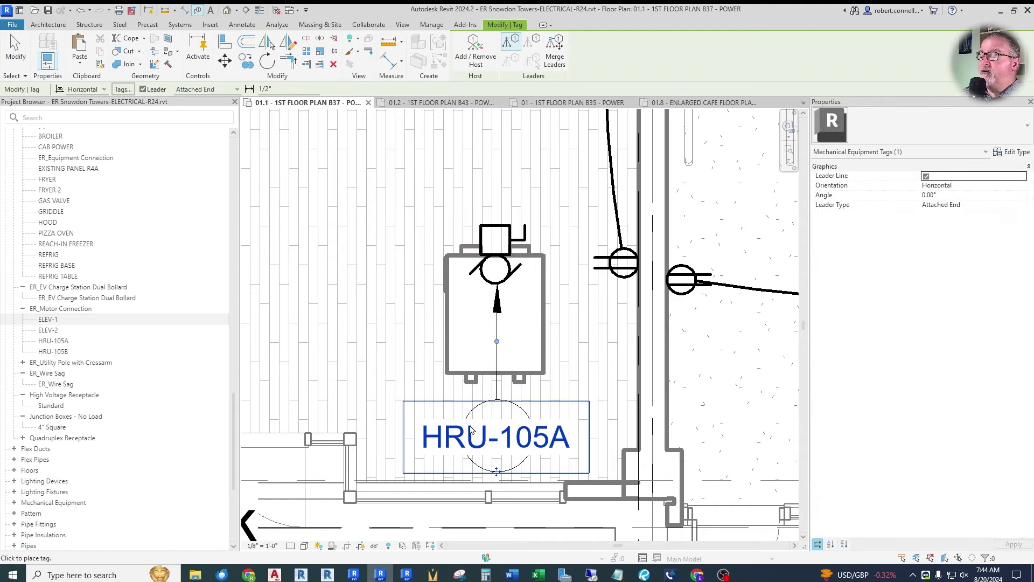
pyautogui.click(509, 431)
pyautogui.press('Escape')
pyautogui.press('Escape')
pyautogui.click(506, 406)
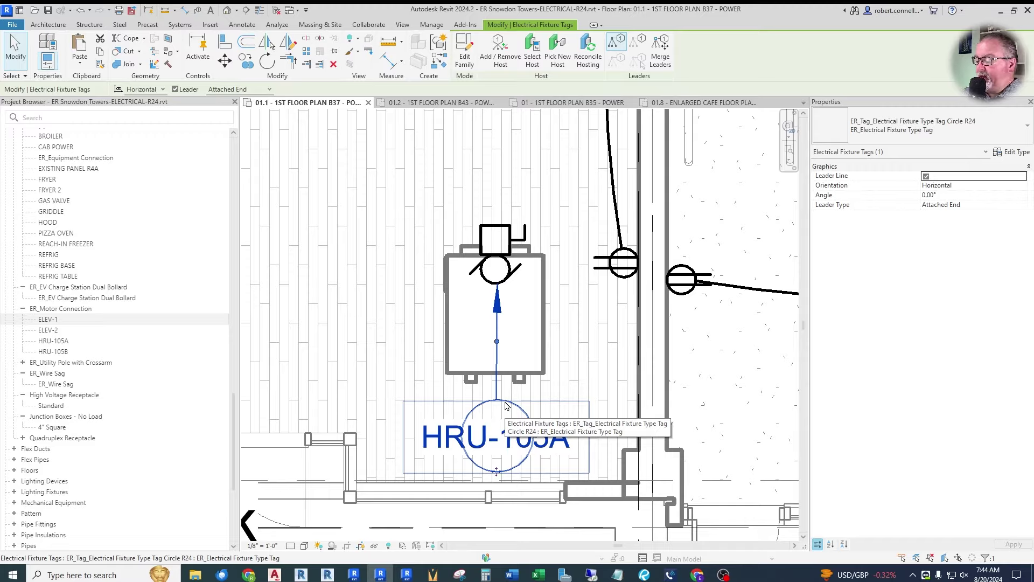
pyautogui.press('Delete')
# Step: Create a tag similar to the HRU-105B hexagon tag for the HRU-105A motor connection and place it with a leader below the unit
pyautogui.scroll(-3, 506, 406)
pyautogui.scroll(-6, 506, 406)
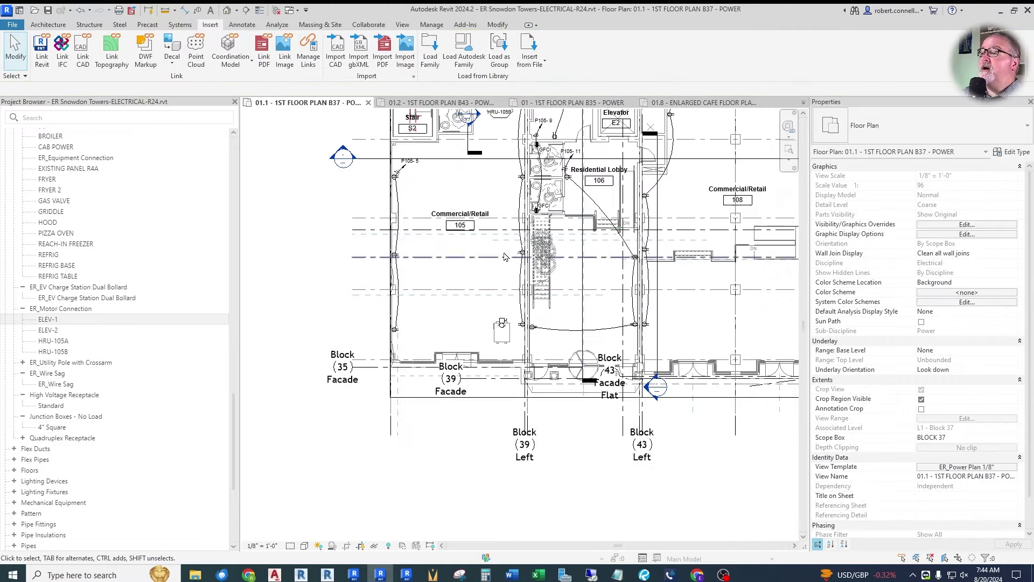
pyautogui.scroll(5, 496, 145)
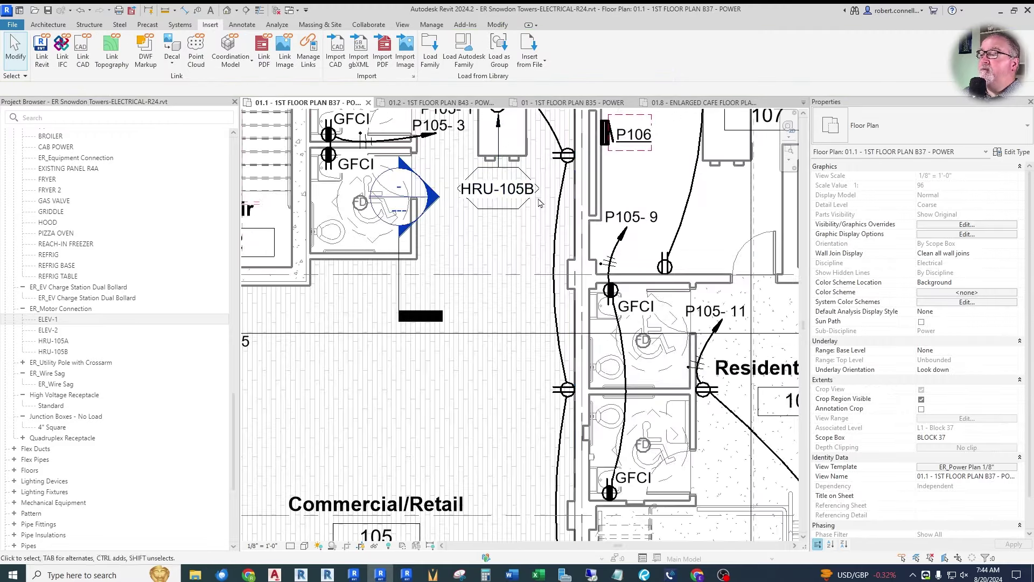
pyautogui.rightClick(515, 200)
pyautogui.click(541, 285)
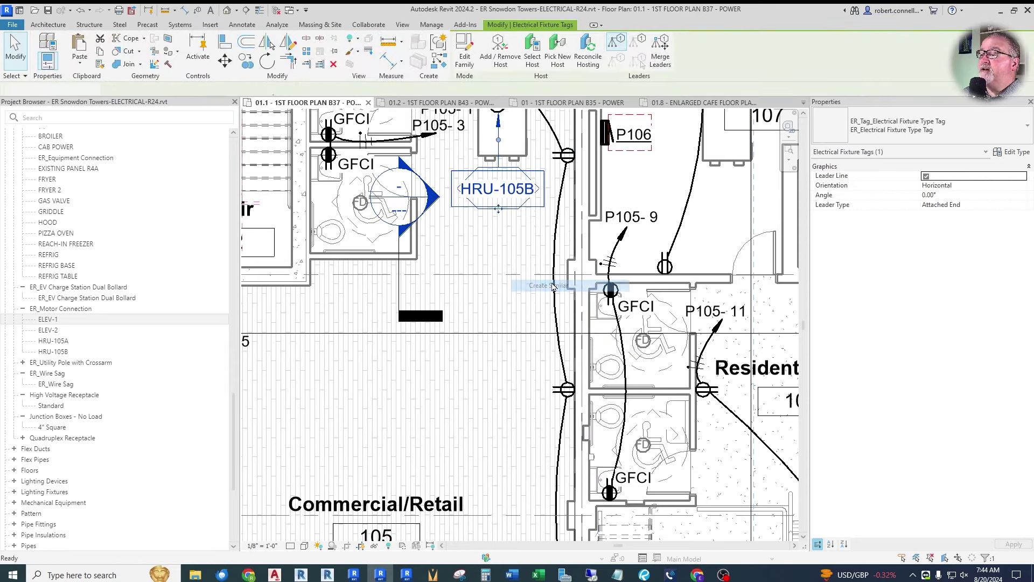
pyautogui.scroll(-5, 501, 294)
pyautogui.scroll(6, 501, 396)
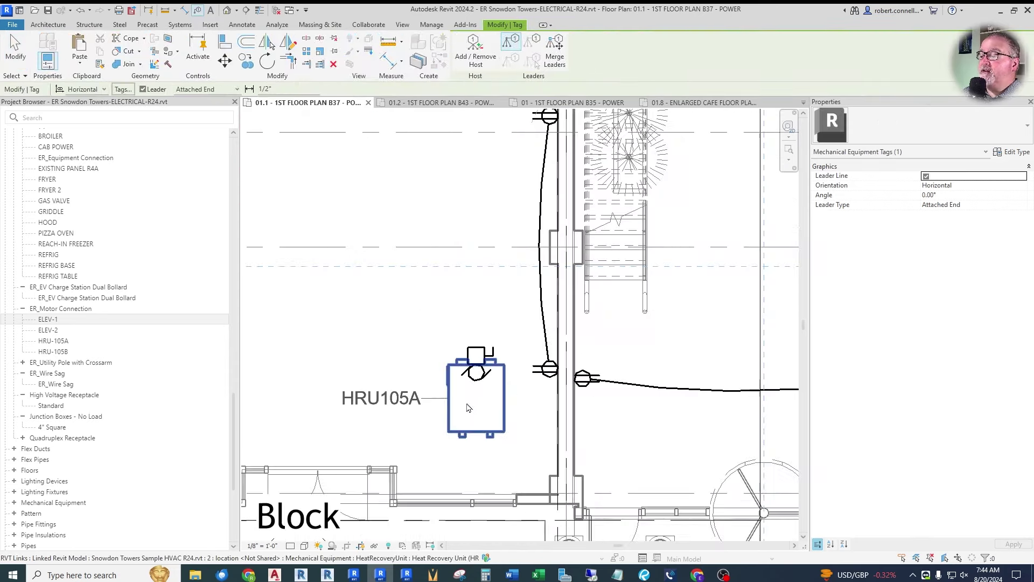
pyautogui.click(476, 384)
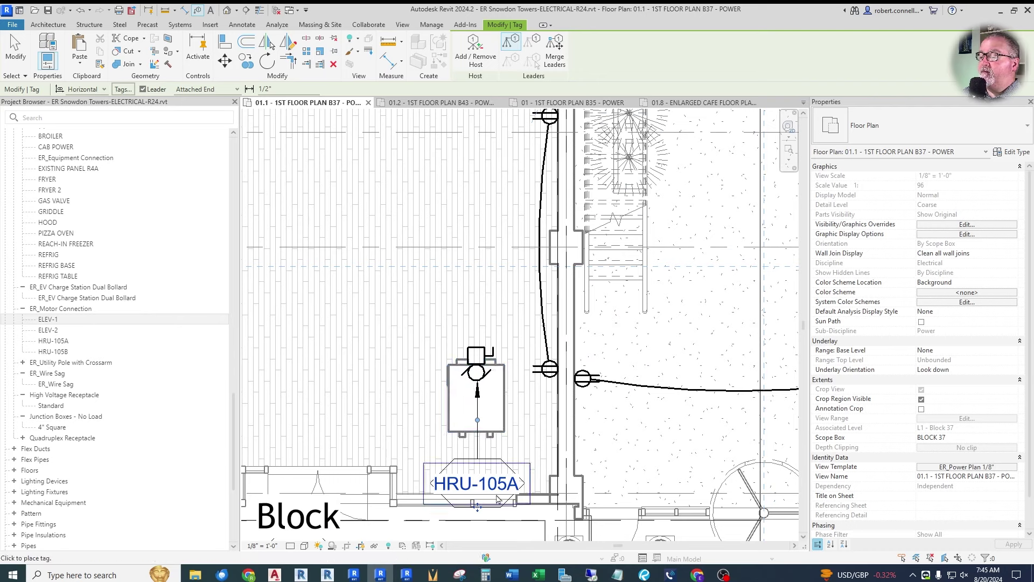
pyautogui.moveTo(475, 505); pyautogui.dragTo(467, 493)
pyautogui.press('Escape')
pyautogui.press('Escape')
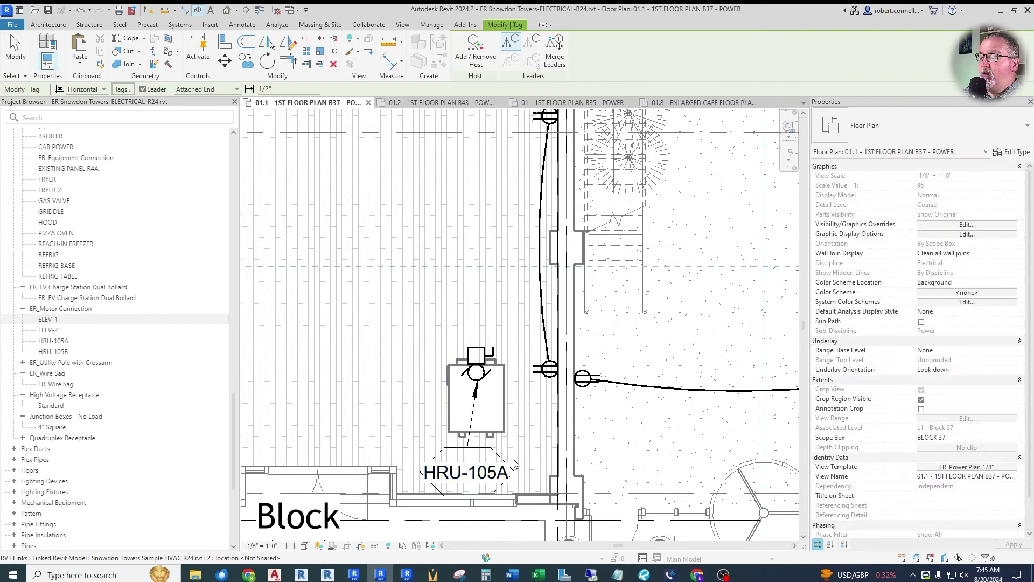
# Step: Create a power circuit for the HRU-105A motor connection on panel P105 and set its load name to HRU-105A
pyautogui.click(478, 360)
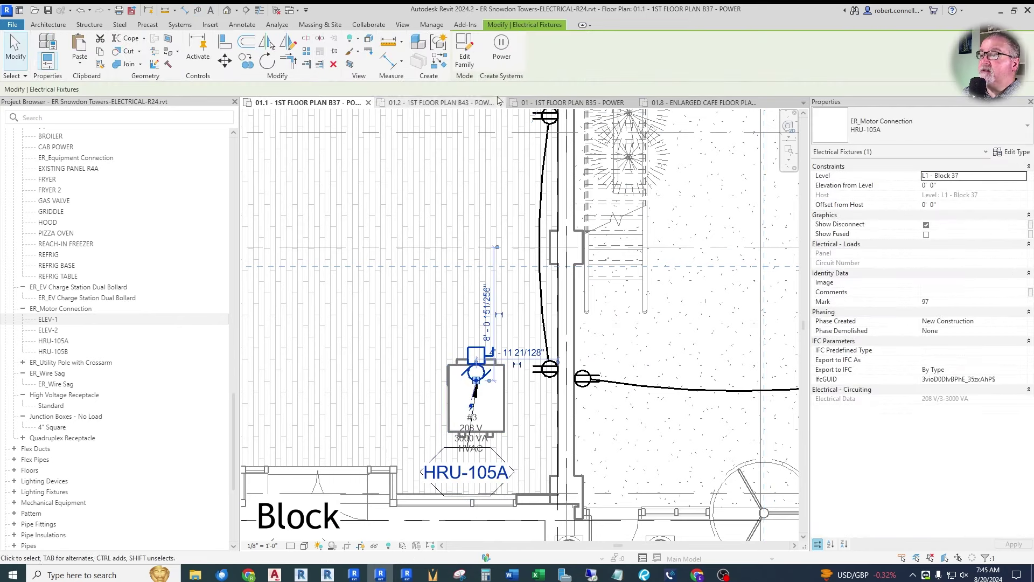
pyautogui.click(503, 53)
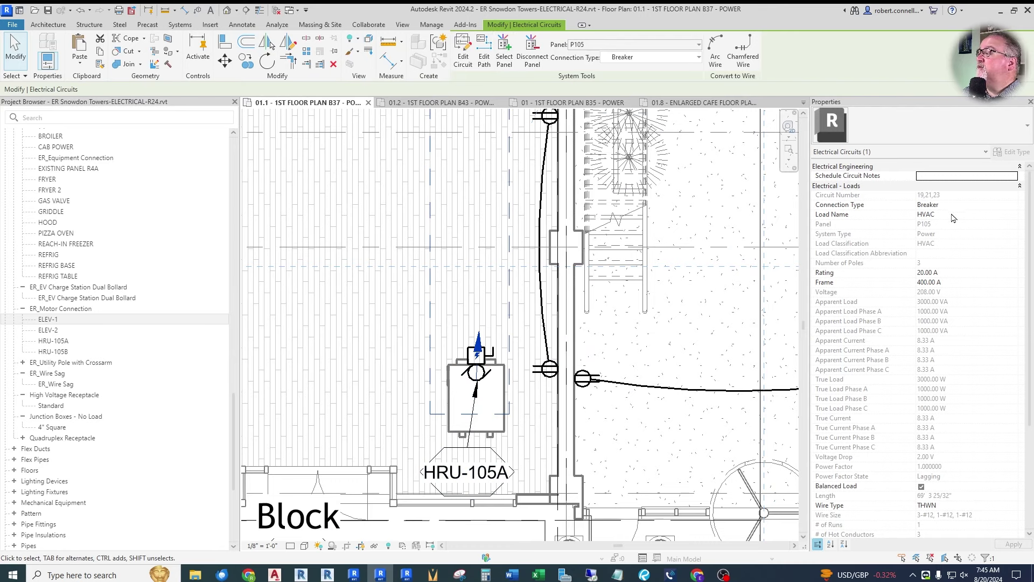
pyautogui.write('HRU')
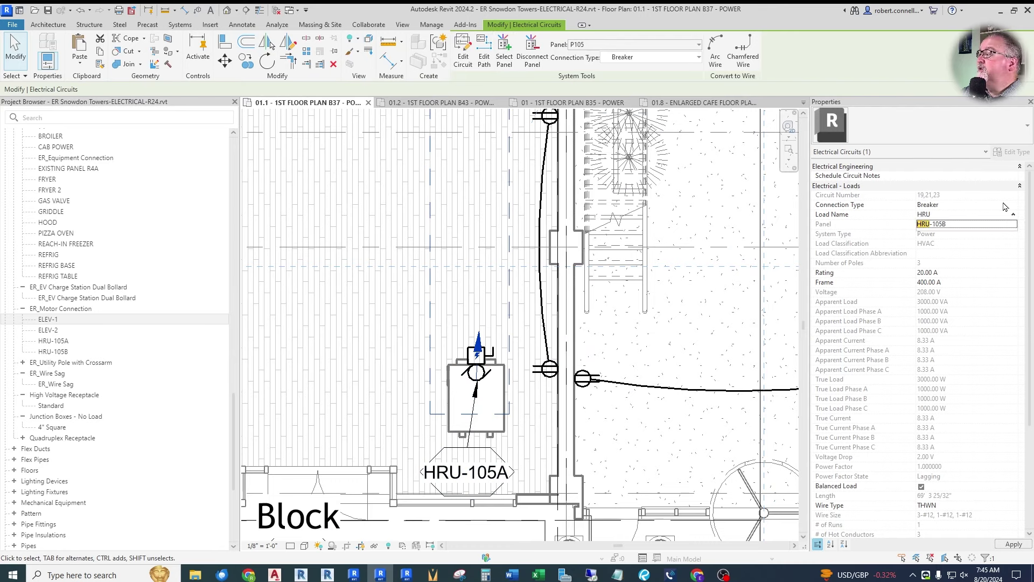
pyautogui.write('-105A')
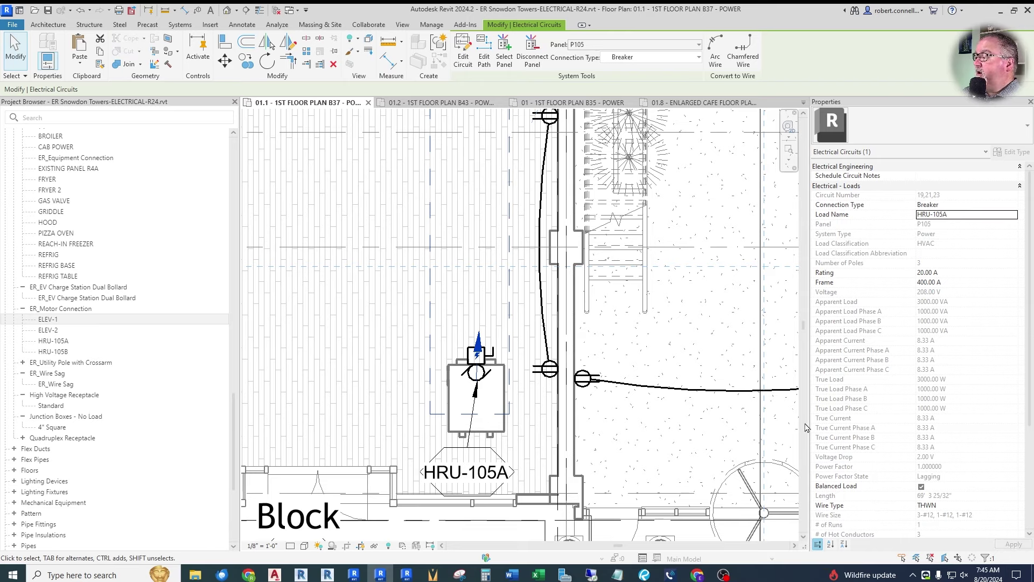
# Step: Convert the HRU-105A power circuit to arc wire so the motor connection gets its home run on the plan
pyautogui.click(716, 50)
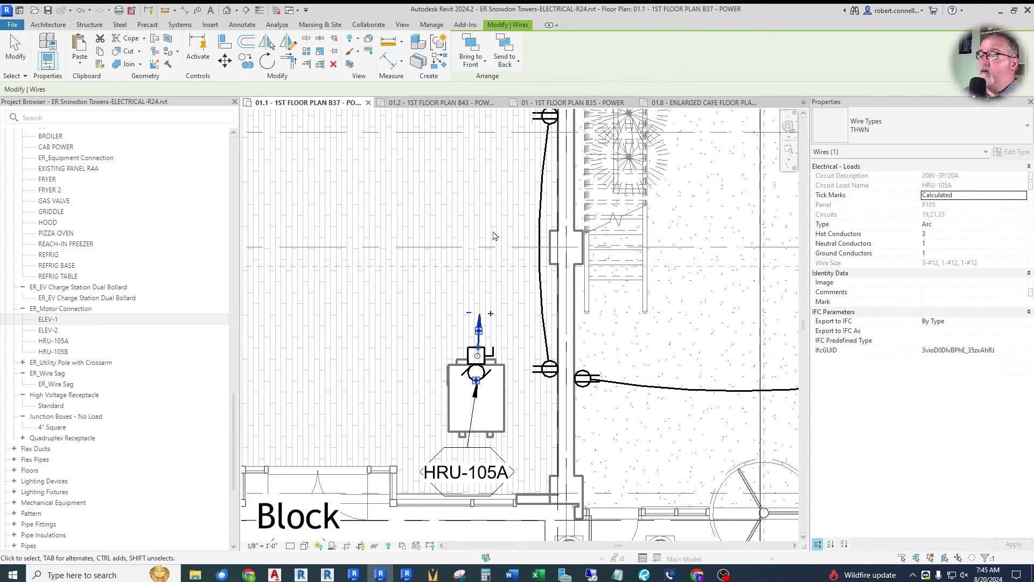
pyautogui.scroll(-4, 540, 293)
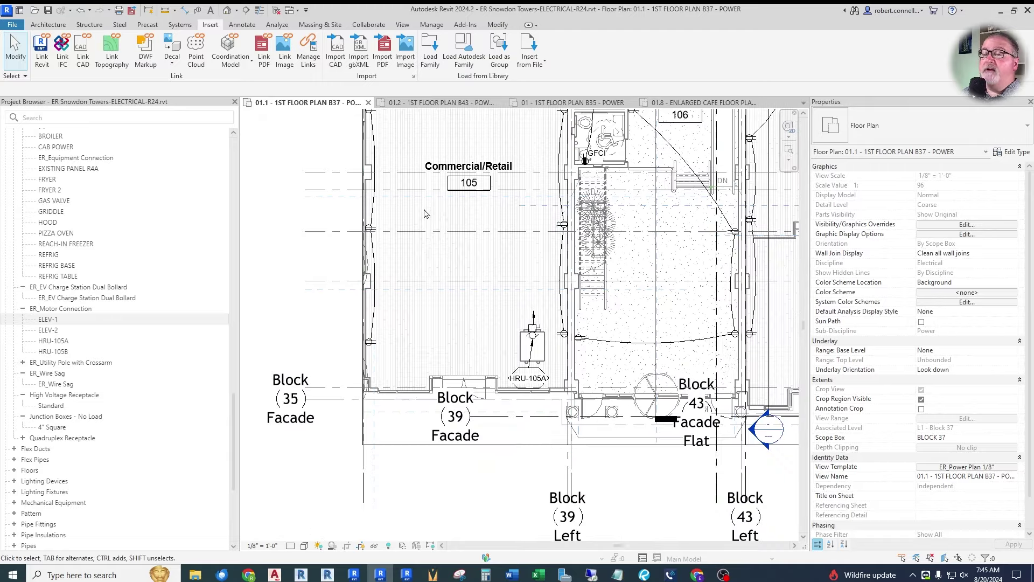
pyautogui.scroll(-4, 459, 293)
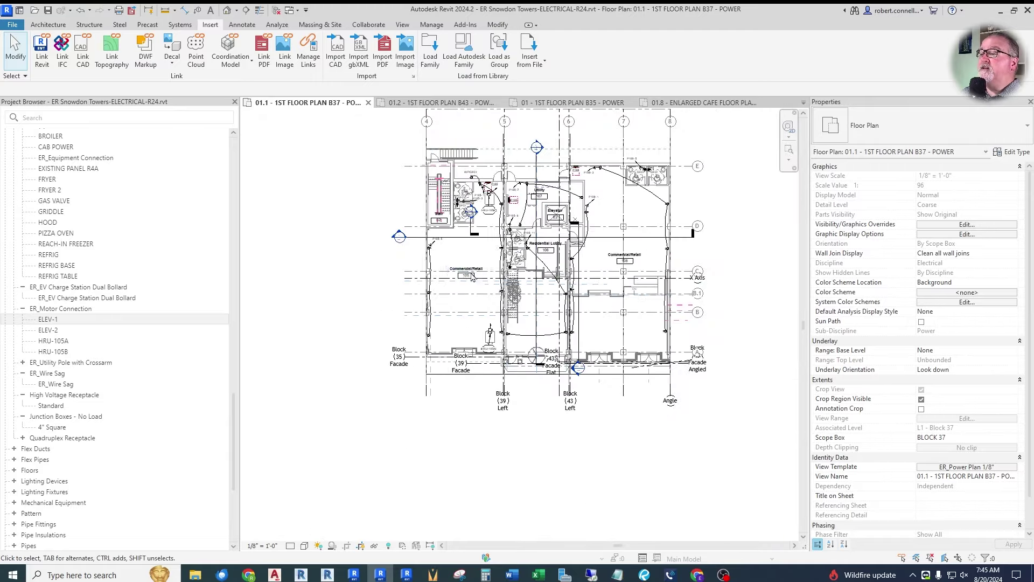
pyautogui.scroll(3, 496, 179)
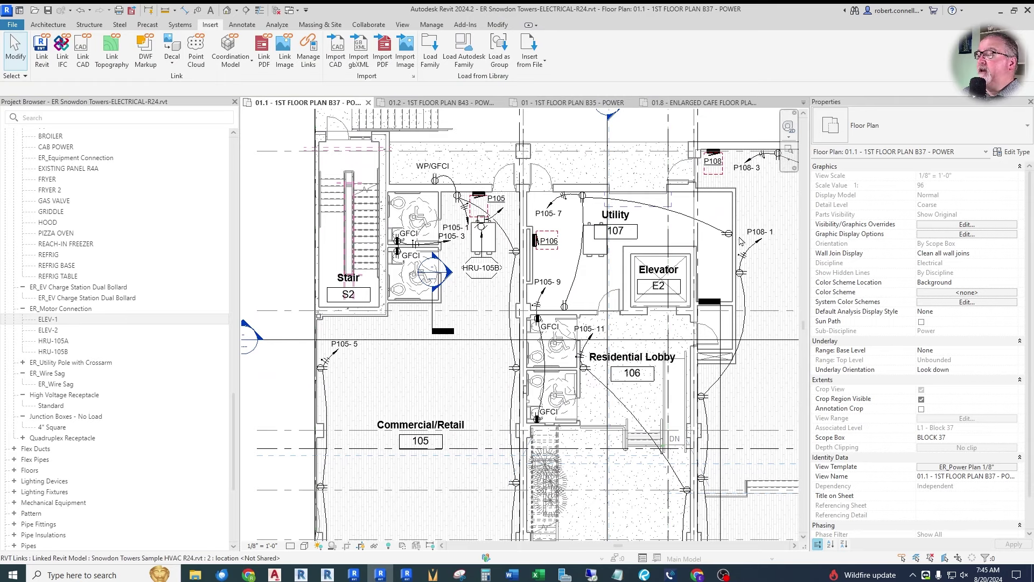
# Step: Create panel schedules from the default templates for panels P105, P106, P108 and P109
pyautogui.click(317, 25)
pyautogui.click(281, 26)
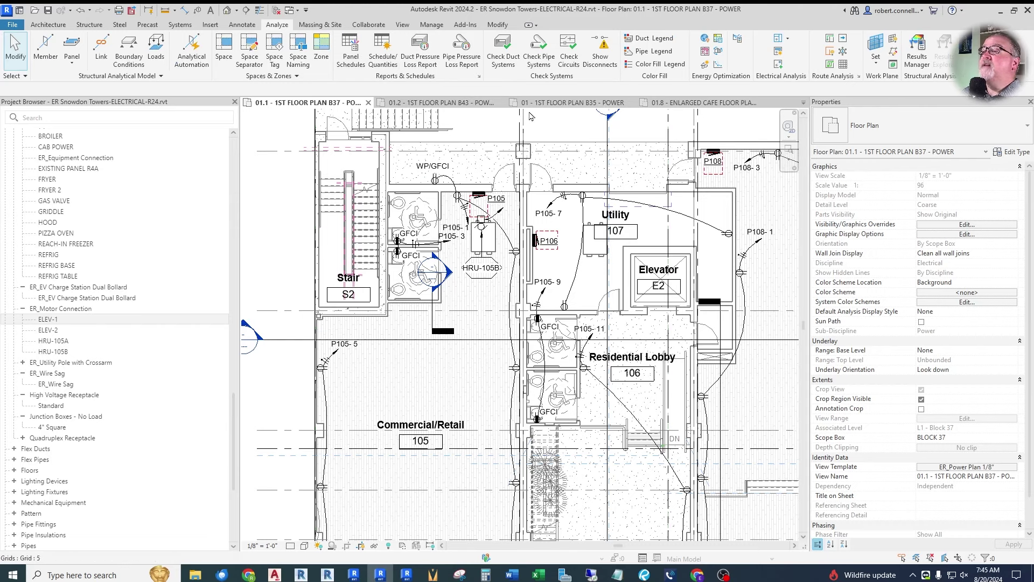
pyautogui.click(351, 51)
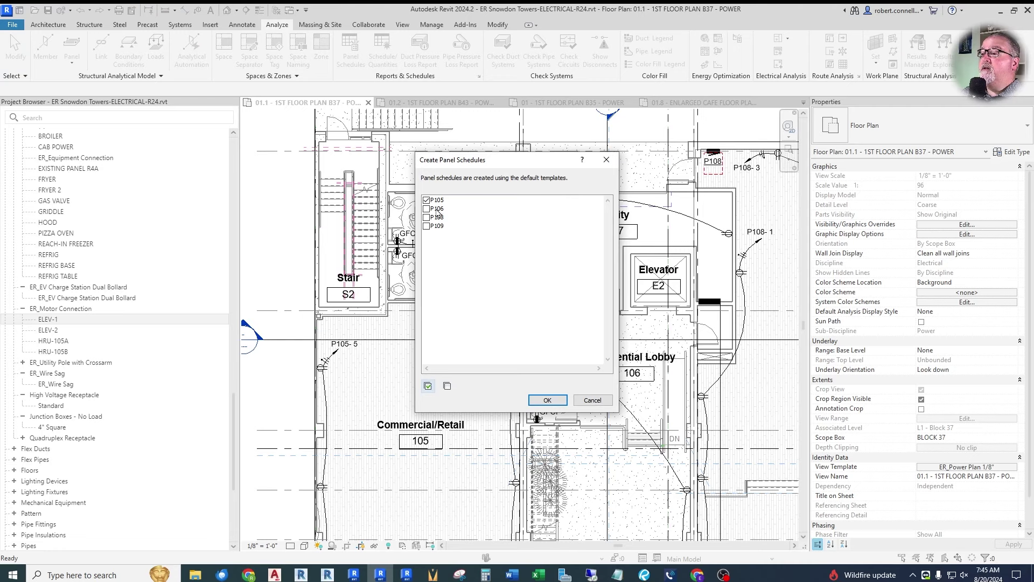
pyautogui.click(426, 209)
pyautogui.click(426, 217)
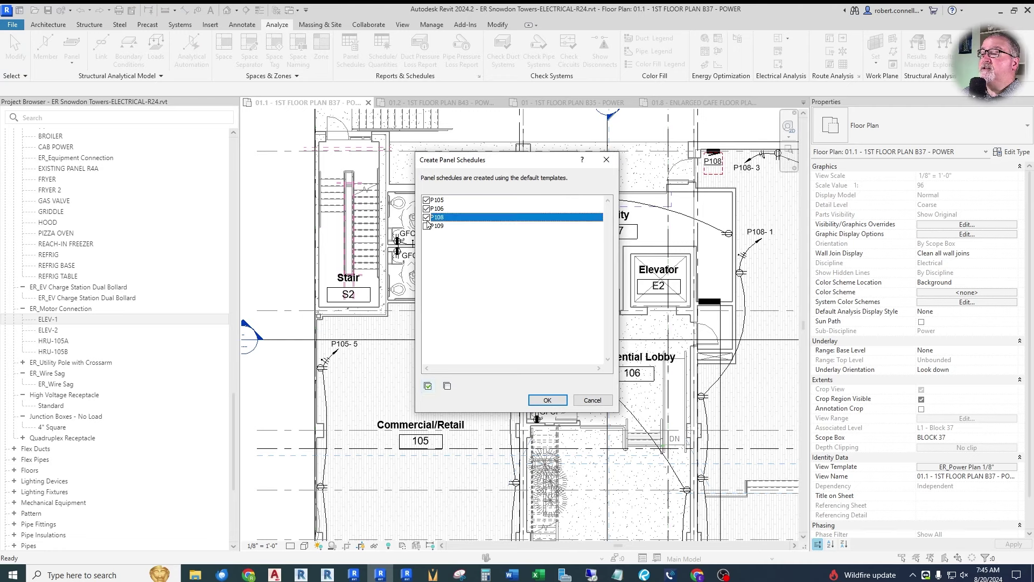
pyautogui.click(426, 226)
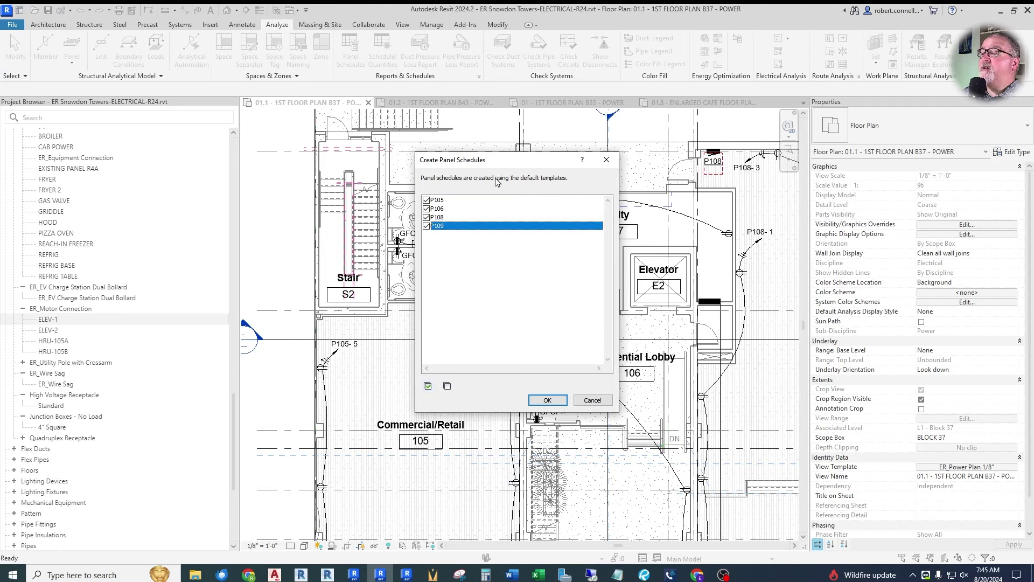
pyautogui.click(544, 399)
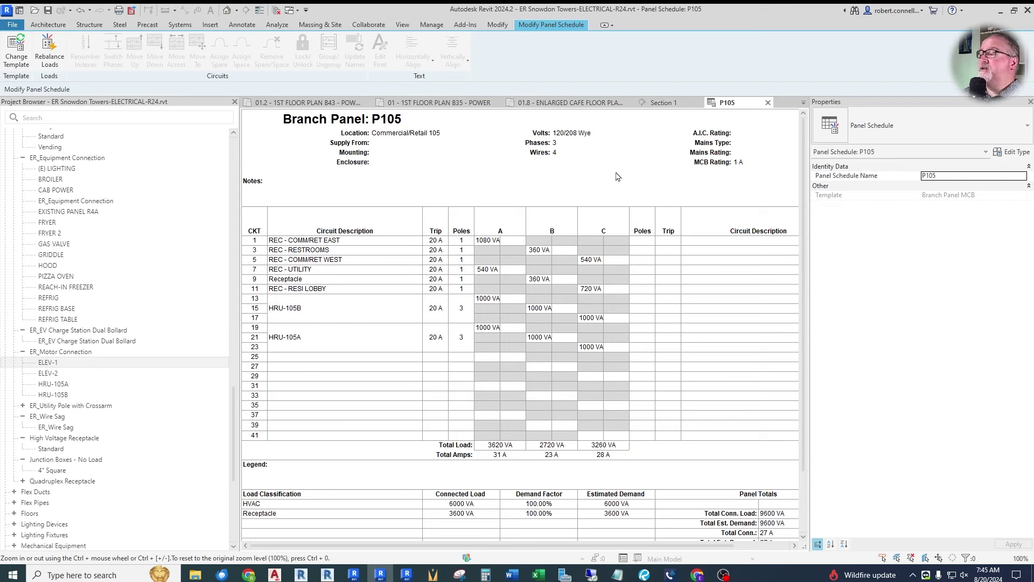
# Step: Change the P105 panel schedule's template to Branch Panel MLO, accepting the loss of unstored text
pyautogui.click(16, 51)
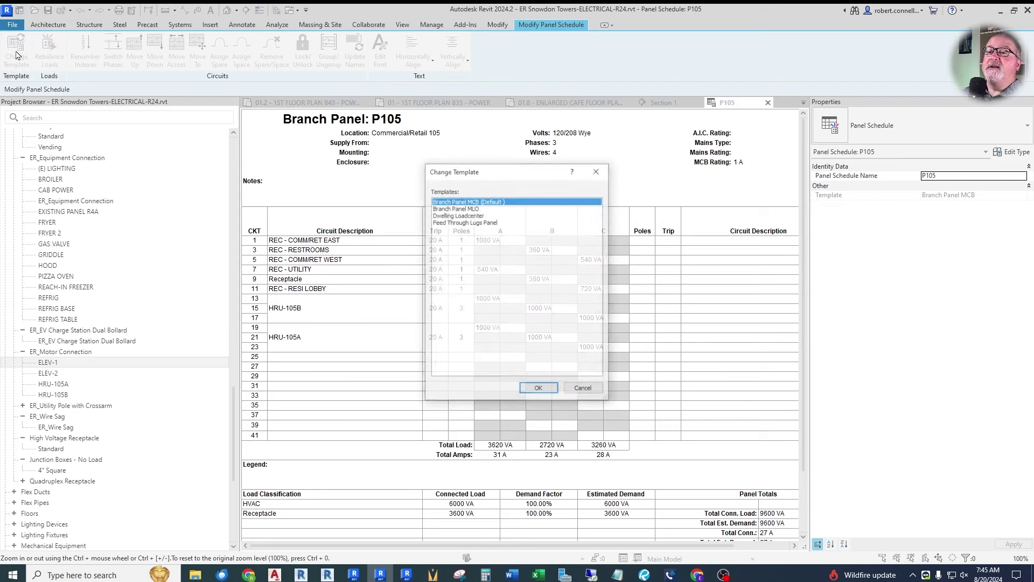
pyautogui.click(465, 209)
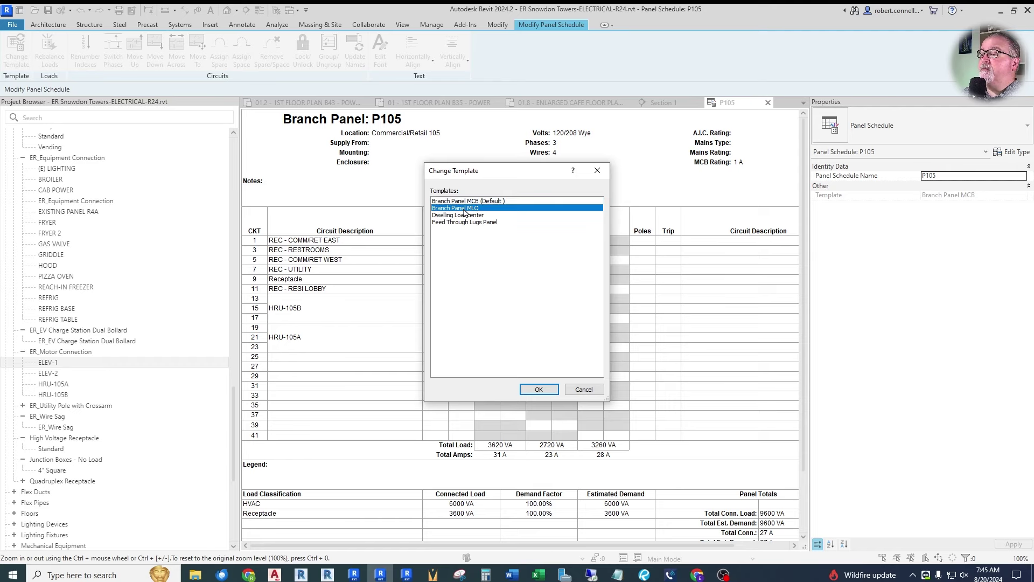
pyautogui.click(538, 390)
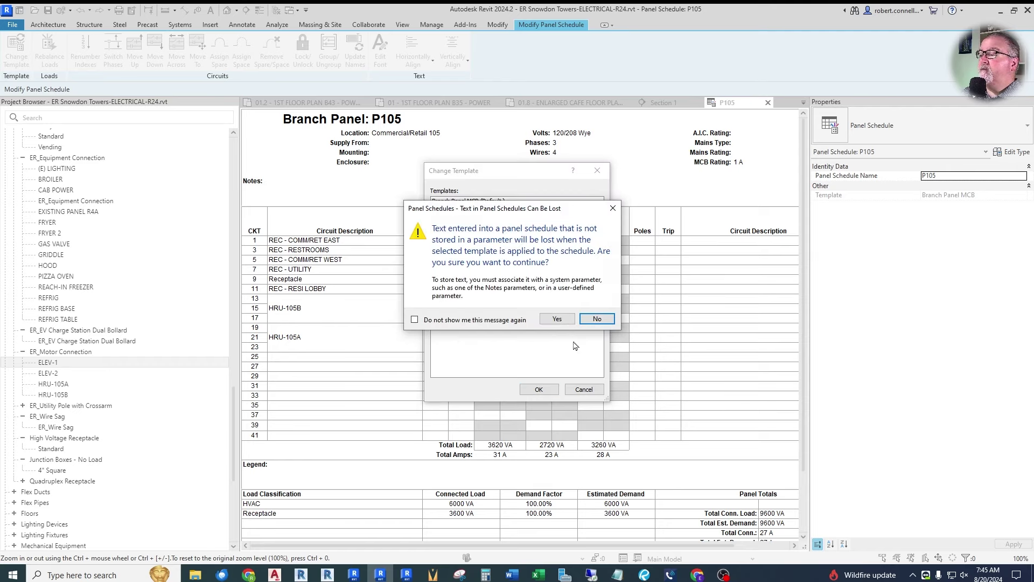
pyautogui.click(556, 320)
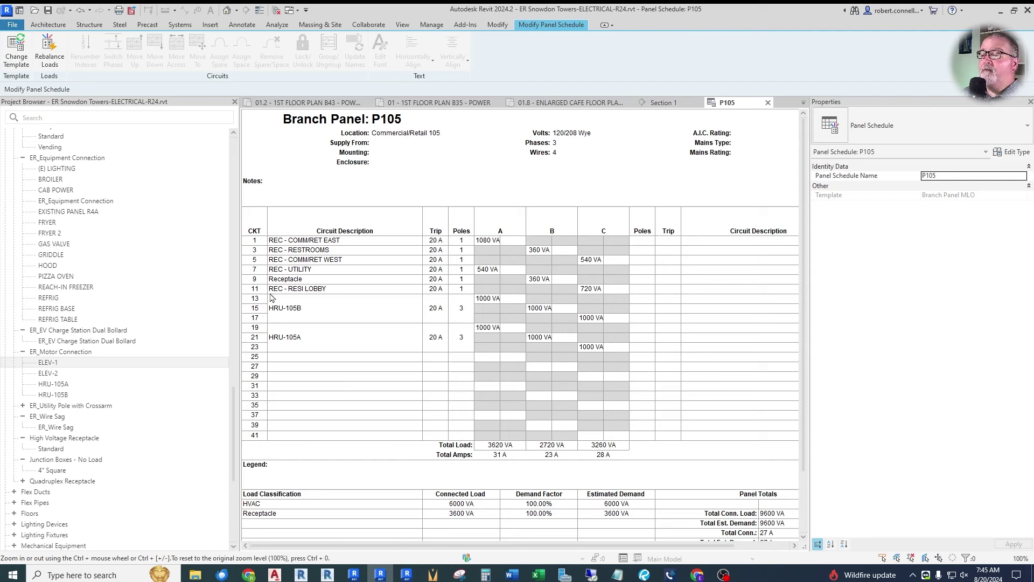
# Step: Select circuit 9 in the P105 schedule and locate its receptacles on the 01.1 - 1ST FLOOR PLAN B37 - POWER view
pyautogui.click(333, 278)
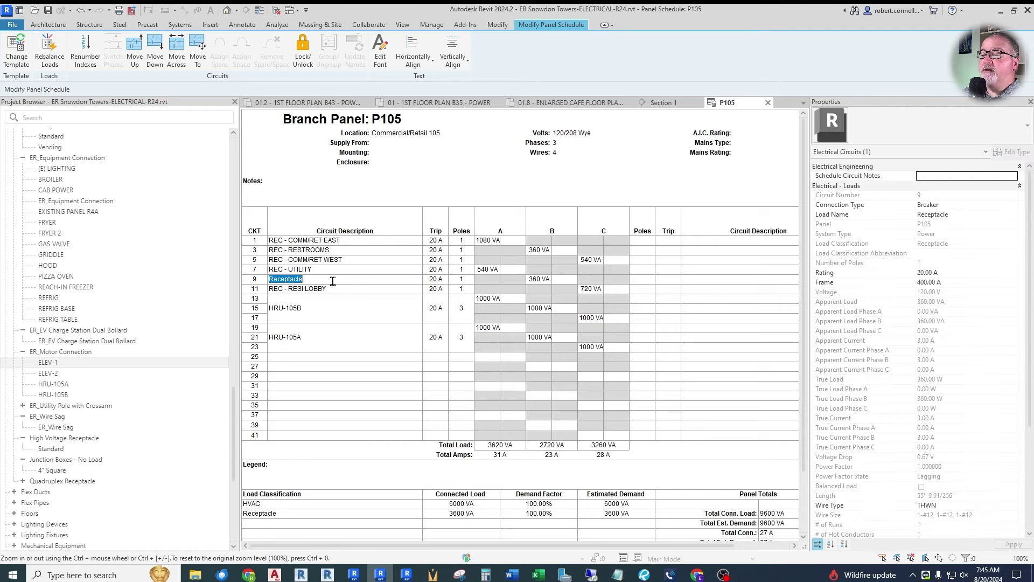
pyautogui.click(445, 103)
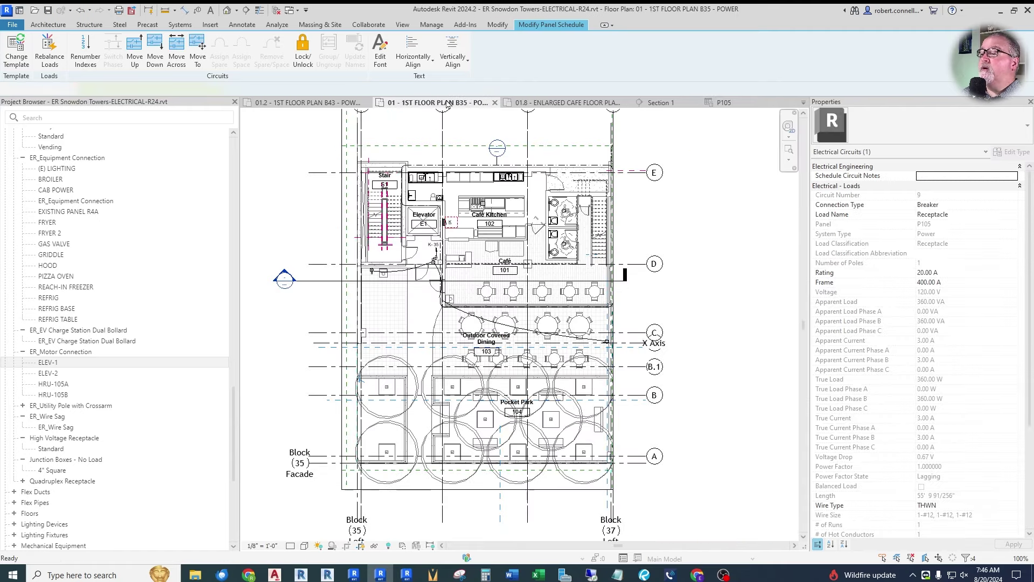
pyautogui.click(318, 106)
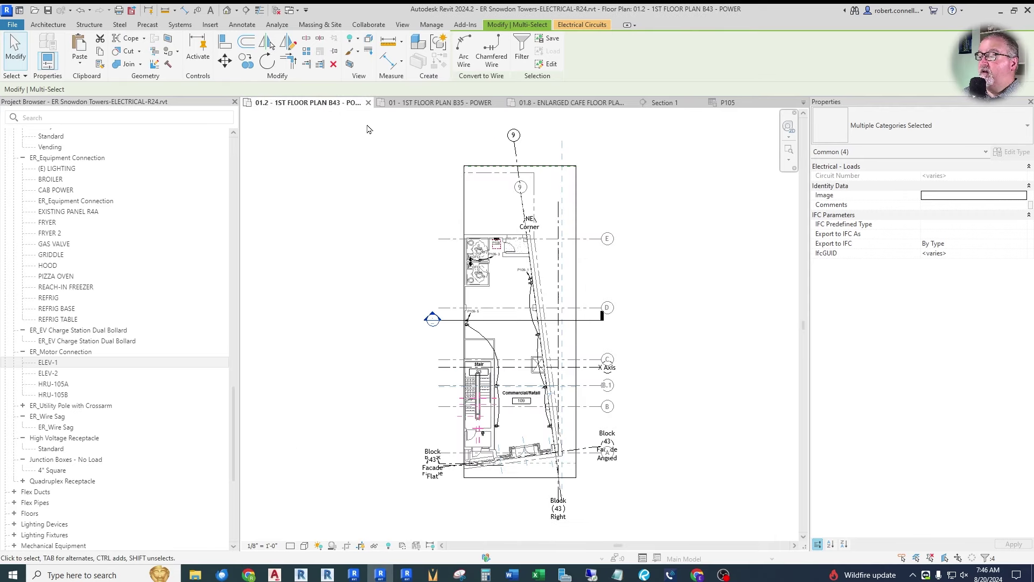
pyautogui.click(804, 104)
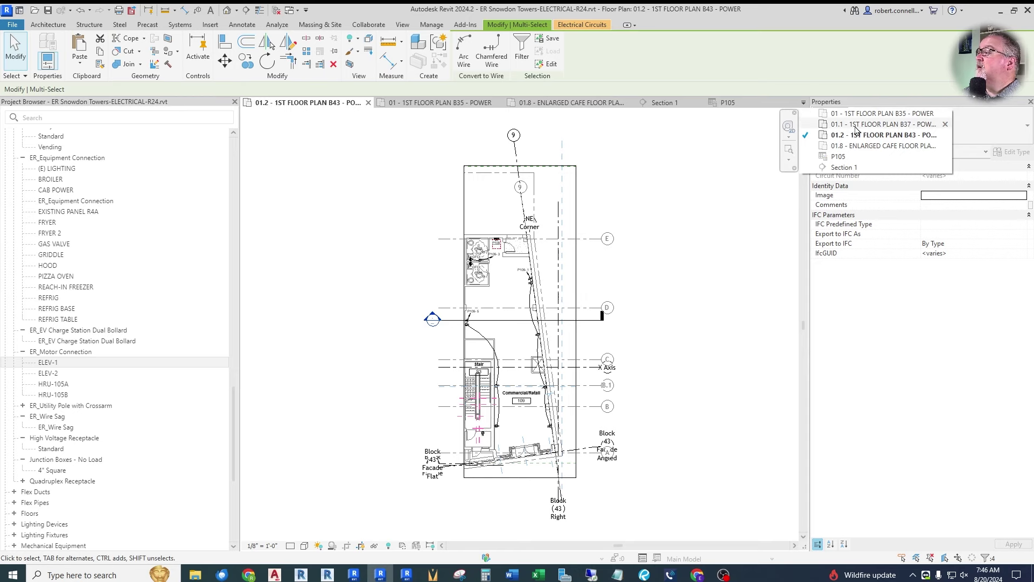
pyautogui.click(873, 125)
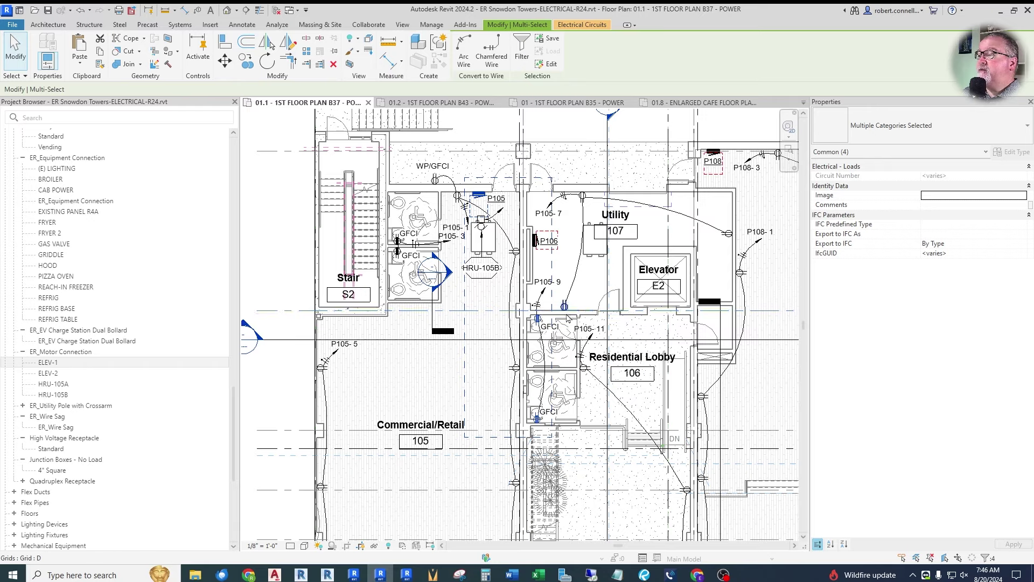
pyautogui.scroll(3, 539, 302)
pyautogui.scroll(-1, 483, 259)
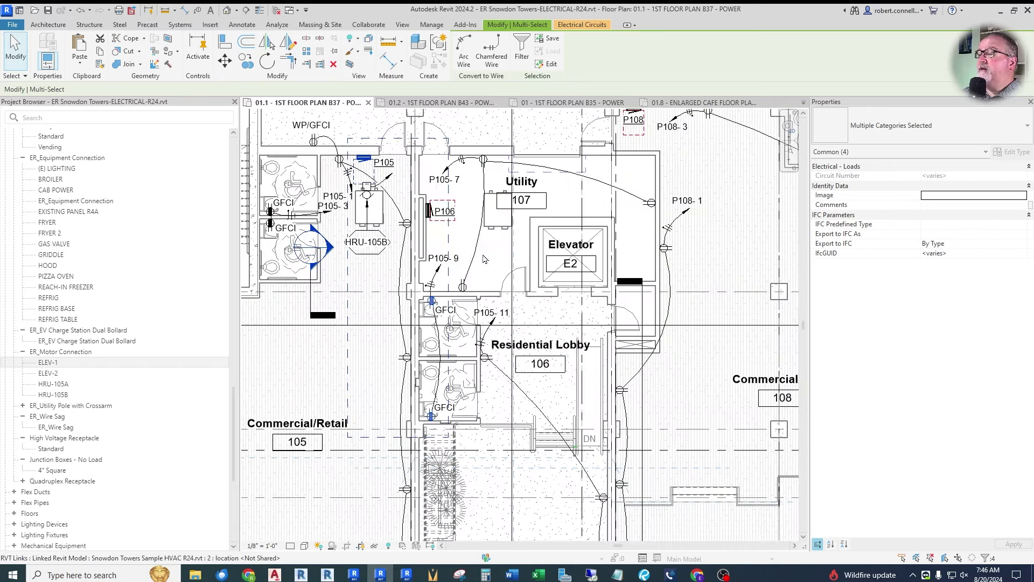
pyautogui.scroll(2, 483, 259)
pyautogui.press('Escape')
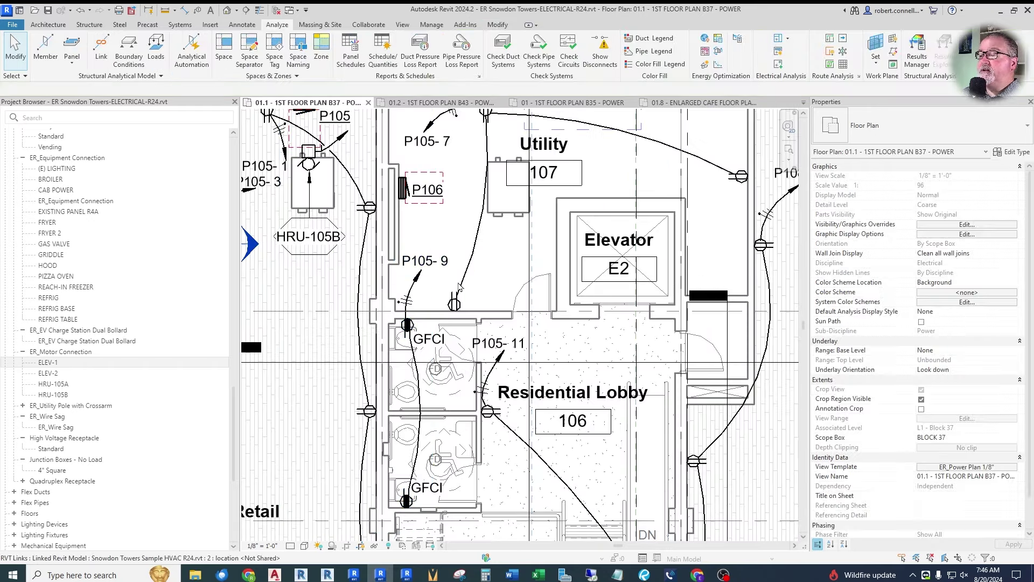
# Step: Reassign the Utility 107 receptacle circuit from panel P105 to panel P106
pyautogui.scroll(-2, 459, 287)
pyautogui.scroll(3, 436, 160)
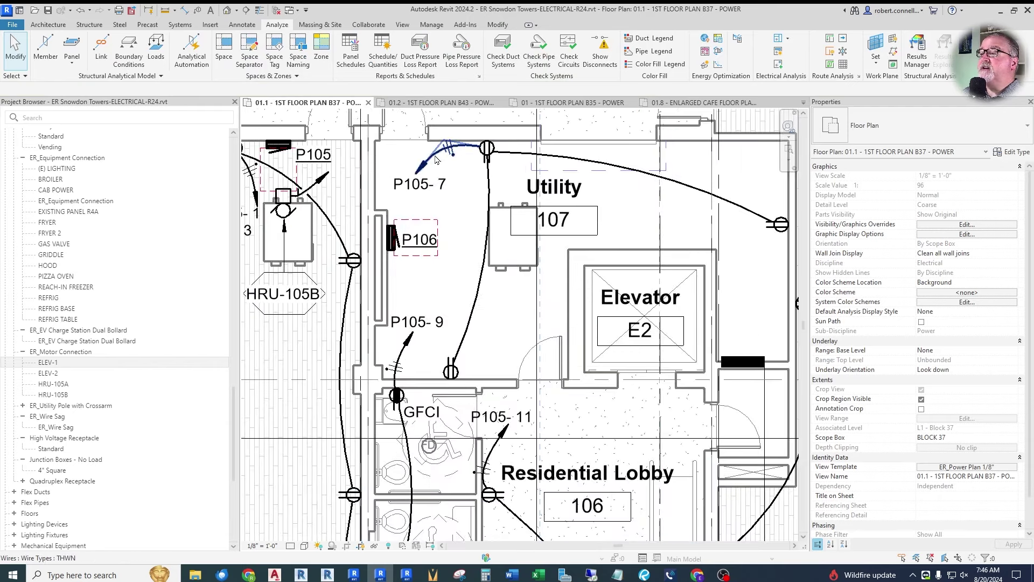
pyautogui.press('Tab')
pyautogui.click(488, 151)
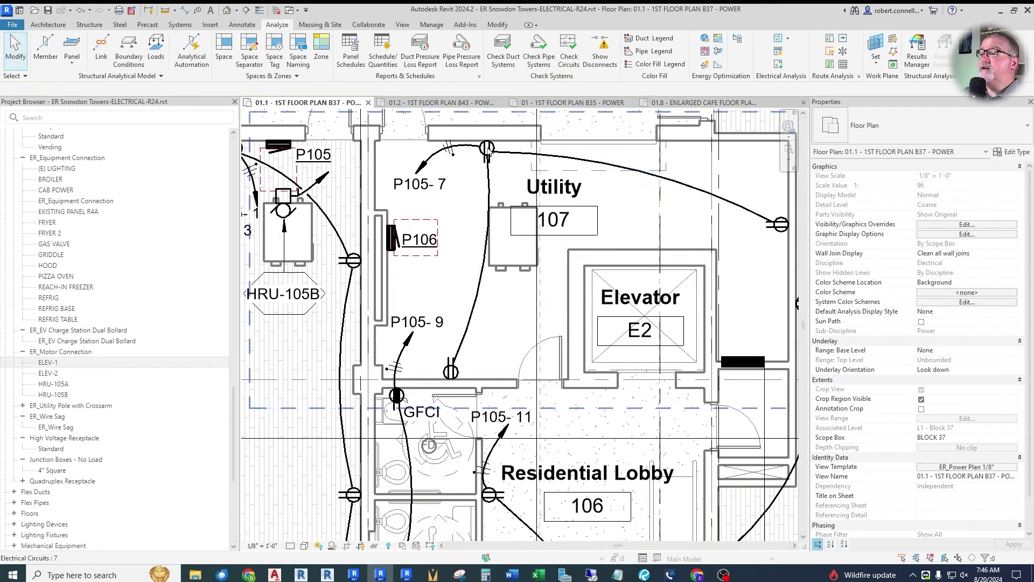
pyautogui.click(699, 48)
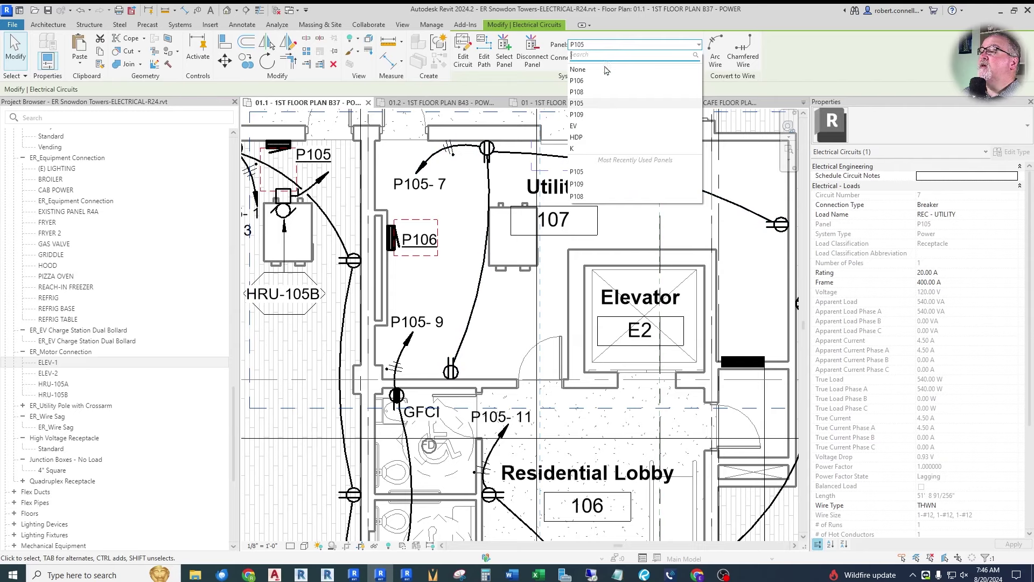
pyautogui.click(588, 83)
pyautogui.click(450, 298)
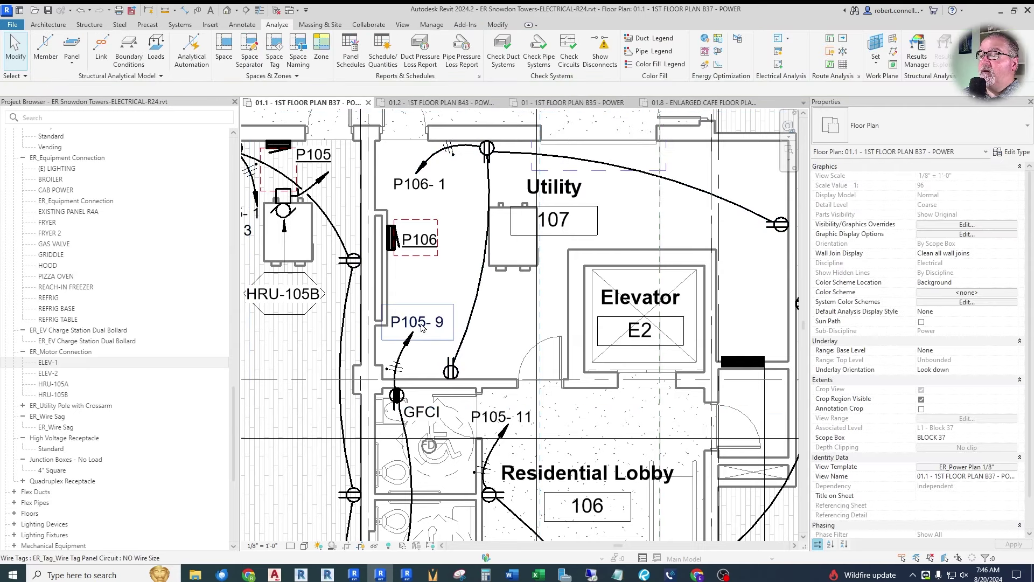
# Step: Reassign the GFCI receptacle circuit in the restrooms beside the Residential Lobby from panel P105 to panel P106
pyautogui.press('Tab')
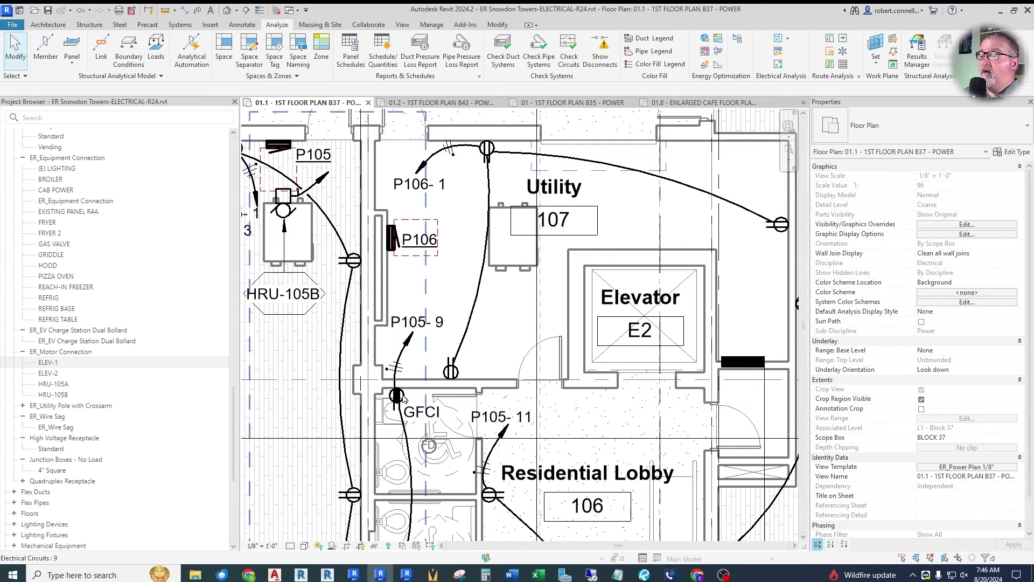
pyautogui.click(404, 407)
pyautogui.click(646, 45)
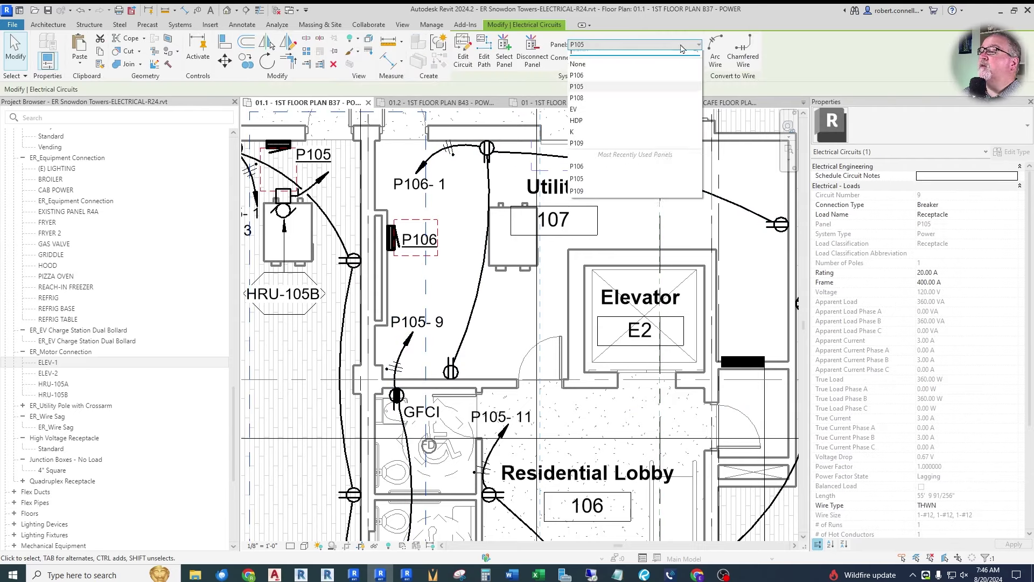
pyautogui.click(581, 82)
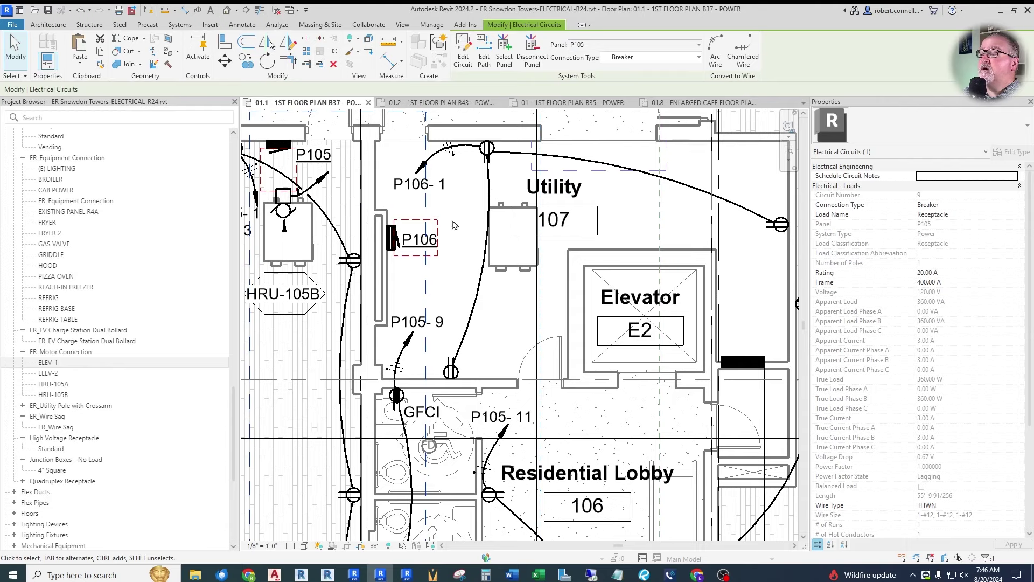
pyautogui.press('Escape')
pyautogui.scroll(-3, 451, 209)
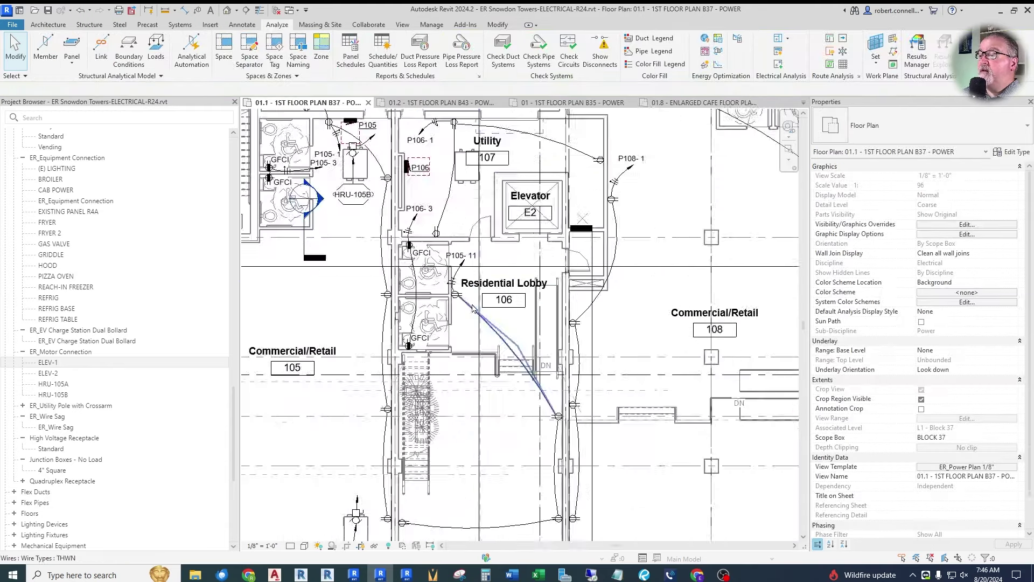
# Step: Reassign the Residential Lobby 106 receptacle circuit from panel P105 to panel P106
pyautogui.scroll(4, 451, 294)
pyautogui.press('Tab')
pyautogui.click(451, 294)
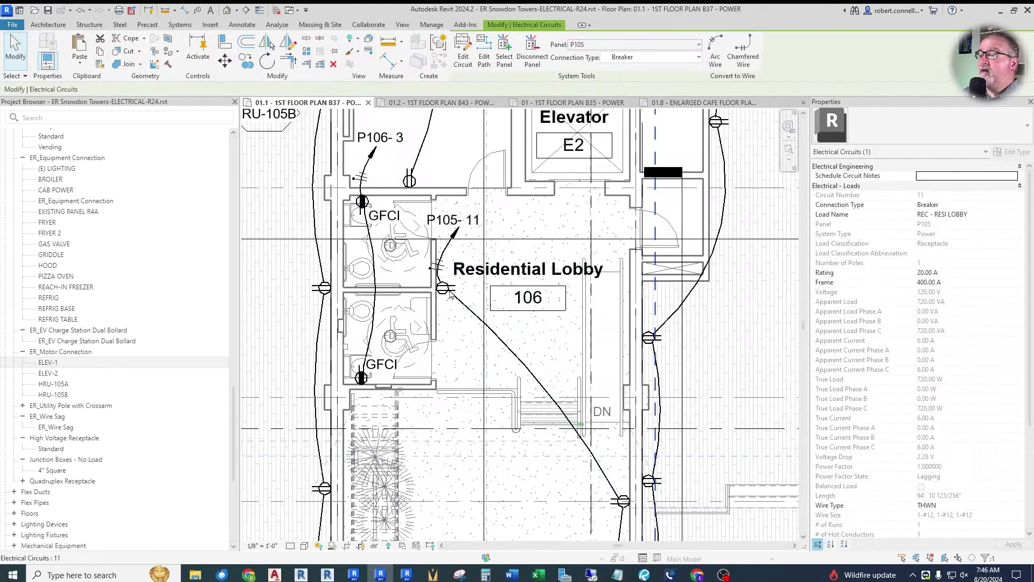
pyautogui.click(625, 44)
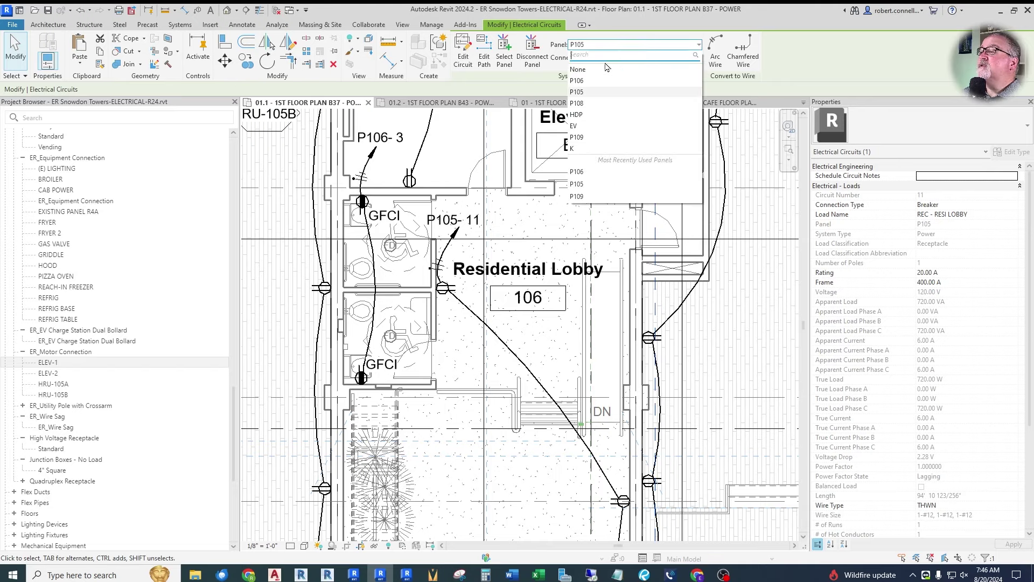
pyautogui.click(576, 81)
pyautogui.press('Escape')
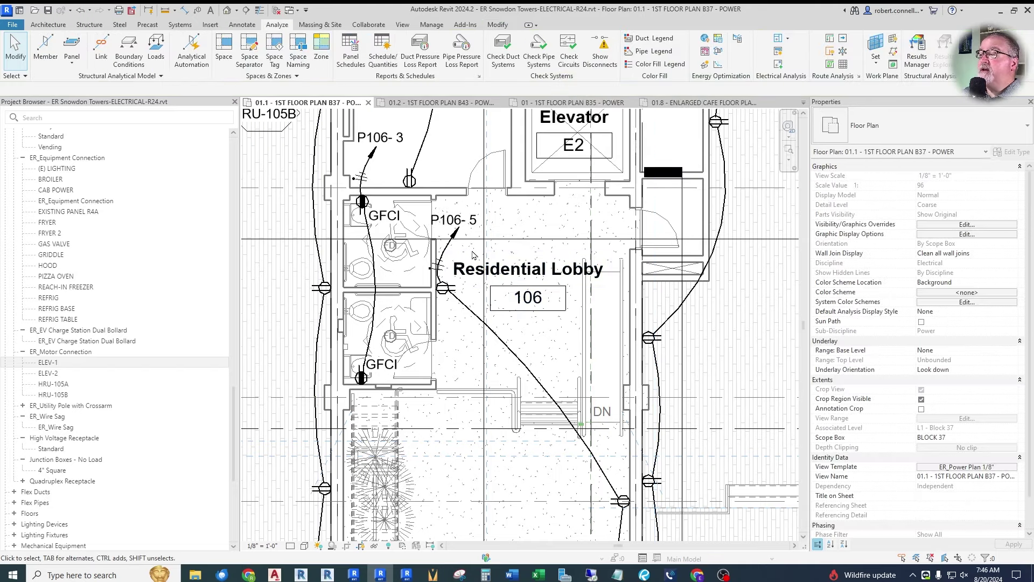
# Step: Inspect the linked heat recovery unit in Utility 107 to read its Mark
pyautogui.scroll(-3, 476, 247)
pyautogui.scroll(-2, 476, 248)
pyautogui.scroll(1, 478, 248)
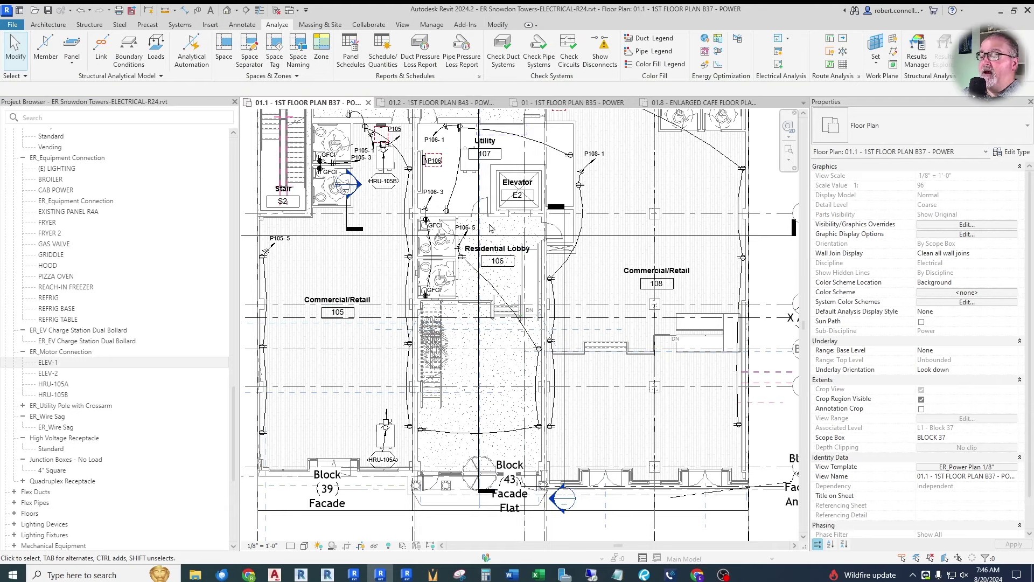
pyautogui.scroll(2, 470, 135)
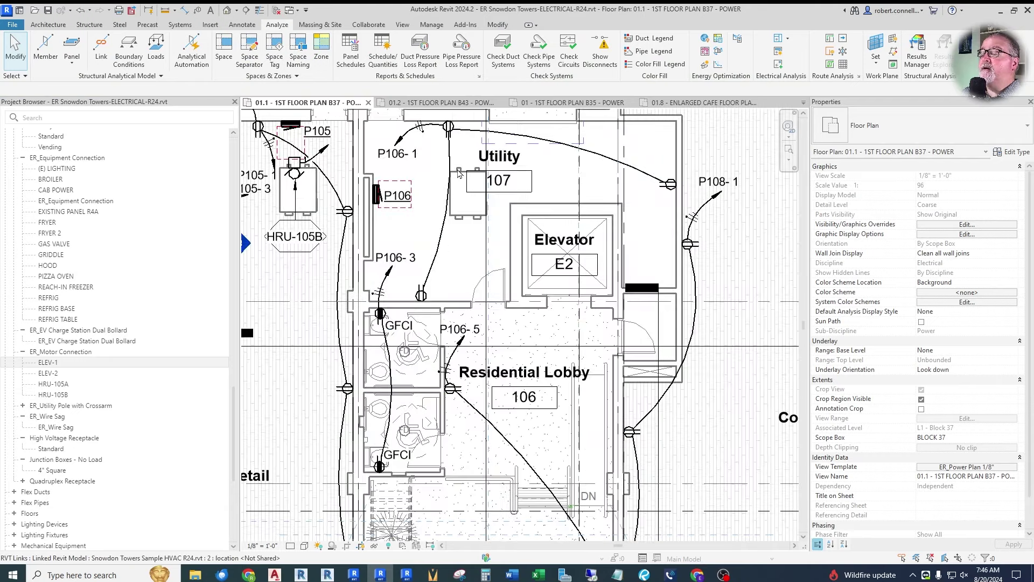
pyautogui.scroll(-1, 474, 210)
pyautogui.click(487, 244)
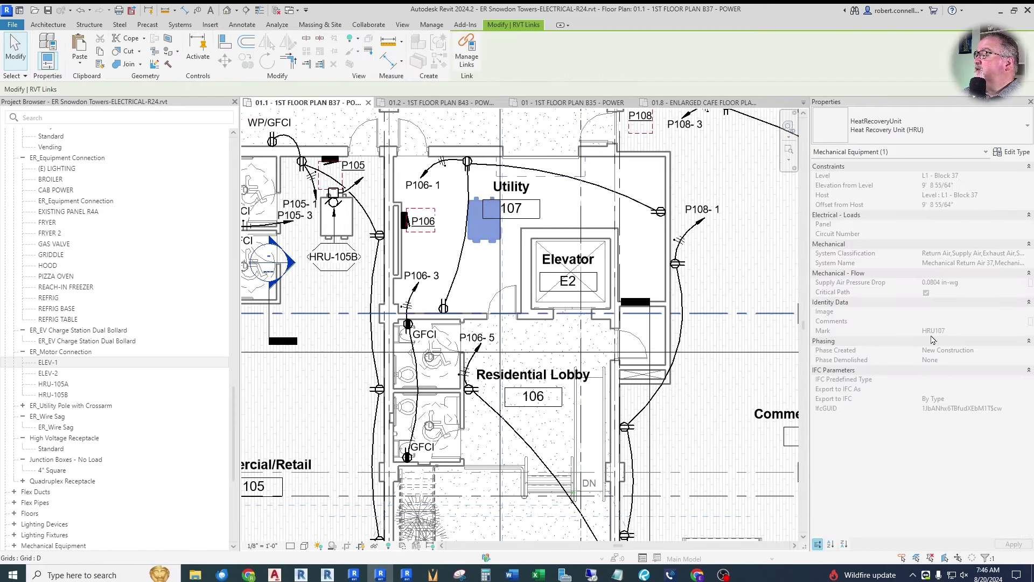
pyautogui.click(477, 183)
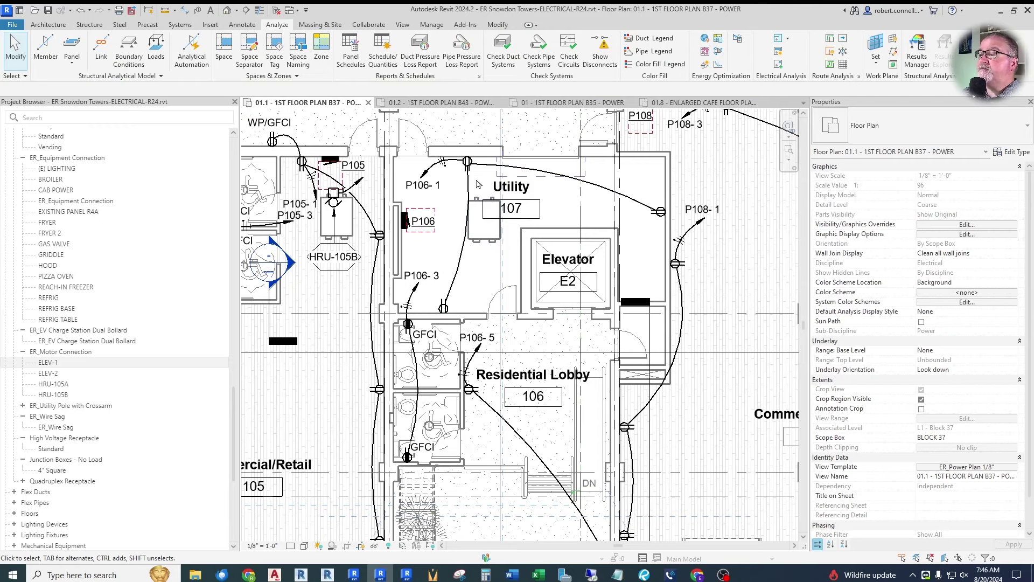
# Step: Place another HRU-105B motor connection on the heat recovery unit in Utility 107 and move the room tag clear of it
pyautogui.rightClick(338, 205)
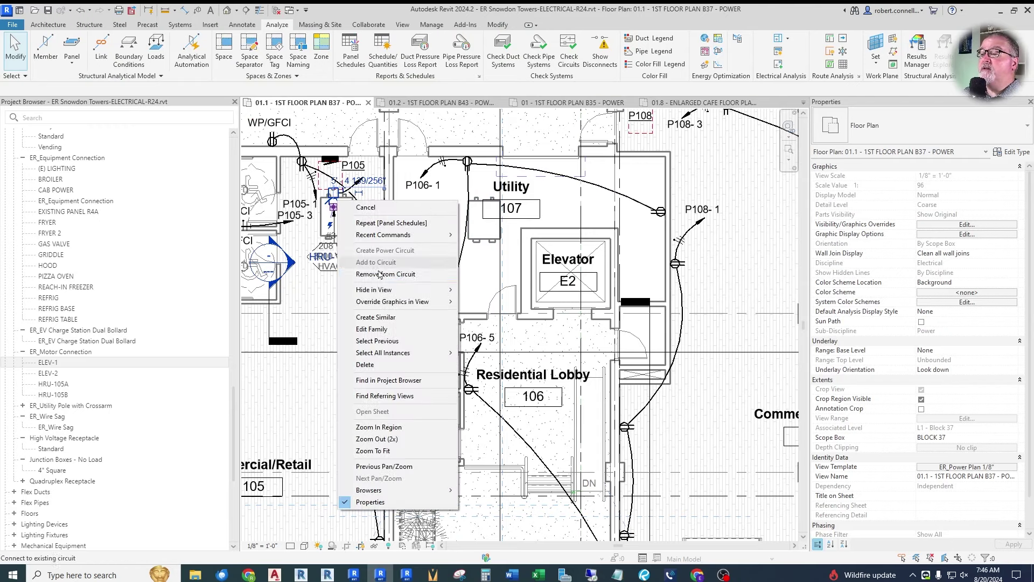
pyautogui.click(377, 304)
pyautogui.scroll(4, 479, 210)
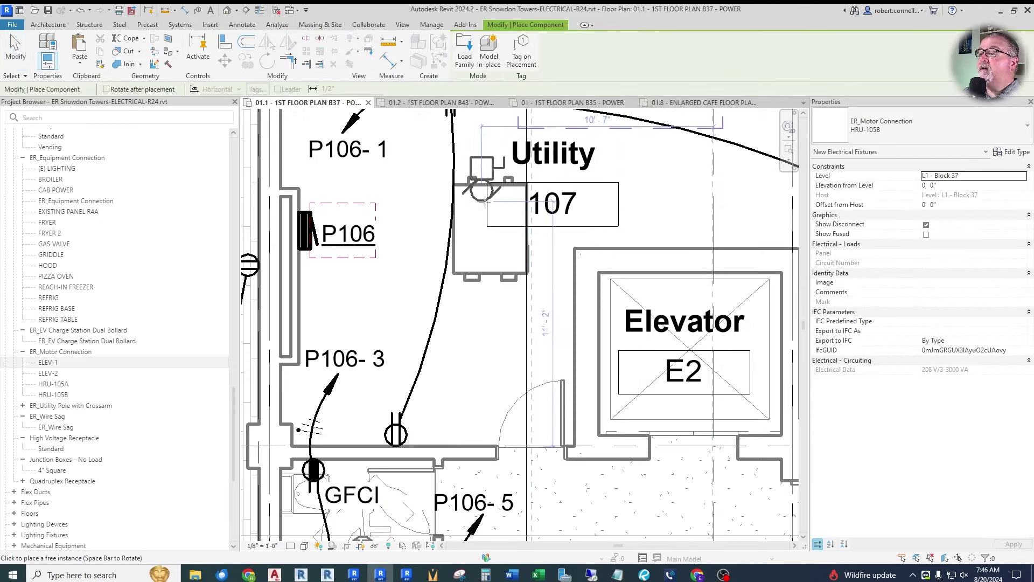
pyautogui.press('Escape')
pyautogui.press('Escape')
pyautogui.moveTo(559, 160); pyautogui.dragTo(631, 169)
pyautogui.press('Escape')
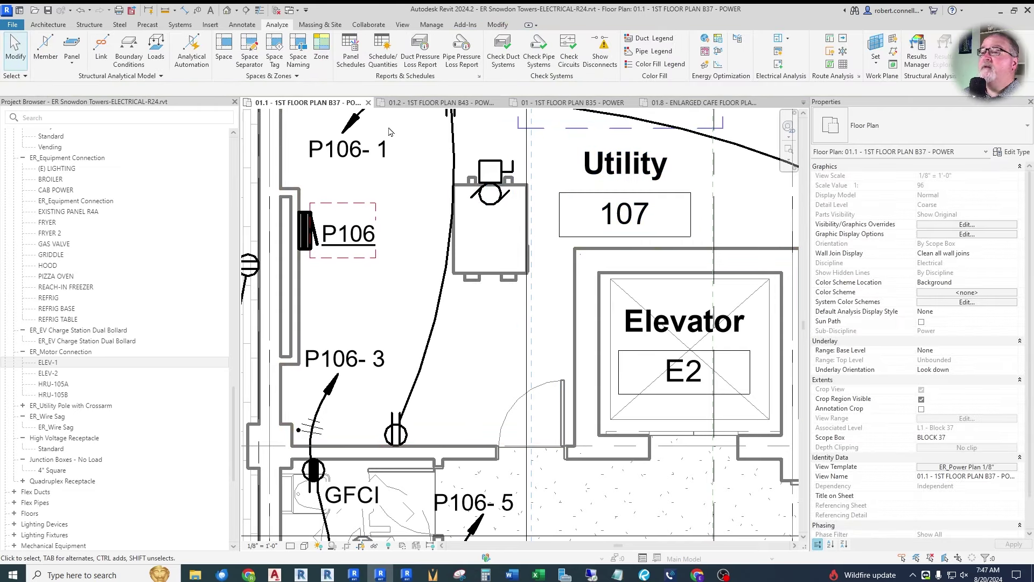
# Step: Tag the new motor connection in Utility 107 by category, with a leader and the tag below the unit
pyautogui.scroll(-1, 391, 132)
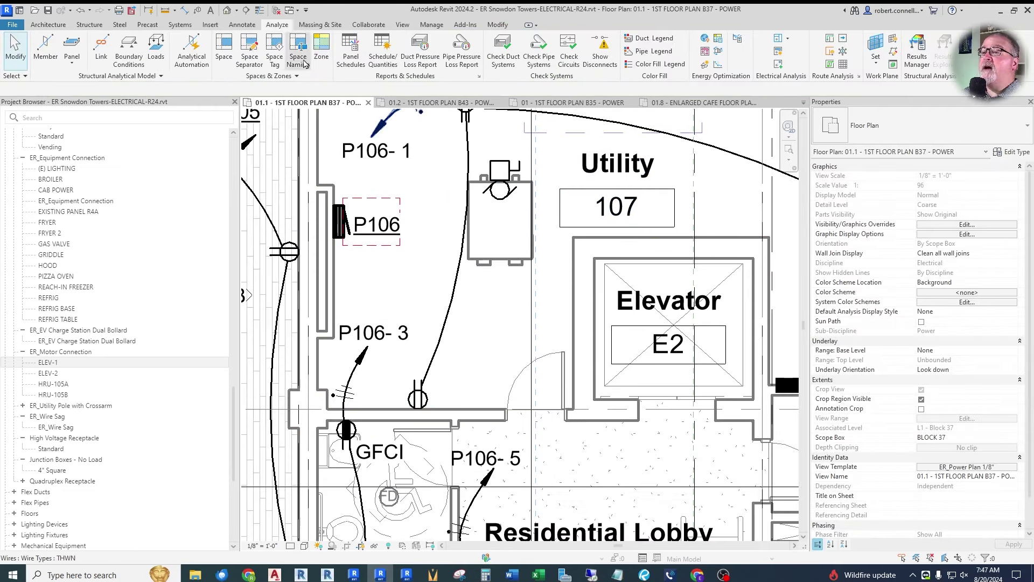
pyautogui.click(198, 12)
pyautogui.click(500, 204)
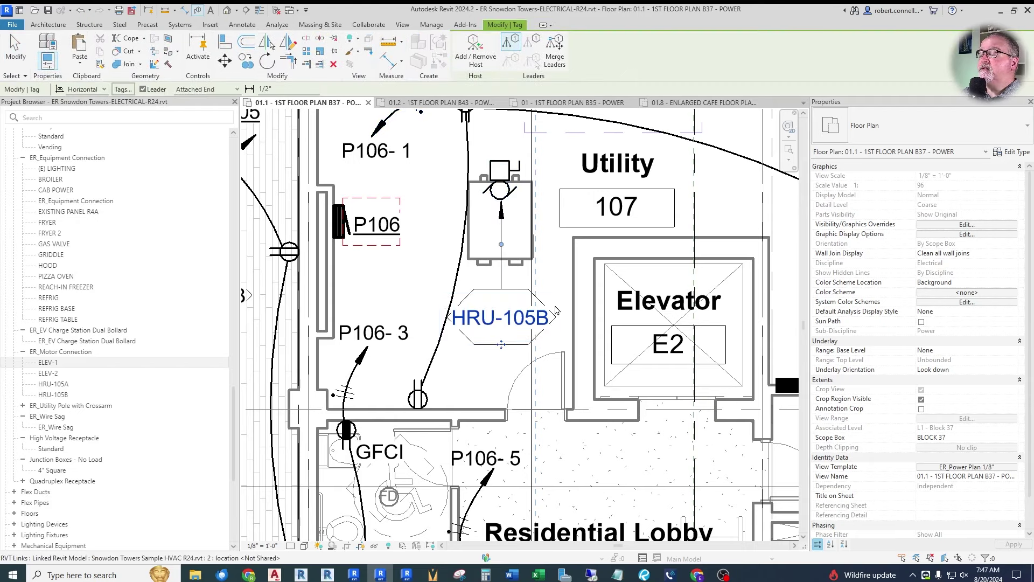
pyautogui.press('Escape')
pyautogui.press('Escape')
# Step: Duplicate the type of the Utility 107 motor connection as HRU-107
pyautogui.click(509, 169)
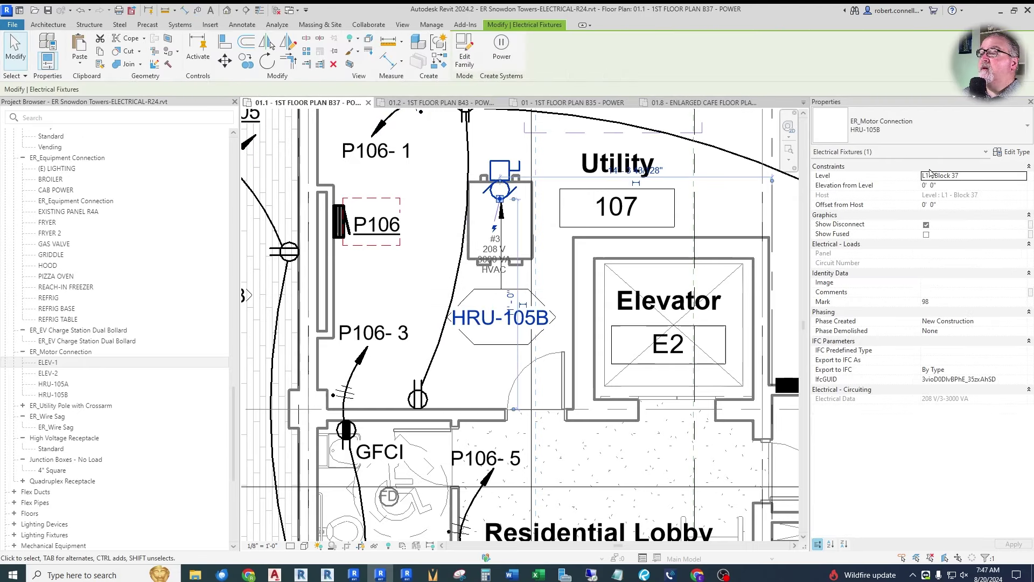
pyautogui.click(1011, 153)
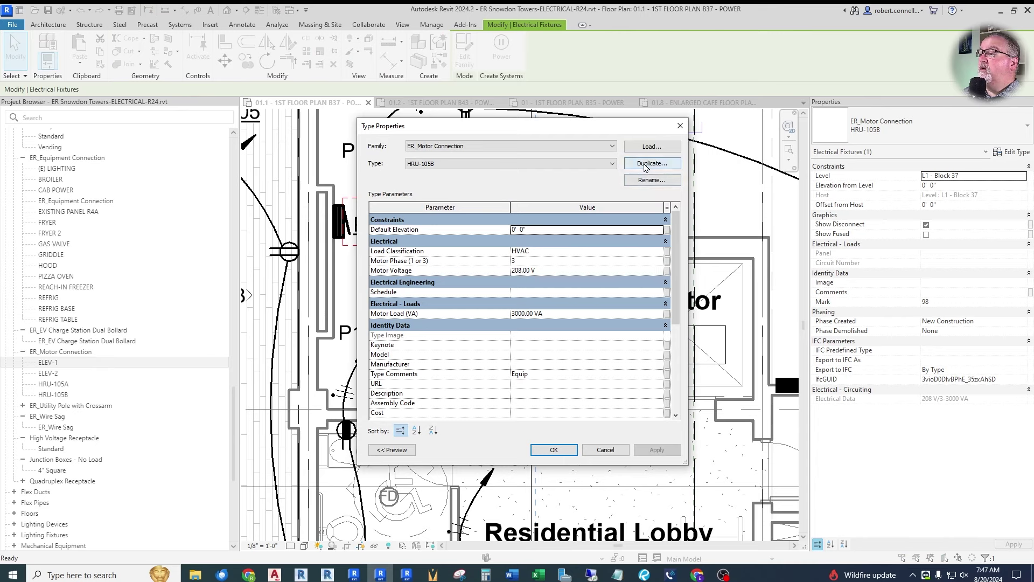
pyautogui.click(645, 164)
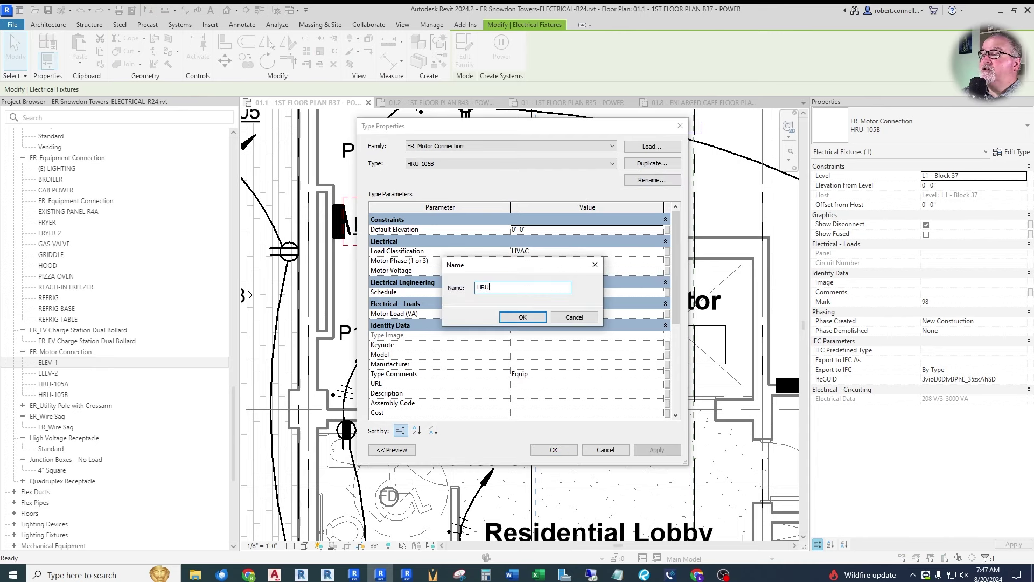
pyautogui.write('HRU-1')
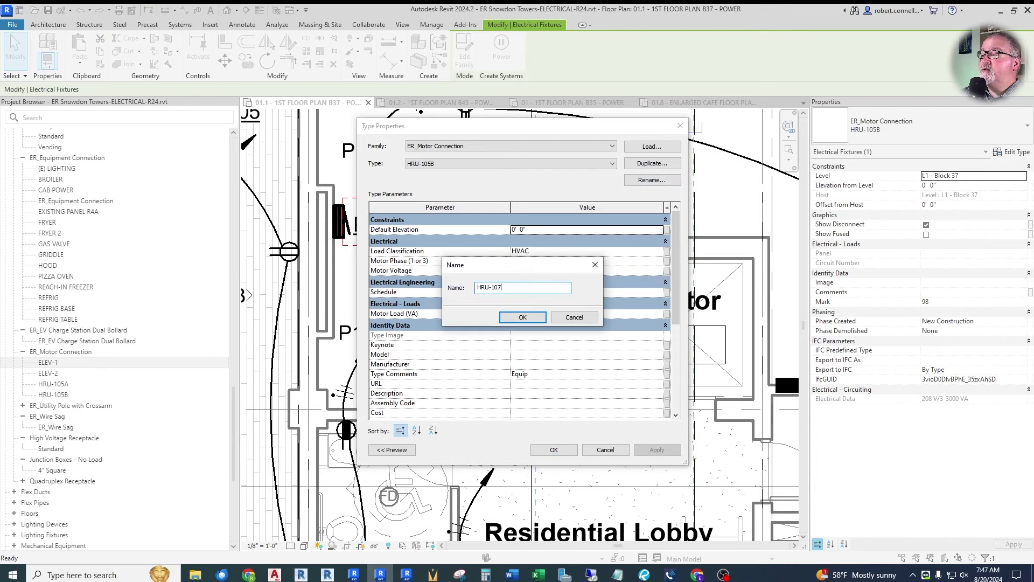
pyautogui.write('07')
pyautogui.press('Return')
# Step: Set the Type Mark of the HRU-107 motor connection type to HRU-107 and apply the type to the fixture
pyautogui.scroll(-2, 566, 321)
pyautogui.click(610, 308)
pyautogui.write('Equip')
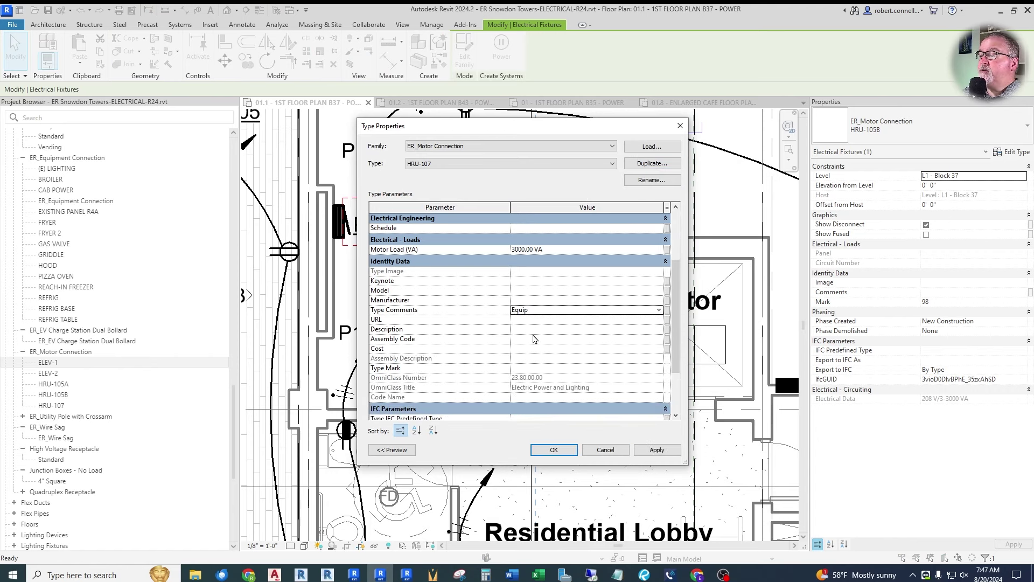
pyautogui.click(529, 369)
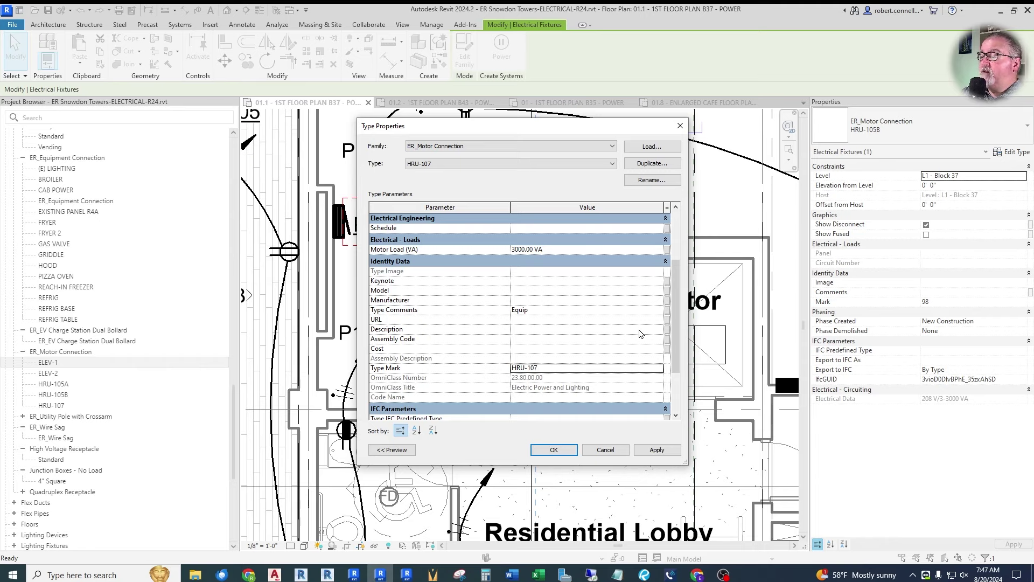
pyautogui.click(555, 450)
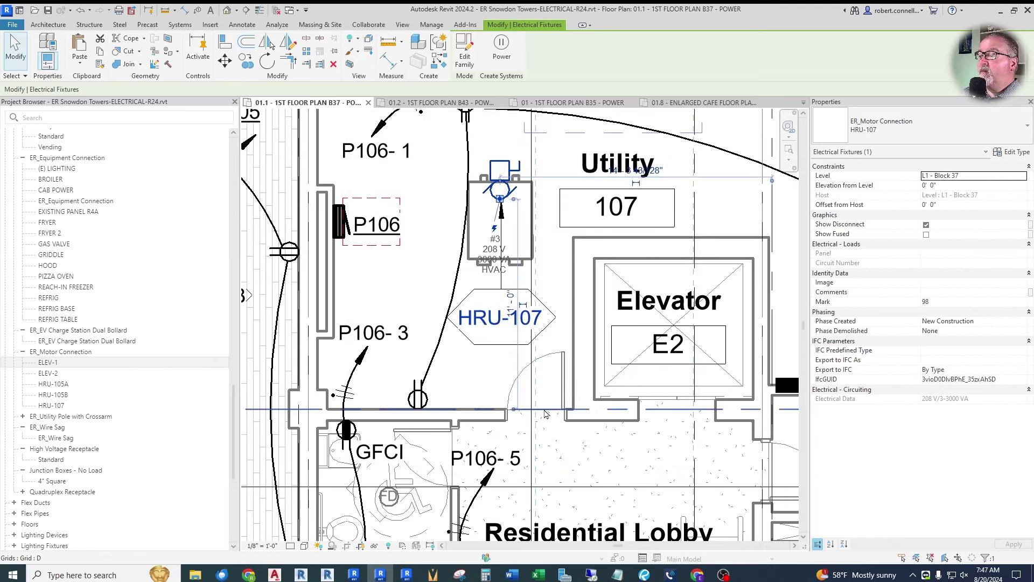
pyautogui.press('Escape')
# Step: Examine the first floor Block 37 power plan around rooms 105 to 108, and the Block 35 power plan around panel K and the Café
pyautogui.scroll(-2, 494, 169)
pyautogui.scroll(-4, 494, 170)
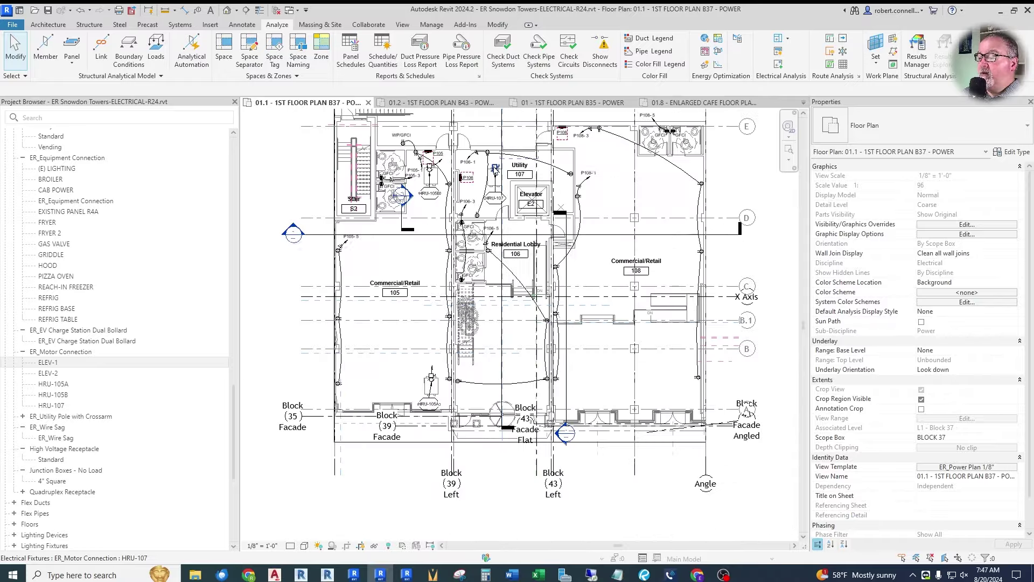
pyautogui.scroll(3, 514, 280)
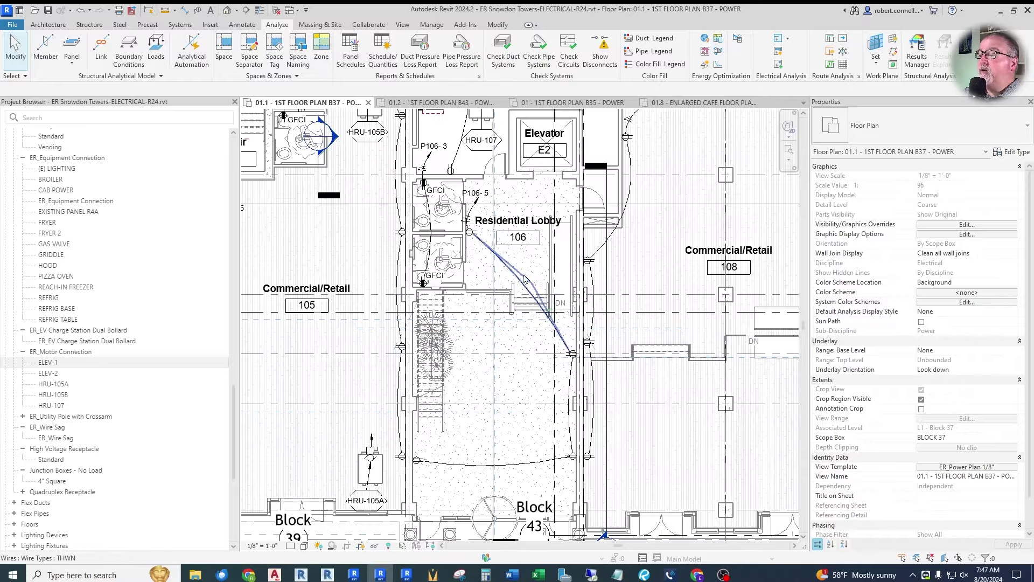
pyautogui.scroll(-2, 485, 302)
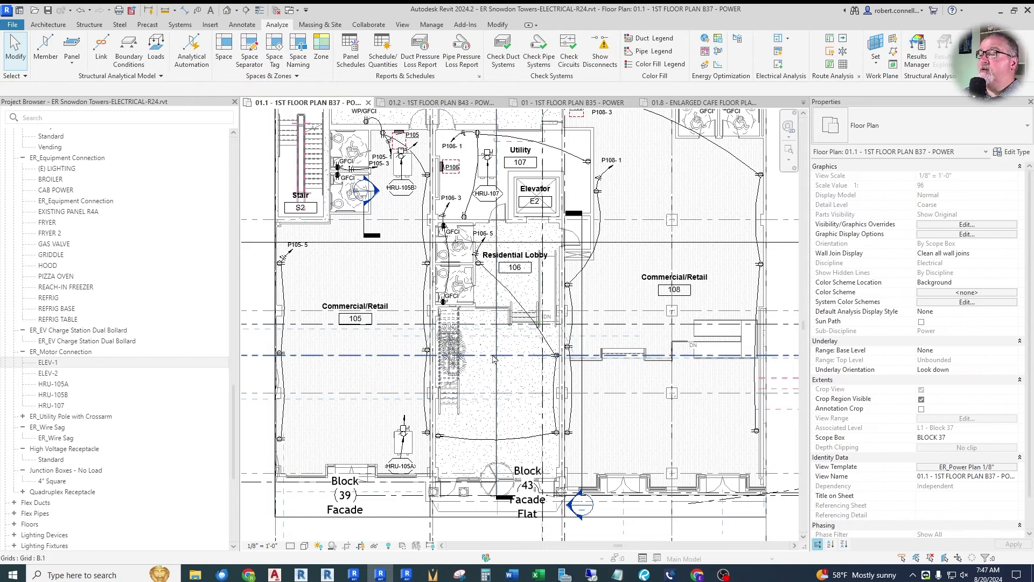
pyautogui.scroll(-1, 495, 359)
pyautogui.scroll(2, 664, 238)
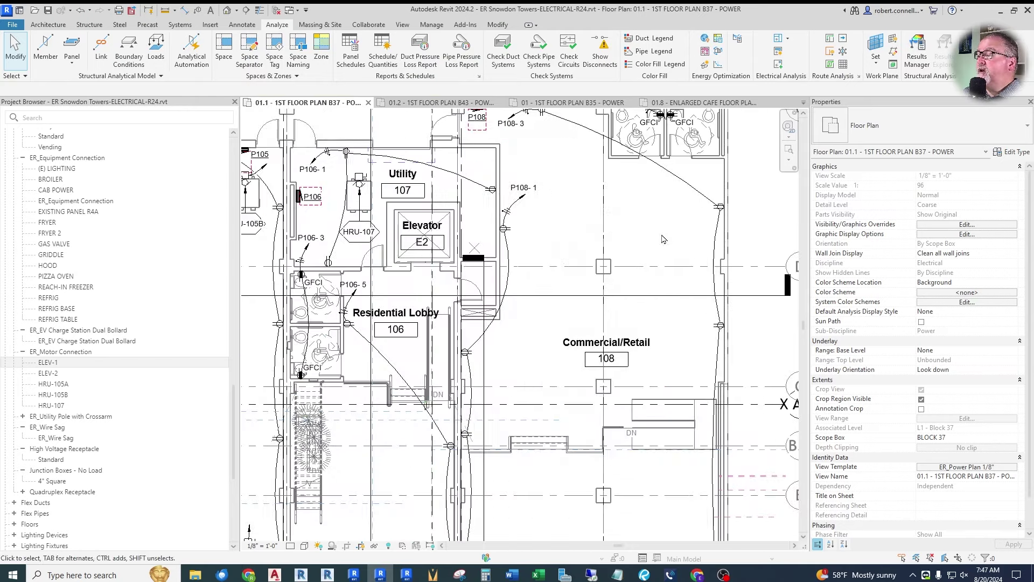
pyautogui.scroll(-2, 646, 302)
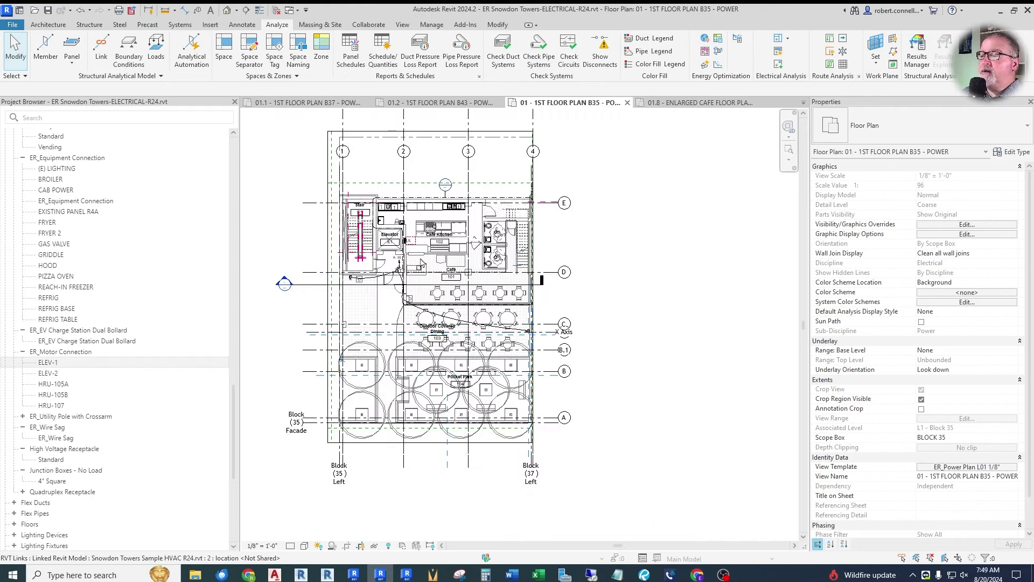
pyautogui.scroll(3, 392, 255)
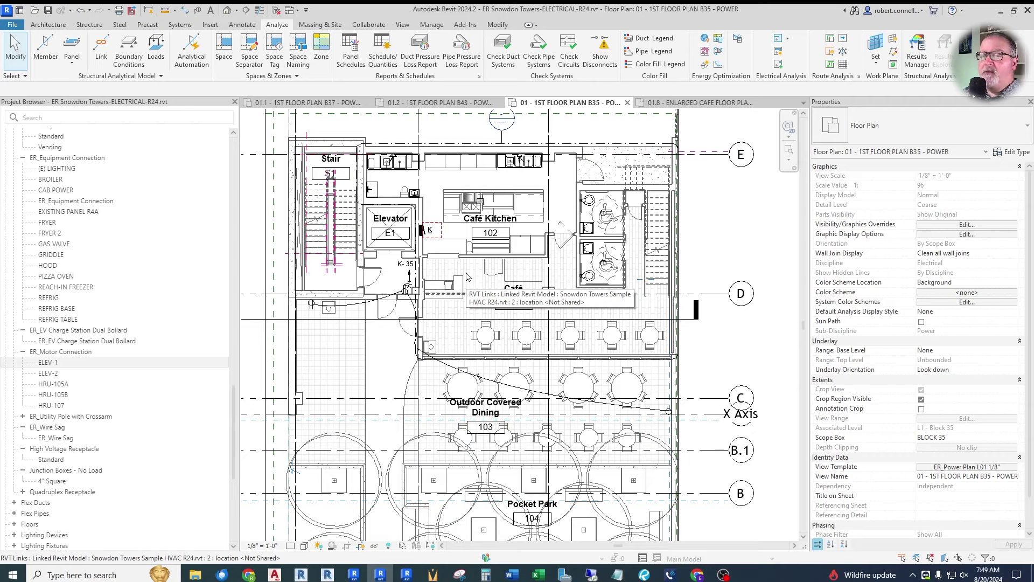
pyautogui.scroll(2, 467, 275)
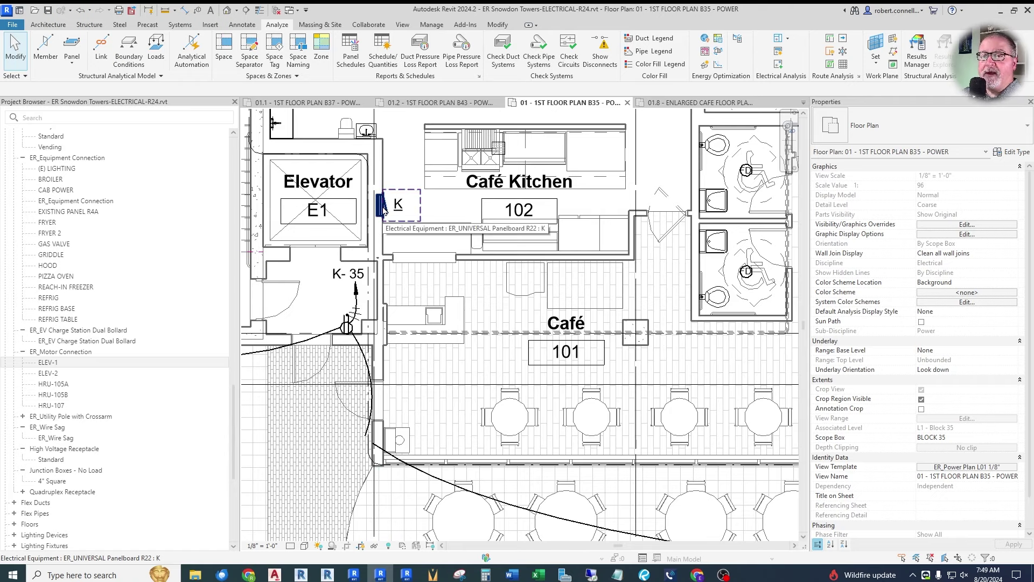
pyautogui.scroll(-2, 398, 218)
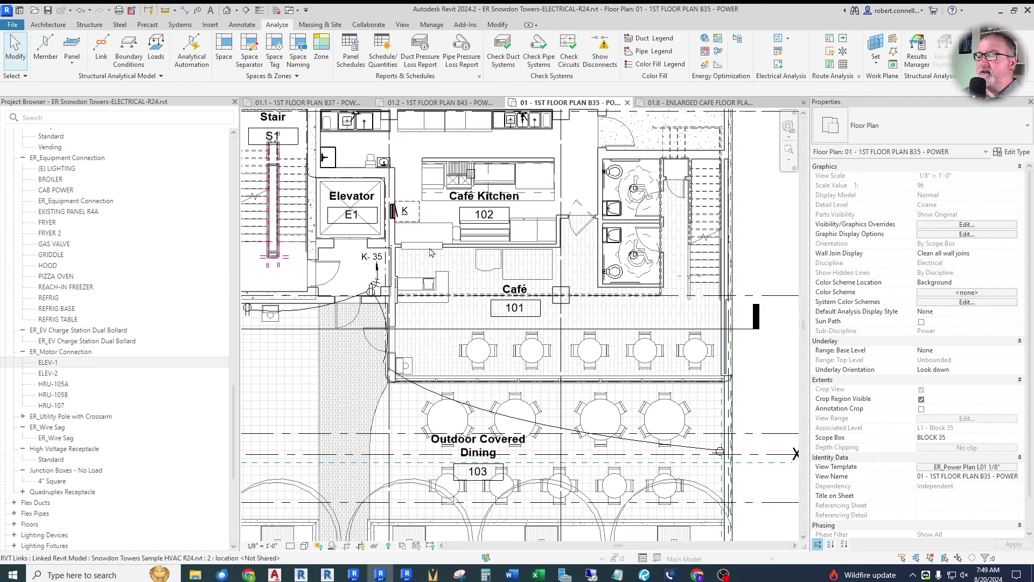
pyautogui.scroll(-2, 430, 253)
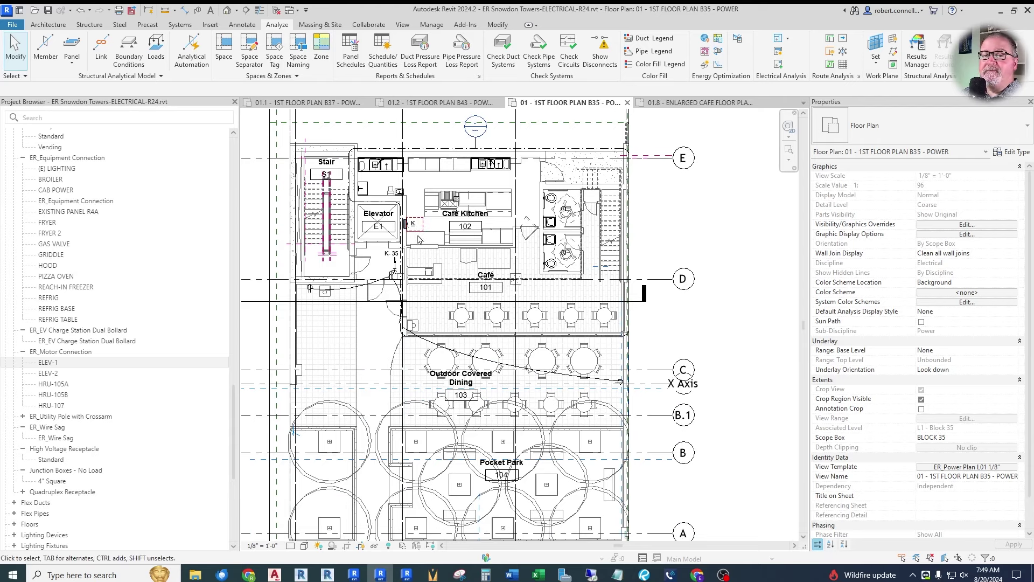